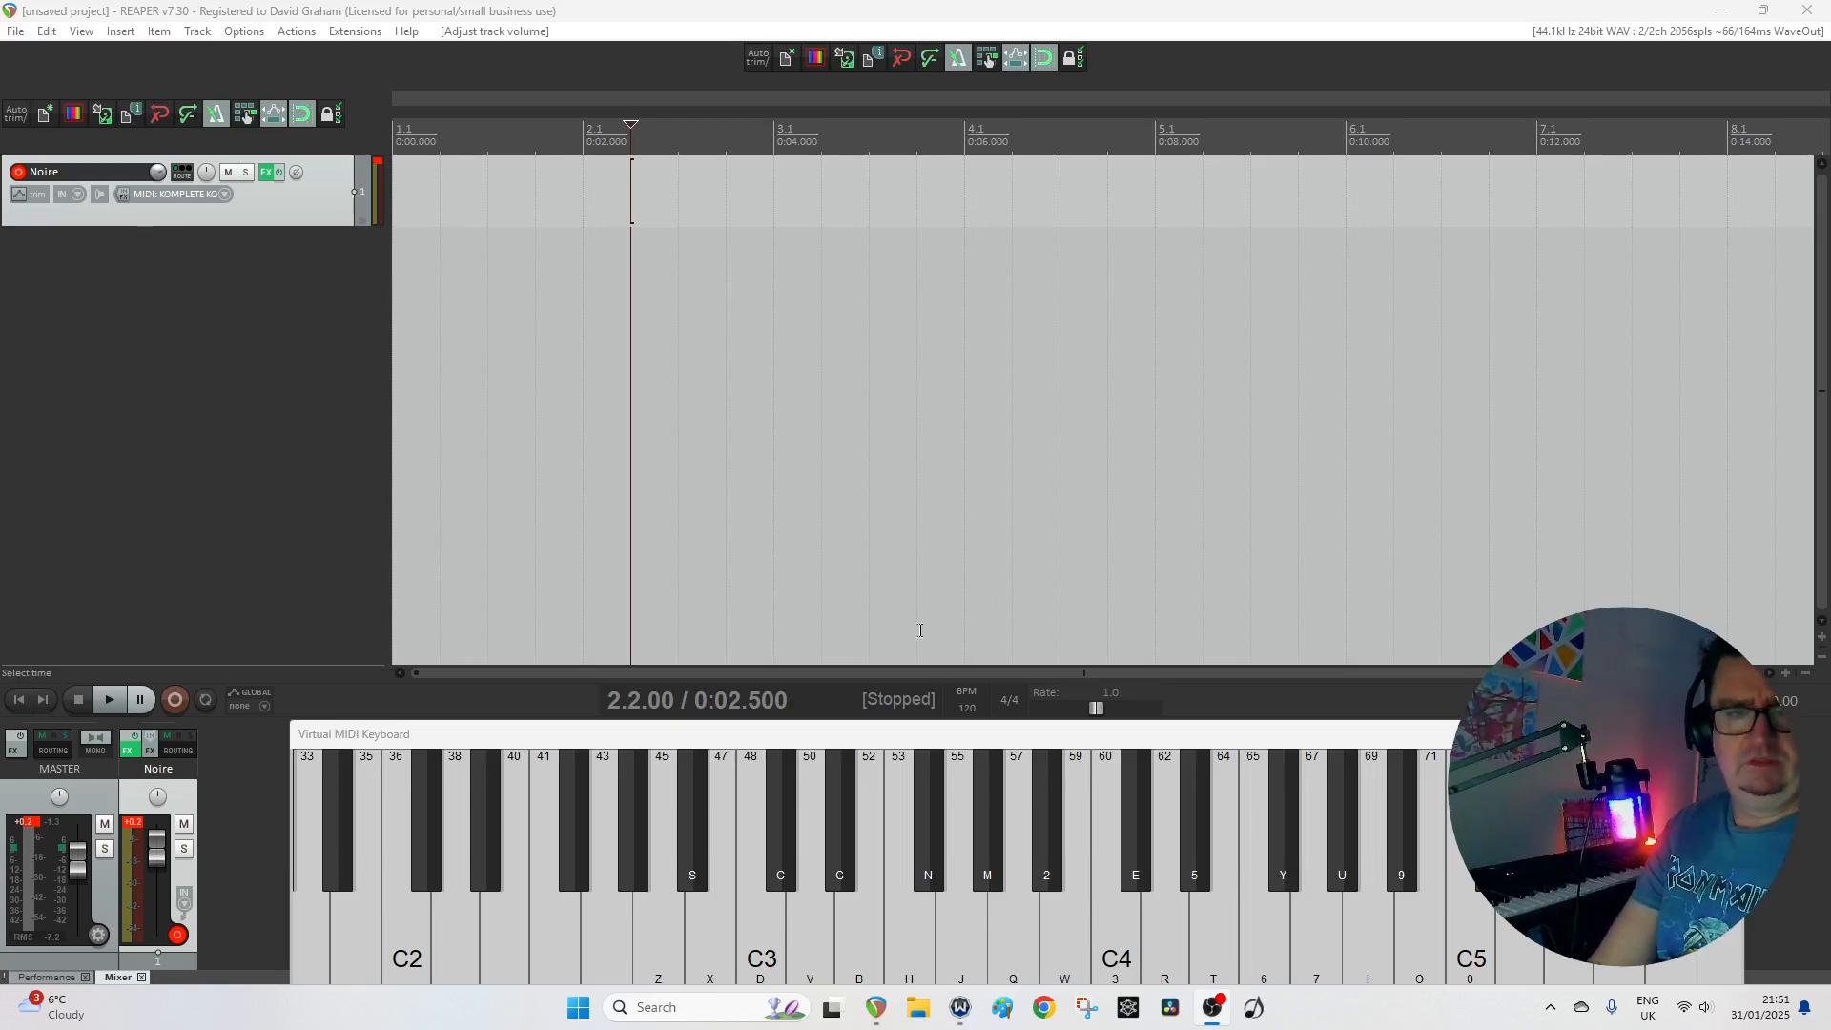
Set the project tempo to 100 BPM.
{"action": "left_click", "coordinate": [966, 707]}
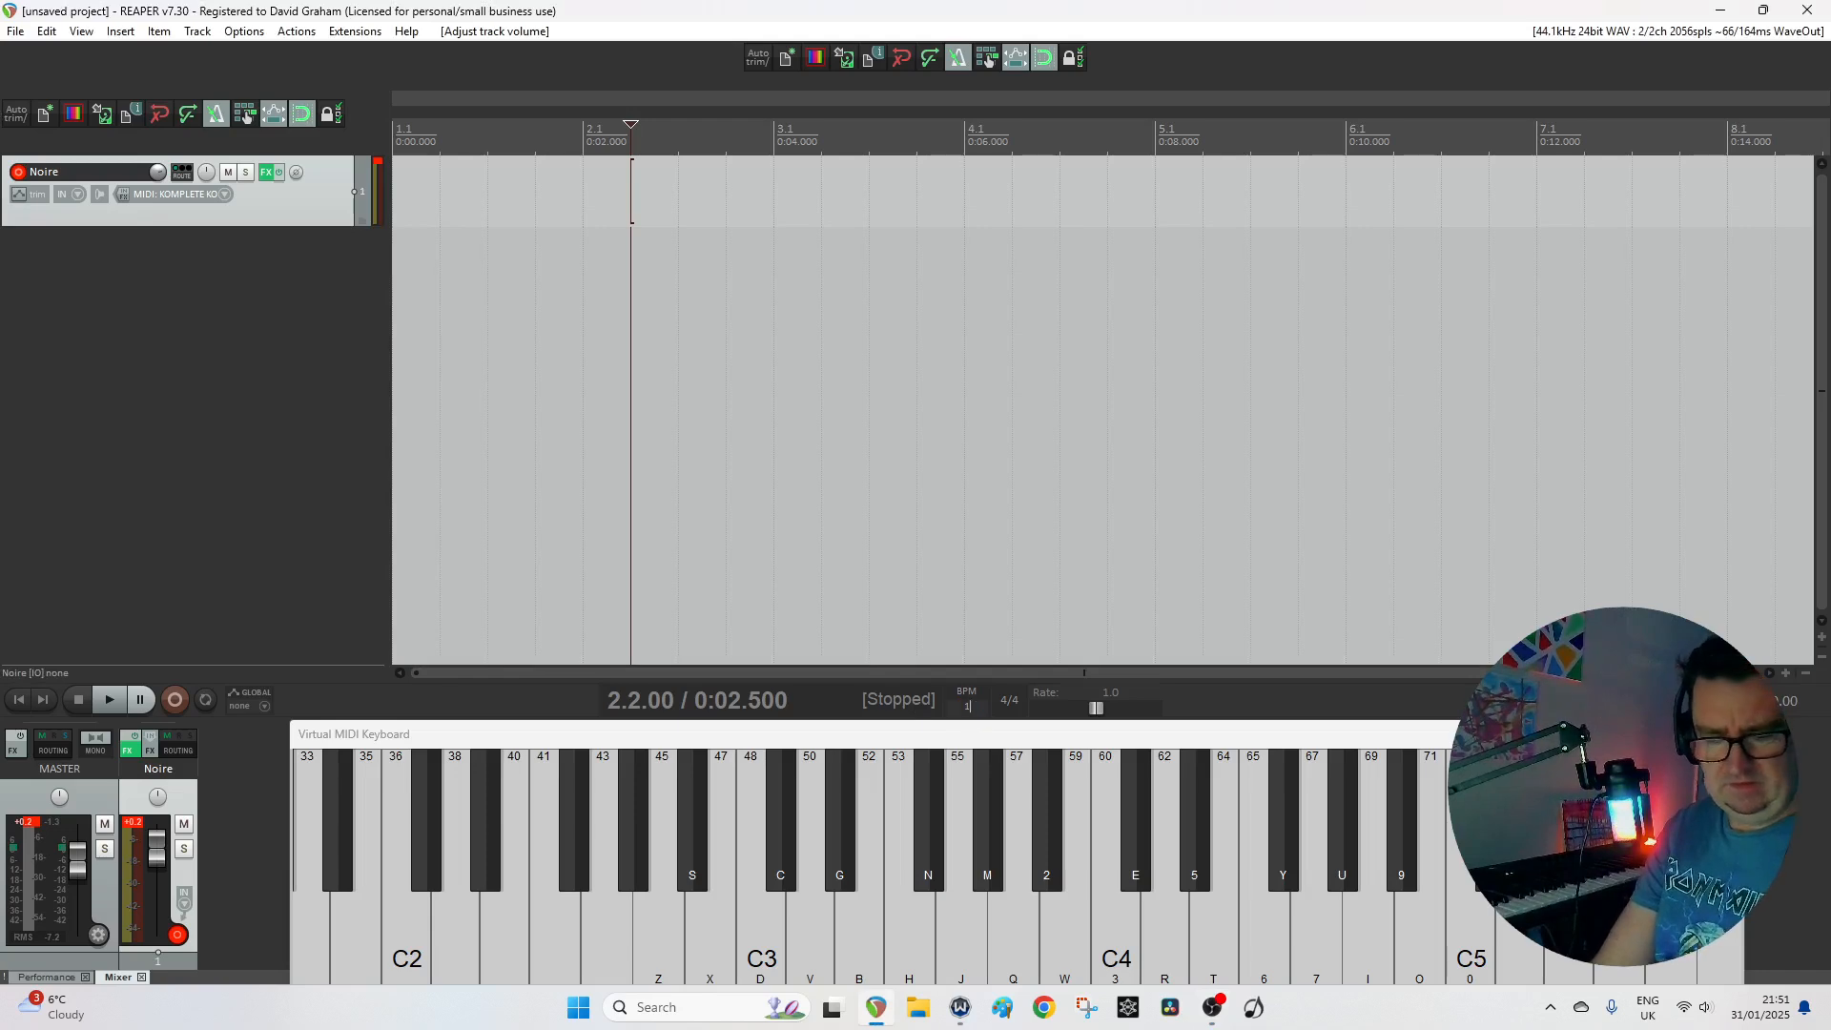
{"action": "type", "text": "100"}
{"action": "key", "text": "Return"}
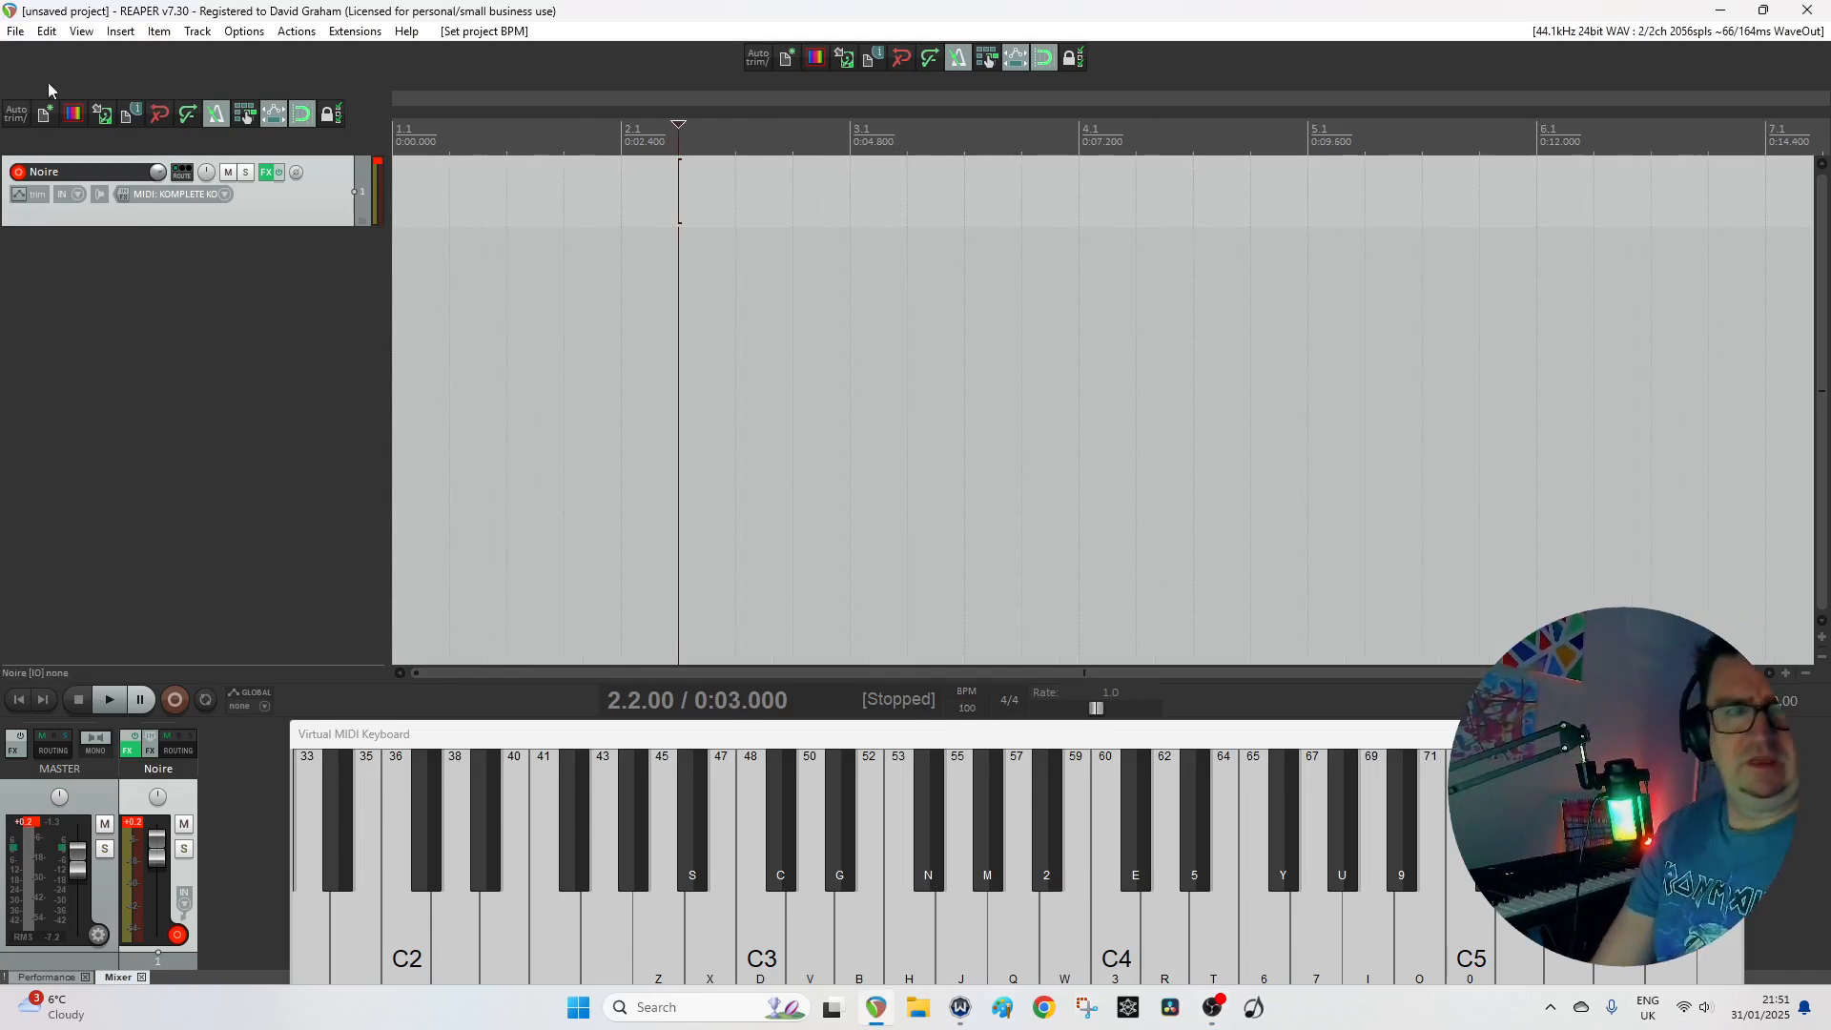
Insert a new MIDI item on the Noire track and move it to the project start at bar 1.
{"action": "left_click", "coordinate": [118, 31]}
{"action": "left_click", "coordinate": [124, 74]}
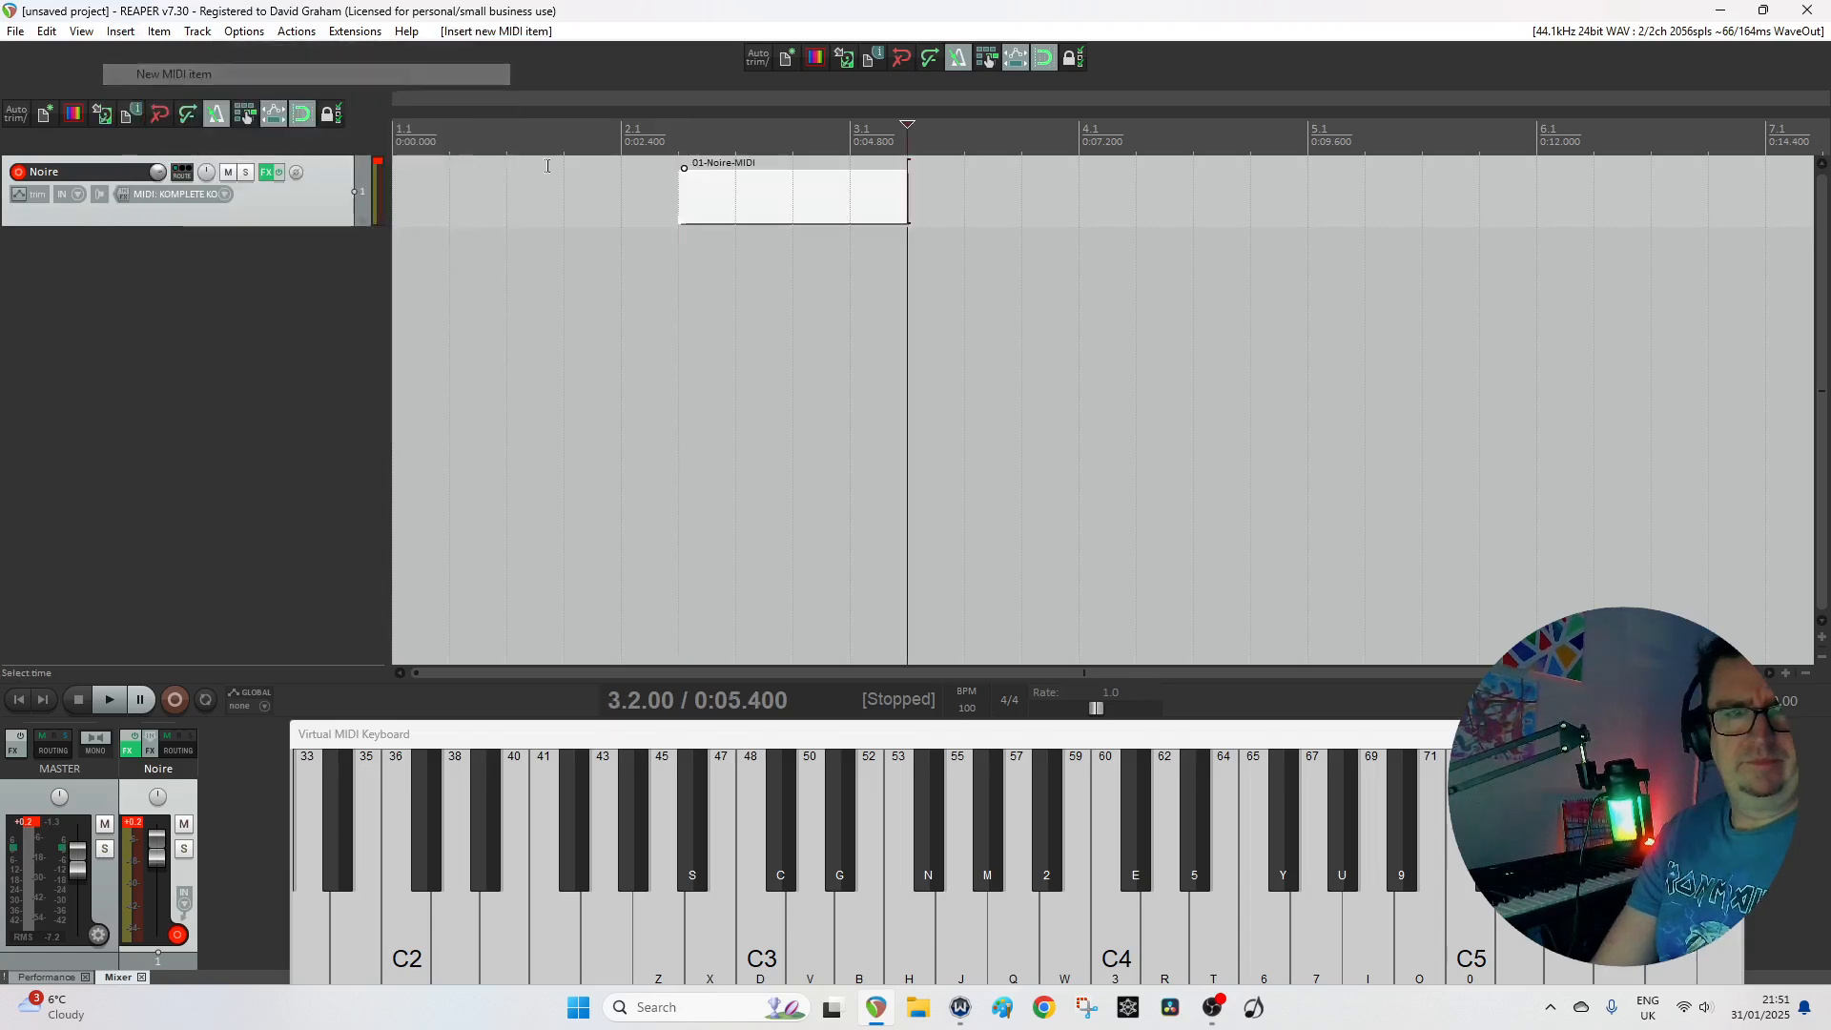
{"action": "left_click_drag", "start_coordinate": [835, 212], "coordinate": [506, 204]}
Extend the MIDI item's end to bar 4 in the MIDI editor, return the playhead to the start and close the editor.
{"action": "double_click", "coordinate": [507, 204]}
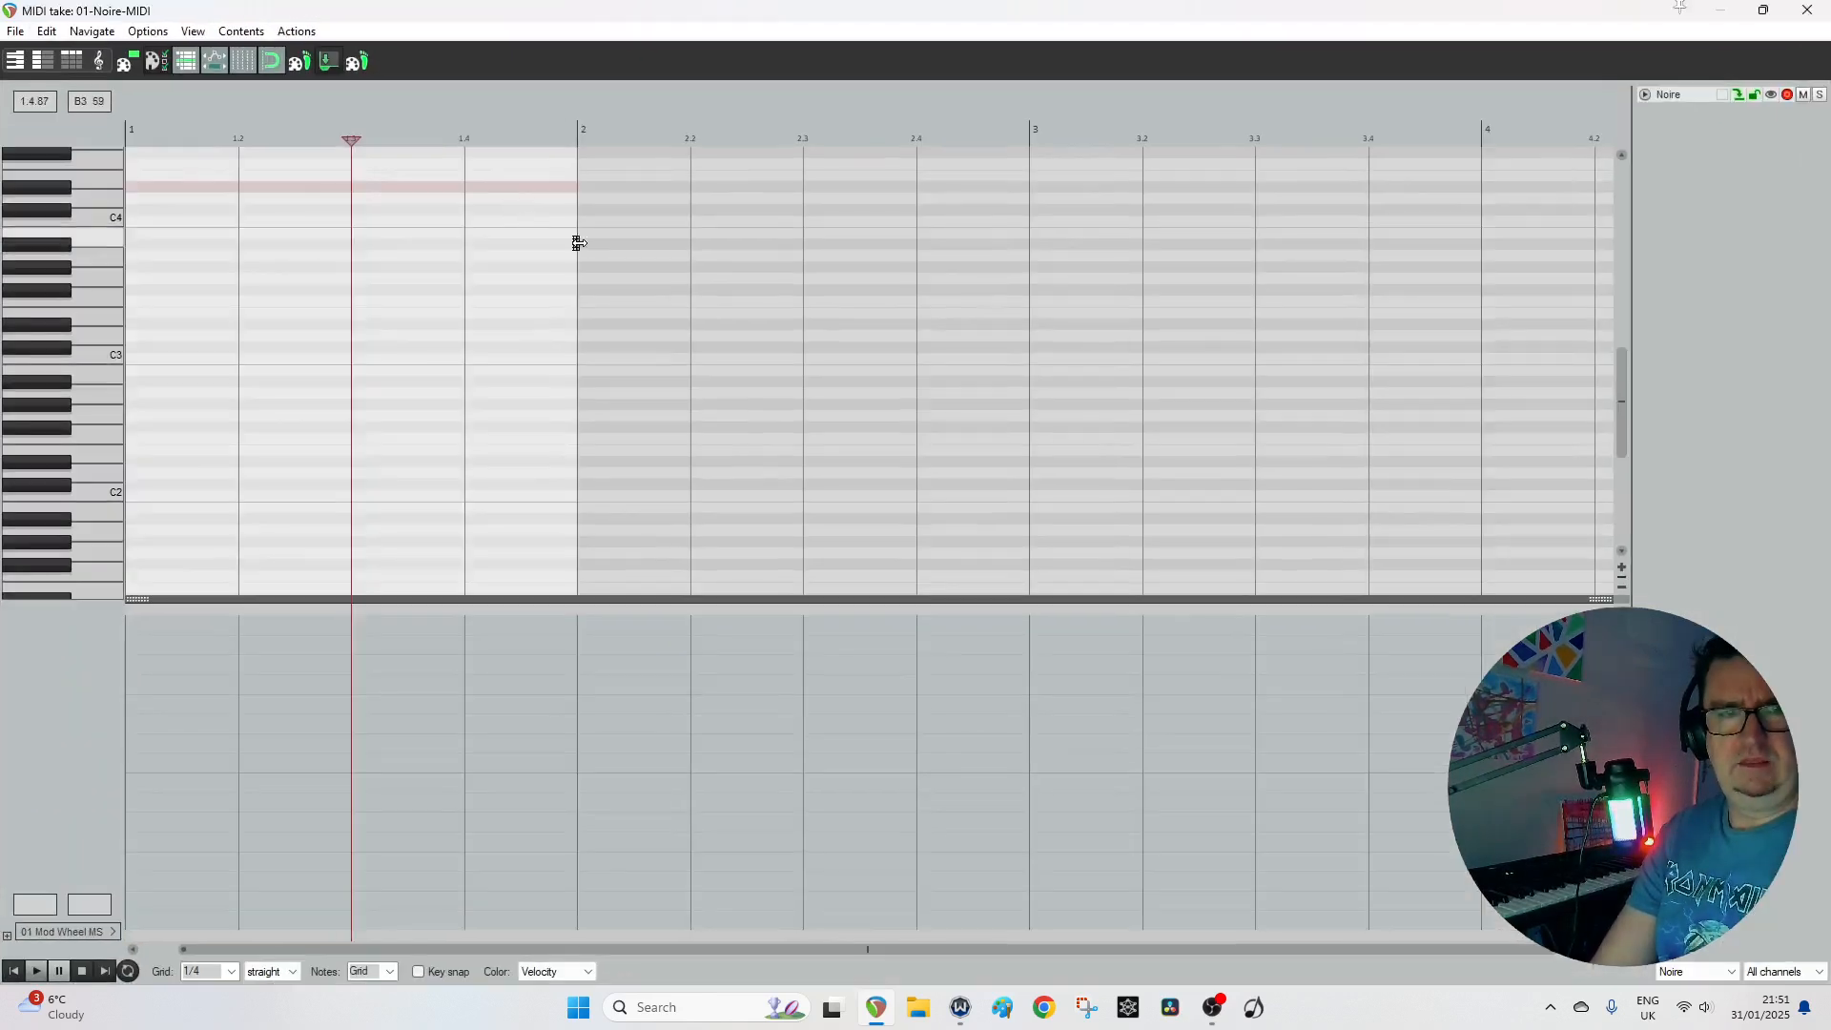
{"action": "left_click_drag", "start_coordinate": [575, 377], "coordinate": [1493, 331]}
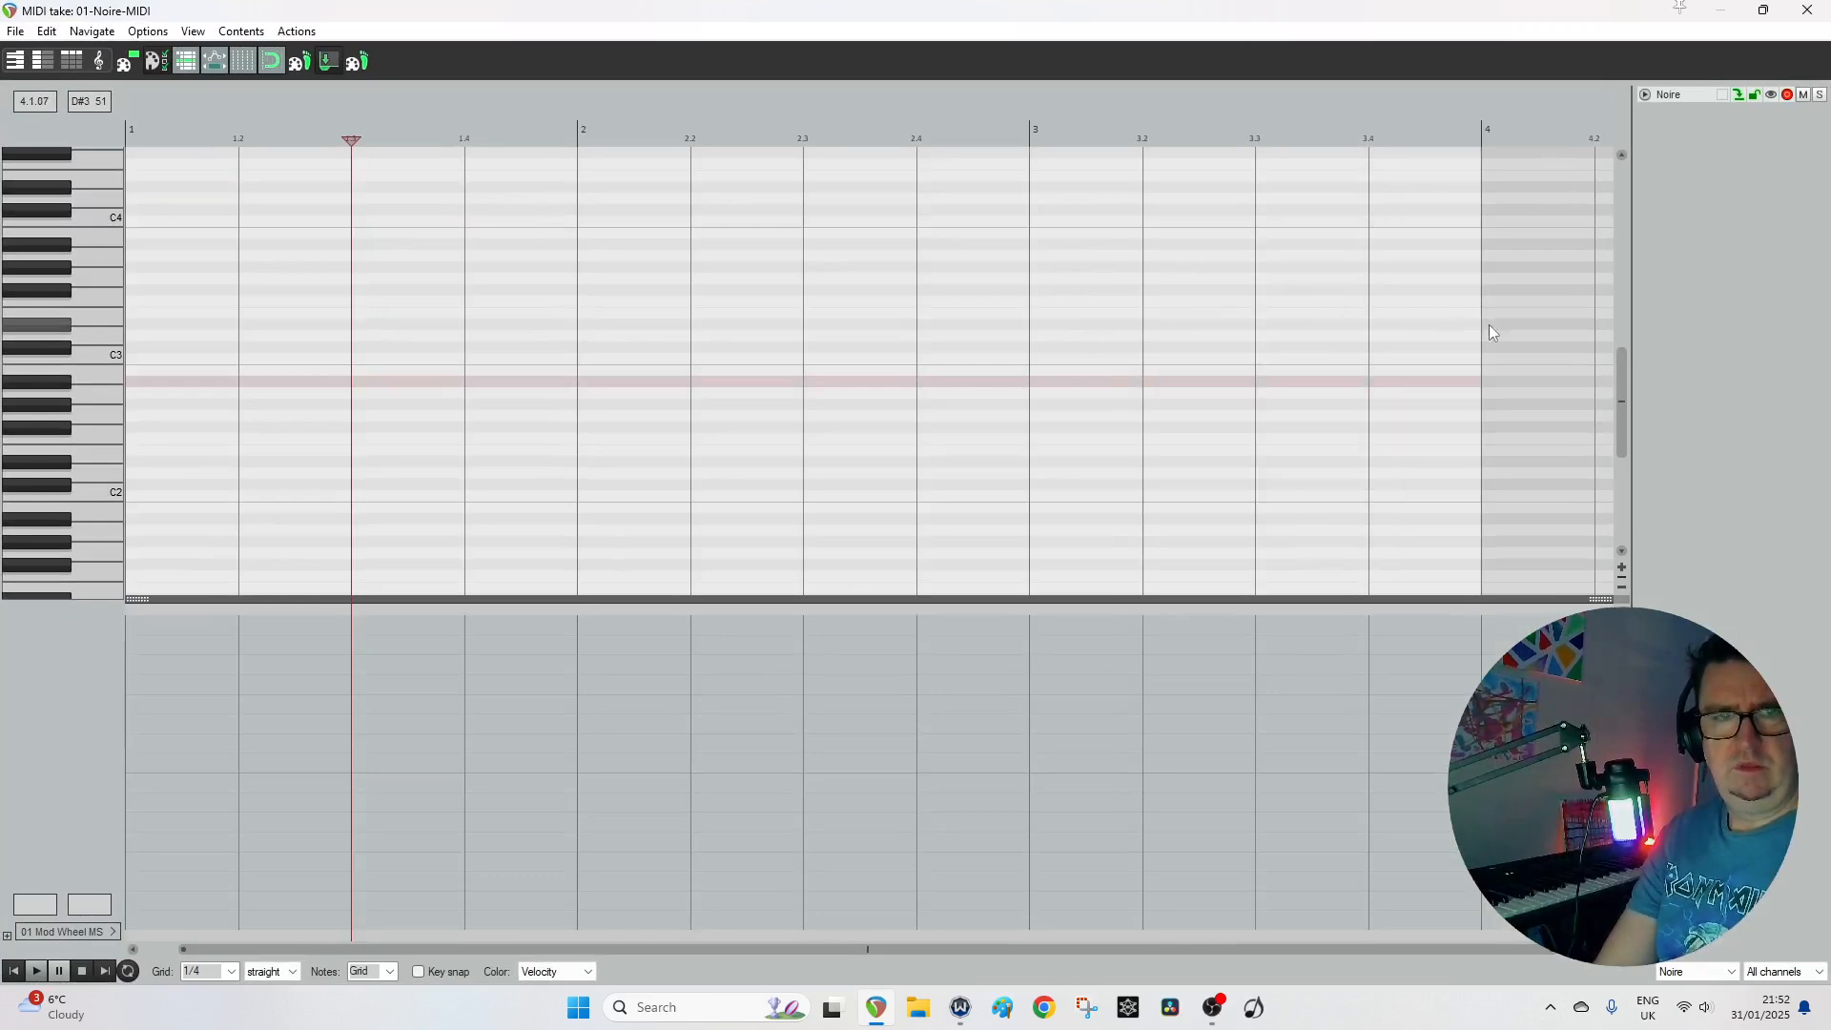
{"action": "left_click", "coordinate": [14, 971]}
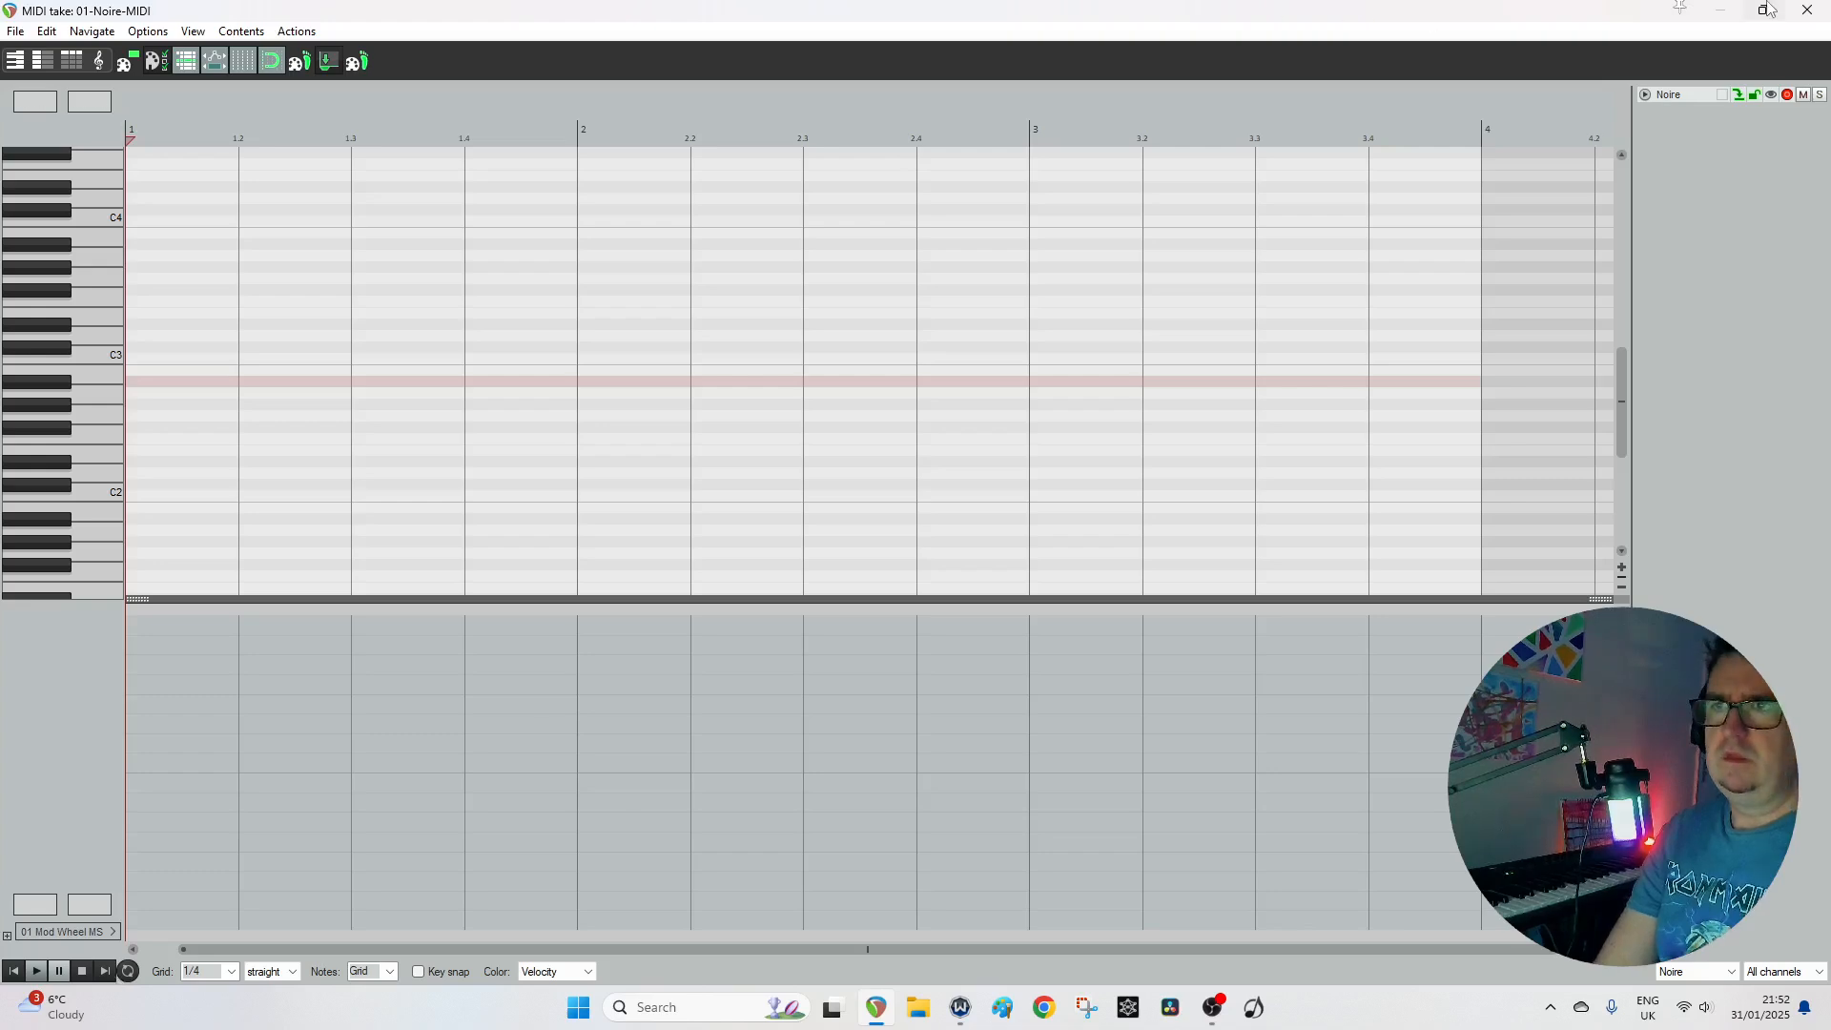
{"action": "left_click", "coordinate": [1807, 9]}
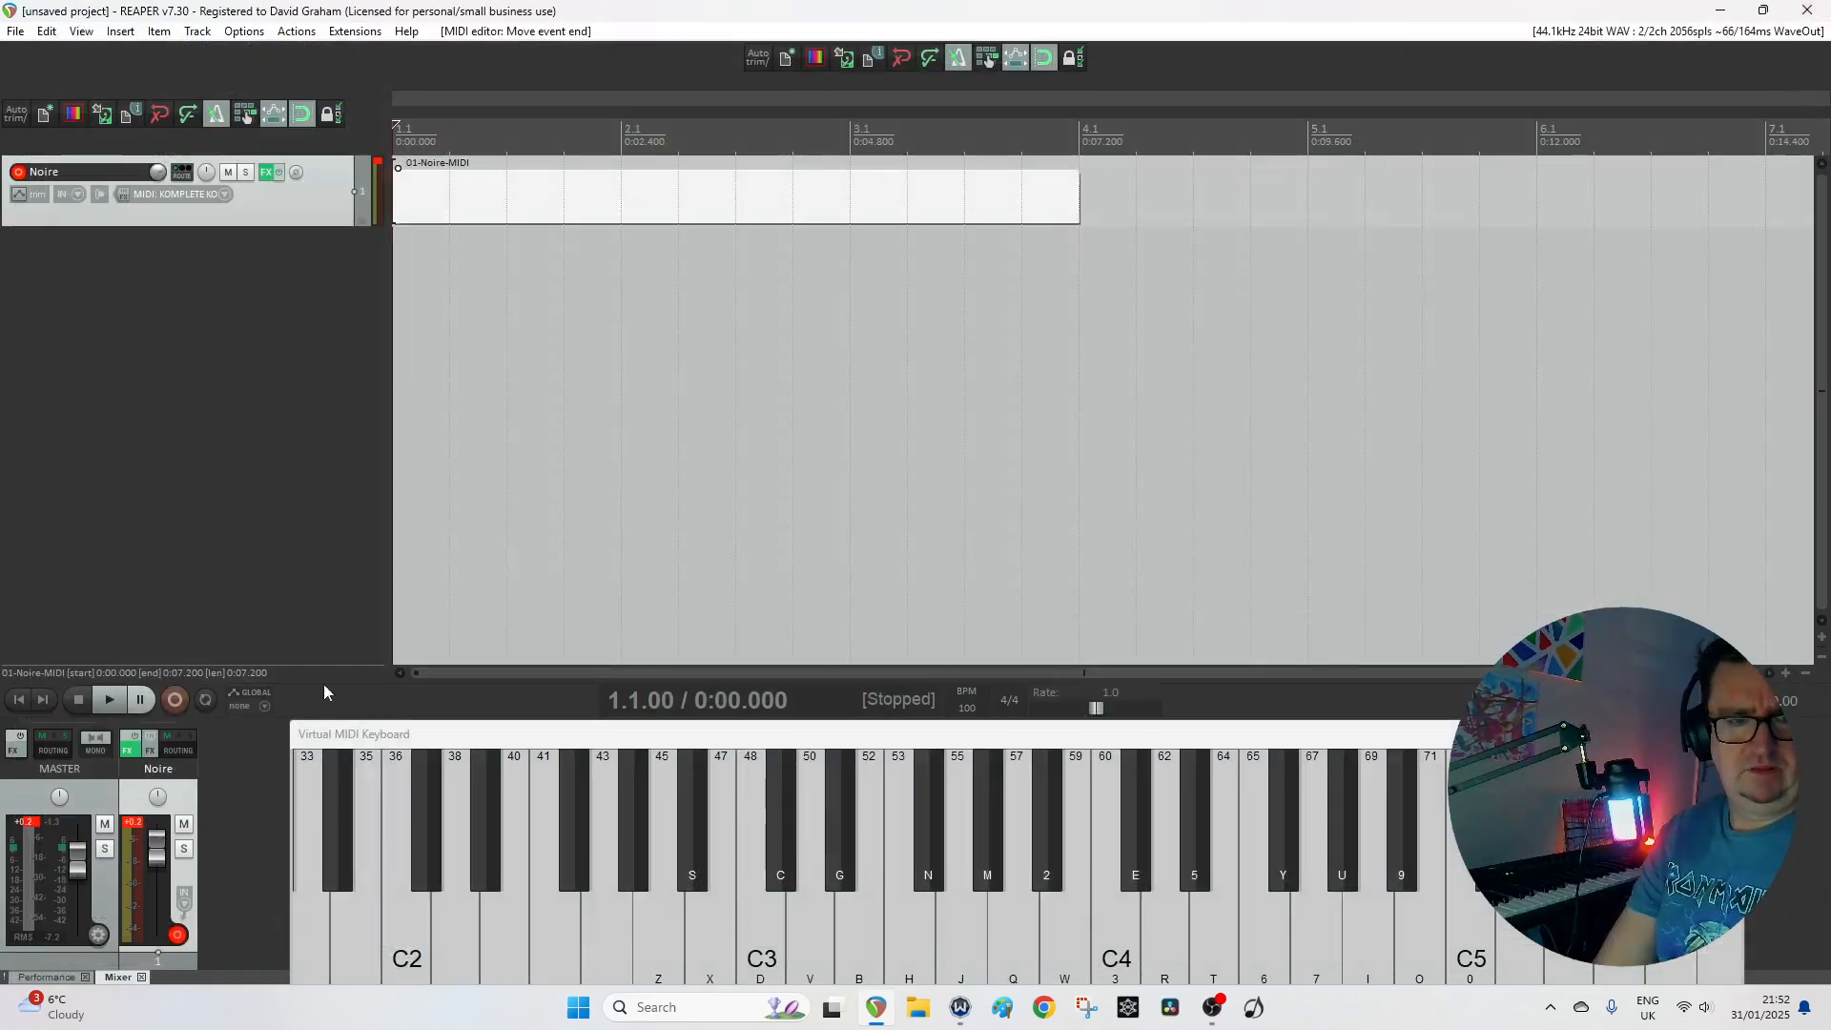
Start recording to hear the count-in, stop it, and set the project tempo to 120 BPM.
{"action": "left_click", "coordinate": [167, 703]}
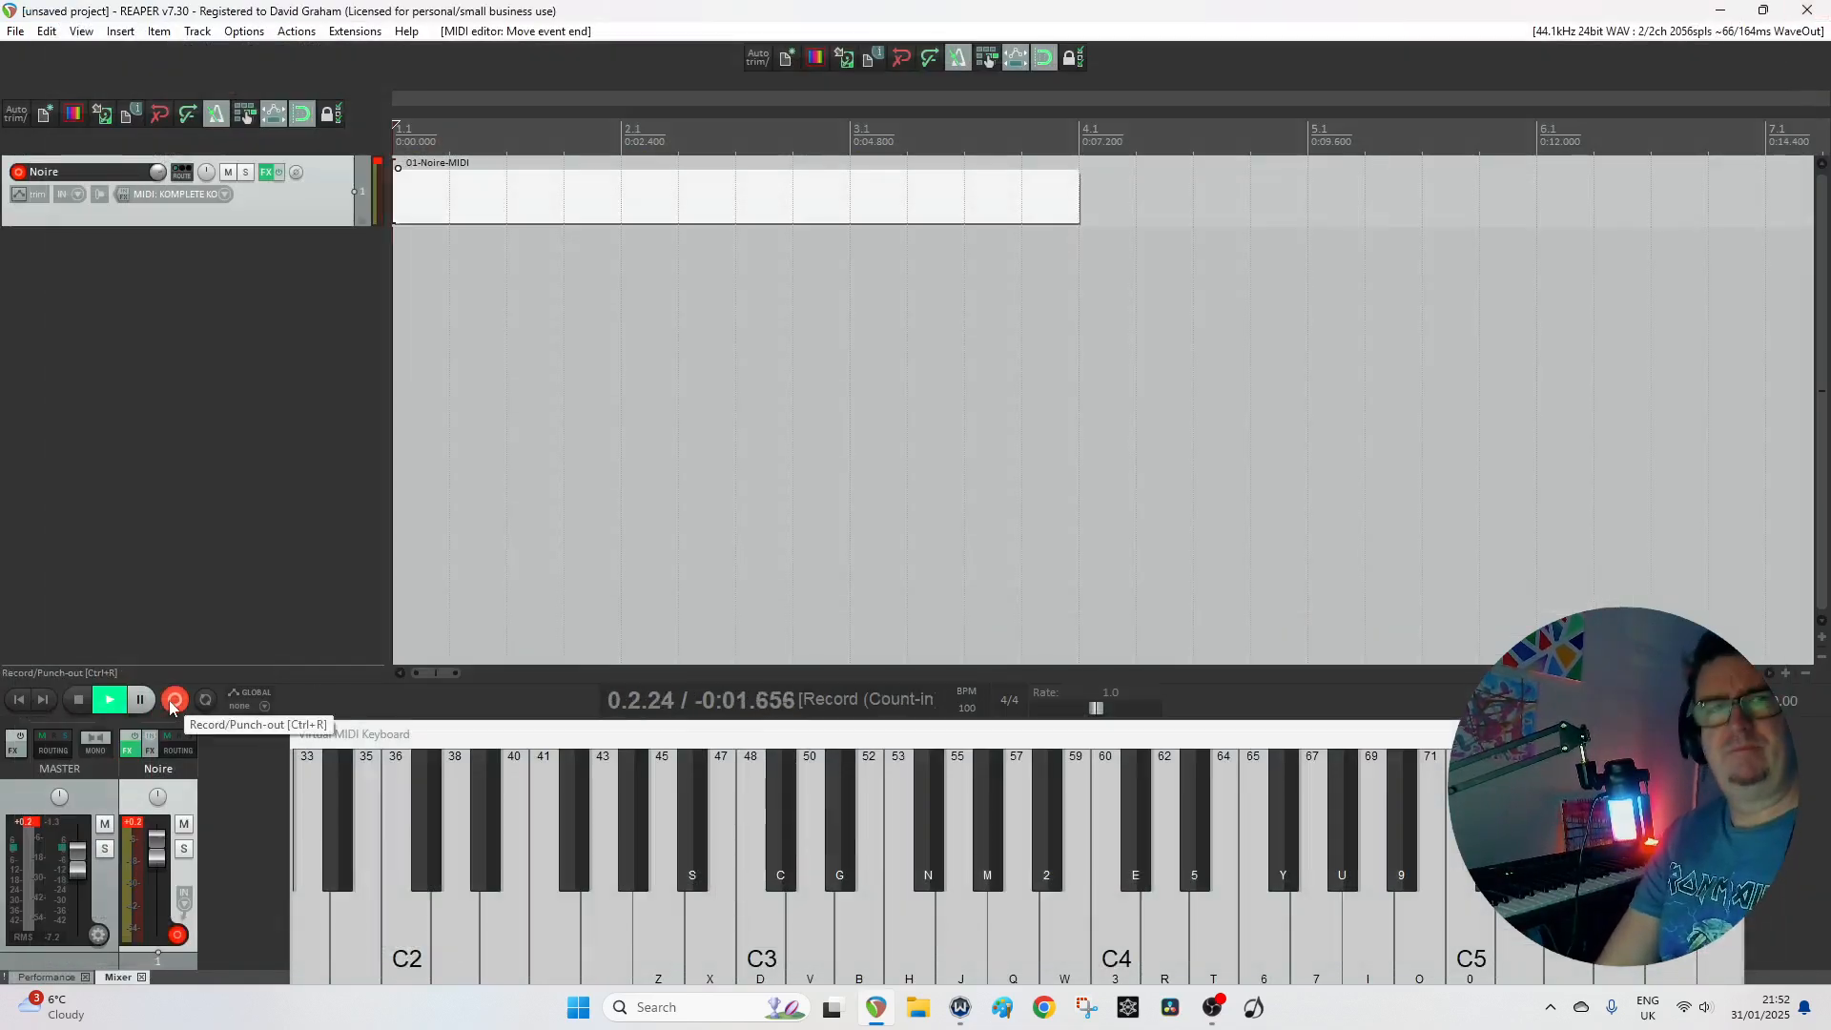
{"action": "left_click", "coordinate": [77, 706]}
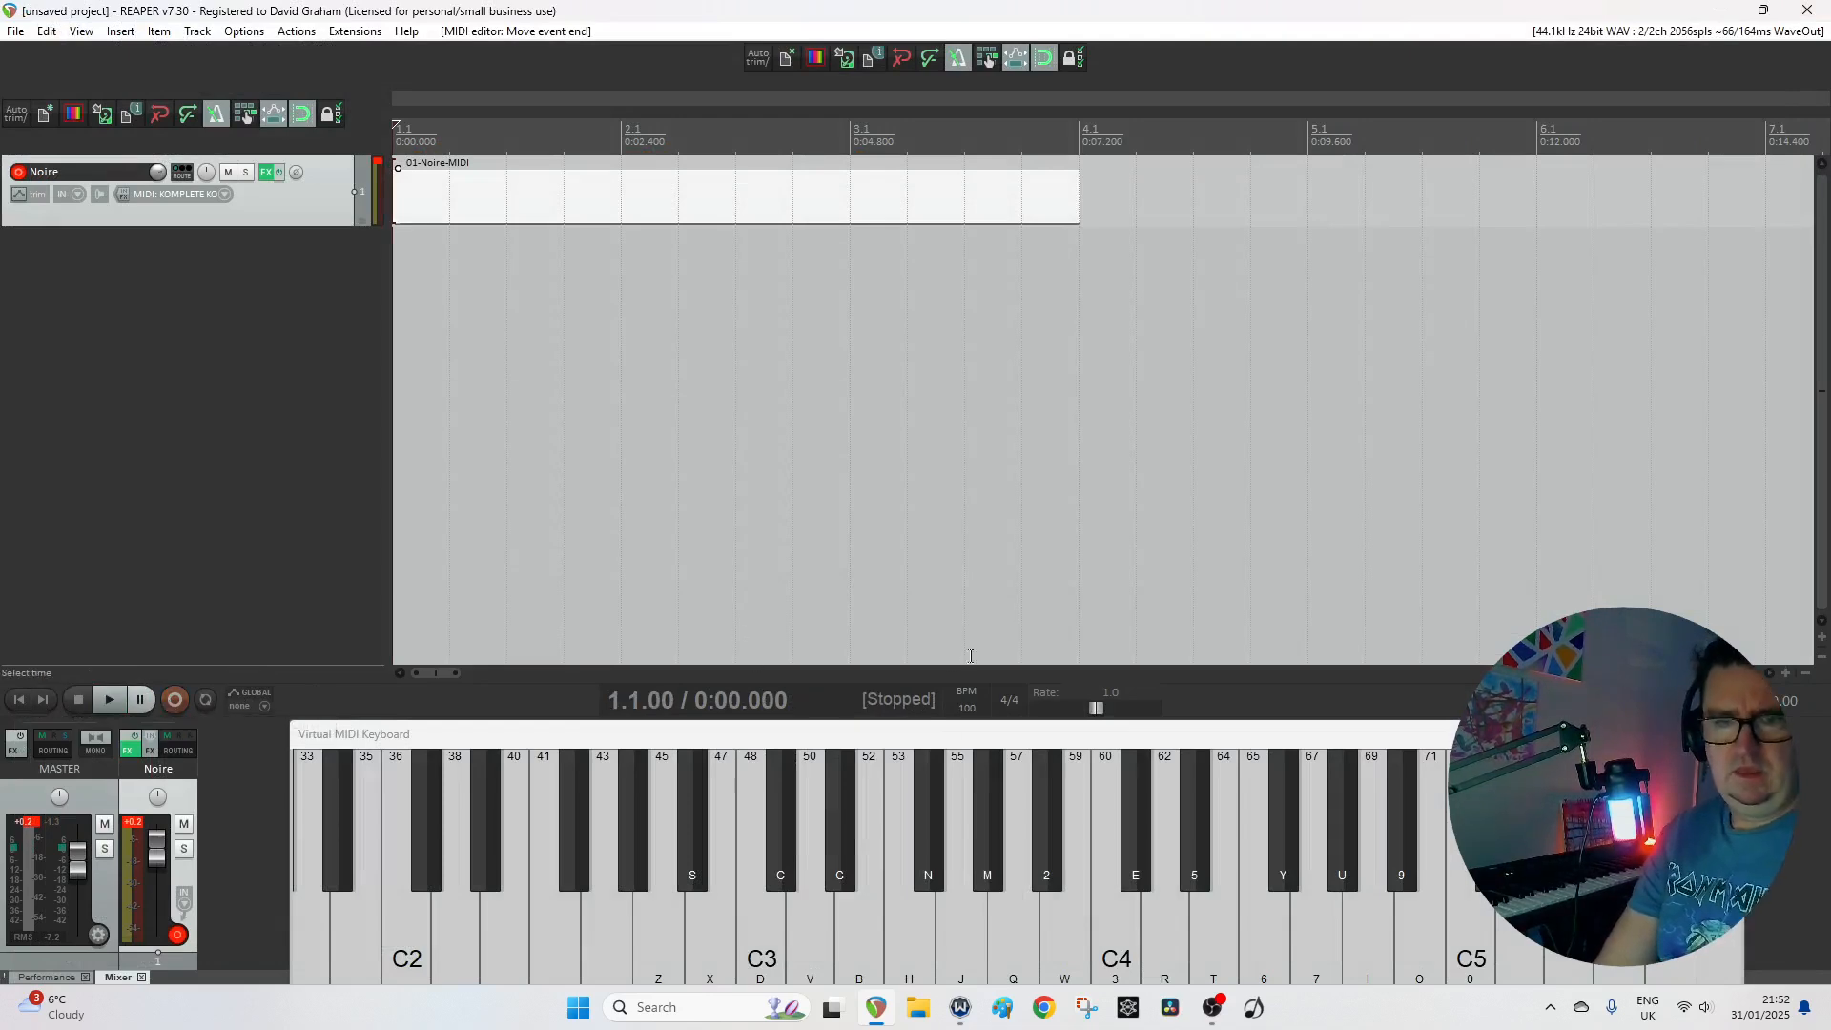
{"action": "double_click", "coordinate": [969, 709]}
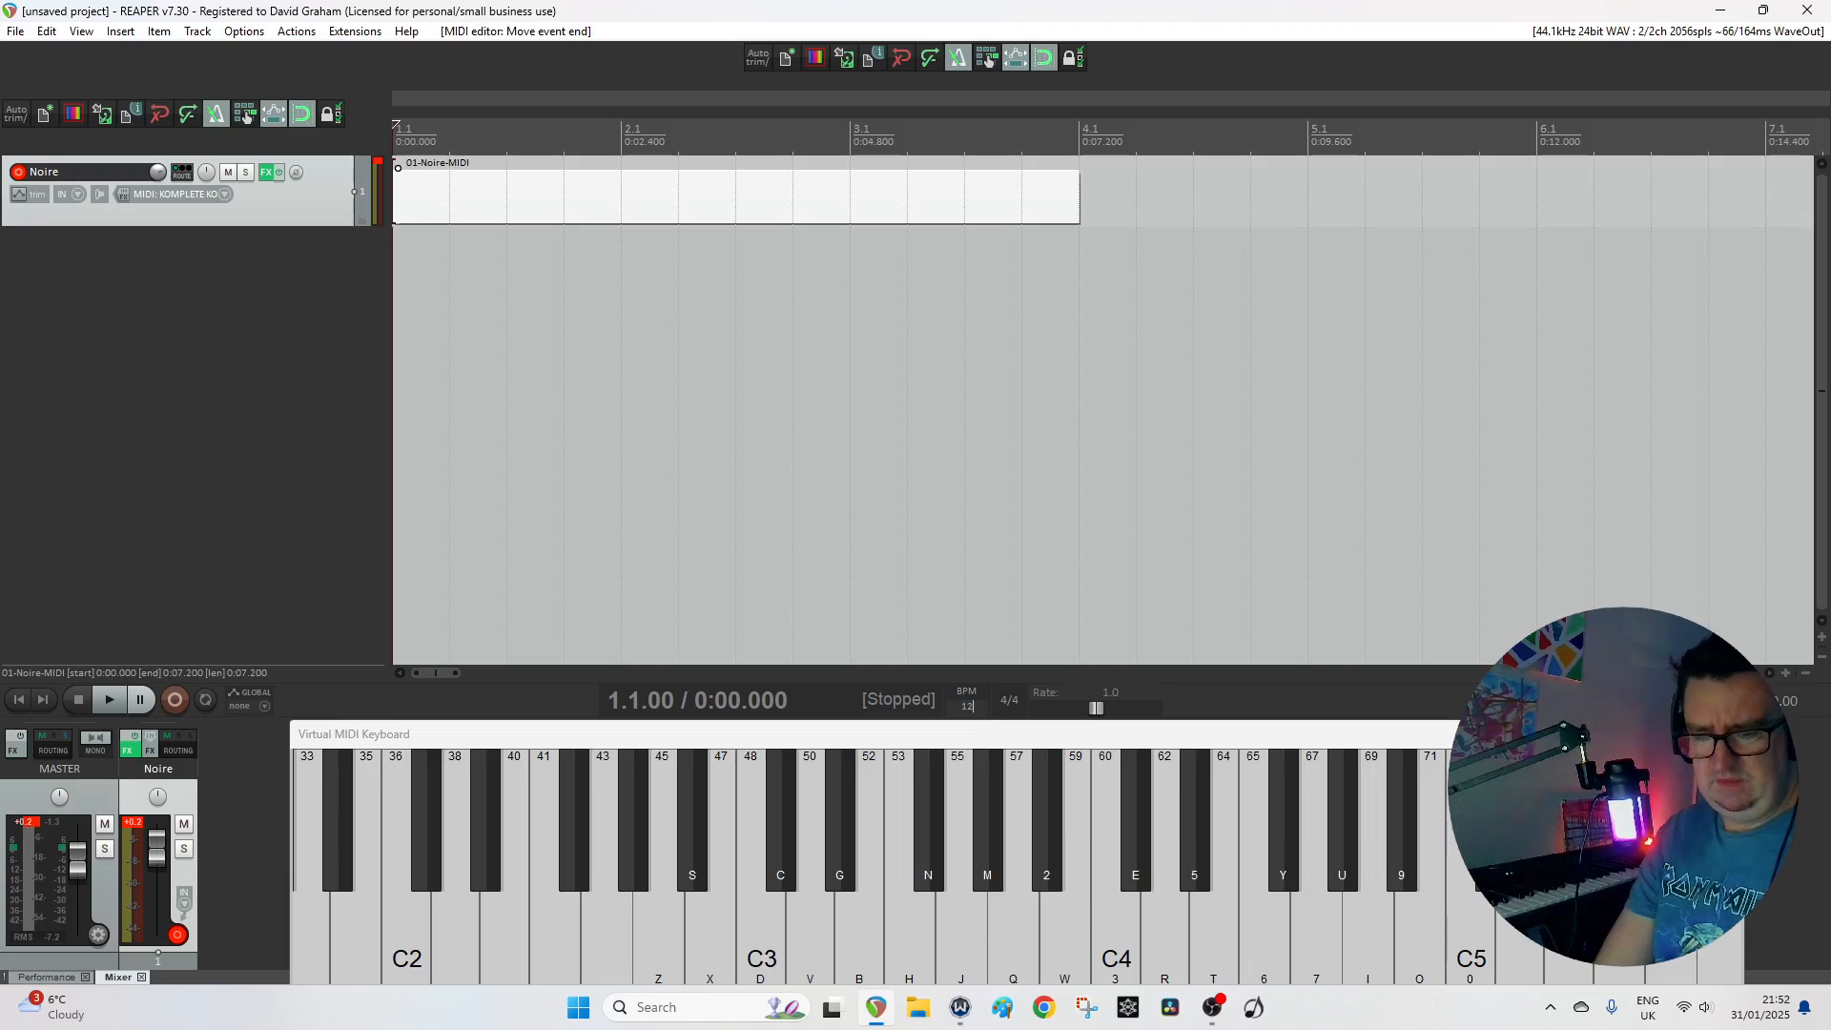
{"action": "key", "text": "Return"}
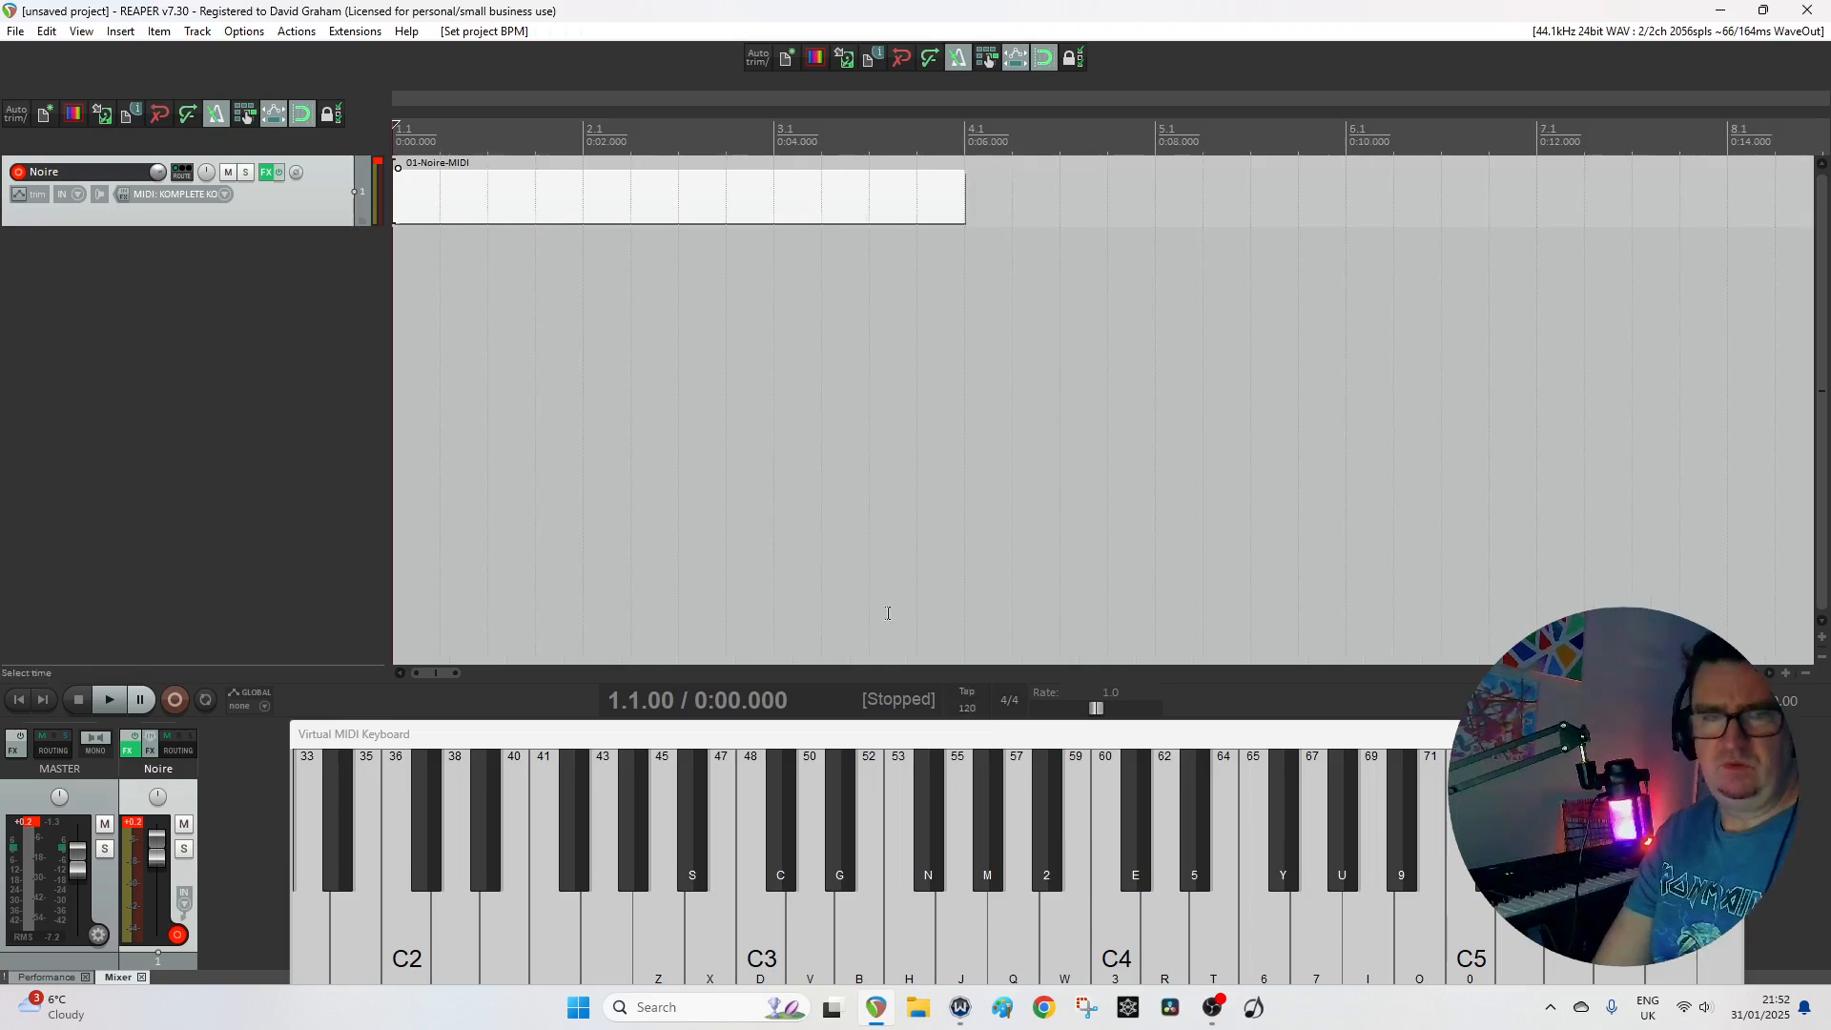
Extend the MIDI item to bar 7 in the arrangement, and to just past bar 10 in the MIDI editor.
{"action": "left_click", "coordinate": [947, 226]}
{"action": "scroll", "coordinate": [627, 236], "scroll_direction": "down", "scroll_amount": 2}
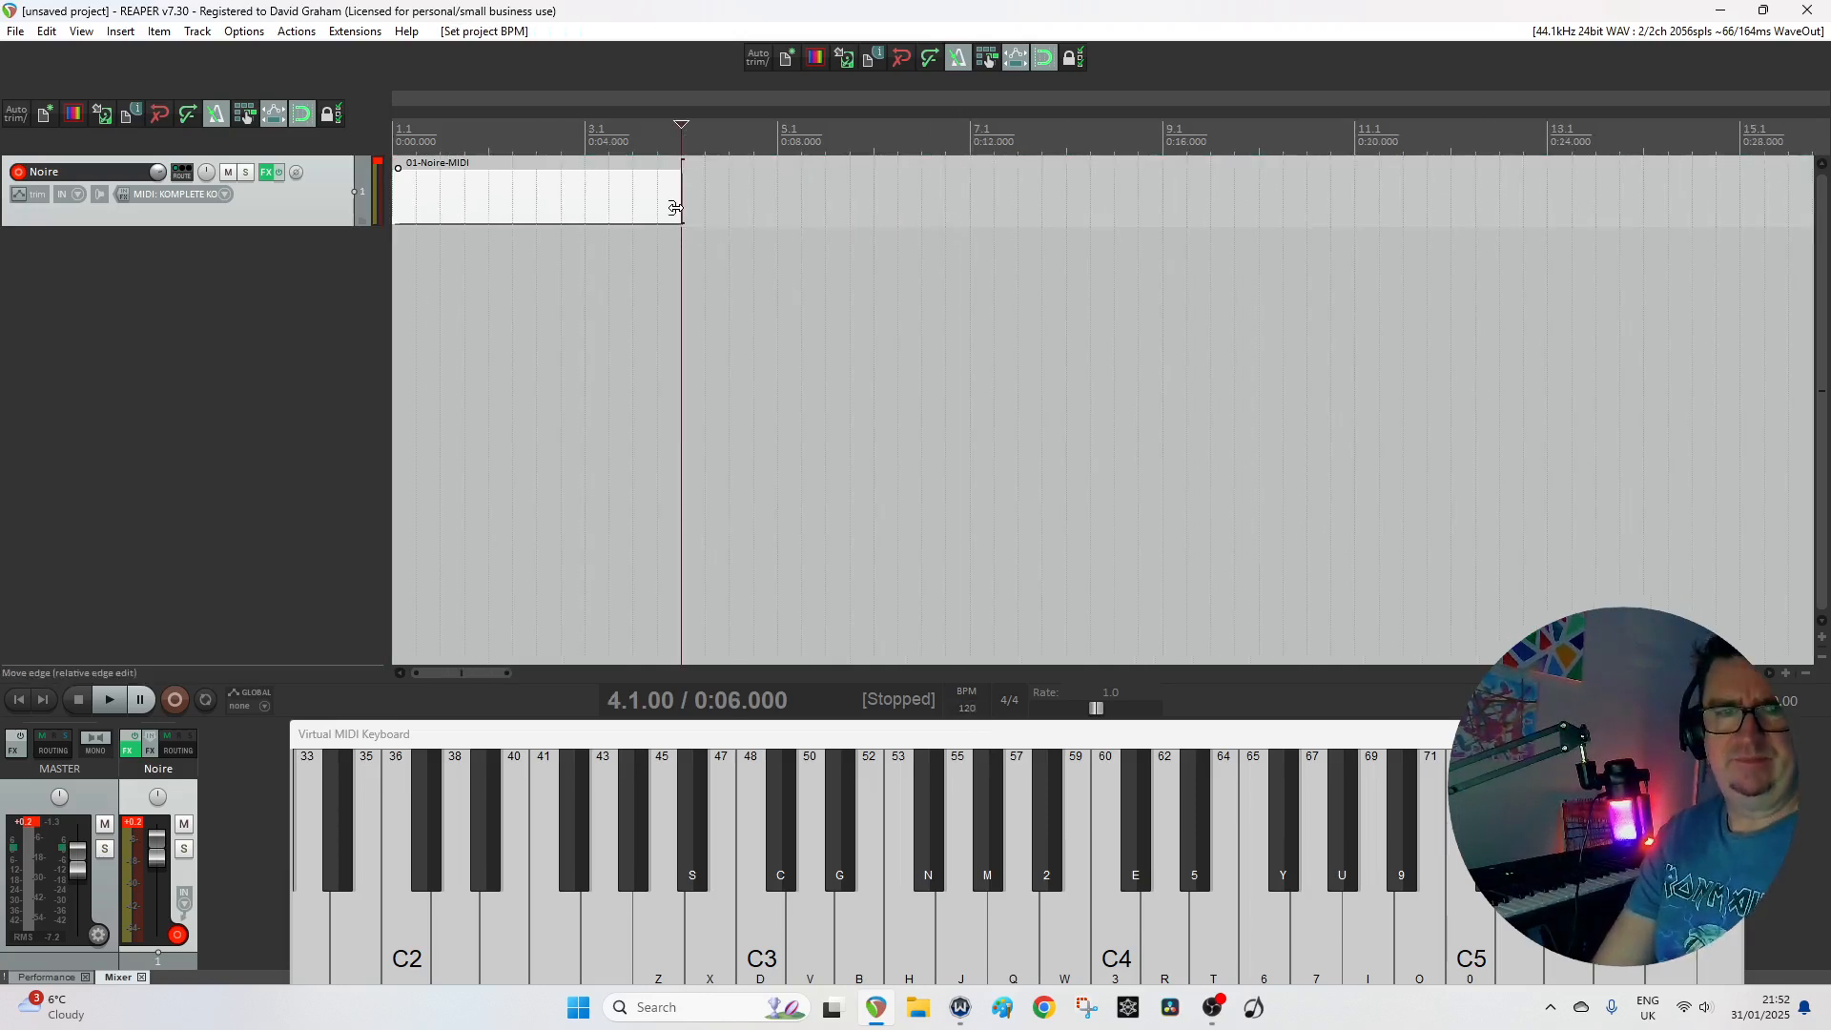
{"action": "left_click_drag", "start_coordinate": [685, 227], "coordinate": [971, 200]}
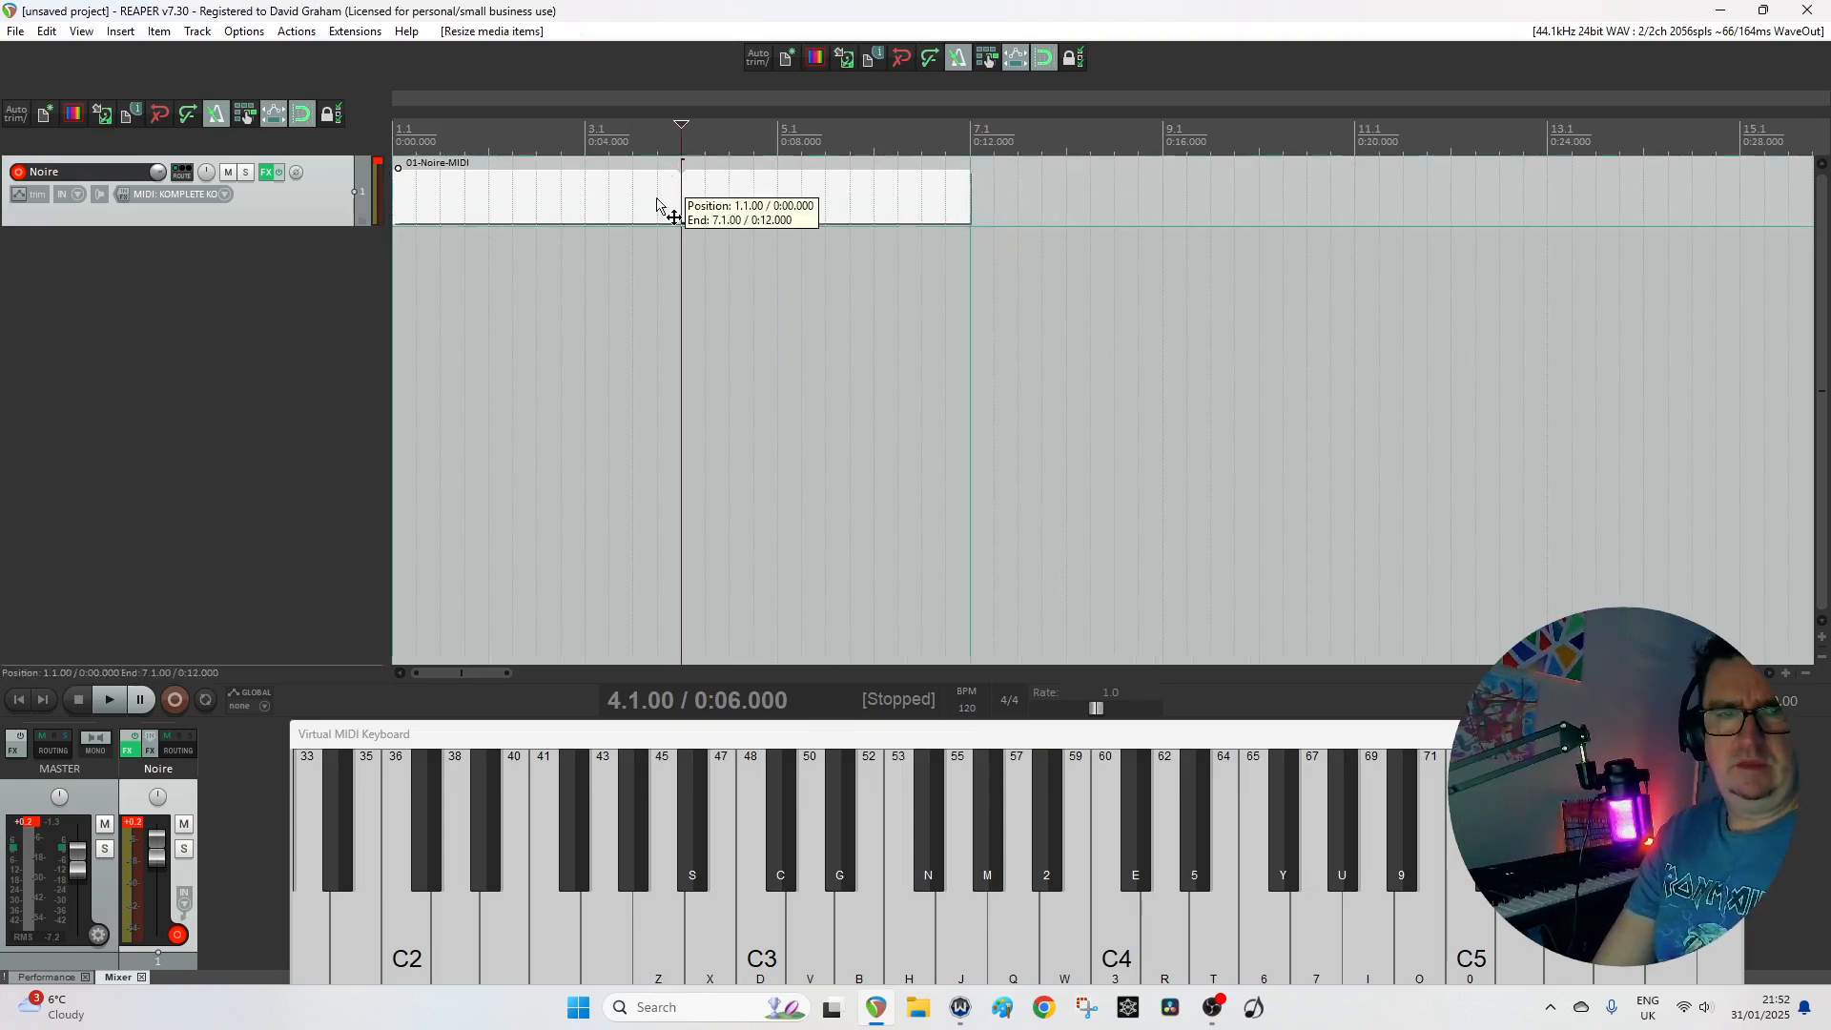
{"action": "double_click", "coordinate": [667, 204]}
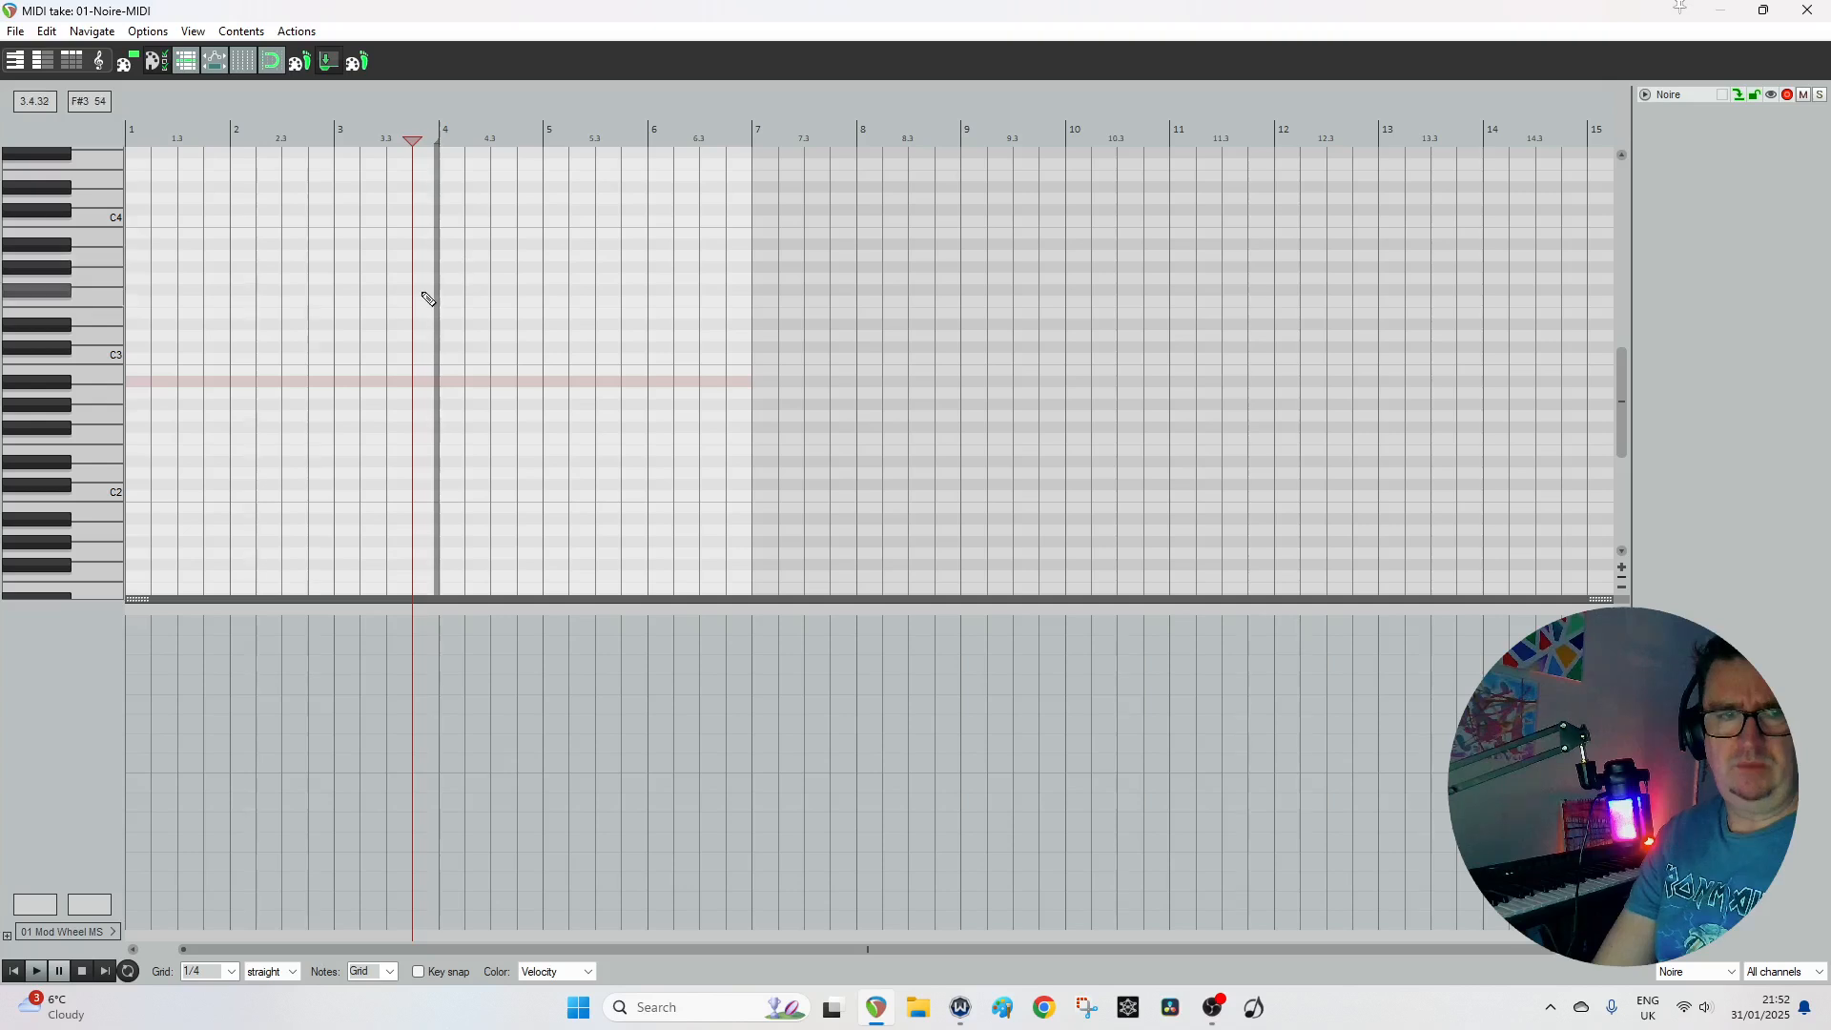
{"action": "left_click_drag", "start_coordinate": [437, 291], "coordinate": [1084, 294]}
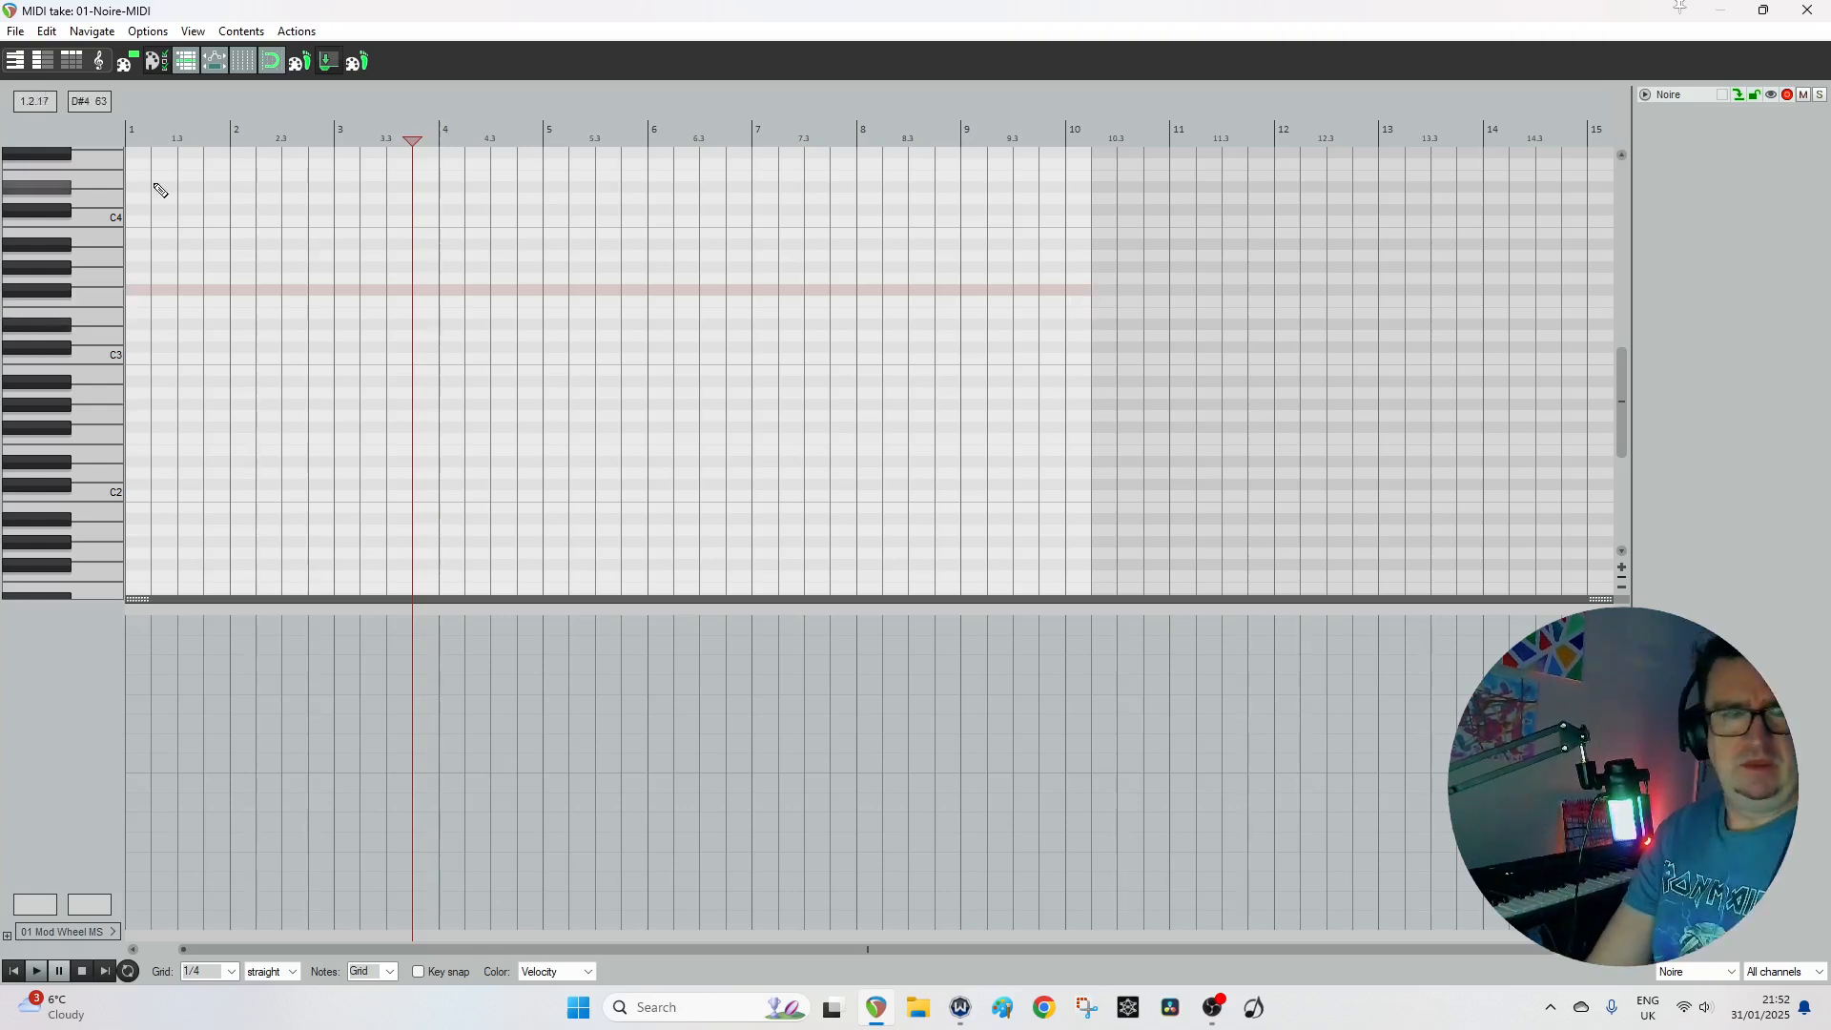
Set the MIDI grid to 1/2 and enter the half notes G4, F#4, D#4 and D4 across bars 1 and 2.
{"action": "scroll", "coordinate": [67, 234], "scroll_direction": "up", "scroll_amount": 2}
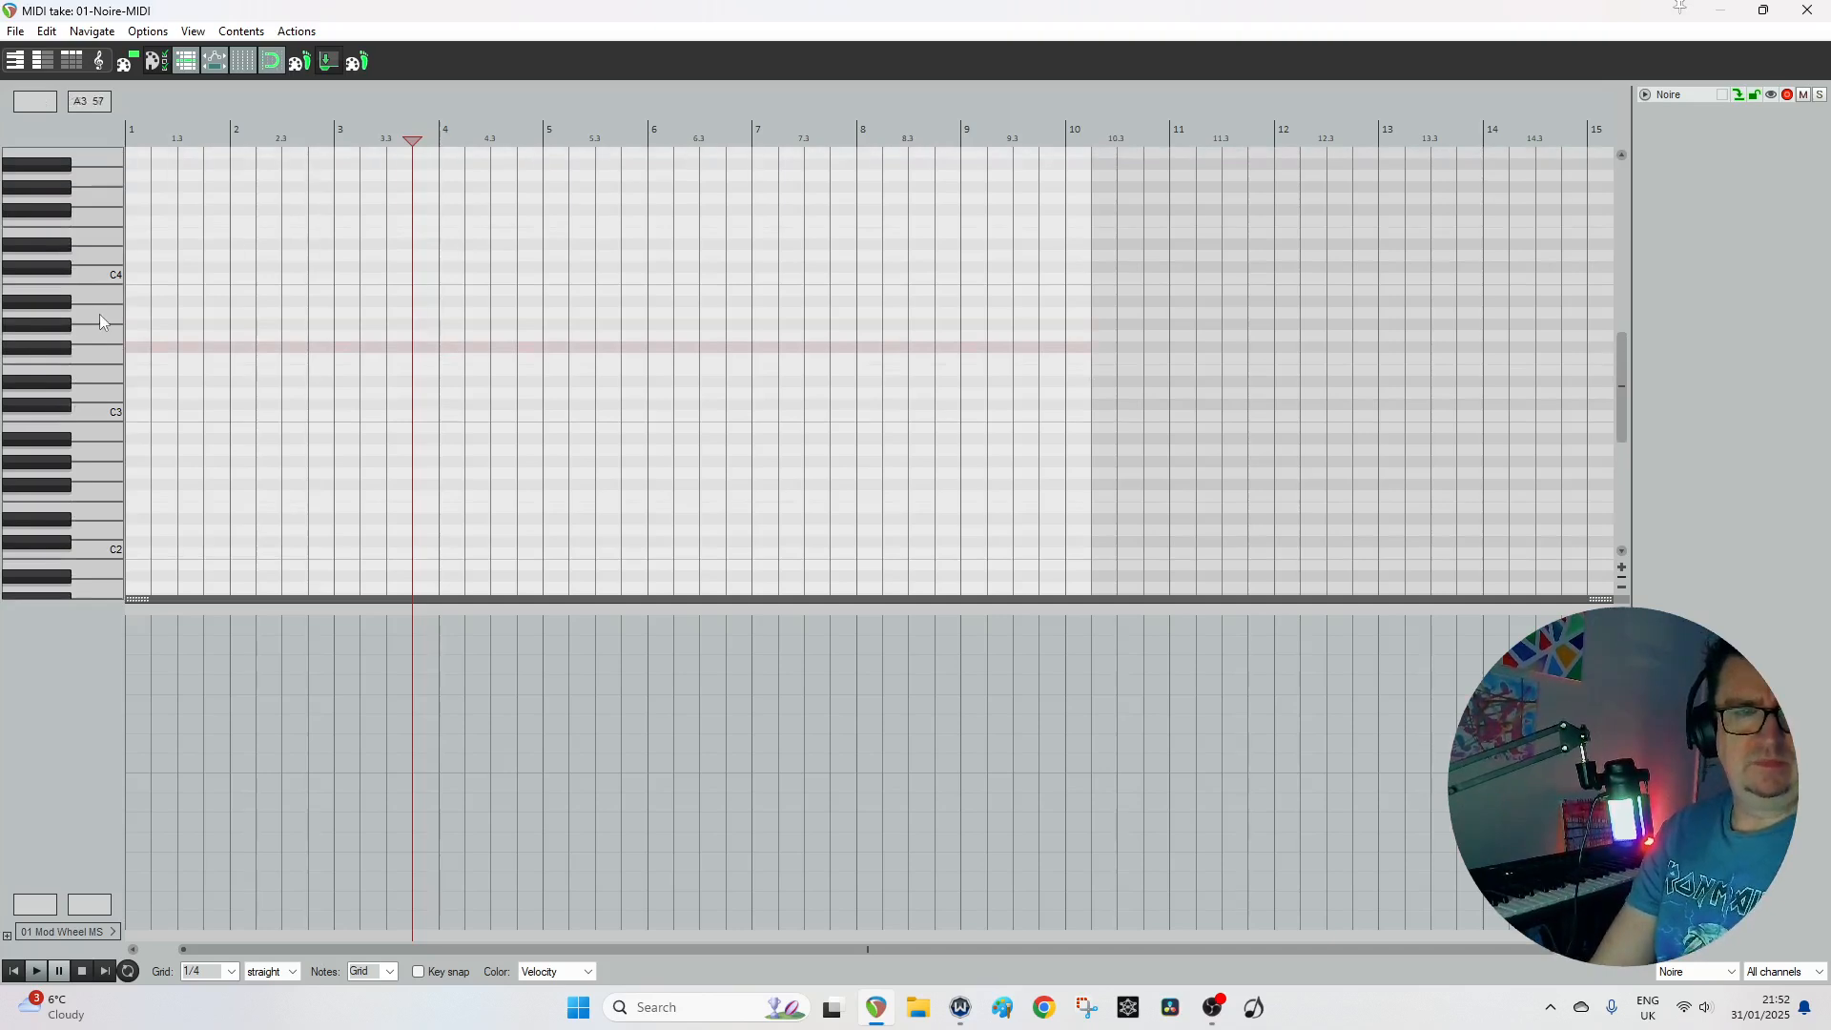
{"action": "left_click", "coordinate": [230, 974]}
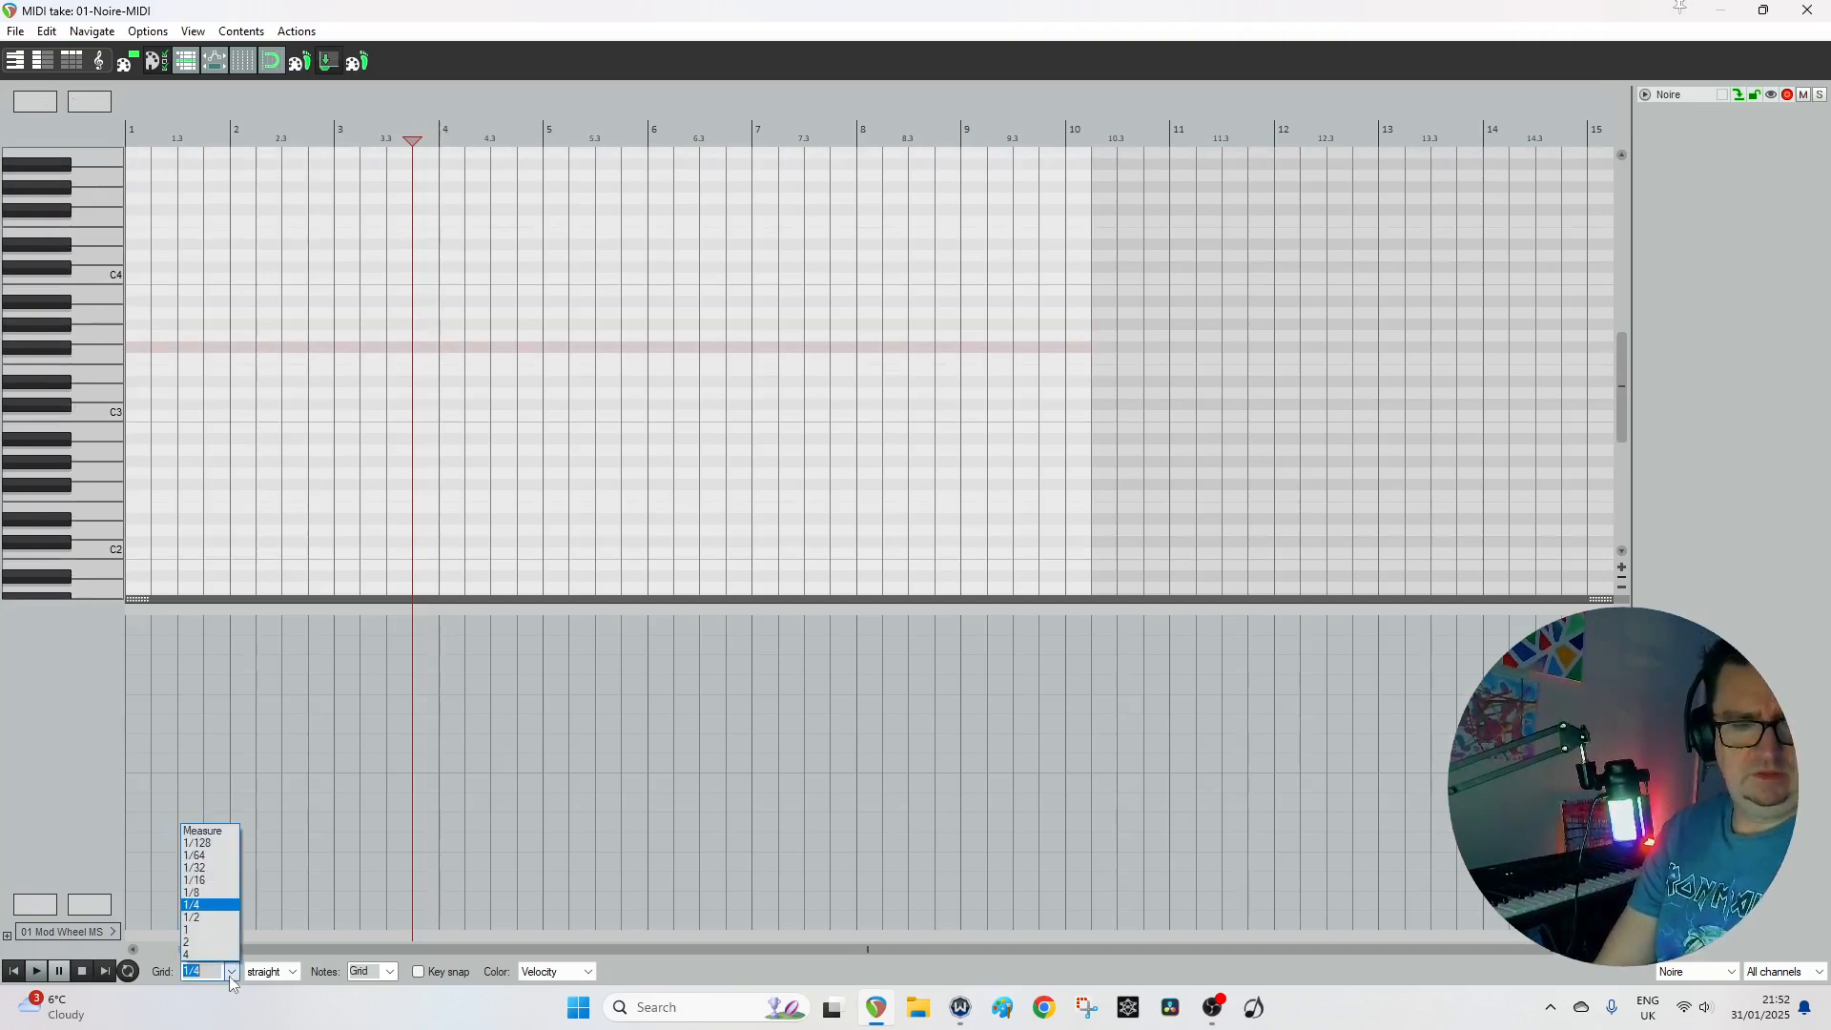
{"action": "left_click", "coordinate": [200, 916]}
{"action": "scroll", "coordinate": [53, 296], "scroll_direction": "up", "scroll_amount": 1}
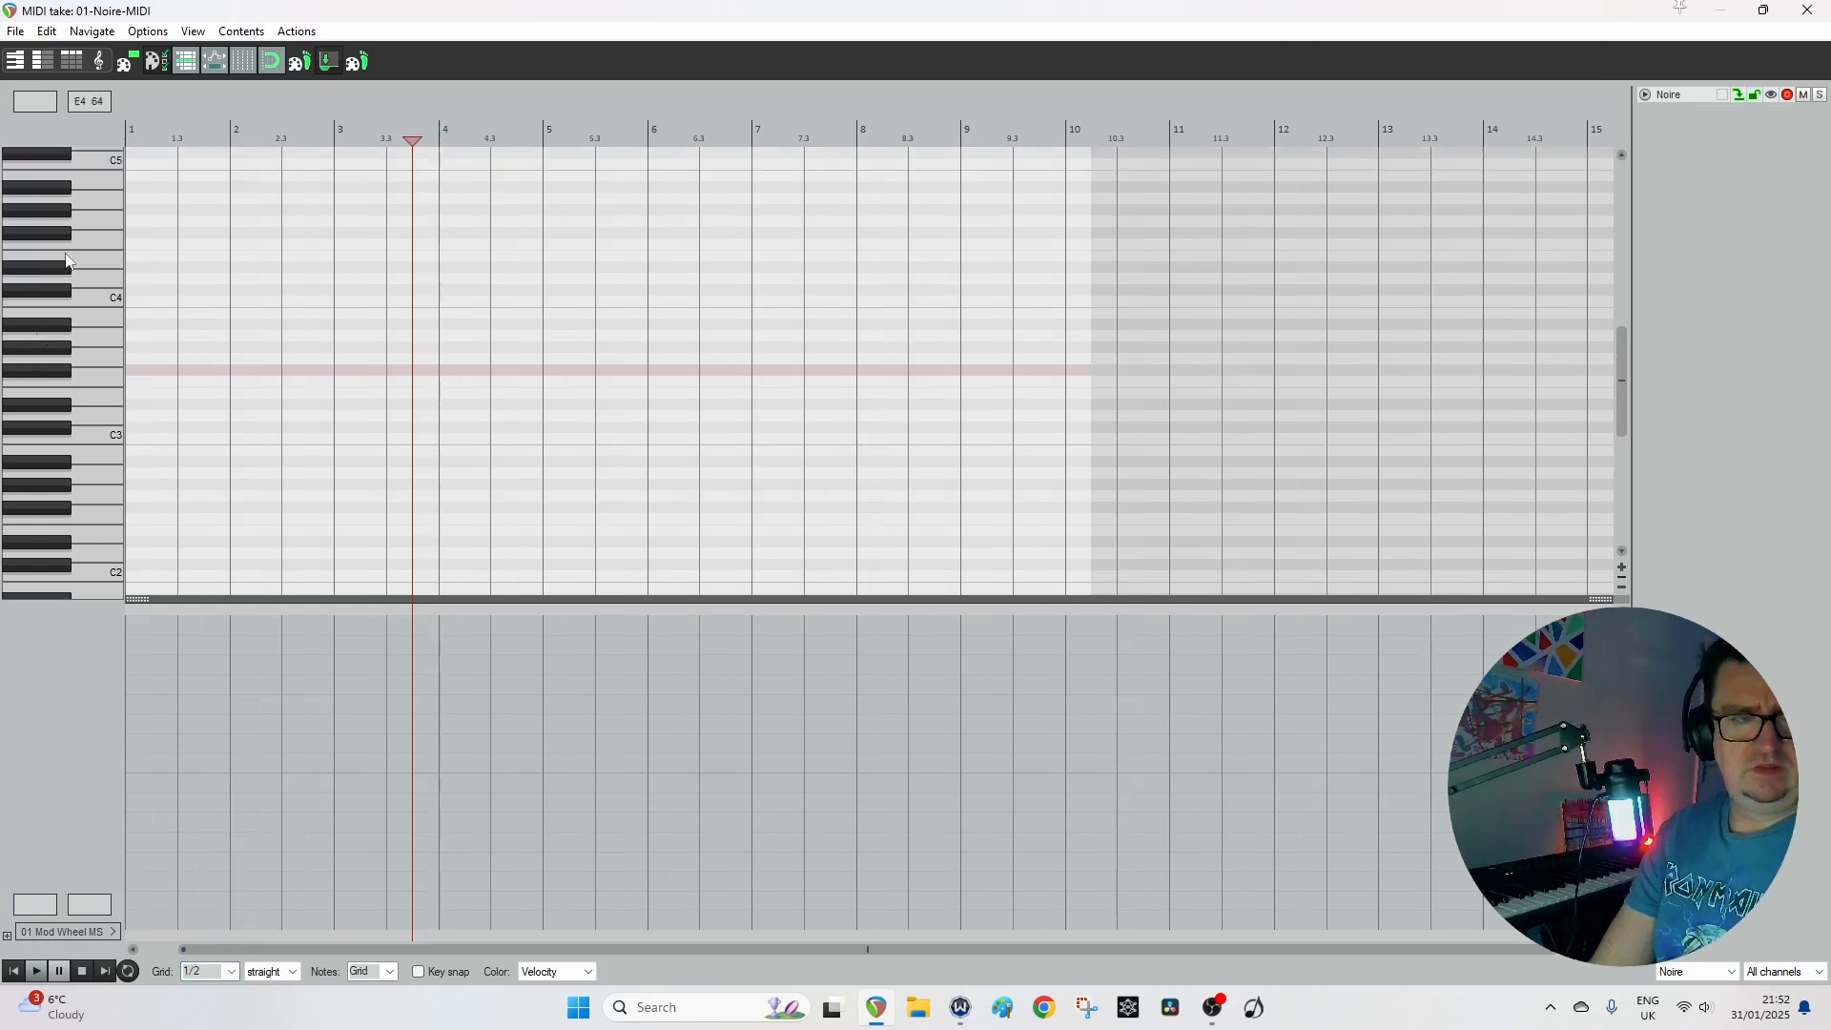
{"action": "left_click", "coordinate": [135, 221]}
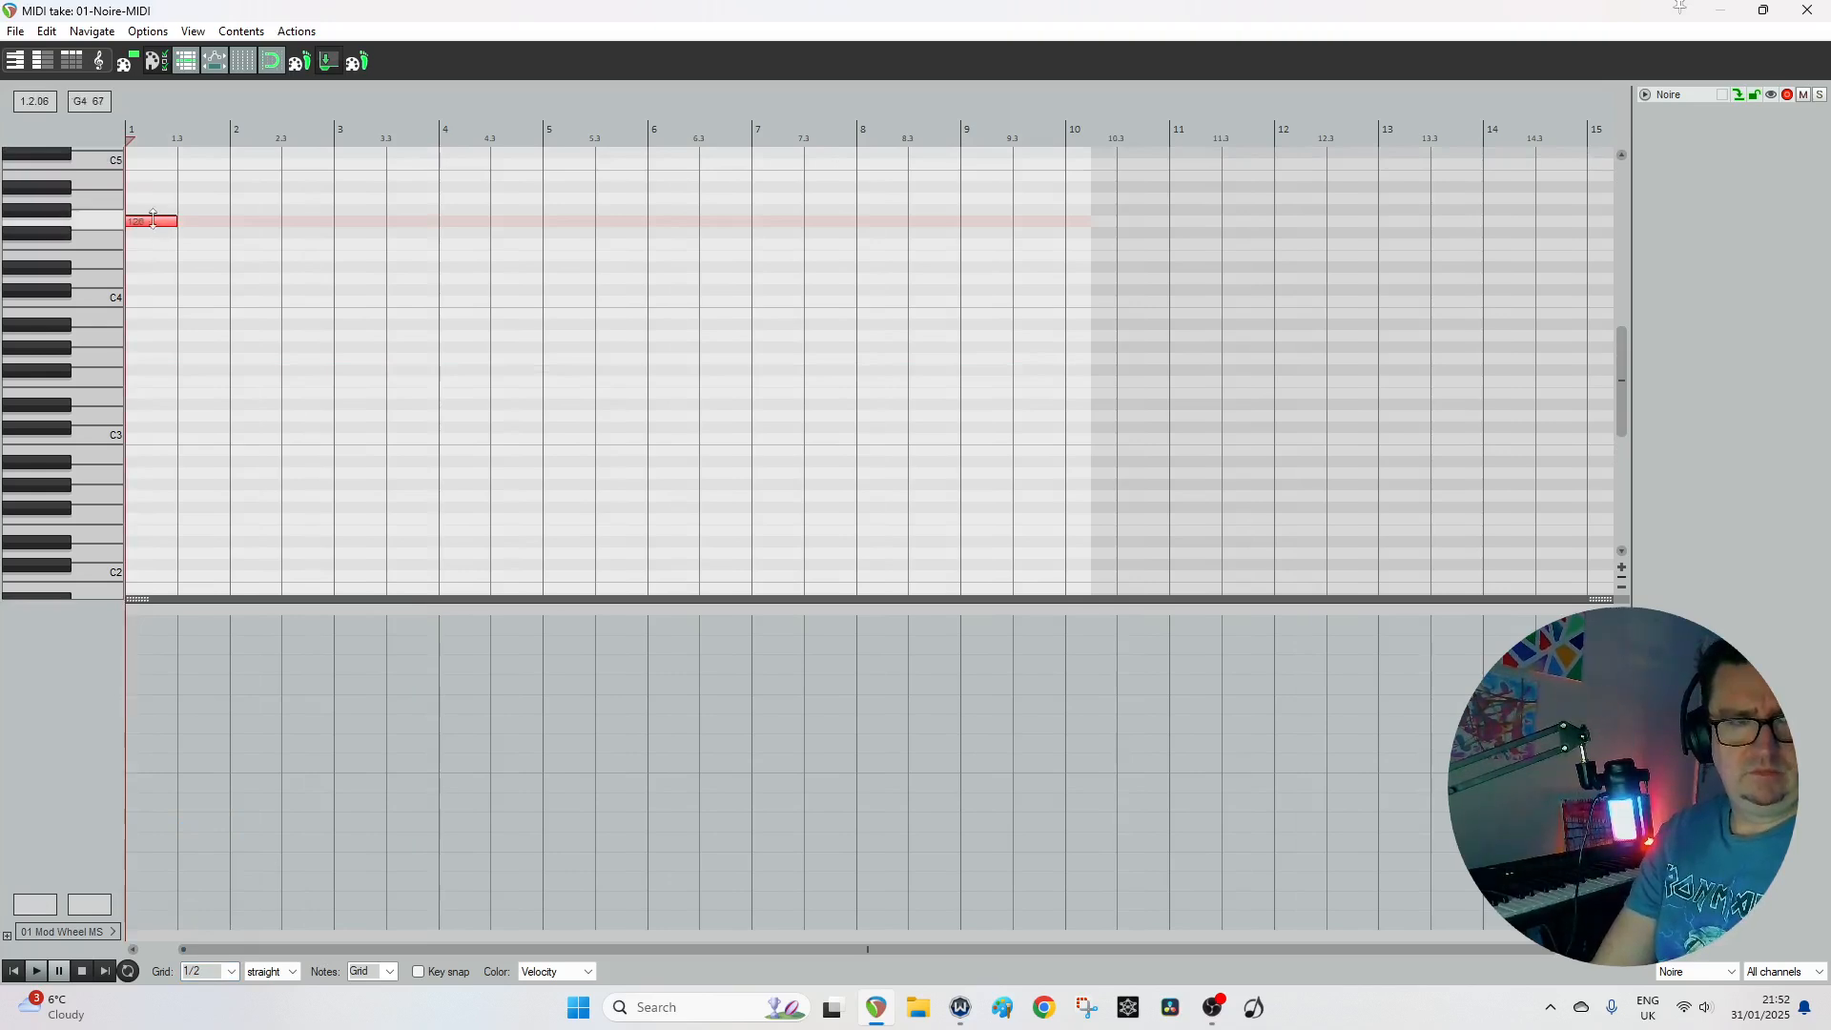
{"action": "left_click_drag", "start_coordinate": [152, 219], "coordinate": [153, 250]}
{"action": "left_click", "coordinate": [197, 274]}
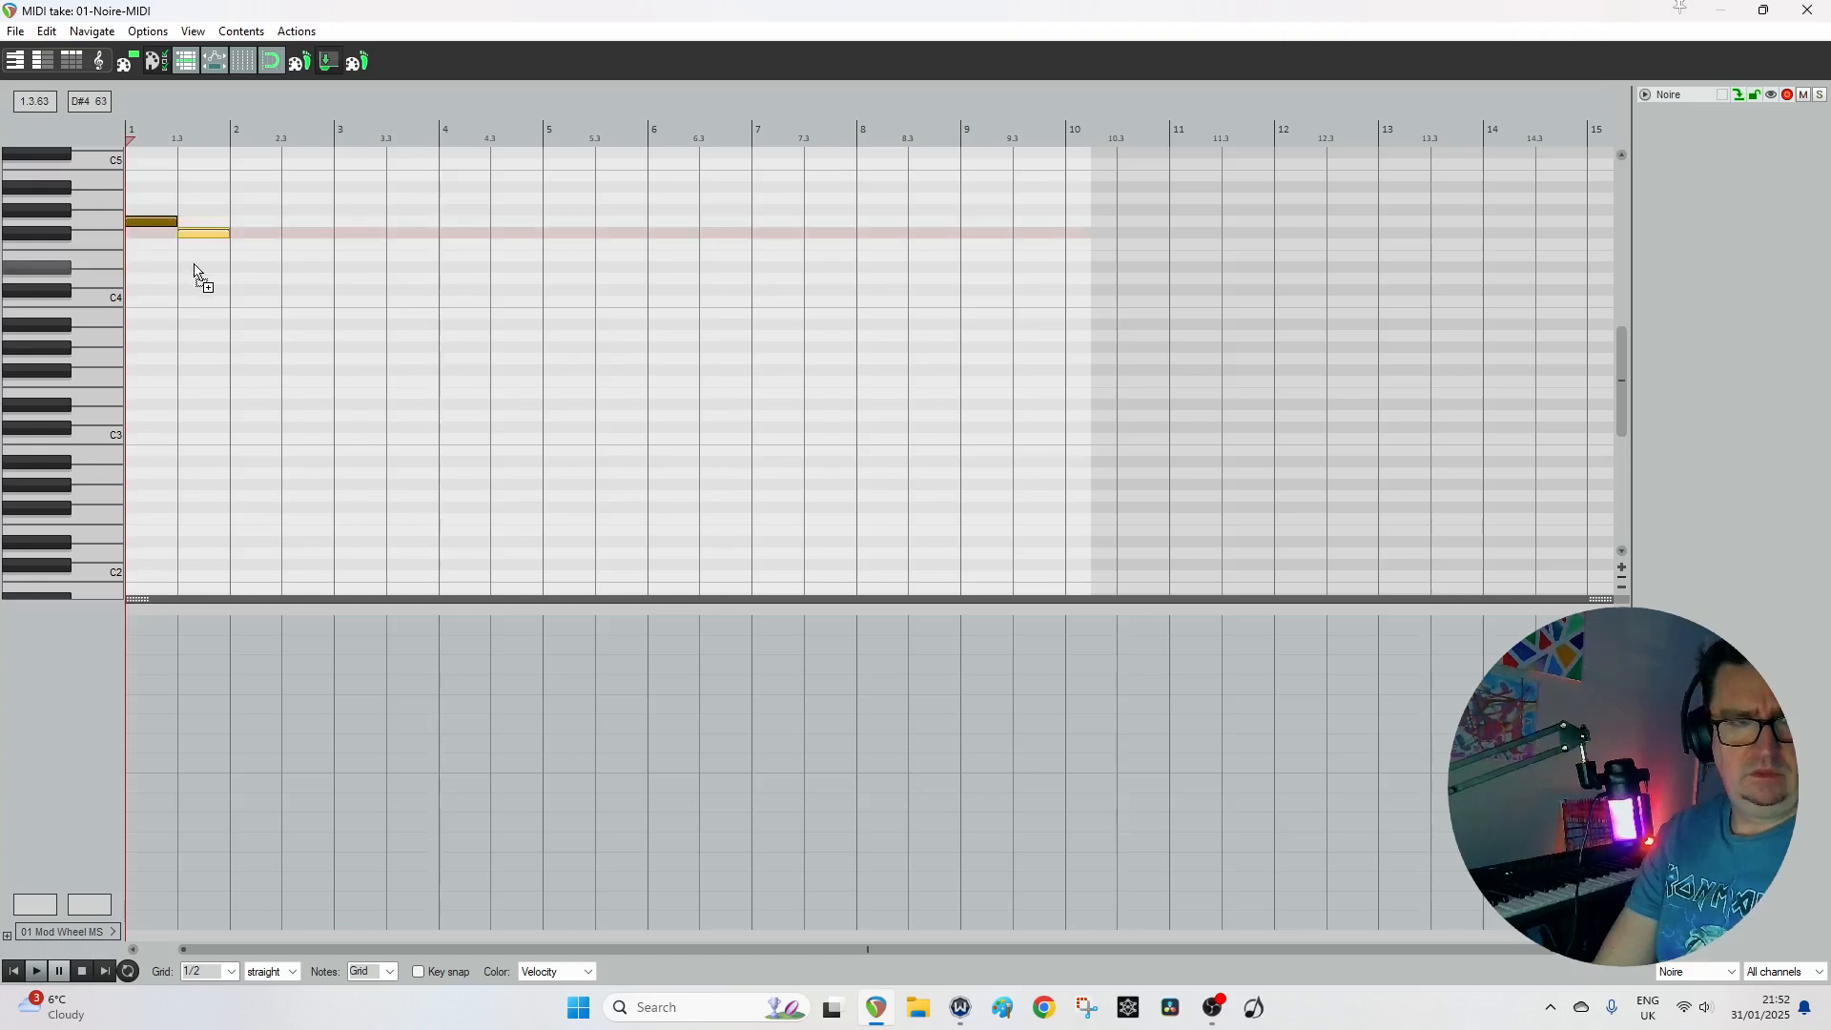
{"action": "left_click", "coordinate": [240, 299]}
{"action": "key", "text": "Down"}
{"action": "left_click", "coordinate": [246, 303]}
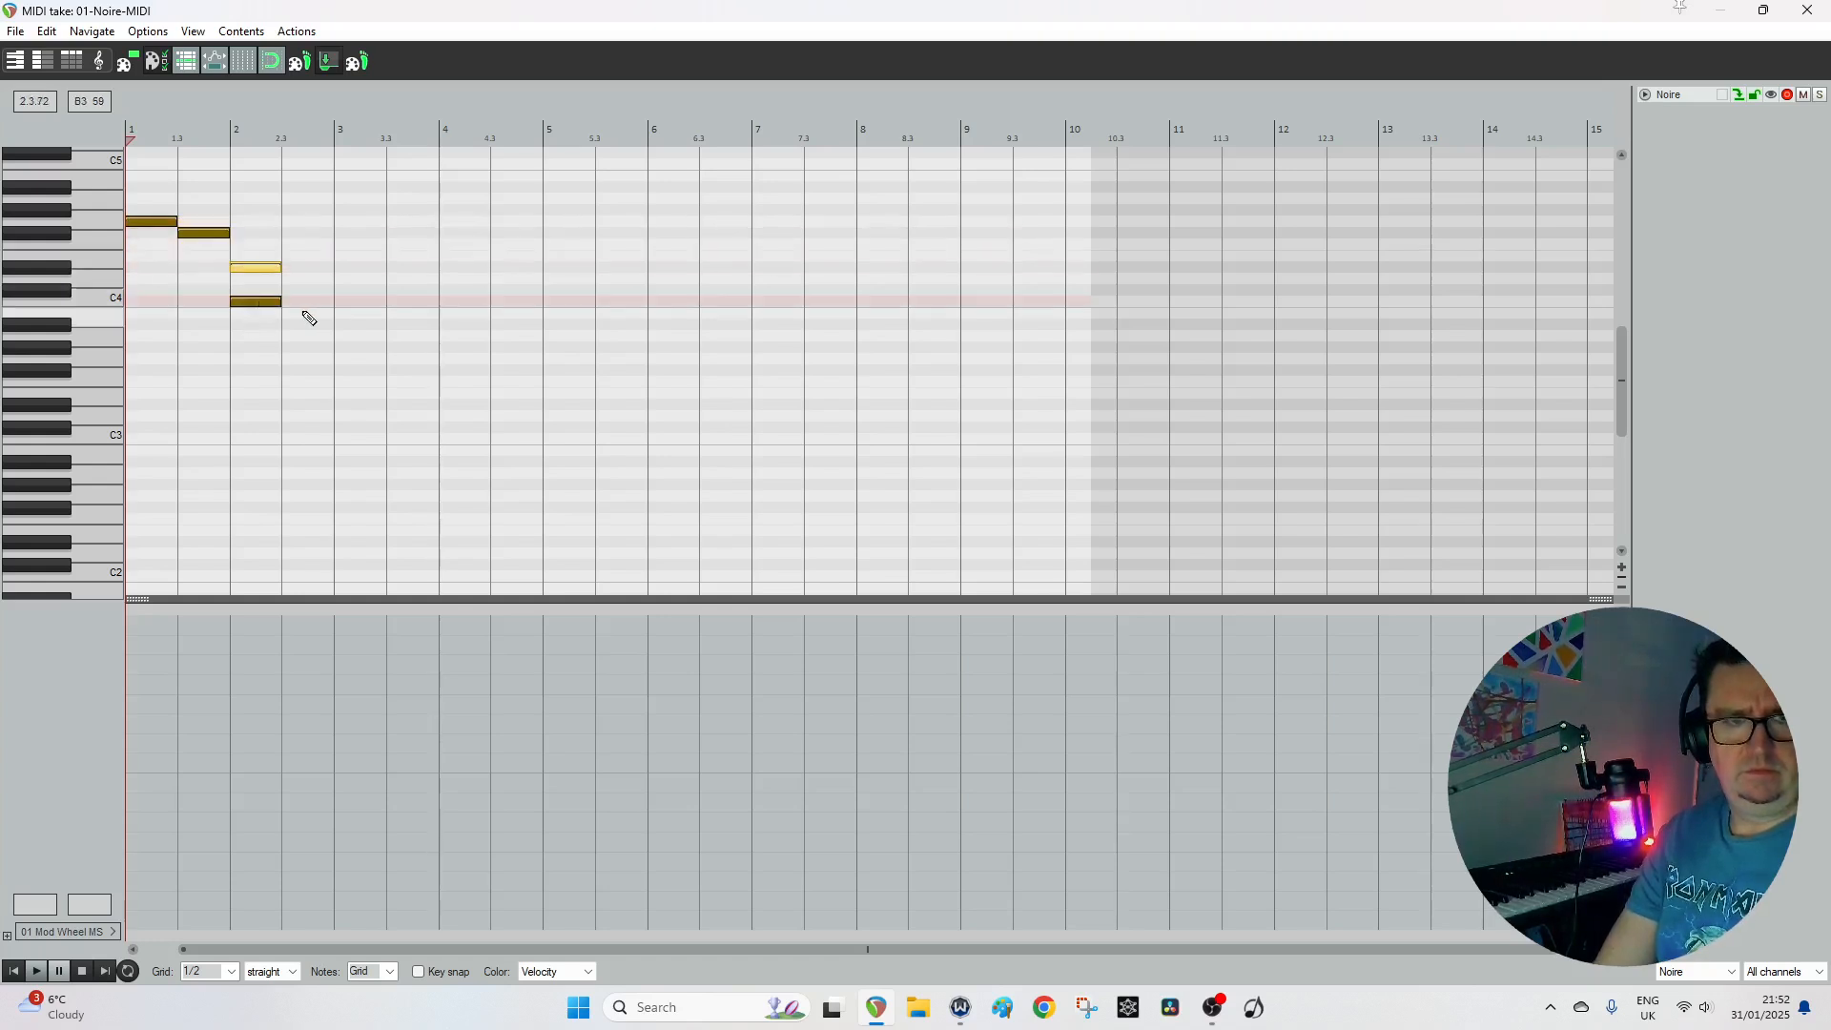
{"action": "left_click_drag", "start_coordinate": [258, 307], "coordinate": [320, 291]}
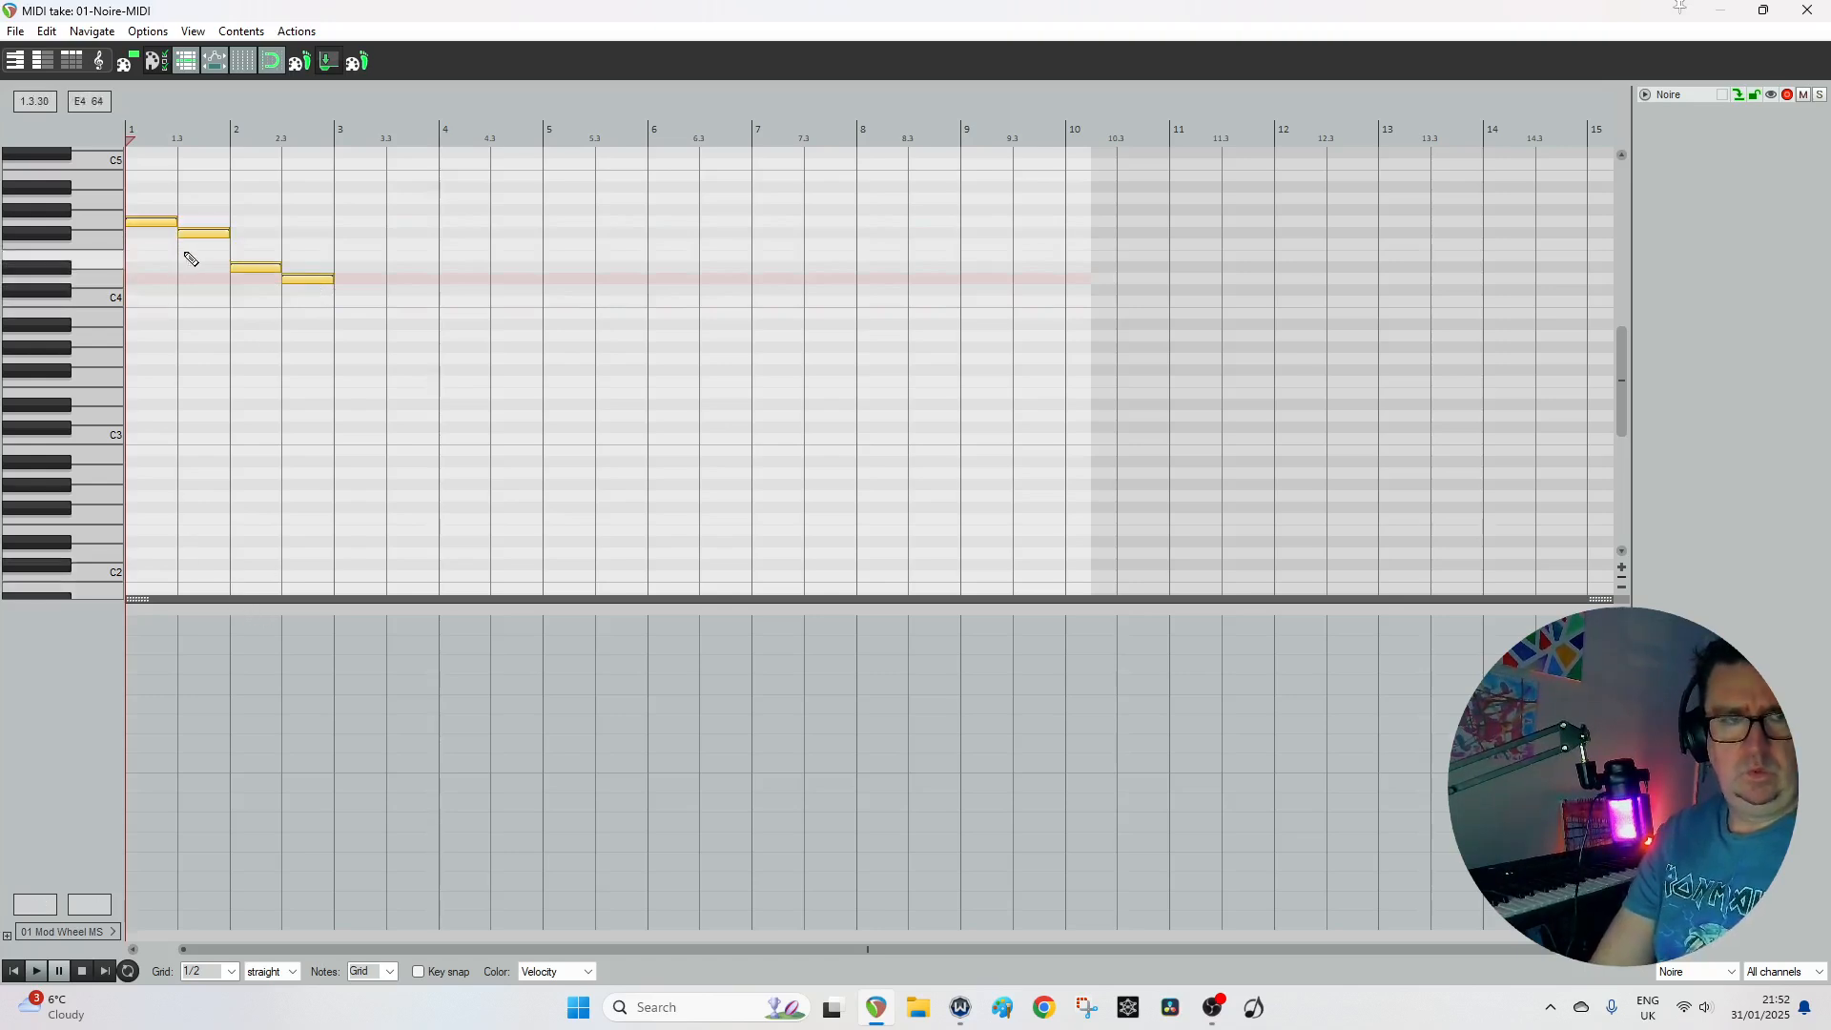
Copy the four-note phrase into bars 3 and 4, and place the edit cursor at bar 5.
{"action": "key", "text": "ctrl+a"}
{"action": "left_click_drag", "start_coordinate": [158, 315], "coordinate": [359, 306]}
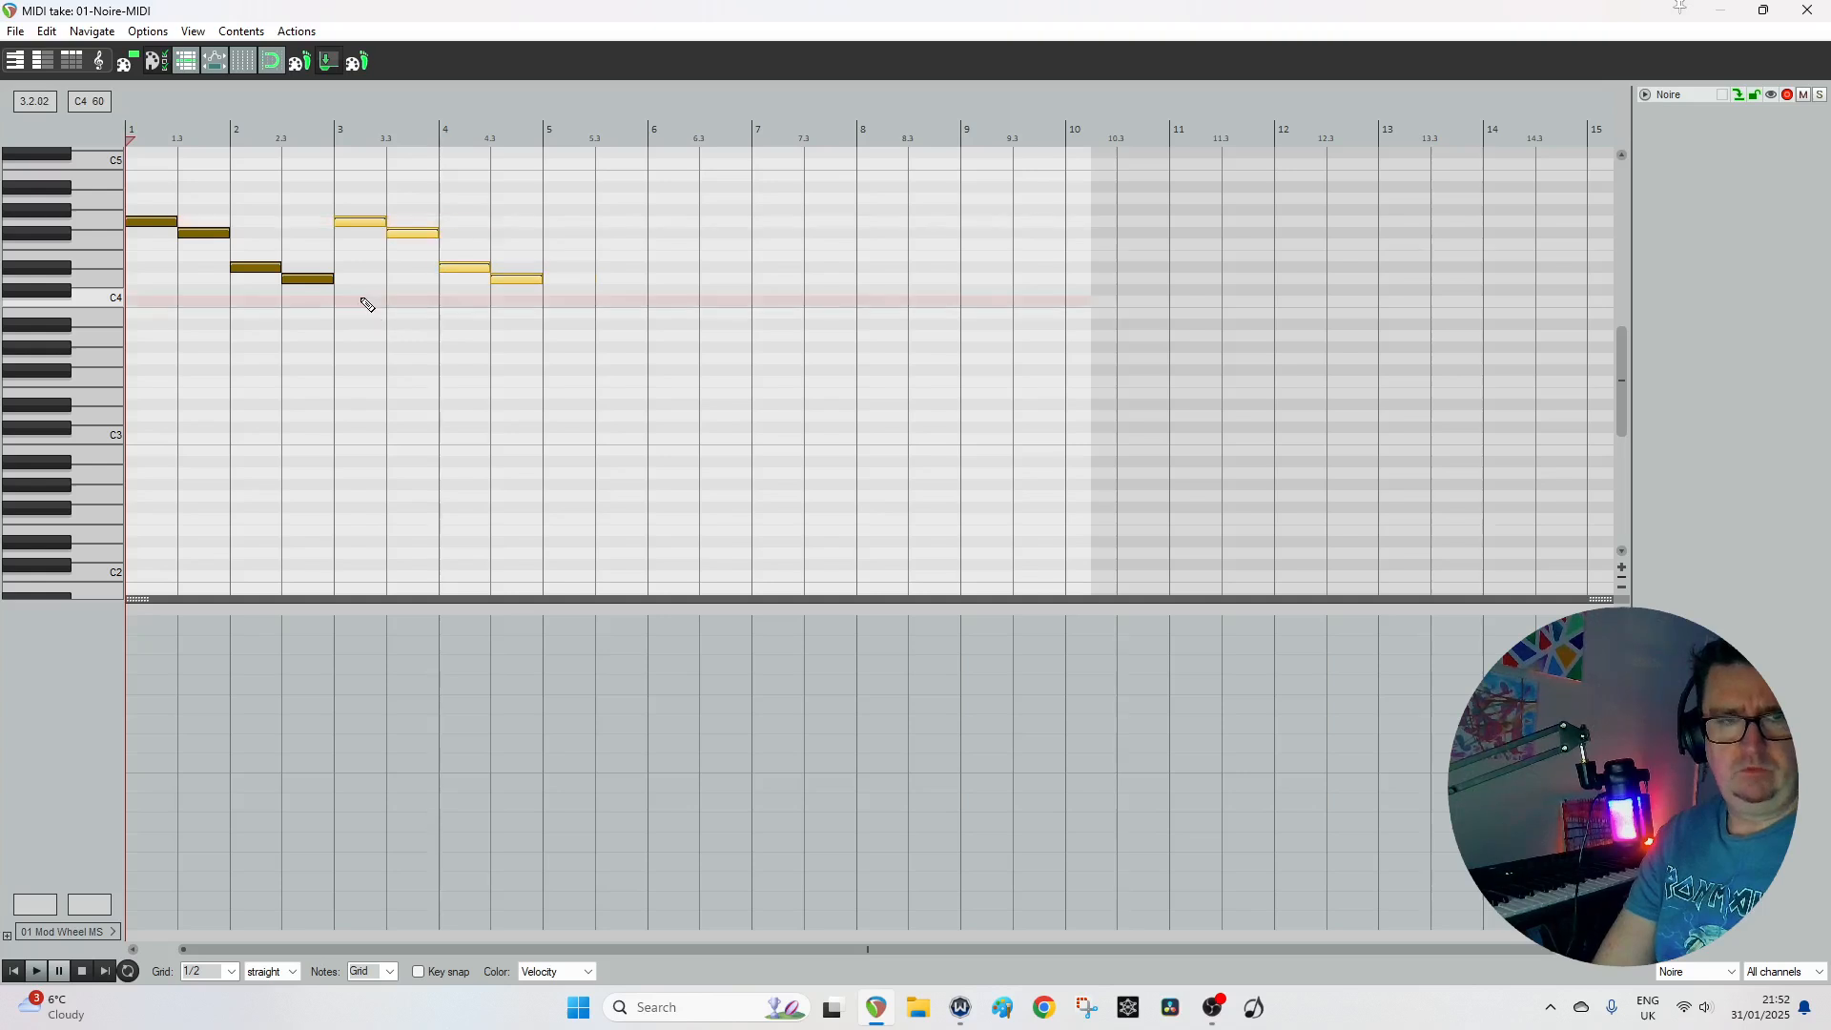
{"action": "left_click", "coordinate": [545, 129]}
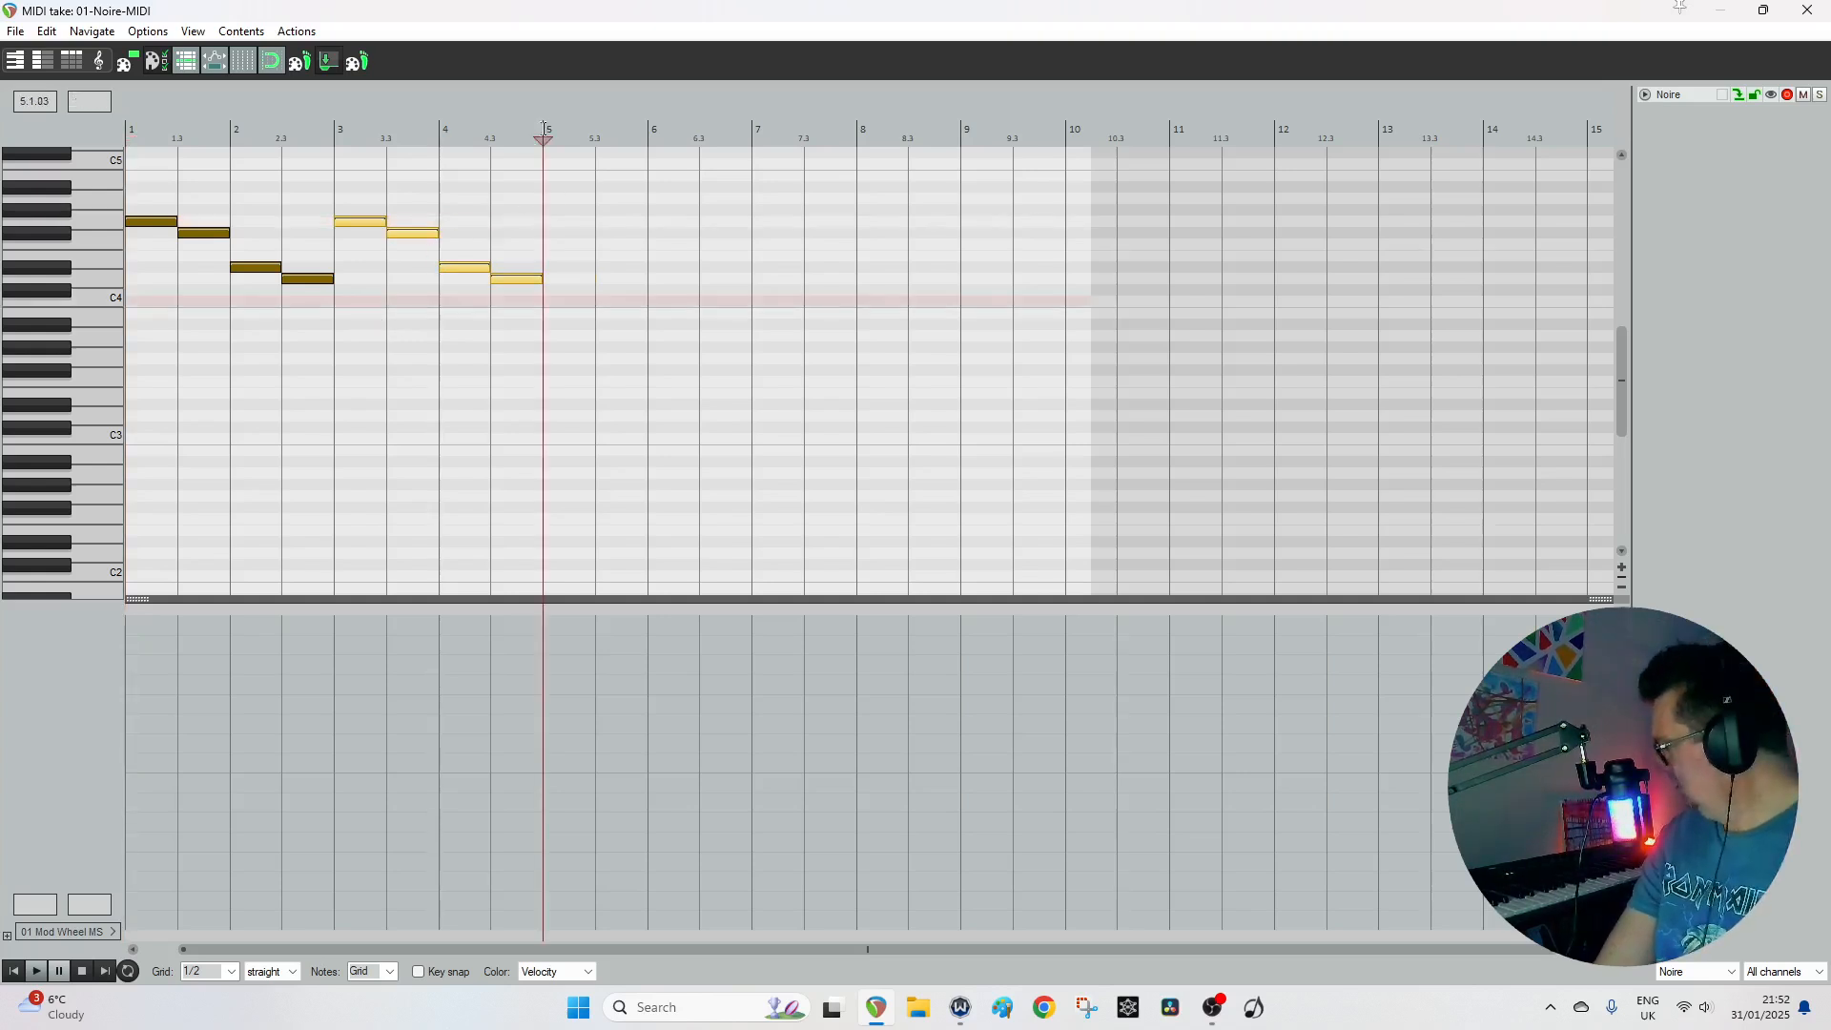
Enter the half notes G4, F#4, A4, A#4, A#4, A4, G4 and F#4 across bars 5 to 8.
{"action": "left_click", "coordinate": [562, 224]}
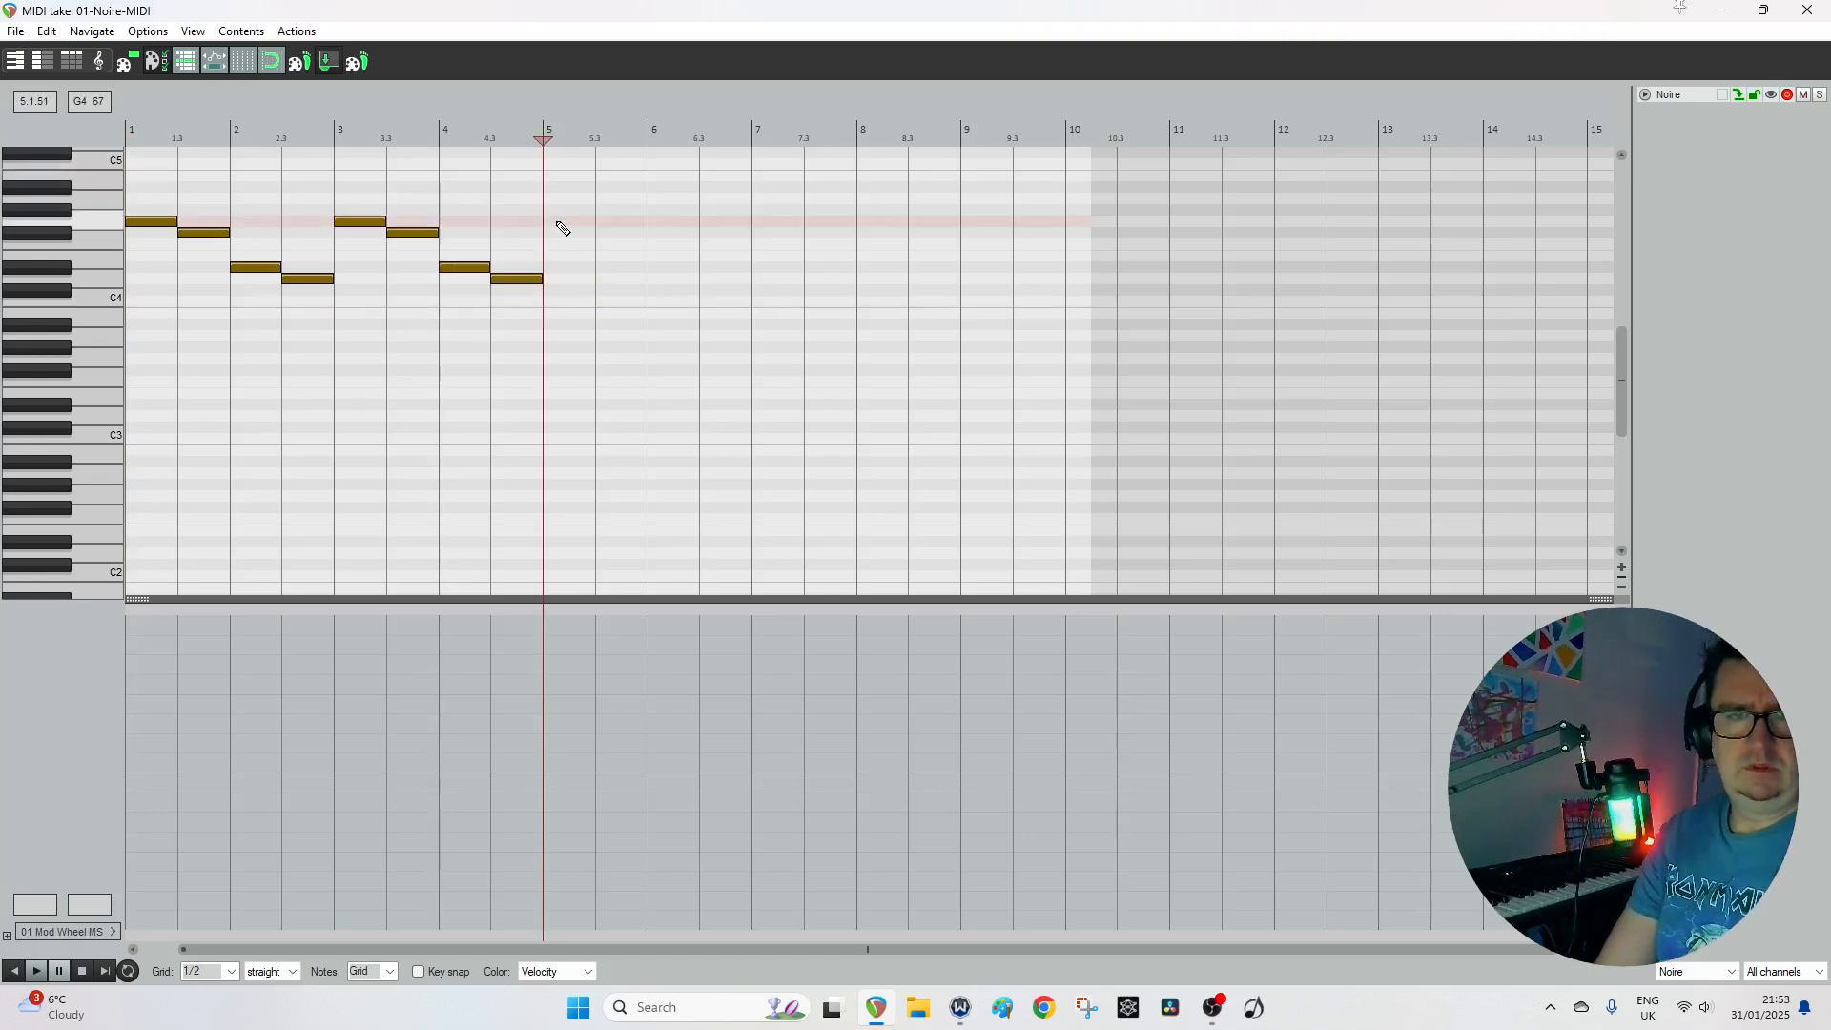
{"action": "left_click", "coordinate": [615, 233]}
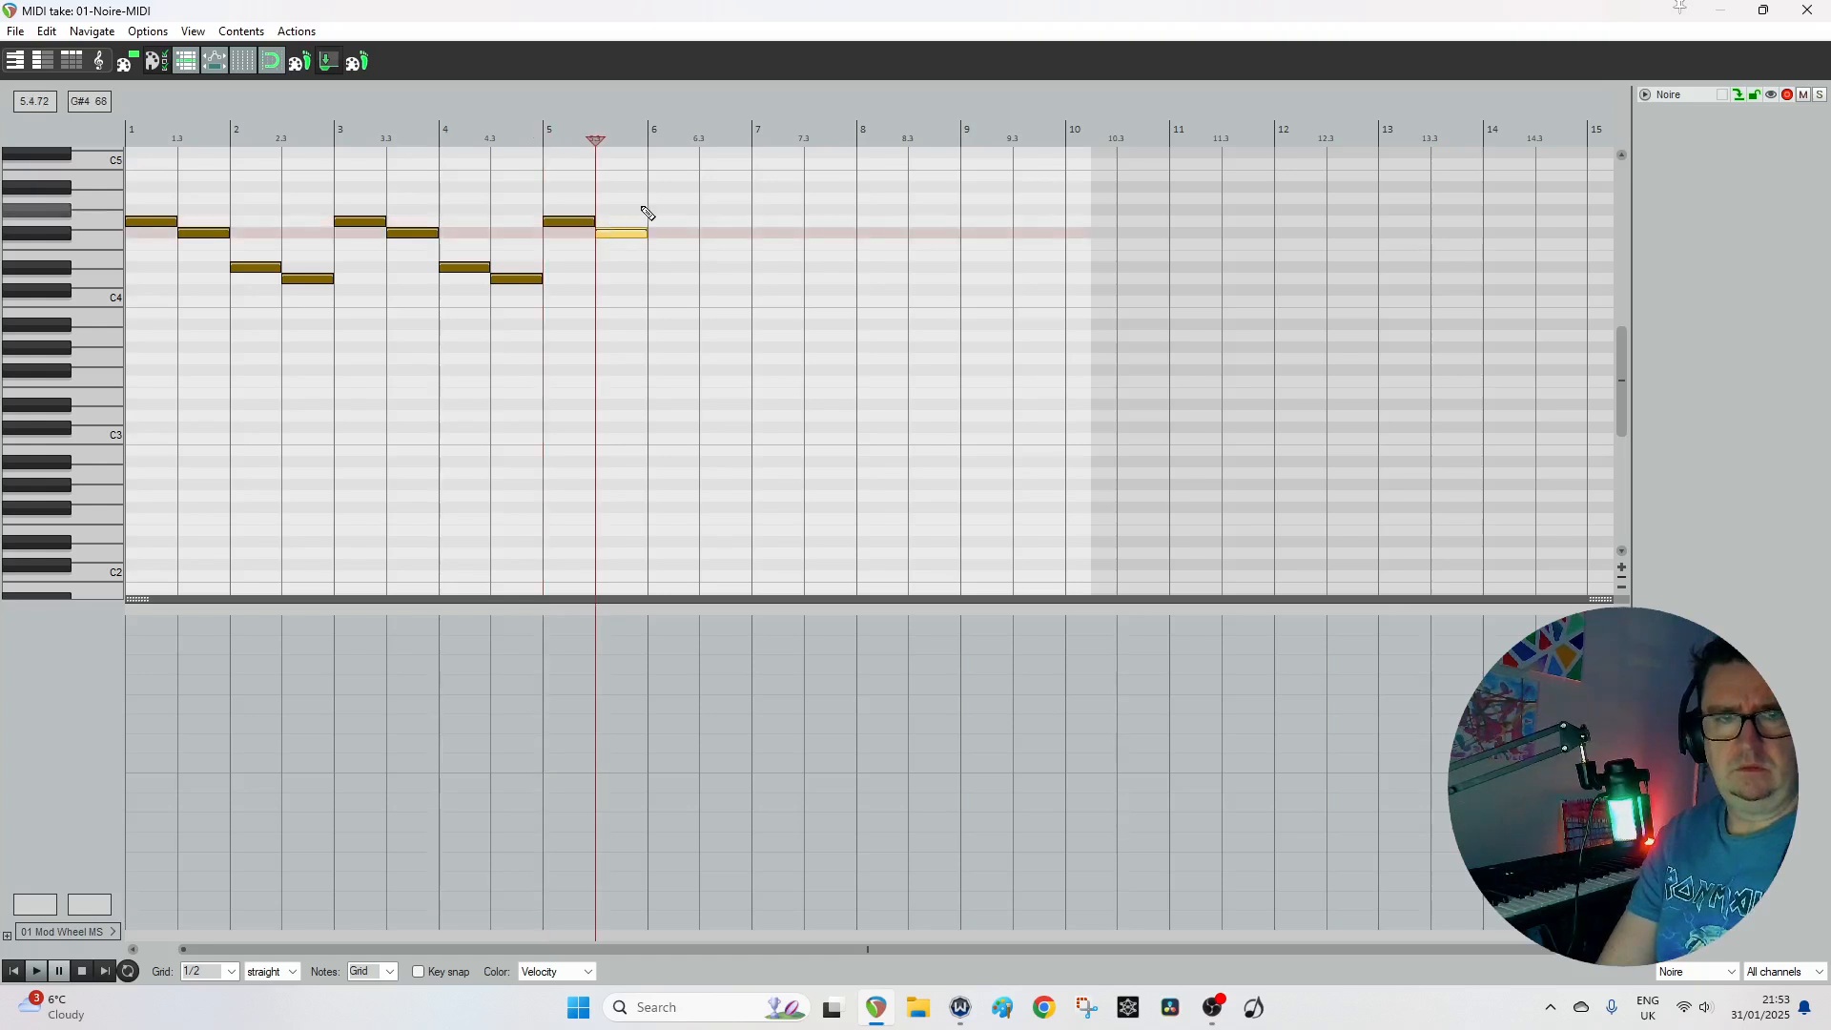
{"action": "left_click", "coordinate": [658, 200]}
{"action": "left_click", "coordinate": [735, 188]}
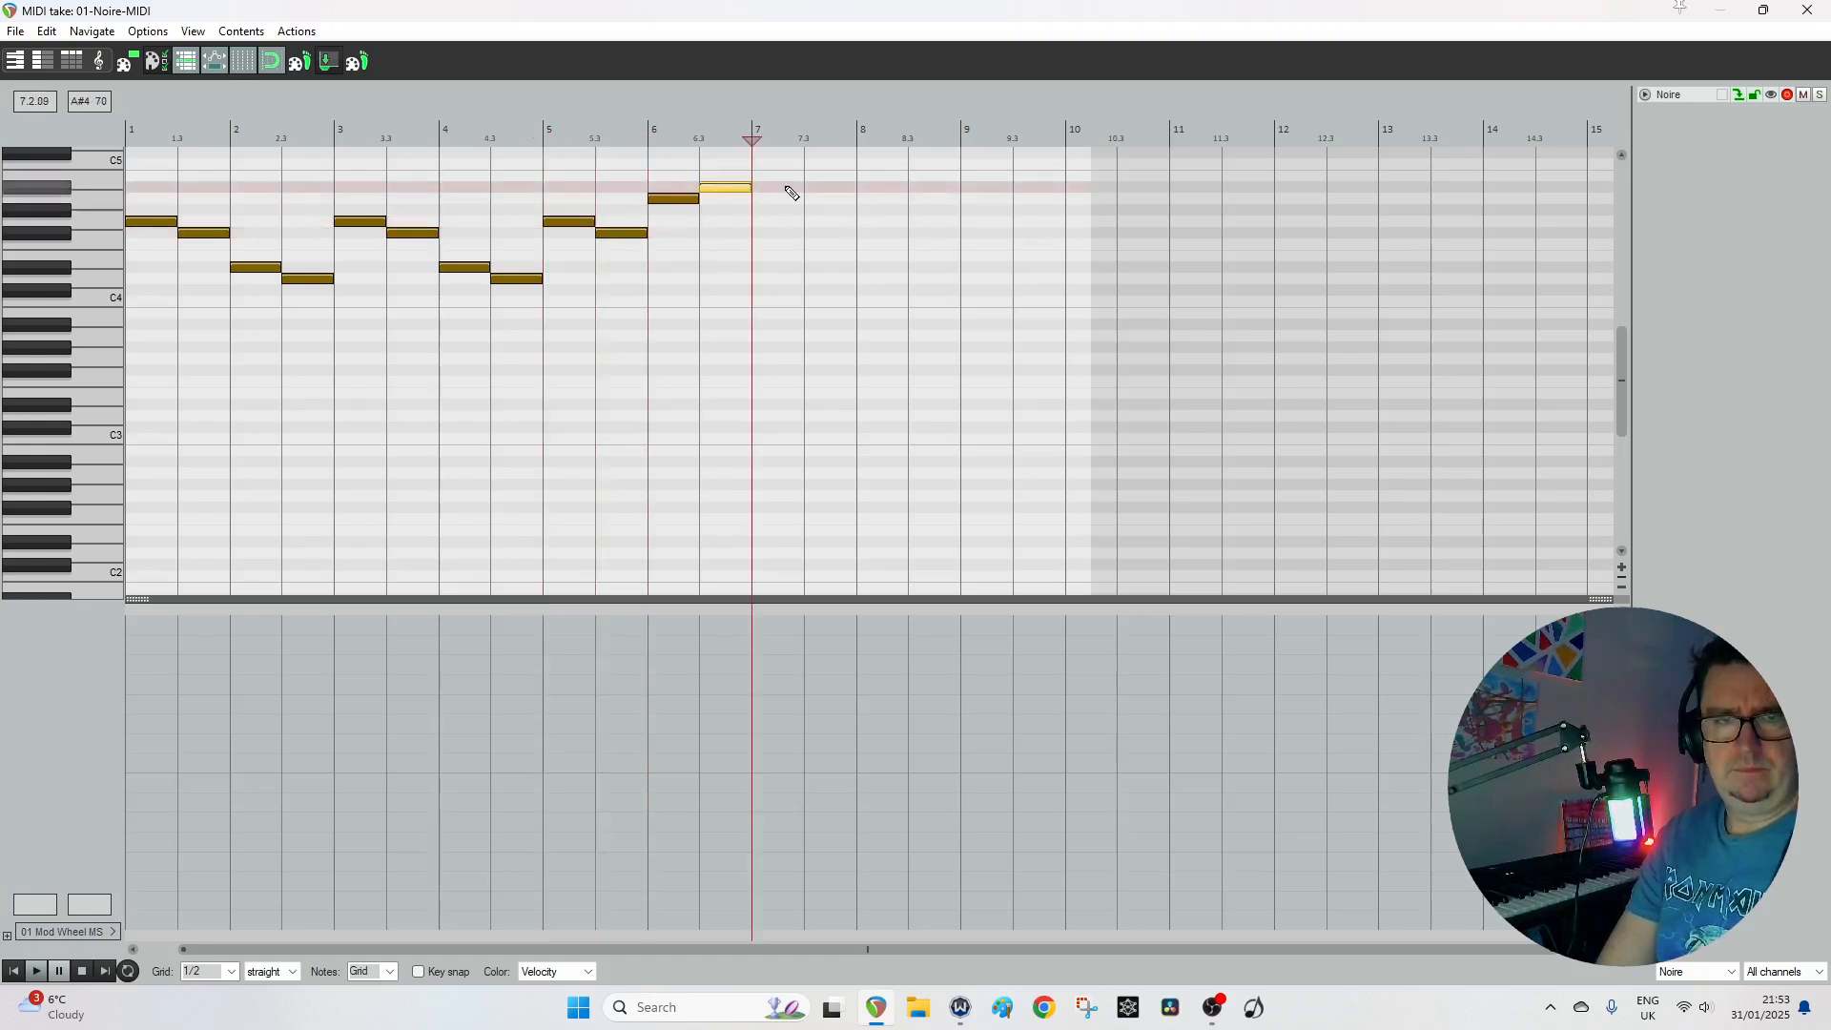
{"action": "left_click", "coordinate": [799, 189]}
{"action": "left_click", "coordinate": [828, 199]}
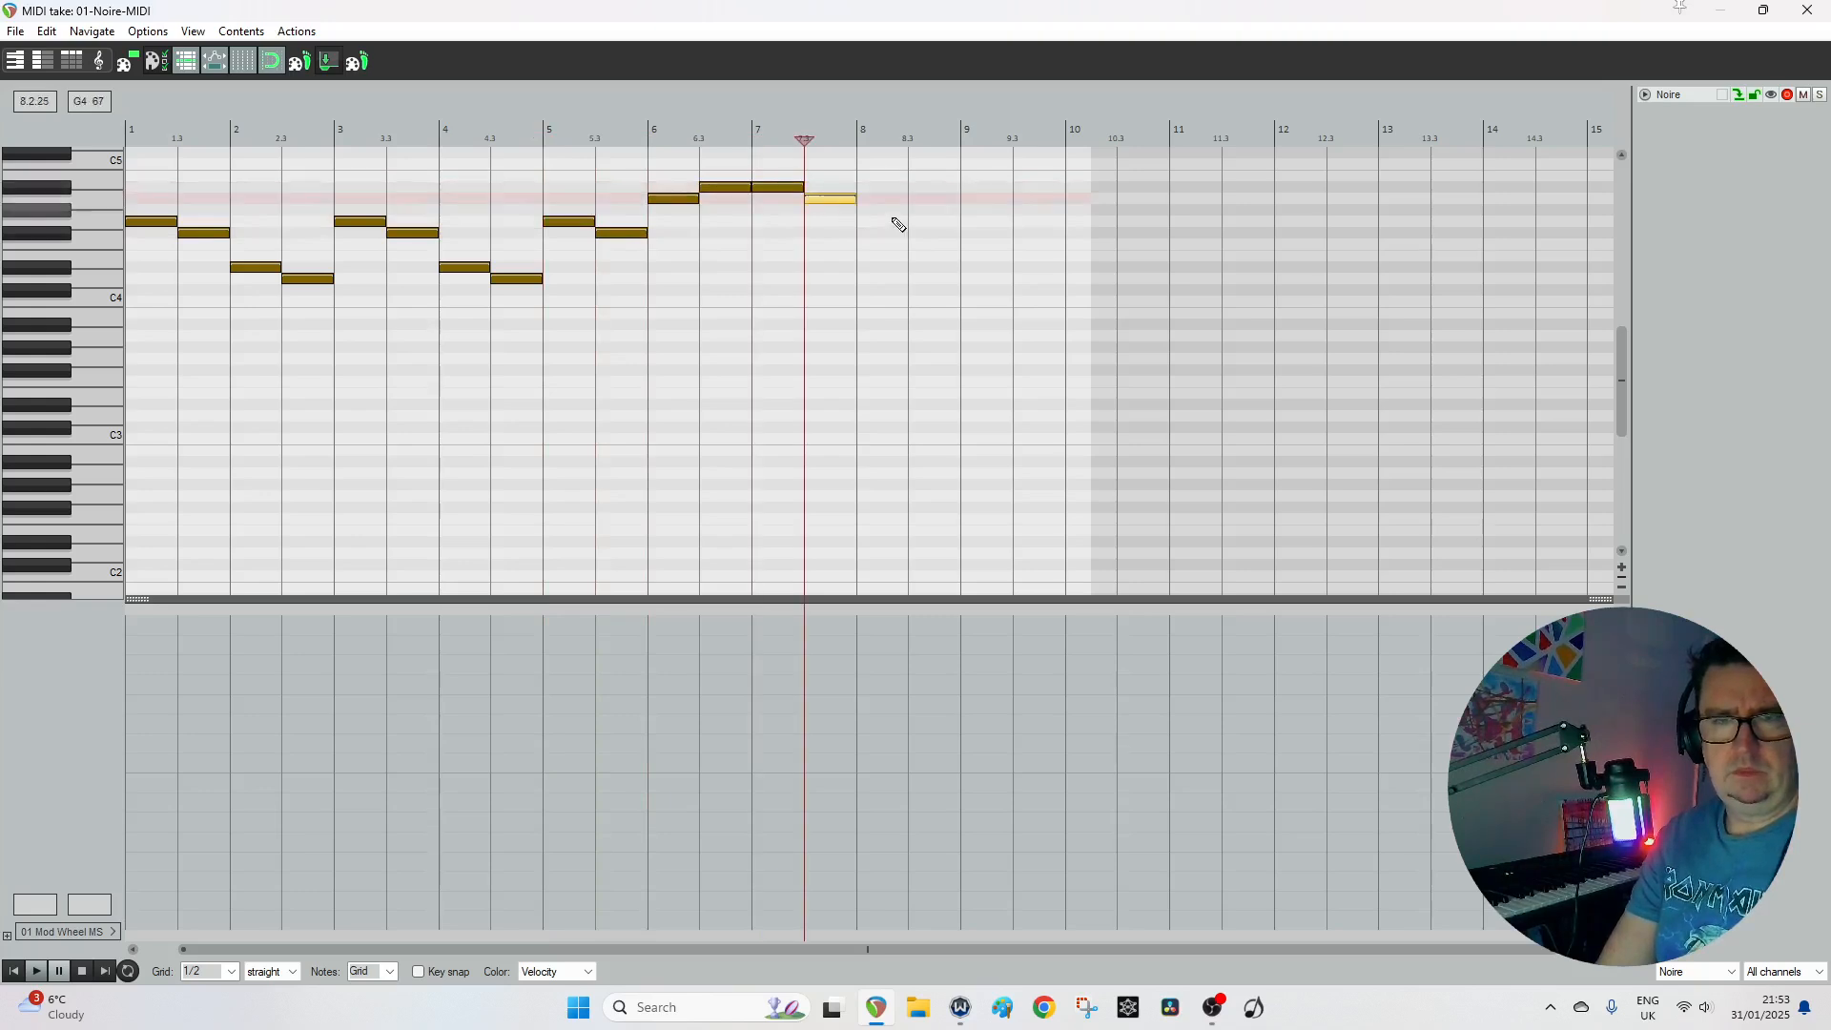
{"action": "left_click", "coordinate": [891, 223]}
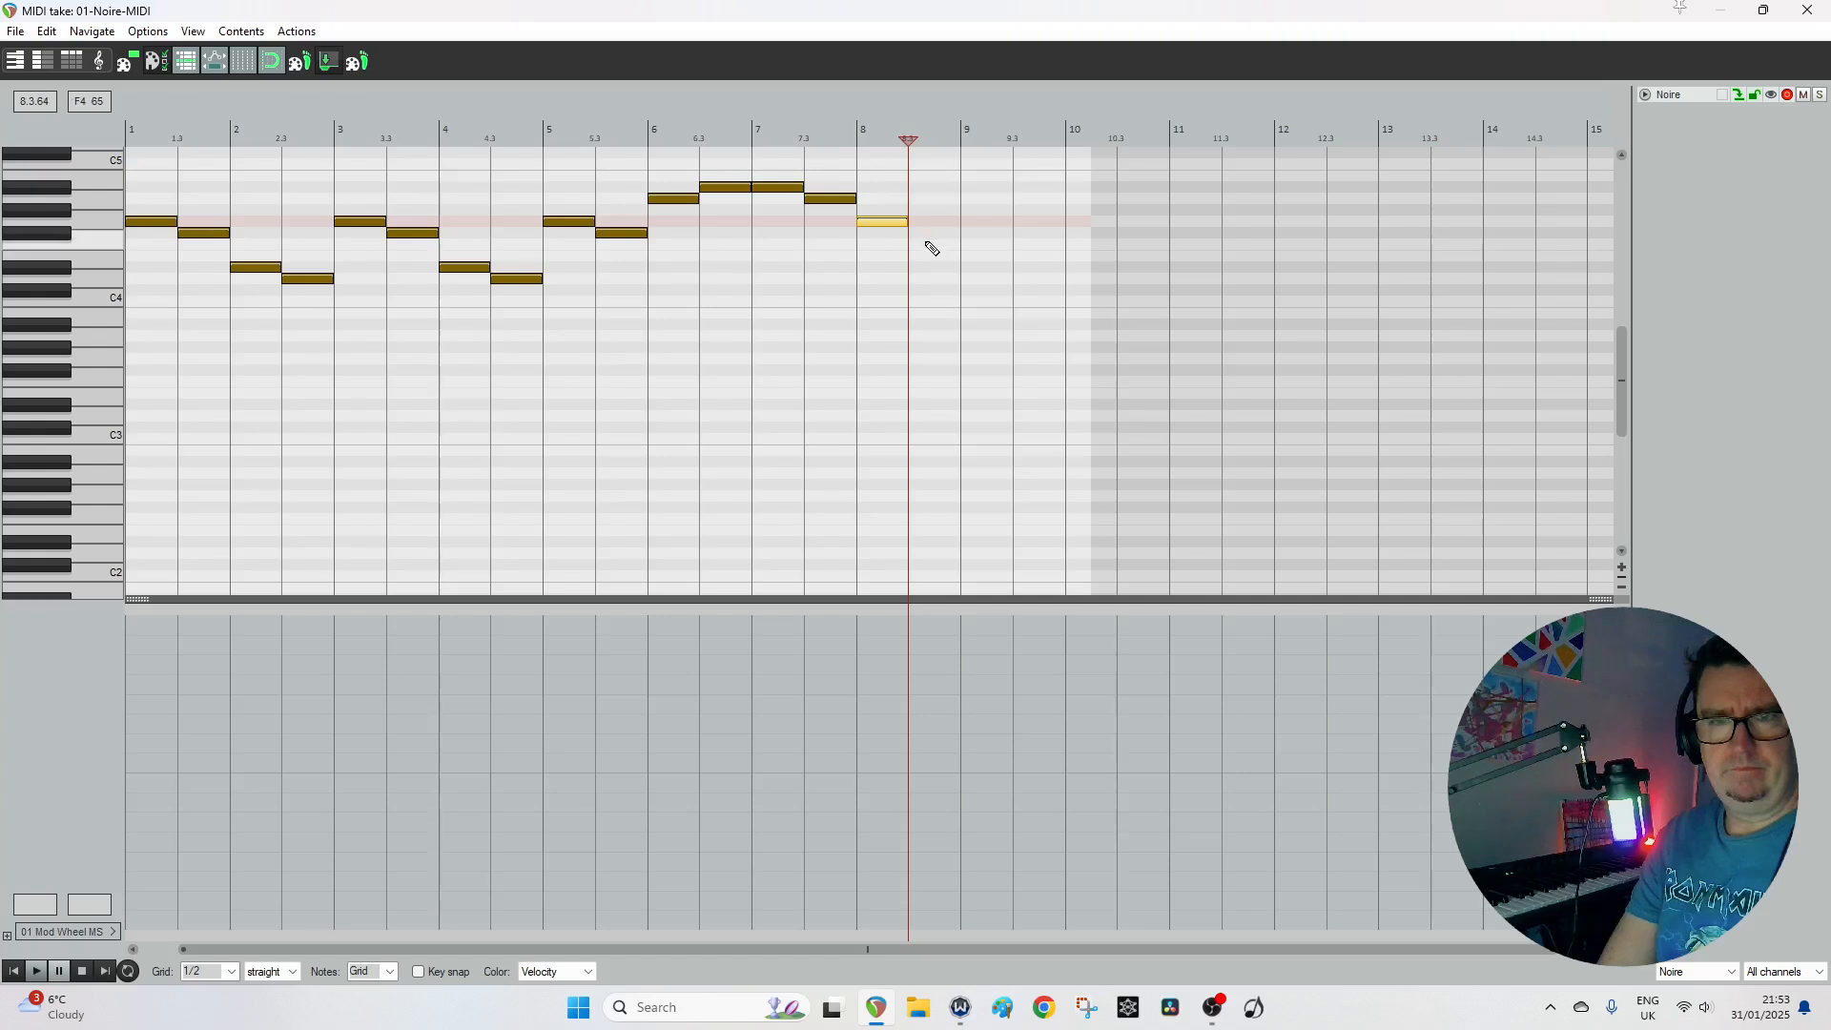
{"action": "left_click", "coordinate": [930, 238]}
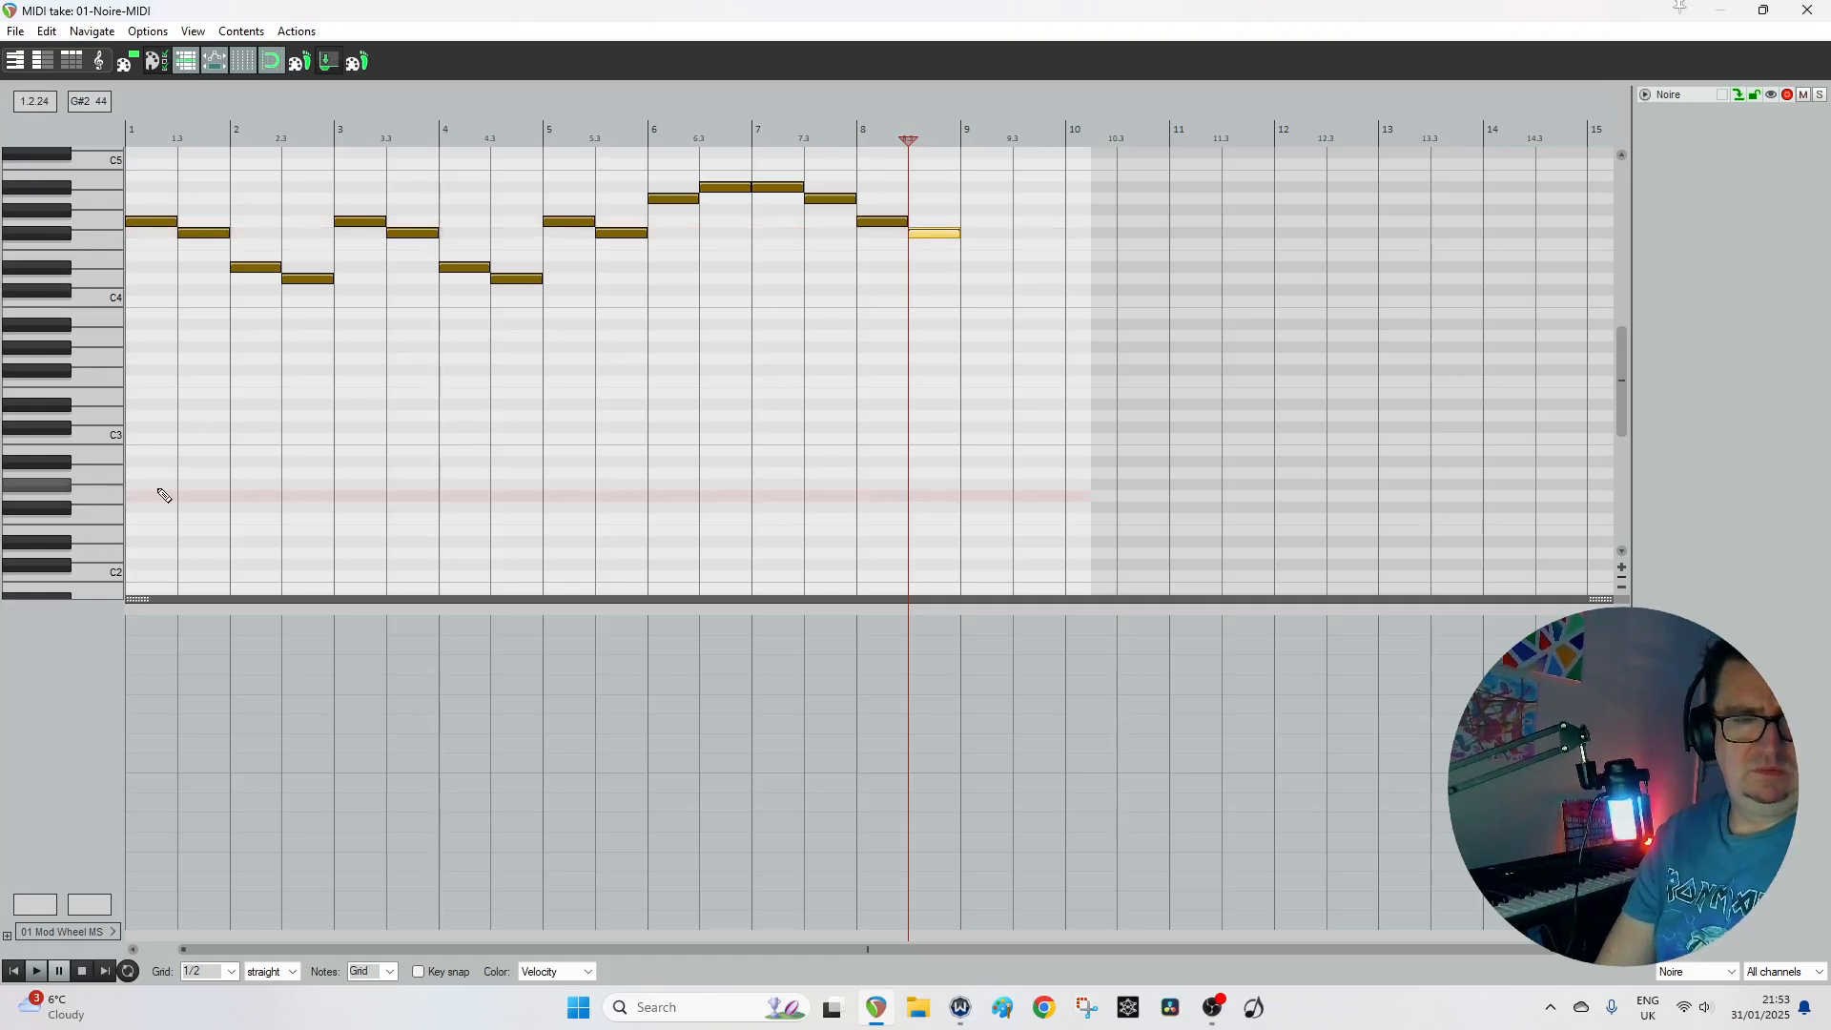
Set the MIDI grid to 2 and add a two-bar chord of G2, D3 and A#3 under bars 1 and 2.
{"action": "left_click", "coordinate": [232, 972]}
{"action": "left_click", "coordinate": [217, 946]}
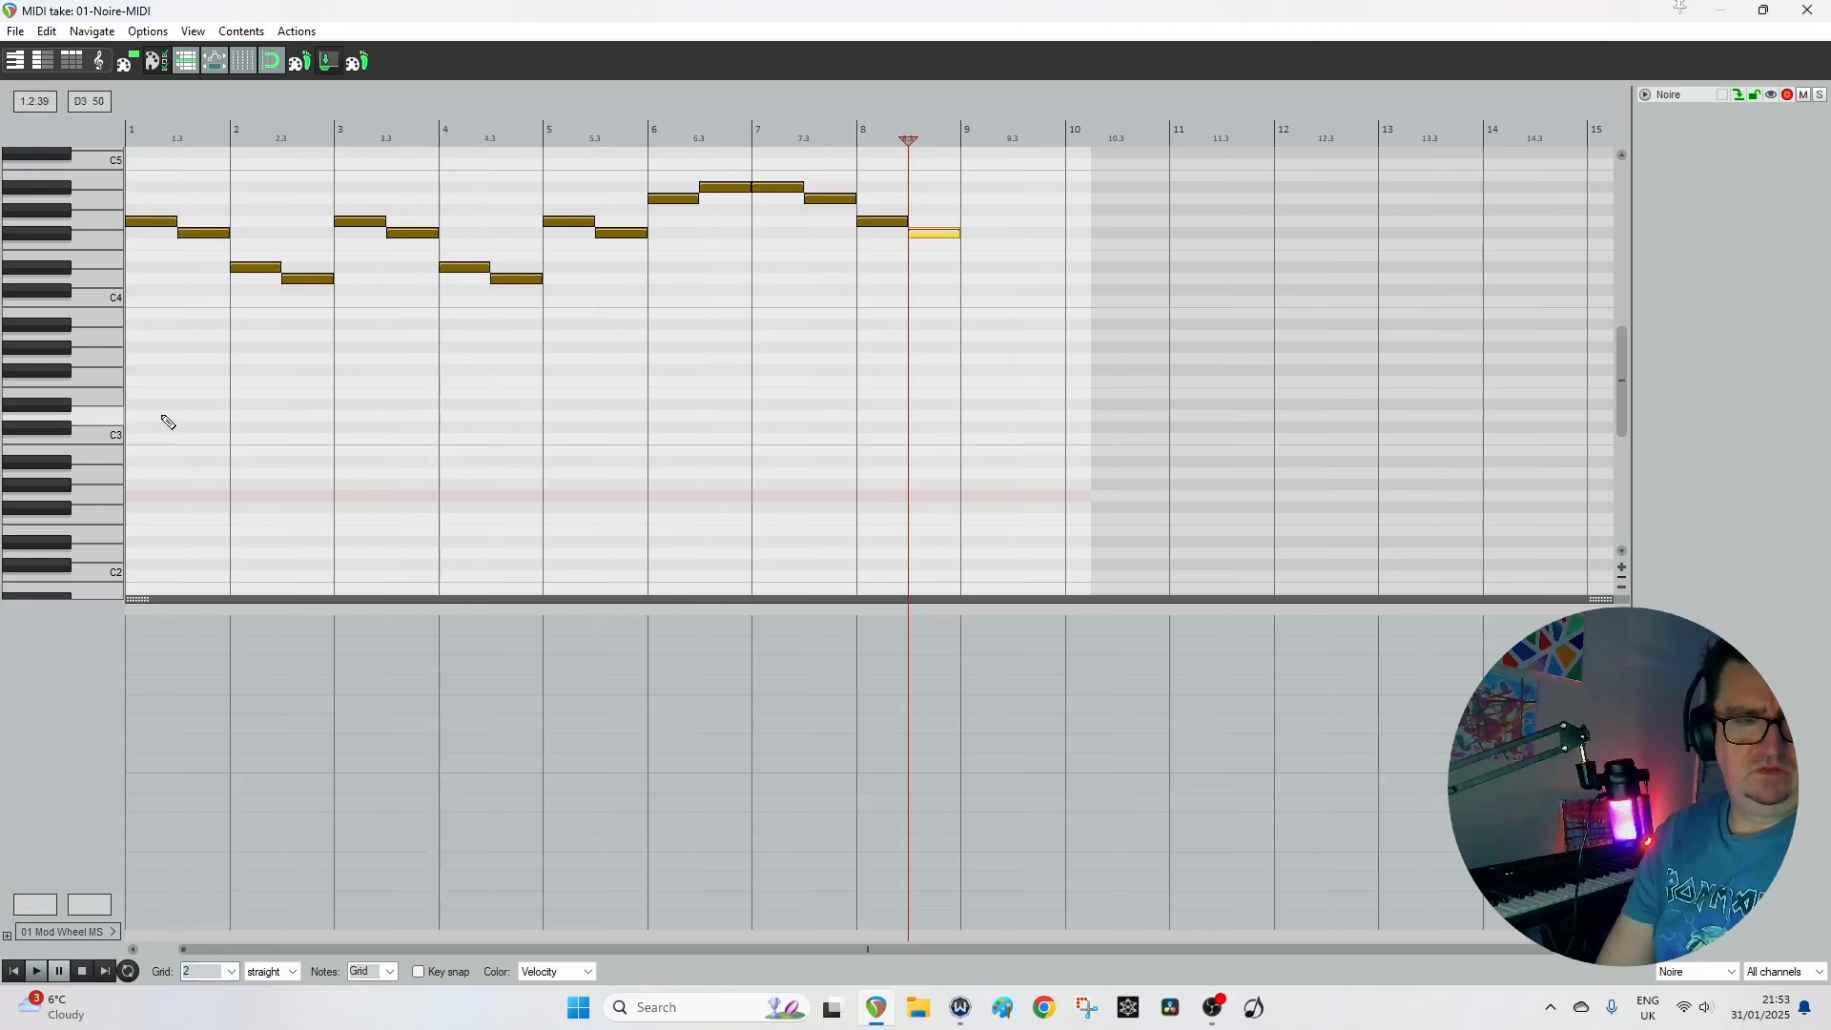
{"action": "left_click", "coordinate": [153, 499]}
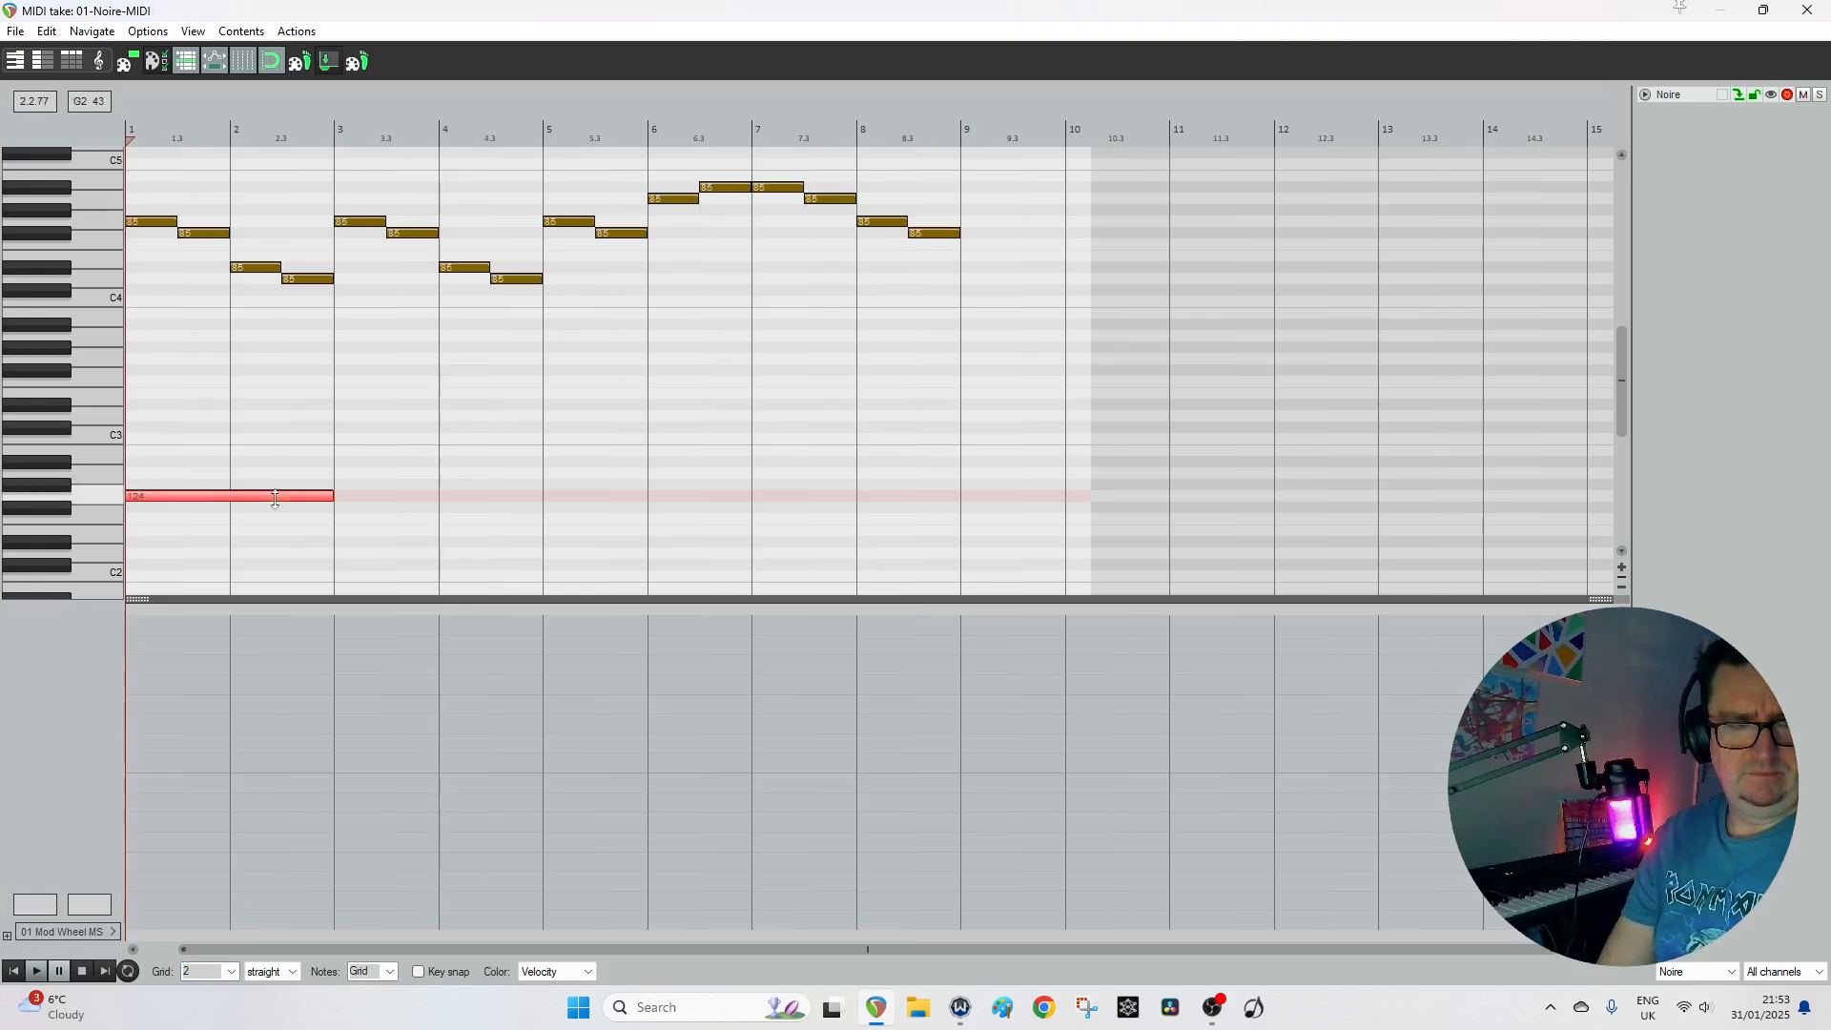
{"action": "left_click_drag", "start_coordinate": [276, 489], "coordinate": [202, 379]}
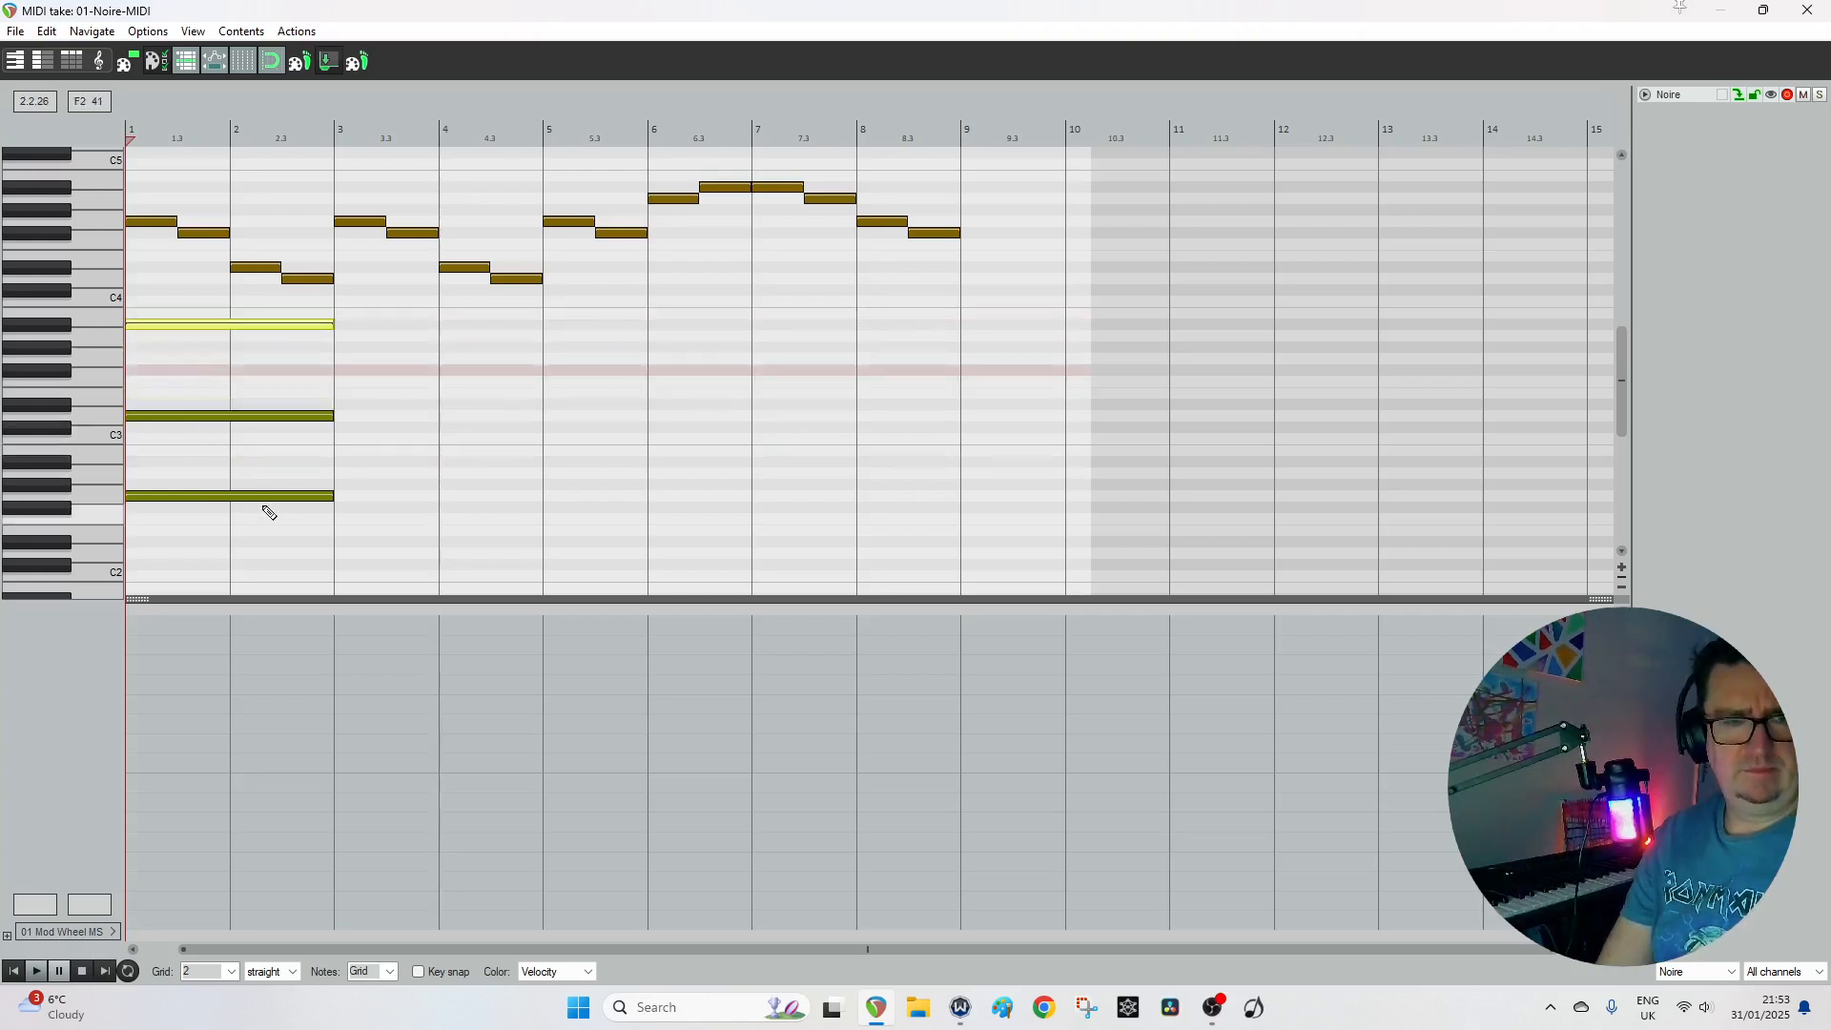
Add a second two-bar chord of F#2, D3 and A3 under bars 3 and 4.
{"action": "left_click_drag", "start_coordinate": [238, 503], "coordinate": [462, 523]}
{"action": "left_click", "coordinate": [384, 435]}
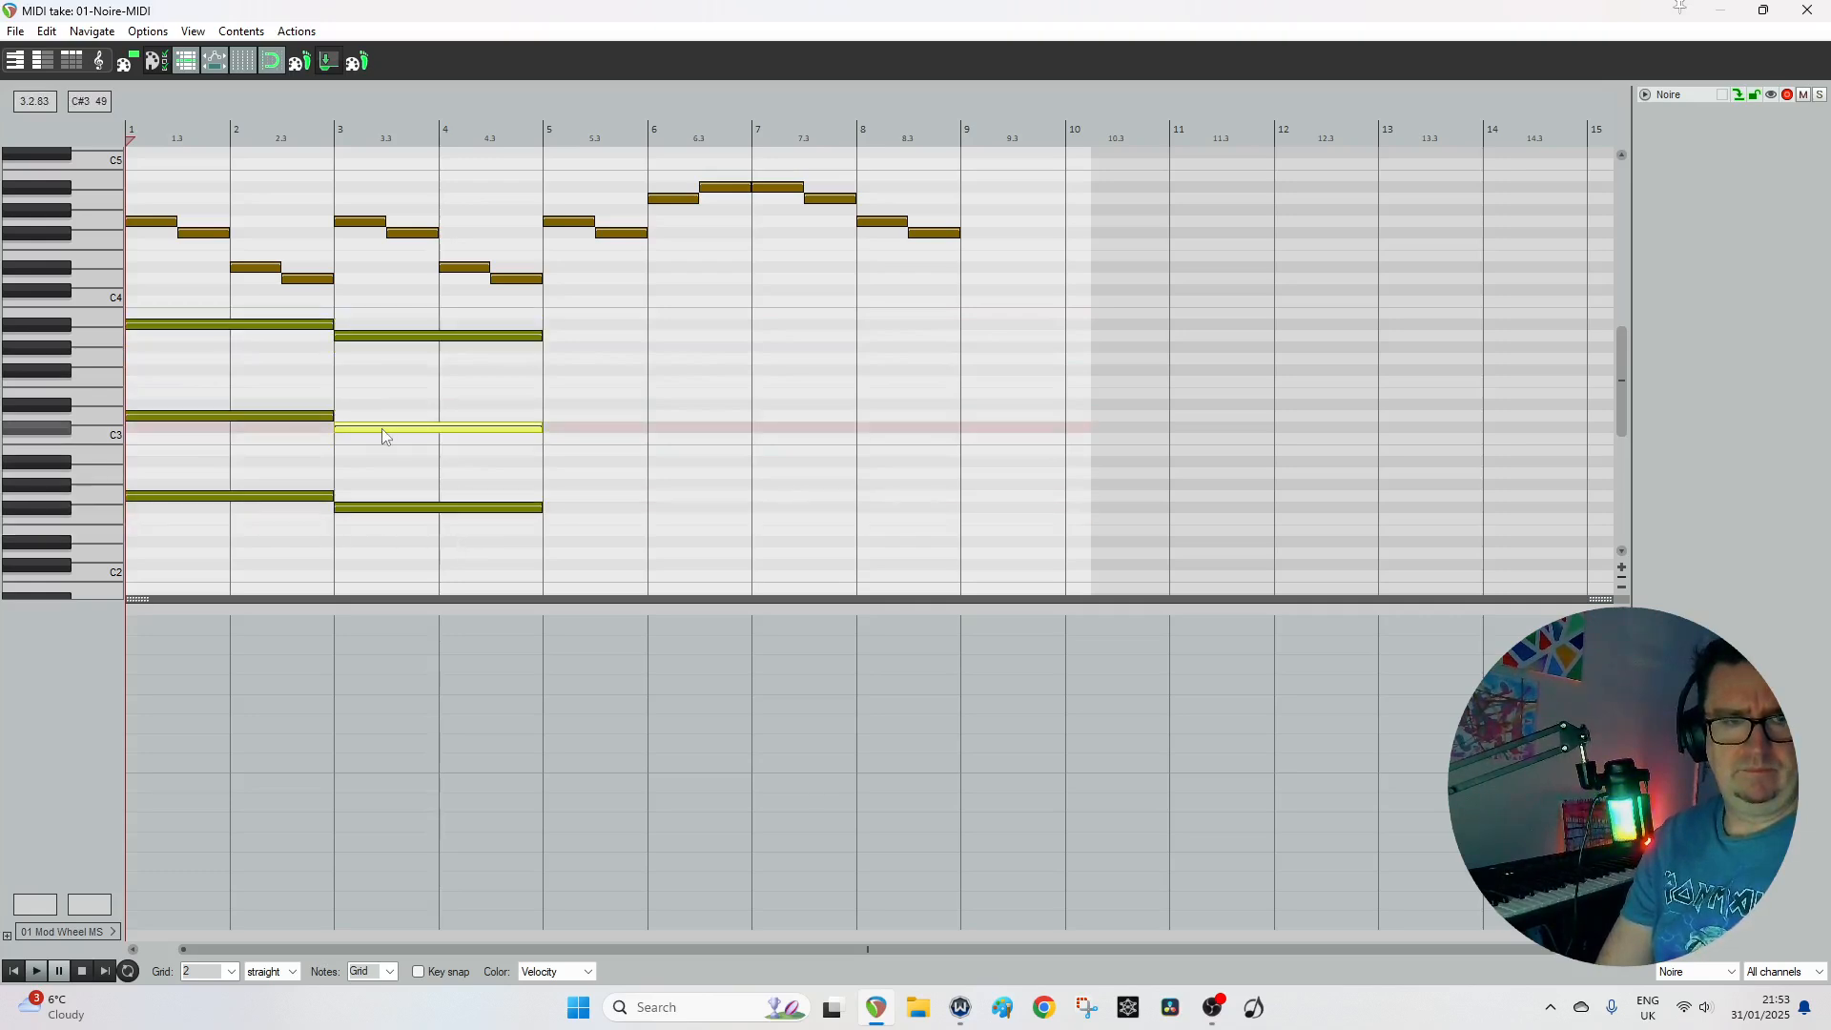
{"action": "left_click_drag", "start_coordinate": [384, 434], "coordinate": [384, 421]}
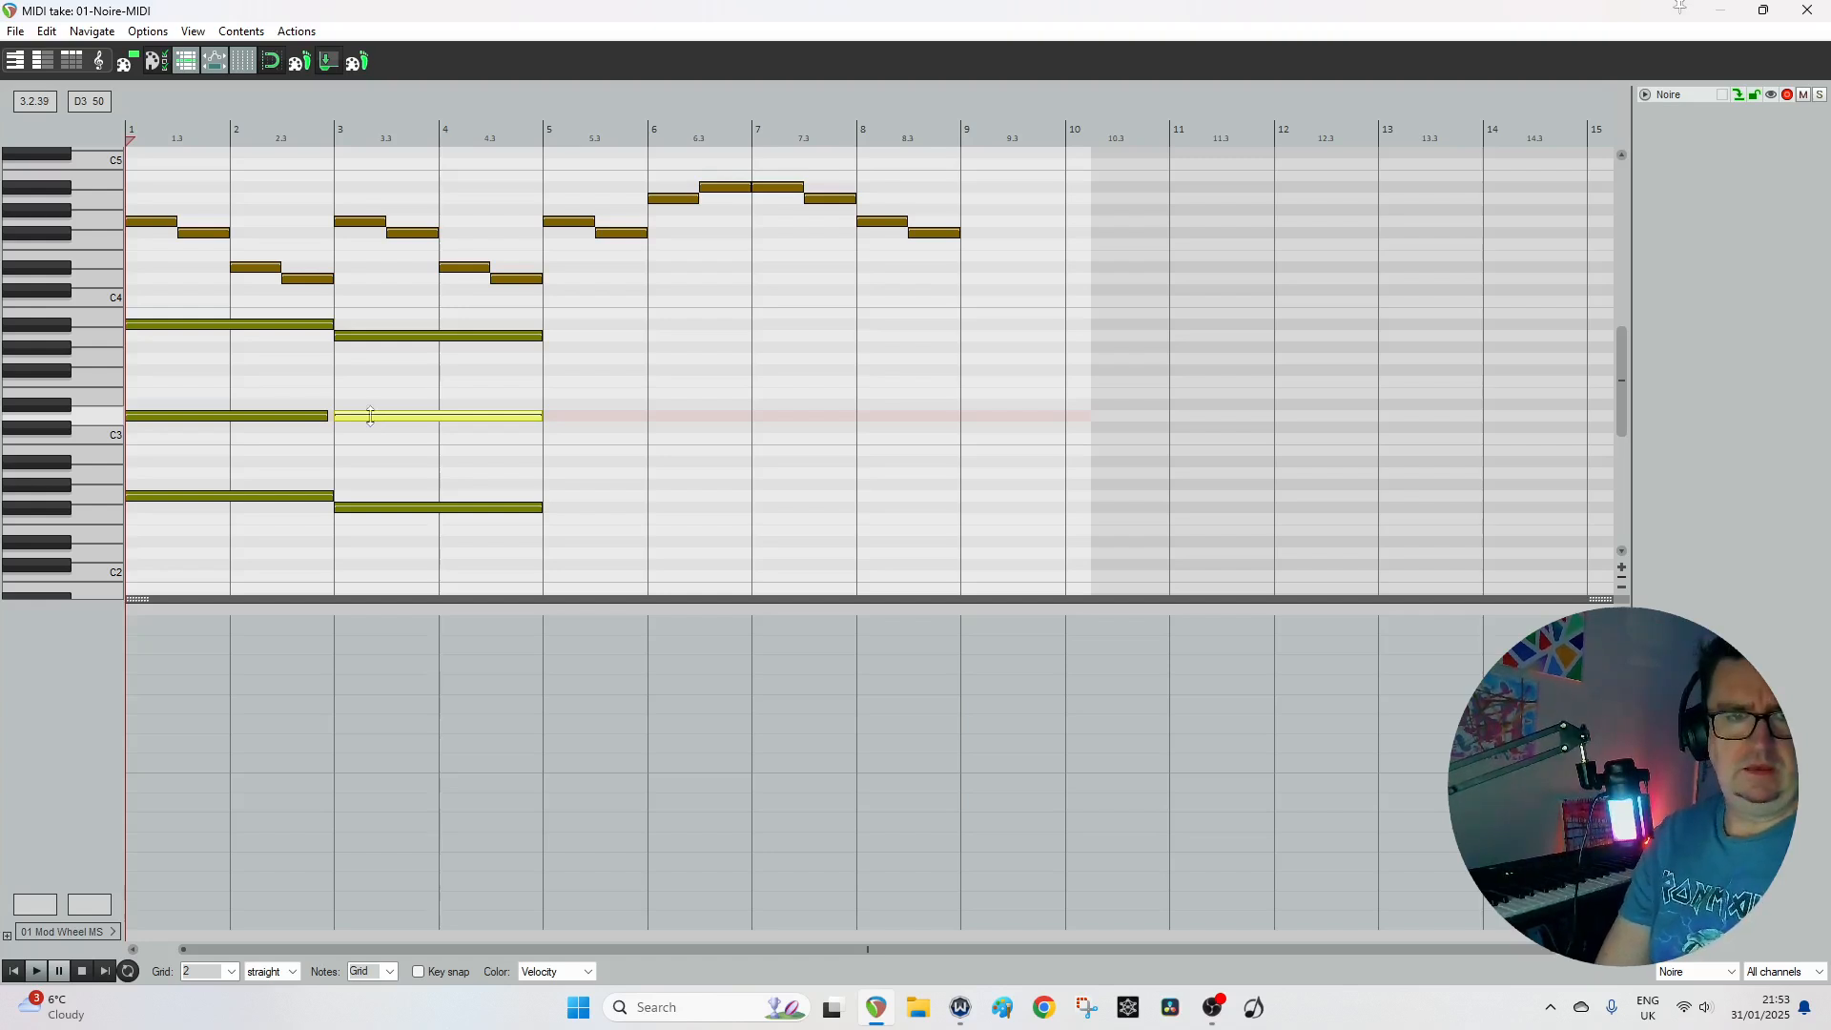
Copy the bars 3–4 chord to bars 5 and 6, adjusting its notes to D#2, A#2 and G3.
{"action": "left_click", "coordinate": [474, 336]}
{"action": "left_click", "coordinate": [504, 509], "text": "ctrl"}
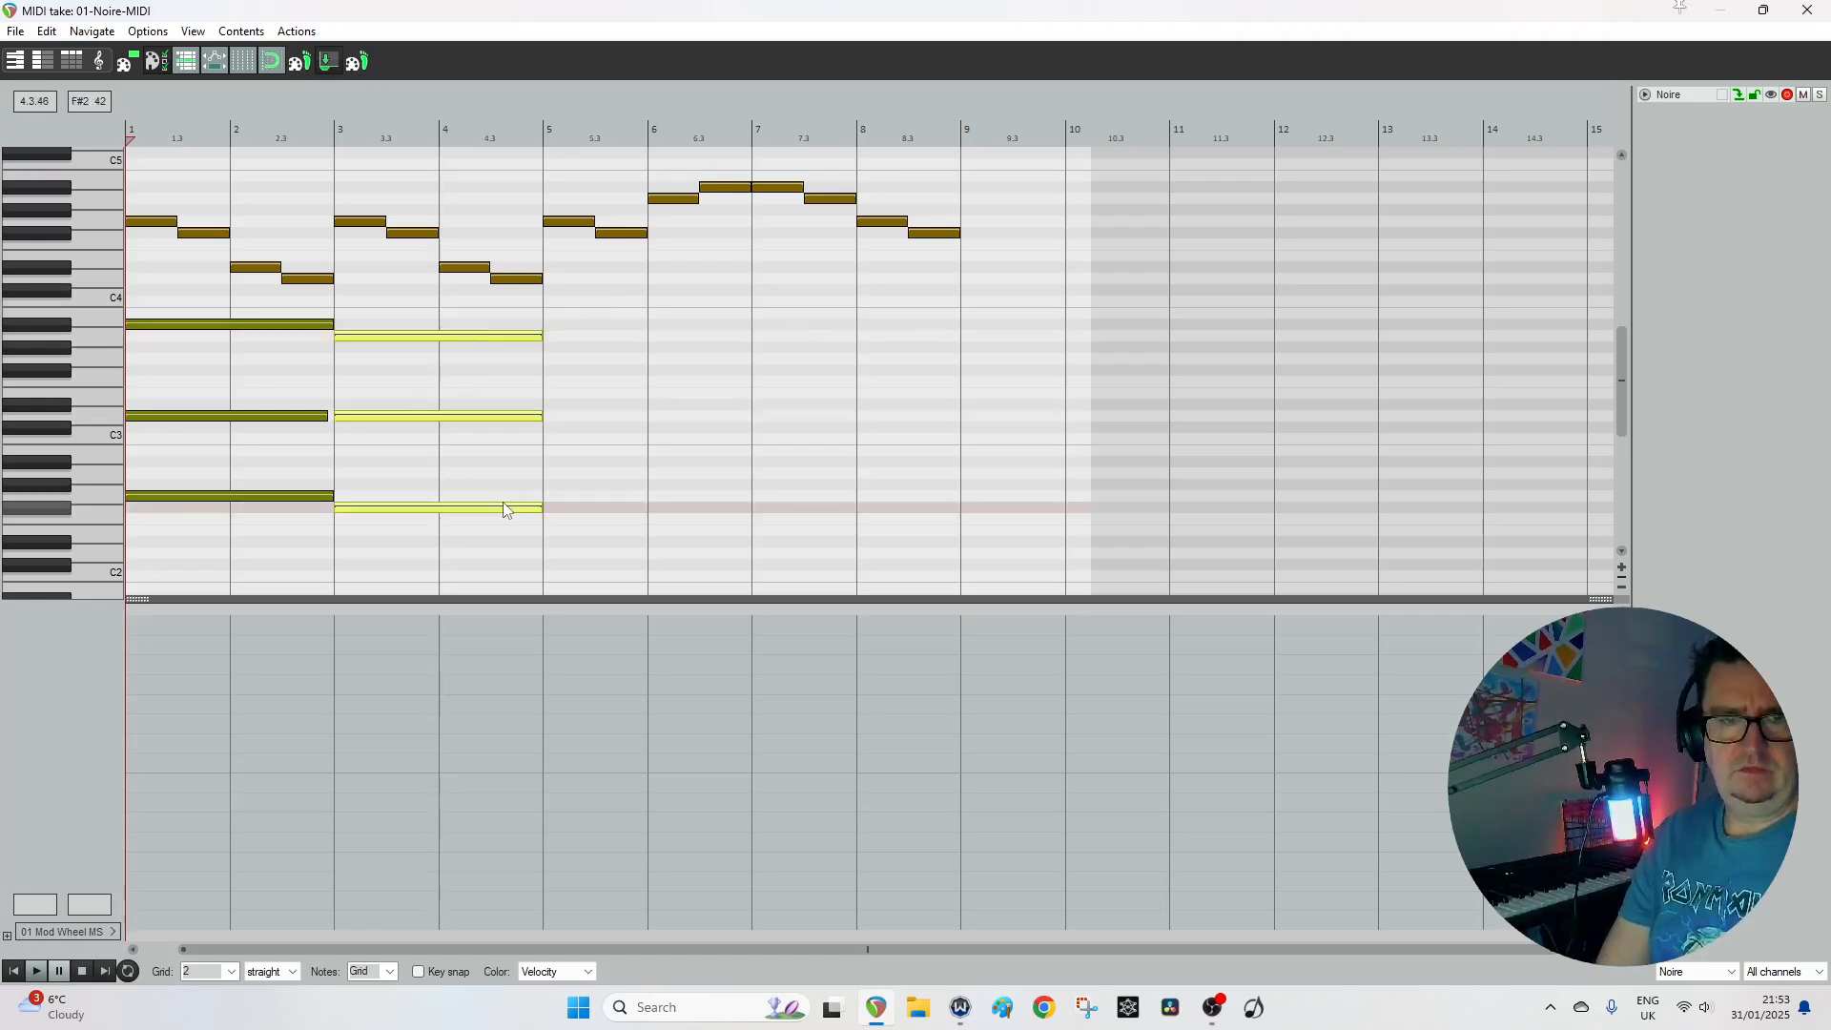
{"action": "left_click_drag", "start_coordinate": [507, 515], "coordinate": [633, 558]}
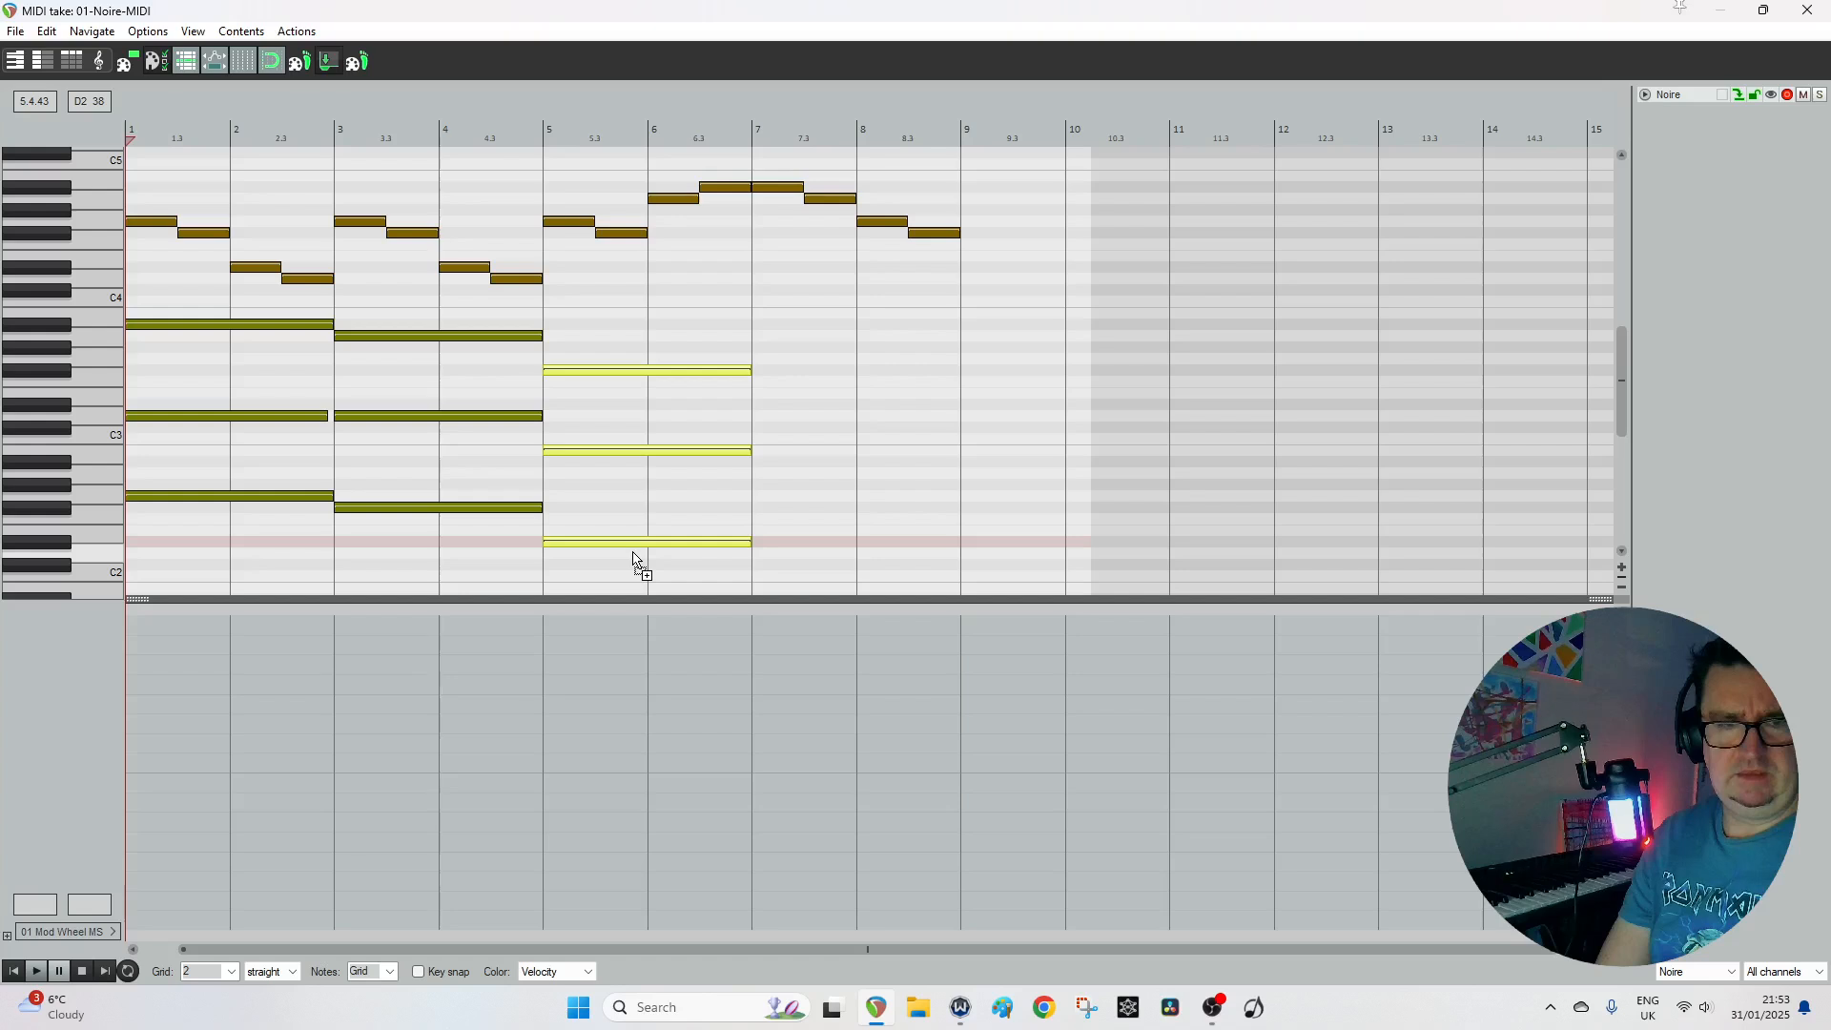
{"action": "left_click", "coordinate": [598, 455]}
{"action": "left_click_drag", "start_coordinate": [596, 454], "coordinate": [597, 468]}
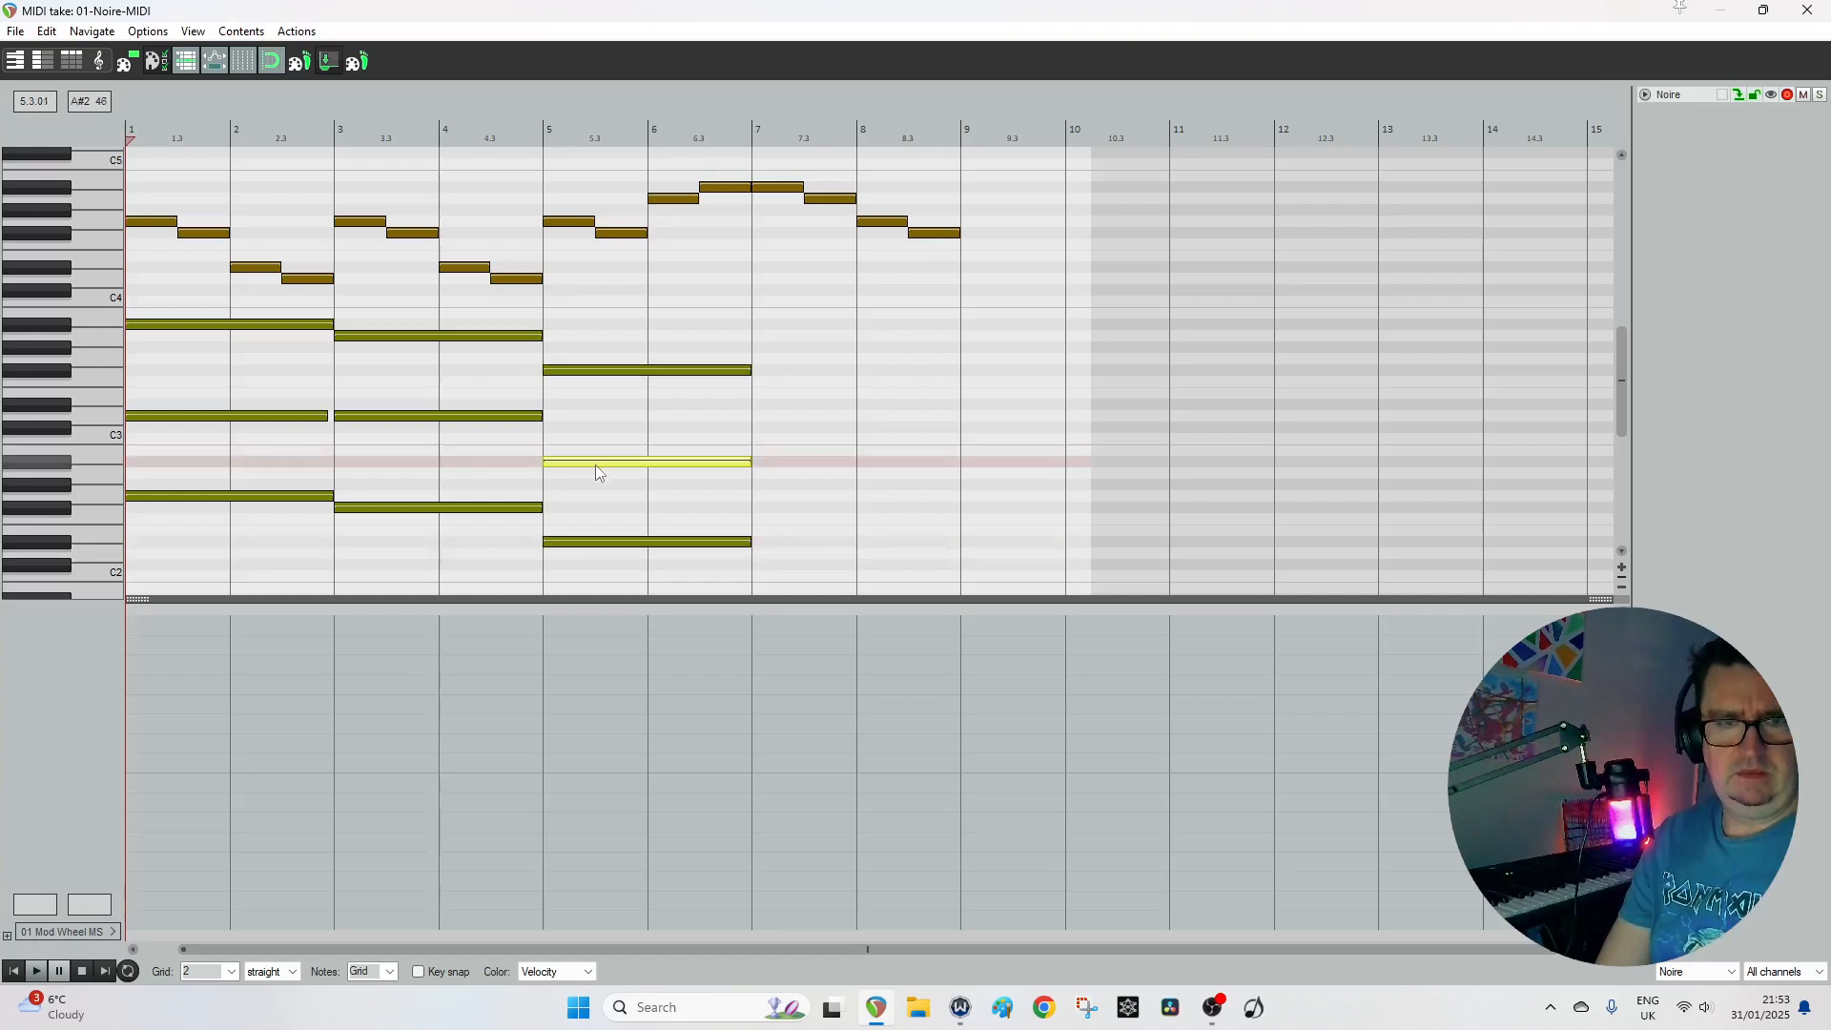
{"action": "left_click", "coordinate": [581, 372]}
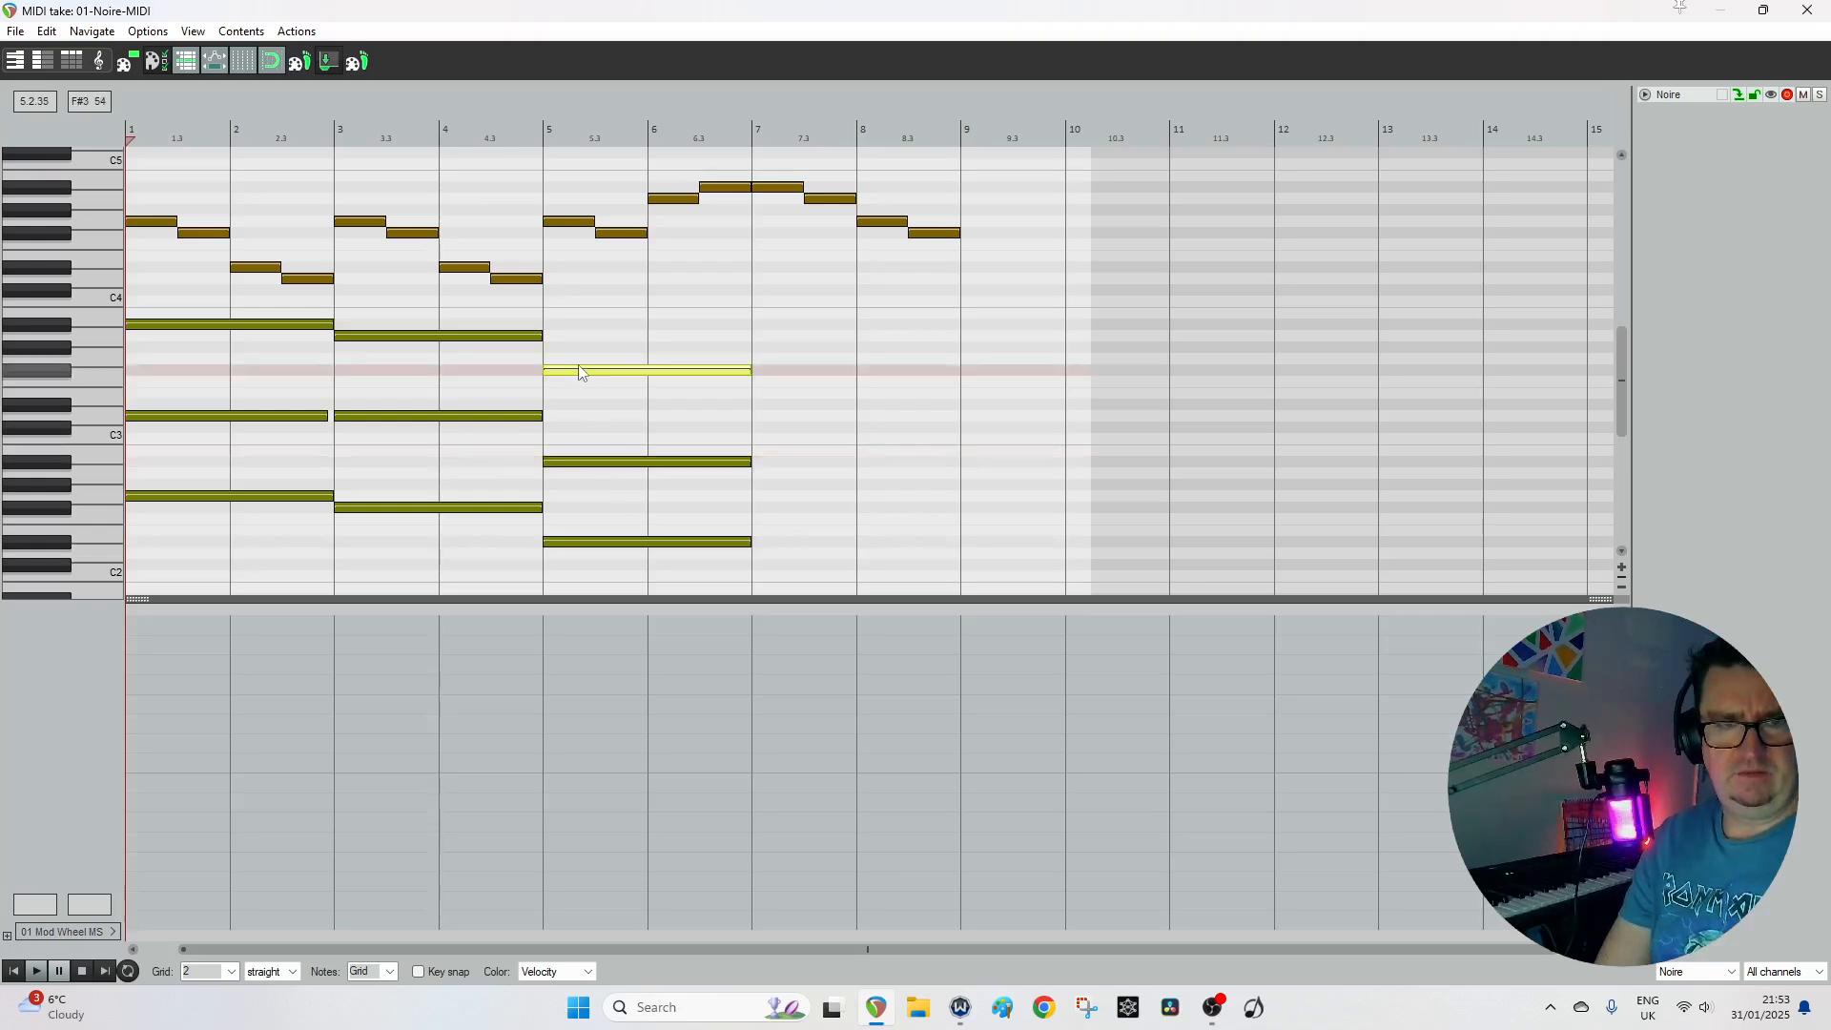
{"action": "left_click_drag", "start_coordinate": [582, 372], "coordinate": [580, 366]}
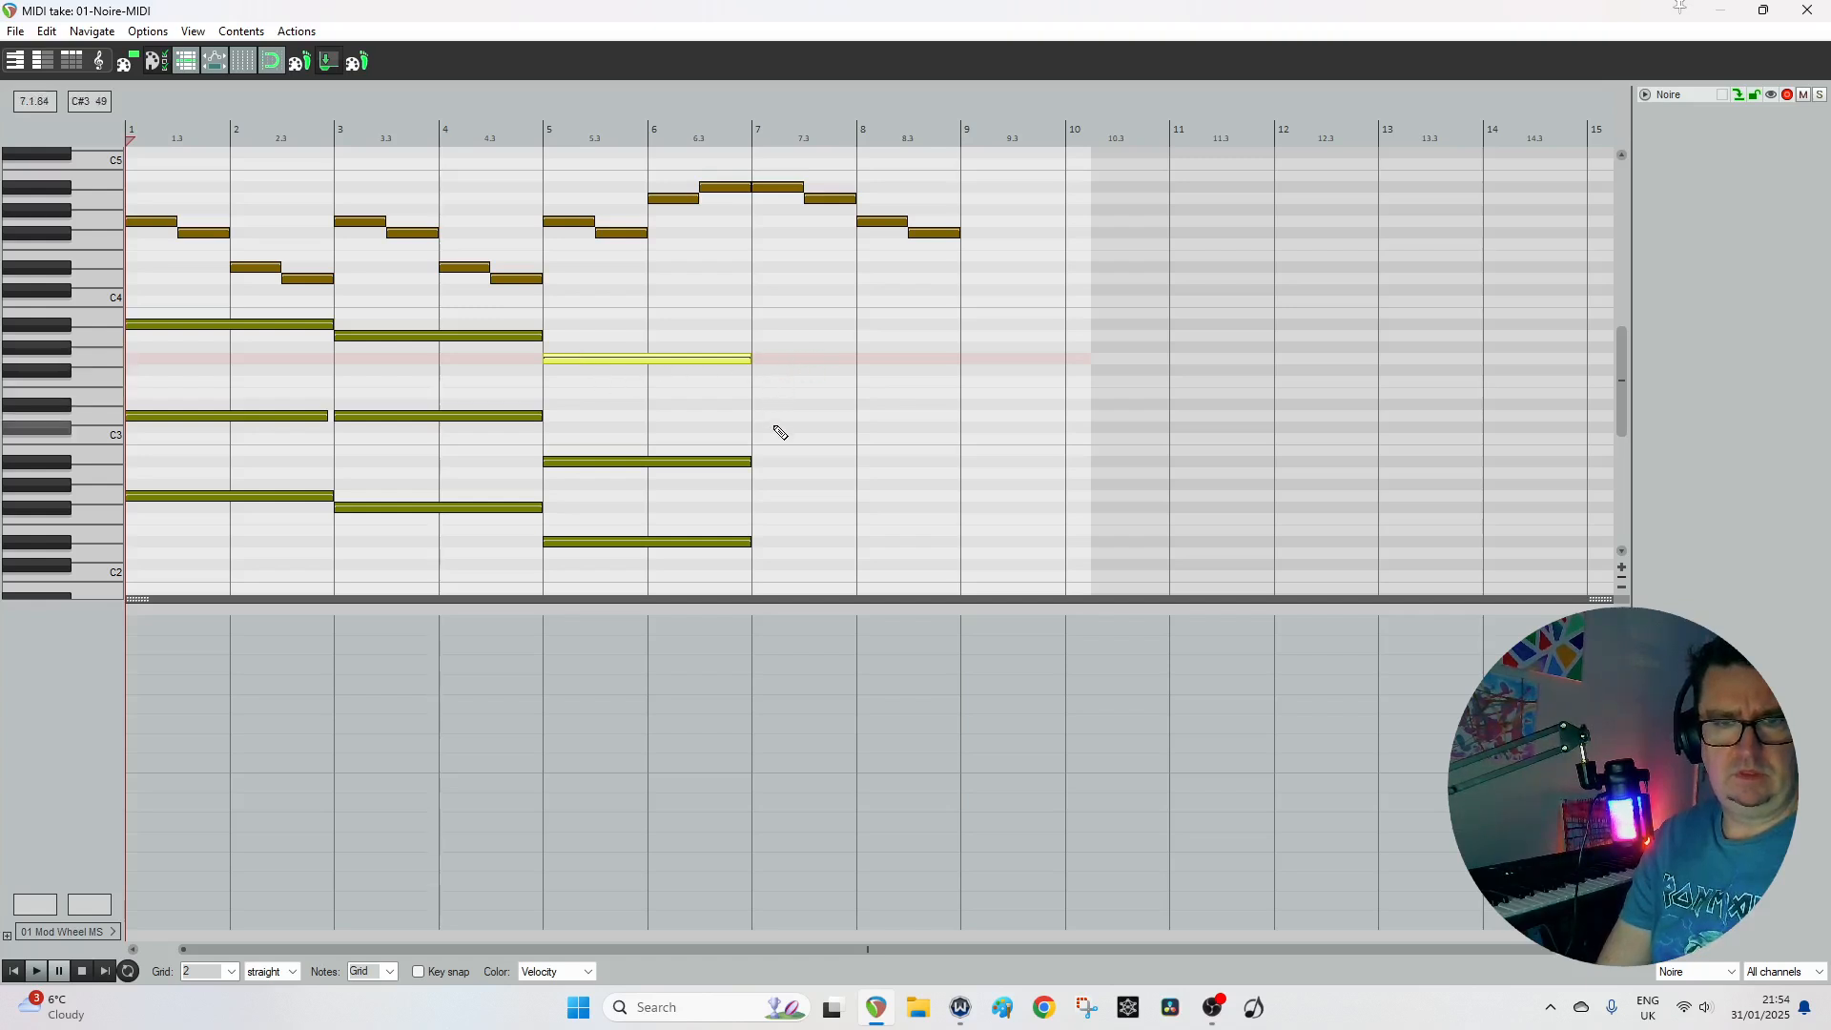
Set the MIDI grid to 1 and add D2 and A2 under bars 7 and 8, topped by G3 in bar 7 and F#3 in bar 8.
{"action": "left_click", "coordinate": [760, 360]}
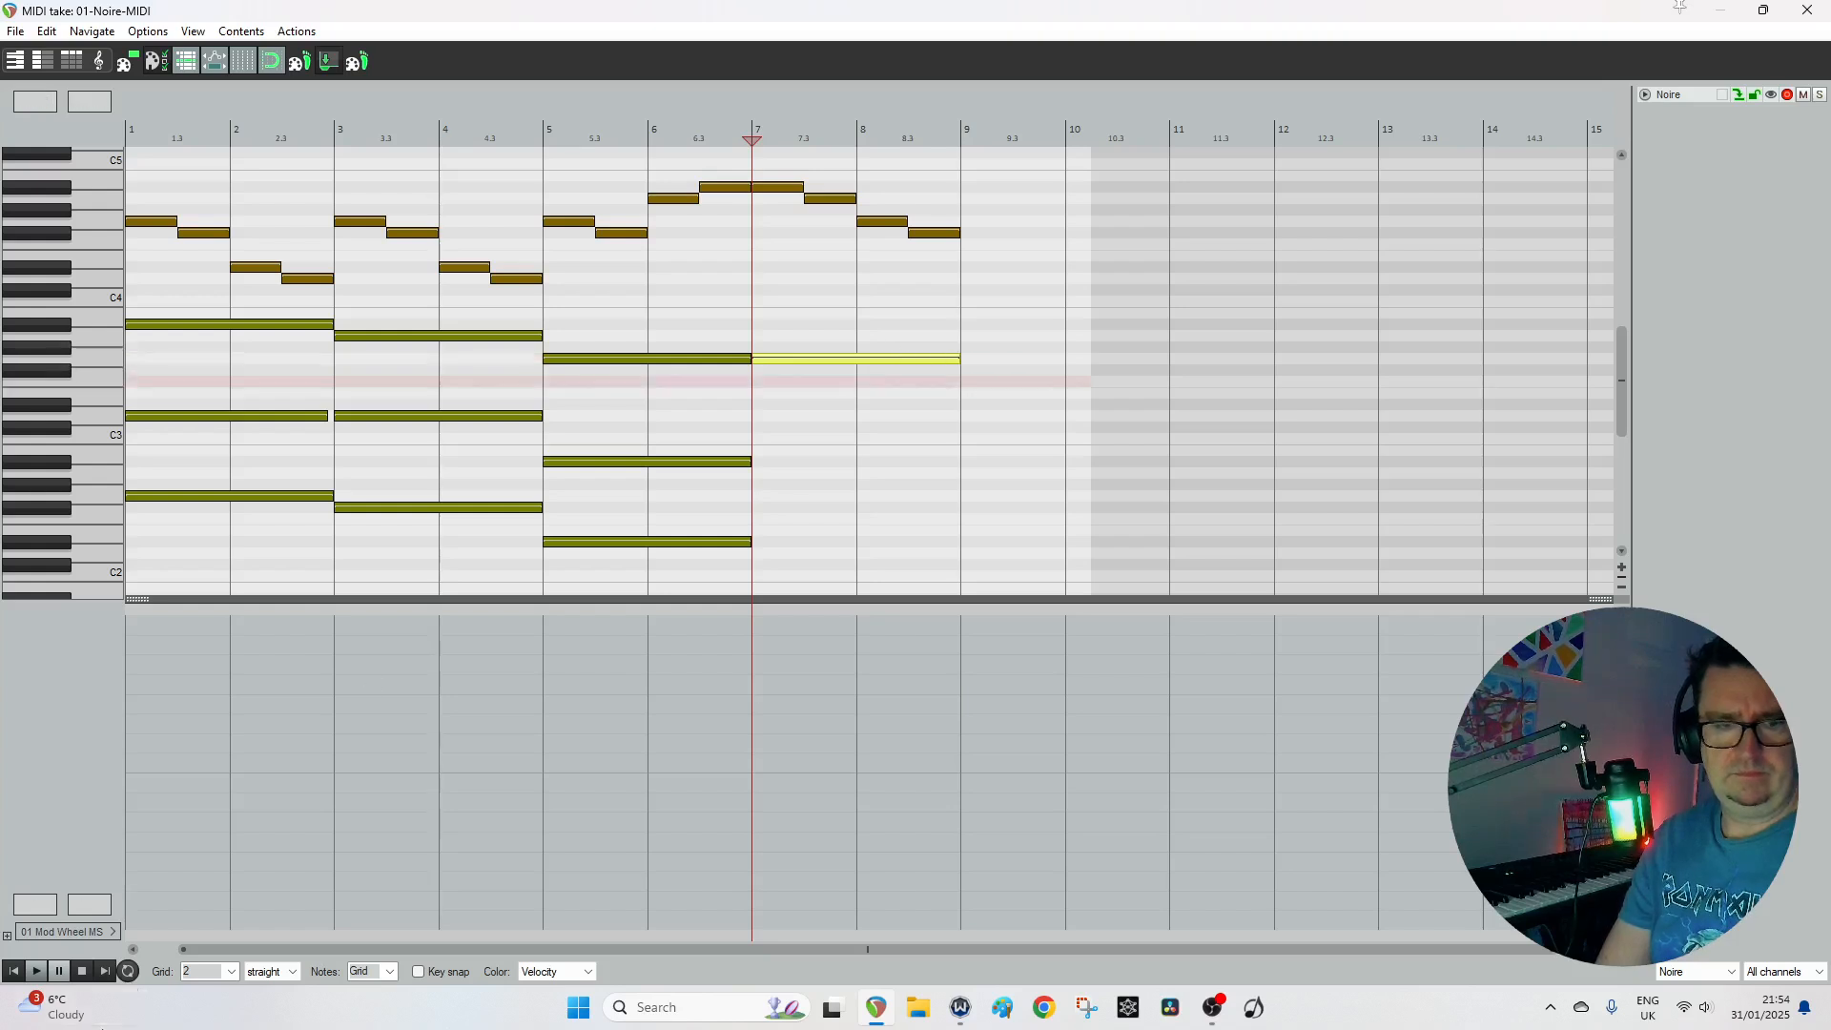
{"action": "left_click", "coordinate": [232, 971]}
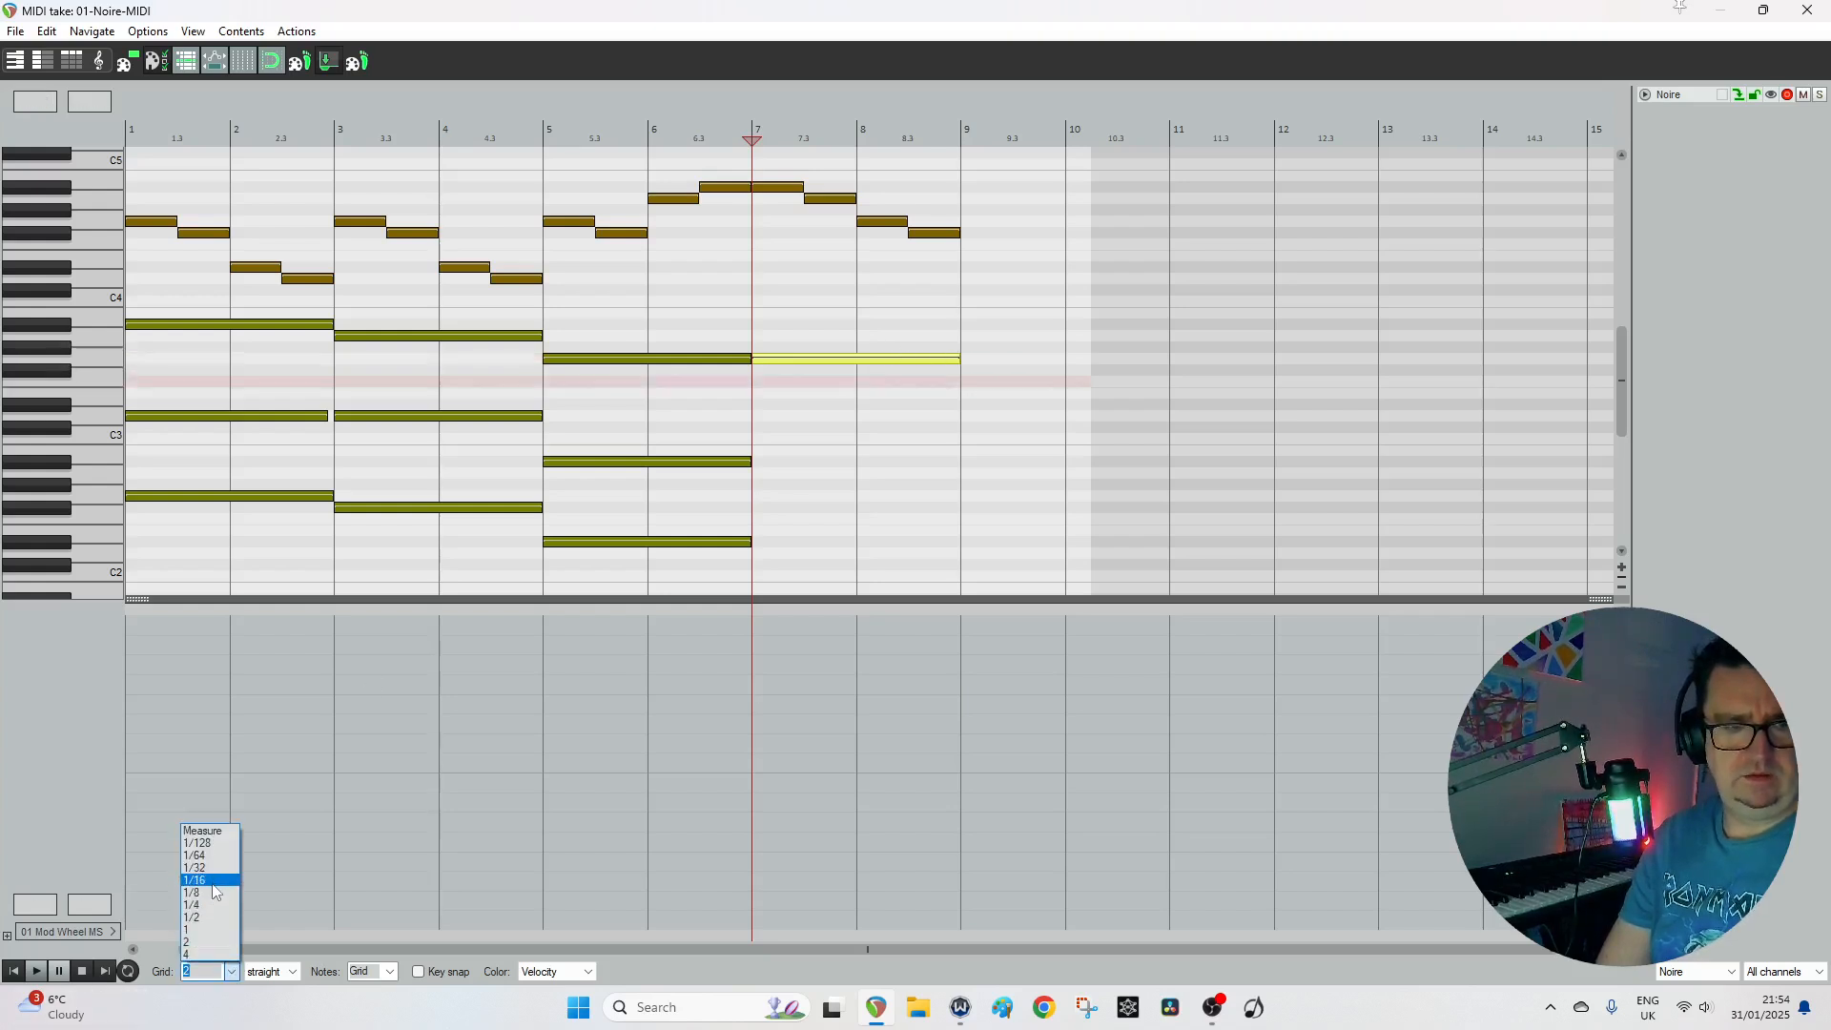
{"action": "left_click", "coordinate": [202, 939]}
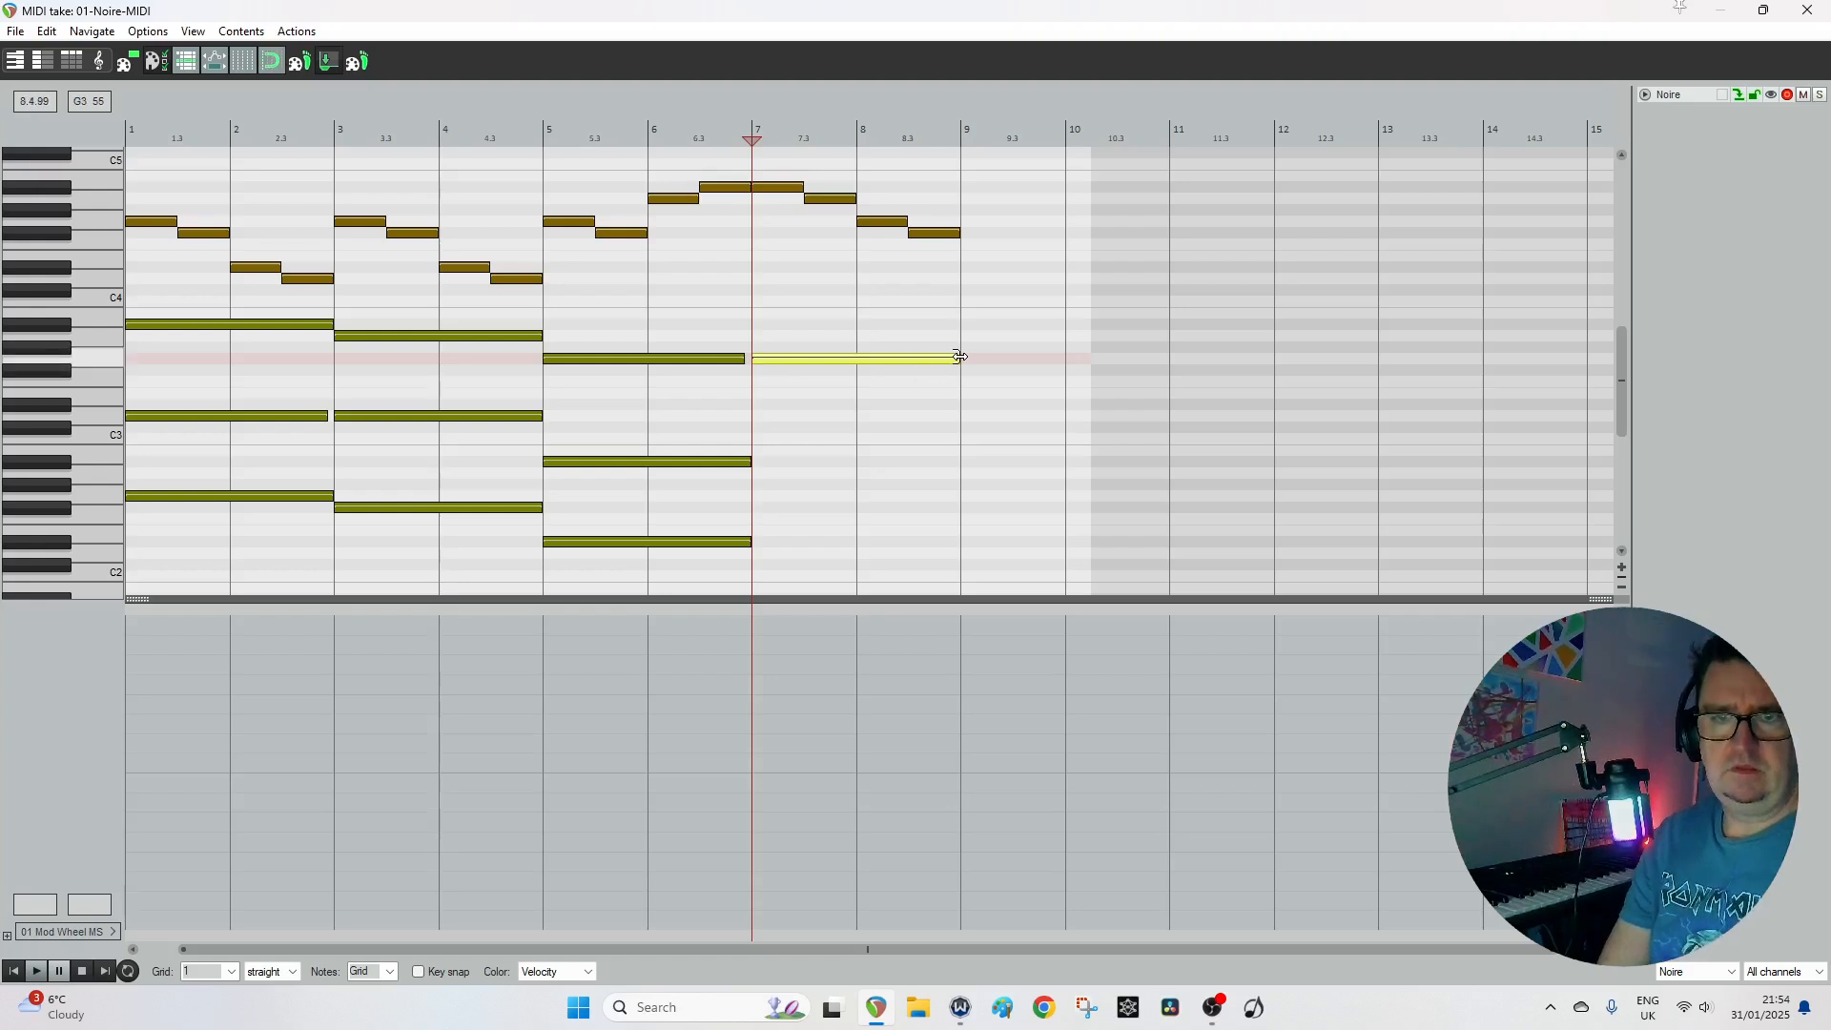
{"action": "left_click_drag", "start_coordinate": [958, 357], "coordinate": [858, 359]}
{"action": "left_click", "coordinate": [887, 371]}
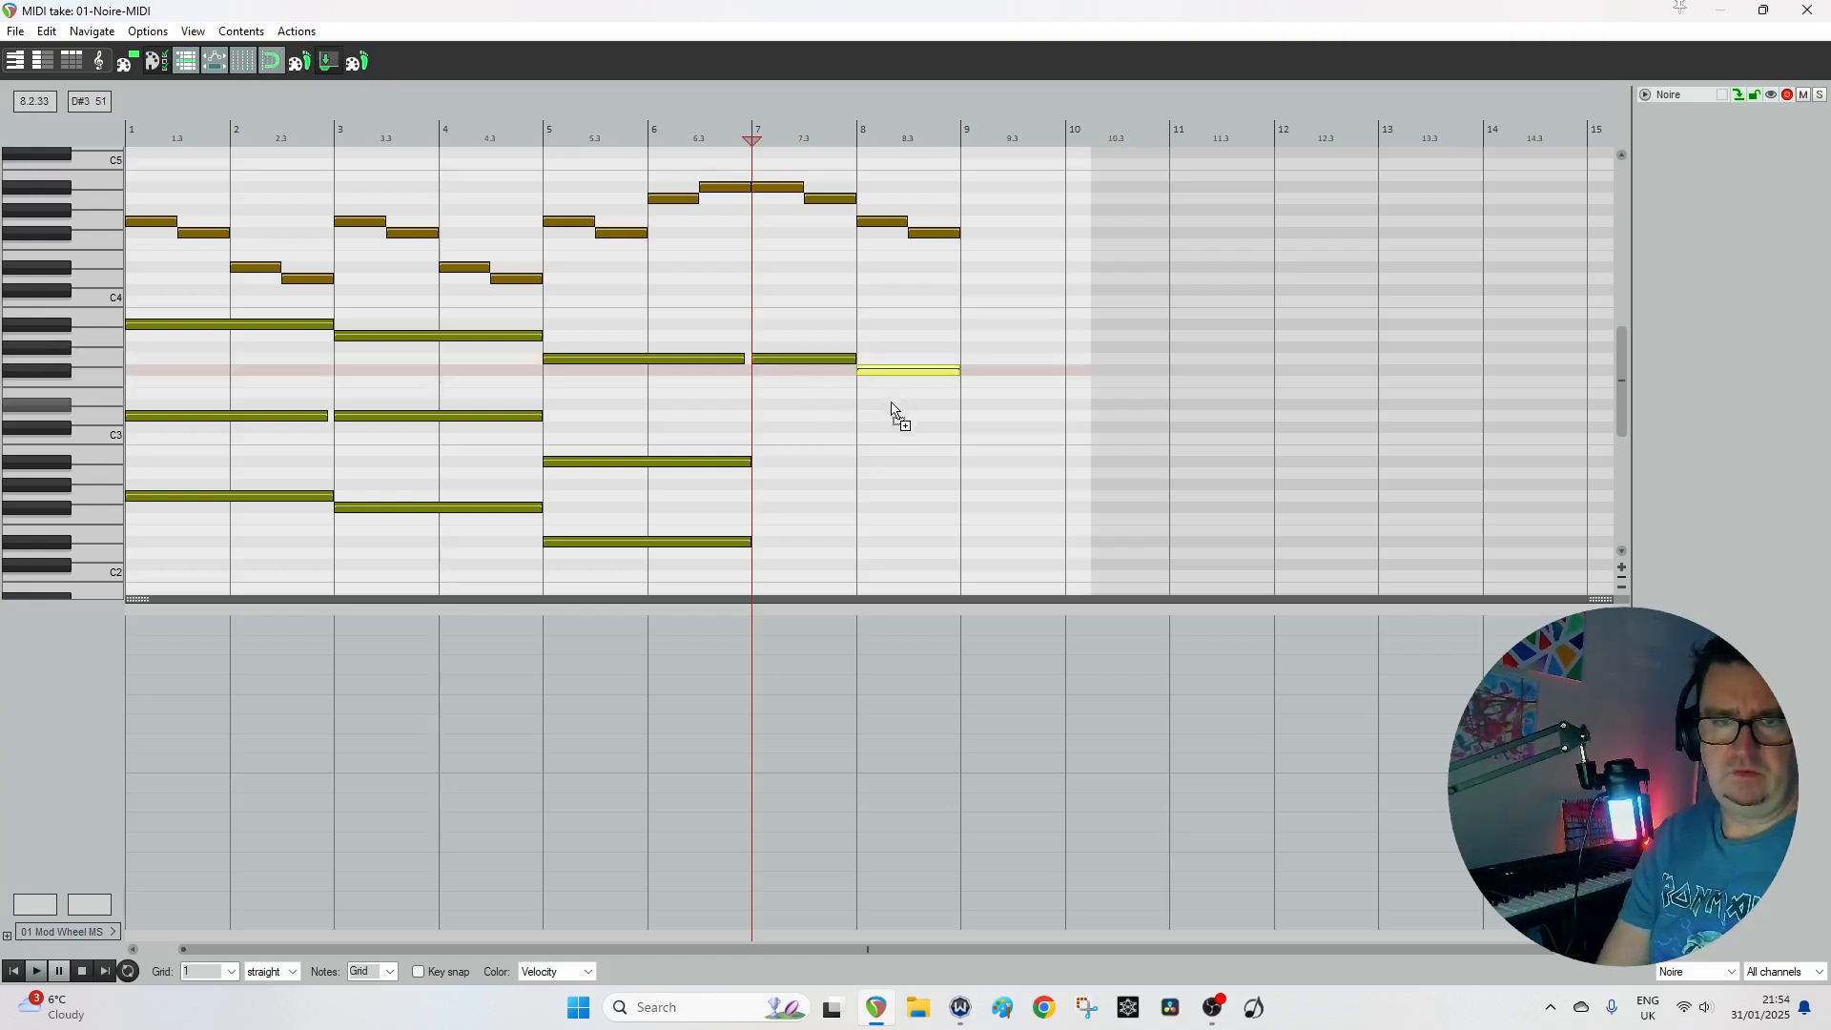
{"action": "left_click", "coordinate": [776, 474]}
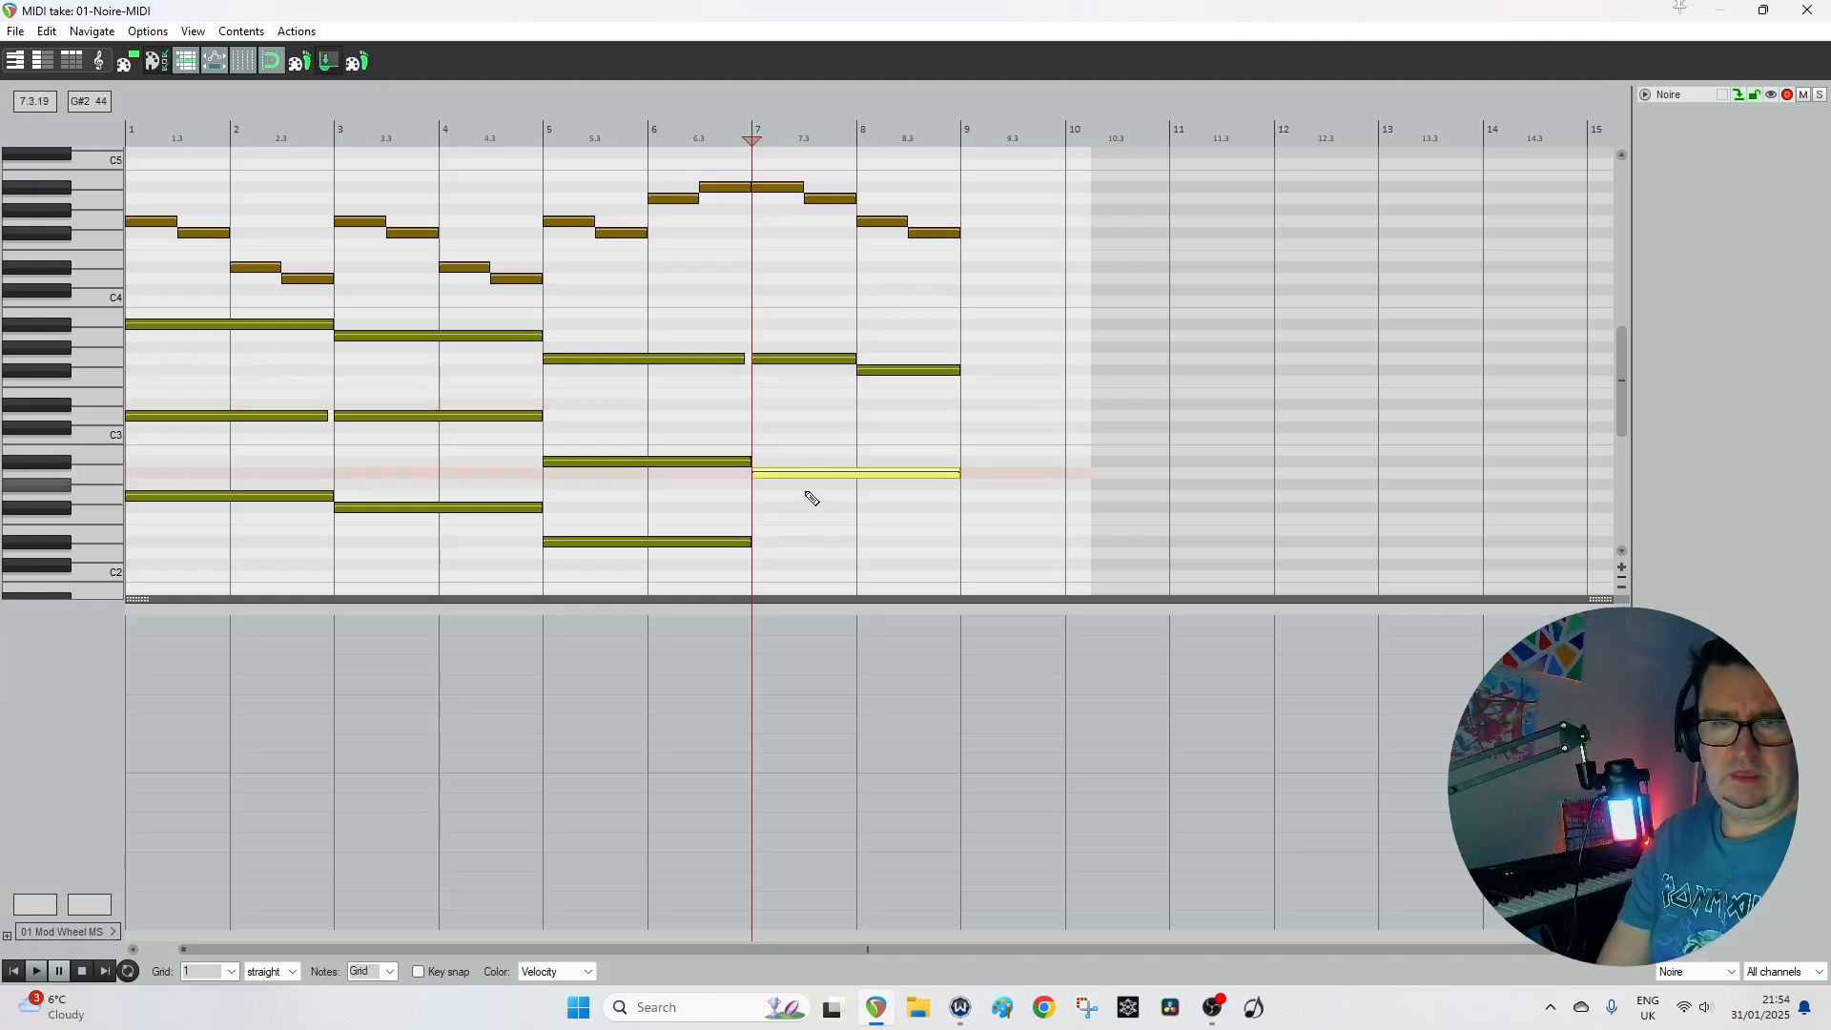
{"action": "left_click_drag", "start_coordinate": [810, 495], "coordinate": [814, 581]}
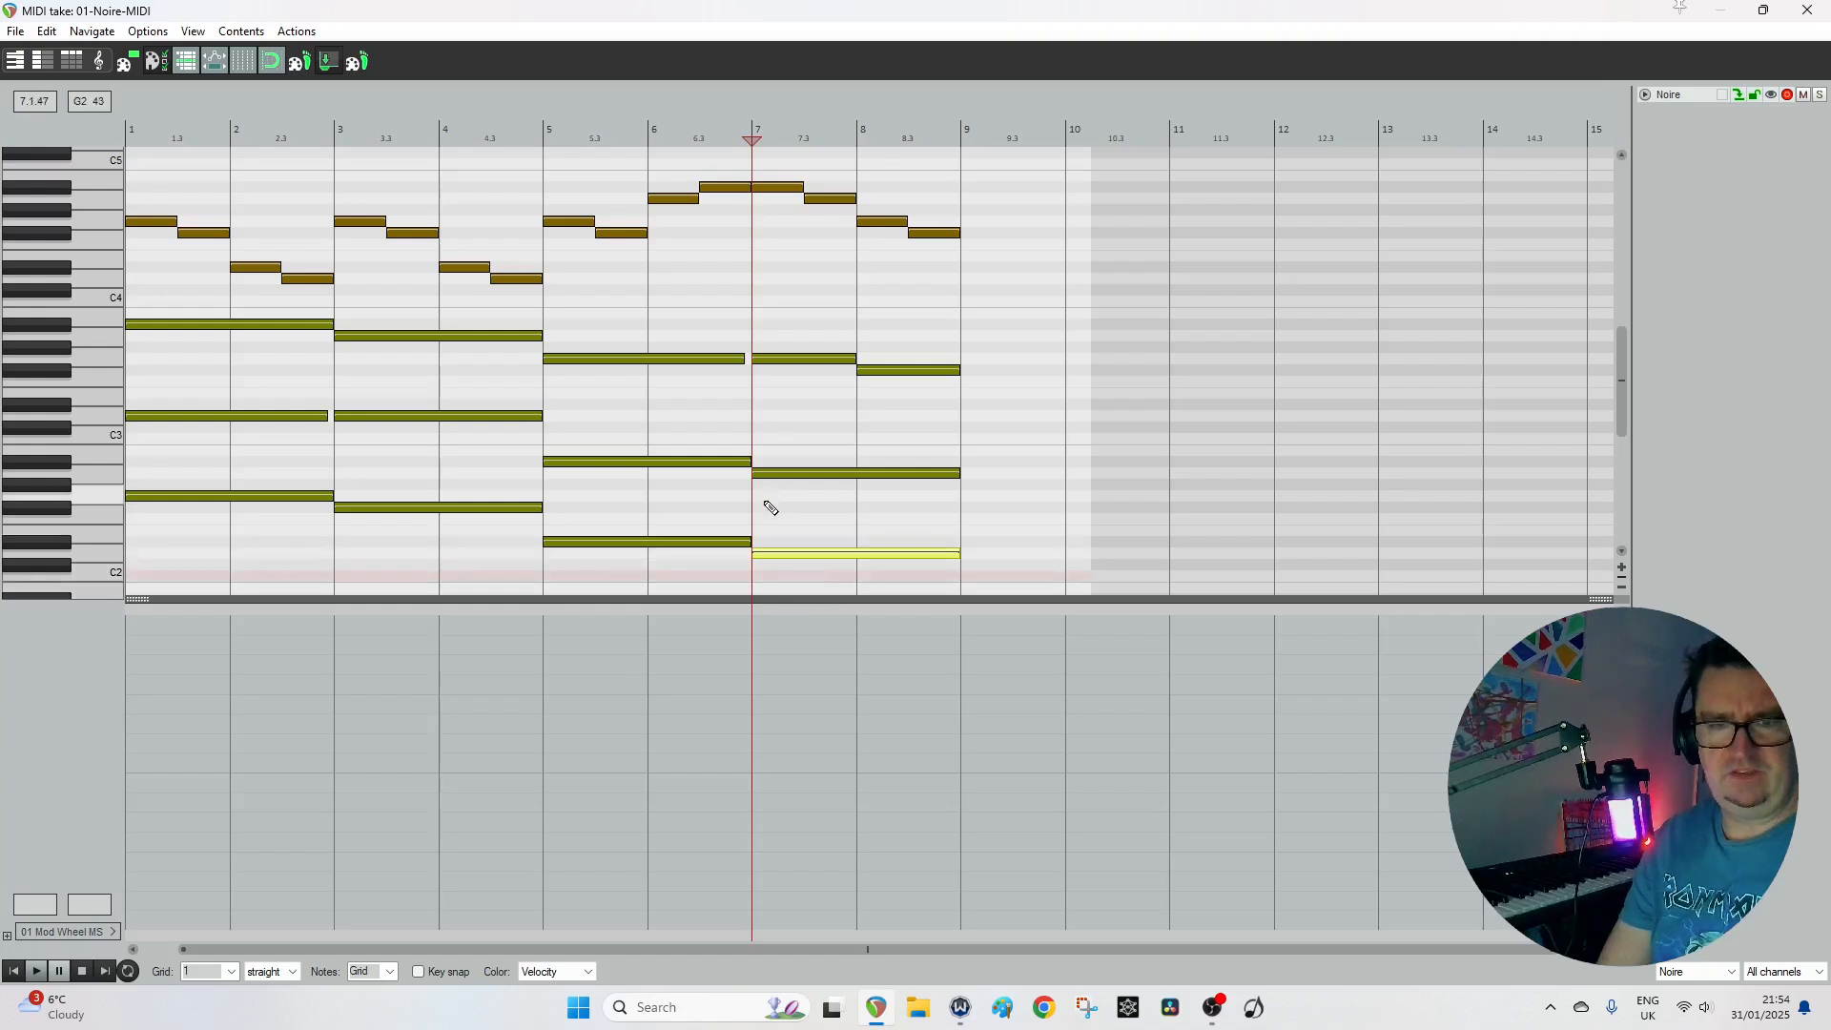
{"action": "left_click", "coordinate": [770, 475]}
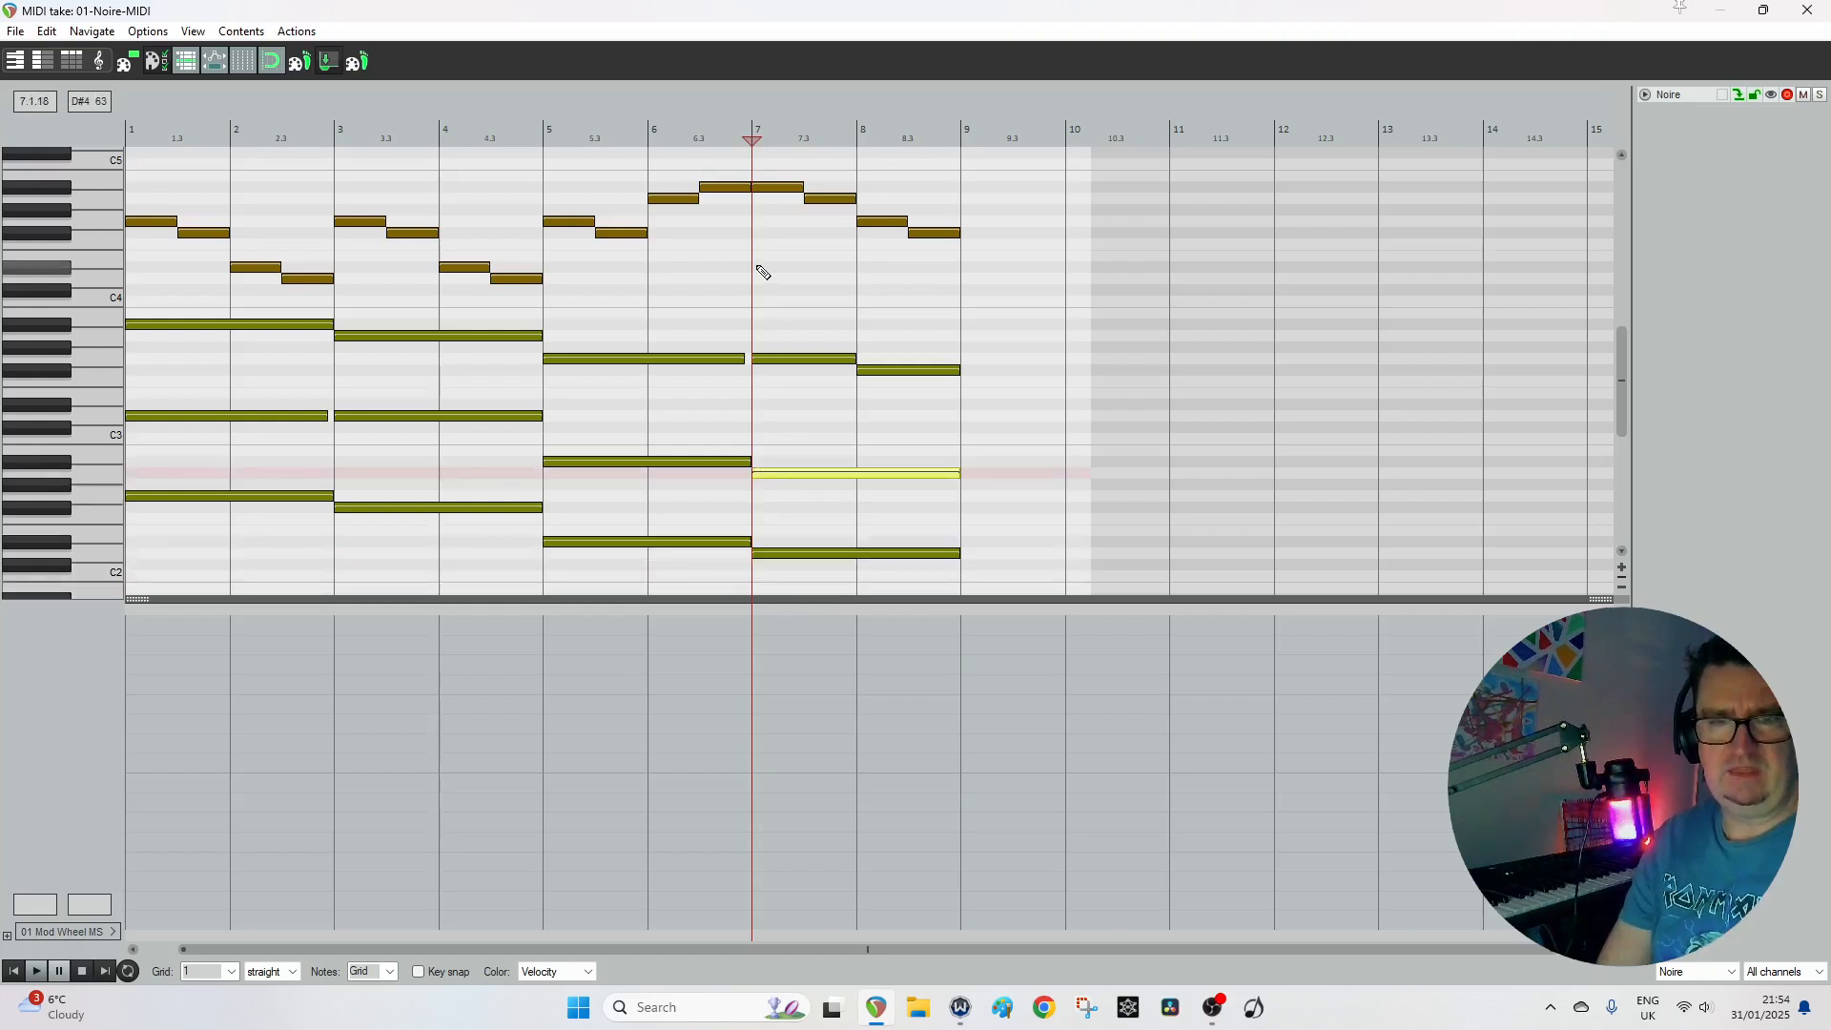
{"action": "left_click", "coordinate": [764, 191]}
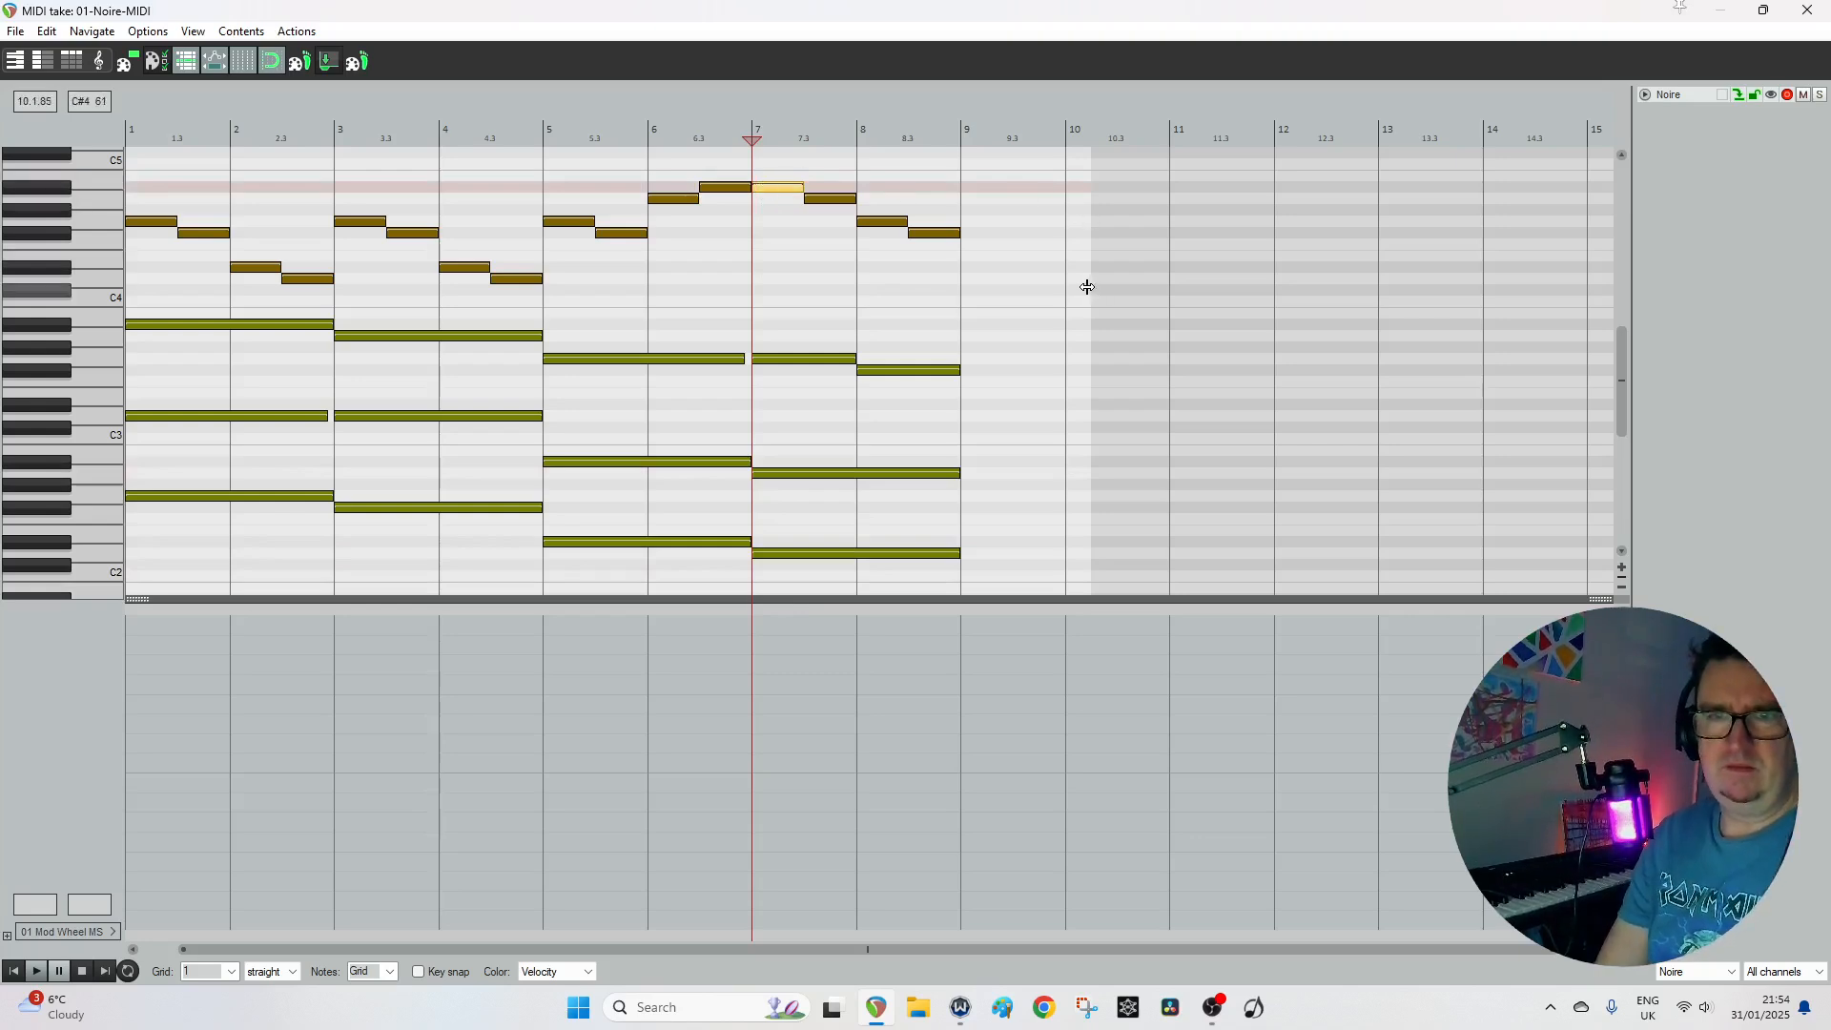
Move the end of the MIDI source to bar 9, then close the MIDI editor and play the piece from the start.
{"action": "left_click_drag", "start_coordinate": [1087, 287], "coordinate": [973, 269]}
{"action": "left_click", "coordinate": [1807, 9]}
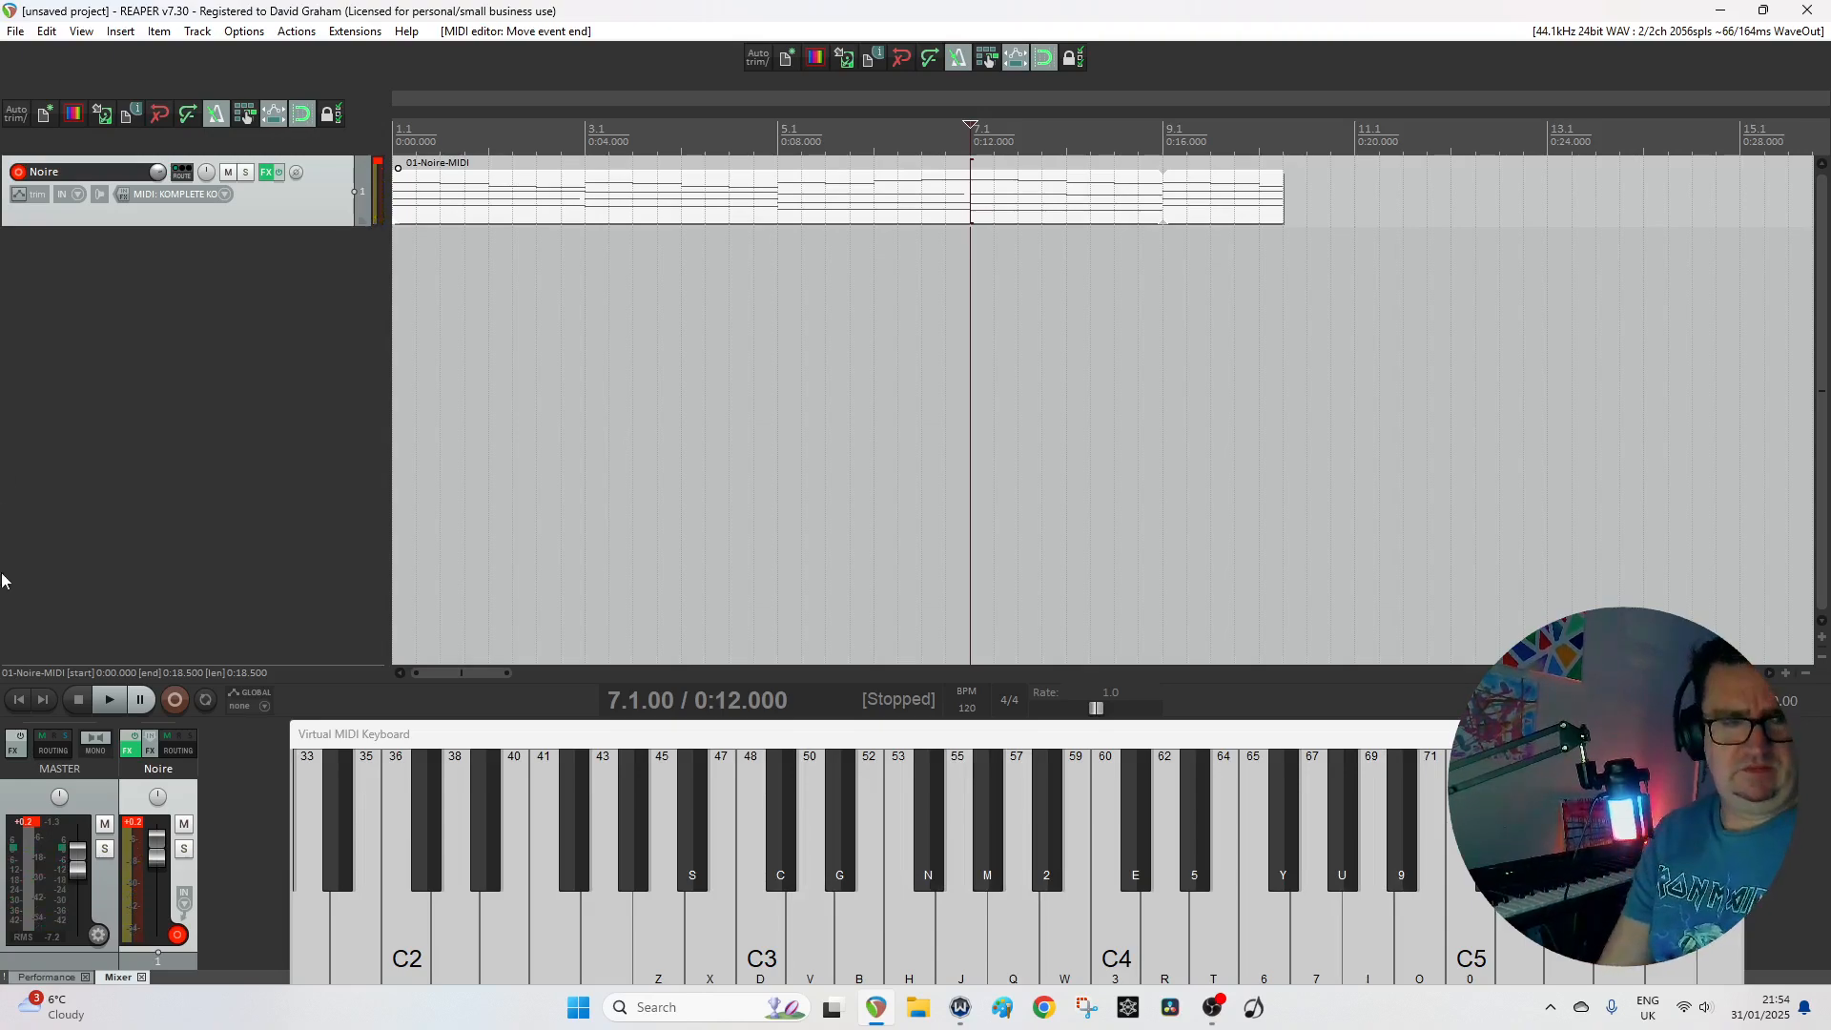
{"action": "left_click", "coordinate": [17, 697]}
{"action": "key", "text": "space"}
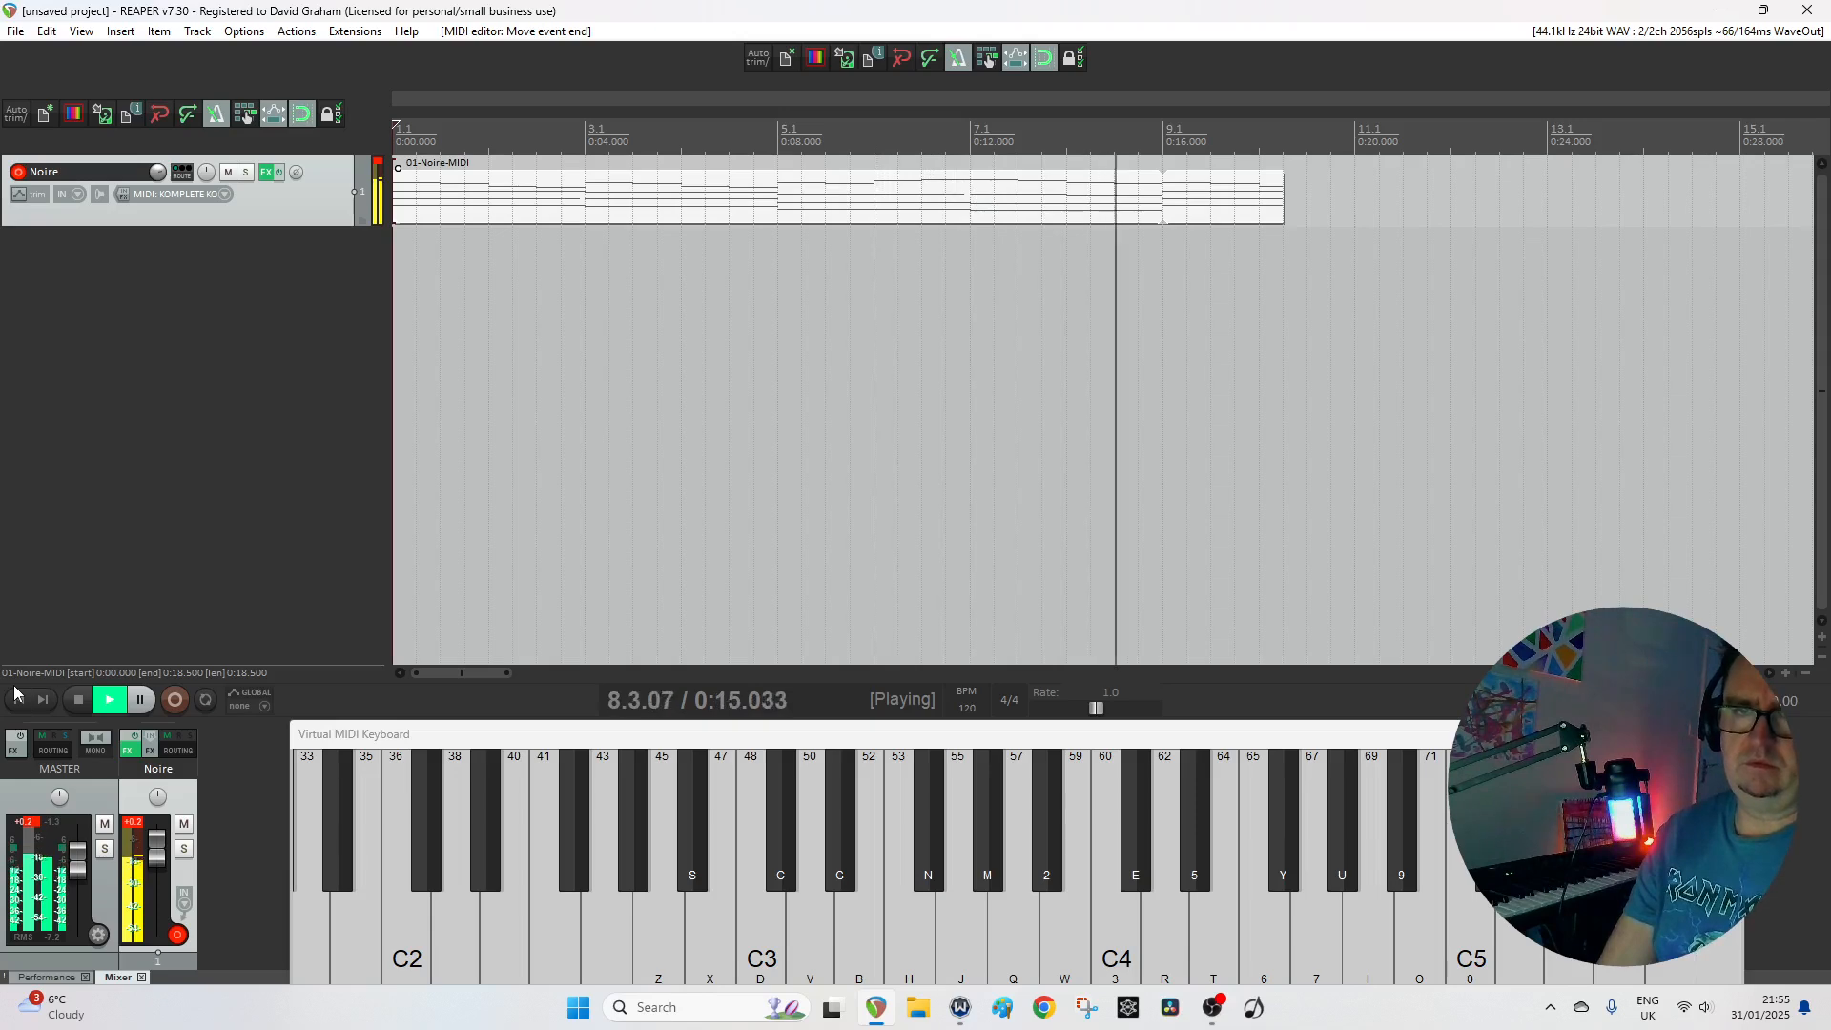
{"action": "key", "text": "space"}
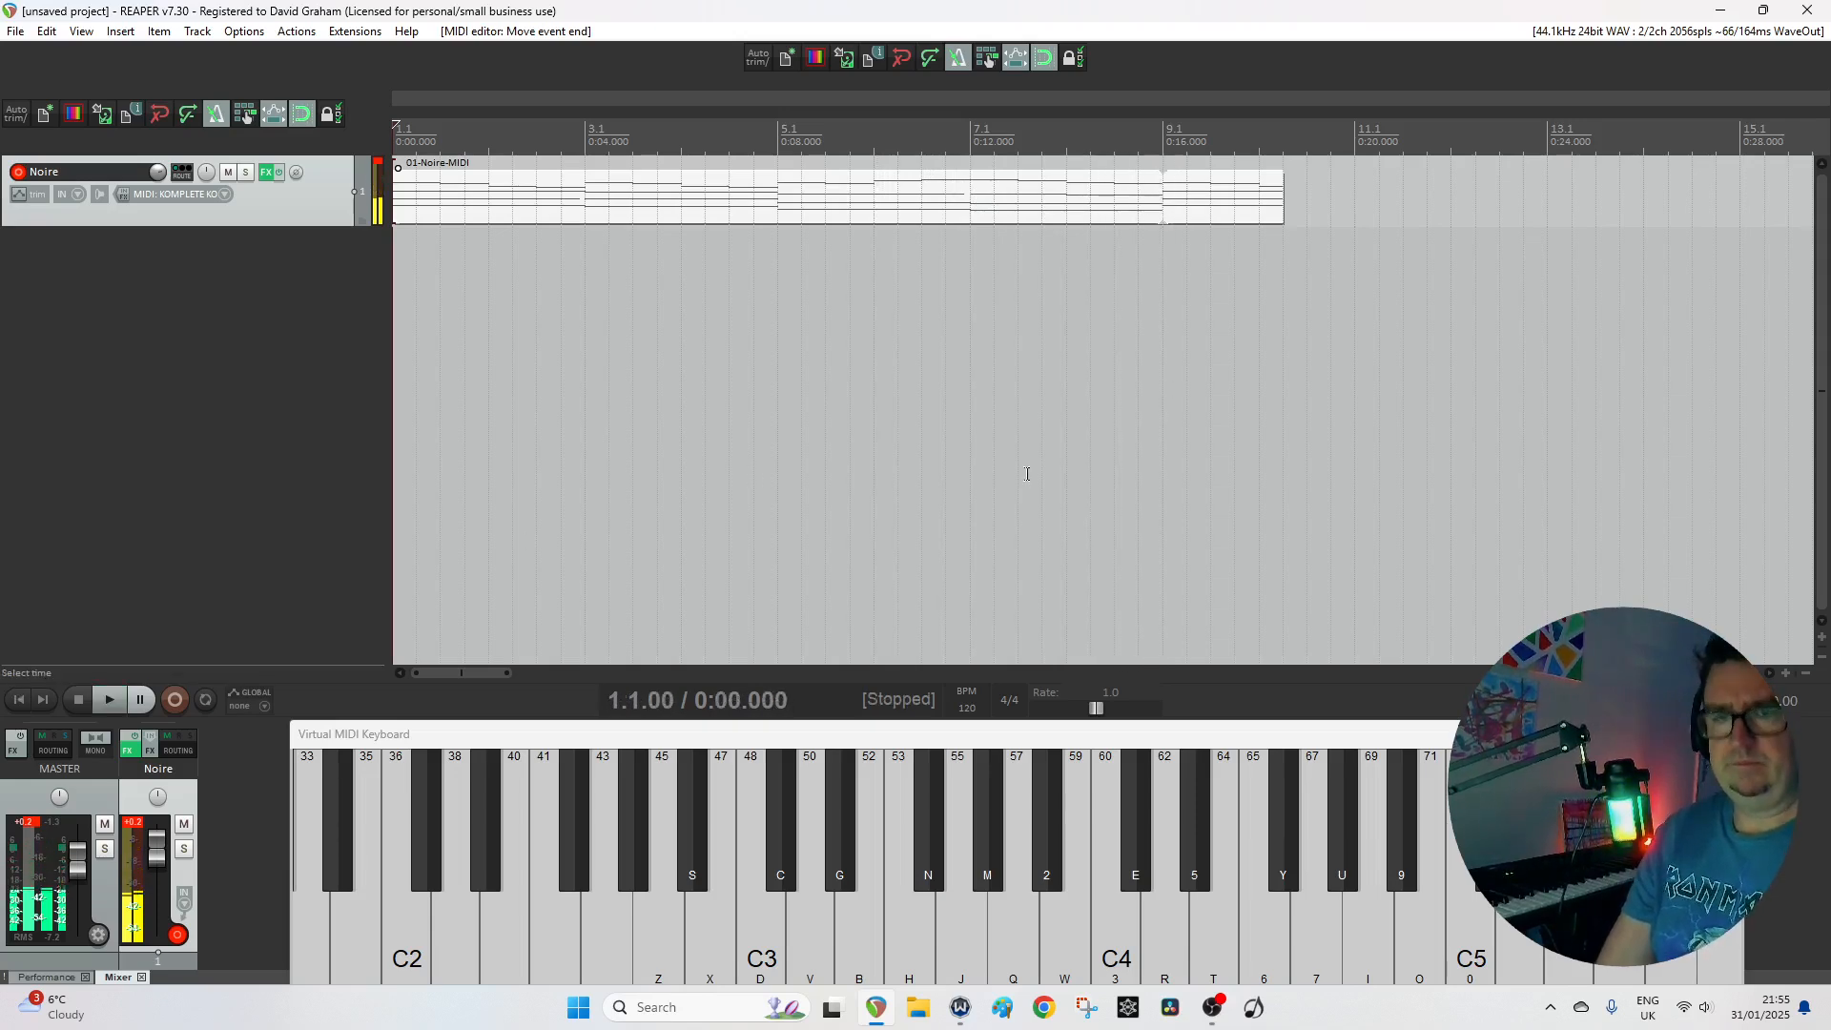
Save the project as 2 in the Reaper Media folder.
{"action": "left_click", "coordinate": [15, 31]}
{"action": "left_click", "coordinate": [42, 116]}
{"action": "type", "text": "2"}
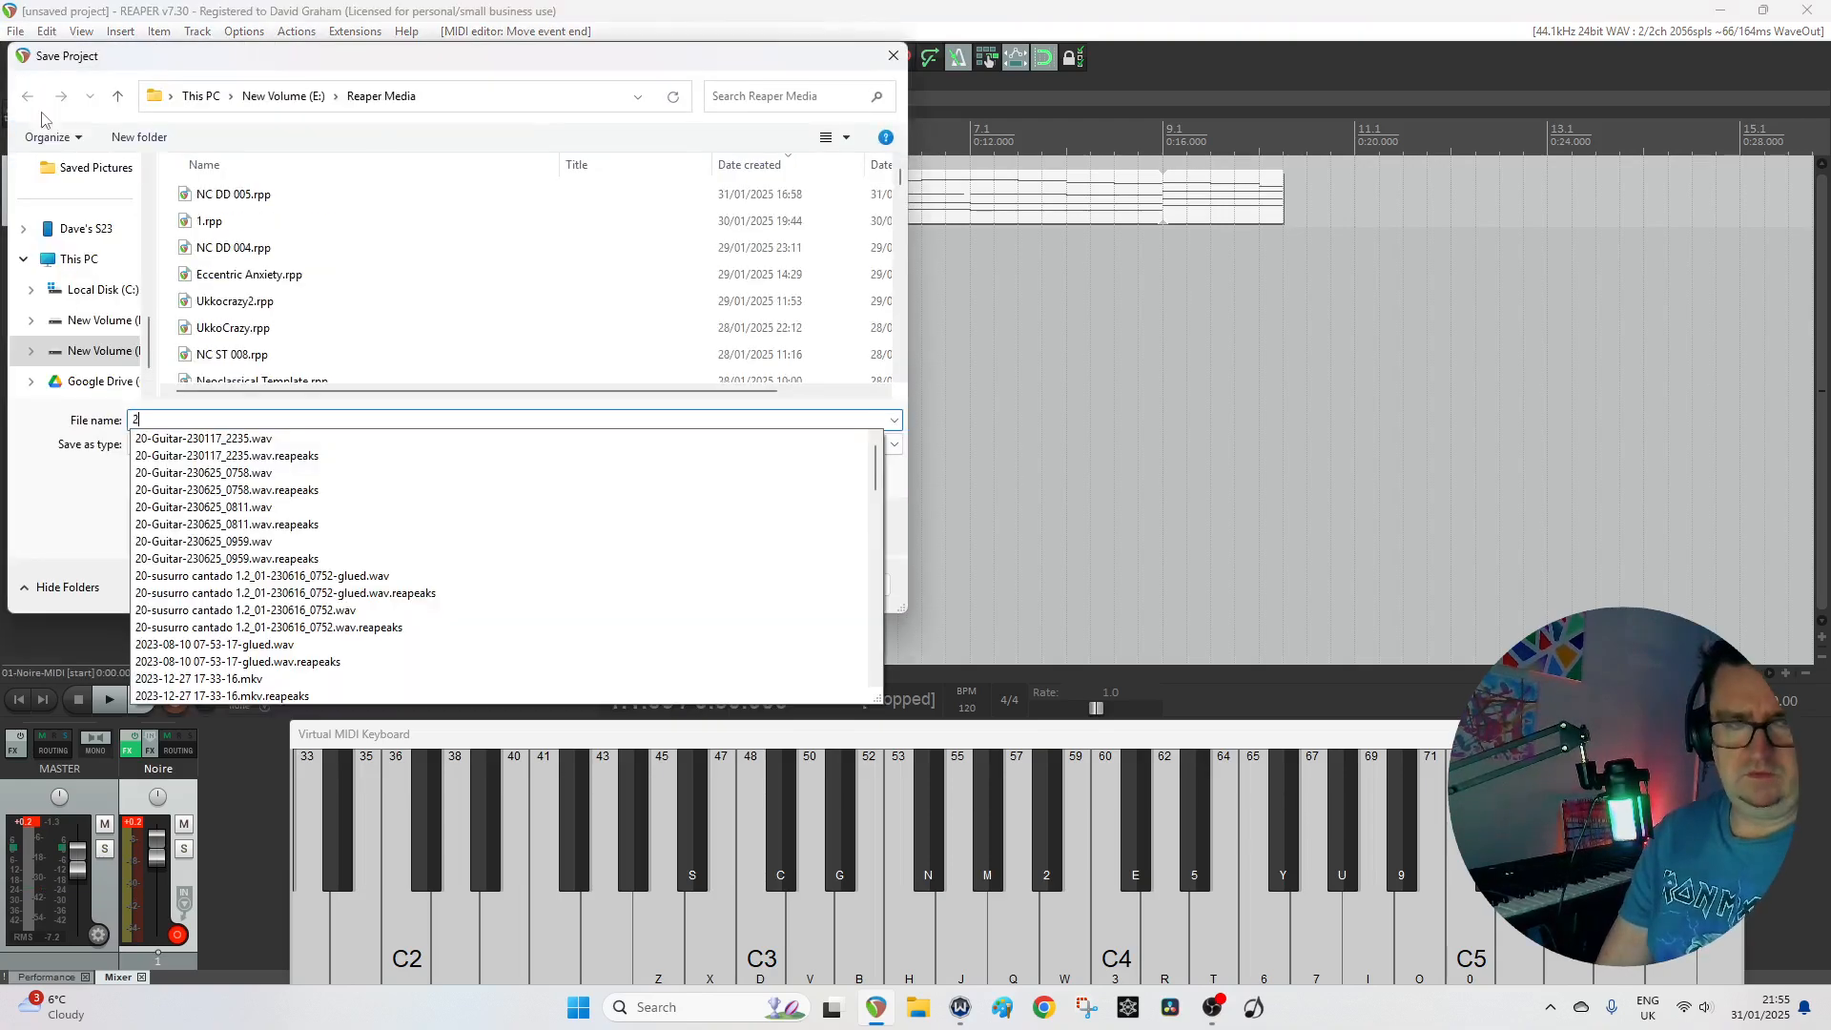
{"action": "key", "text": "Return"}
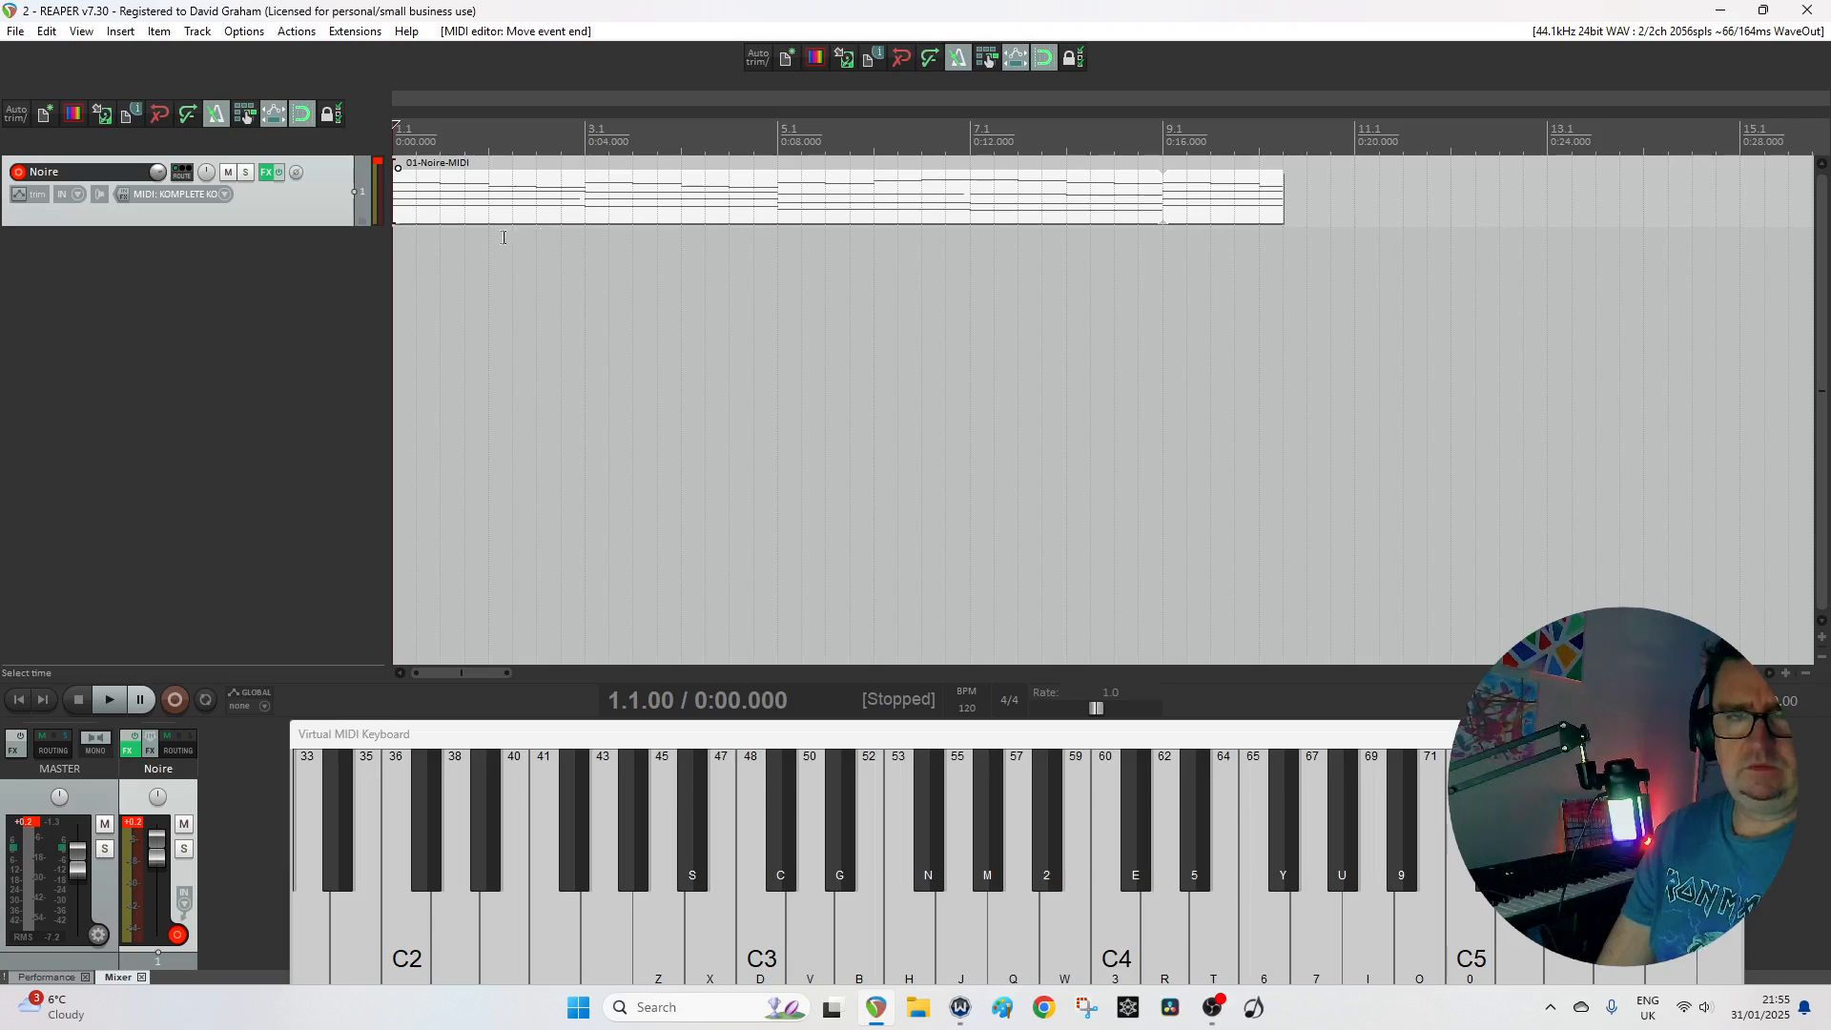
Reopen the Noire MIDI item for editing and play its opening bars from the start.
{"action": "left_click", "coordinate": [579, 143]}
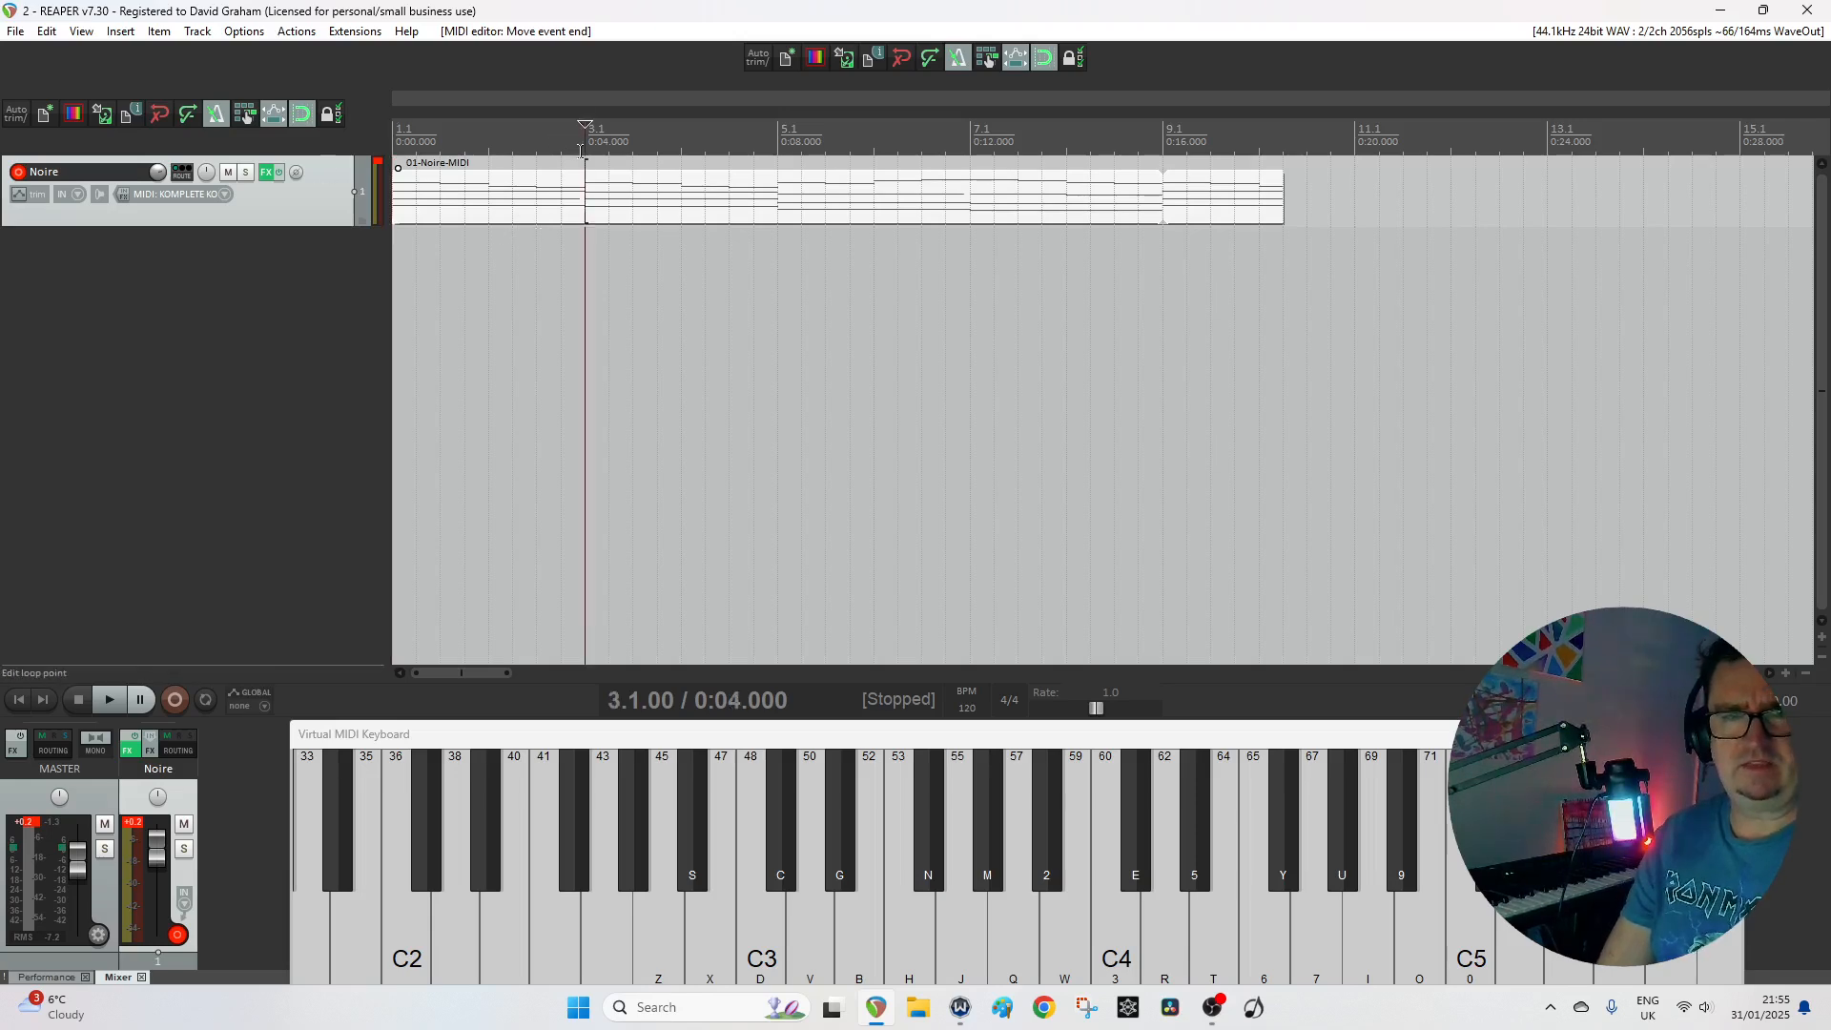
{"action": "double_click", "coordinate": [670, 210]}
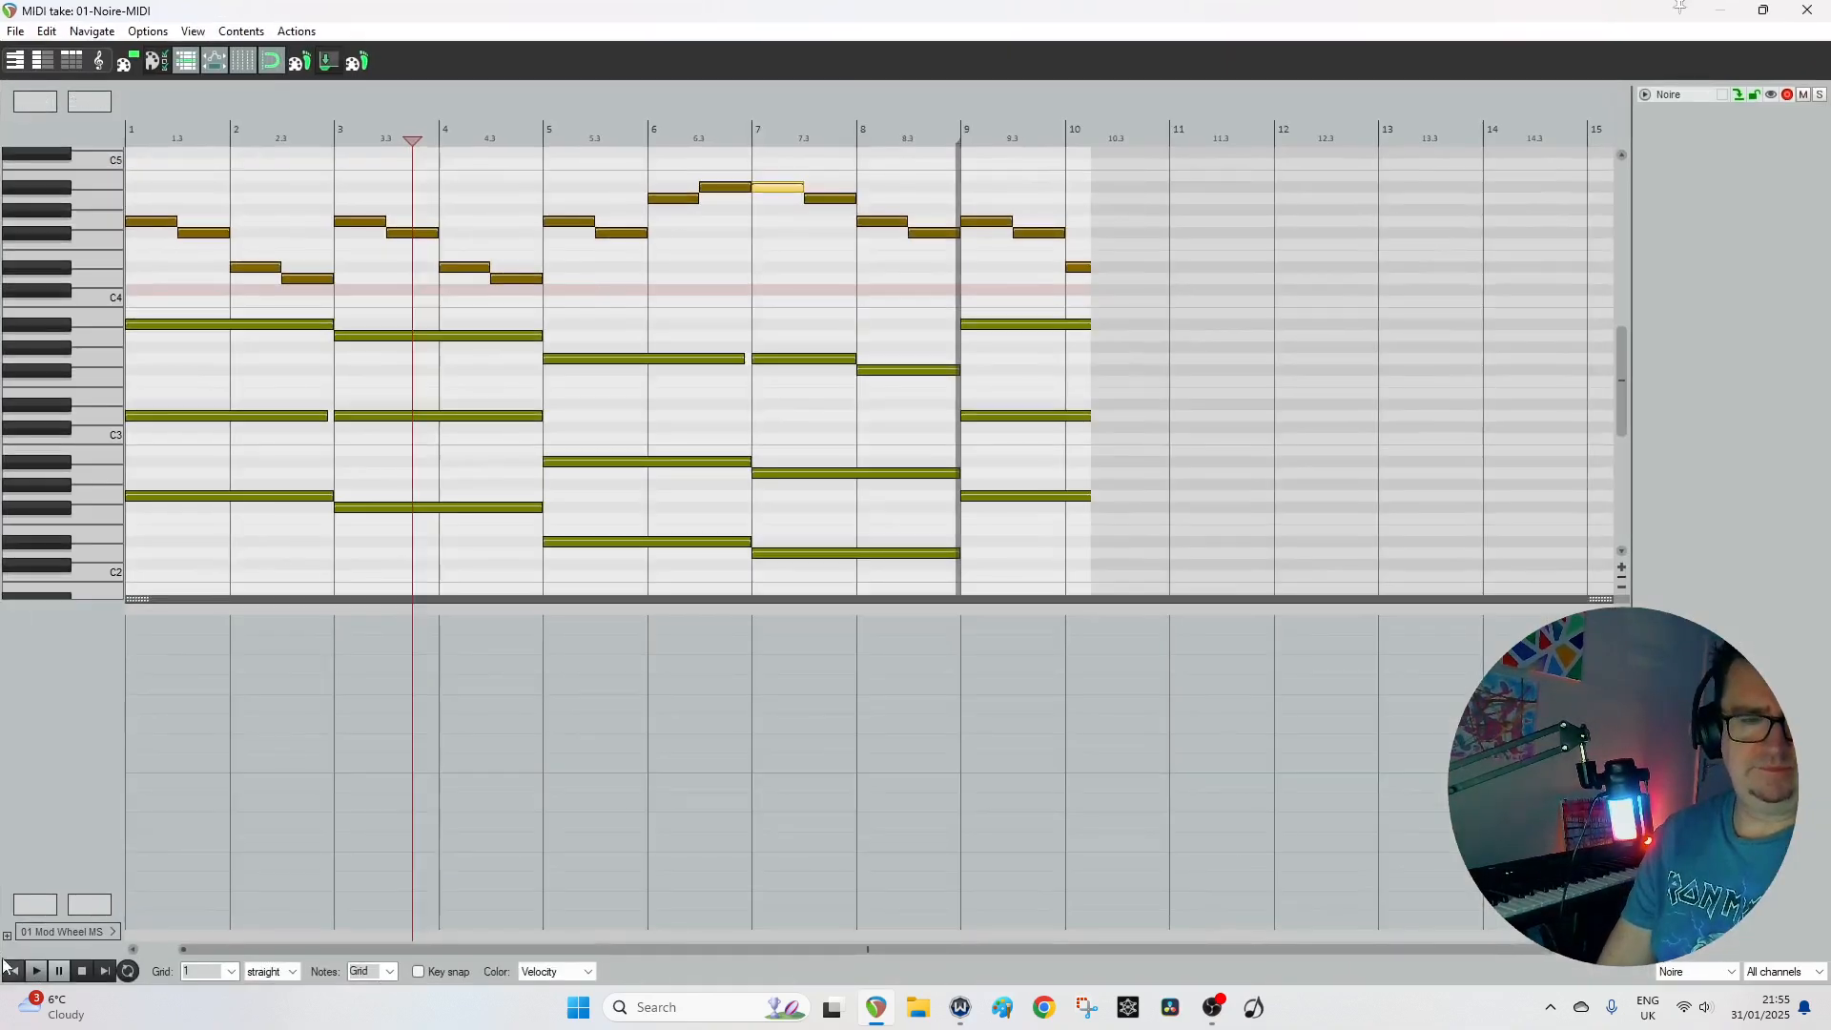
{"action": "left_click", "coordinate": [13, 971]}
{"action": "left_click", "coordinate": [36, 971]}
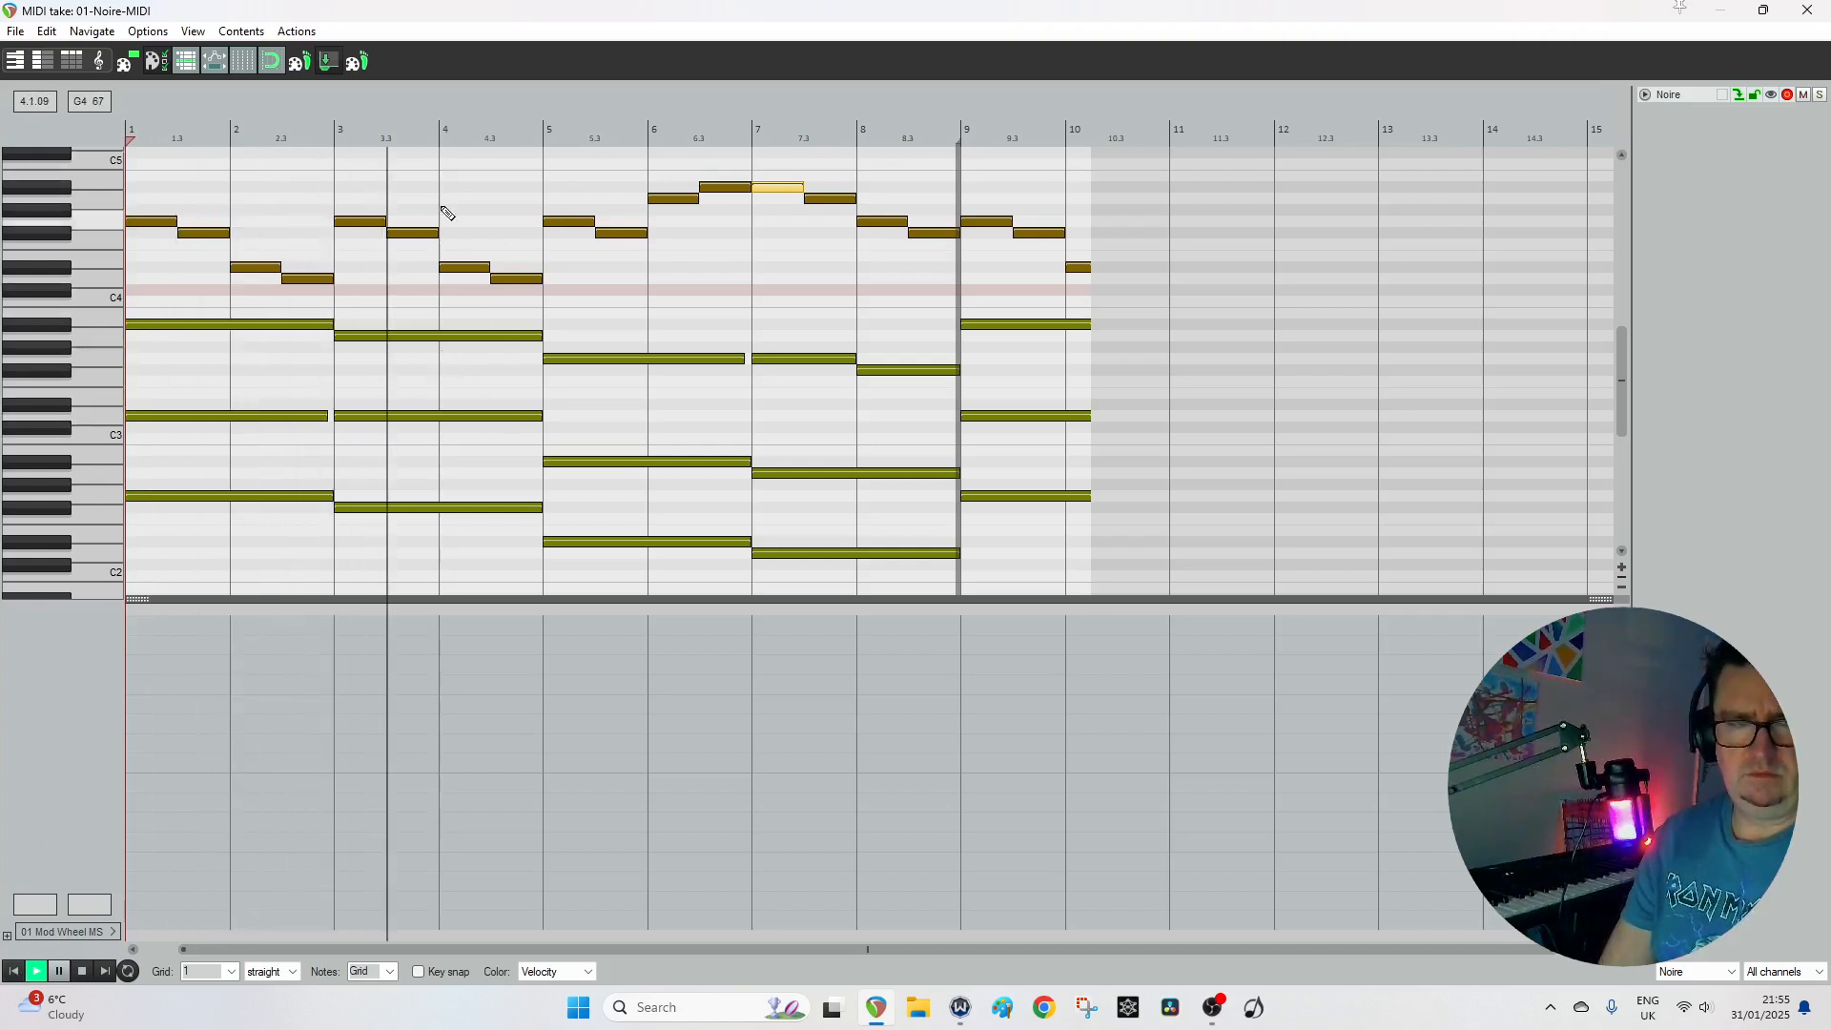
{"action": "key", "text": "space"}
Raise the first melody note of bar 4 to A4 and play back from bar 3.
{"action": "left_click_drag", "start_coordinate": [460, 271], "coordinate": [455, 200]}
{"action": "left_click", "coordinate": [337, 139]}
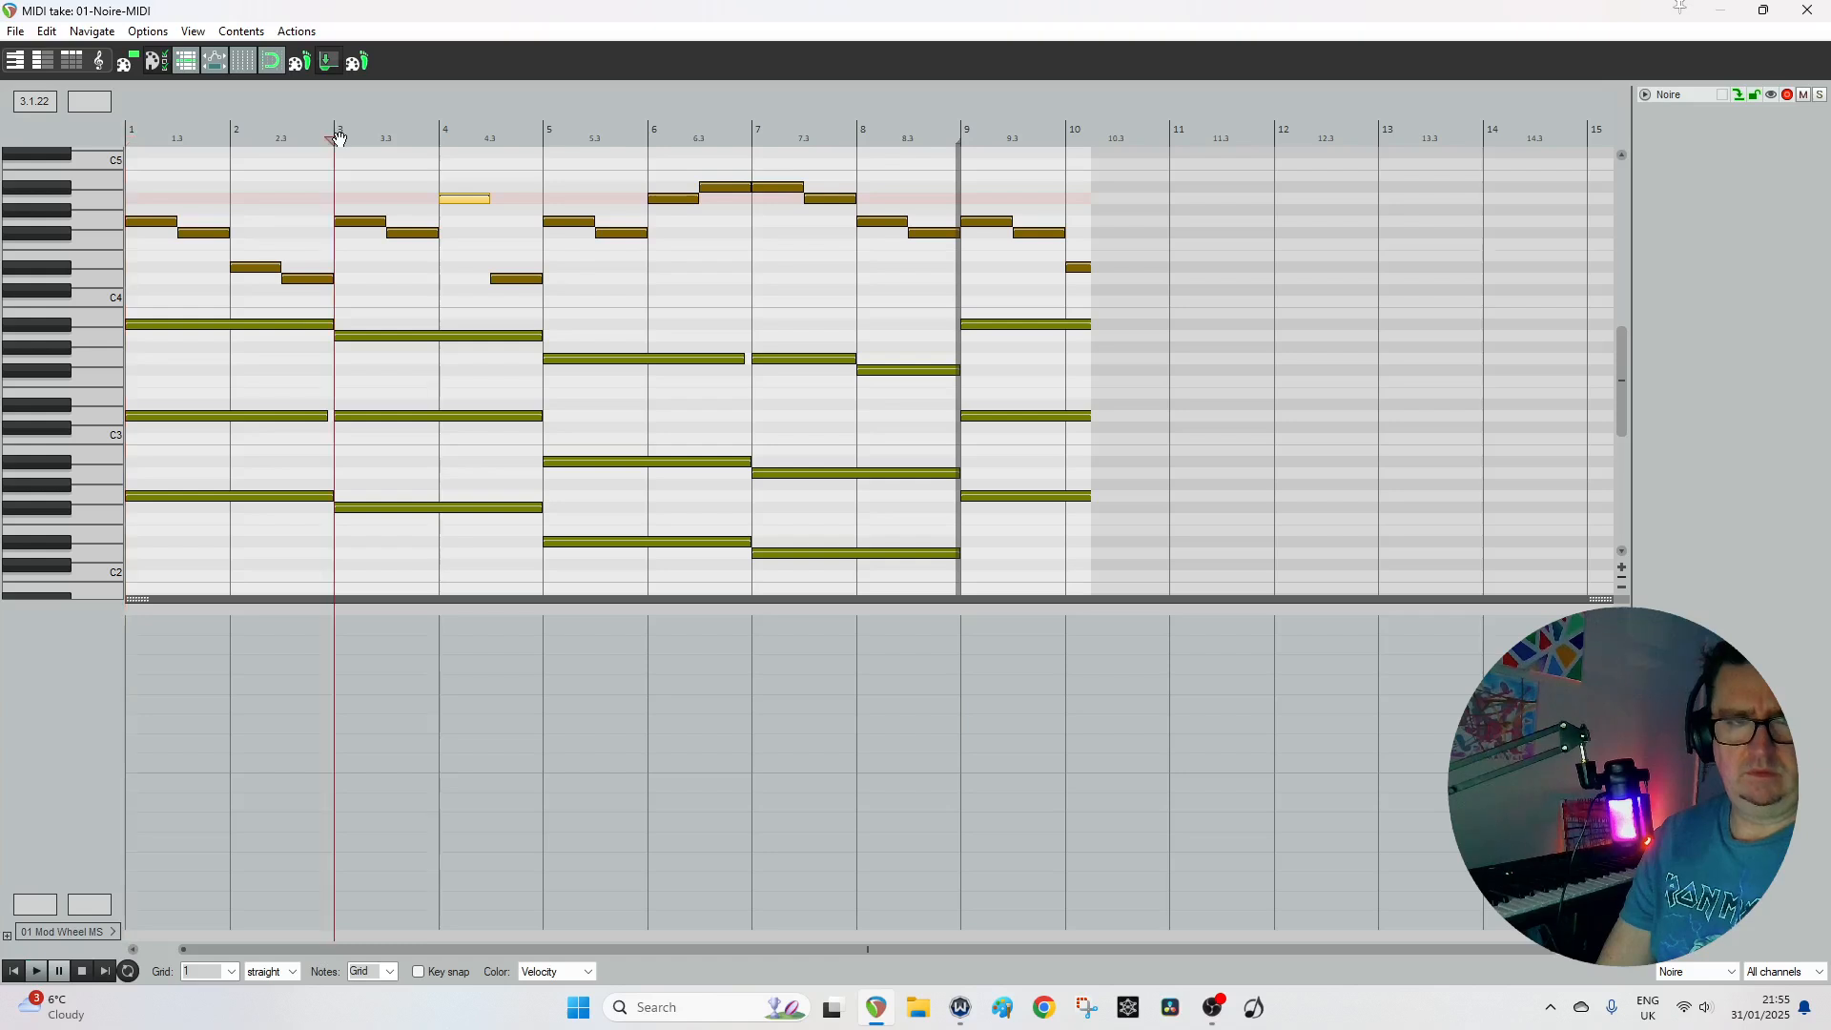
{"action": "key", "text": "space"}
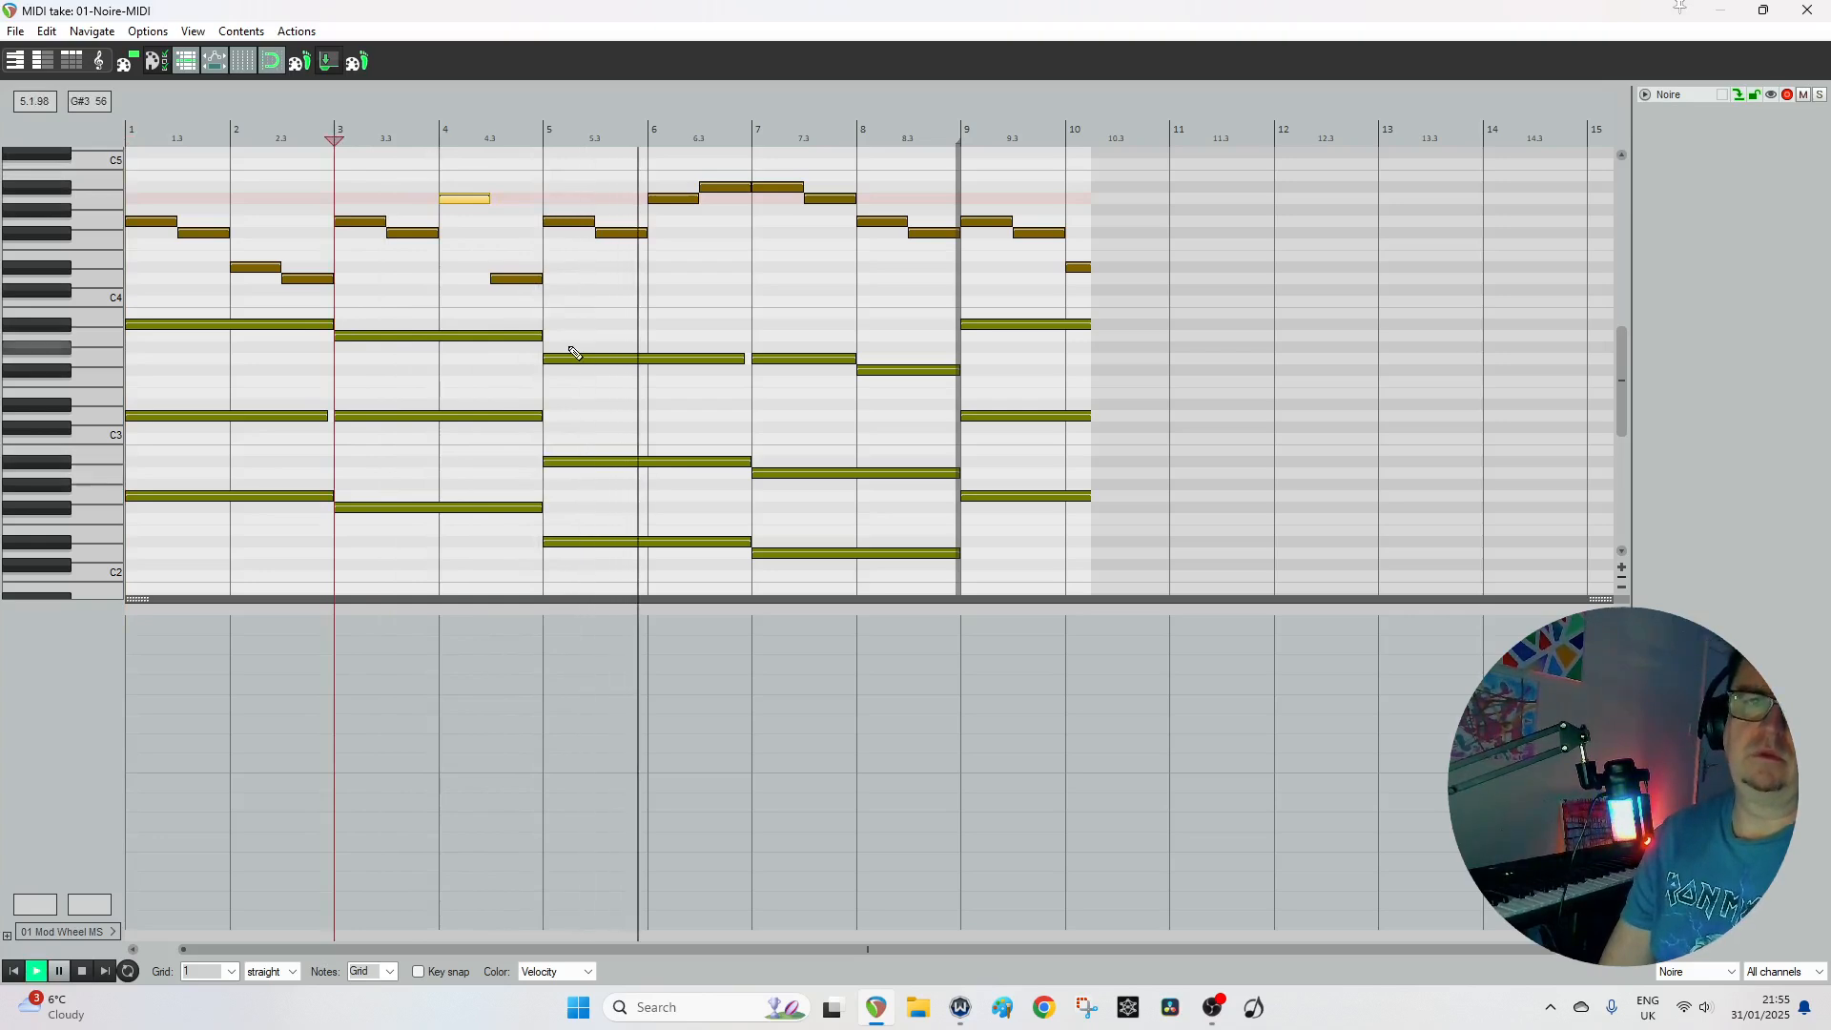
{"action": "key", "text": "space"}
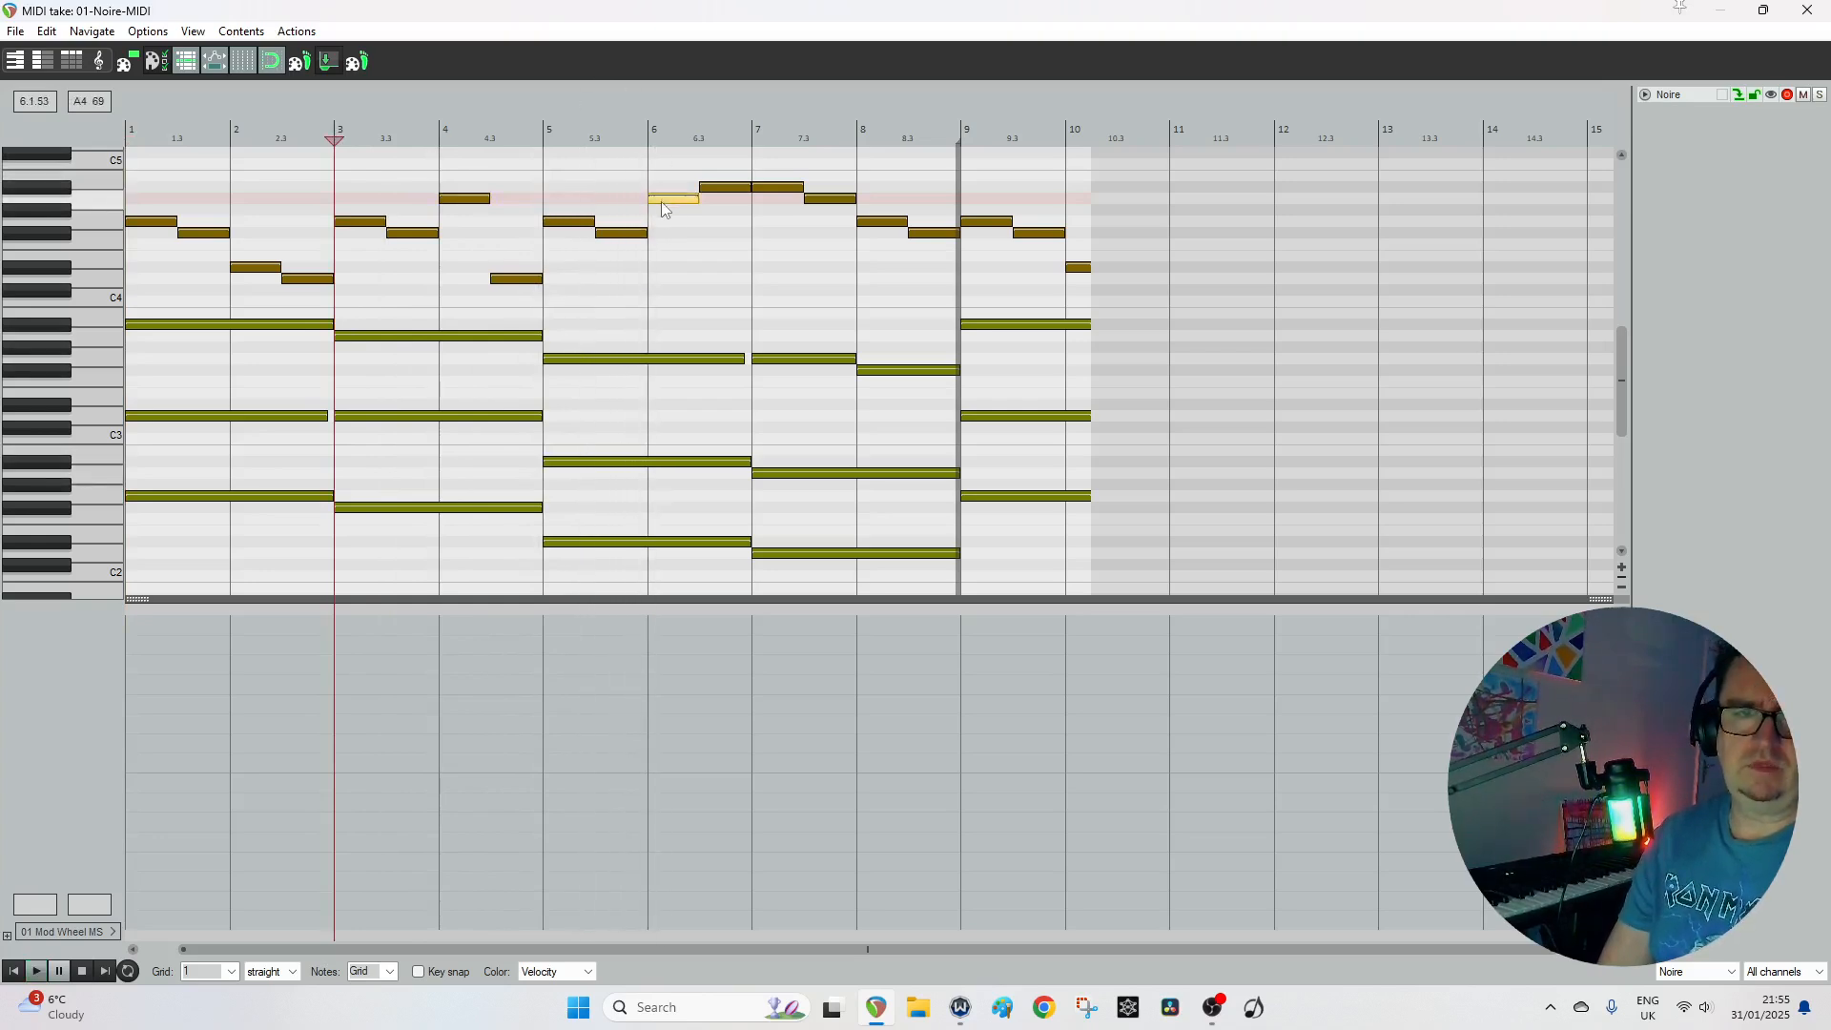
Rewrite the bar 6 melody as a half note D#4 and quarter notes D4 and A4, with the grid set to 1/4.
{"action": "left_click_drag", "start_coordinate": [663, 203], "coordinate": [666, 273]}
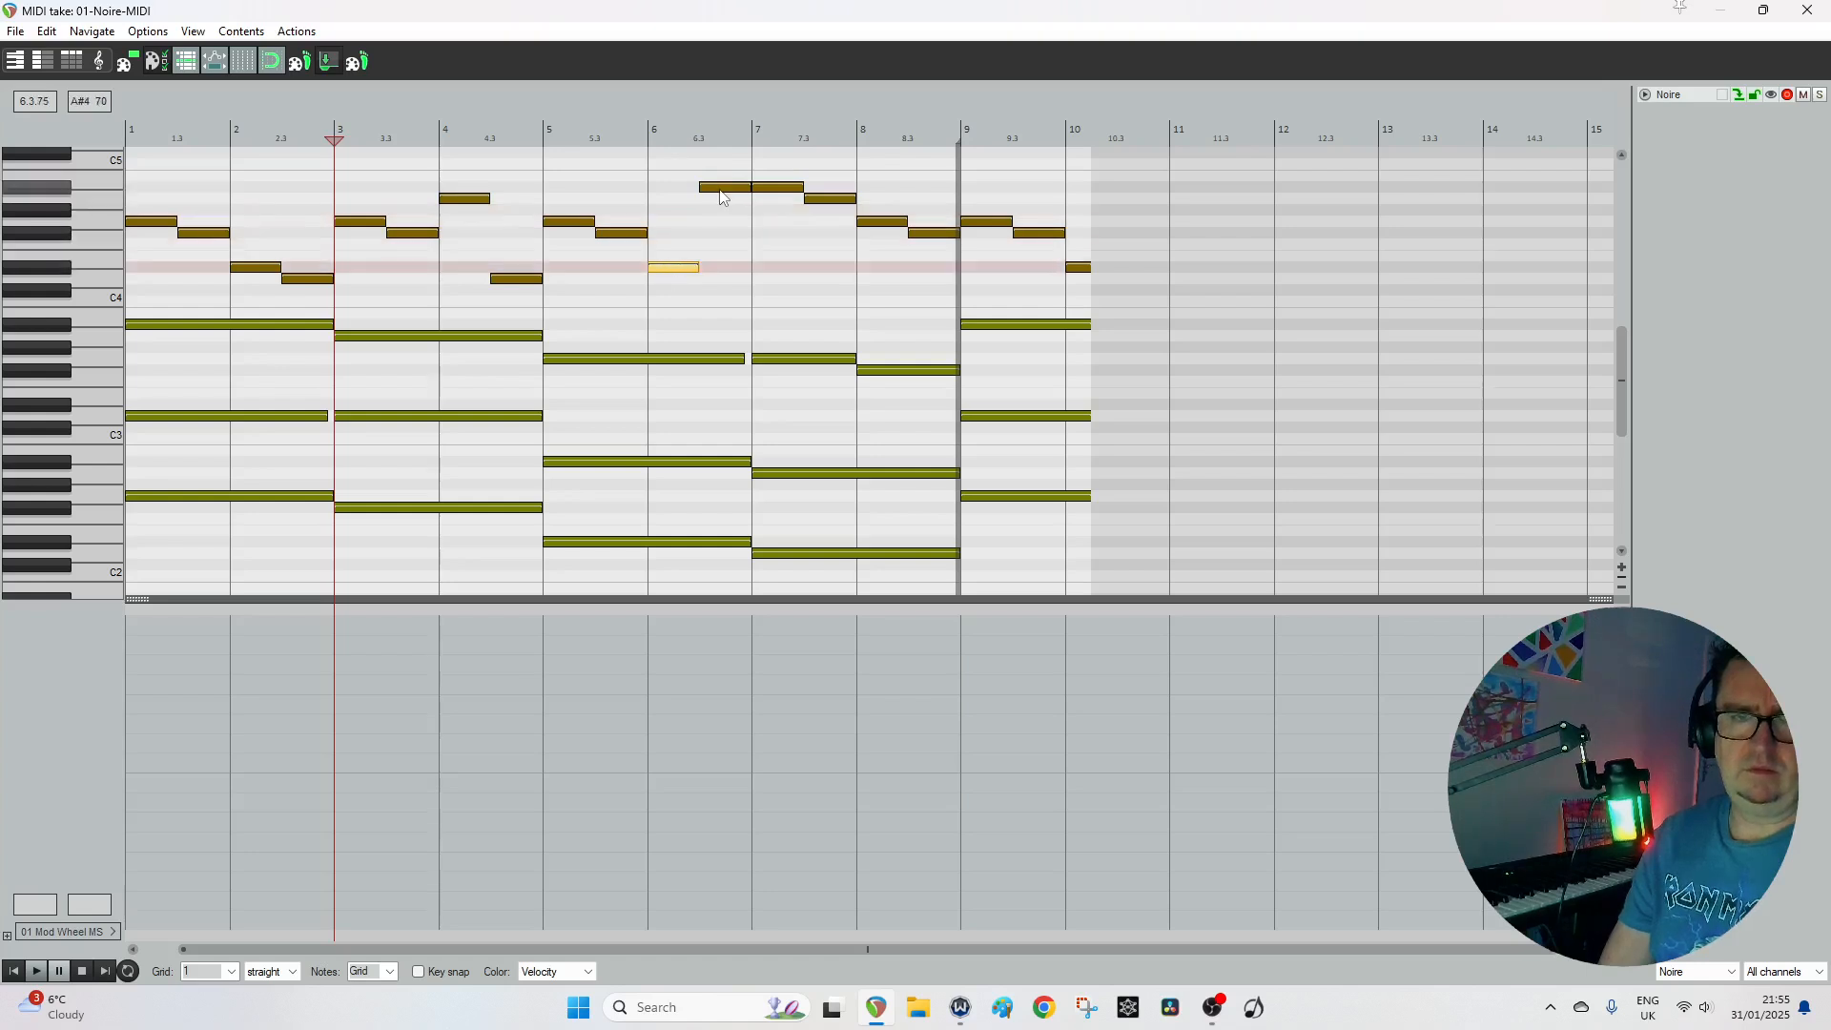
{"action": "left_click_drag", "start_coordinate": [721, 191], "coordinate": [715, 278]}
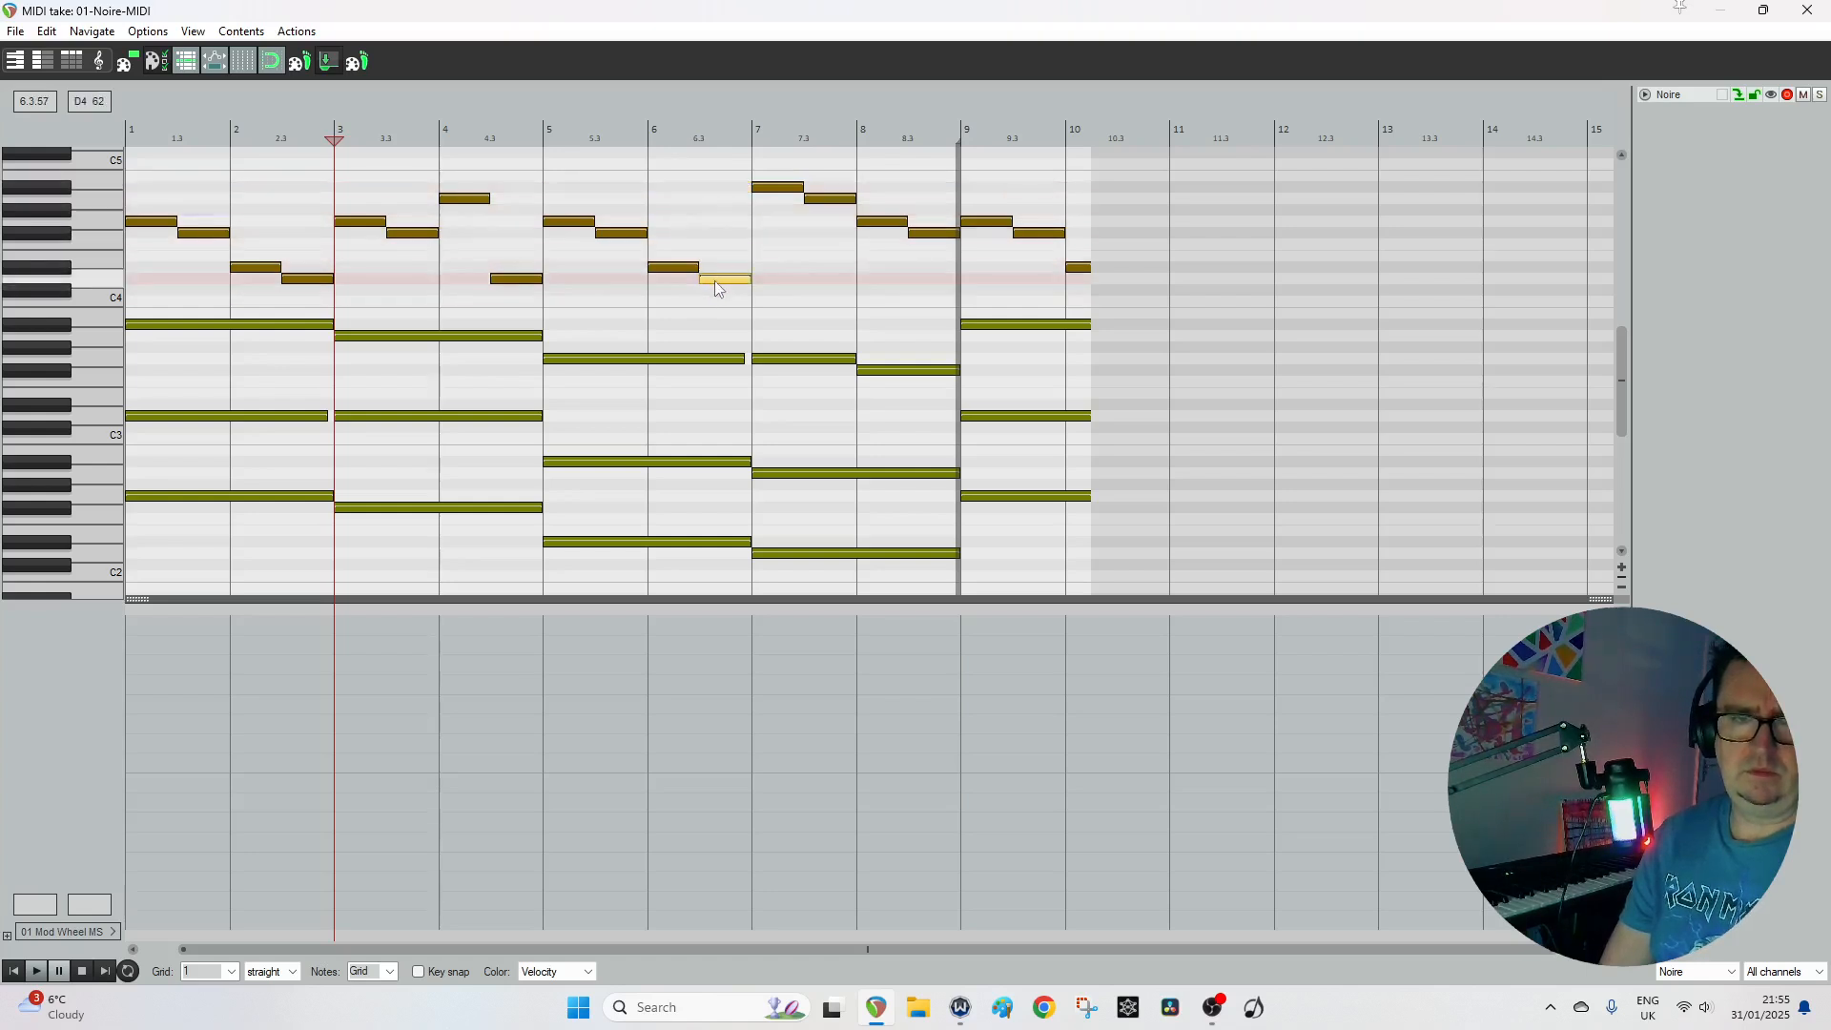
{"action": "left_click", "coordinate": [231, 971]}
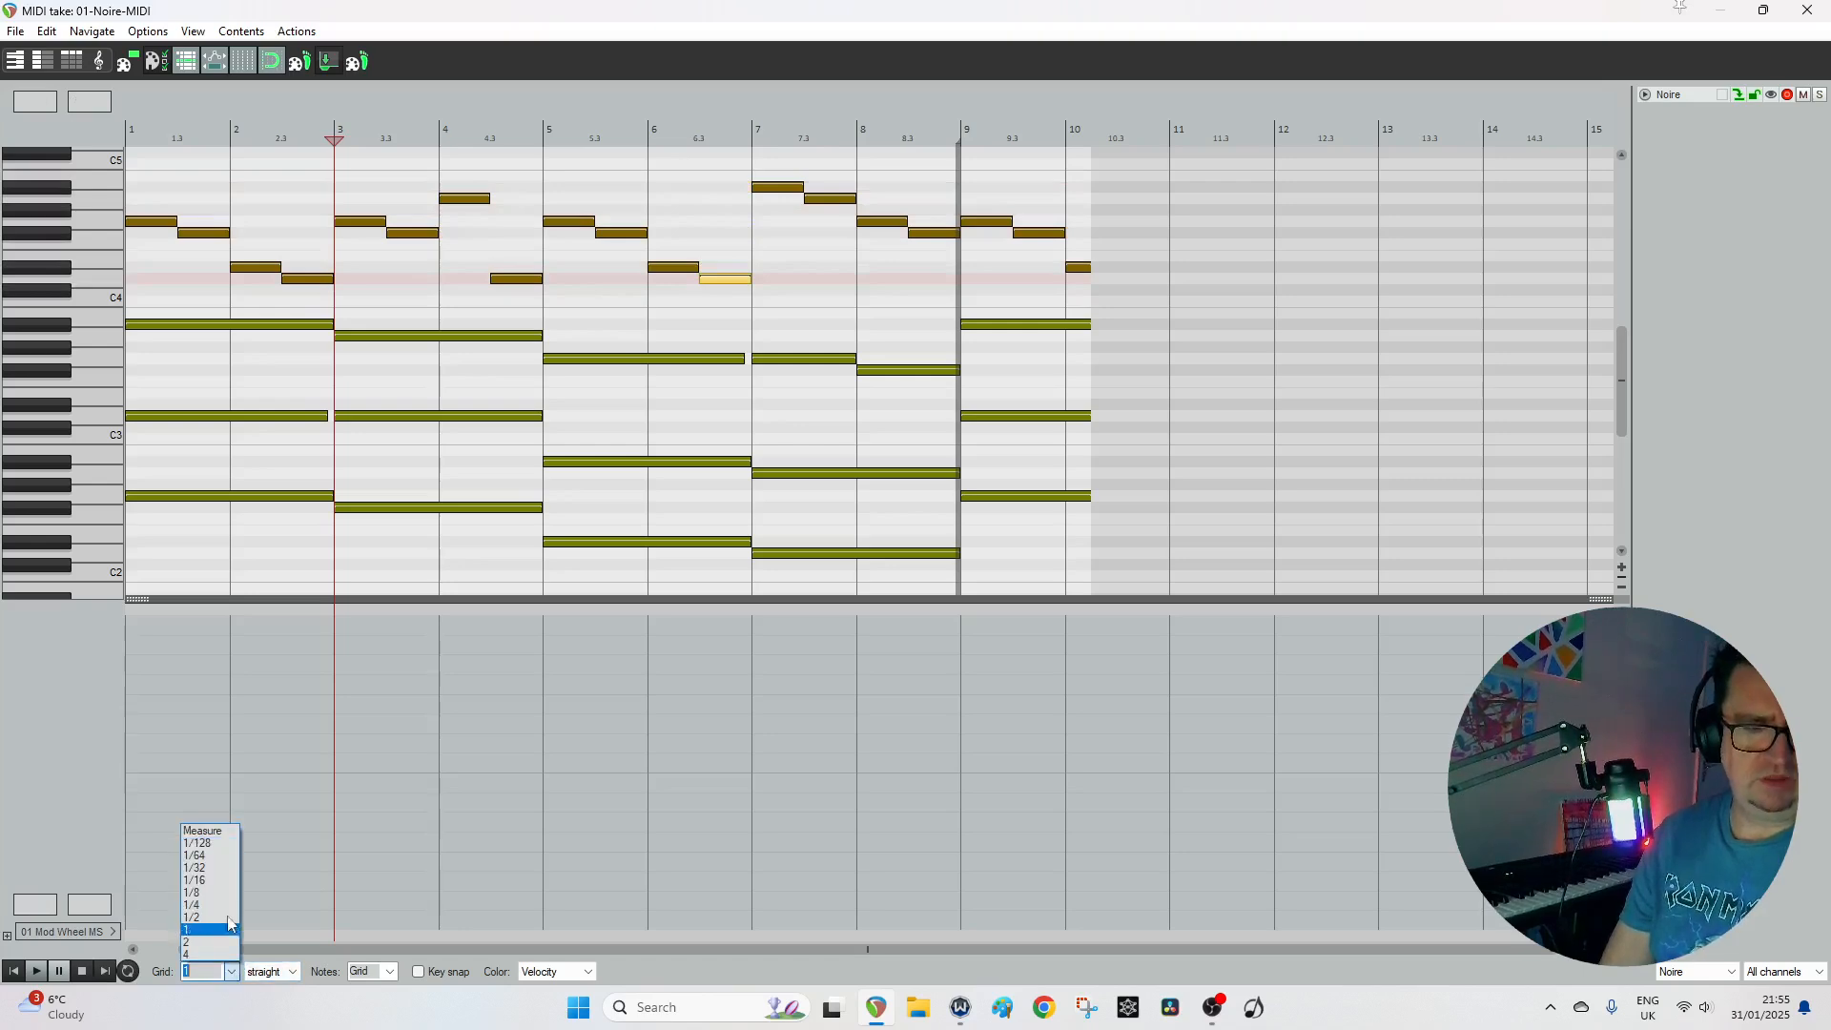
{"action": "left_click", "coordinate": [218, 905]}
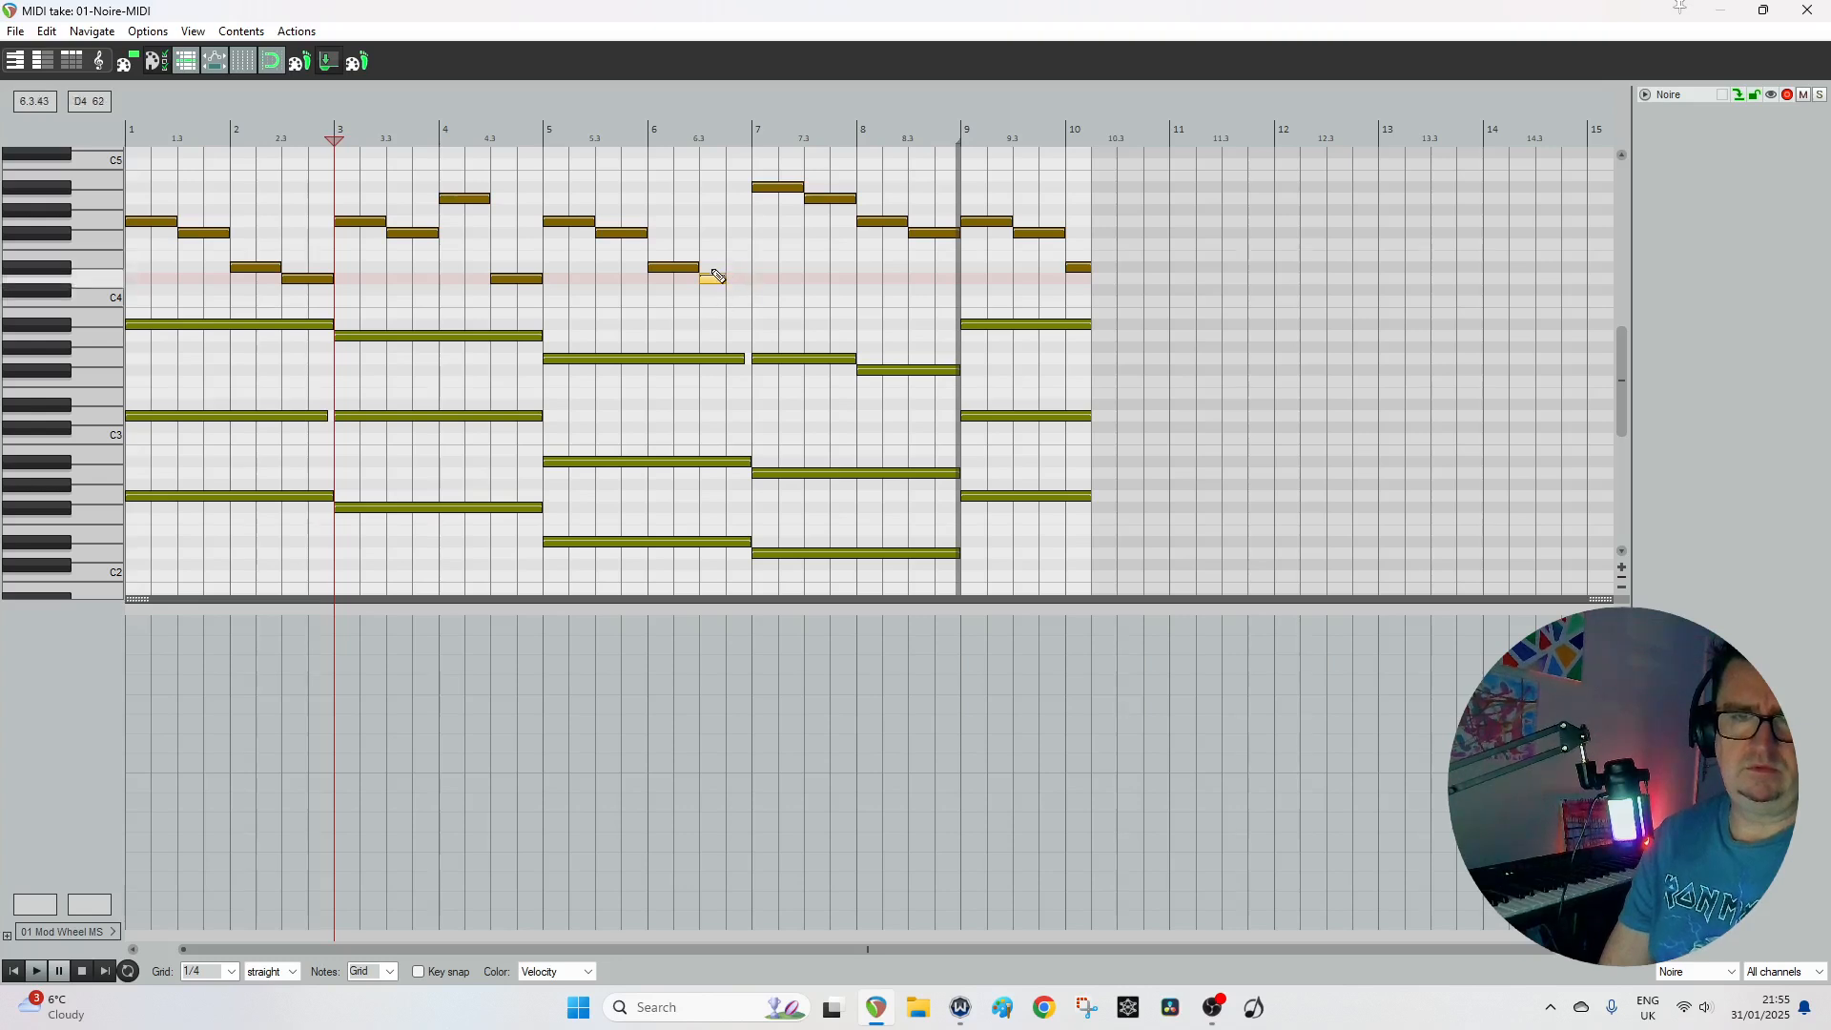
{"action": "left_click_drag", "start_coordinate": [719, 306], "coordinate": [749, 220]}
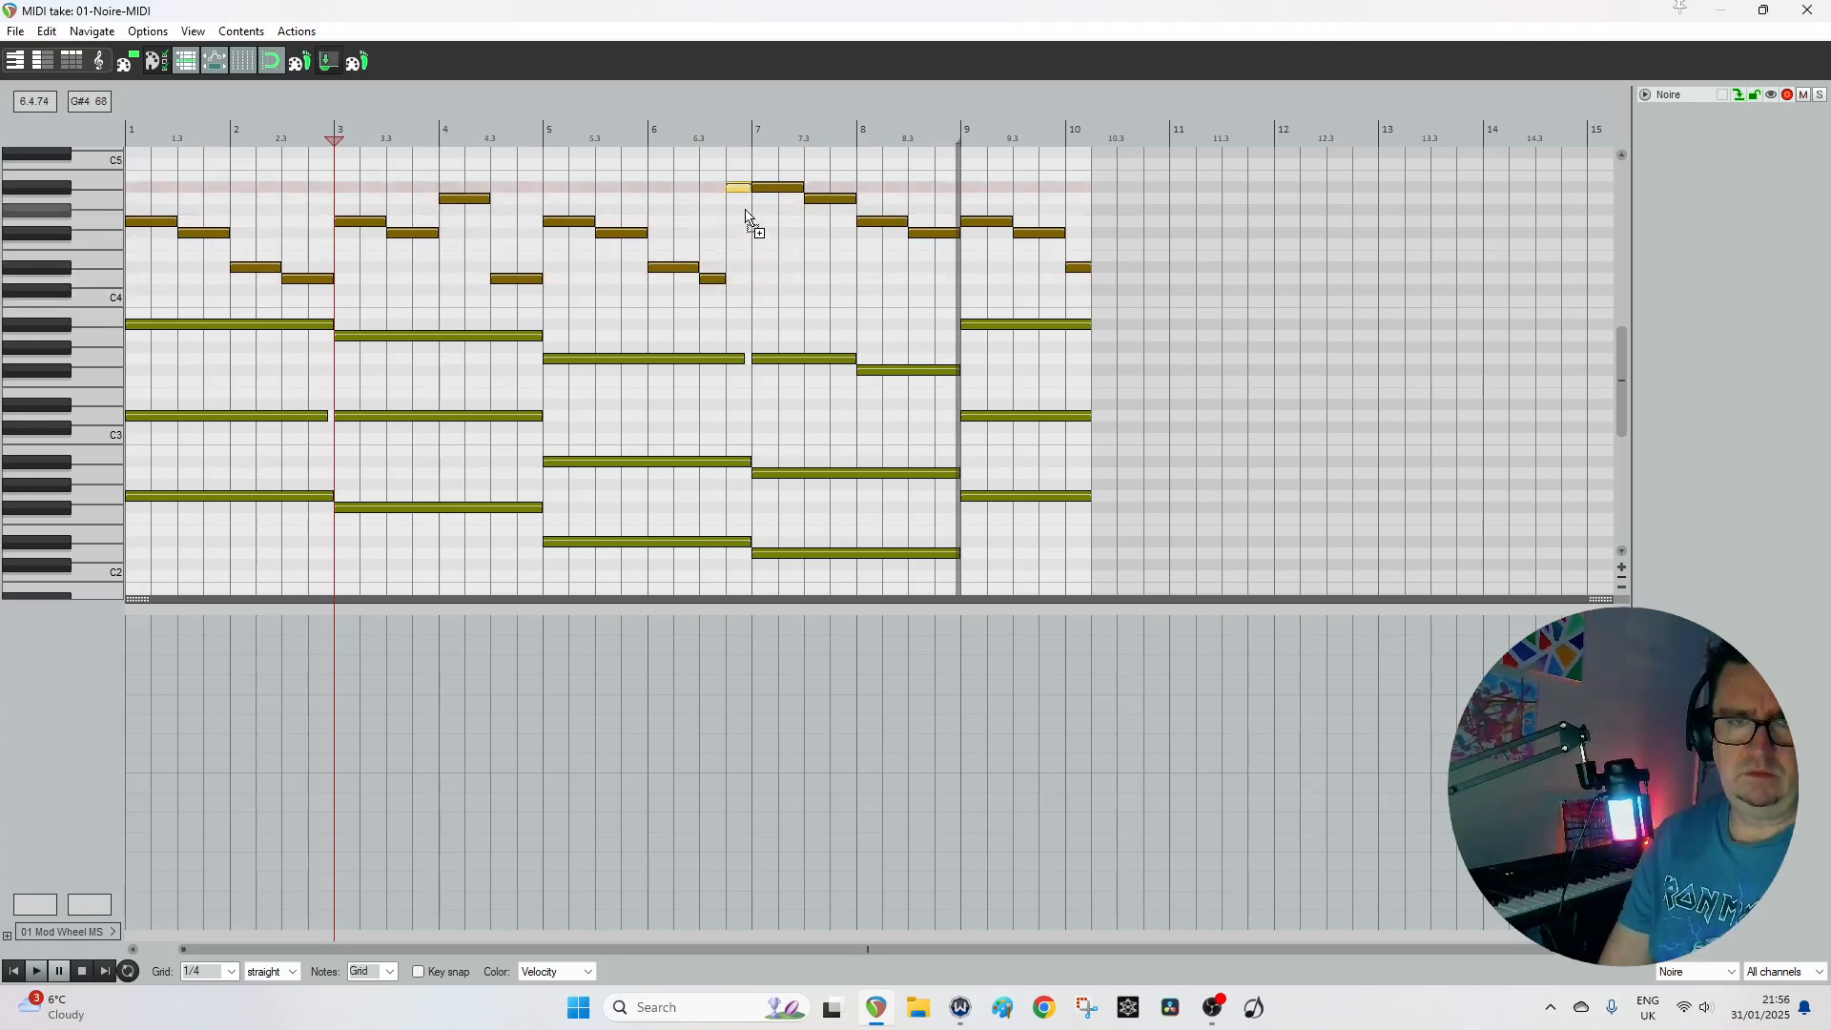
{"action": "key", "text": "Down"}
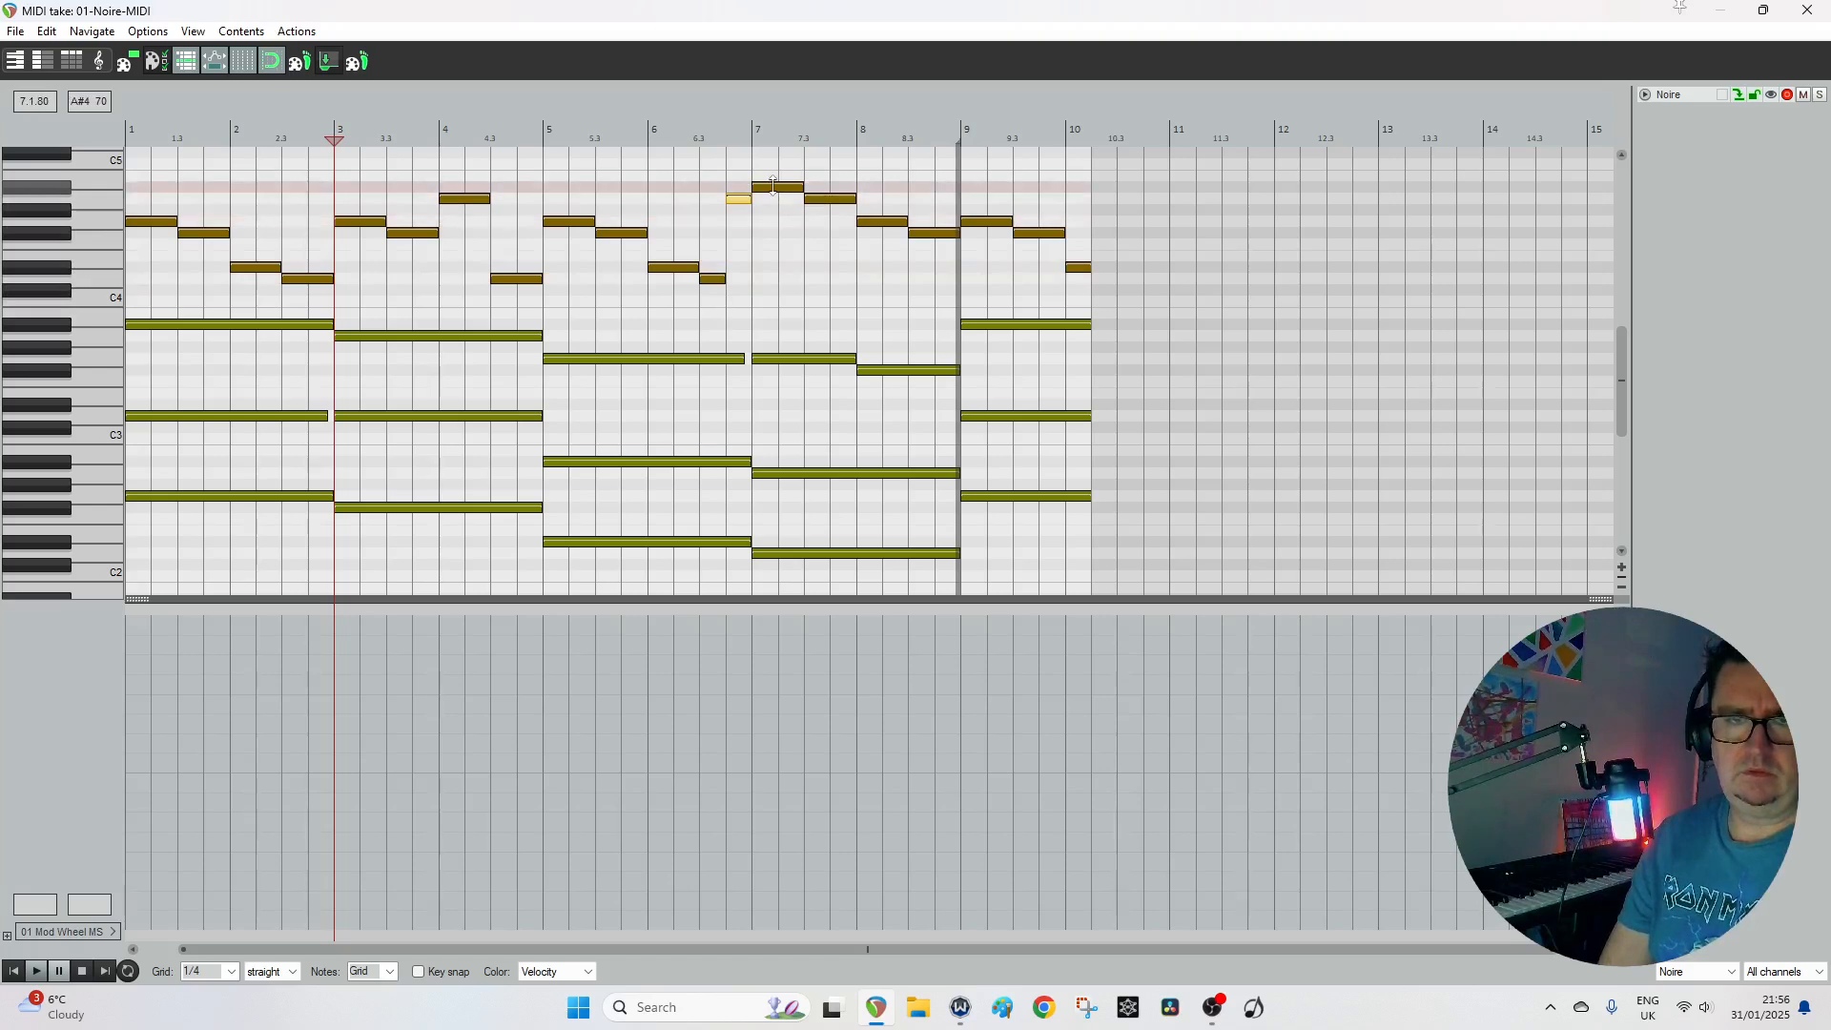
With a 1/8 grid, rewrite bar 8 as dotted-quarter G4, eighth A4 and quarters F#4 and D4, and return the cursor to the start.
{"action": "left_click", "coordinate": [878, 224]}
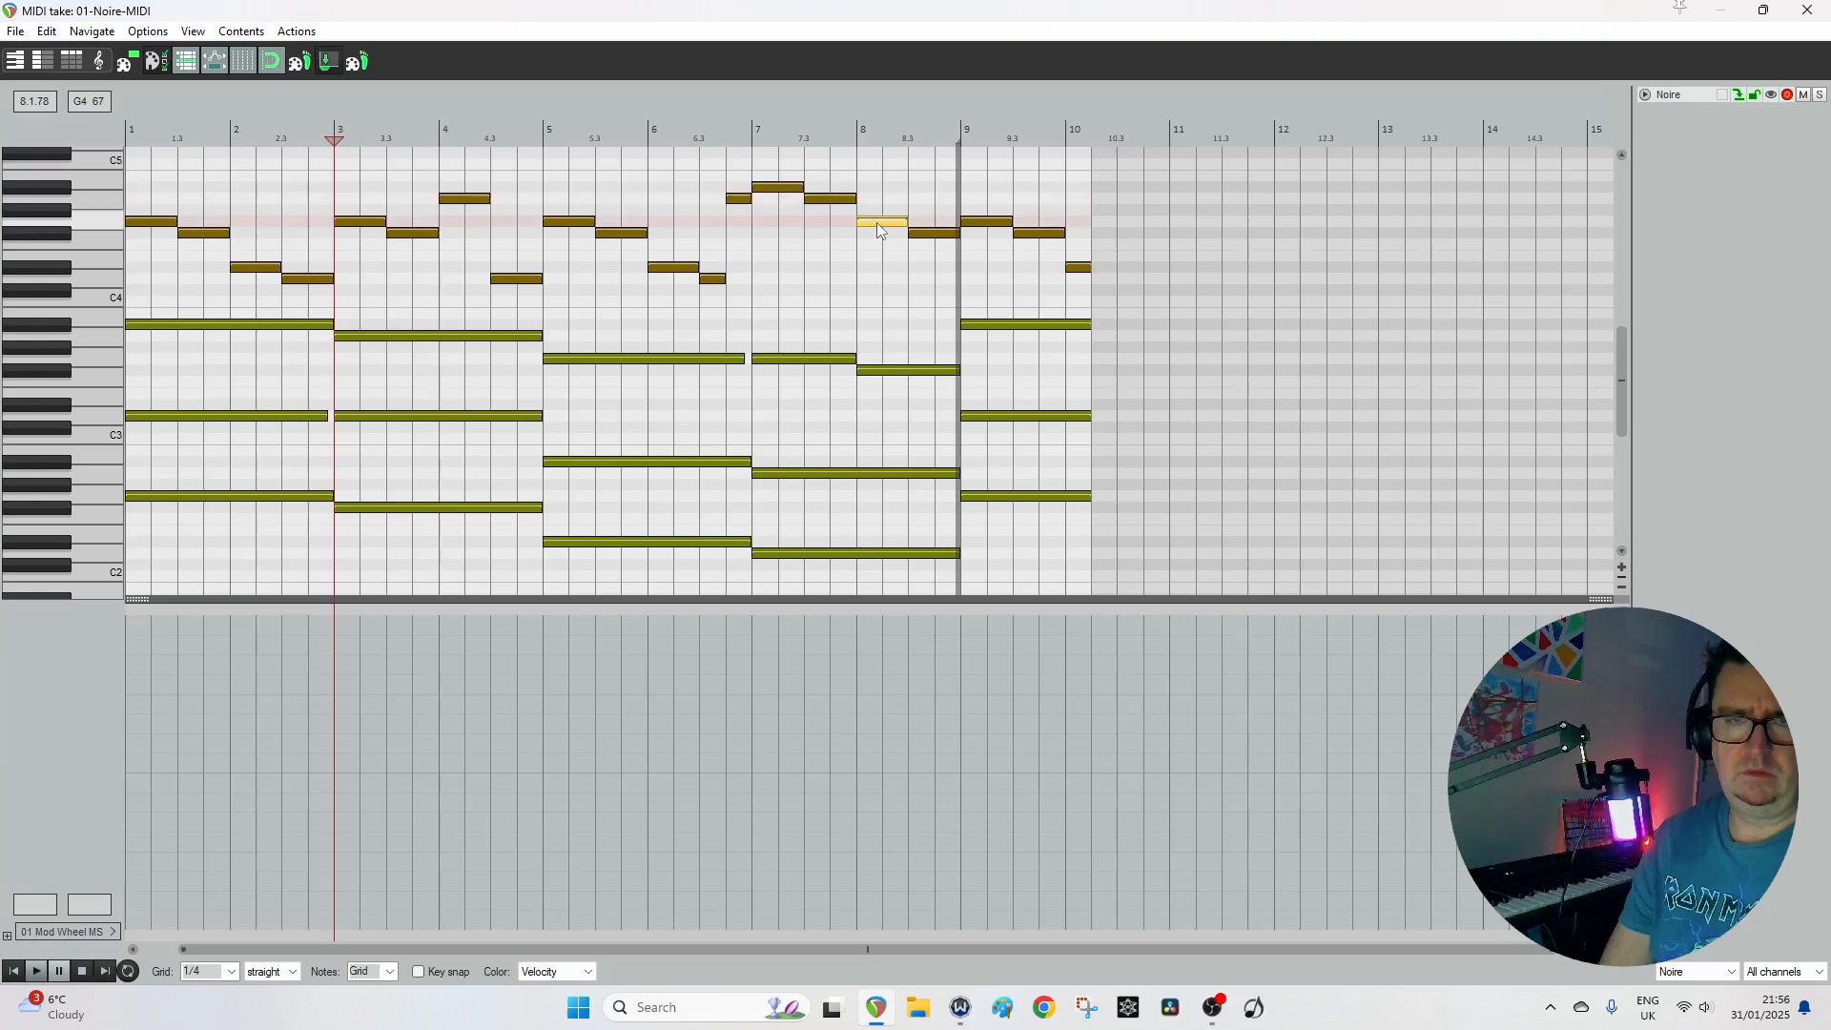
{"action": "left_click", "coordinate": [230, 972]}
{"action": "left_click", "coordinate": [230, 898]}
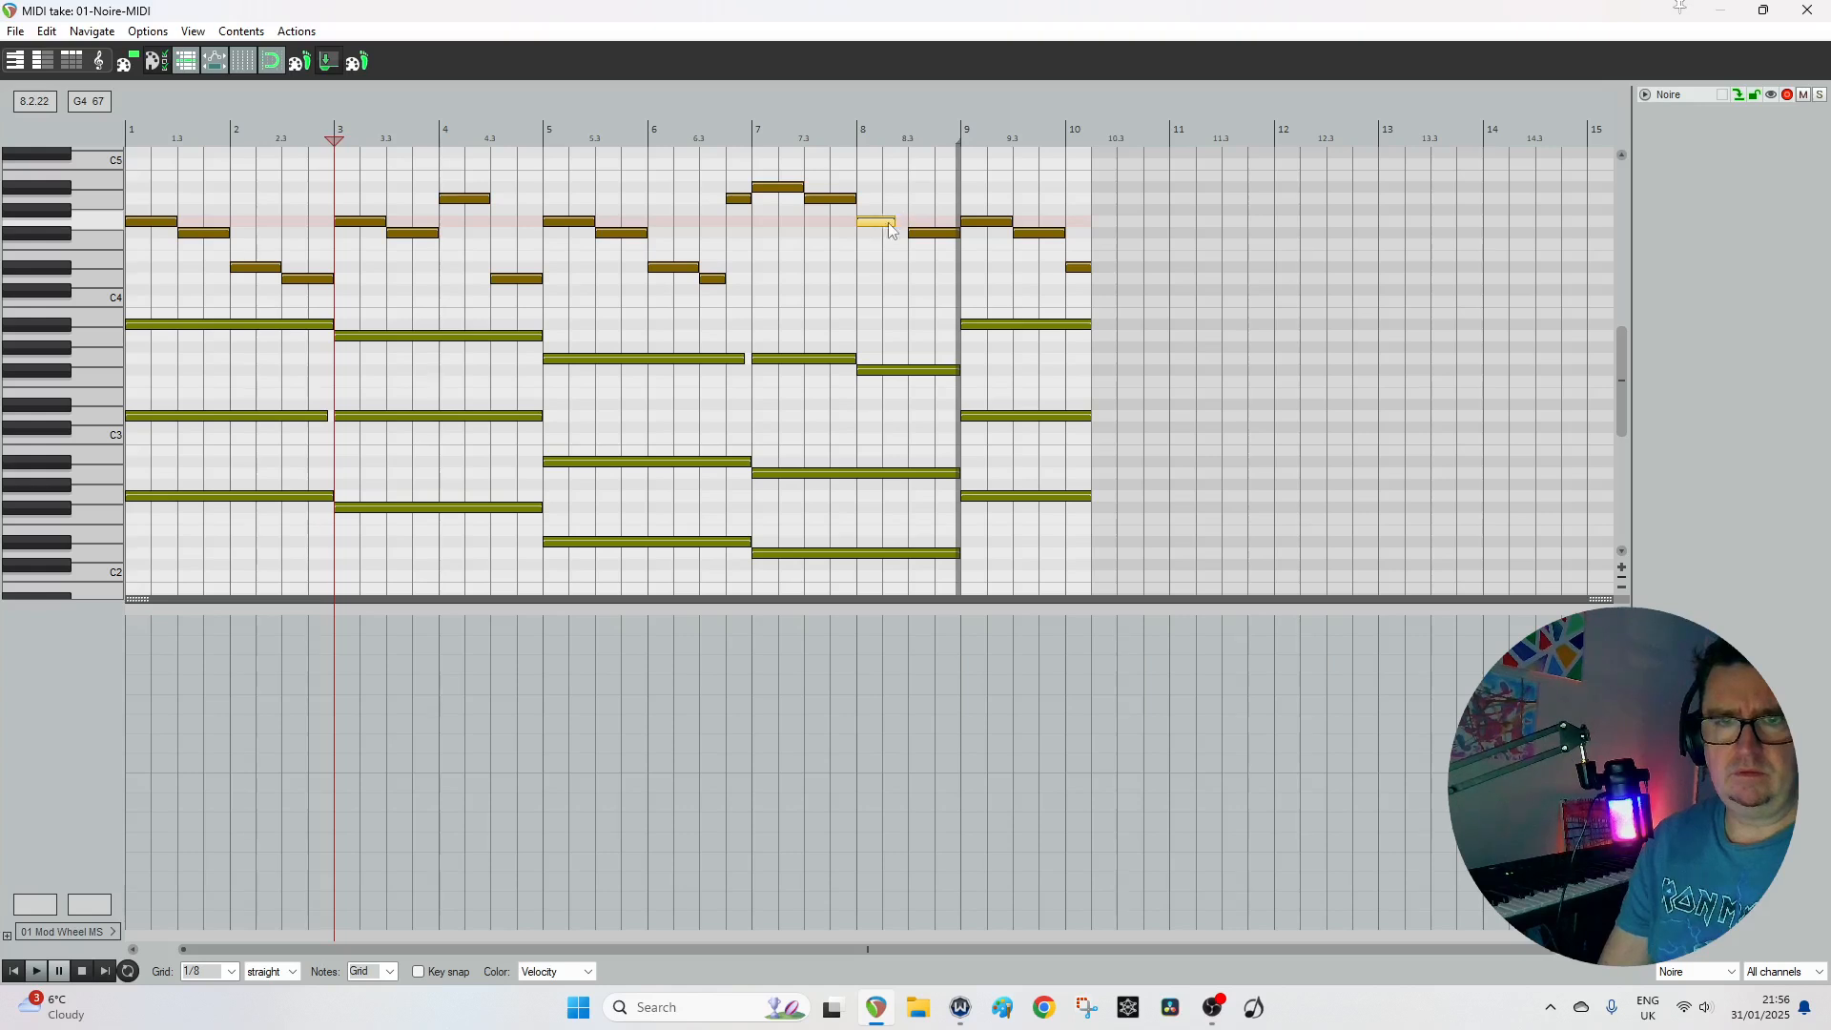
{"action": "left_click", "coordinate": [902, 199]}
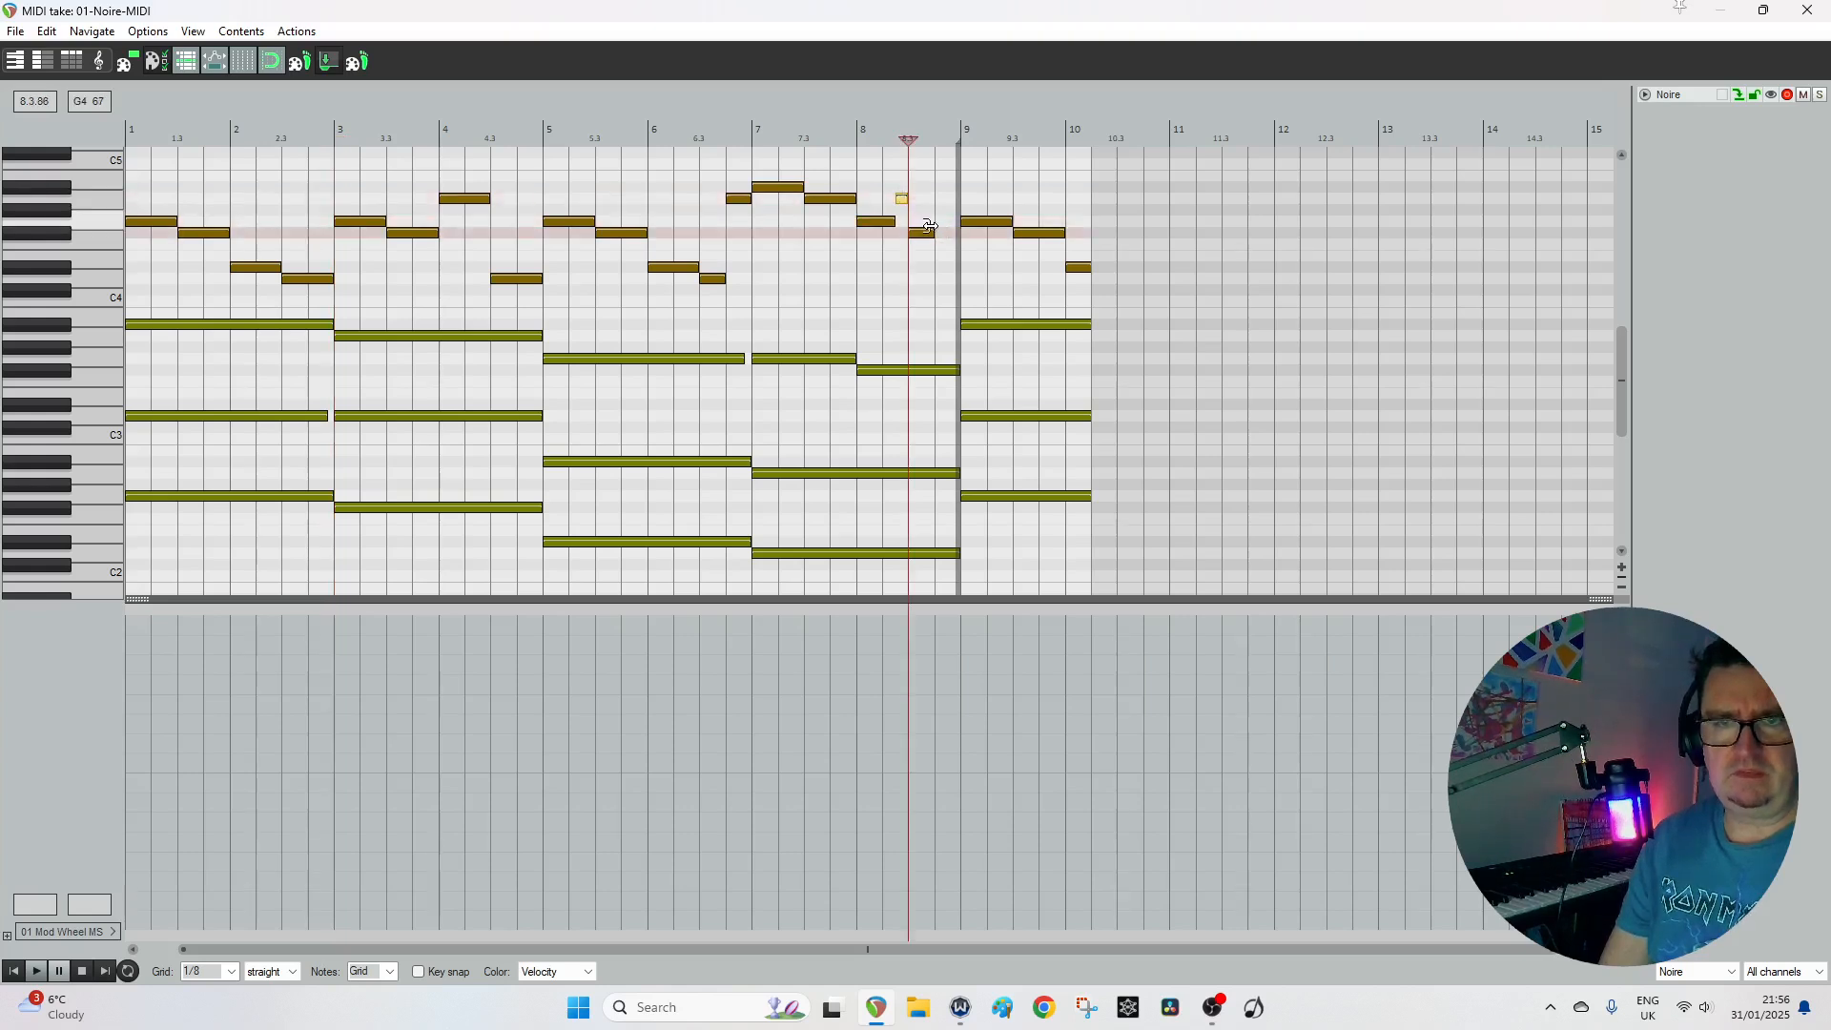
{"action": "left_click", "coordinate": [943, 279]}
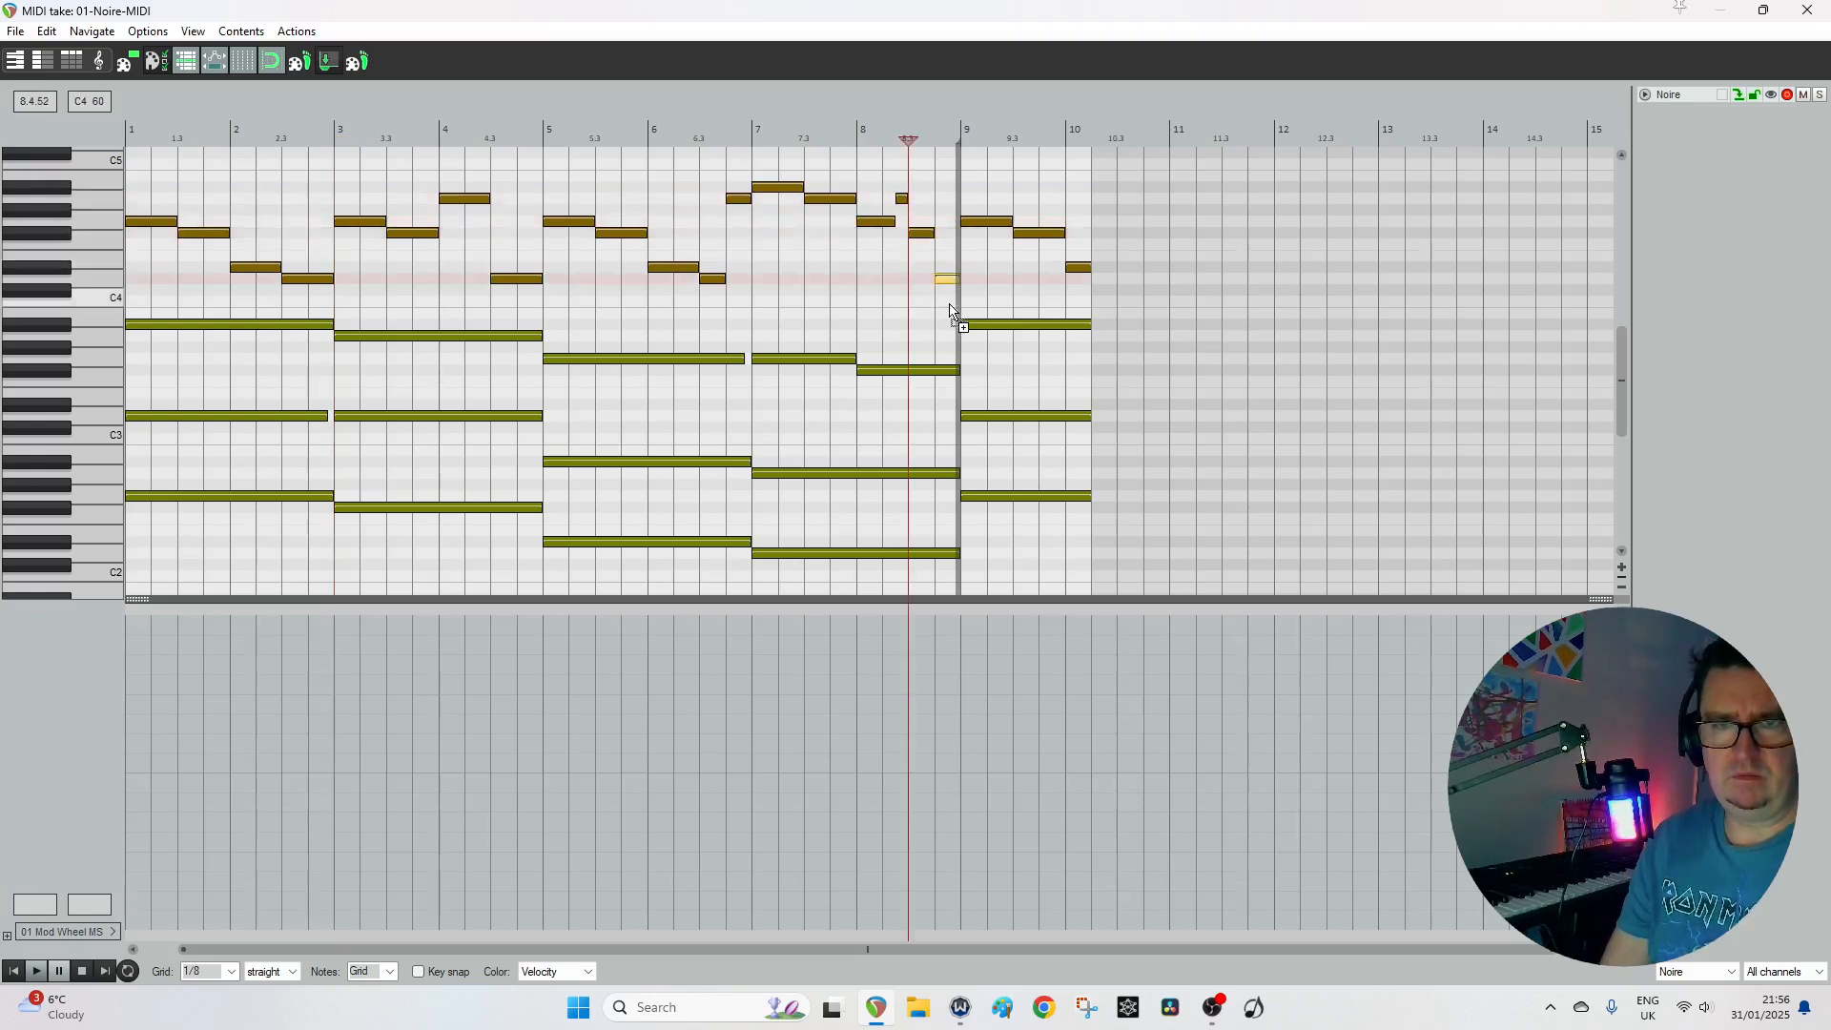
{"action": "left_click", "coordinate": [11, 971]}
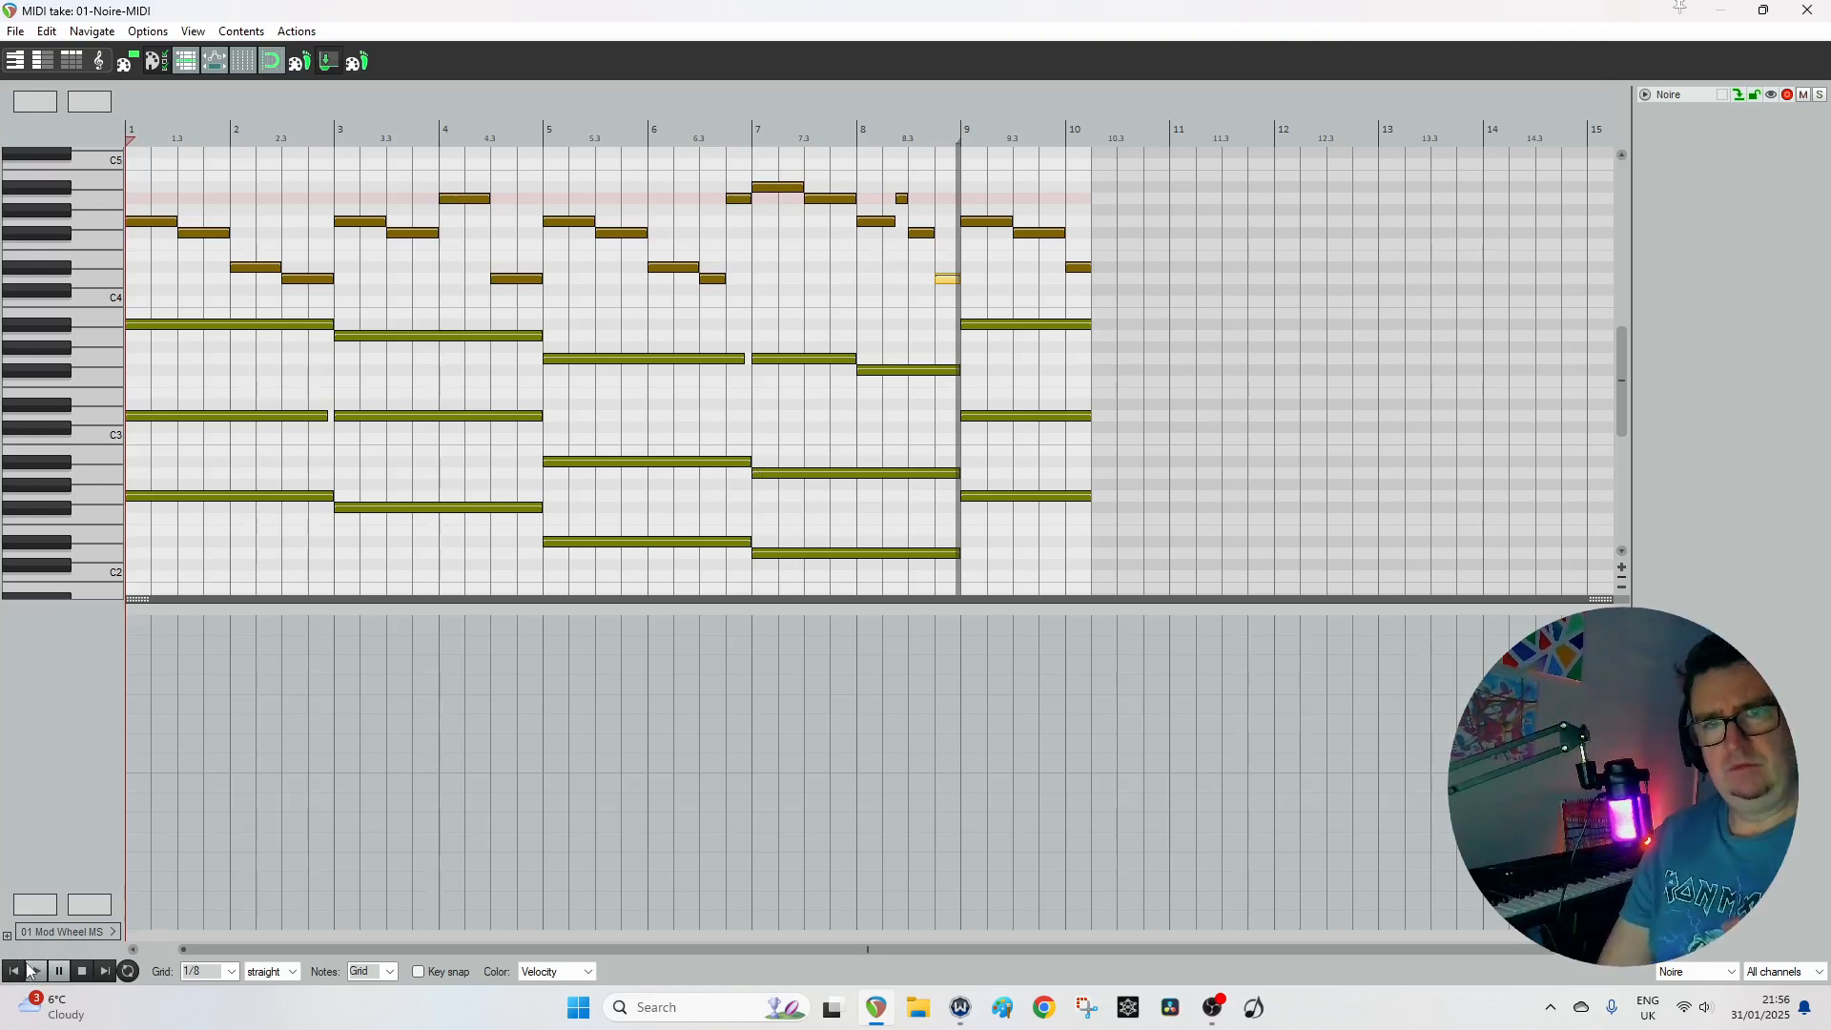
Play the piece through from the start, stop playback, close the MIDI editor and save the project.
{"action": "key", "text": "space"}
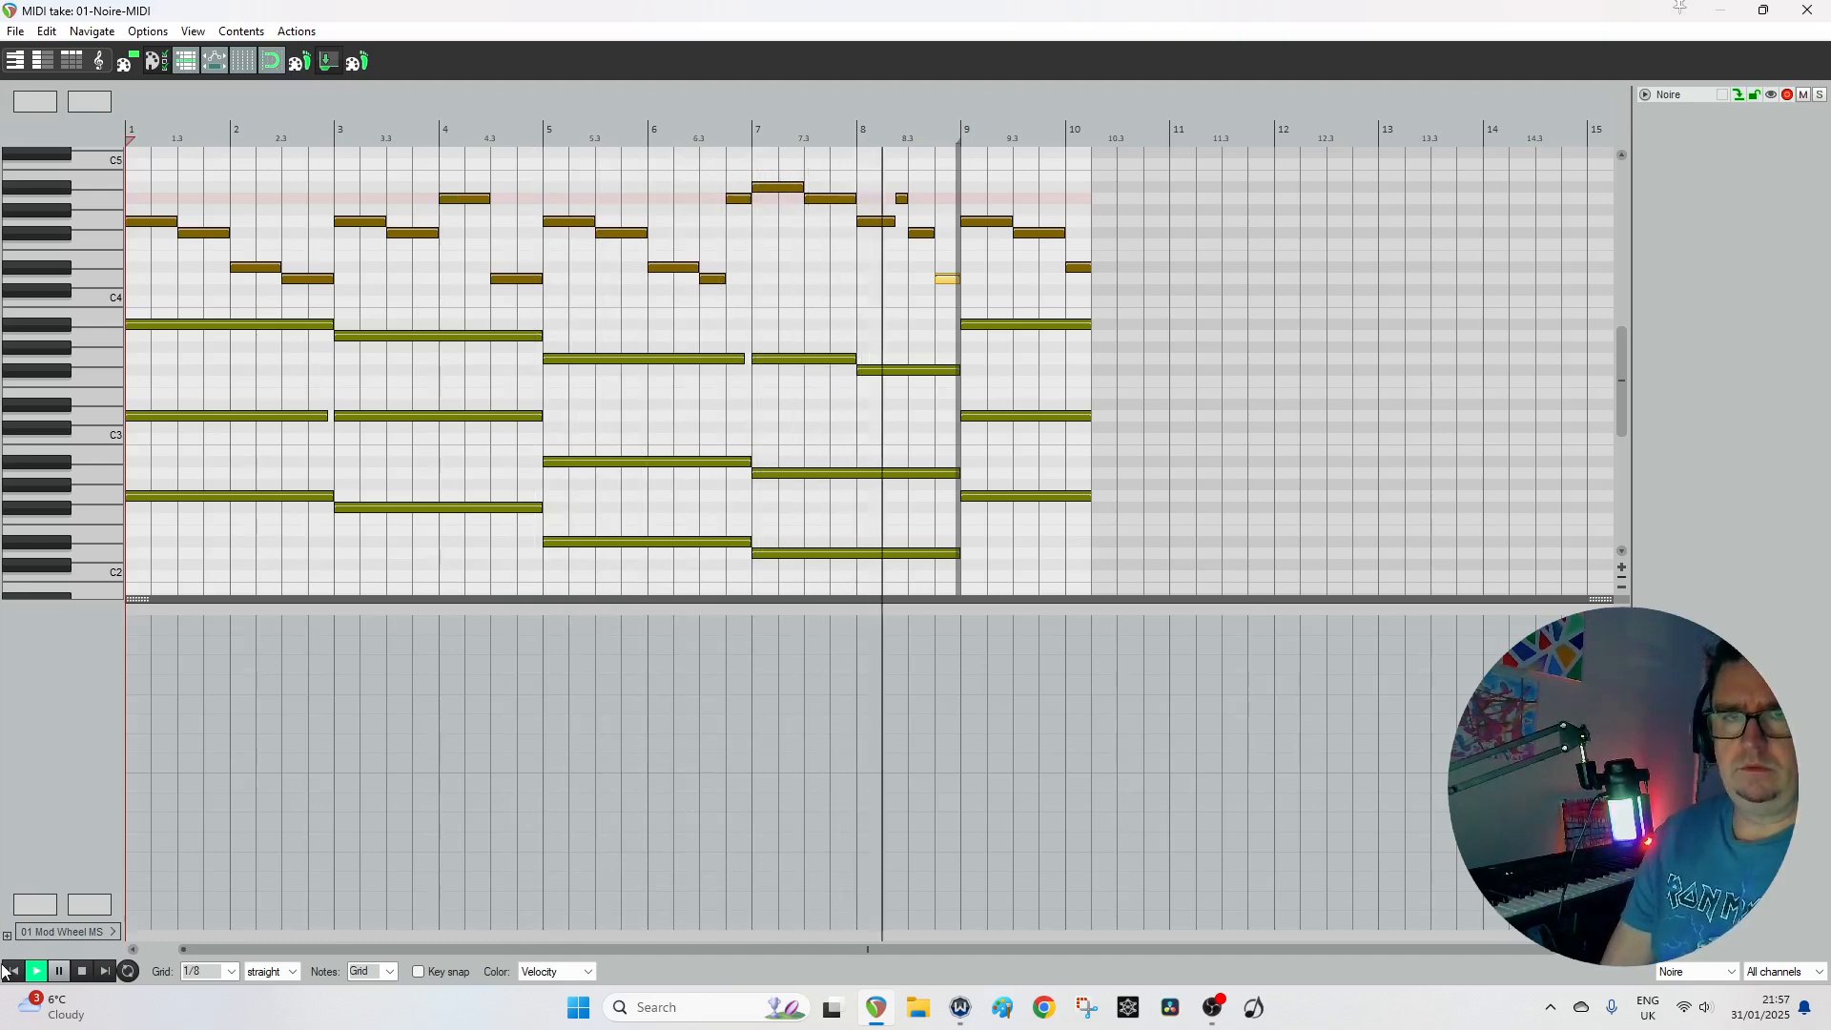
{"action": "key", "text": "space"}
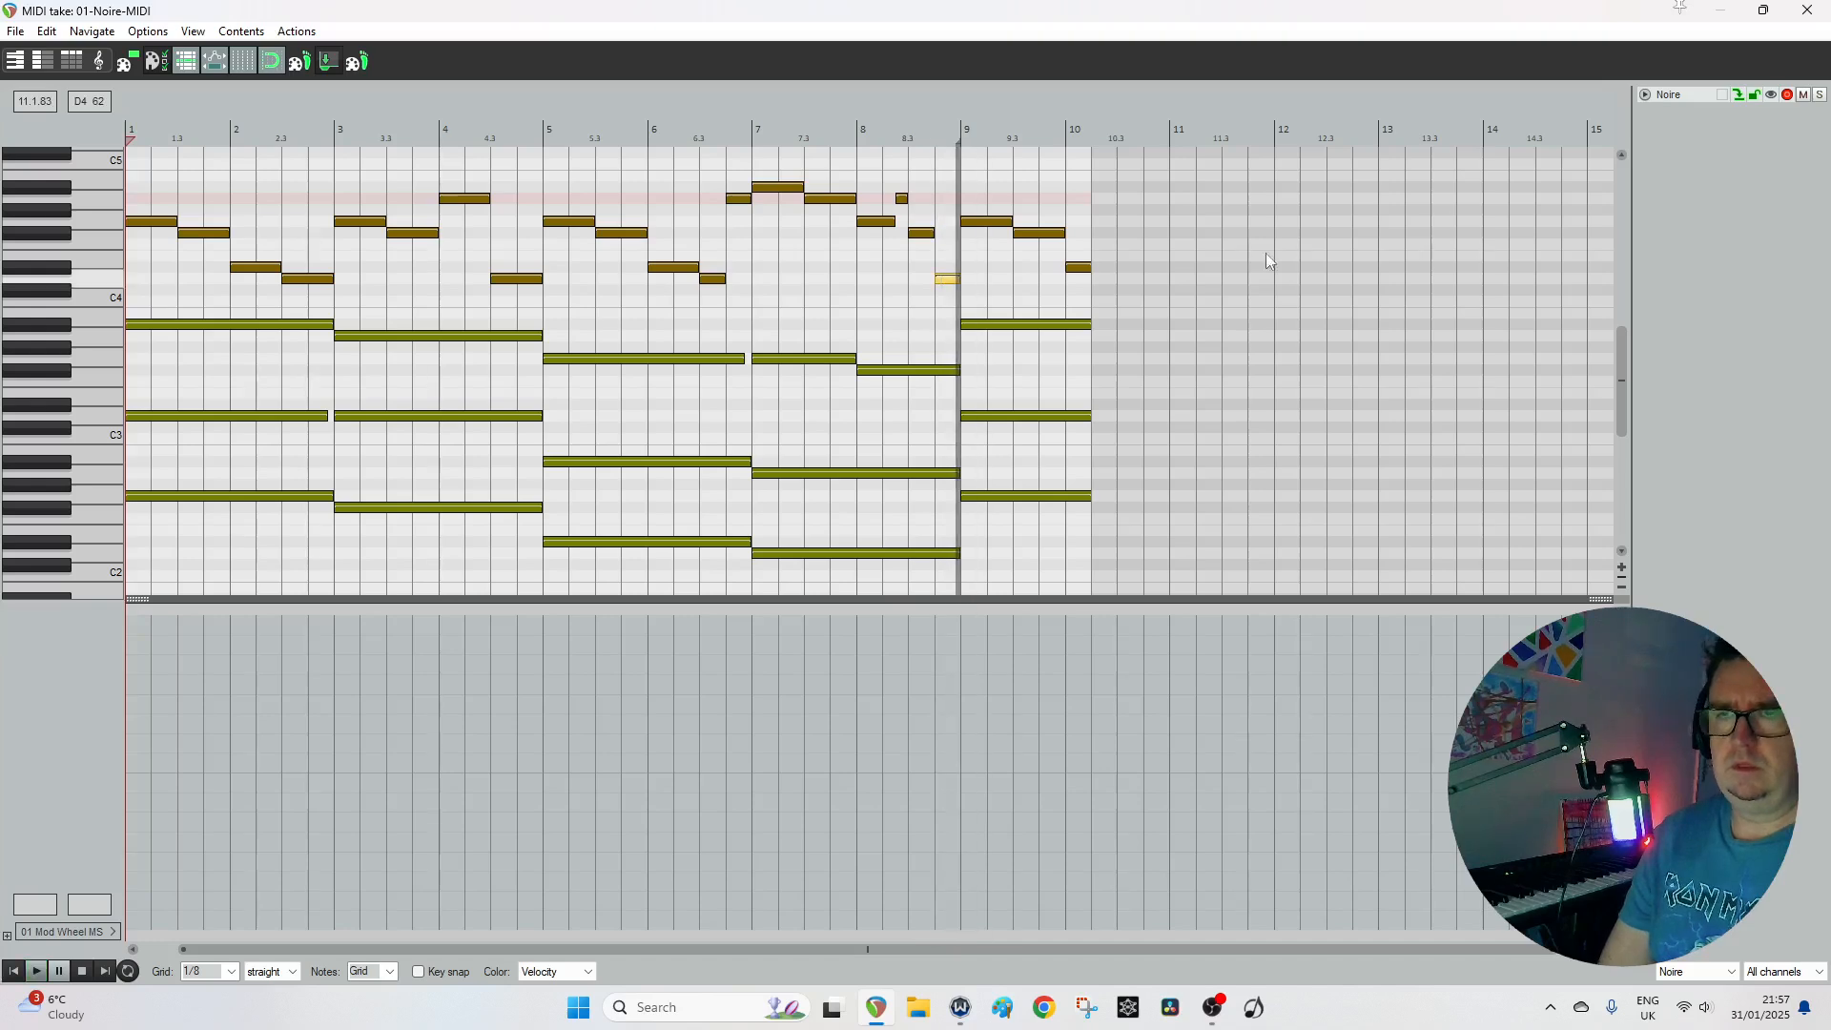
{"action": "left_click", "coordinate": [1807, 12]}
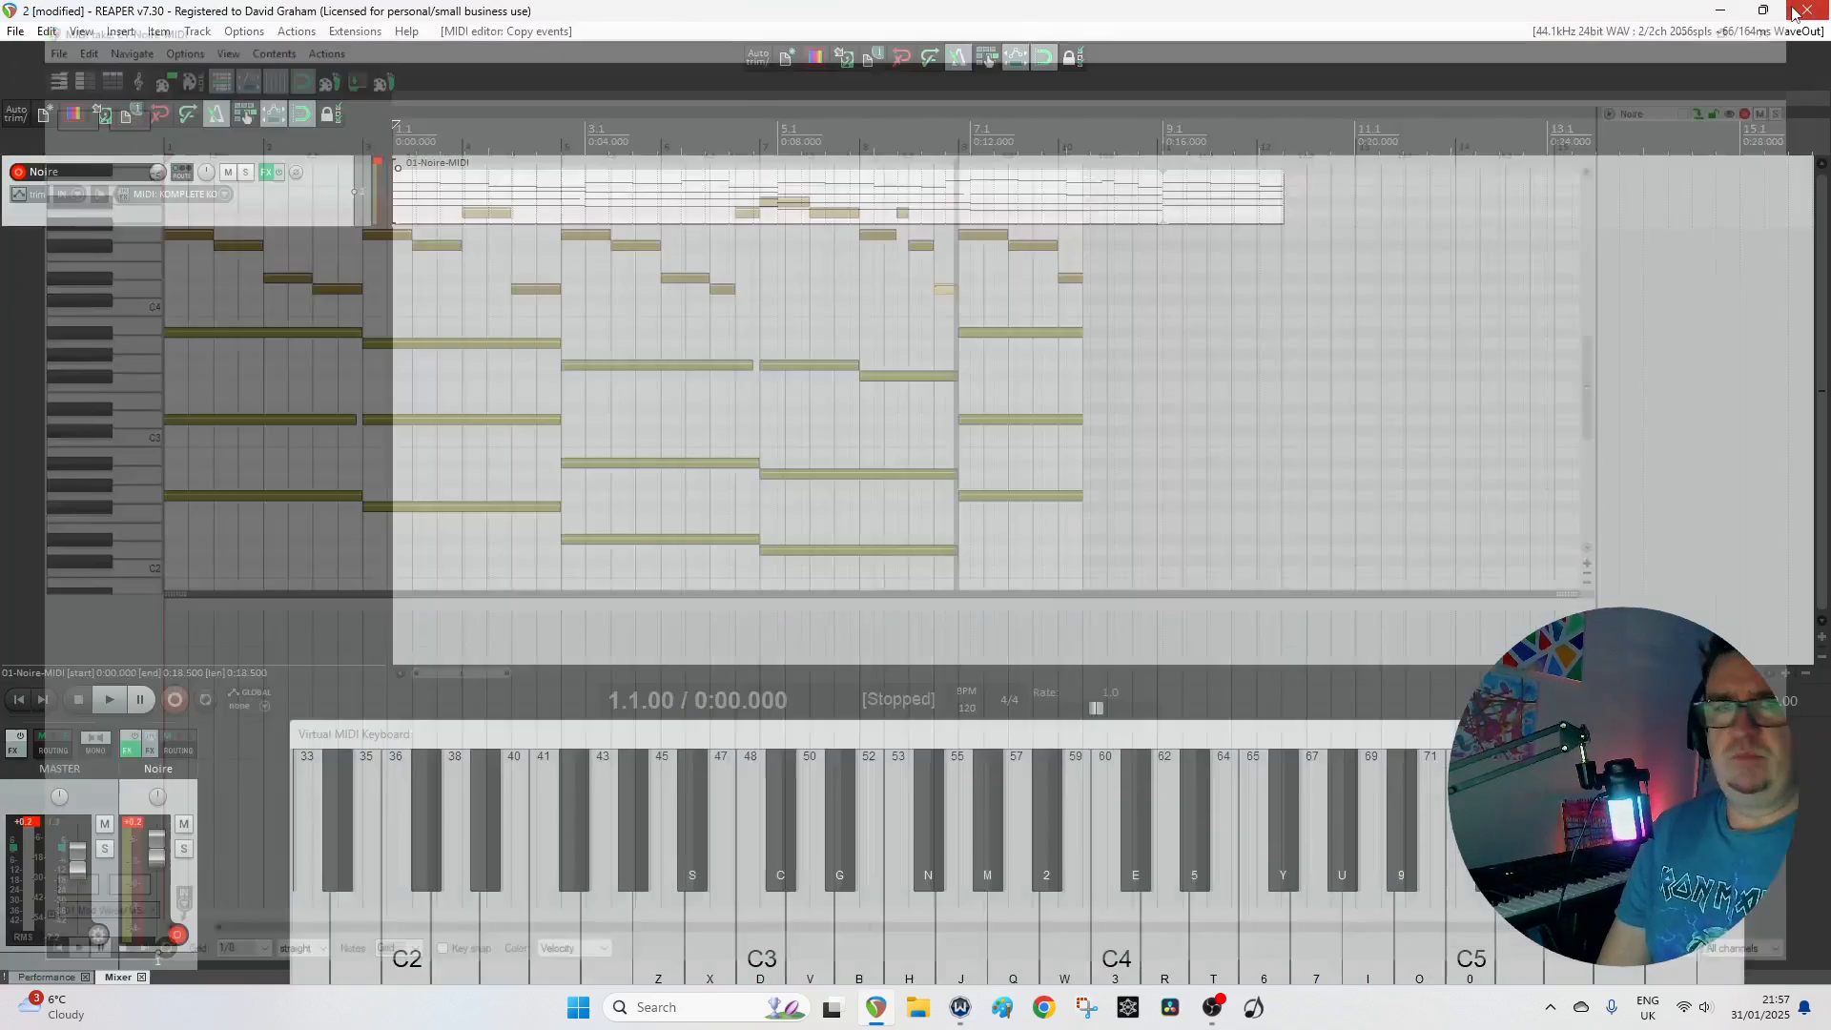
{"action": "key", "text": "ctrl+s"}
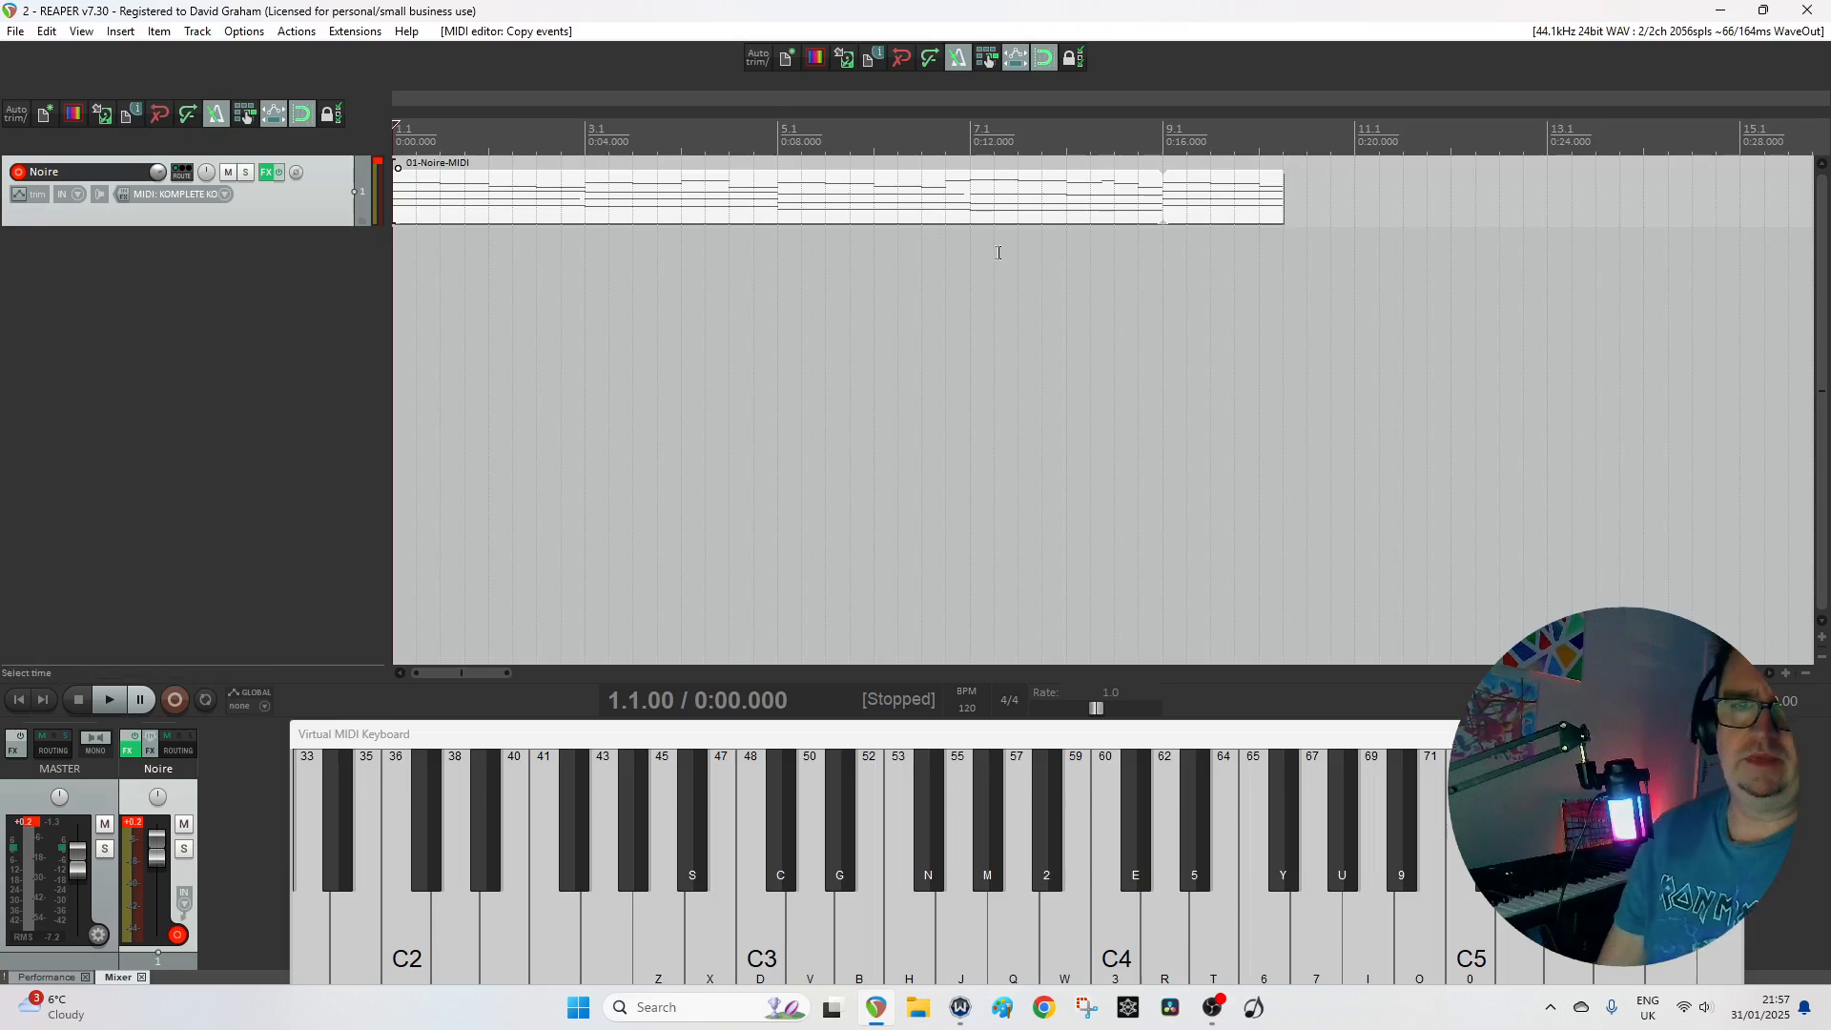
Trim the Noire MIDI item to end at the start of bar 9 and place a copy of it beginning there.
{"action": "left_click", "coordinate": [465, 212]}
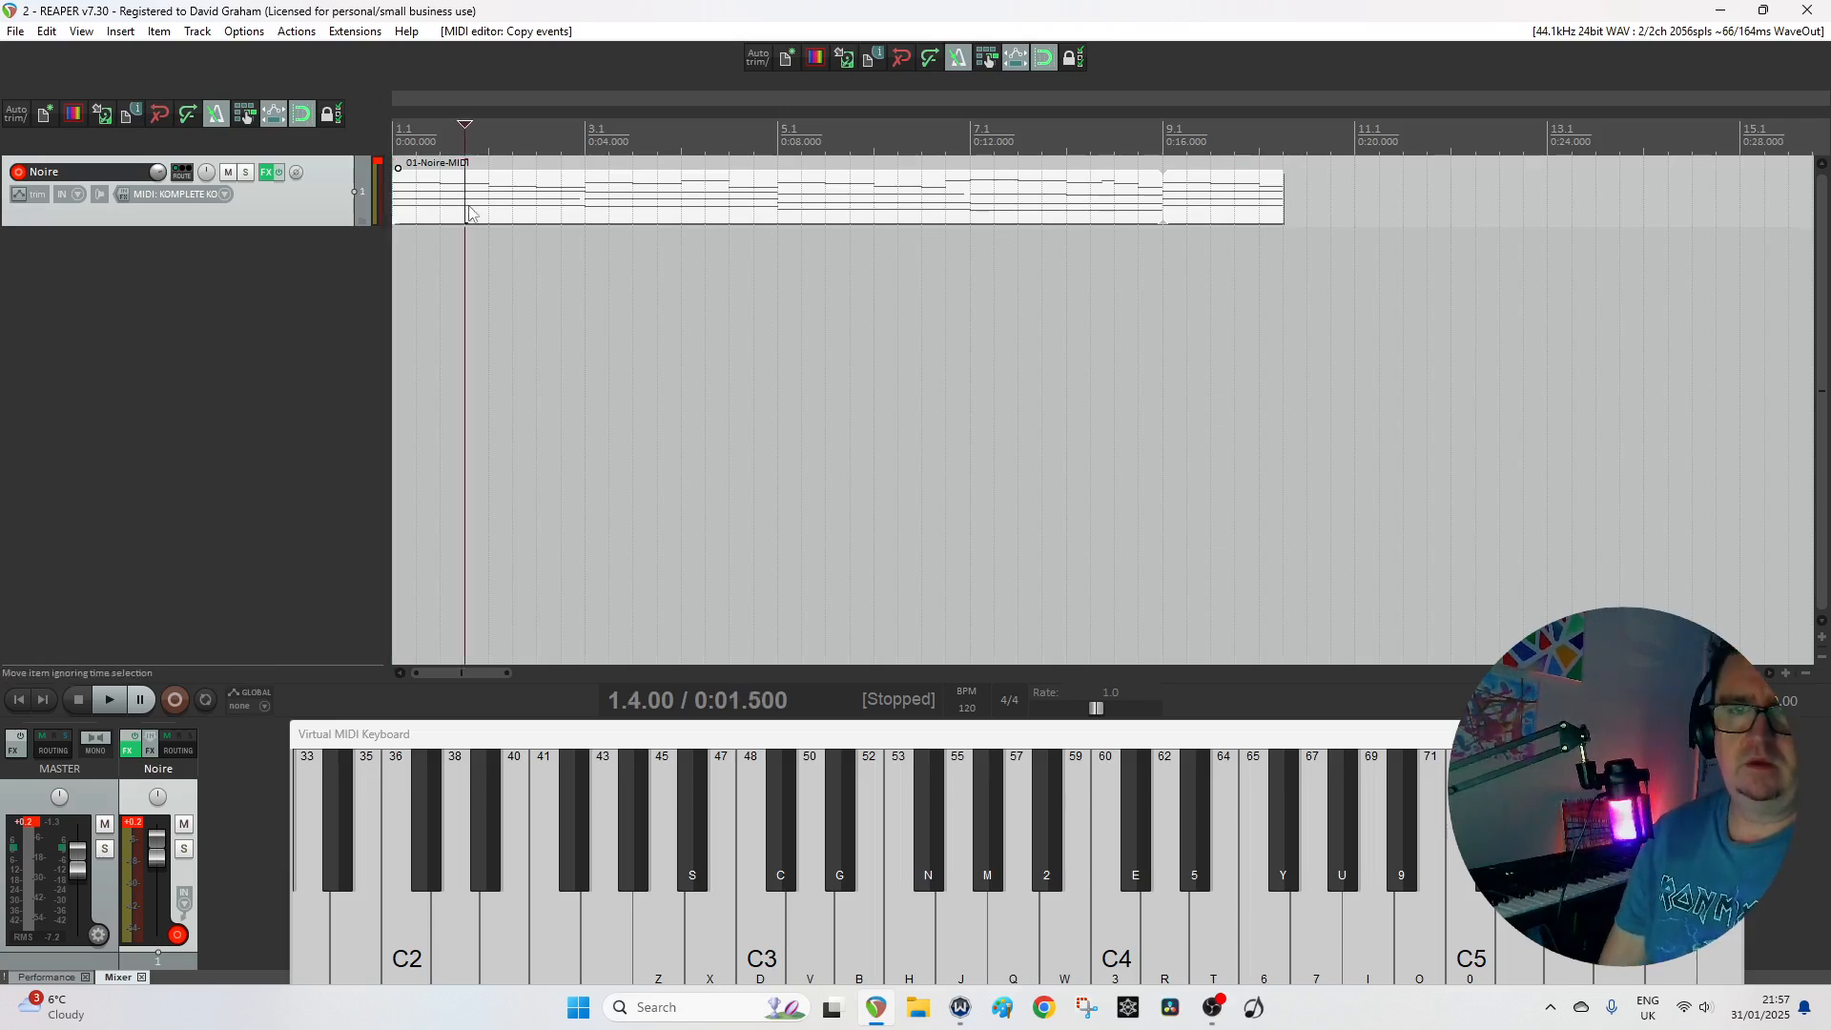
{"action": "left_click_drag", "start_coordinate": [468, 211], "coordinate": [457, 168]}
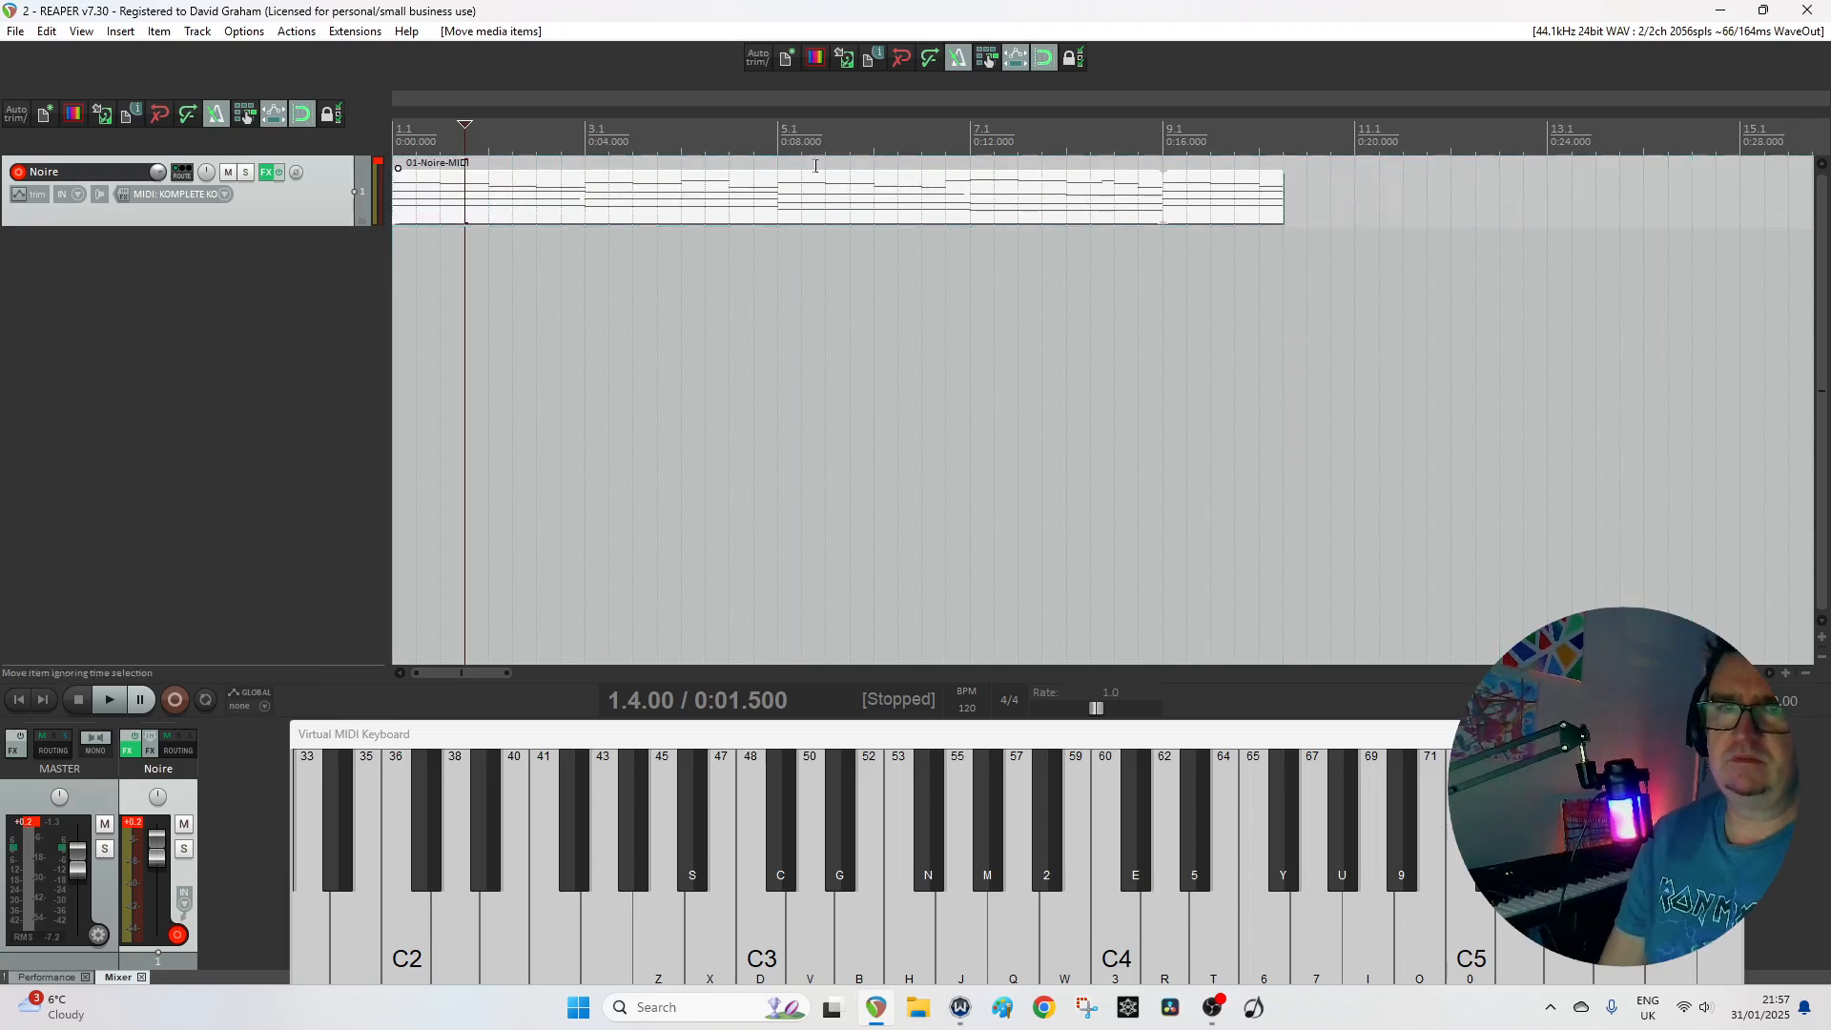
{"action": "left_click_drag", "start_coordinate": [1276, 204], "coordinate": [1164, 204]}
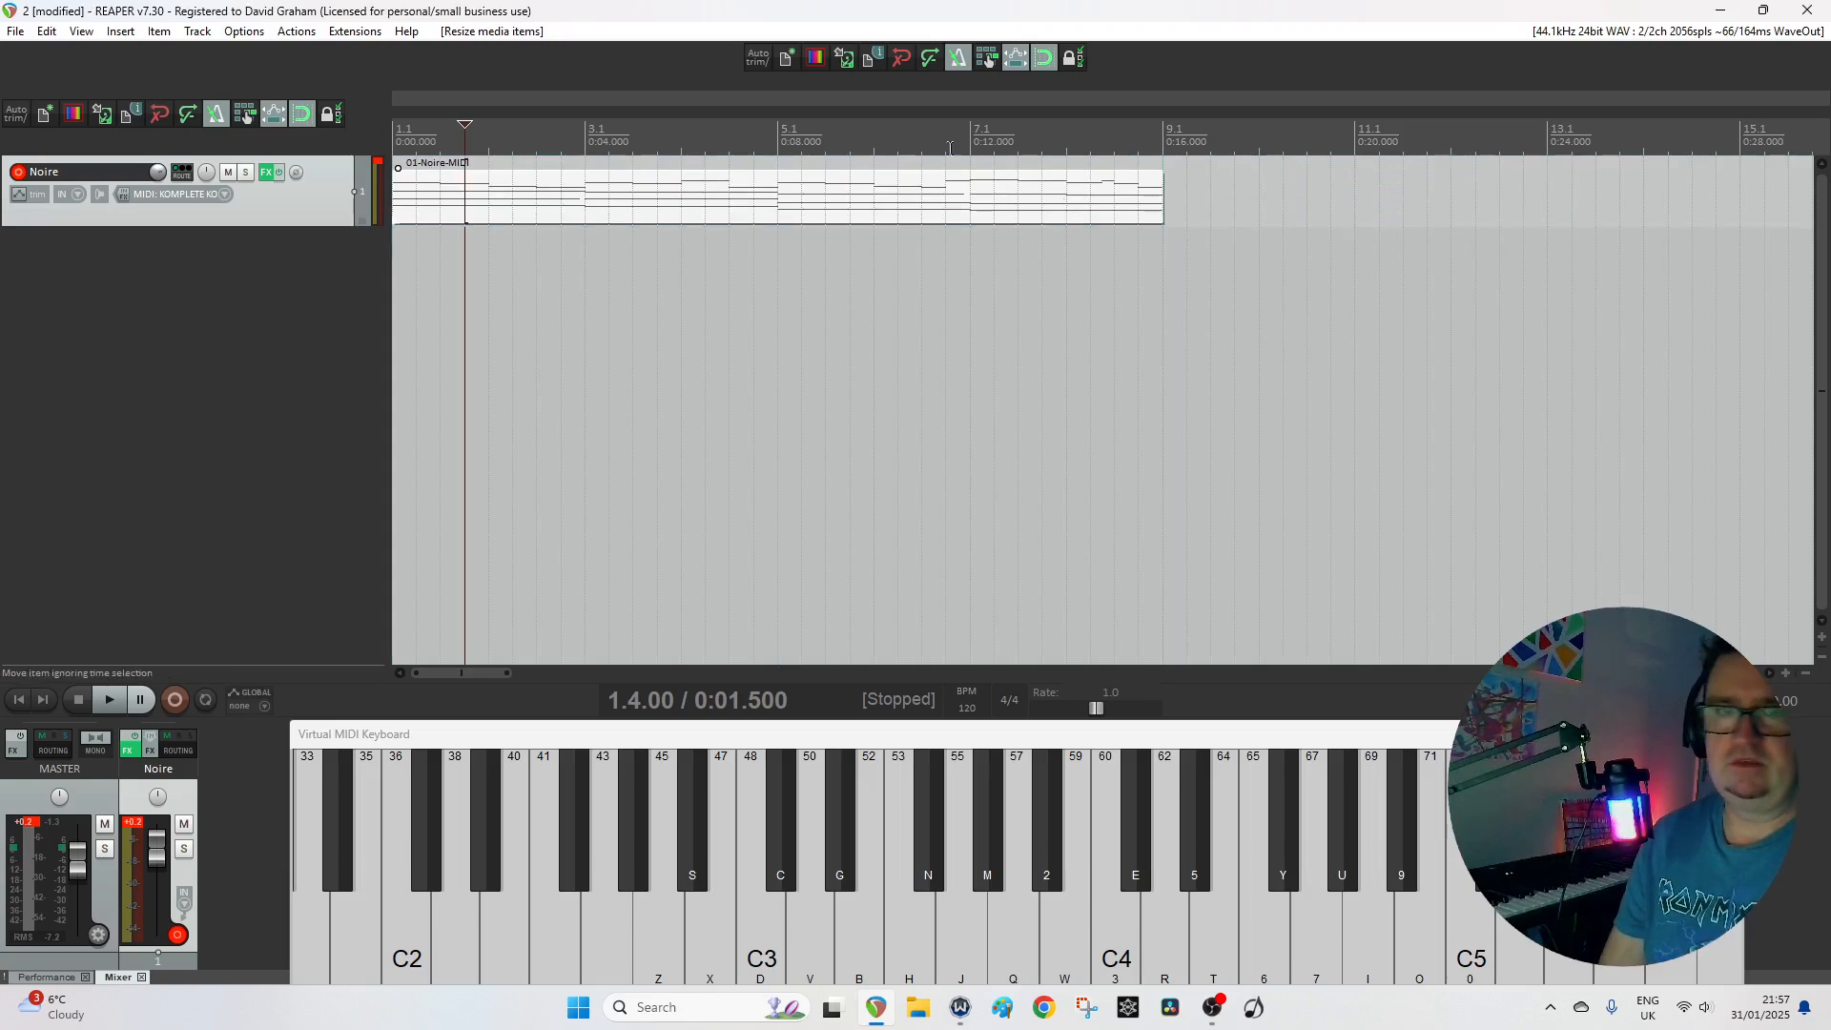
{"action": "left_click", "coordinate": [555, 213]}
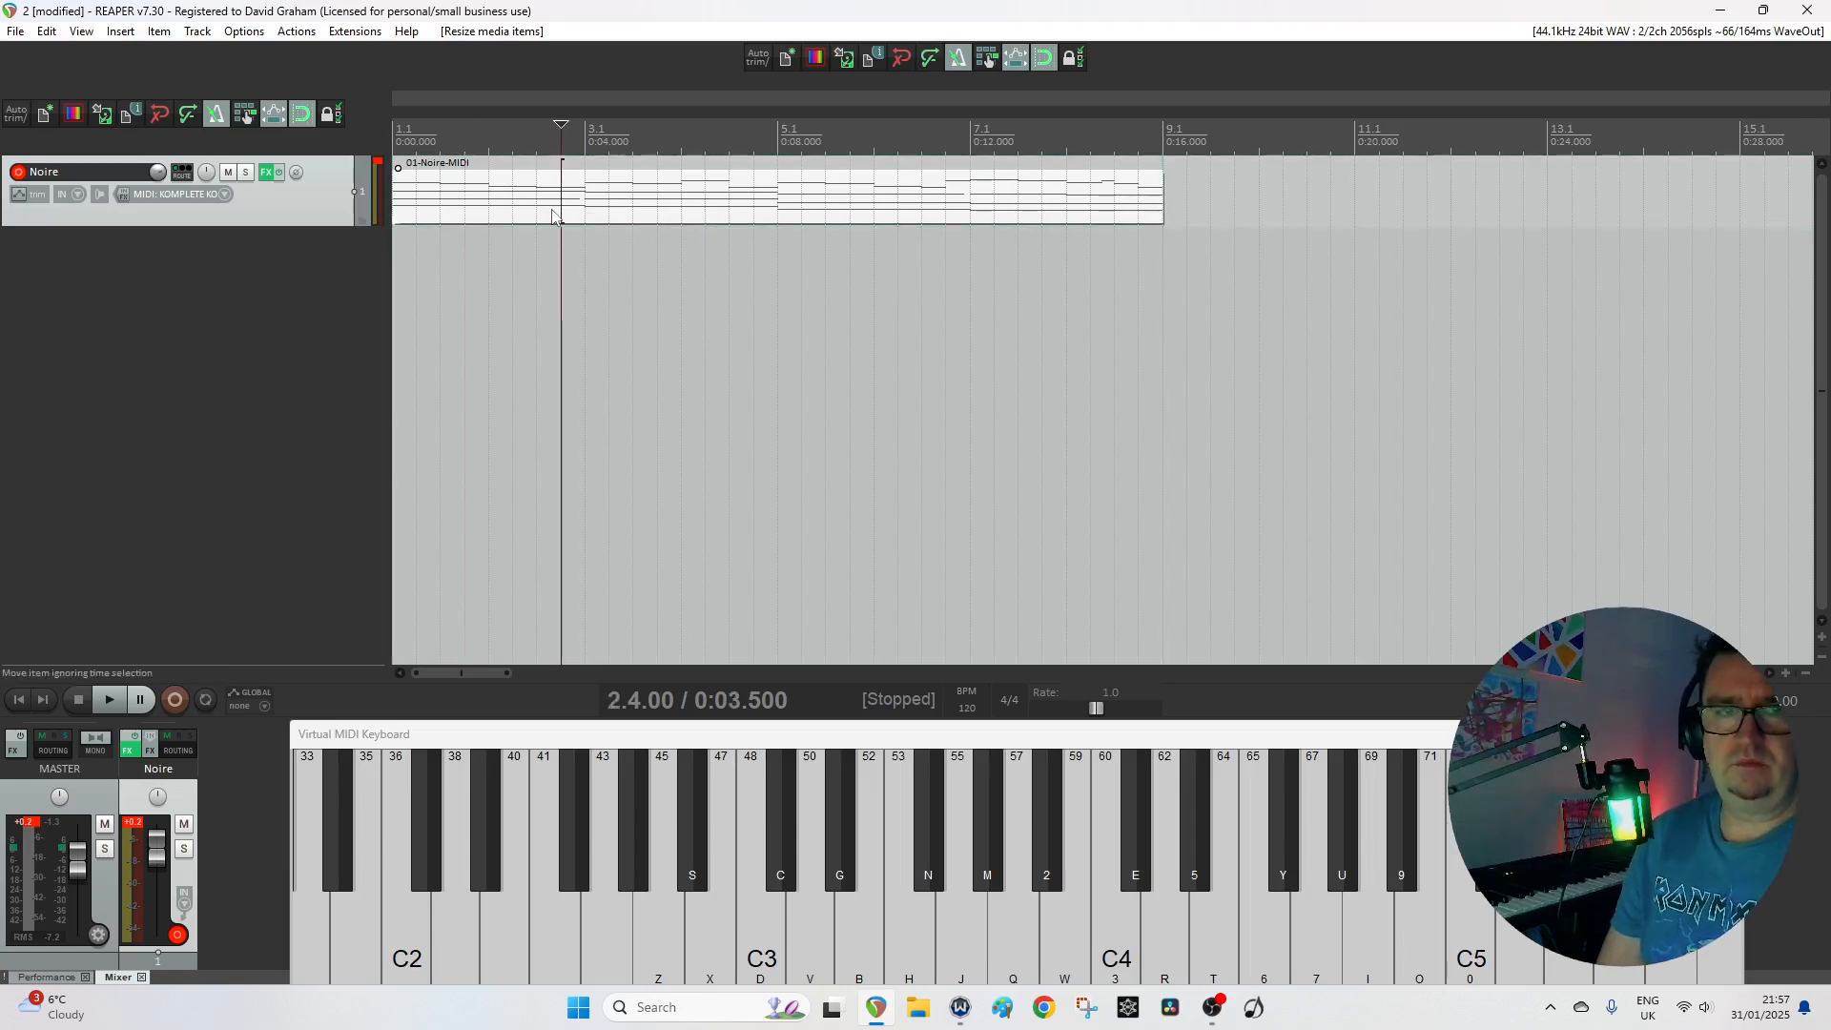
{"action": "left_click_drag", "start_coordinate": [556, 214], "coordinate": [1300, 202]}
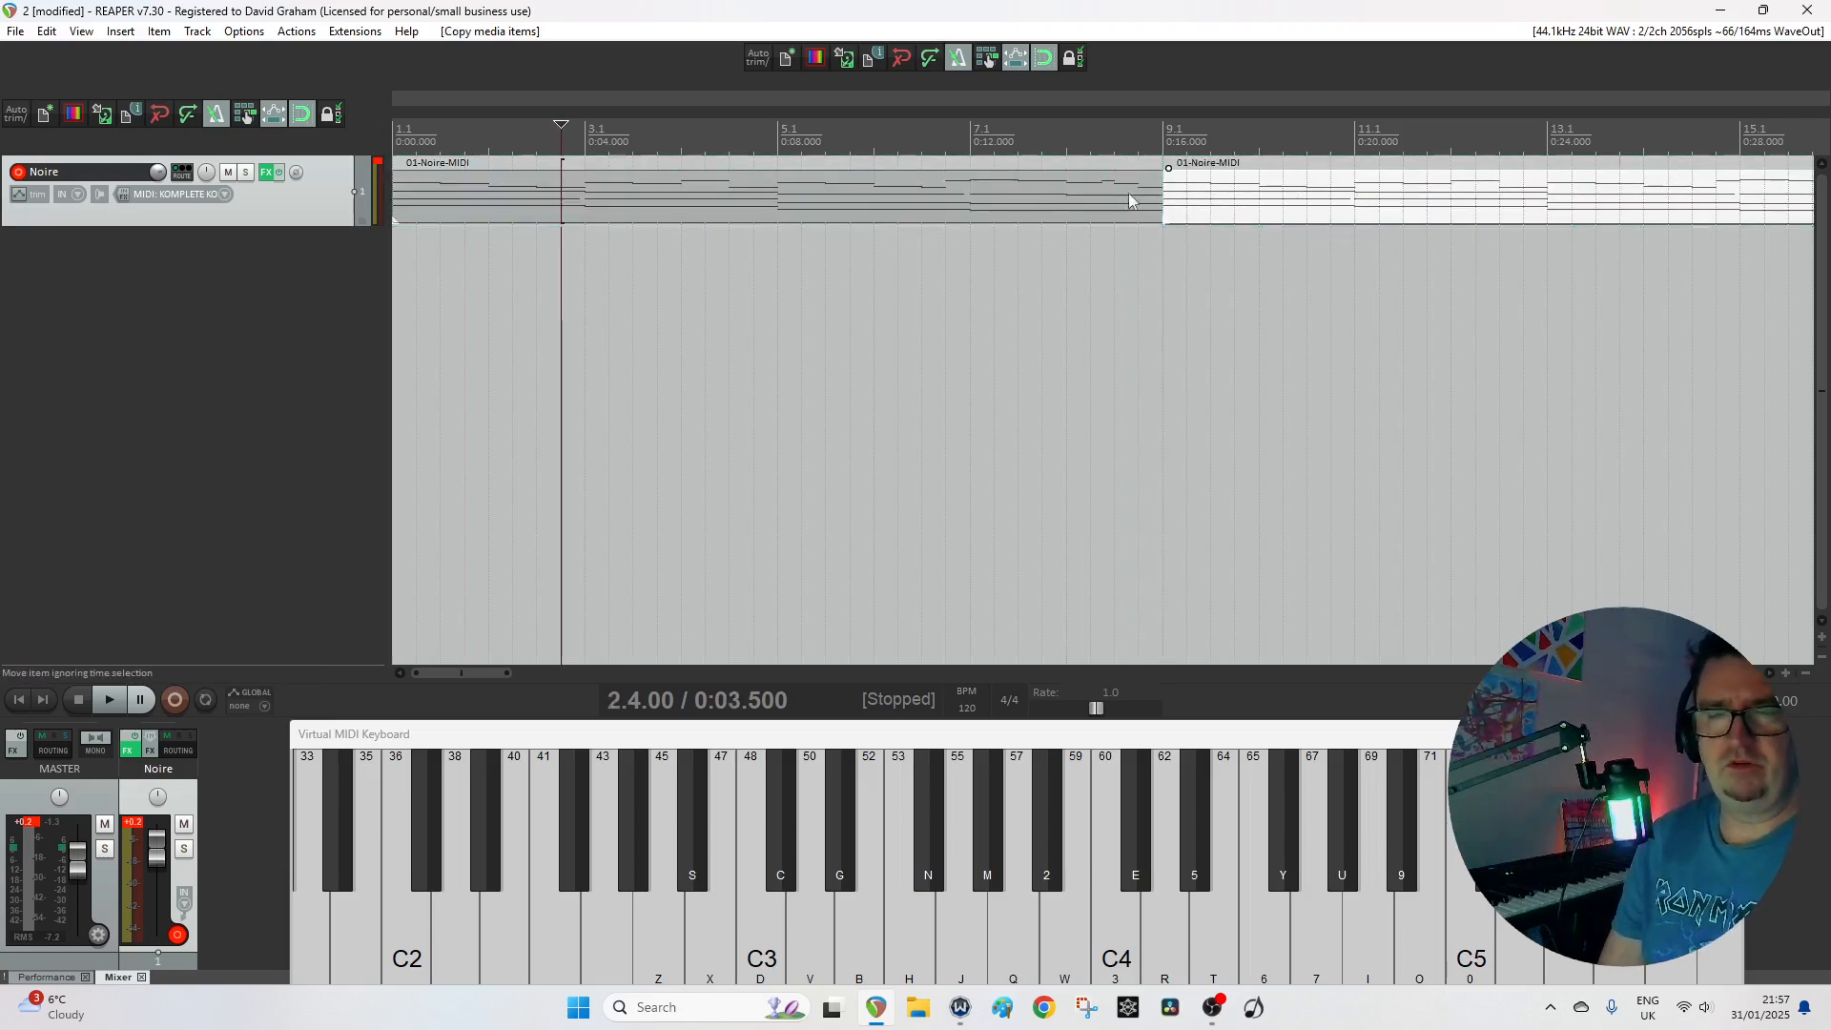
Open the first Noire item for MIDI editing and delete all its melody notes above the sustained chords.
{"action": "left_click", "coordinate": [799, 203]}
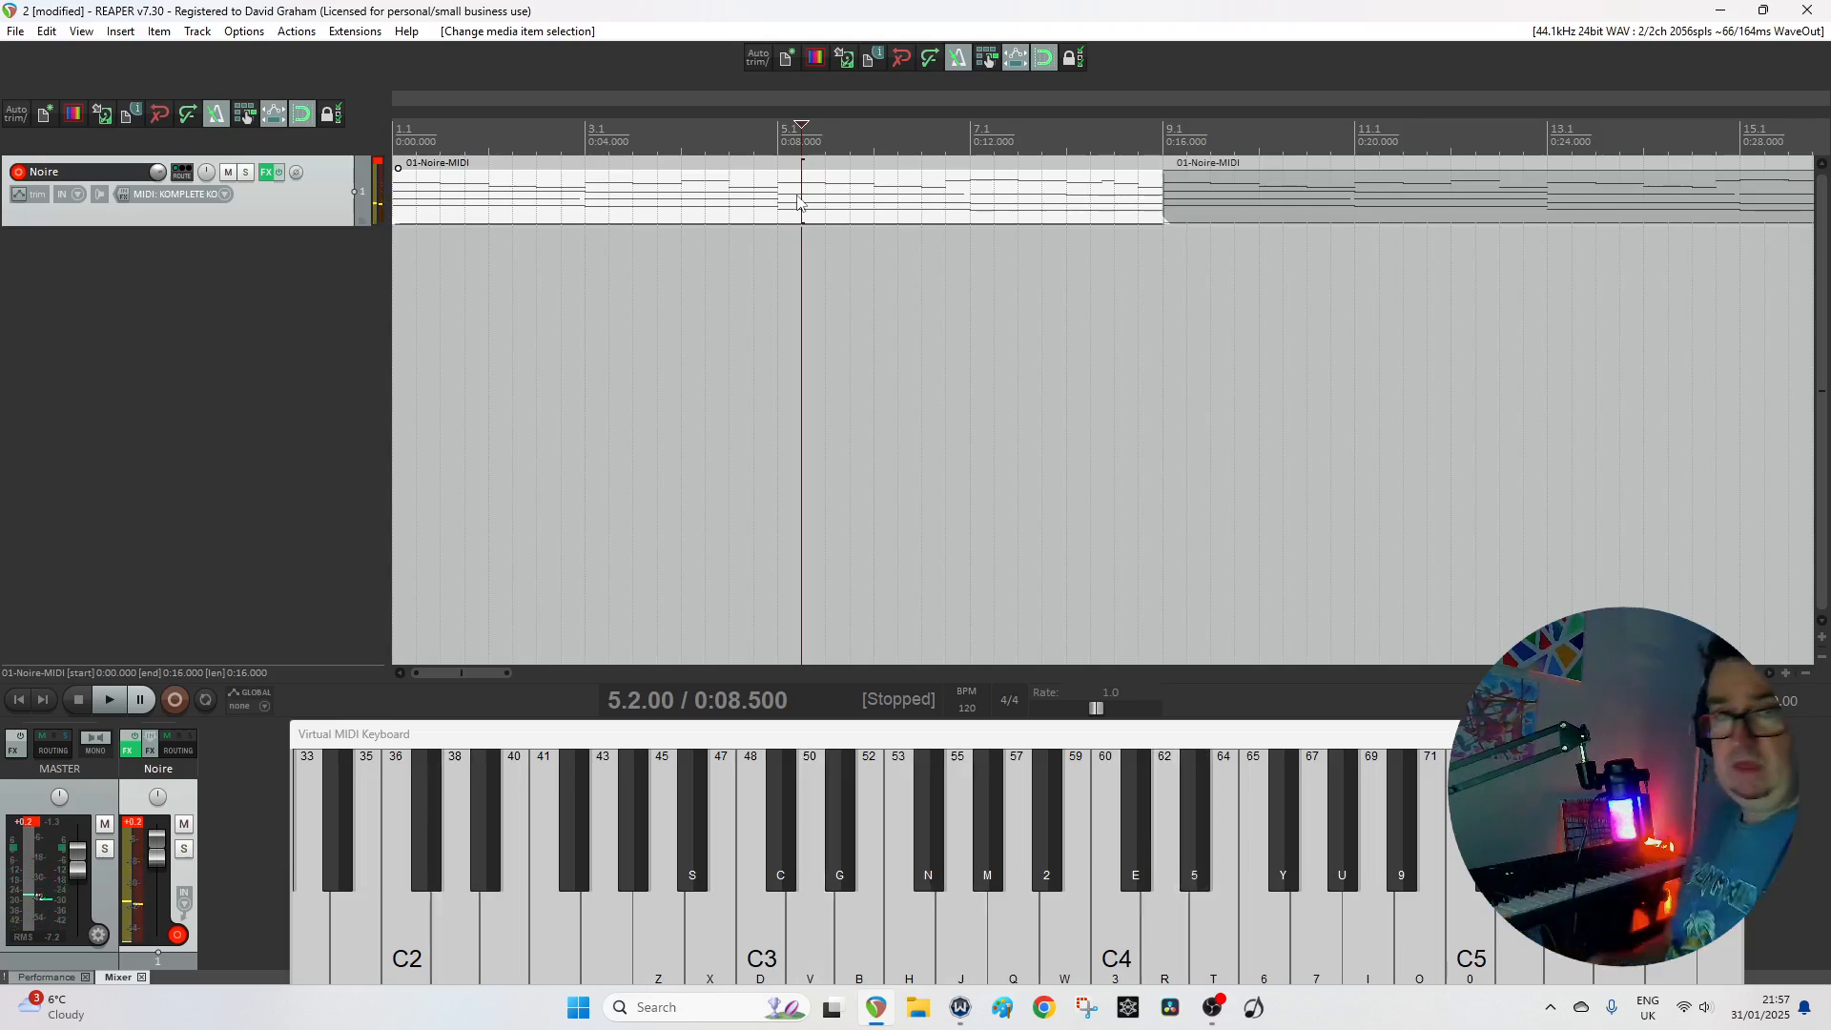
{"action": "double_click", "coordinate": [756, 202]}
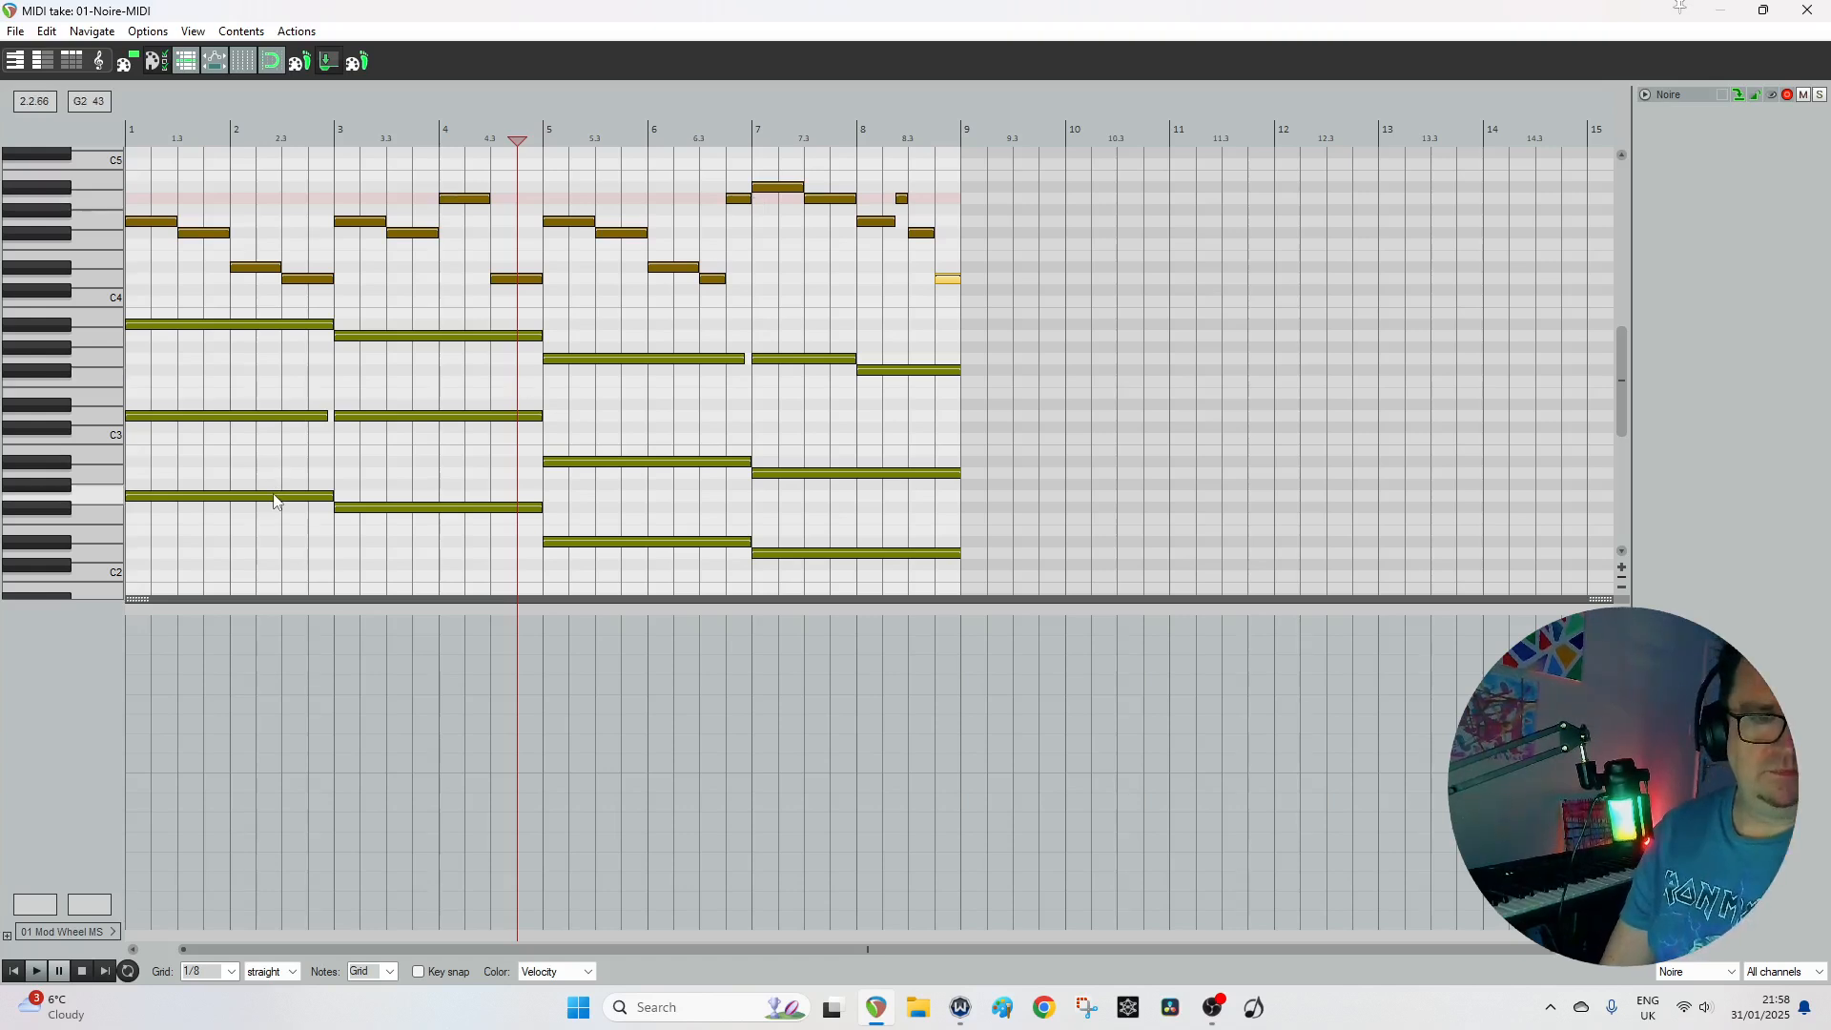
{"action": "left_click", "coordinate": [275, 496]}
{"action": "left_click", "coordinate": [439, 508]}
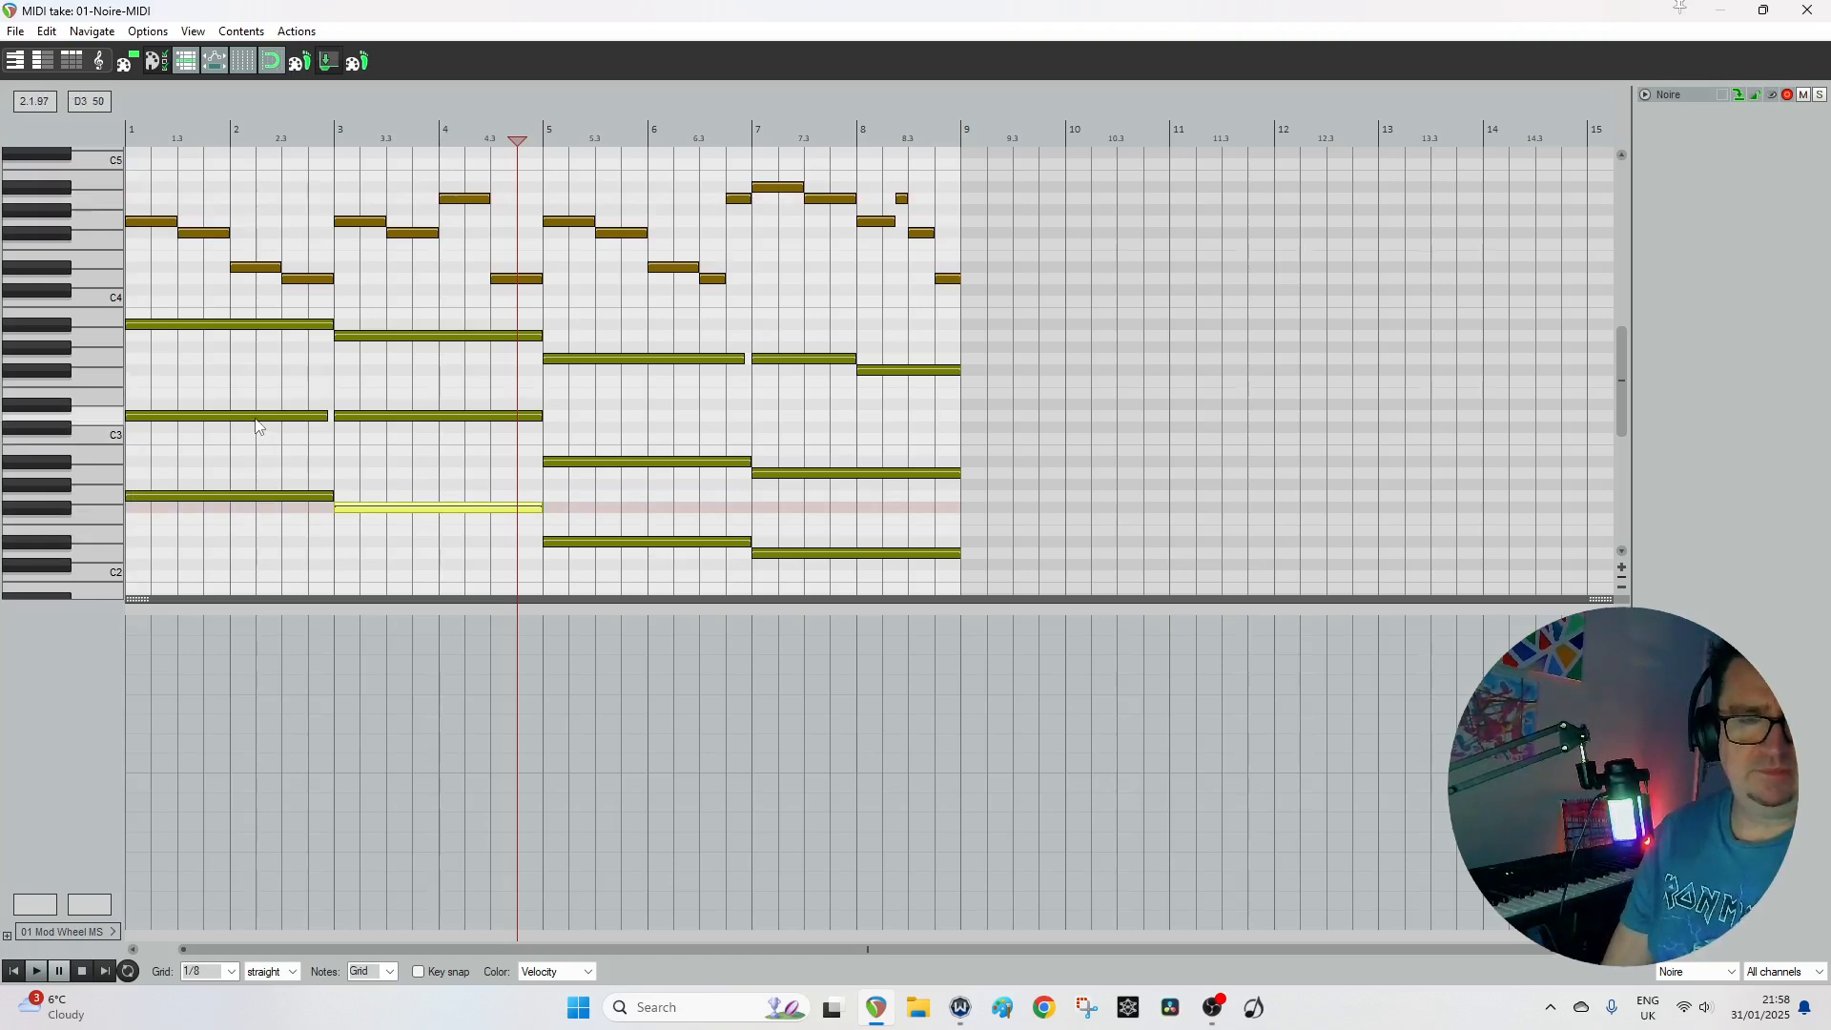
{"action": "left_click", "coordinate": [167, 225]}
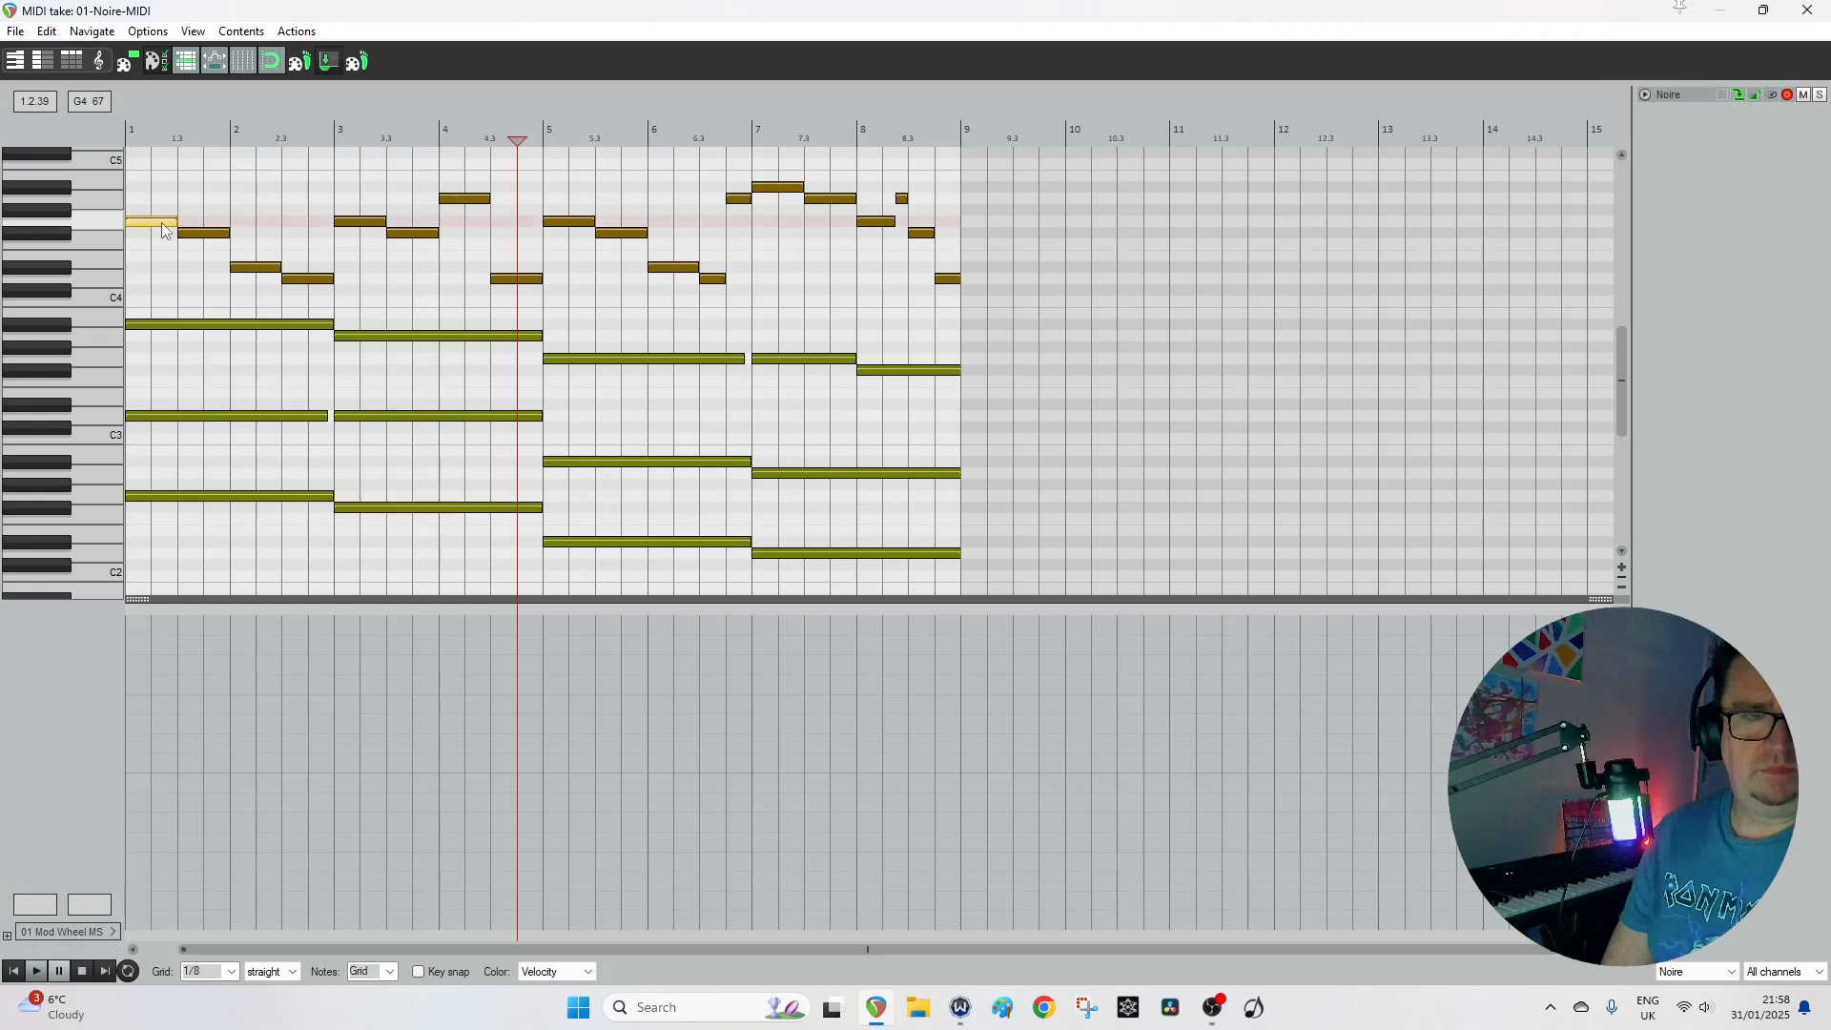
{"action": "left_click", "coordinate": [902, 201], "text": "ctrl"}
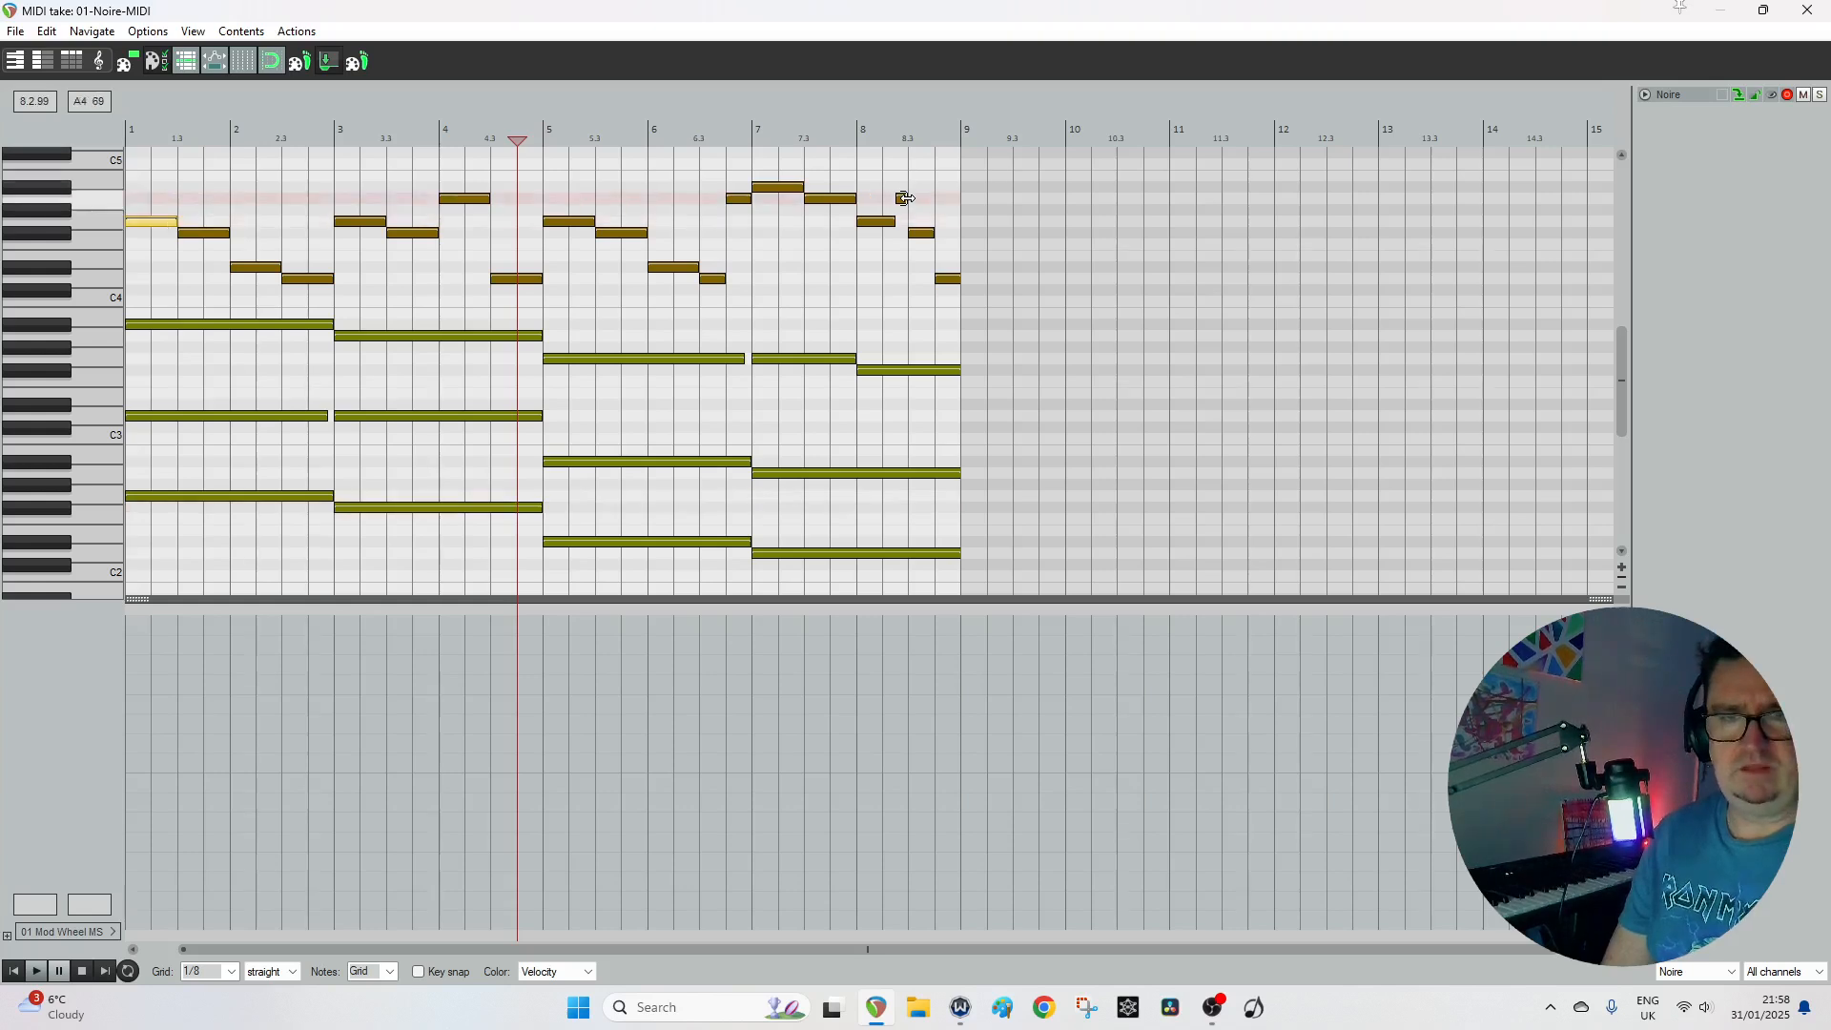
{"action": "left_click", "coordinate": [949, 282], "text": "shift"}
{"action": "key", "text": "Delete"}
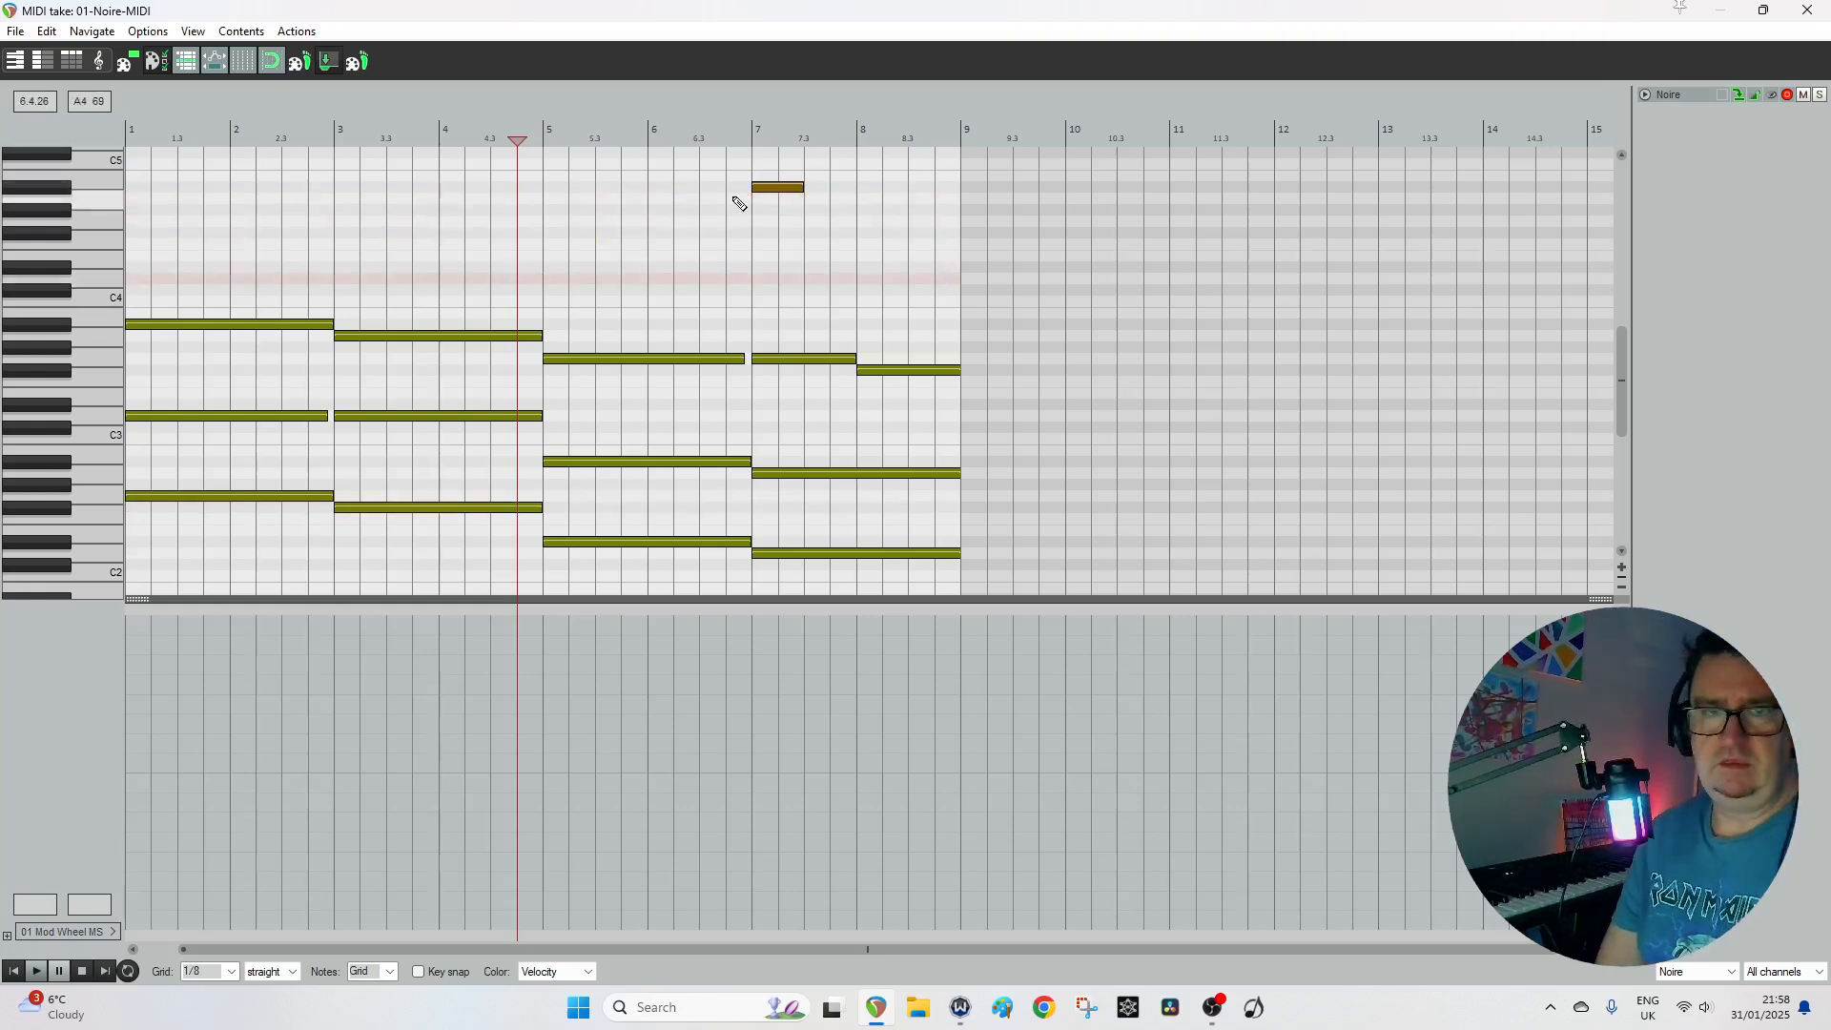
{"action": "double_click", "coordinate": [784, 189]}
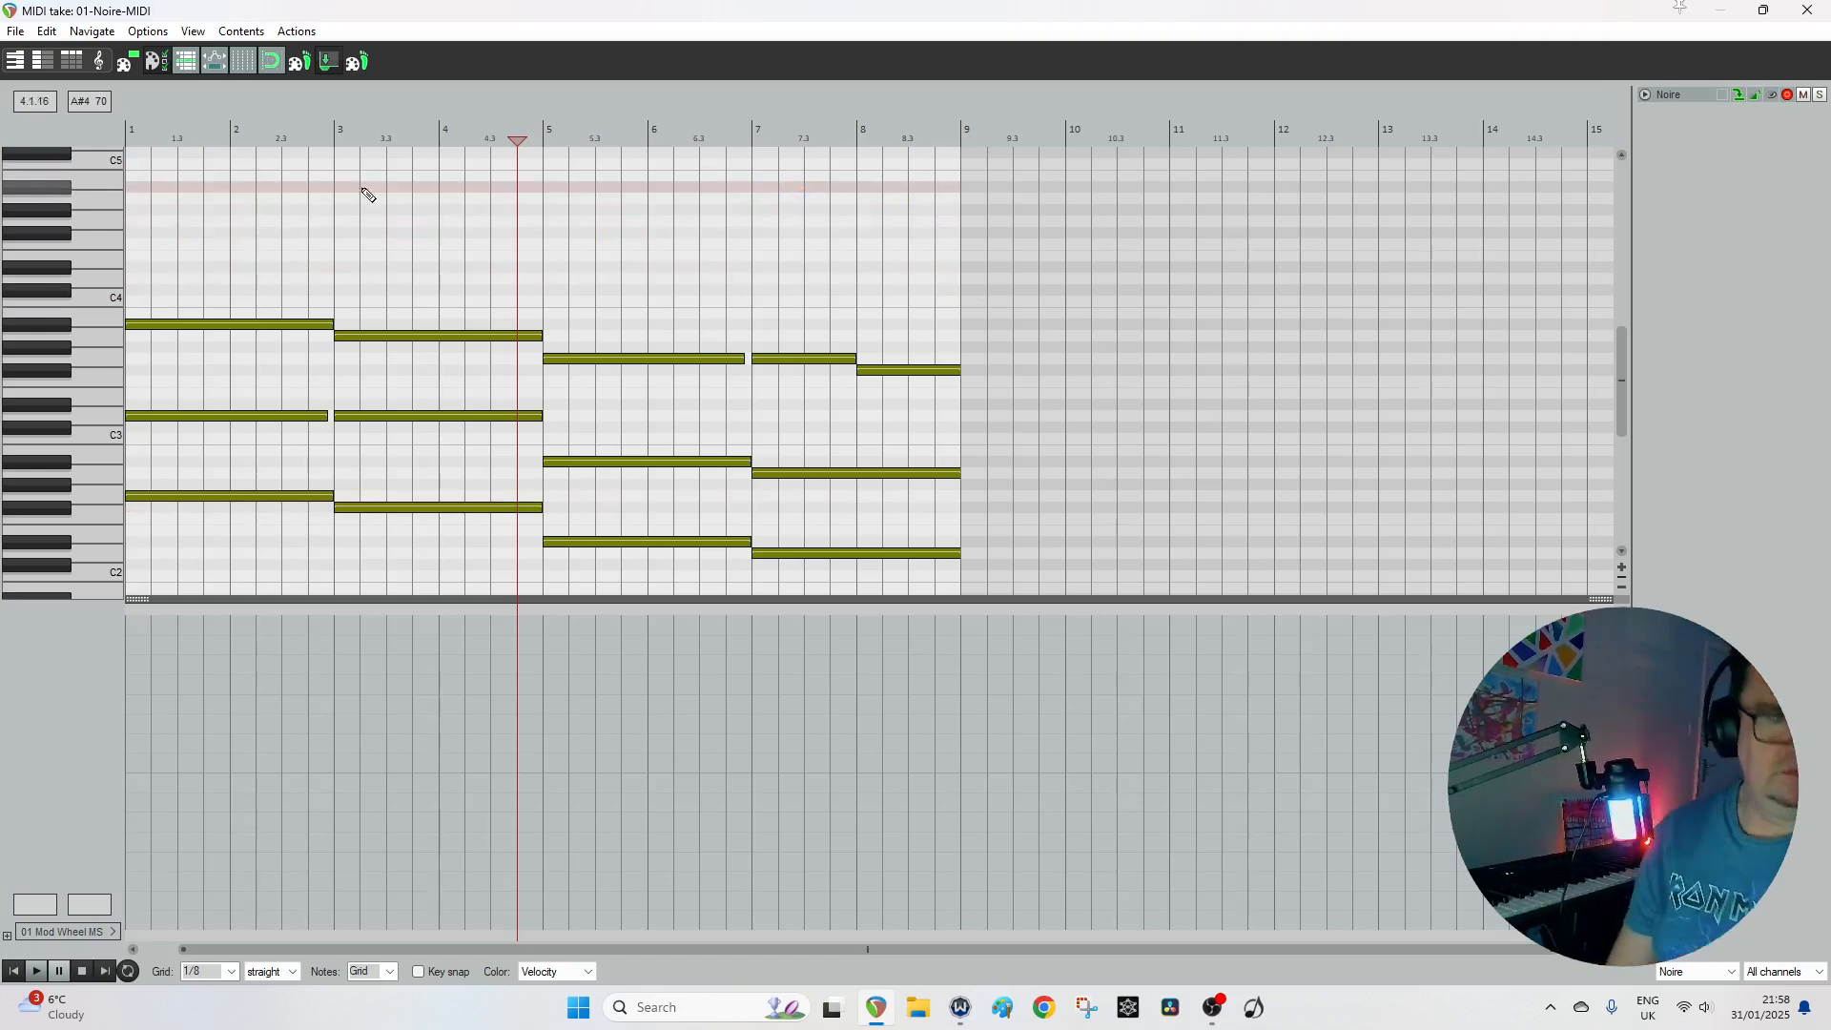
Raise the bars 1–2 D3 note to D4, break it with a half note D#4 at bar 2, and add a D4 in bar 3.
{"action": "left_click_drag", "start_coordinate": [169, 416], "coordinate": [169, 223]}
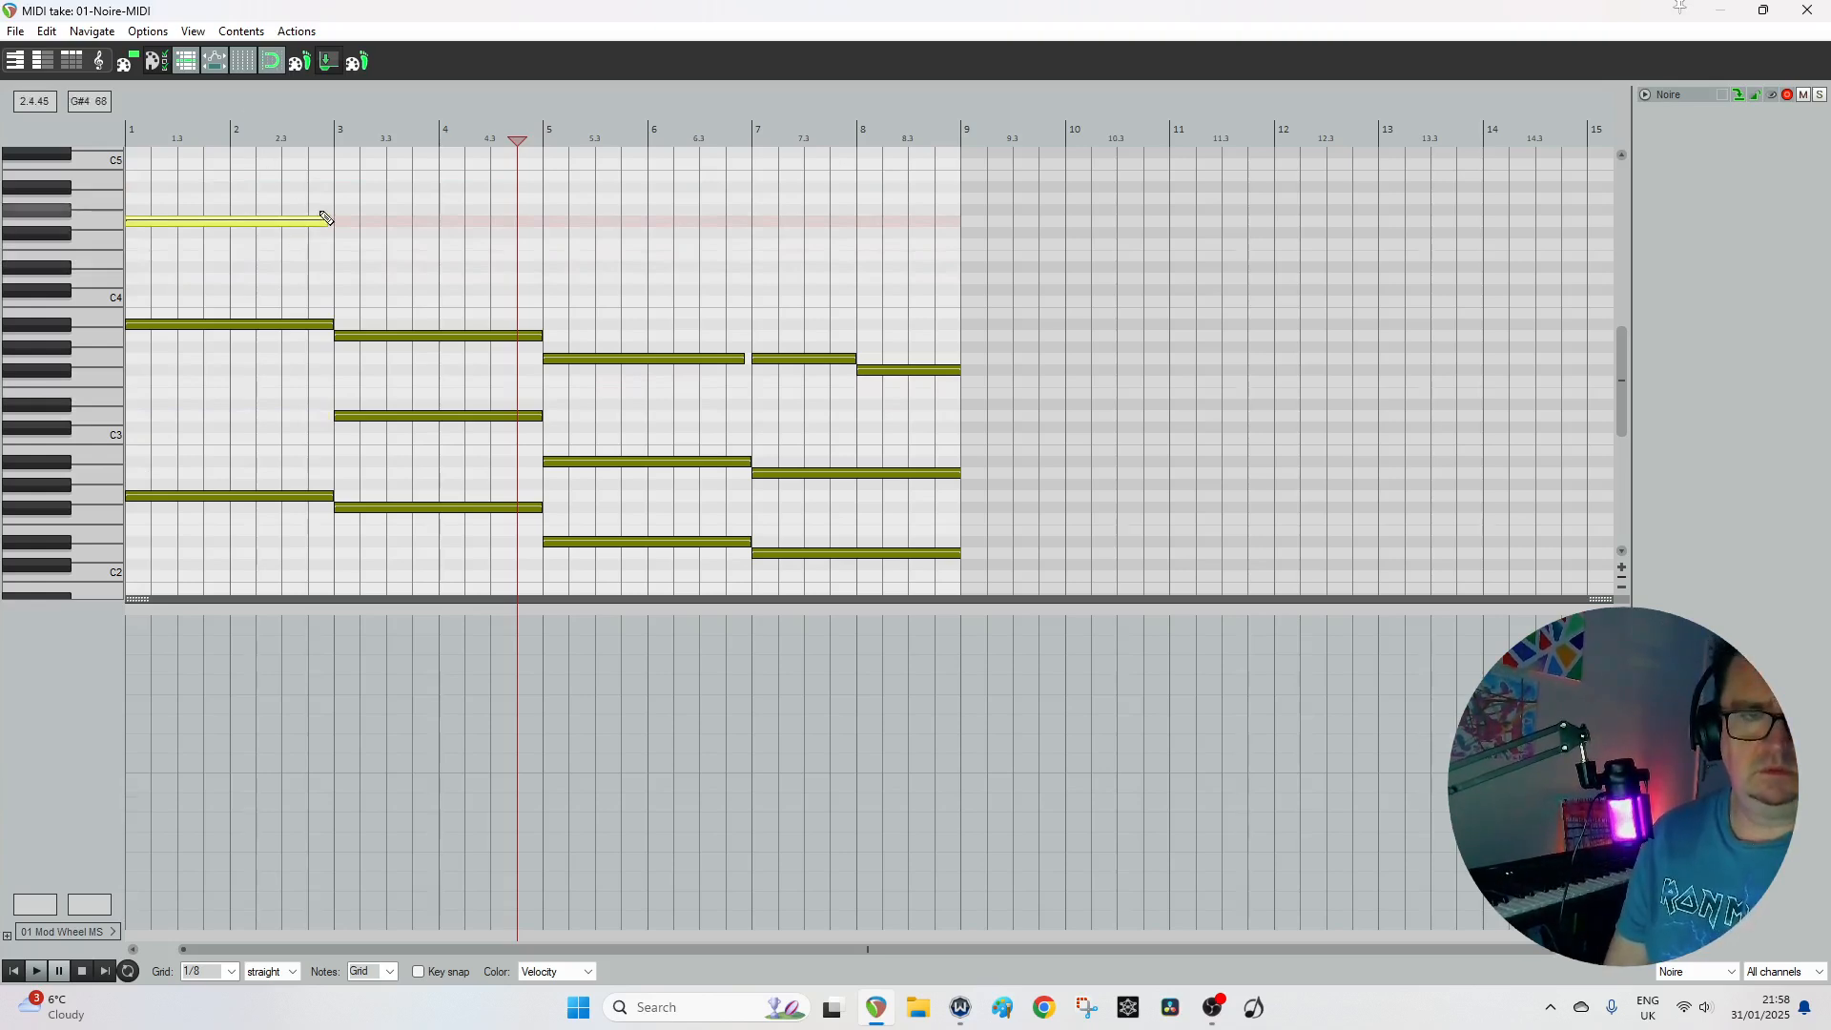
{"action": "left_click_drag", "start_coordinate": [237, 224], "coordinate": [234, 283]}
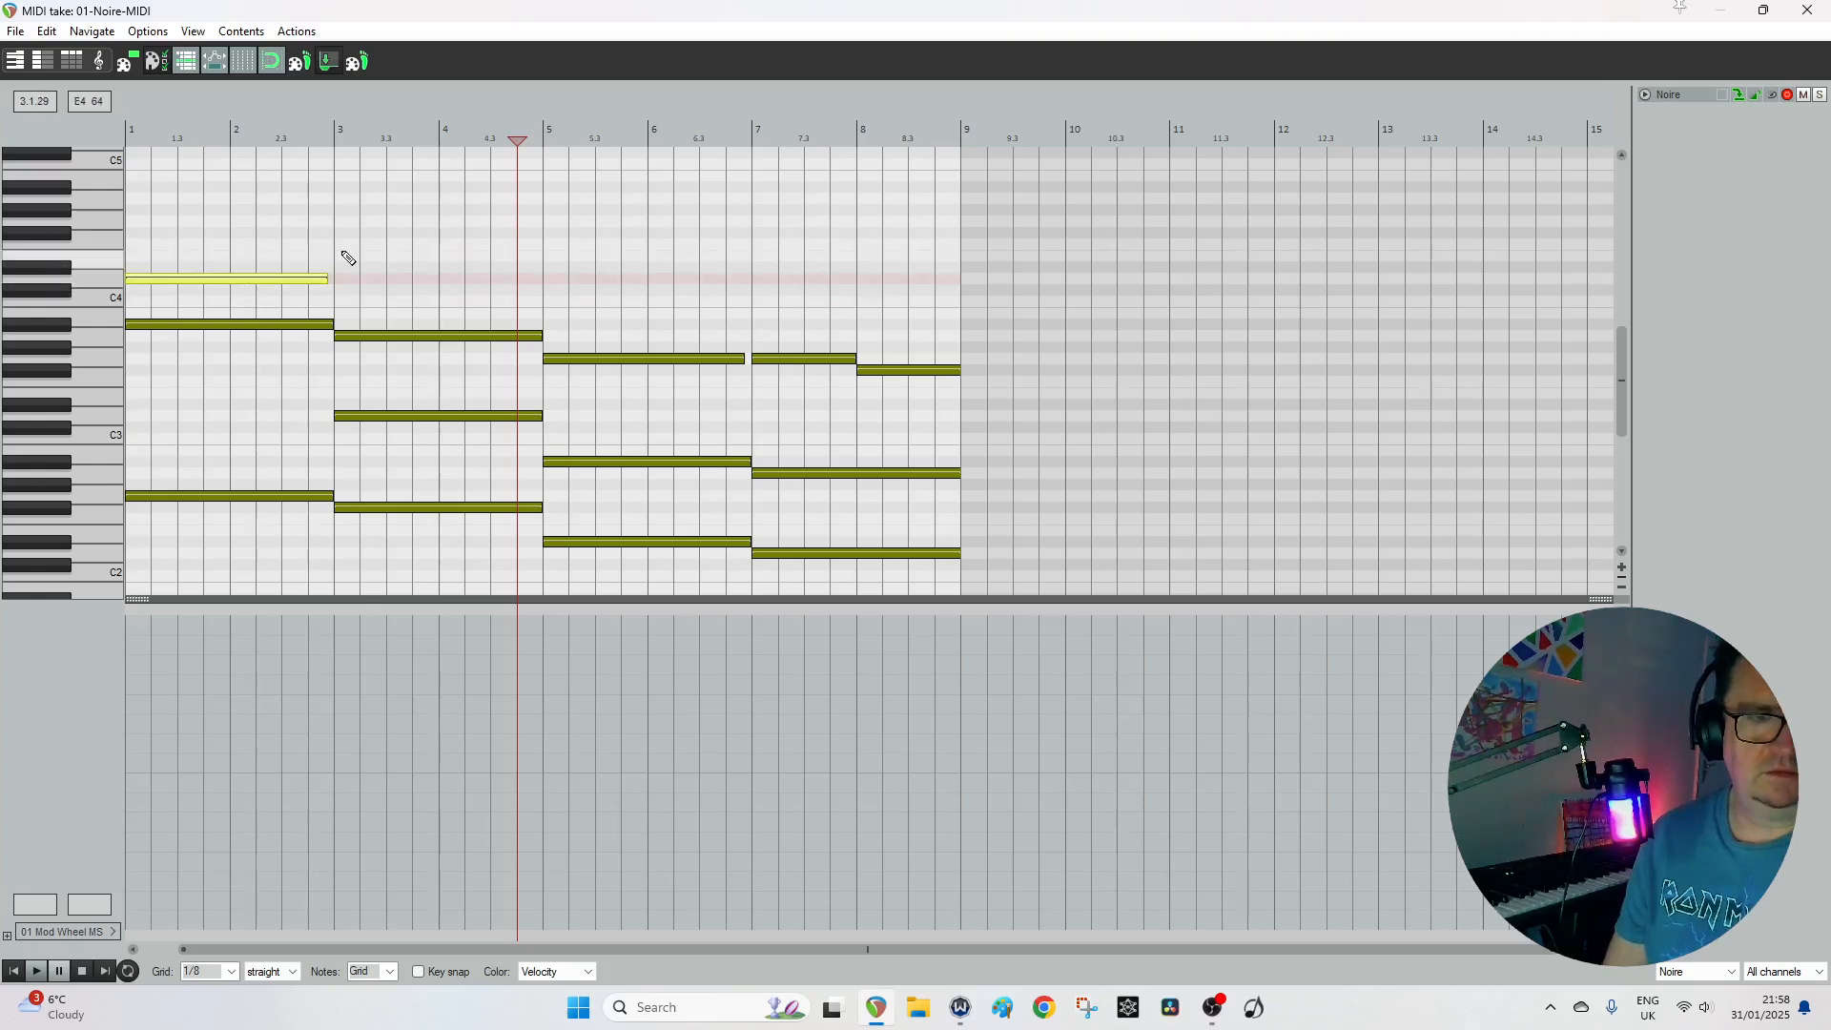
{"action": "mouse_move", "coordinate": [318, 276]}
{"action": "left_mouse_down"}
{"action": "mouse_move", "coordinate": [225, 278]}
{"action": "mouse_move", "coordinate": [265, 265]}
{"action": "mouse_move", "coordinate": [327, 299]}
{"action": "mouse_move", "coordinate": [339, 281]}
{"action": "mouse_move", "coordinate": [314, 271]}
{"action": "mouse_move", "coordinate": [306, 295]}
{"action": "mouse_move", "coordinate": [358, 305]}
{"action": "mouse_move", "coordinate": [421, 283]}
{"action": "left_mouse_up"}
{"action": "left_click", "coordinate": [238, 267]}
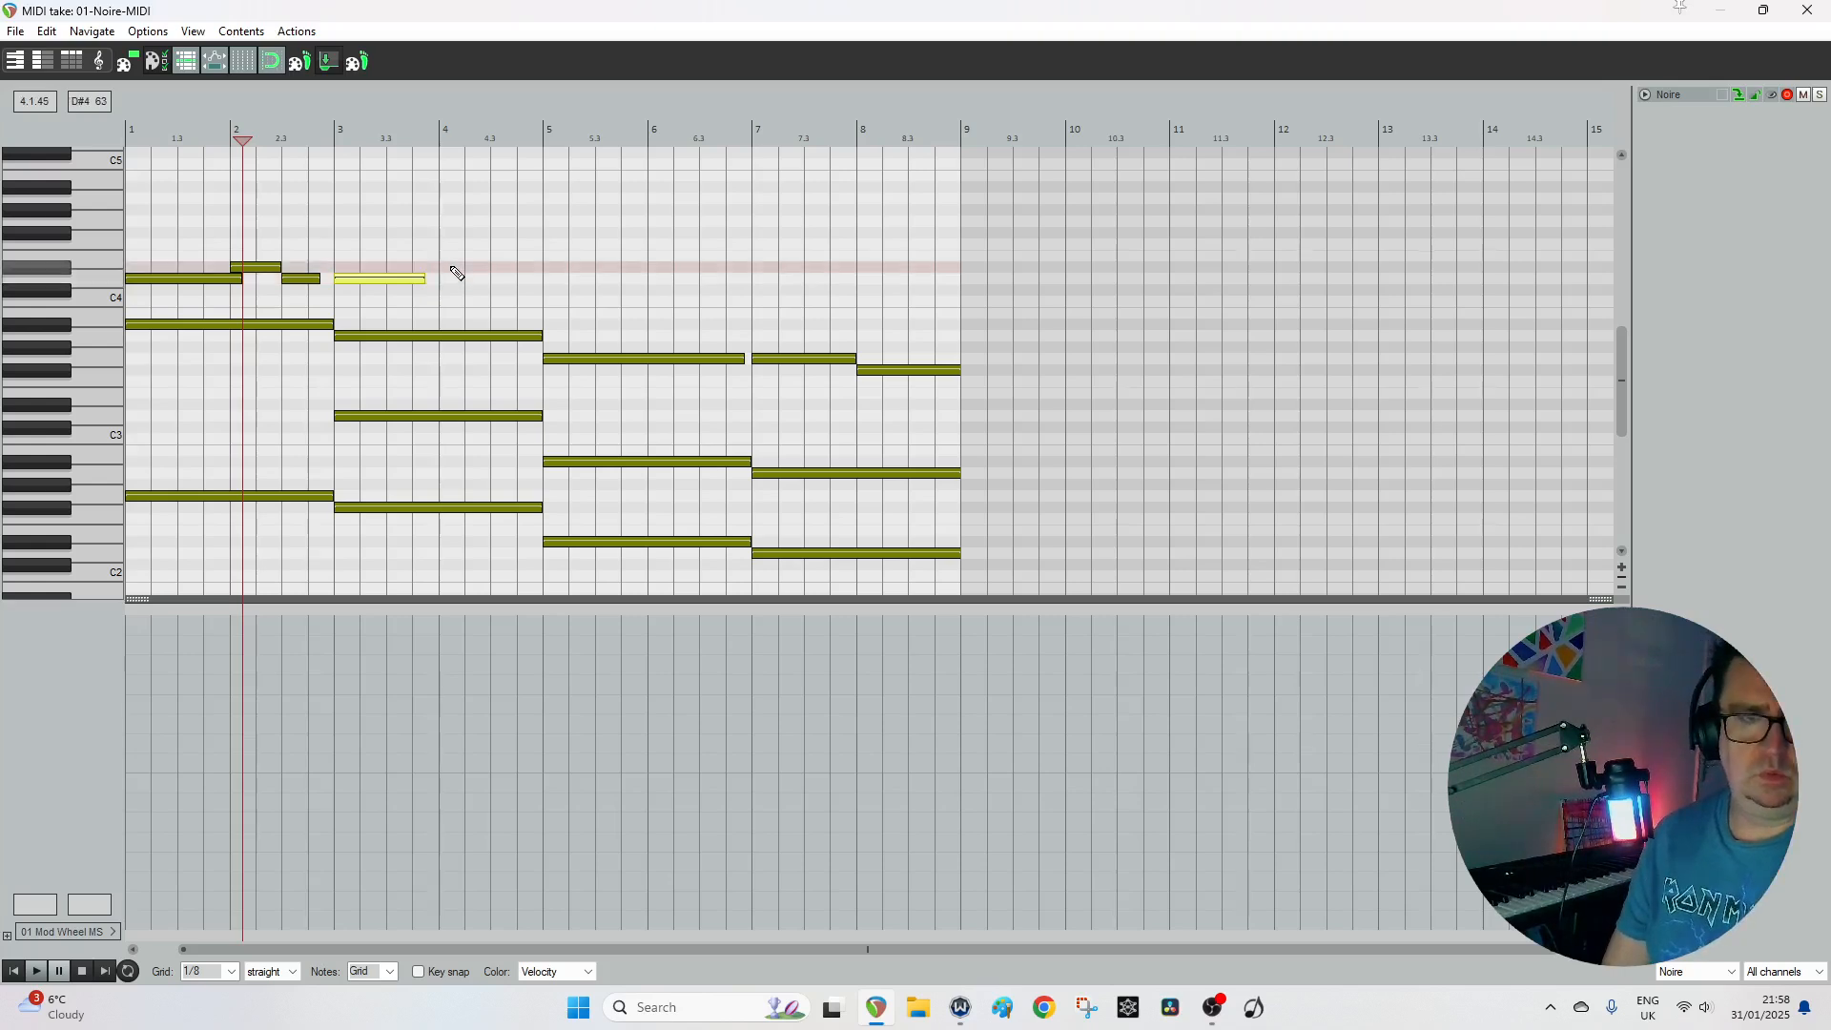
Add half notes D#4 and D4 across bar 4 and close the MIDI editor.
{"action": "left_click", "coordinate": [449, 268]}
{"action": "left_click", "coordinate": [447, 267]}
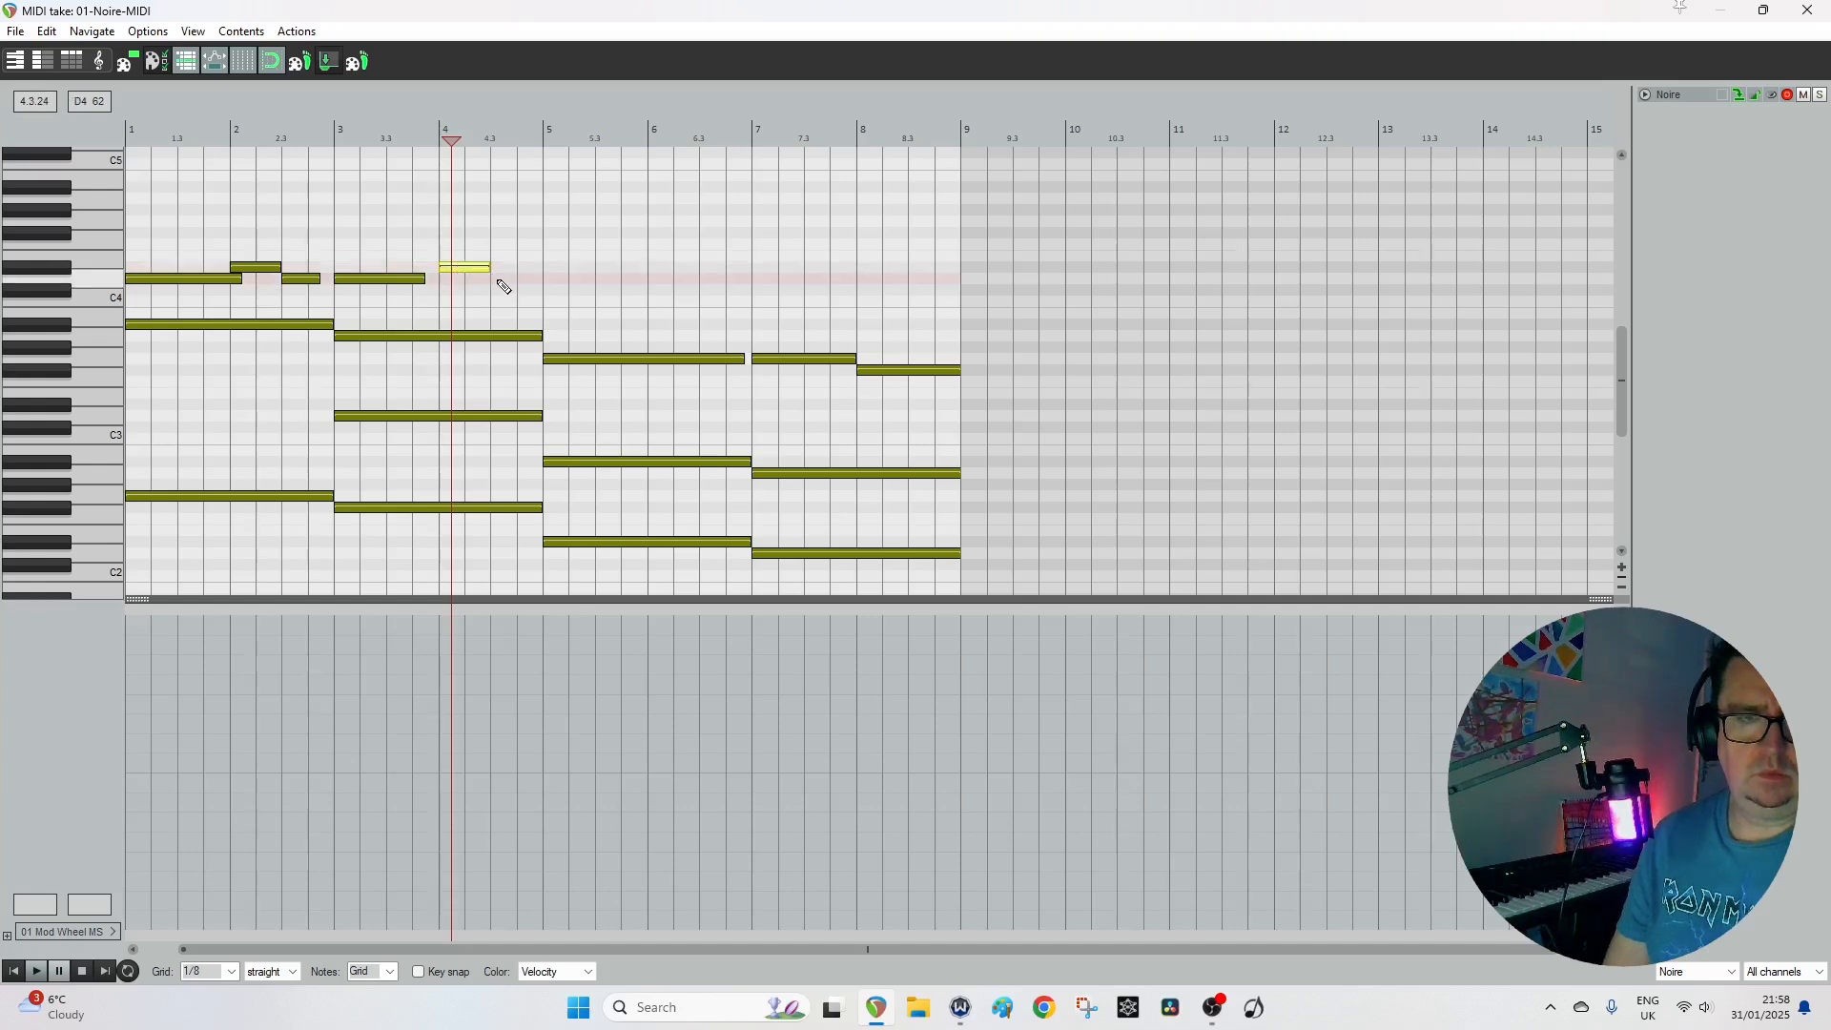
{"action": "left_click", "coordinate": [495, 279]}
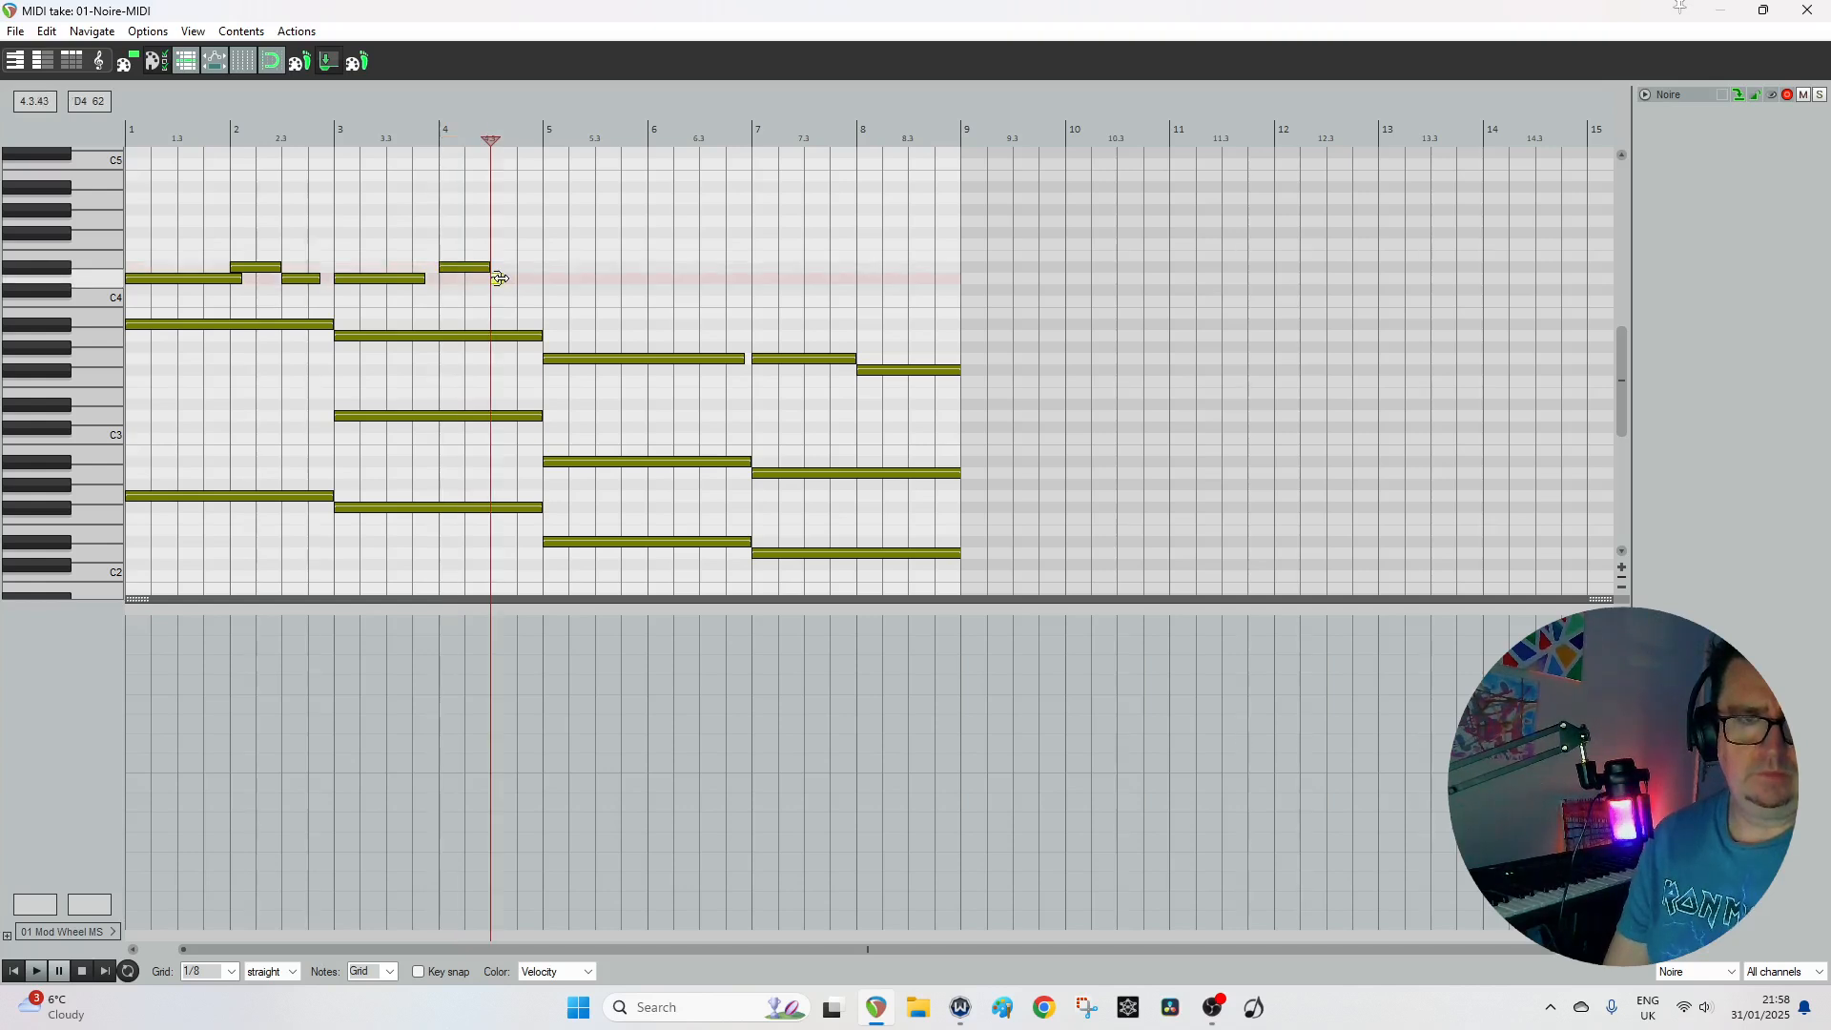
{"action": "left_click_drag", "start_coordinate": [499, 277], "coordinate": [563, 278]}
{"action": "key", "text": "Escape"}
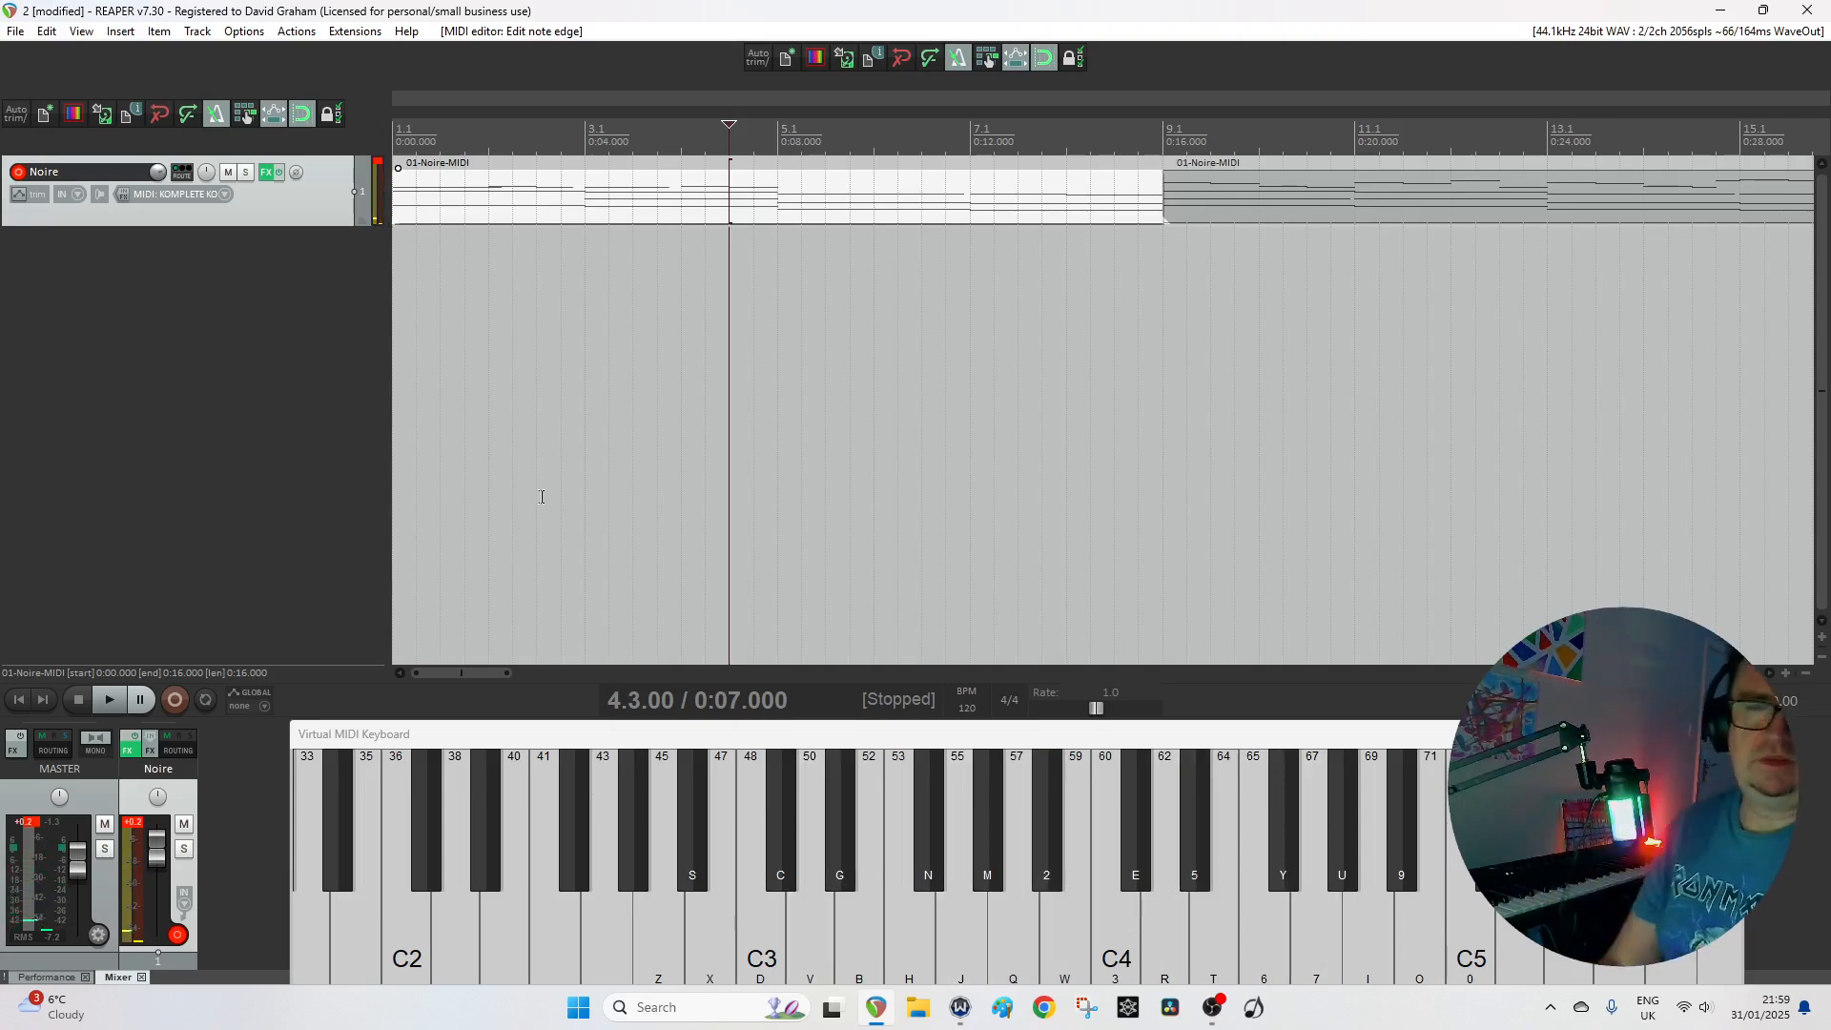
Reopen the first item, hold the bar 3 D4 through bar 4, and replace the A3 in bar 4 with half notes A#3 and A3.
{"action": "left_click", "coordinate": [506, 202]}
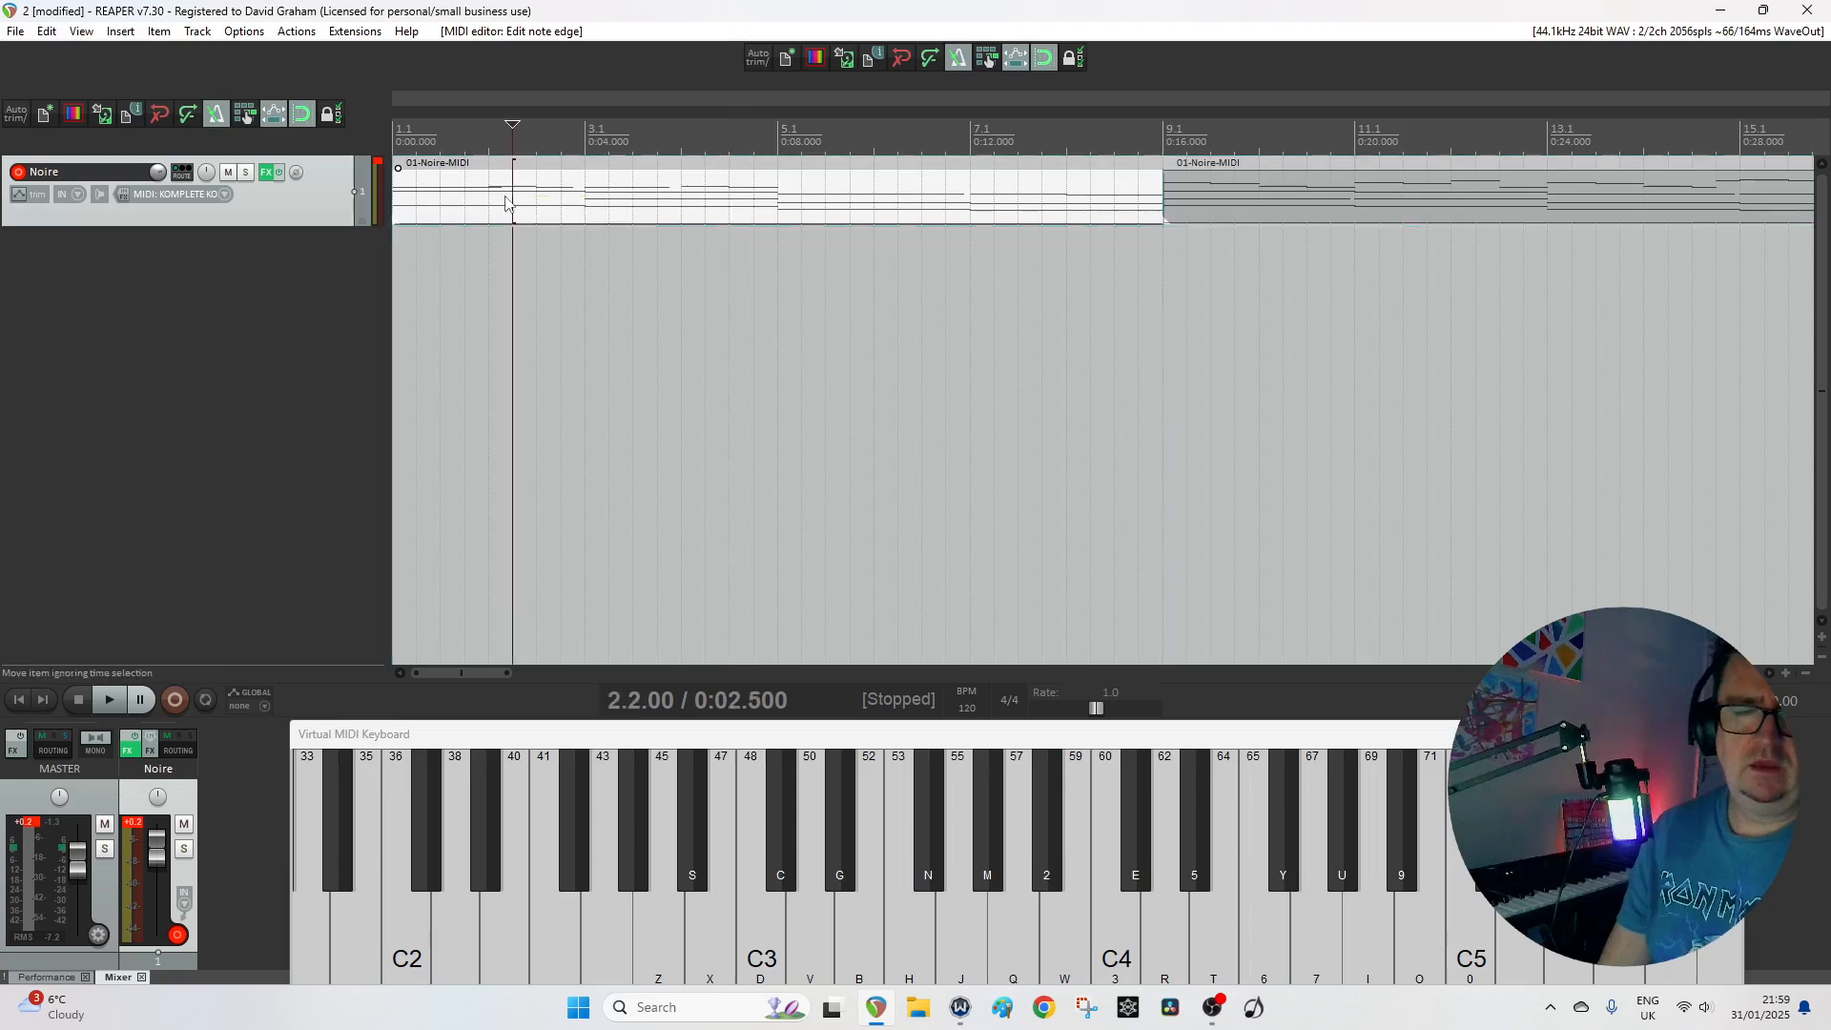
{"action": "double_click", "coordinate": [506, 202]}
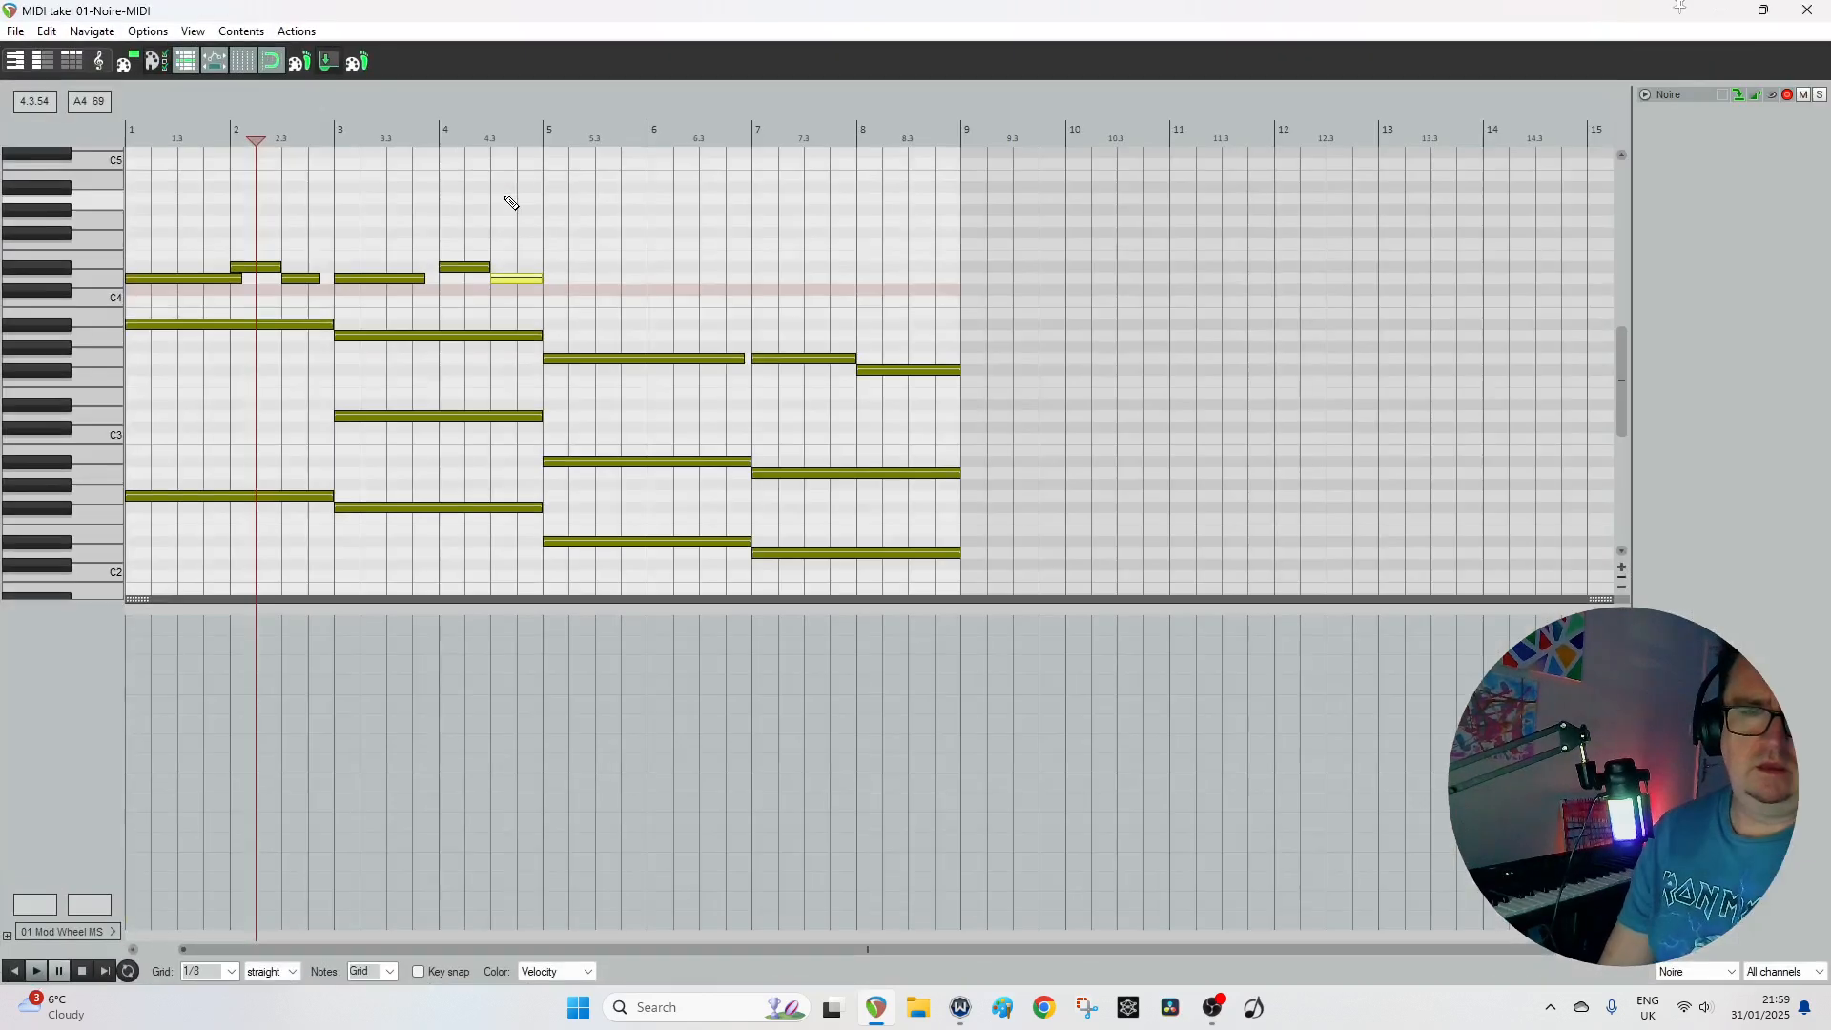
{"action": "double_click", "coordinate": [536, 281]}
{"action": "left_click_drag", "start_coordinate": [425, 280], "coordinate": [539, 339]}
{"action": "left_click", "coordinate": [445, 326]}
{"action": "left_click", "coordinate": [494, 336]}
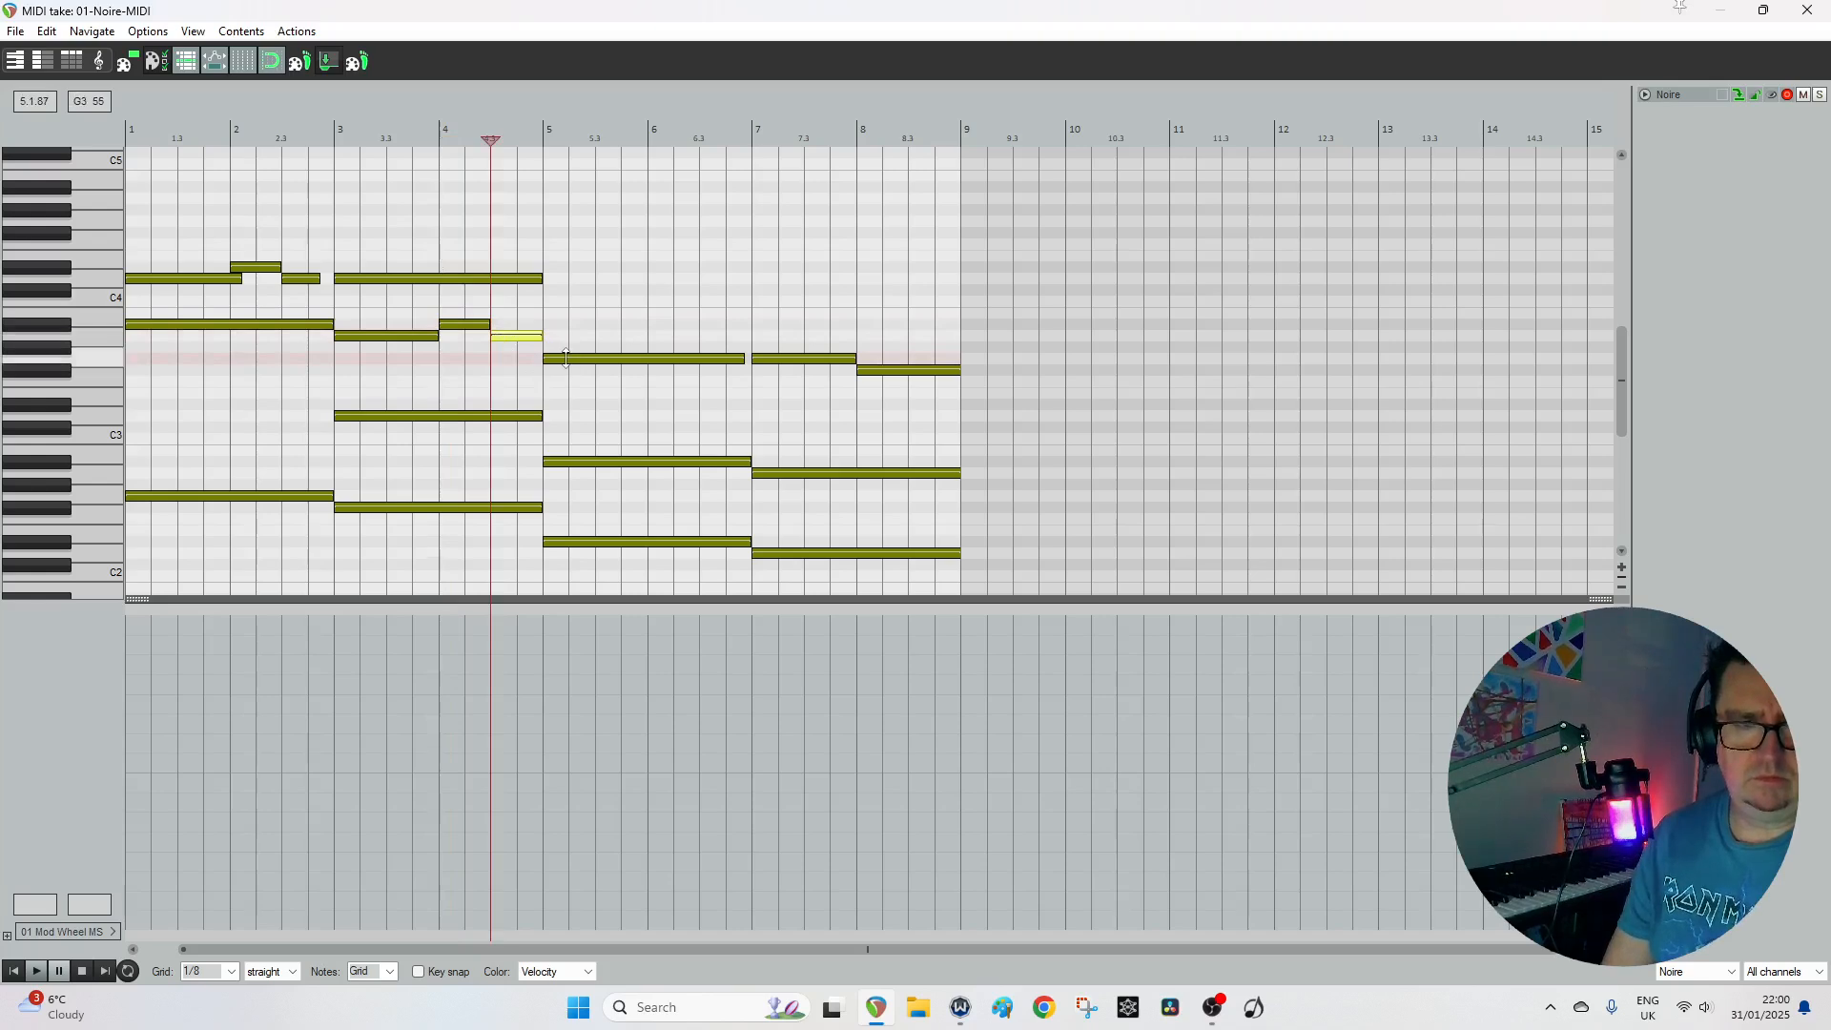
Rewrite the sustained G3 of bars 5–6 as rising half notes G3, A#3, D#4 and F4, and play back from bar 5.
{"action": "left_click", "coordinate": [574, 362]}
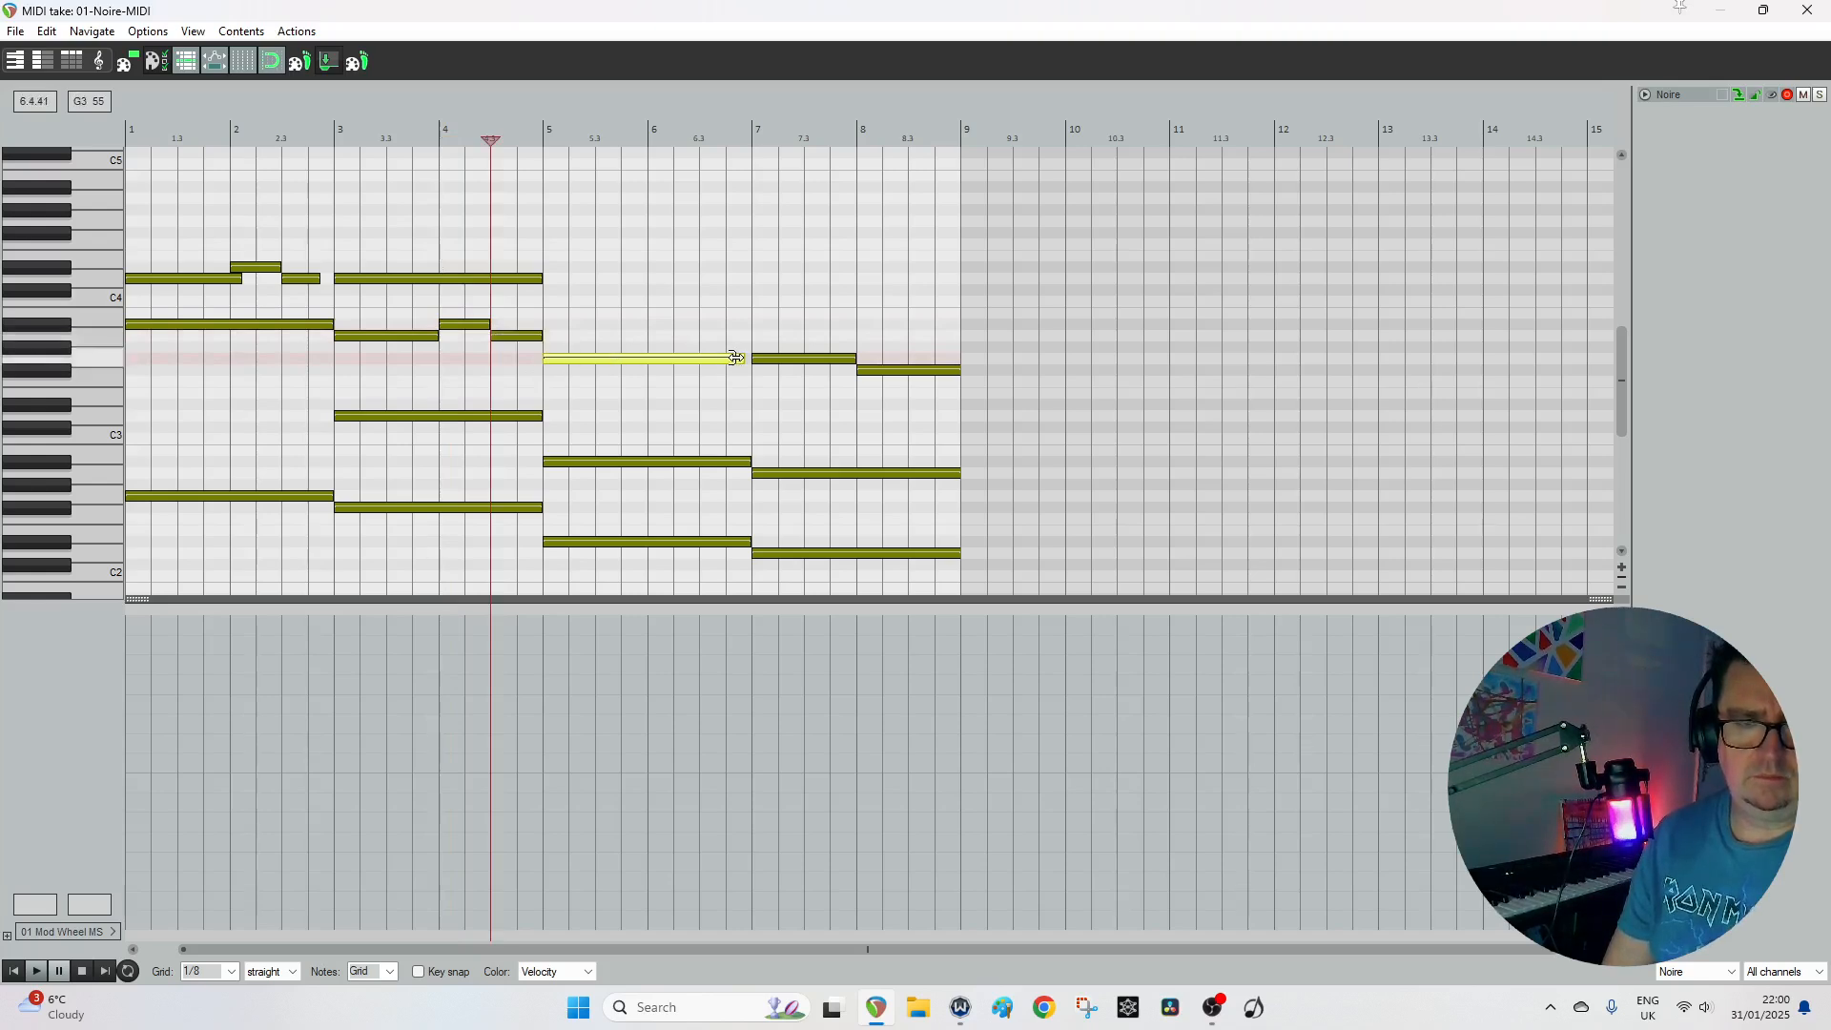
{"action": "left_click_drag", "start_coordinate": [735, 358], "coordinate": [584, 359]}
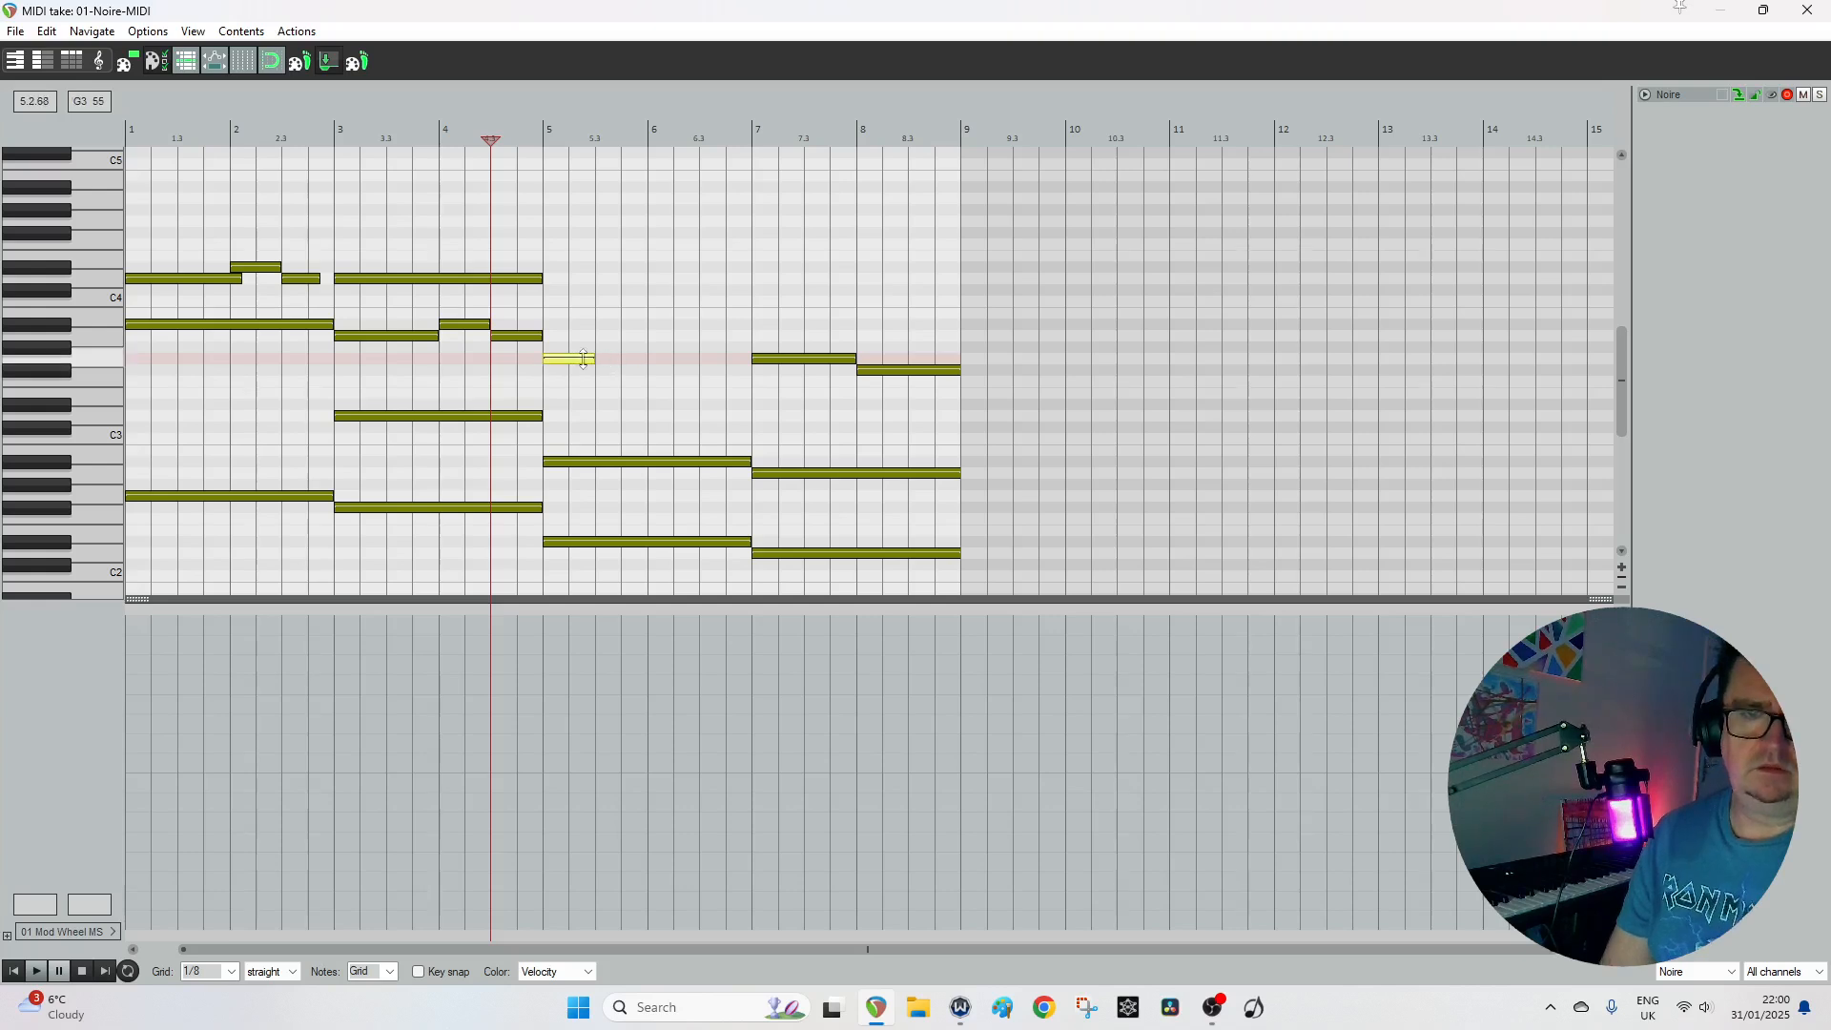
{"action": "left_click", "coordinate": [621, 325]}
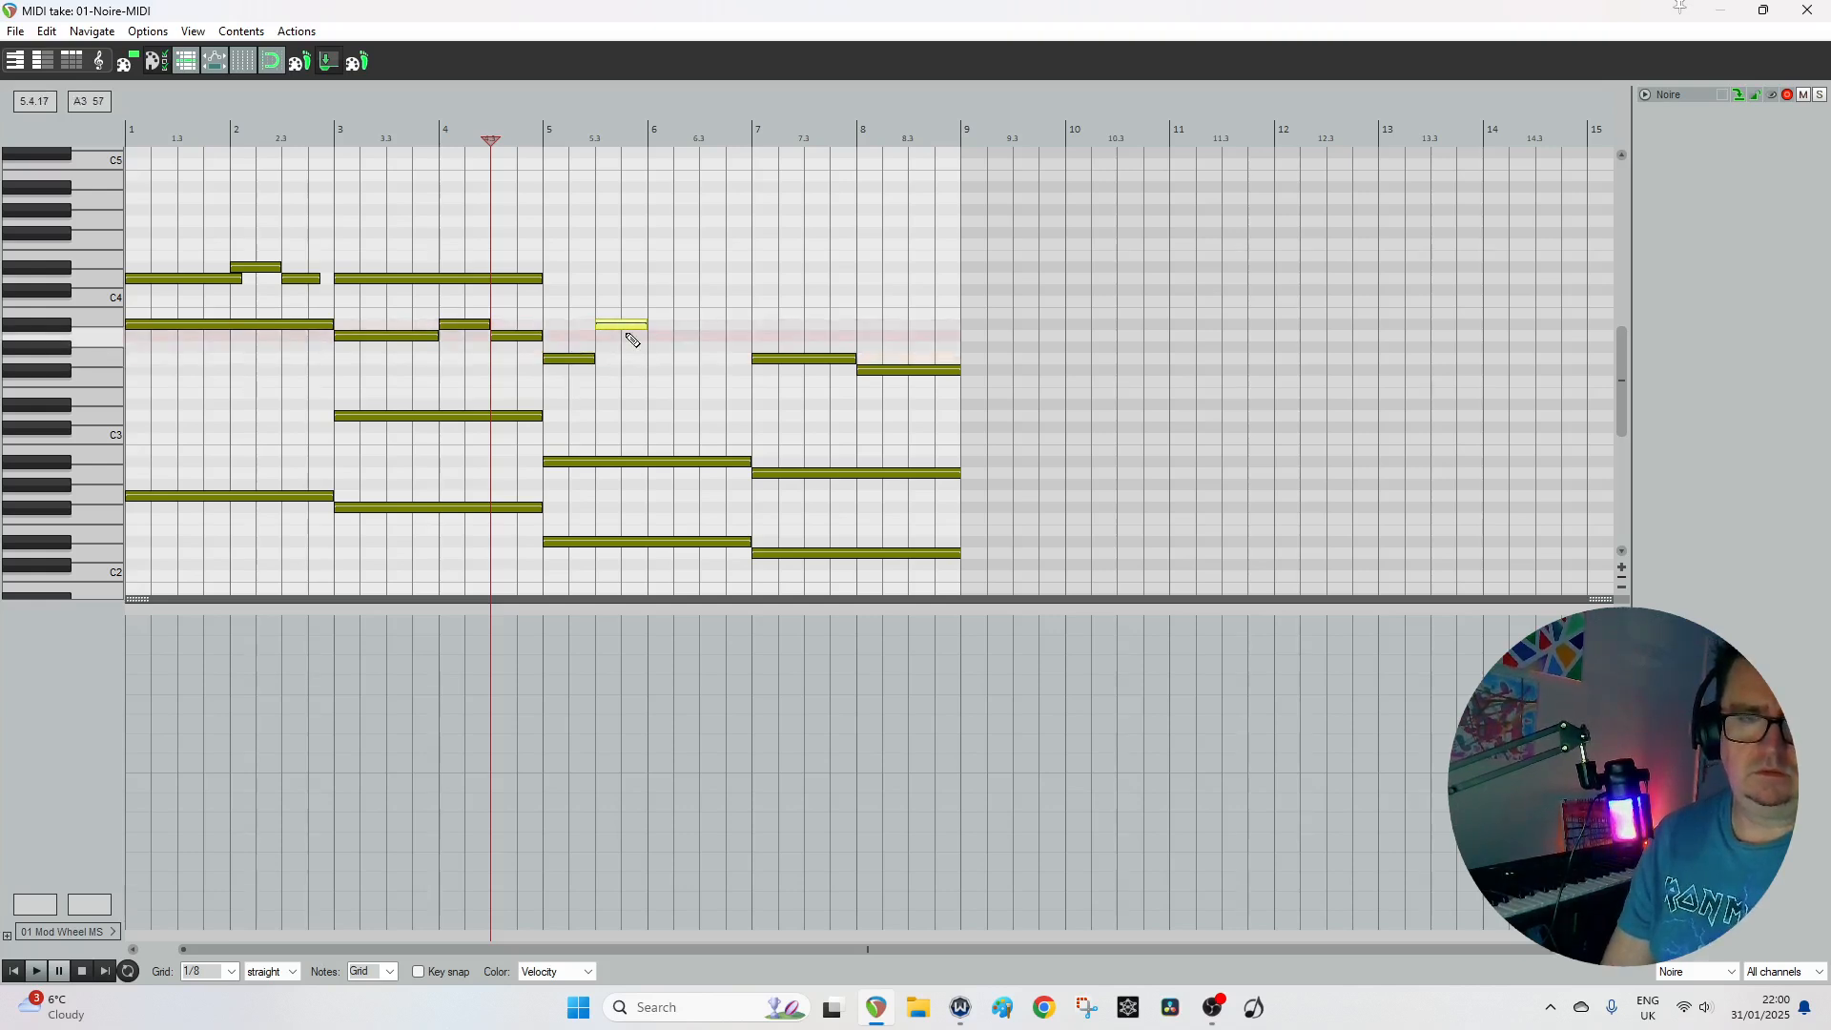
{"action": "left_click", "coordinate": [675, 269]}
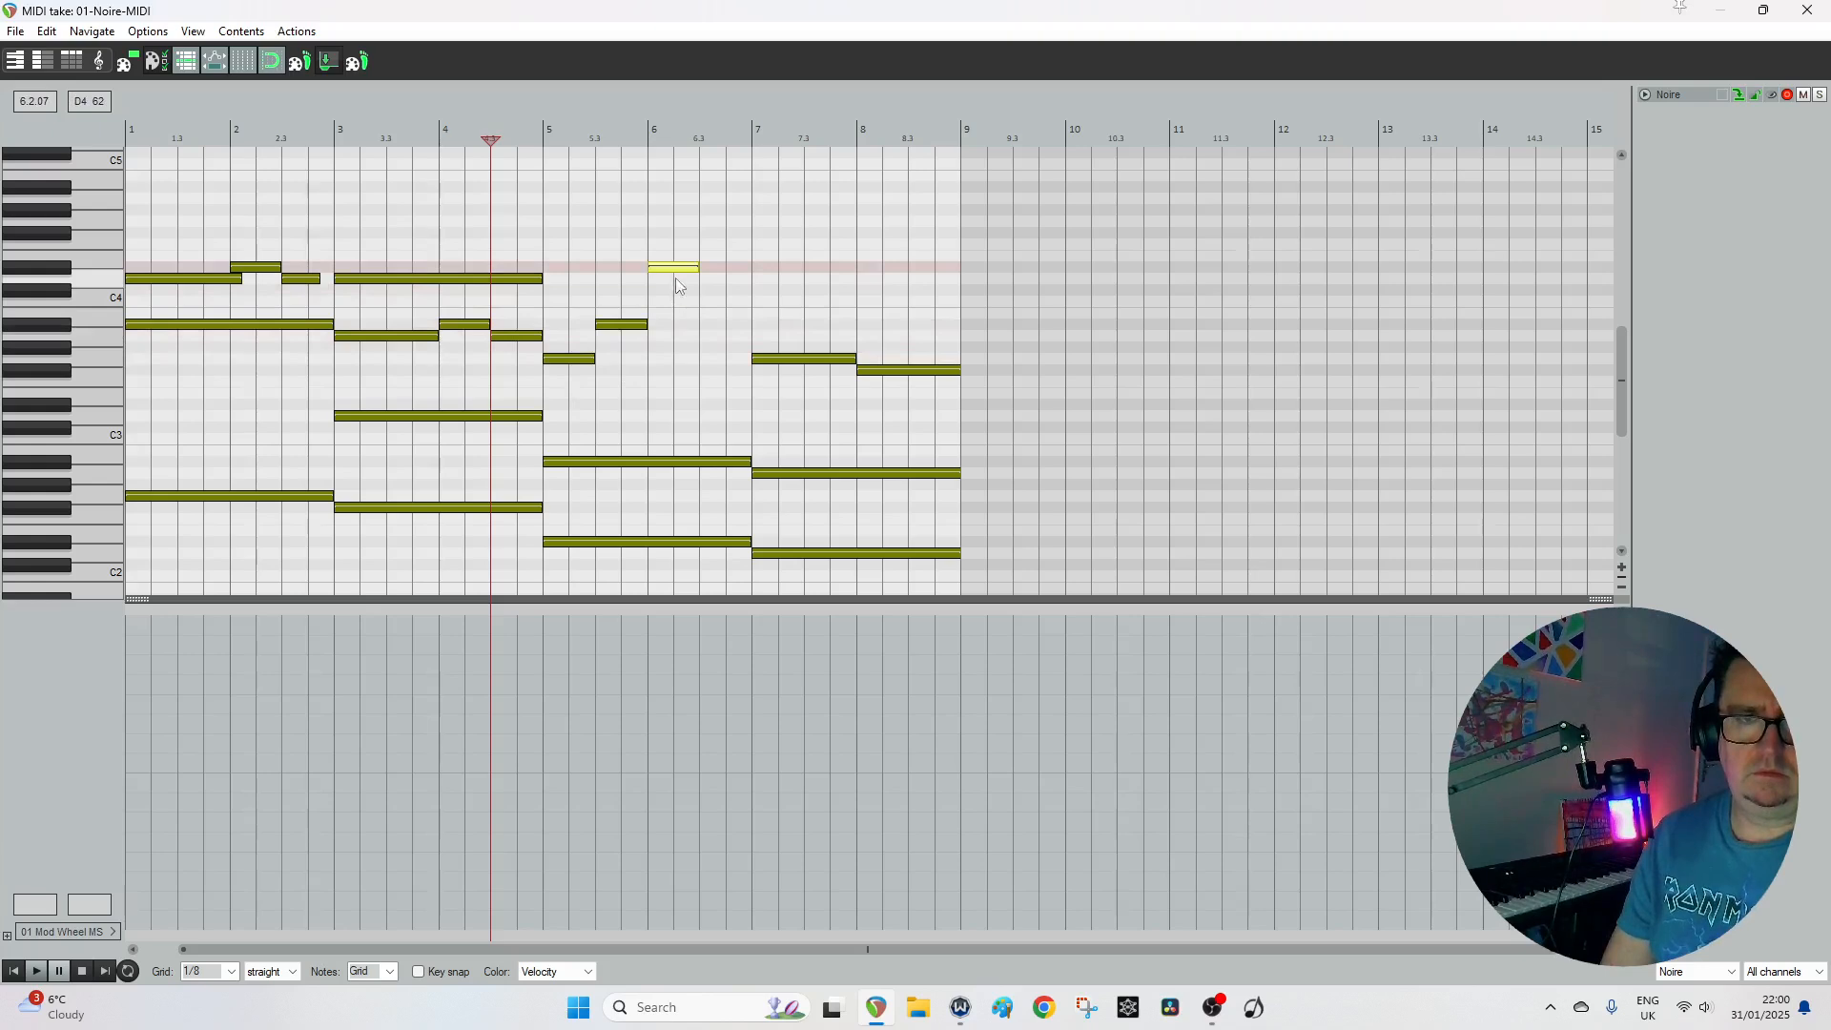
{"action": "left_click", "coordinate": [728, 270]}
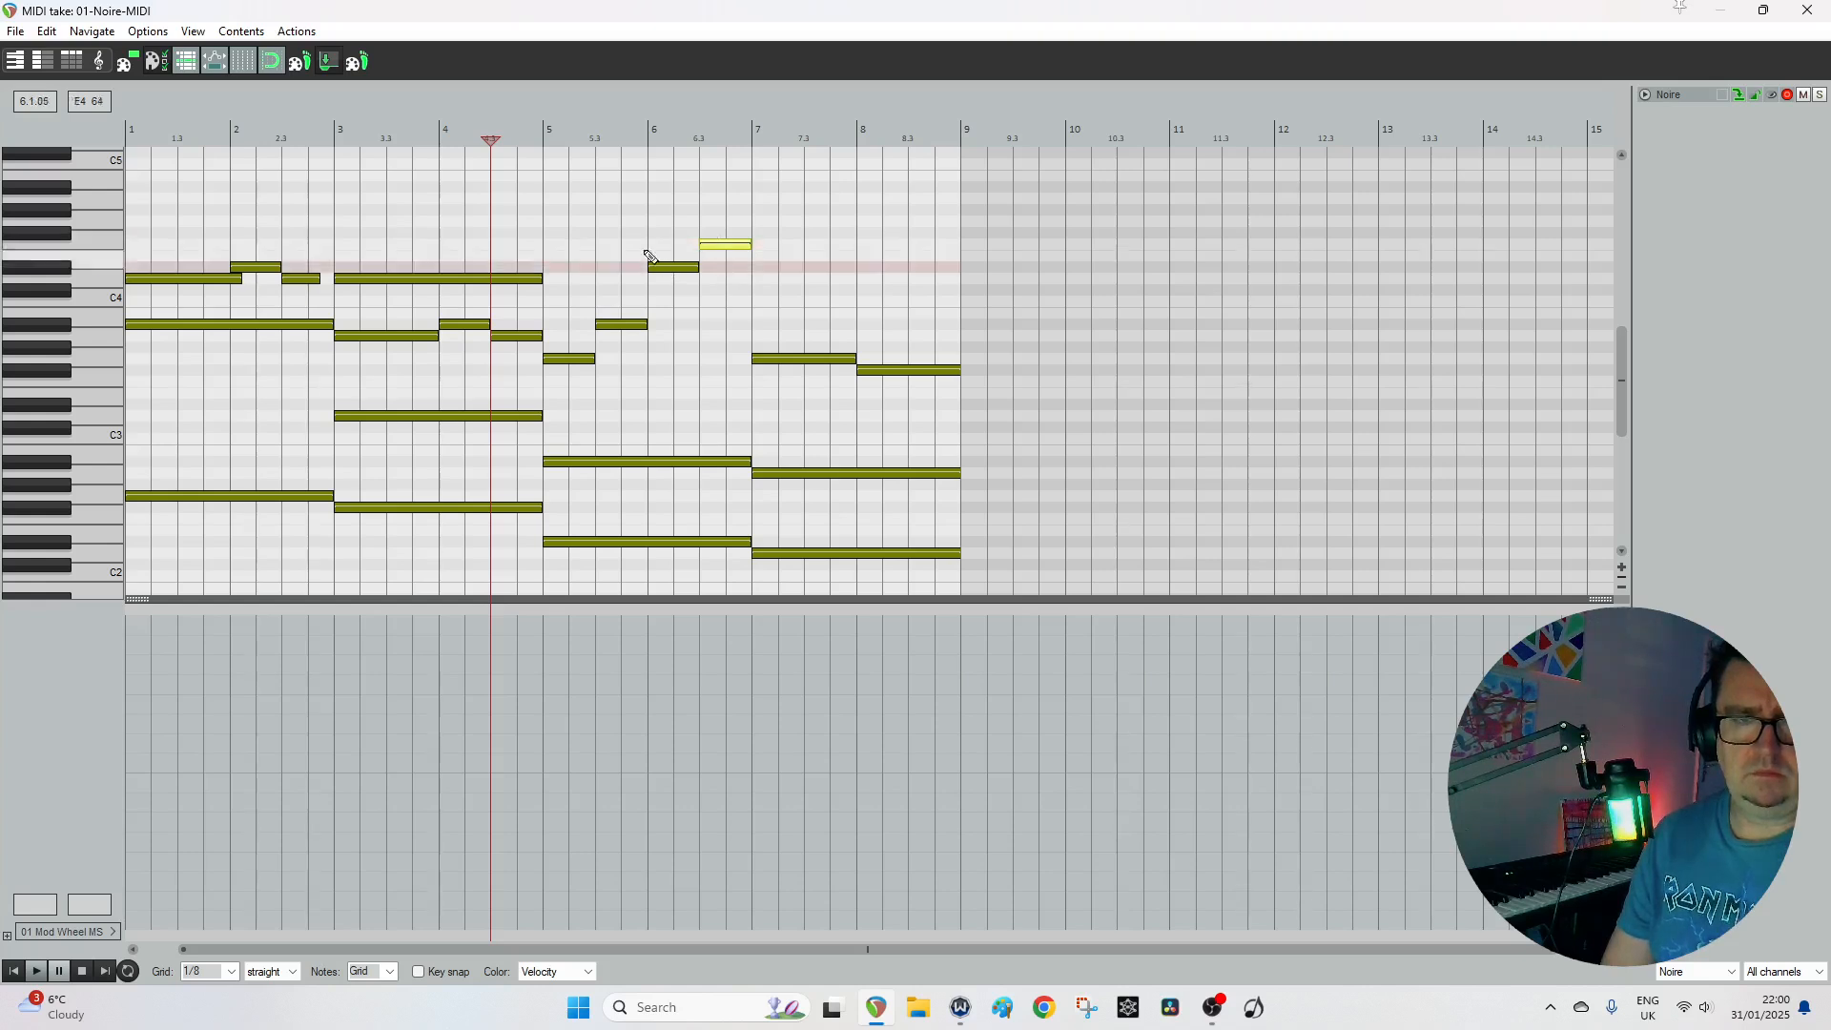
{"action": "left_click", "coordinate": [544, 136]}
{"action": "key", "text": "space"}
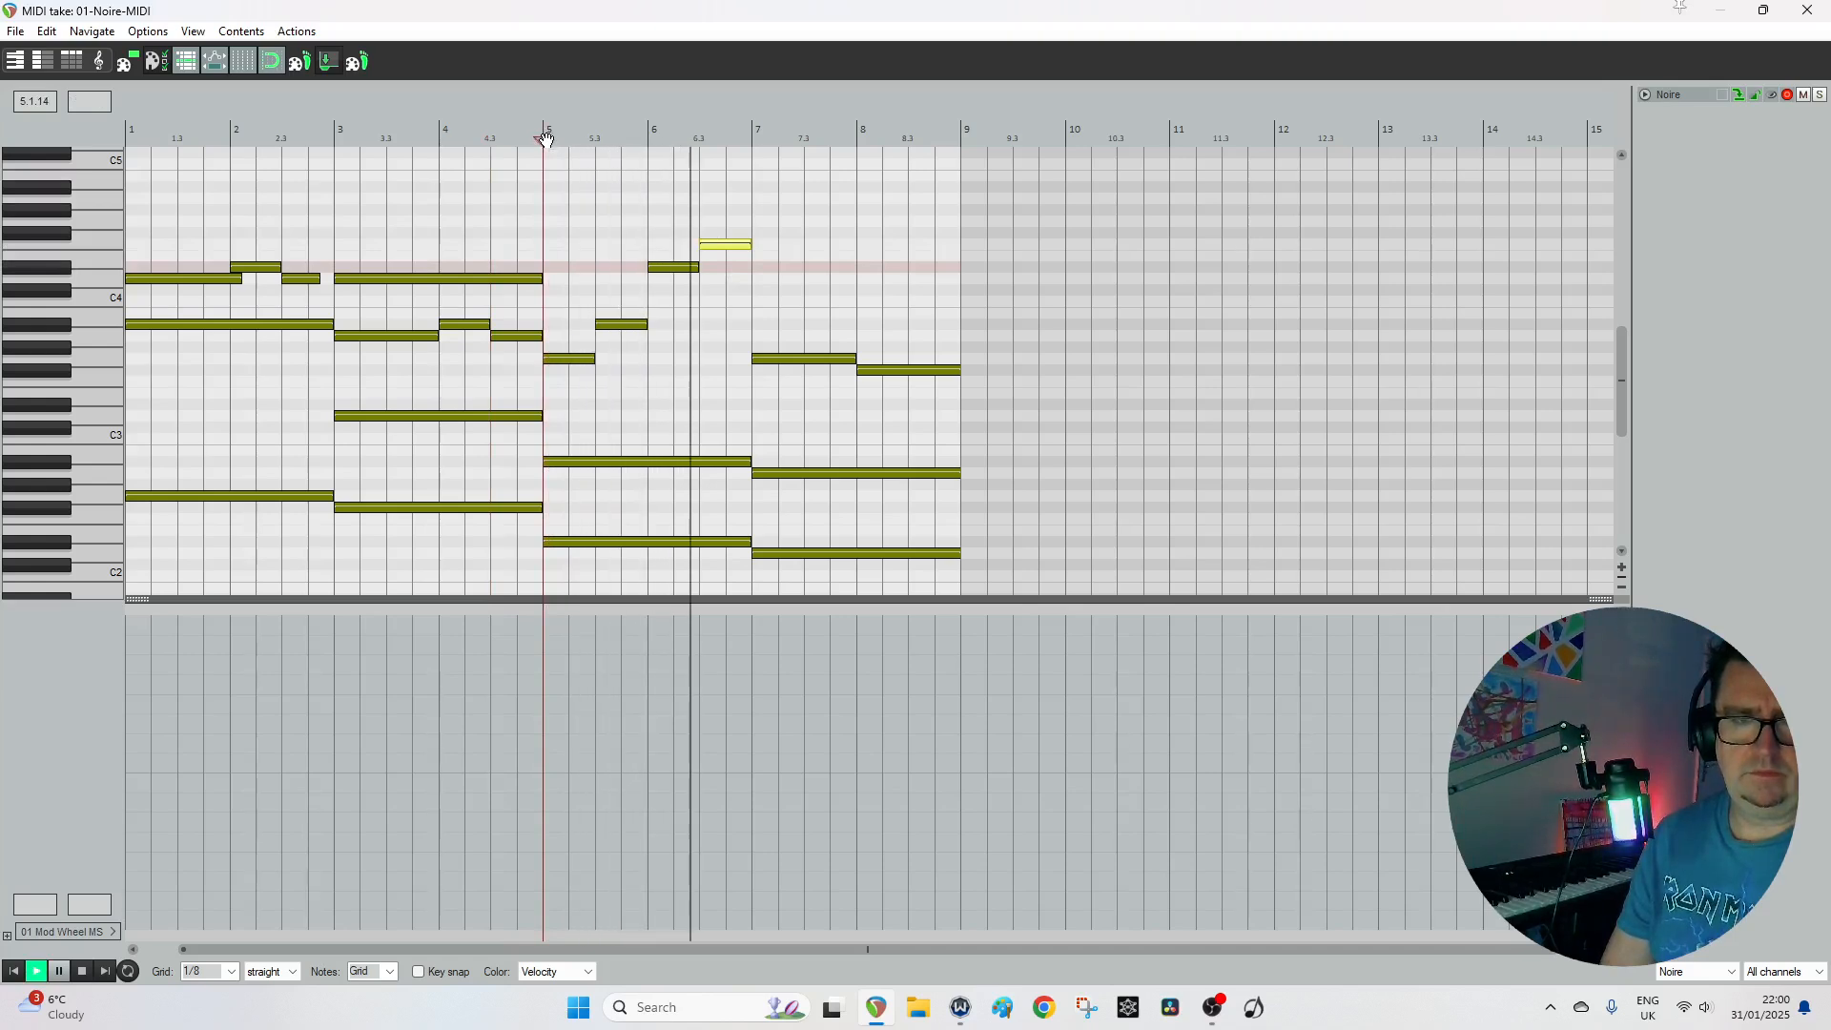
{"action": "key", "text": "space"}
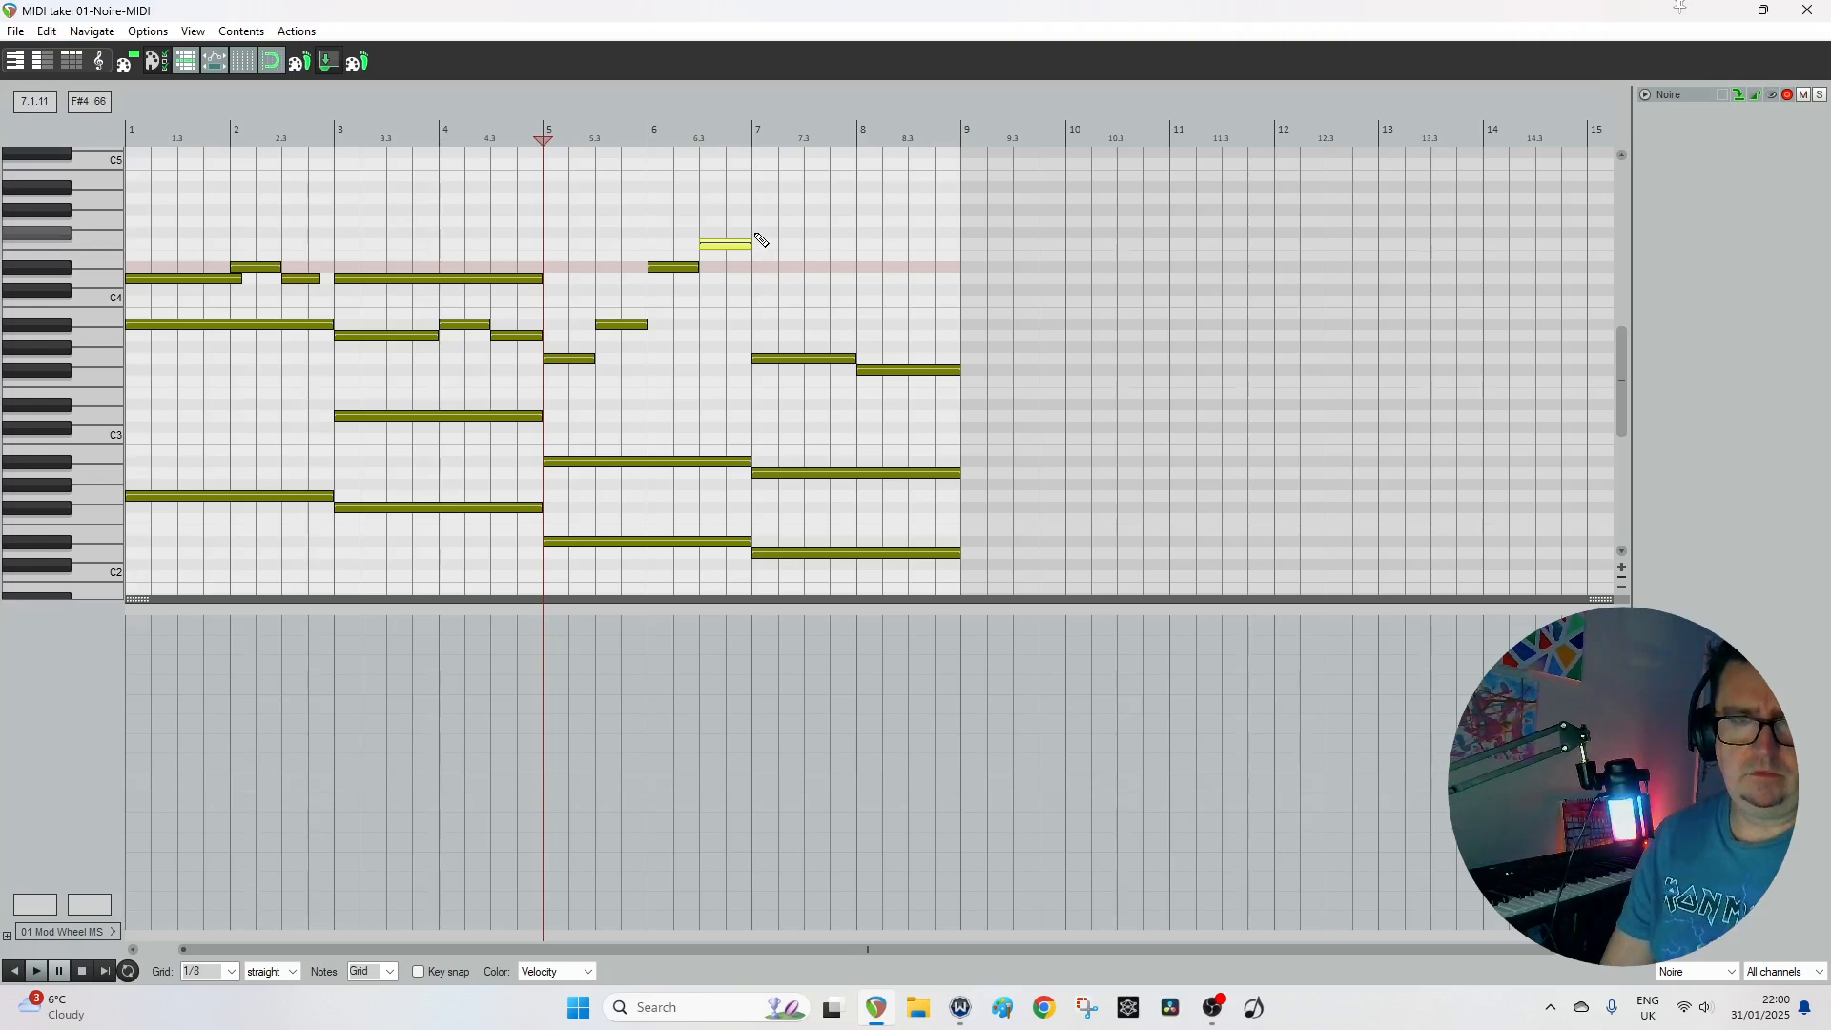
Add a whole note G4 in bar 7 and a whole note F#4 in bar 8, and play the item from the start.
{"action": "left_click", "coordinate": [765, 225]}
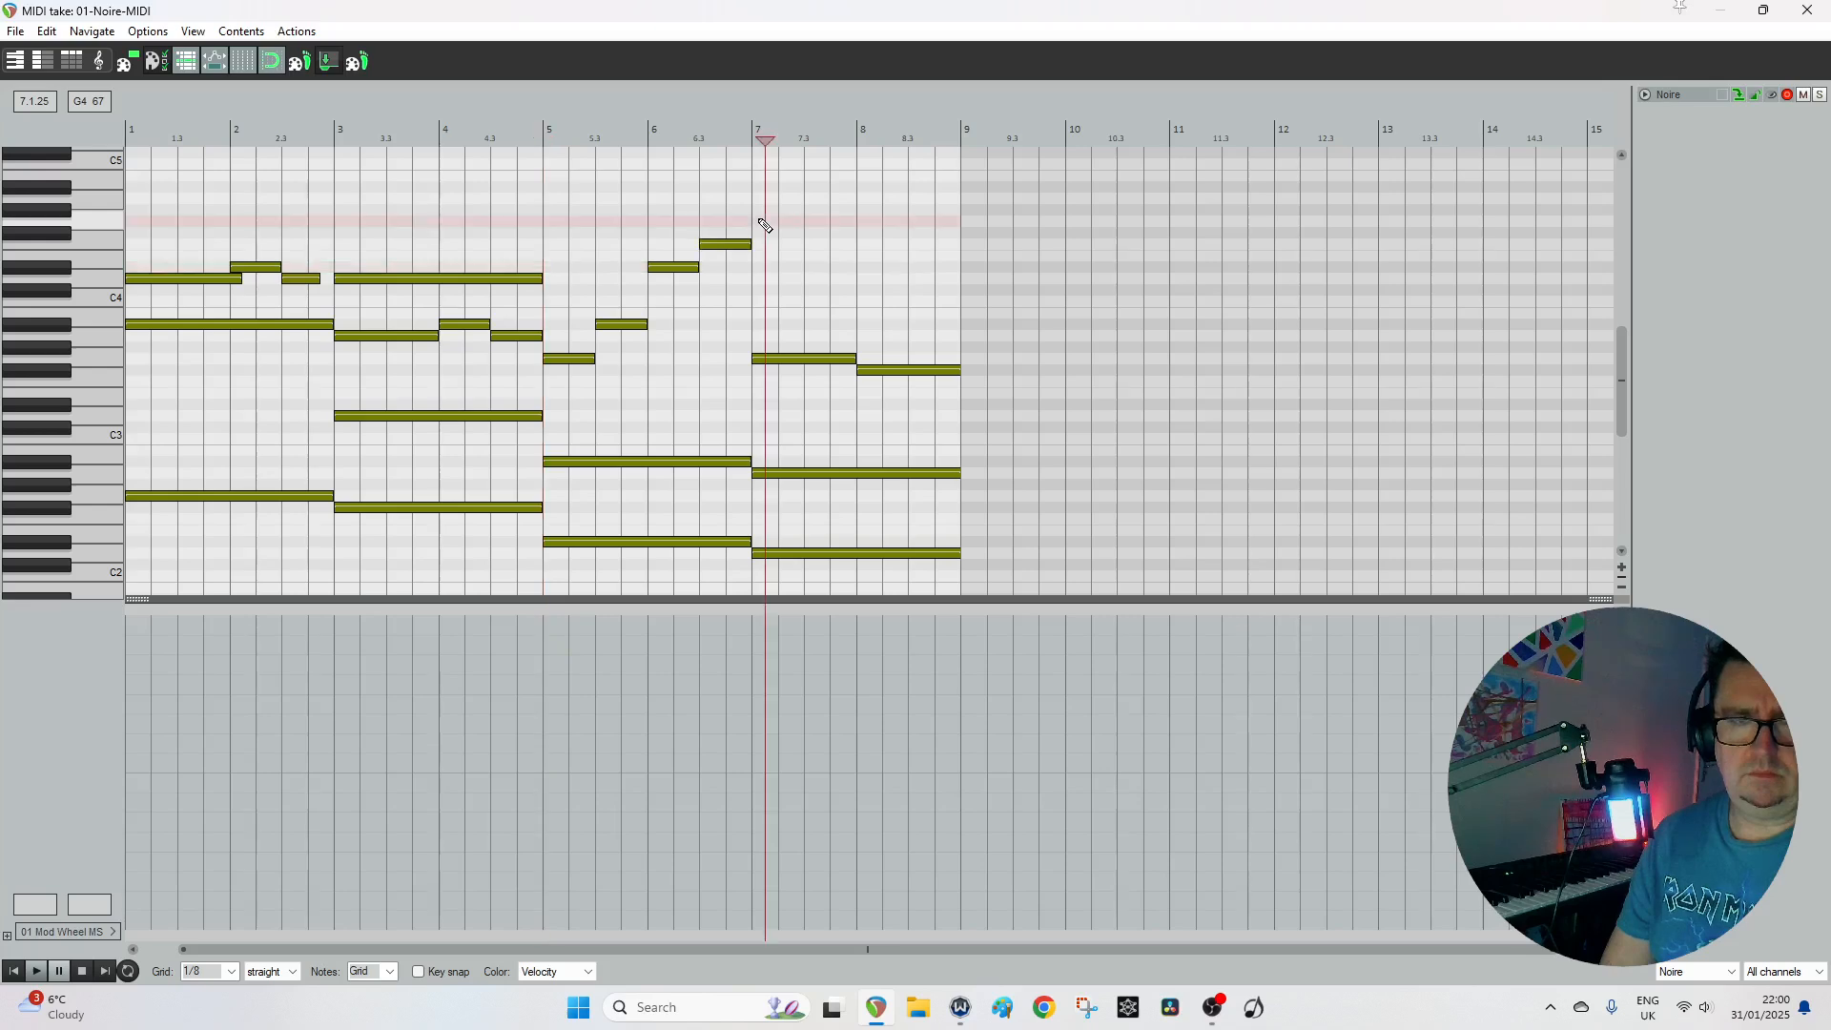
{"action": "mouse_move", "coordinate": [782, 225]}
{"action": "left_mouse_down"}
{"action": "mouse_move", "coordinate": [899, 266]}
{"action": "mouse_move", "coordinate": [931, 254]}
{"action": "left_mouse_up"}
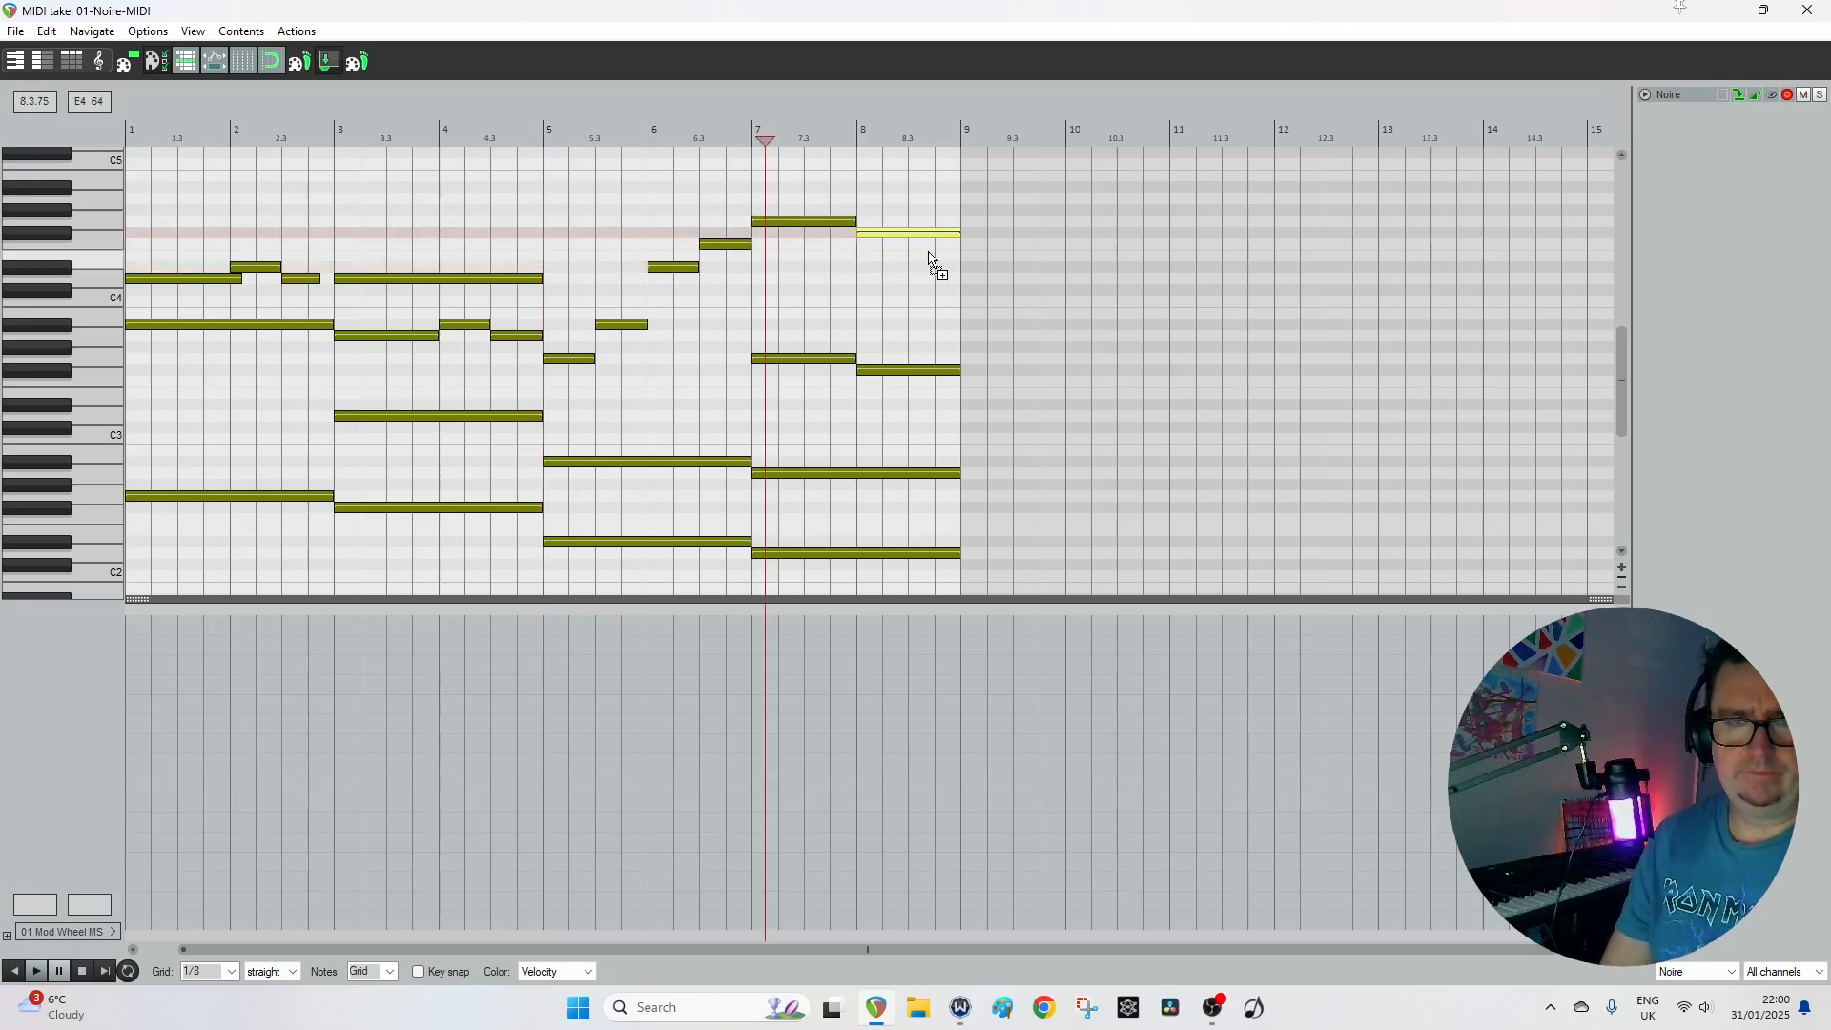
{"action": "left_click", "coordinate": [13, 971]}
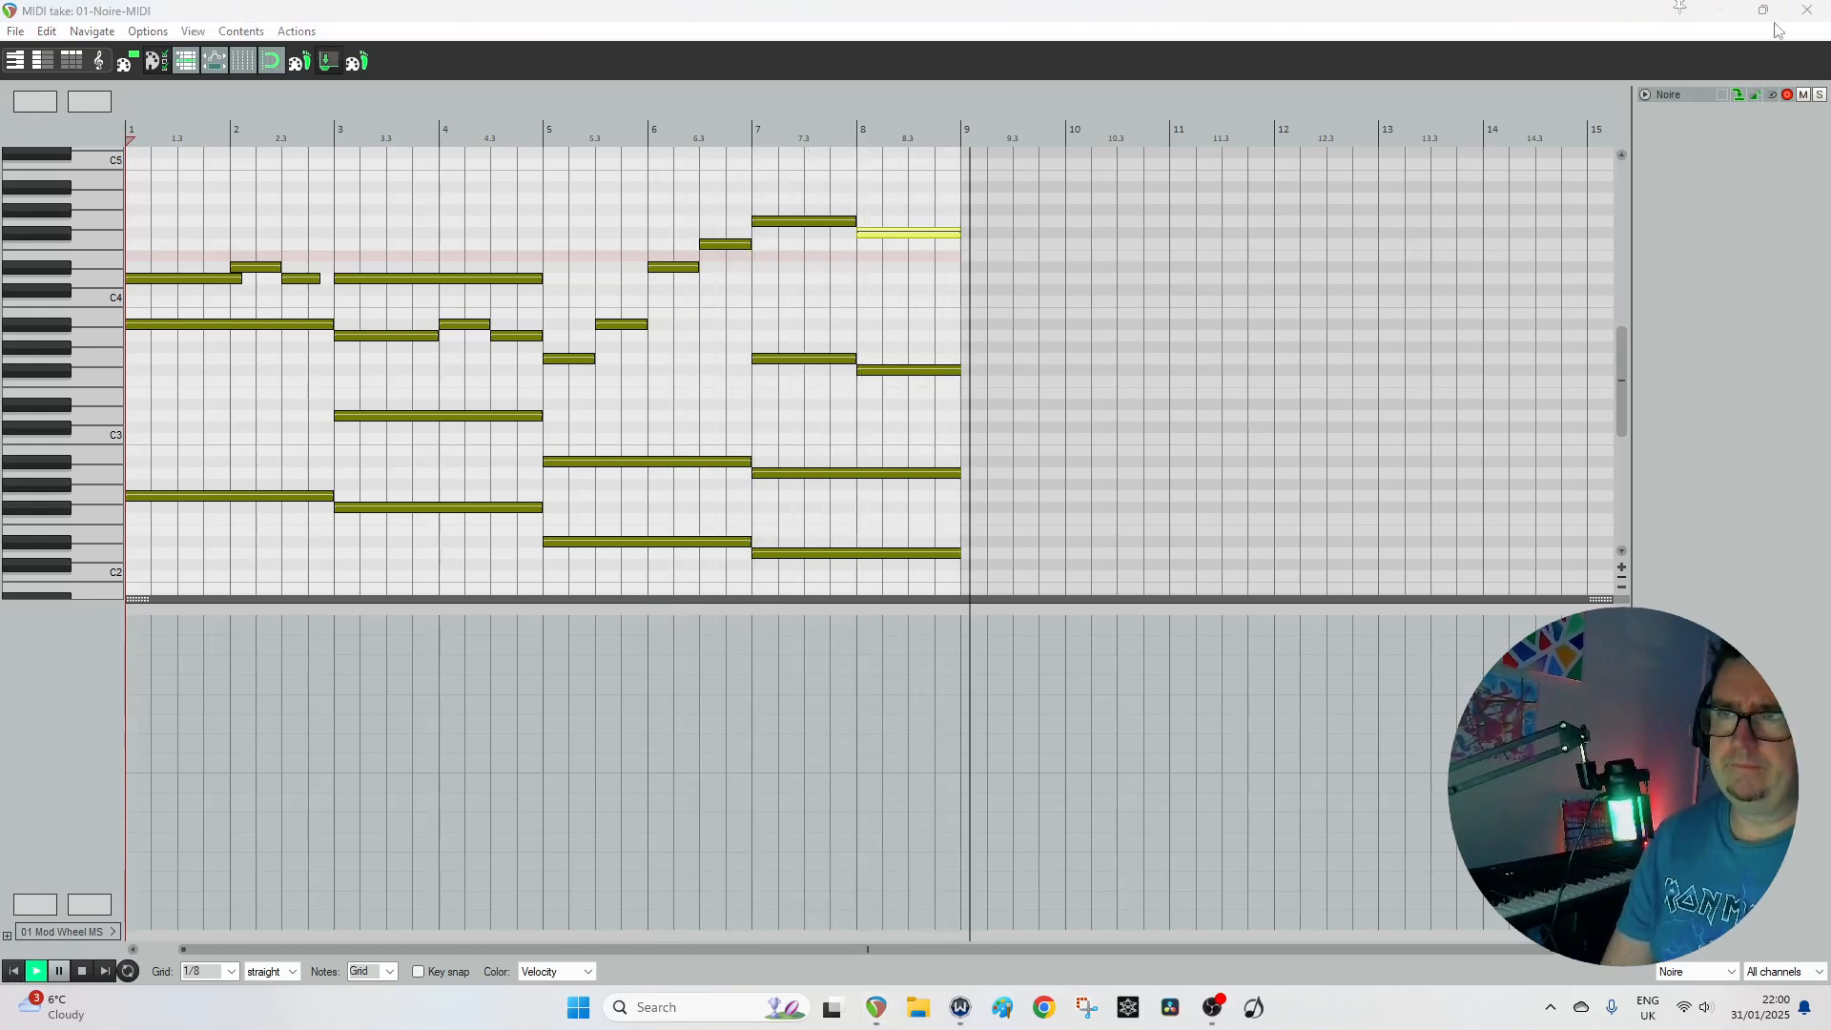
Reopen the first item in the MIDI editor, lower the velocity of all its notes together, and play it back from the start.
{"action": "left_click", "coordinate": [1807, 10]}
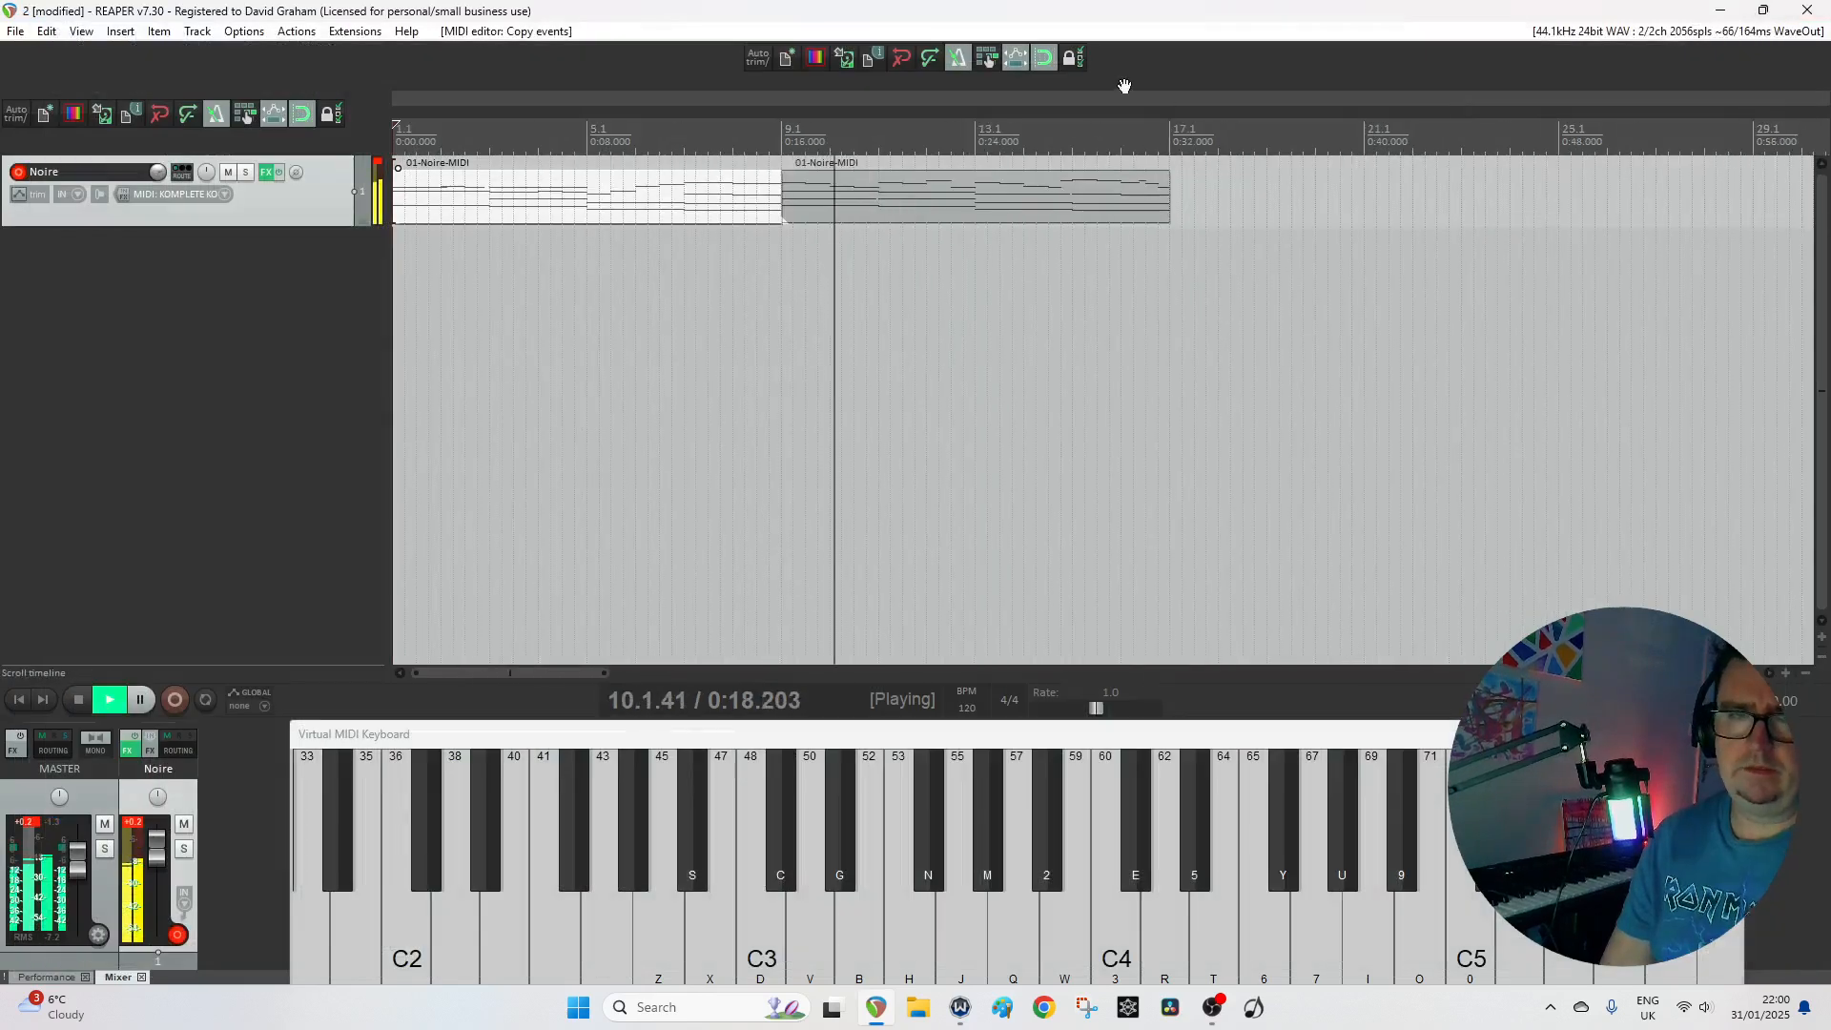
{"action": "key", "text": "space"}
{"action": "left_click", "coordinate": [577, 191]}
{"action": "double_click", "coordinate": [577, 191]}
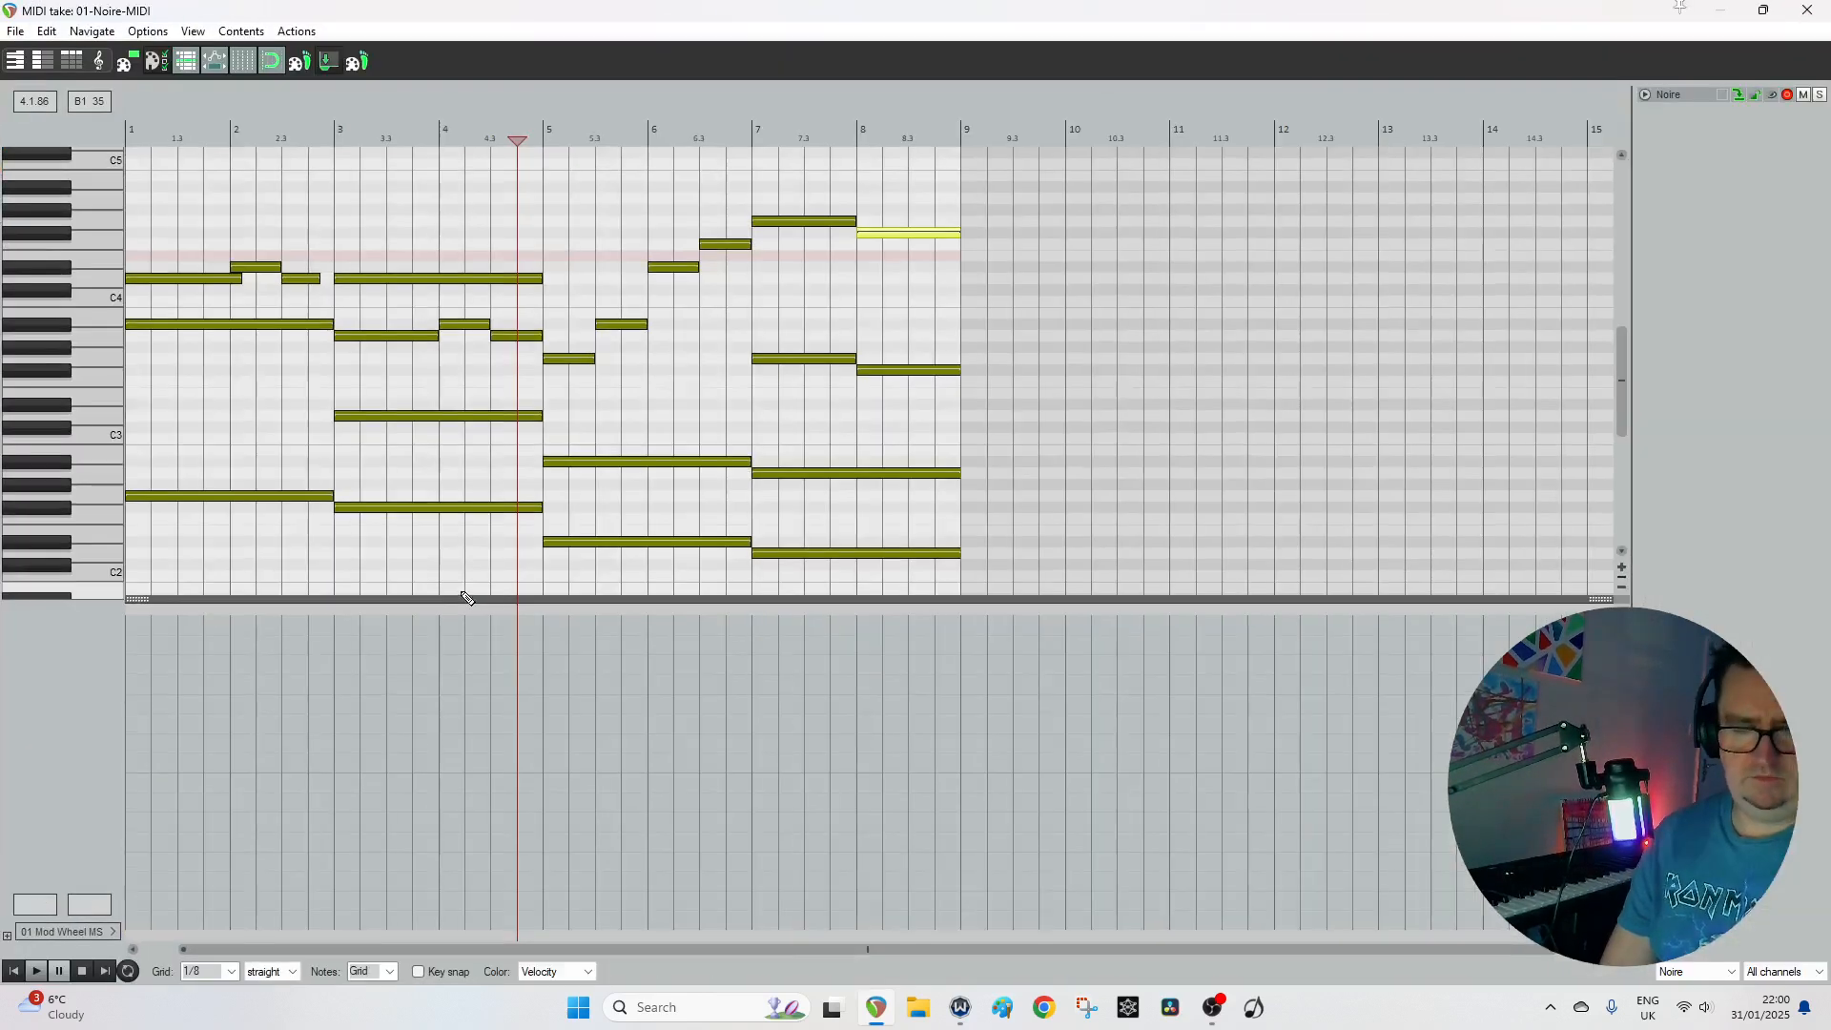
{"action": "key", "text": "ctrl+a"}
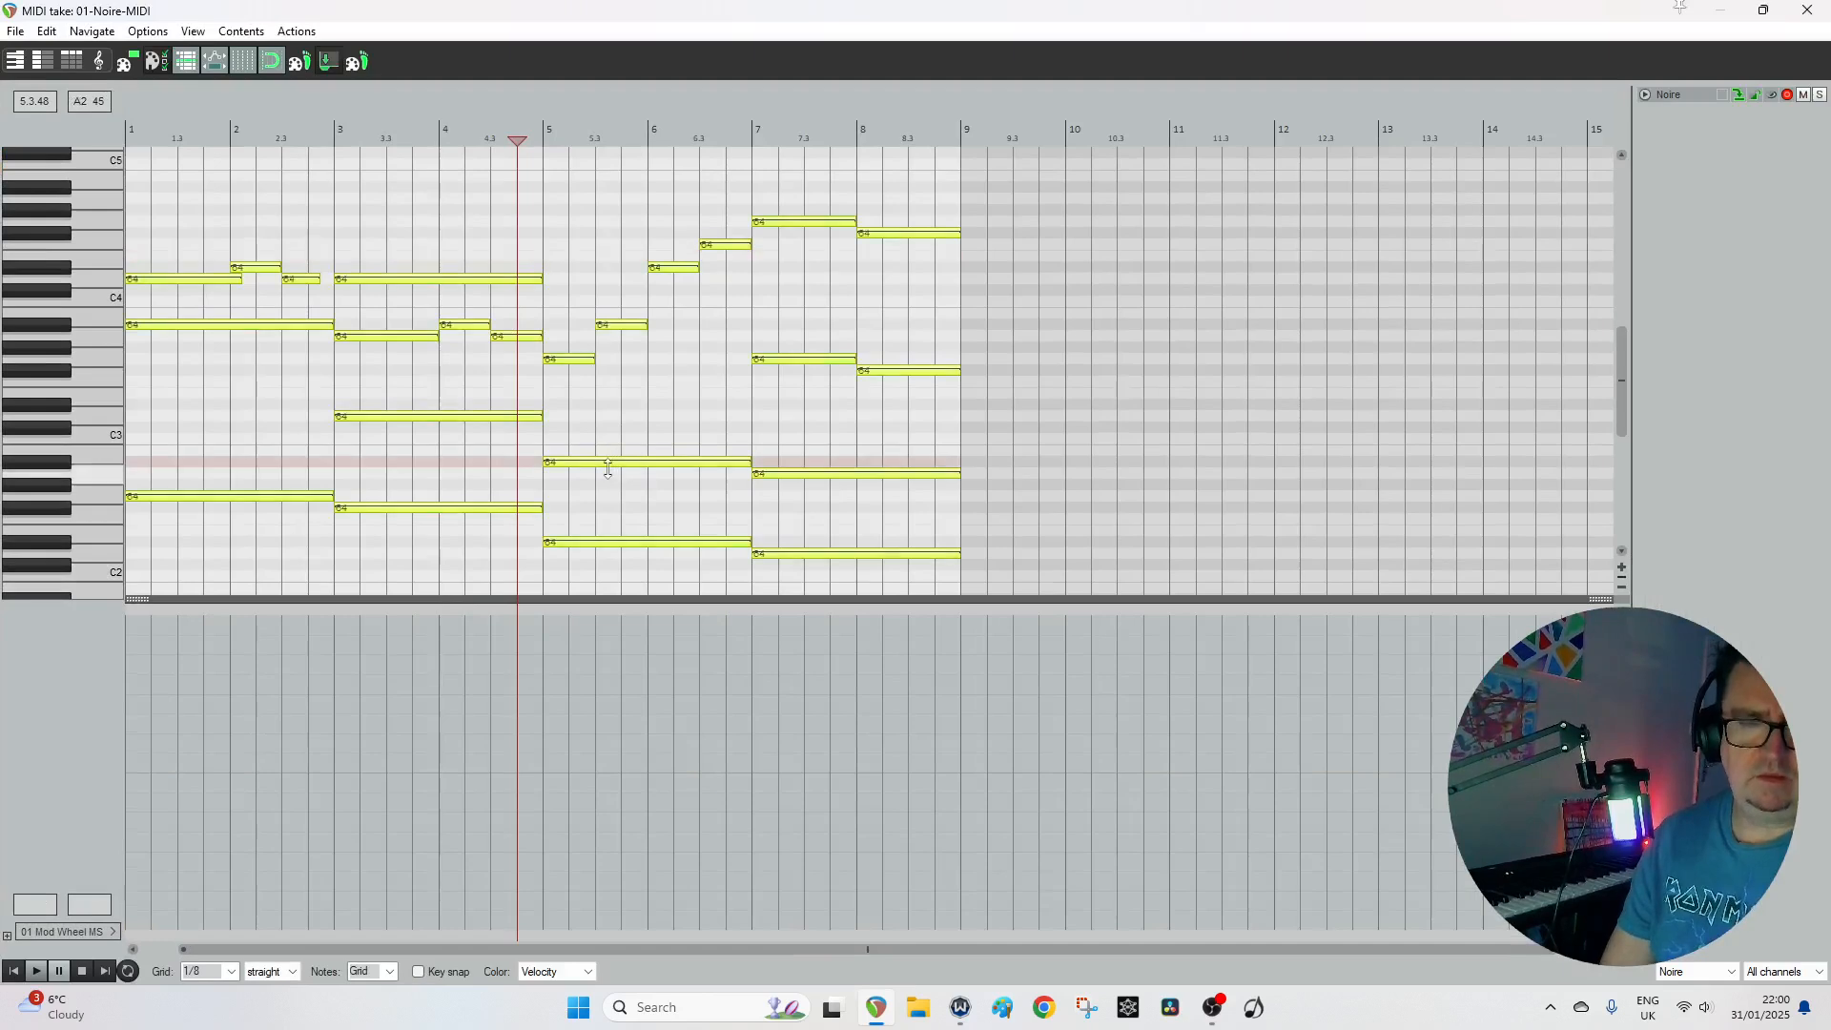
{"action": "left_click_drag", "start_coordinate": [608, 468], "coordinate": [604, 479]}
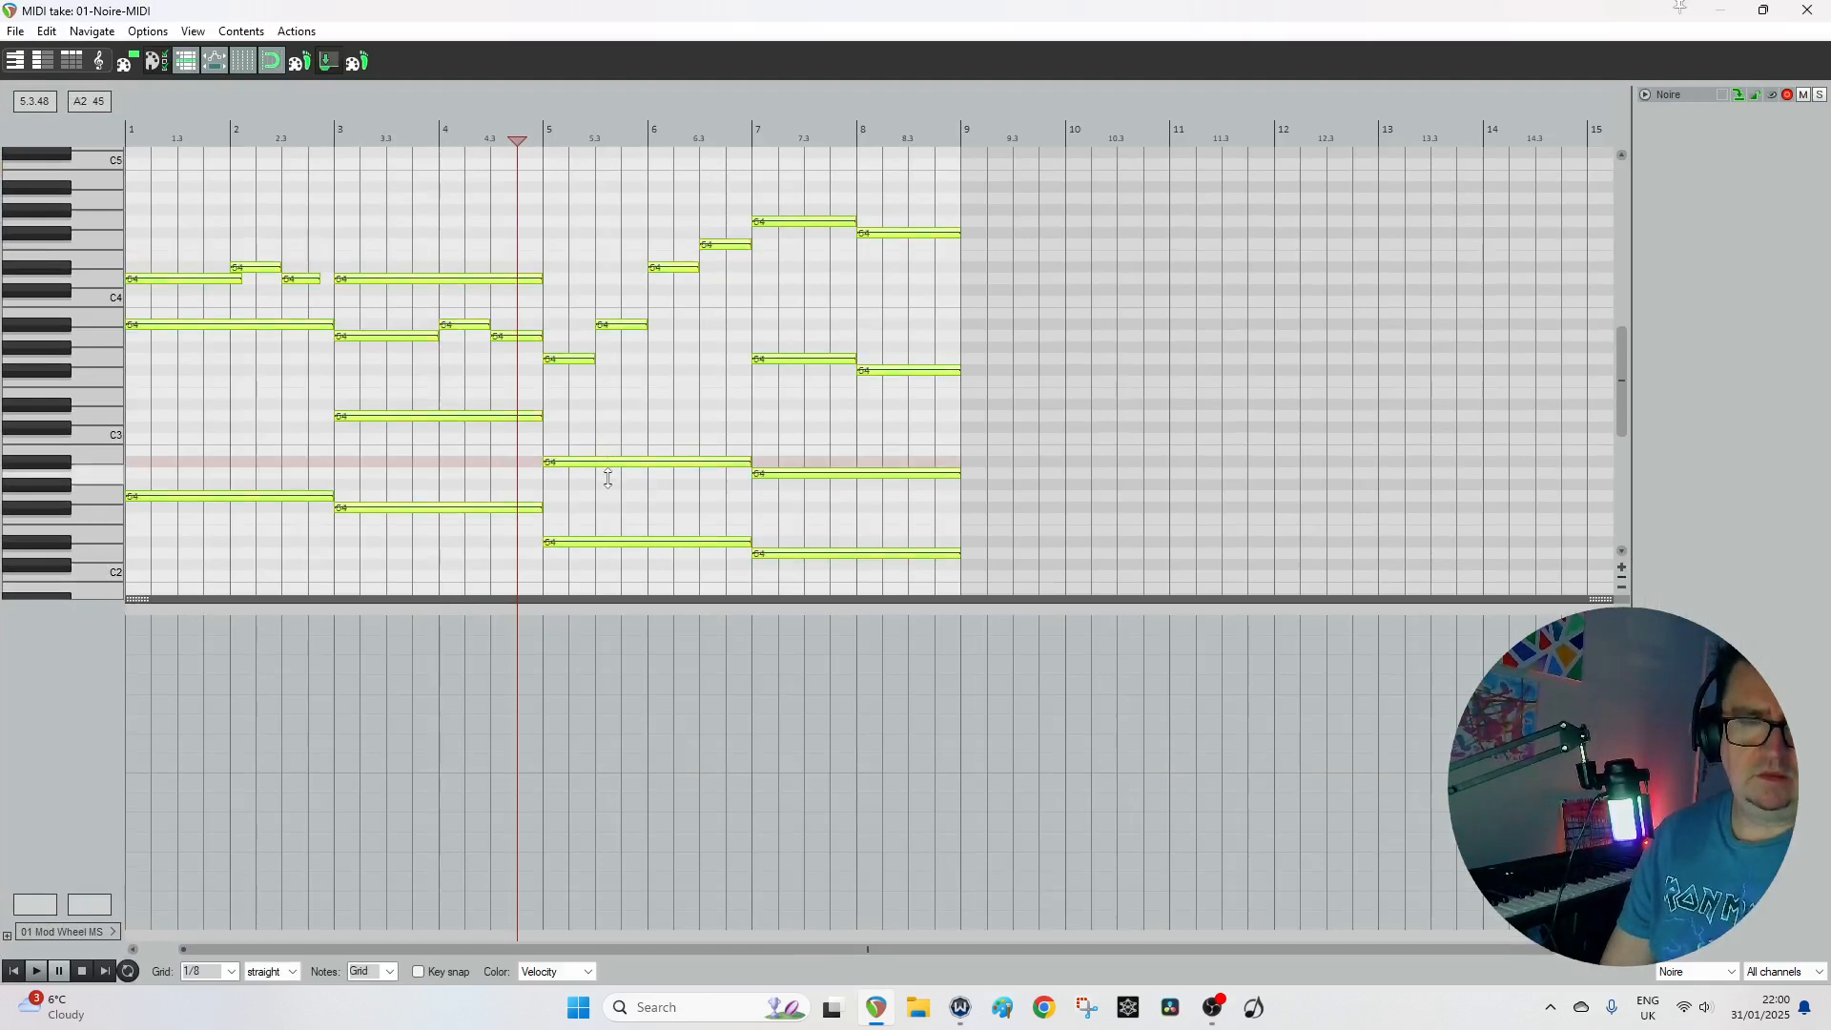
{"action": "left_click", "coordinate": [371, 426]}
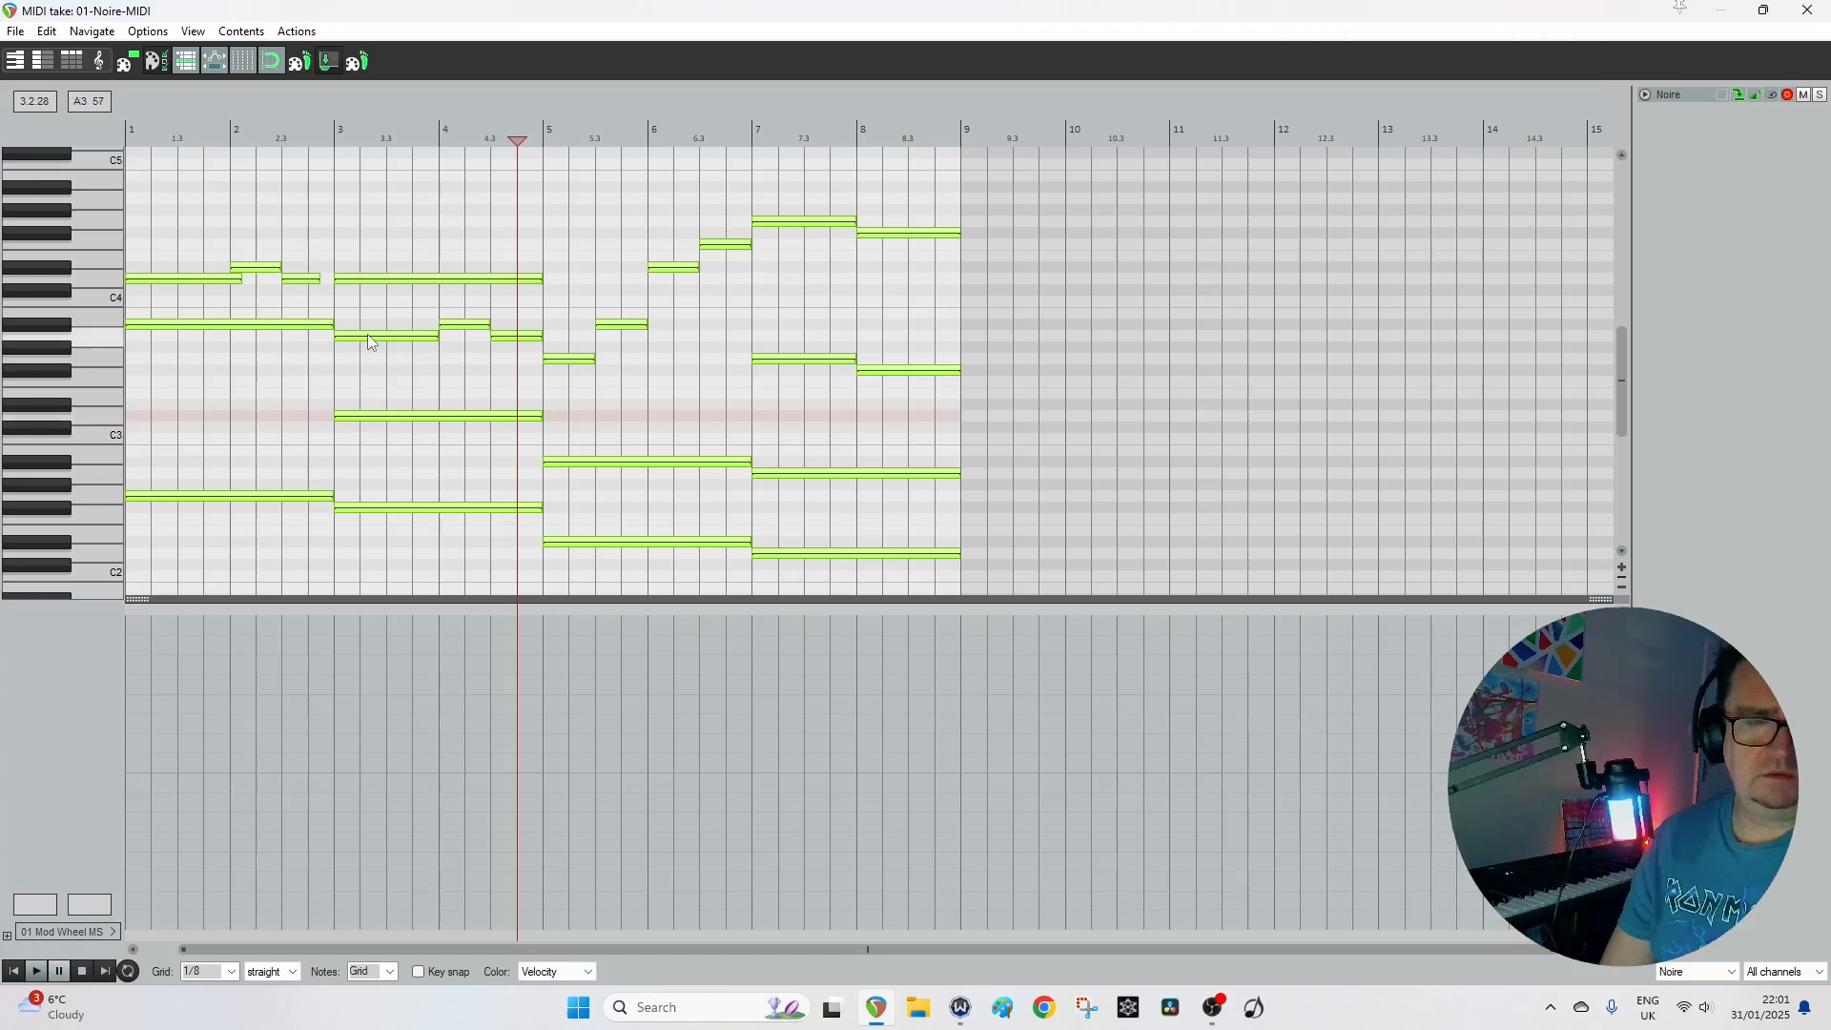
{"action": "left_click", "coordinate": [387, 418]}
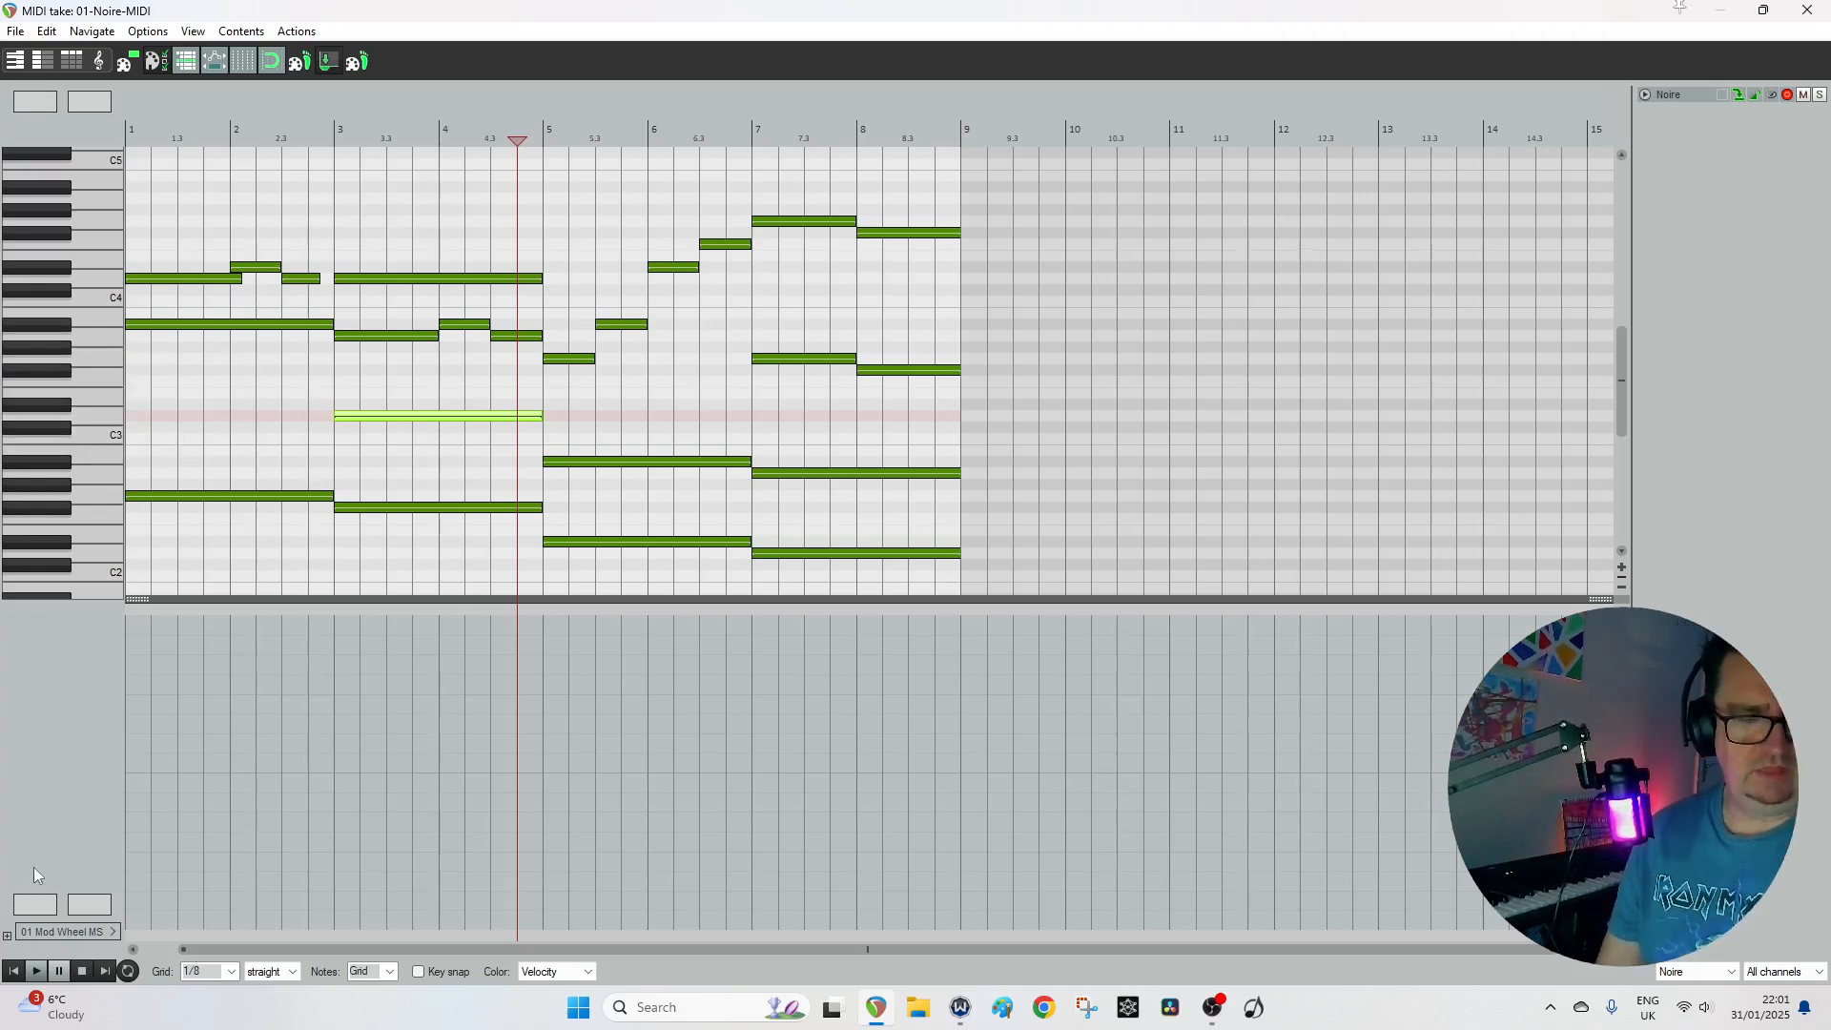
{"action": "left_click", "coordinate": [13, 973]}
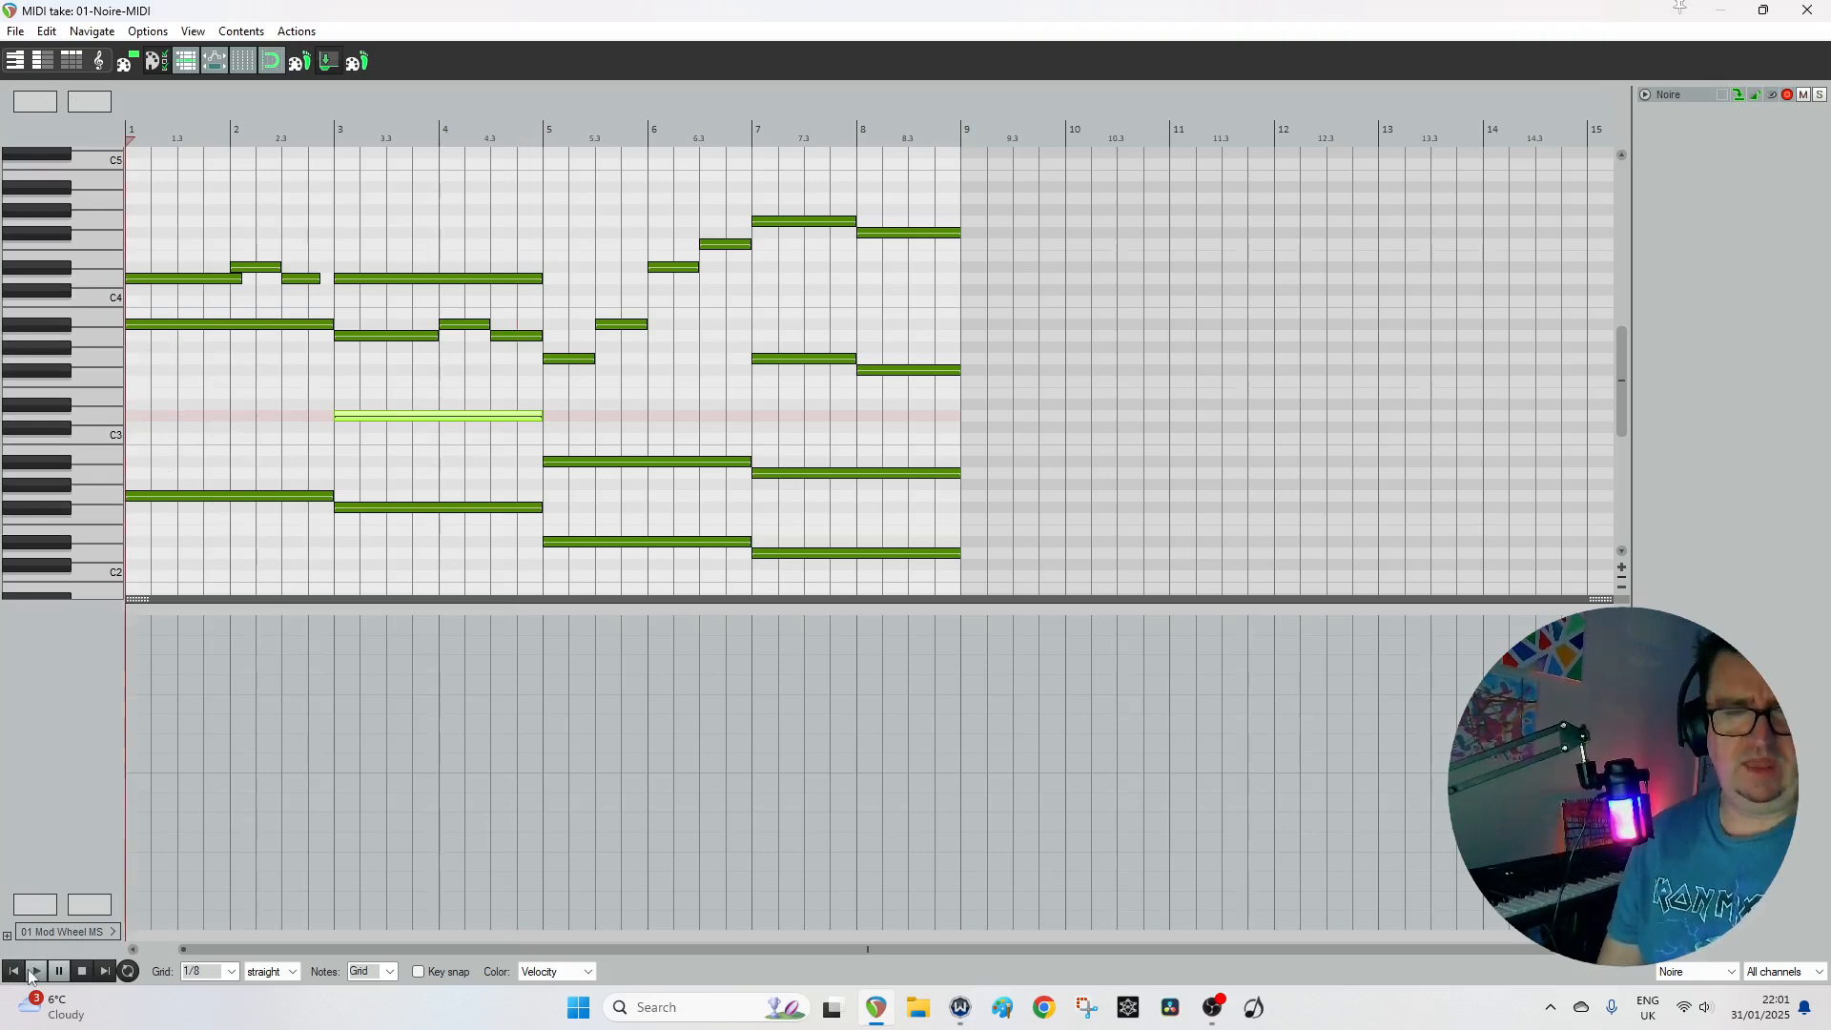
{"action": "left_click", "coordinate": [31, 973]}
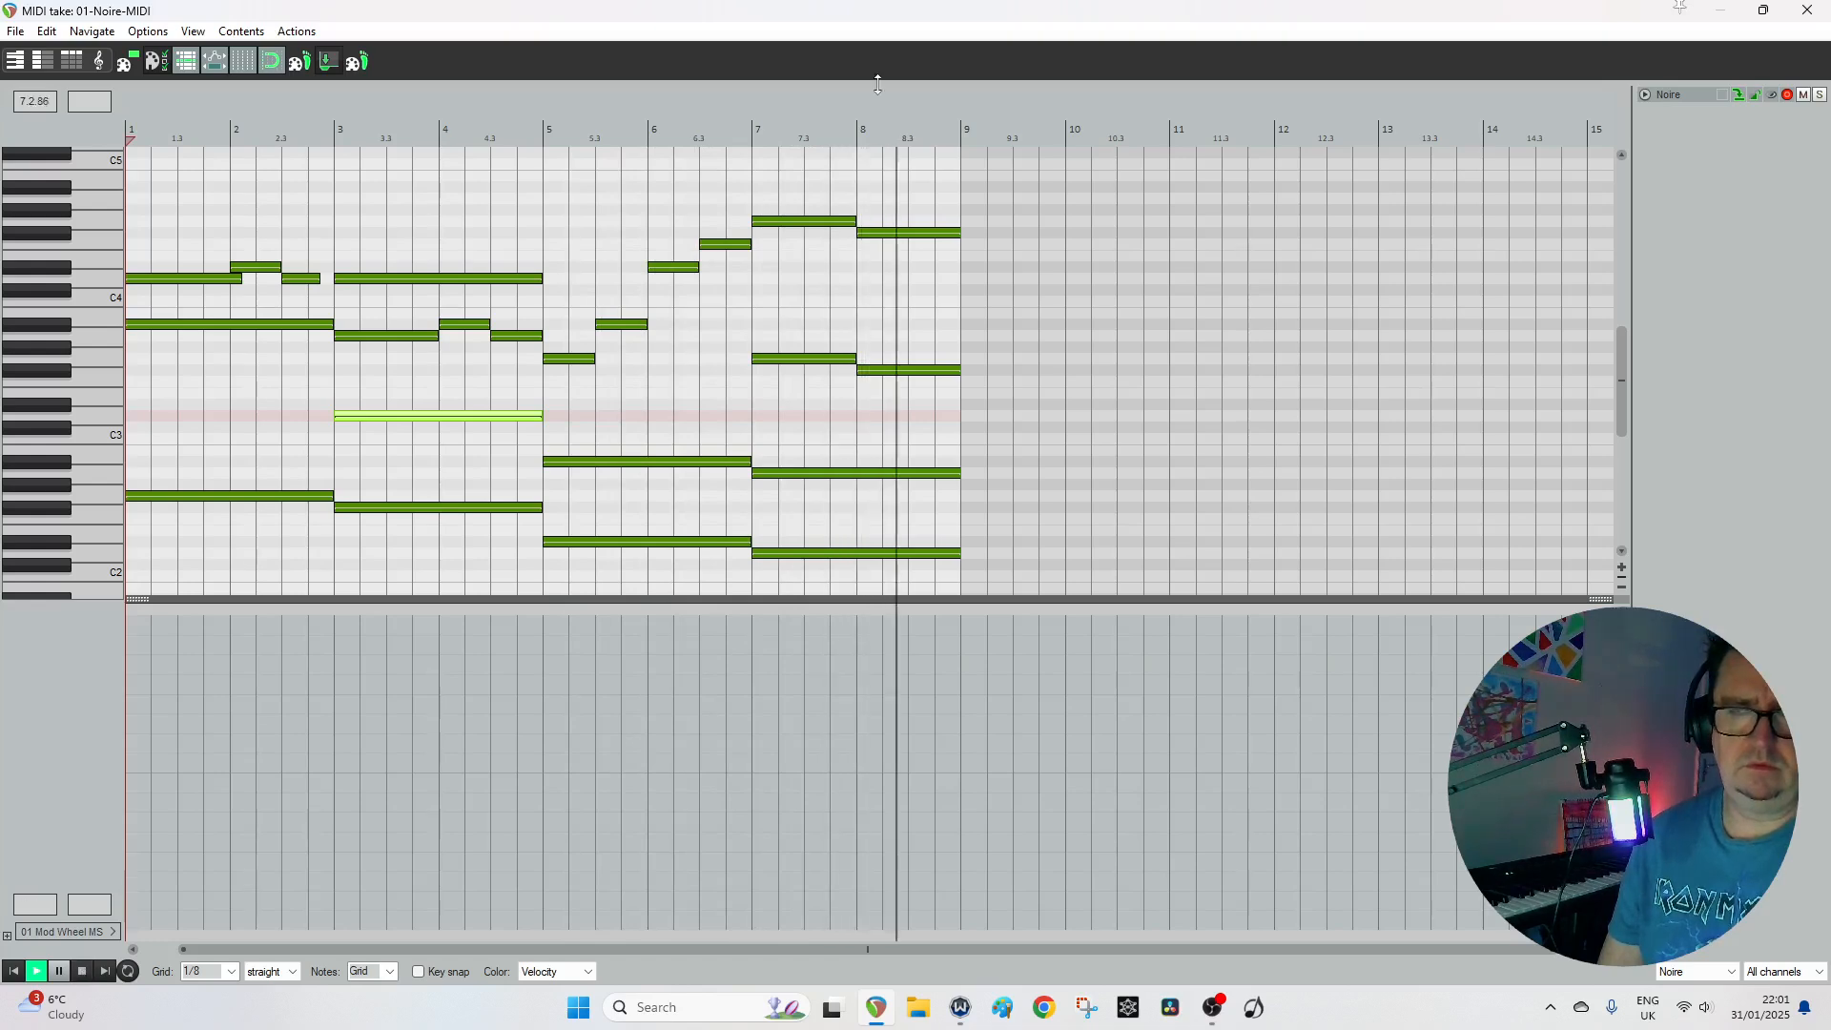
Add a half note D4 in the second half of bar 8, play back from the middle of bar 7, and close the MIDI editor.
{"action": "left_click", "coordinate": [917, 278]}
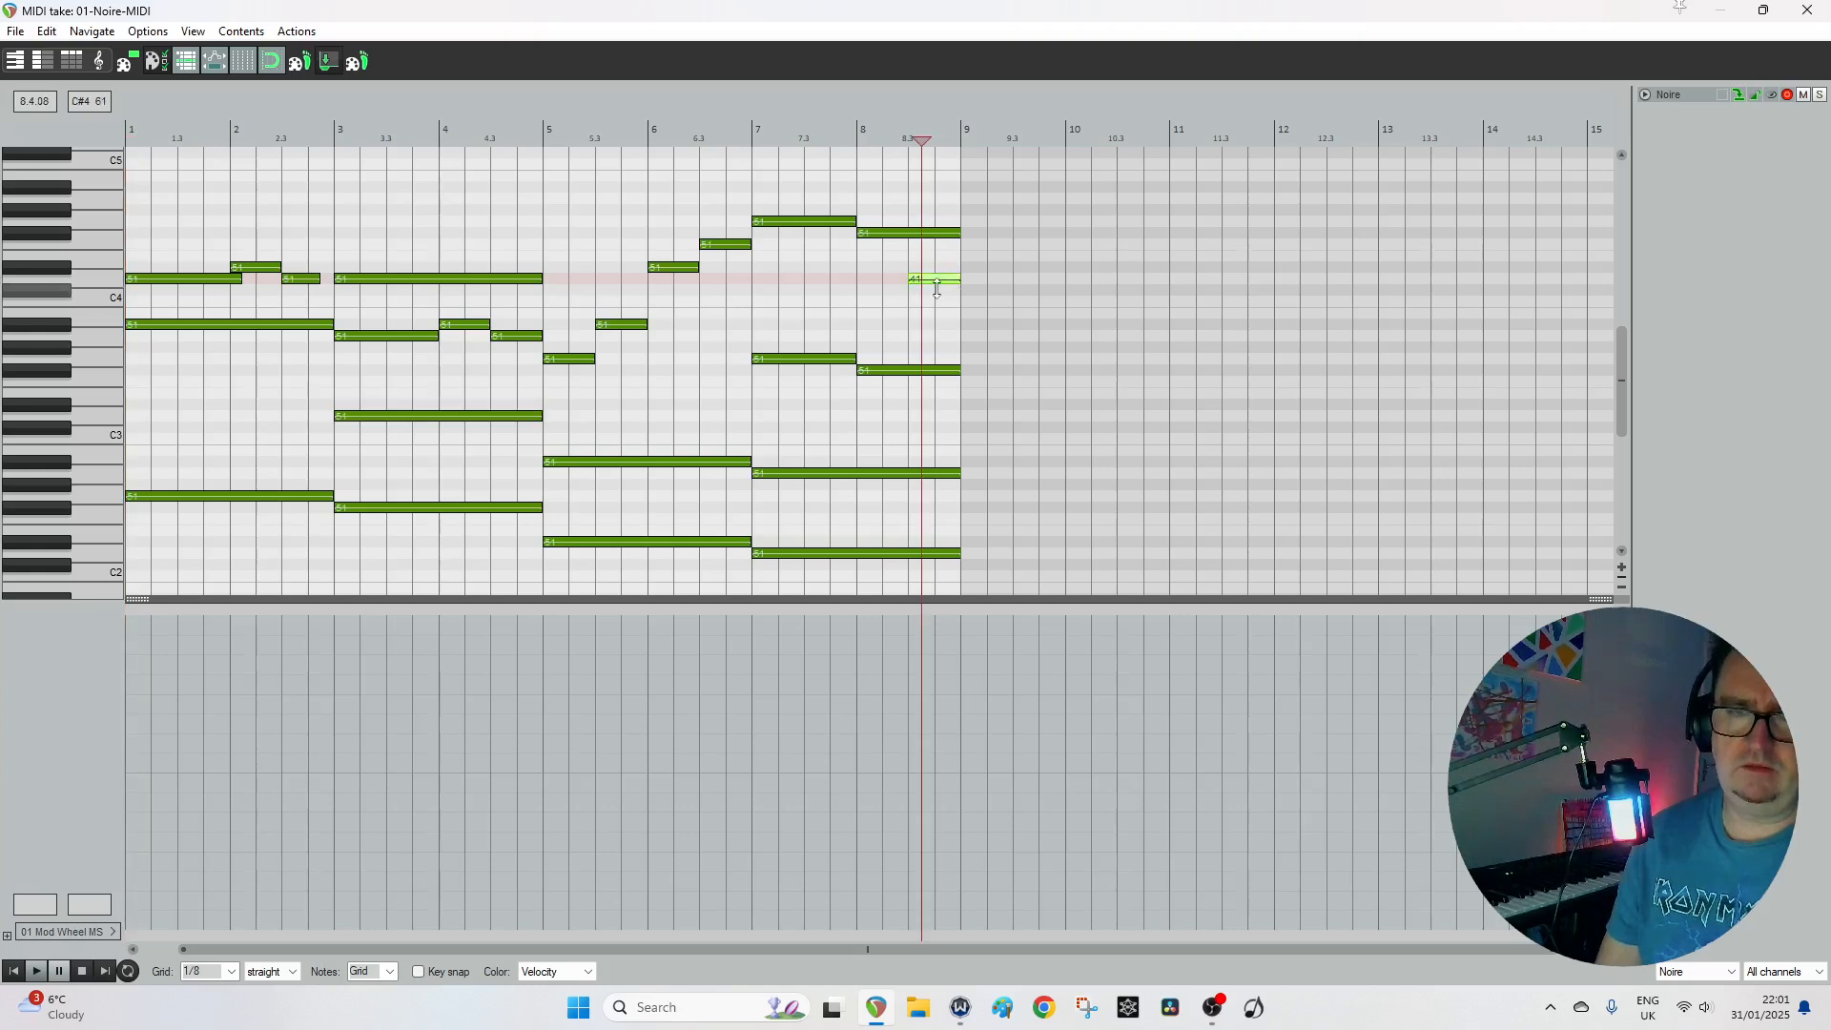
{"action": "left_click", "coordinate": [821, 126]}
{"action": "key", "text": "space"}
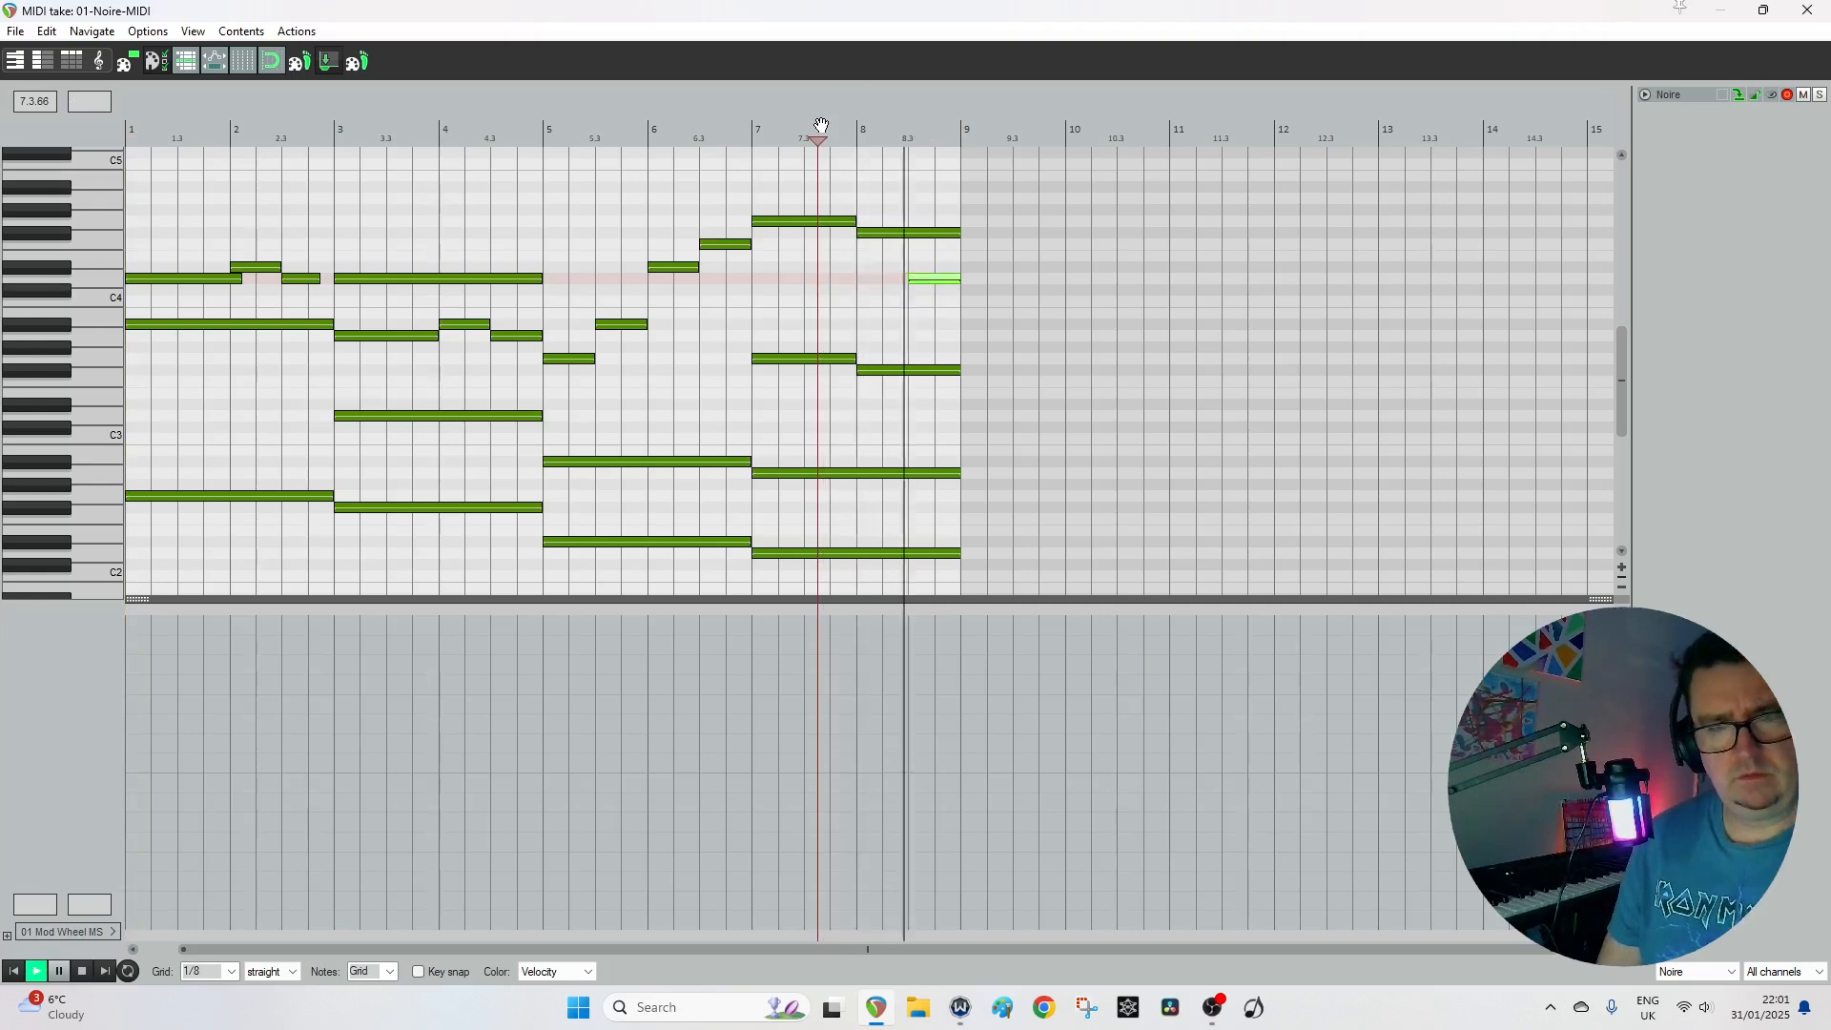
{"action": "key", "text": "Escape"}
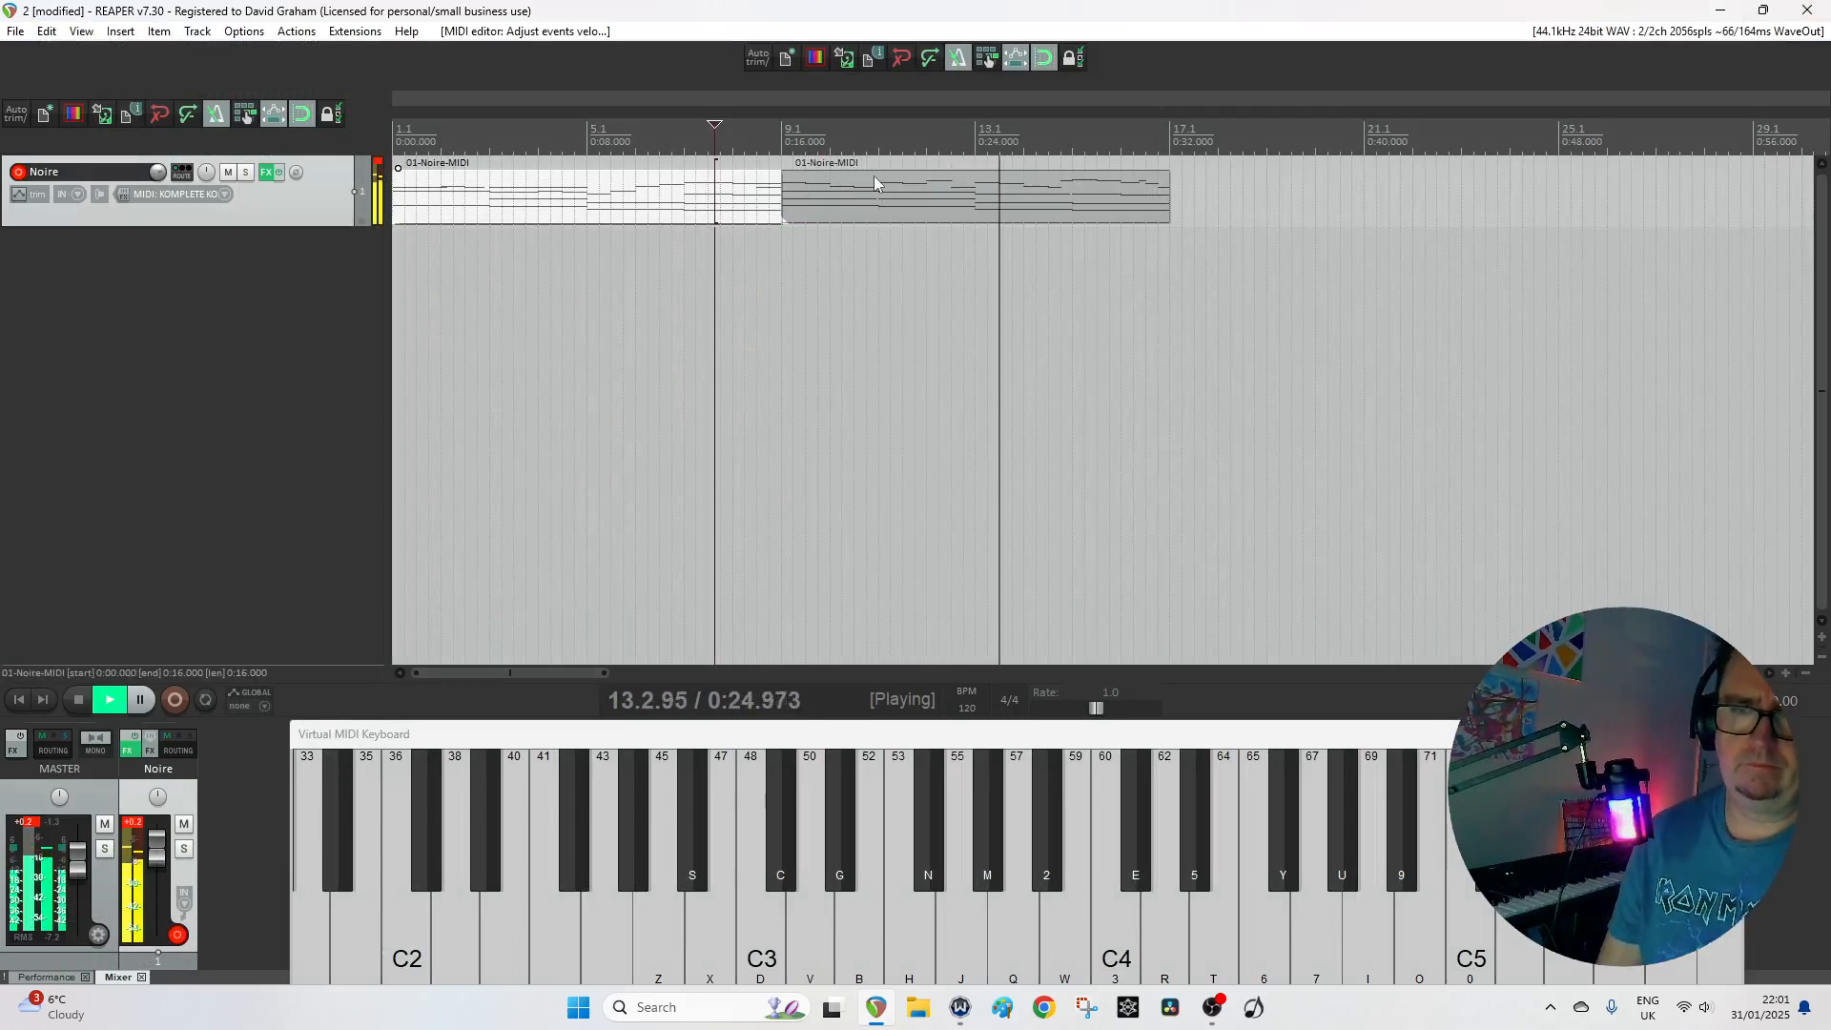
{"action": "key", "text": "space"}
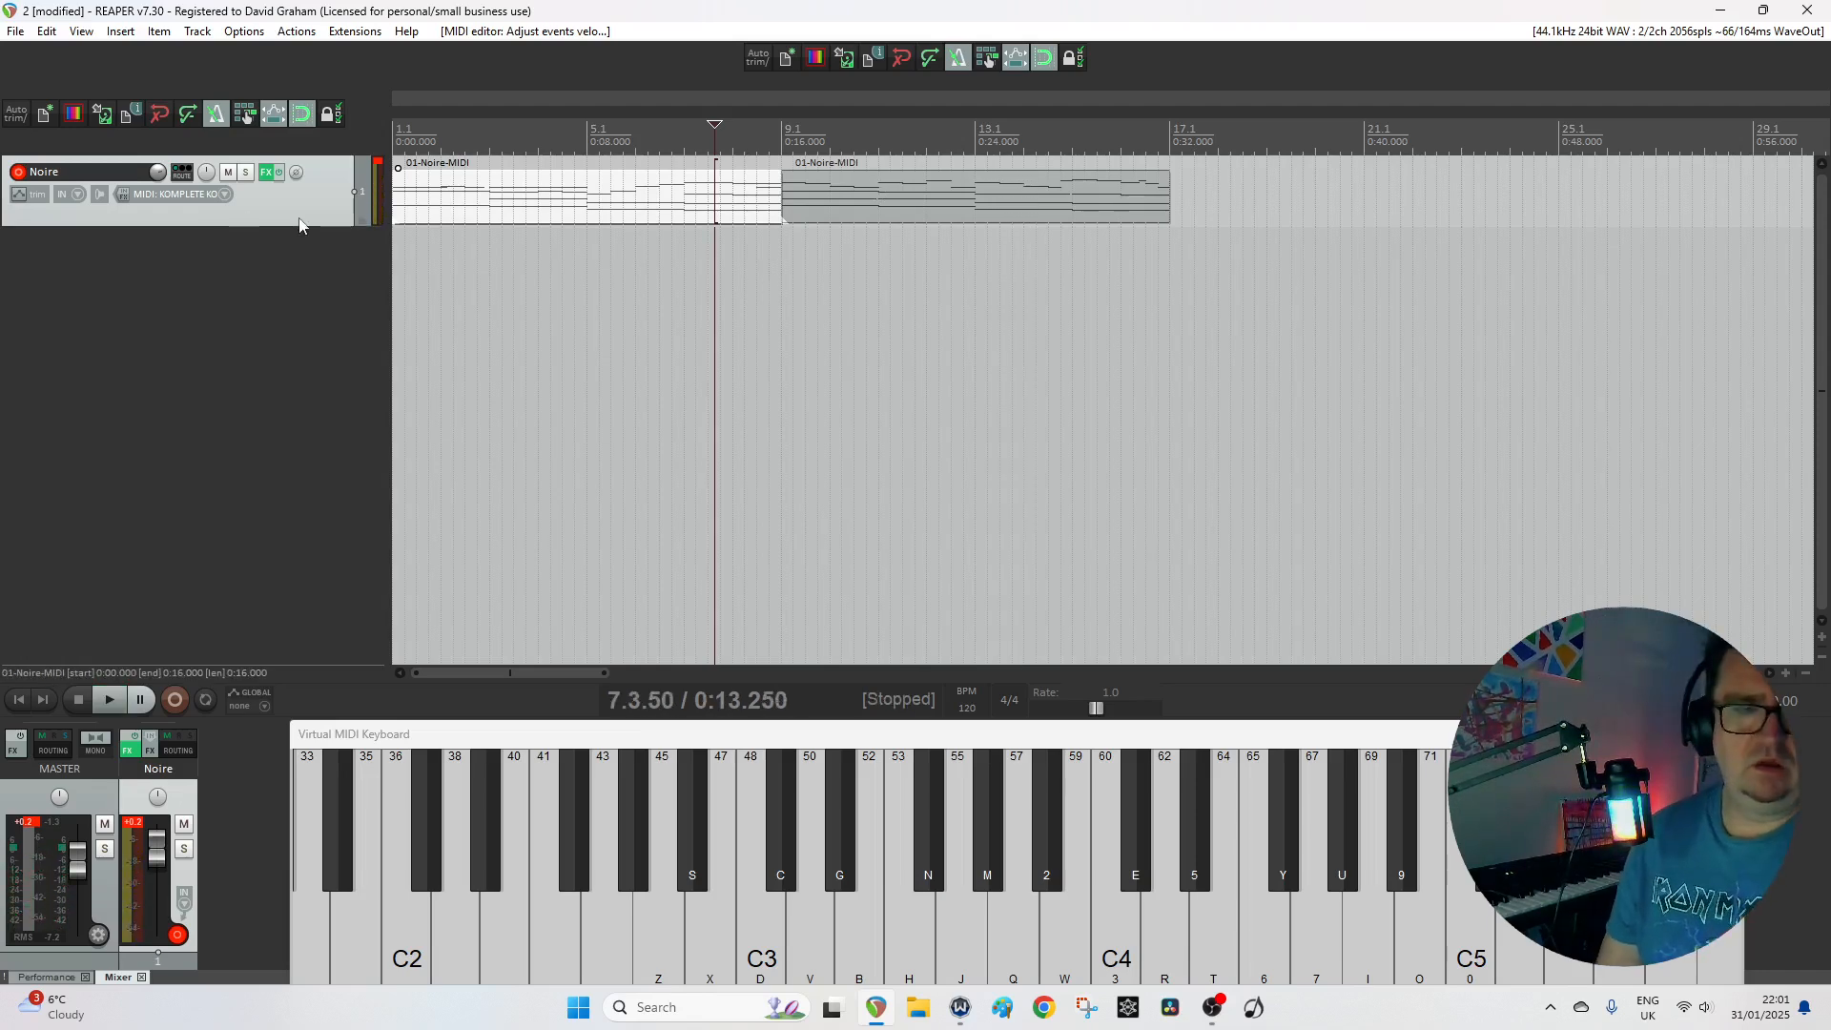
Insert a track from the a1 - Strings template Ens Spicc and disarm recording on the Noire track.
{"action": "left_click", "coordinate": [121, 32]}
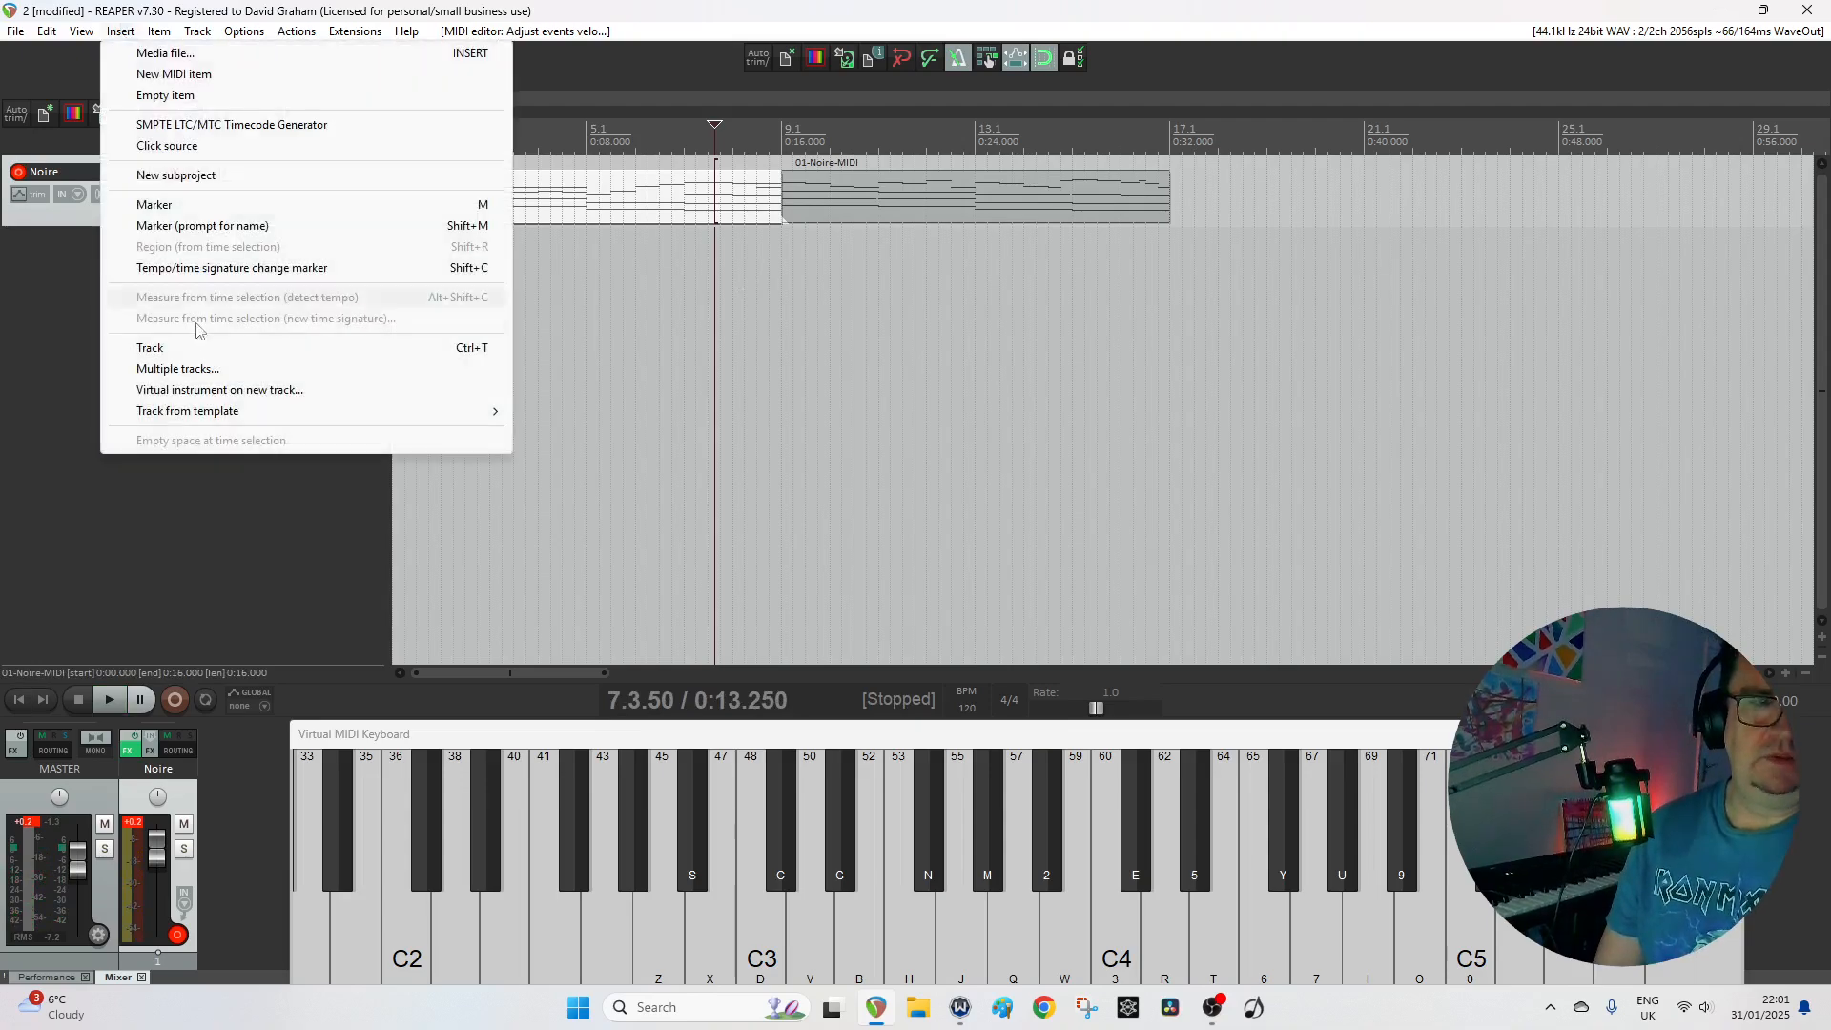
{"action": "mouse_move", "coordinate": [223, 413]}
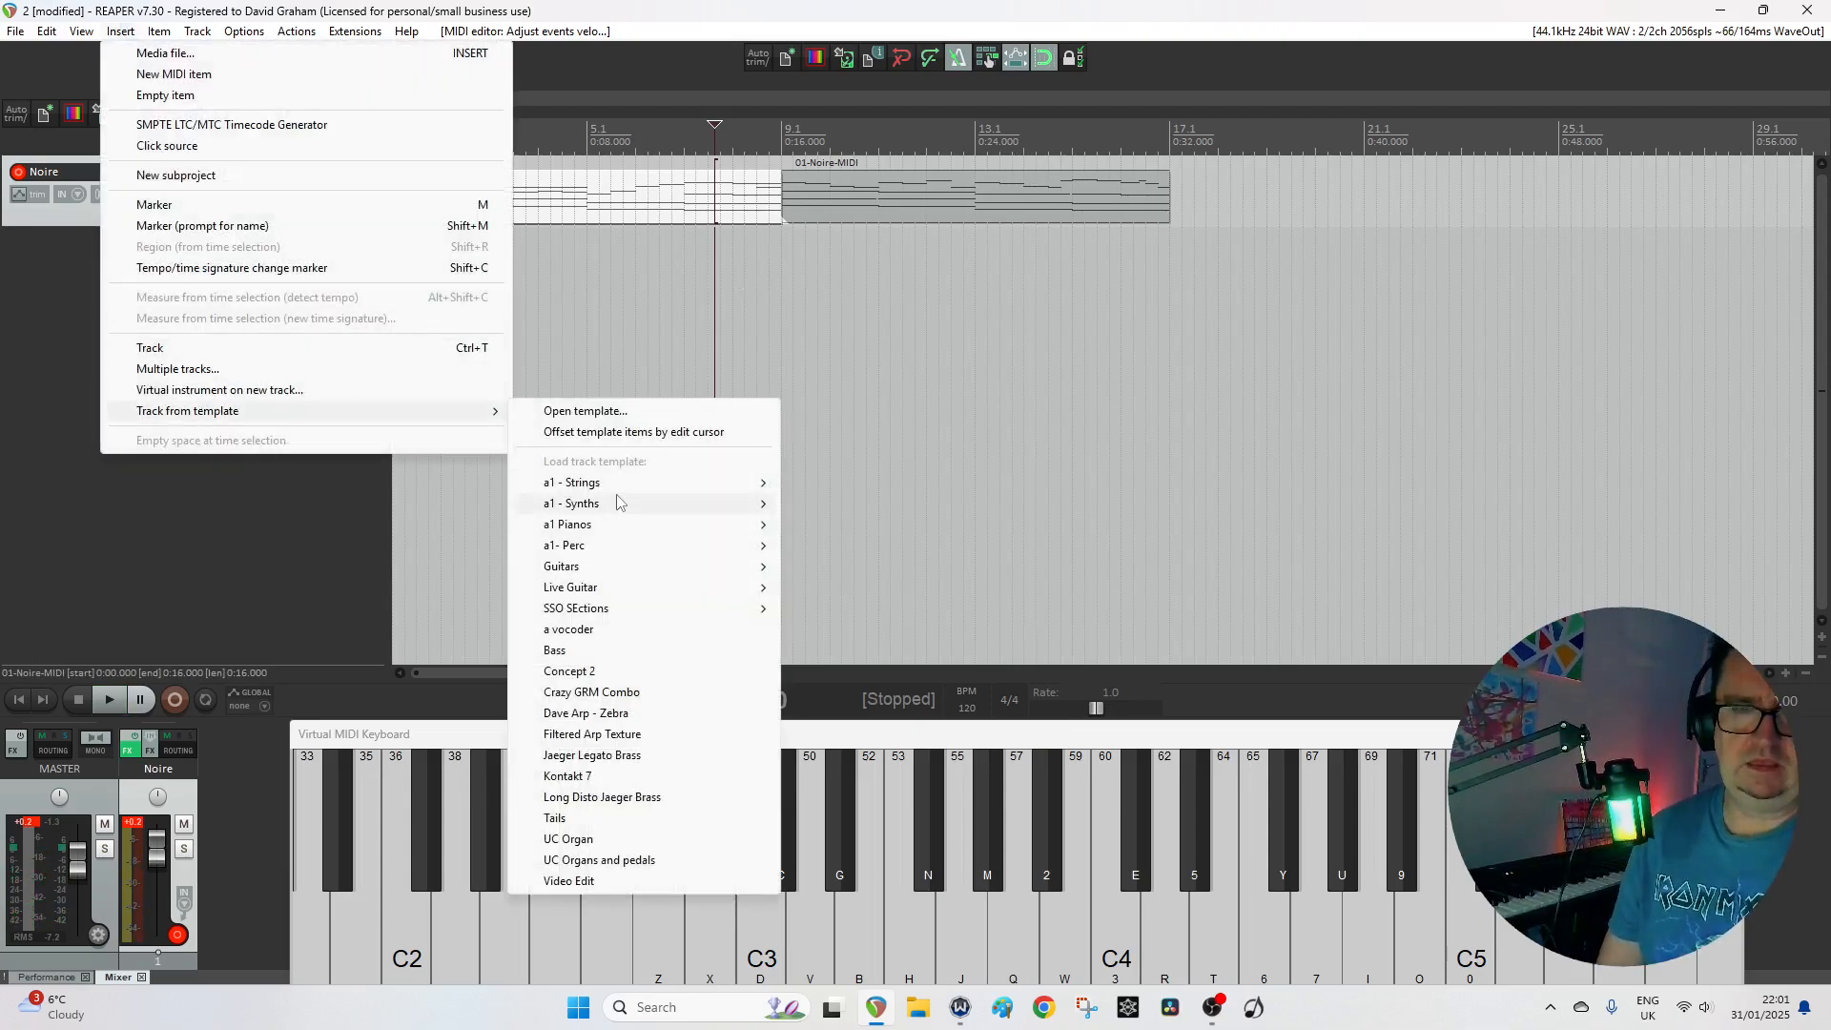
{"action": "mouse_move", "coordinate": [717, 486]}
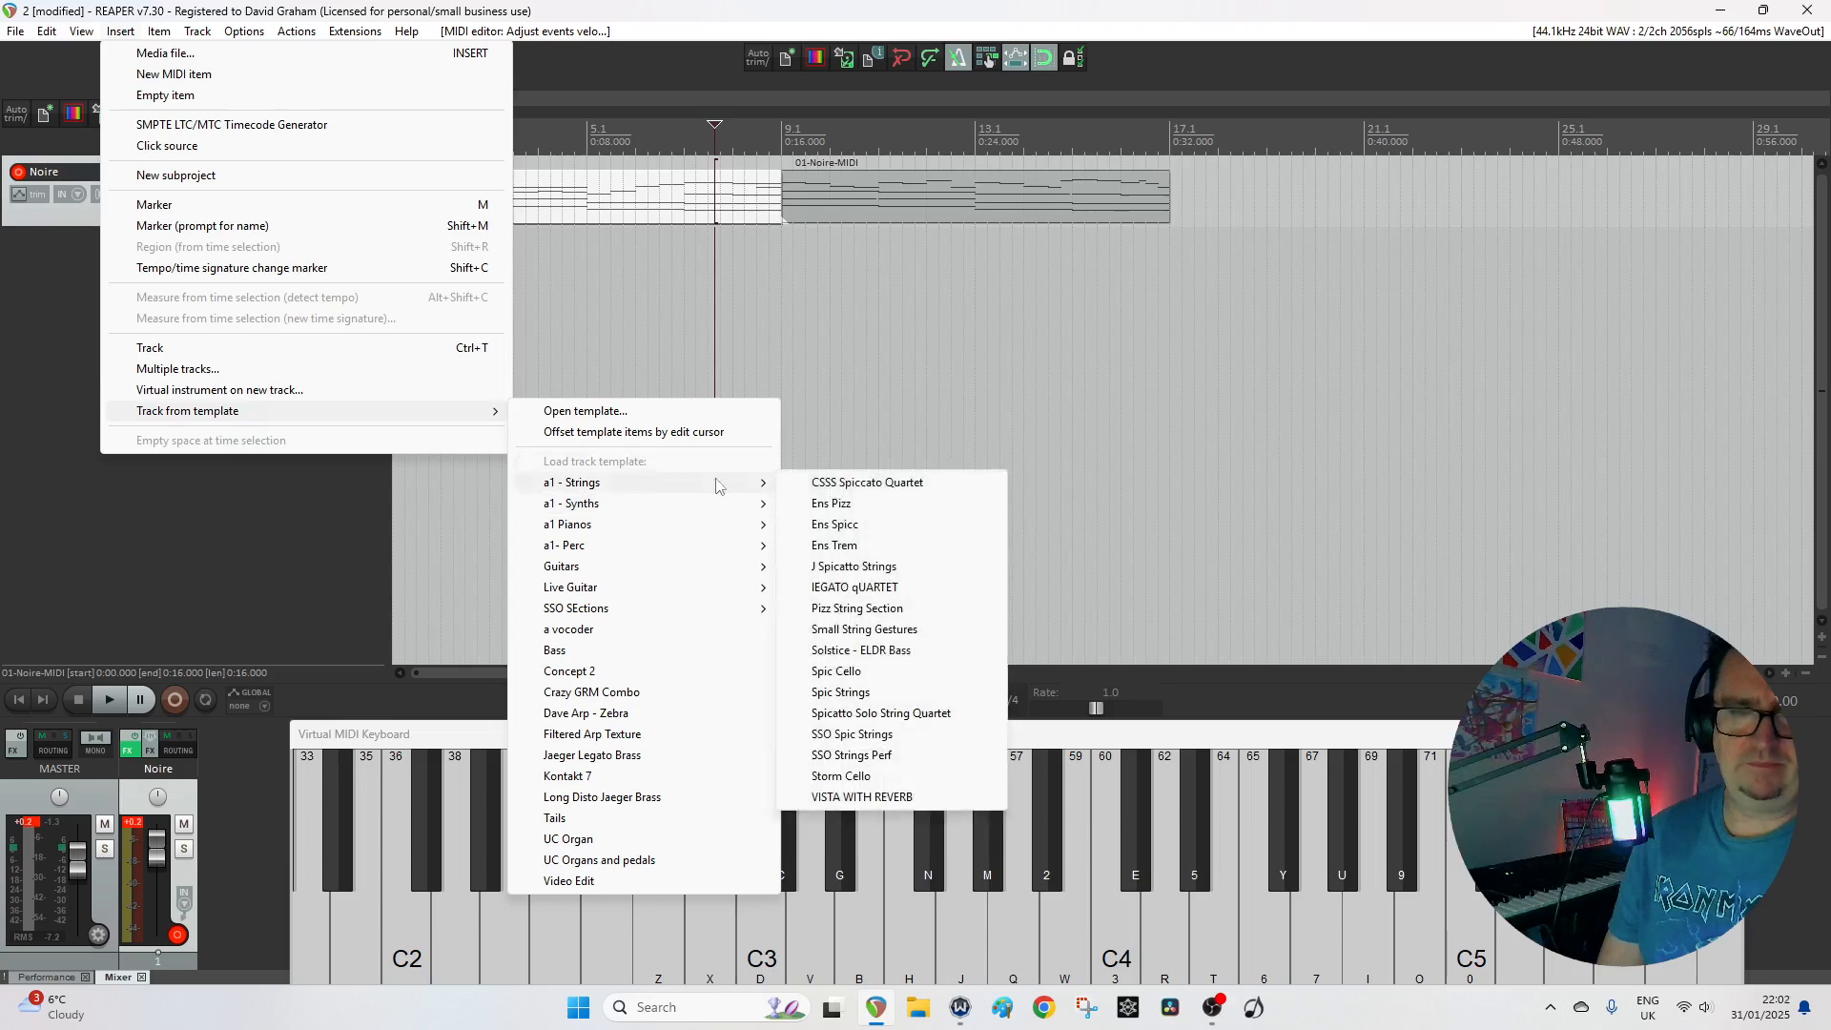
{"action": "left_click", "coordinate": [849, 524]}
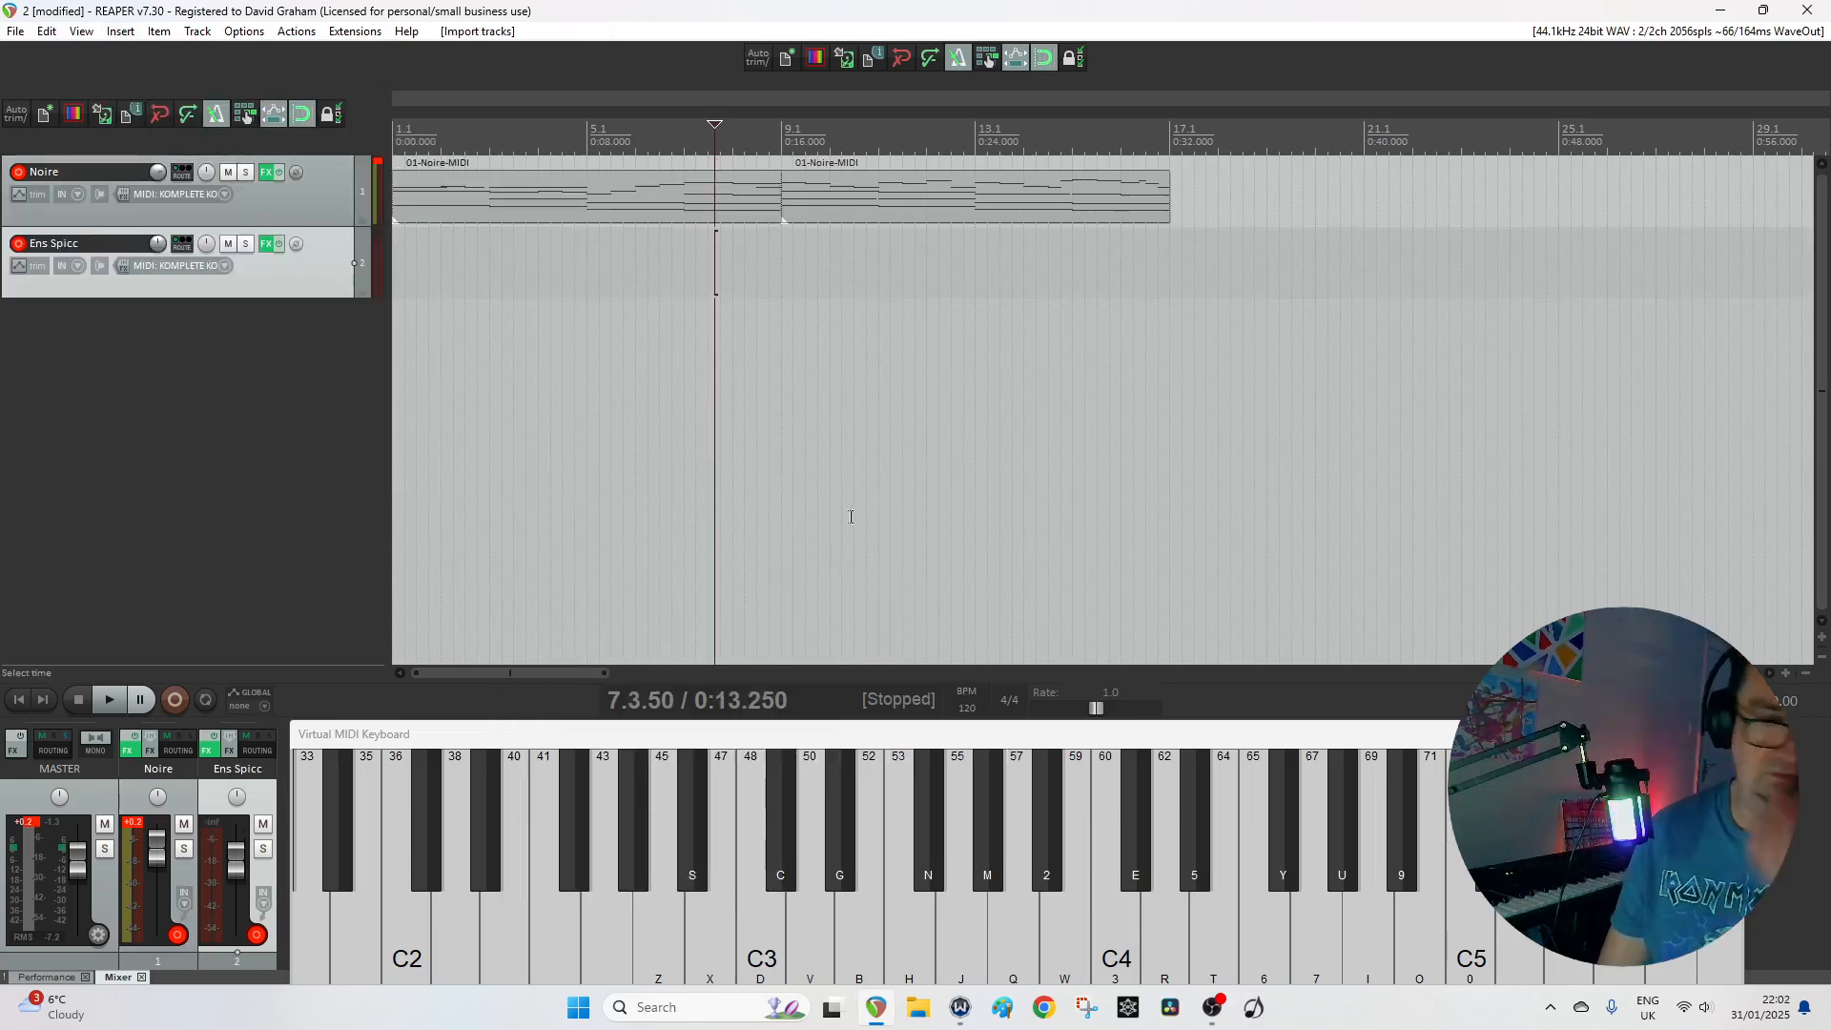
{"action": "left_click", "coordinate": [17, 173]}
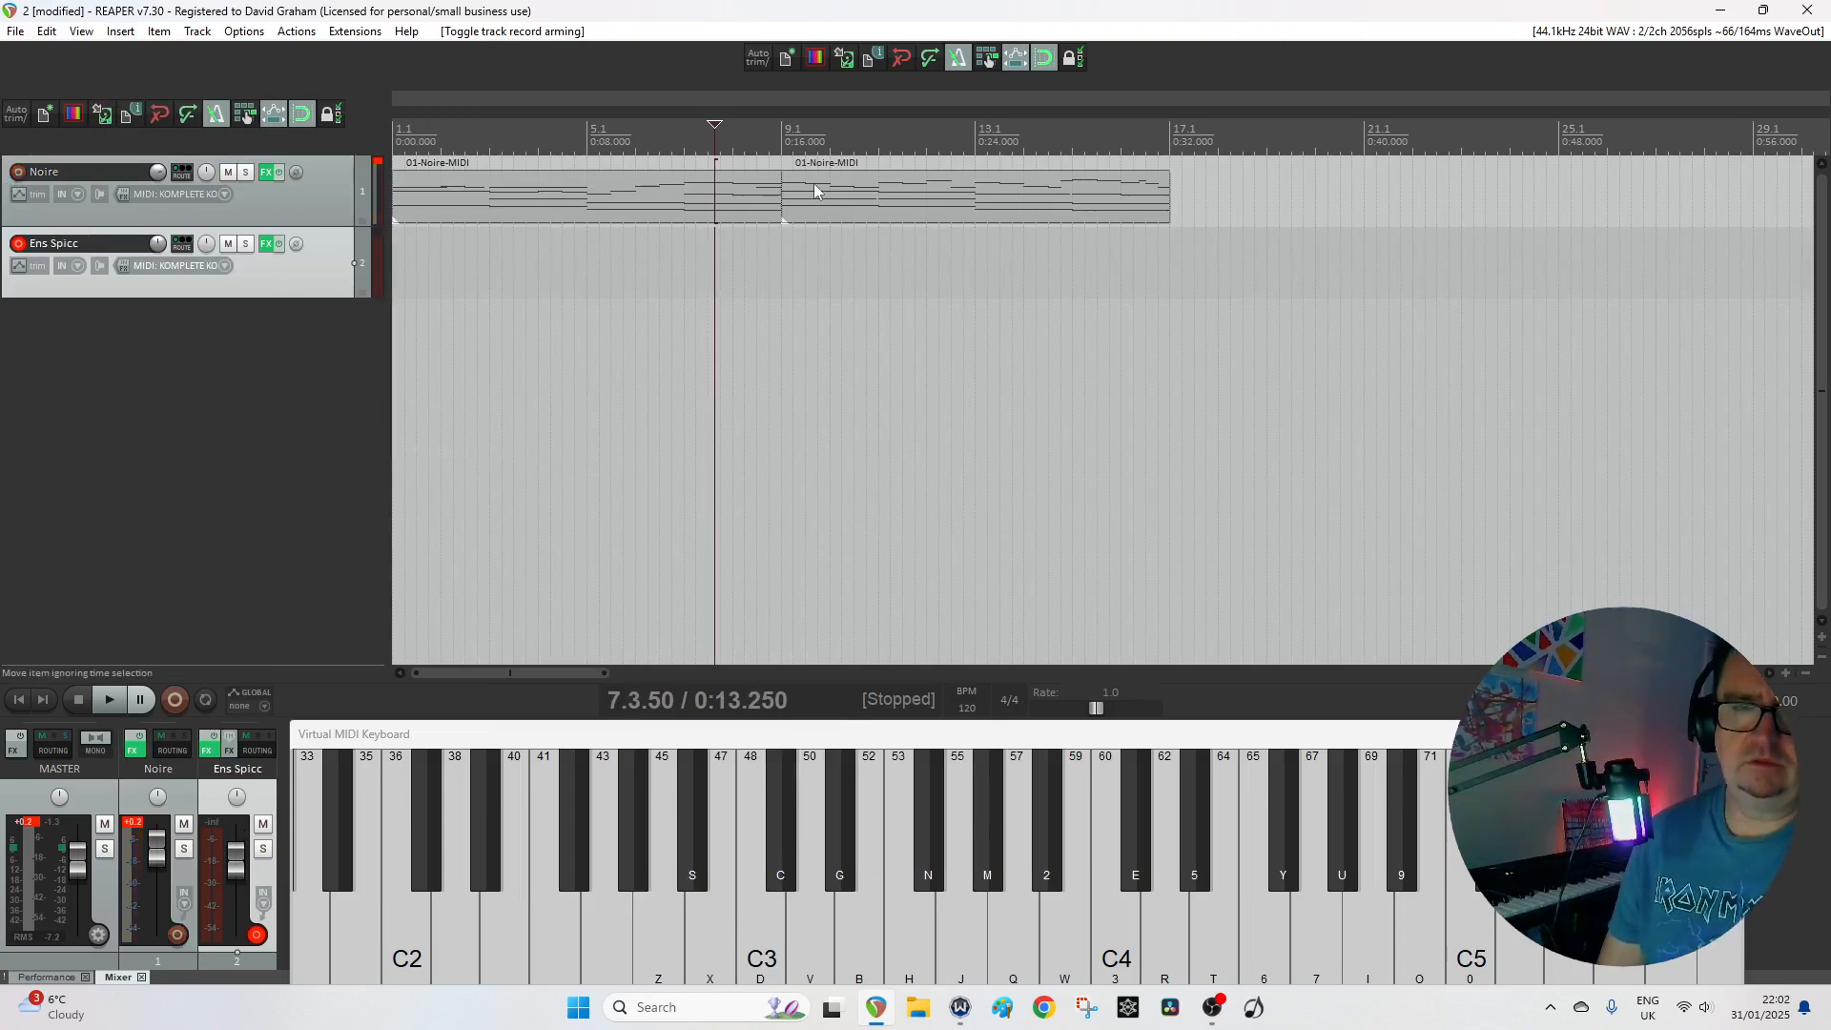
Copy the second Noire item, starting at bar 9, onto the Ens Spicc track and delete all notes in the copy.
{"action": "double_click", "coordinate": [814, 183]}
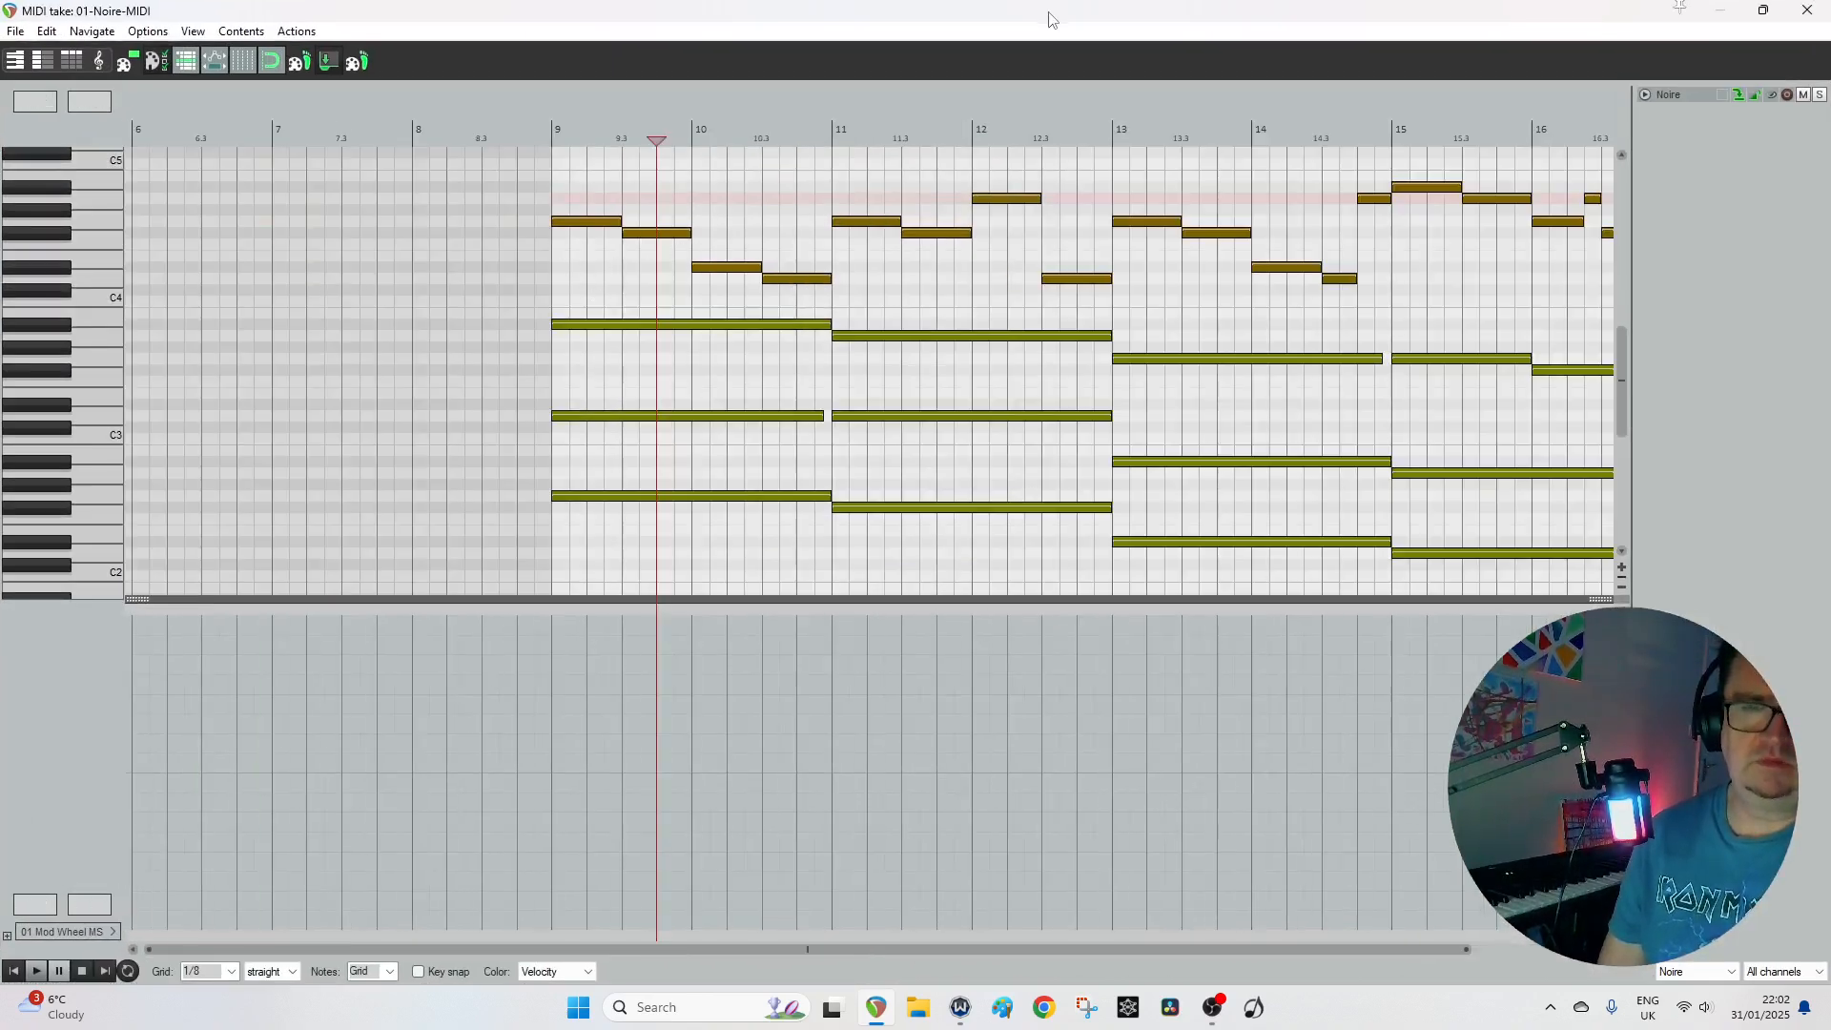
{"action": "left_click", "coordinate": [1809, 10]}
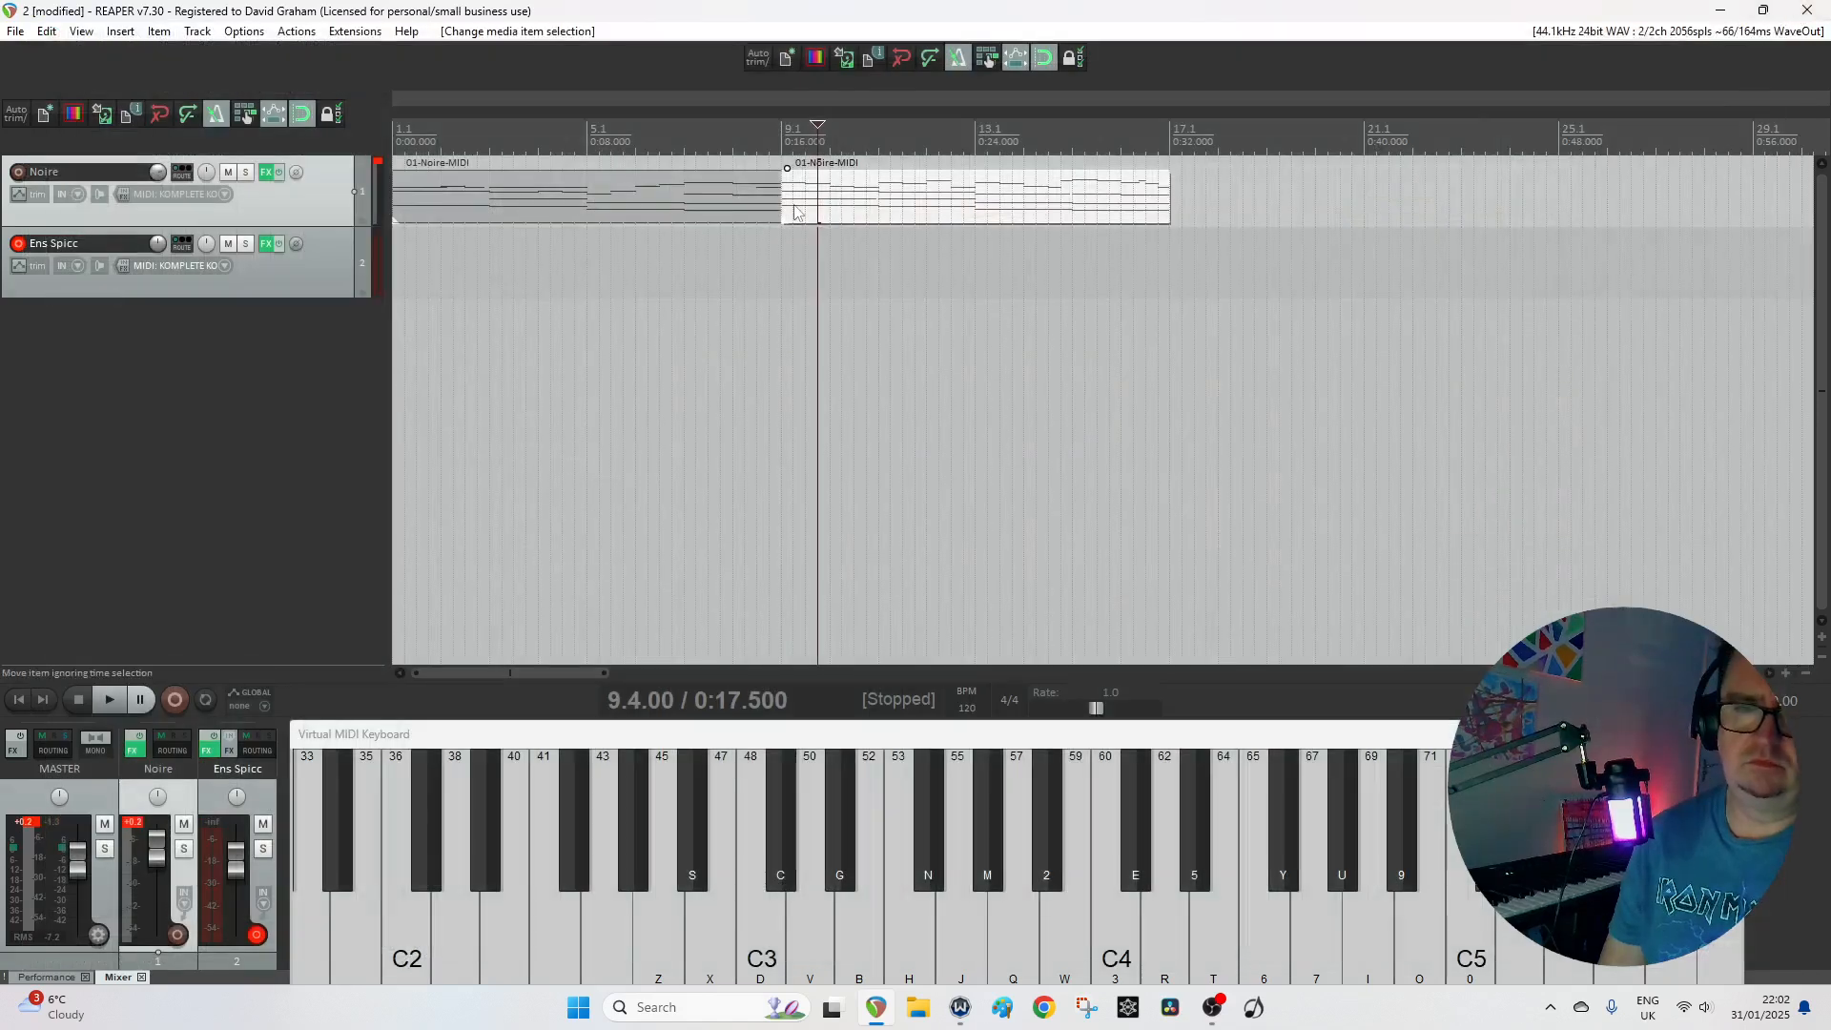
{"action": "left_click", "coordinate": [852, 248]}
{"action": "left_click_drag", "start_coordinate": [850, 196], "coordinate": [844, 256]}
{"action": "double_click", "coordinate": [844, 255]}
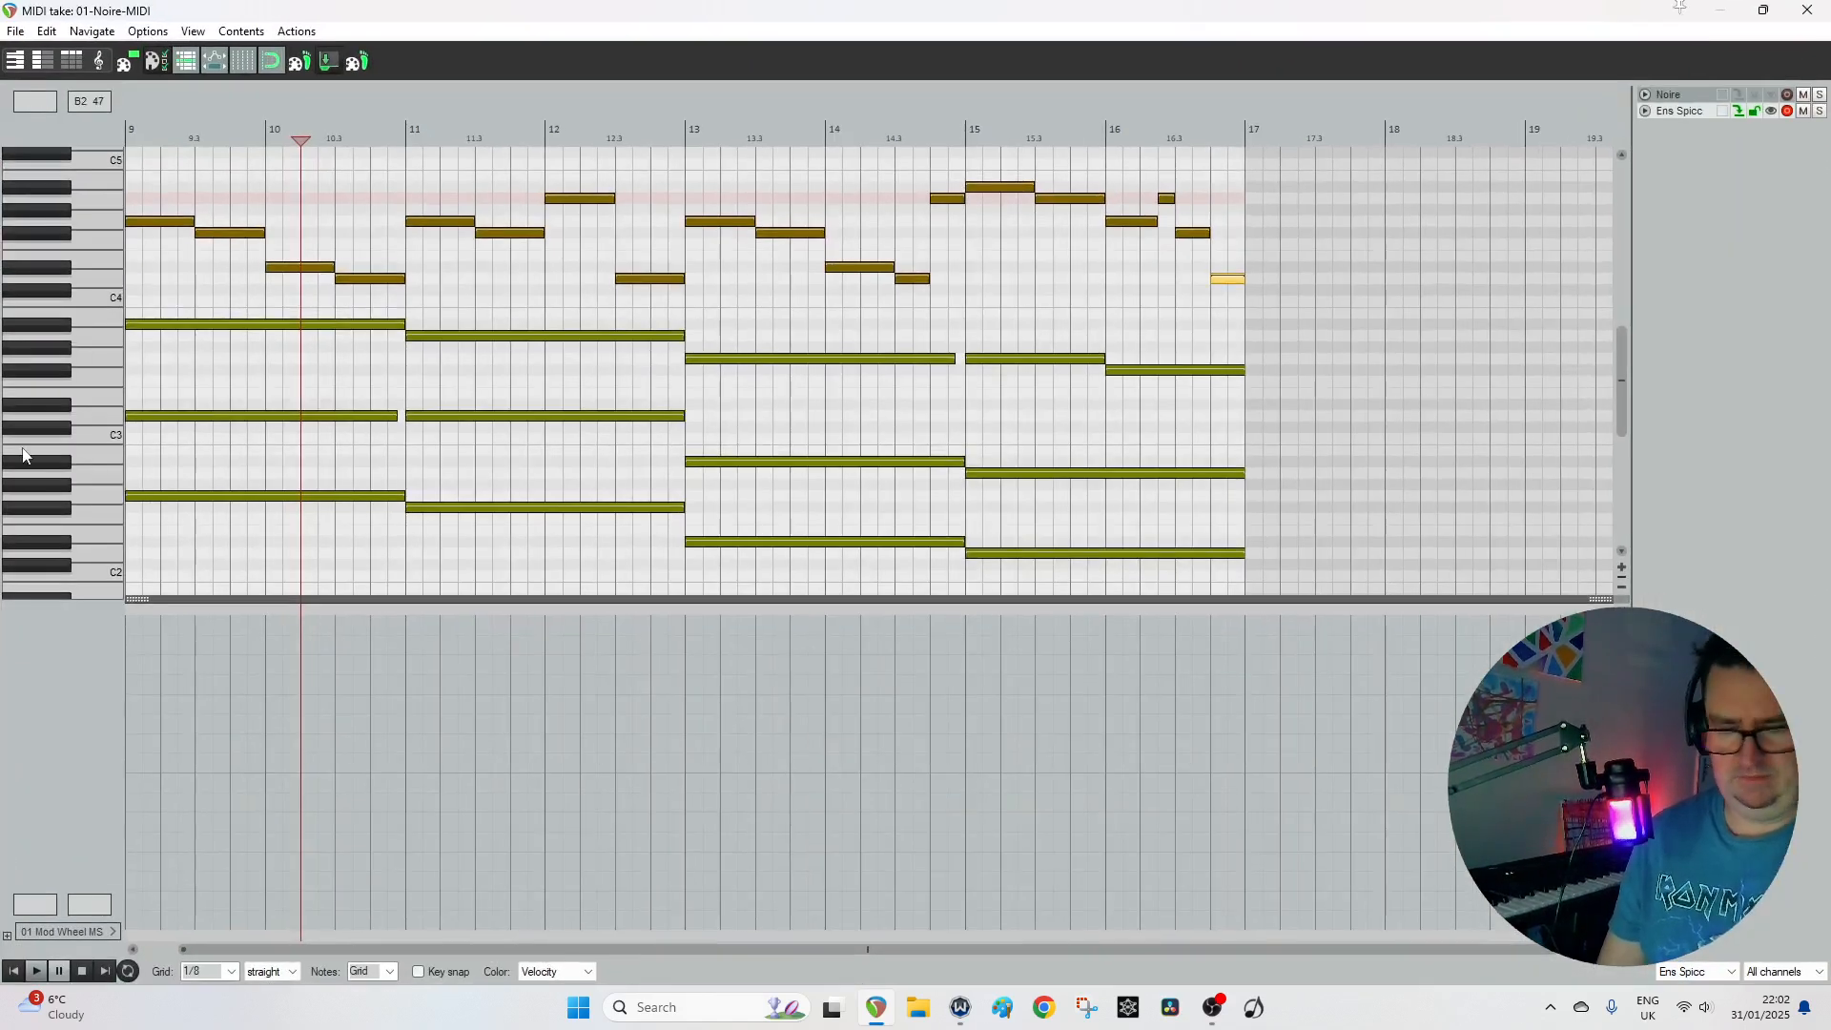
{"action": "key", "text": "ctrl+a"}
{"action": "key", "text": "Delete"}
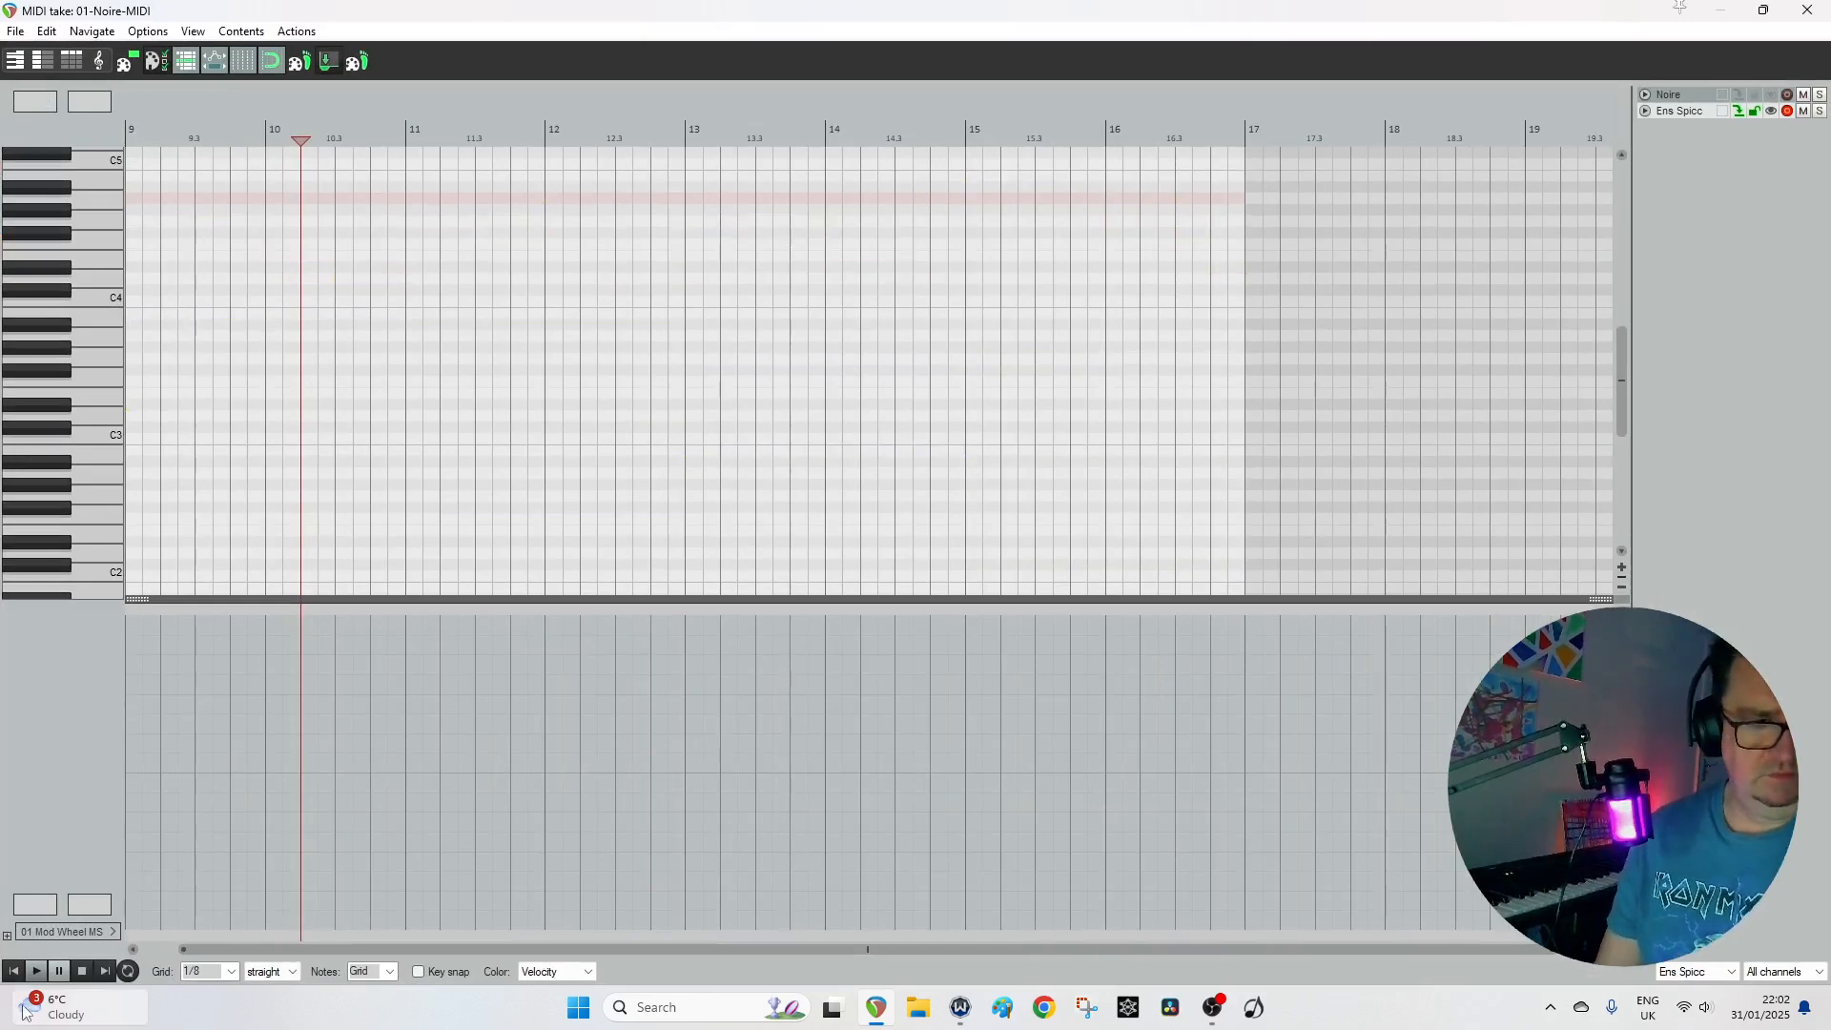
Enter an eighth-note pattern on G2, F#2, D#2, A#2 and D3 with higher G3 and F#3 accents from bar 9.
{"action": "left_click", "coordinate": [12, 972]}
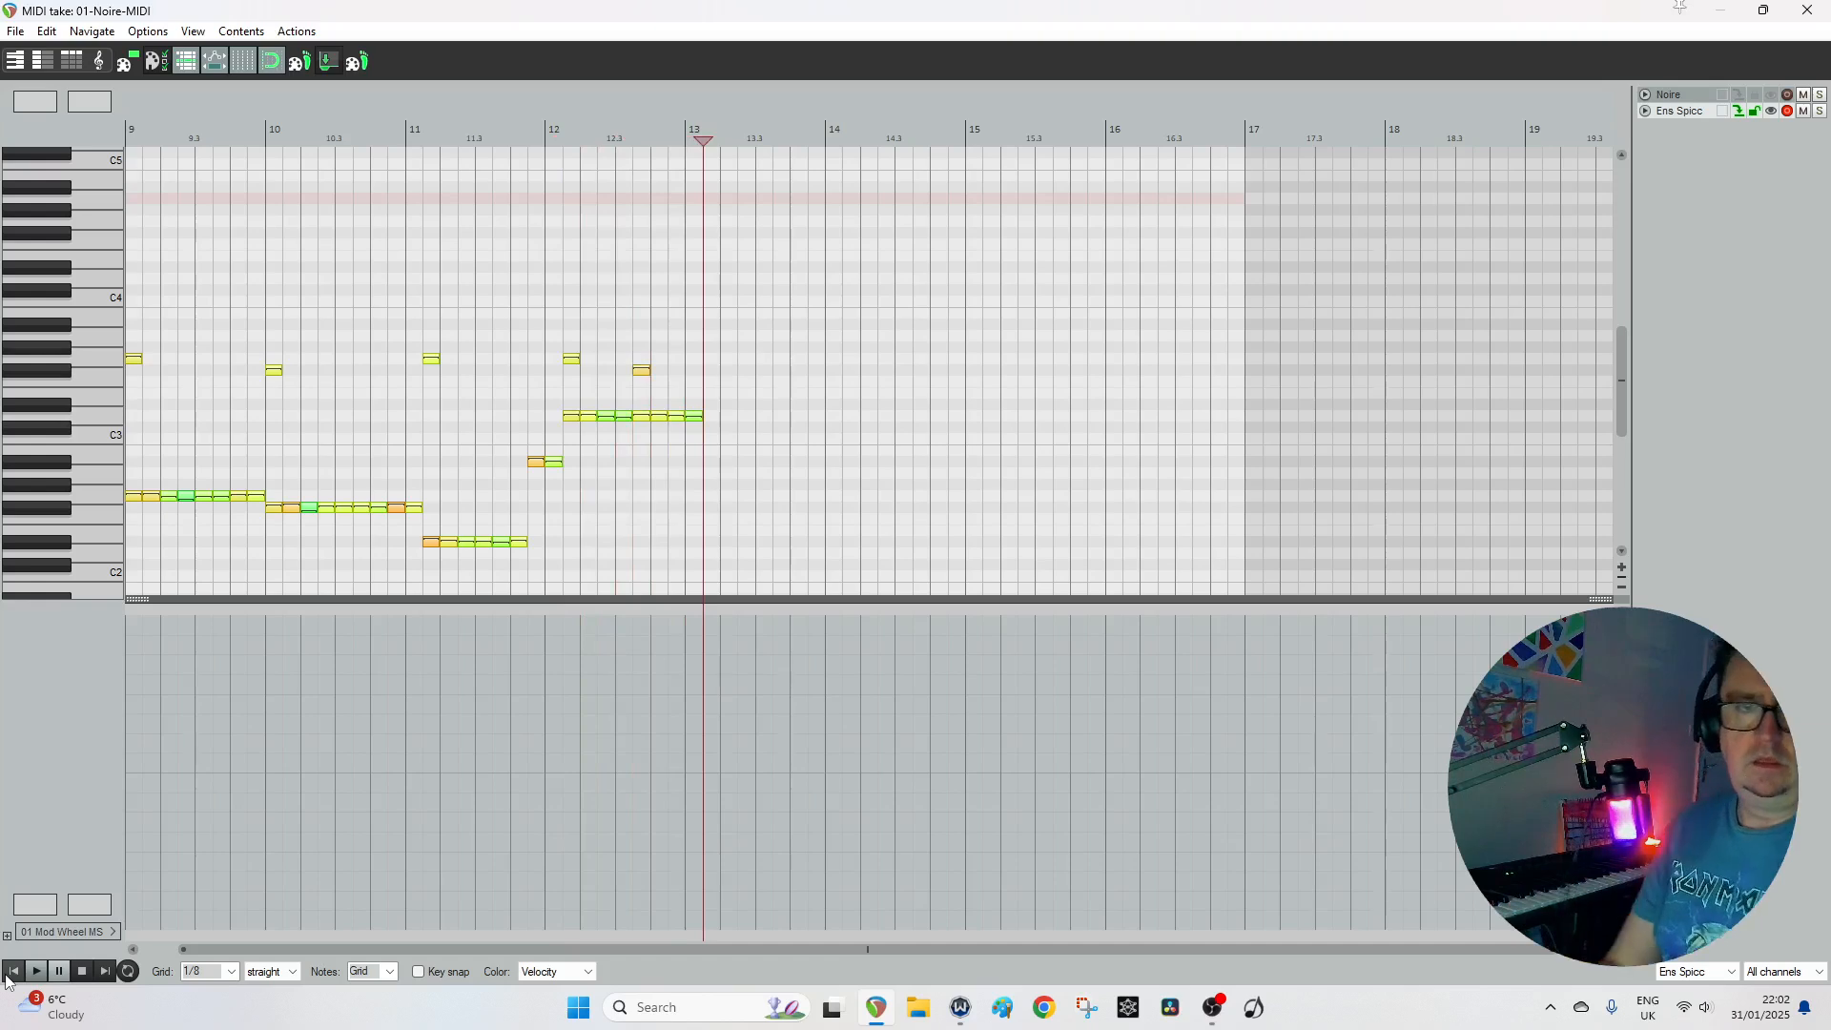
{"action": "scroll", "coordinate": [229, 523], "scroll_direction": "up", "scroll_amount": 2}
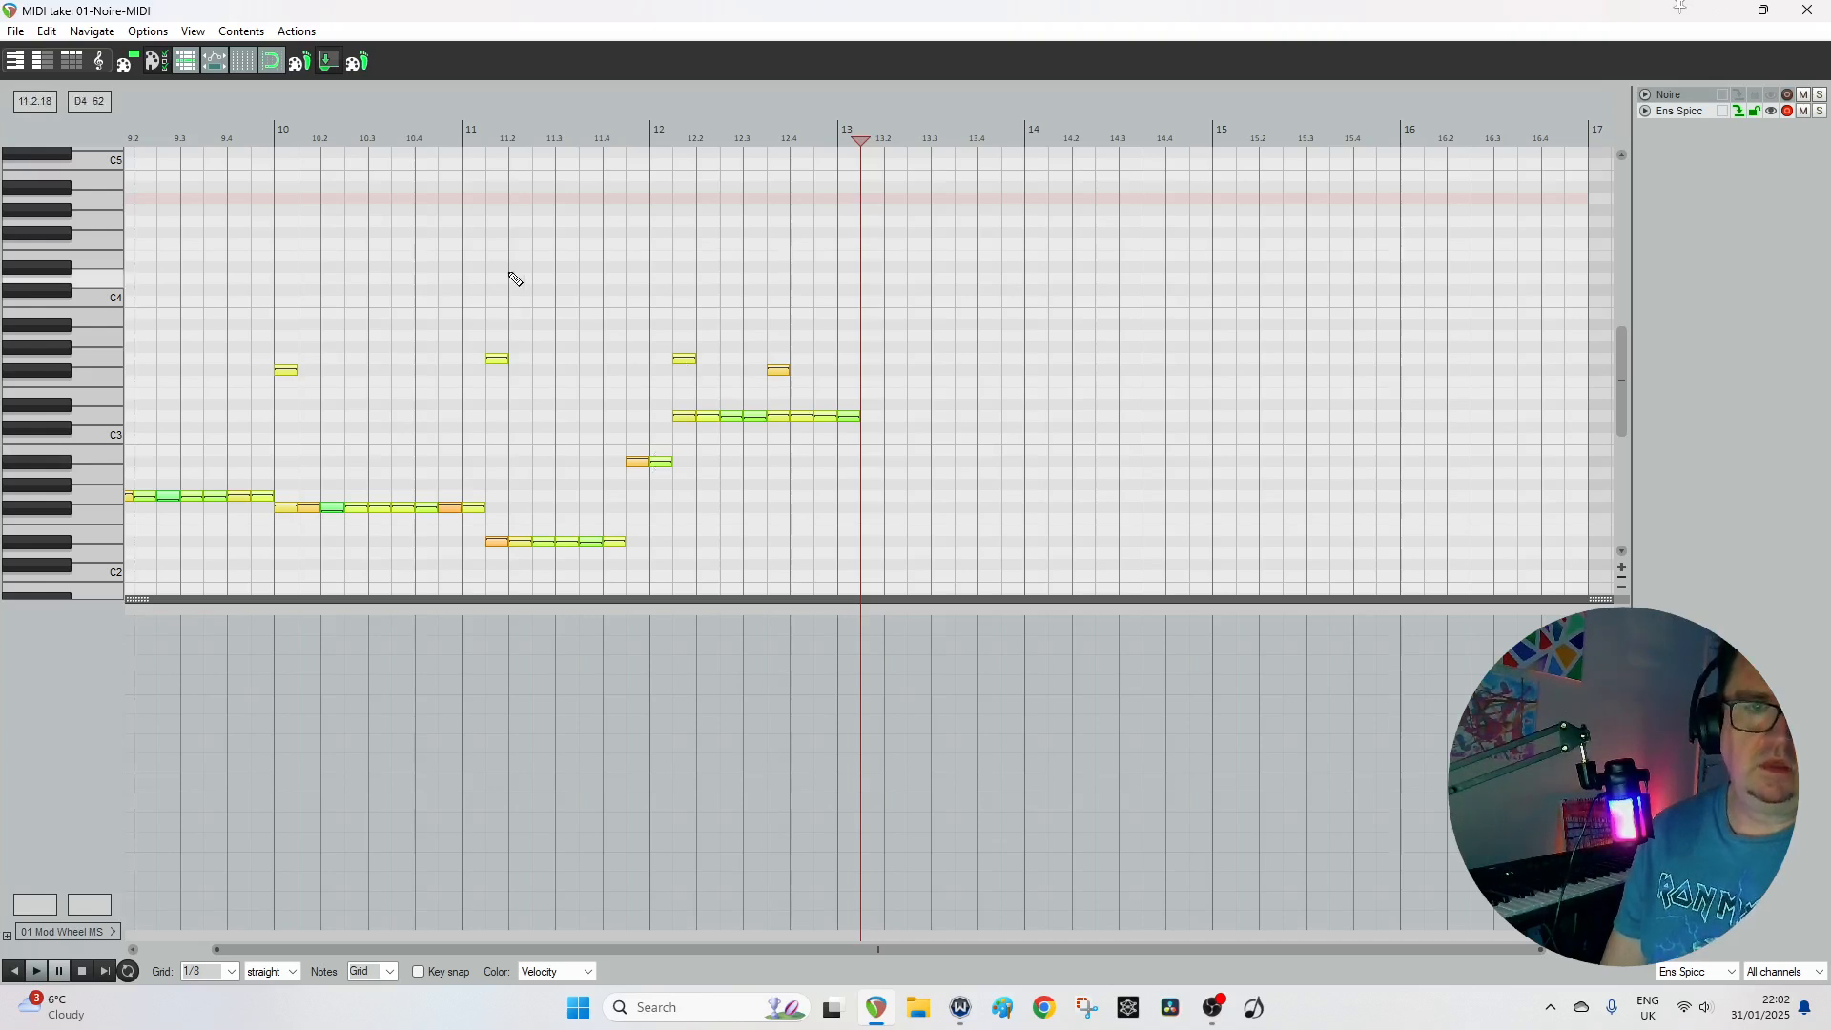
{"action": "left_click", "coordinate": [13, 970]}
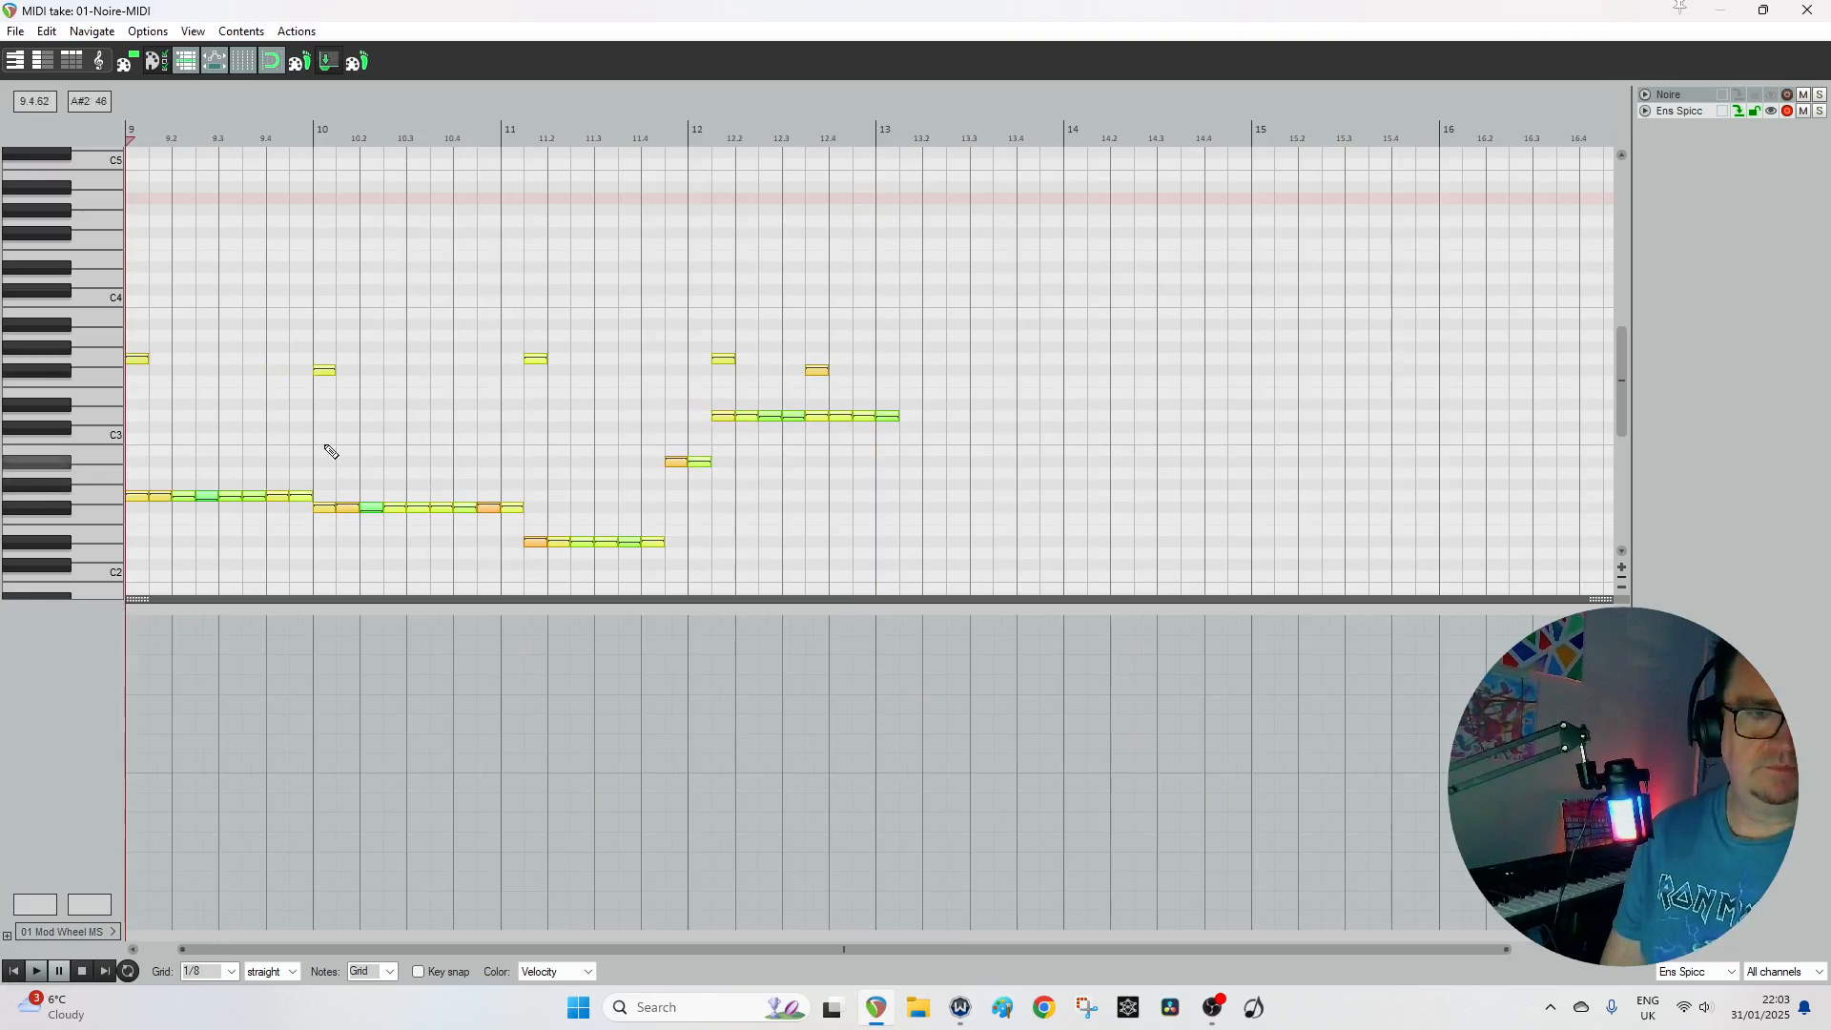
Delete the extra F#2 at the start of bar 11, shift all following notes one eighth earlier, and play back from bar 9.
{"action": "left_click", "coordinate": [520, 516]}
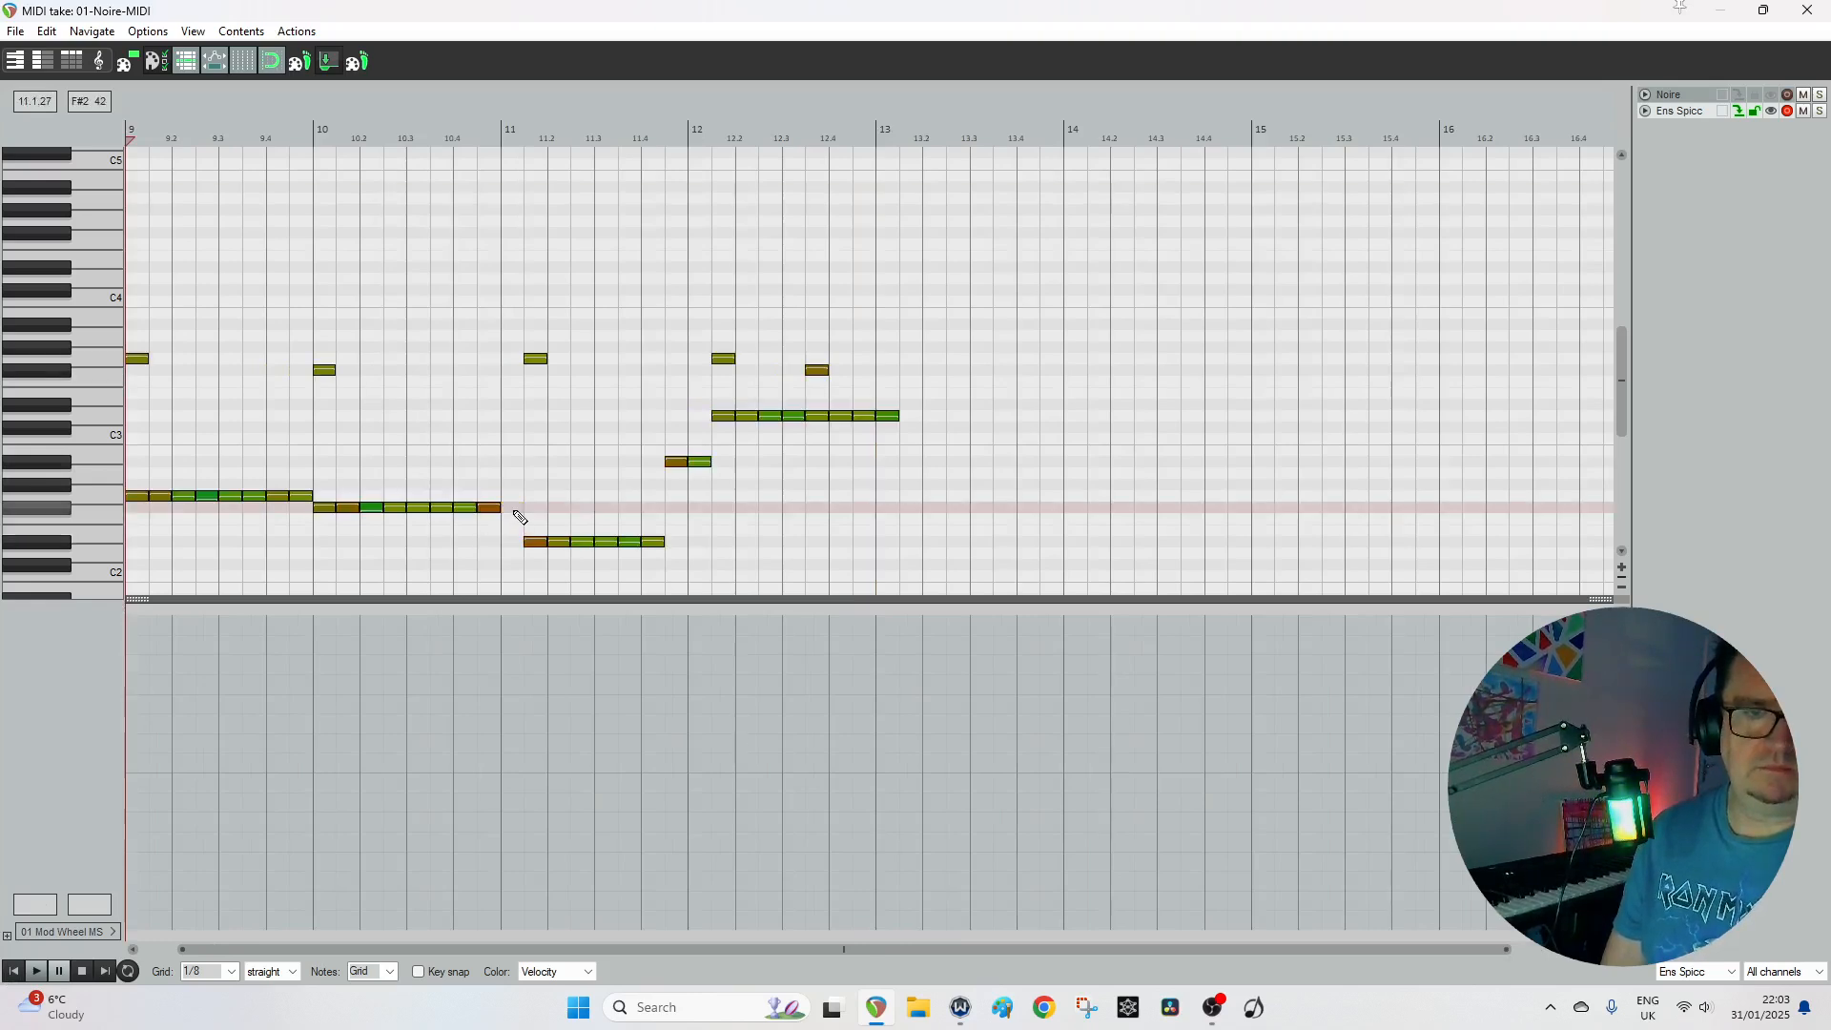
{"action": "left_click", "coordinate": [535, 359]}
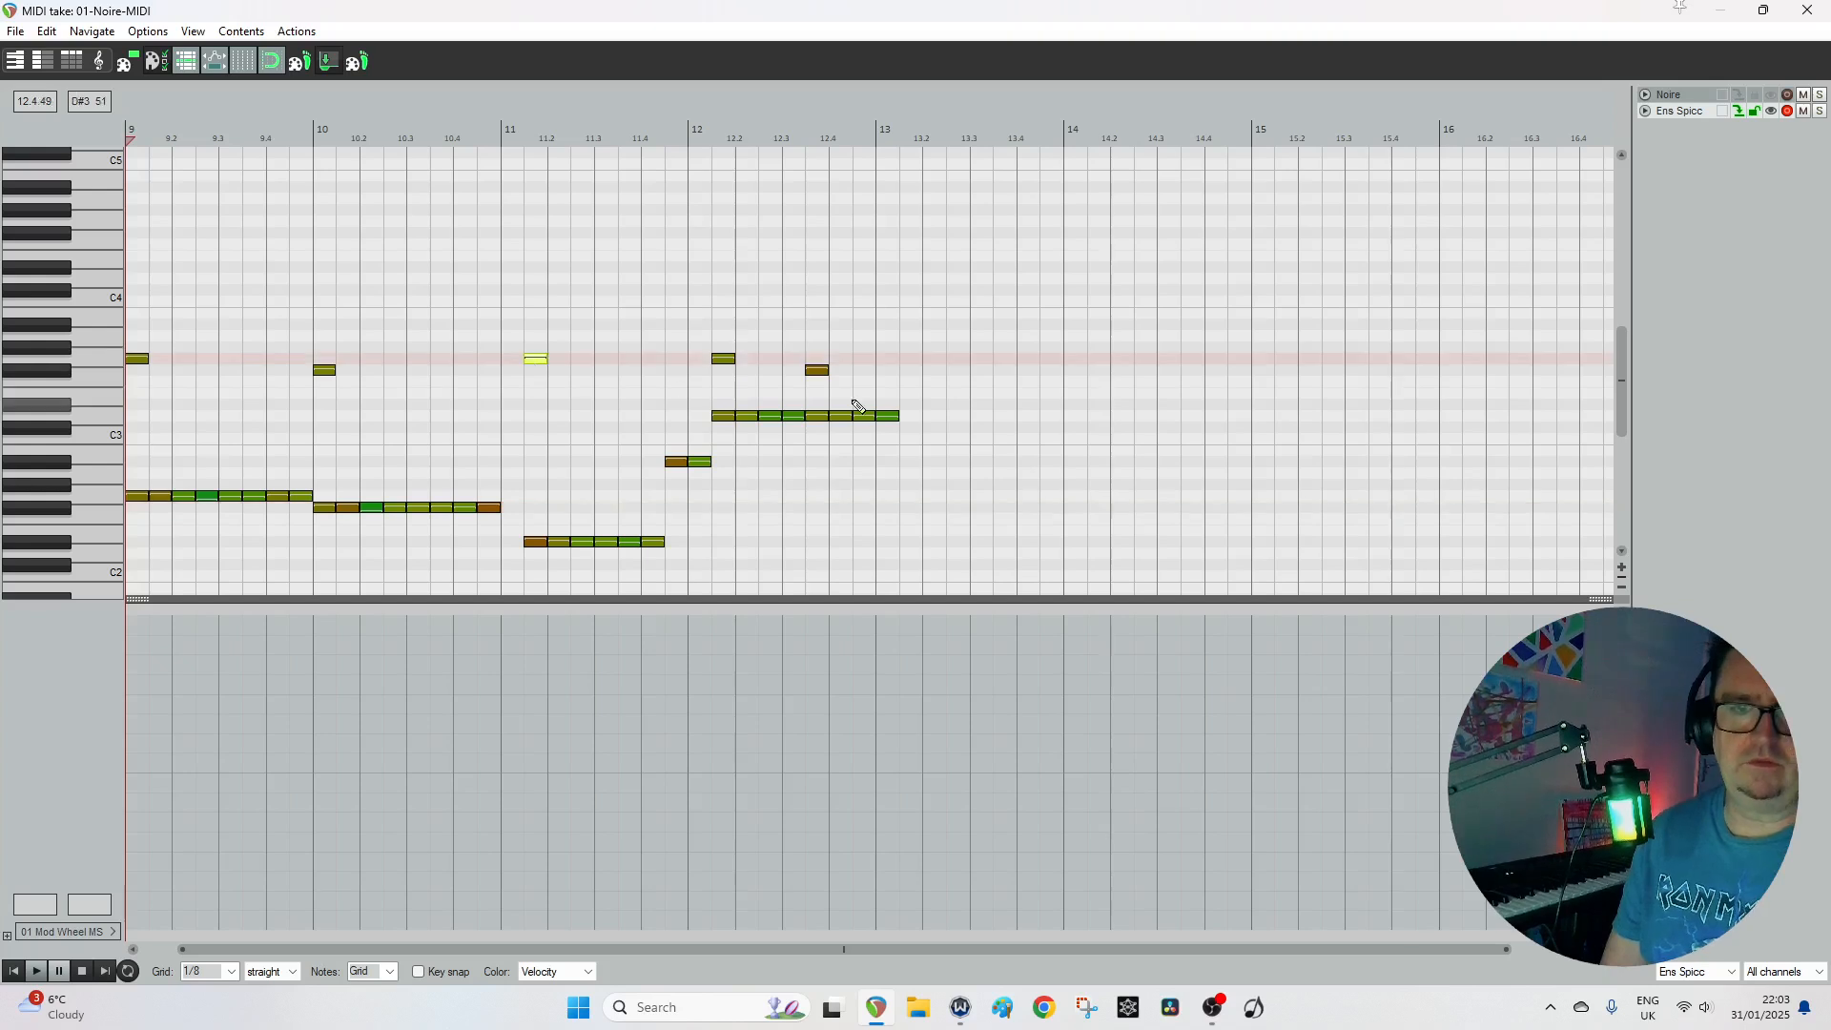
{"action": "double_click", "coordinate": [895, 416]}
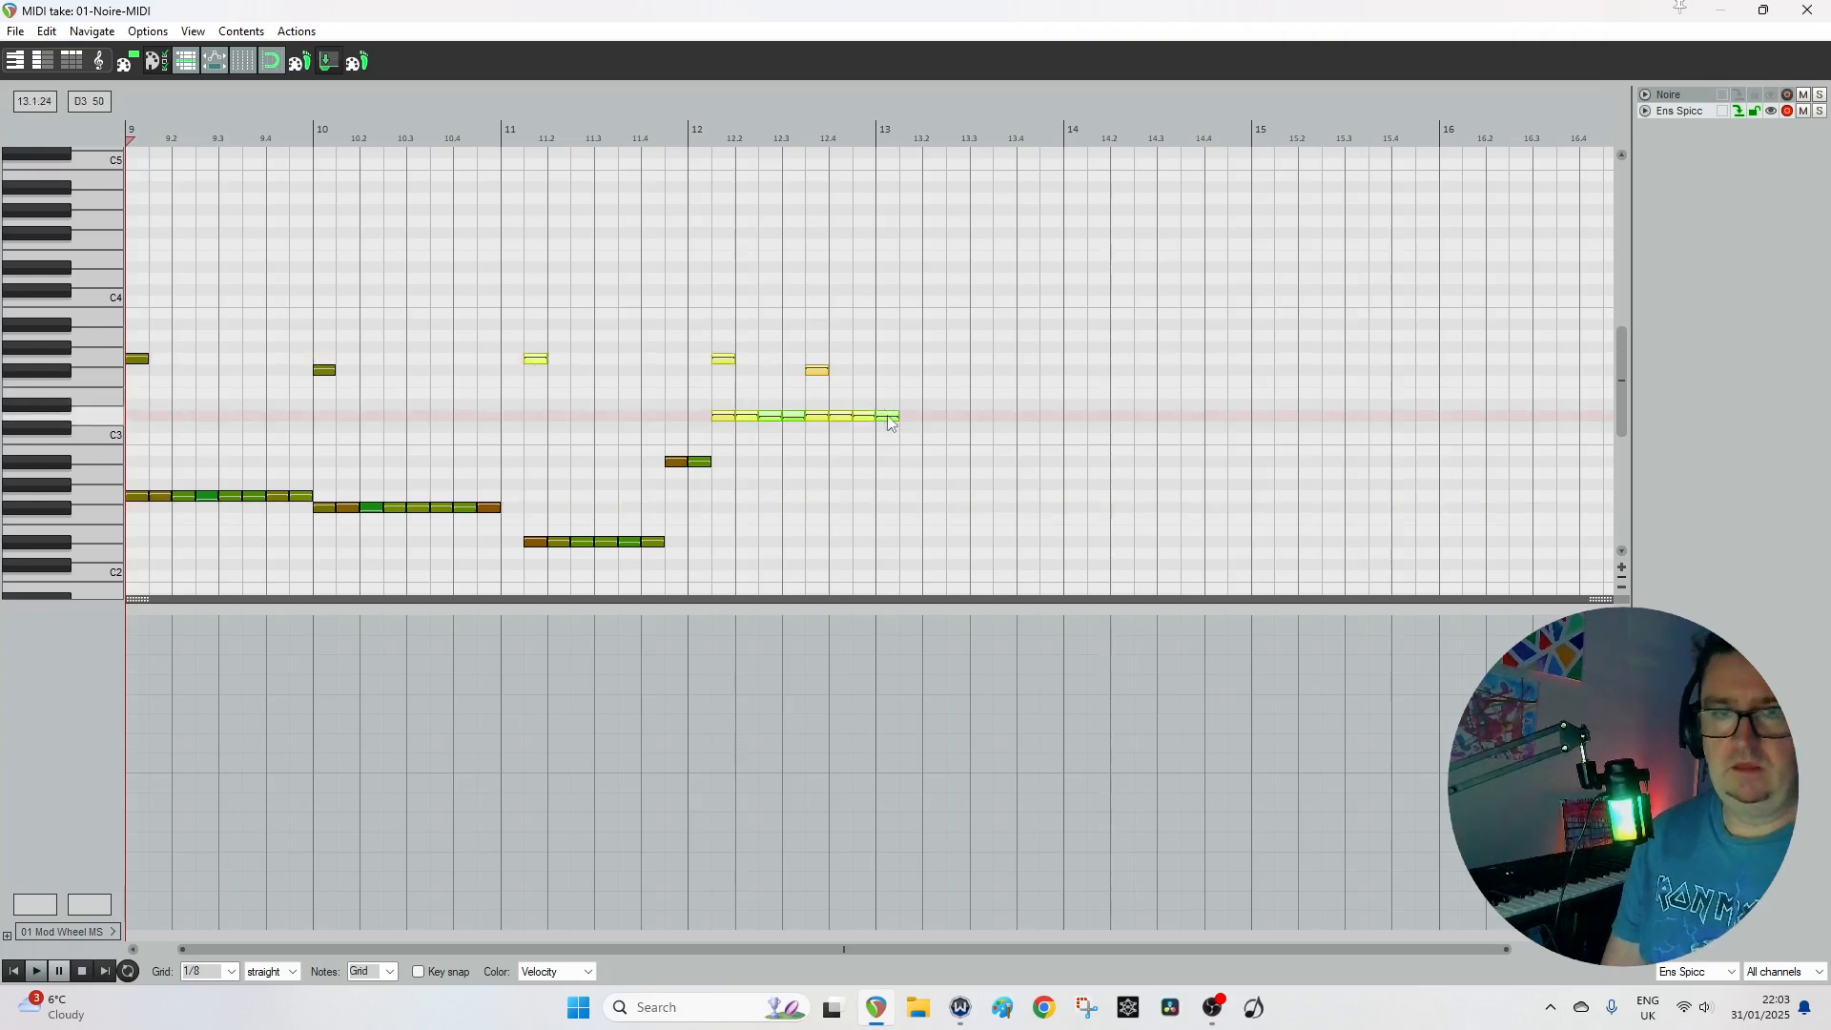
{"action": "left_click", "coordinate": [531, 546]}
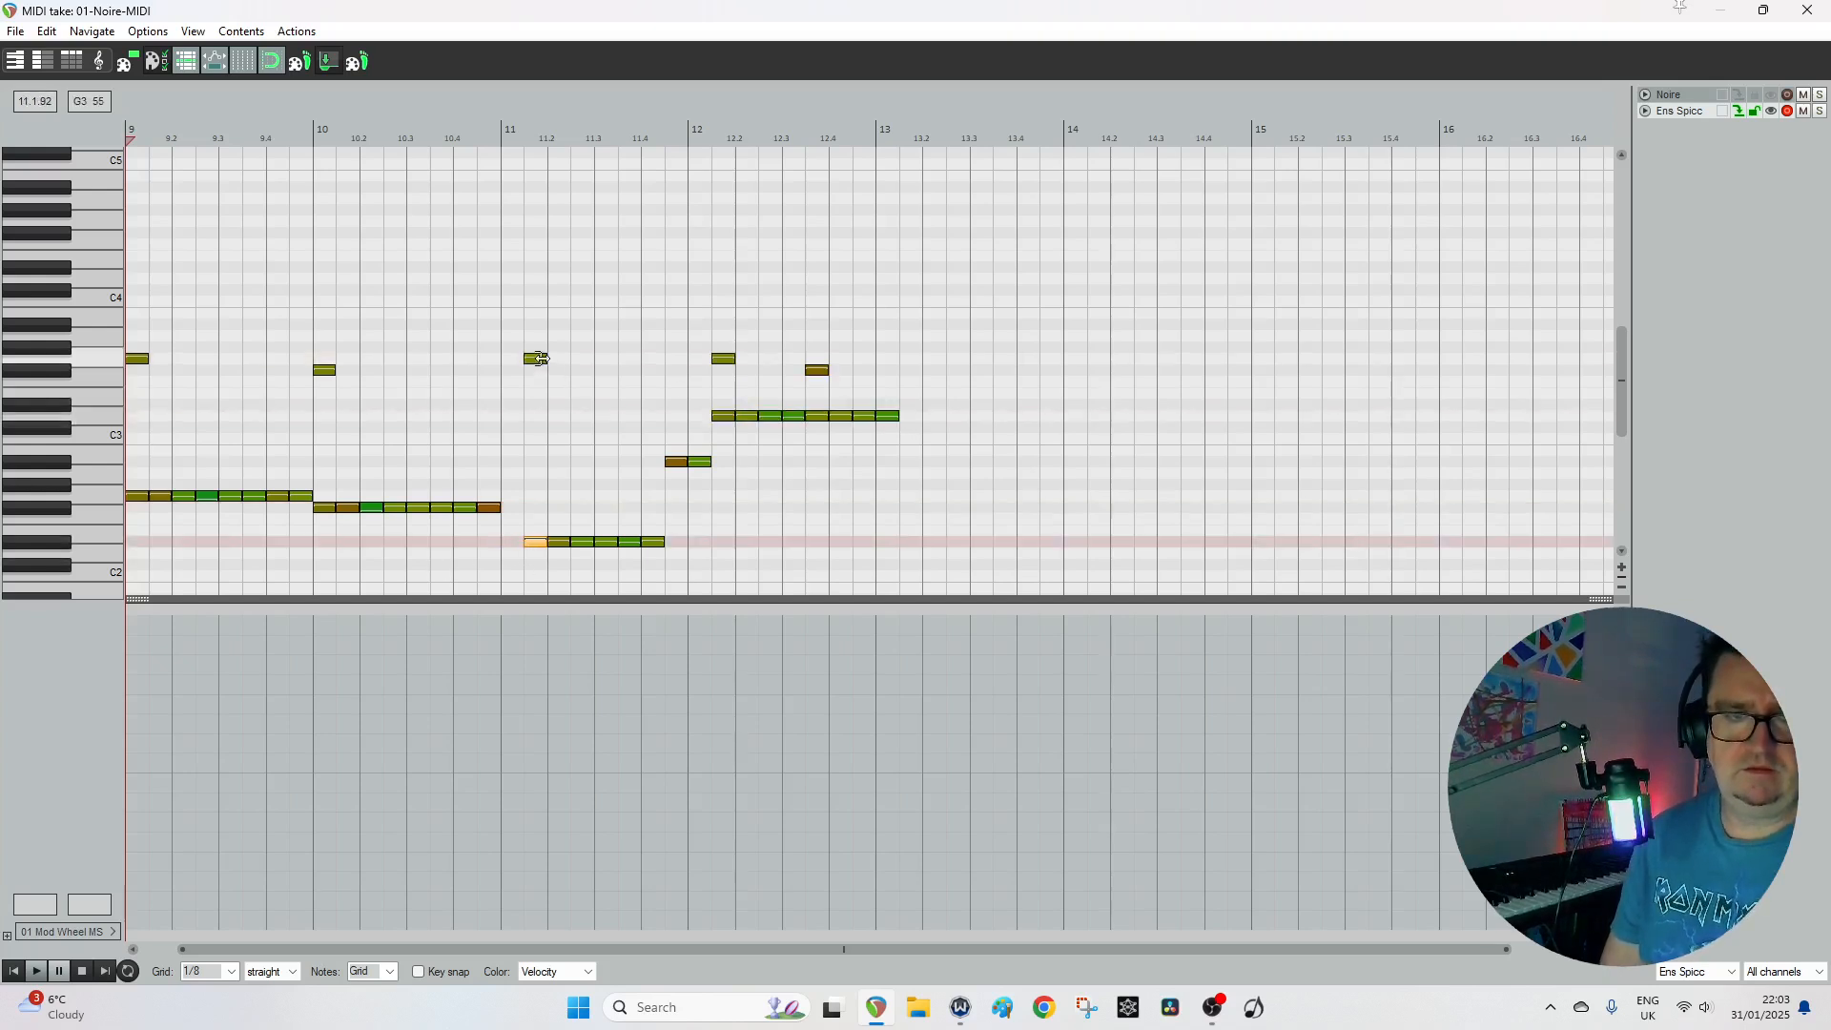
{"action": "left_click", "coordinate": [535, 358], "text": "ctrl"}
{"action": "double_click", "coordinate": [888, 417]}
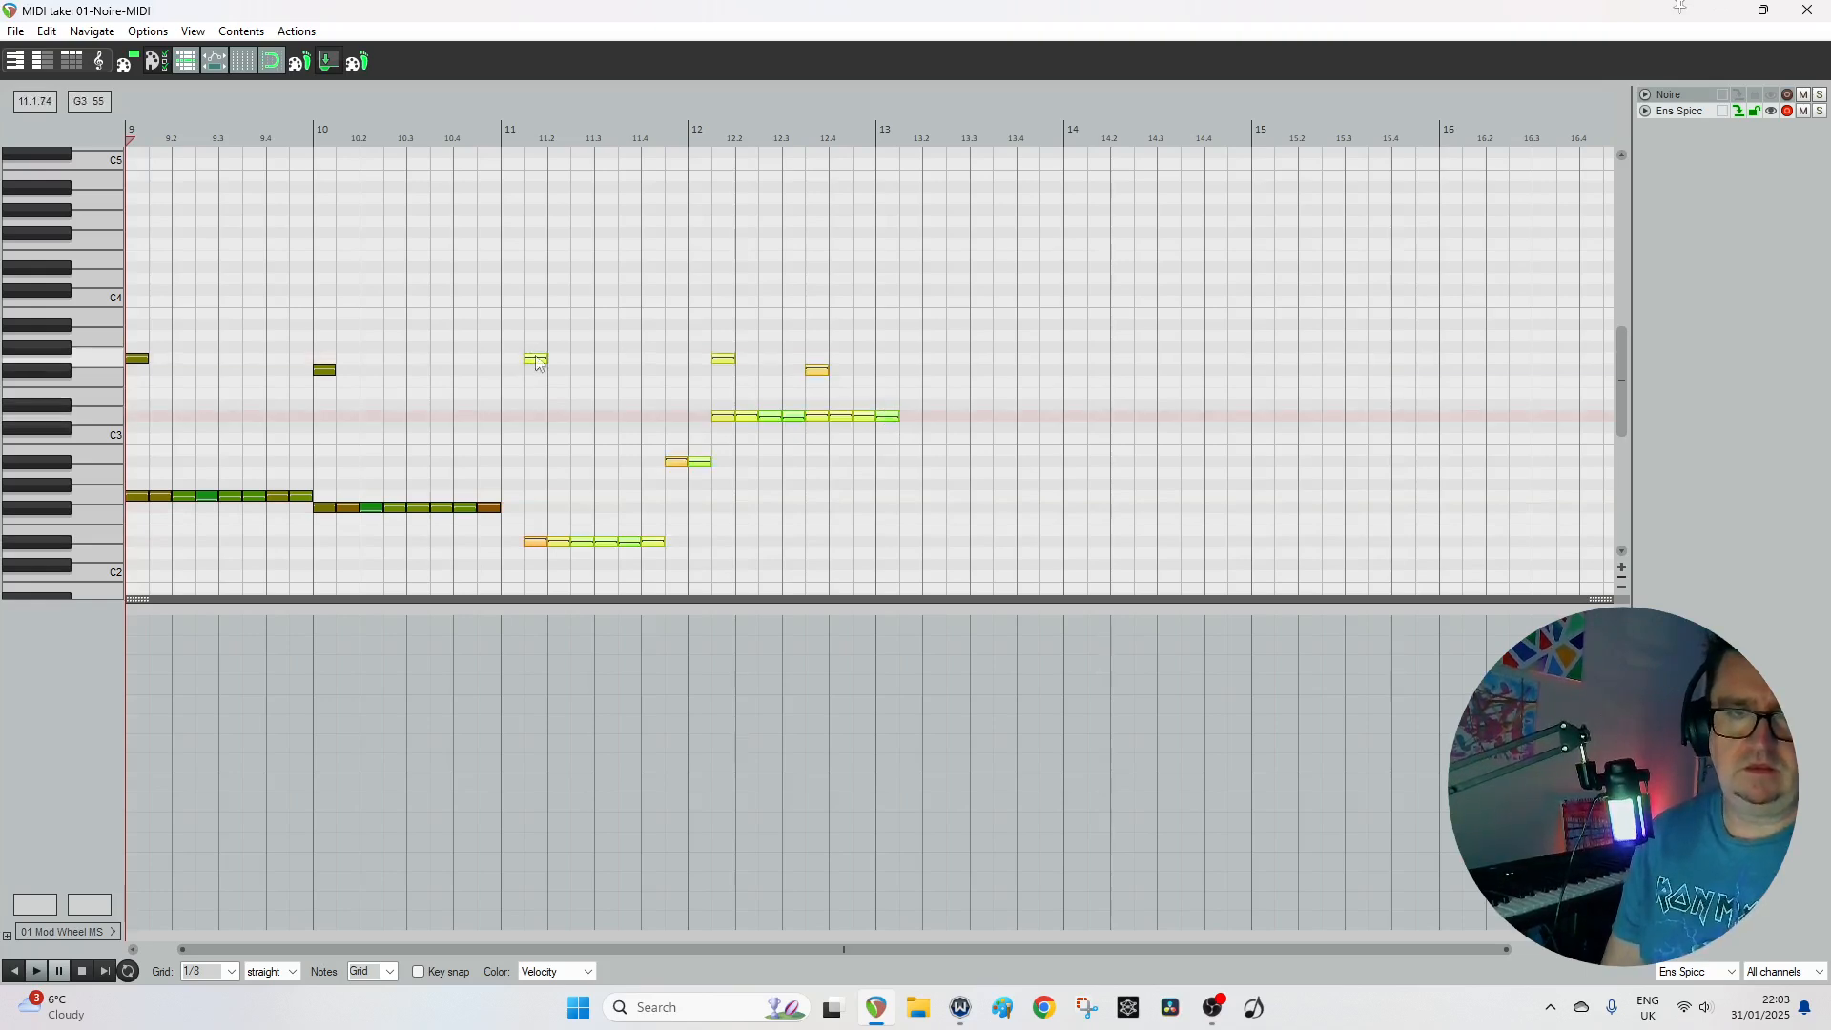
{"action": "left_click_drag", "start_coordinate": [537, 363], "coordinate": [514, 363]}
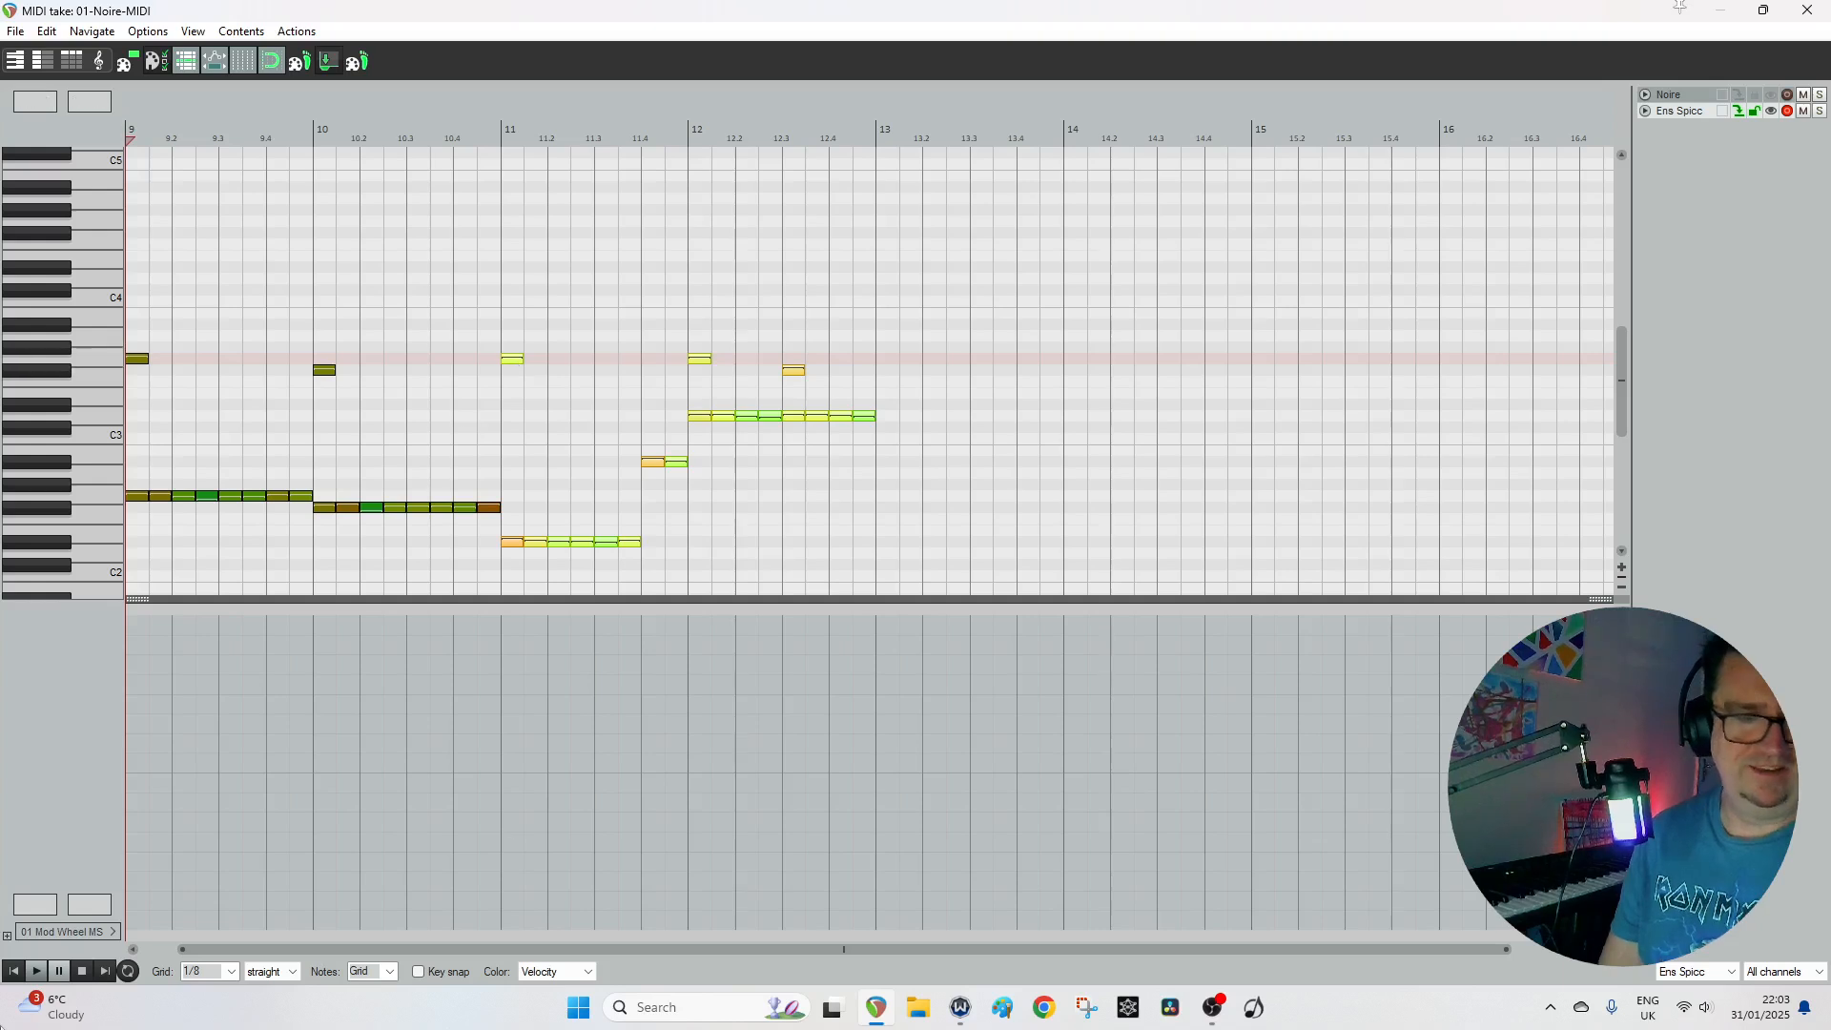
{"action": "key", "text": "space"}
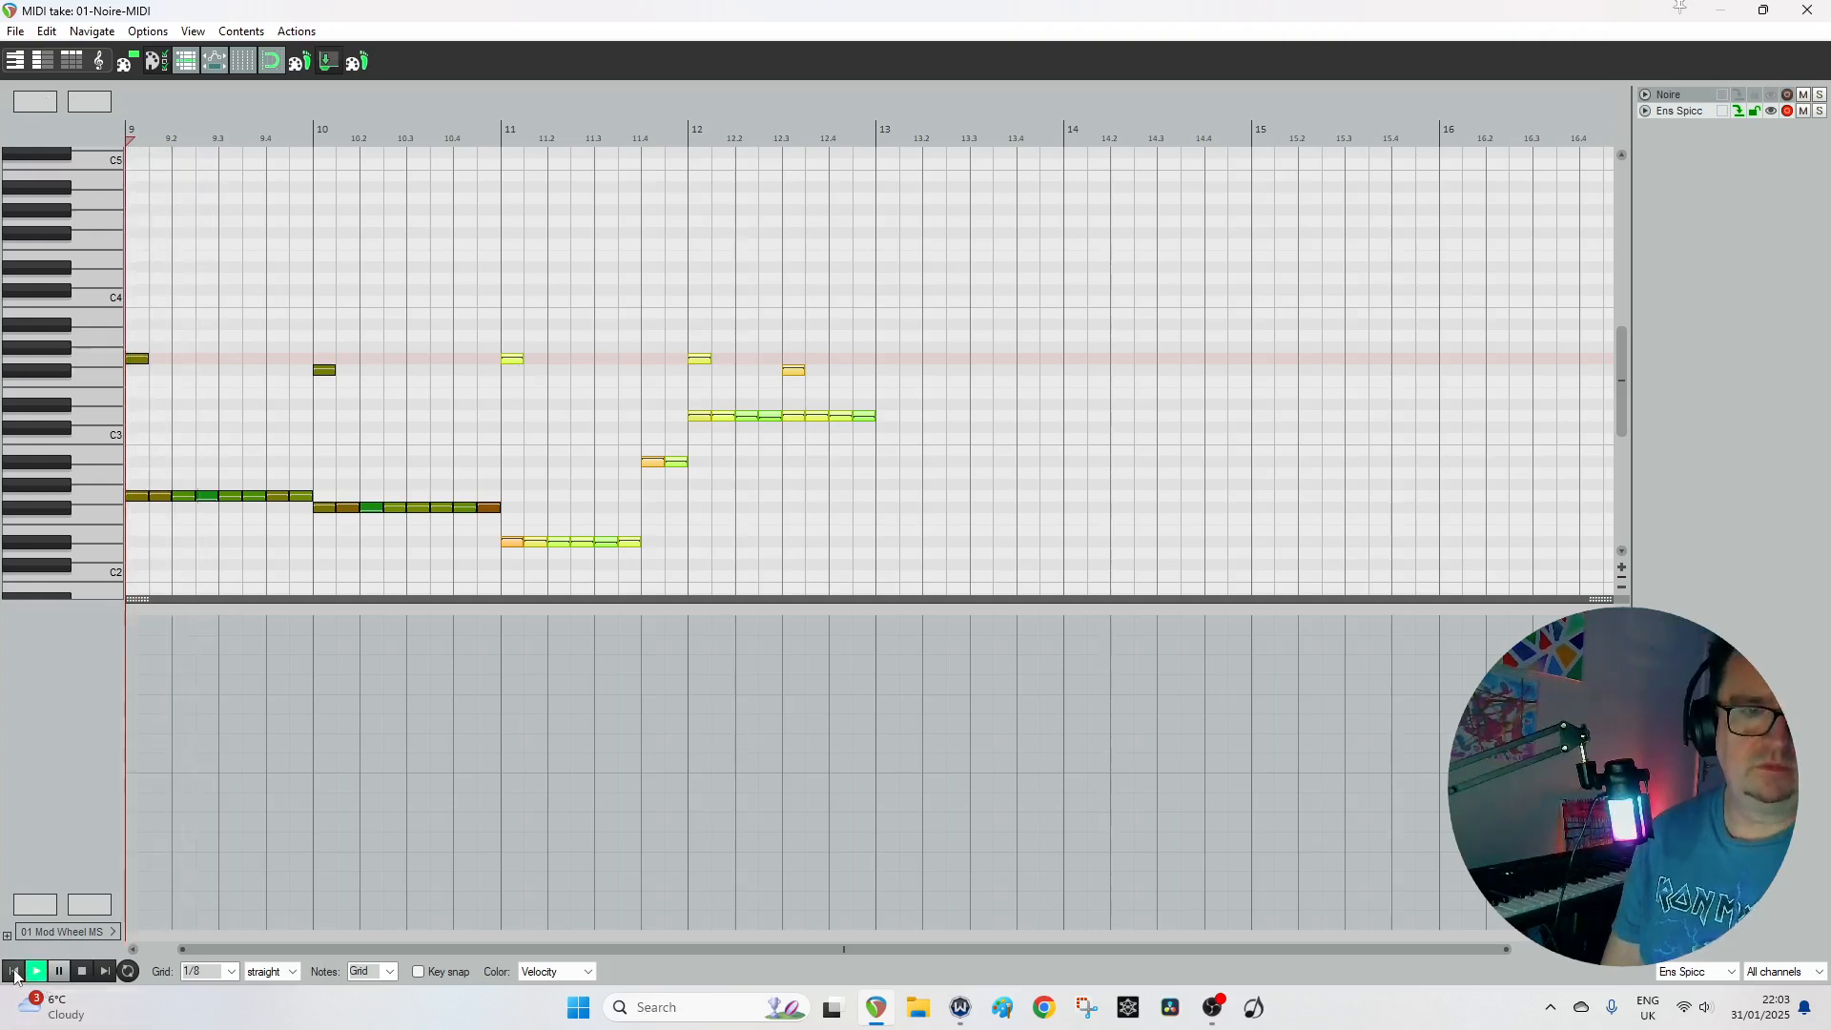
{"action": "key", "text": "space"}
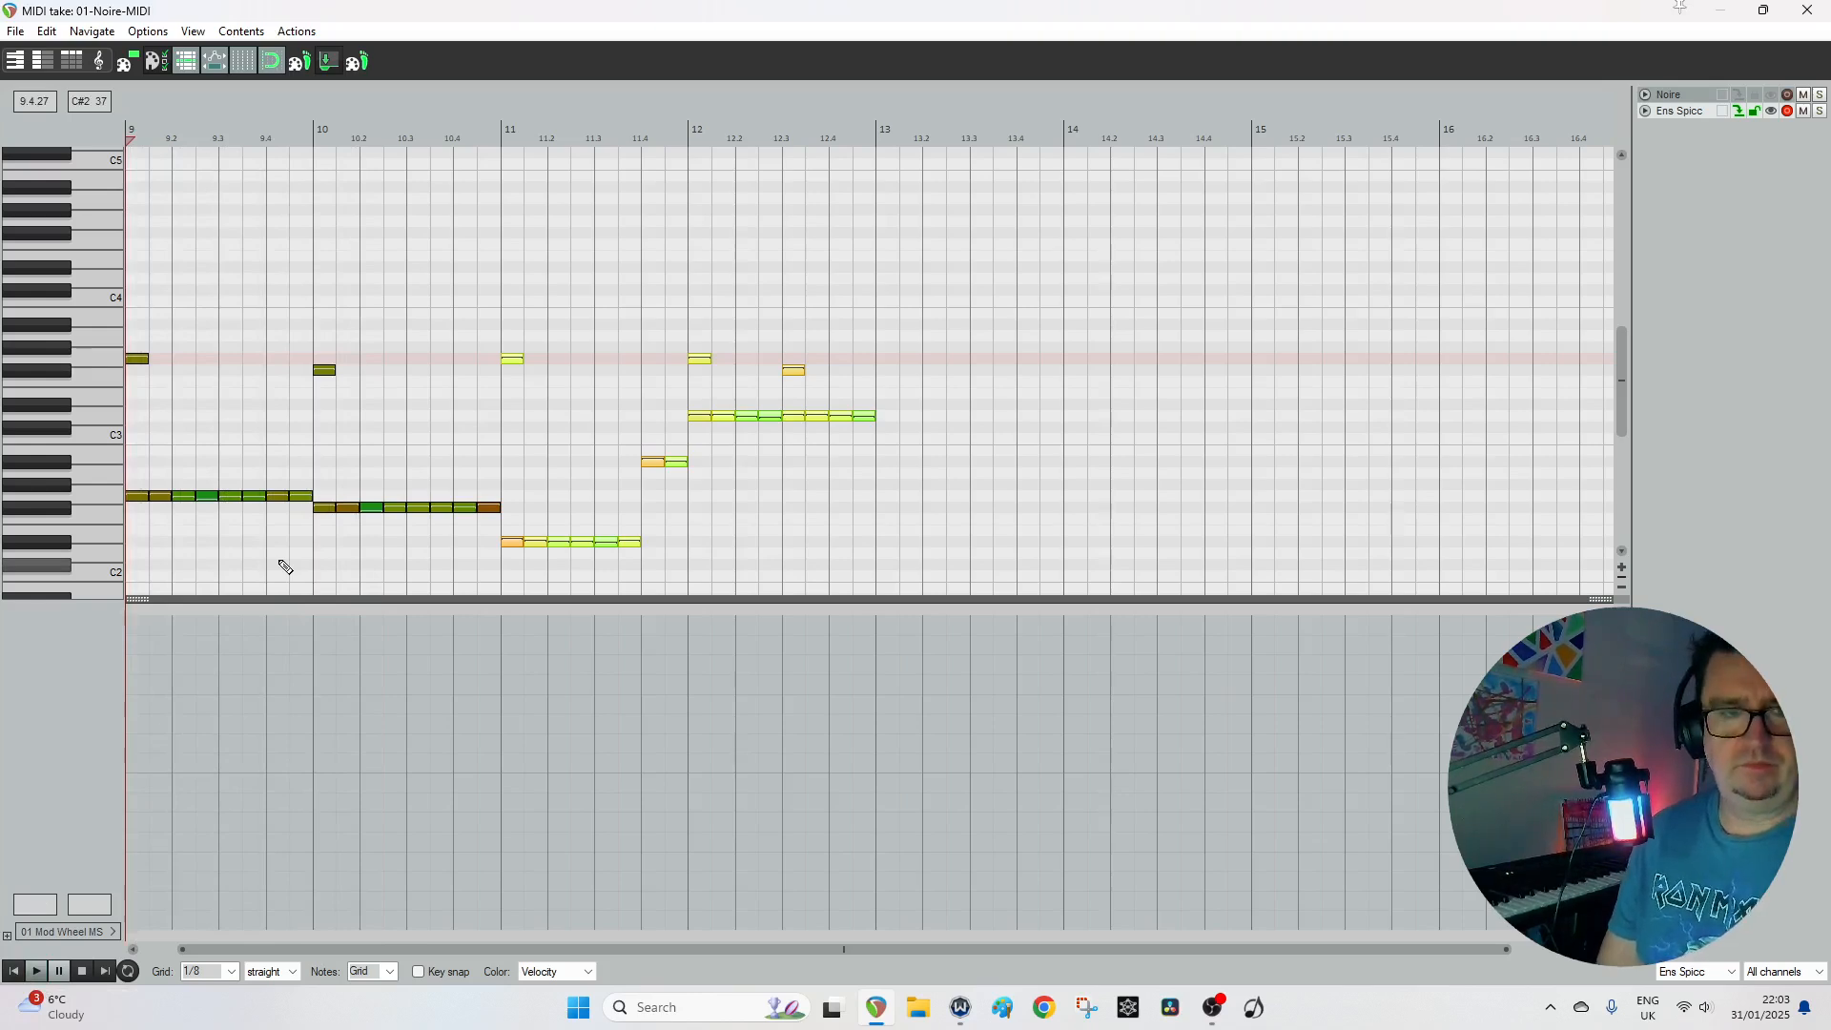
Clear all notes from the Ens Spicc item and enter a new eighth-note pattern from bar 9 to the end of bar 16.
{"action": "key", "text": "ctrl+a"}
{"action": "key", "text": "Delete"}
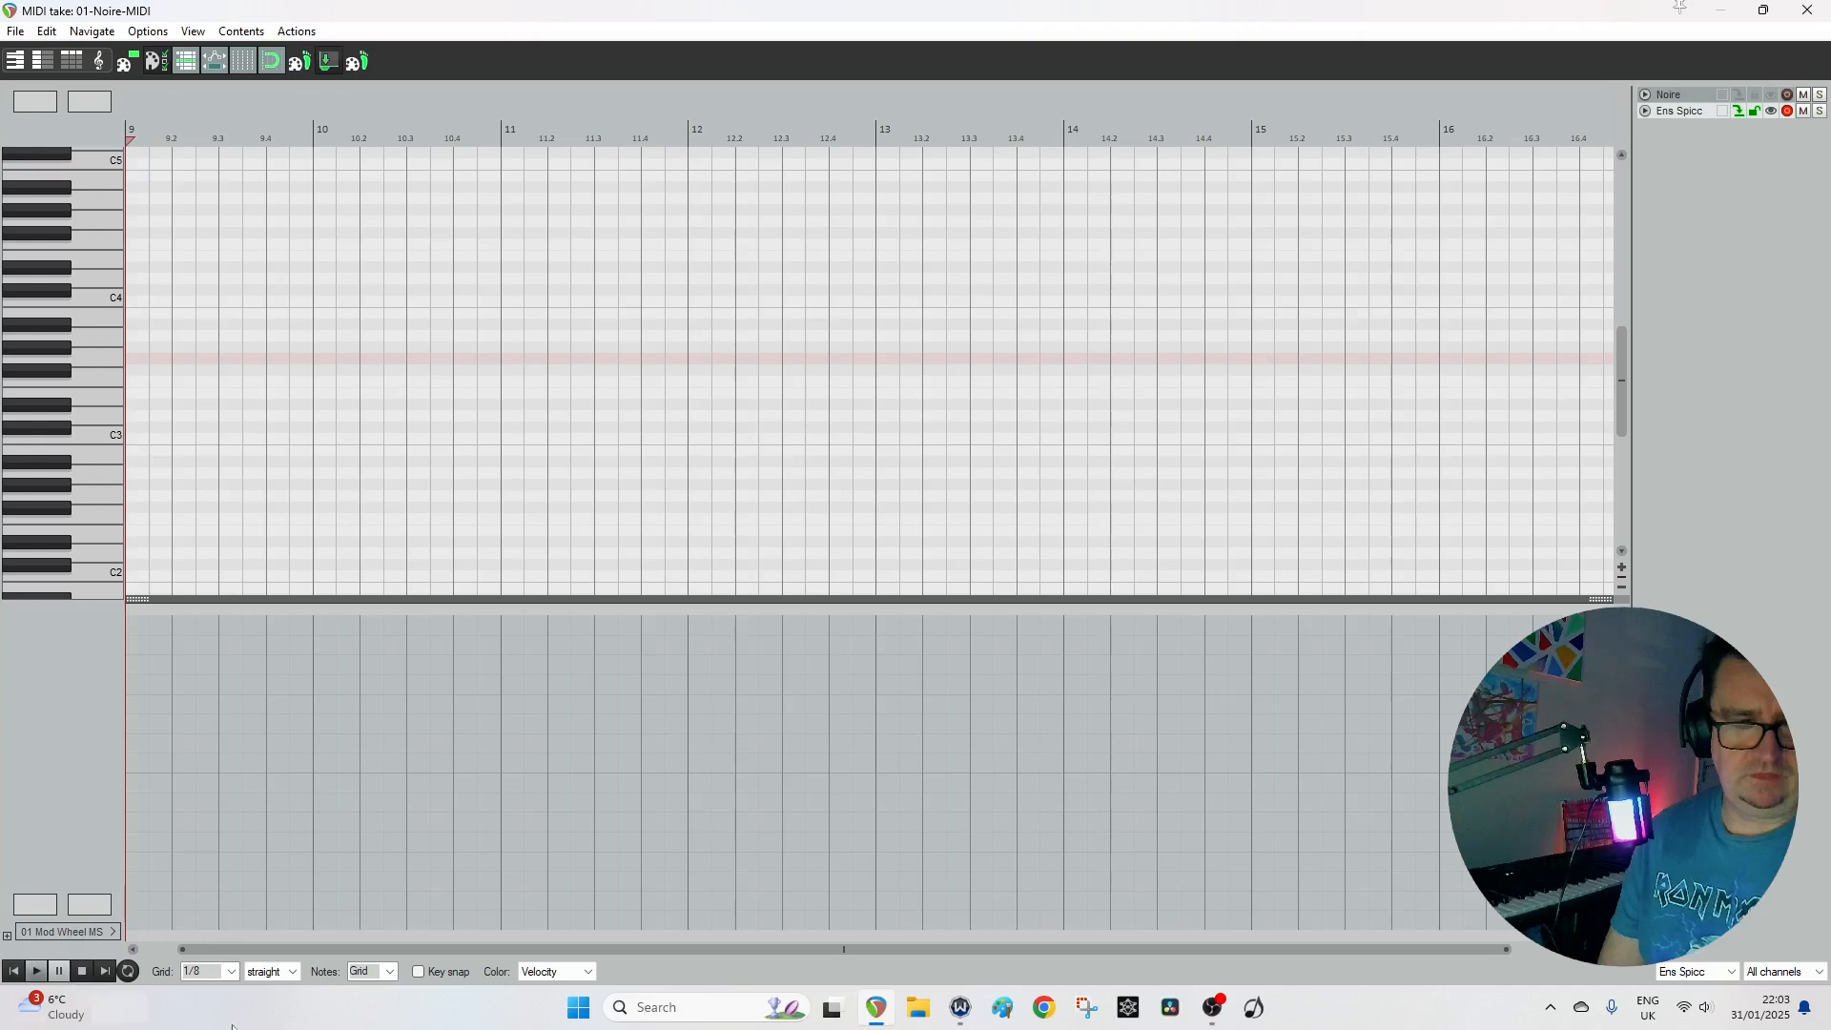
{"action": "left_click", "coordinate": [232, 971]}
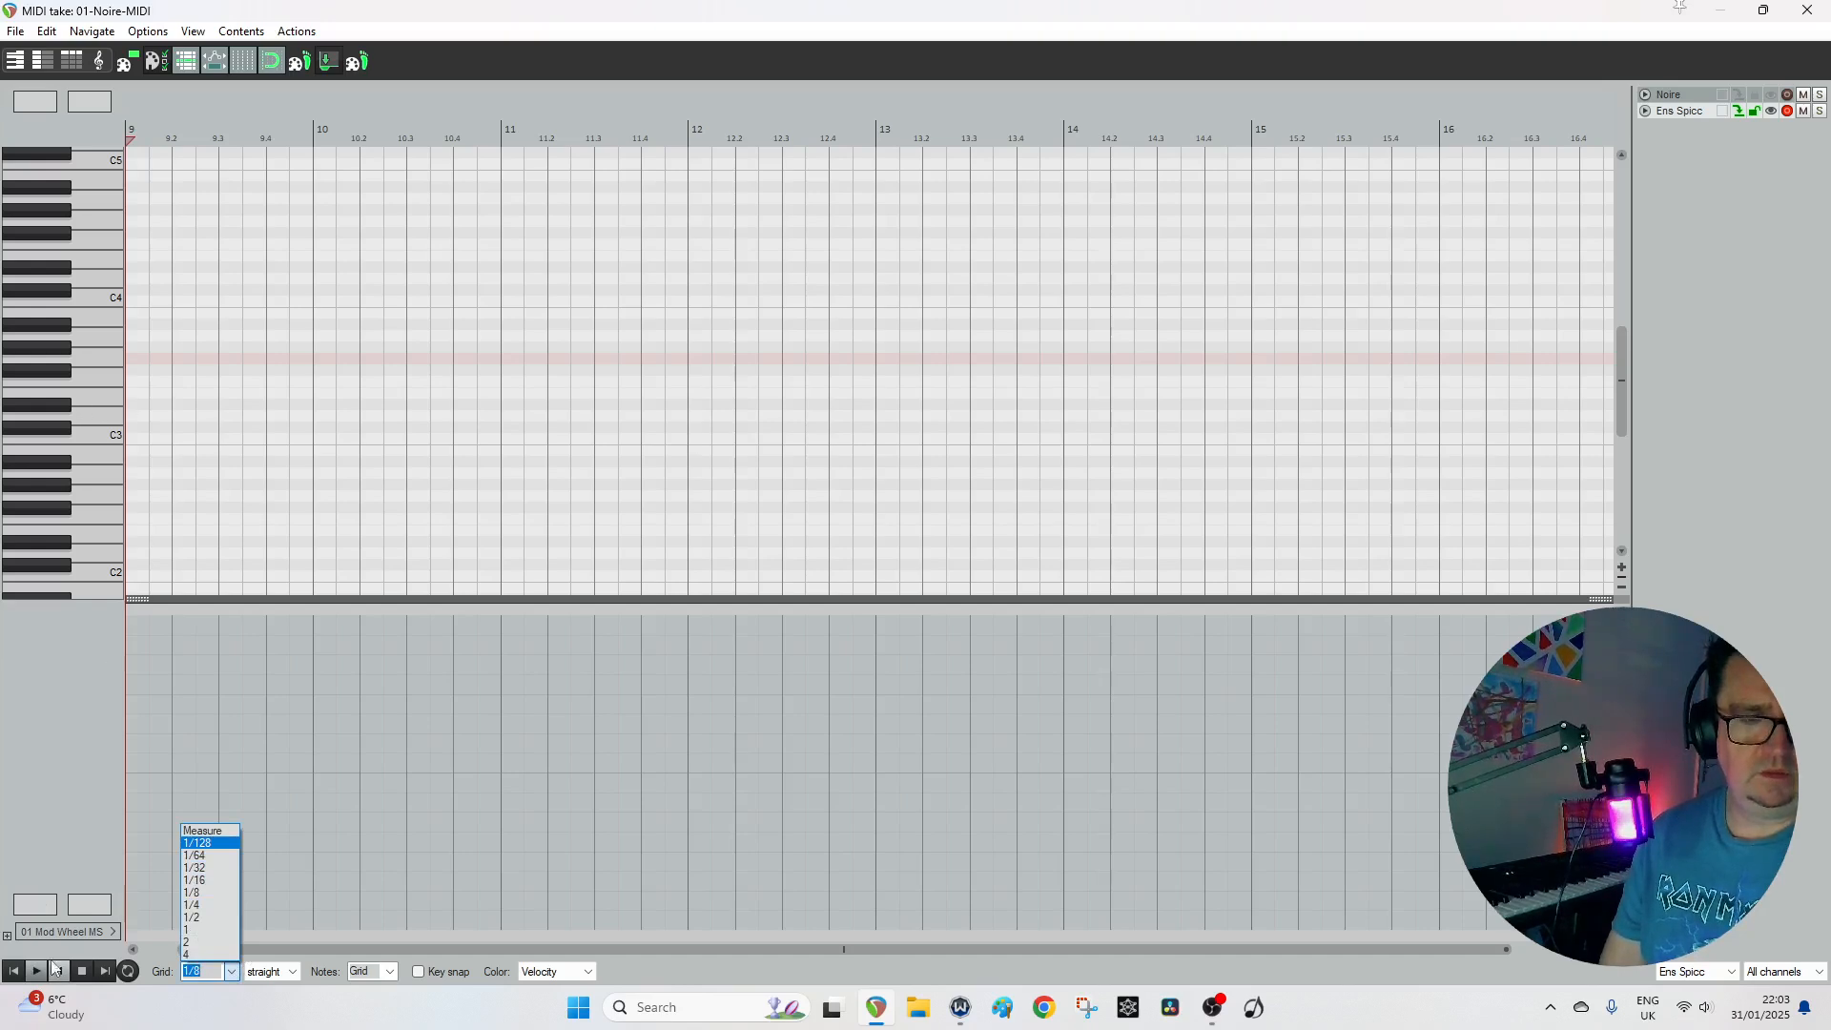
{"action": "left_click", "coordinate": [8, 973]}
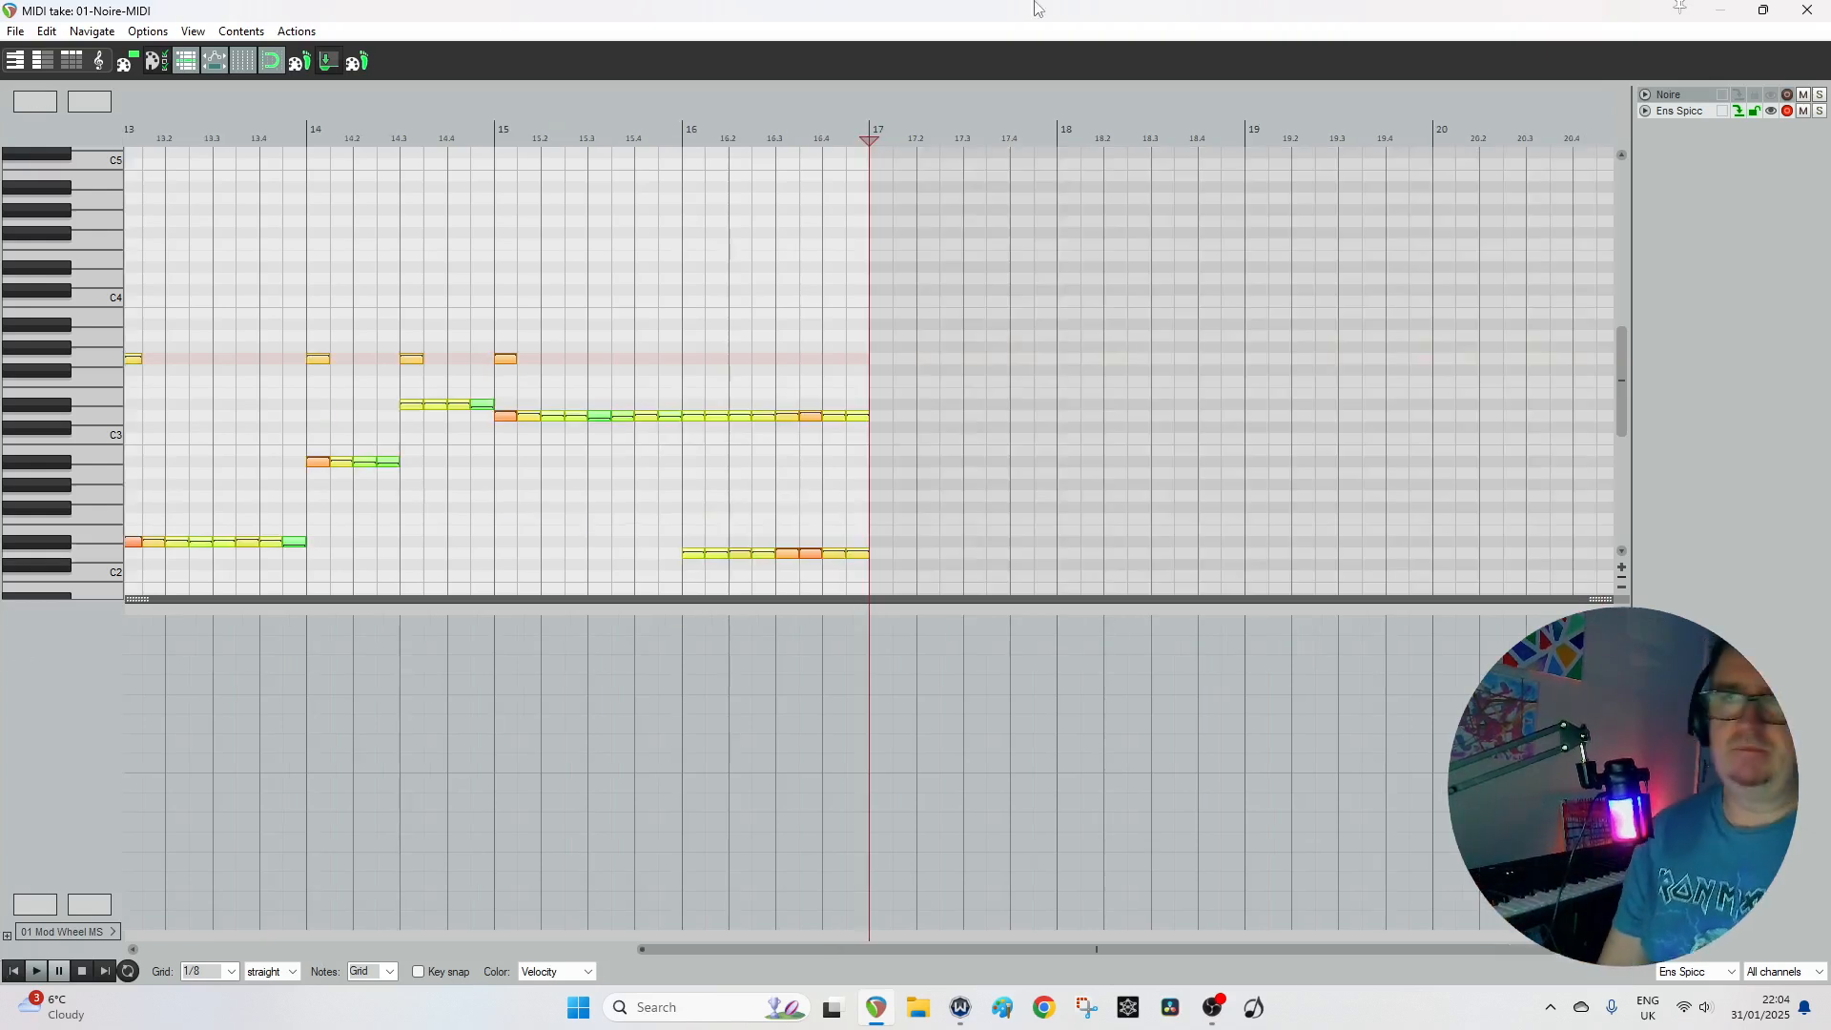
Return to the arrangement and adjust the Ens Spicc track volume while playing back from bar 9.
{"action": "left_click", "coordinate": [1796, 20]}
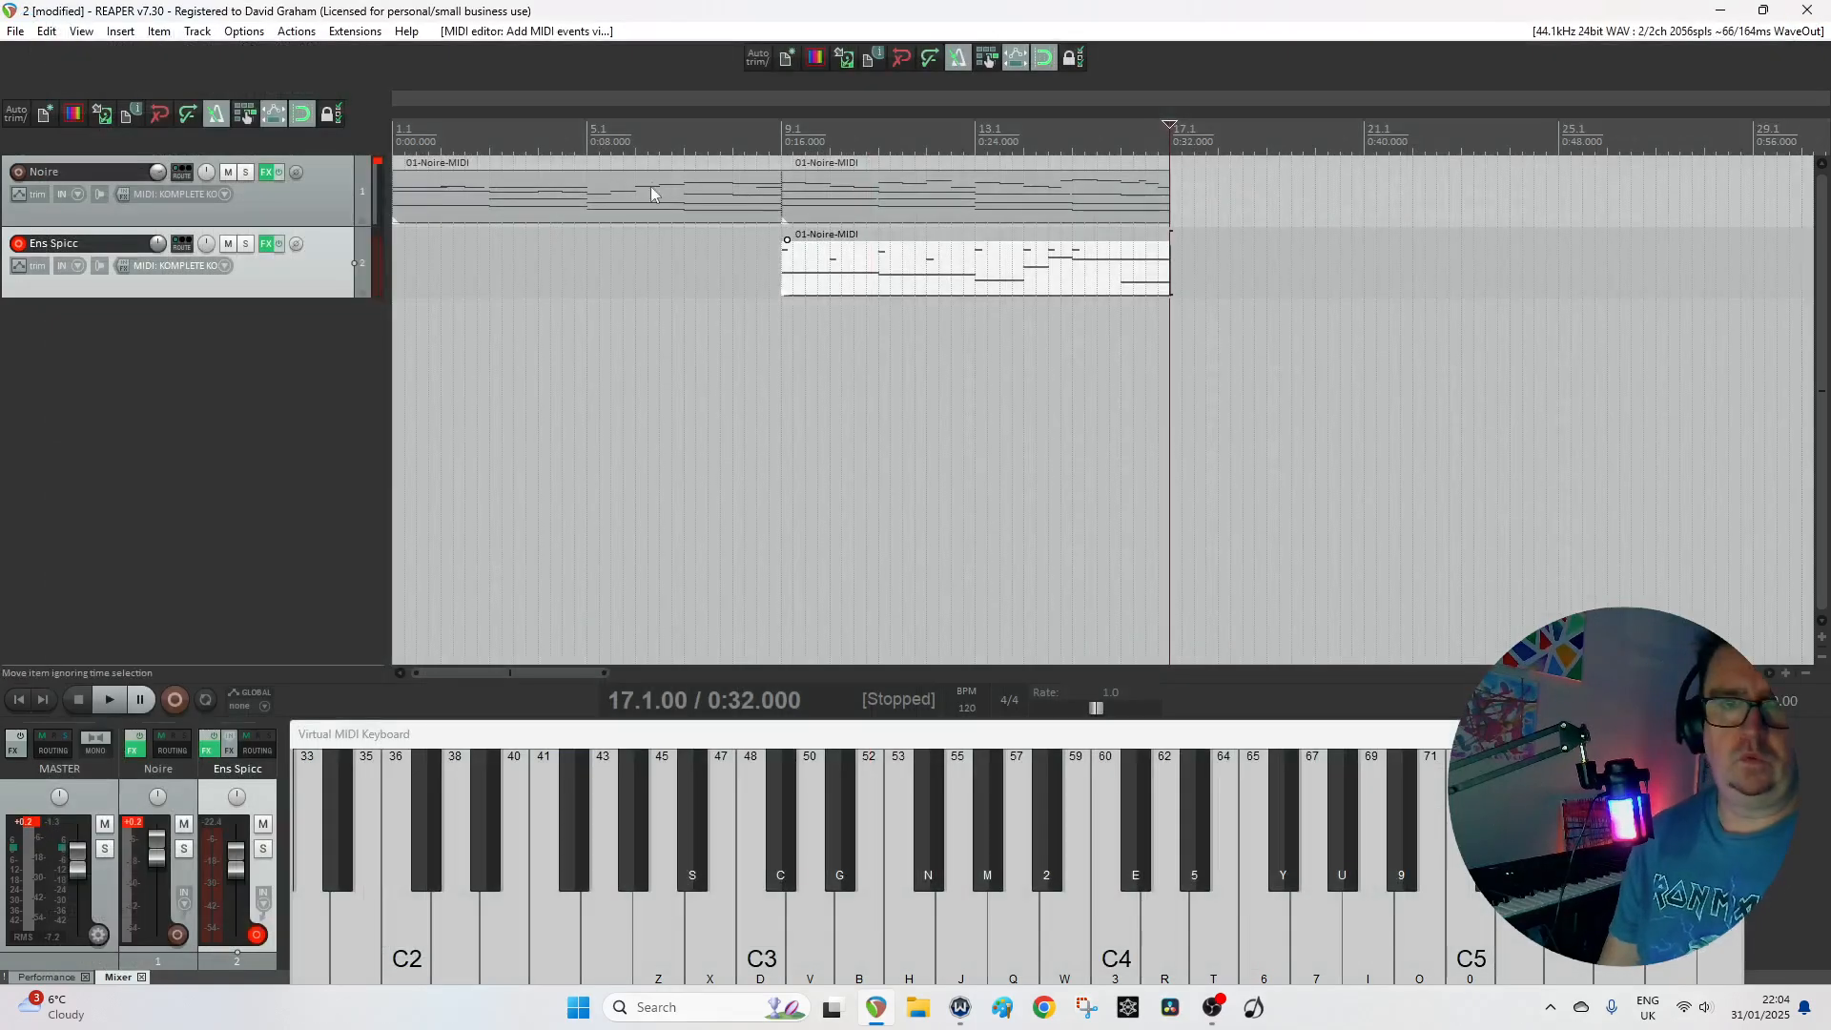
{"action": "left_click", "coordinate": [778, 122]}
{"action": "key", "text": "space"}
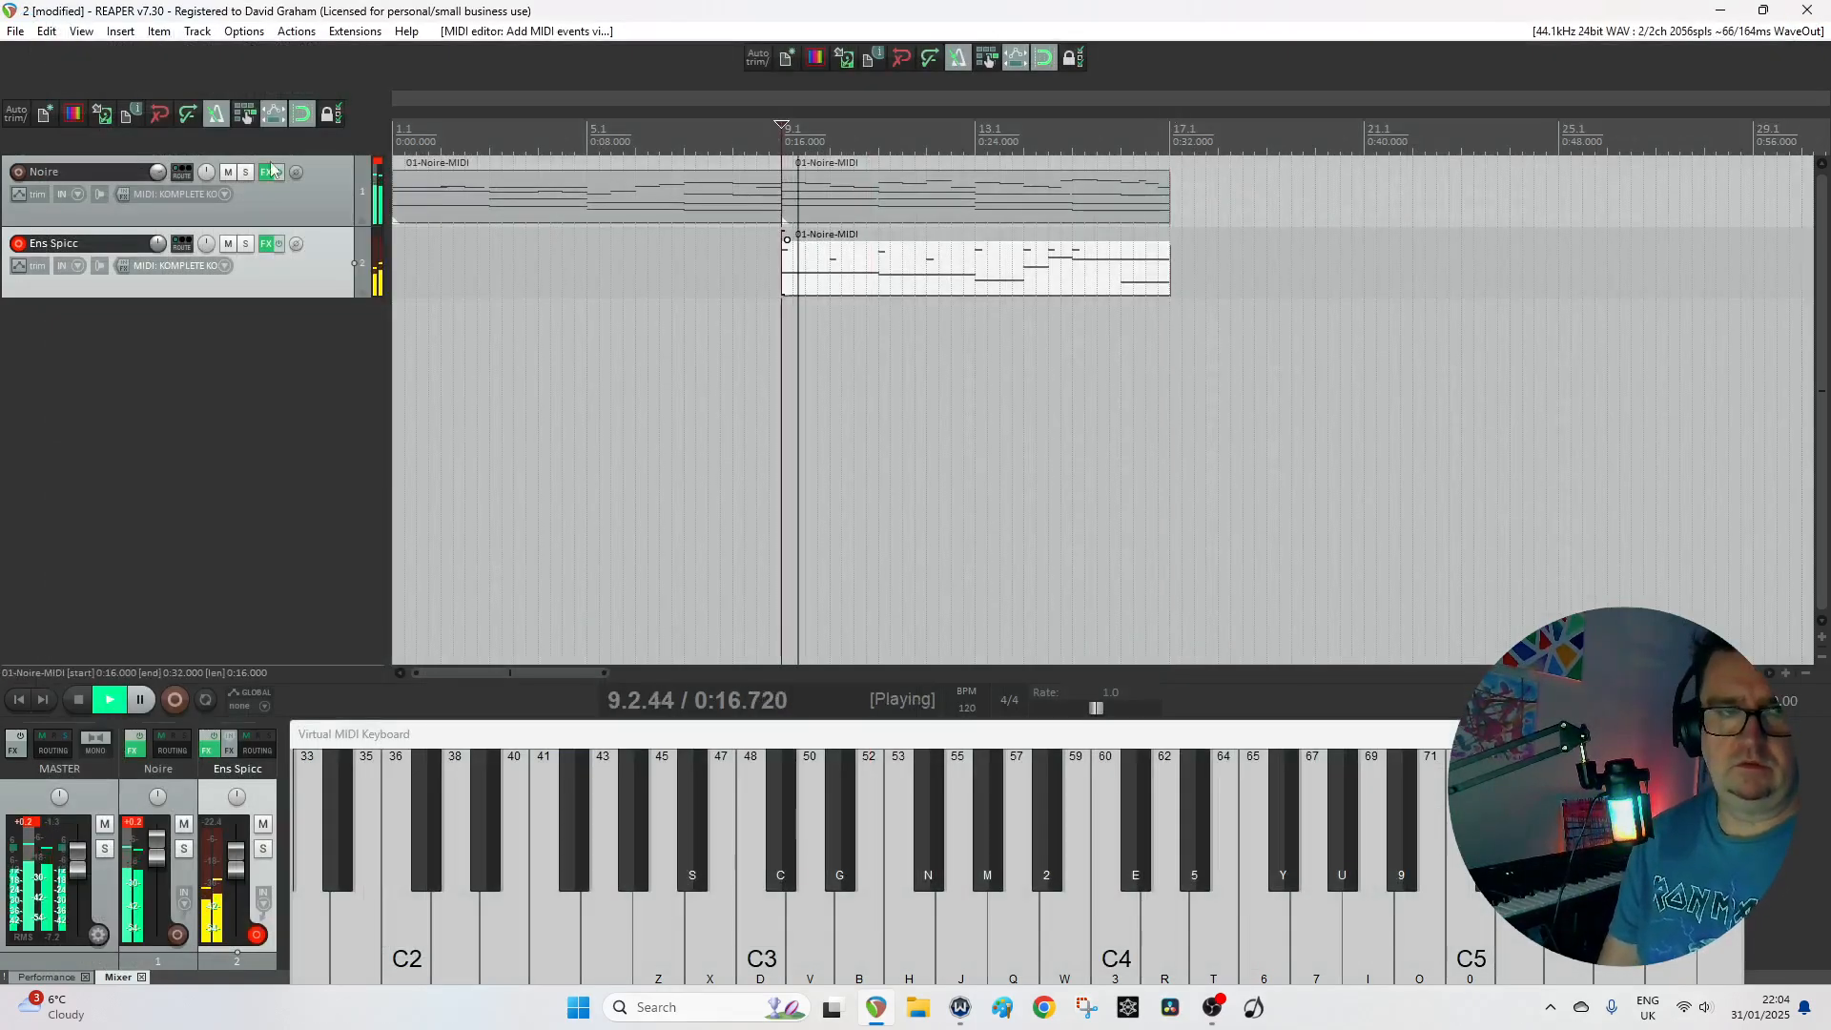
{"action": "left_click_drag", "start_coordinate": [157, 244], "coordinate": [158, 254]}
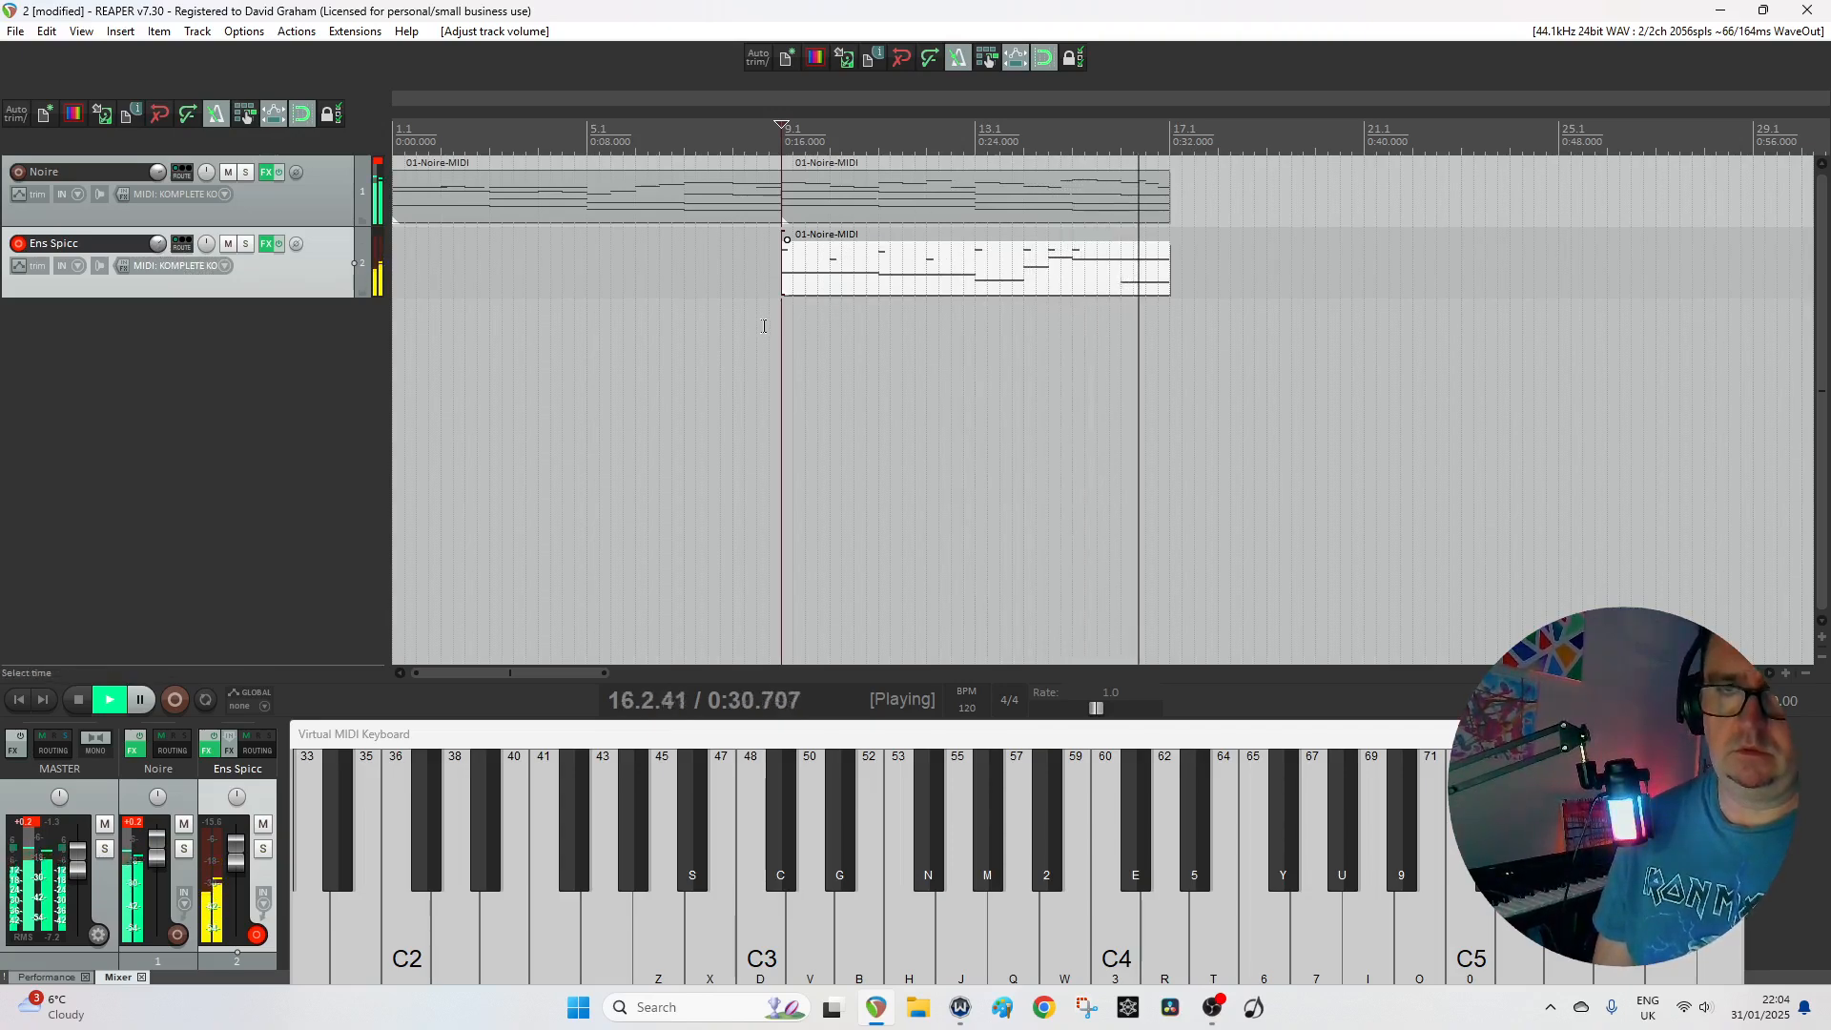
{"action": "key", "text": "space"}
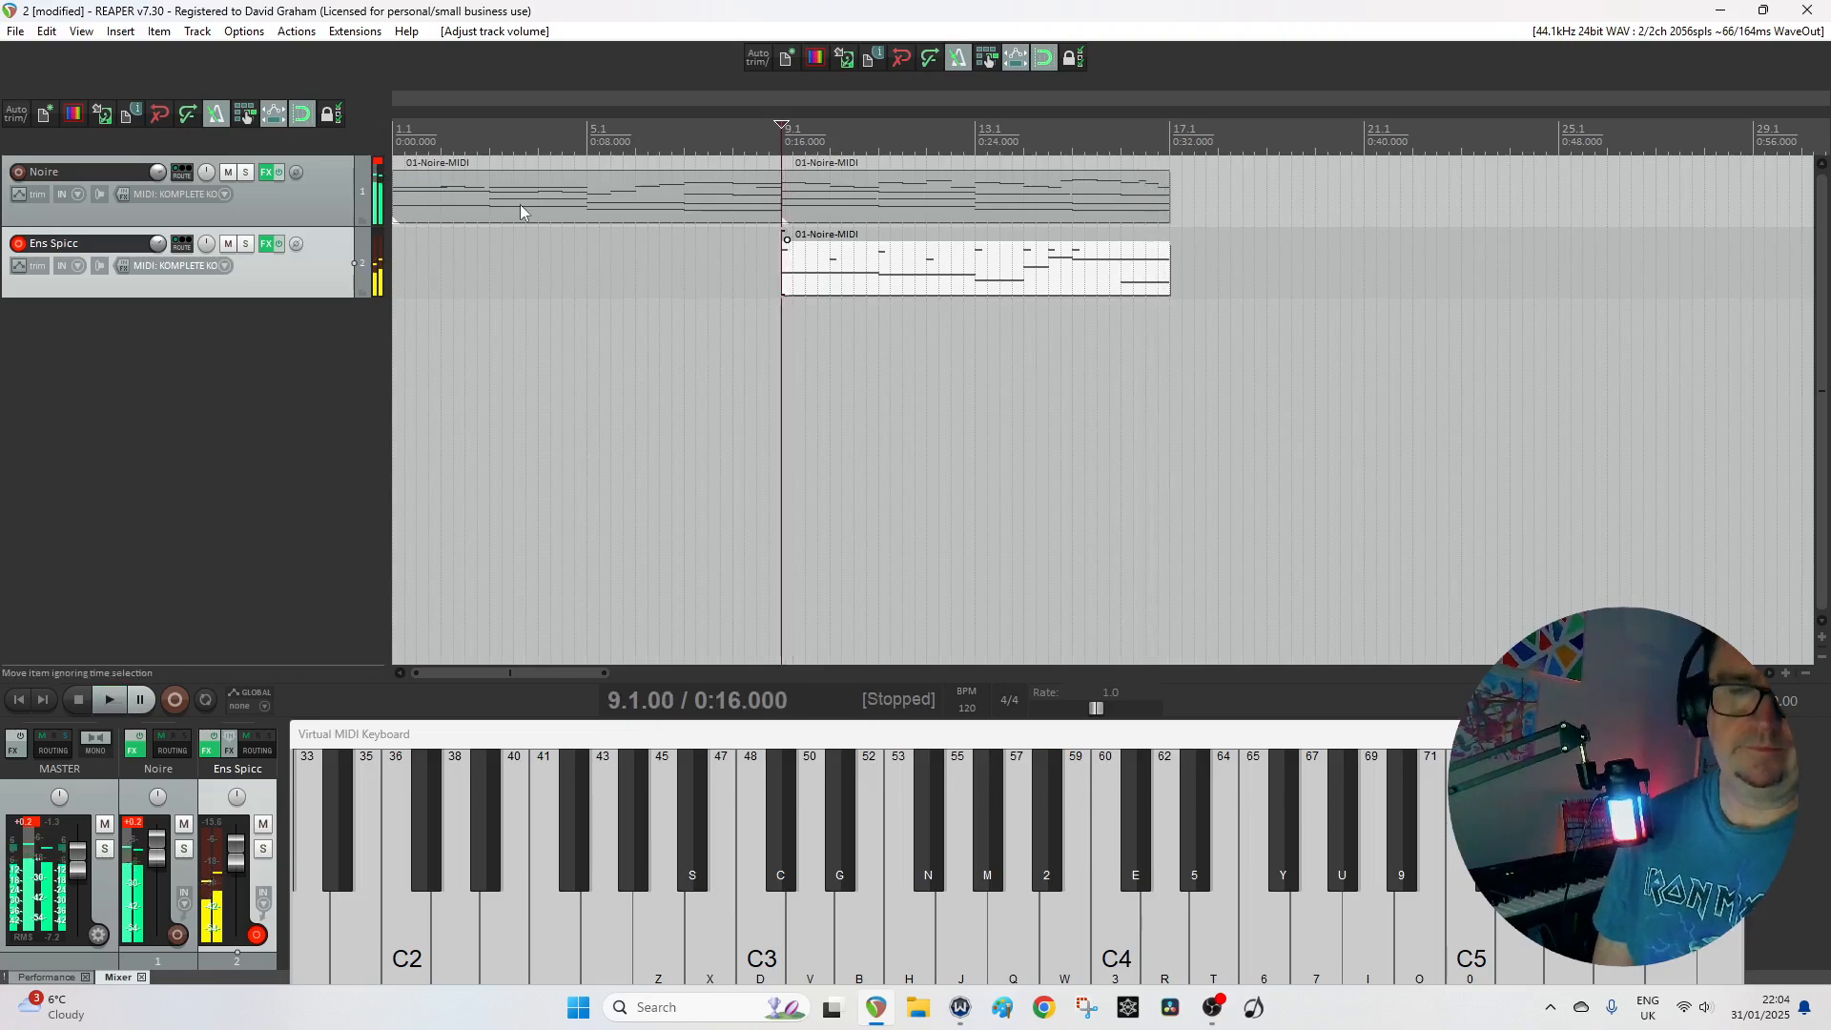
Open the Ens Spicc item for note editing, play it from bar 9 and show note velocities in the controller lane.
{"action": "double_click", "coordinate": [806, 267]}
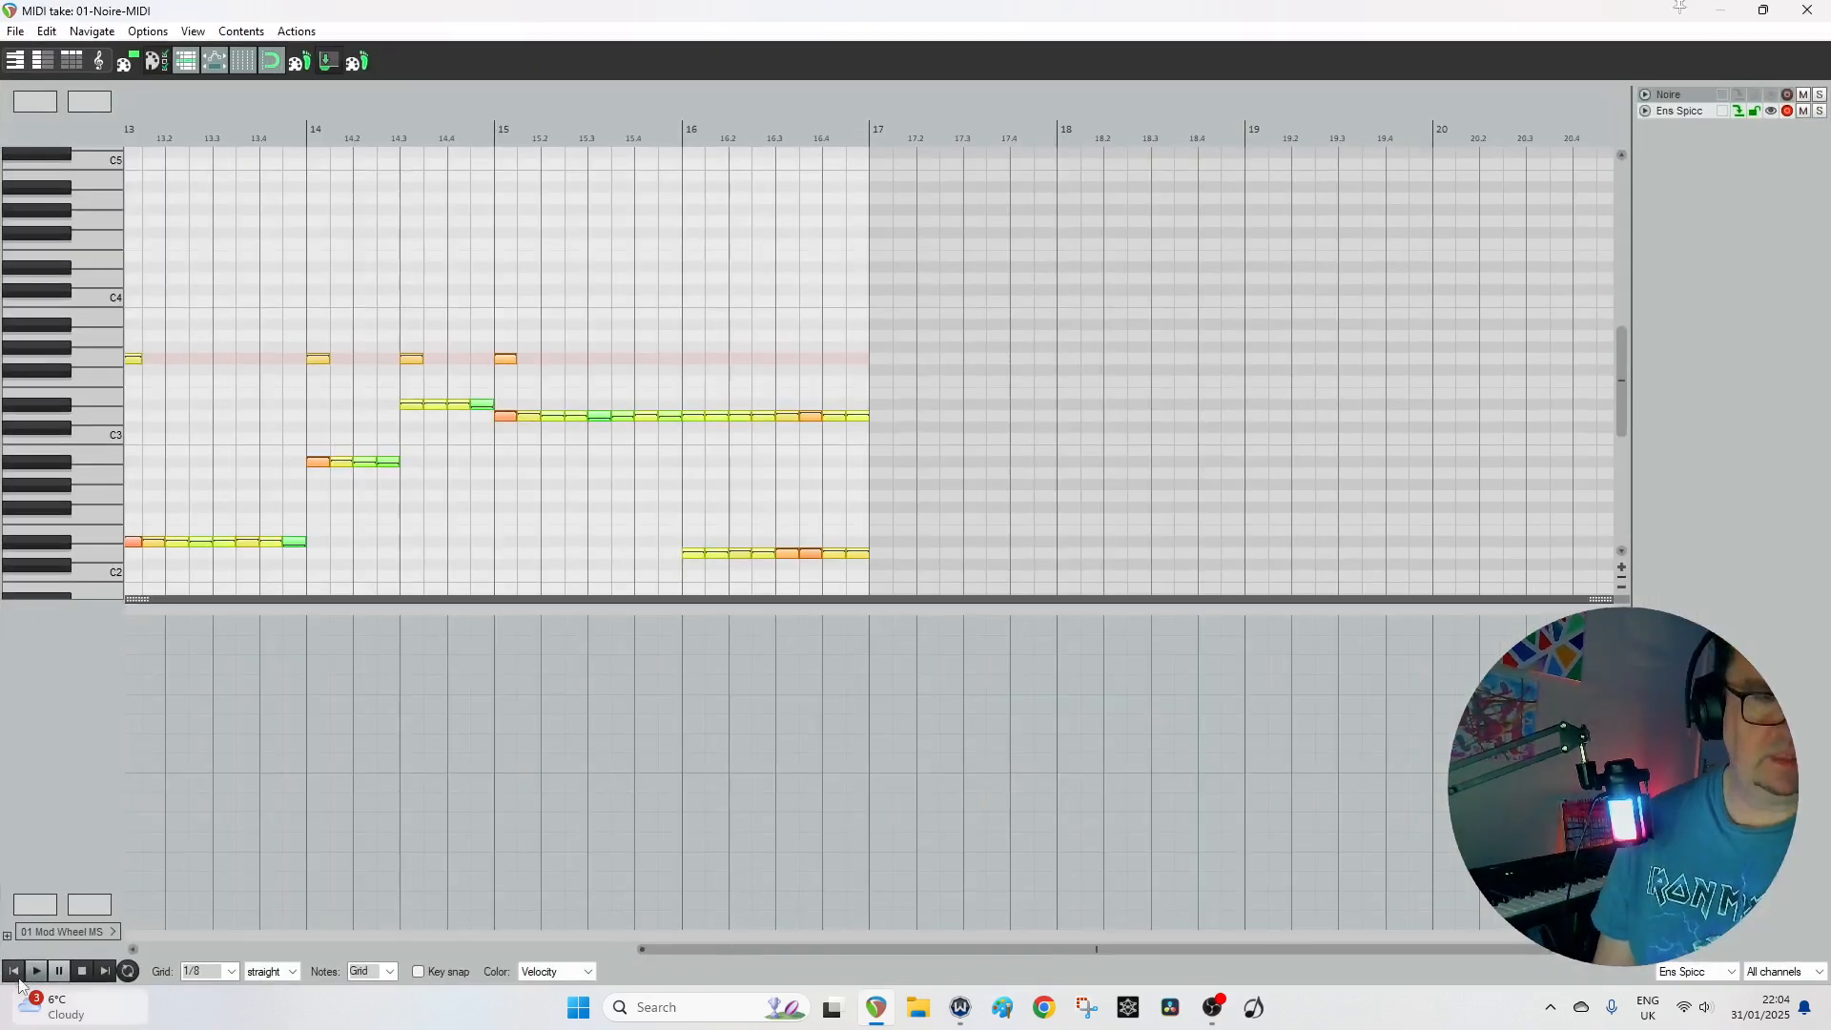
{"action": "left_click", "coordinate": [14, 971]}
{"action": "key", "text": "space"}
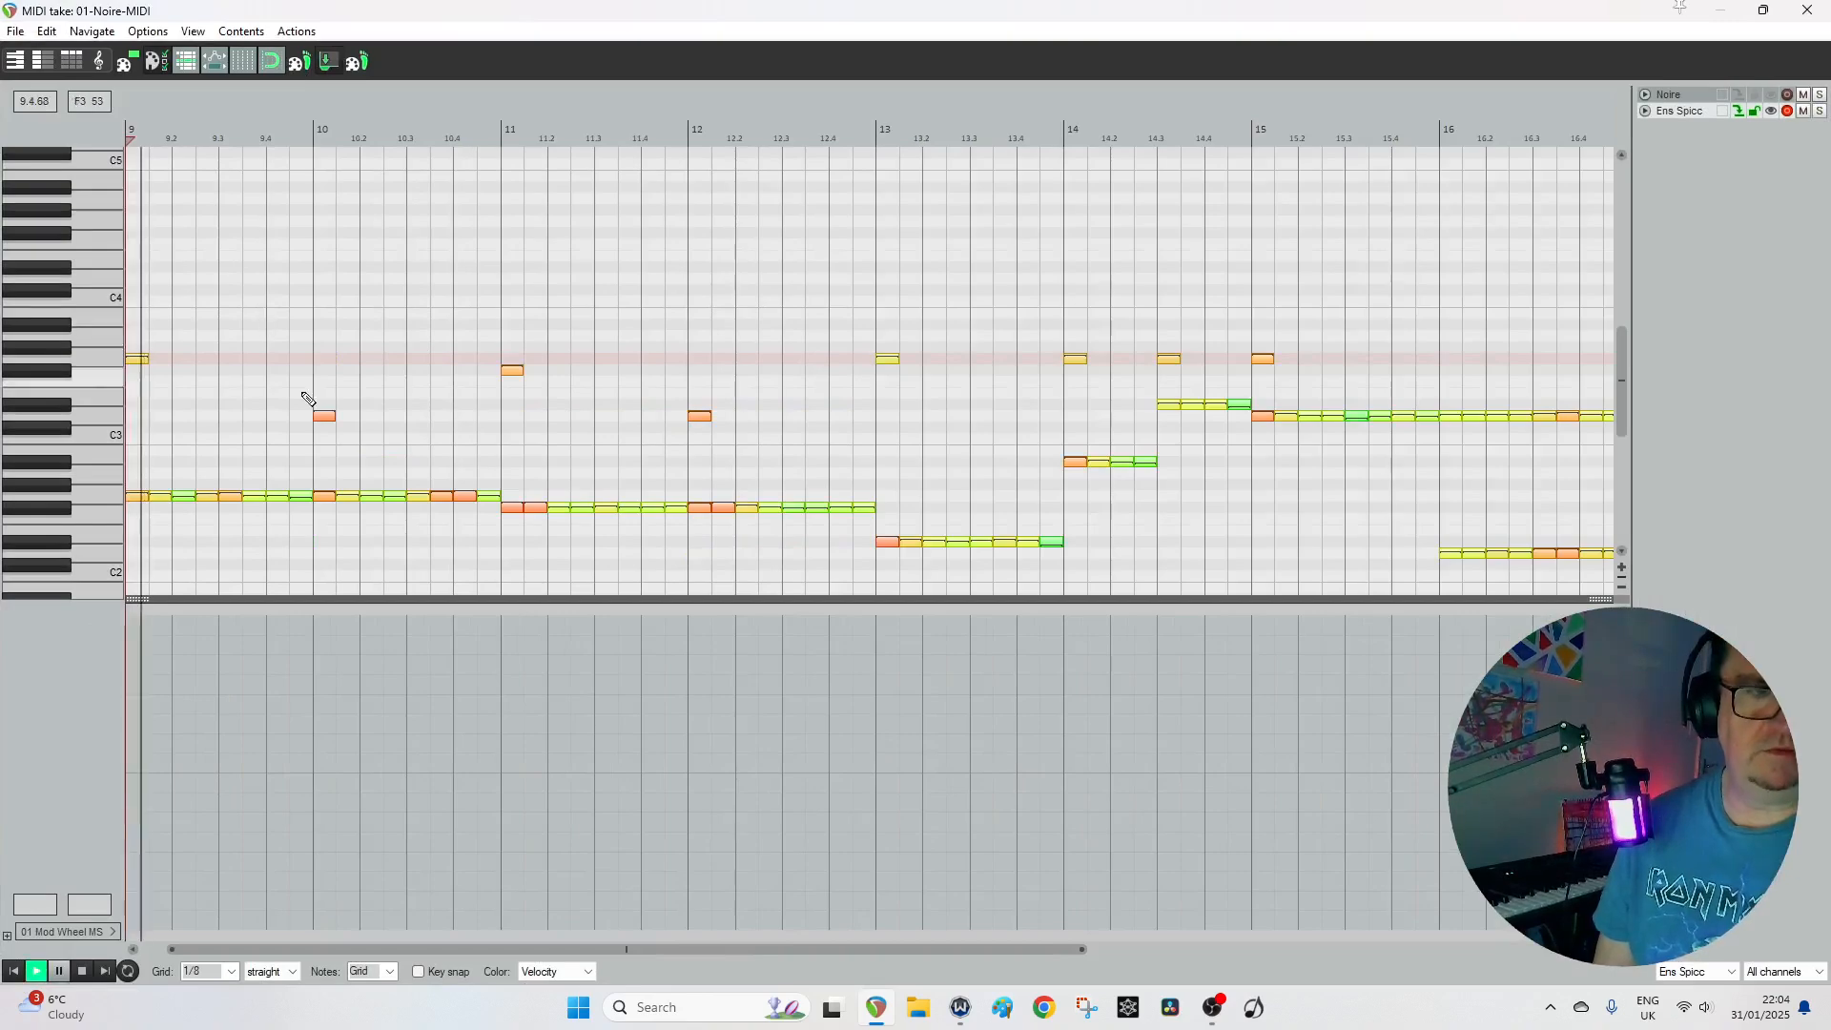
{"action": "left_click", "coordinate": [92, 932]}
{"action": "left_click", "coordinate": [102, 197]}
{"action": "key", "text": "space"}
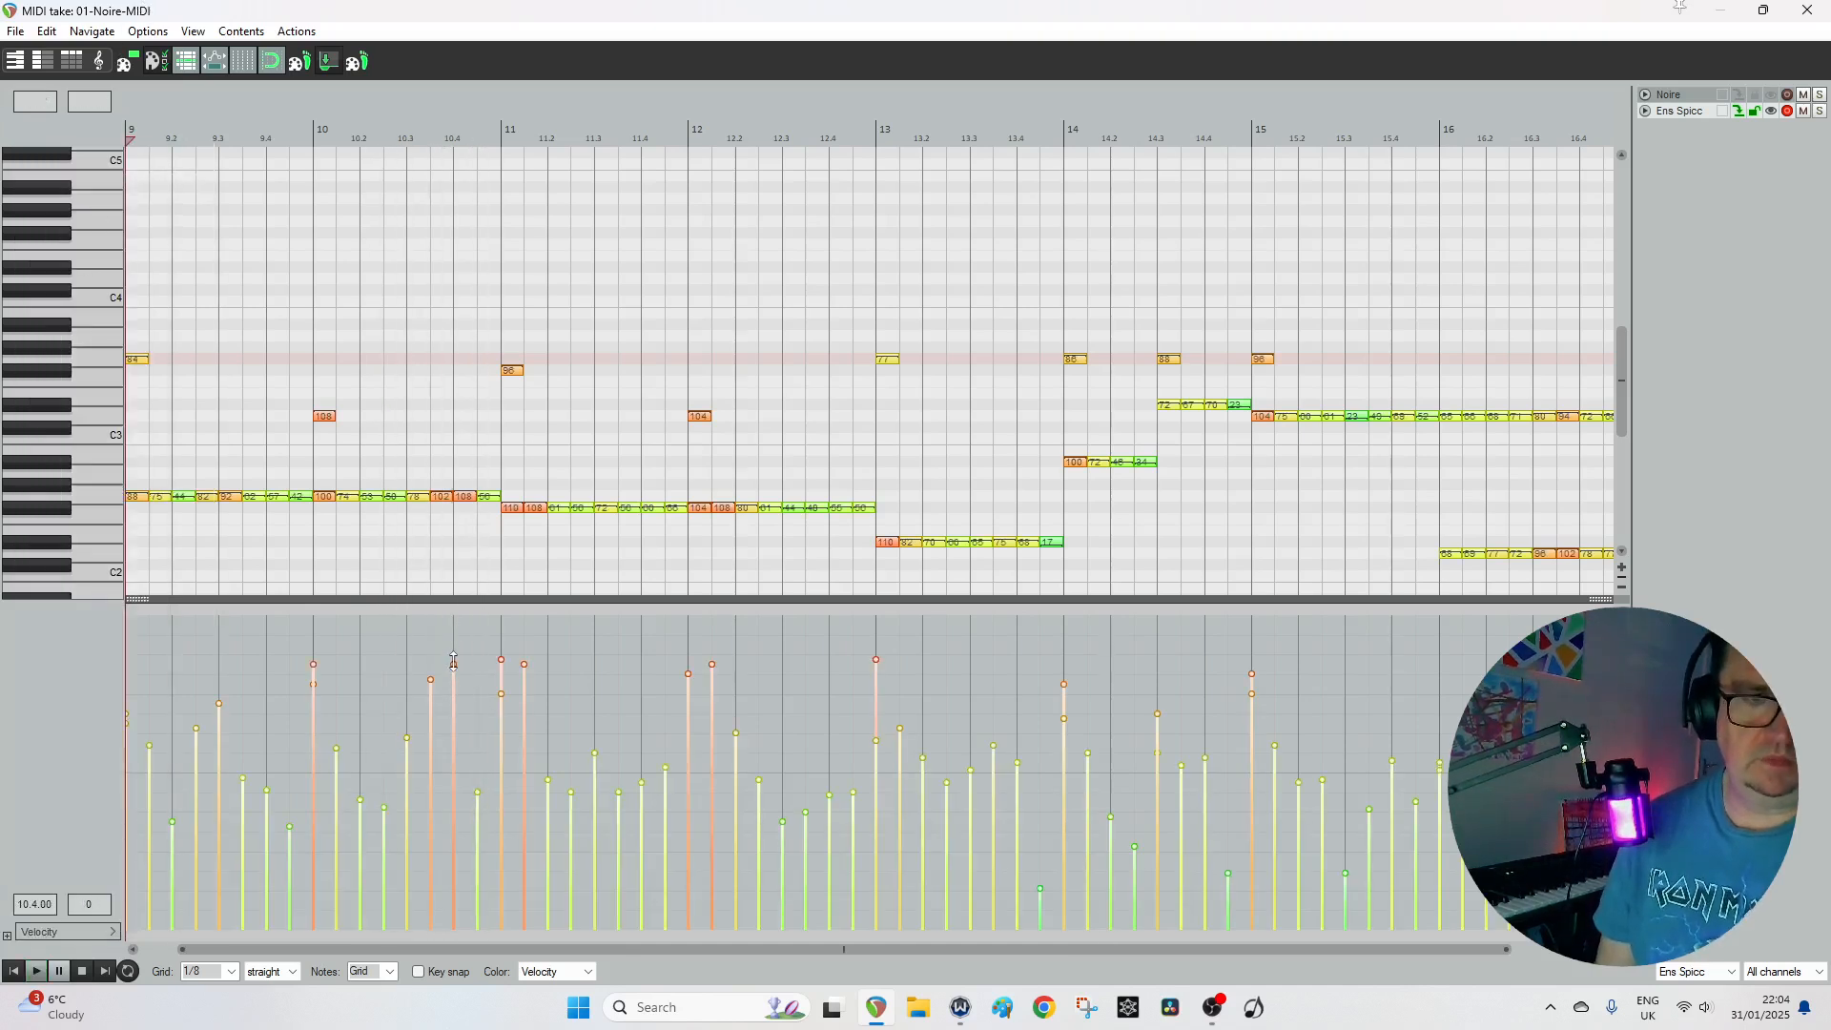
Balance the velocities in bars 9 to 11: opening G3 at 96, softer D3 accent, evened late bar 10 eighths, softer second F#2 in bar 11.
{"action": "left_click_drag", "start_coordinate": [454, 660], "coordinate": [454, 697]}
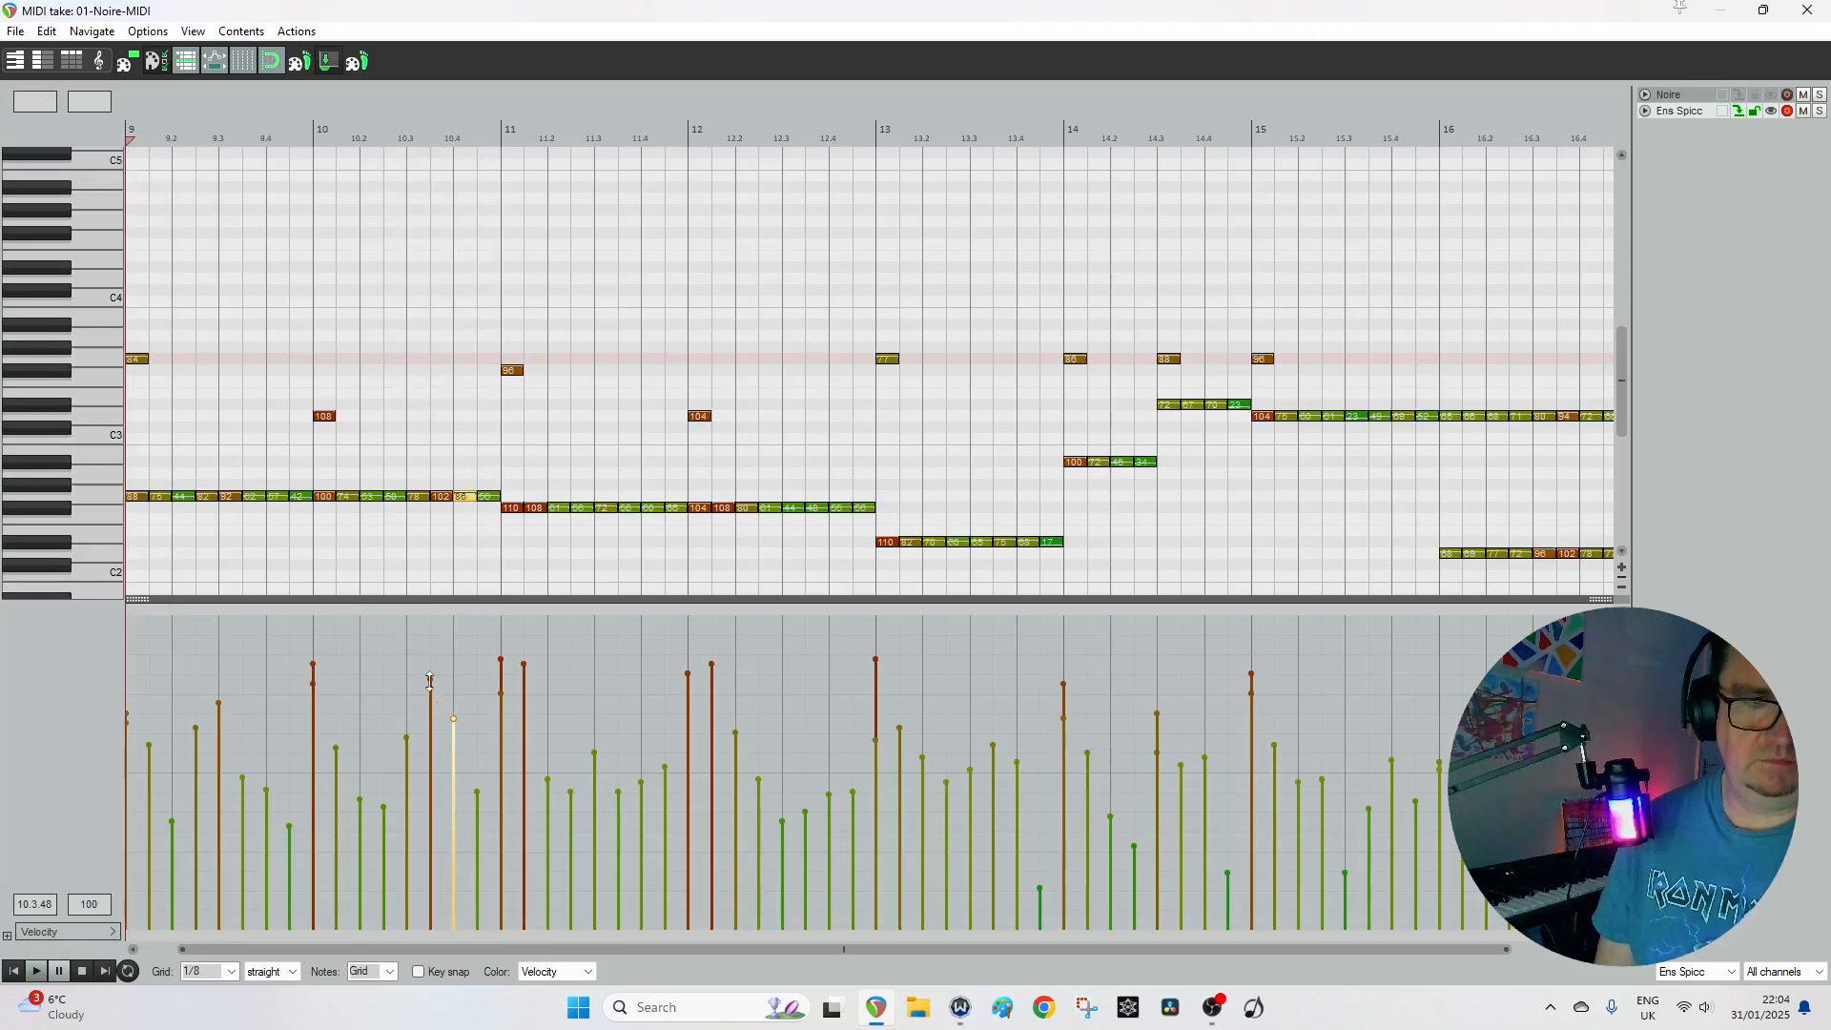
{"action": "left_click_drag", "start_coordinate": [313, 664], "coordinate": [313, 667]}
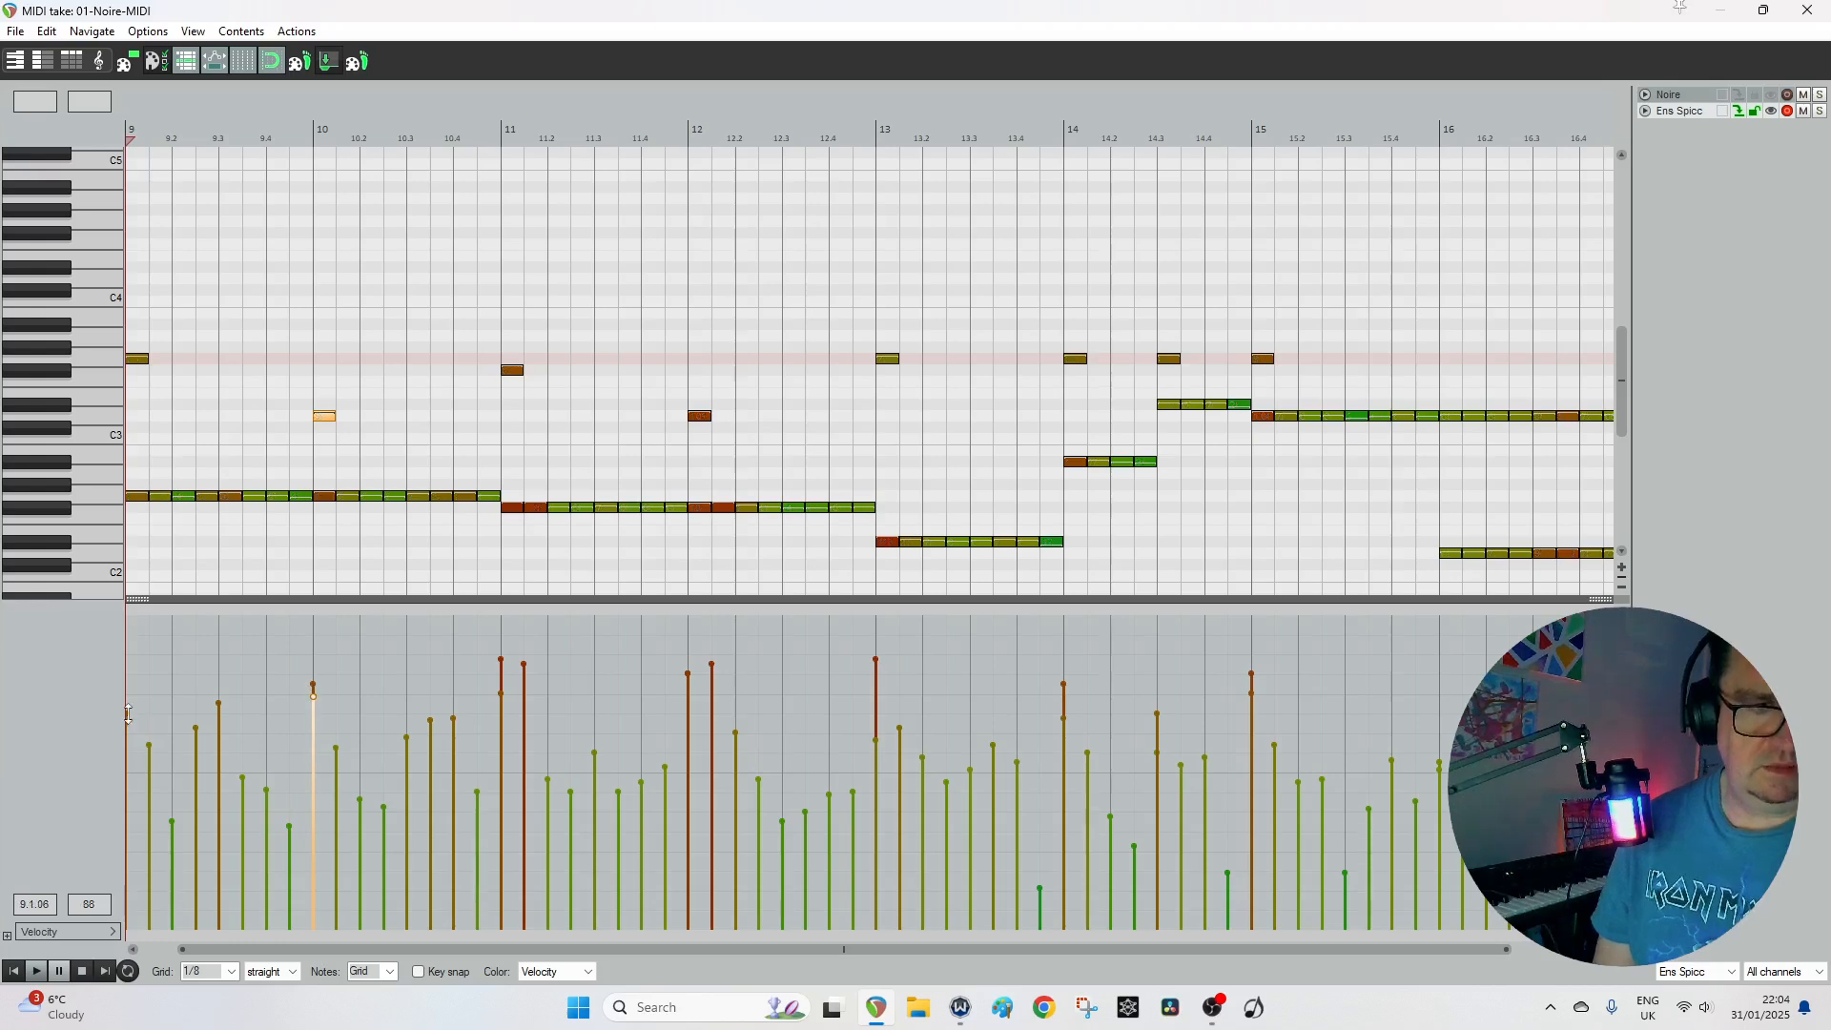
{"action": "left_click_drag", "start_coordinate": [127, 714], "coordinate": [124, 680]}
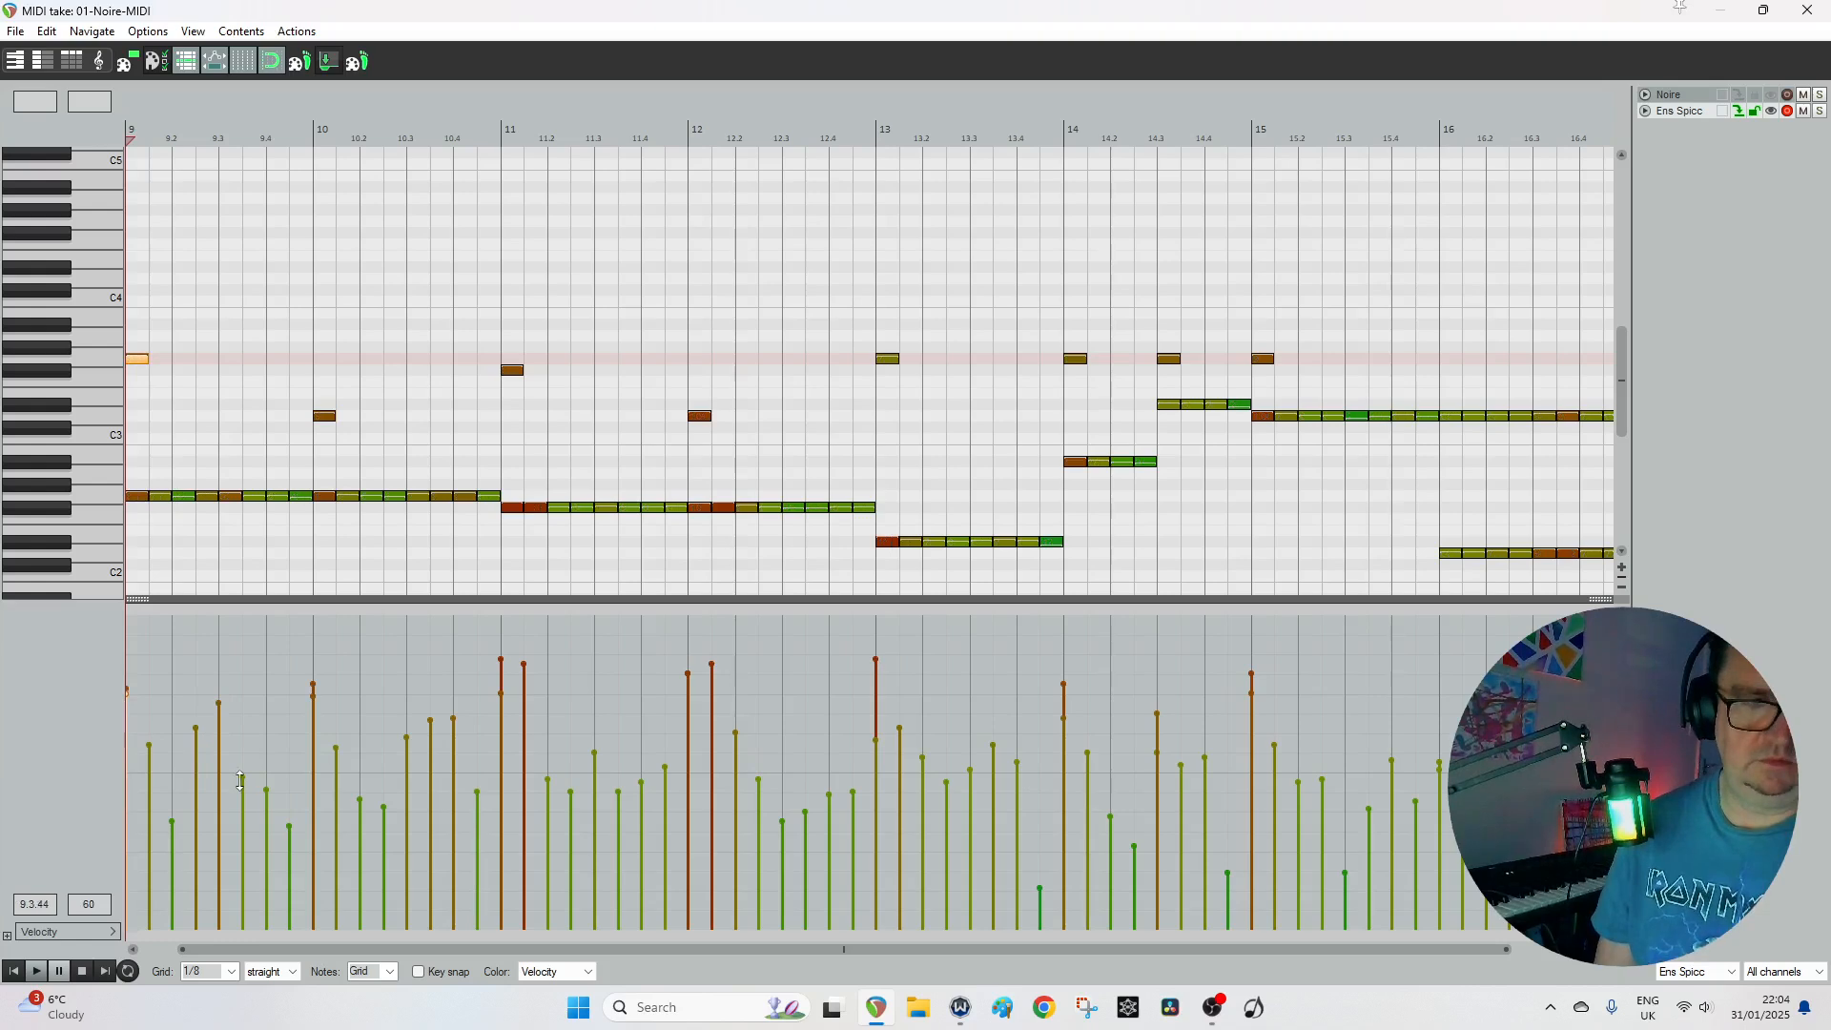
{"action": "left_click_drag", "start_coordinate": [407, 737], "coordinate": [407, 706]}
{"action": "left_click_drag", "start_coordinate": [523, 663], "coordinate": [530, 700]}
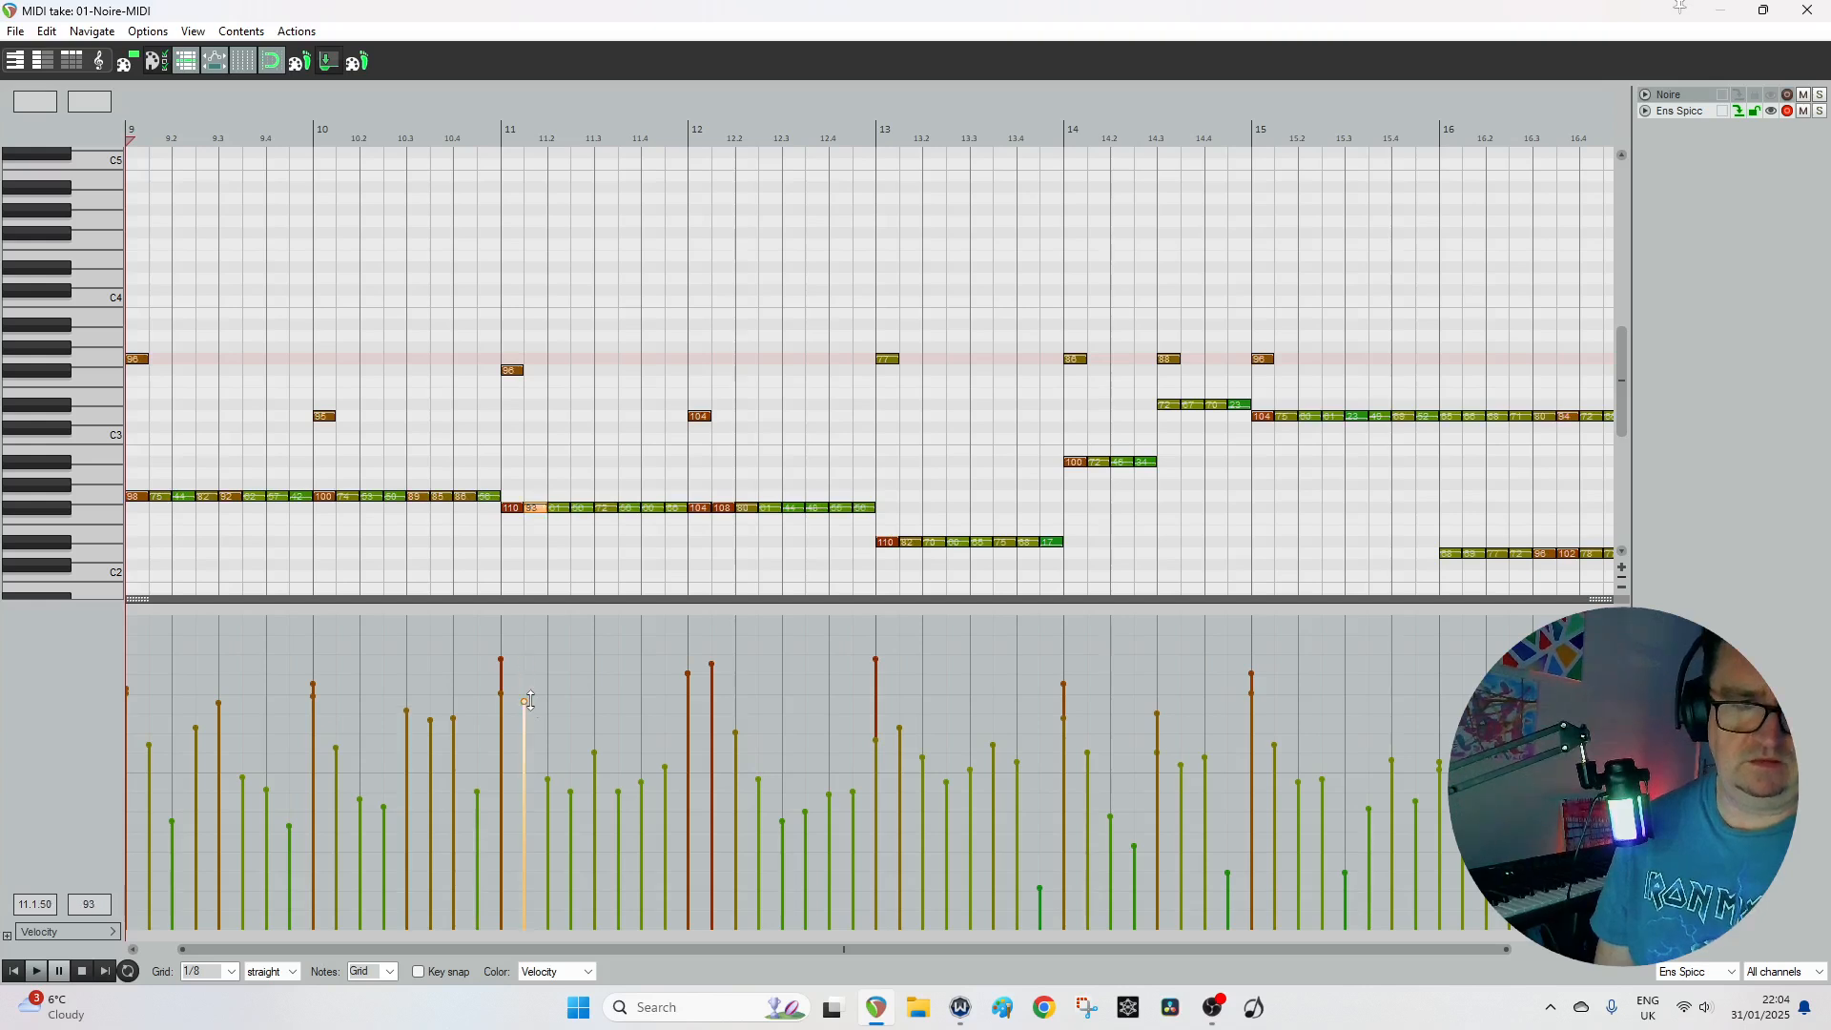
Soften the second F#2 of bar 12 and set first-beat velocities: bar 12 D3 to 106, bar 11 F#2 to 102, bar 13 D#2 to 104.
{"action": "left_click", "coordinate": [713, 662]}
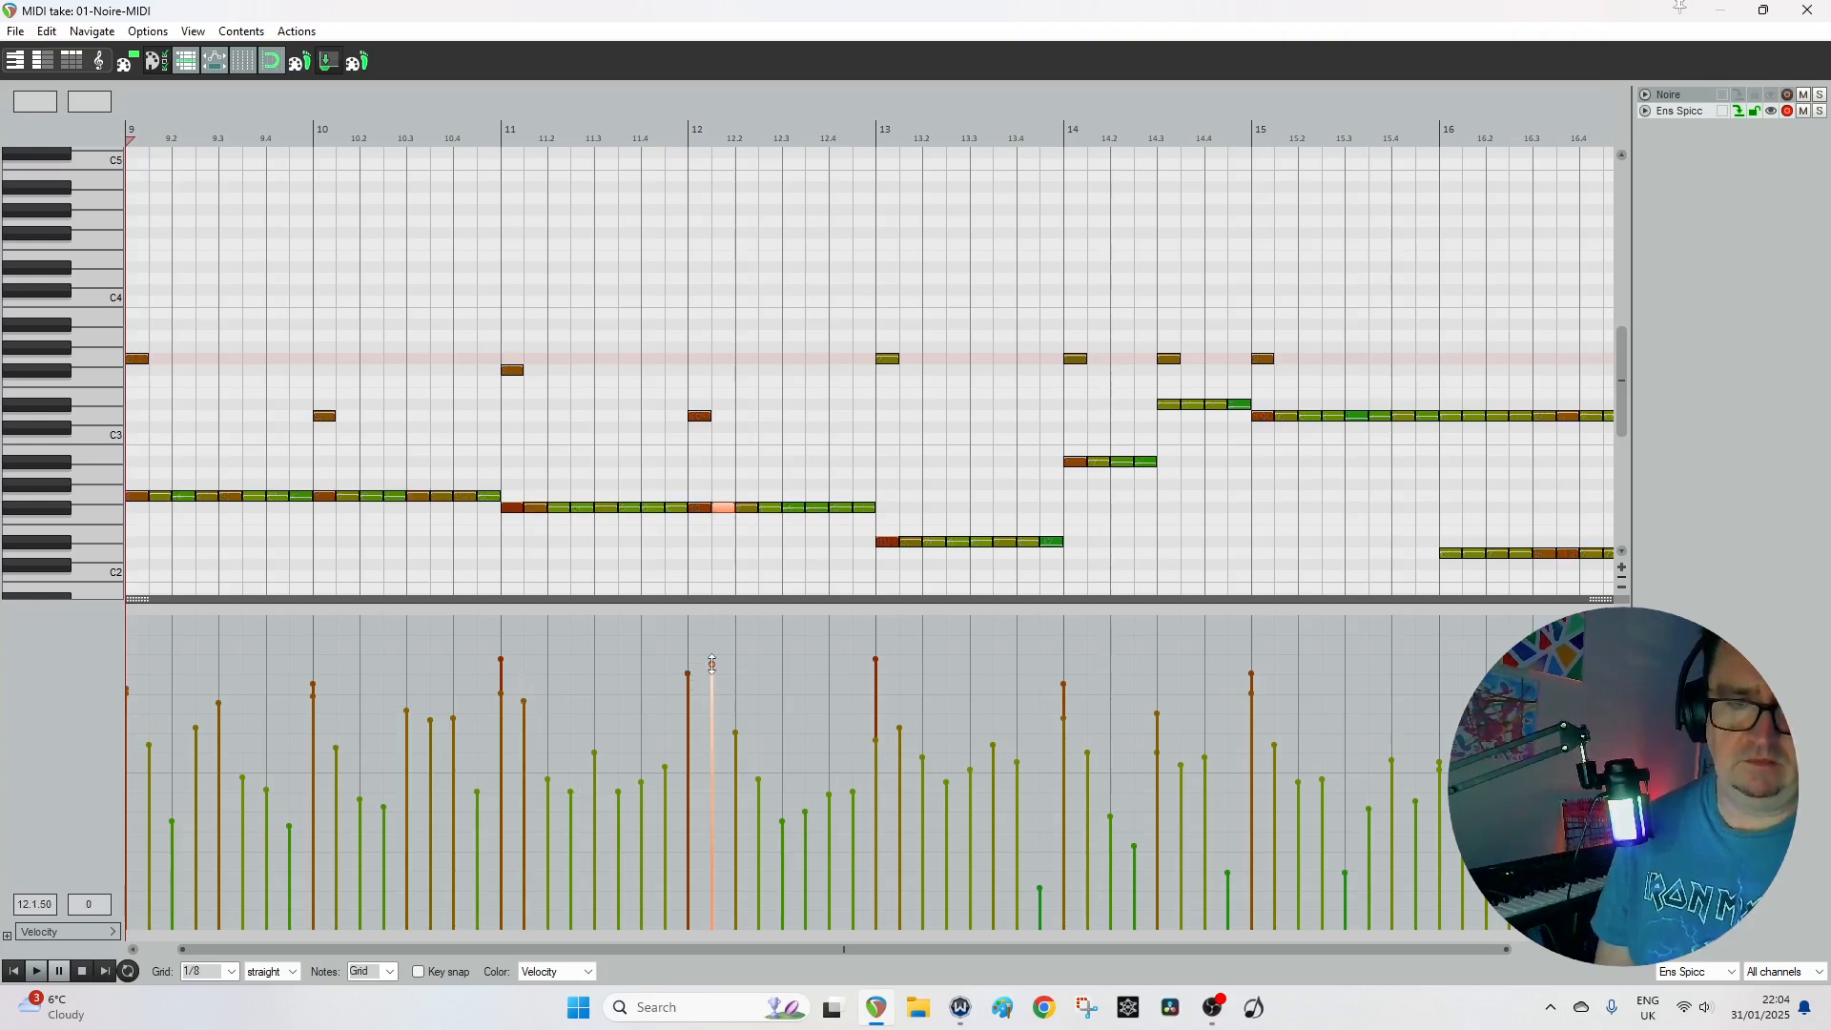
{"action": "left_click_drag", "start_coordinate": [713, 662], "coordinate": [711, 701]}
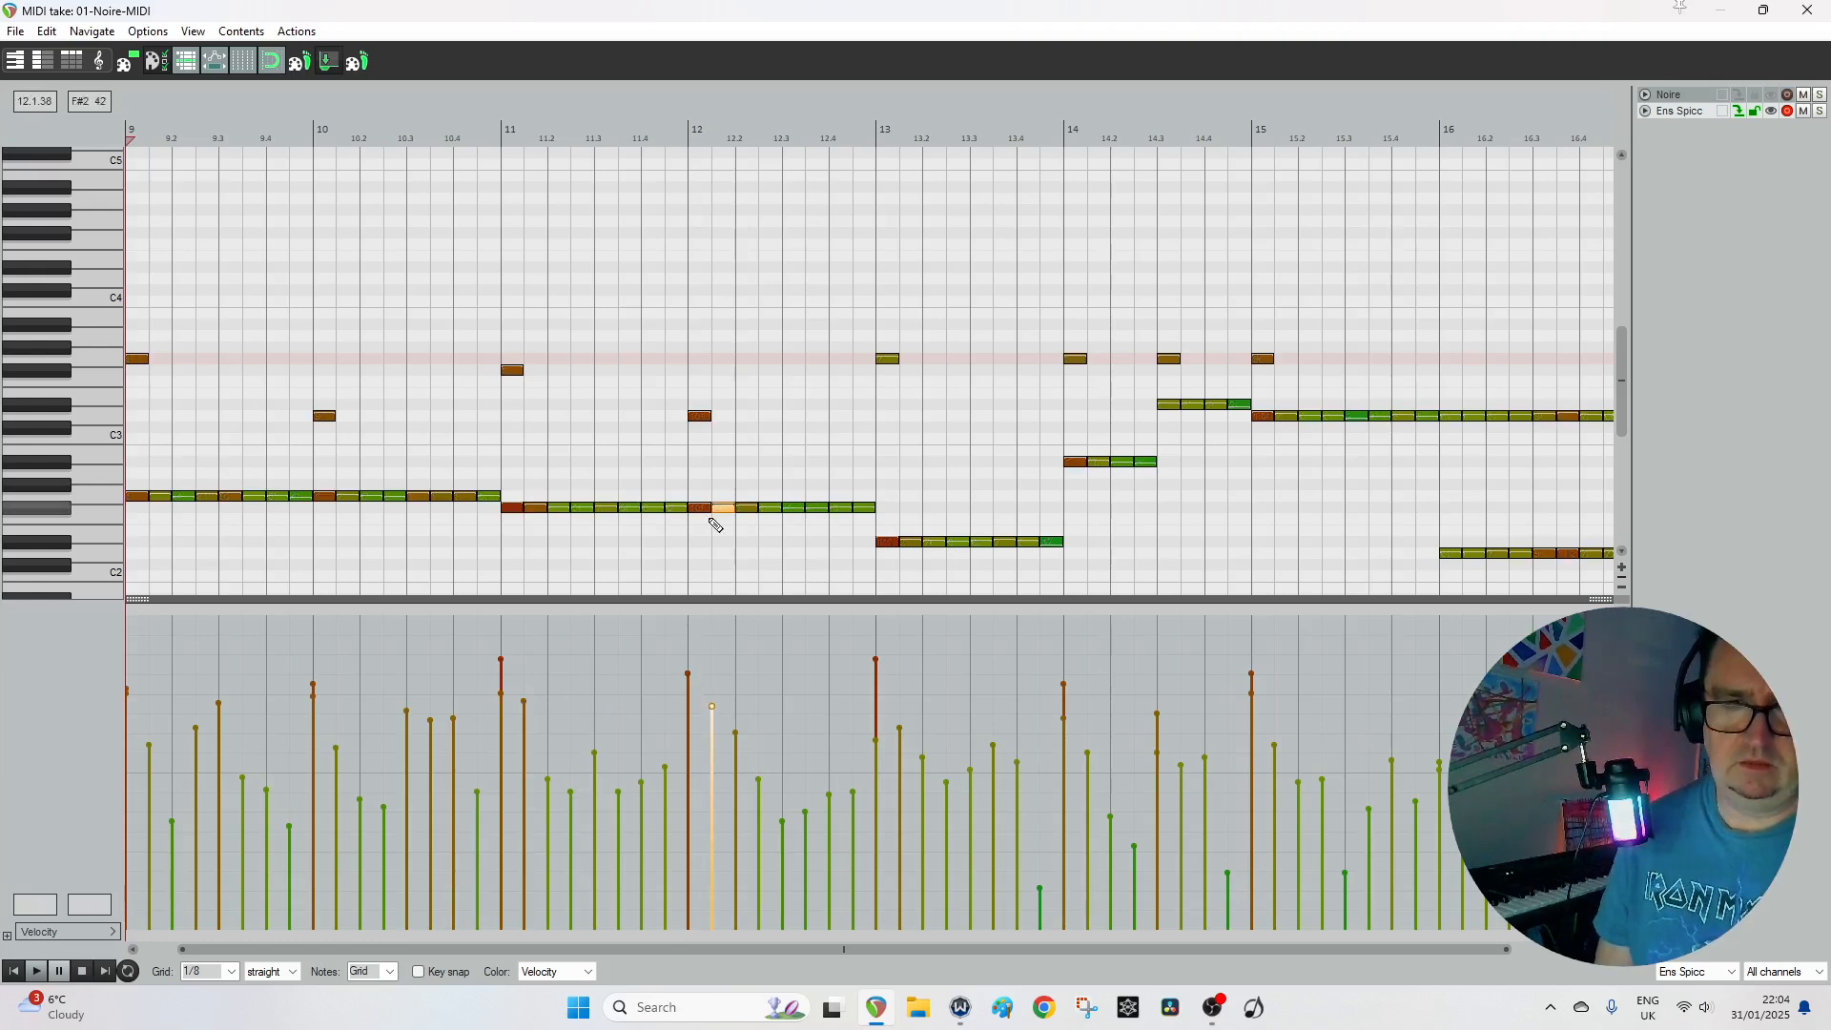
{"action": "left_click", "coordinate": [686, 671]}
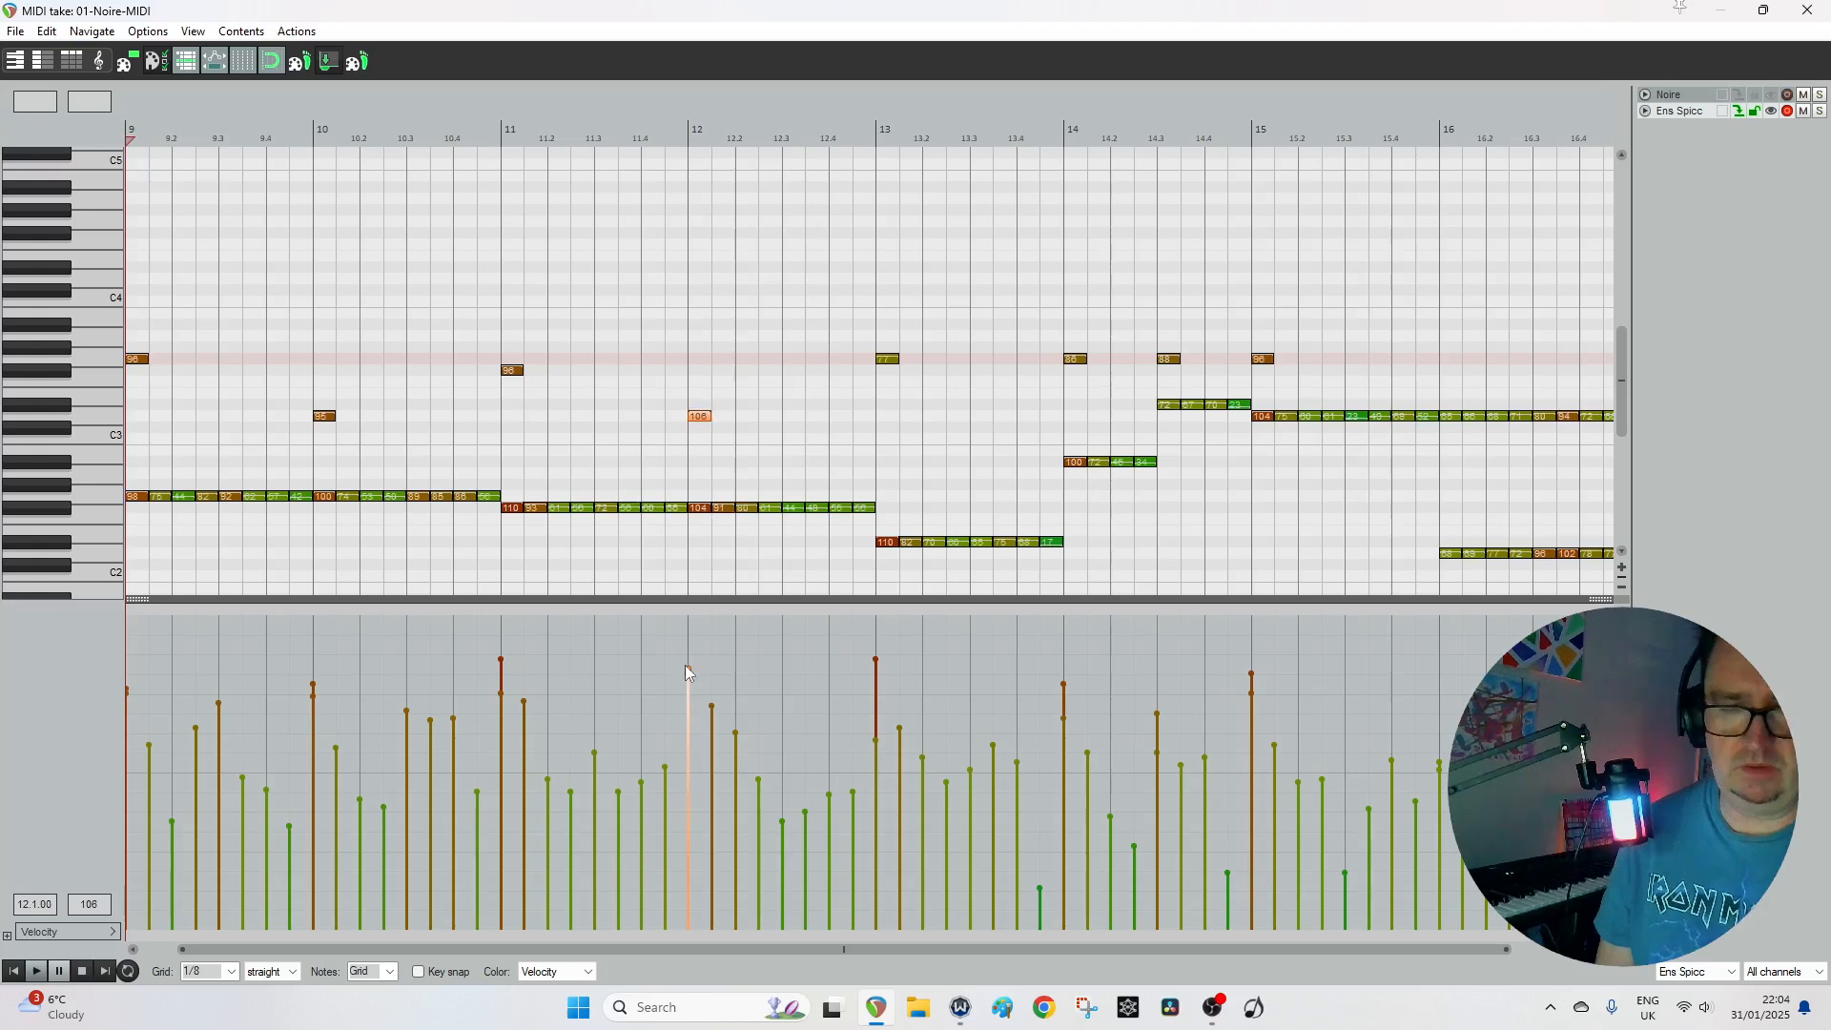
{"action": "left_click", "coordinate": [503, 663]}
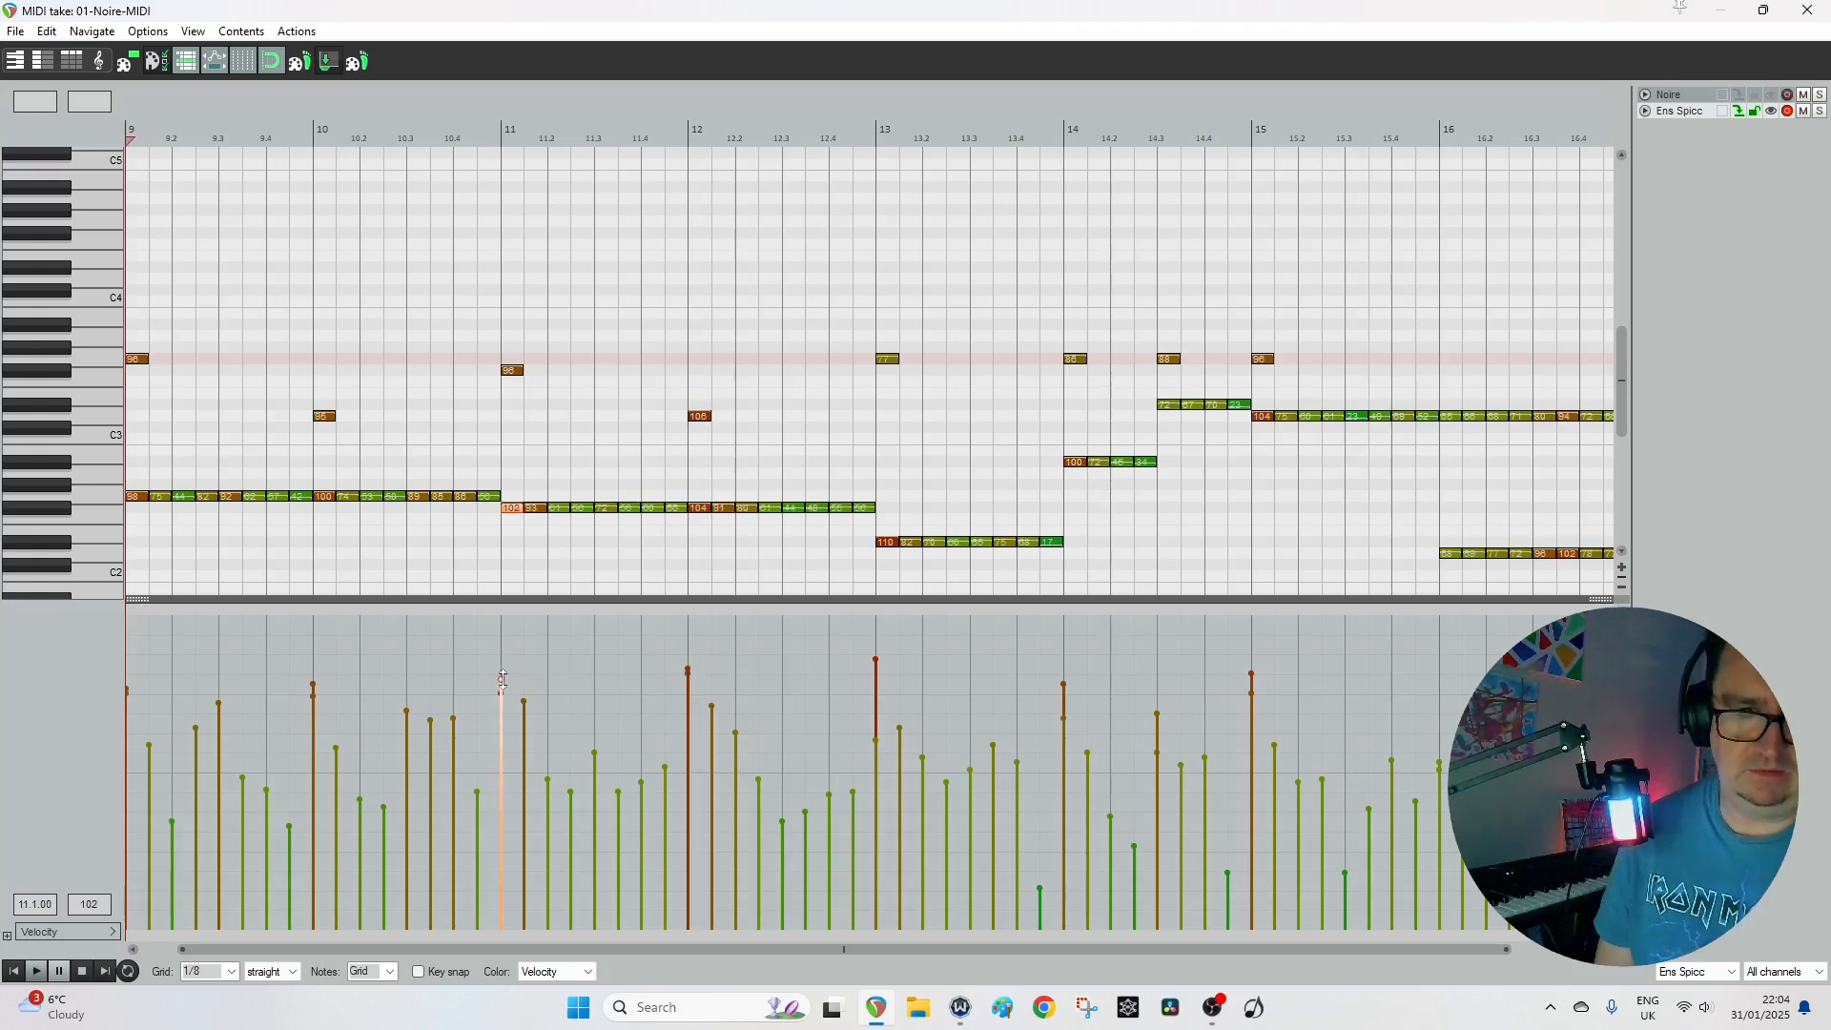
{"action": "left_click_drag", "start_coordinate": [874, 670], "coordinate": [875, 678]}
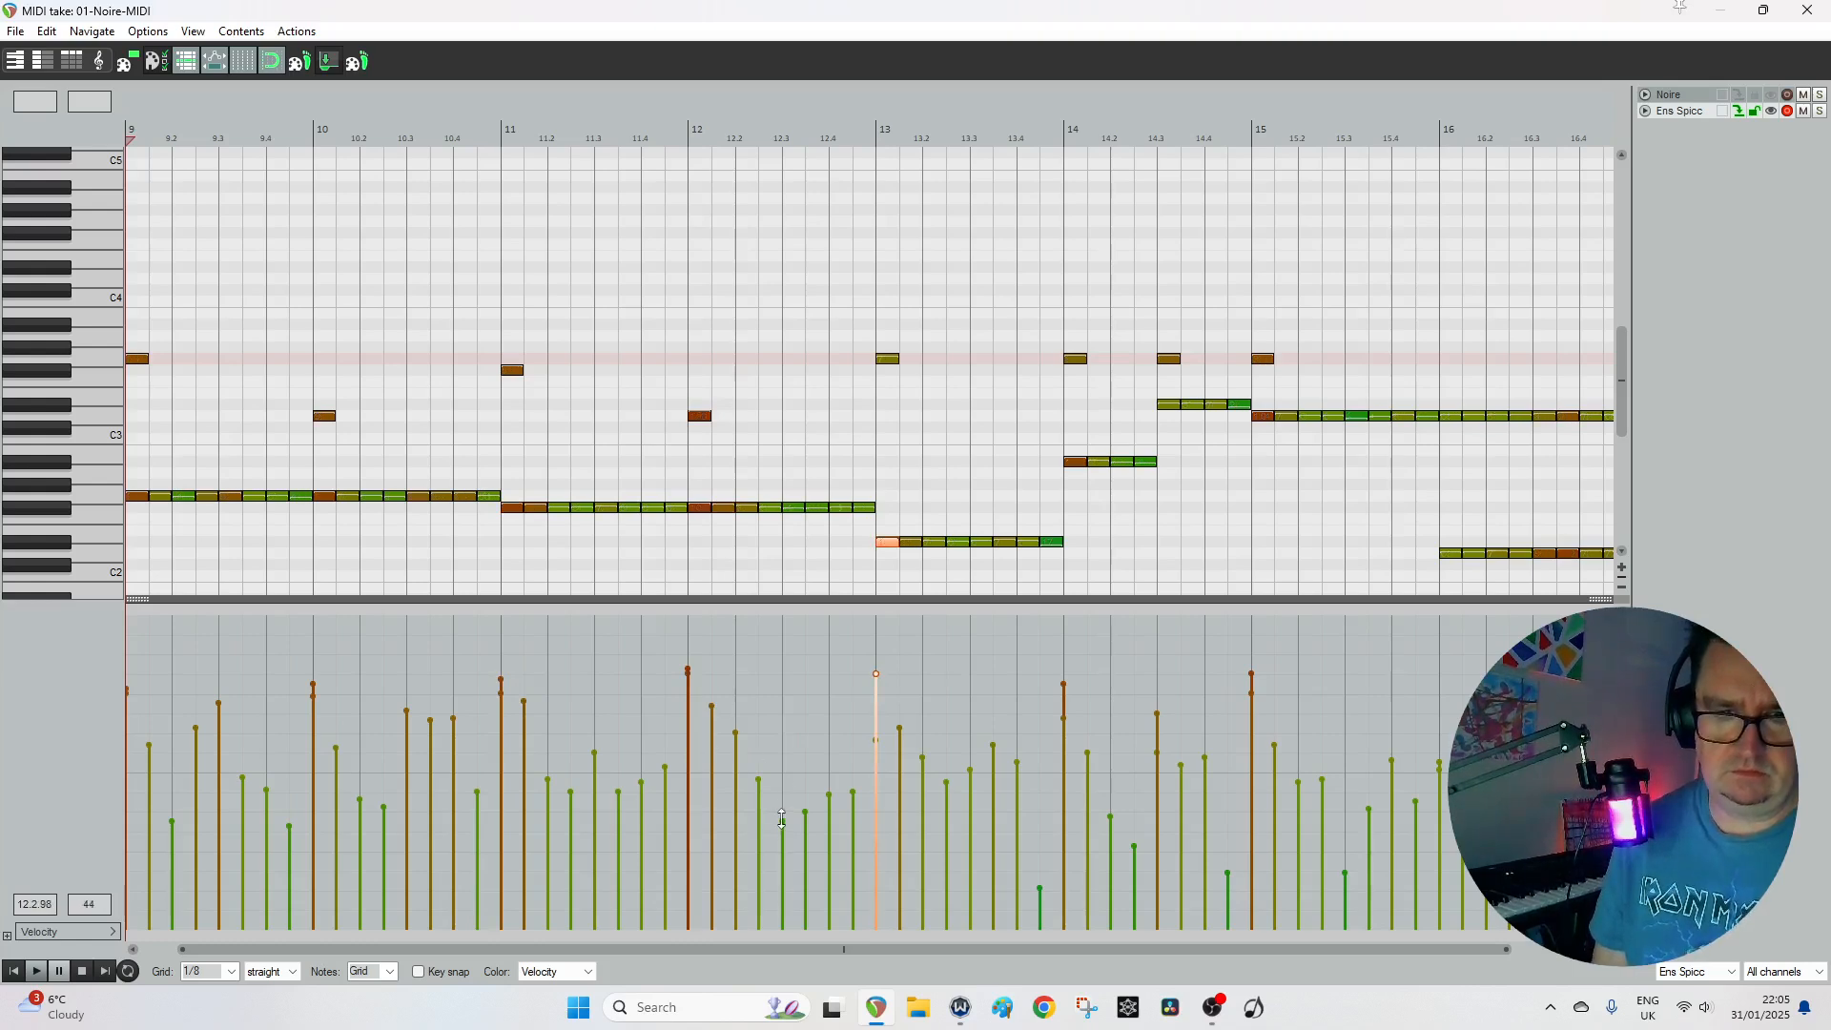
Raise the quietest eighth-note velocities in bars 12 to 15 and smooth the bar 16 velocities into a gentle rise.
{"action": "left_click_drag", "start_coordinate": [782, 819], "coordinate": [783, 758]}
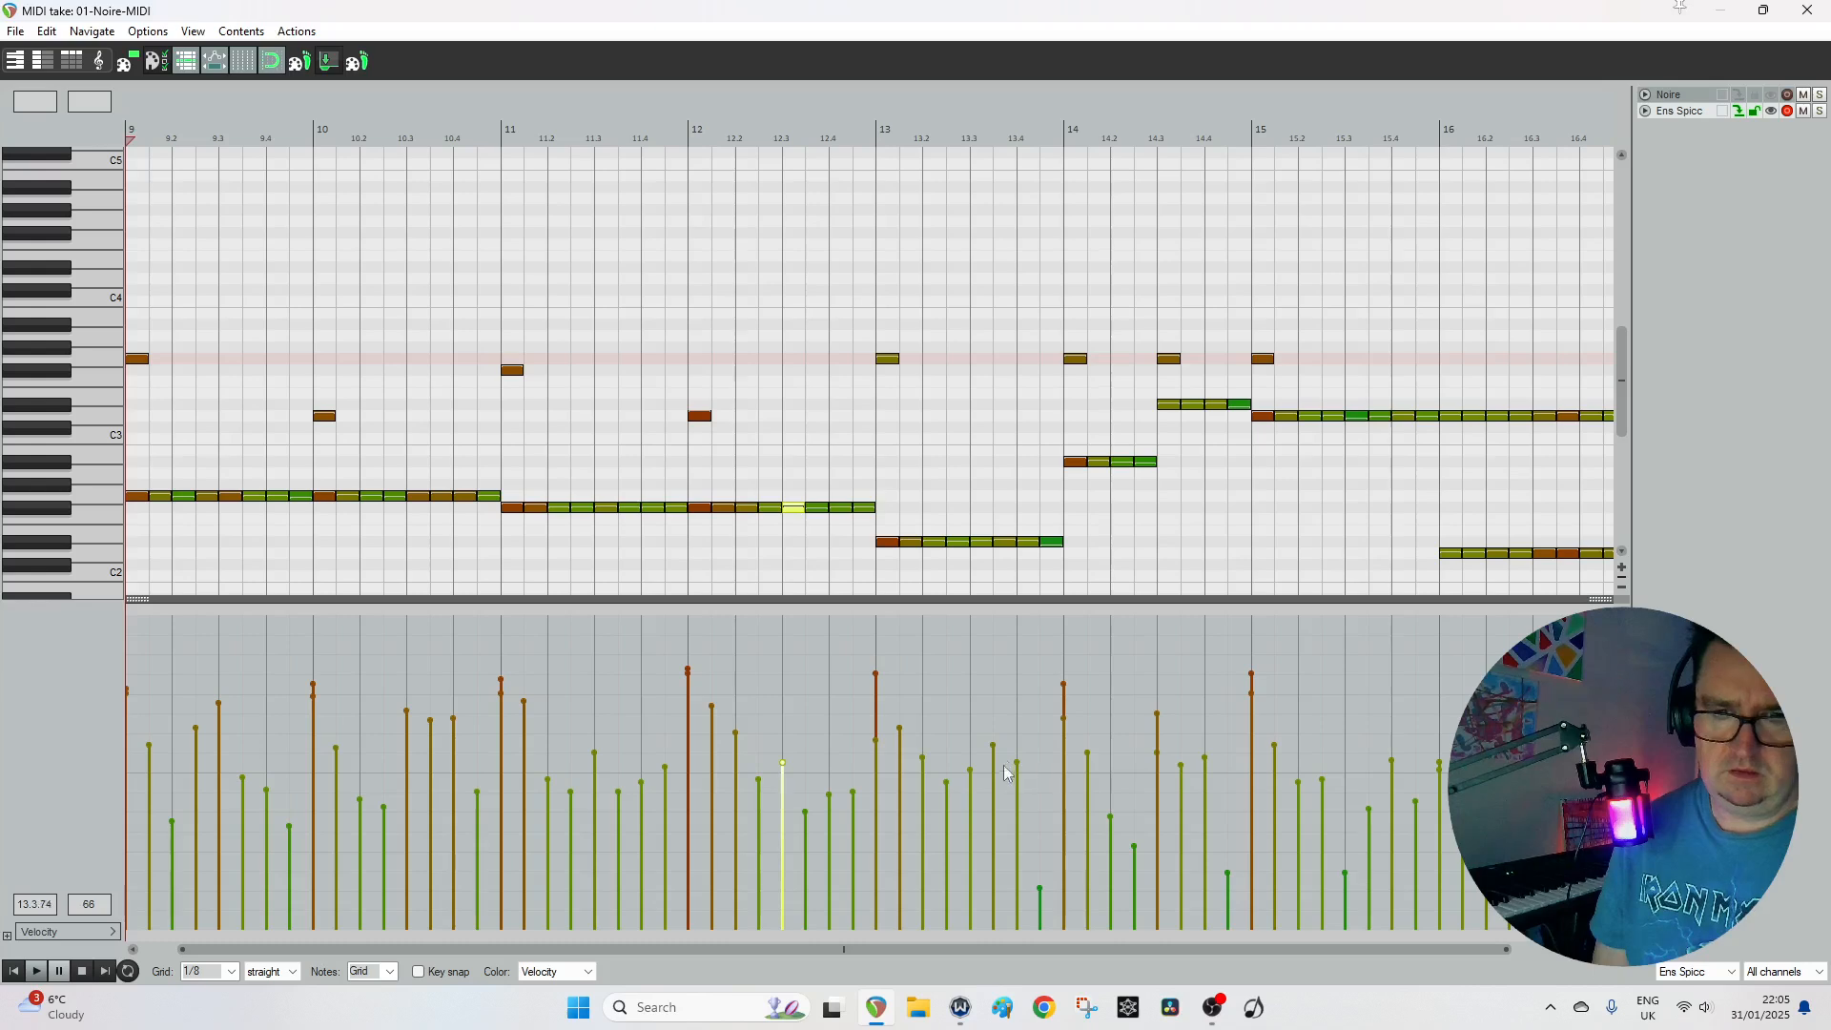
{"action": "left_click", "coordinate": [1040, 881]}
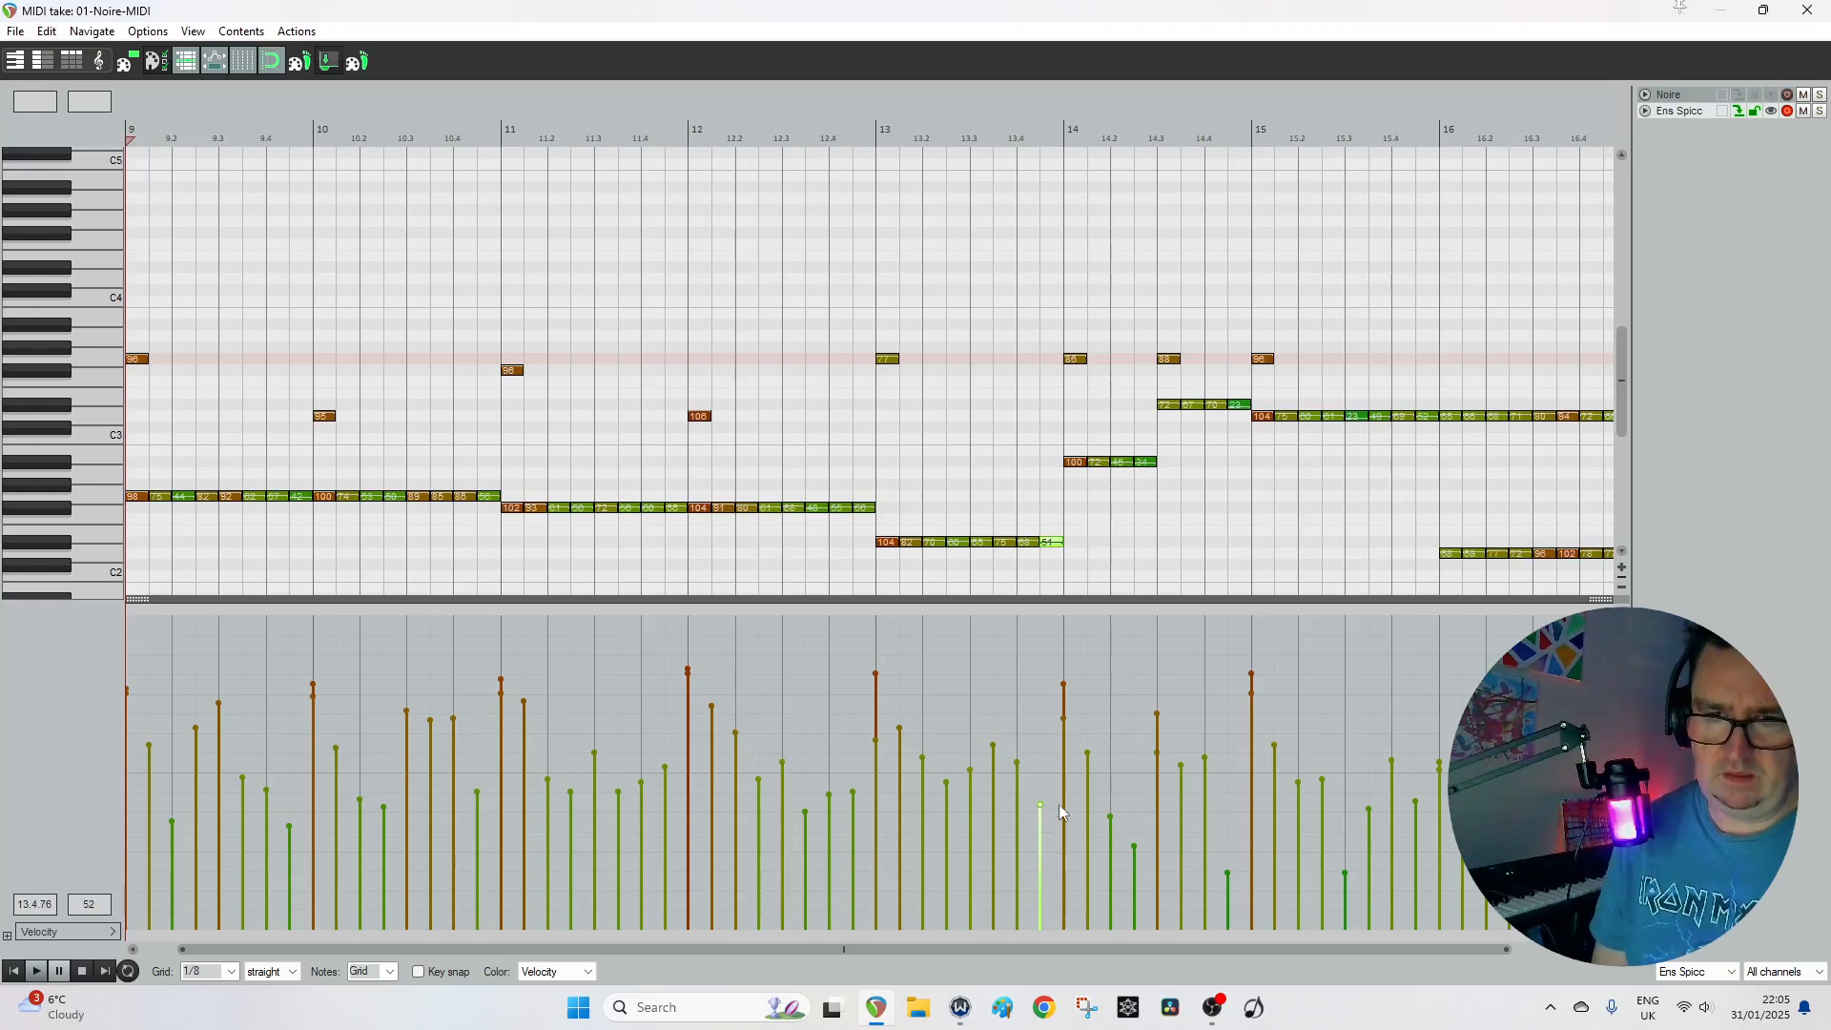
{"action": "left_click_drag", "start_coordinate": [1134, 845], "coordinate": [1134, 804]}
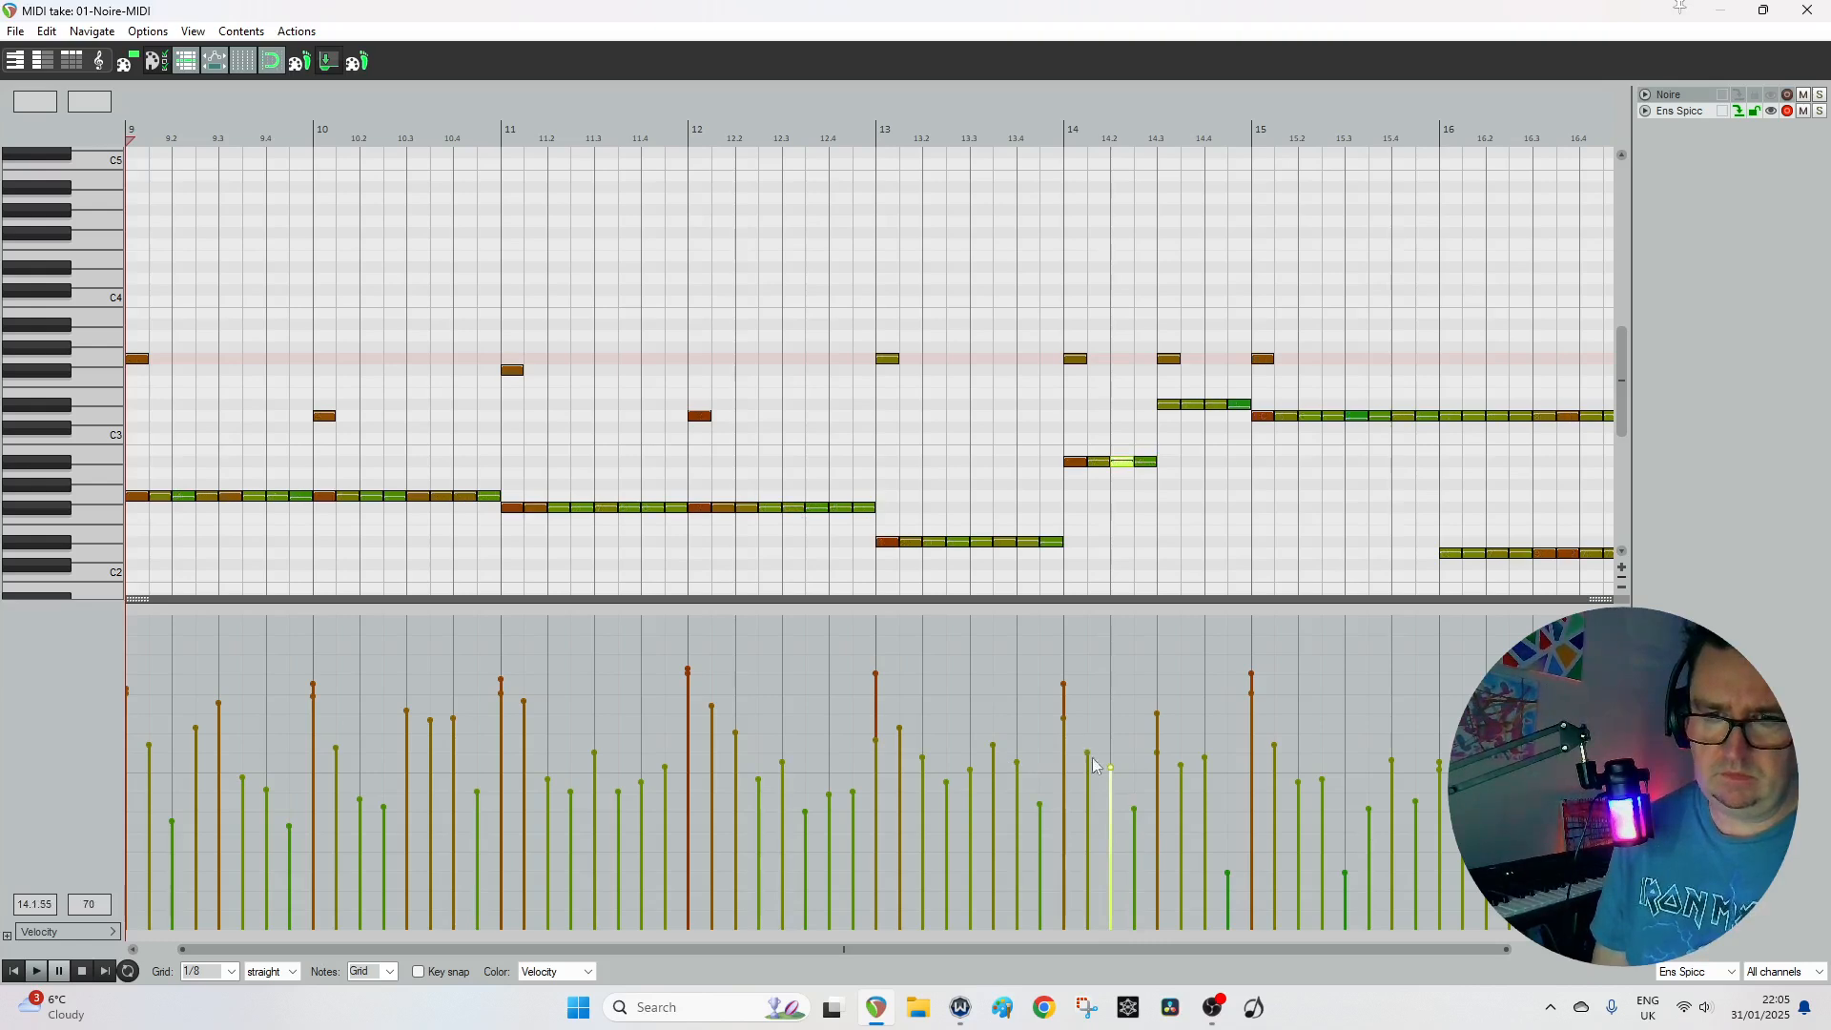
{"action": "left_click_drag", "start_coordinate": [1134, 809], "coordinate": [1134, 799]}
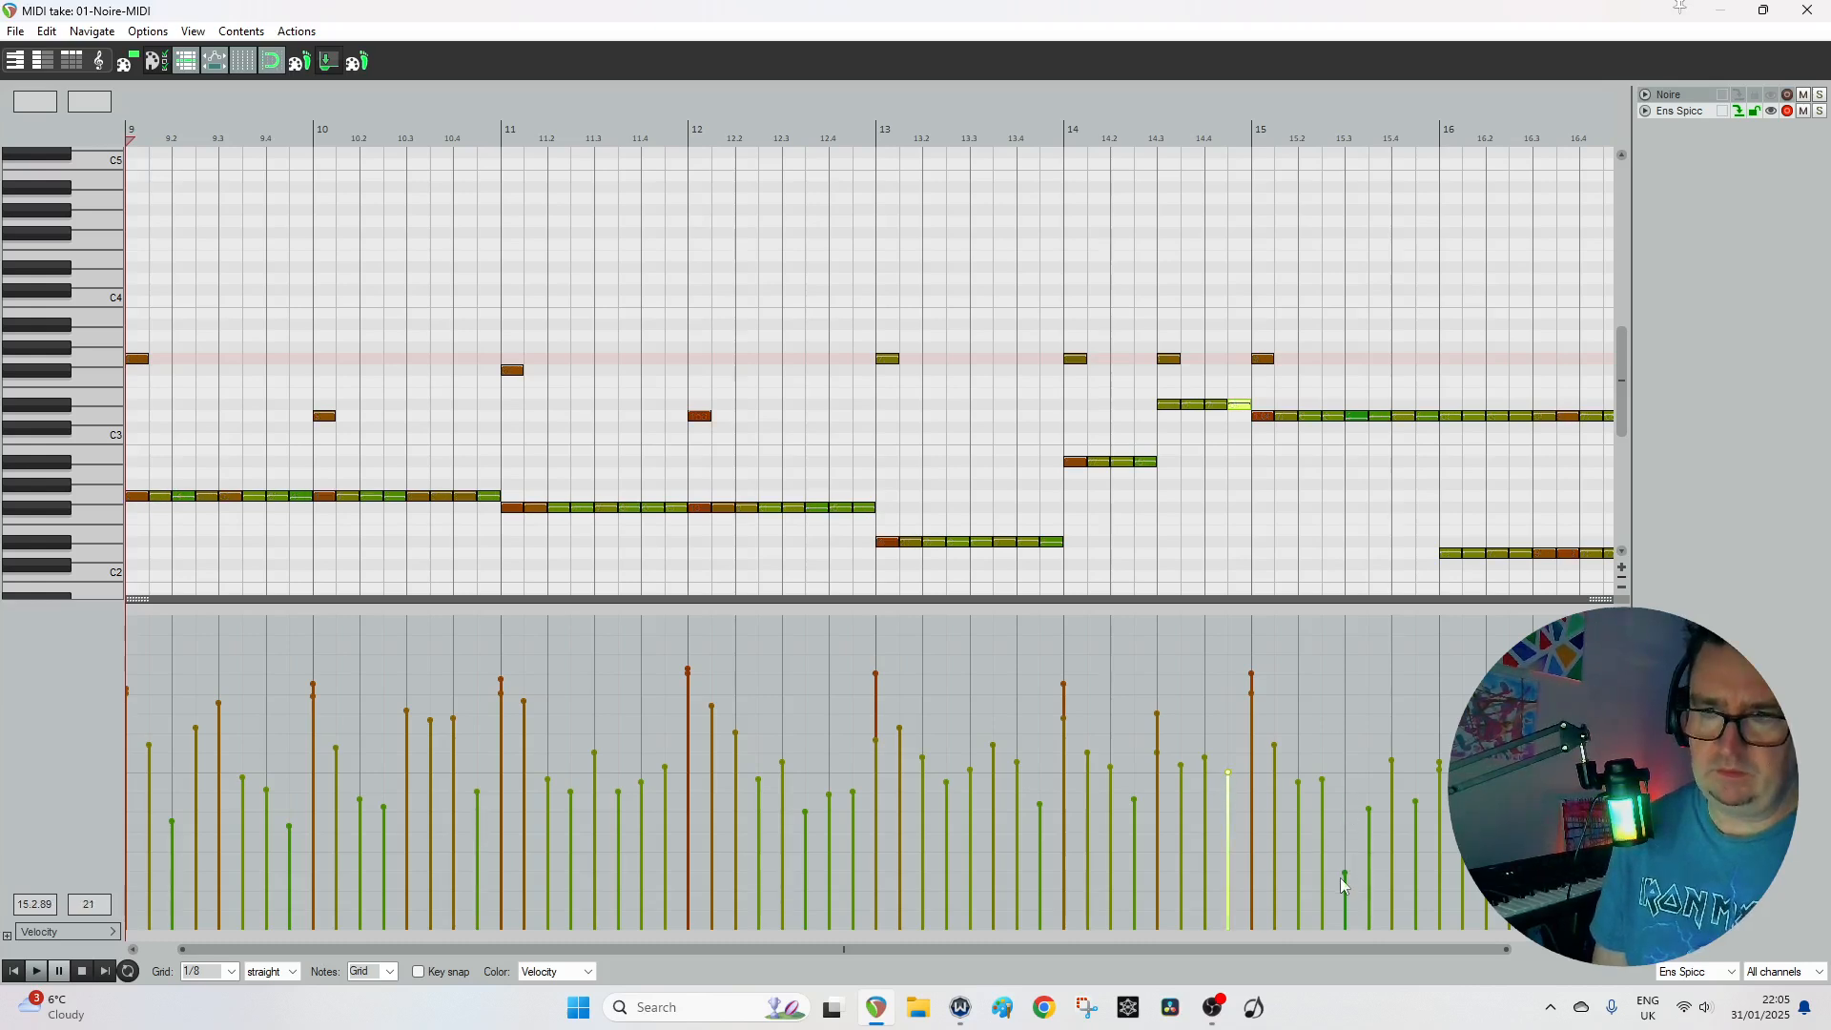
{"action": "left_click_drag", "start_coordinate": [1343, 876], "coordinate": [1336, 737]}
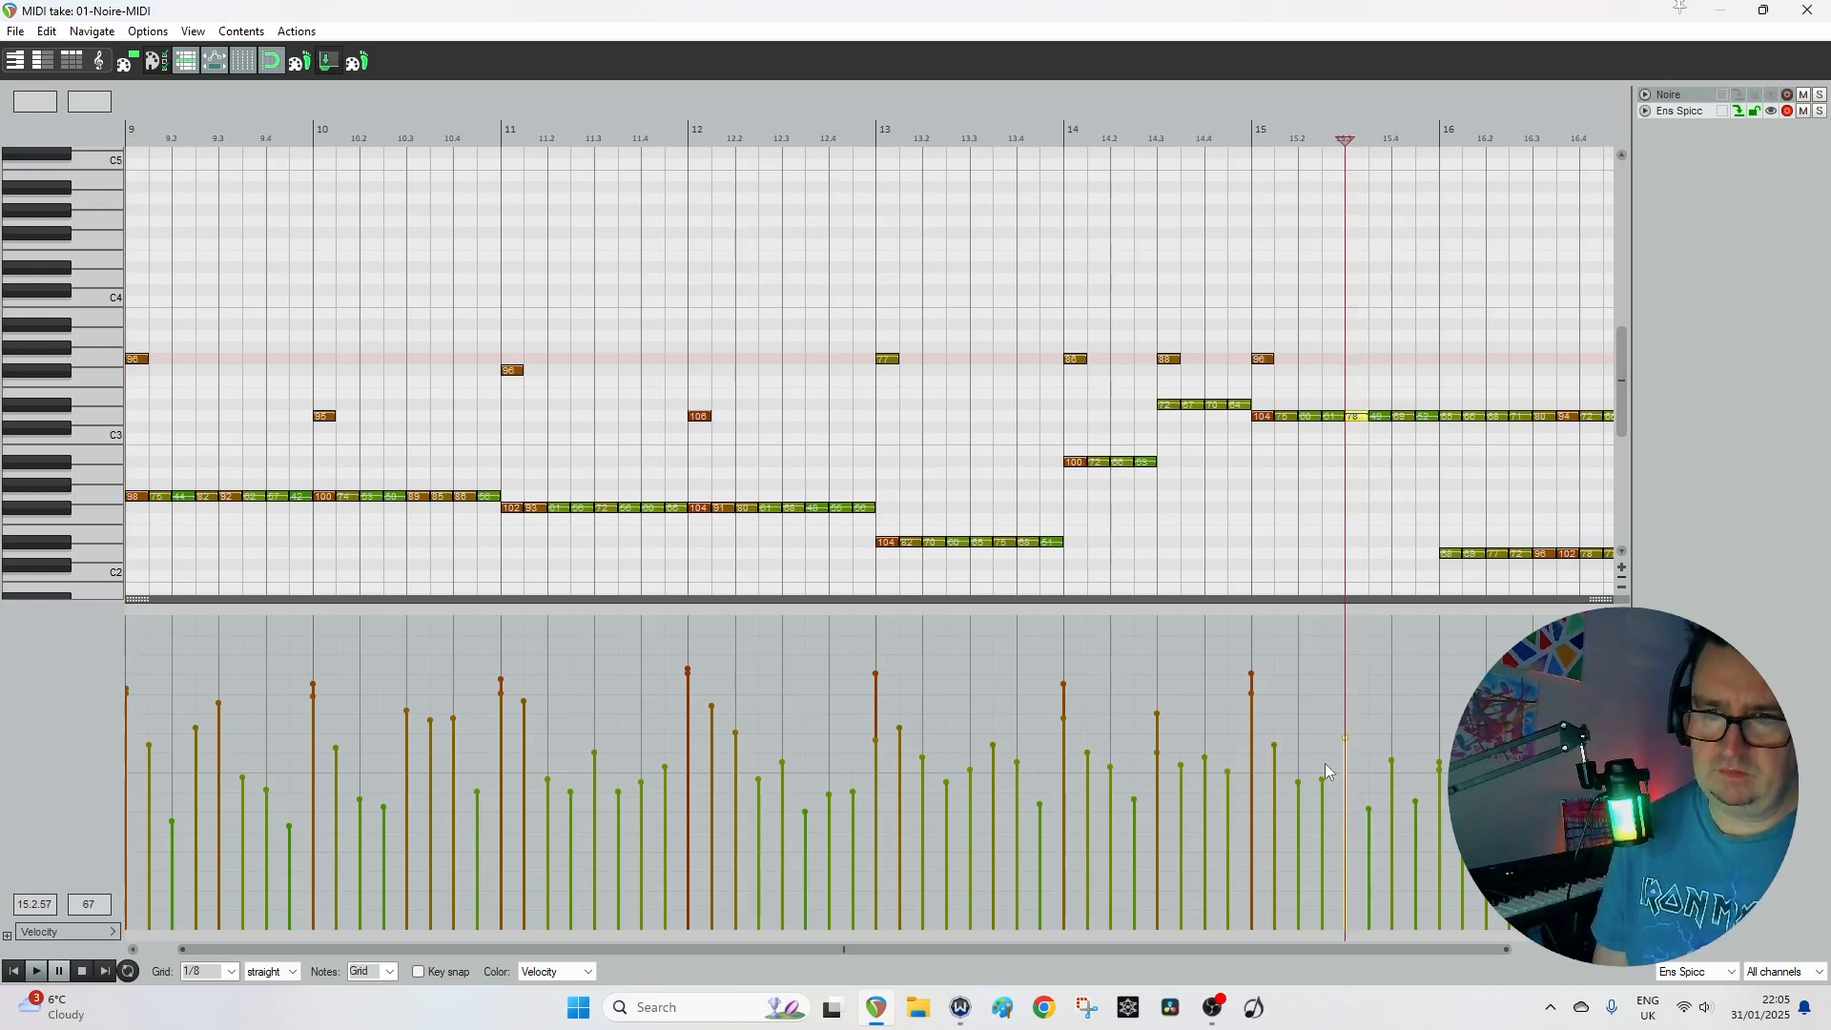
{"action": "scroll", "coordinate": [1301, 769], "scroll_direction": "down", "scroll_amount": 2}
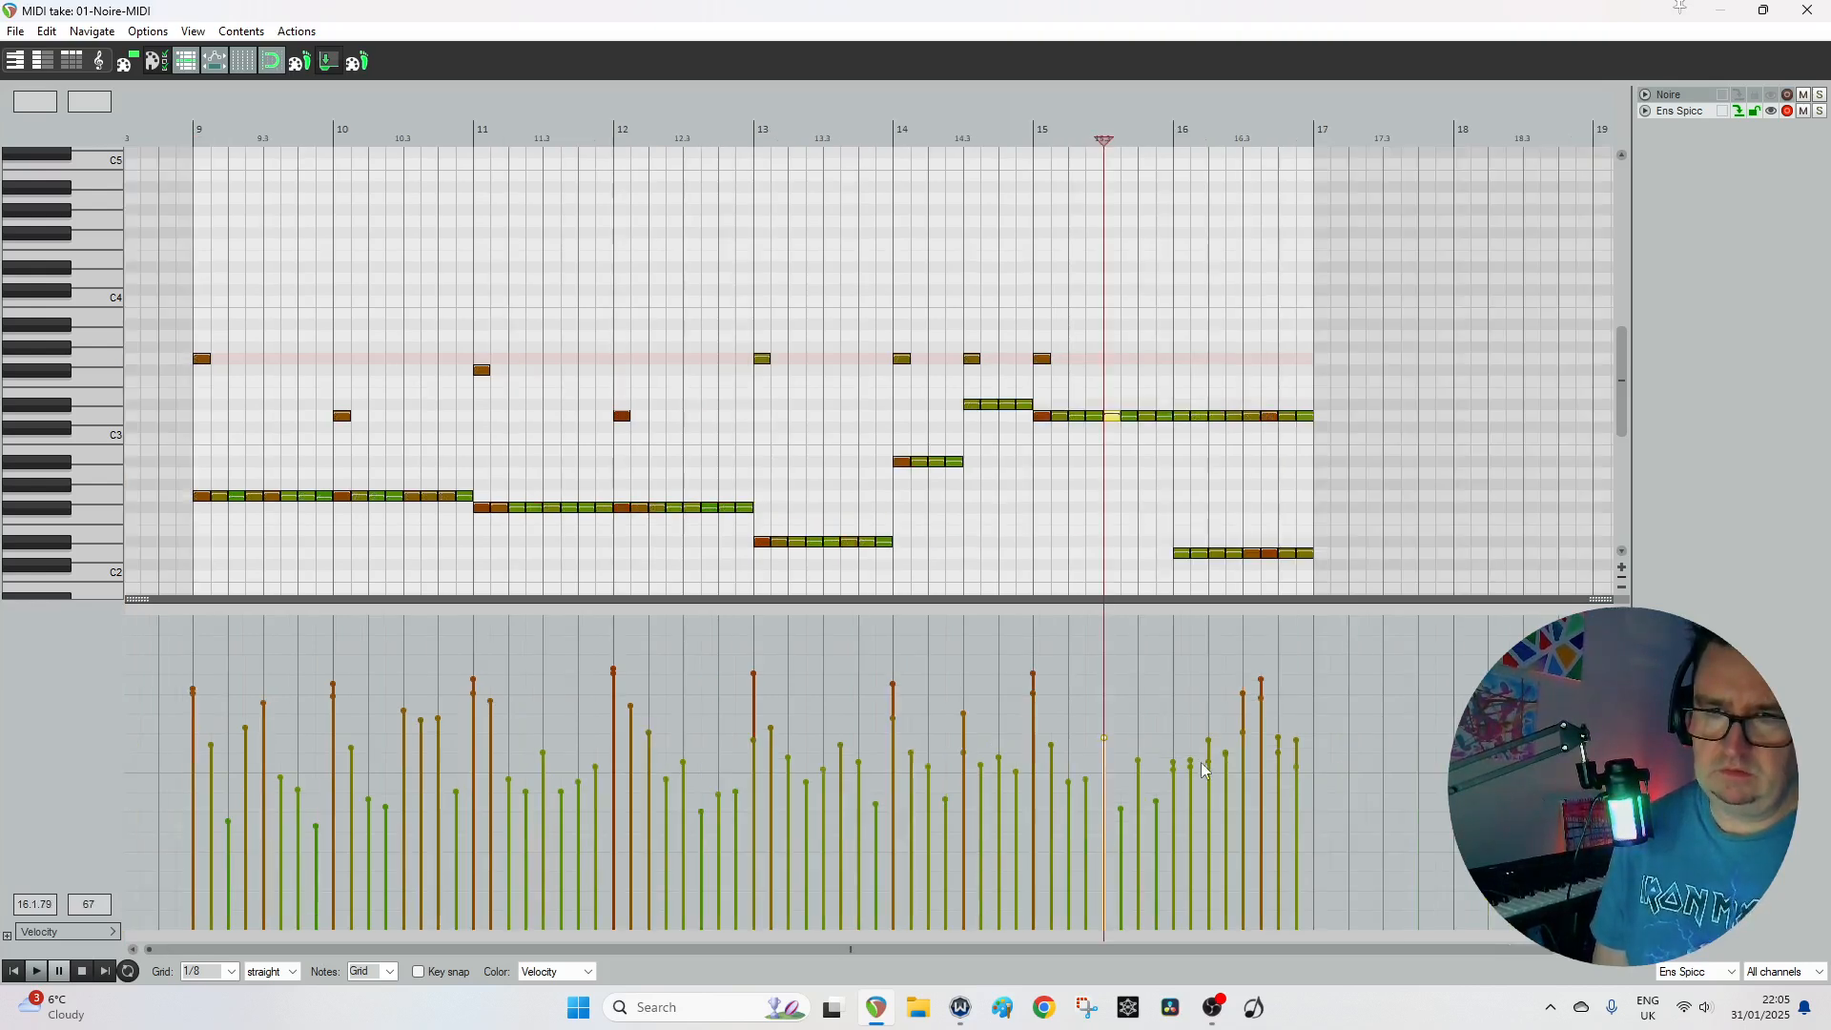
{"action": "left_click_drag", "start_coordinate": [1261, 682], "coordinate": [1296, 715]}
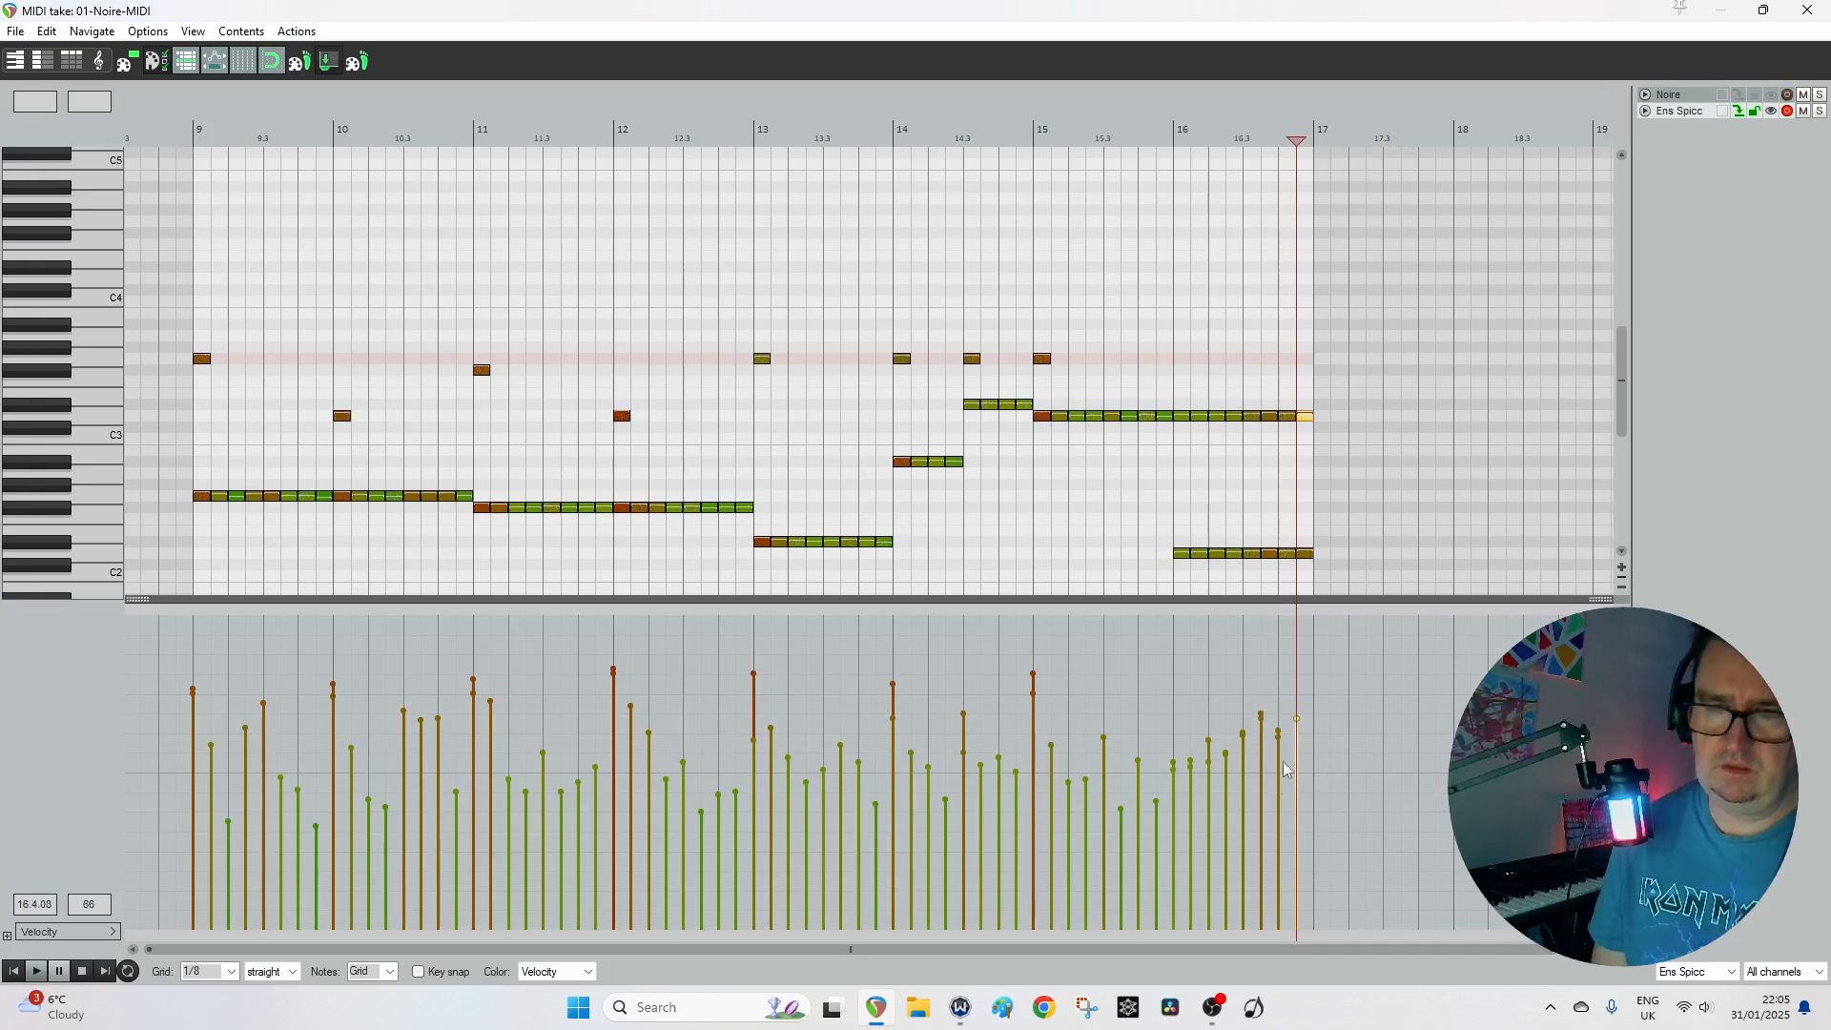
Lower all note velocities slightly, then duplicate the whole pattern one octave higher and reduce the copy's velocities.
{"action": "key", "text": "ctrl+a"}
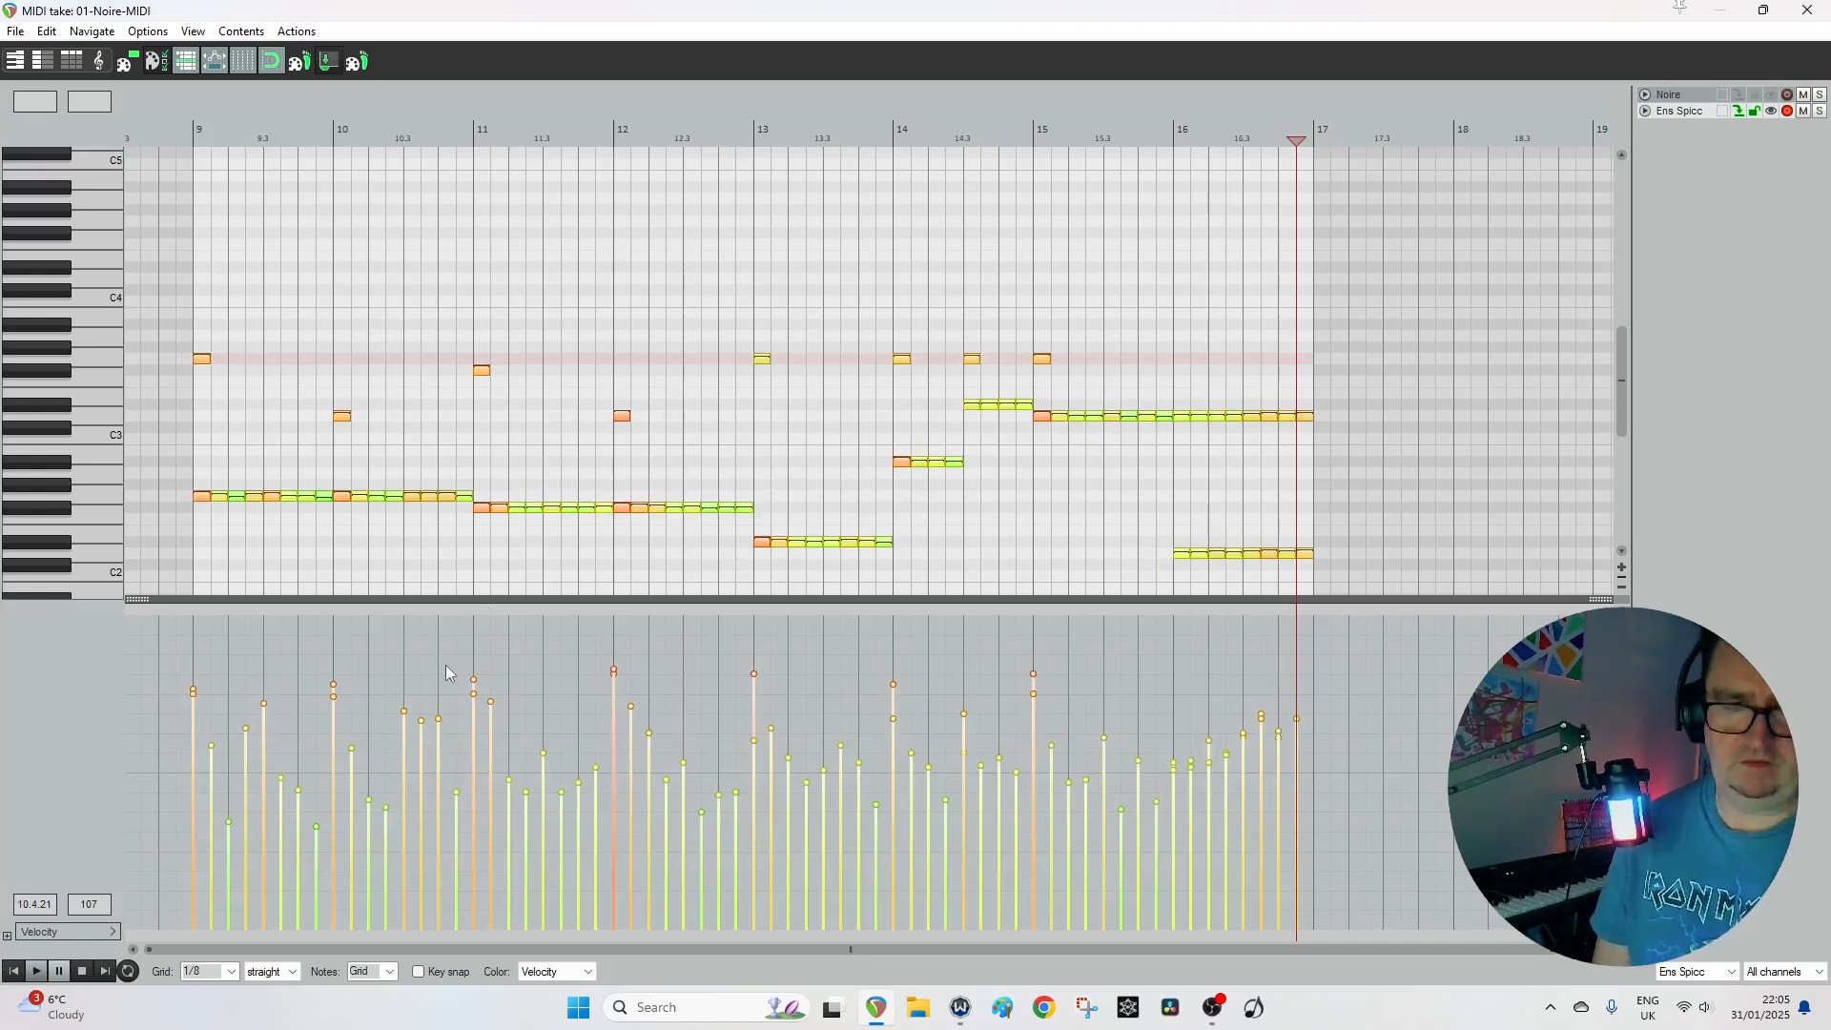
{"action": "left_click_drag", "start_coordinate": [614, 668], "coordinate": [615, 681]}
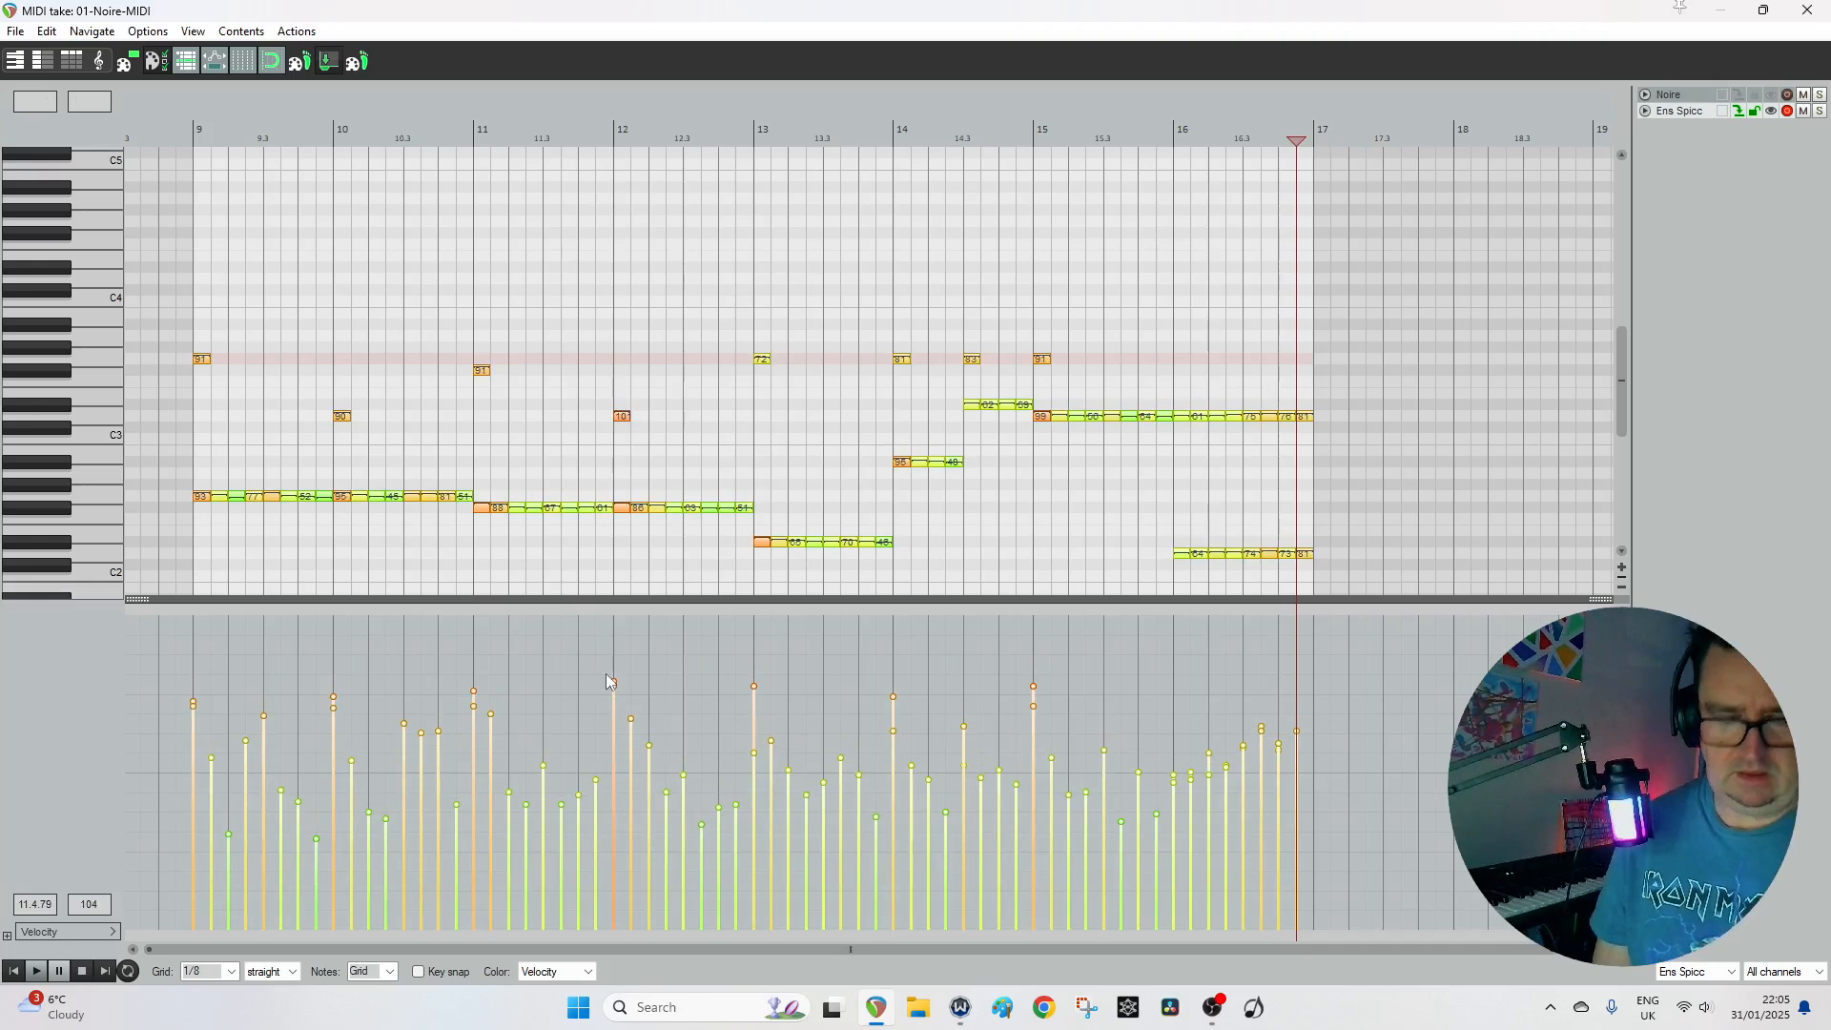
{"action": "left_click_drag", "start_coordinate": [212, 569], "coordinate": [197, 434]}
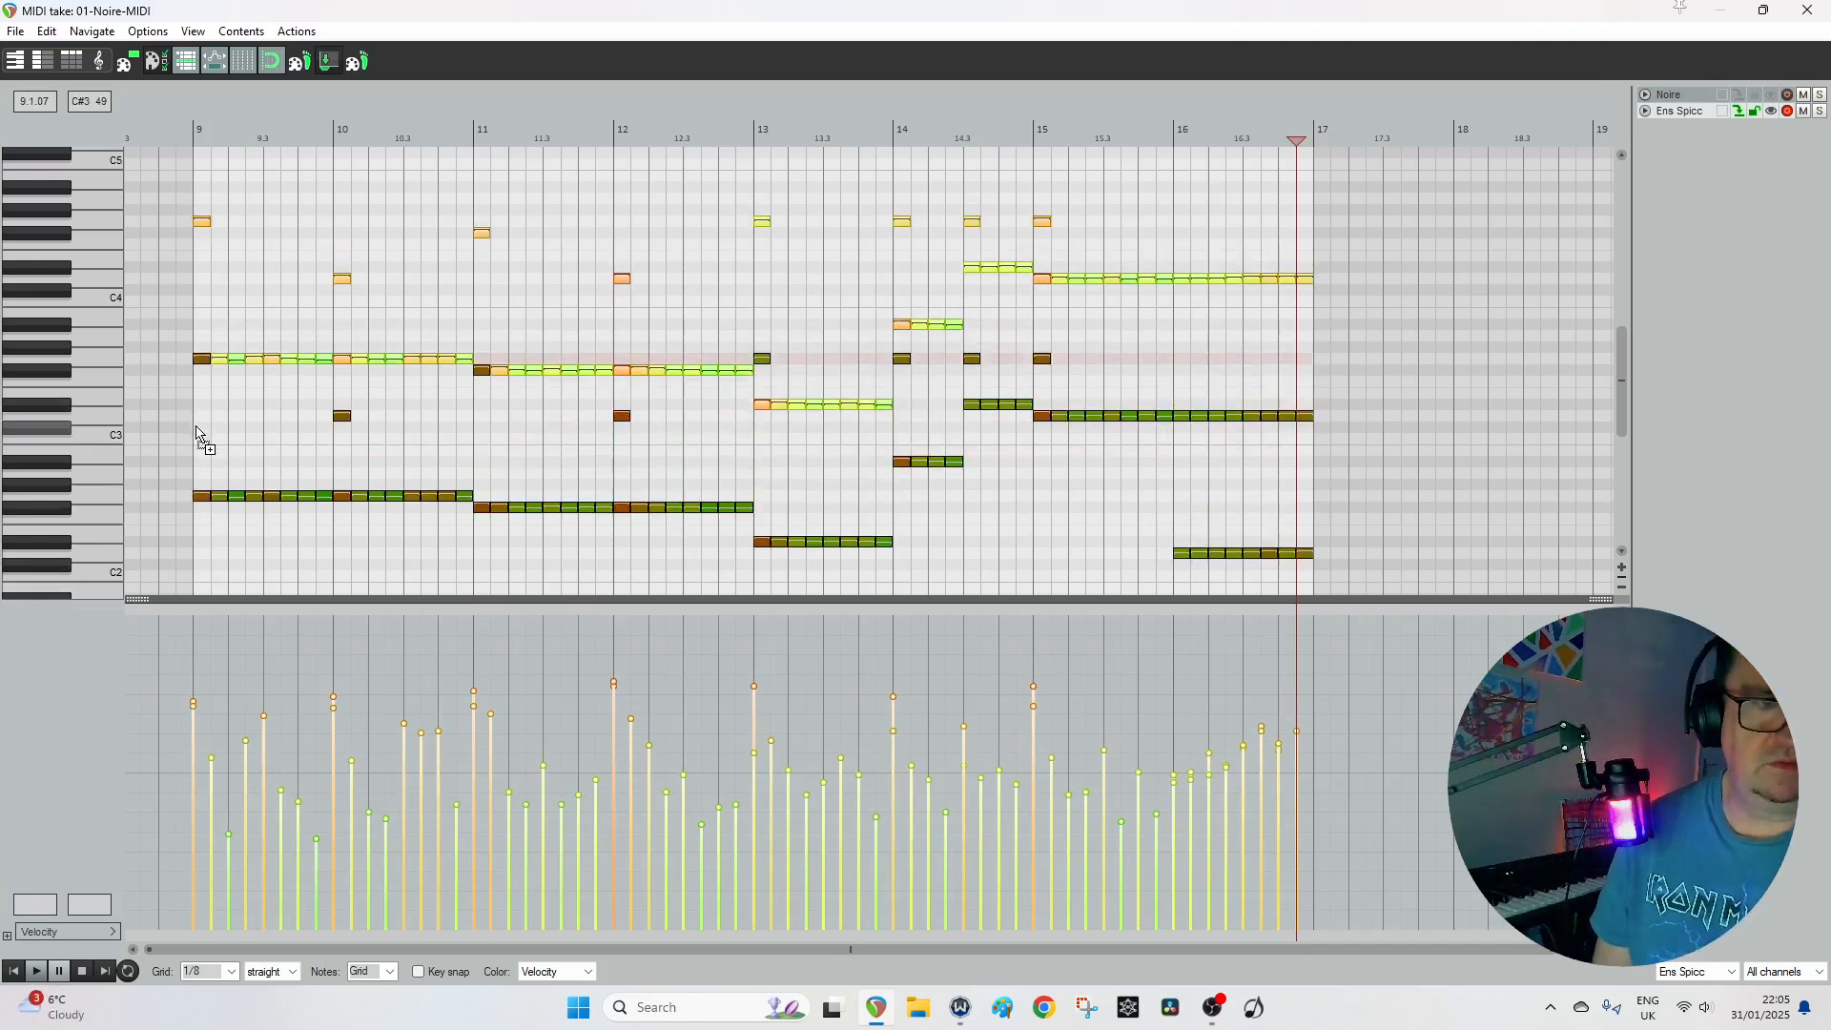
{"action": "left_click", "coordinate": [264, 718]}
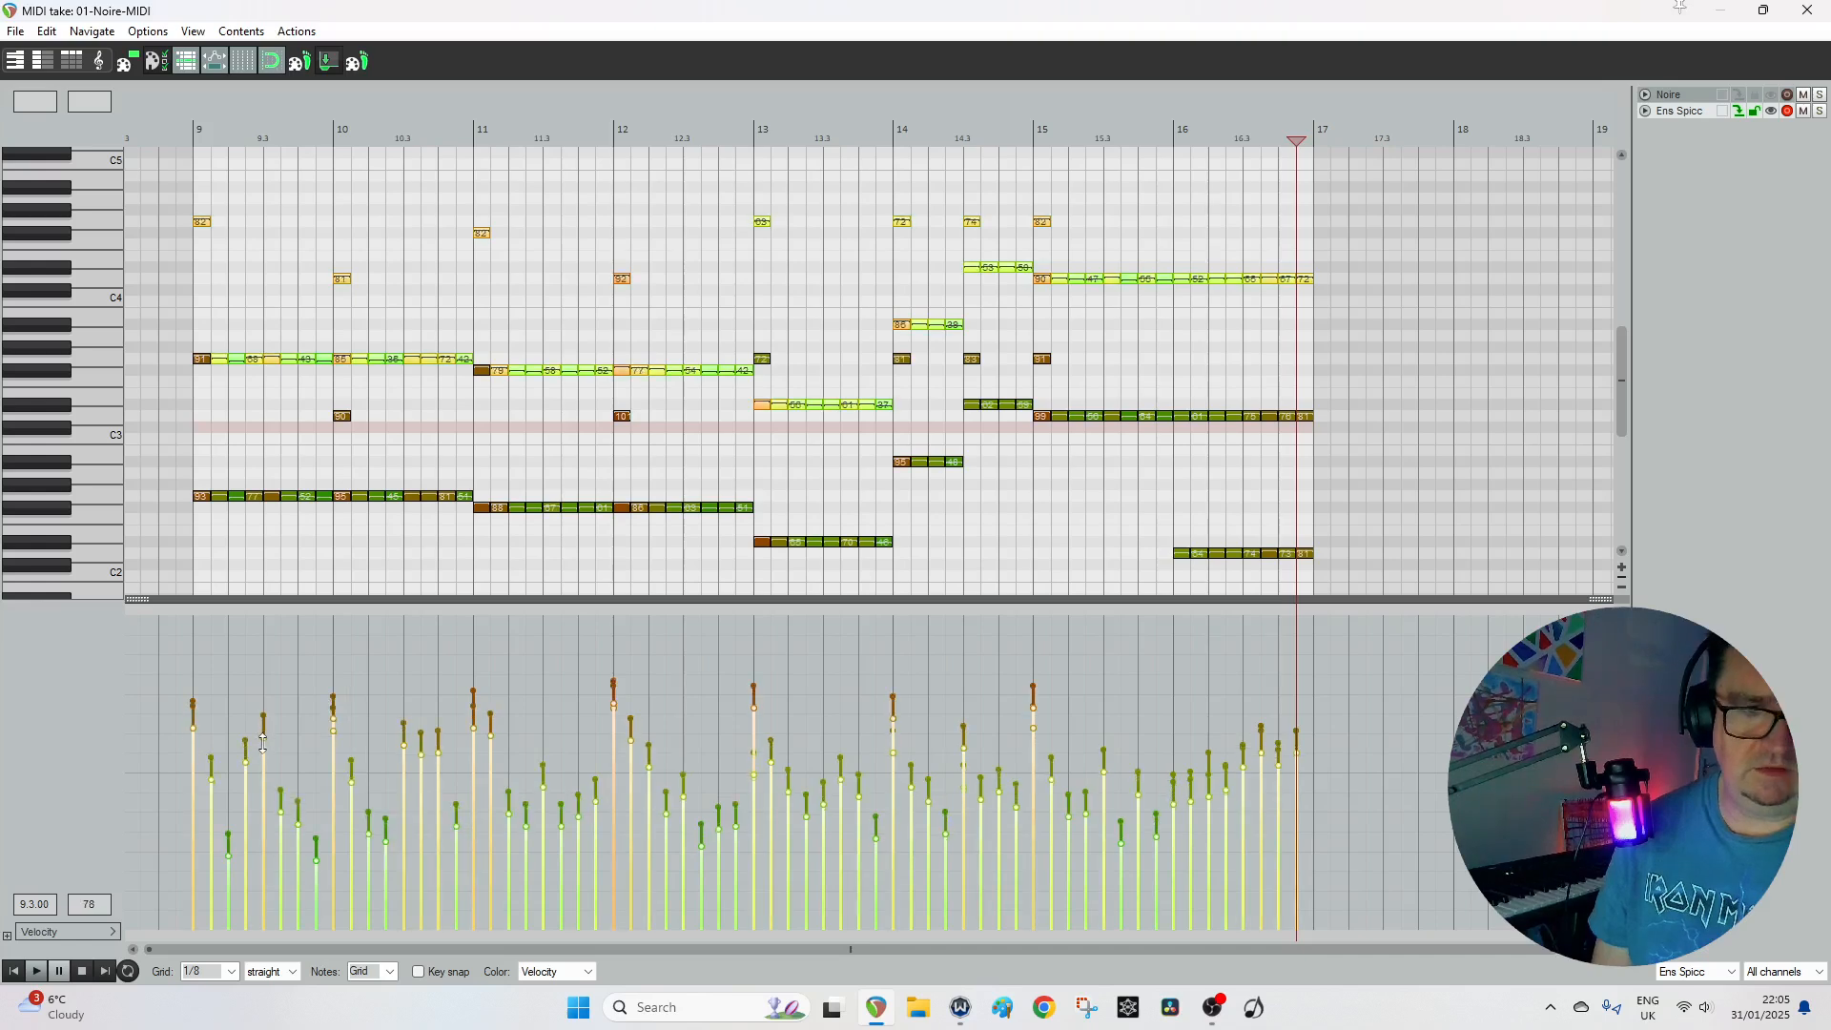
Play back the octave-doubled pattern from bar 9 through bar 16.
{"action": "left_click", "coordinate": [10, 972]}
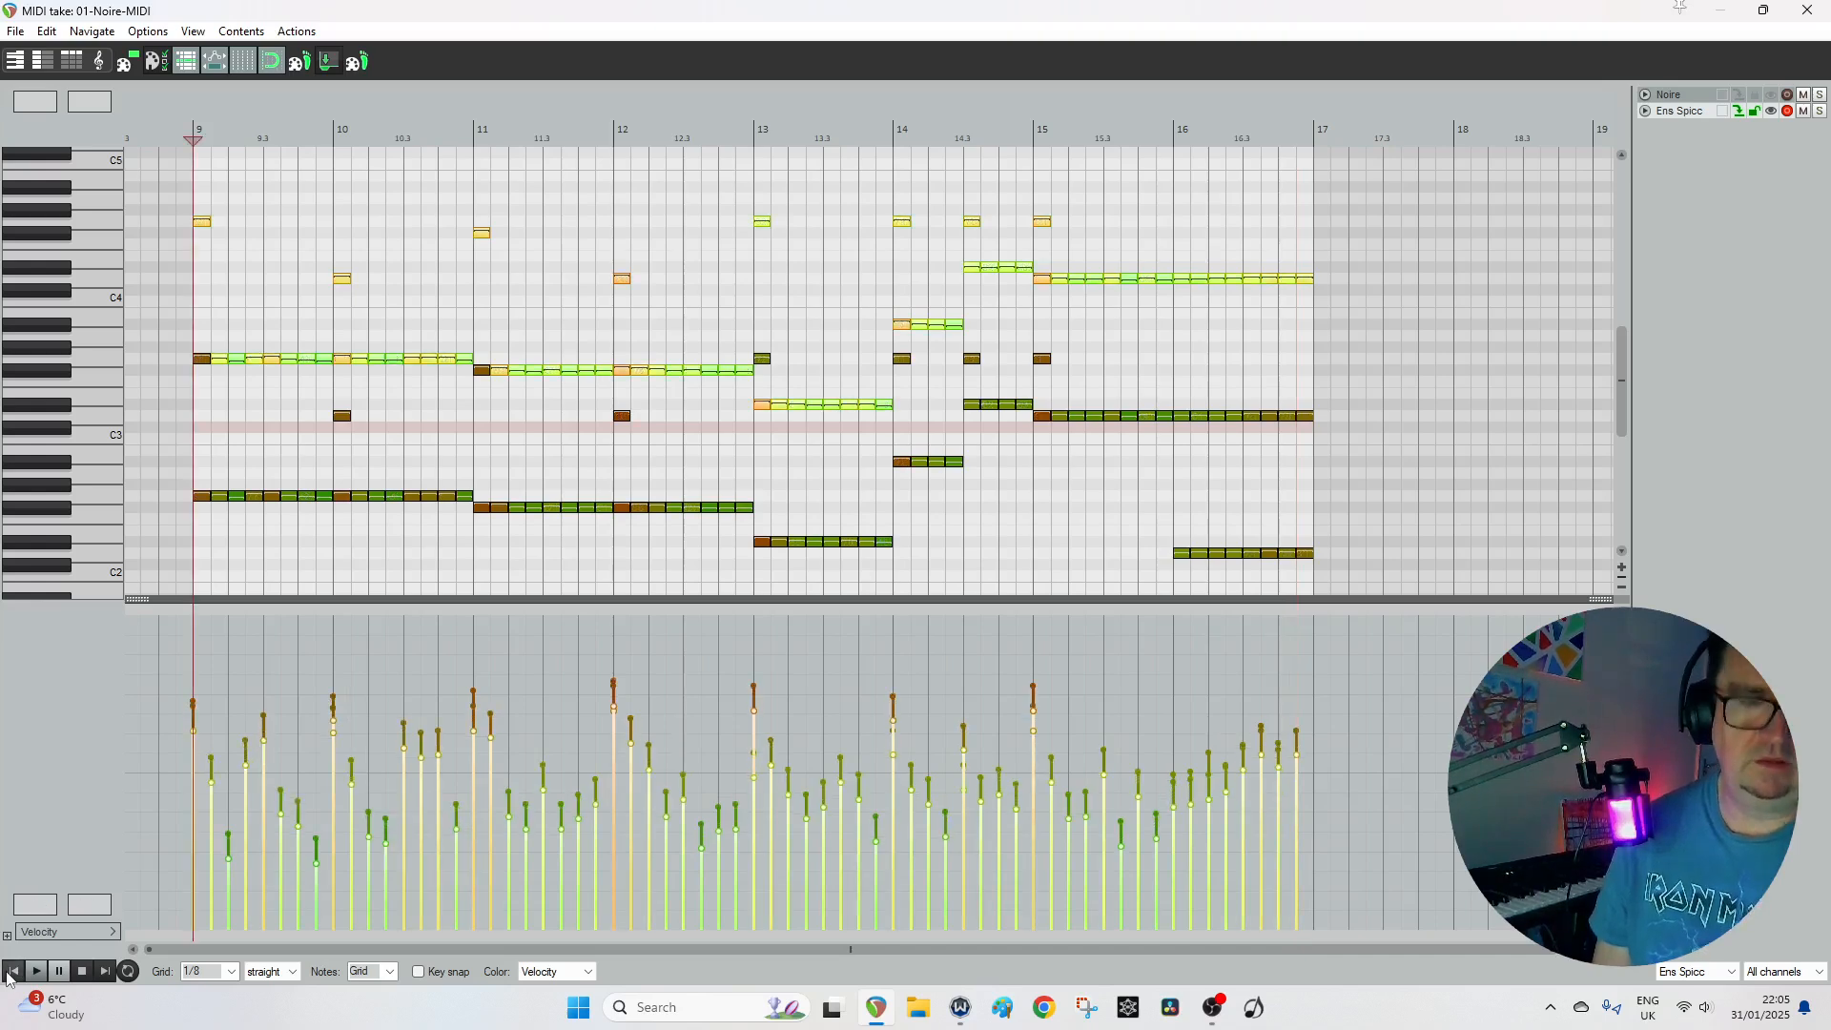
{"action": "key", "text": "space"}
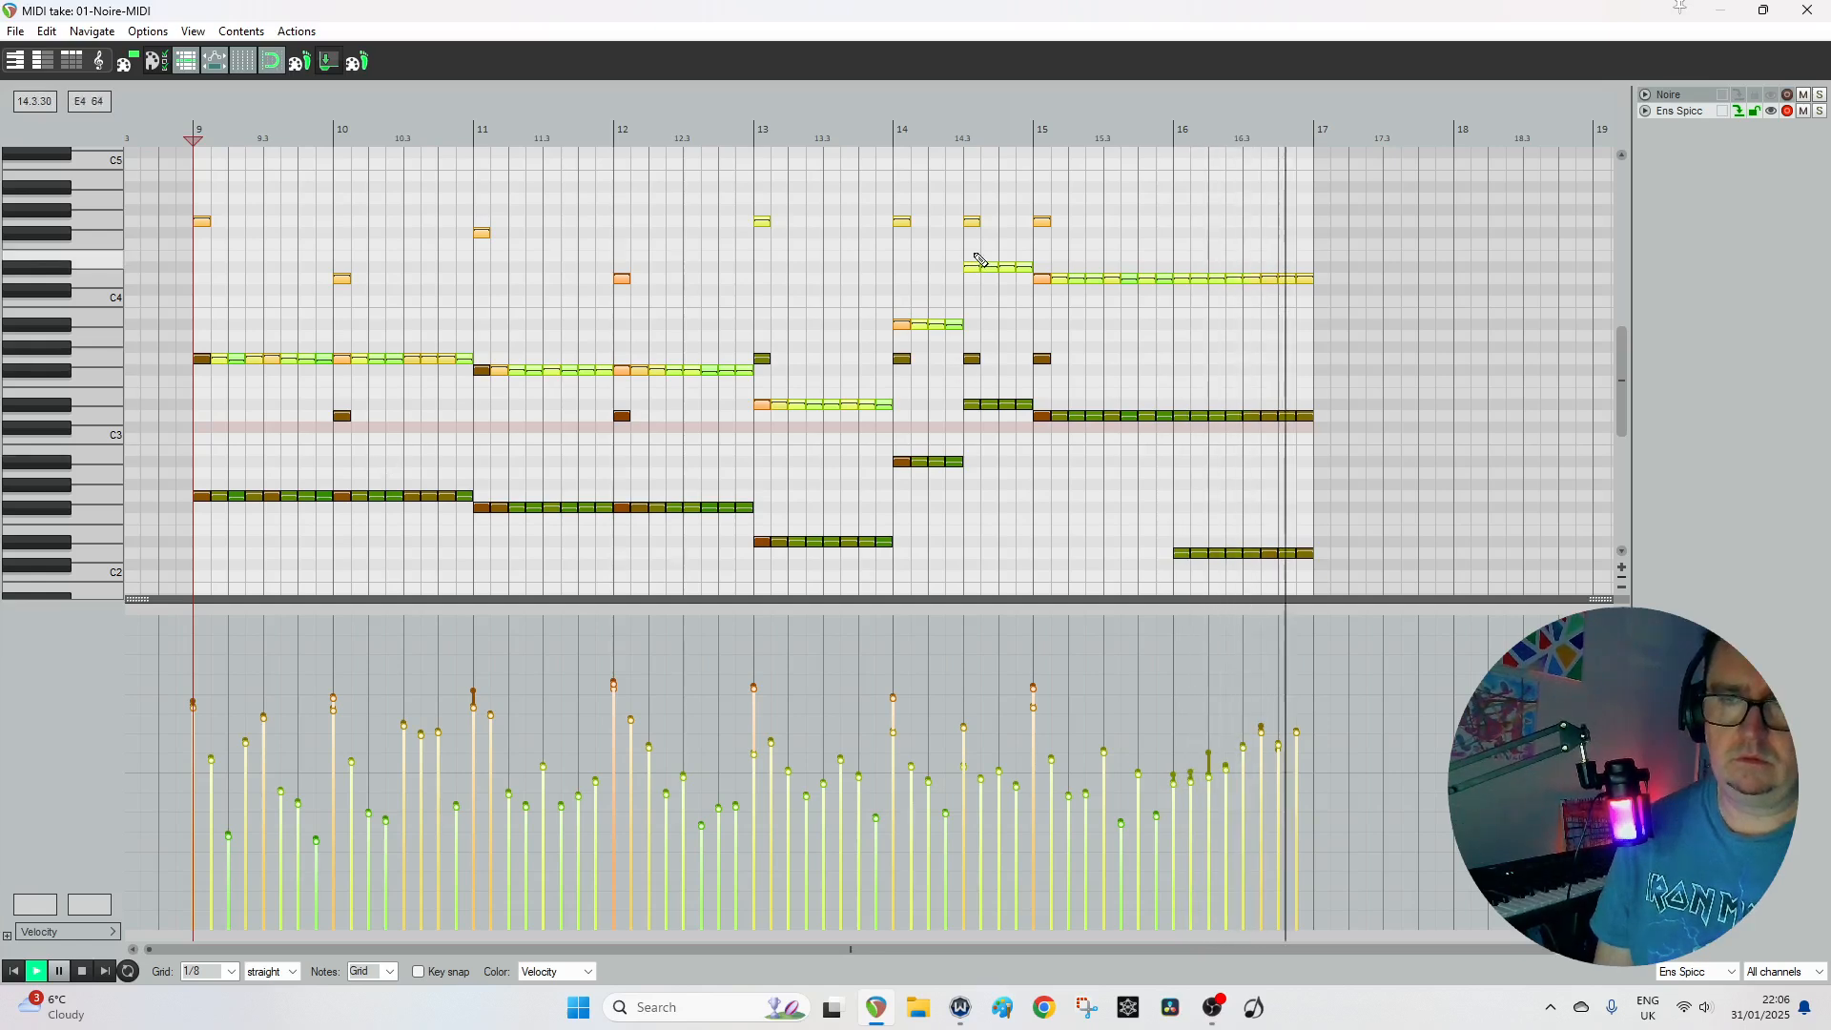
{"action": "key", "text": "space"}
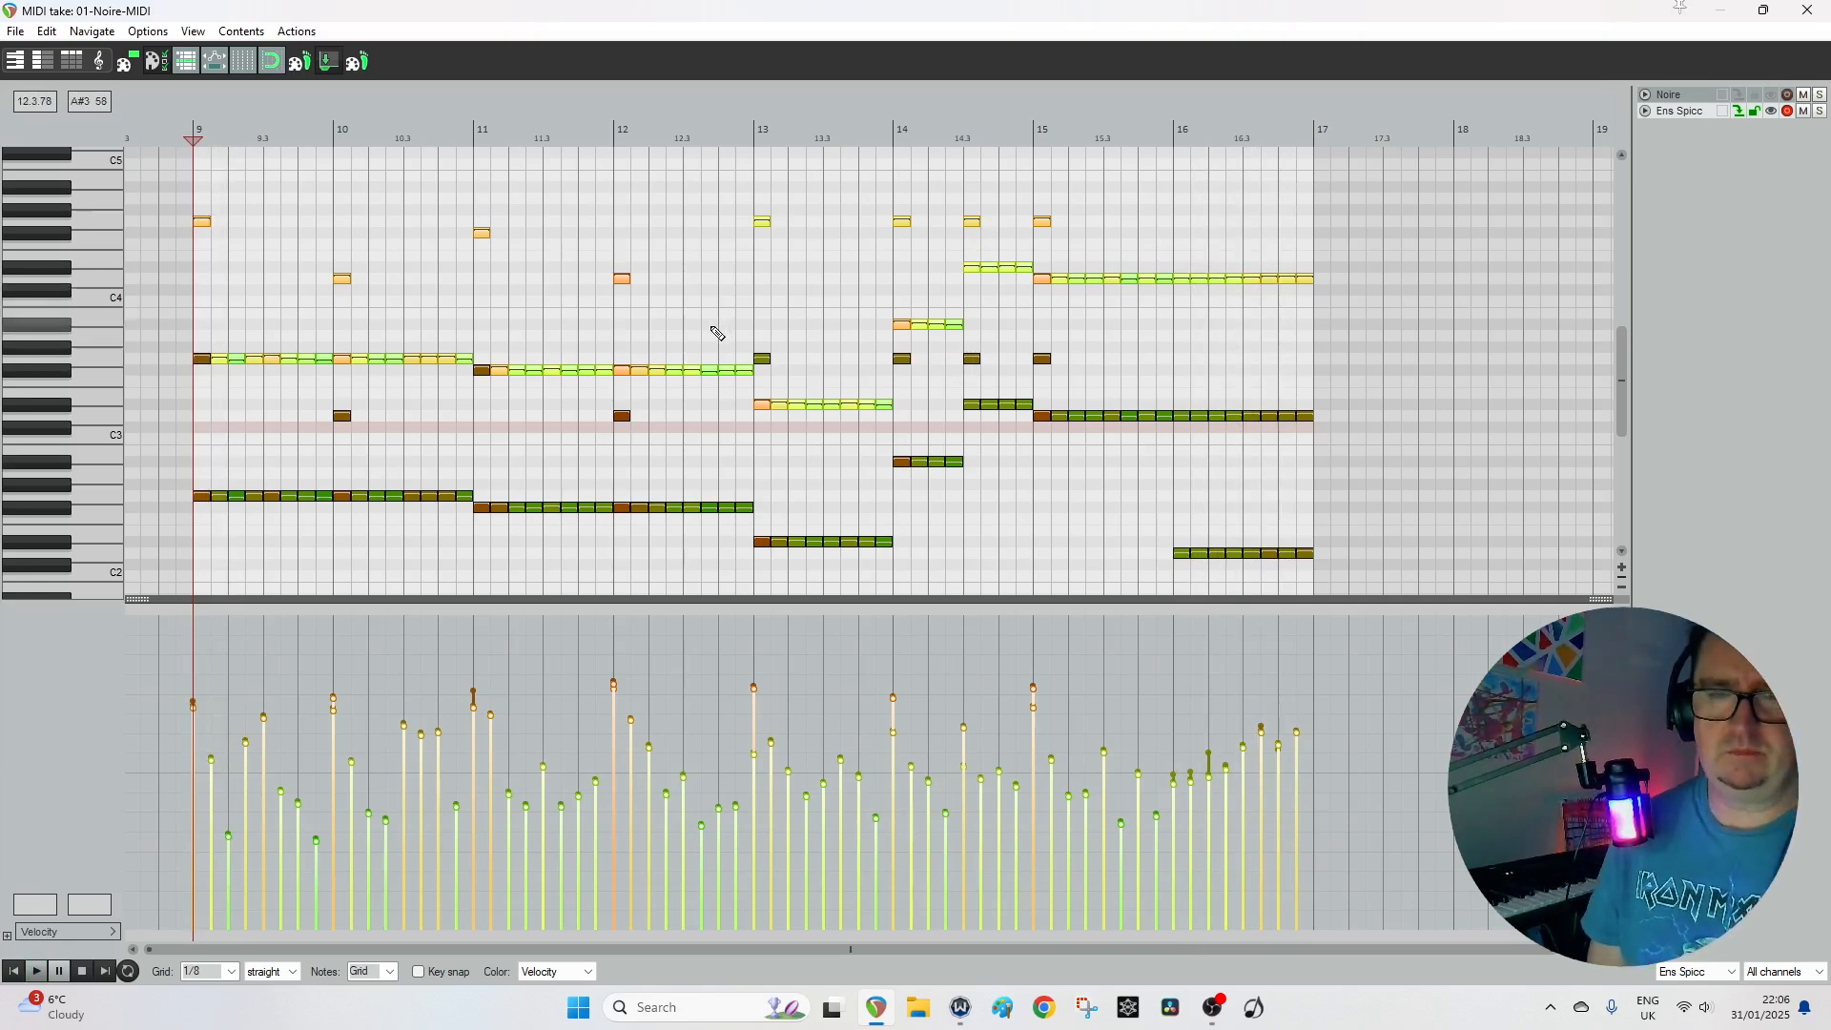
Move the upper-octave repeated G3 notes in bar 10 and F#3 notes in bar 12 up to D4.
{"action": "left_click", "coordinate": [719, 313]}
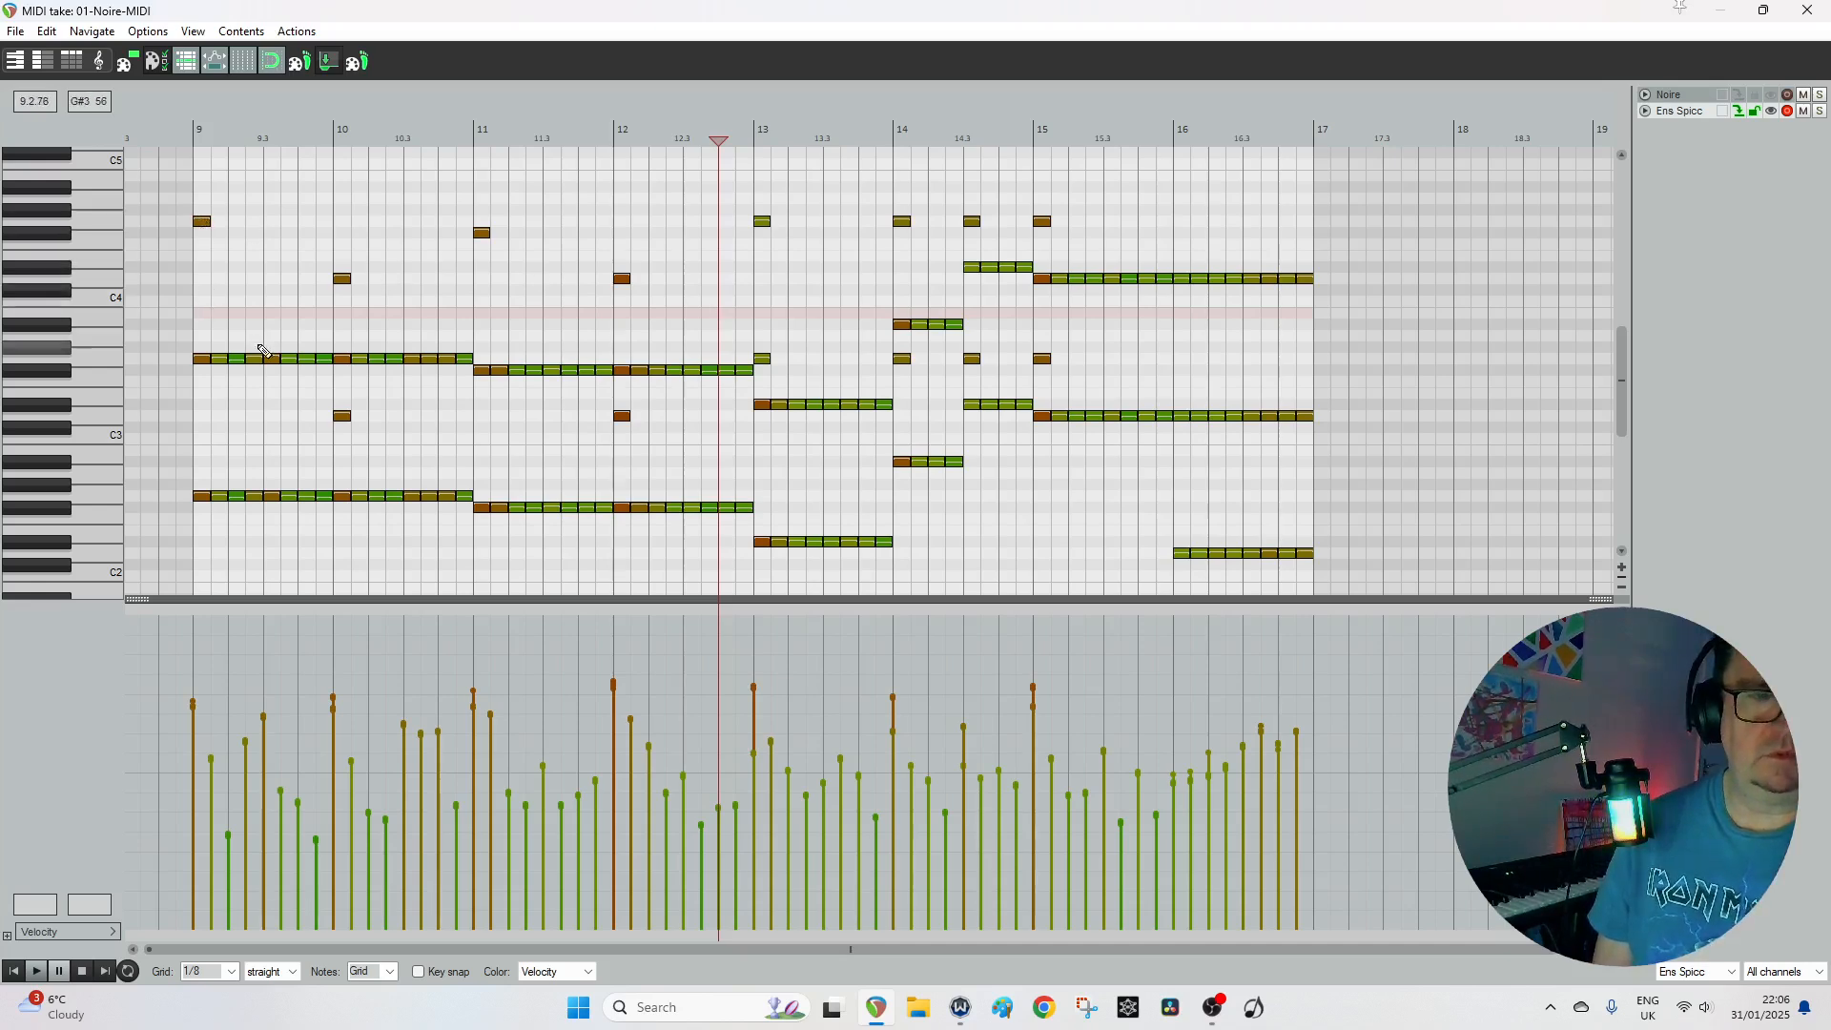
{"action": "left_click", "coordinate": [343, 360]}
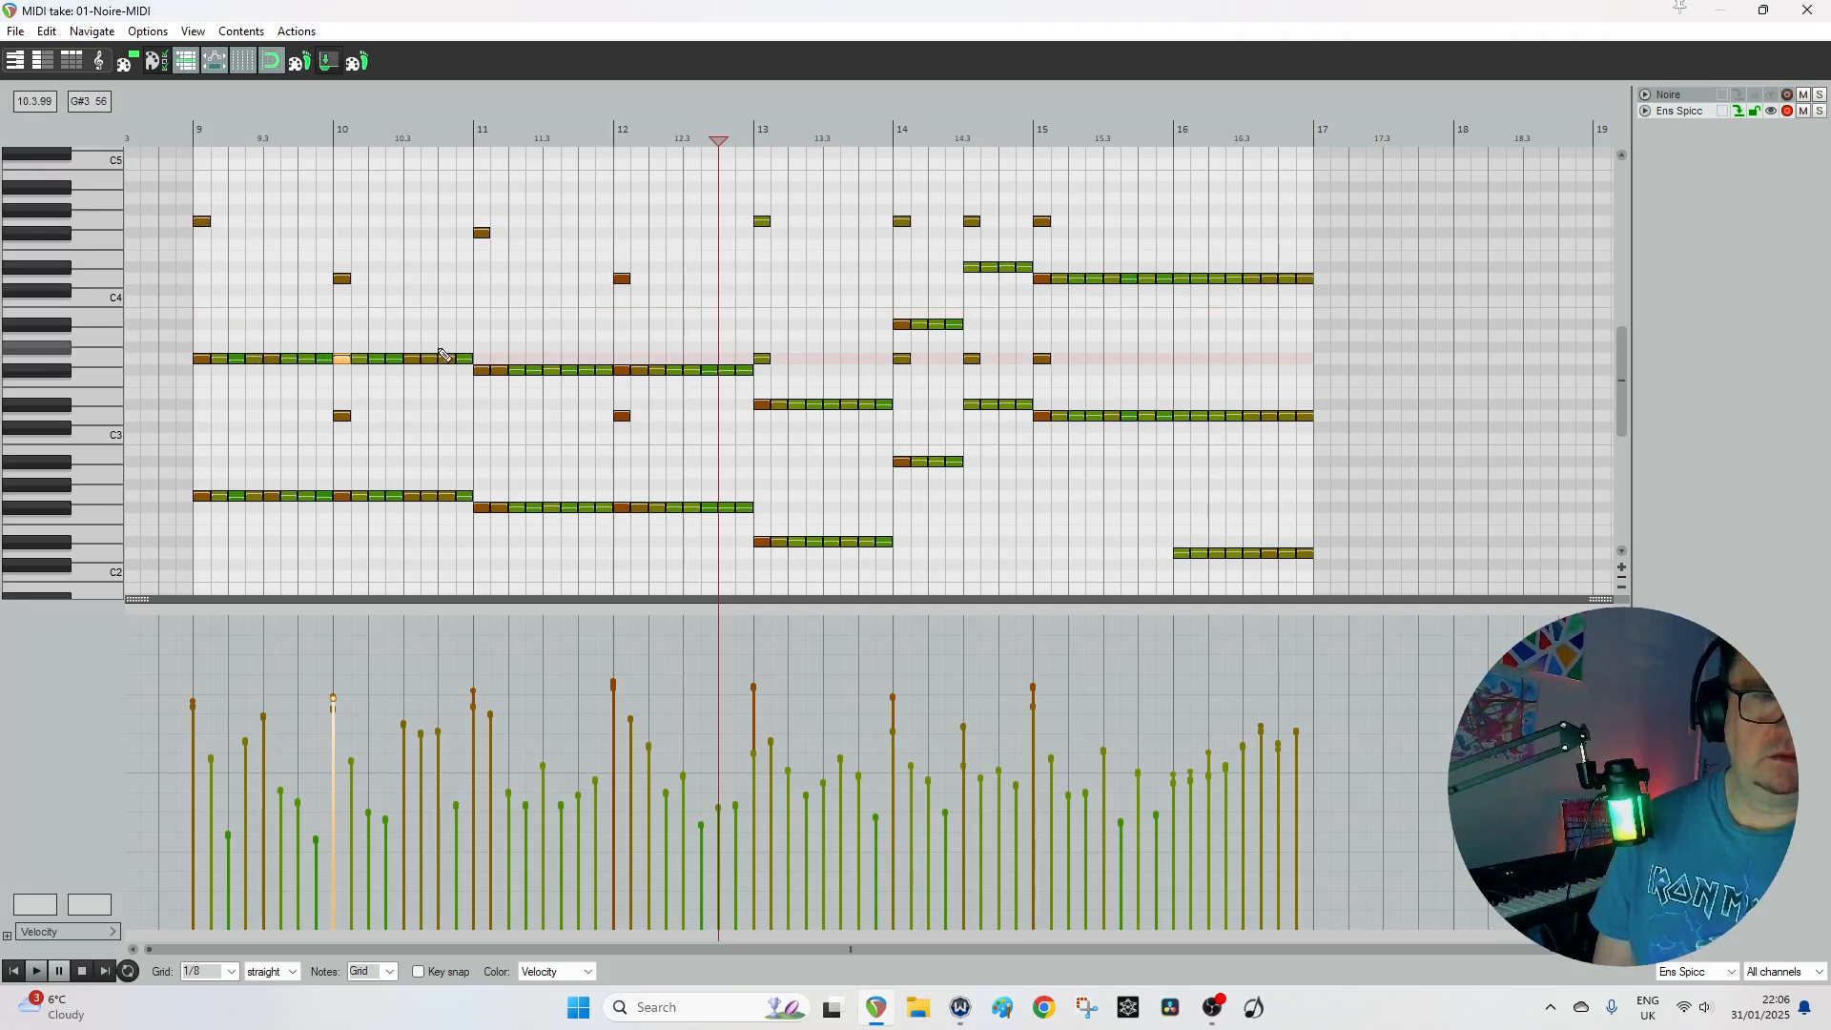
{"action": "left_click_drag", "start_coordinate": [468, 361], "coordinate": [343, 287]}
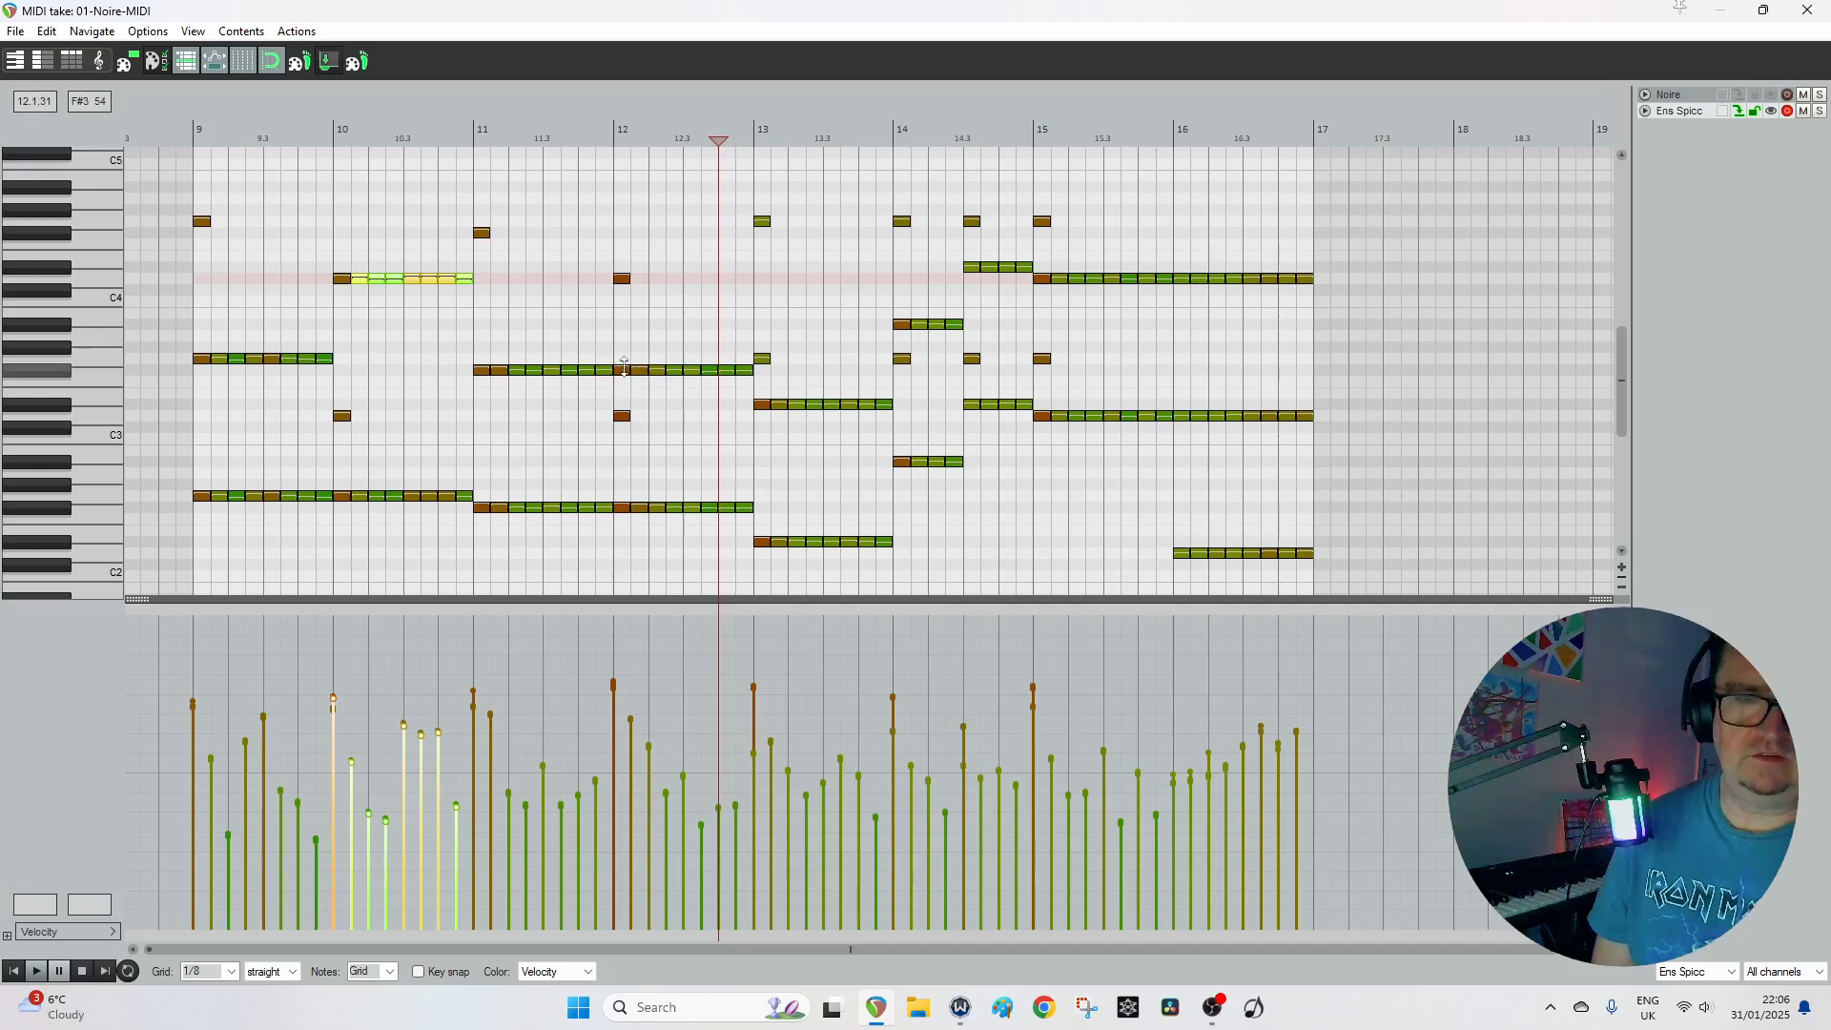
{"action": "left_click", "coordinate": [622, 374]}
{"action": "left_click", "coordinate": [749, 372], "text": "shift"}
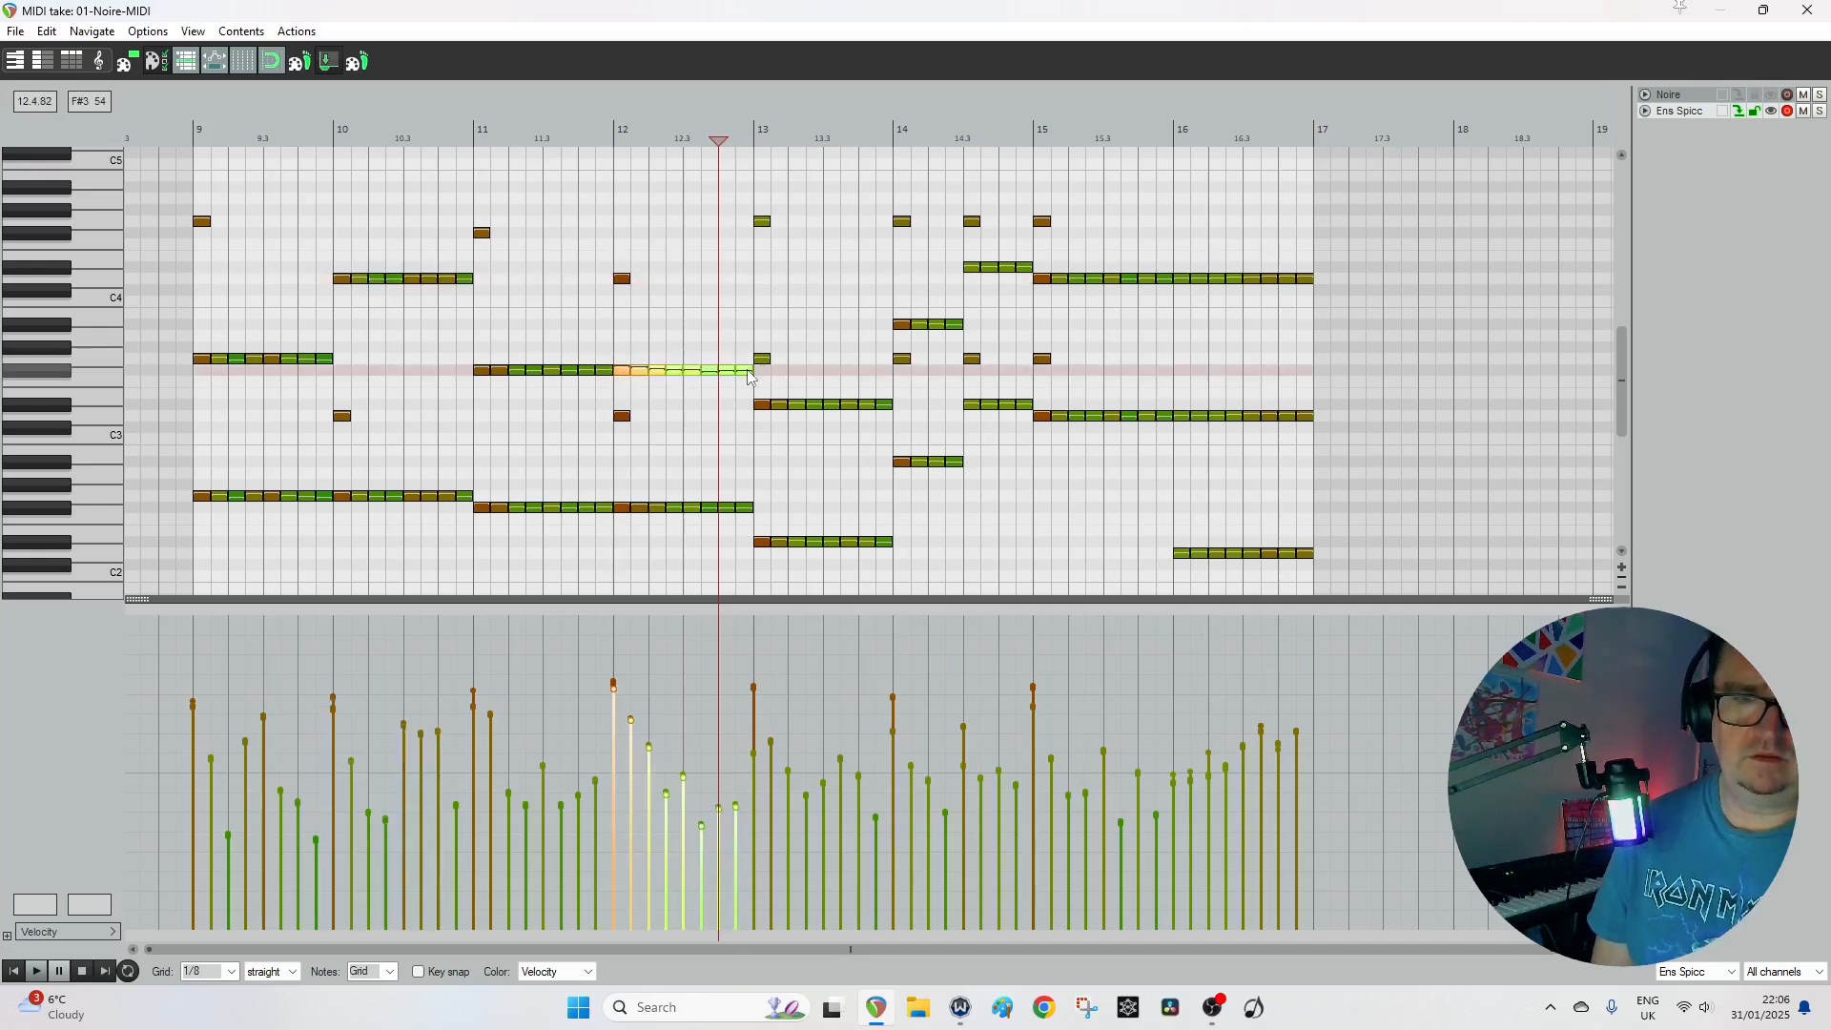
{"action": "left_click_drag", "start_coordinate": [749, 375], "coordinate": [746, 284]}
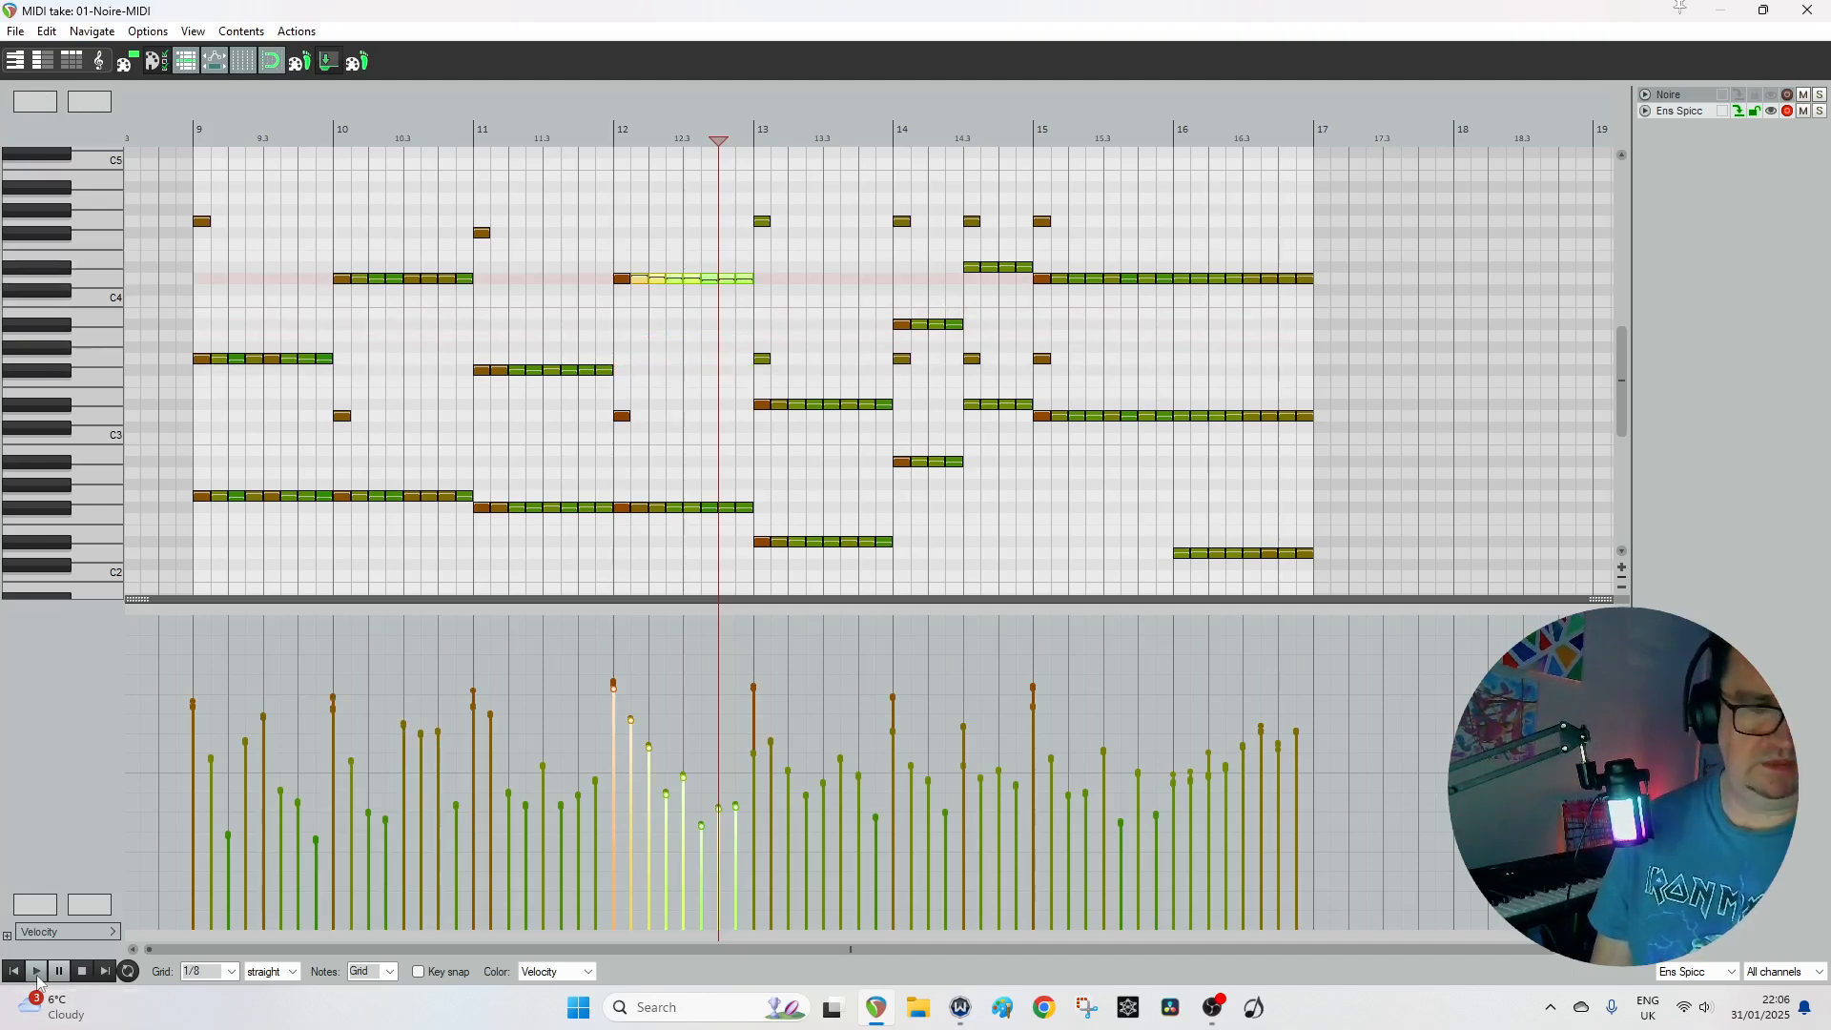
Play back the revised accompaniment from bar 9 into bar 10.
{"action": "key", "text": "space"}
{"action": "key", "text": "space"}
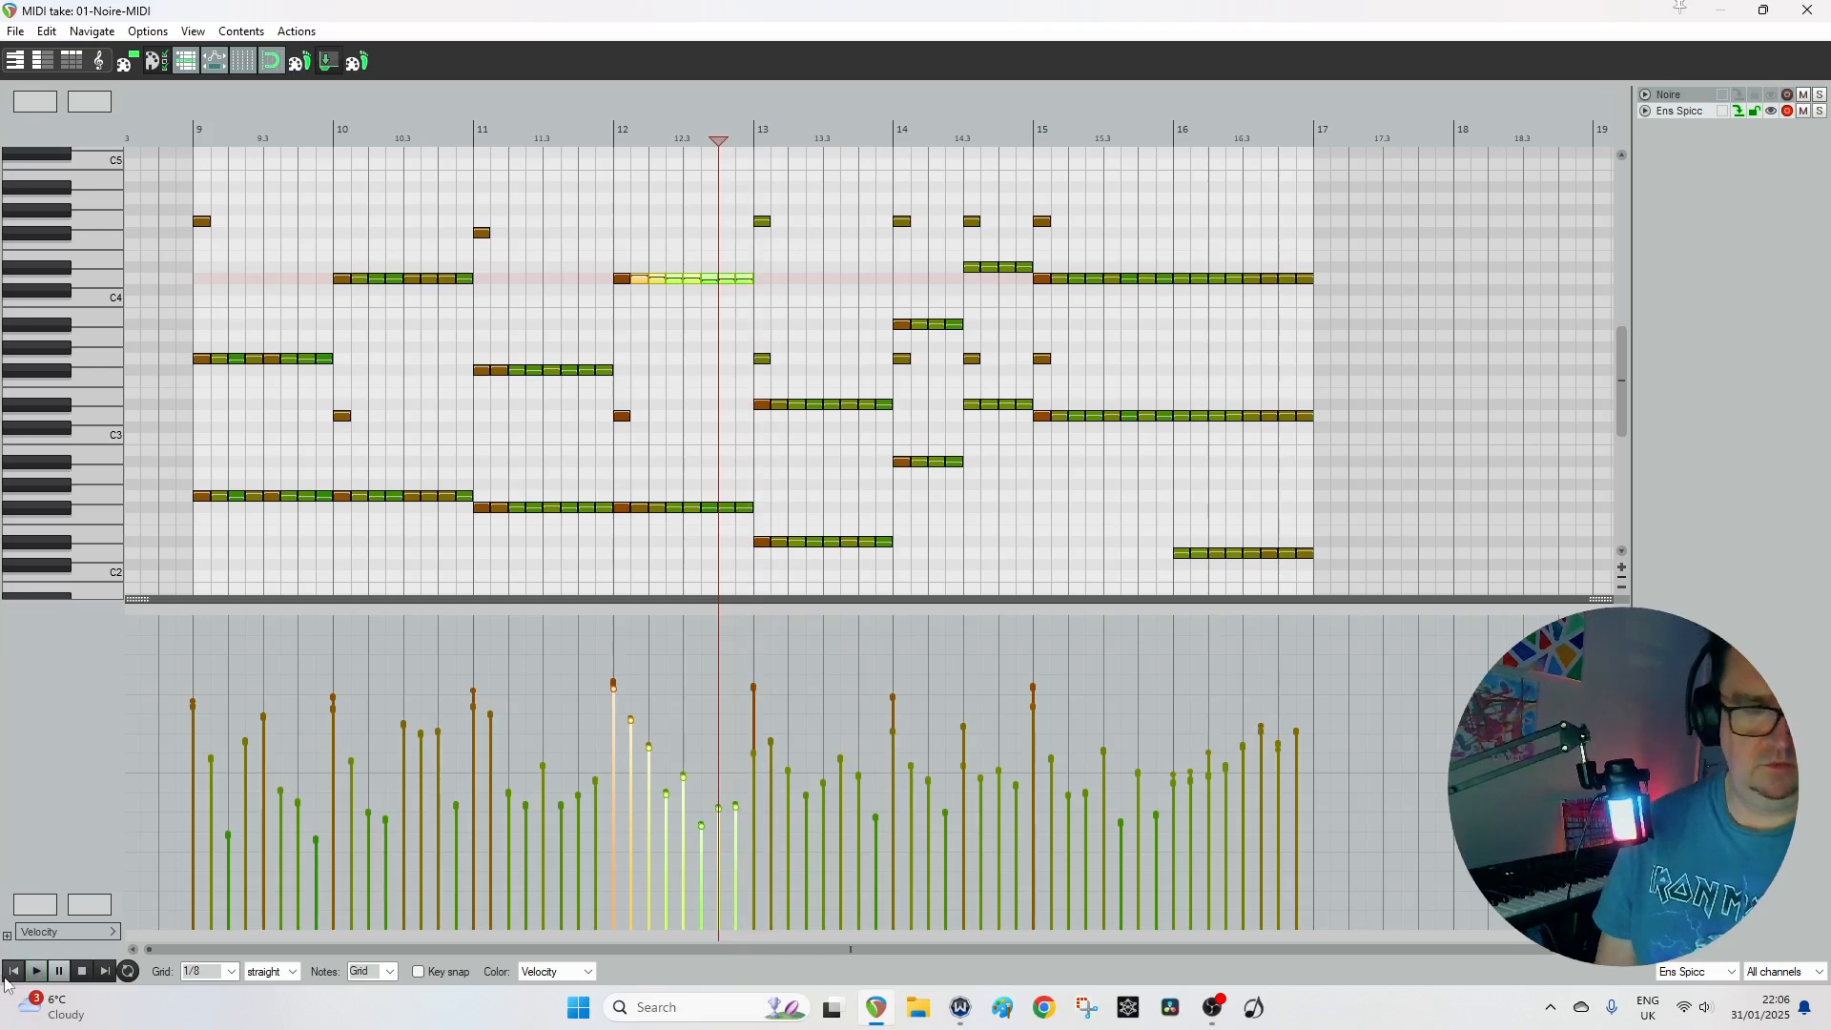
{"action": "left_click", "coordinate": [6, 977]}
{"action": "key", "text": "space"}
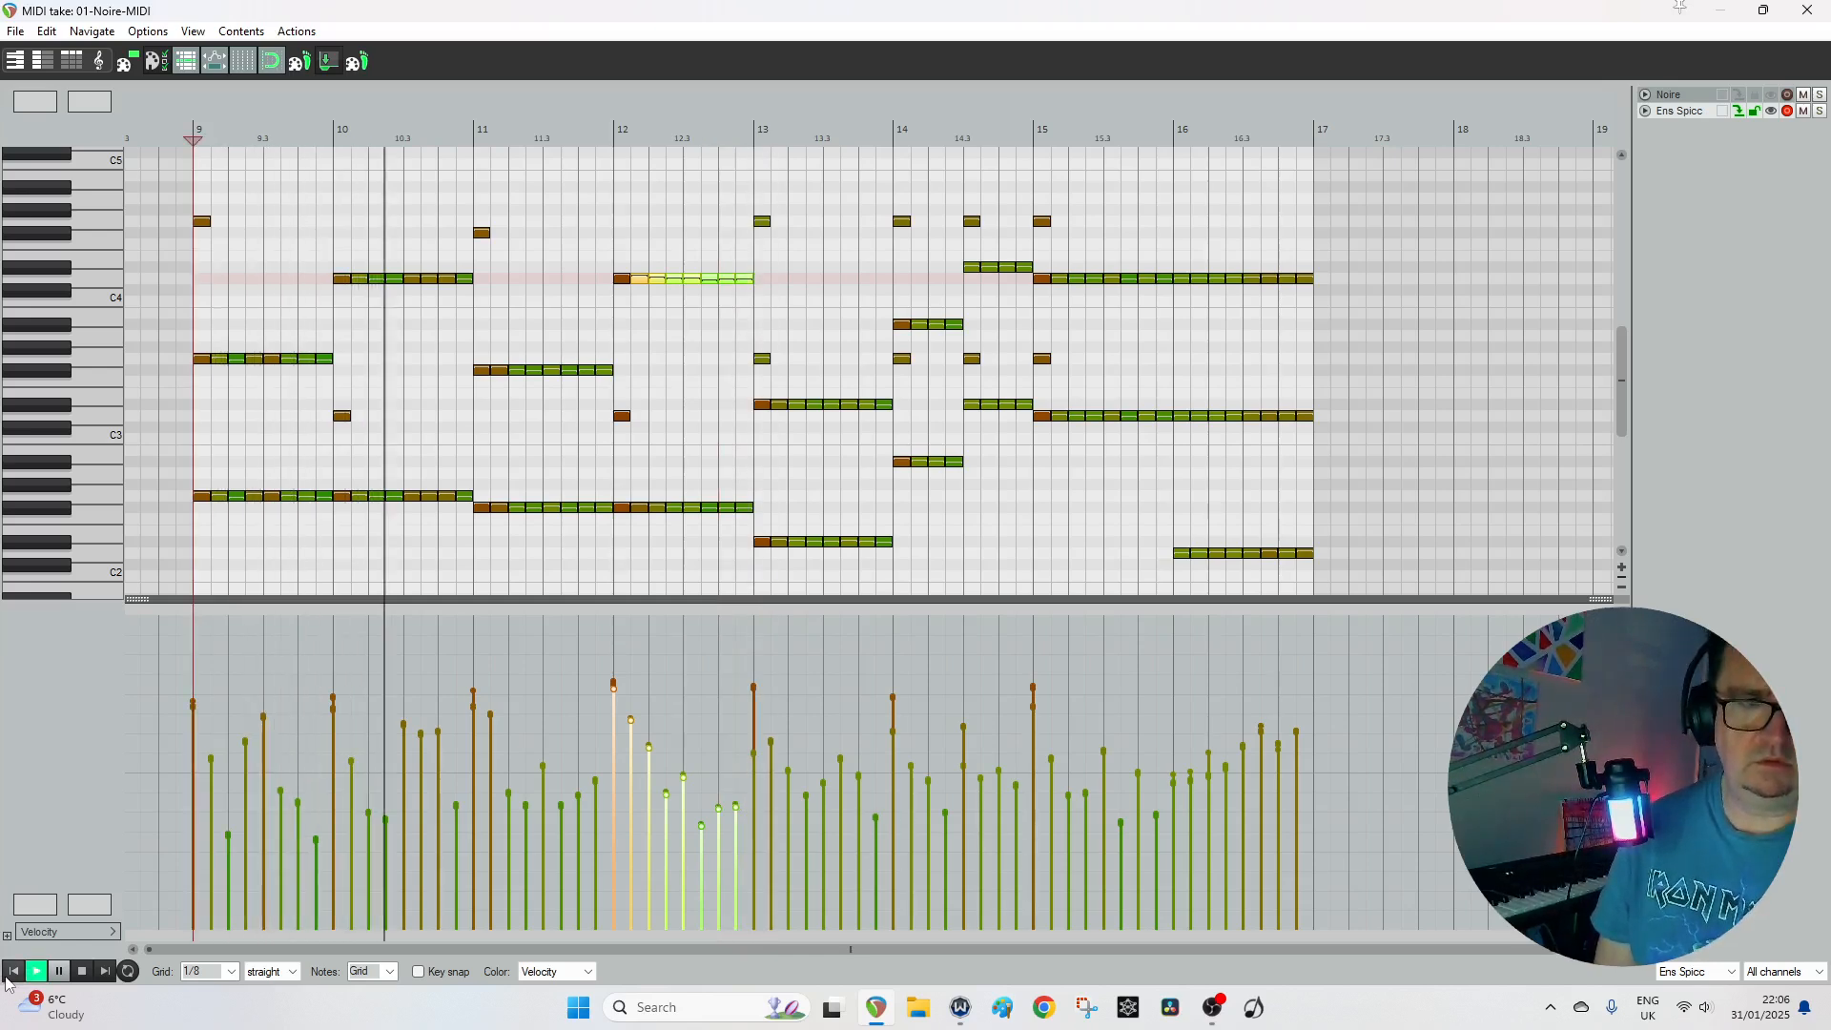
{"action": "key", "text": "space"}
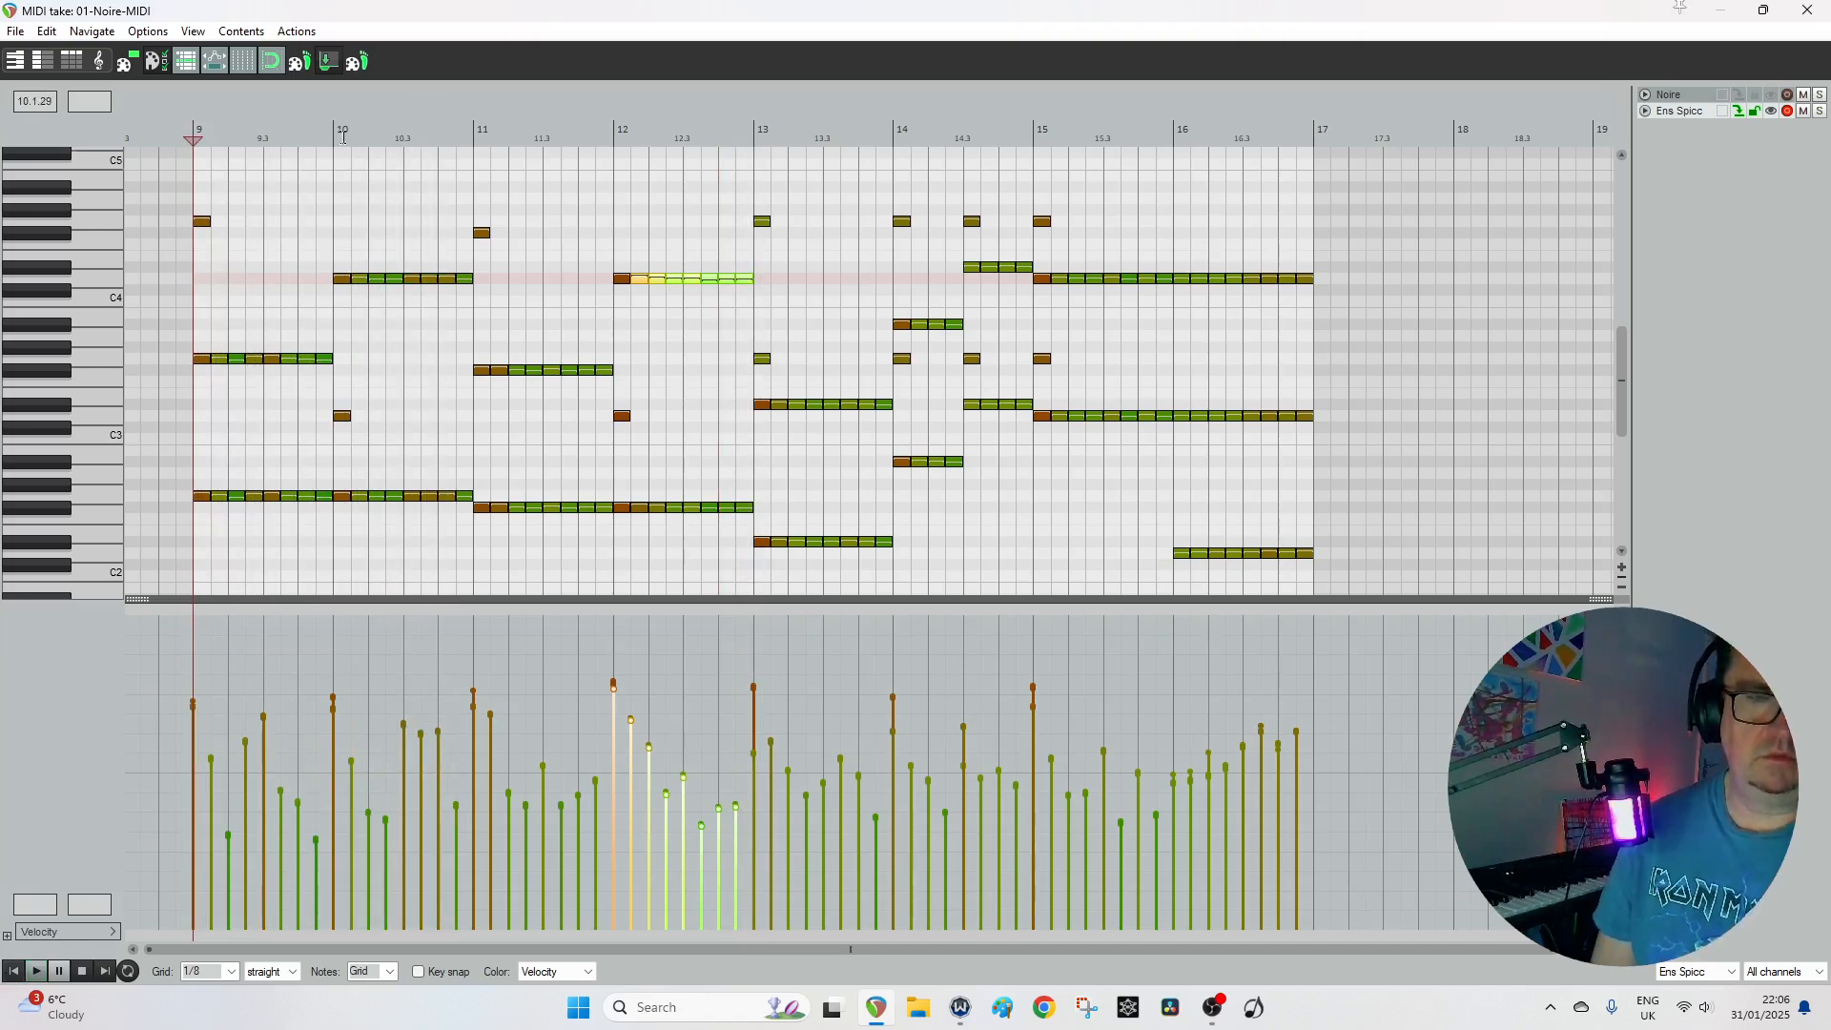
Raise the first four upper D4 notes in bar 10 by a semitone to D#4.
{"action": "left_click", "coordinate": [332, 133]}
{"action": "key", "text": "space"}
{"action": "key", "text": "space"}
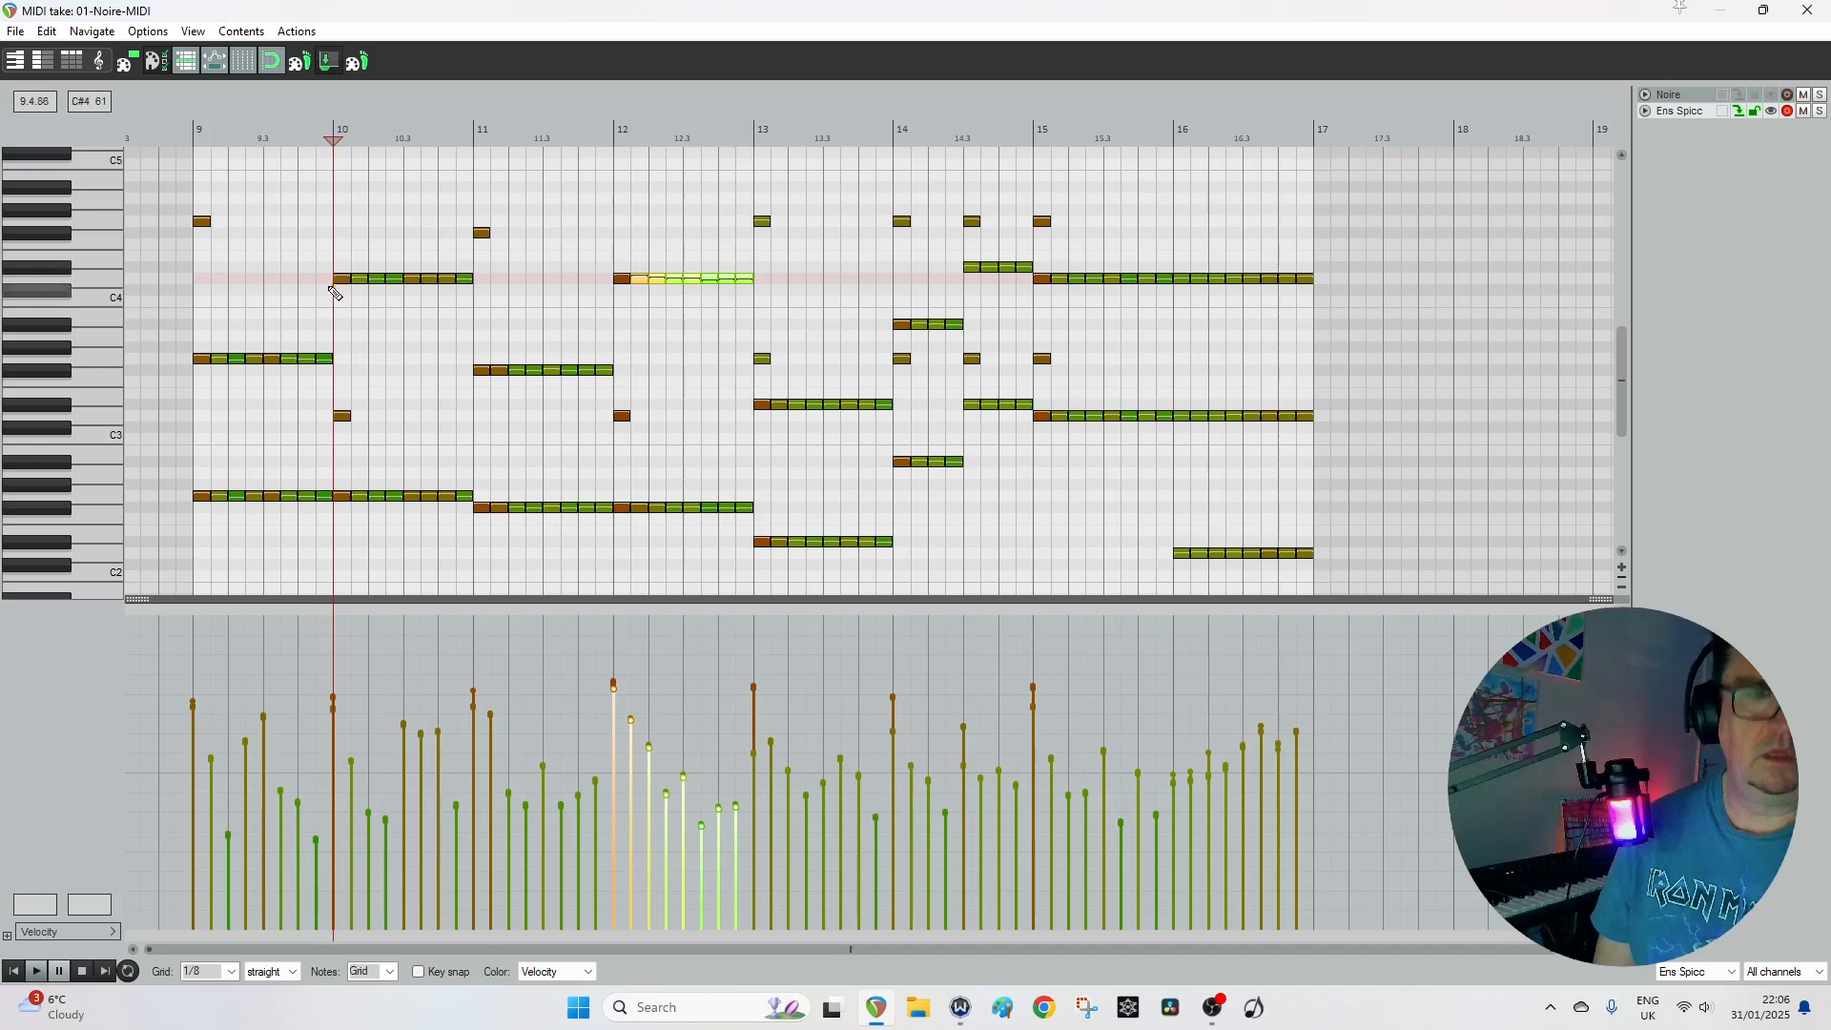
{"action": "left_click", "coordinate": [341, 282]}
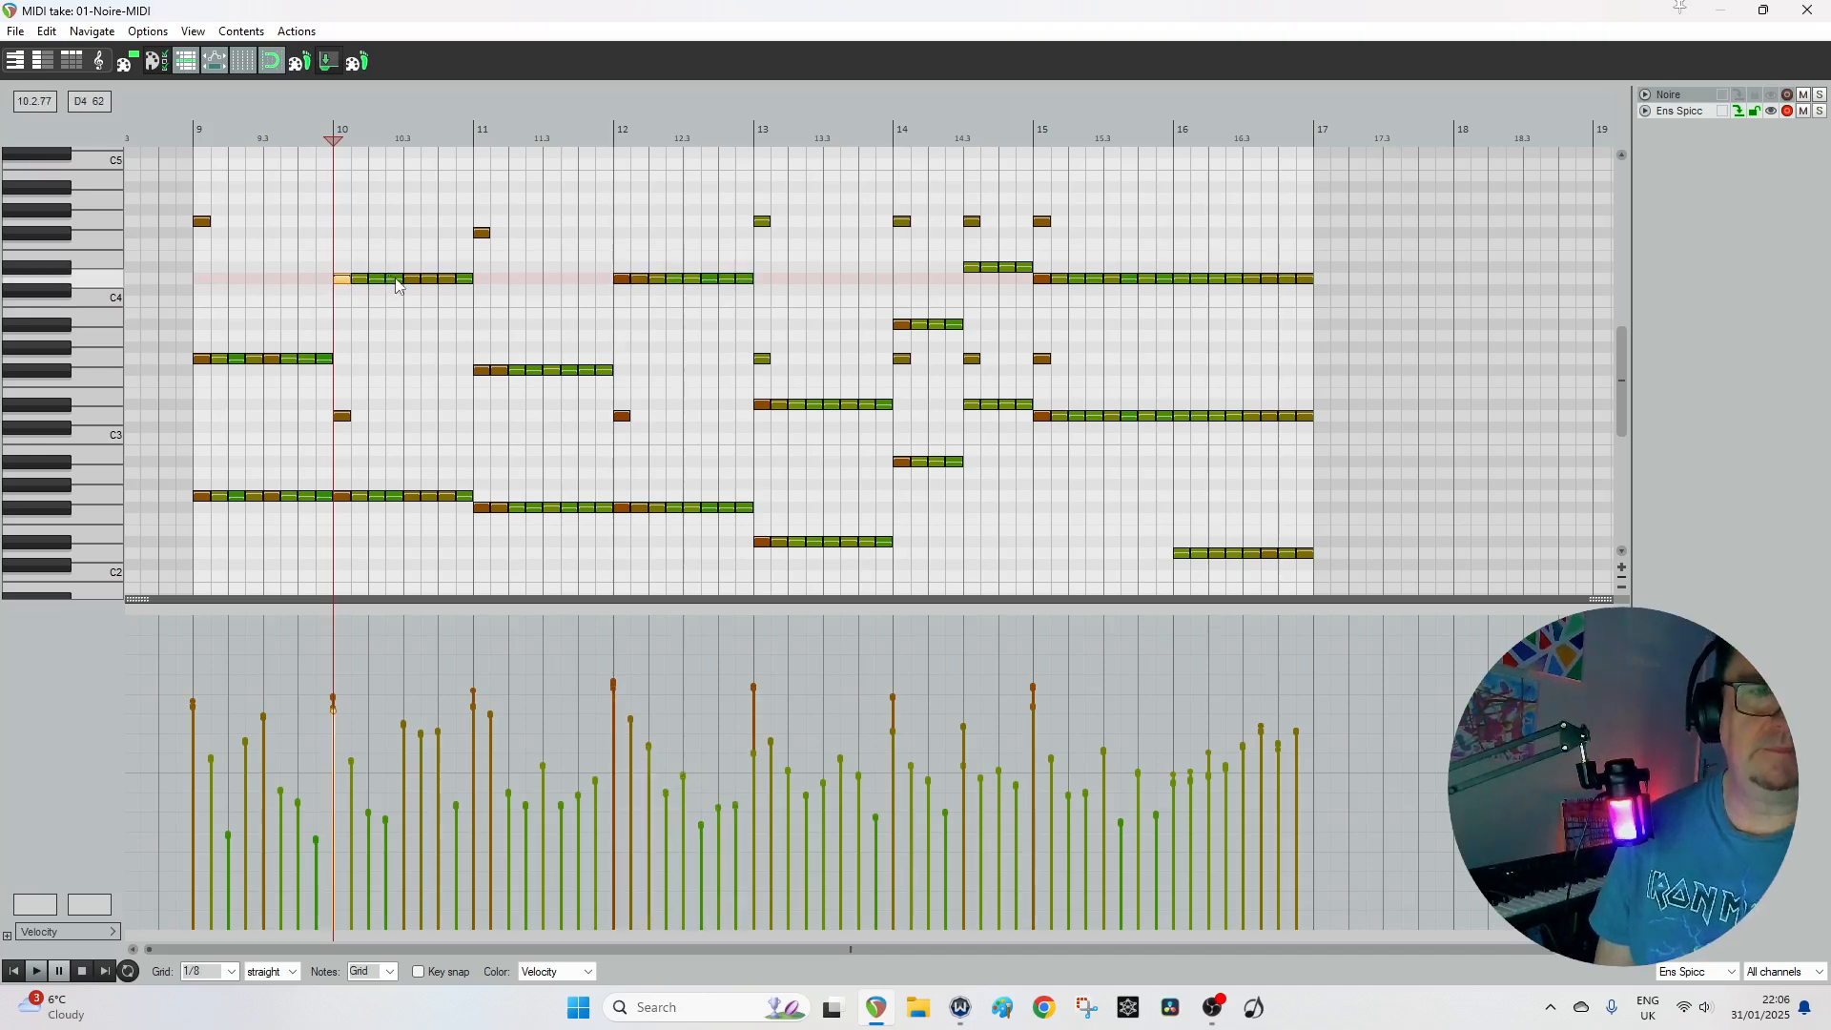
{"action": "left_click", "coordinate": [397, 284], "text": "shift"}
{"action": "left_click_drag", "start_coordinate": [395, 282], "coordinate": [392, 277]}
{"action": "key", "text": "space"}
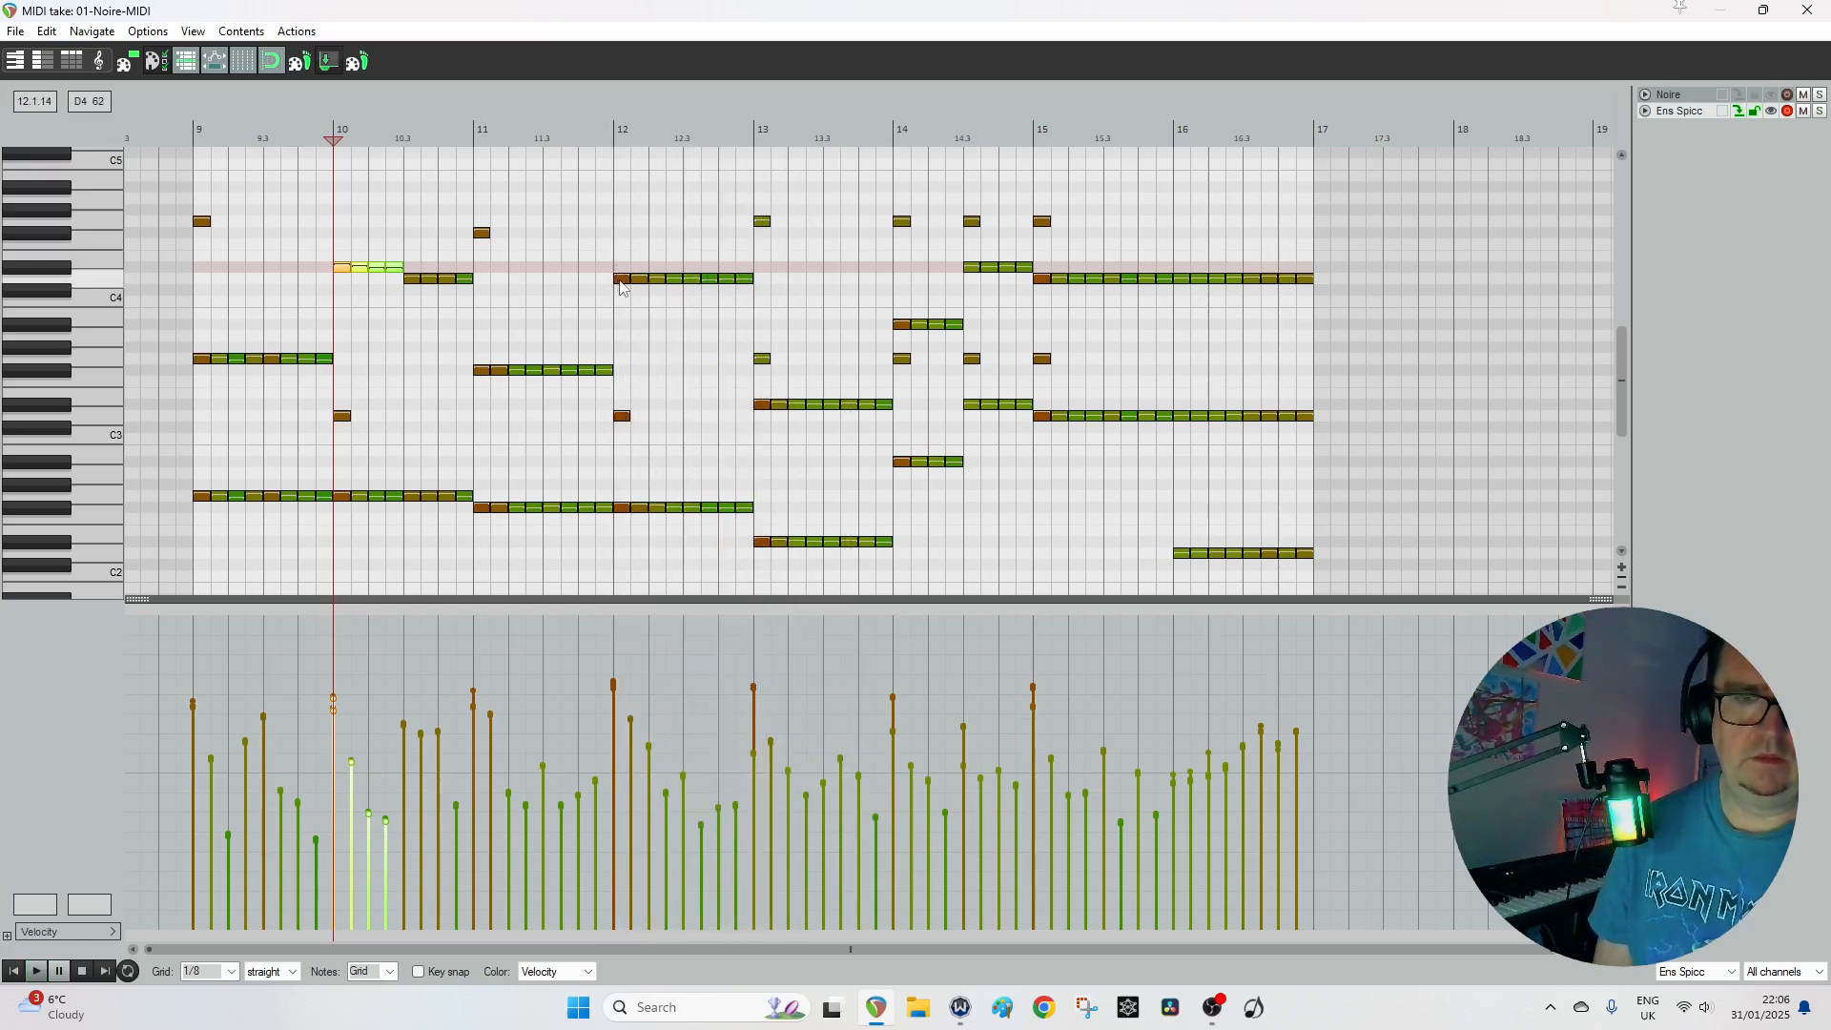
Play back the accompaniment from bar 12 into bar 15.
{"action": "left_click", "coordinate": [621, 281]}
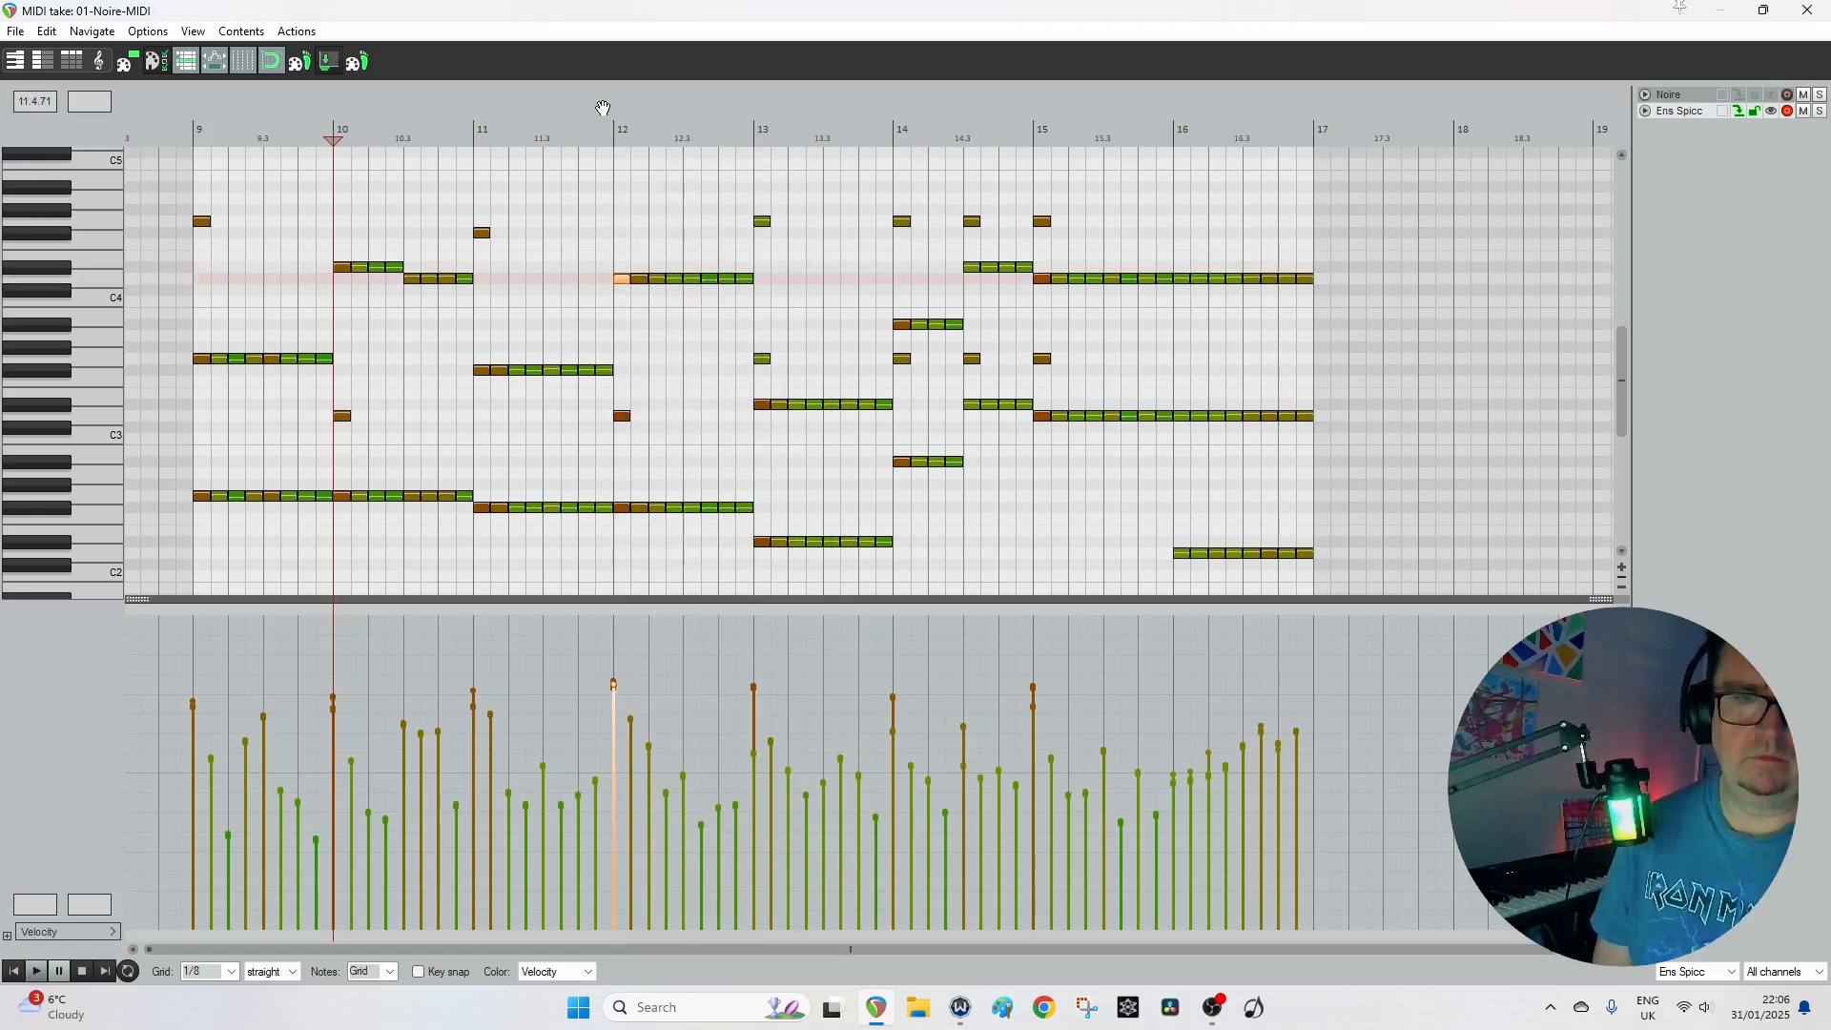
{"action": "left_click", "coordinate": [613, 116]}
{"action": "key", "text": "space"}
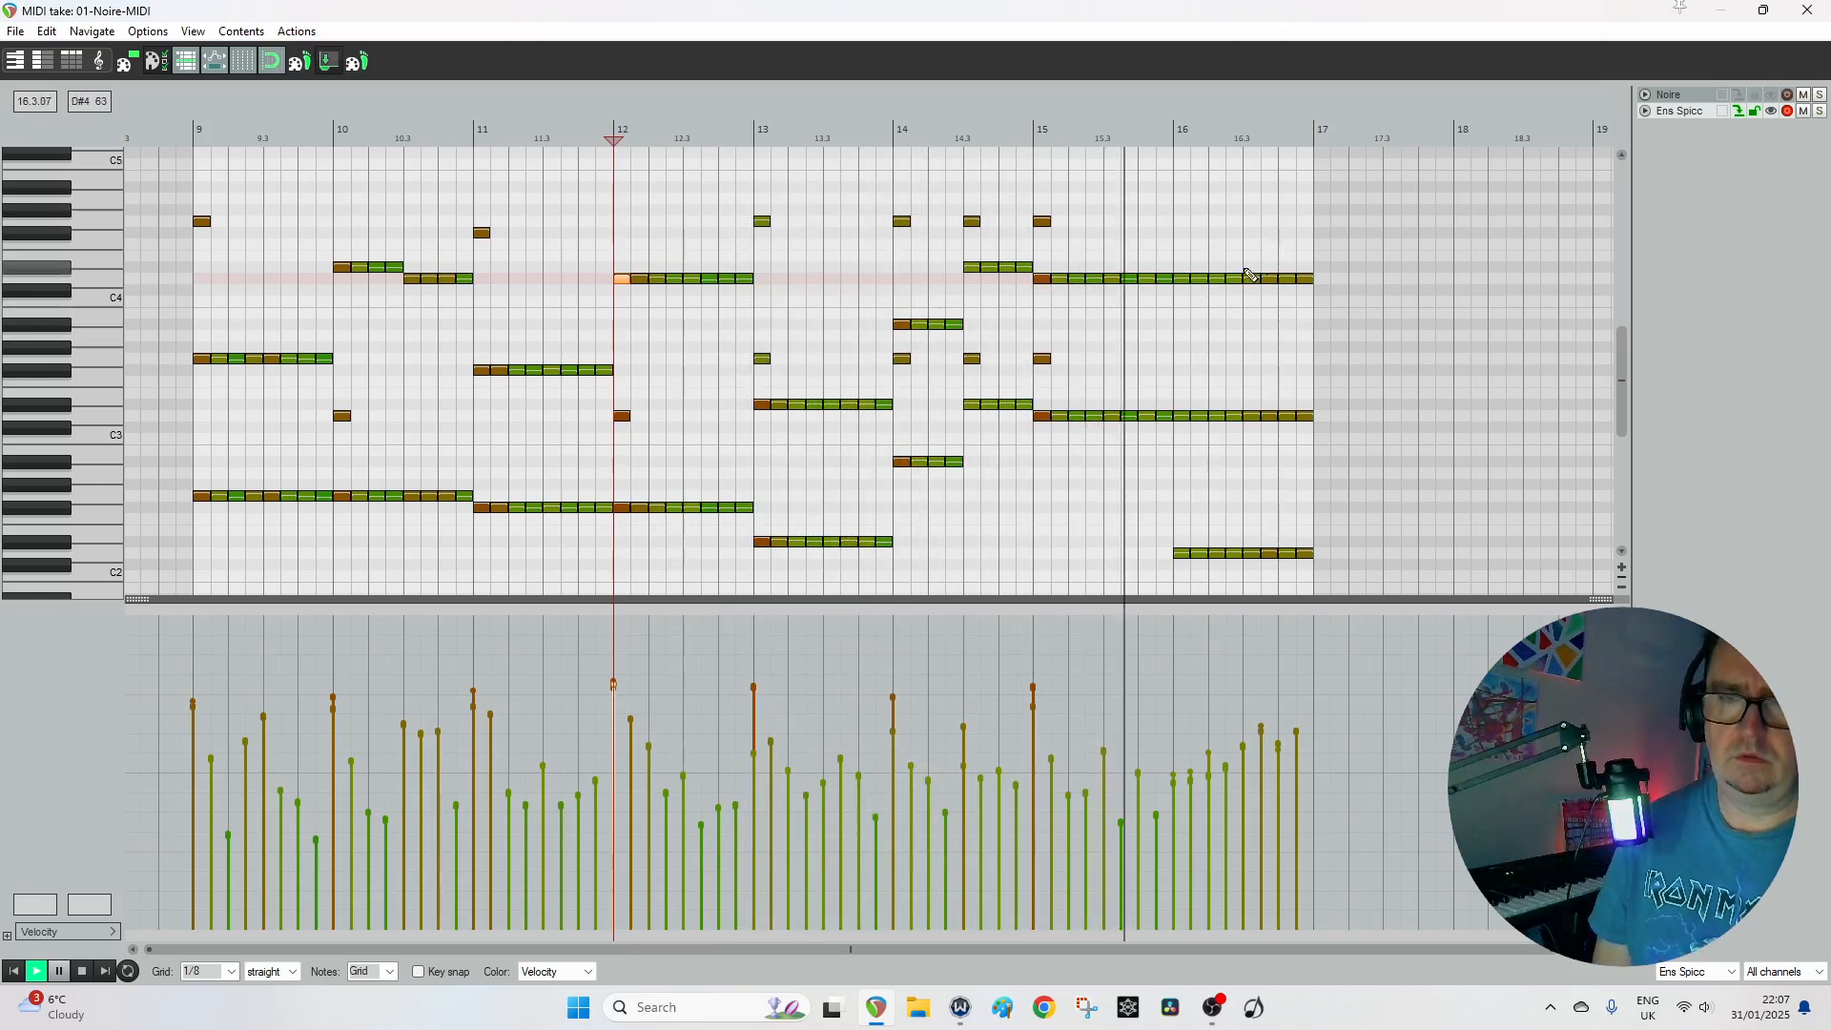
{"action": "key", "text": "space"}
Raise the bar 16 D4 notes to F#4 and its D3 notes to A3, and audition the change from bar 15.
{"action": "left_click_drag", "start_coordinate": [1183, 282], "coordinate": [1307, 242]}
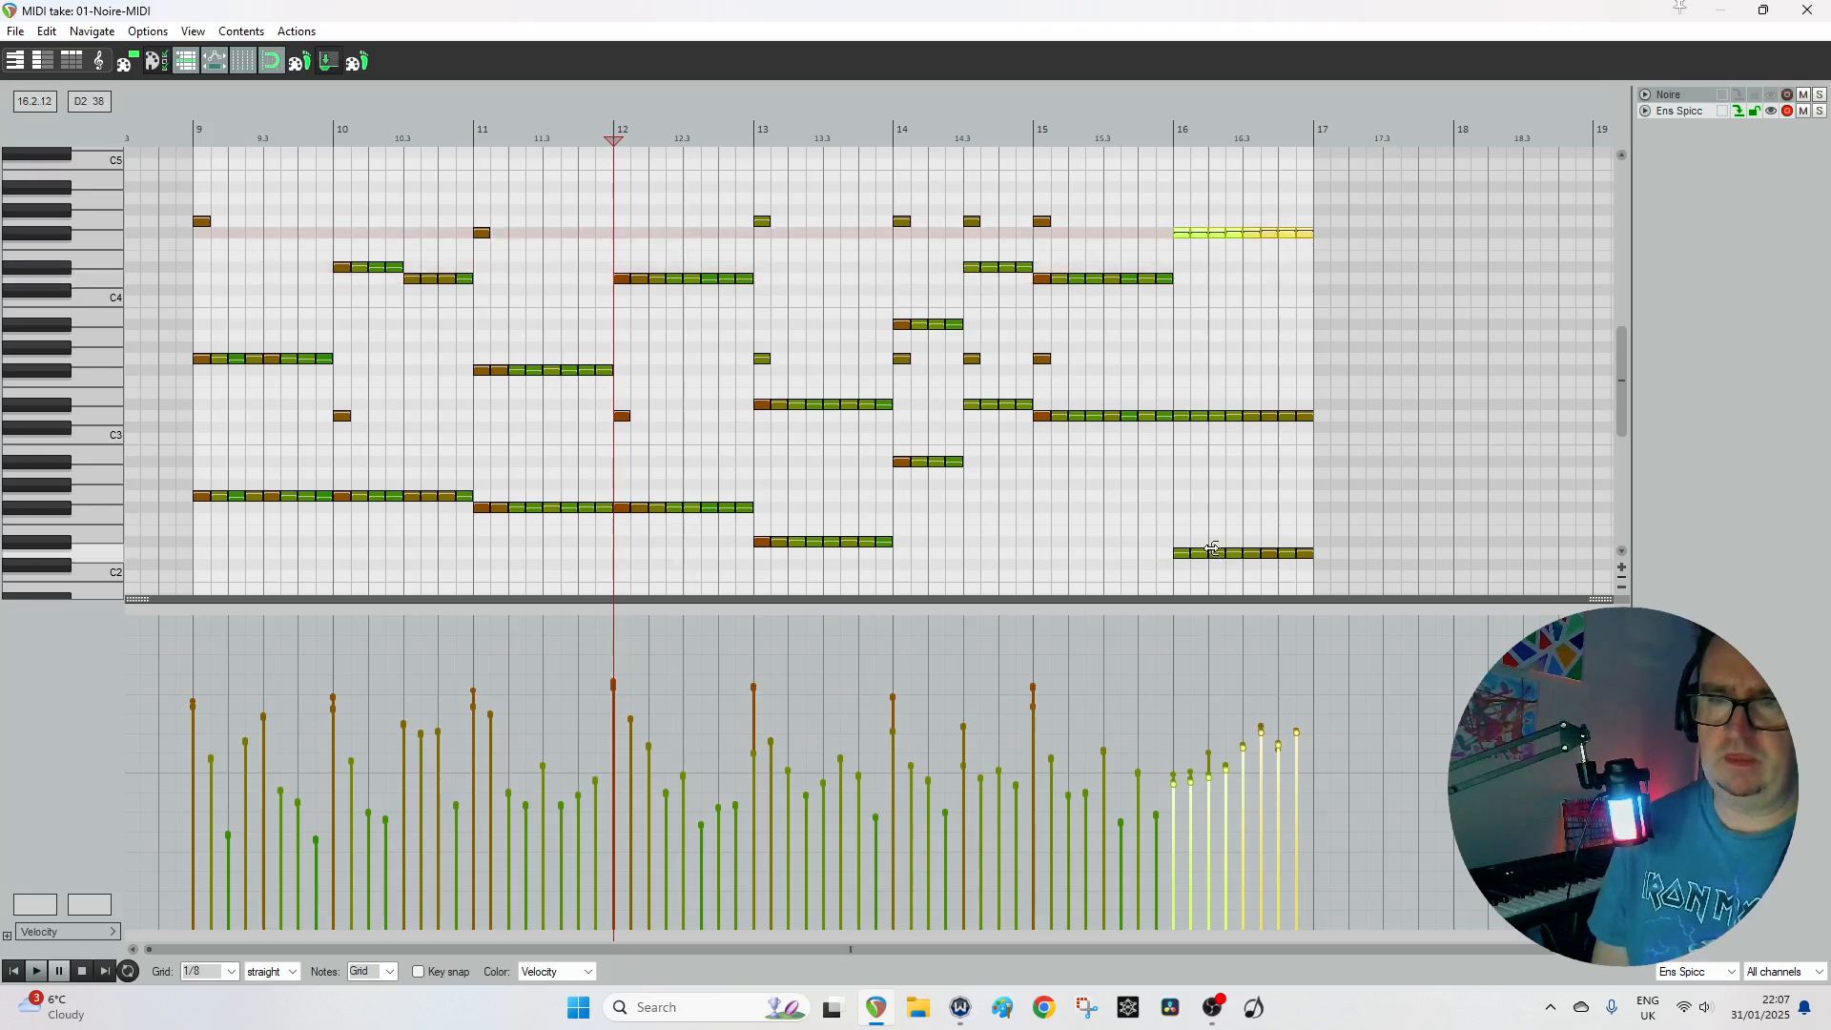
{"action": "left_click", "coordinate": [1186, 420]}
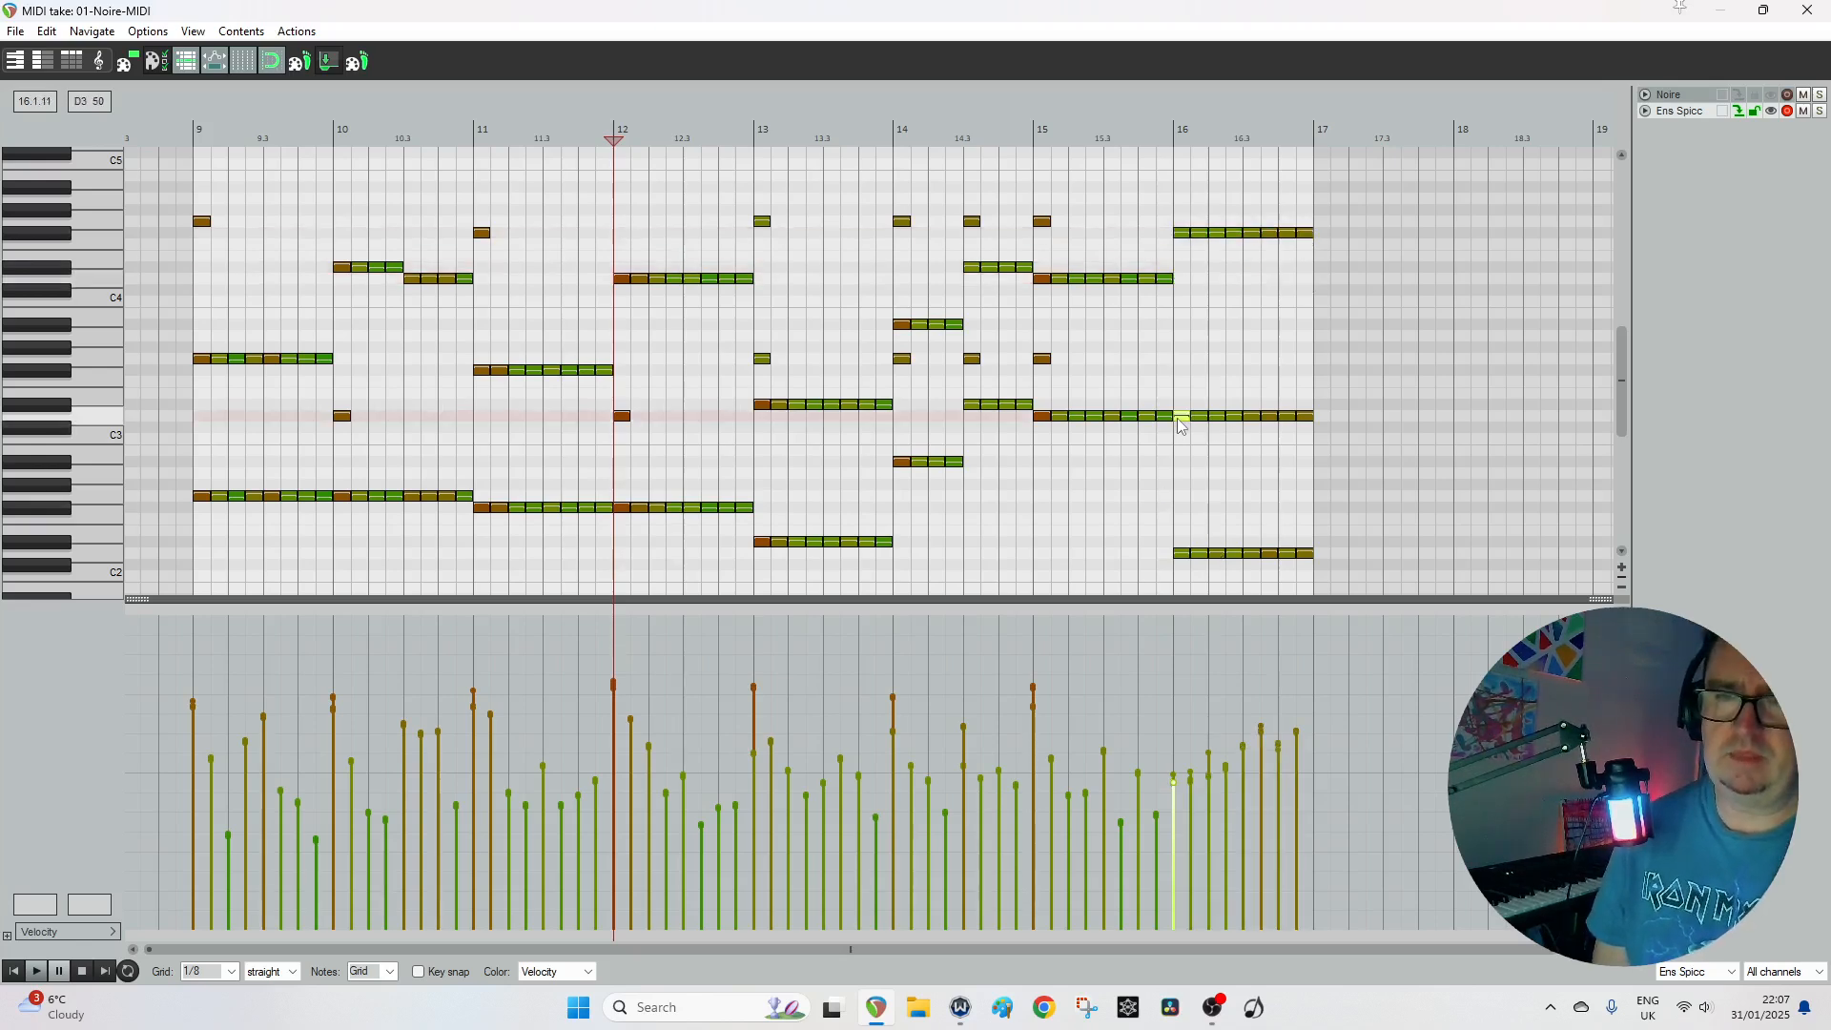
{"action": "left_click_drag", "start_coordinate": [1308, 427], "coordinate": [1308, 348]}
{"action": "left_click", "coordinate": [1087, 116]}
{"action": "key", "text": "space"}
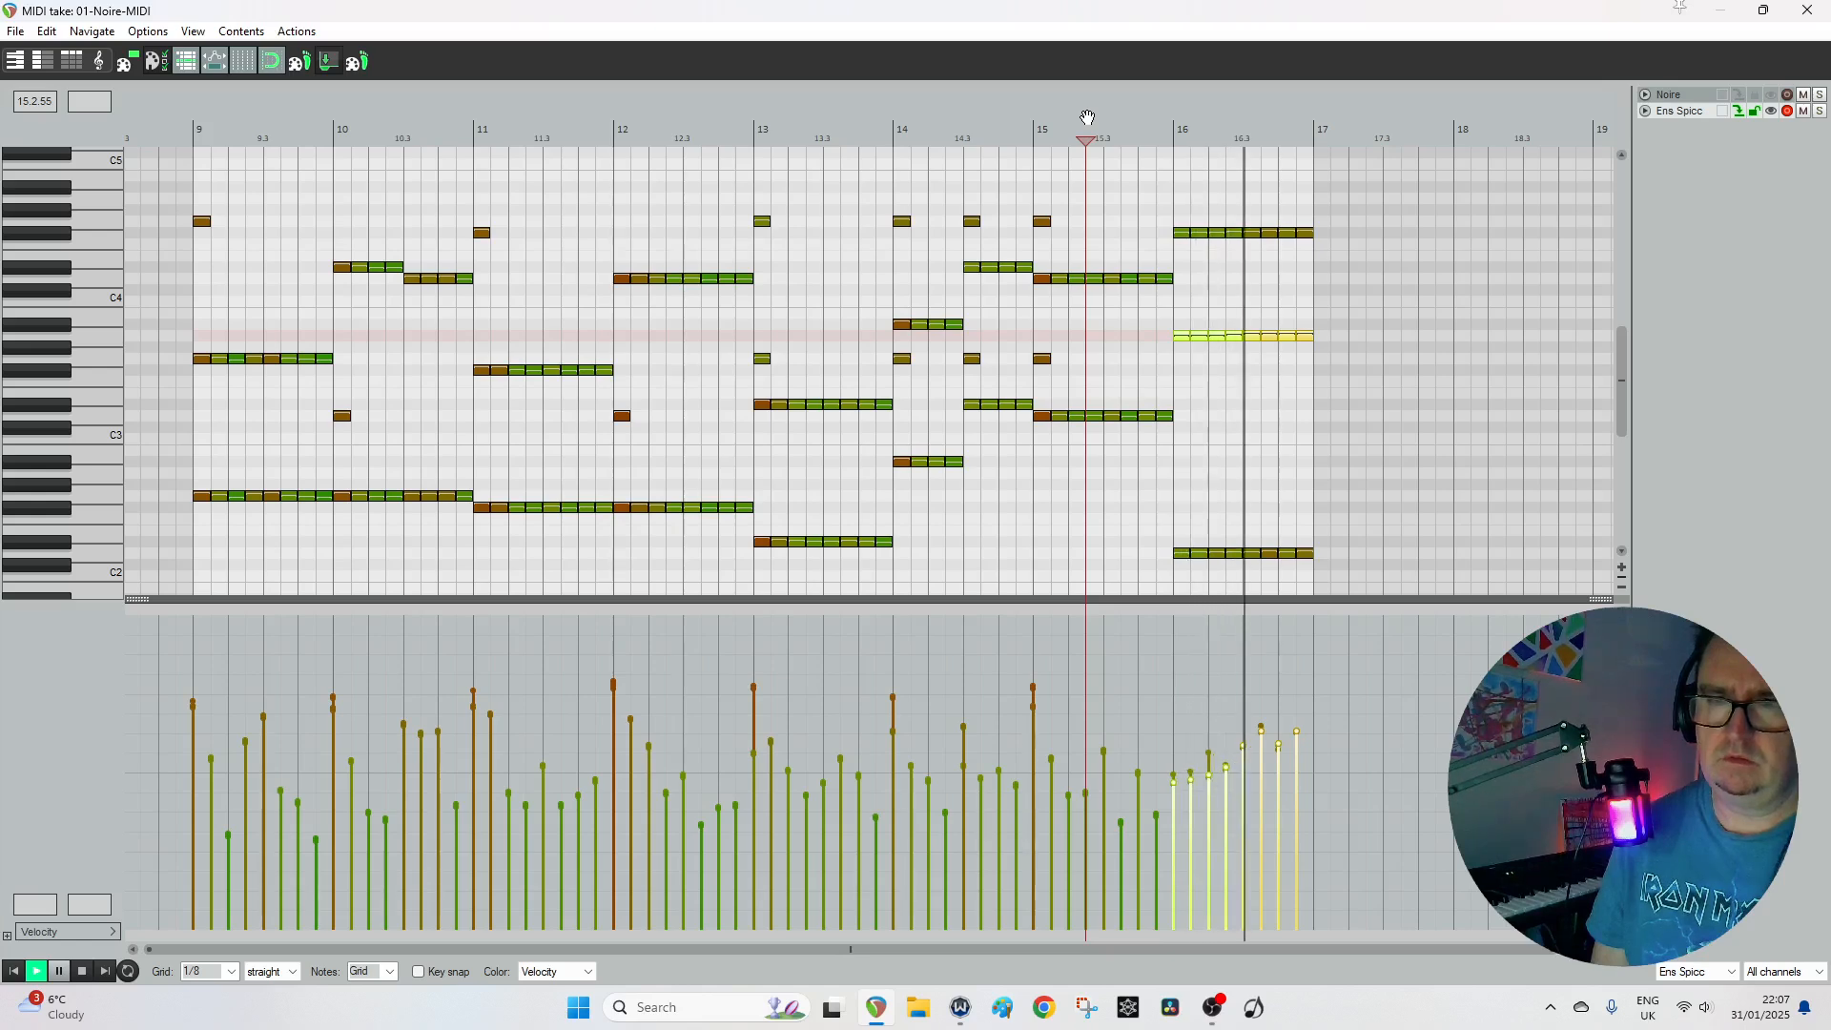
{"action": "key", "text": "space"}
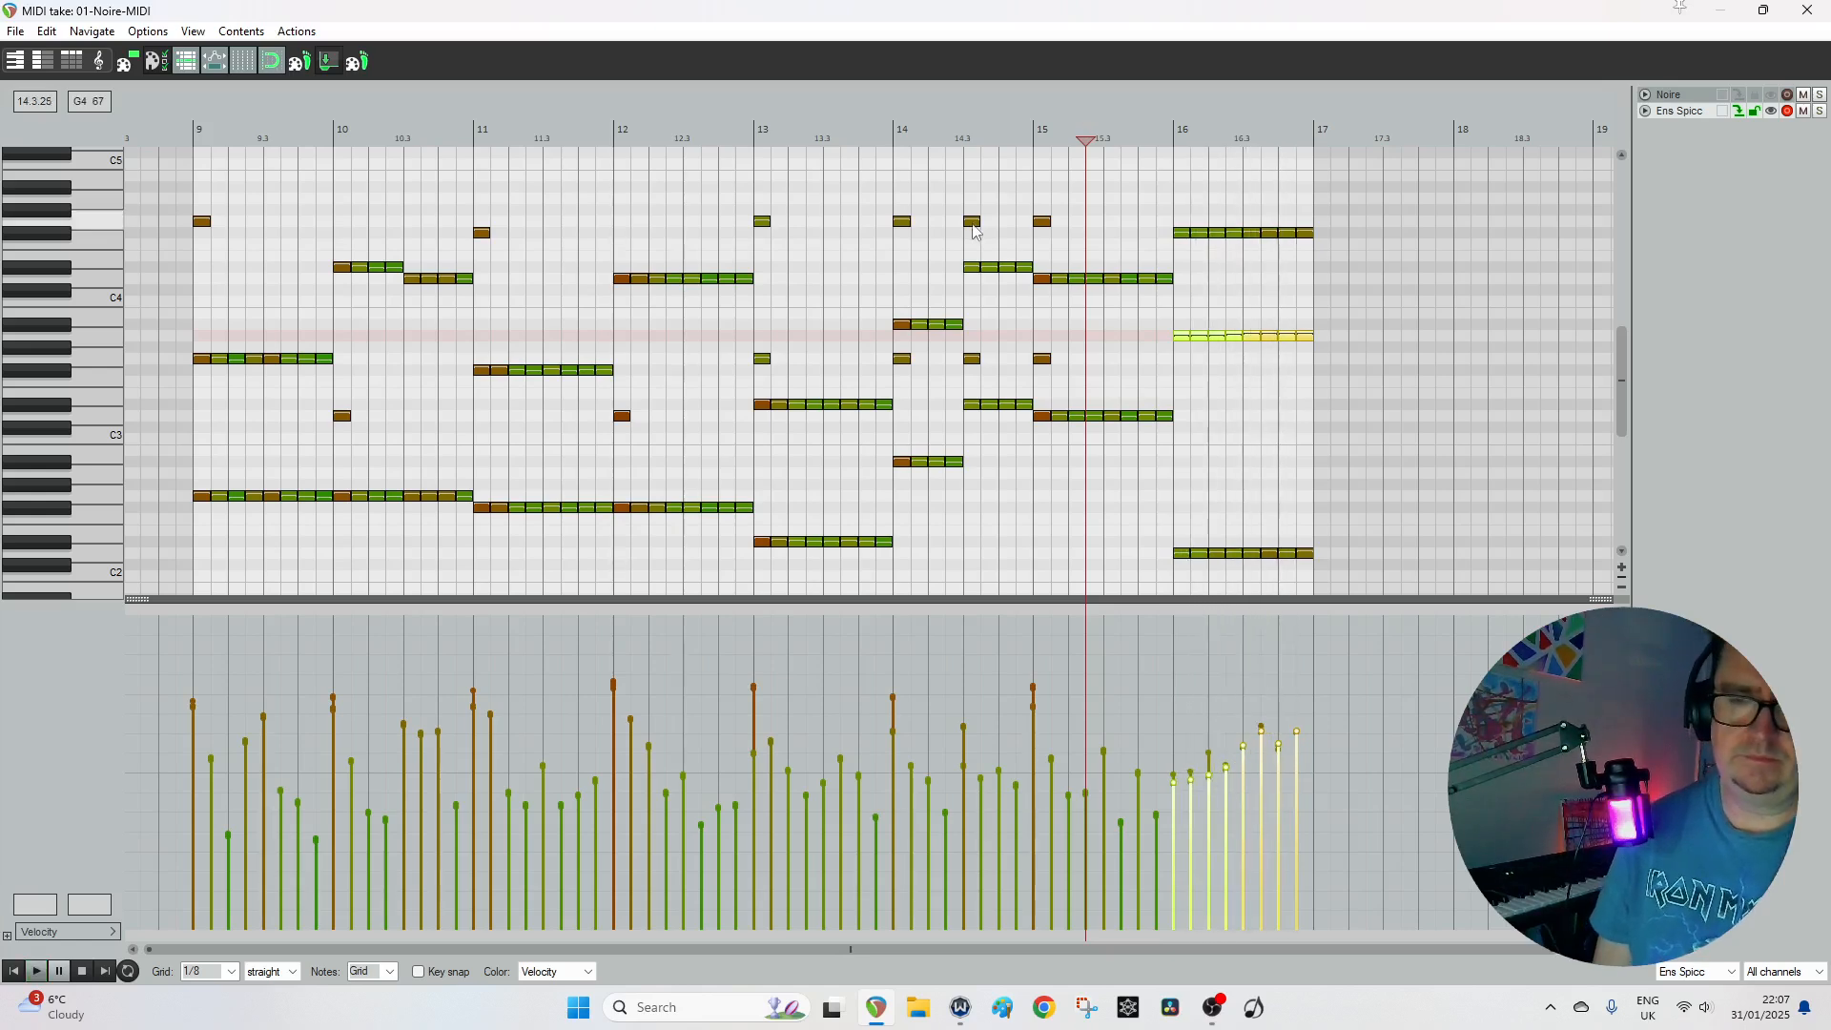
Reshape the bar 16 velocities into a steeper crescendo with an accented first note.
{"action": "left_click_drag", "start_coordinate": [1194, 763], "coordinate": [1181, 797]}
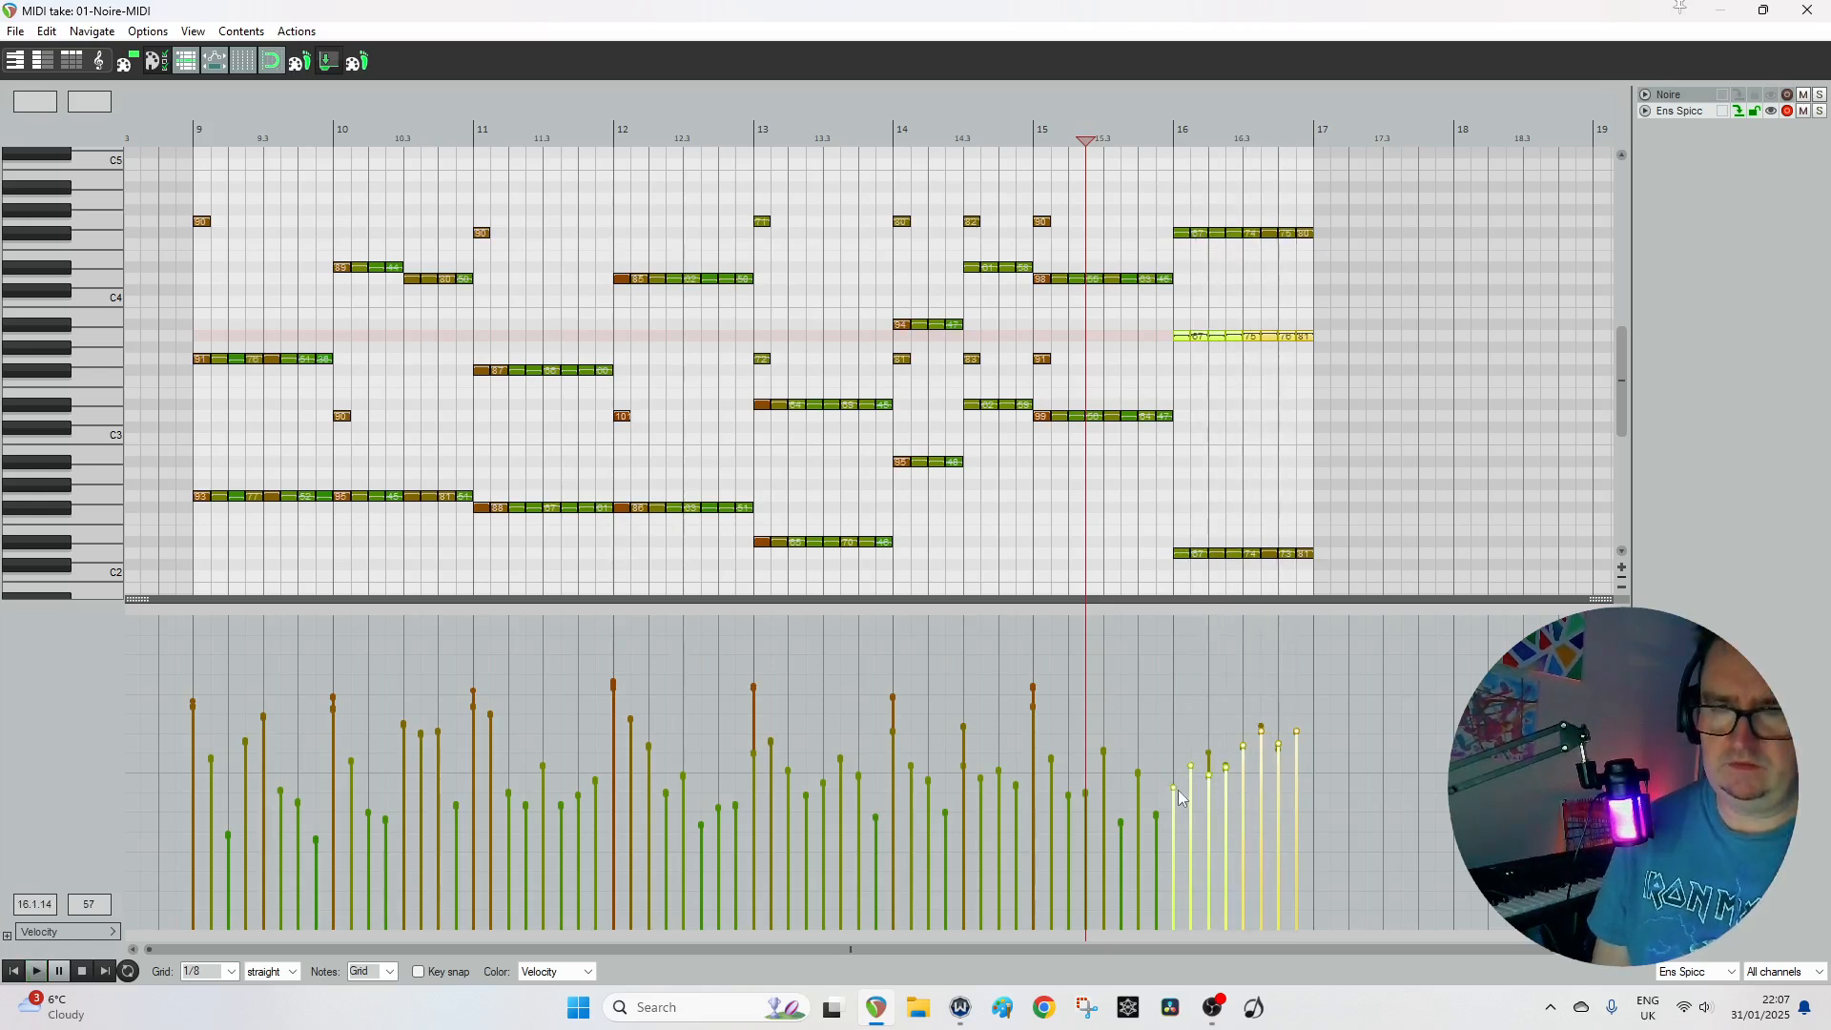
{"action": "key", "text": "space"}
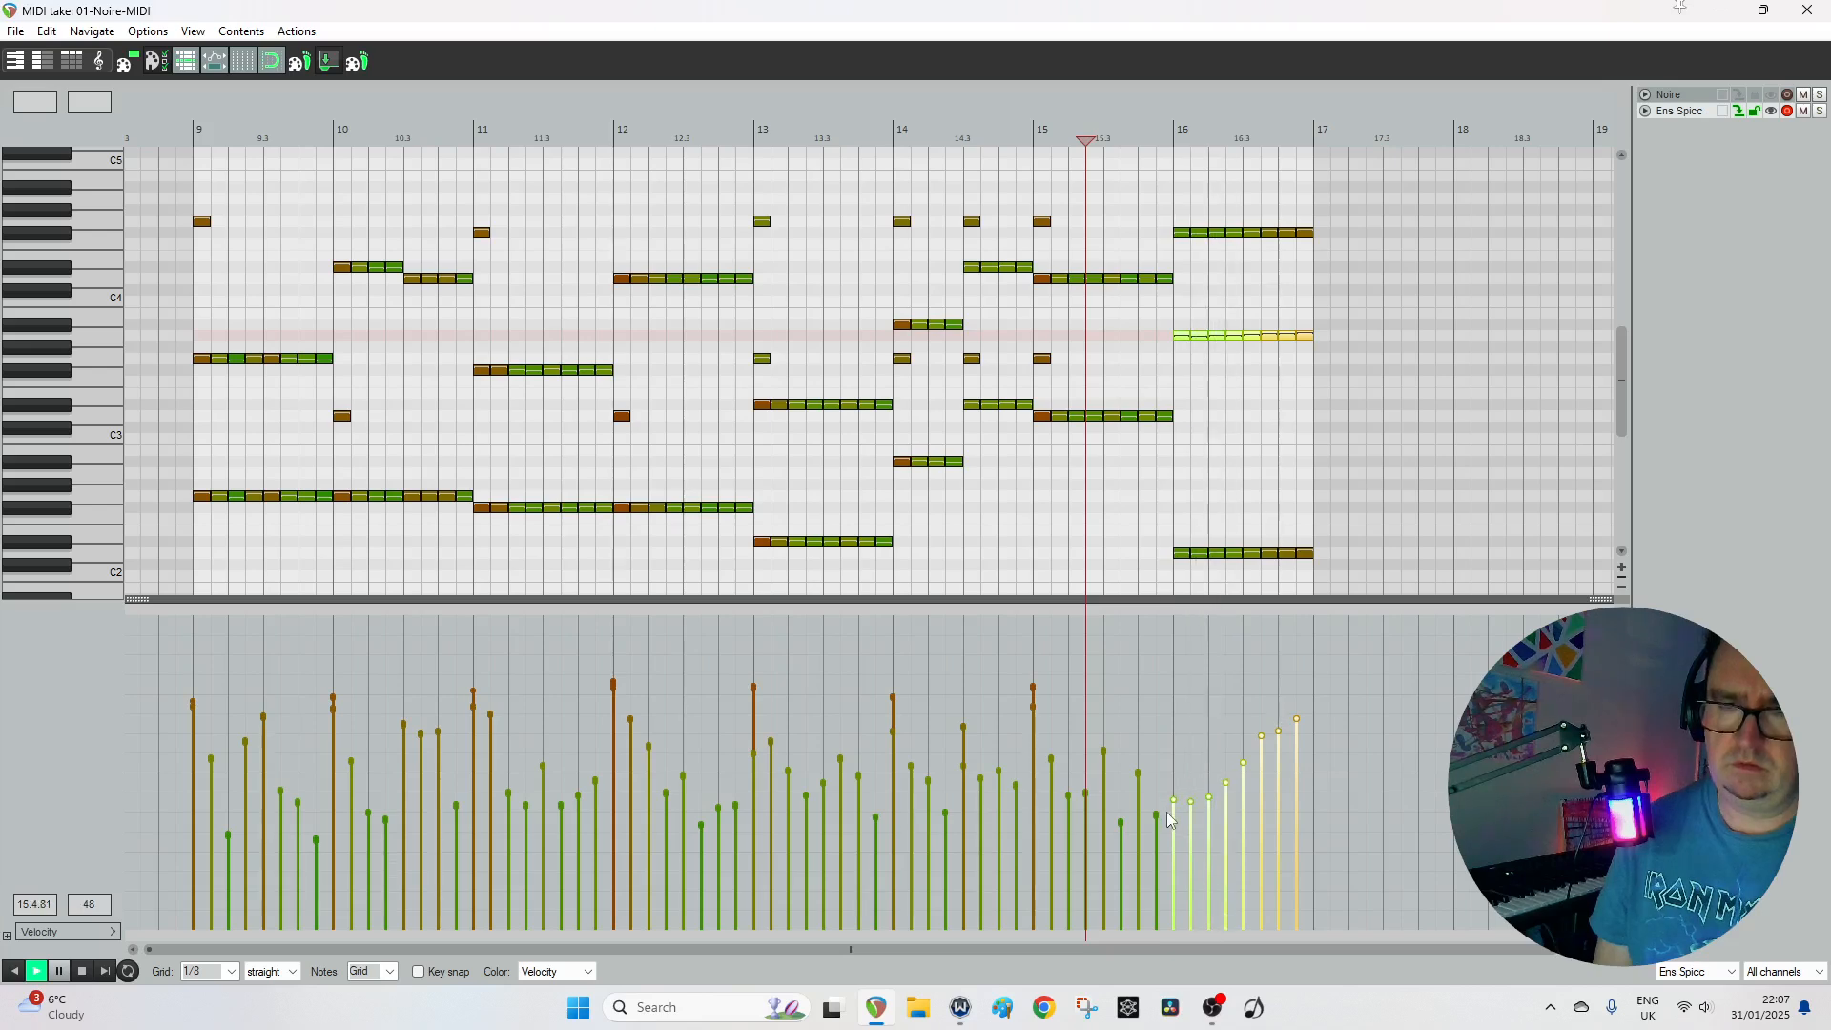
{"action": "left_click_drag", "start_coordinate": [1173, 801], "coordinate": [1175, 760]}
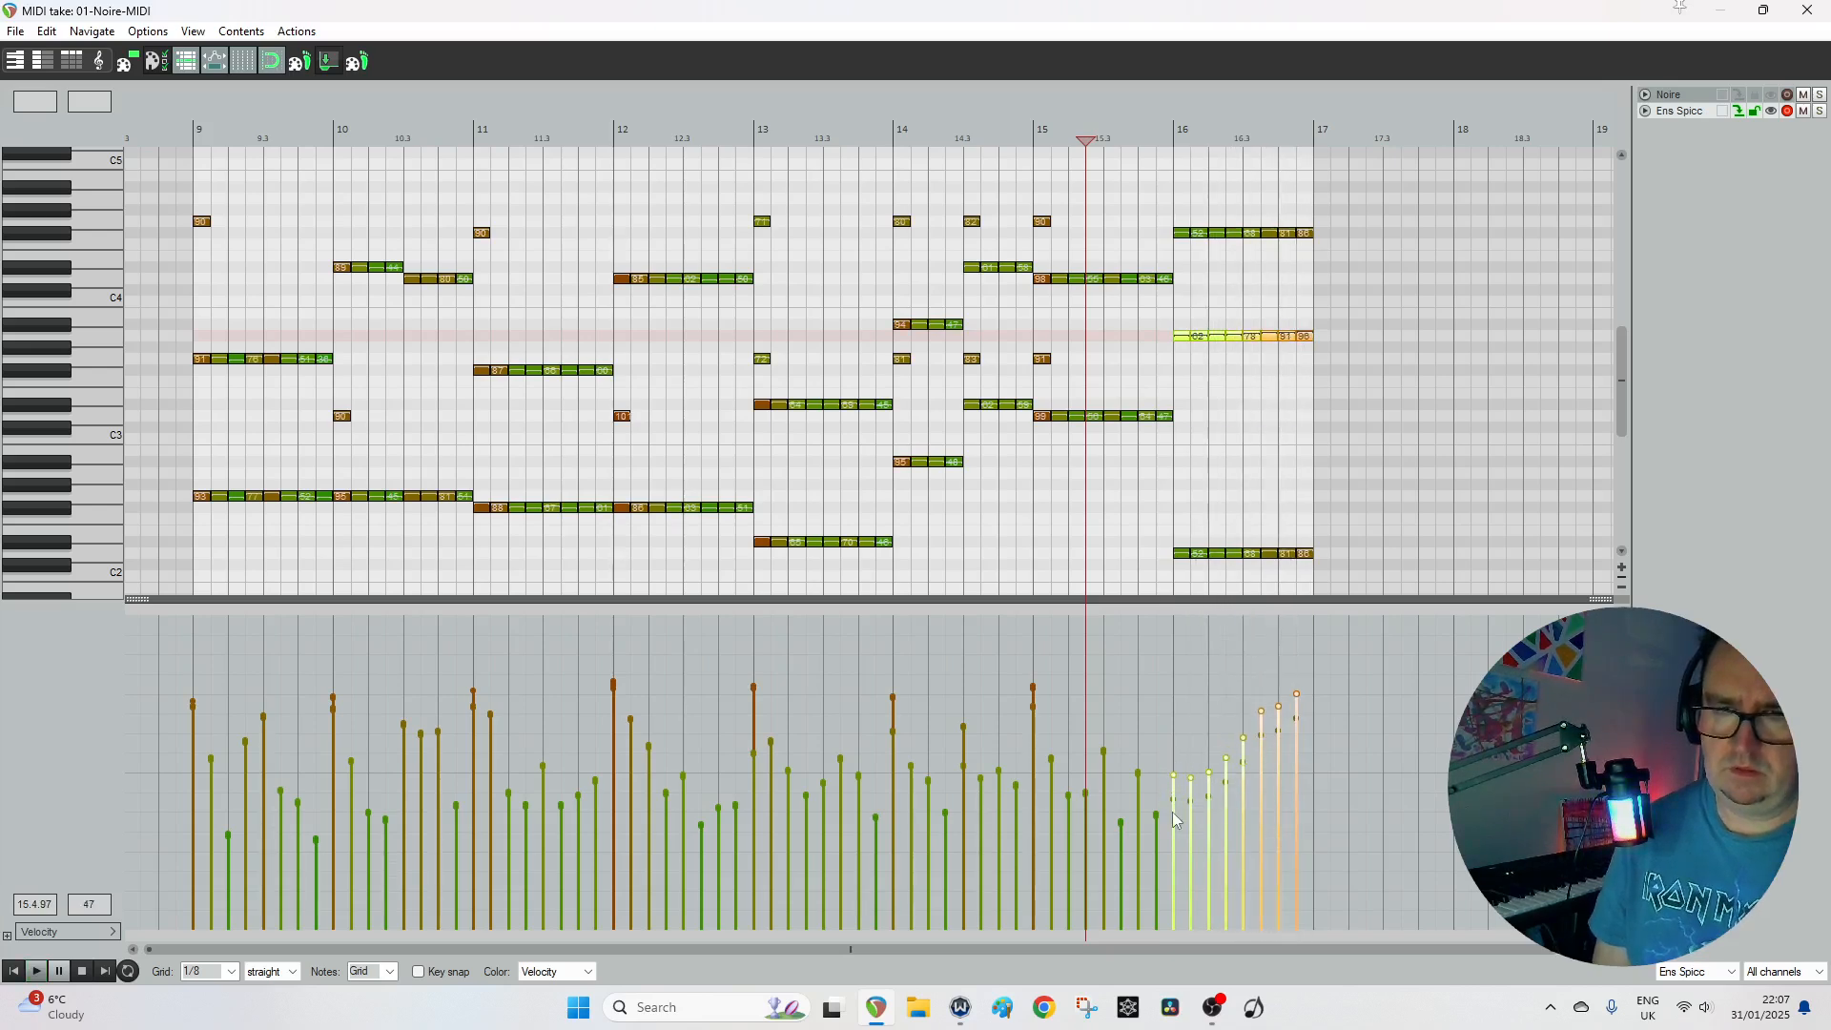
{"action": "left_click", "coordinate": [1173, 799]}
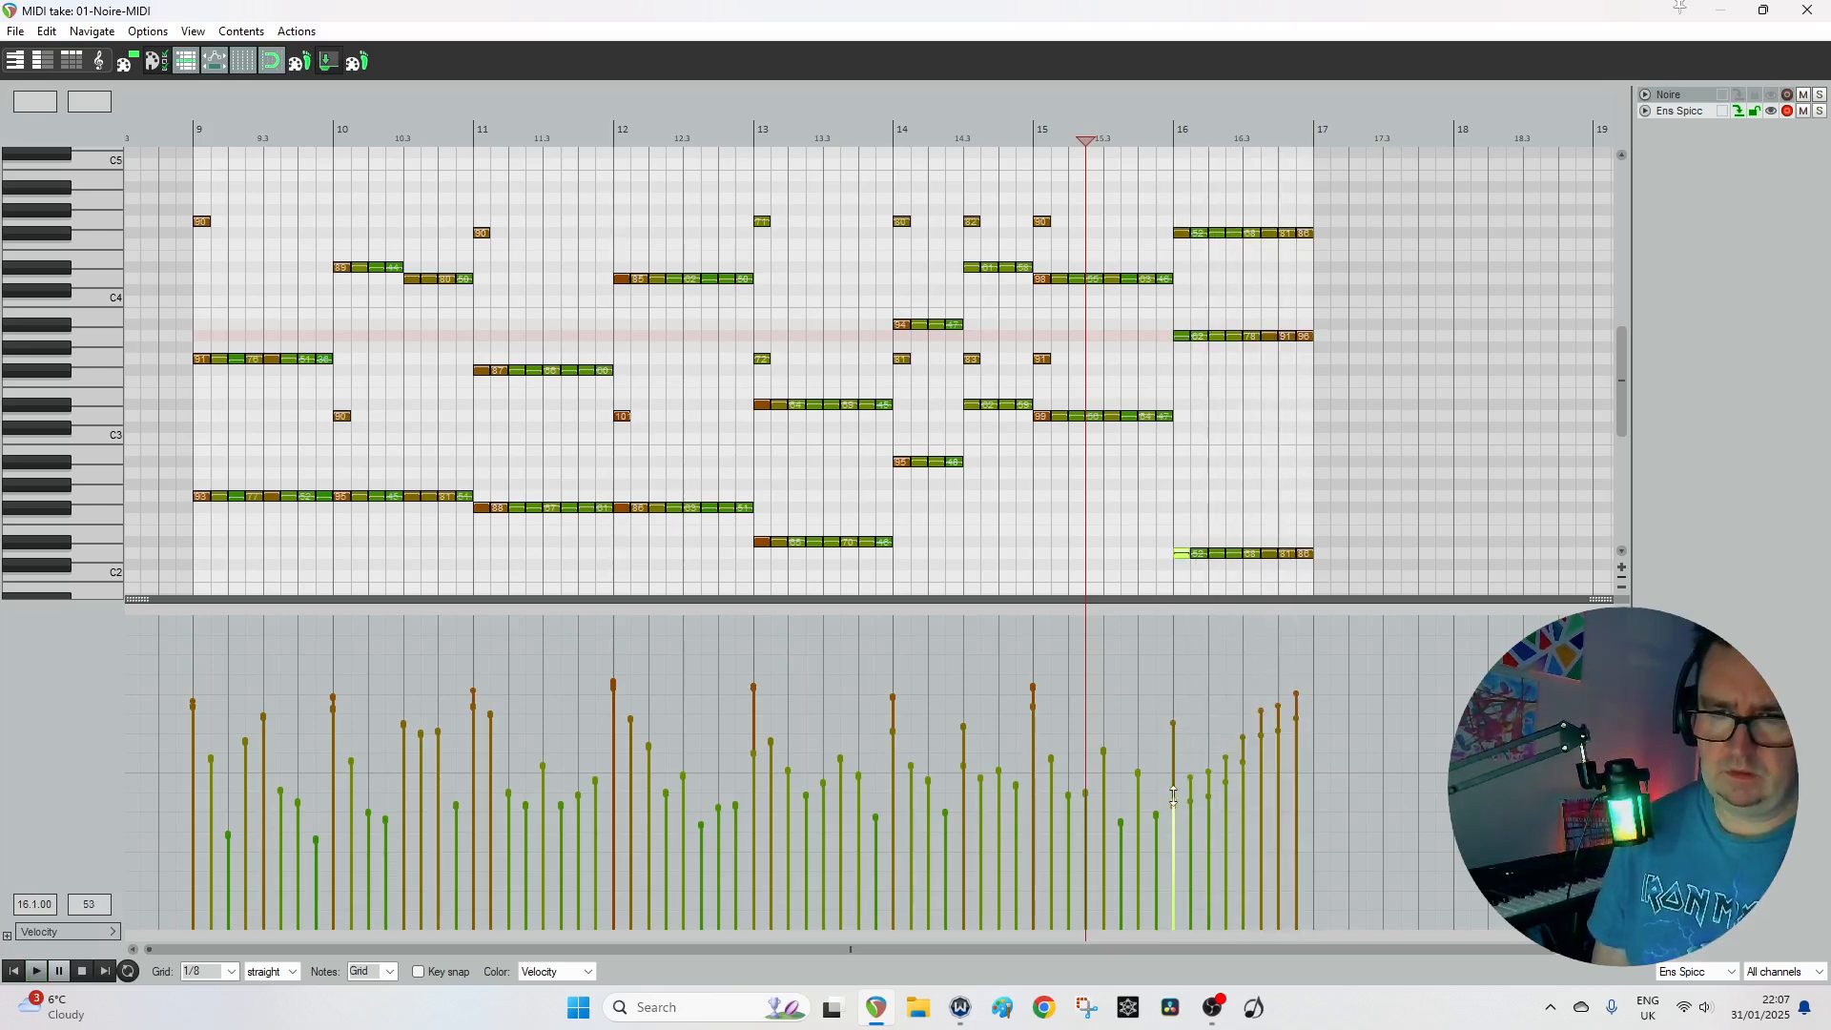
{"action": "left_click", "coordinate": [1211, 752]}
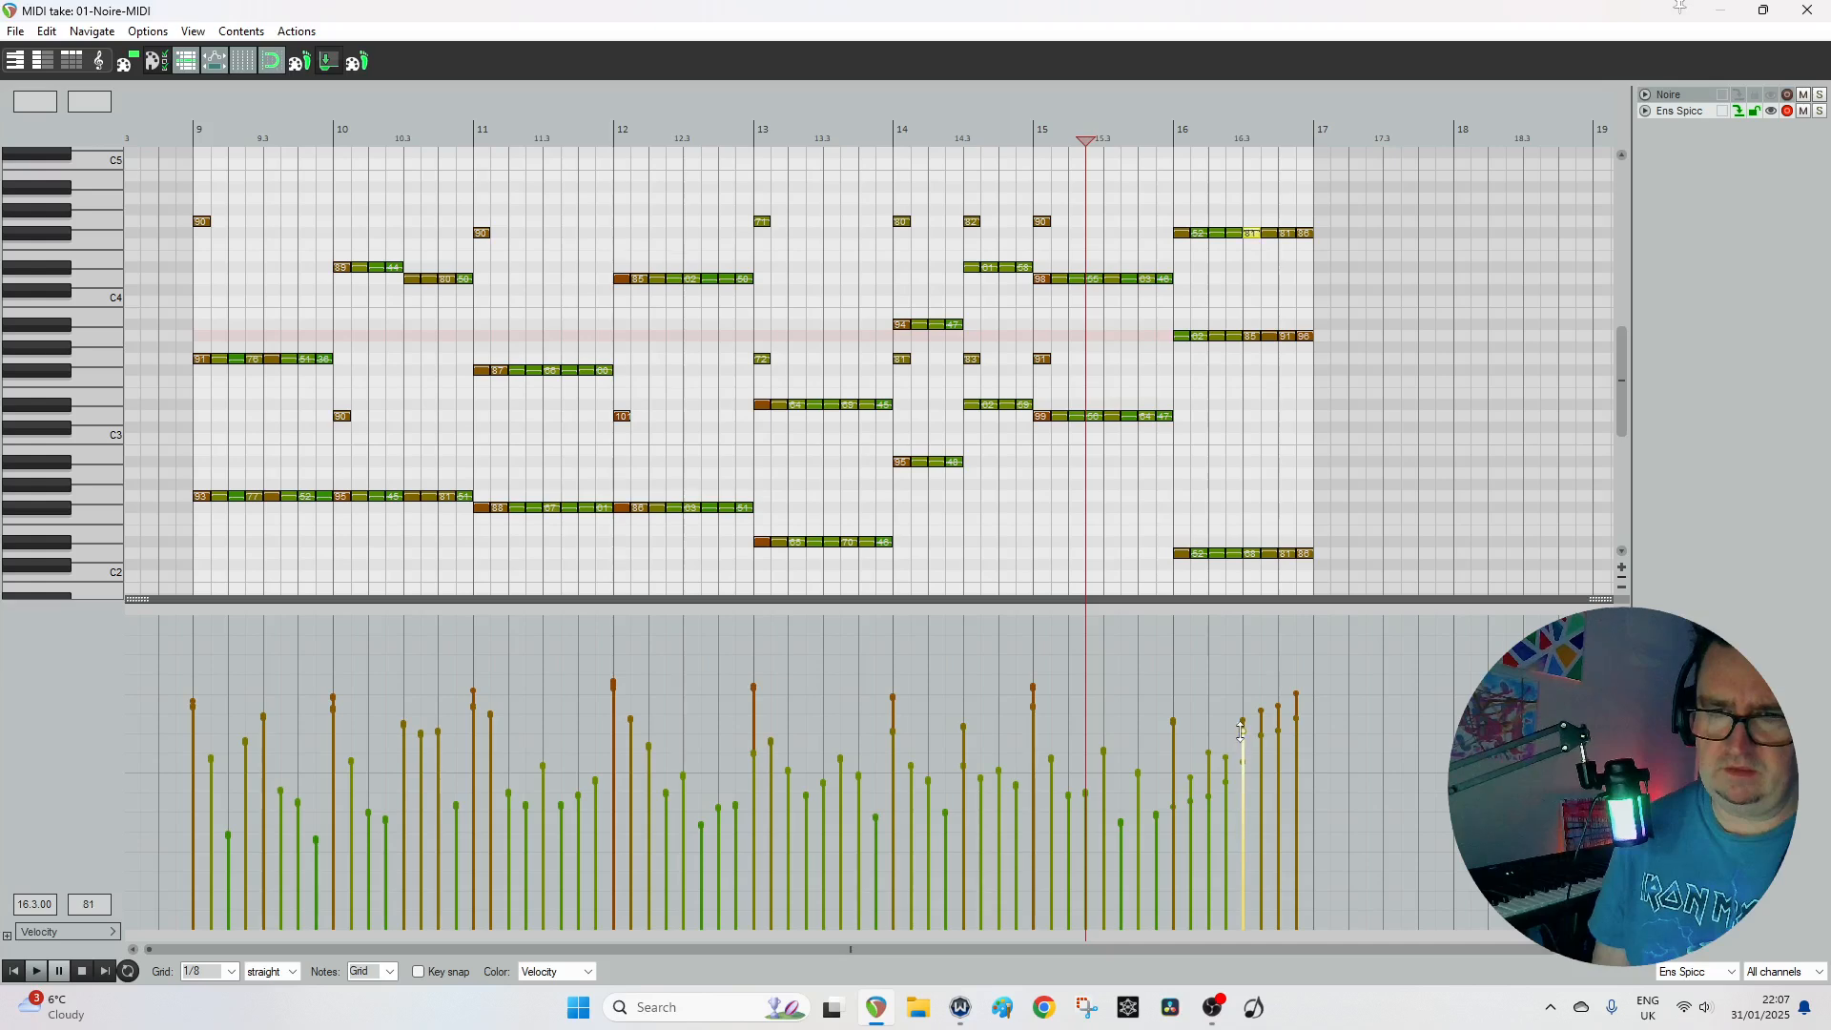
{"action": "left_click", "coordinate": [1207, 801]}
{"action": "left_click", "coordinate": [1210, 797]}
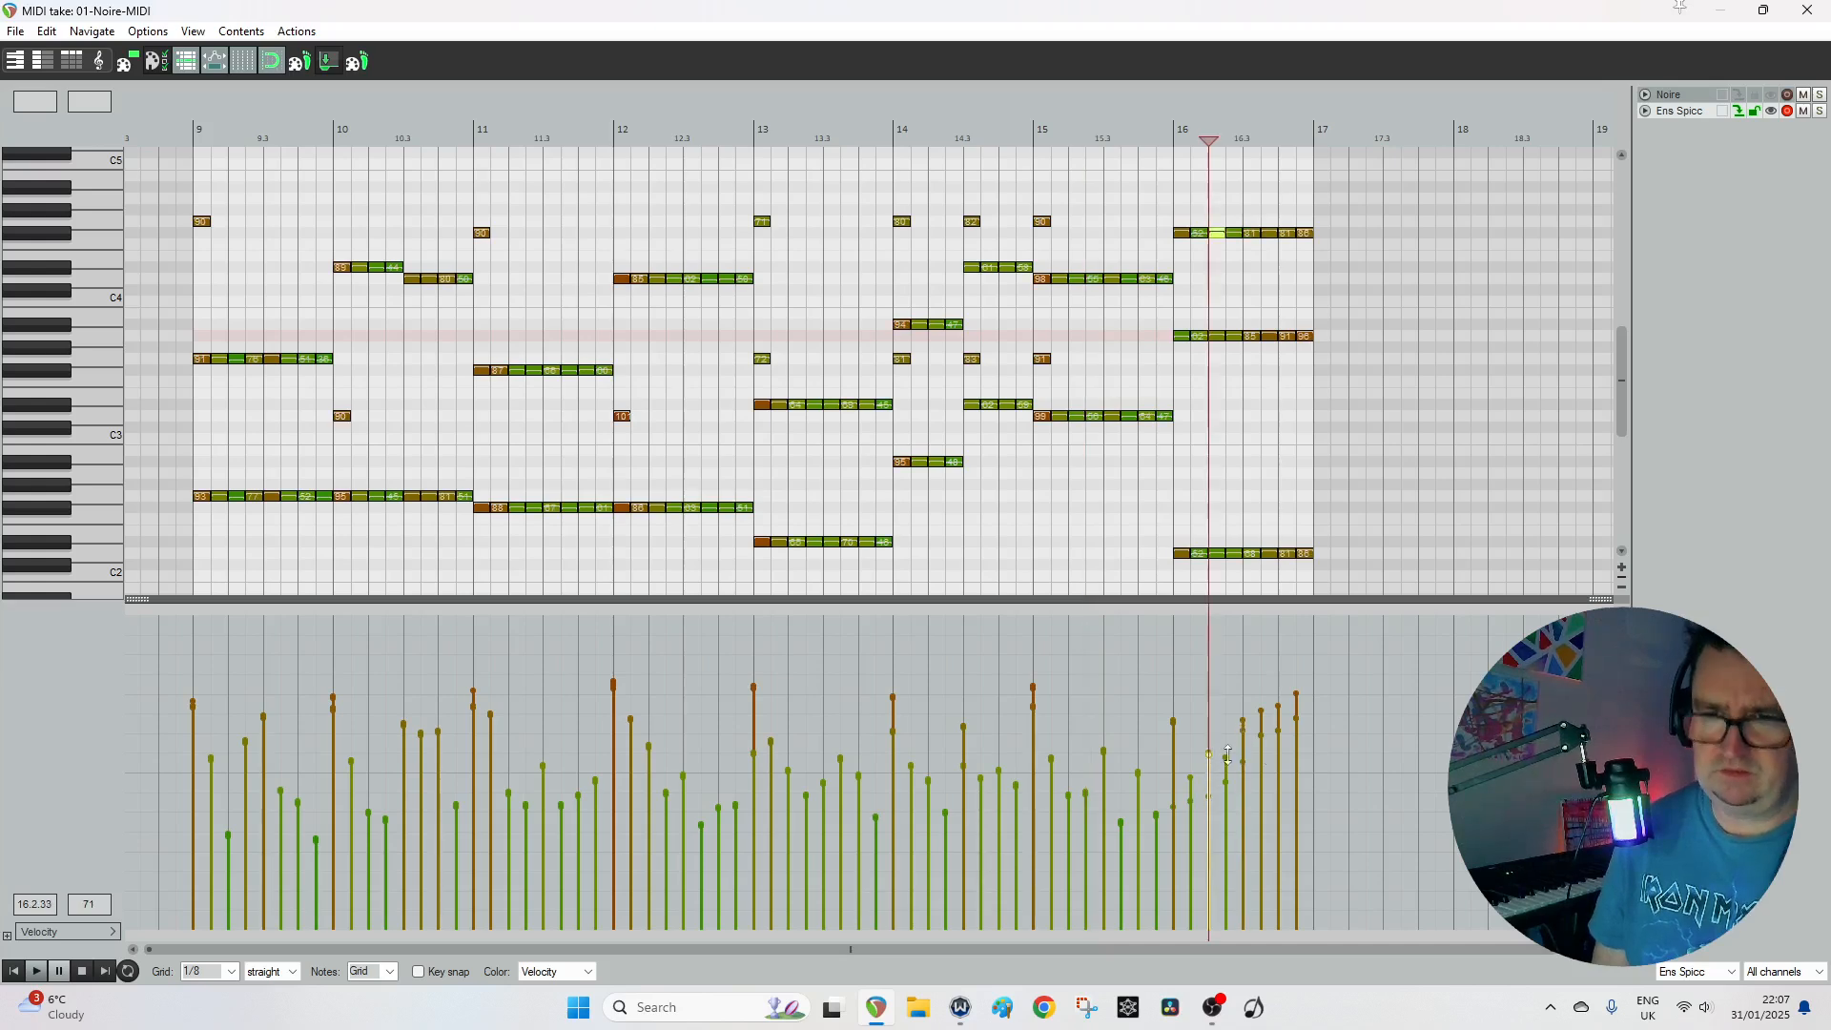
{"action": "left_click_drag", "start_coordinate": [1259, 722], "coordinate": [1295, 709]}
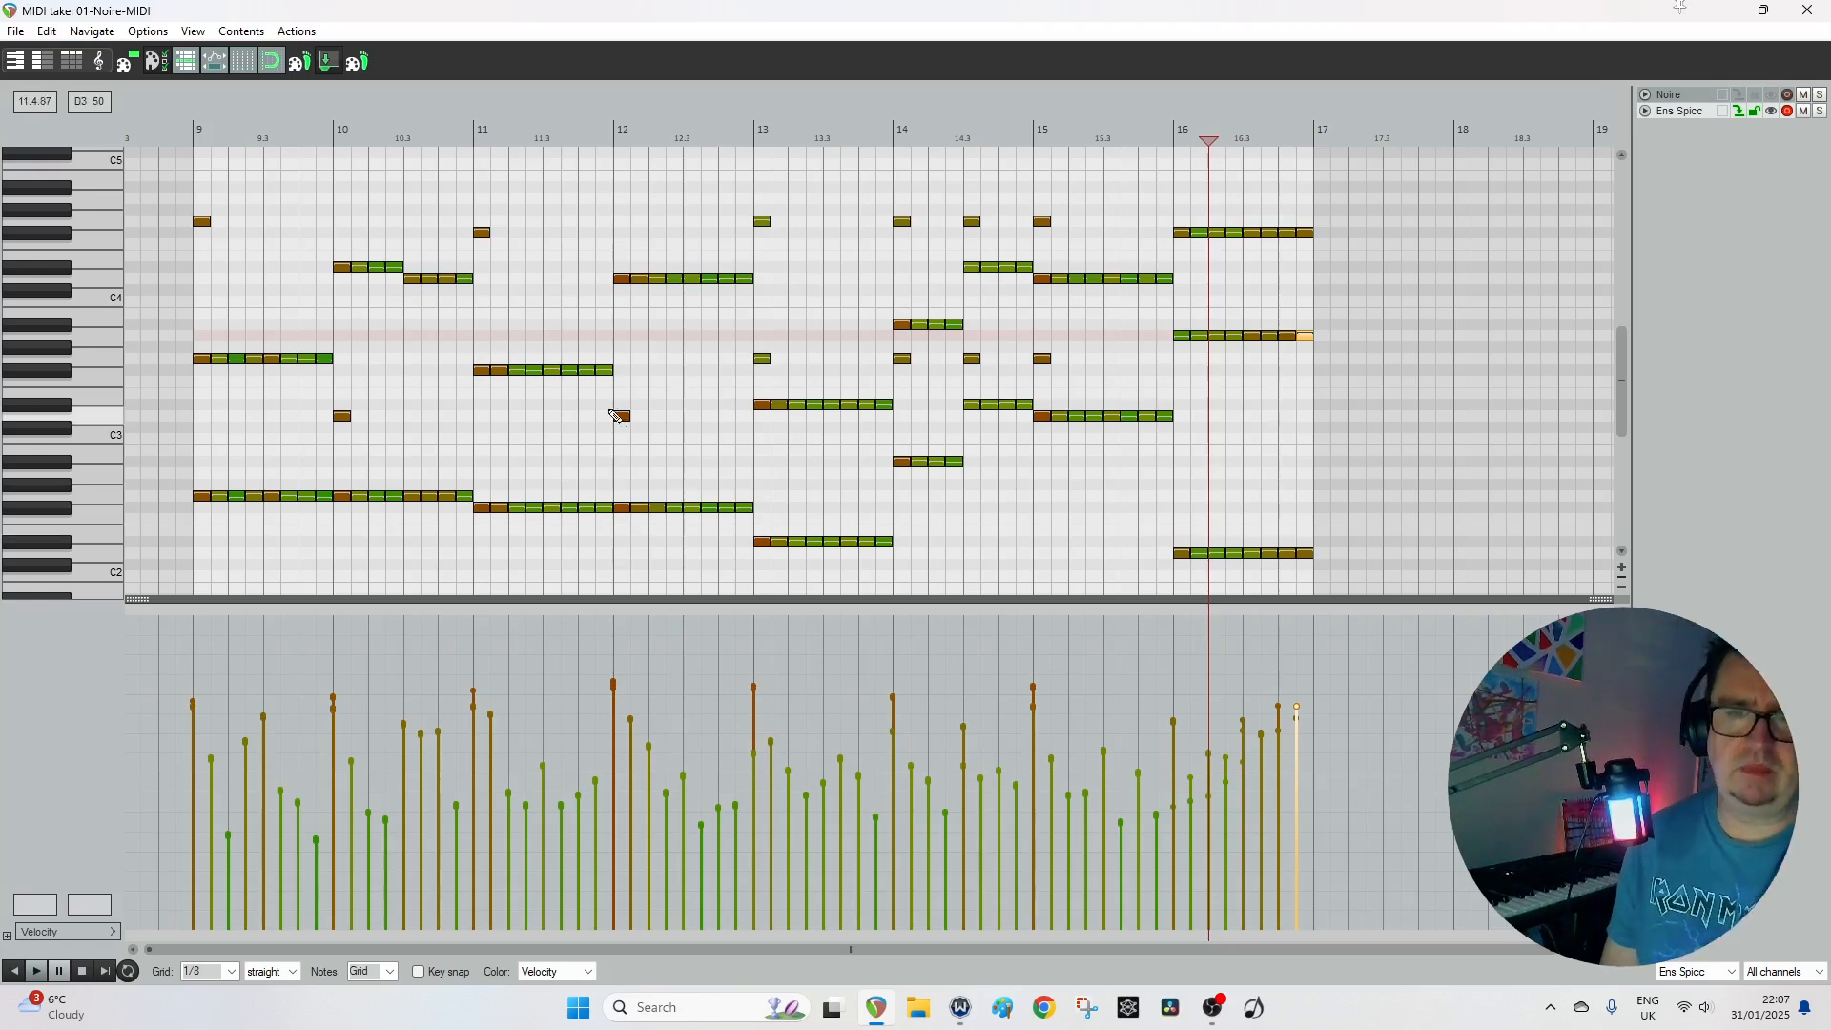
Lower the isolated top note starting bar 9 to A#3, bar 11 to D4, and bars 13 and 14 to D#4.
{"action": "left_click", "coordinate": [36, 971]}
{"action": "left_click", "coordinate": [19, 971]}
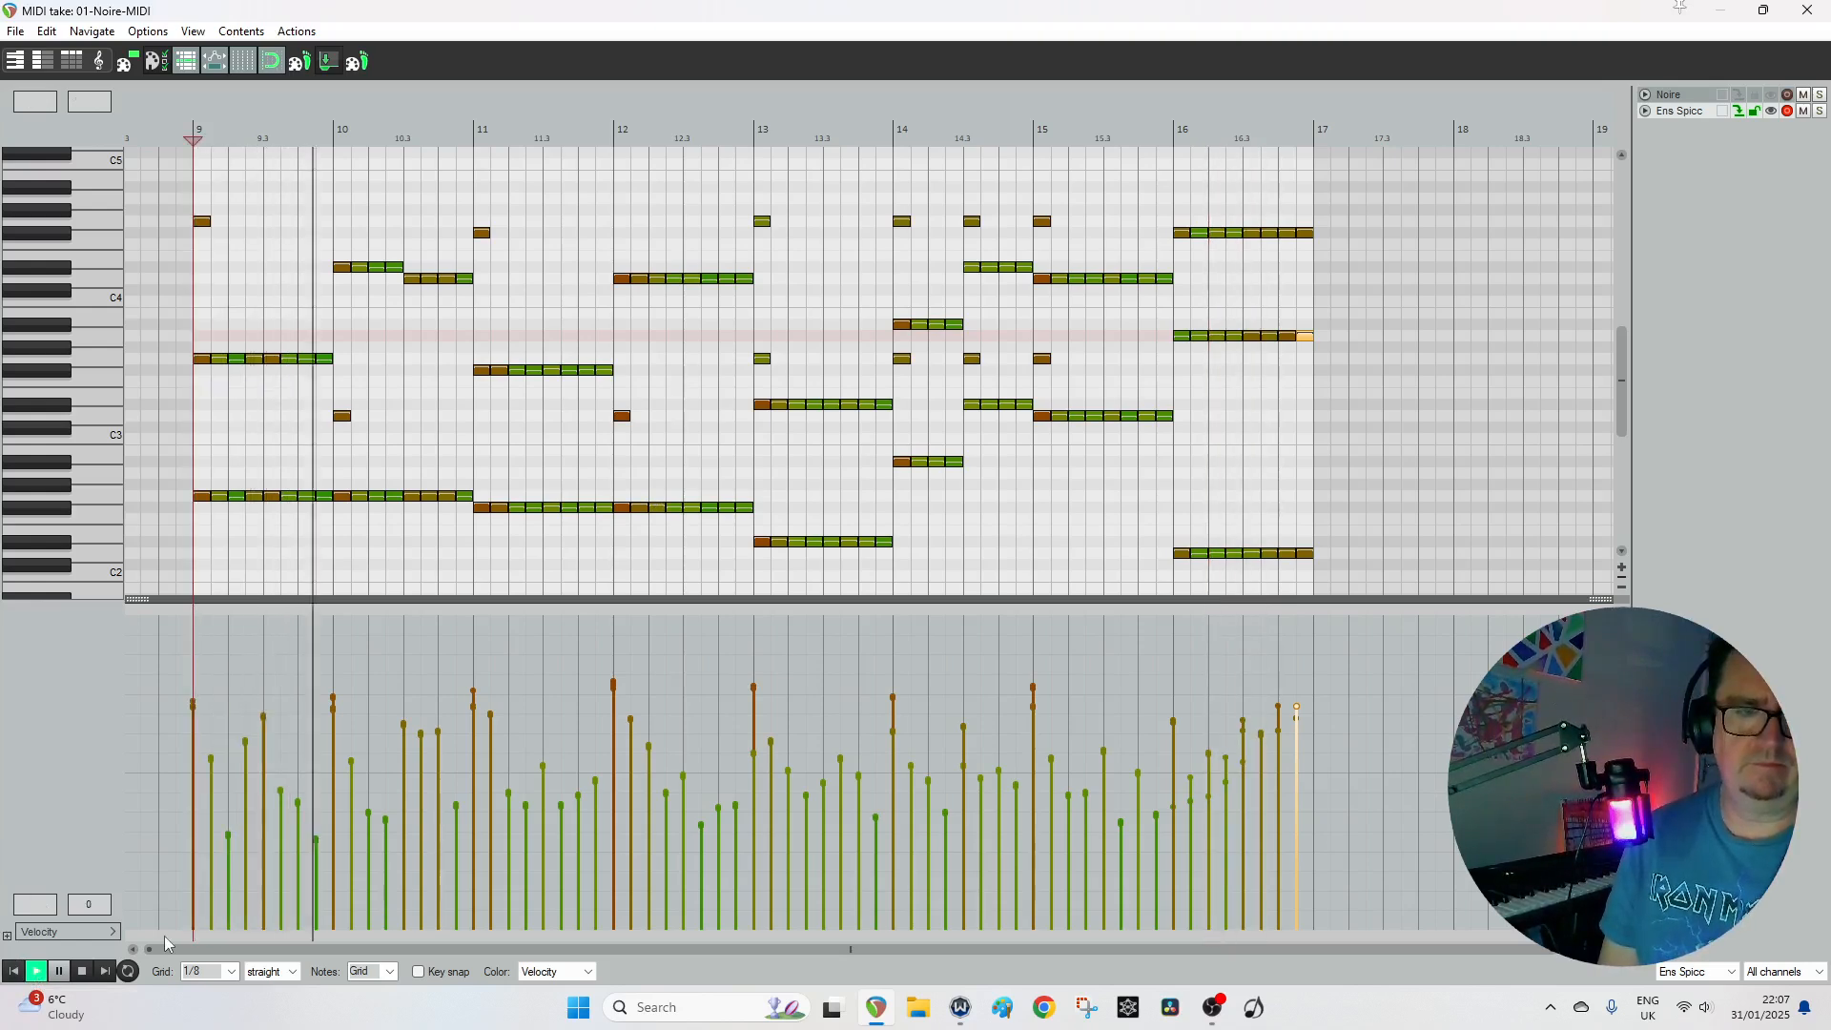
{"action": "key", "text": "space"}
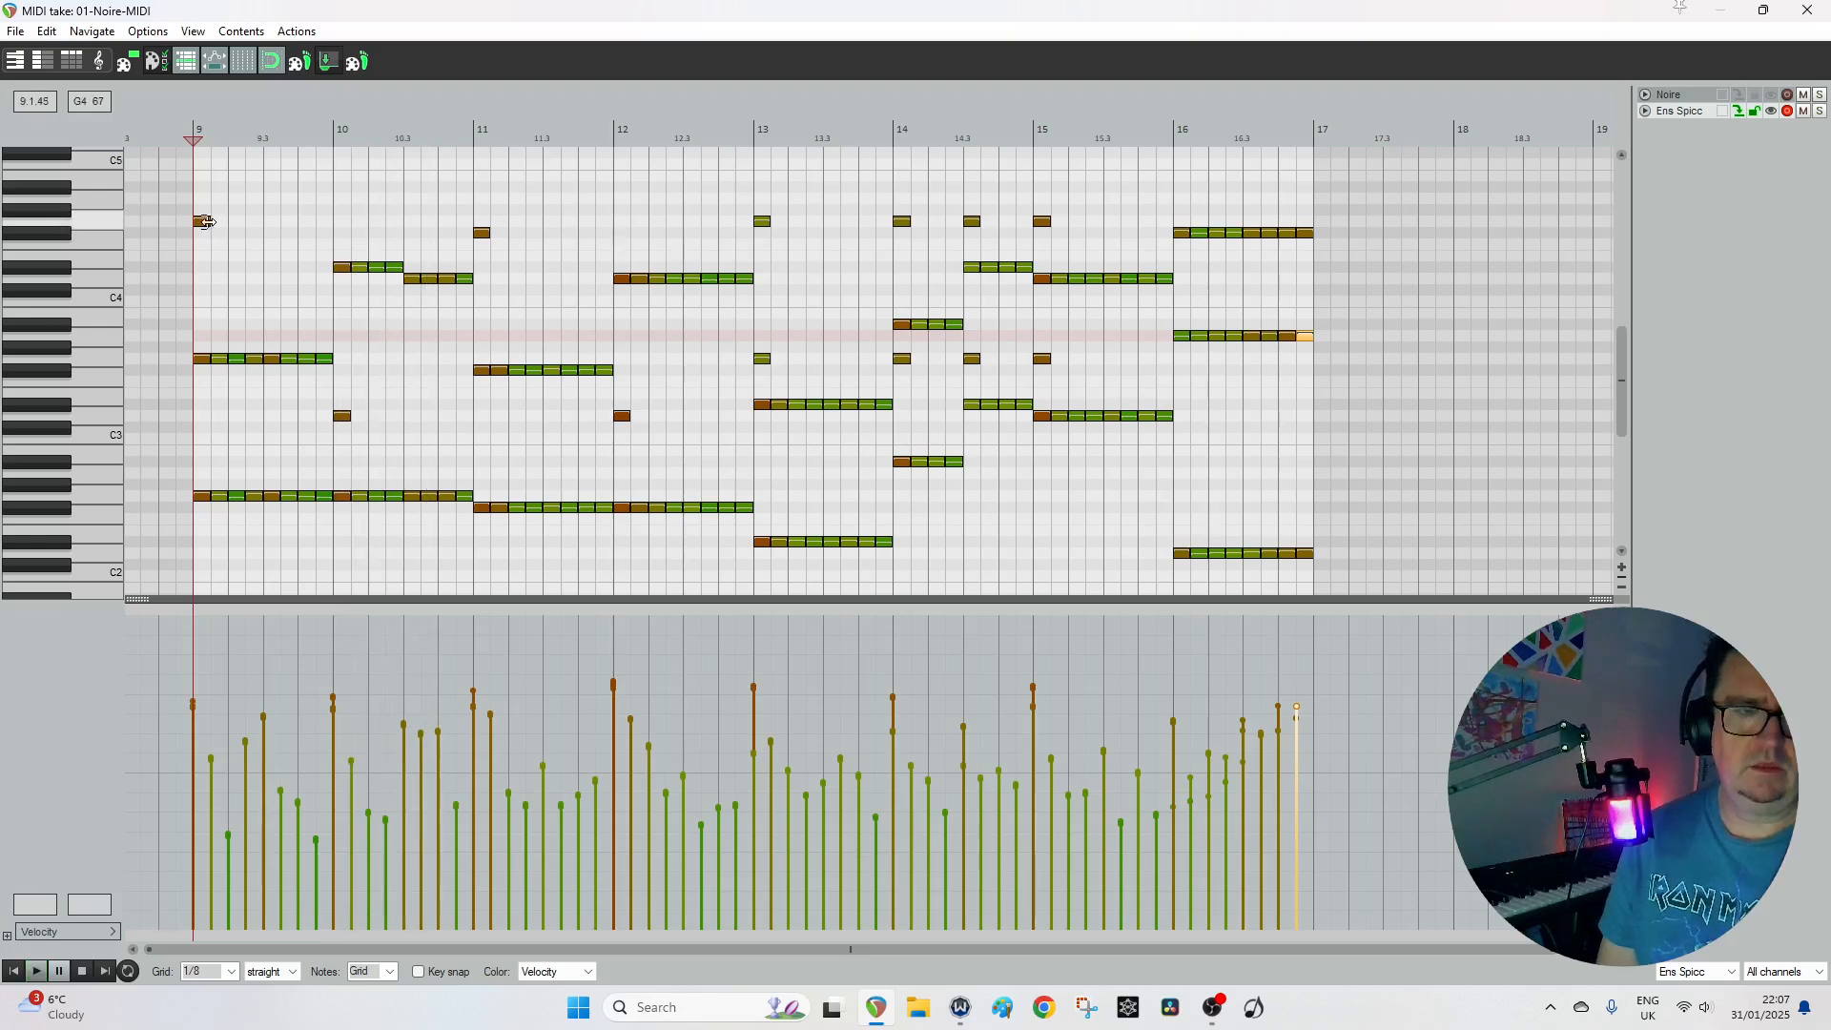
{"action": "left_click", "coordinate": [205, 224]}
{"action": "left_click_drag", "start_coordinate": [204, 225], "coordinate": [203, 327]}
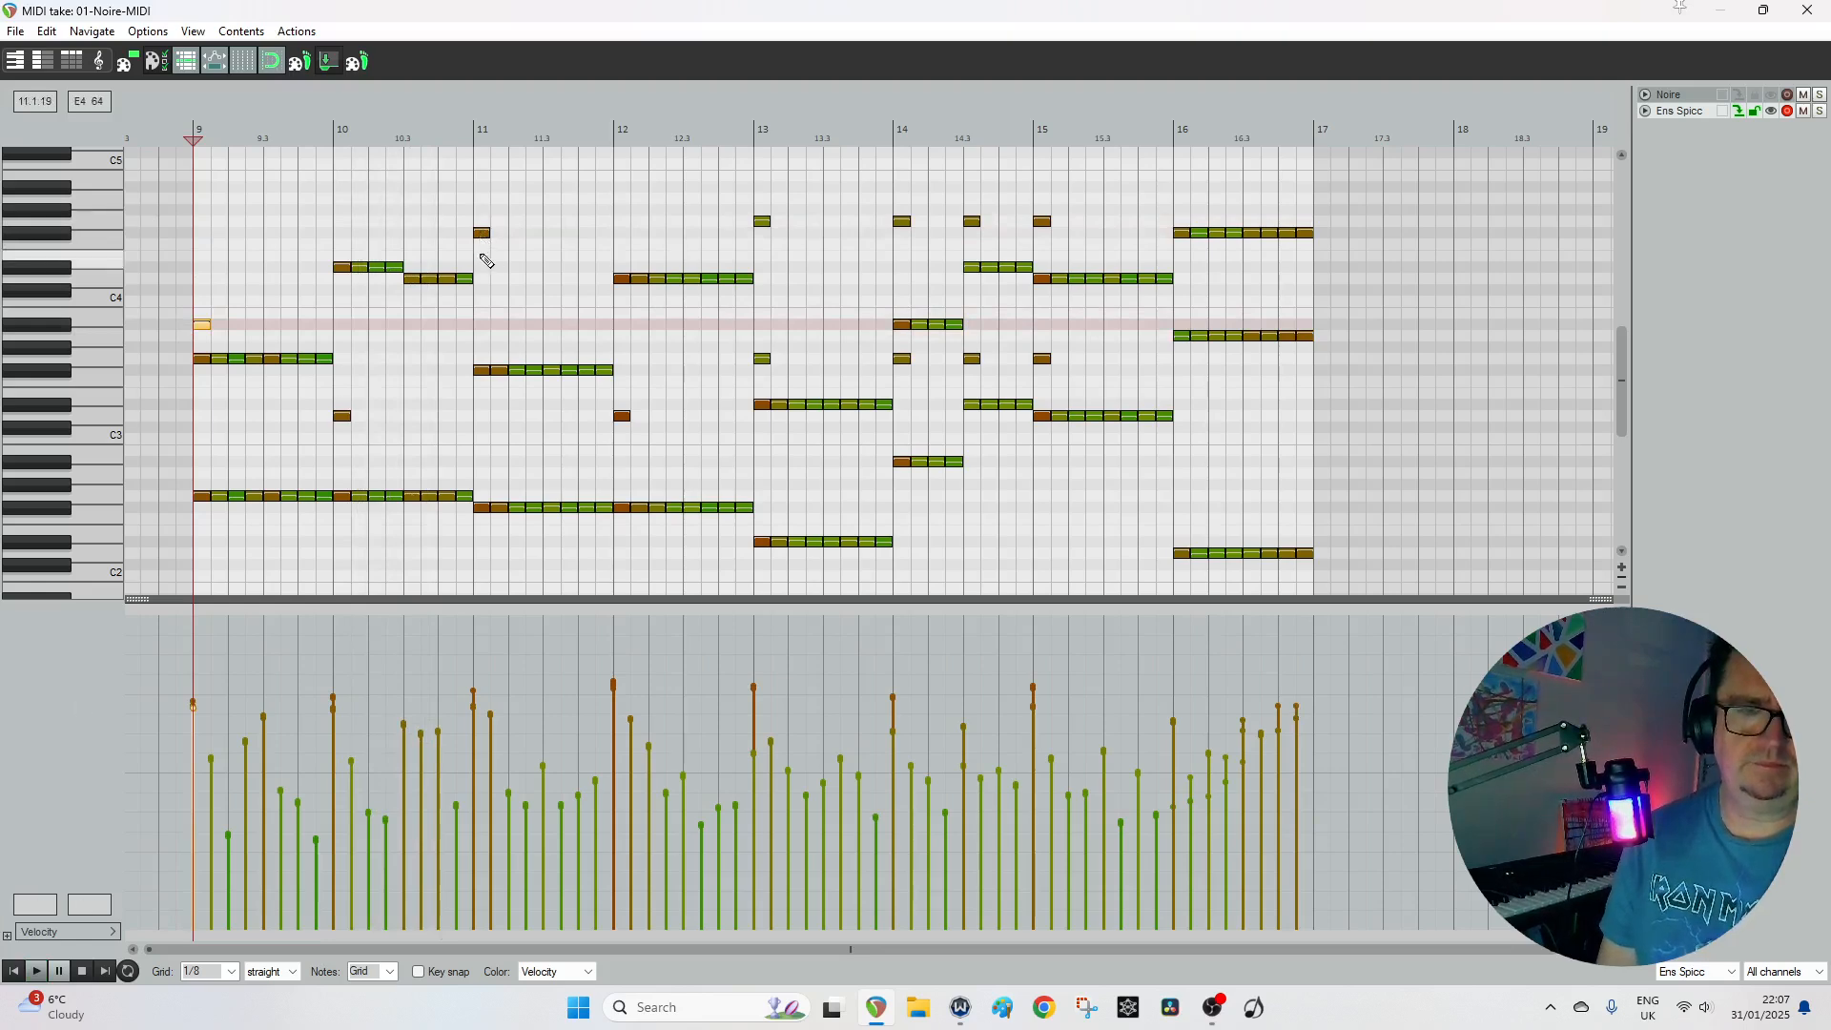
{"action": "left_click", "coordinate": [485, 238]}
{"action": "left_click_drag", "start_coordinate": [482, 237], "coordinate": [483, 281]}
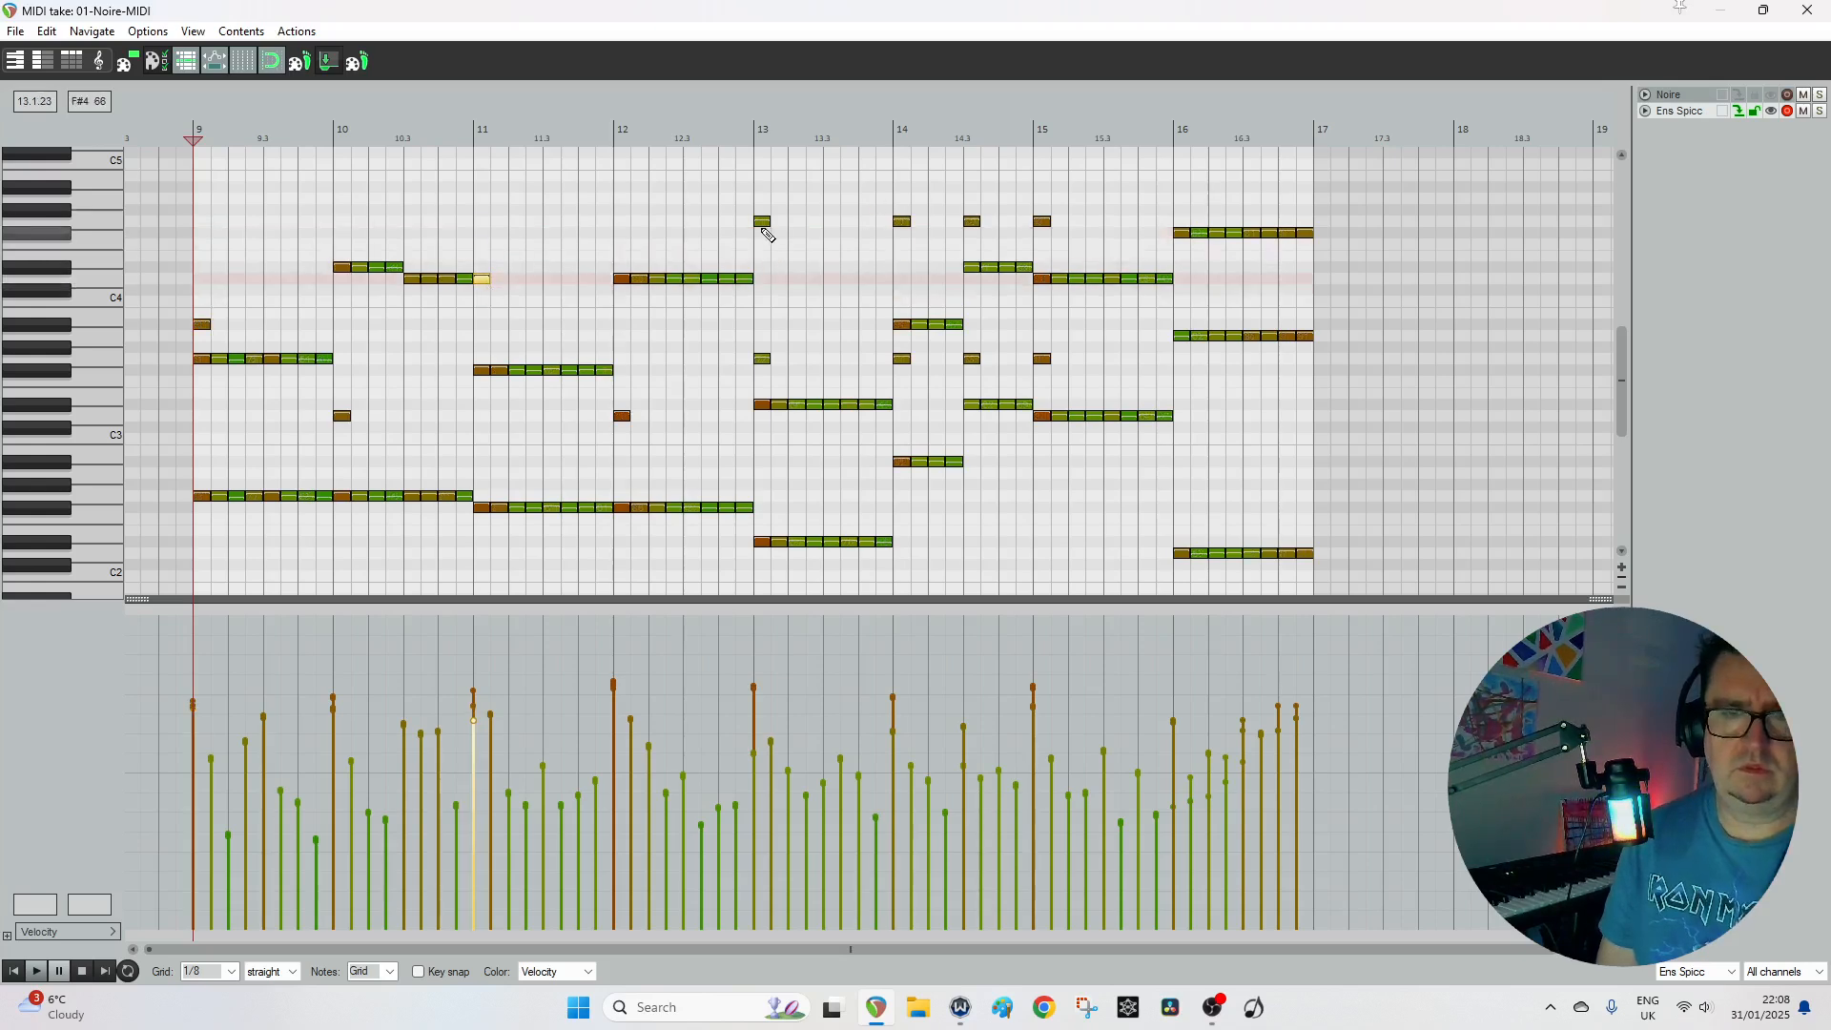
{"action": "left_click_drag", "start_coordinate": [765, 230], "coordinate": [763, 270]}
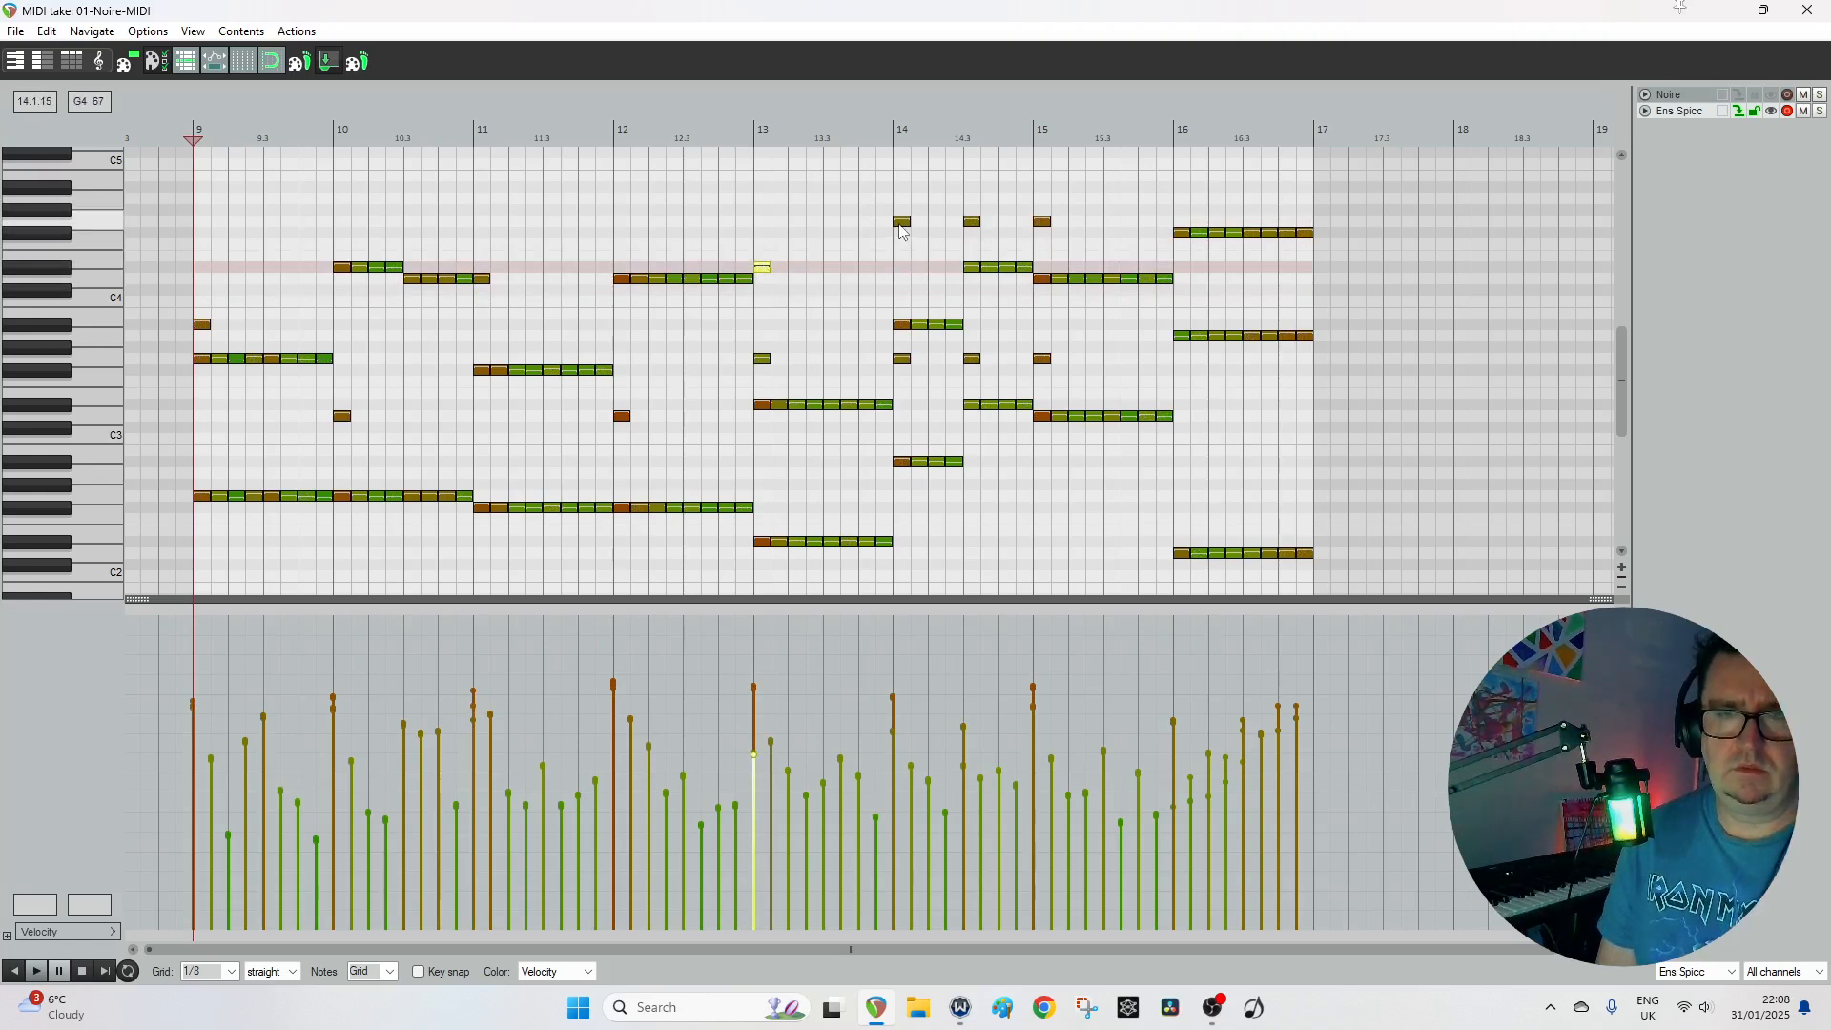
{"action": "left_click_drag", "start_coordinate": [901, 230], "coordinate": [902, 274]}
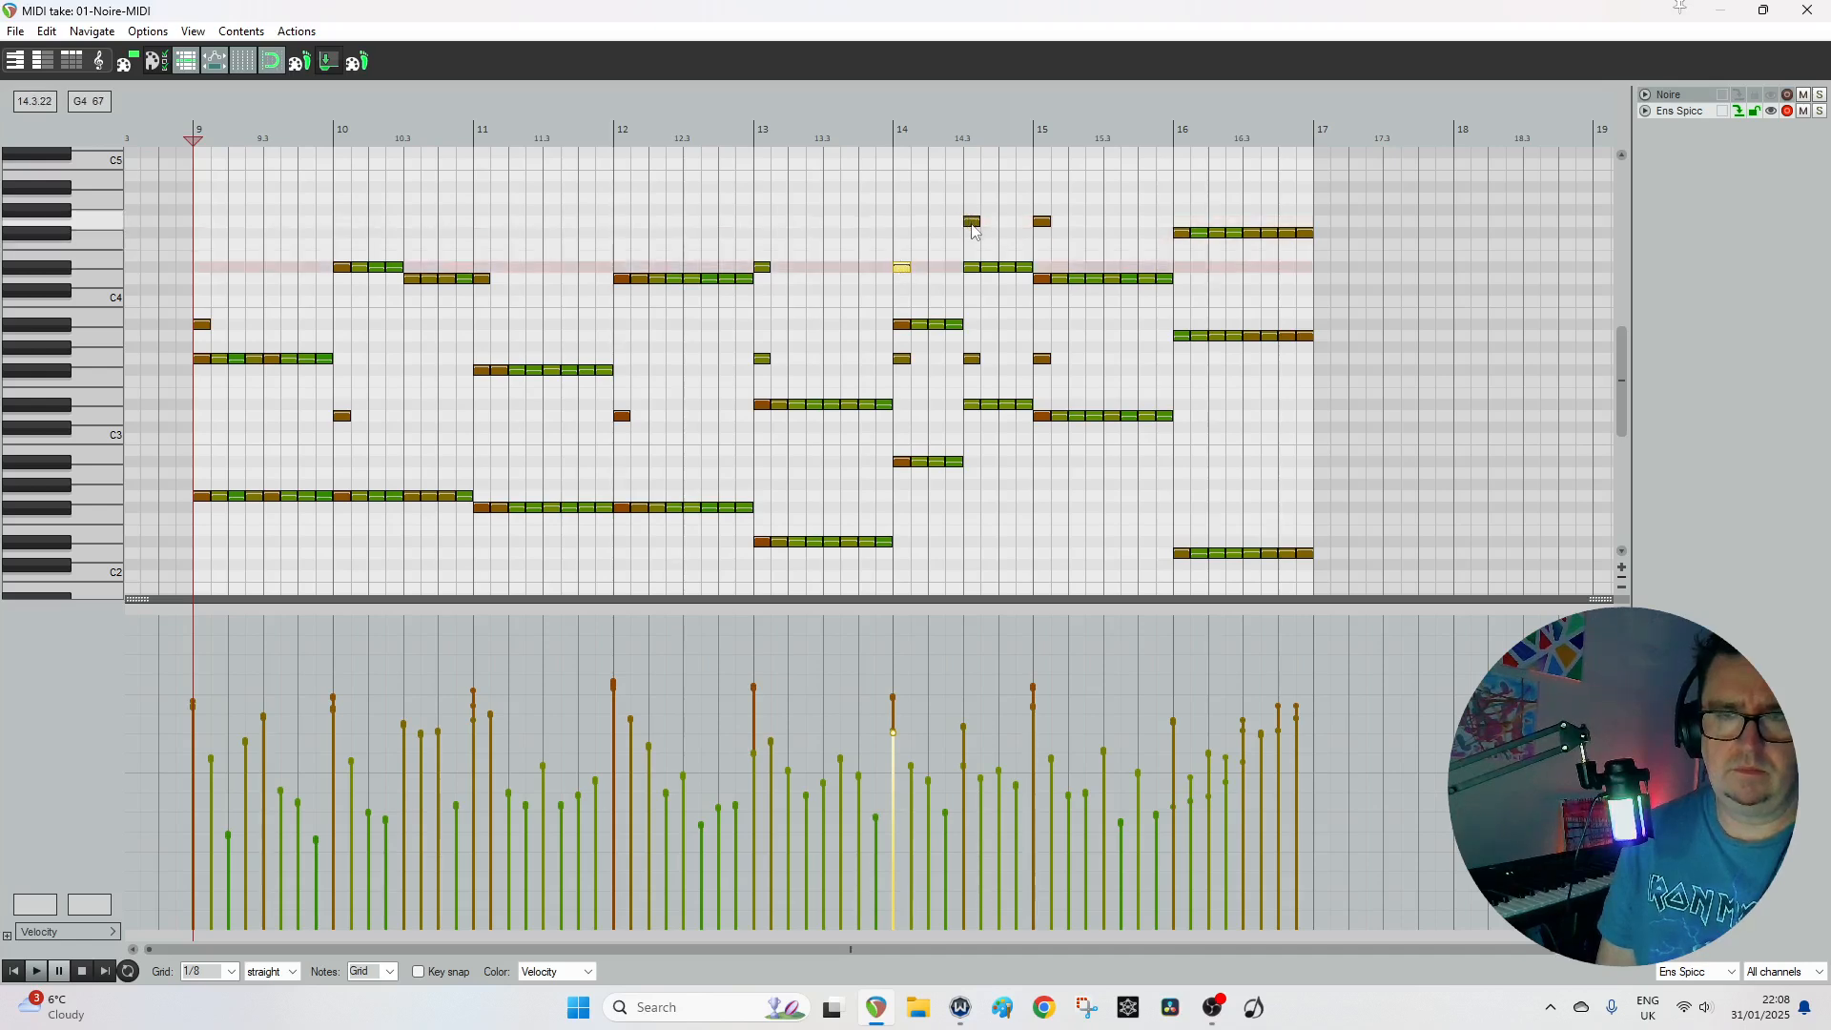
Lower and even out the velocities of the first five eighth notes in bar 12, and close the MIDI editor.
{"action": "left_click", "coordinate": [37, 971]}
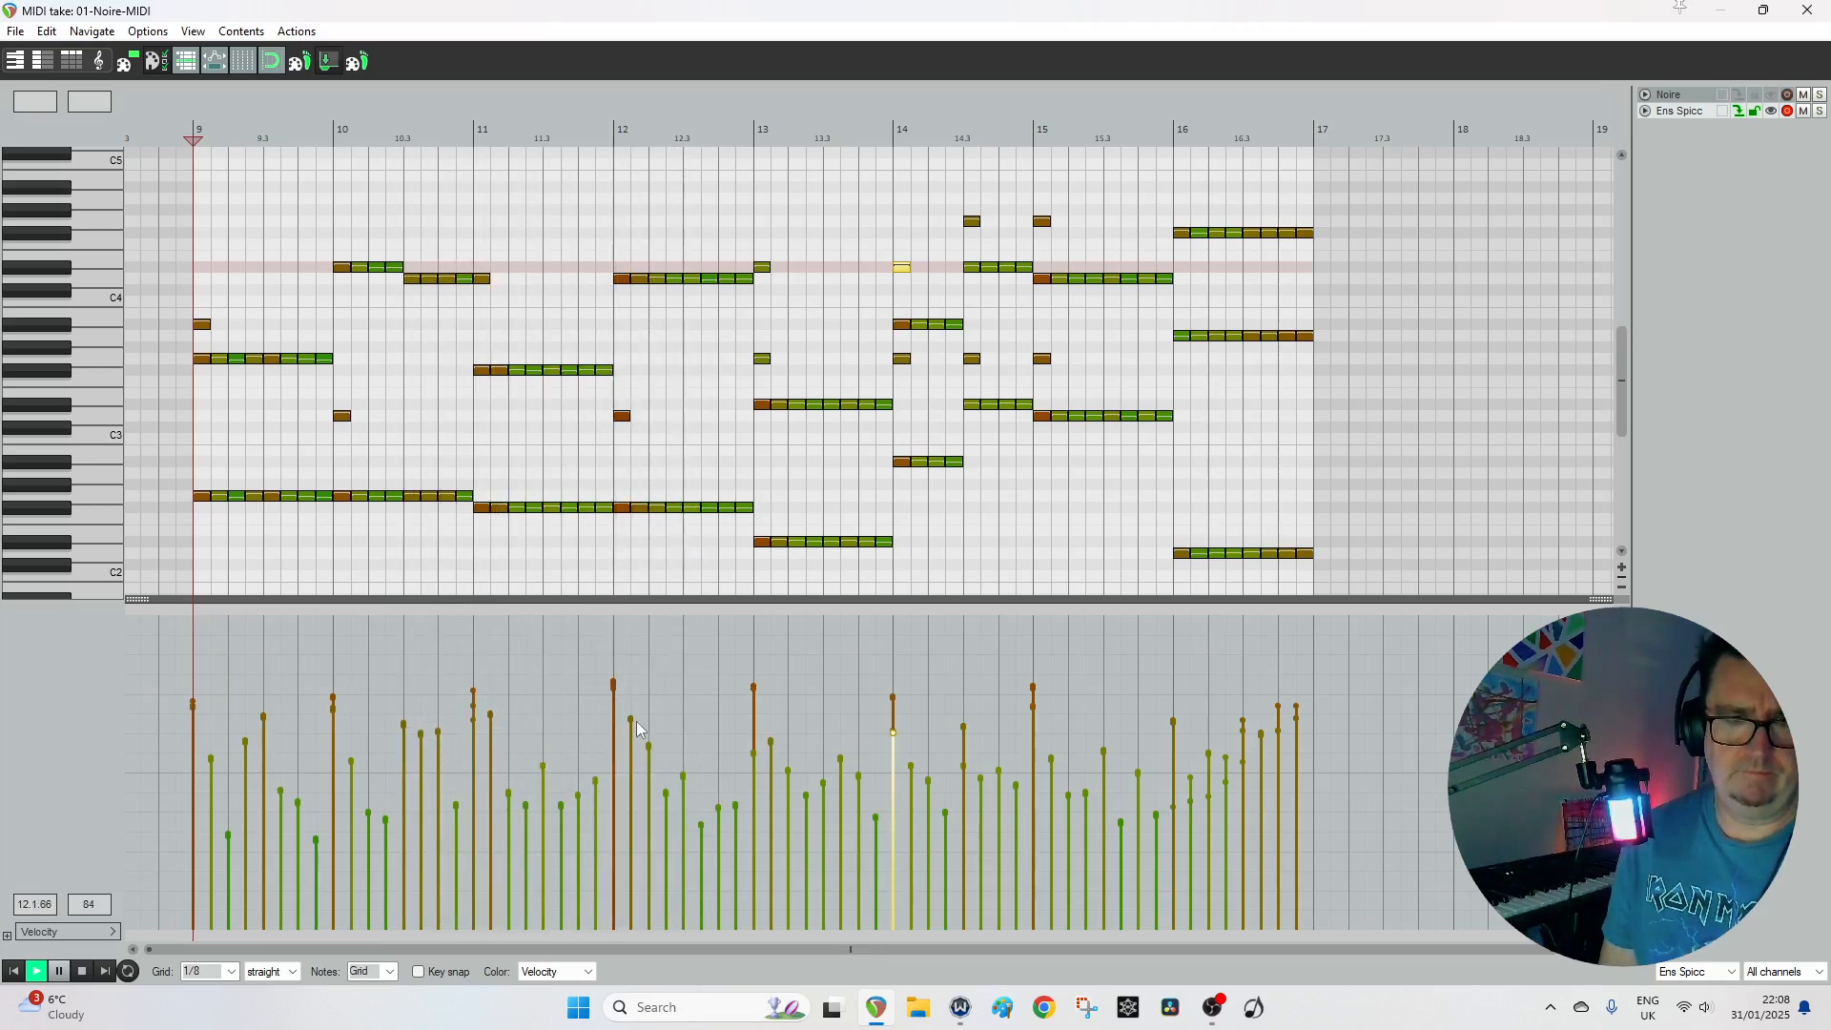
{"action": "key", "text": "space"}
{"action": "mouse_move", "coordinate": [648, 722]}
{"action": "left_mouse_down"}
{"action": "mouse_move", "coordinate": [618, 737]}
{"action": "mouse_move", "coordinate": [692, 775]}
{"action": "left_mouse_up"}
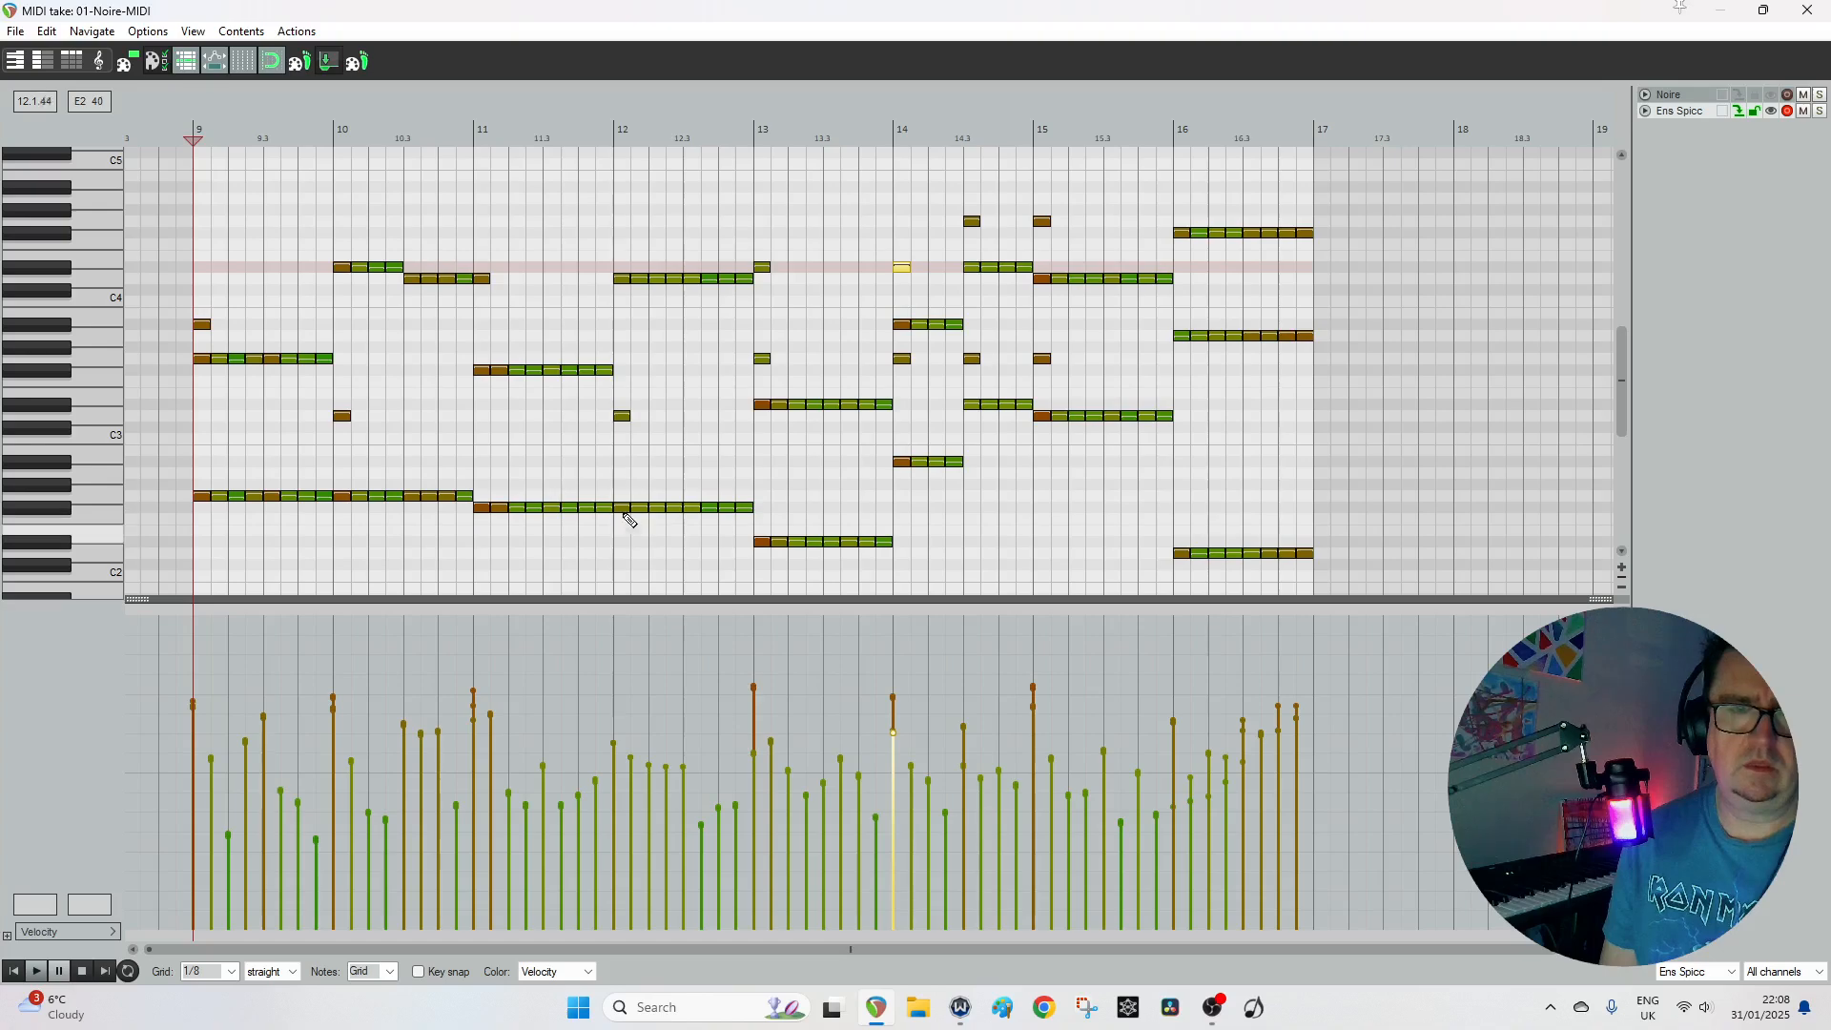
{"action": "left_click", "coordinate": [1811, 11]}
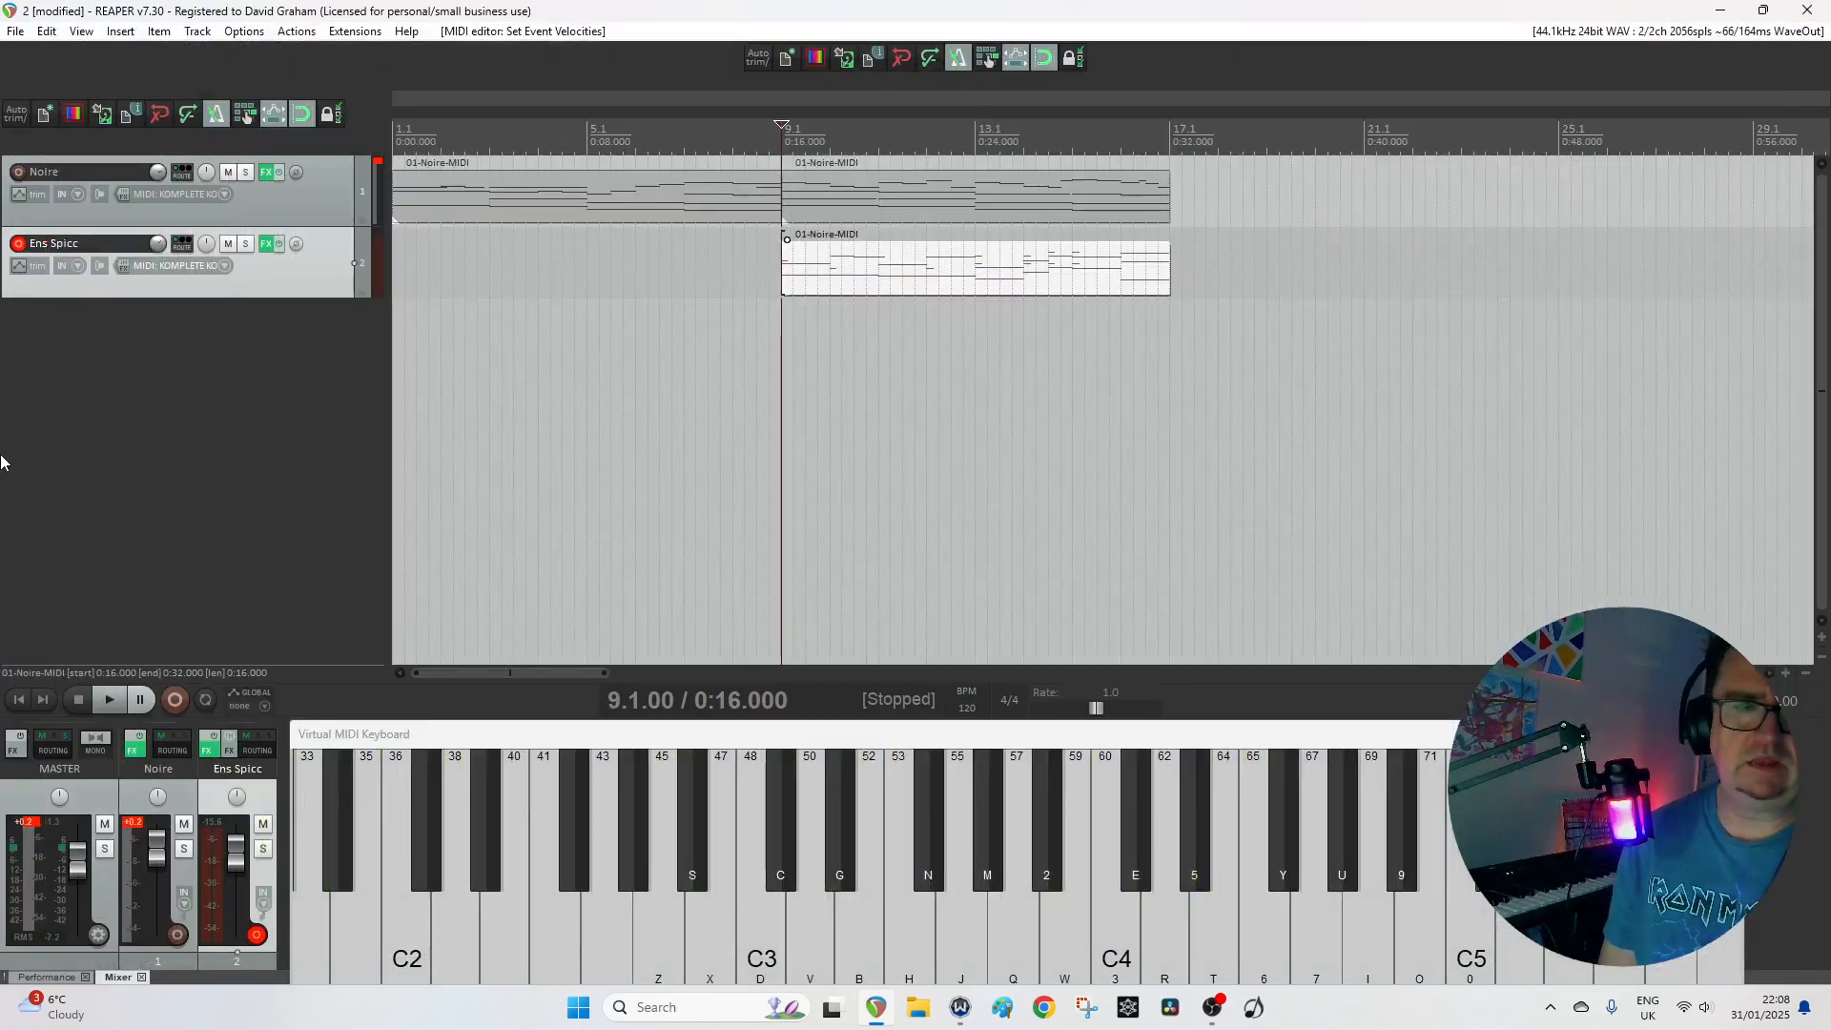
Add the CSSS Spiccato Quartet tracks from the a1 - Strings track templates and save the project.
{"action": "left_click", "coordinate": [113, 34]}
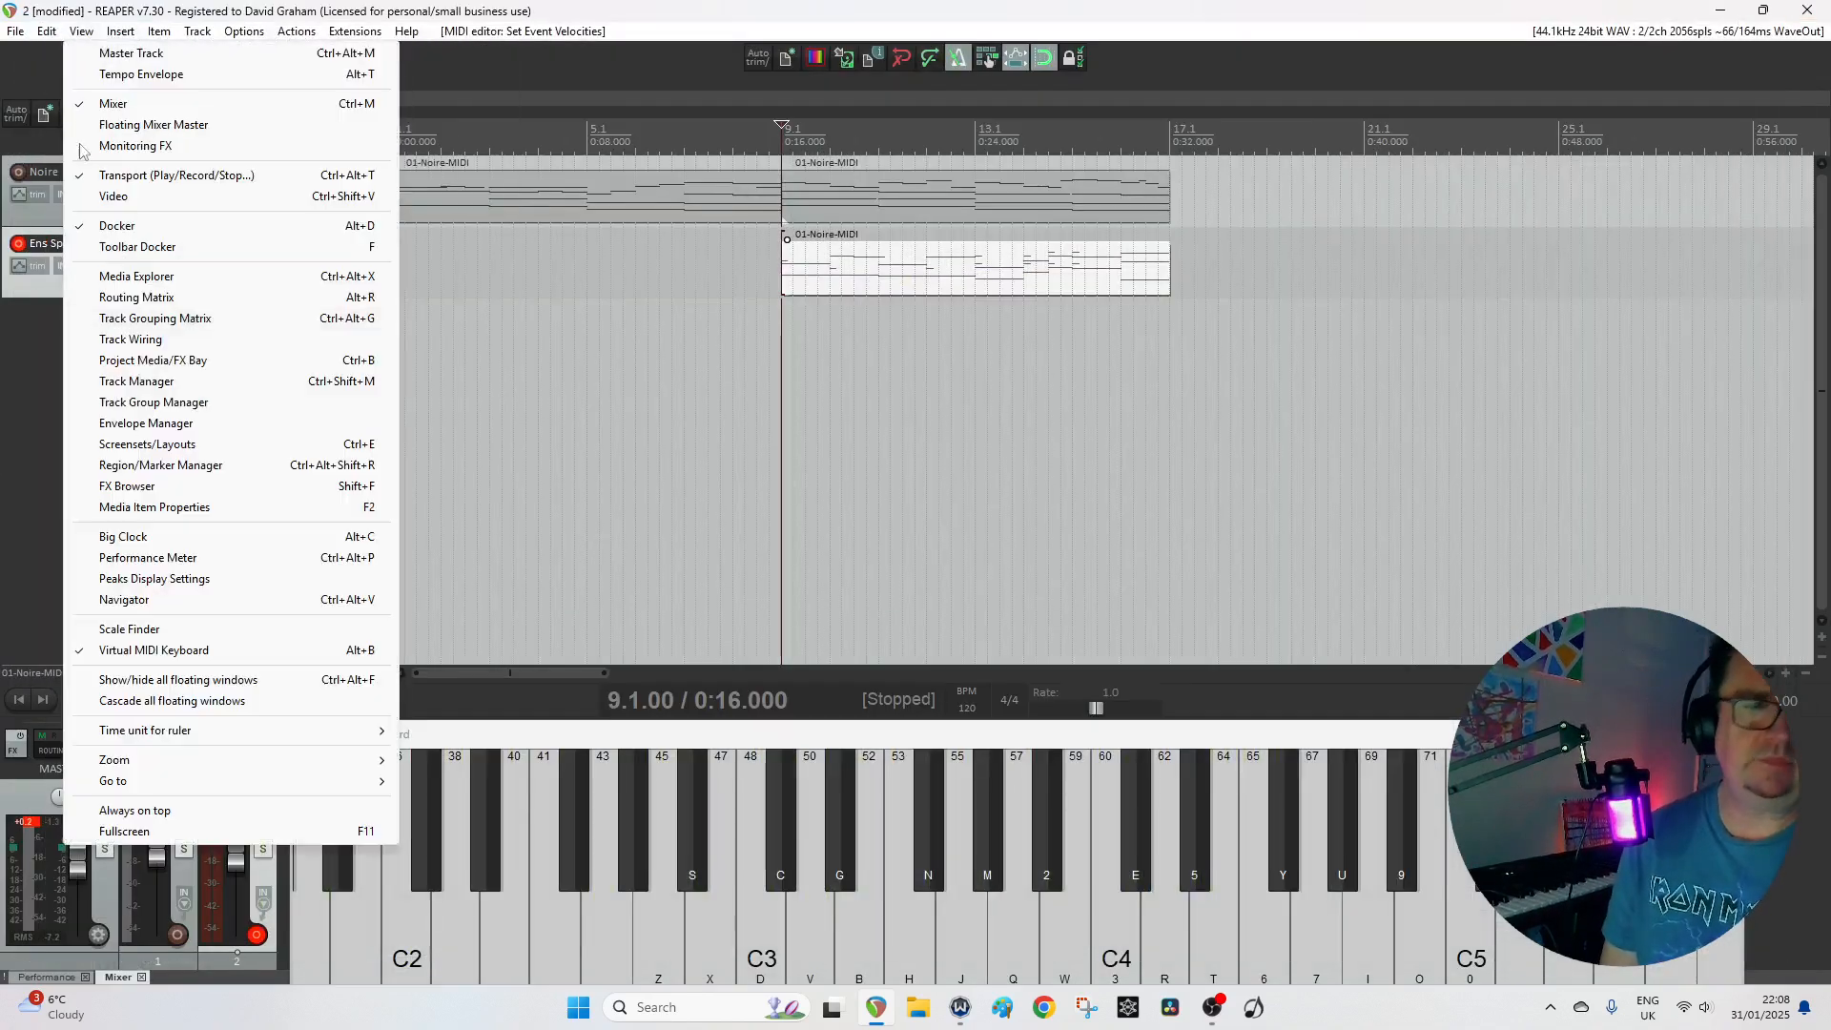
{"action": "mouse_move", "coordinate": [238, 411]}
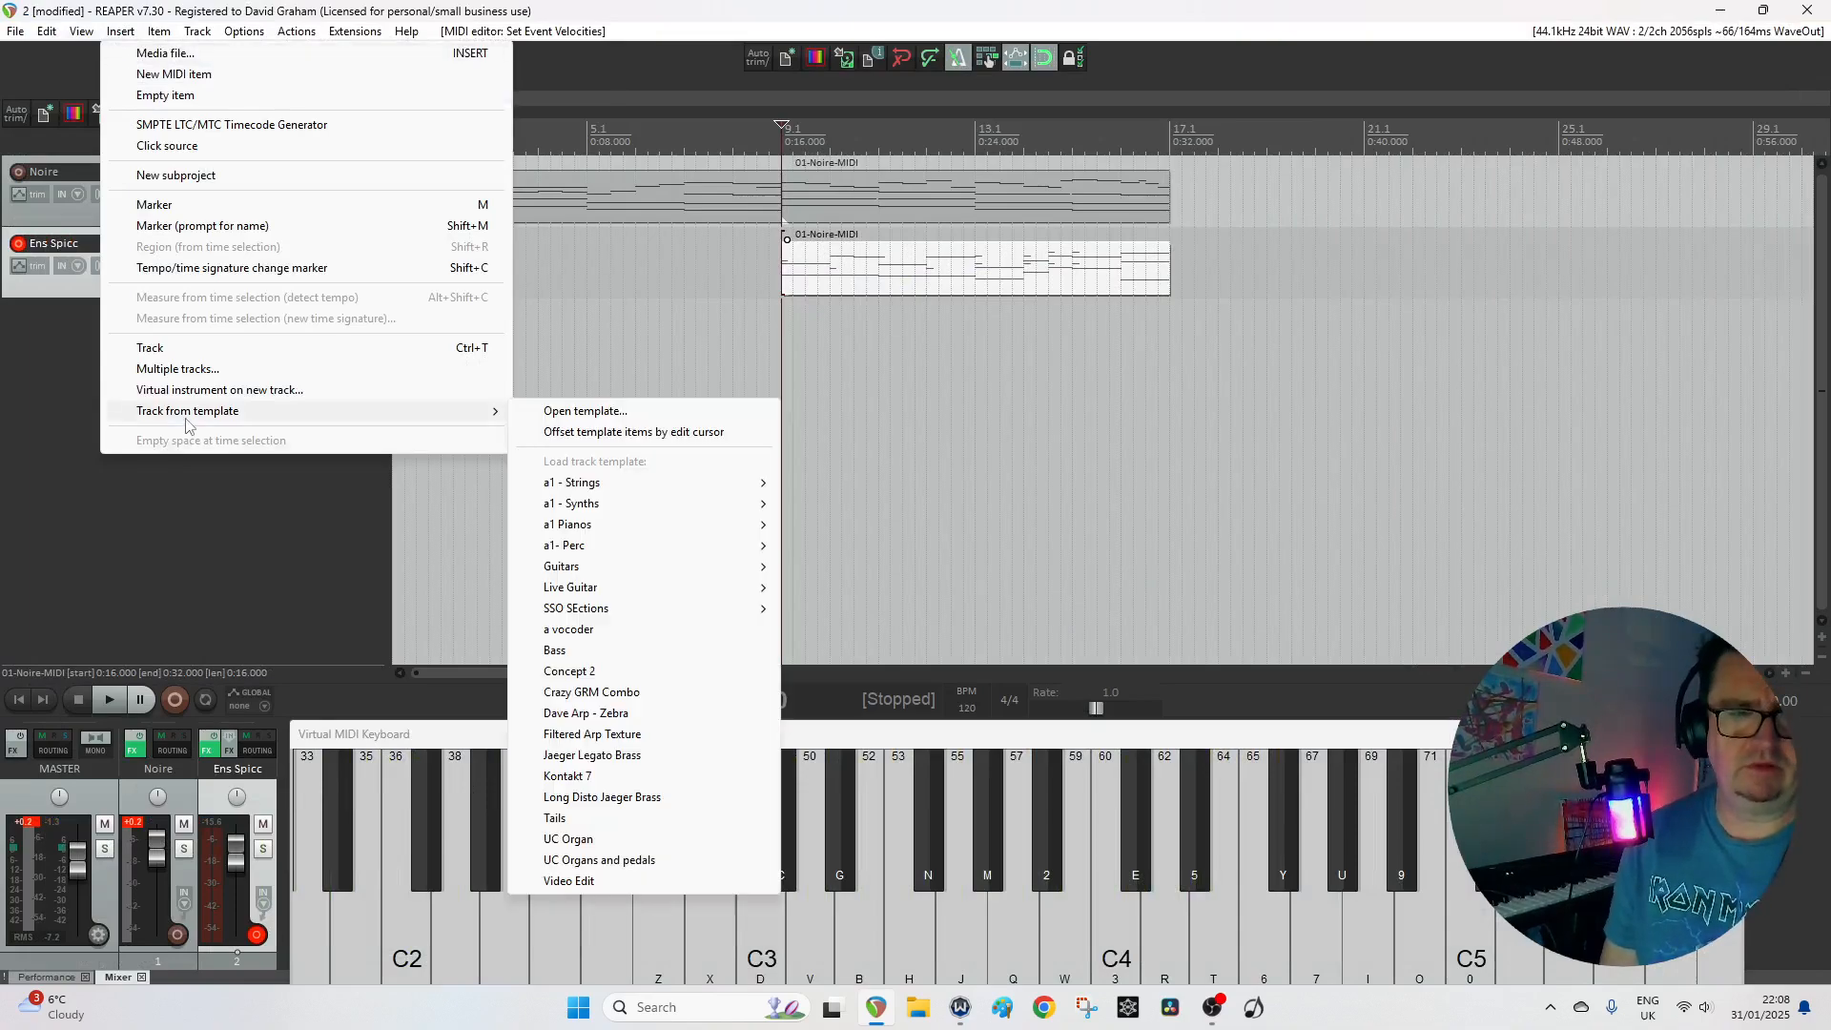
{"action": "mouse_move", "coordinate": [620, 485]}
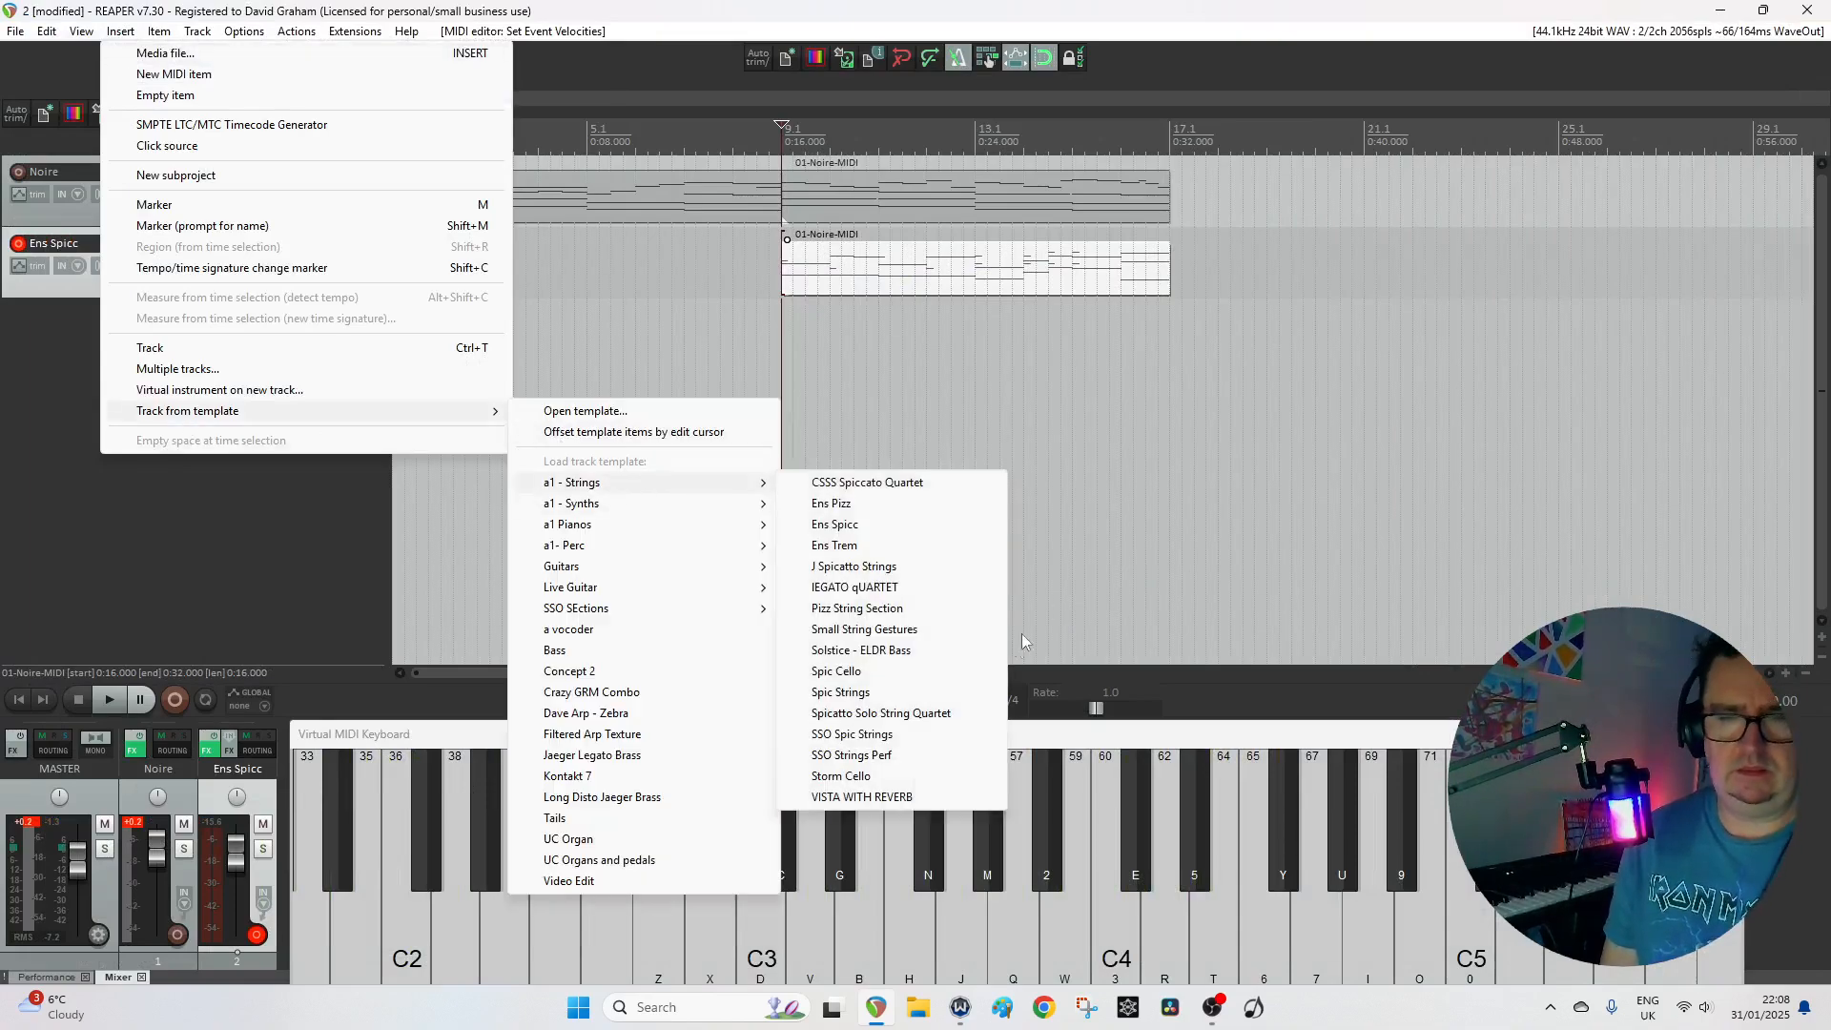
{"action": "left_click", "coordinate": [875, 485]}
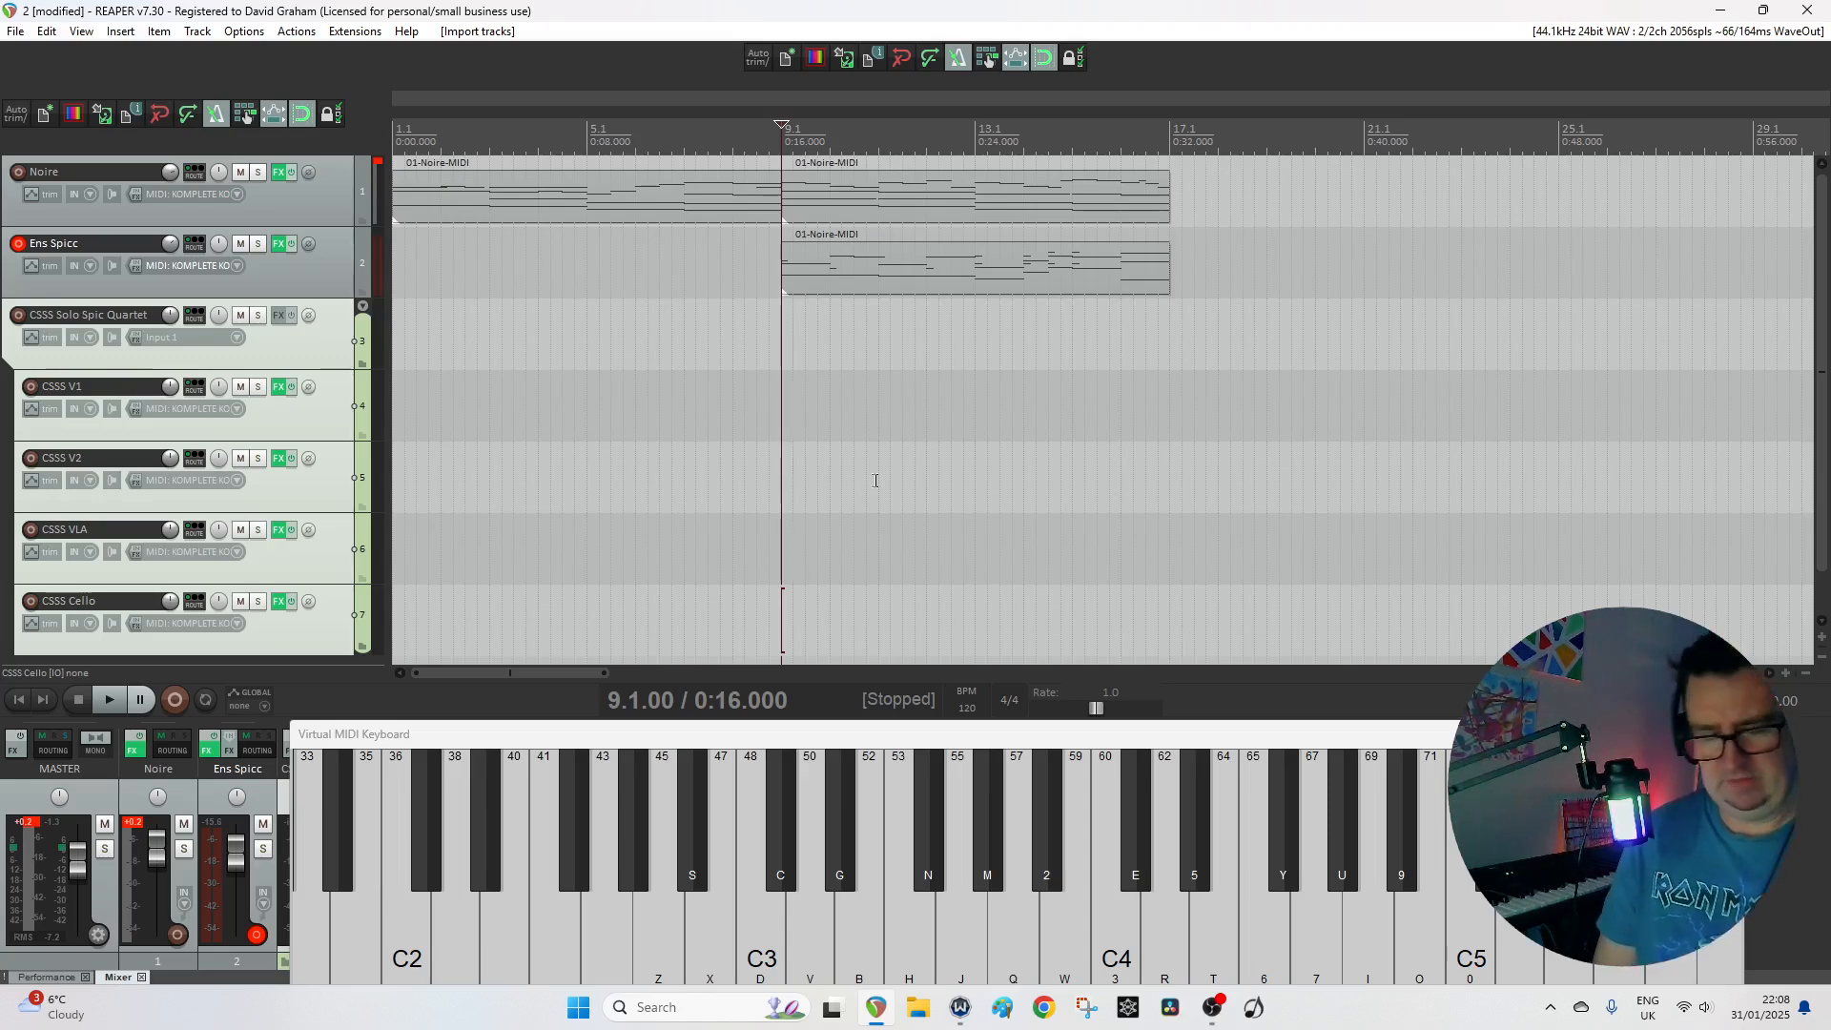
{"action": "key", "text": "ctrl+s"}
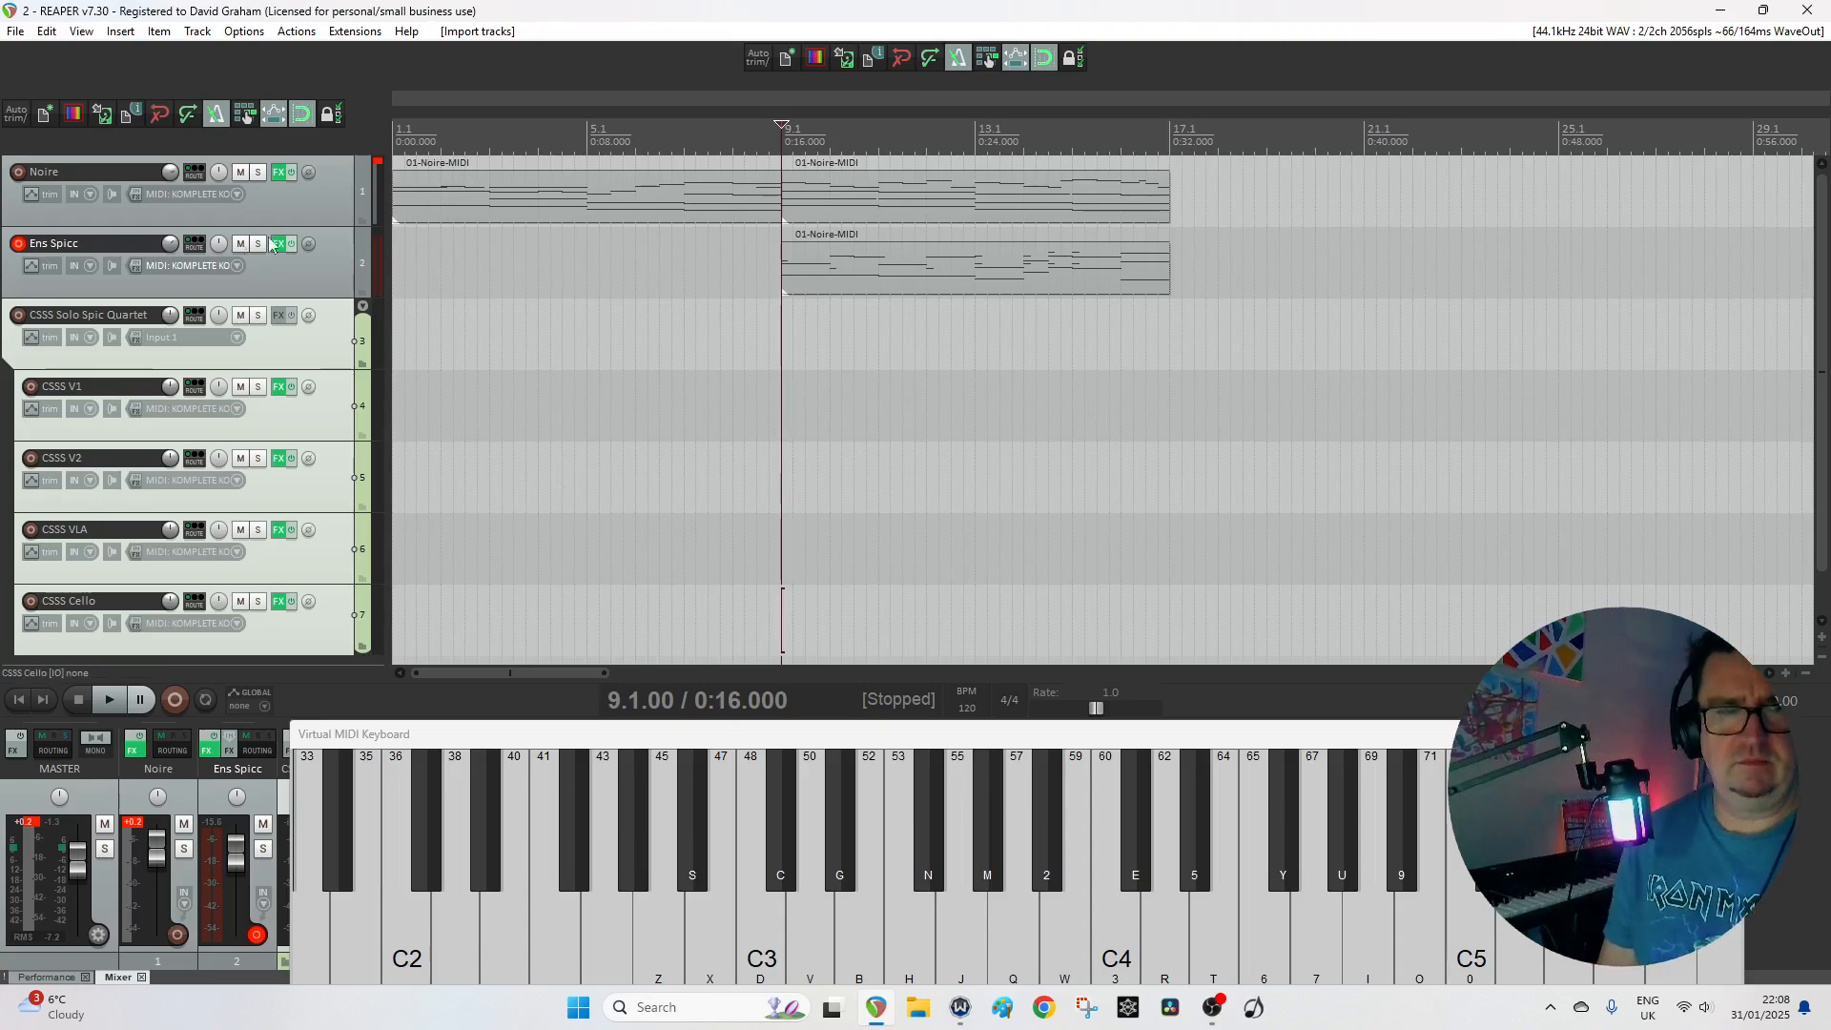
Lower the Ens Spicc track's volume to +1.81 dB.
{"action": "left_click", "coordinate": [331, 280]}
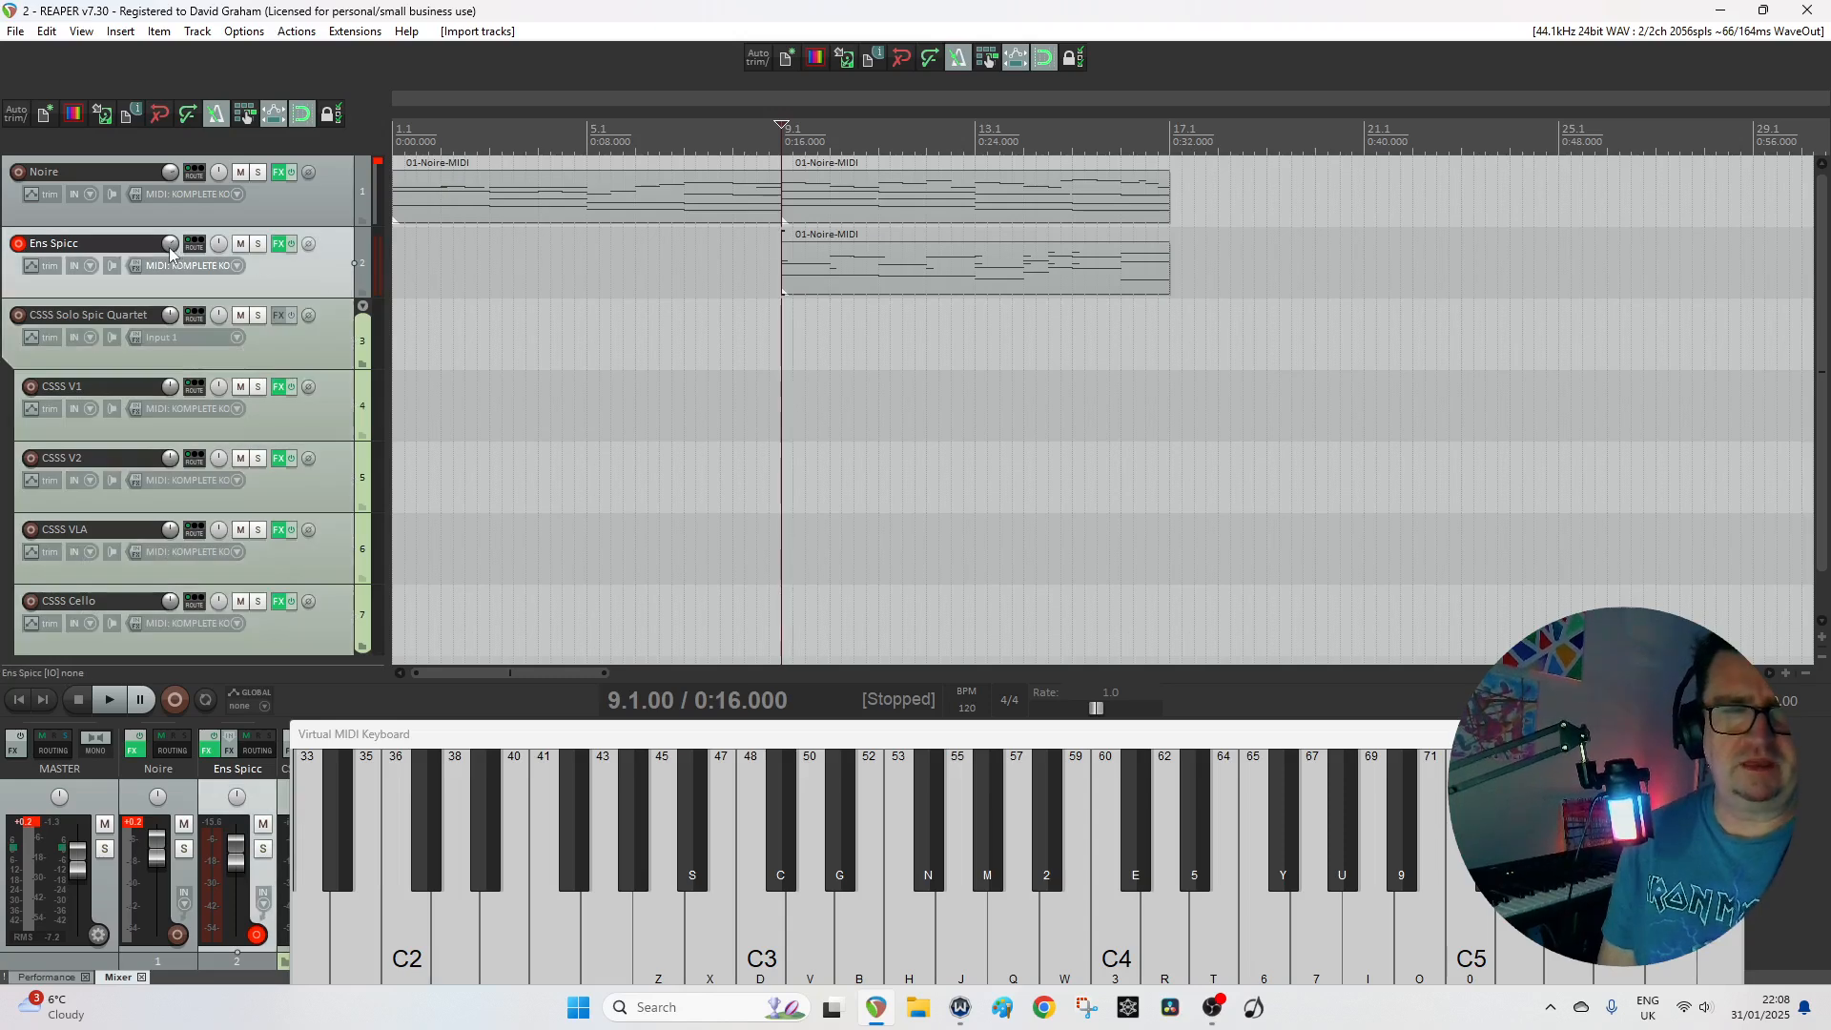
{"action": "mouse_move", "coordinate": [170, 250]}
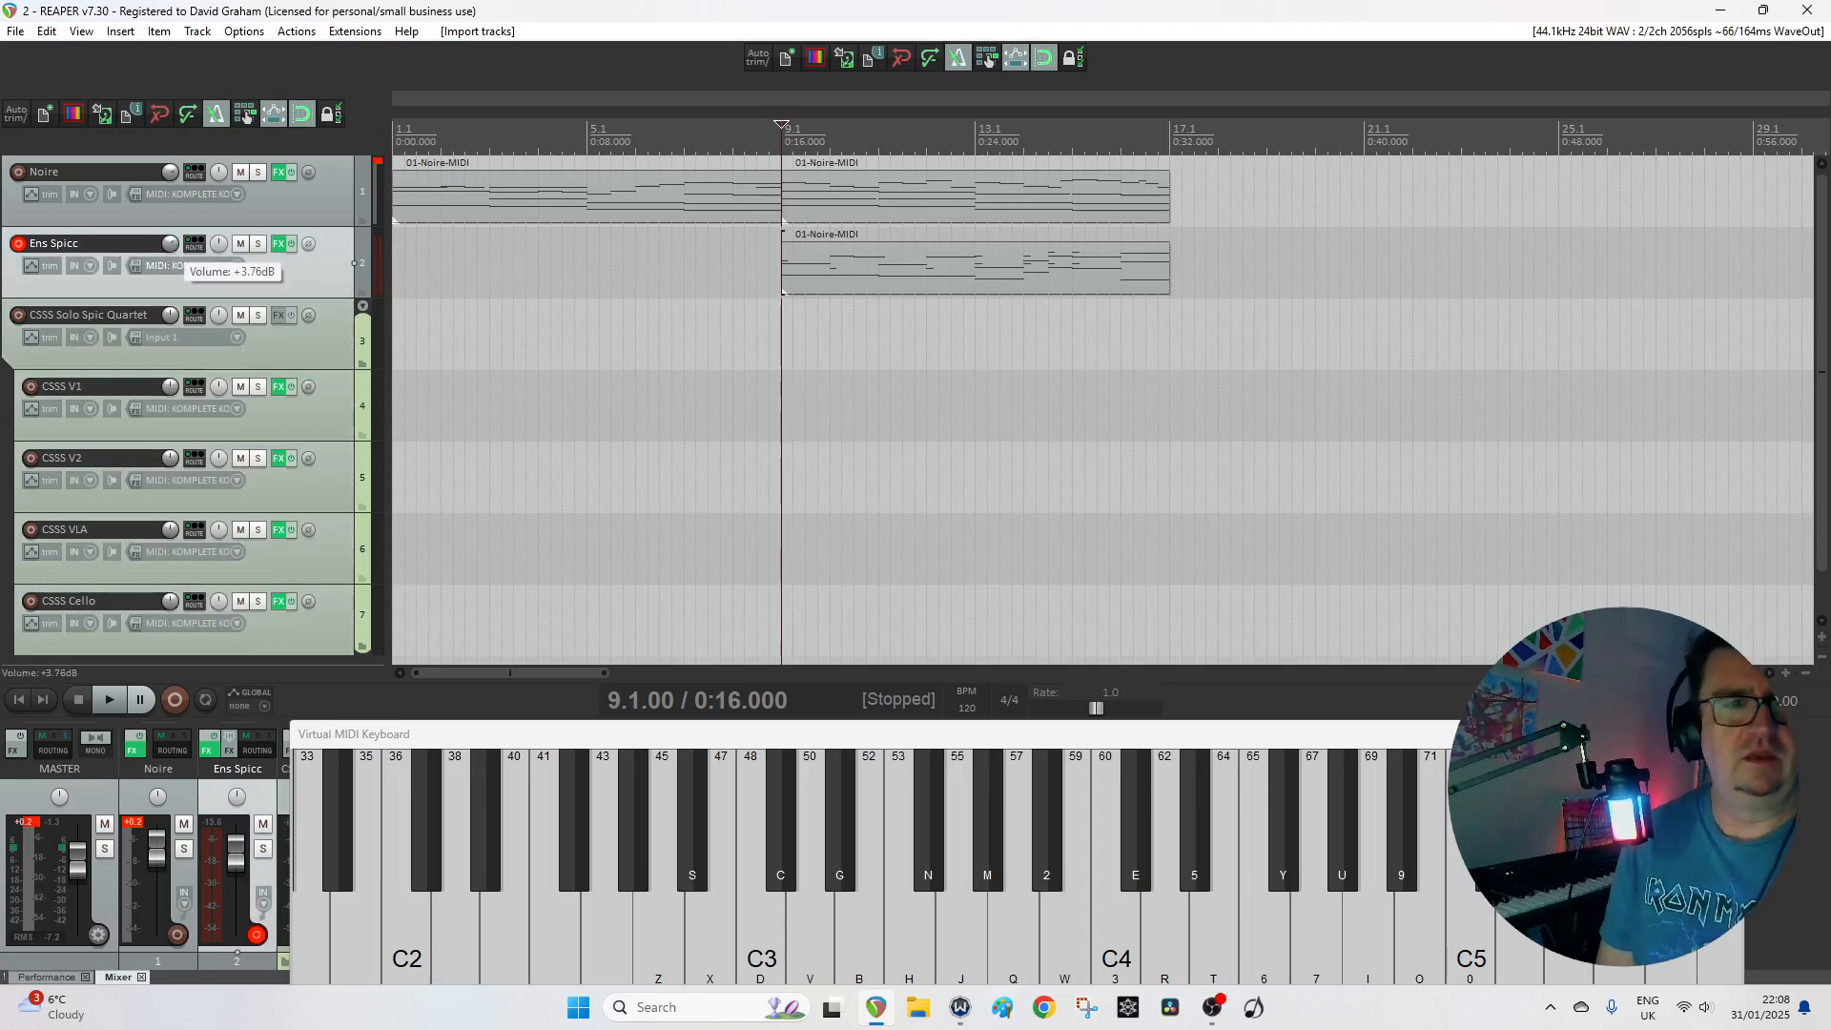
{"action": "left_click_drag", "start_coordinate": [171, 250], "coordinate": [171, 251]}
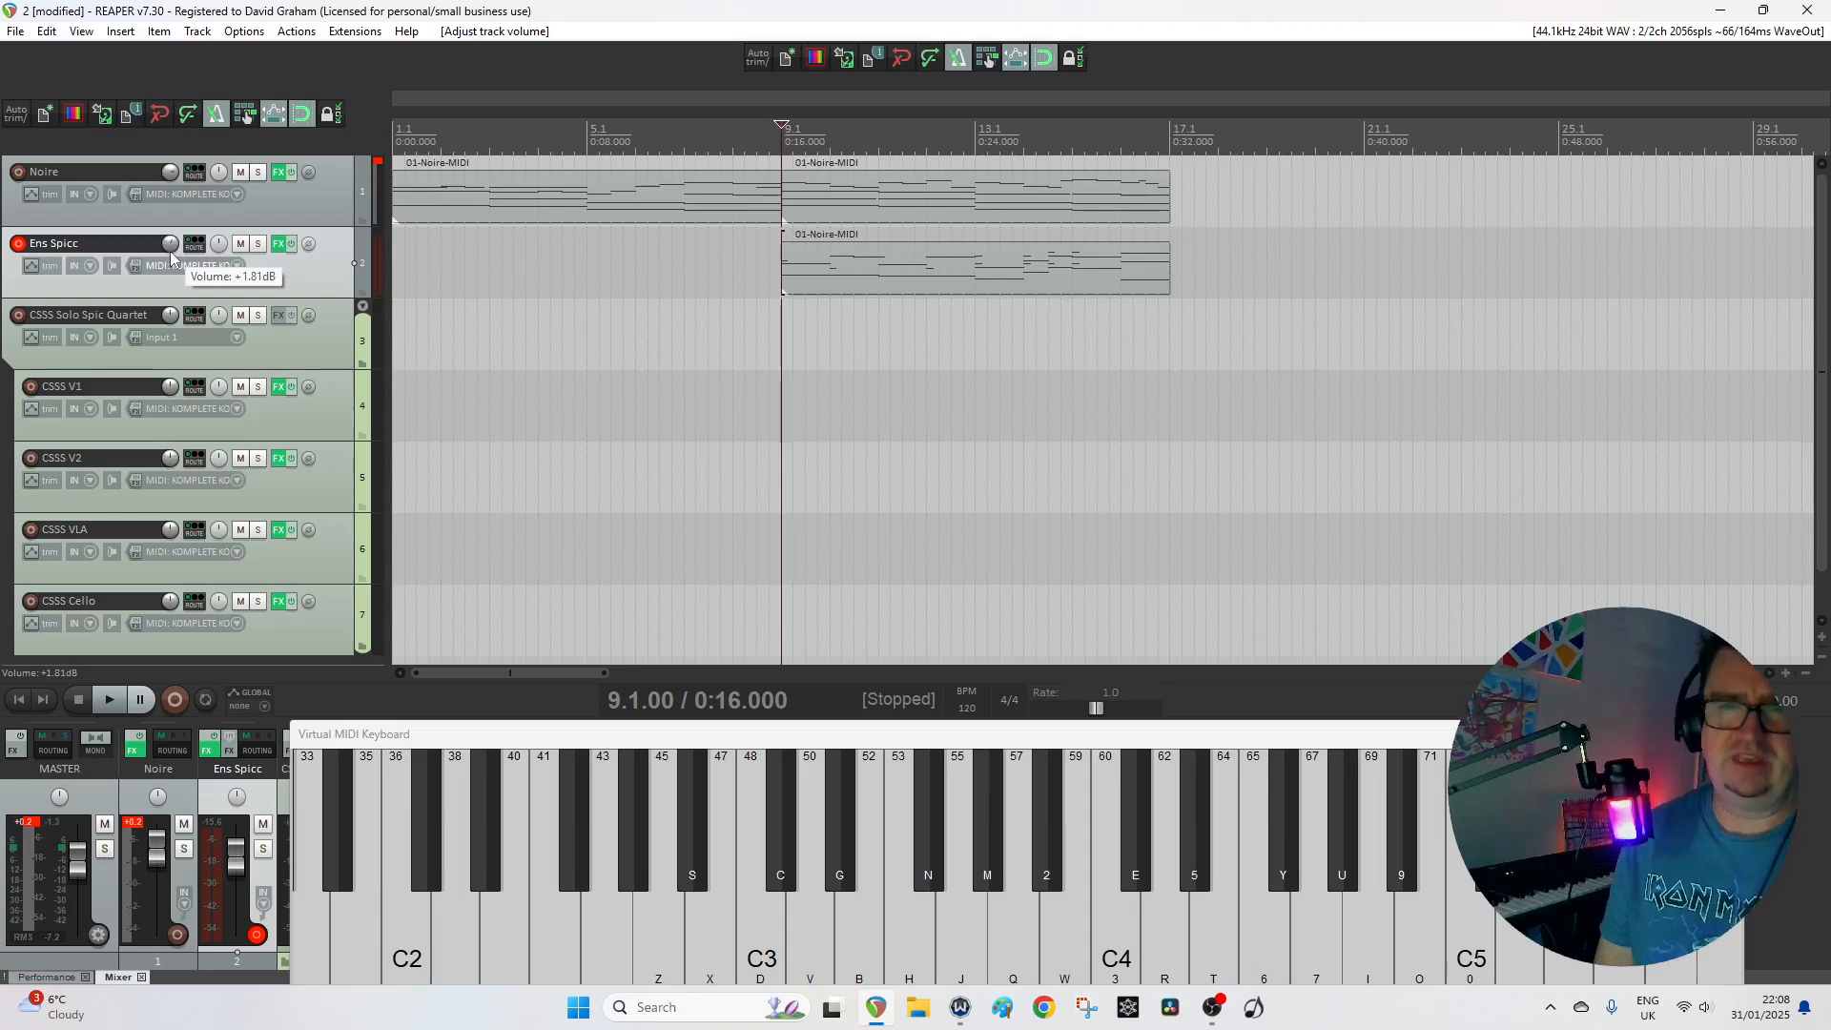
Copy the Ens Spicc MIDI item at bar 9 onto the CSSS Cello track and delete all notes in the copy.
{"action": "left_click", "coordinate": [829, 276]}
{"action": "left_click_drag", "start_coordinate": [934, 273], "coordinate": [930, 596]}
{"action": "left_click", "coordinate": [890, 613]}
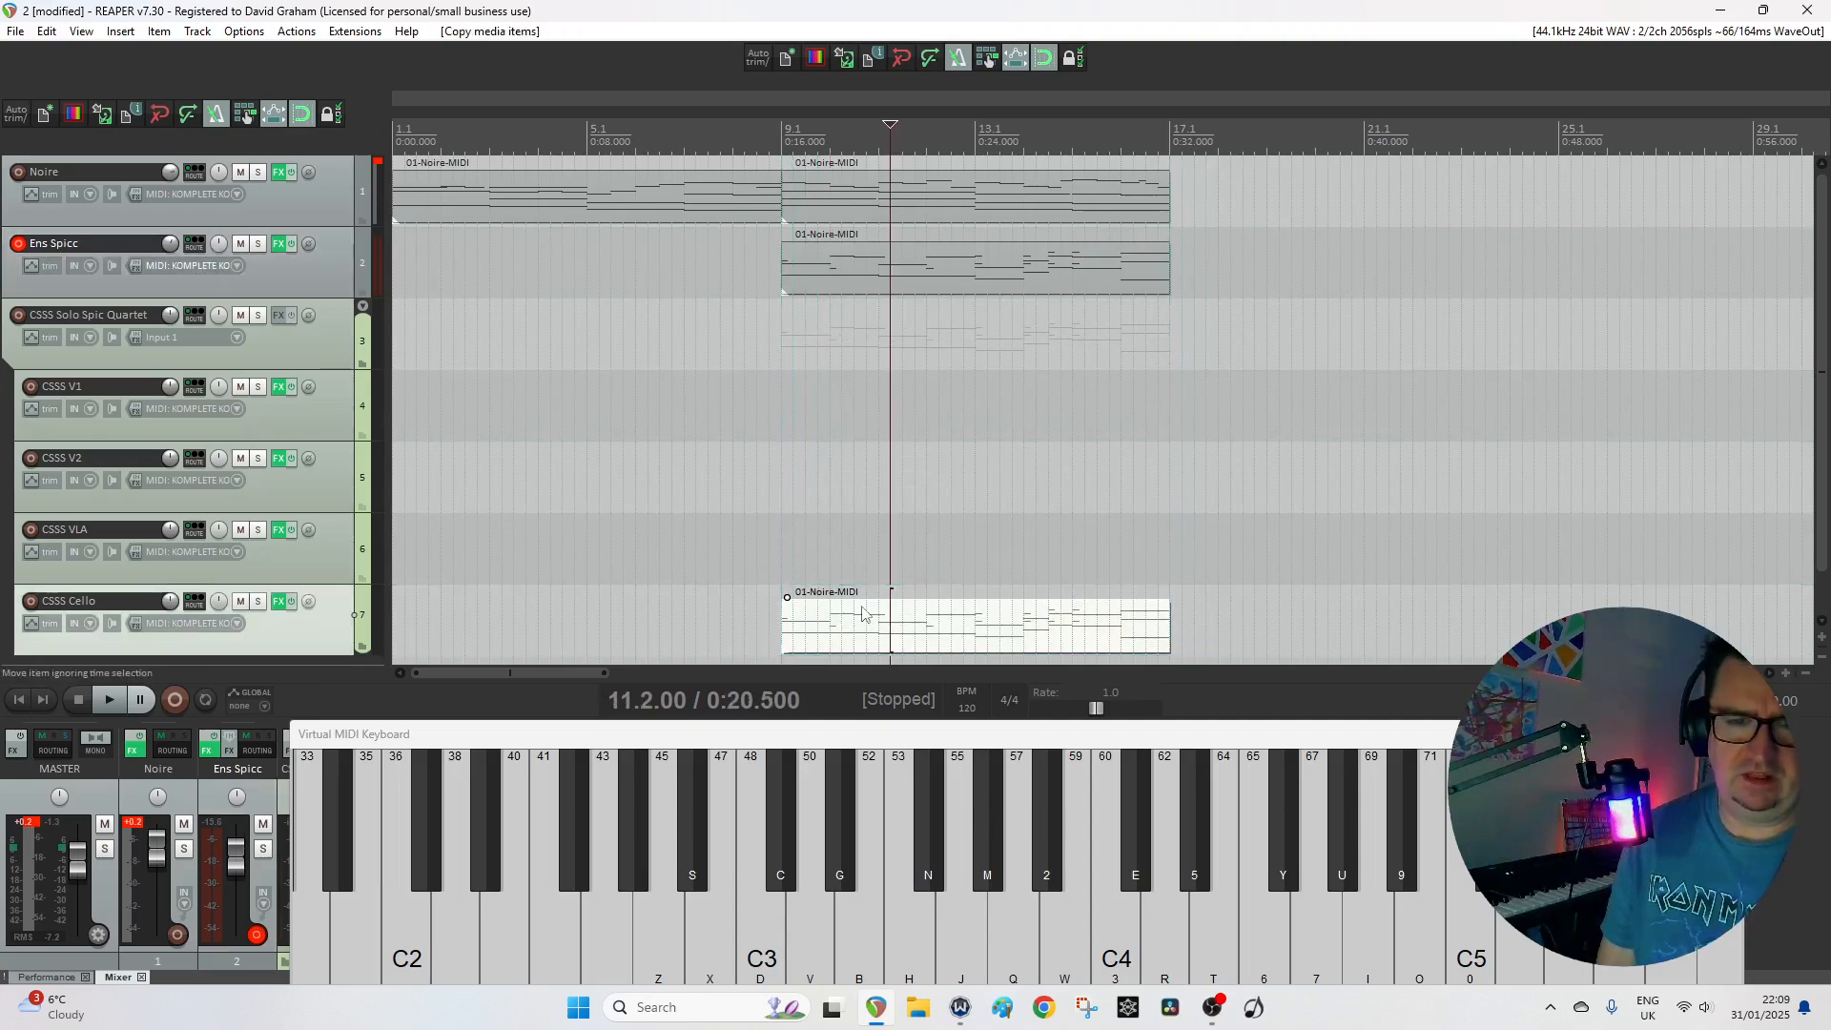
{"action": "double_click", "coordinate": [902, 618]}
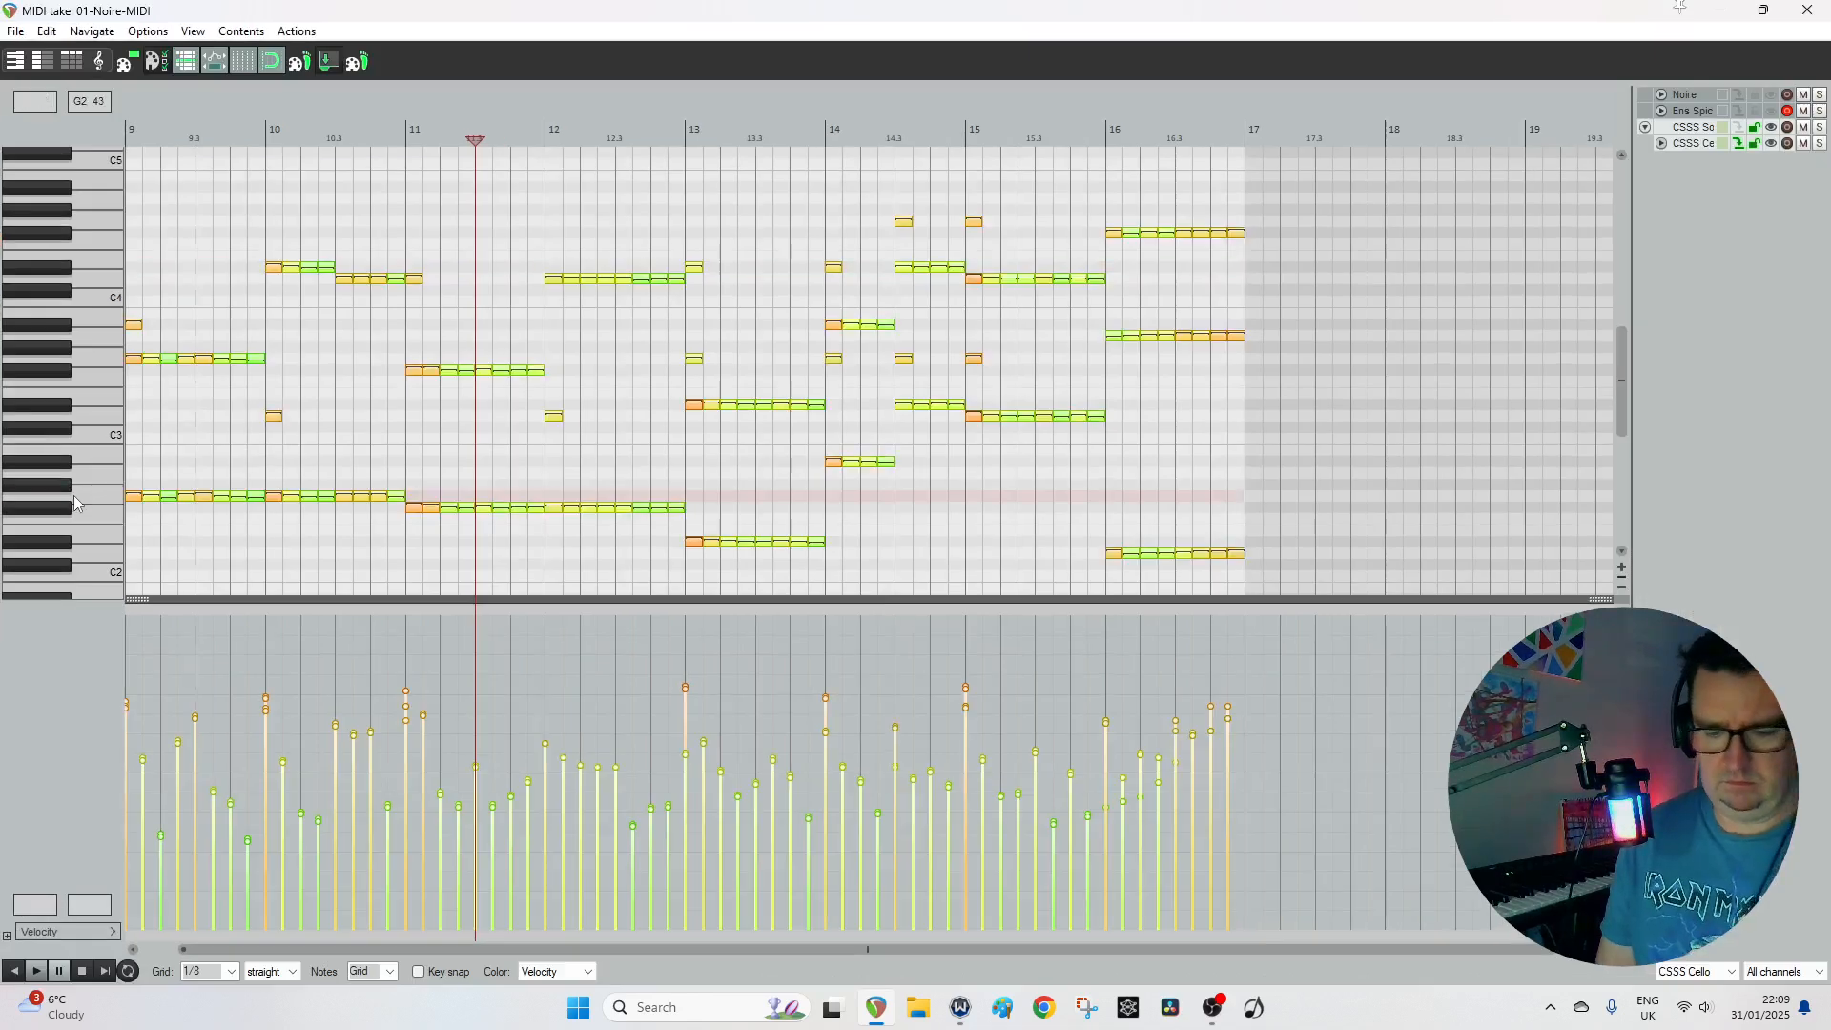
{"action": "key", "text": "ctrl+a"}
{"action": "key", "text": "Delete"}
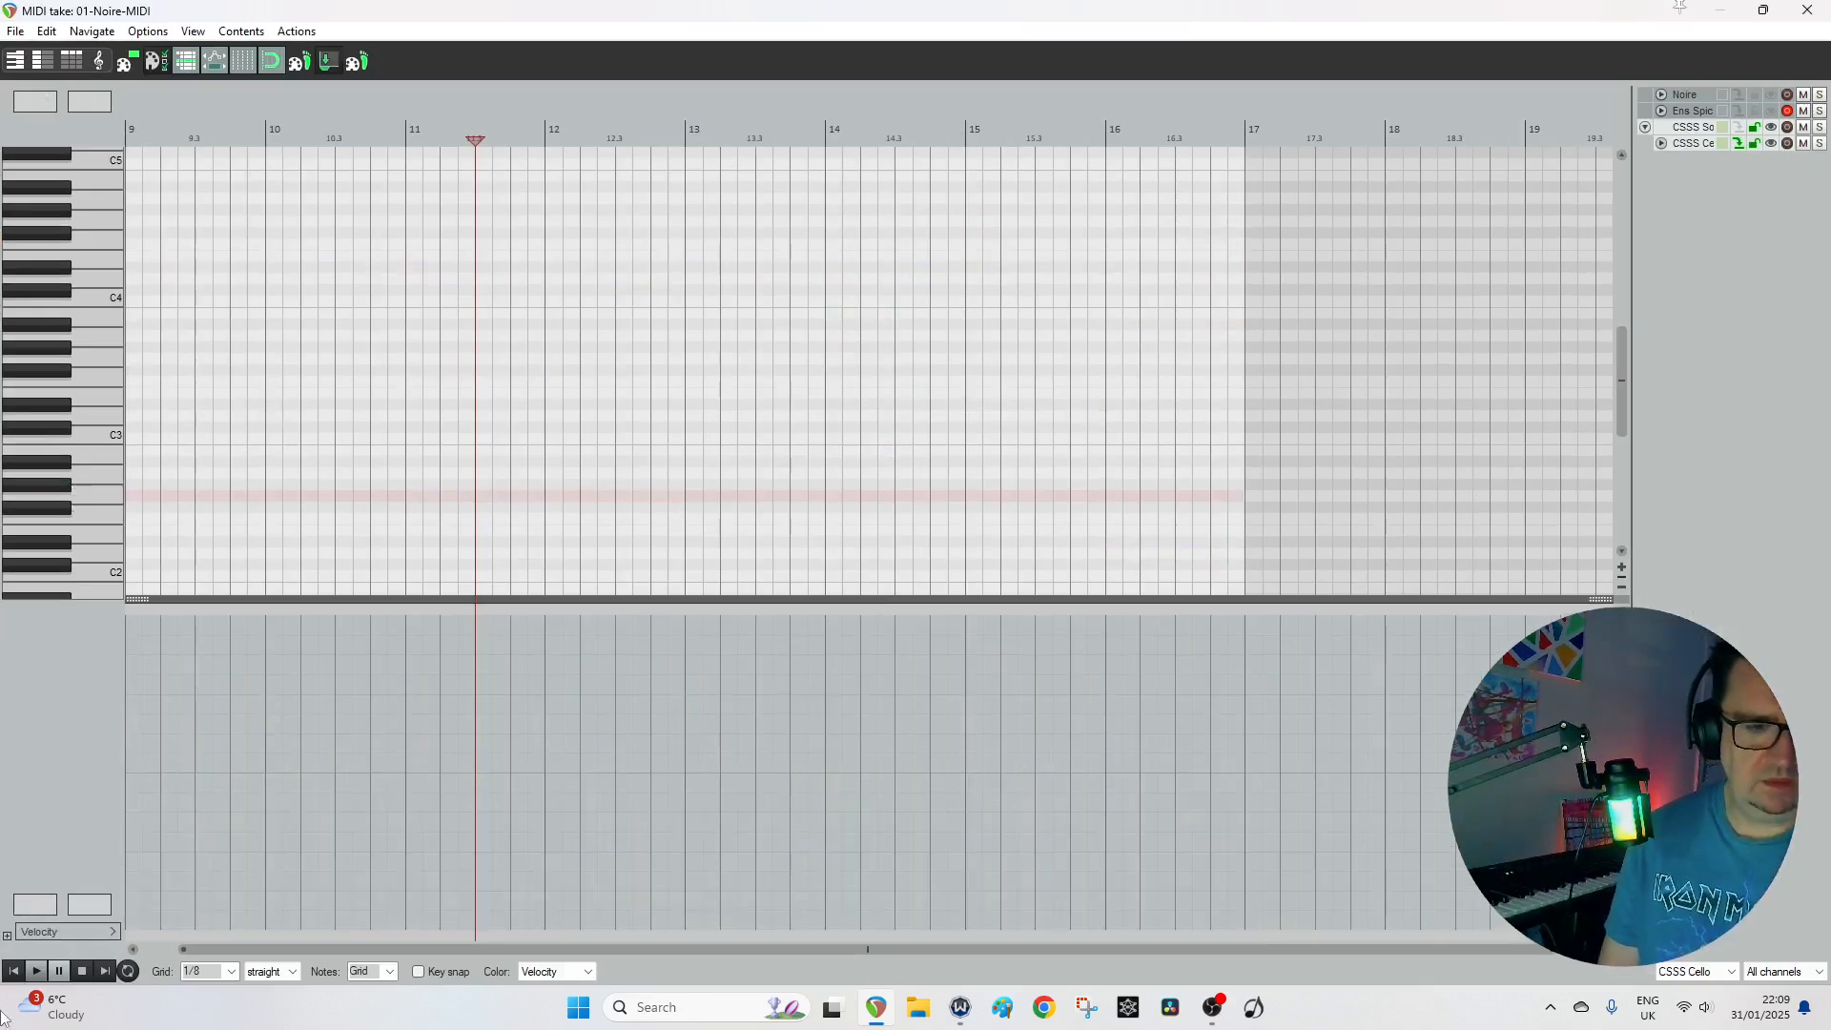
Record an eighth-note cello part from bar 9 through bar 16 and play it back.
{"action": "left_click", "coordinate": [14, 971]}
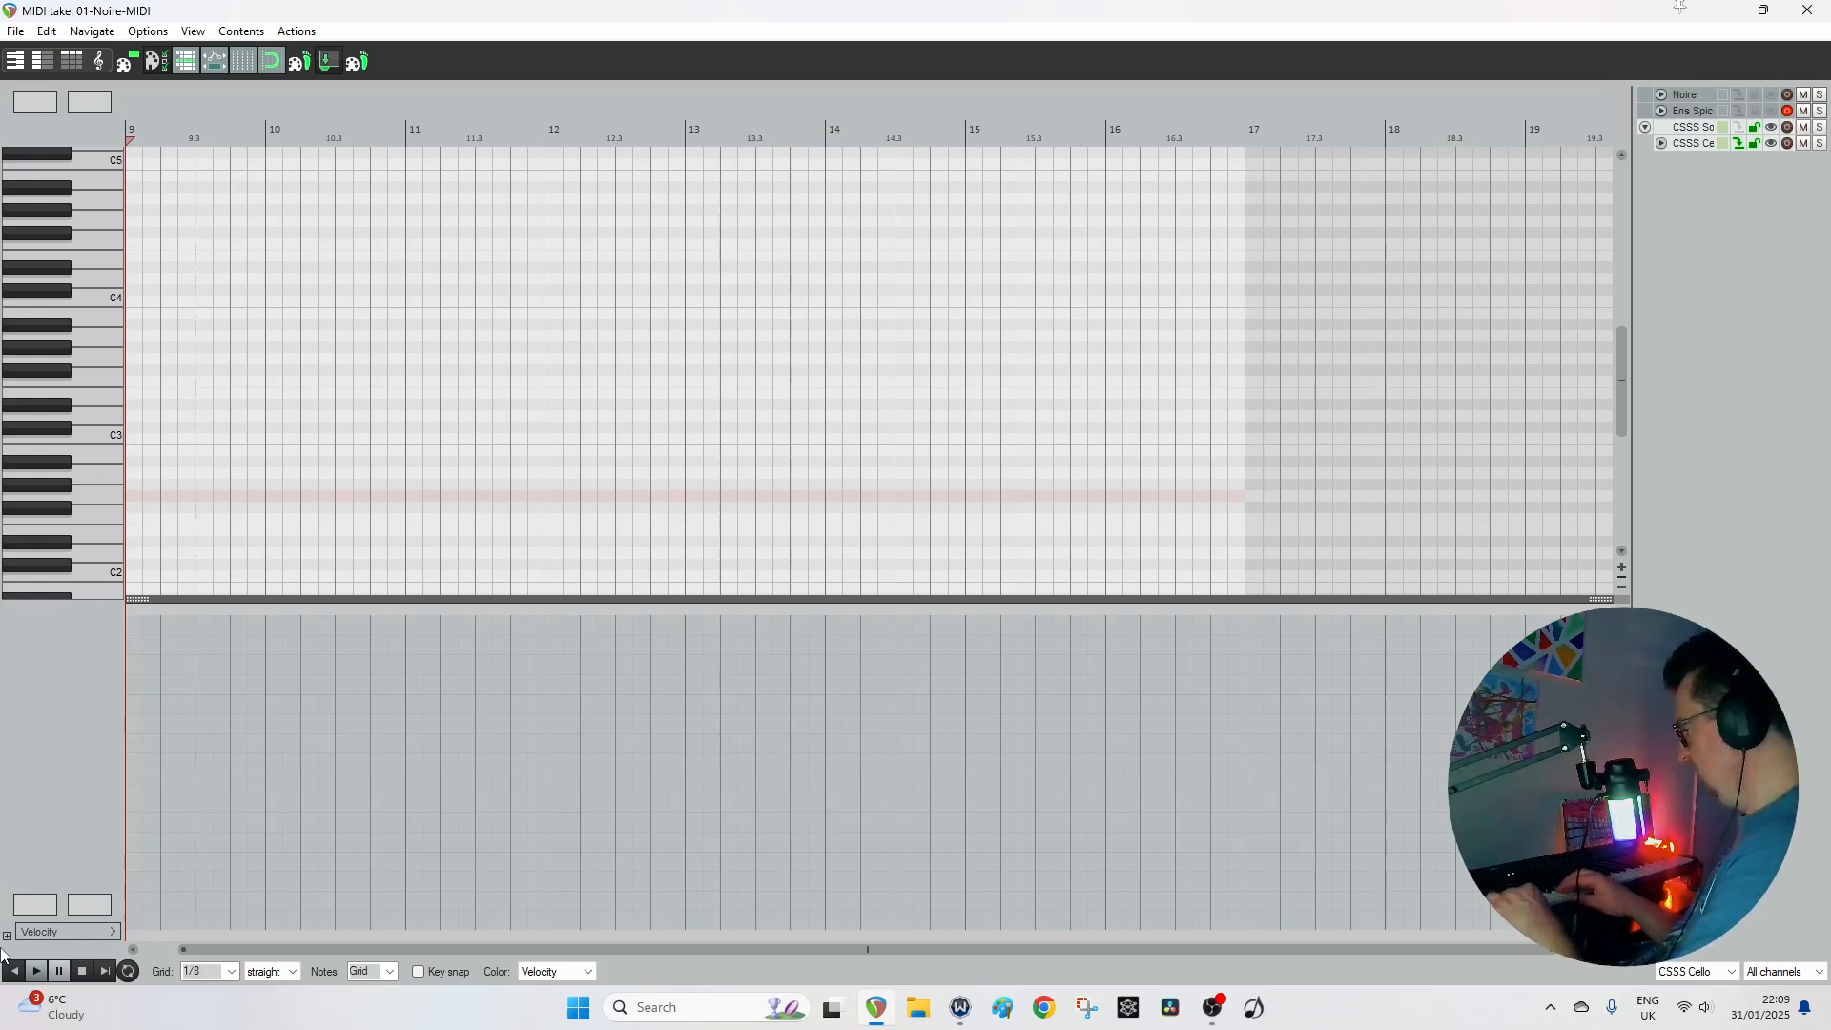
{"action": "key", "text": "ctrl+r"}
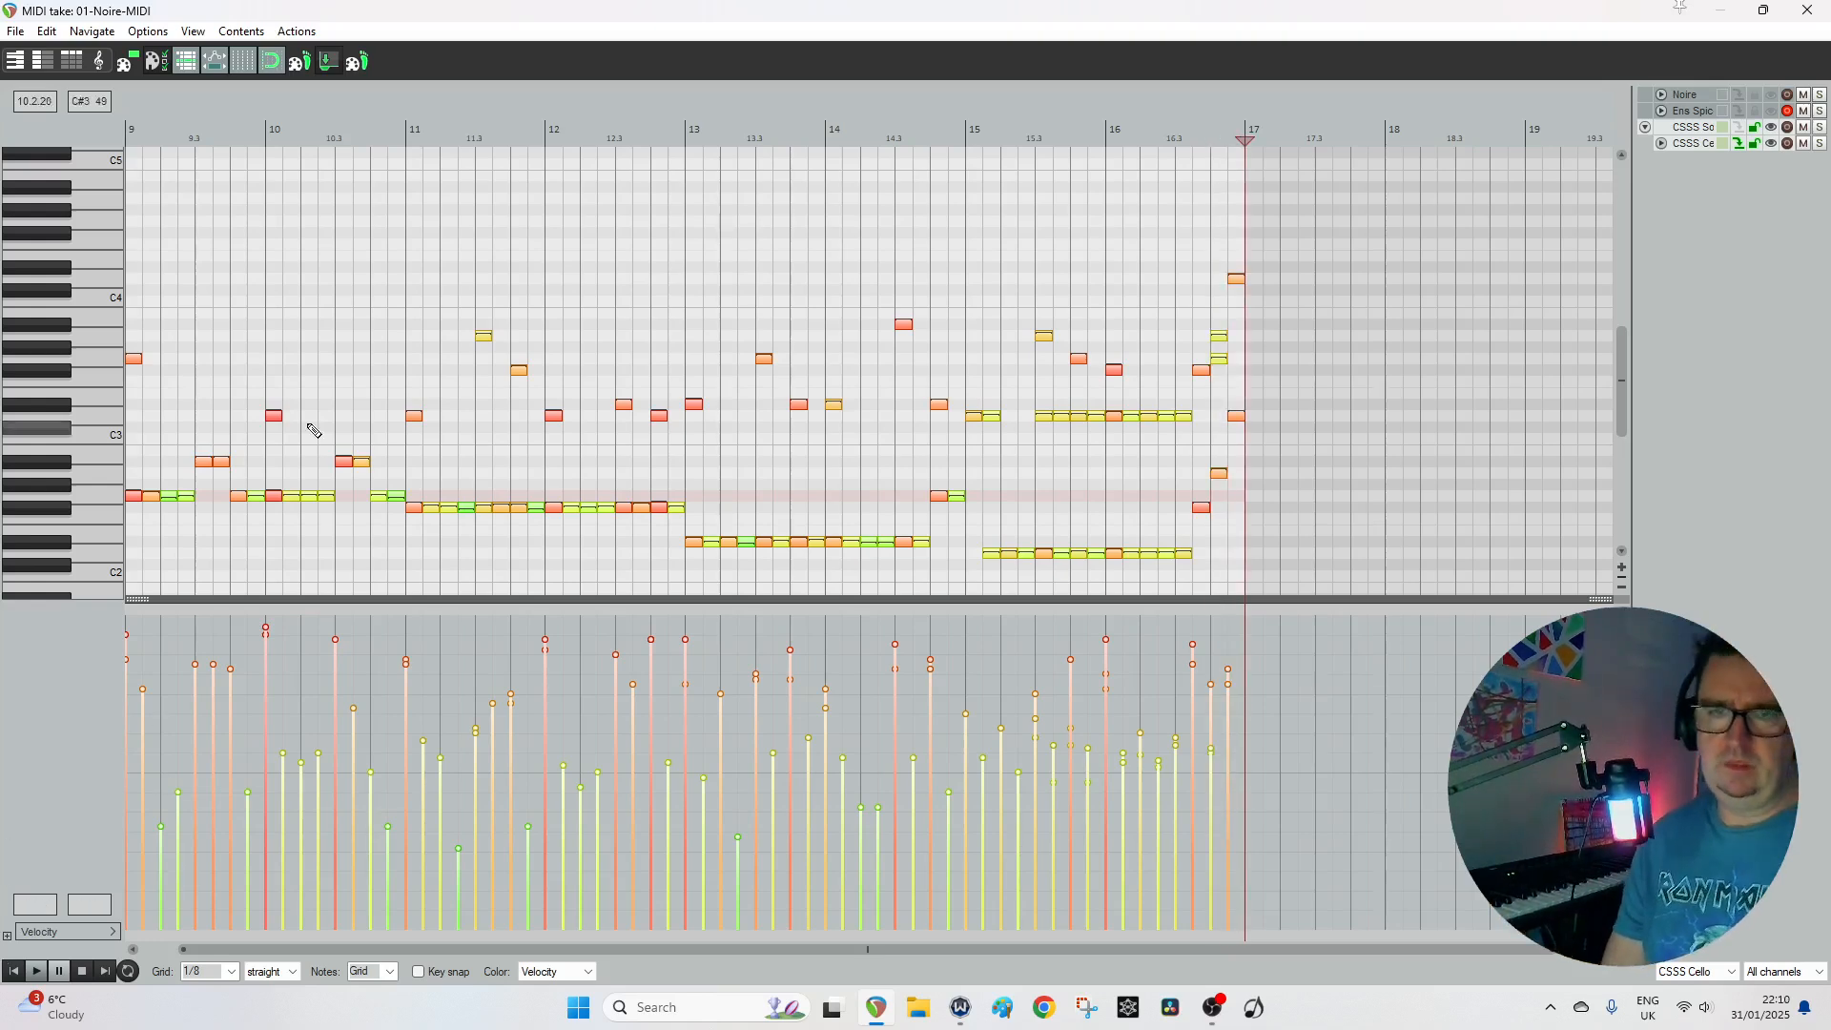
{"action": "left_click", "coordinate": [36, 970]}
{"action": "left_click", "coordinate": [15, 971]}
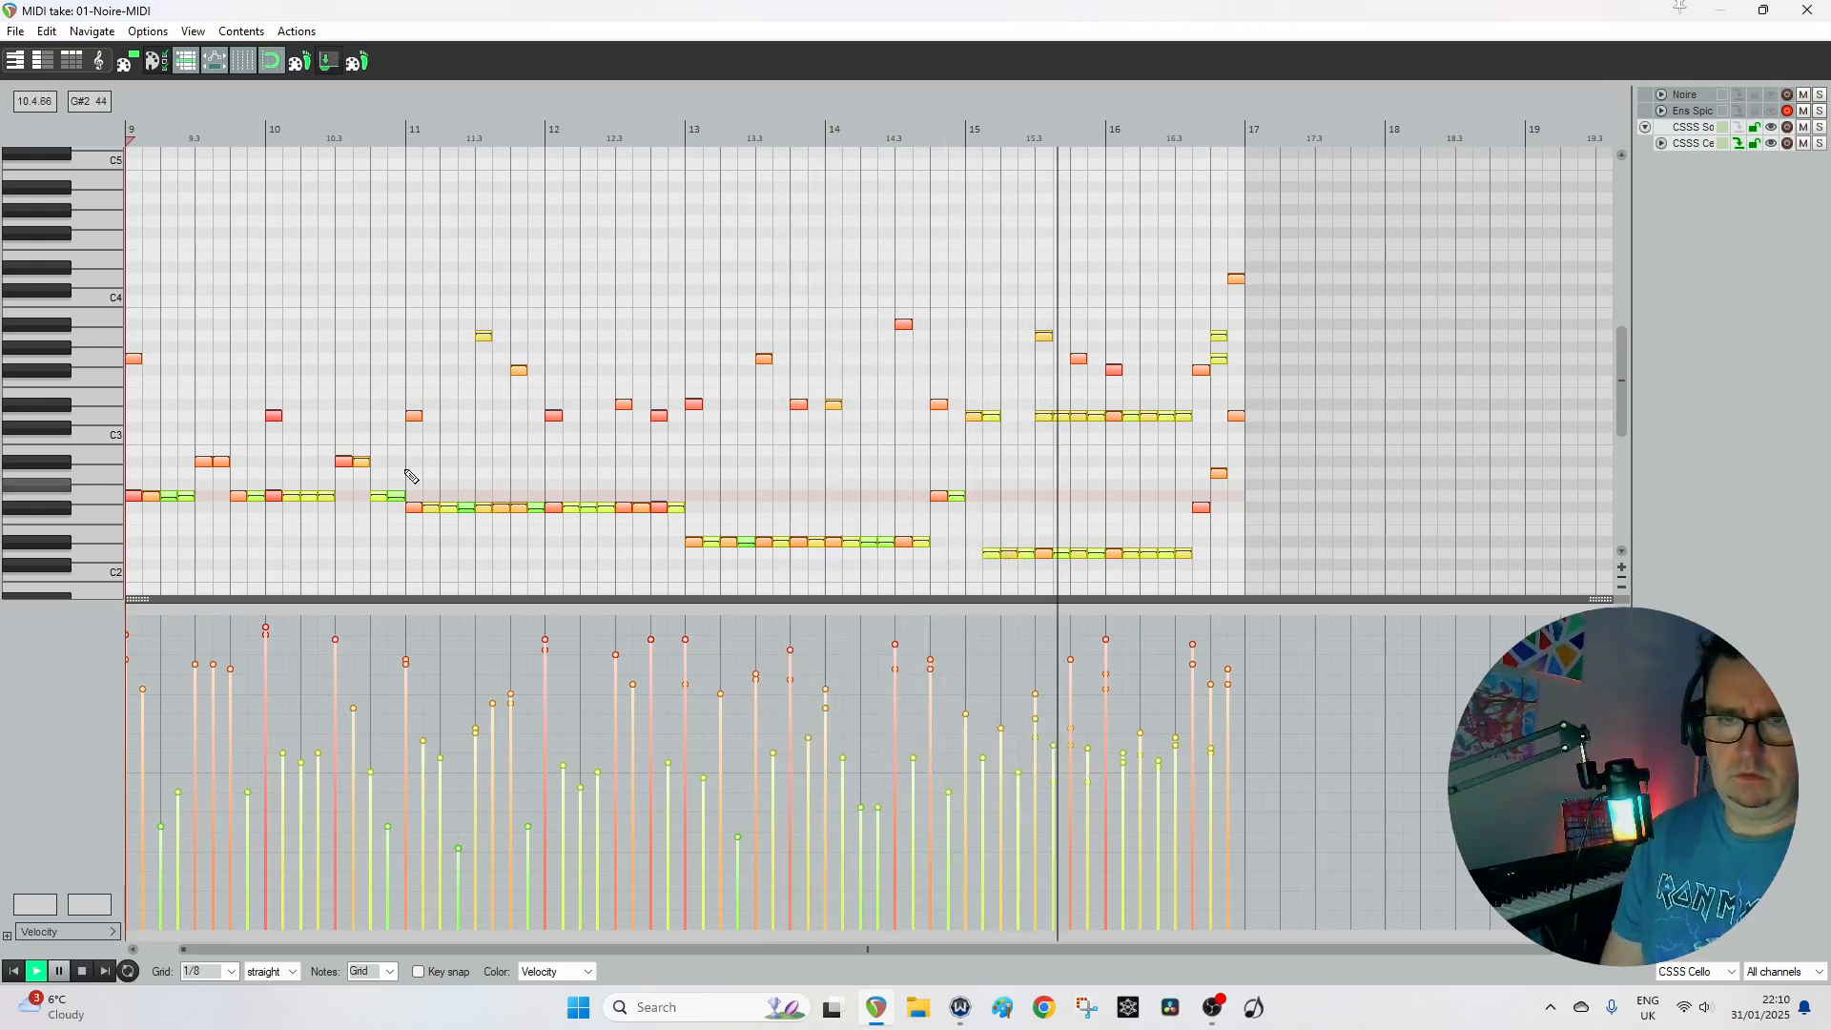
{"action": "key", "text": "space"}
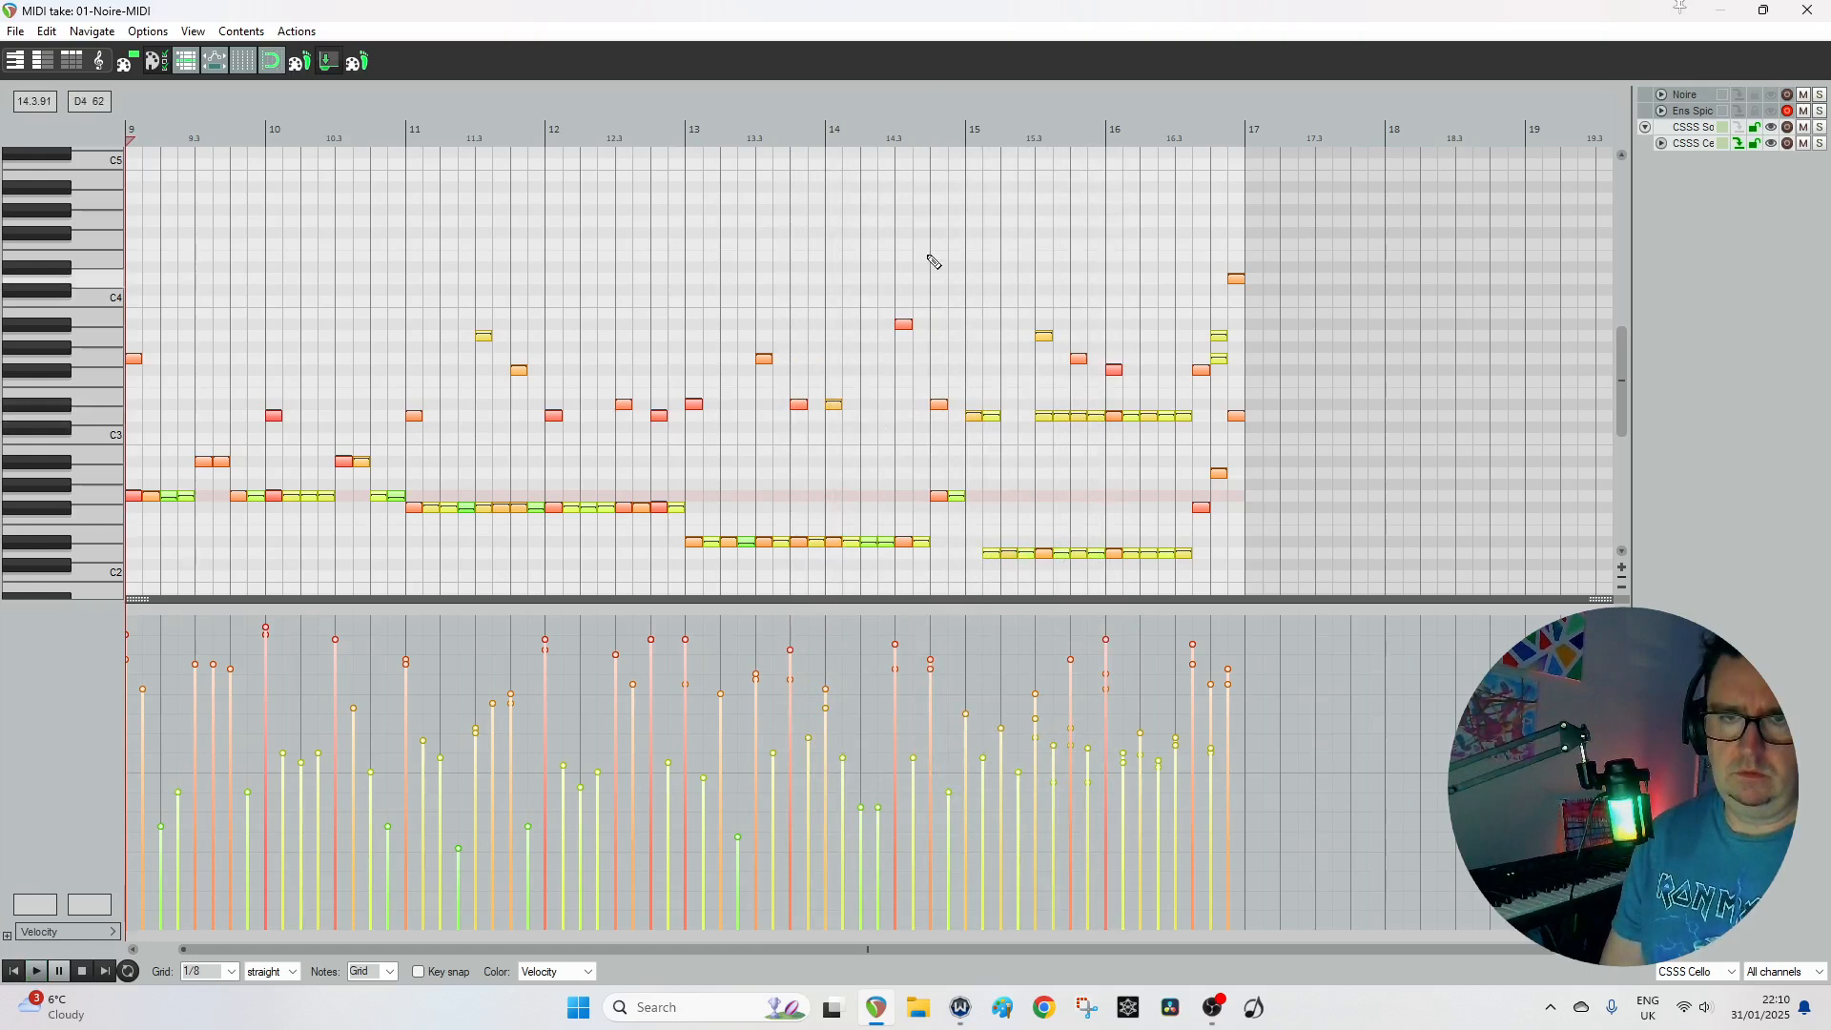
Check the G2 note near the end of bar 14, and replay the cello part from bar 9.
{"action": "left_click", "coordinate": [932, 135]}
{"action": "left_click", "coordinate": [942, 497]}
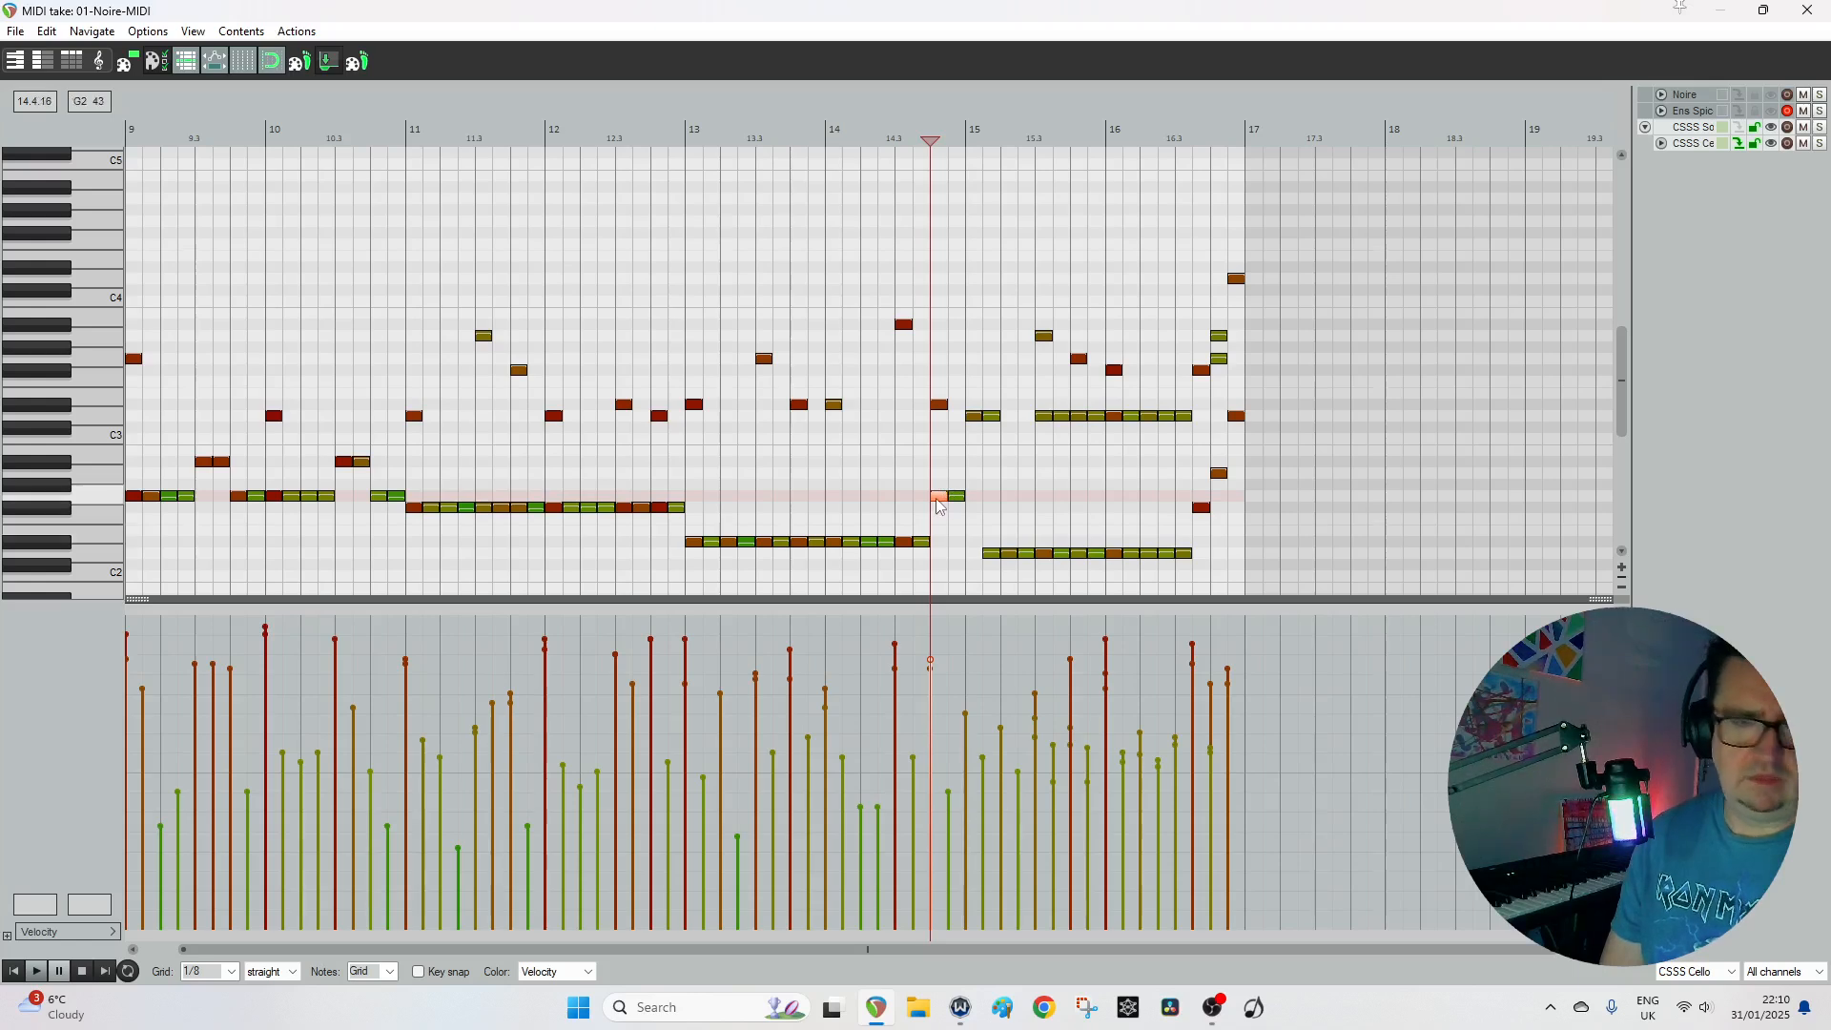
{"action": "left_click", "coordinate": [13, 971]}
{"action": "key", "text": "space"}
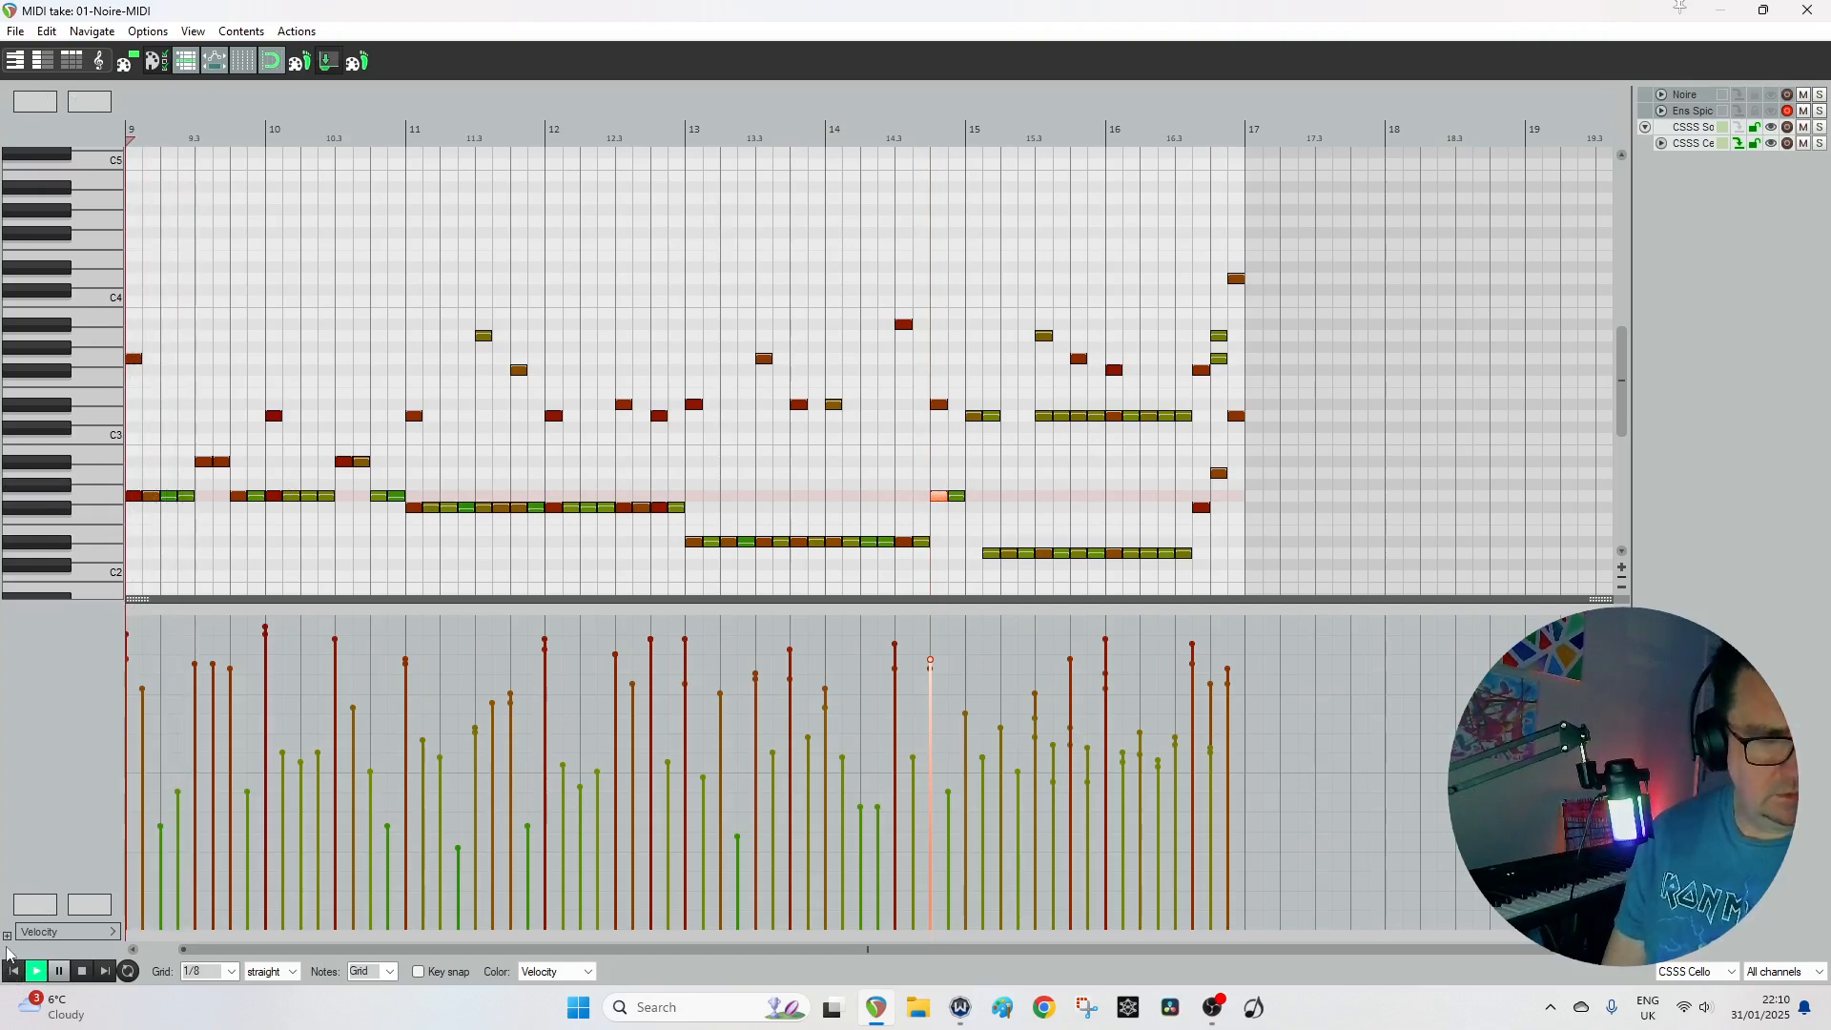
{"action": "key", "text": "space"}
Raise the two A#2 notes in the middle of bar 9 to D3 and listen to the change.
{"action": "left_click", "coordinate": [202, 463]}
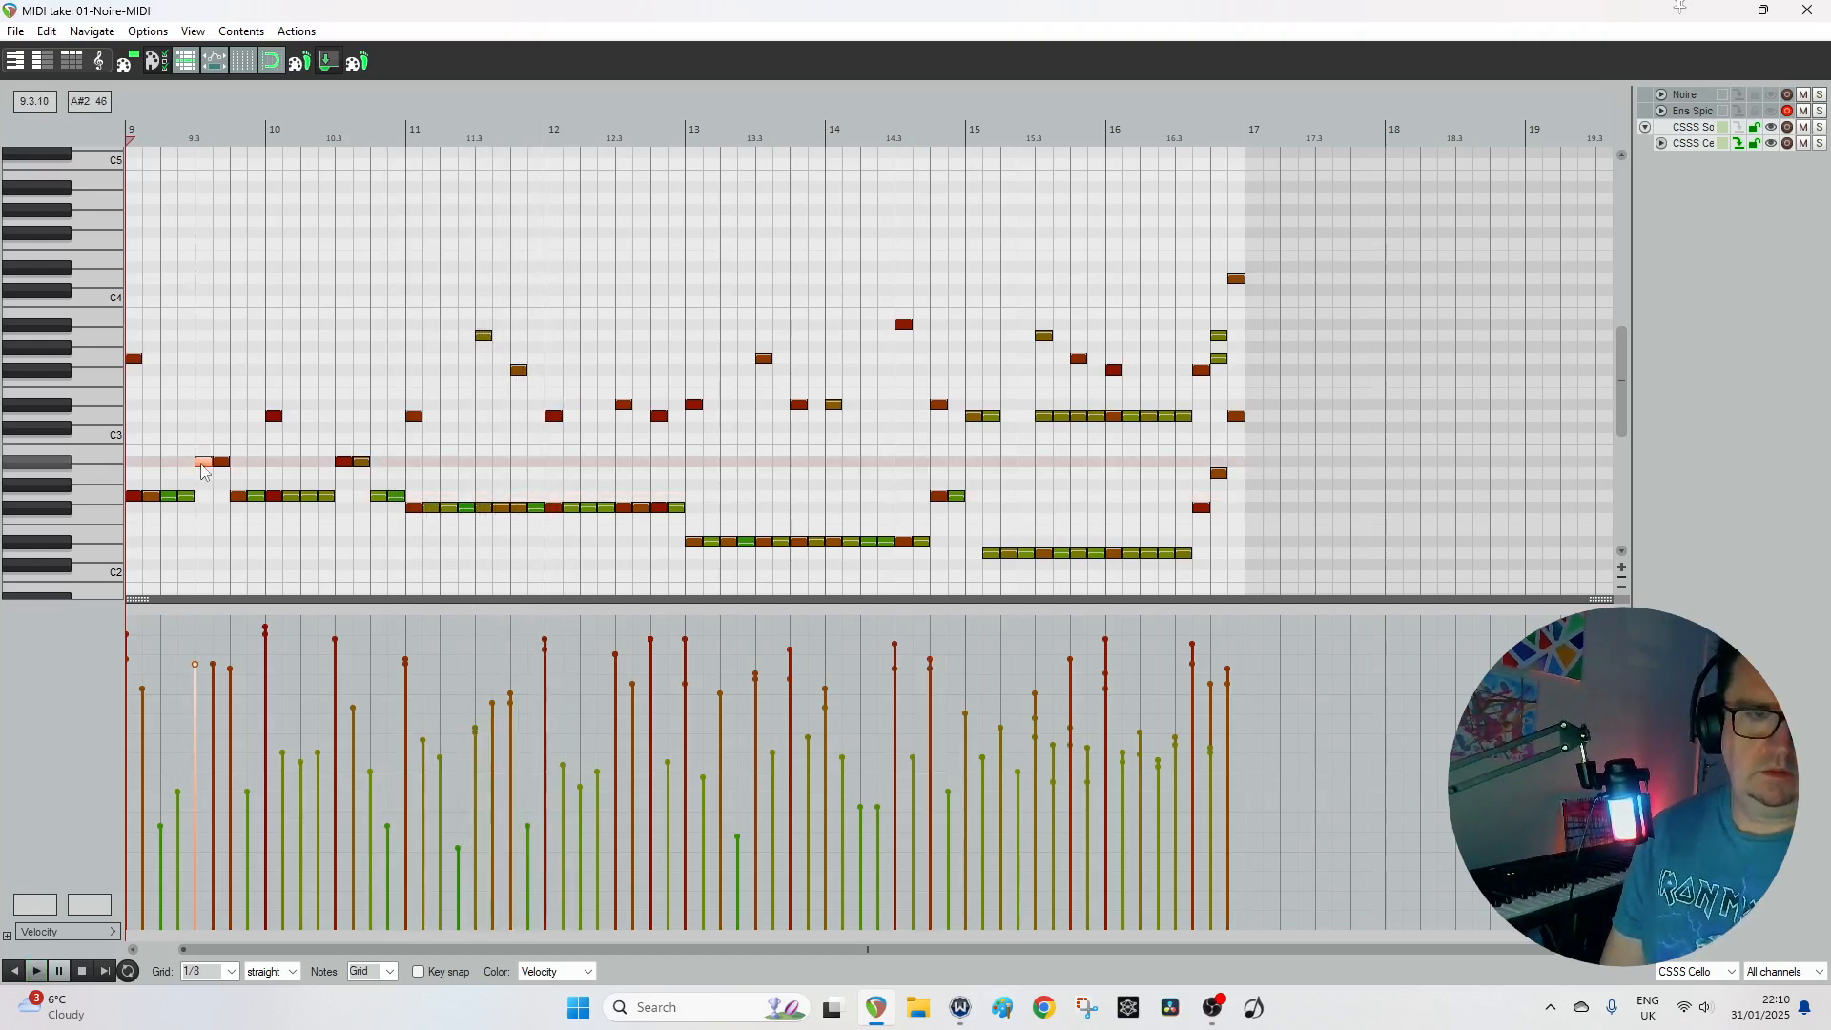
{"action": "left_click", "coordinate": [221, 464], "text": "shift"}
{"action": "left_click_drag", "start_coordinate": [222, 463], "coordinate": [221, 418]}
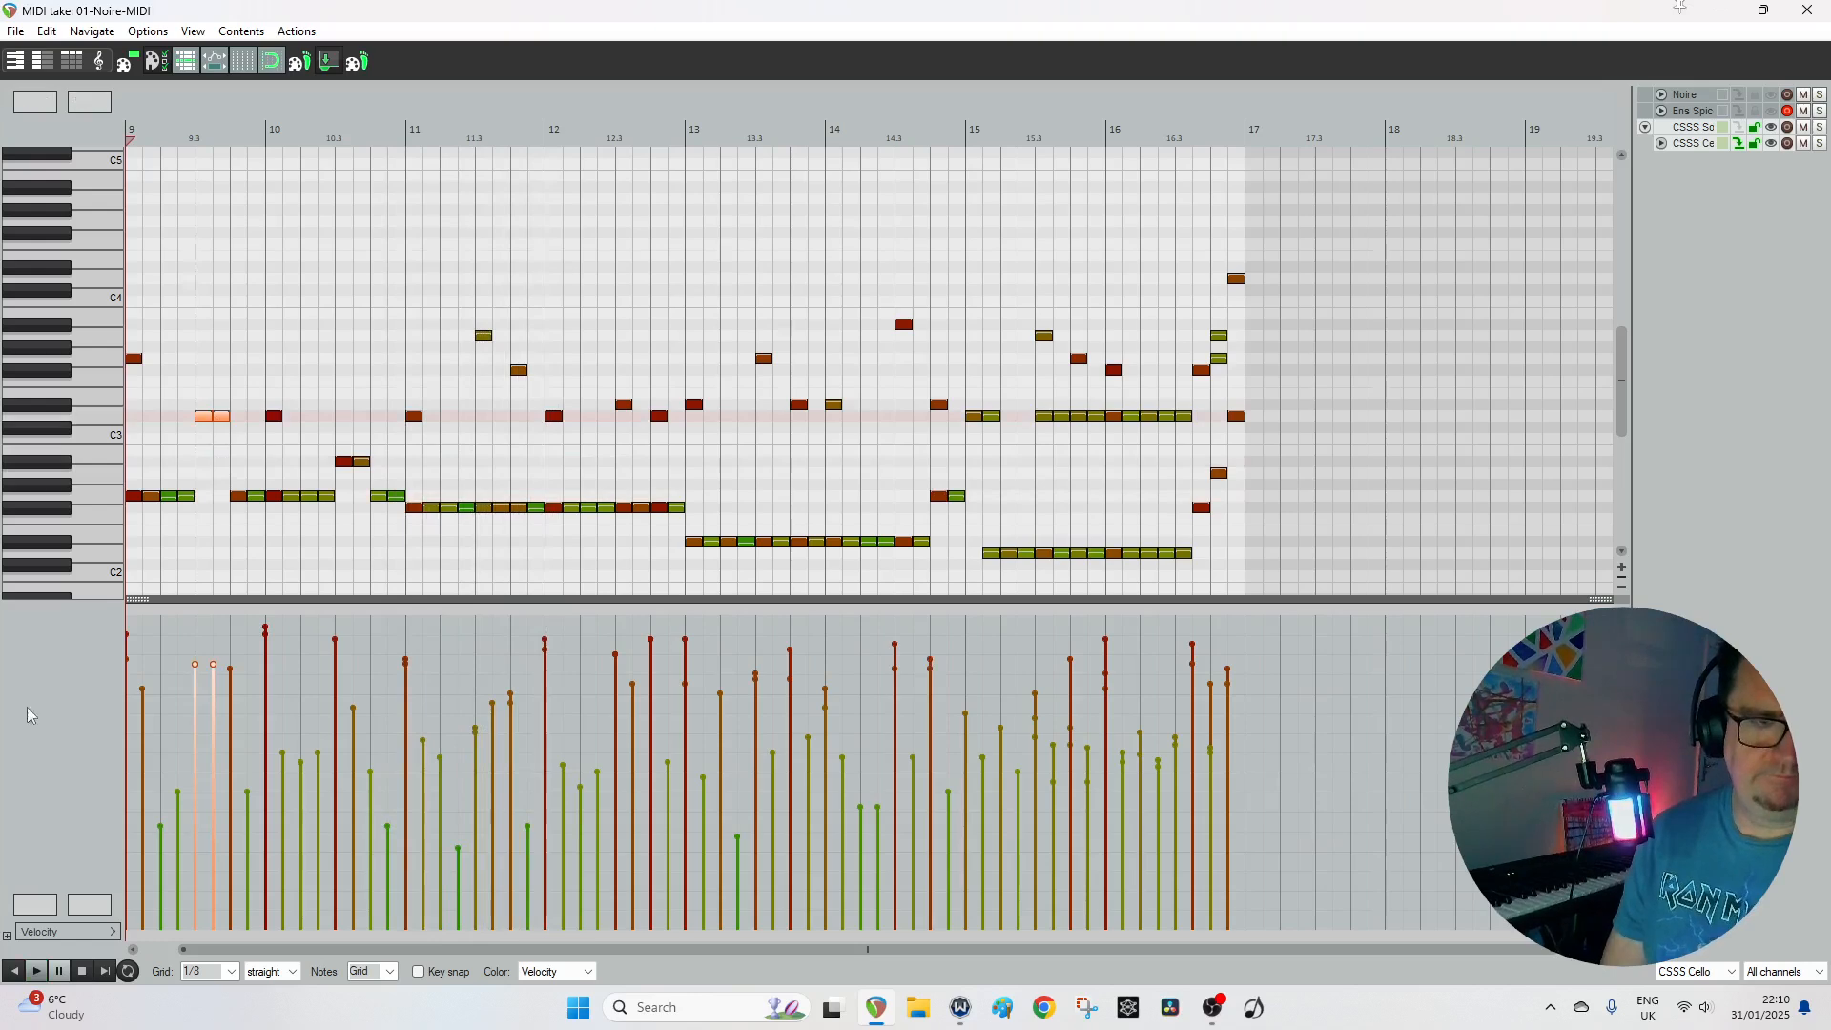
{"action": "key", "text": "space"}
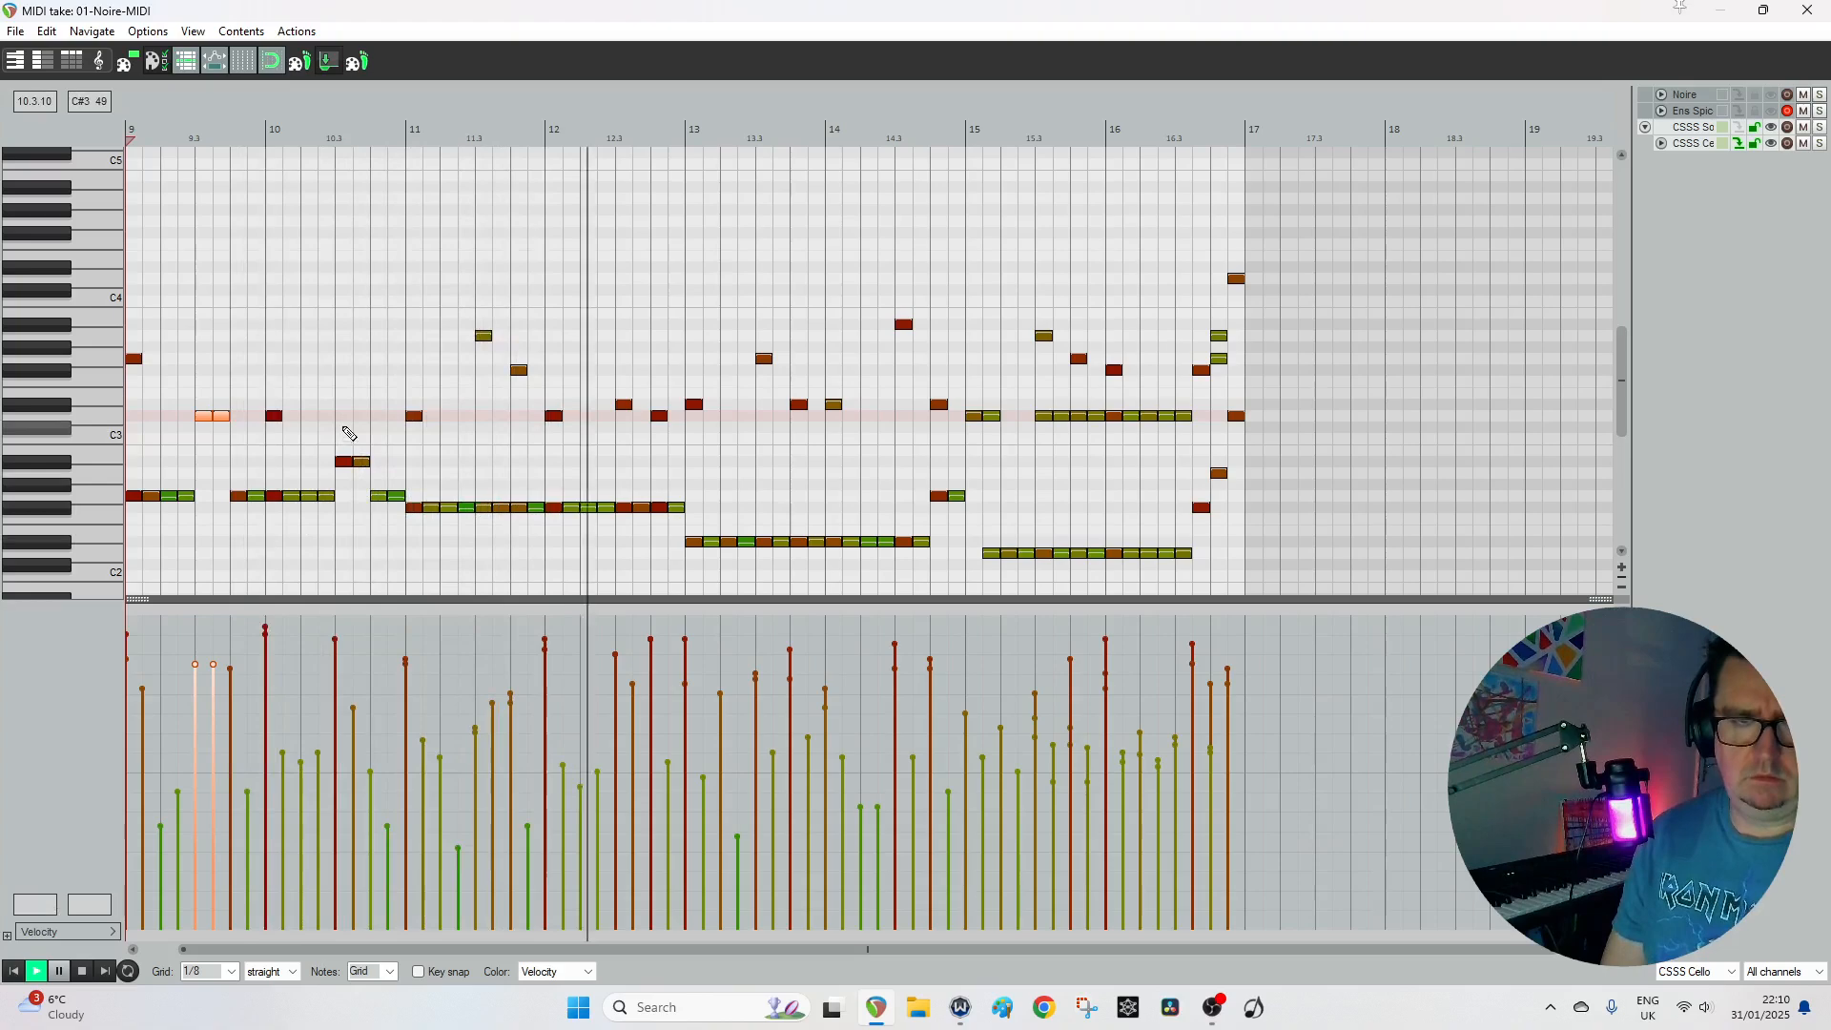
{"action": "key", "text": "space"}
Add A3 and D3 eighth notes to the upper line in the second half of bar 11, audition them, and close the MIDI editor.
{"action": "left_click", "coordinate": [497, 337]}
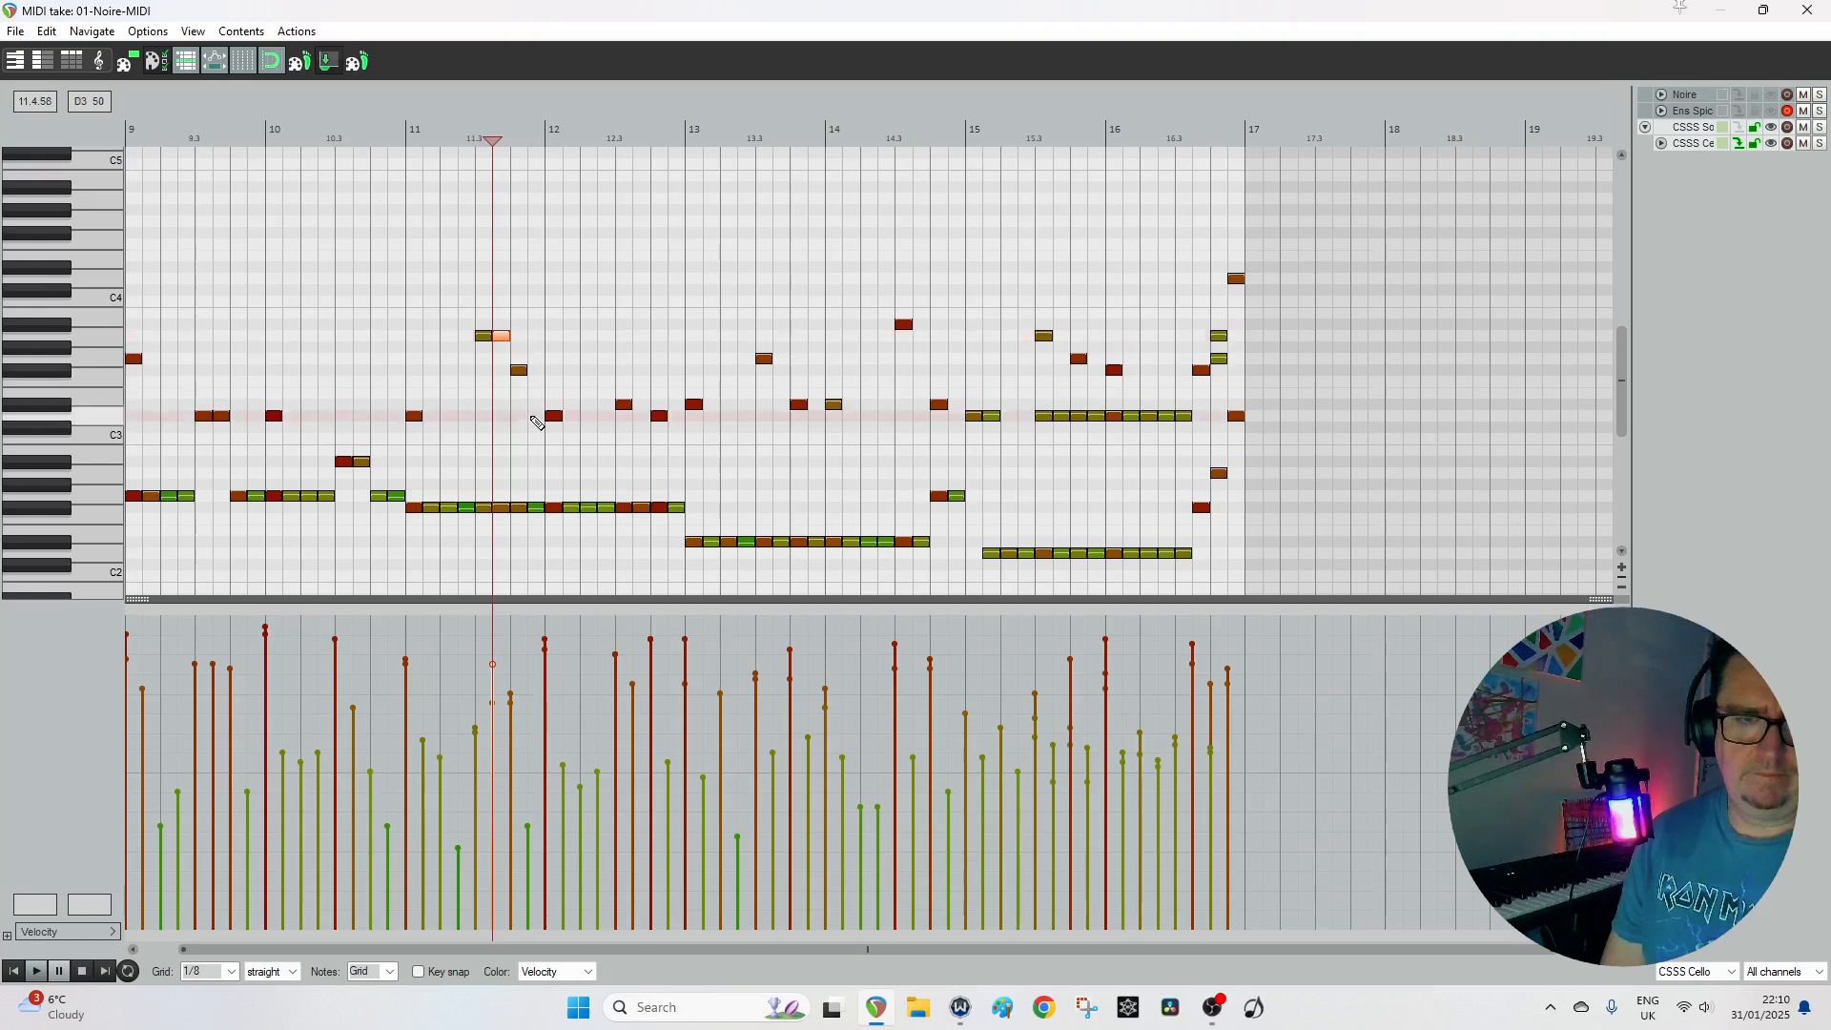
{"action": "left_click", "coordinate": [474, 129]}
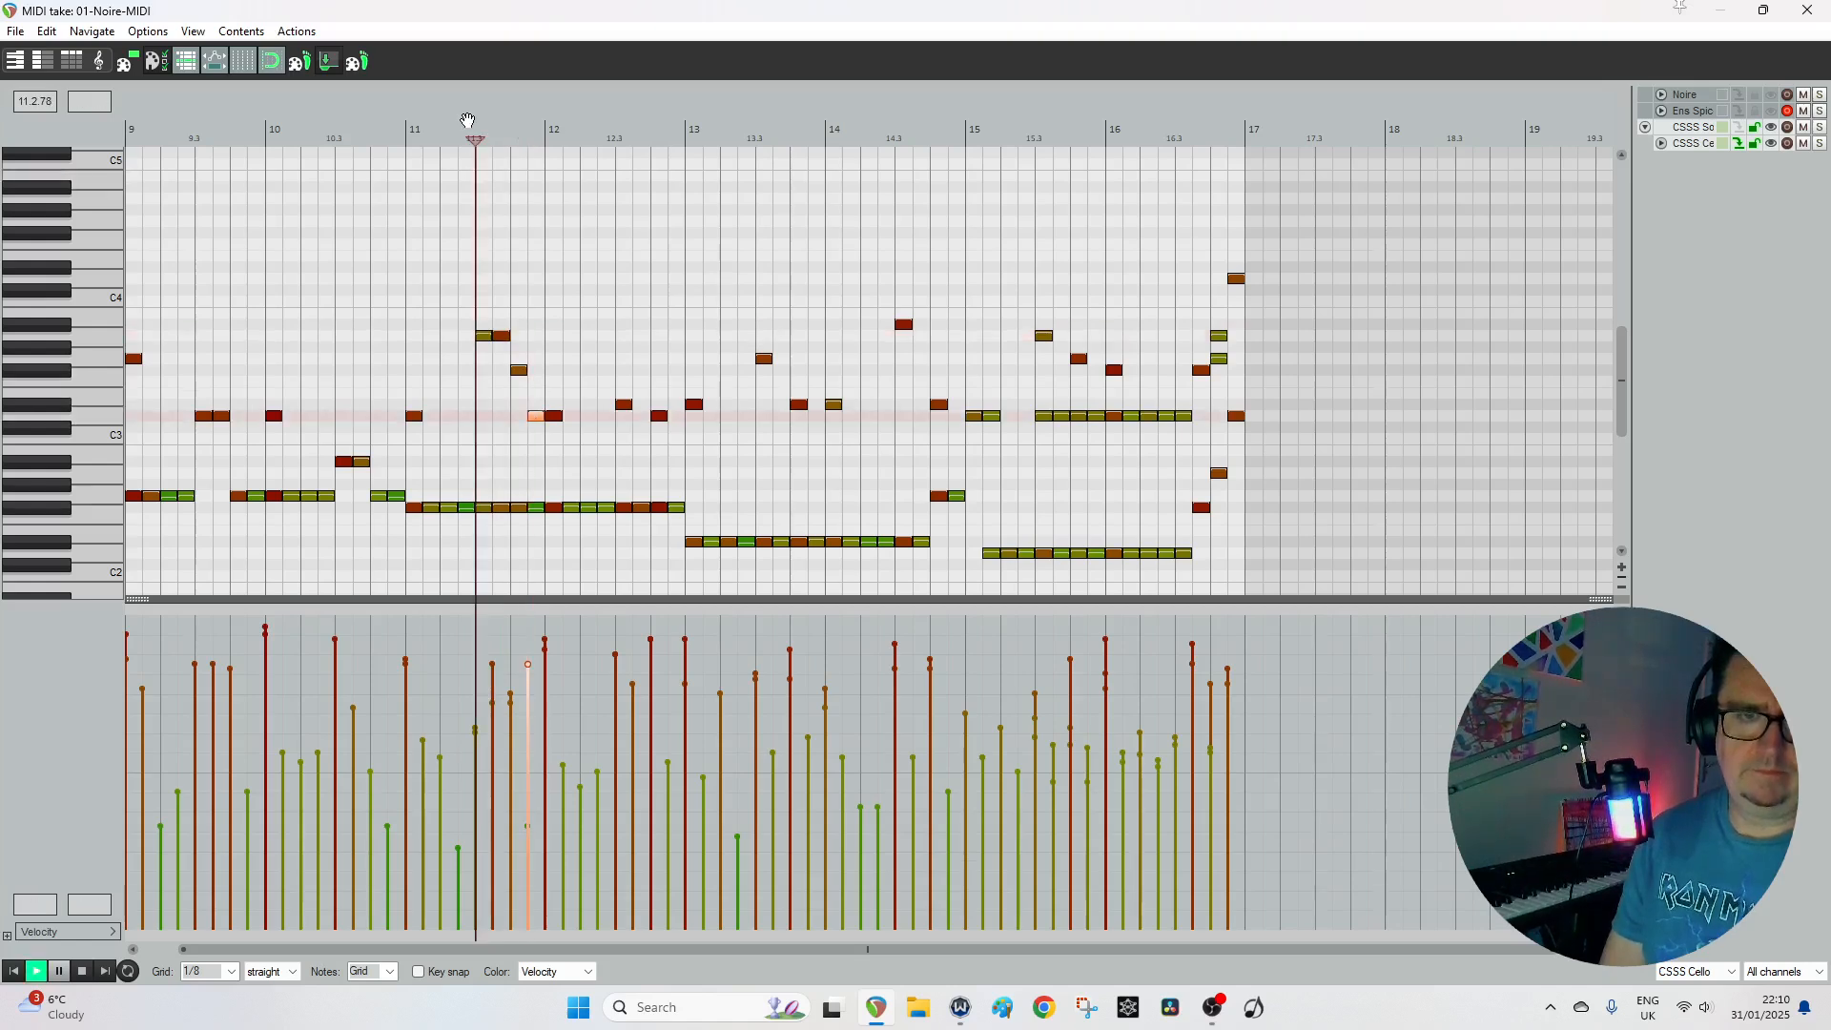
{"action": "key", "text": "space"}
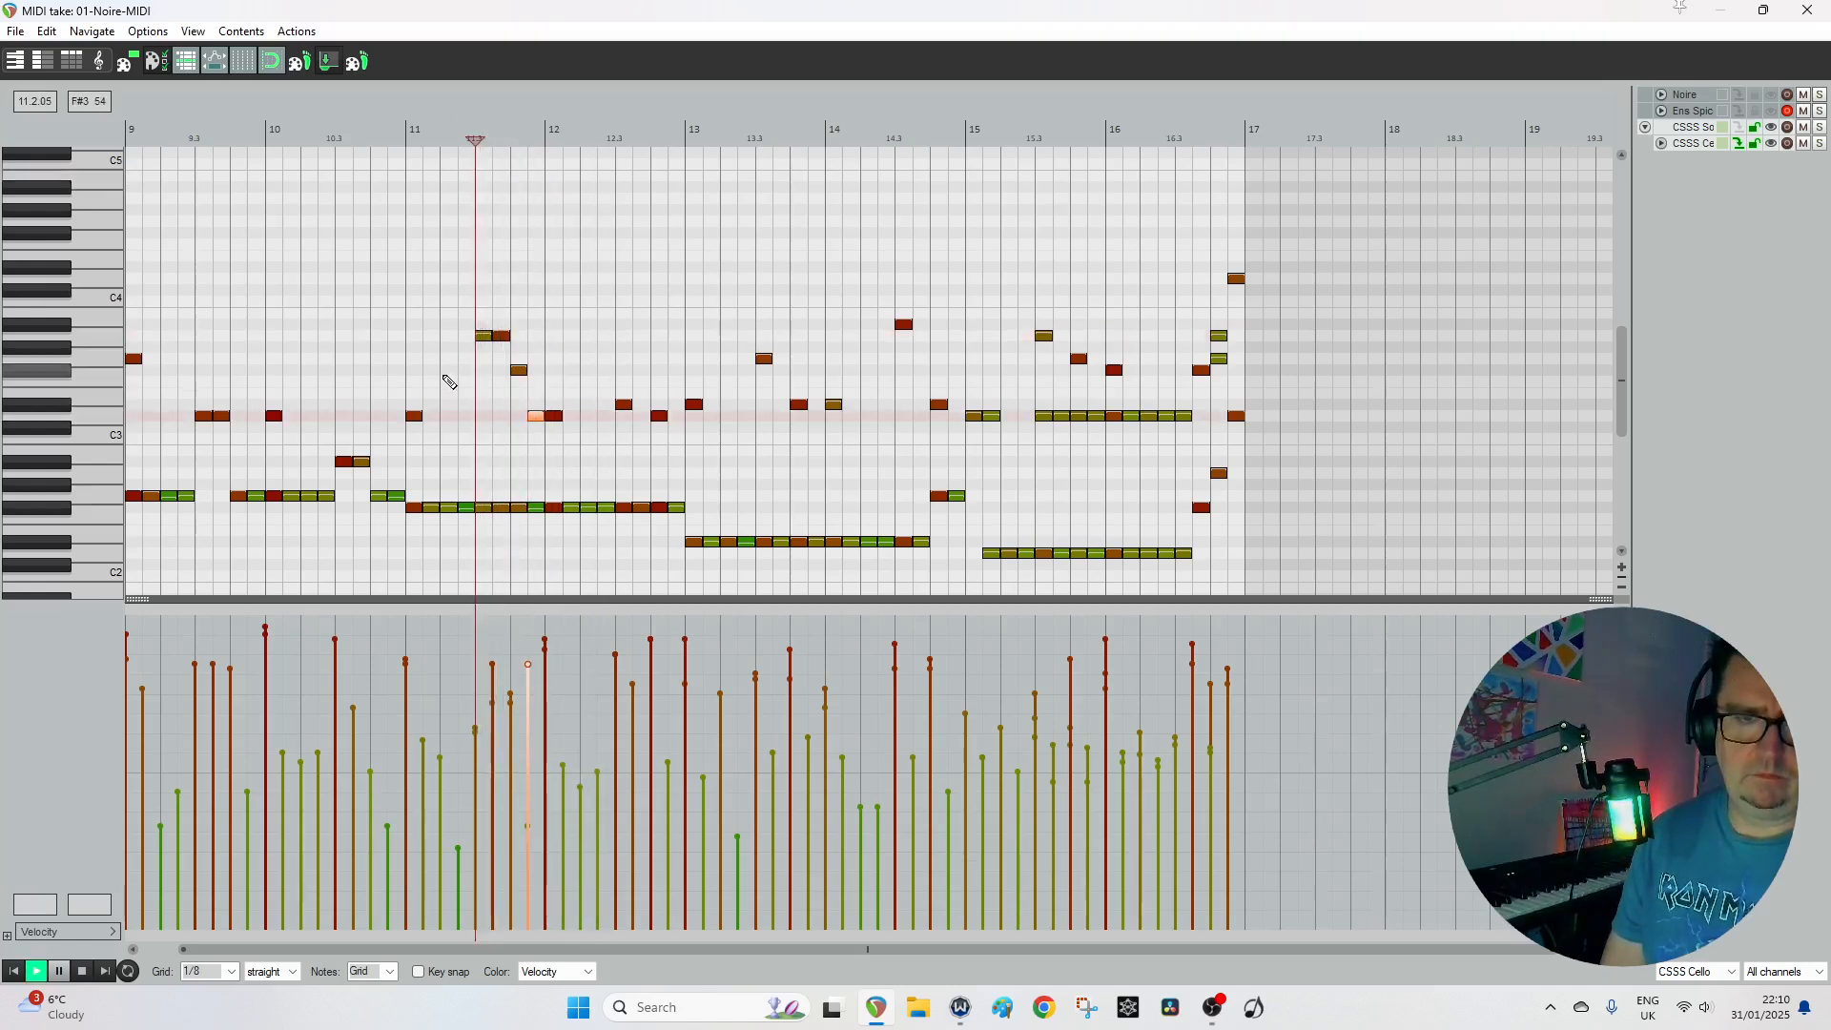
{"action": "key", "text": "space"}
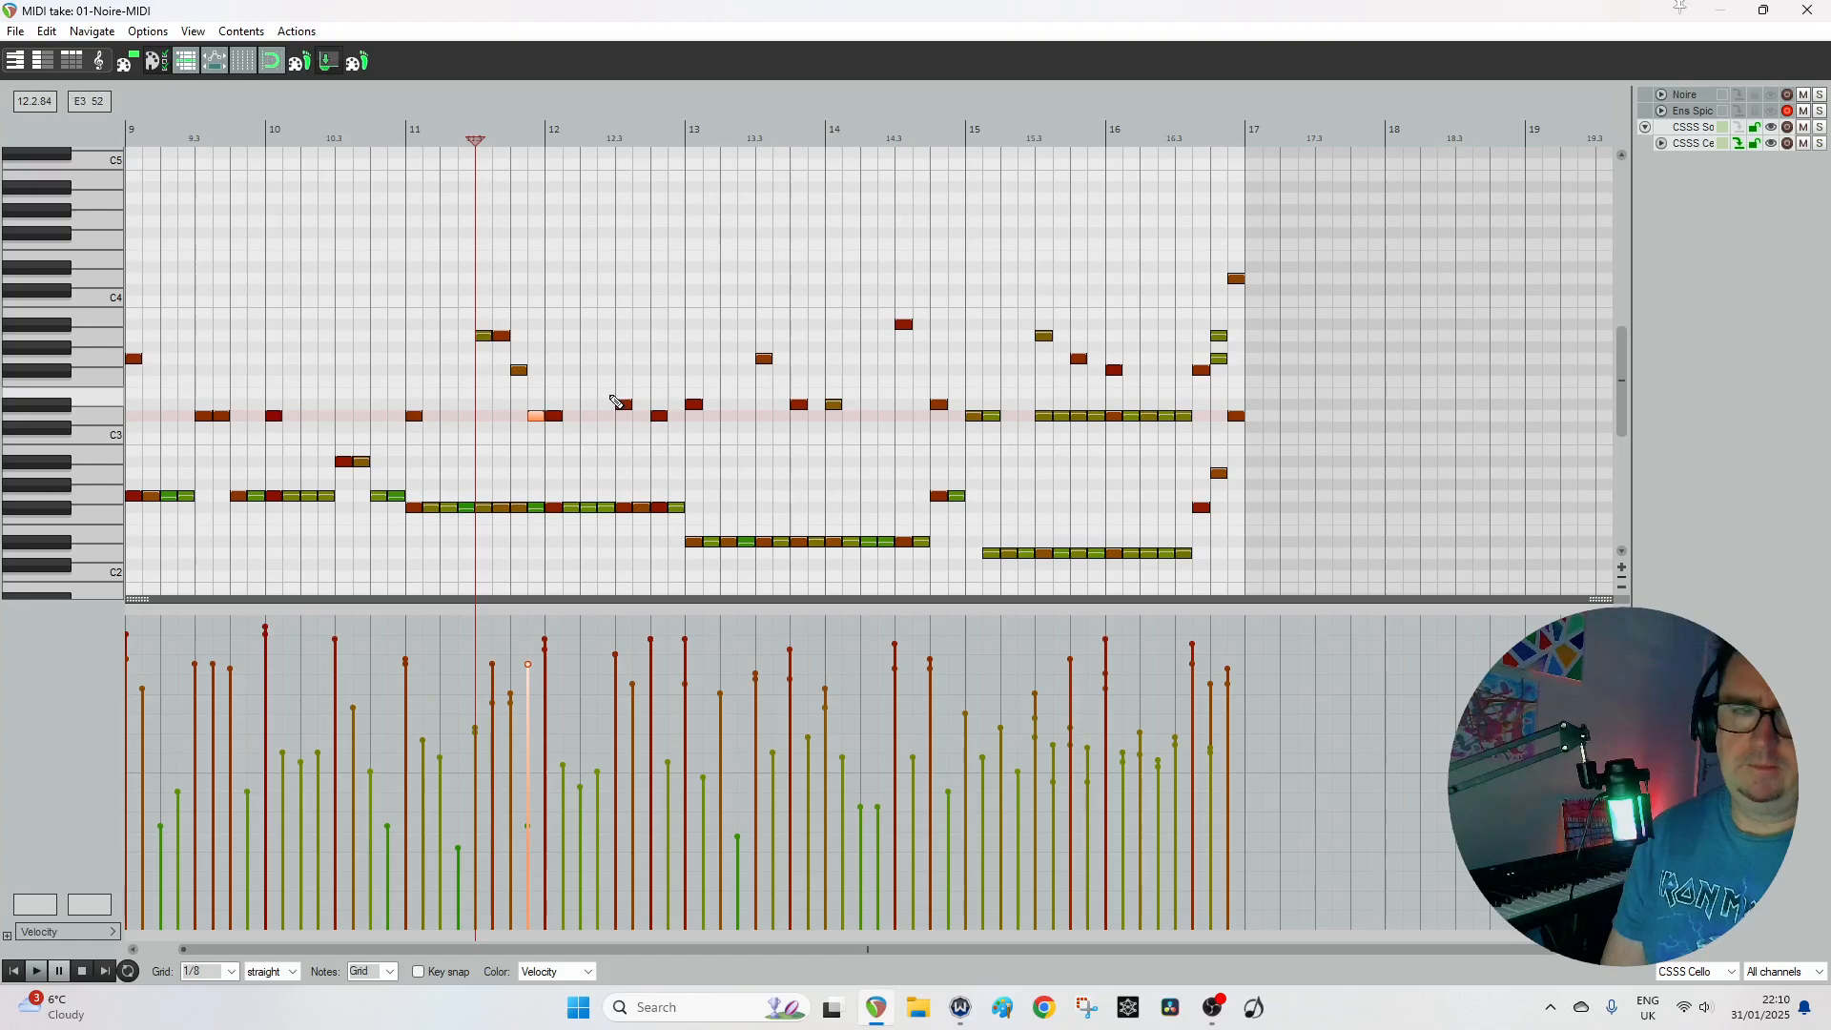
{"action": "left_click", "coordinate": [1807, 9]}
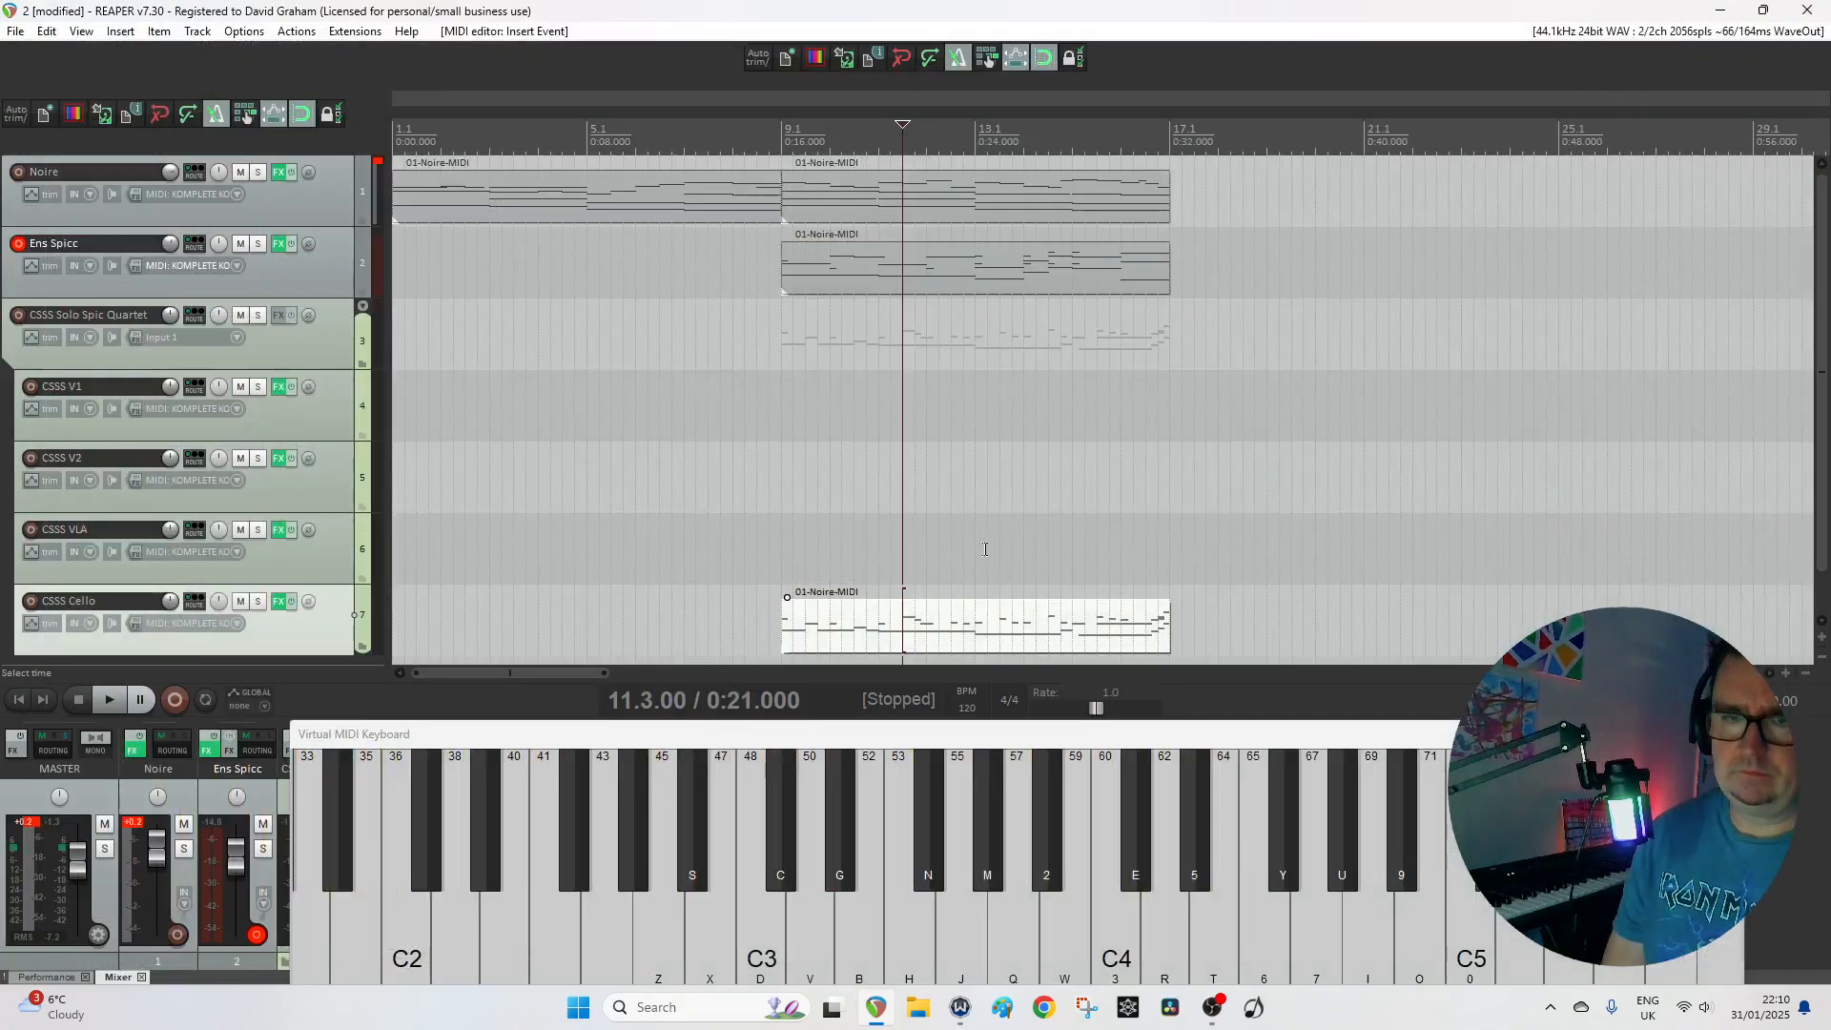
Copy the CSSS Cello MIDI item onto the CSSS VLA track and delete all notes in the copy.
{"action": "left_click", "coordinate": [820, 637]}
{"action": "left_click_drag", "start_coordinate": [820, 637], "coordinate": [839, 572]}
{"action": "double_click", "coordinate": [842, 568]}
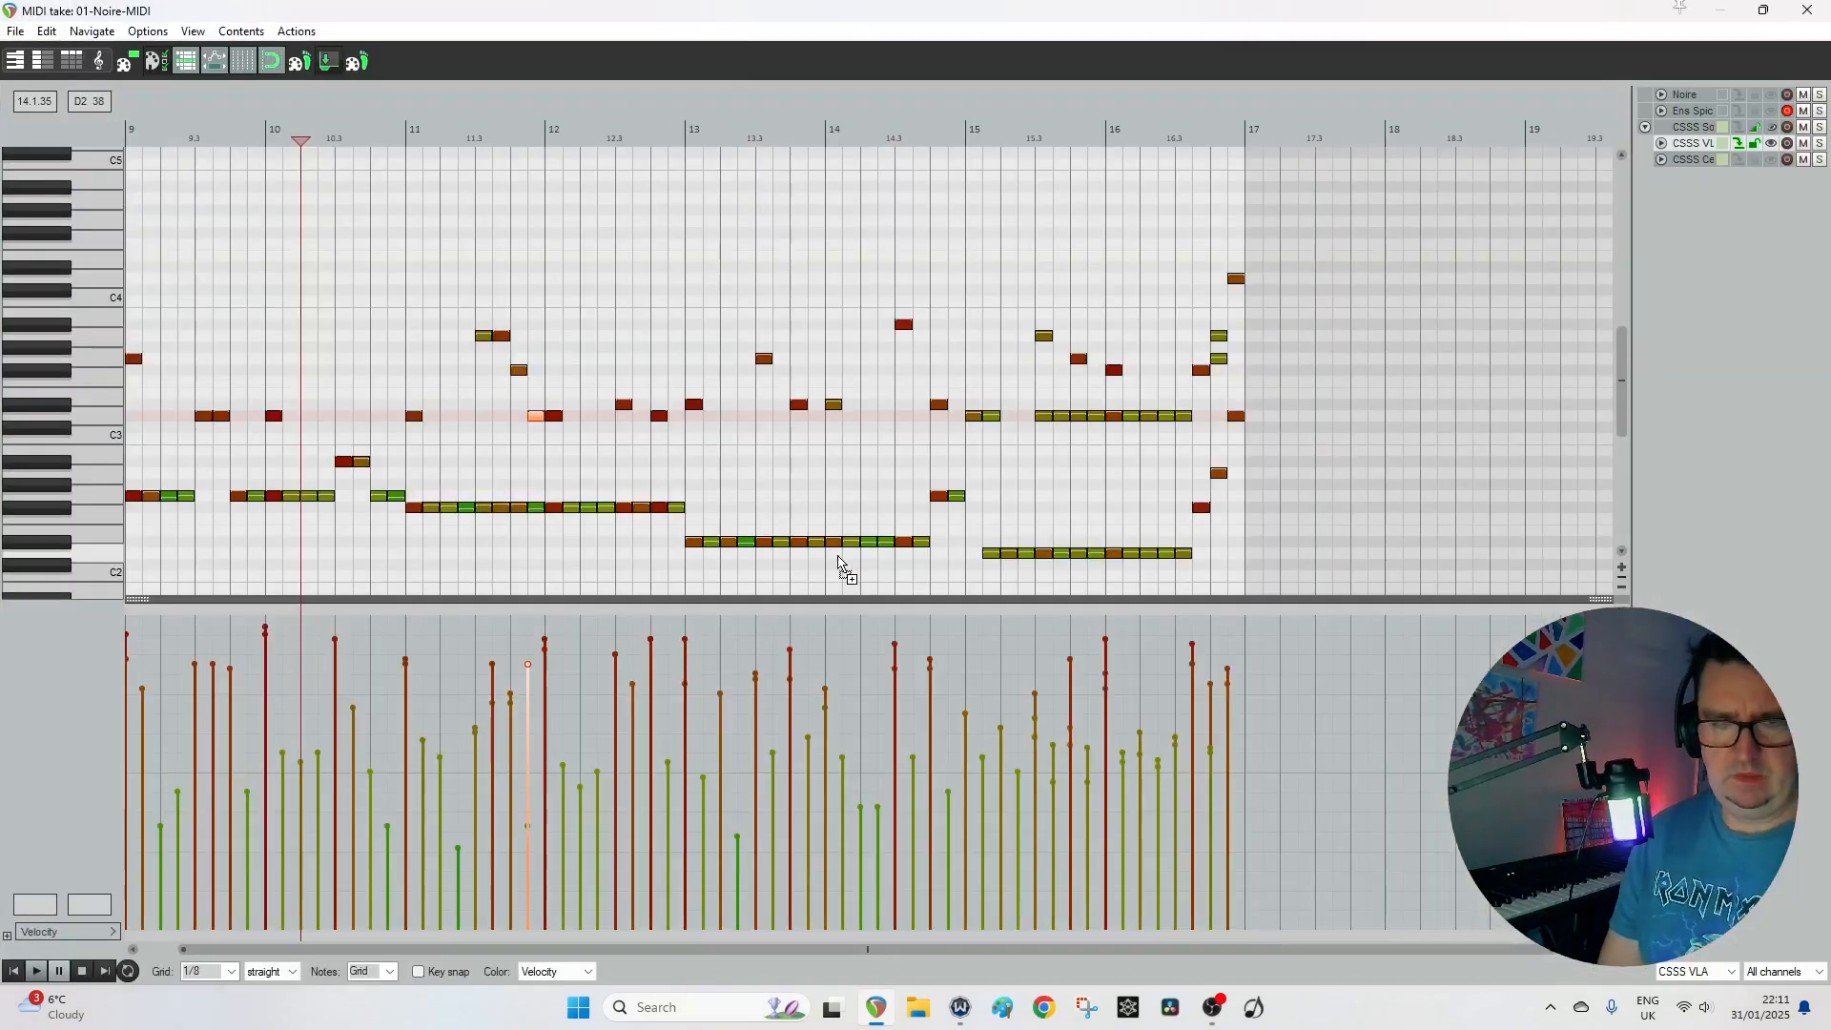
{"action": "key", "text": "ctrl+a"}
{"action": "key", "text": "Delete"}
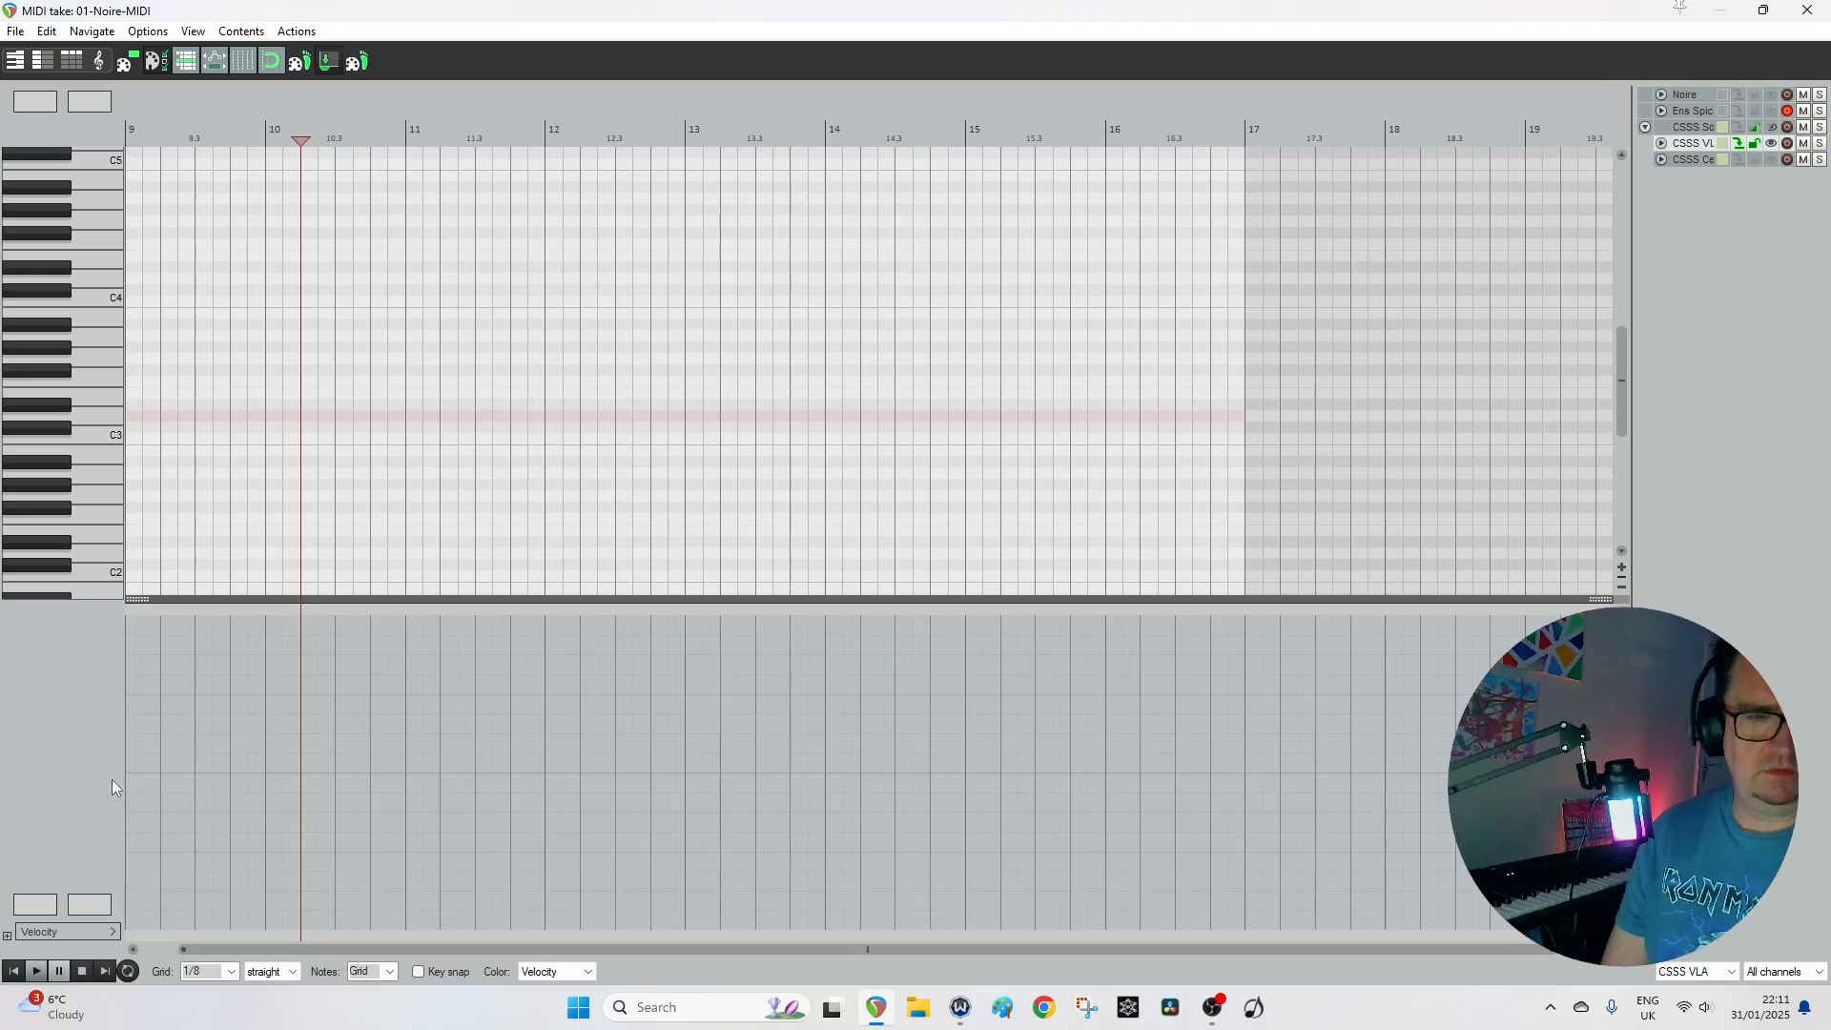
Set the grid to 1/2, record a half-note chord part for the viola over bars 9 to 16, and close the MIDI editor.
{"action": "left_click", "coordinate": [205, 972]}
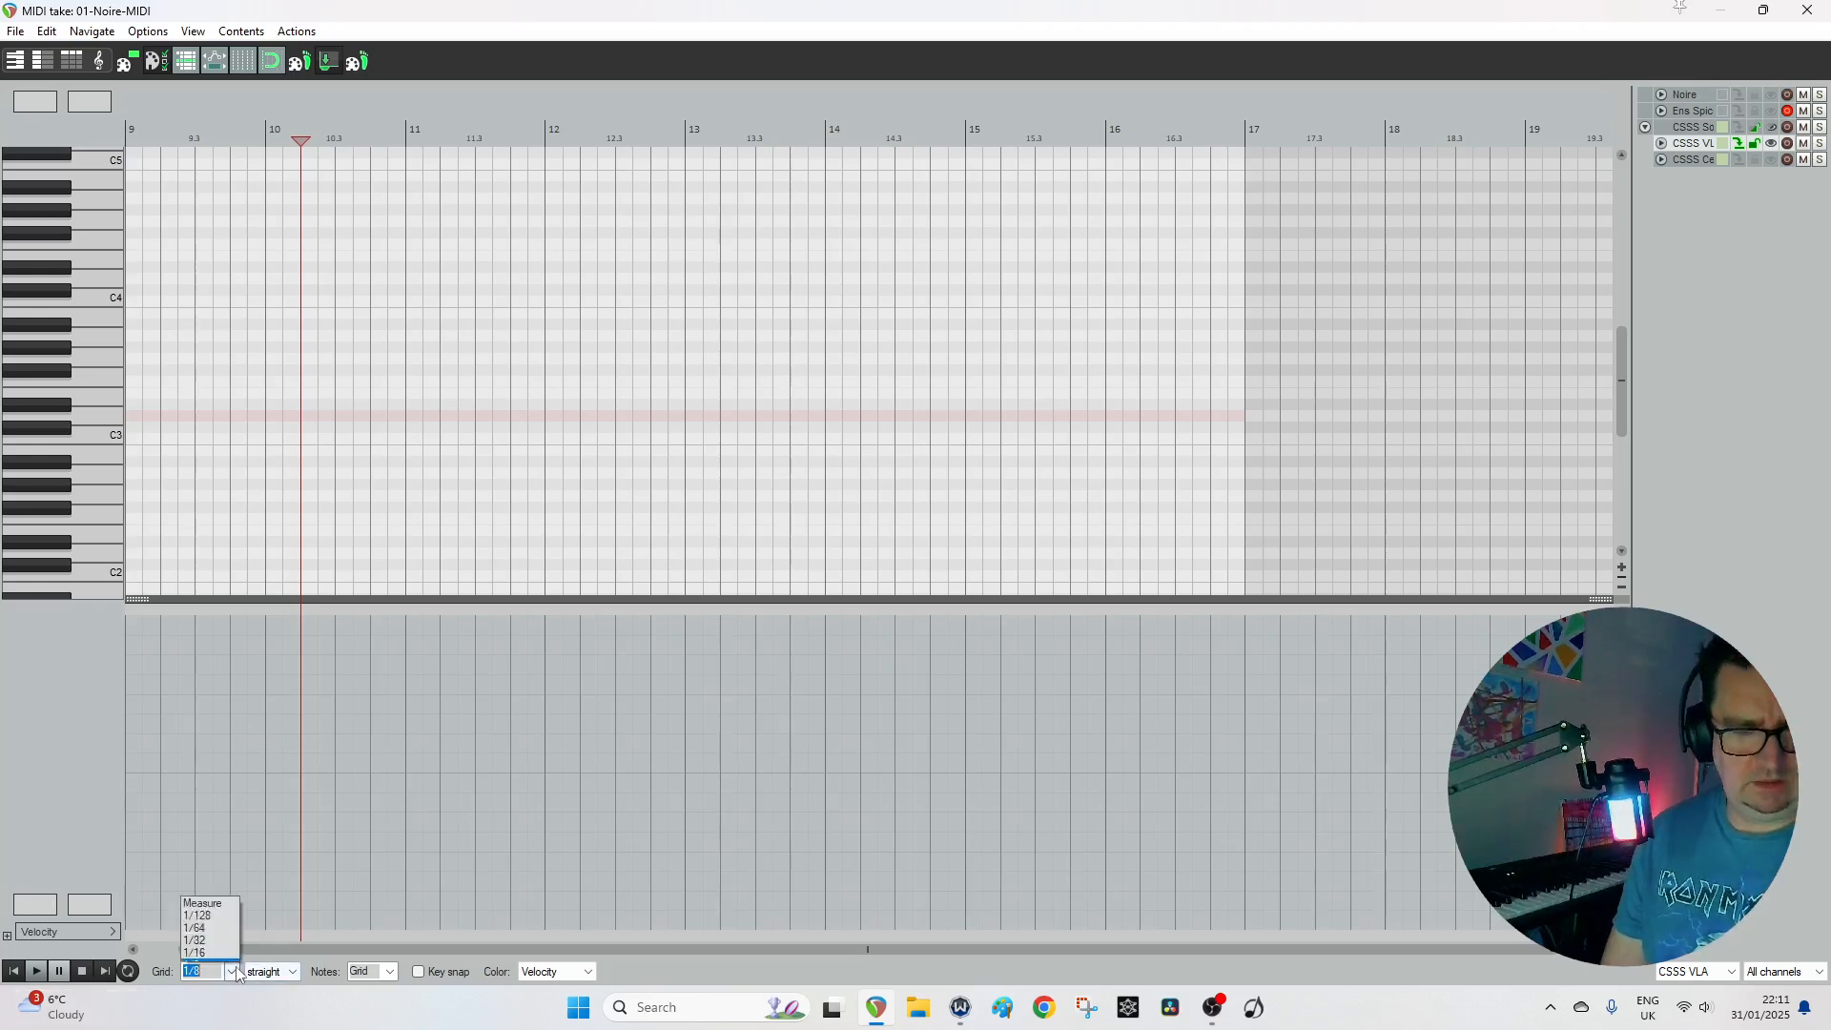
{"action": "left_click", "coordinate": [206, 917]}
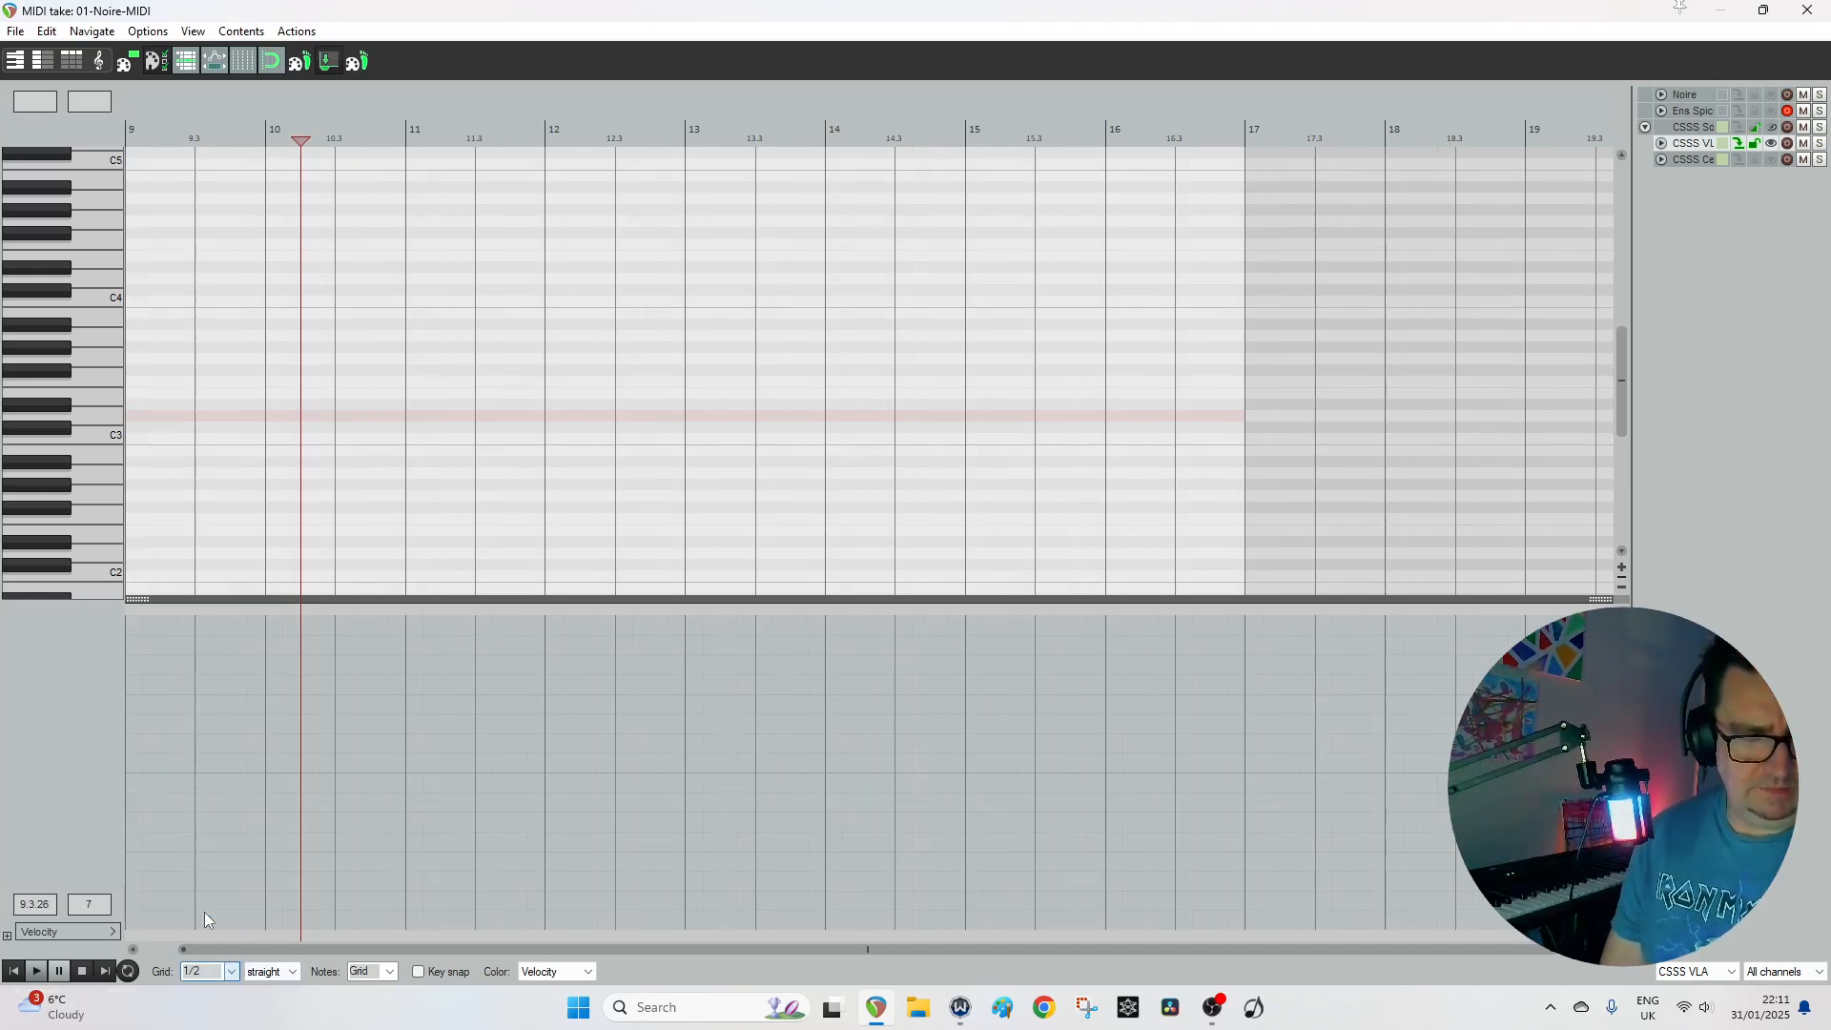
{"action": "left_click", "coordinate": [12, 972]}
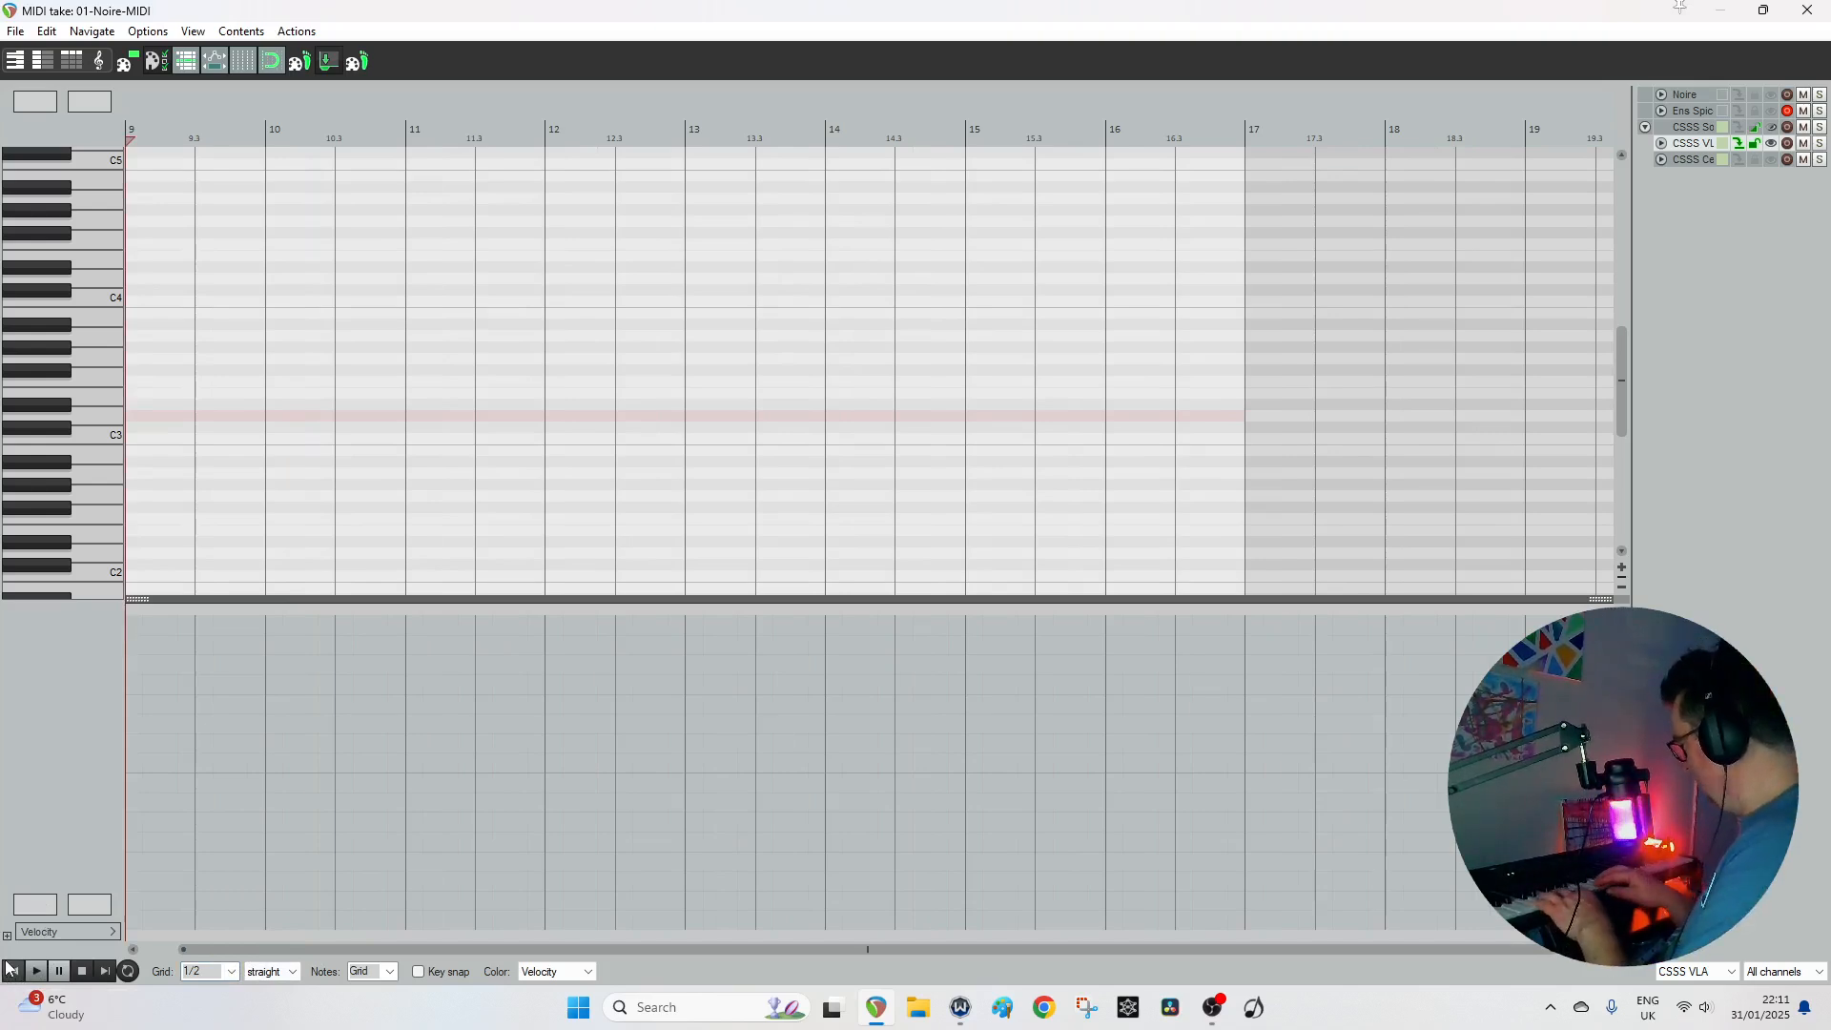
{"action": "key", "text": "ctrl+r"}
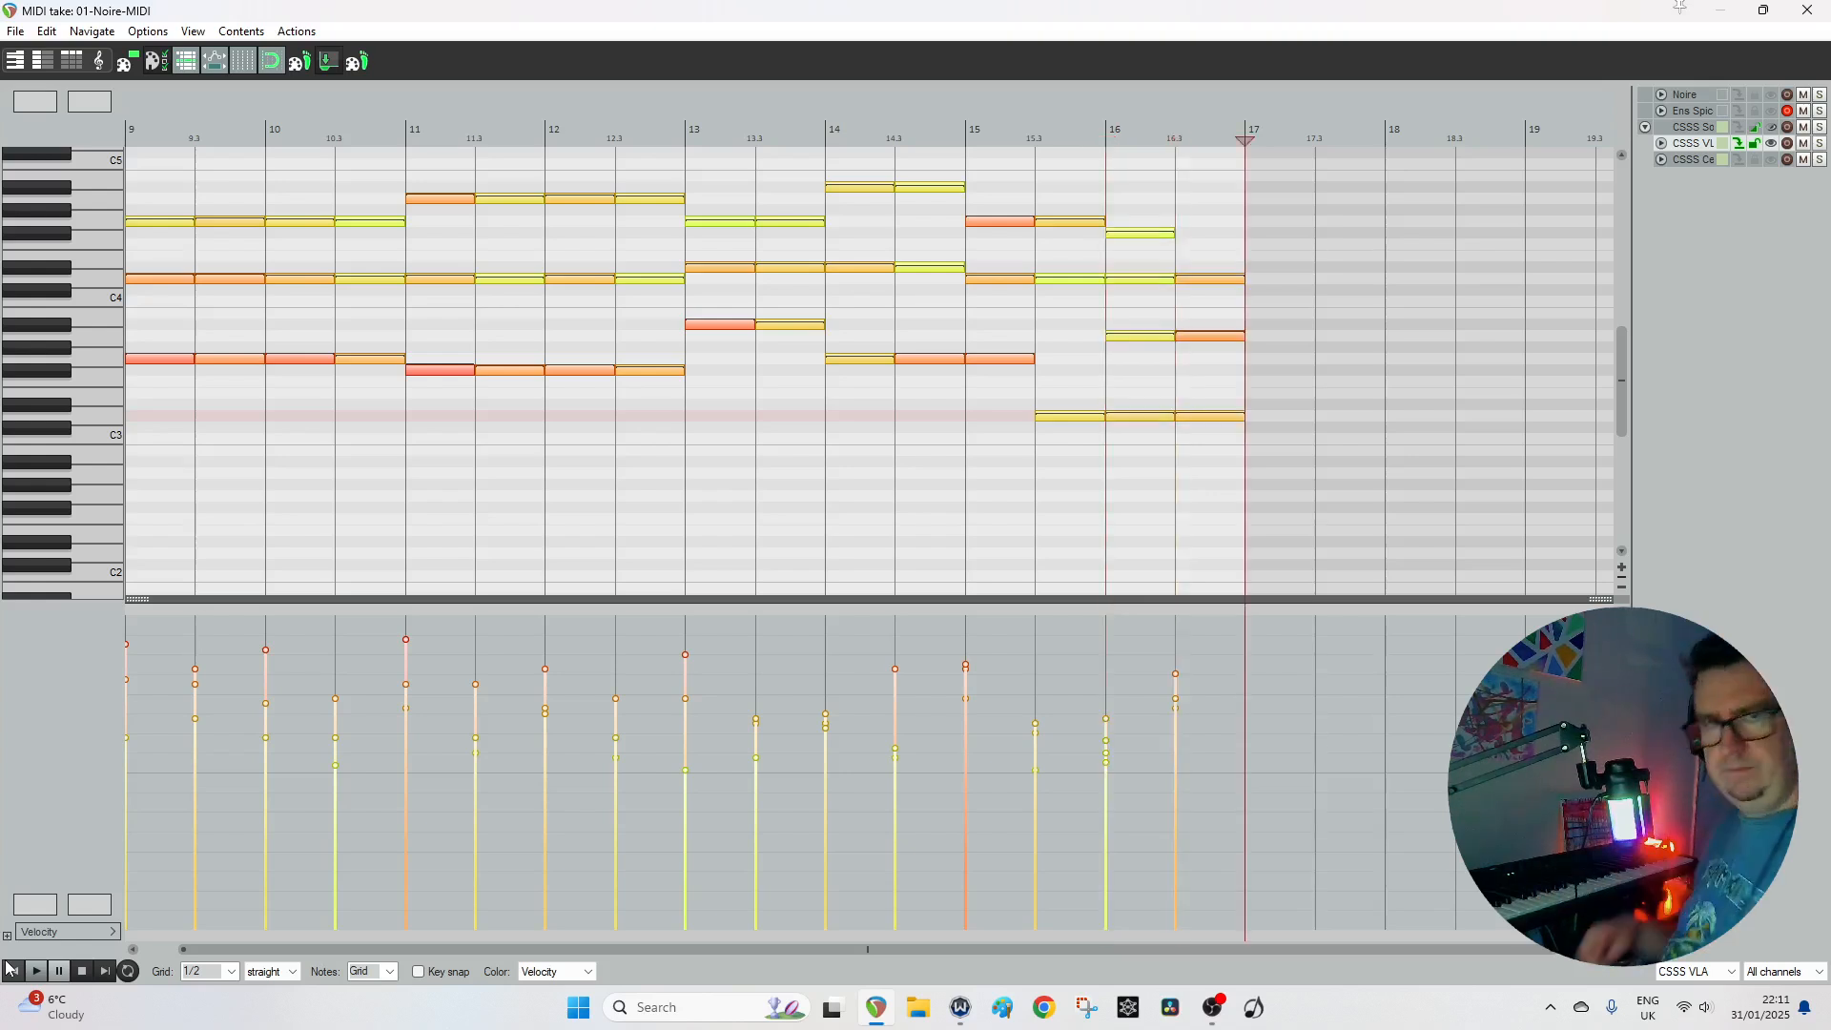
{"action": "left_click", "coordinate": [1808, 10]}
Play the arrangement from bar 9 and lower the CSSS Cello track's volume to -4.02 dB.
{"action": "left_click", "coordinate": [780, 130]}
{"action": "key", "text": "space"}
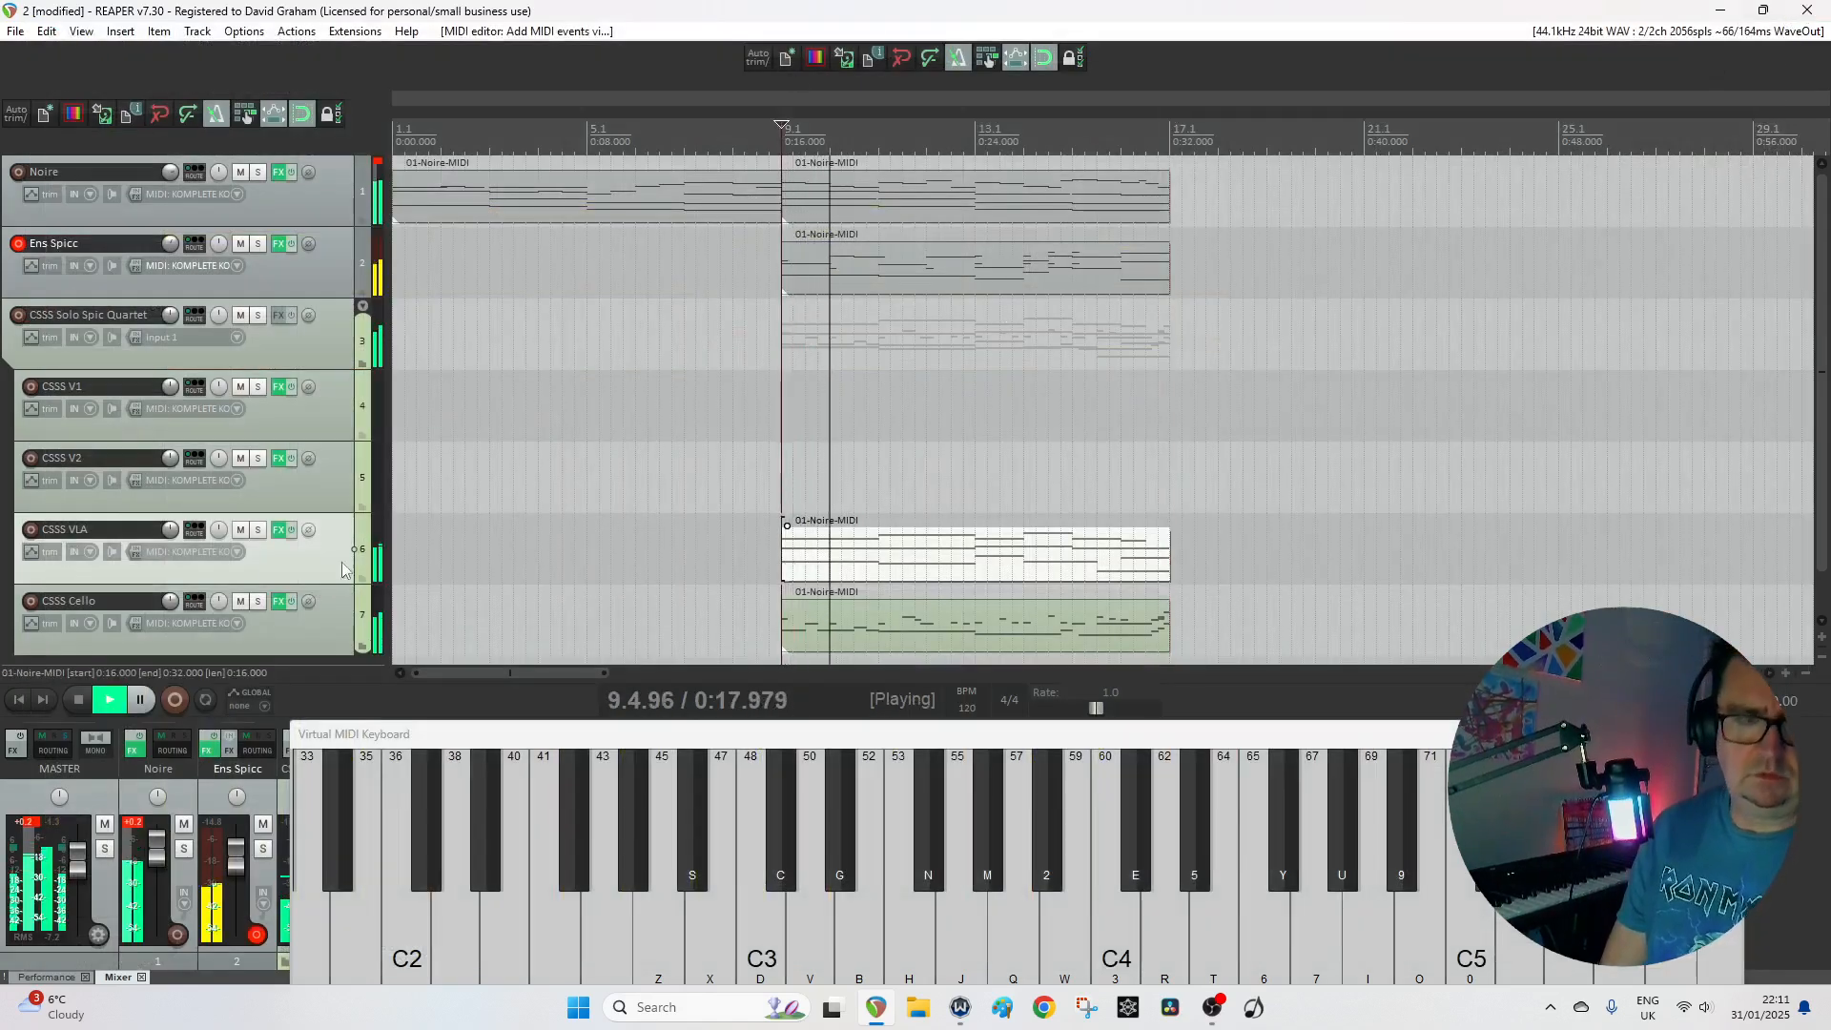
{"action": "left_click_drag", "start_coordinate": [170, 601], "coordinate": [174, 613]}
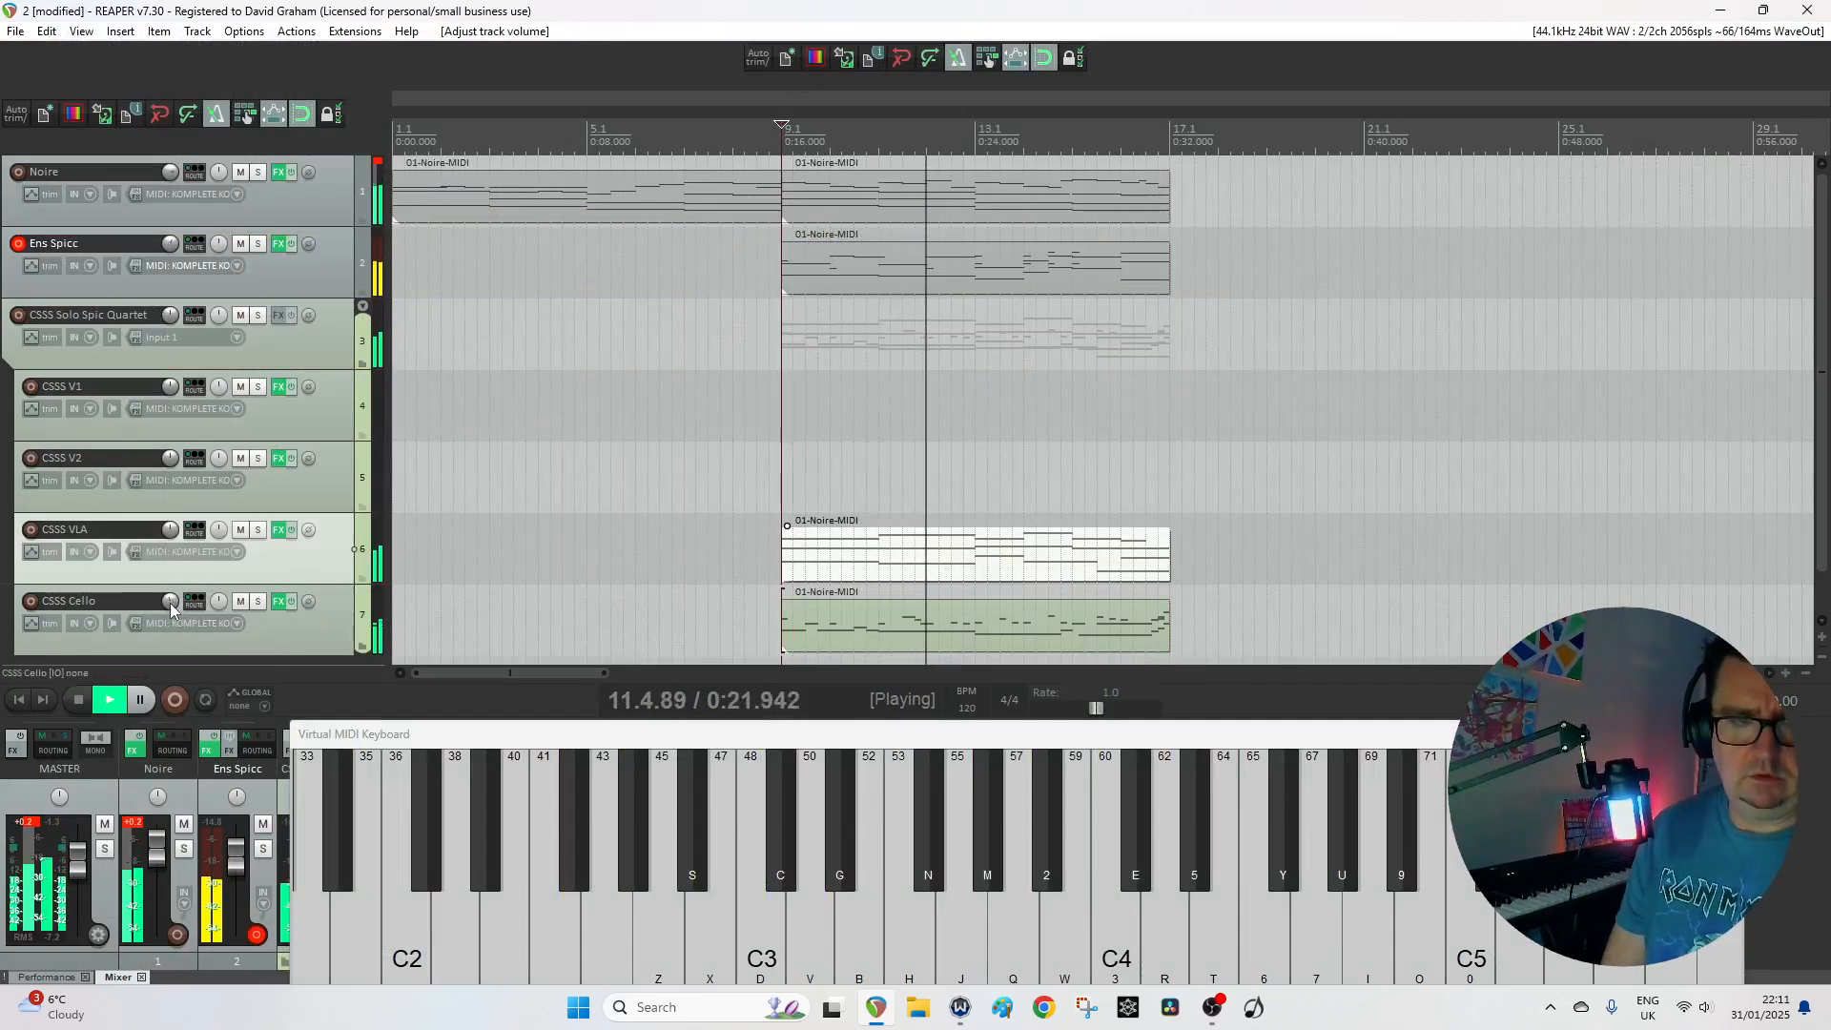
{"action": "scroll", "coordinate": [171, 610], "scroll_direction": "up", "scroll_amount": 1}
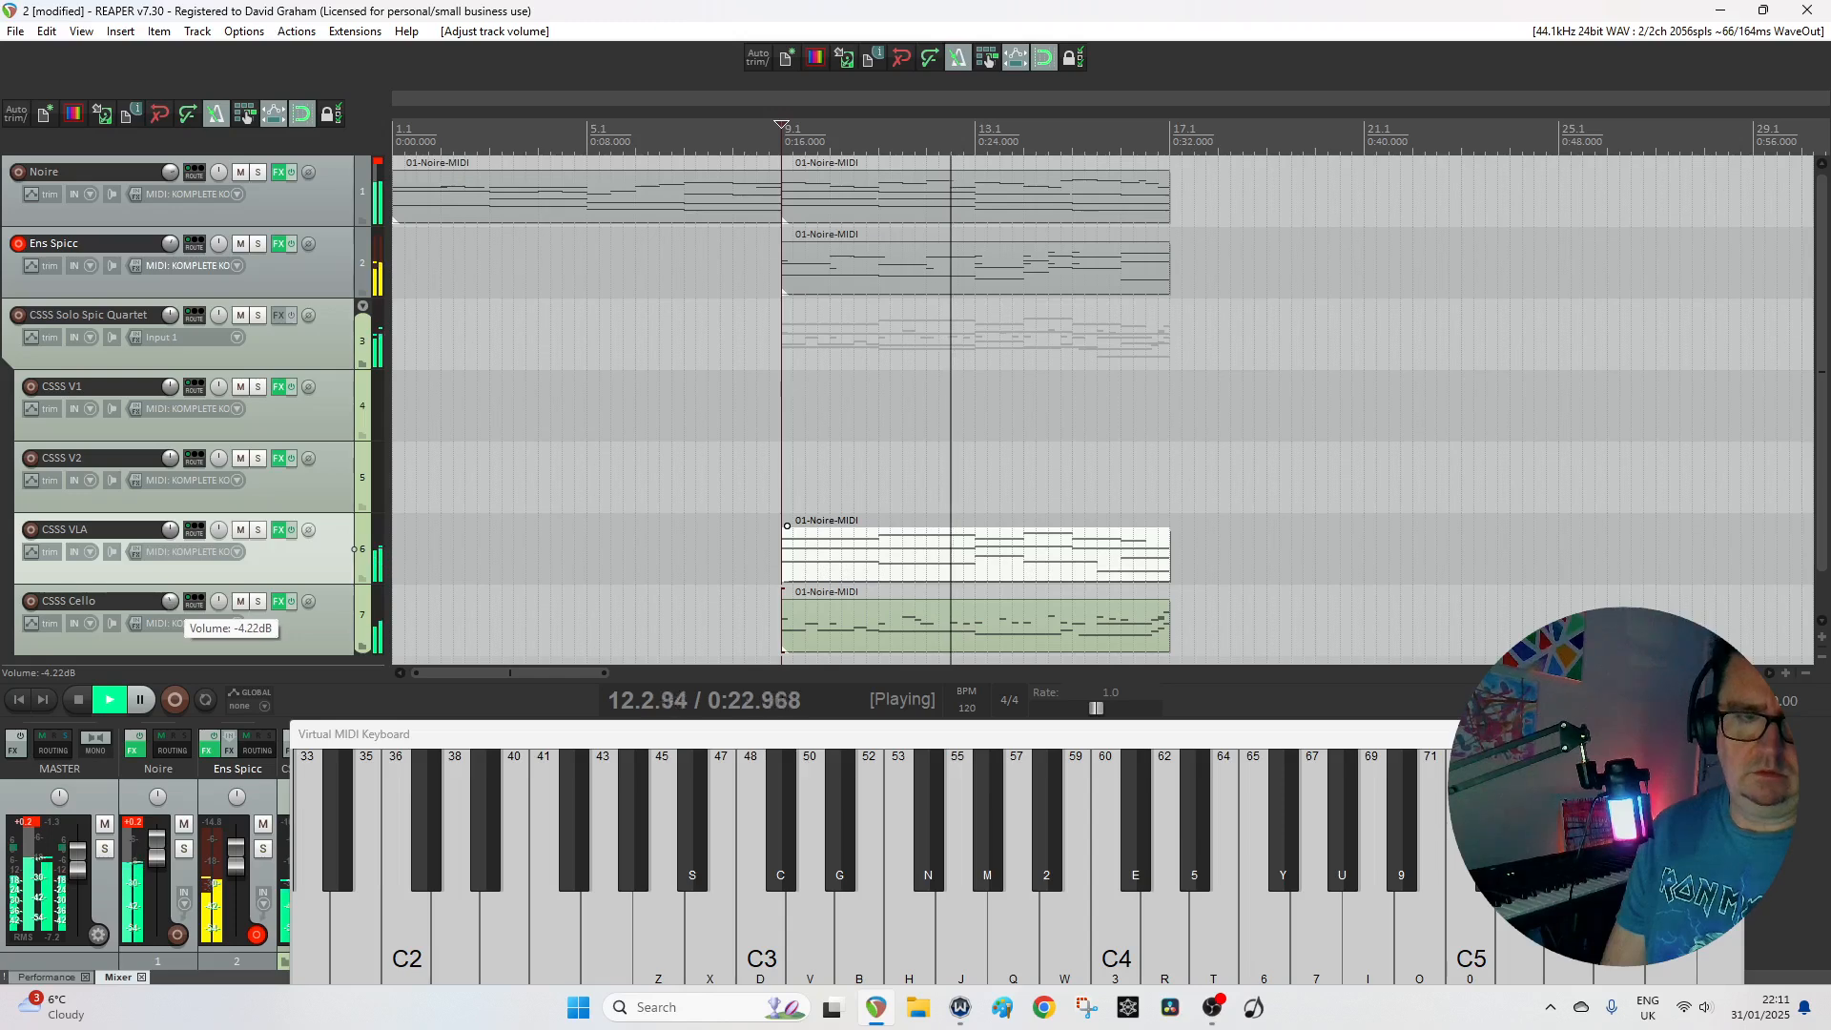
Set the CSSS Cello track's media playback offset to -61 ms in its routing, and stop playback.
{"action": "left_click", "coordinate": [201, 604]}
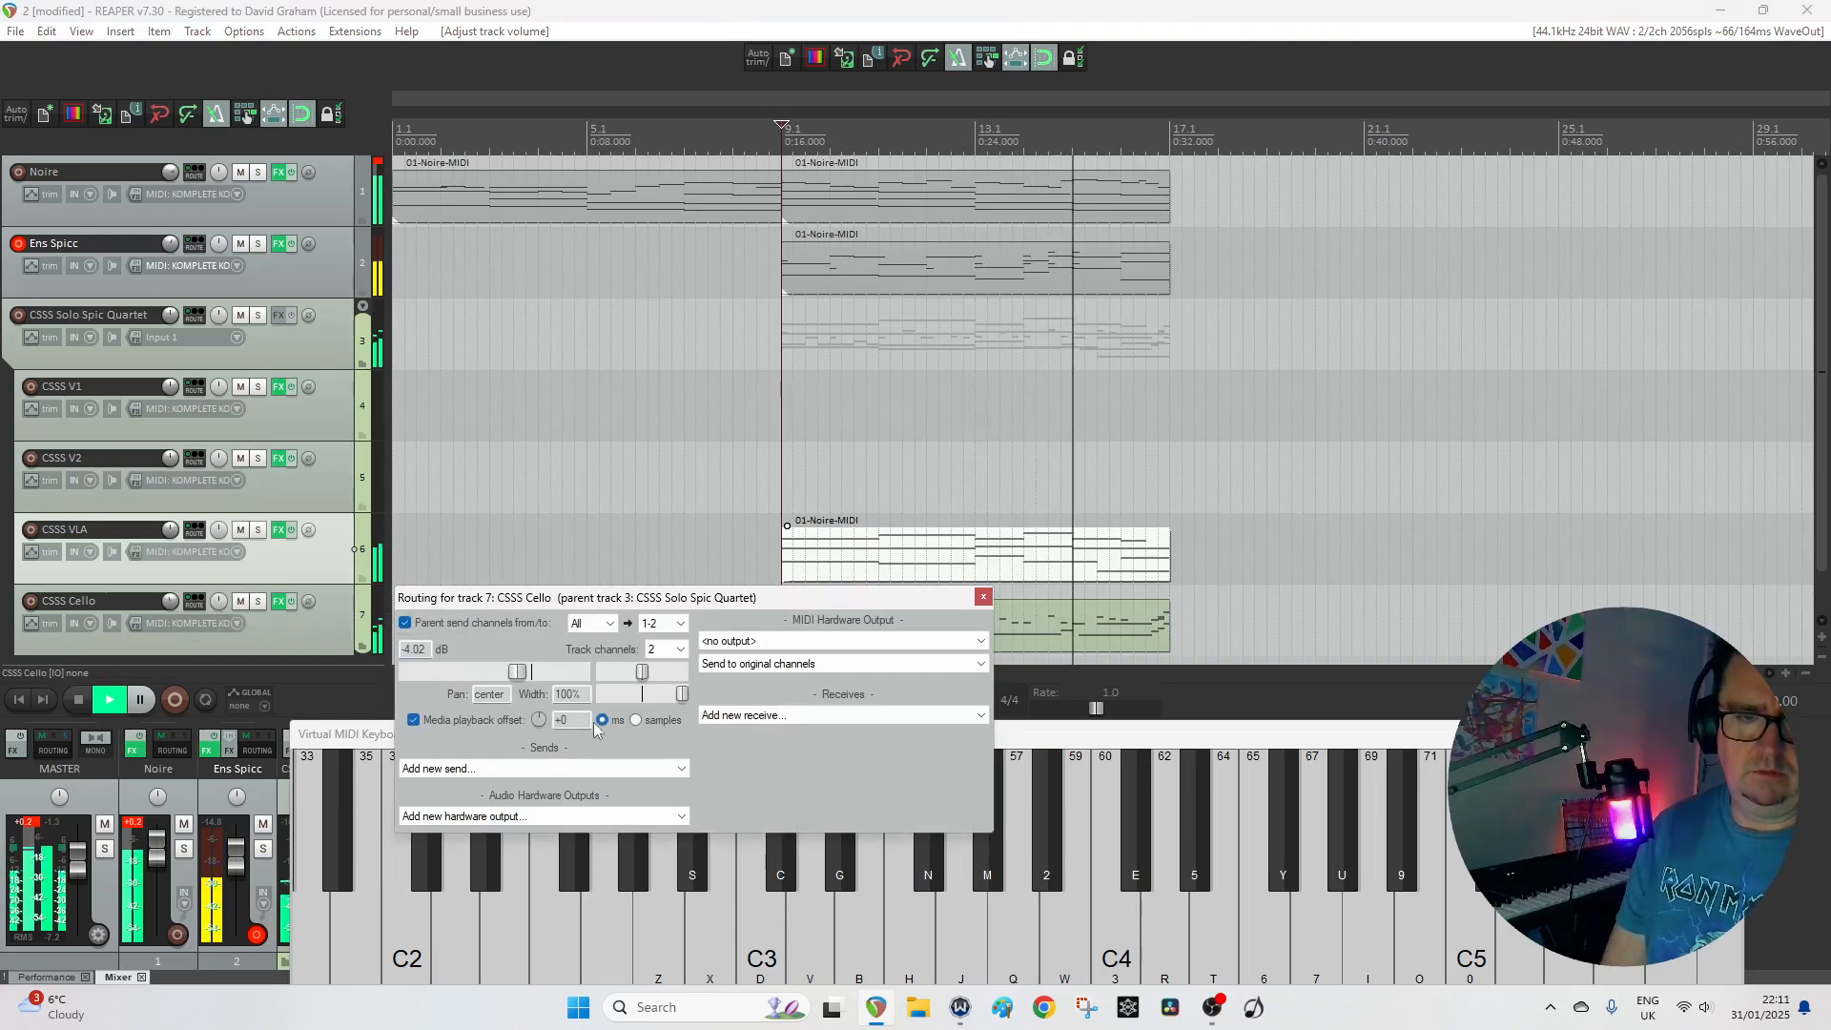
{"action": "left_click", "coordinate": [540, 721]}
{"action": "scroll", "coordinate": [540, 721], "scroll_direction": "down", "scroll_amount": 5}
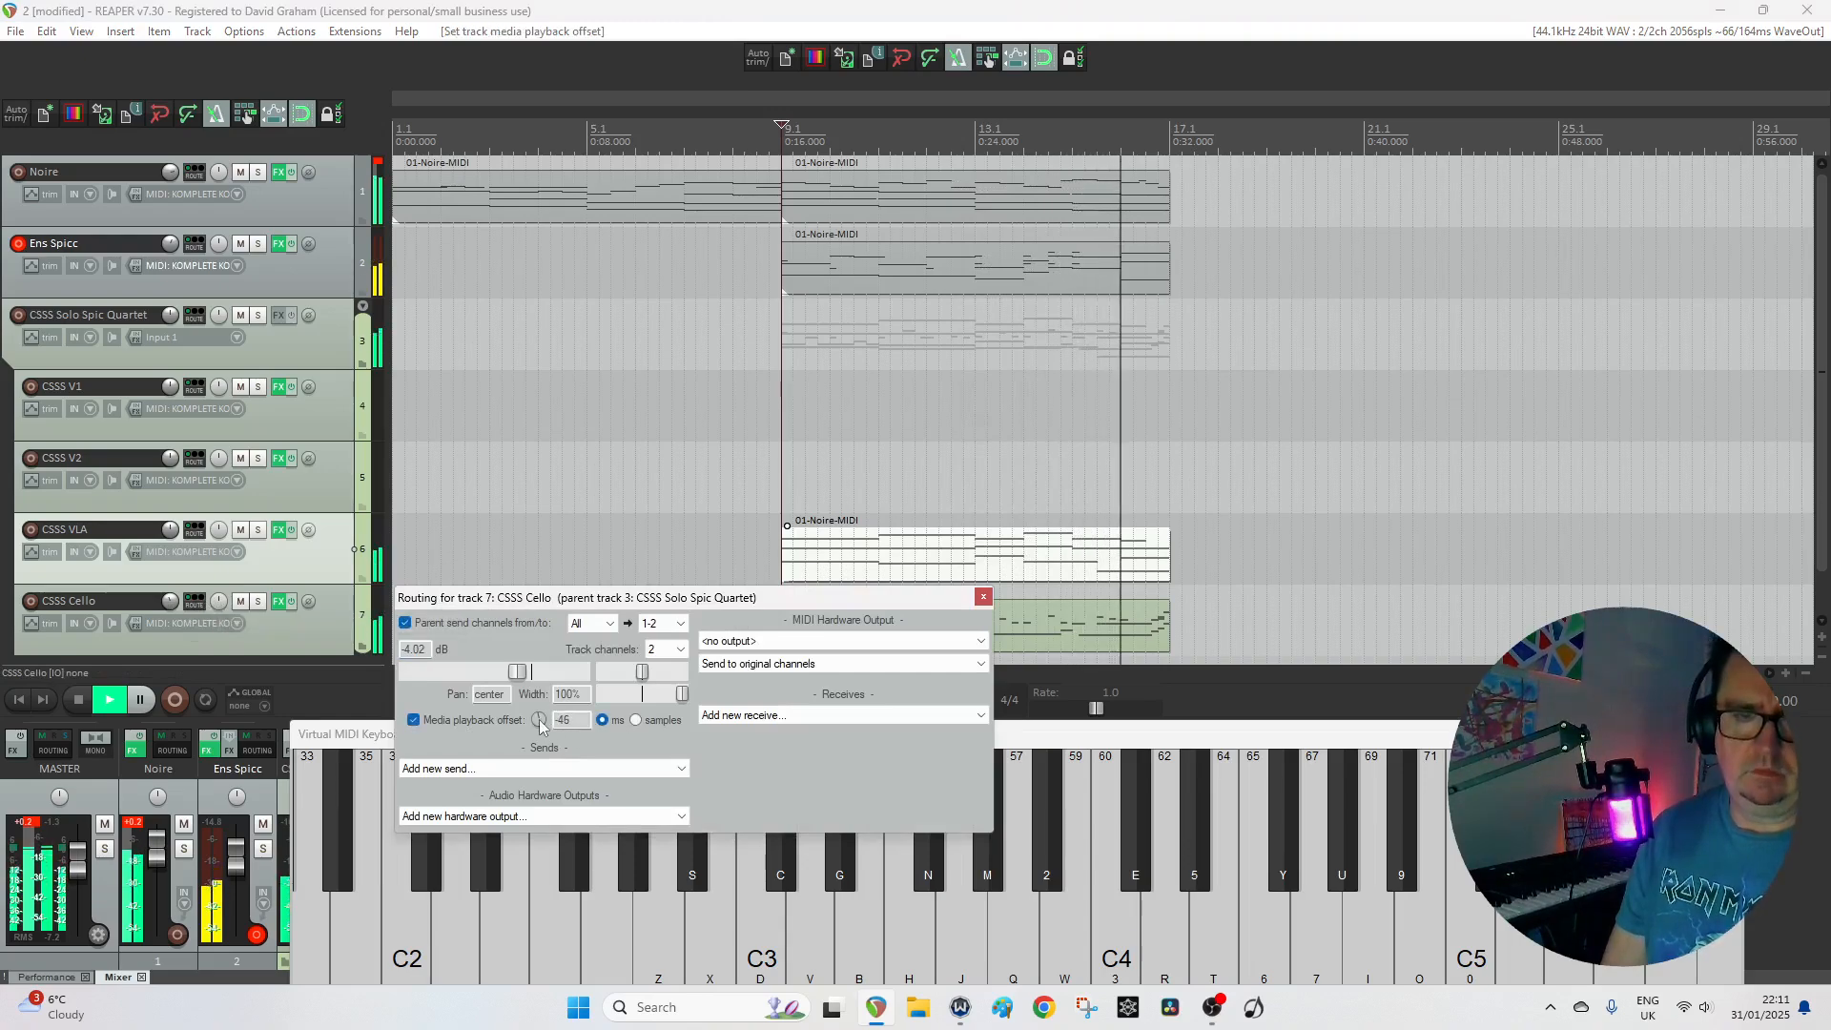
{"action": "key", "text": "space"}
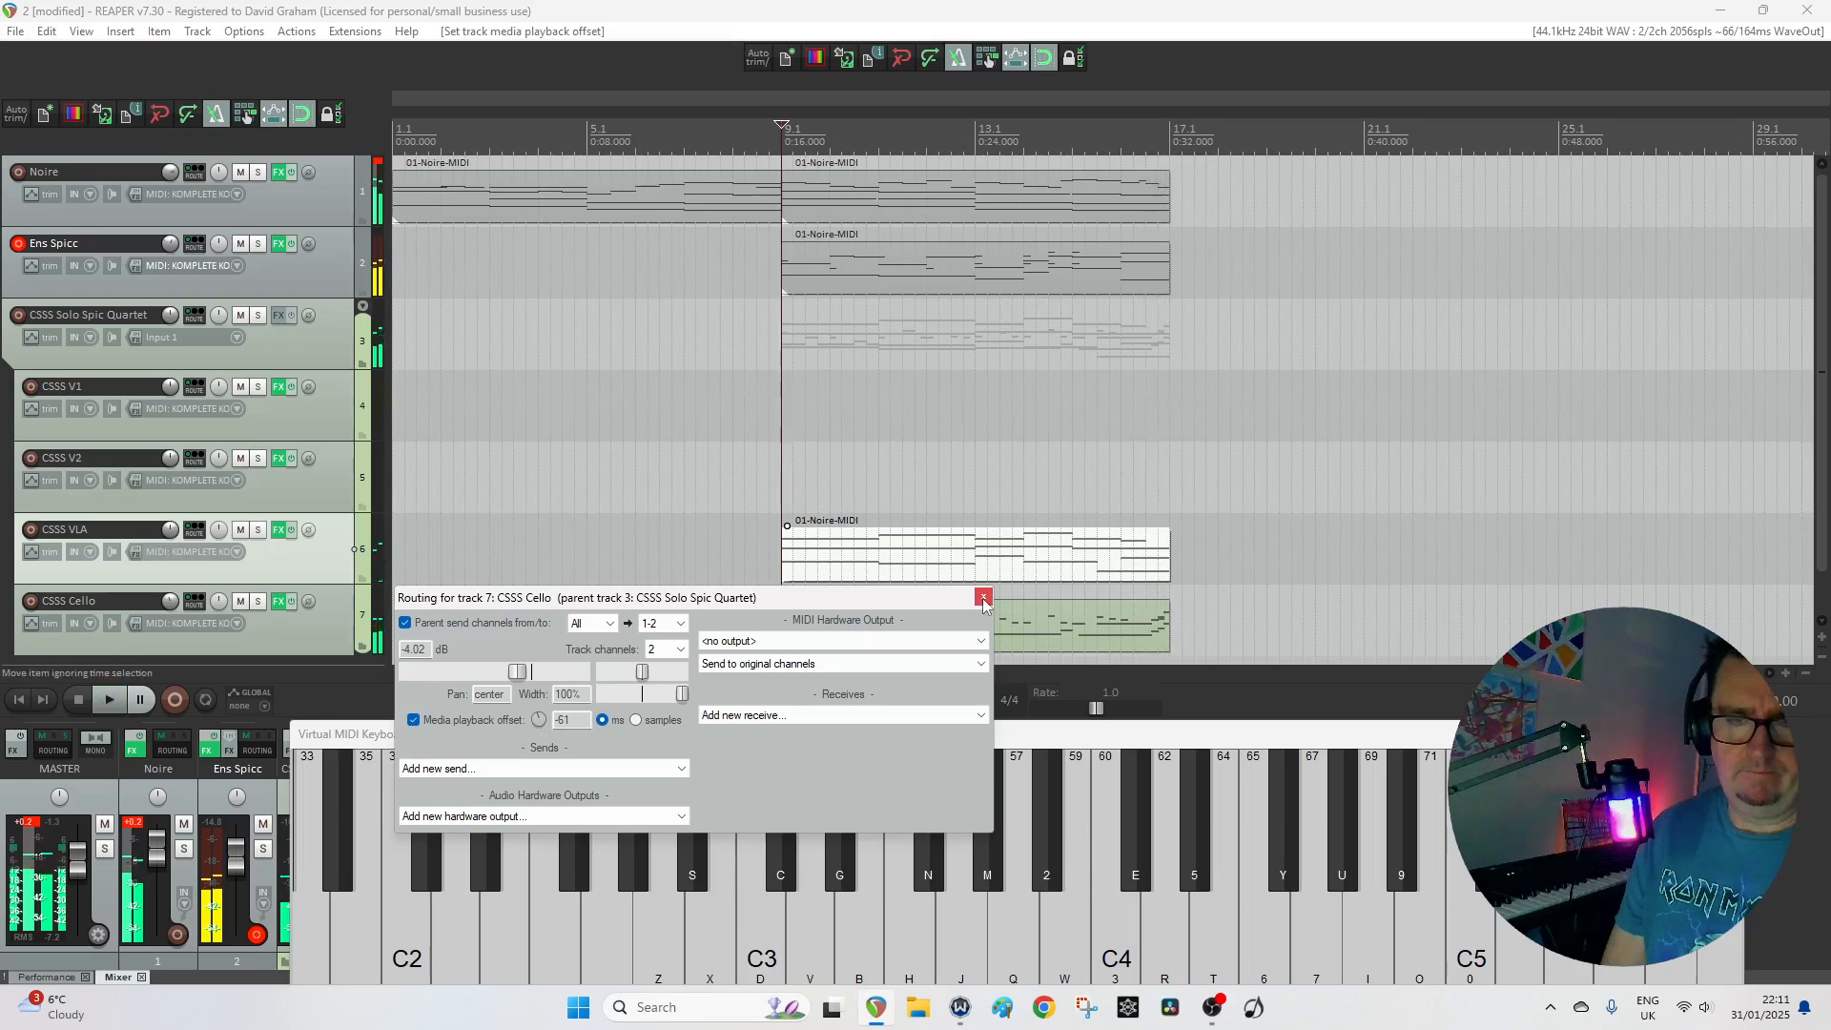
{"action": "left_click", "coordinate": [983, 597]}
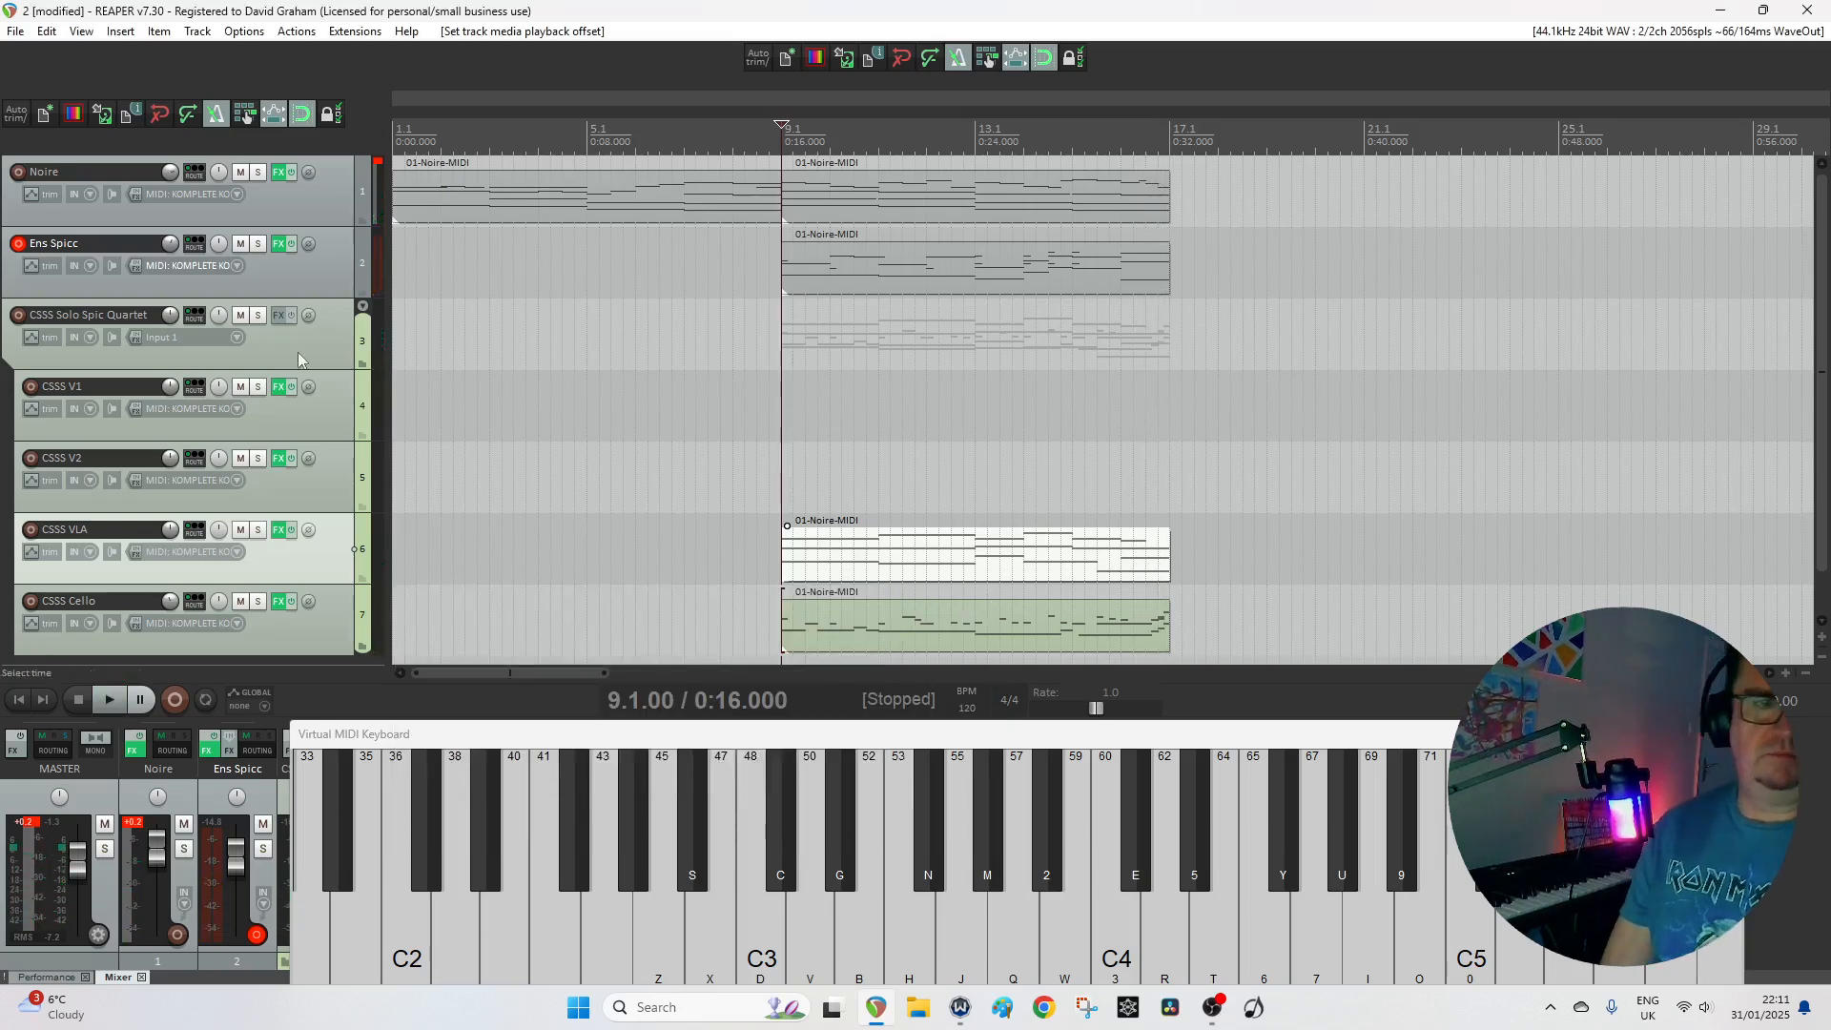
Insert the Ens Pizz track from the a1 - Strings templates below Ens Spicc, and disarm recording on Ens Spicc.
{"action": "left_click", "coordinate": [272, 283]}
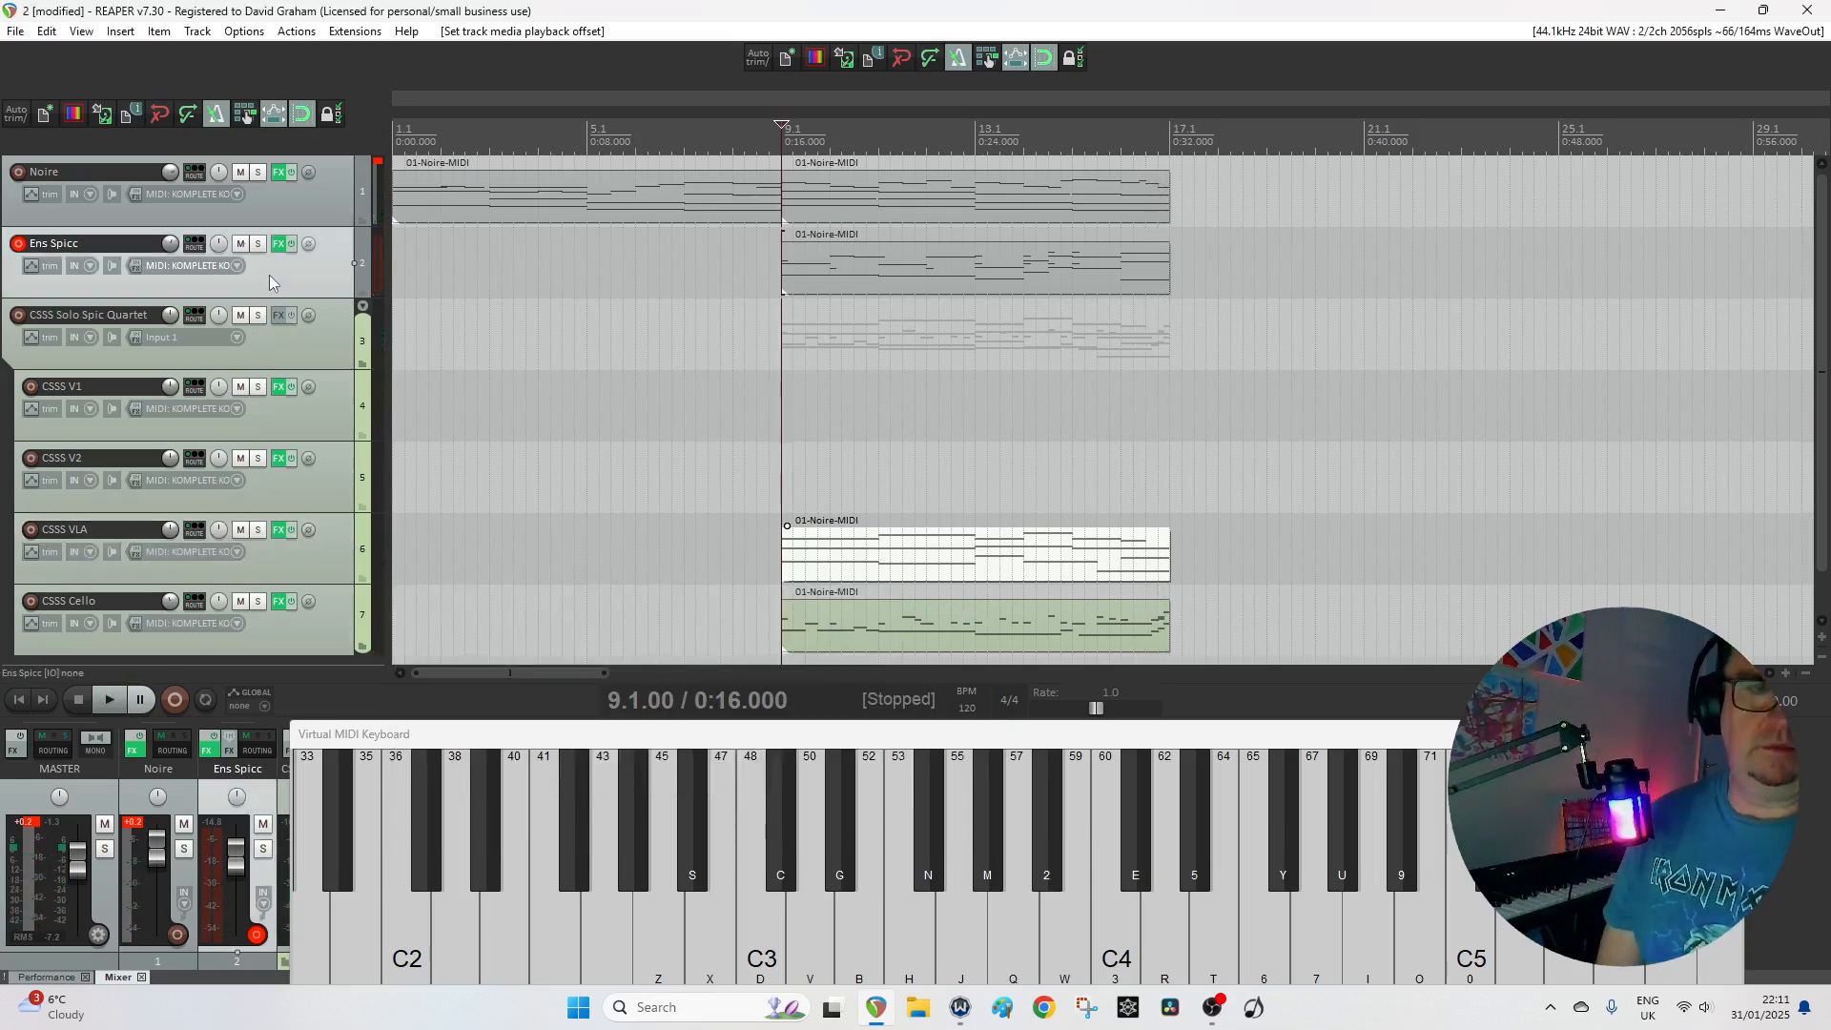
{"action": "left_click", "coordinate": [121, 30]}
{"action": "mouse_move", "coordinate": [219, 410]}
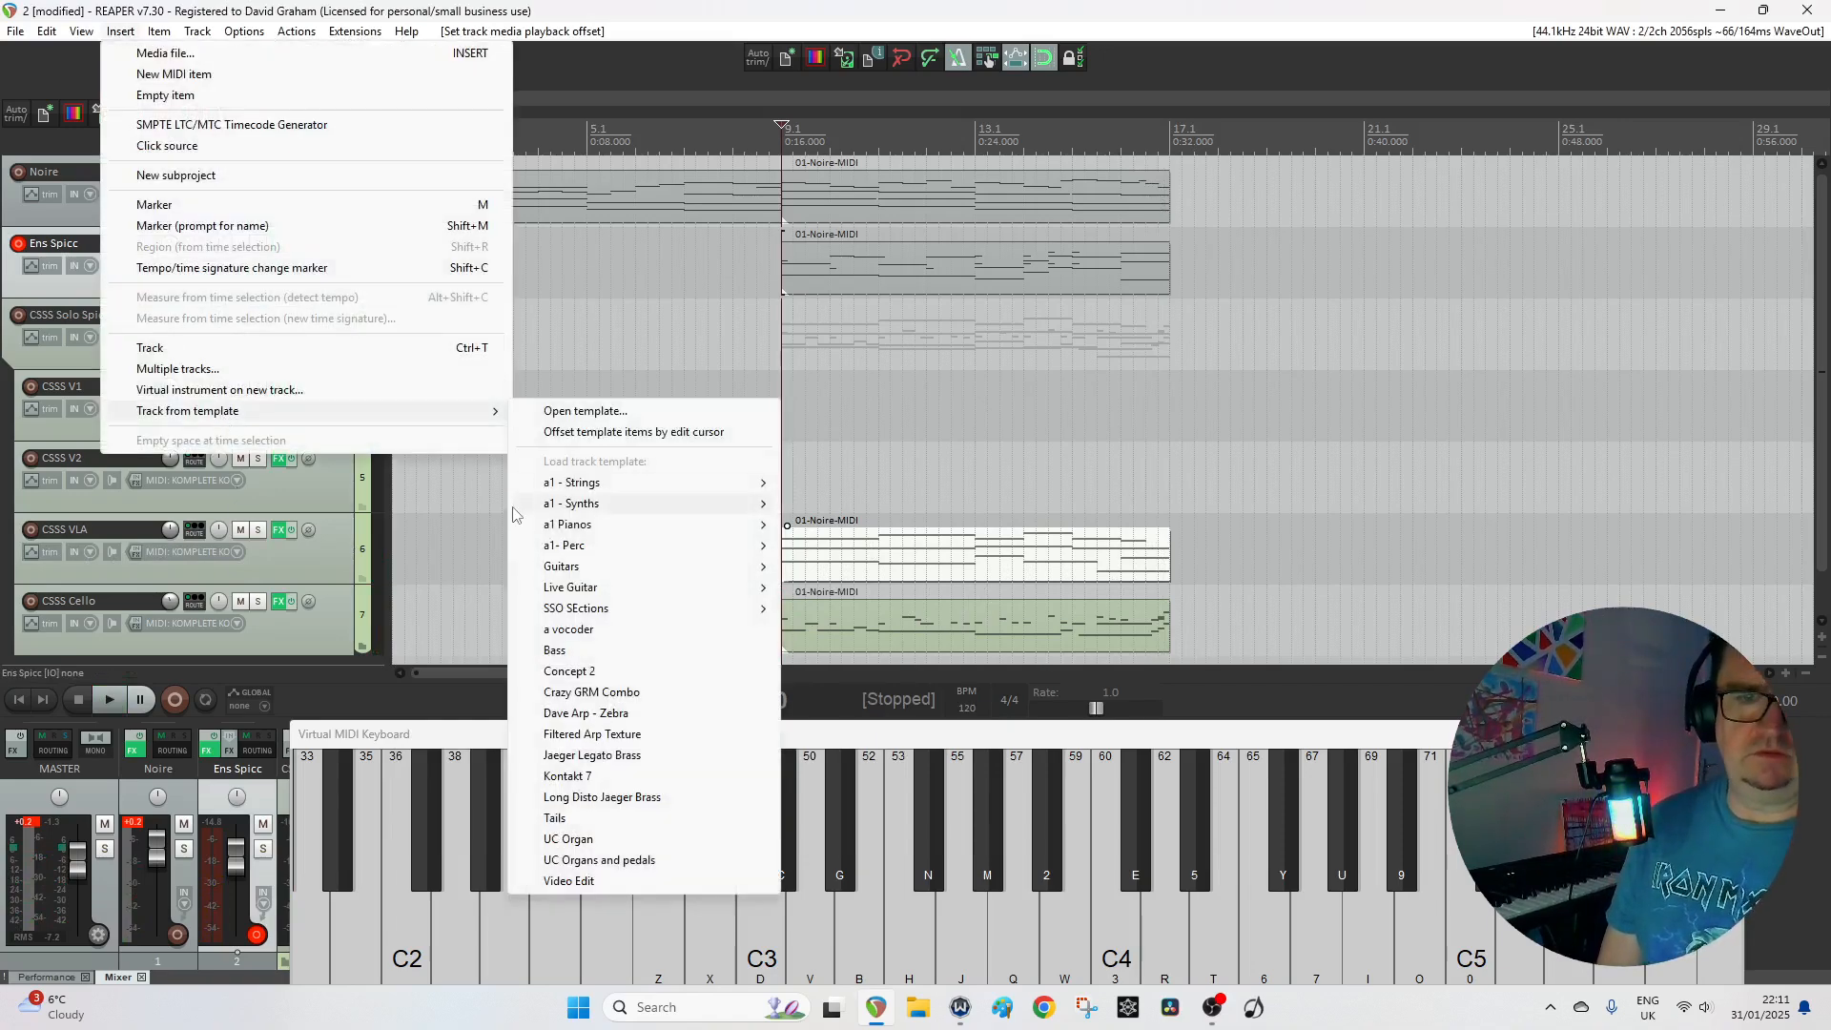
{"action": "mouse_move", "coordinate": [570, 503]}
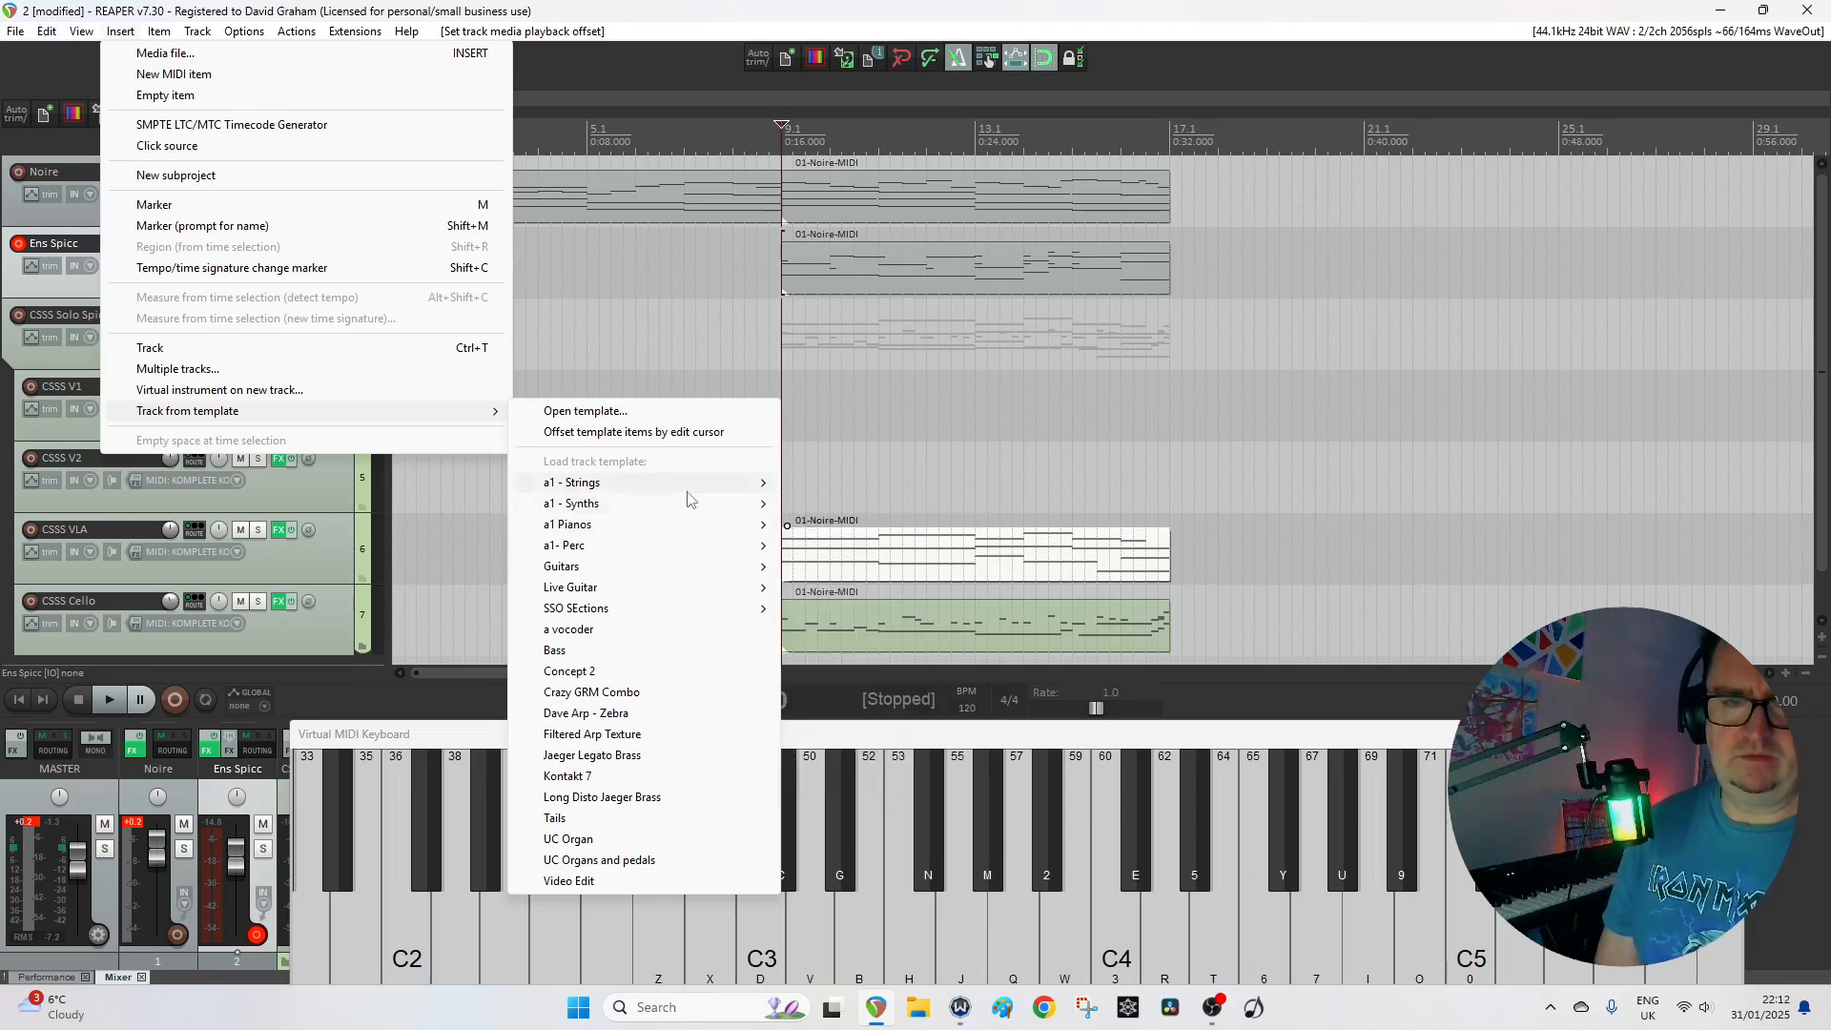
{"action": "mouse_move", "coordinate": [690, 487]}
{"action": "left_click", "coordinate": [858, 504]}
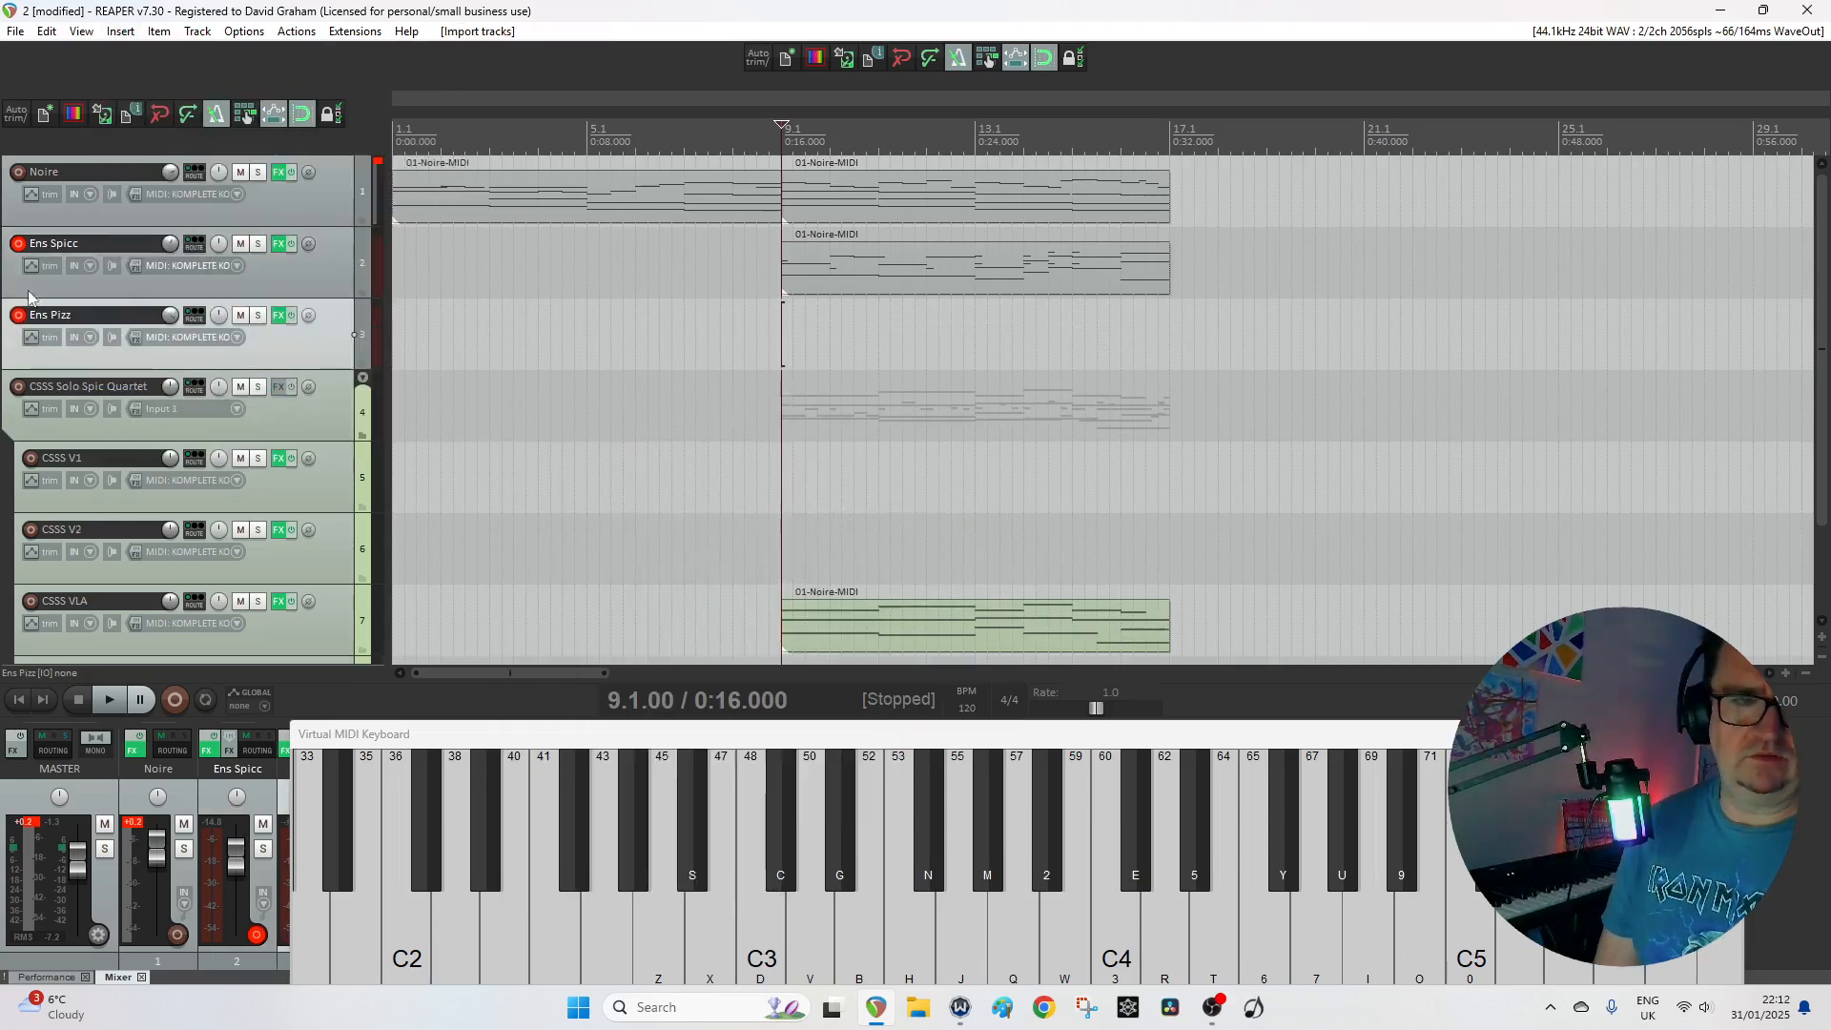
{"action": "left_click", "coordinate": [20, 245]}
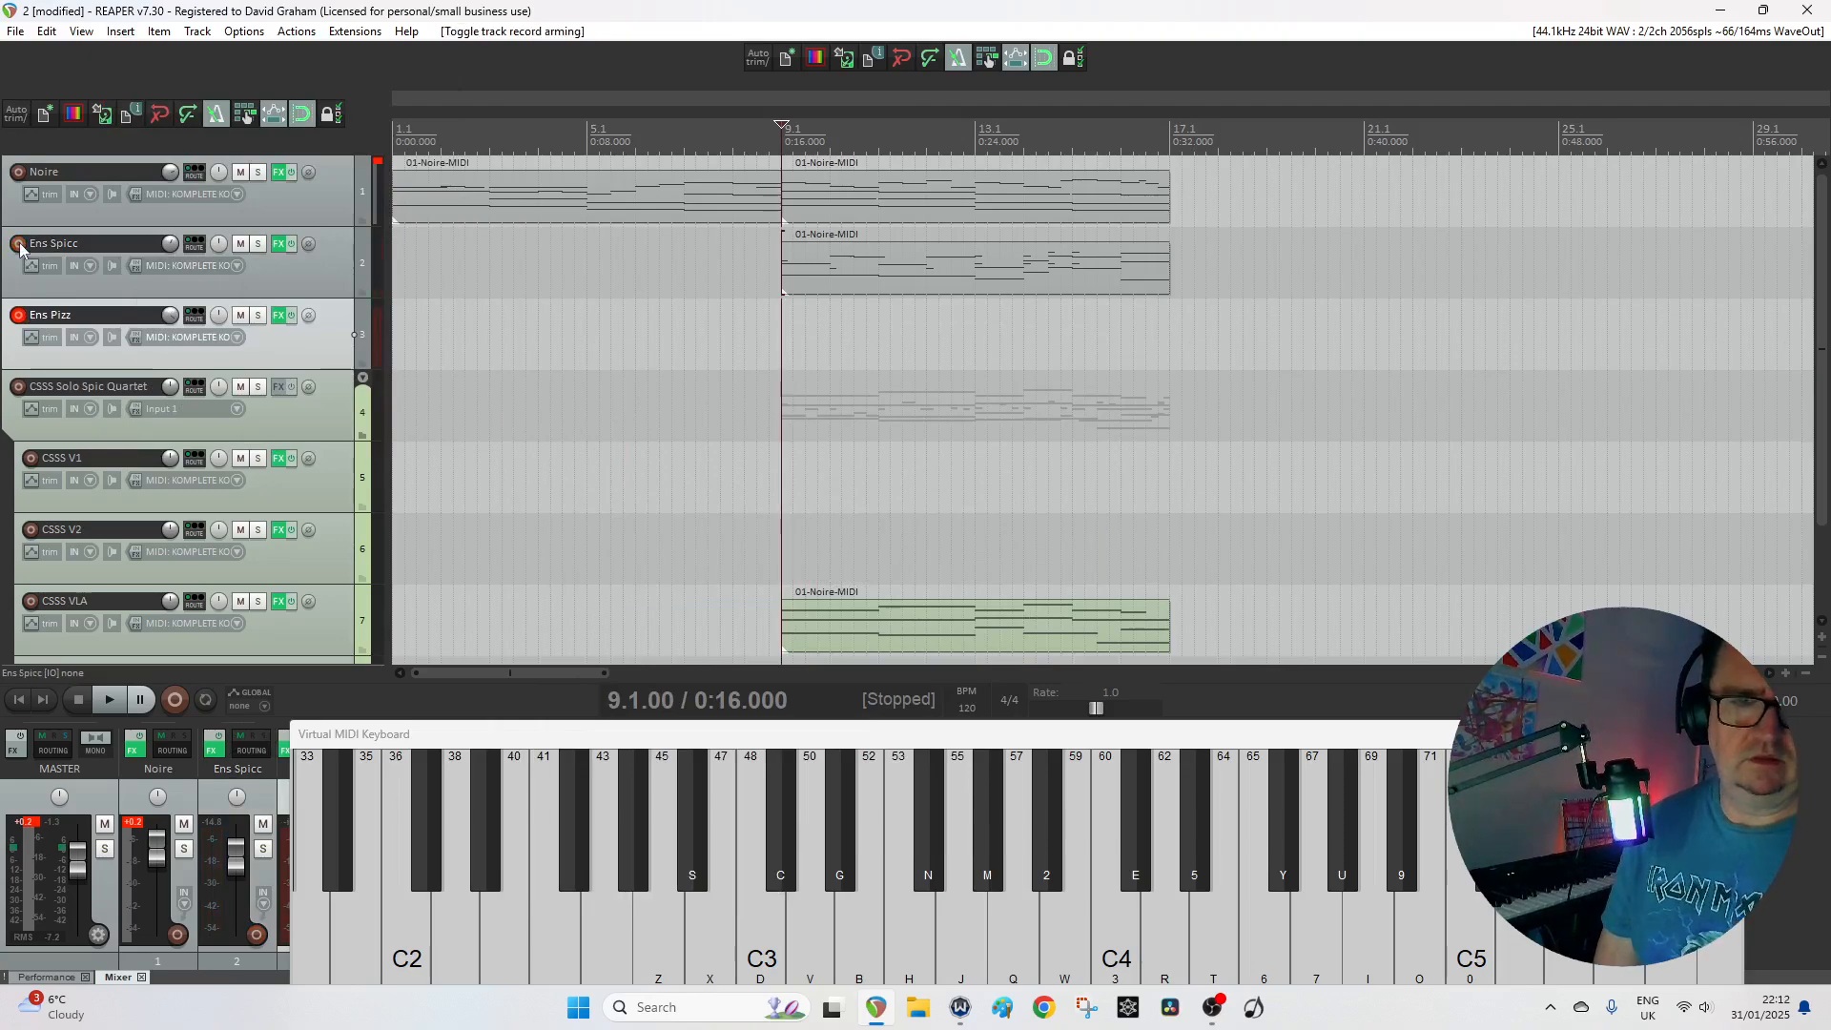
Copy the Ens Spicc MIDI item onto the Ens Pizz track and delete all notes in the copy.
{"action": "left_click", "coordinate": [977, 269]}
{"action": "left_click_drag", "start_coordinate": [908, 279], "coordinate": [898, 338]}
{"action": "double_click", "coordinate": [898, 337]}
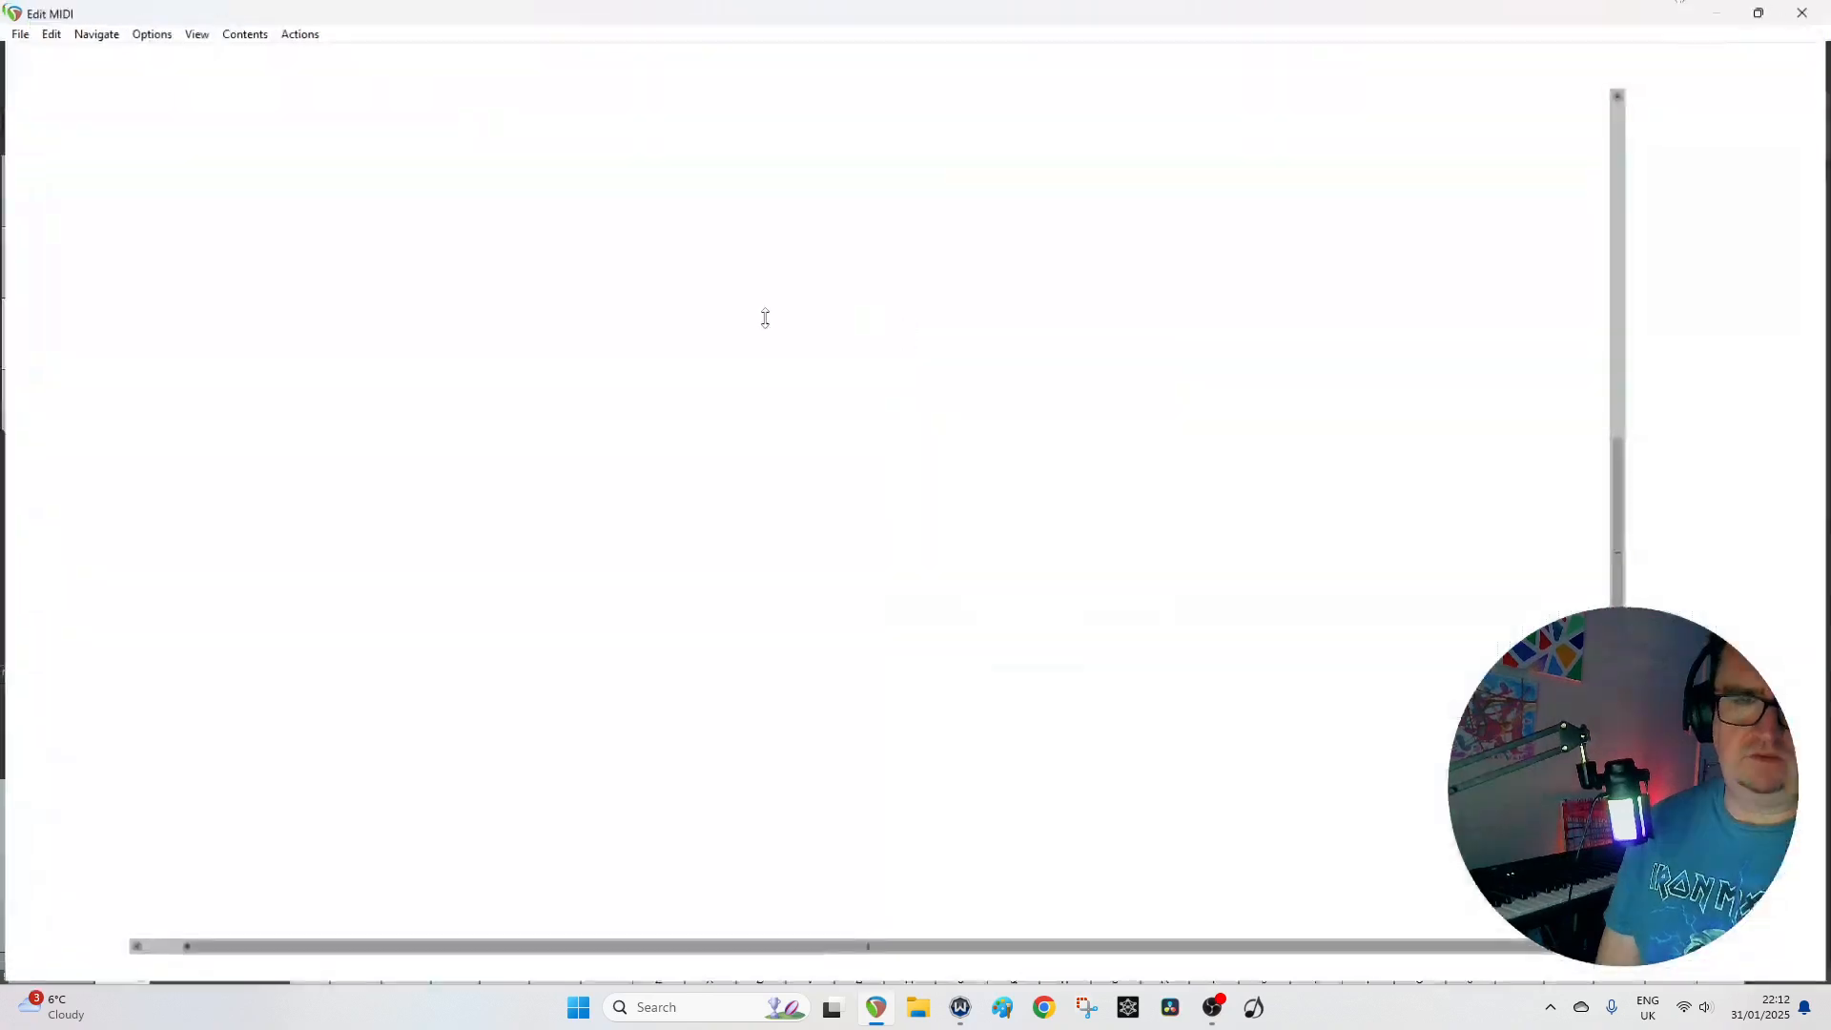
{"action": "key", "text": "ctrl+a"}
{"action": "key", "text": "Delete"}
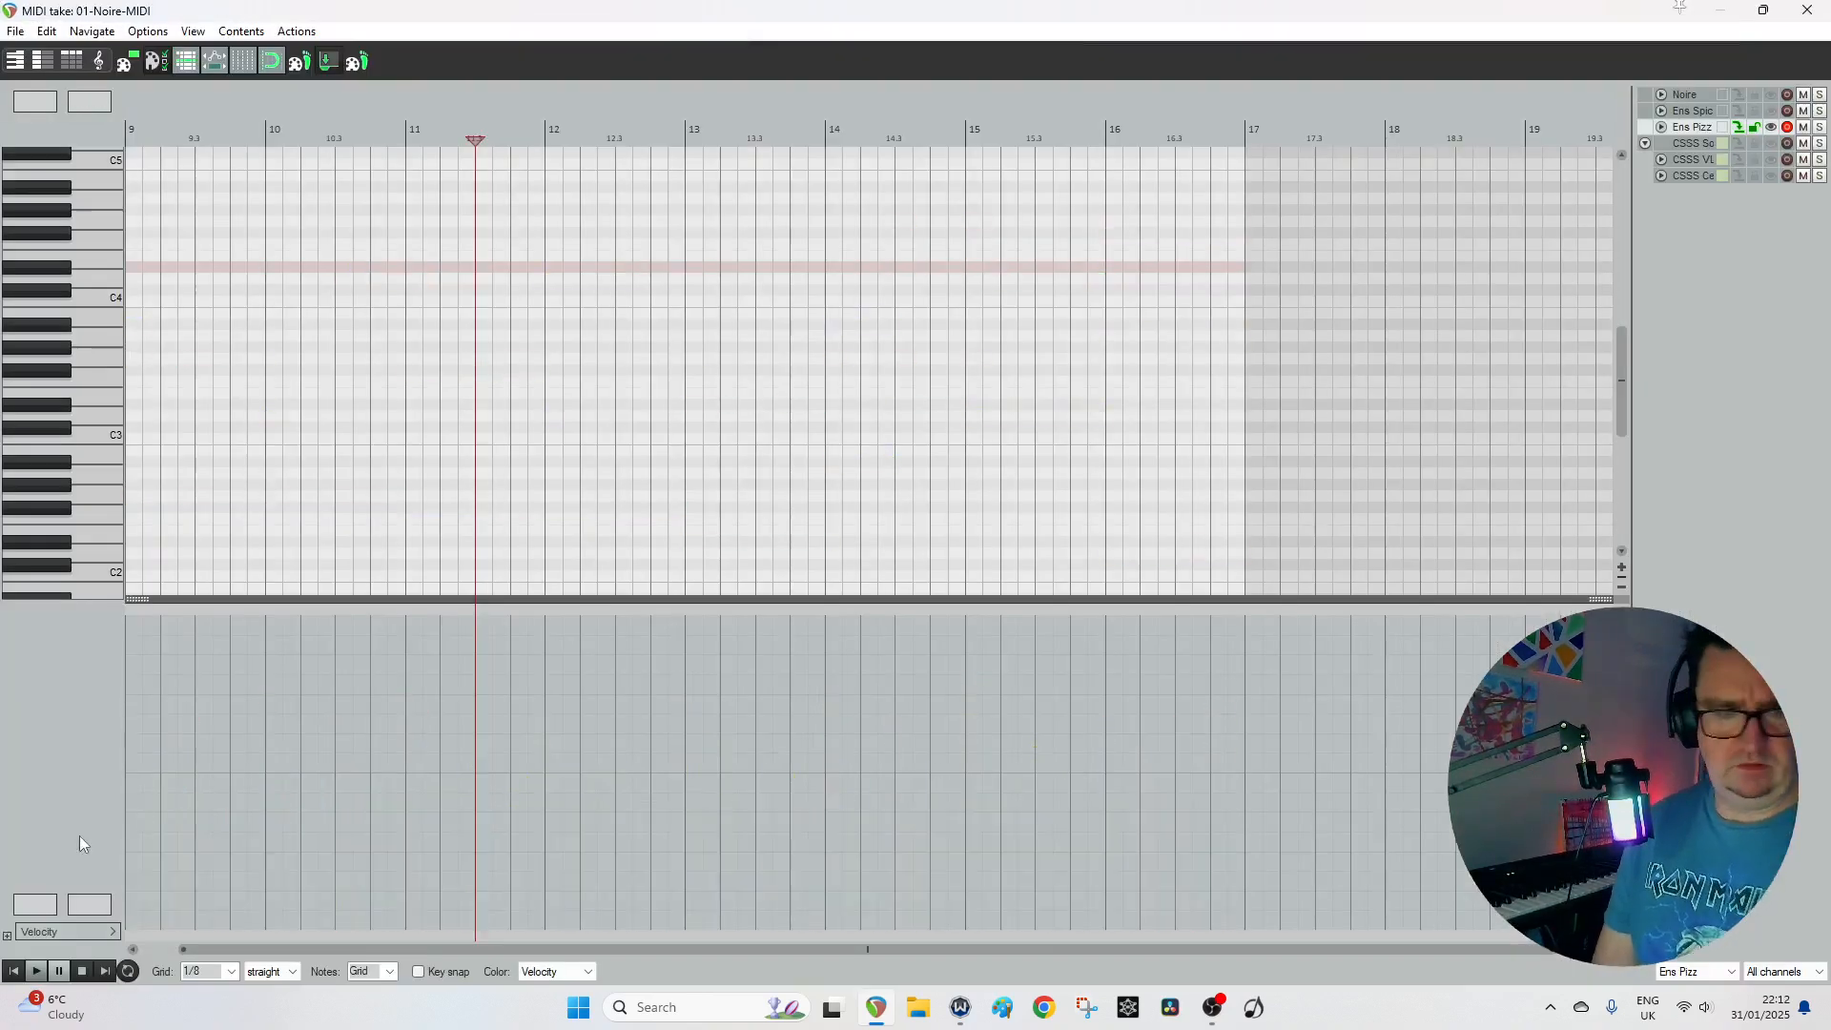
Set the grid to 1, record a whole-note two-voice pizzicato part over bars 9 to 16, and delete the extra C2 note in bar 16.
{"action": "left_click", "coordinate": [230, 972]}
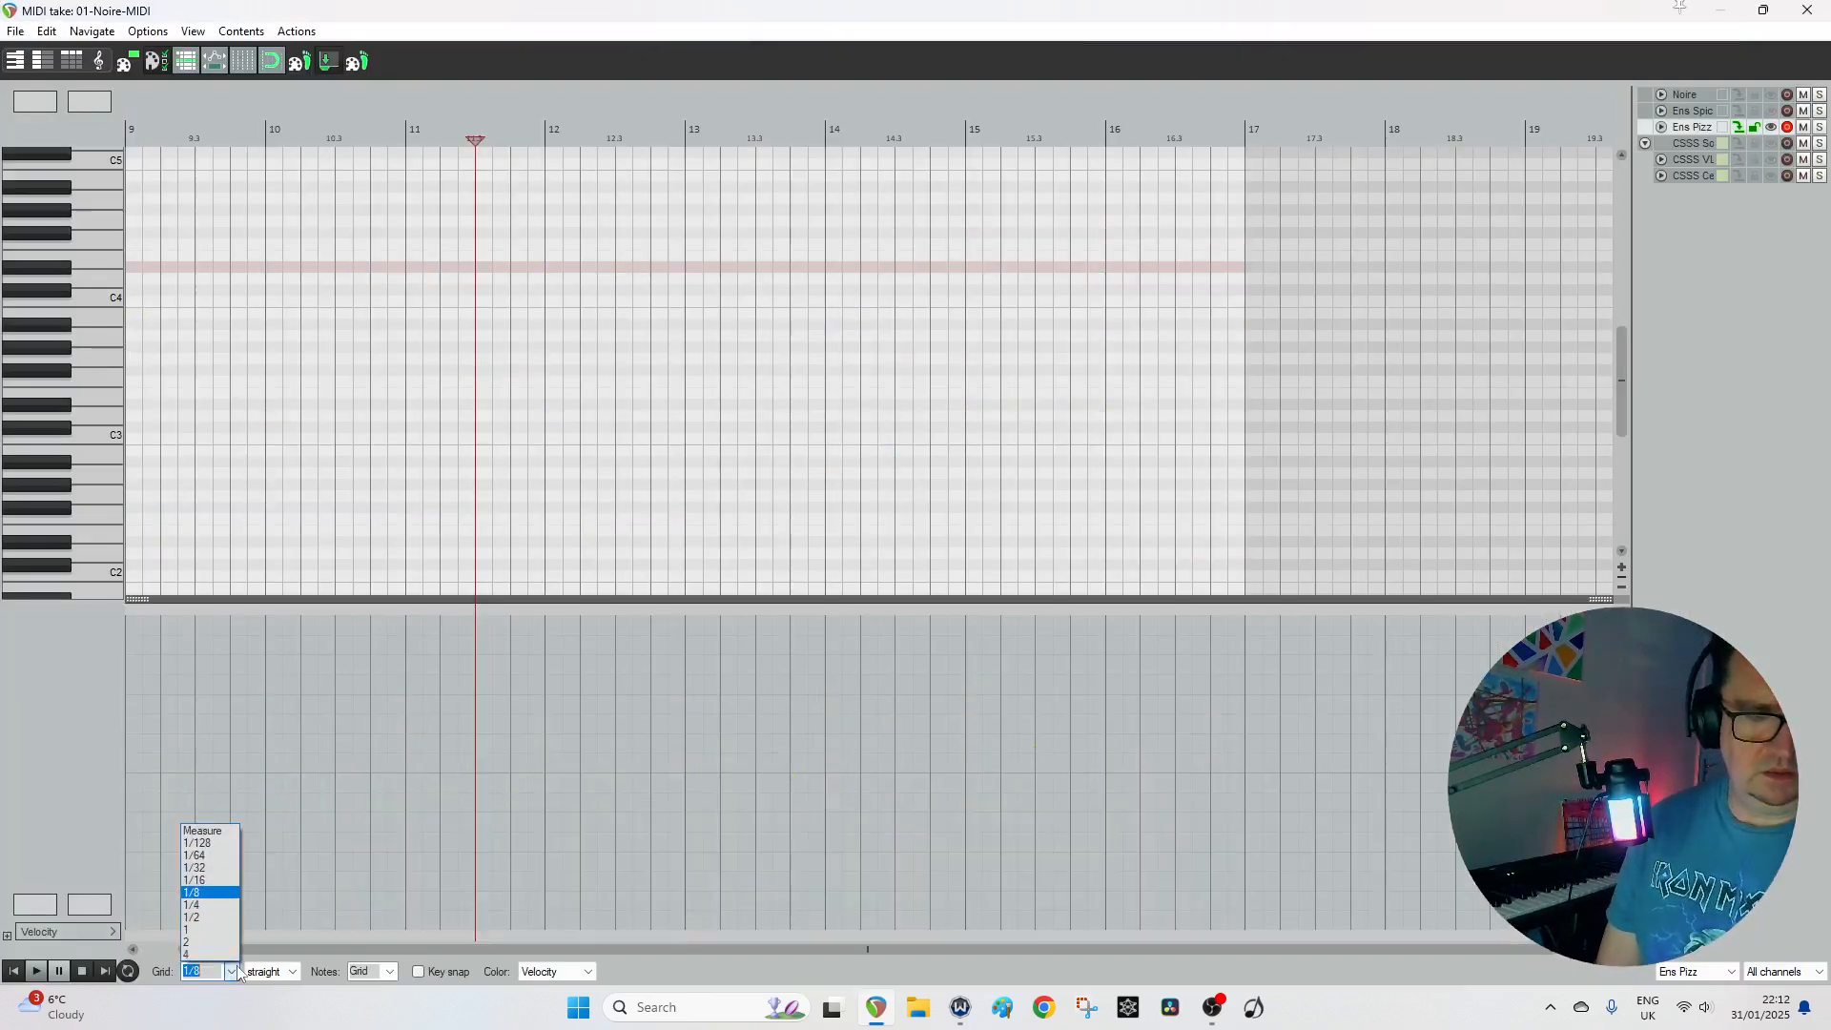
{"action": "left_click", "coordinate": [190, 929]}
{"action": "left_click", "coordinate": [13, 971]}
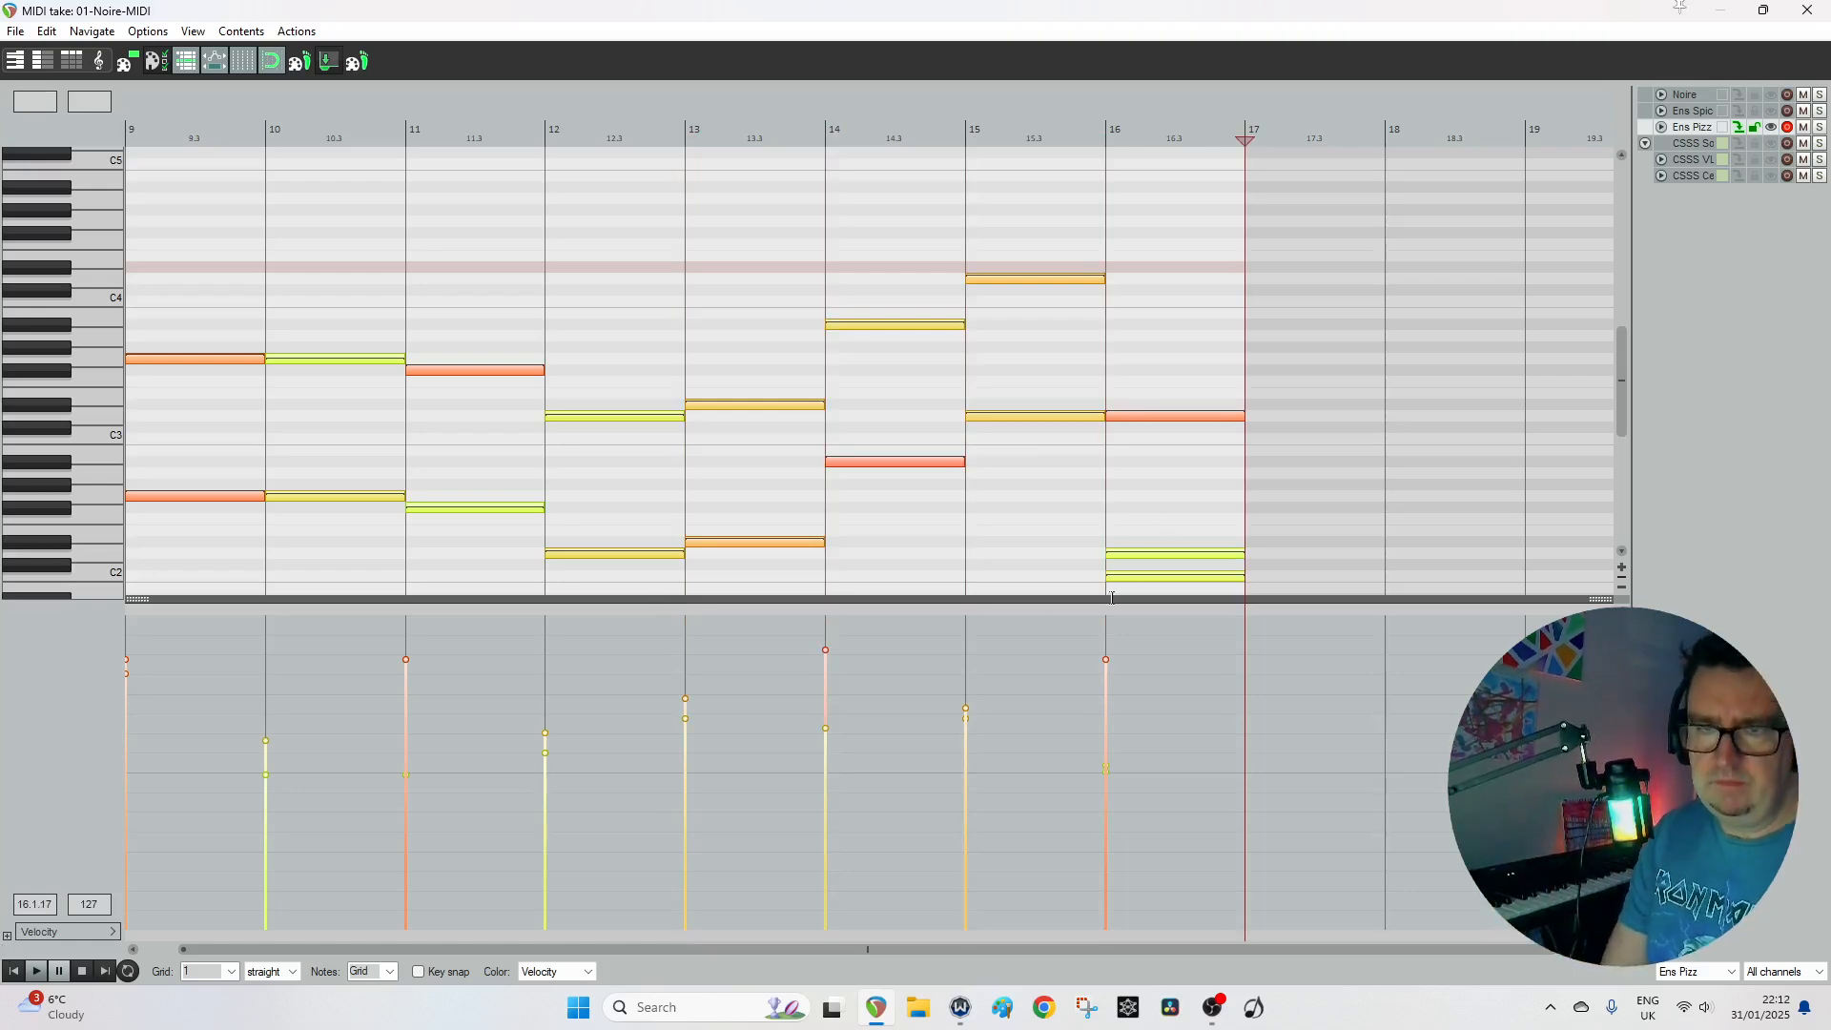
{"action": "left_click", "coordinate": [1142, 577]}
{"action": "key", "text": "Delete"}
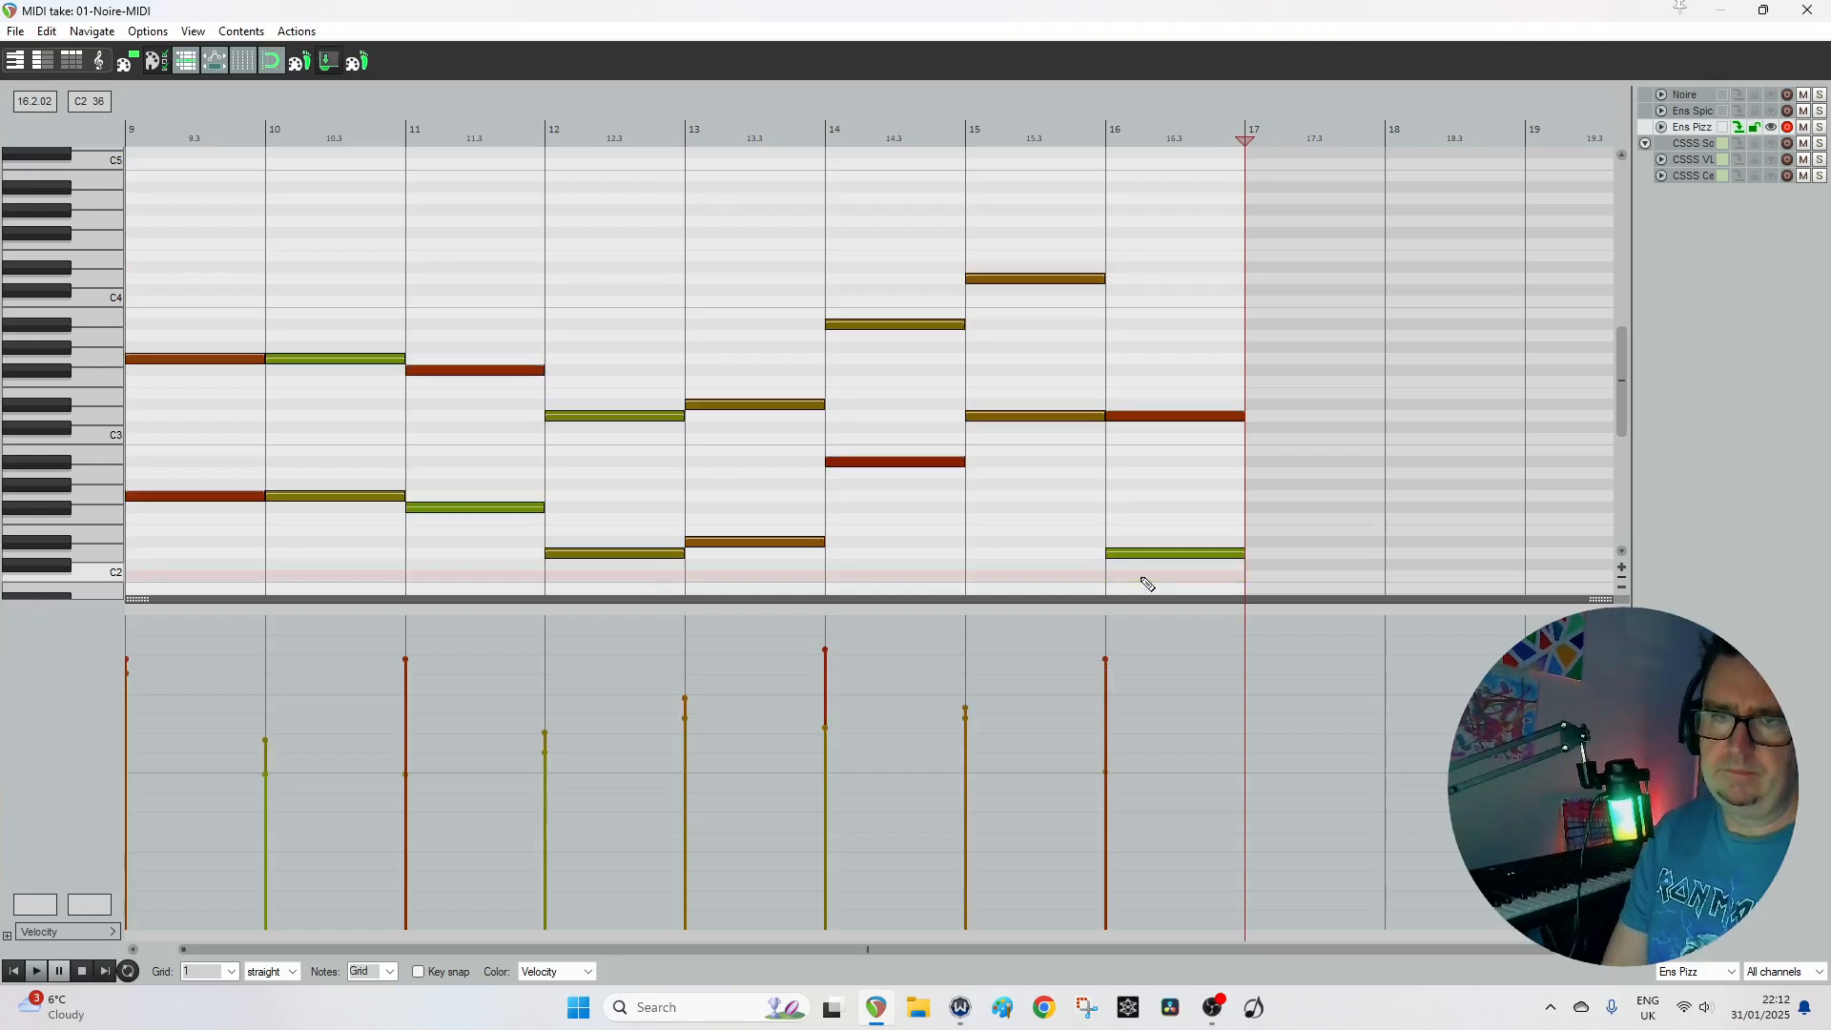
Play the Ens Pizz part from bar 9 while evening out its note velocities, close the MIDI editor, and stop playback.
{"action": "left_click", "coordinate": [13, 973]}
{"action": "key", "text": "space"}
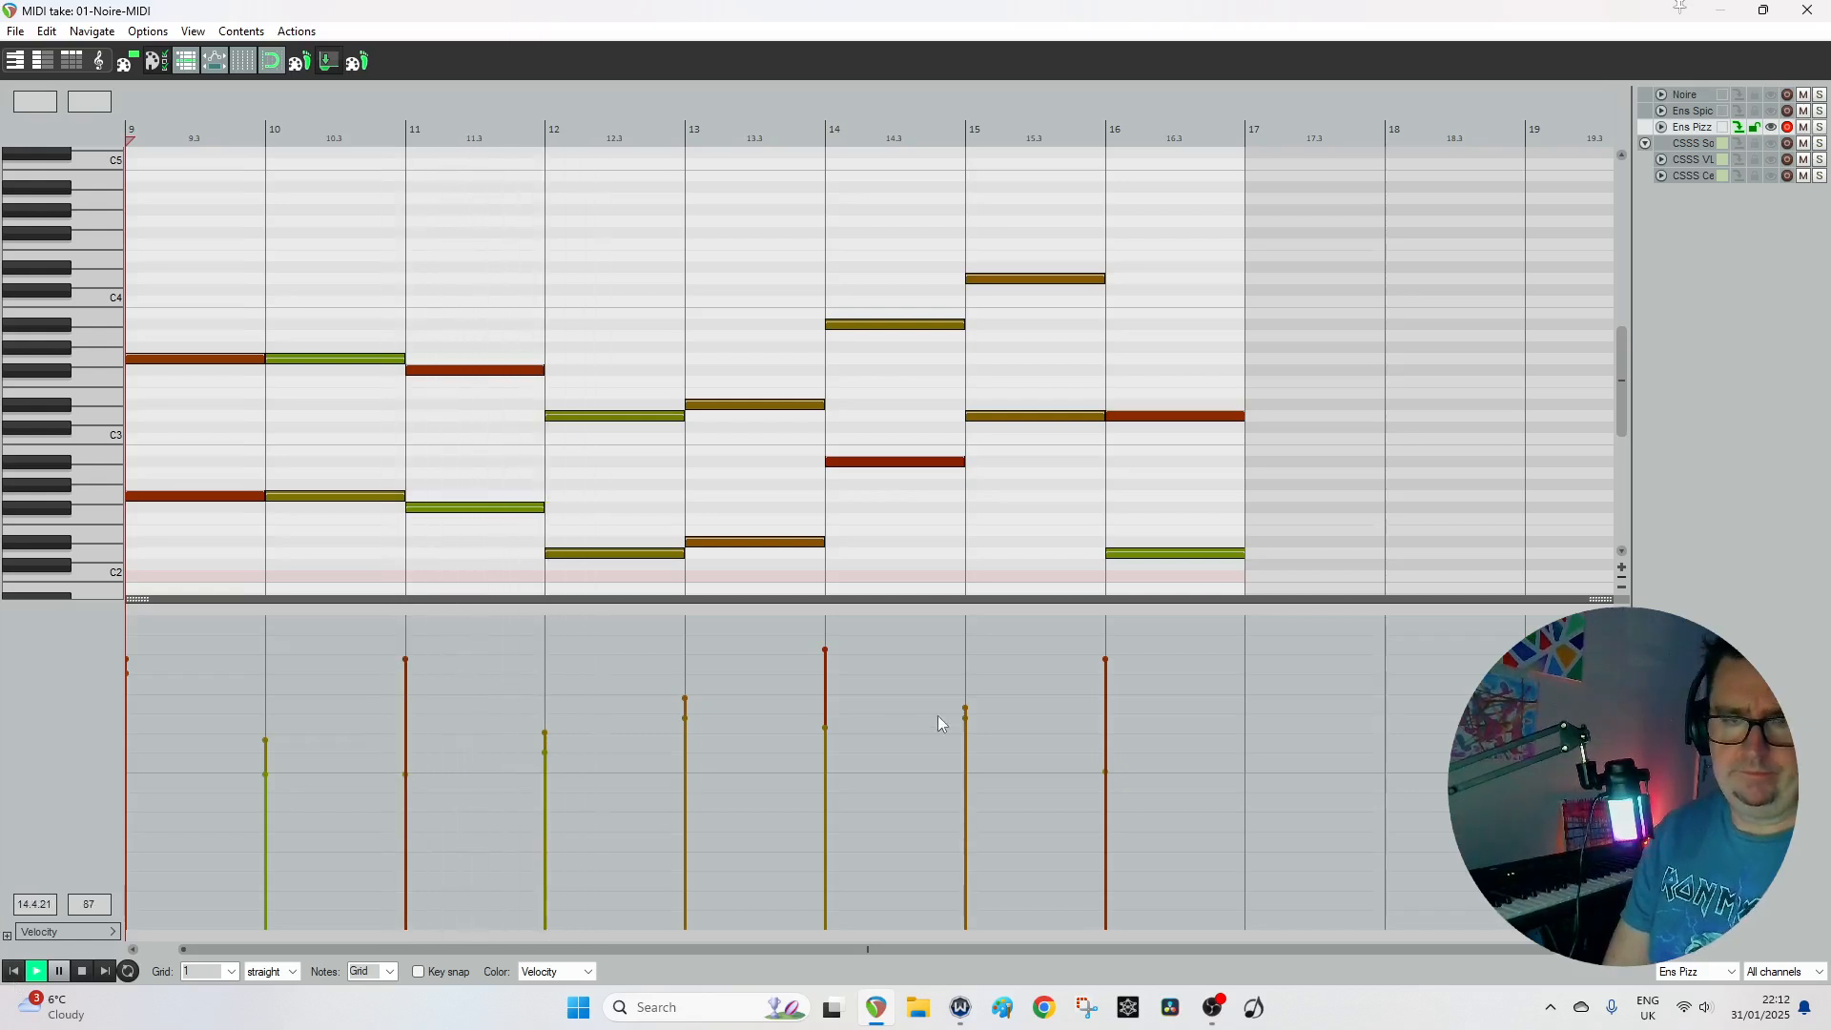
{"action": "mouse_move", "coordinate": [1154, 711]}
{"action": "left_mouse_down"}
{"action": "mouse_move", "coordinate": [433, 740]}
{"action": "mouse_move", "coordinate": [221, 718]}
{"action": "mouse_move", "coordinate": [1135, 706]}
{"action": "left_mouse_up"}
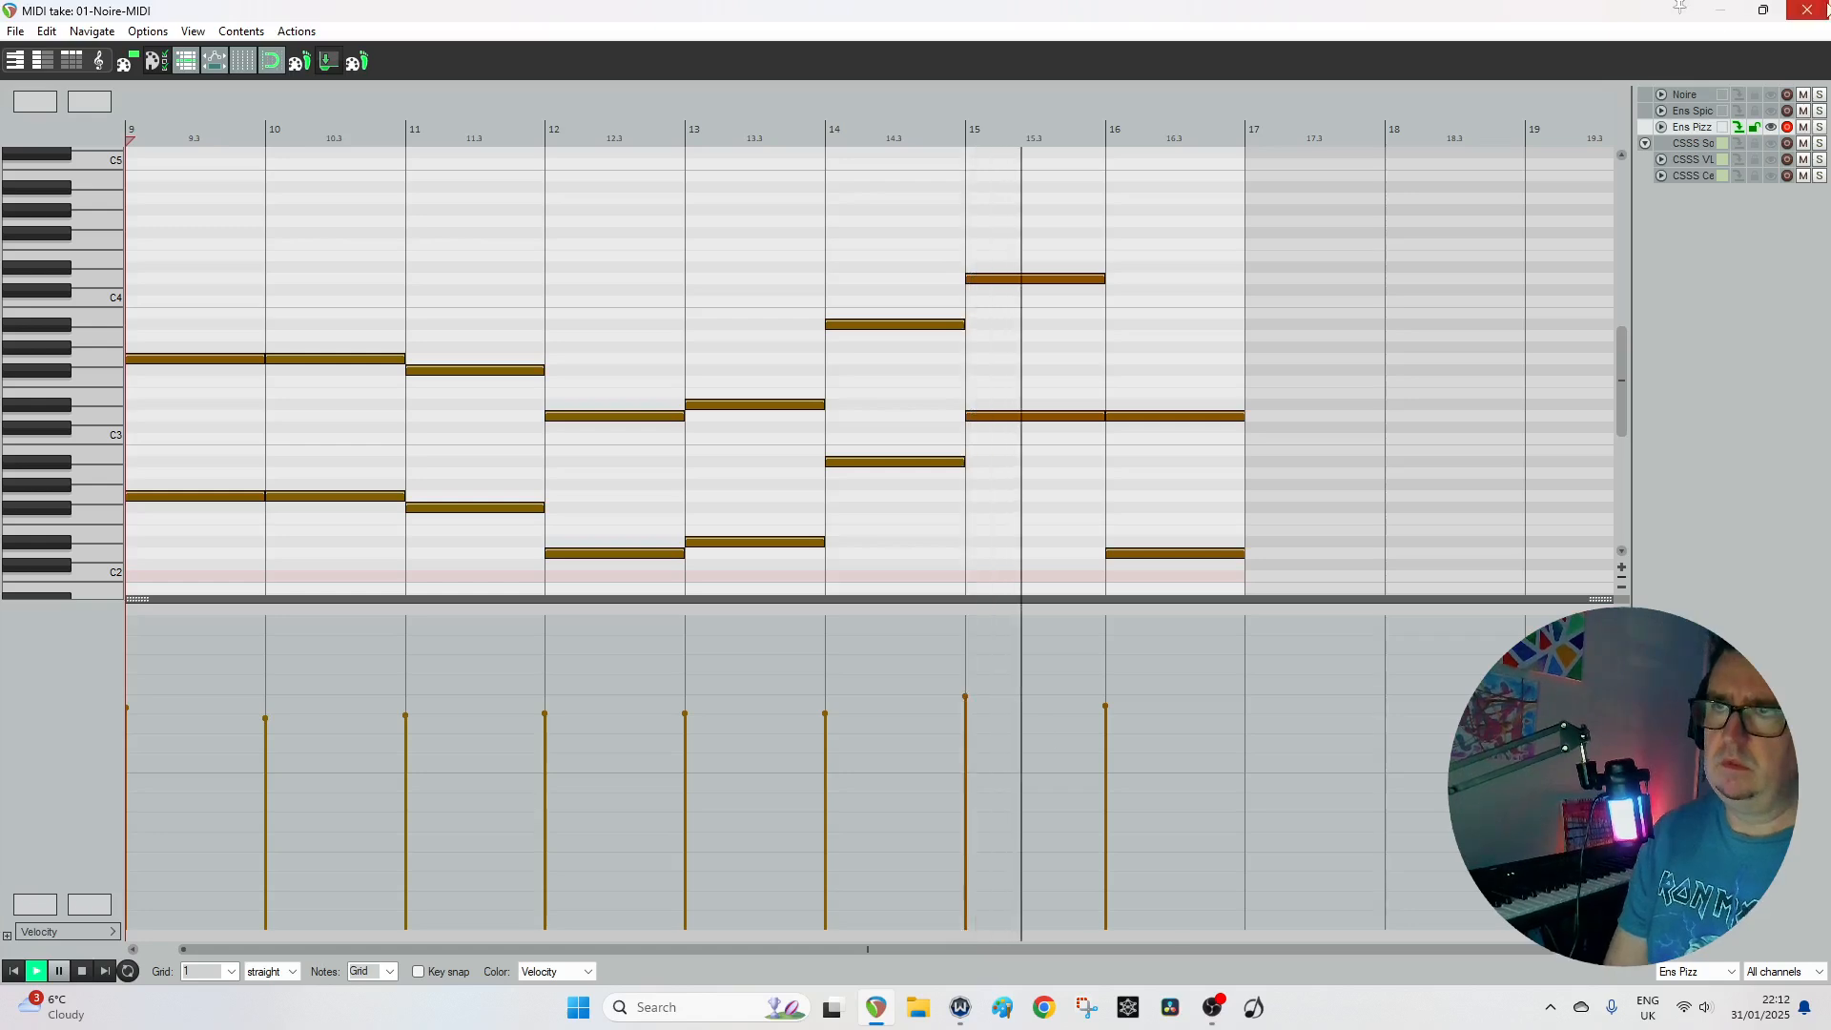
{"action": "left_click", "coordinate": [1808, 11]}
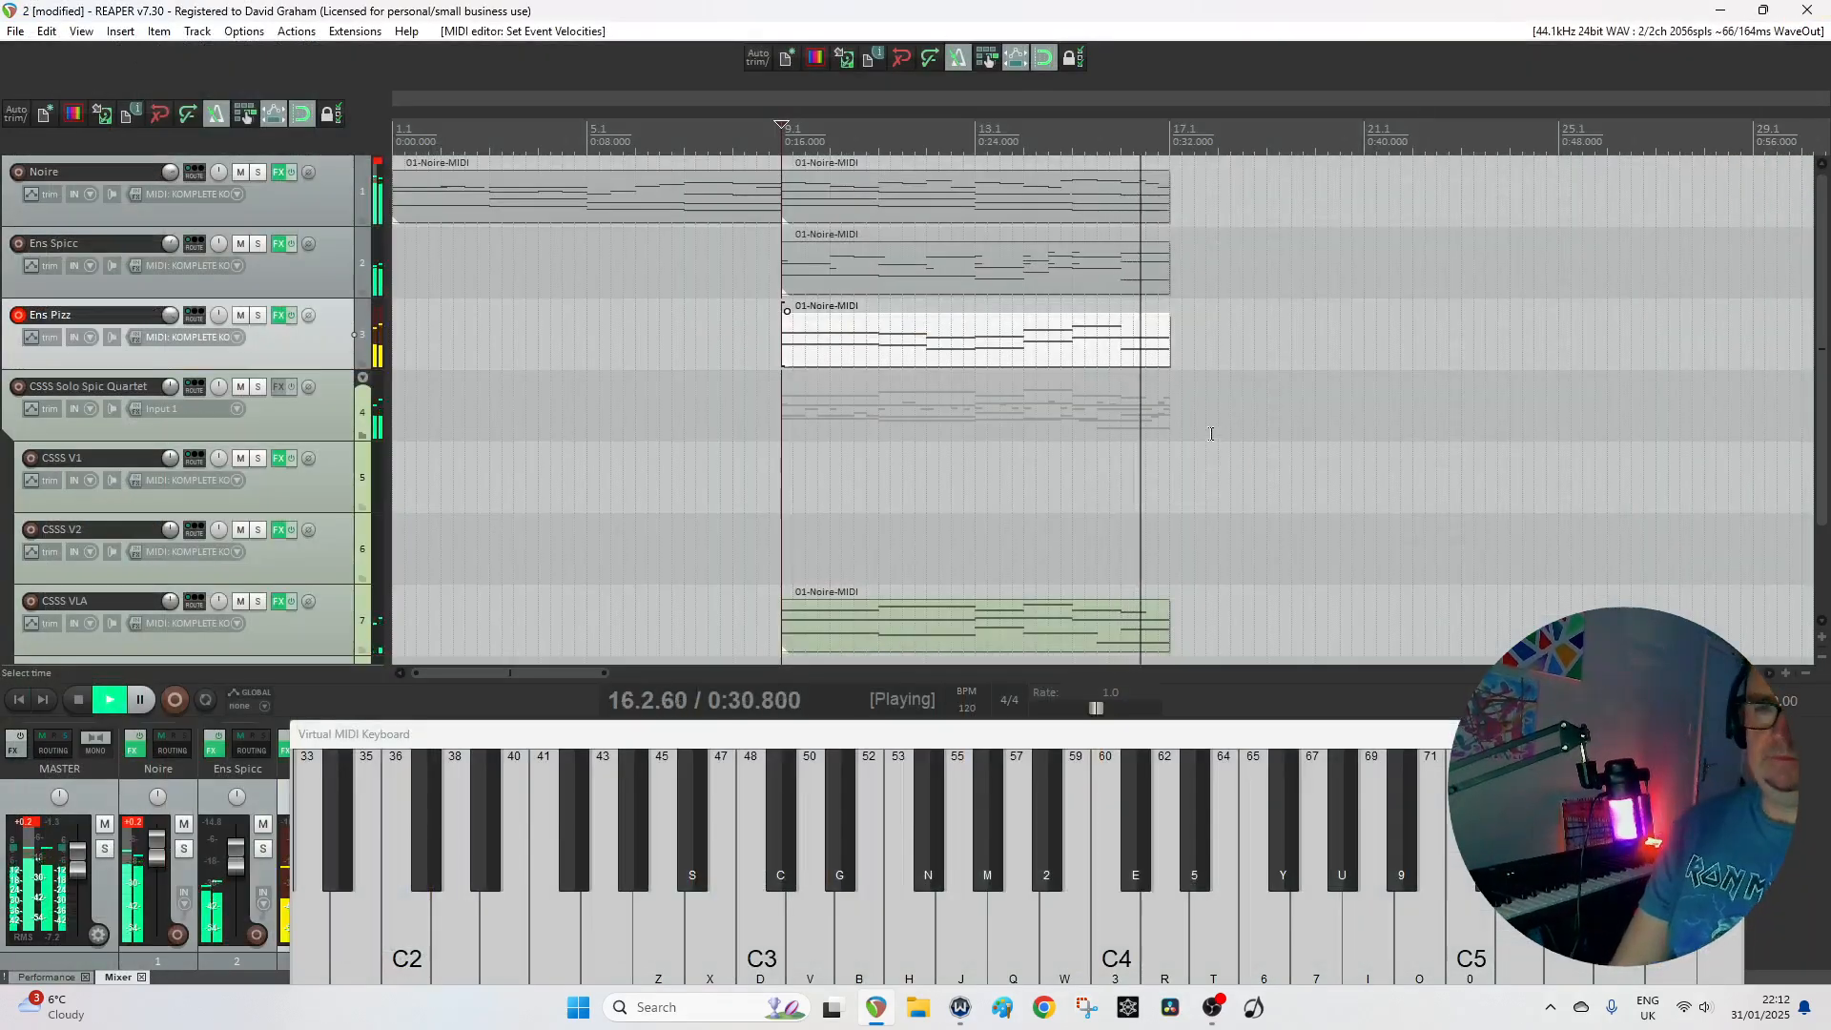
{"action": "key", "text": "space"}
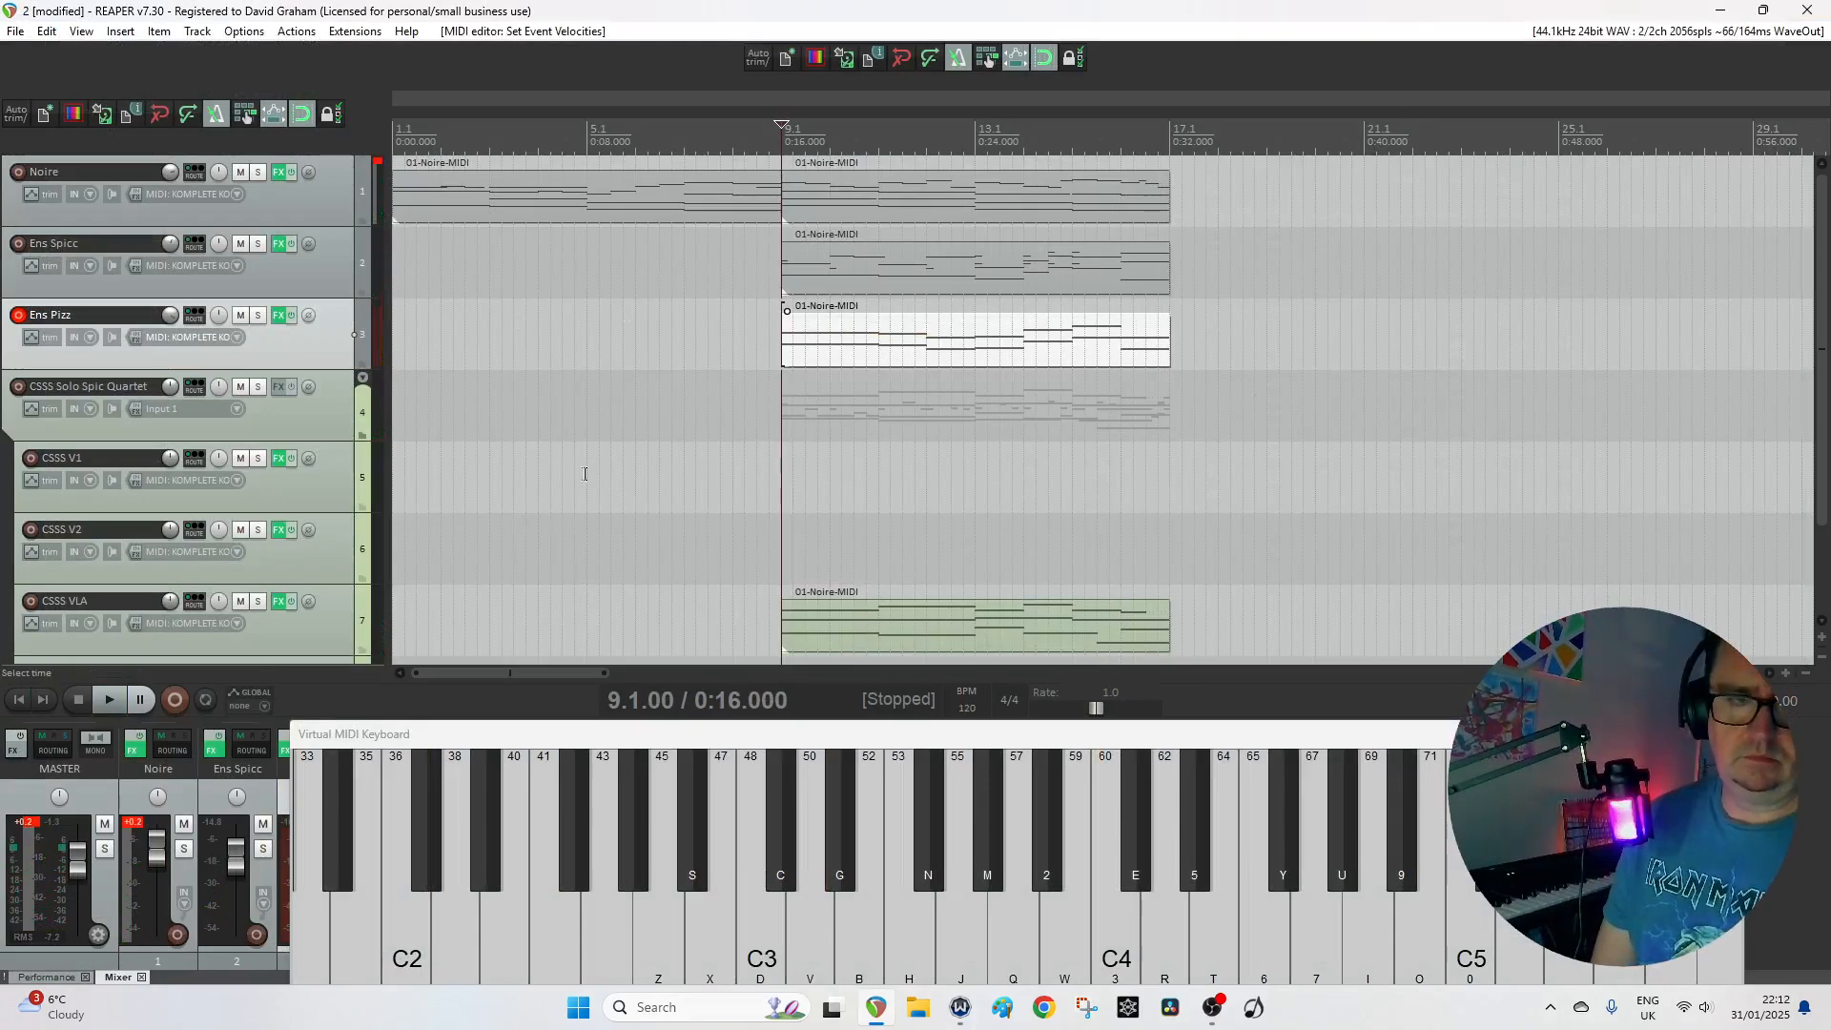
Copy the Ens Pizz MIDI item onto the CSSS V1 track and delete all notes in the copy.
{"action": "left_click", "coordinate": [300, 496]}
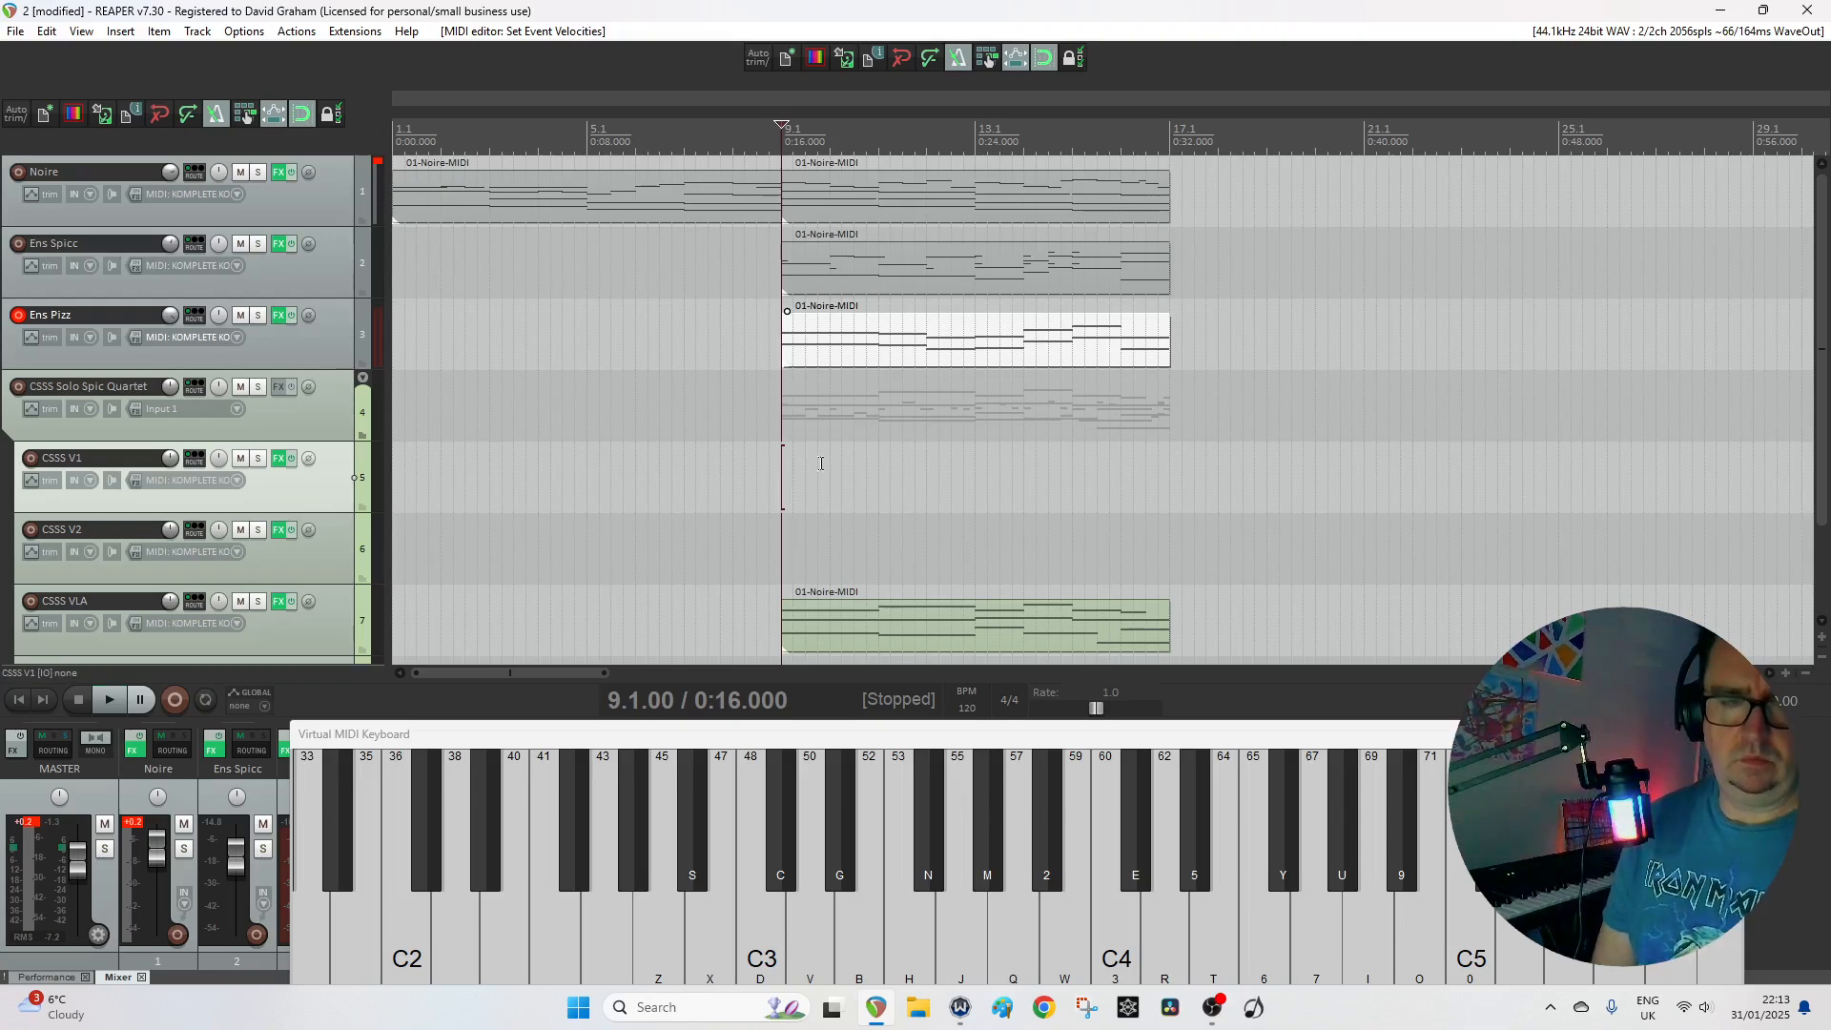
{"action": "key", "text": "space"}
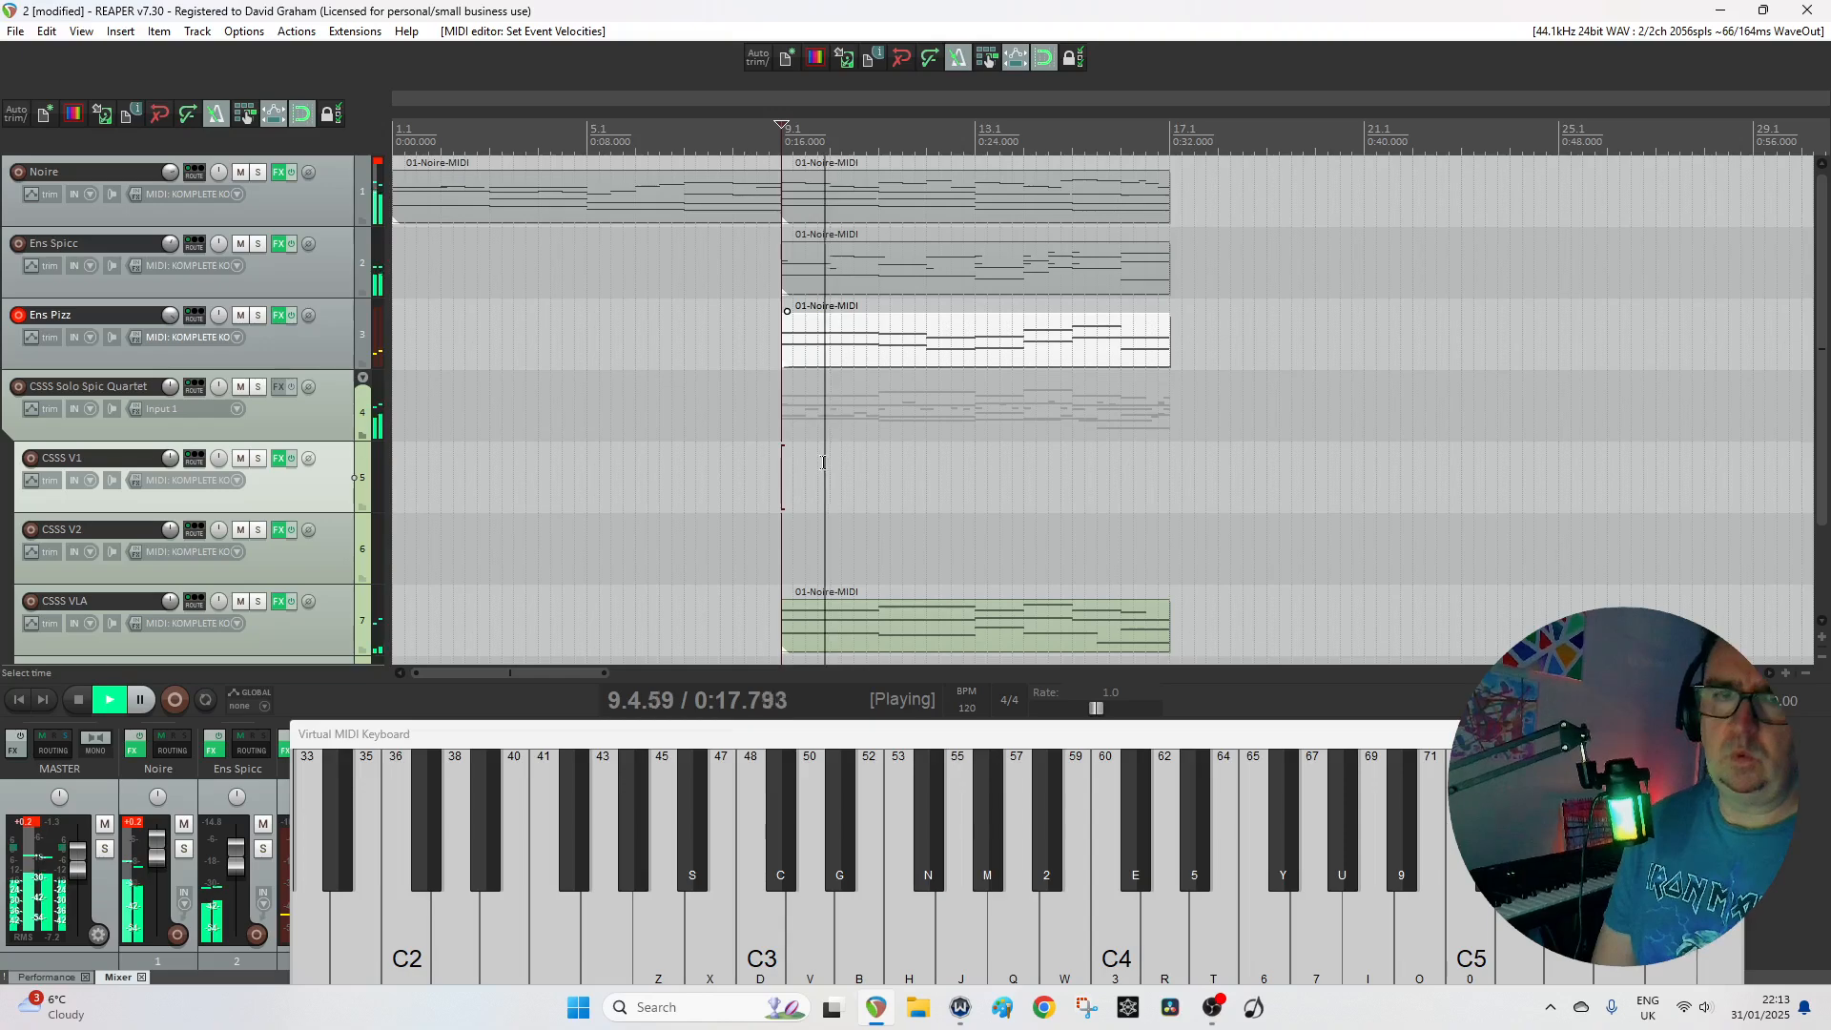
{"action": "key", "text": "space"}
{"action": "left_click", "coordinate": [837, 331]}
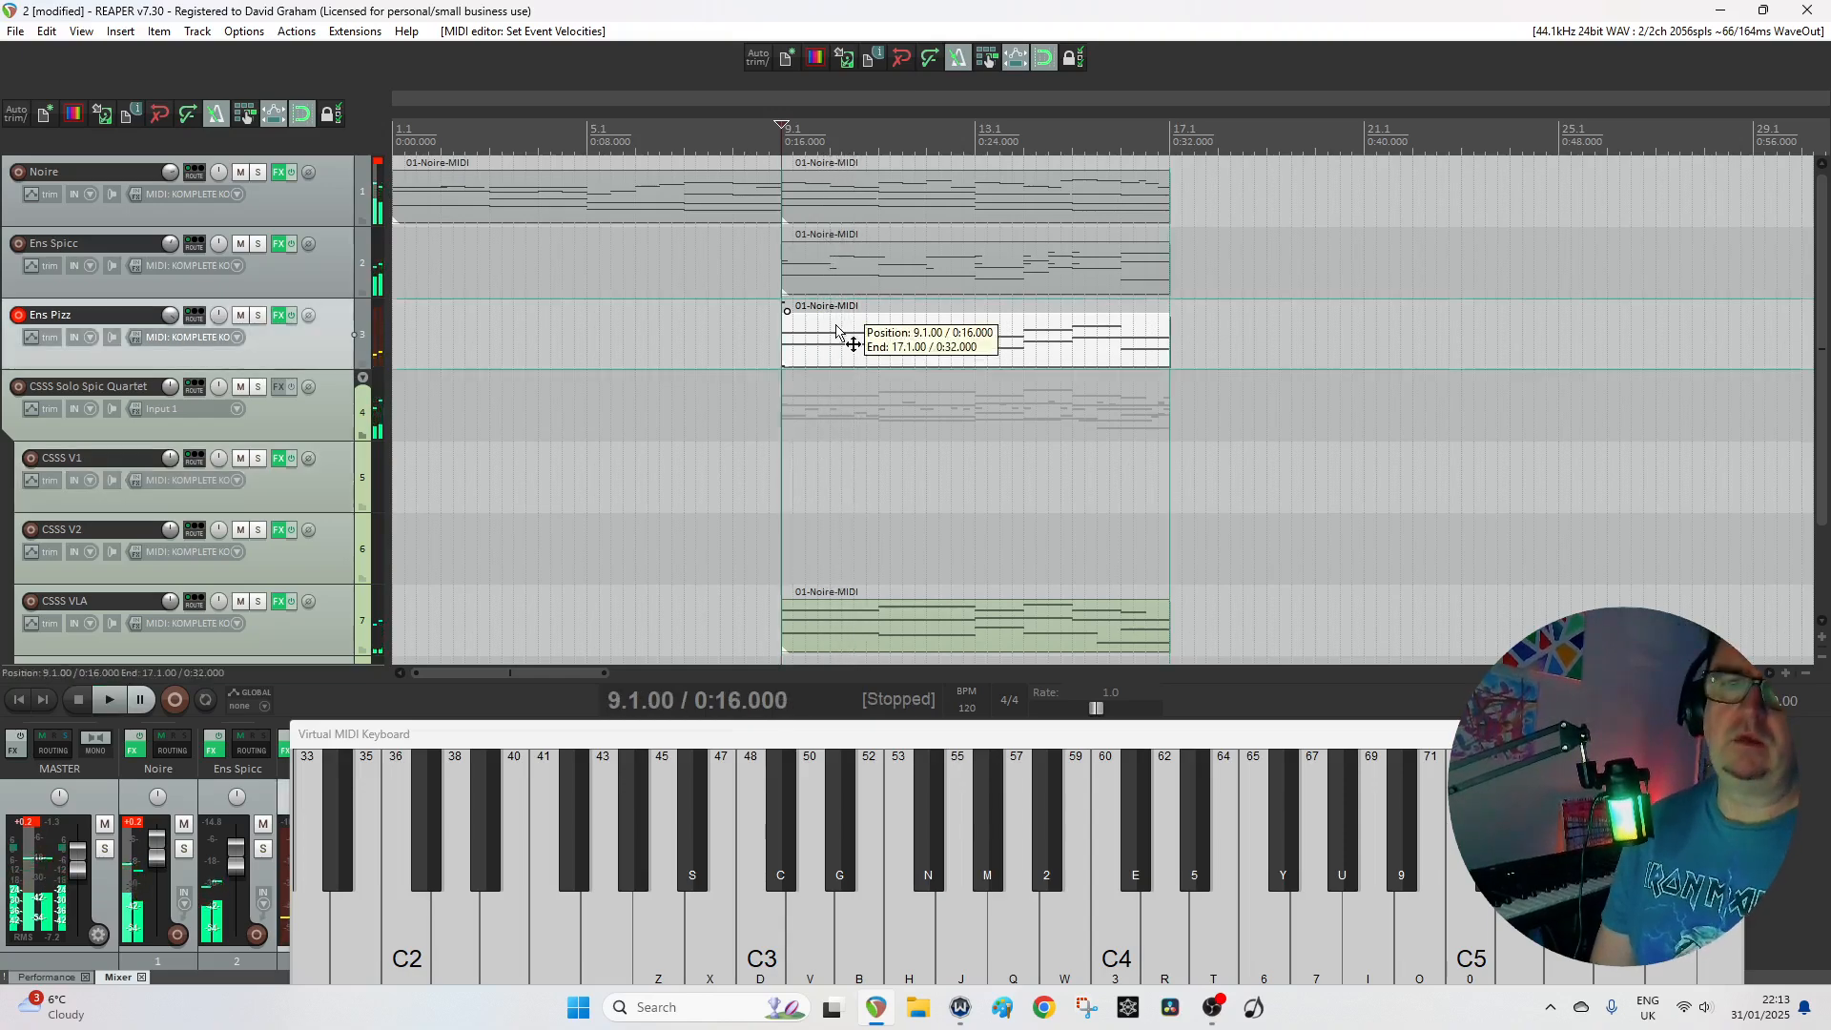
{"action": "left_click_drag", "start_coordinate": [837, 331], "coordinate": [870, 471]}
{"action": "double_click", "coordinate": [876, 477]}
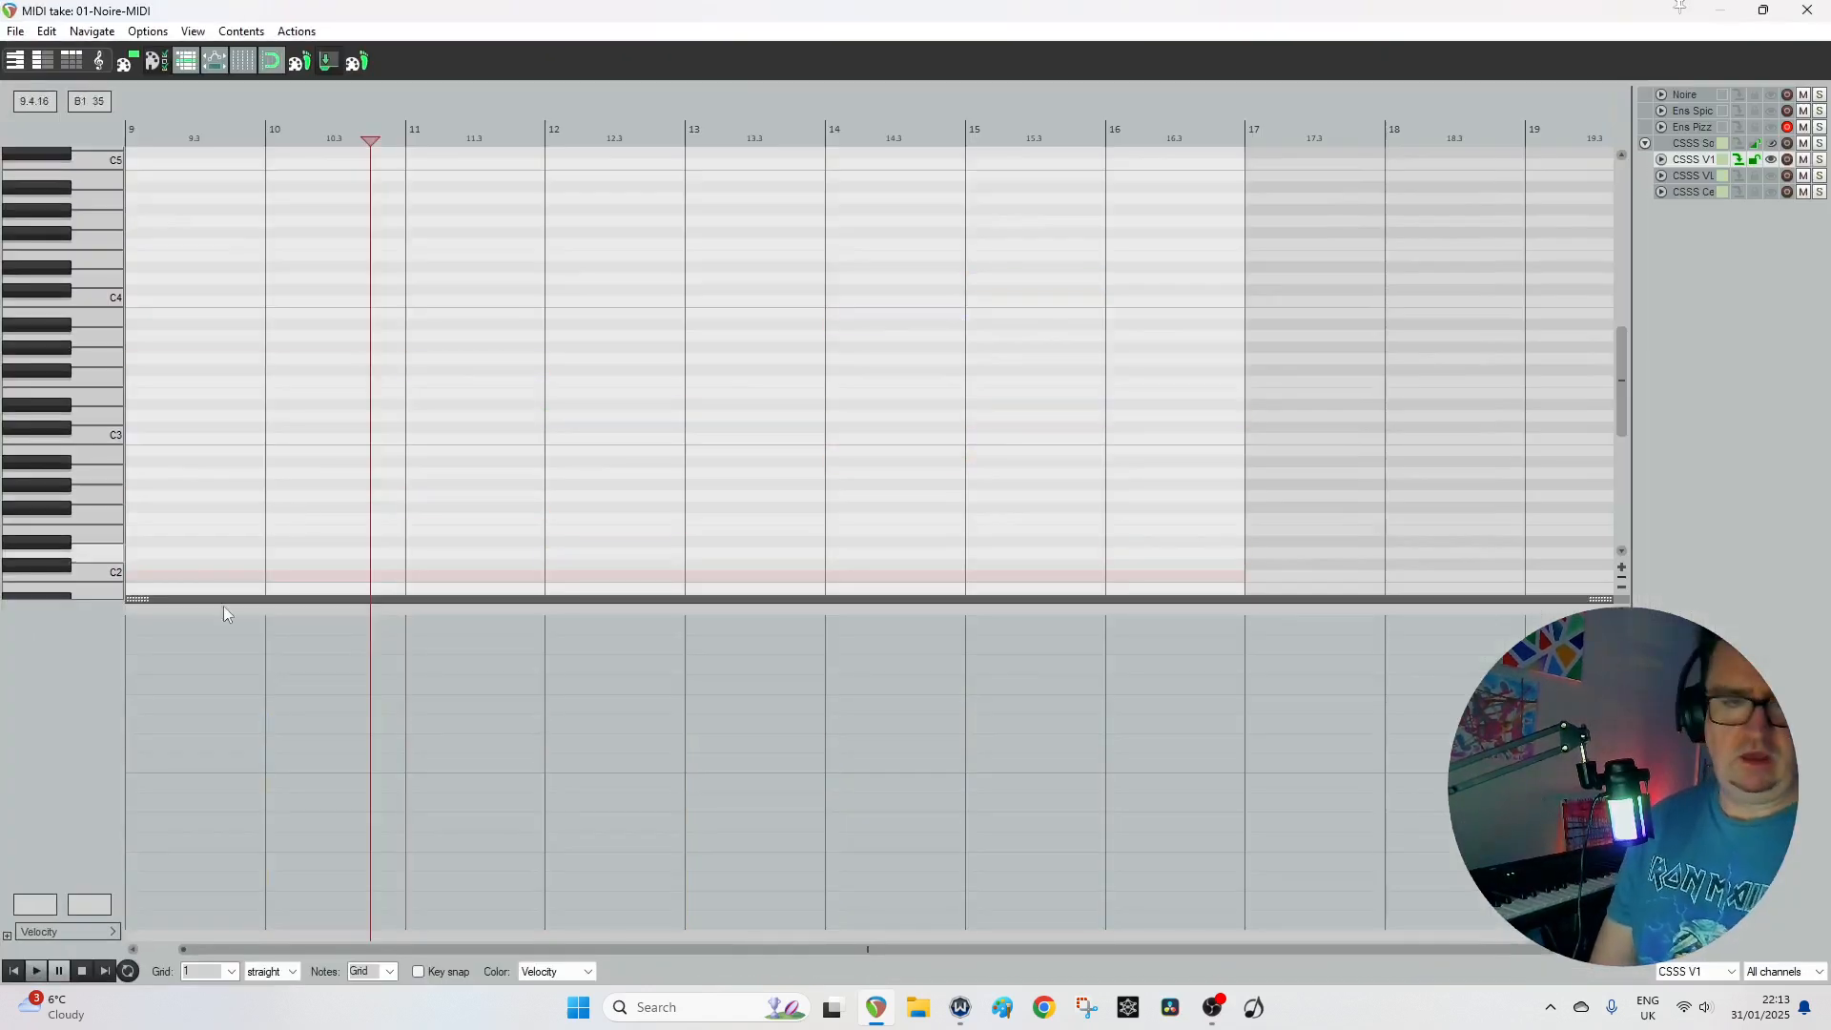
Set the MIDI grid to 1/8 and switch record arming from Ens Pizz to CSSS V1.
{"action": "left_click", "coordinate": [231, 970]}
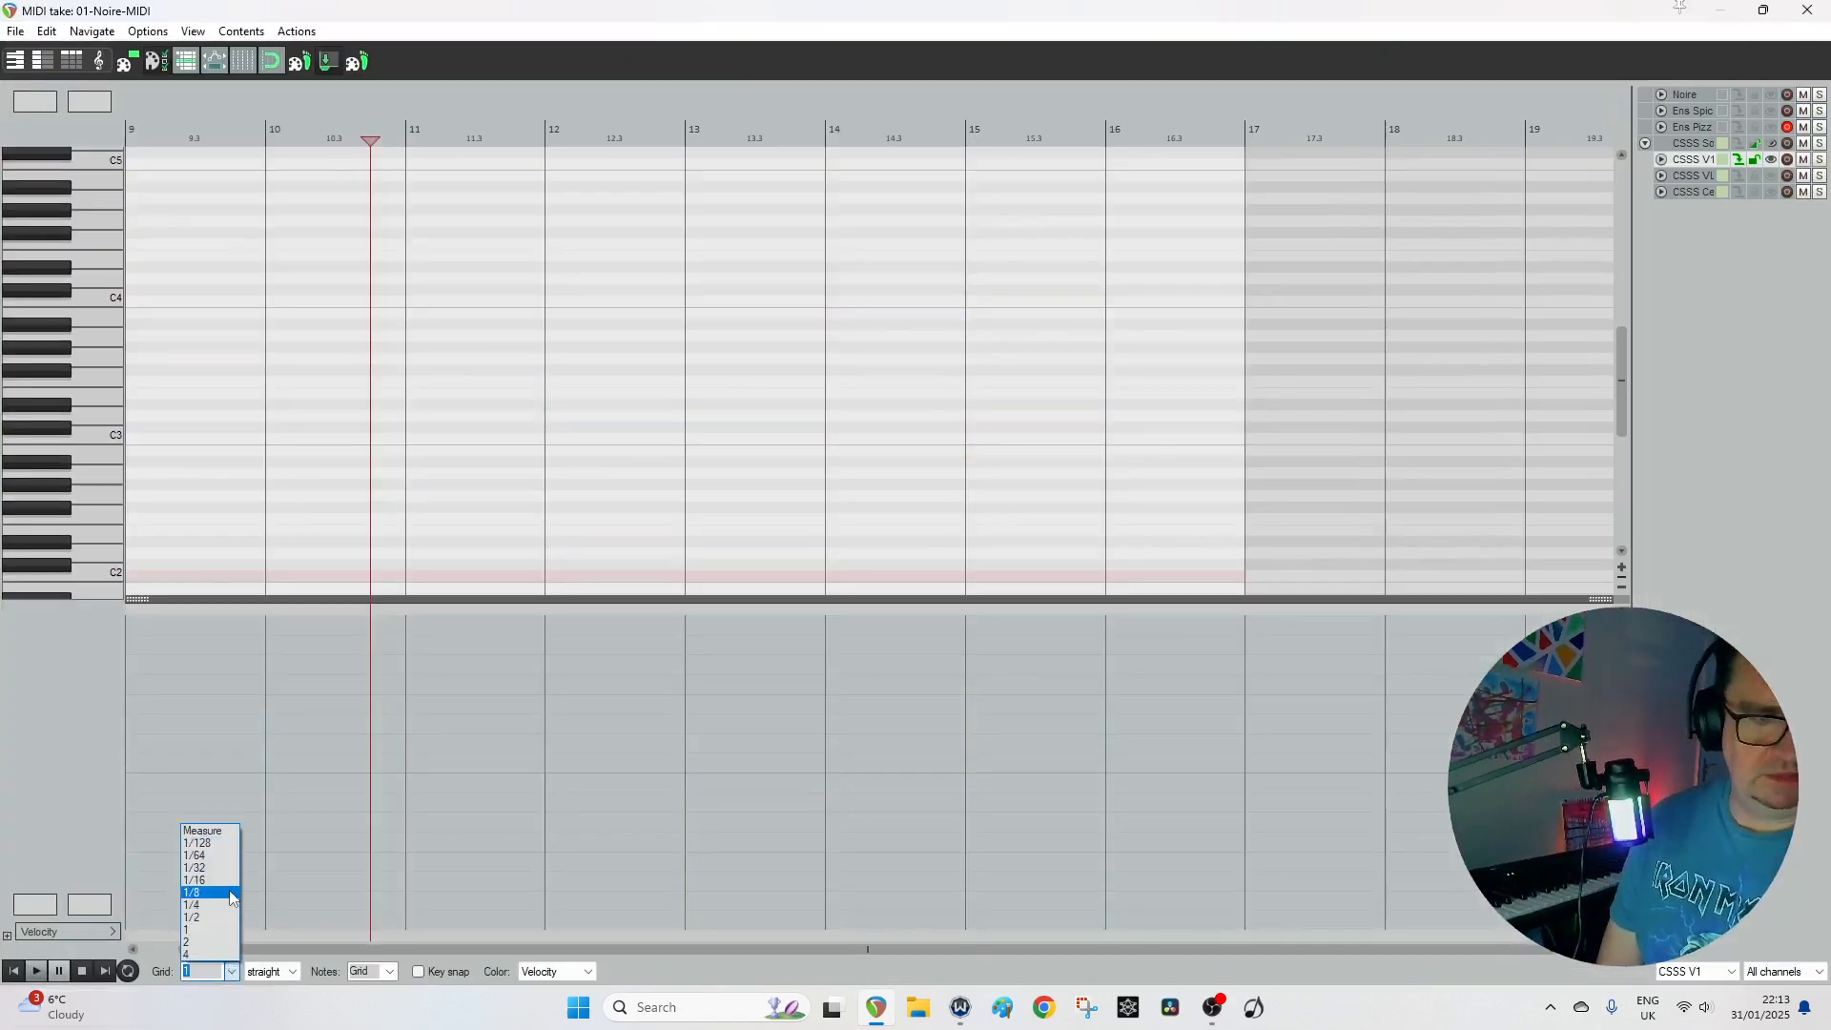
{"action": "left_click", "coordinate": [230, 895]}
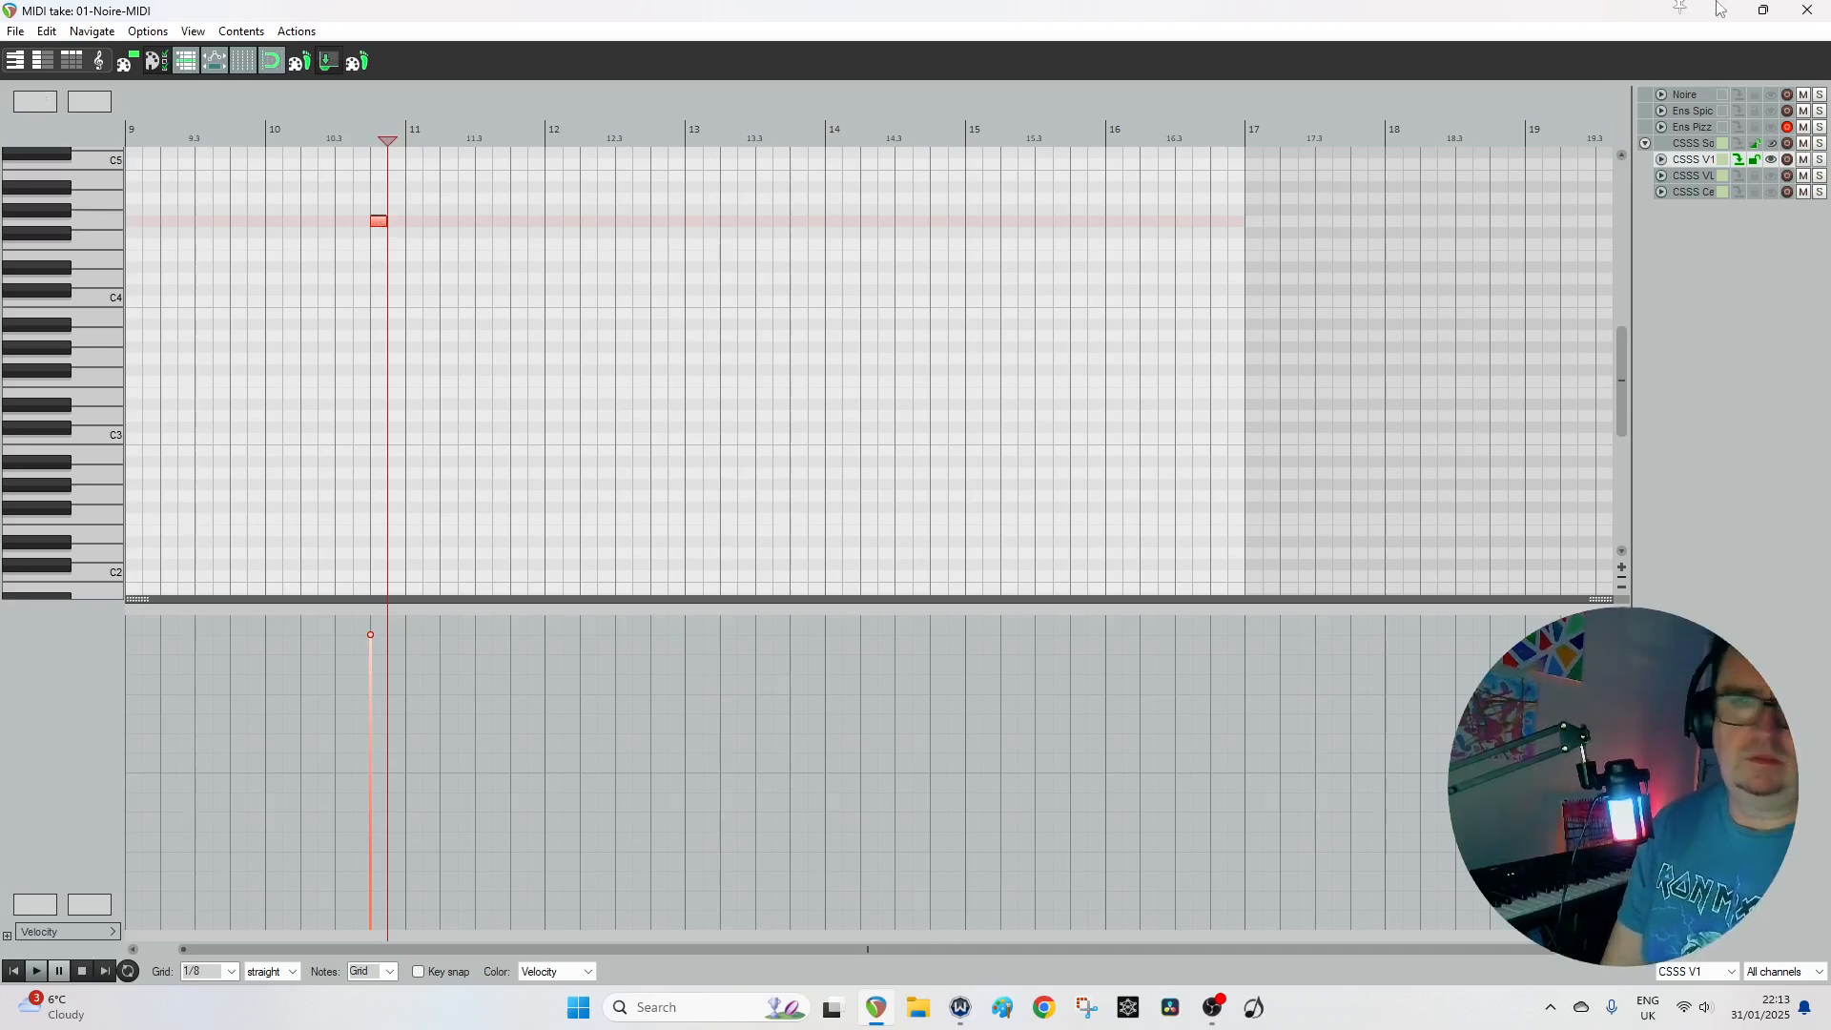
{"action": "left_click", "coordinate": [1807, 9]}
{"action": "left_click", "coordinate": [18, 315]}
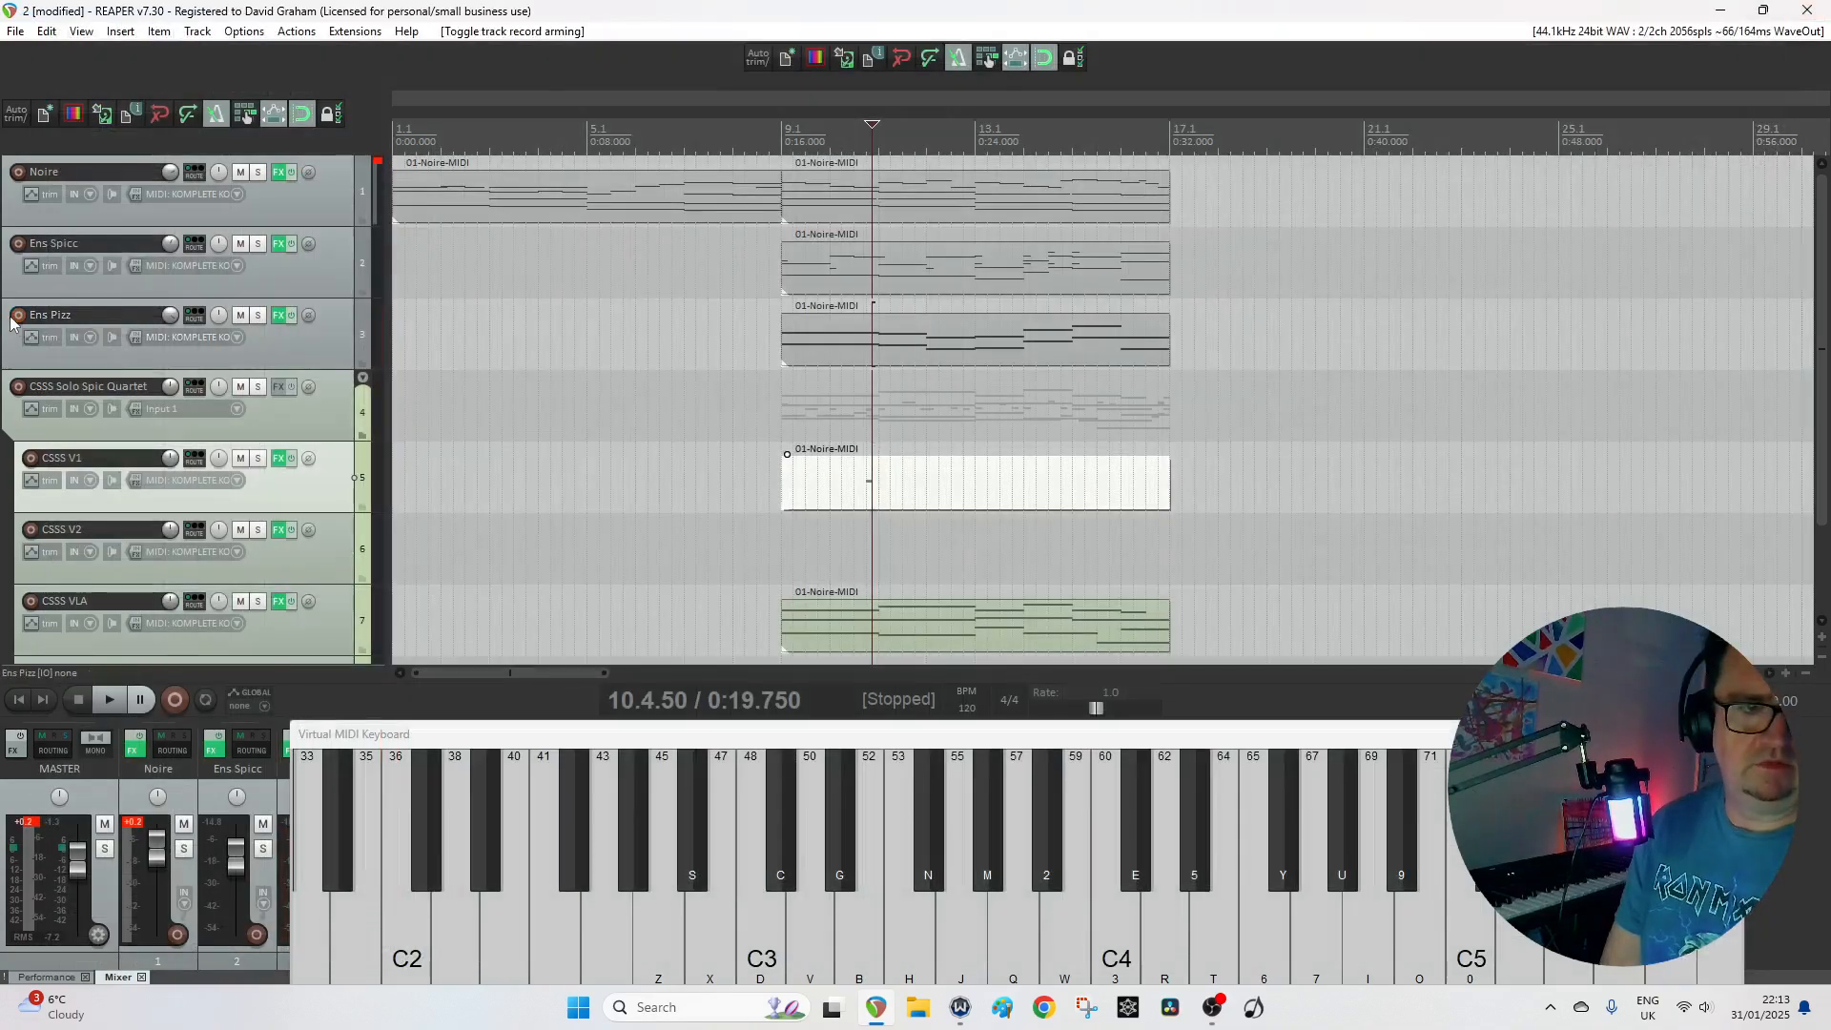
{"action": "left_click", "coordinate": [30, 458]}
{"action": "scroll", "coordinate": [31, 464], "scroll_direction": "down", "scroll_amount": 2}
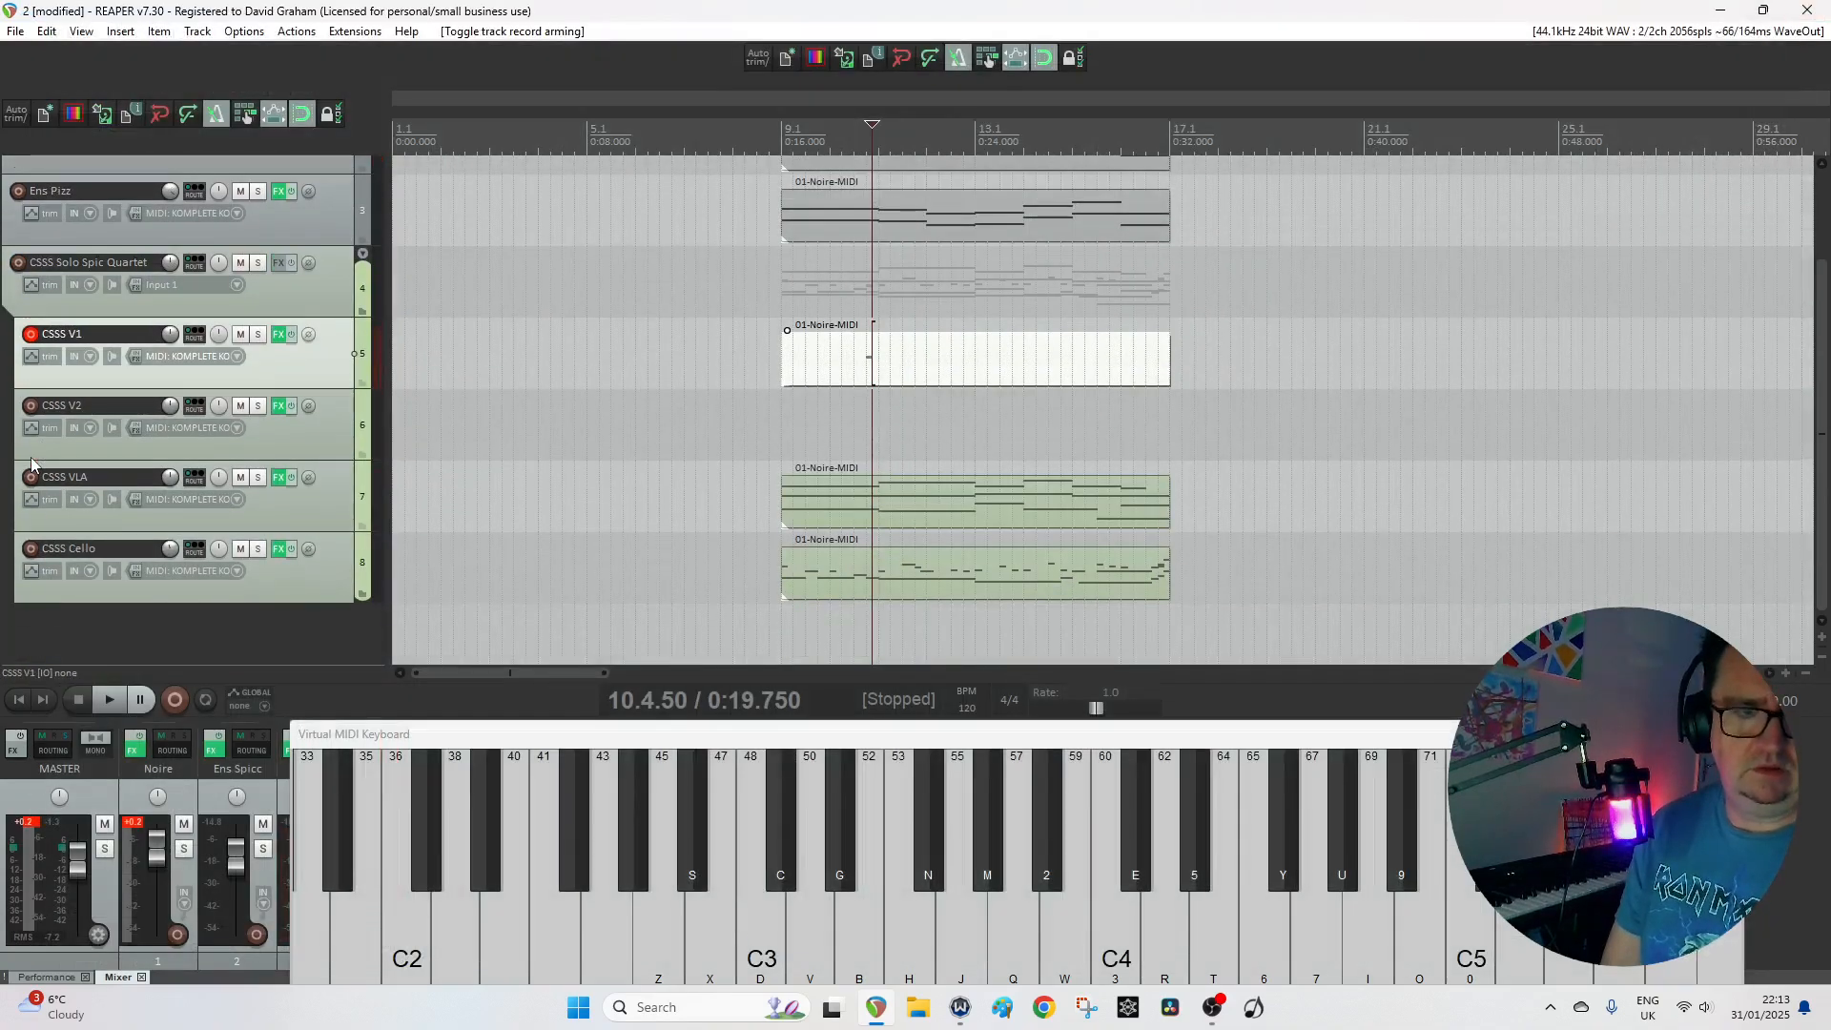
{"action": "scroll", "coordinate": [31, 465], "scroll_direction": "up", "scroll_amount": 2}
Delete the stray note in the CSSS V1 item, record an eighth-note melody over bars 9 to 16, and close the MIDI editor.
{"action": "double_click", "coordinate": [908, 495]}
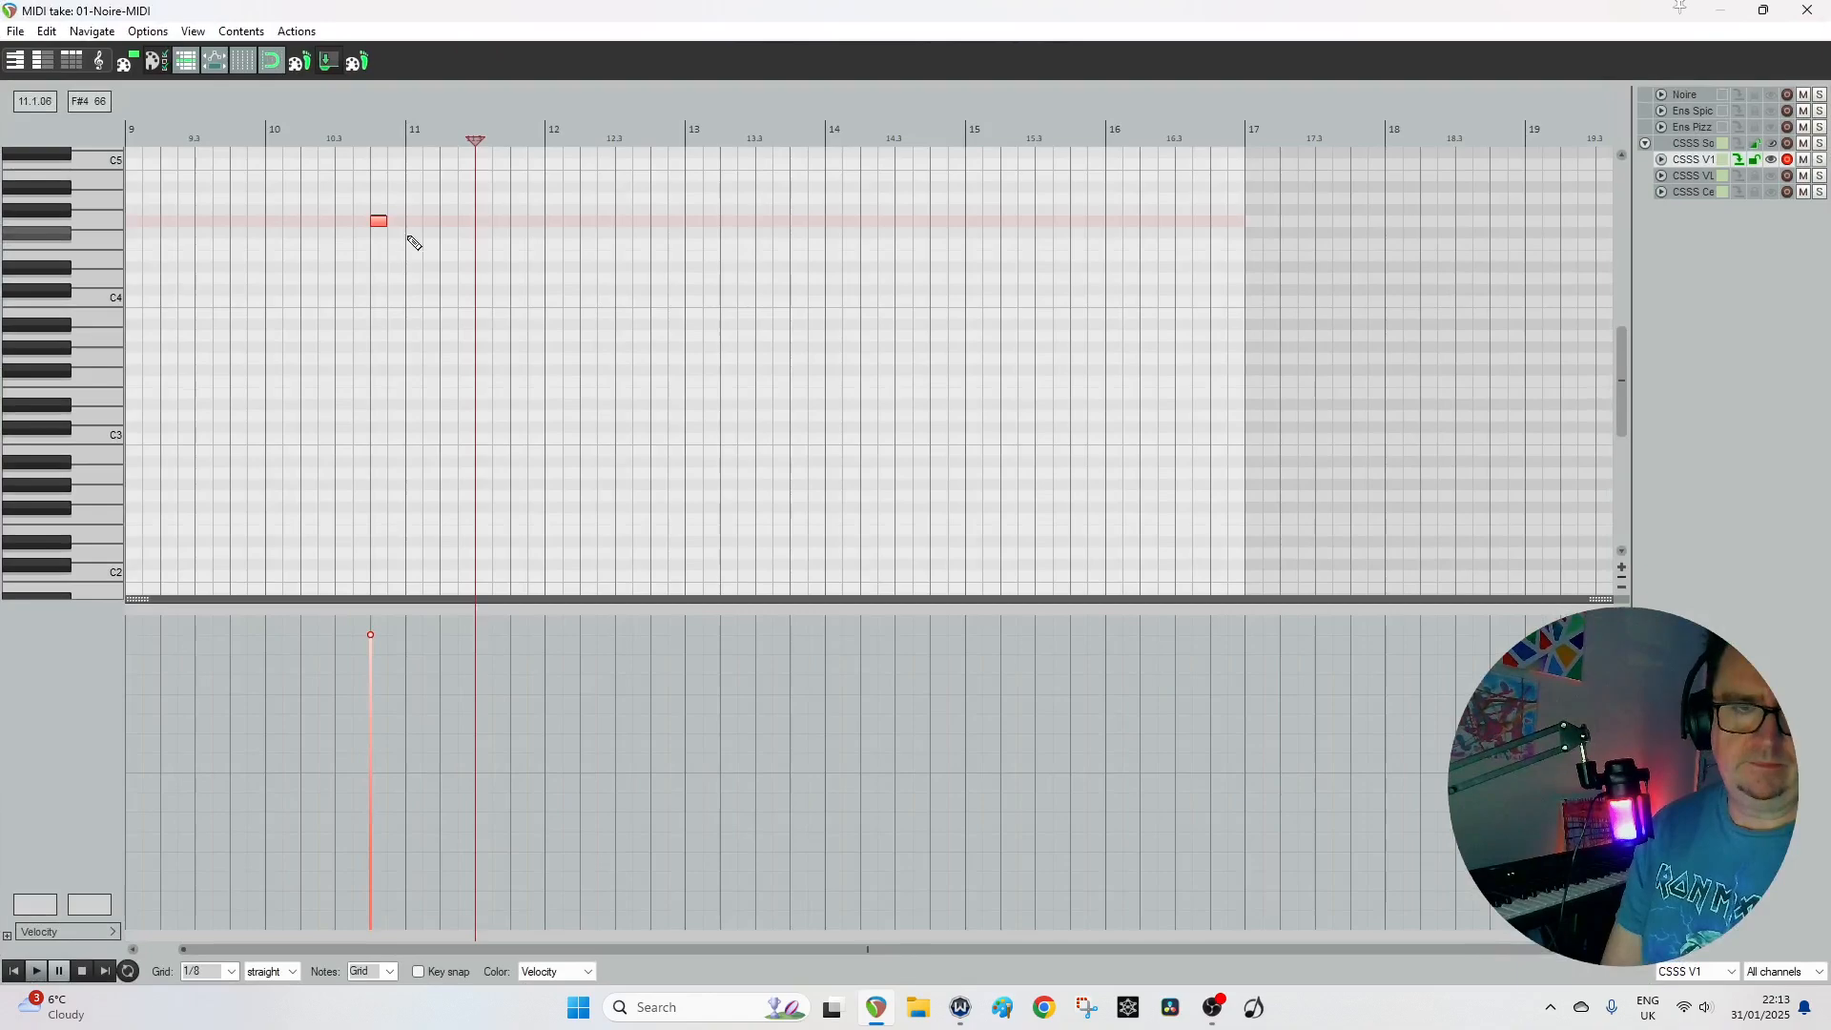
{"action": "double_click", "coordinate": [381, 223]}
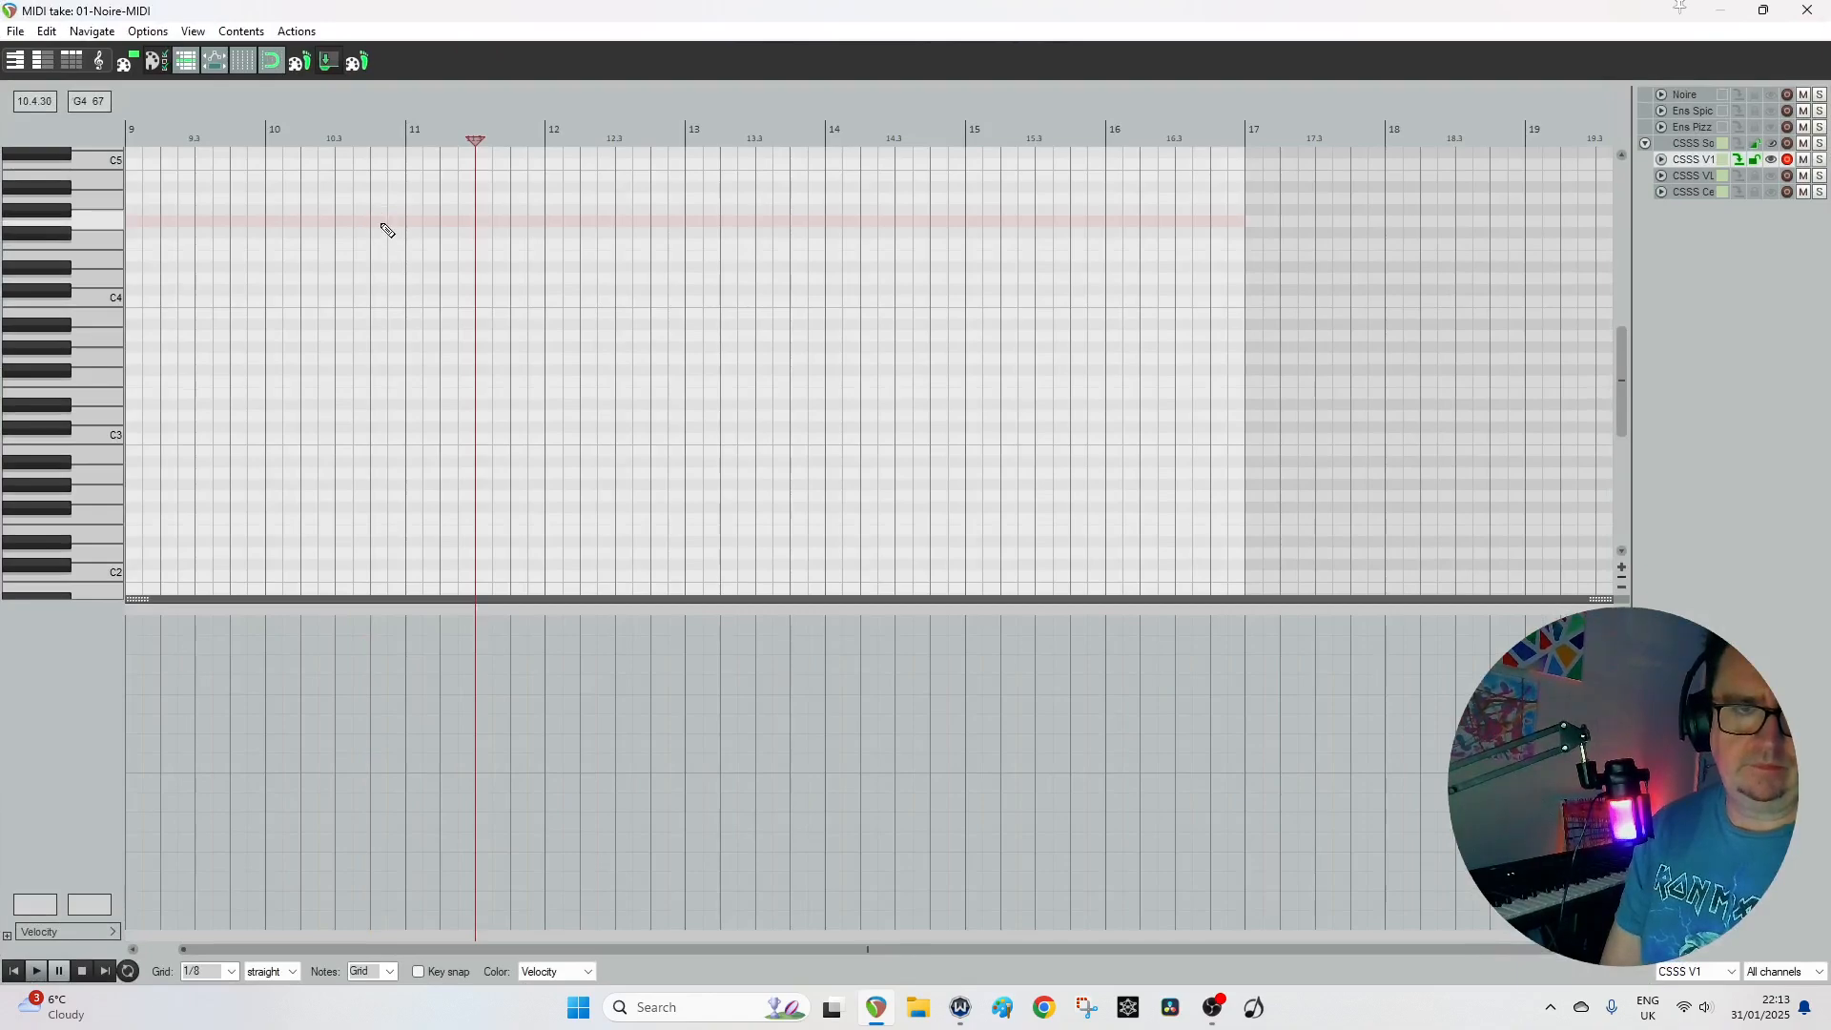
{"action": "left_click", "coordinate": [14, 971]}
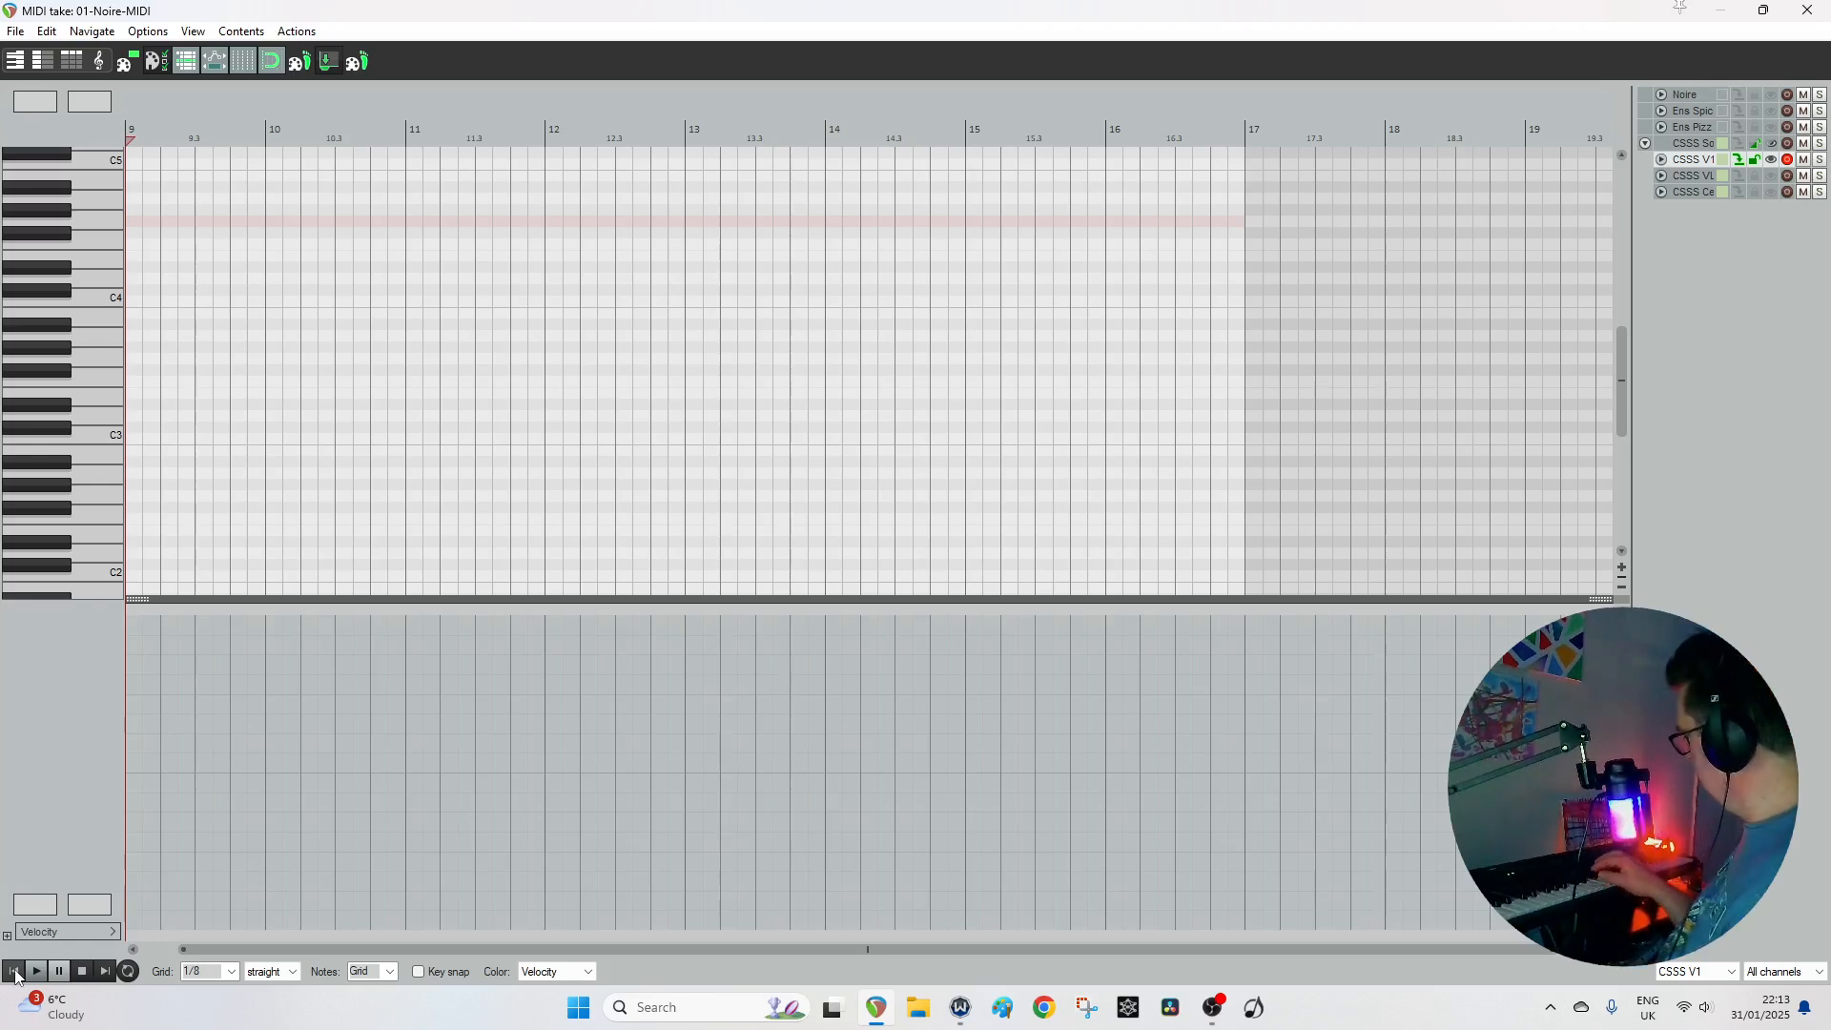
{"action": "key", "text": "ctrl+r"}
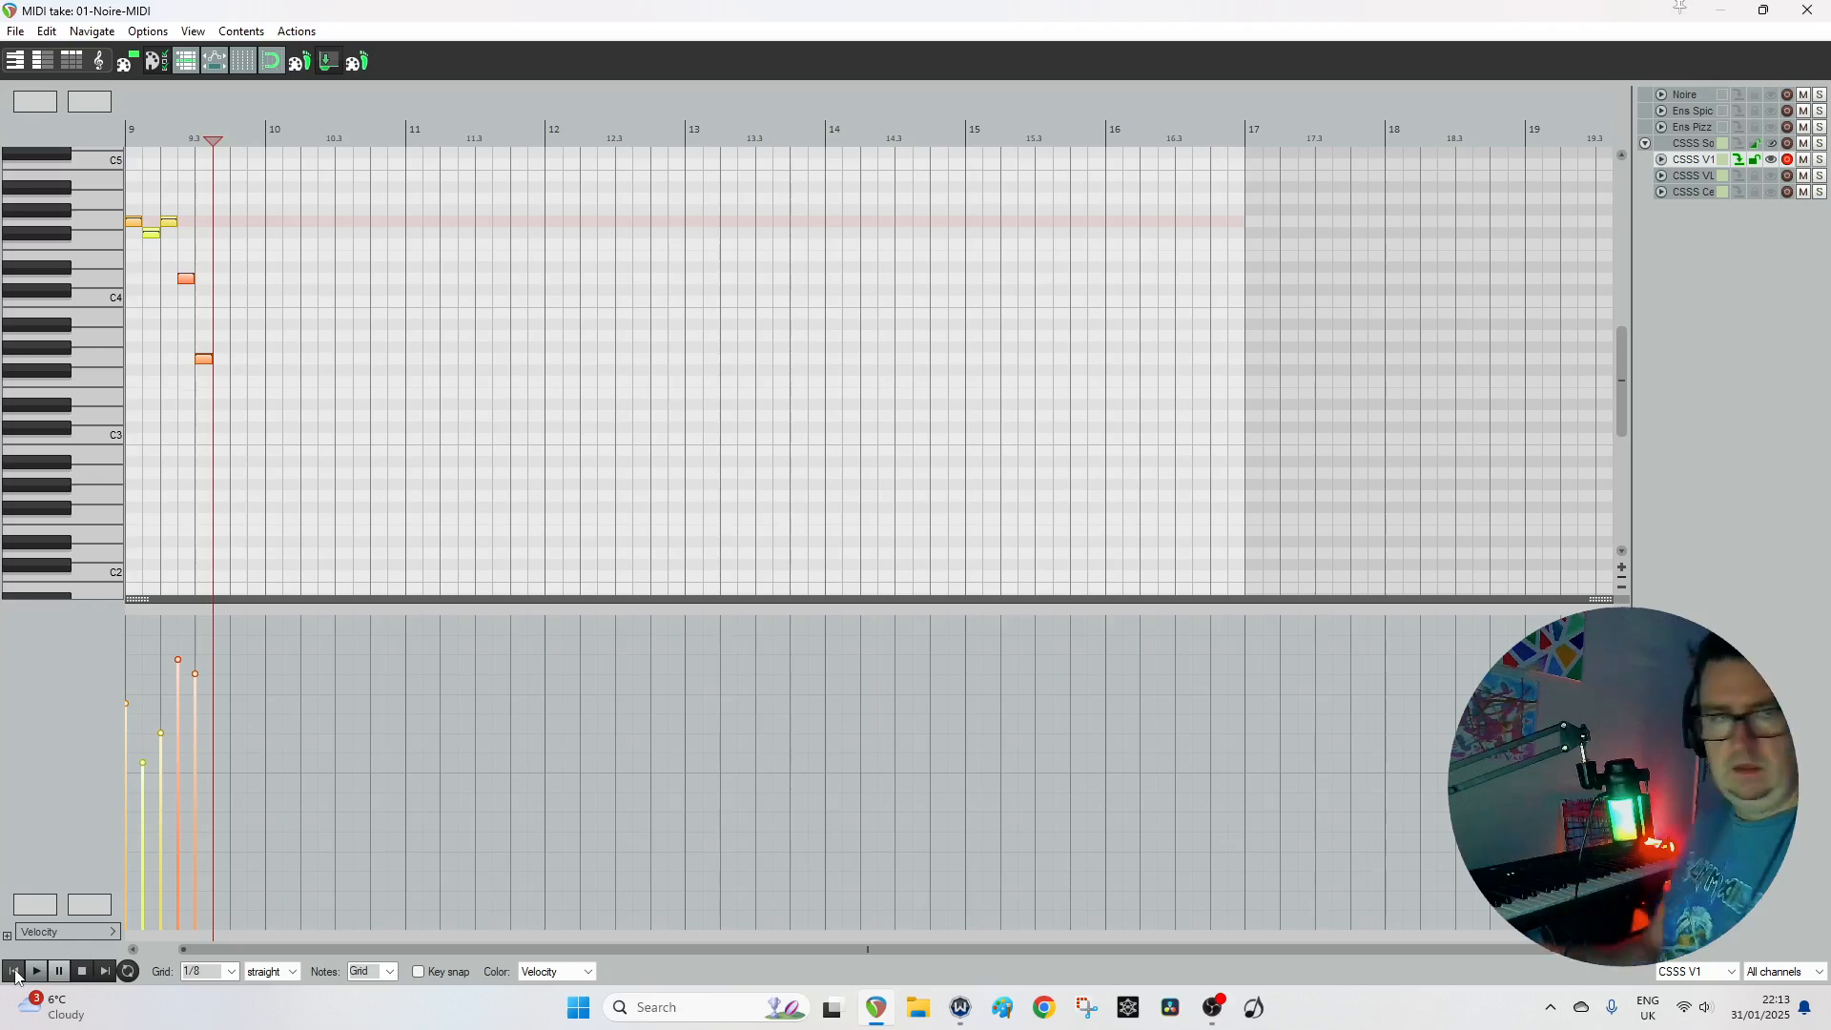
{"action": "key", "text": "ctrl+z"}
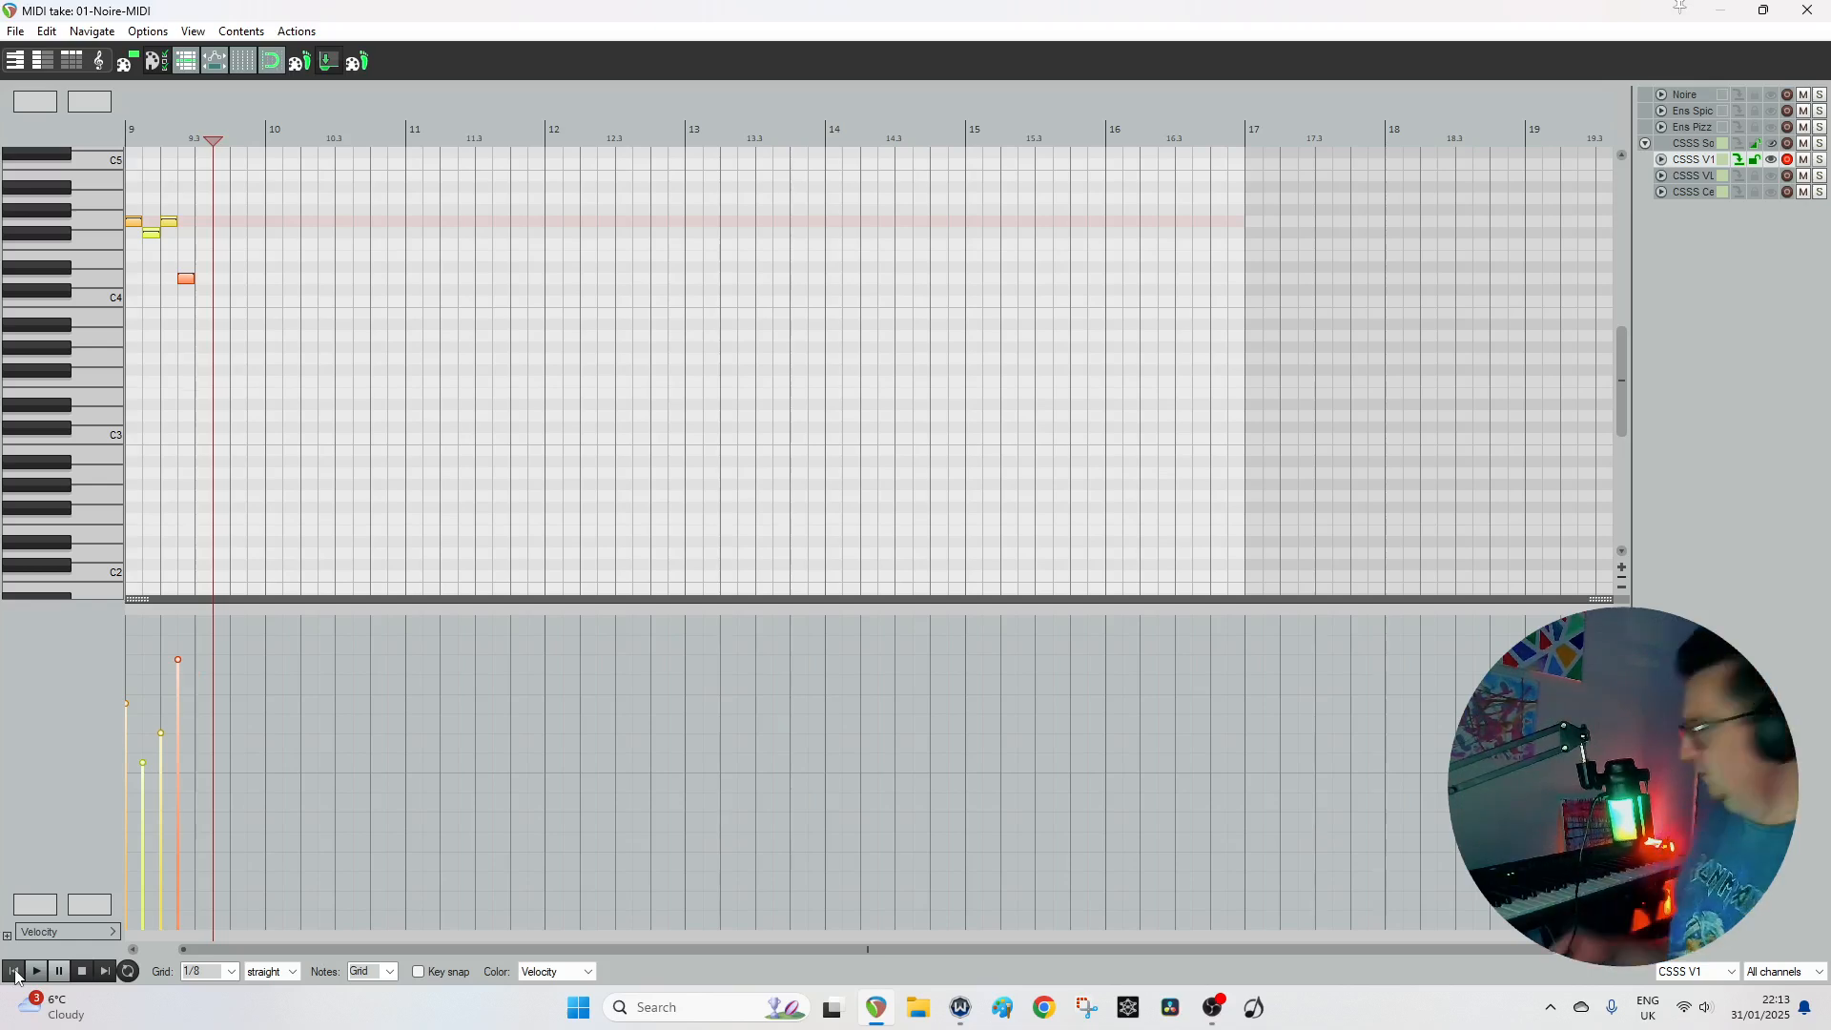
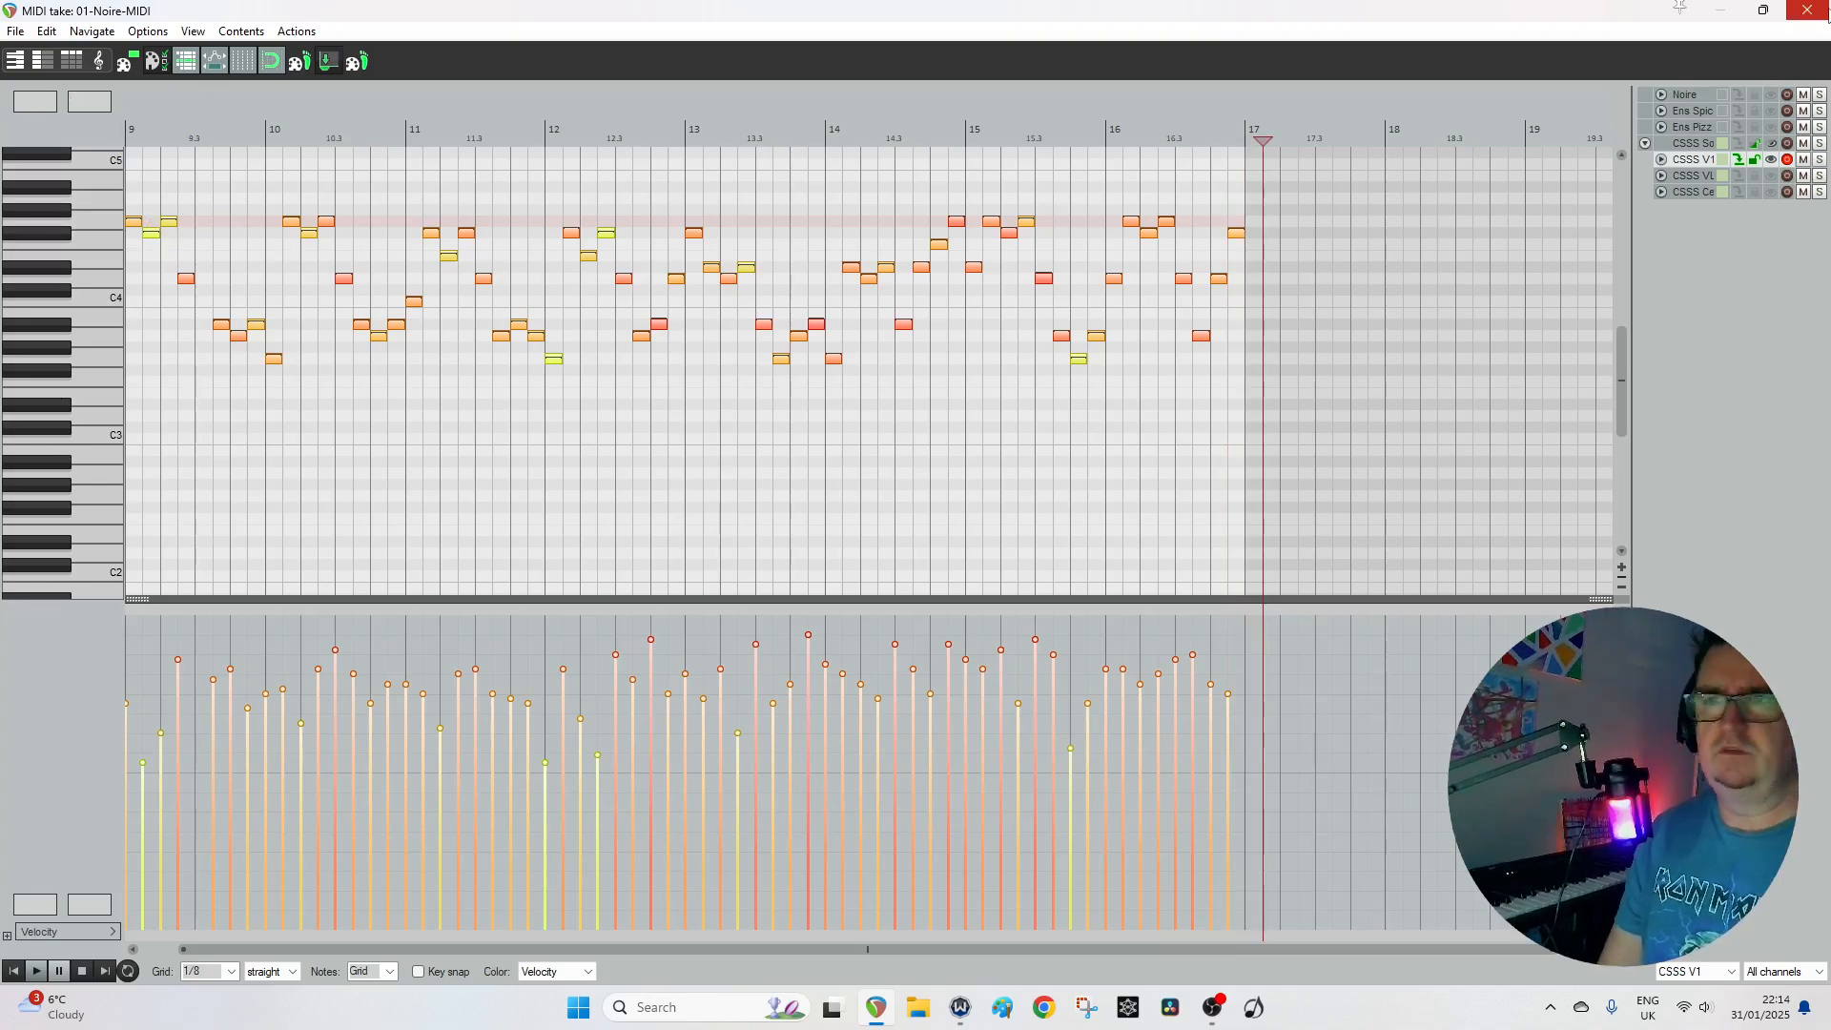
{"action": "left_click", "coordinate": [1808, 12]}
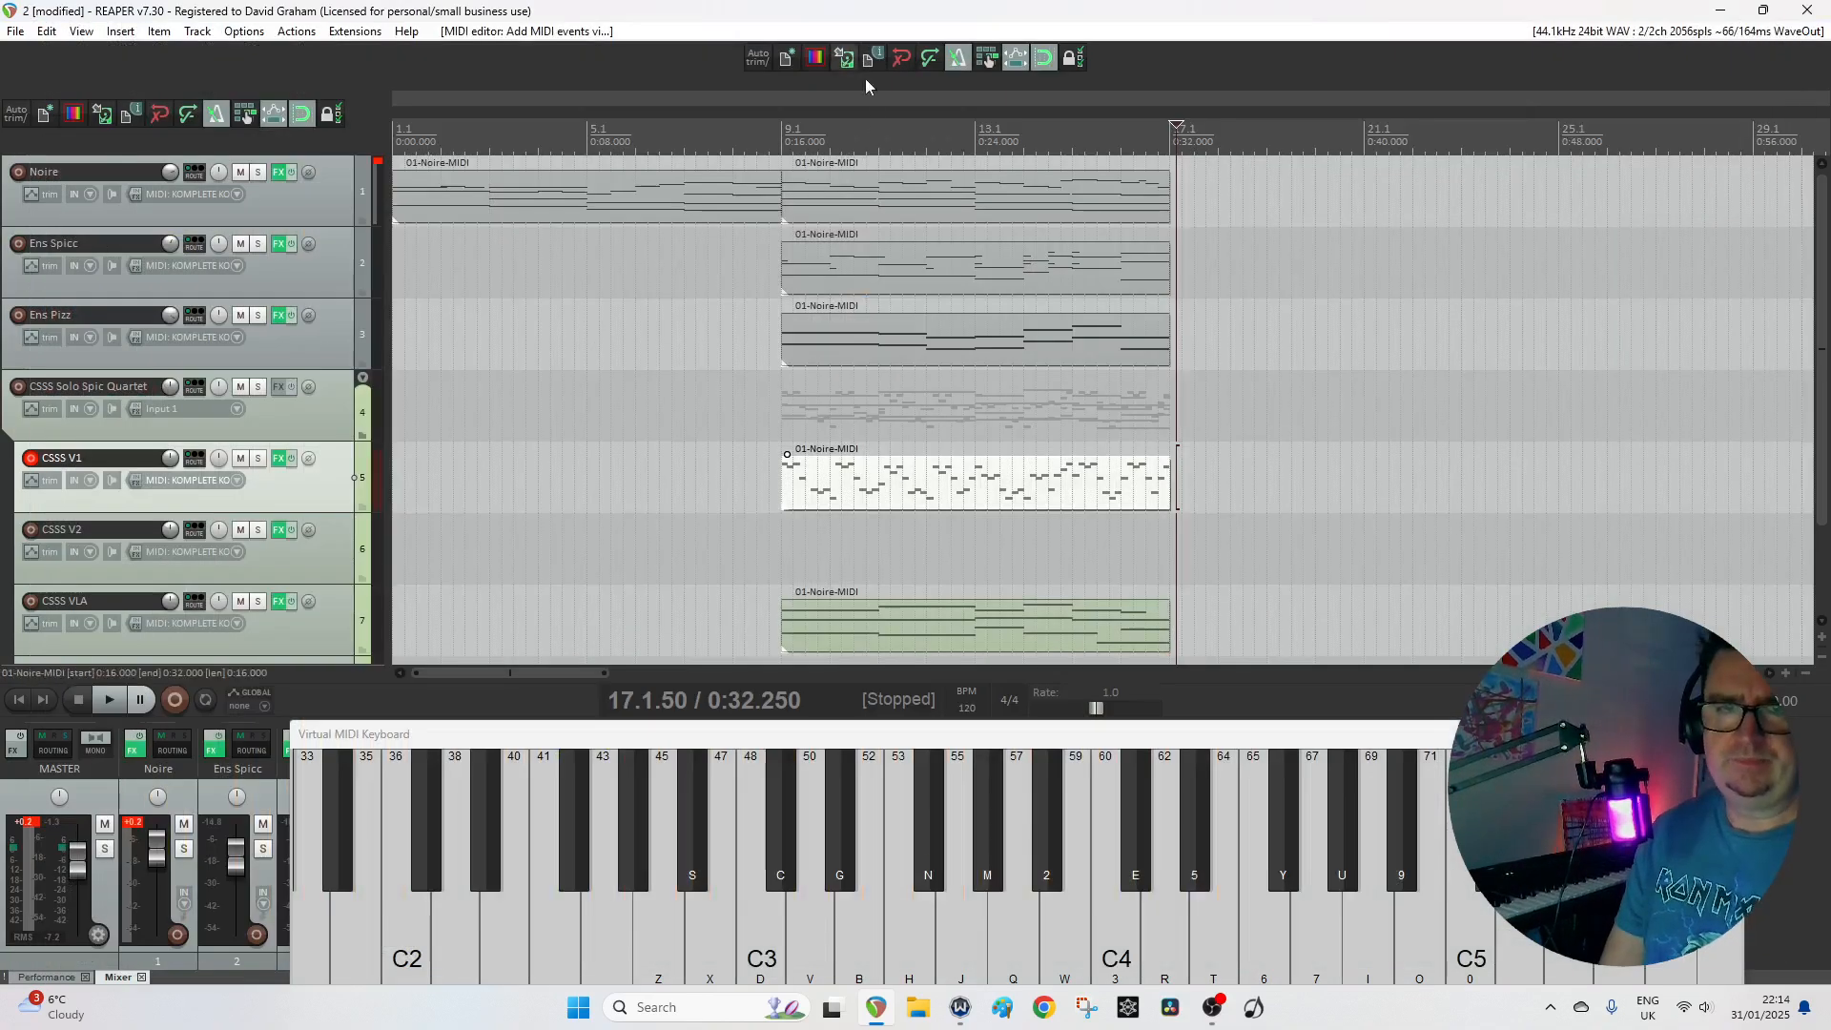
Play from bar 9, set the CSSS V1 track's media playback offset to -44 ms in its routing, and stop playback.
{"action": "left_click", "coordinate": [777, 141]}
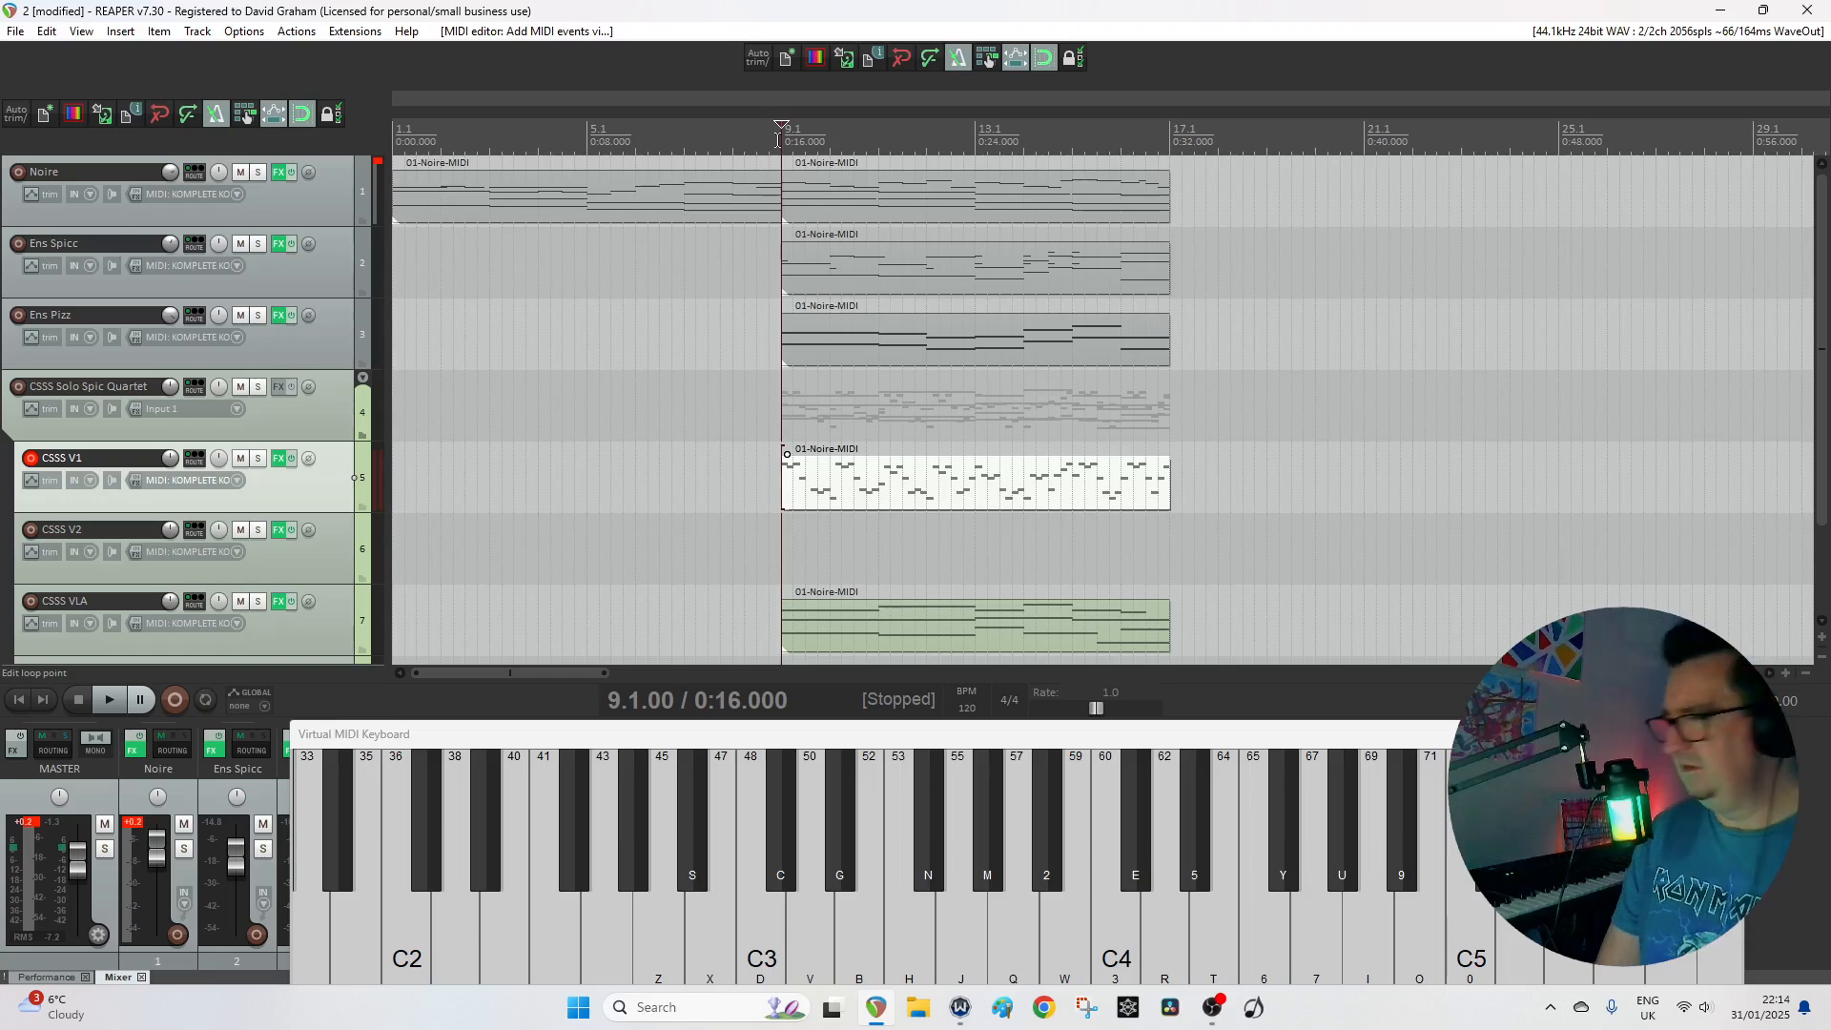
{"action": "key", "text": "space"}
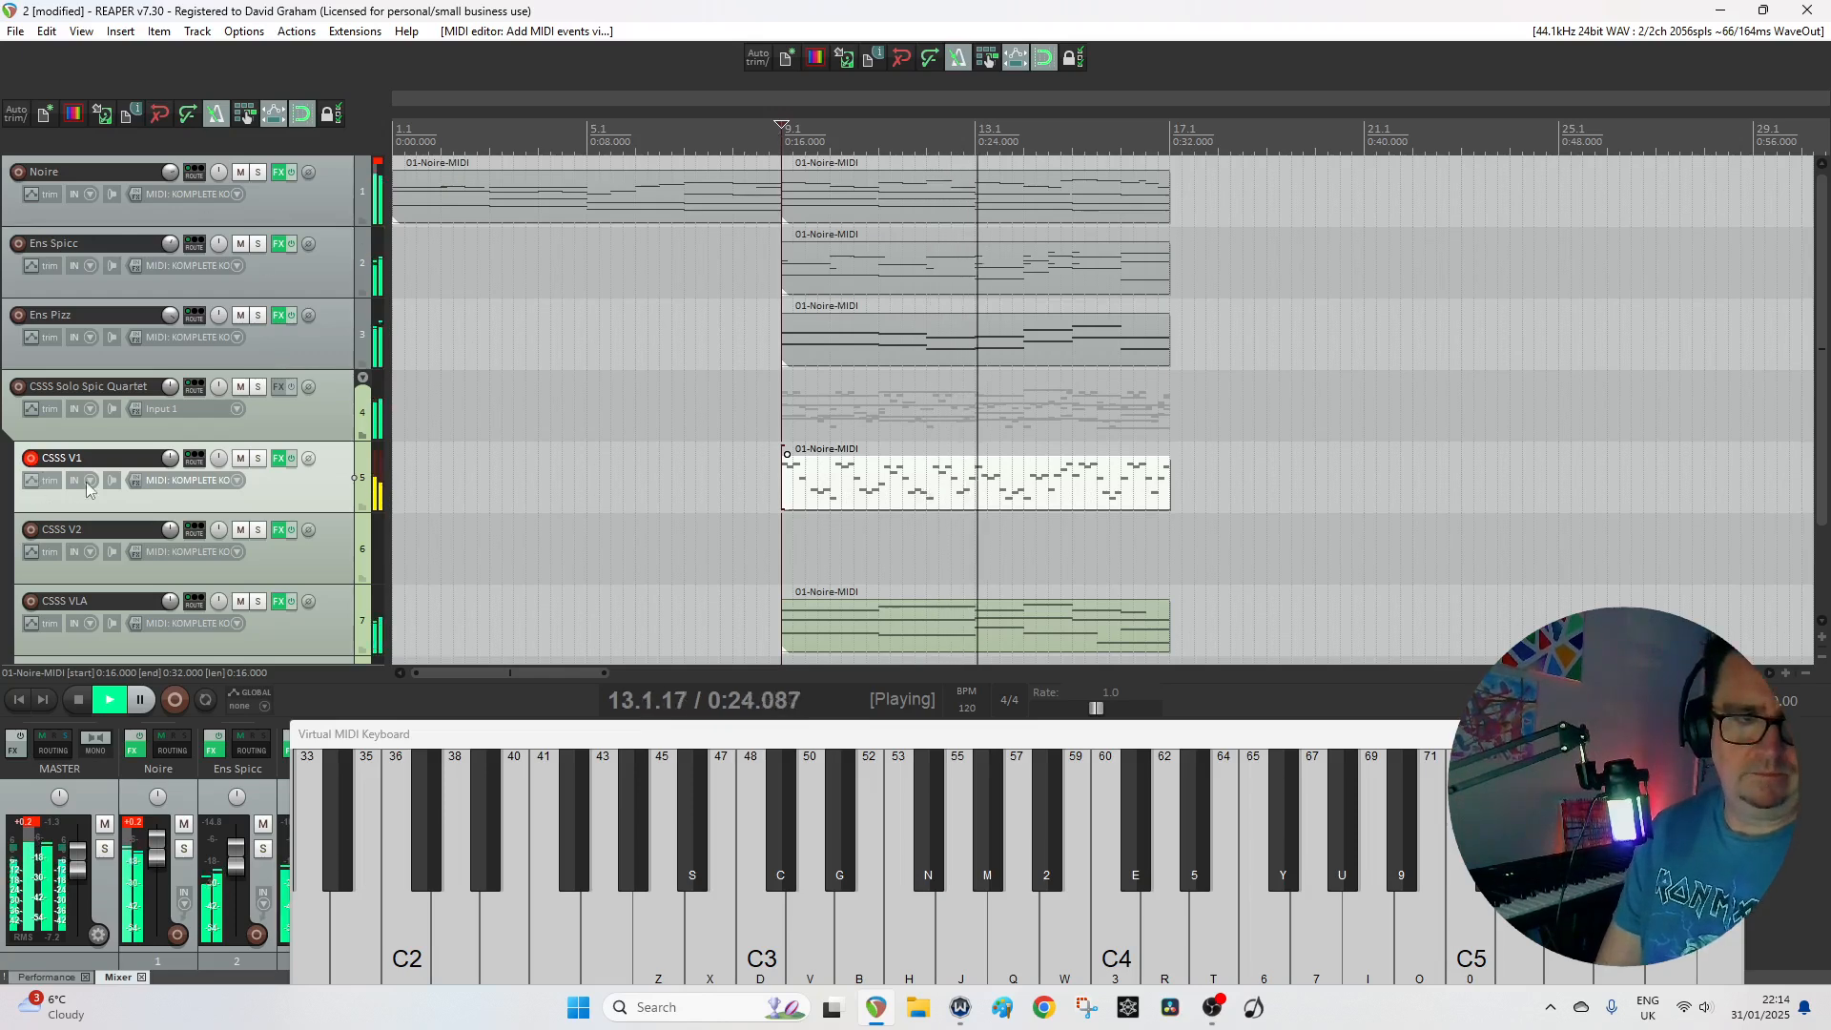
{"action": "left_click", "coordinate": [195, 458]}
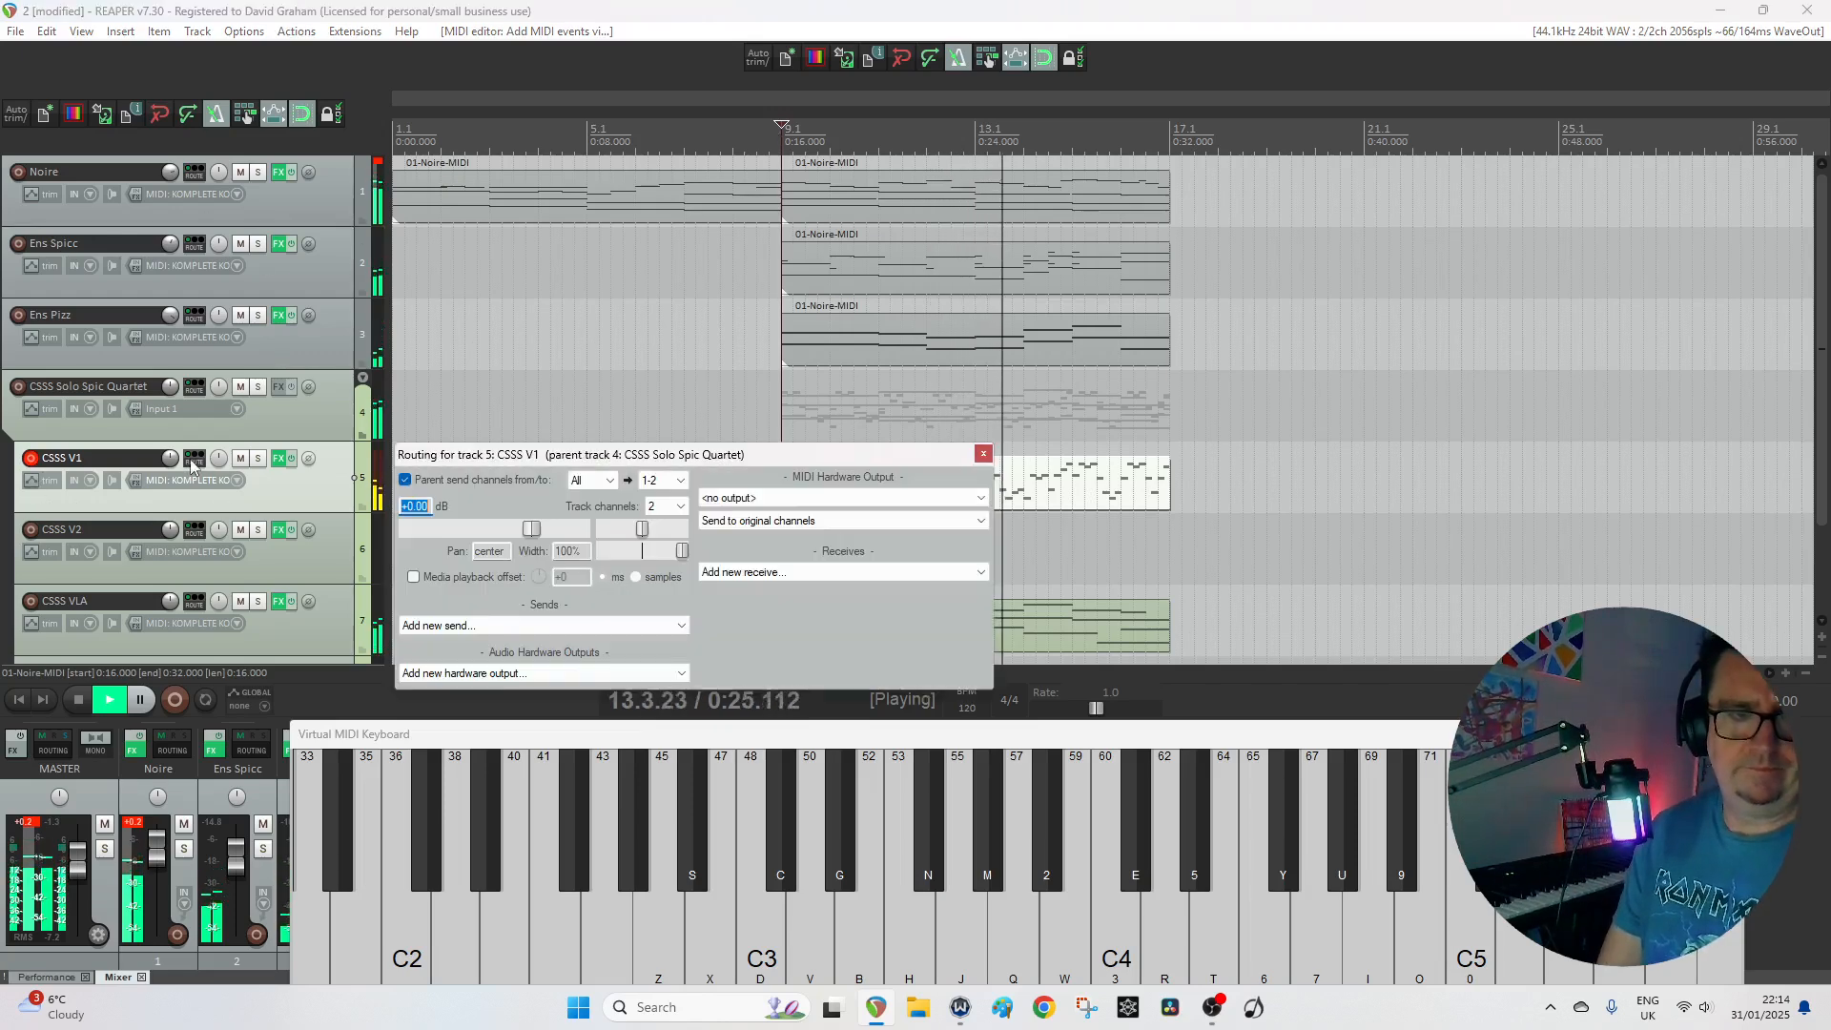
{"action": "left_click", "coordinate": [416, 577]}
{"action": "left_click_drag", "start_coordinate": [539, 577], "coordinate": [539, 619]}
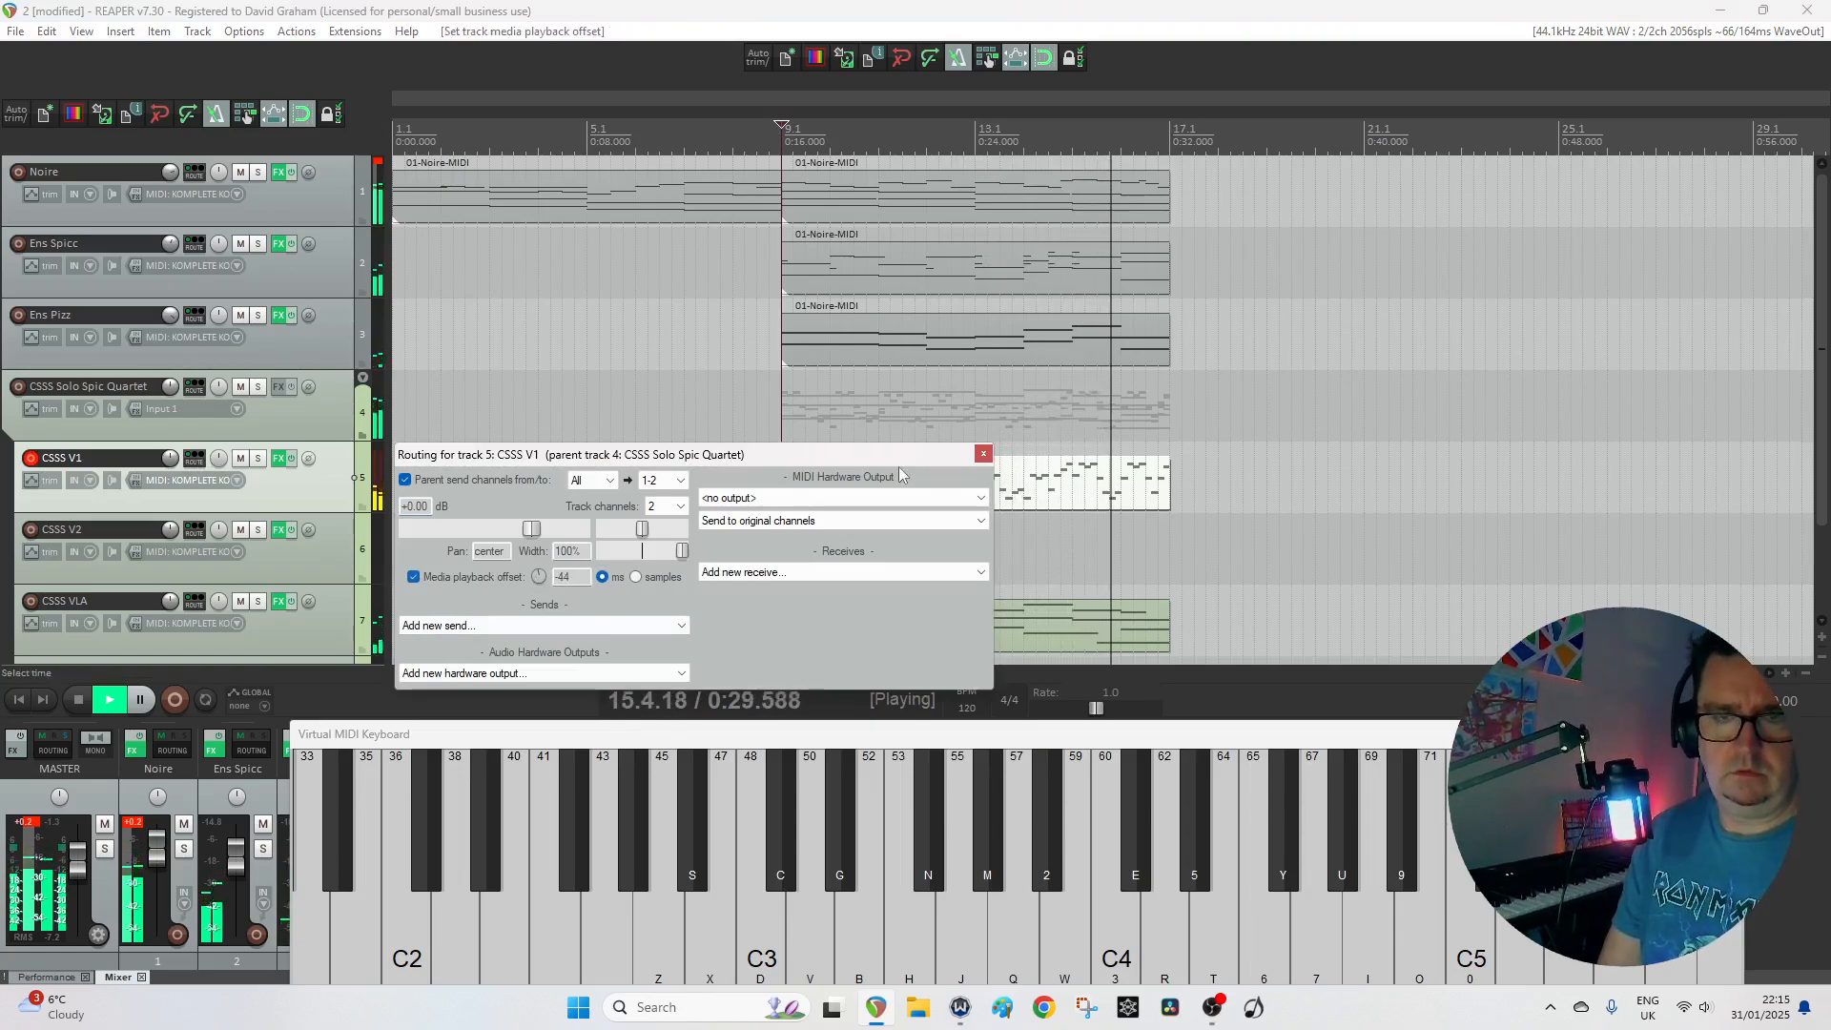
{"action": "left_click", "coordinate": [984, 453]}
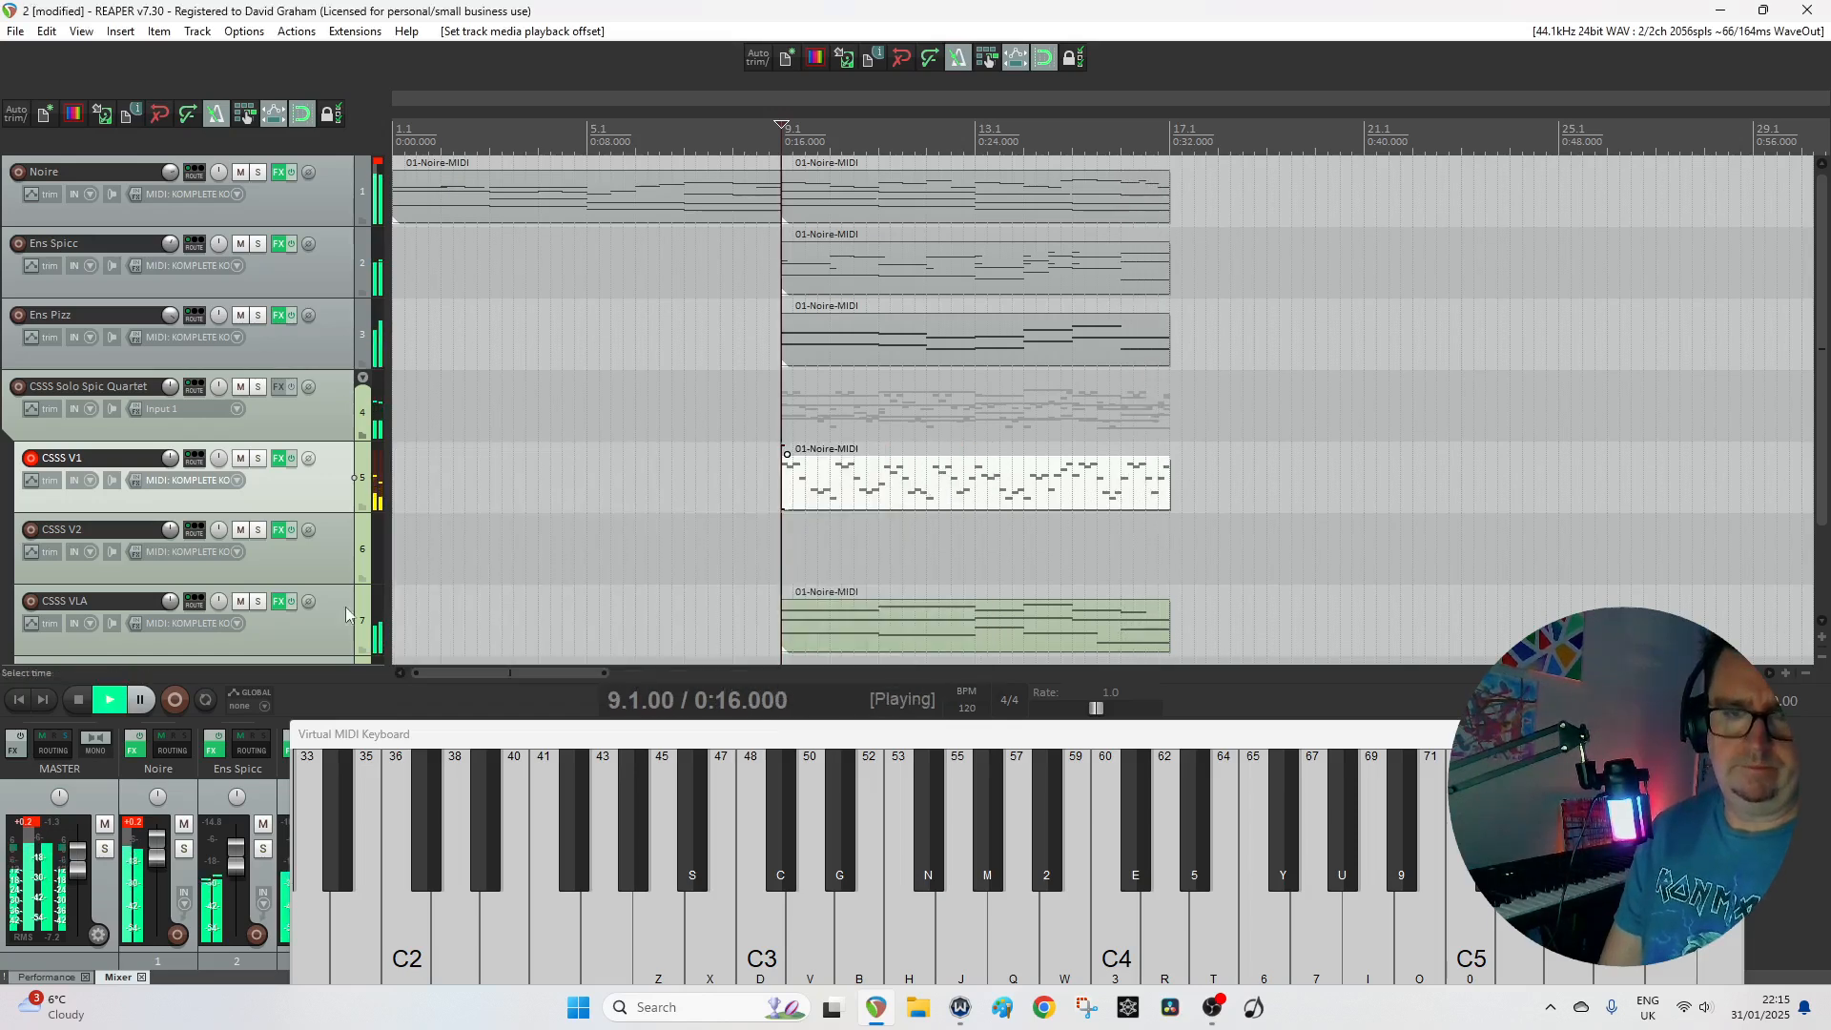
{"action": "key", "text": "space"}
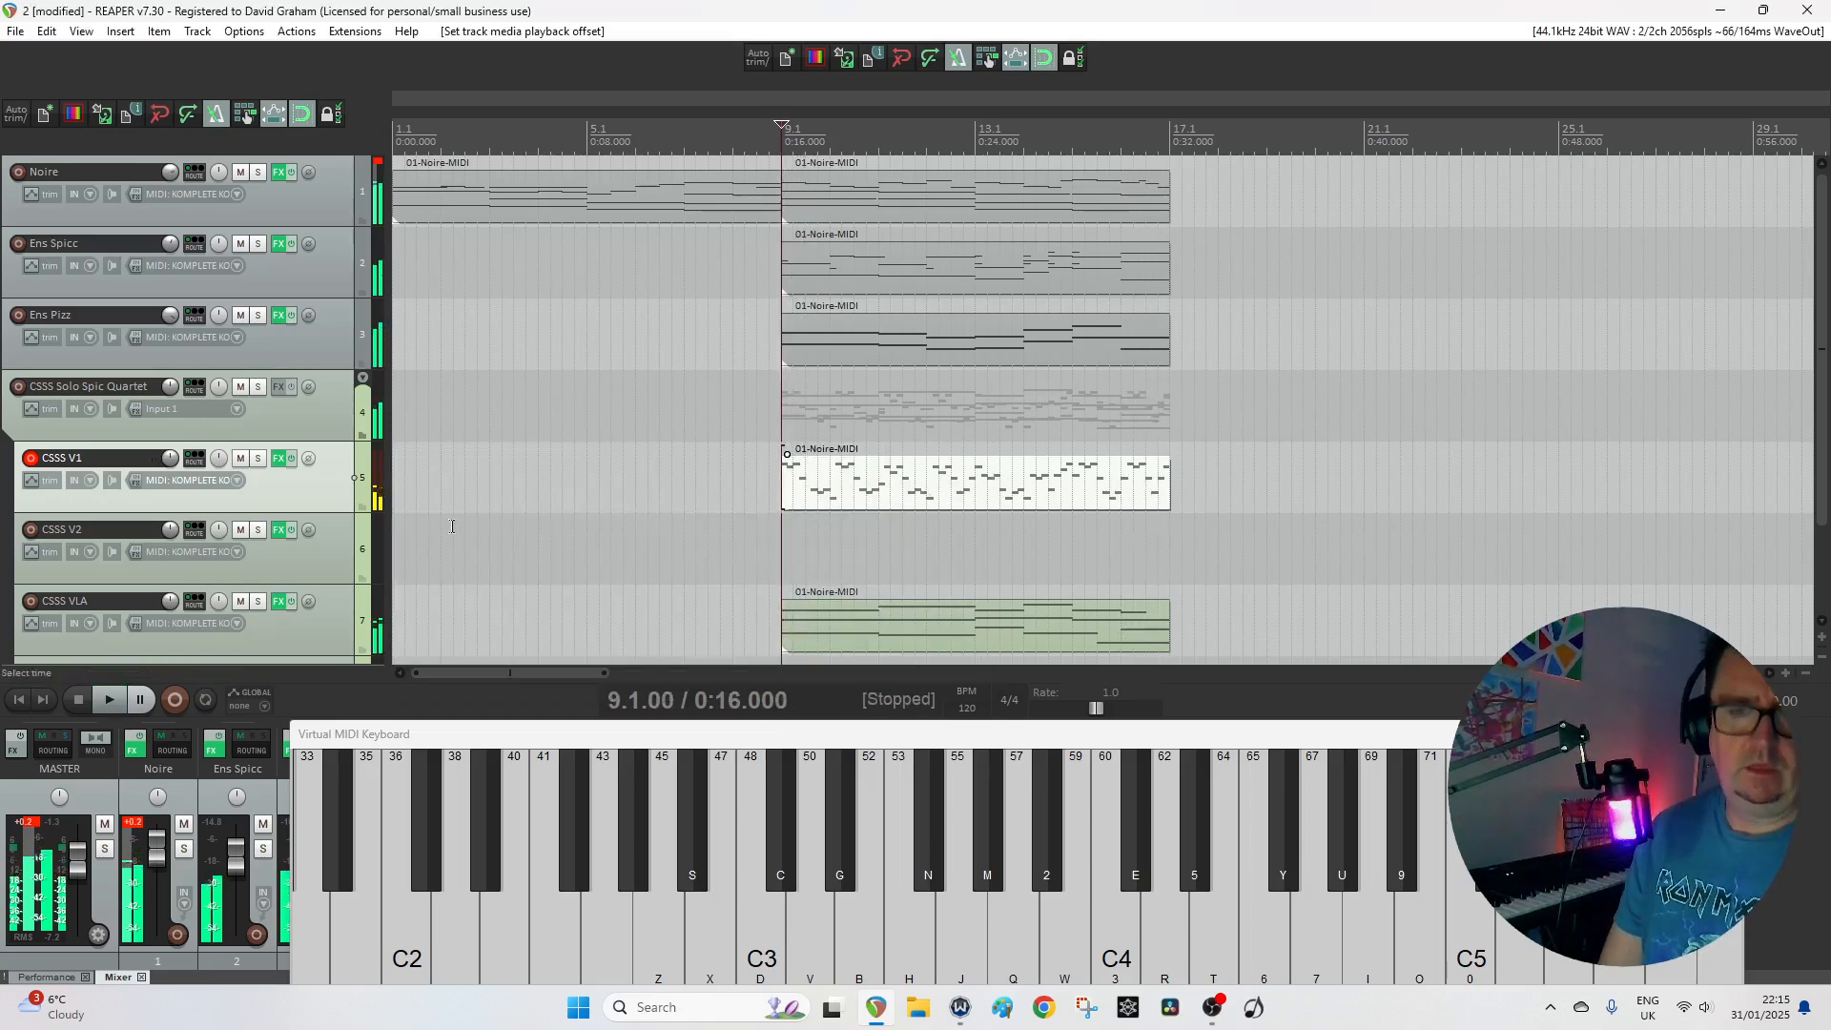
Open the CSSS Cello MIDI item and delete all of its notes.
{"action": "scroll", "coordinate": [276, 563], "scroll_direction": "down", "scroll_amount": 2}
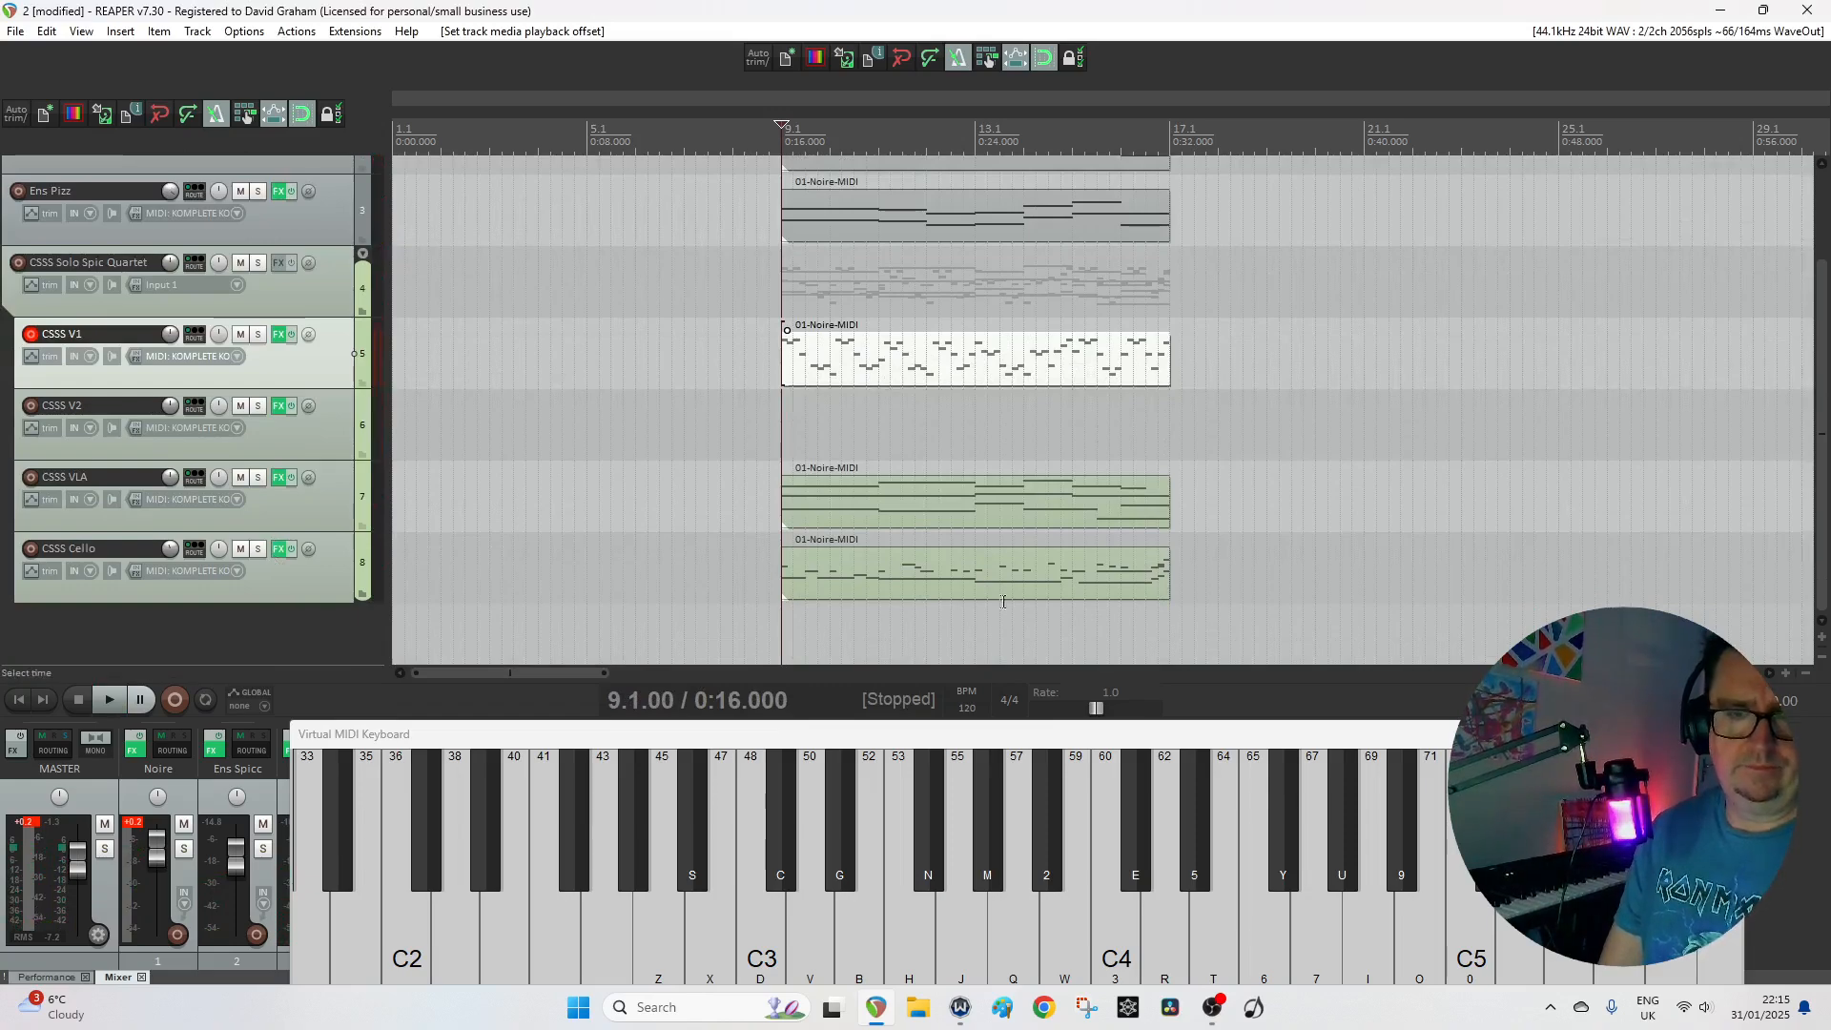
{"action": "double_click", "coordinate": [914, 580]}
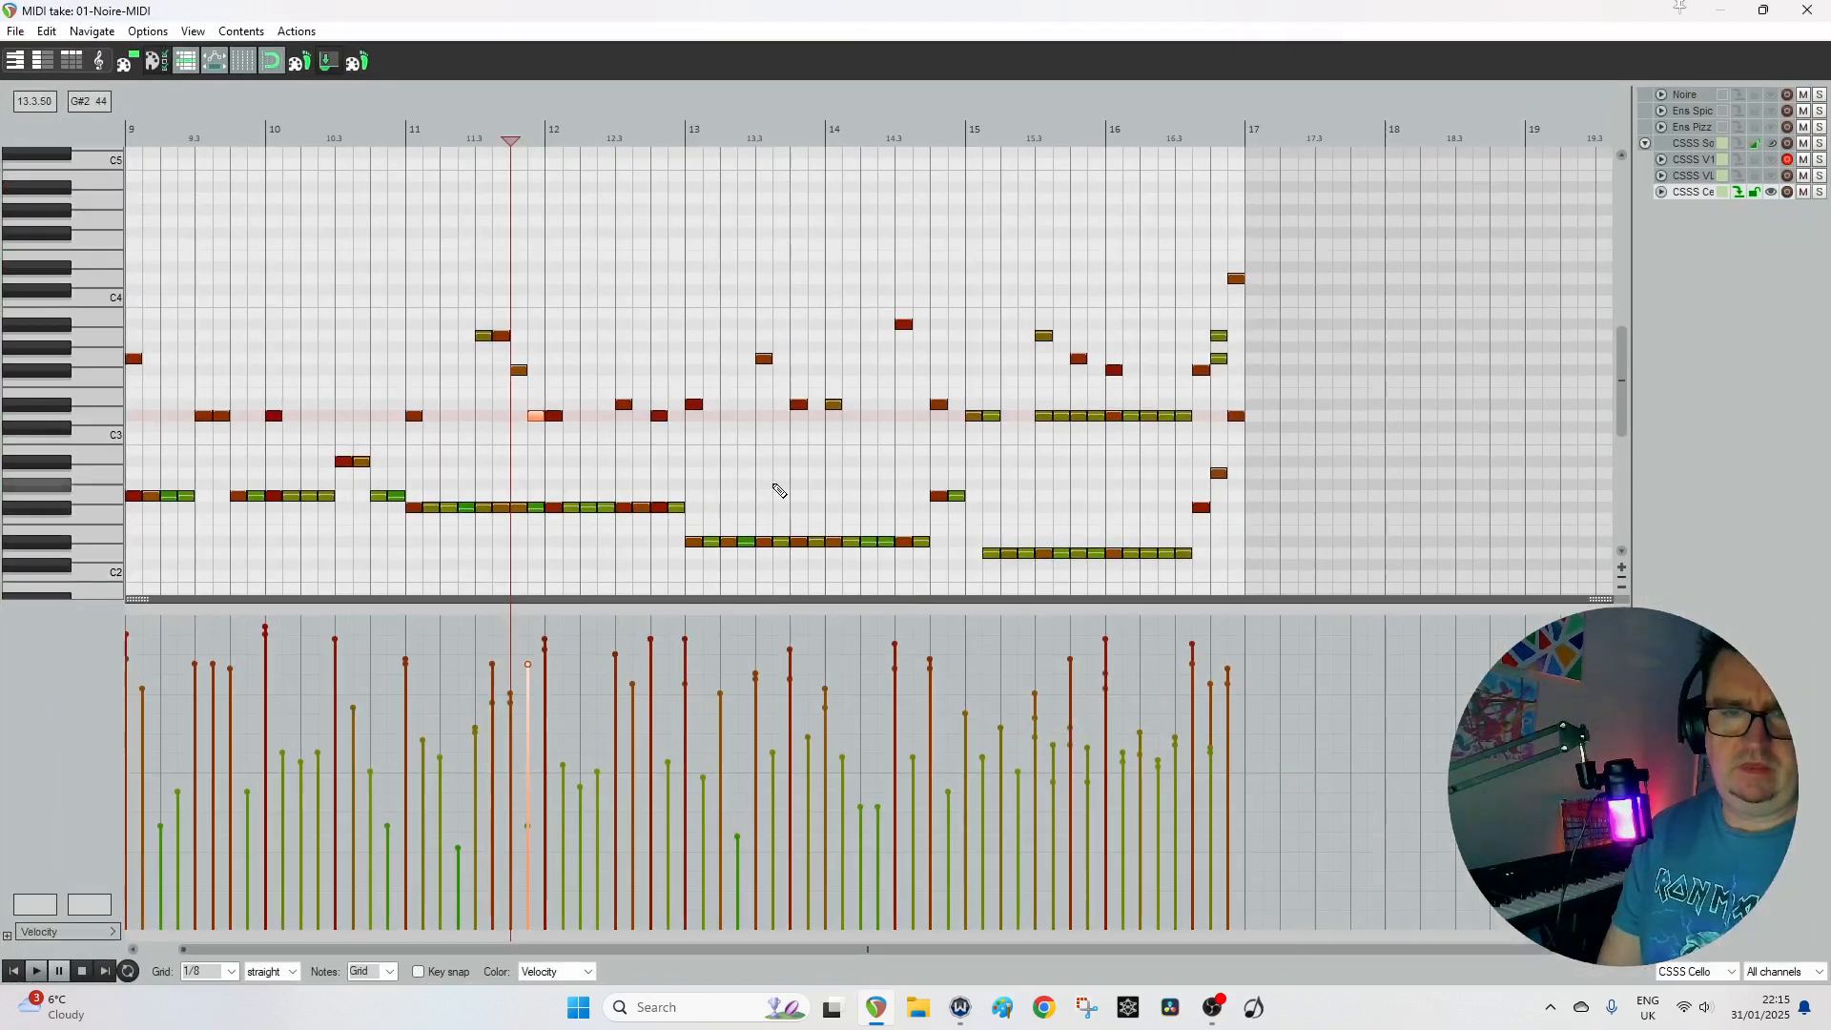
{"action": "key", "text": "ctrl+a"}
{"action": "key", "text": "Delete"}
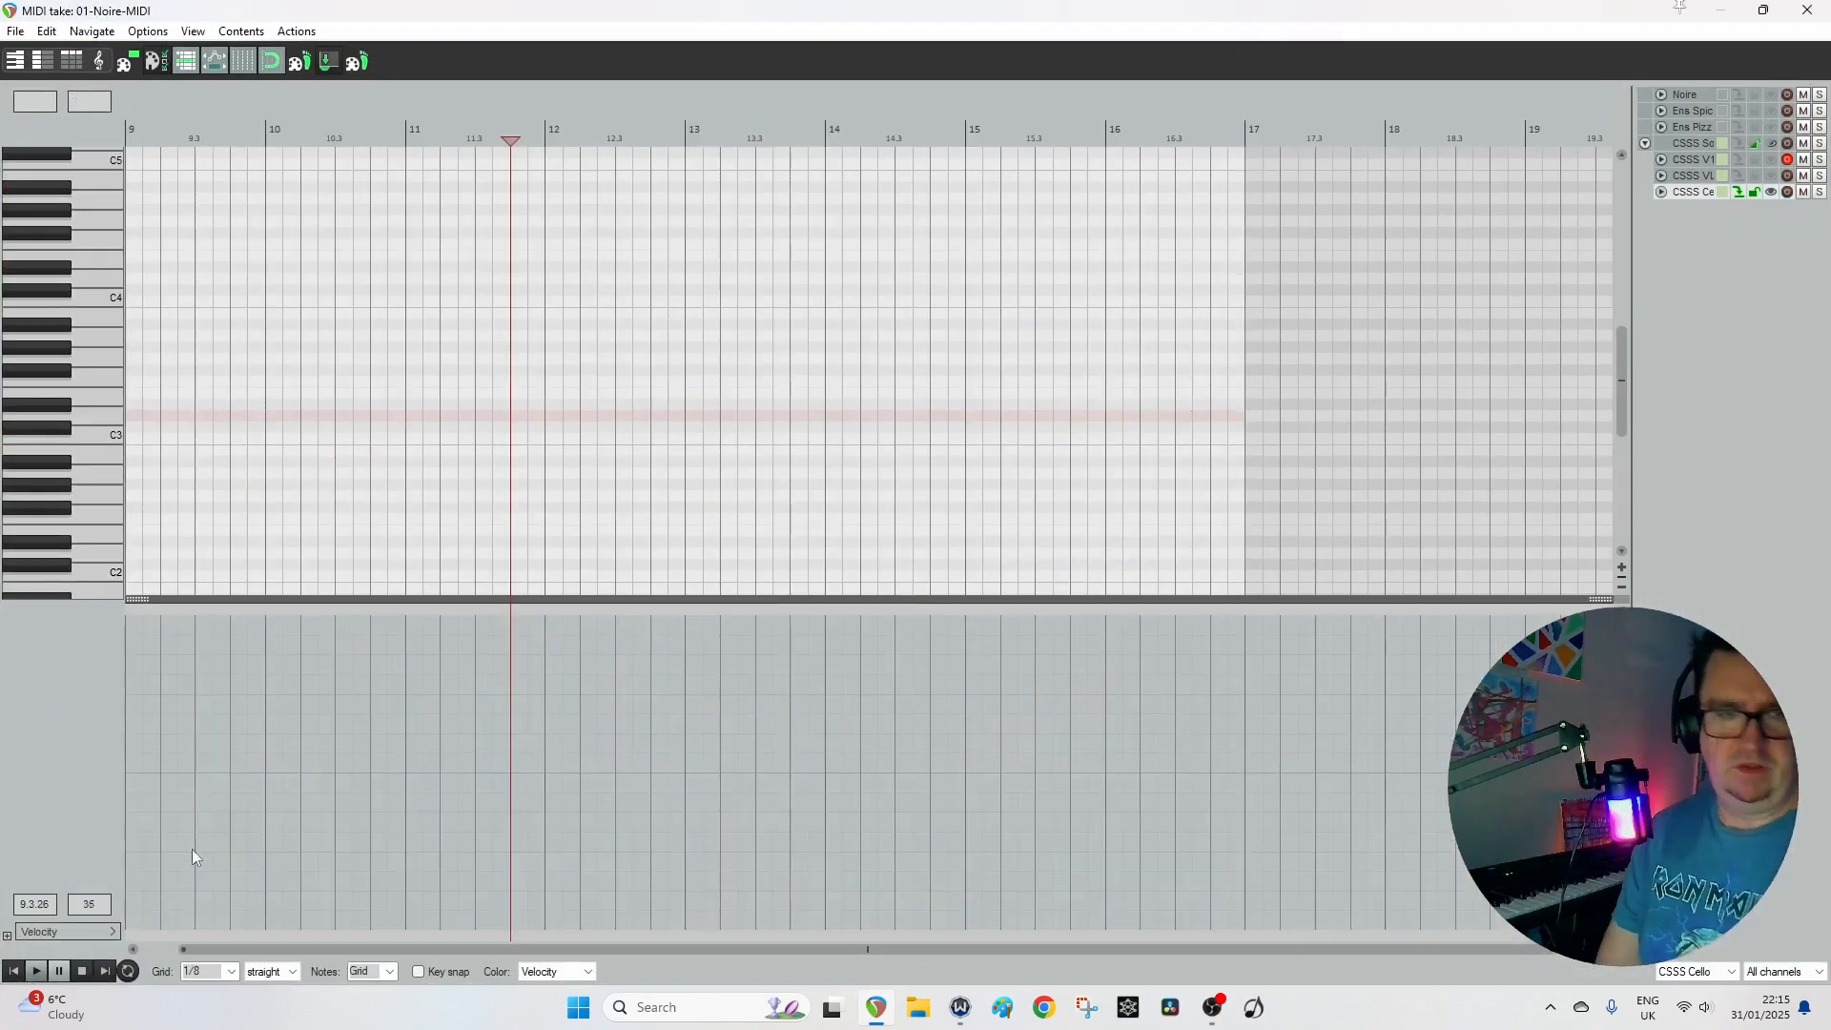
{"action": "left_click", "coordinate": [14, 974]}
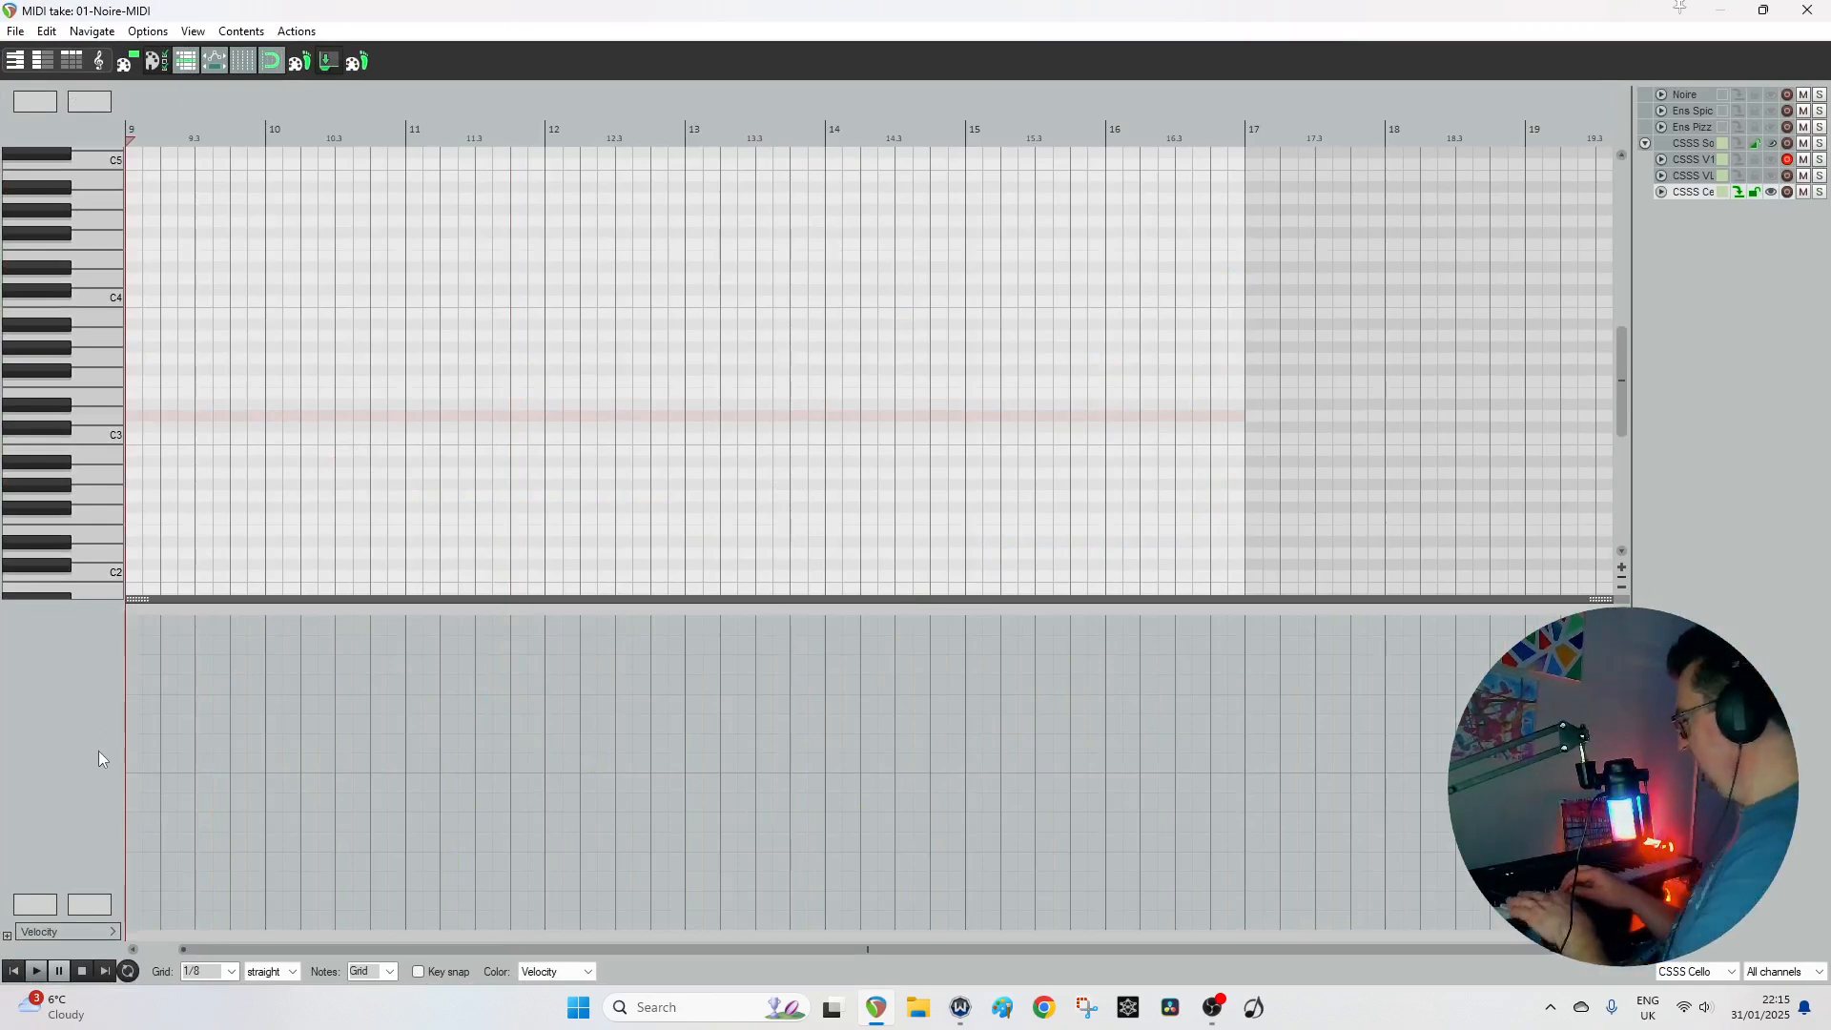
{"action": "key", "text": "ctrl+r"}
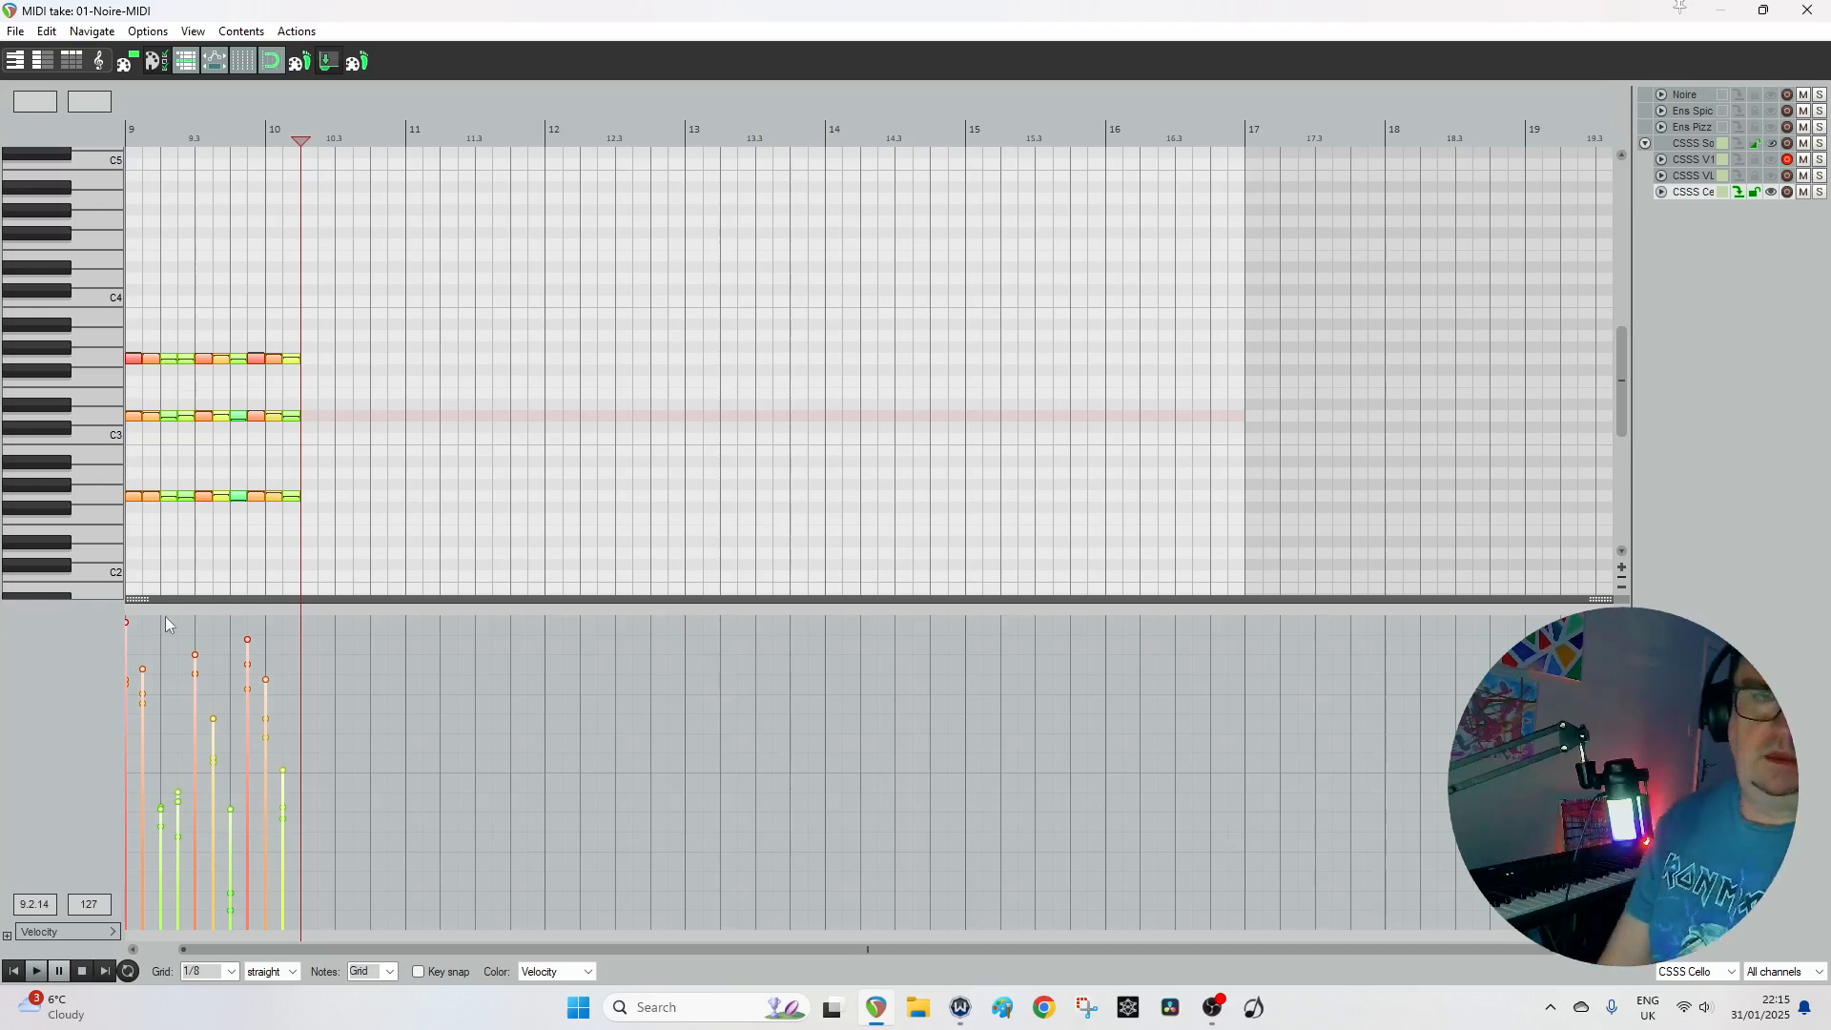
{"action": "key", "text": "ctrl+z"}
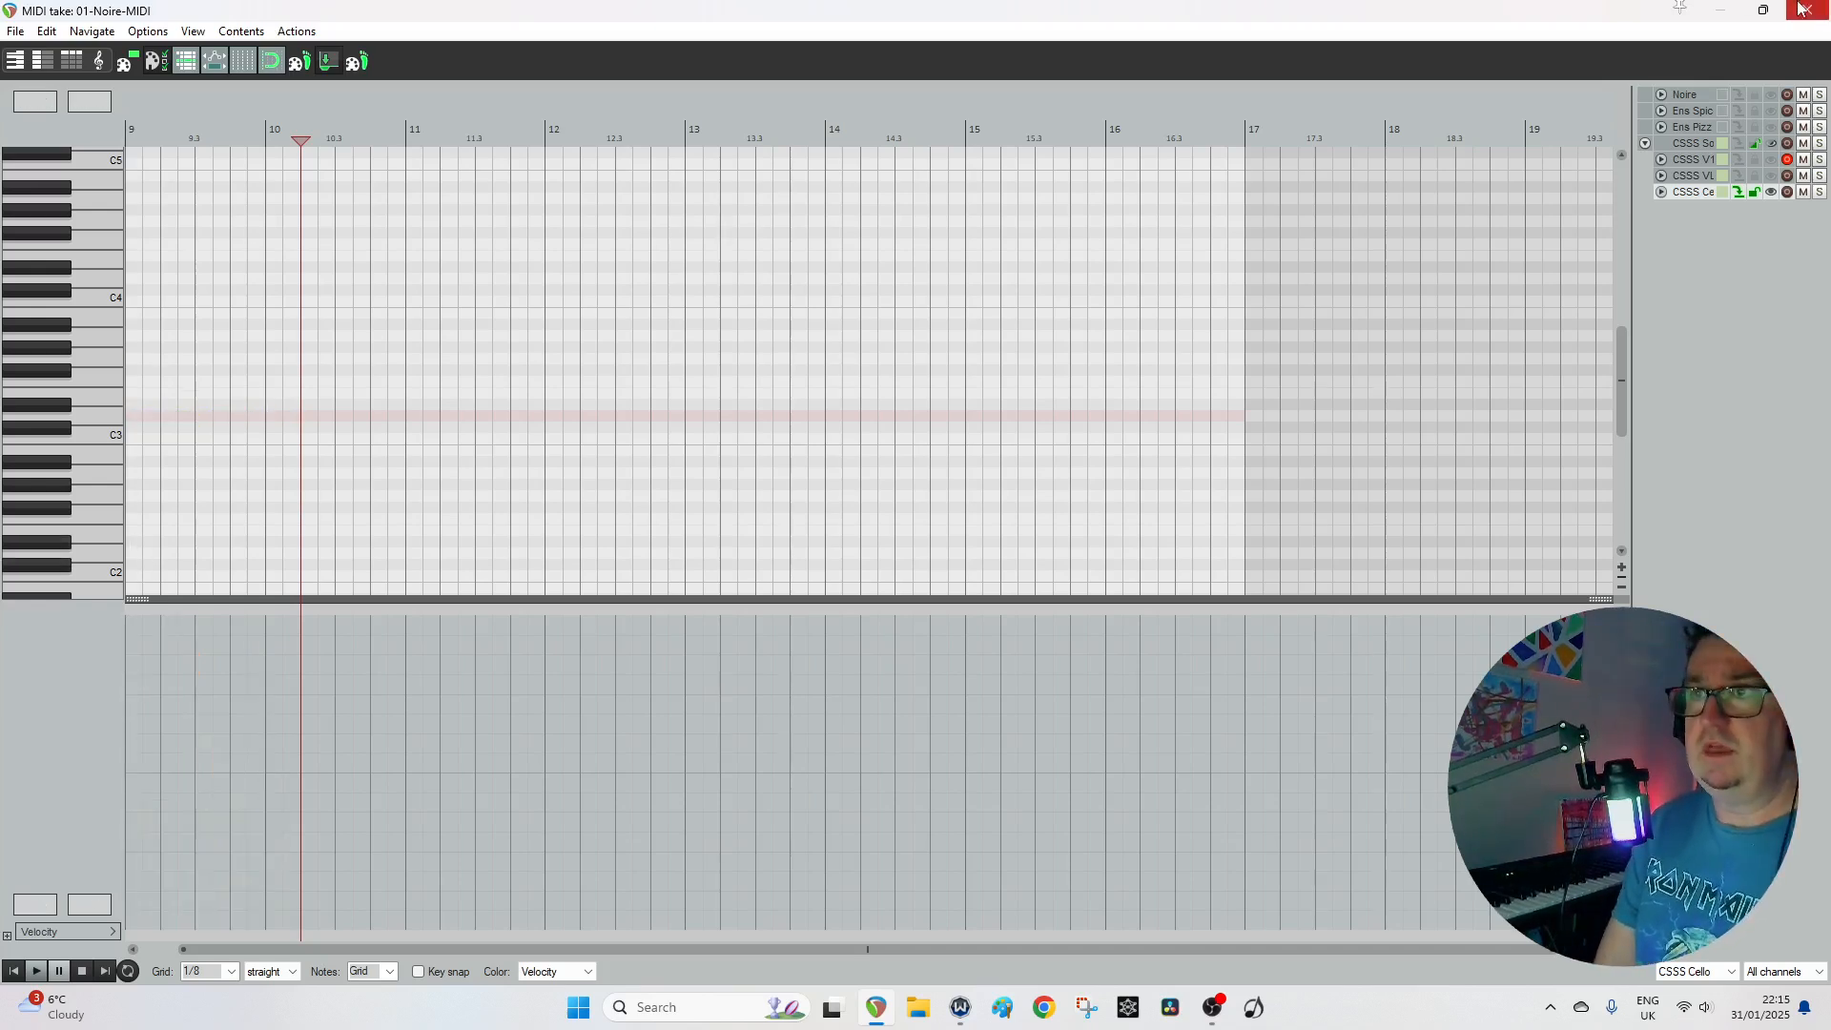
Switch record arming from CSSS V1 to CSSS Cello and record an eighth-note chord part over bars 9 to 16 in the emptied cello item.
{"action": "left_click", "coordinate": [1802, 9]}
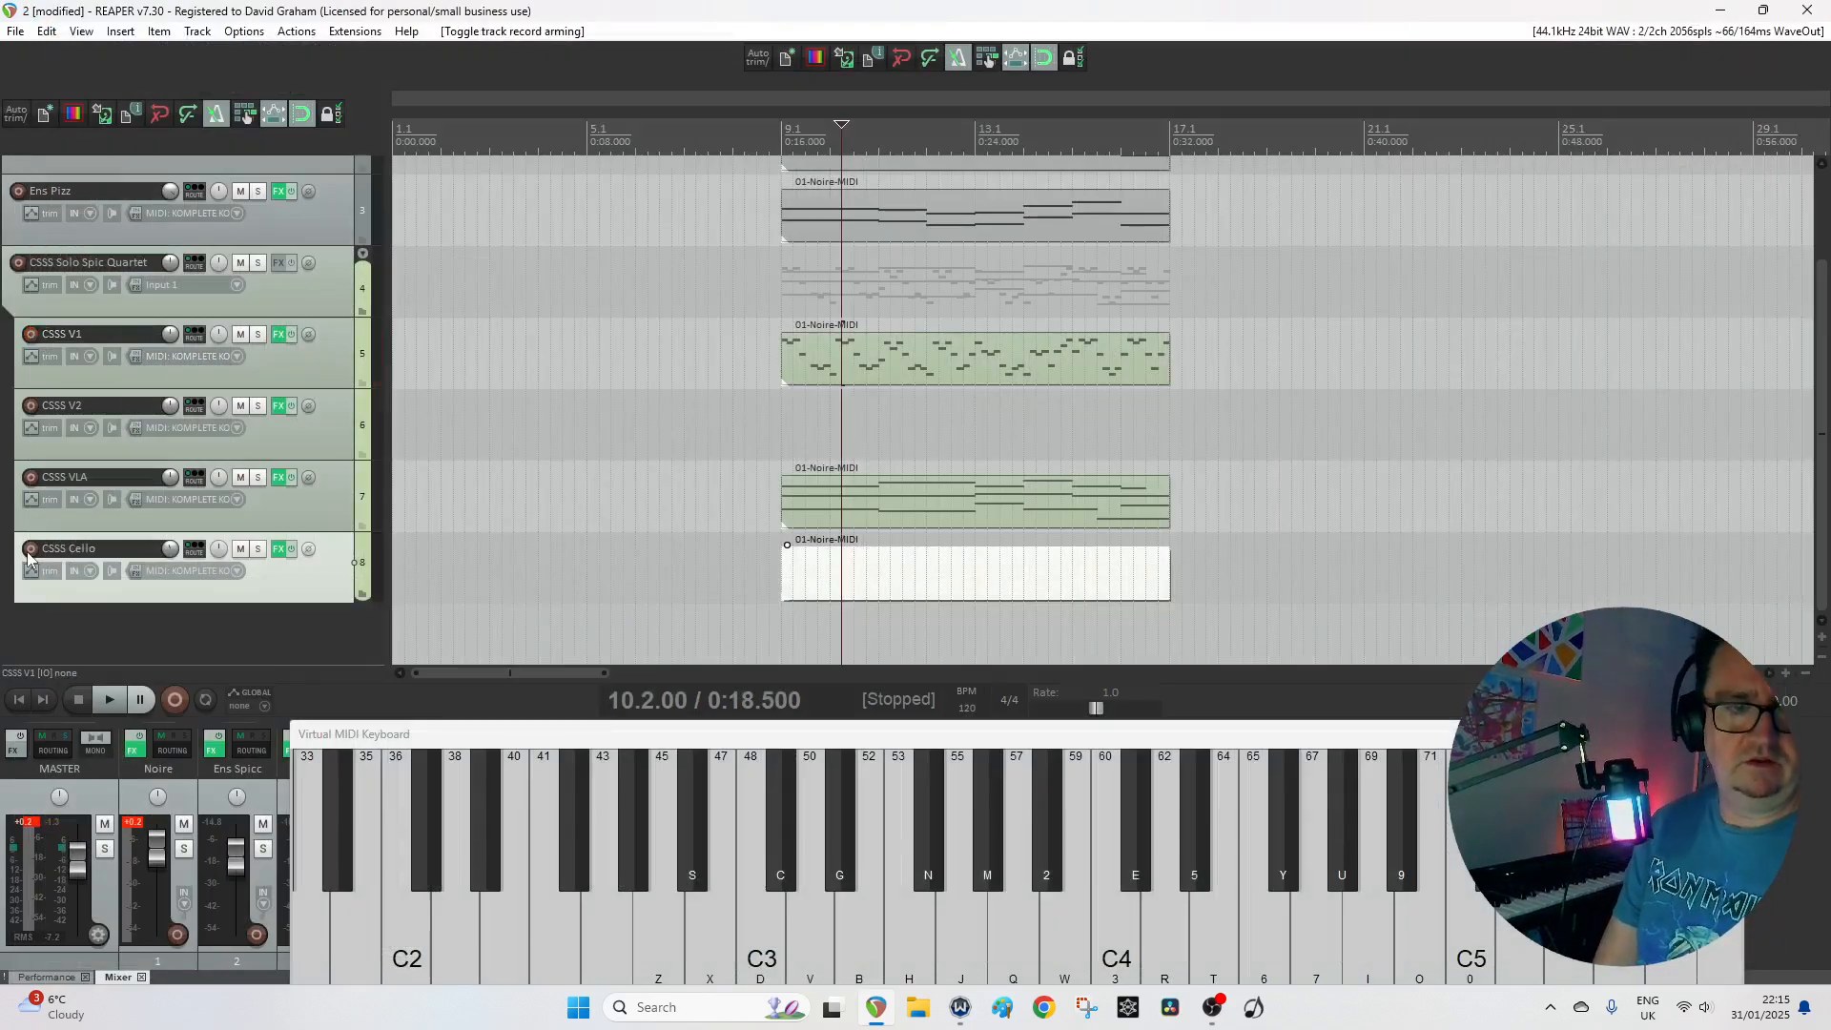
{"action": "double_click", "coordinate": [850, 593]}
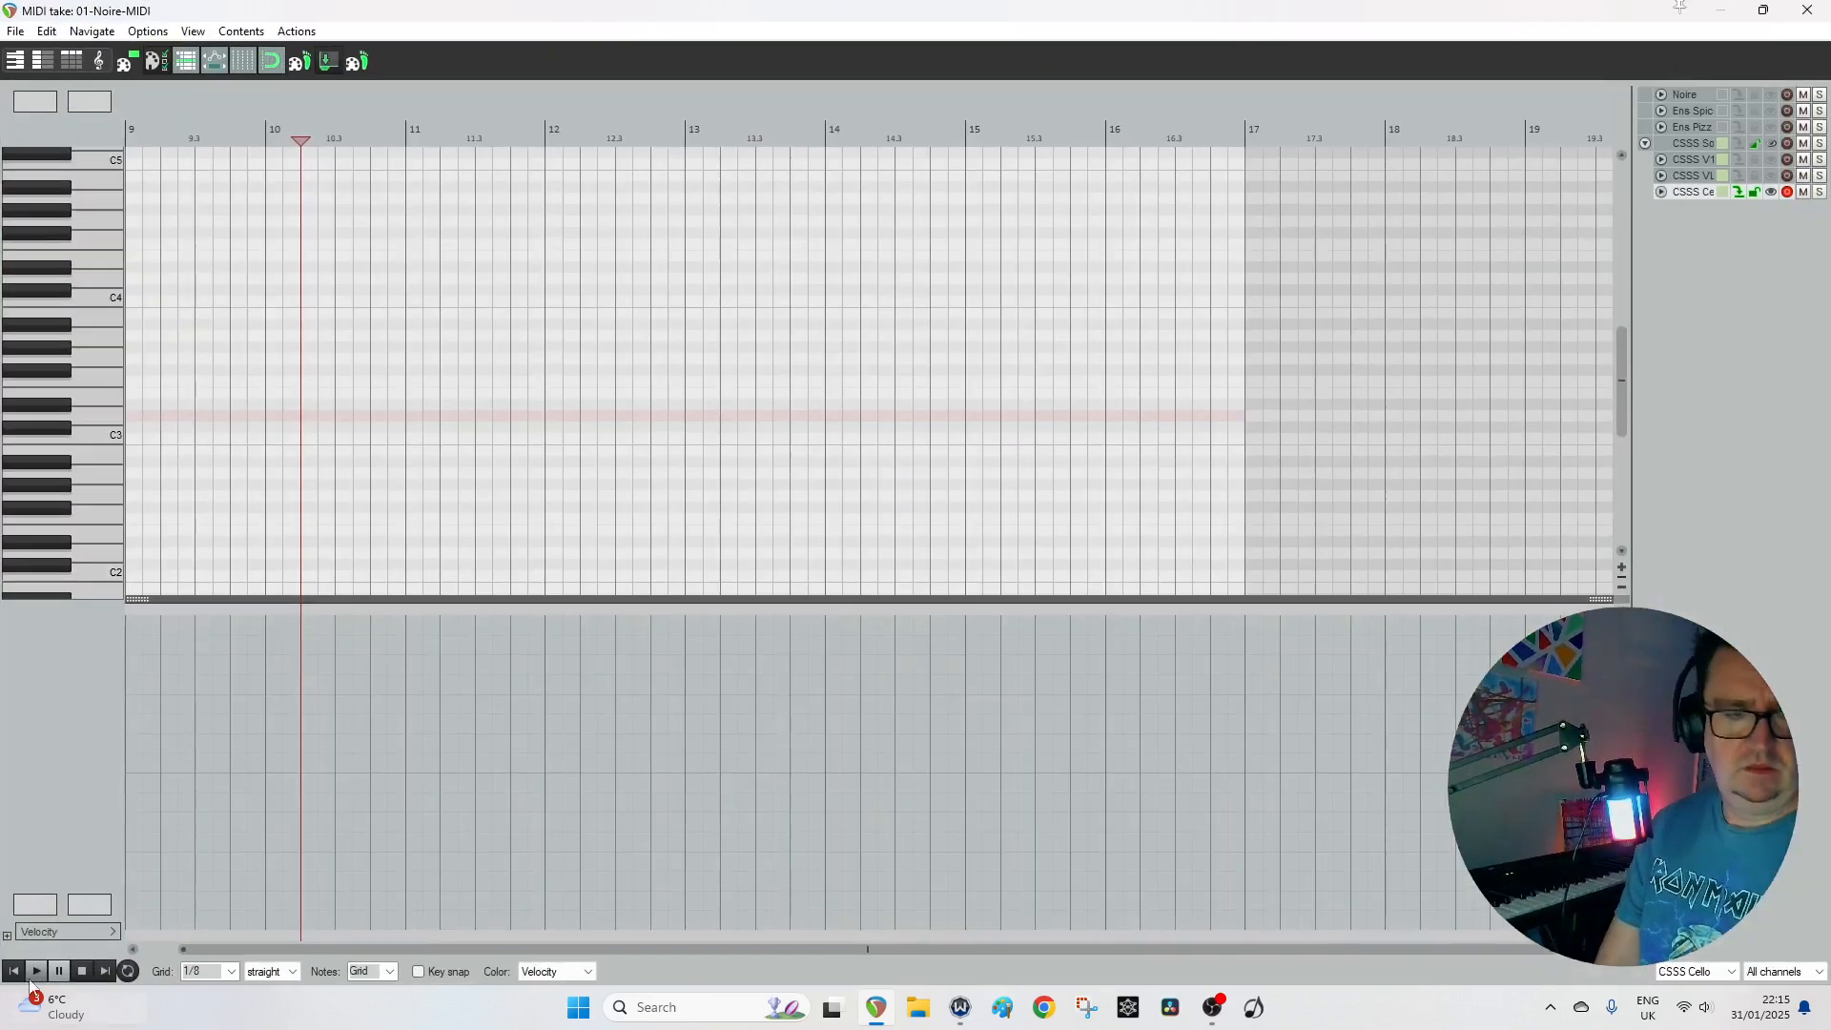
{"action": "left_click", "coordinate": [11, 971]}
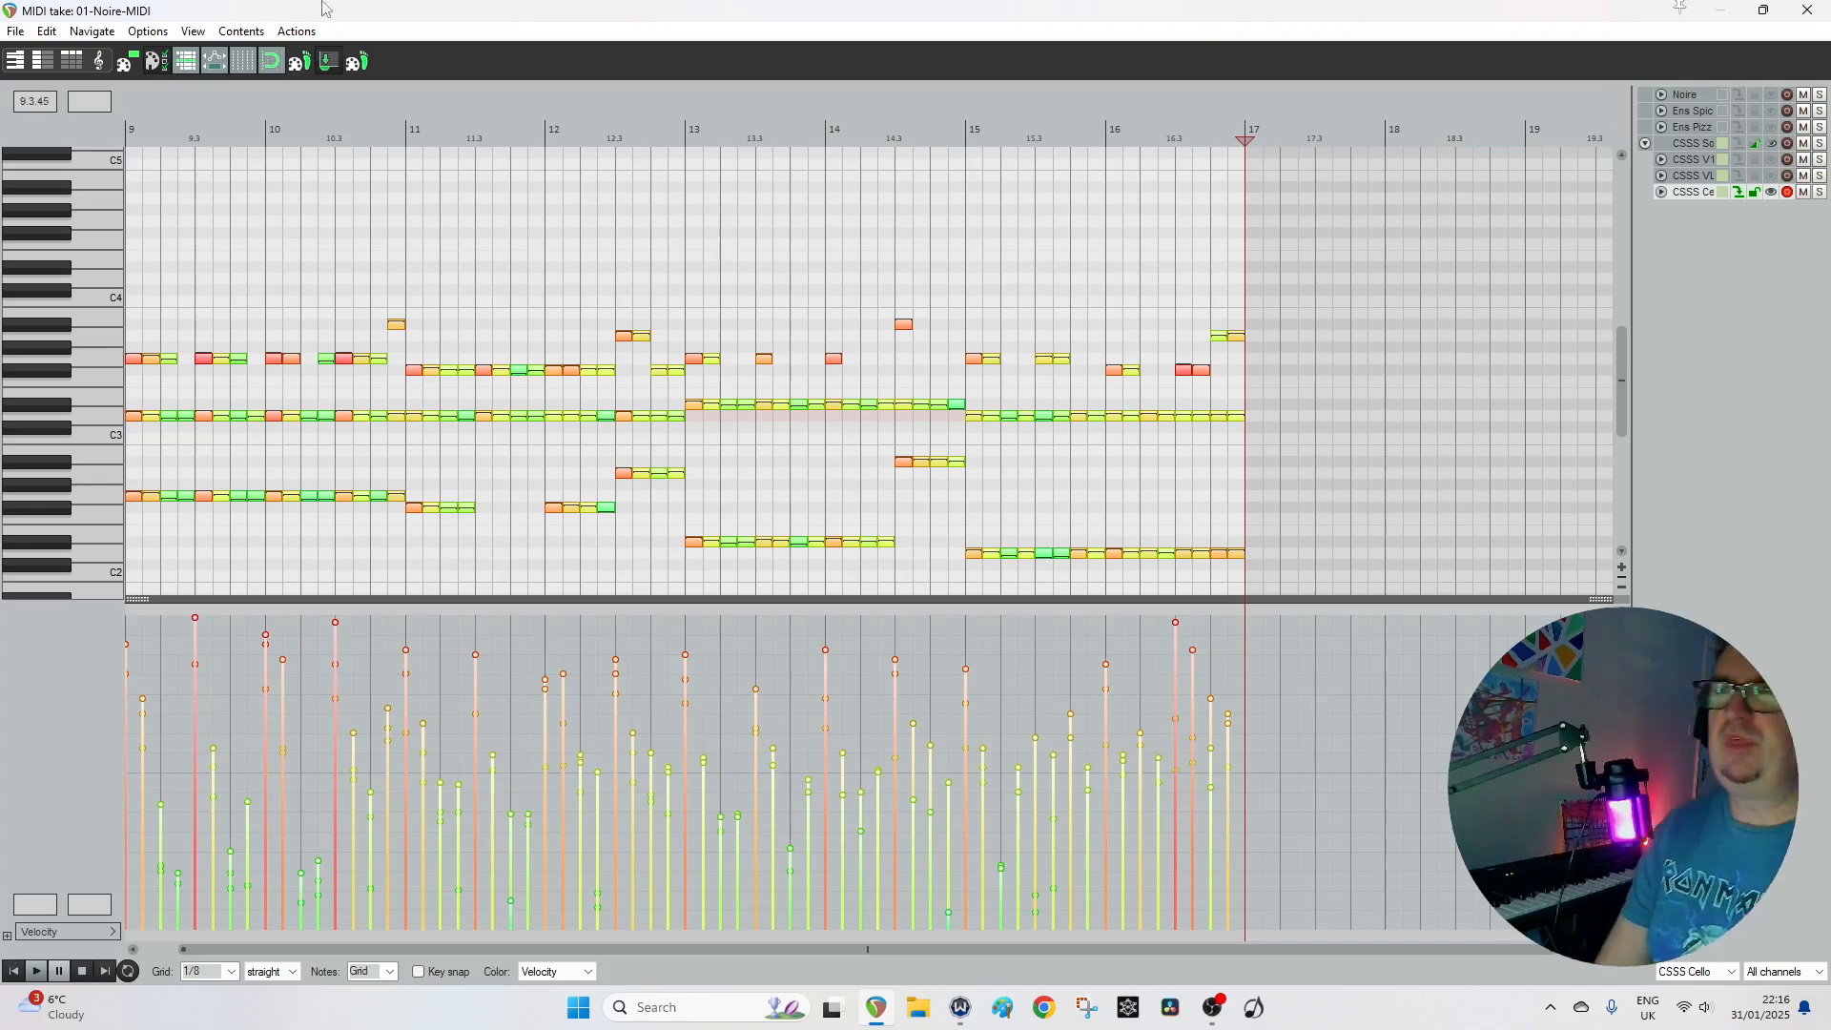
{"action": "left_click", "coordinate": [1806, 10]}
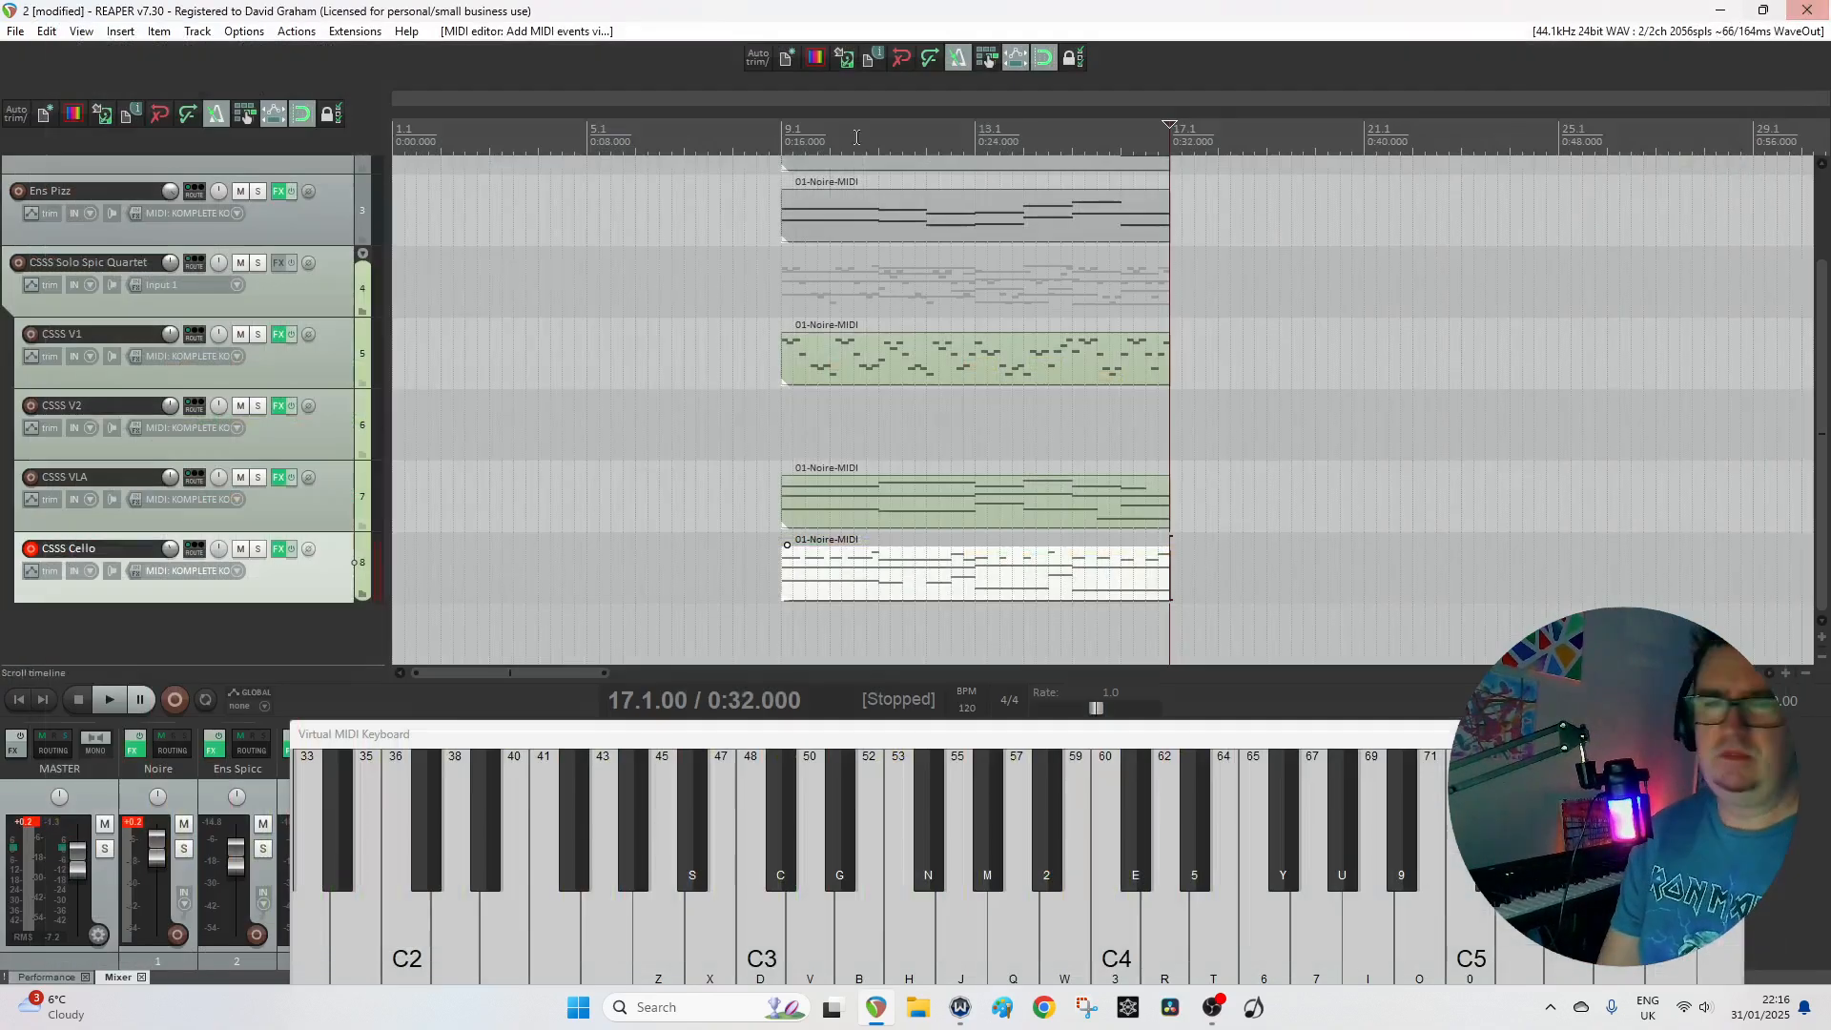
Play the arrangement from bar 9 through bar 16, saving the project during playback.
{"action": "left_click", "coordinate": [775, 139]}
{"action": "key", "text": "space"}
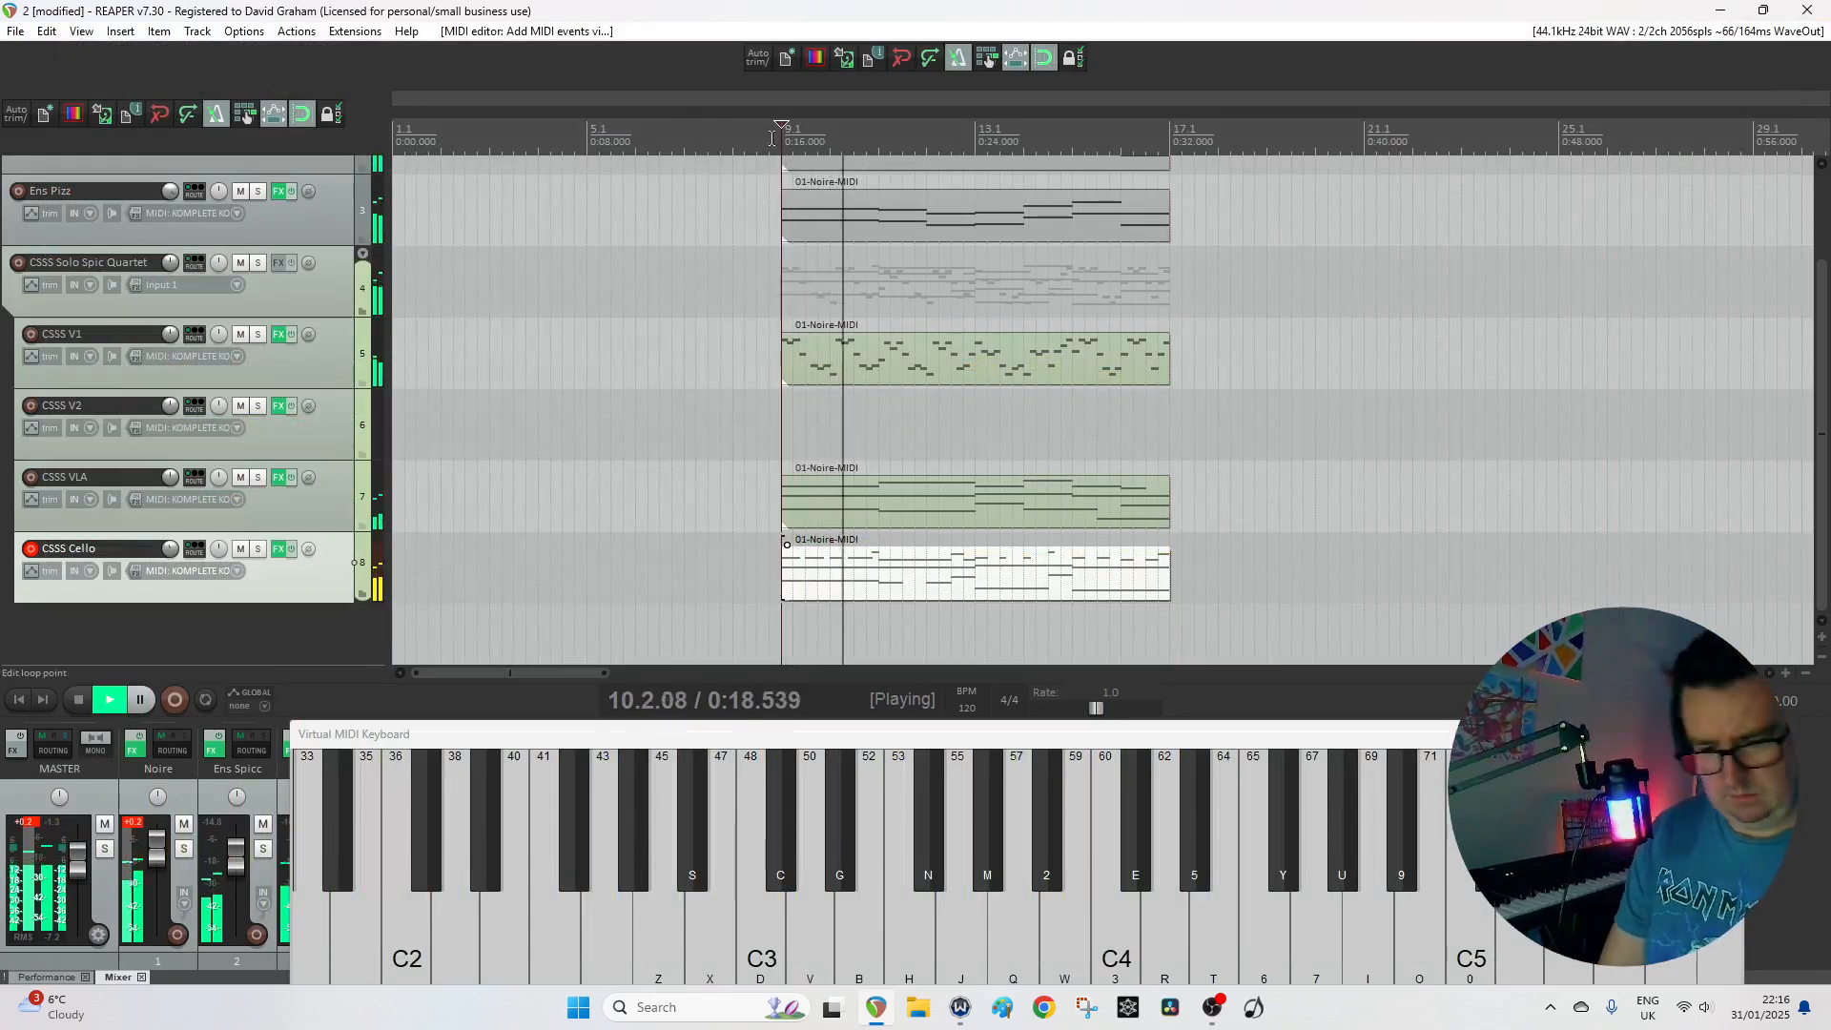
{"action": "key", "text": "ctrl+s"}
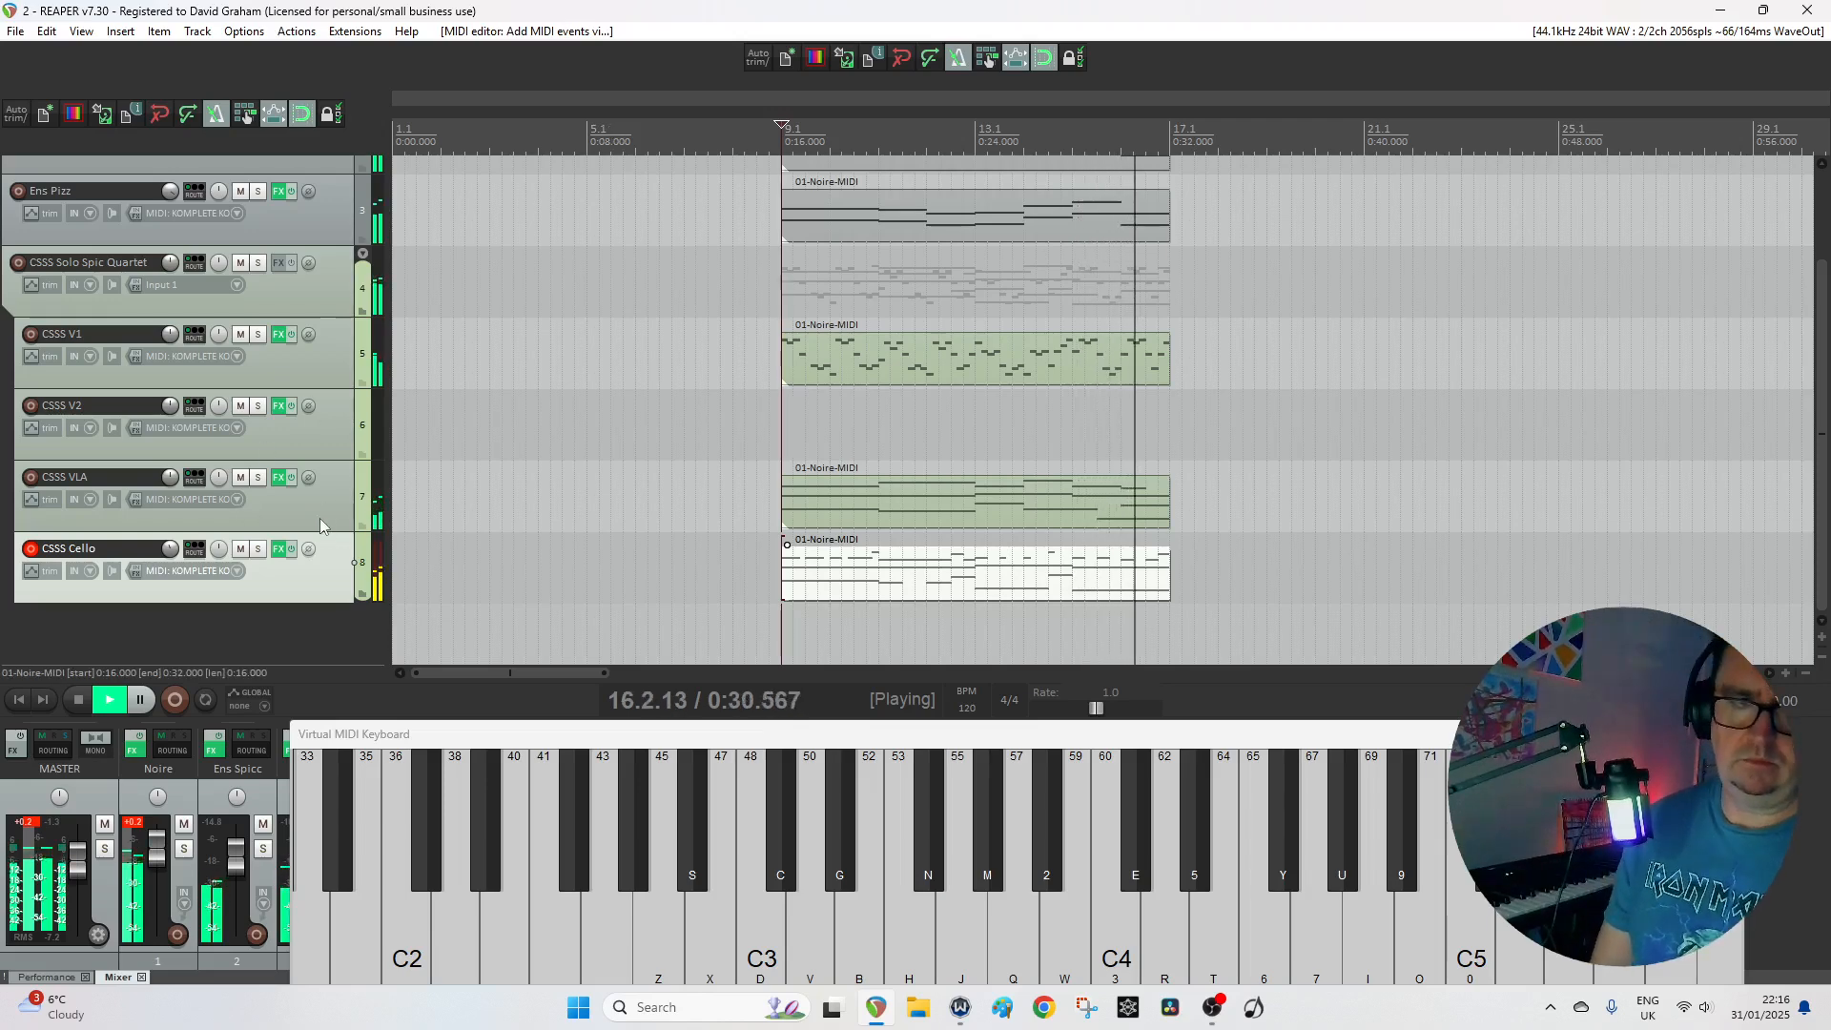
{"action": "key", "text": "space"}
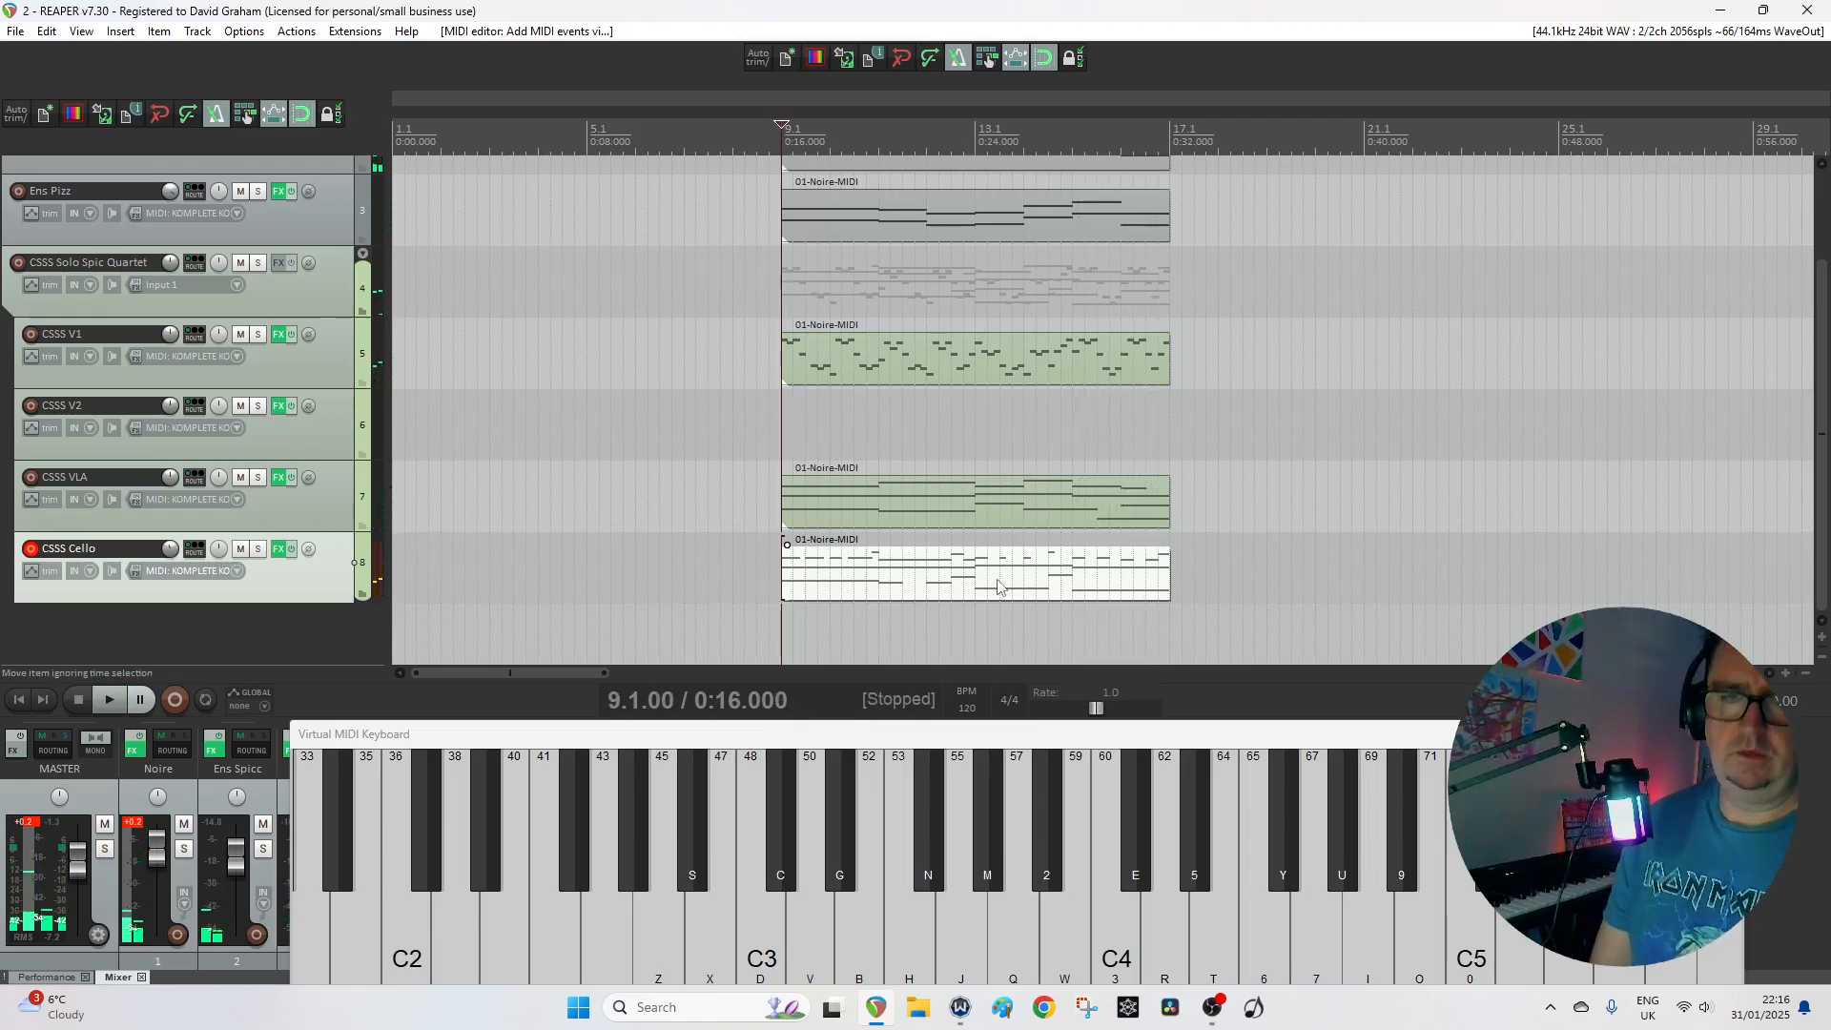
Copy all bar 9 to 16 items to bar 17, and copy the new CSSS V1 item onto the CSSS V2 track.
{"action": "left_click", "coordinate": [998, 586]}
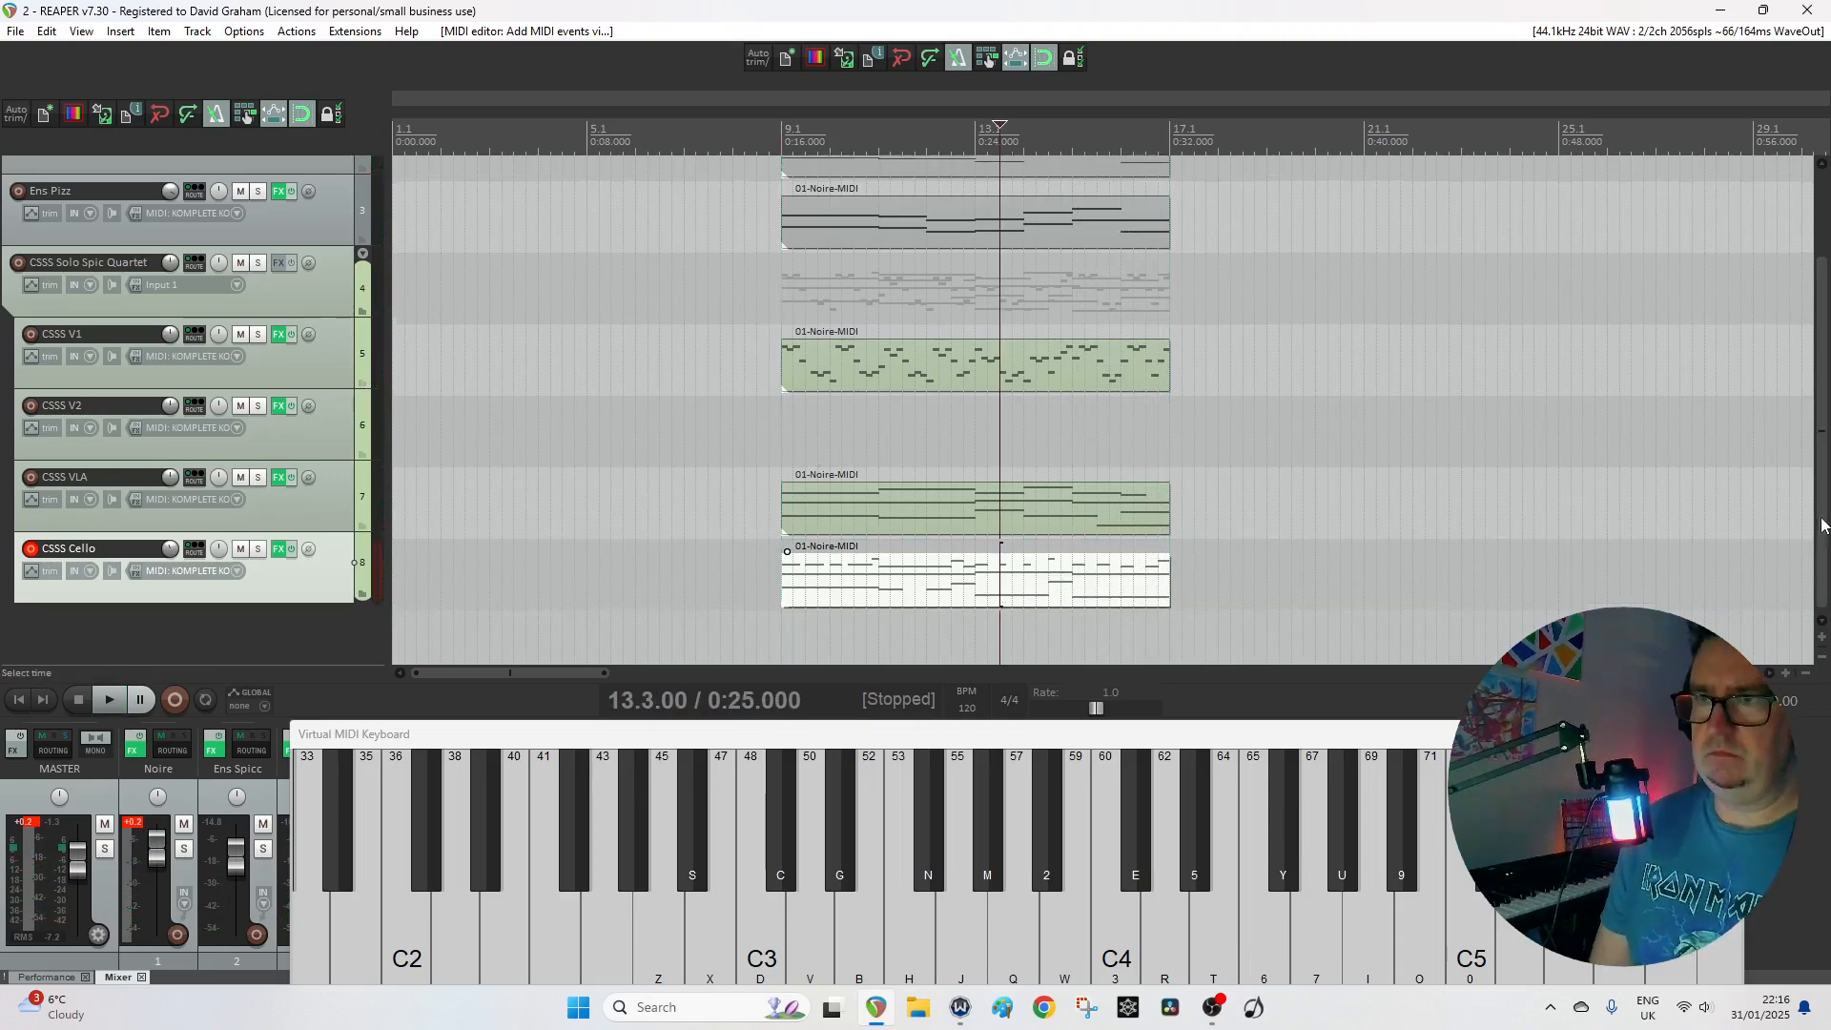
{"action": "scroll", "coordinate": [1768, 194], "scroll_direction": "up", "scroll_amount": 2}
{"action": "left_click_drag", "start_coordinate": [922, 200], "coordinate": [1311, 180]}
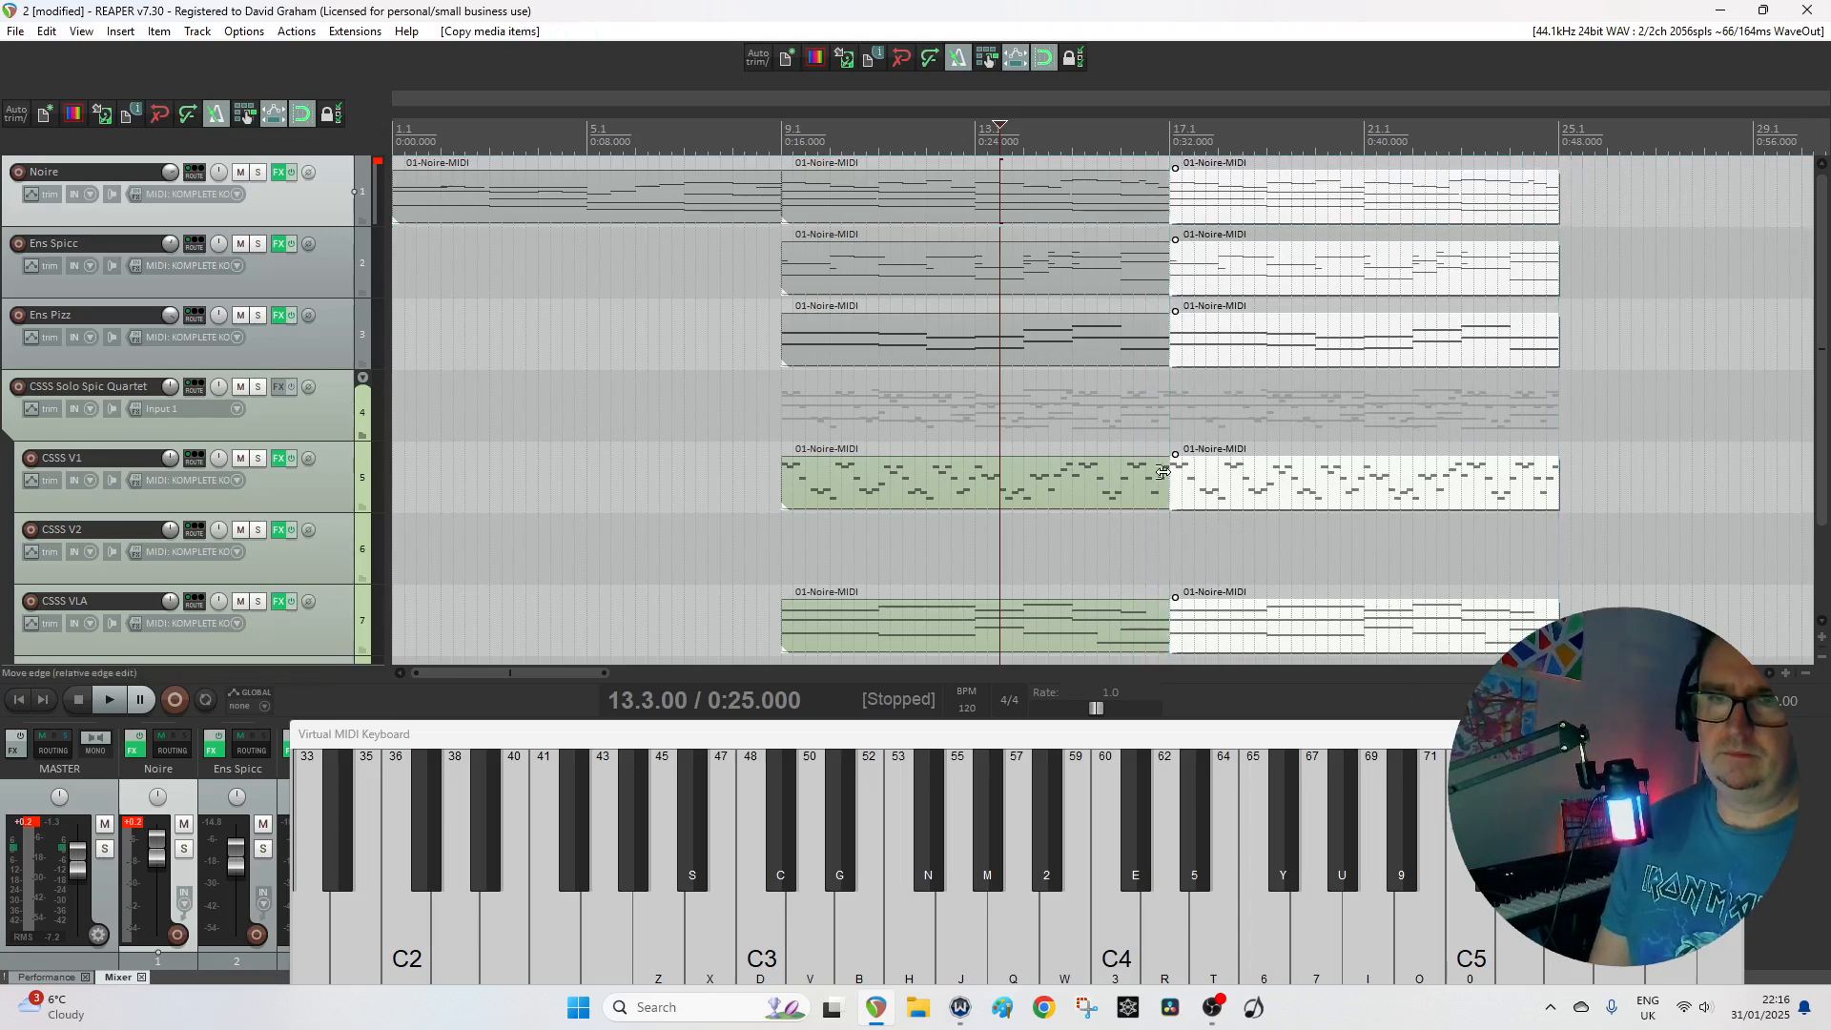
{"action": "left_click", "coordinate": [1277, 511]}
{"action": "left_click_drag", "start_coordinate": [1277, 511], "coordinate": [1318, 497]}
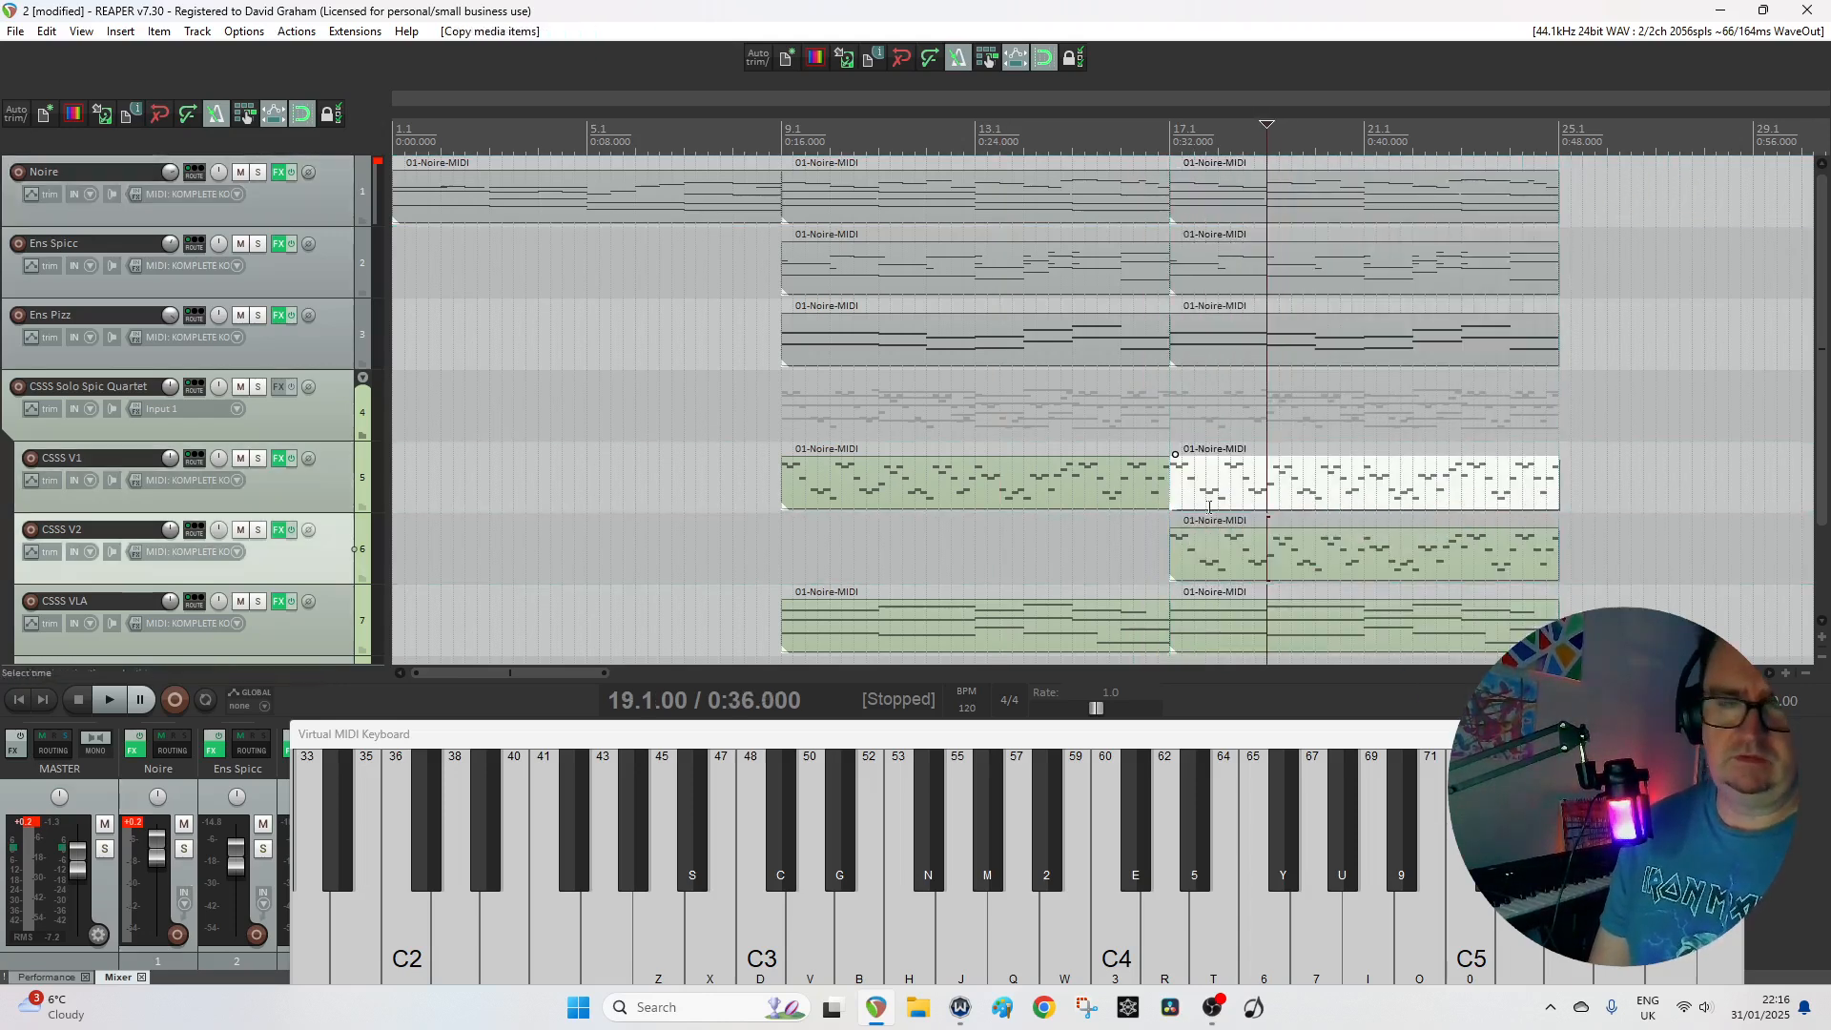
Transpose all notes in the bar 17 CSSS V1 item up one octave and close the MIDI editor.
{"action": "double_click", "coordinate": [1278, 496]}
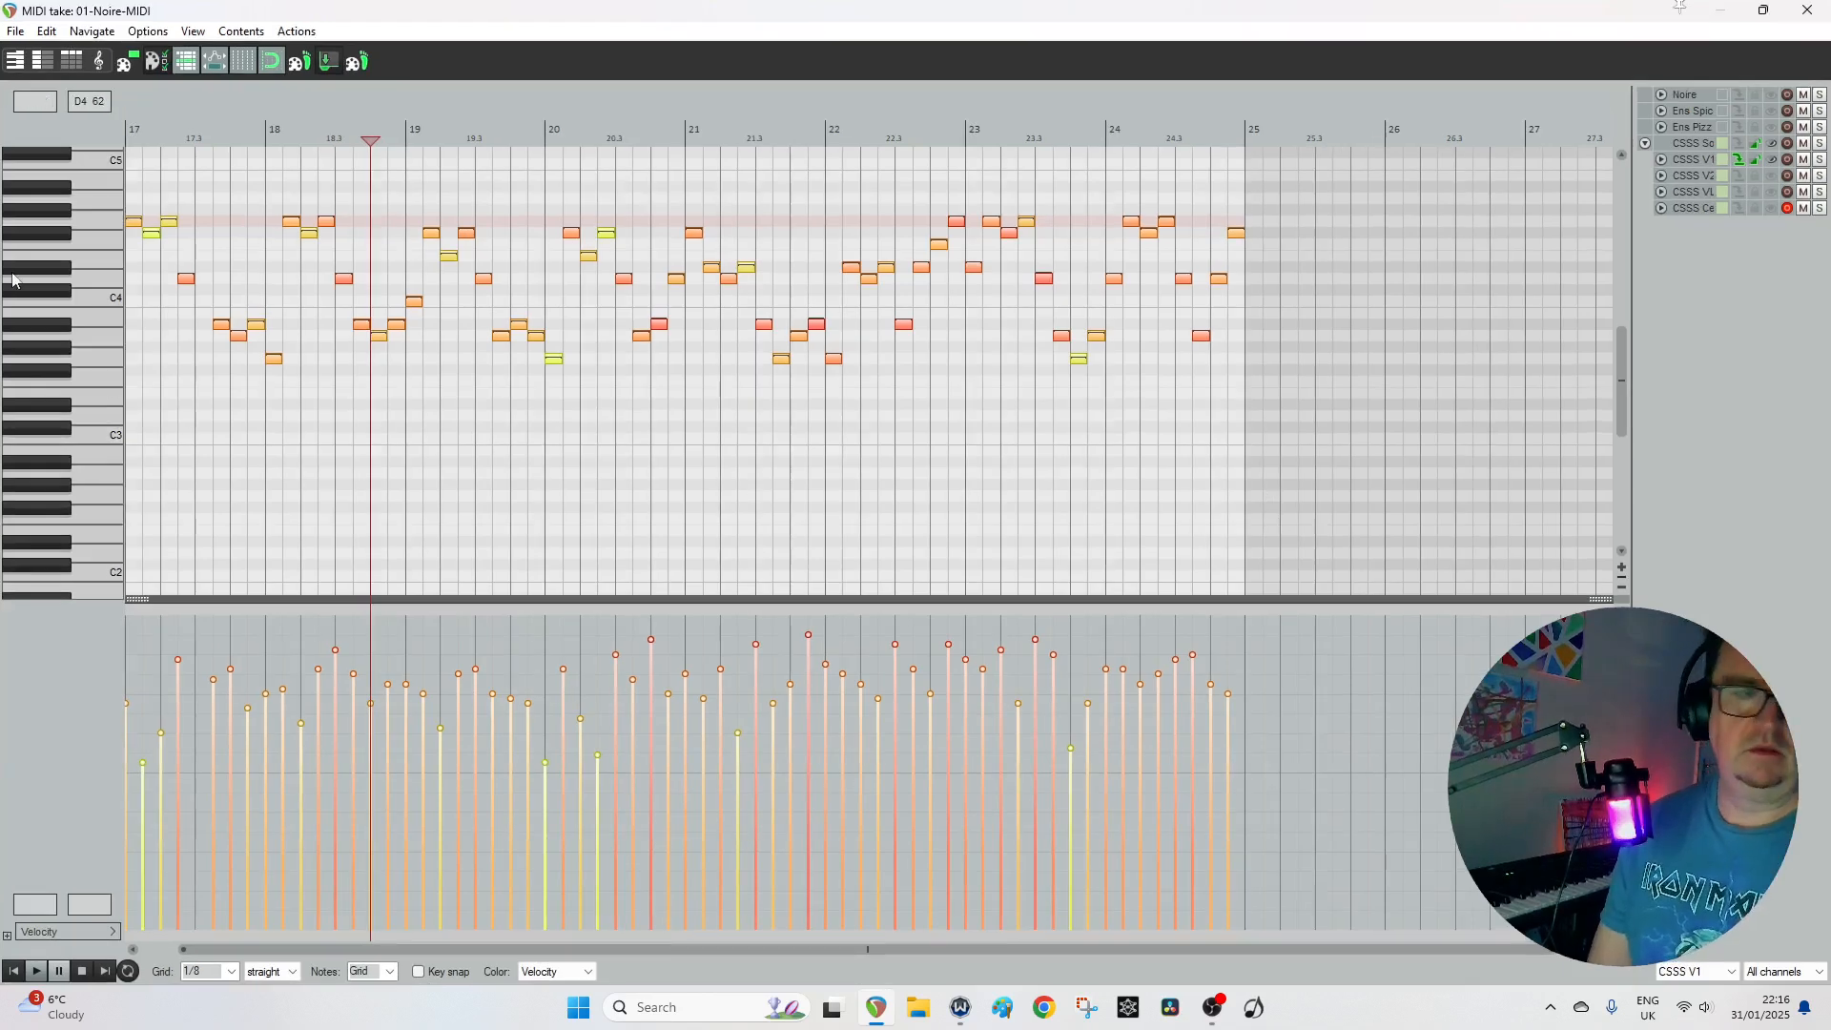
{"action": "scroll", "coordinate": [33, 315], "scroll_direction": "up", "scroll_amount": 3}
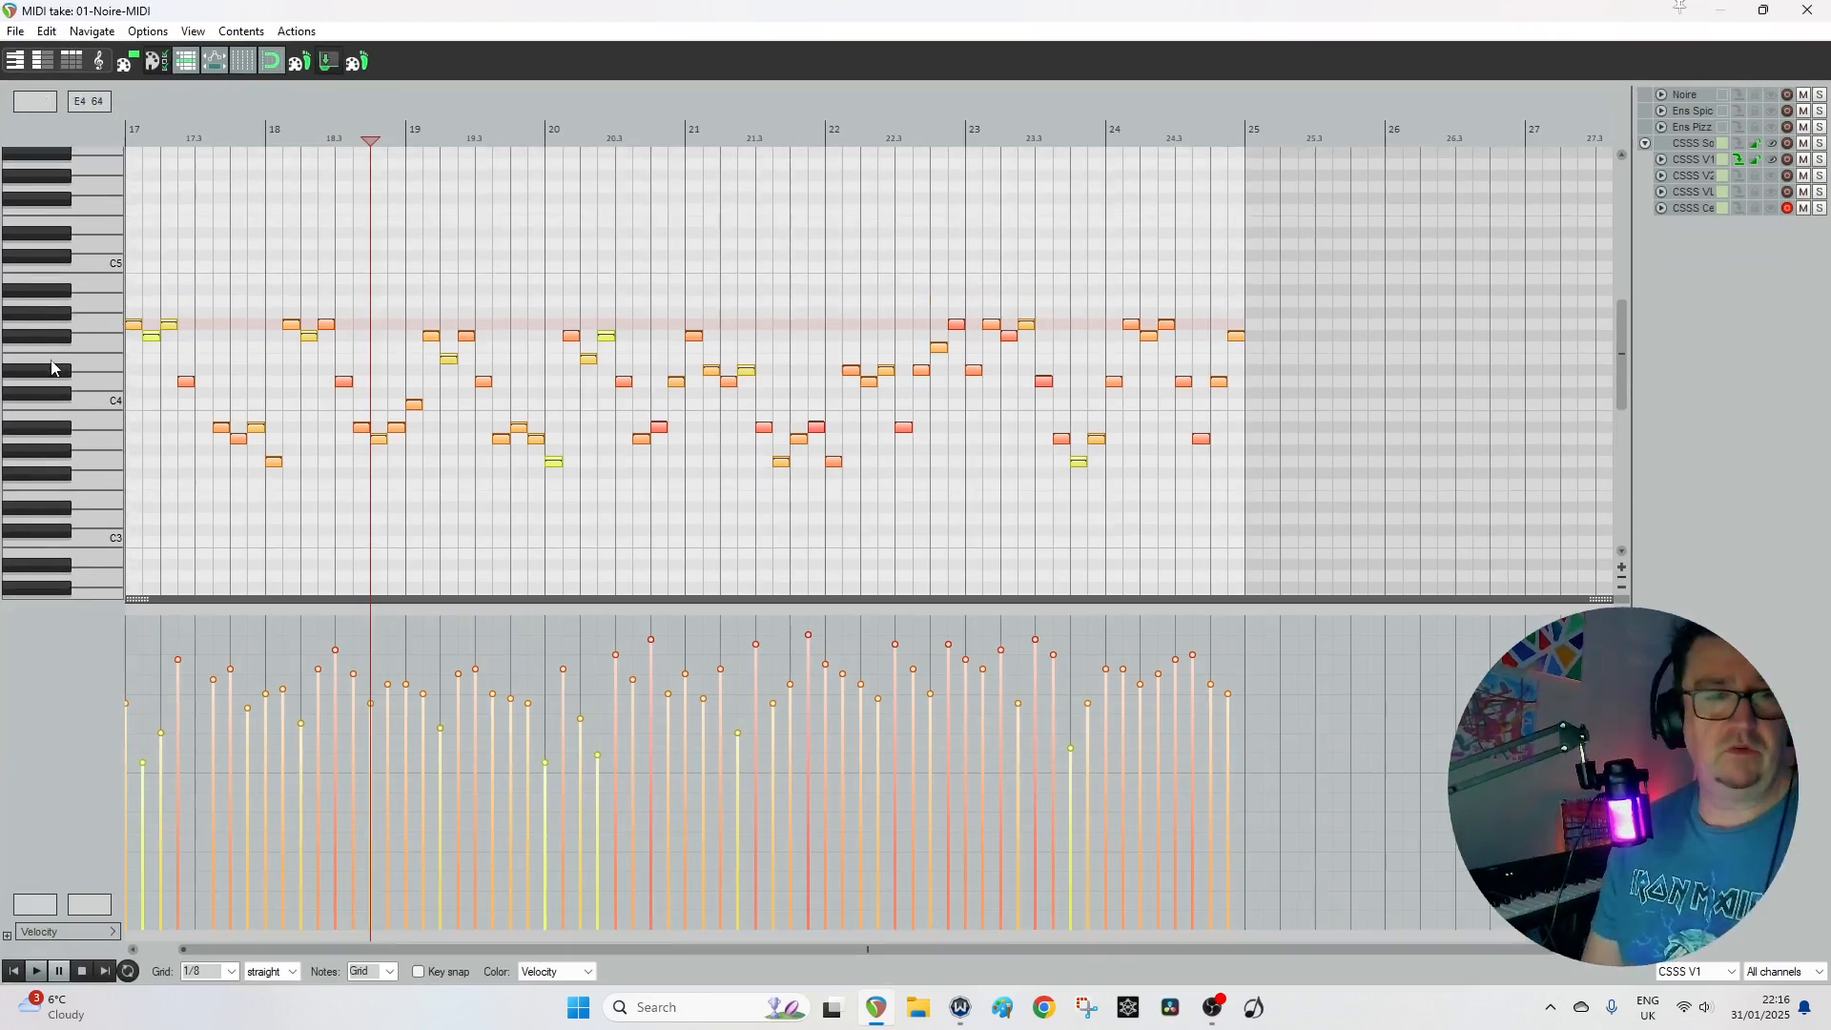
{"action": "scroll", "coordinate": [53, 367], "scroll_direction": "up", "scroll_amount": 1}
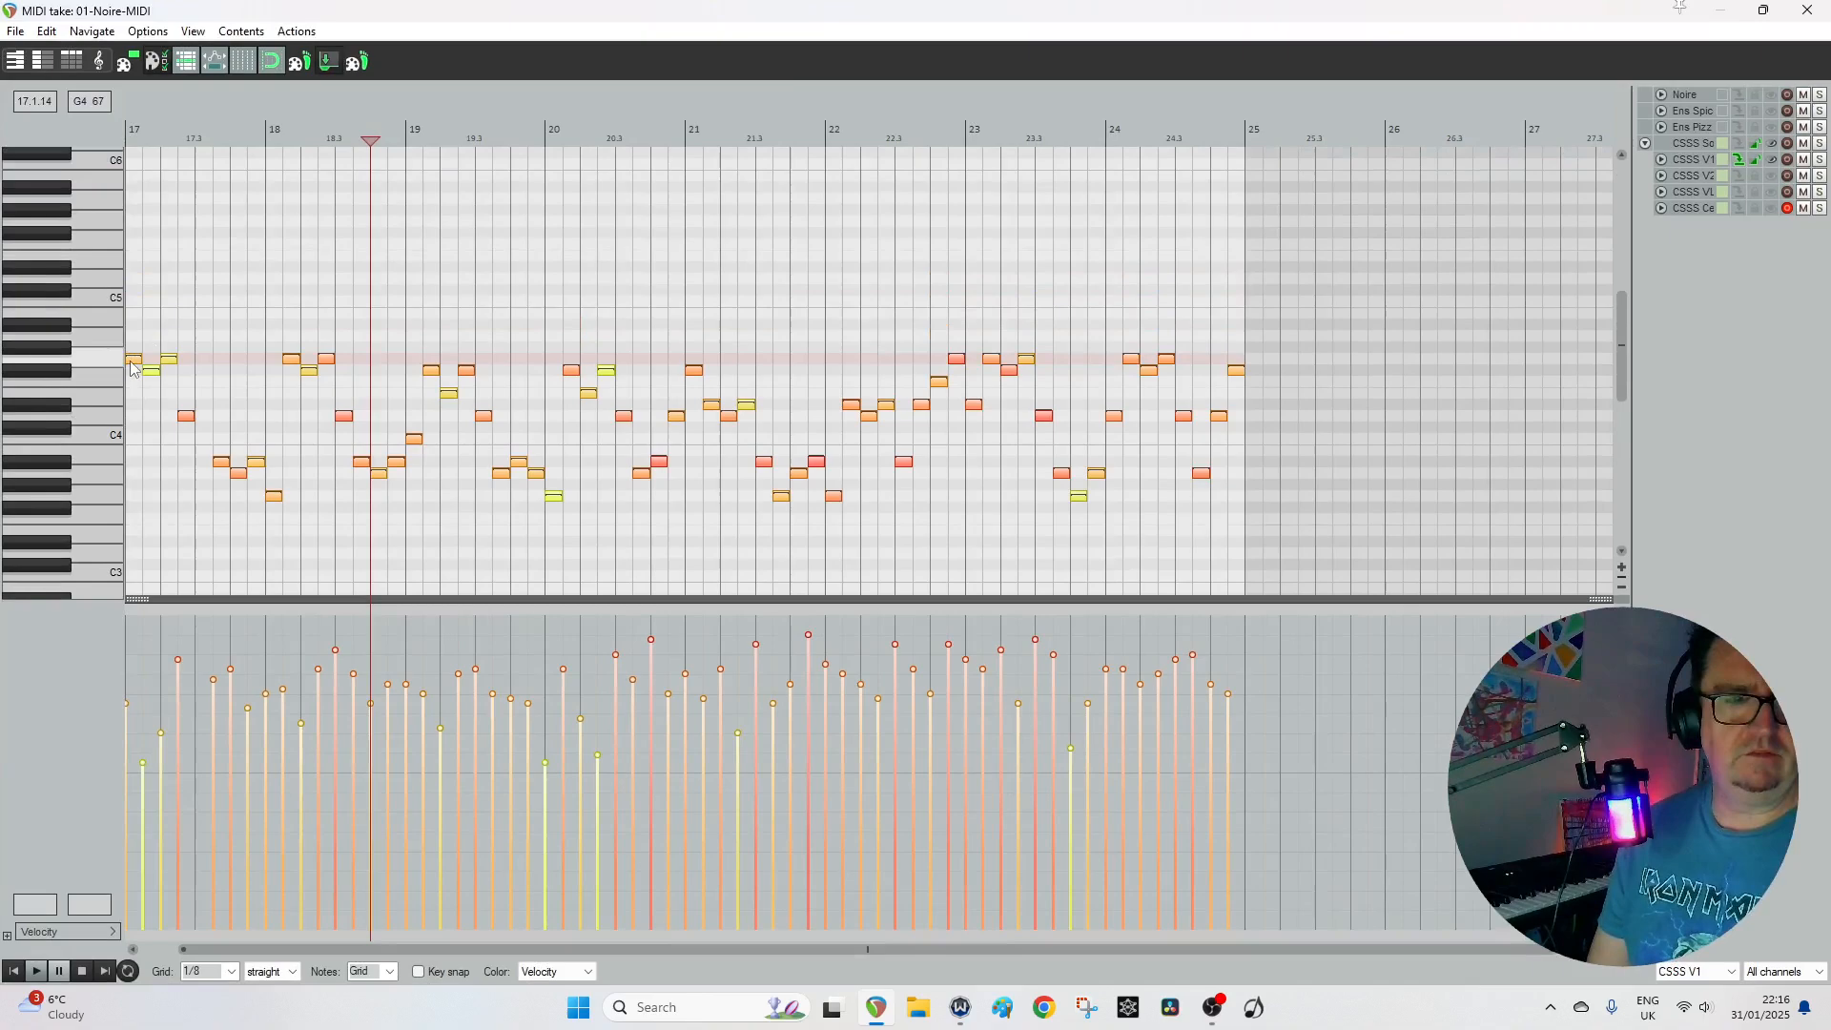
{"action": "left_click_drag", "start_coordinate": [131, 368], "coordinate": [117, 227]}
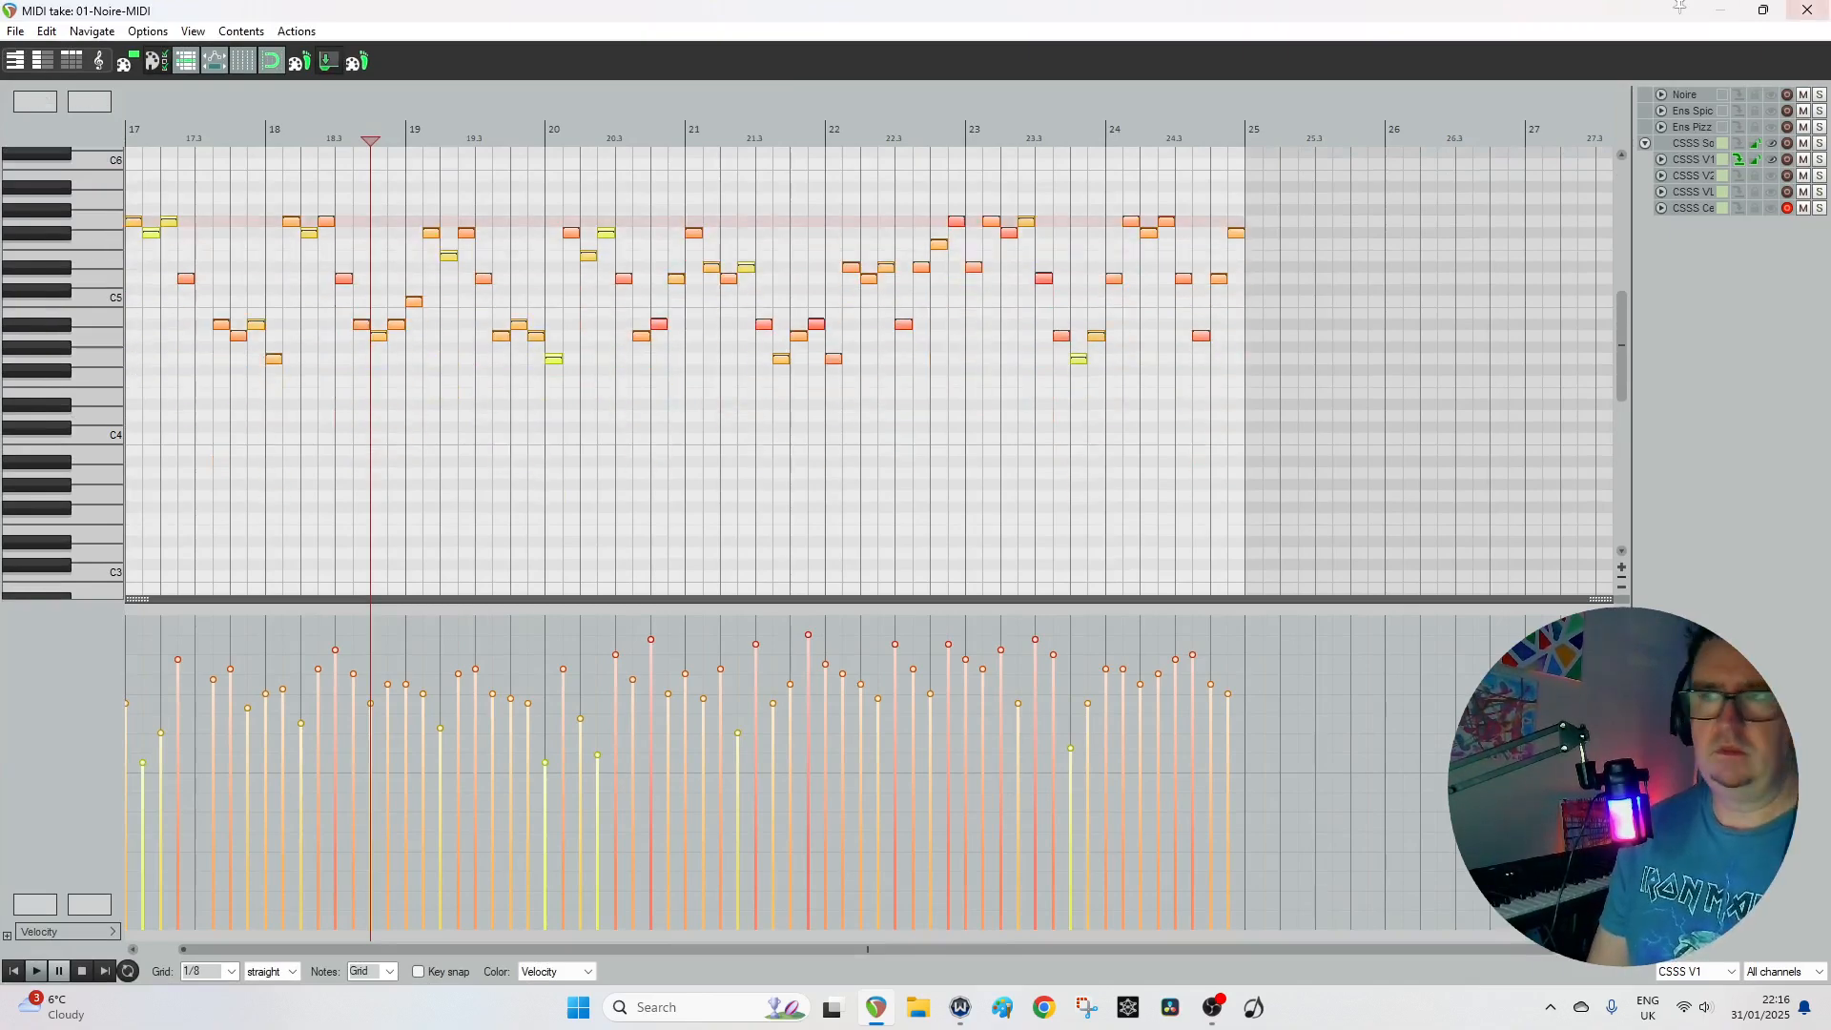
{"action": "left_click", "coordinate": [1818, 10]}
Raise the note velocities in the bar 17 CSSS Cello item slightly and double the notes an octave higher at lower velocities.
{"action": "scroll", "coordinate": [148, 483], "scroll_direction": "down", "scroll_amount": 1}
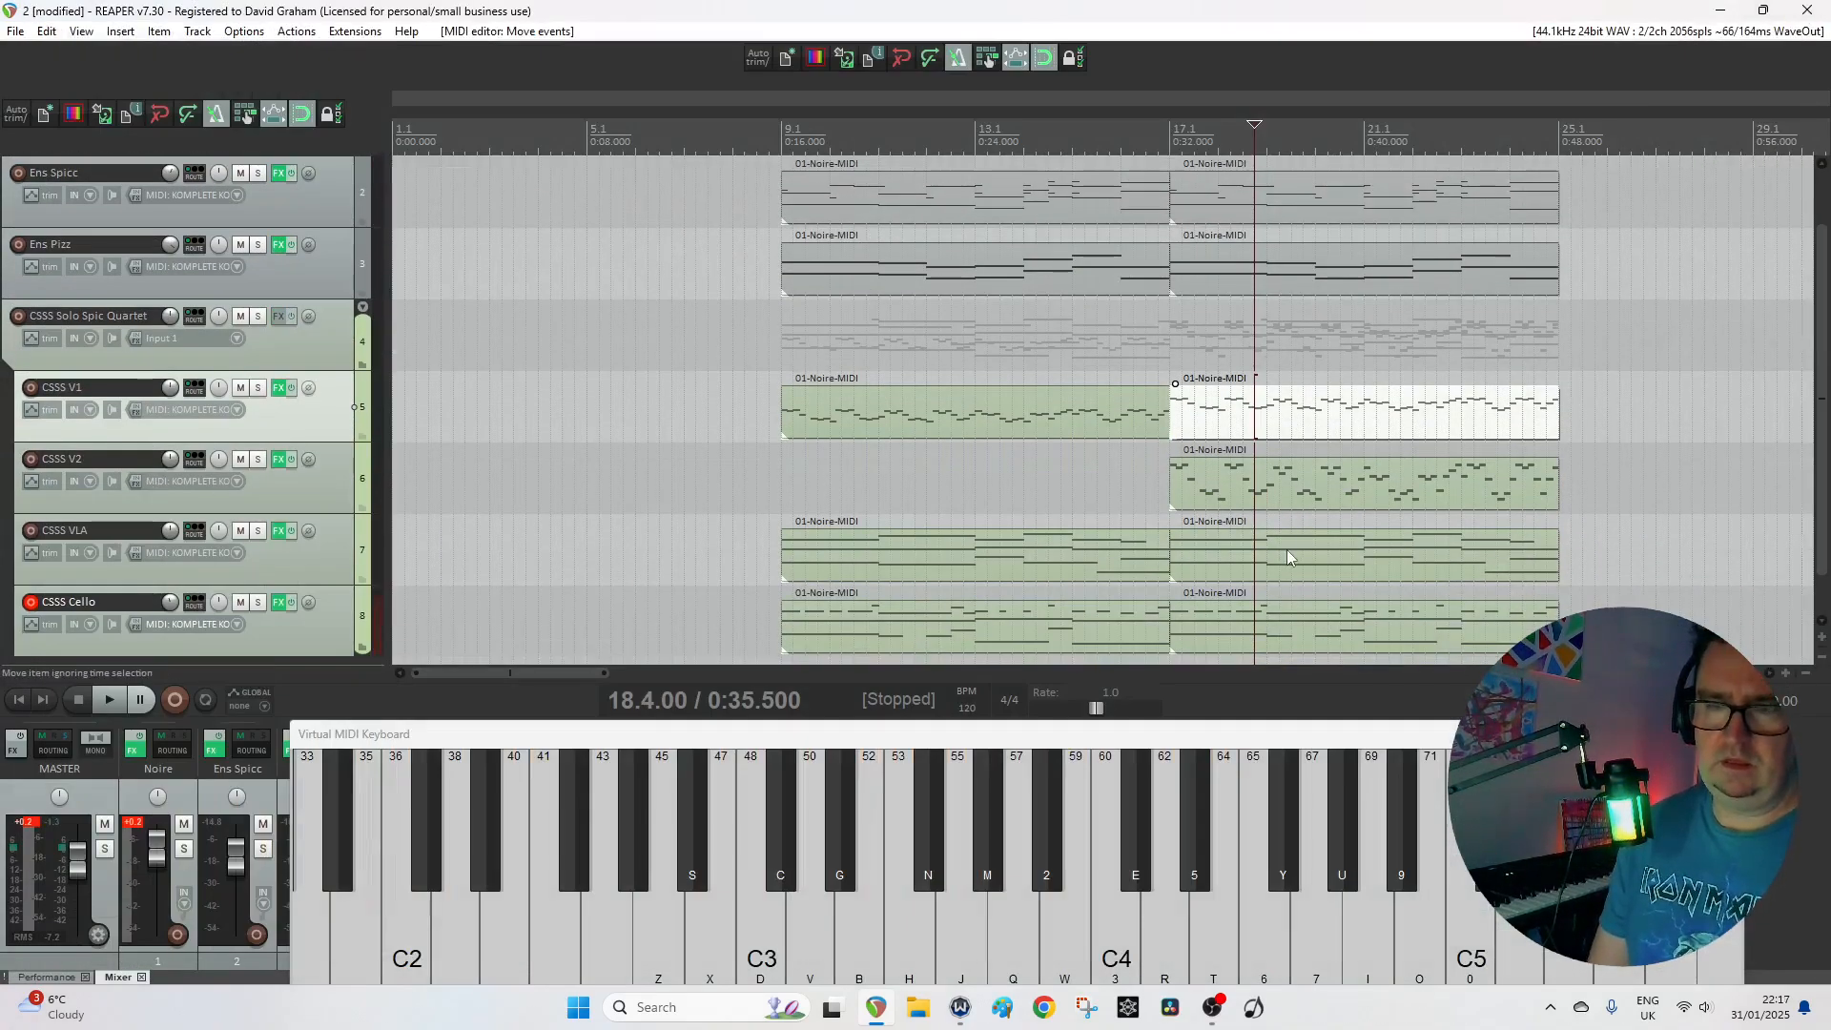
{"action": "double_click", "coordinate": [1282, 625]}
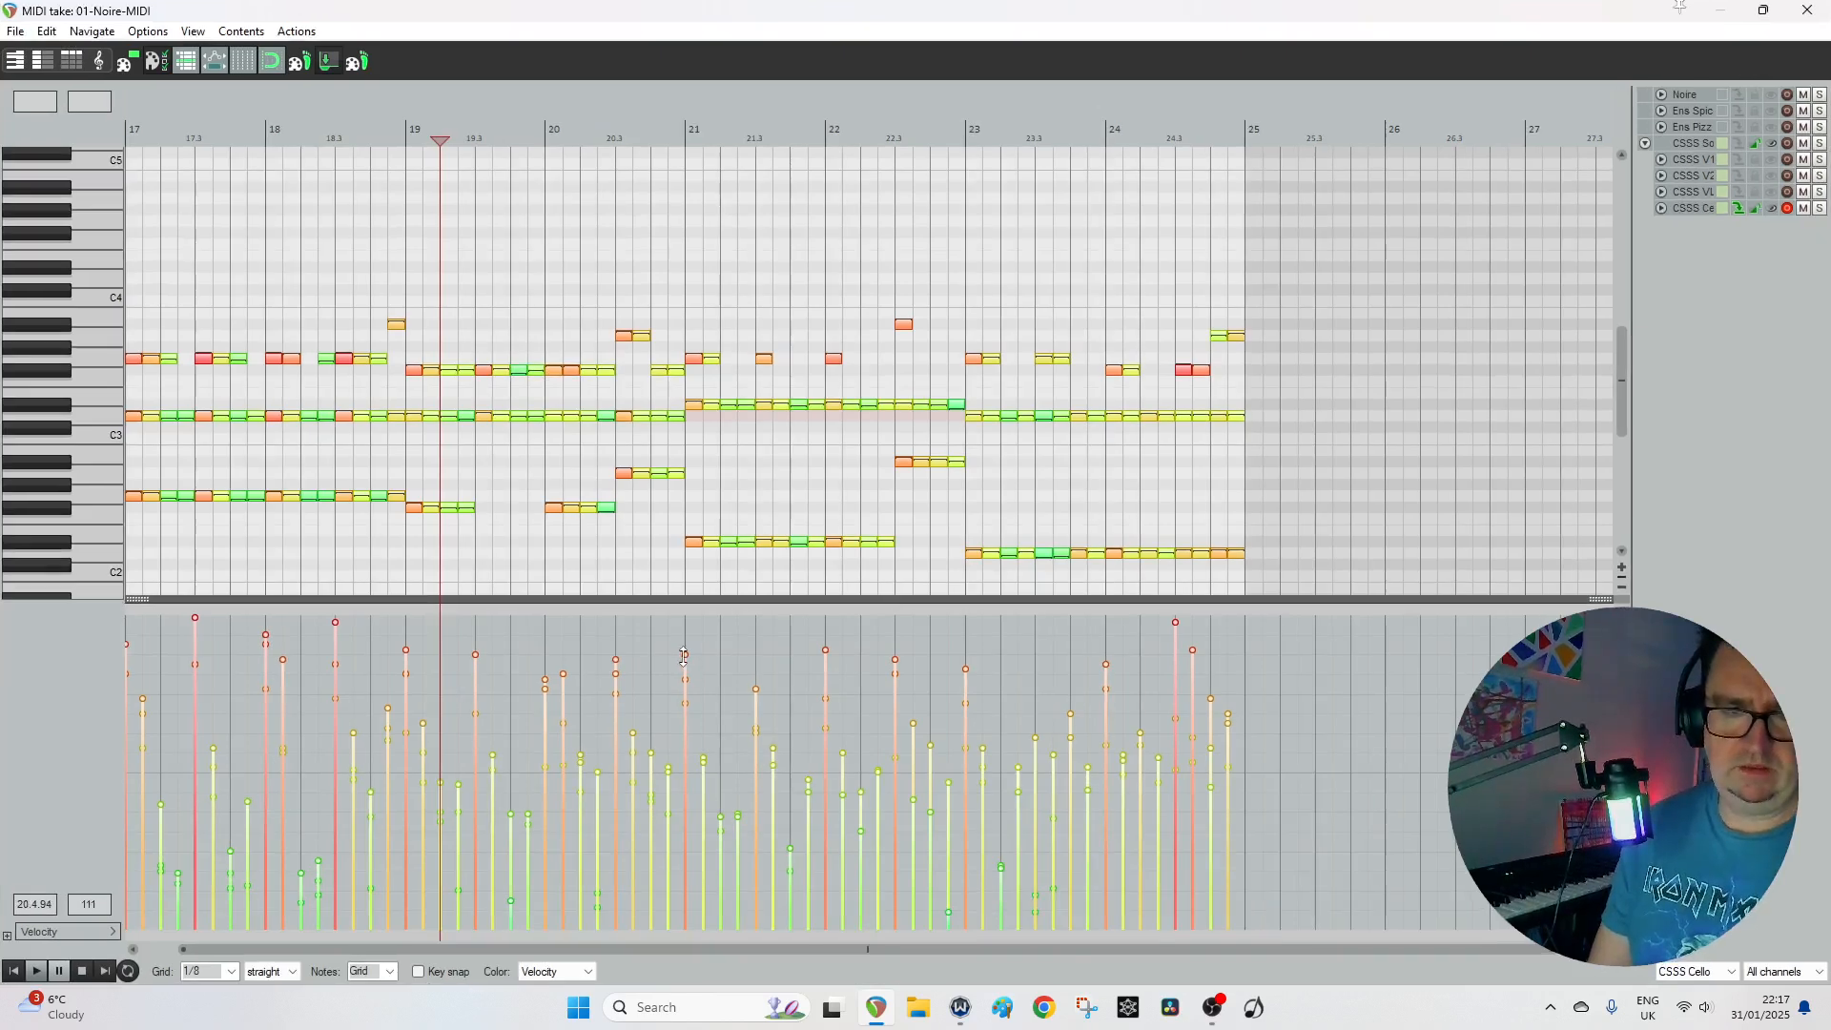
{"action": "left_click_drag", "start_coordinate": [684, 657], "coordinate": [685, 644]}
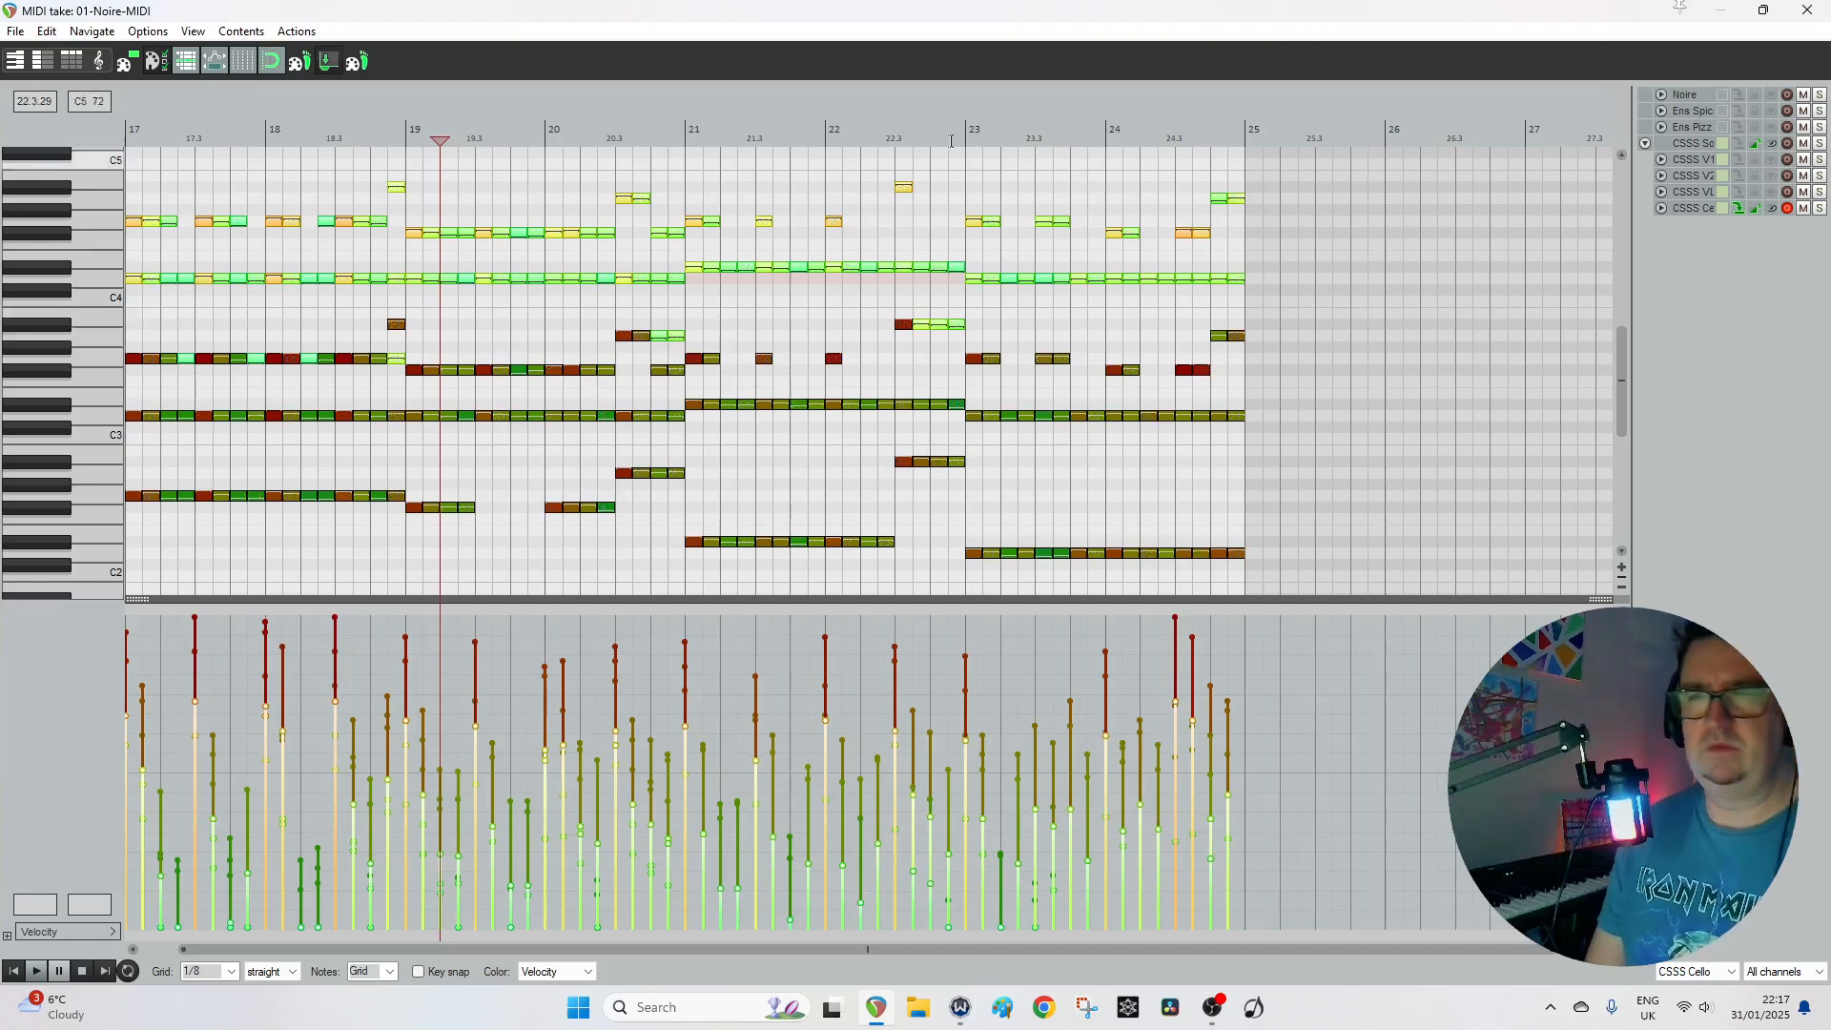
{"action": "left_click", "coordinate": [1807, 9]}
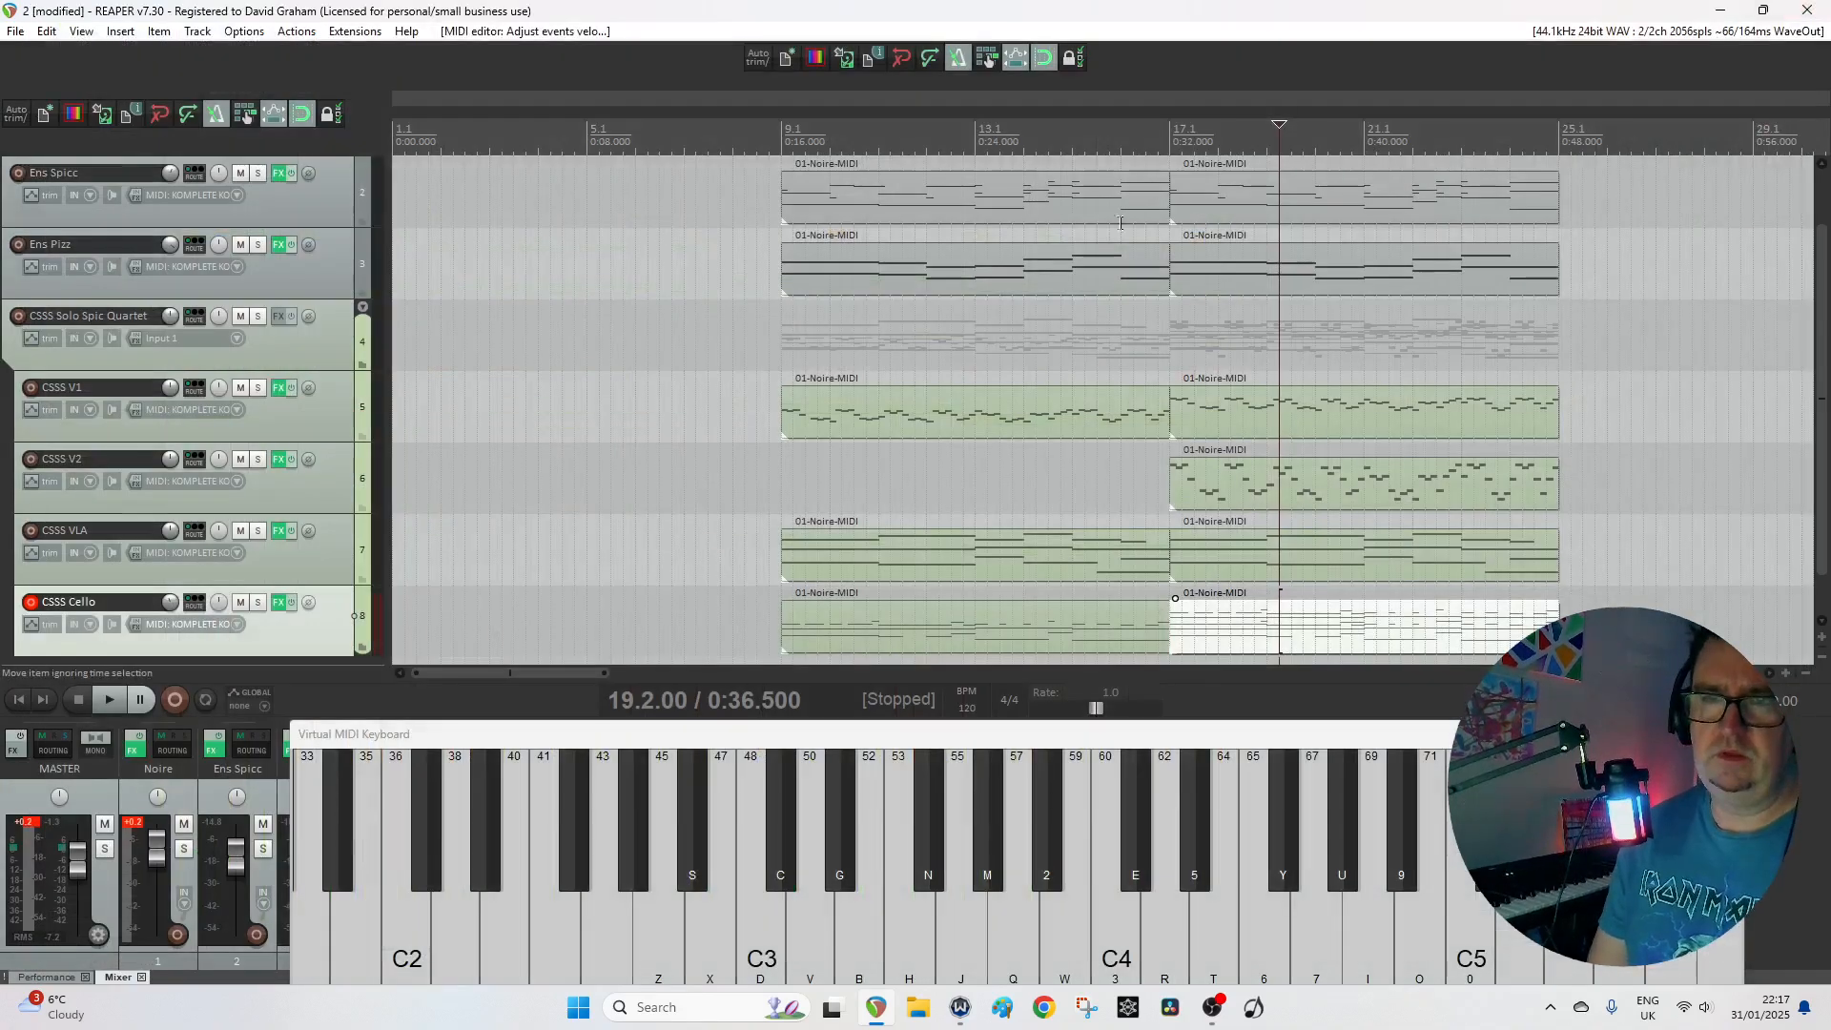
Double the notes of the bar 17 Ens Pizz item an octave higher and lower the velocities of the added notes.
{"action": "double_click", "coordinate": [1245, 266]}
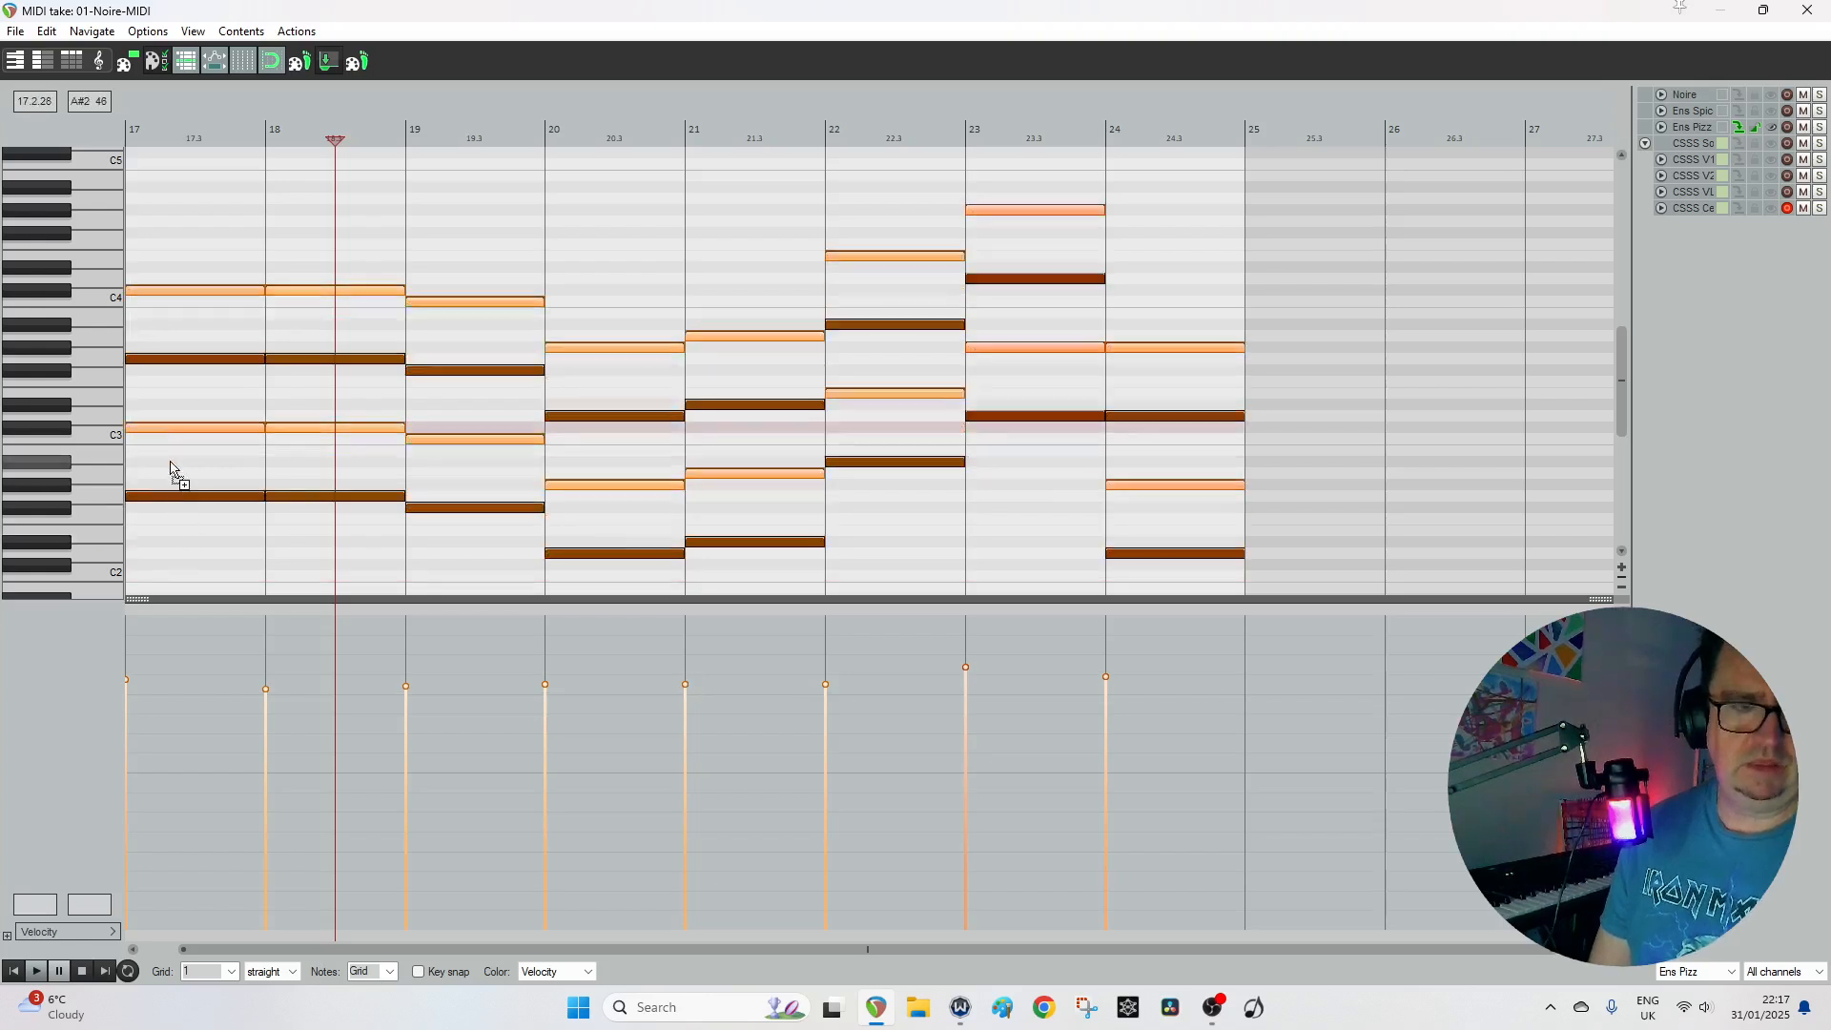
{"action": "key", "text": "Up"}
{"action": "key", "text": "Up"}
{"action": "key", "text": "Up"}
{"action": "key", "text": "Up"}
{"action": "key", "text": "Up"}
{"action": "key", "text": "Up"}
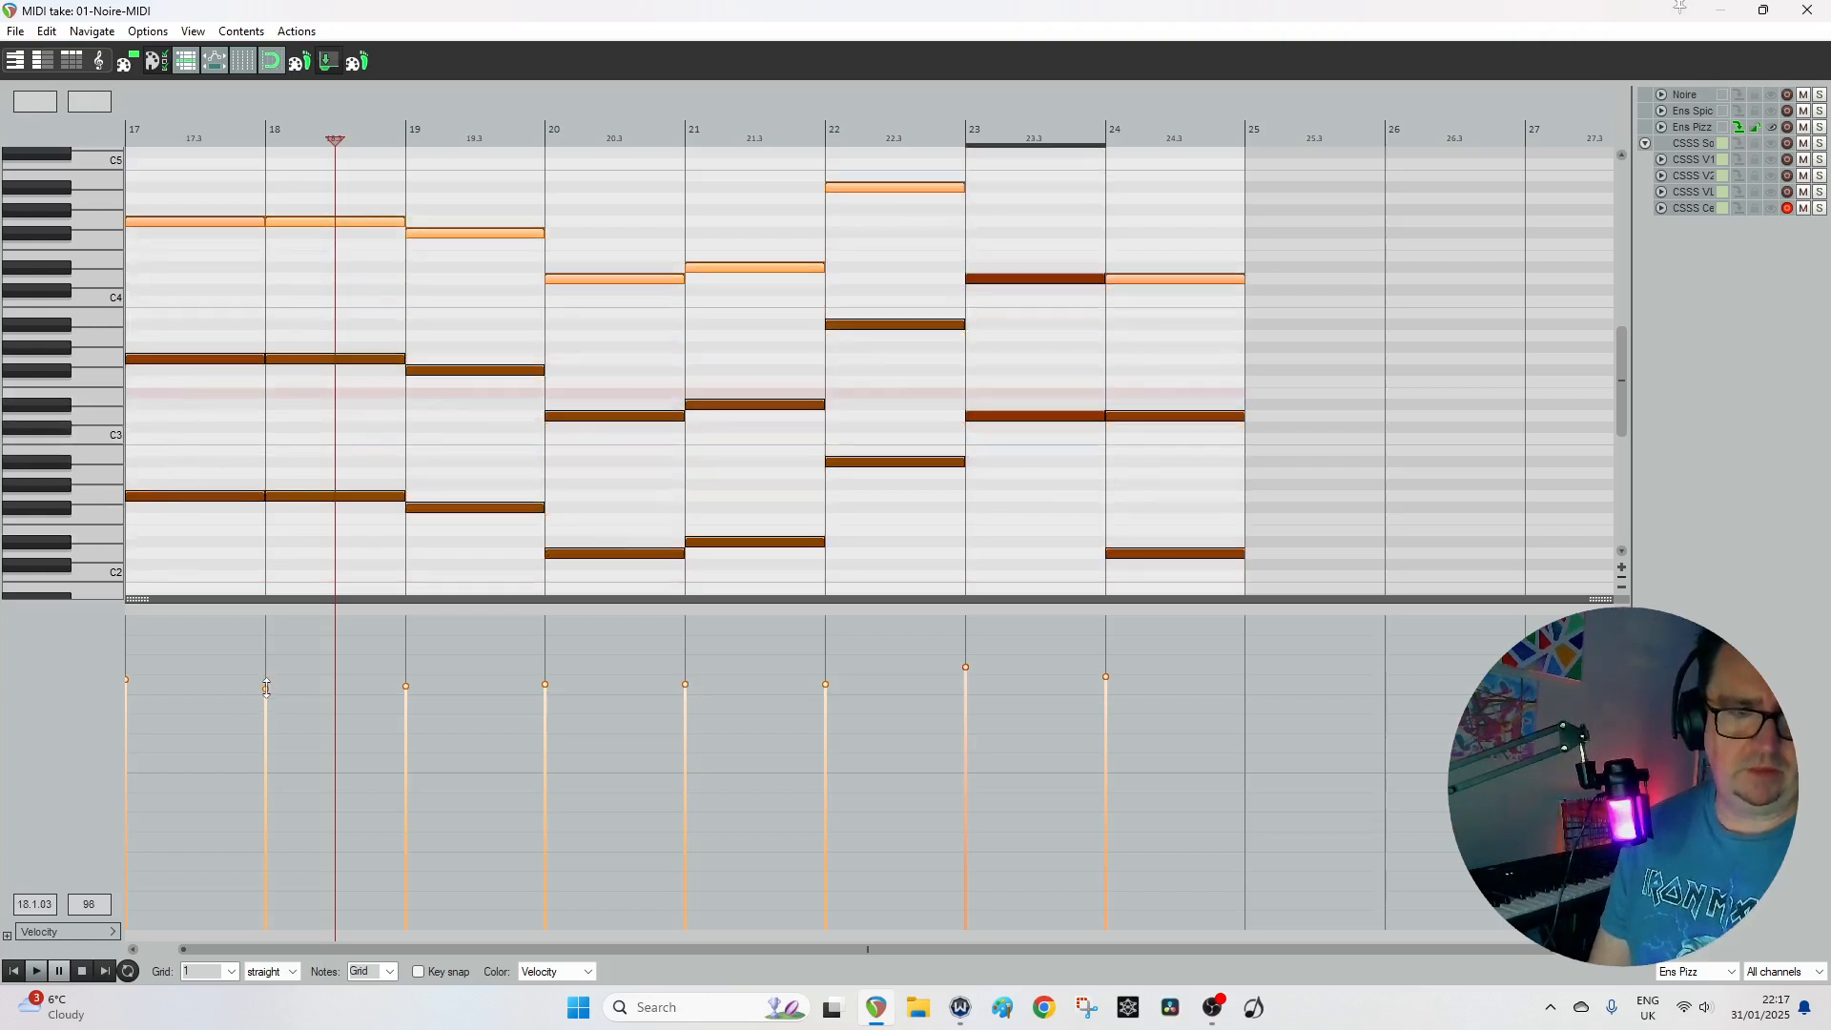
{"action": "left_click_drag", "start_coordinate": [267, 686], "coordinate": [273, 753]}
{"action": "left_click", "coordinate": [1817, 9]}
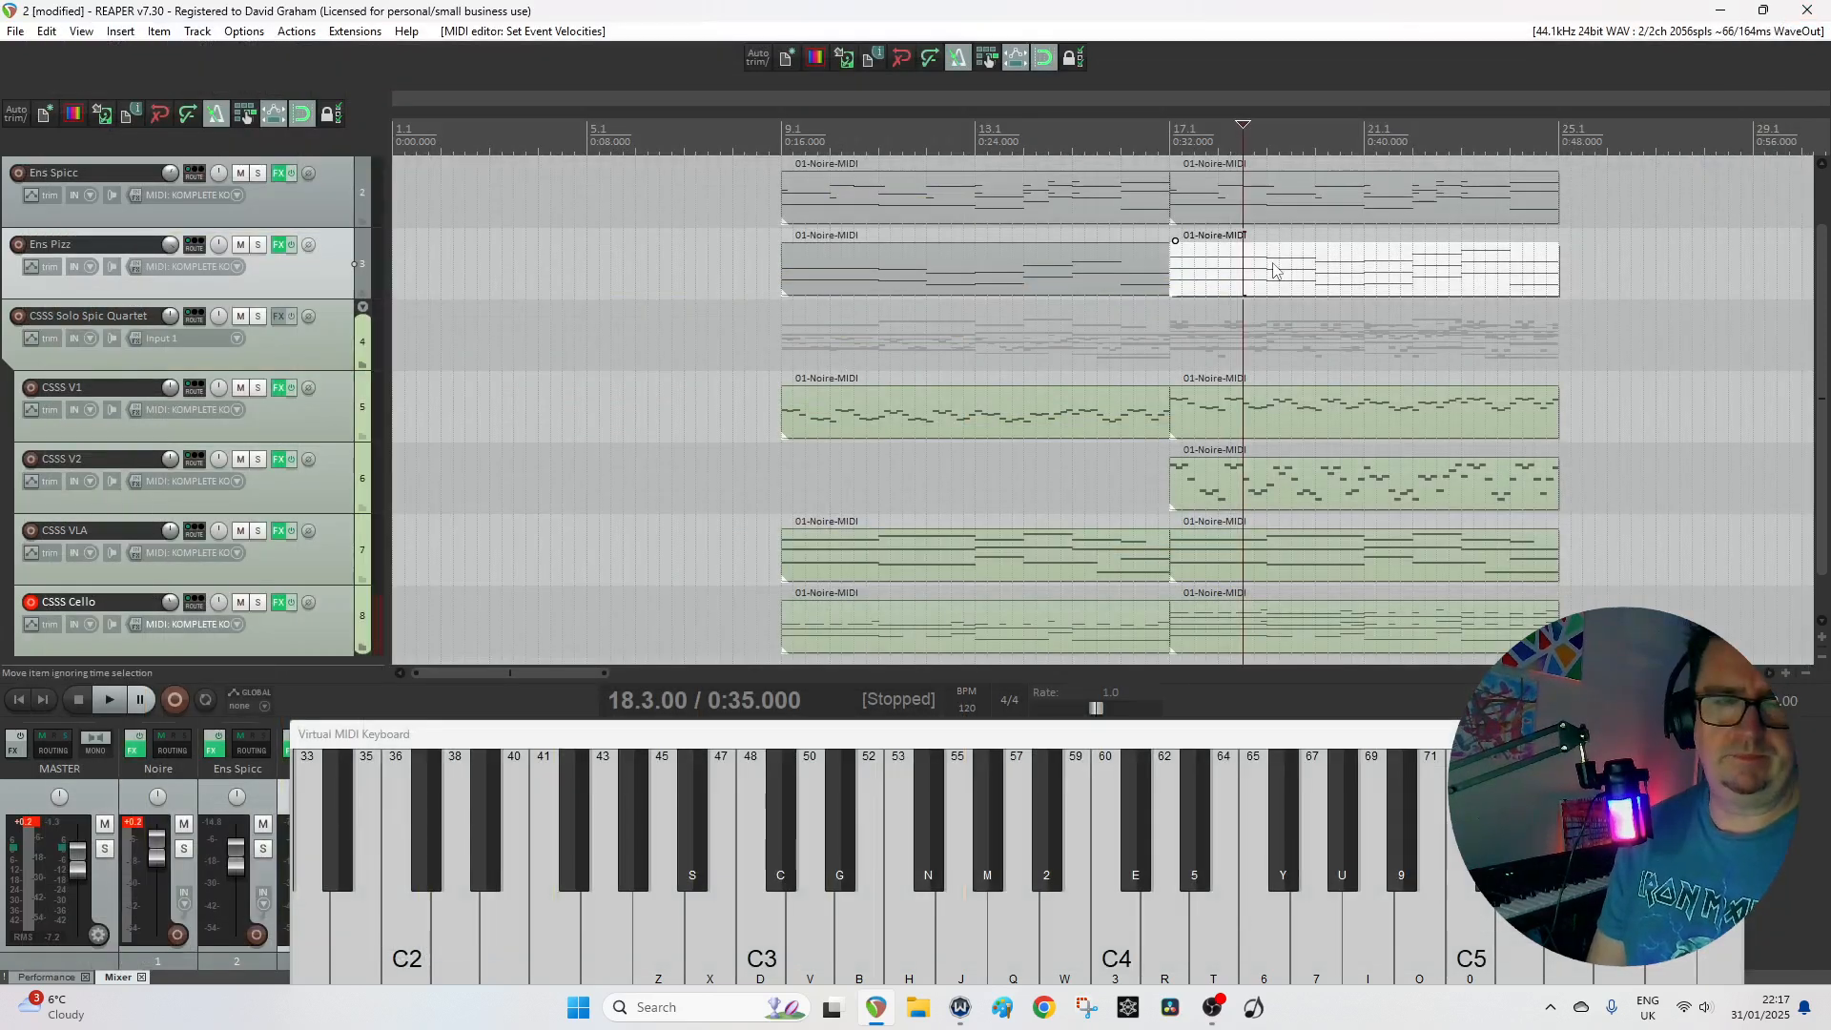
Raise all velocities in the bar 17 Ens Spicc item, then double its notes an octave higher at slightly lower velocities.
{"action": "double_click", "coordinate": [1278, 212]}
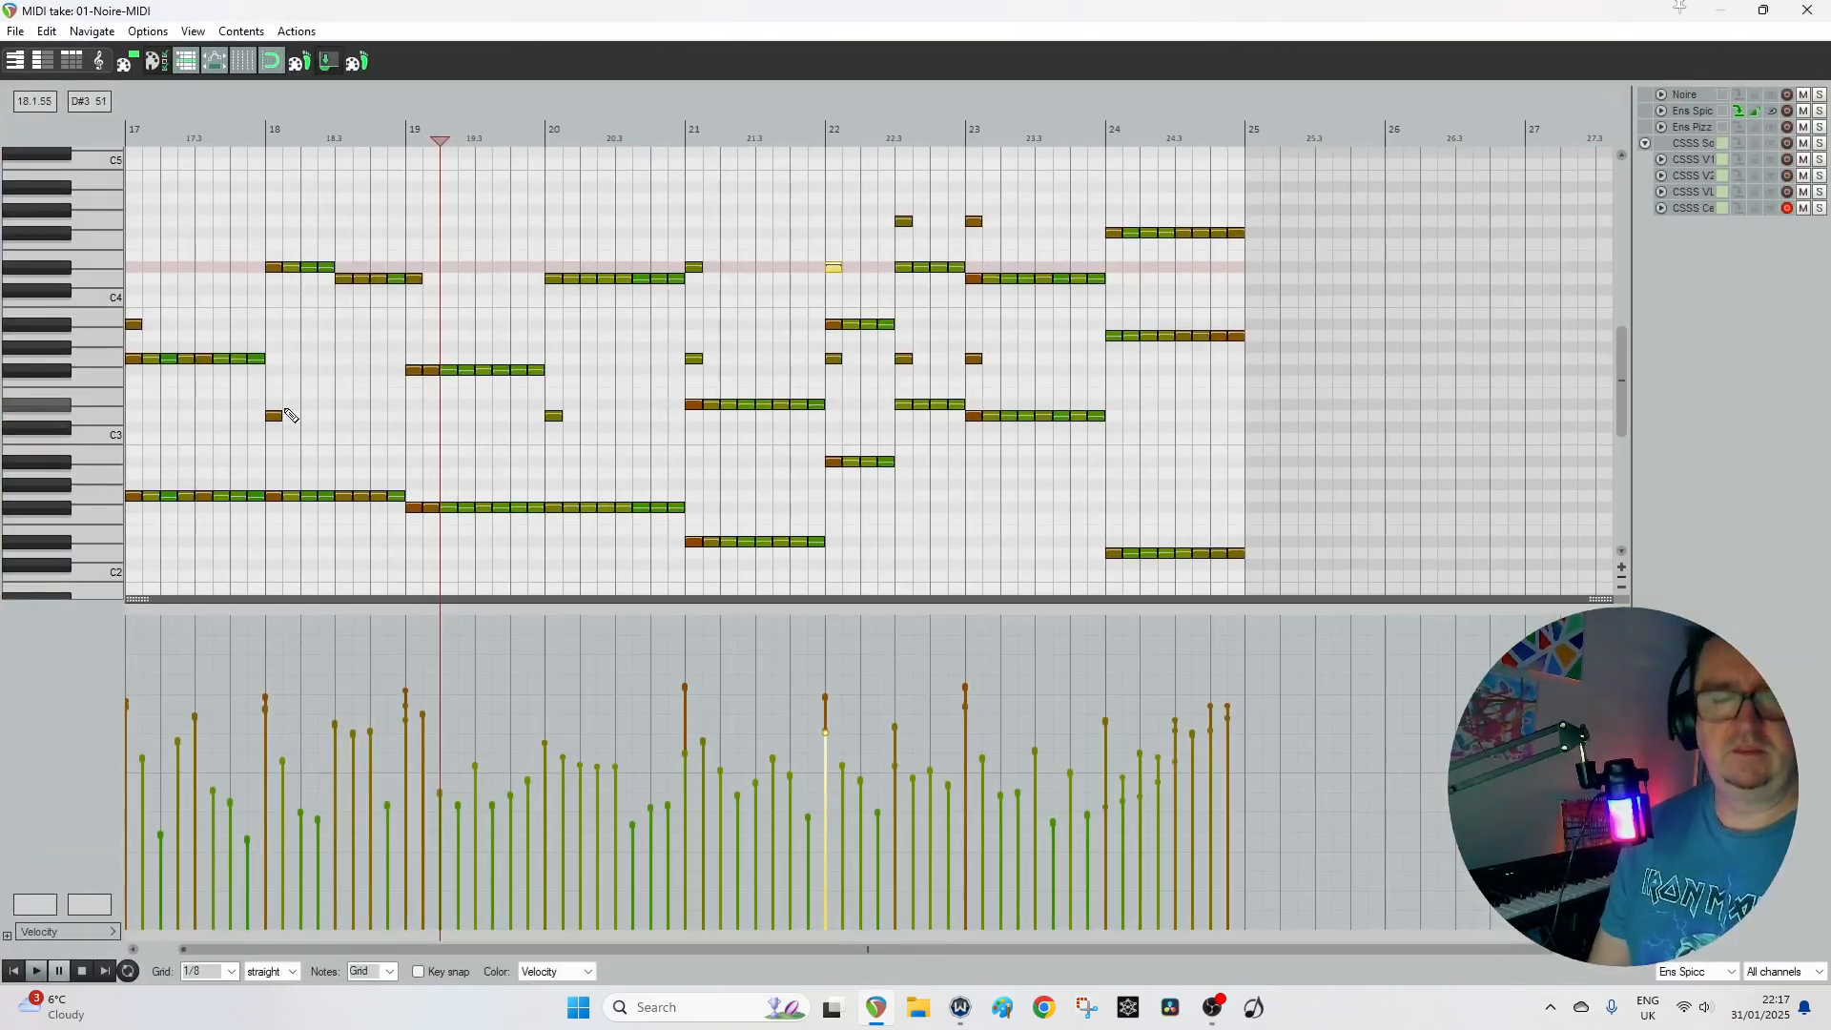
{"action": "key", "text": "ctrl+a"}
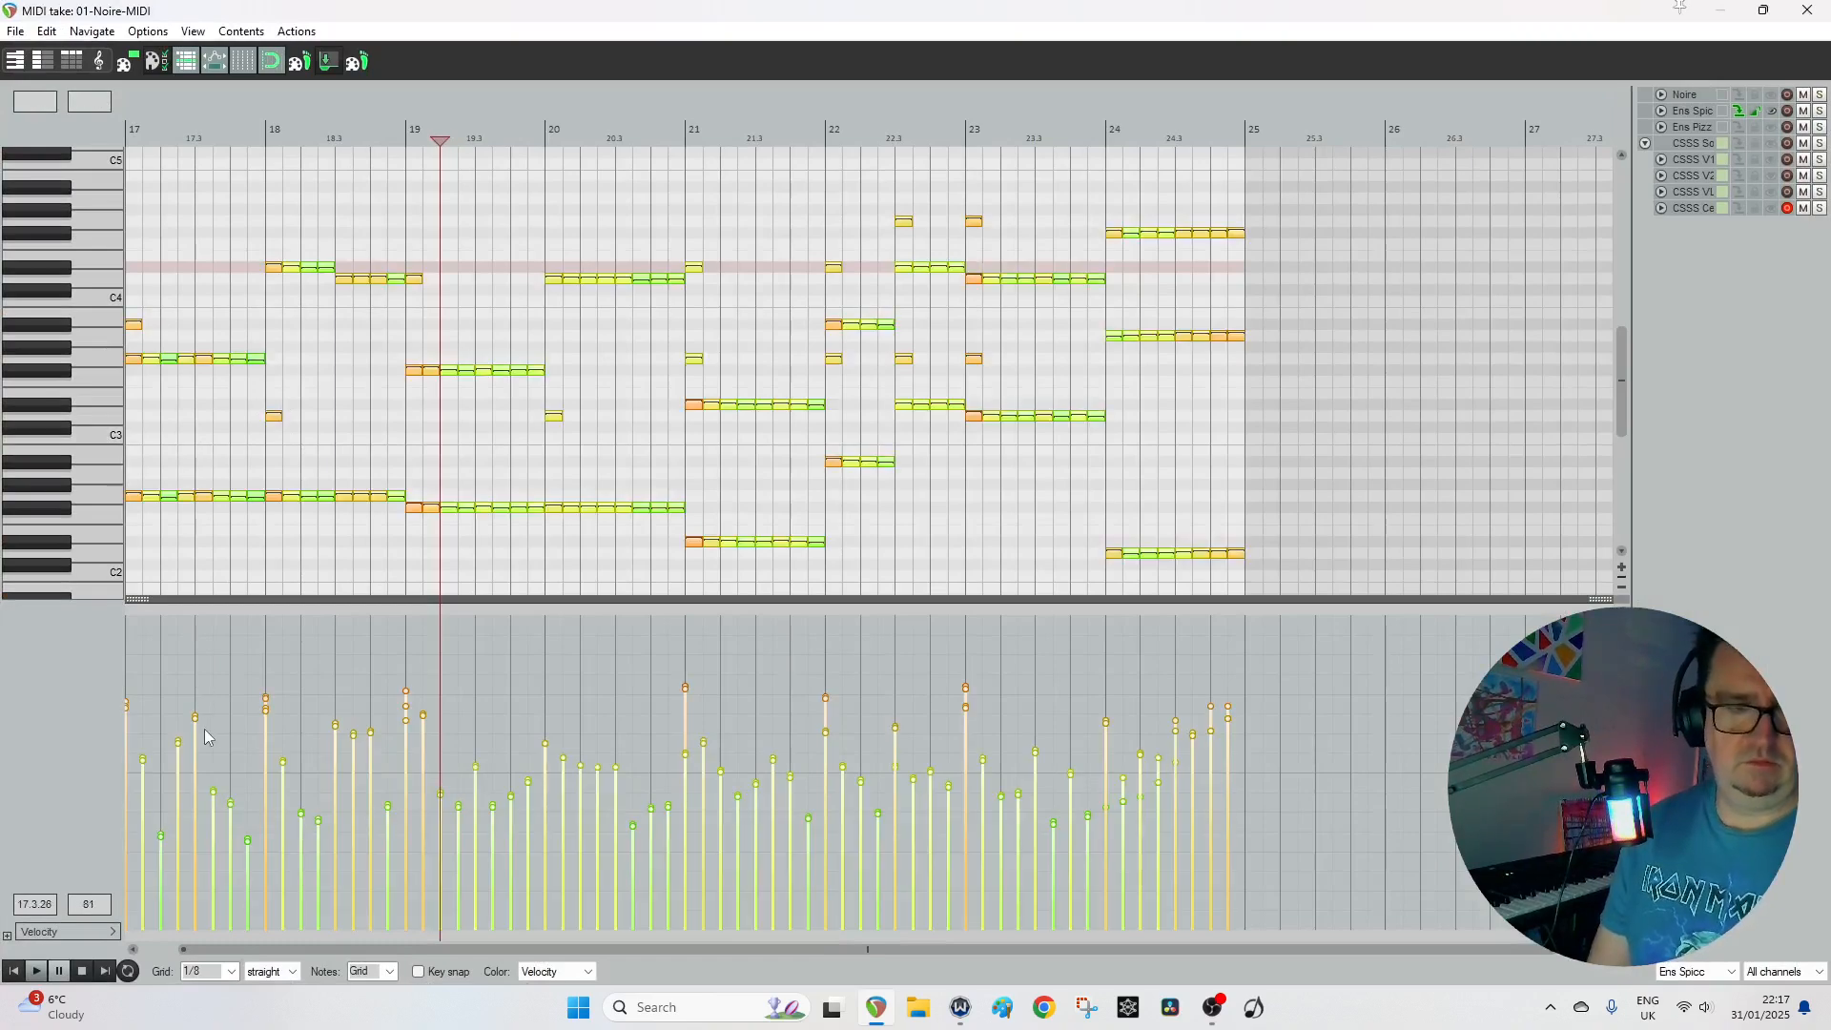
{"action": "left_click_drag", "start_coordinate": [195, 721], "coordinate": [196, 679]}
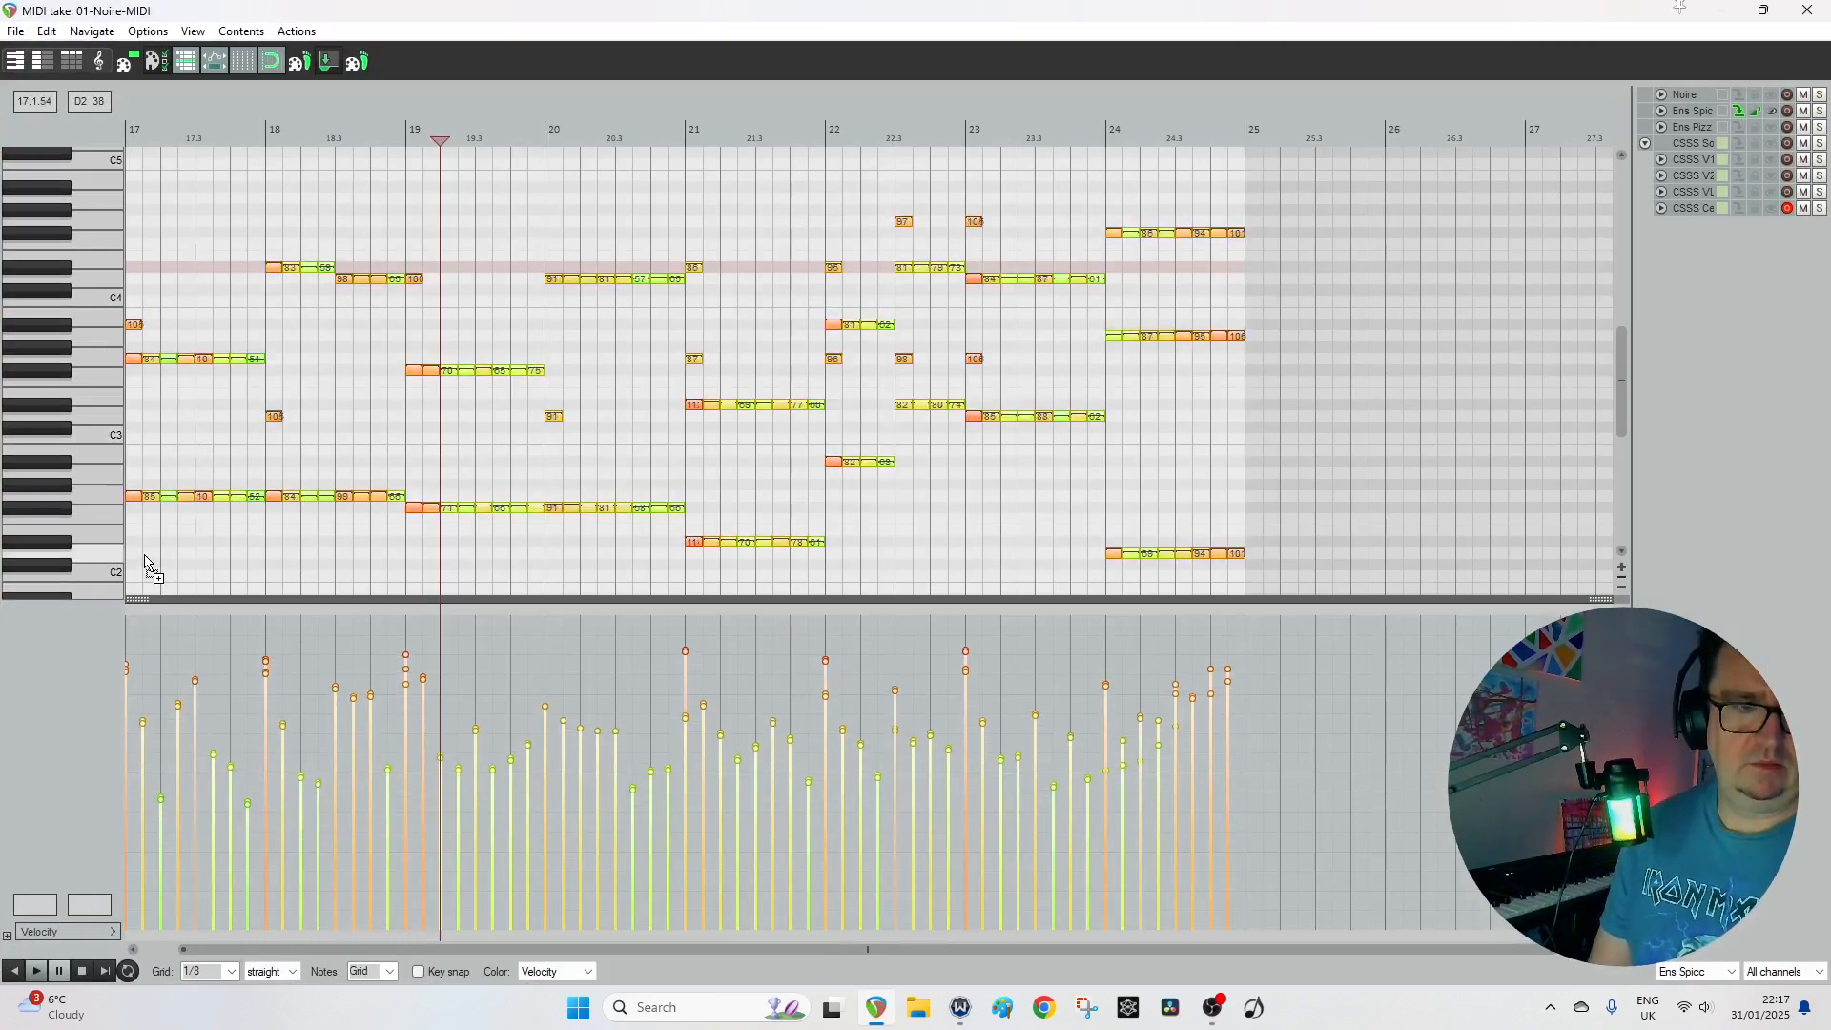
{"action": "left_click_drag", "start_coordinate": [151, 564], "coordinate": [120, 424]}
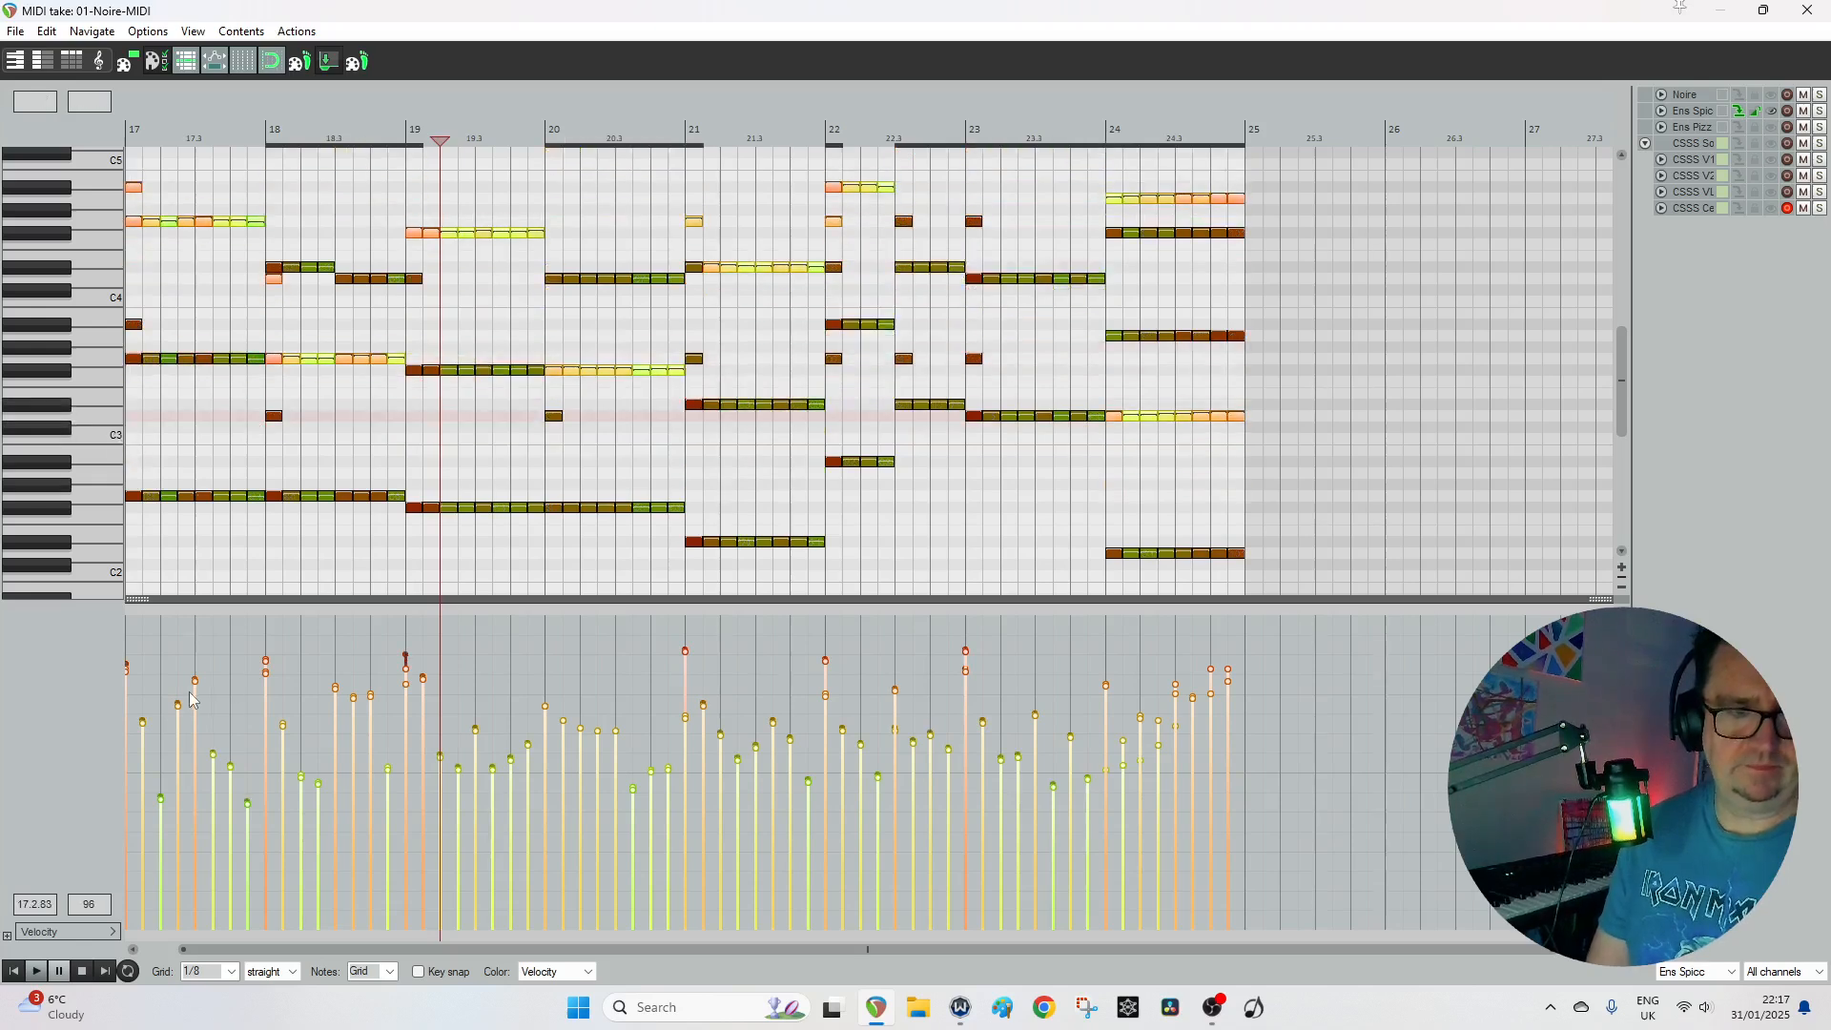
{"action": "left_click_drag", "start_coordinate": [193, 677], "coordinate": [195, 711]}
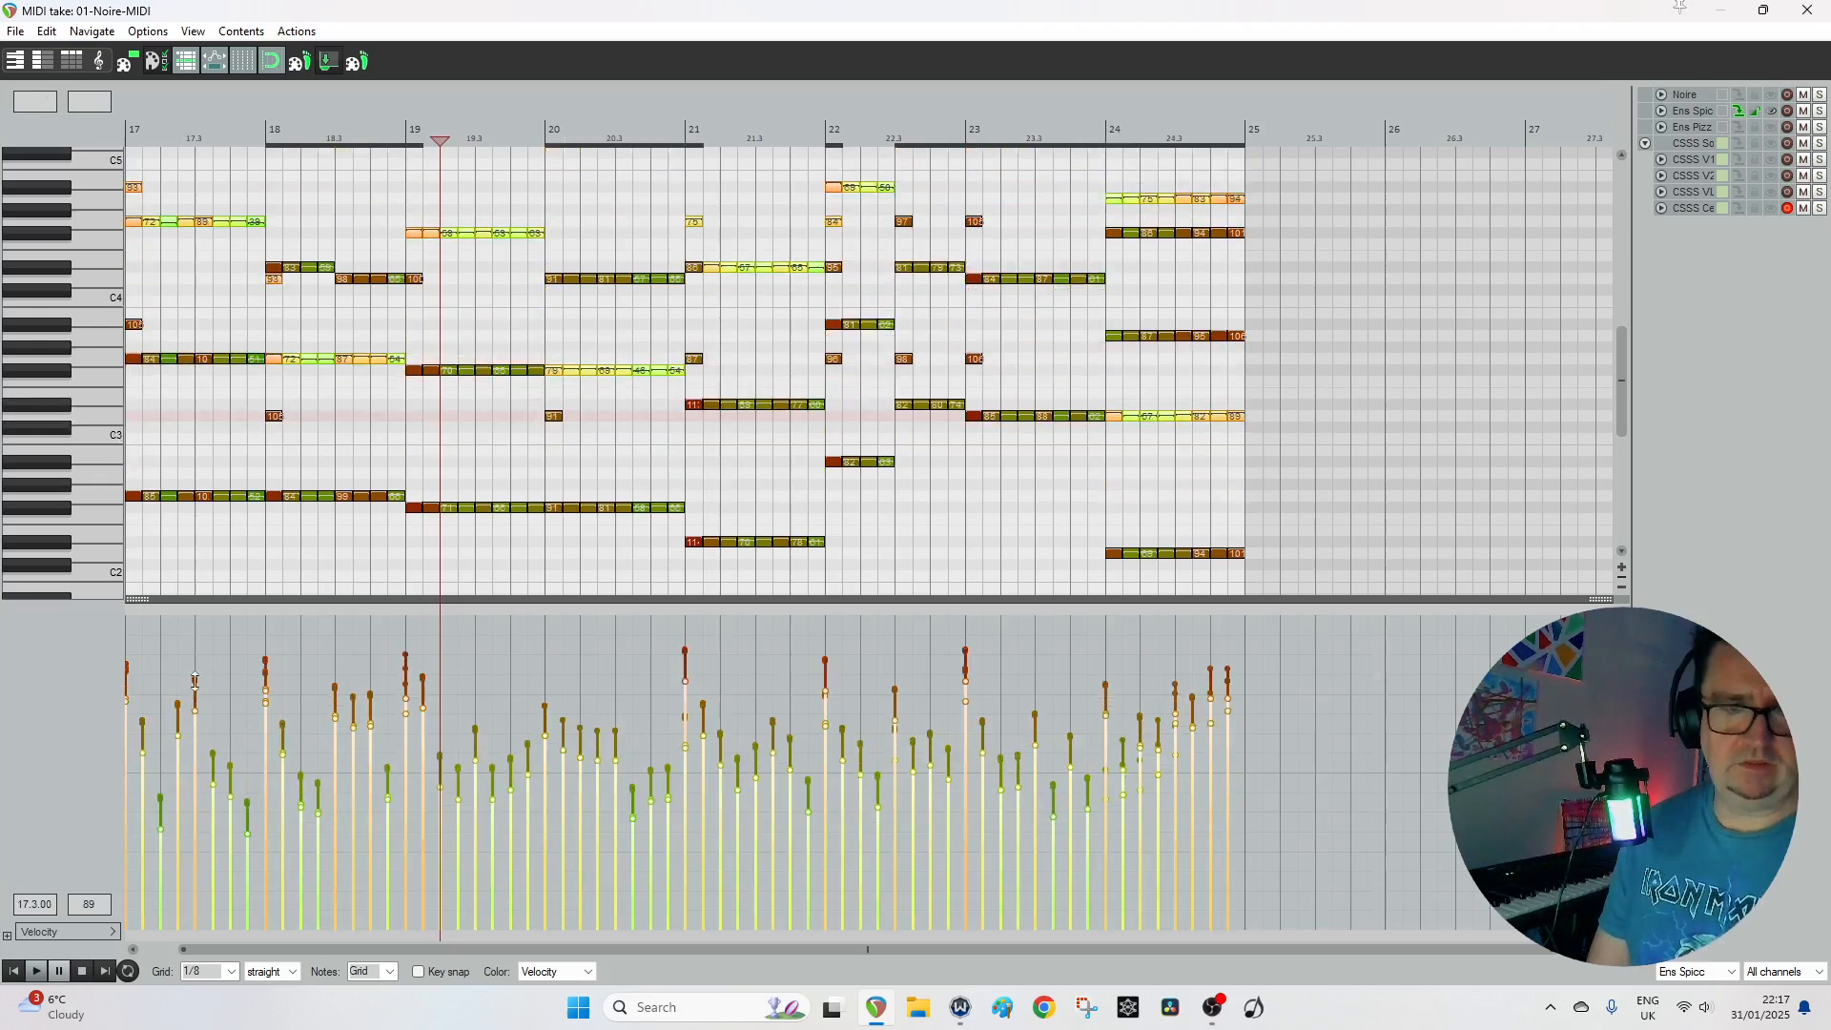
{"action": "left_click", "coordinate": [1801, 12]}
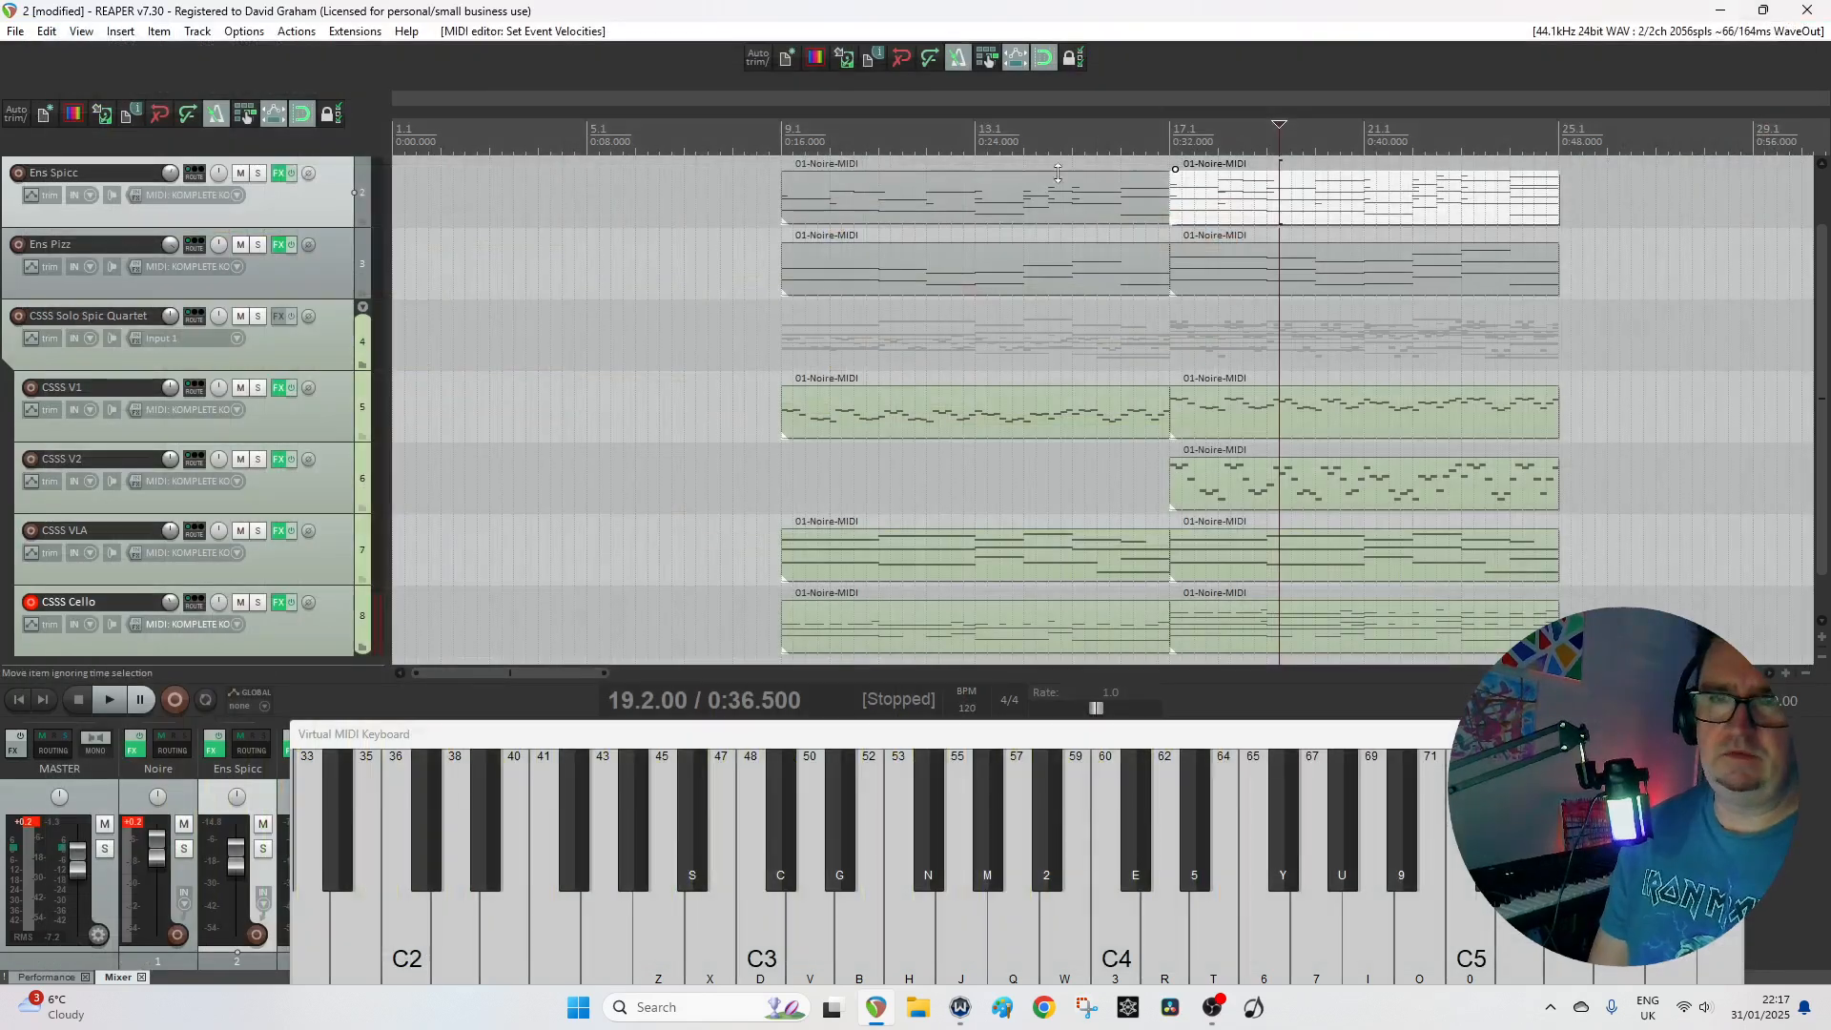
Play the arrangement from bar 15 through the bar 17 section and save the project.
{"action": "left_click", "coordinate": [1088, 151]}
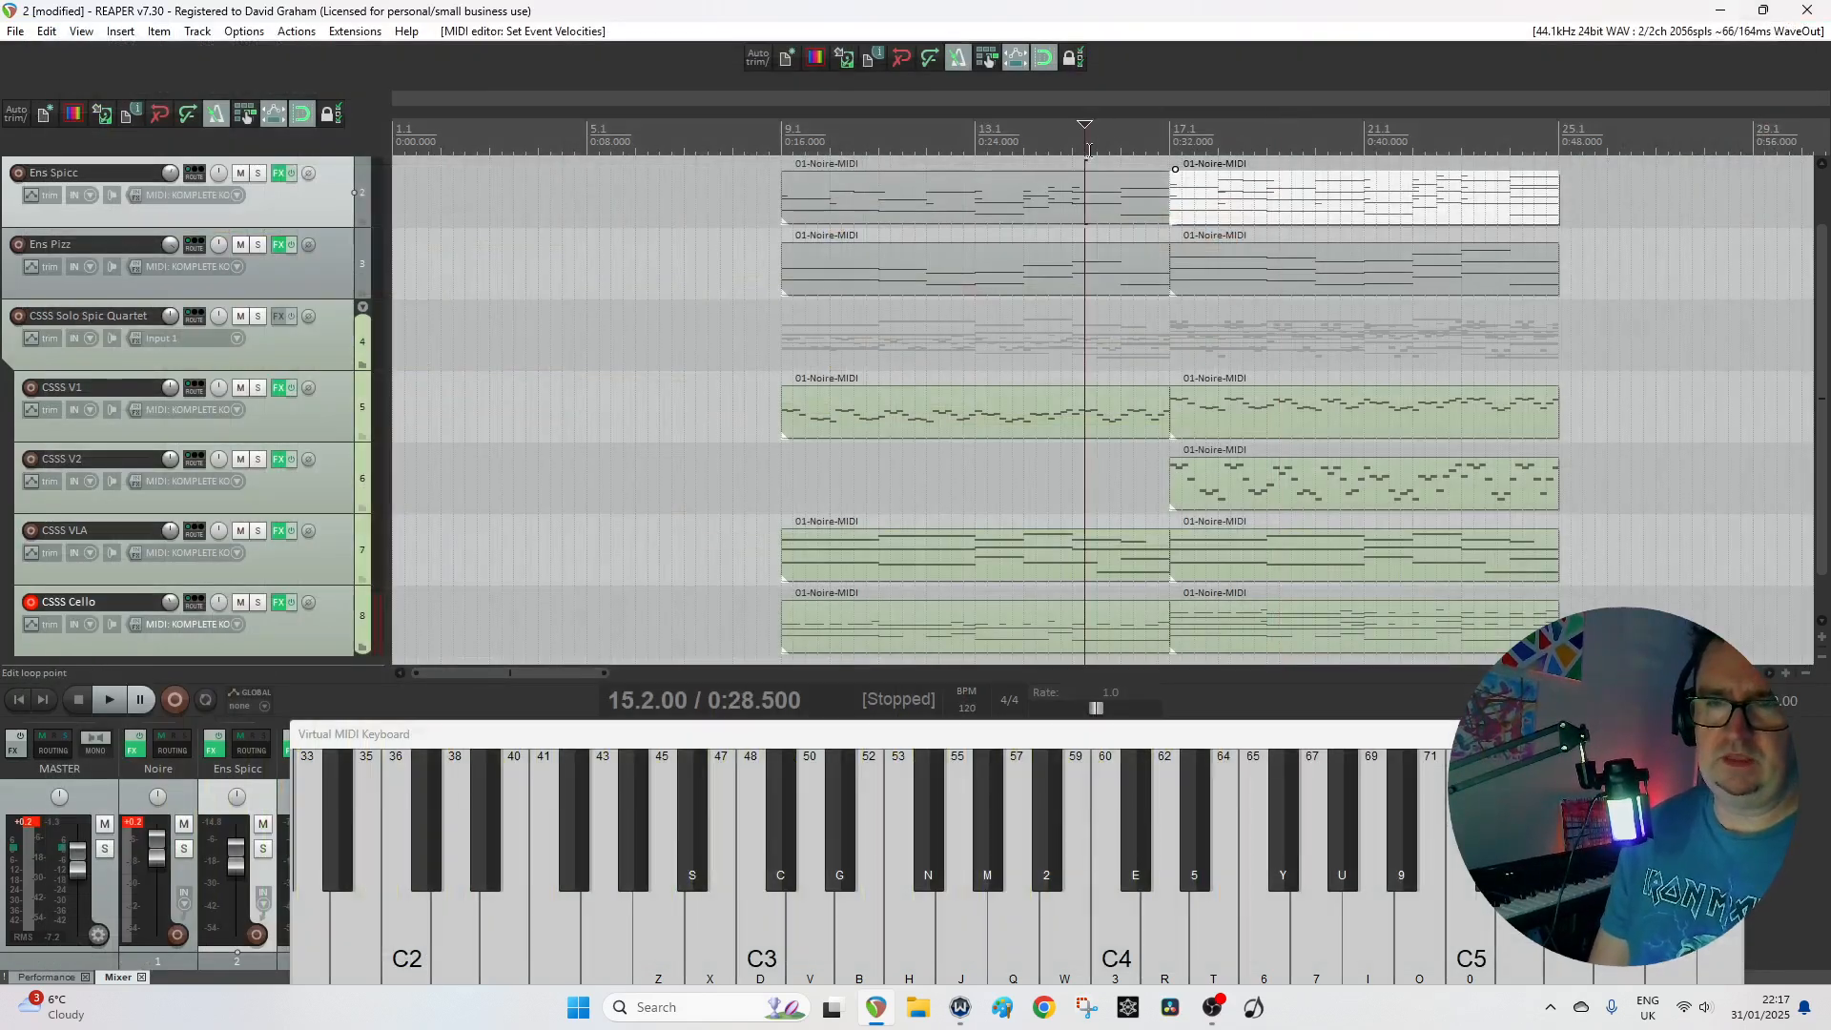
{"action": "key", "text": "space"}
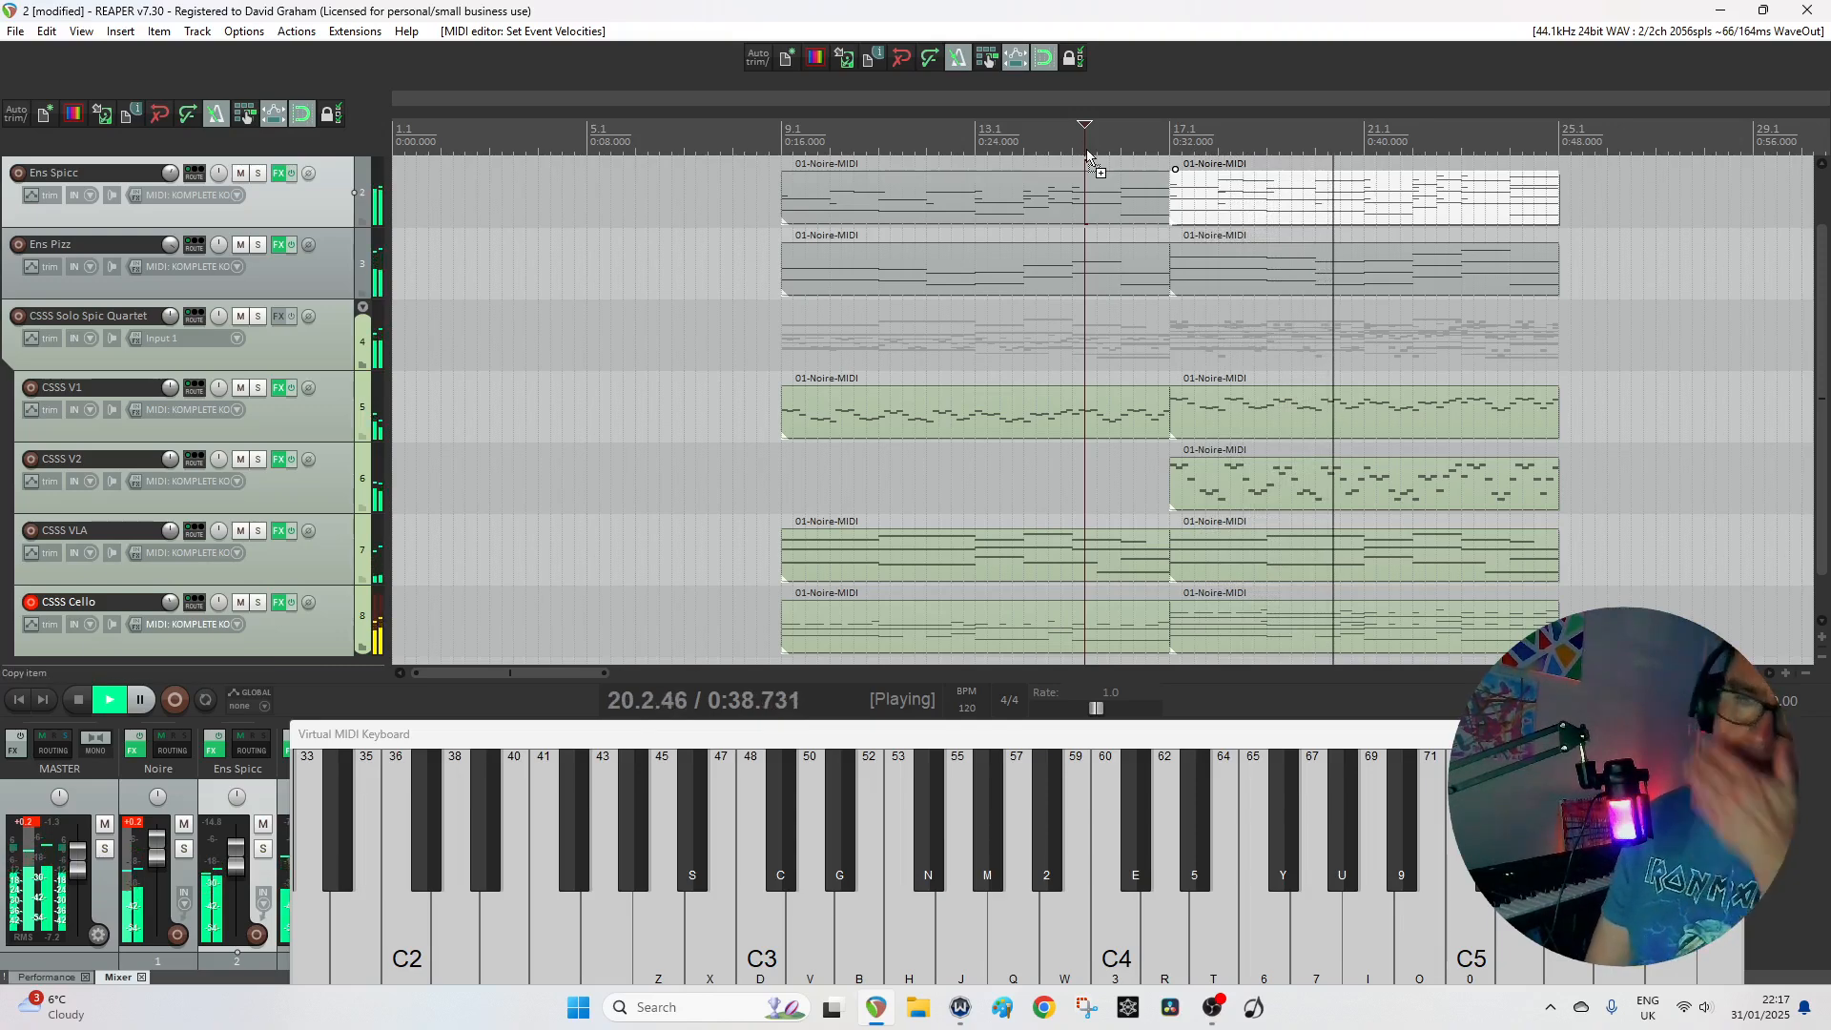
{"action": "key", "text": "ctrl+s"}
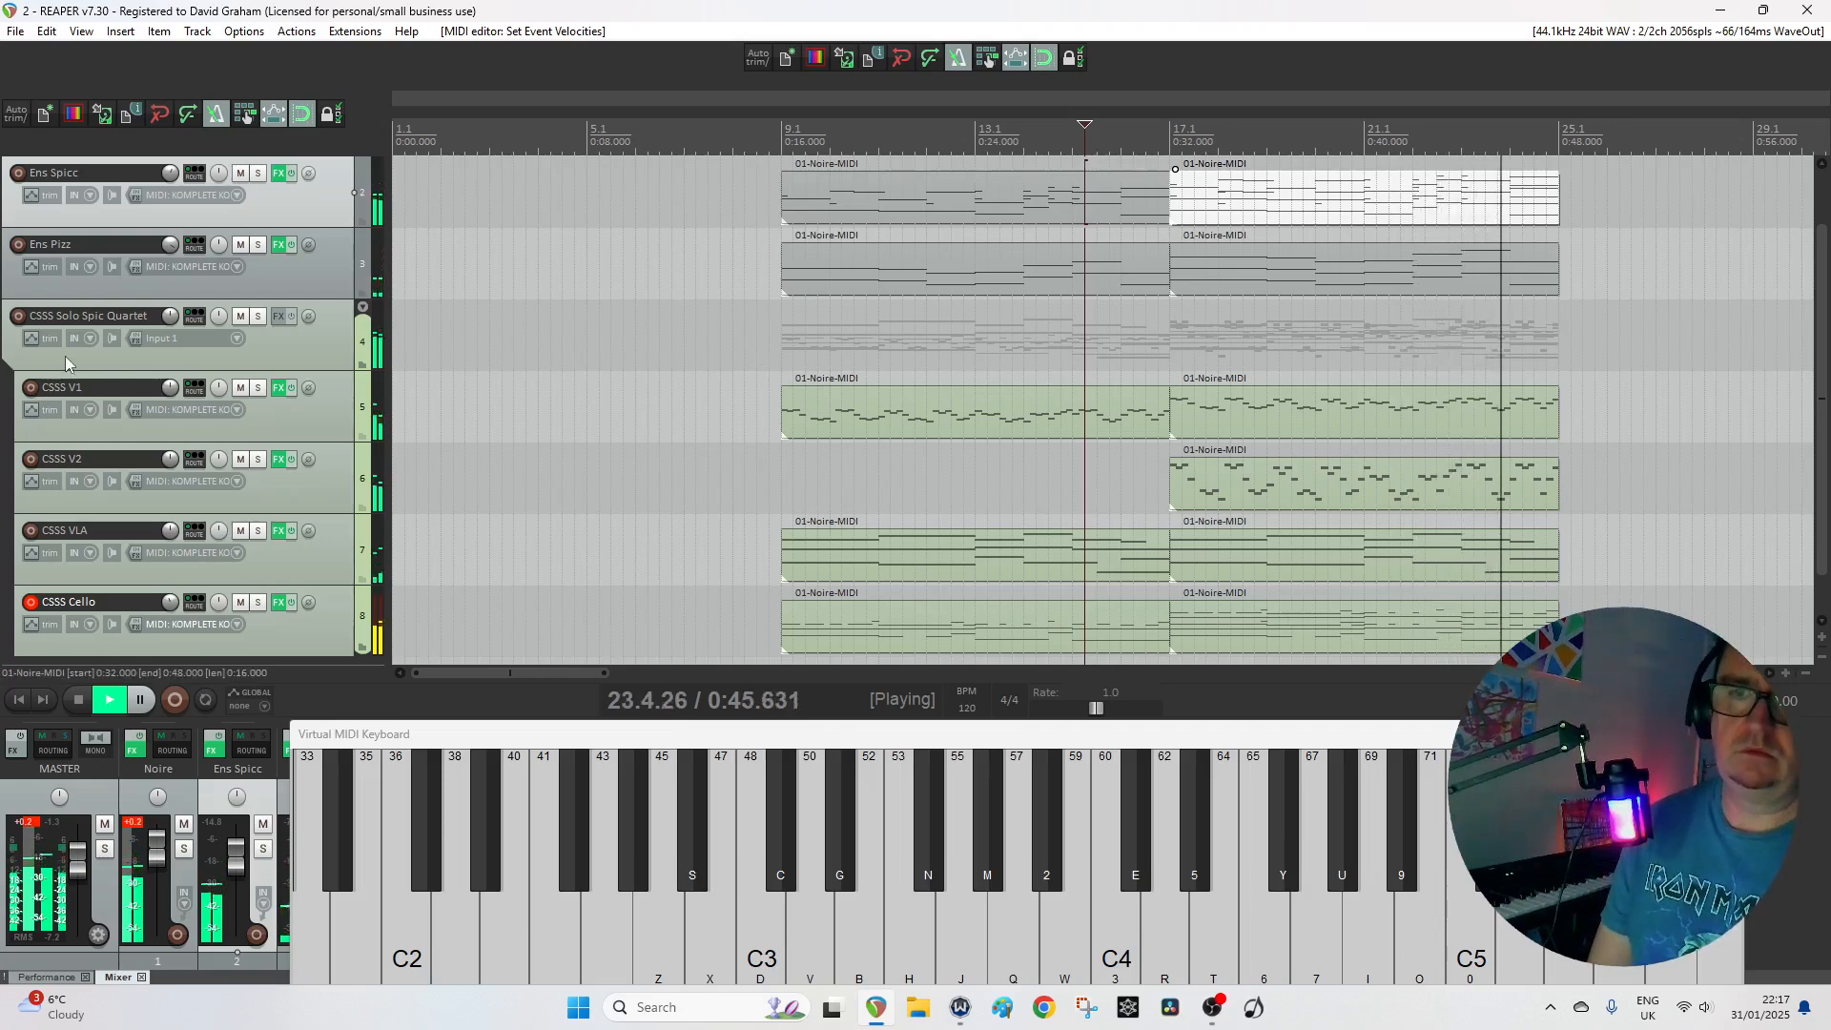
{"action": "key", "text": "space"}
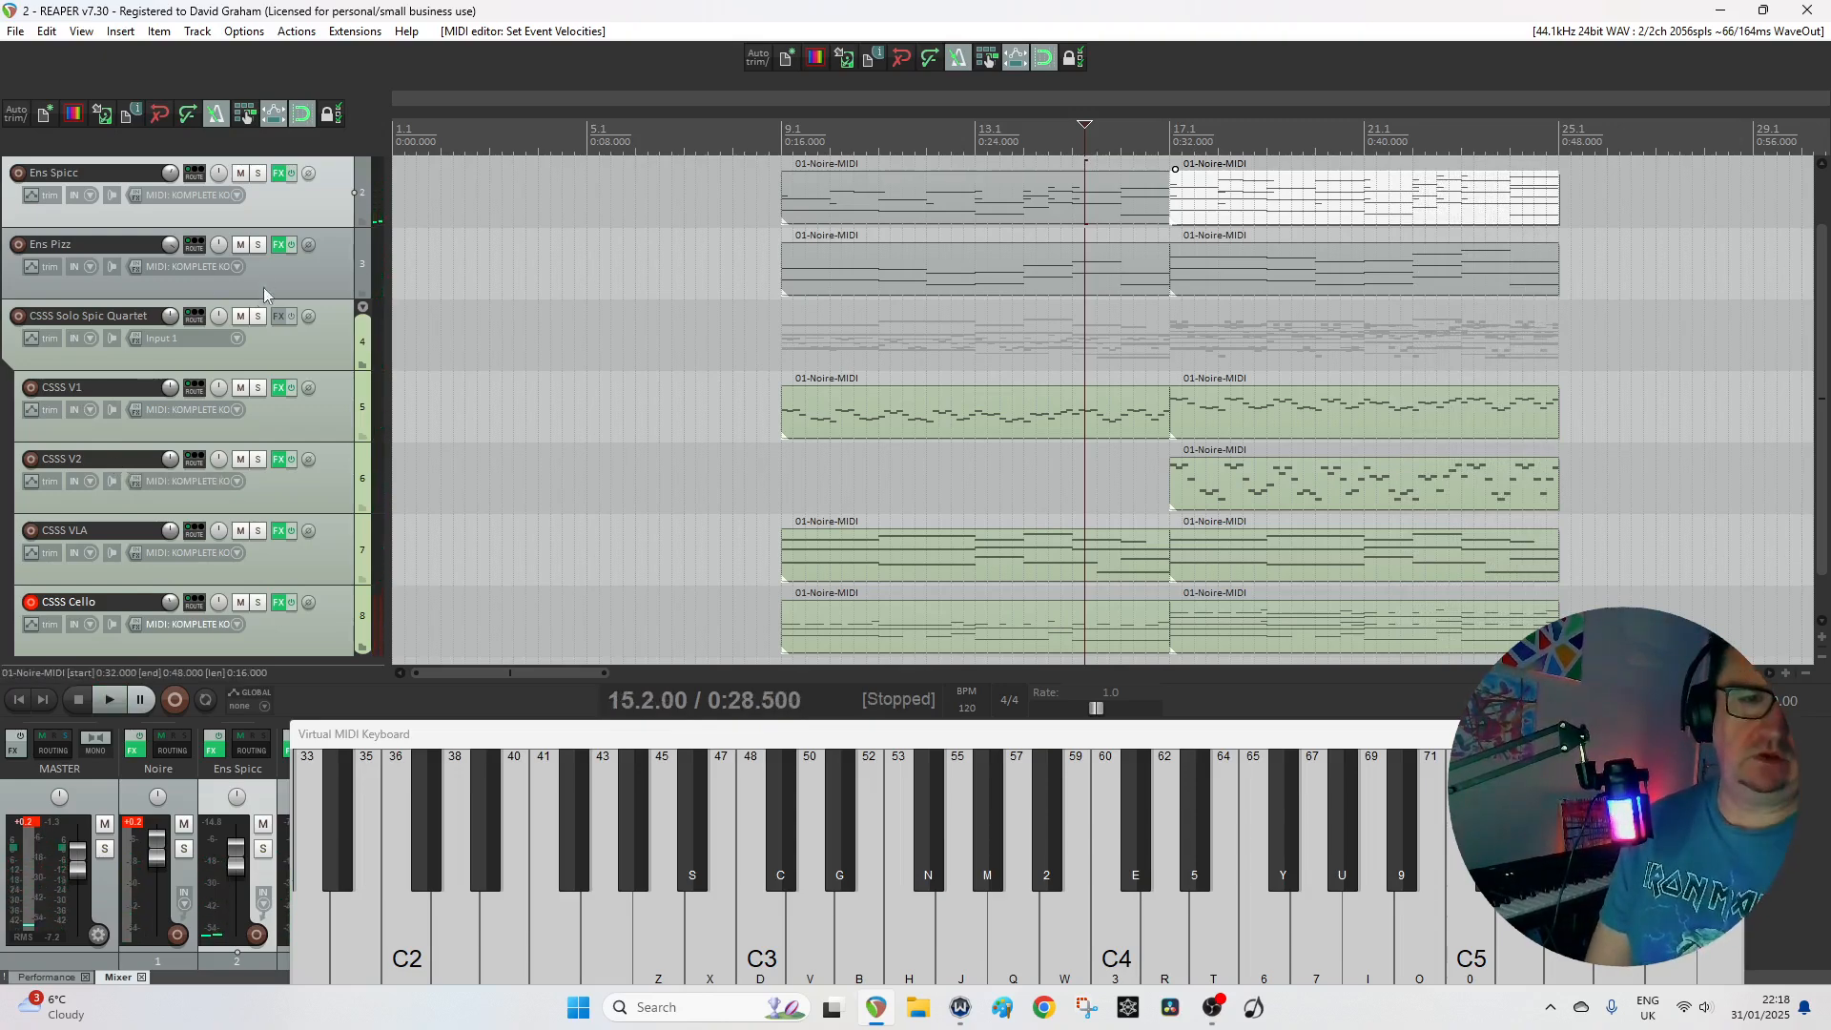
Add an Ens Trem track from the a1 - Strings track templates directly below the Ens Pizz track.
{"action": "left_click", "coordinate": [288, 283]}
{"action": "left_click", "coordinate": [125, 35]}
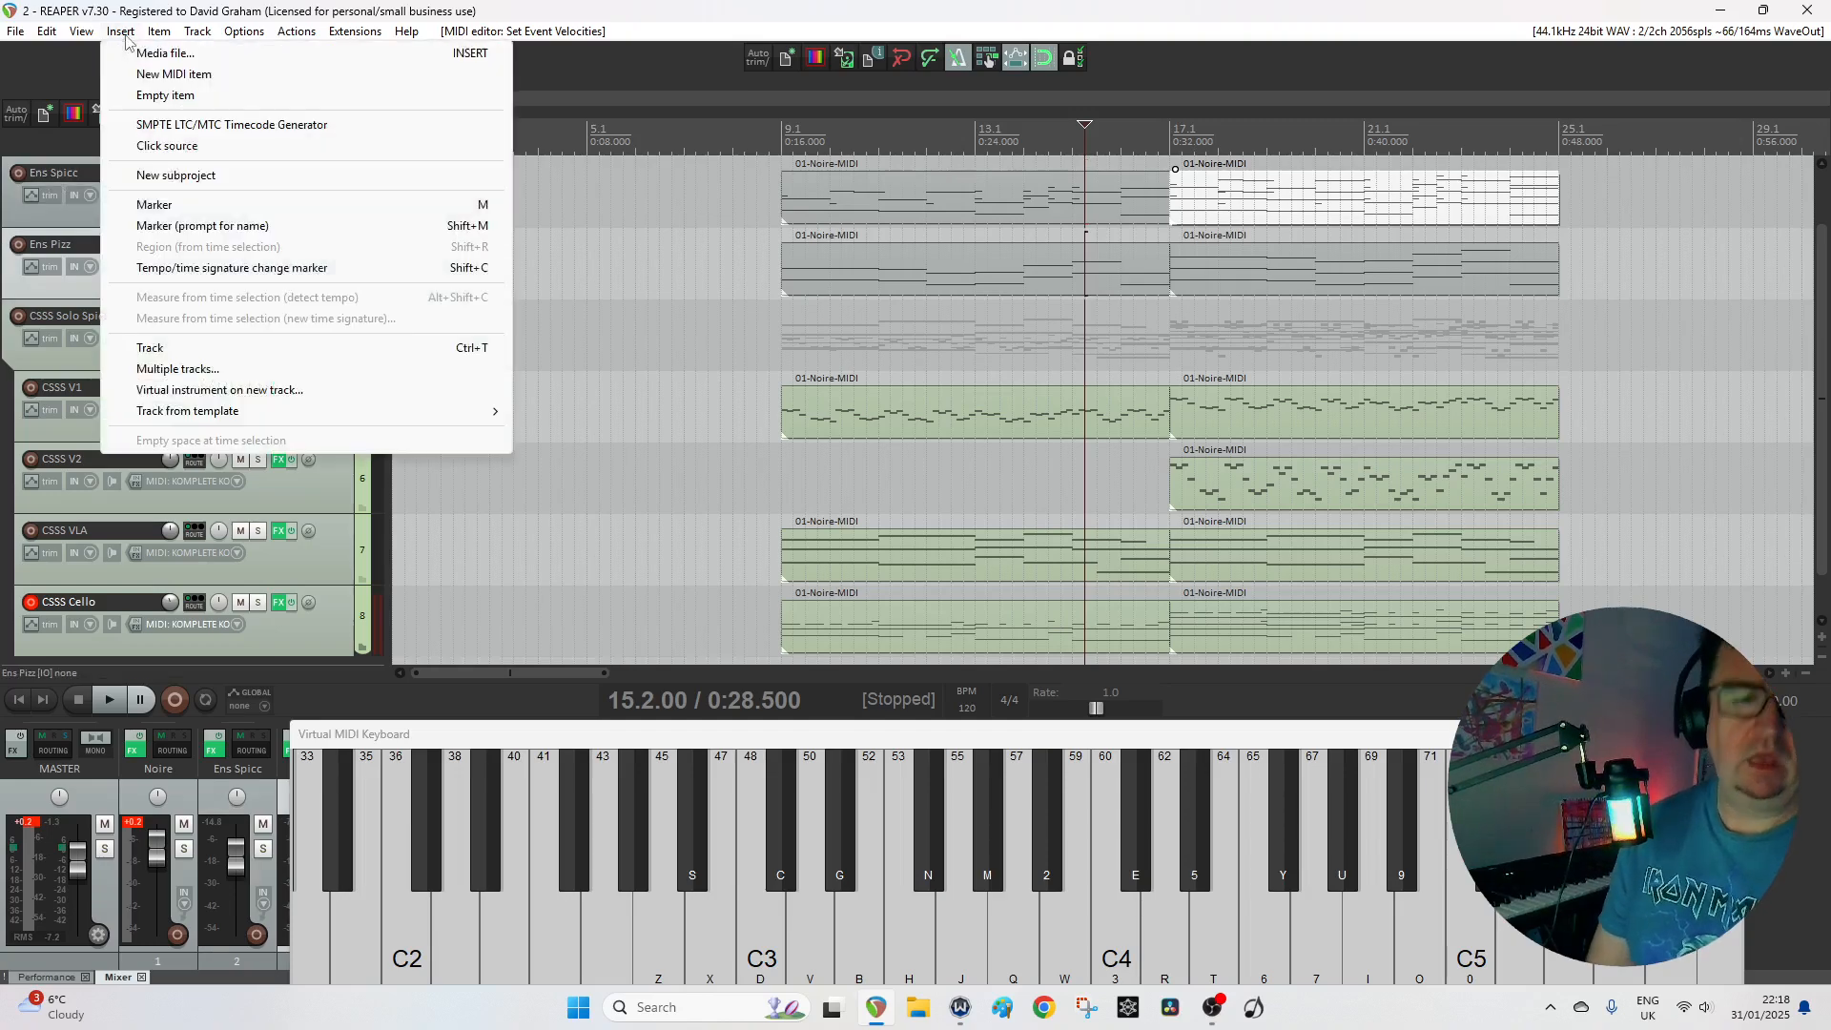
{"action": "mouse_move", "coordinate": [315, 411]}
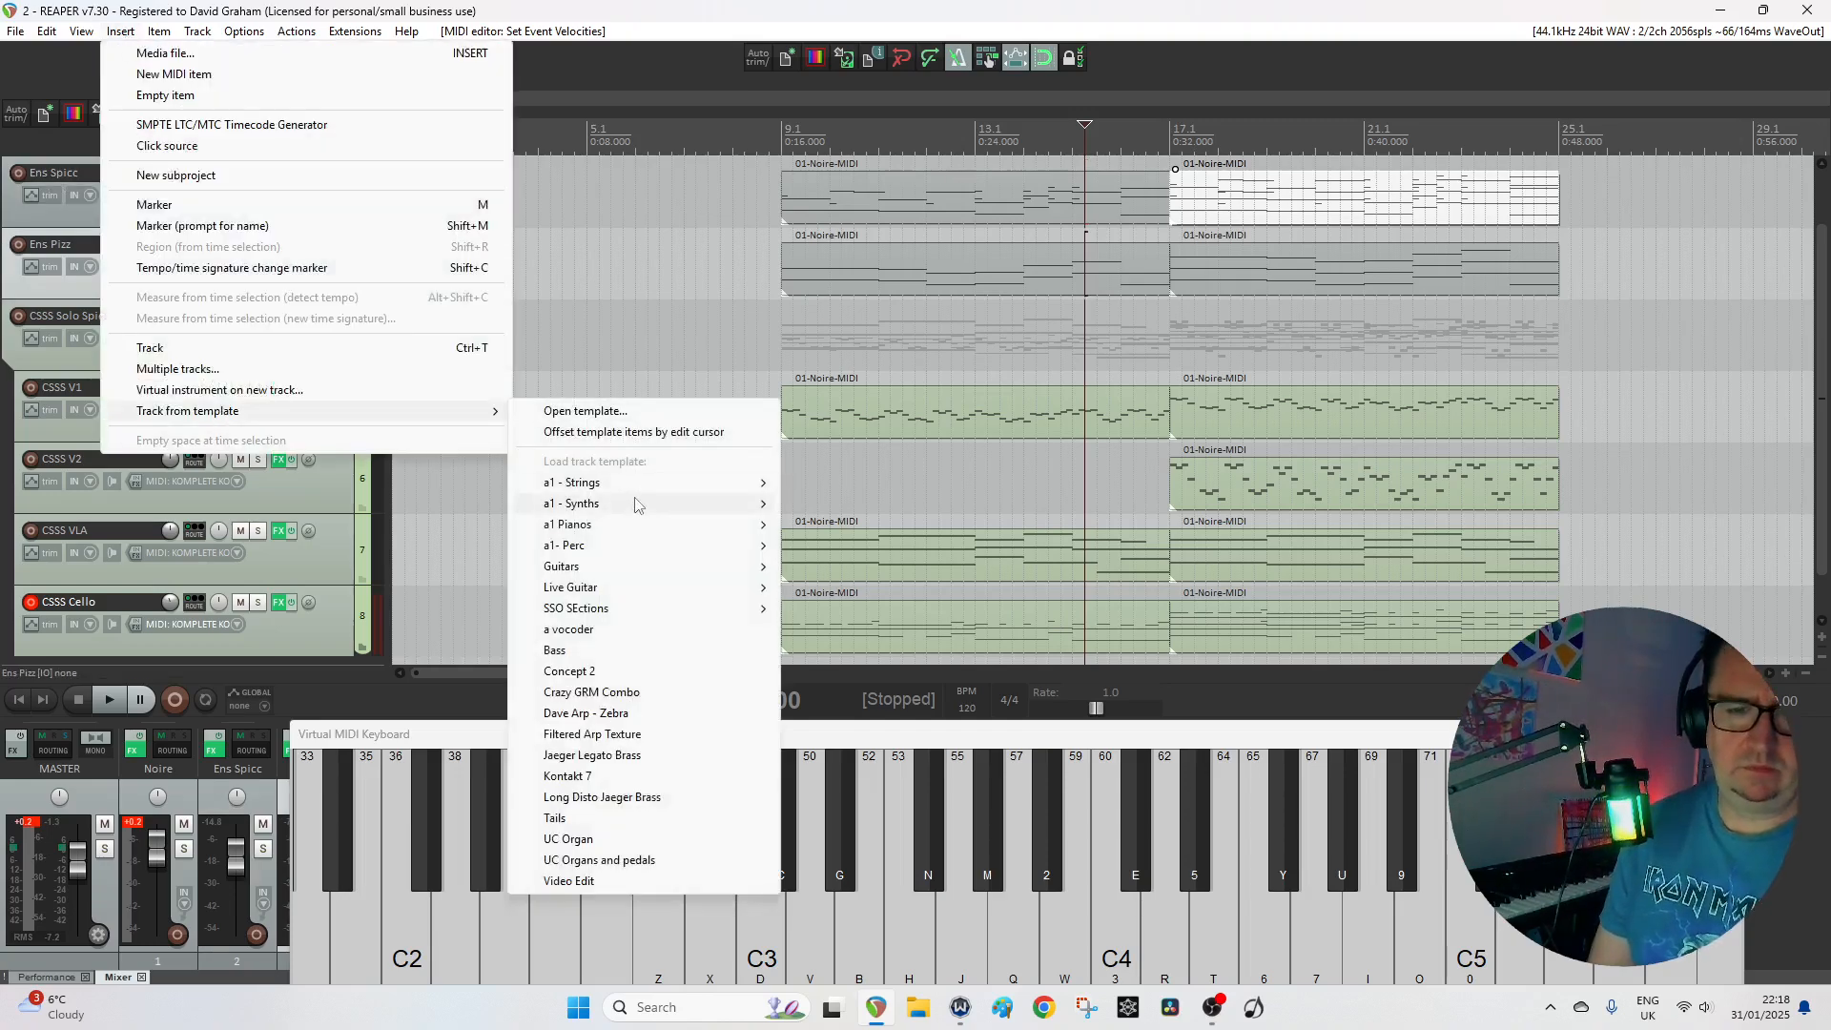
{"action": "mouse_move", "coordinate": [620, 482]}
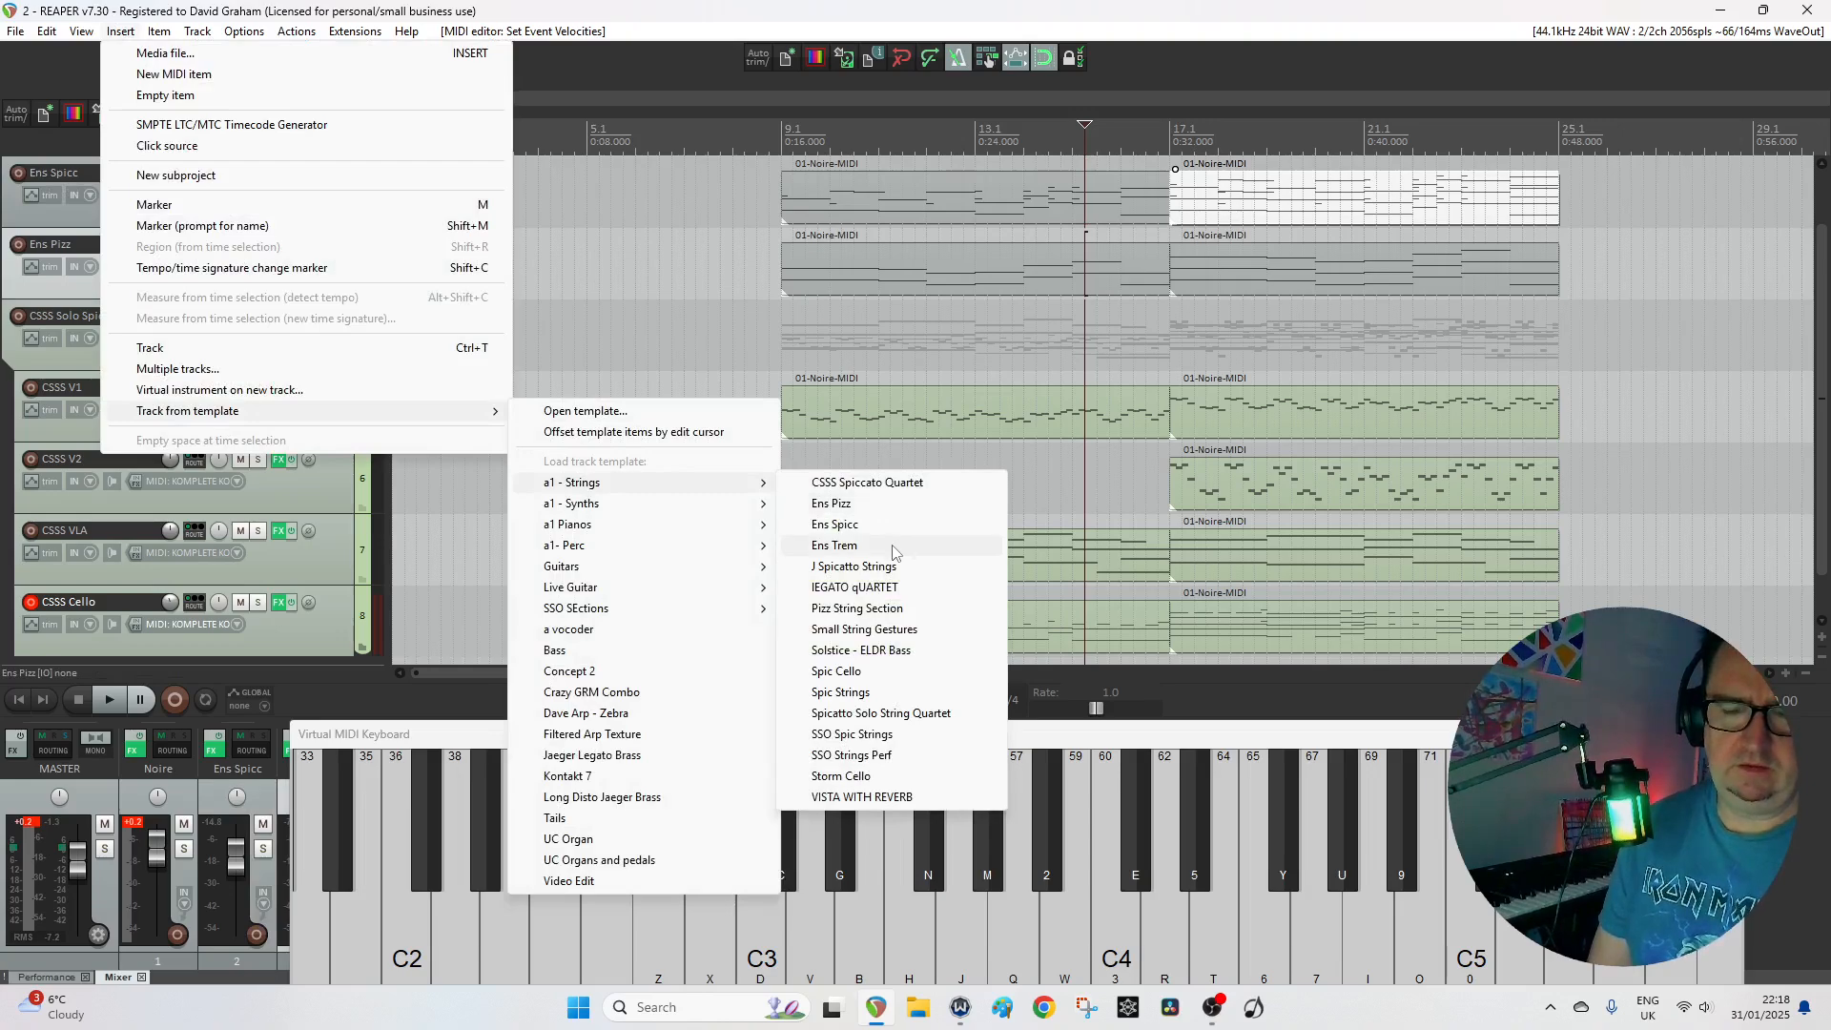
{"action": "left_click", "coordinate": [835, 546]}
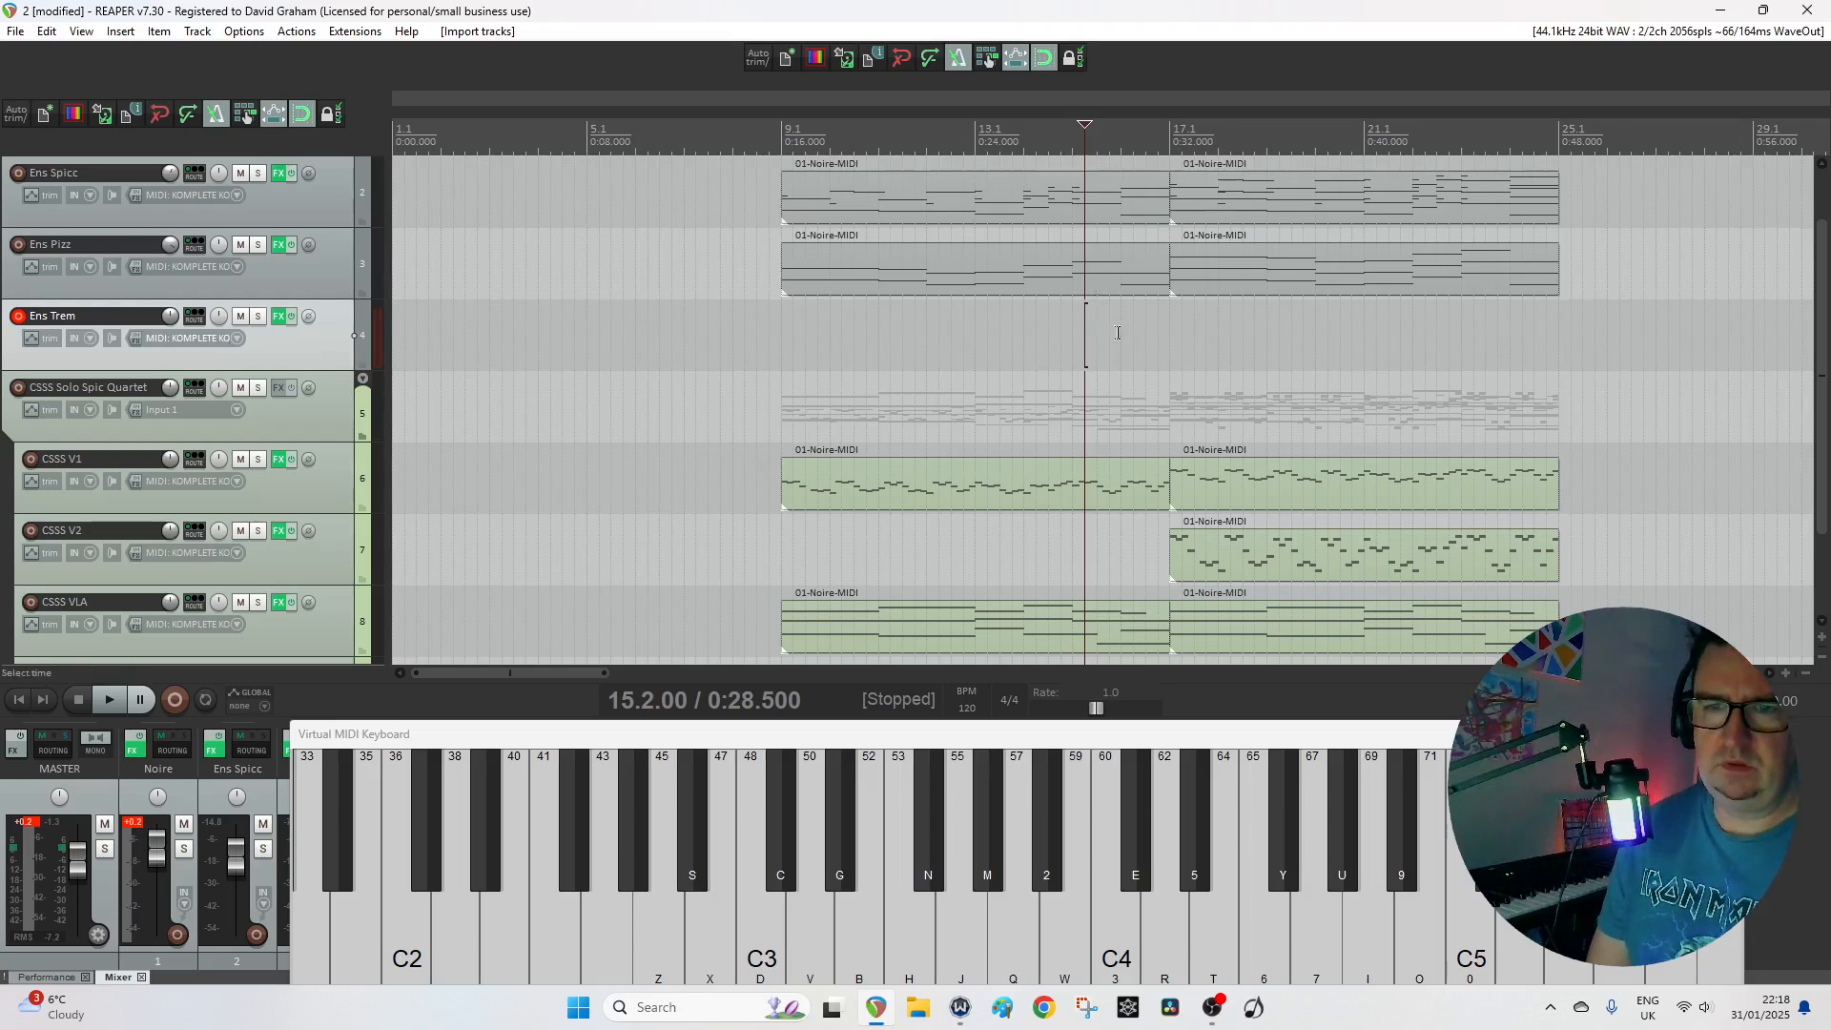
Create a new MIDI item covering bar 16 on the Ens Trem track and open it for note editing.
{"action": "left_click_drag", "start_coordinate": [1118, 332], "coordinate": [1171, 334]}
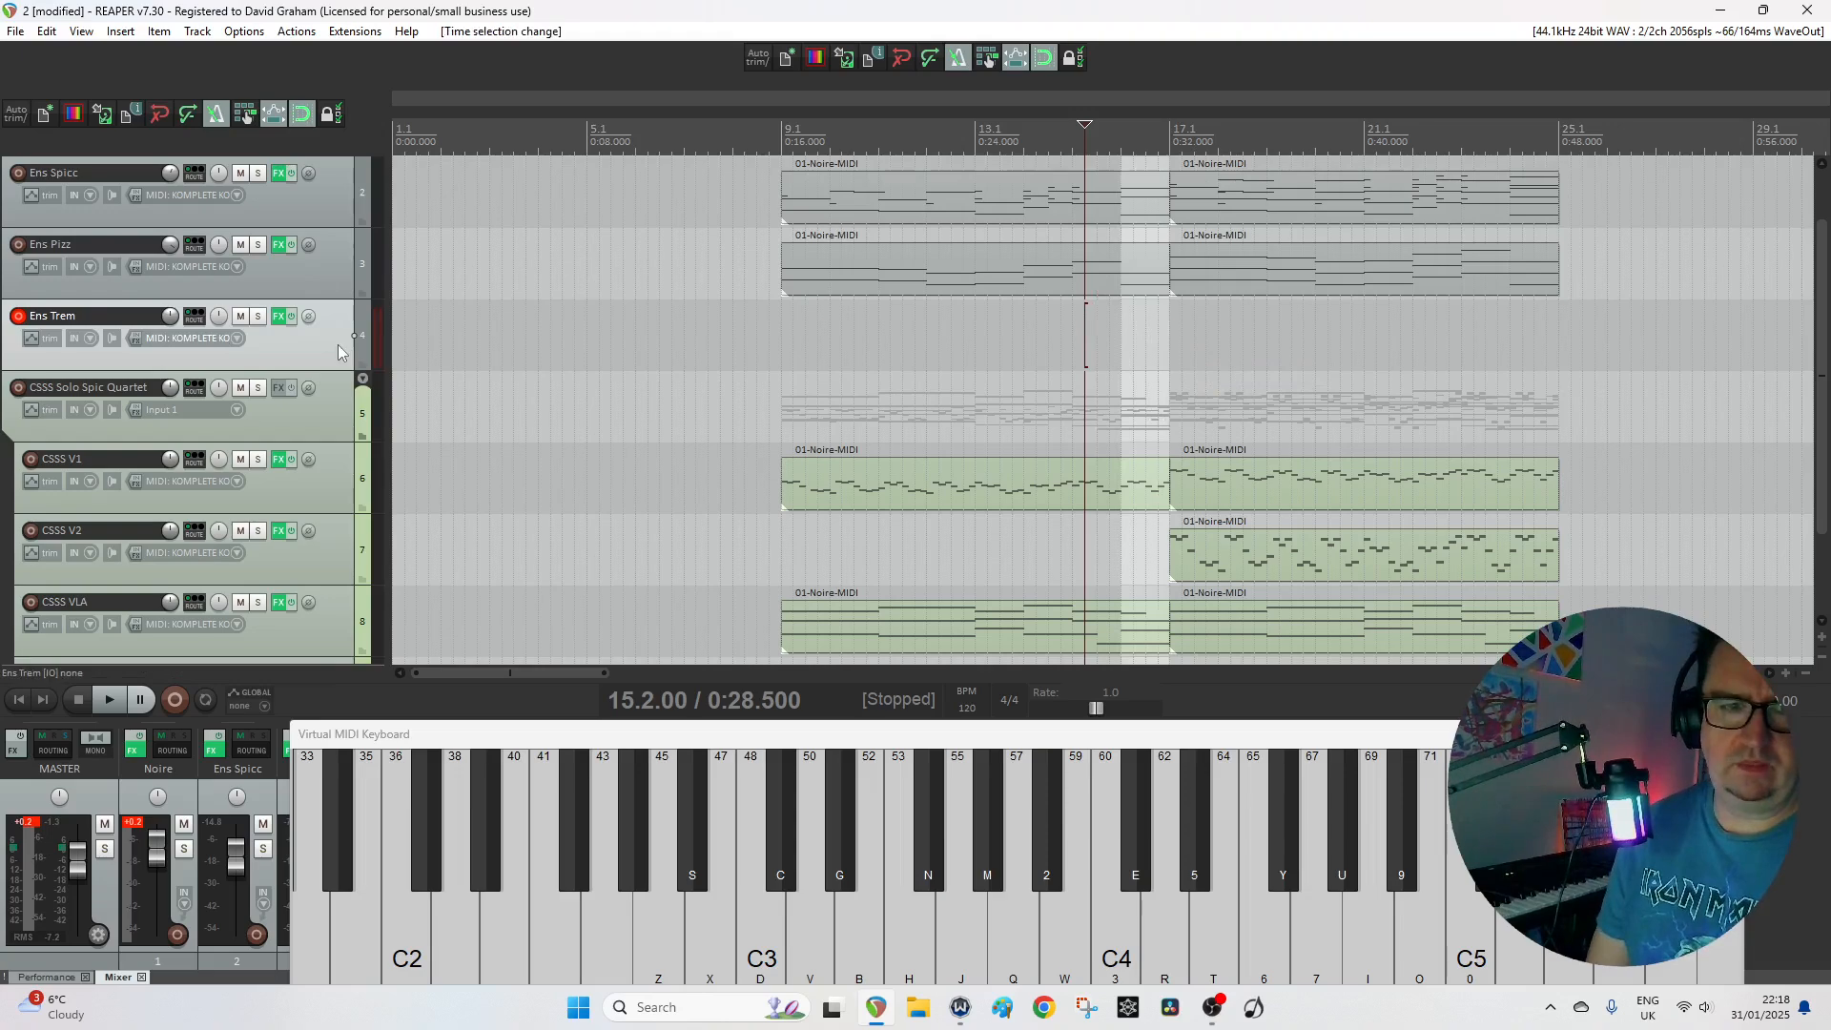
{"action": "left_click", "coordinate": [116, 31]}
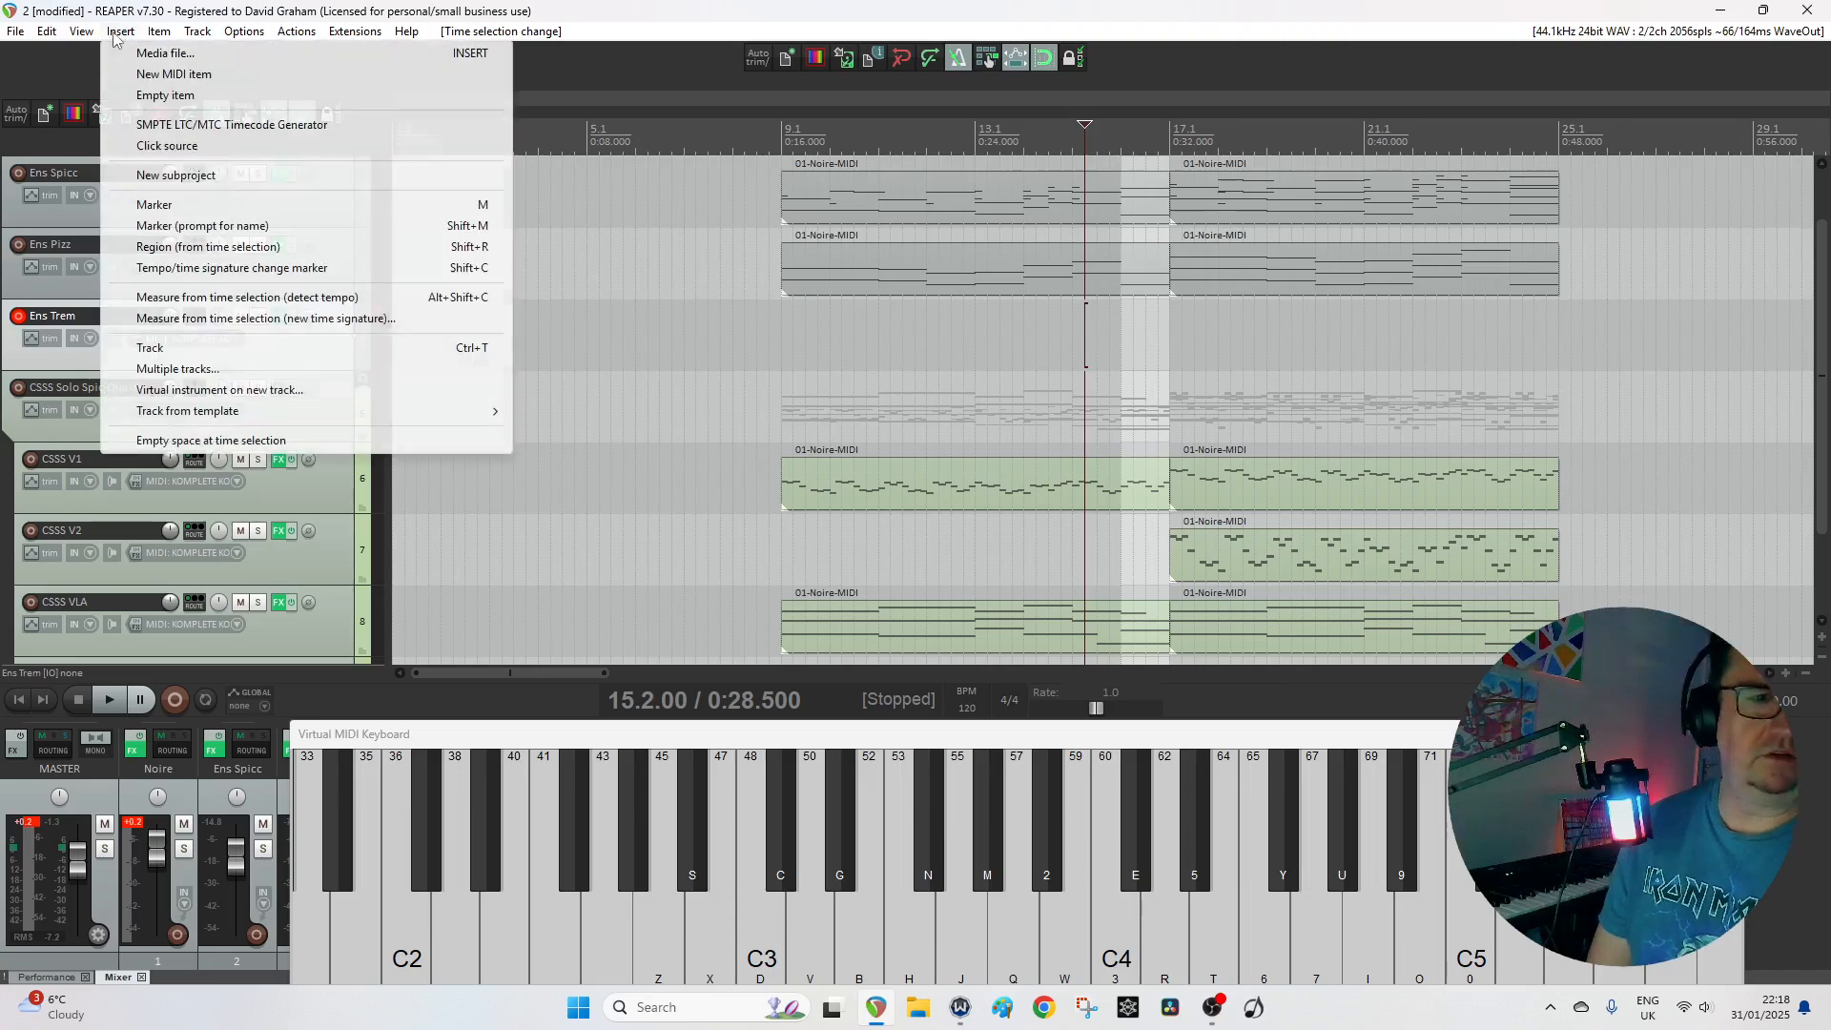
{"action": "mouse_move", "coordinate": [206, 417]}
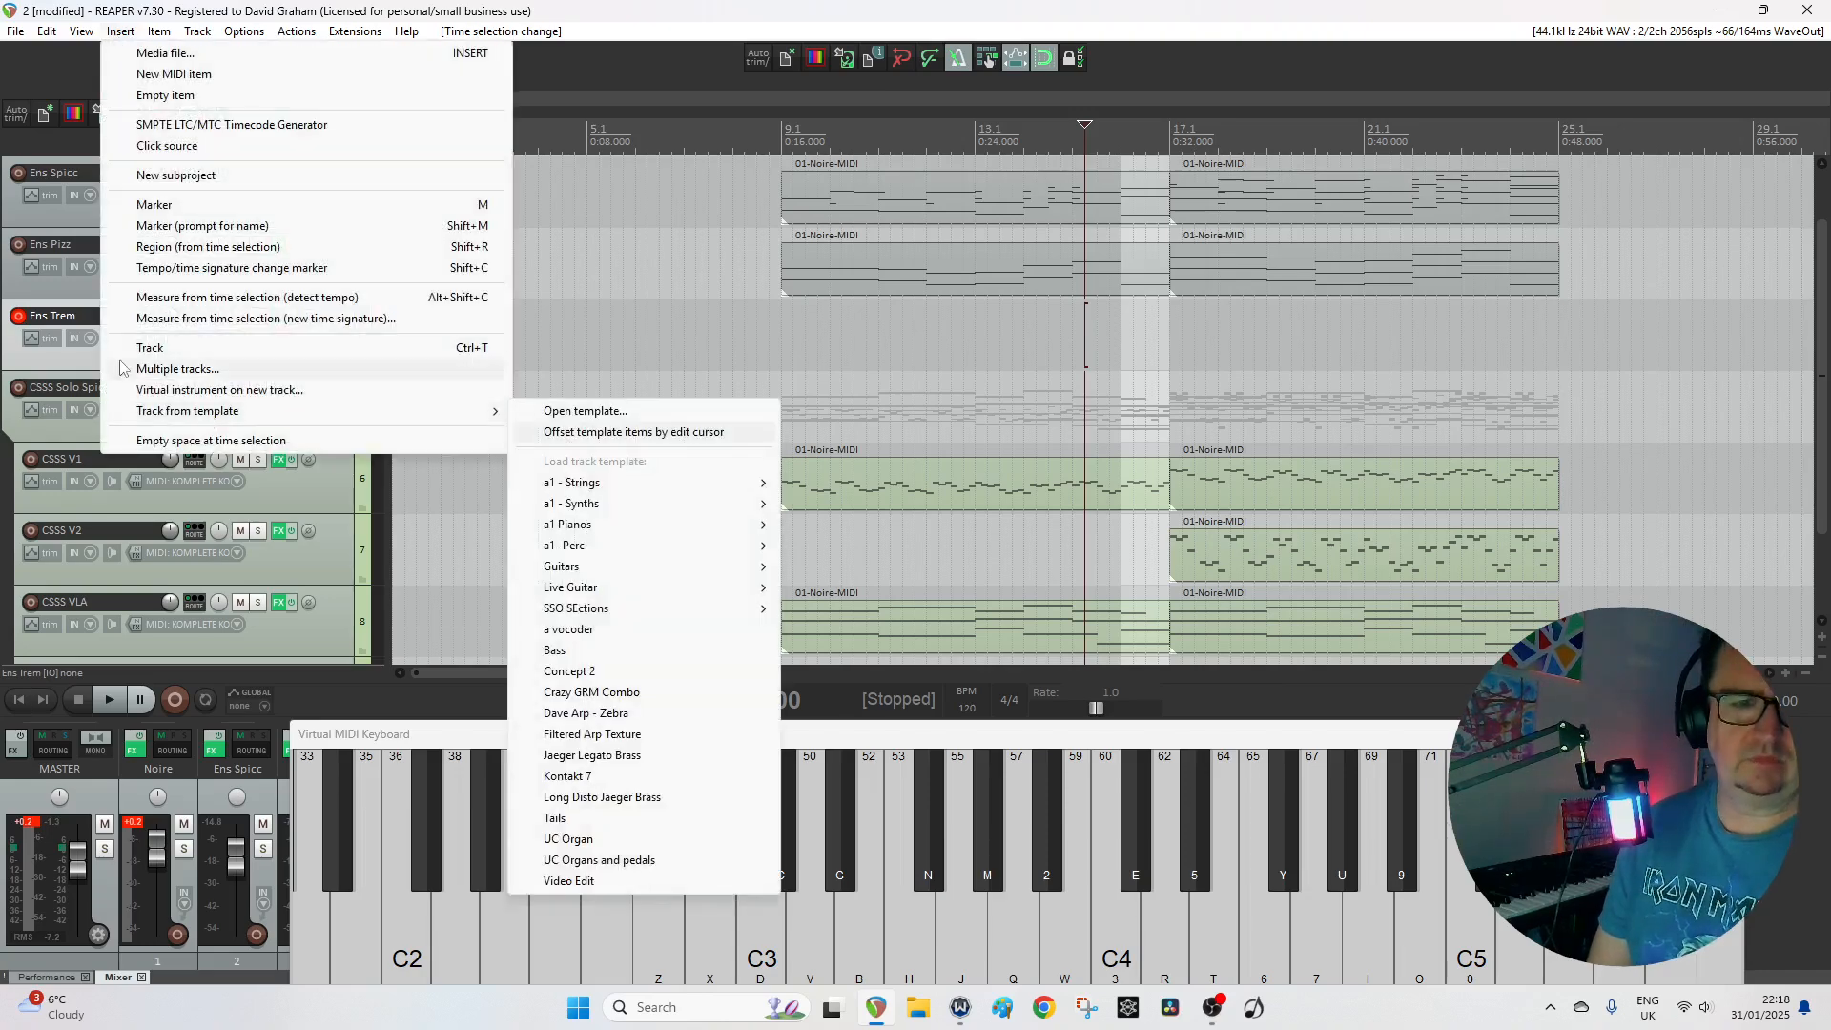
{"action": "left_click", "coordinate": [198, 31]}
{"action": "left_click", "coordinate": [198, 31]}
{"action": "left_click", "coordinate": [120, 31]}
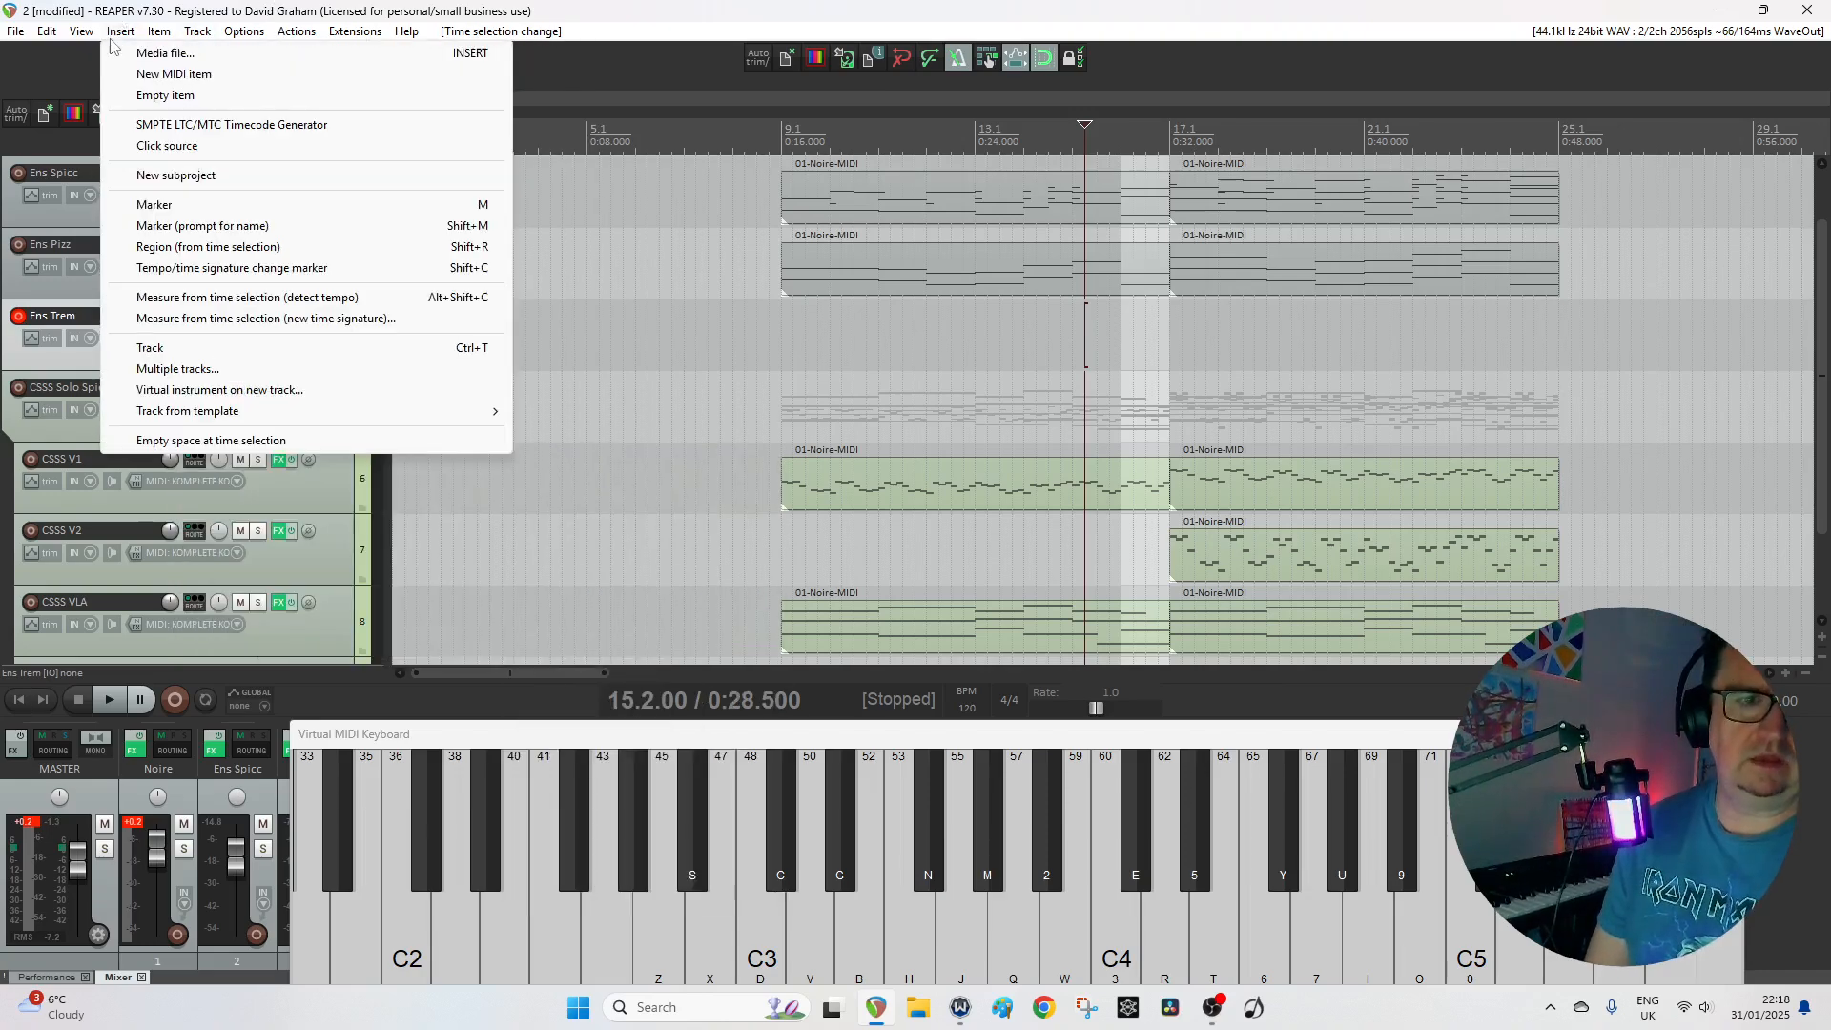
{"action": "left_click", "coordinate": [158, 75]}
{"action": "double_click", "coordinate": [1152, 341]}
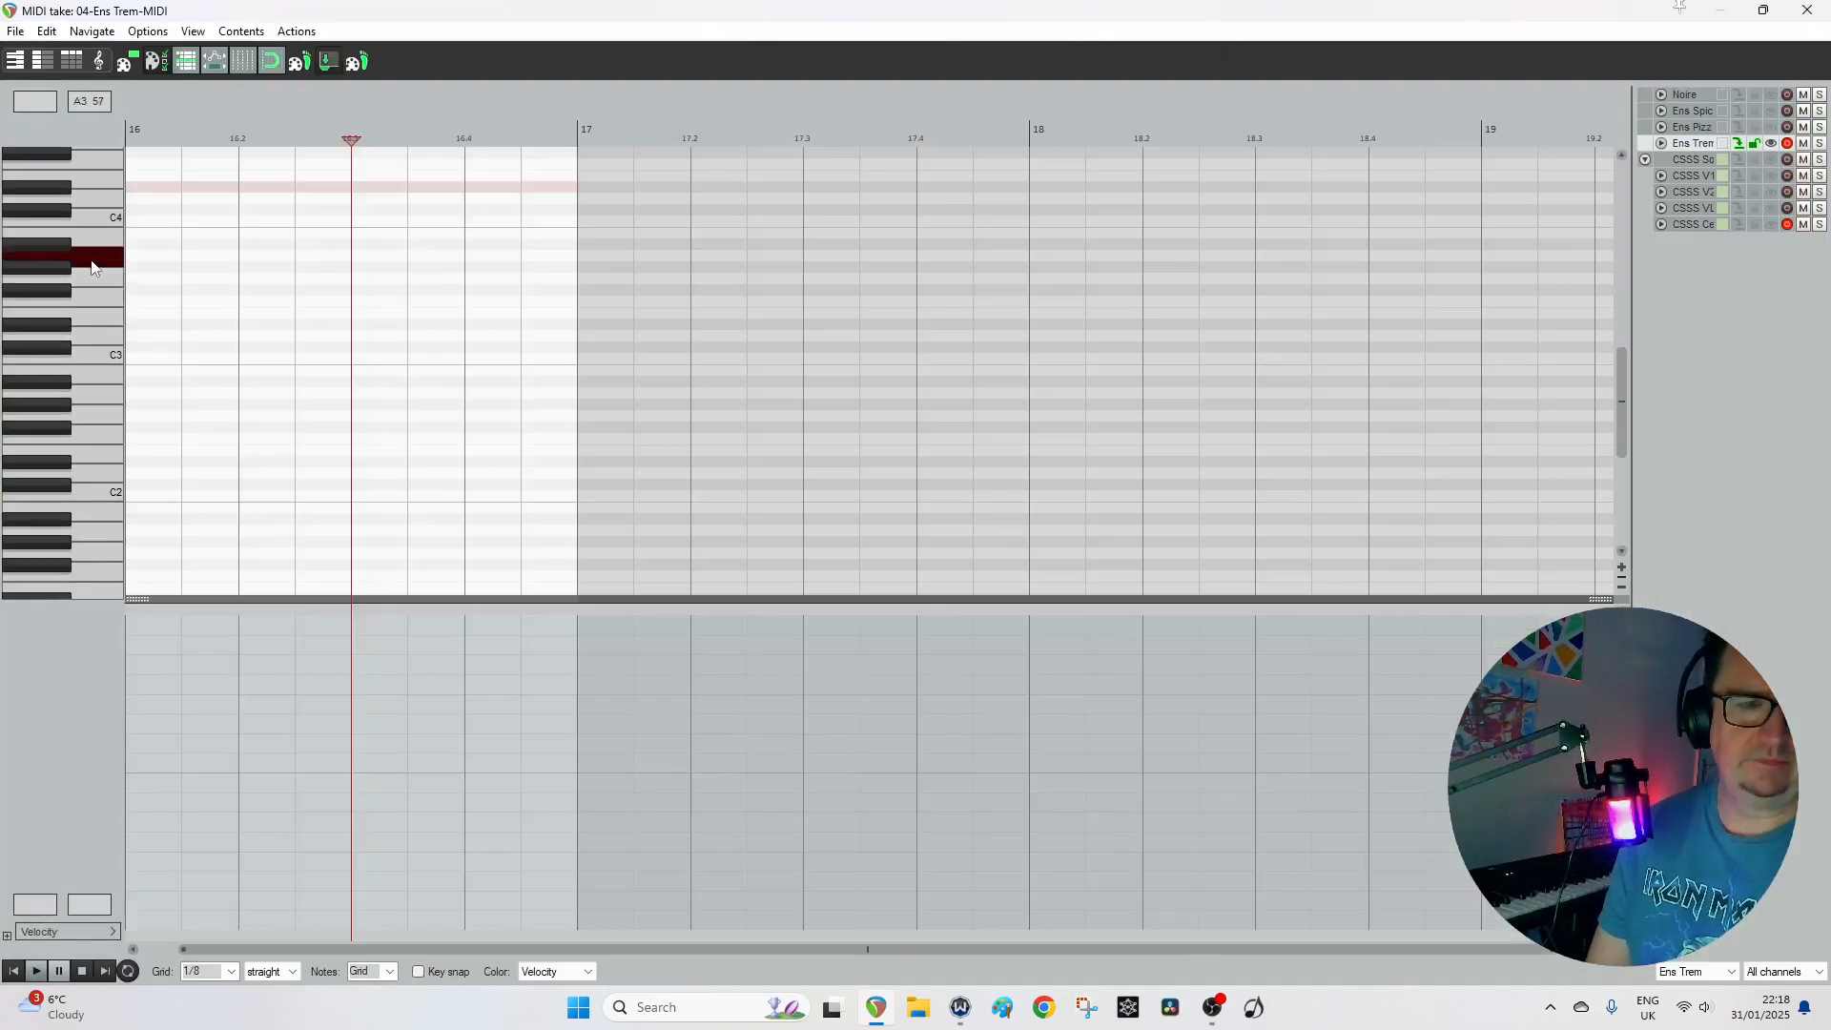
Enter an A3 and a D2 note in the Ens Trem item, each held for all of bar 16, and select the A3.
{"action": "left_click", "coordinate": [130, 256]}
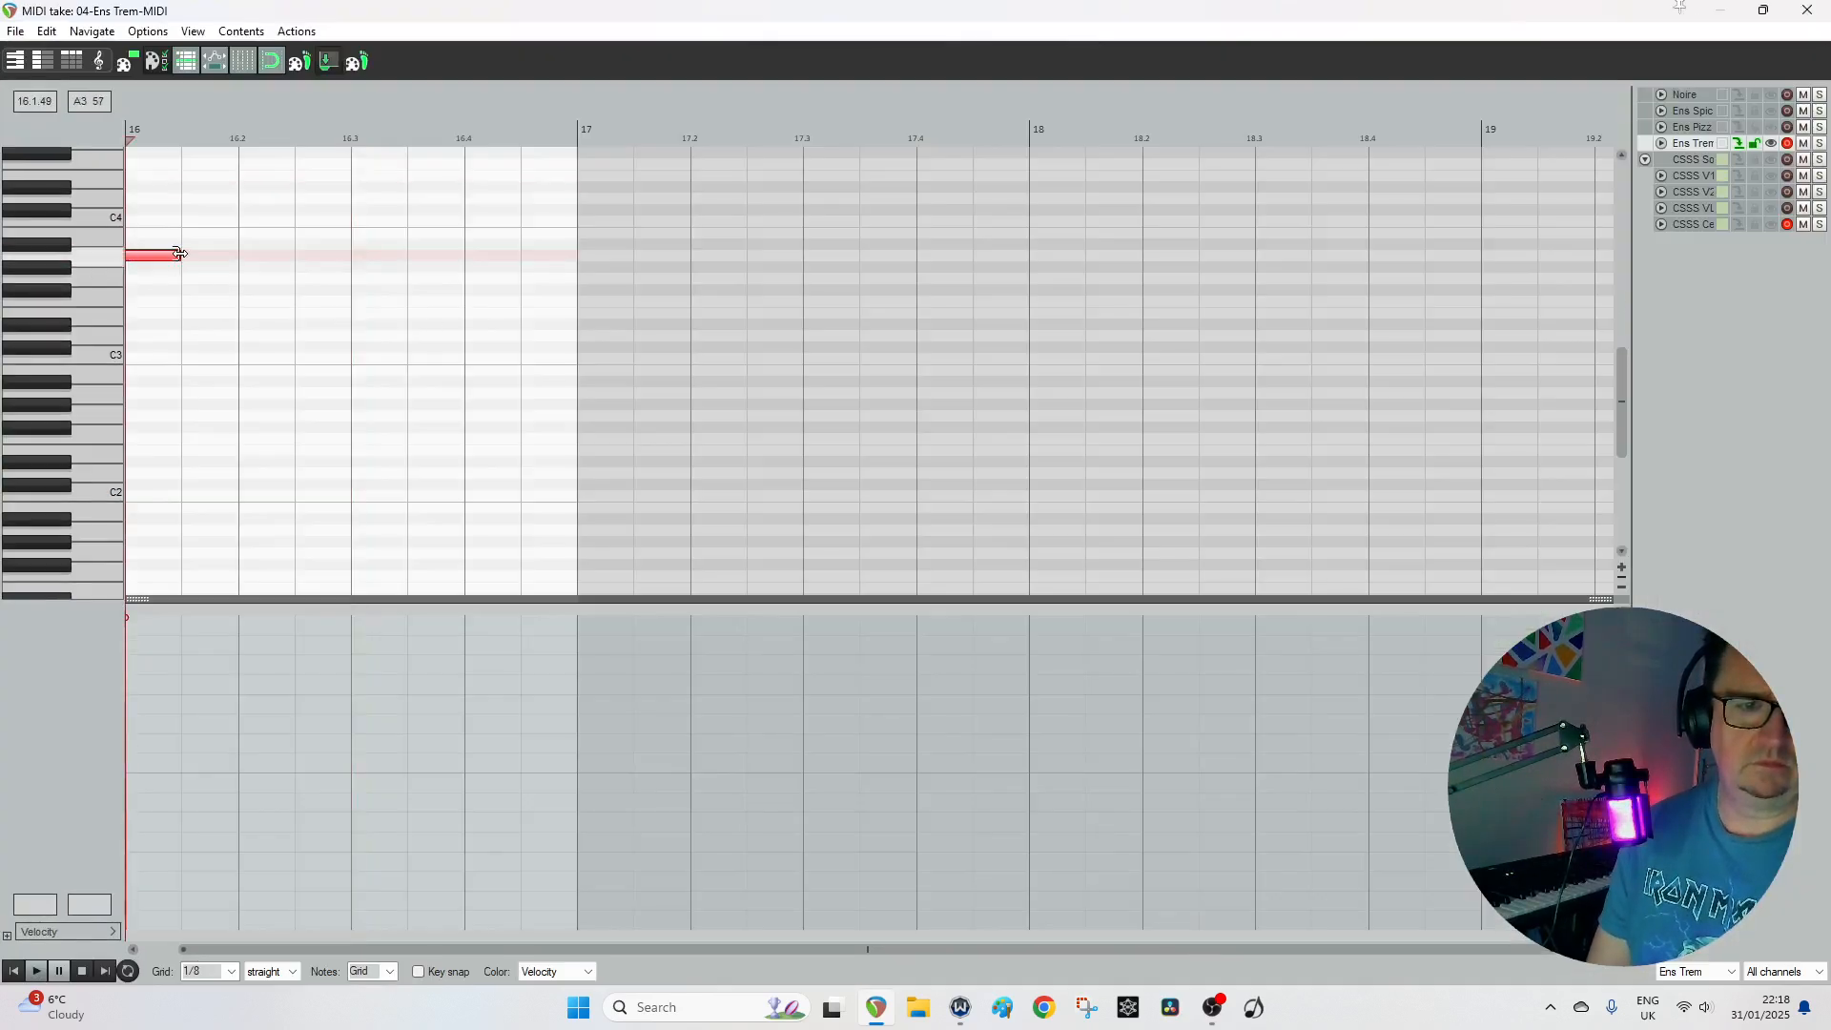
{"action": "left_click_drag", "start_coordinate": [178, 254], "coordinate": [687, 260]}
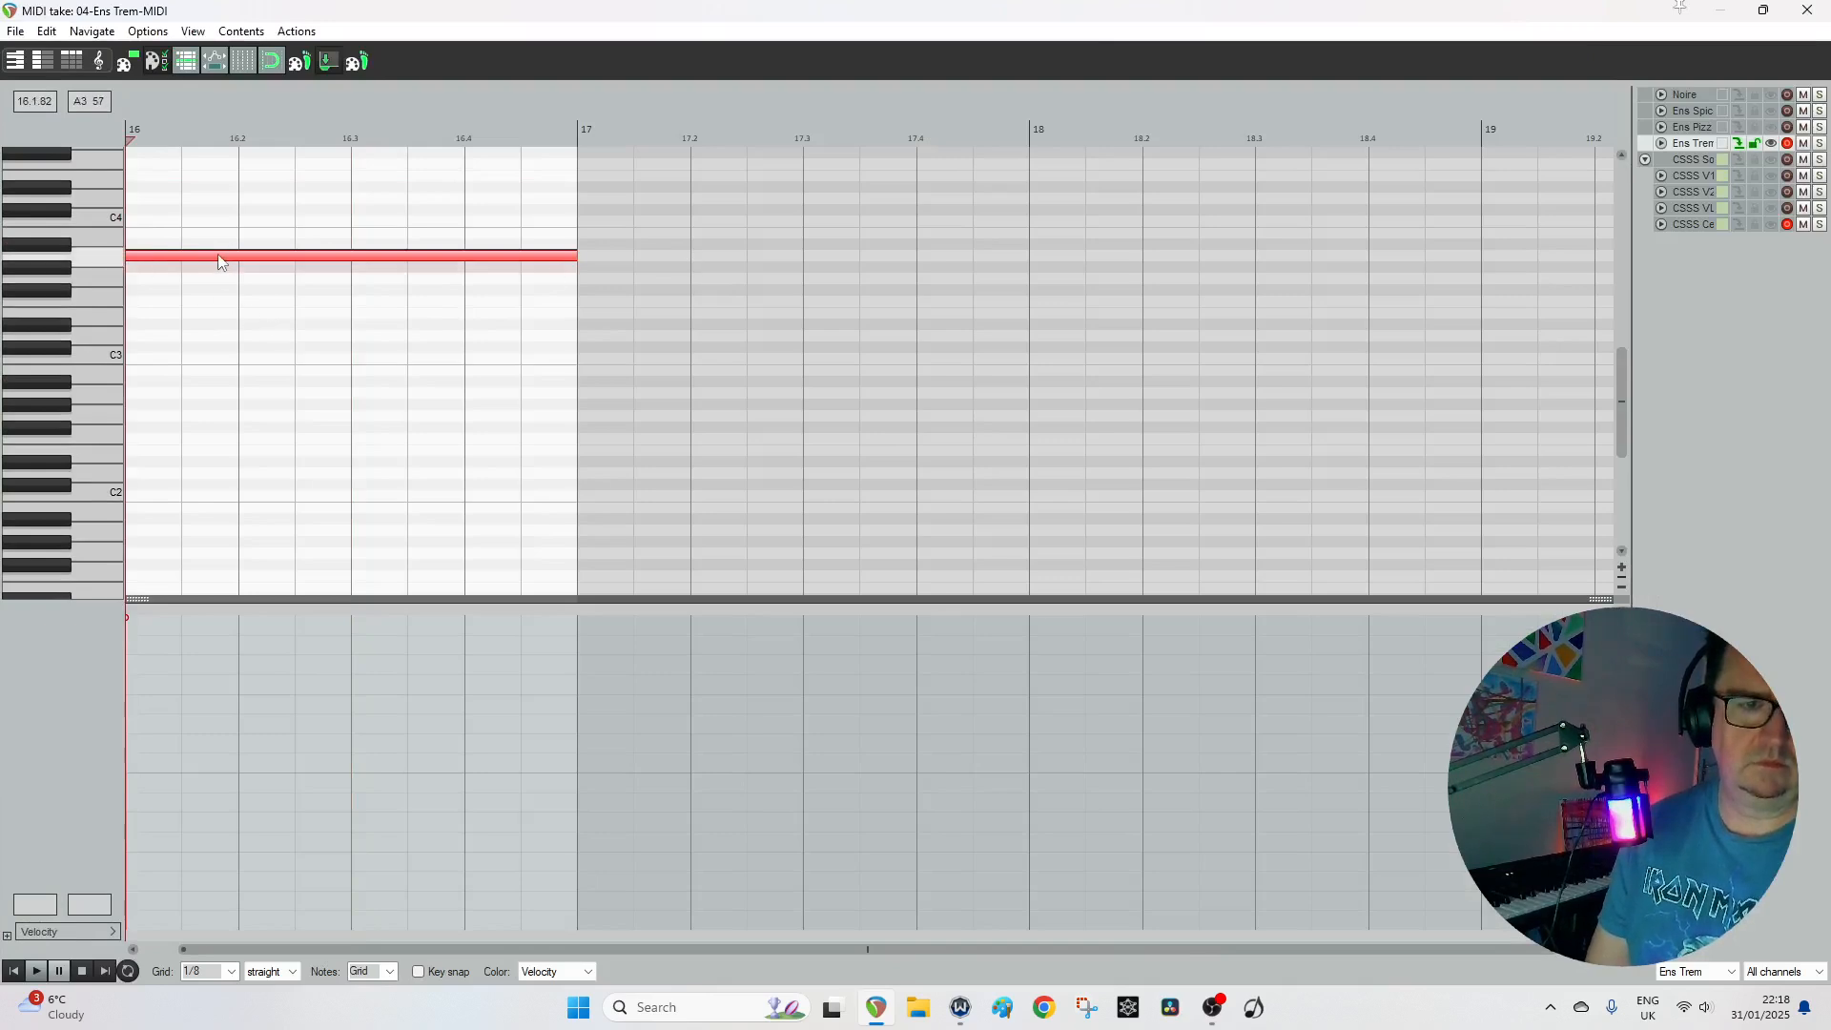
{"action": "left_click", "coordinate": [212, 301]}
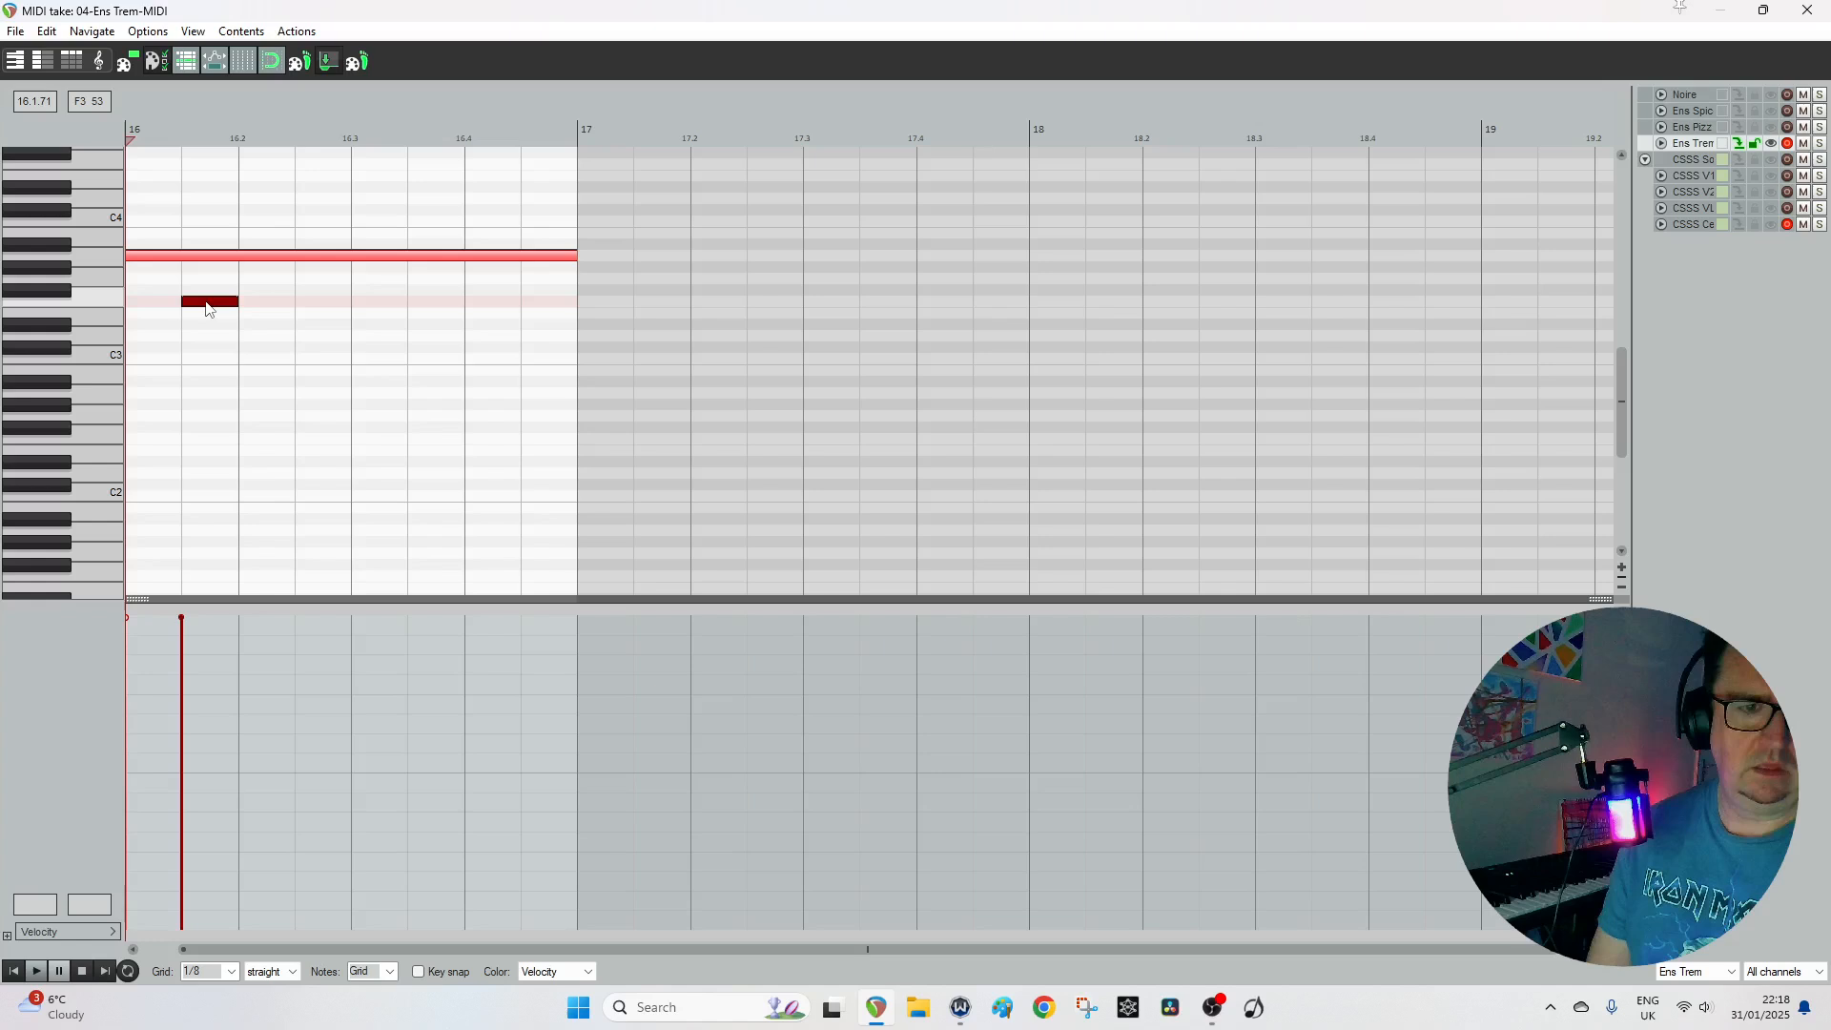
{"action": "key", "text": "Left"}
{"action": "left_click_drag", "start_coordinate": [206, 307], "coordinate": [130, 480]}
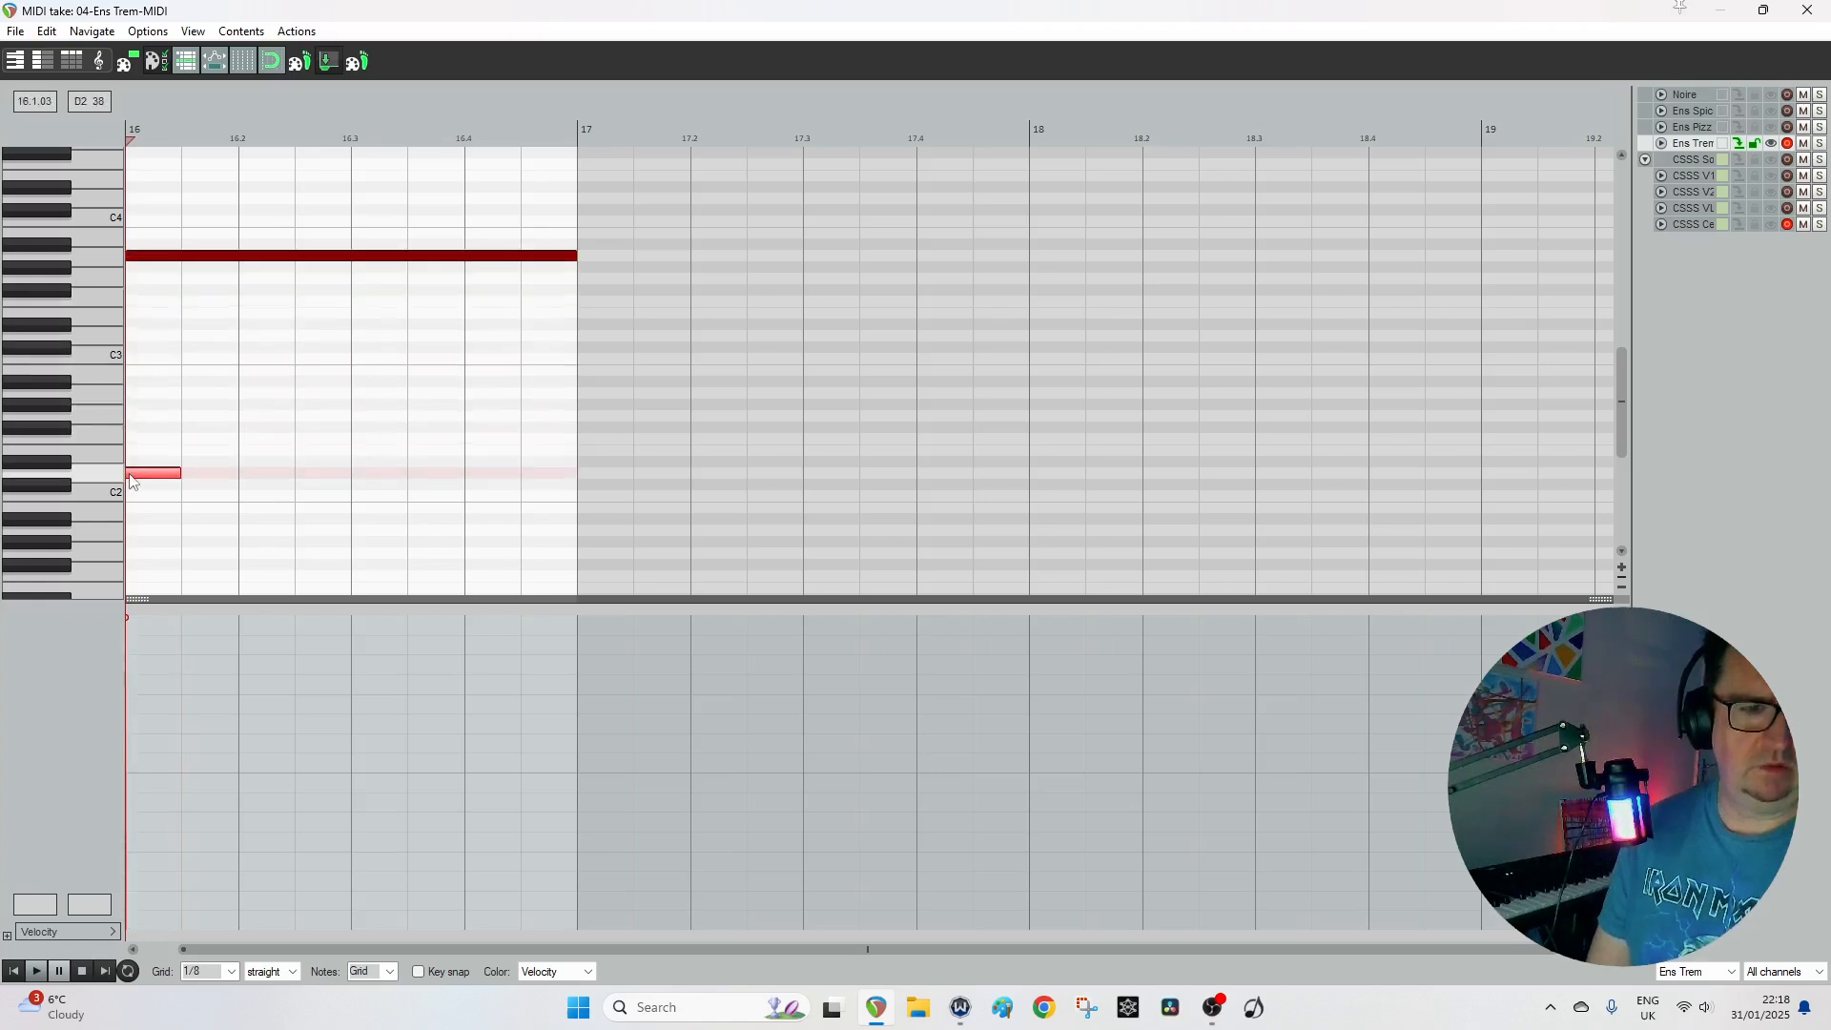
{"action": "key", "text": "ctrl+l"}
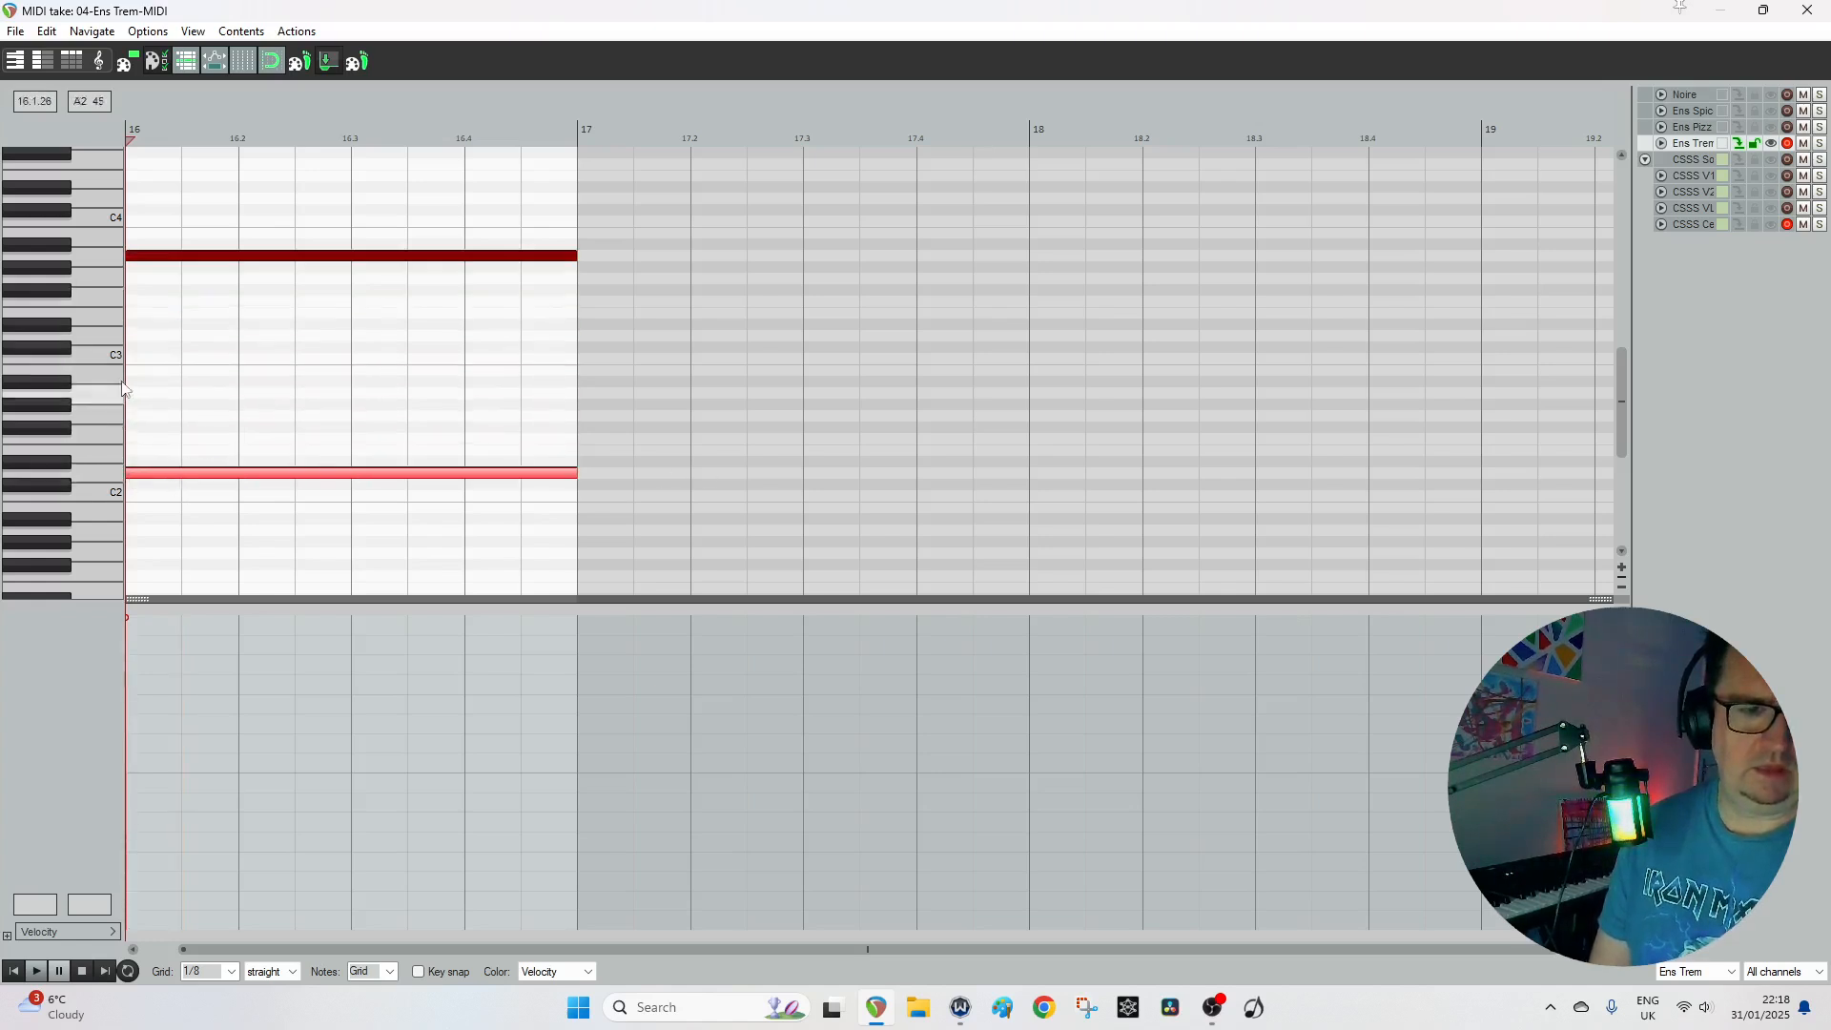
{"action": "scroll", "coordinate": [196, 315], "scroll_direction": "up", "scroll_amount": 2}
{"action": "left_click", "coordinate": [198, 337]}
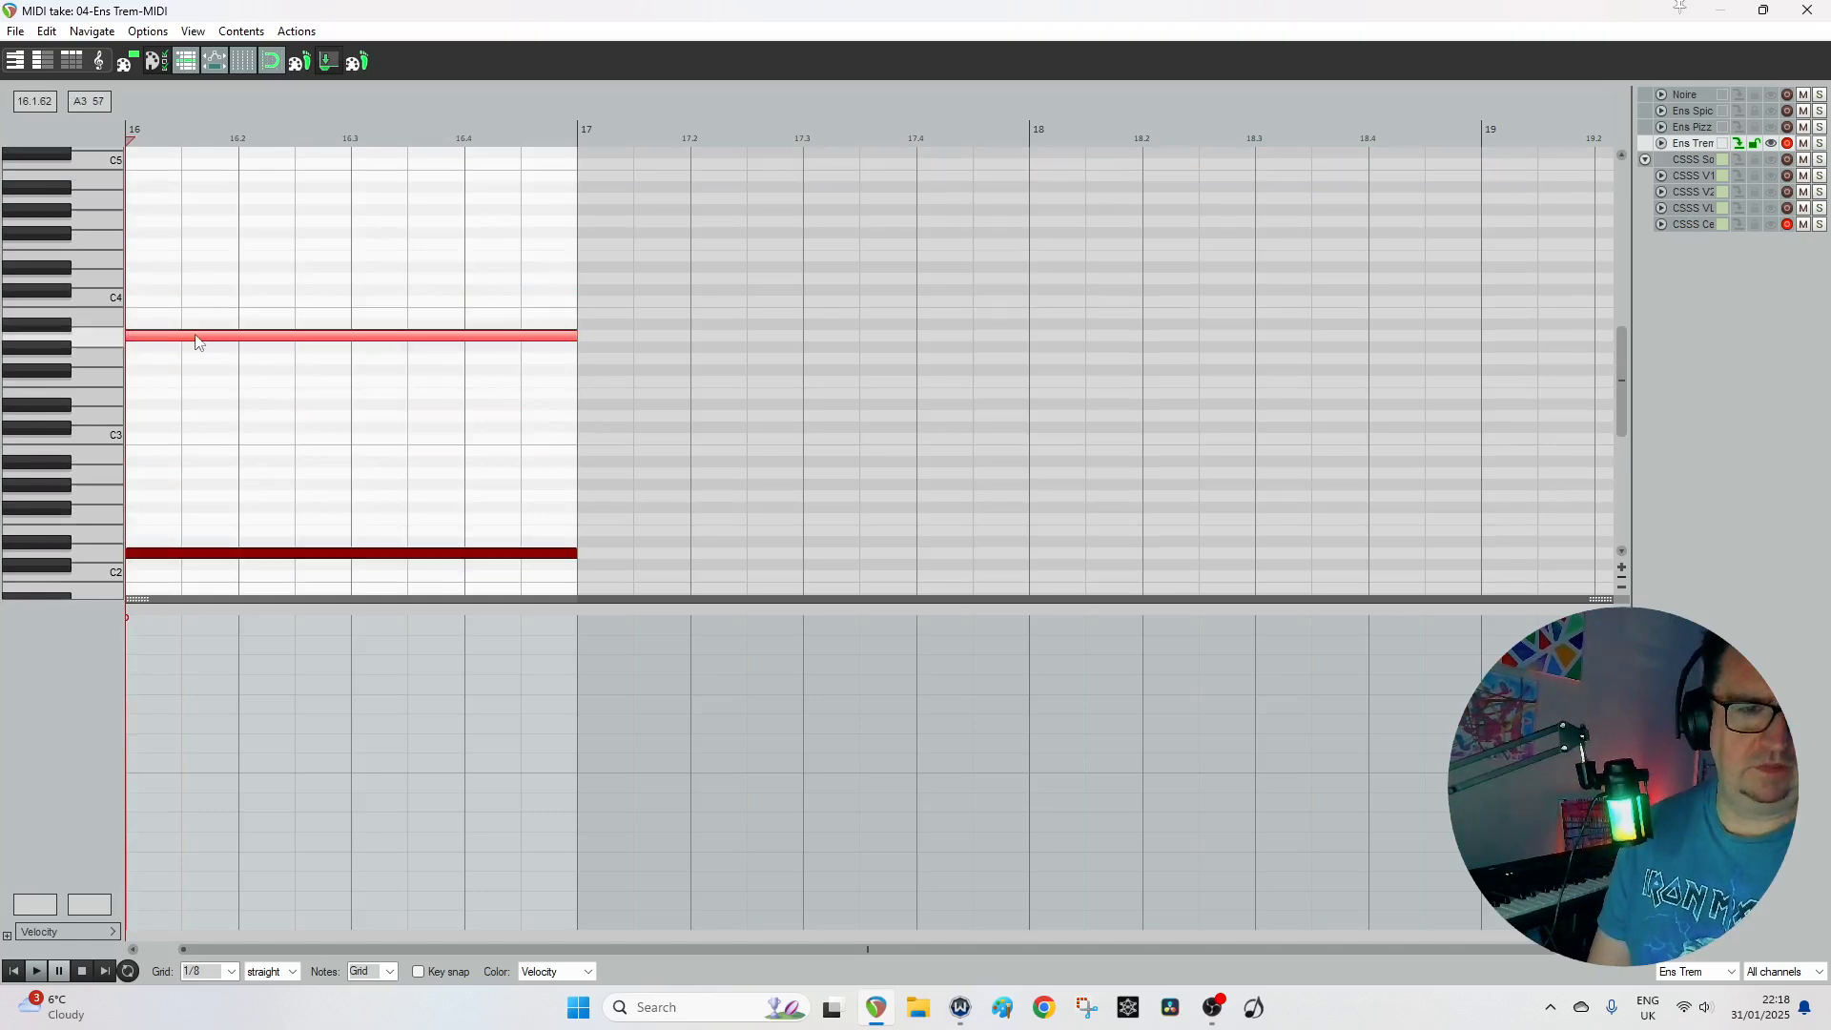
Copy the A3 note up to F#4 across bar 16 and show the 01 Mod Wheel controller lane.
{"action": "left_click_drag", "start_coordinate": [196, 339], "coordinate": [204, 275]}
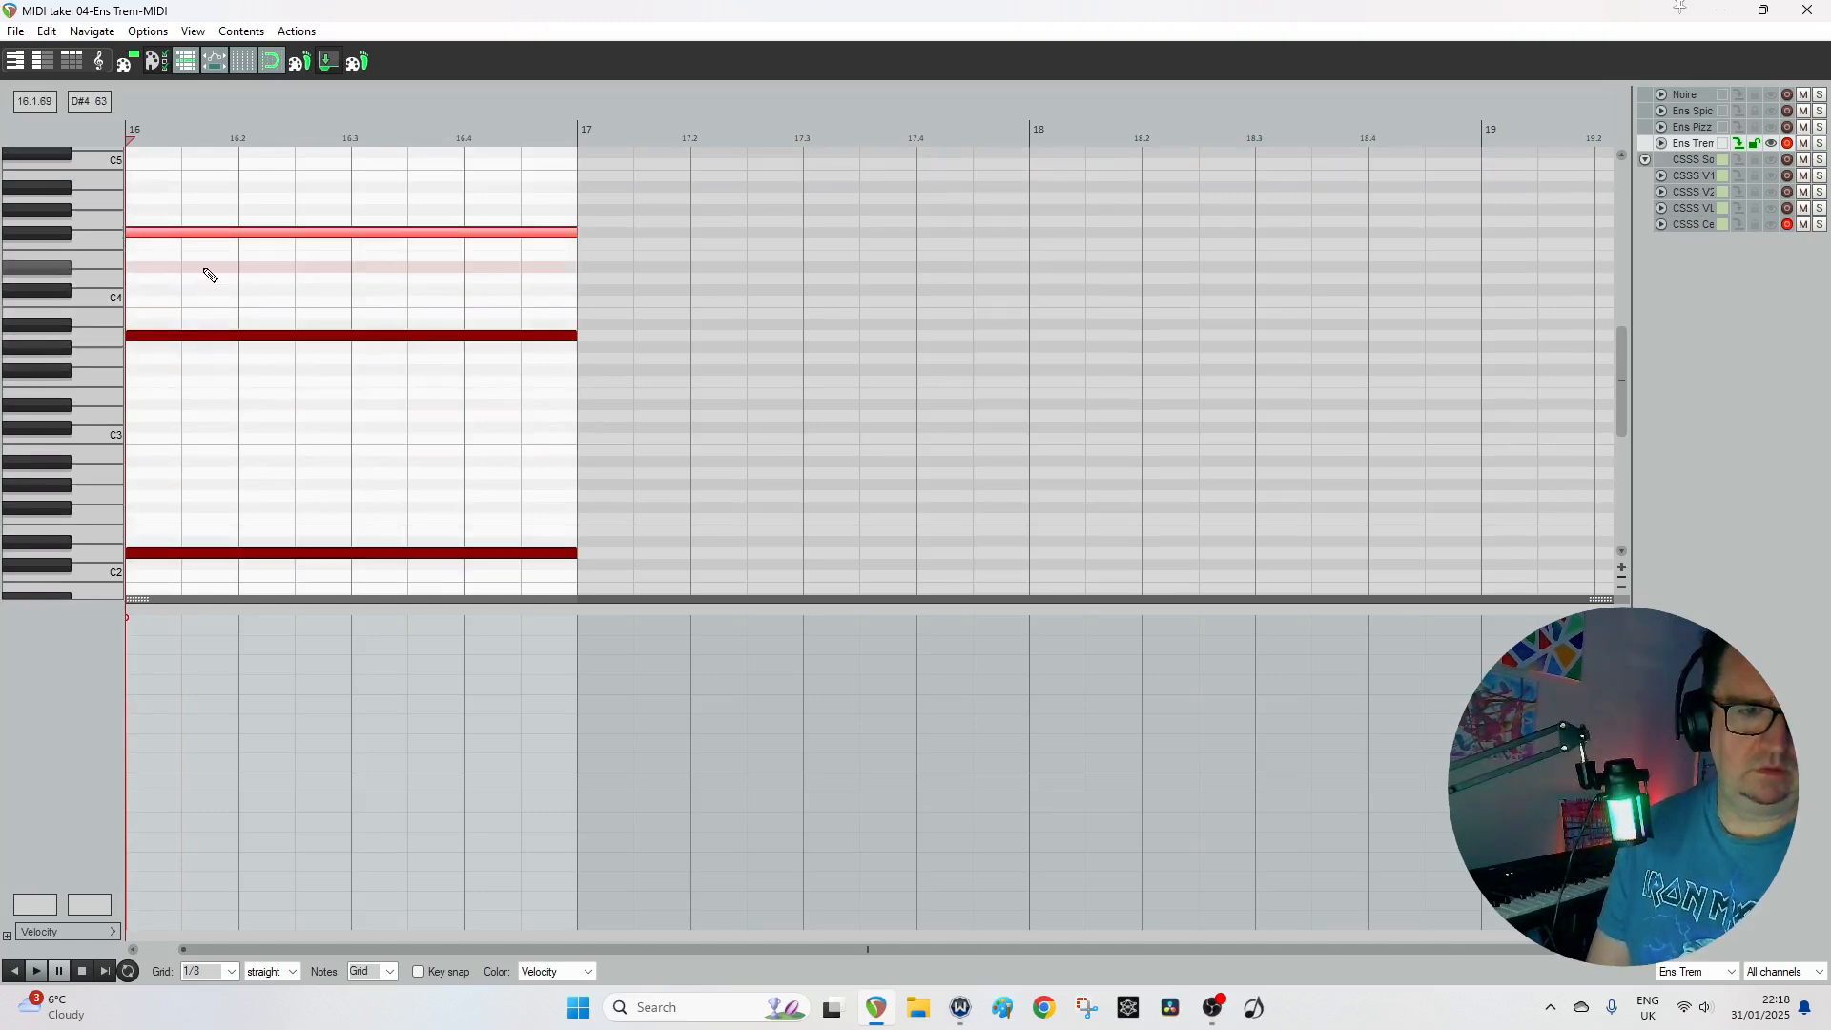
{"action": "key", "text": "space"}
{"action": "key", "text": "space"}
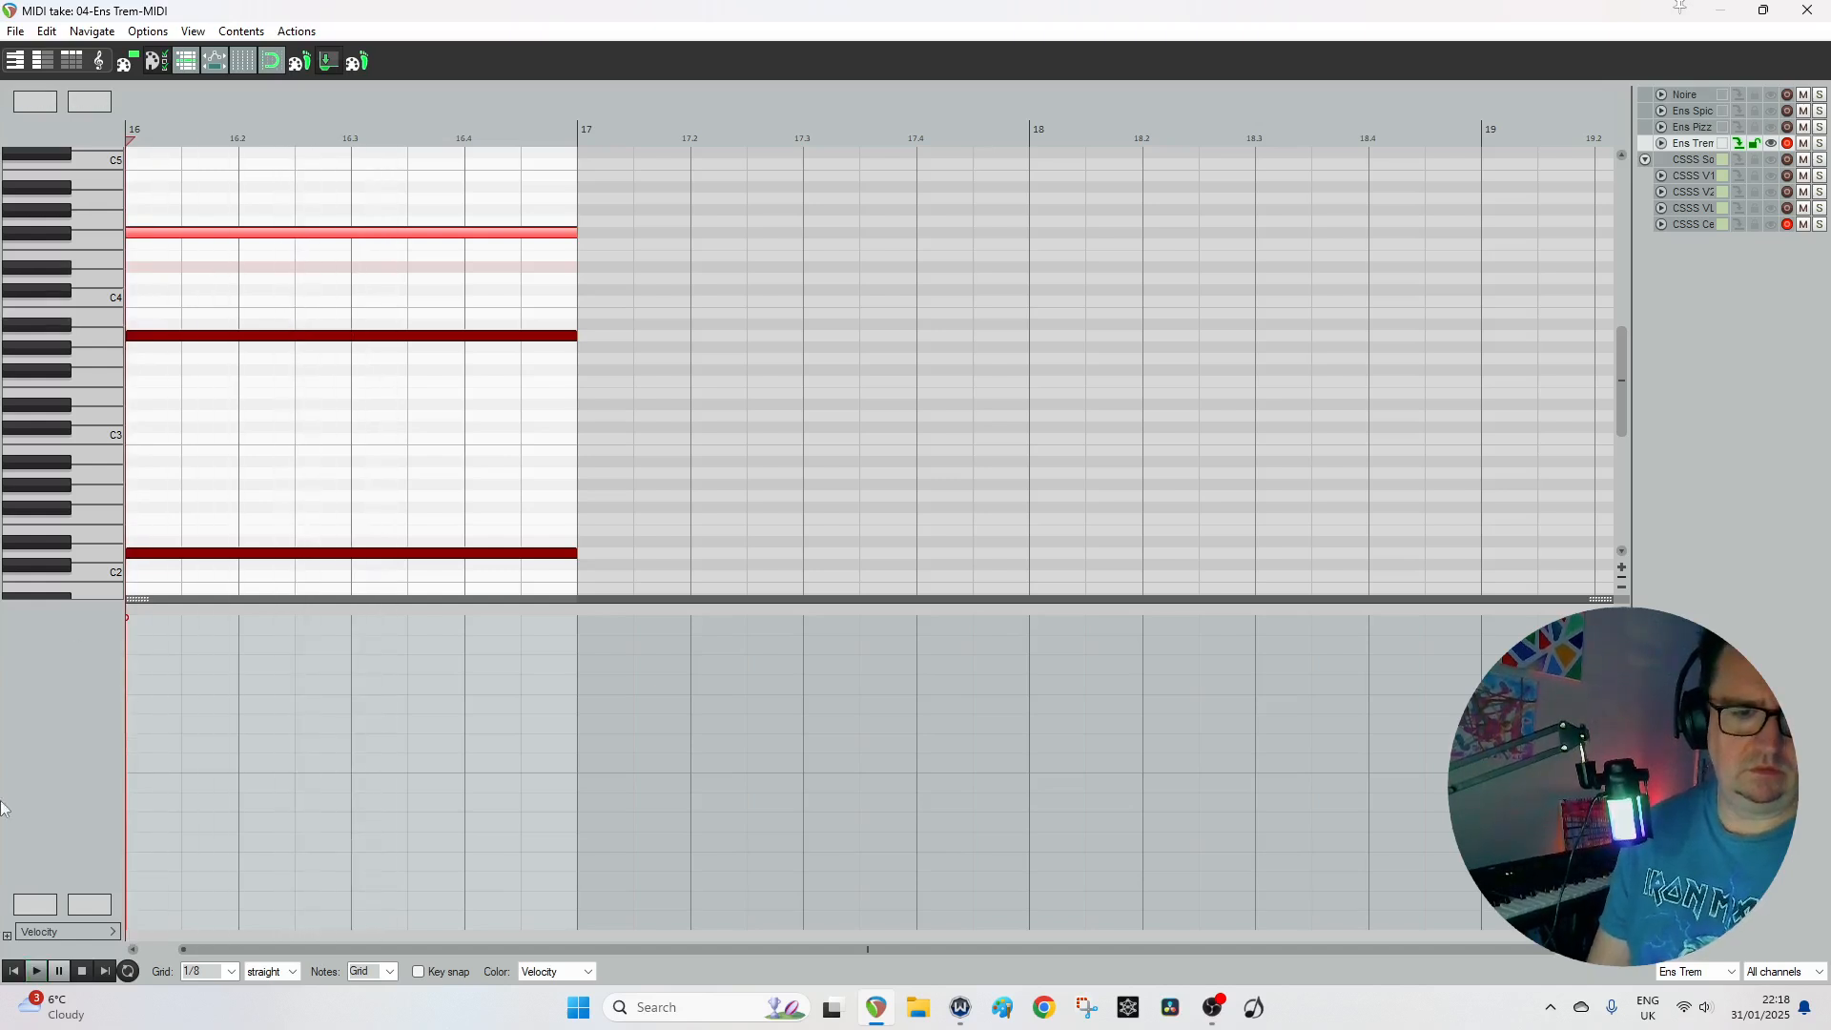
{"action": "left_click", "coordinate": [51, 939]}
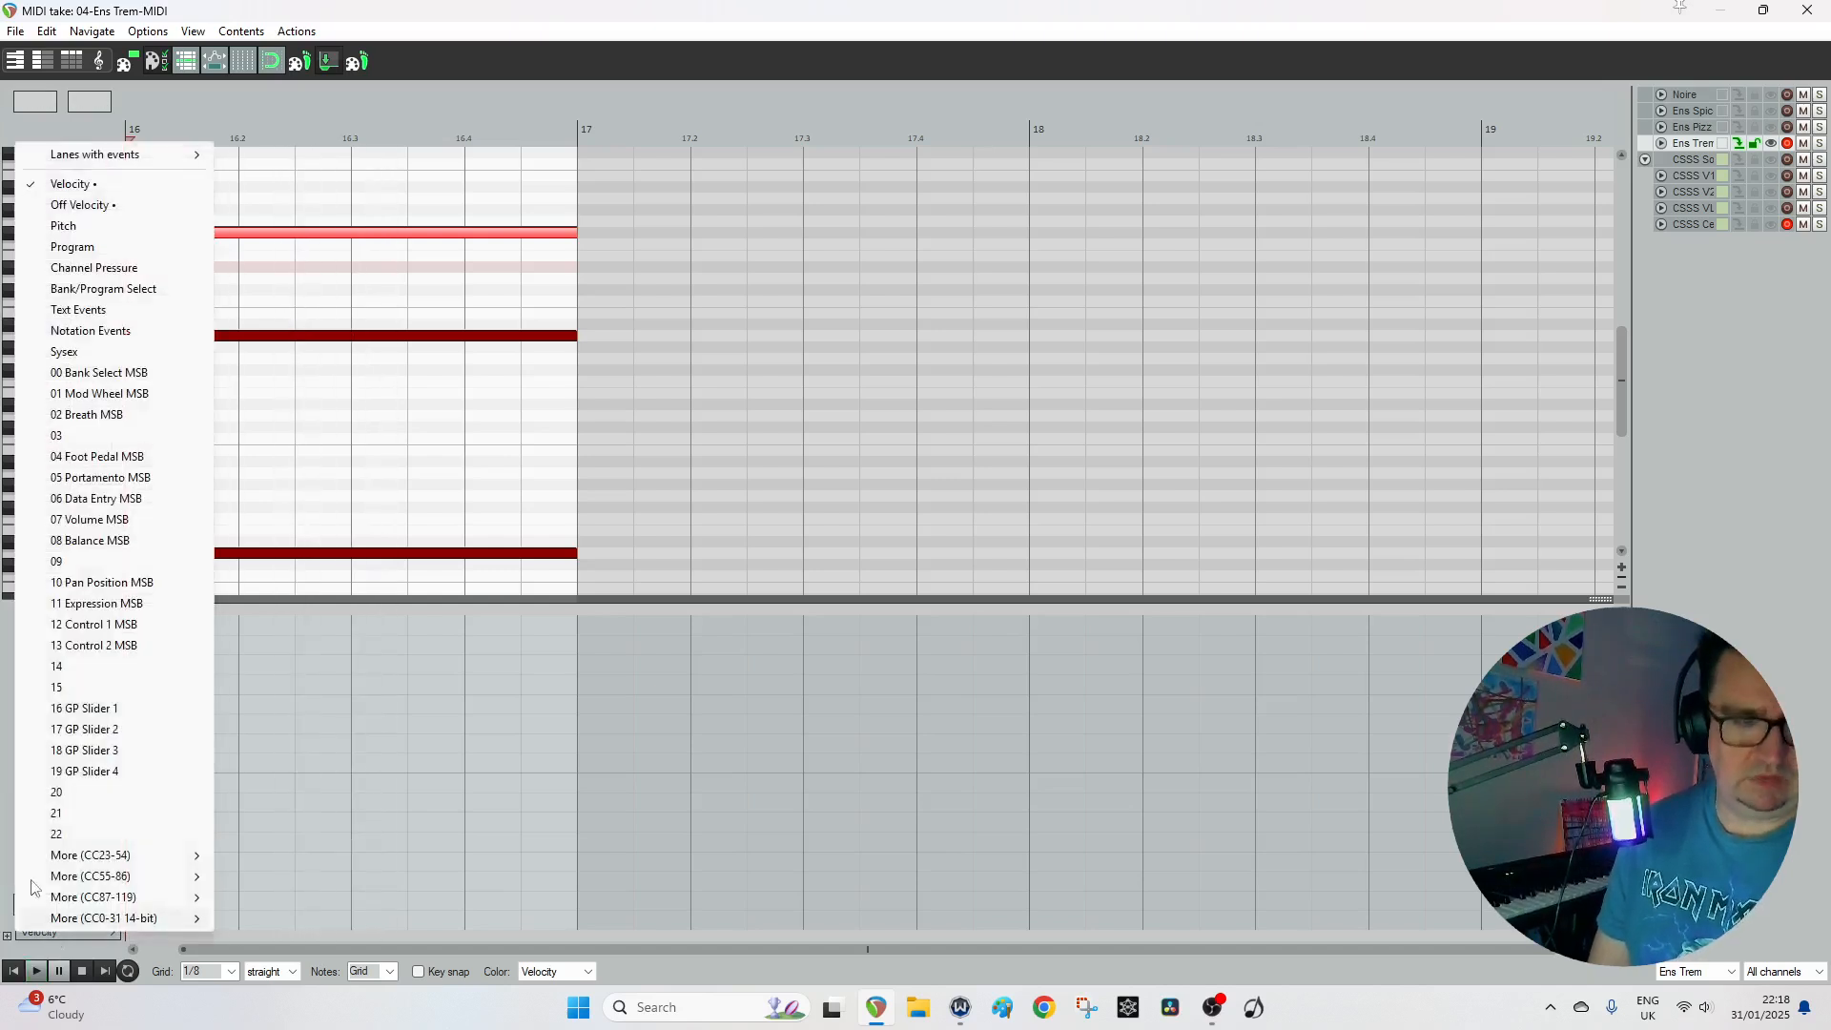
{"action": "left_click", "coordinate": [96, 394]}
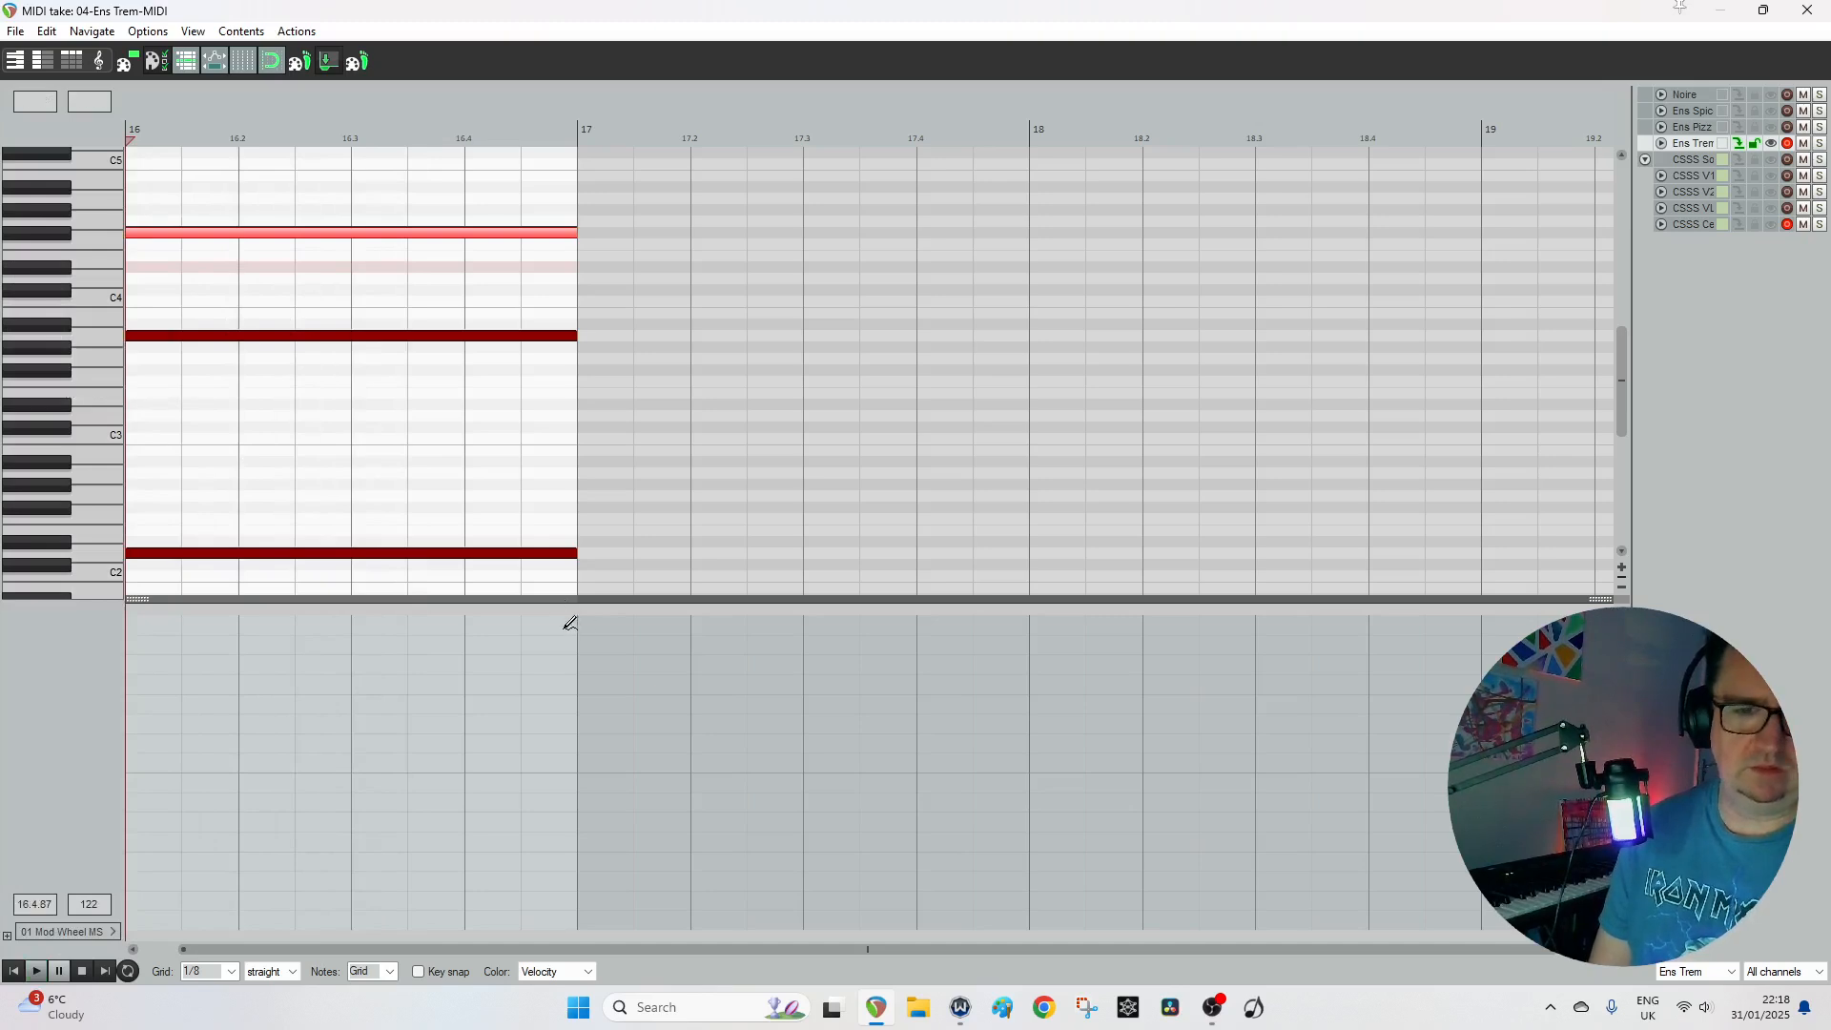
{"action": "mouse_move", "coordinate": [577, 620]}
{"action": "left_mouse_down"}
{"action": "mouse_move", "coordinate": [538, 665]}
{"action": "mouse_move", "coordinate": [348, 763]}
{"action": "mouse_move", "coordinate": [167, 925]}
{"action": "left_mouse_up"}
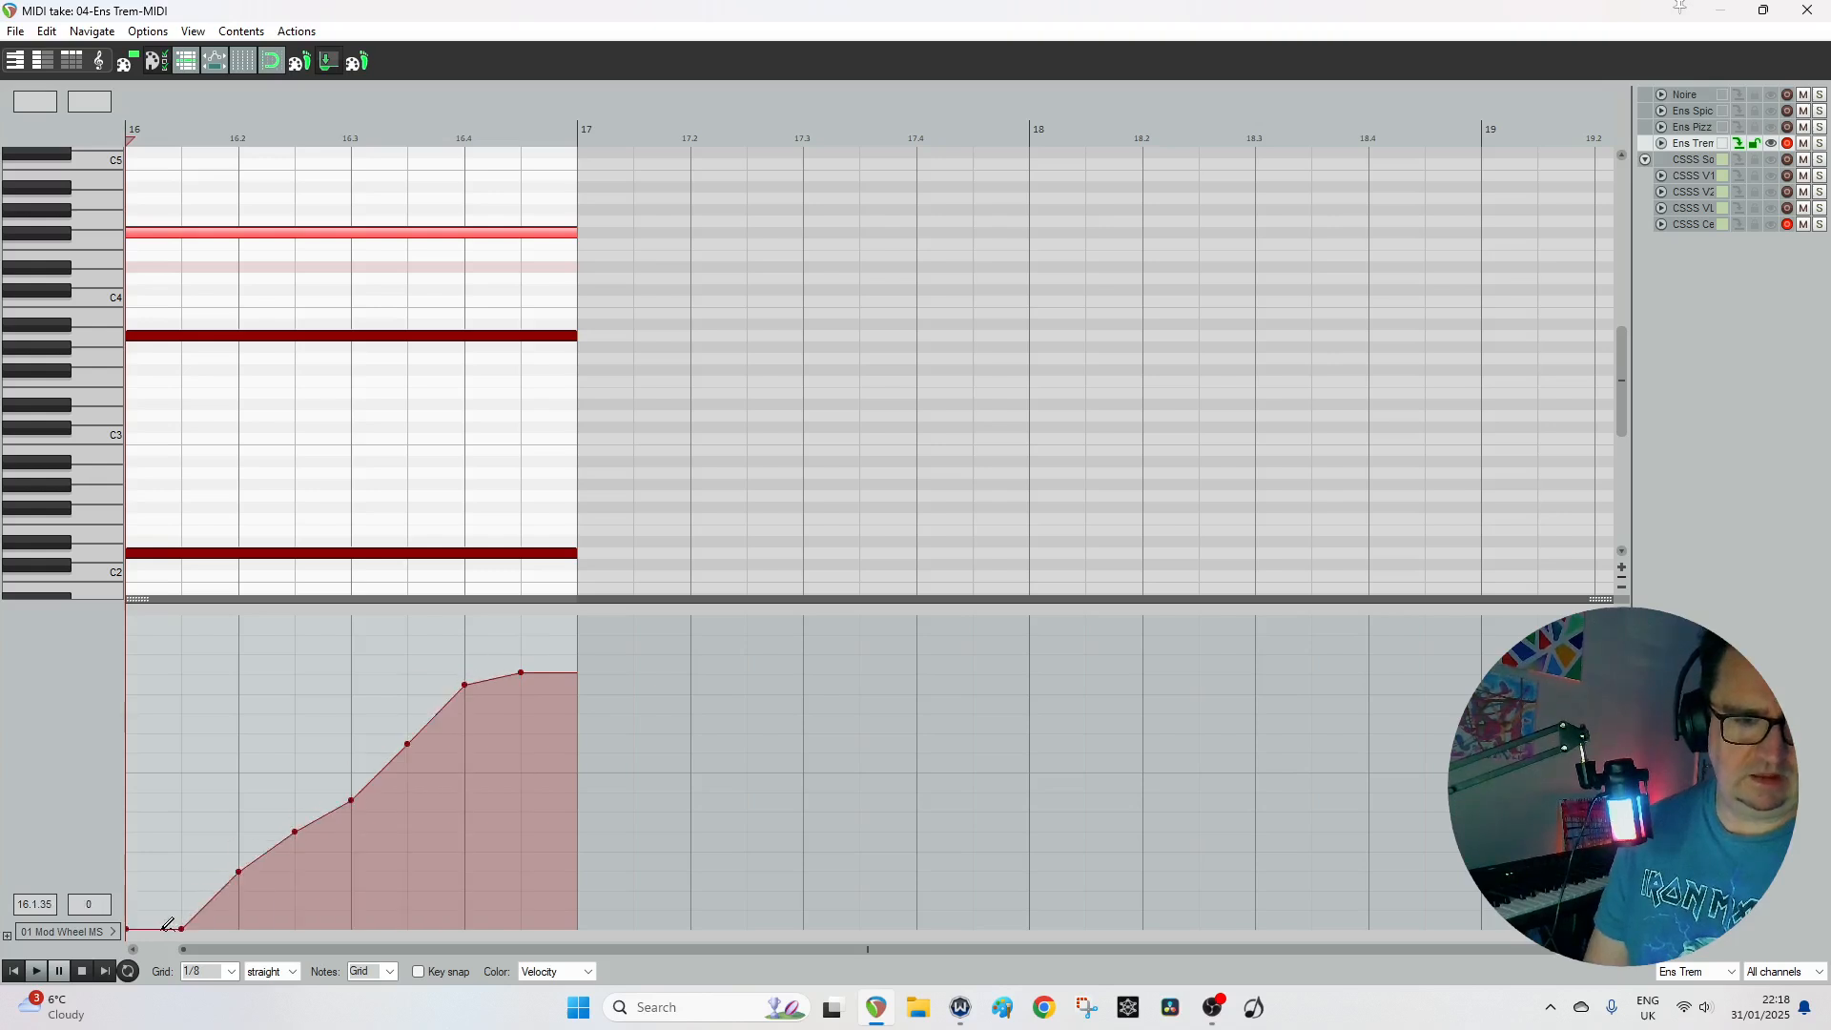
{"action": "key", "text": "ctrl+z"}
{"action": "key", "text": "ctrl+z"}
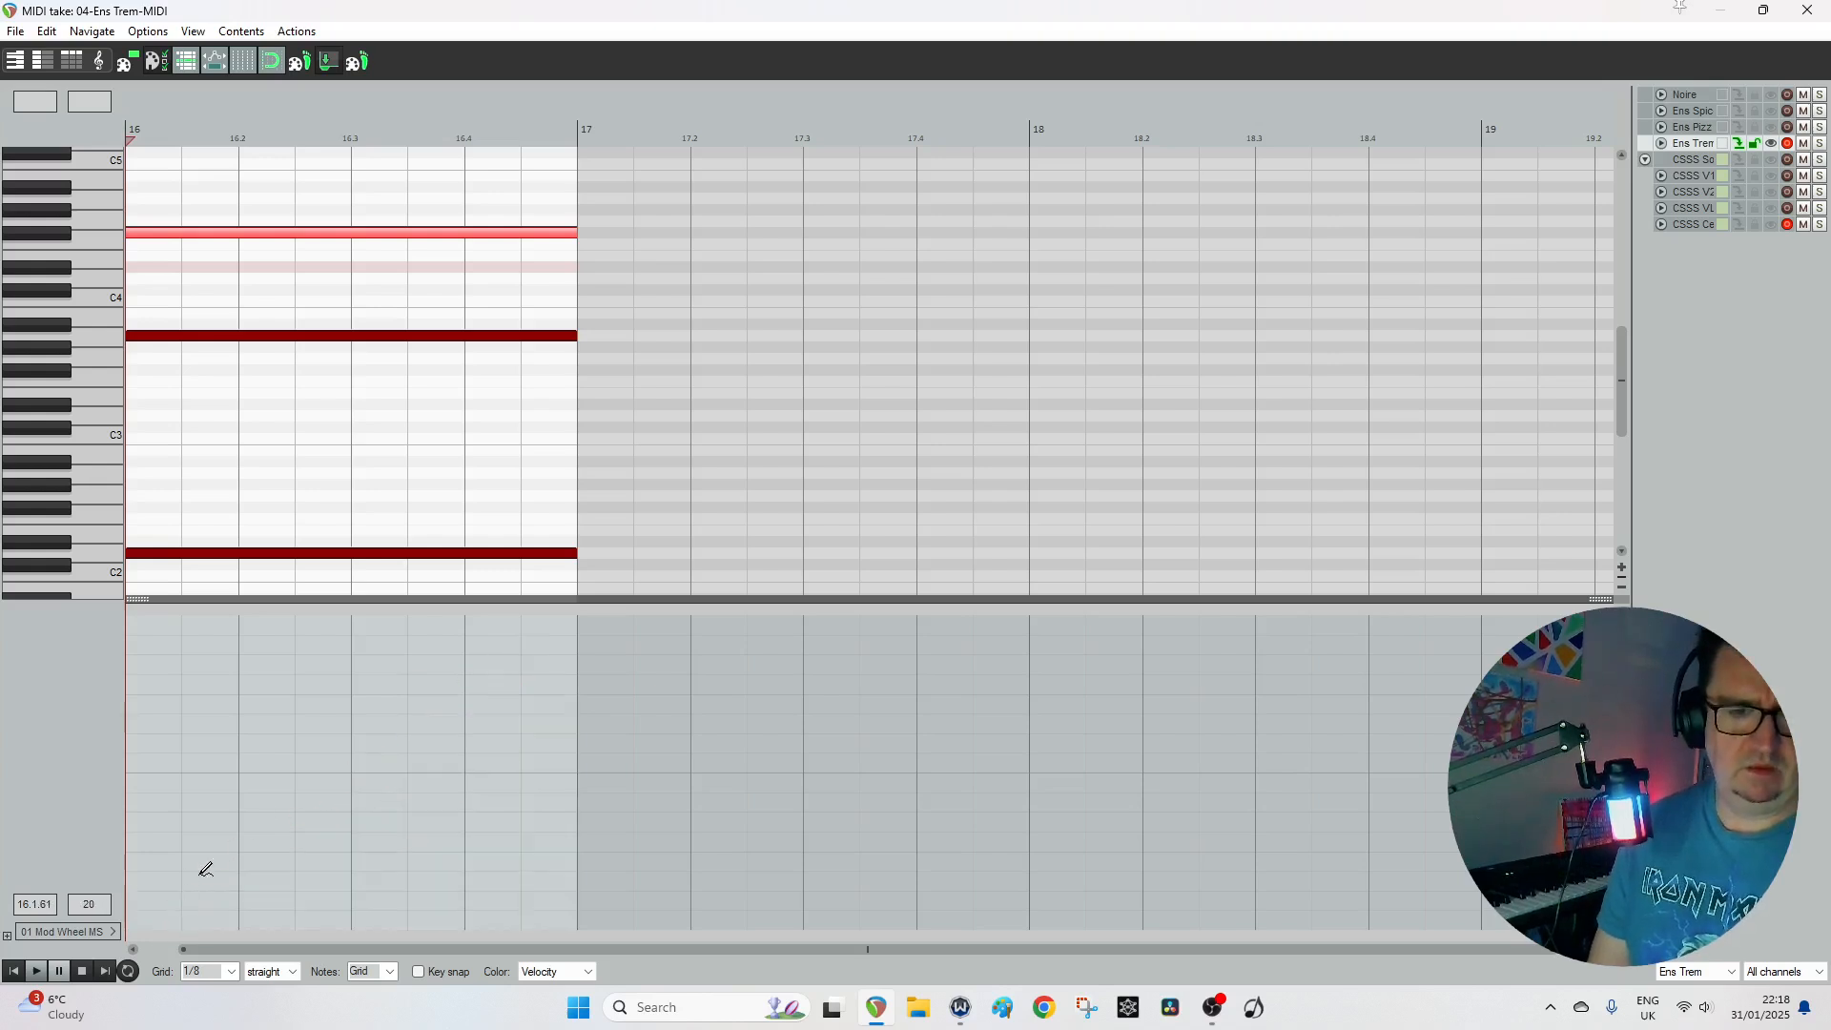
Create a linear mod wheel ramp across bar 16, rising from 0 at the start to about 125 at 17.1.00.
{"action": "left_click", "coordinate": [306, 759]}
{"action": "left_click_drag", "start_coordinate": [301, 756], "coordinate": [103, 764]}
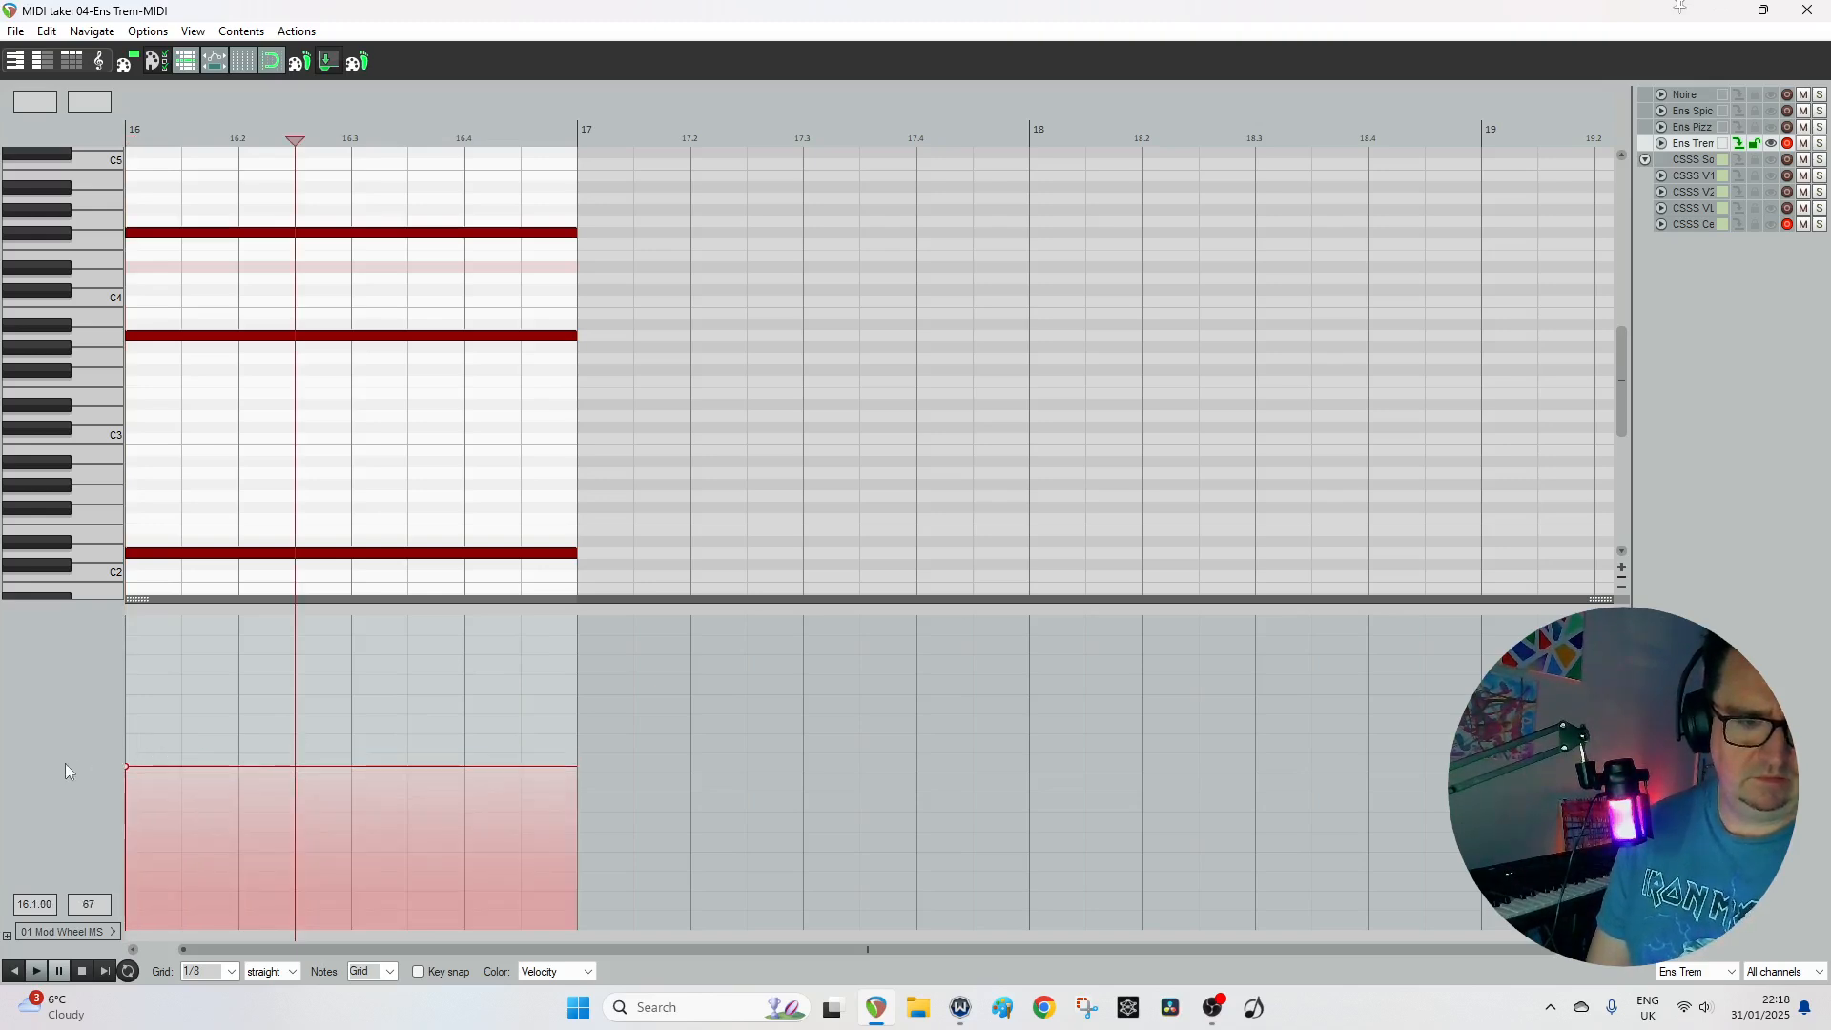
{"action": "double_click", "coordinate": [483, 764]}
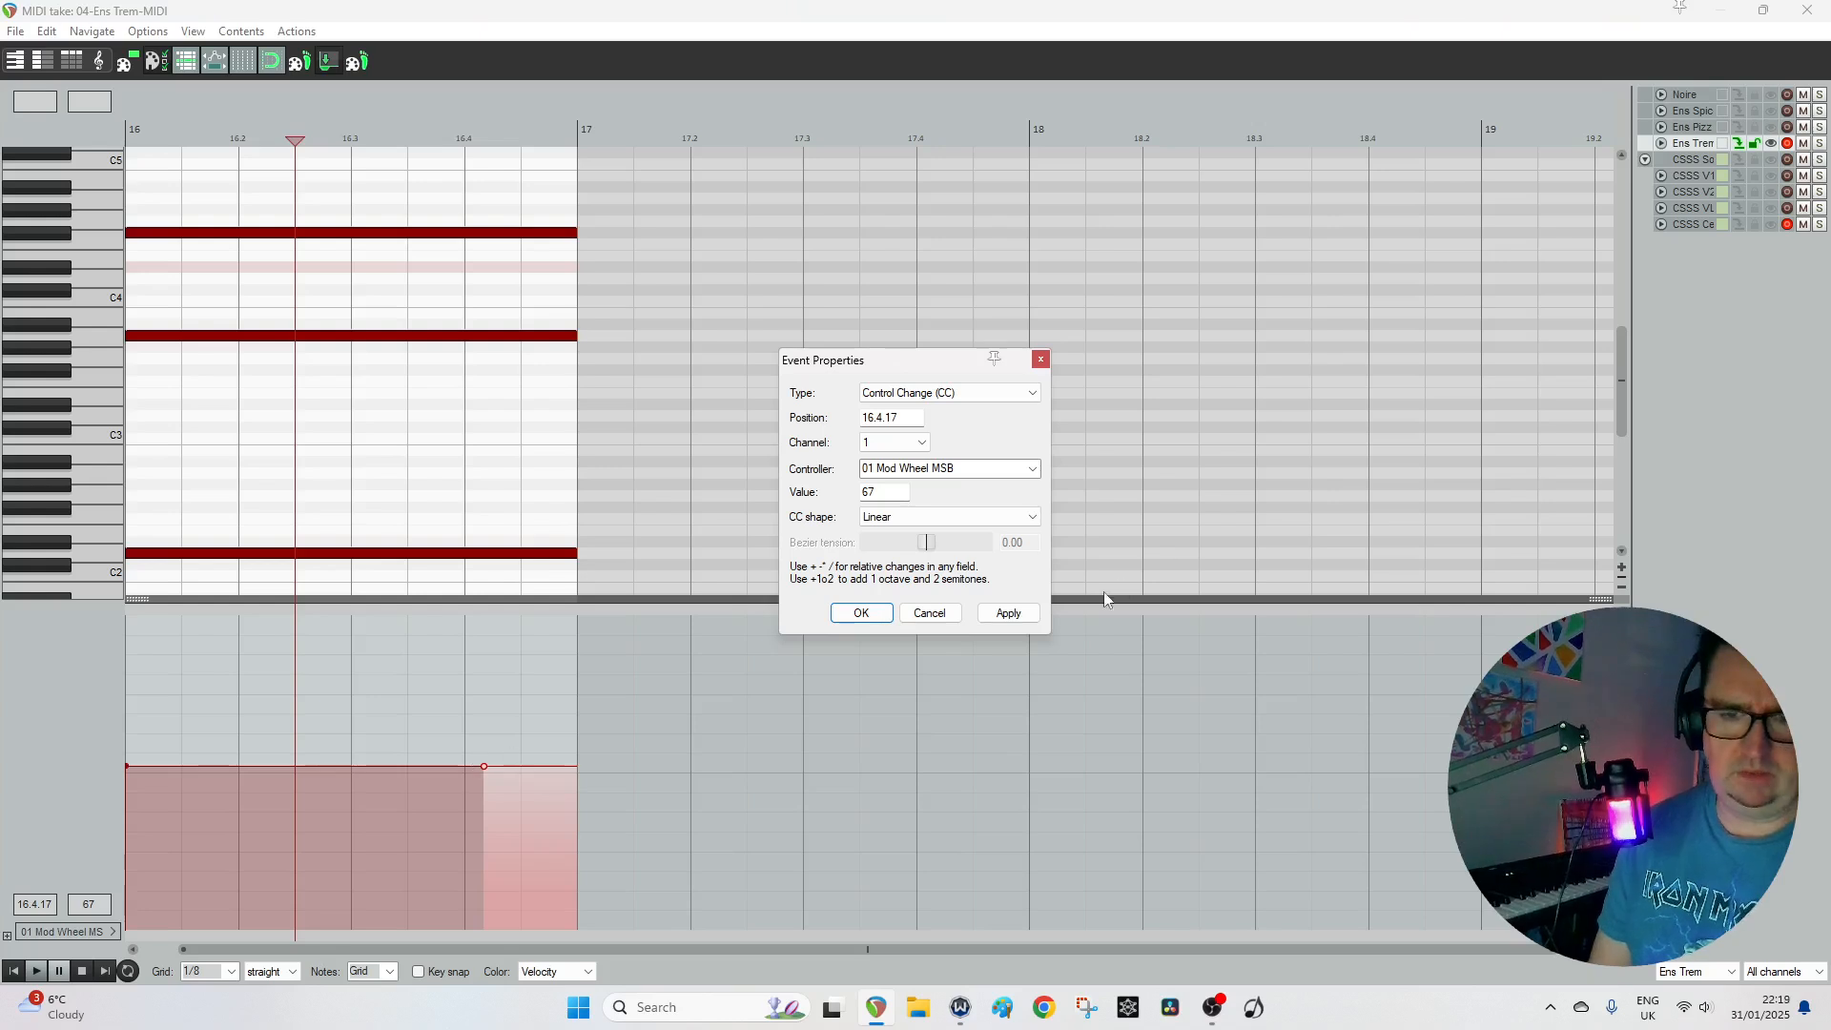
{"action": "left_click", "coordinate": [930, 614]}
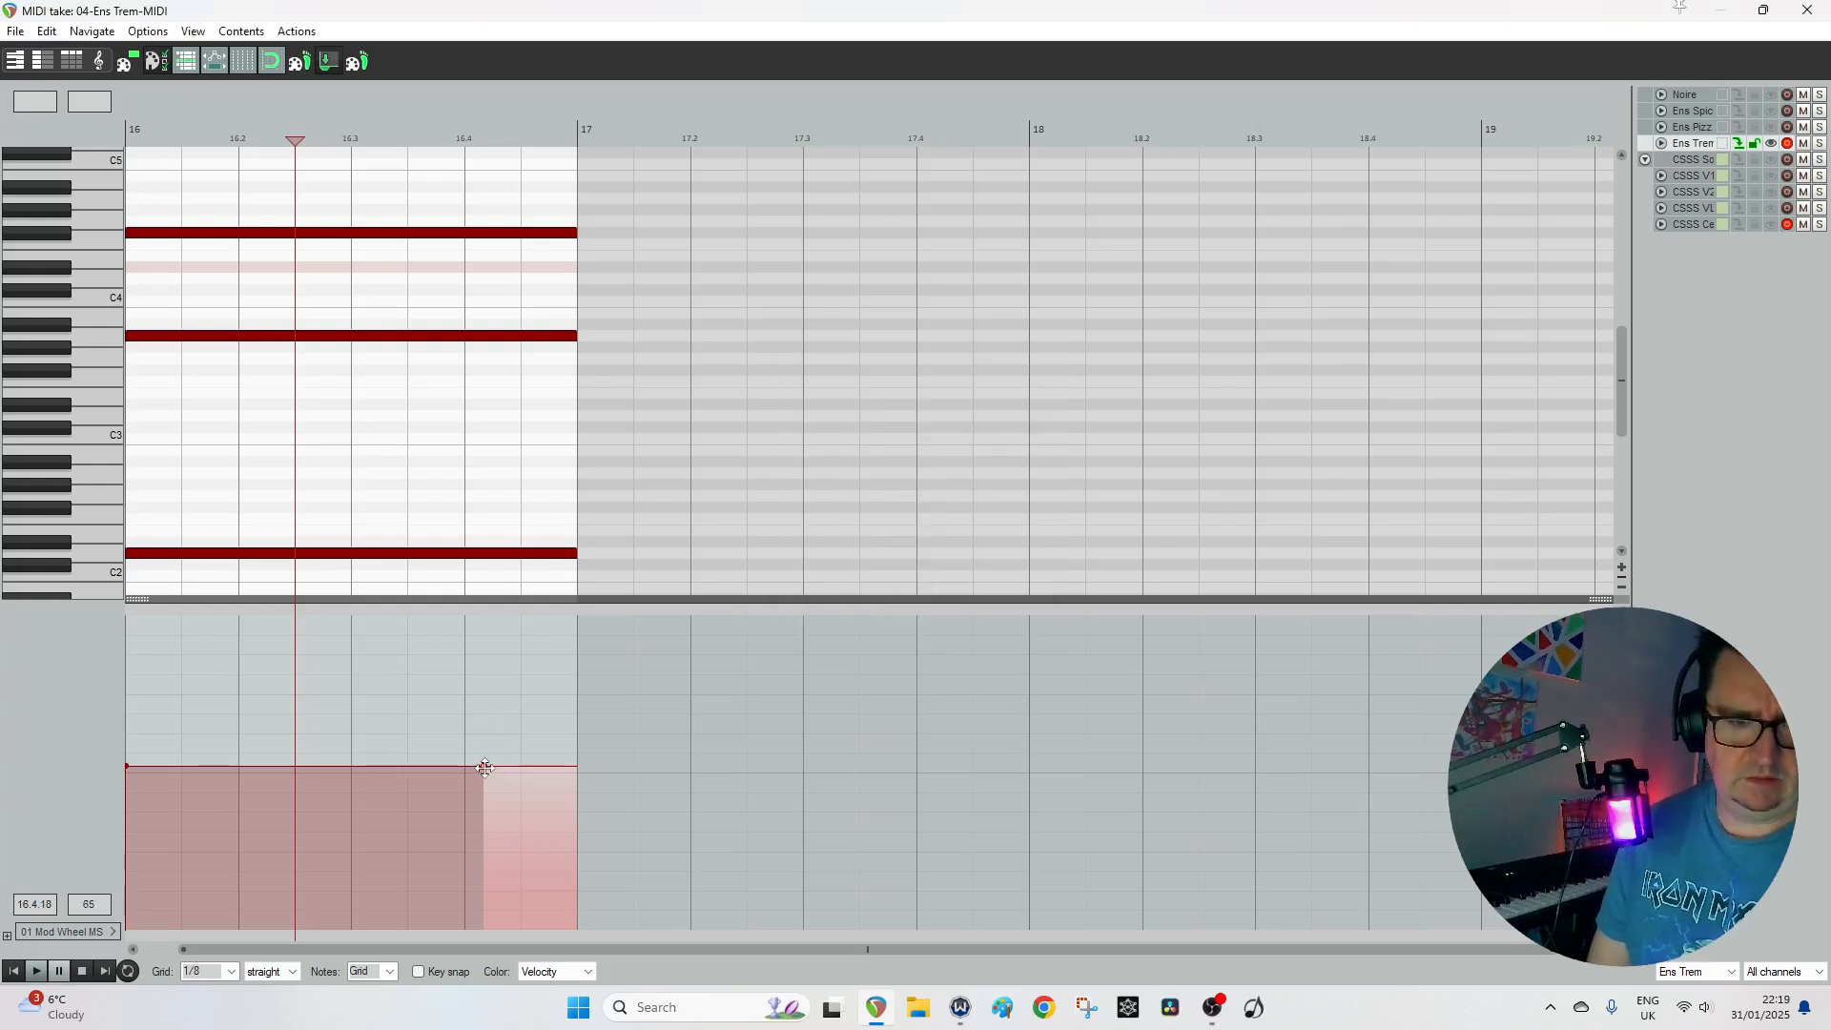
{"action": "left_click_drag", "start_coordinate": [485, 767], "coordinate": [568, 610]}
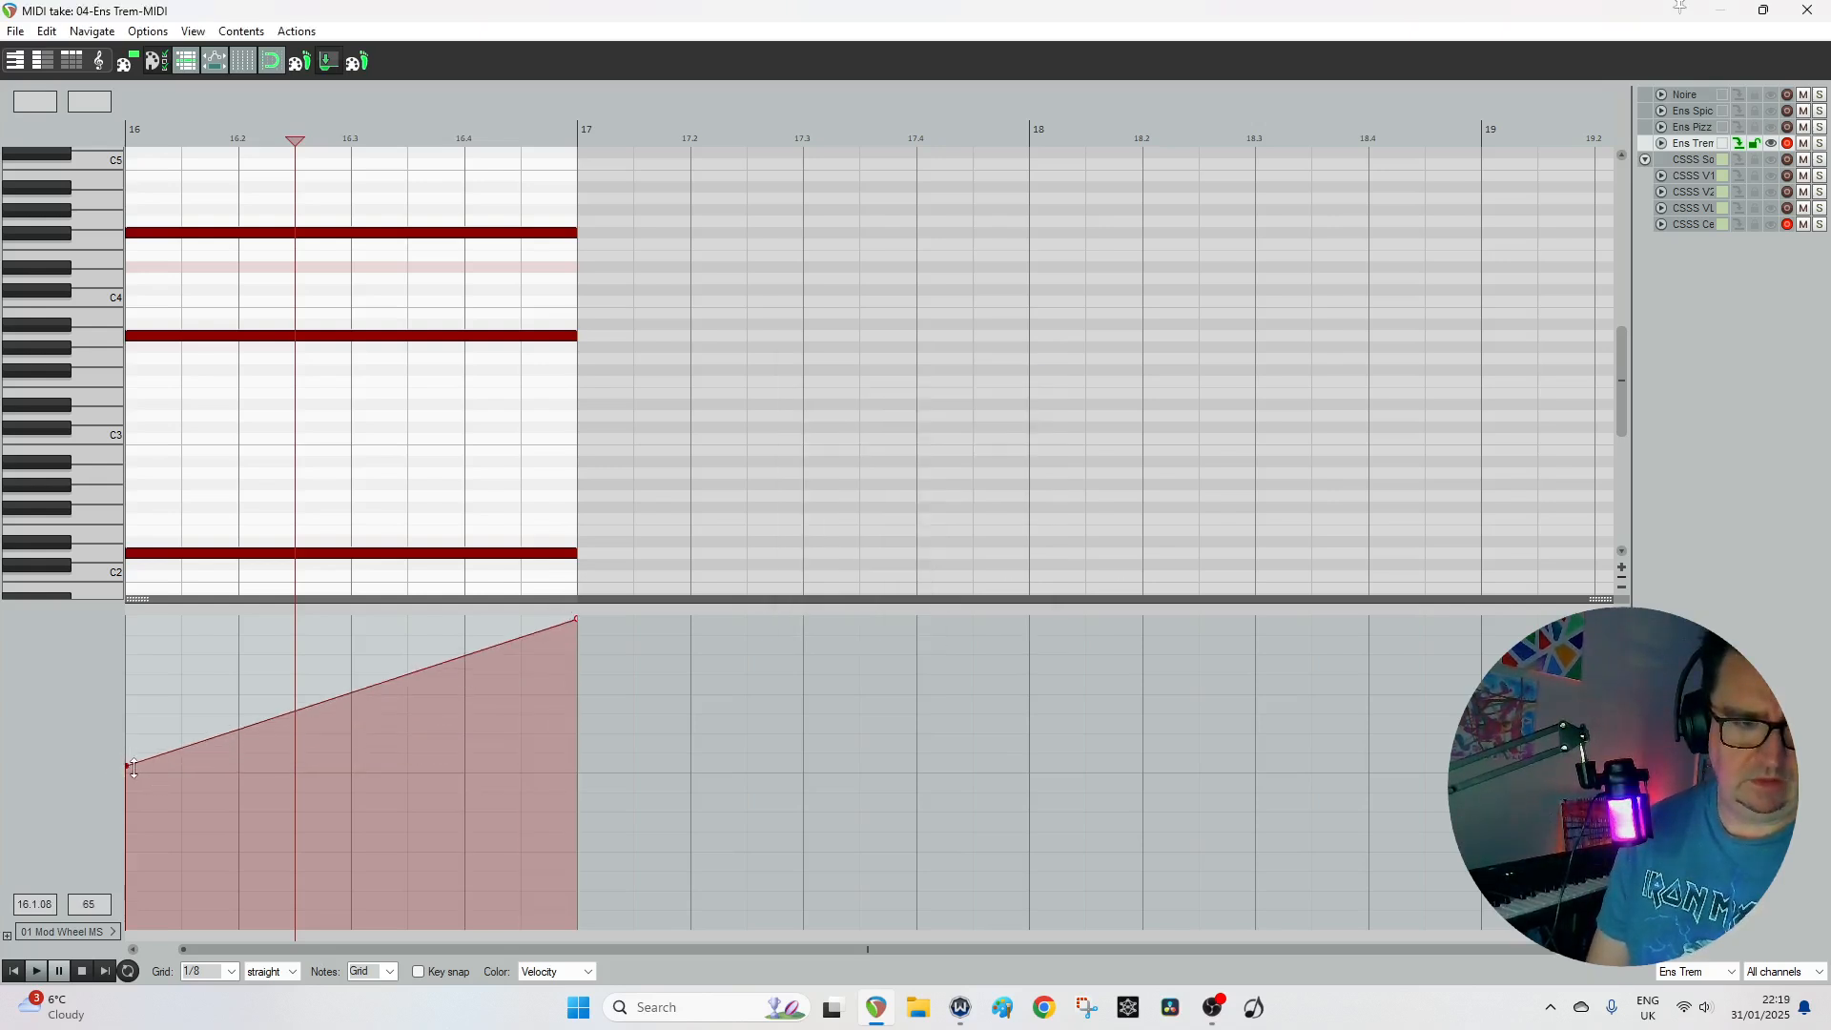
{"action": "left_click_drag", "start_coordinate": [134, 768], "coordinate": [254, 902]}
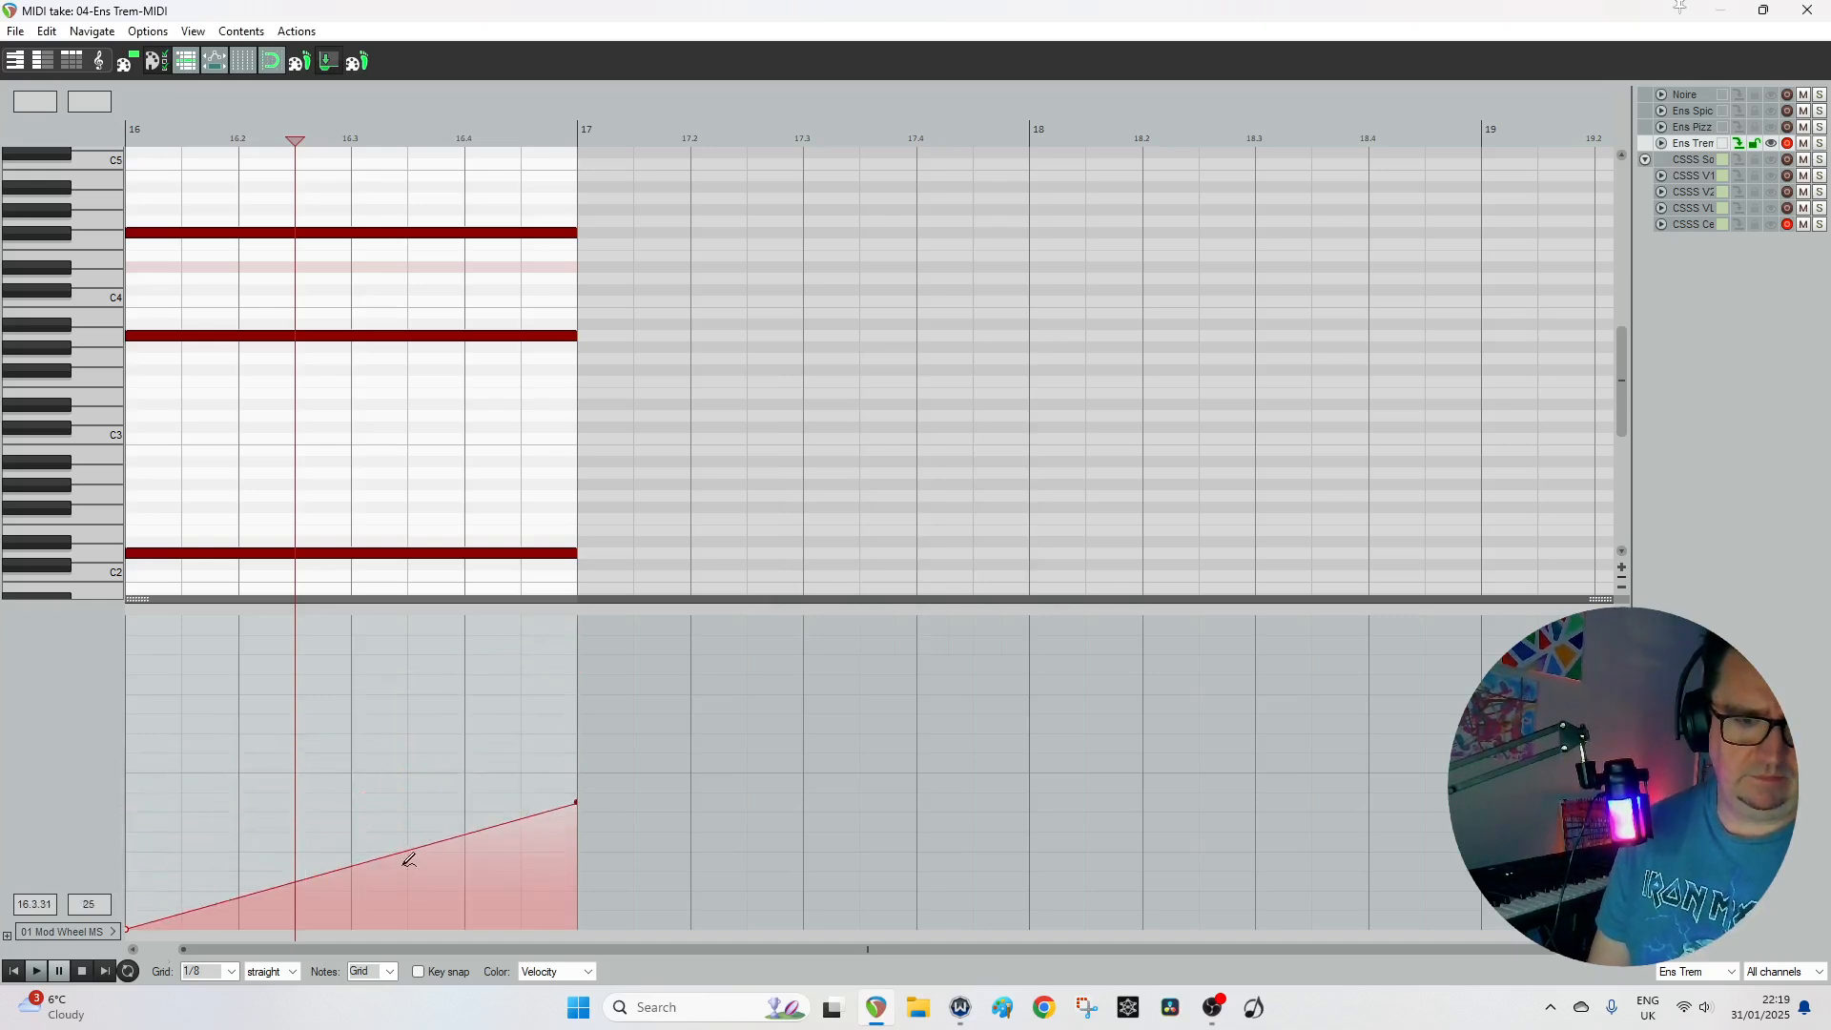
{"action": "left_click", "coordinate": [487, 755]}
{"action": "left_click_drag", "start_coordinate": [573, 804], "coordinate": [575, 618]}
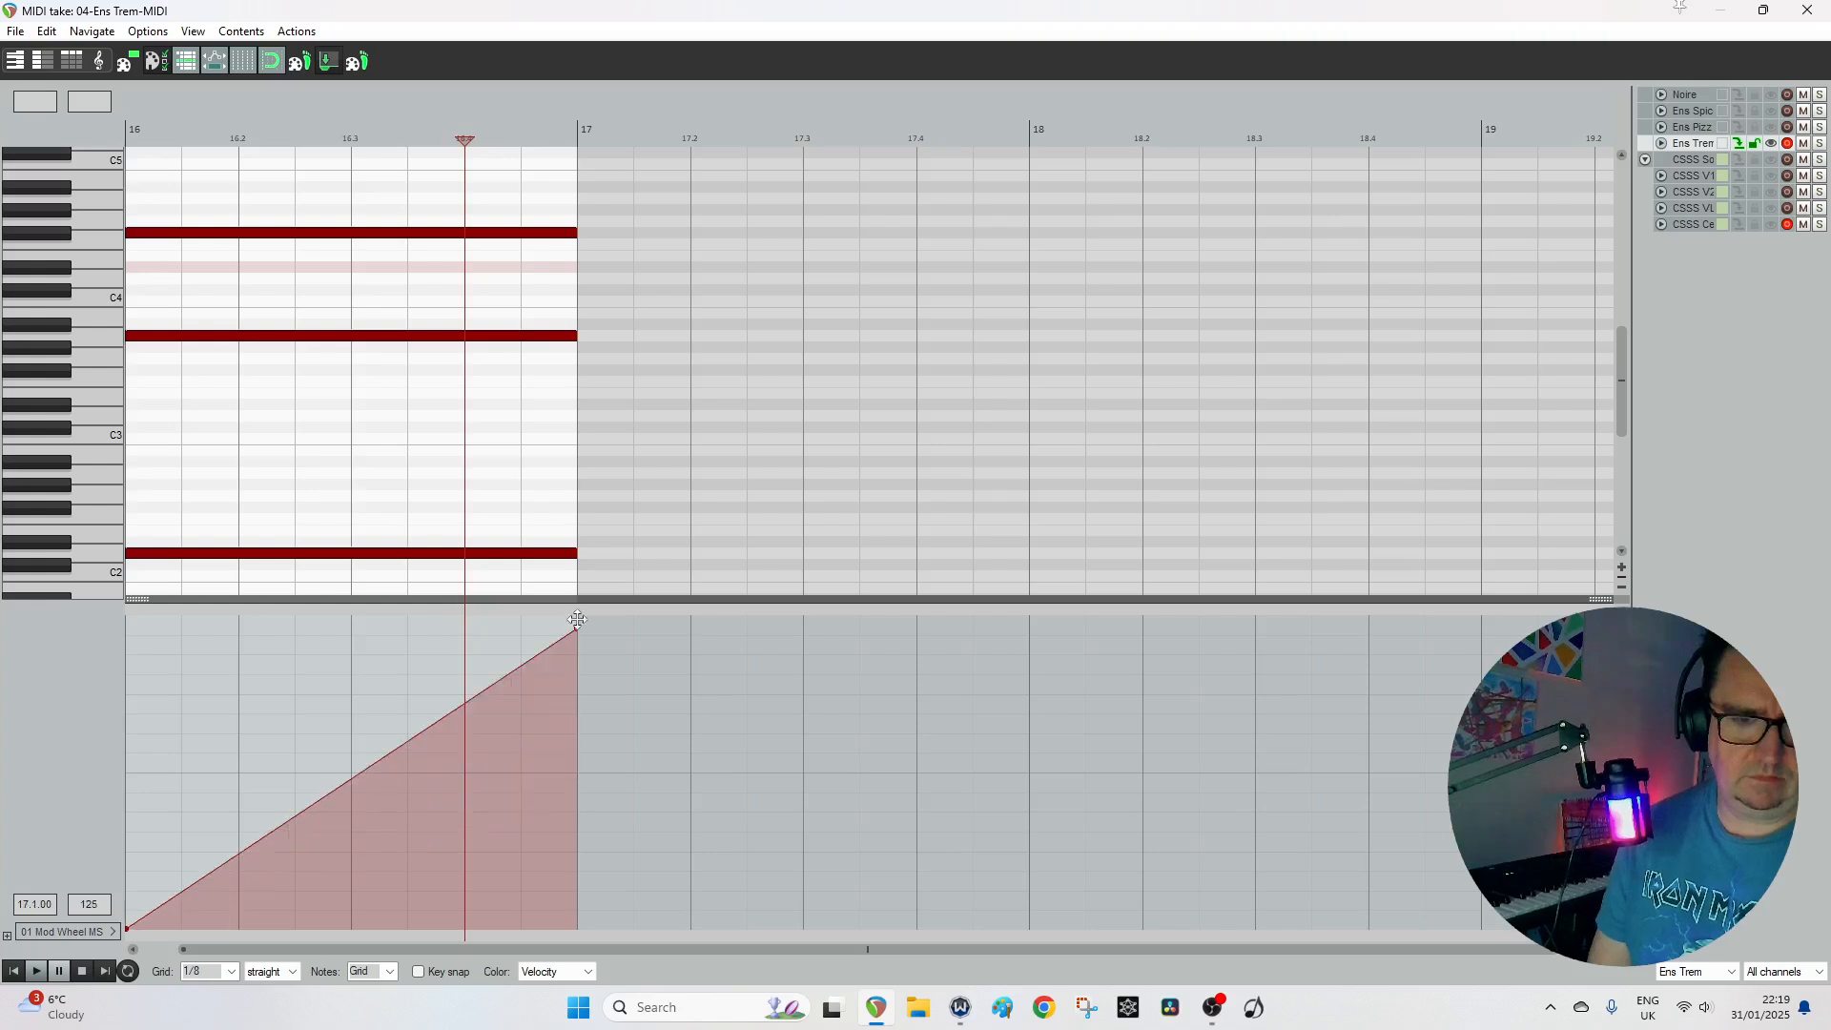
Add a mod wheel point midway through beat 3 of bar 16, lower it below the straight ramp, and close the MIDI editor.
{"action": "left_click", "coordinate": [411, 734]}
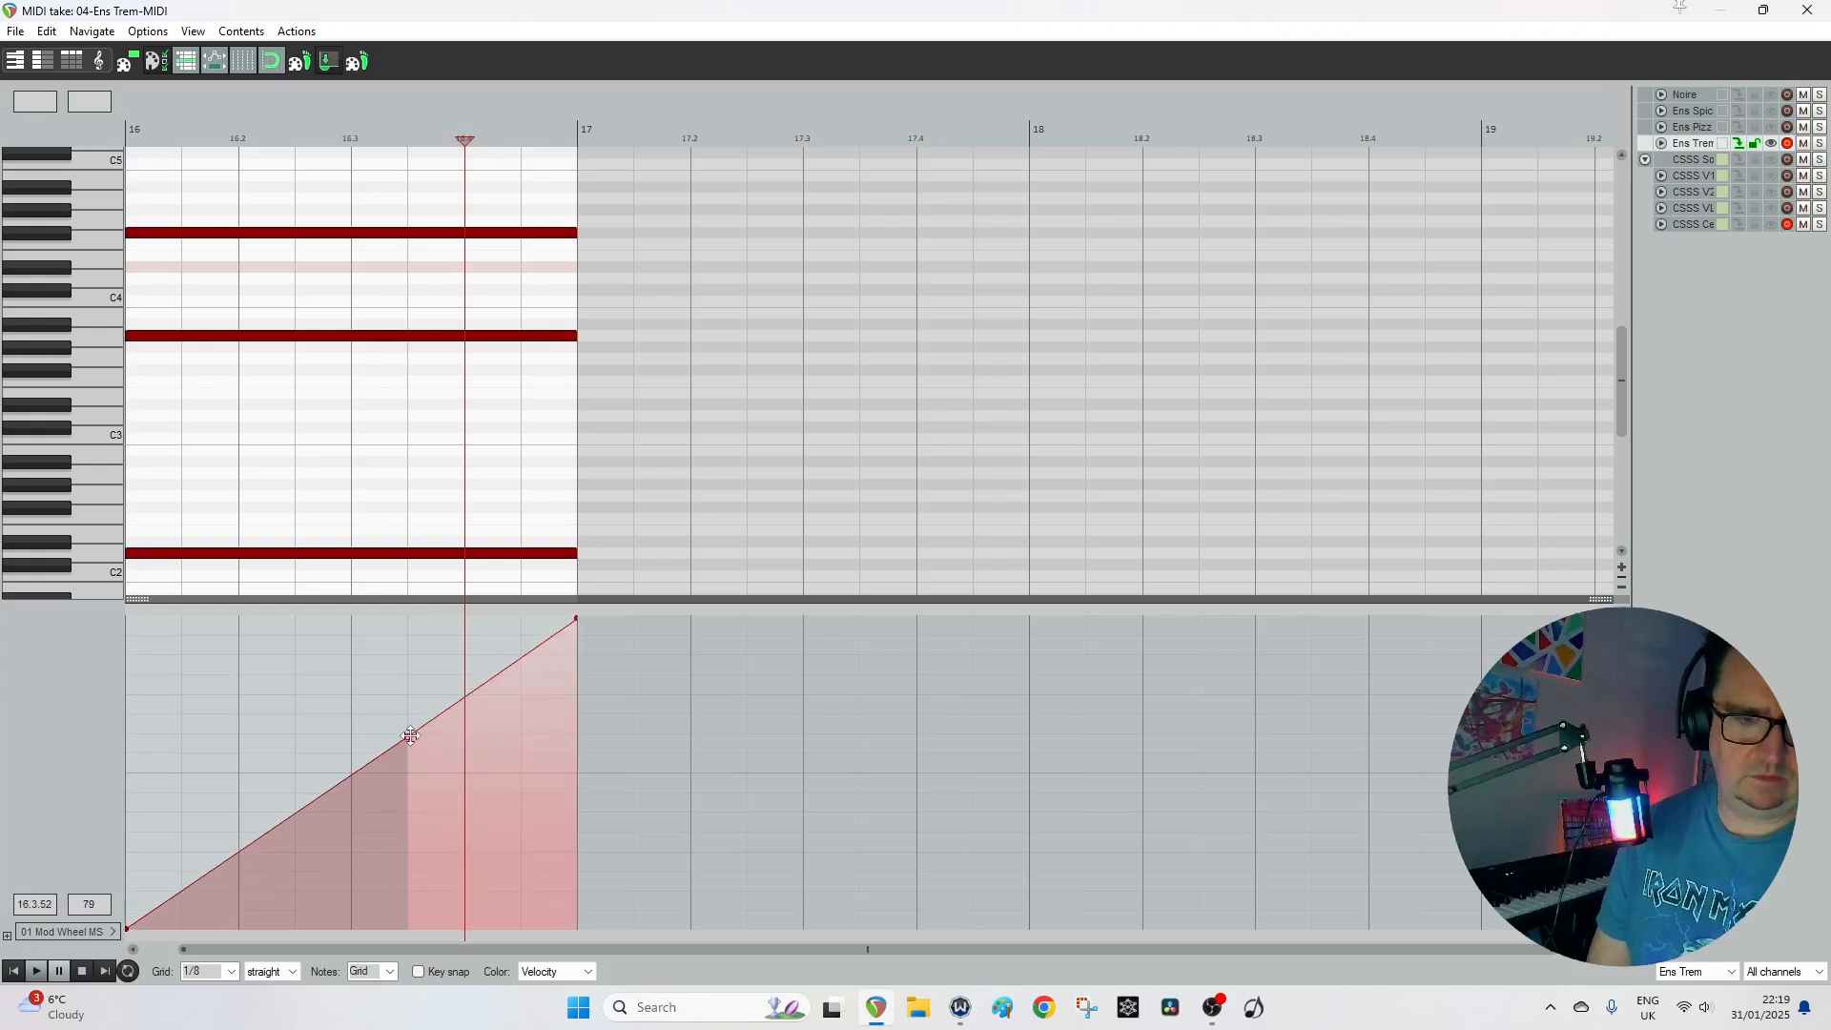
{"action": "left_click_drag", "start_coordinate": [411, 735], "coordinate": [432, 790]}
{"action": "left_click", "coordinate": [1806, 11]}
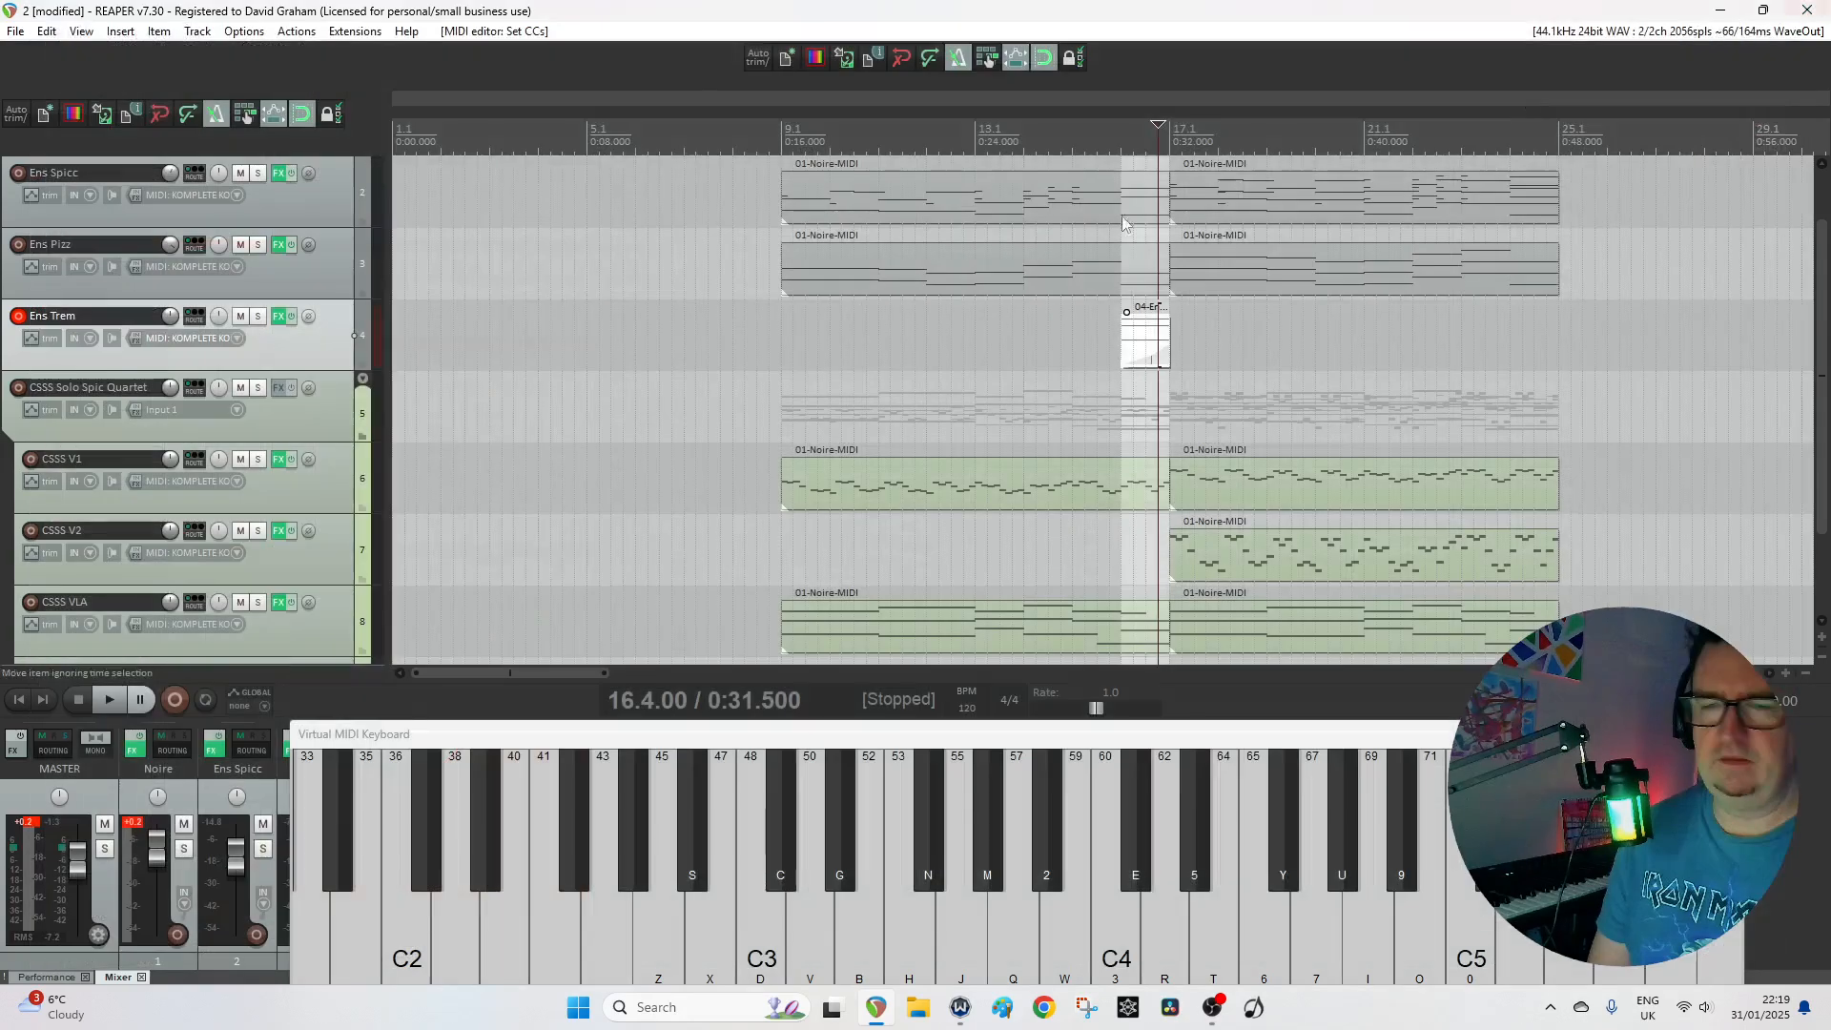
Copy the Ens Trem item from bar 16 to bar 24 and start playback from 14.4.00.
{"action": "left_click_drag", "start_coordinate": [1146, 341], "coordinate": [1535, 342]}
{"action": "left_click", "coordinate": [1061, 343]}
{"action": "key", "text": "space"}
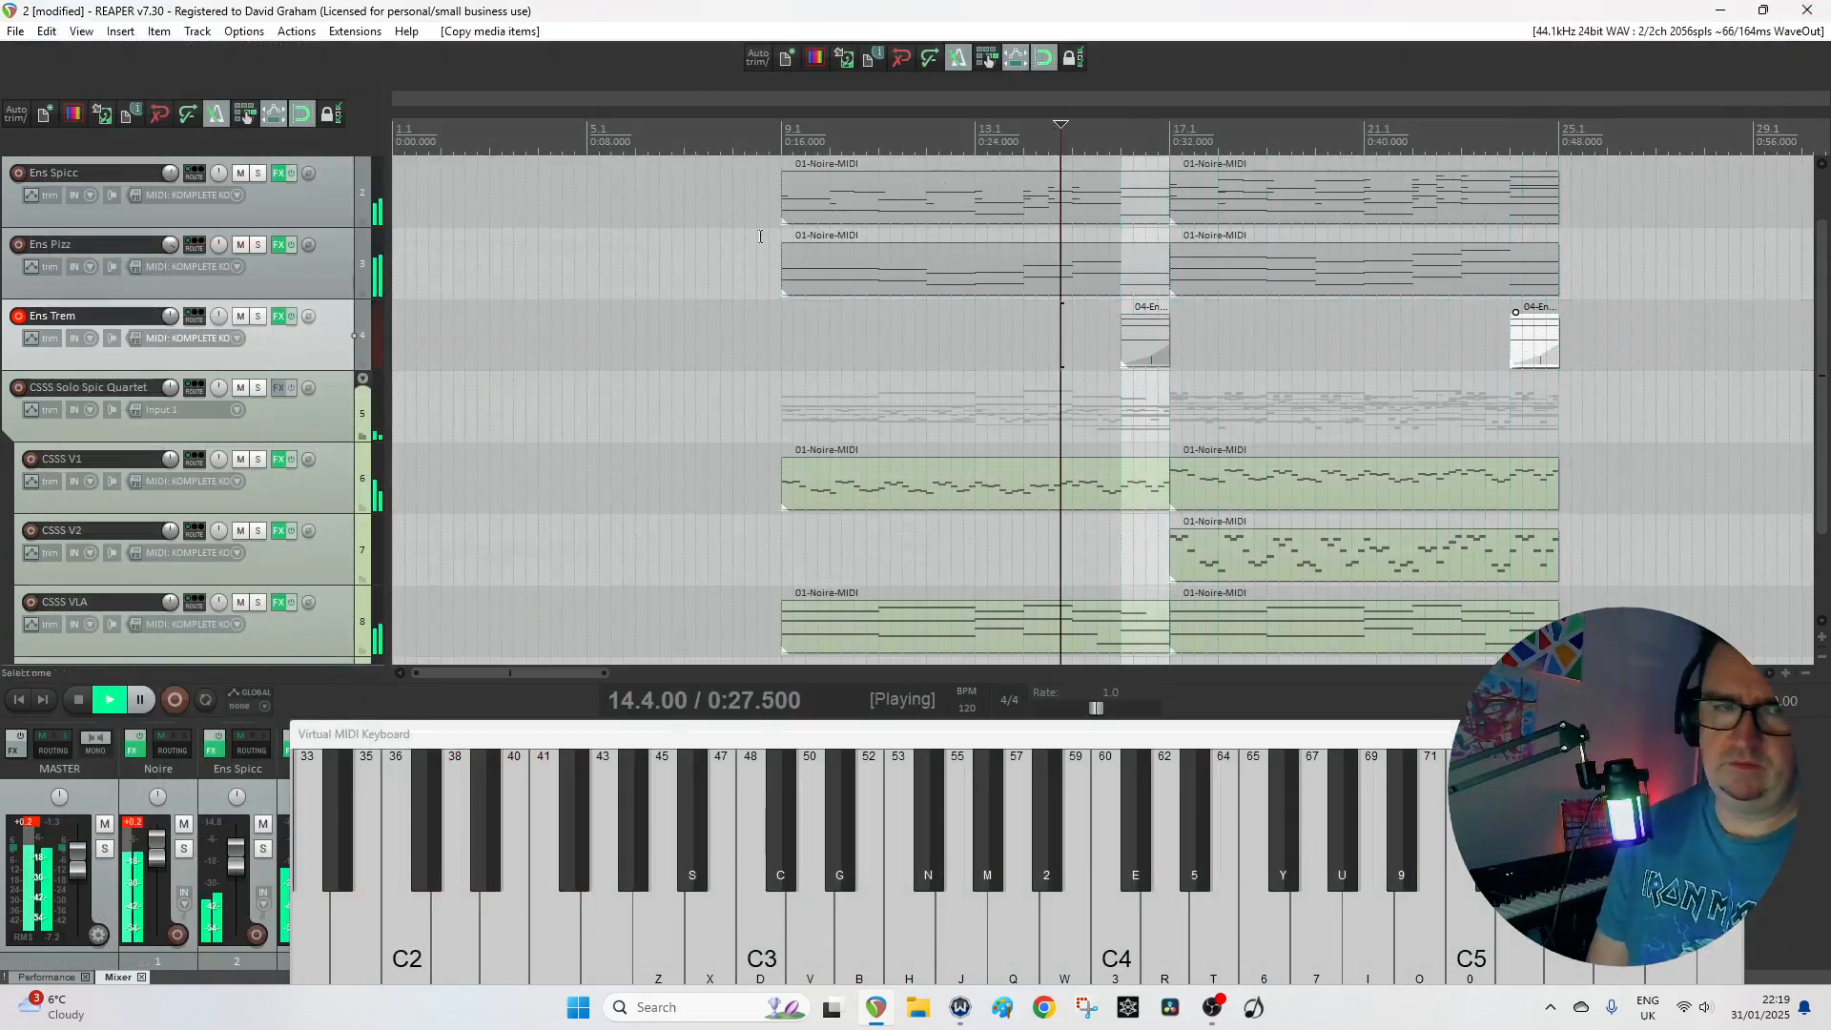
Lower the Ens Trem track volume during playback, and stop the transport.
{"action": "scroll", "coordinate": [166, 321], "scroll_direction": "down", "scroll_amount": 5}
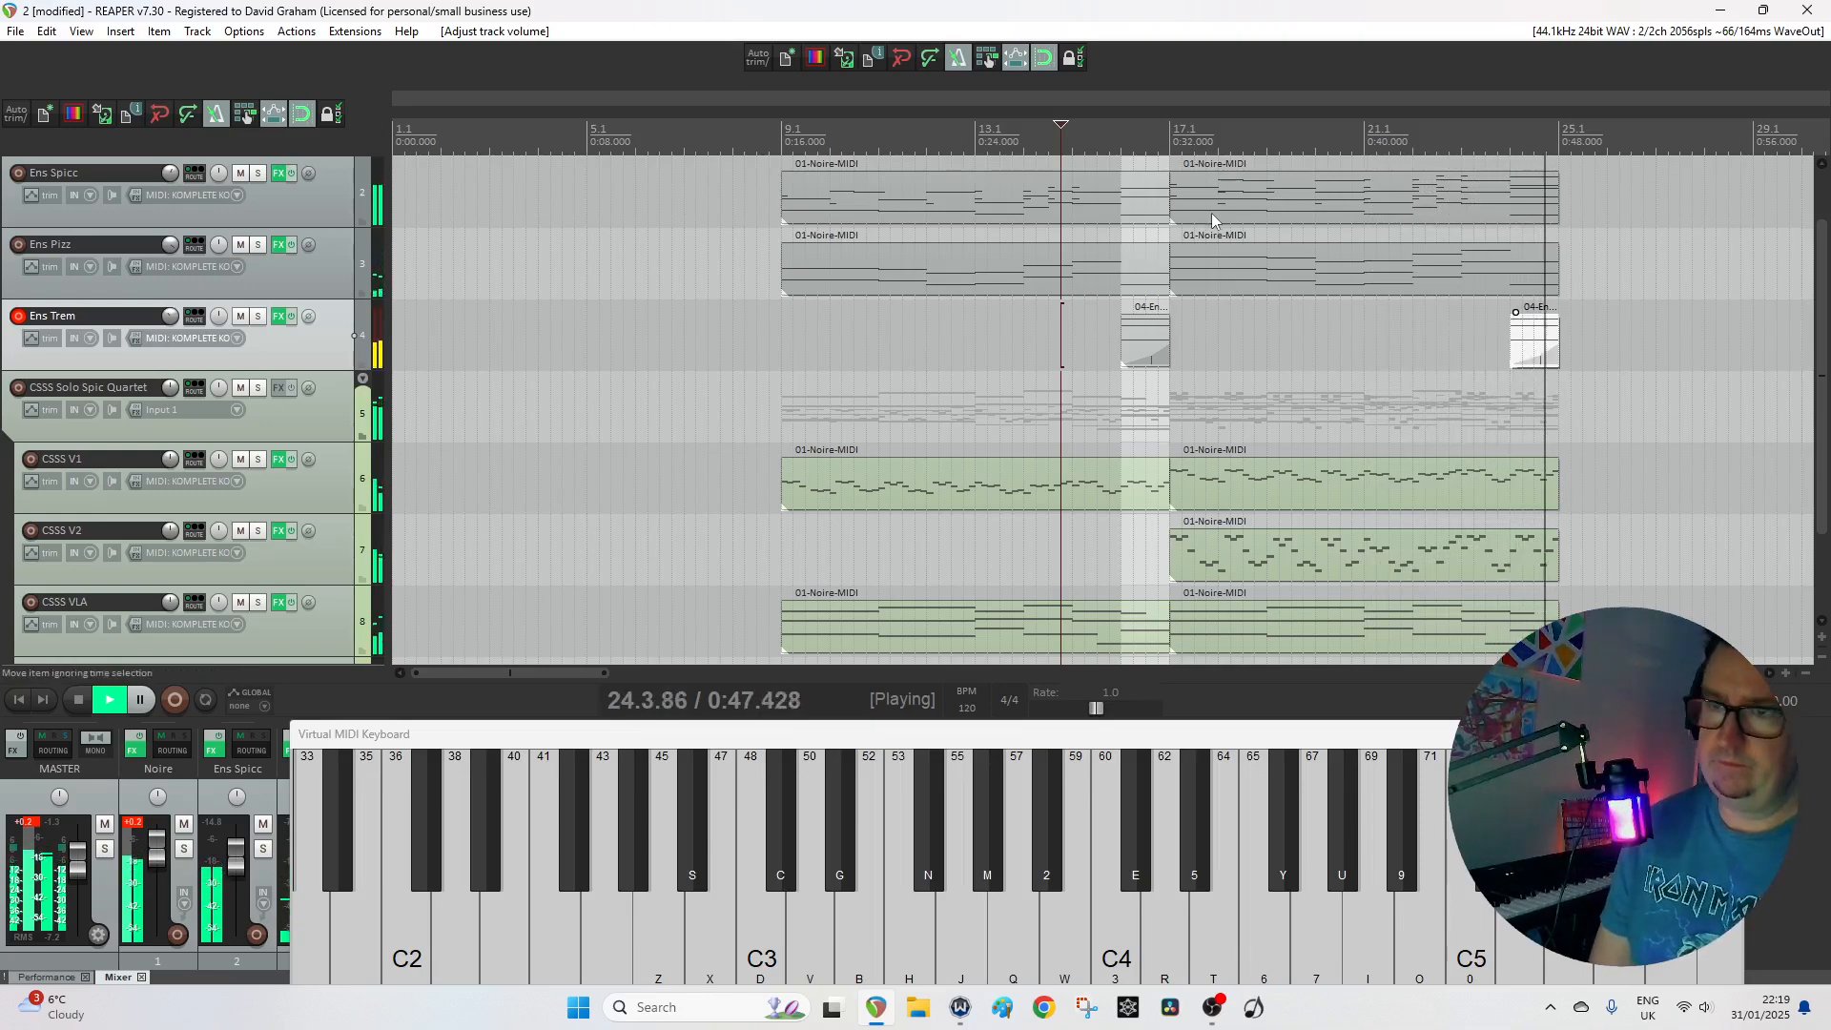
{"action": "key", "text": "space"}
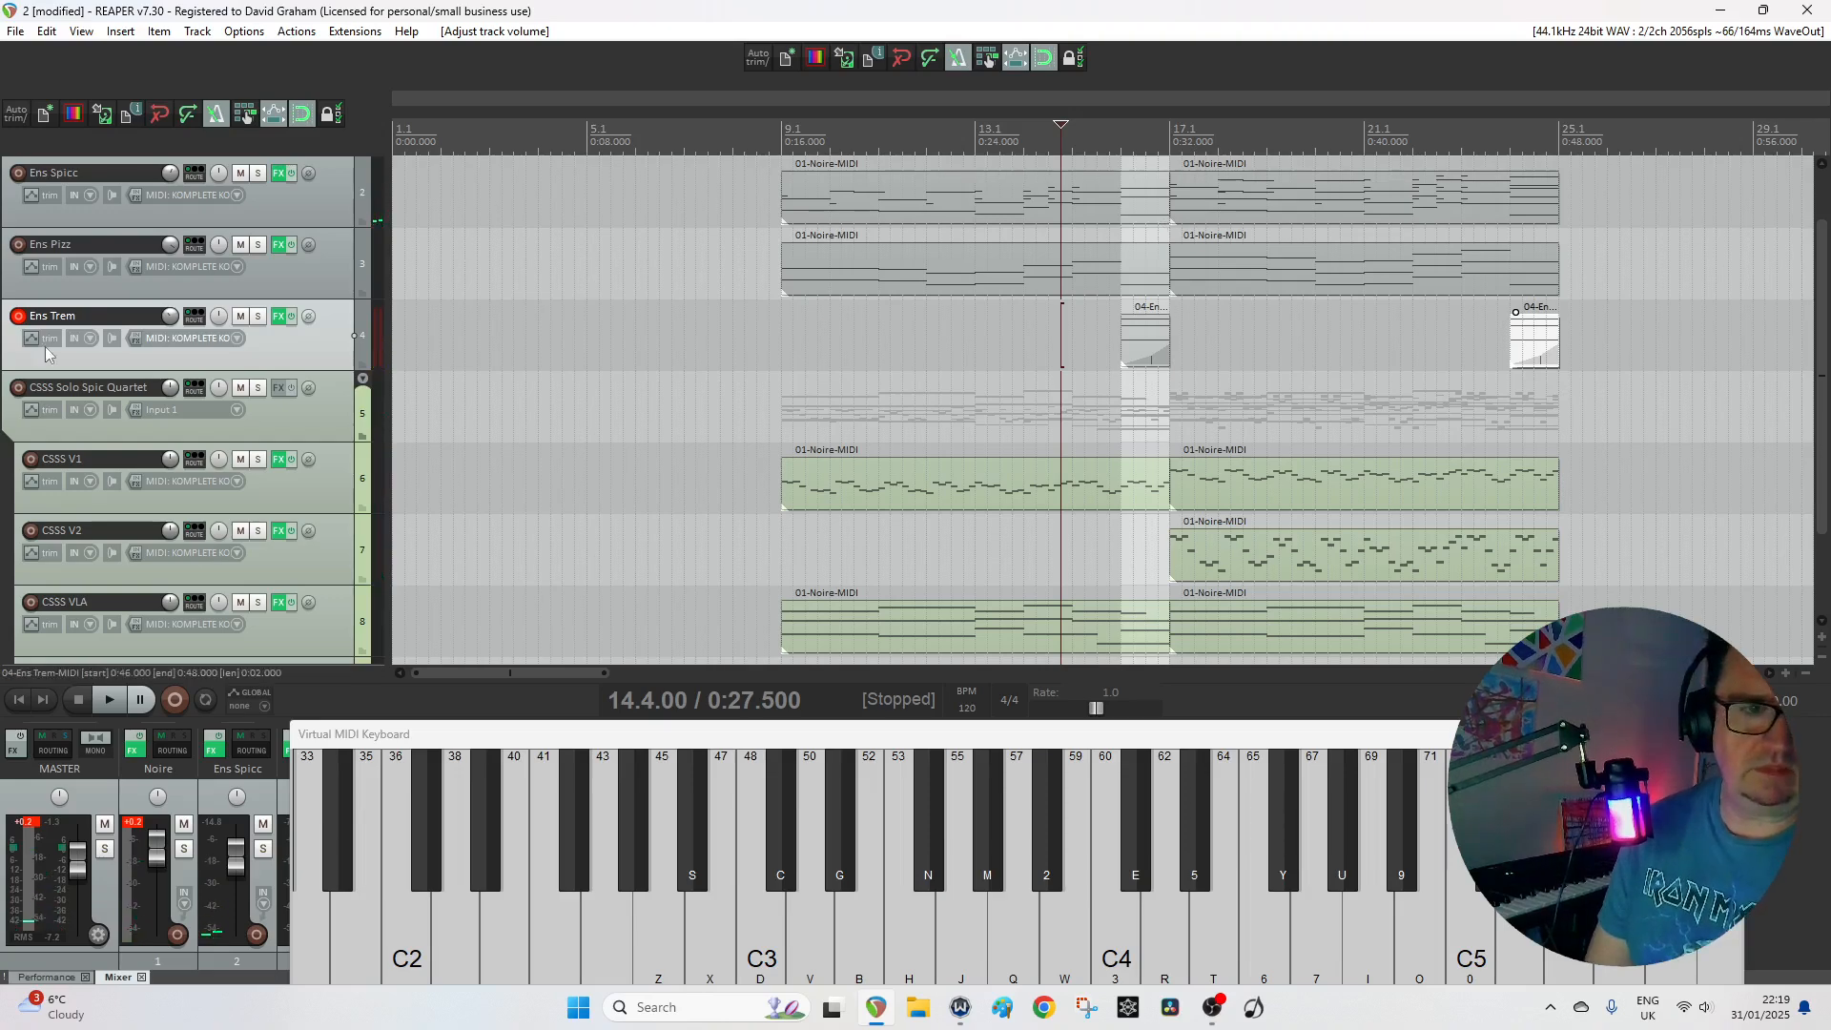
{"action": "left_click_drag", "start_coordinate": [171, 322], "coordinate": [172, 320]}
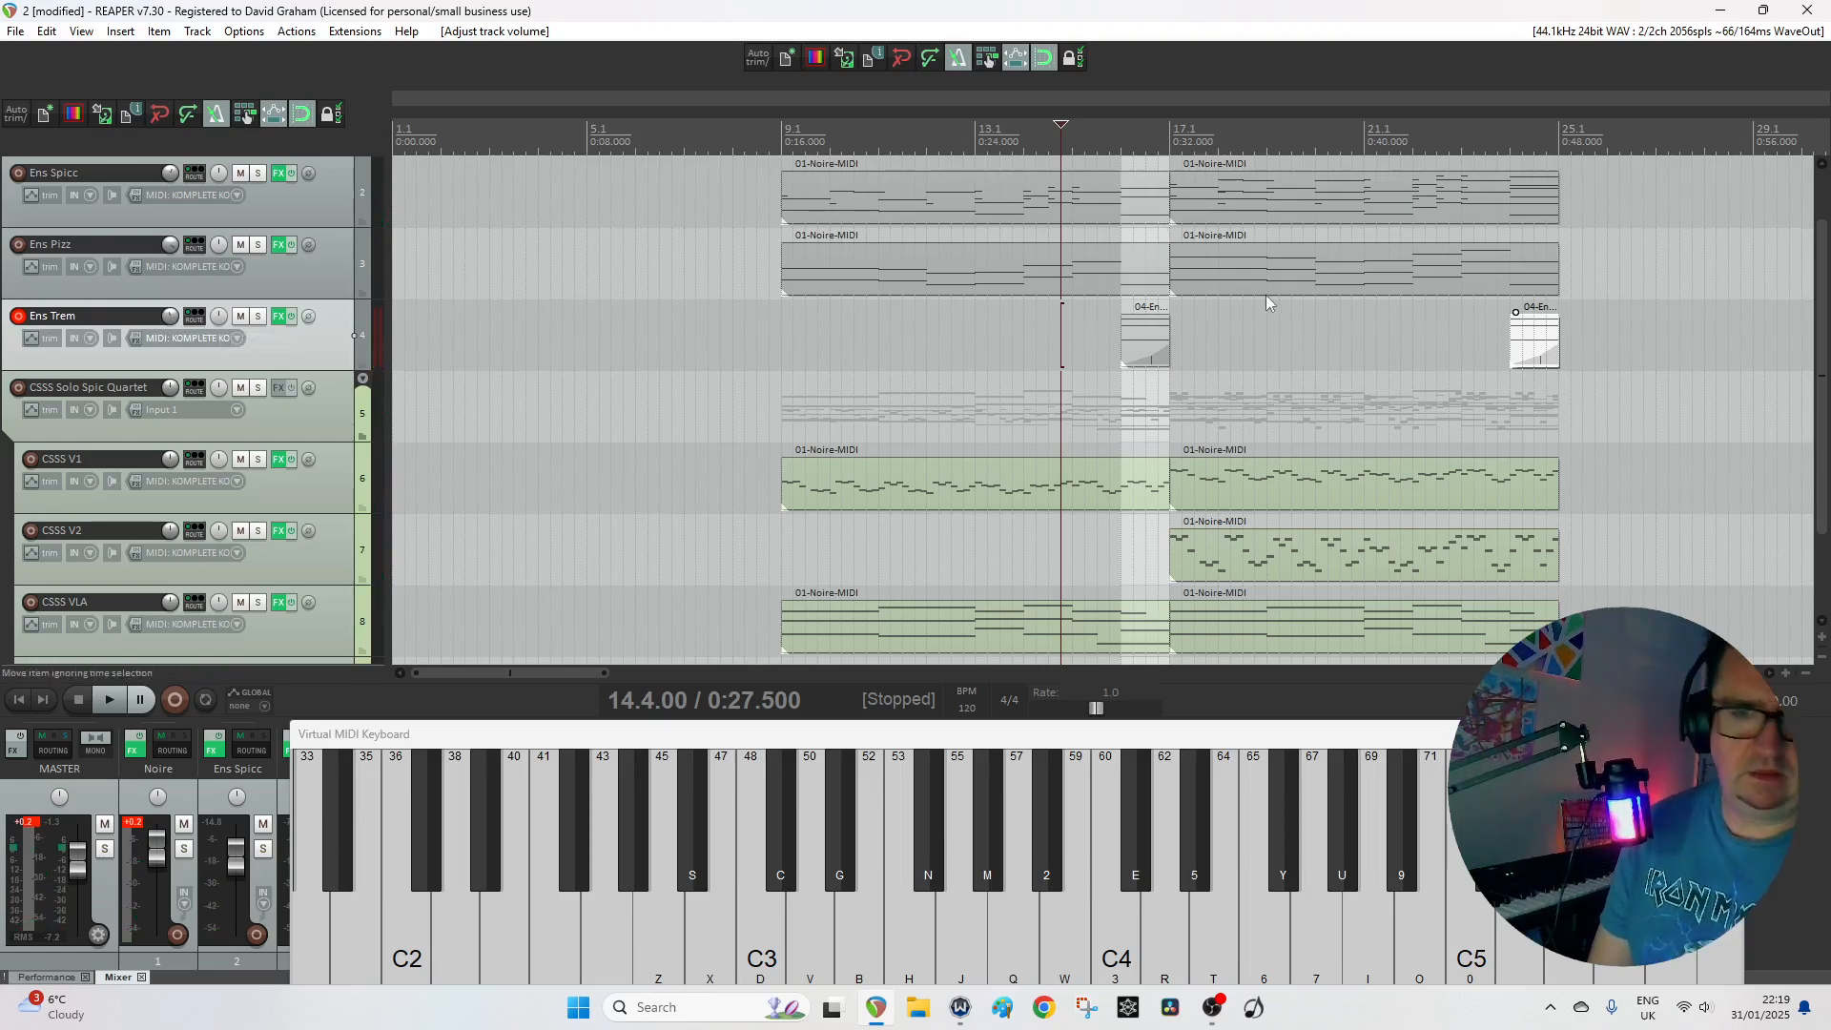
In the bar 16 Ens Trem item, lower the ramp's end point to about 108 and move its middle point down and back to 16.3.
{"action": "double_click", "coordinate": [1145, 335]}
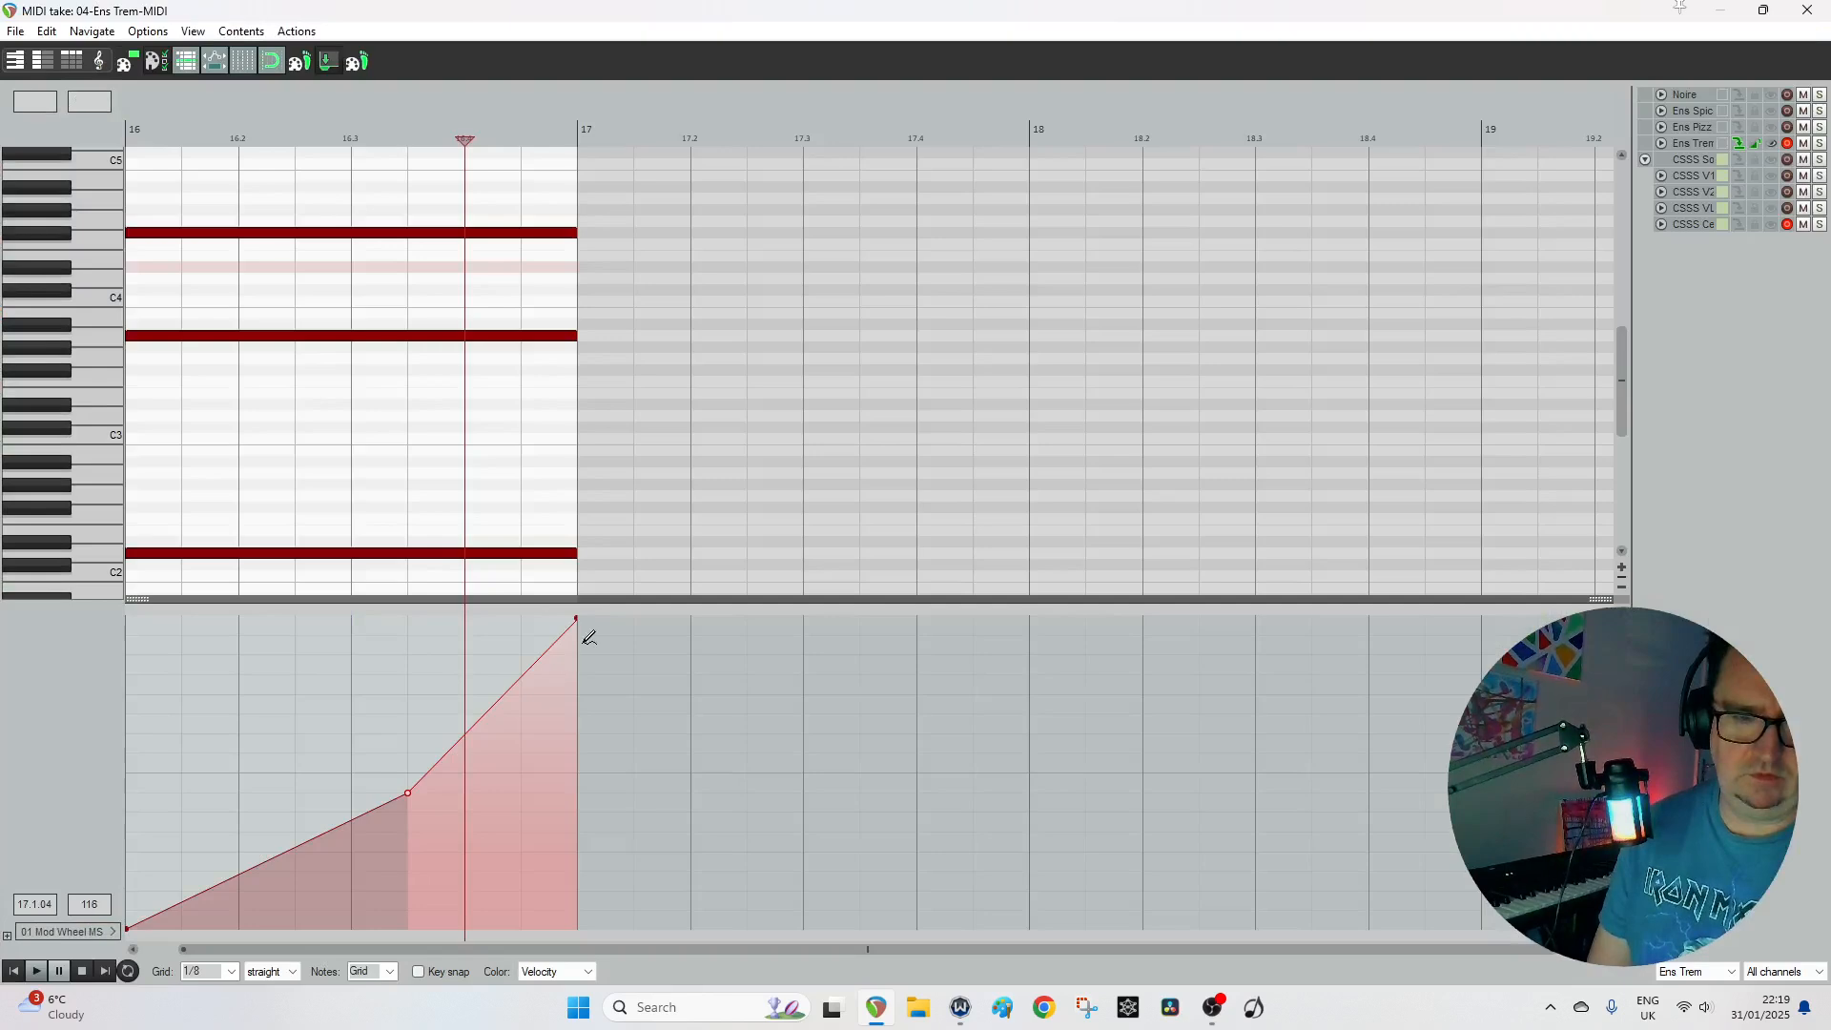
{"action": "left_click_drag", "start_coordinate": [576, 621], "coordinate": [582, 665]}
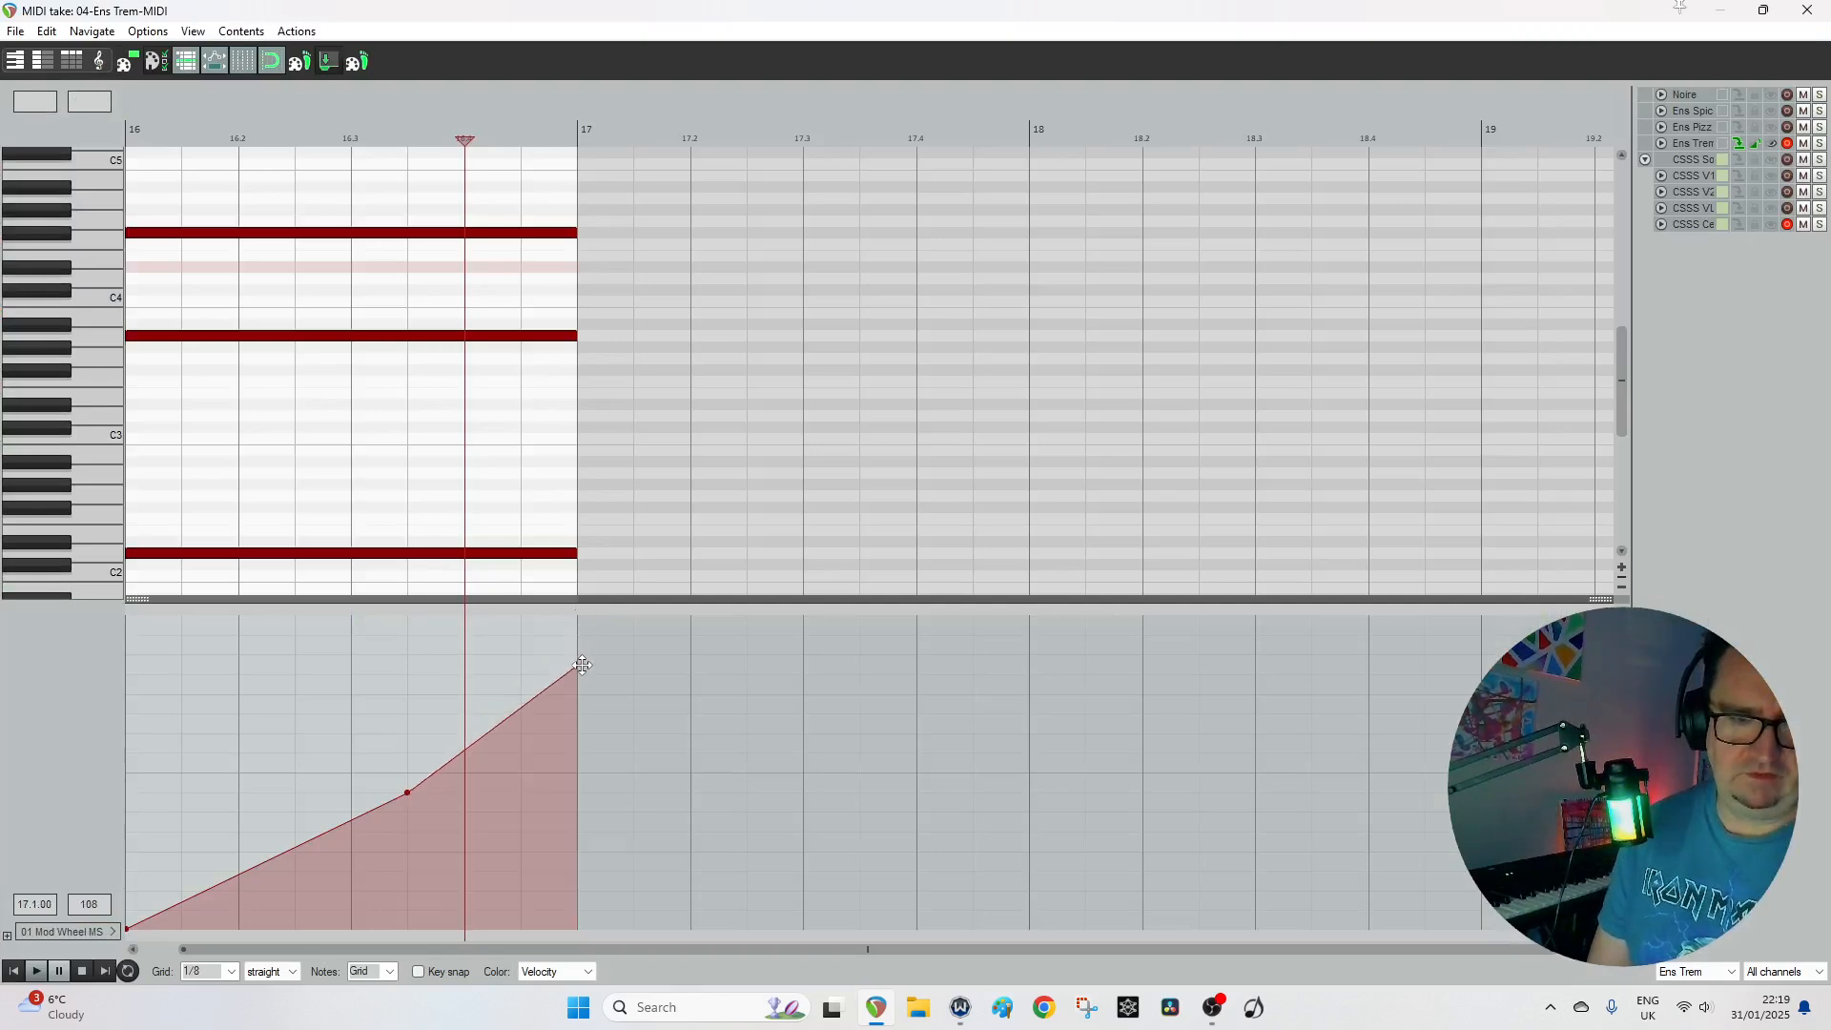
{"action": "left_click_drag", "start_coordinate": [407, 793], "coordinate": [351, 837]}
{"action": "left_click", "coordinate": [1805, 10]}
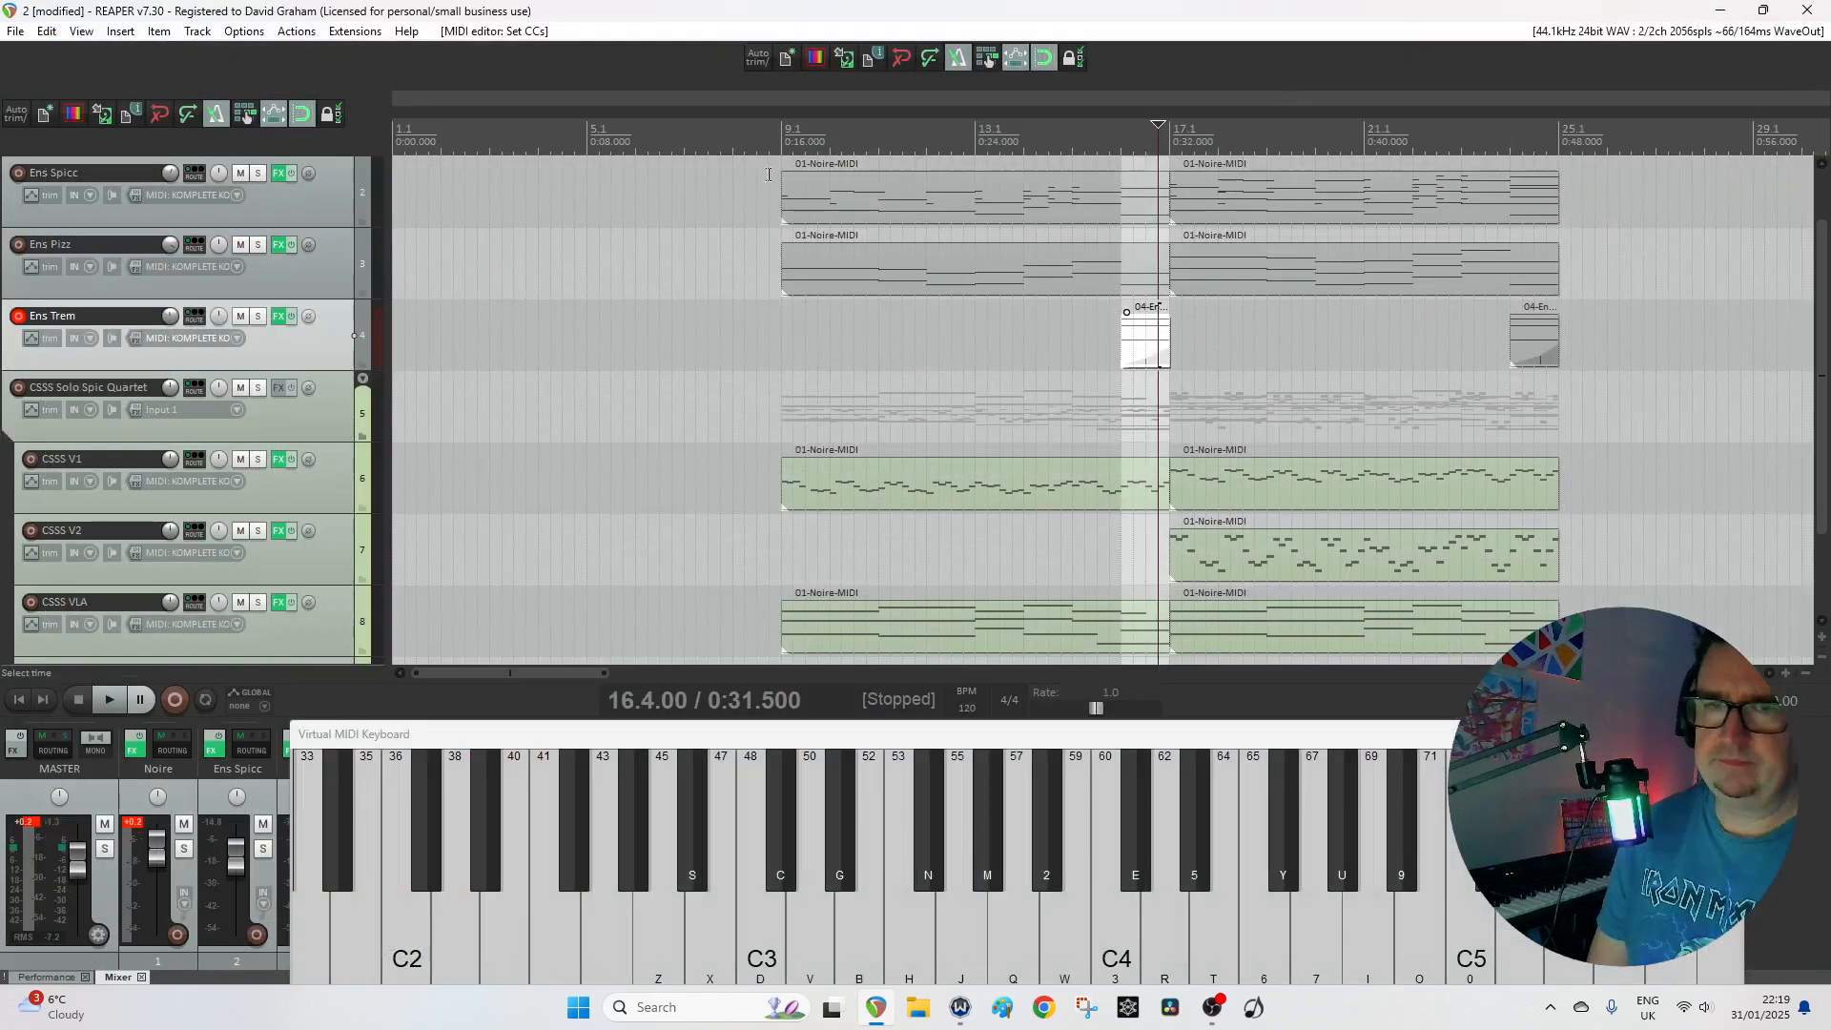
Play from 23.1.00 through the second tremolo item, turning the Ens Trem track volume down further, and stop playback.
{"action": "left_click", "coordinate": [1461, 148]}
{"action": "key", "text": "space"}
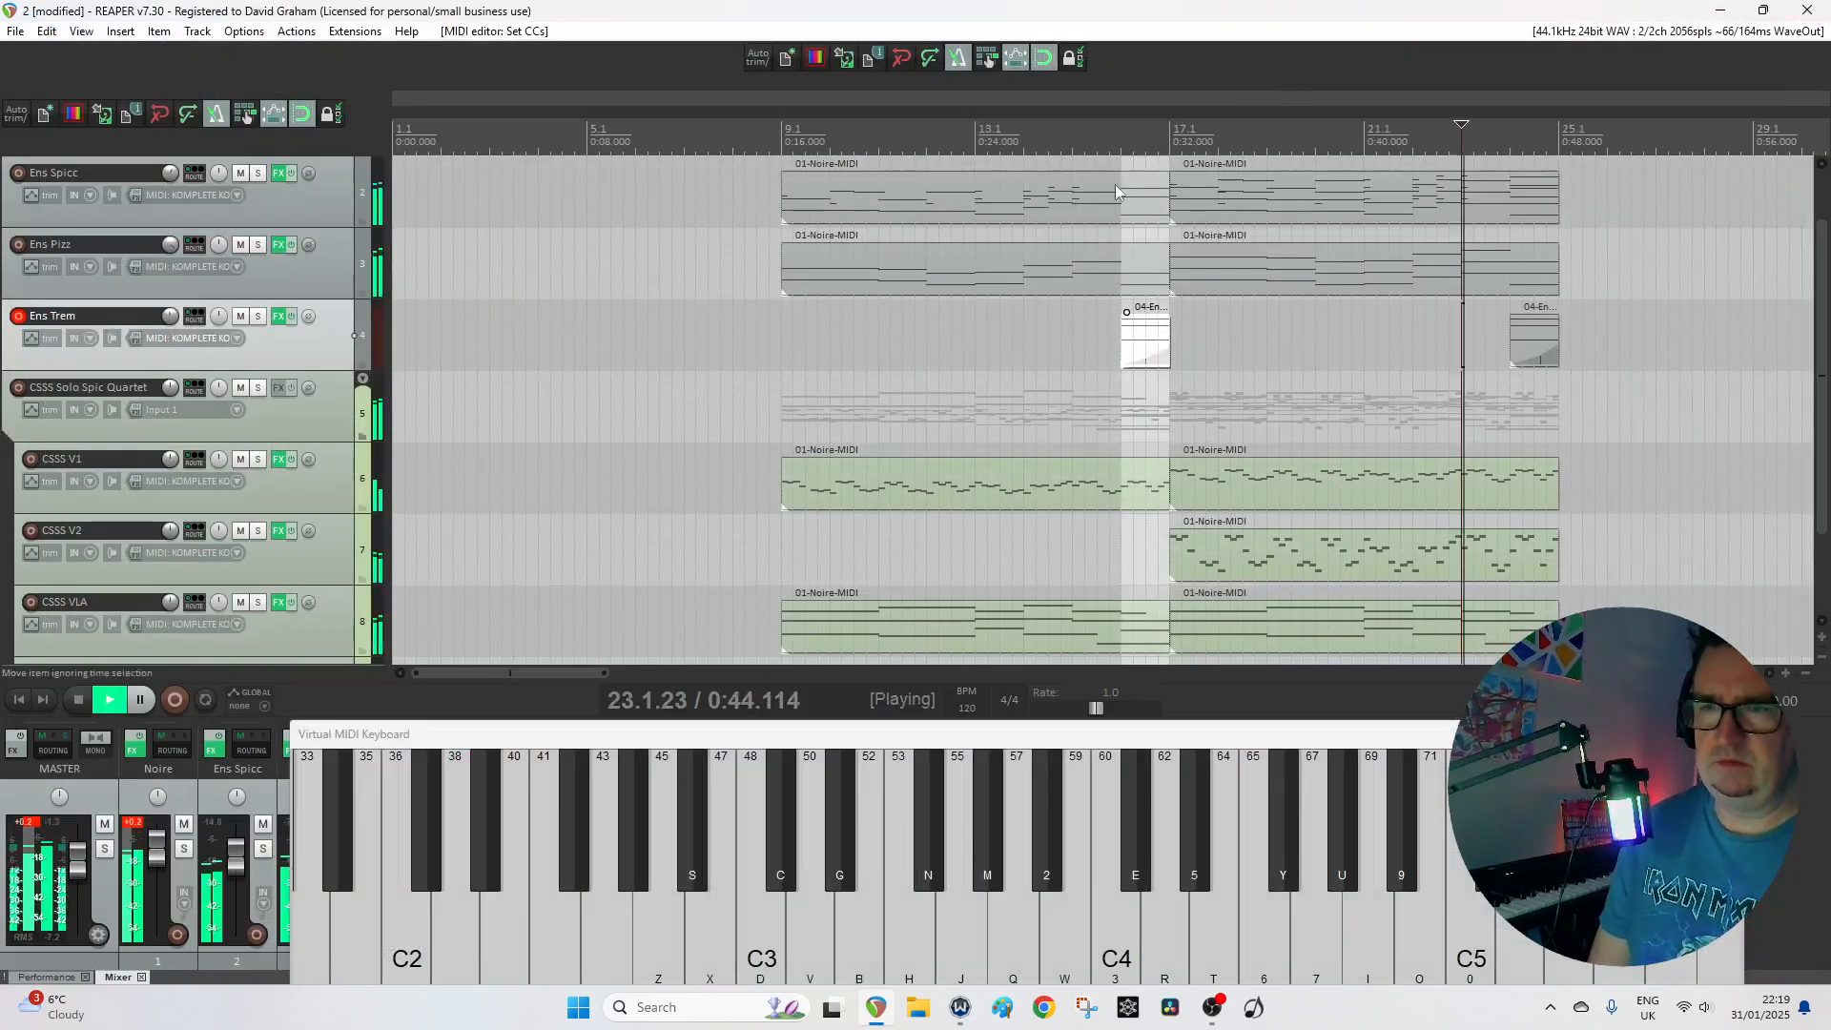
{"action": "scroll", "coordinate": [169, 317], "scroll_direction": "down", "scroll_amount": 2}
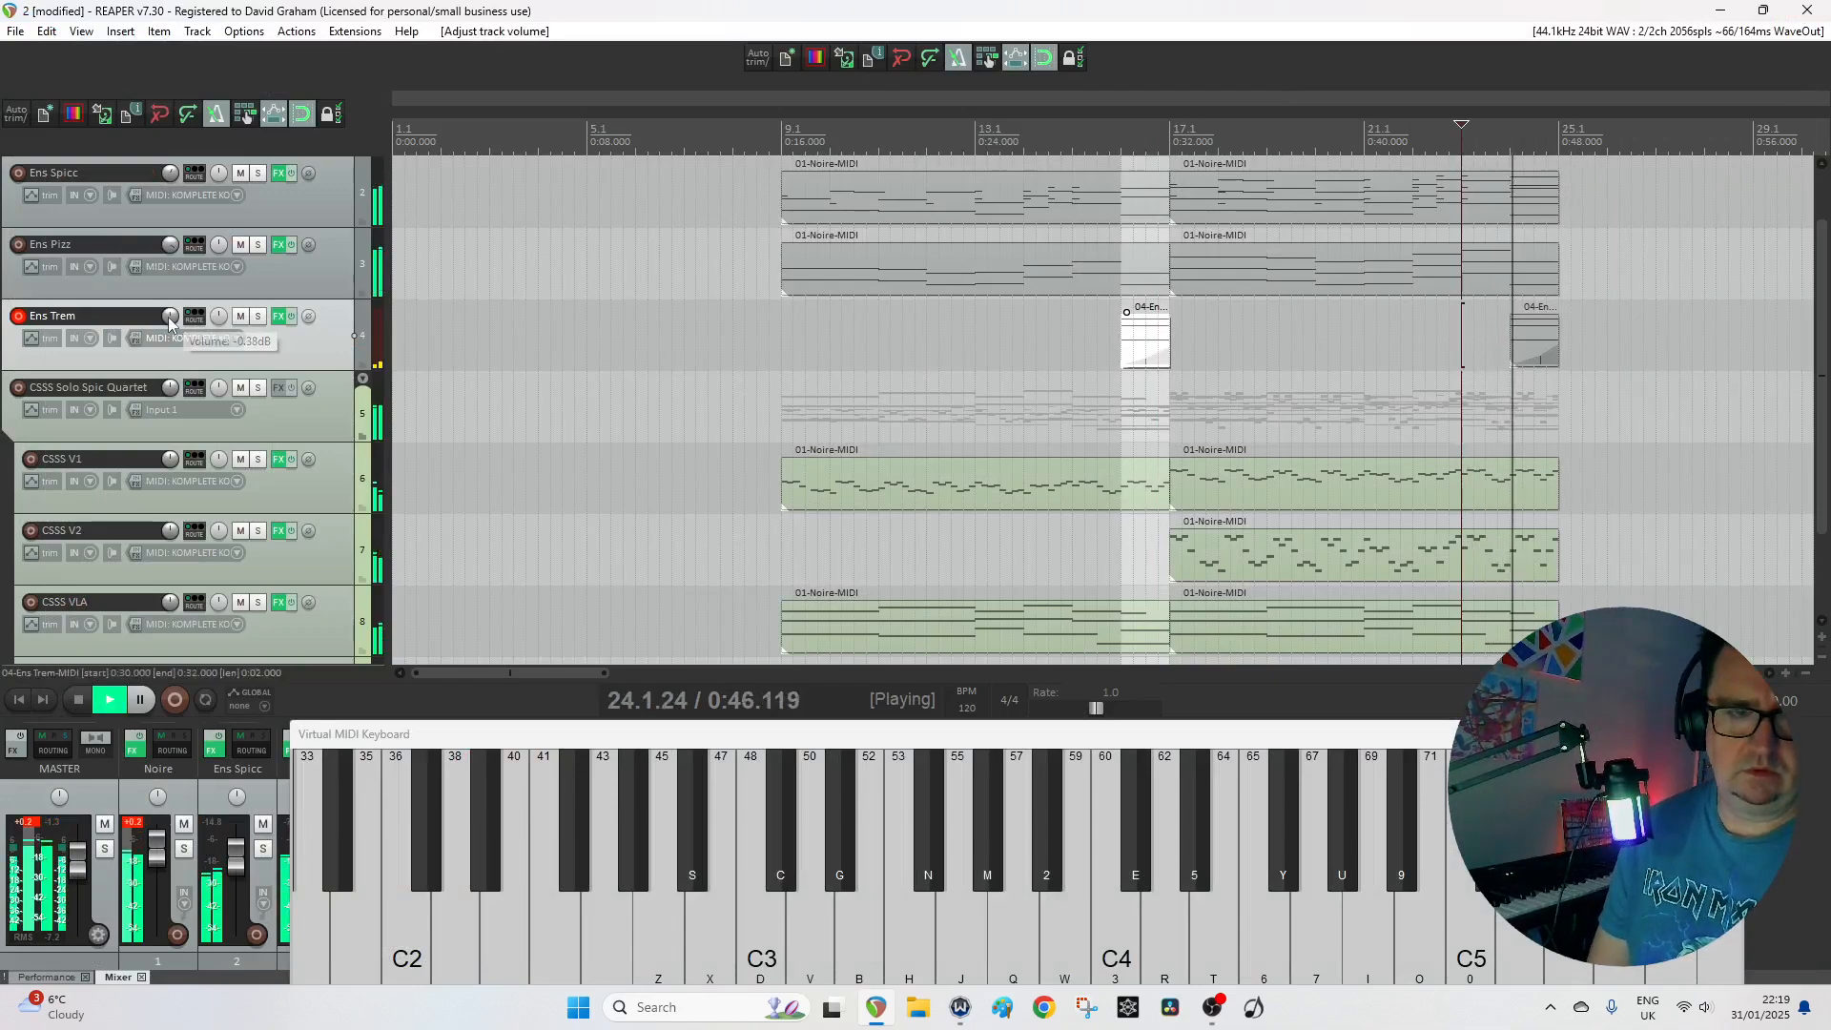
{"action": "key", "text": "space"}
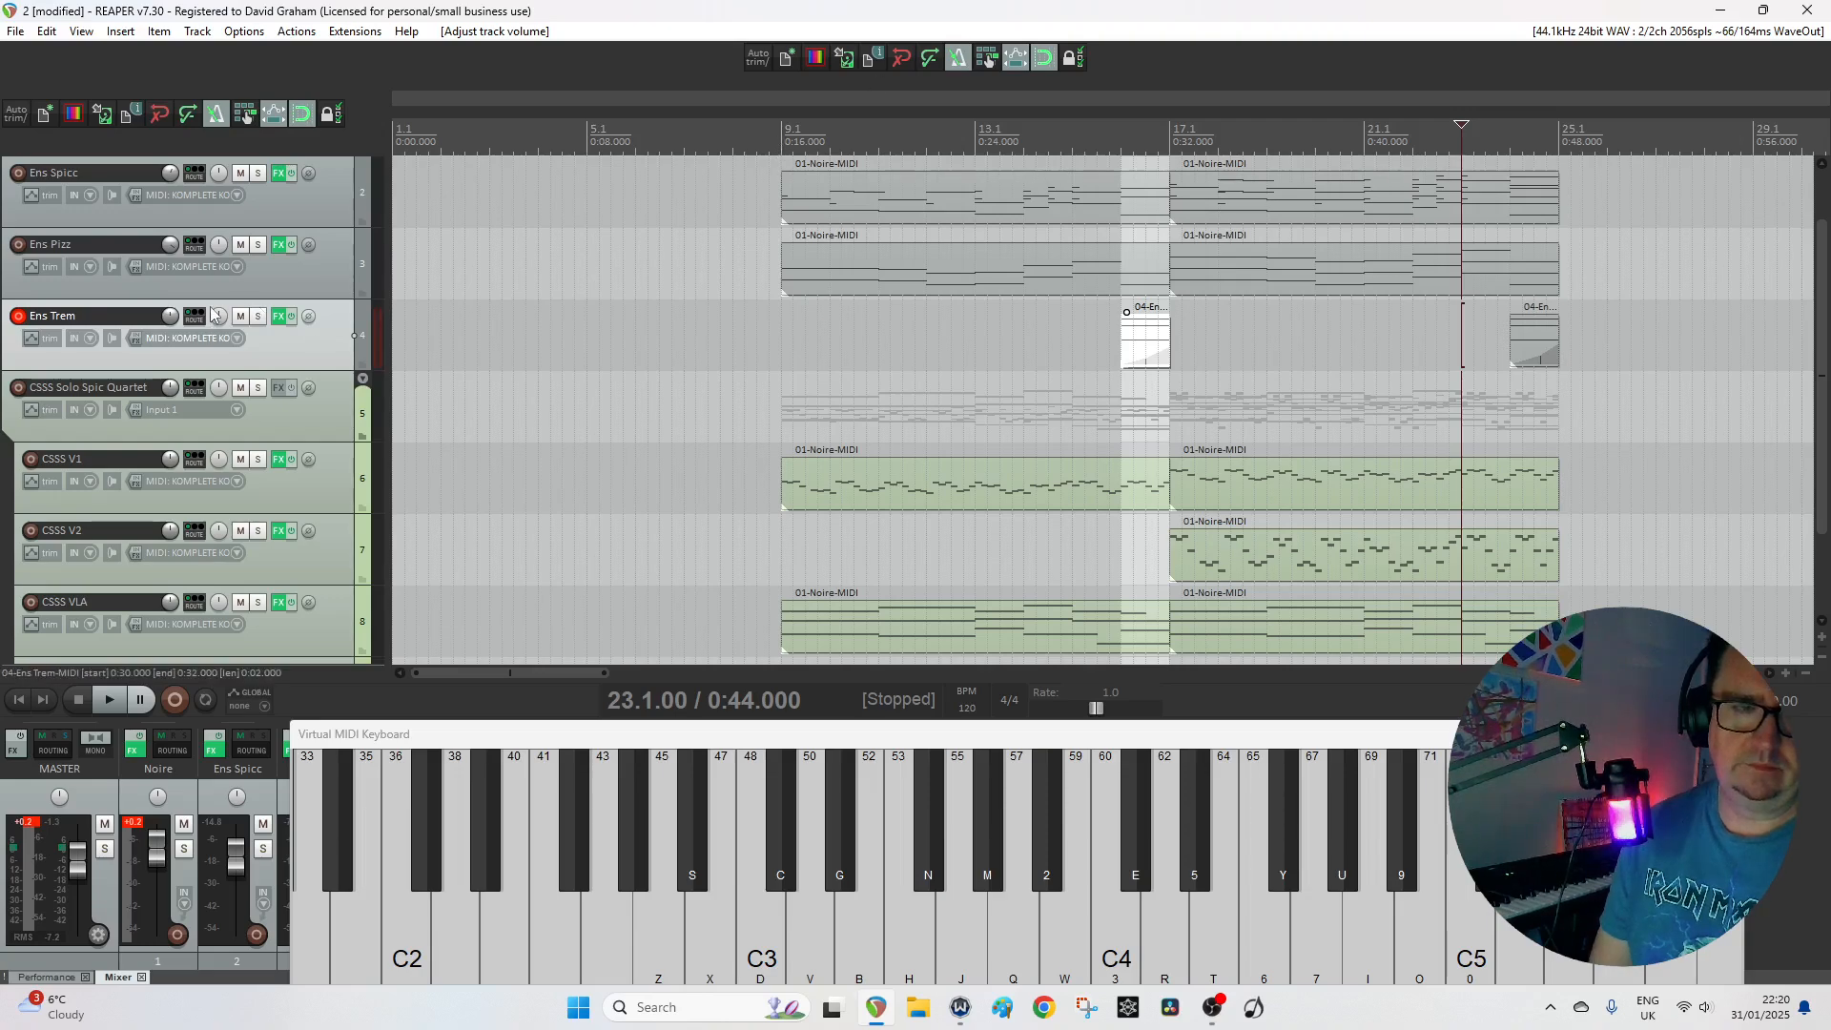
Play back the arrangement from bar 9 to check the balance, and stop playback.
{"action": "scroll", "coordinate": [214, 315], "scroll_direction": "up", "scroll_amount": 1}
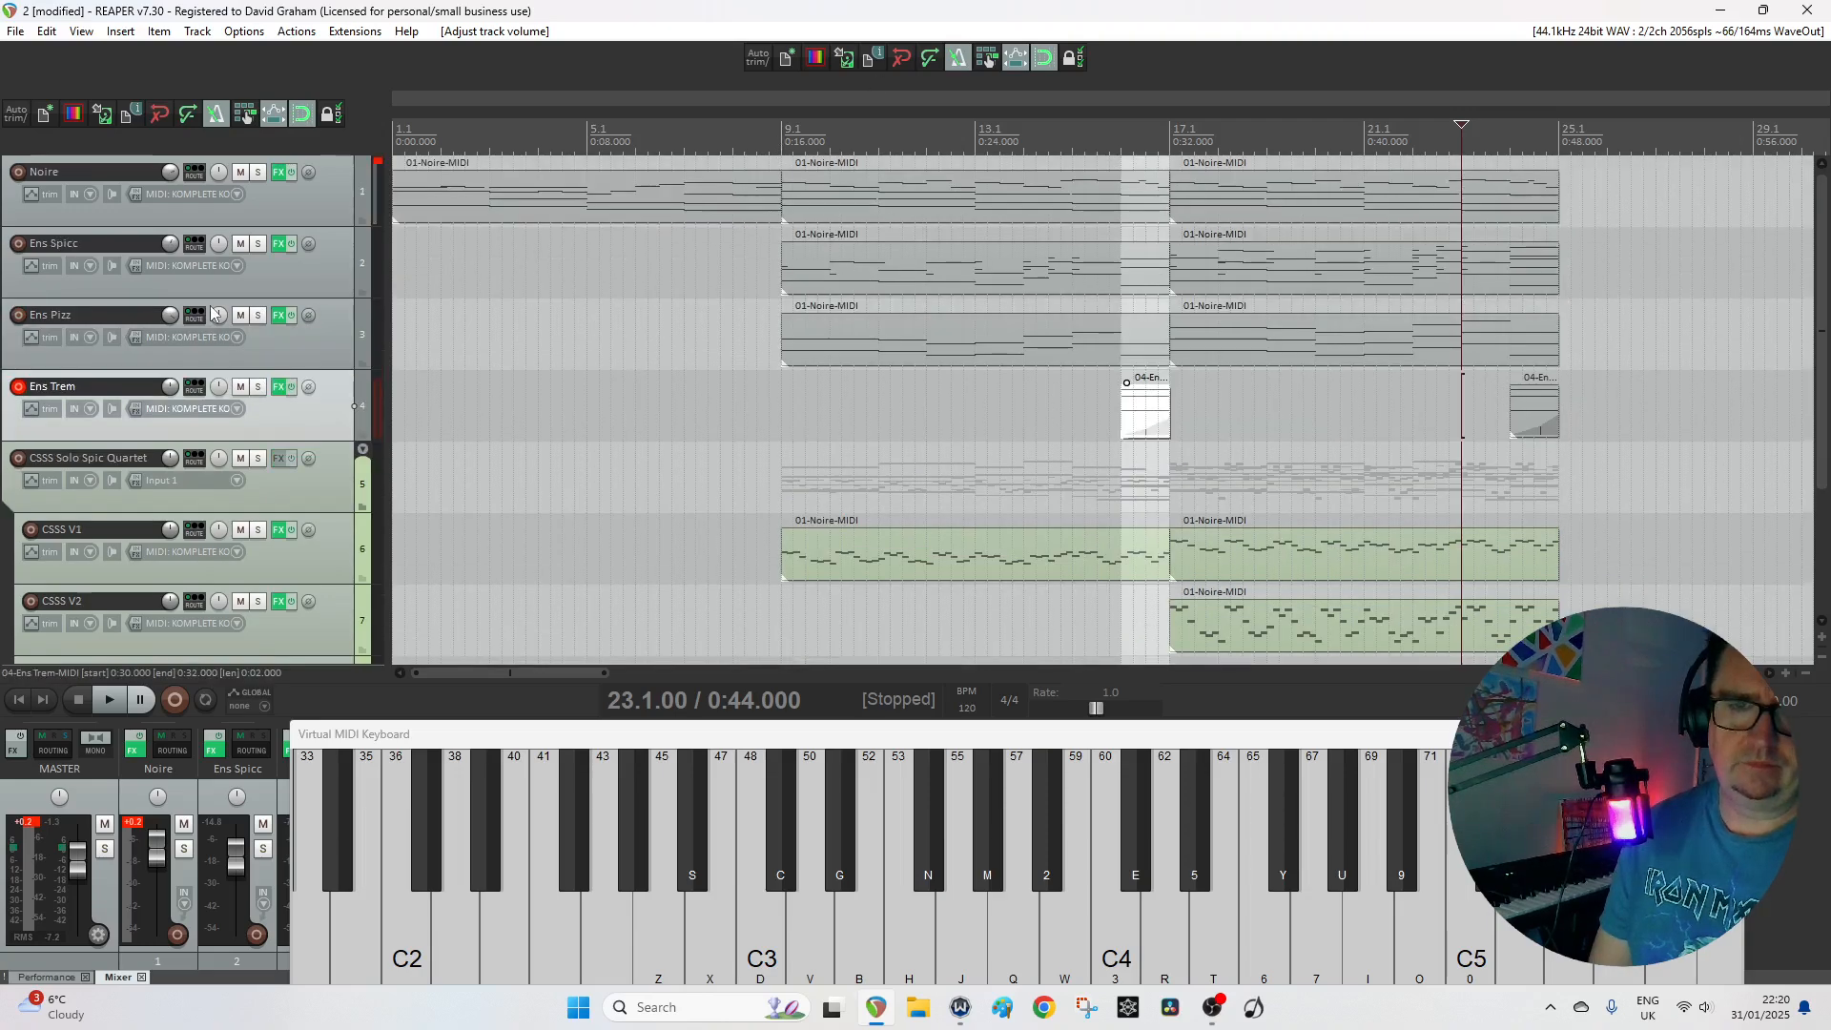
{"action": "left_click", "coordinate": [785, 141]}
{"action": "key", "text": "space"}
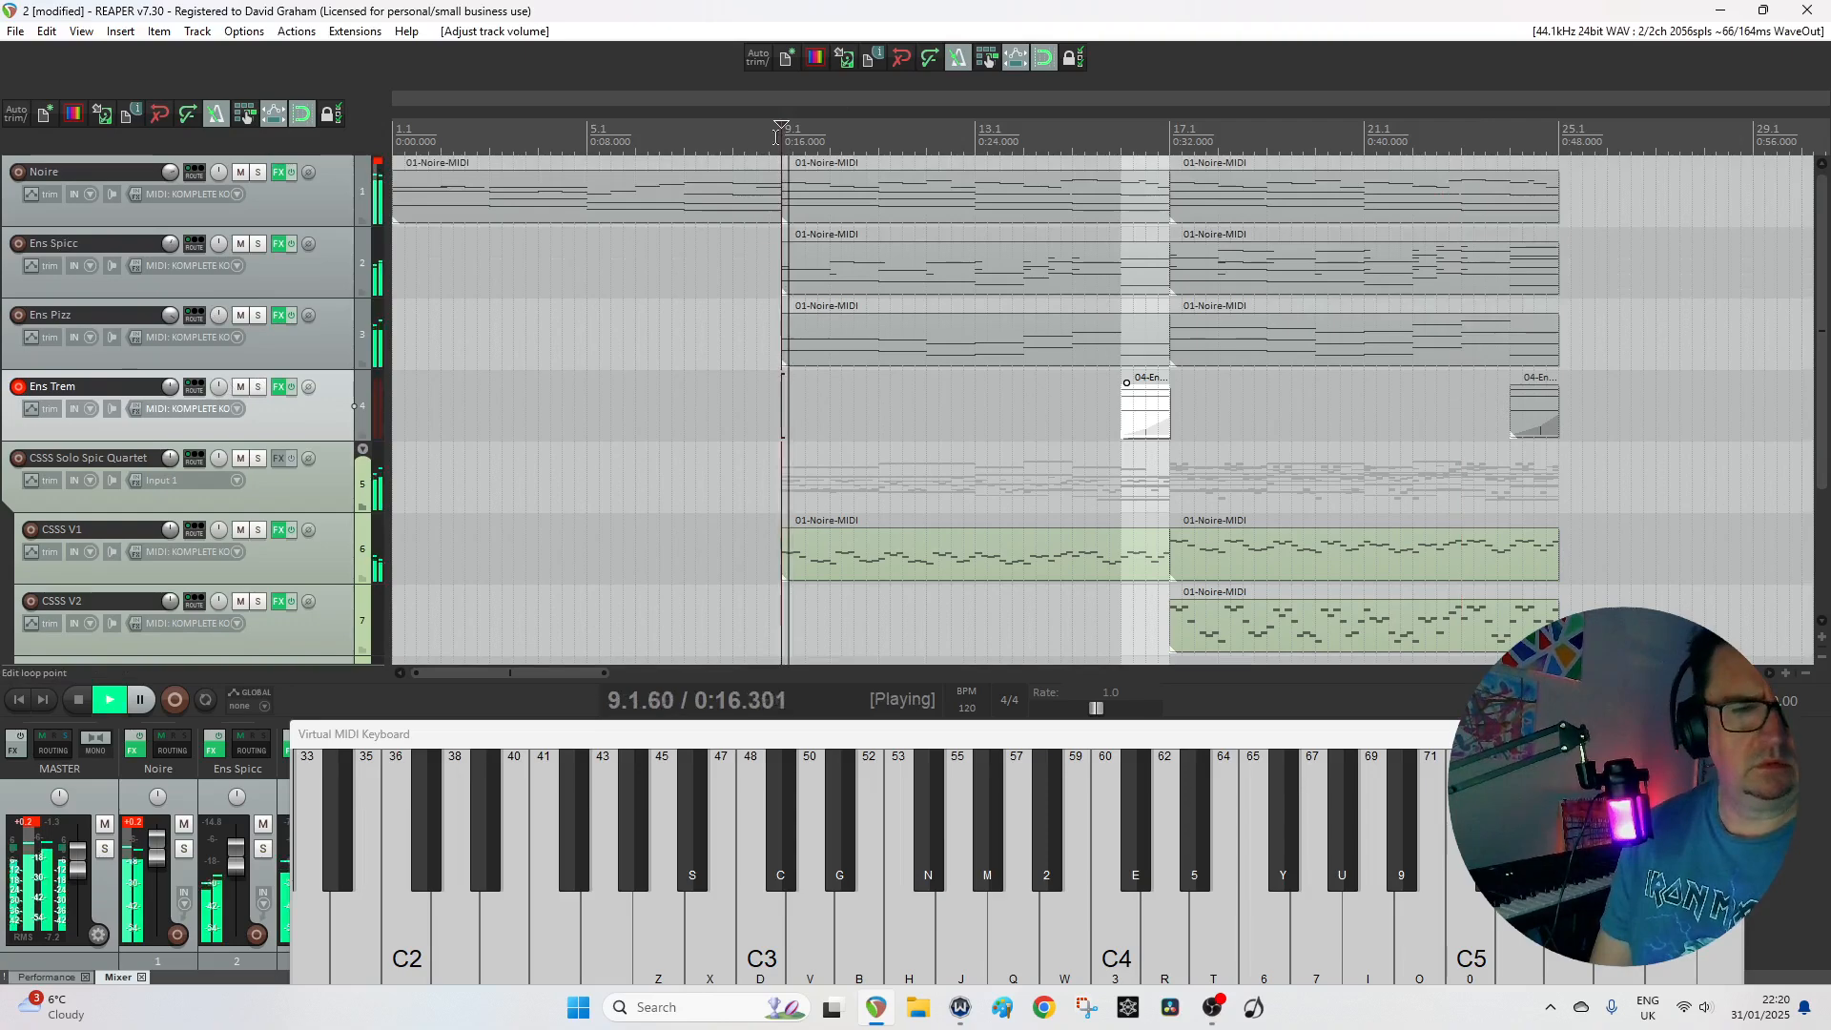
{"action": "key", "text": "space"}
Select the Noire track and save the project.
{"action": "left_click", "coordinate": [295, 204]}
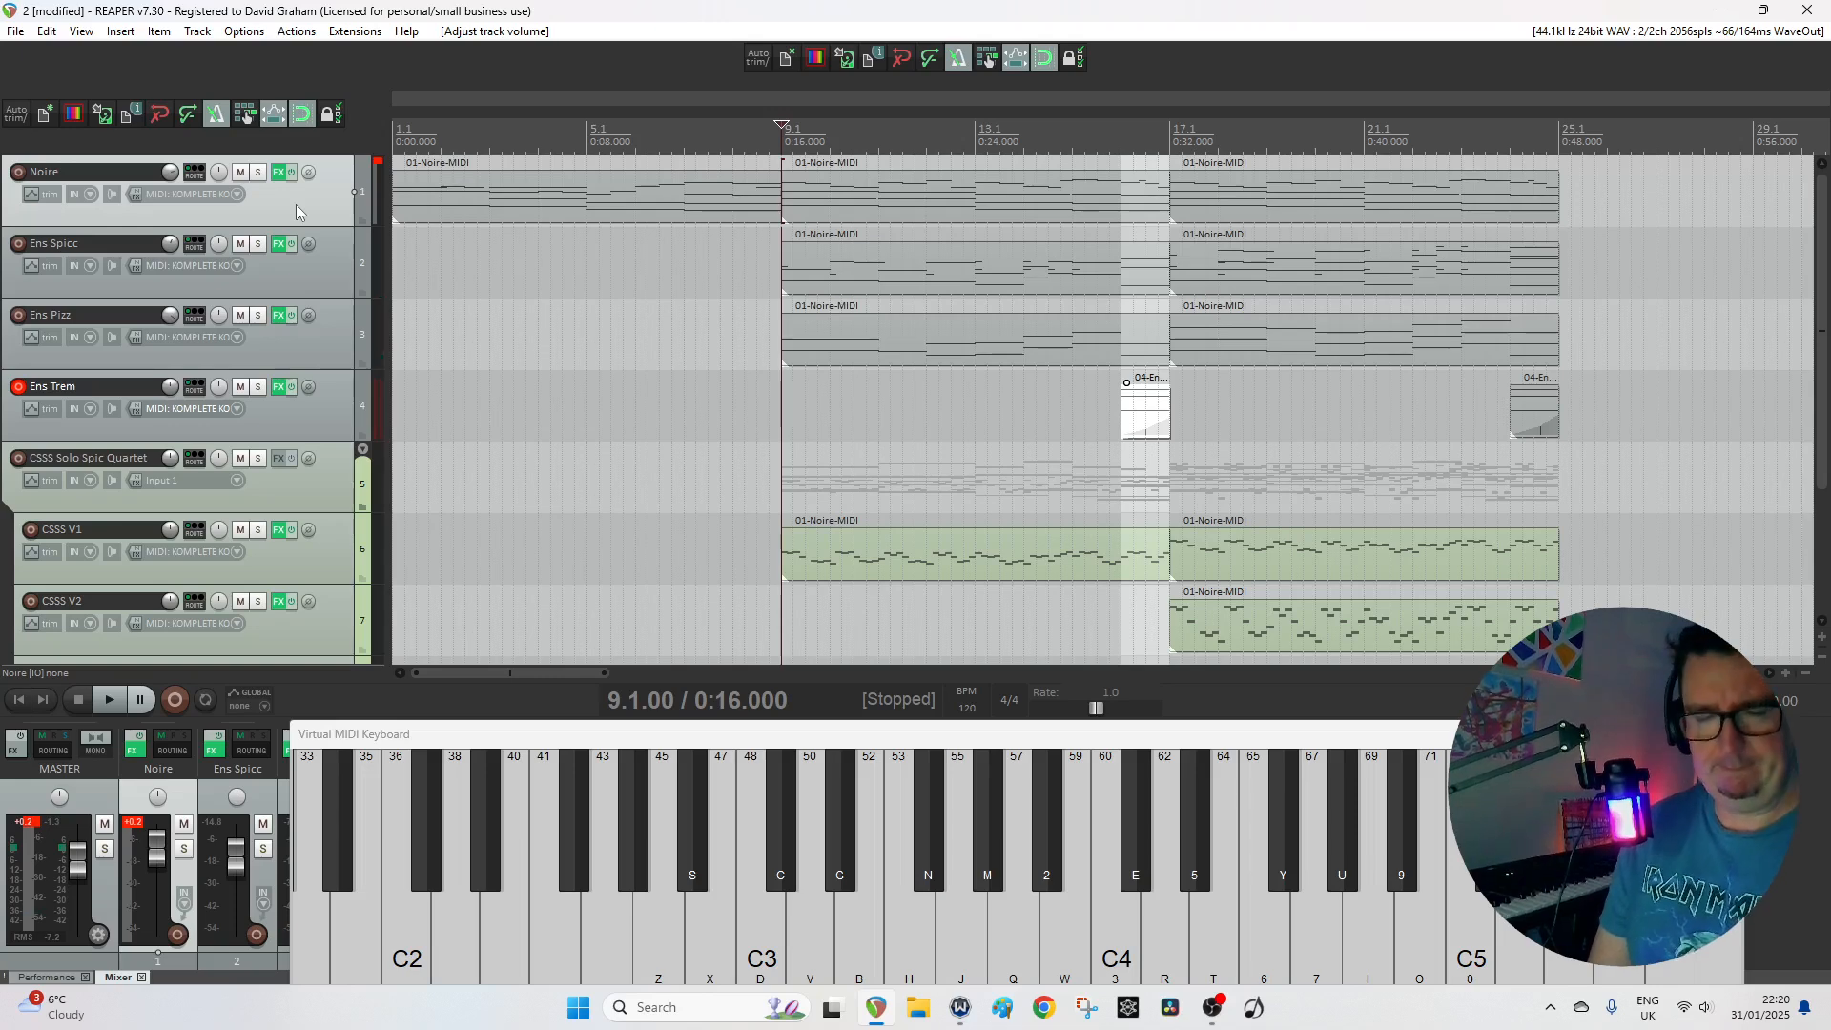
{"action": "key", "text": "ctrl+s"}
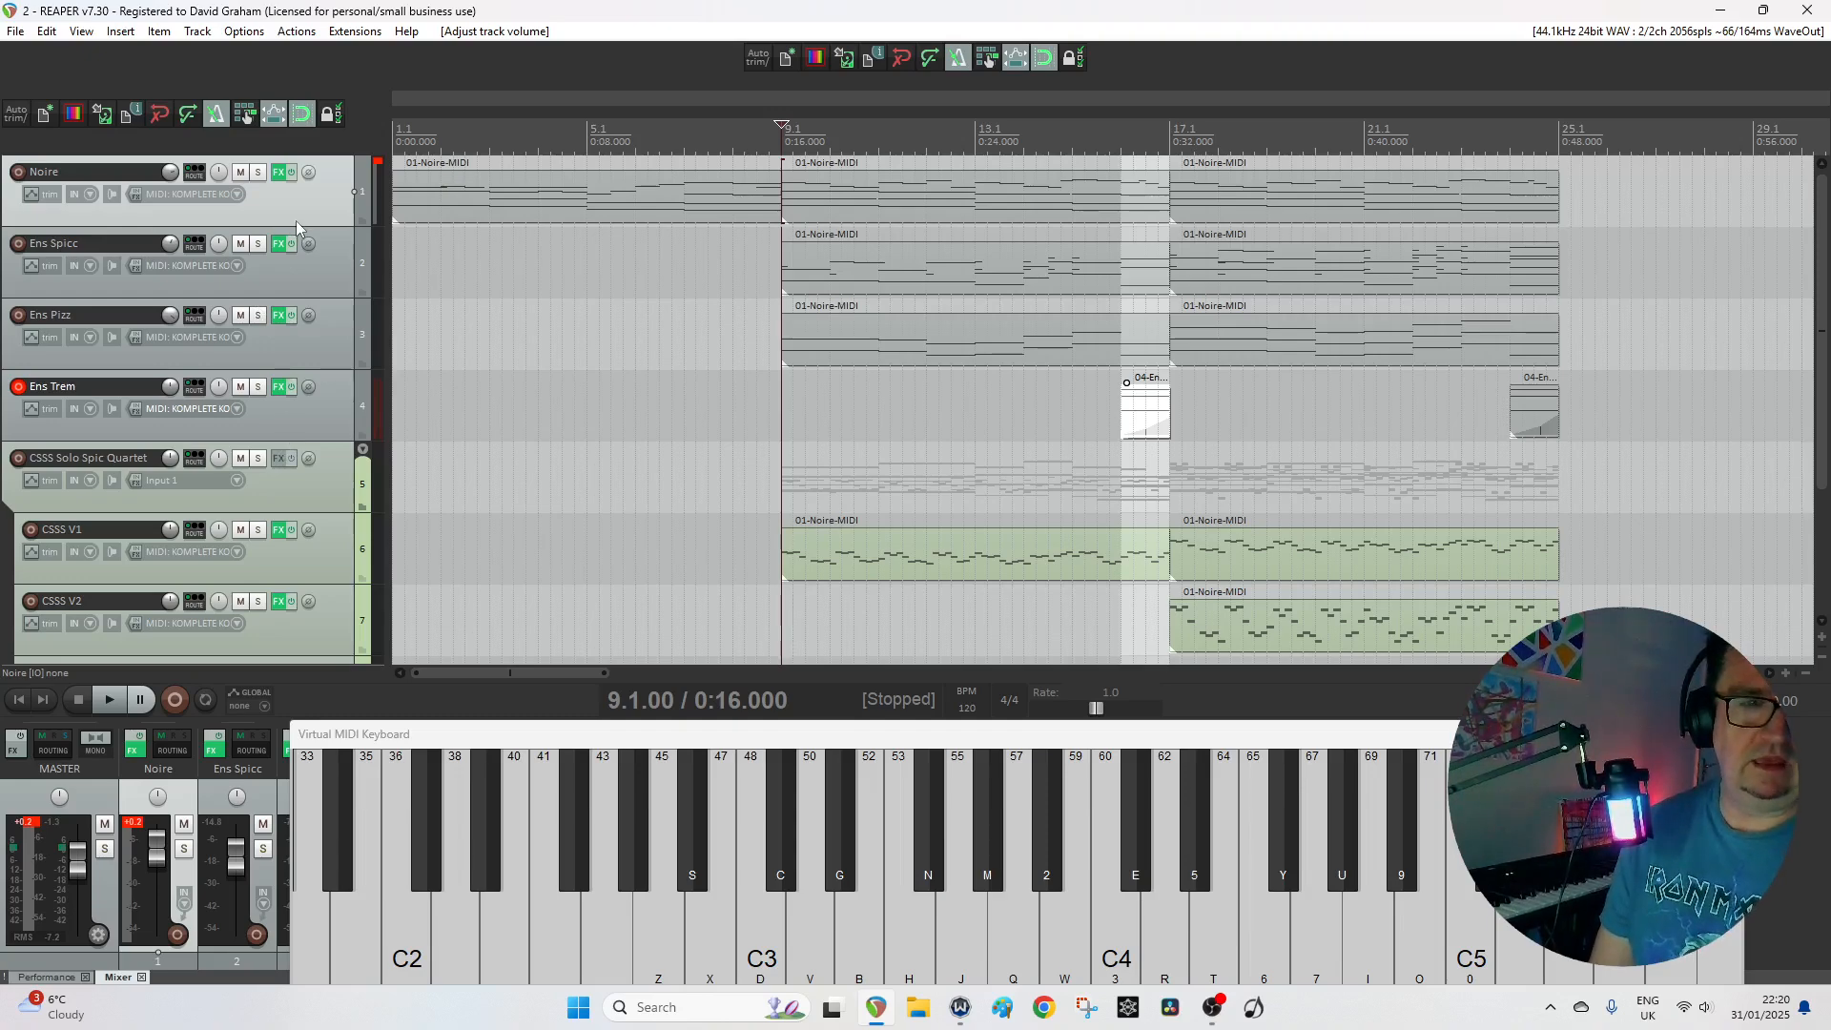
Insert a track named Strings below Noire and make it a folder containing the string tracks beneath it.
{"action": "key", "text": "ctrl+t"}
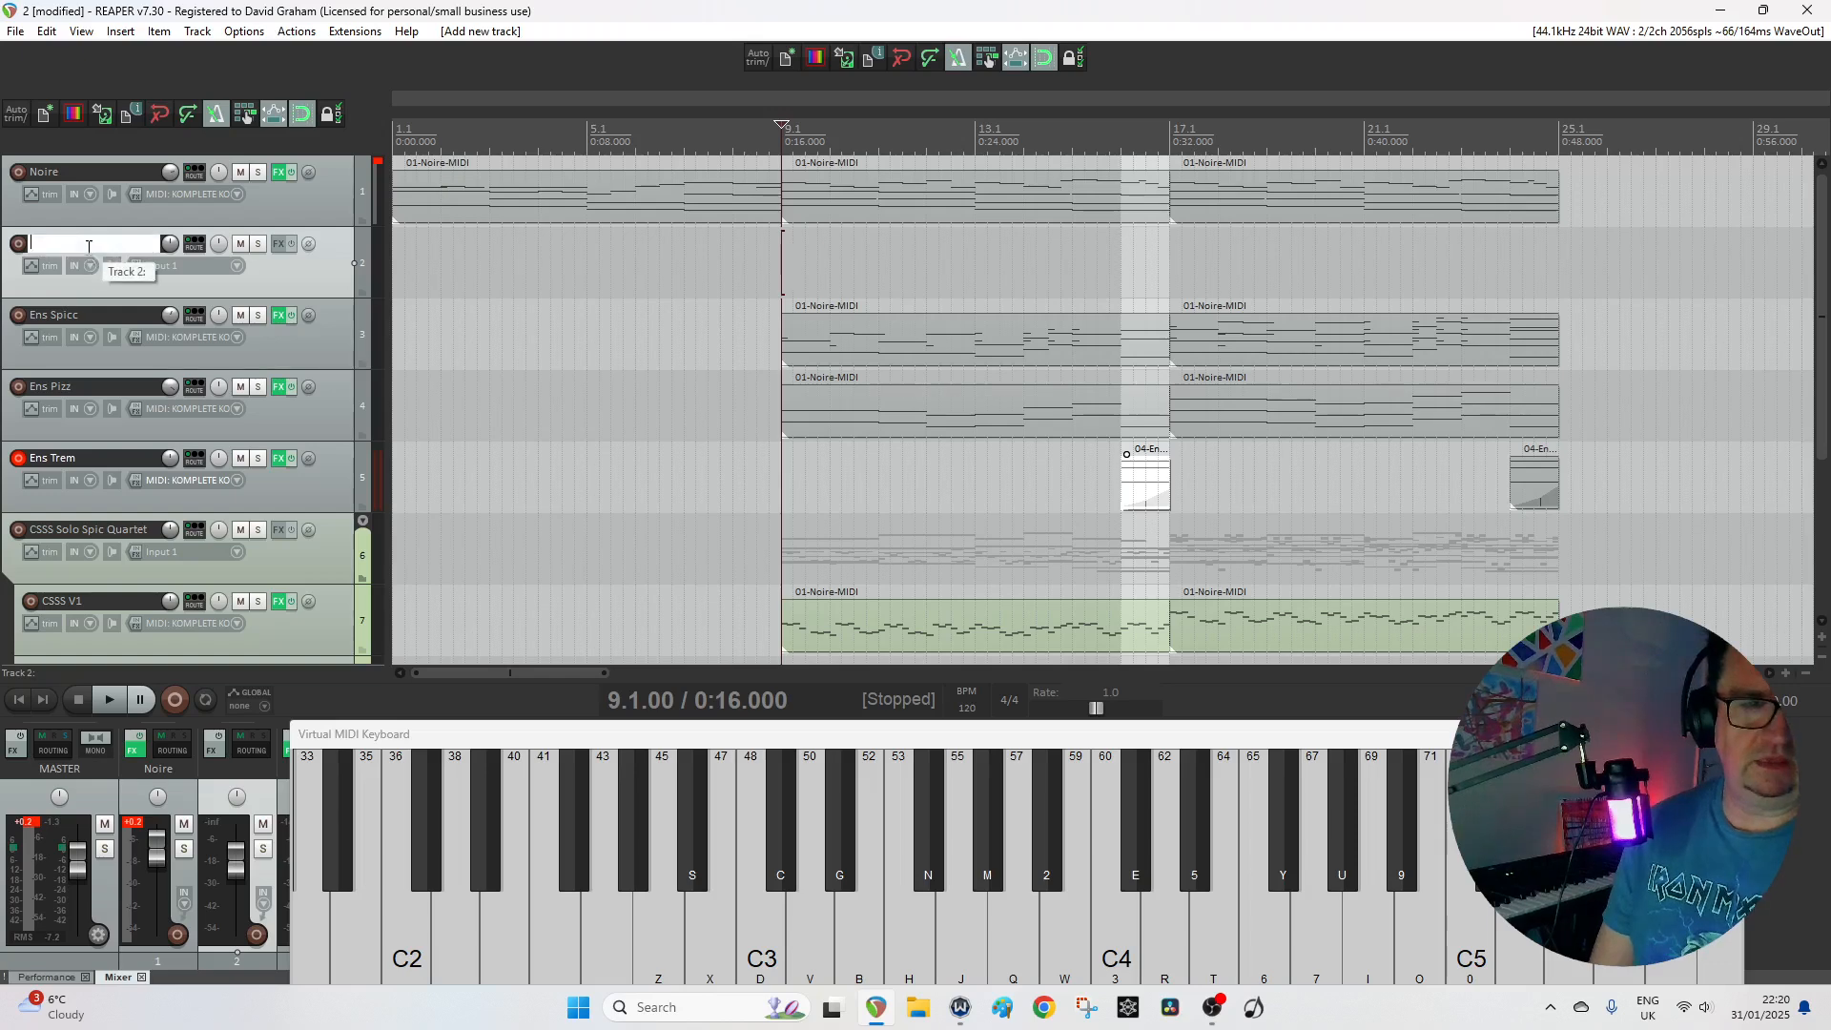
{"action": "type", "text": "Strin"}
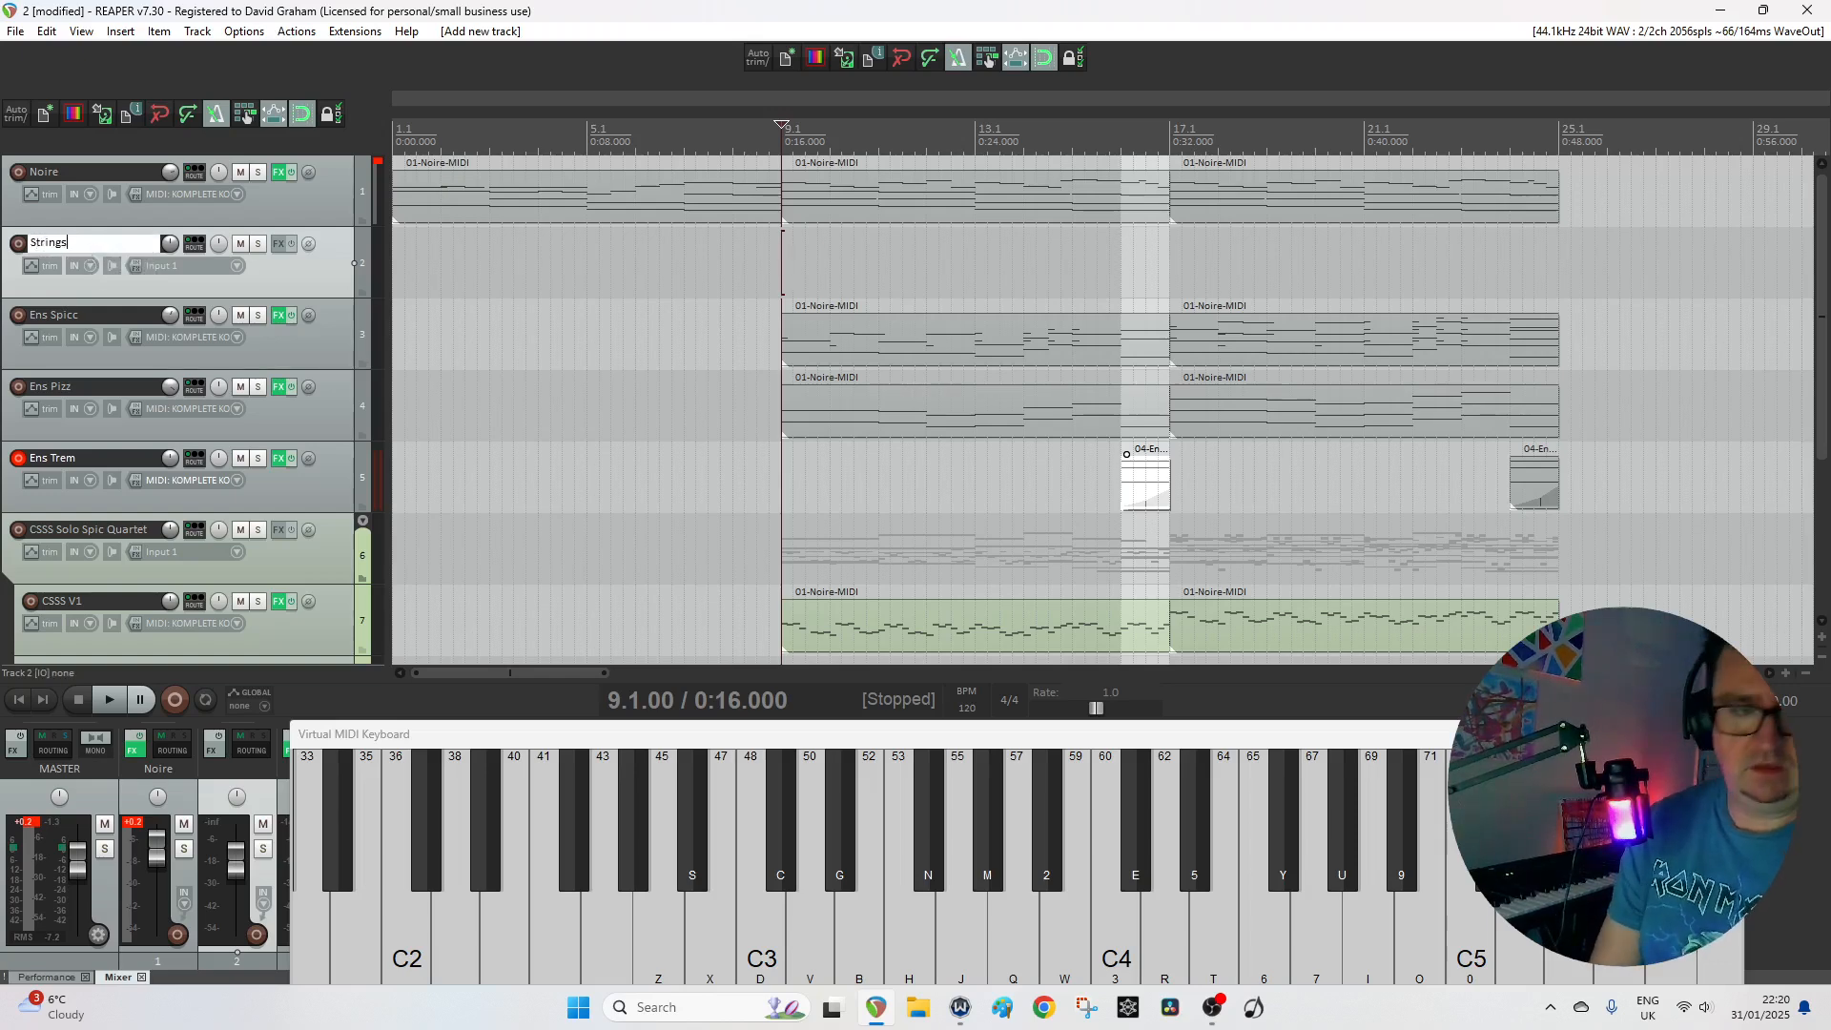
{"action": "type", "text": "gs"}
{"action": "key", "text": "Return"}
{"action": "left_click", "coordinate": [362, 291]}
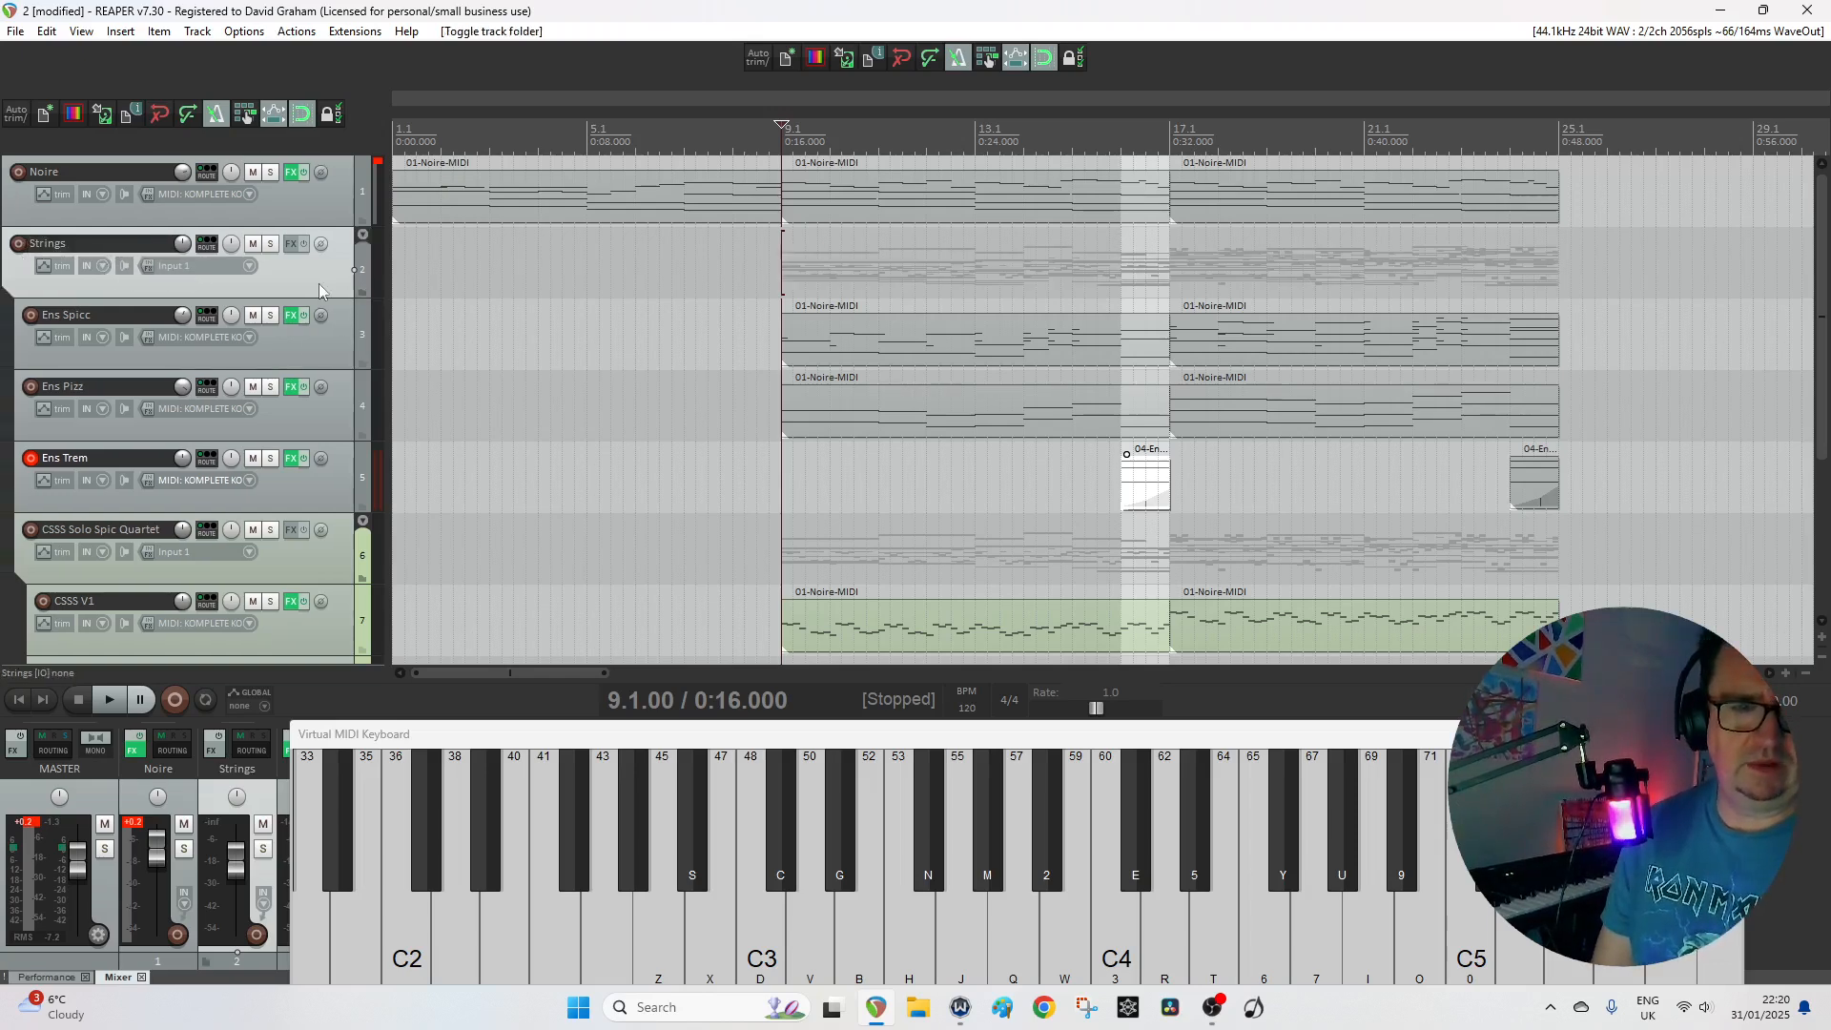
Select the Strings folder with all its child tracks through CSSS Cello and cycle their random color until it is tan brown.
{"action": "scroll", "coordinate": [294, 597], "scroll_direction": "down", "scroll_amount": 5}
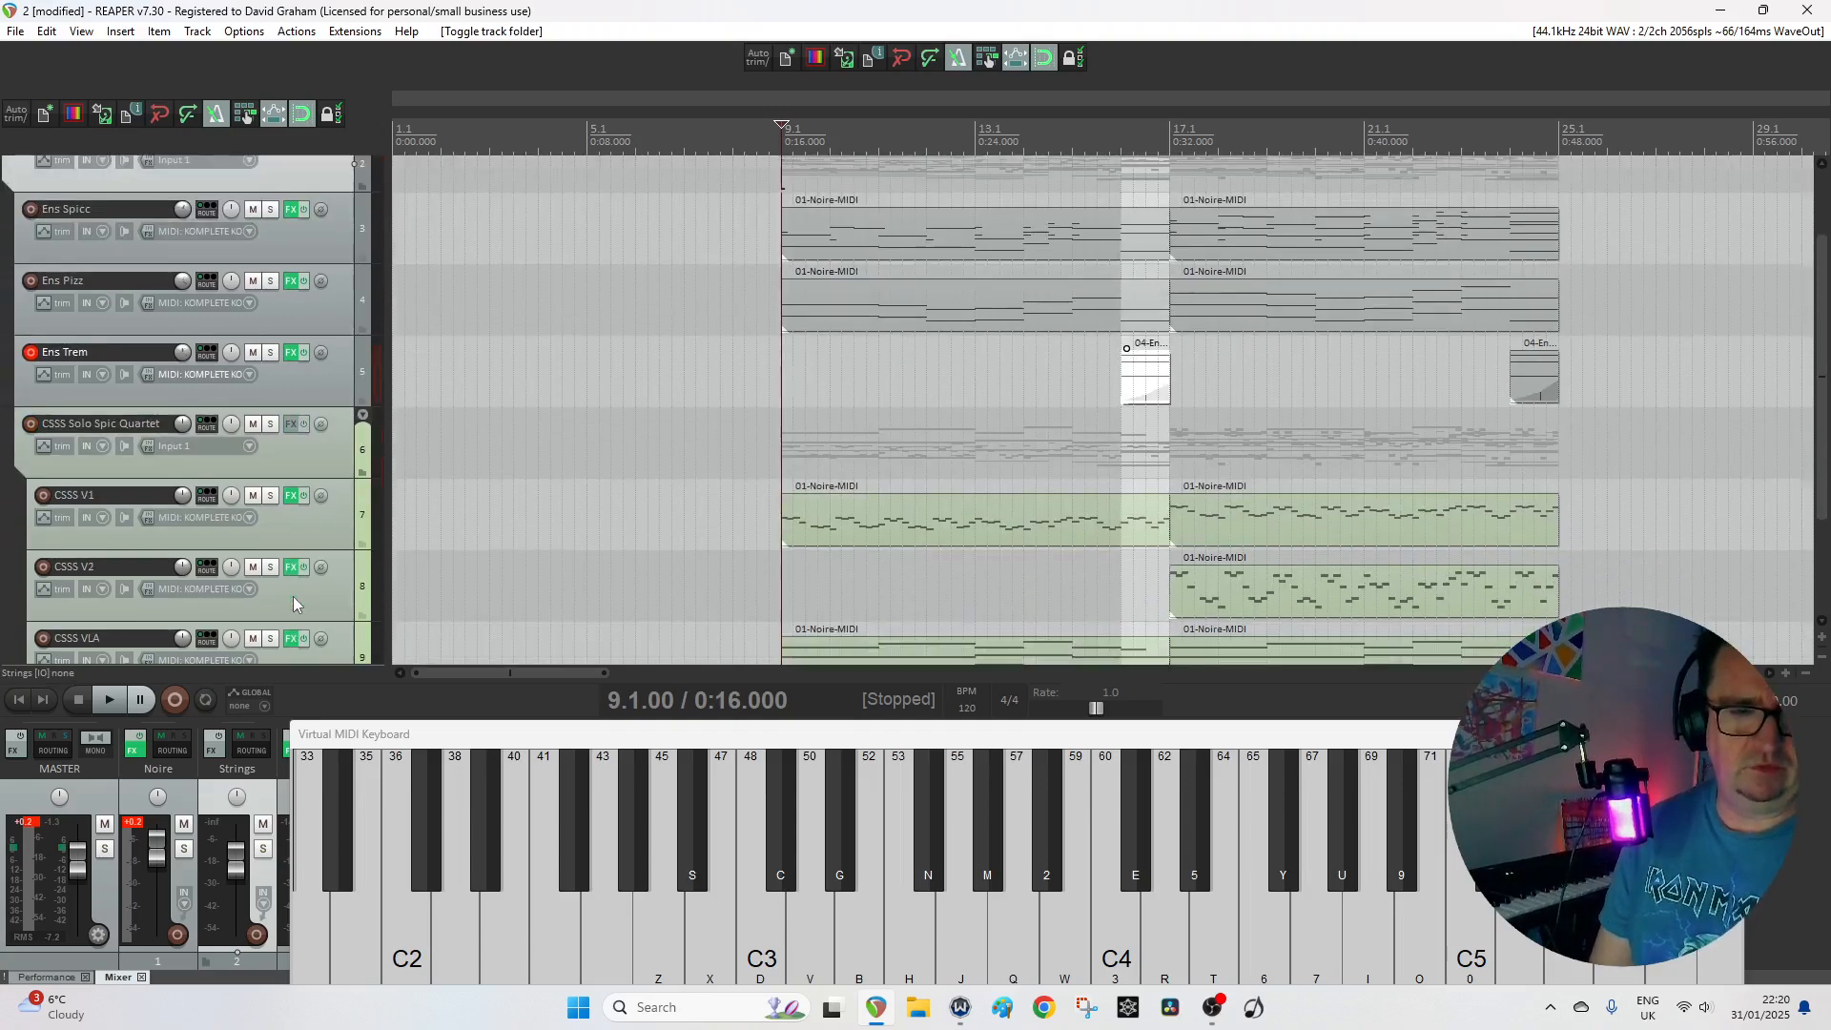
{"action": "key", "text": "ctrl+shift+c"}
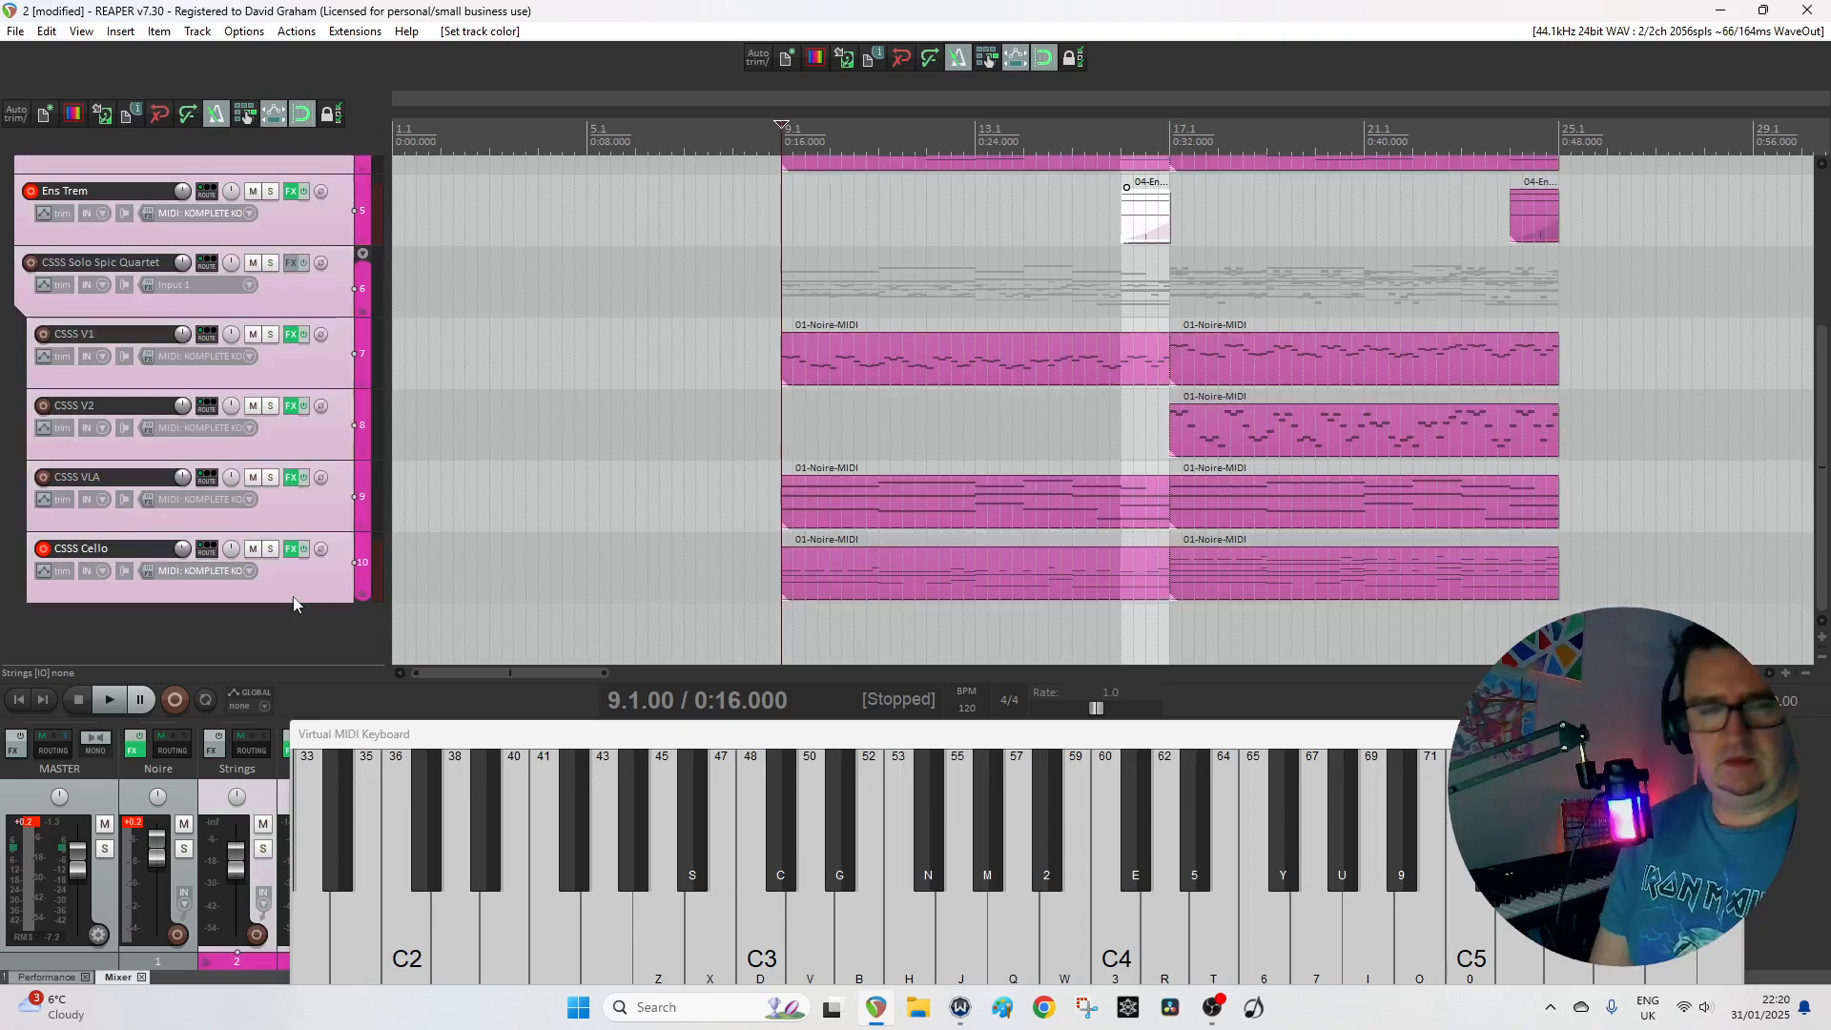
{"action": "key", "text": "ctrl+shift+c"}
{"action": "key", "text": "ctrl+shift+c"}
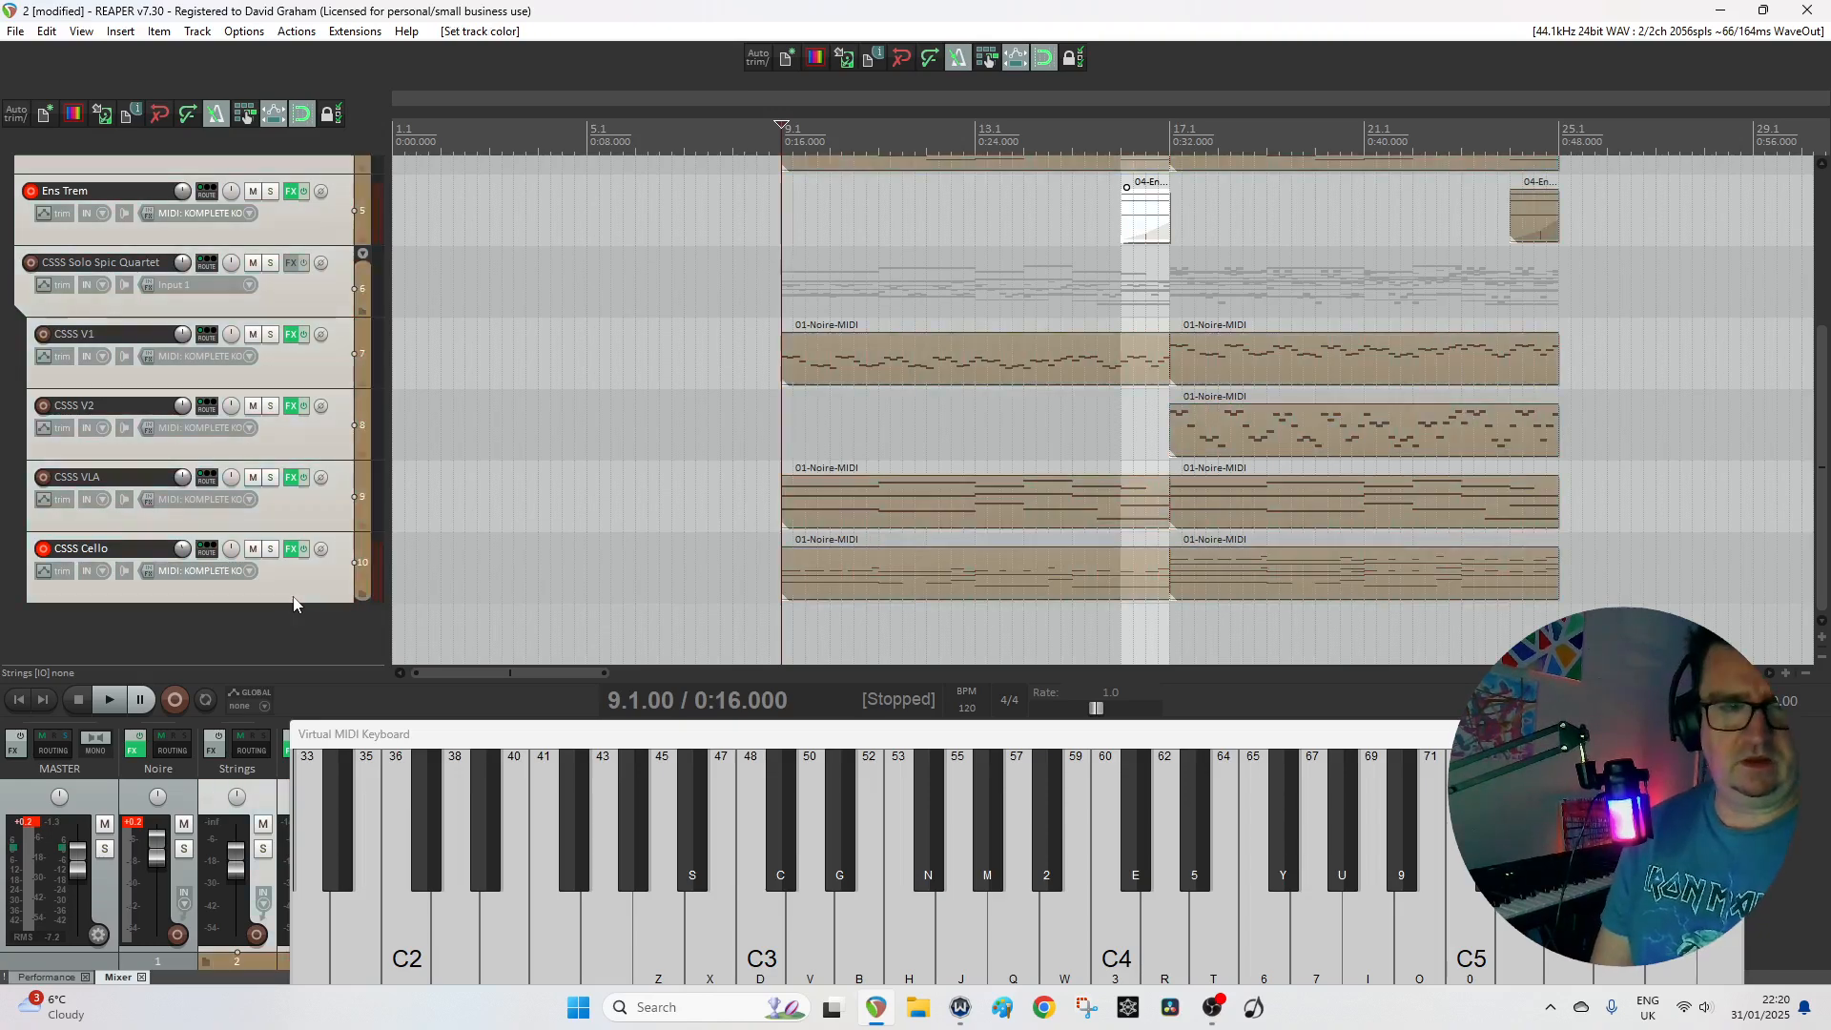
{"action": "scroll", "coordinate": [293, 603], "scroll_direction": "up", "scroll_amount": 4}
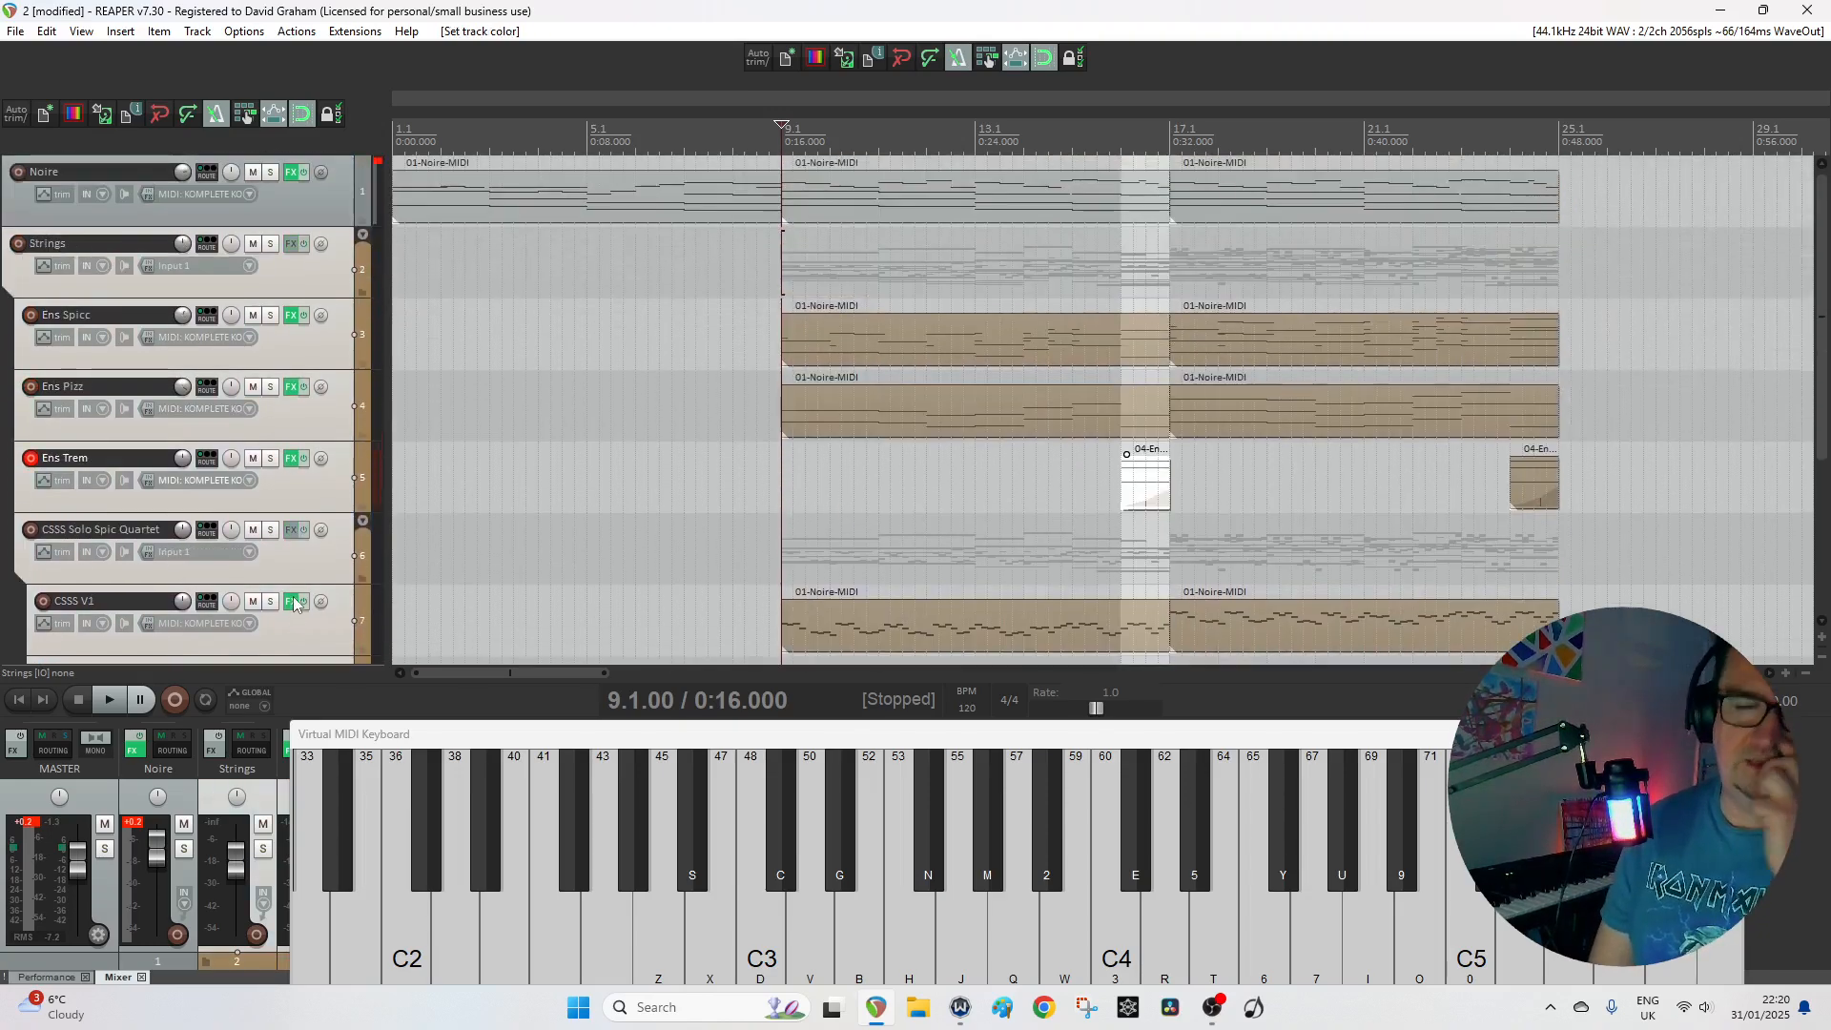
Insert the SSO Brass perf track template from the SSO SEctions group below the Noire track.
{"action": "left_click", "coordinate": [313, 196]}
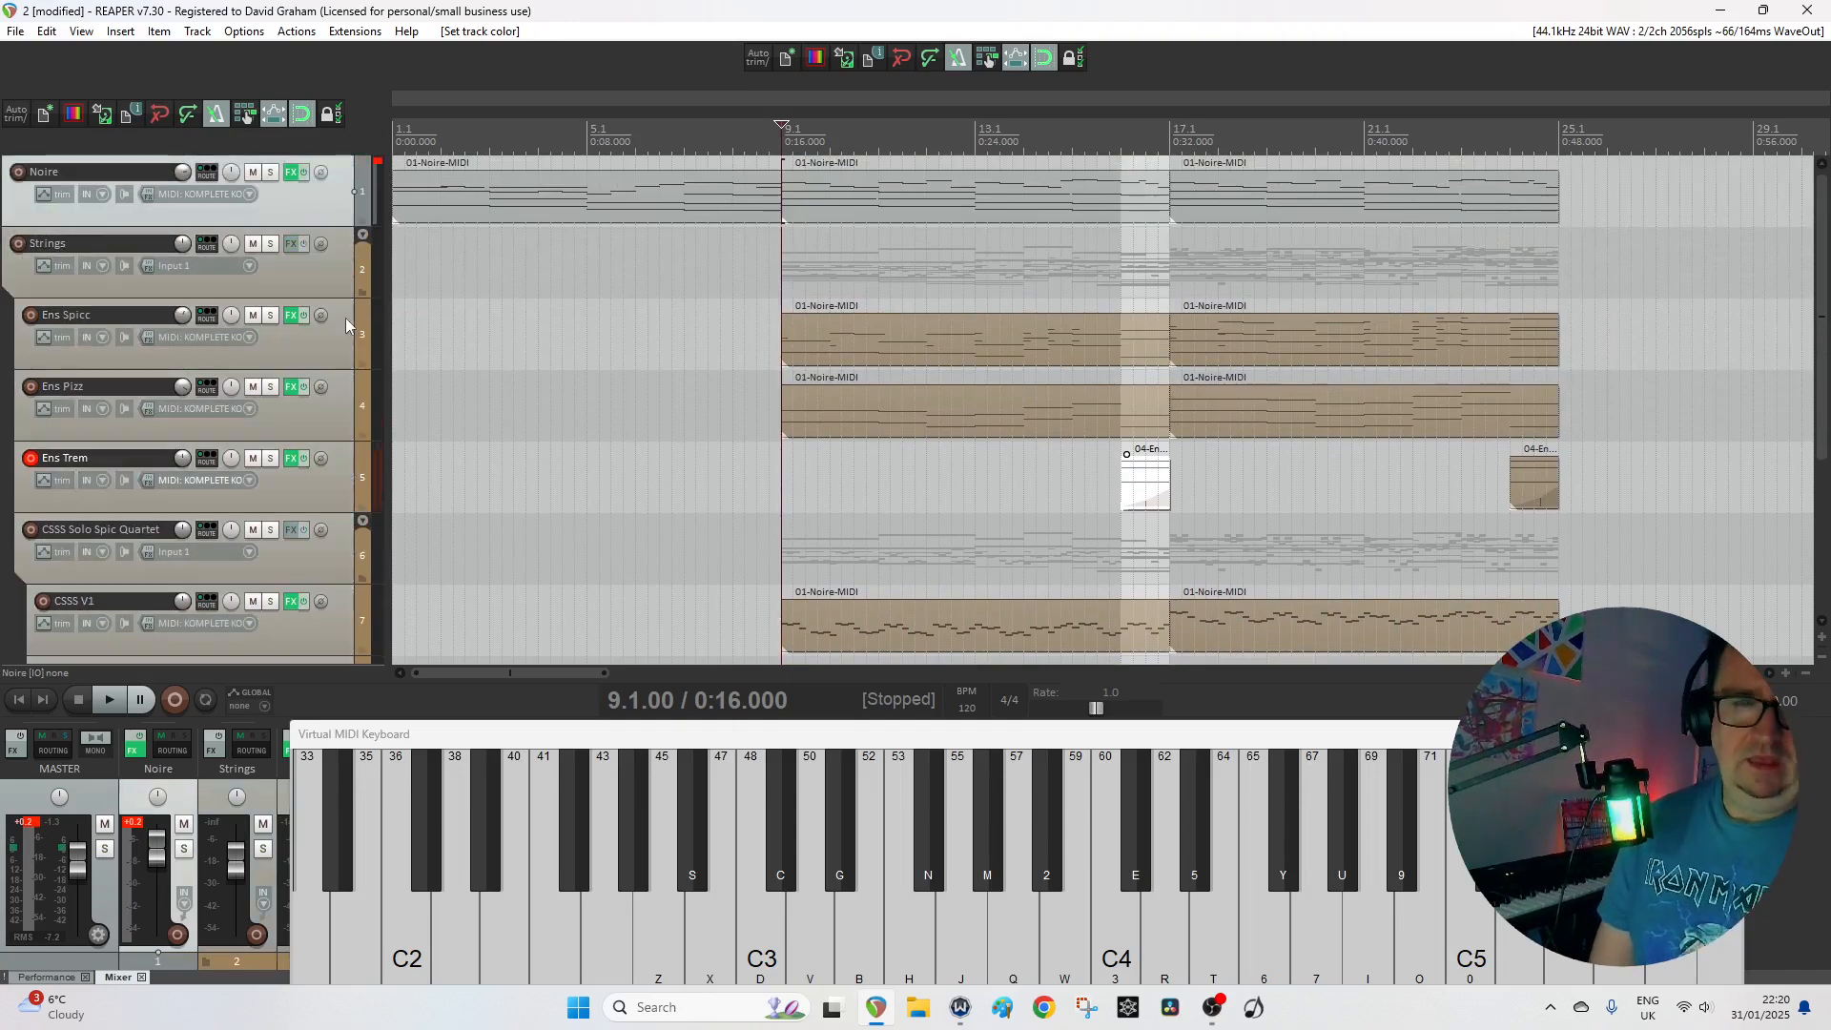
{"action": "left_click", "coordinate": [121, 31]}
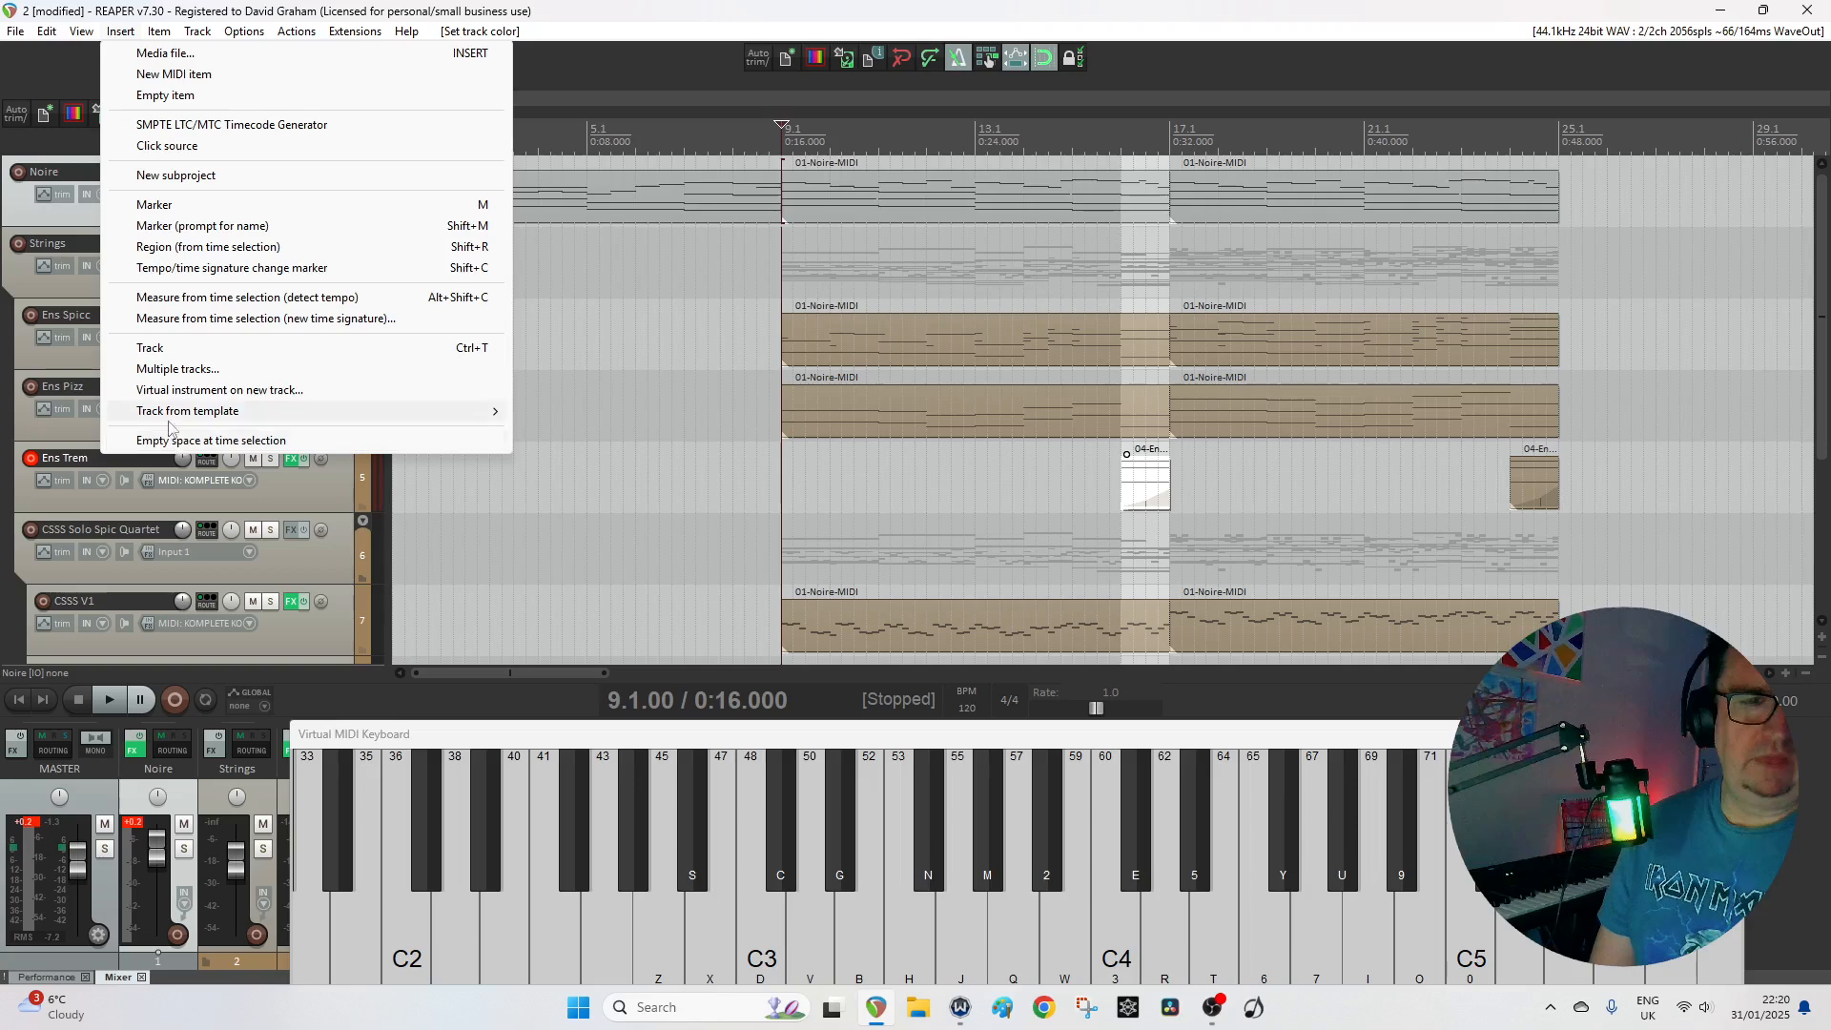
{"action": "mouse_move", "coordinate": [286, 411]}
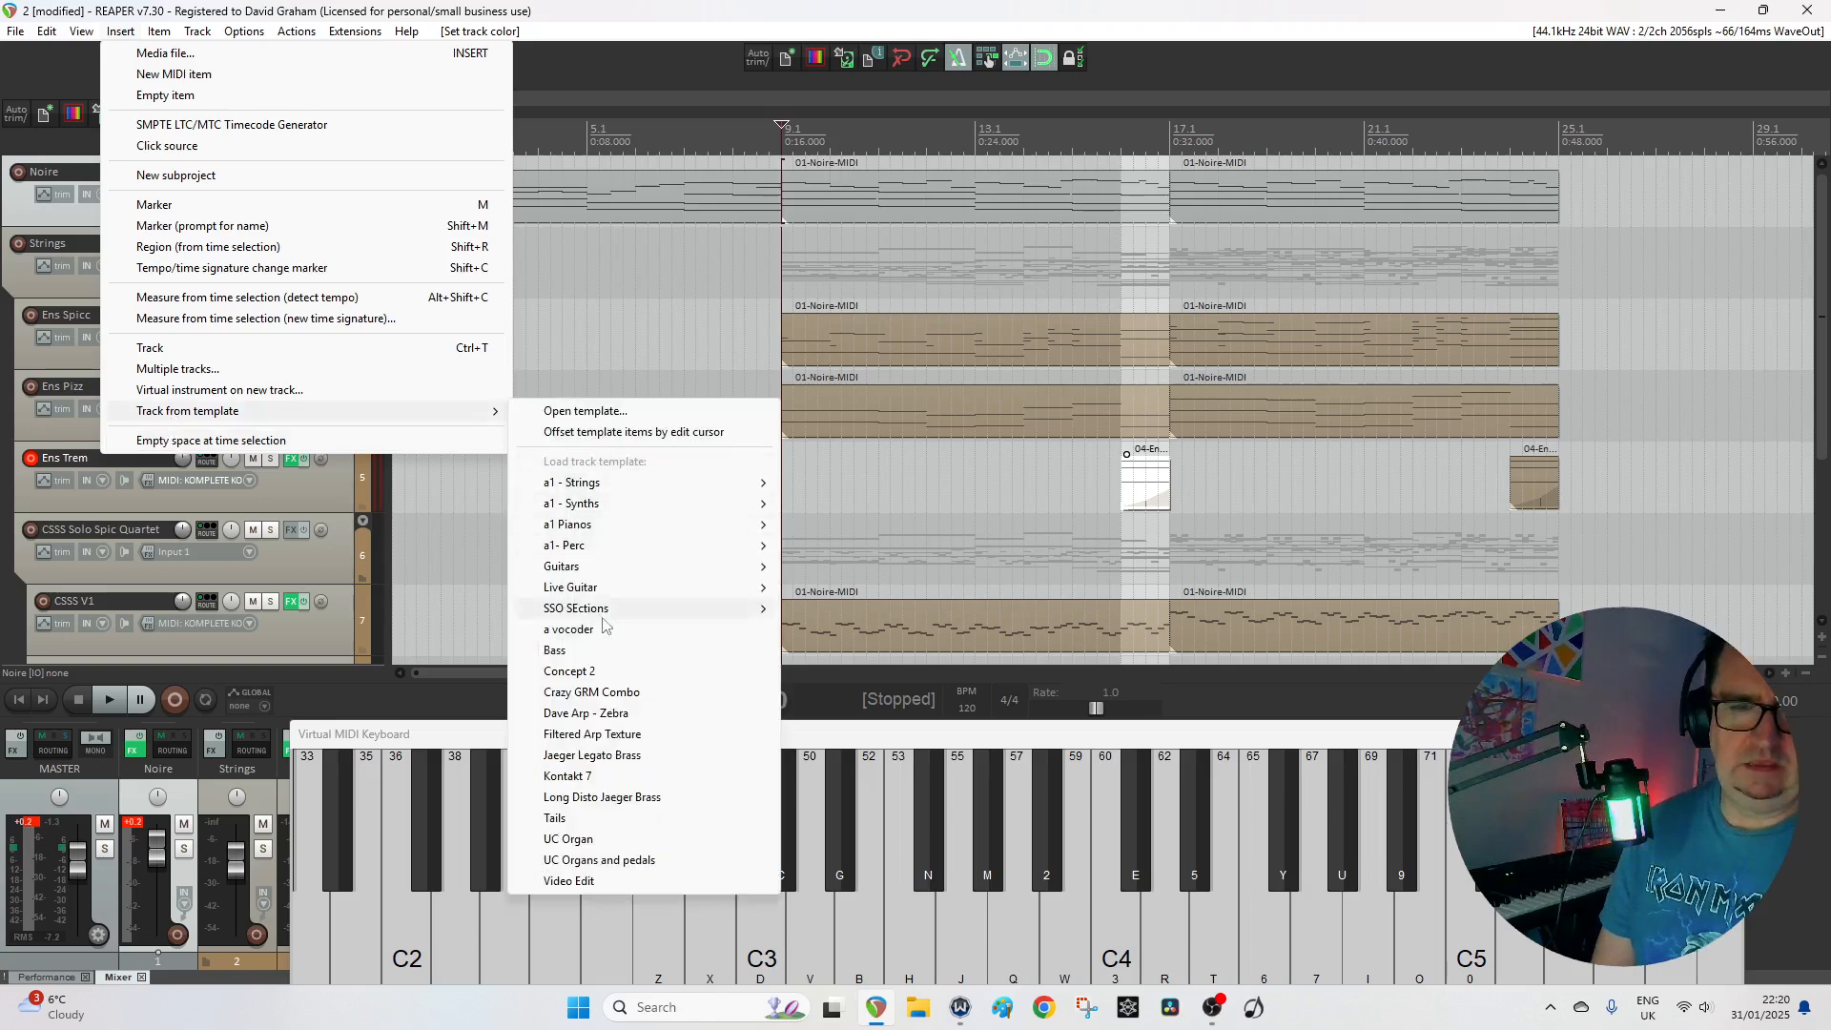
{"action": "mouse_move", "coordinate": [615, 615]}
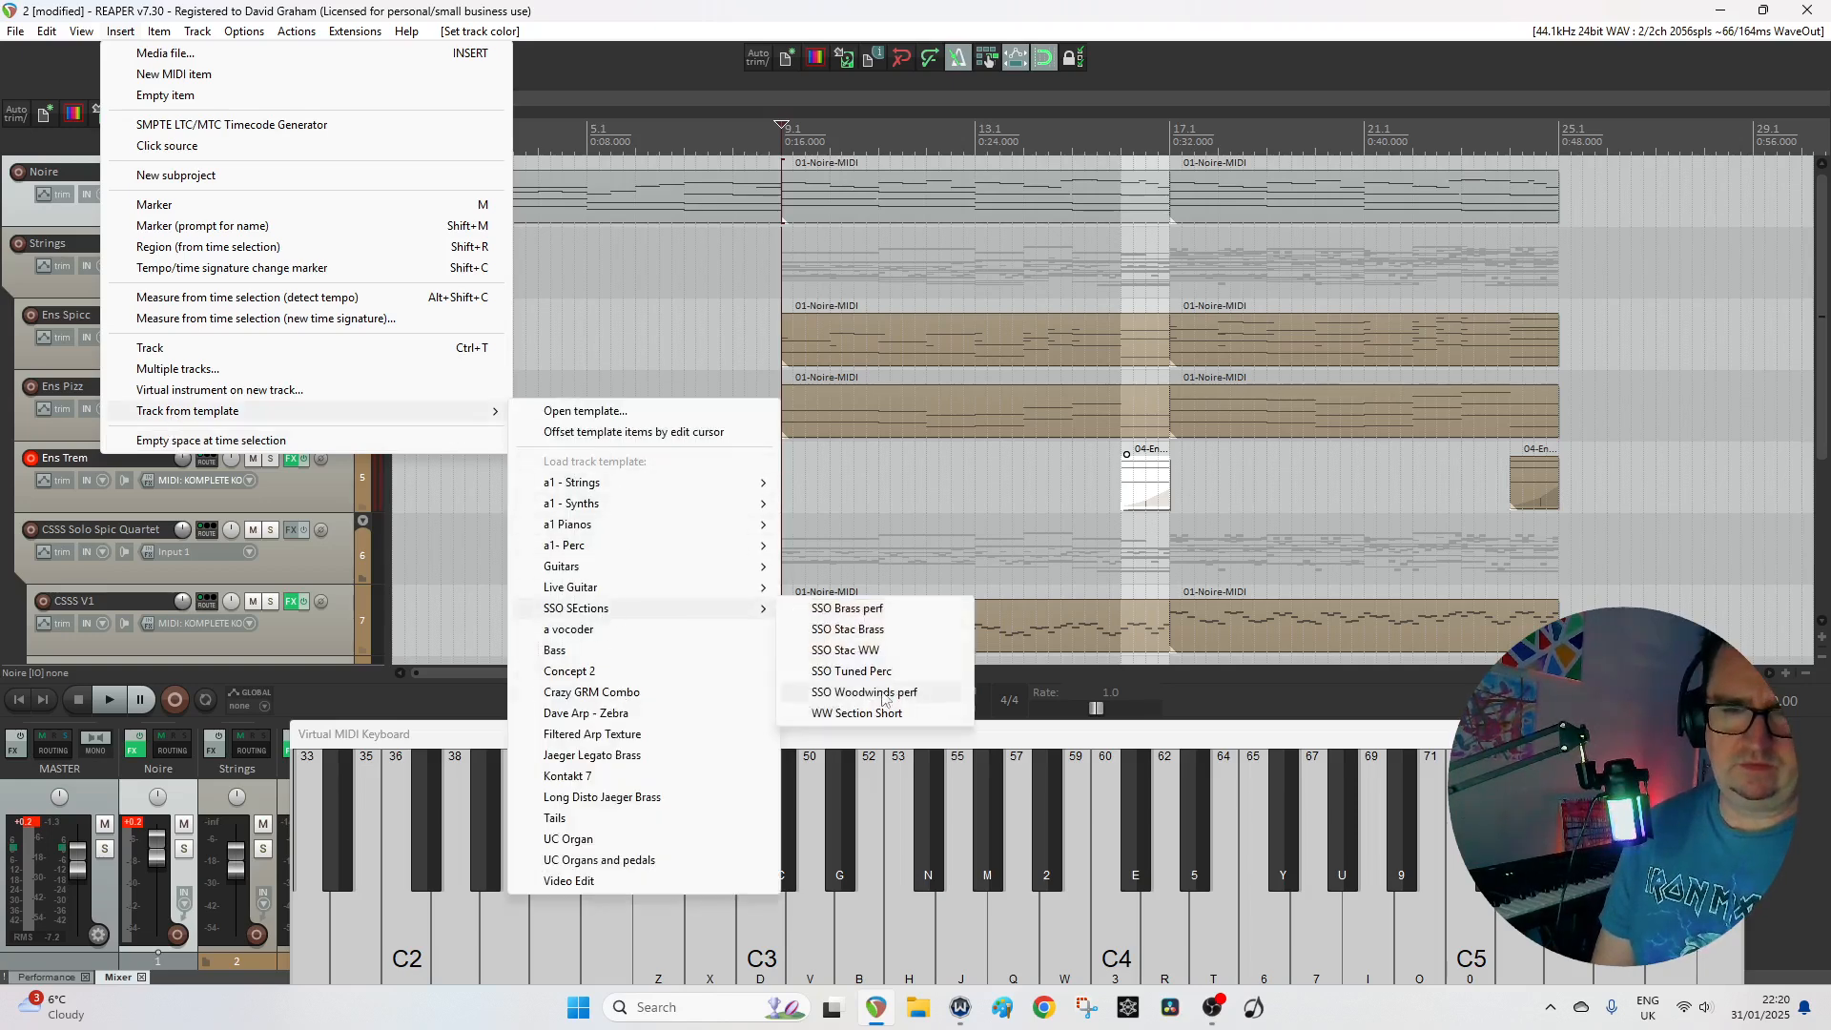
{"action": "left_click", "coordinate": [859, 611]}
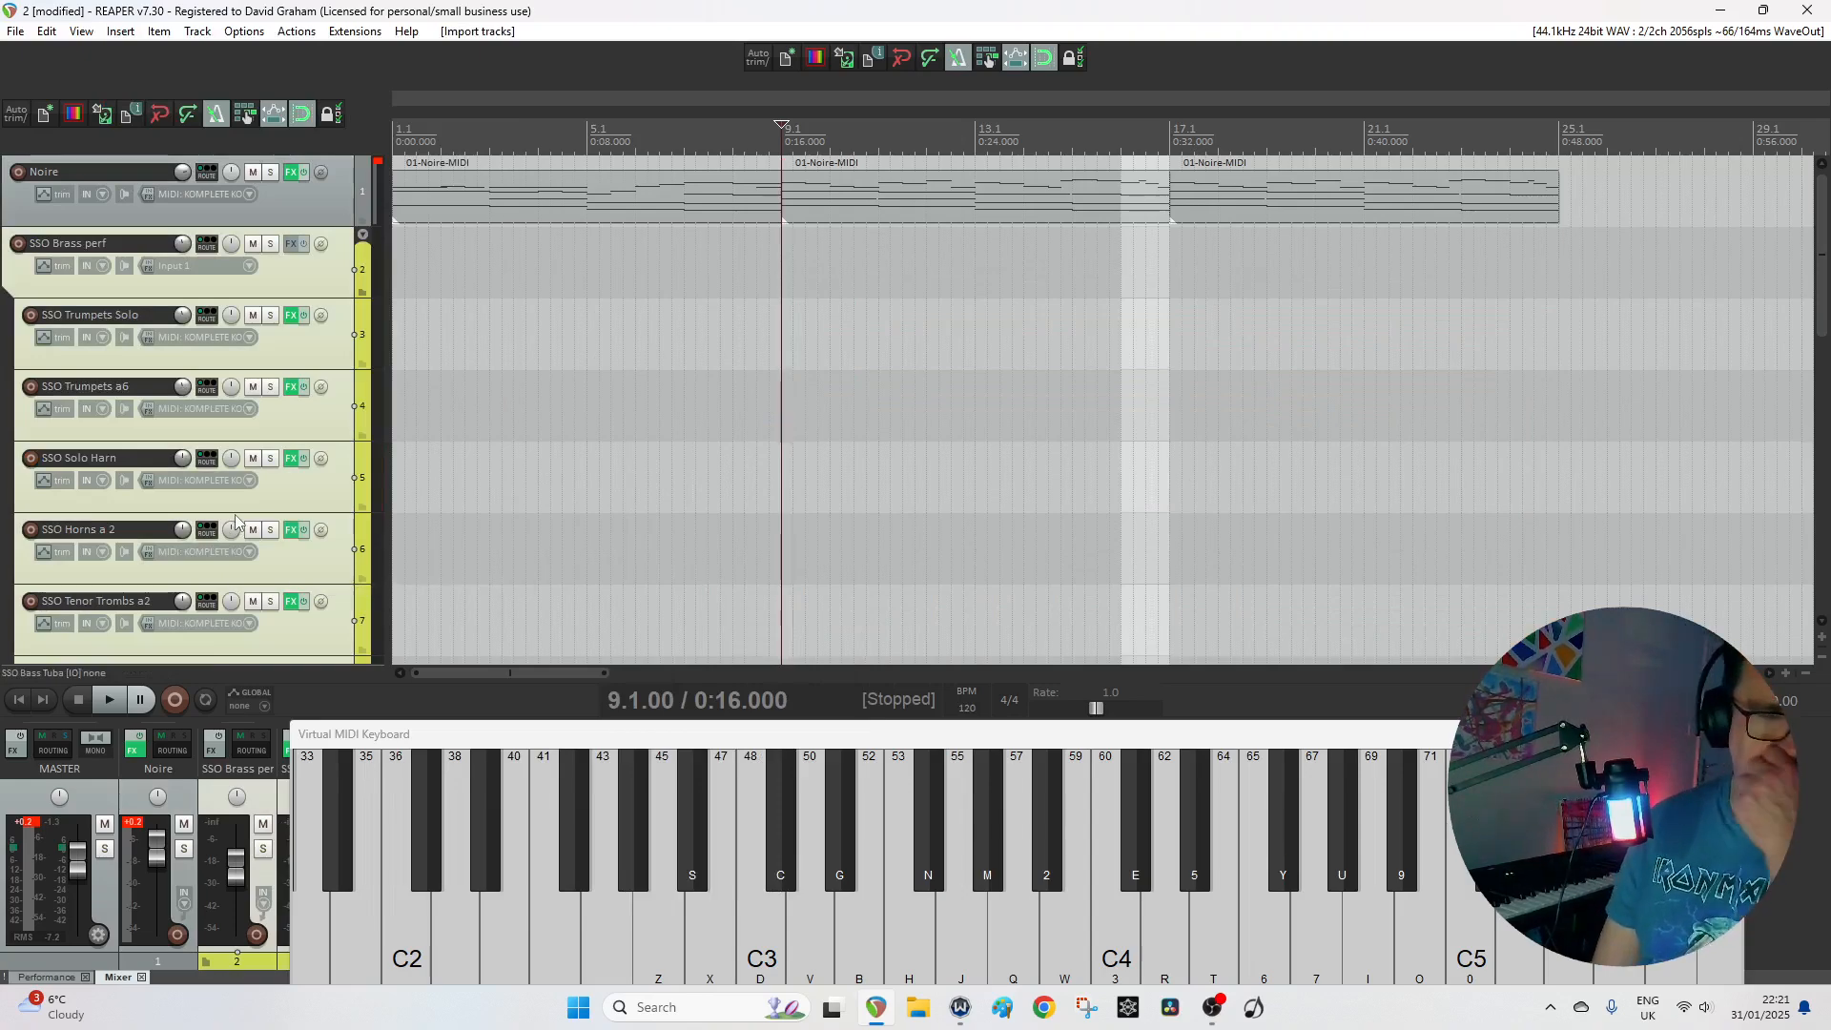
Copy the first Ens Pizz MIDI item at bar 9 onto the SSO Bass Trombs a2 track and open the copy for note editing.
{"action": "scroll", "coordinate": [246, 534], "scroll_direction": "down", "scroll_amount": 5}
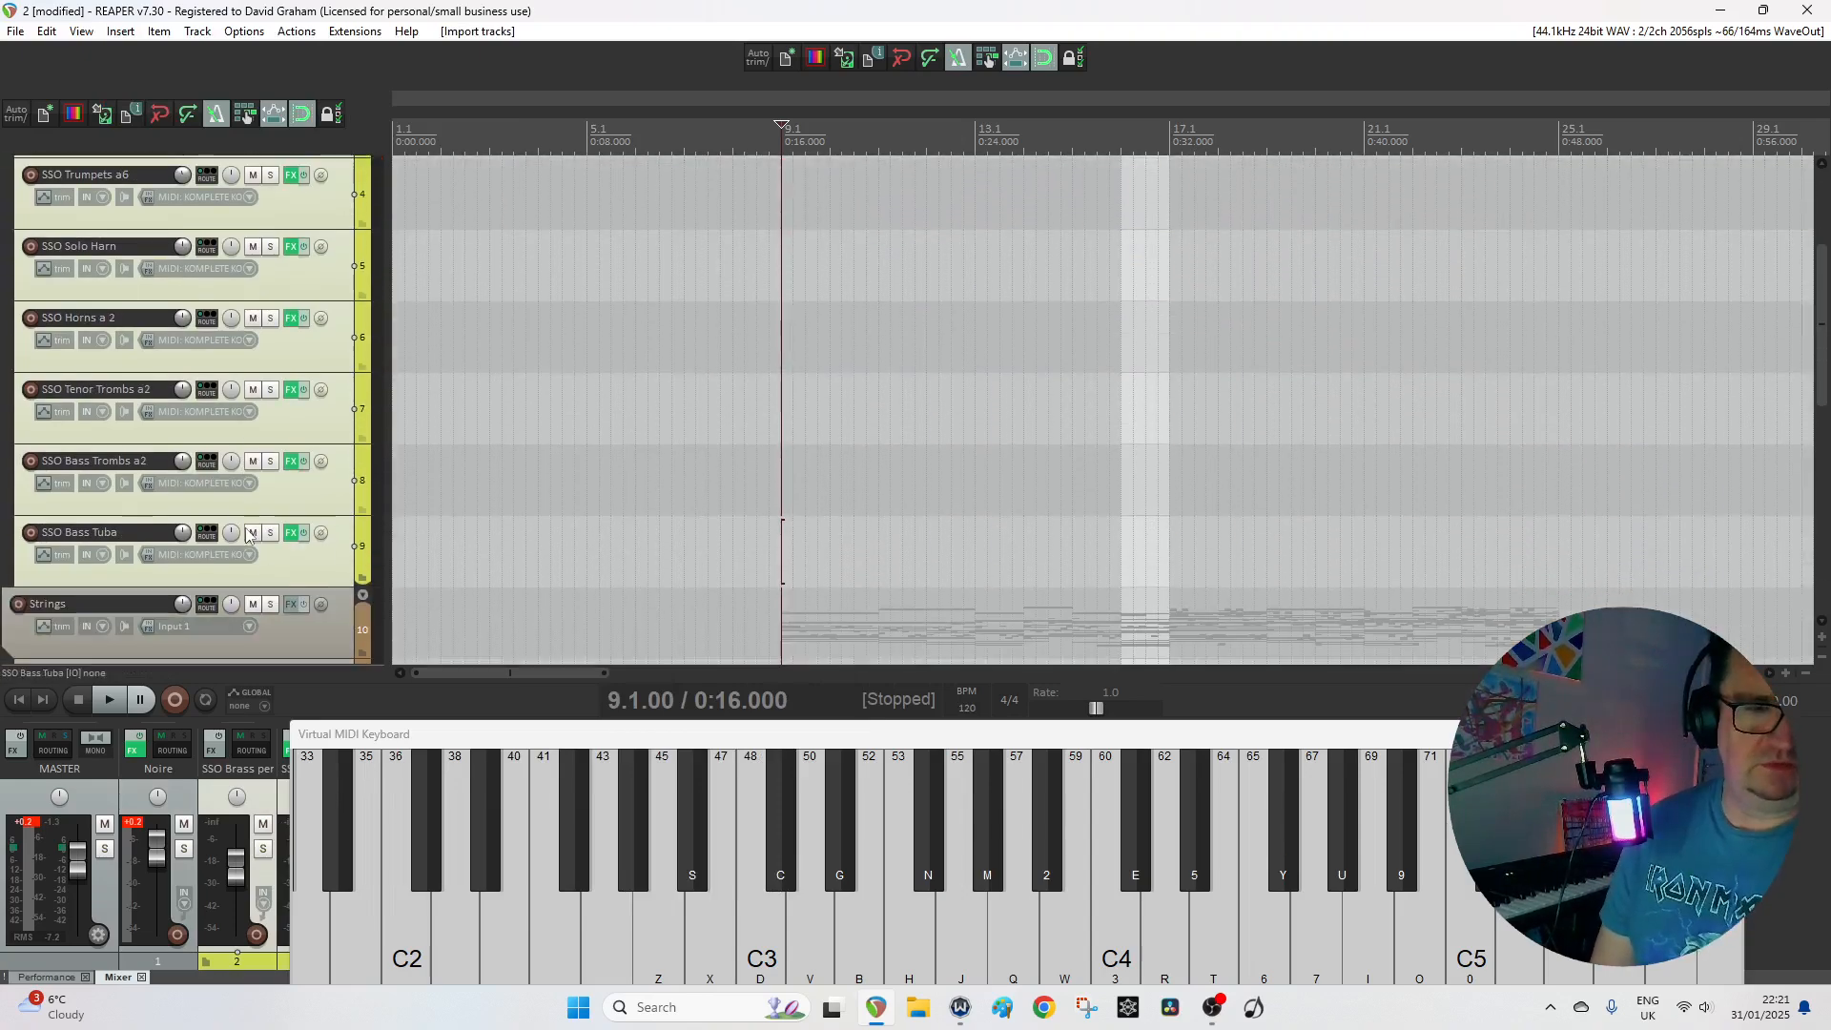
{"action": "scroll", "coordinate": [246, 534], "scroll_direction": "down", "scroll_amount": 3}
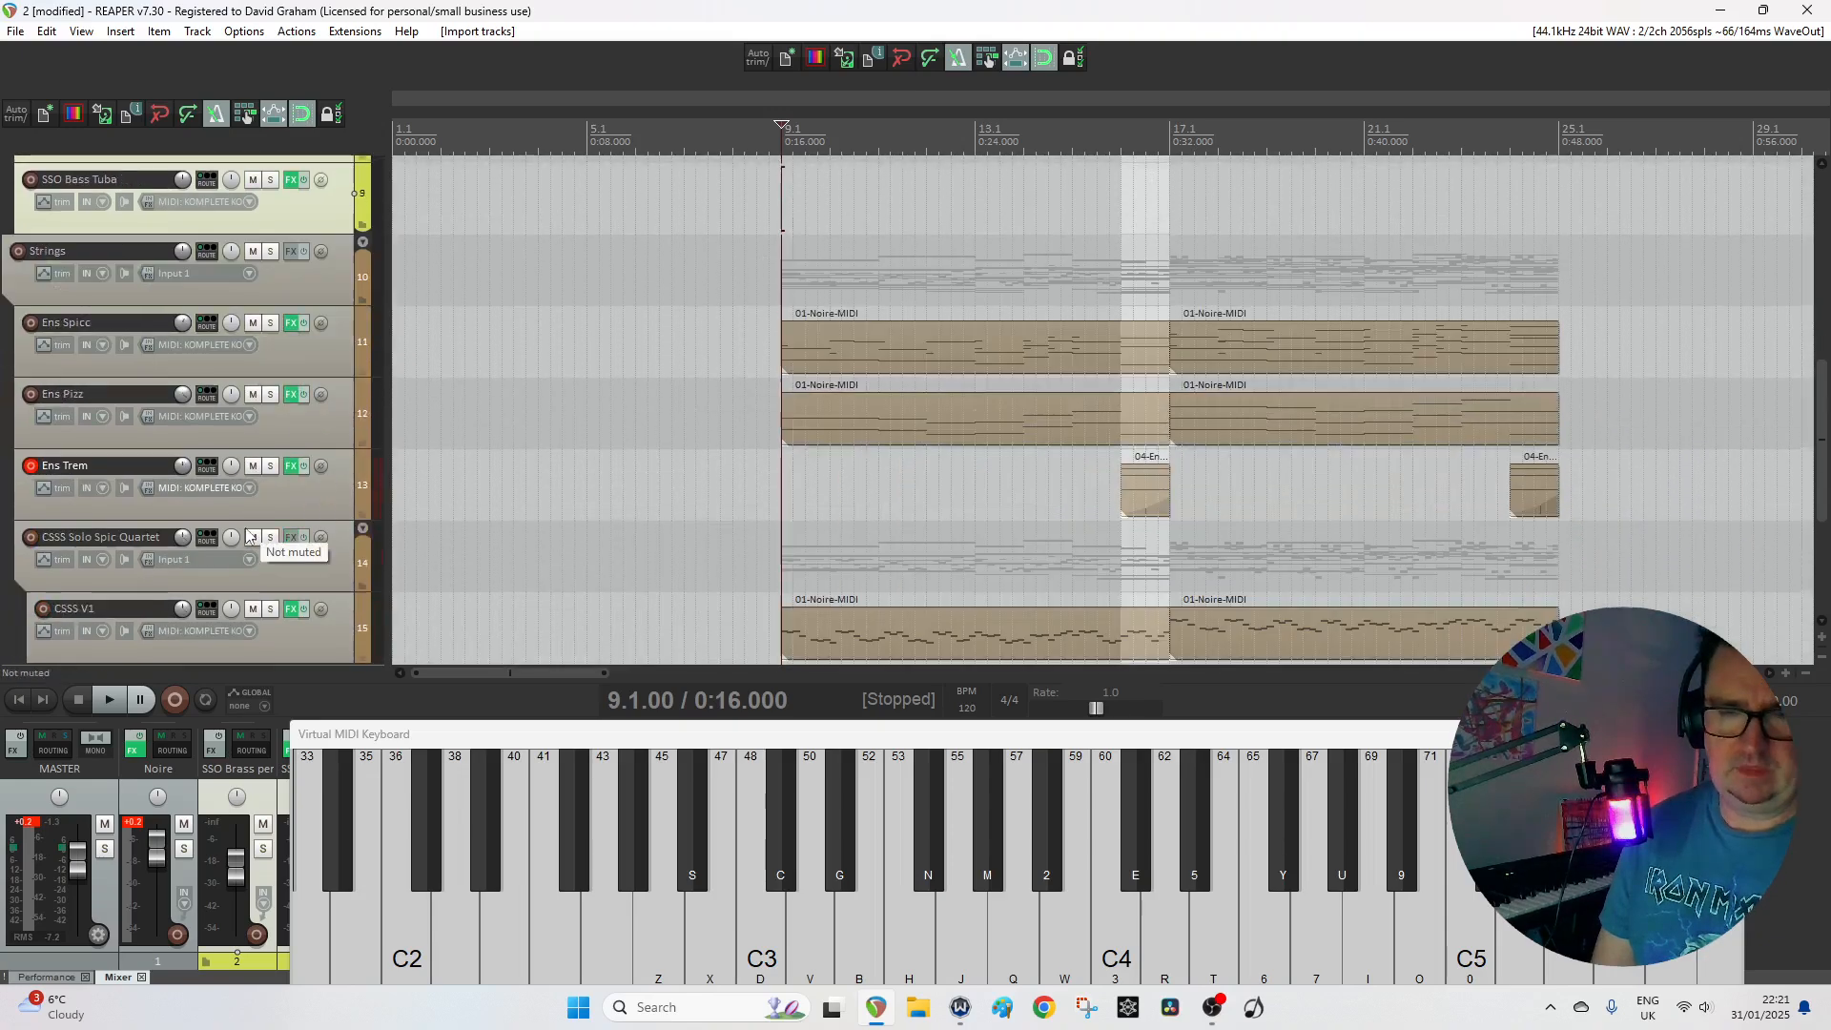
{"action": "scroll", "coordinate": [247, 537], "scroll_direction": "up", "scroll_amount": 1}
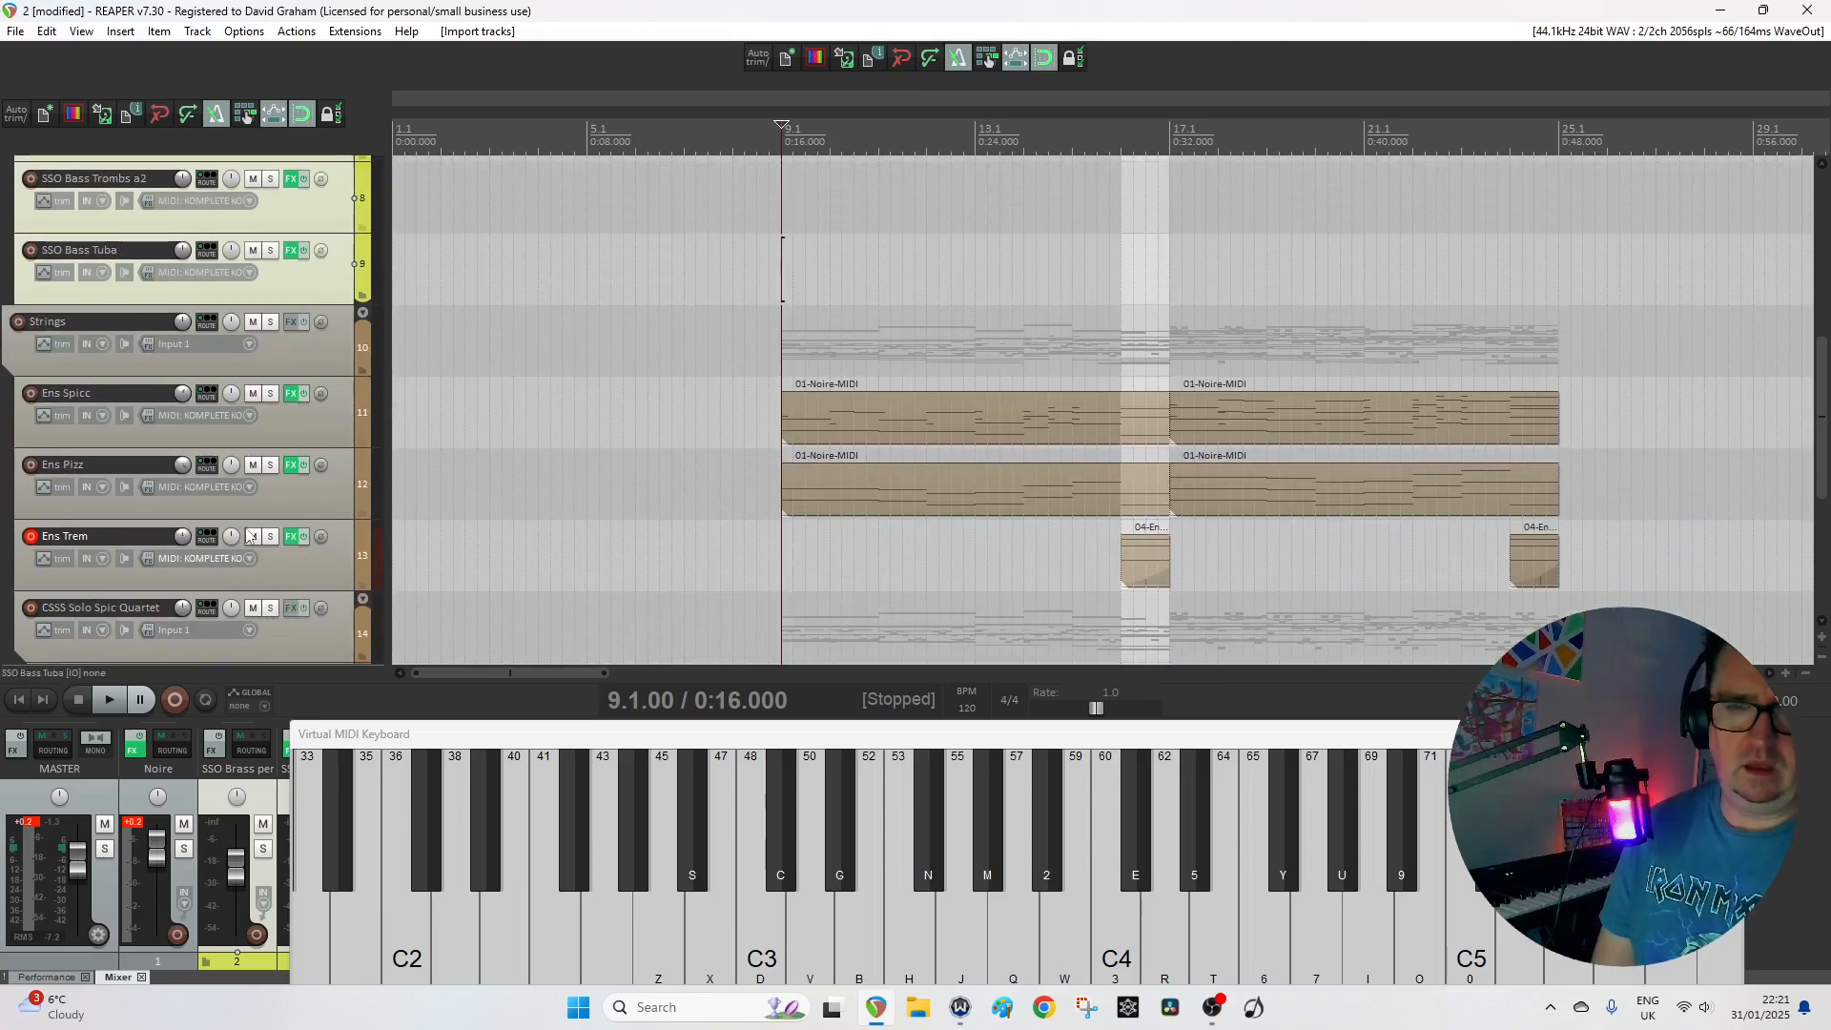
{"action": "left_click", "coordinate": [830, 506]}
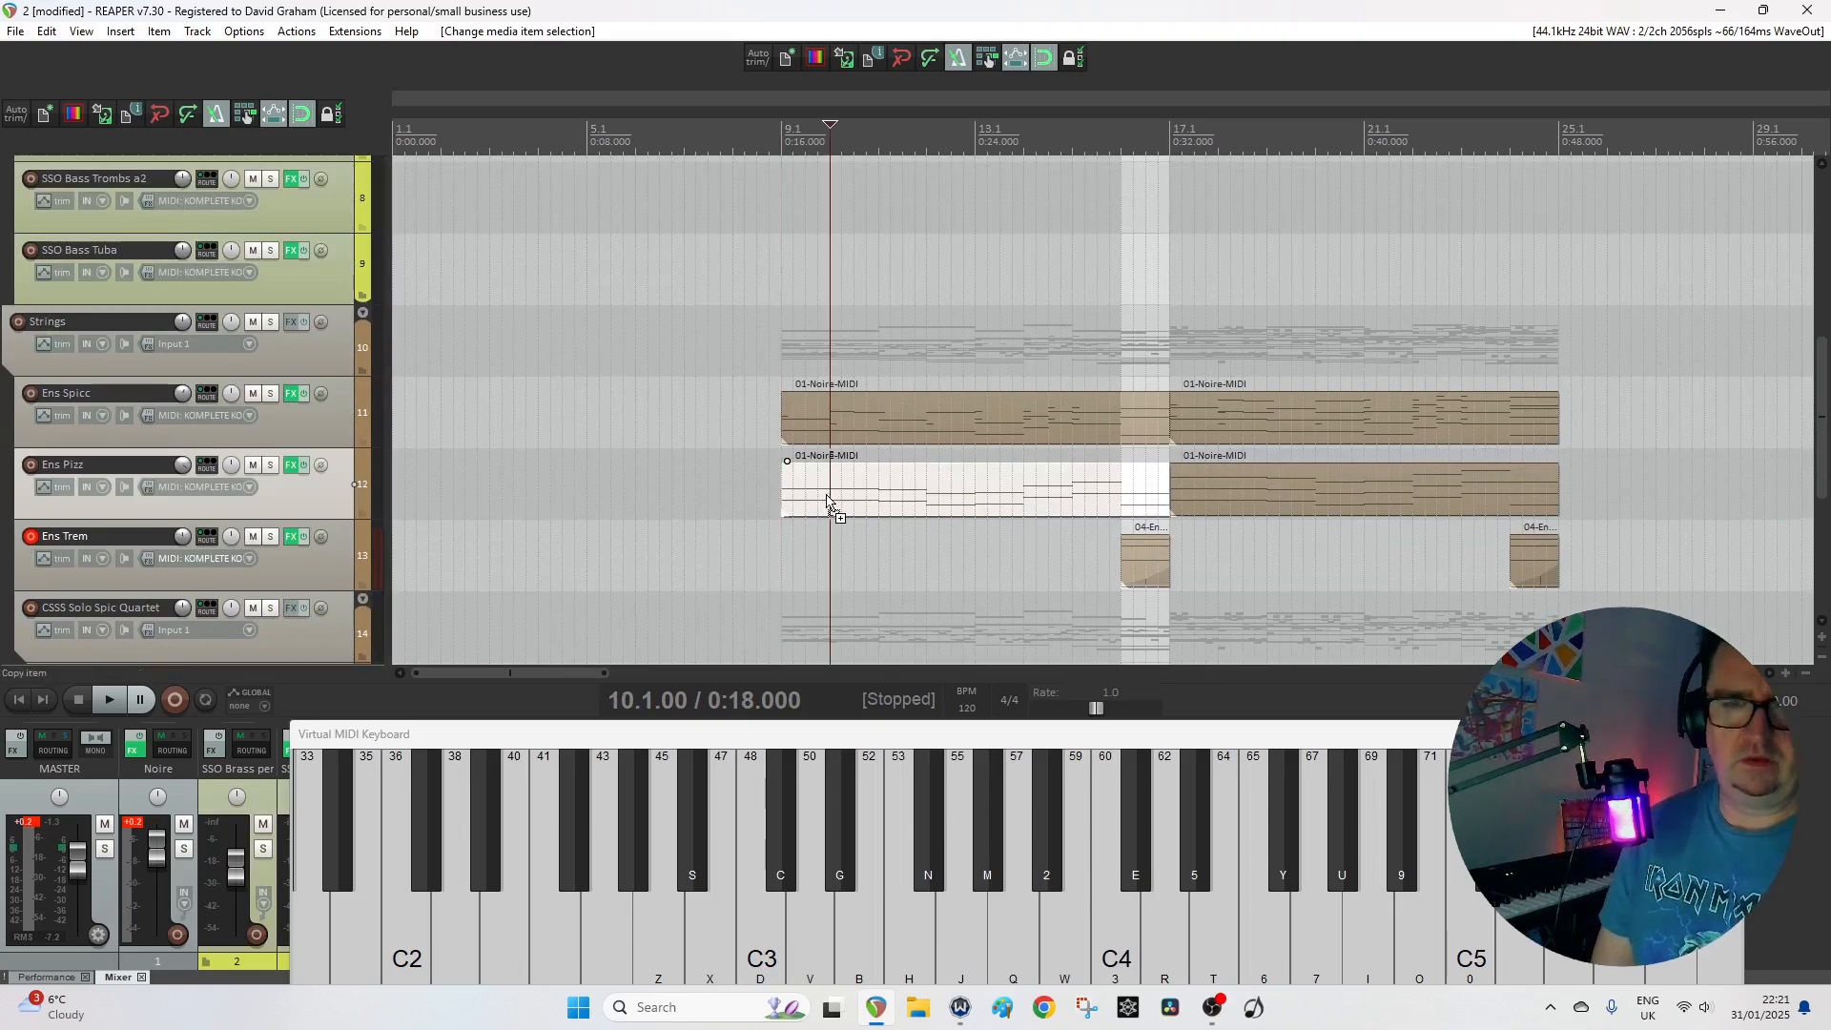
{"action": "left_click_drag", "start_coordinate": [827, 500], "coordinate": [807, 188]}
{"action": "double_click", "coordinate": [806, 188]}
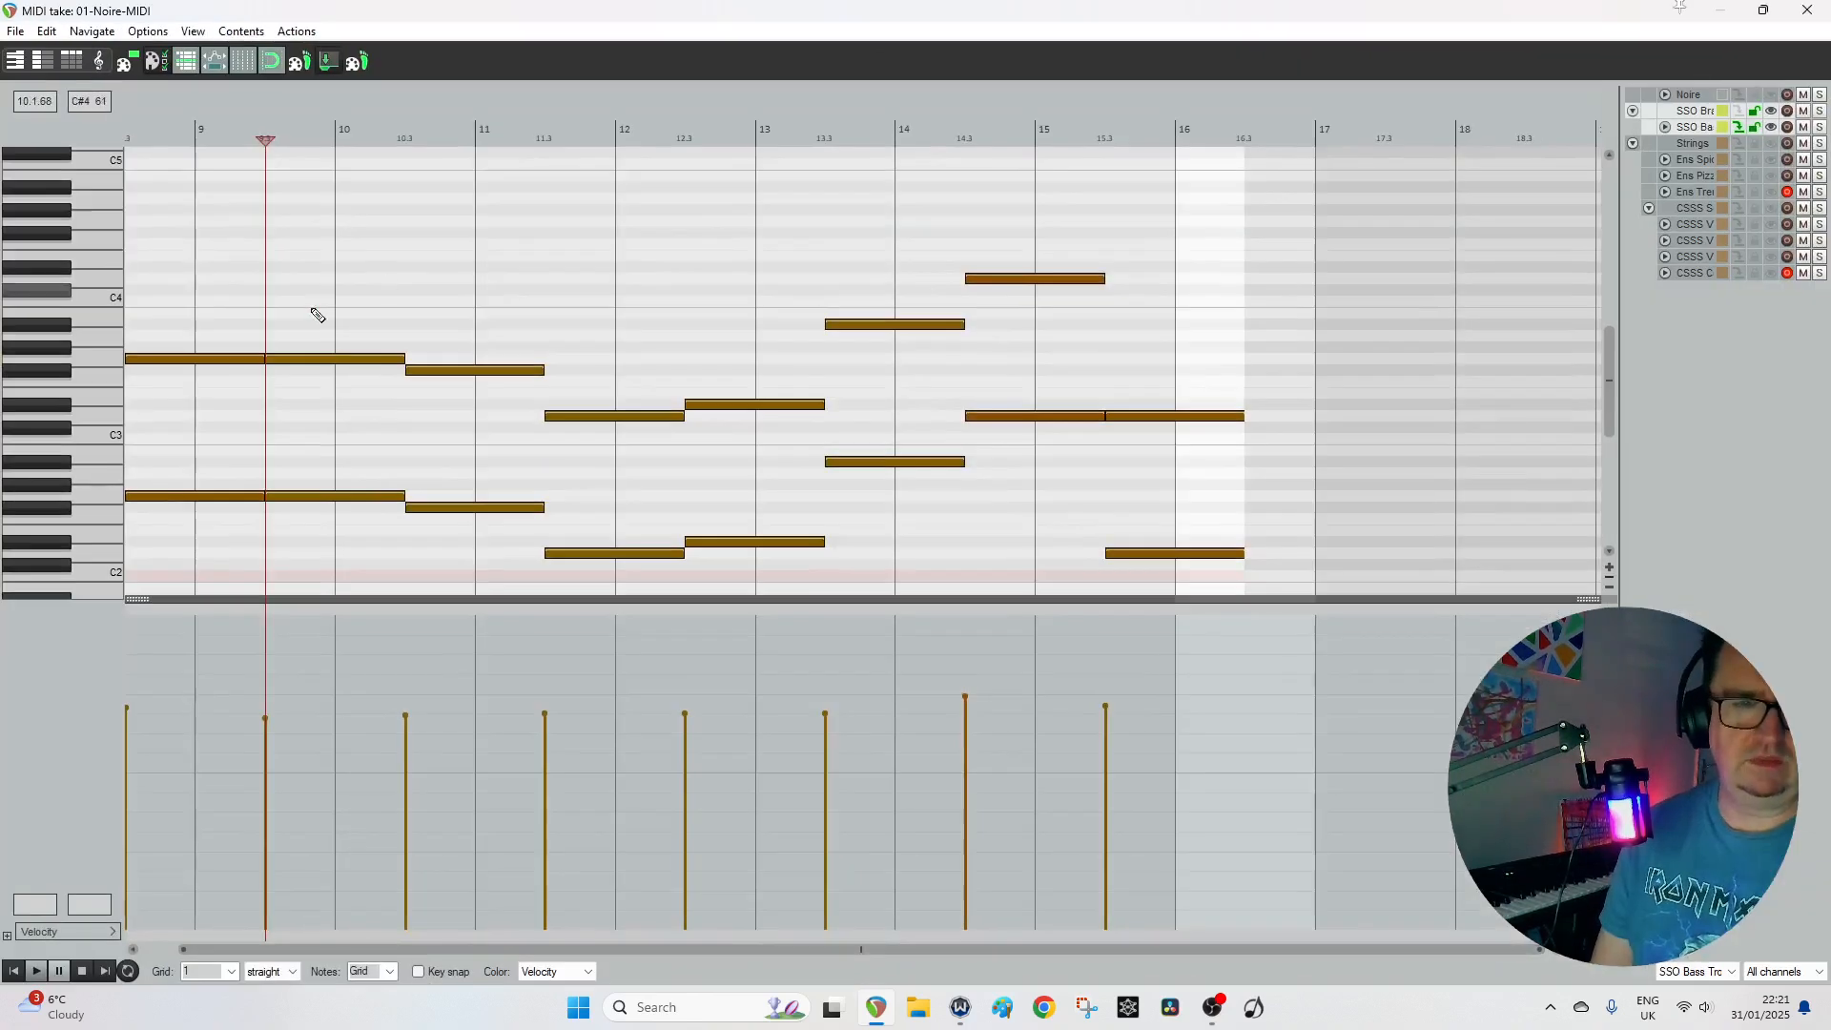
Delete both opening G3 notes and the second G2 note, and raise the remaining G2 note to G3.
{"action": "double_click", "coordinate": [312, 361]}
{"action": "double_click", "coordinate": [193, 362]}
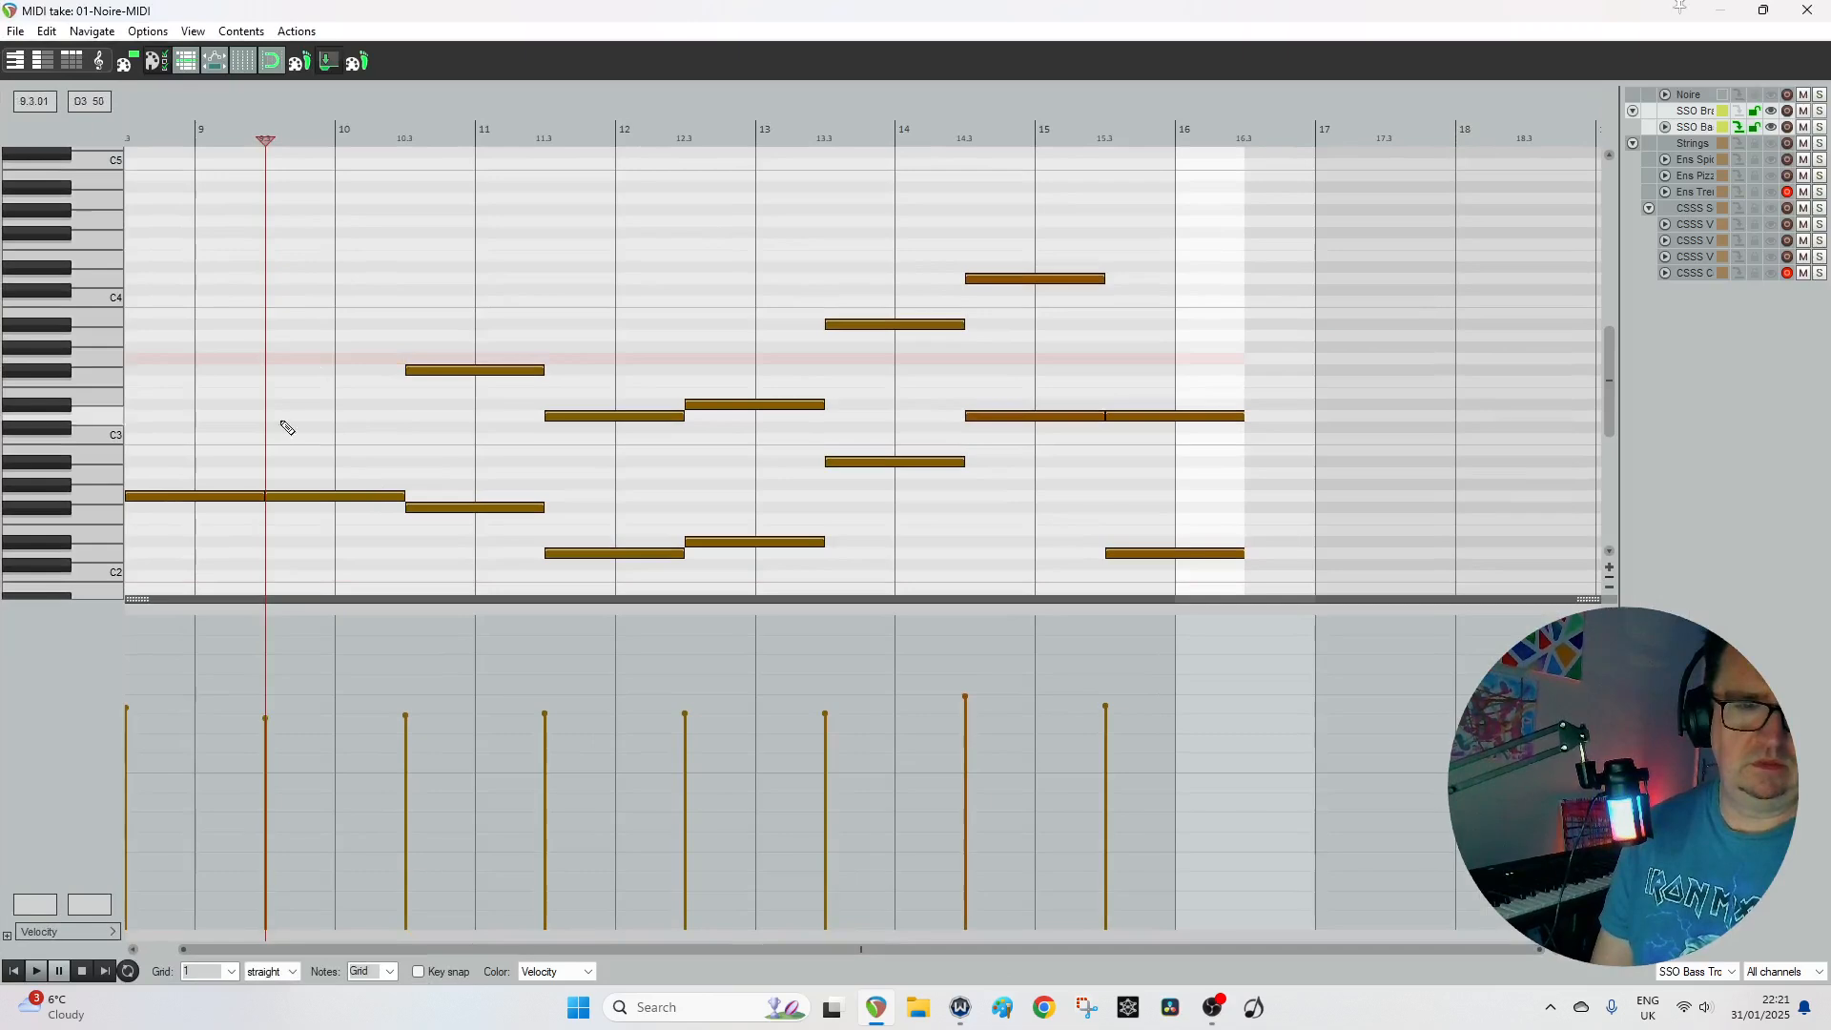
{"action": "double_click", "coordinate": [304, 497]}
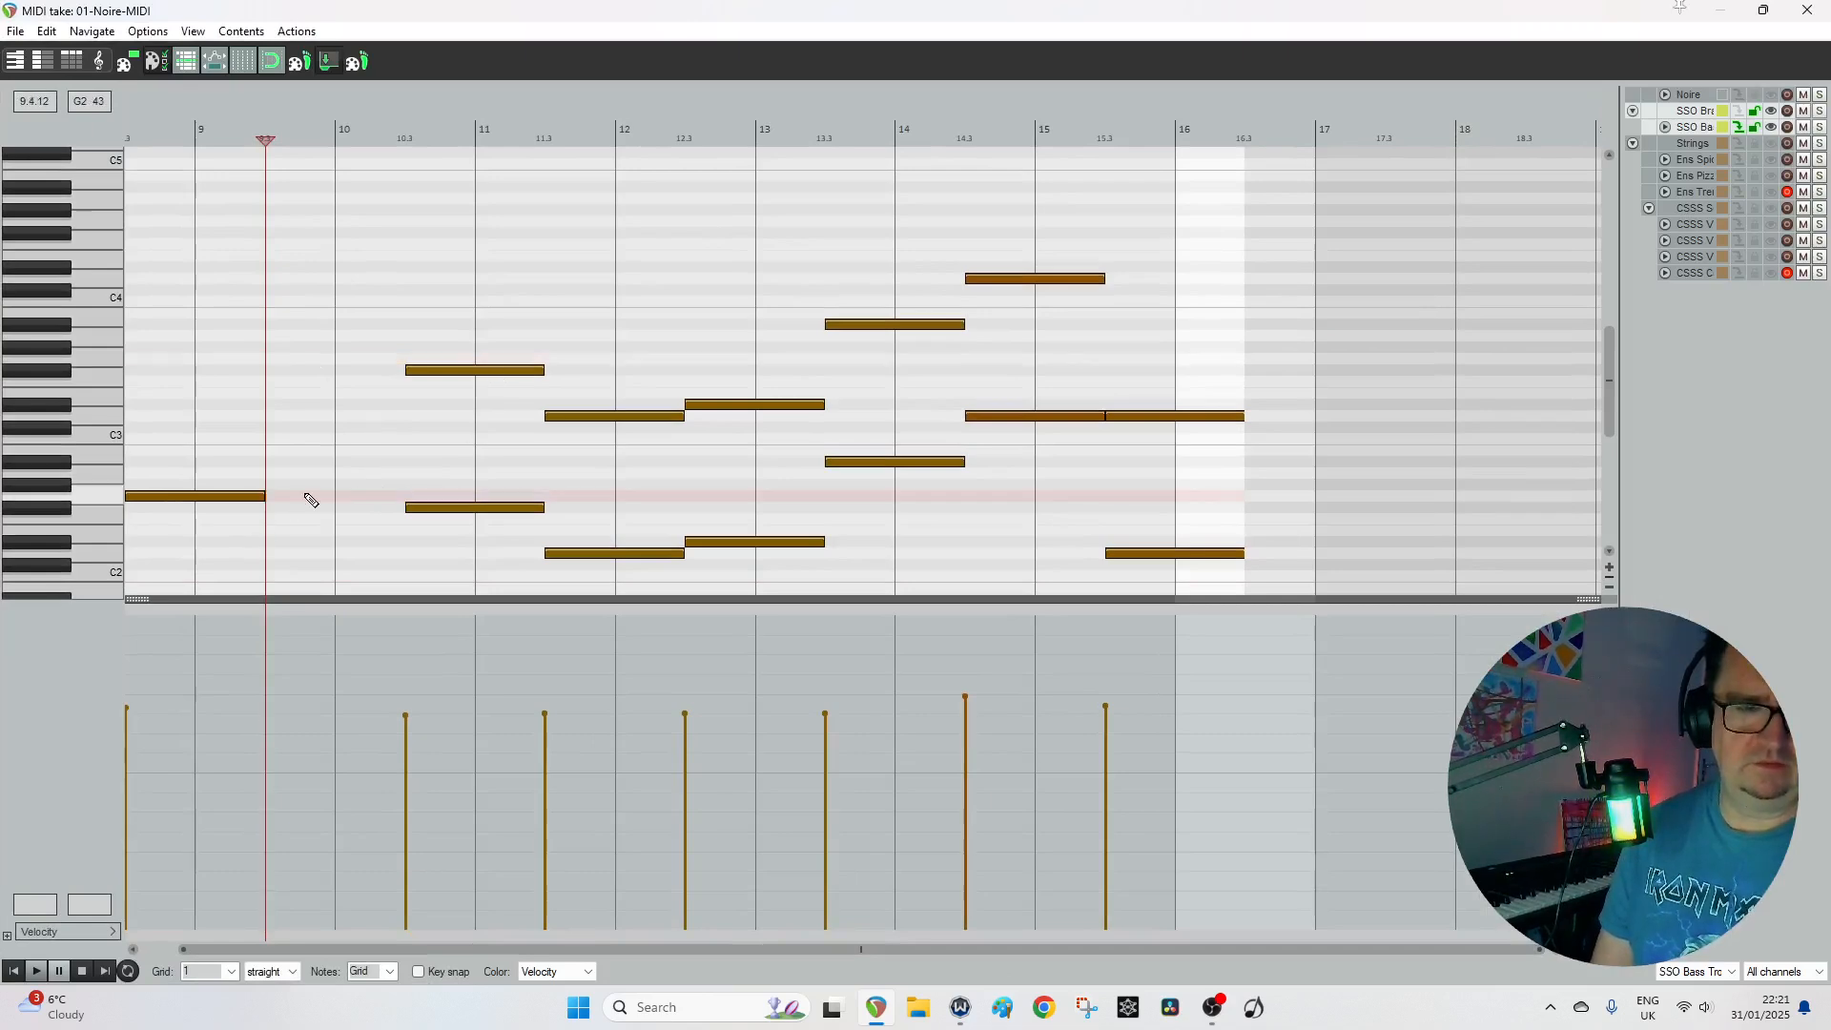
{"action": "left_click", "coordinate": [212, 497]}
{"action": "left_click_drag", "start_coordinate": [212, 497], "coordinate": [197, 357]}
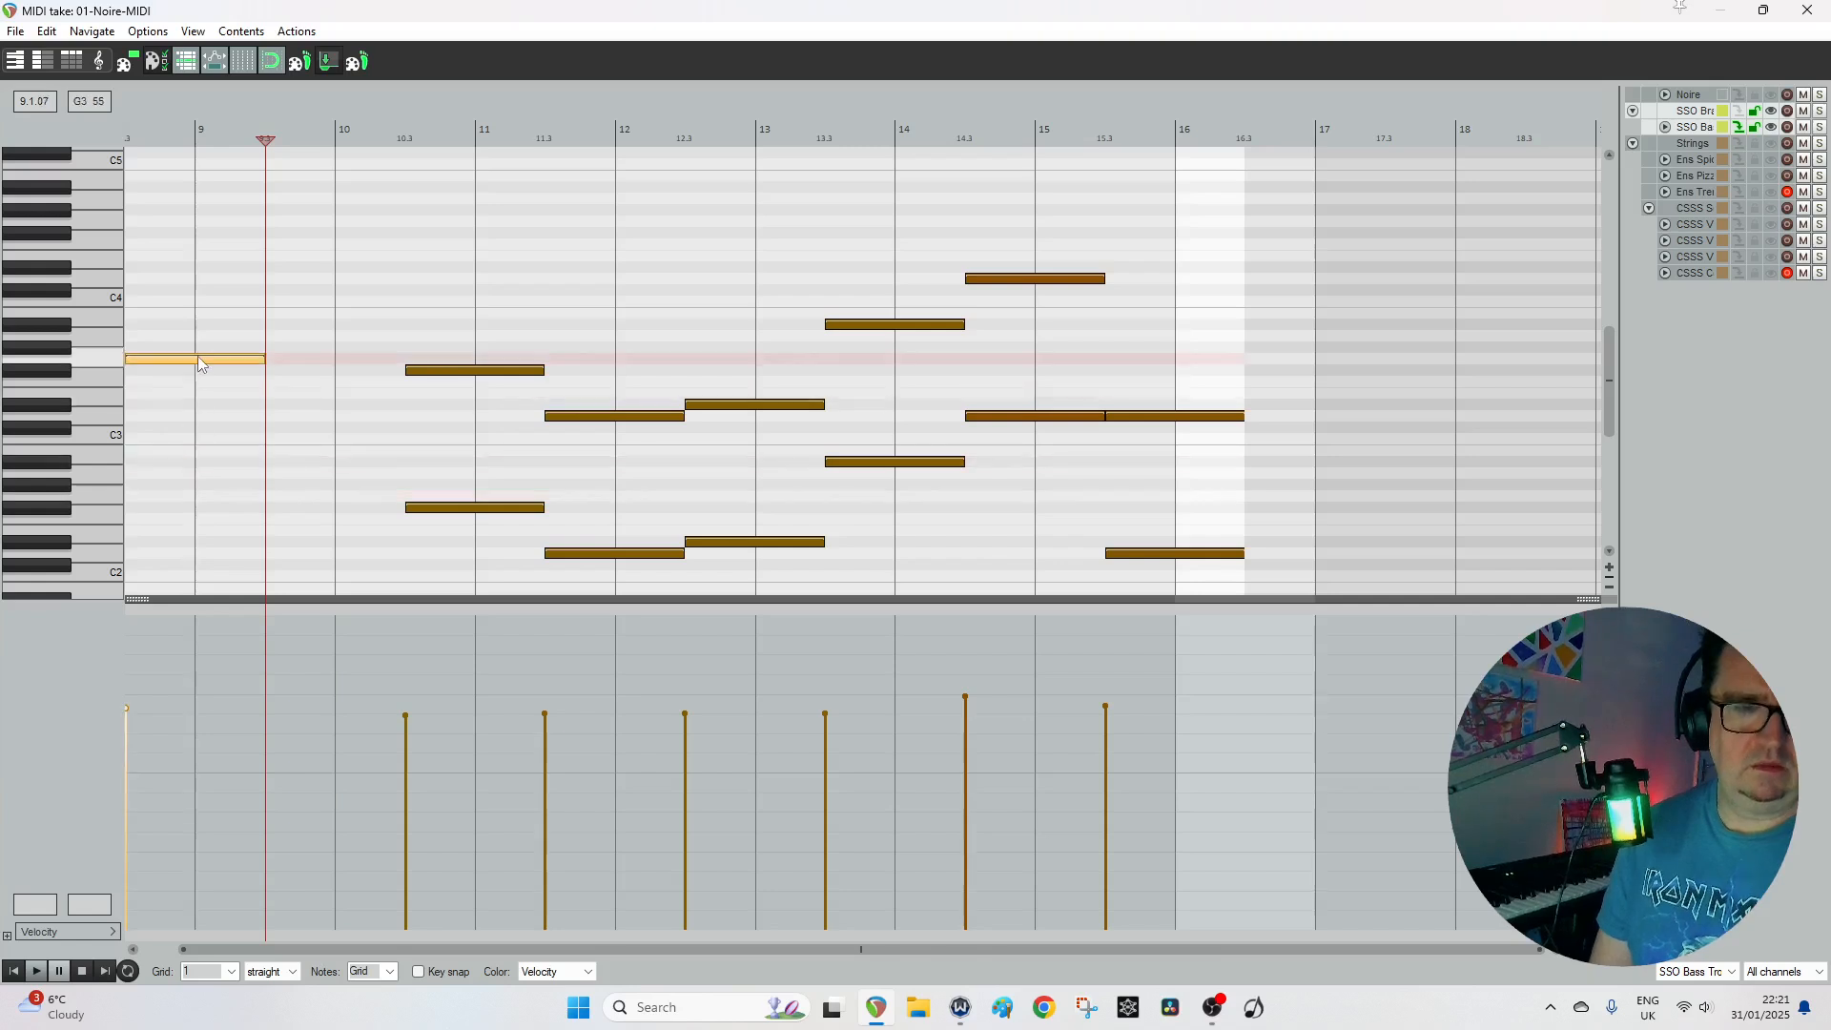
Set the note grid to 1/2 and lengthen the opening G3 note until it meets the F#3 note.
{"action": "scroll", "coordinate": [568, 426], "scroll_direction": "up", "scroll_amount": 2}
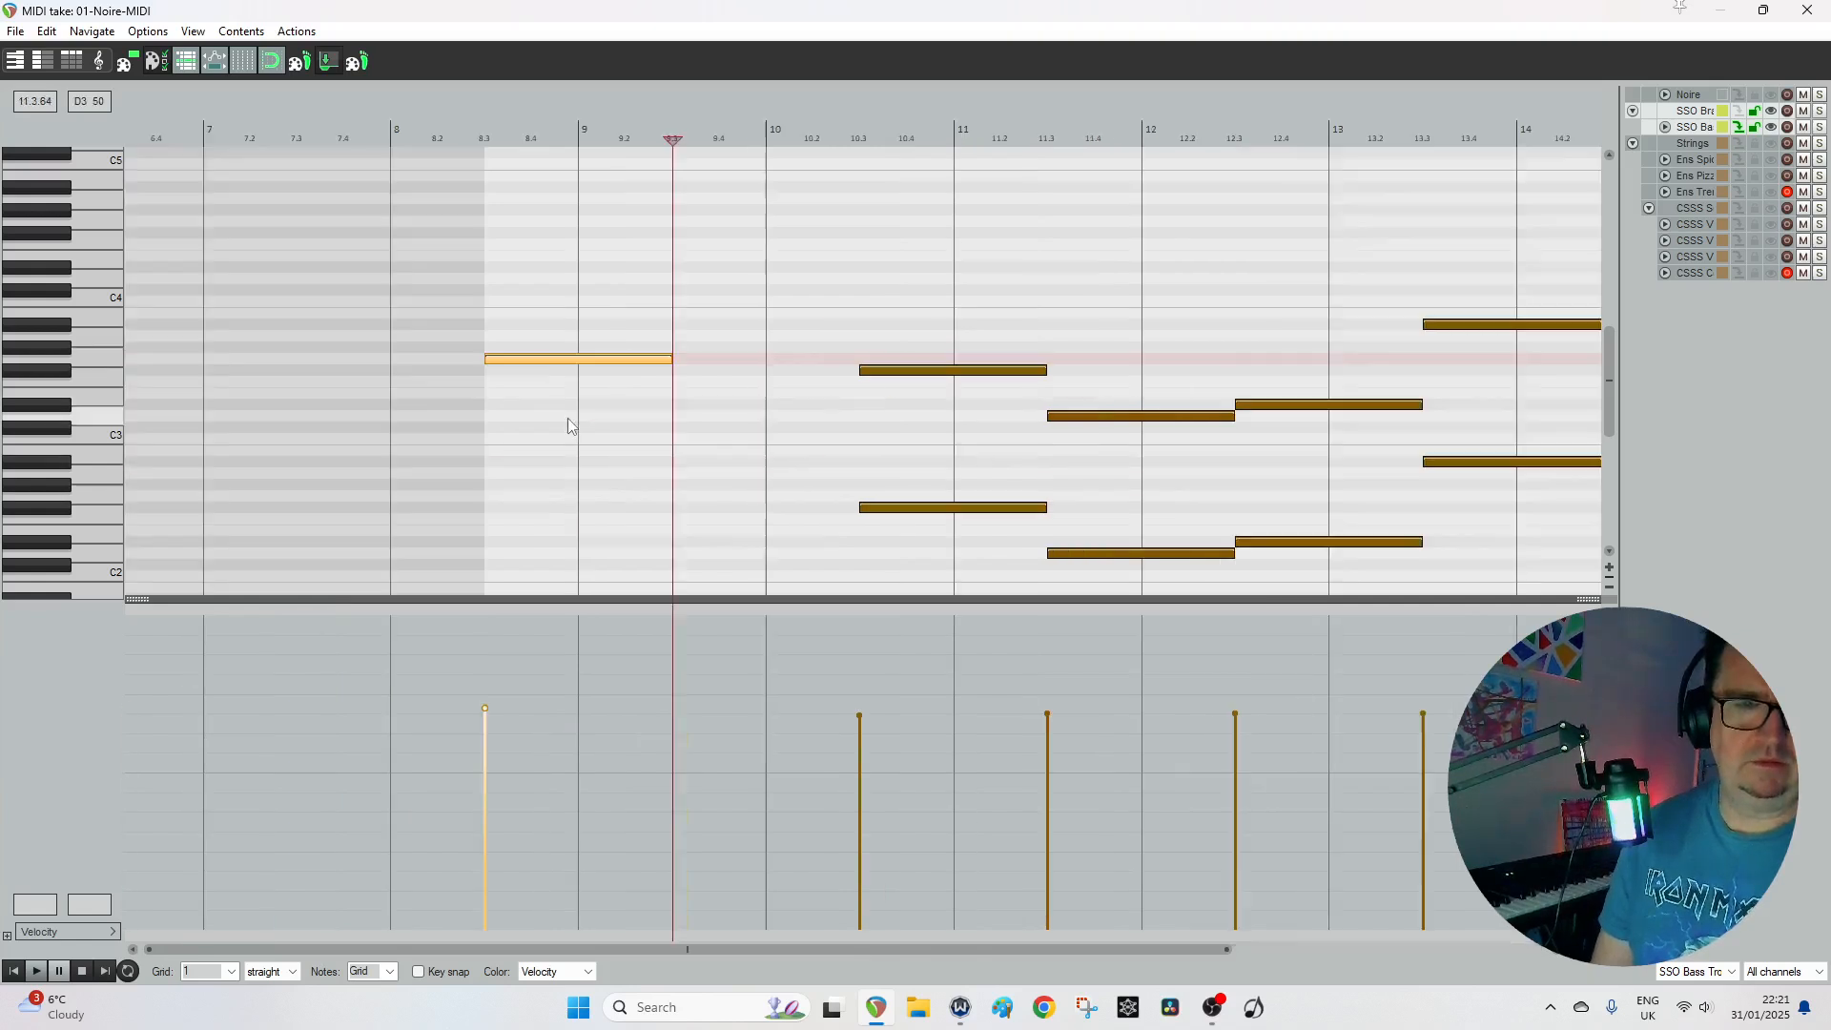
{"action": "scroll", "coordinate": [569, 425], "scroll_direction": "down", "scroll_amount": 2}
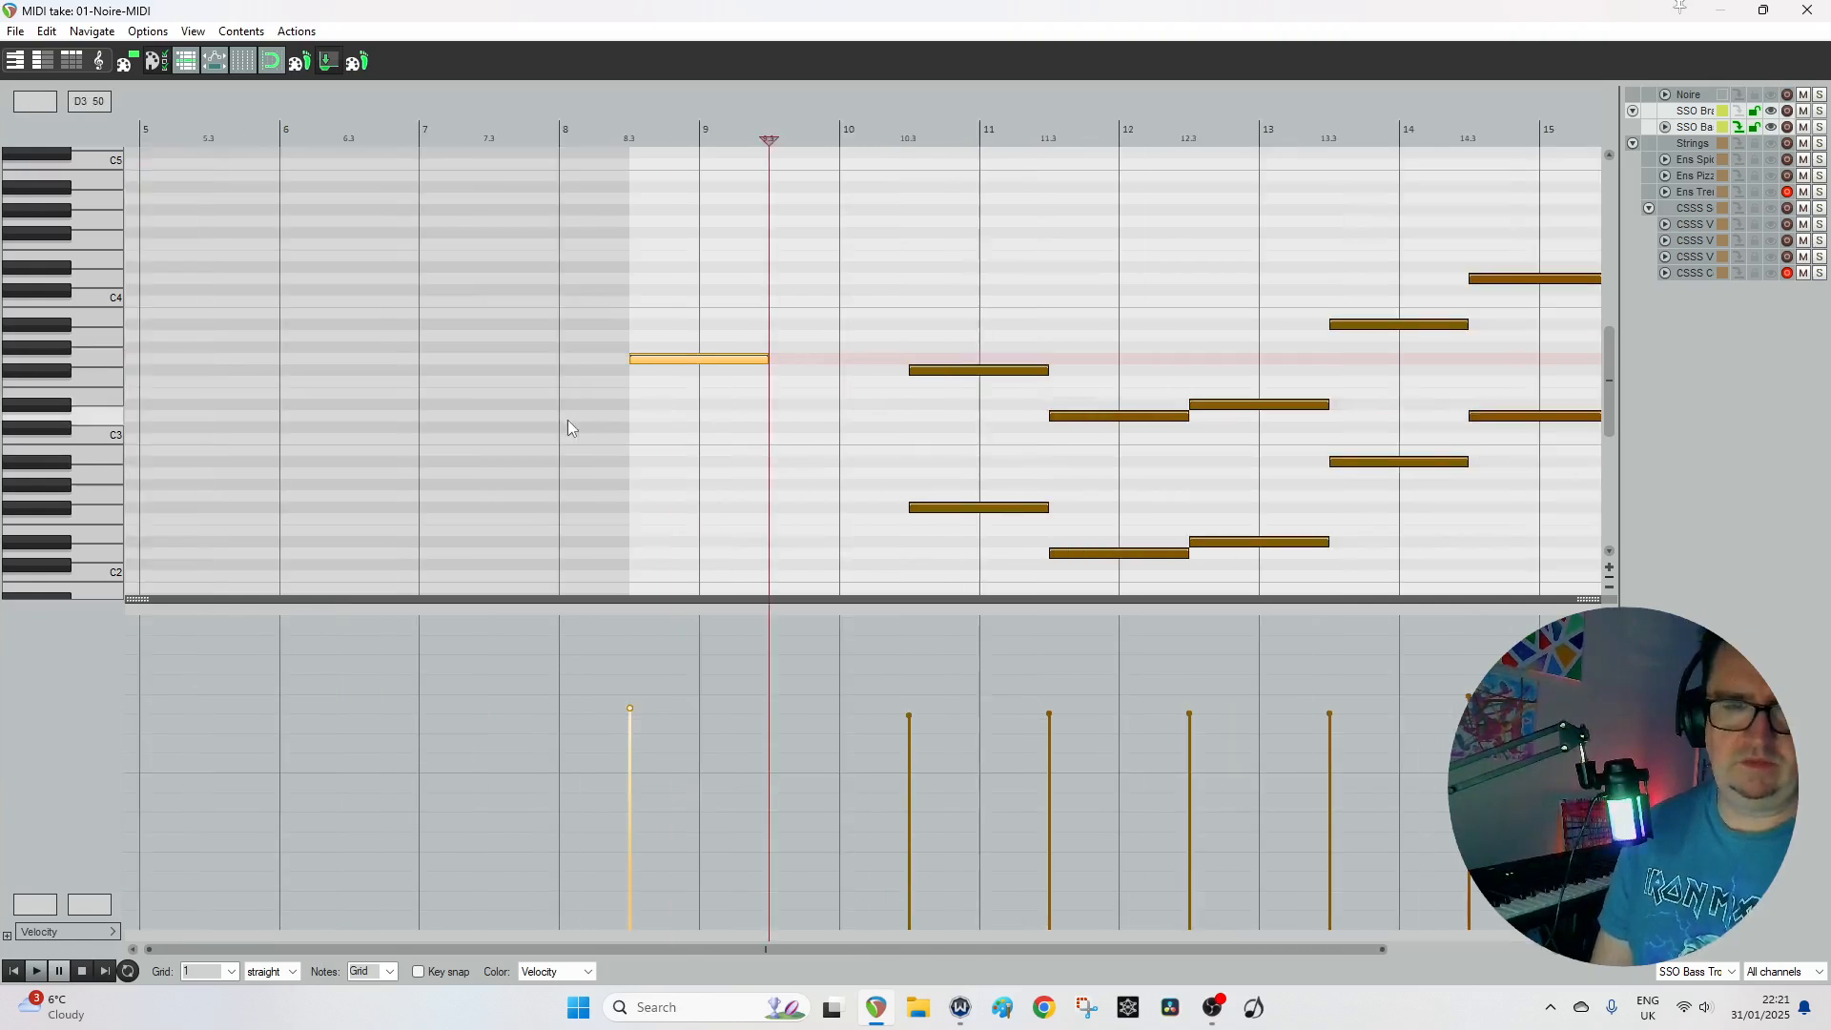
{"action": "left_click", "coordinate": [232, 972]}
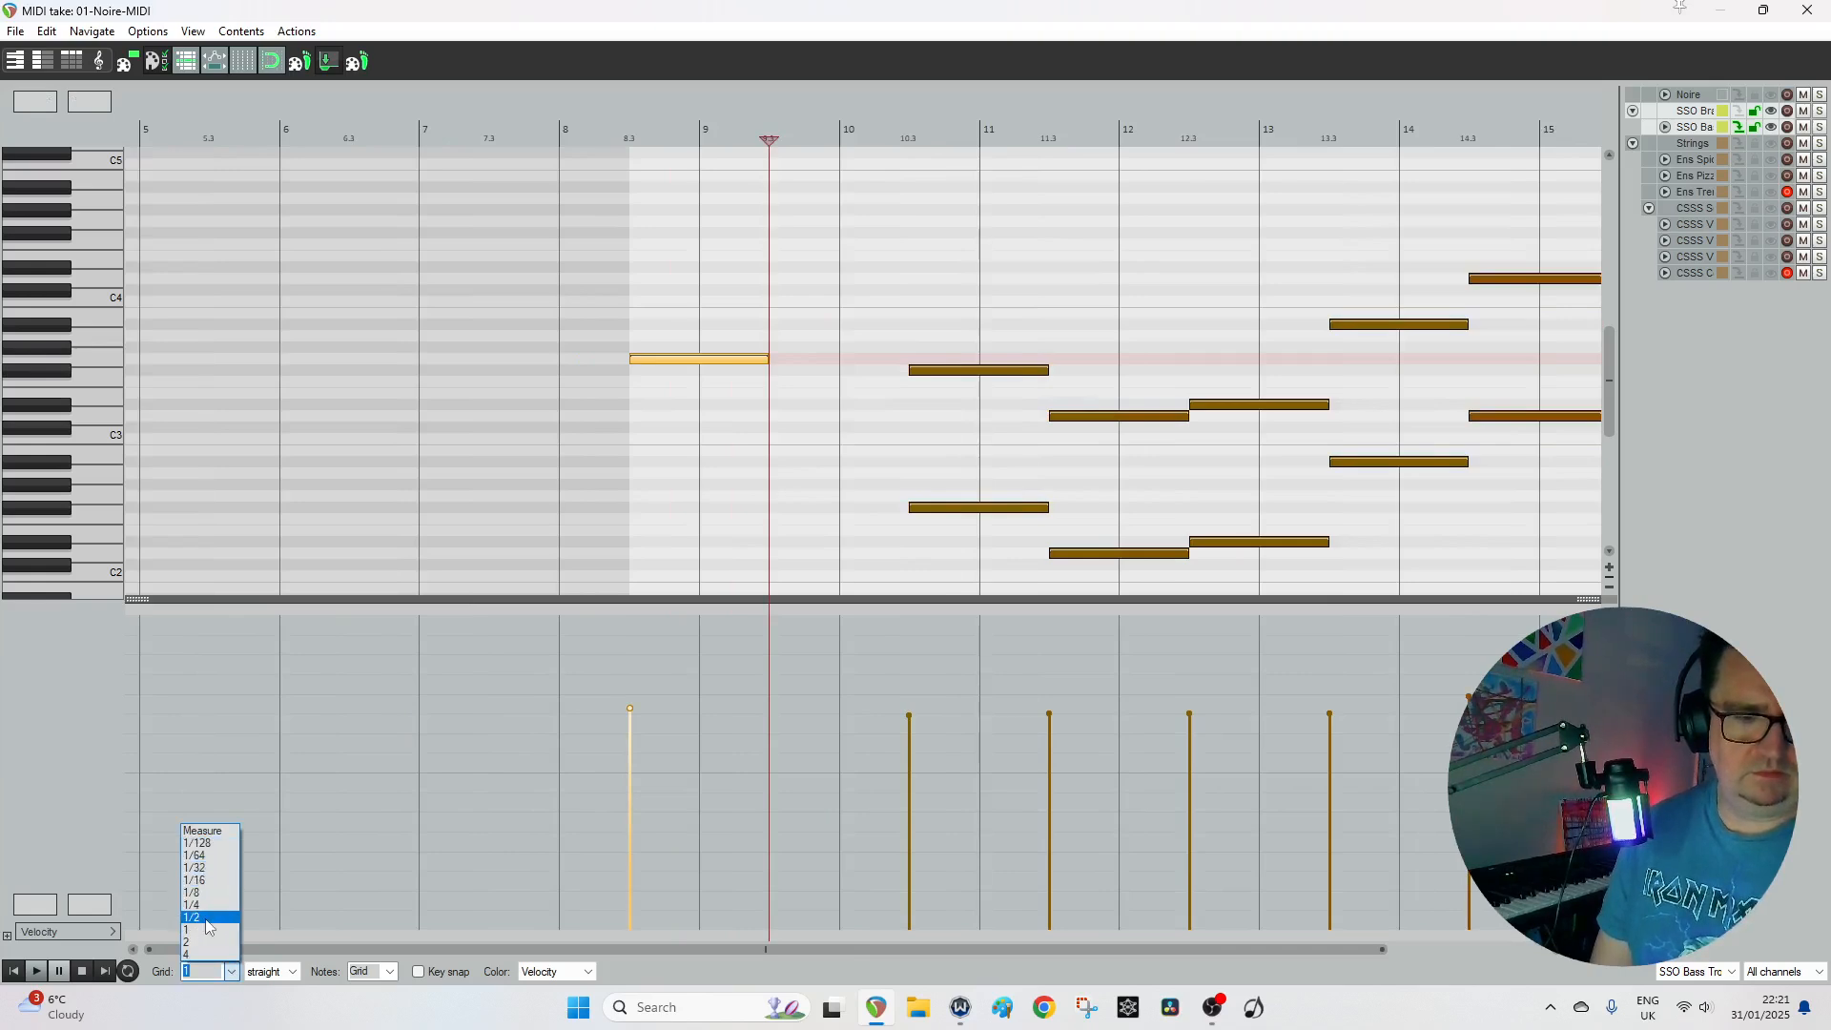
{"action": "left_click", "coordinate": [210, 918]}
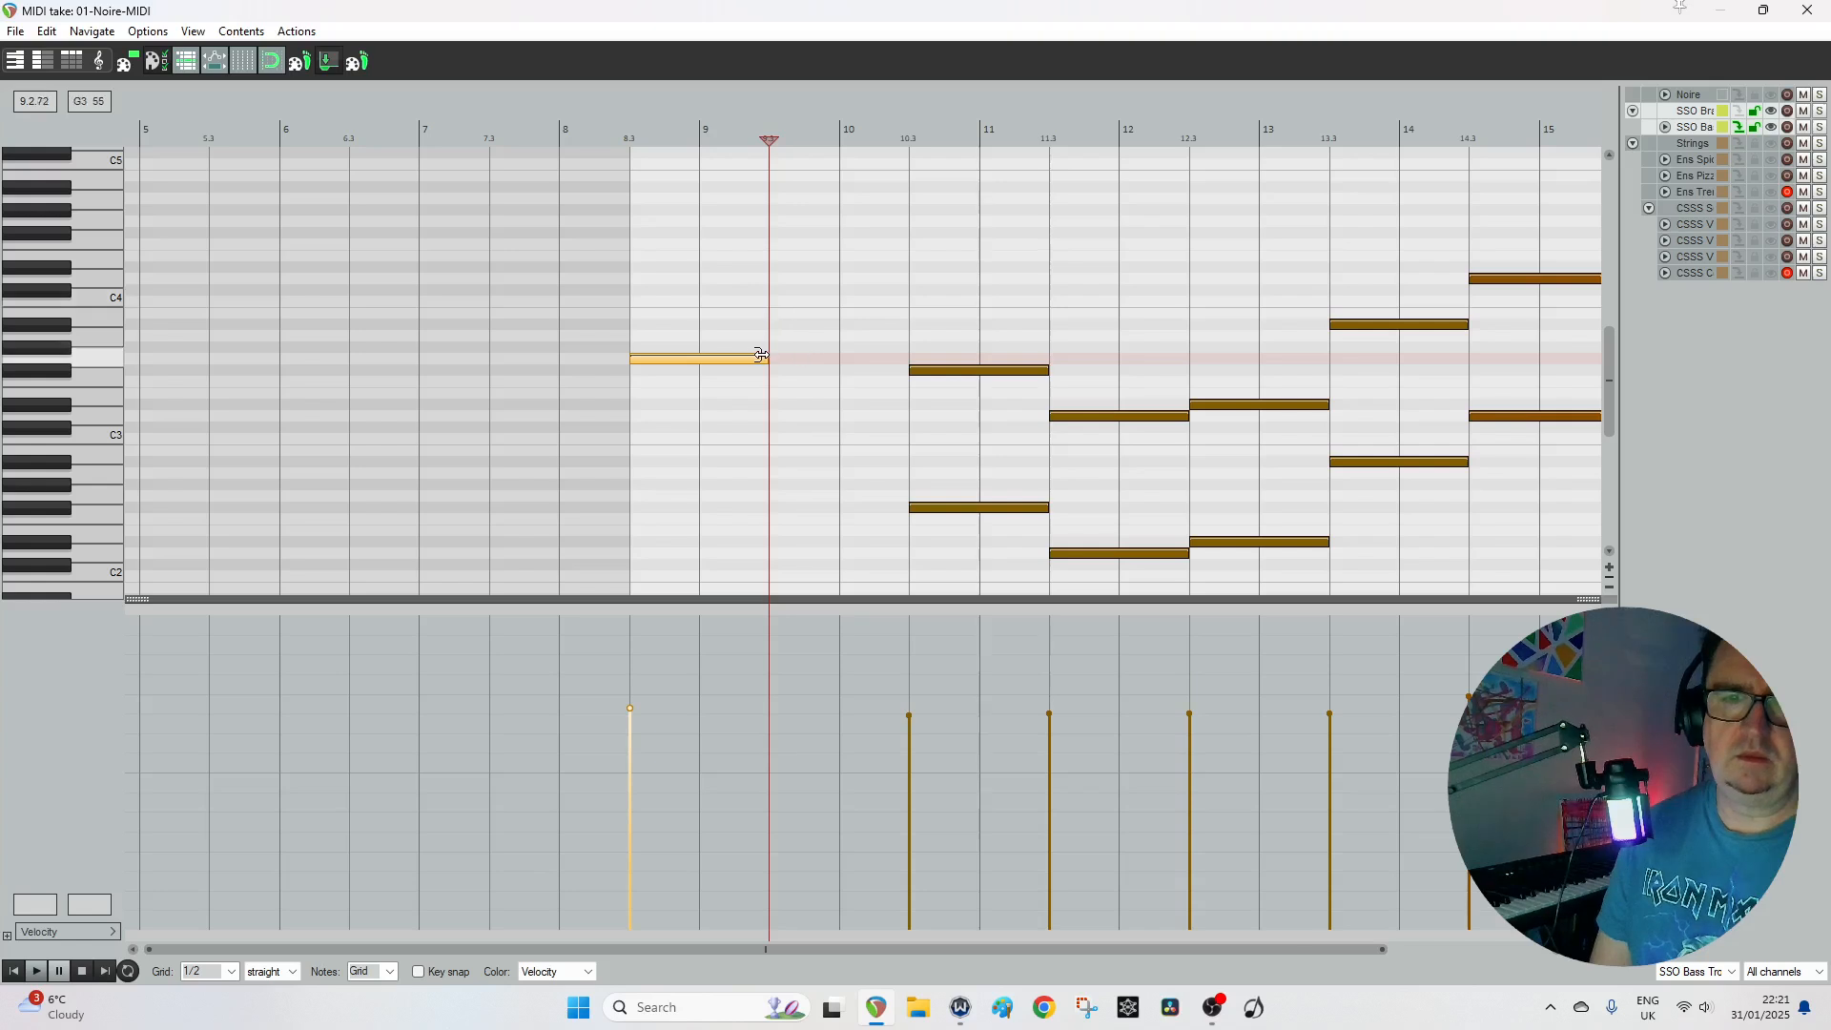
{"action": "left_click_drag", "start_coordinate": [813, 356], "coordinate": [906, 357]}
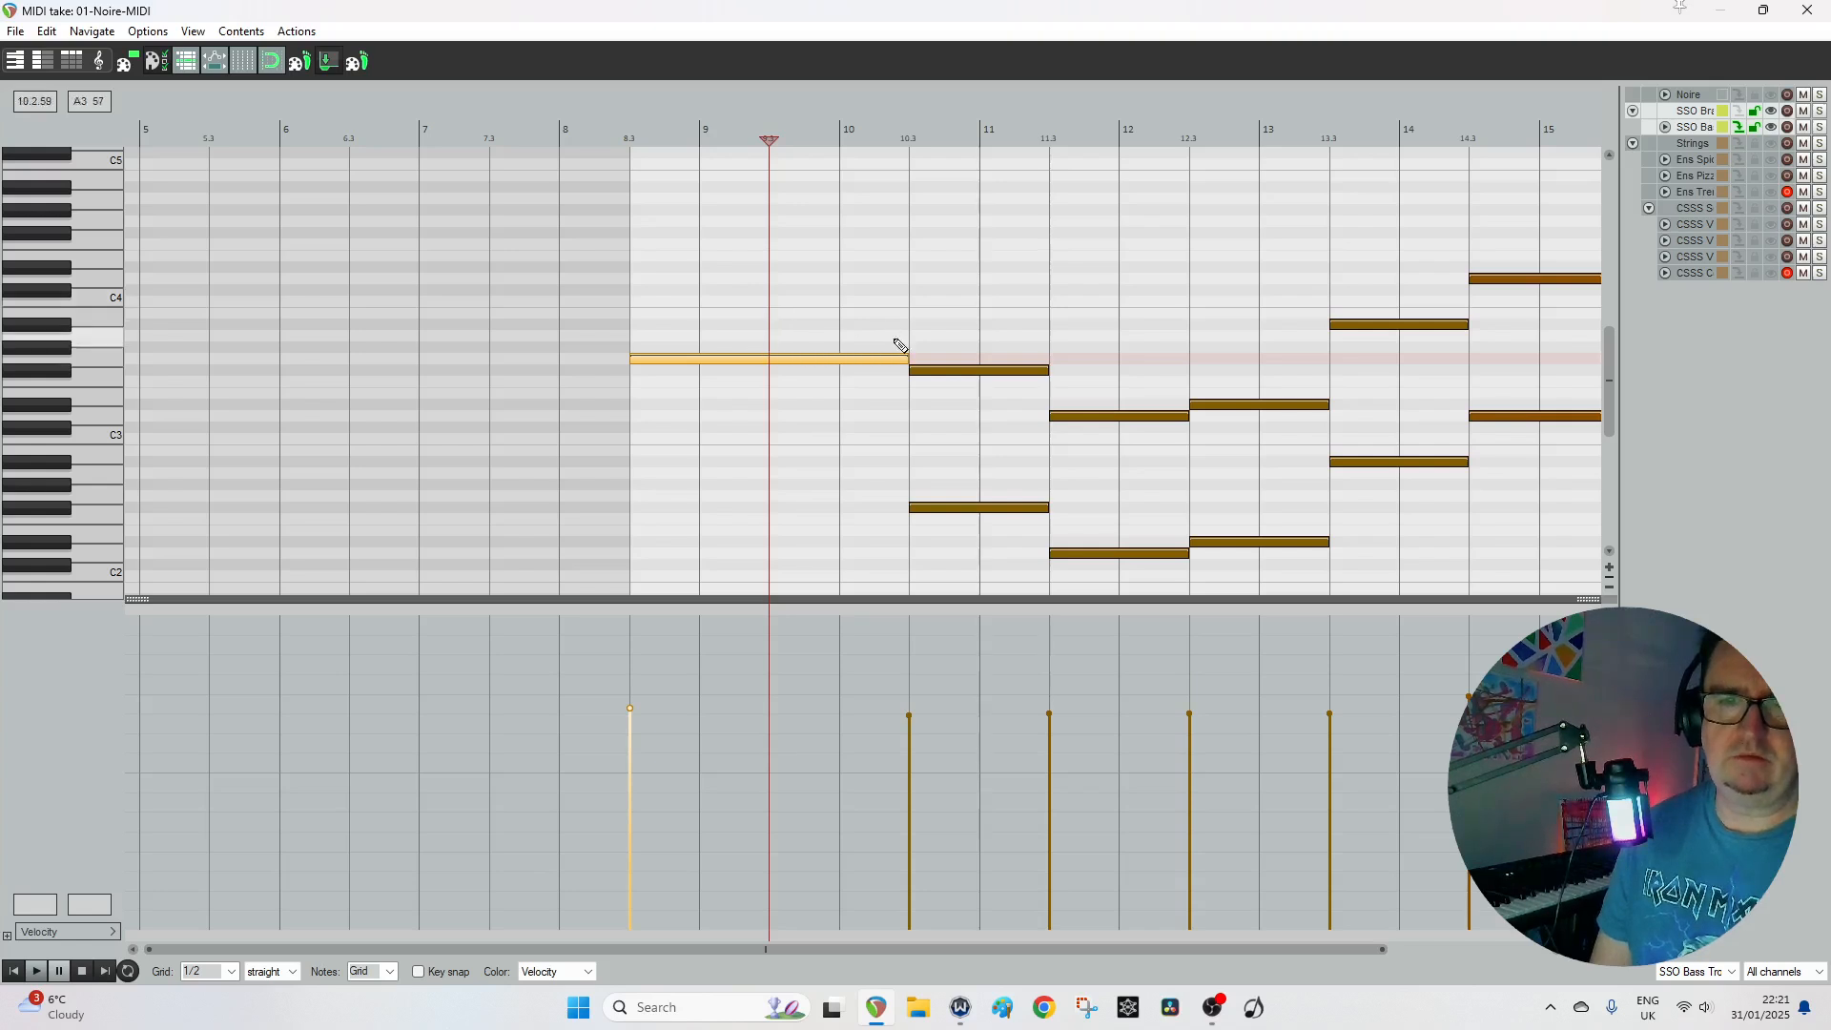
Delete the three low notes an octave beneath the F#3, D3 and D#3 notes.
{"action": "left_click", "coordinate": [982, 508]}
{"action": "left_click", "coordinate": [1292, 541], "text": "ctrl"}
{"action": "left_click", "coordinate": [1163, 555], "text": "ctrl"}
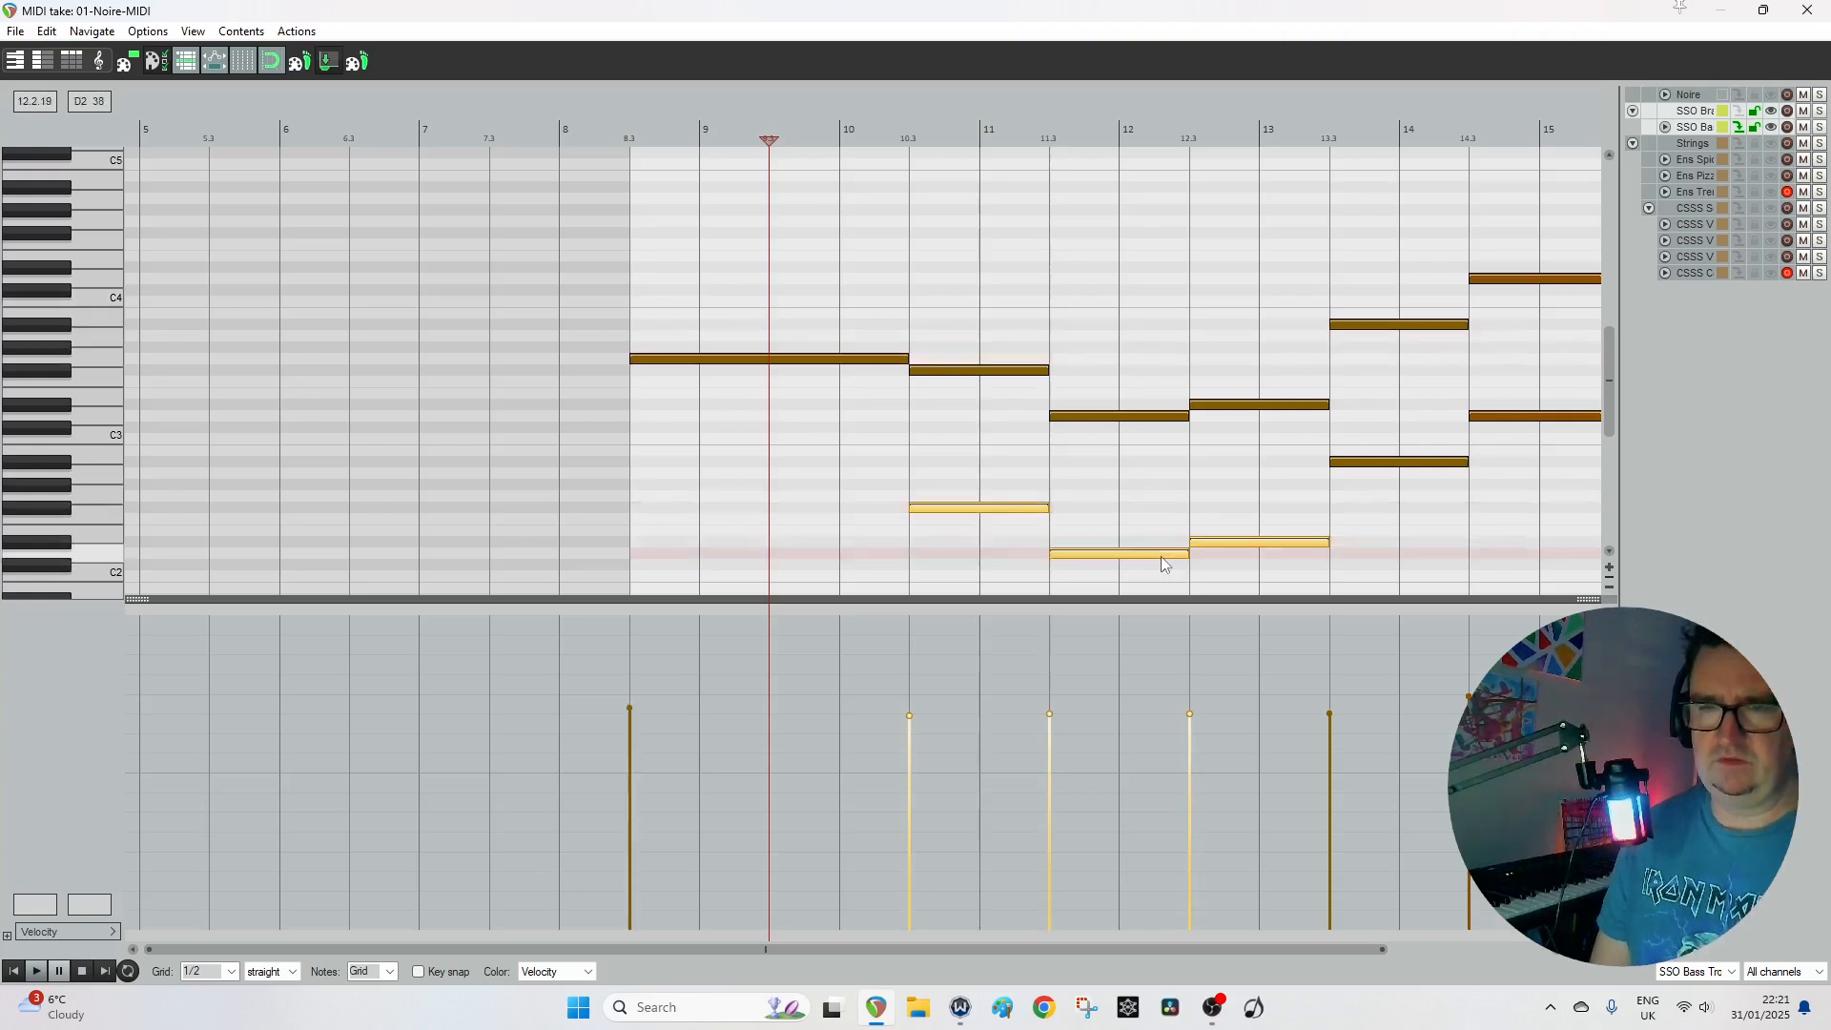
{"action": "key", "text": "Delete"}
Lengthen the F#3 and D#3 notes to two bars each, deleting the short D3 note and the A#2 note they overlap.
{"action": "scroll", "coordinate": [1132, 482], "scroll_direction": "down", "scroll_amount": 3}
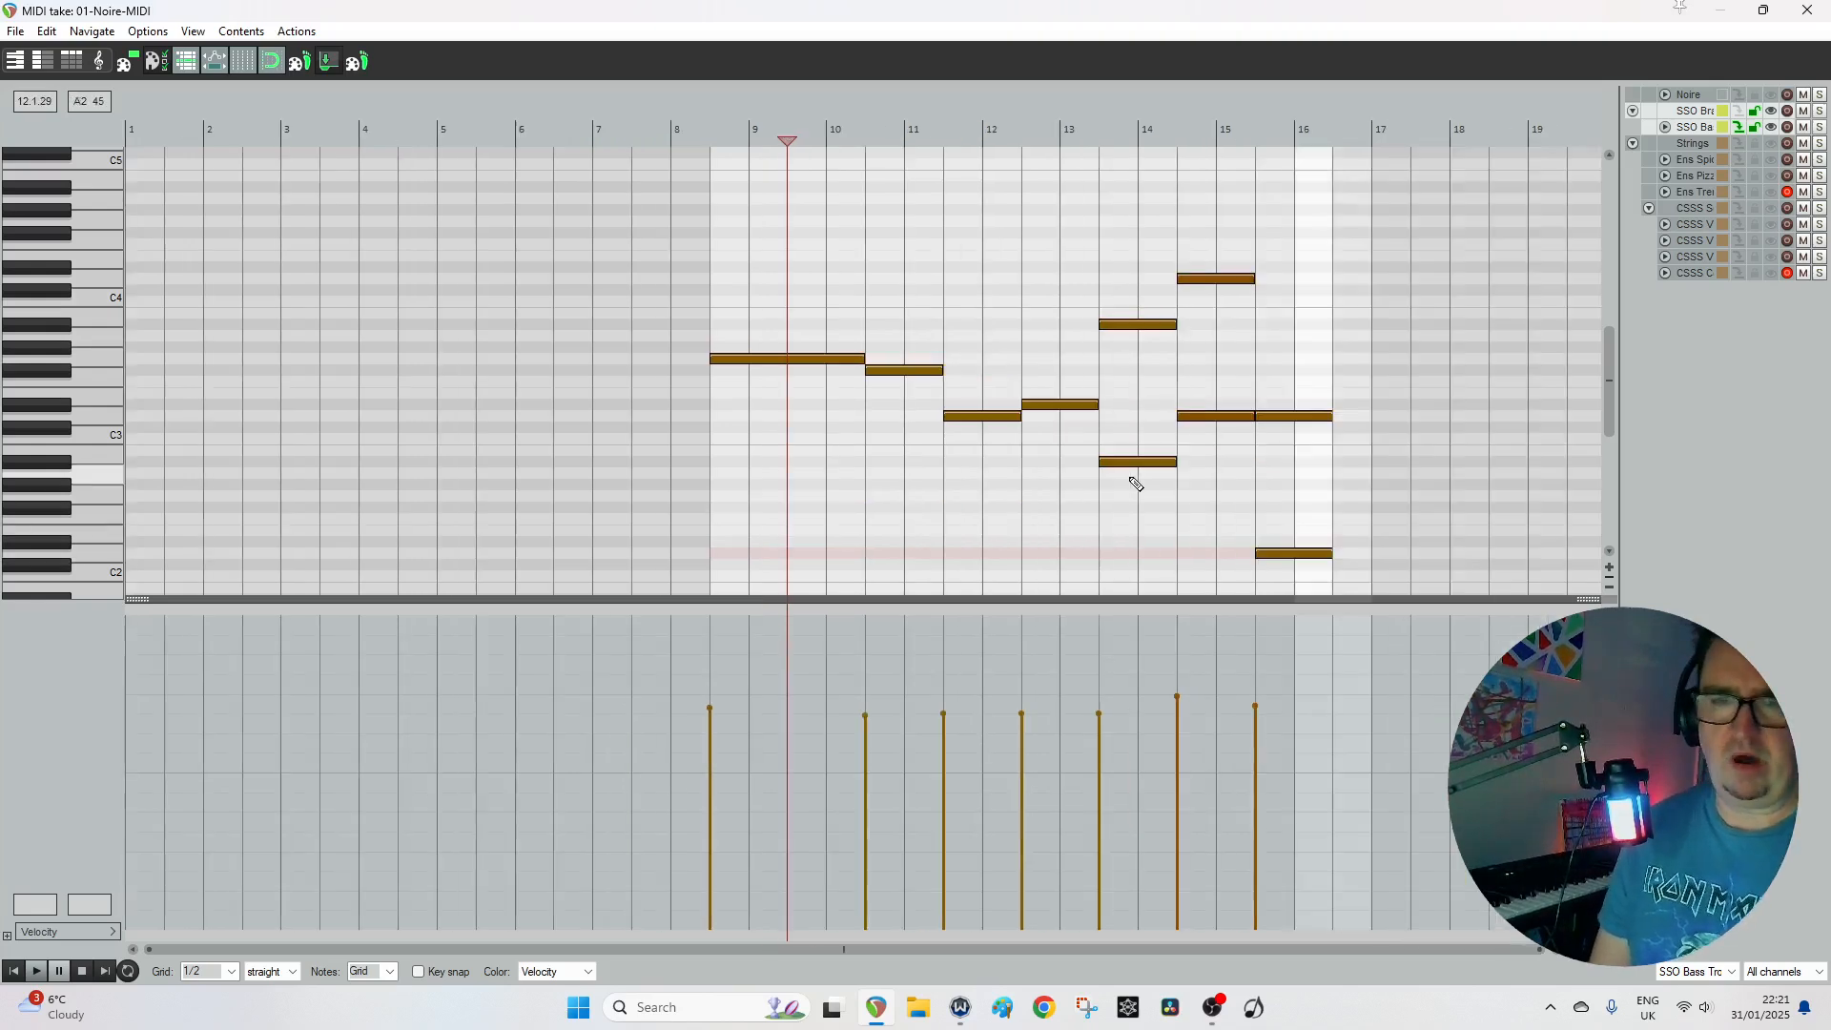
{"action": "left_click_drag", "start_coordinate": [940, 371], "coordinate": [976, 370]}
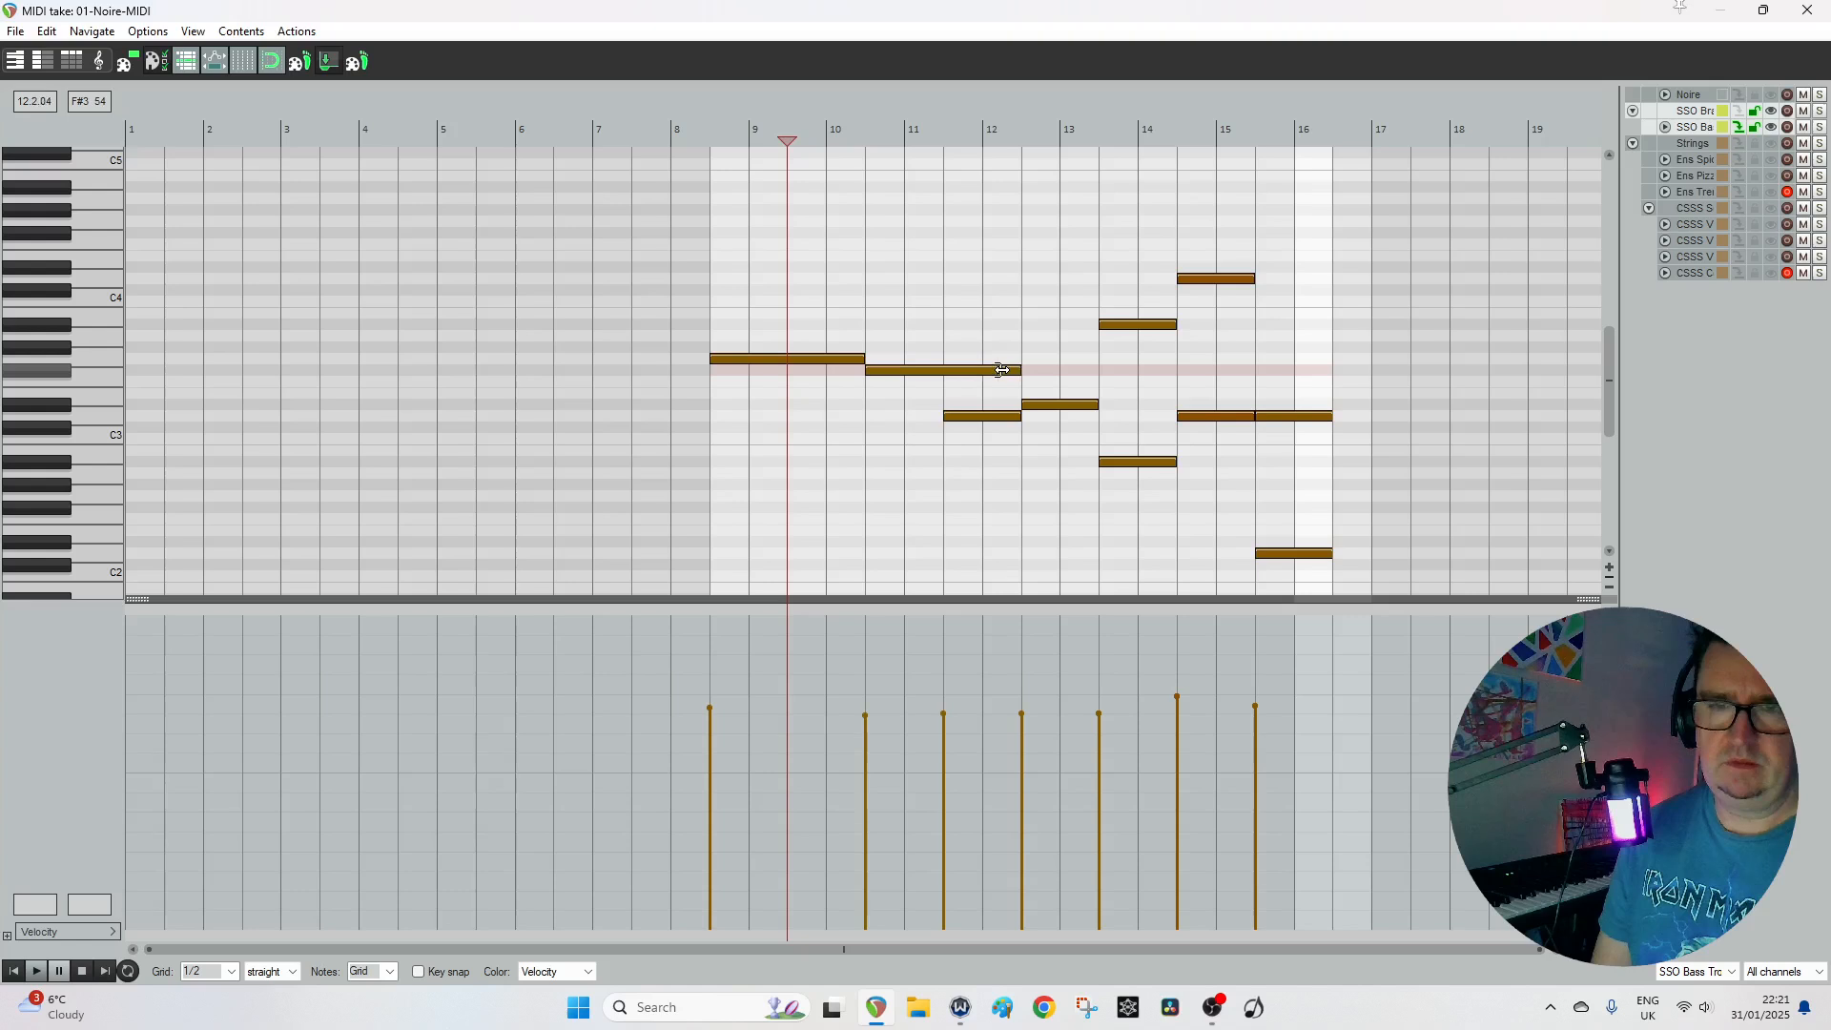
{"action": "double_click", "coordinate": [997, 416]}
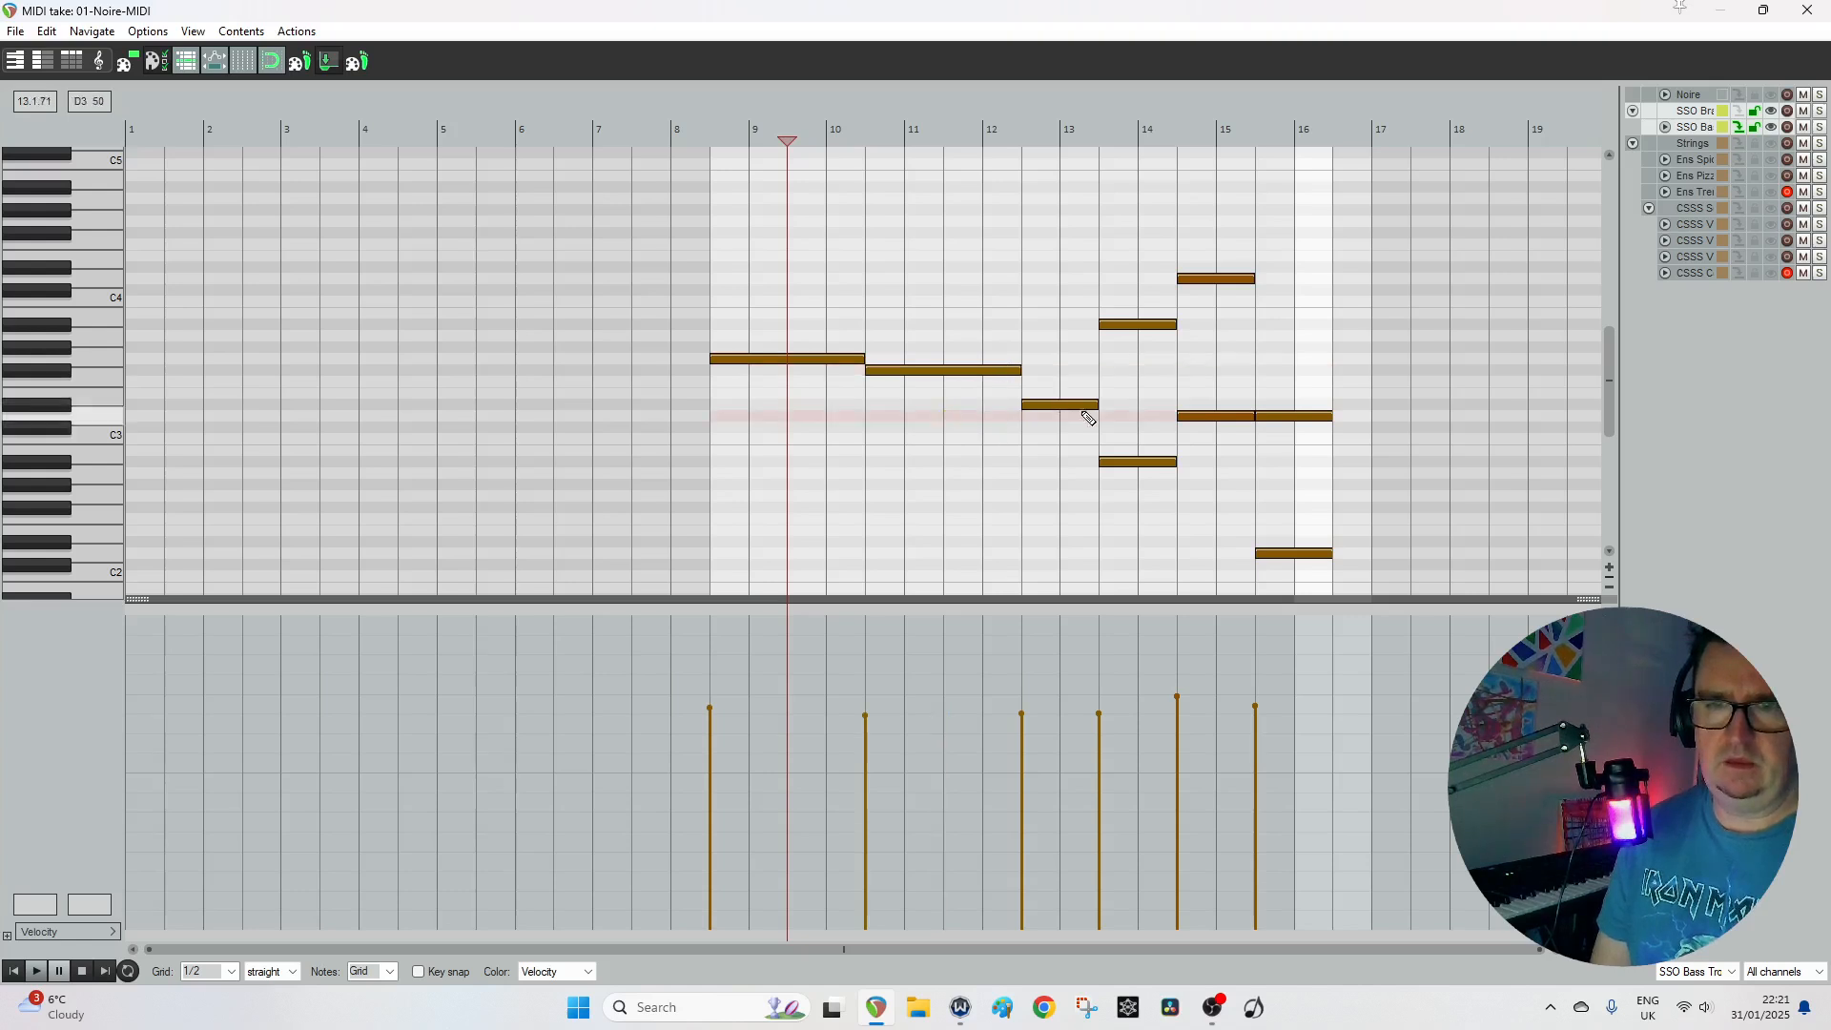
{"action": "left_click_drag", "start_coordinate": [1094, 404], "coordinate": [1175, 405]}
{"action": "double_click", "coordinate": [1167, 462]}
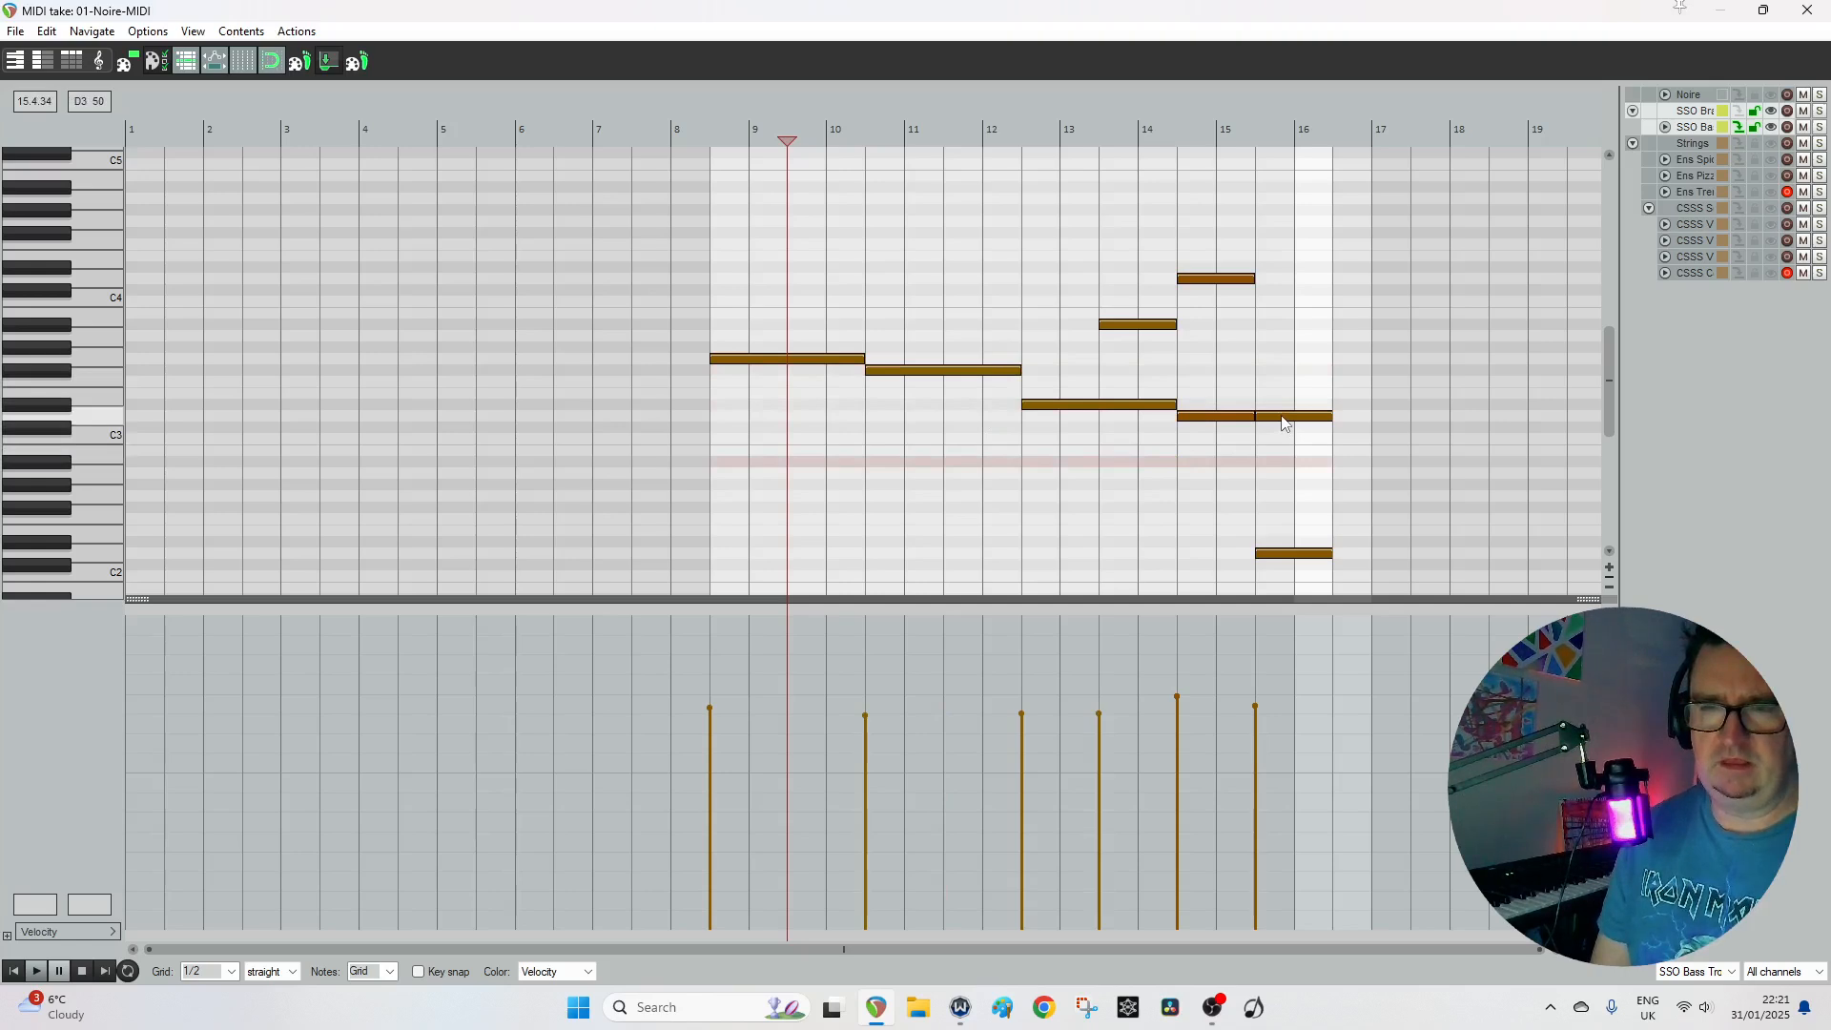
End the line with D3 held until a half-bar closing F#3, and delete the leftover D2, D4 and A#3 notes.
{"action": "mouse_move", "coordinate": [1260, 416]}
{"action": "left_mouse_down"}
{"action": "mouse_move", "coordinate": [1295, 417]}
{"action": "mouse_move", "coordinate": [1314, 372]}
{"action": "mouse_move", "coordinate": [1279, 413]}
{"action": "left_mouse_up"}
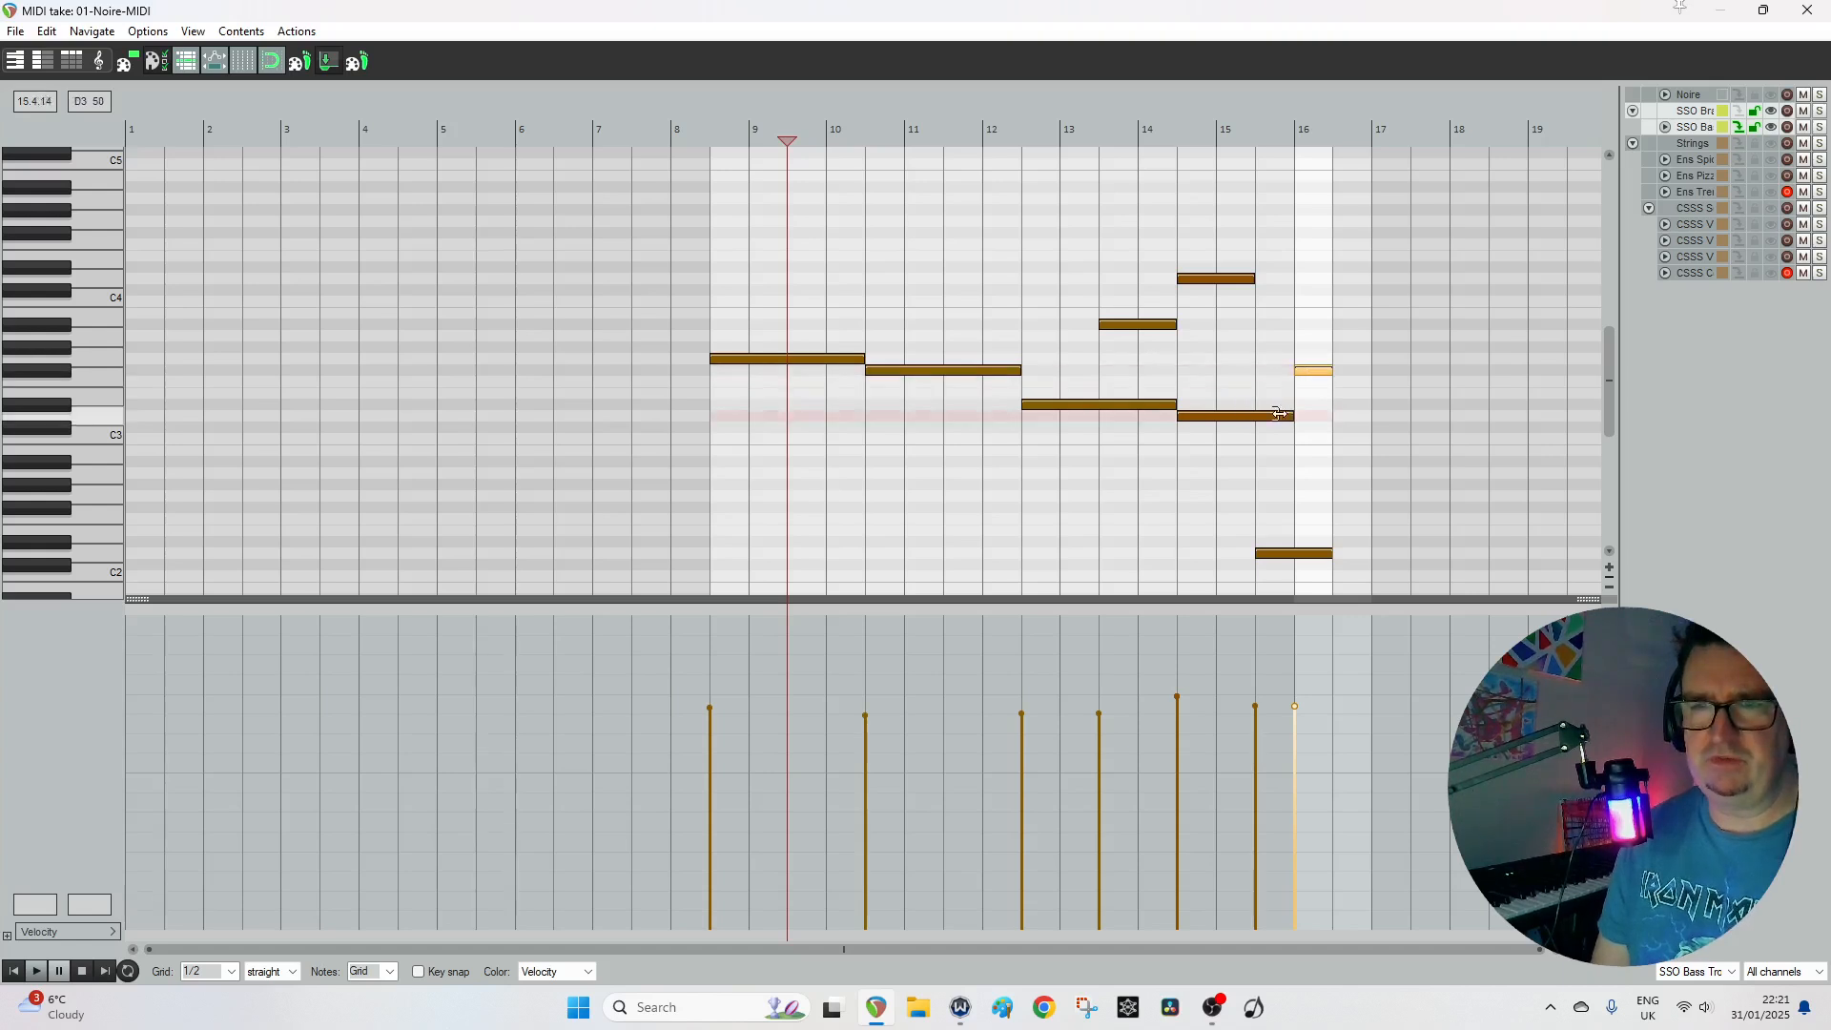
{"action": "double_click", "coordinate": [1291, 555]}
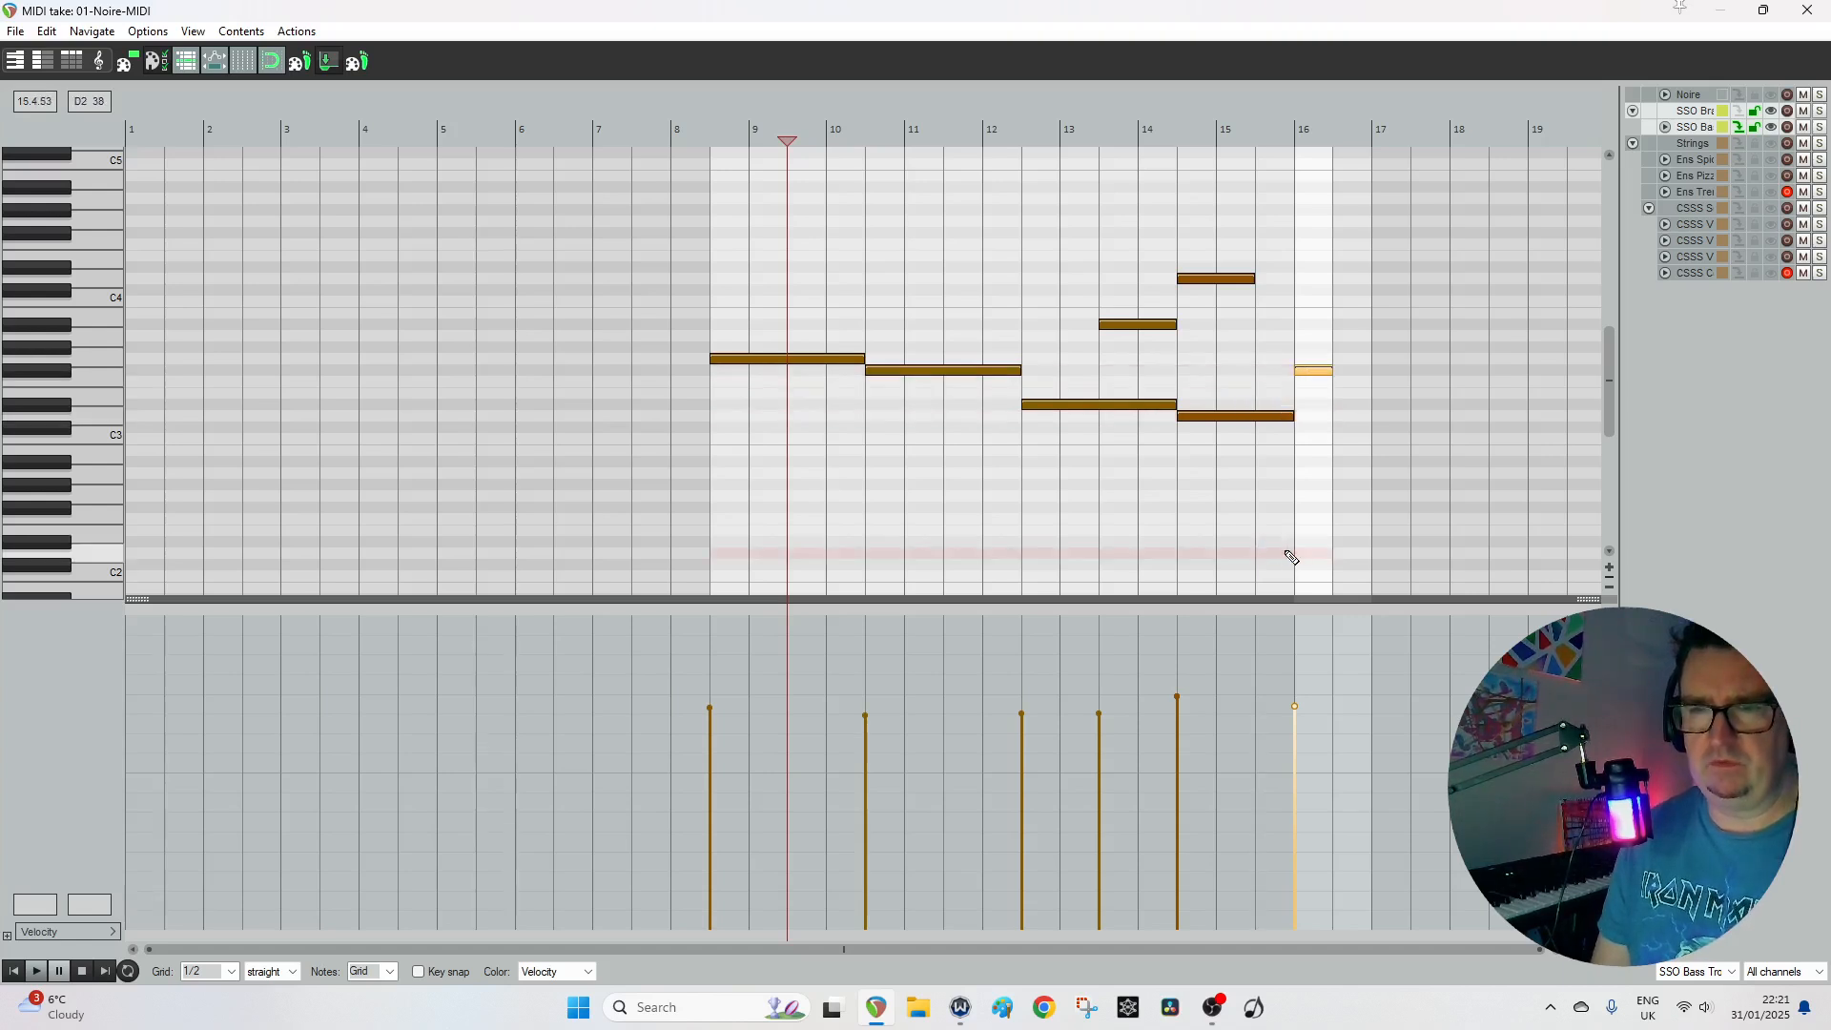
{"action": "double_click", "coordinate": [1206, 278]}
{"action": "double_click", "coordinate": [1156, 324]}
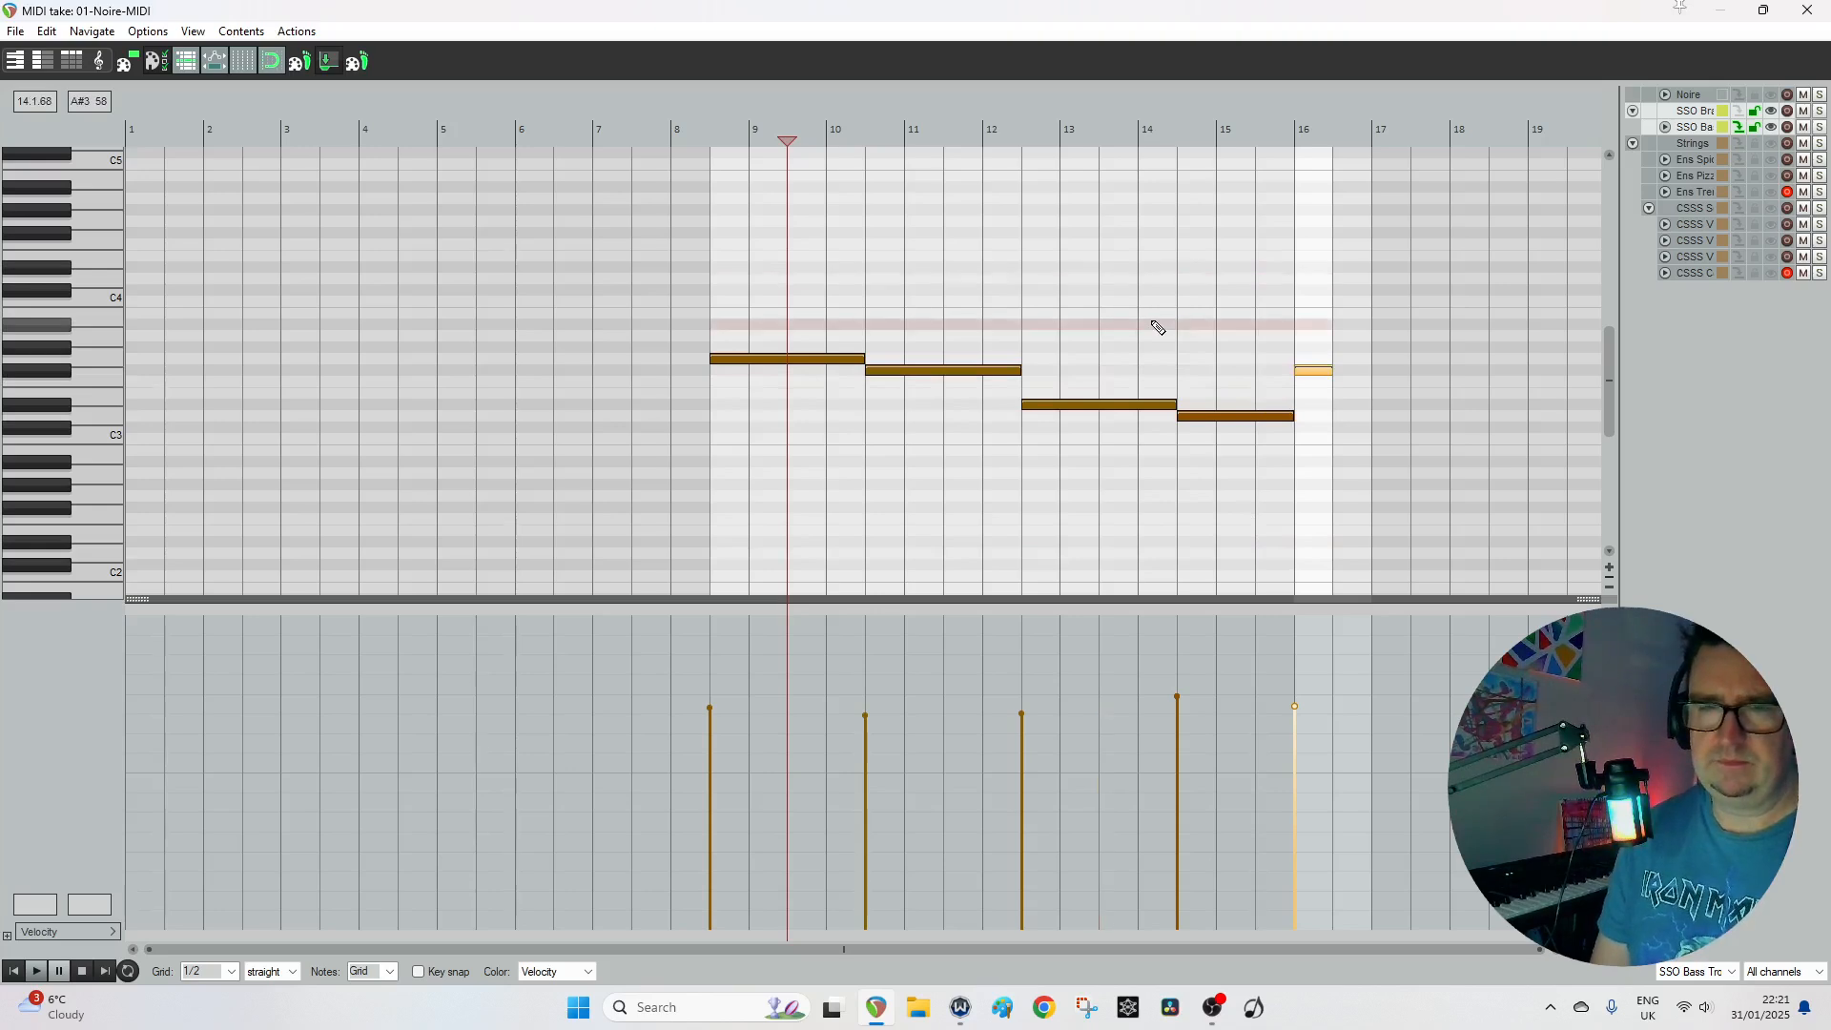
Redraw the note velocities as a lower, gently rising line, and start the 01 Mod Wheel MSB curve at about 37 on the first note.
{"action": "left_click_drag", "start_coordinate": [1345, 760], "coordinate": [772, 777]}
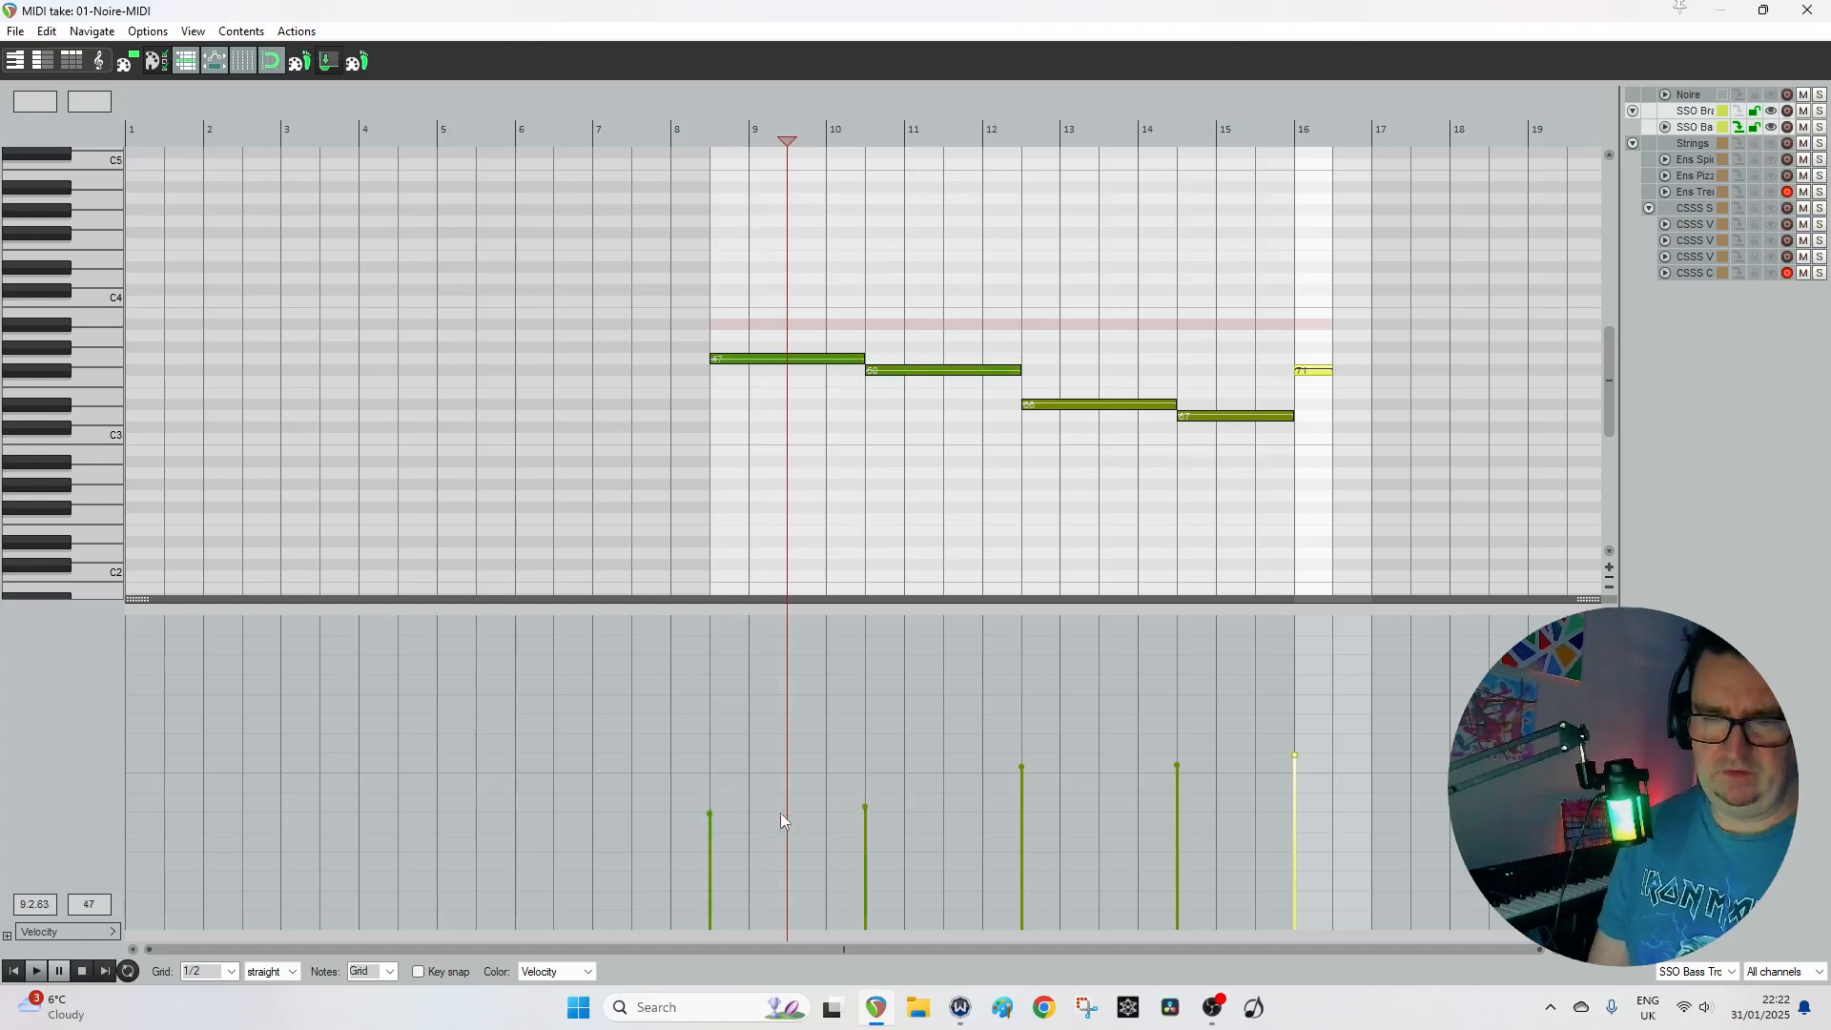
{"action": "left_click", "coordinate": [53, 933]}
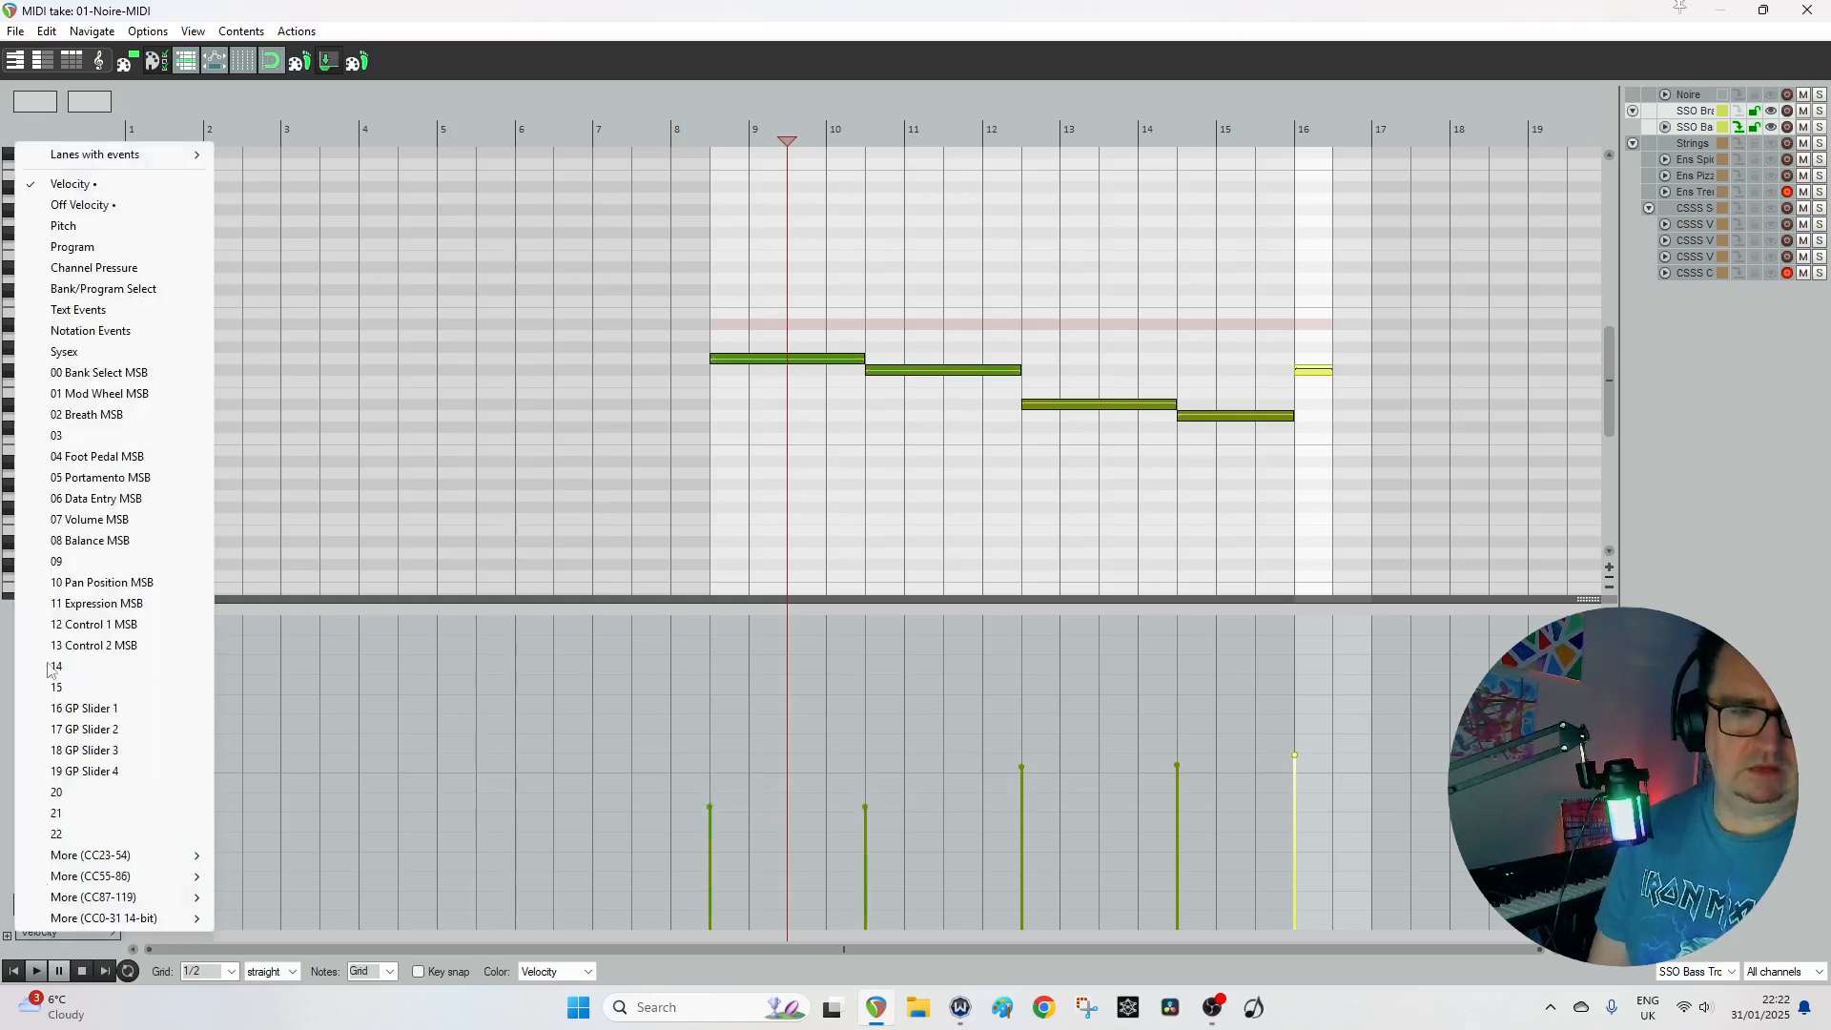
{"action": "left_click", "coordinate": [86, 395]}
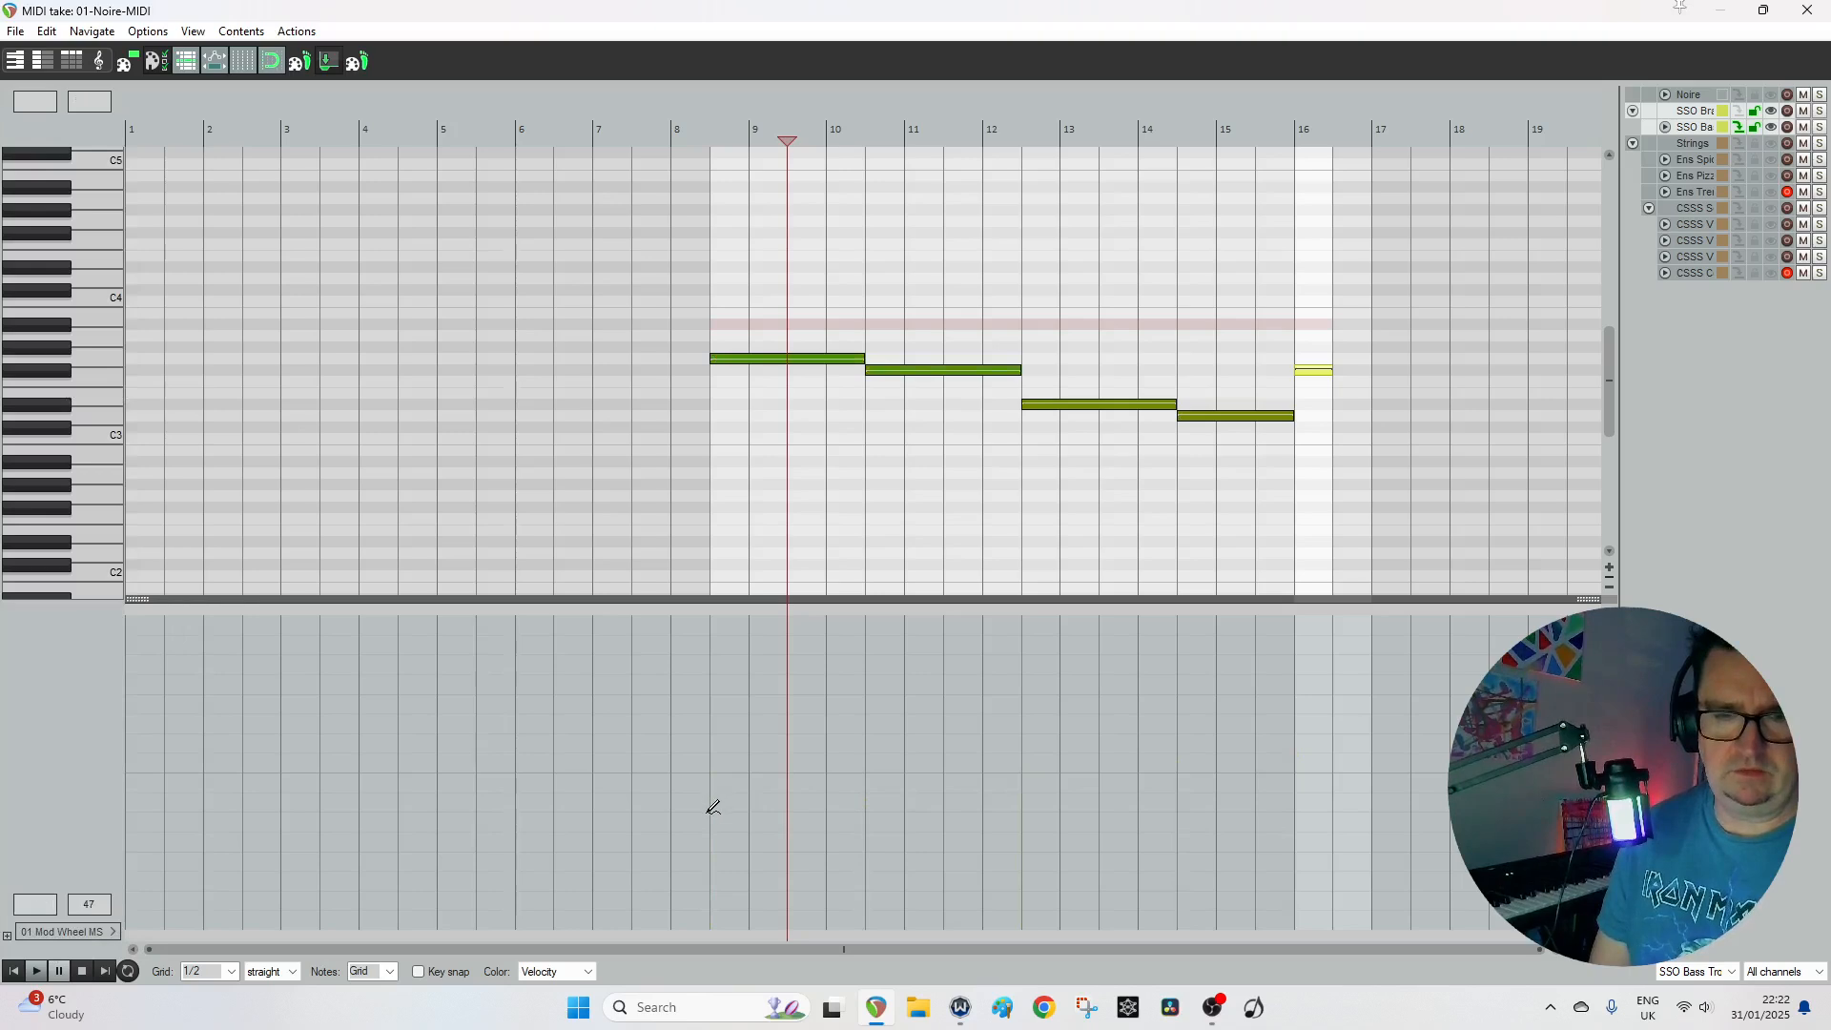
{"action": "mouse_move", "coordinate": [712, 808]}
{"action": "left_mouse_down"}
{"action": "mouse_move", "coordinate": [727, 774]}
{"action": "mouse_move", "coordinate": [715, 839]}
{"action": "left_mouse_up"}
Shape a small mod wheel swell that peaks midway through the G3 note and falls back at the start of the F#3 note.
{"action": "left_click", "coordinate": [780, 839]}
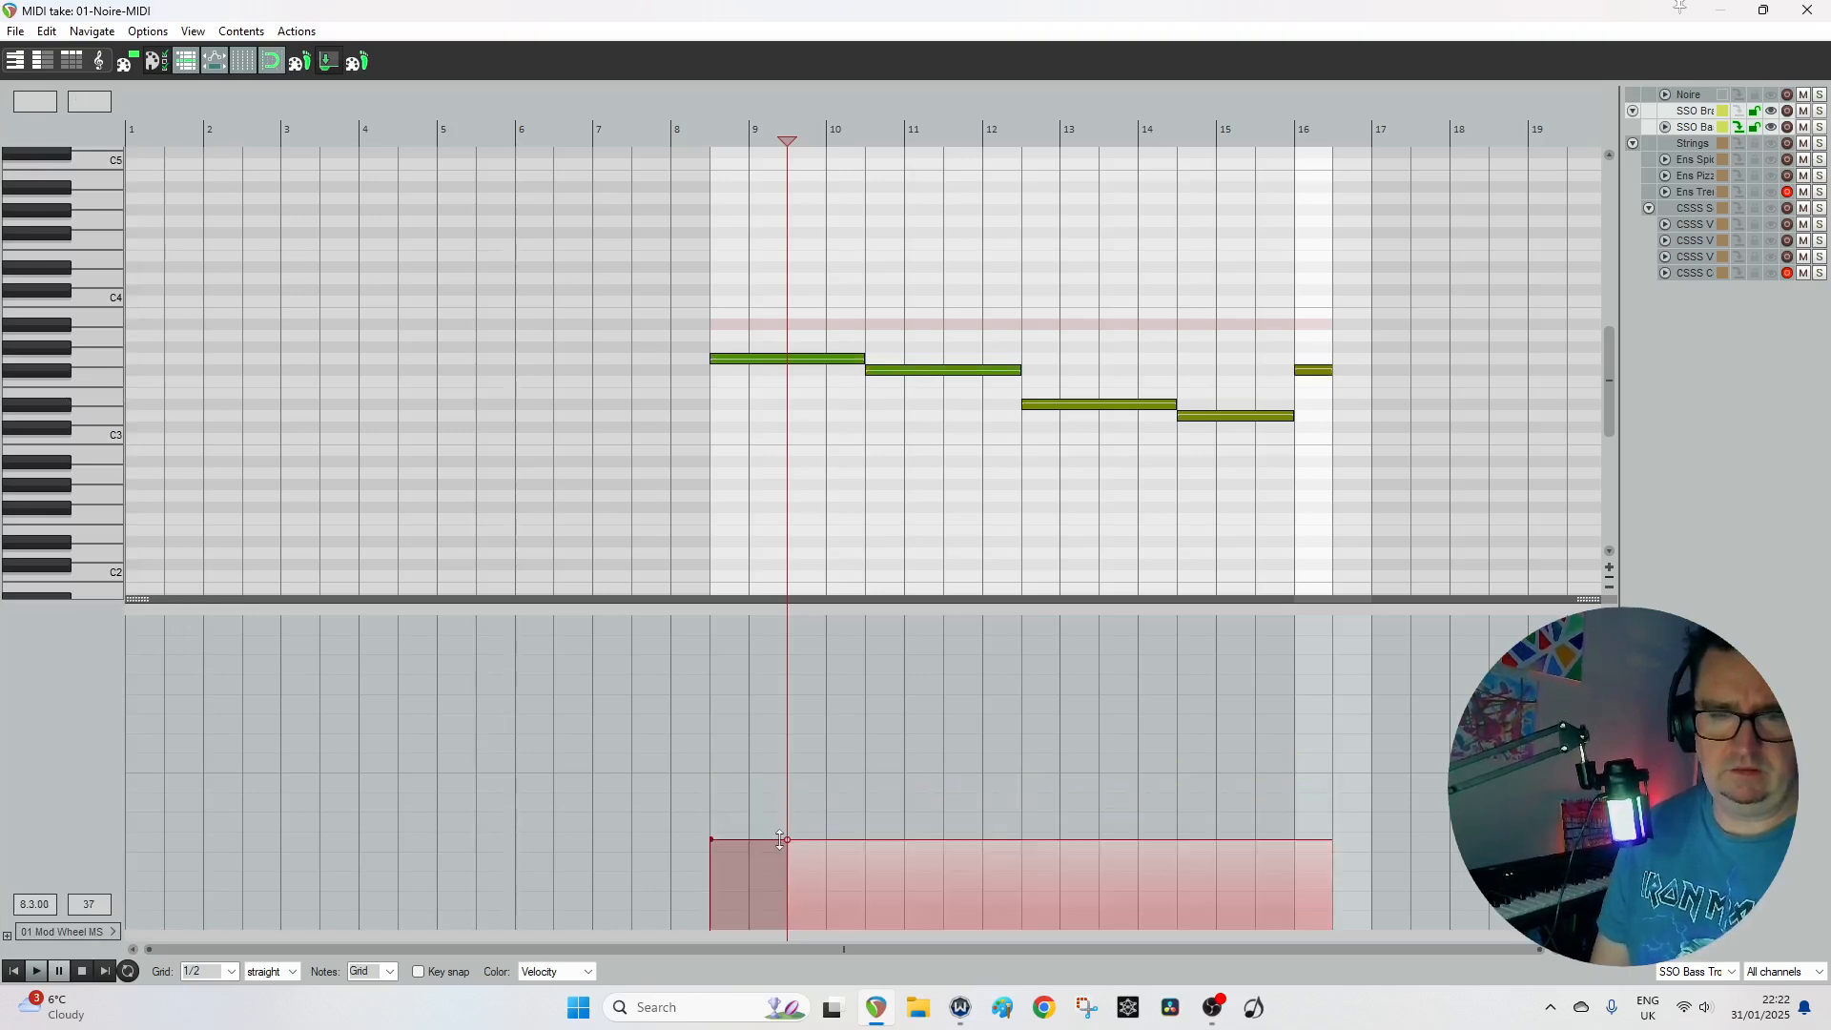
{"action": "left_click", "coordinate": [831, 839]}
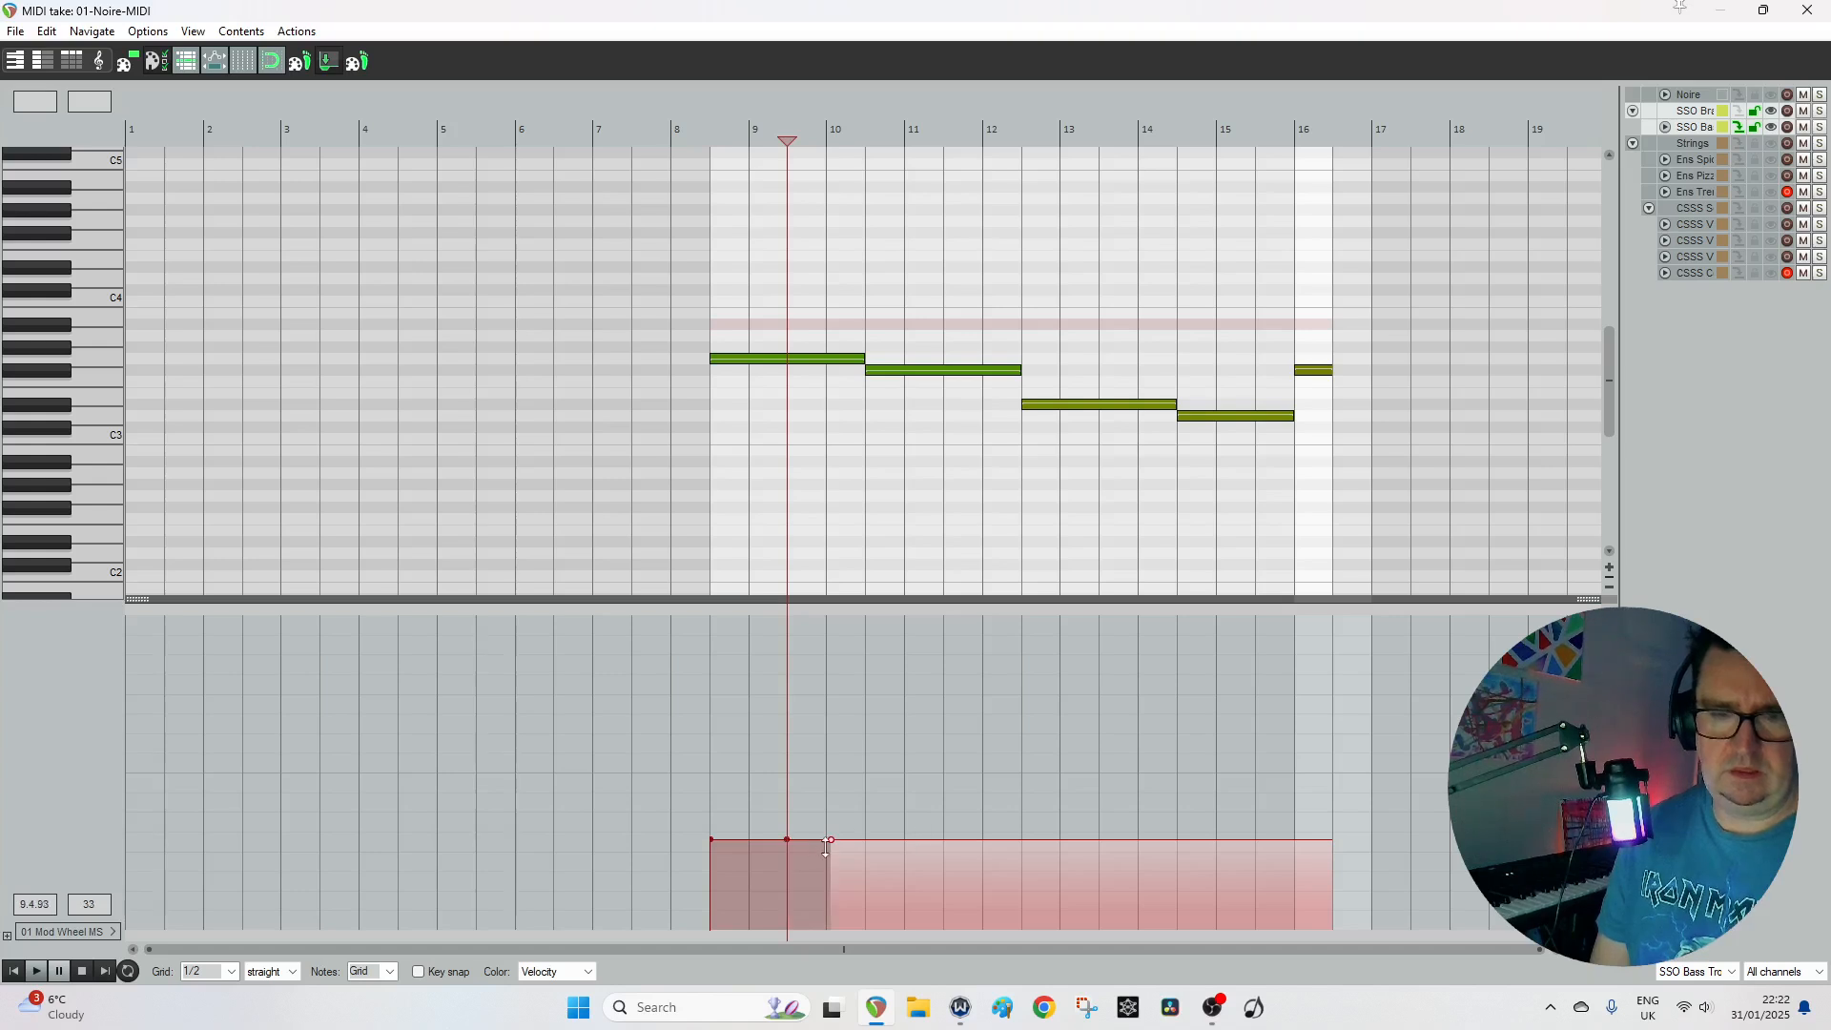
{"action": "left_click_drag", "start_coordinate": [833, 841], "coordinate": [791, 818]}
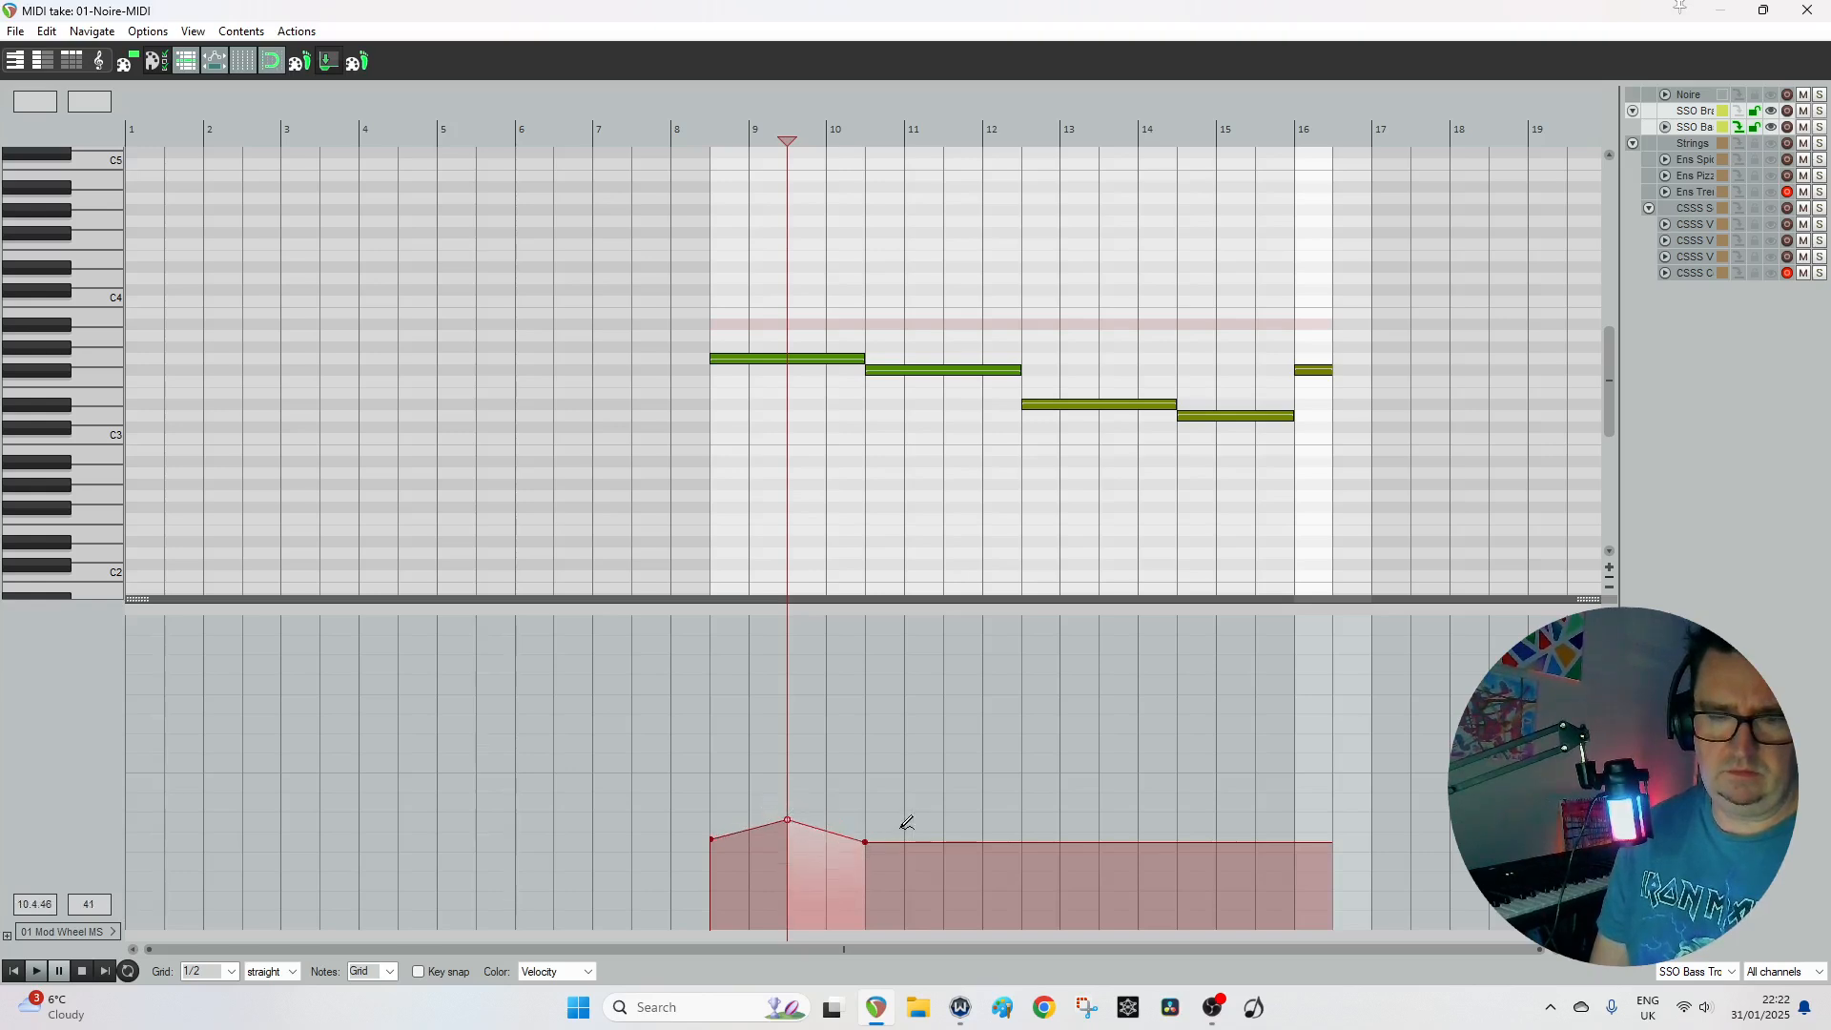
Add base-level mod wheel points of about 36 at the starts of the D#3 and D3 notes.
{"action": "left_click", "coordinate": [985, 841]}
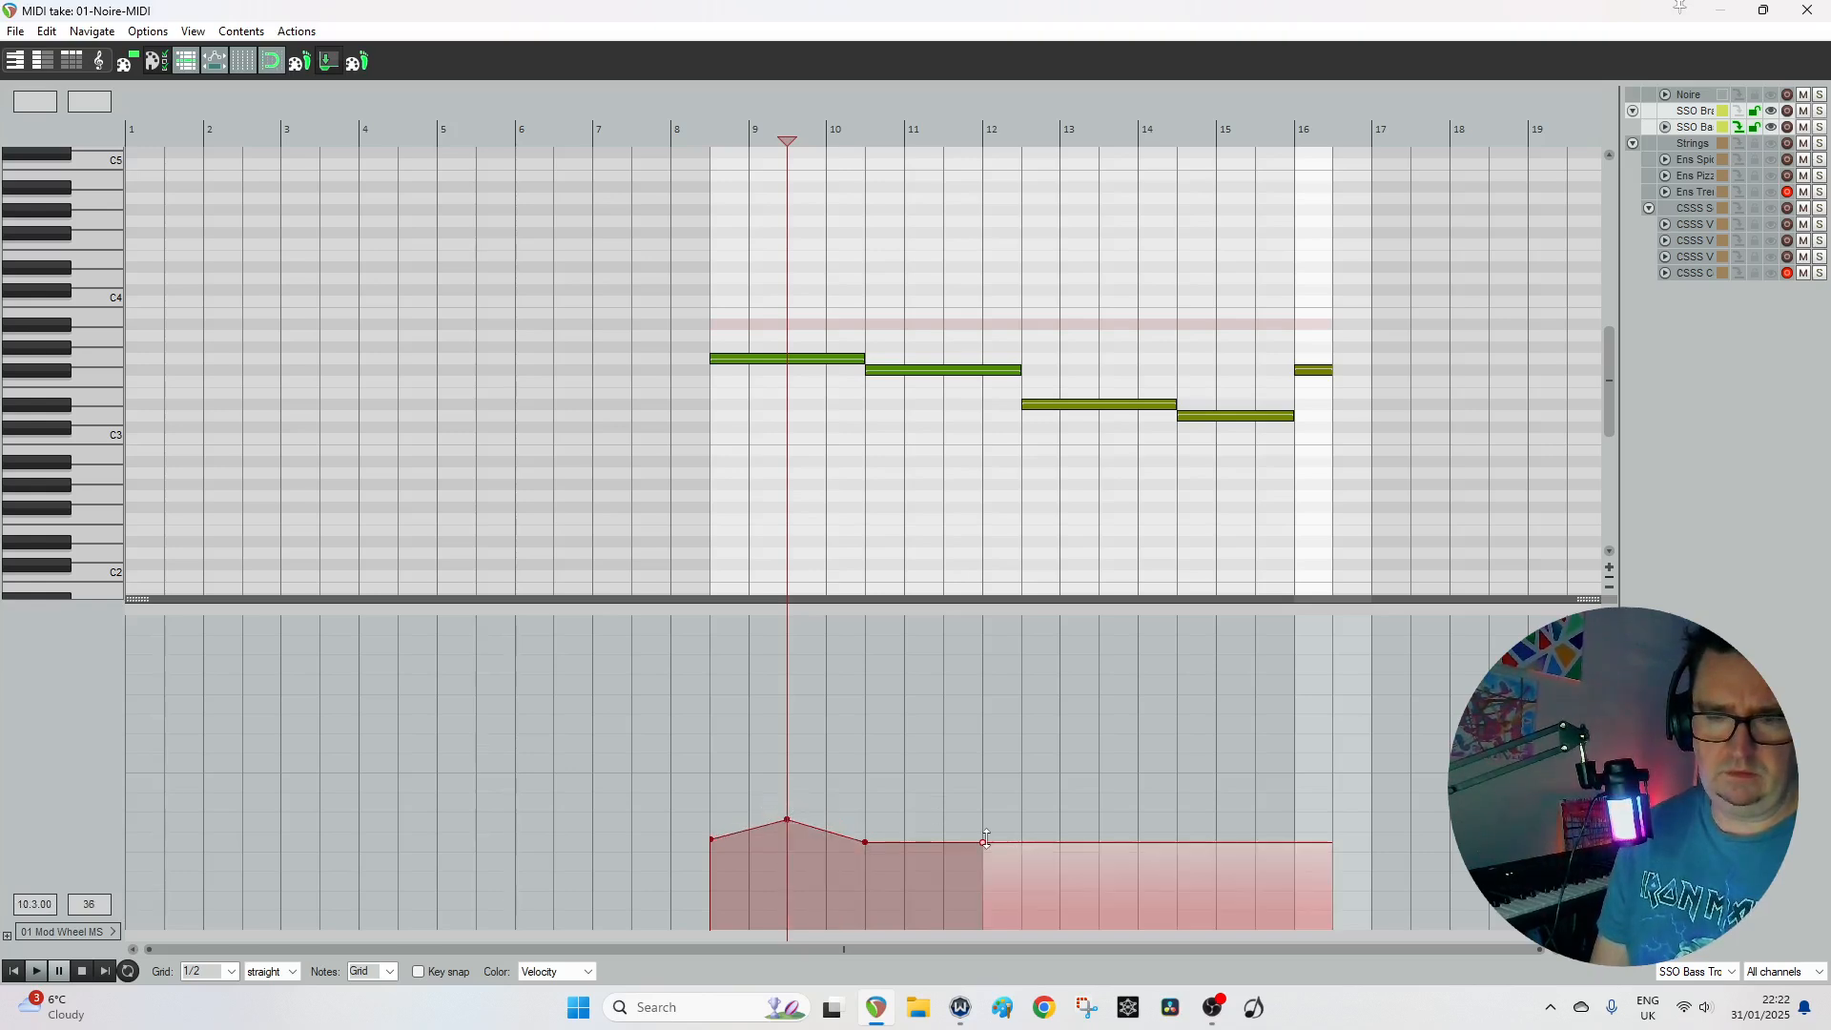
{"action": "left_click", "coordinate": [1099, 843]}
{"action": "left_click_drag", "start_coordinate": [1100, 843], "coordinate": [1134, 839]}
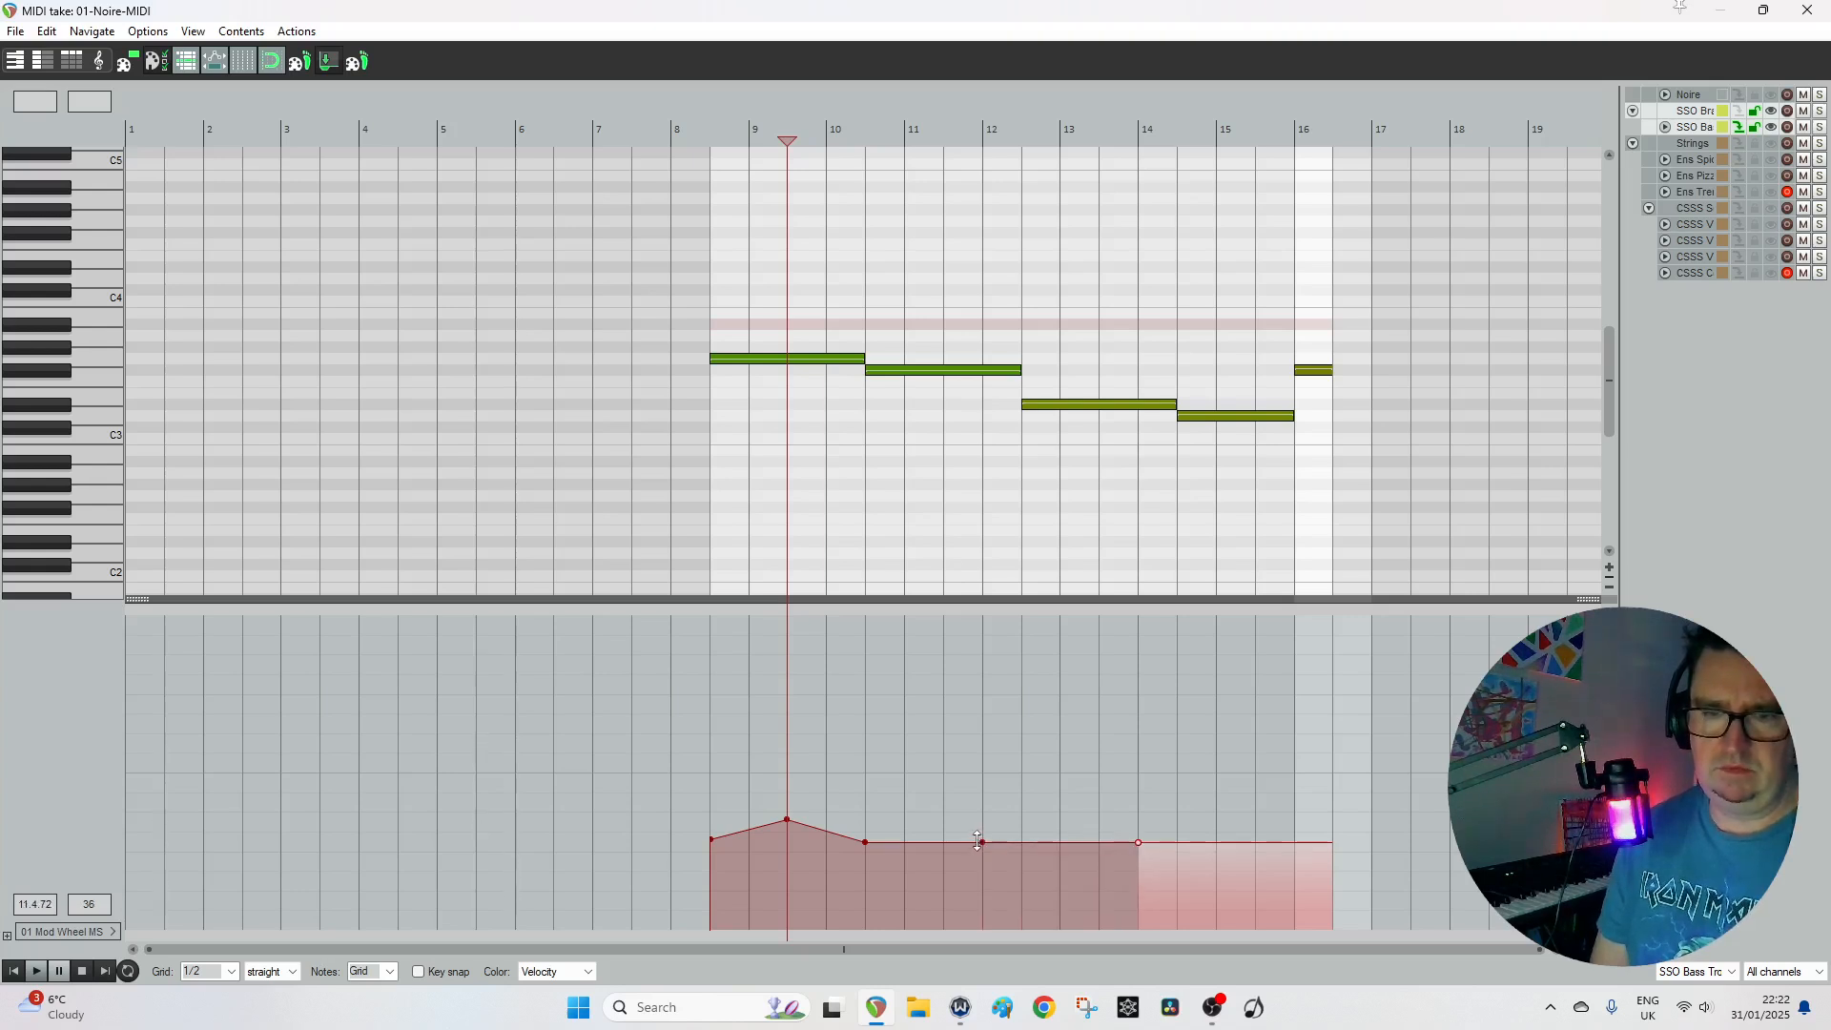
{"action": "left_click", "coordinate": [1023, 839]}
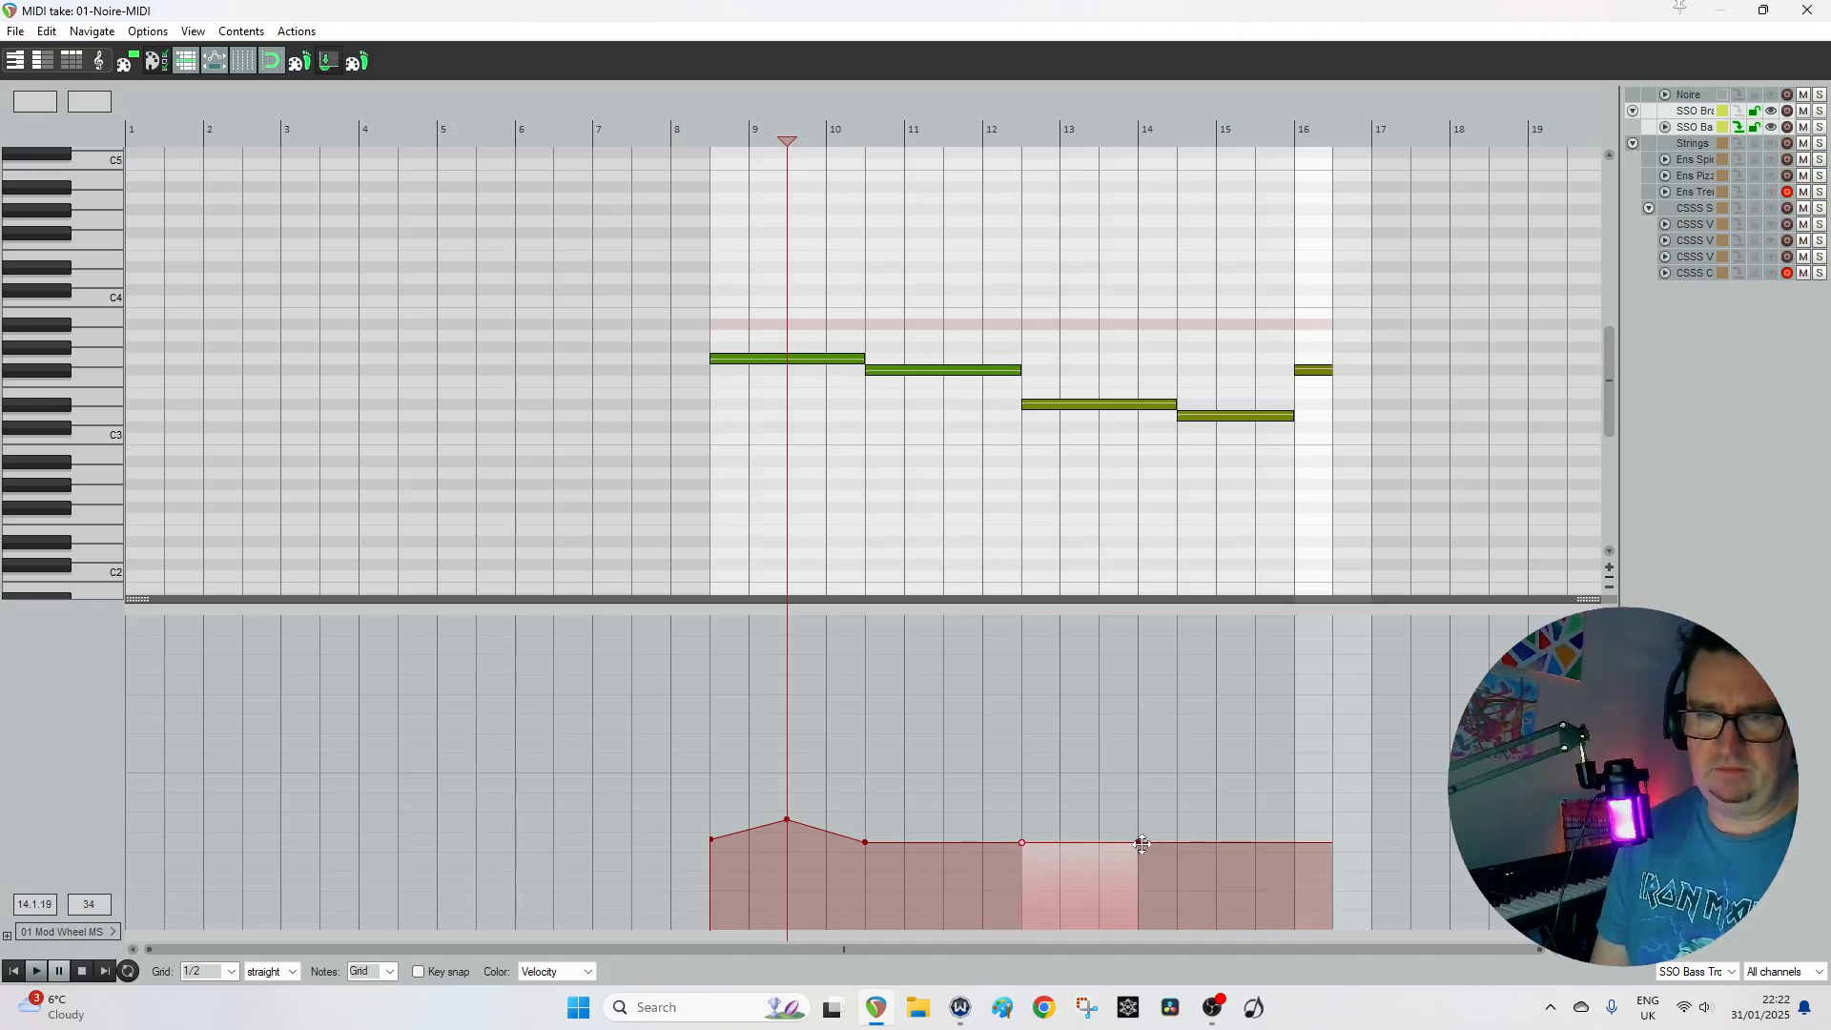
{"action": "left_click_drag", "start_coordinate": [1142, 844], "coordinate": [1173, 840]}
Shape mod wheel swells peaking midway through the F#3 and D#3 notes, with the second peak slightly higher at about 51.
{"action": "left_click", "coordinate": [948, 841]}
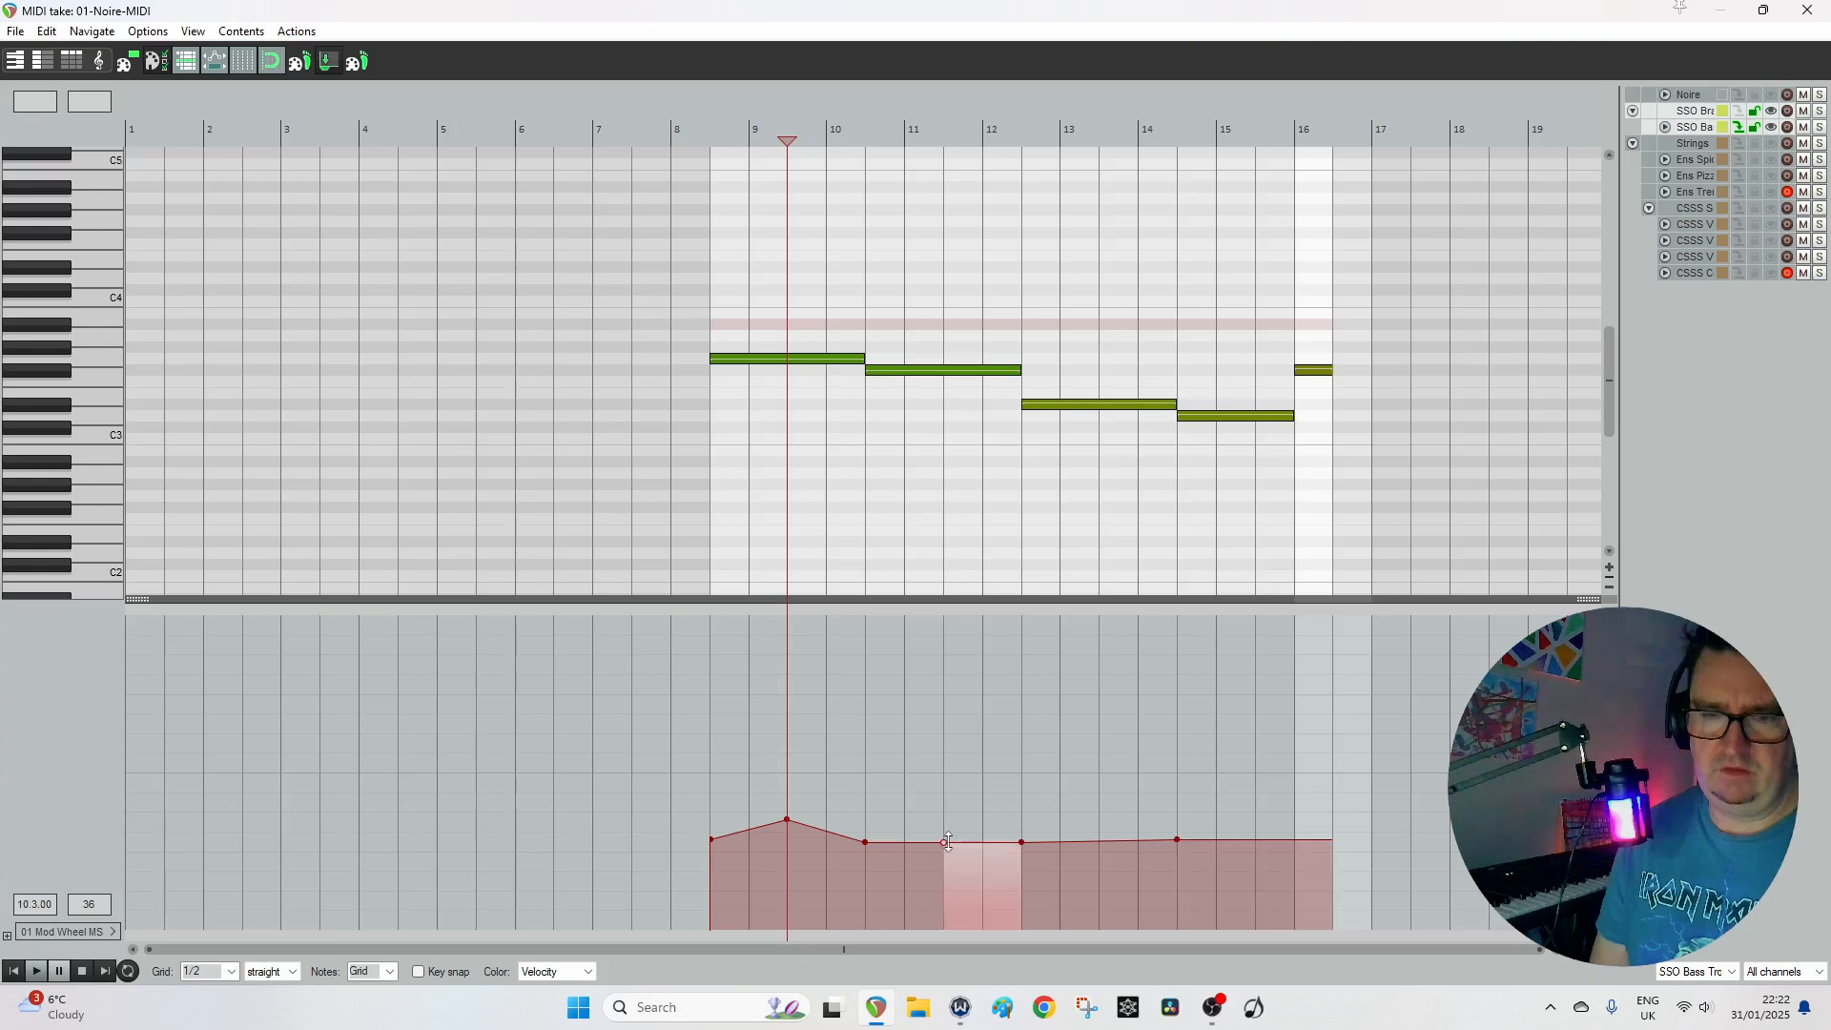
{"action": "left_click_drag", "start_coordinate": [945, 843], "coordinate": [951, 820]}
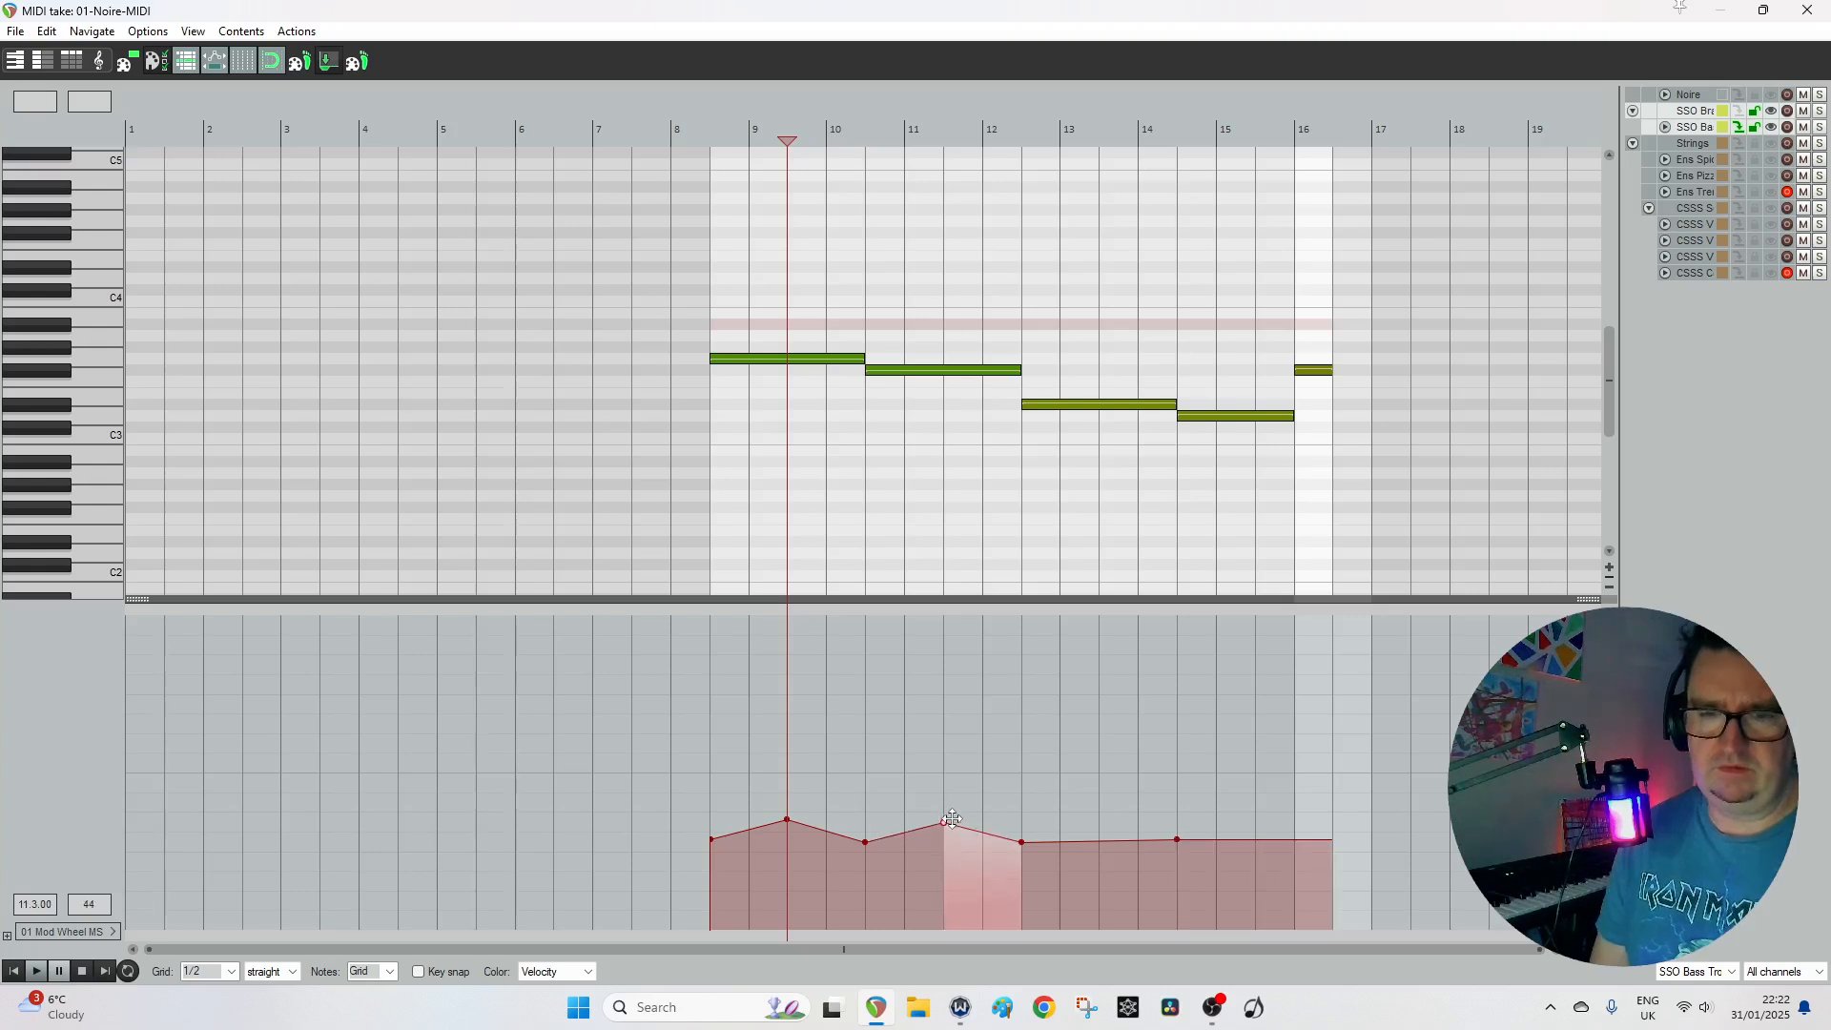
{"action": "left_click", "coordinate": [1100, 839]}
{"action": "left_click_drag", "start_coordinate": [1100, 839], "coordinate": [1103, 803]}
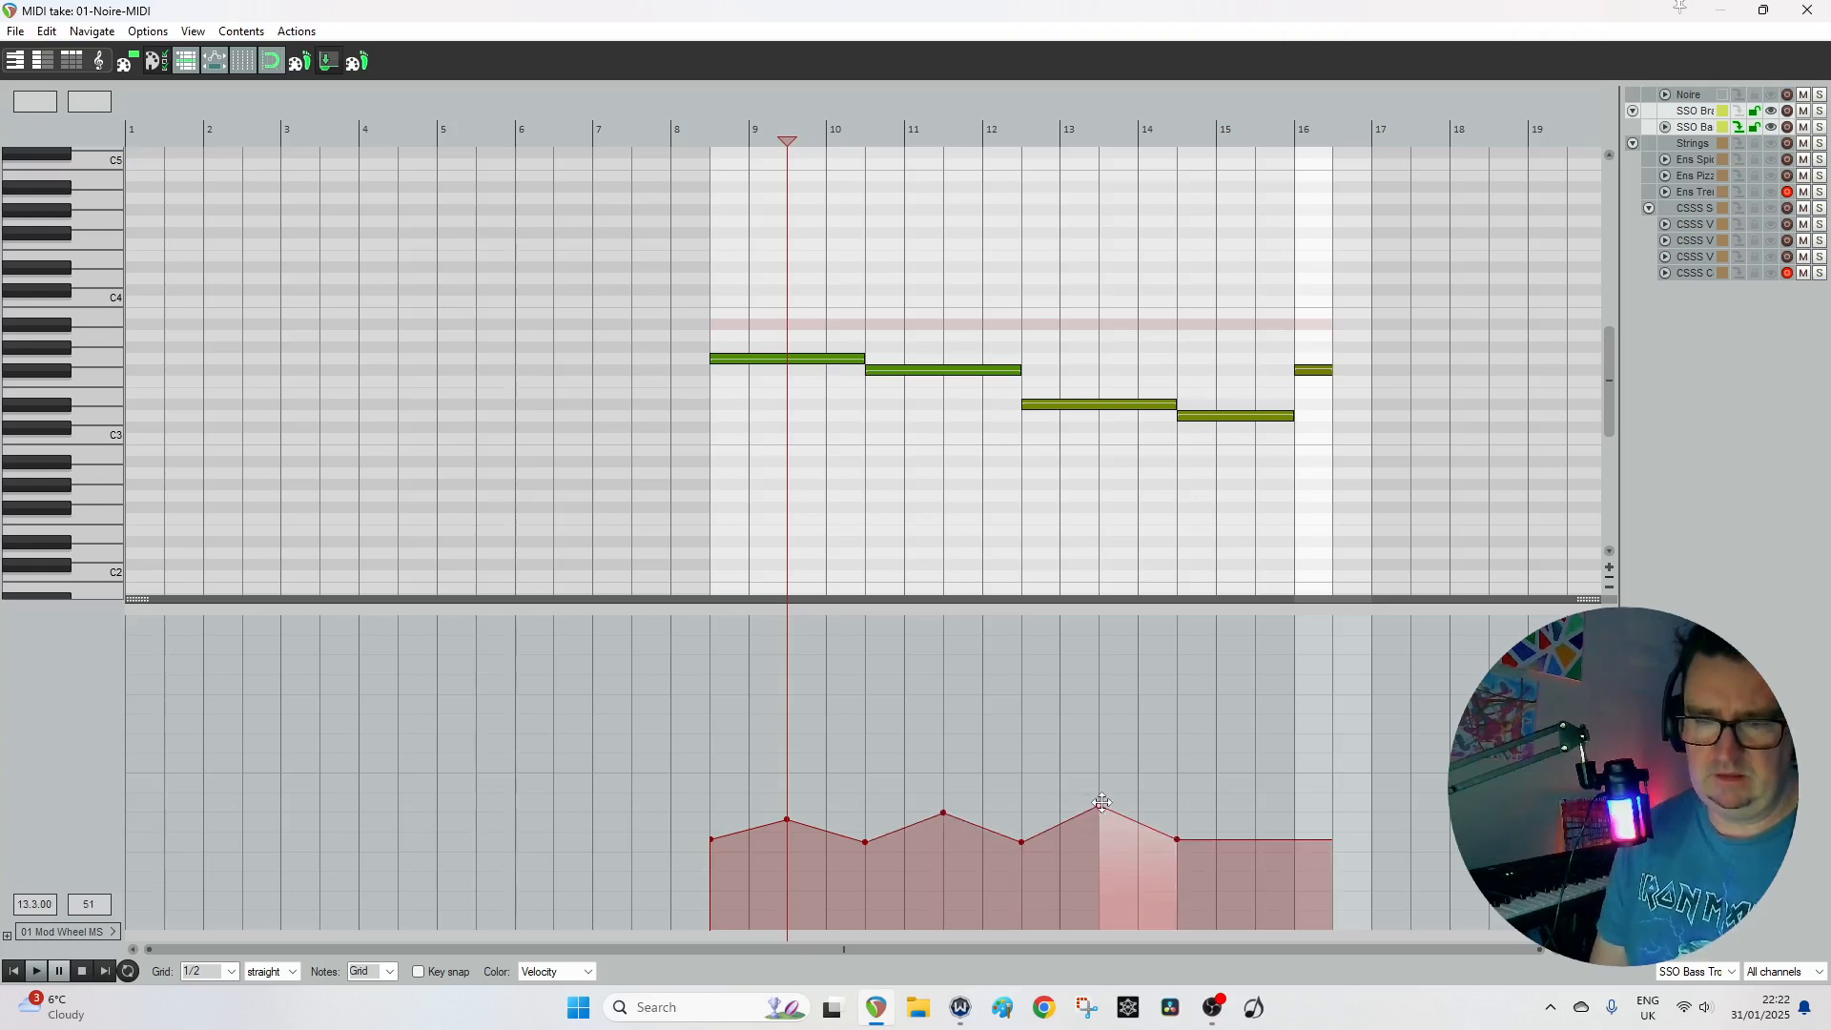
Make the mod wheel curve rise steadily from the start of the D3 note to the clip's end.
{"action": "left_click", "coordinate": [1276, 846]}
{"action": "left_click", "coordinate": [1292, 840]}
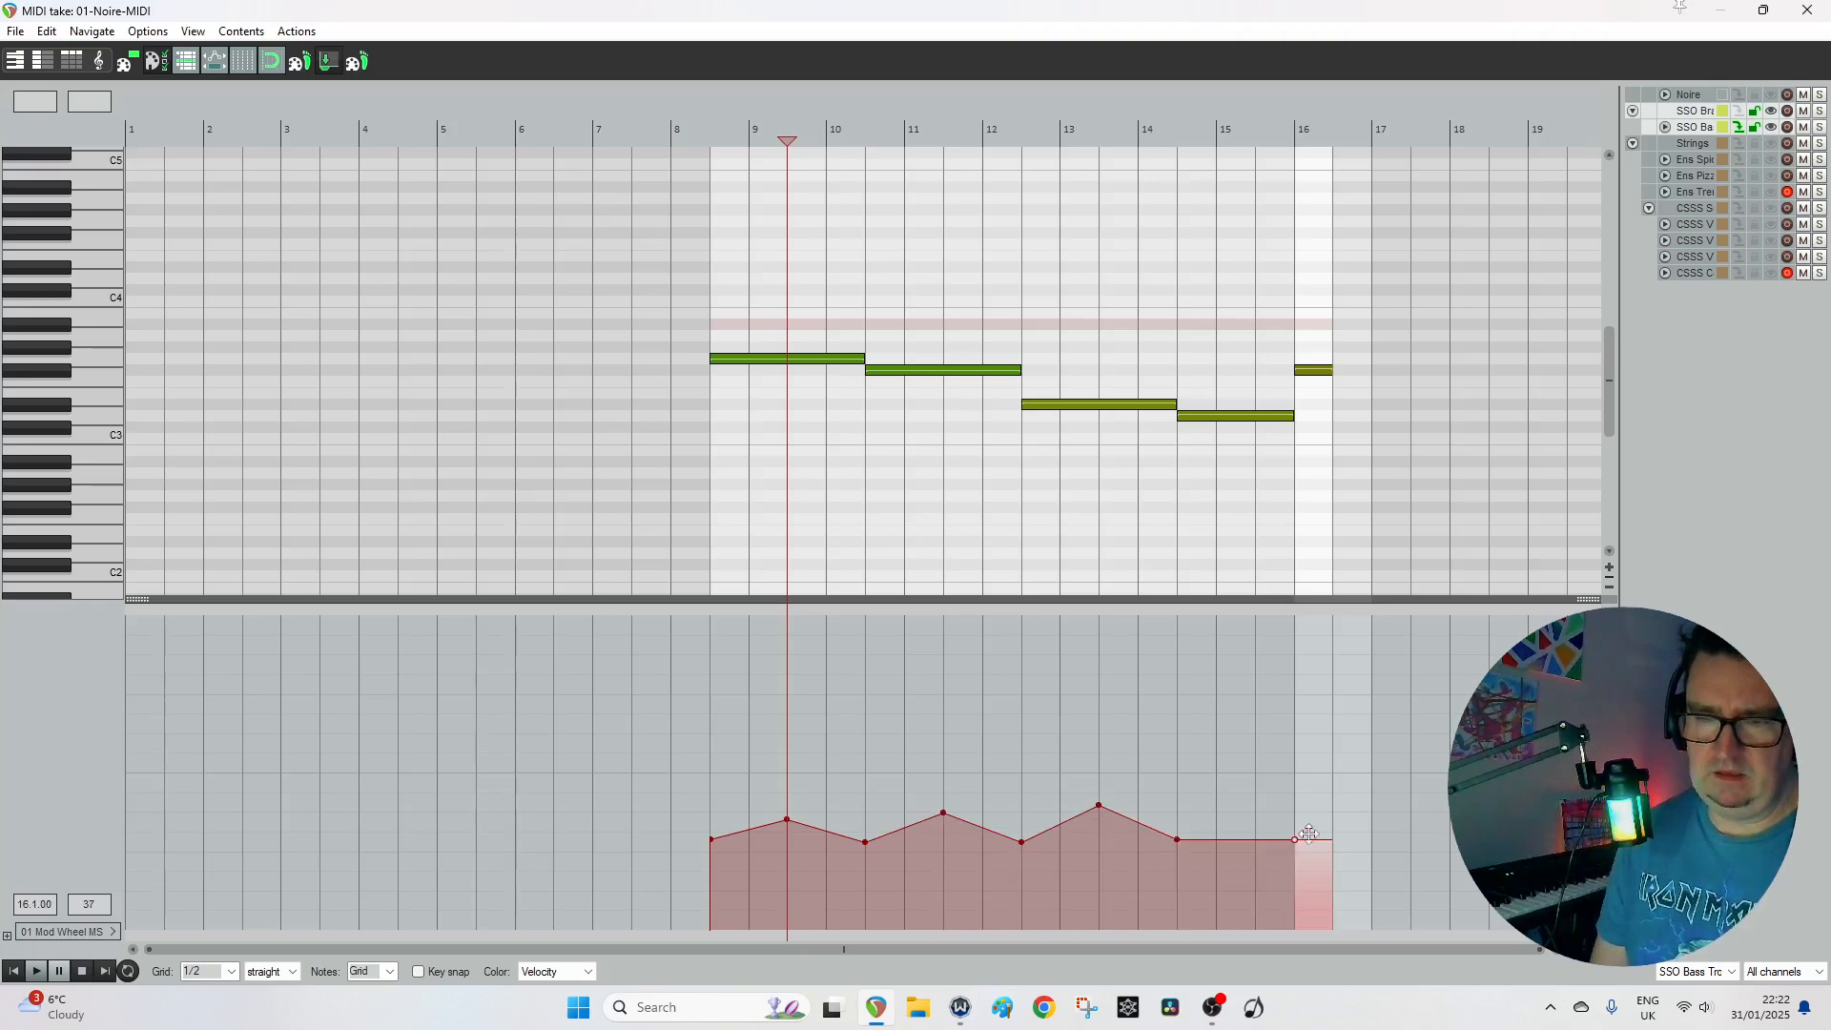
{"action": "left_click_drag", "start_coordinate": [1308, 834], "coordinate": [1334, 790]}
Move the bass trombone clip to start at bar 9, and play it from just before with its track soloed.
{"action": "left_click", "coordinate": [702, 125]}
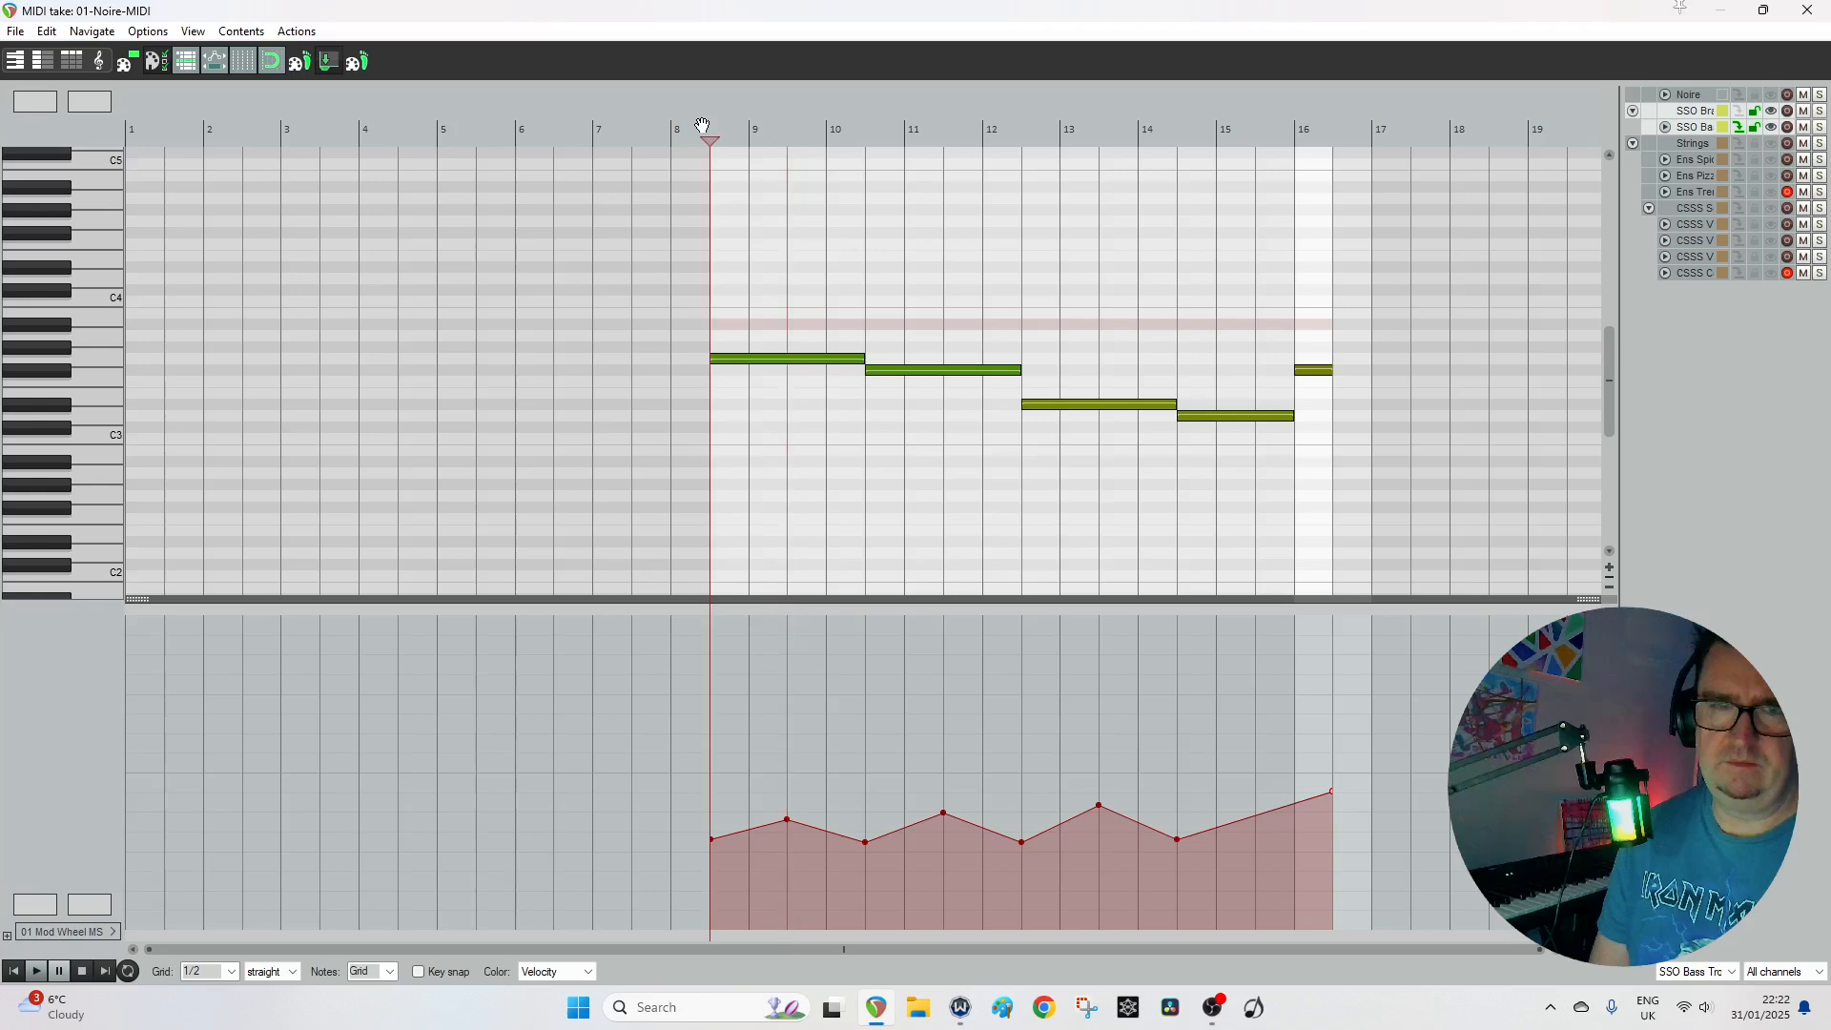
{"action": "left_click", "coordinate": [1802, 9]}
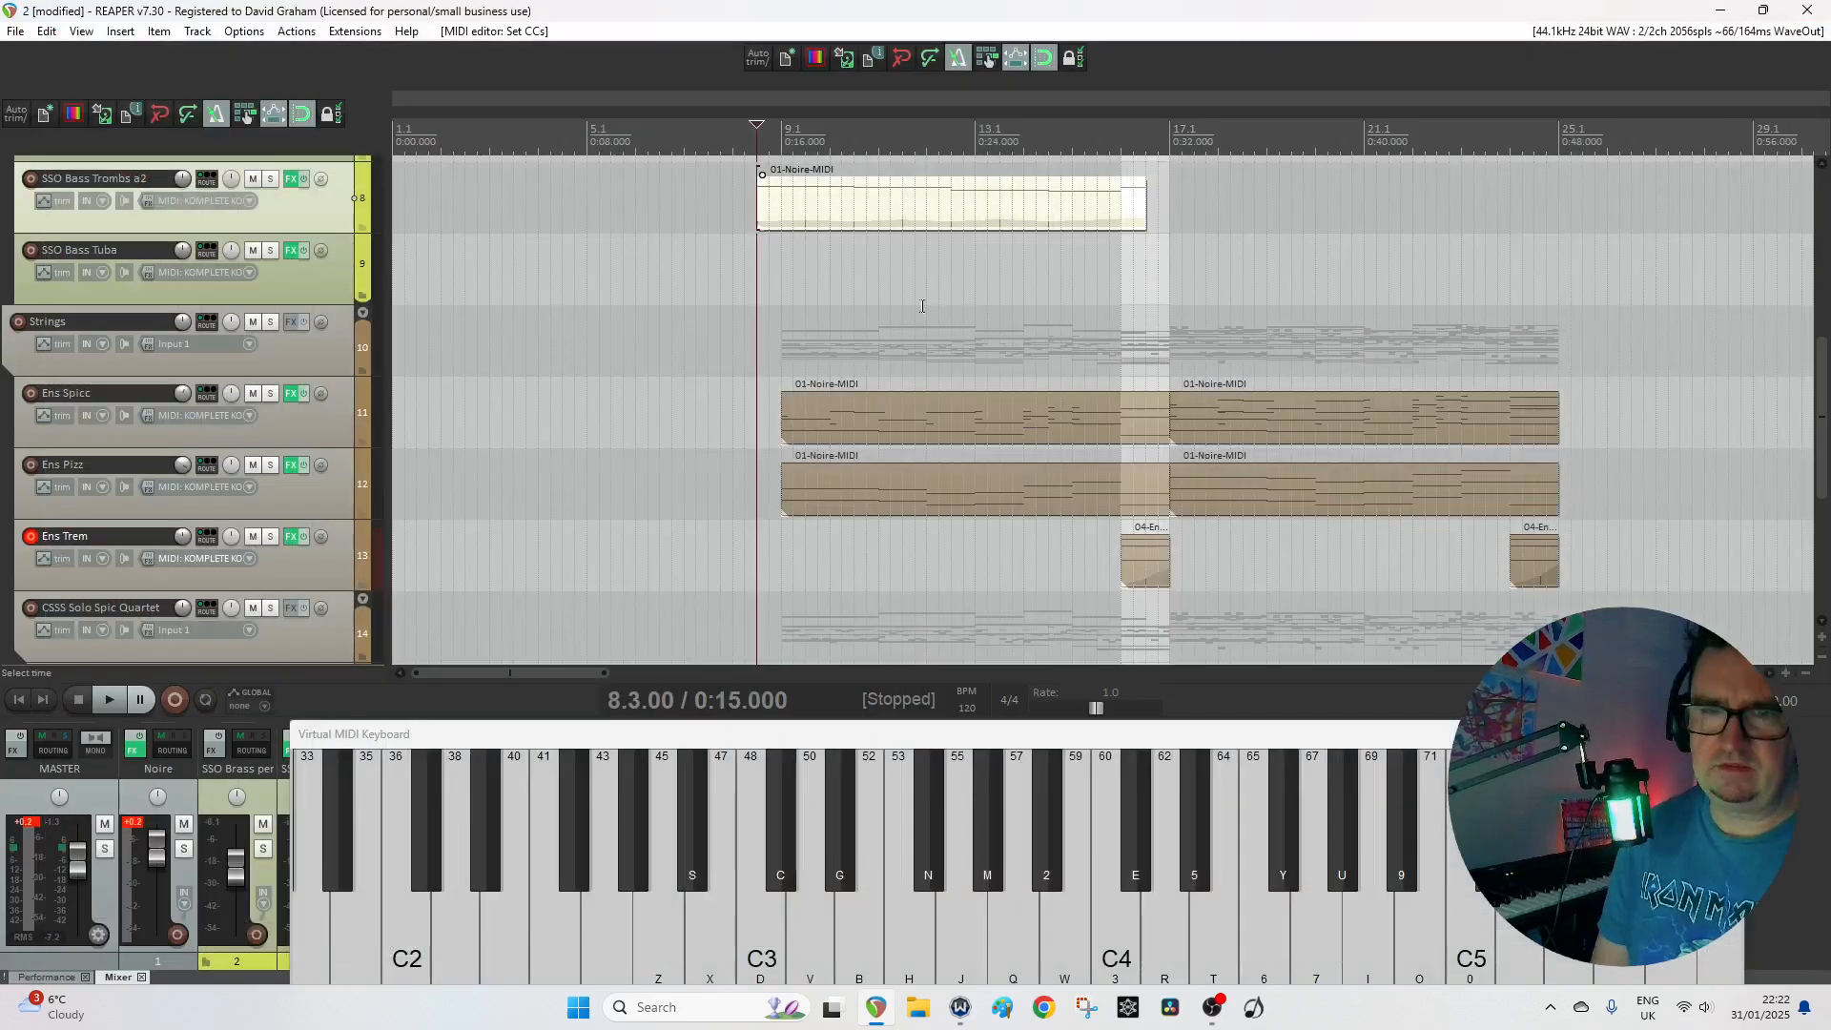
{"action": "left_click", "coordinate": [770, 144]}
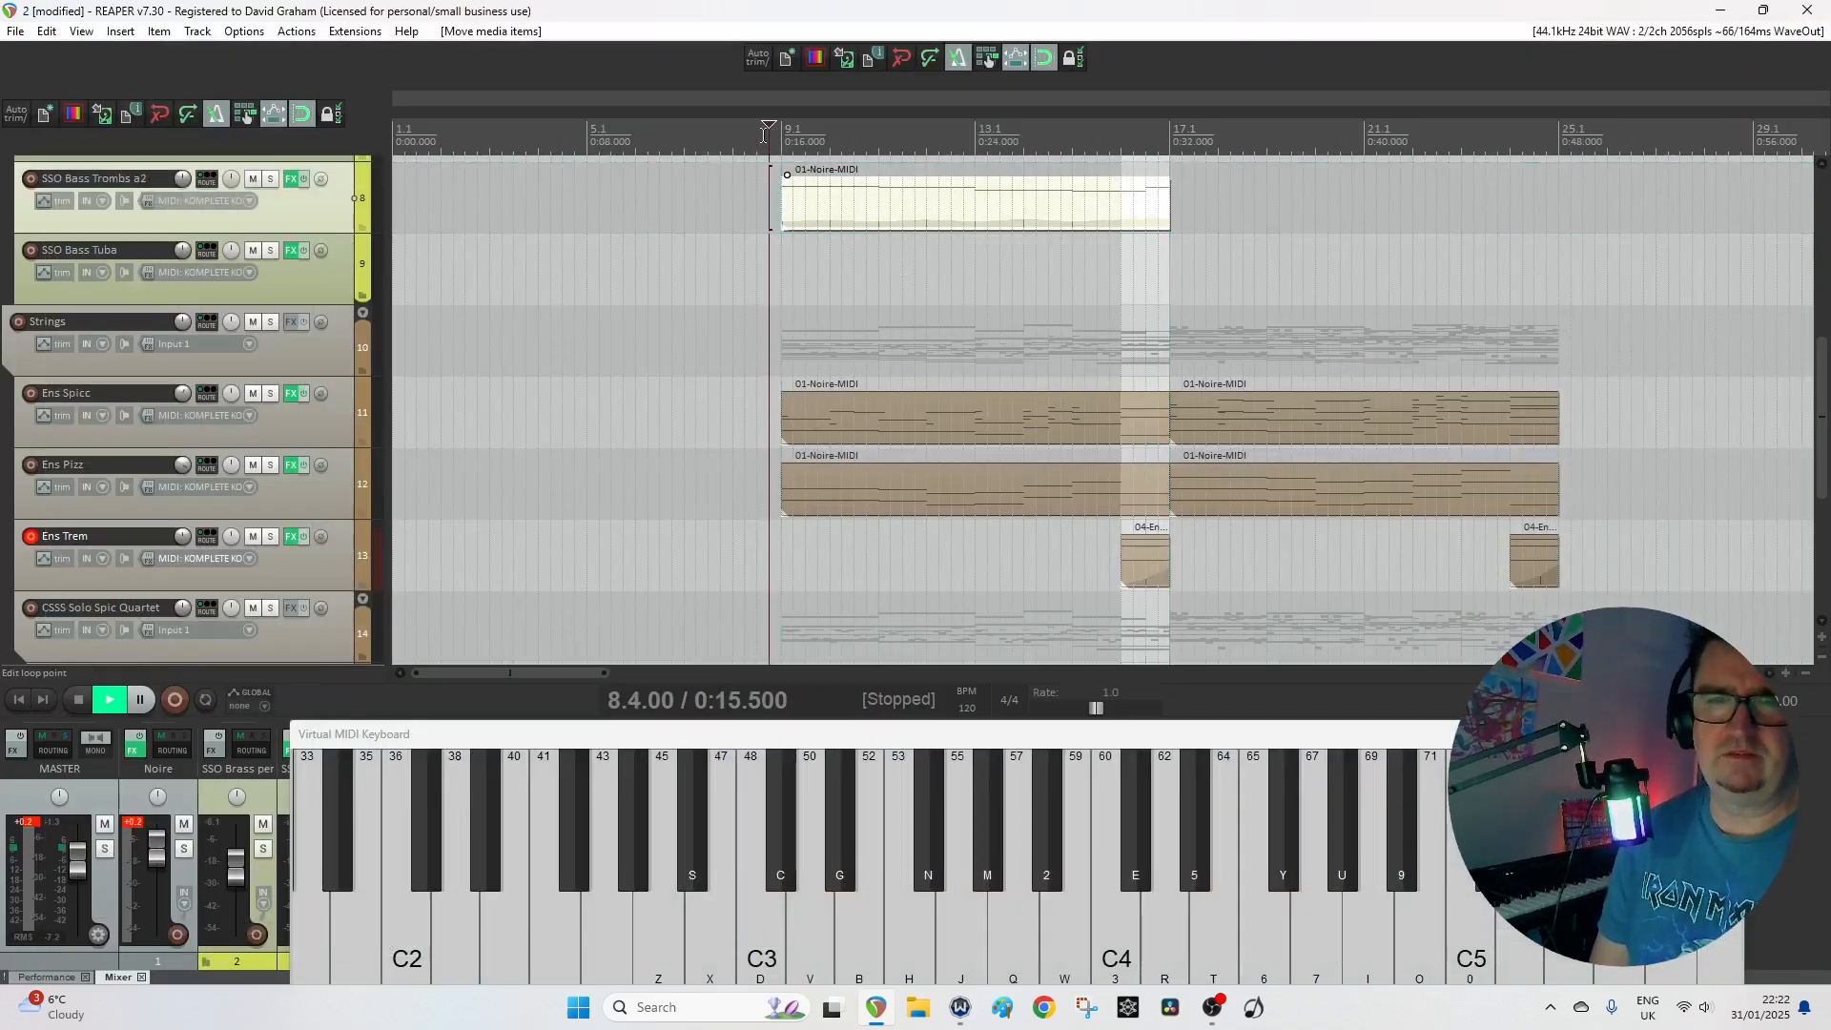
{"action": "key", "text": "space"}
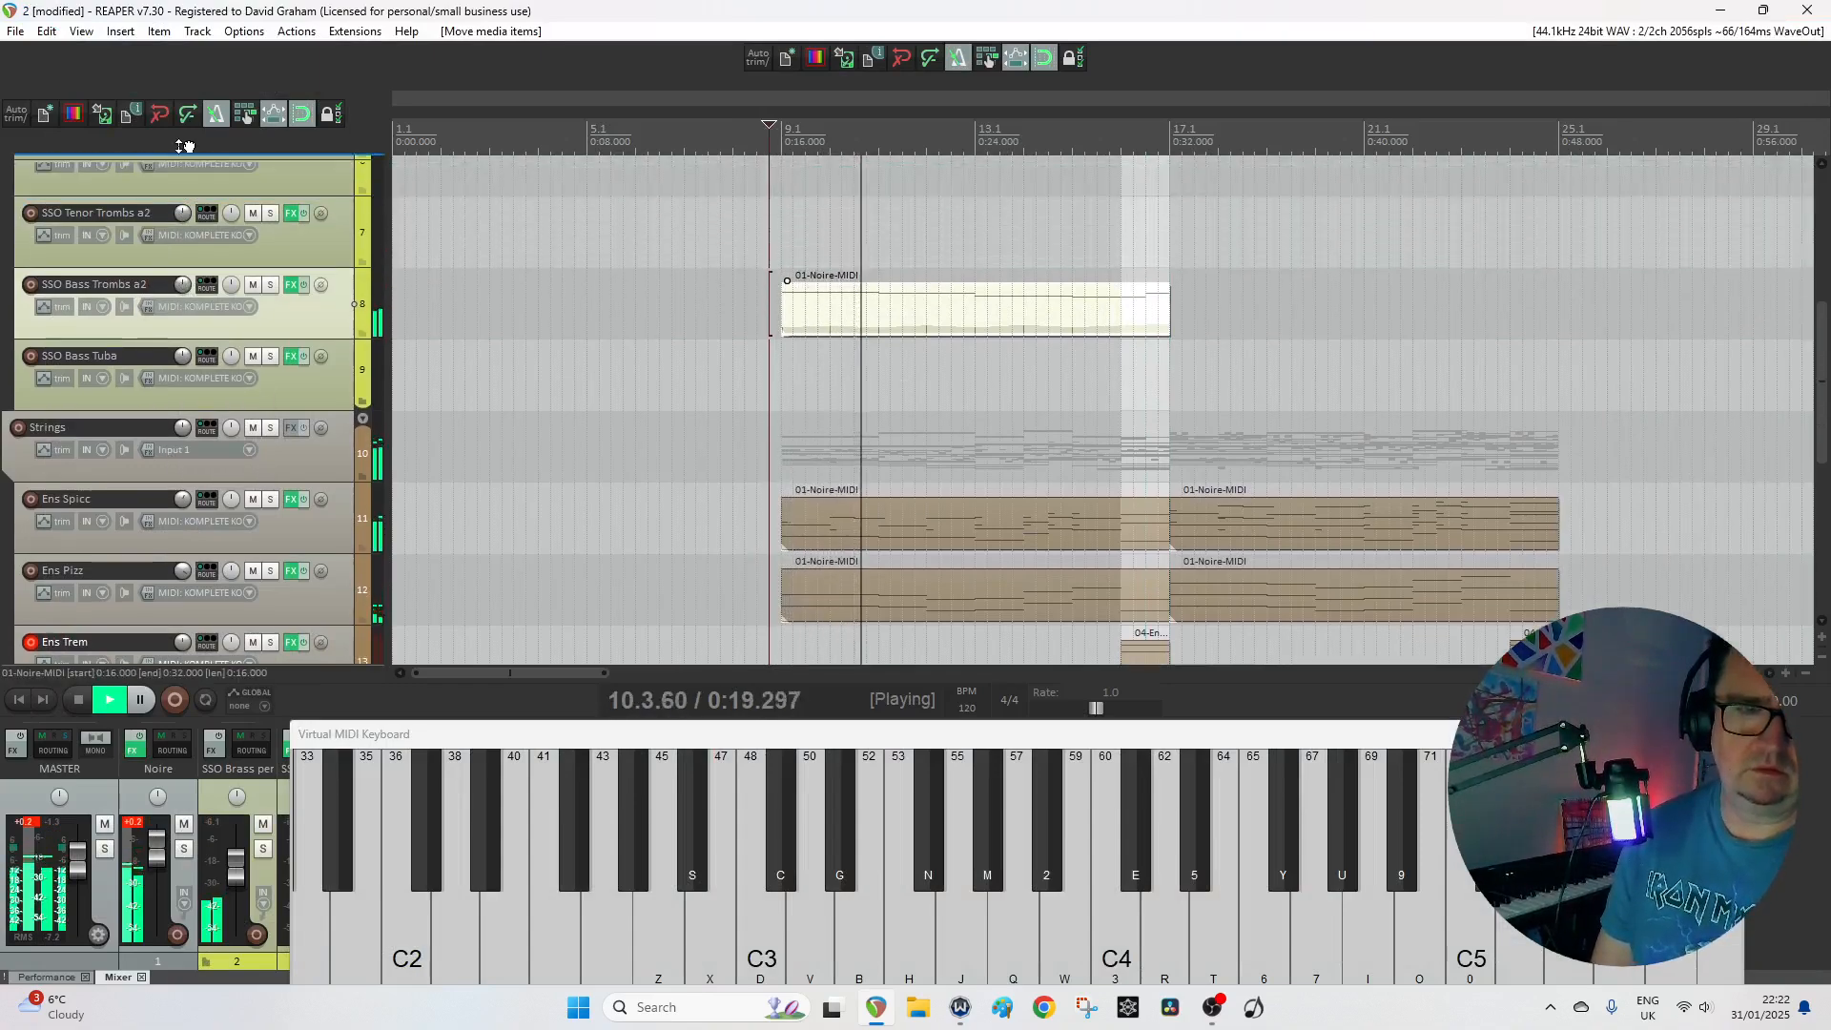
{"action": "scroll", "coordinate": [184, 190], "scroll_direction": "up", "scroll_amount": 3}
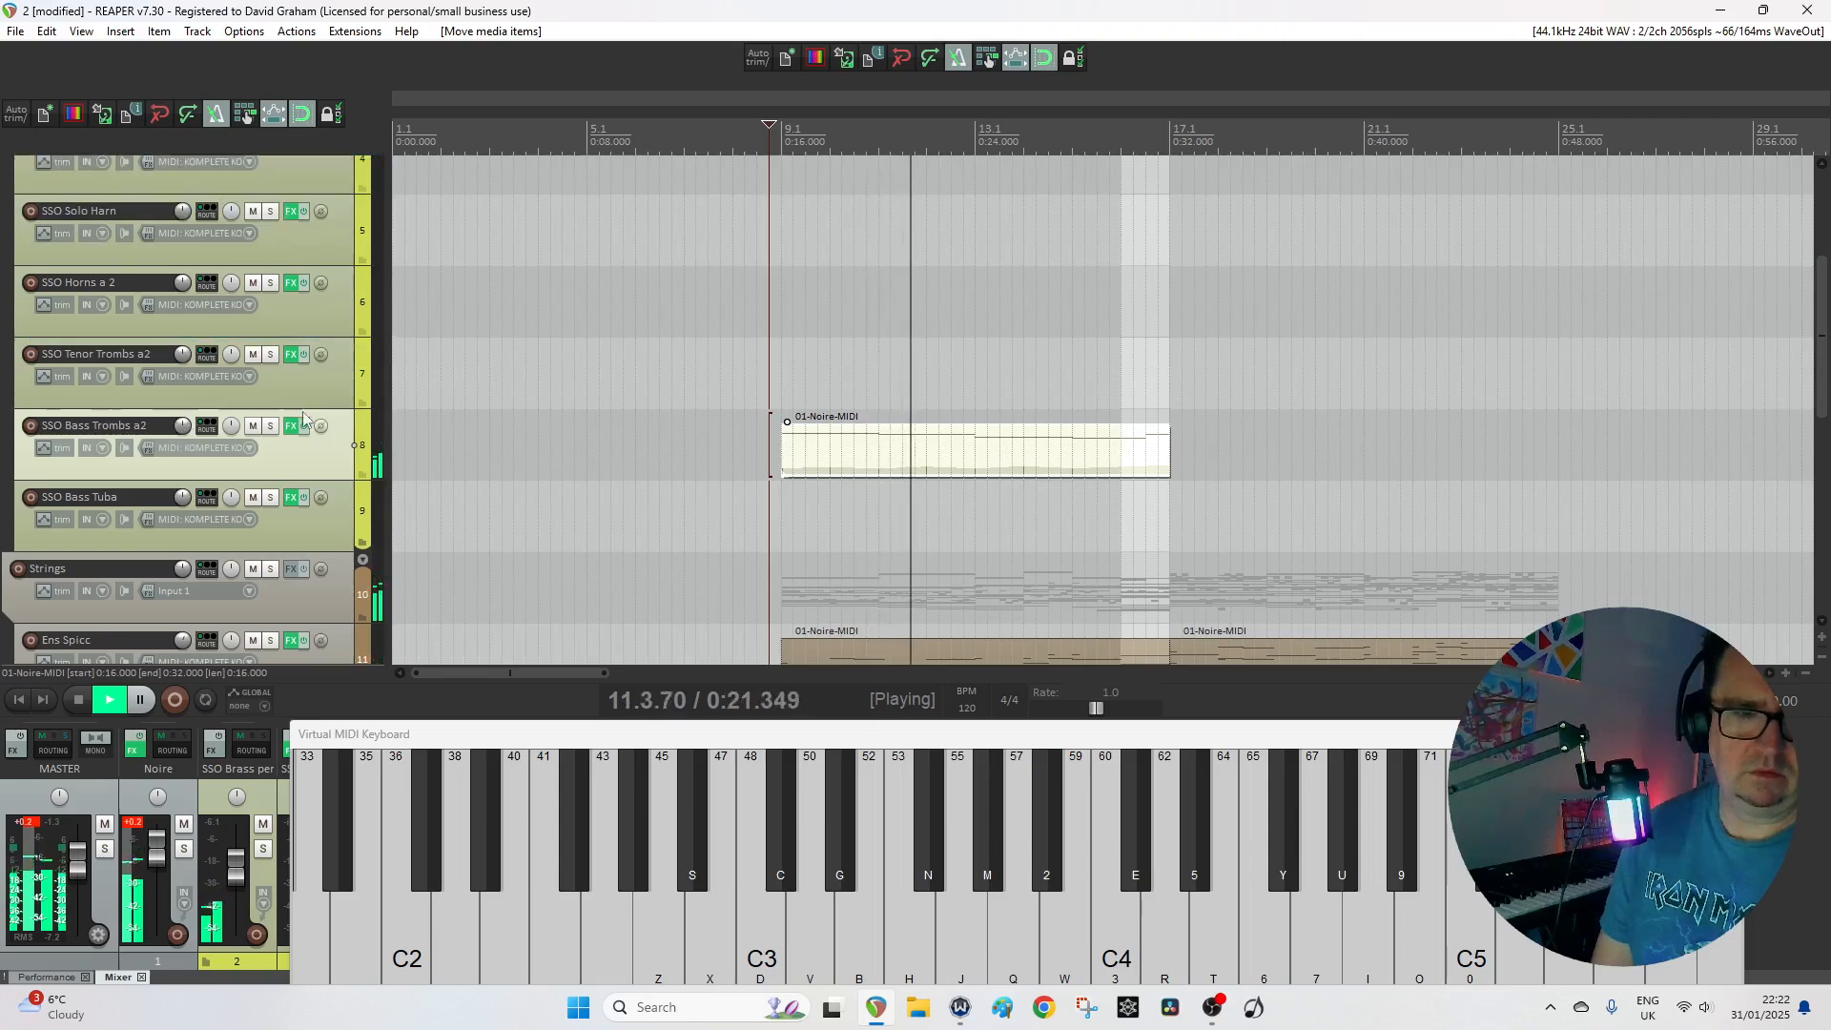
{"action": "left_click", "coordinate": [271, 425]}
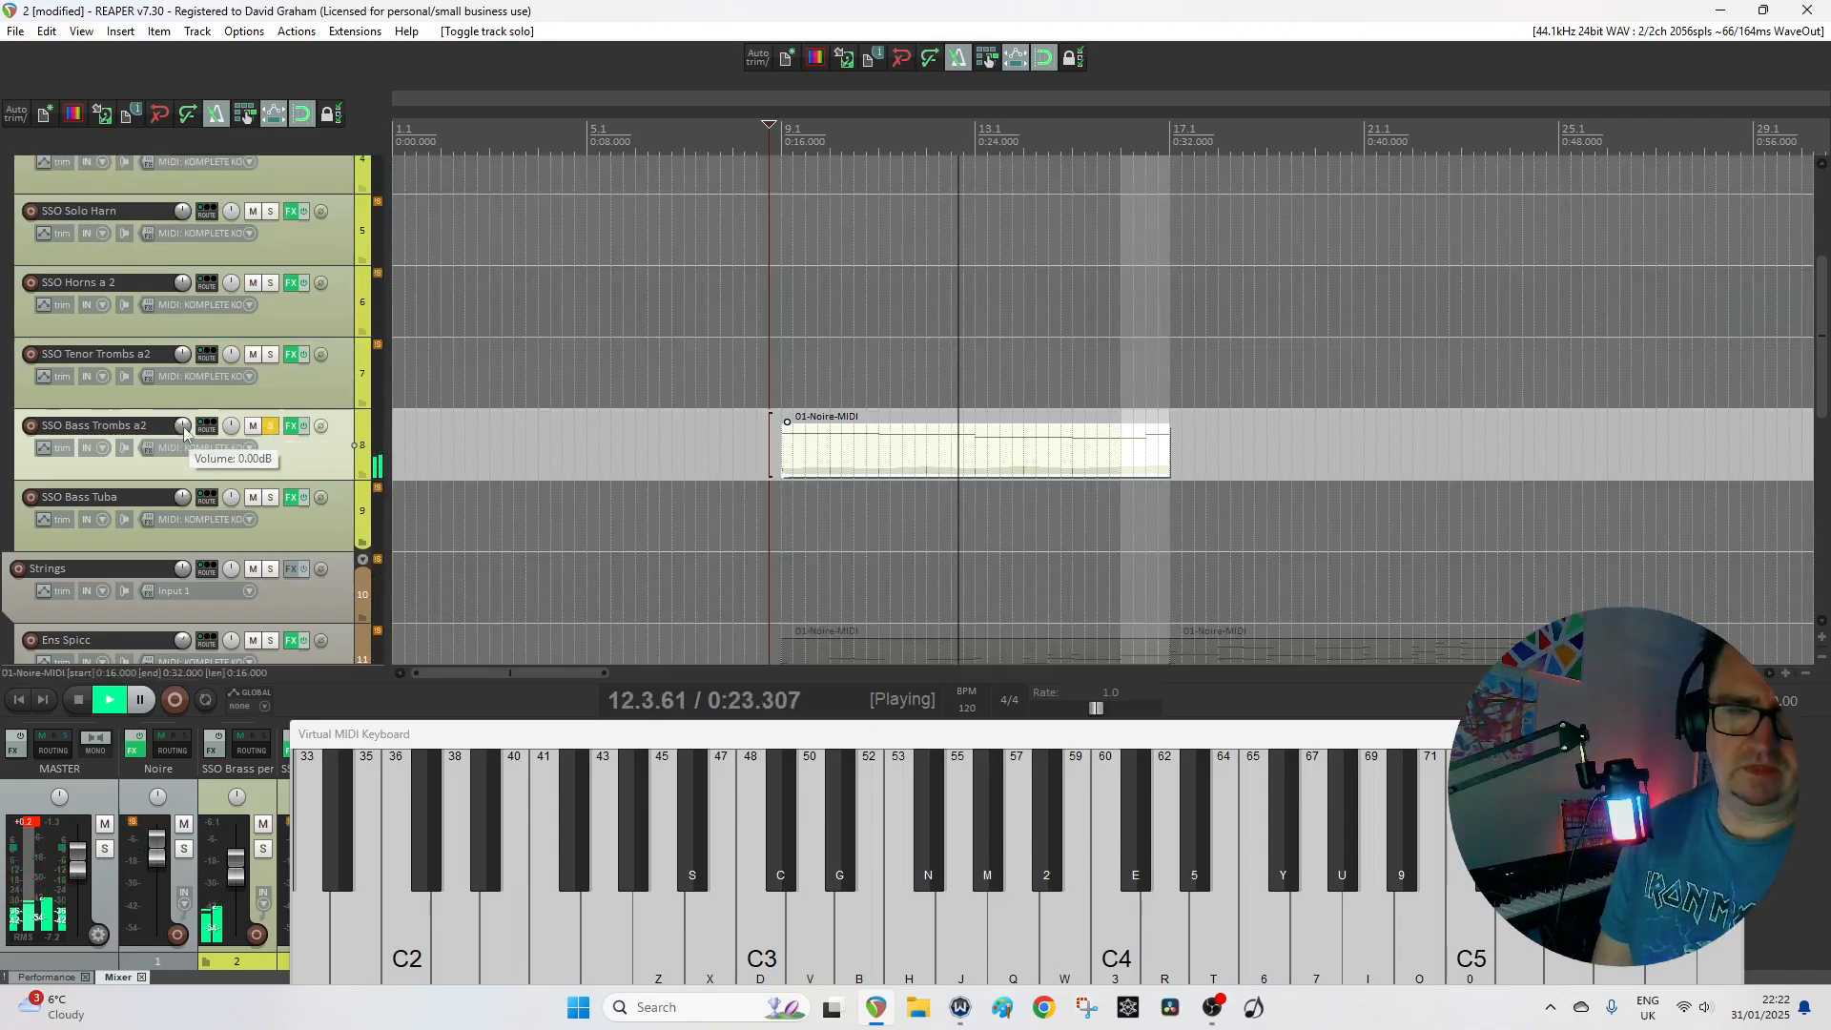
Raise the bass trombone's whole mod wheel curve evenly, and replay the line before unsoloing the track.
{"action": "double_click", "coordinate": [792, 447]}
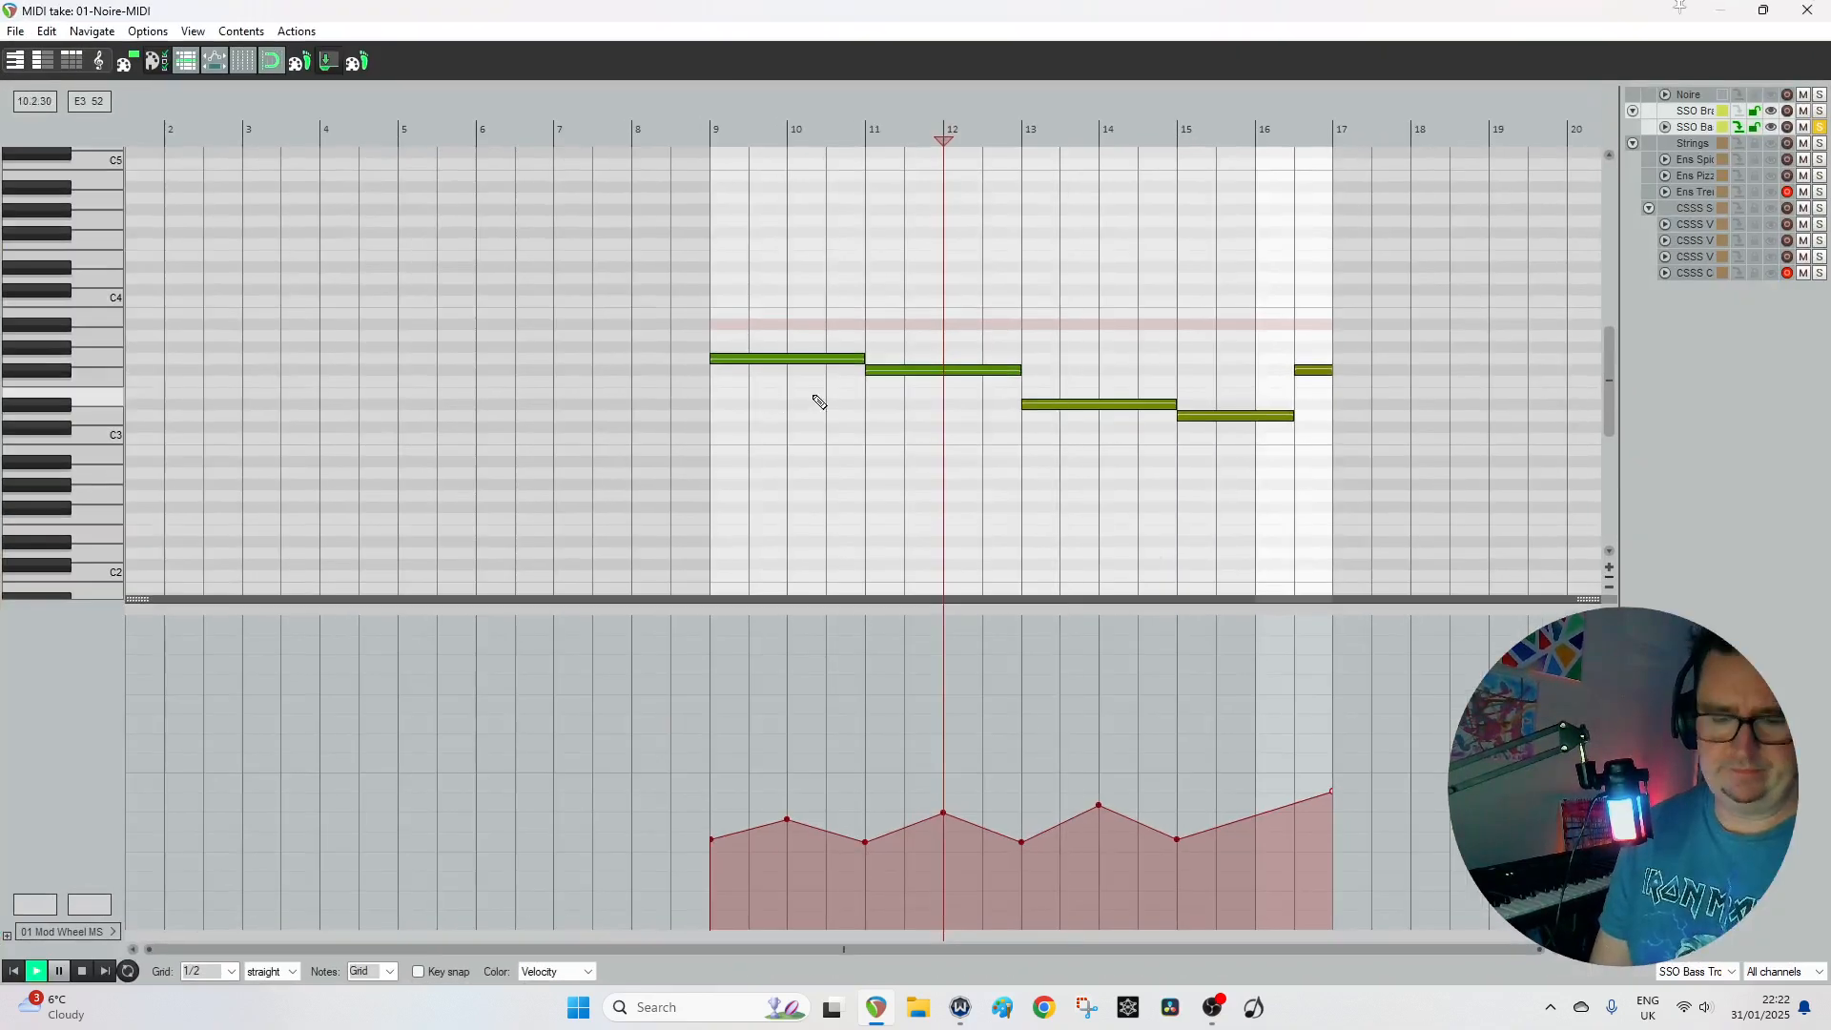
{"action": "key", "text": "ctrl+a"}
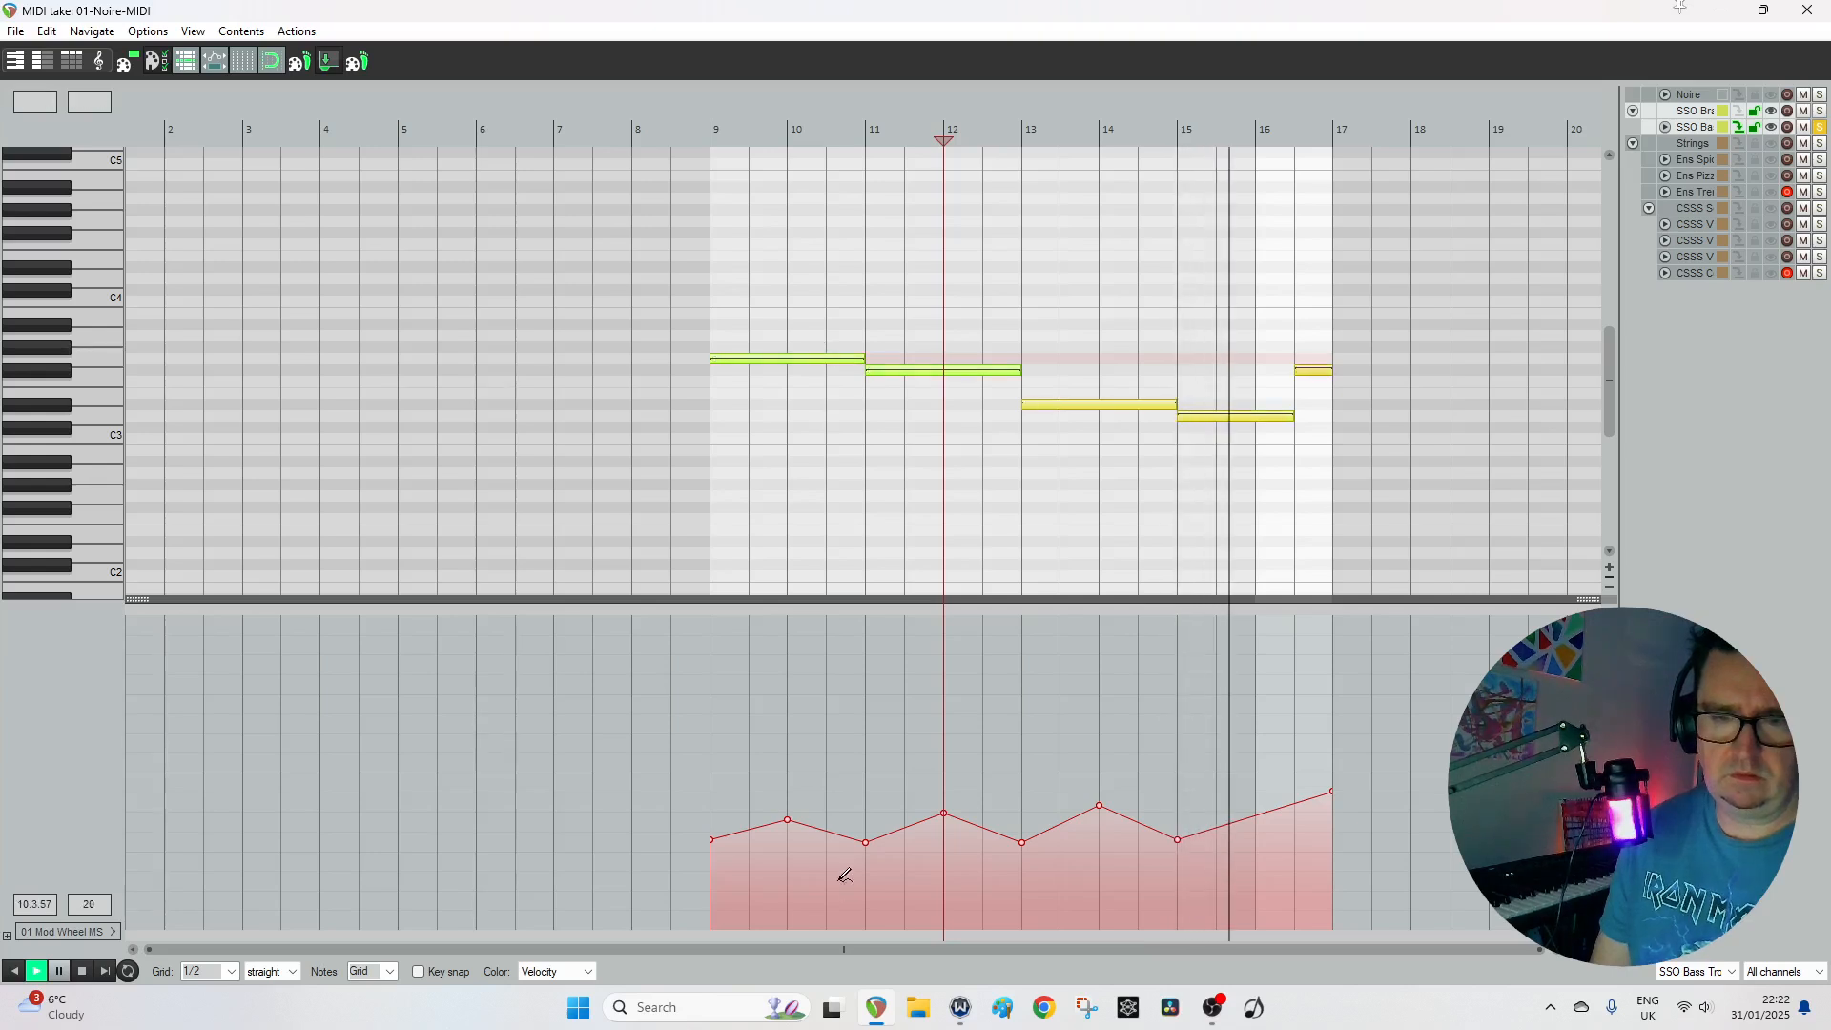
{"action": "left_click_drag", "start_coordinate": [814, 826], "coordinate": [814, 784]}
{"action": "left_click", "coordinate": [685, 119]}
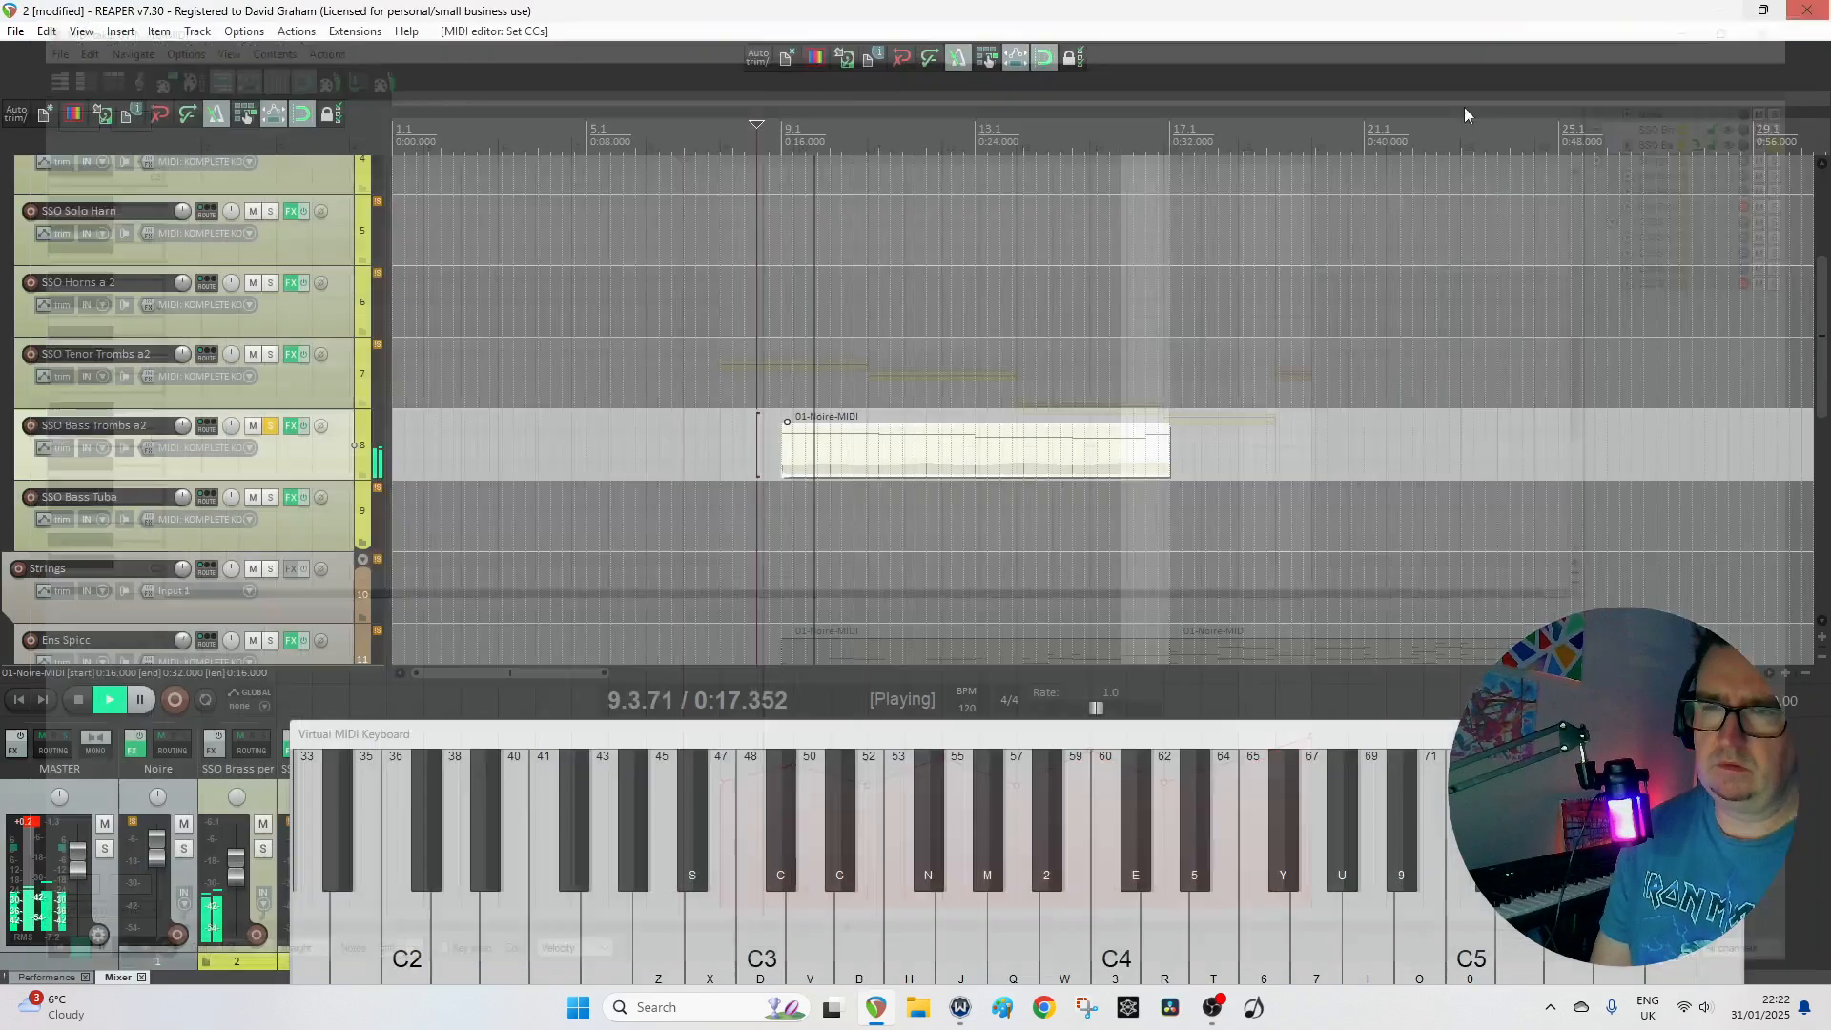
{"action": "key", "text": "Escape"}
{"action": "key", "text": "space"}
{"action": "left_click", "coordinate": [264, 427]}
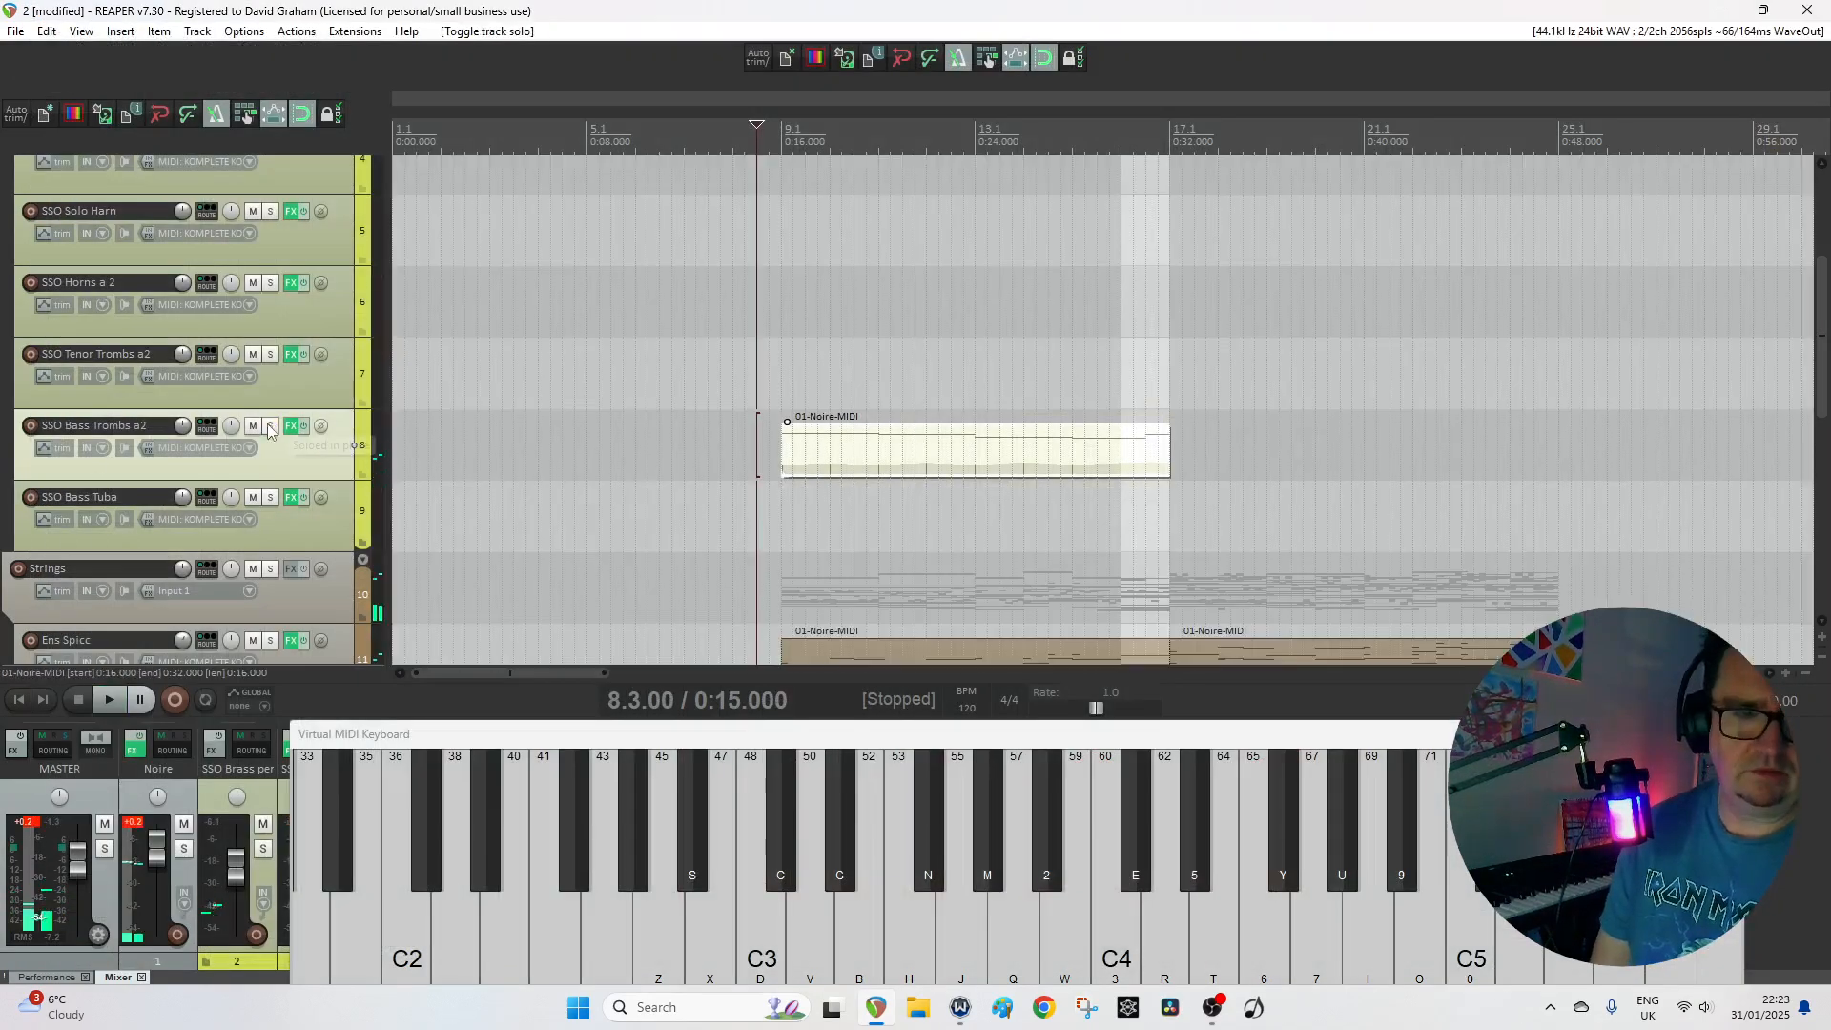
Copy the bass trombone clip to SSO Bass Tuba at bar 9, transposed down an octave with its whole mod wheel curve lowered.
{"action": "left_click", "coordinate": [852, 461]}
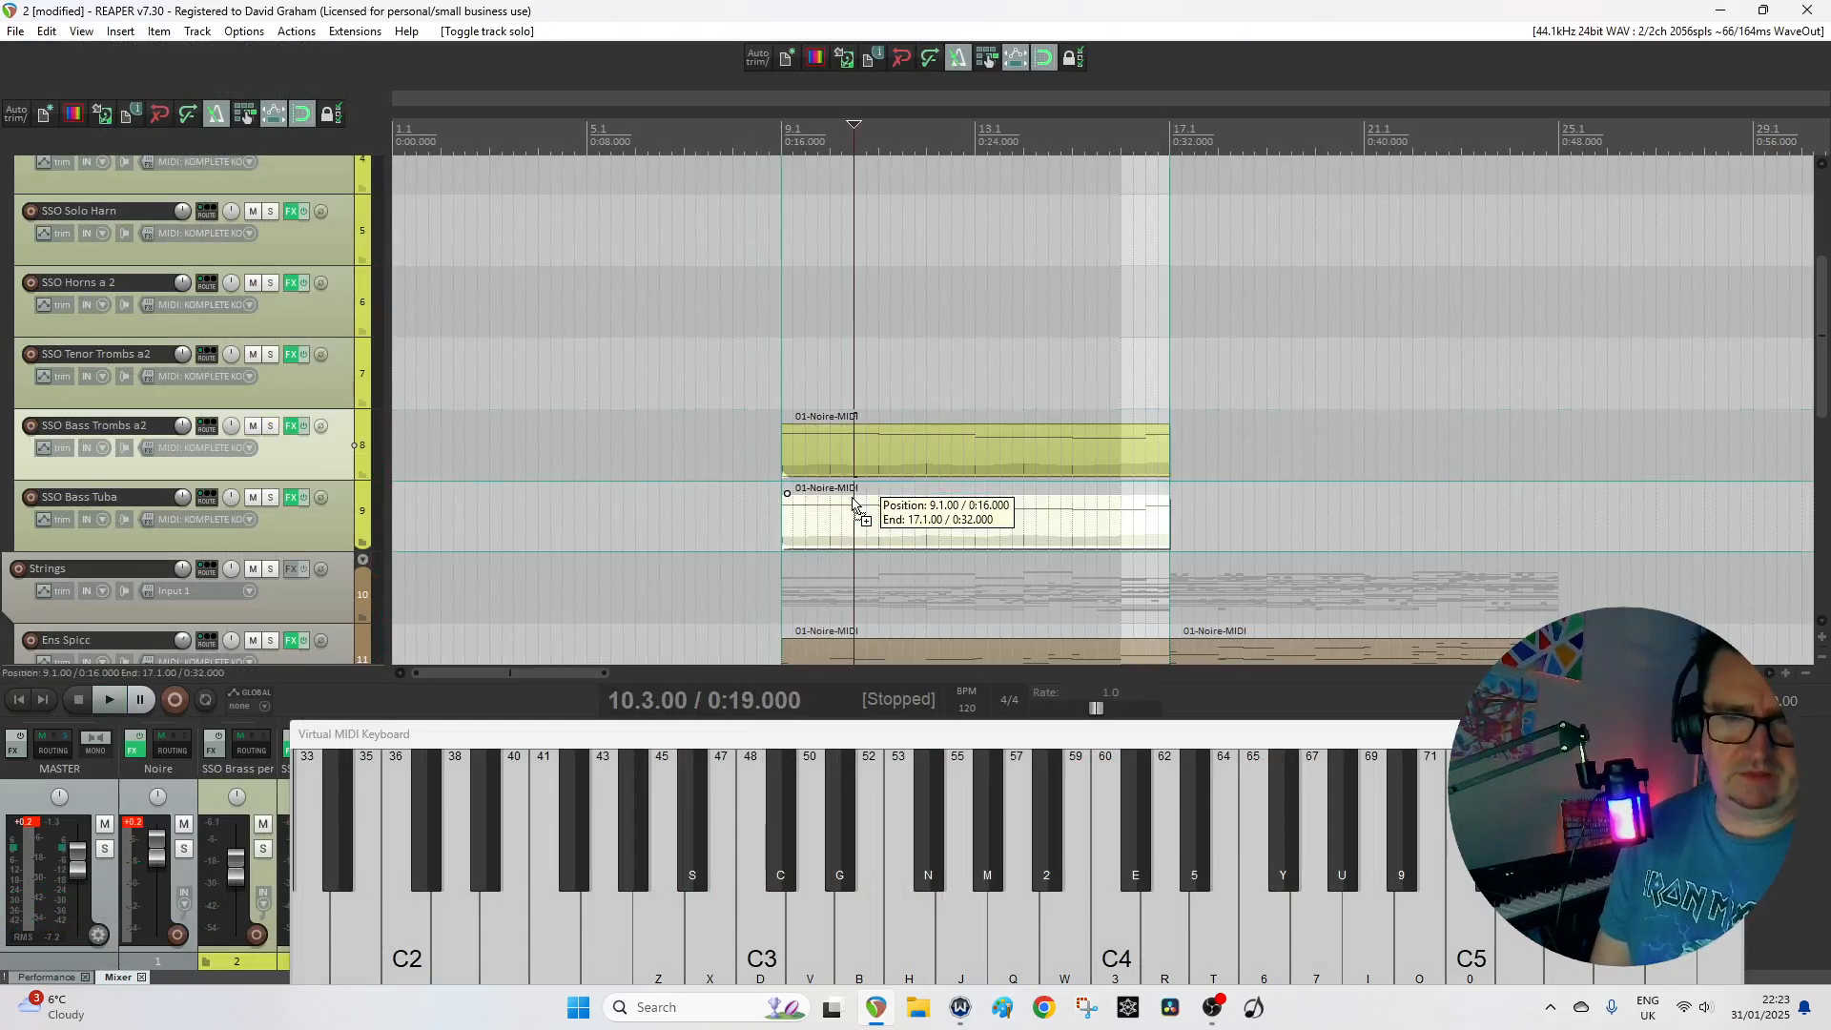
{"action": "double_click", "coordinate": [851, 460]}
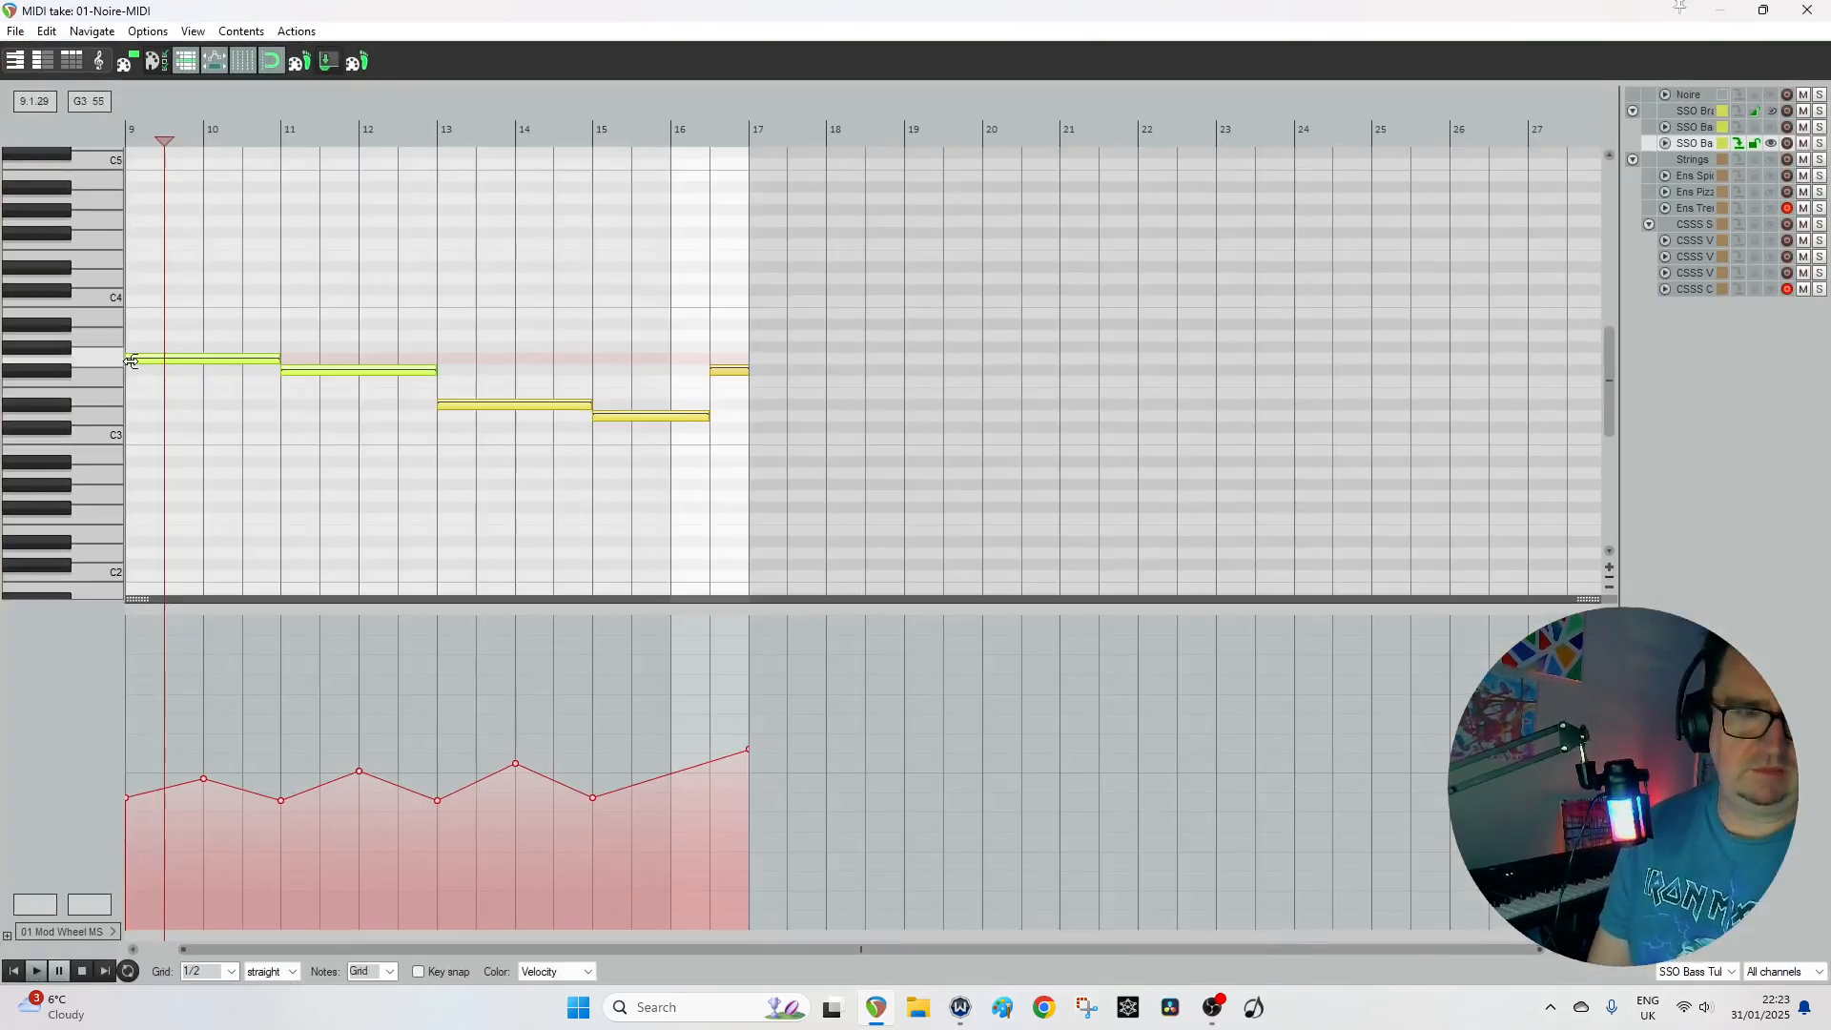
{"action": "left_click_drag", "start_coordinate": [148, 369], "coordinate": [148, 498]}
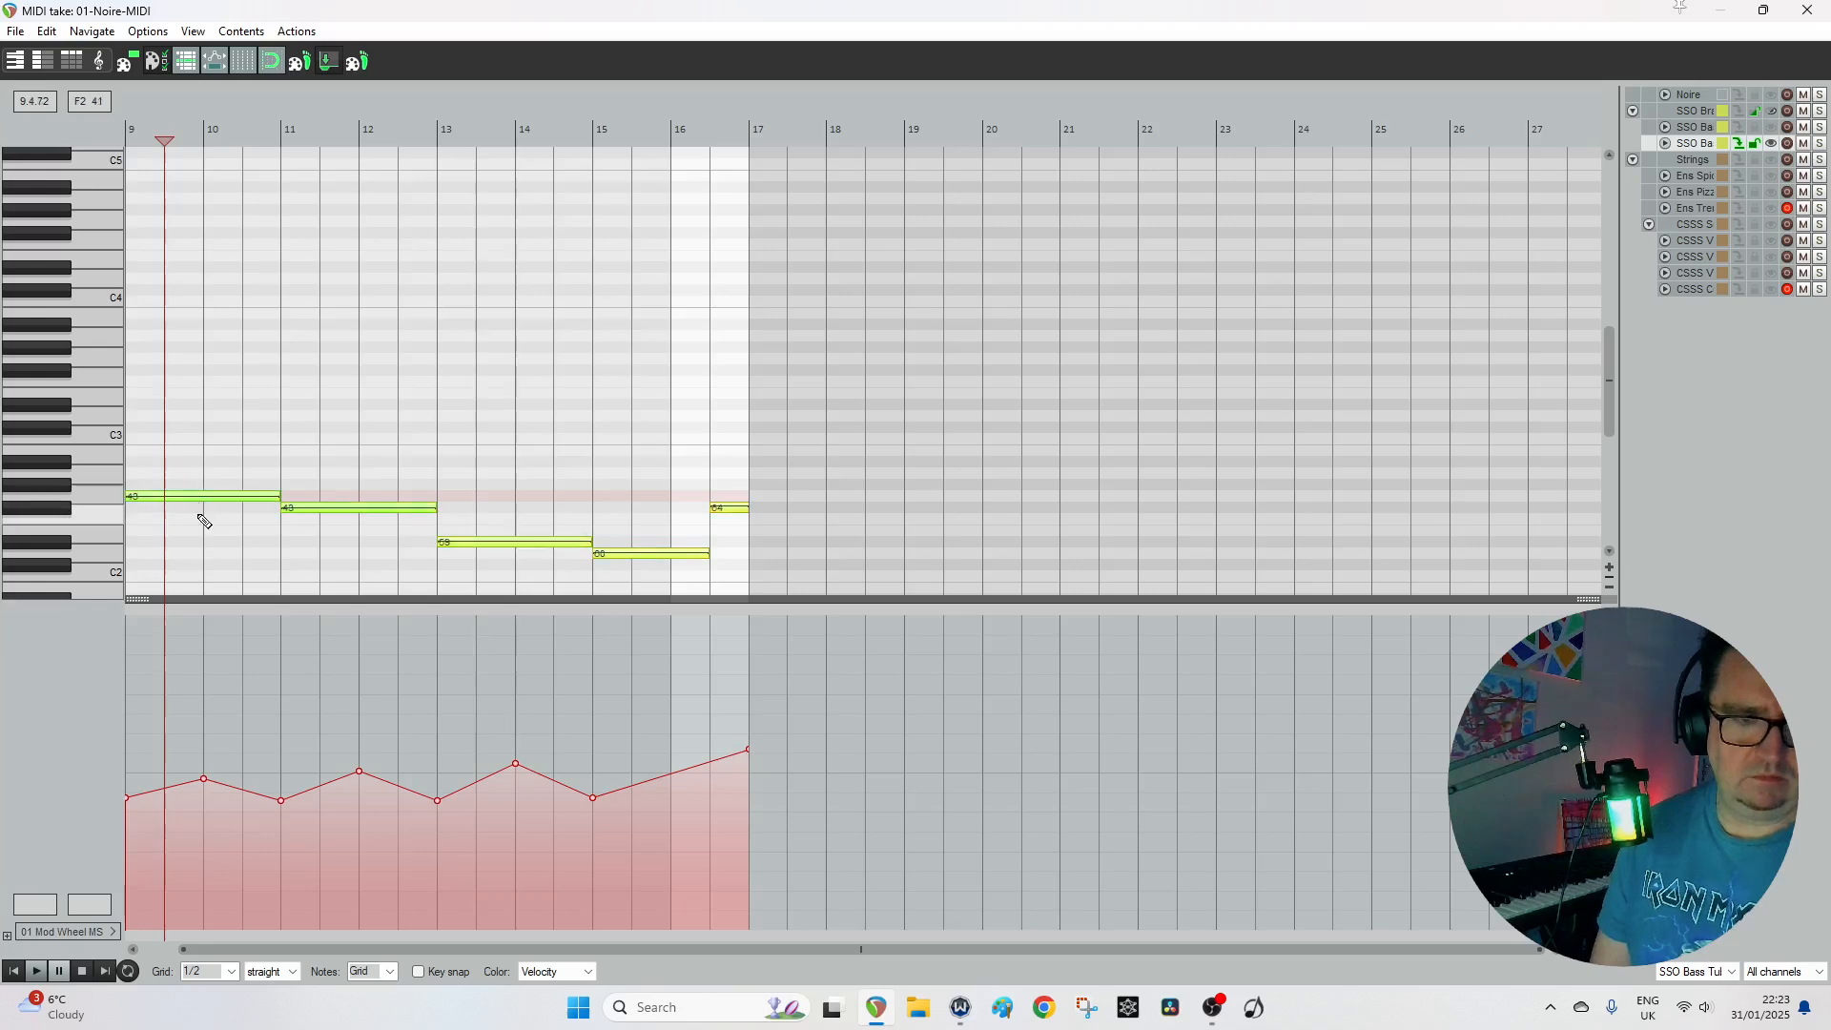
{"action": "left_click_drag", "start_coordinate": [242, 795], "coordinate": [238, 833]}
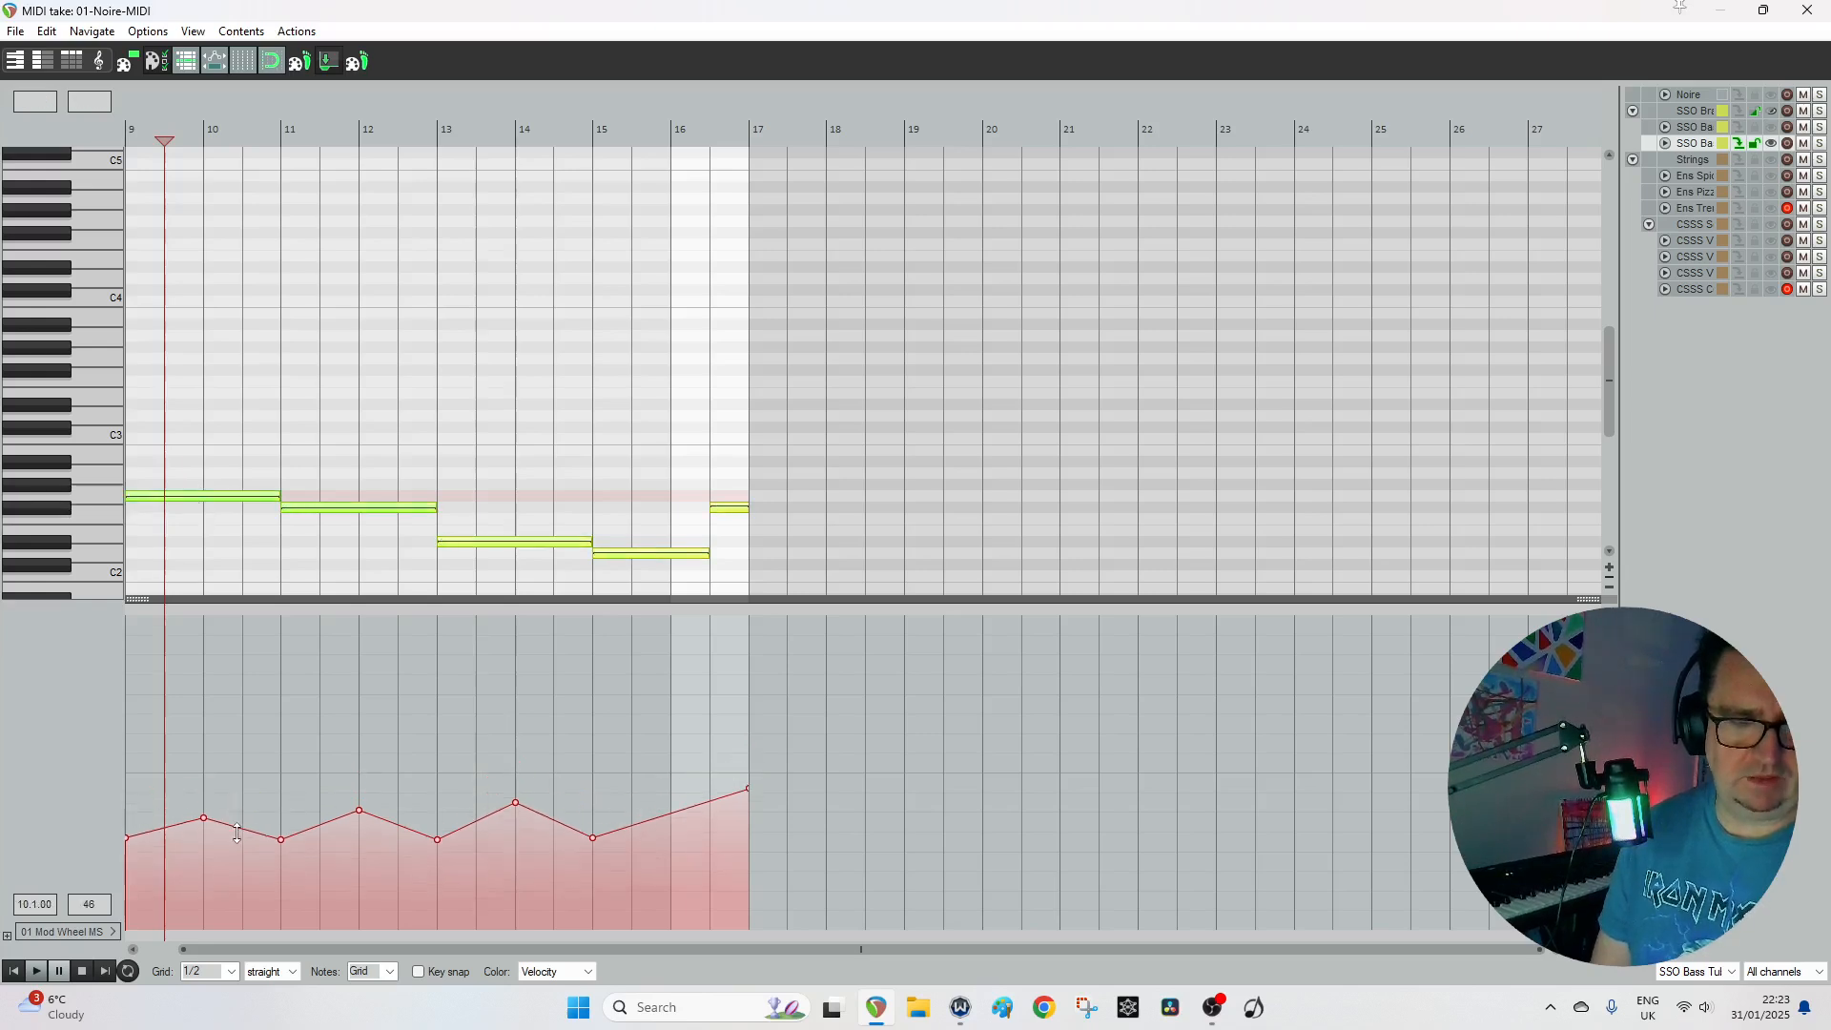
{"action": "left_click", "coordinate": [1808, 10]}
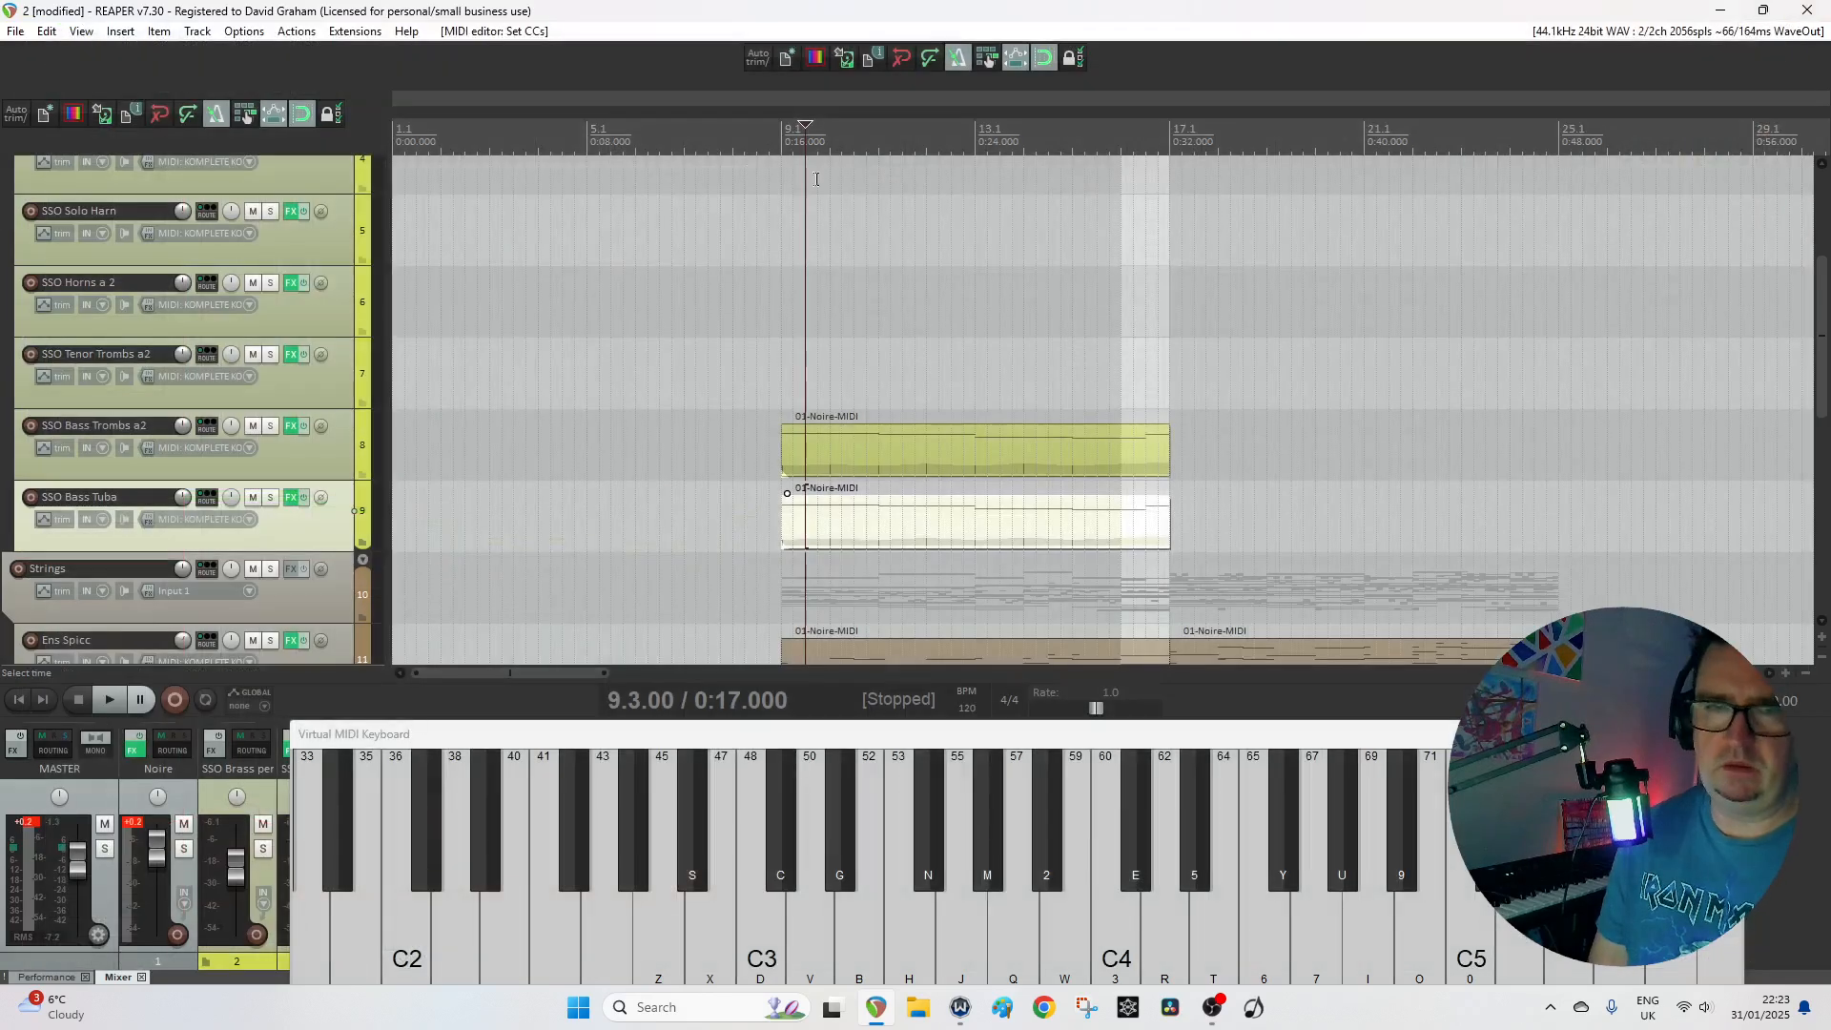
Play back from just before bar 9, soloing SSO Bass Tuba and SSO Bass Trombs a2 to hear them together.
{"action": "left_click", "coordinate": [758, 143]}
{"action": "key", "text": "space"}
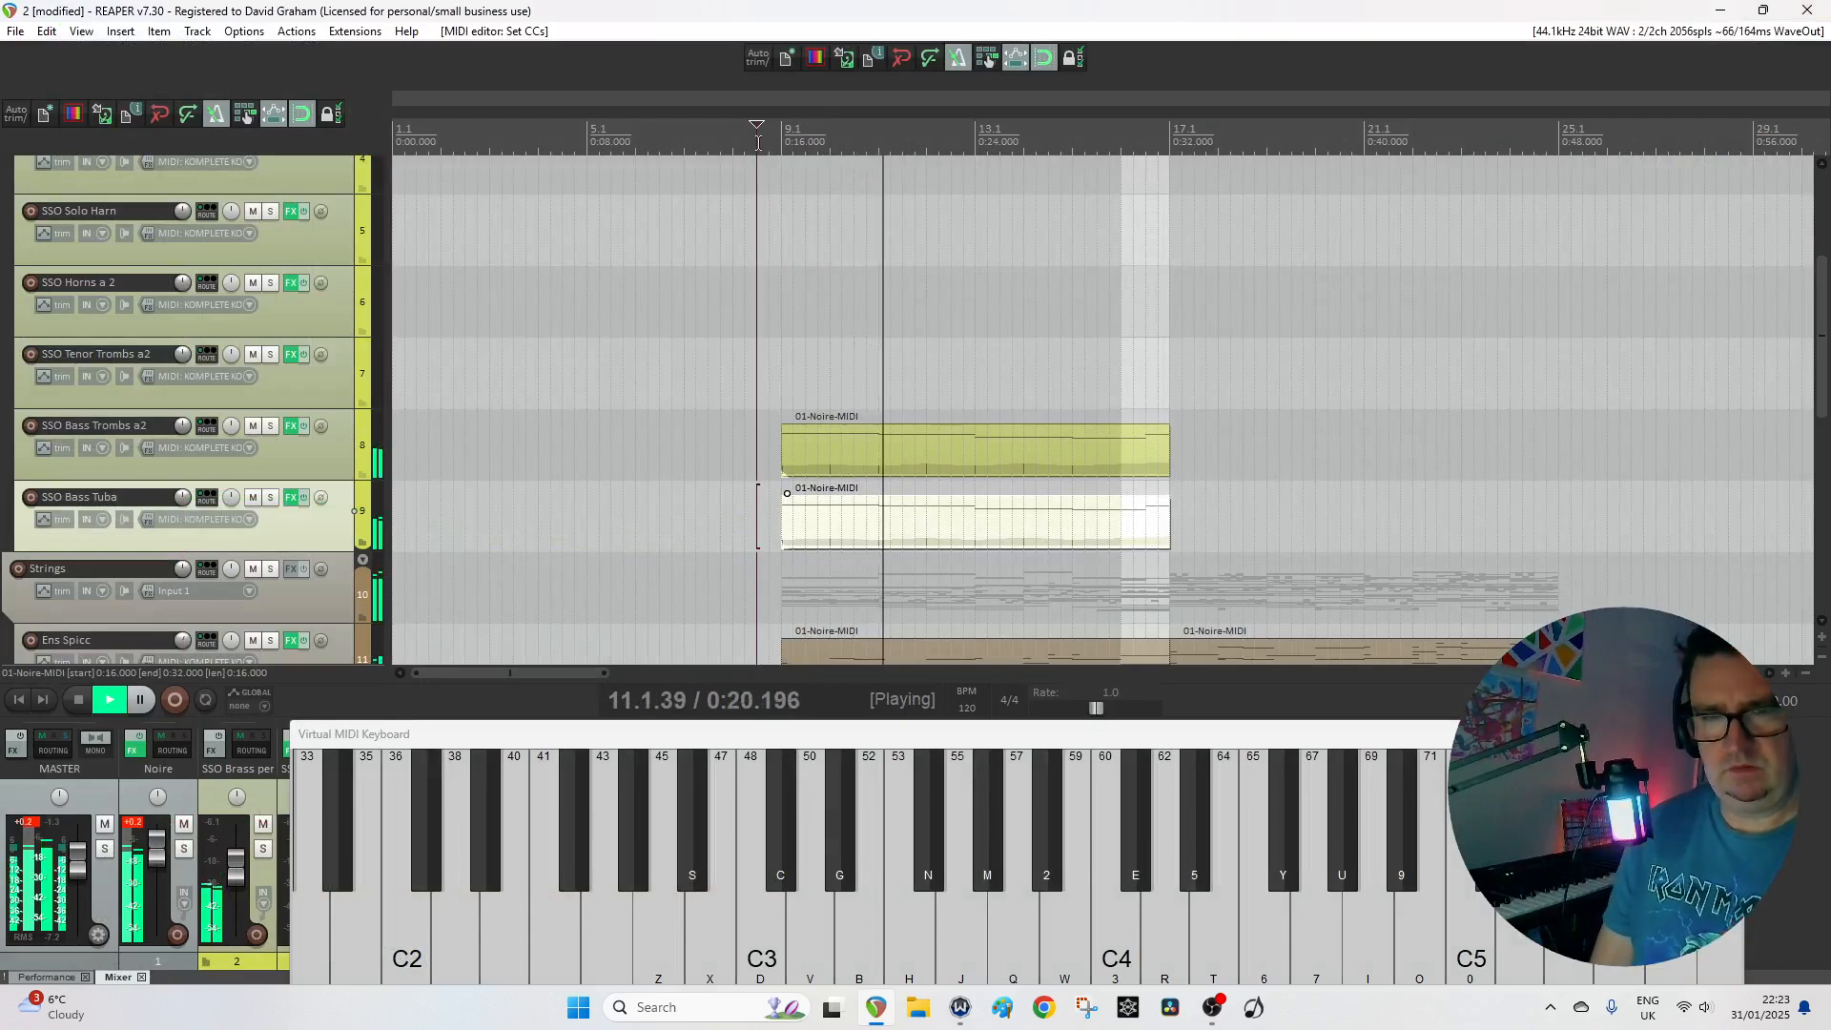
{"action": "left_click", "coordinate": [270, 497]}
{"action": "left_click", "coordinate": [271, 426]}
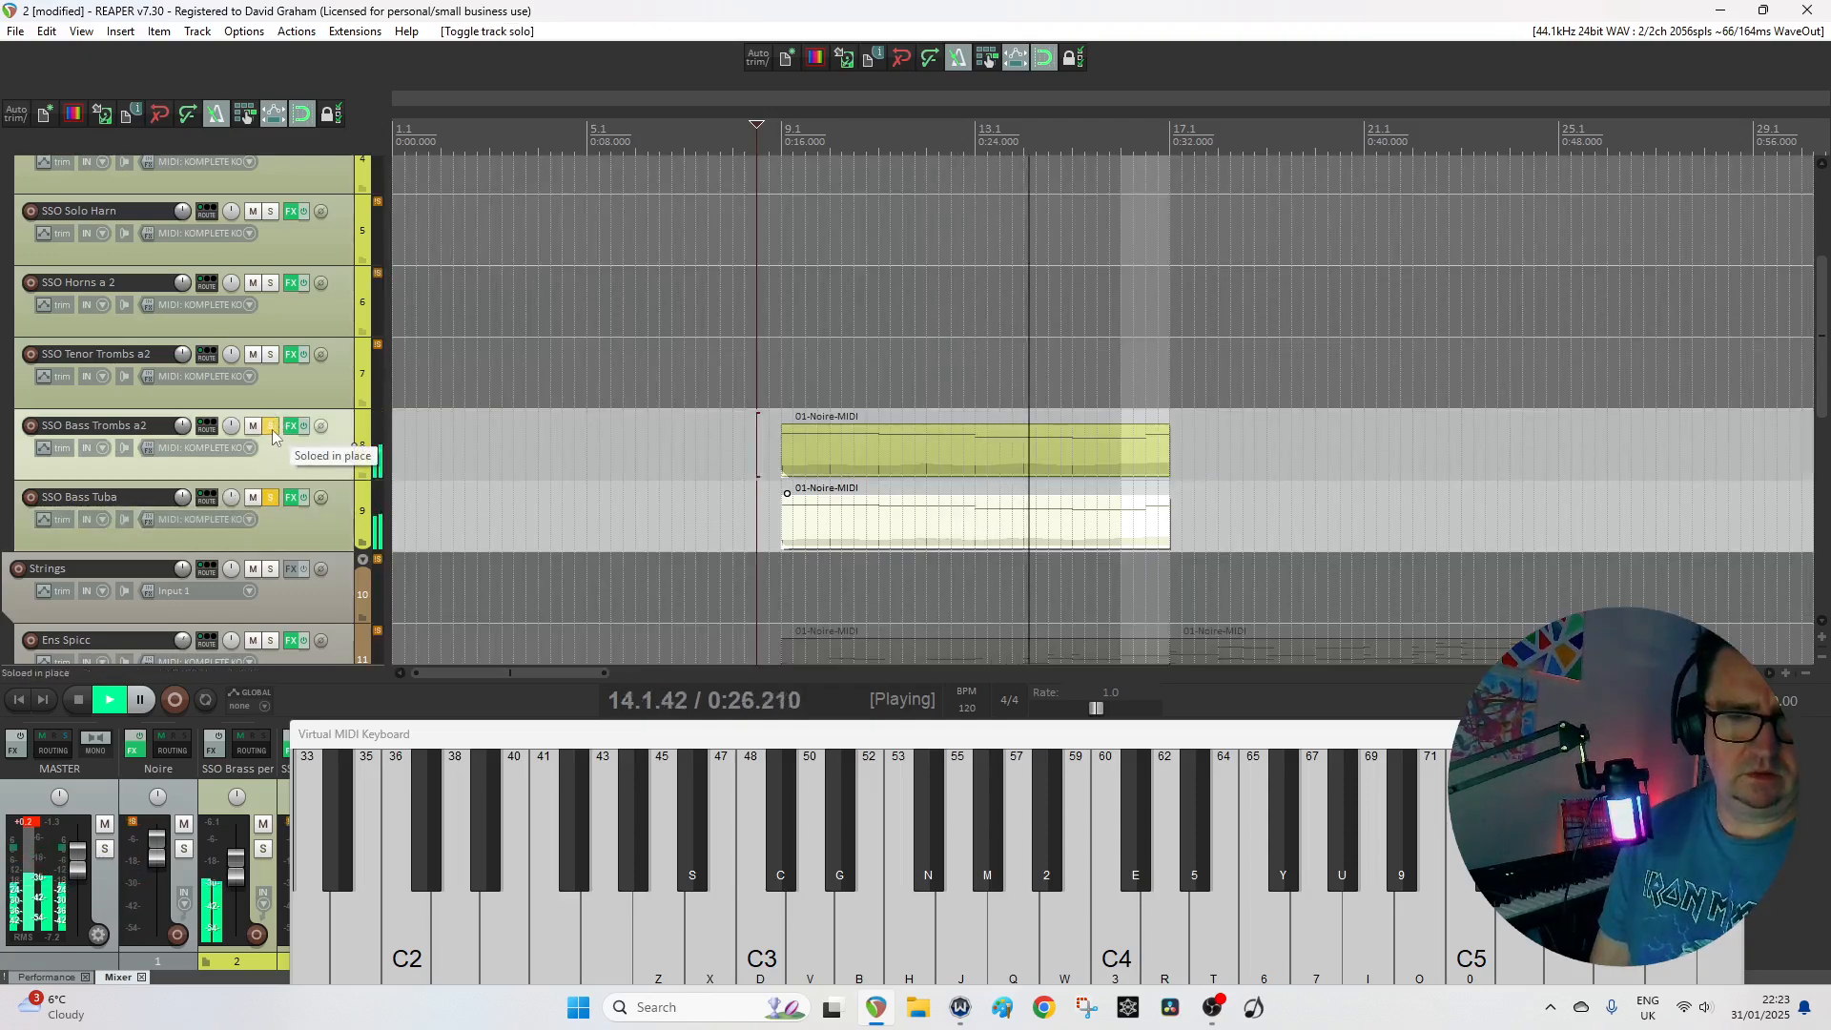
{"action": "key", "text": "space"}
Solo SSO Tenor Trombs a2, copy the bass trombone clip onto it at bar 9, and open the copy for MIDI editing.
{"action": "left_click", "coordinate": [271, 354]}
{"action": "left_click", "coordinate": [818, 464]}
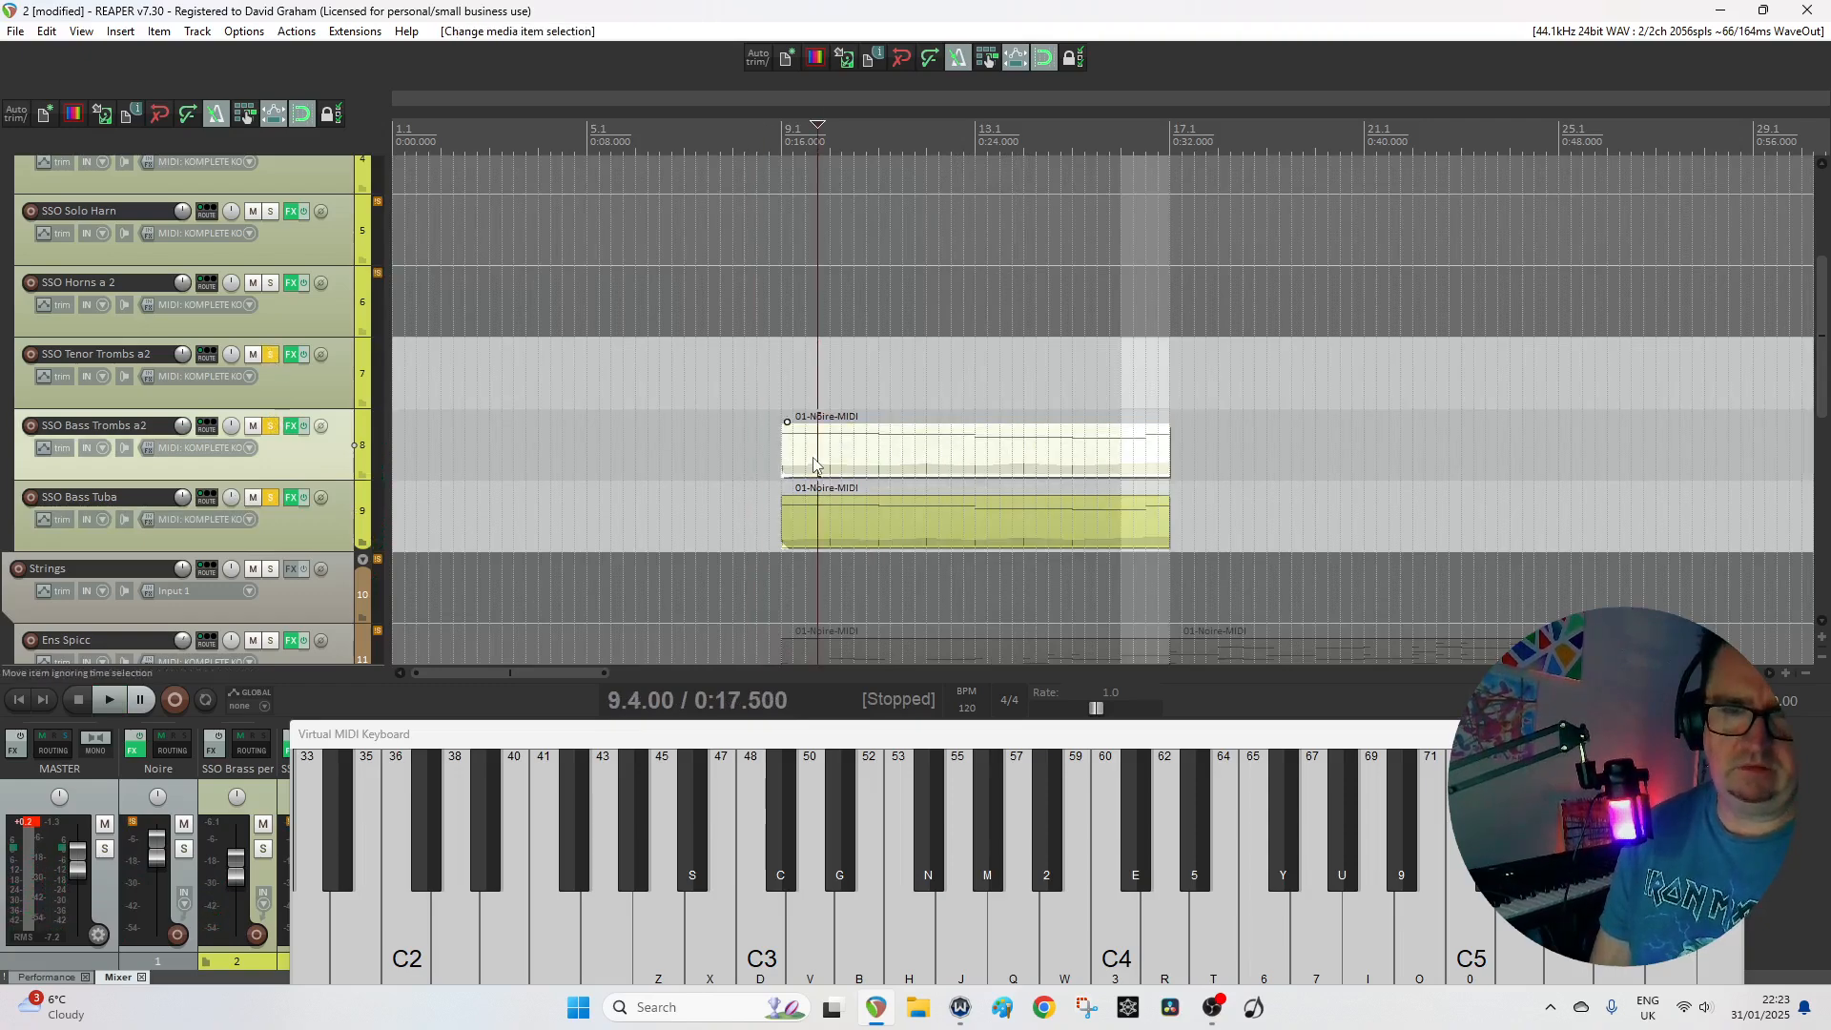
{"action": "left_click_drag", "start_coordinate": [818, 465], "coordinate": [819, 382]}
{"action": "double_click", "coordinate": [818, 382]}
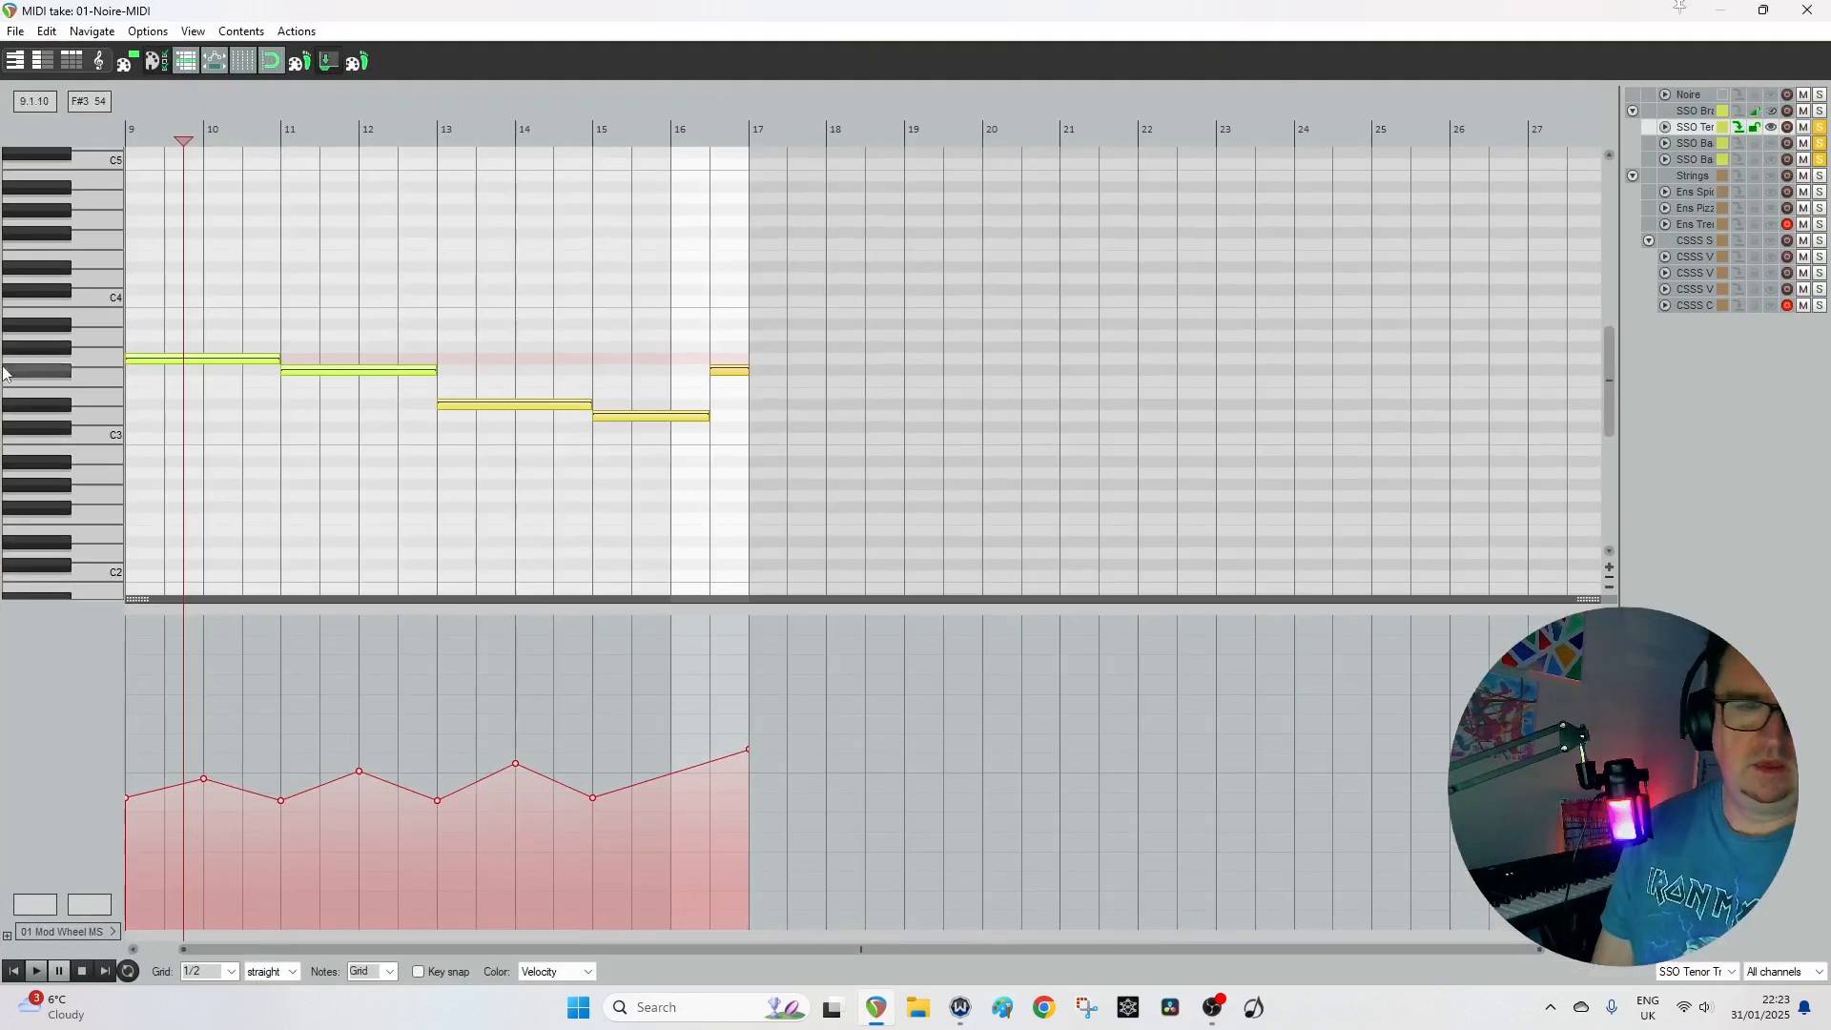
Raise the tenor trombone's opening G3 note to A#3 and the following F#3 note to A3.
{"action": "left_click", "coordinate": [184, 360]}
{"action": "left_click_drag", "start_coordinate": [185, 359], "coordinate": [185, 325]}
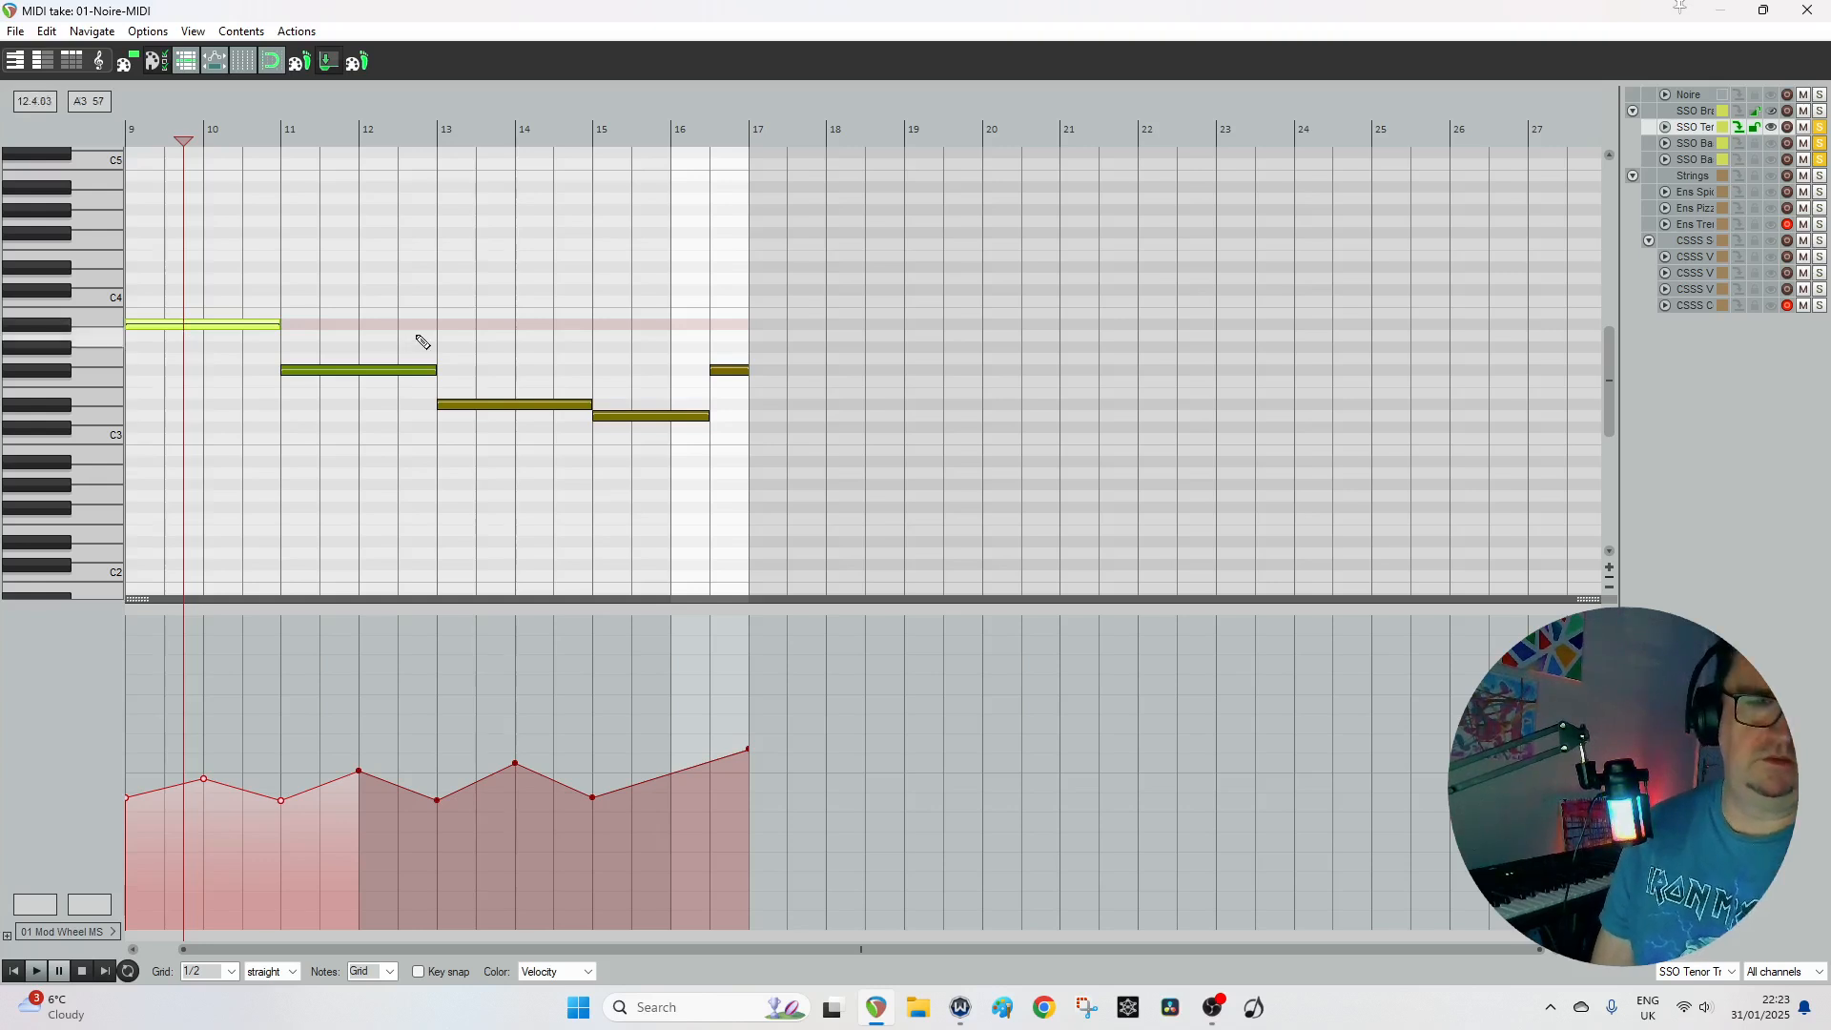
{"action": "left_click", "coordinate": [379, 372]}
{"action": "left_click_drag", "start_coordinate": [379, 372], "coordinate": [373, 339]}
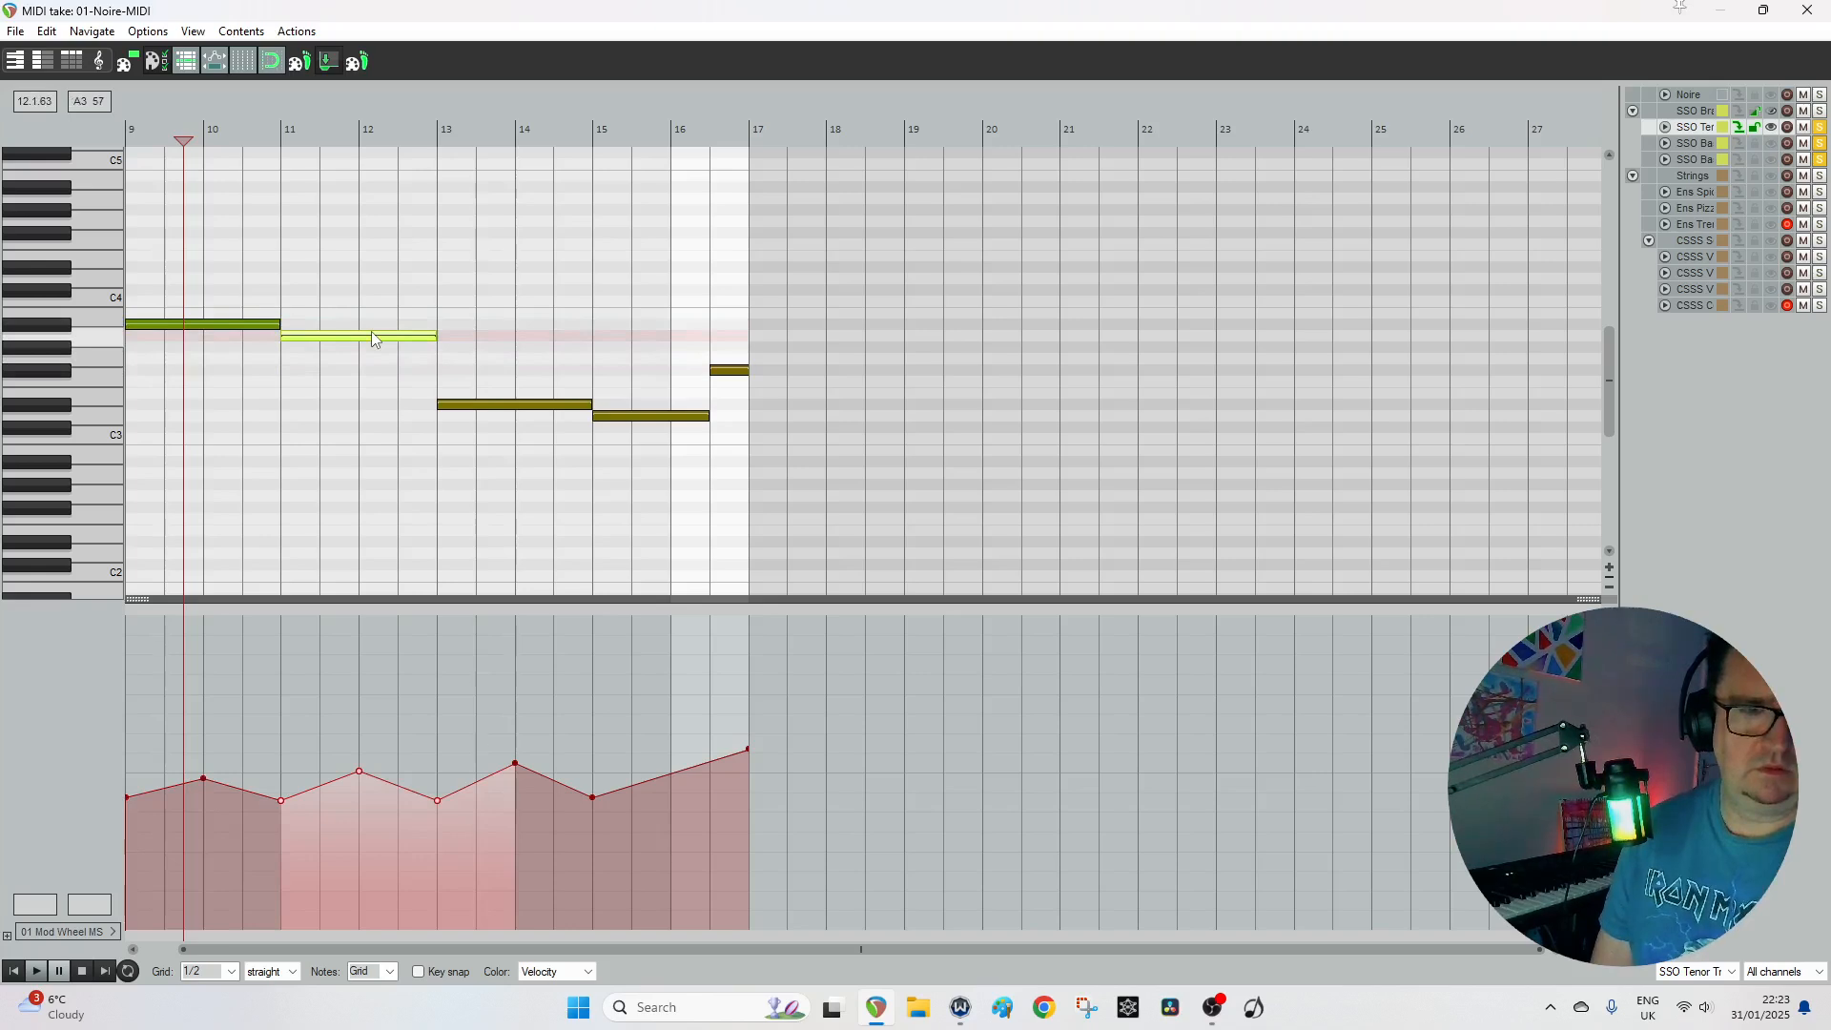
Replace the D#3 and D3 notes with a G3 held from bar 13 to bar 16, and end with a one-bar A3.
{"action": "left_click", "coordinate": [478, 404]}
{"action": "left_click_drag", "start_coordinate": [478, 405], "coordinate": [481, 368]}
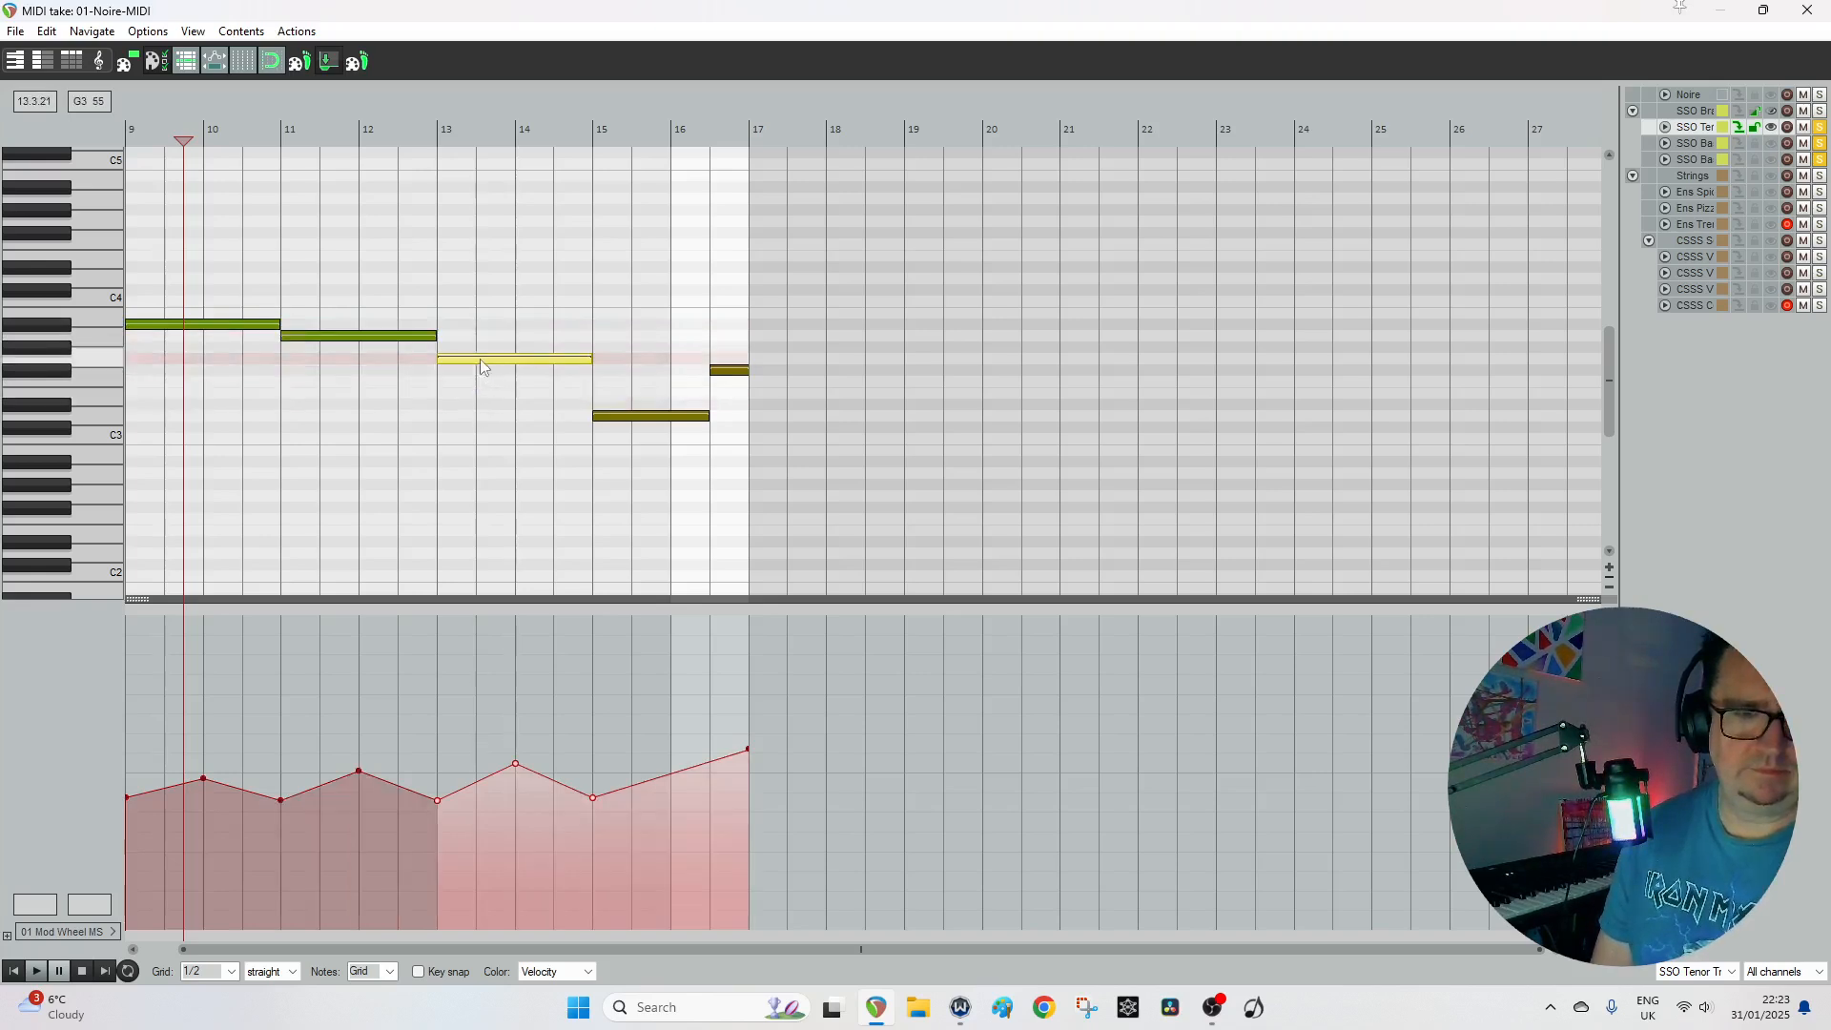
{"action": "left_click_drag", "start_coordinate": [626, 417], "coordinate": [686, 347]}
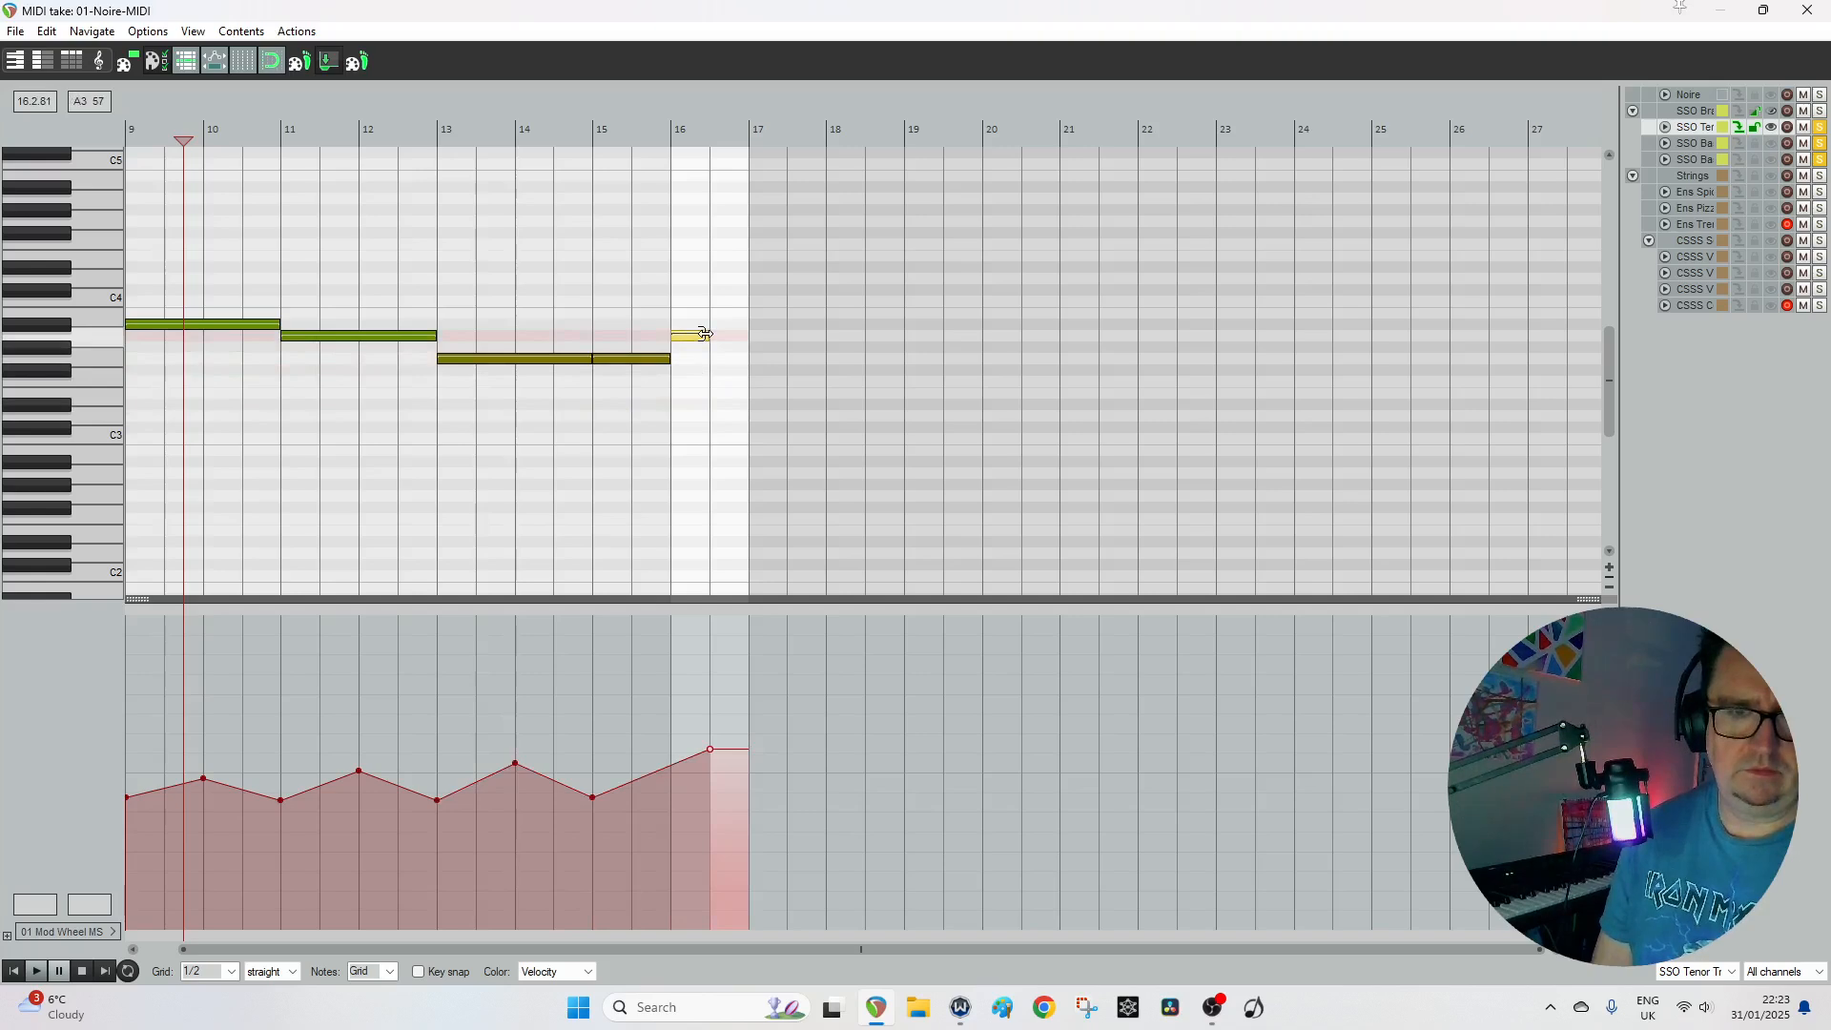
{"action": "left_click", "coordinate": [637, 361]}
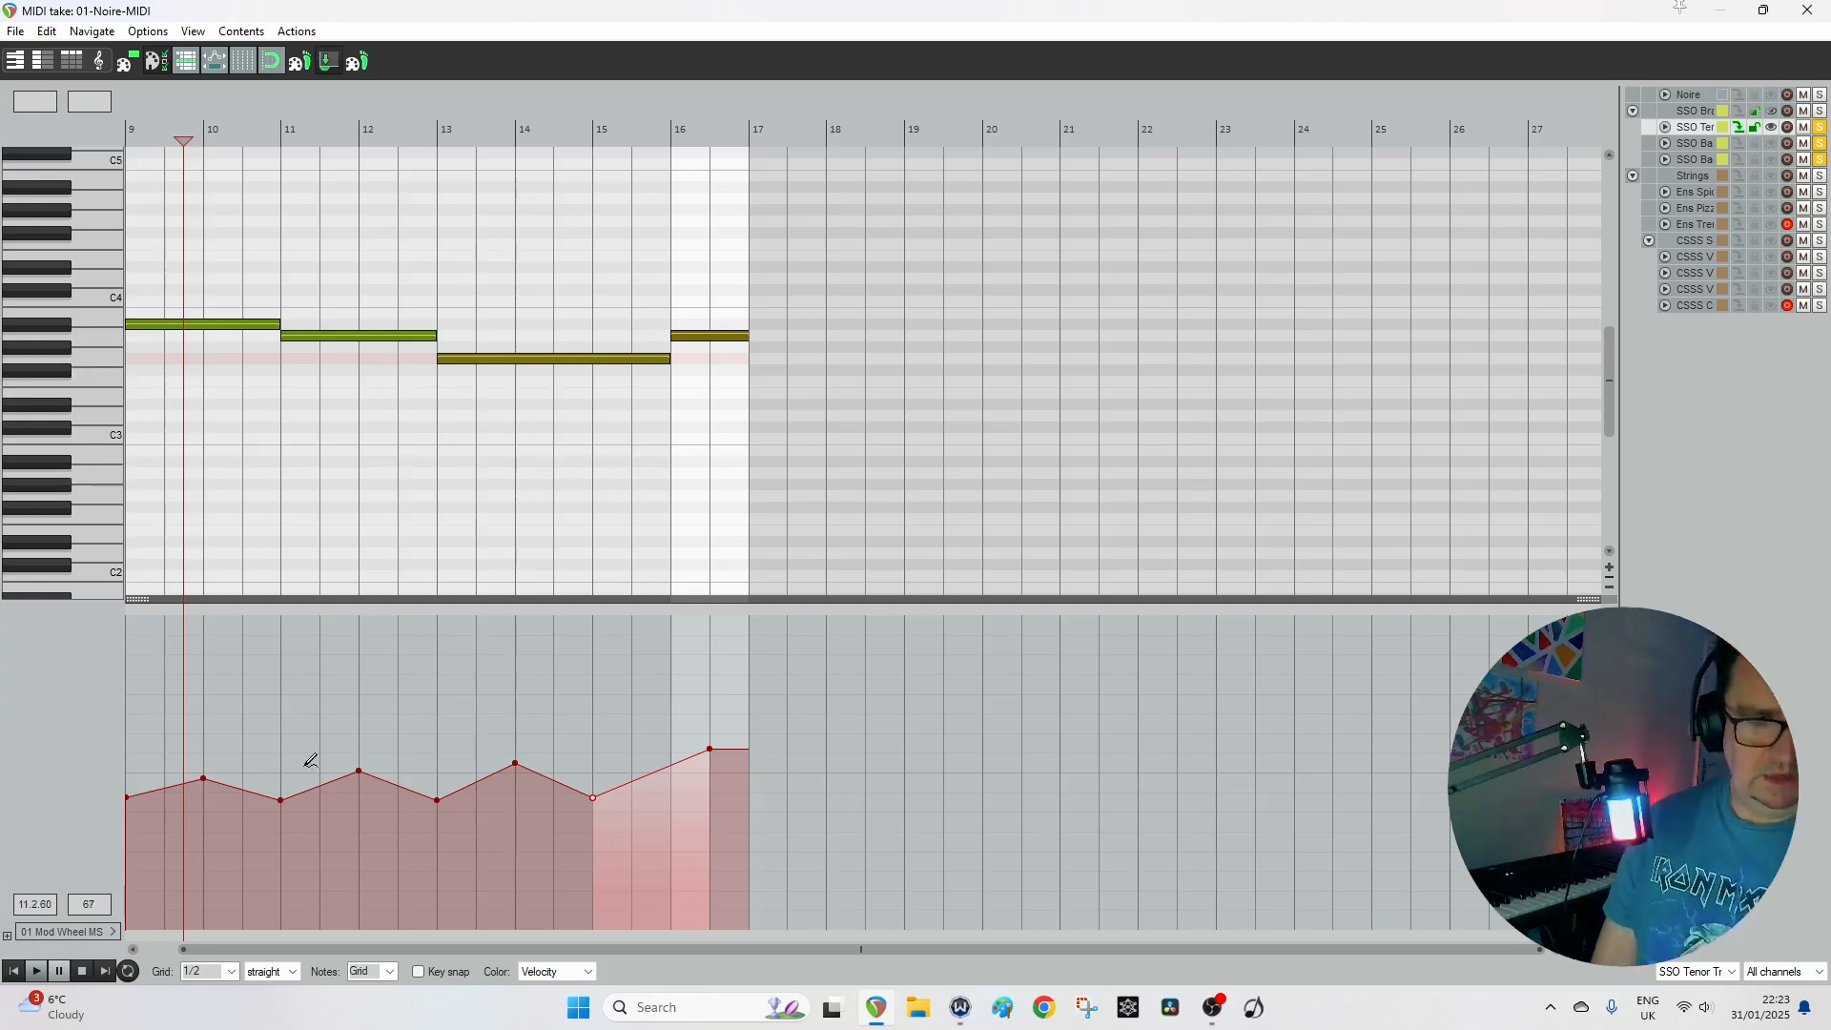
Lower the tenor trombone's mod wheel points around bars 9, 12 and 14, then reduce its entire mod wheel curve.
{"action": "left_click_drag", "start_coordinate": [149, 794], "coordinate": [149, 807]}
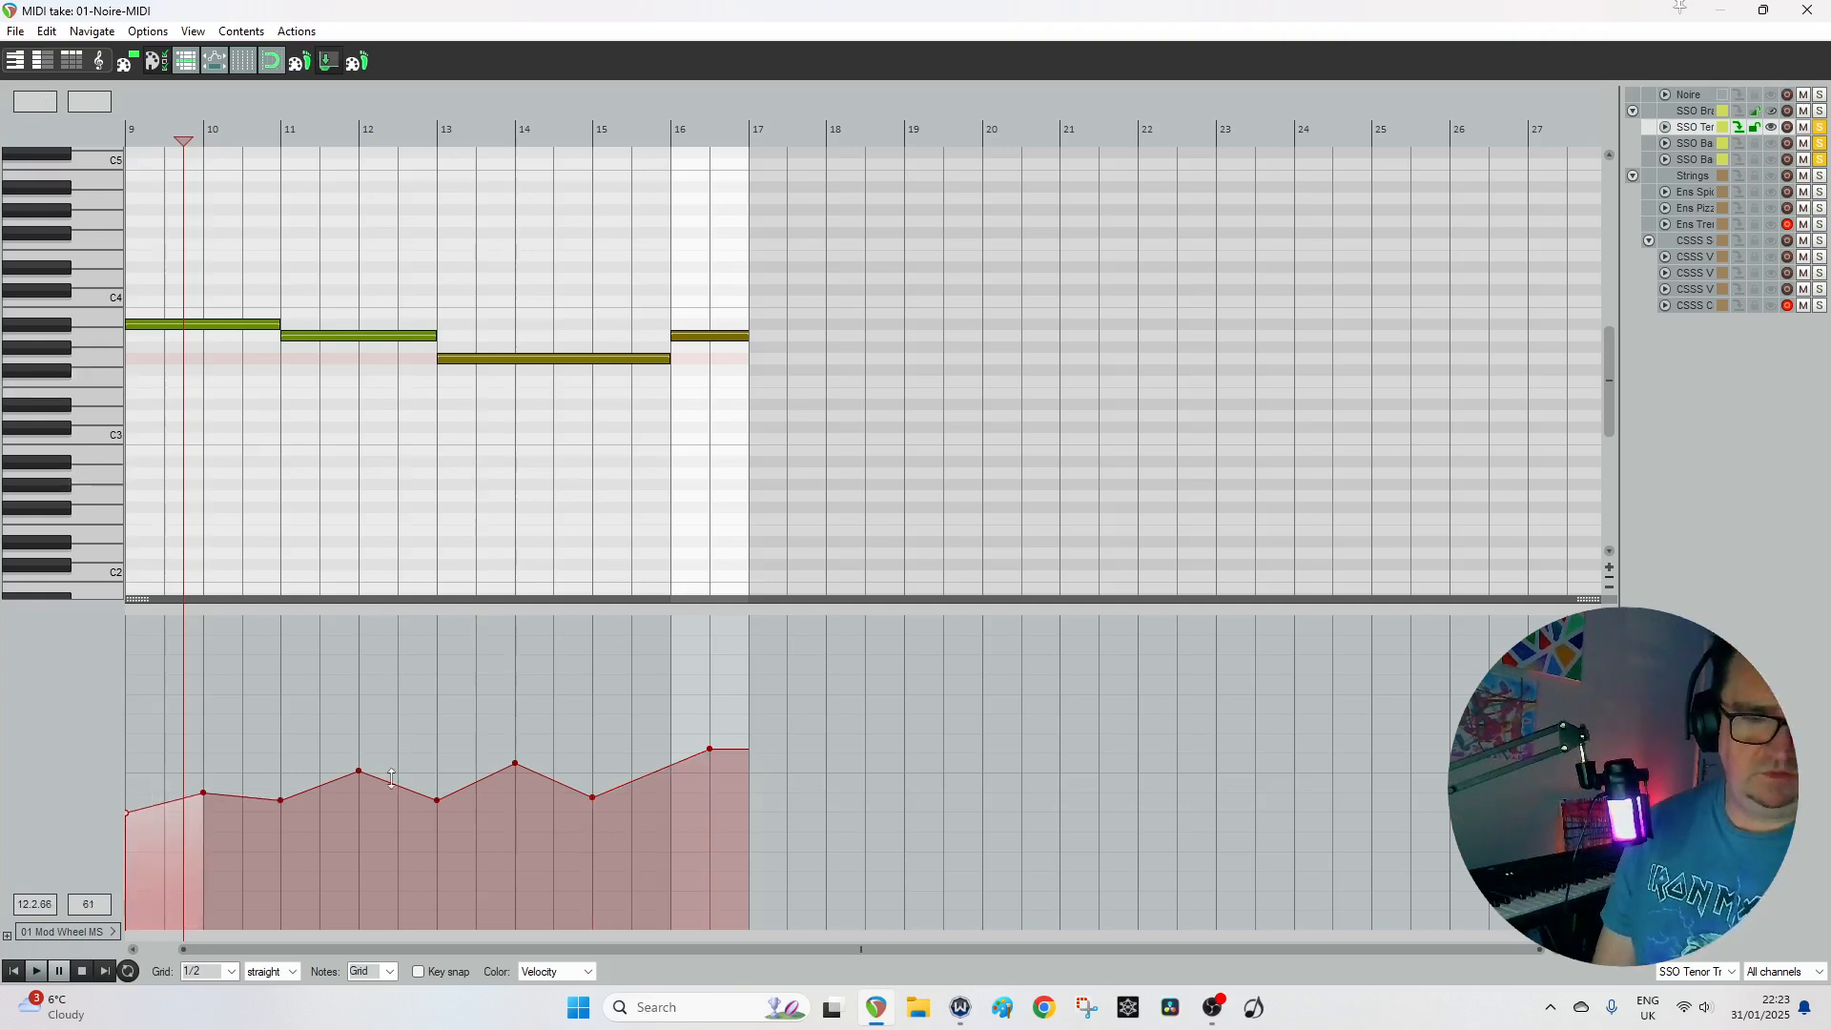
{"action": "left_click_drag", "start_coordinate": [357, 775], "coordinate": [359, 782]}
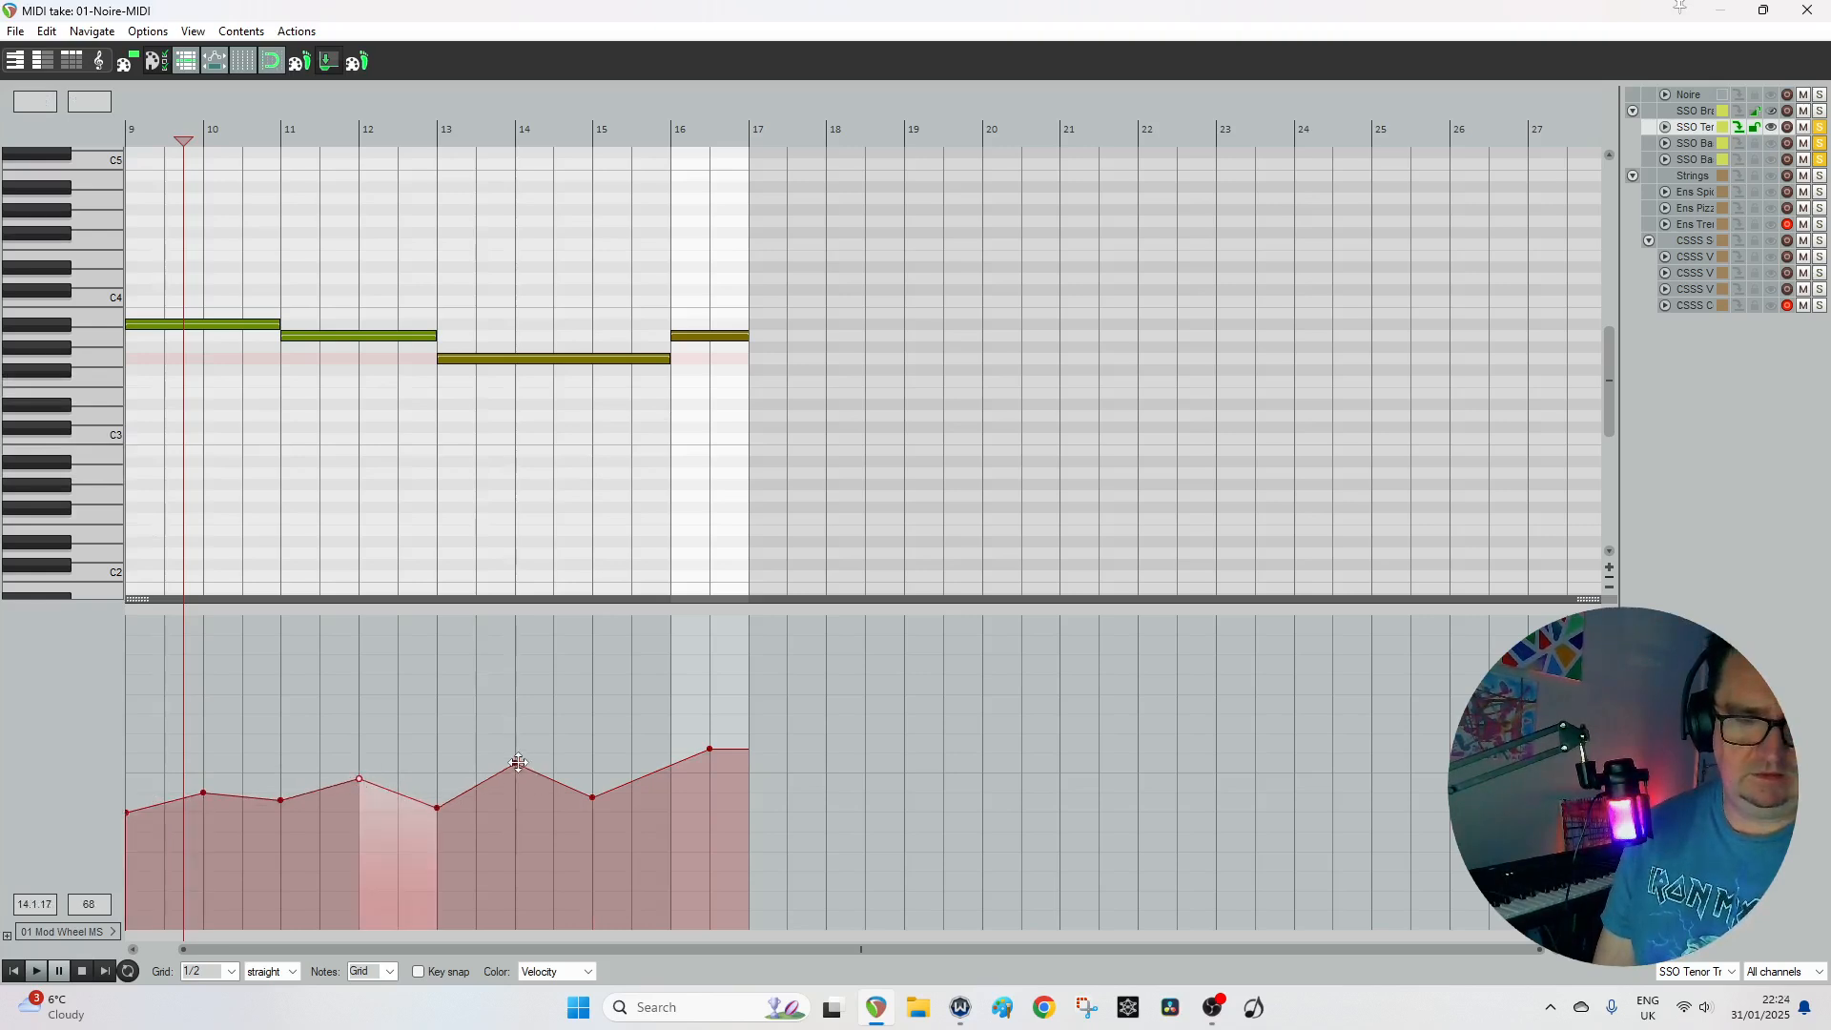
{"action": "left_click_drag", "start_coordinate": [518, 763], "coordinate": [518, 766]}
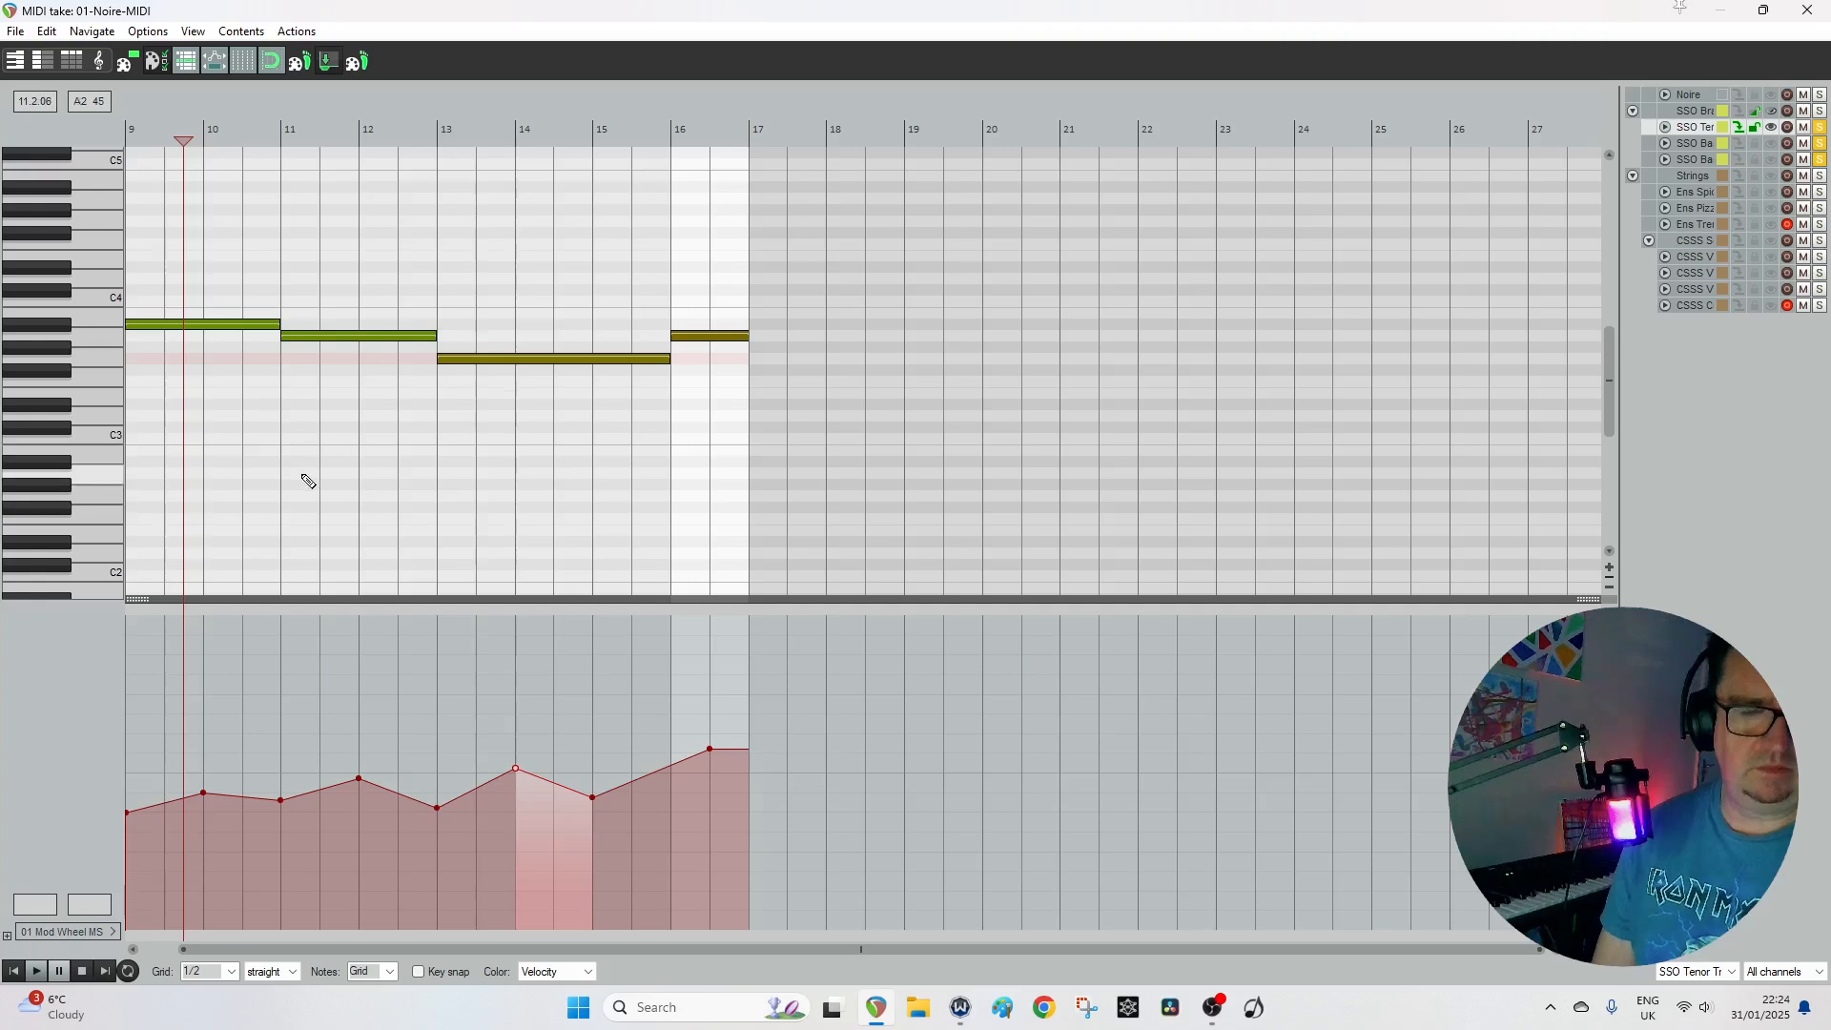
{"action": "key", "text": "ctrl+a"}
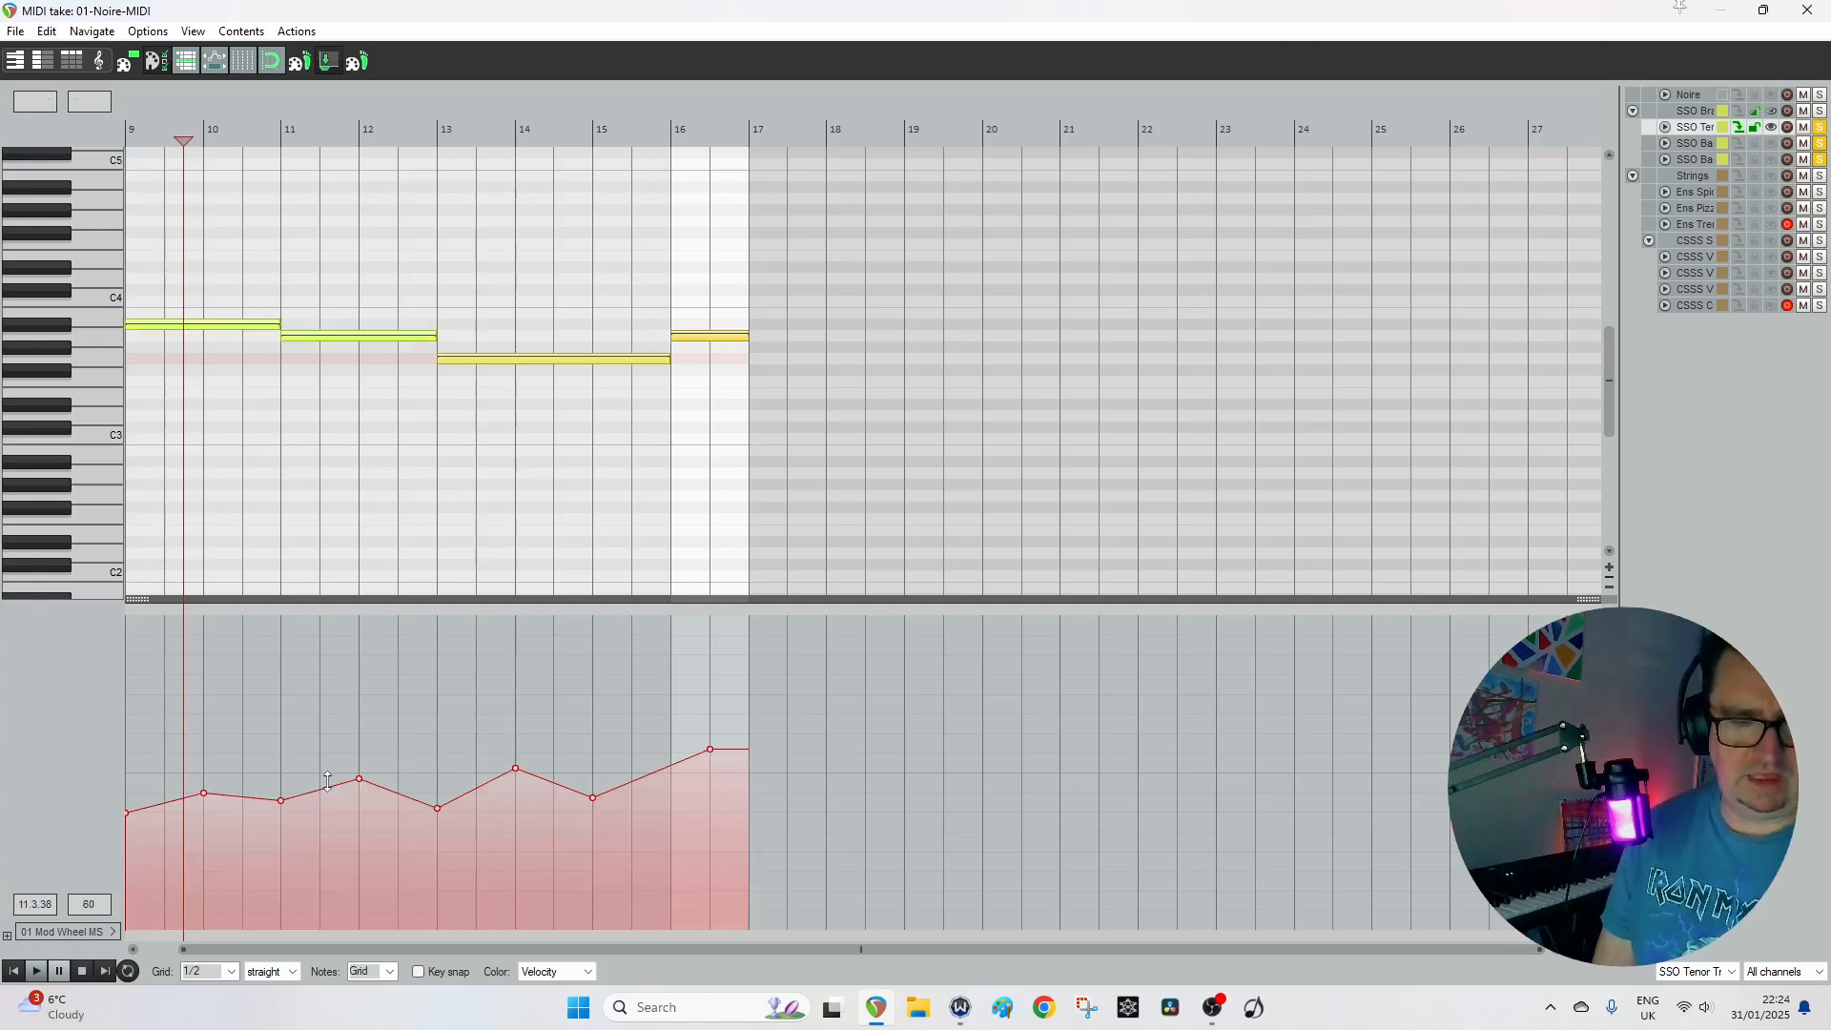
{"action": "left_click_drag", "start_coordinate": [335, 786], "coordinate": [334, 815]}
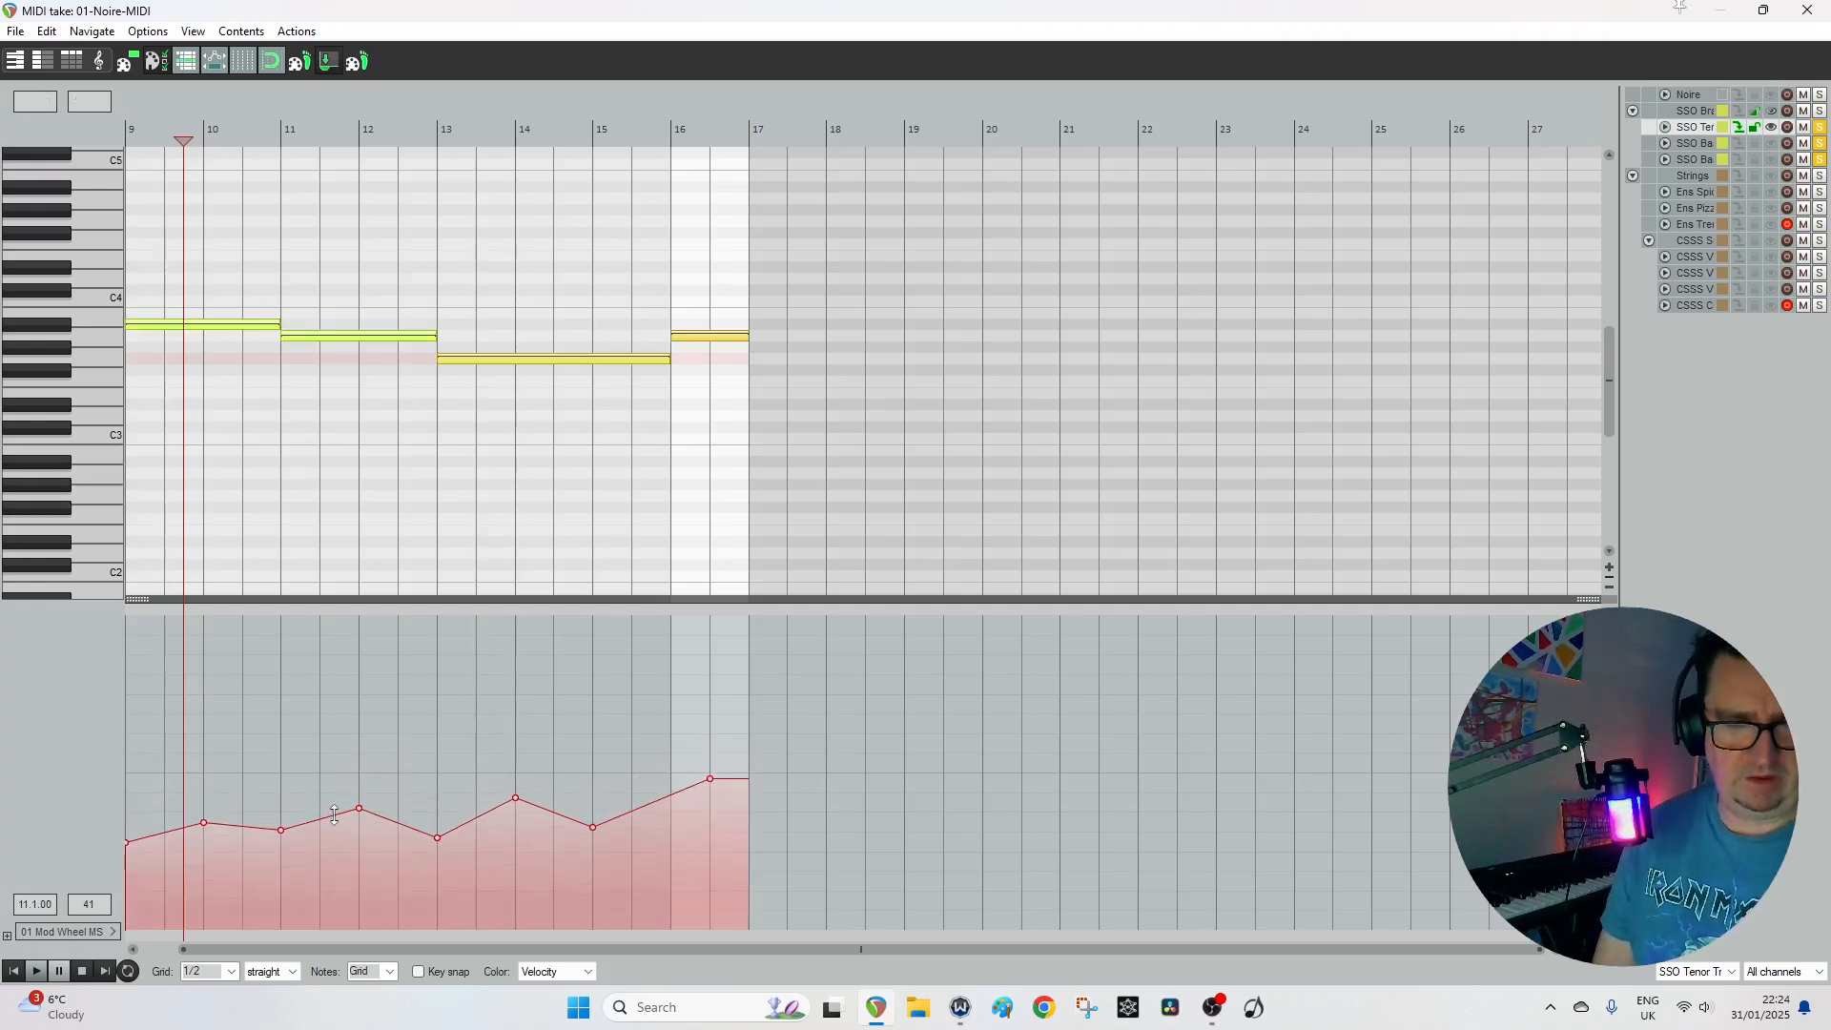
{"action": "left_click", "coordinate": [1799, 11]}
Play back the three soloed low brass tracks from just before bar 9.
{"action": "left_click", "coordinate": [768, 150]}
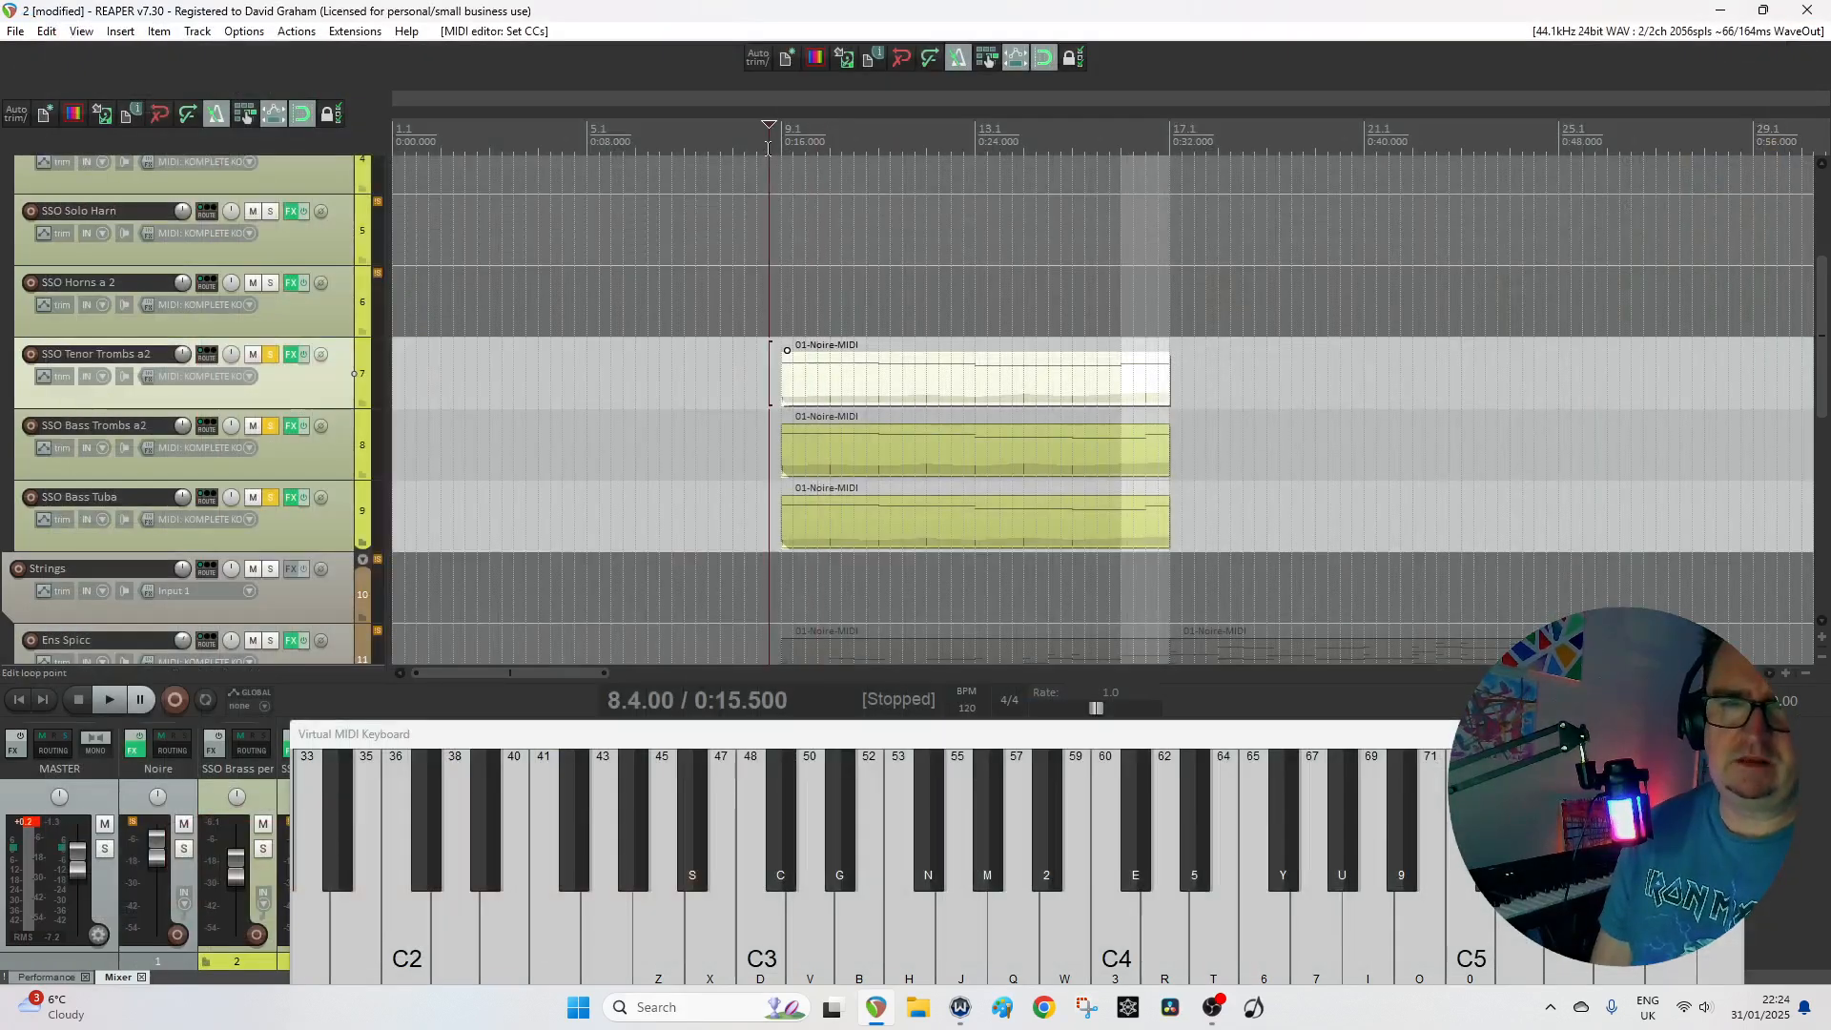
{"action": "key", "text": "space"}
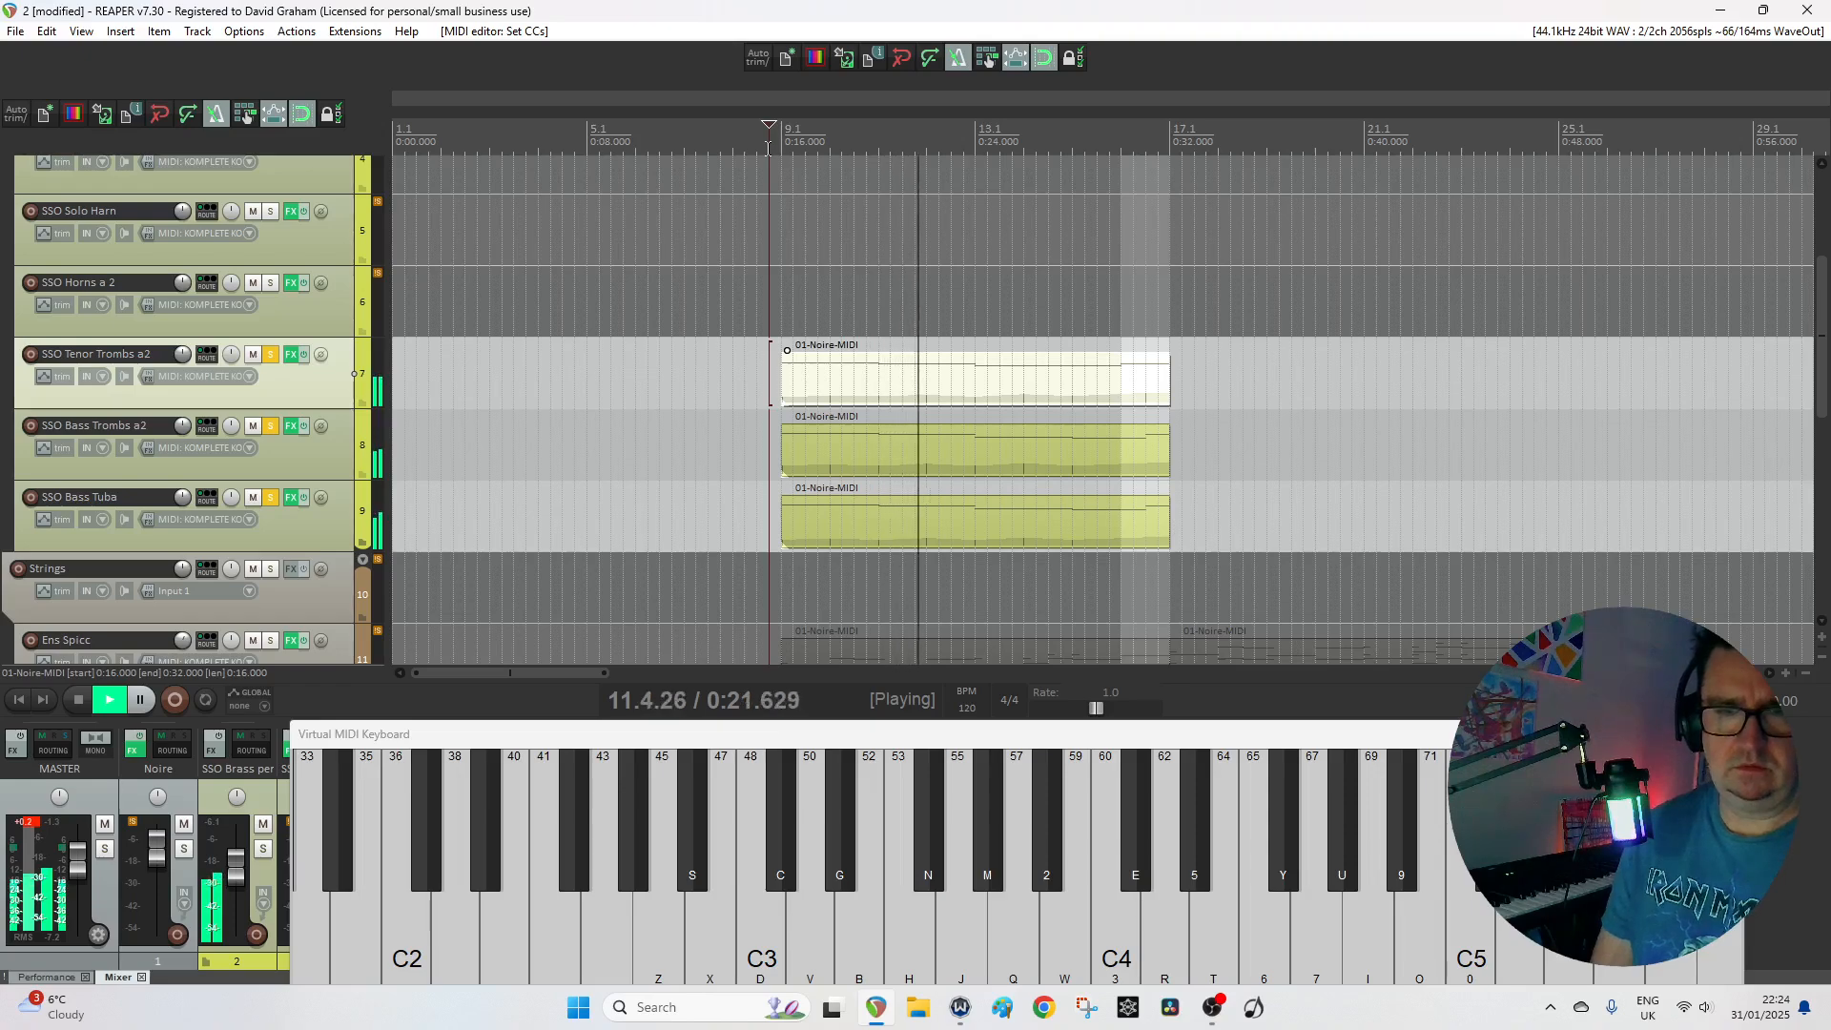
{"action": "key", "text": "space"}
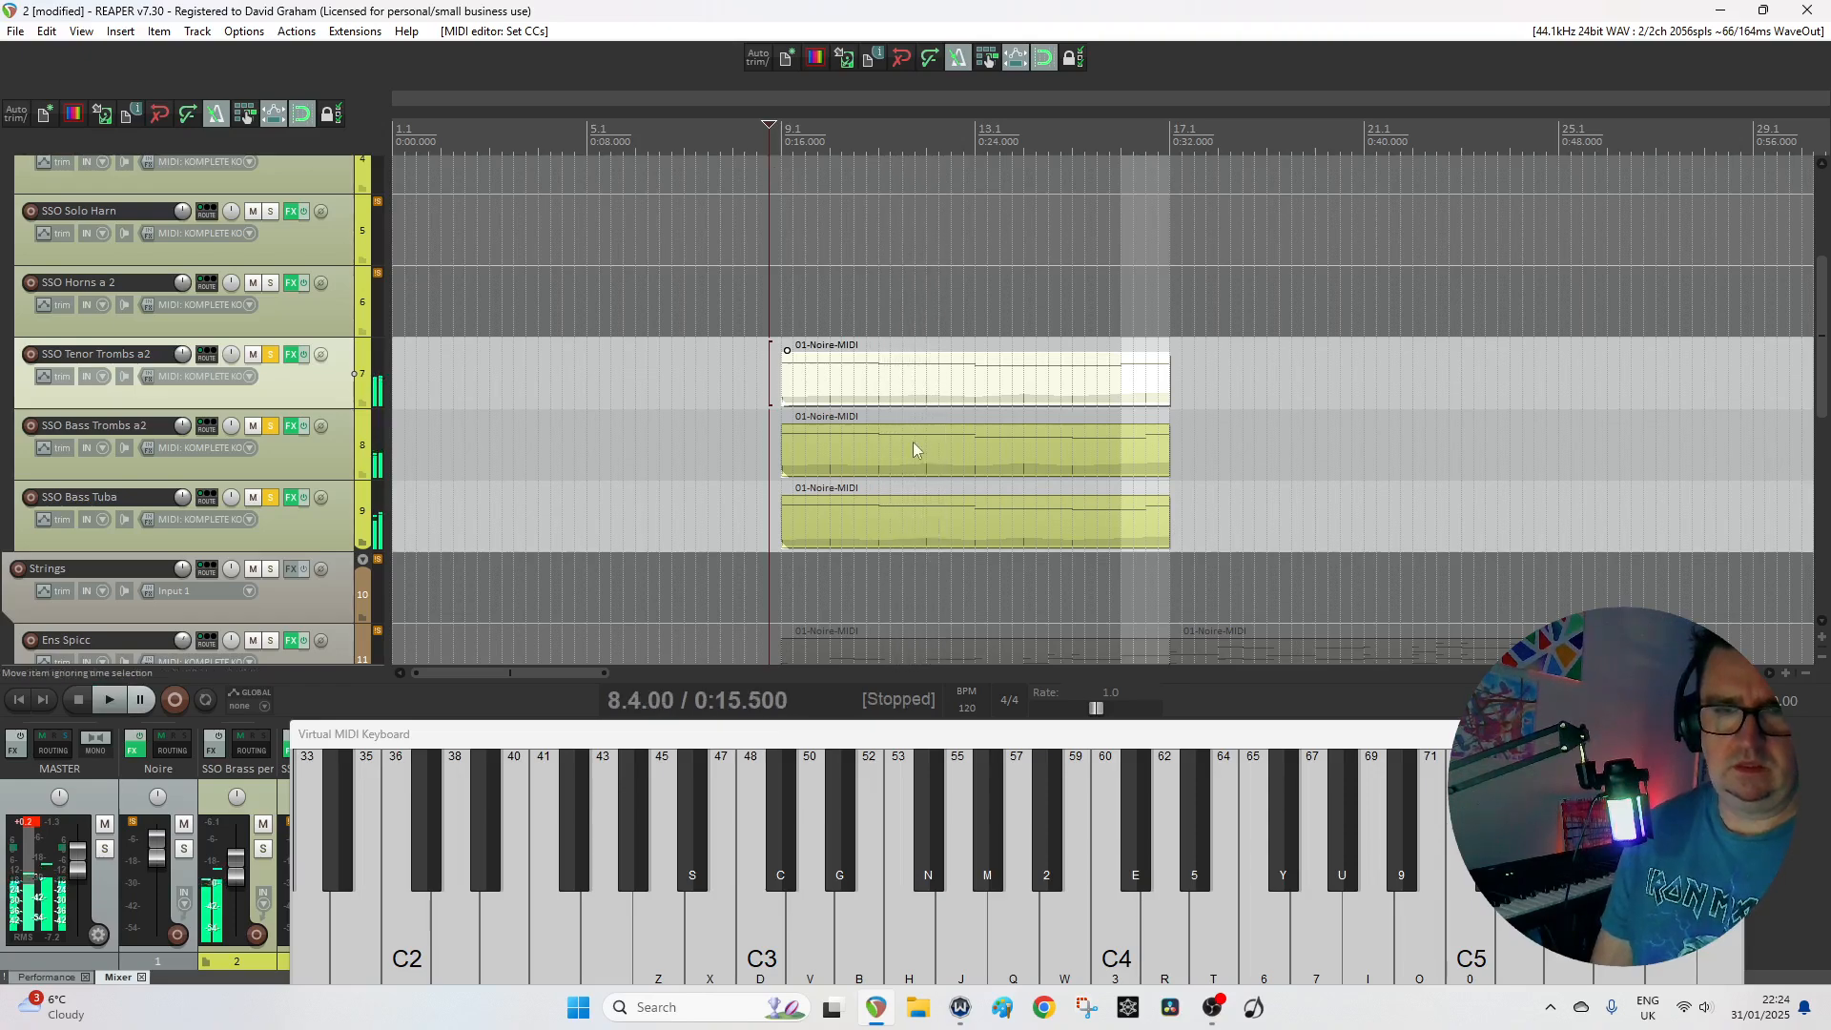
Raise the tenor trombone's mod wheel swells at bars 12 and 14 to about 60, lift bar 15, and end on a higher peak at bar 17.
{"action": "double_click", "coordinate": [925, 377]}
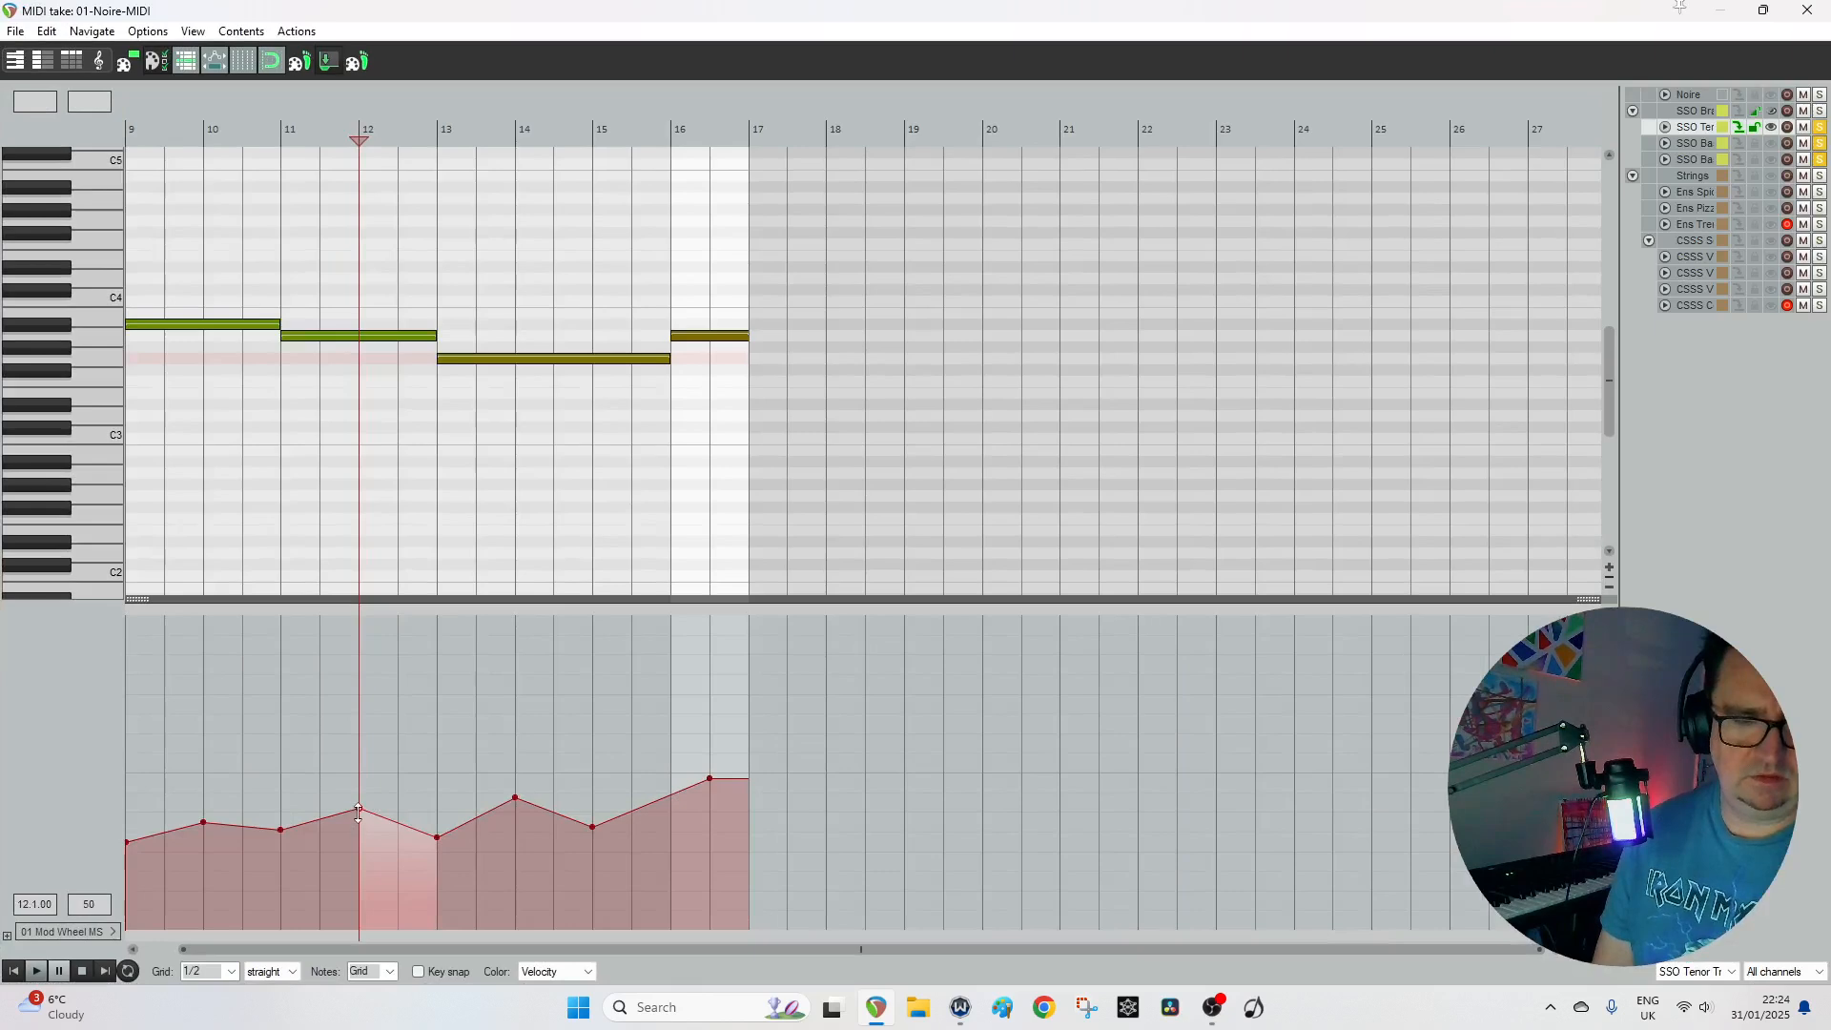
{"action": "left_click_drag", "start_coordinate": [359, 811], "coordinate": [360, 787]}
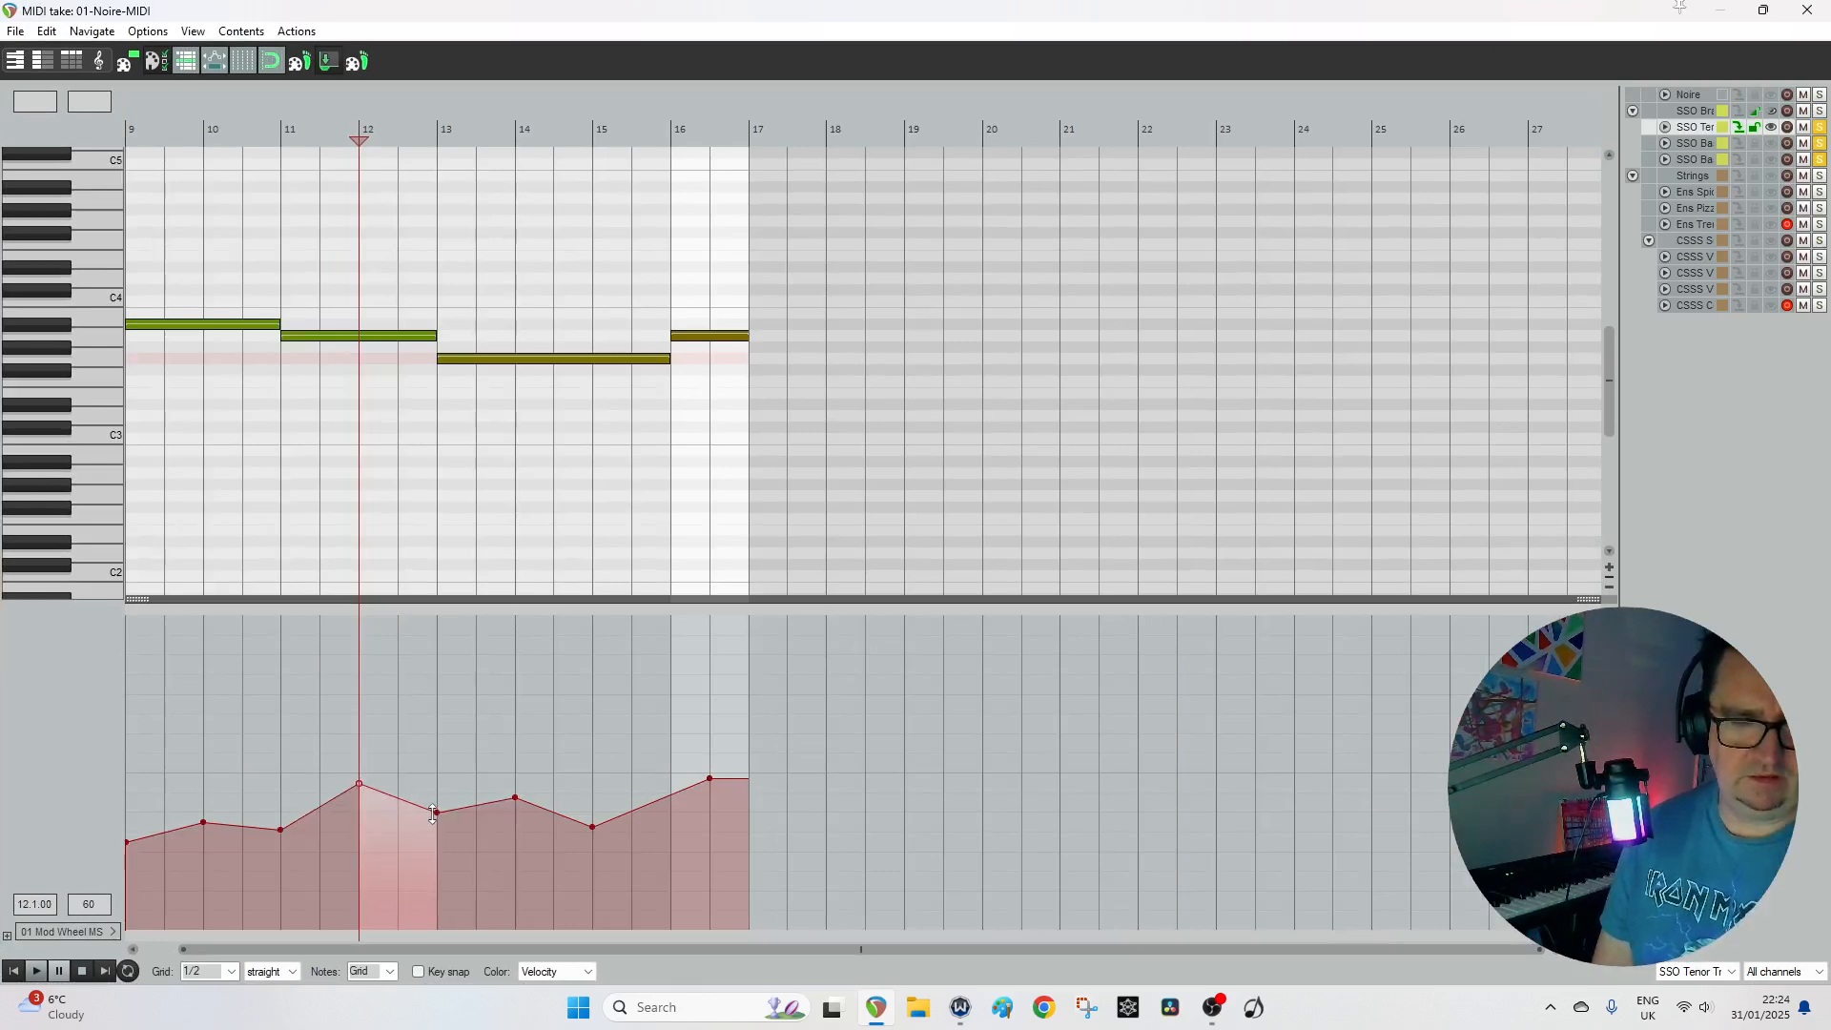
{"action": "left_click_drag", "start_coordinate": [514, 796], "coordinate": [515, 780]}
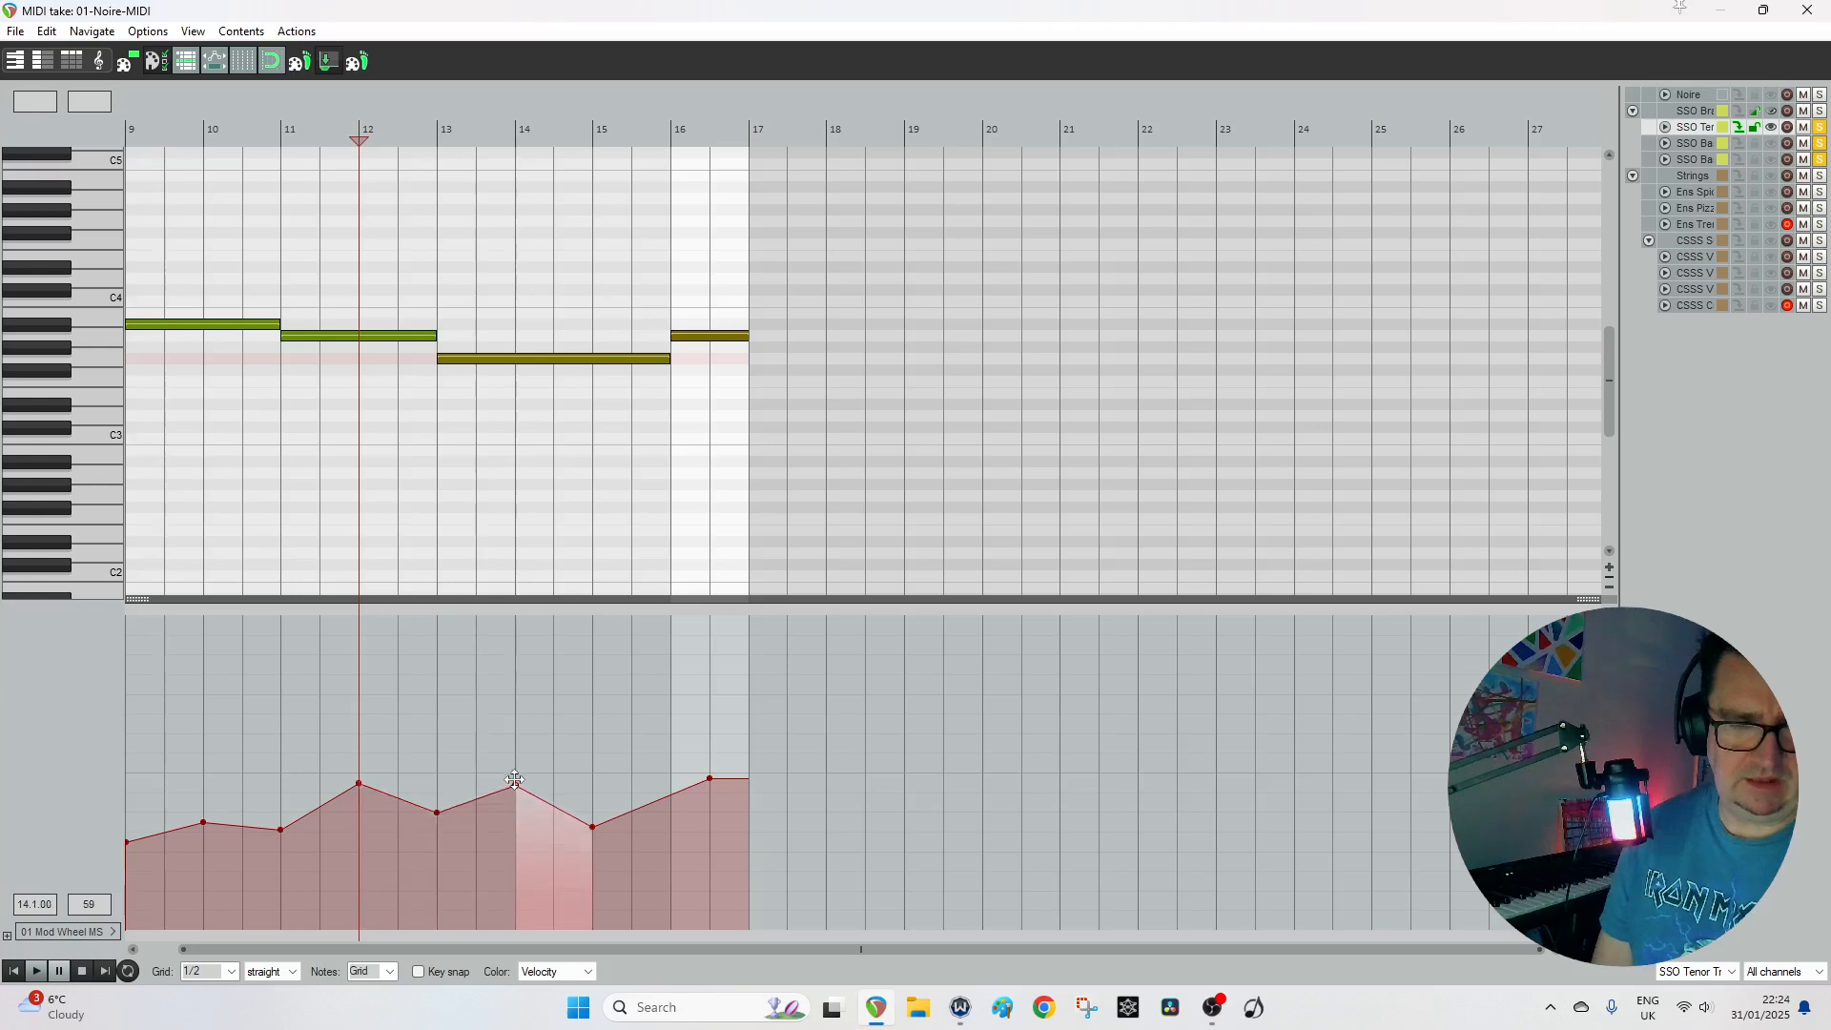
{"action": "left_click_drag", "start_coordinate": [592, 826], "coordinate": [596, 805]}
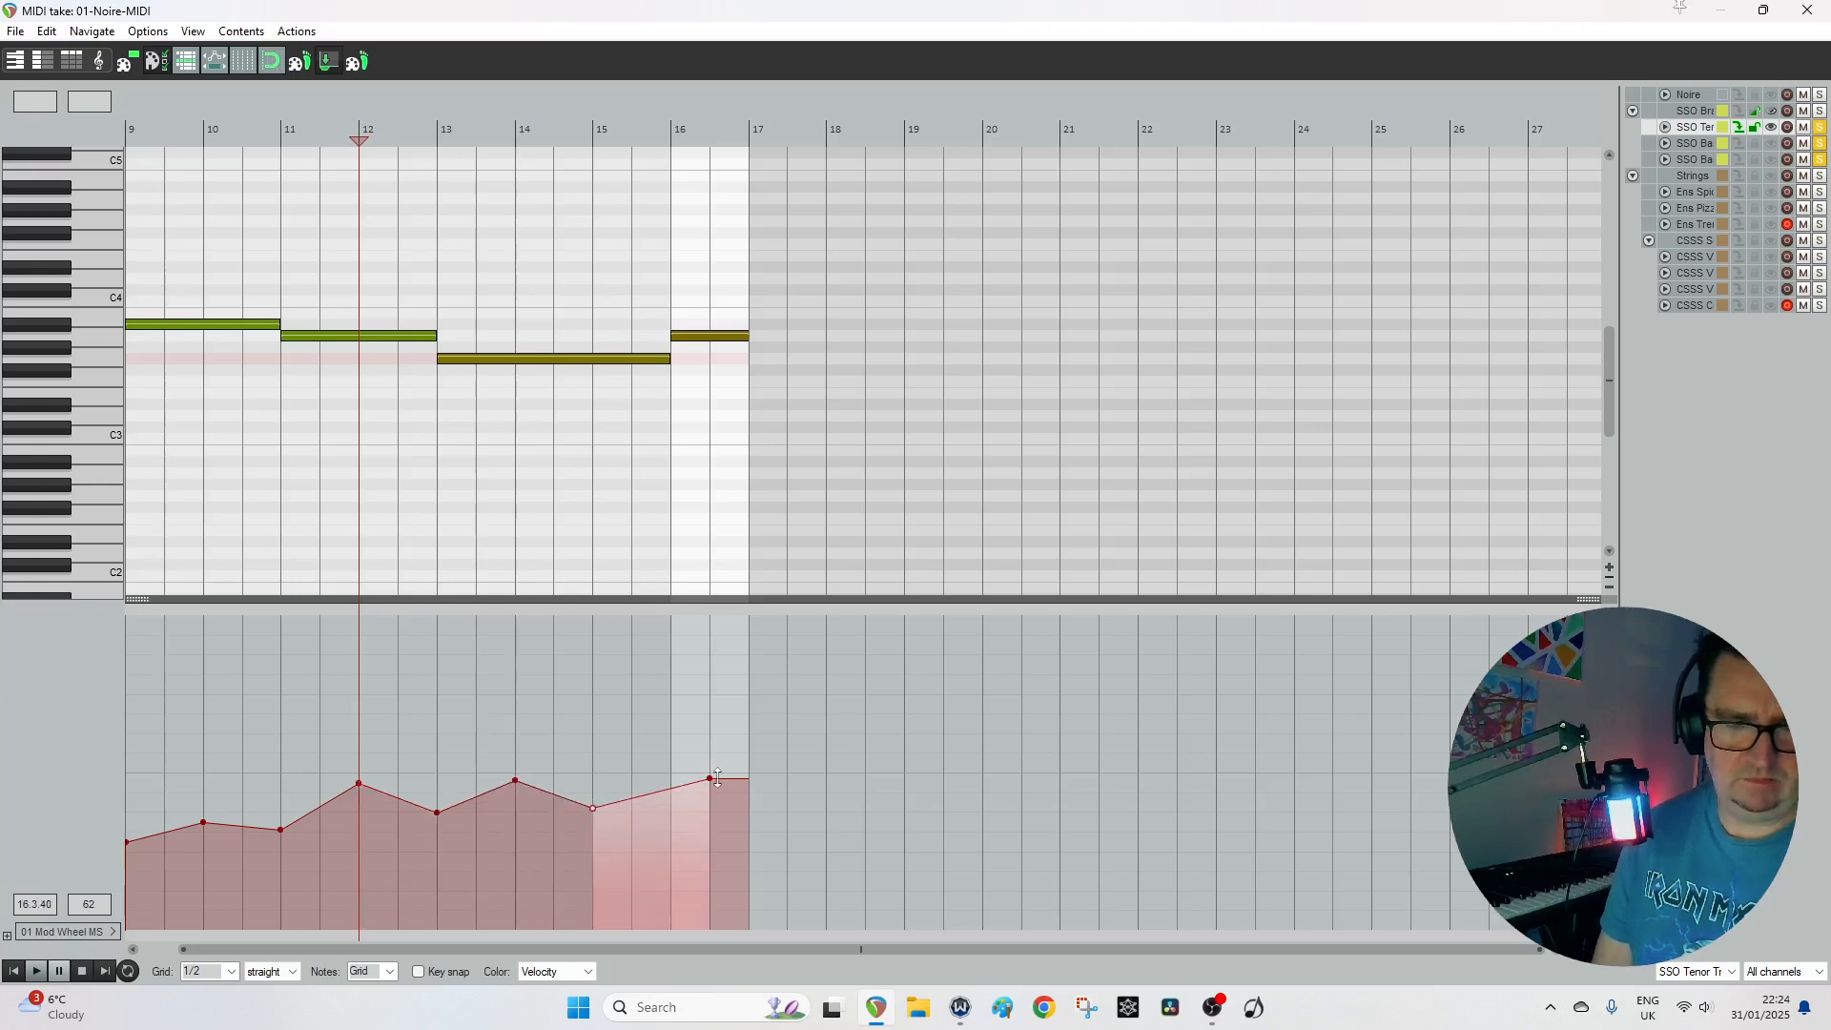
{"action": "left_click_drag", "start_coordinate": [717, 777], "coordinate": [754, 745]}
{"action": "left_click", "coordinate": [1805, 10]}
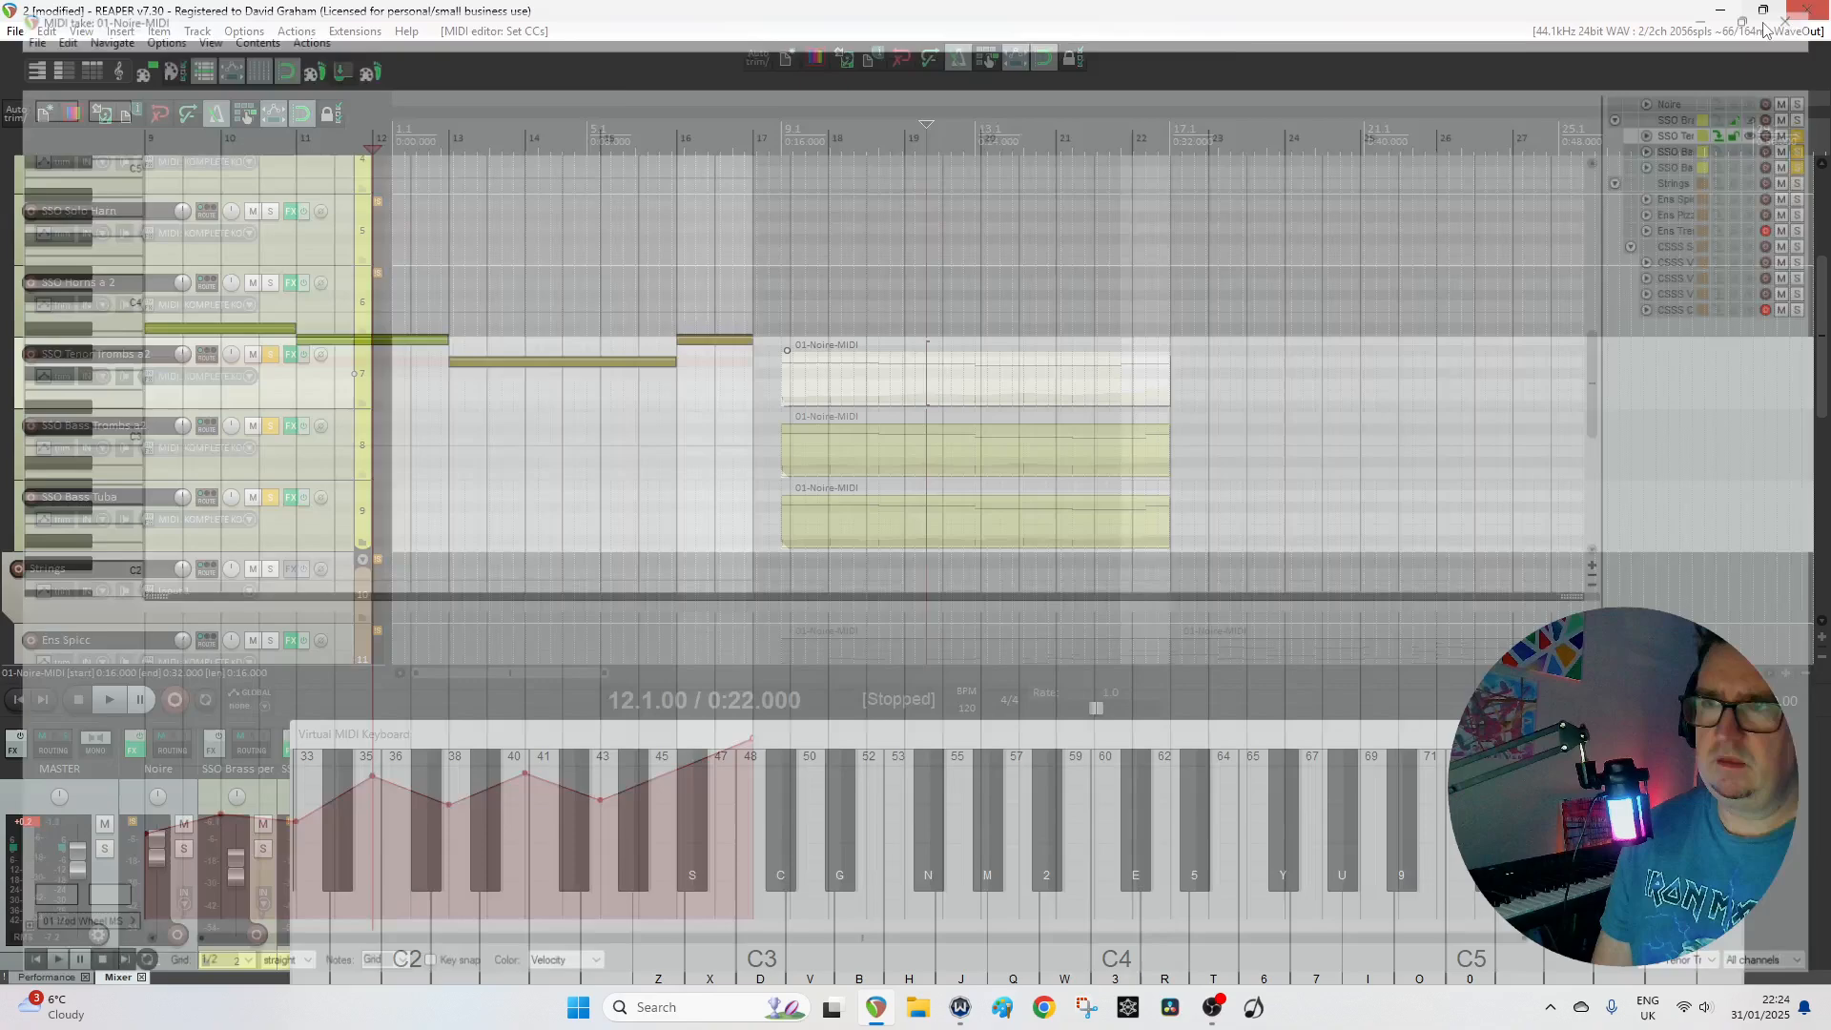
On the bass trombone clip, raise the mod wheel points at bar 12 to 72 and bar 13 to 56, and lift bars 14 and 15.
{"action": "double_click", "coordinate": [854, 425]}
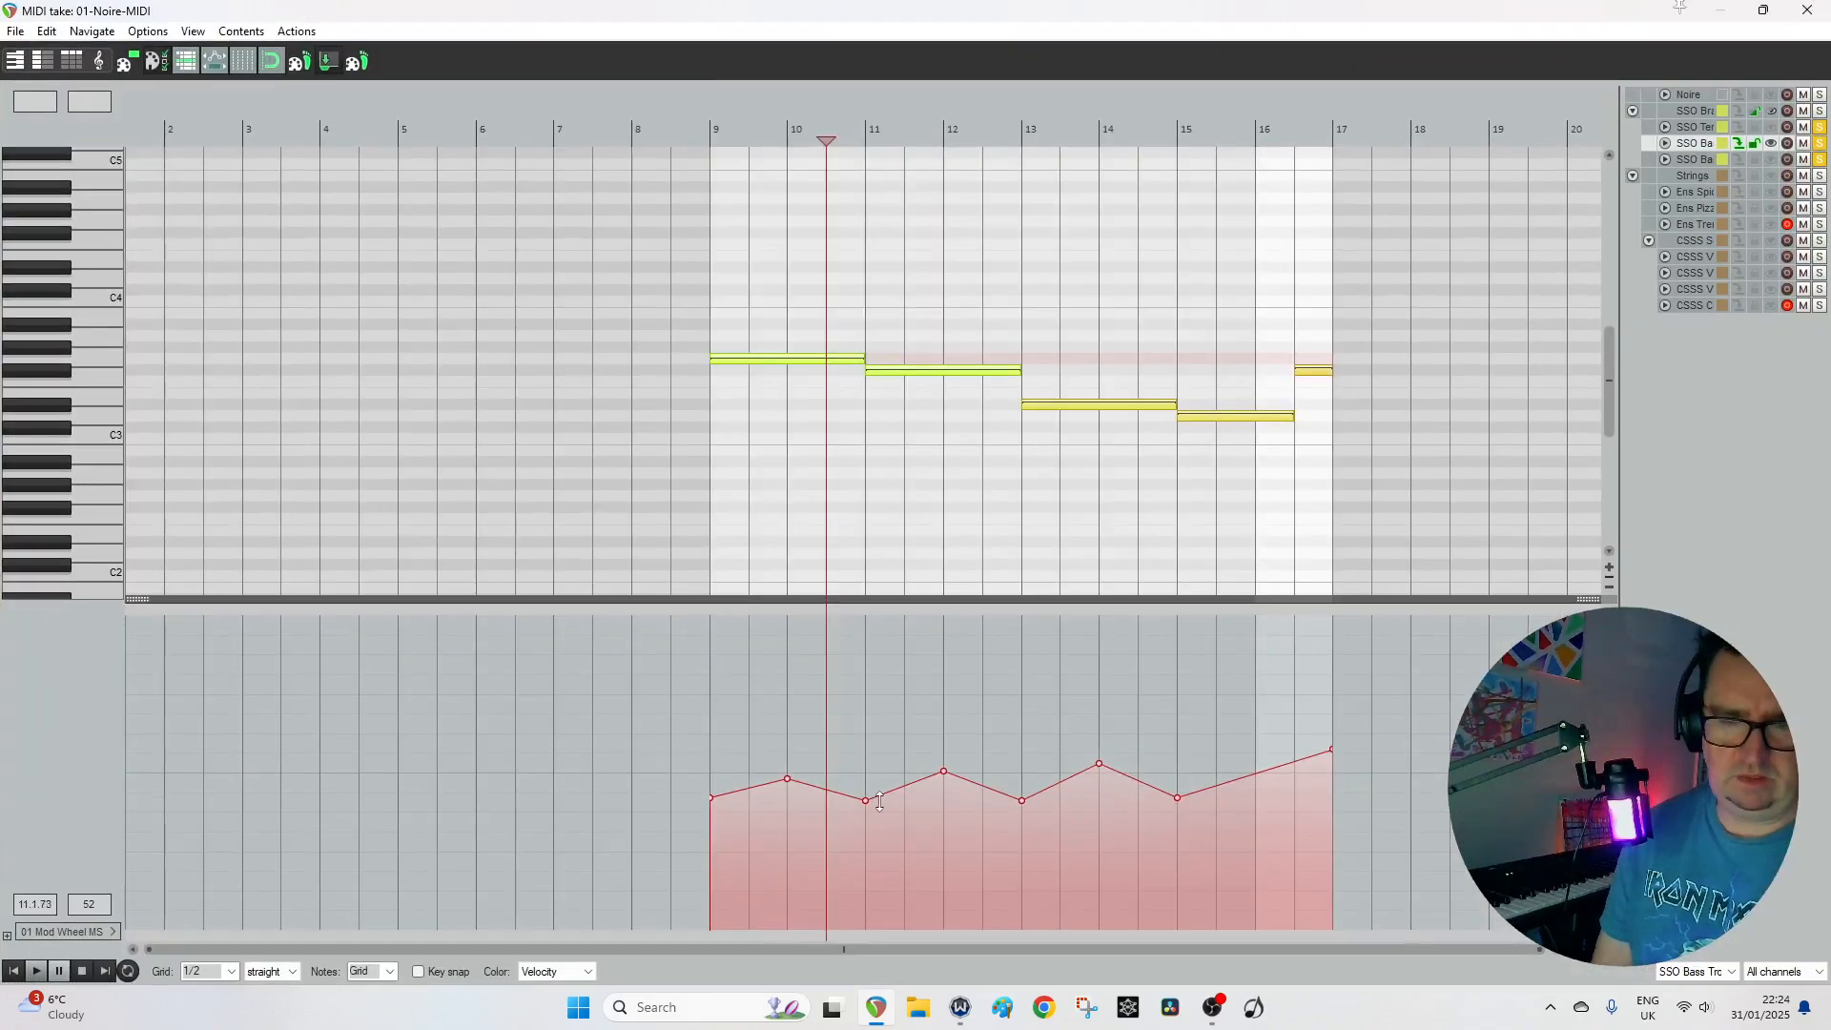
{"action": "left_click", "coordinate": [945, 773]}
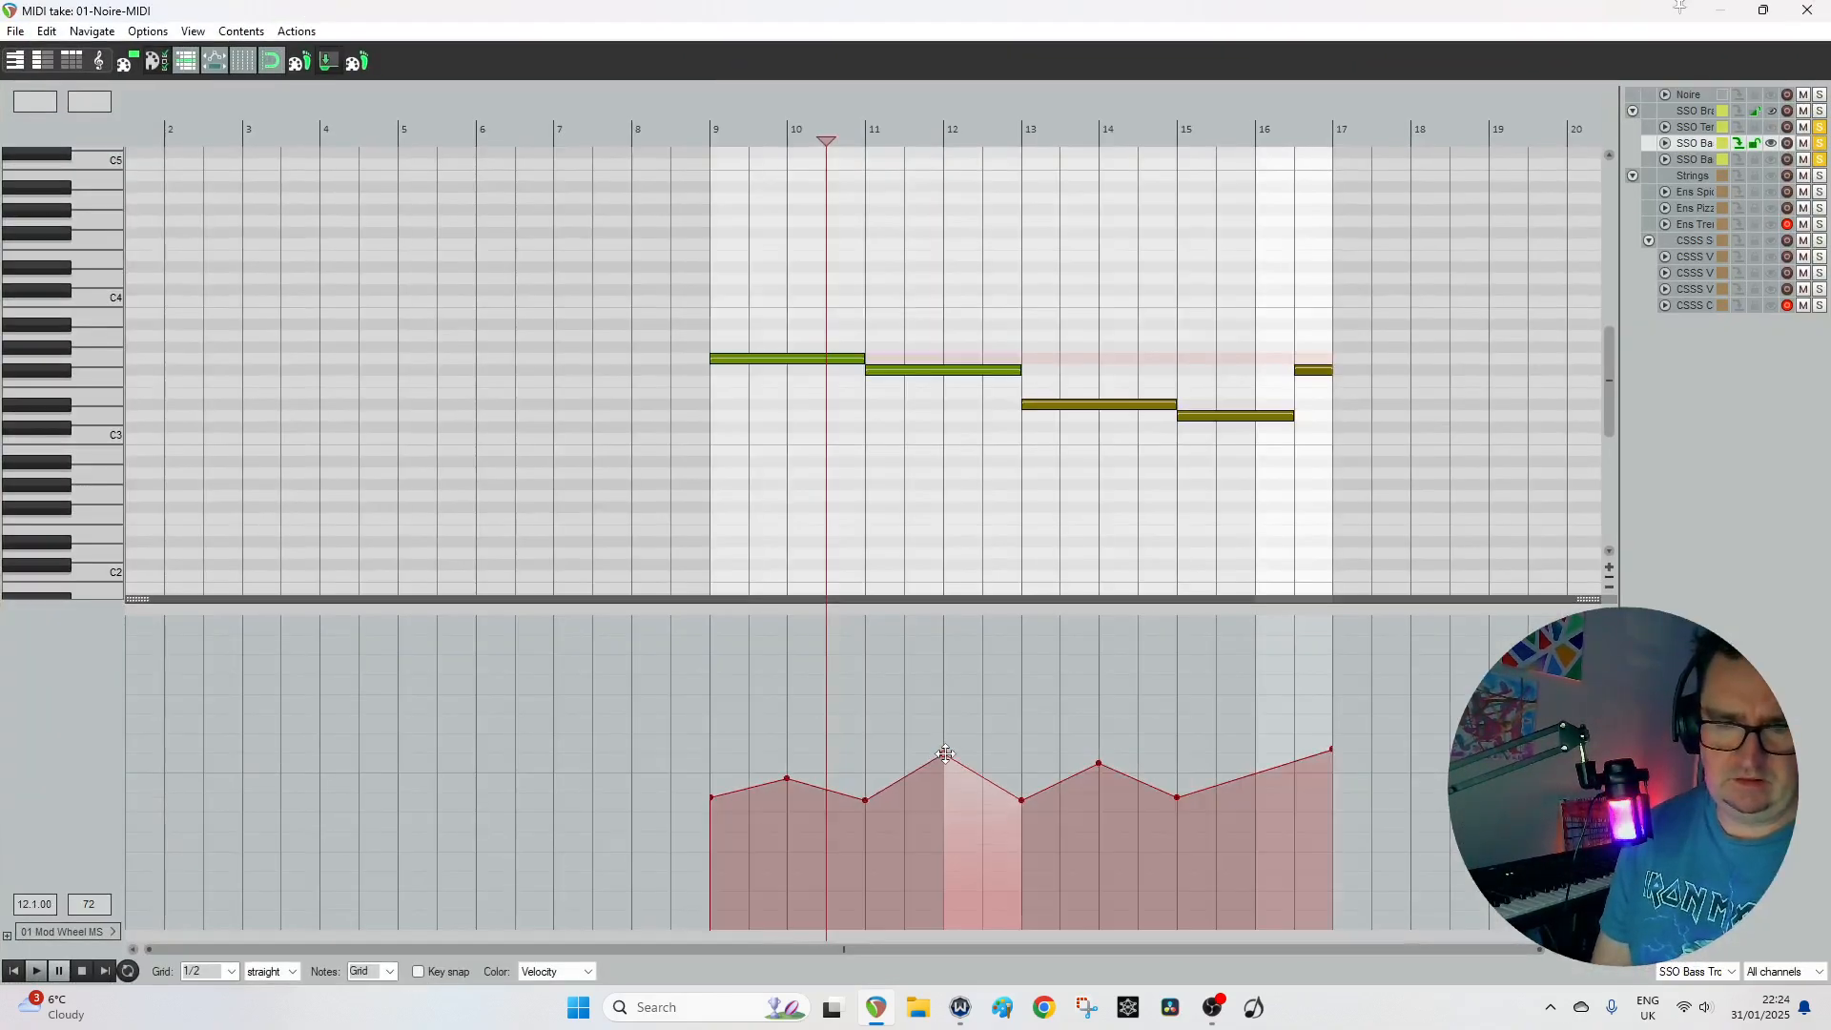
{"action": "left_click_drag", "start_coordinate": [1024, 799], "coordinate": [1025, 790]}
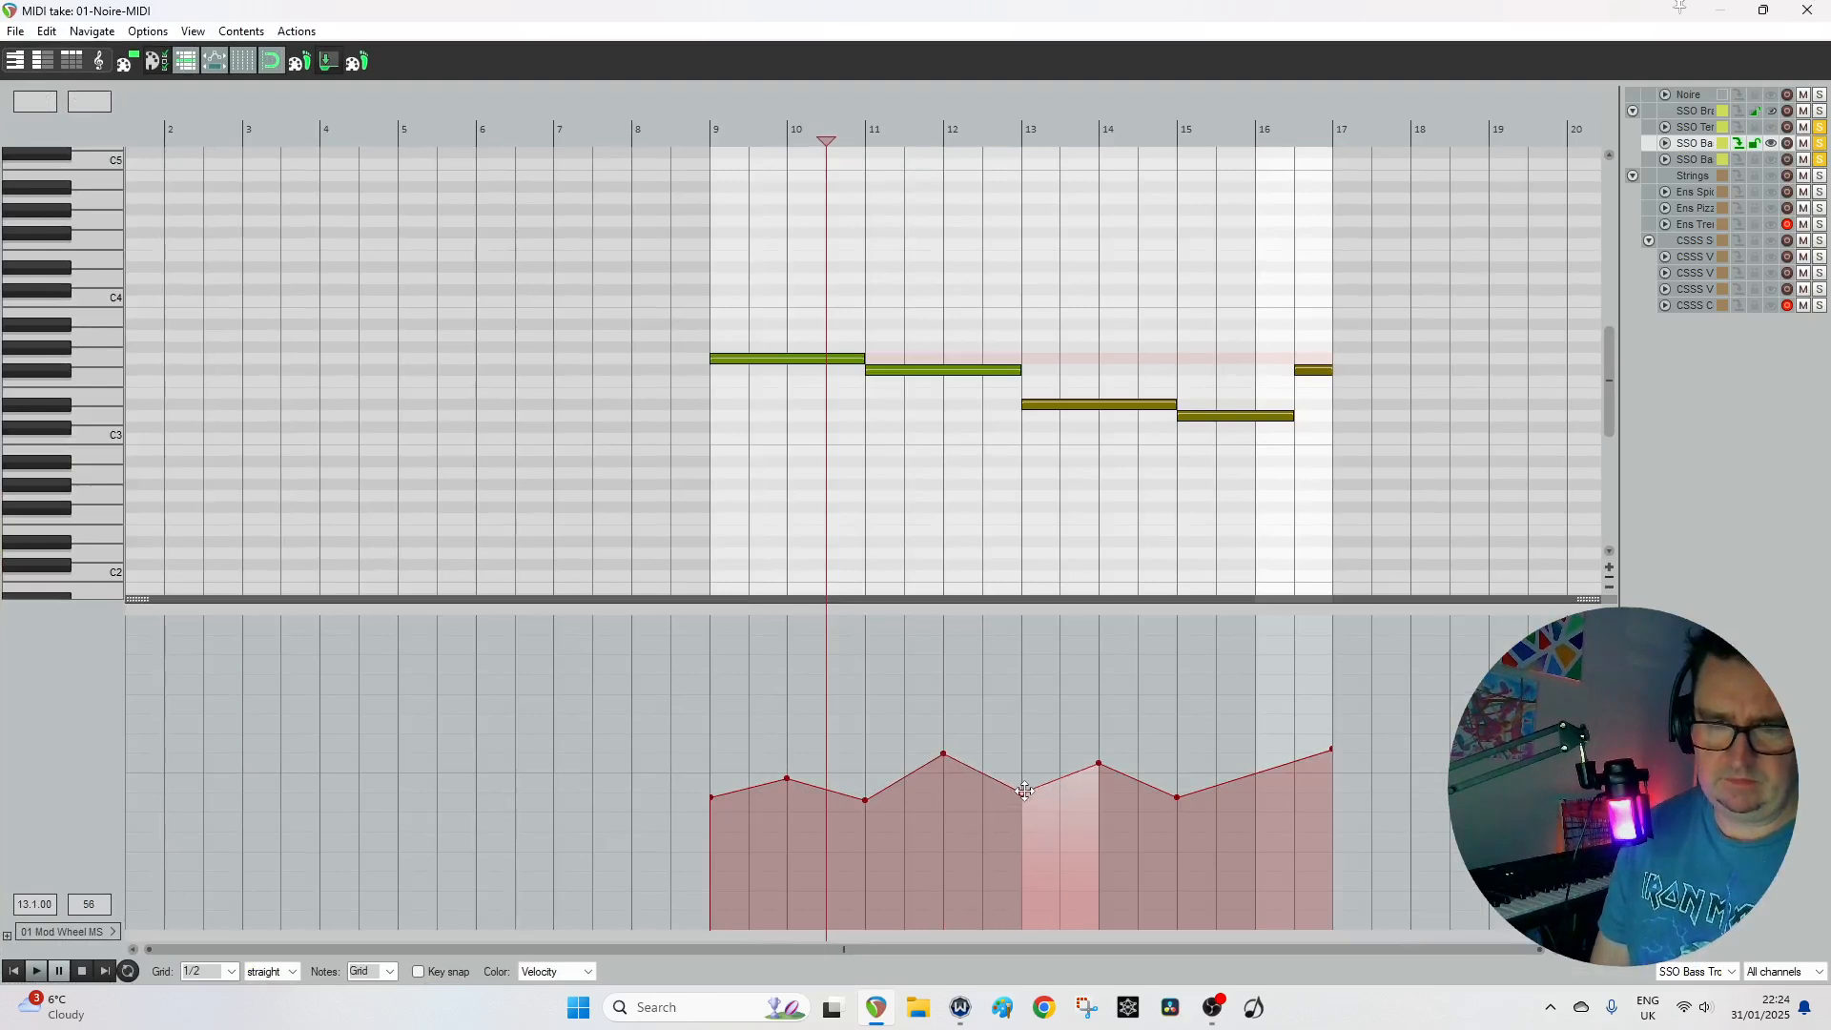
{"action": "left_click", "coordinate": [1102, 760]}
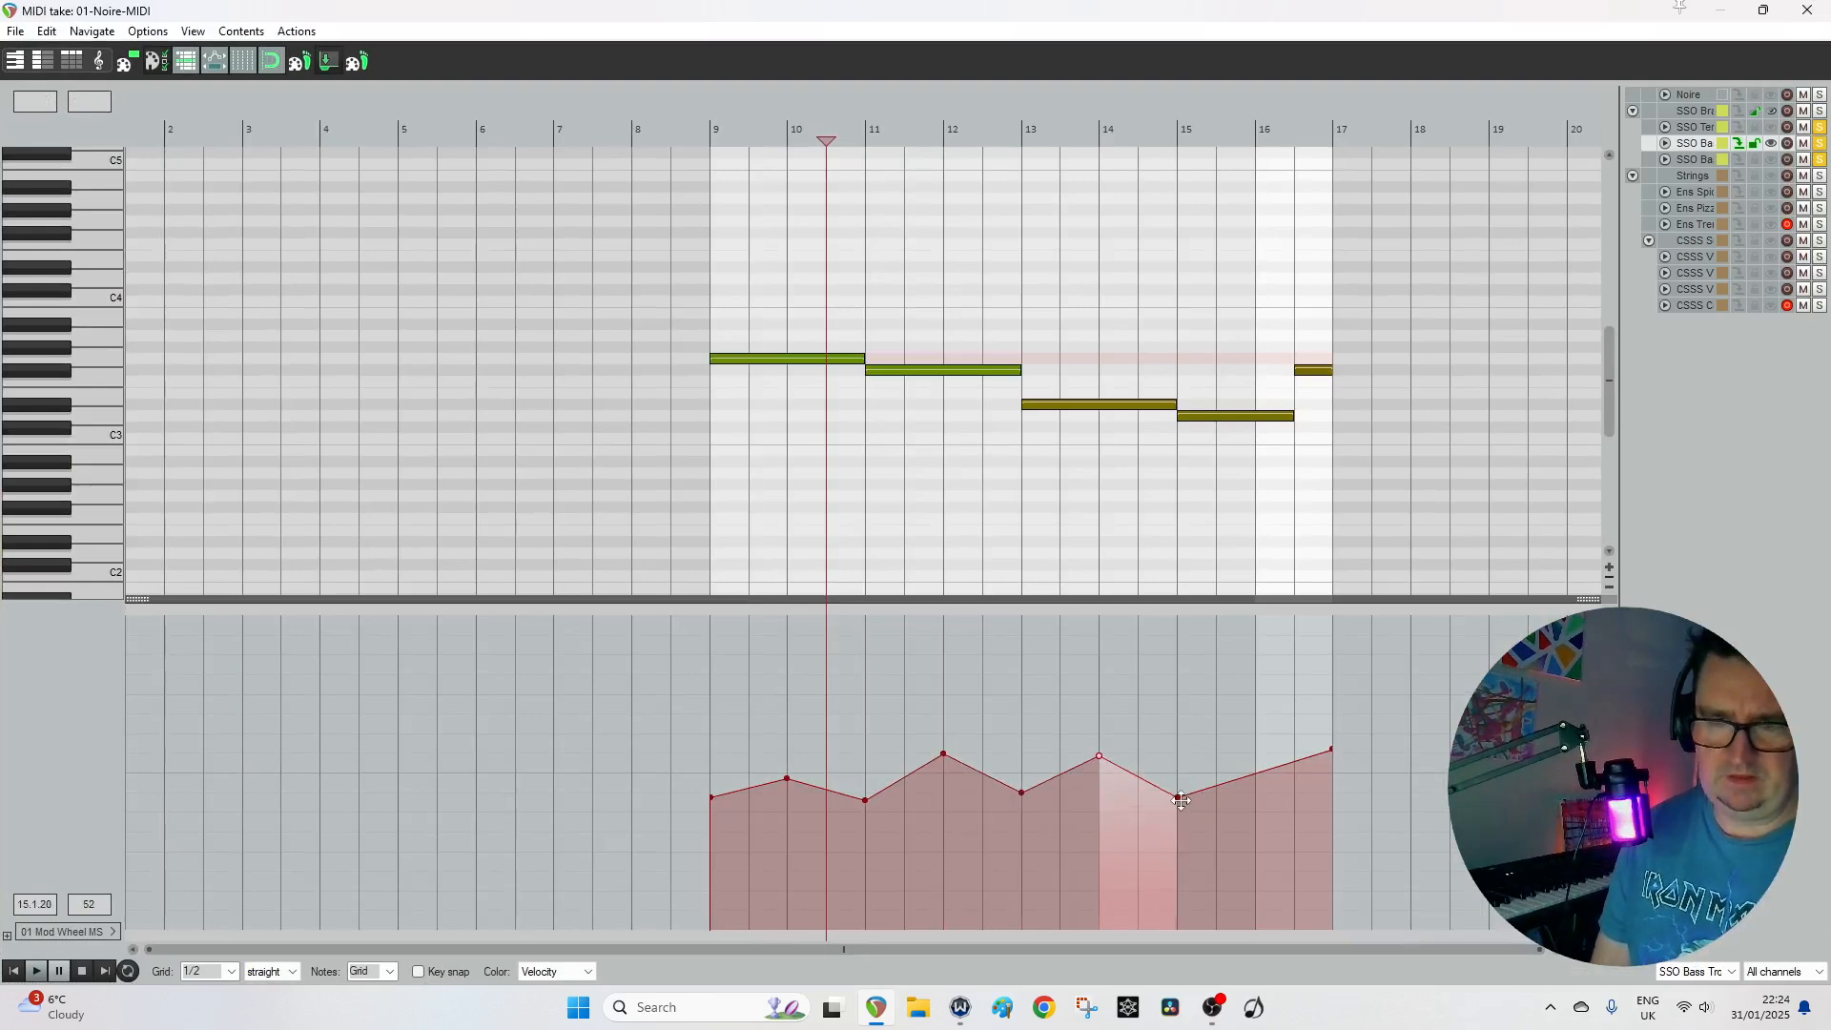
{"action": "left_click_drag", "start_coordinate": [1182, 801], "coordinate": [1177, 779]}
{"action": "left_click", "coordinate": [1809, 10]}
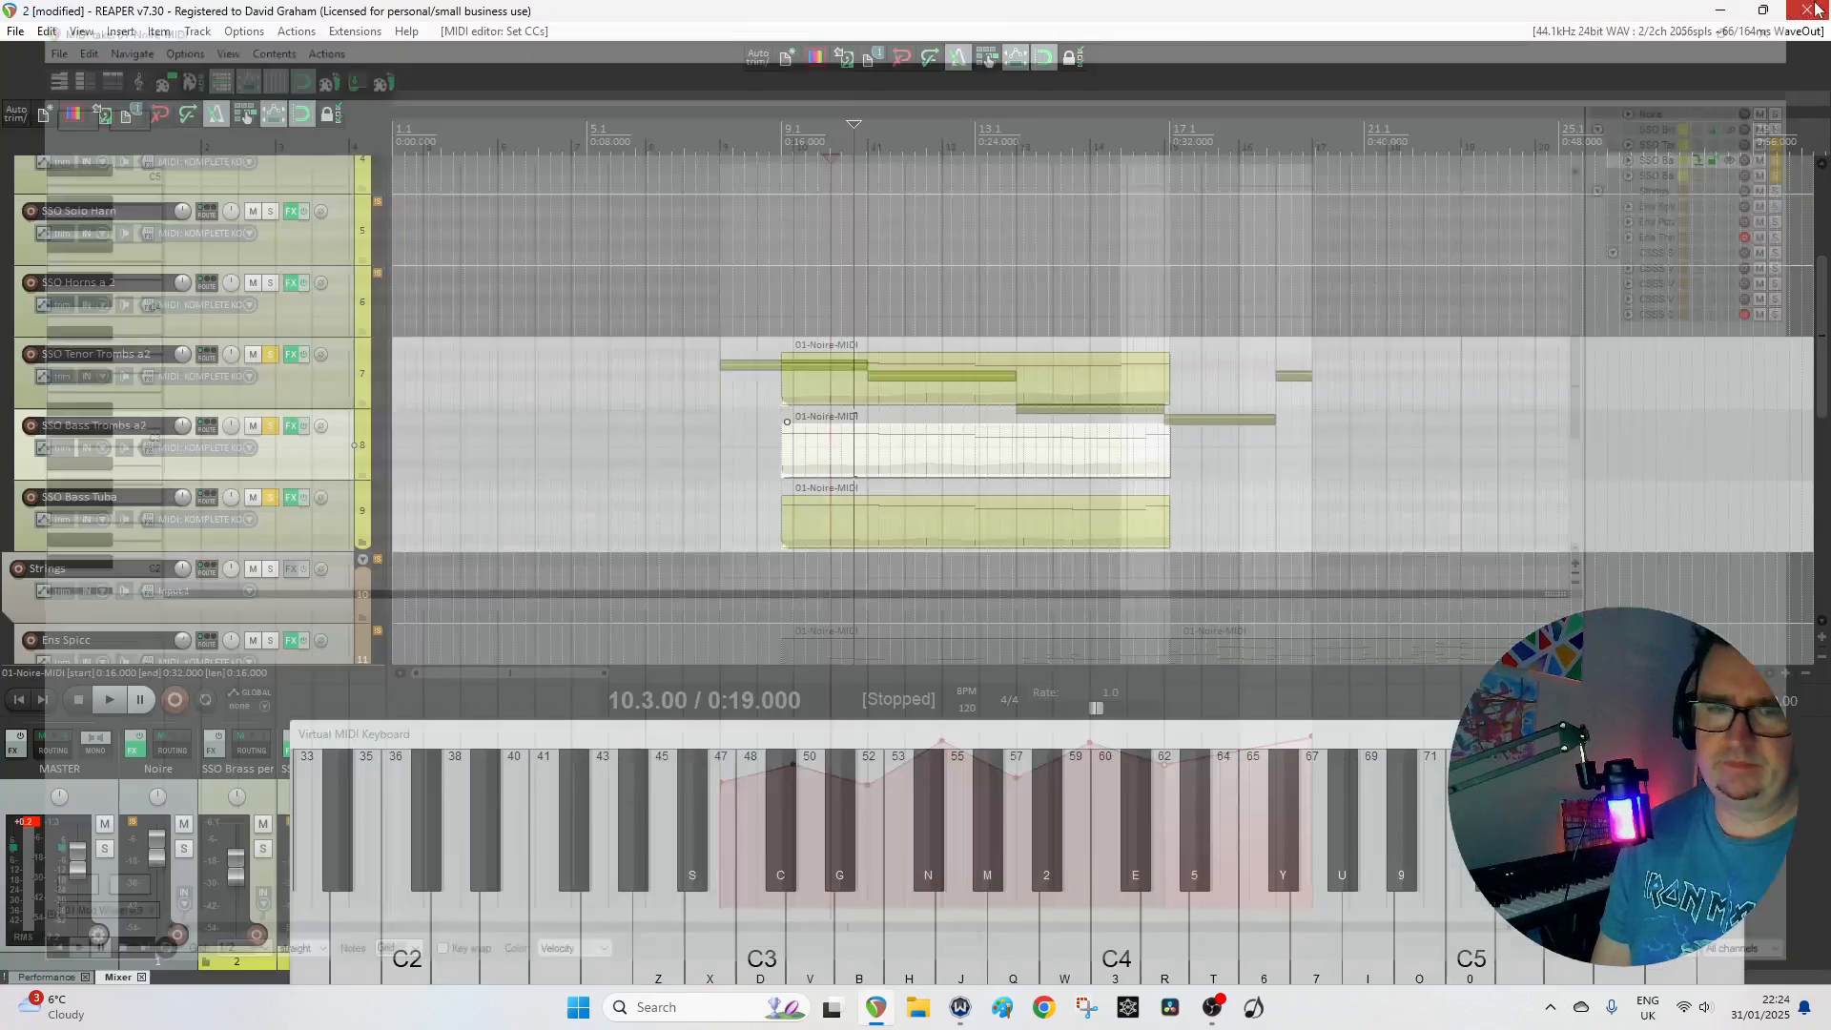
Raise the bass tuba's mod wheel points from bar 12 to 17, with bar 15 at 52, and play the low brass from bar 9.
{"action": "double_click", "coordinate": [907, 531]}
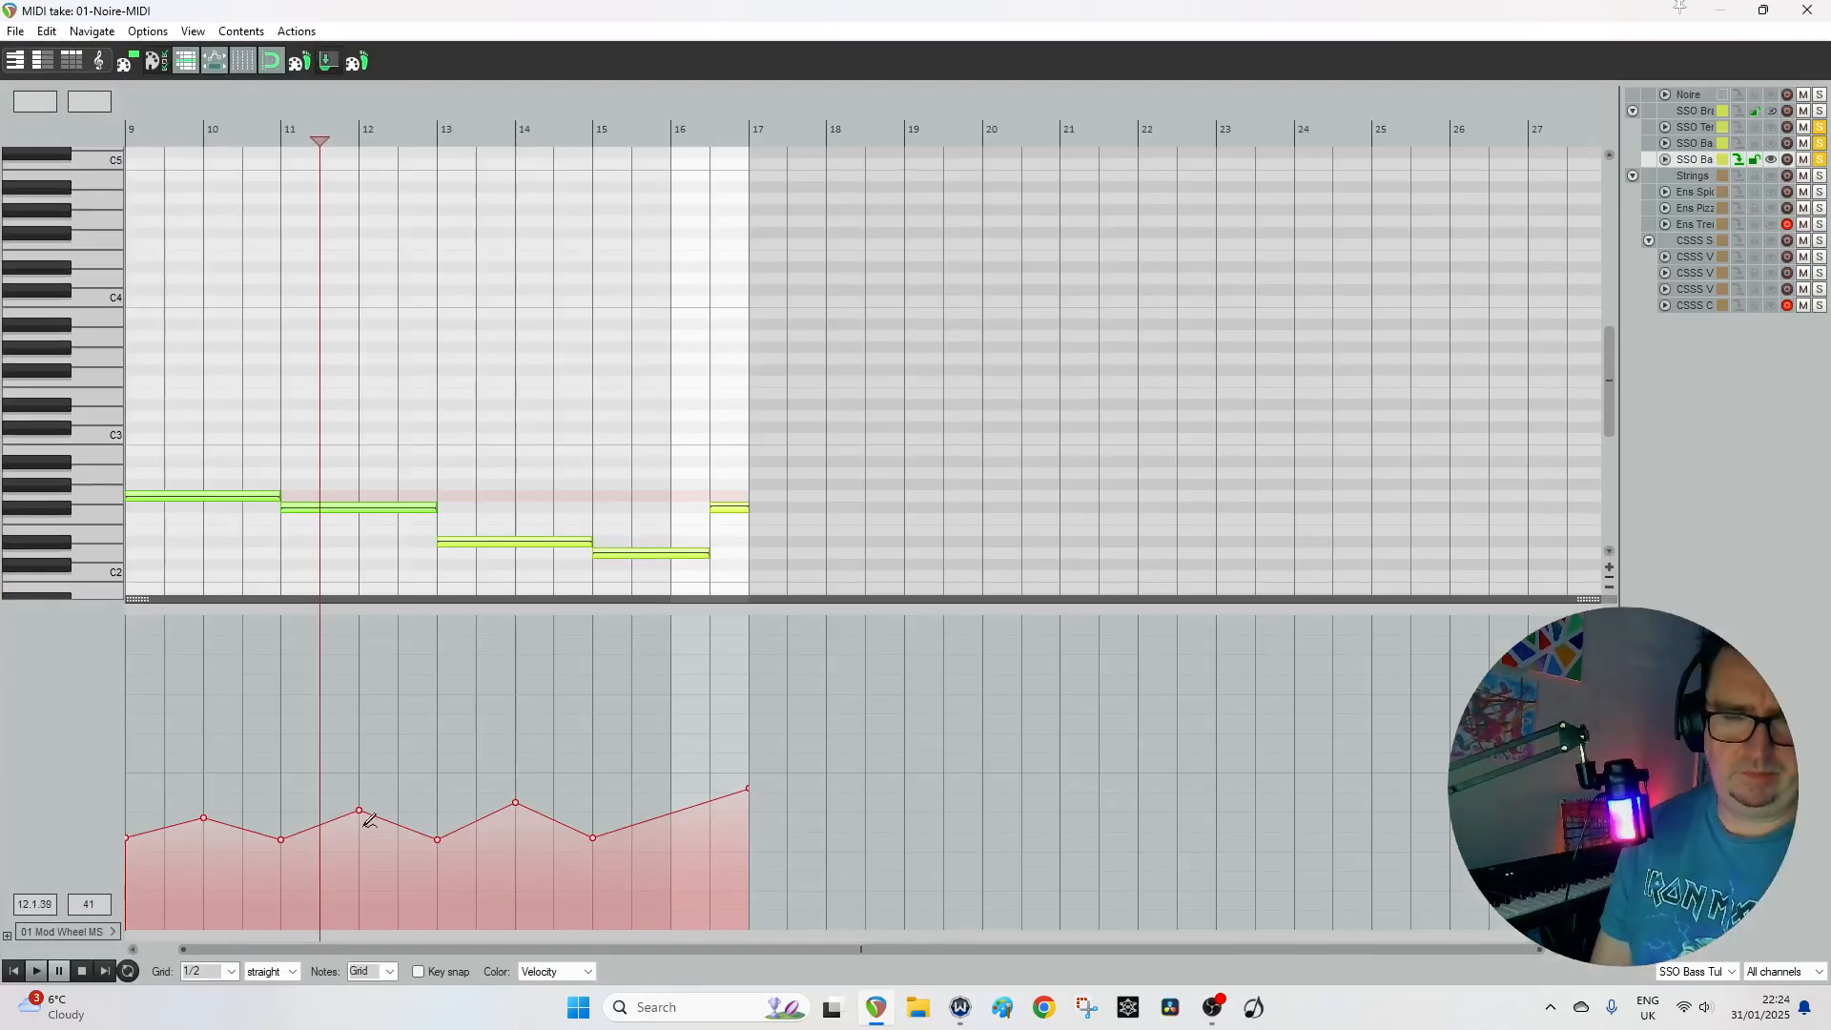
{"action": "double_click", "coordinate": [171, 830]}
{"action": "left_click_drag", "start_coordinate": [359, 812], "coordinate": [363, 792]}
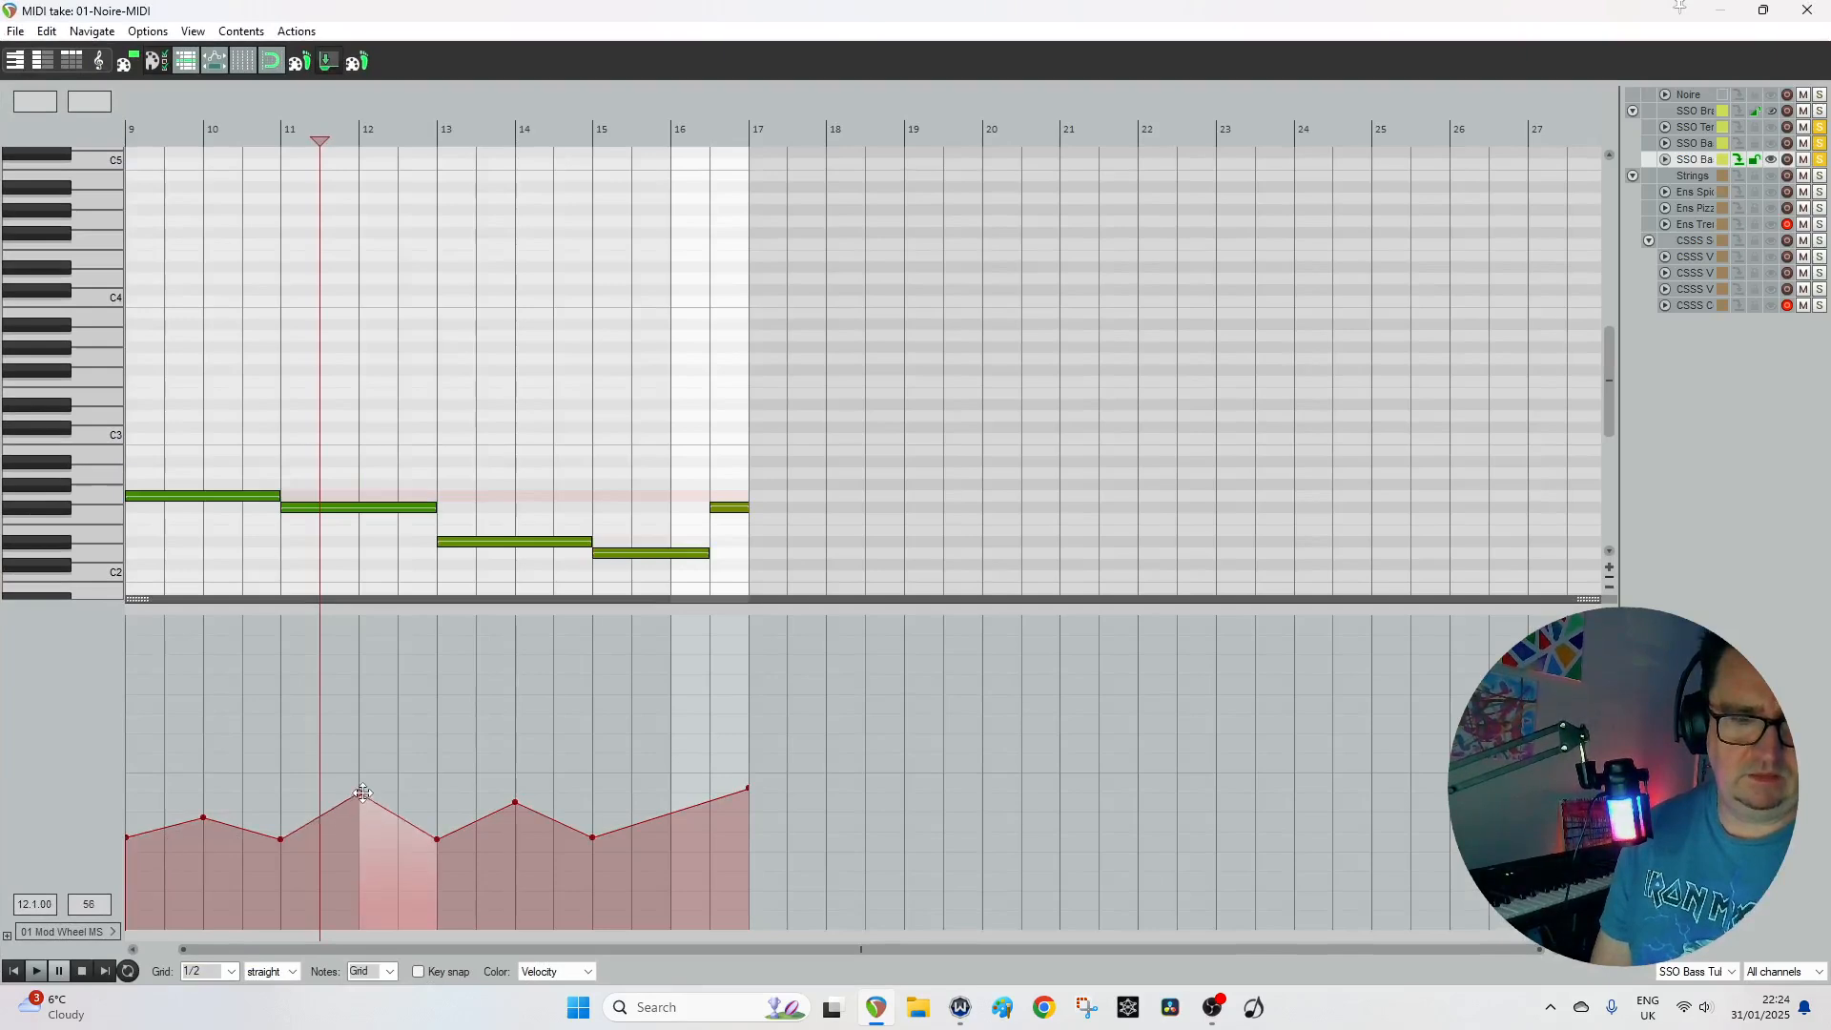
{"action": "left_click_drag", "start_coordinate": [439, 840], "coordinate": [517, 771]}
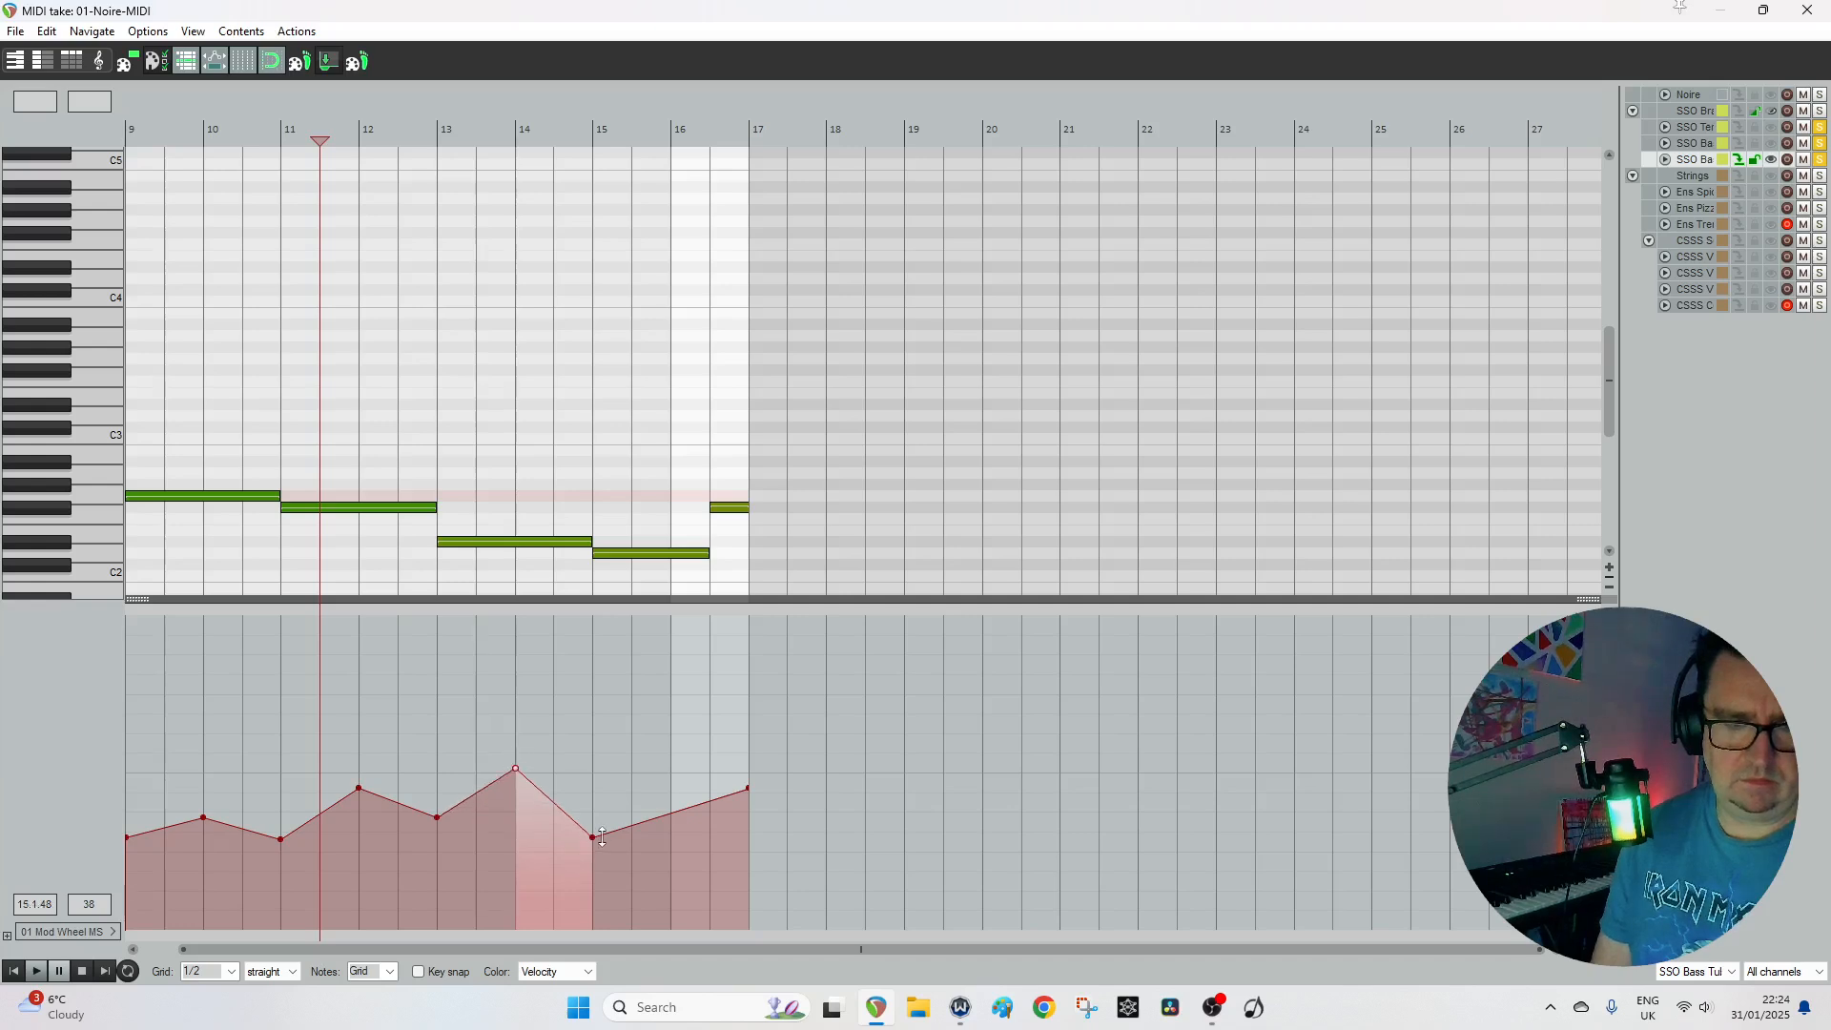
{"action": "left_click_drag", "start_coordinate": [602, 836], "coordinate": [598, 801]}
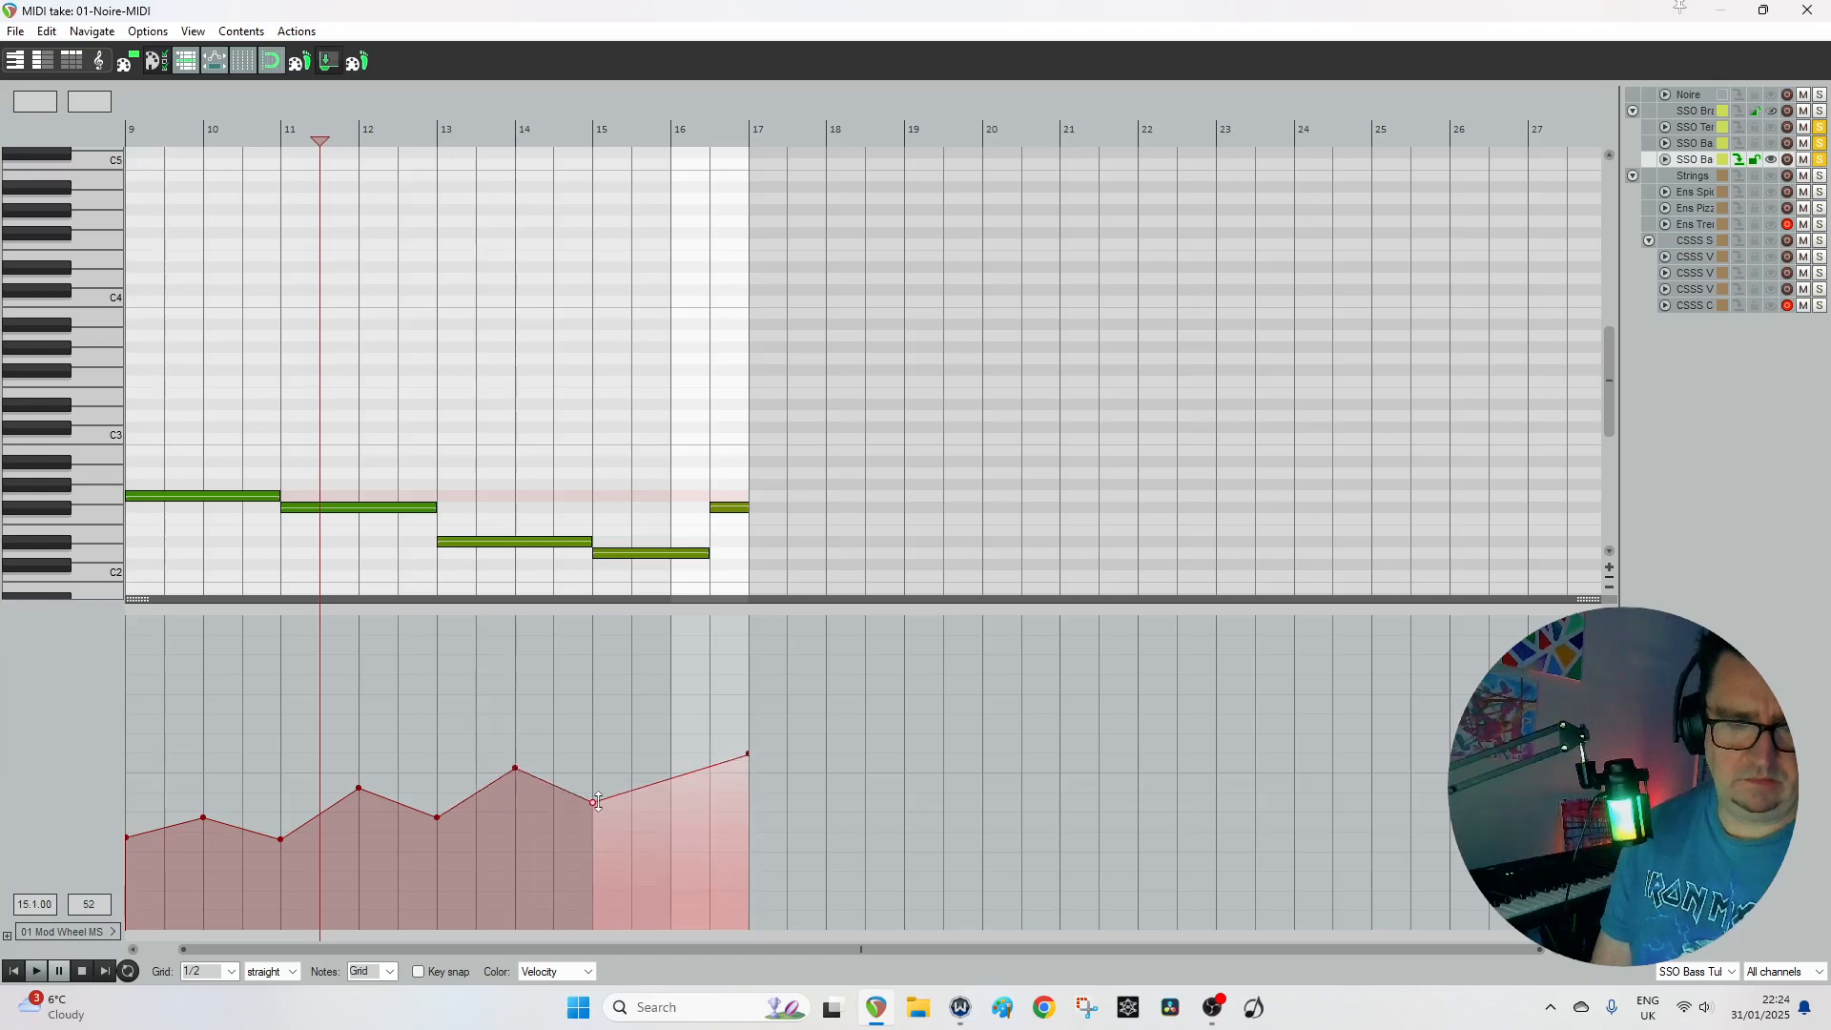
{"action": "left_click", "coordinate": [1791, 10]}
{"action": "left_click", "coordinate": [780, 150]}
{"action": "key", "text": "space"}
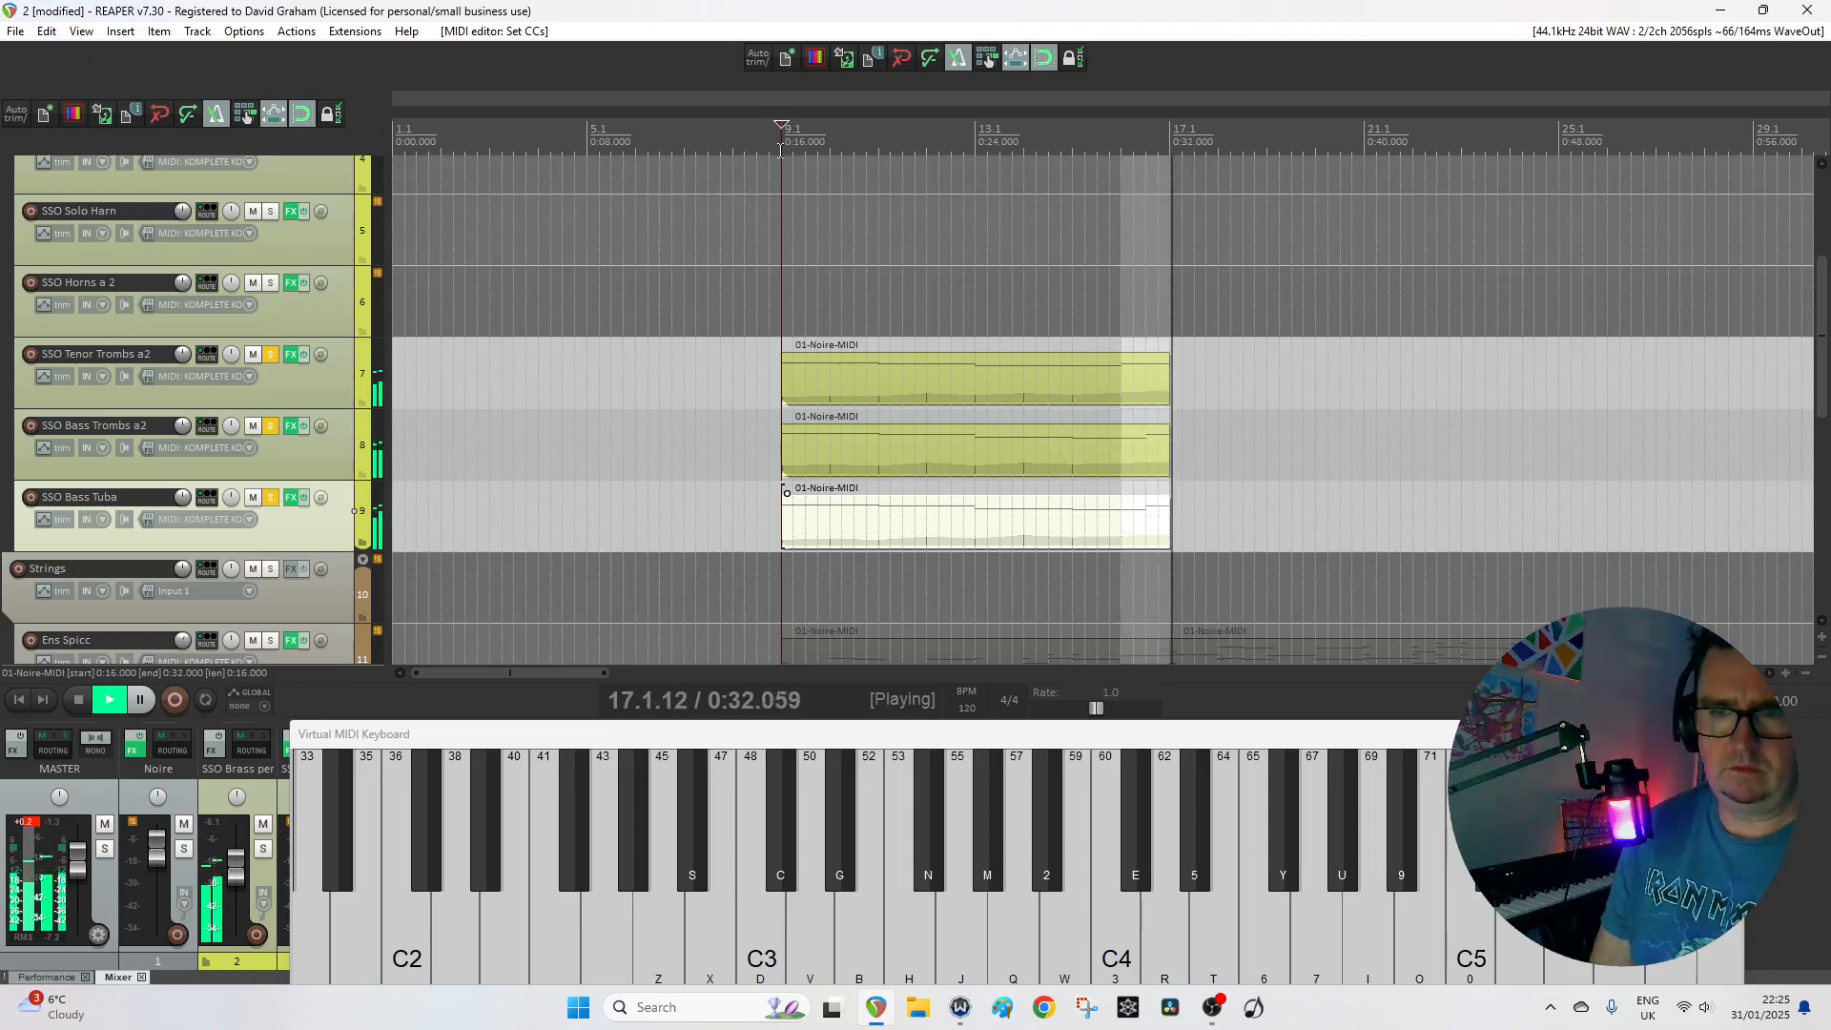
Copy the tenor trombone, bass trombone and bass tuba clips together to bar 17.
{"action": "left_click", "coordinate": [964, 381]}
{"action": "left_click", "coordinate": [939, 495], "text": "shift"}
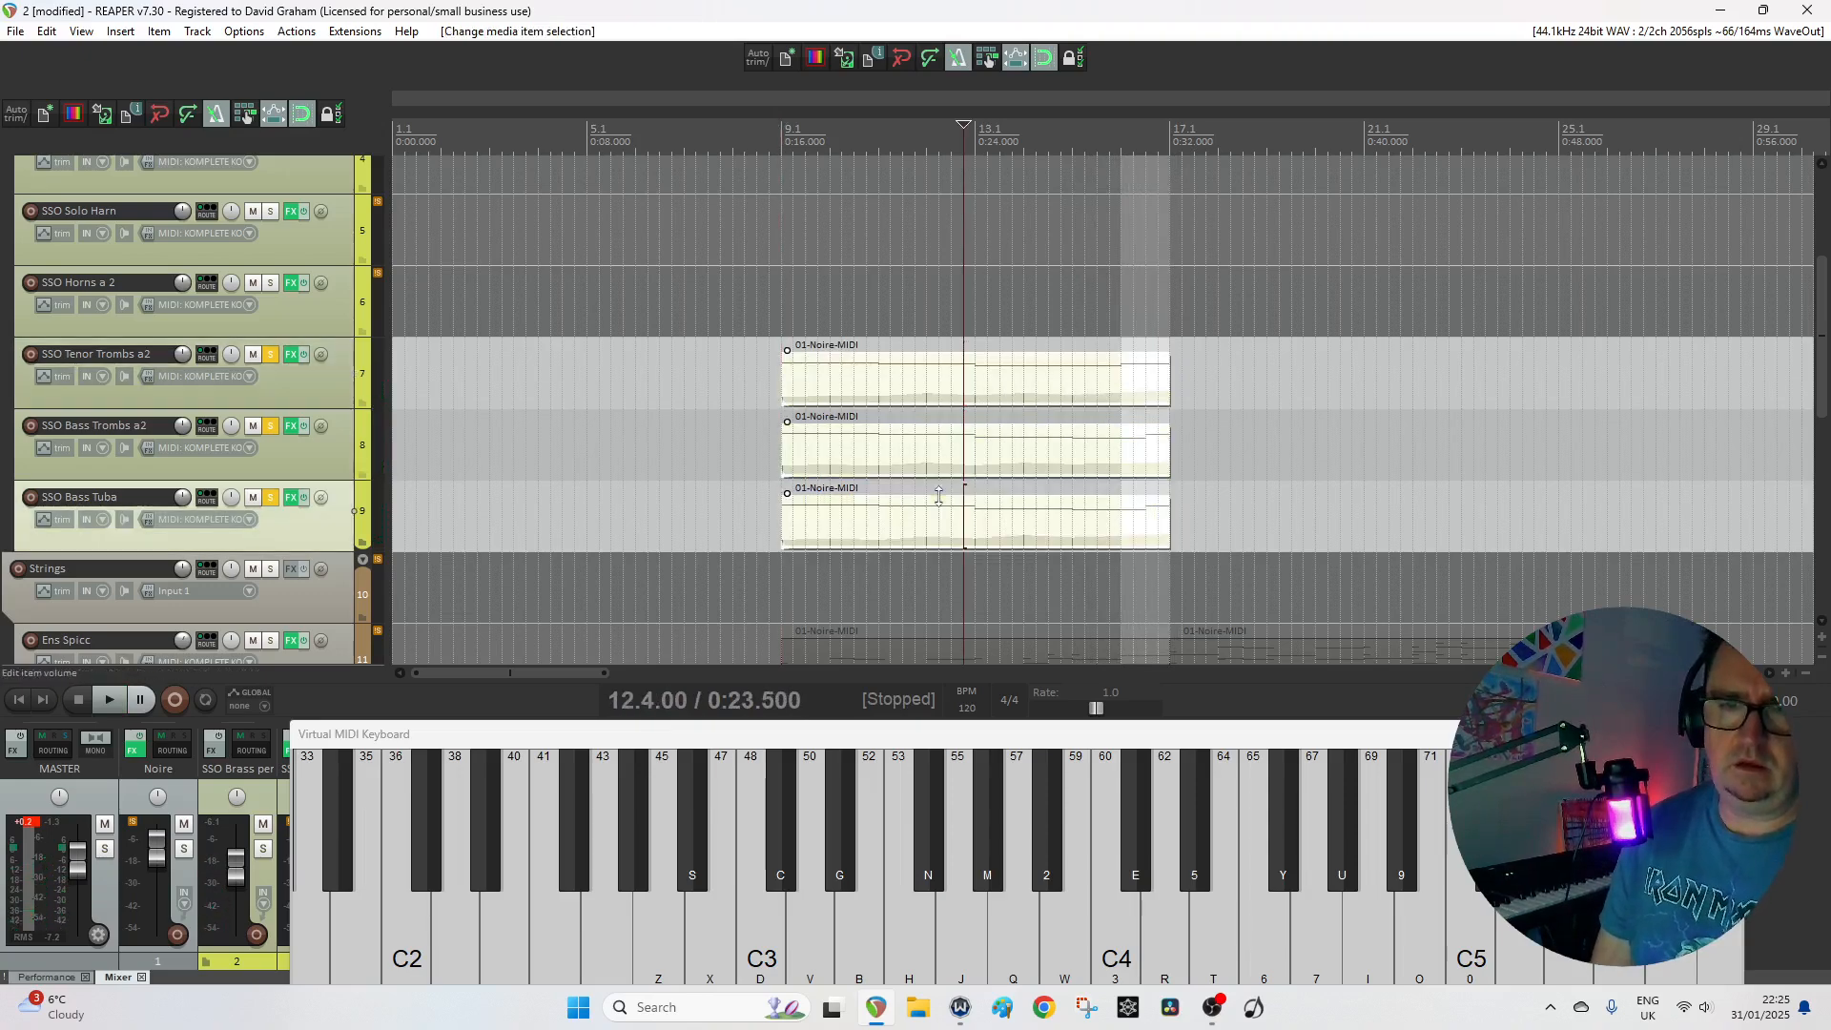
{"action": "left_click_drag", "start_coordinate": [841, 398], "coordinate": [1238, 382]}
Raise the note velocities and the entire mod wheel curve of the tenor trombone copy at bar 17.
{"action": "double_click", "coordinate": [1238, 381]}
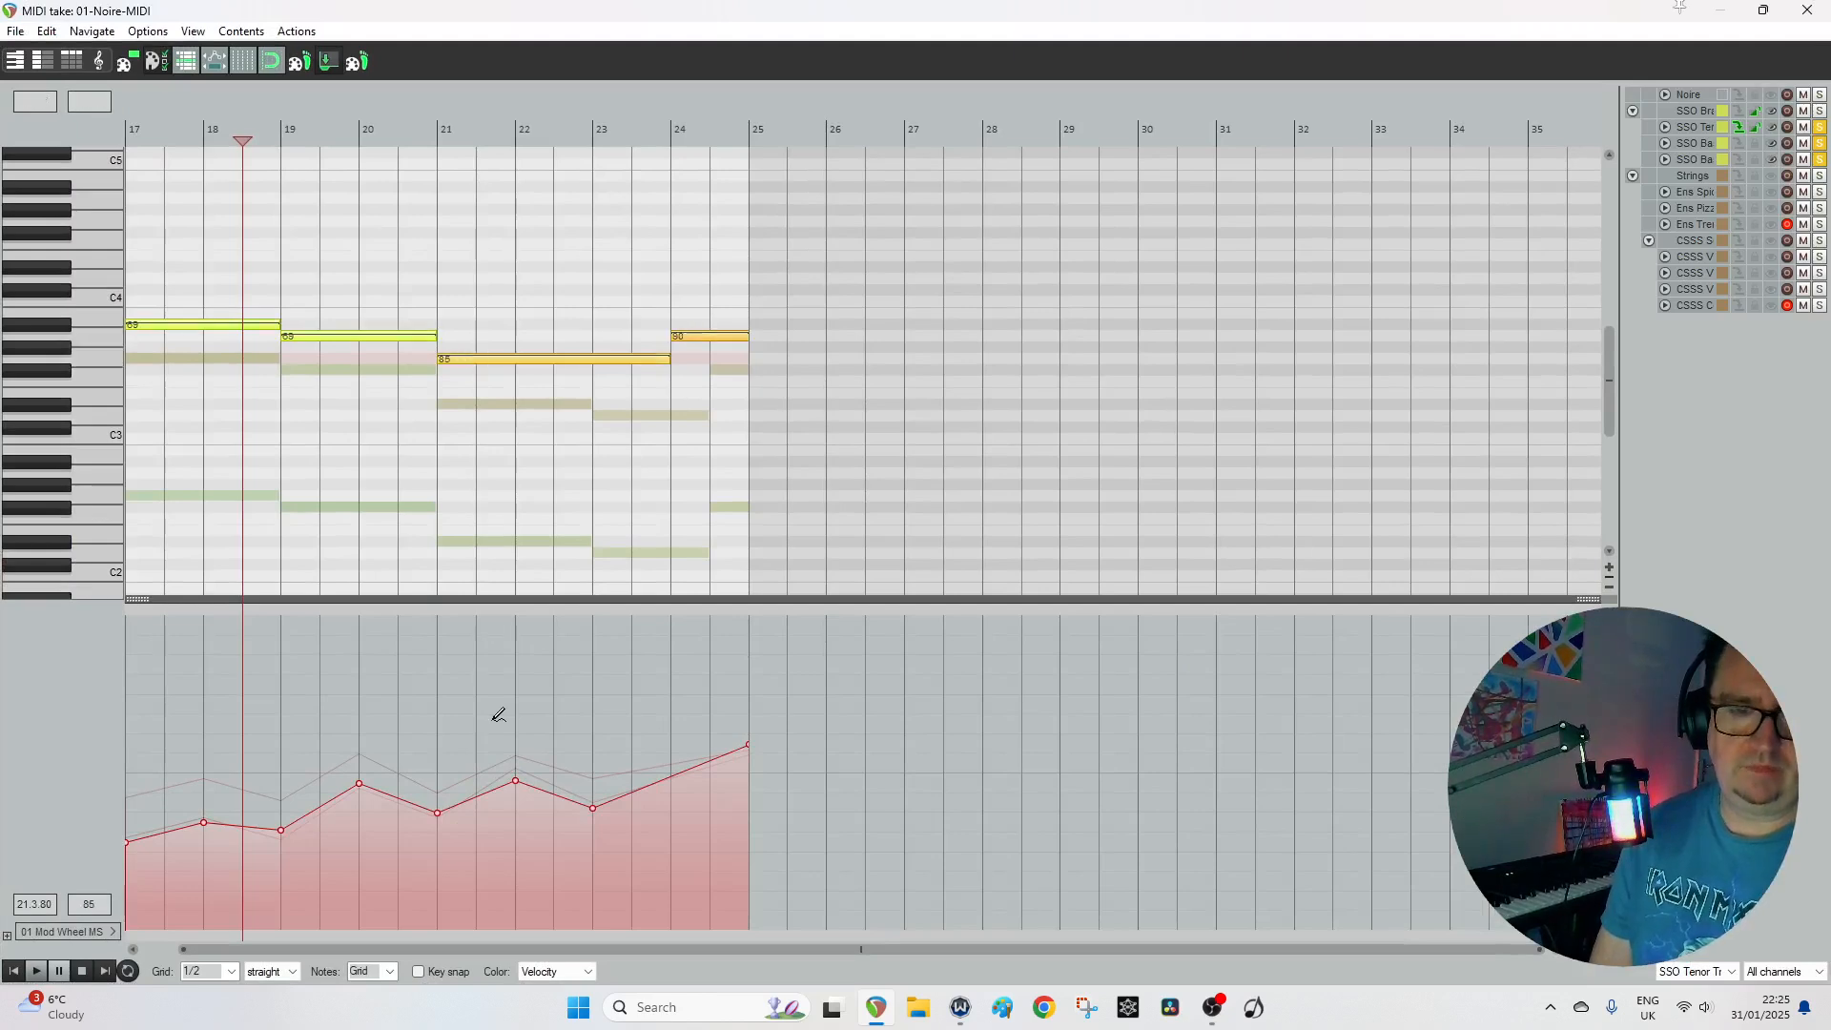
{"action": "left_click_drag", "start_coordinate": [458, 803], "coordinate": [466, 757]}
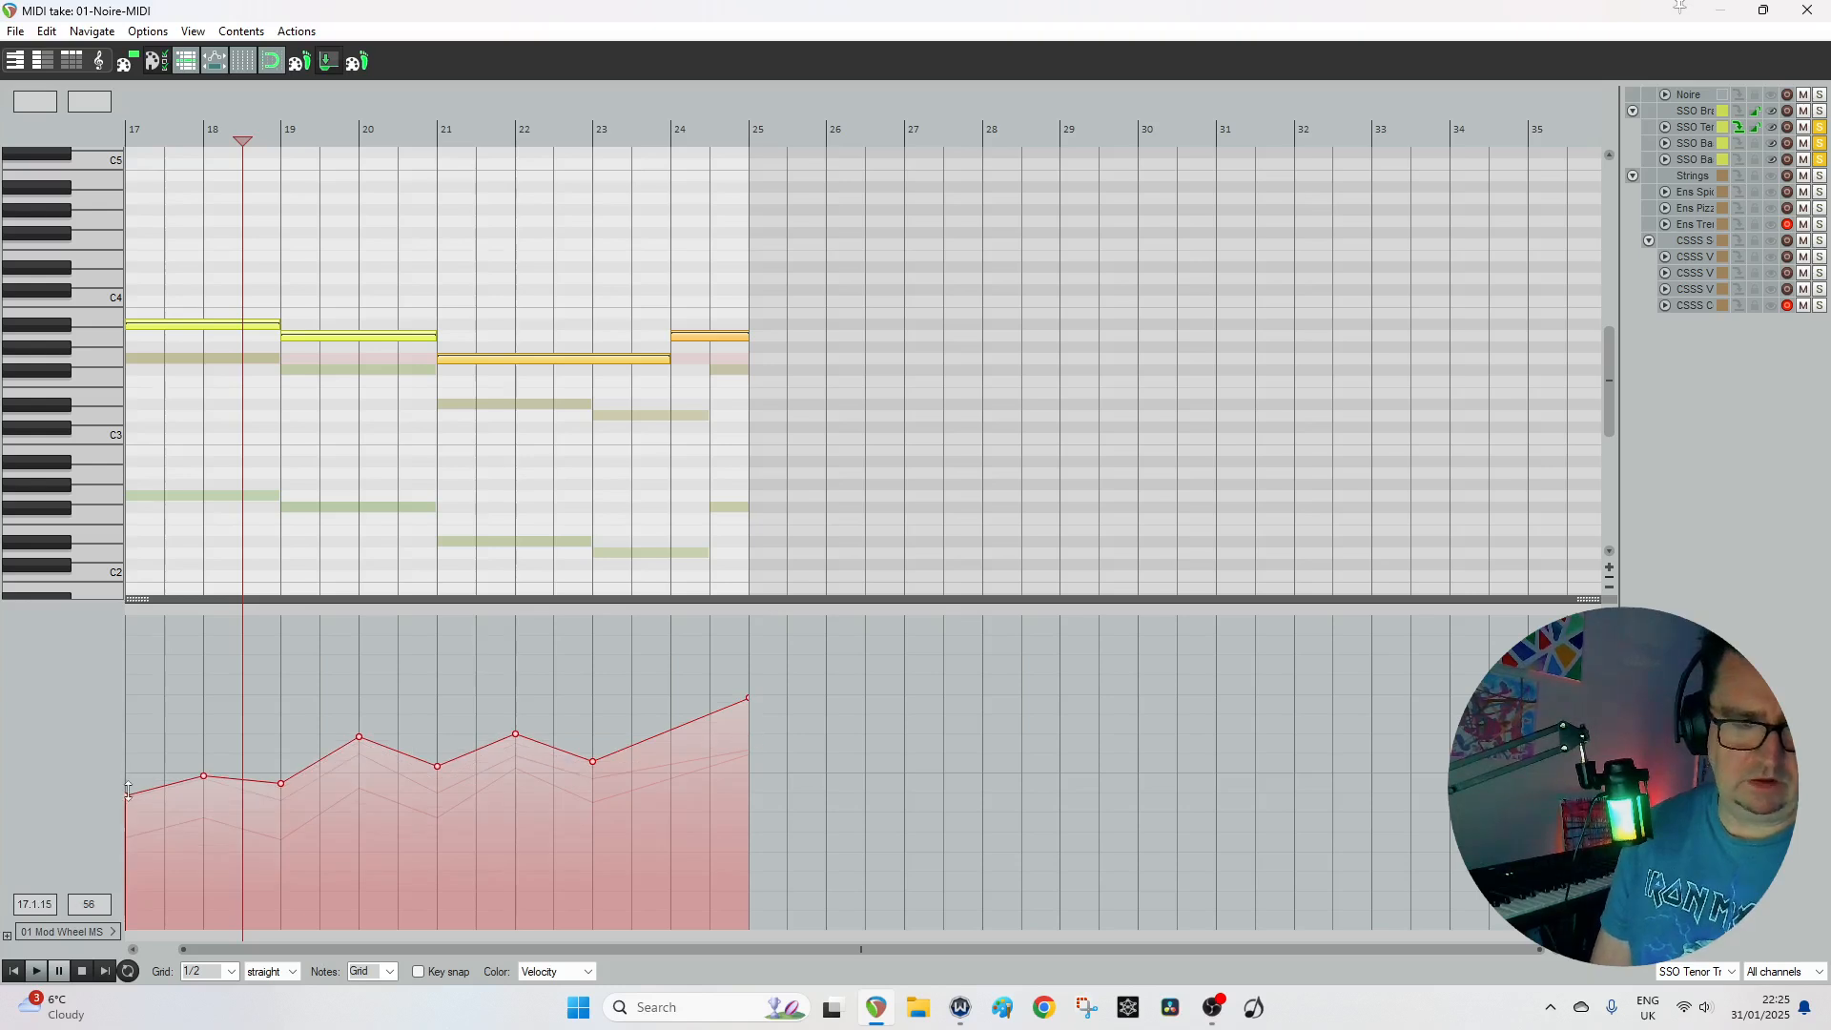
{"action": "left_click_drag", "start_coordinate": [228, 780], "coordinate": [226, 767]}
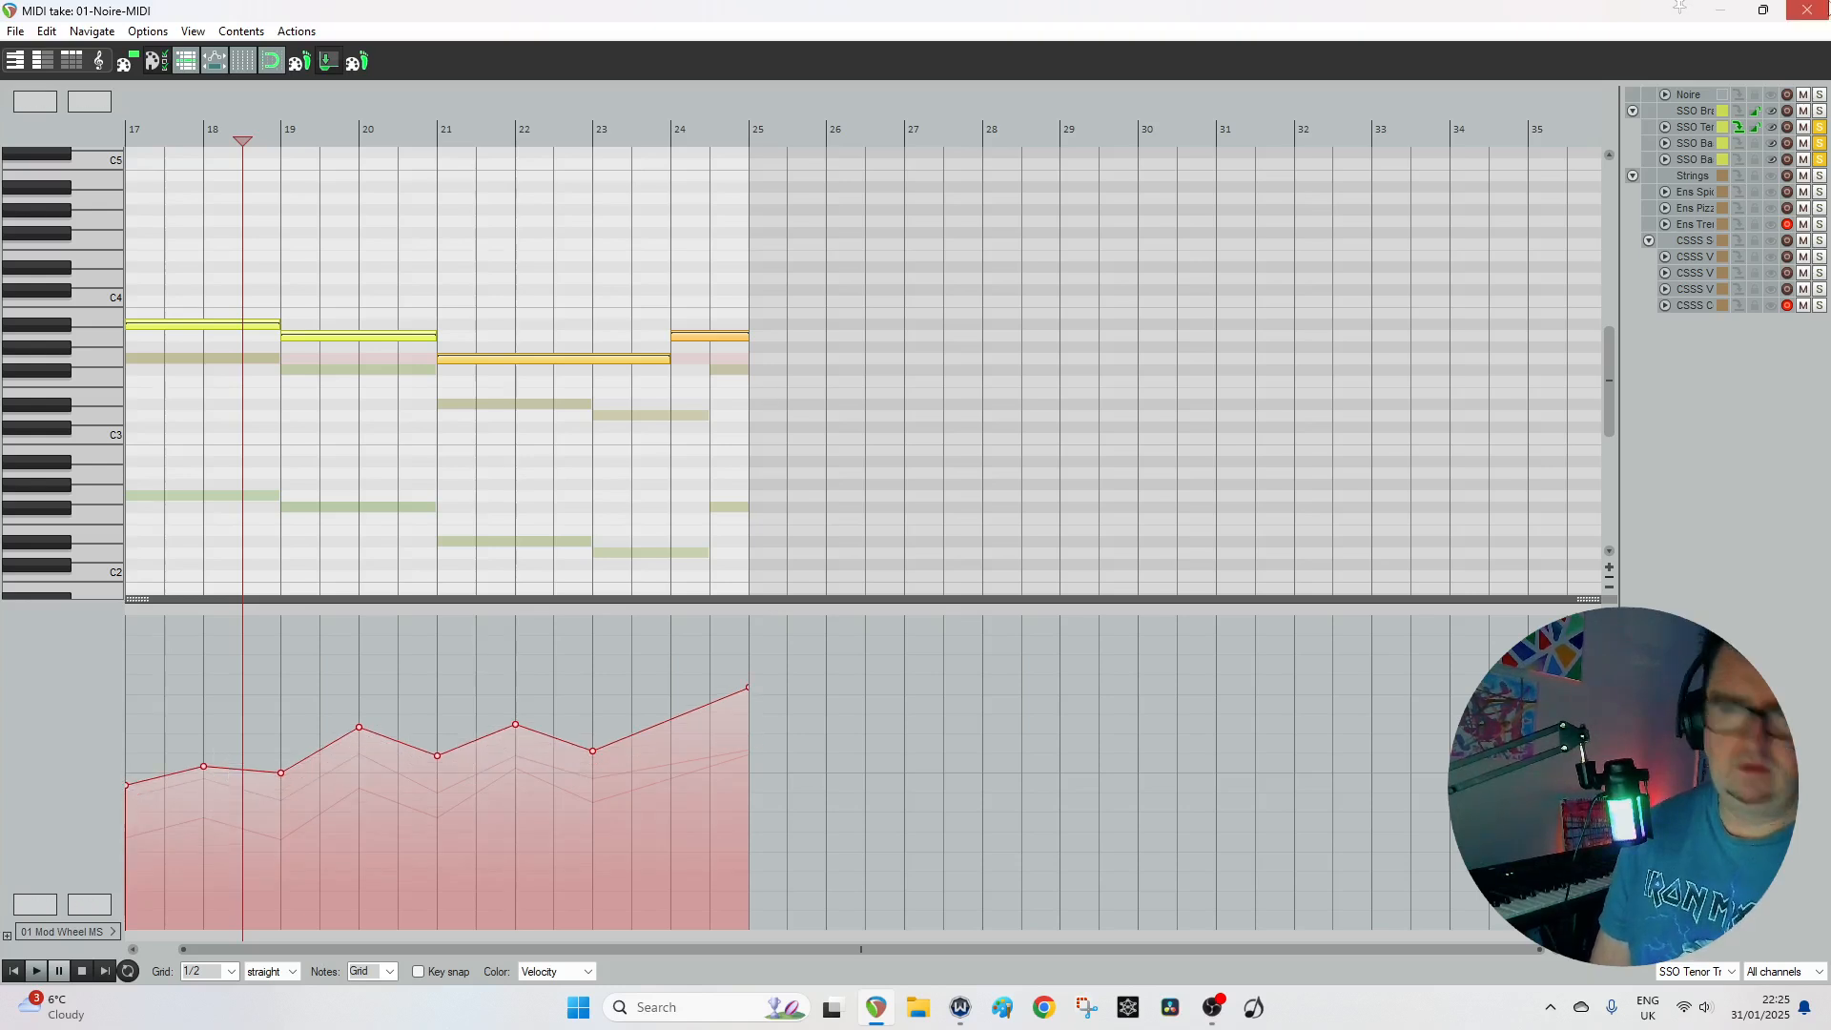
{"action": "left_click", "coordinate": [1797, 18]}
Raise the entire mod wheel curve and all note velocities of the bass trombone copy at bar 17.
{"action": "double_click", "coordinate": [1242, 470]}
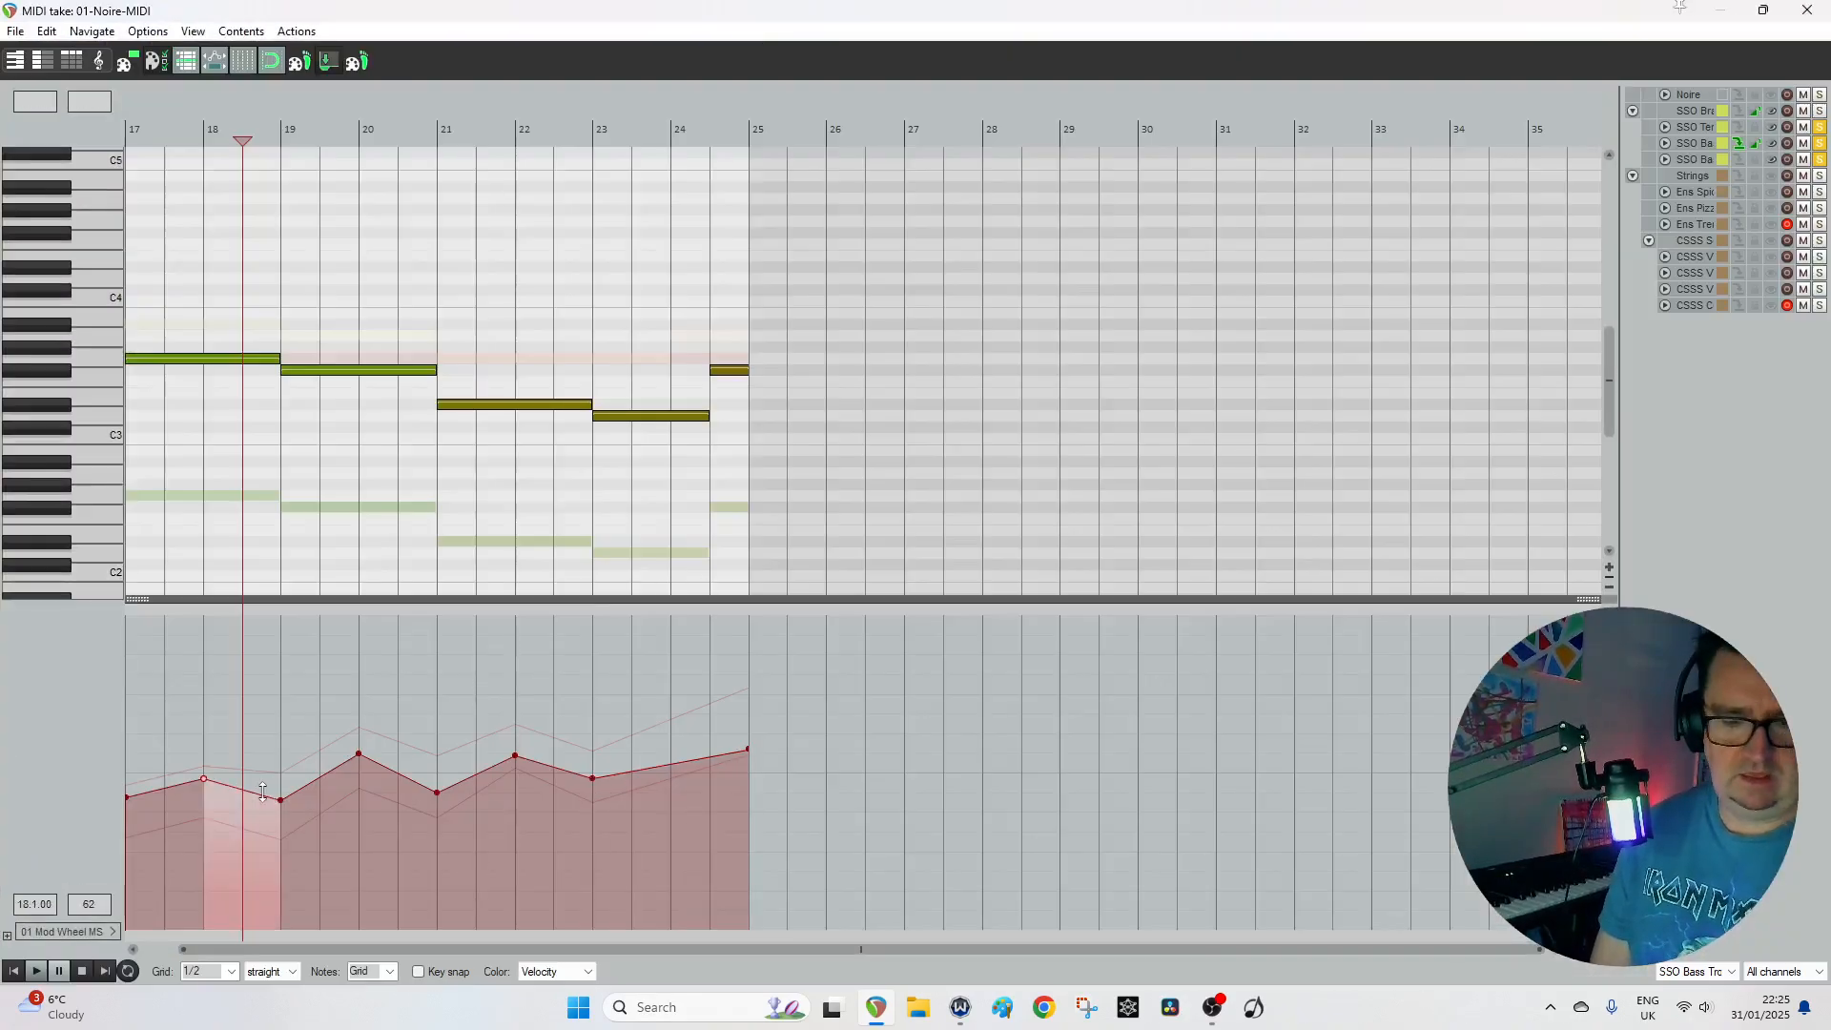
{"action": "left_click", "coordinate": [263, 792]}
{"action": "scroll", "coordinate": [263, 795], "scroll_direction": "up", "scroll_amount": 2}
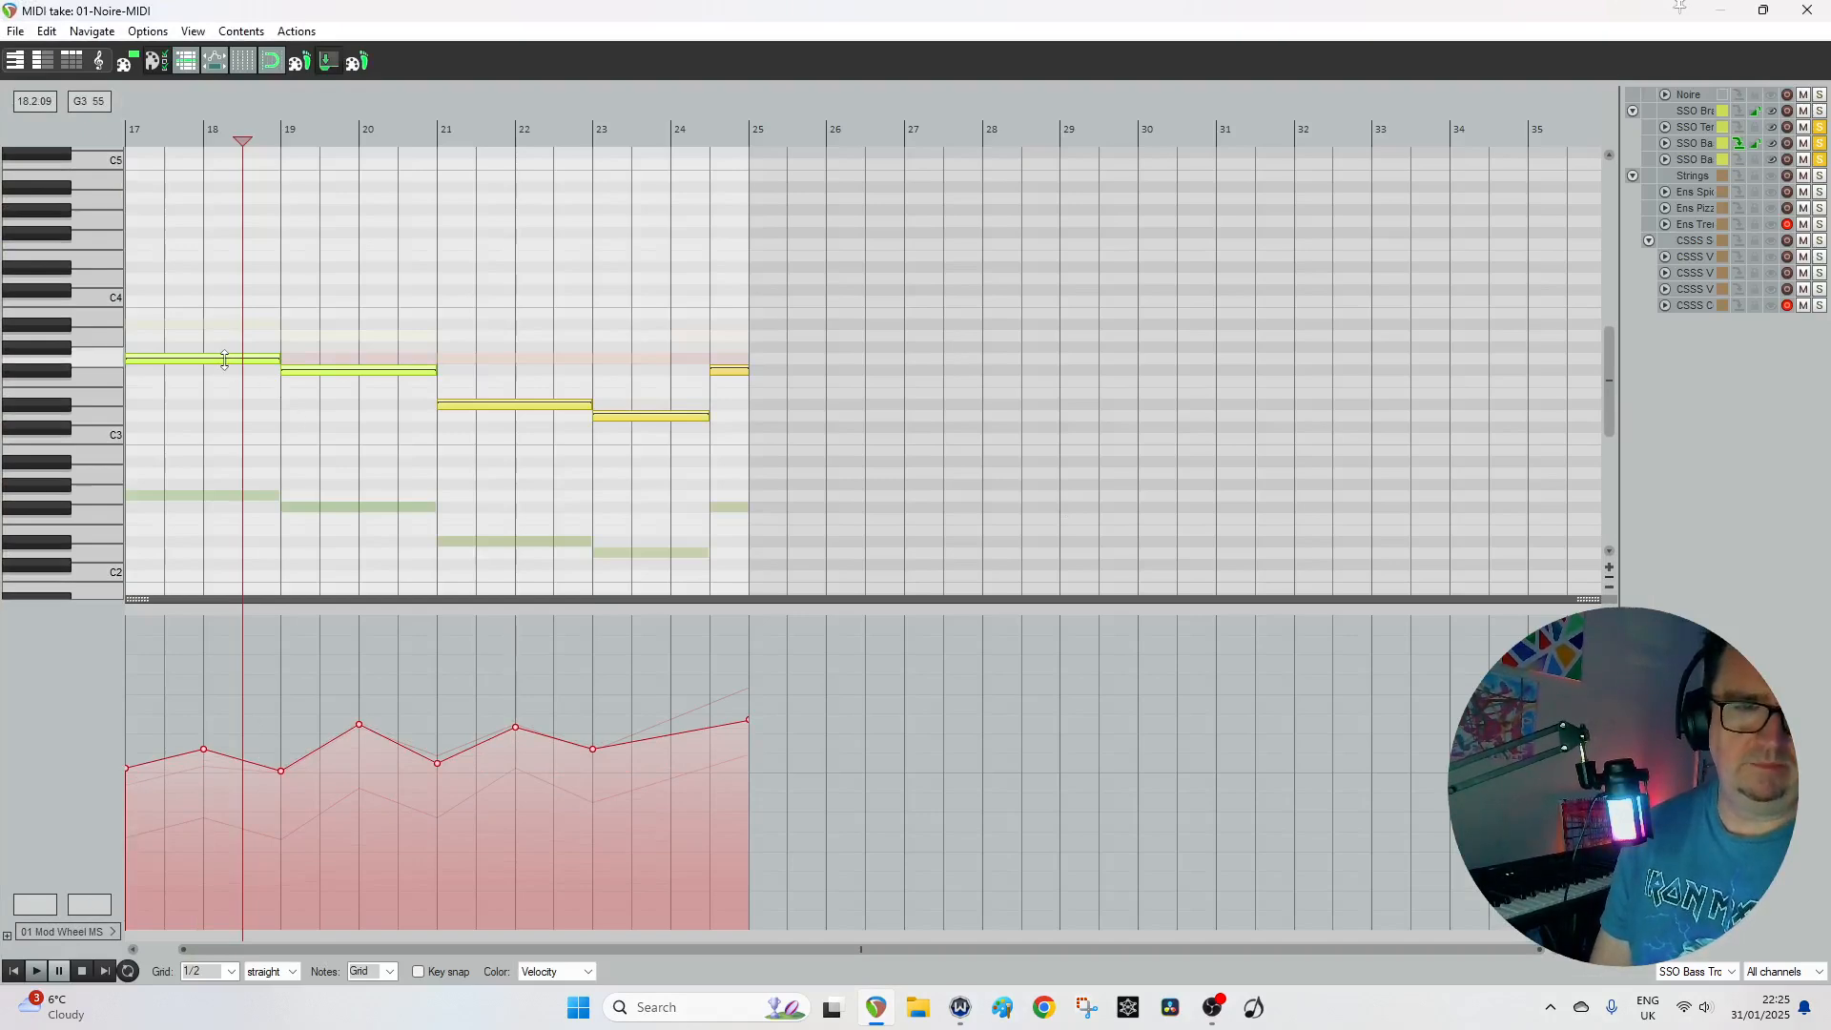
{"action": "scroll", "coordinate": [225, 357], "scroll_direction": "up", "scroll_amount": 2}
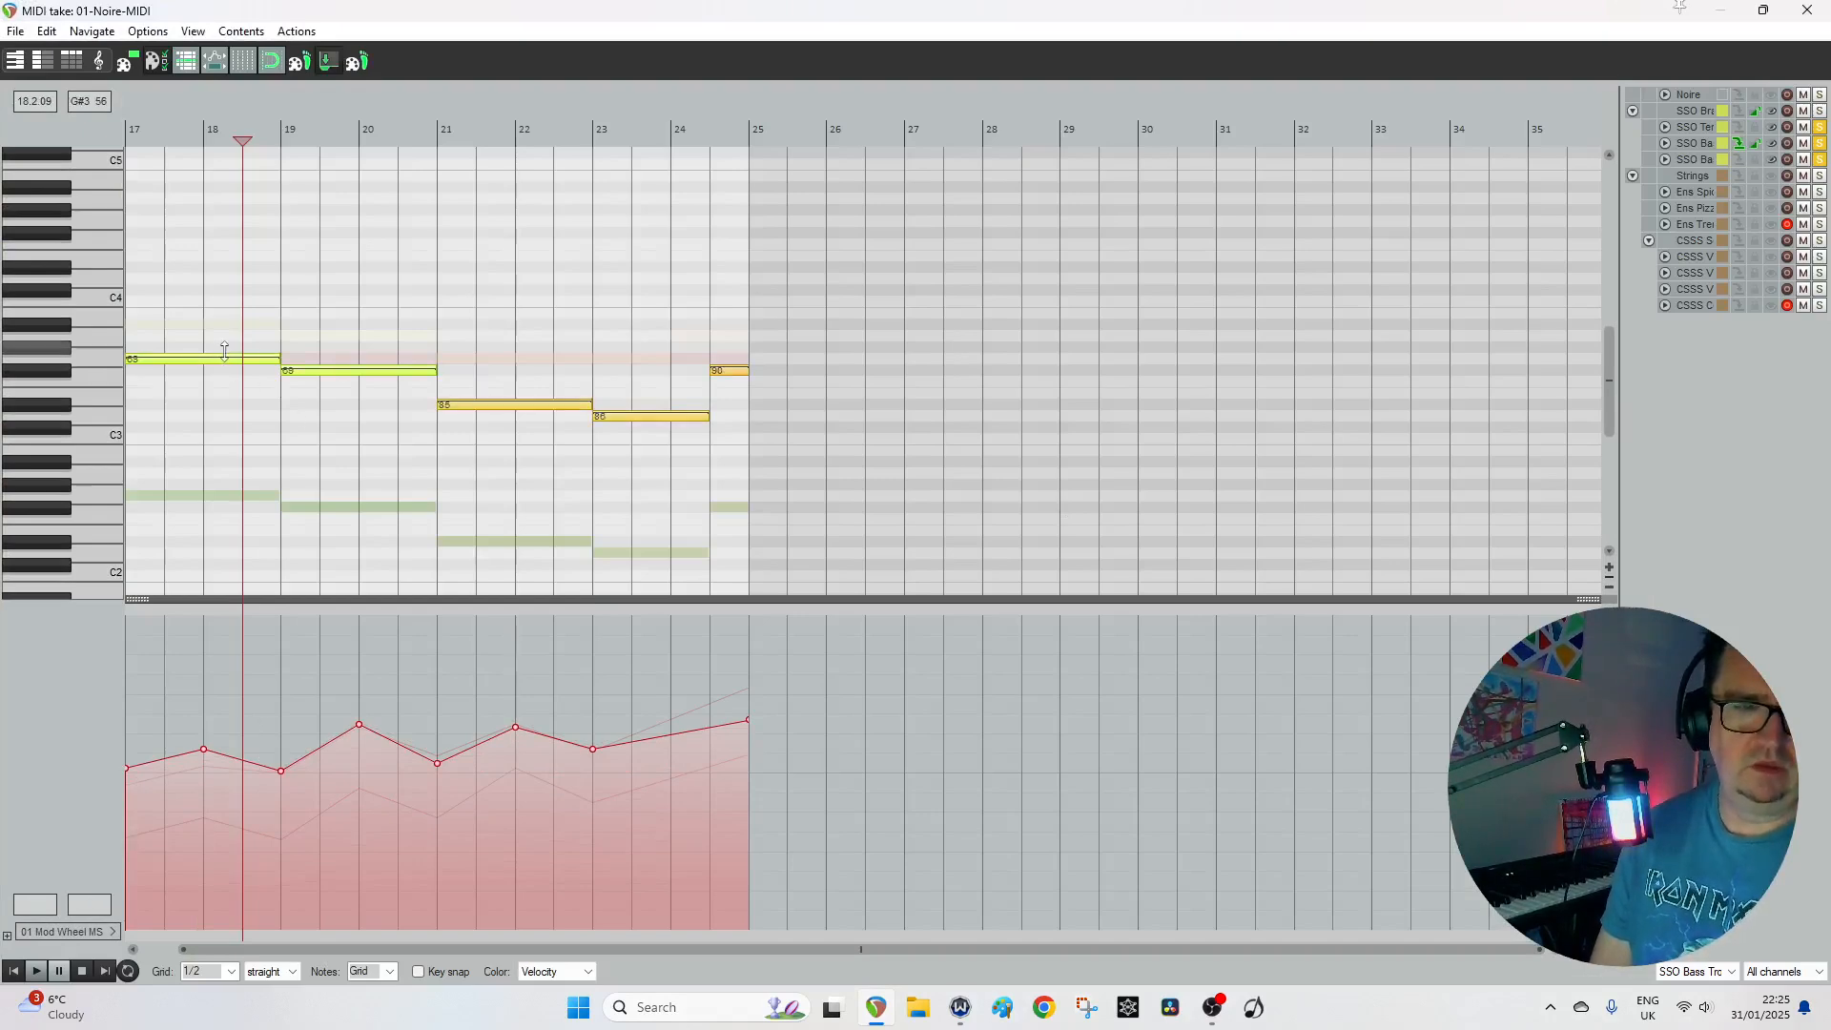
{"action": "left_click", "coordinate": [1822, 17]}
Raise the entire mod wheel curve of the bass tuba copy at bar 17, keeping it just below the trombone curves.
{"action": "double_click", "coordinate": [1273, 524]}
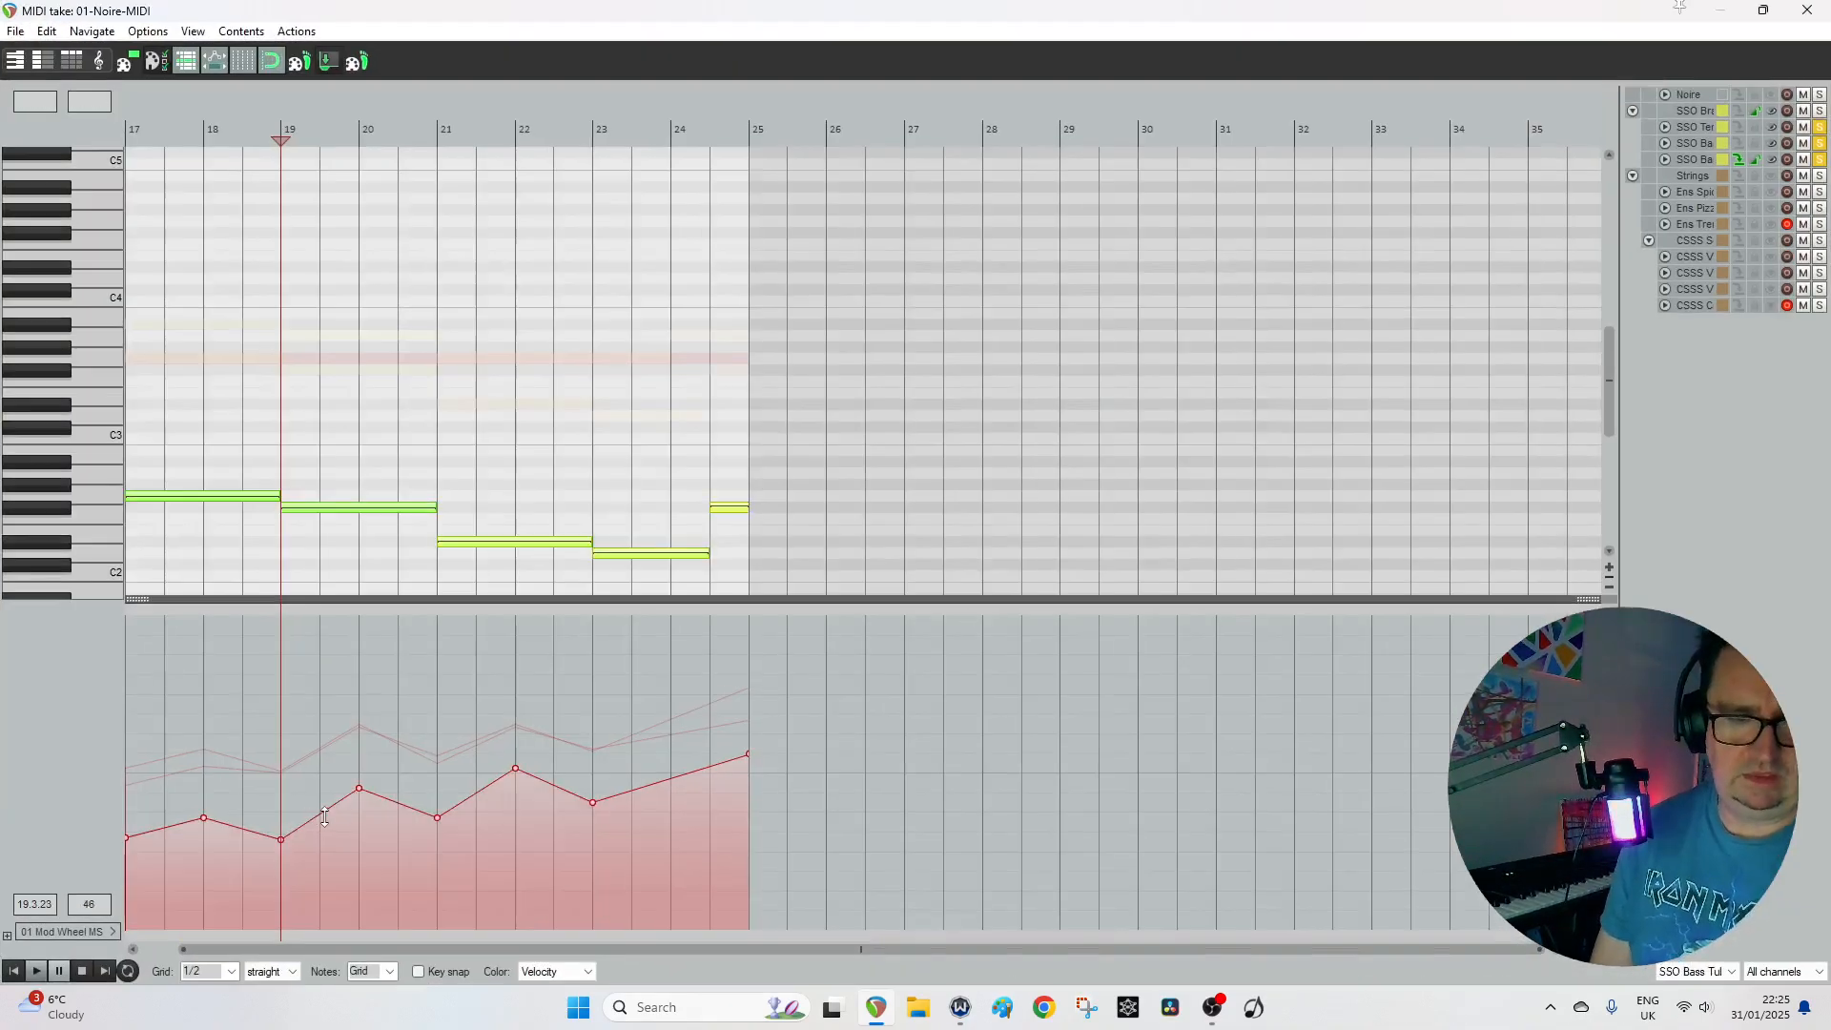
{"action": "left_click_drag", "start_coordinate": [324, 816], "coordinate": [324, 784]}
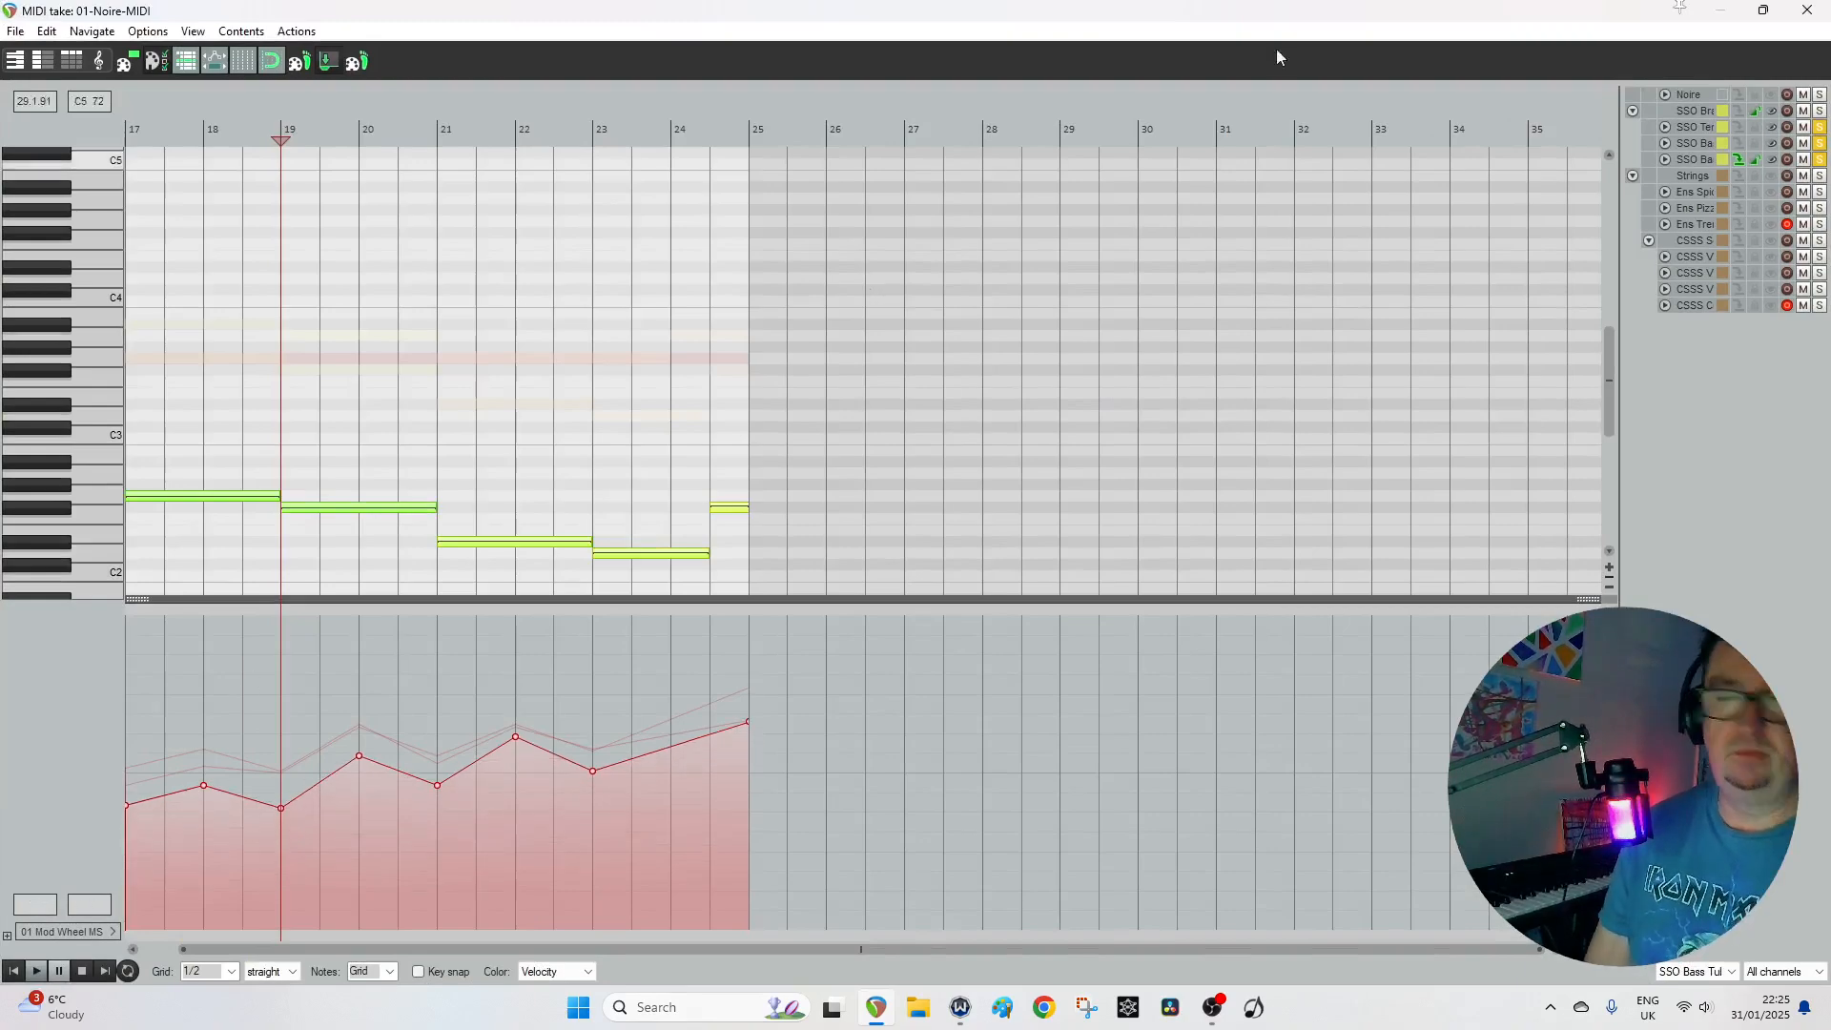
{"action": "left_click", "coordinate": [1808, 10]}
Glue the two clips on each of the three low brass tracks into one, and open the glued bass tuba clip for MIDI editing.
{"action": "left_click_drag", "start_coordinate": [1070, 384], "coordinate": [1180, 507]}
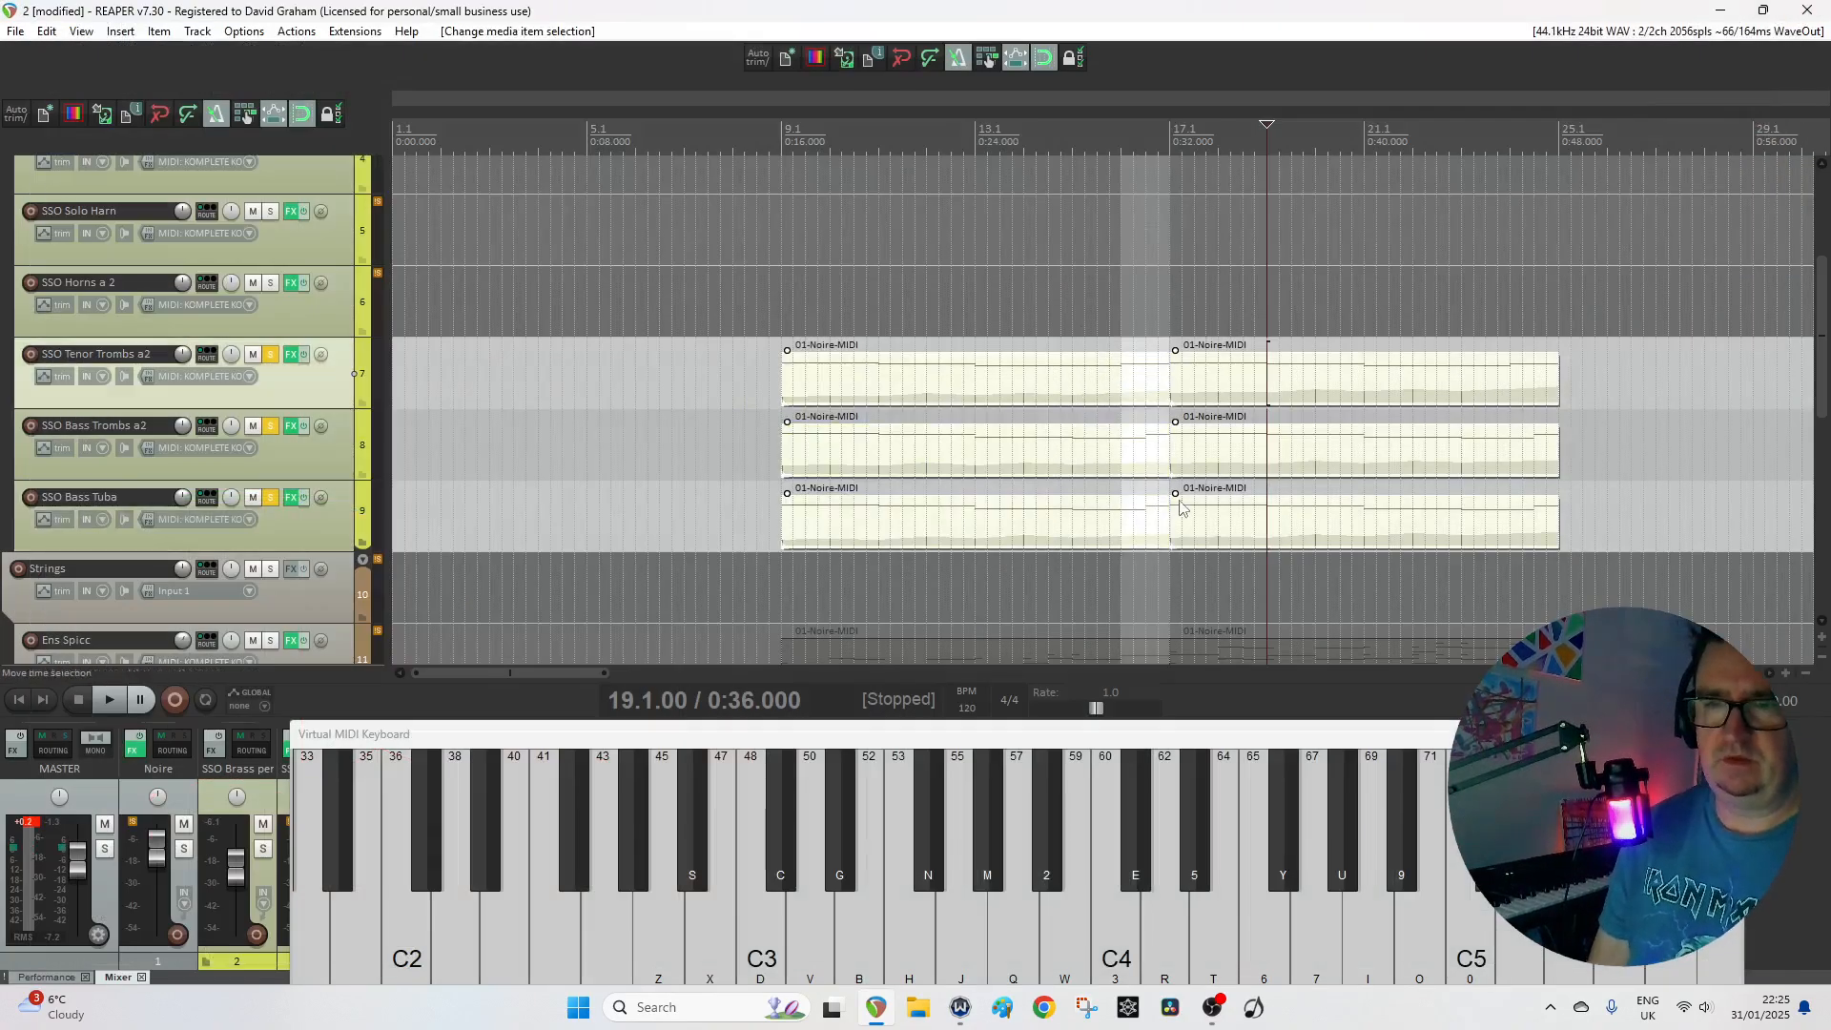
{"action": "right_click", "coordinate": [1205, 521]}
{"action": "left_click", "coordinate": [1231, 820]}
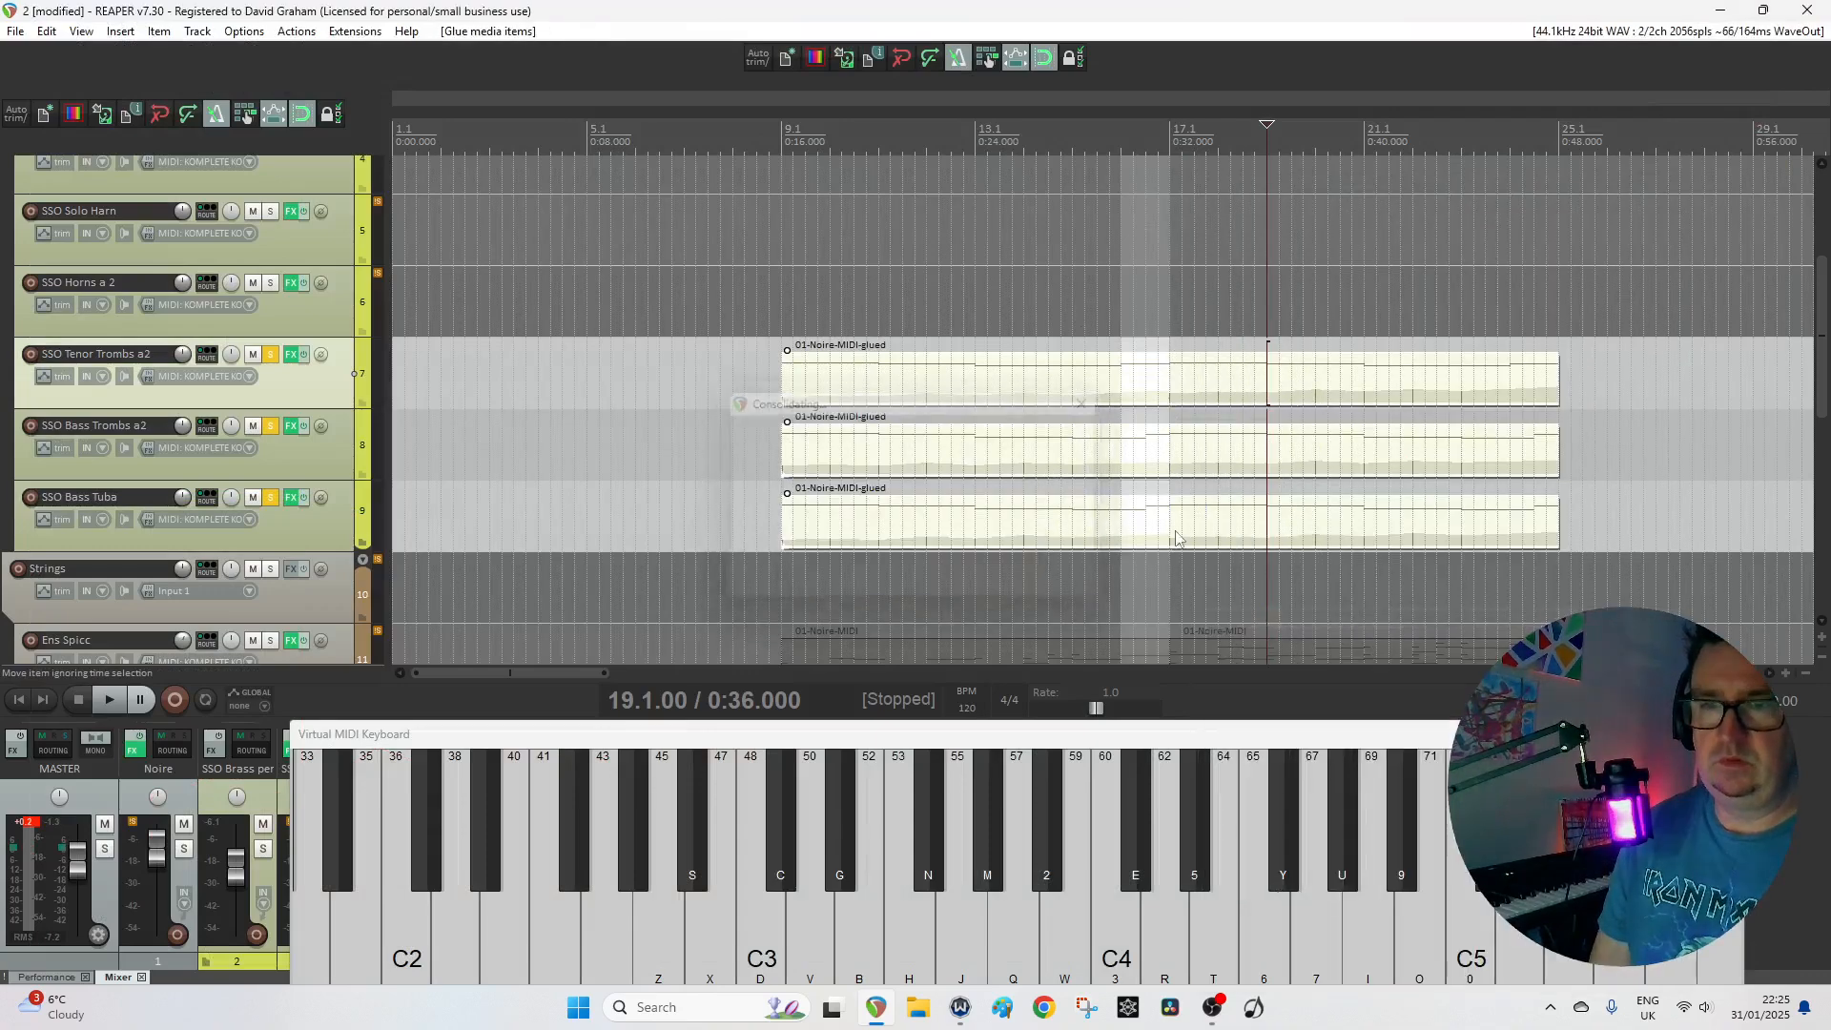
{"action": "double_click", "coordinate": [1135, 527]}
{"action": "scroll", "coordinate": [327, 302], "scroll_direction": "up", "scroll_amount": 2}
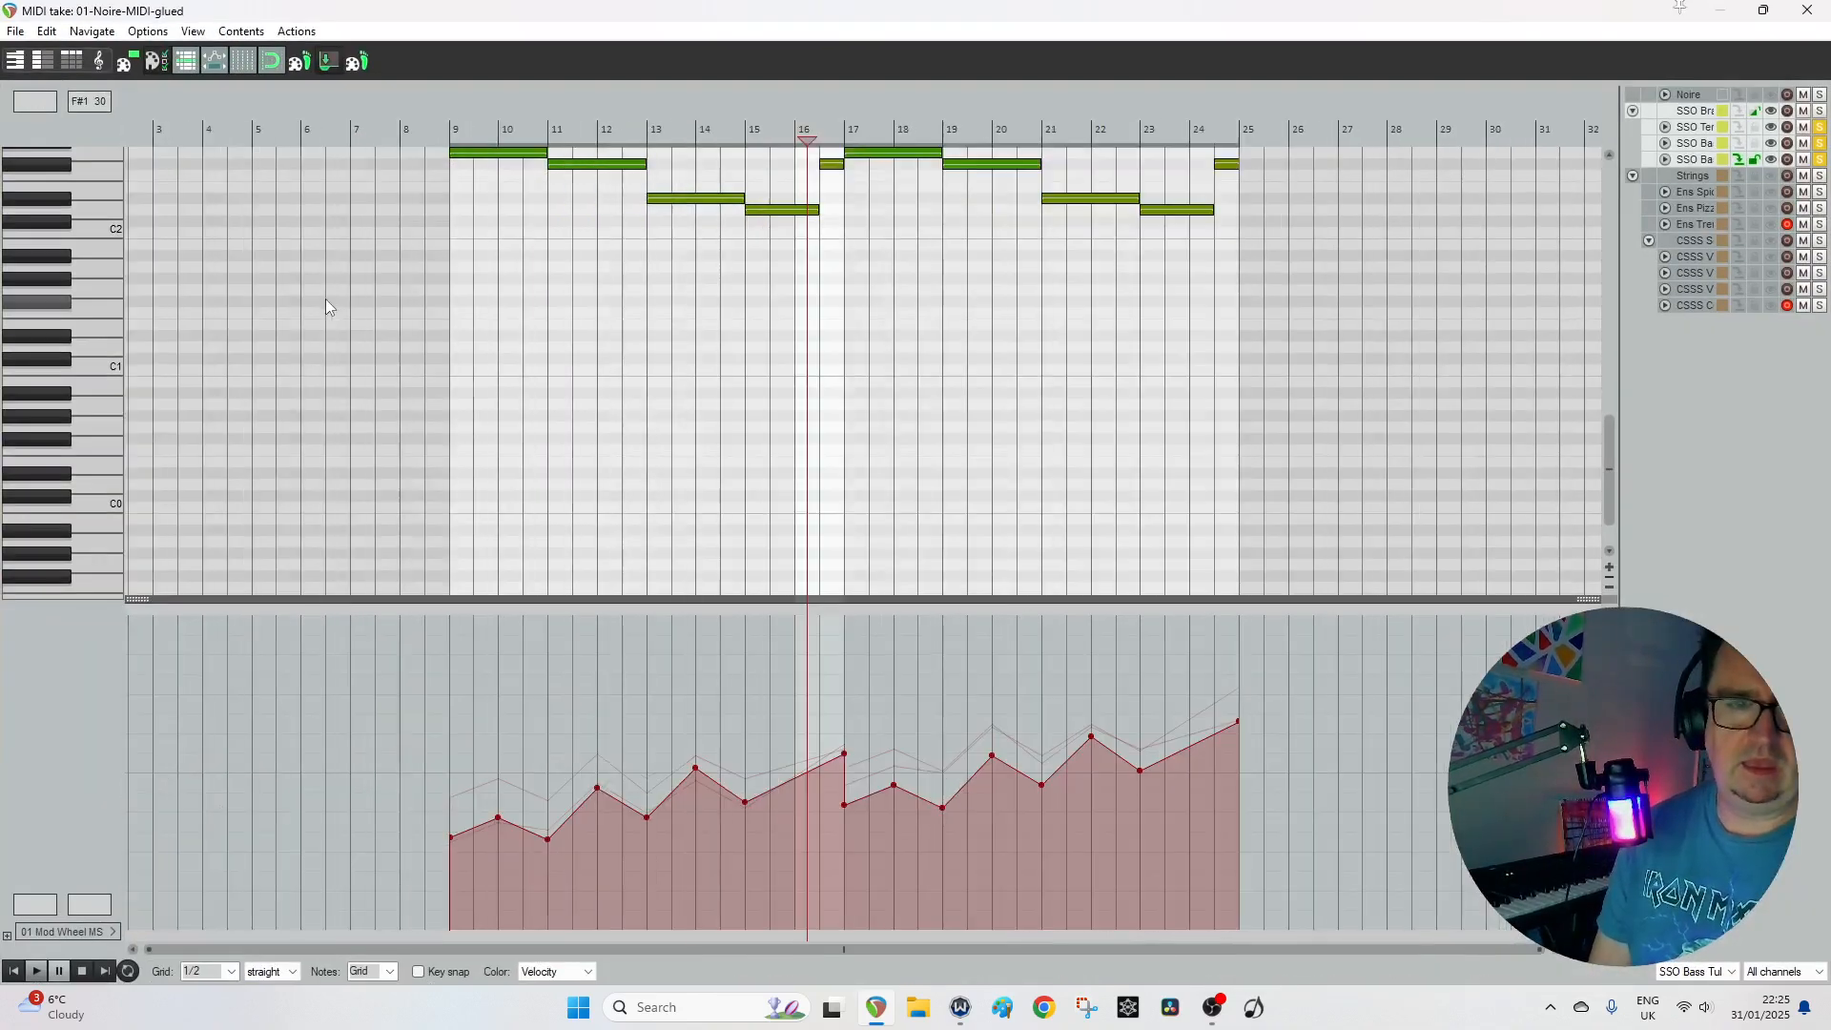
Smooth the jump in the bass tuba's mod wheel curve at bar 17, leaving a single level point there at about 68.
{"action": "scroll", "coordinate": [531, 210], "scroll_direction": "up", "scroll_amount": 1}
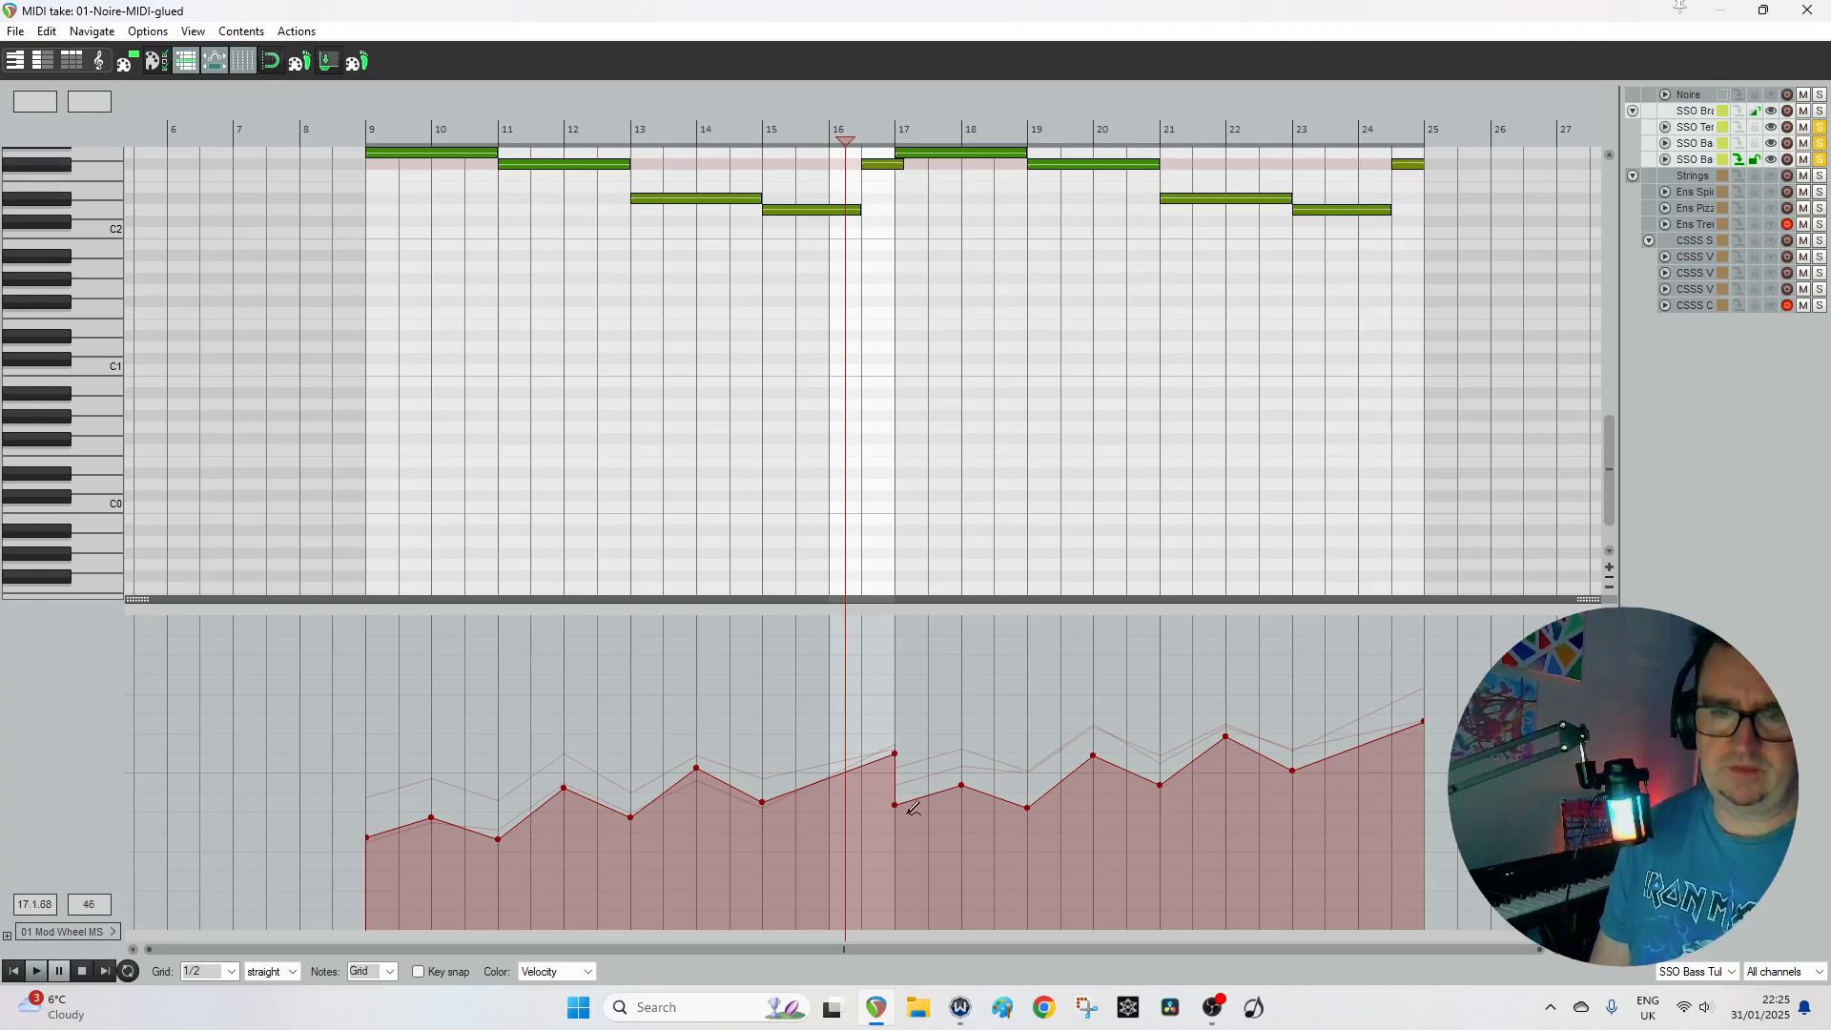
{"action": "left_click_drag", "start_coordinate": [937, 799], "coordinate": [876, 780]}
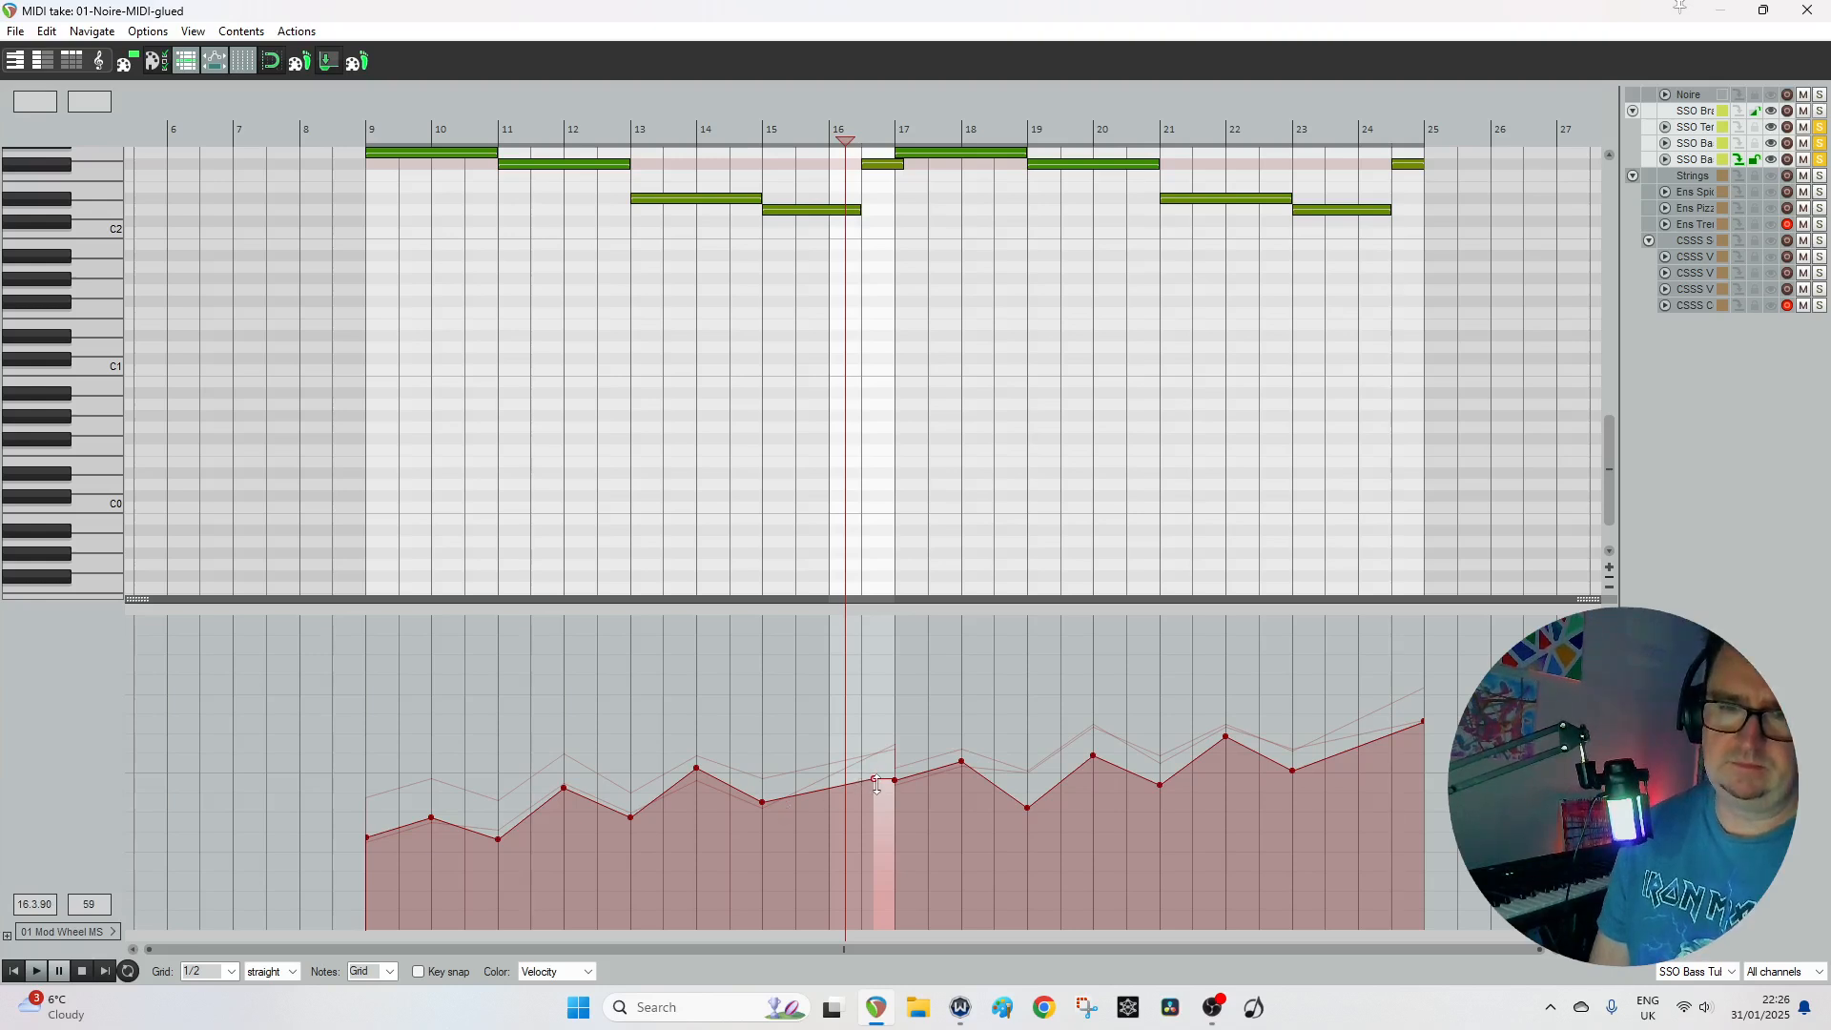
{"action": "left_click_drag", "start_coordinate": [873, 778], "coordinate": [859, 758]}
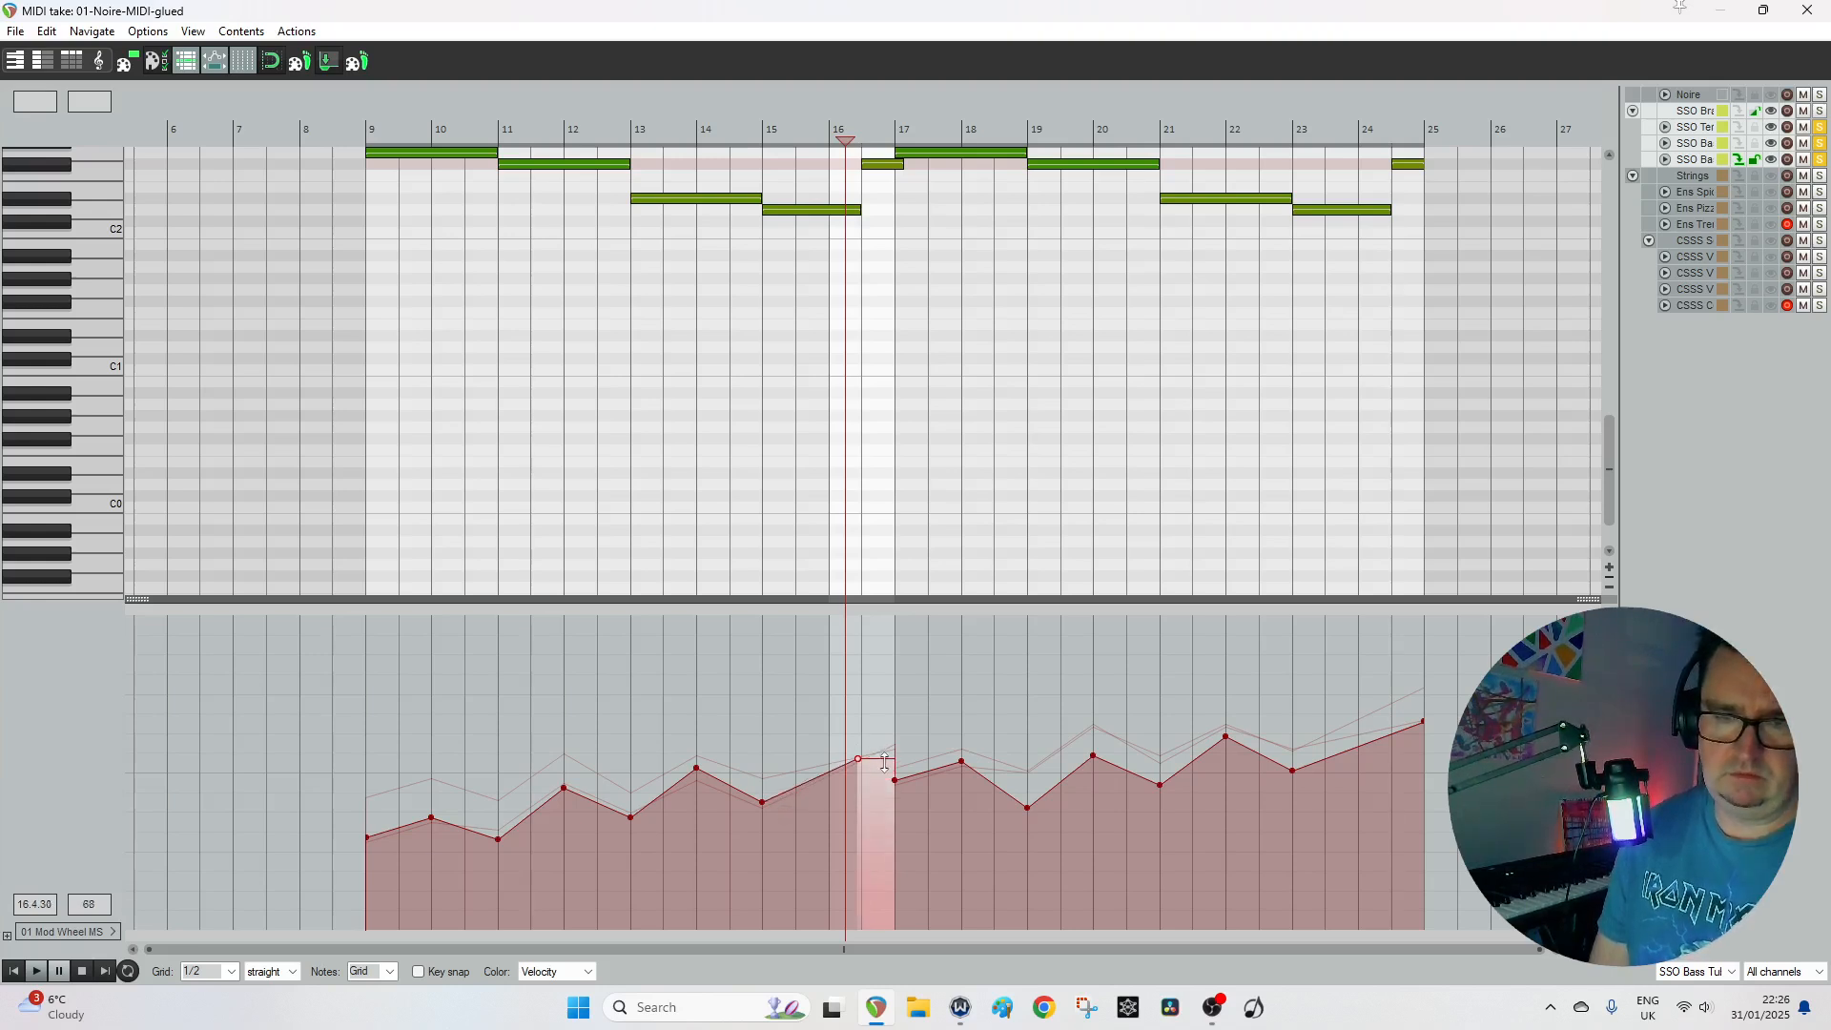
{"action": "left_click", "coordinate": [885, 763]}
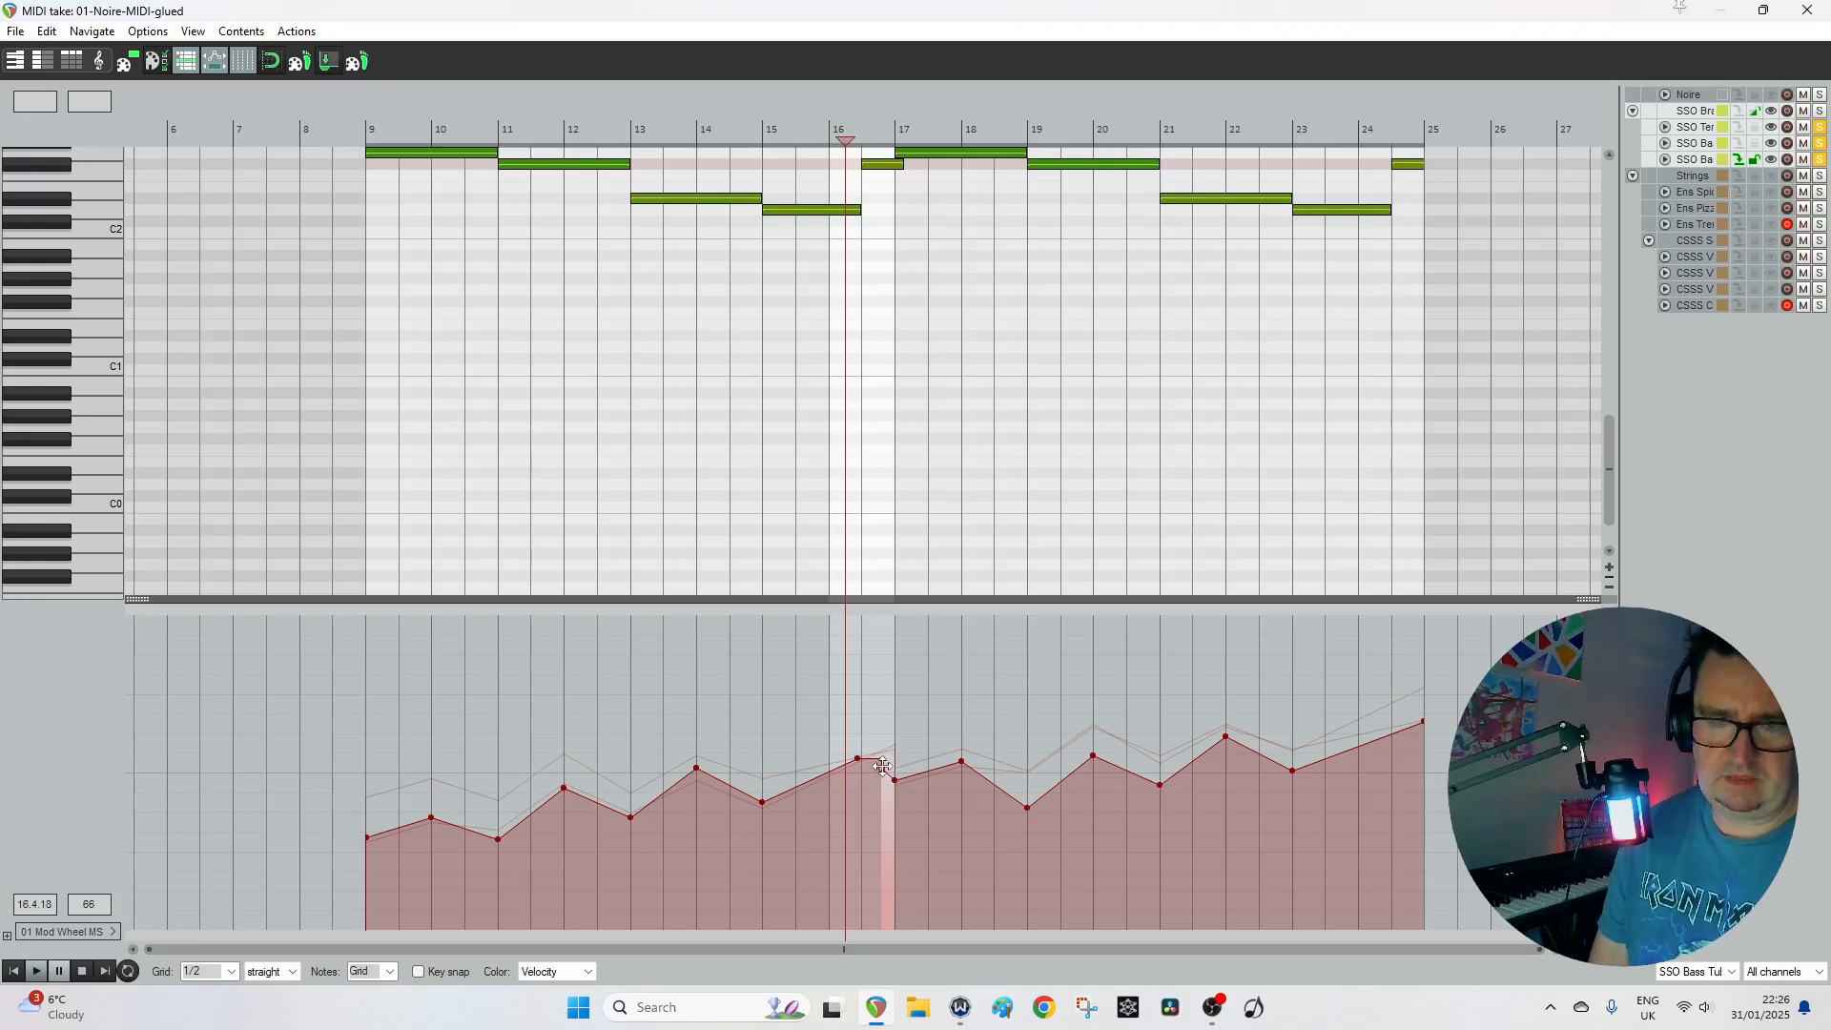
{"action": "mouse_move", "coordinate": [858, 760]}
{"action": "left_mouse_down"}
{"action": "mouse_move", "coordinate": [881, 780]}
{"action": "mouse_move", "coordinate": [894, 765]}
{"action": "left_mouse_up"}
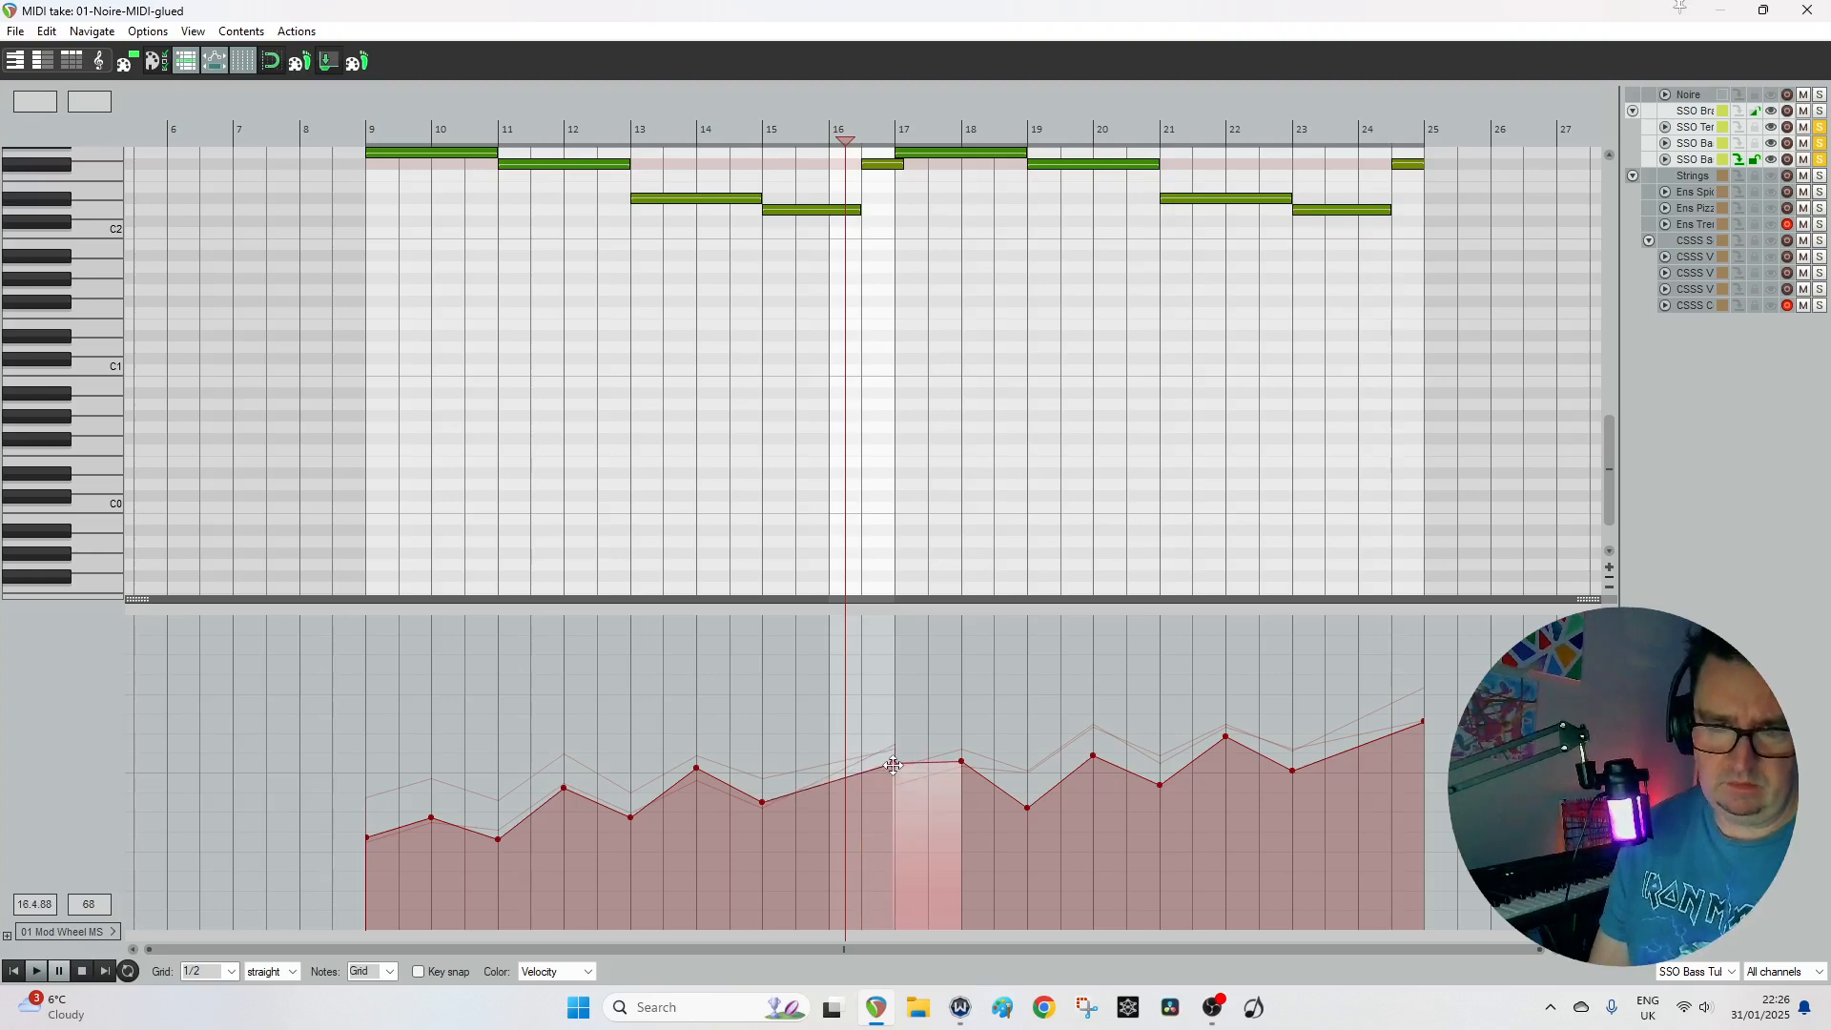
{"action": "left_click", "coordinate": [1807, 11]}
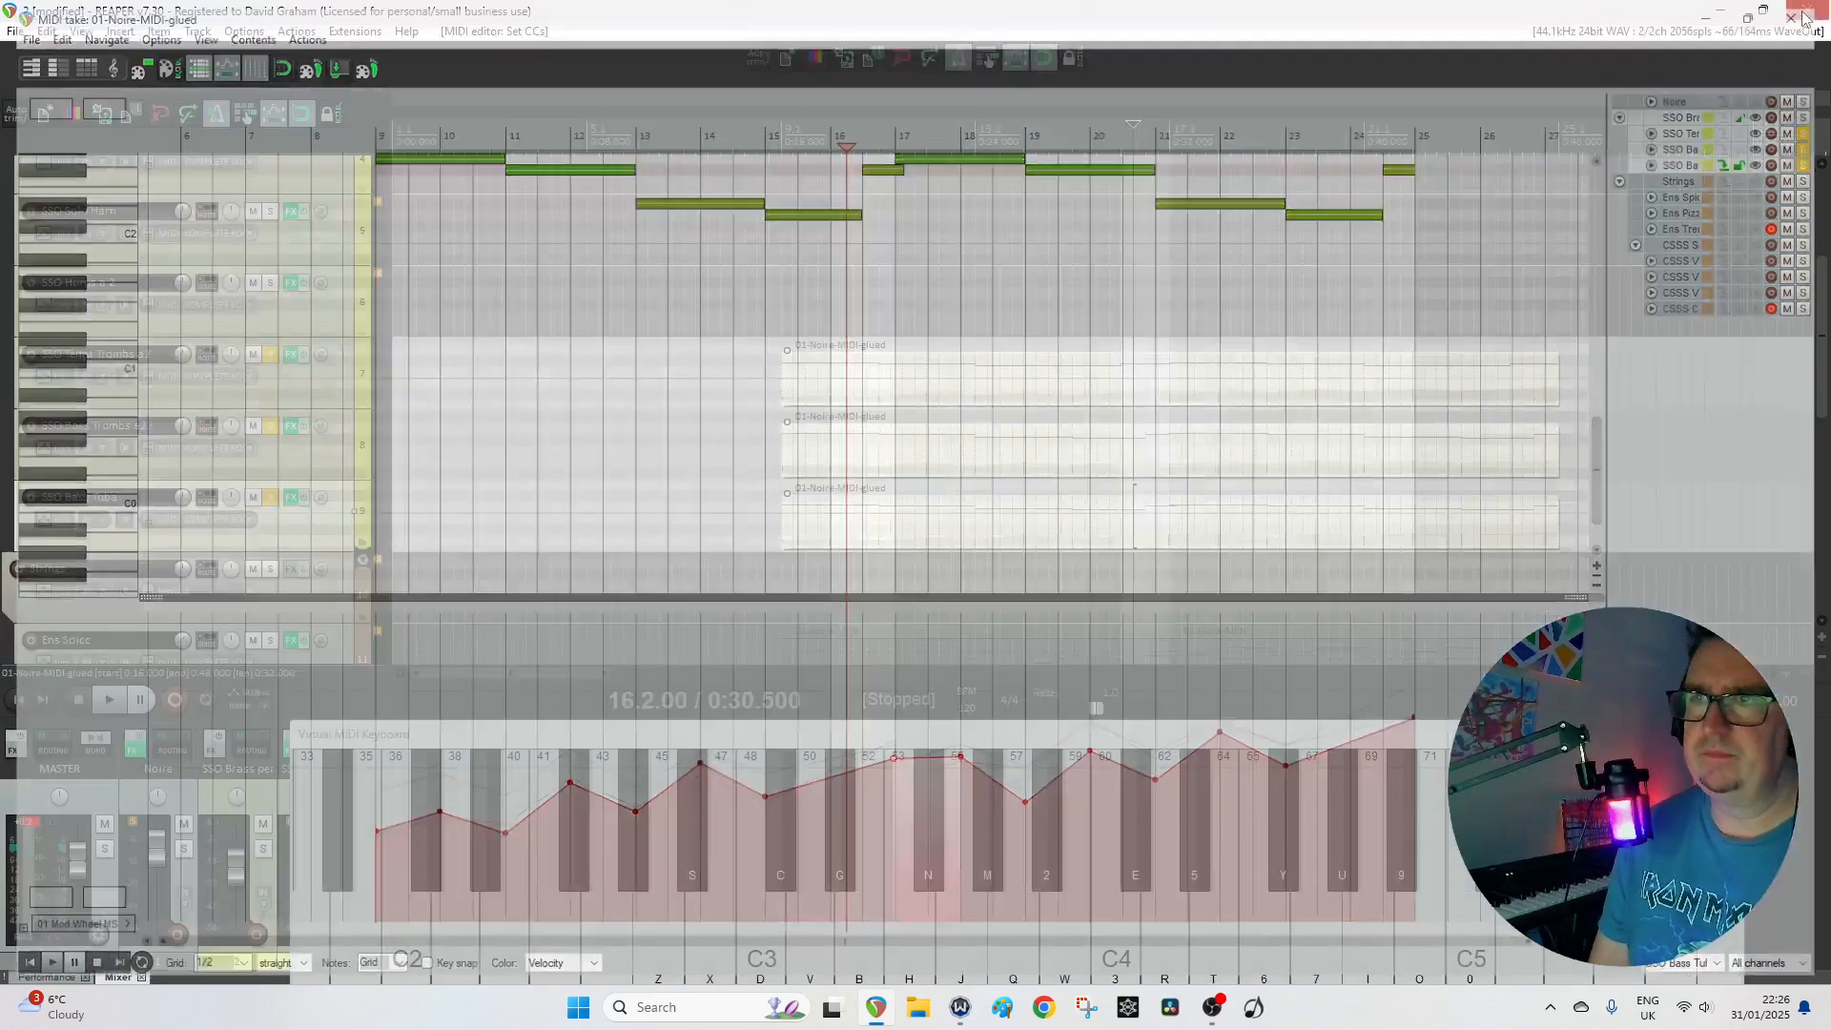
Smooth the bar 17 mod wheel jump in both trombone clips, replacing the tenor trombone's bar 17 and 18 points with one at bar 17.
{"action": "double_click", "coordinate": [1096, 458]}
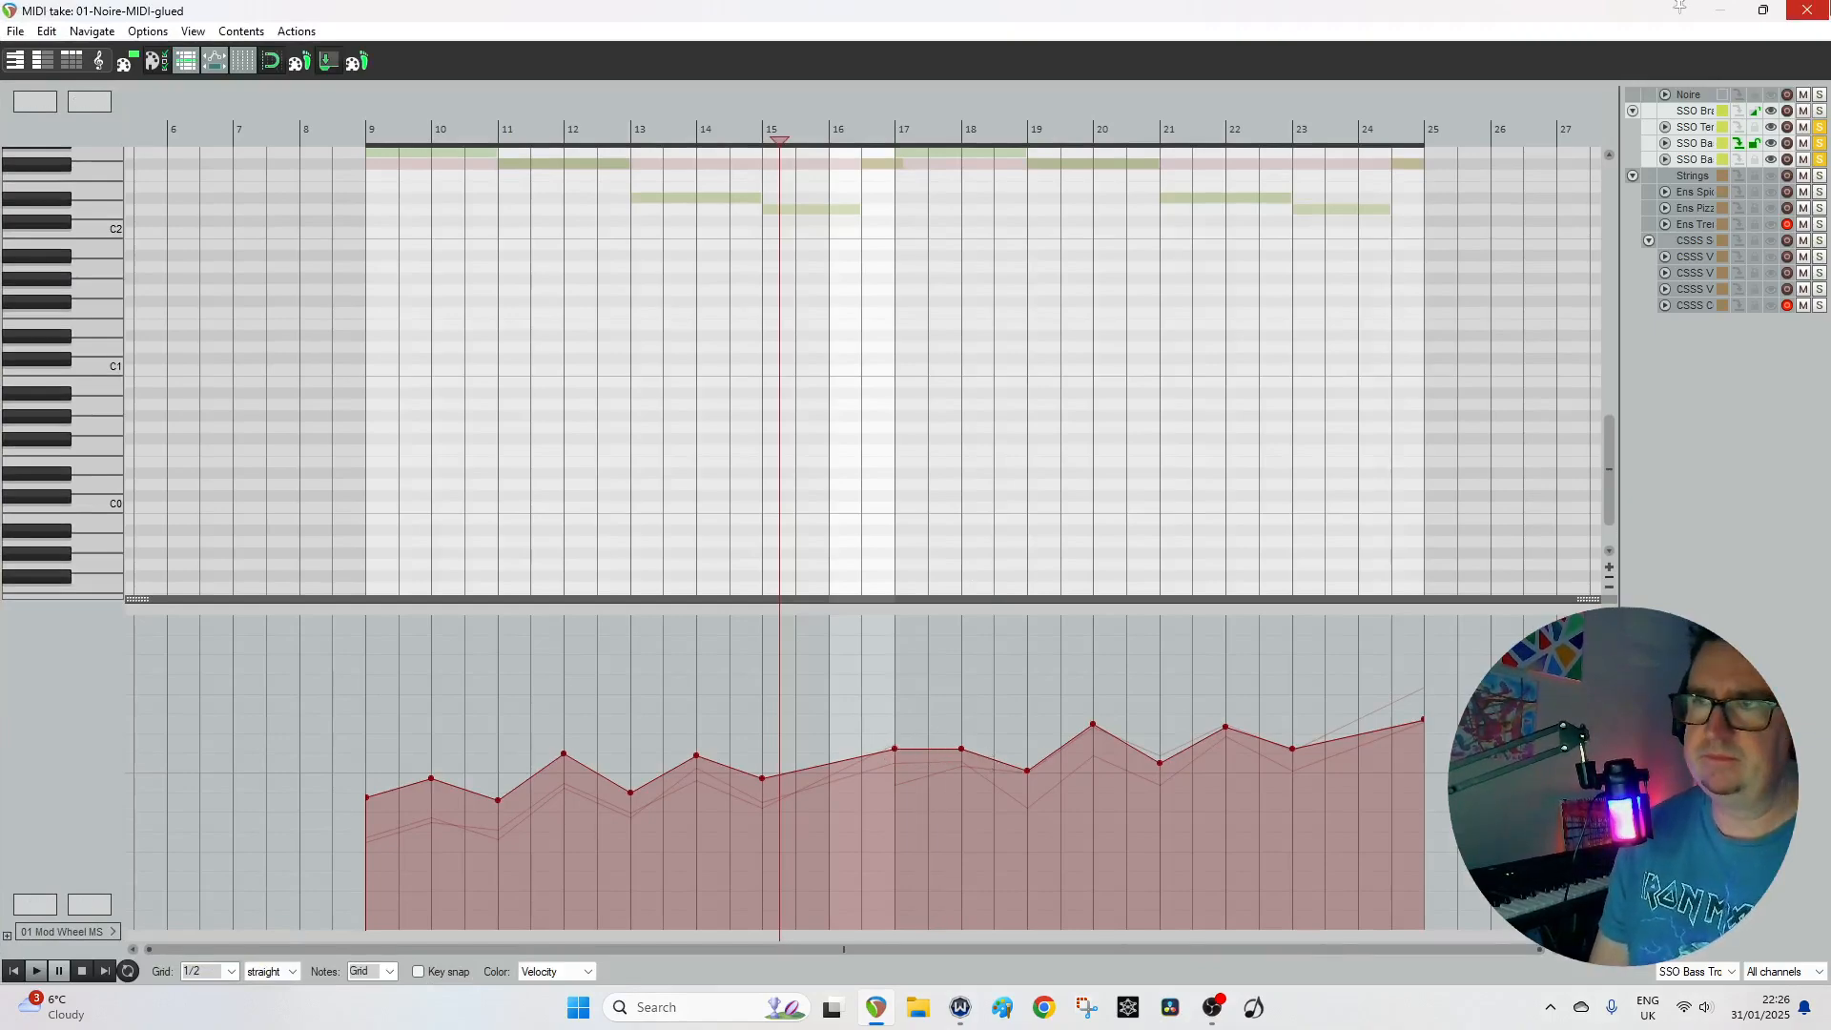
{"action": "key", "text": "Escape"}
{"action": "double_click", "coordinate": [1145, 395]}
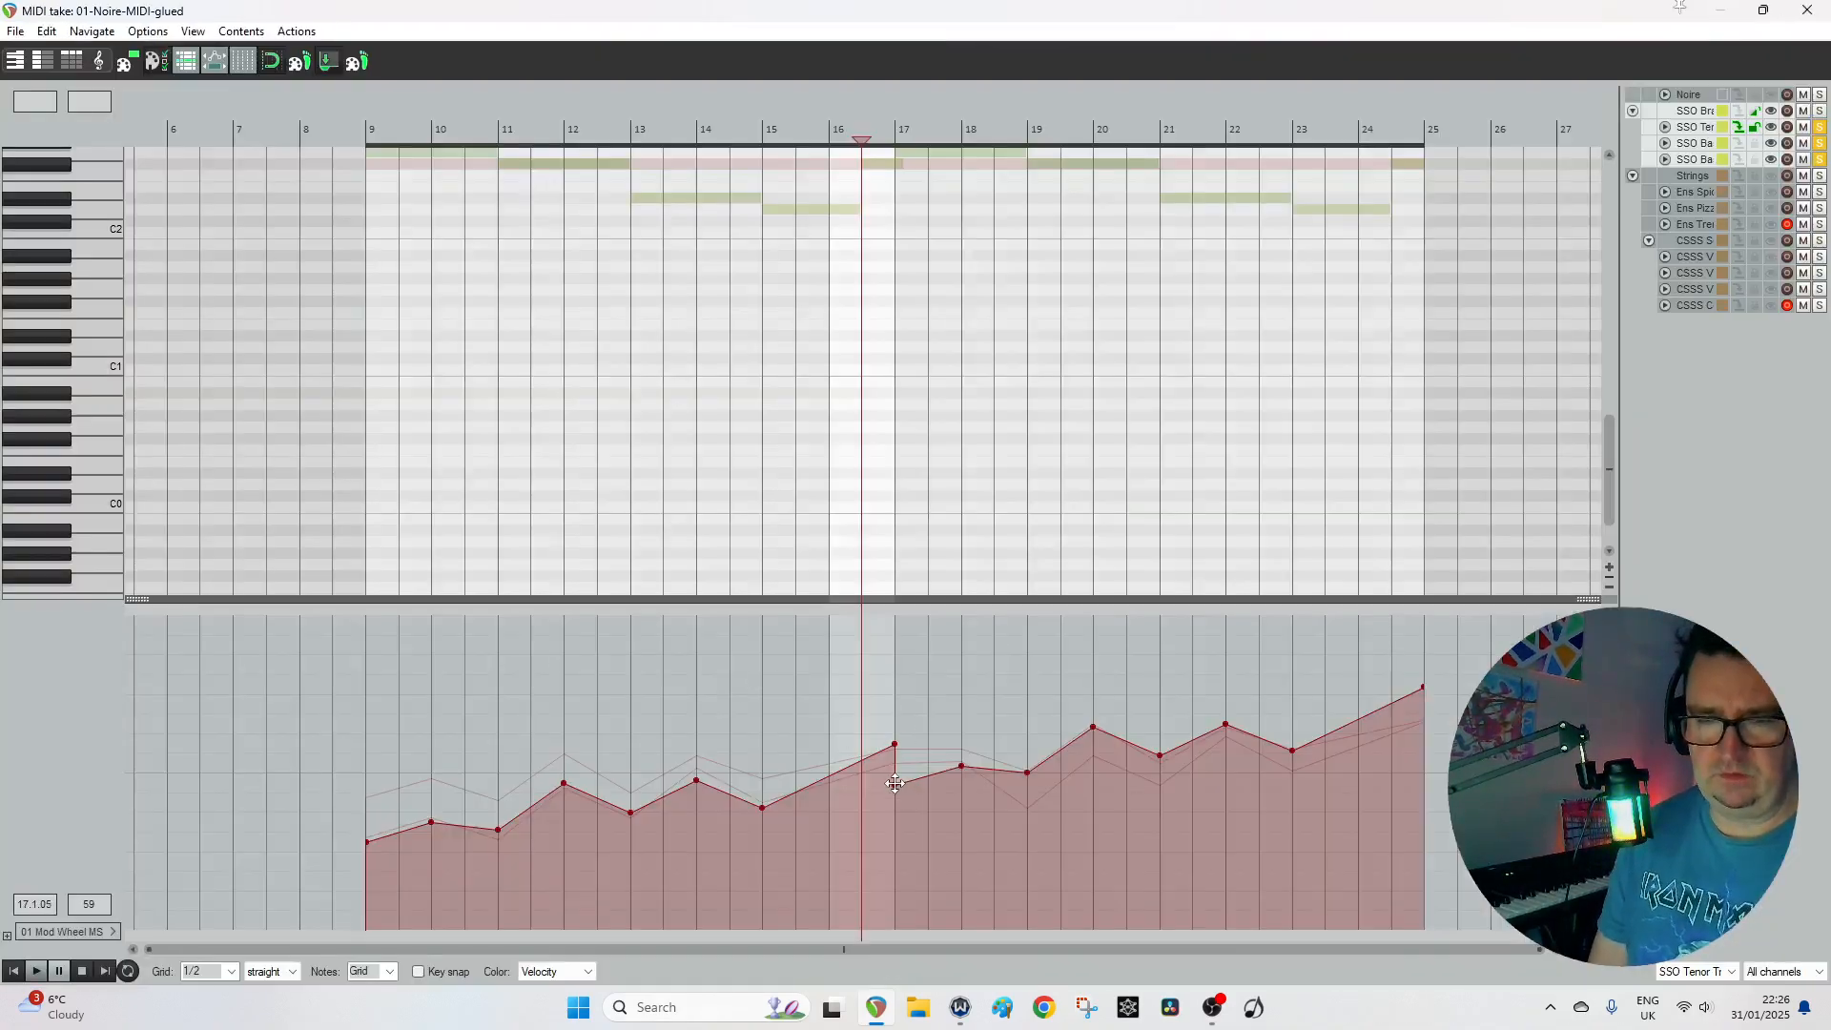
{"action": "left_click", "coordinate": [895, 783]}
{"action": "left_click_drag", "start_coordinate": [943, 823], "coordinate": [943, 758]}
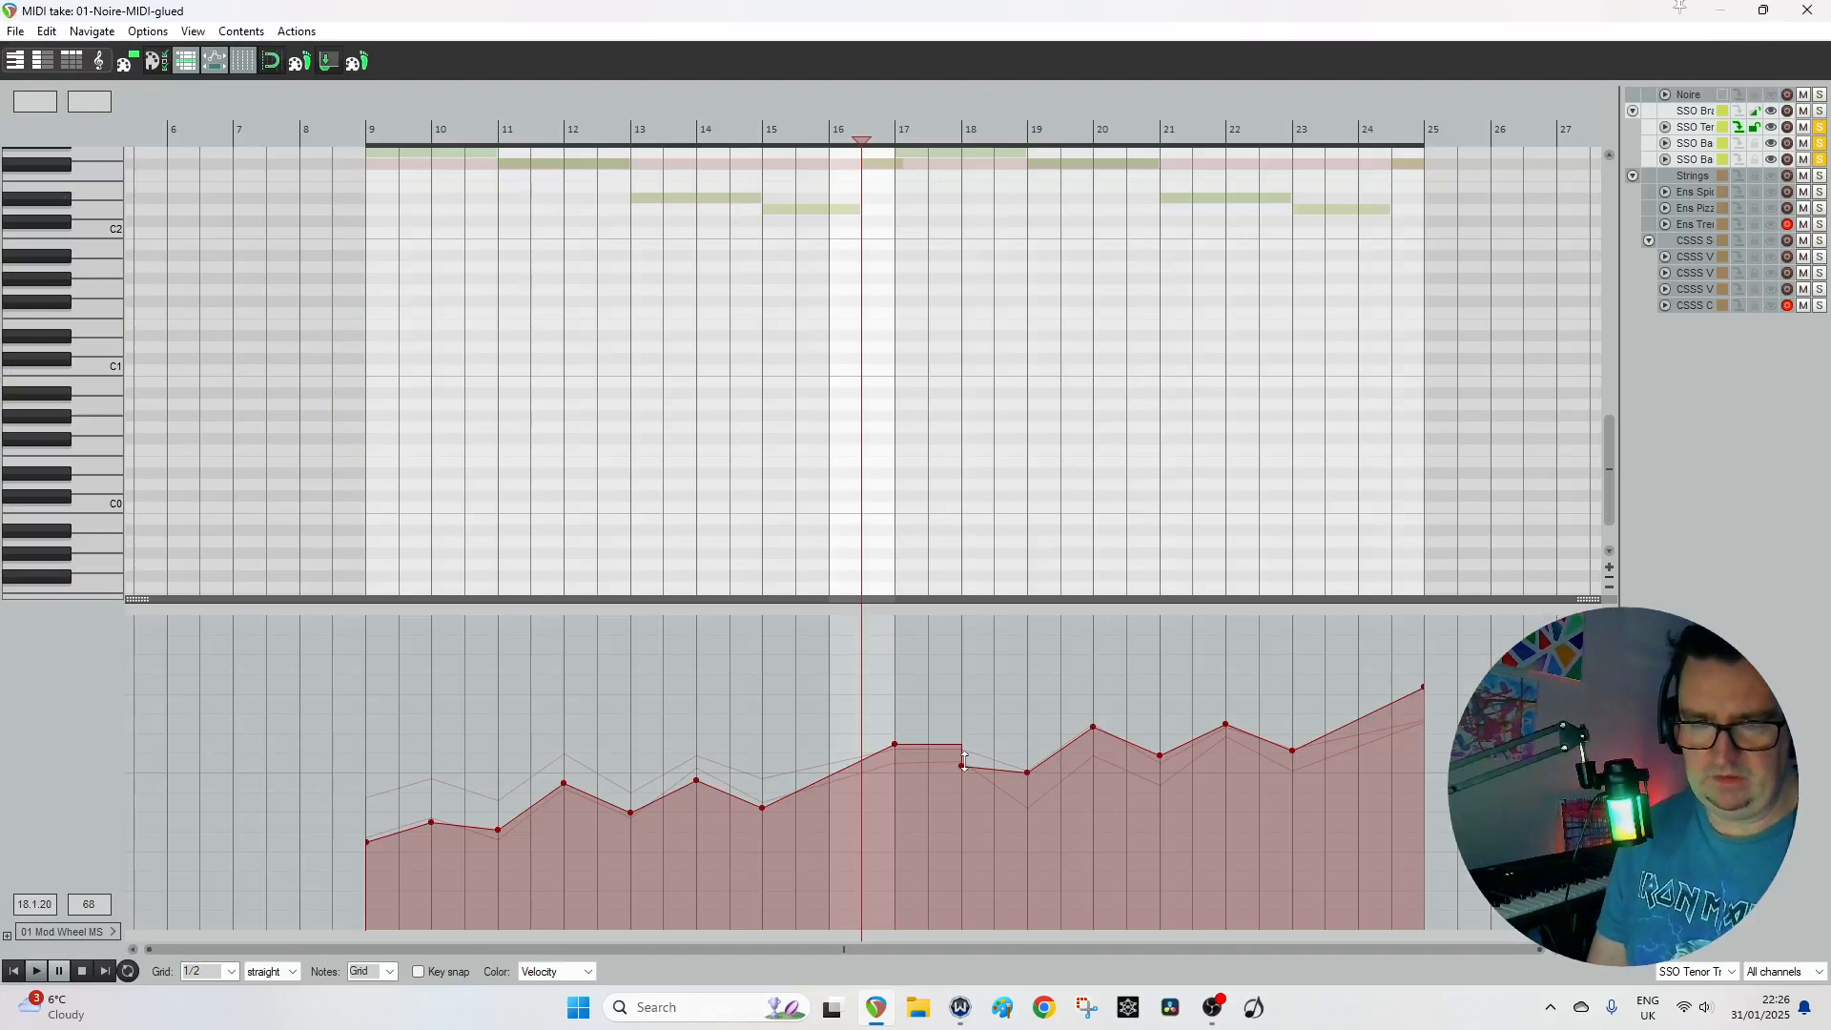
{"action": "left_click", "coordinate": [959, 765]}
{"action": "key", "text": "Delete"}
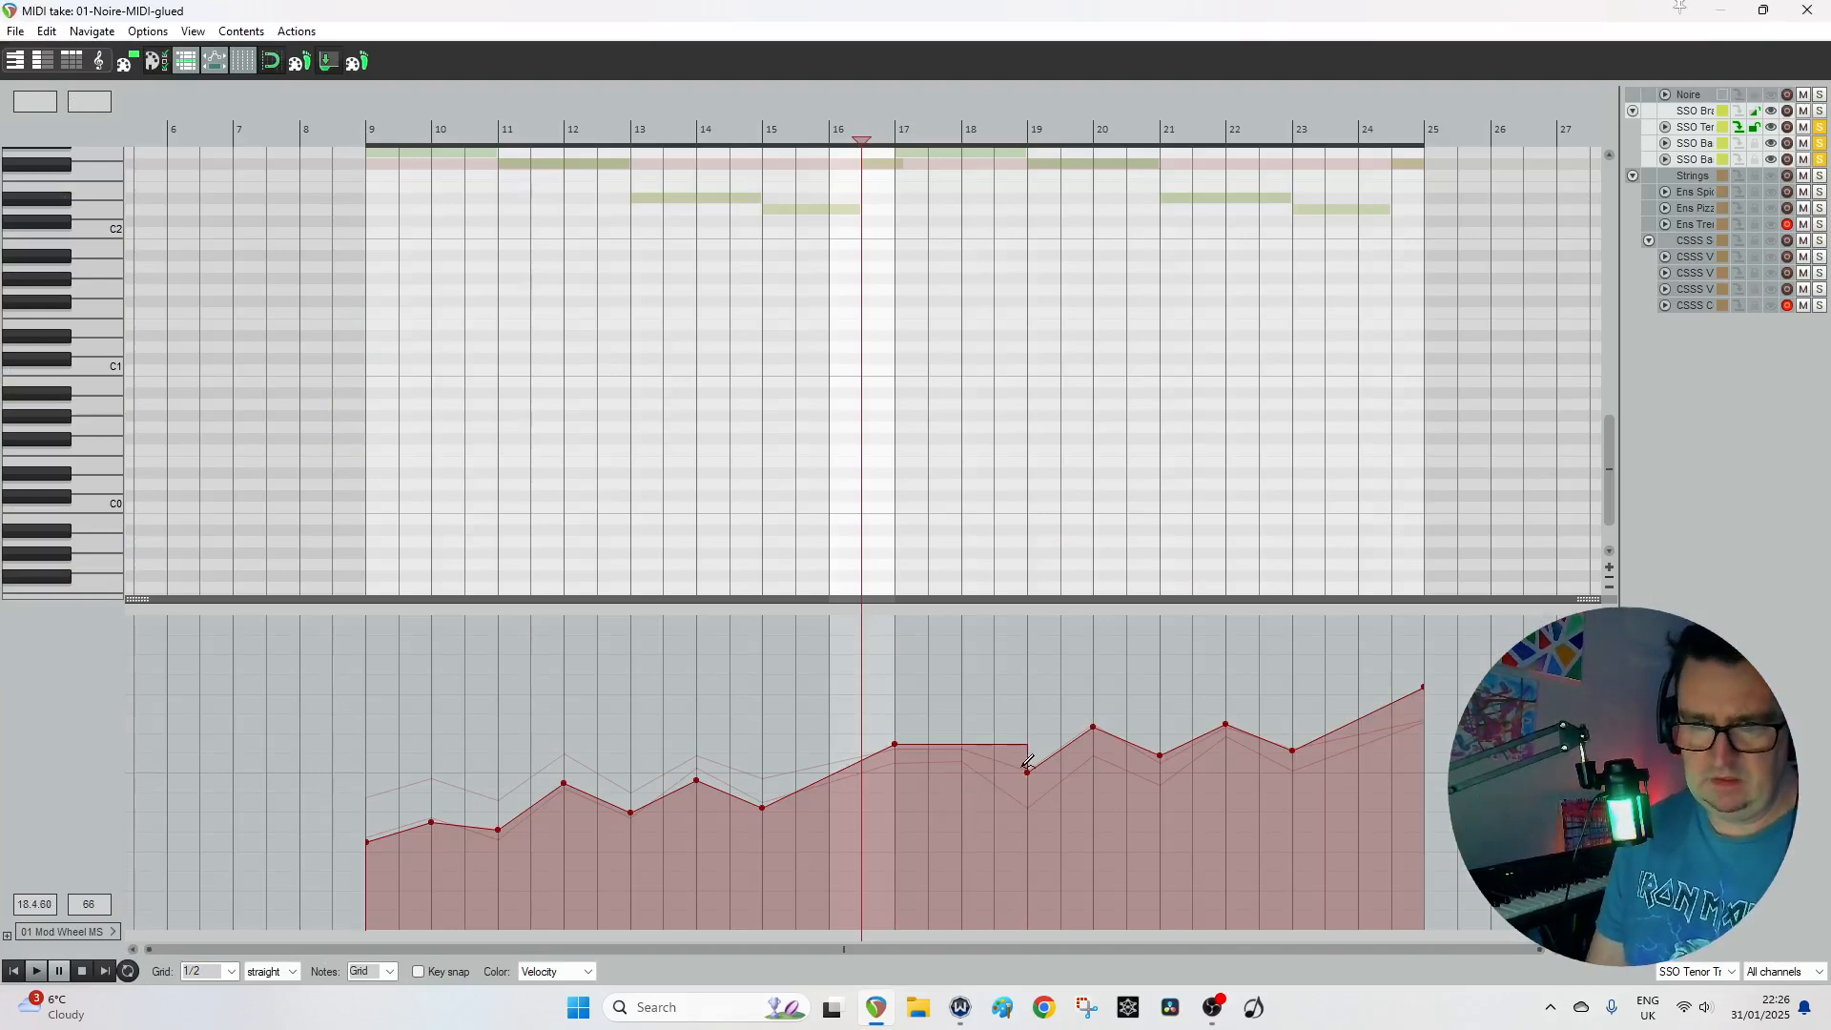
{"action": "left_click", "coordinate": [895, 746]}
{"action": "key", "text": "Delete"}
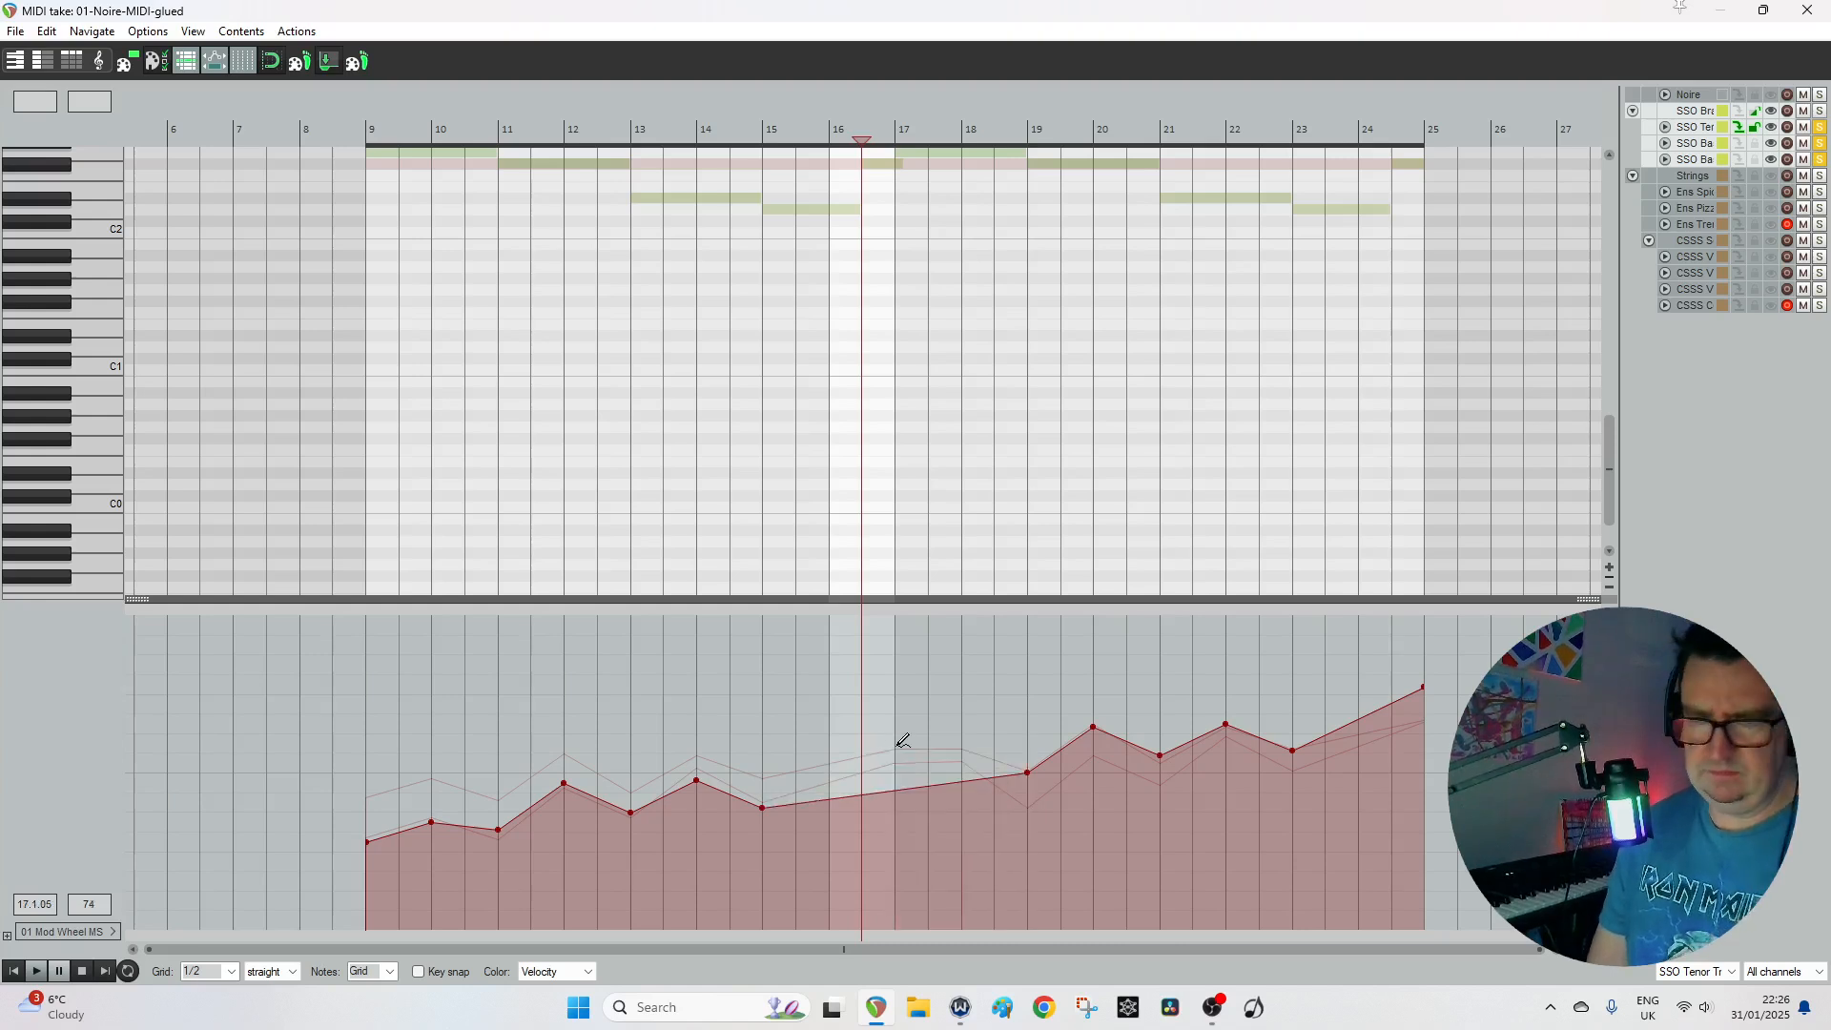
{"action": "left_click_drag", "start_coordinate": [906, 792], "coordinate": [894, 754]}
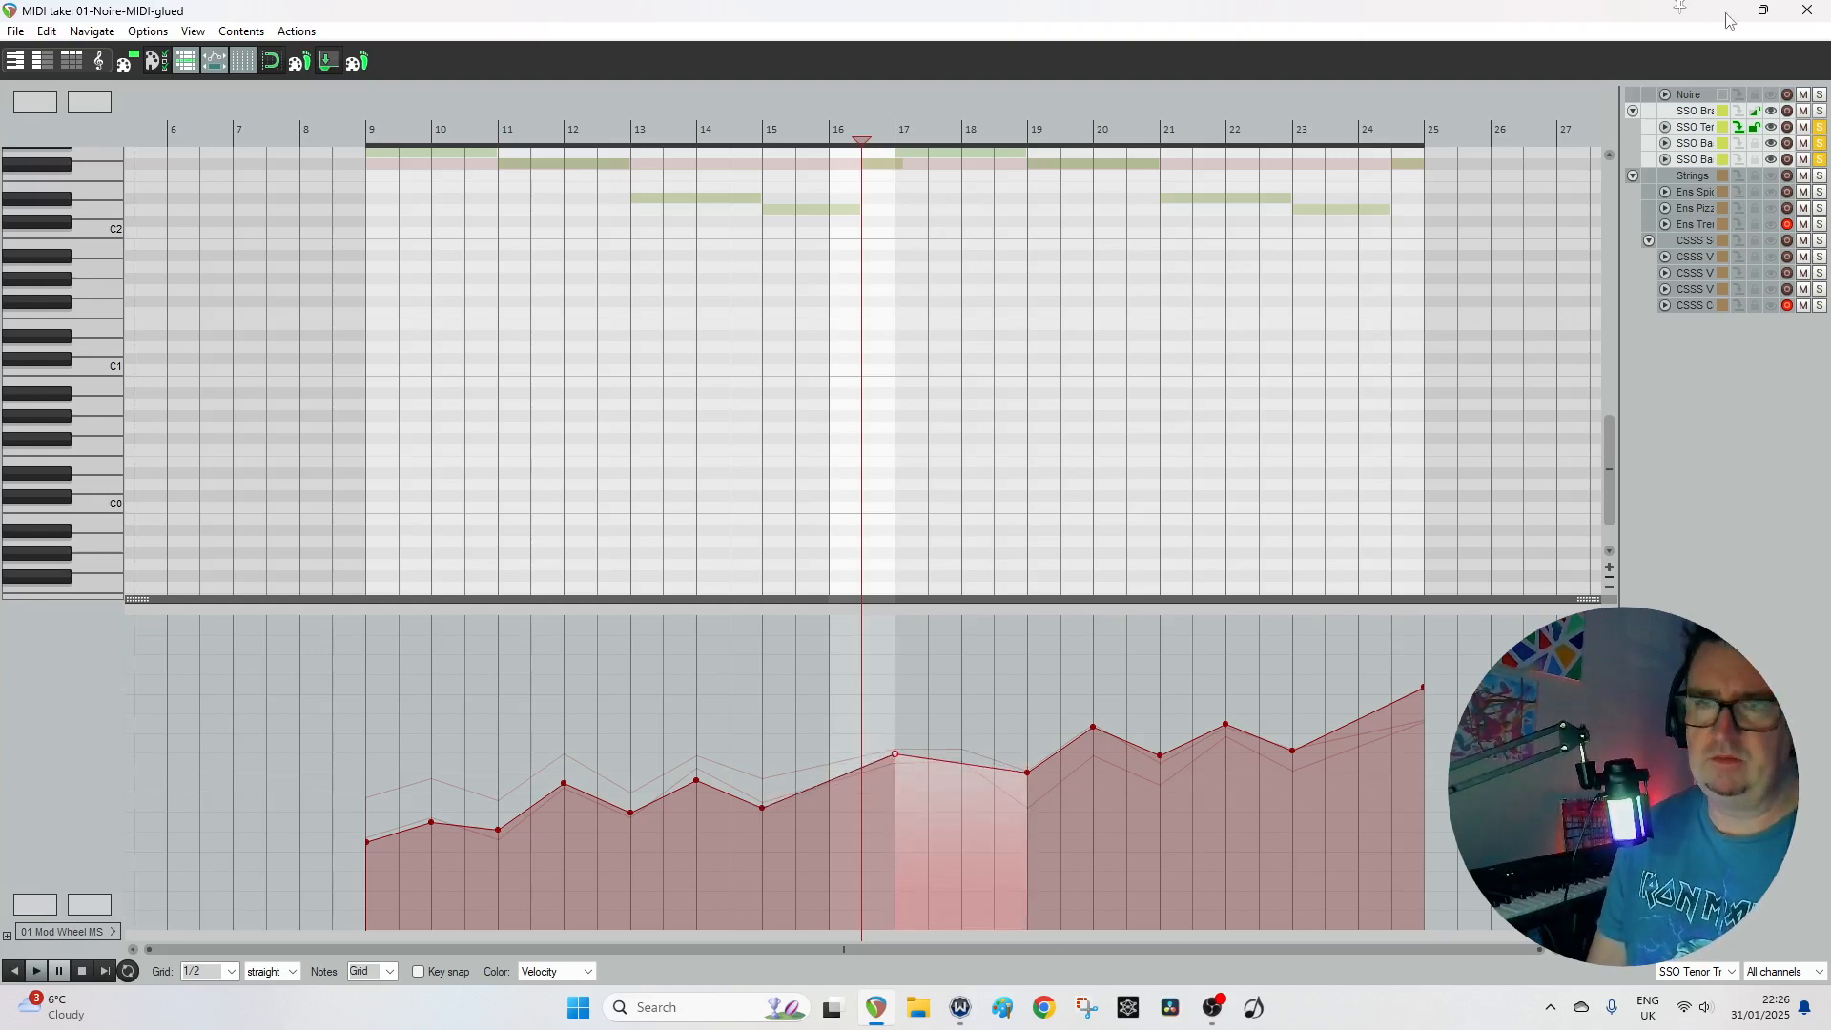
{"action": "left_click", "coordinate": [1796, 9]}
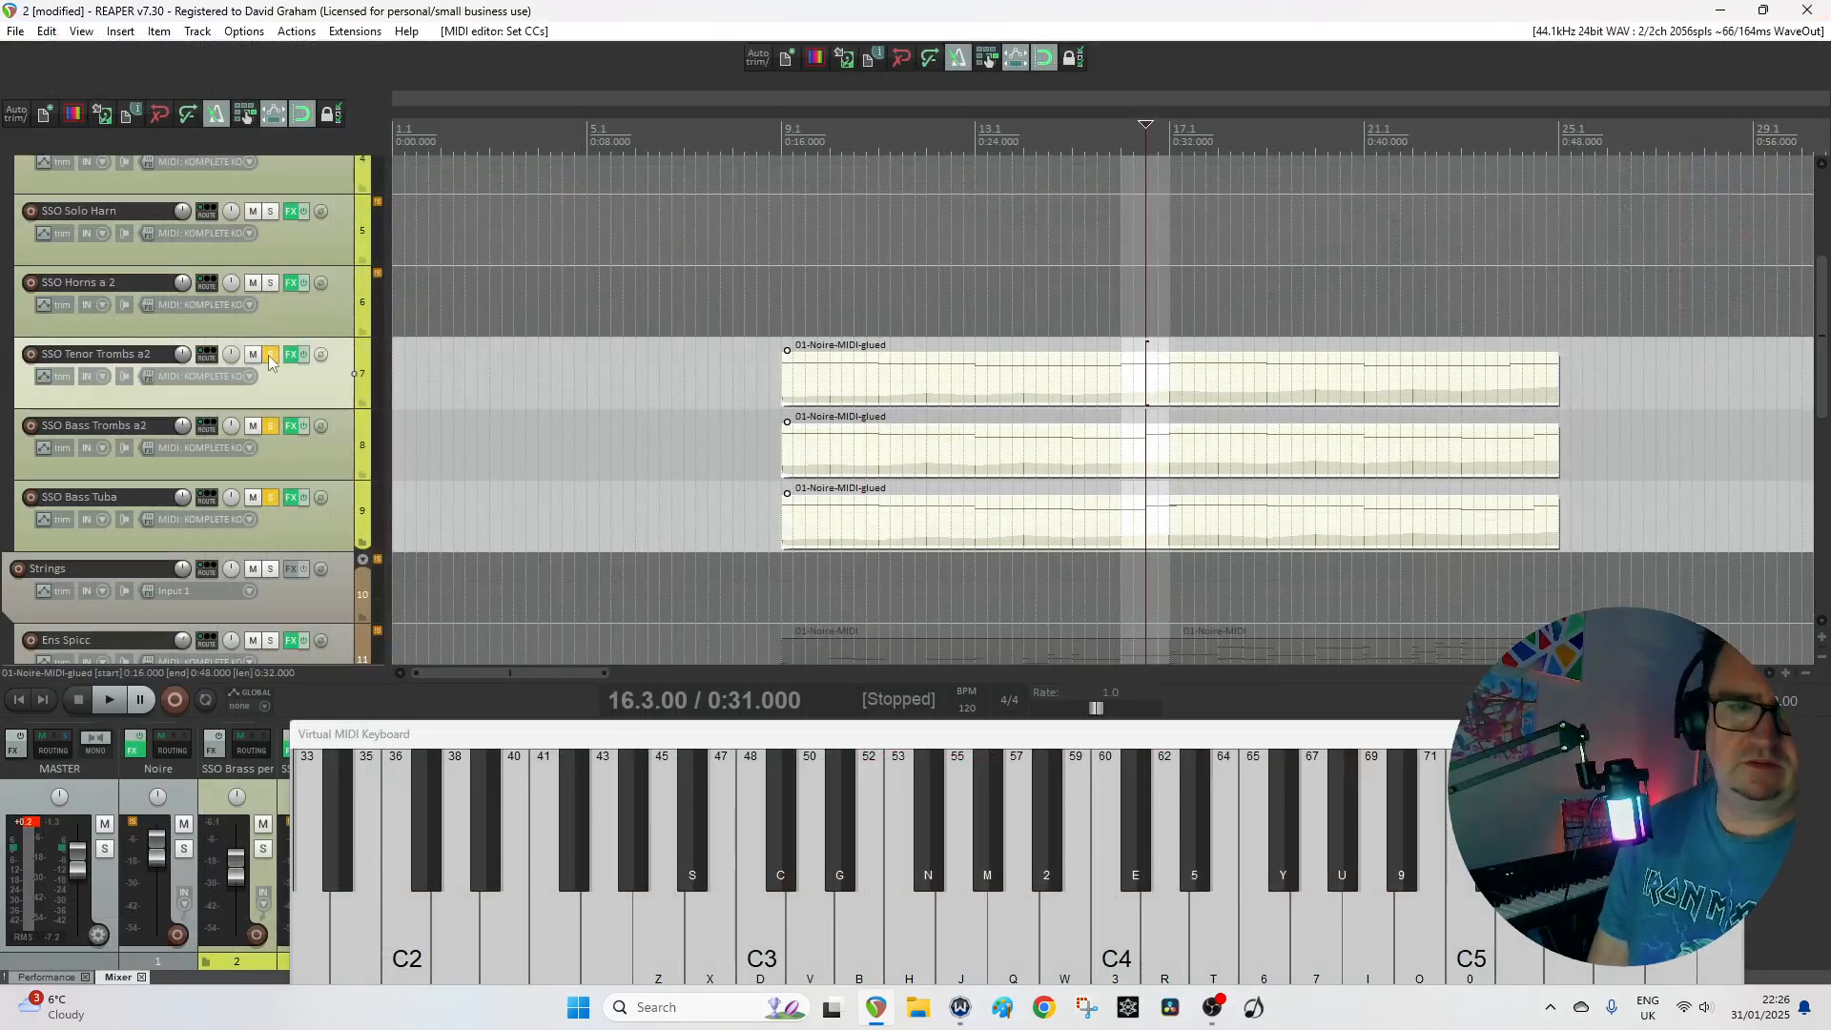
Unsolo all the low brass tracks and play the full arrangement from just before bar 9, saving the project.
{"action": "key", "text": "ctrl+alt+s"}
{"action": "left_click", "coordinate": [758, 133]}
{"action": "key", "text": "space"}
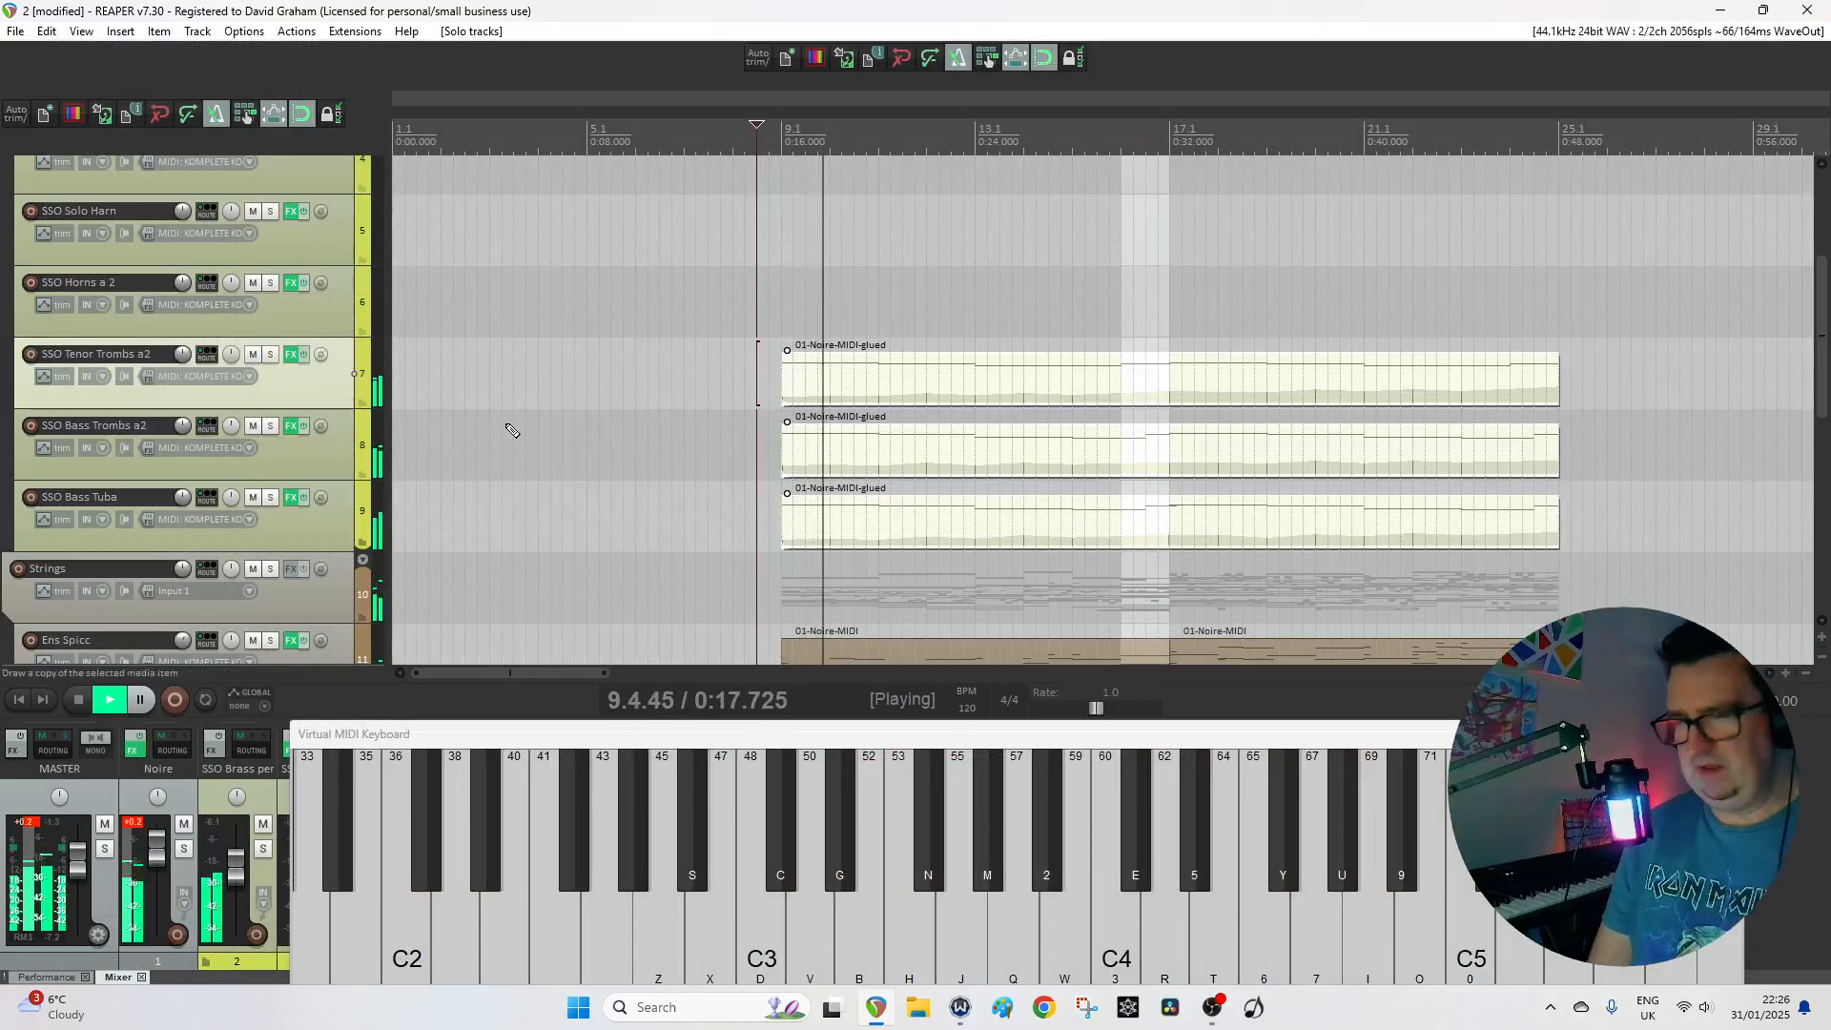
{"action": "key", "text": "ctrl+s"}
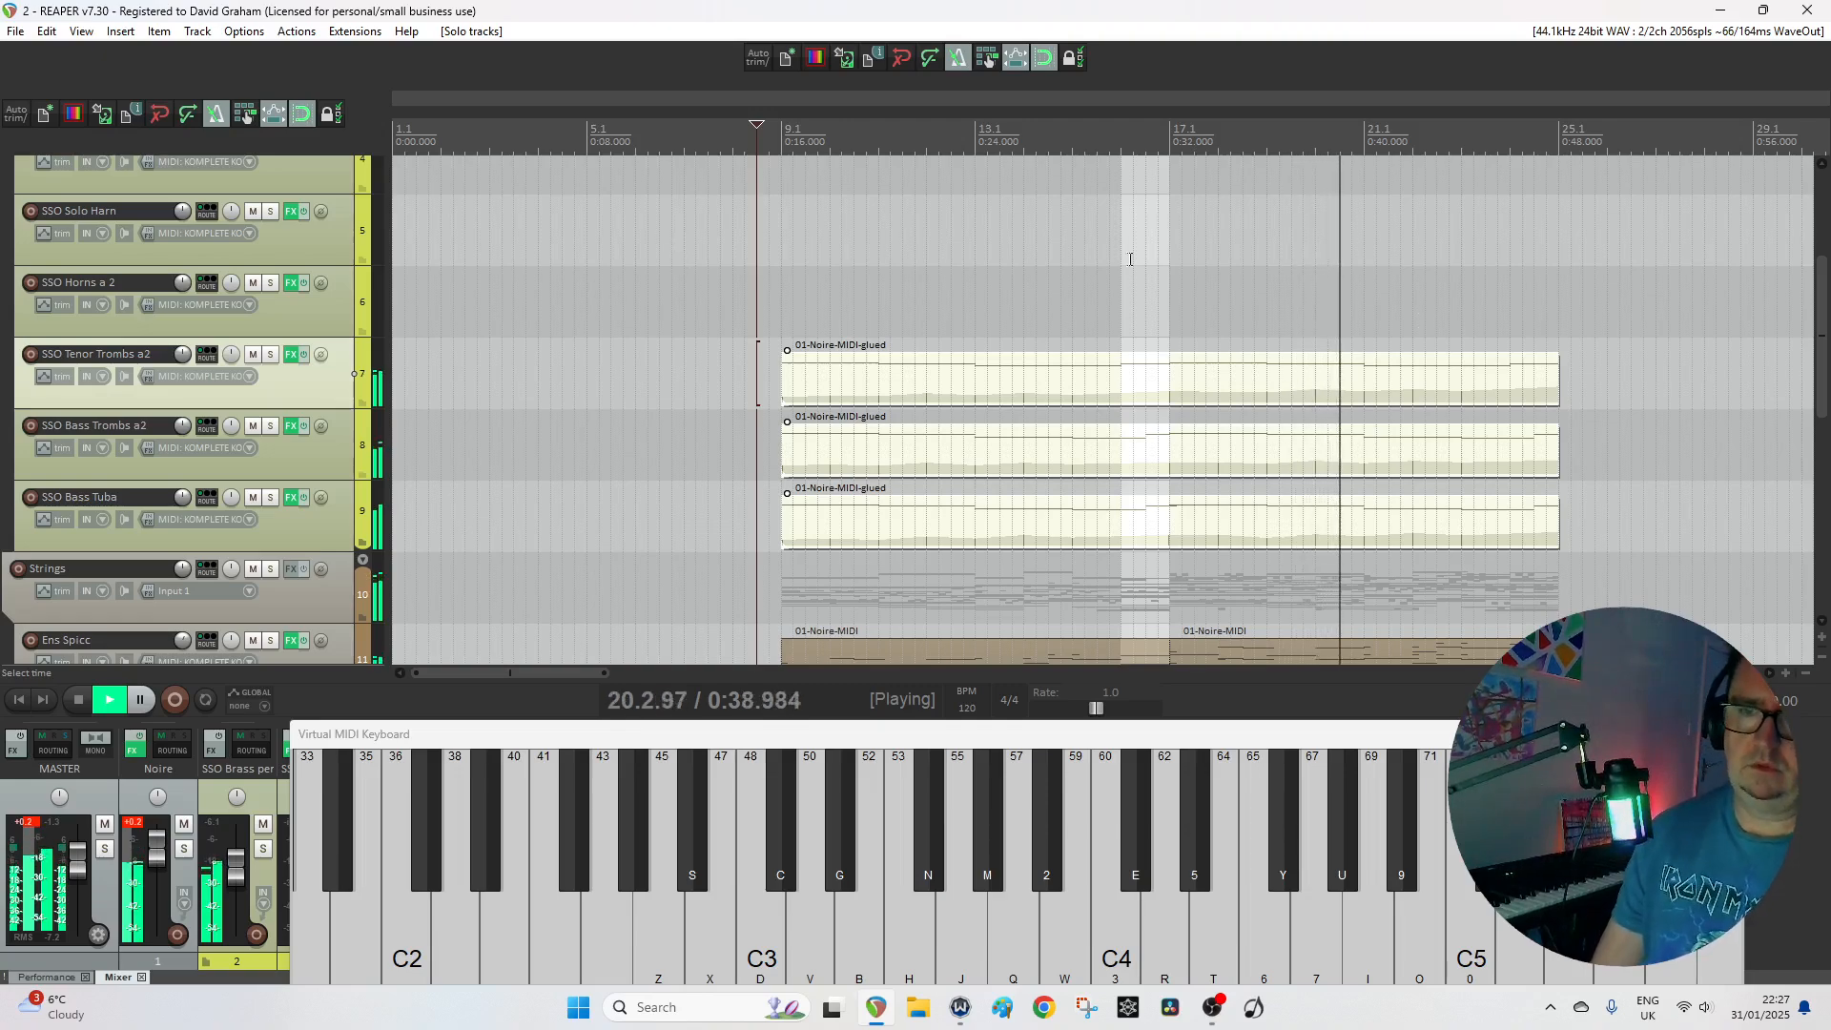
{"action": "key", "text": "space"}
In the bass tuba clip, raise the velocities of the notes at bars 17 and 19 and the mod wheel curve from bar 17 to 25.
{"action": "left_click", "coordinate": [1195, 534]}
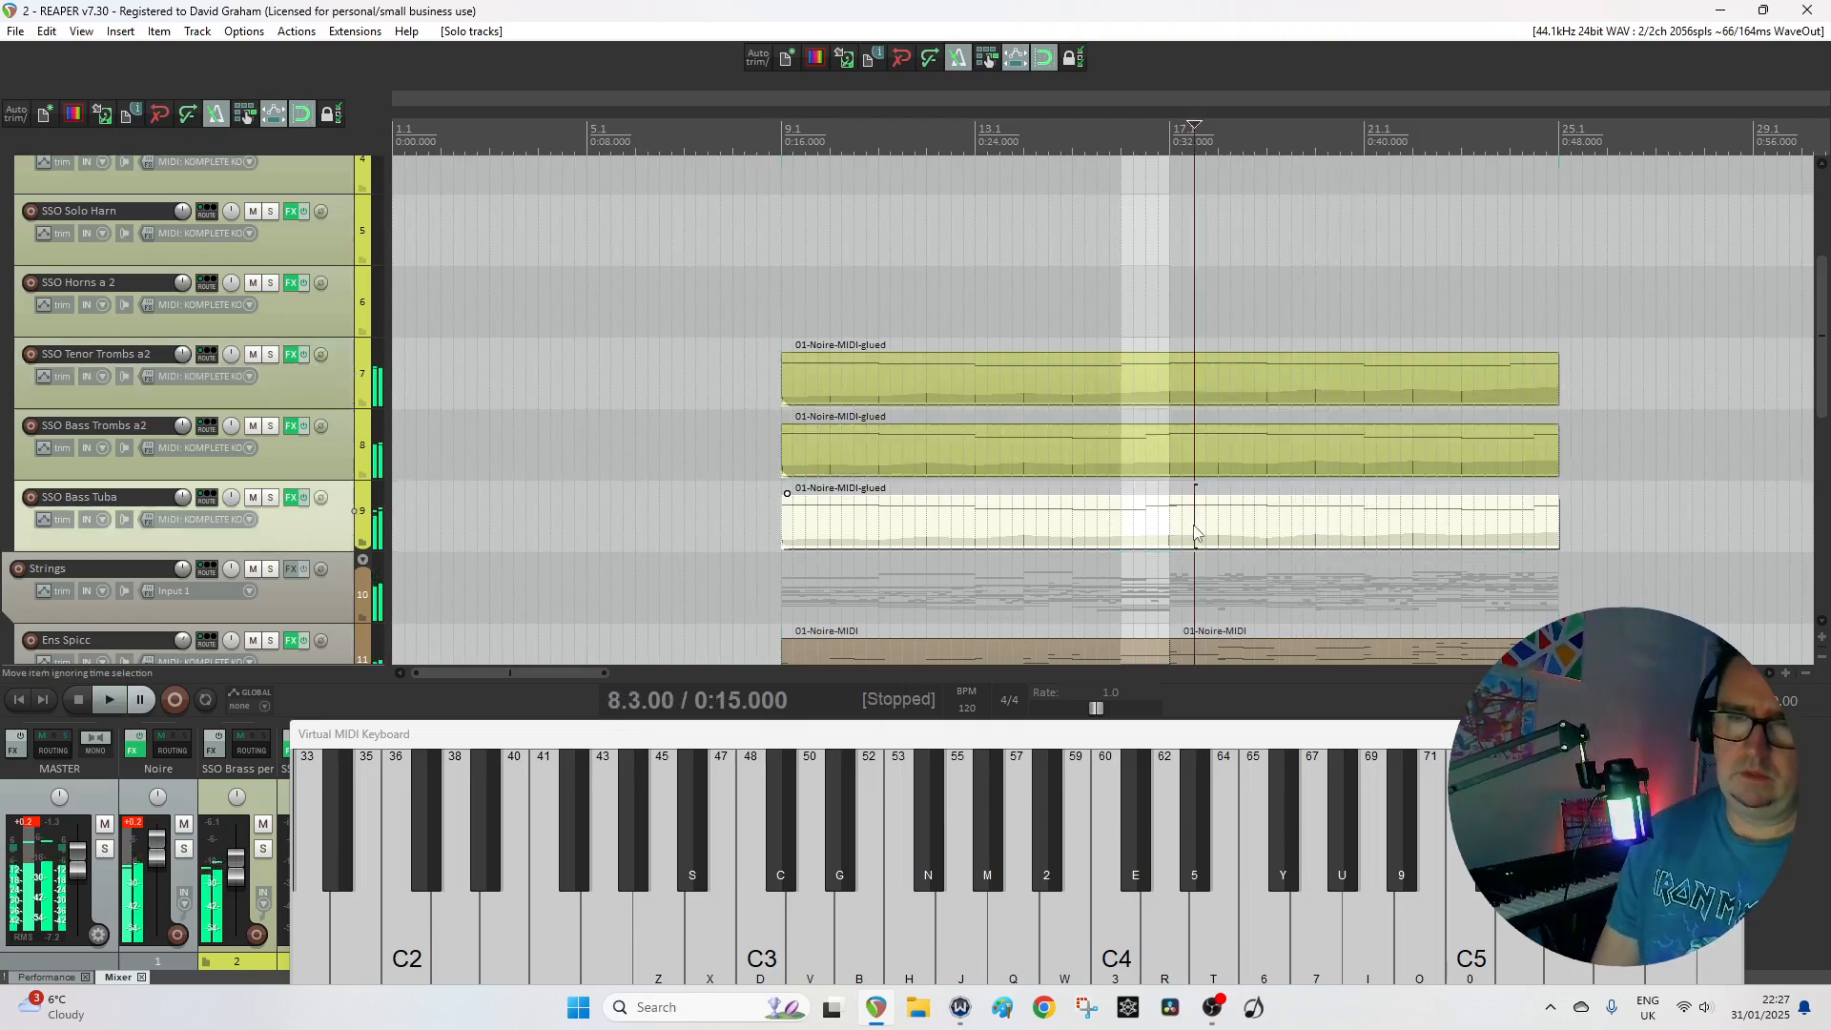
{"action": "double_click", "coordinate": [1195, 534]}
{"action": "scroll", "coordinate": [489, 250], "scroll_direction": "up", "scroll_amount": 2}
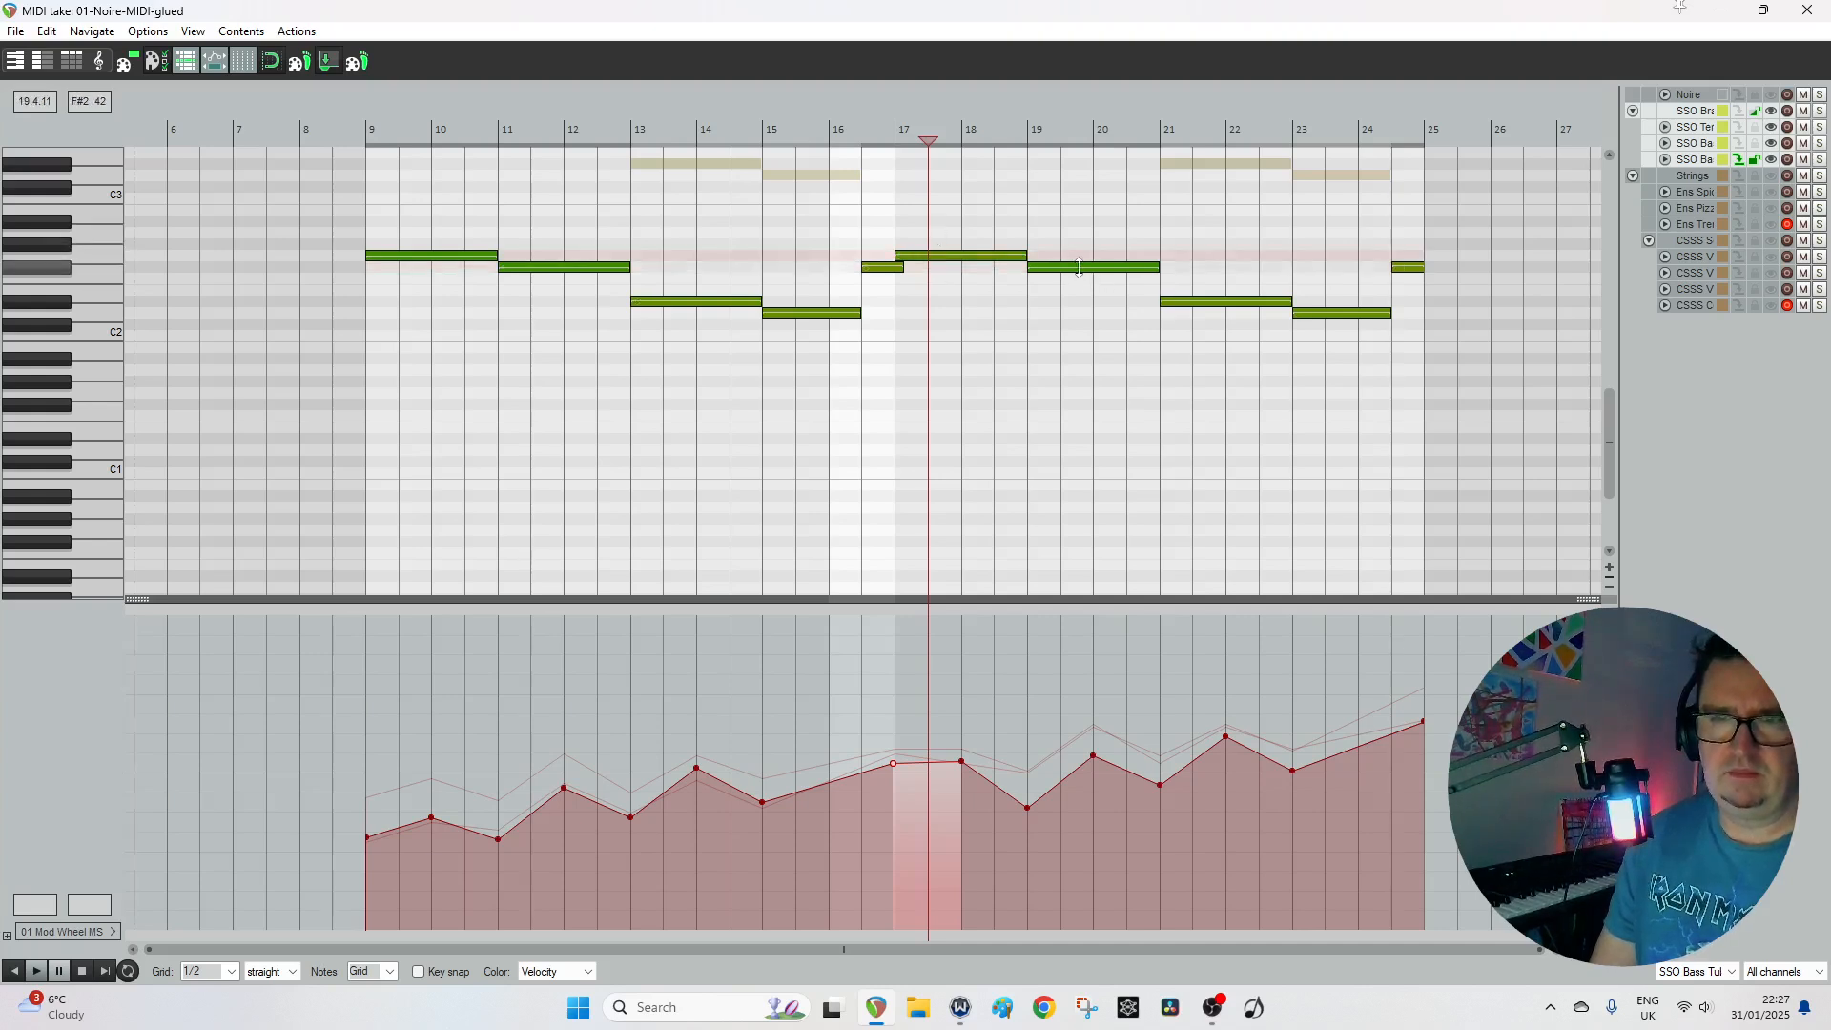
{"action": "left_click", "coordinate": [949, 257]}
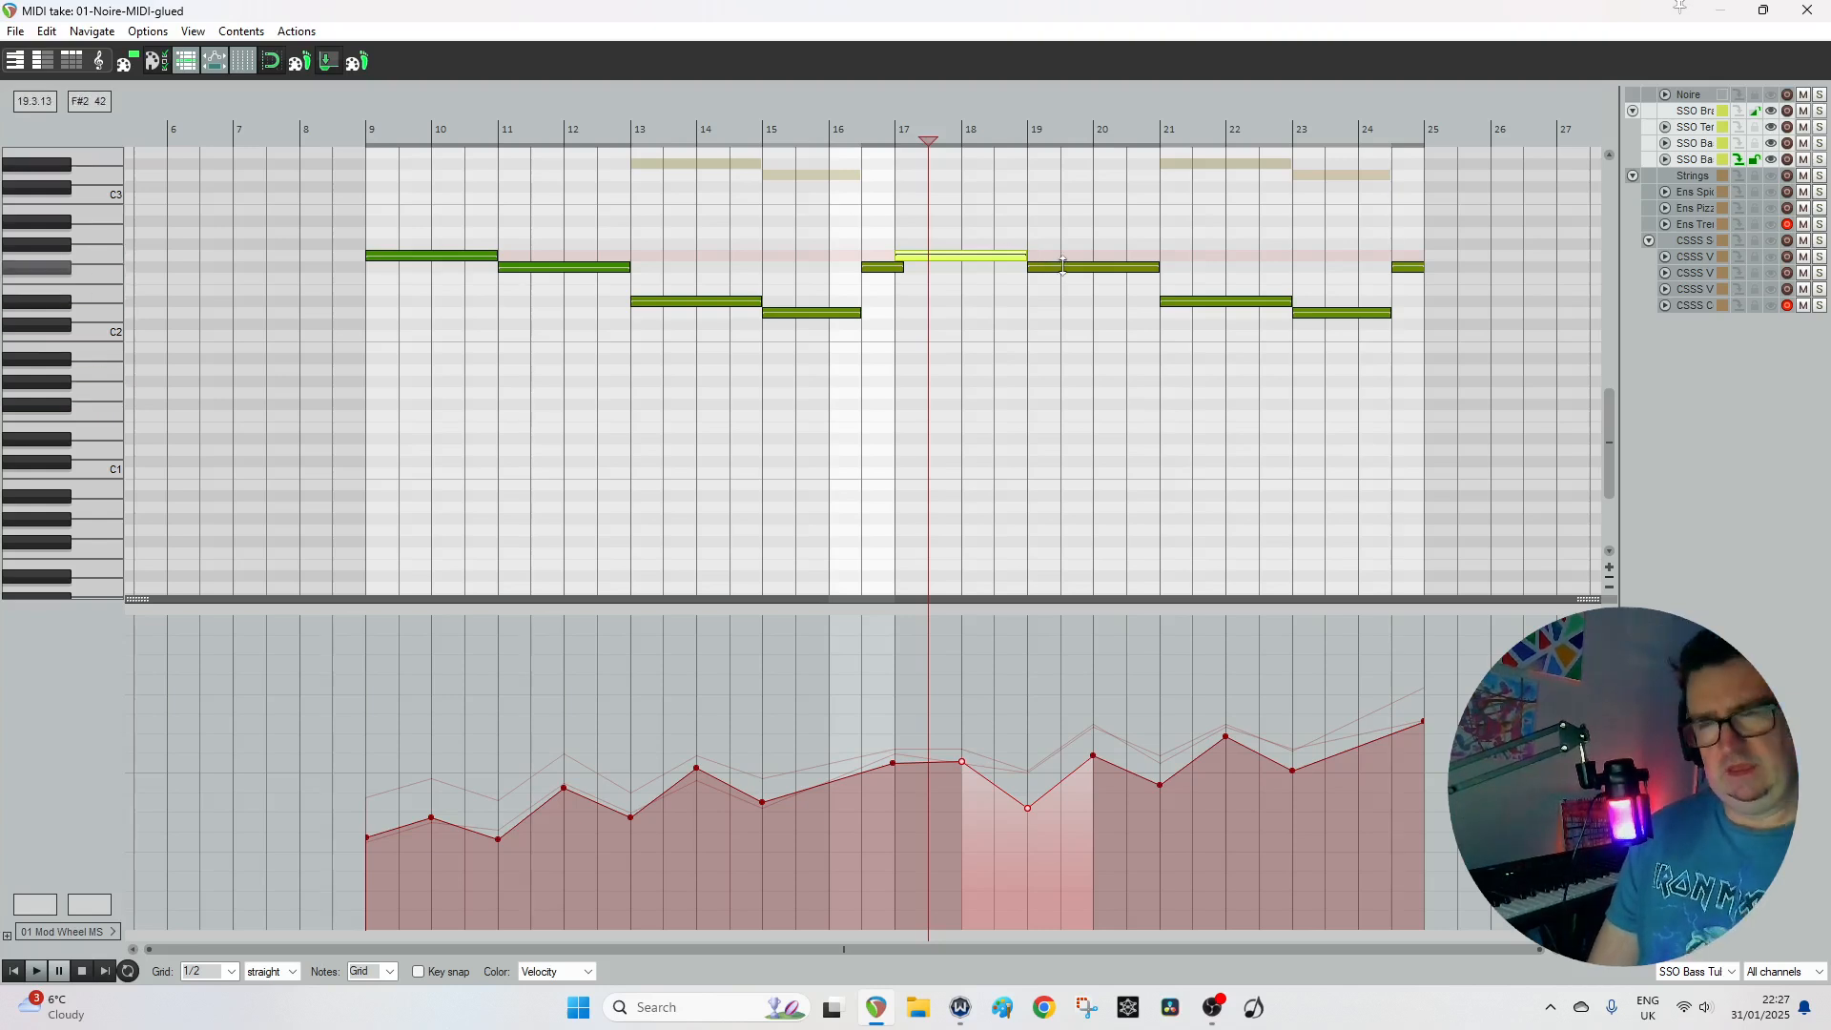
{"action": "left_click_drag", "start_coordinate": [1393, 274], "coordinate": [1197, 328]}
{"action": "left_click", "coordinate": [951, 259]}
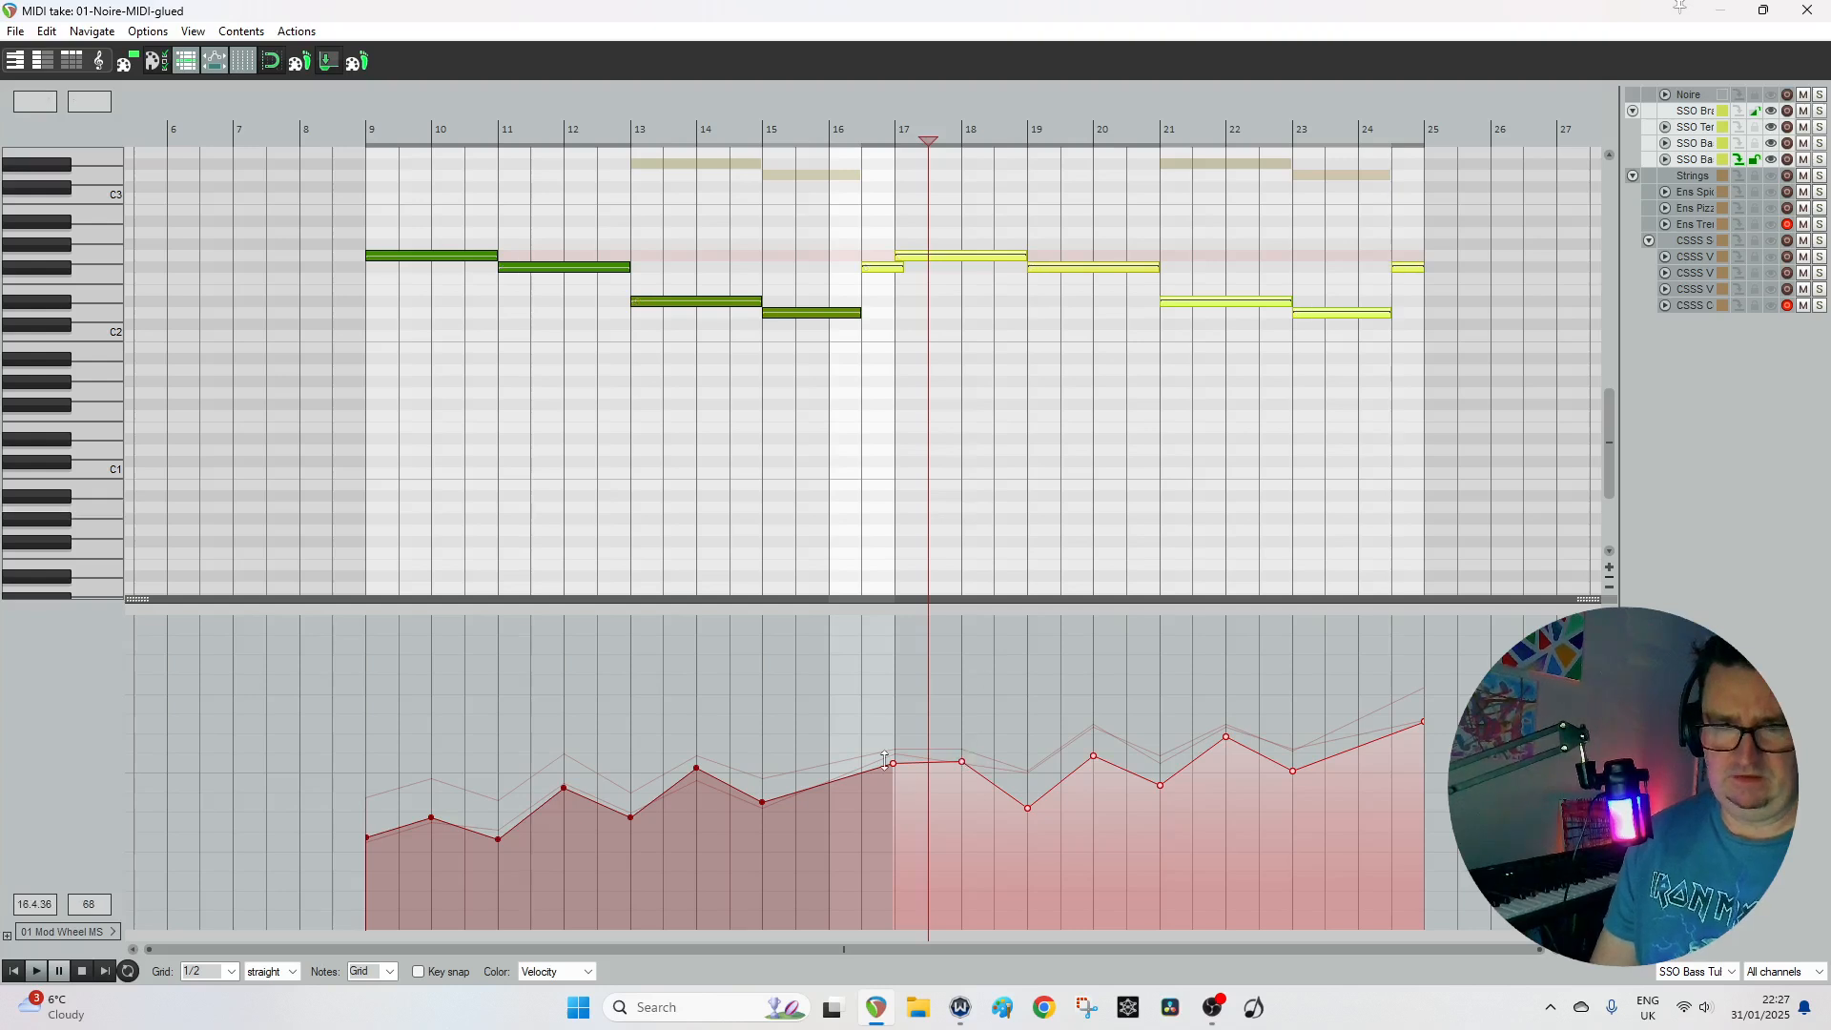
{"action": "left_click_drag", "start_coordinate": [890, 761], "coordinate": [914, 718]}
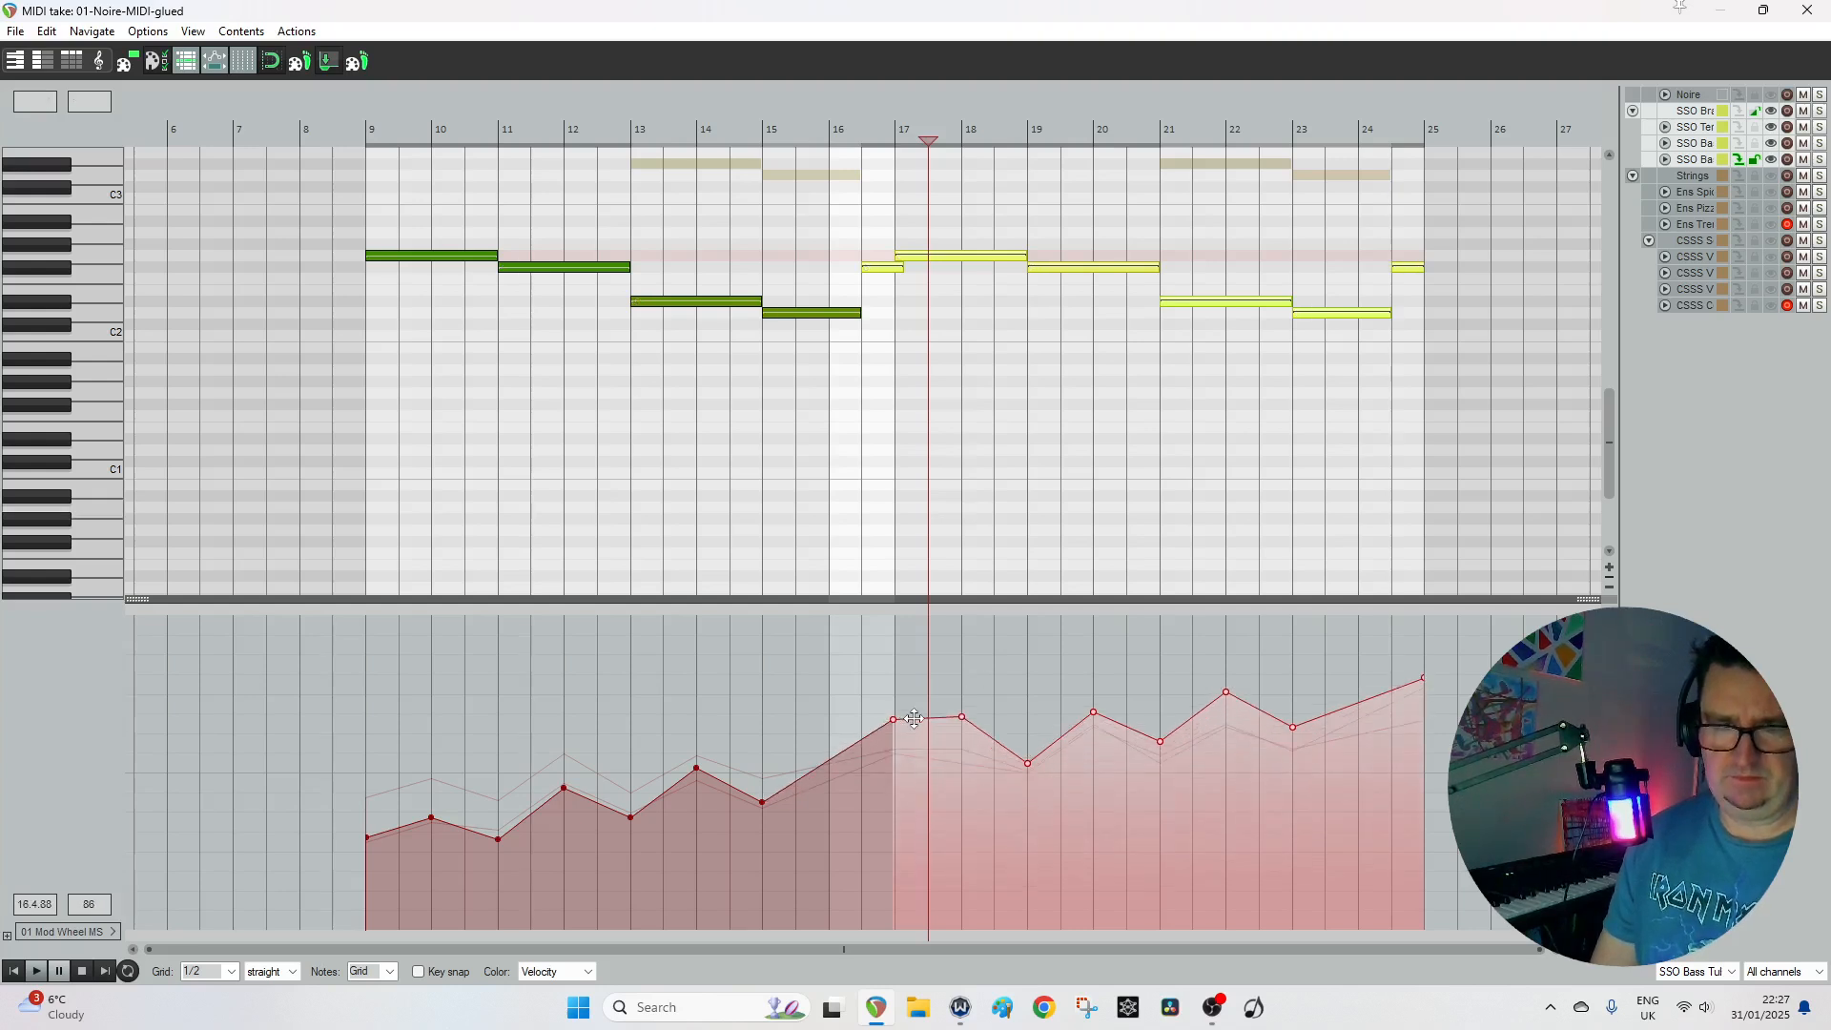
Play the passage from bar 15 and refine the bass tuba's mod wheel curve by lowering the bar 17 point and raising the bar 19 dip.
{"action": "left_click", "coordinate": [801, 110]}
{"action": "key", "text": "space"}
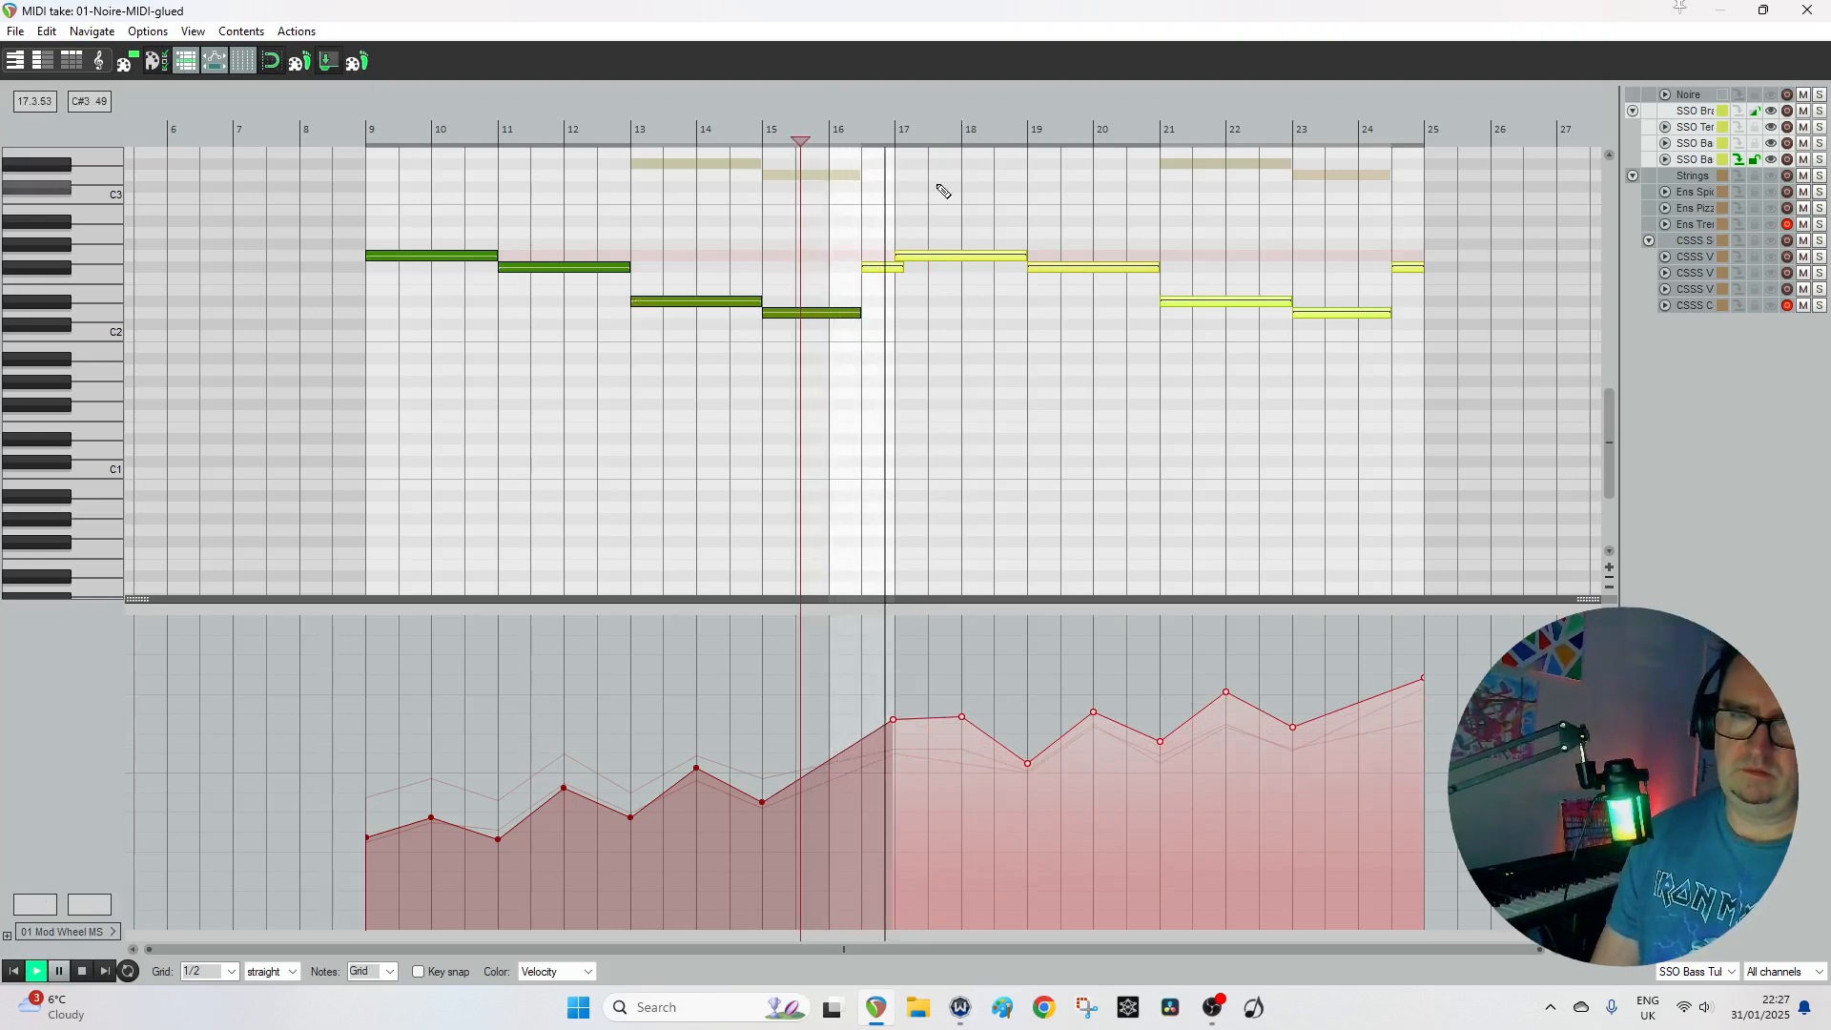
{"action": "left_click", "coordinate": [890, 719]}
{"action": "left_click_drag", "start_coordinate": [923, 697], "coordinate": [921, 717]}
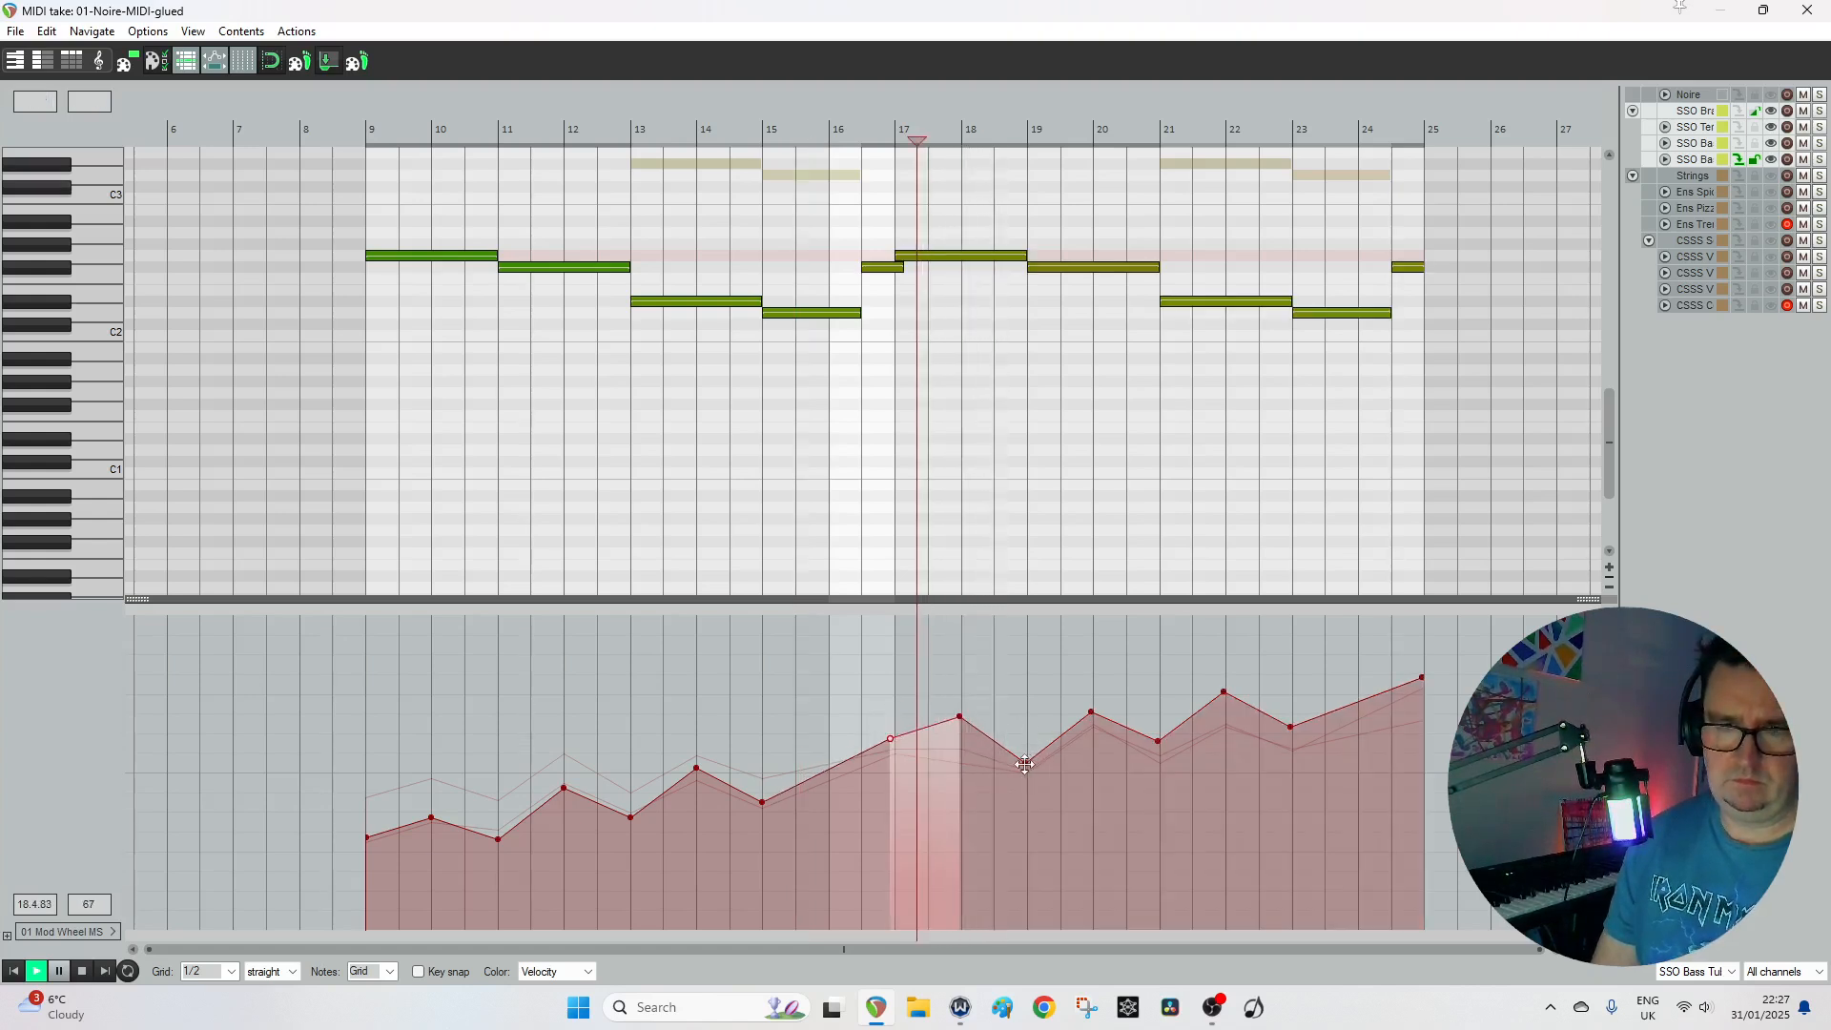
{"action": "left_click_drag", "start_coordinate": [1025, 763], "coordinate": [1025, 747]}
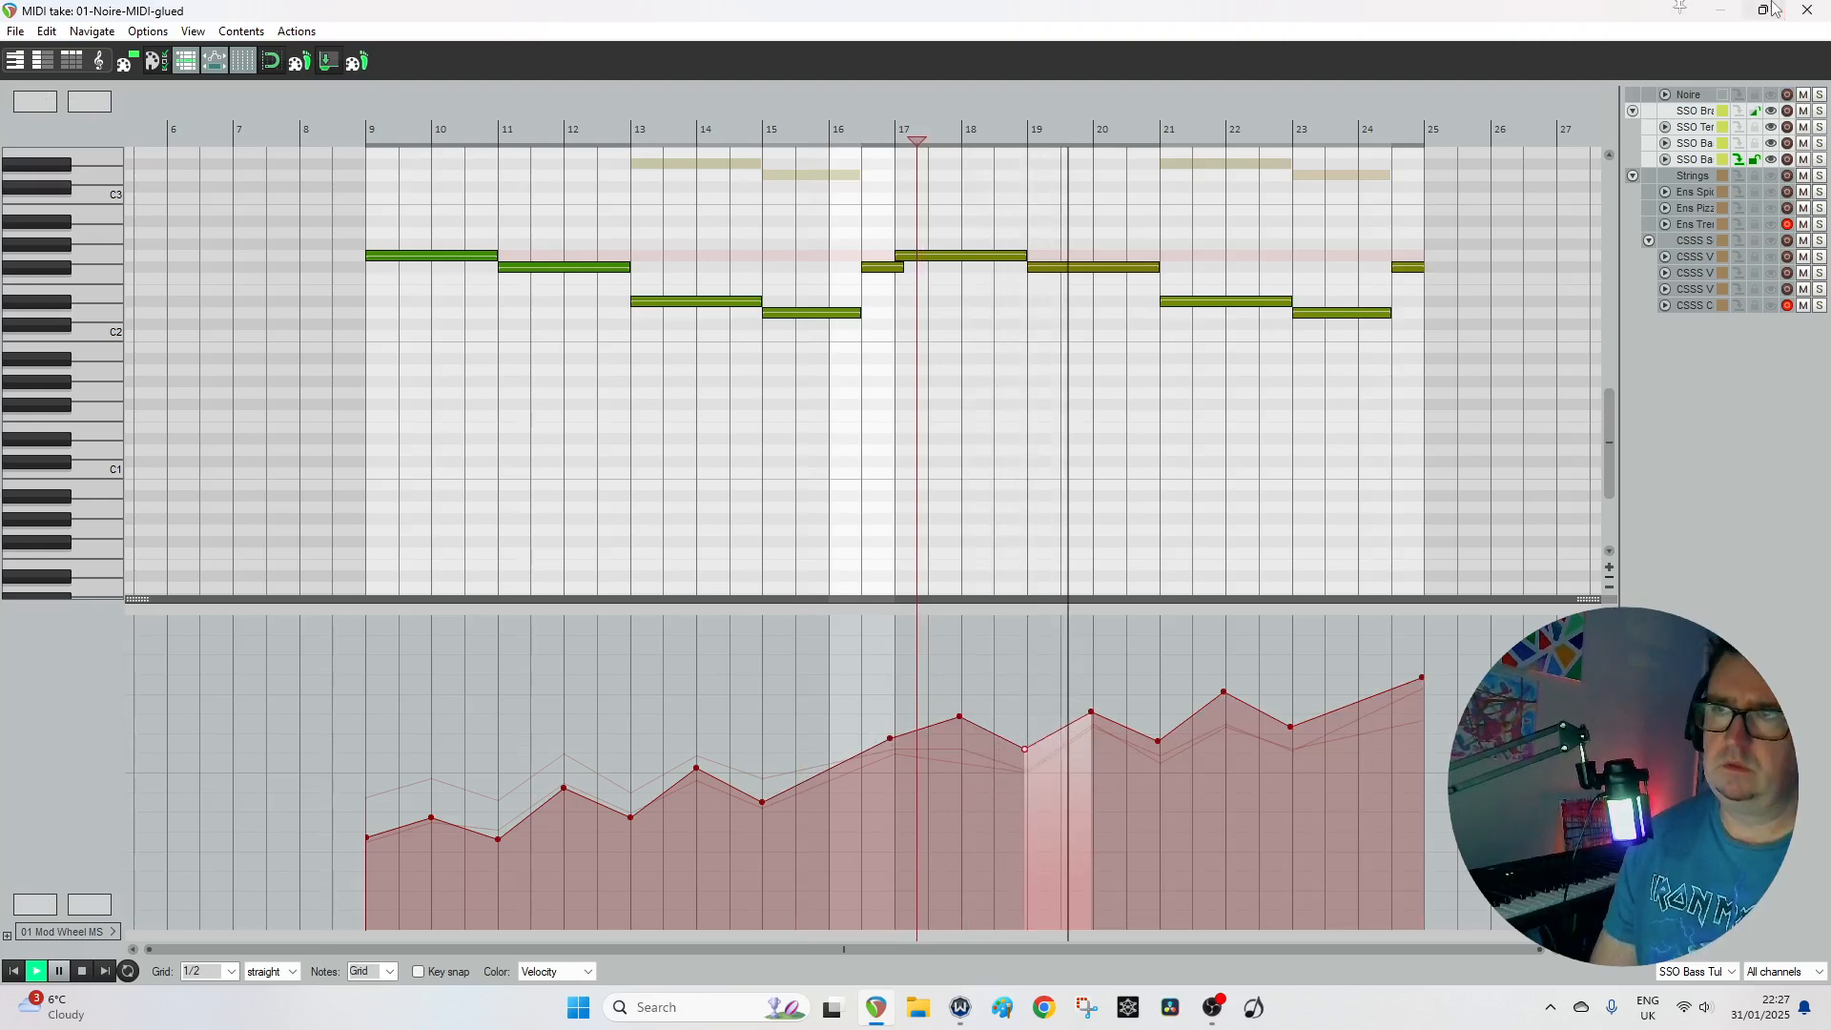
{"action": "left_click", "coordinate": [1823, 9]}
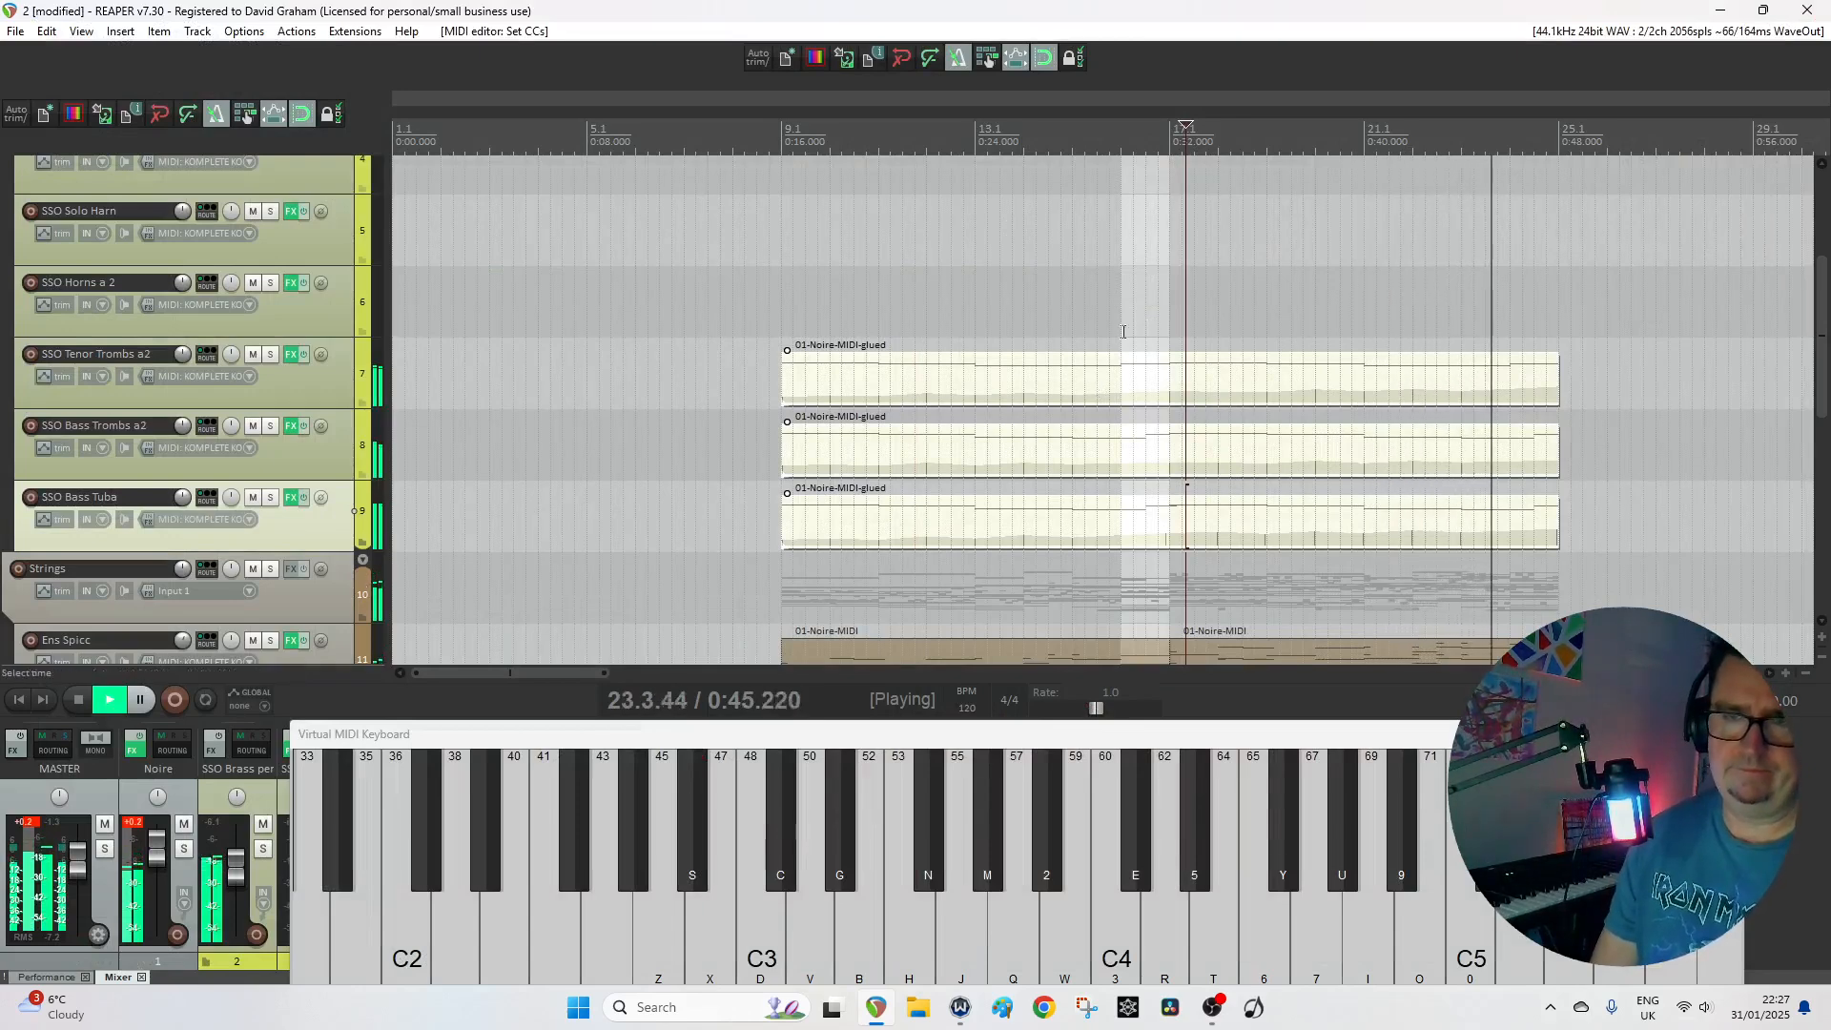
{"action": "key", "text": "space"}
Delete the bass tuba's final short note and extend the preceding note to bar 25.
{"action": "left_click", "coordinate": [1208, 387]}
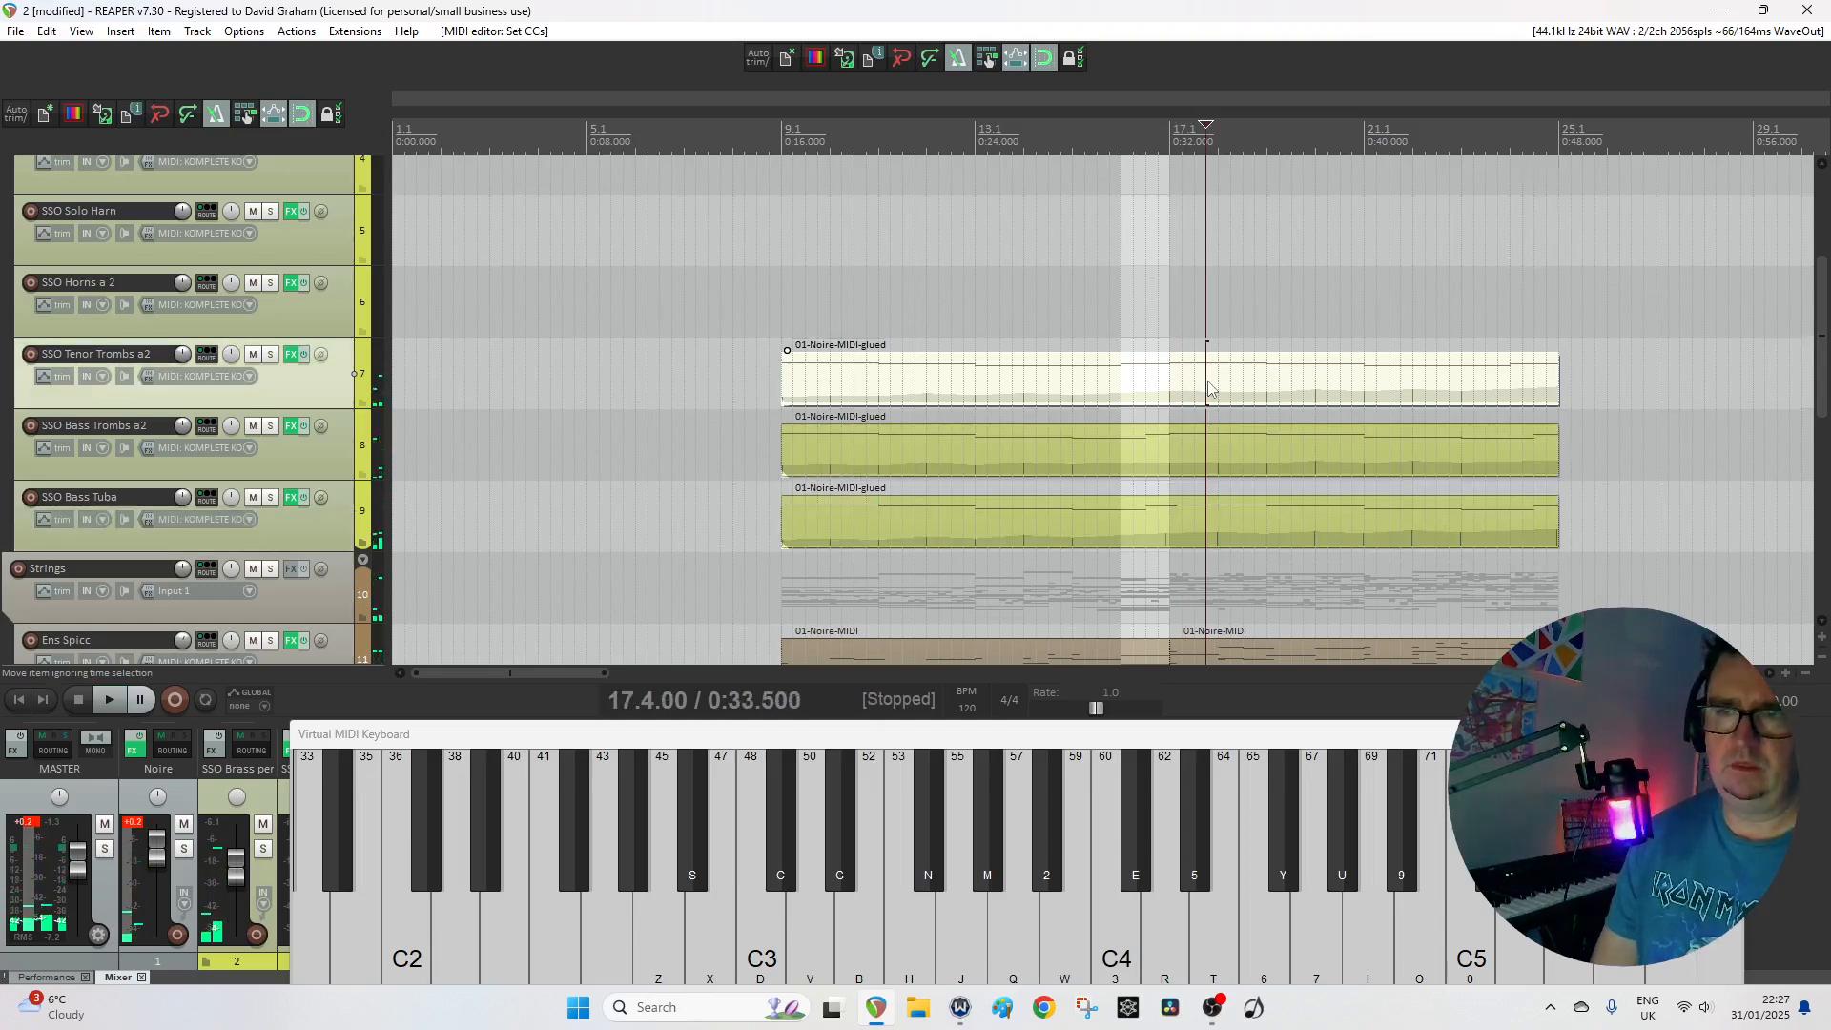
{"action": "double_click", "coordinate": [1490, 513]}
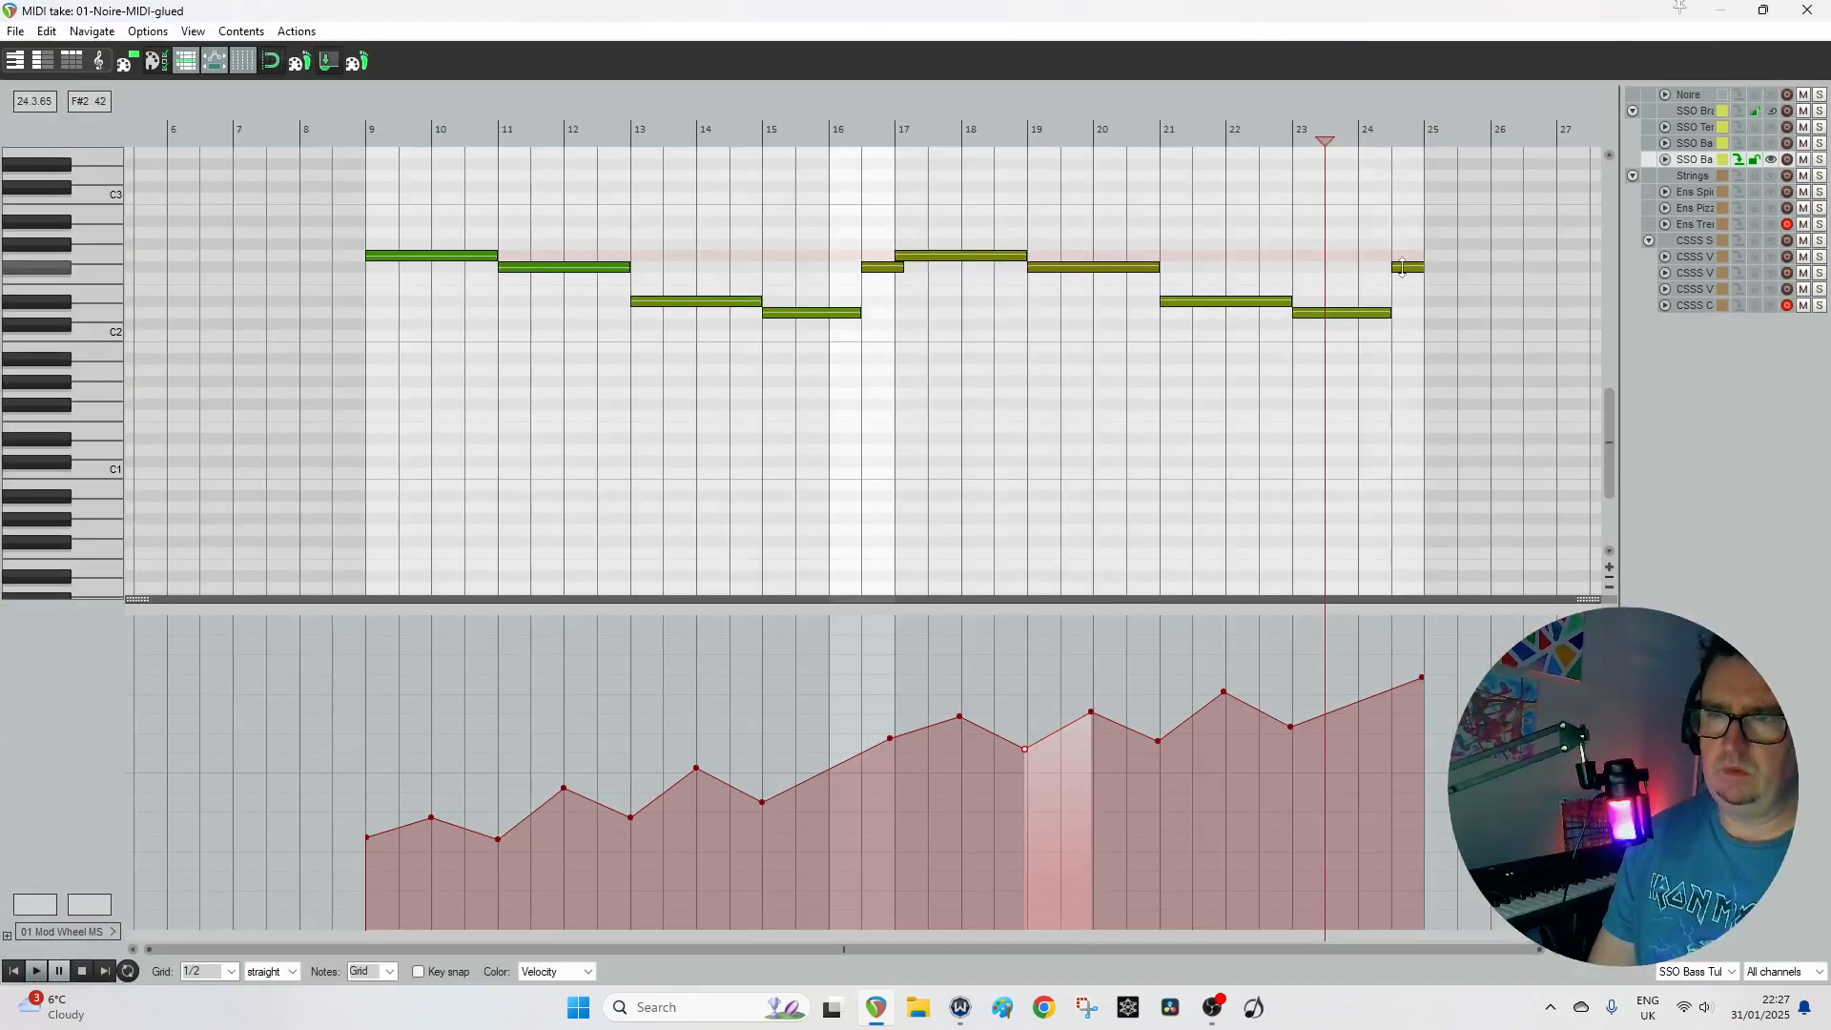
{"action": "double_click", "coordinate": [1408, 267]}
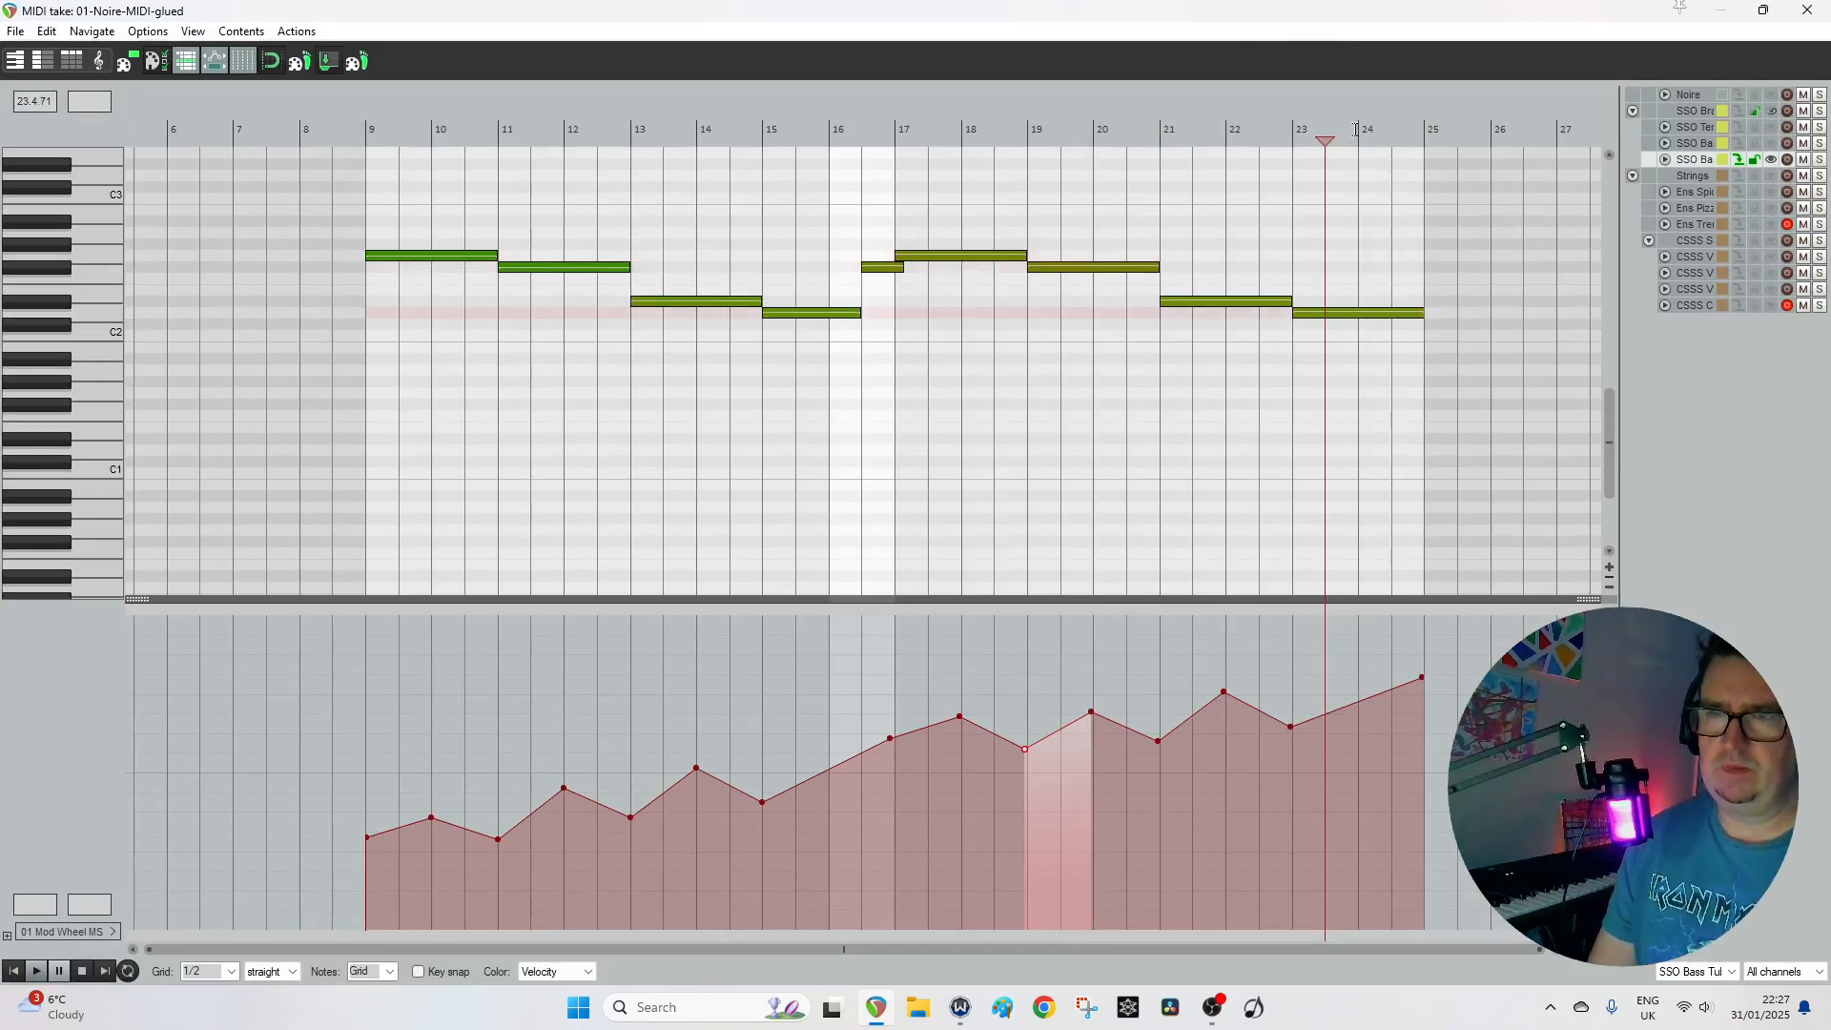
Play the bass tuba's ending from bar 23, close its MIDI editor and save the project.
{"action": "left_click", "coordinate": [1310, 134]}
{"action": "key", "text": "space"}
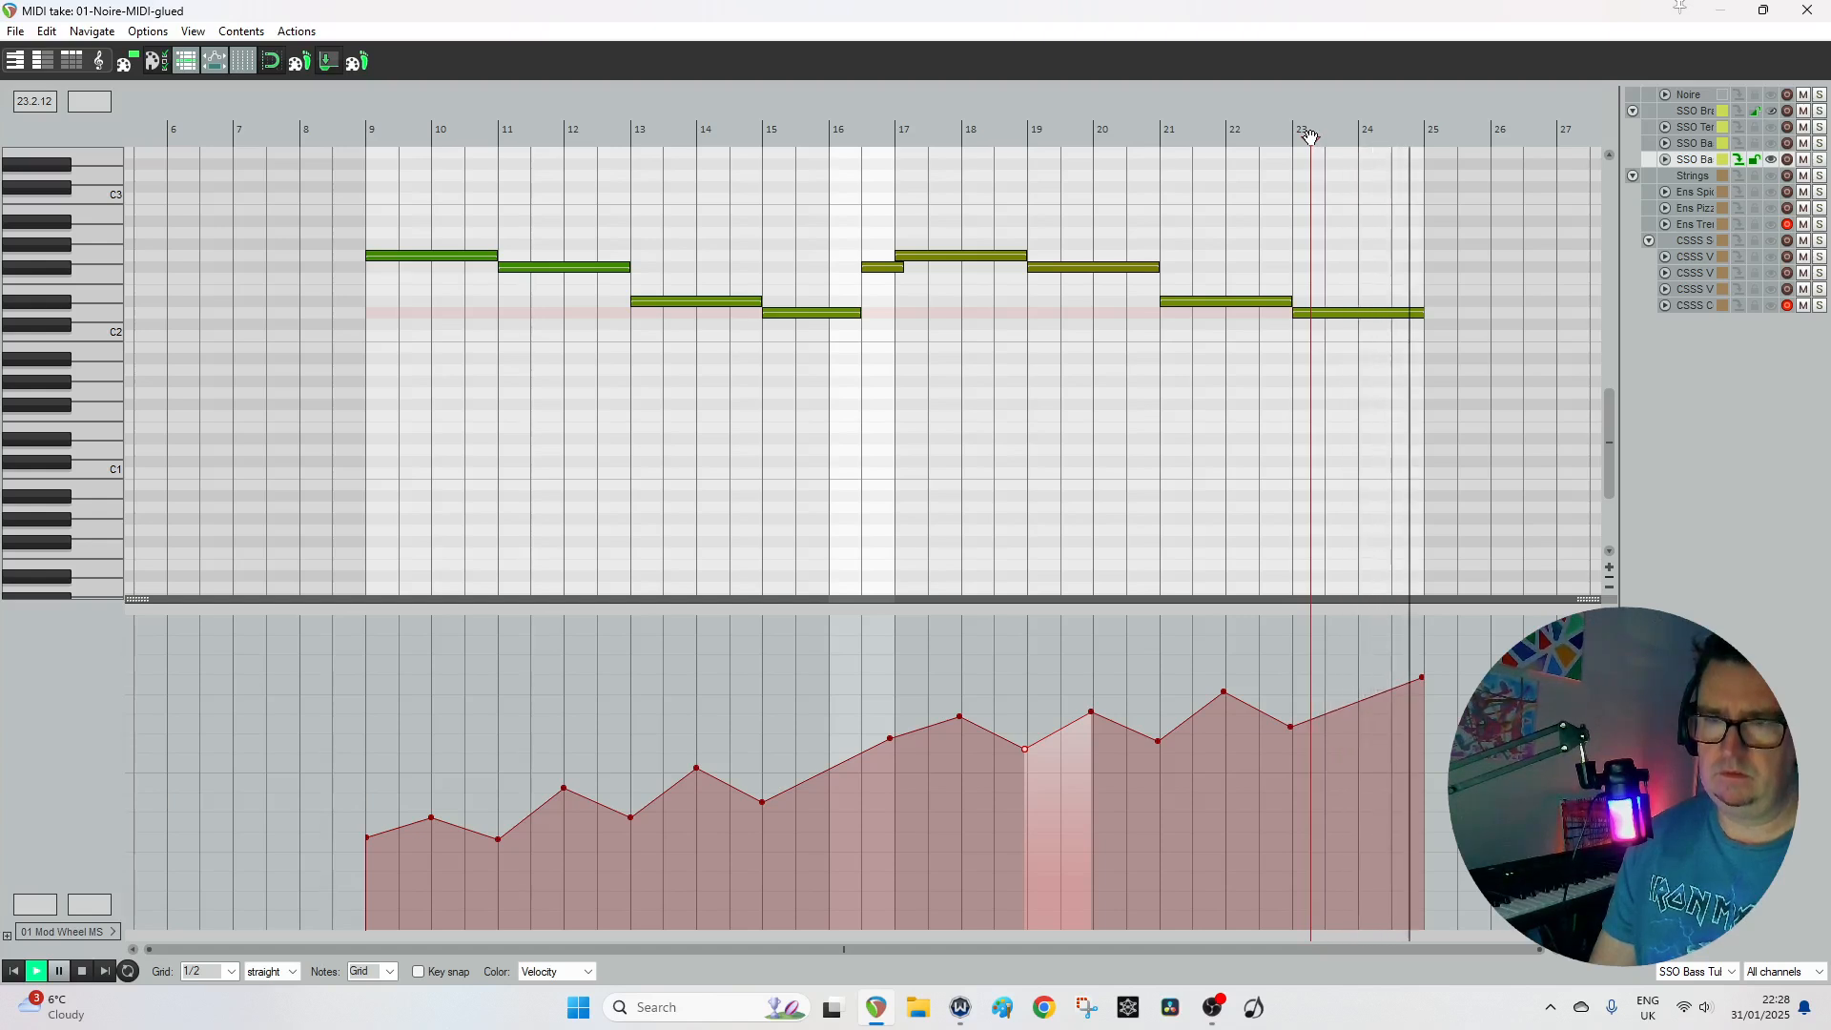
{"action": "key", "text": "space"}
{"action": "left_click", "coordinate": [1807, 12]}
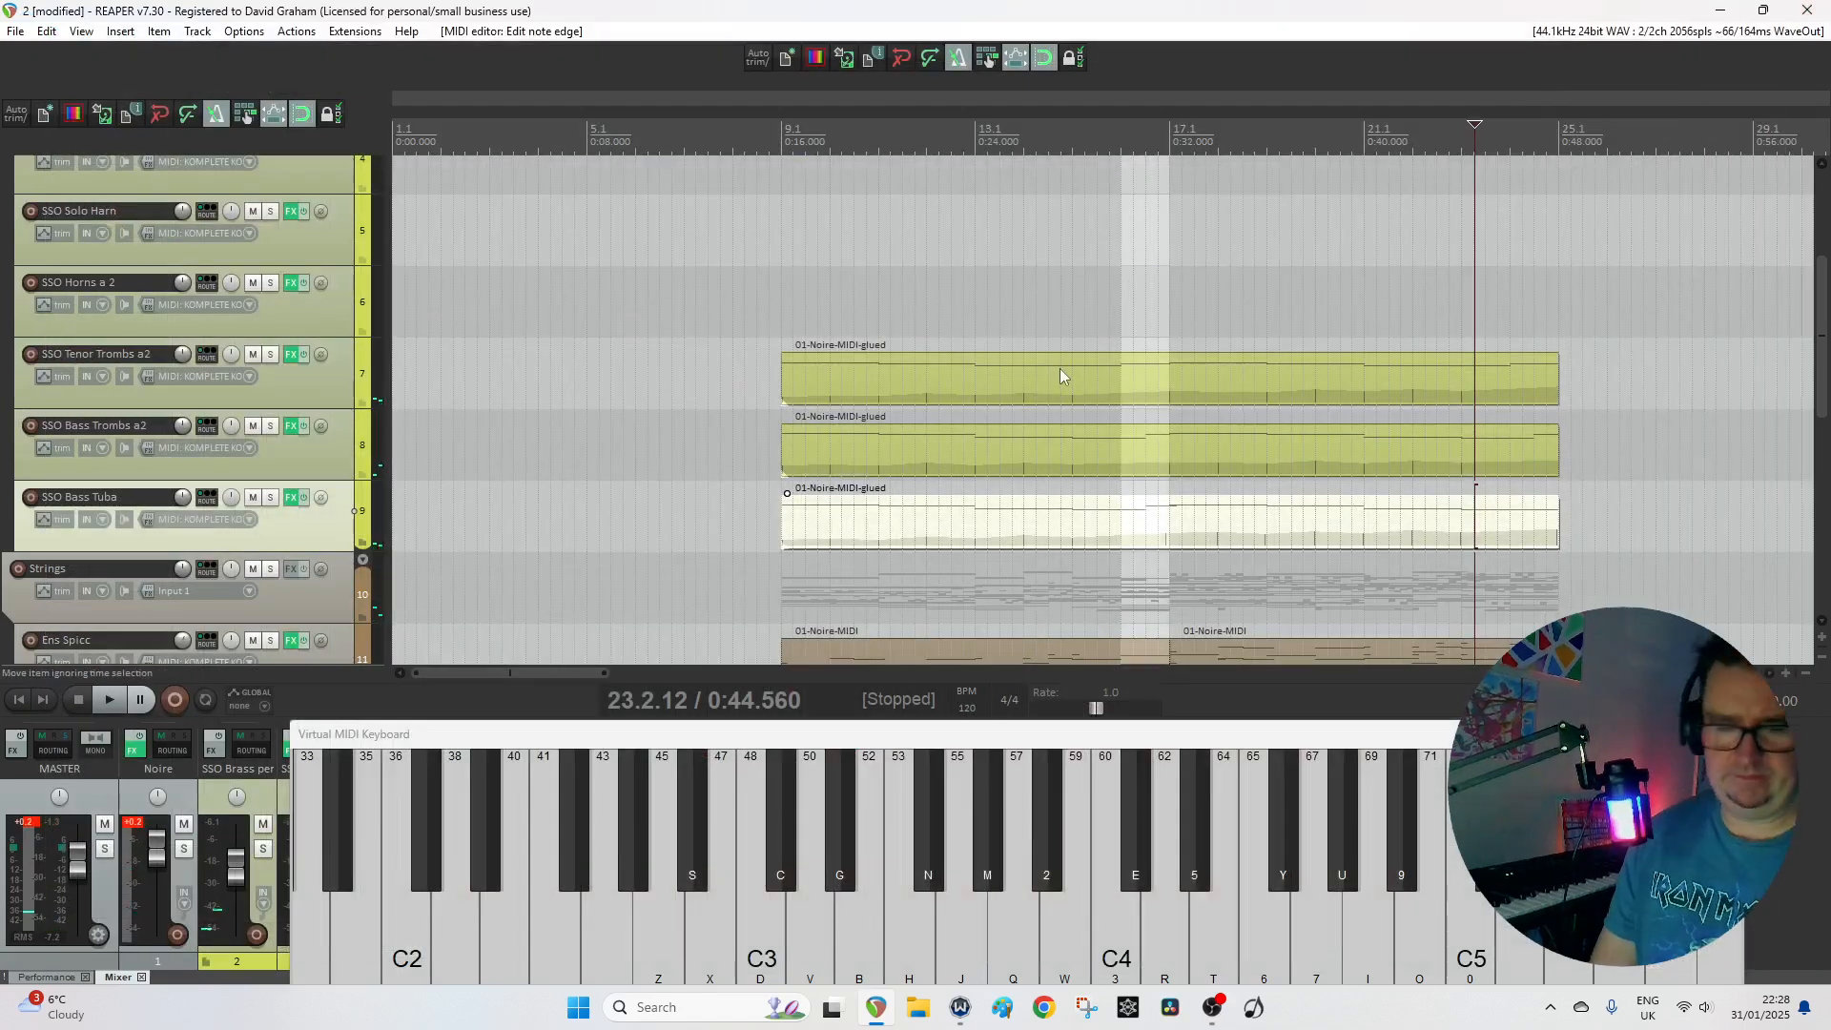
{"action": "key", "text": "ctrl+s"}
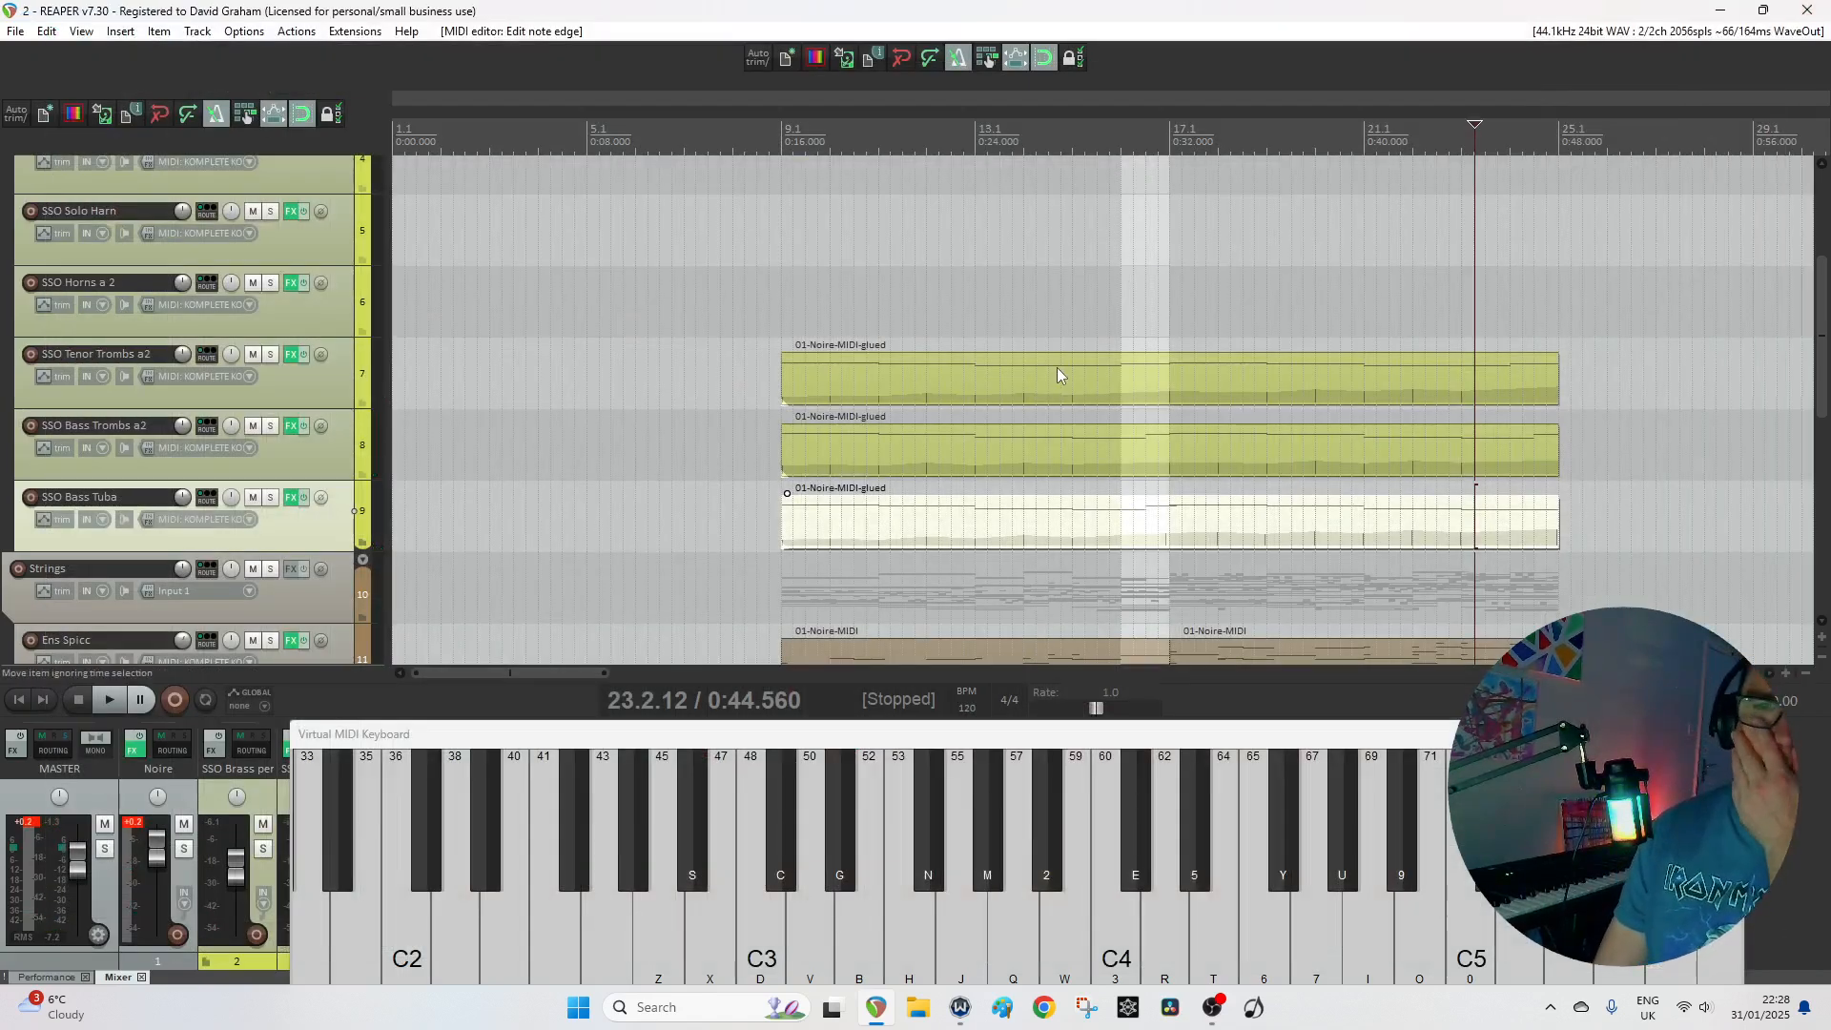
Copy the tenor trombone clip to the SSO Horns a 2 track, split it at bar 17 and delete the part before the split.
{"action": "left_click_drag", "start_coordinate": [1231, 372], "coordinate": [1213, 326]}
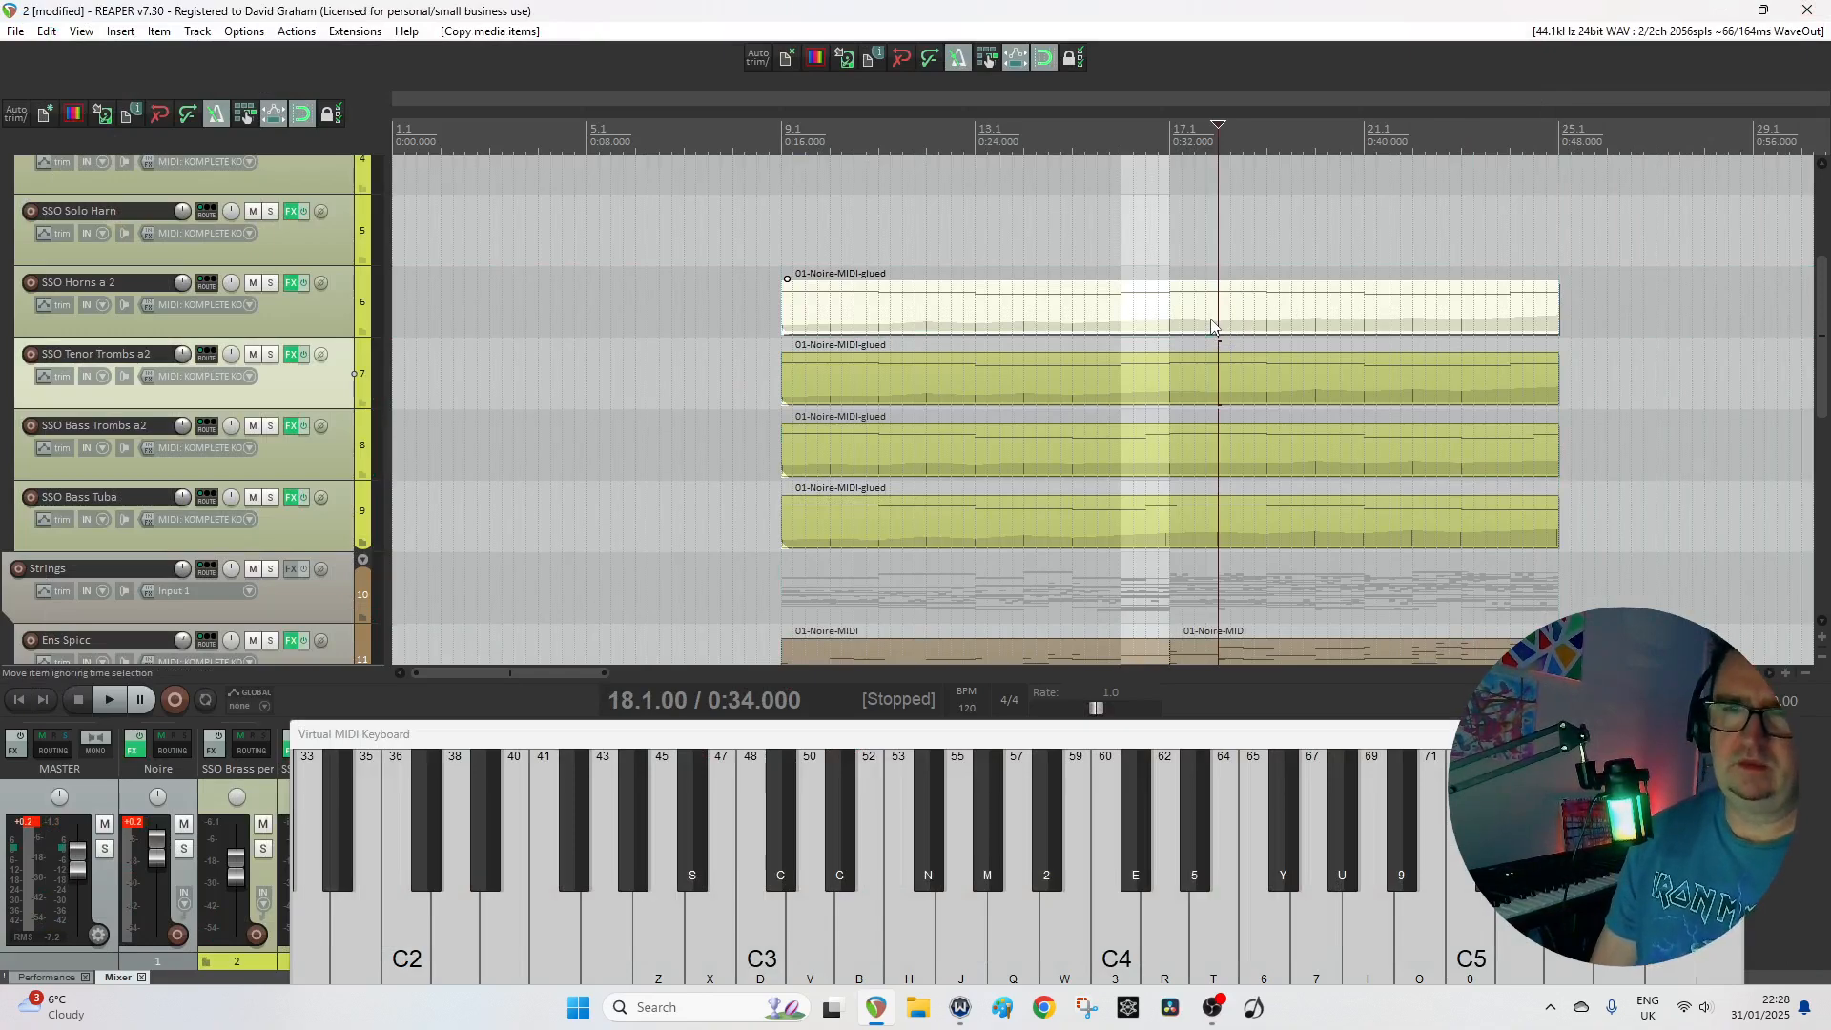
{"action": "left_click", "coordinate": [1168, 323]}
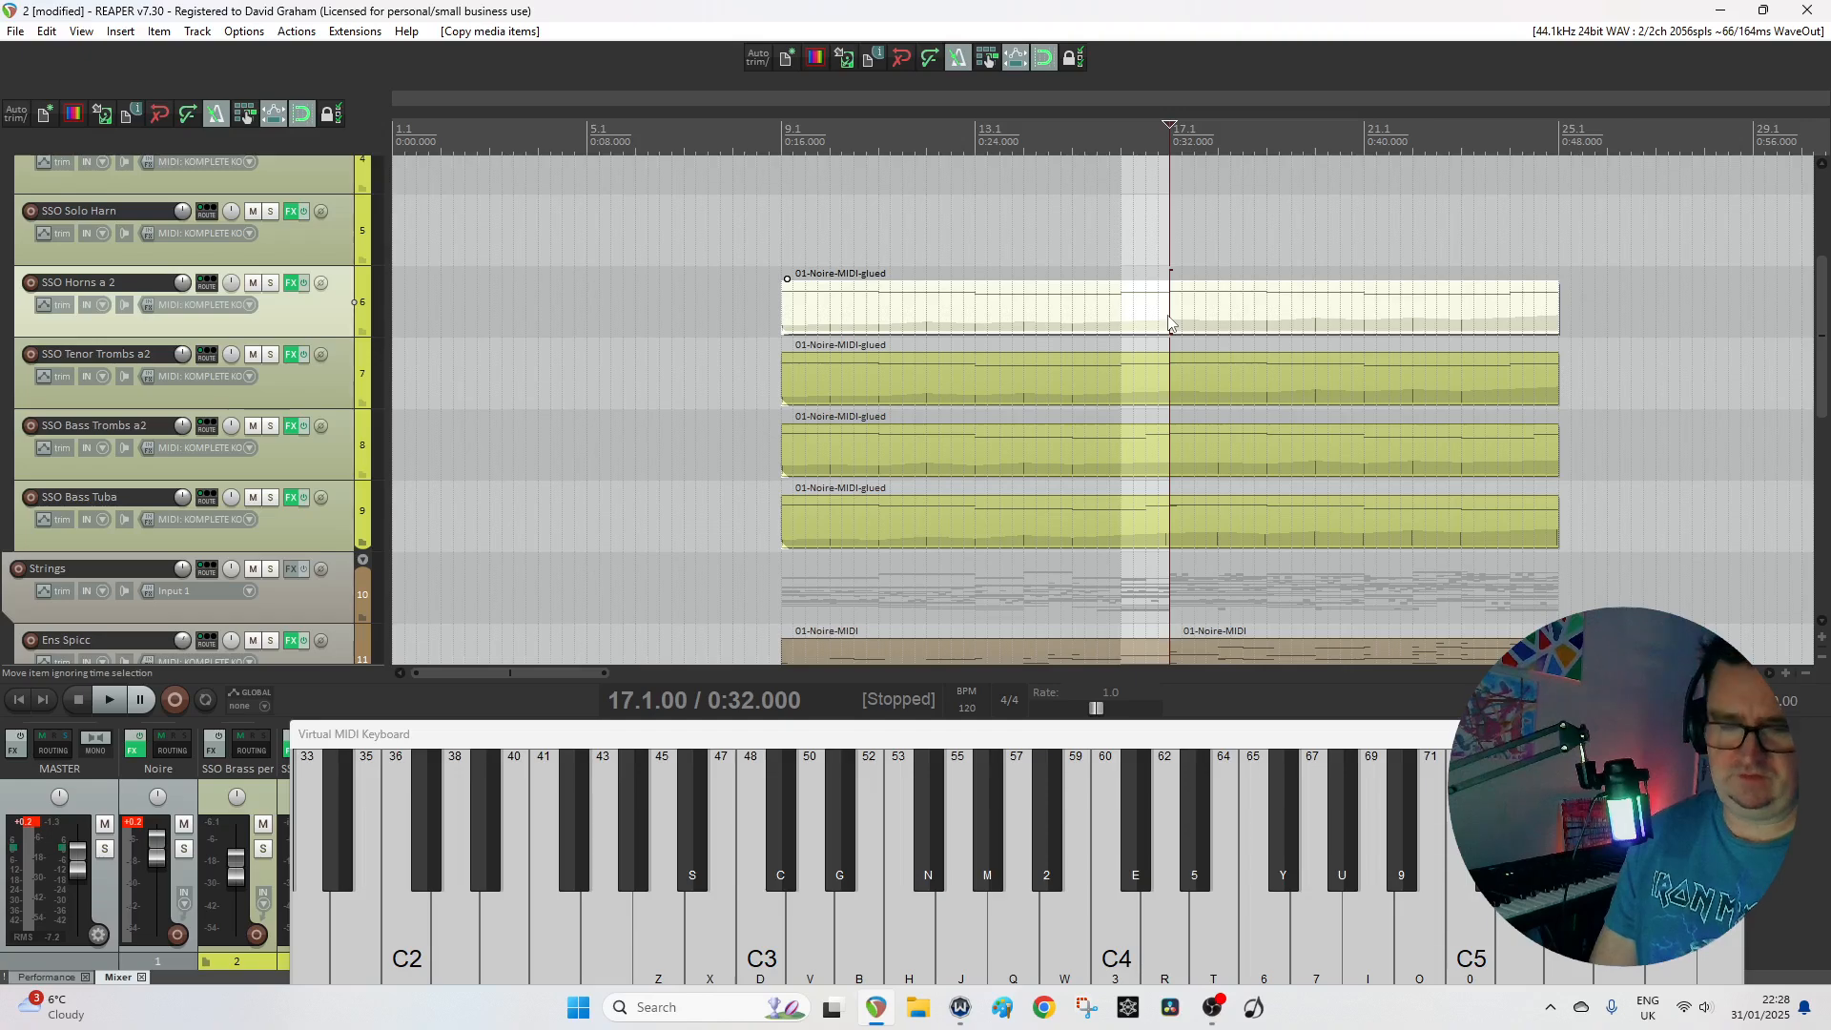
{"action": "key", "text": "s"}
{"action": "left_click", "coordinate": [1122, 317]}
{"action": "key", "text": "Delete"}
Lower the mod wheel start point at bar 17 in the SSO Horns a 2 clip, play it and close the MIDI editor.
{"action": "left_click", "coordinate": [1238, 311]}
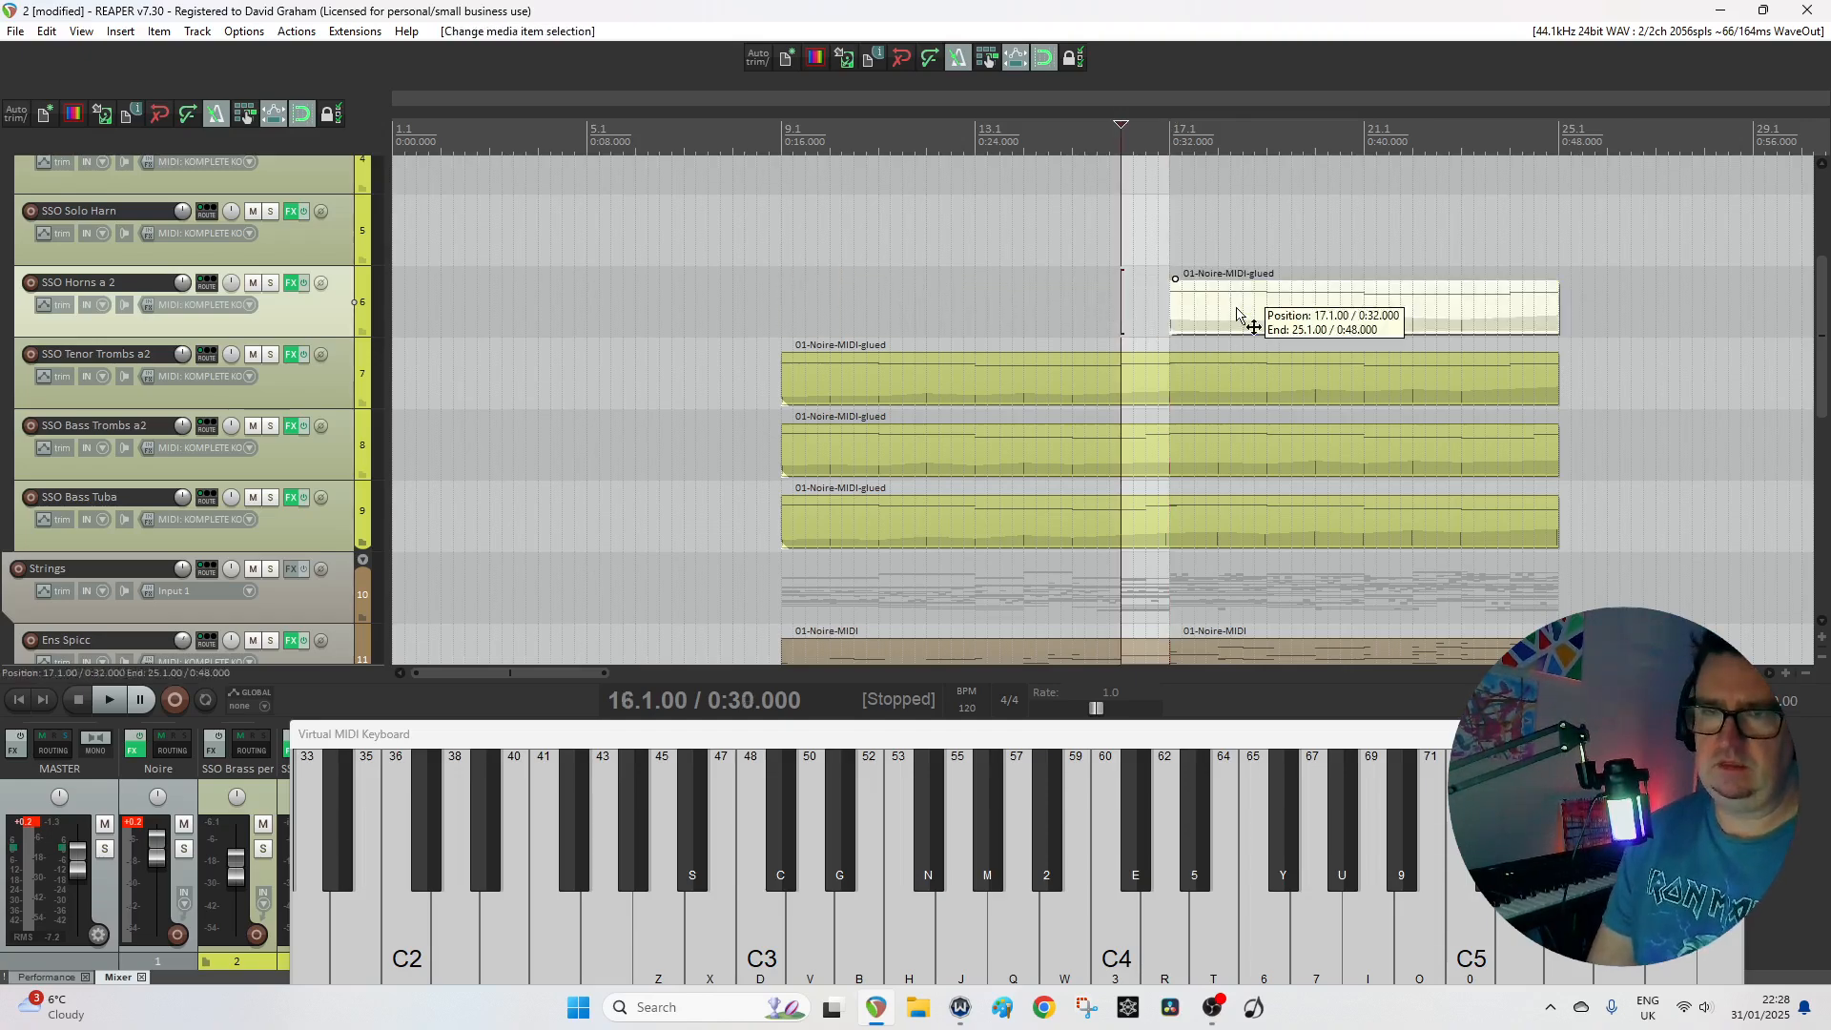
{"action": "double_click", "coordinate": [1237, 311]}
{"action": "scroll", "coordinate": [95, 342], "scroll_direction": "up", "scroll_amount": 3}
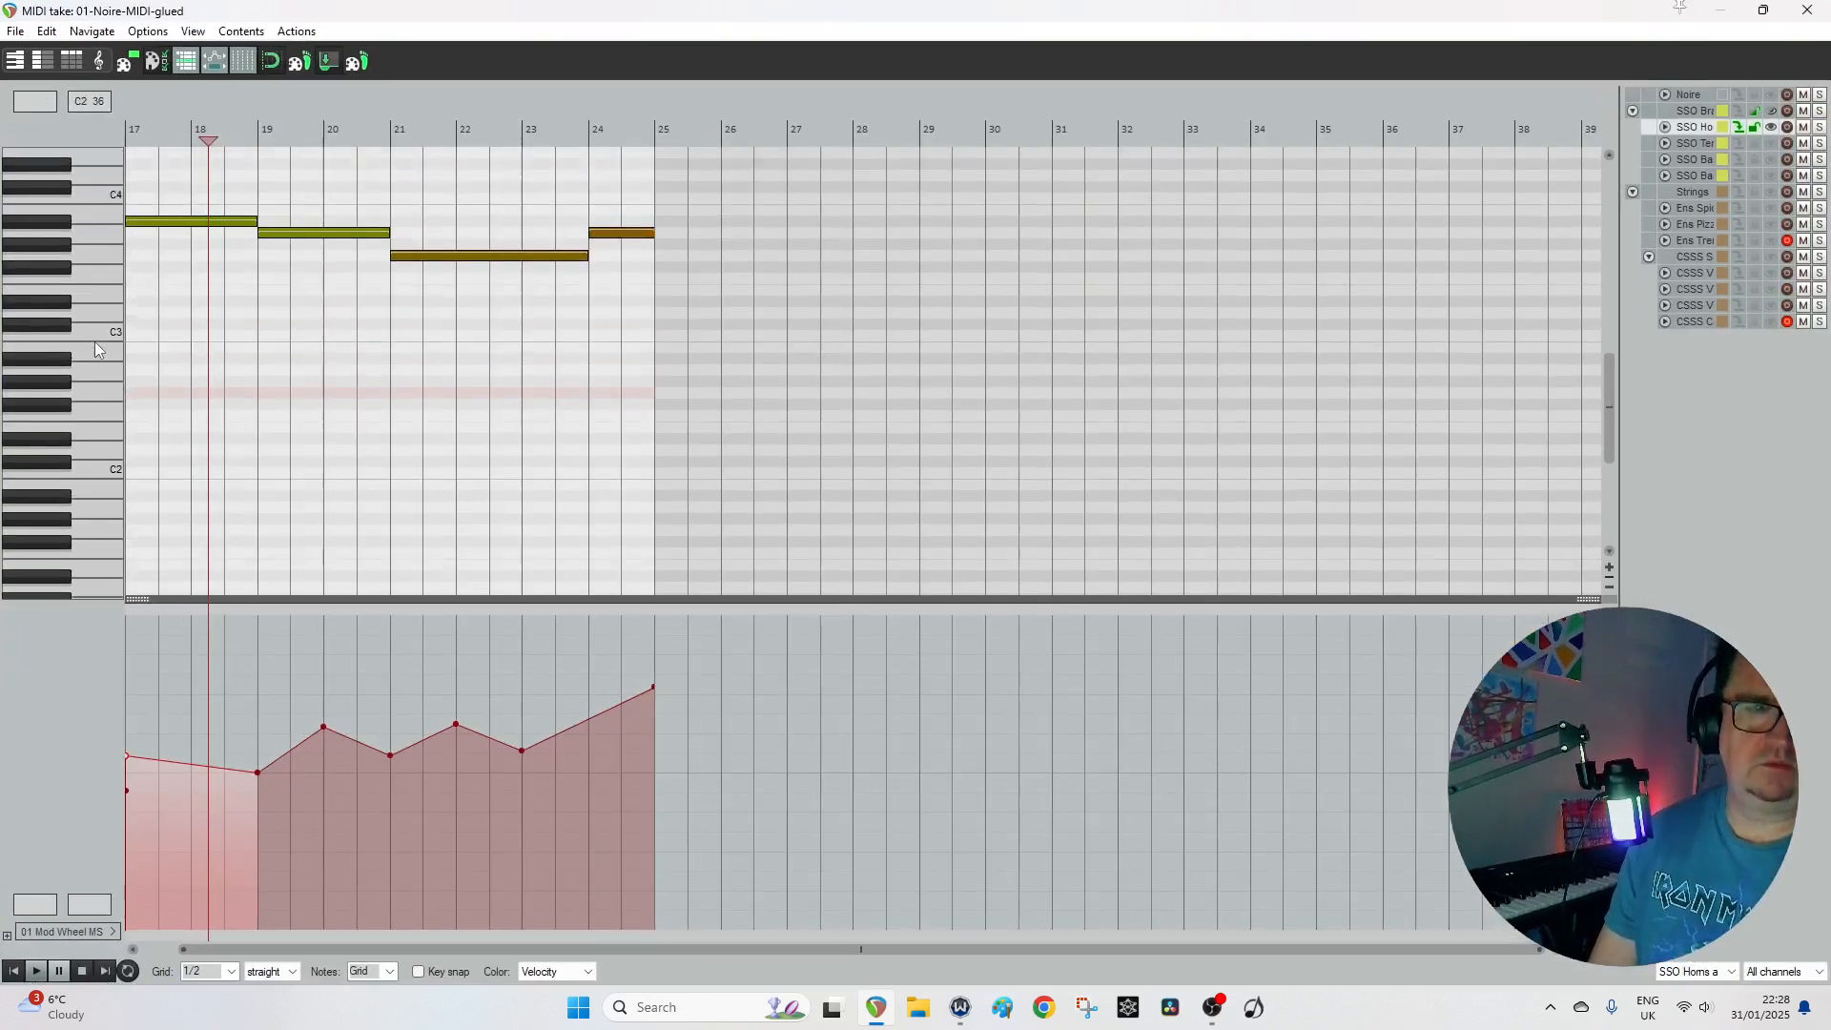
{"action": "scroll", "coordinate": [95, 341], "scroll_direction": "up", "scroll_amount": 1}
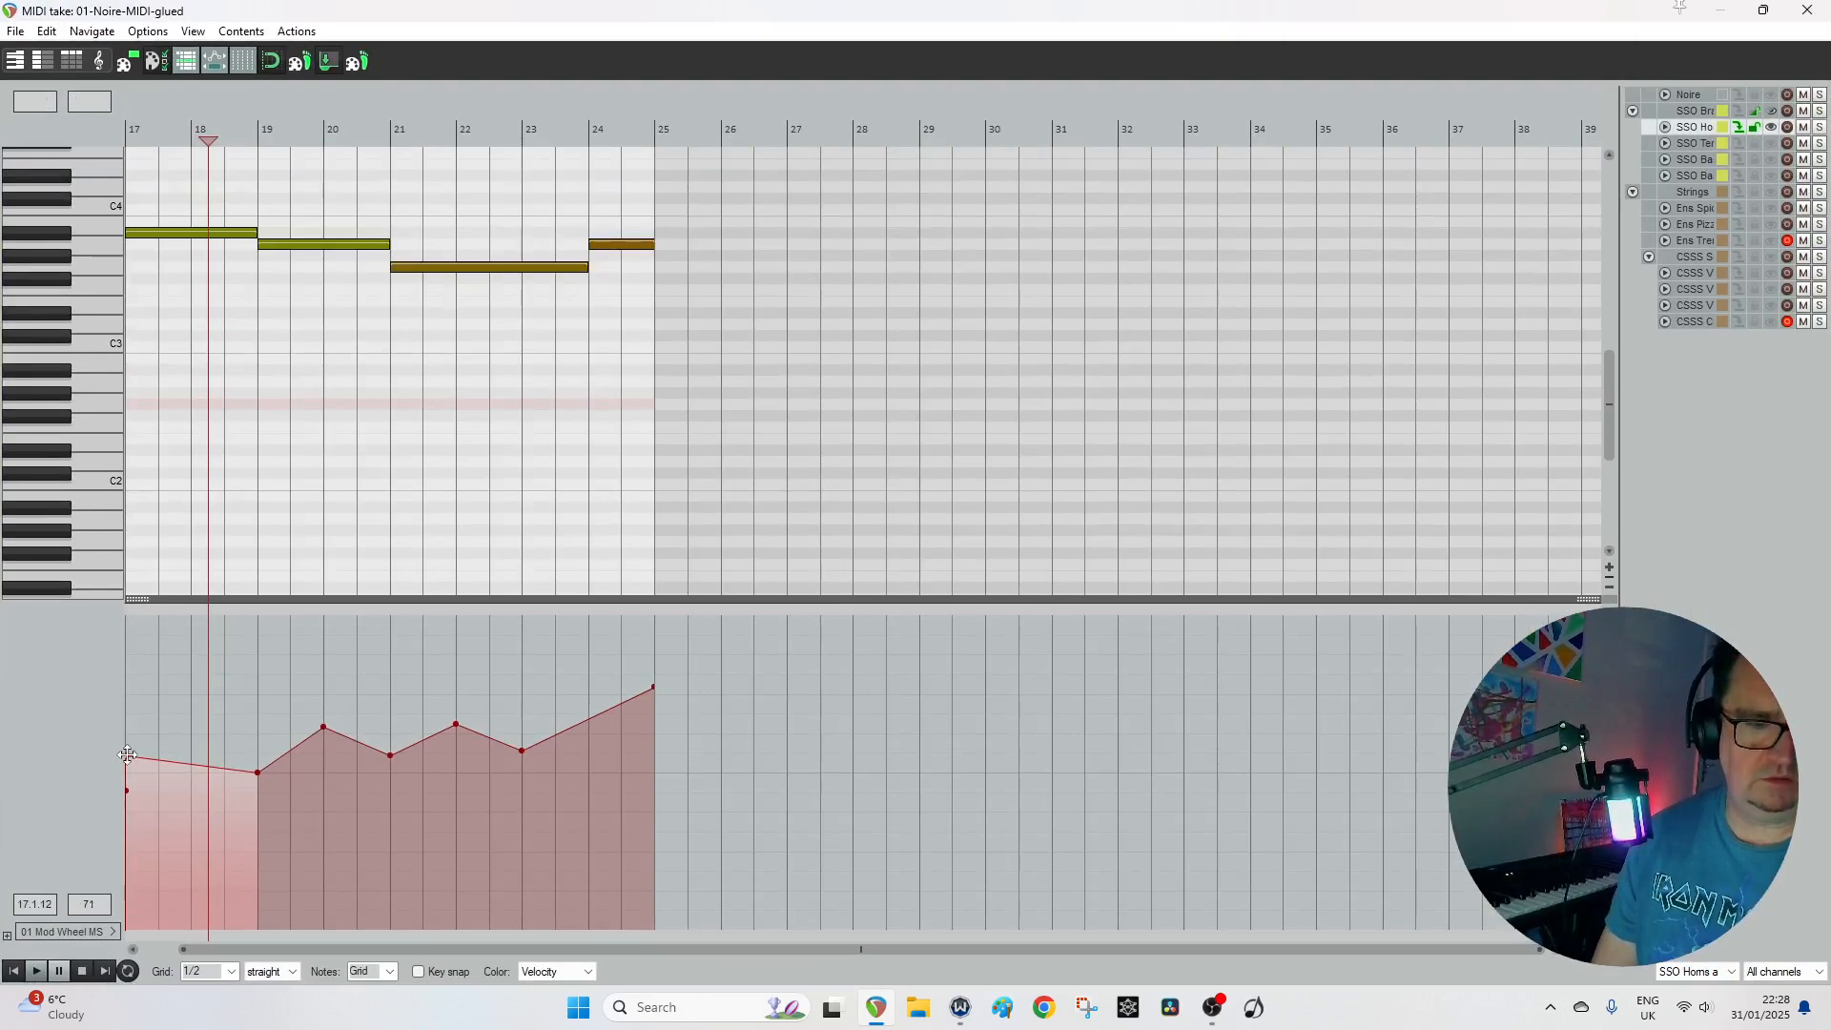
{"action": "left_click", "coordinate": [10, 970]}
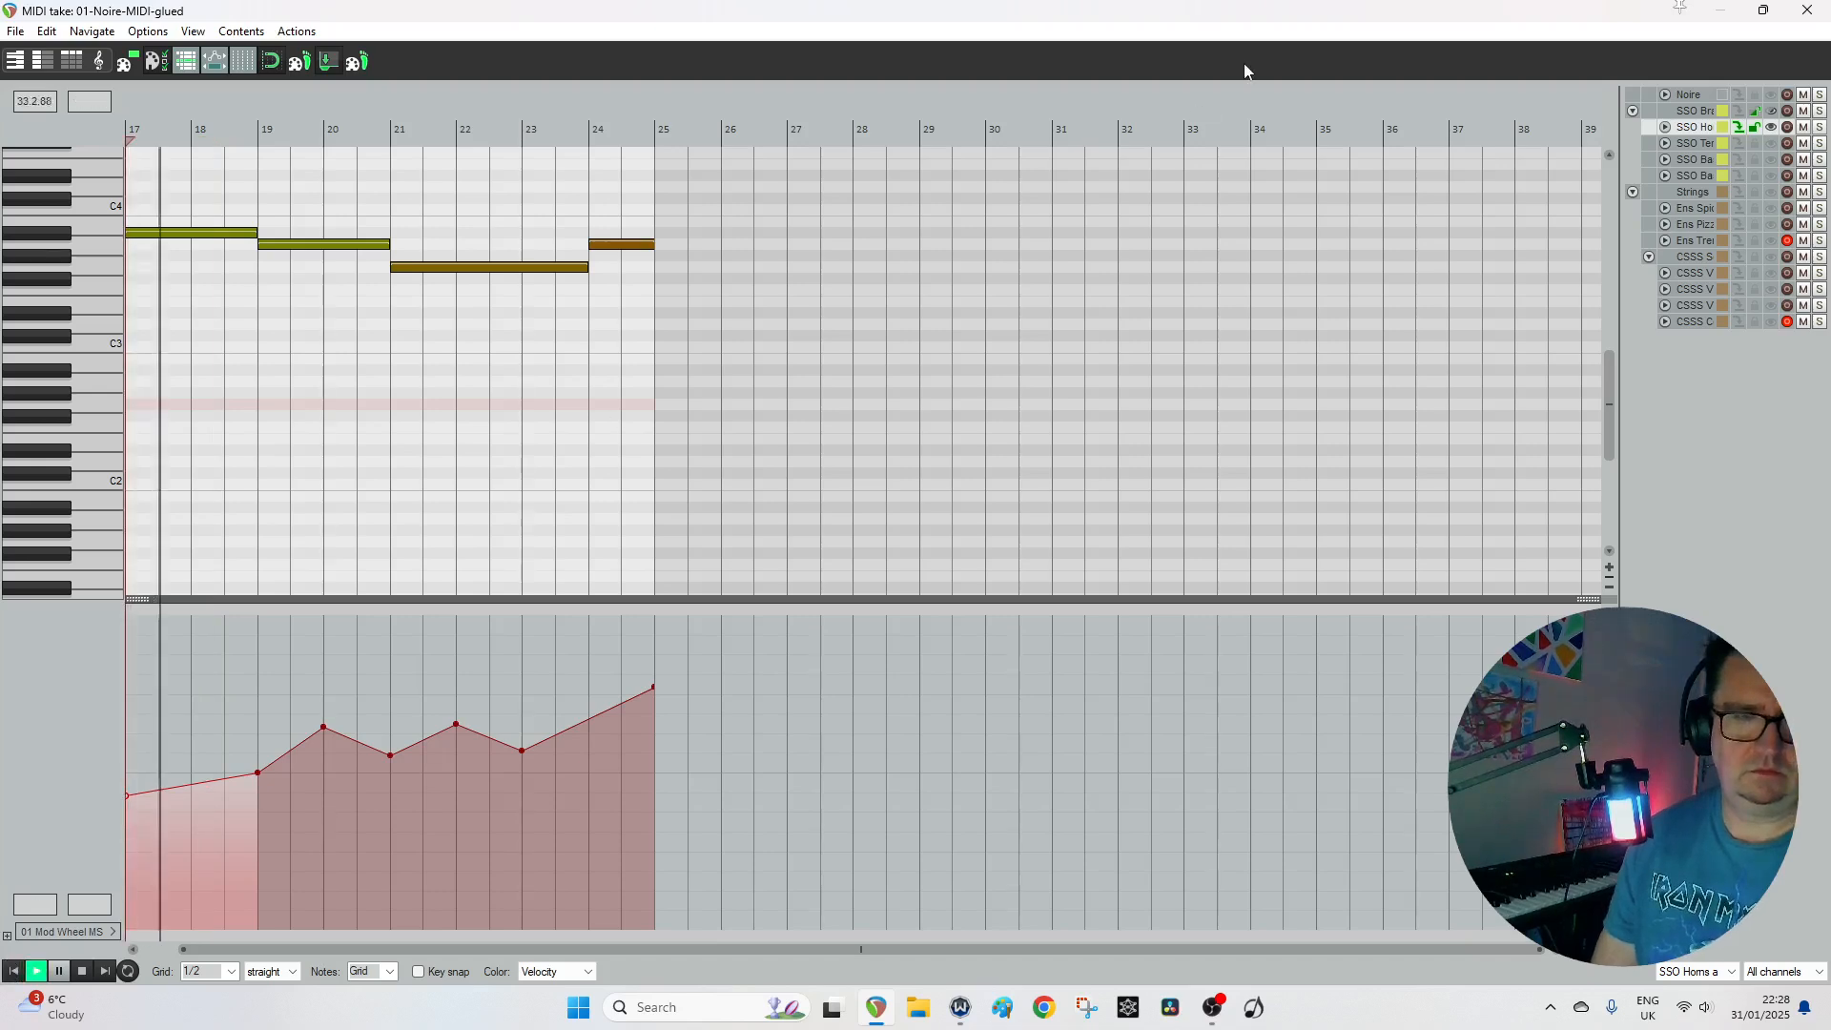
{"action": "left_click", "coordinate": [1810, 11]}
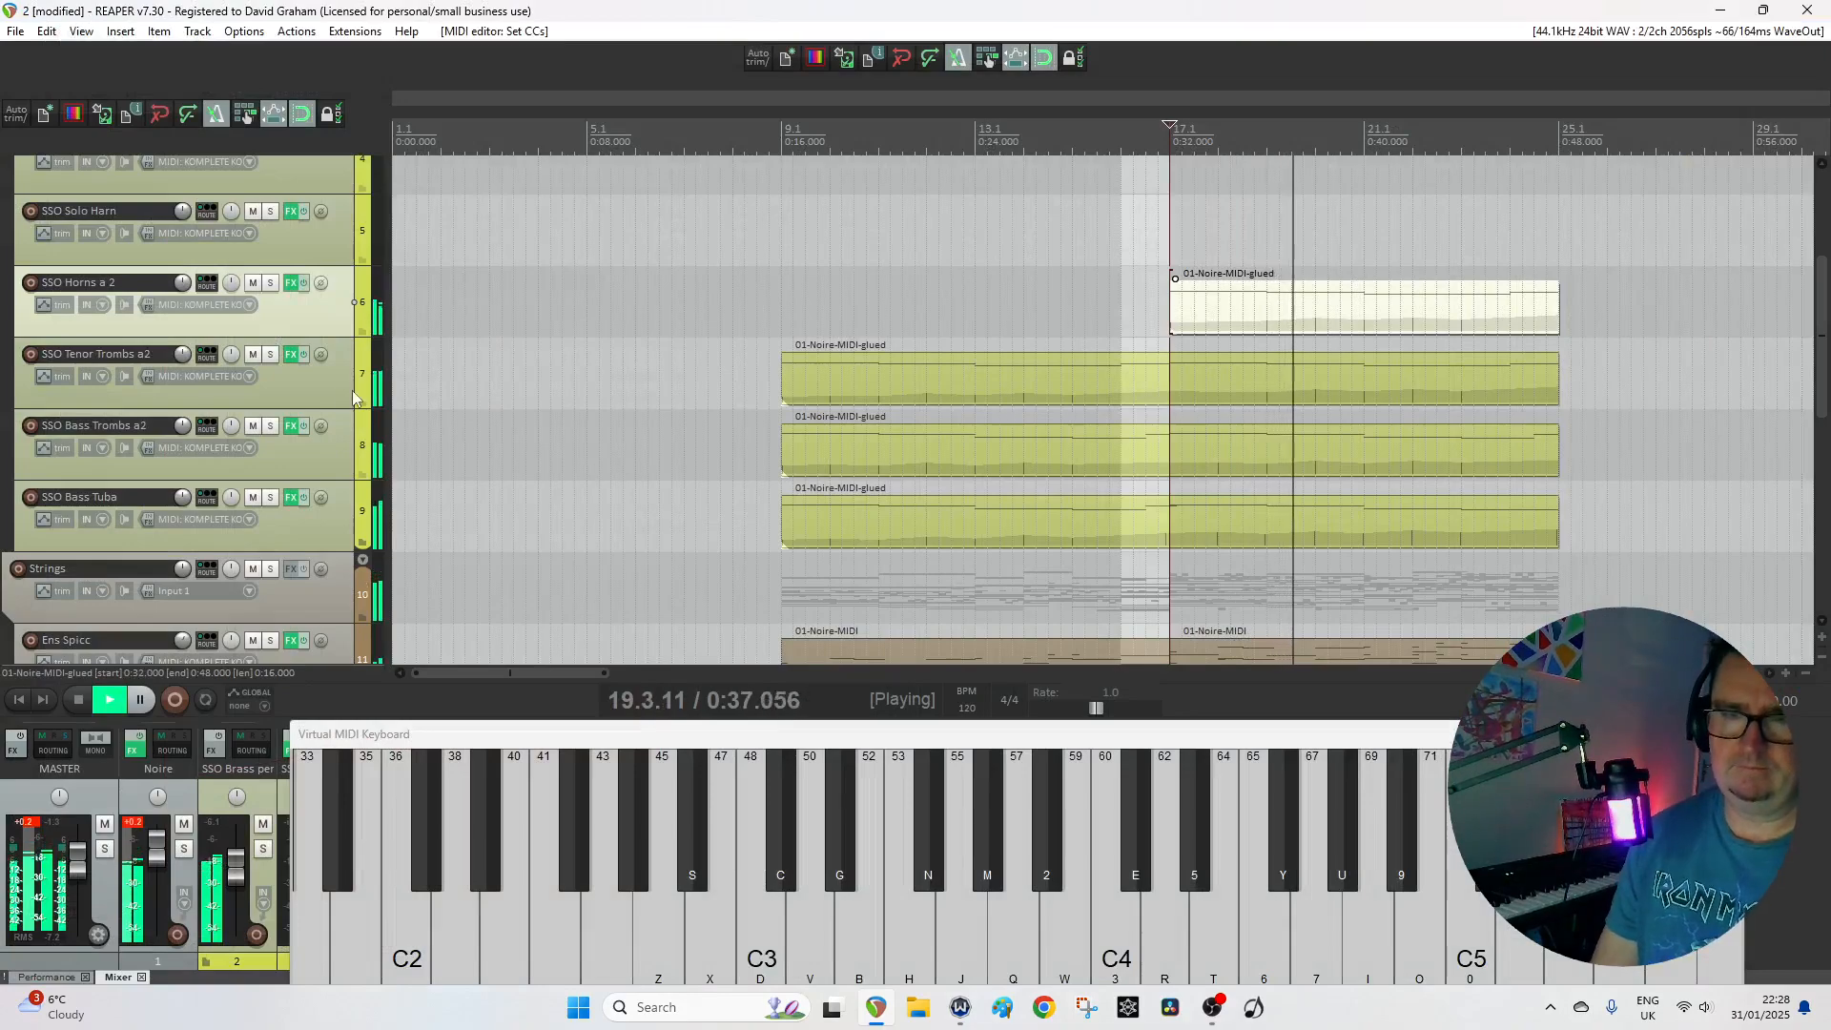
Set the SSO Brass perf folder track's volume to -5.02 dB during playback, and stop.
{"action": "scroll", "coordinate": [352, 391], "scroll_direction": "down", "scroll_amount": 1}
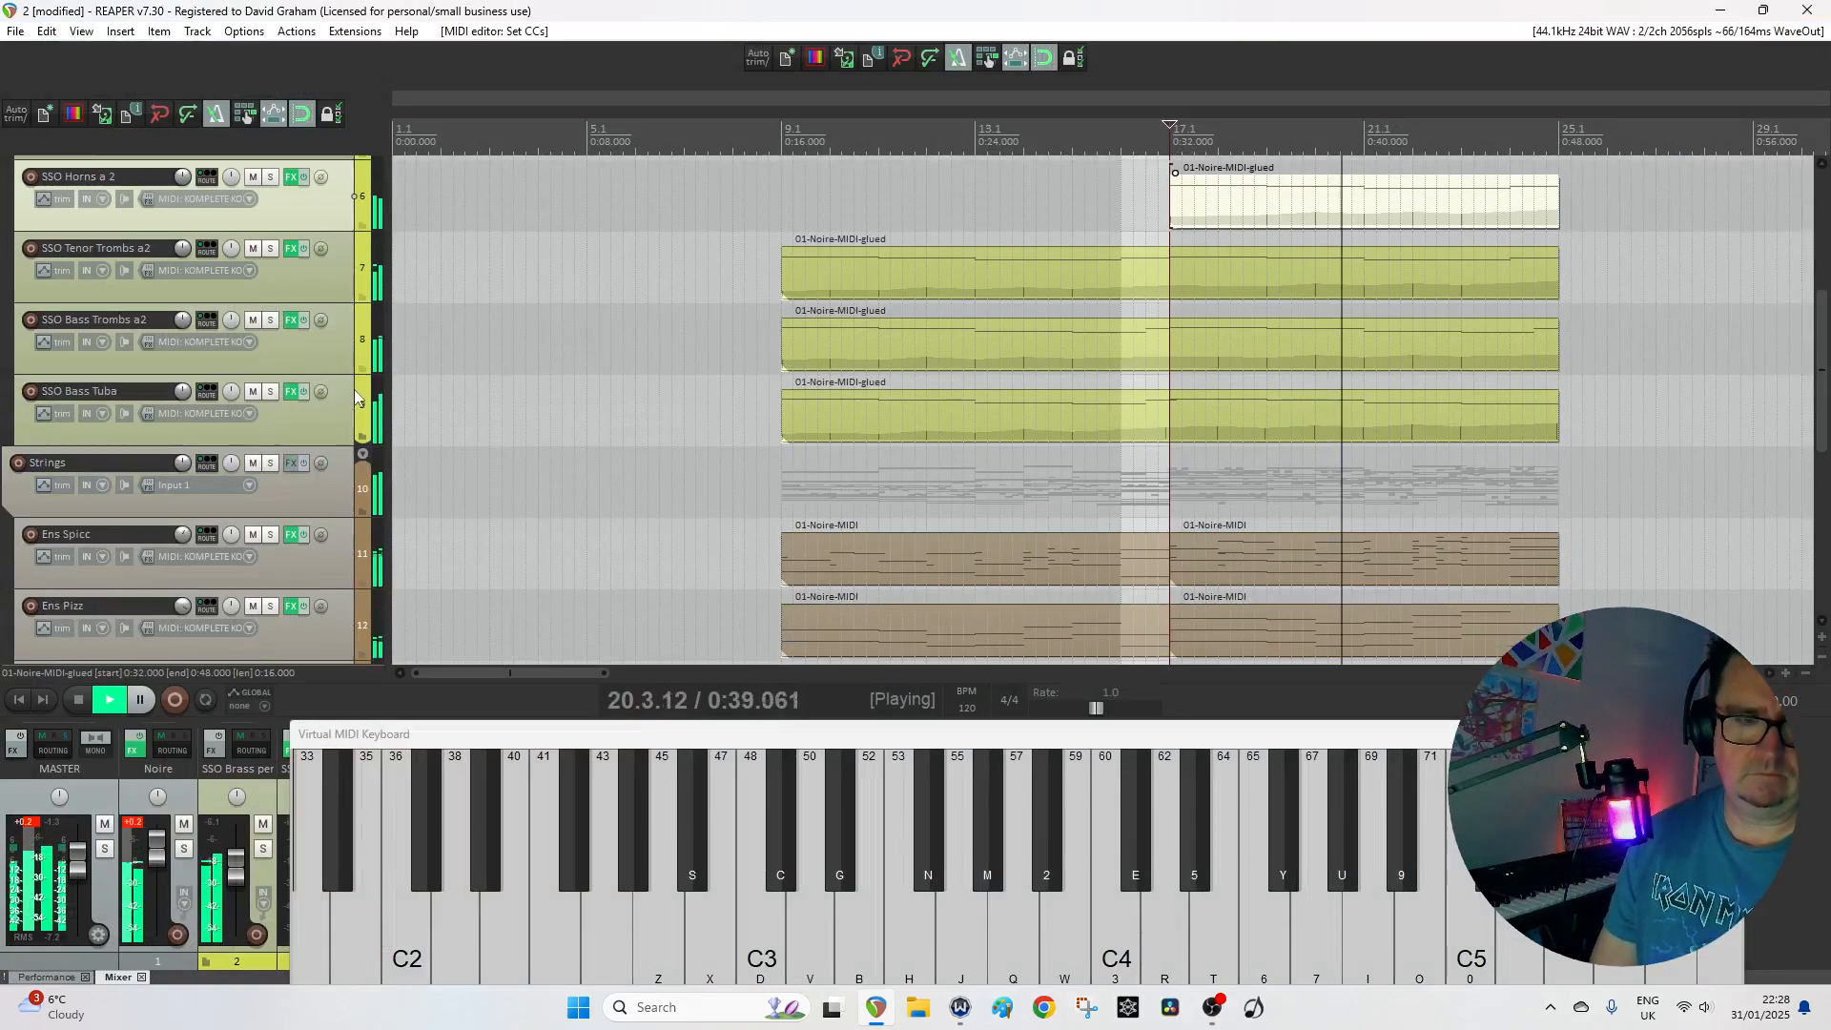
{"action": "scroll", "coordinate": [353, 389], "scroll_direction": "up", "scroll_amount": 3}
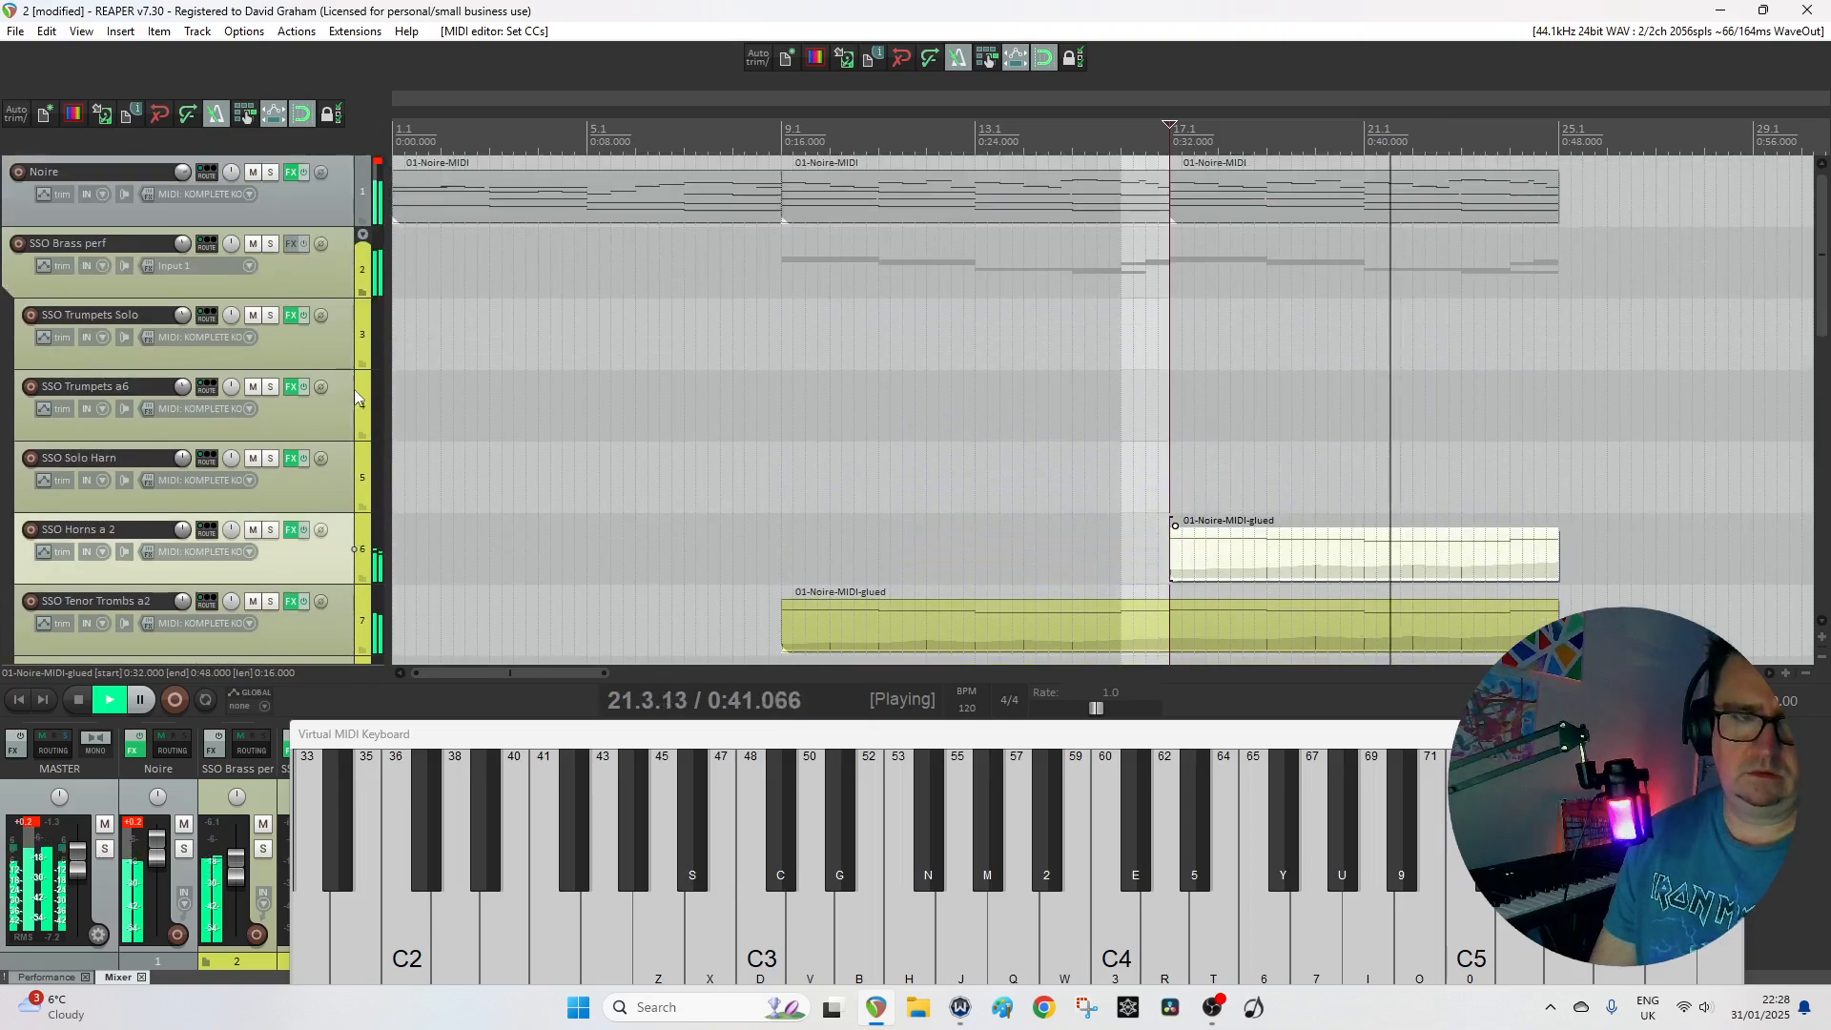
{"action": "scroll", "coordinate": [179, 247], "scroll_direction": "down", "scroll_amount": 5}
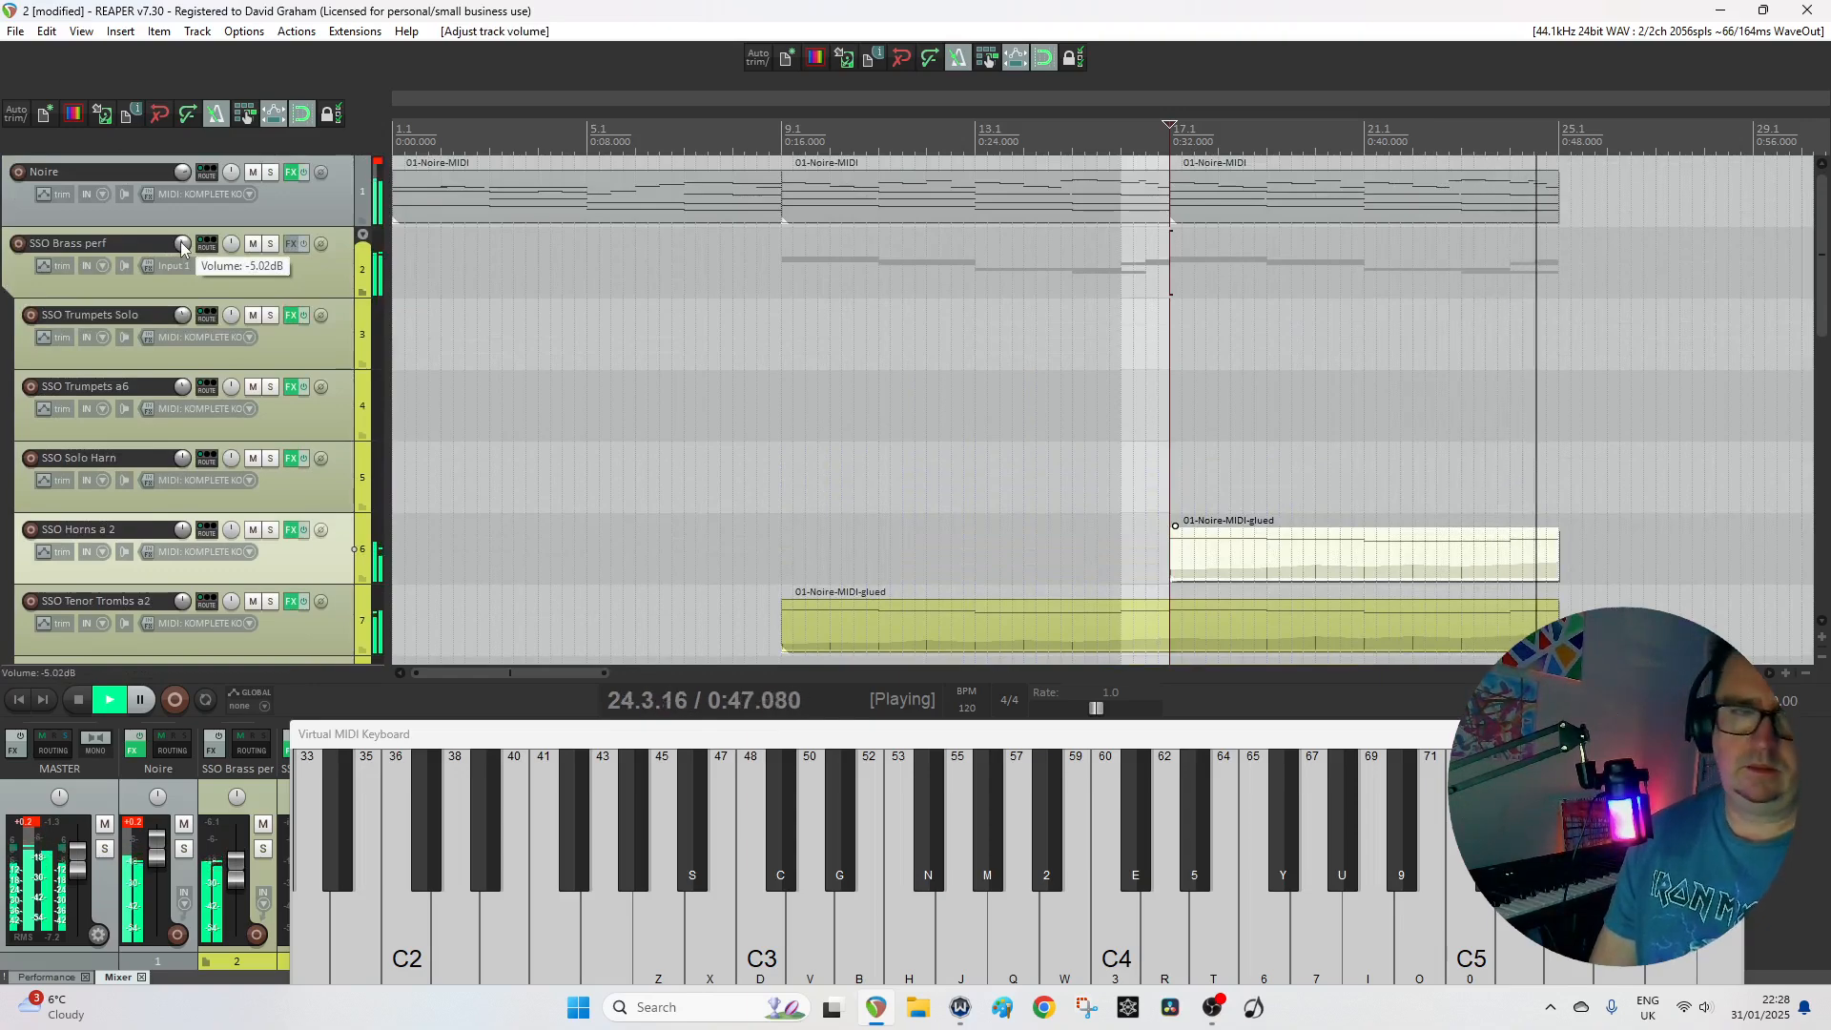
{"action": "key", "text": "space"}
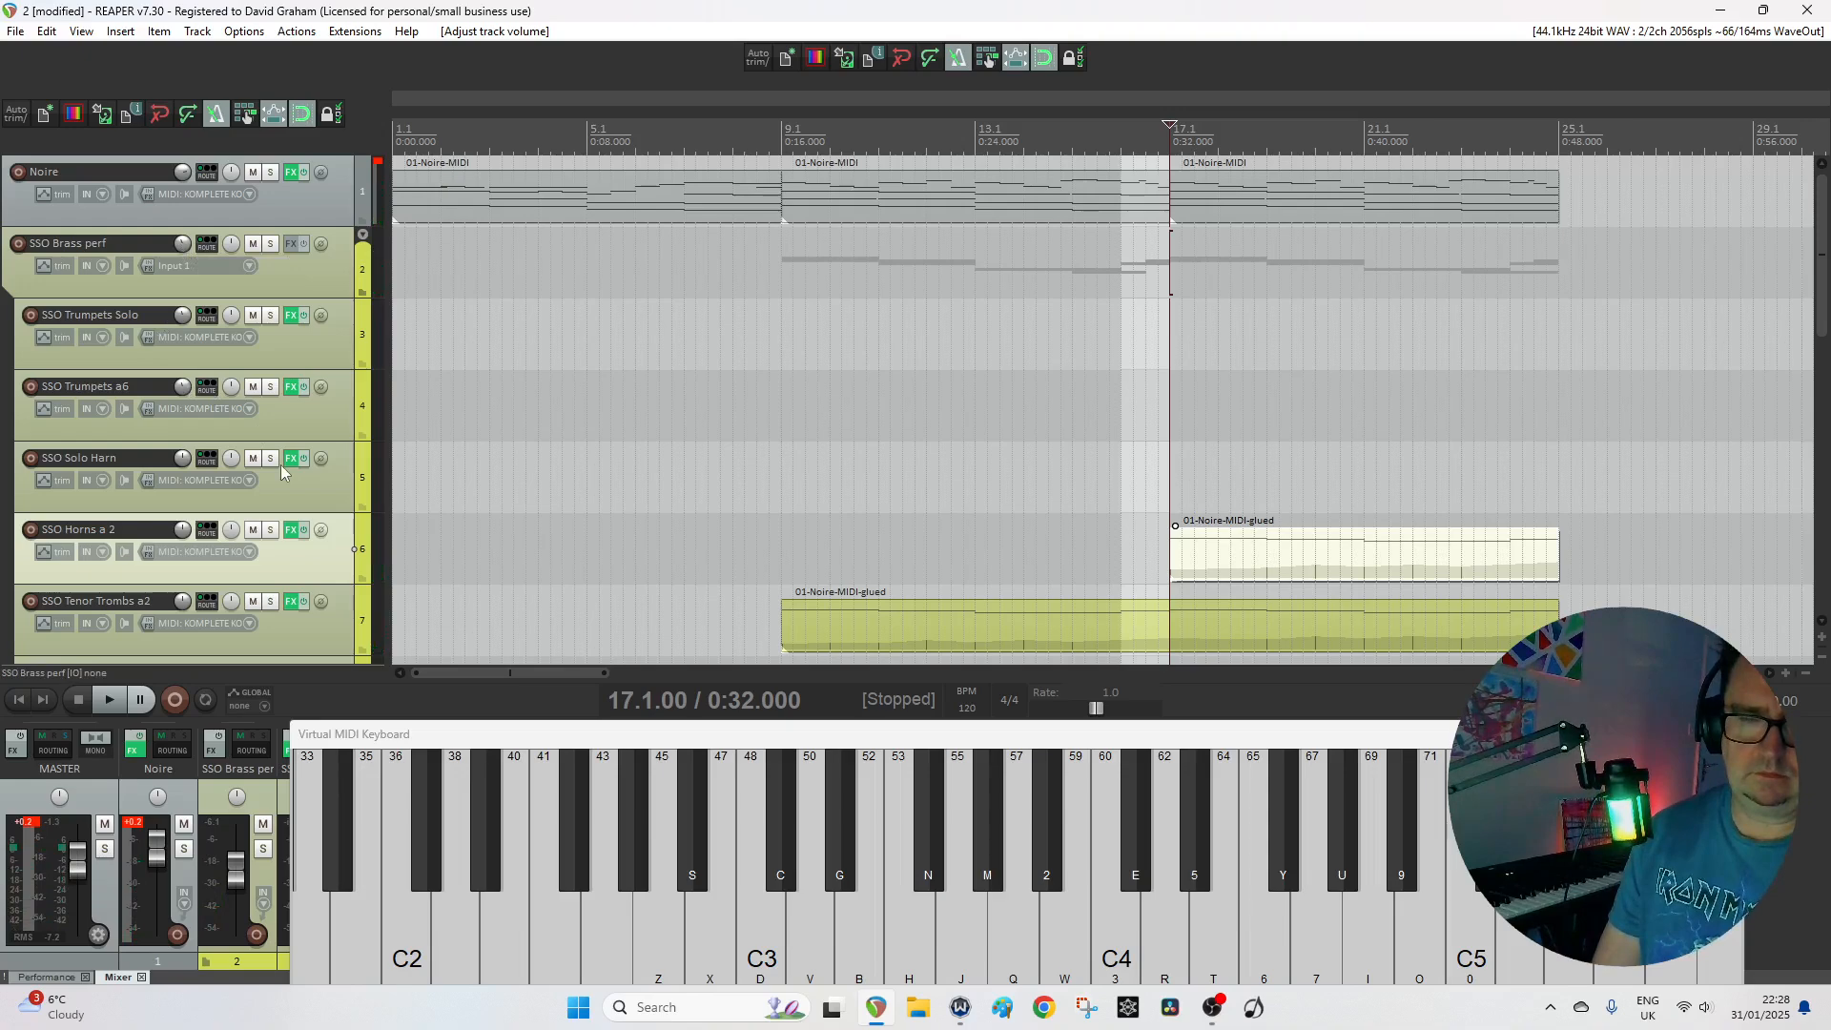
Solo the SSO Horns a 2 track and compare it with the full mix from bar 17.
{"action": "left_click", "coordinate": [270, 530]}
{"action": "key", "text": "space"}
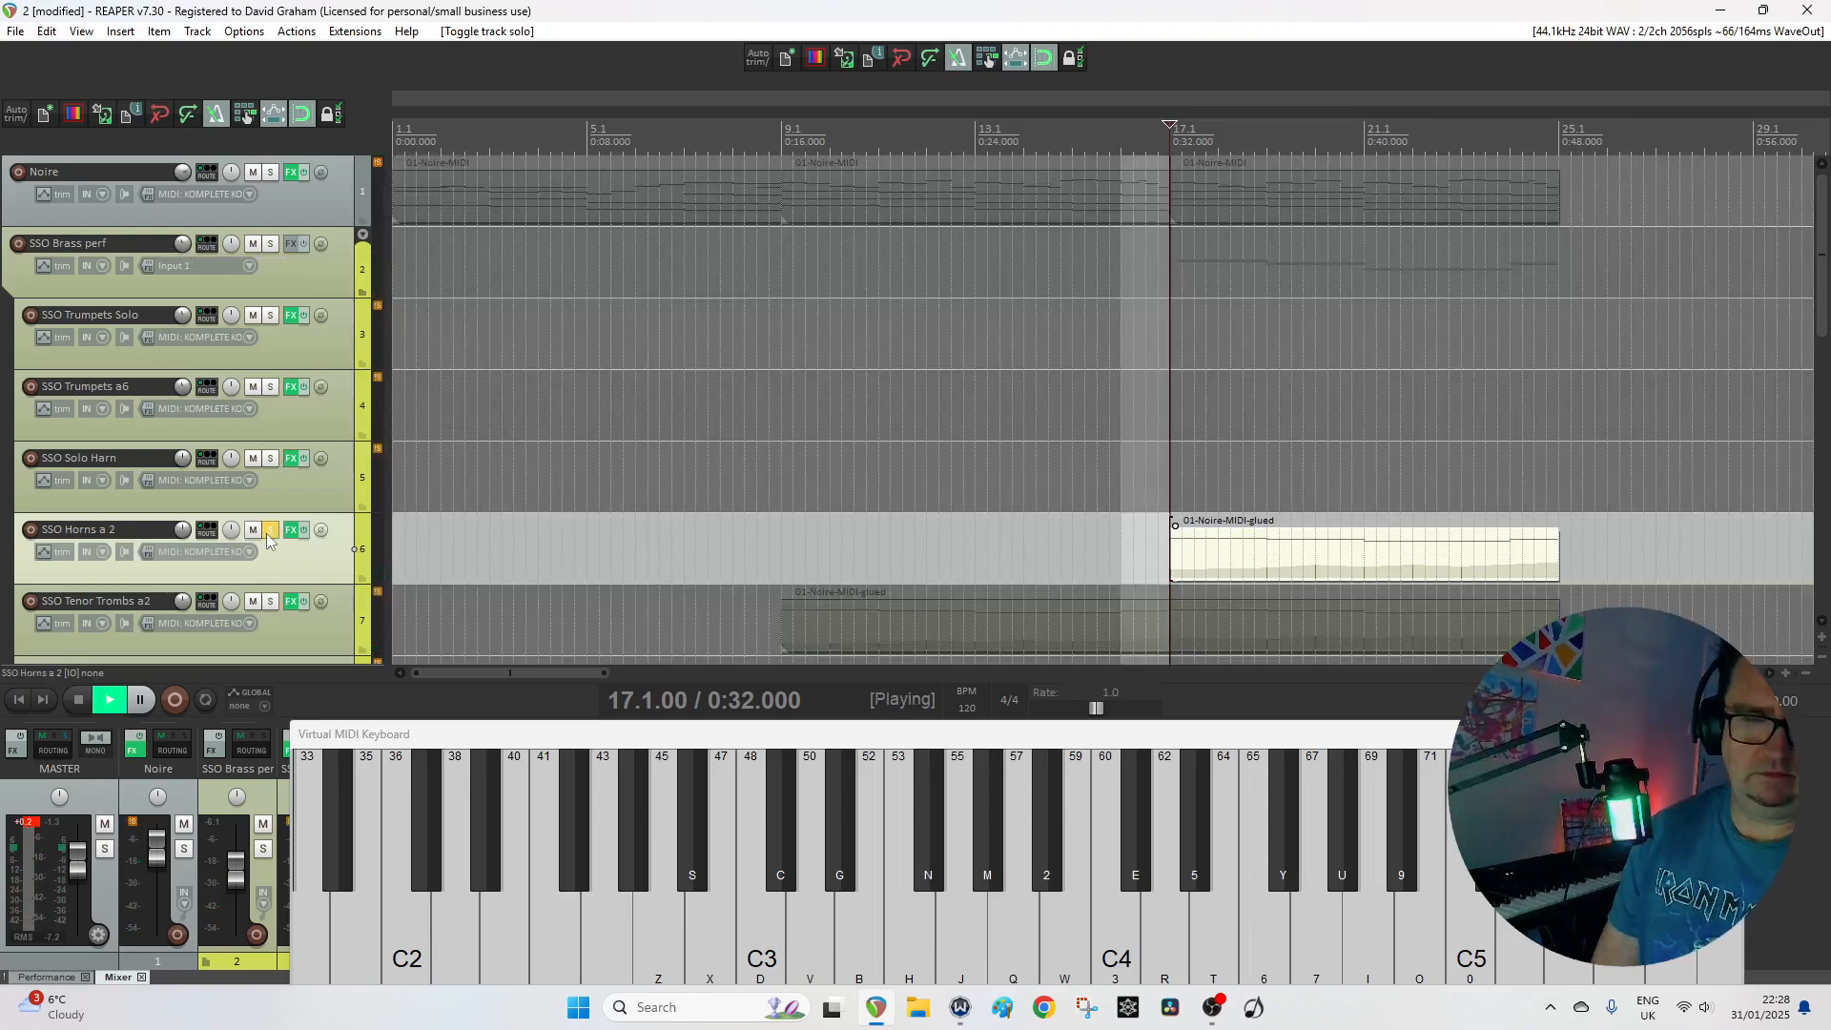
{"action": "left_click", "coordinate": [270, 530]}
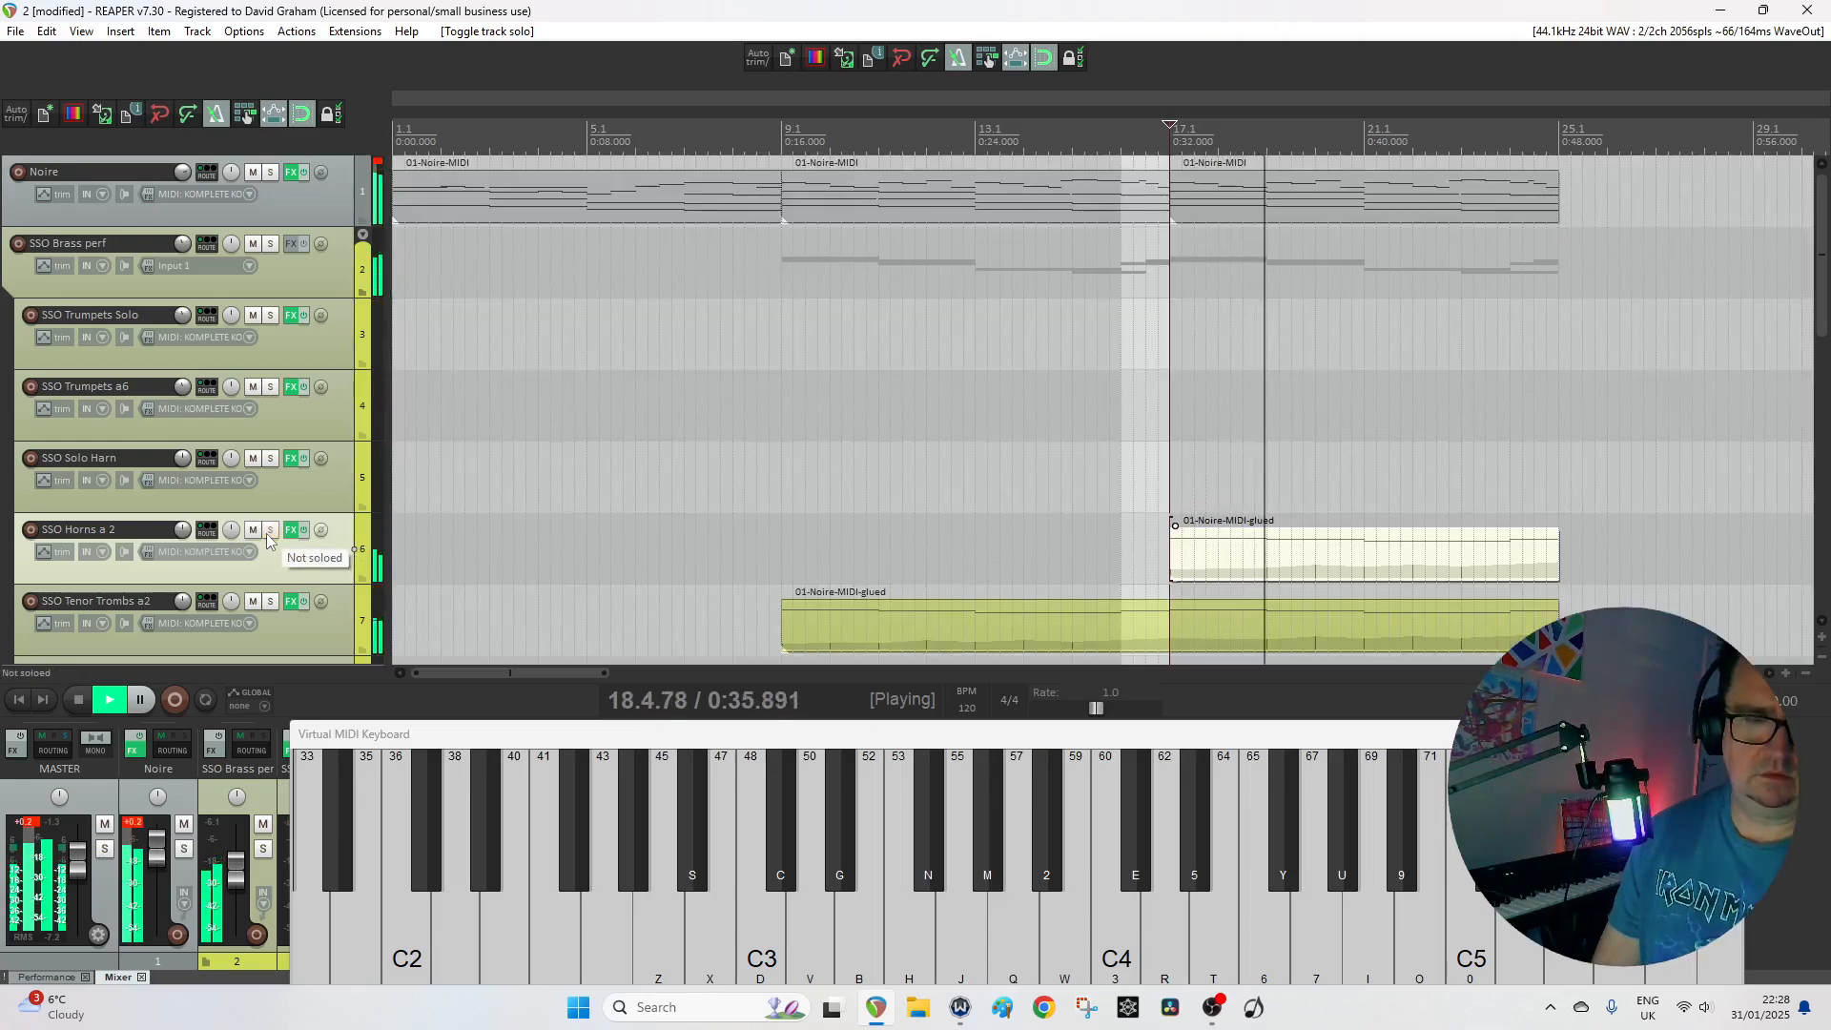
{"action": "left_click", "coordinate": [270, 531]}
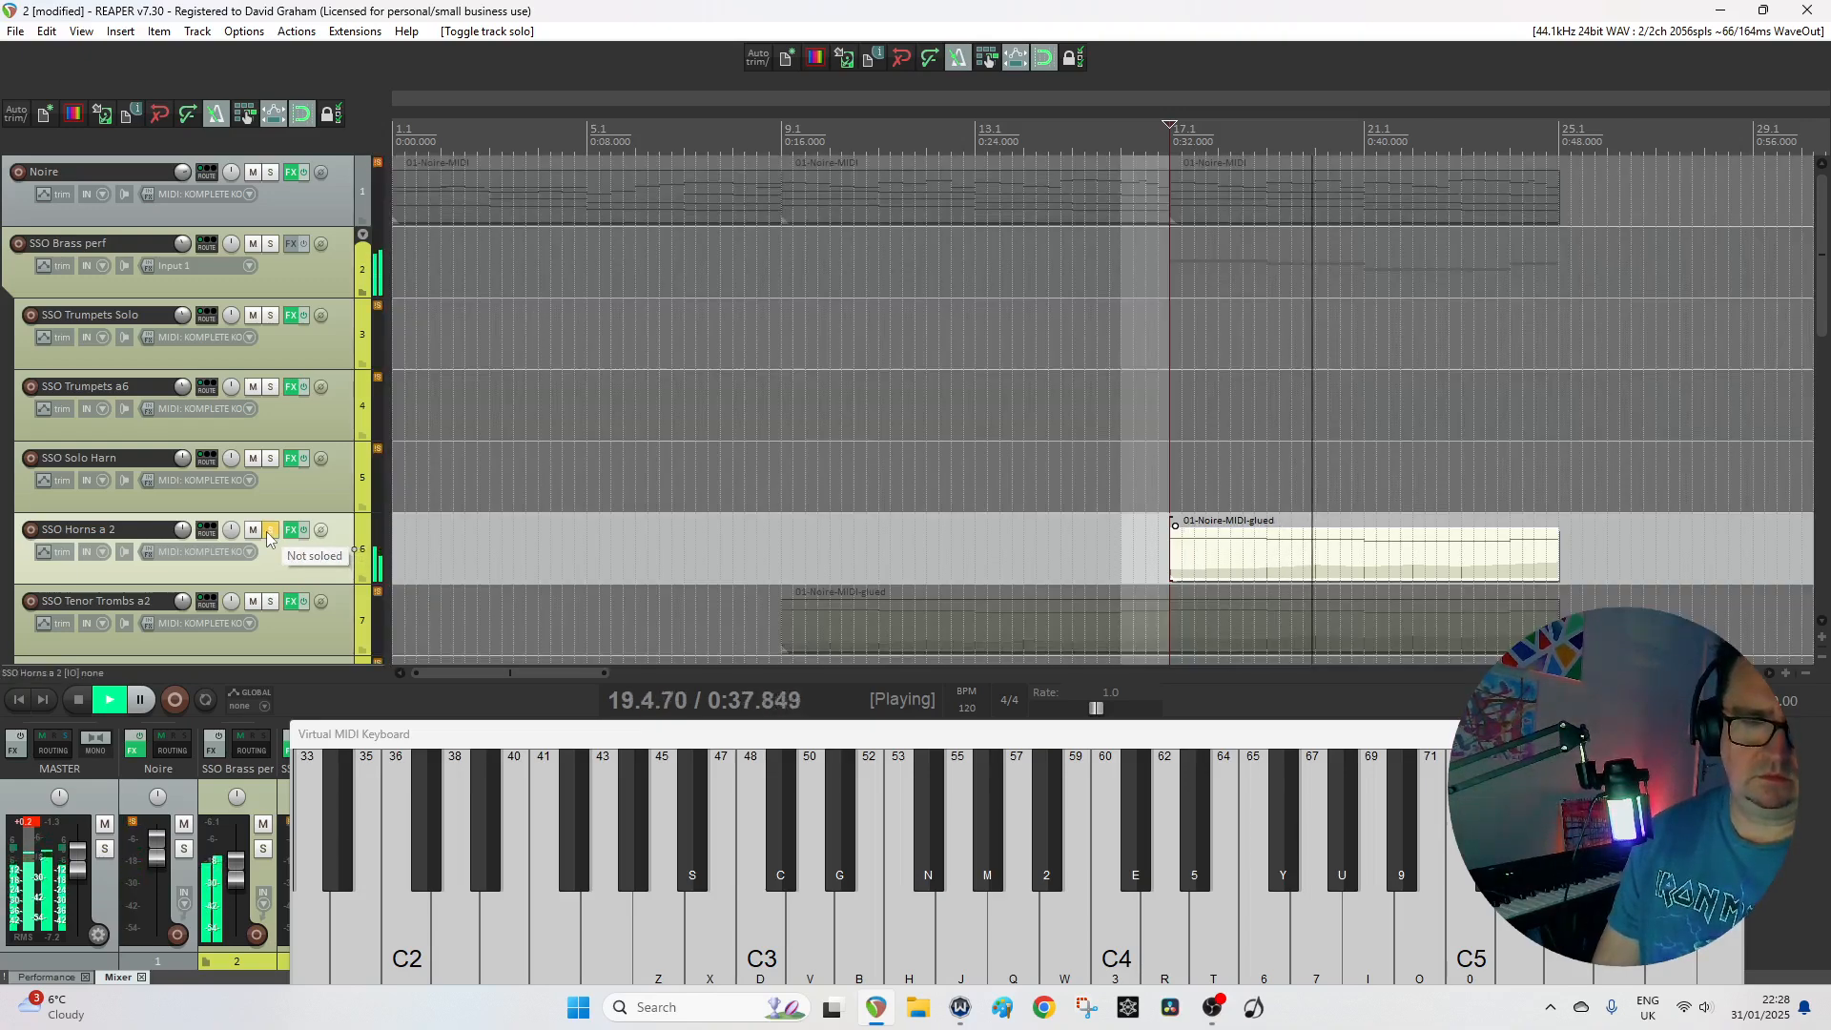
{"action": "key", "text": "space"}
Duplicate the SSO Horns a 2 track, lower the first note in the copy's clip to D3 and audition it.
{"action": "right_click", "coordinate": [294, 563]}
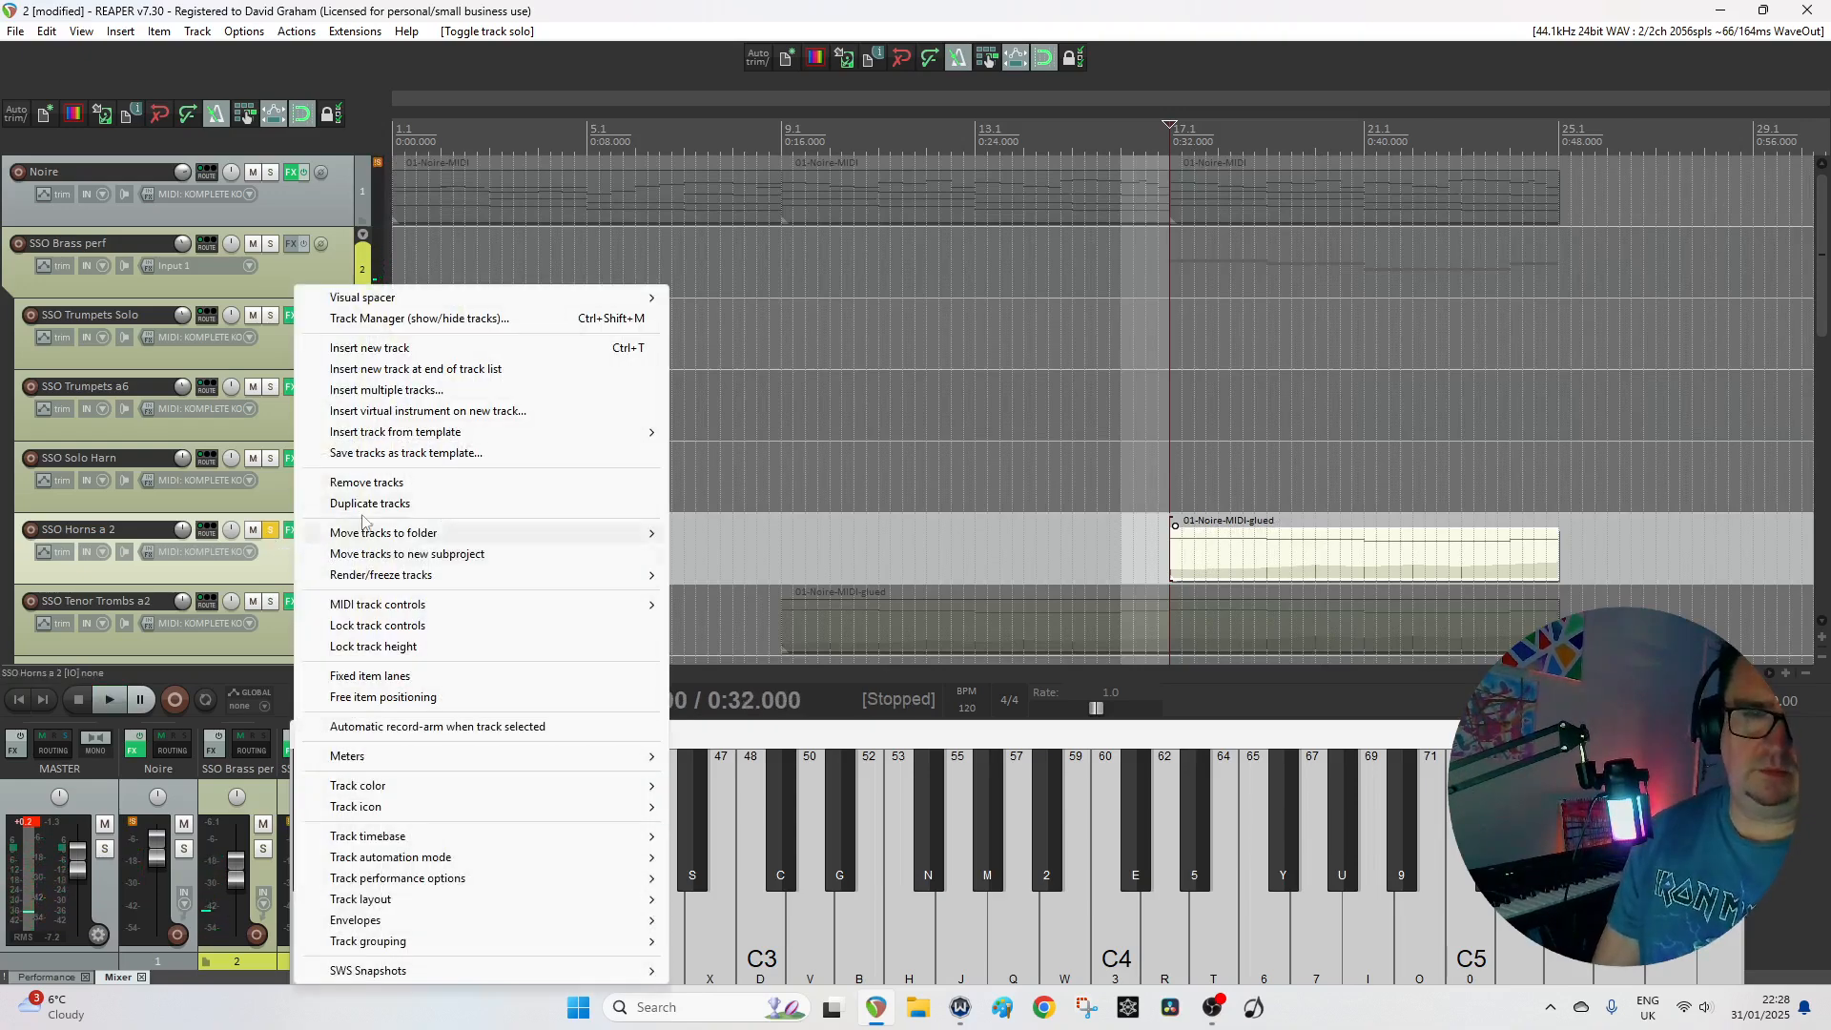
{"action": "left_click", "coordinate": [372, 502]}
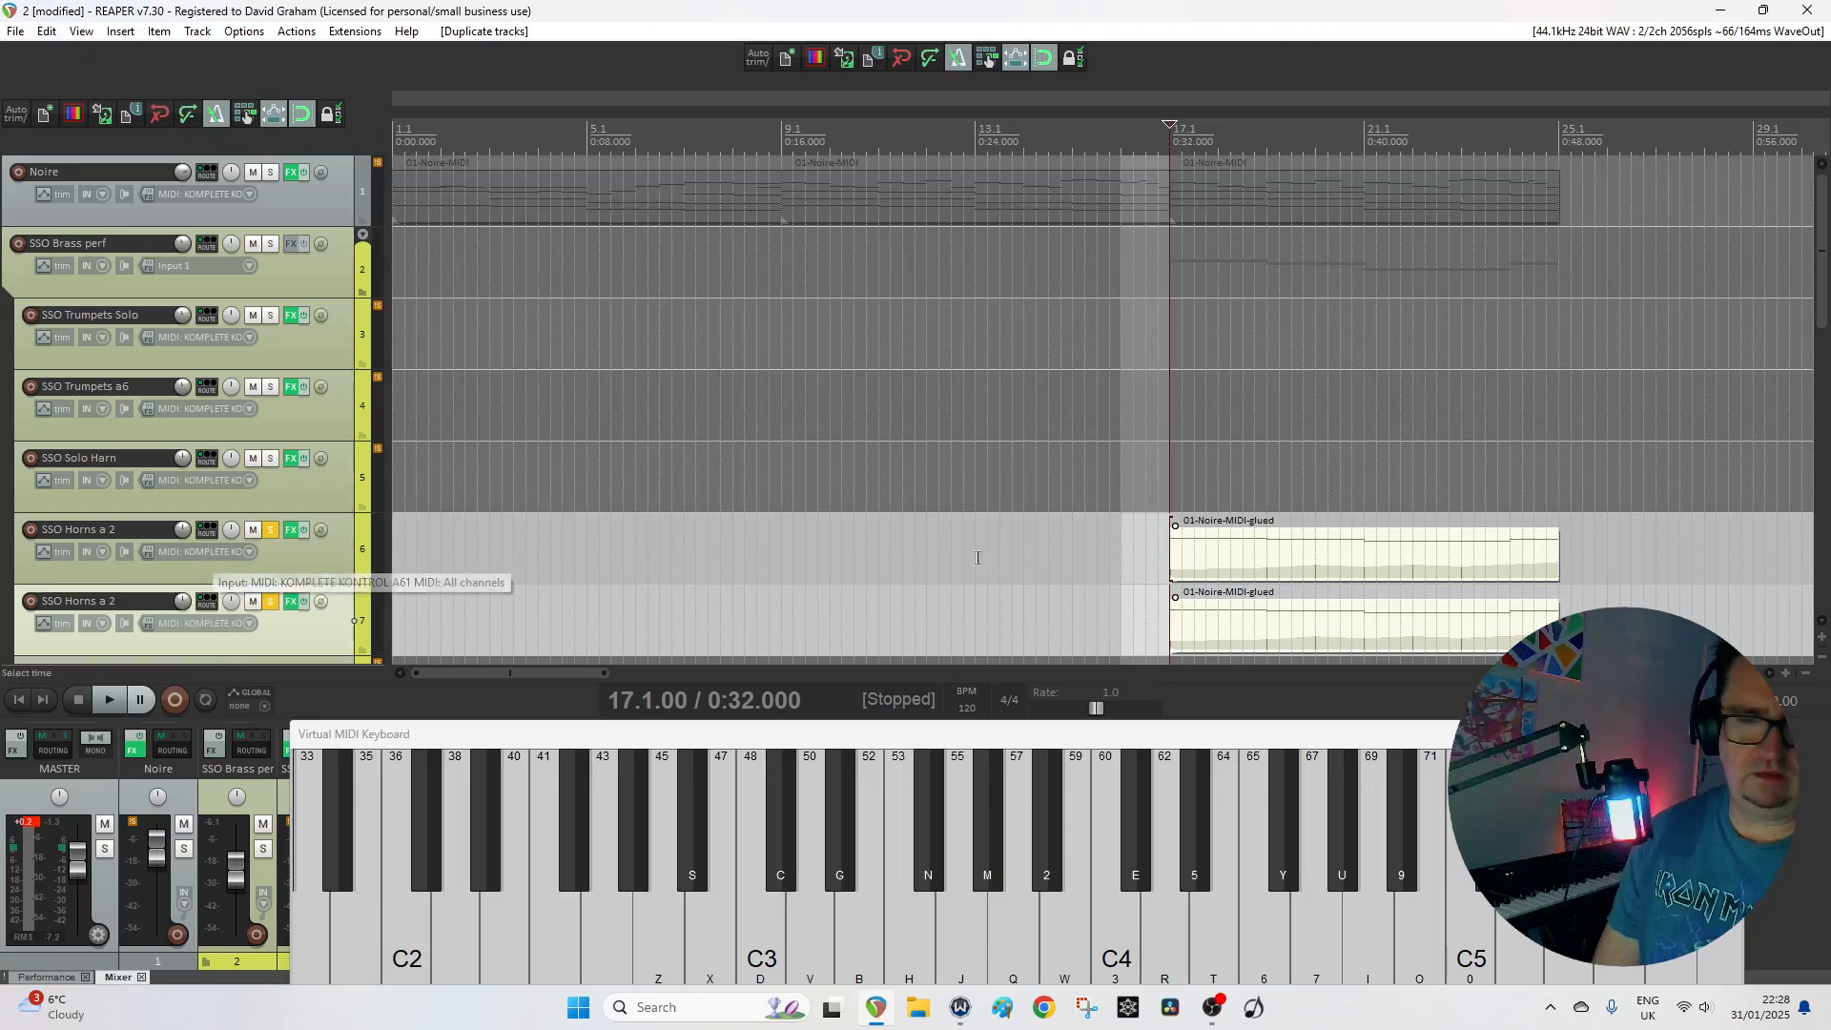
{"action": "double_click", "coordinate": [1255, 615]}
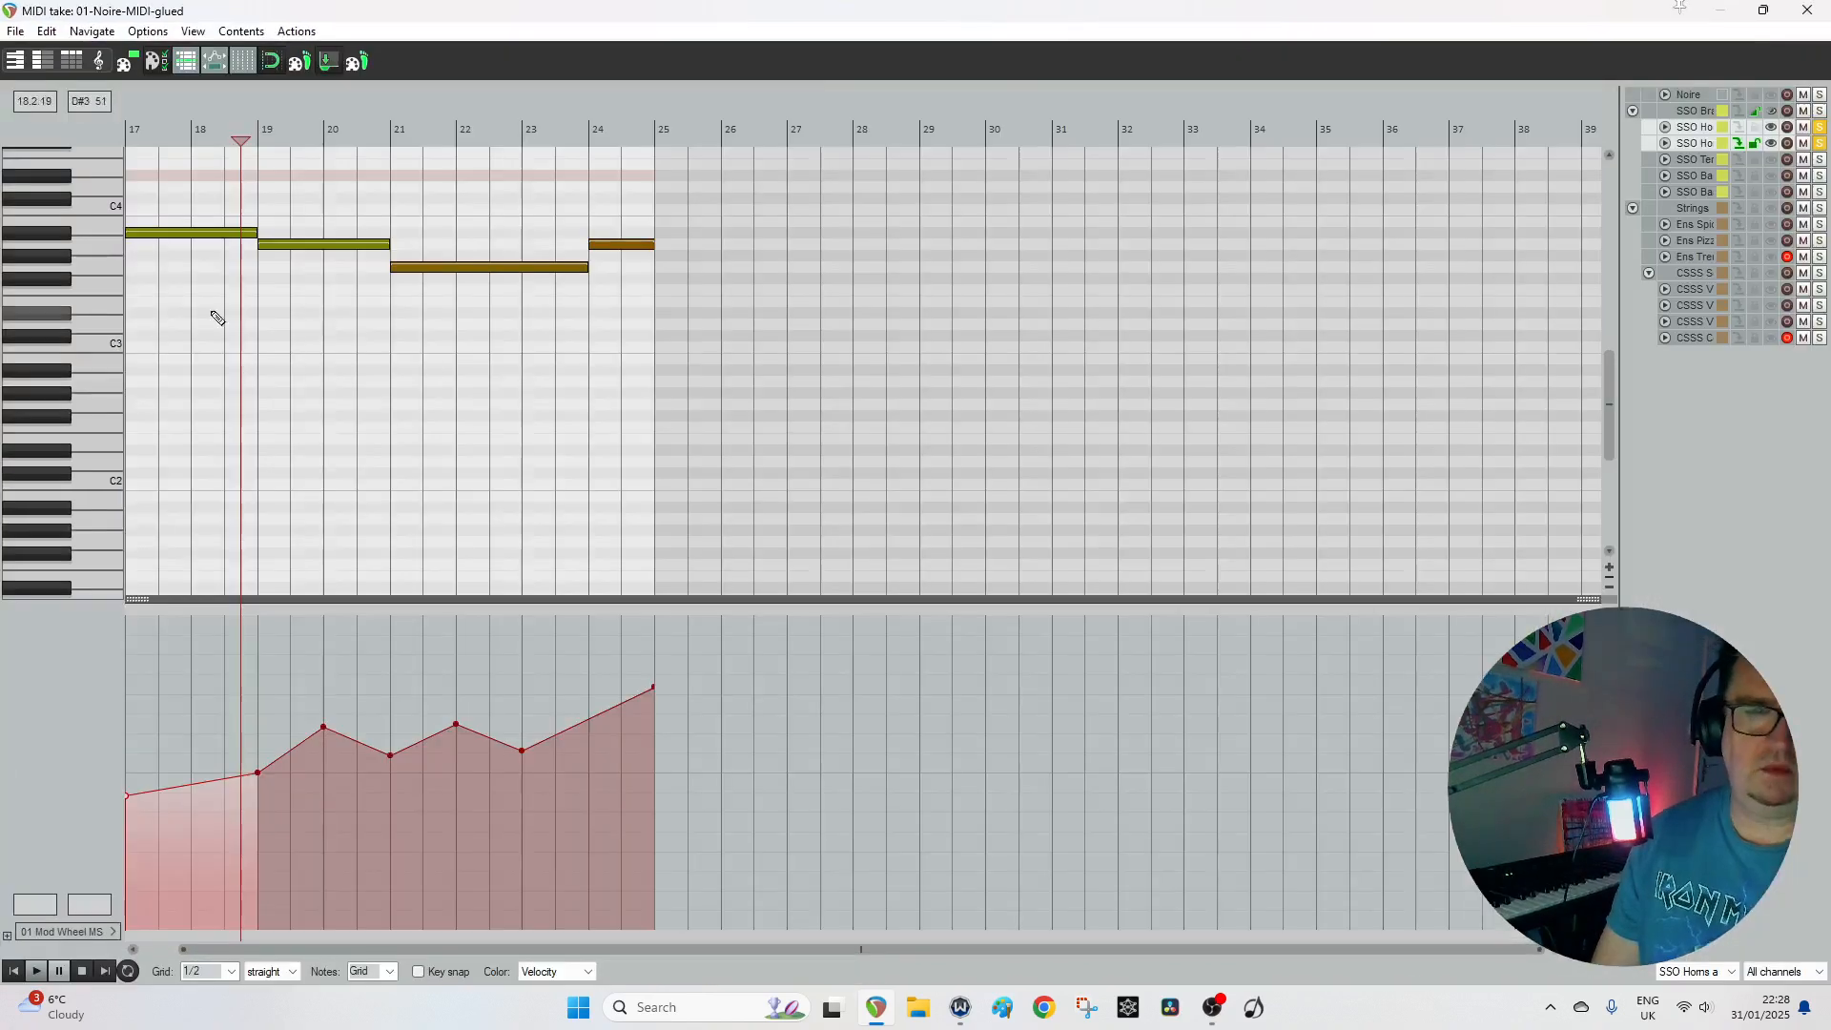
{"action": "left_click", "coordinate": [152, 236]}
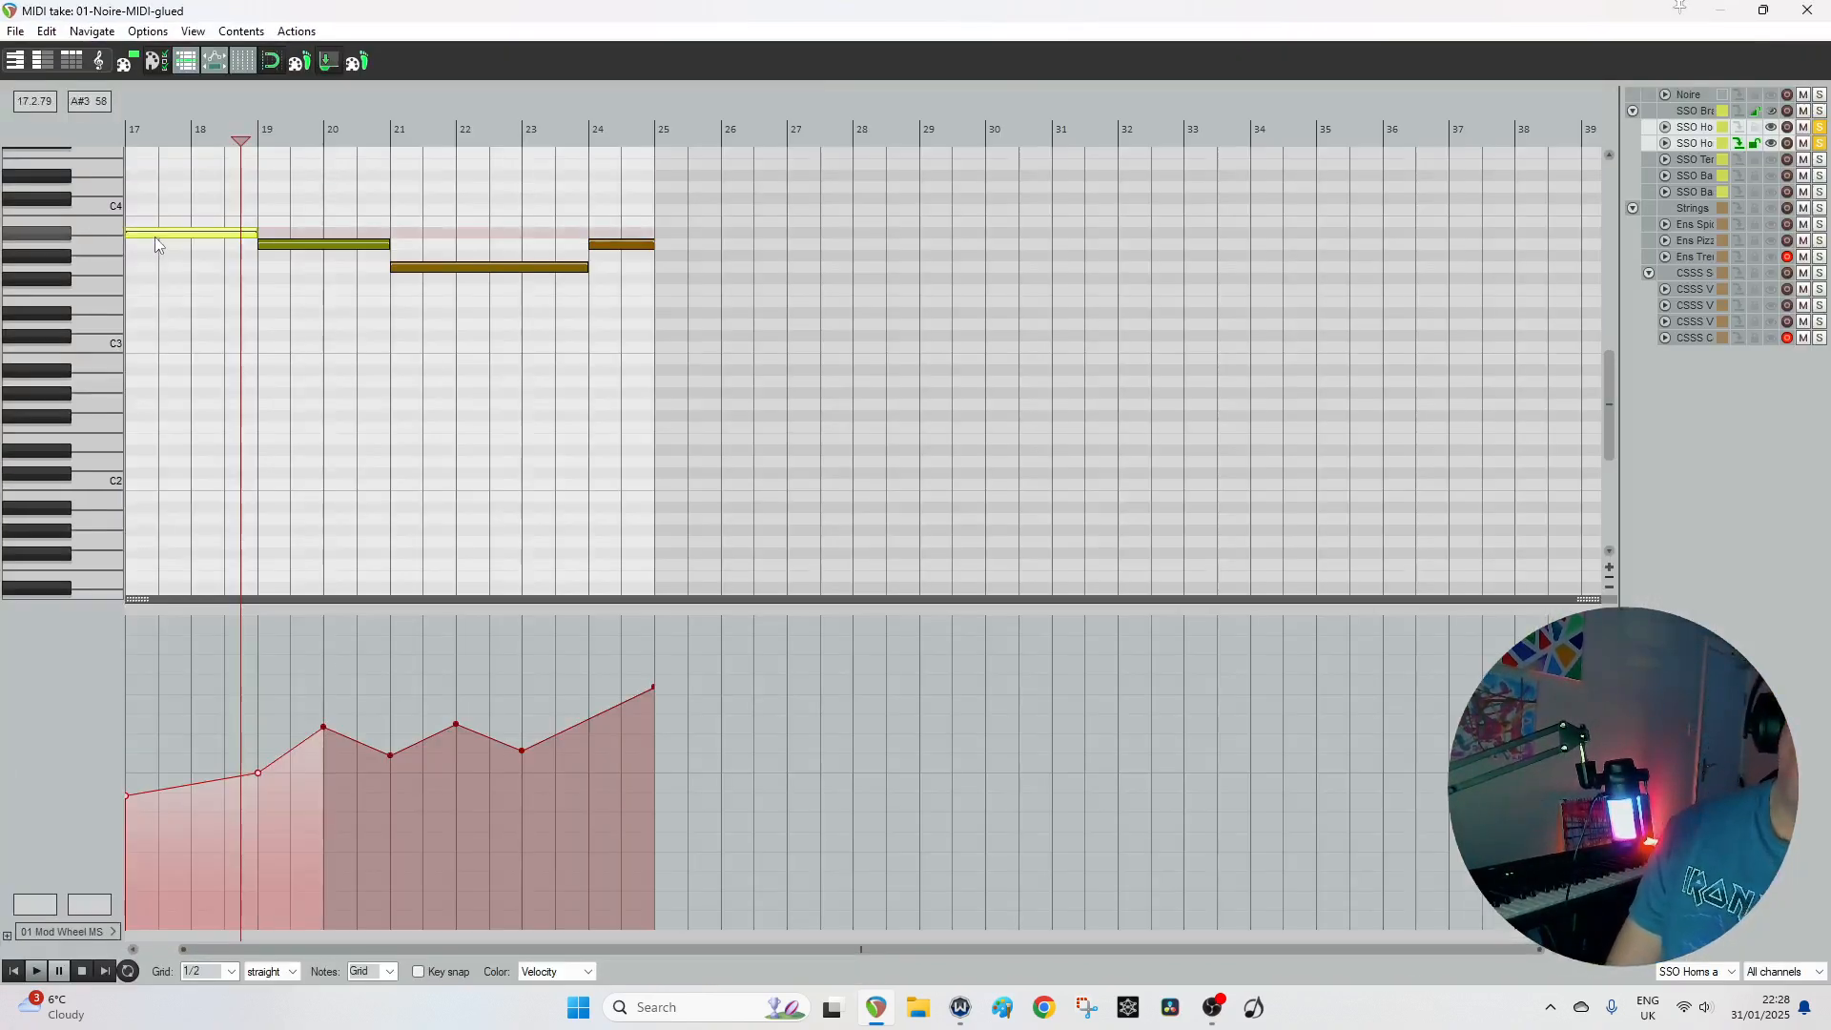
{"action": "left_click_drag", "start_coordinate": [156, 245], "coordinate": [153, 336]}
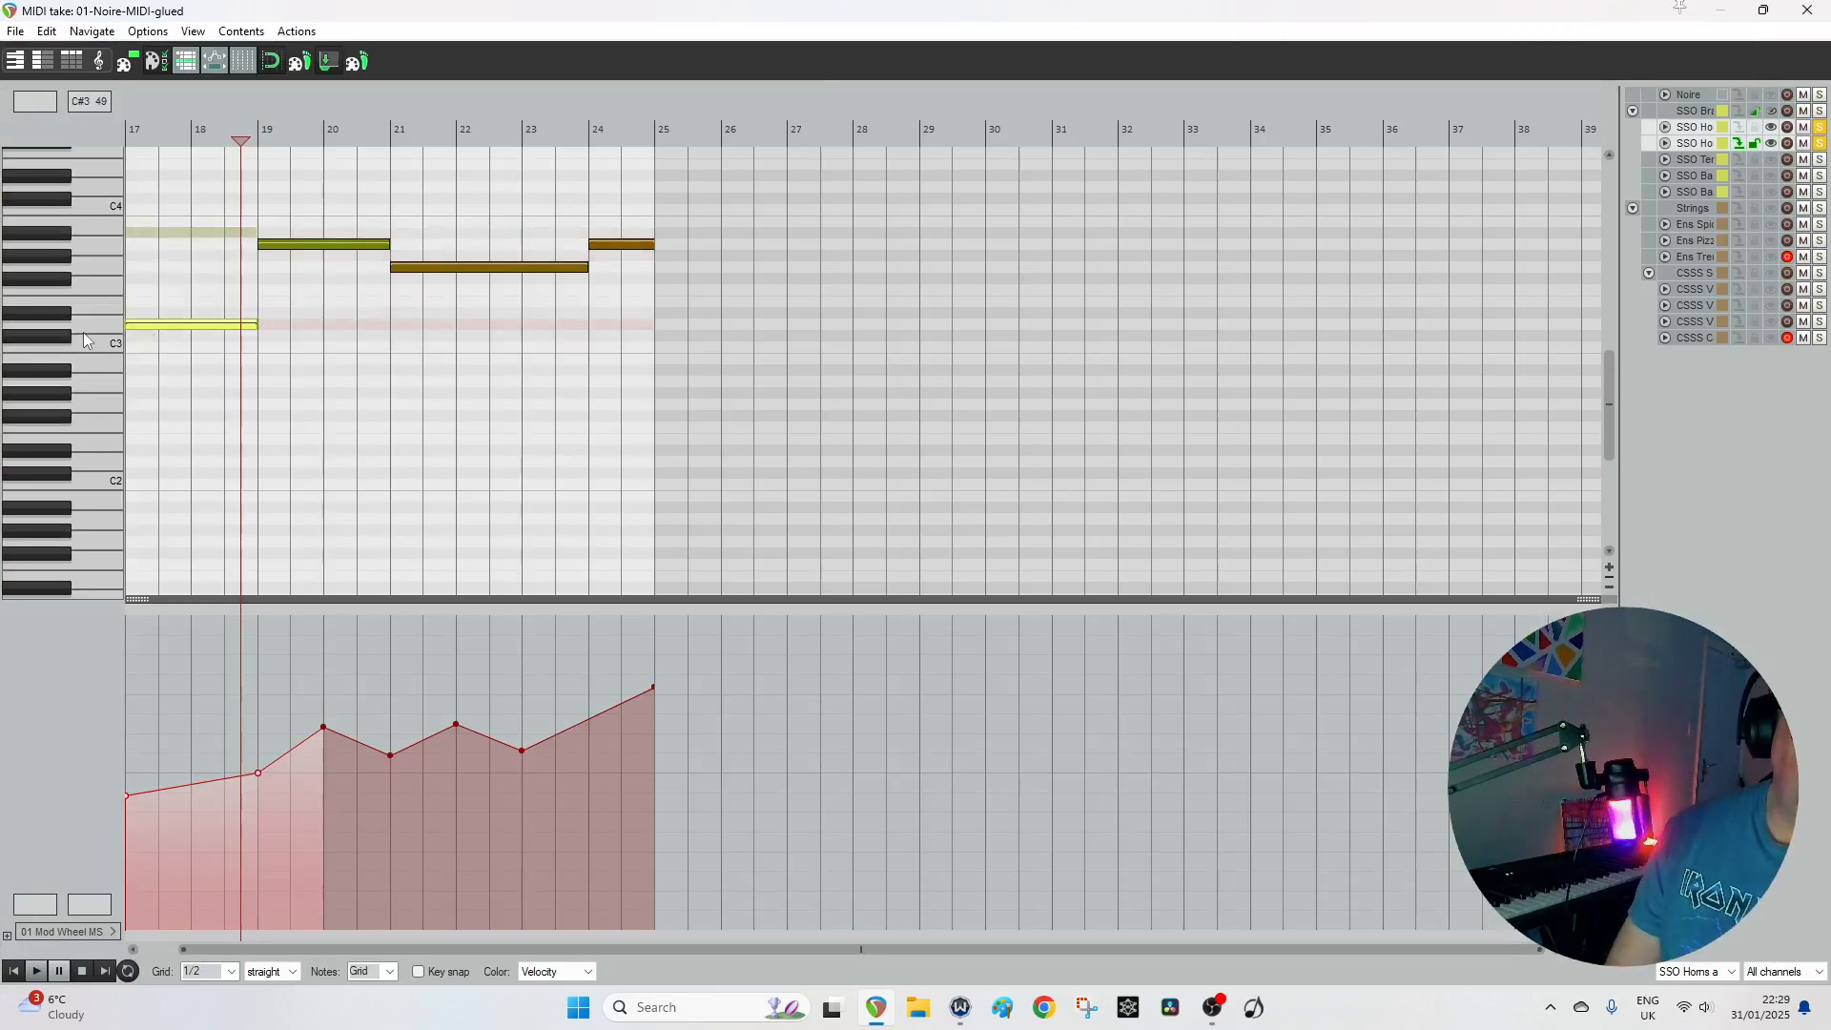
{"action": "key", "text": "space"}
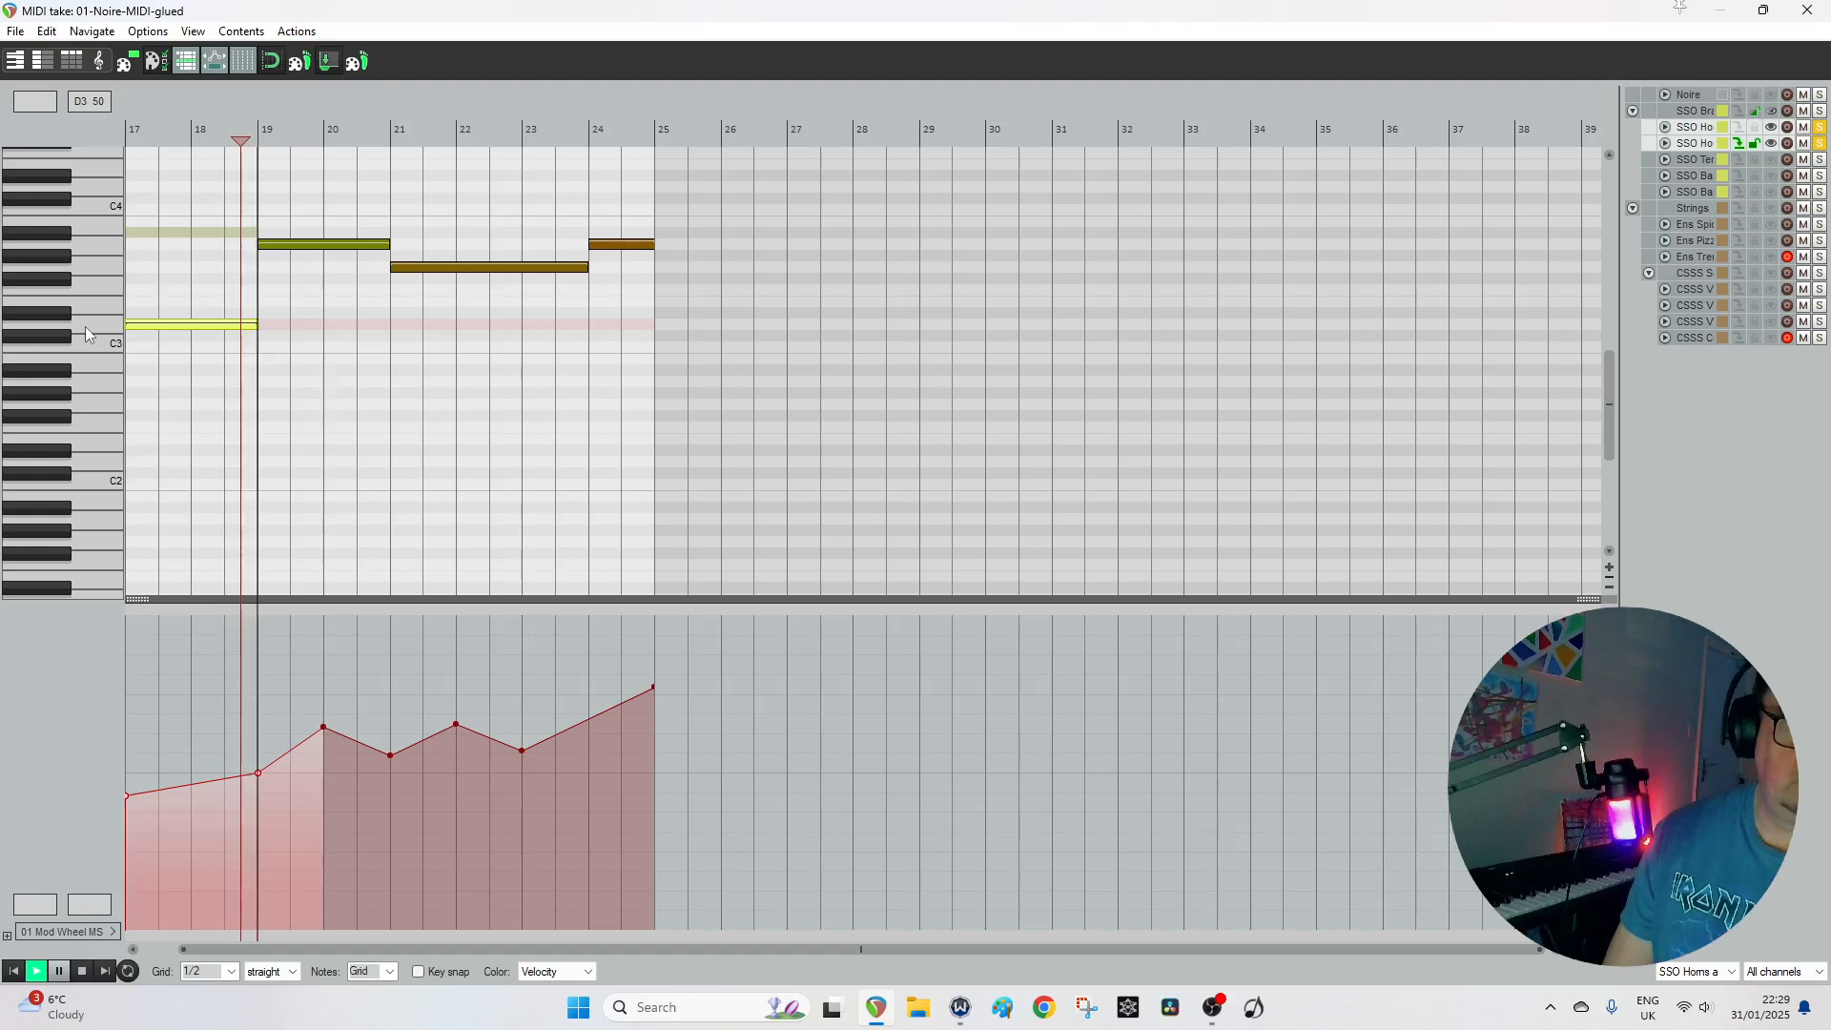
{"action": "key", "text": "space"}
Rework the duplicate horn line as D3 to bar 21, A#2 to bar 23 and A2 to bar 25, deleting the leftover upper notes.
{"action": "left_click", "coordinate": [289, 245]}
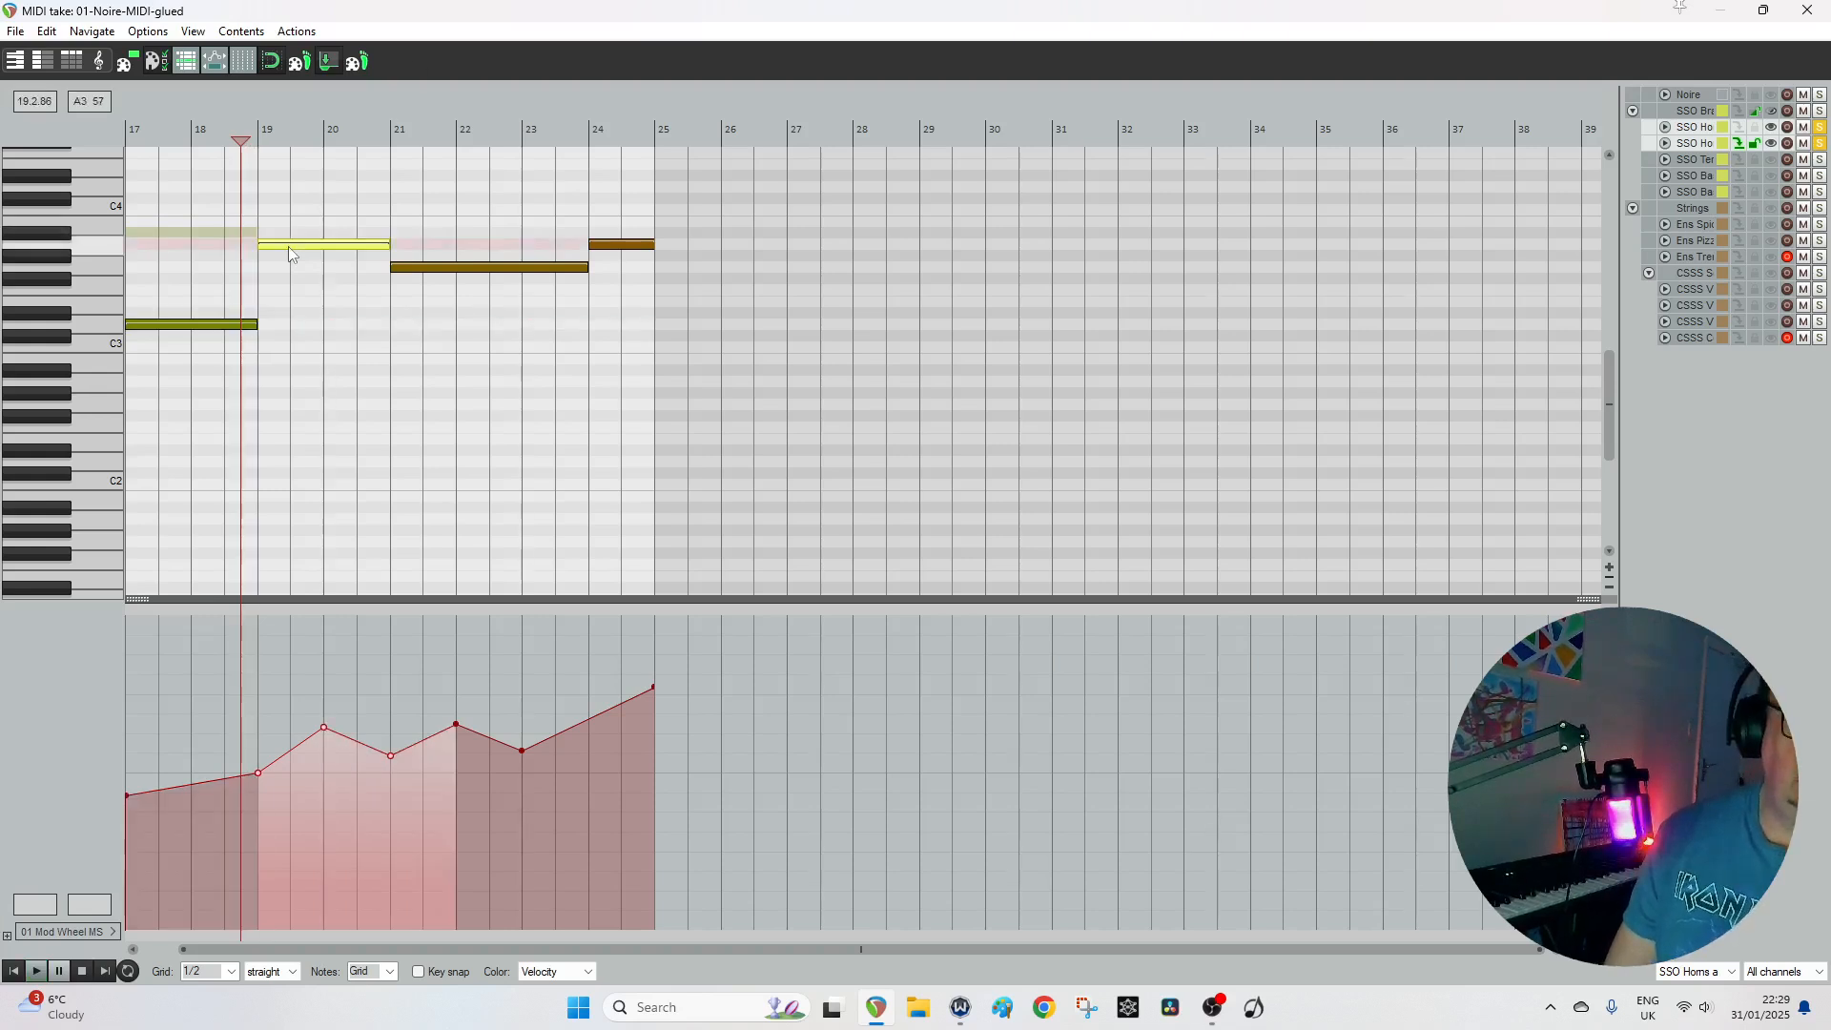
{"action": "key", "text": "Delete"}
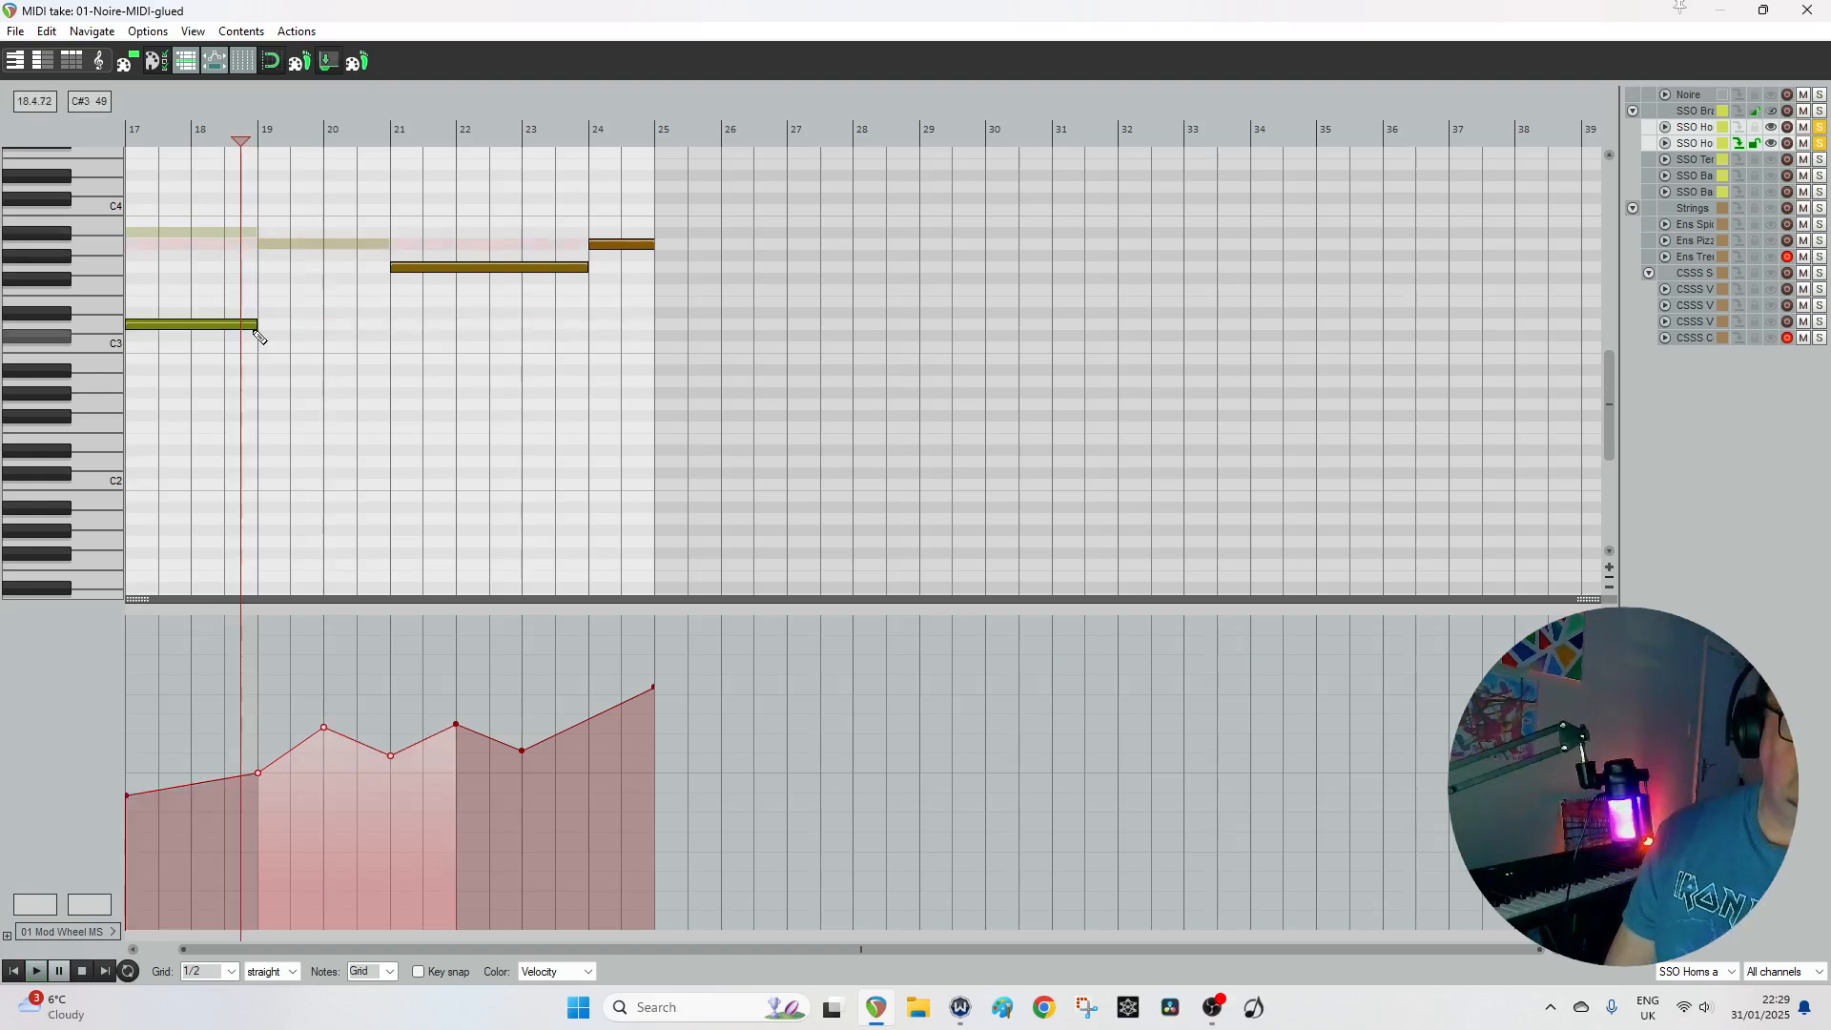
{"action": "left_click_drag", "start_coordinate": [251, 324], "coordinate": [423, 380]}
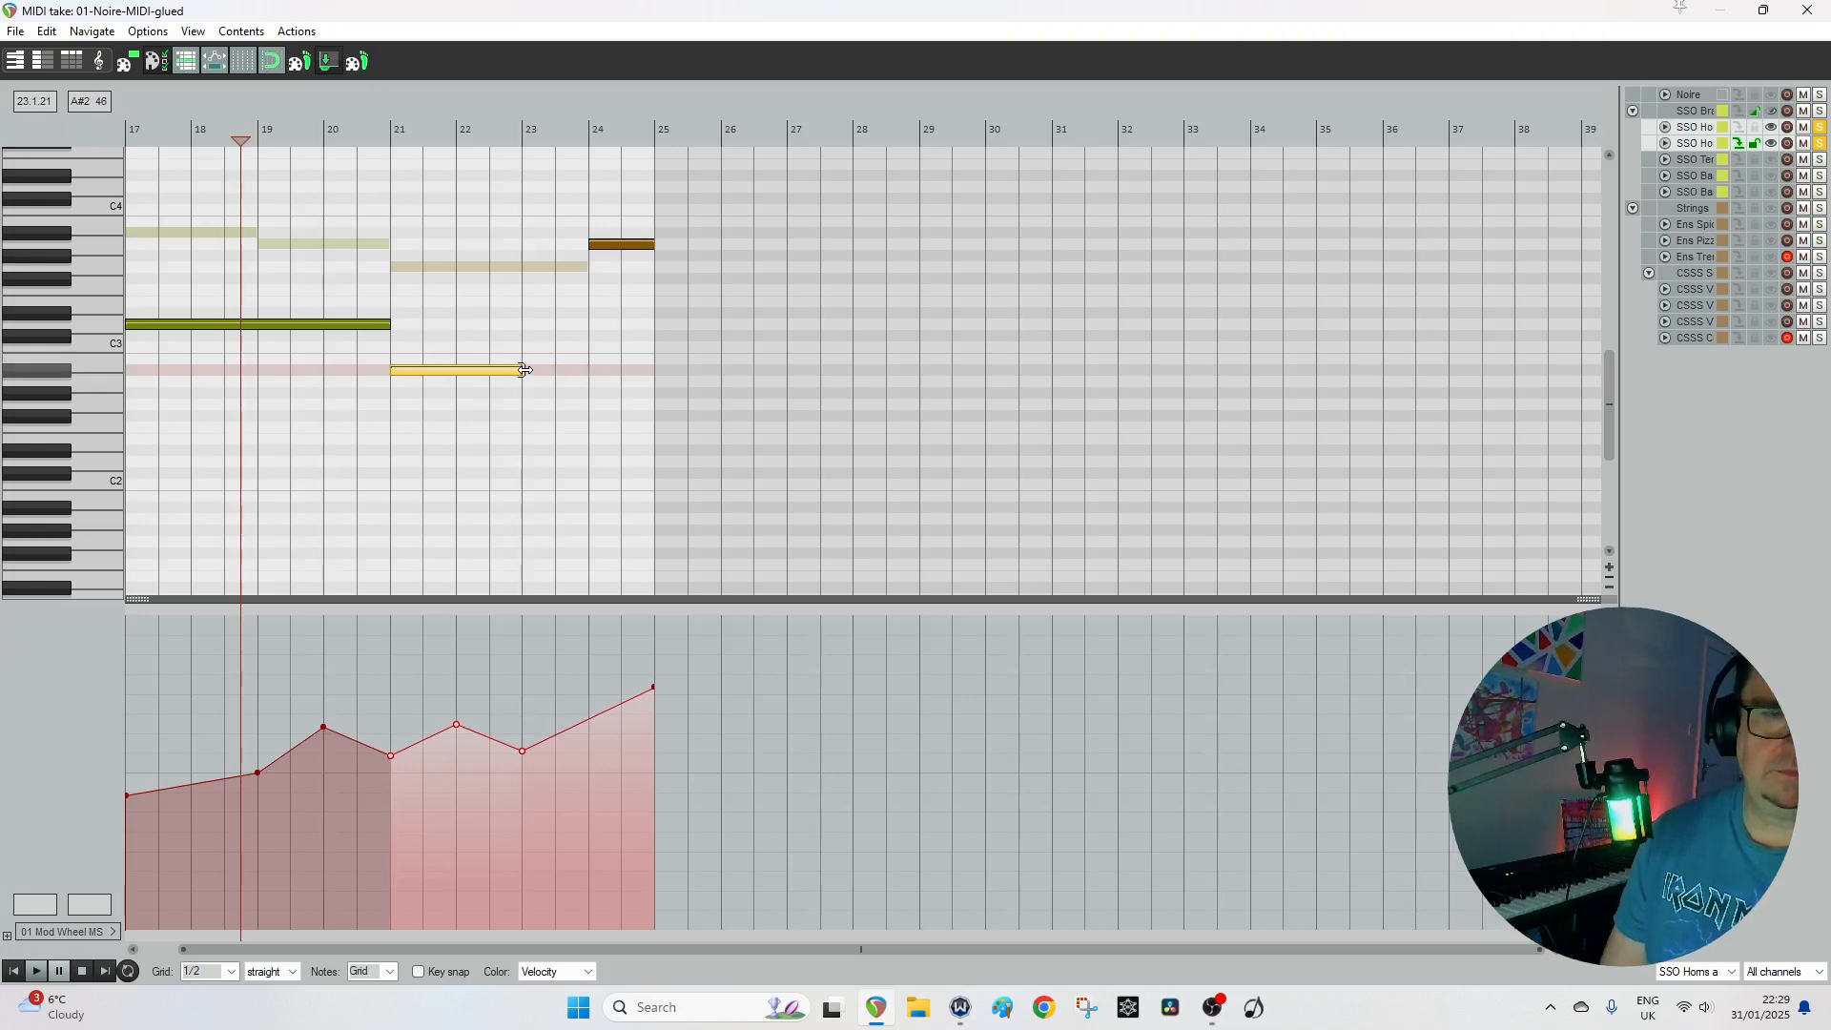
{"action": "left_click_drag", "start_coordinate": [482, 403], "coordinate": [625, 413]}
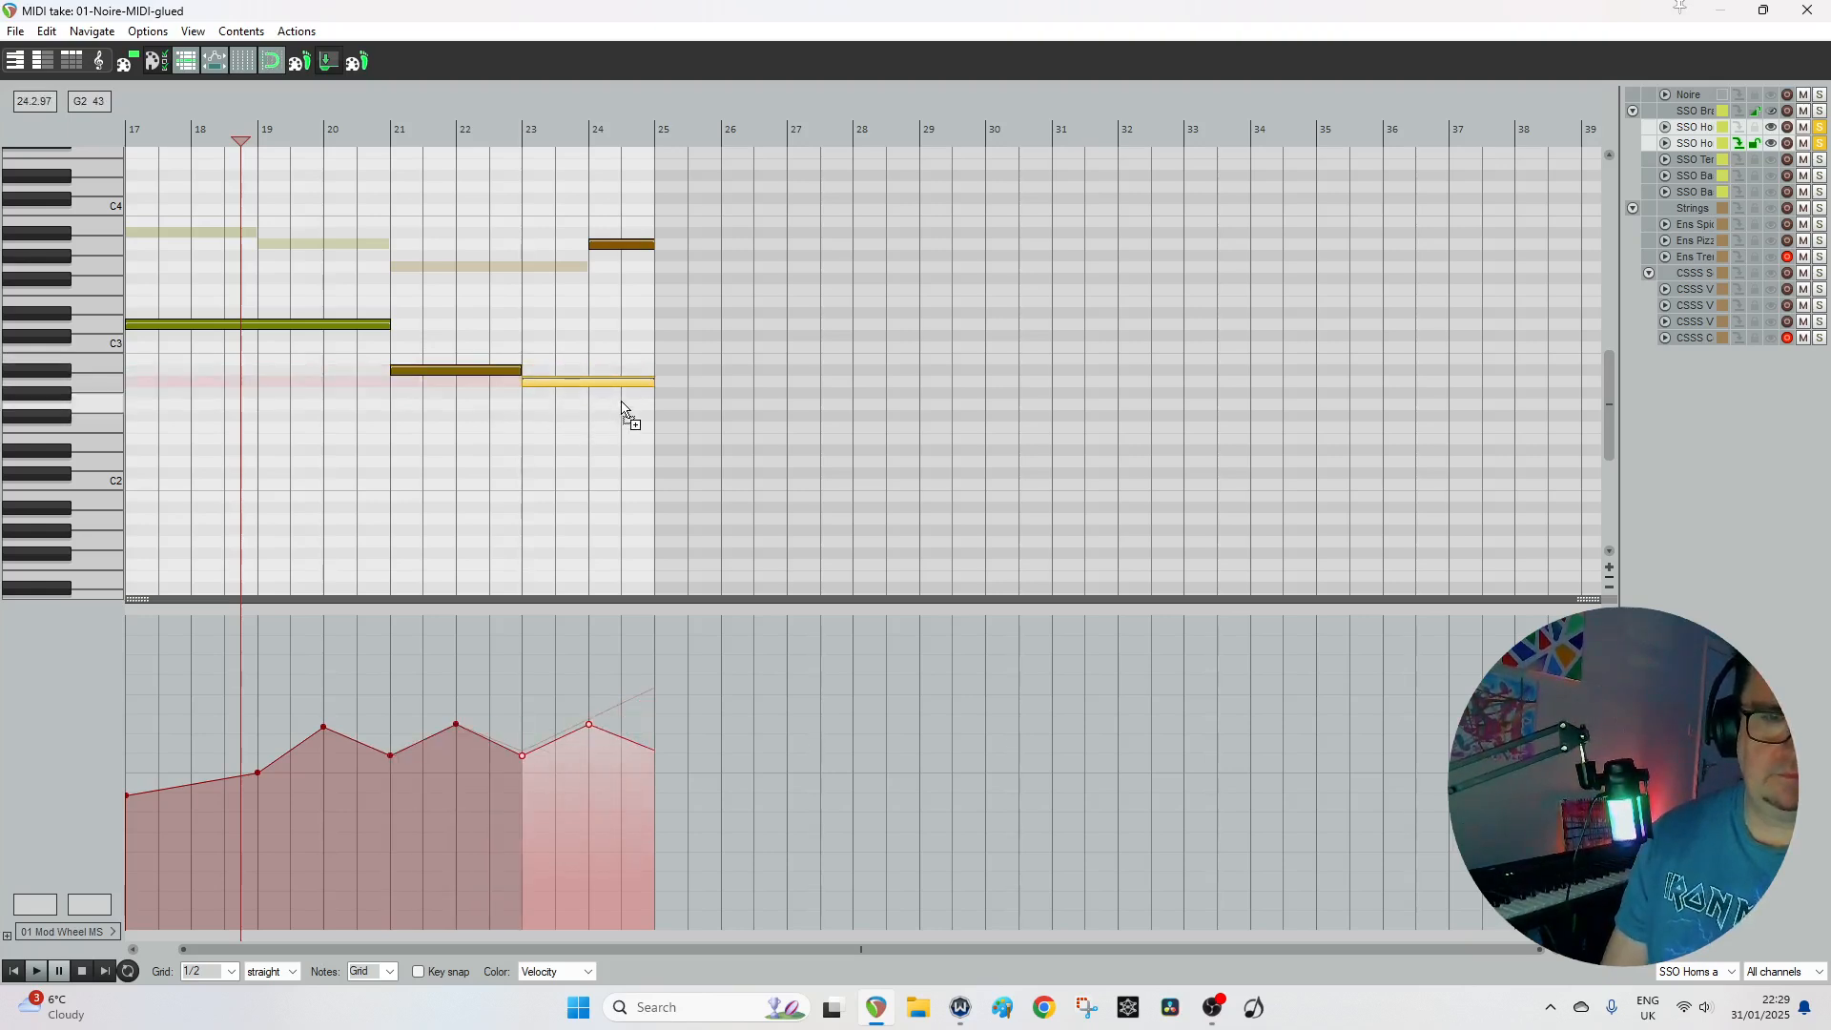
{"action": "left_click", "coordinate": [618, 246]}
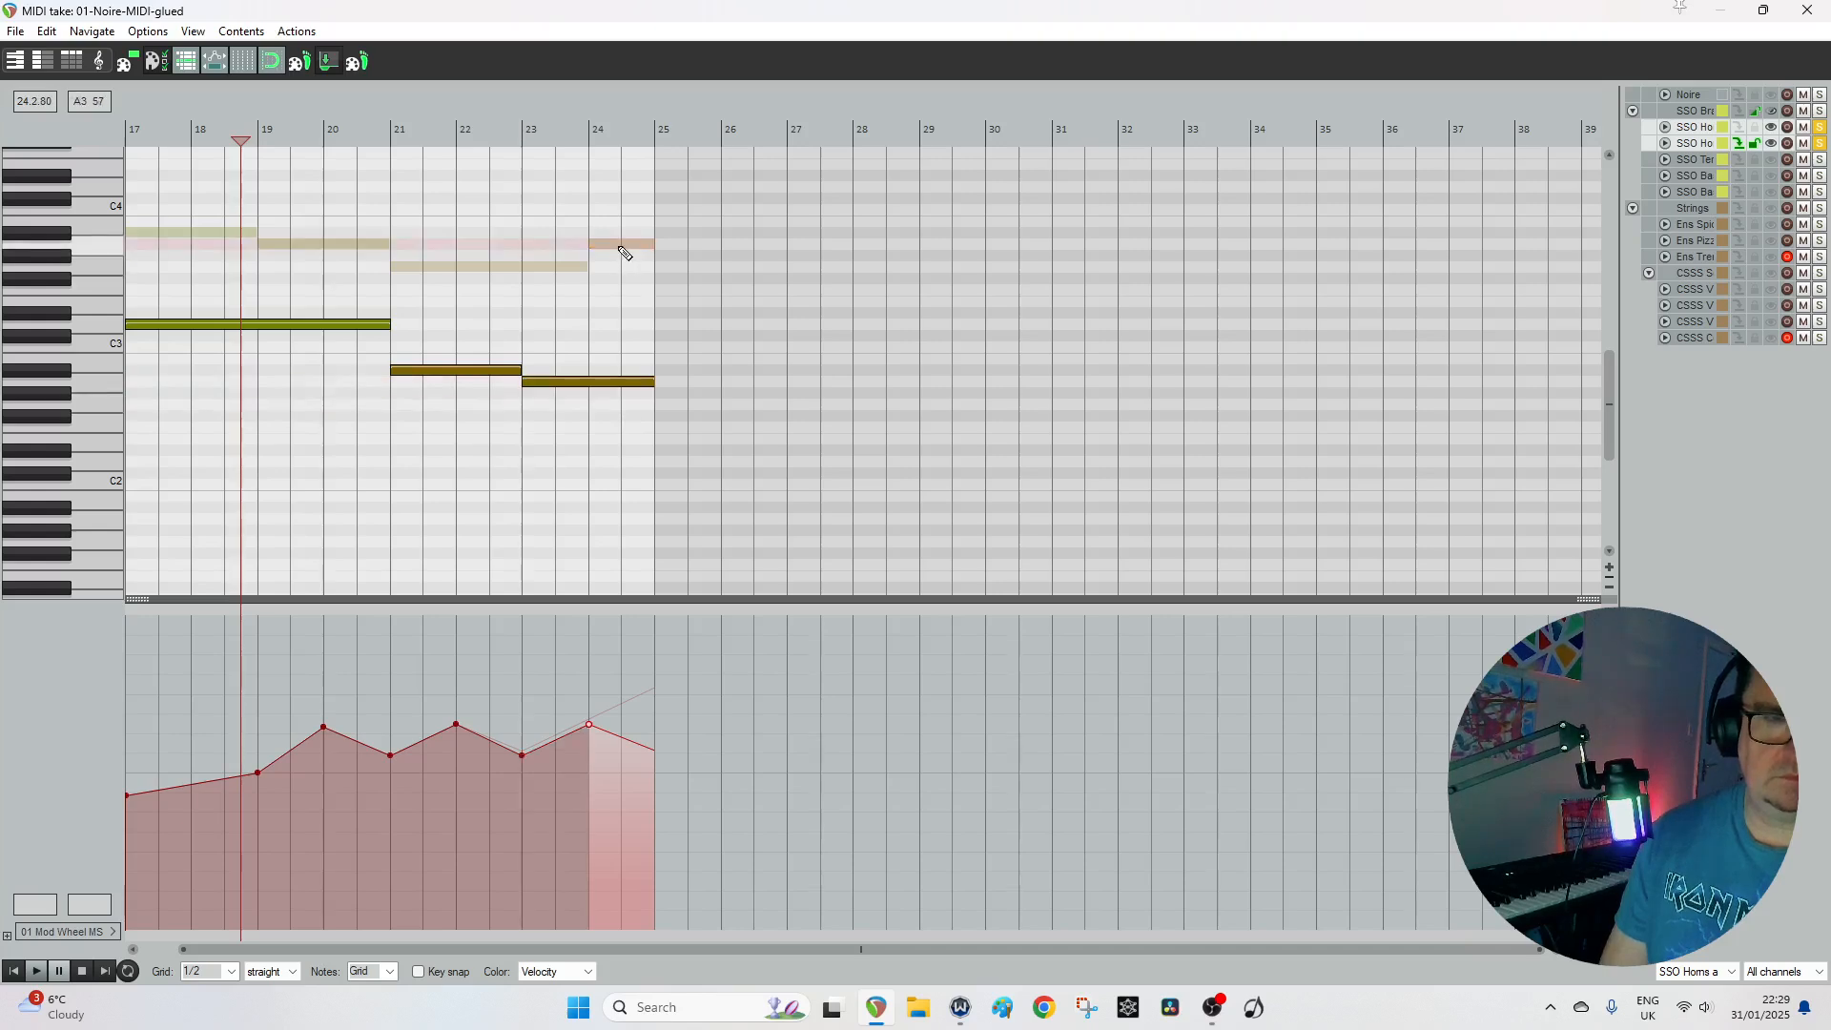
Play the new horn line from bar 17 and also solo the tenor trombones, bass trombones and bass tuba.
{"action": "left_click", "coordinate": [14, 971]}
{"action": "left_click", "coordinate": [37, 971]}
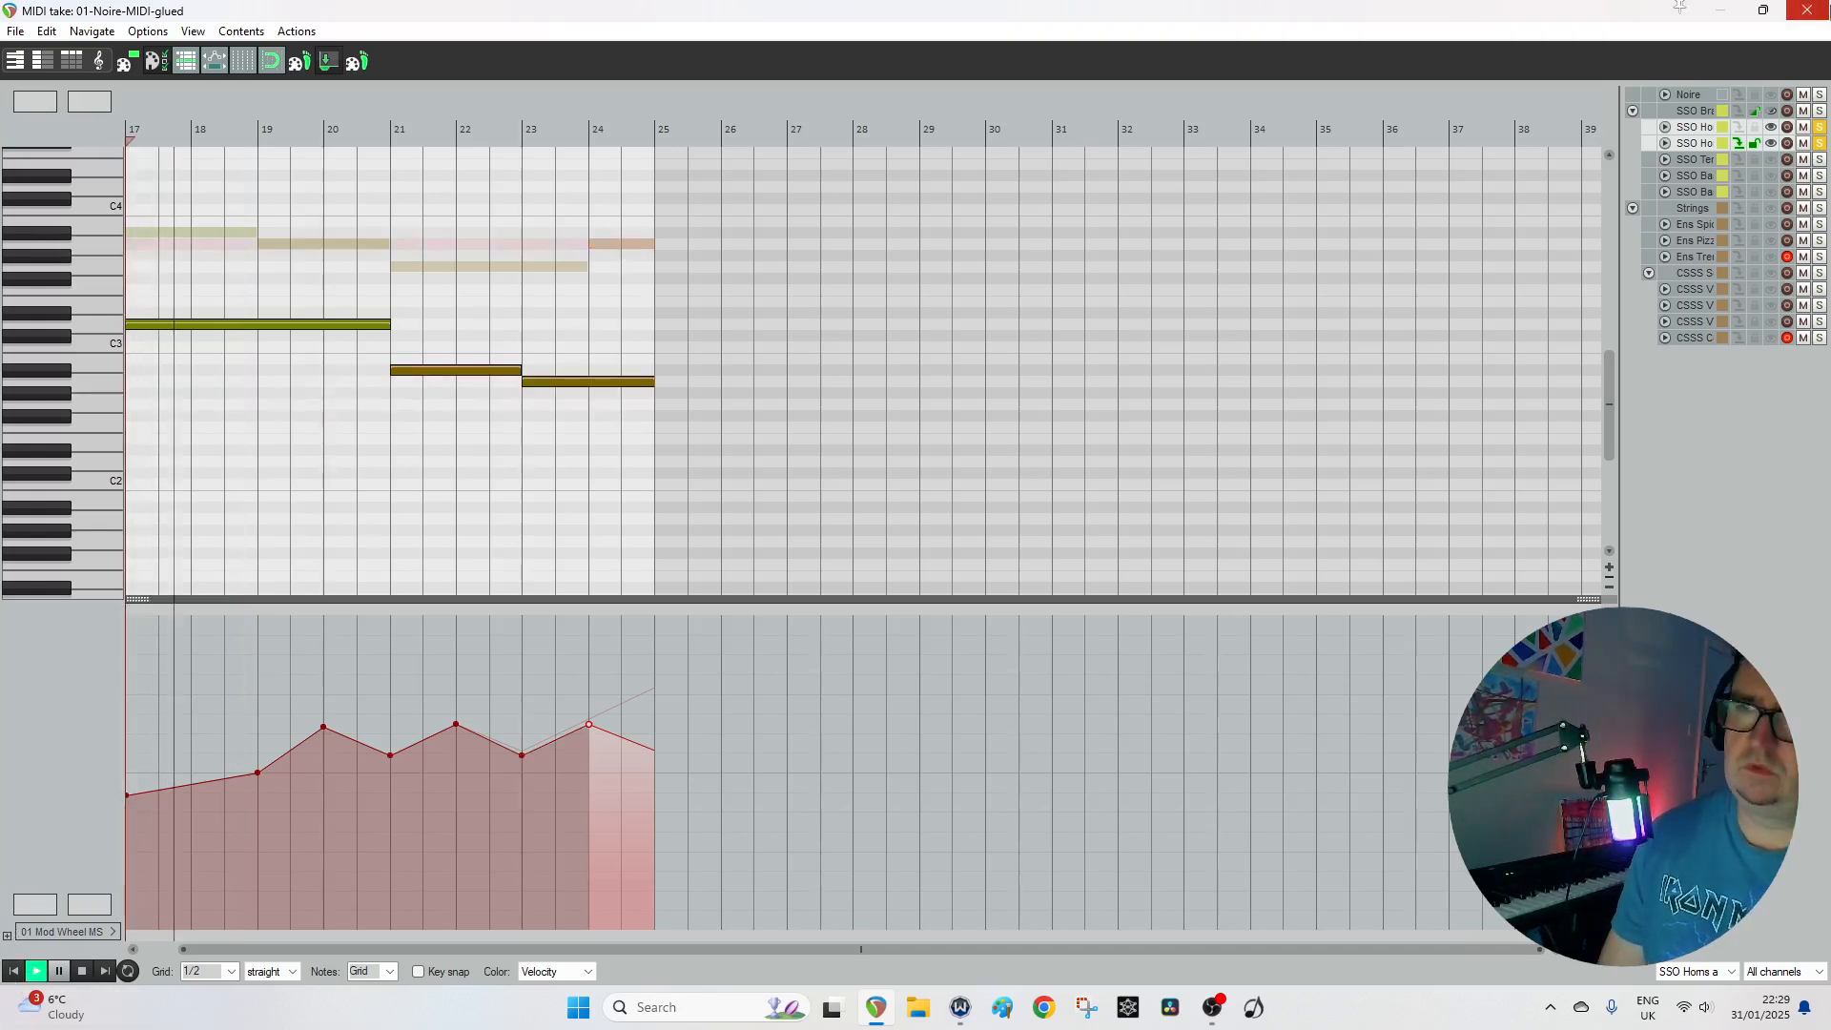
{"action": "key", "text": "Escape"}
{"action": "scroll", "coordinate": [198, 525], "scroll_direction": "down", "scroll_amount": 4}
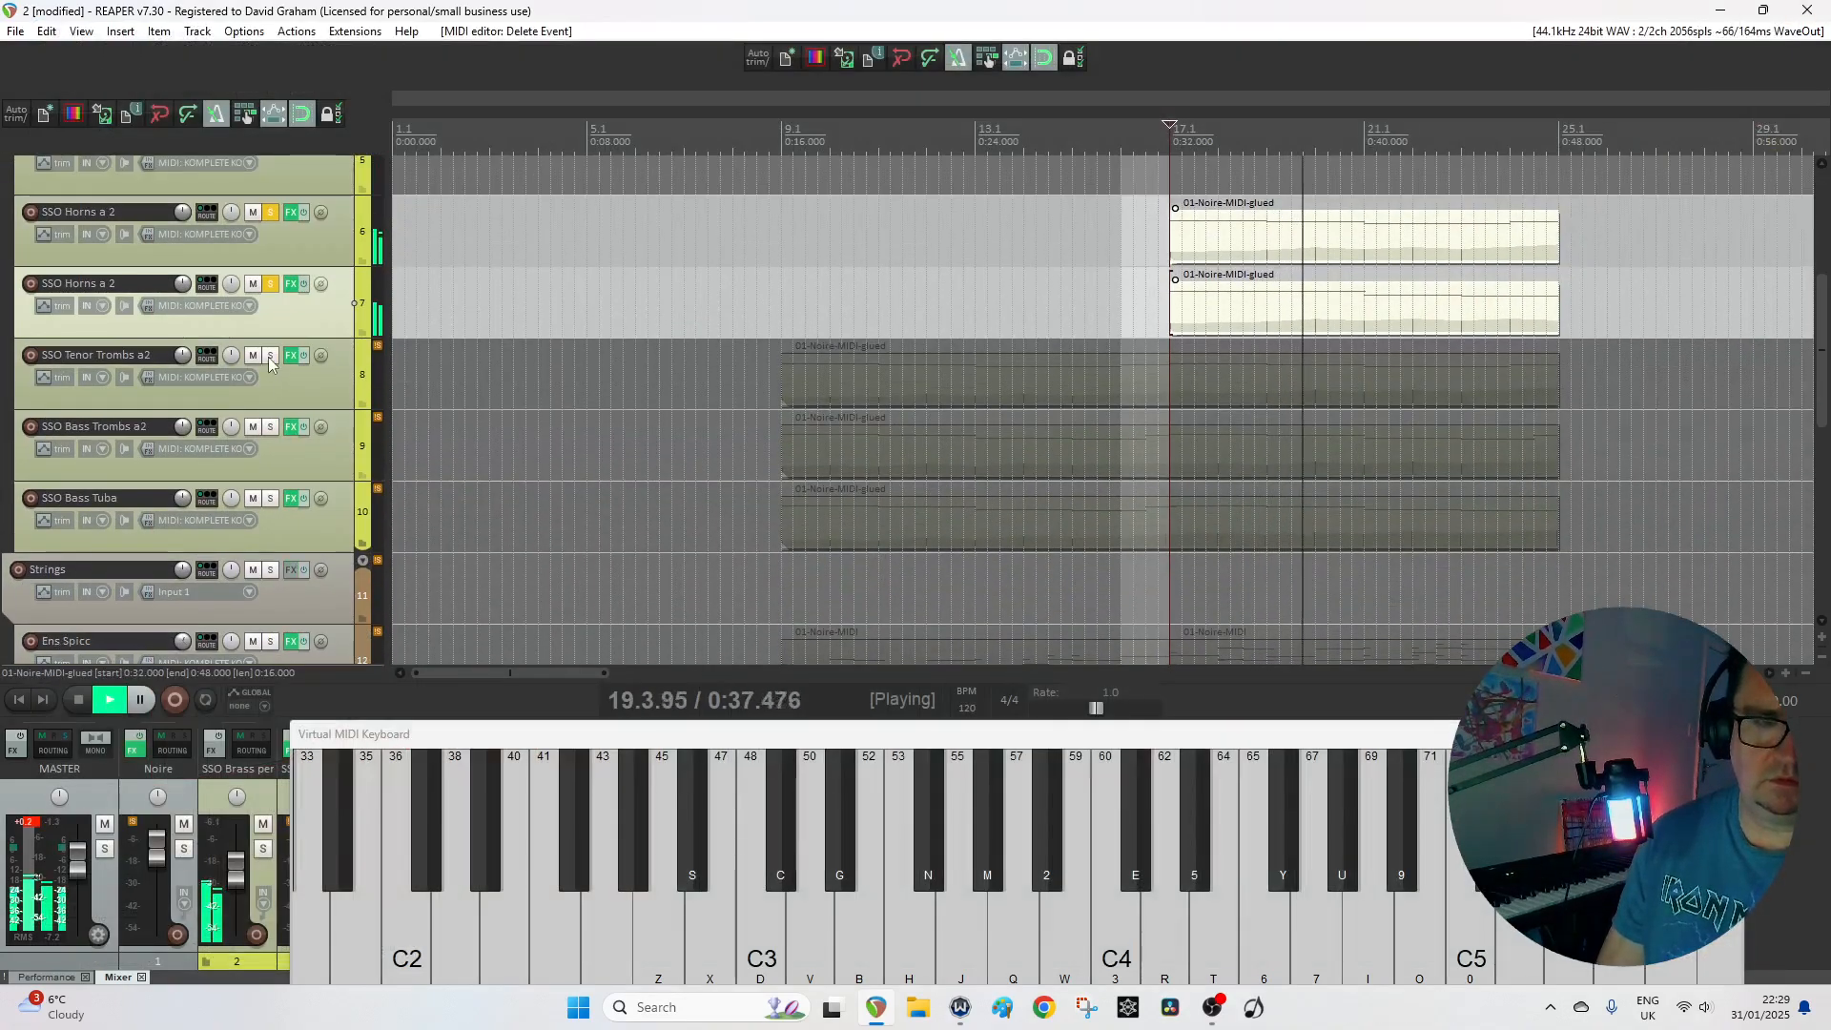
{"action": "left_click_drag", "start_coordinate": [270, 355], "coordinate": [271, 498]}
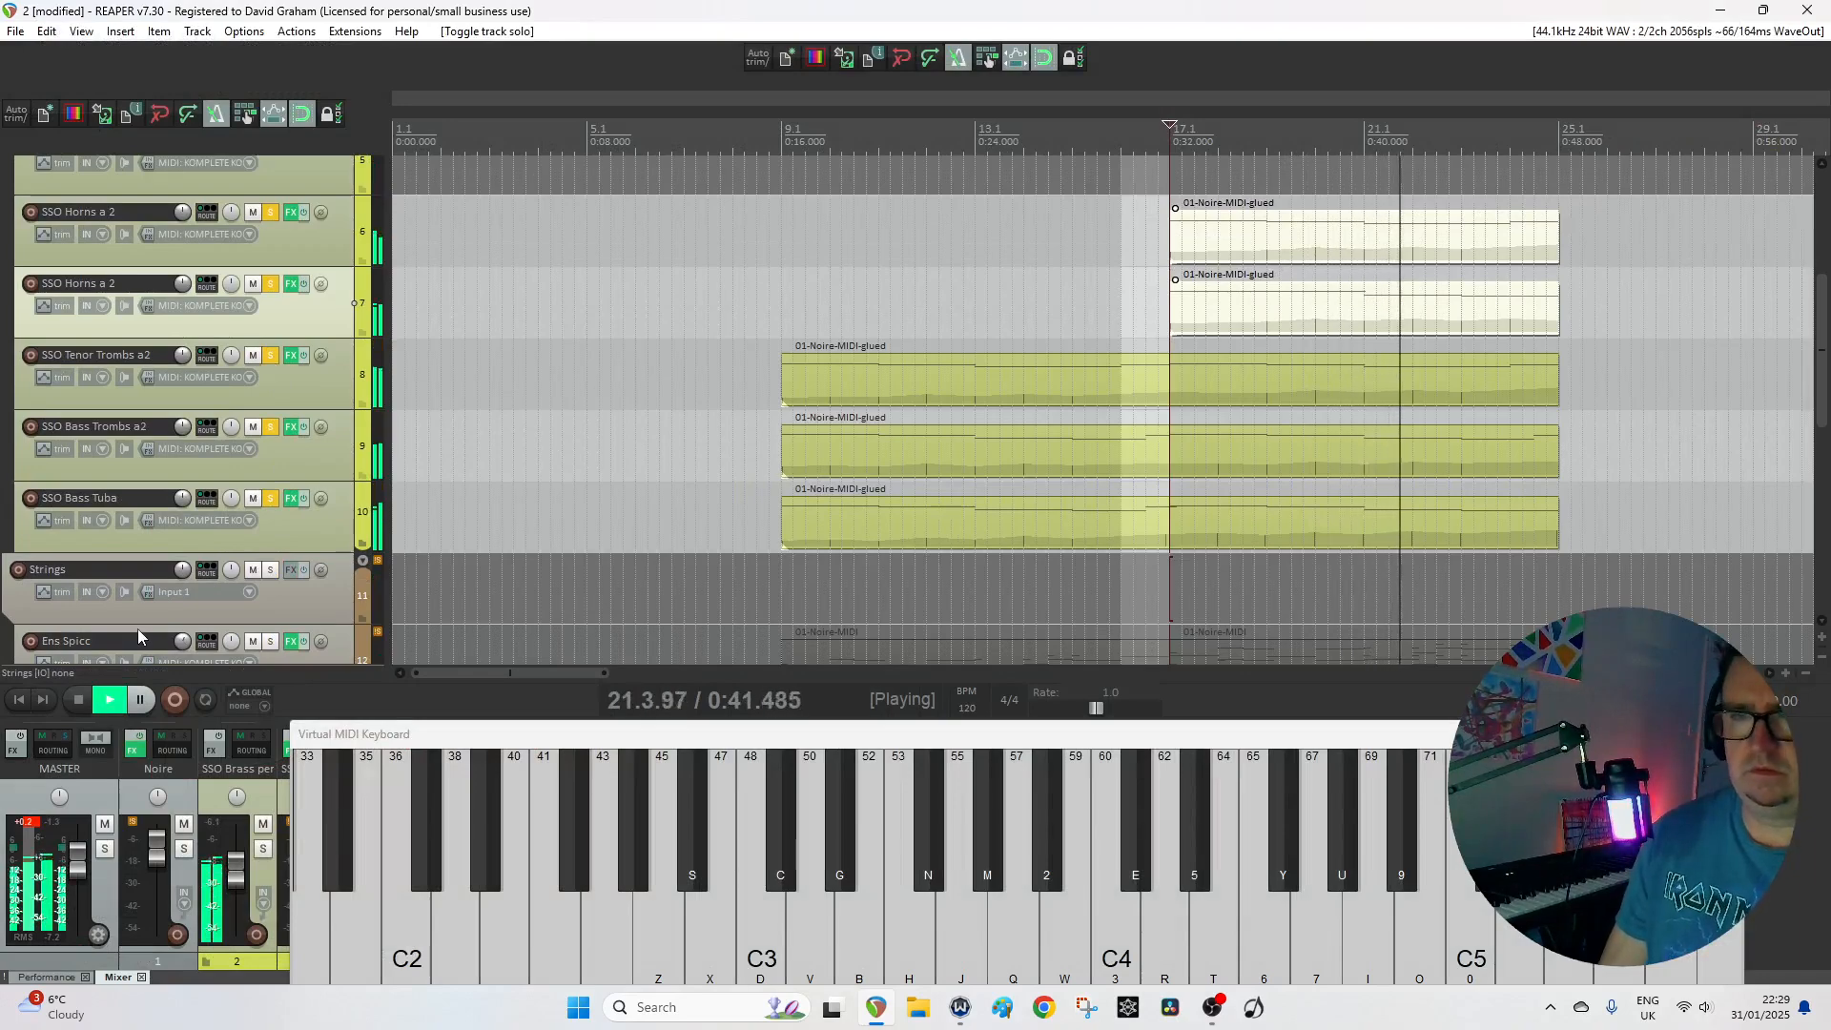
Stop playback and add the Decapitator plugin to the SSO Brass perf folder track.
{"action": "scroll", "coordinate": [151, 525], "scroll_direction": "up", "scroll_amount": 3}
{"action": "scroll", "coordinate": [152, 523], "scroll_direction": "up", "scroll_amount": 3}
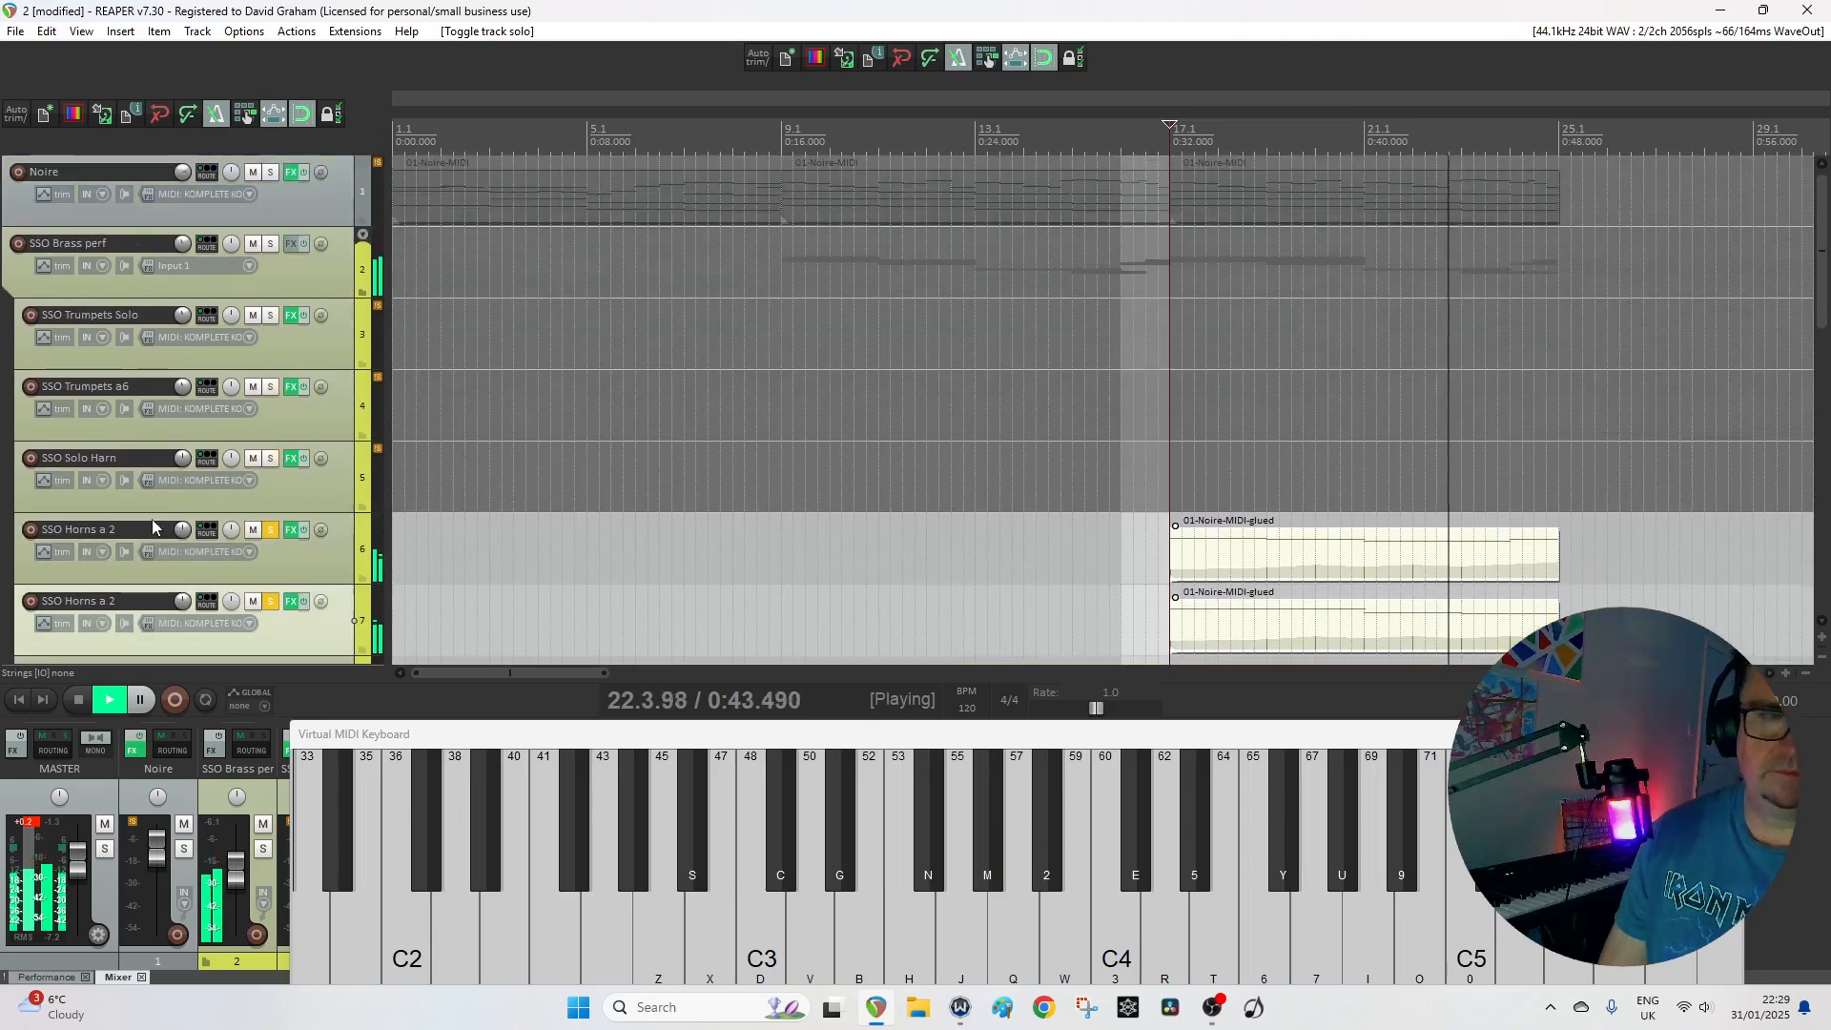
{"action": "key", "text": "space"}
{"action": "left_click", "coordinate": [292, 245]}
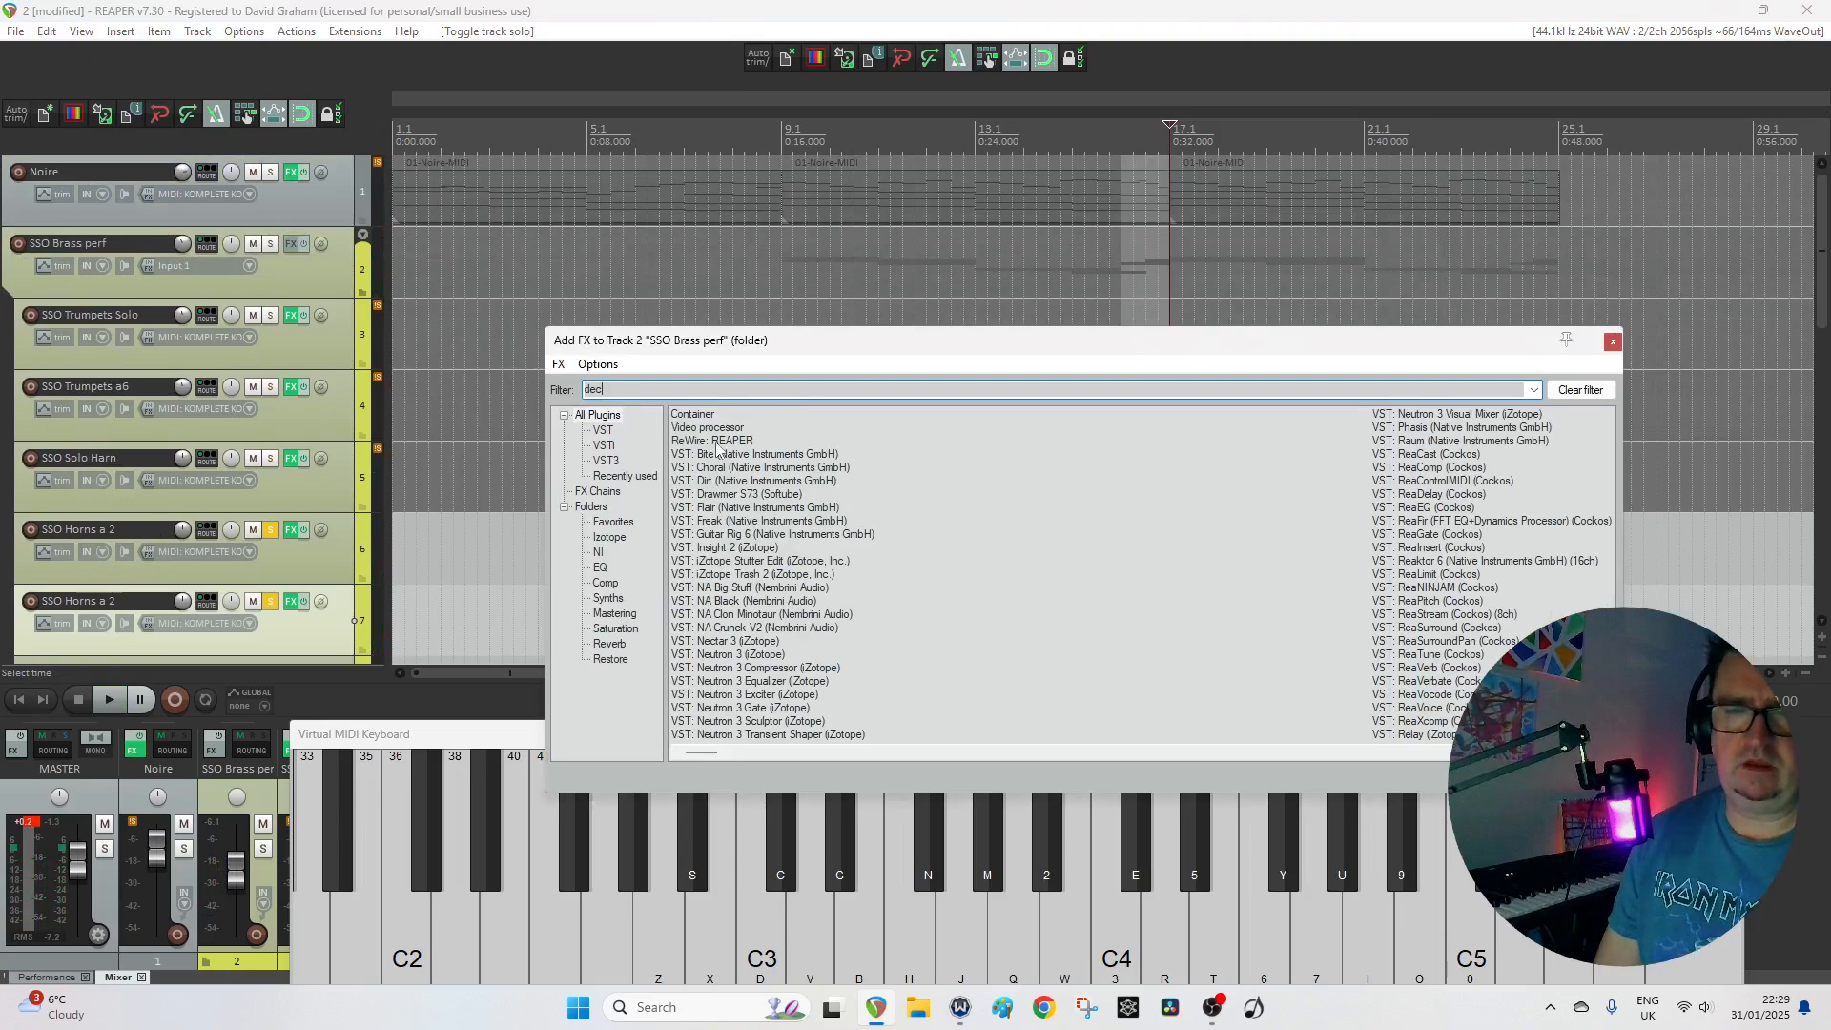
{"action": "type", "text": "dec"}
{"action": "double_click", "coordinate": [719, 414]}
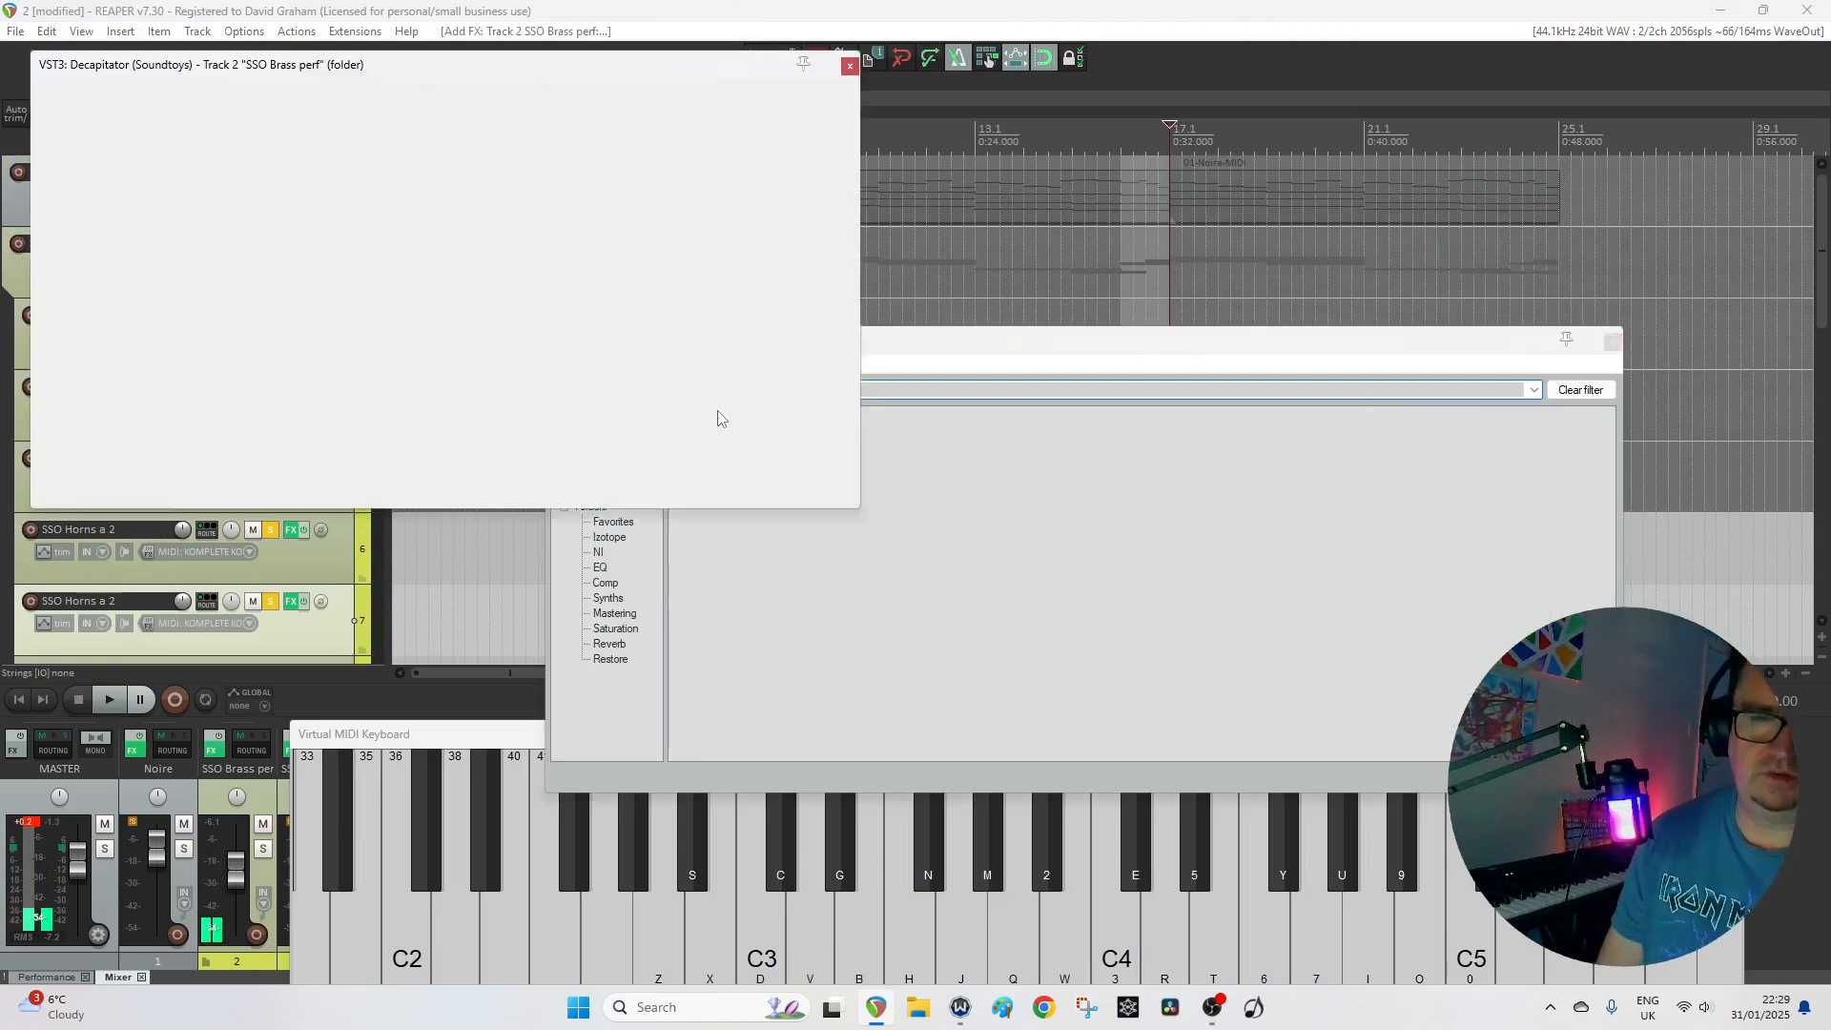
Set Decapitator to style N and adjust its drive while playing the brass, and close the plugin window.
{"action": "key", "text": "space"}
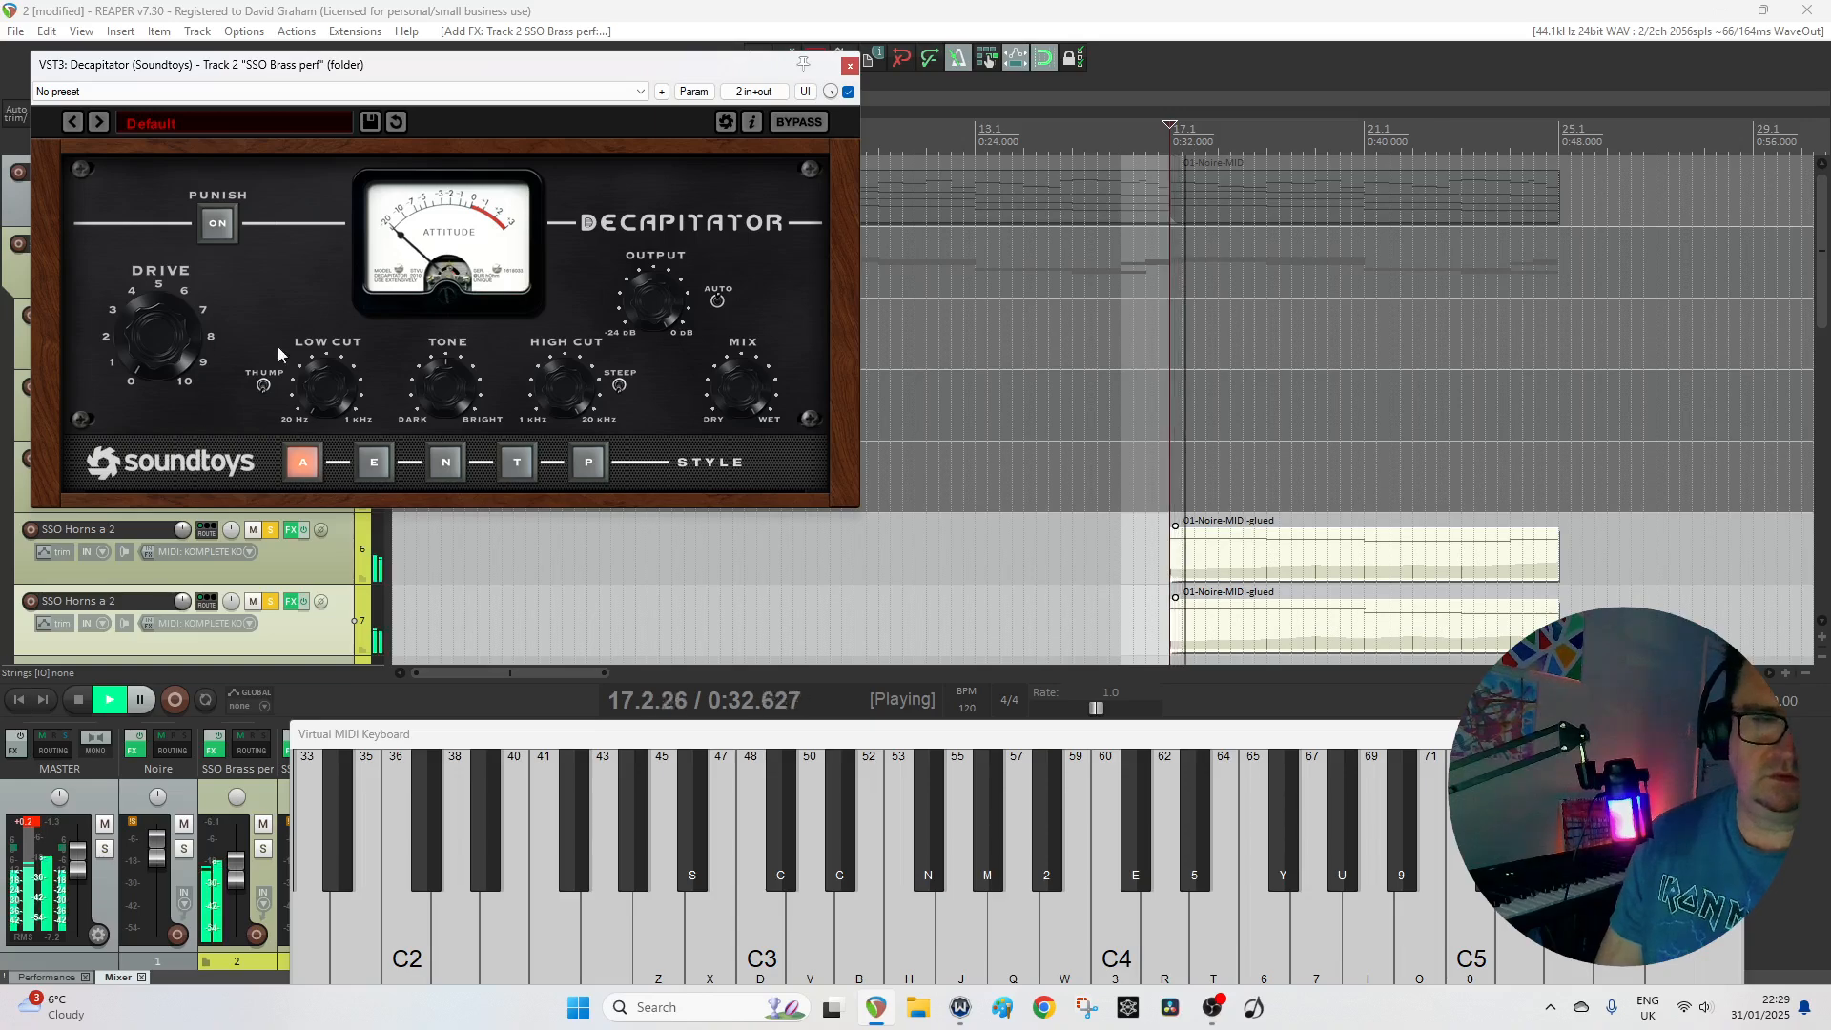
{"action": "left_click", "coordinate": [446, 462]}
{"action": "left_click_drag", "start_coordinate": [158, 329], "coordinate": [157, 312]}
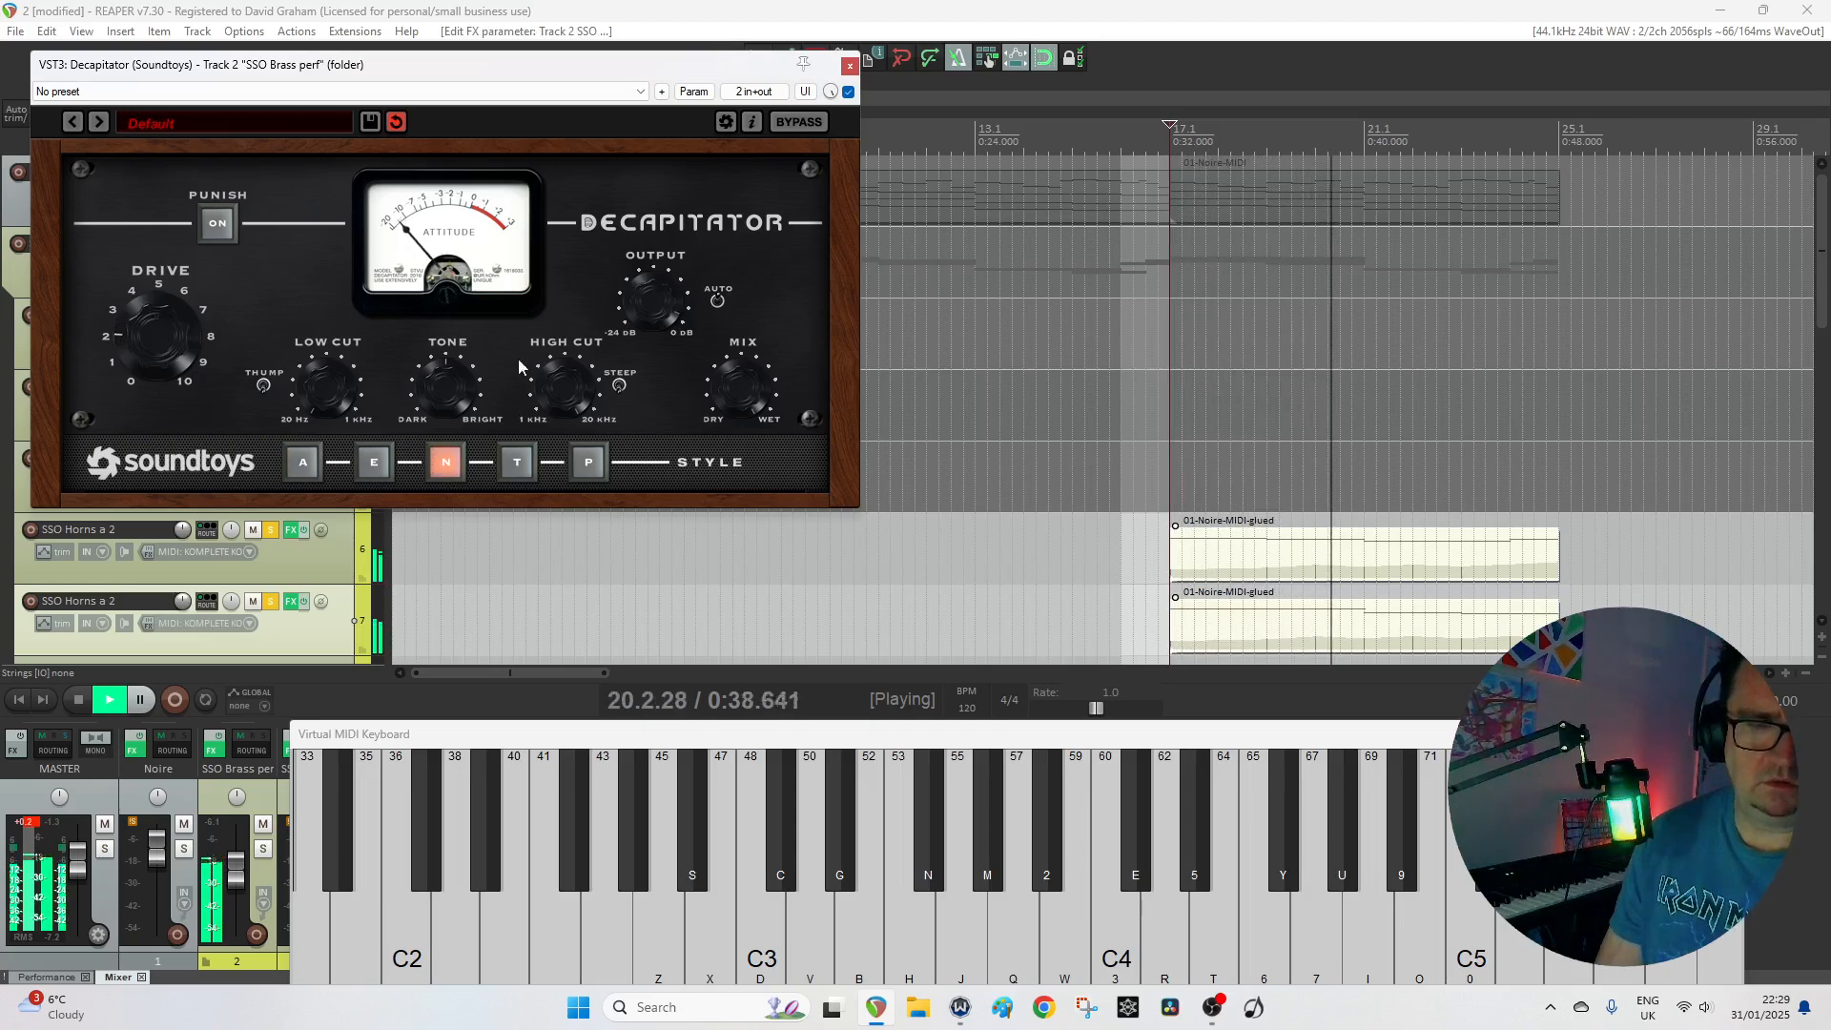
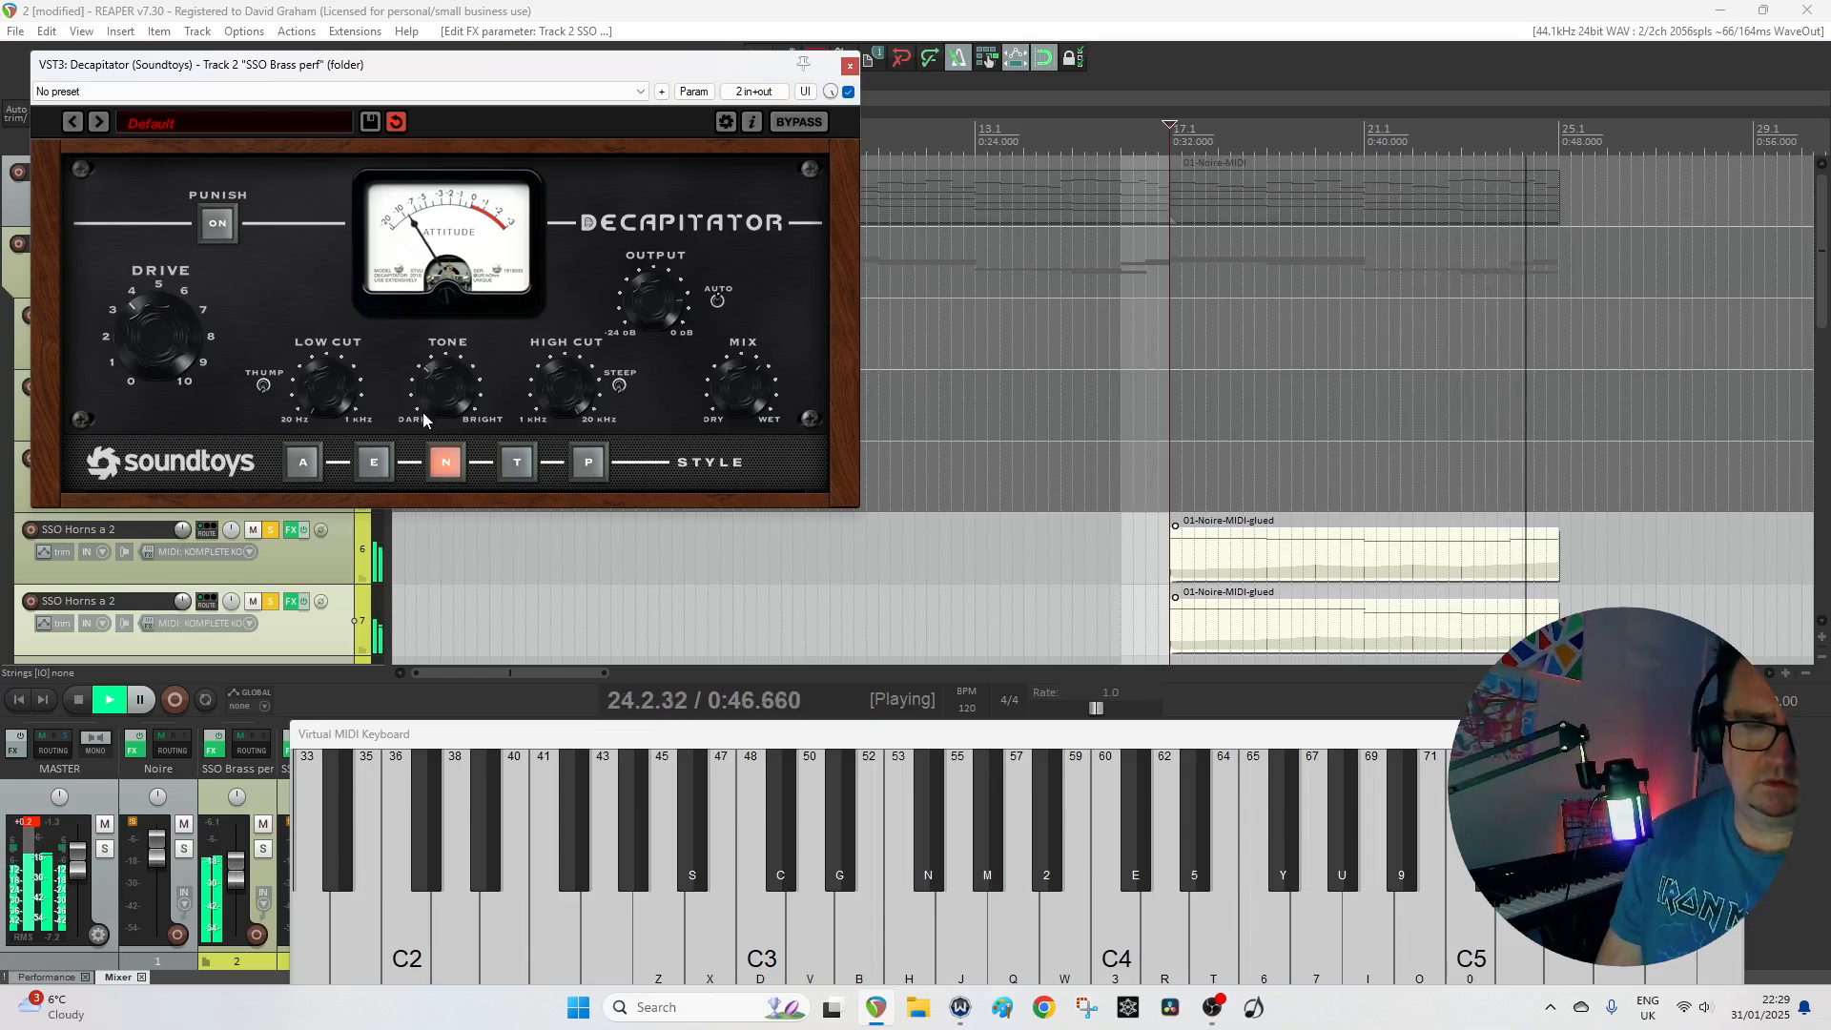
{"action": "key", "text": "space"}
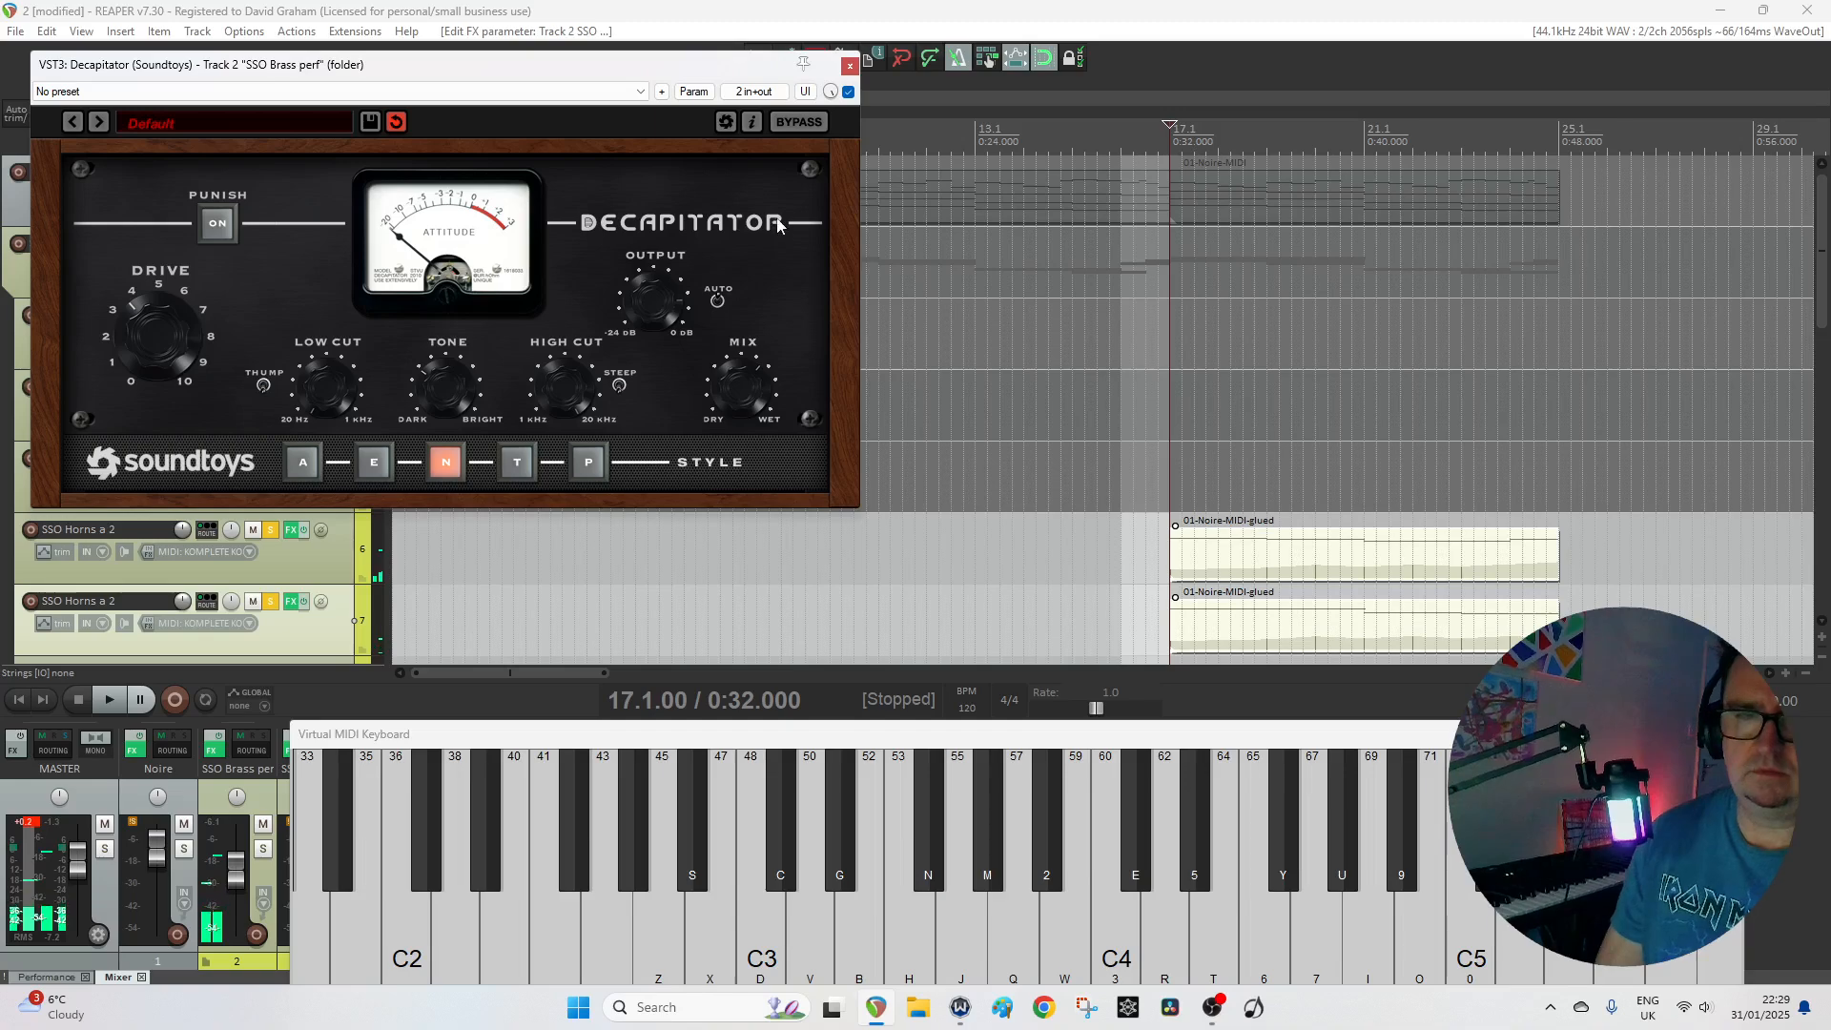
{"action": "left_click", "coordinate": [848, 69]}
Play from bar 17 and unsolo both horn tracks, the tenor trombones, bass trombones and bass tuba.
{"action": "key", "text": "space"}
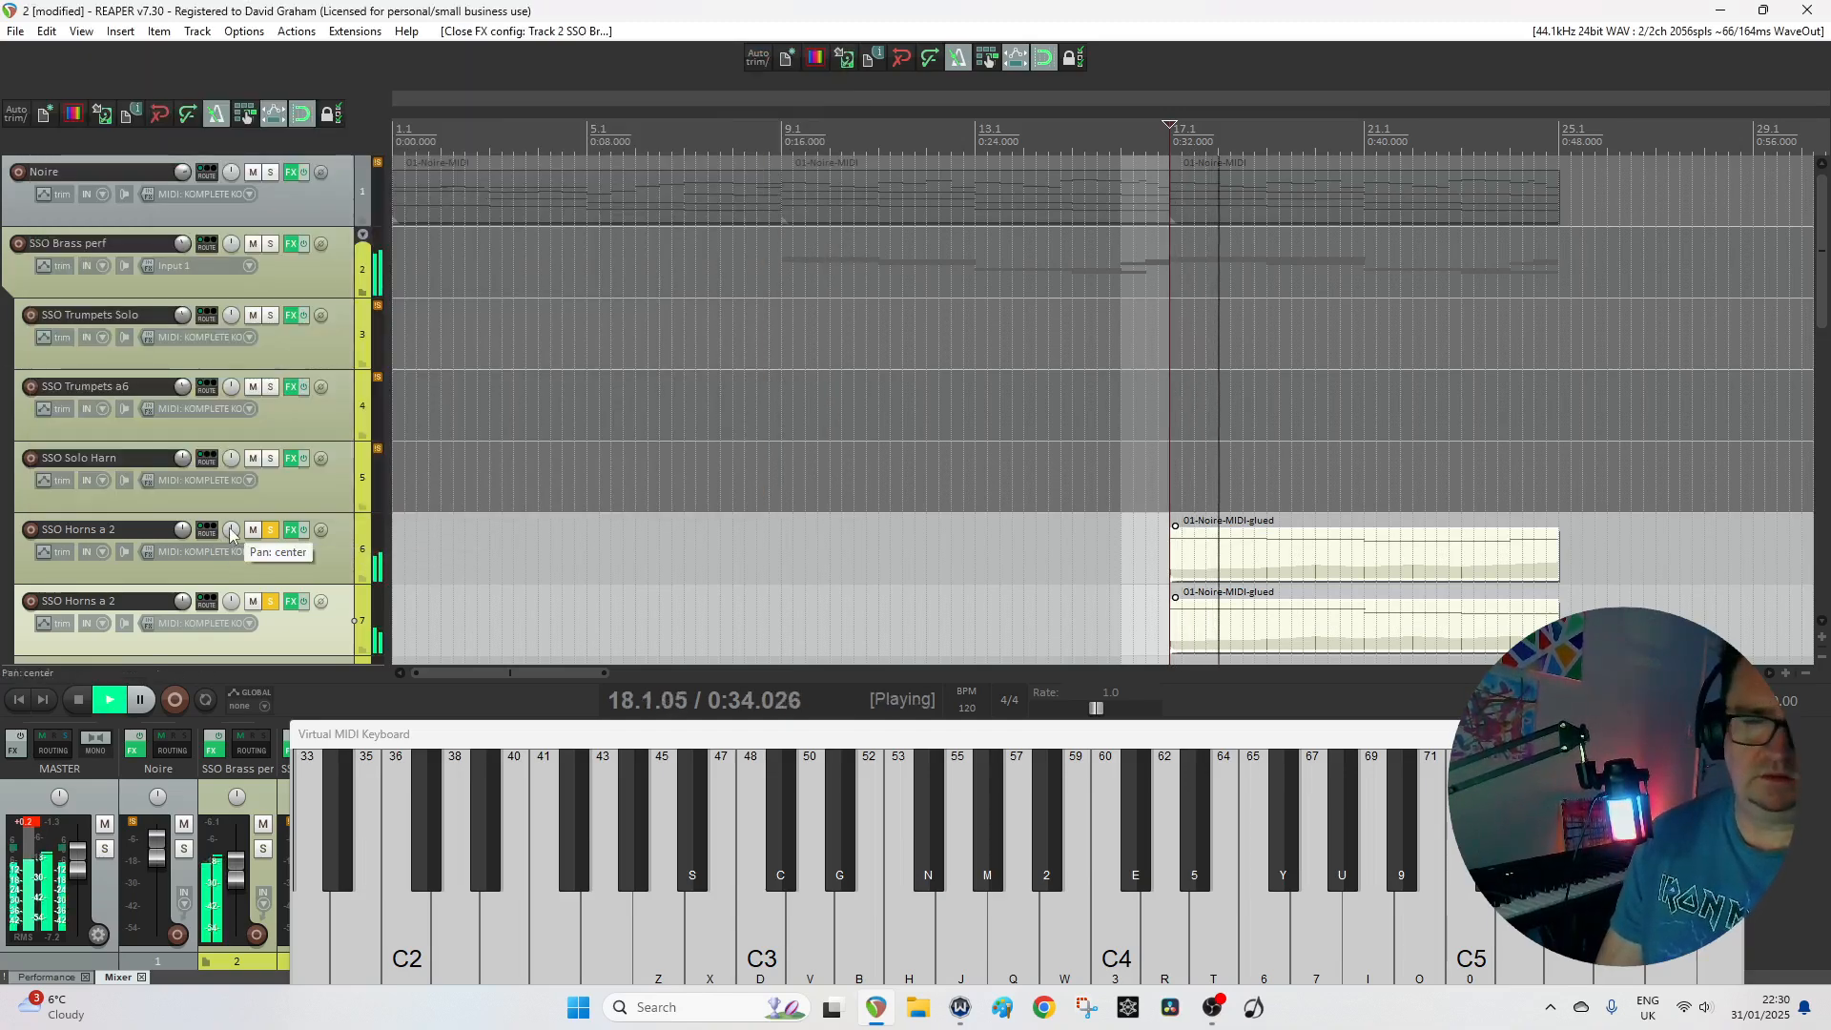
{"action": "scroll", "coordinate": [231, 534], "scroll_direction": "down", "scroll_amount": 3}
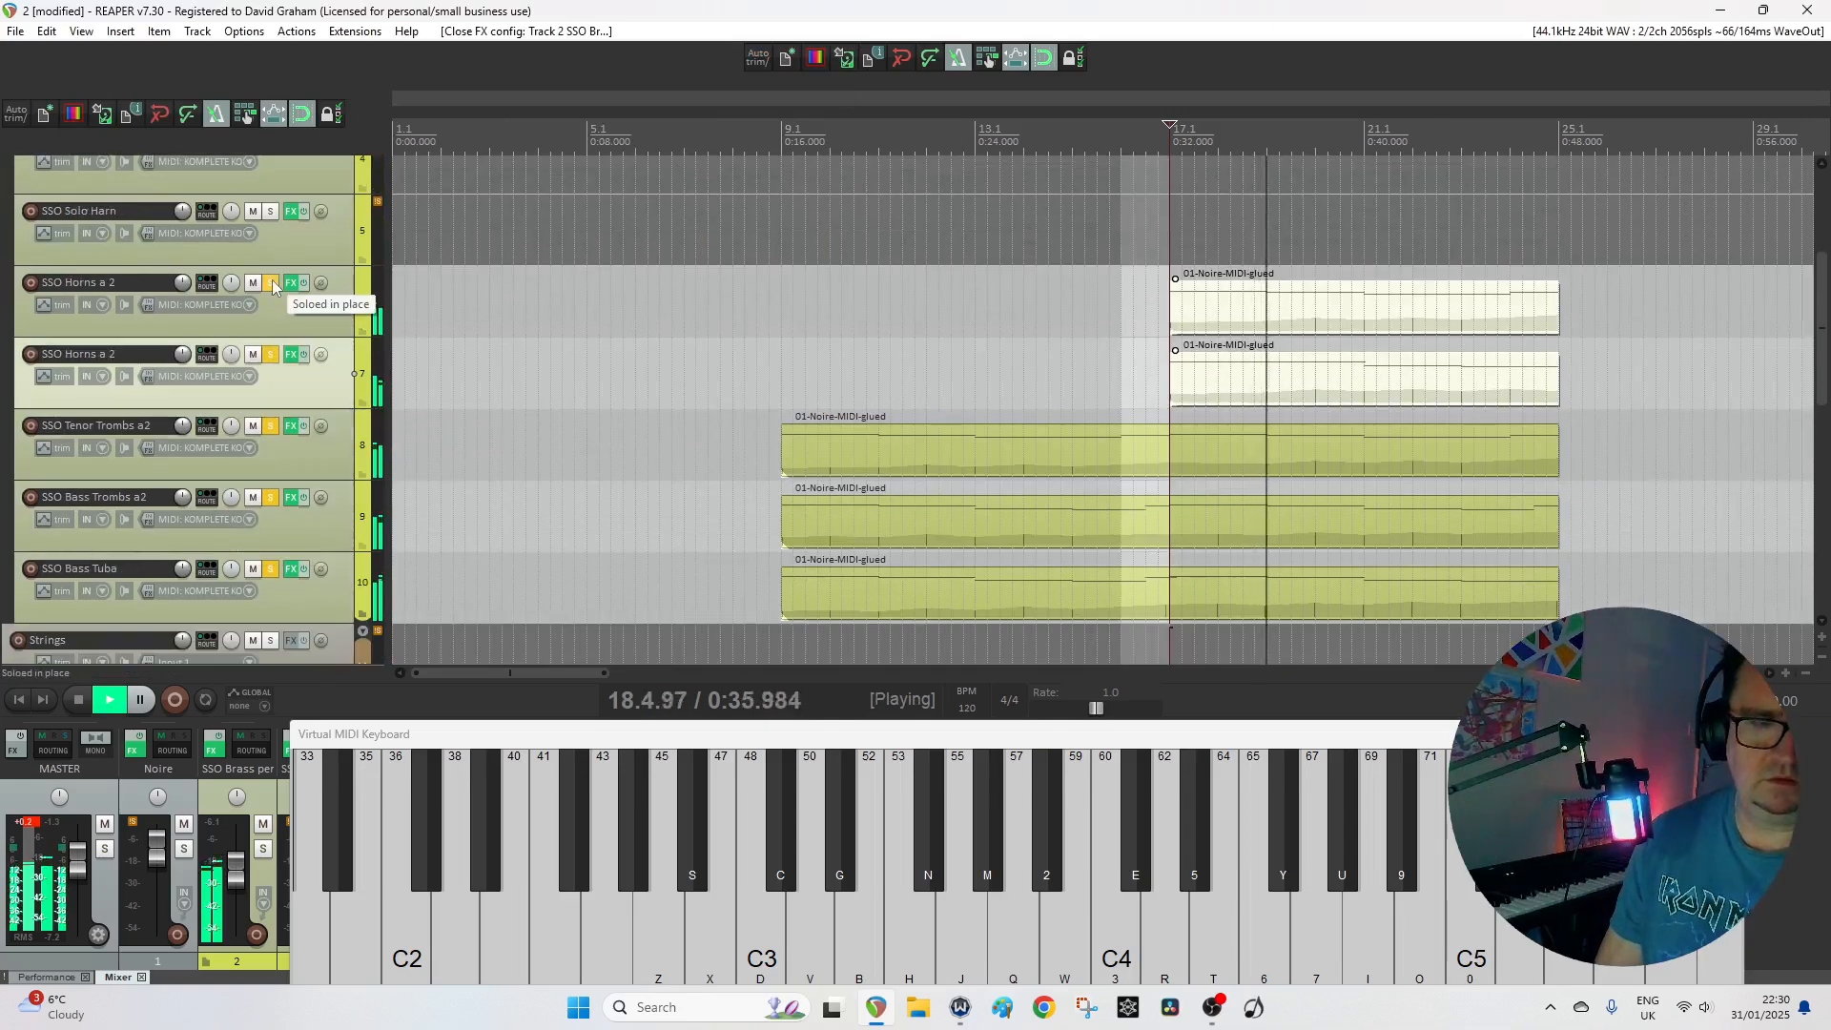
{"action": "left_click_drag", "start_coordinate": [271, 282], "coordinate": [269, 591]}
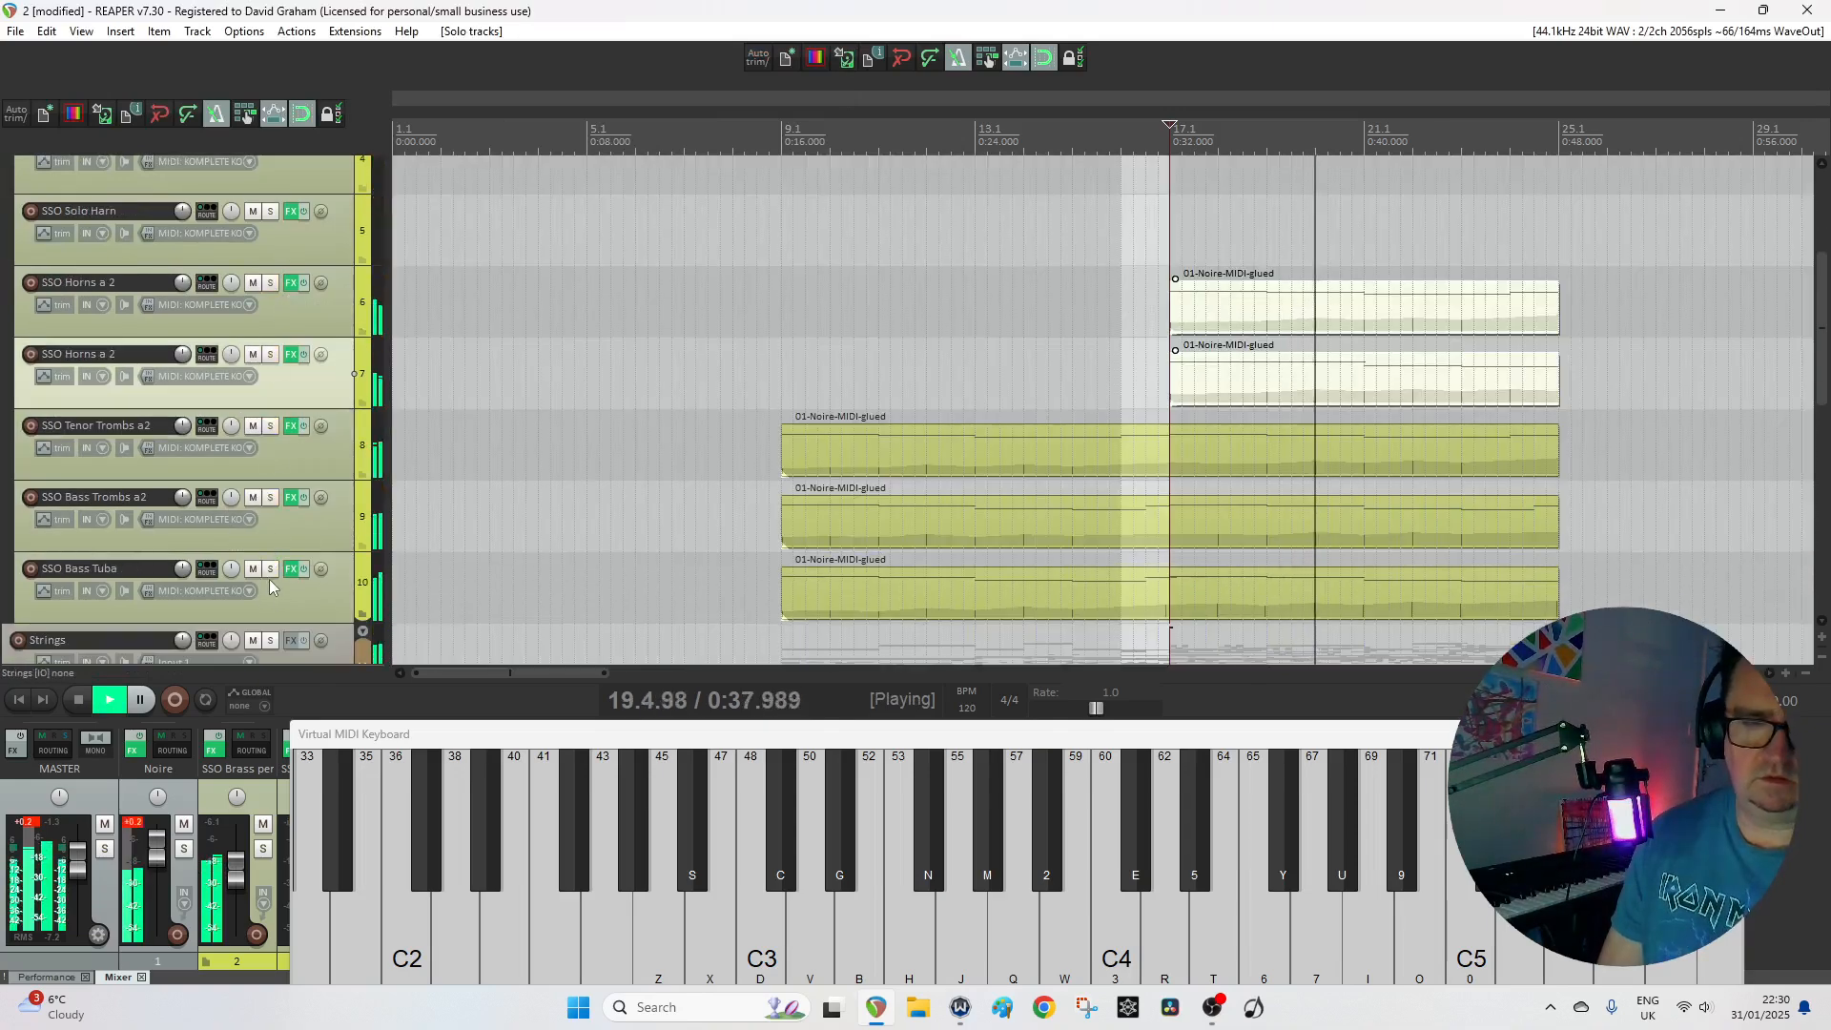
Set the SSO Brass perf folder volume to -5.43 dB against the full mix, and stop playback.
{"action": "scroll", "coordinate": [175, 323], "scroll_direction": "up", "scroll_amount": 3}
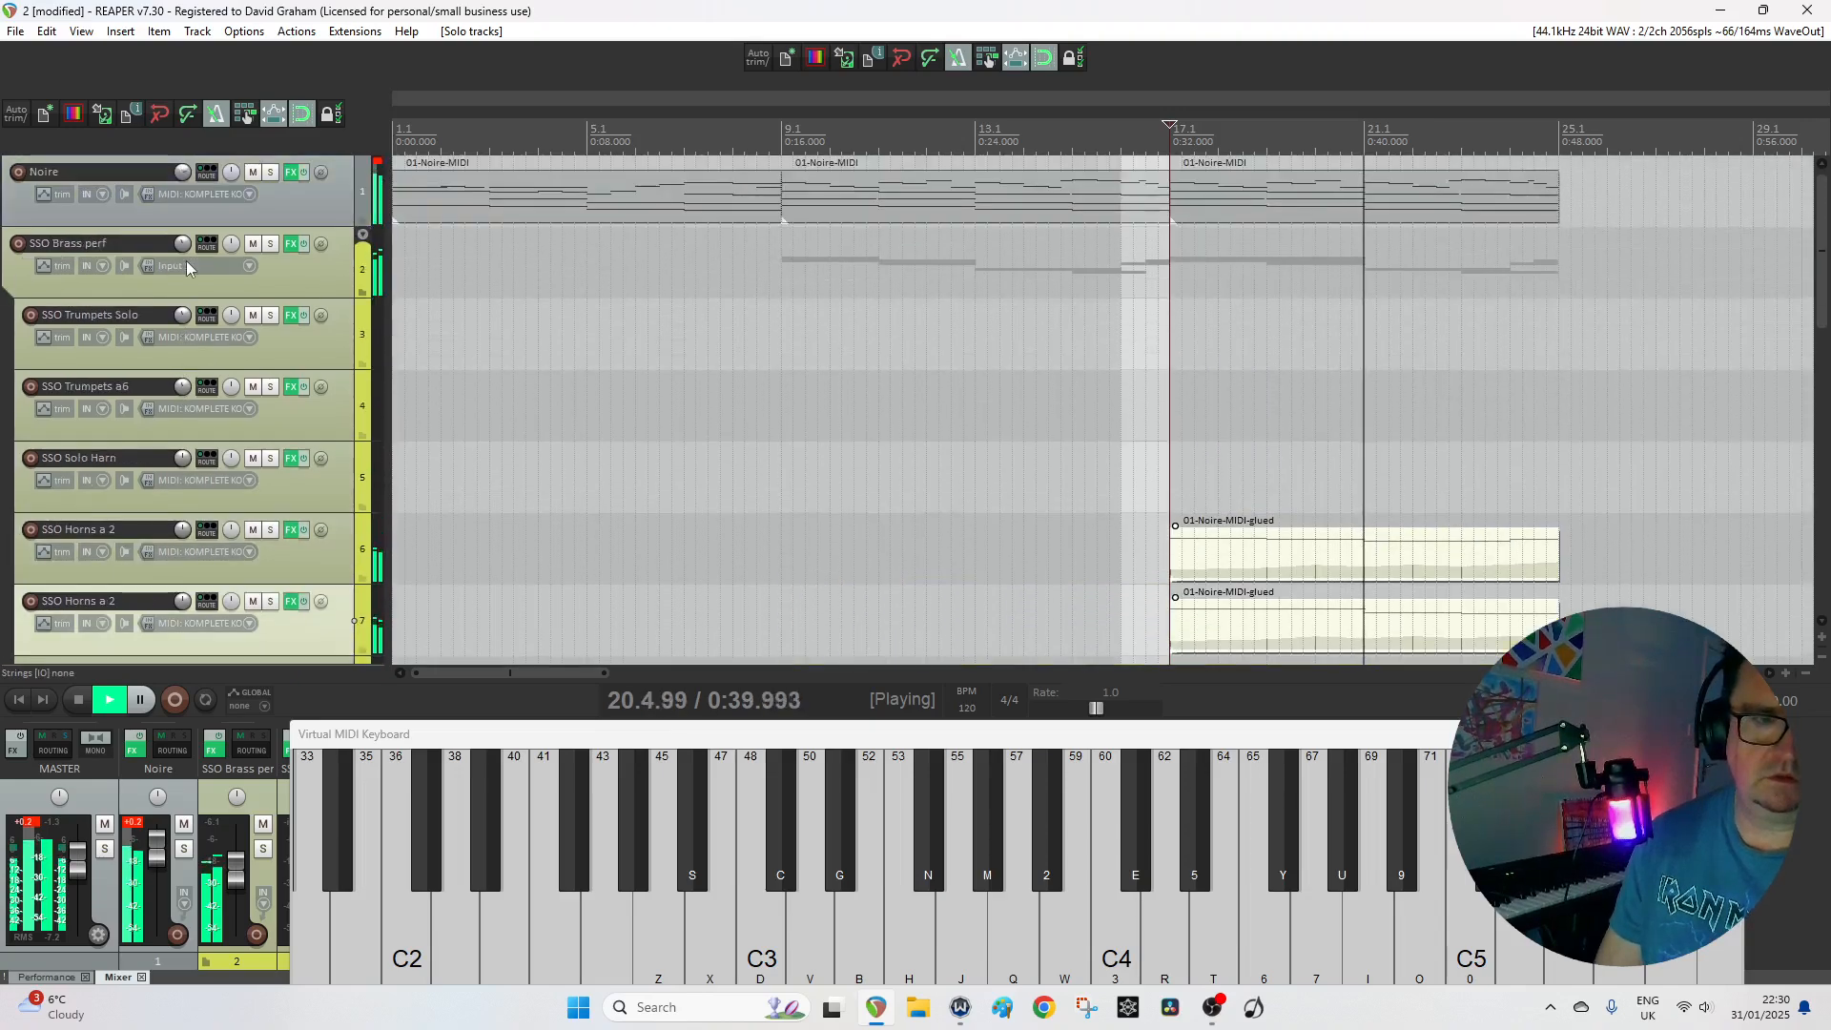
{"action": "scroll", "coordinate": [183, 246], "scroll_direction": "down", "scroll_amount": 2}
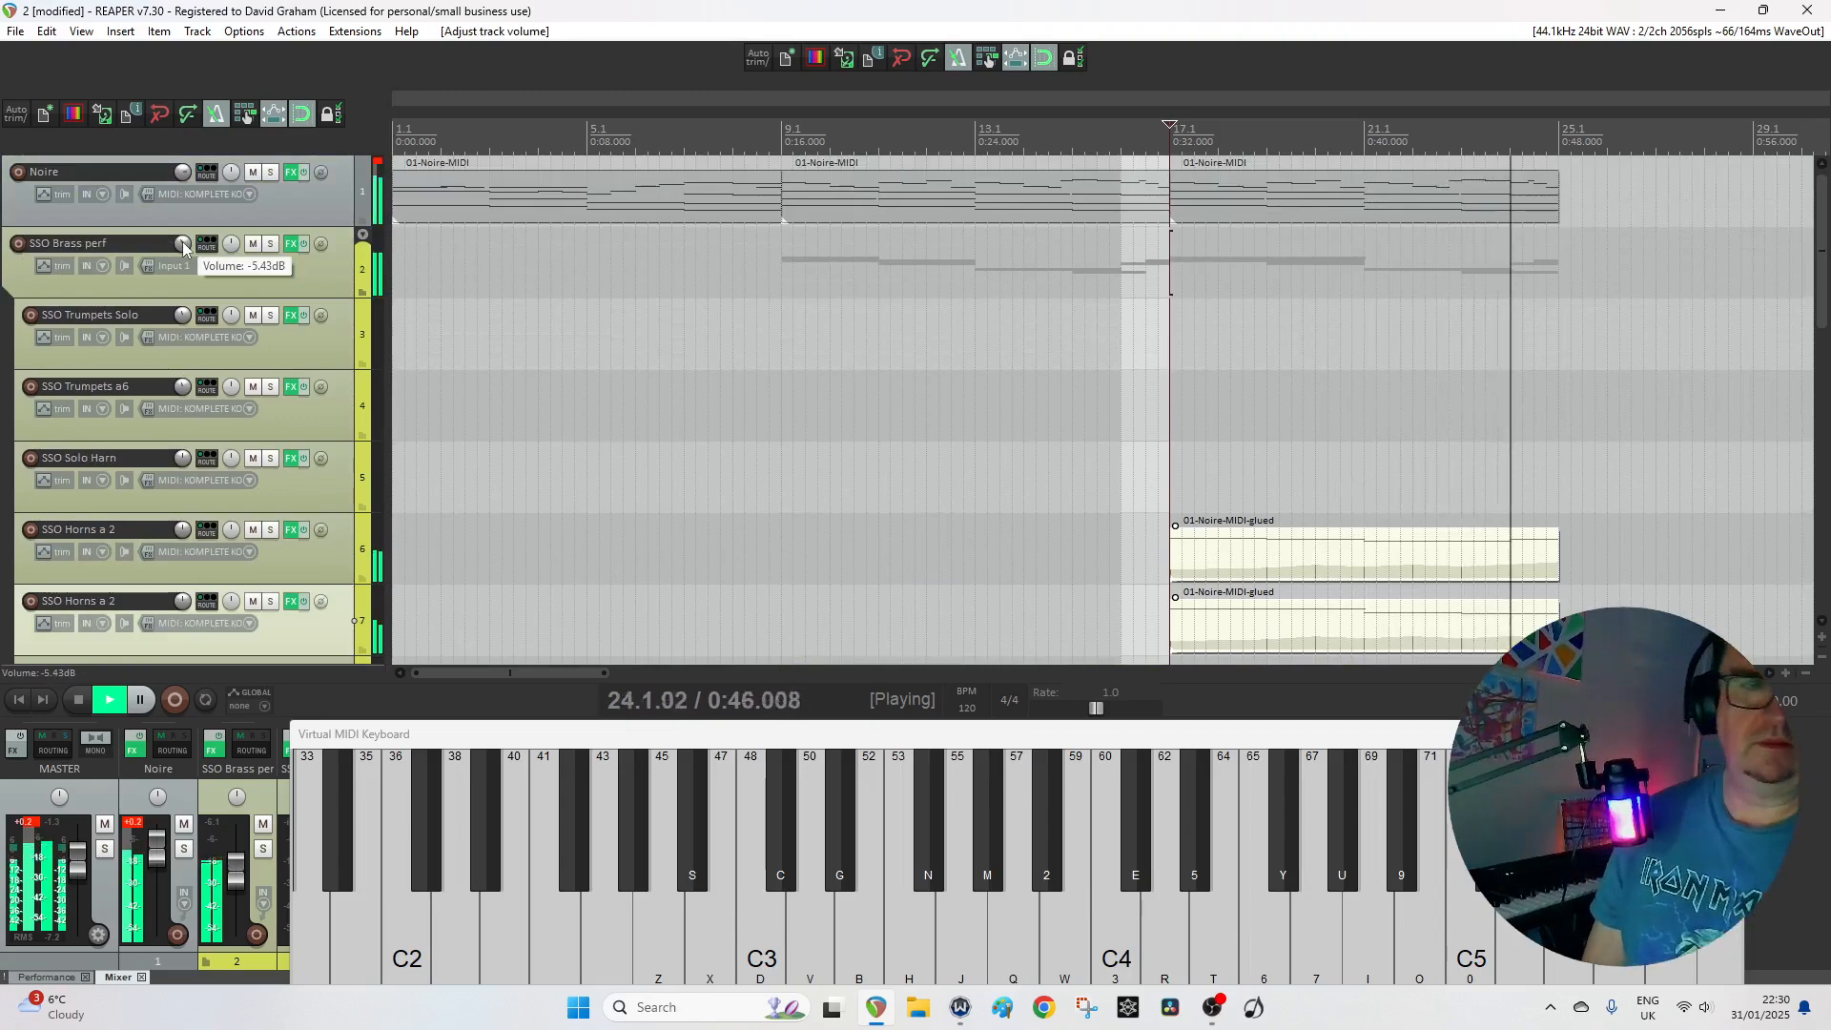
{"action": "scroll", "coordinate": [182, 230], "scroll_direction": "down", "scroll_amount": 5}
{"action": "key", "text": "space"}
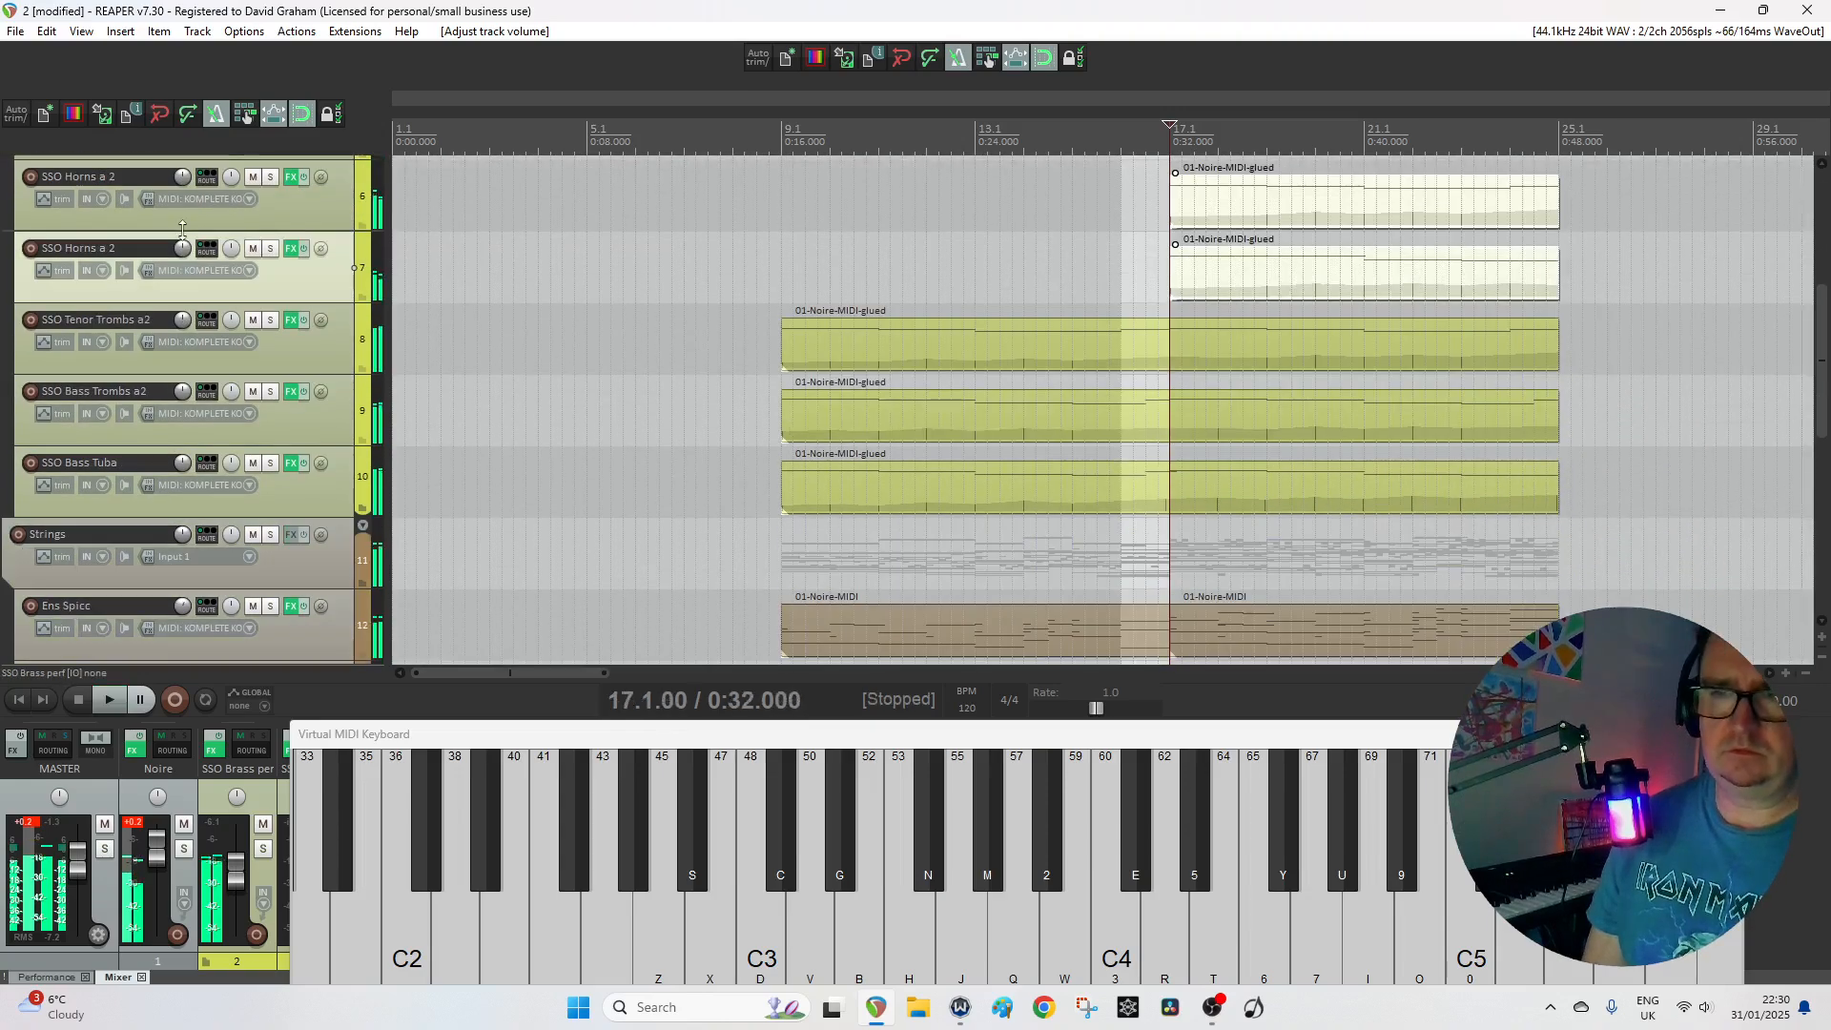
Look over the brass and strings tracks and save the project.
{"action": "scroll", "coordinate": [182, 230], "scroll_direction": "down", "scroll_amount": 5}
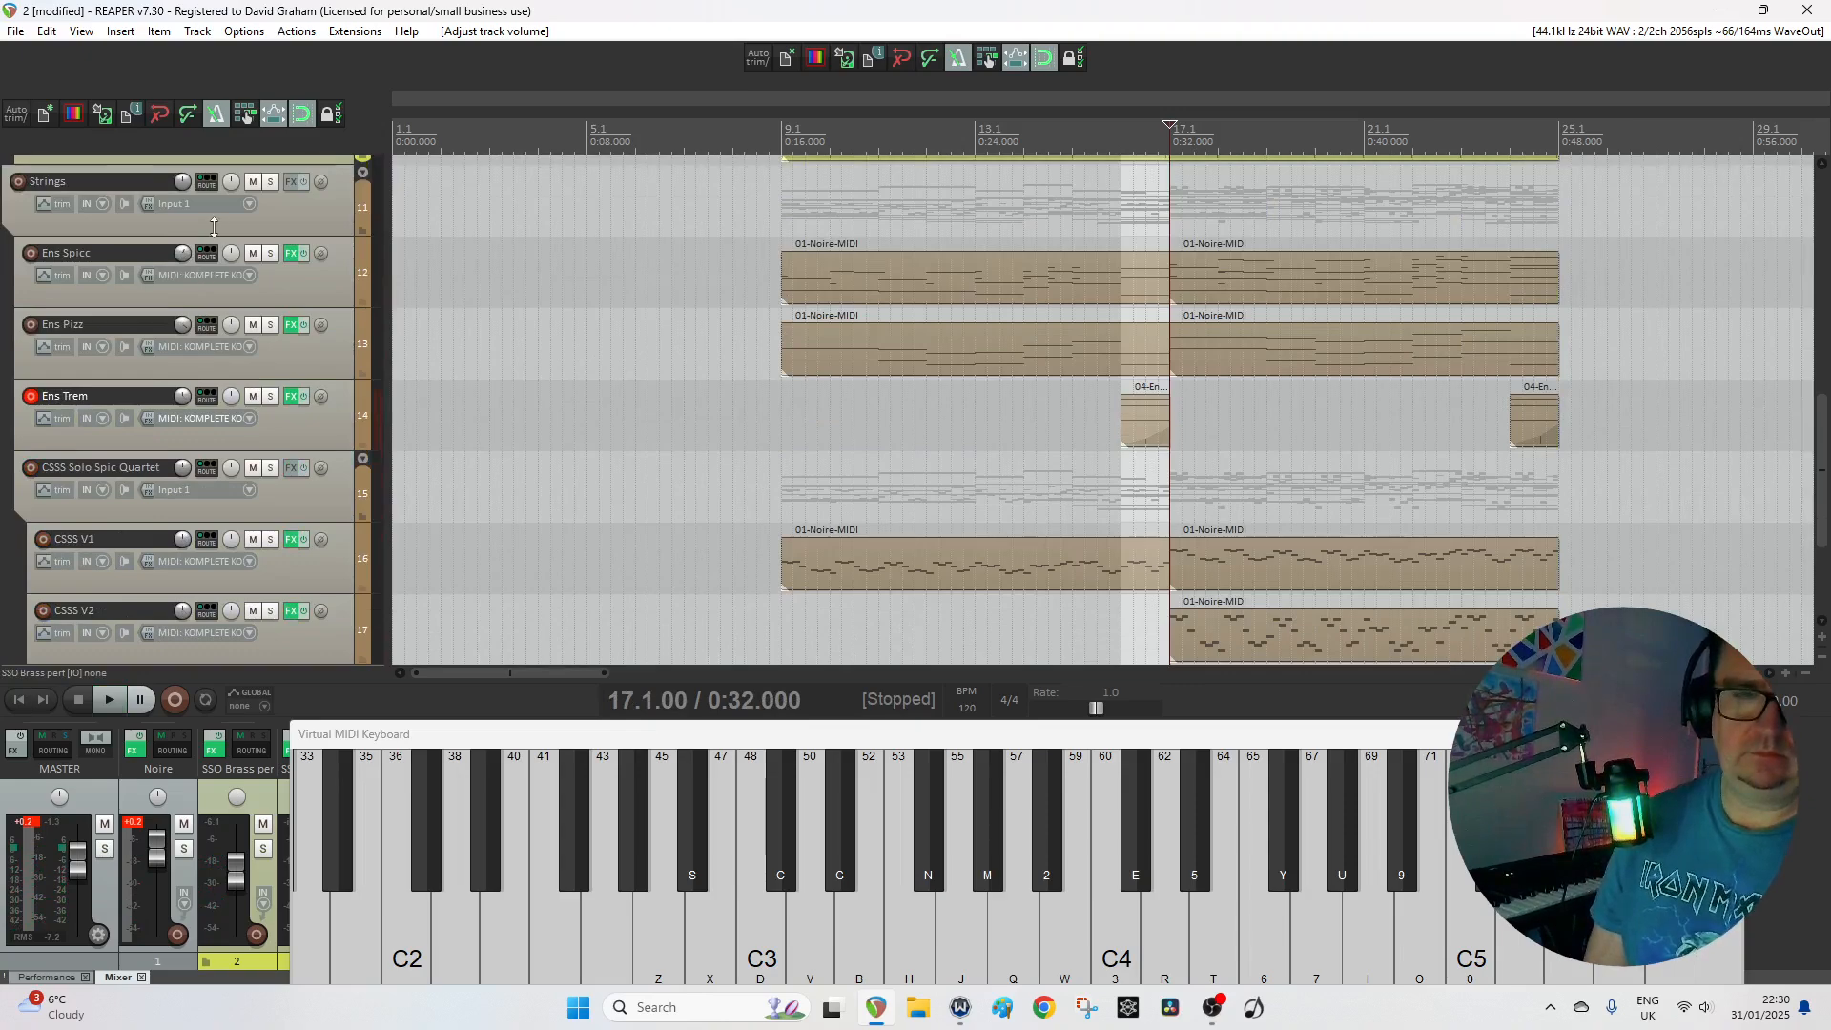
{"action": "scroll", "coordinate": [213, 227], "scroll_direction": "up", "scroll_amount": 5}
{"action": "key", "text": "ctrl+s"}
{"action": "scroll", "coordinate": [215, 232], "scroll_direction": "up", "scroll_amount": 5}
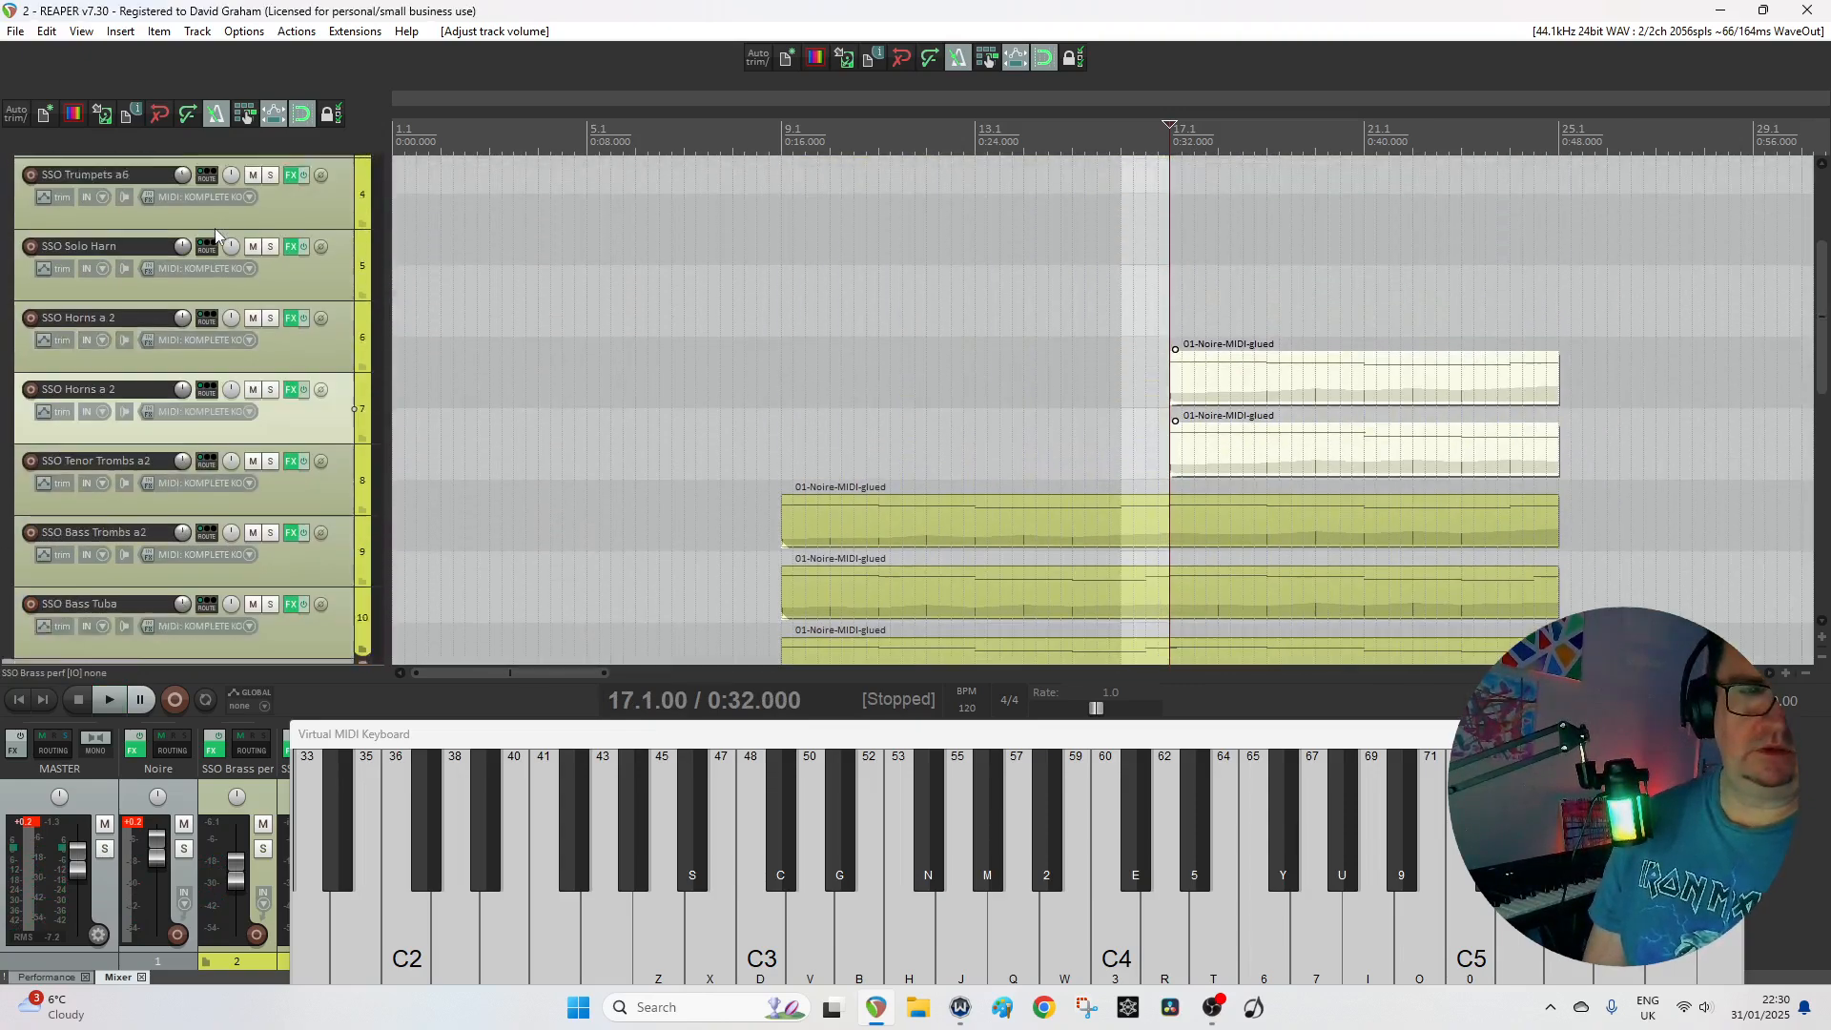
Open the Ens Pizz MIDI item starting at bar 17 and raise the velocity of all its notes slightly.
{"action": "scroll", "coordinate": [215, 228], "scroll_direction": "down", "scroll_amount": 9}
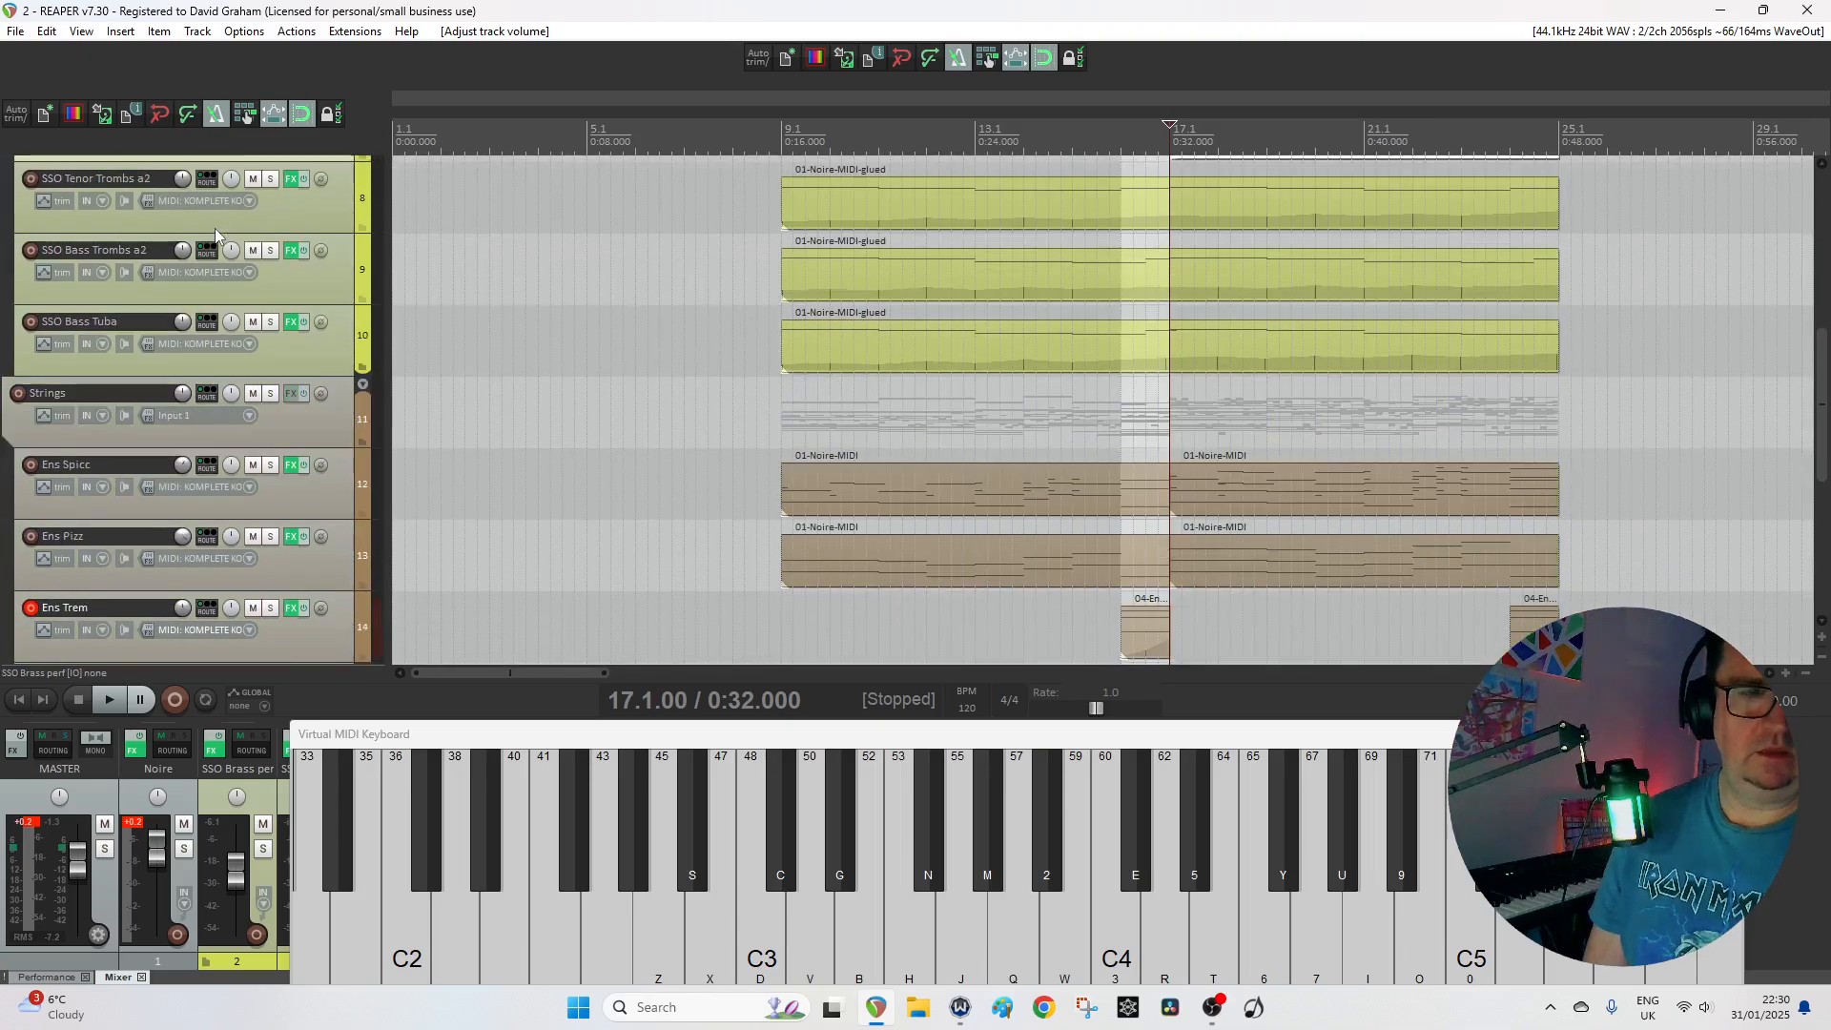
{"action": "double_click", "coordinate": [1247, 410]}
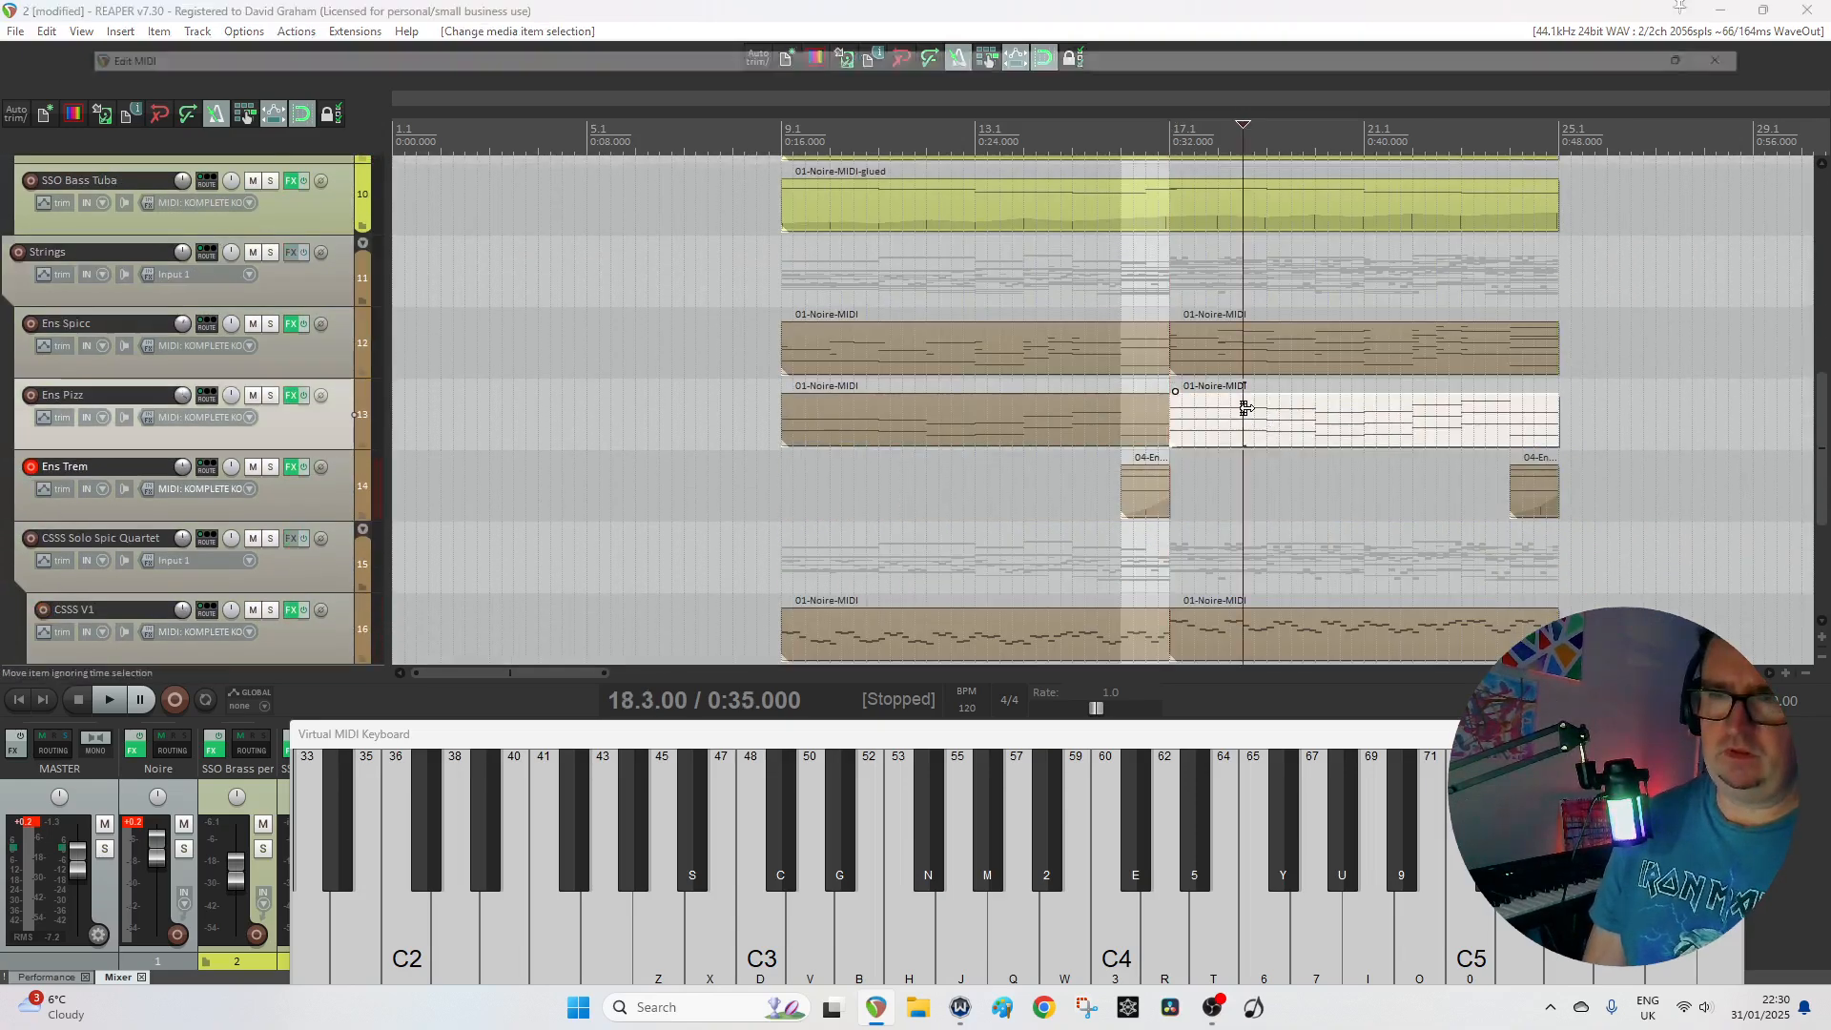
{"action": "left_click", "coordinate": [340, 457]}
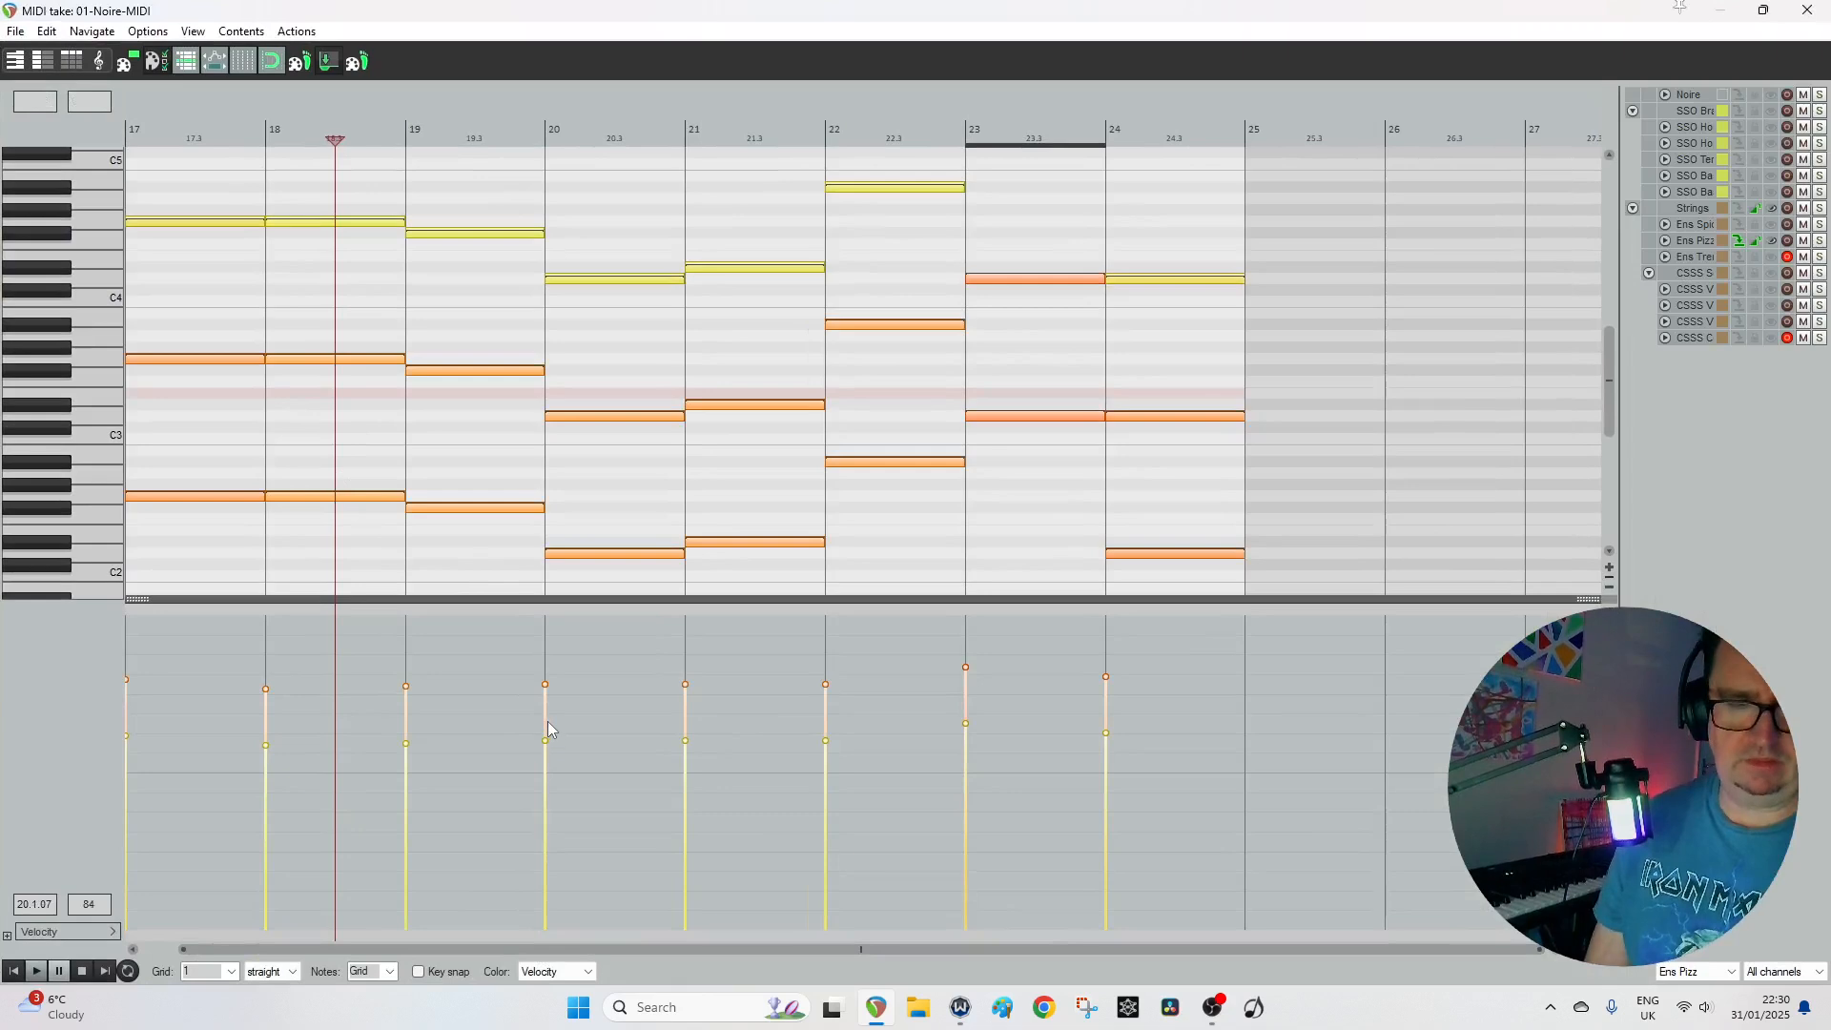
{"action": "left_click_drag", "start_coordinate": [546, 737], "coordinate": [546, 716]}
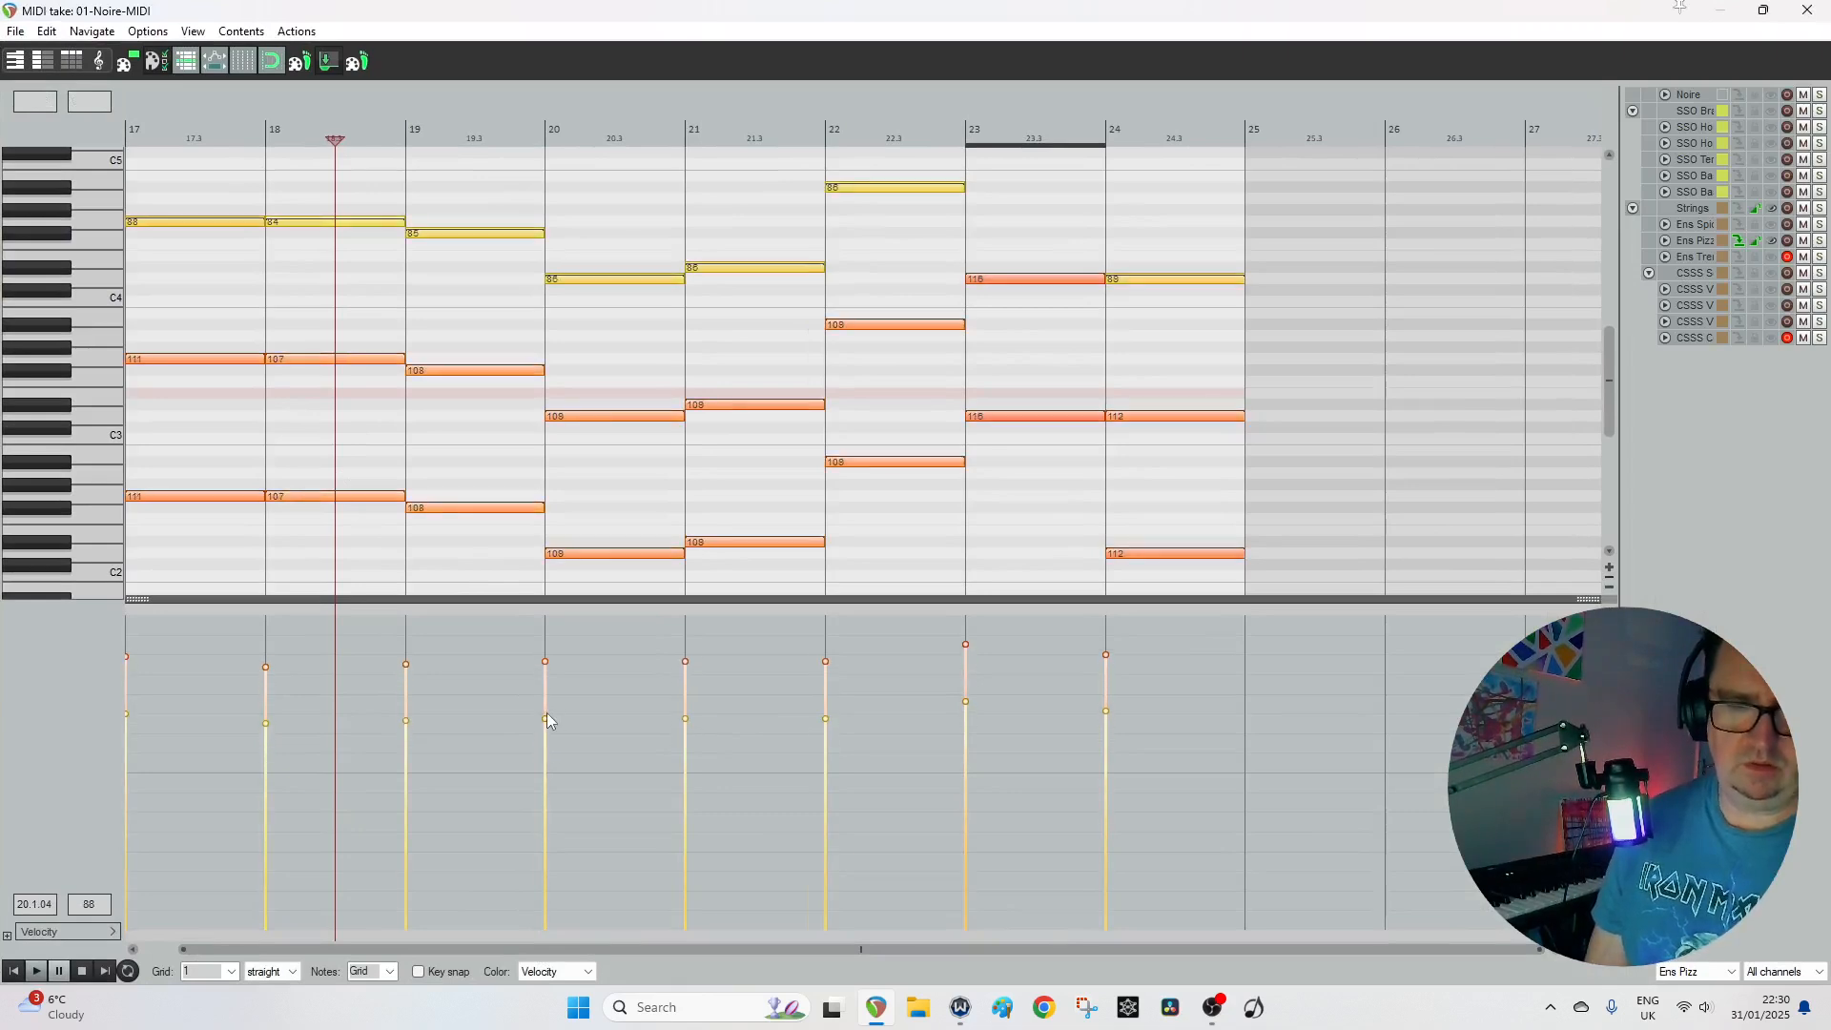
{"action": "key", "text": "space"}
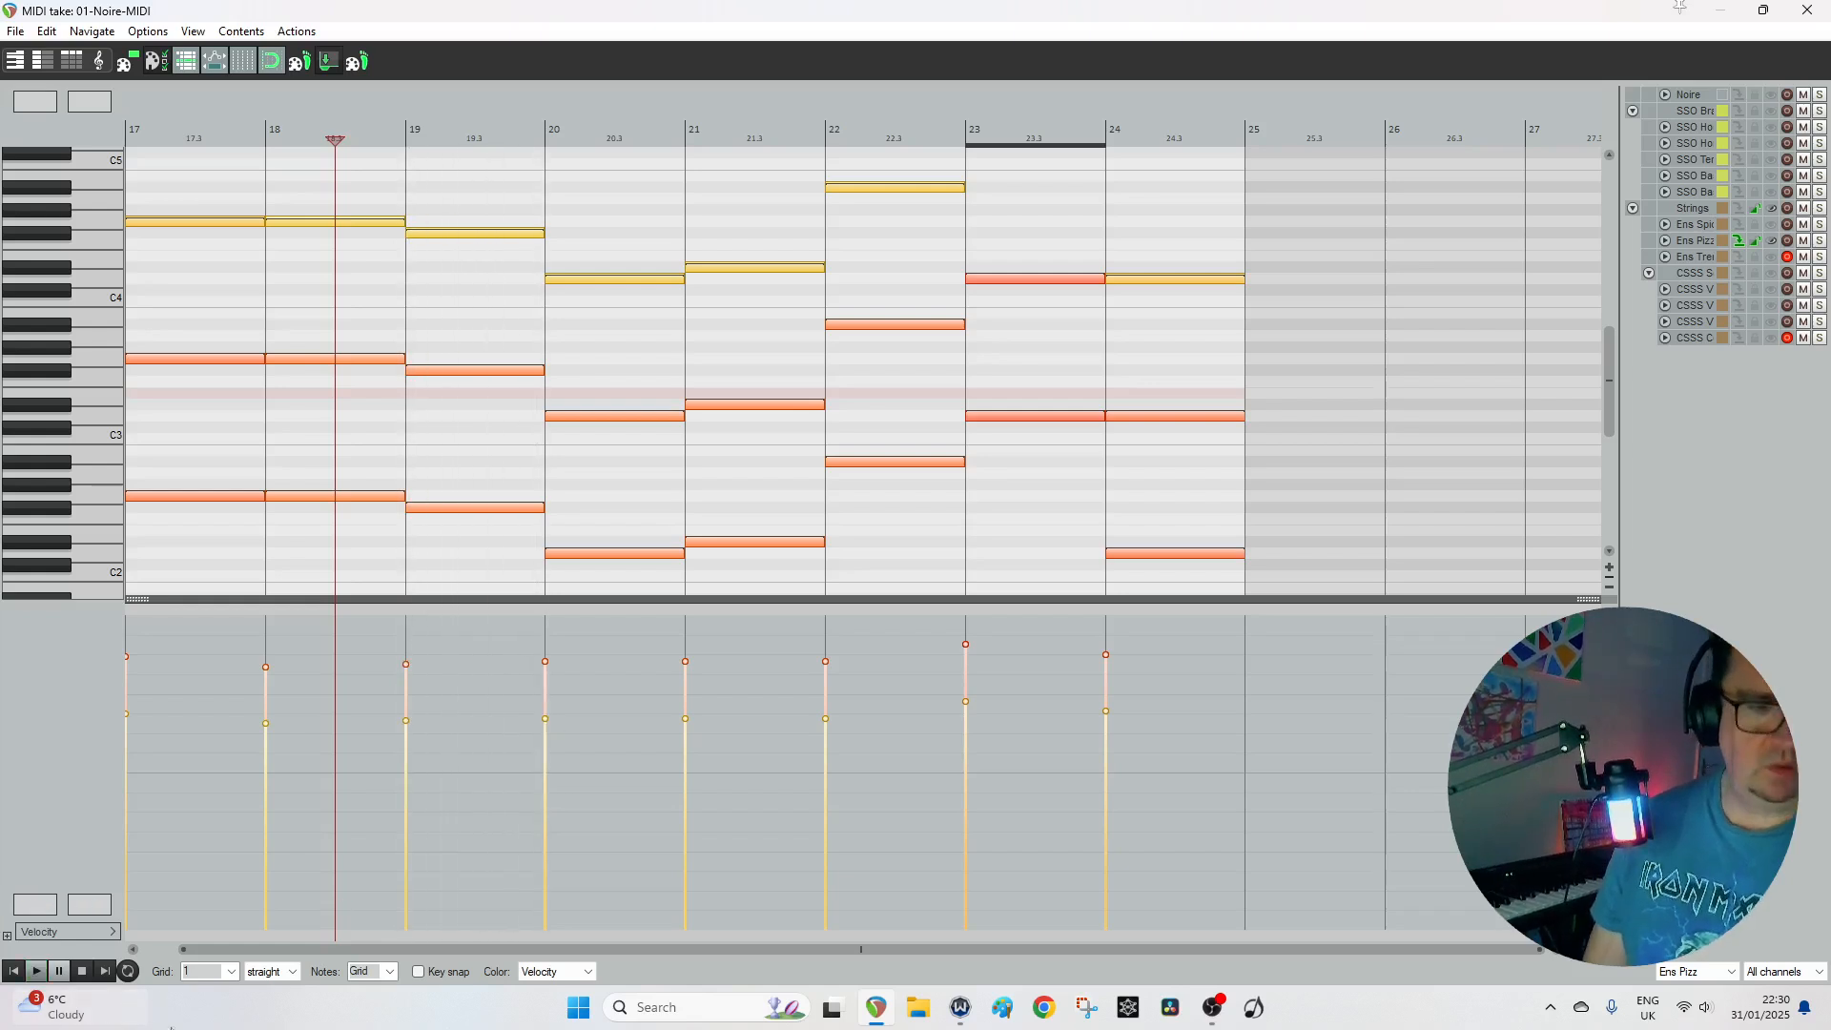
With a 1/2 grid, shorten the pizzicato notes to half a bar and duplicate them into each bar's second half at lower velocity.
{"action": "left_click", "coordinate": [233, 971]}
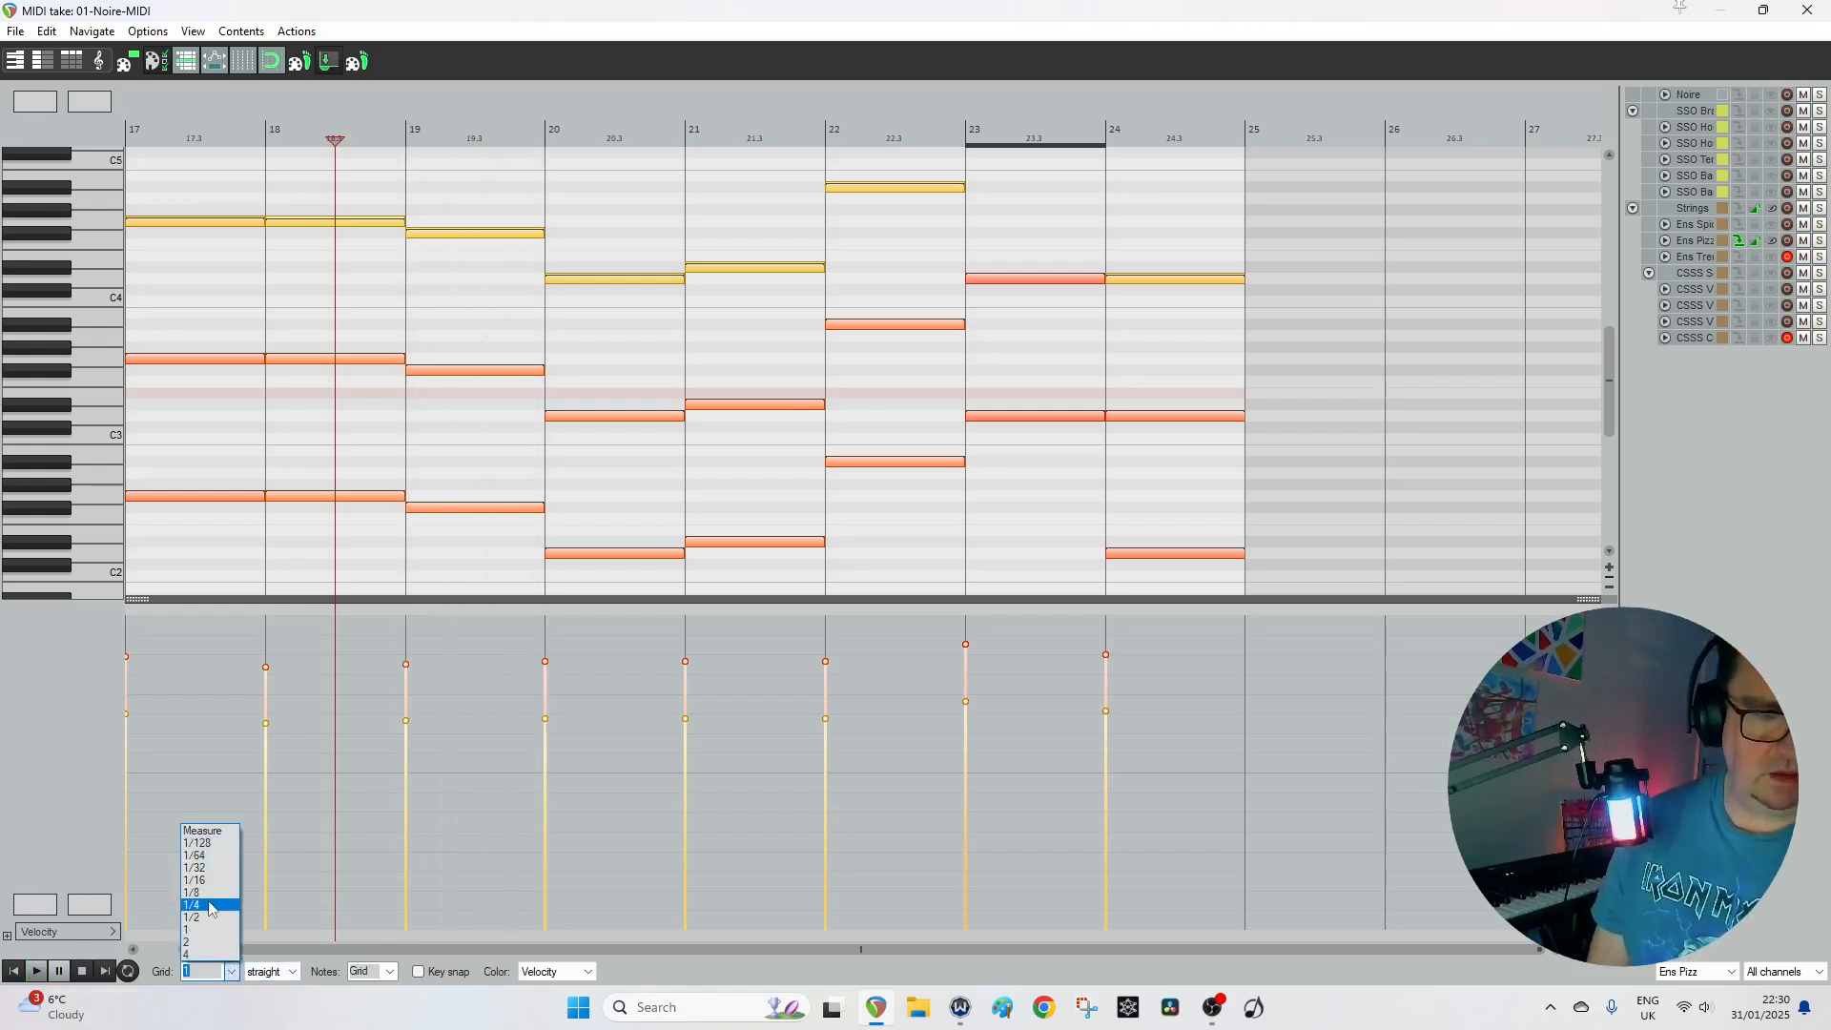
{"action": "left_click", "coordinate": [211, 918]}
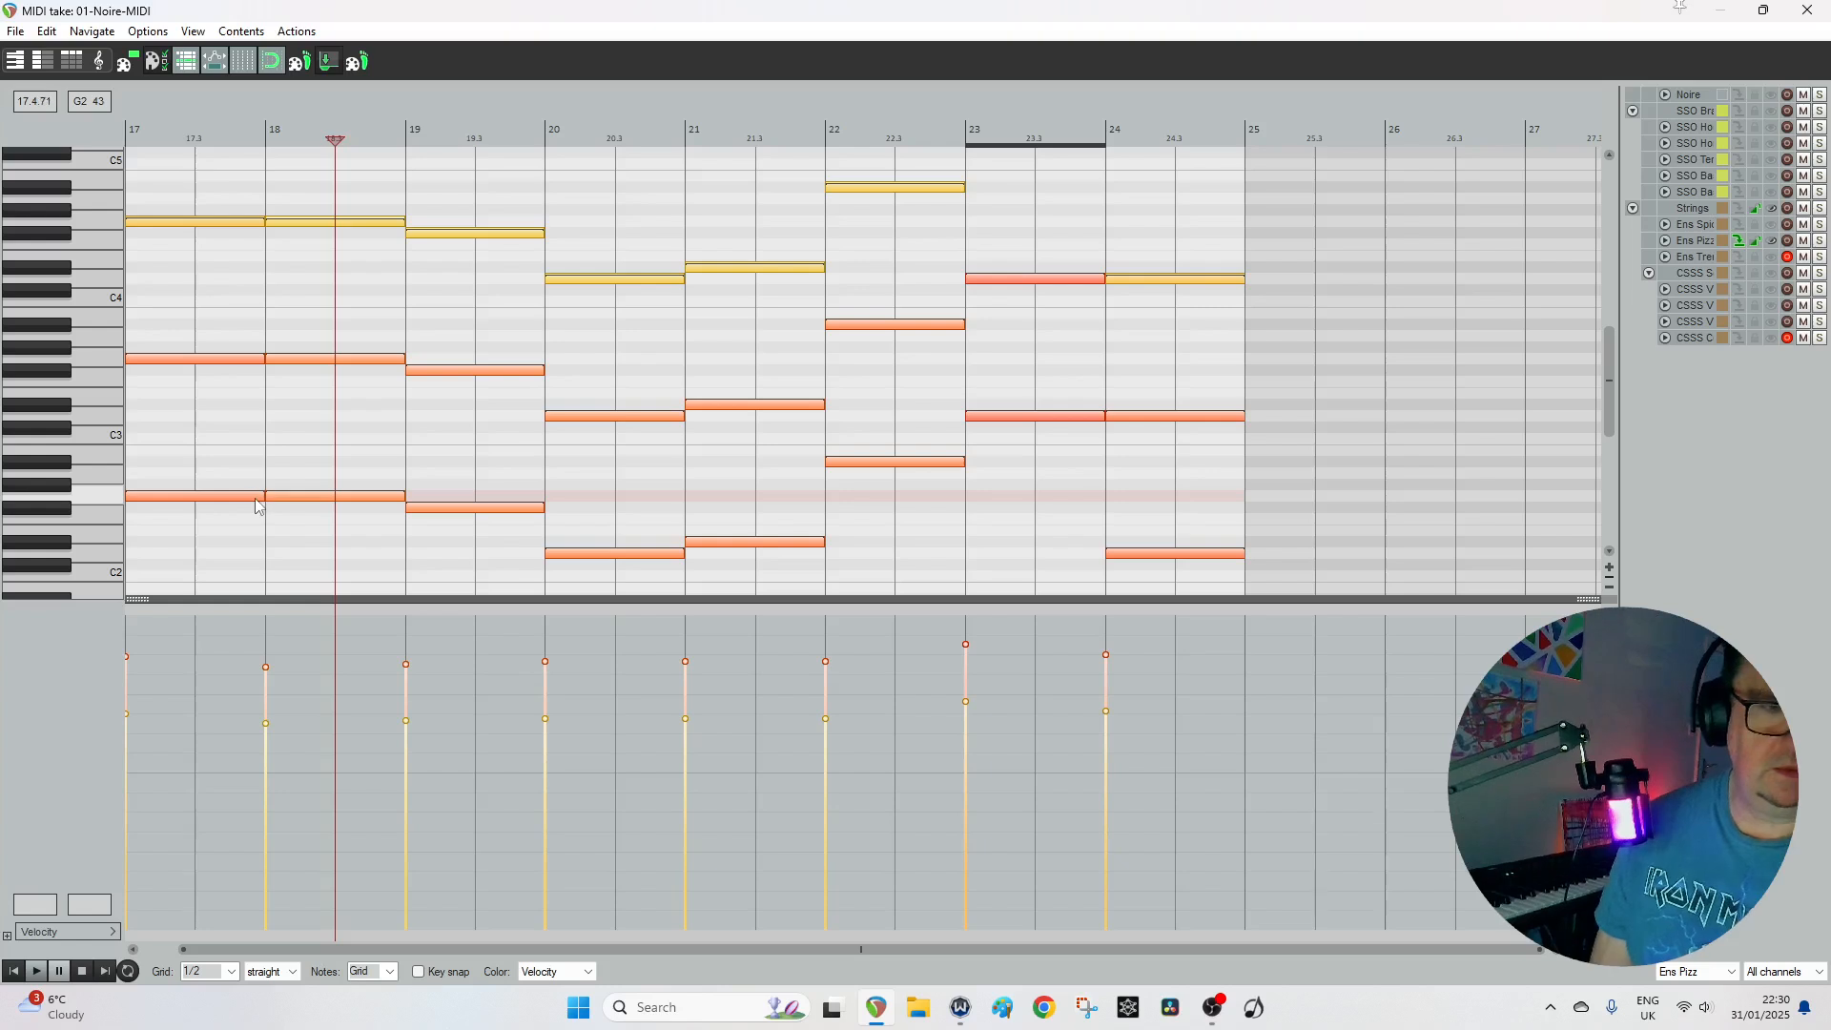
{"action": "left_click_drag", "start_coordinate": [258, 496], "coordinate": [195, 496]}
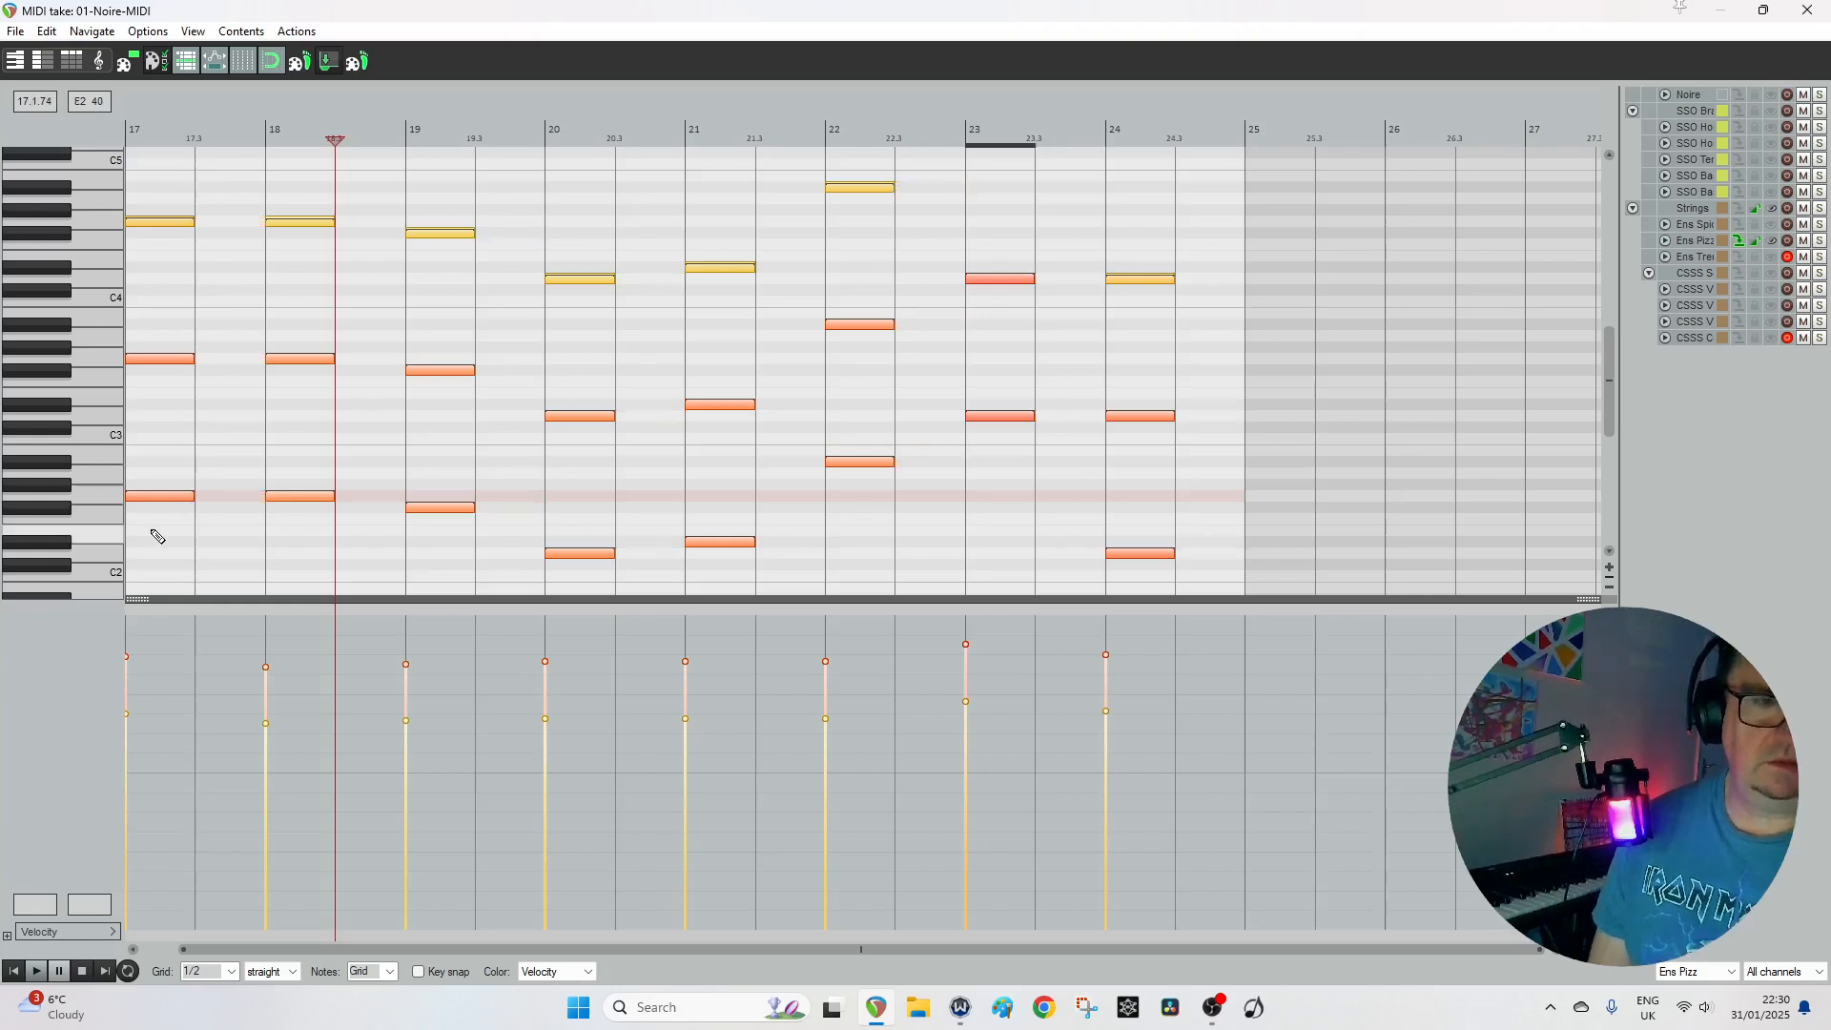
{"action": "key", "text": "ctrl+d"}
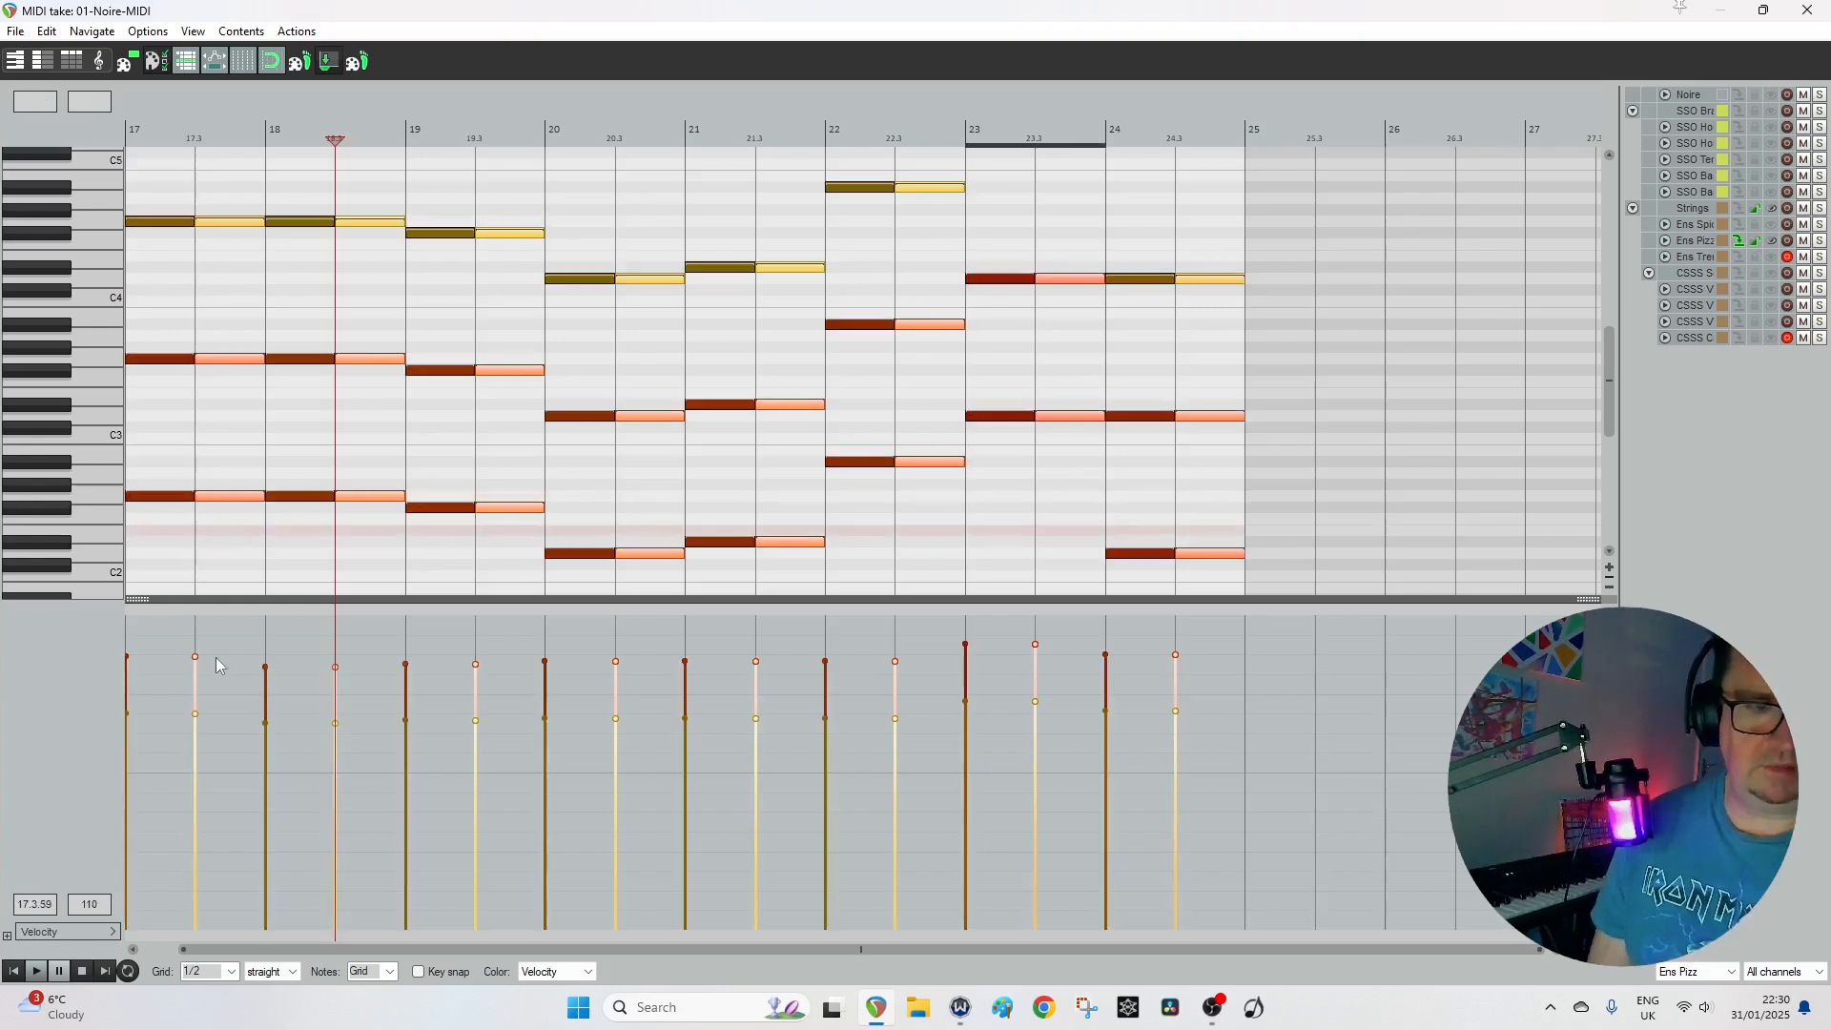
{"action": "left_click_drag", "start_coordinate": [196, 654], "coordinate": [197, 728]}
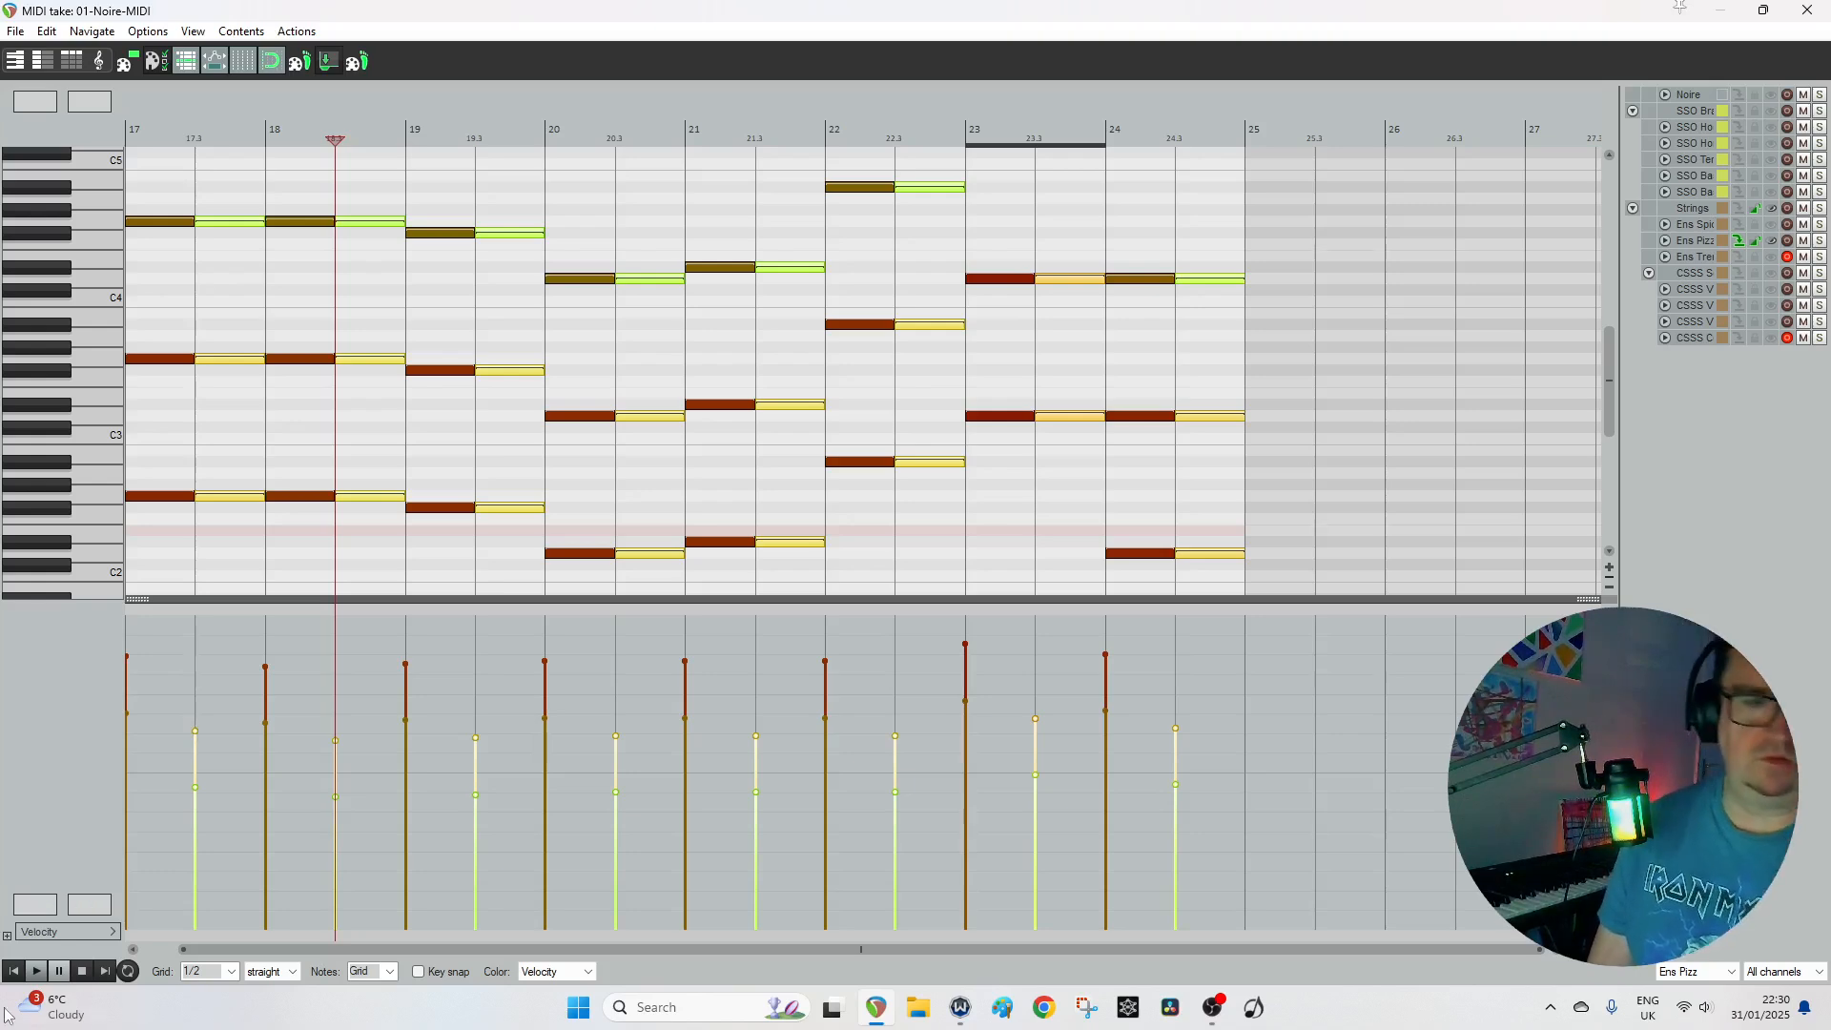
Play the reworked pizzicato part with the full arrangement from bar 17, closing the MIDI editor and stopping near bar 25.
{"action": "left_click", "coordinate": [13, 971]}
{"action": "key", "text": "space"}
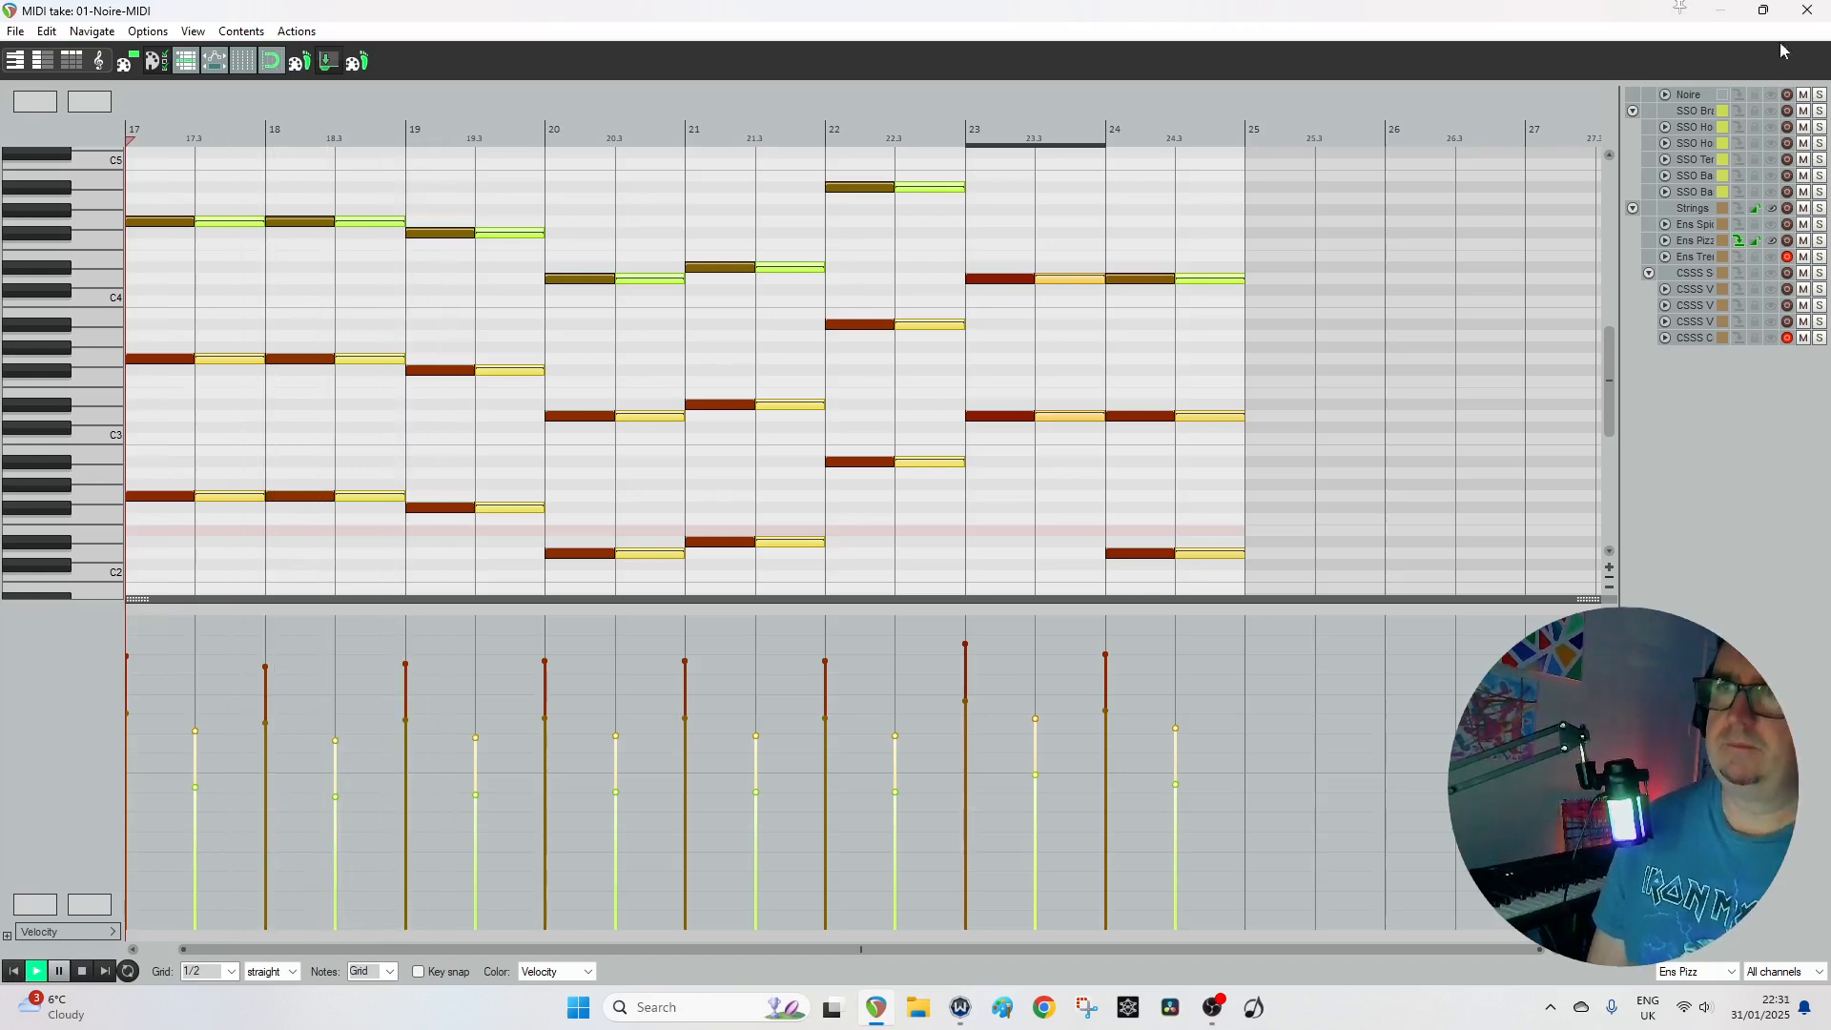
{"action": "left_click", "coordinate": [1807, 9]}
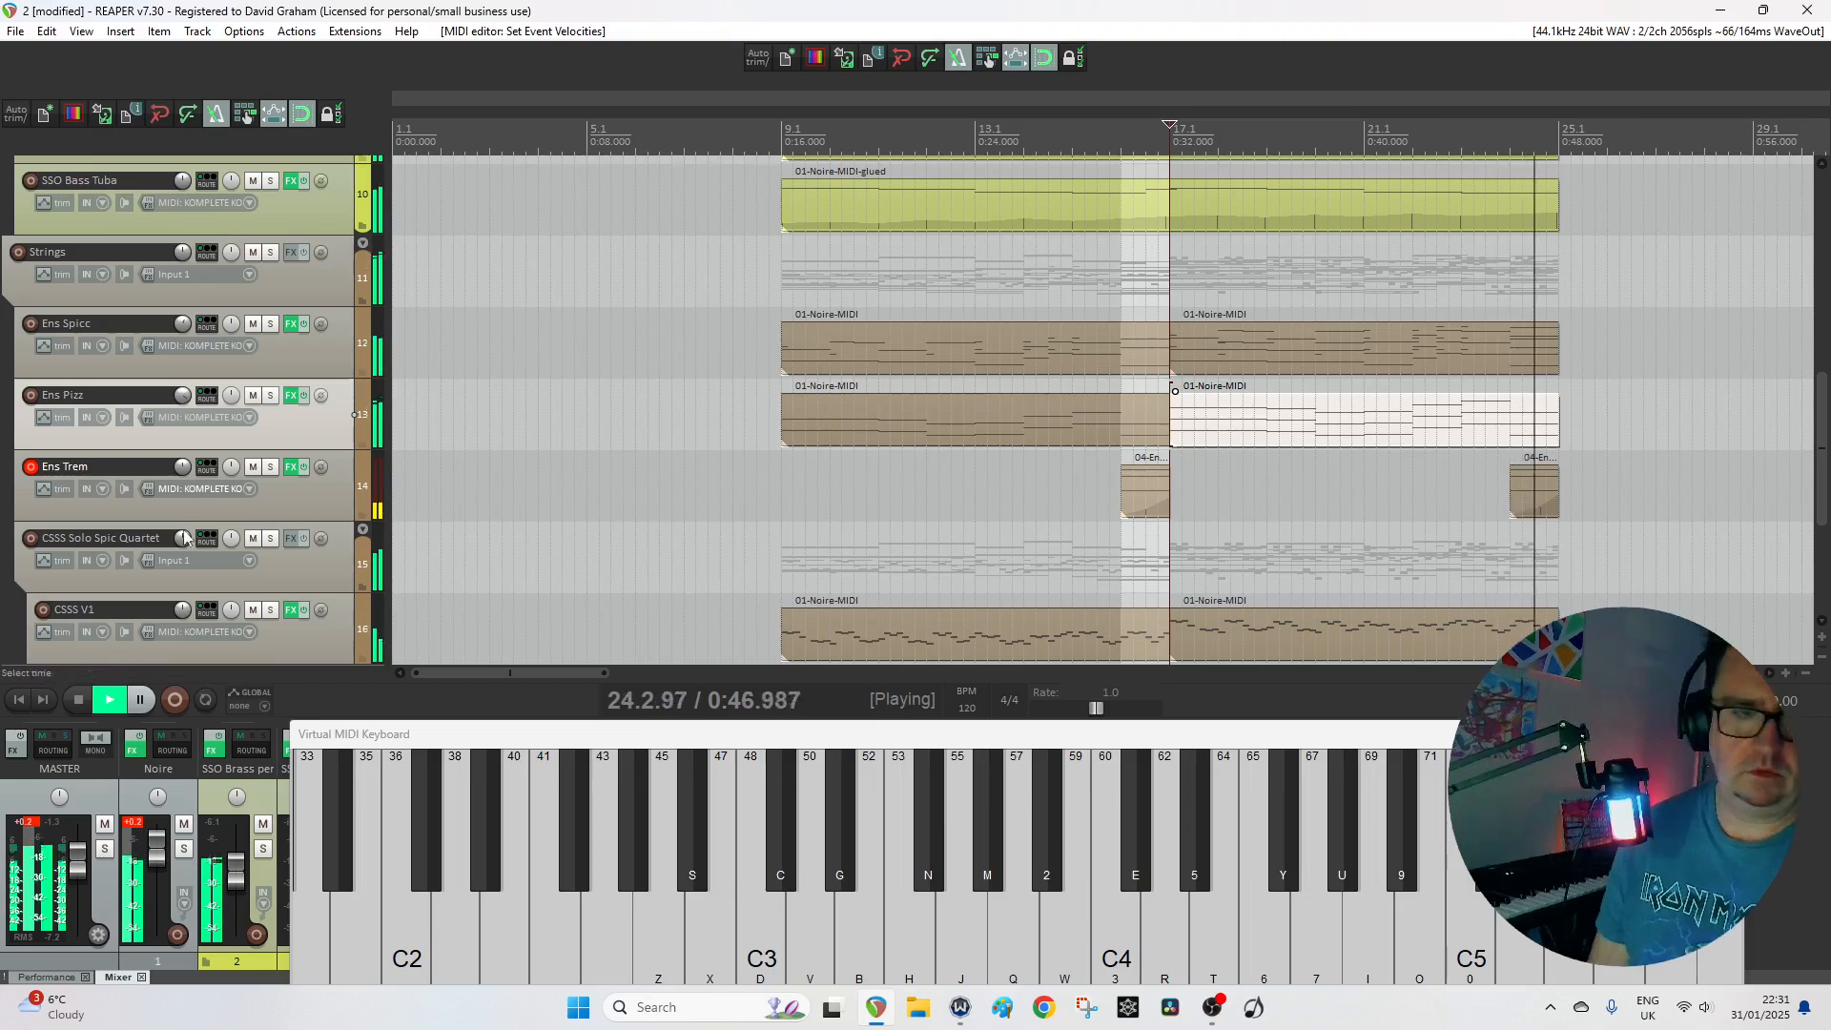
{"action": "key", "text": "space"}
Select the Strings folder track and save the project with the edit cursor at the project start.
{"action": "scroll", "coordinate": [174, 264], "scroll_direction": "up", "scroll_amount": 9}
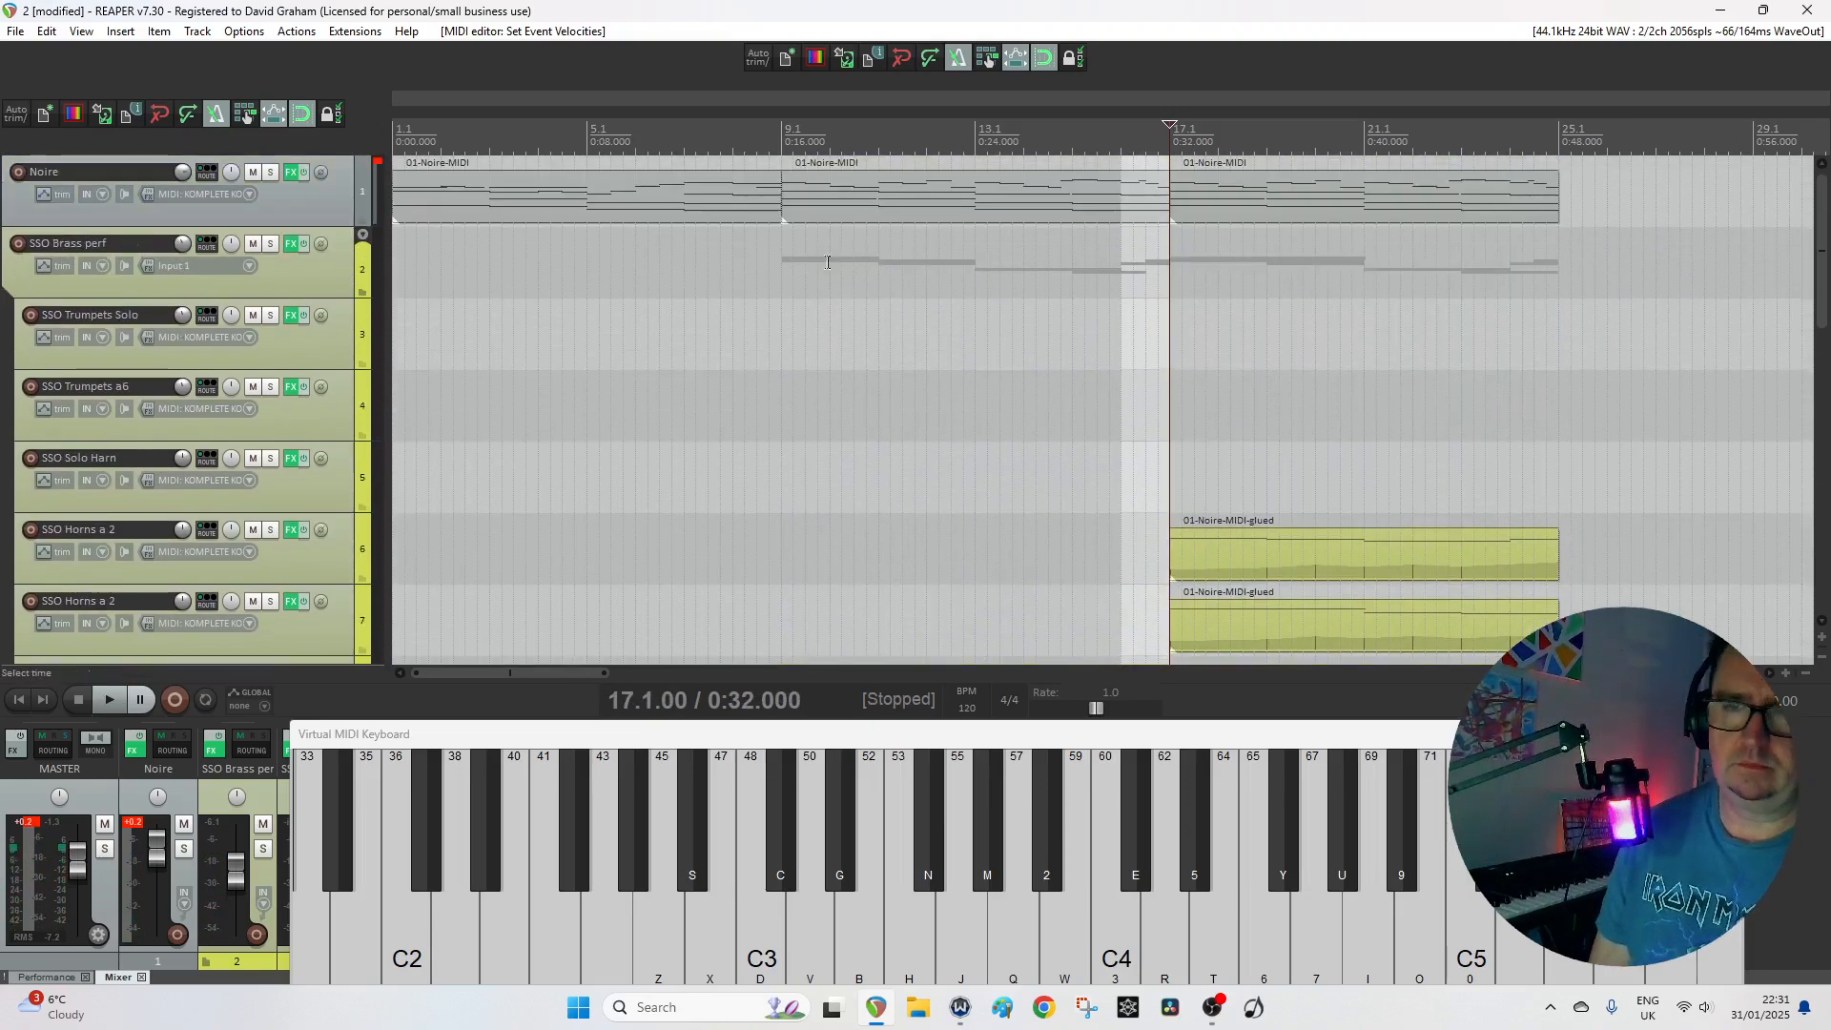
{"action": "scroll", "coordinate": [828, 262], "scroll_direction": "down", "scroll_amount": 2}
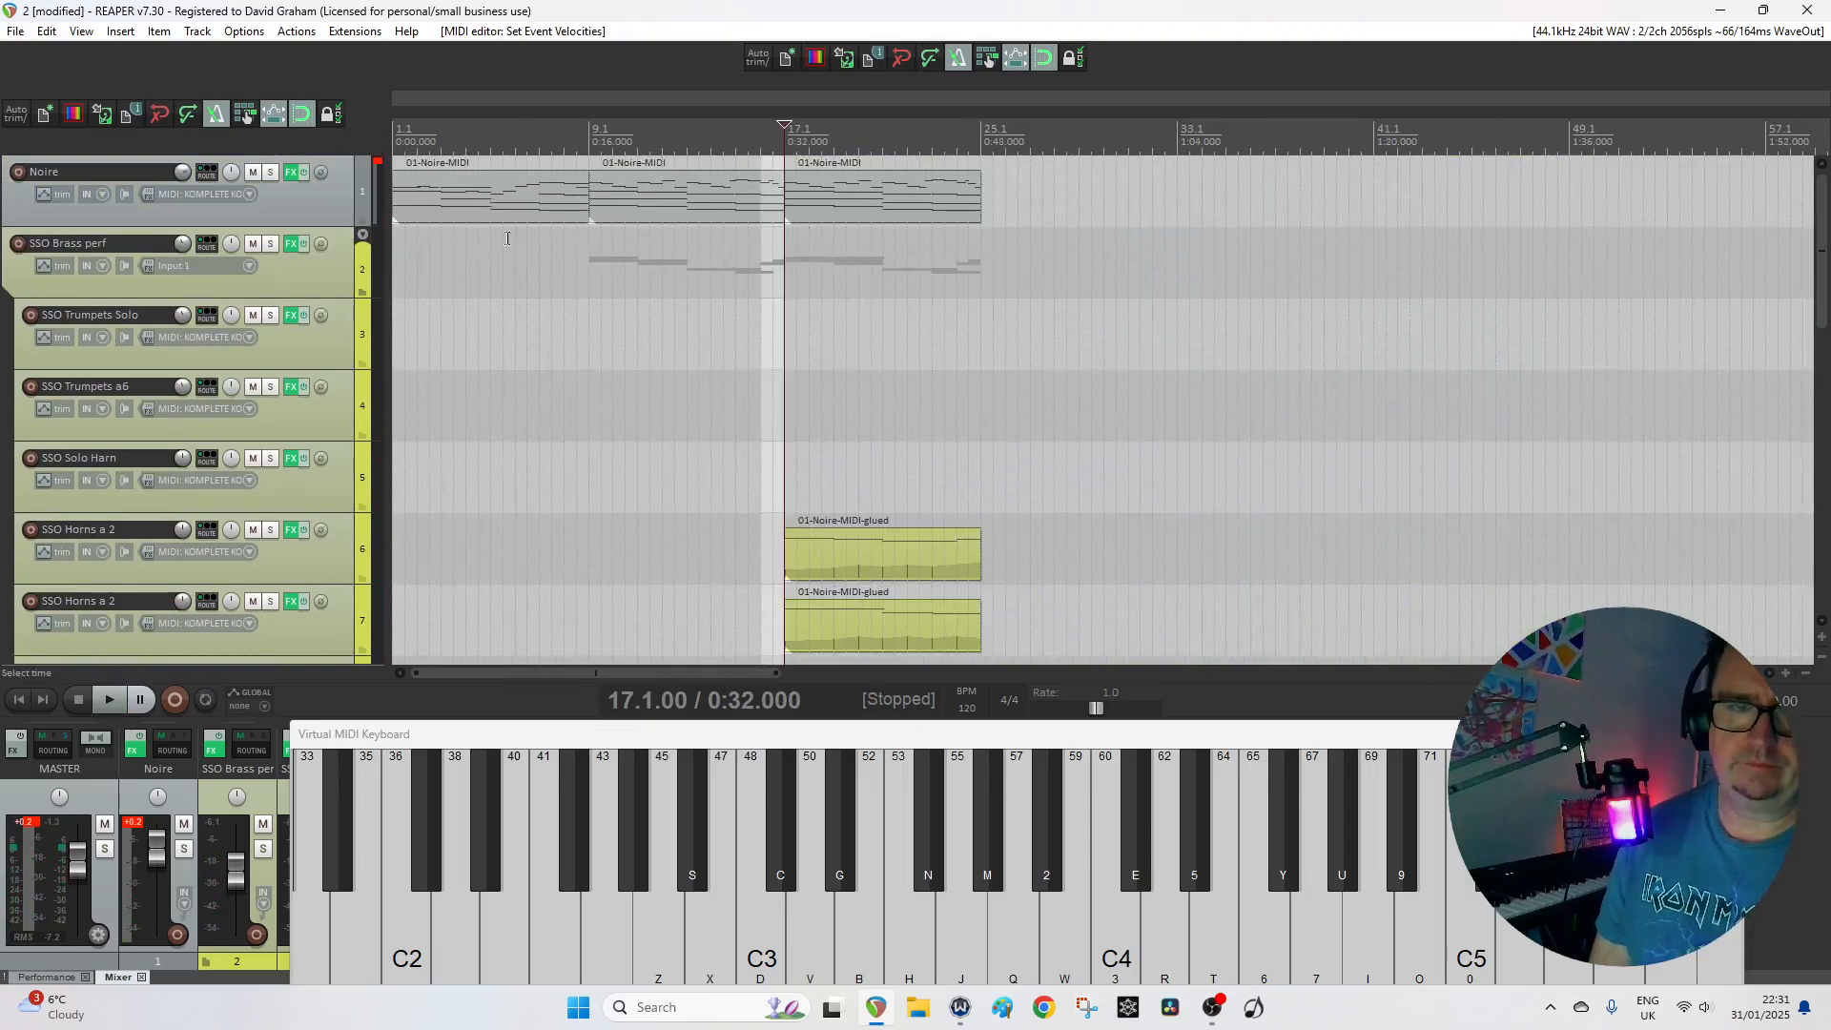
{"action": "scroll", "coordinate": [237, 415], "scroll_direction": "down", "scroll_amount": 6}
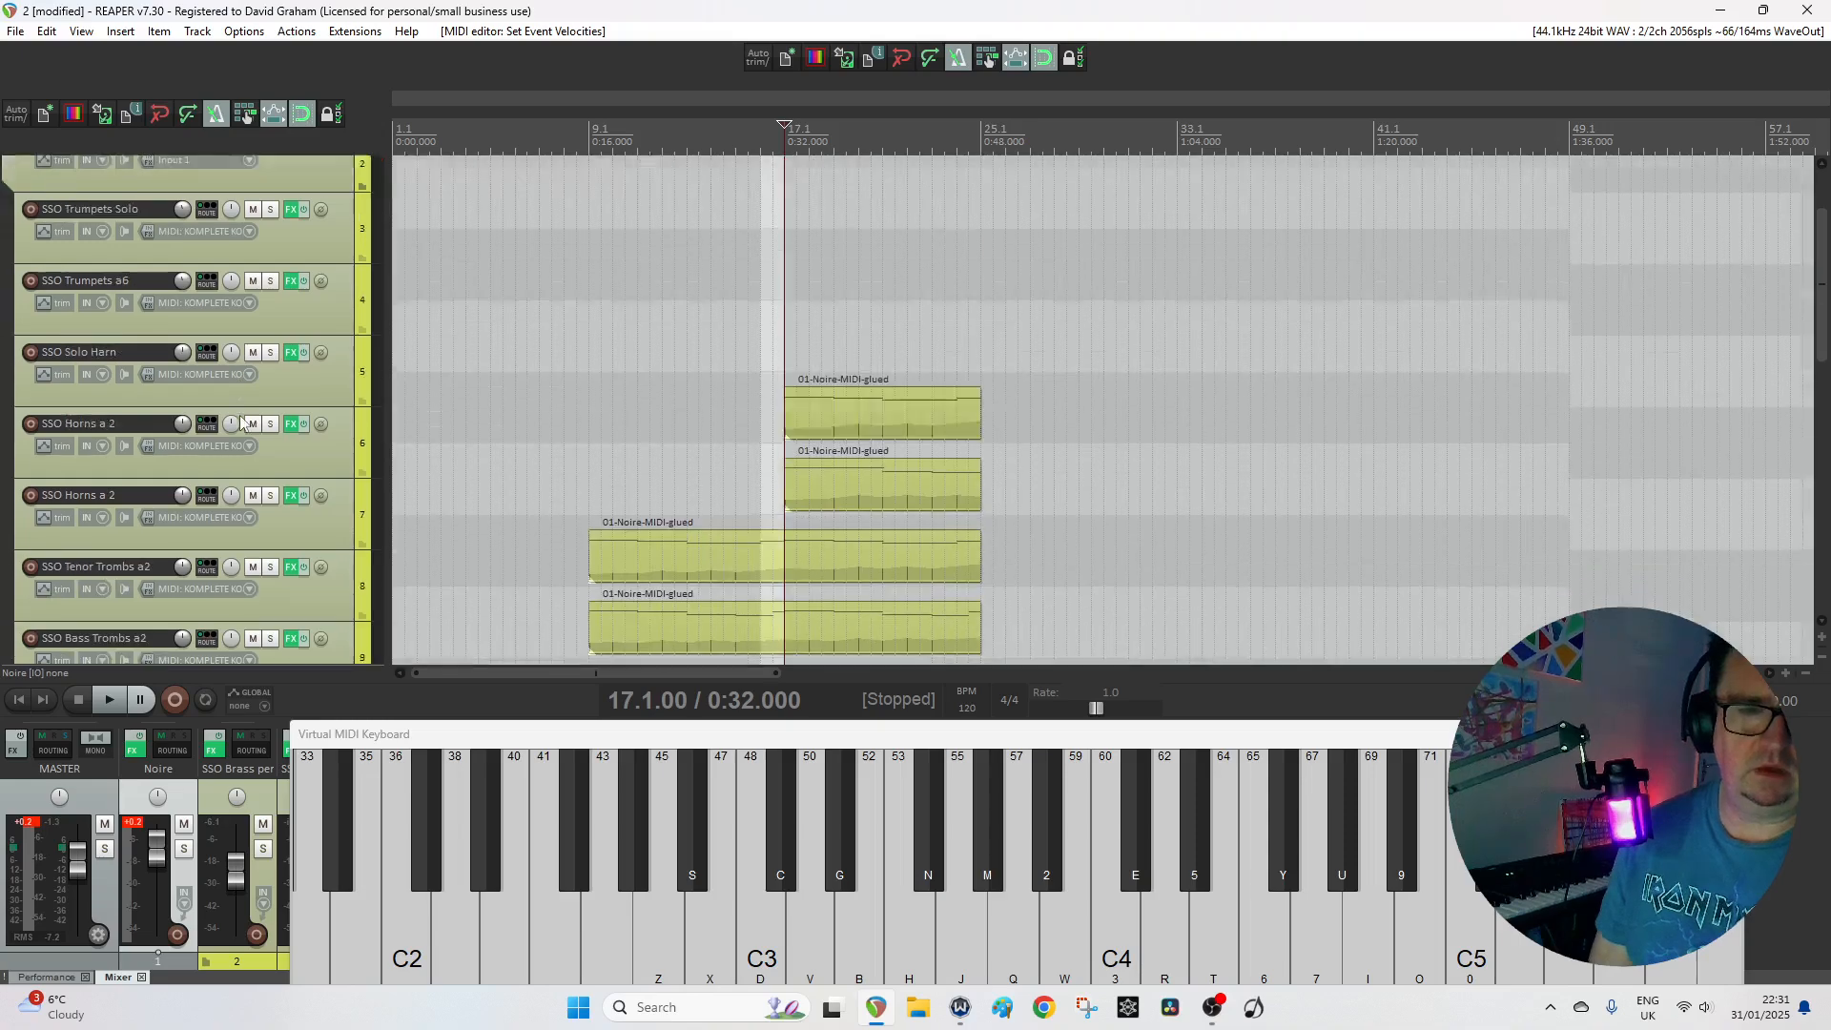
{"action": "left_click", "coordinate": [311, 461]}
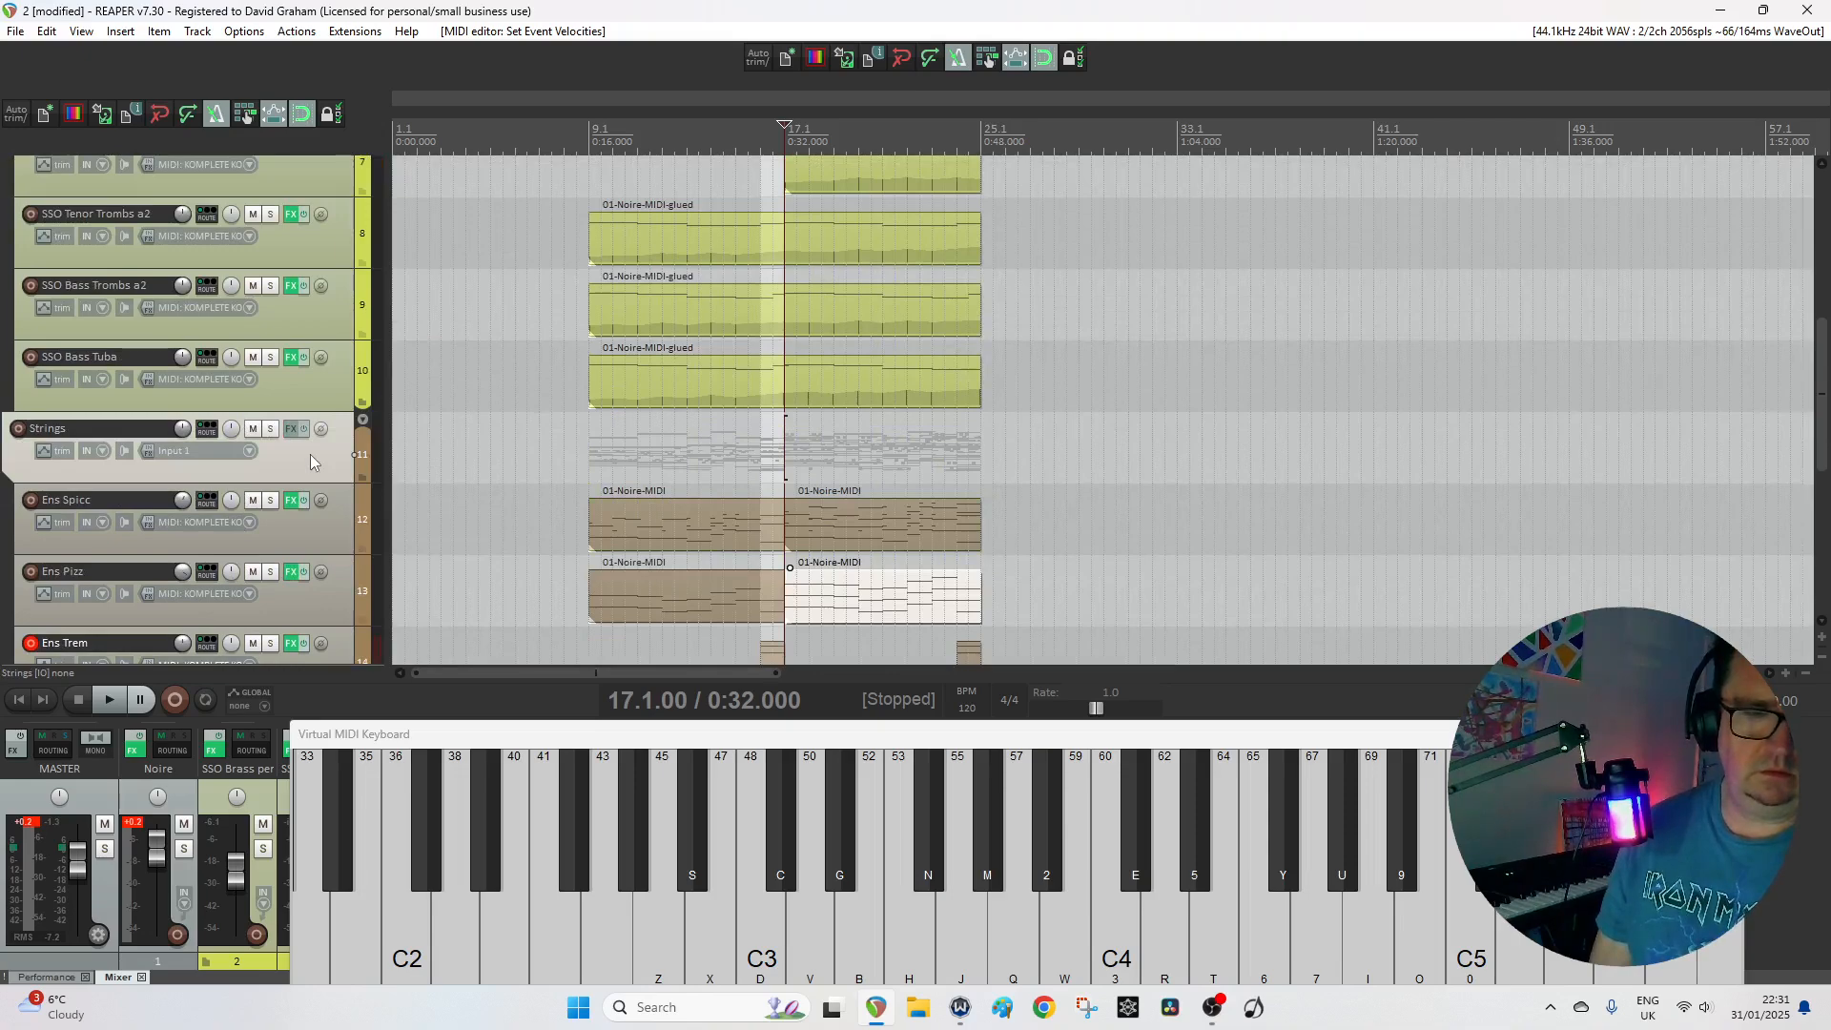
{"action": "left_click", "coordinate": [18, 698]}
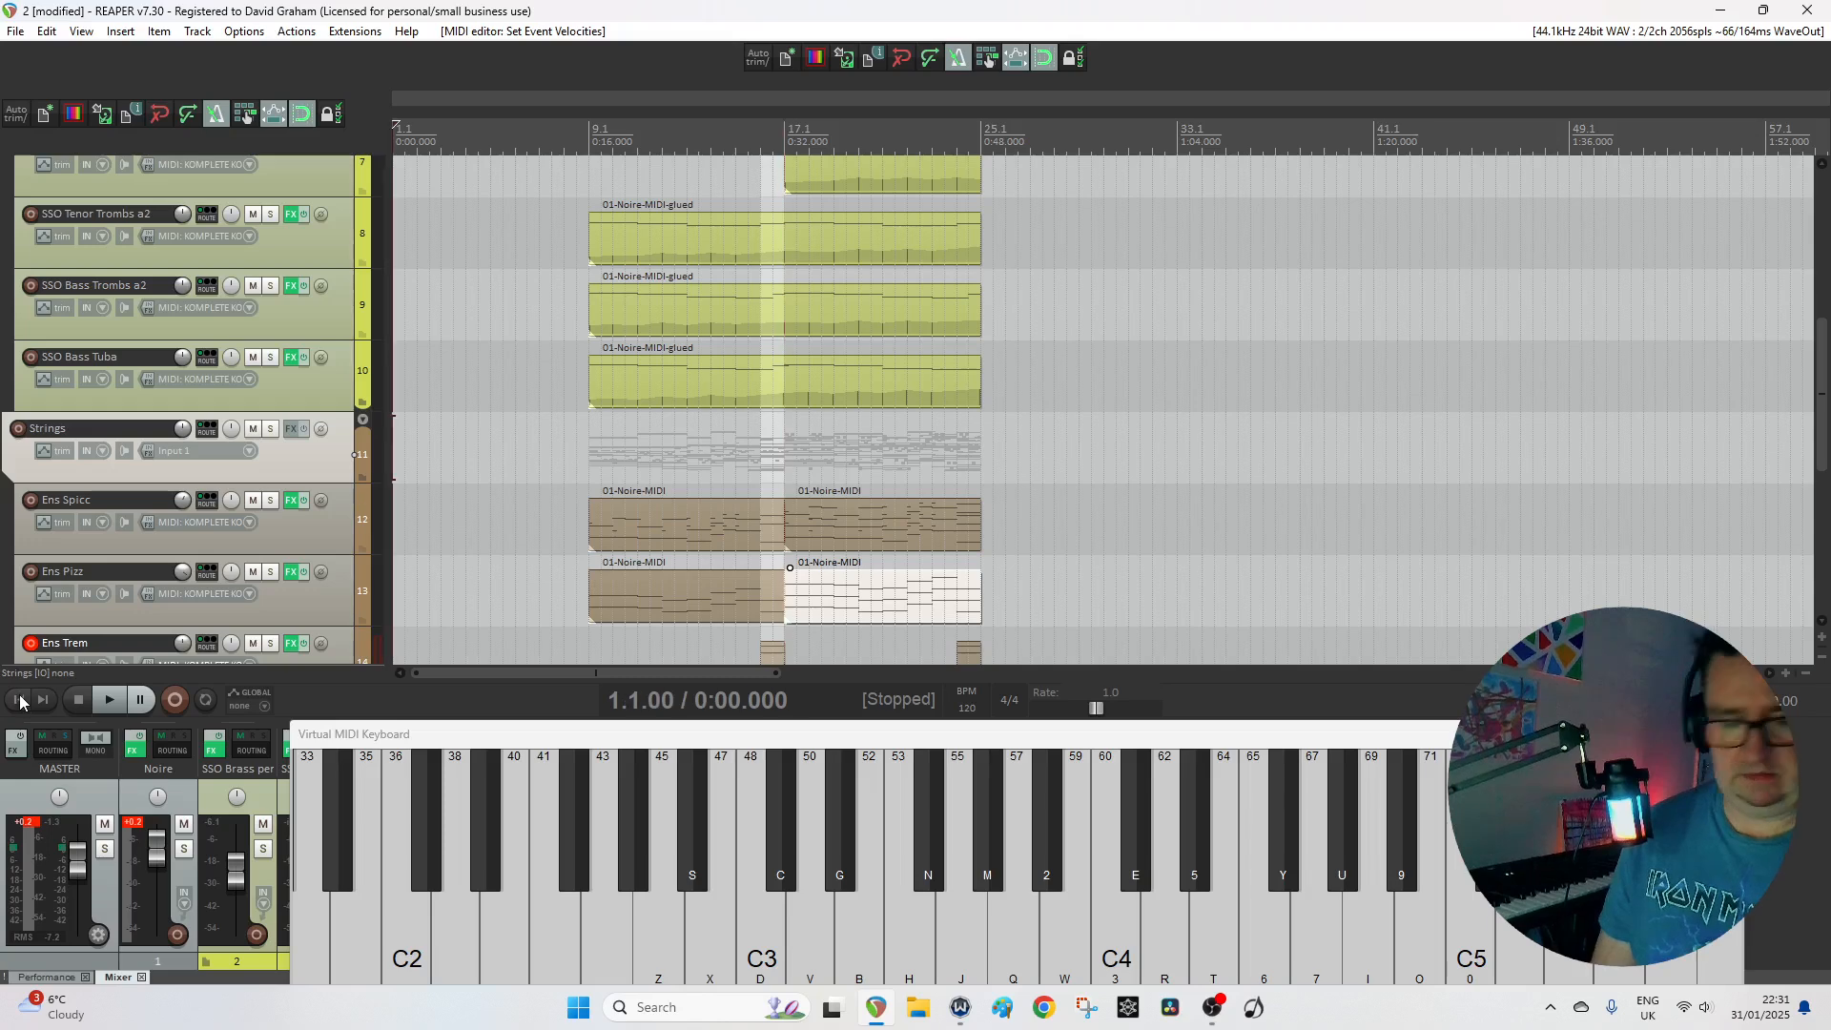
{"action": "key", "text": "ctrl+s"}
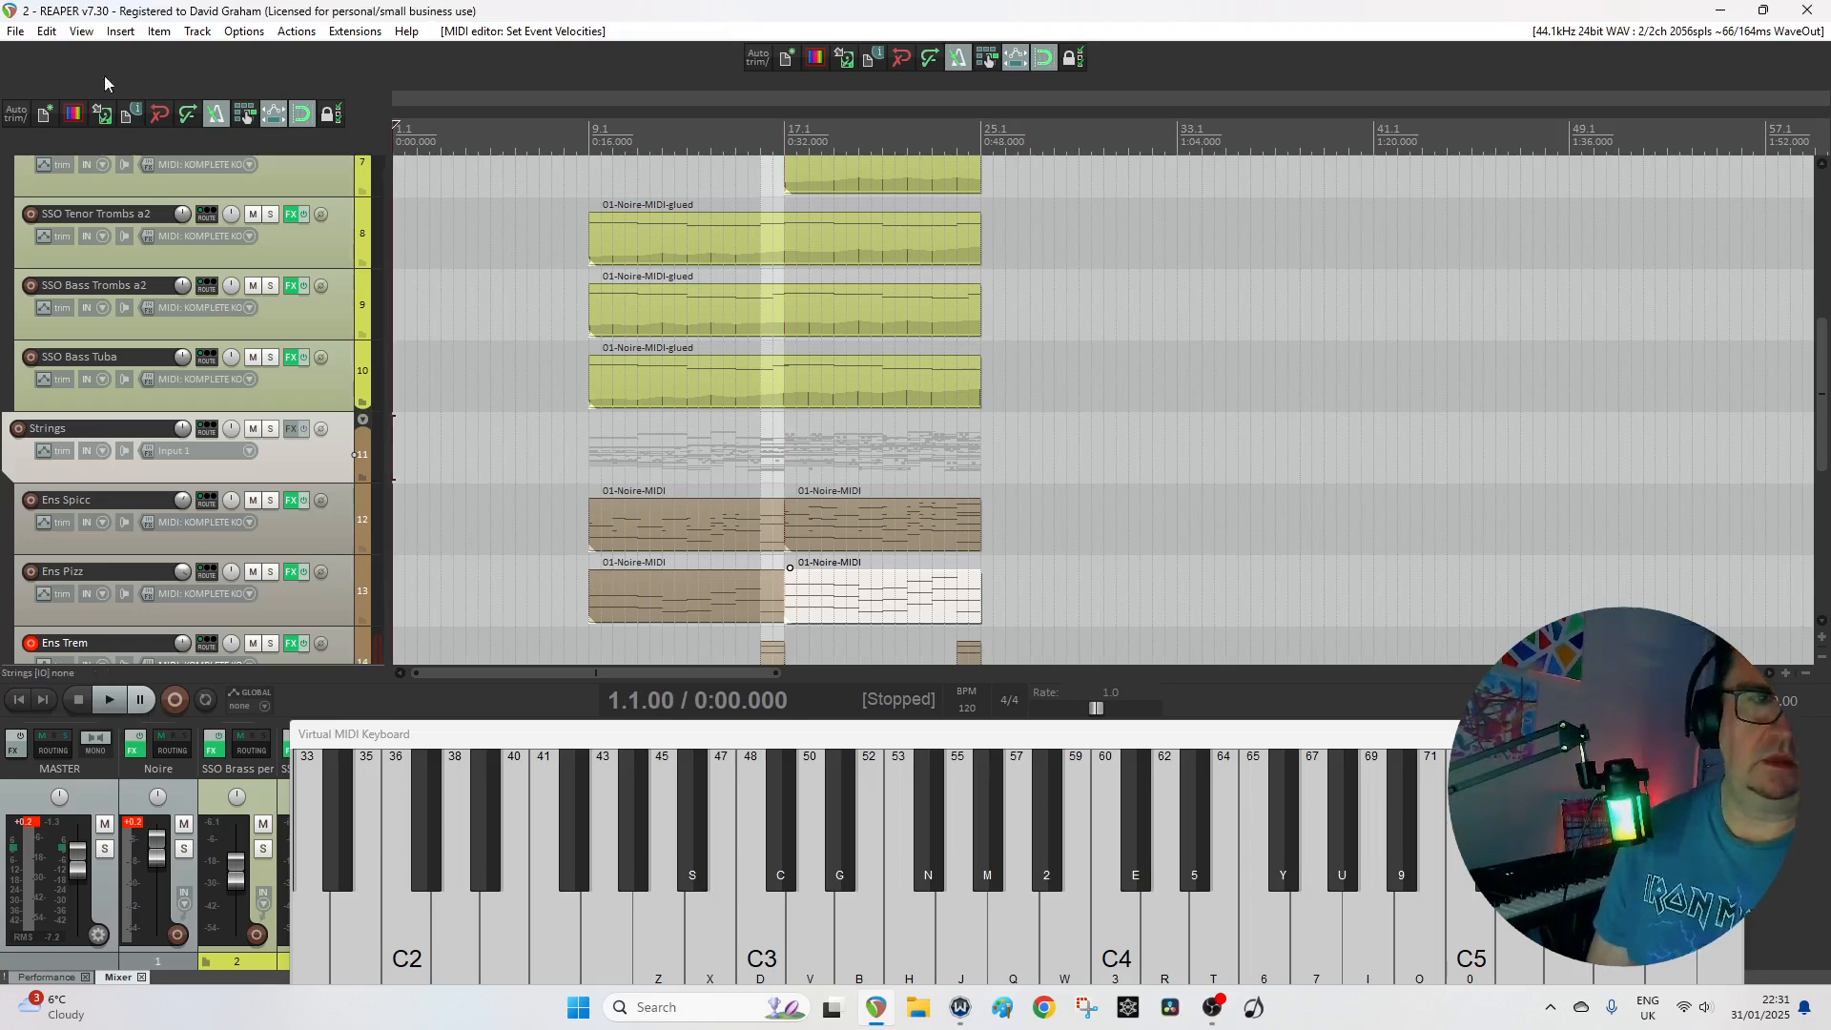
Insert a new track from the Kontakt 7 track template directly below the Strings folder track.
{"action": "left_click", "coordinate": [120, 30]}
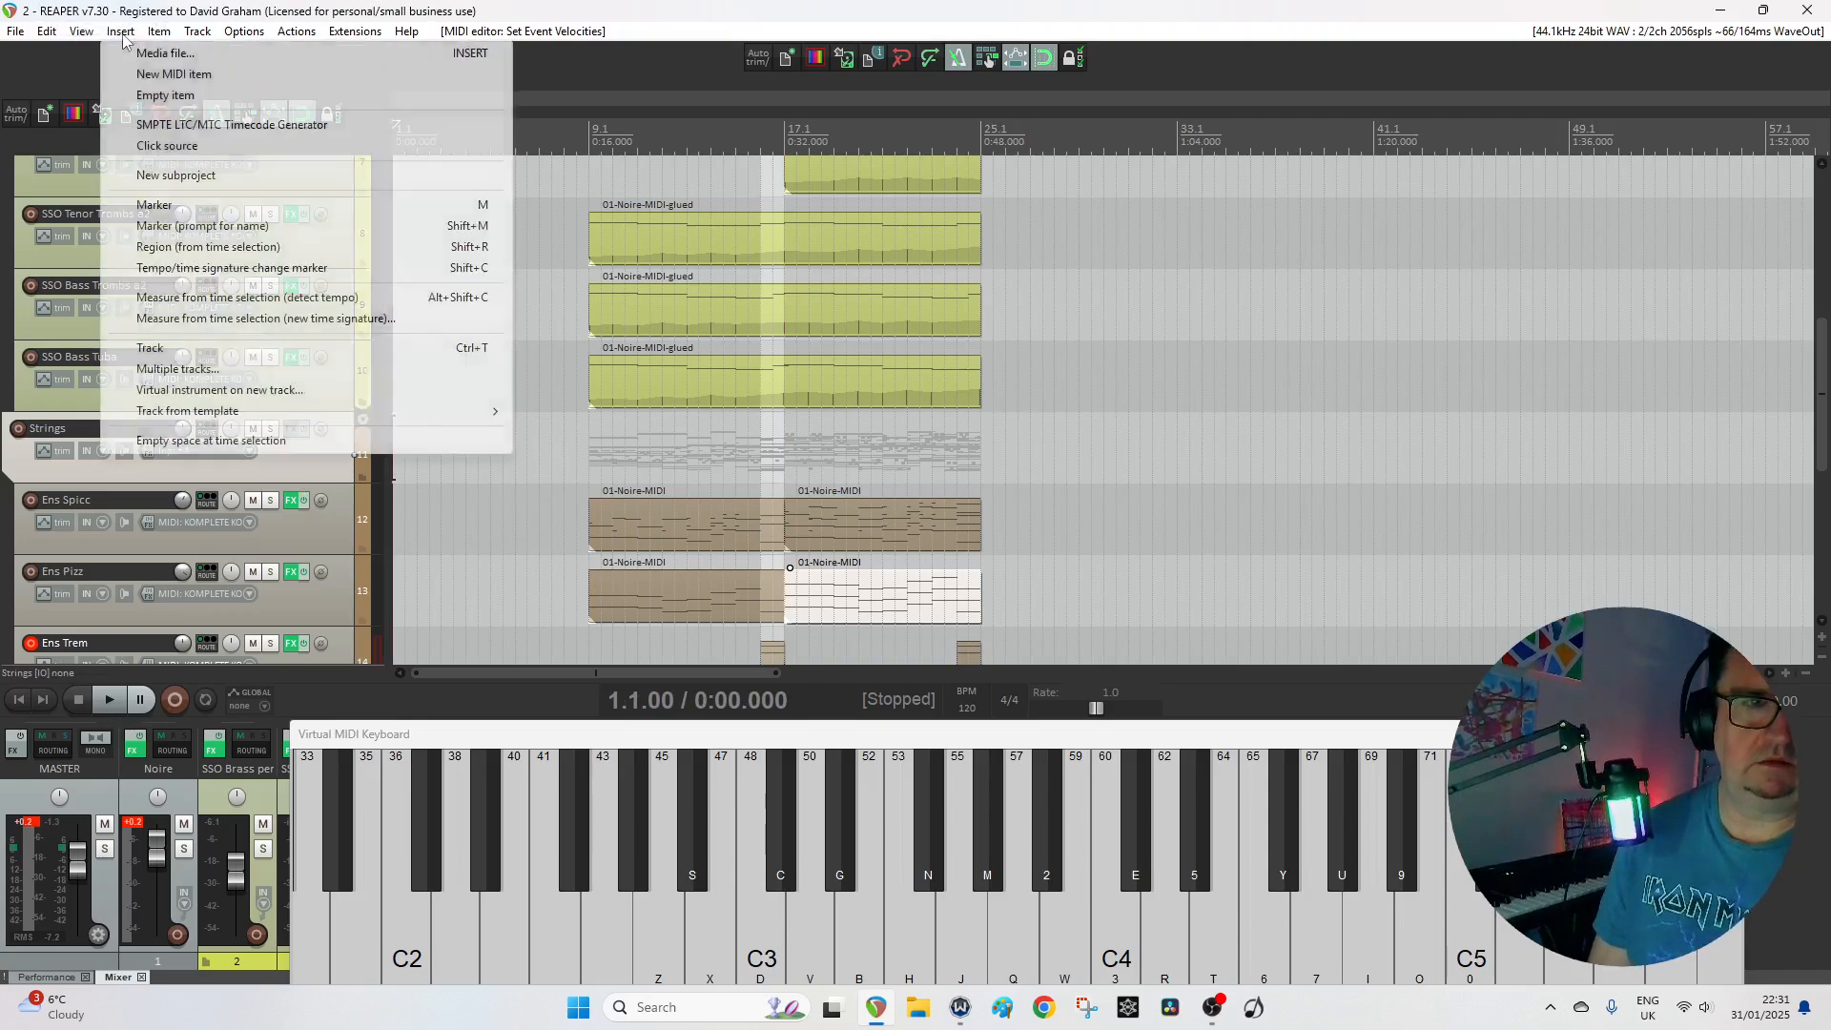
{"action": "mouse_move", "coordinate": [229, 416]}
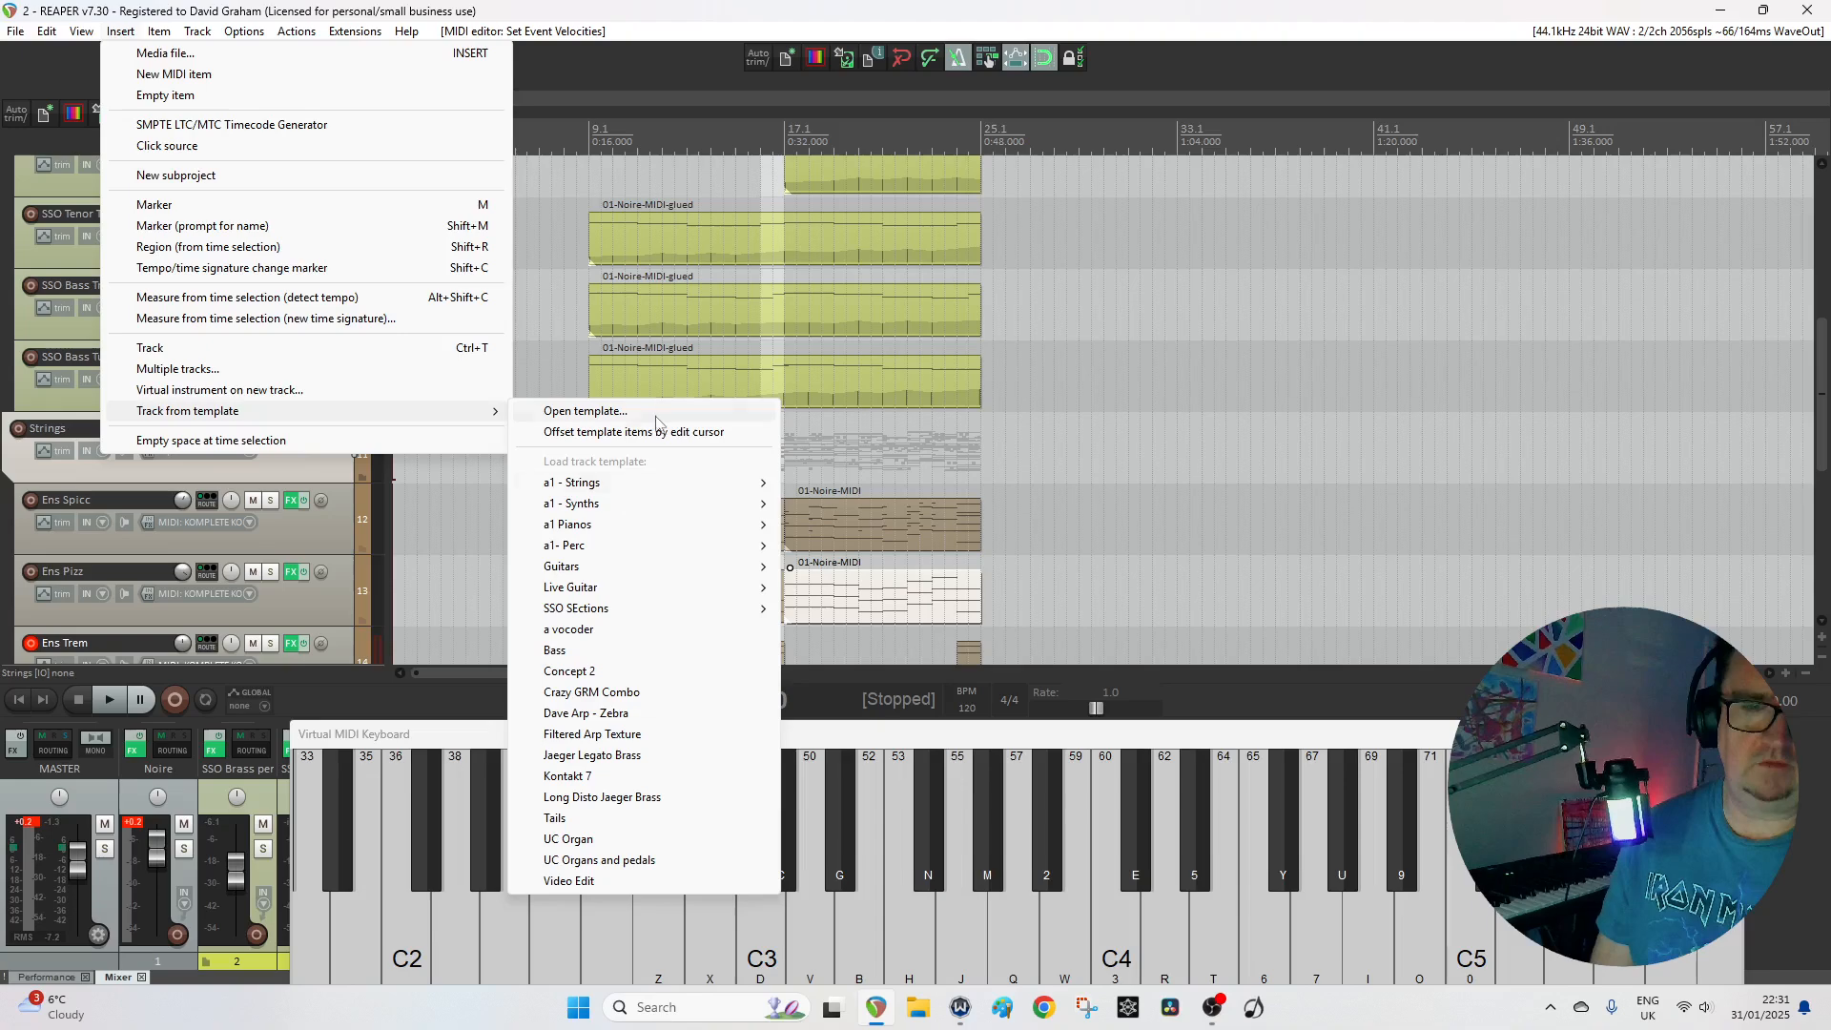
{"action": "left_click", "coordinate": [594, 784]}
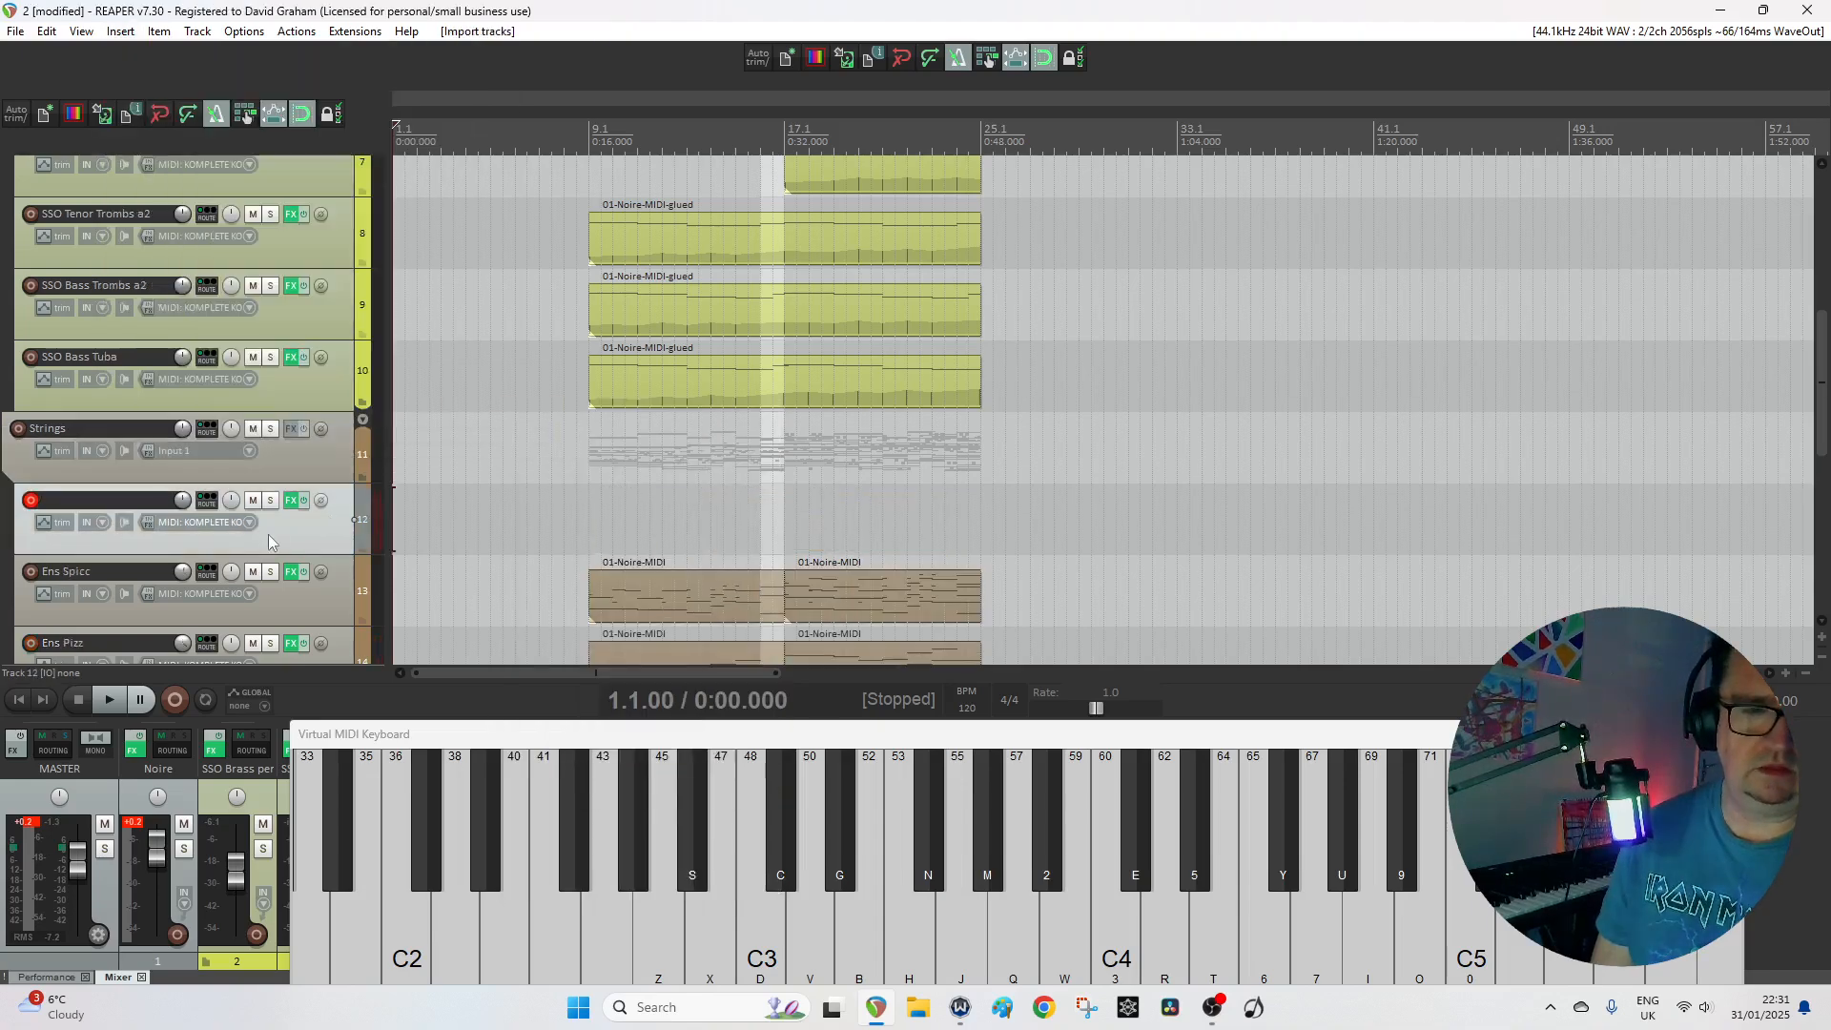
Disarm recording on the Ens Trem and CSSS Cello tracks.
{"action": "scroll", "coordinate": [60, 513], "scroll_direction": "down", "scroll_amount": 3}
{"action": "scroll", "coordinate": [61, 513], "scroll_direction": "down", "scroll_amount": 3}
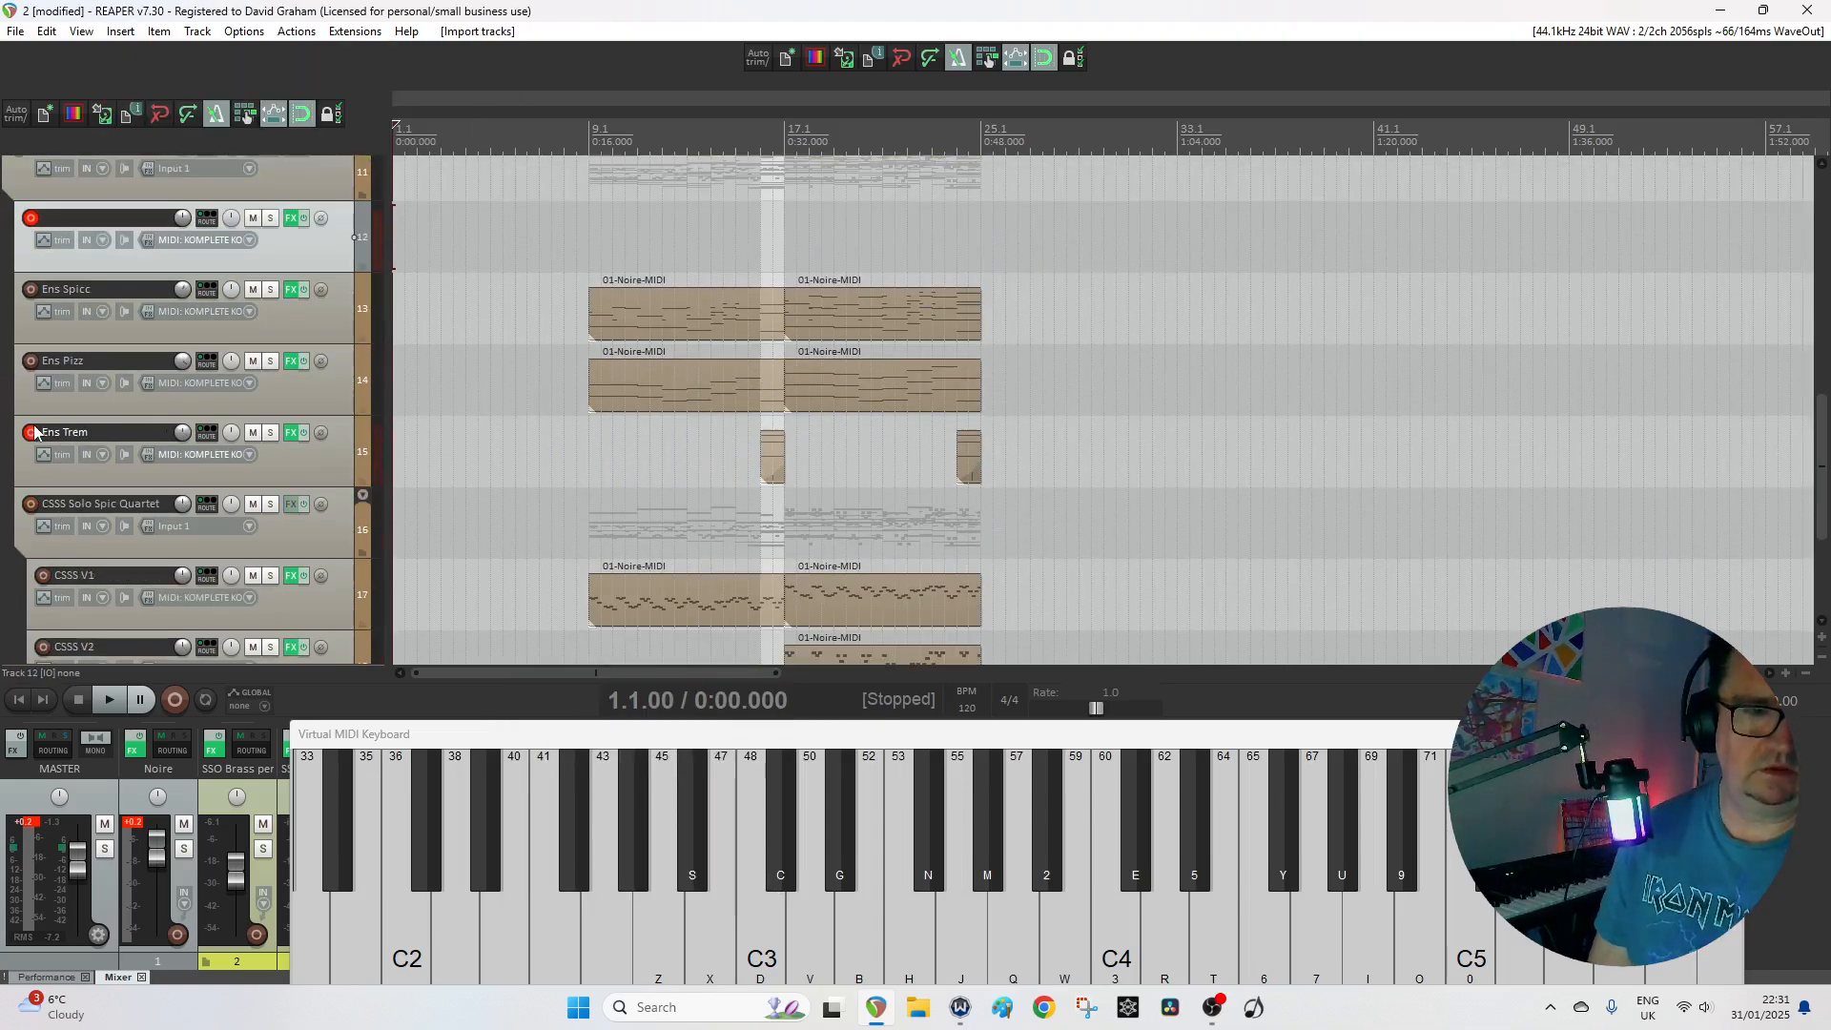
{"action": "scroll", "coordinate": [129, 491], "scroll_direction": "down", "scroll_amount": 2}
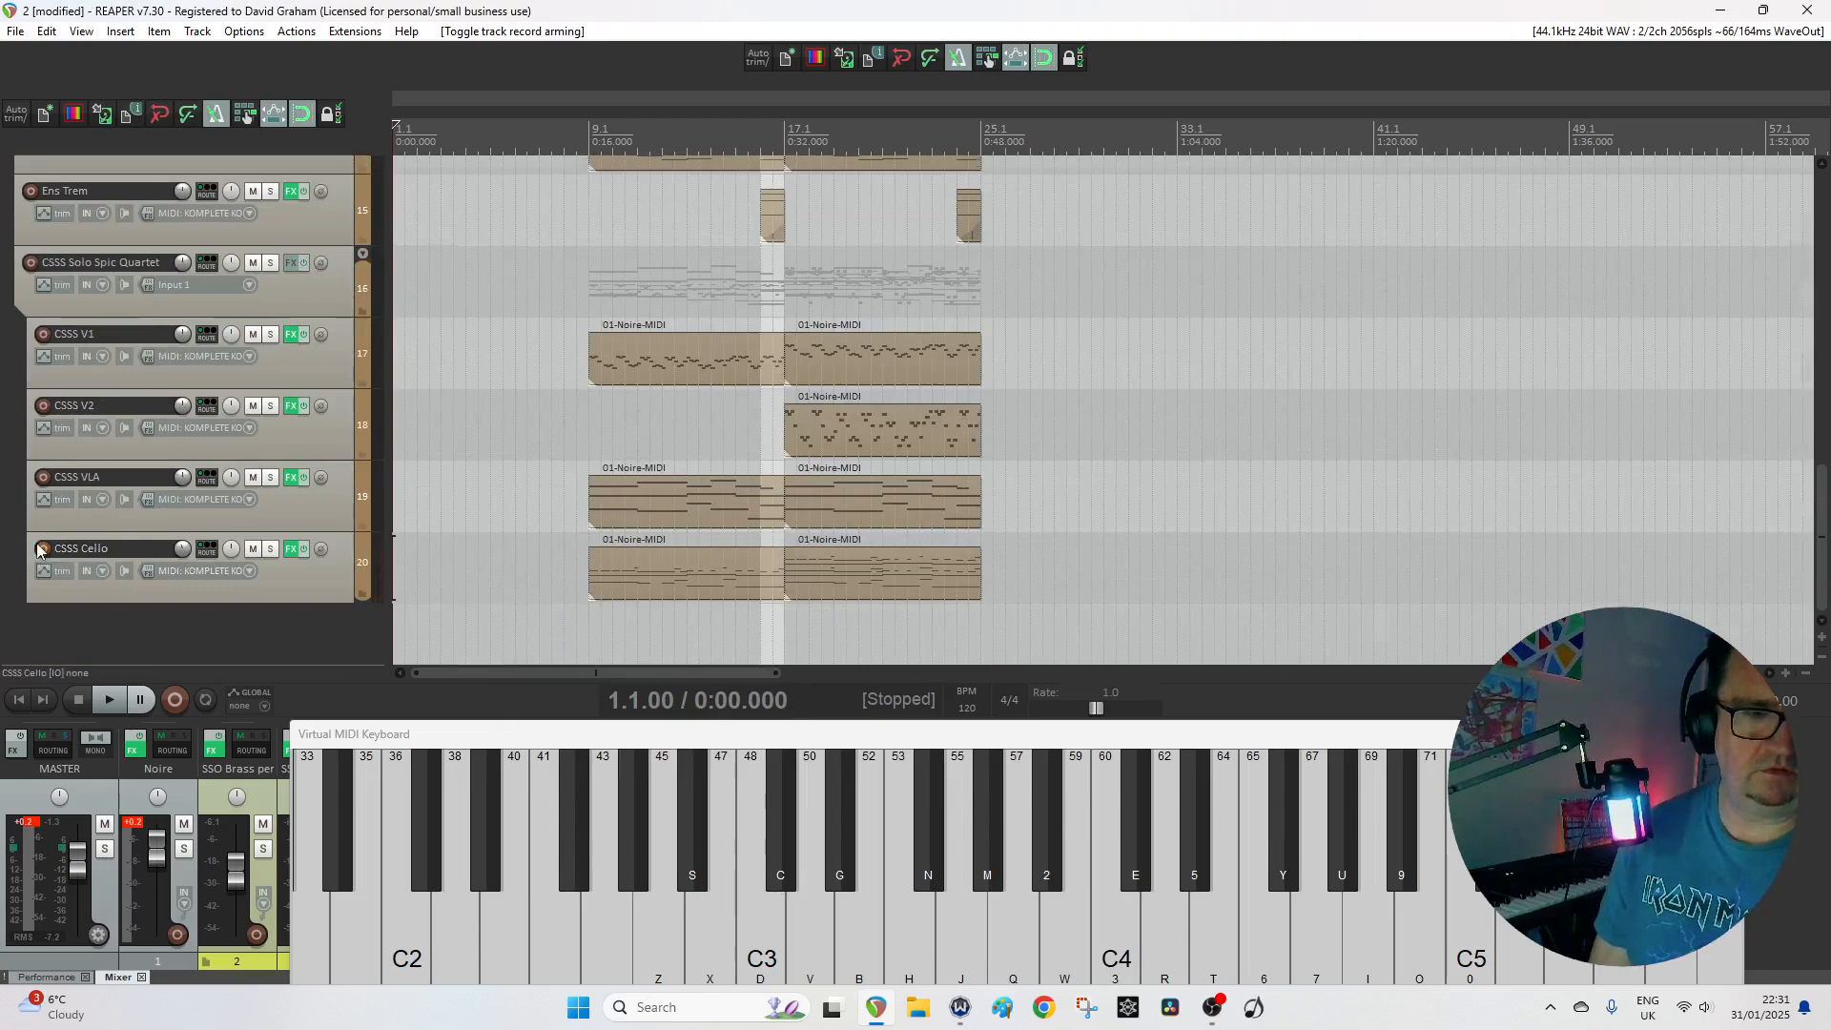
{"action": "scroll", "coordinate": [36, 544], "scroll_direction": "up", "scroll_amount": 5}
{"action": "scroll", "coordinate": [36, 549], "scroll_direction": "up", "scroll_amount": 3}
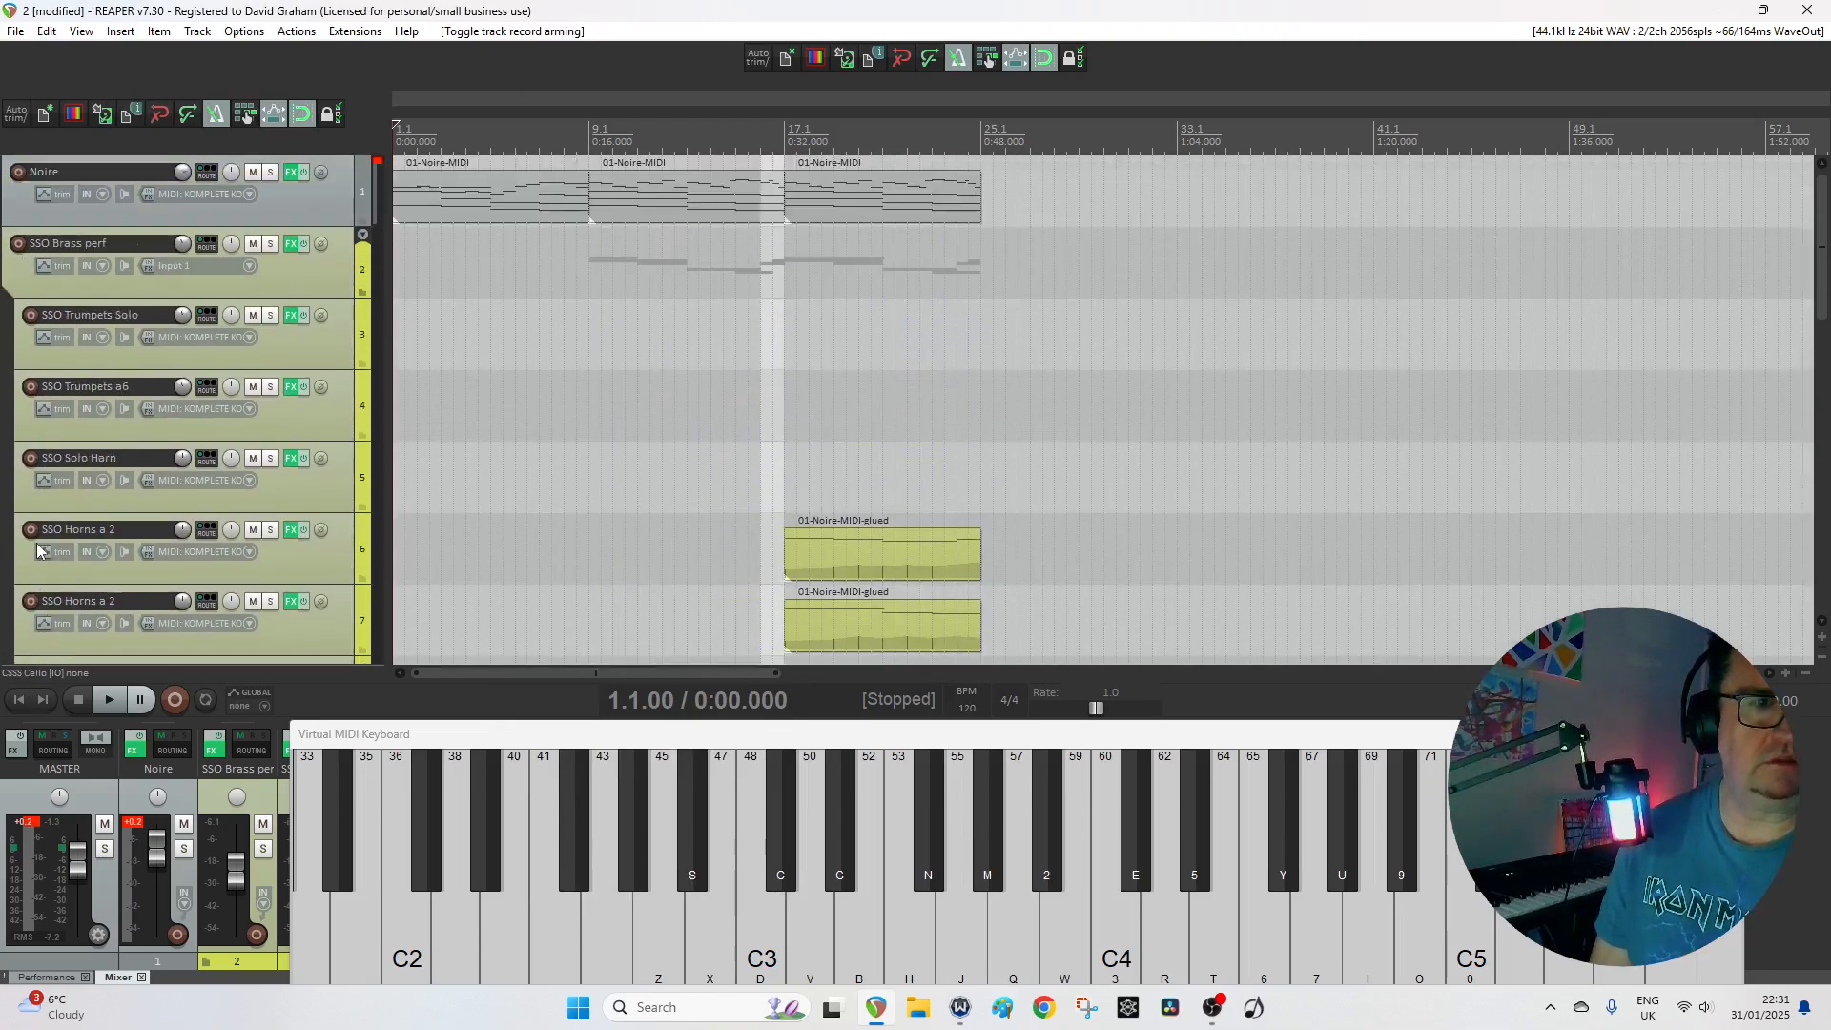
Check the empty Kontakt 7 instance on the new unnamed track and close its effects window.
{"action": "scroll", "coordinate": [36, 549], "scroll_direction": "down", "scroll_amount": 3}
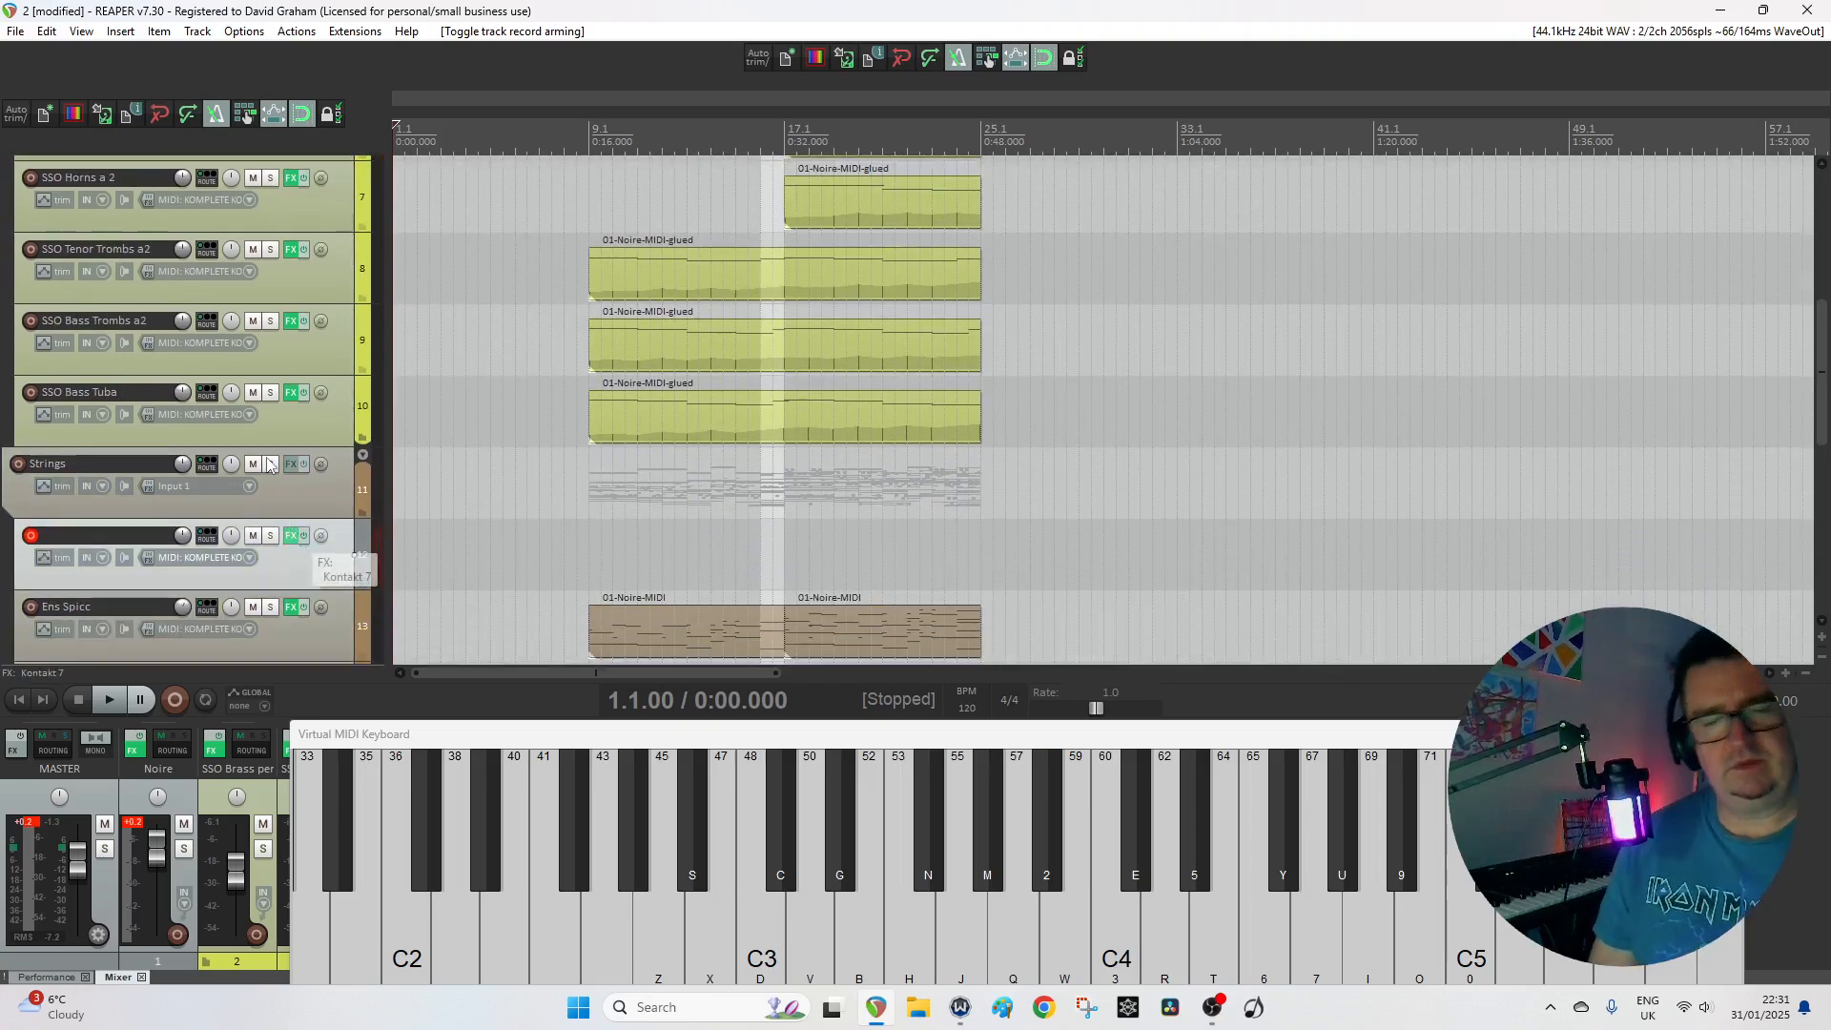
{"action": "left_click", "coordinate": [291, 536]}
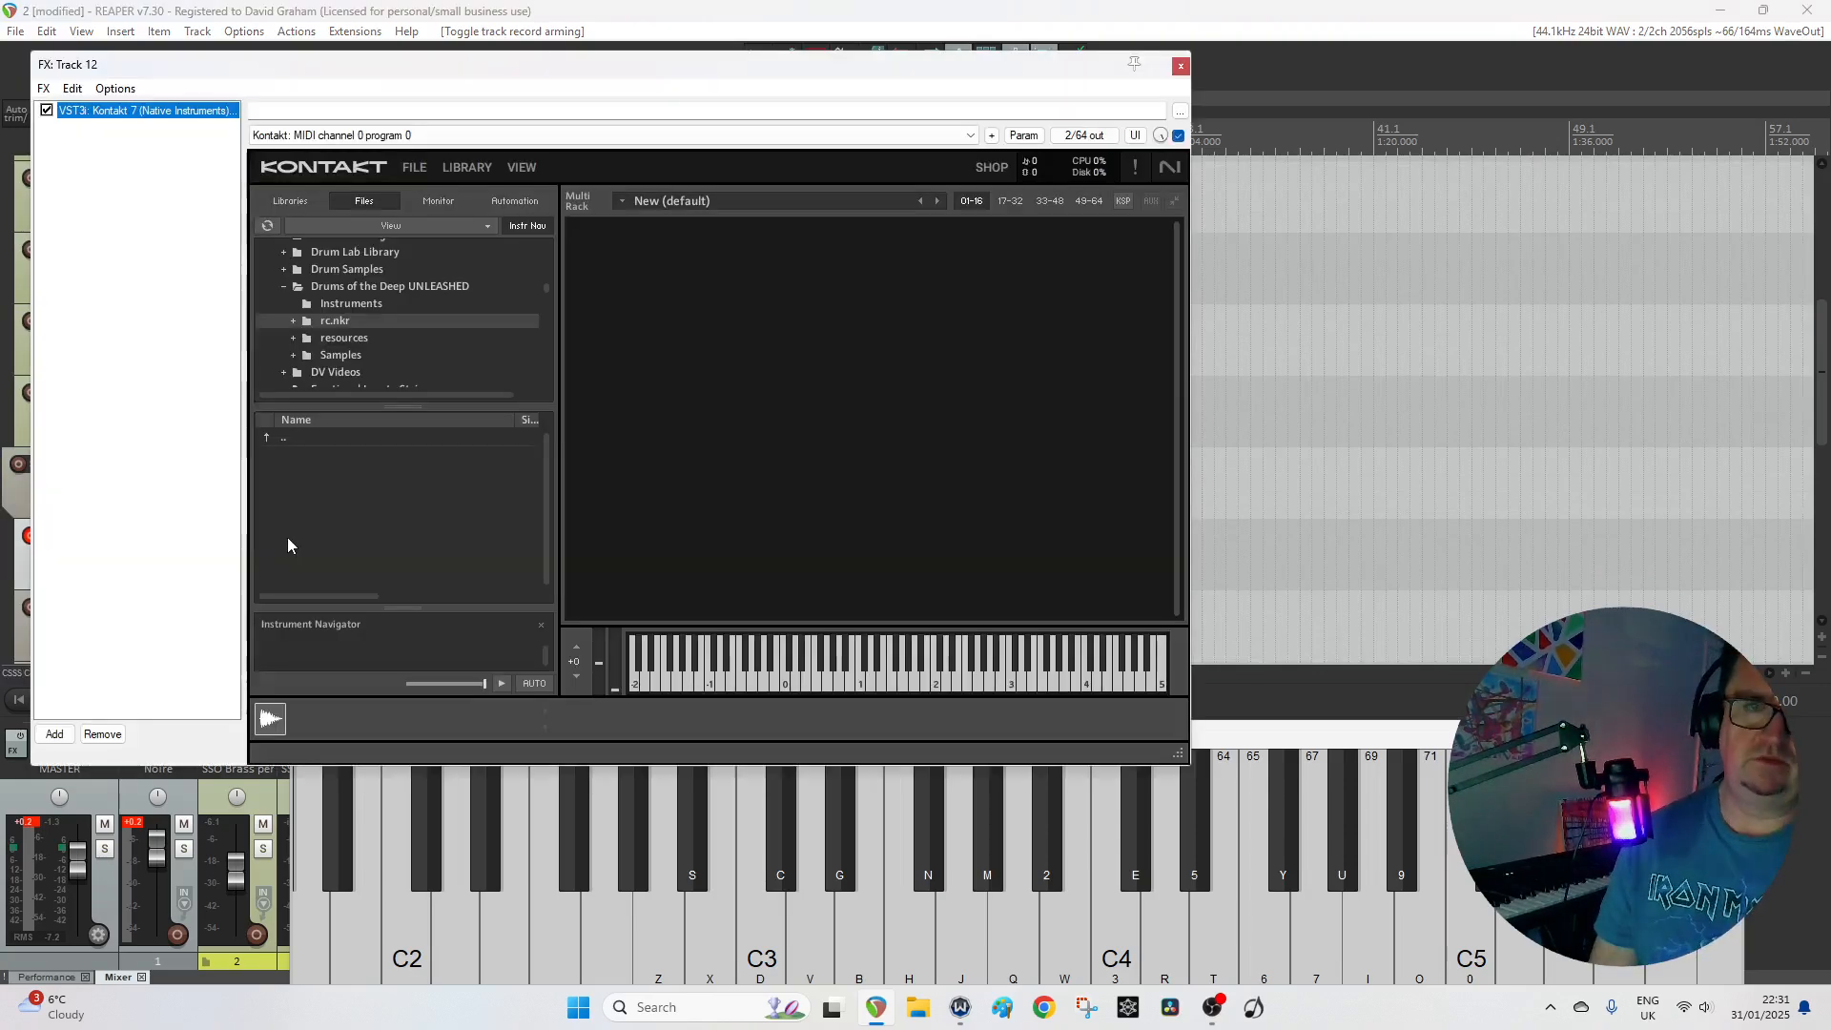
{"action": "left_click", "coordinate": [1183, 65]}
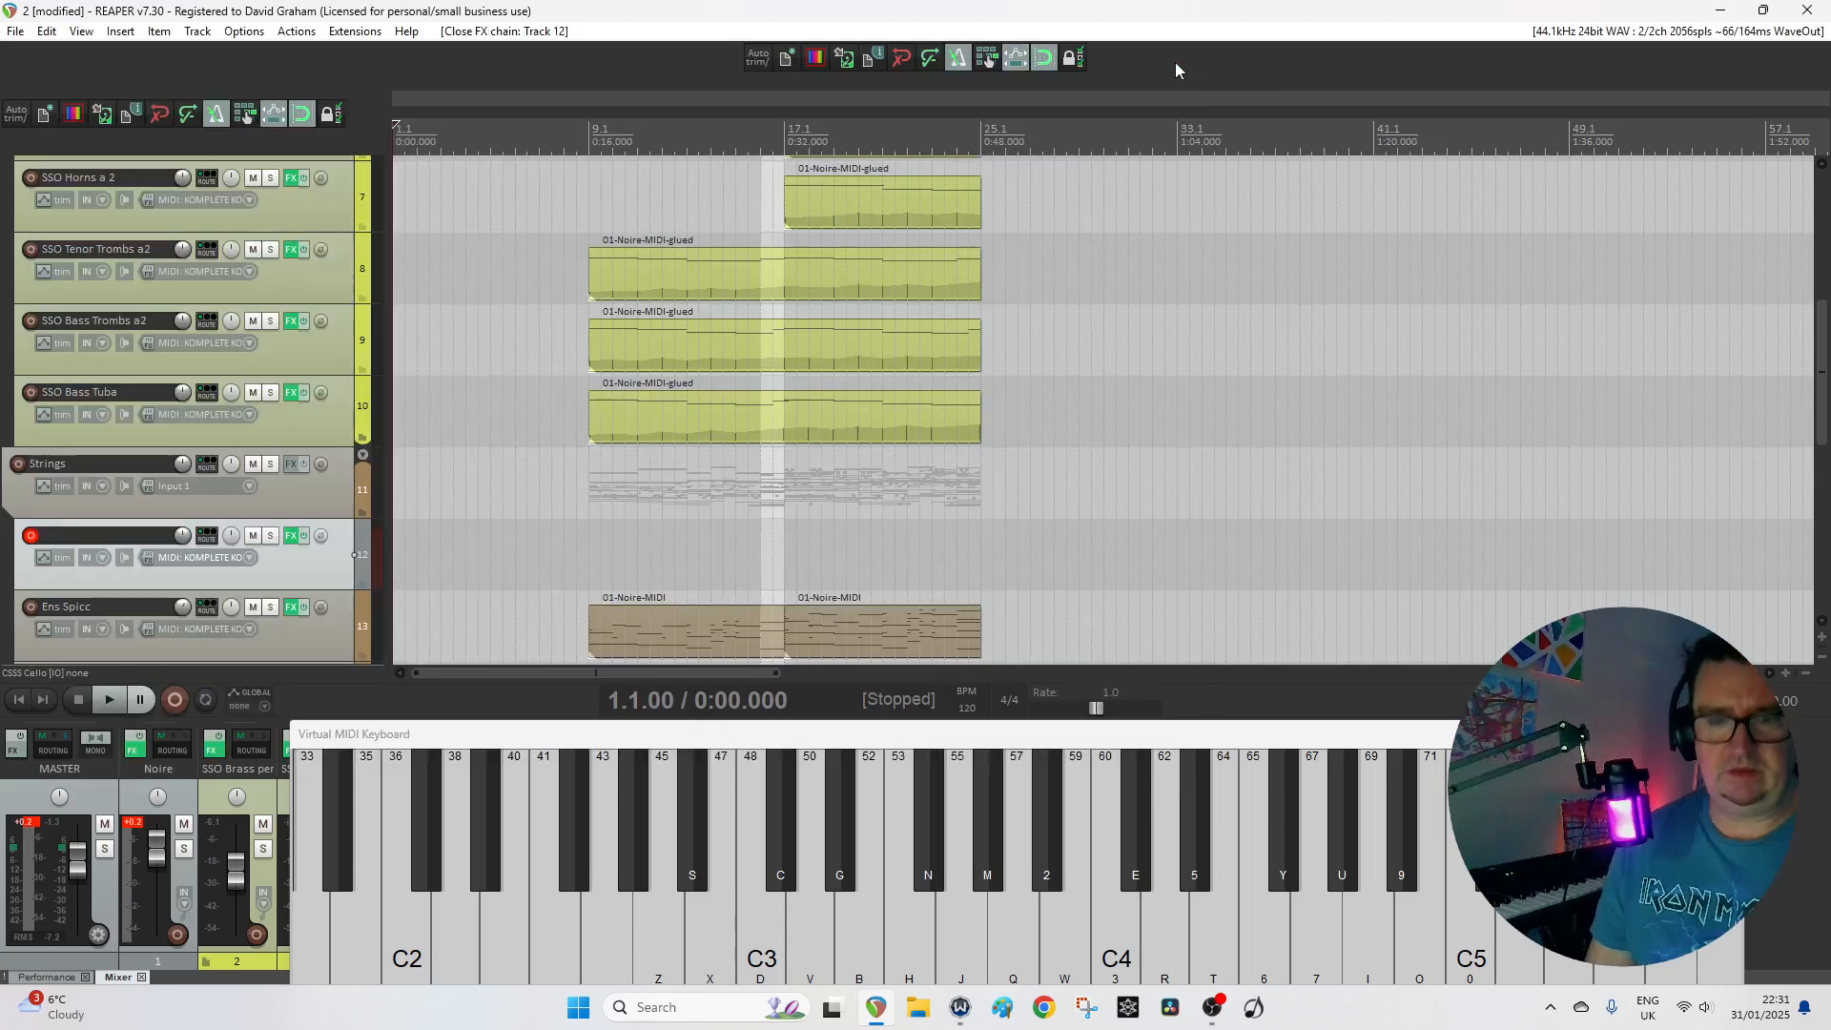
Reopen the Kontakt 7 instance on the new unnamed track and show its list of installed libraries.
{"action": "left_click", "coordinate": [294, 535]}
{"action": "left_click", "coordinate": [421, 169]}
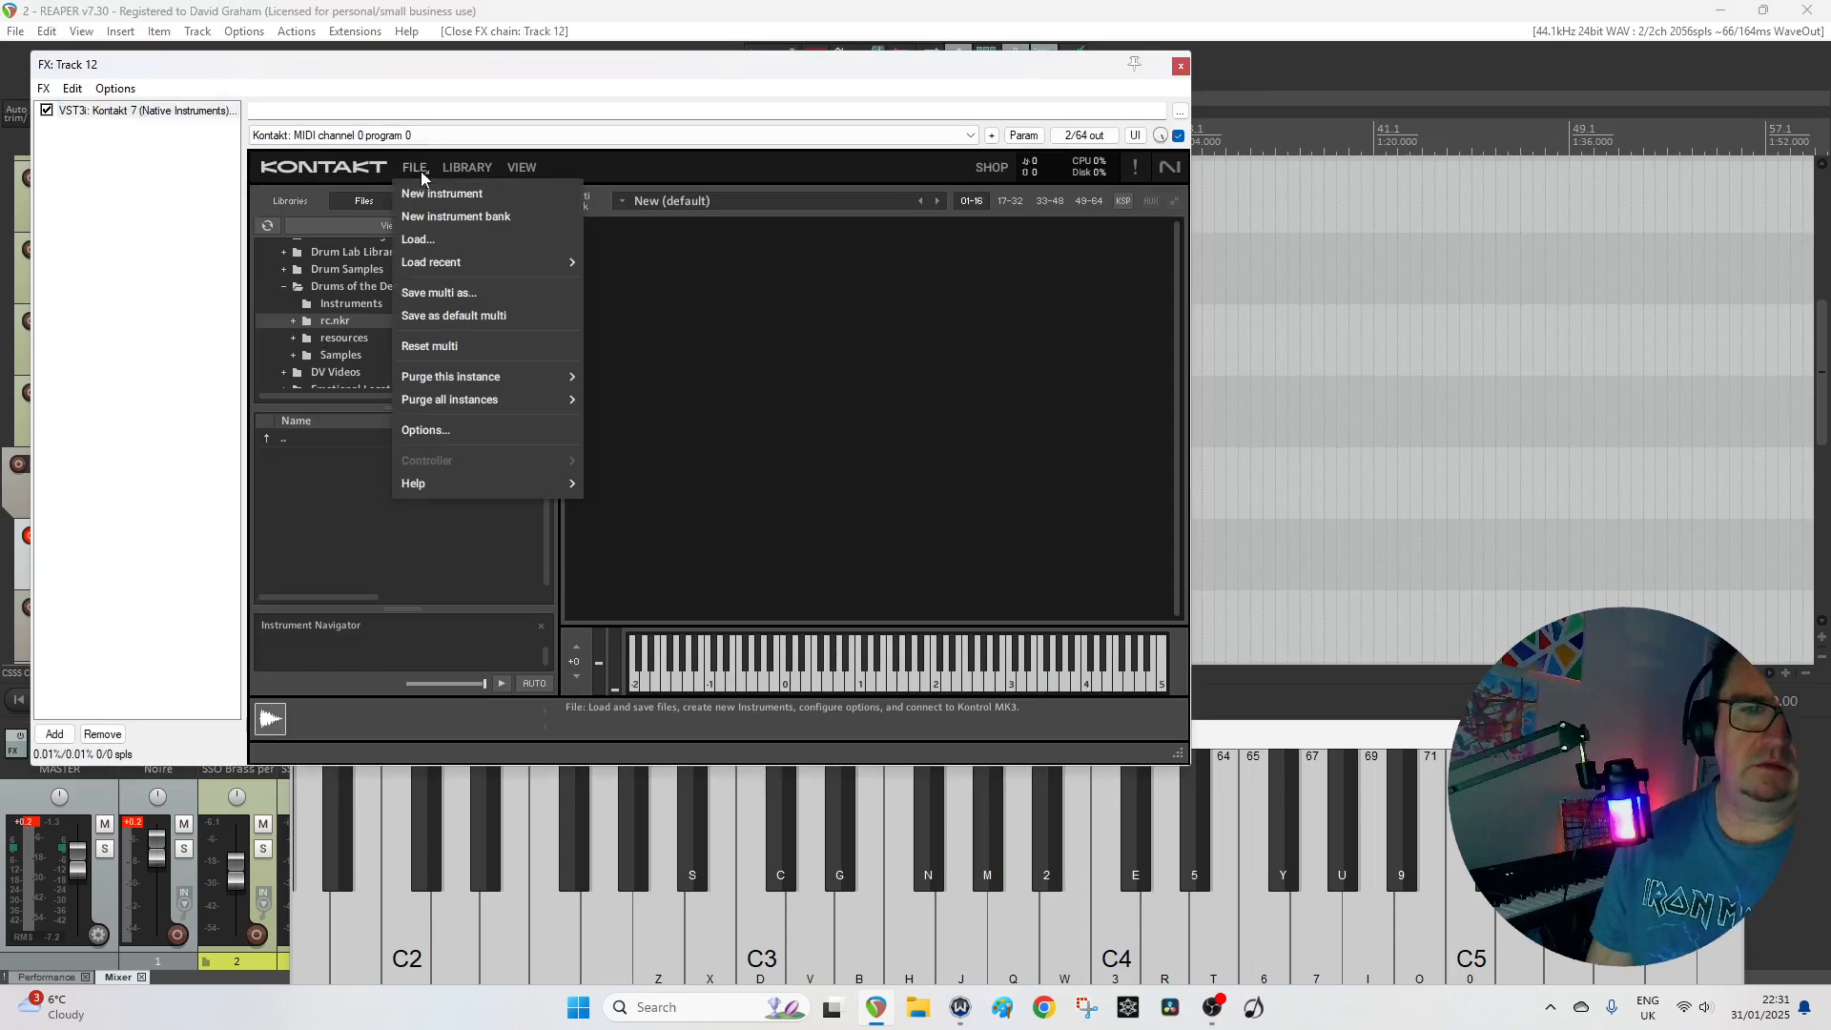
{"action": "left_click", "coordinate": [464, 170]}
{"action": "left_click", "coordinate": [463, 169]}
{"action": "left_click", "coordinate": [463, 170]}
{"action": "left_click", "coordinate": [463, 169]}
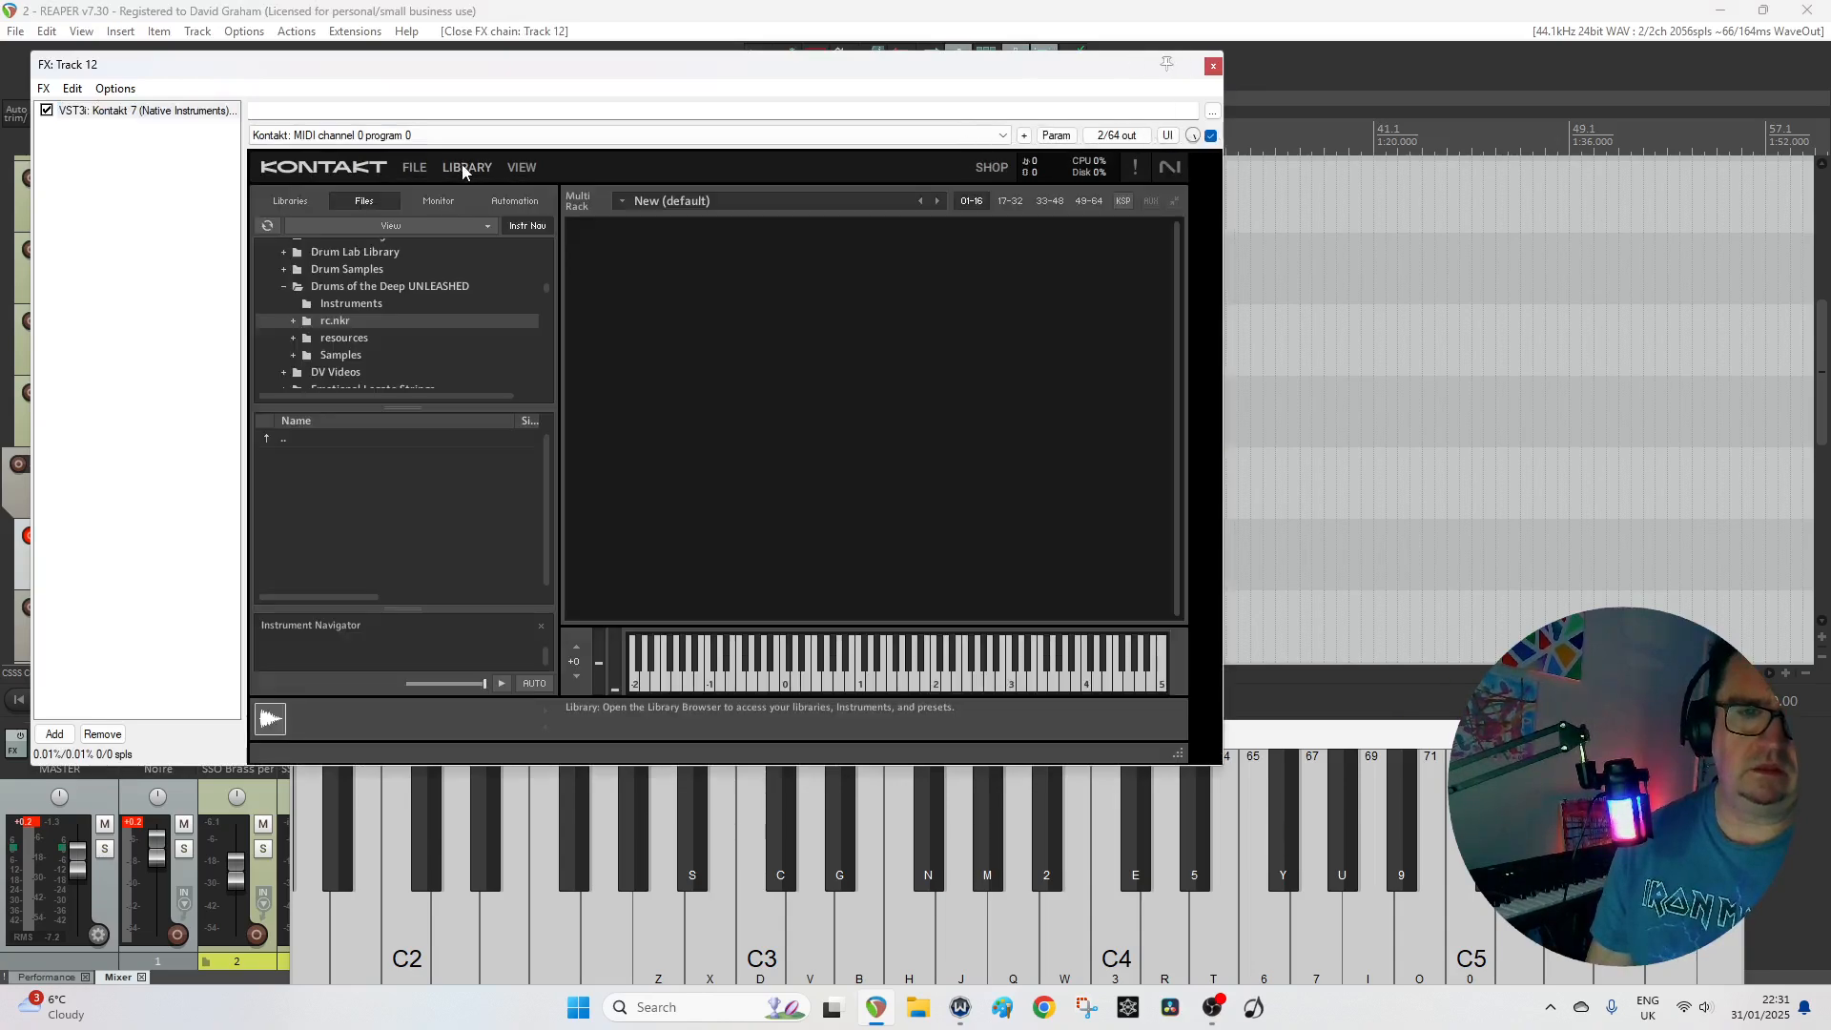
{"action": "left_click", "coordinate": [513, 168]}
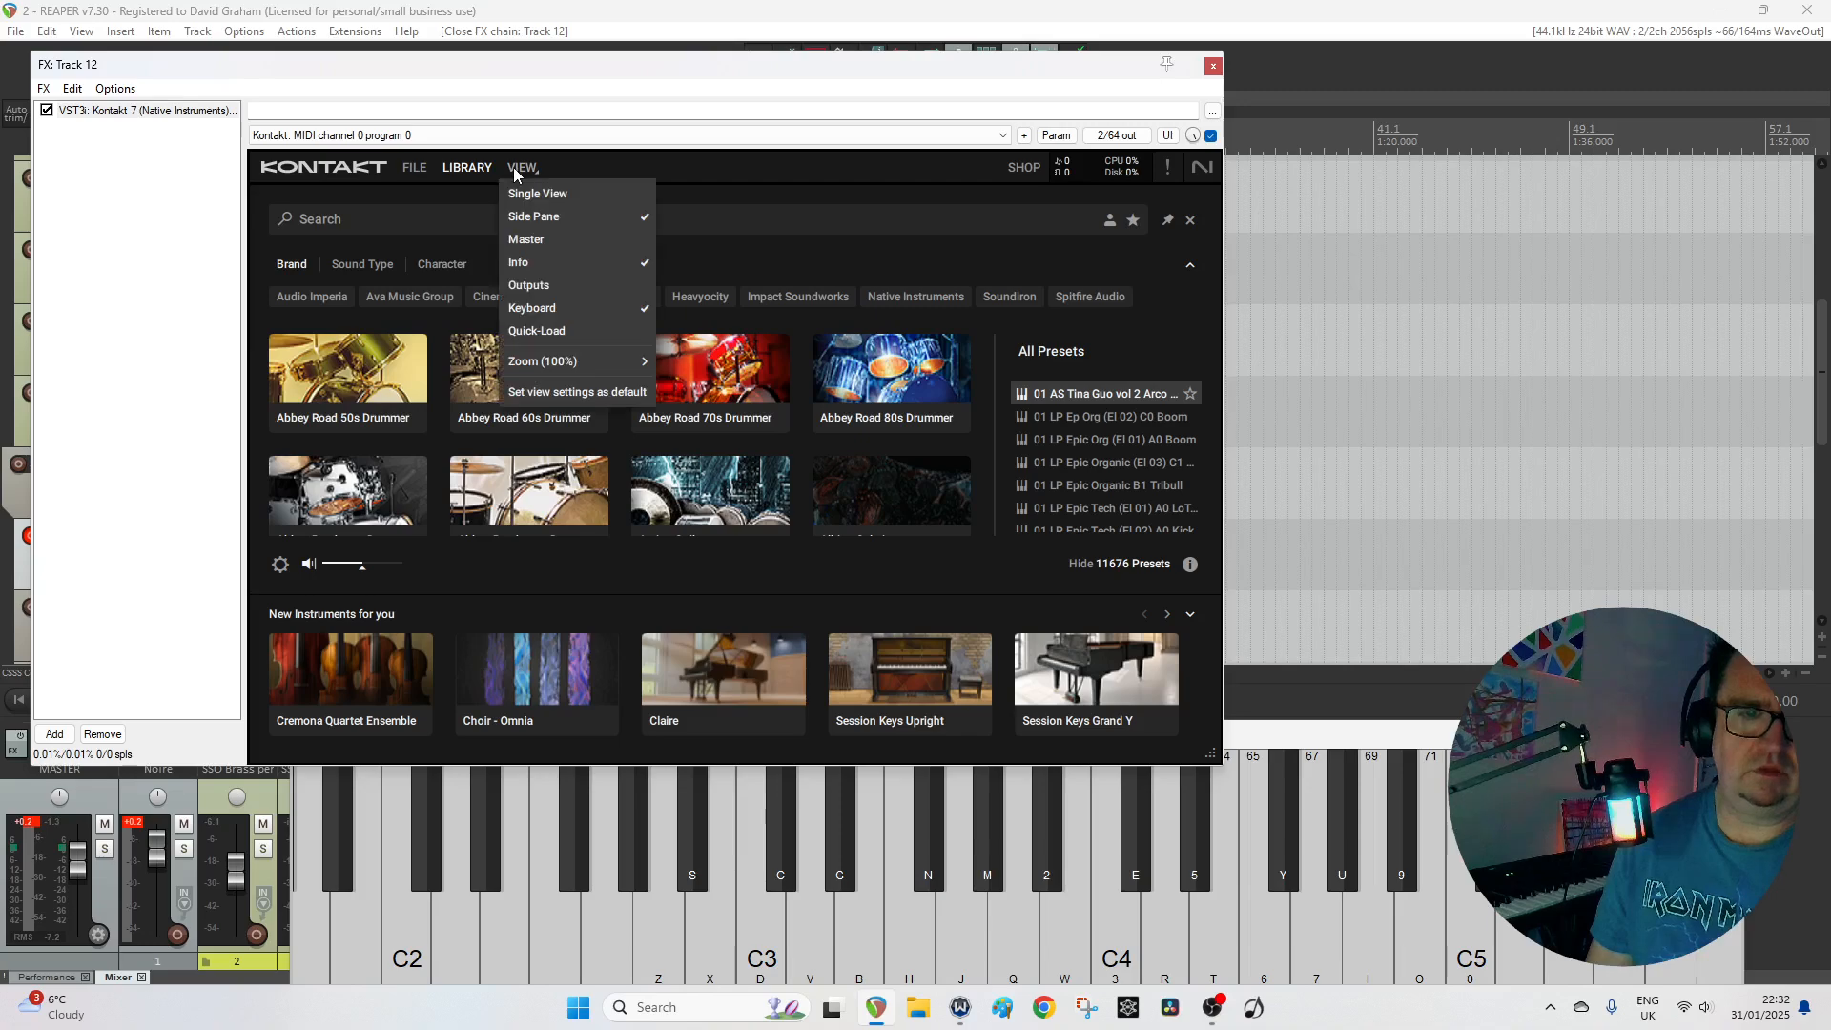
{"action": "left_click", "coordinate": [456, 171]}
{"action": "left_click", "coordinate": [454, 169]}
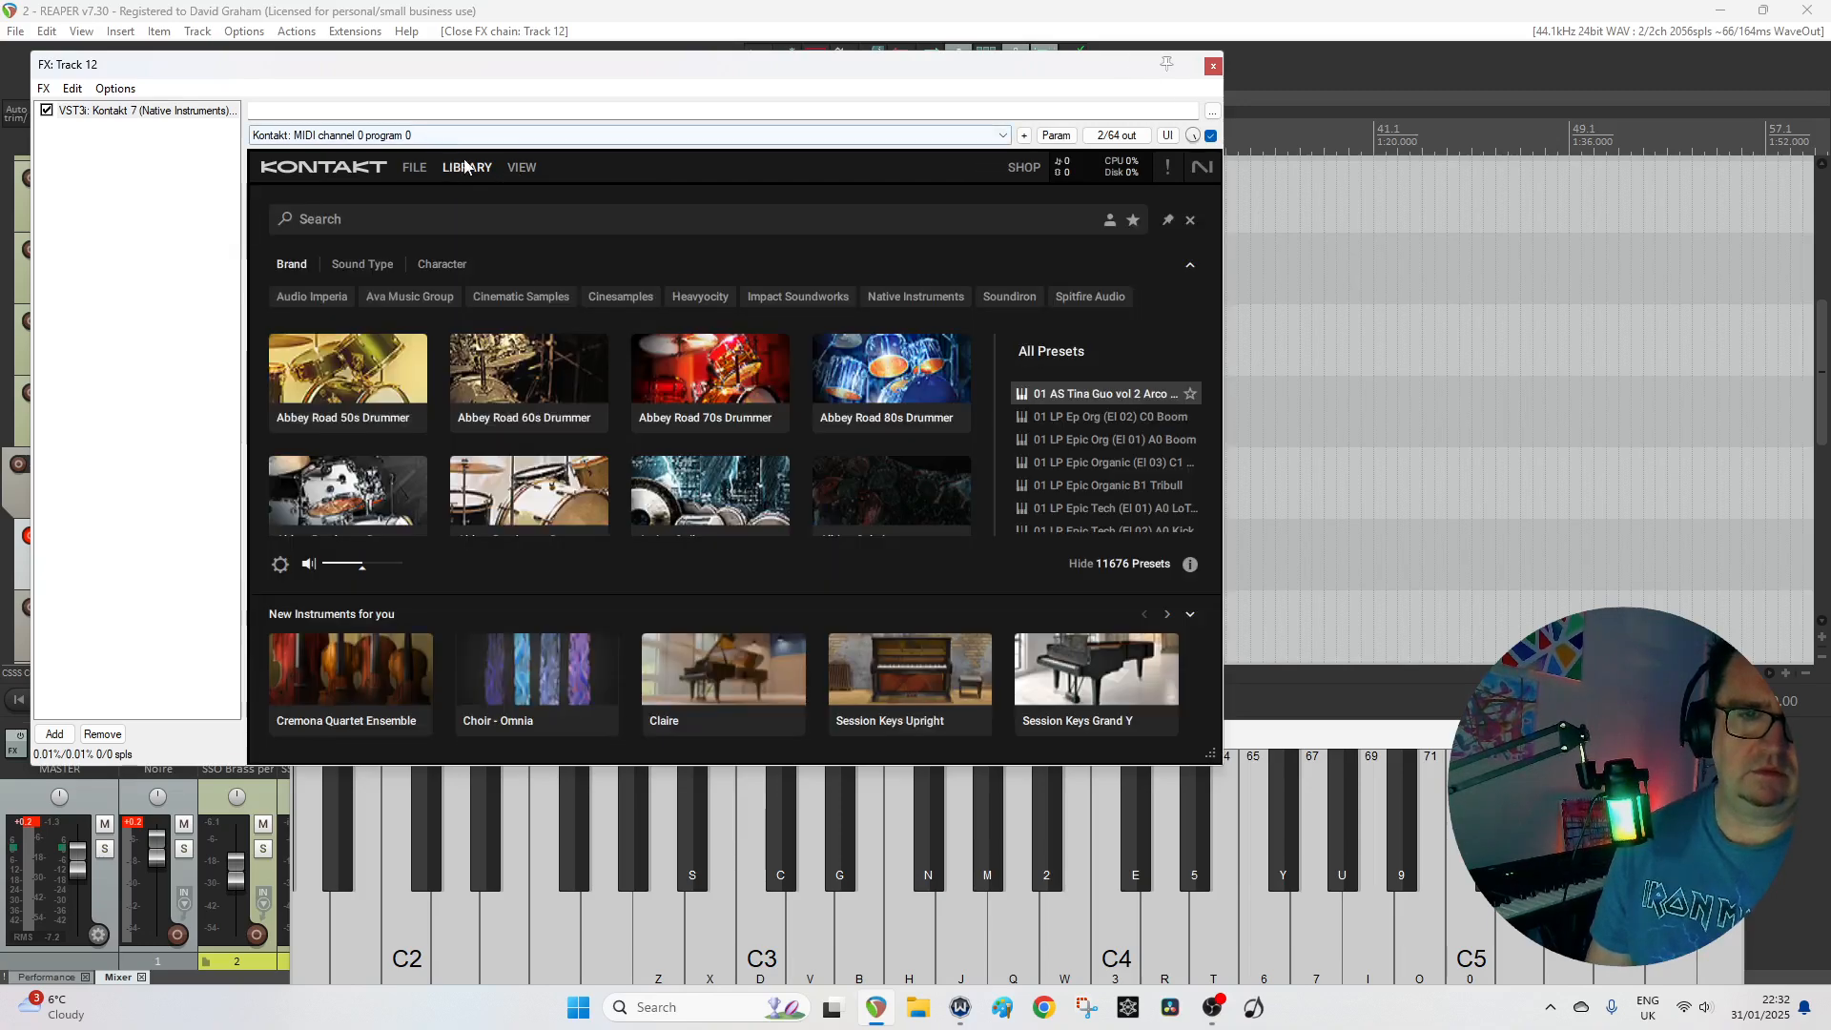
{"action": "left_click", "coordinate": [466, 168]}
{"action": "left_click", "coordinate": [289, 200]}
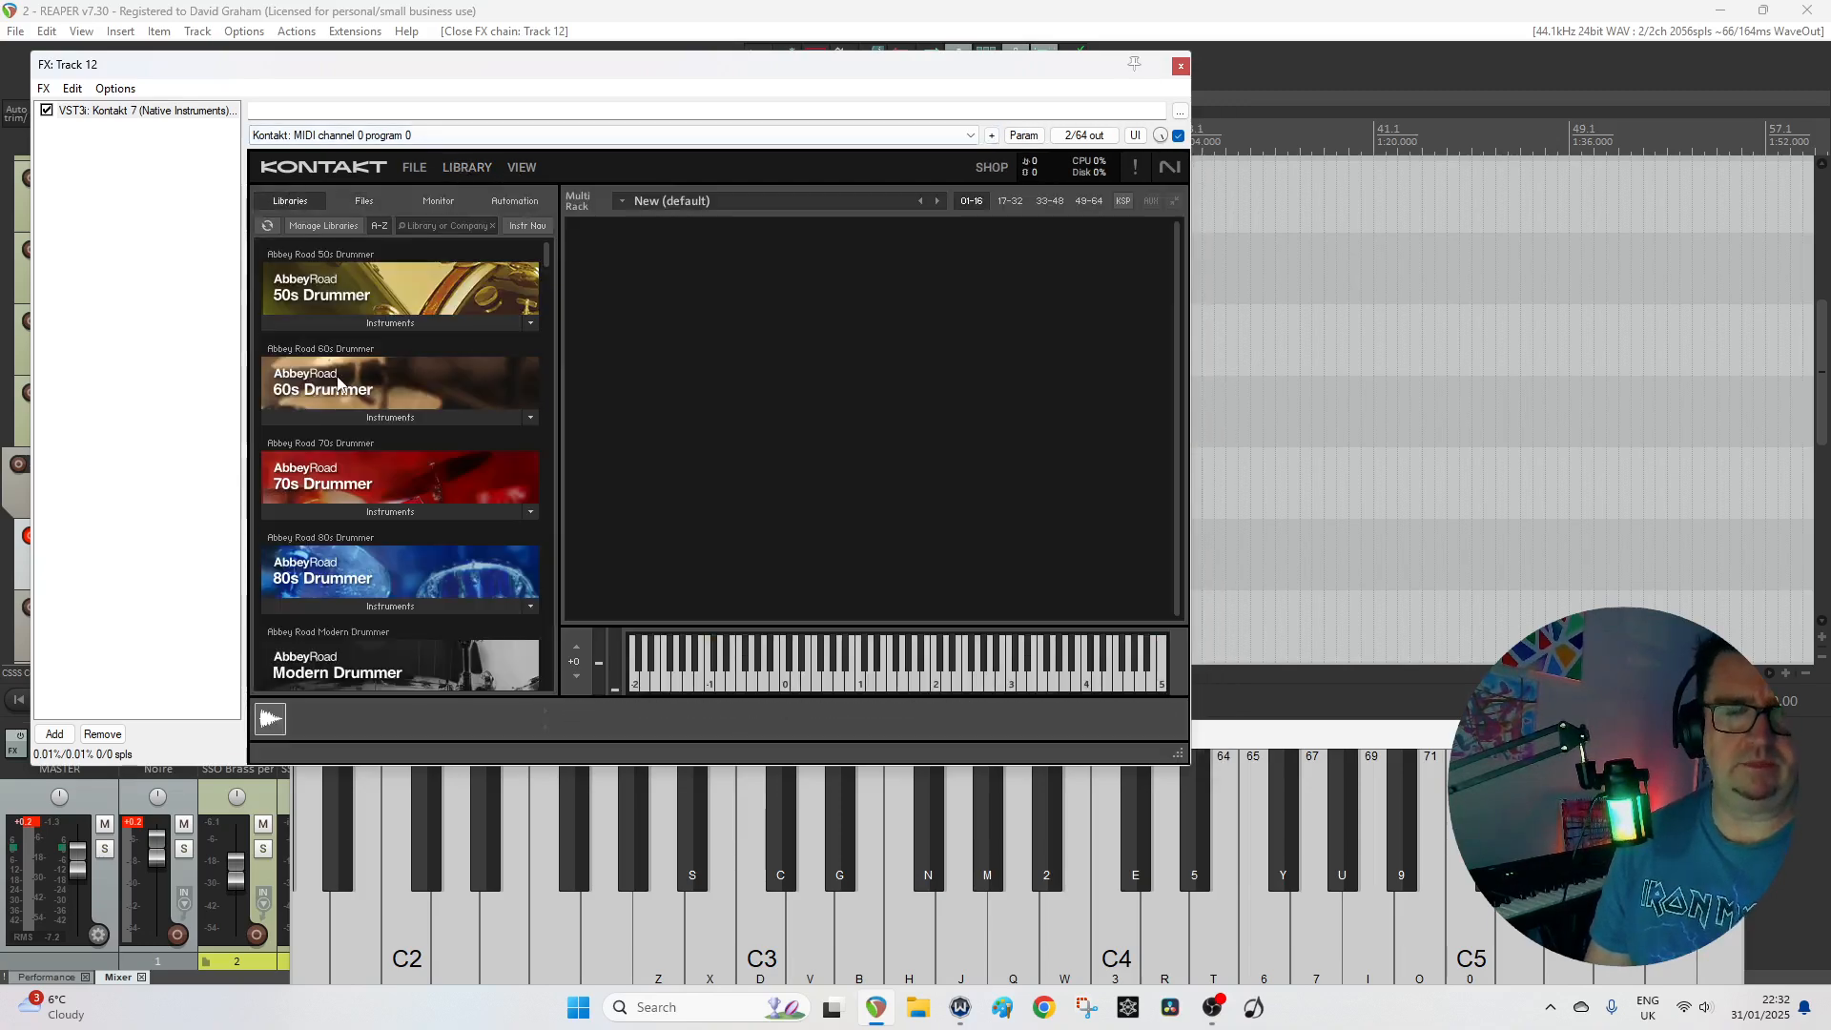
Load the Strings Low - Soft and Wild instrument from the Albion V library into Kontakt.
{"action": "scroll", "coordinate": [343, 376], "scroll_direction": "down", "scroll_amount": 3}
{"action": "scroll", "coordinate": [343, 375], "scroll_direction": "down", "scroll_amount": 3}
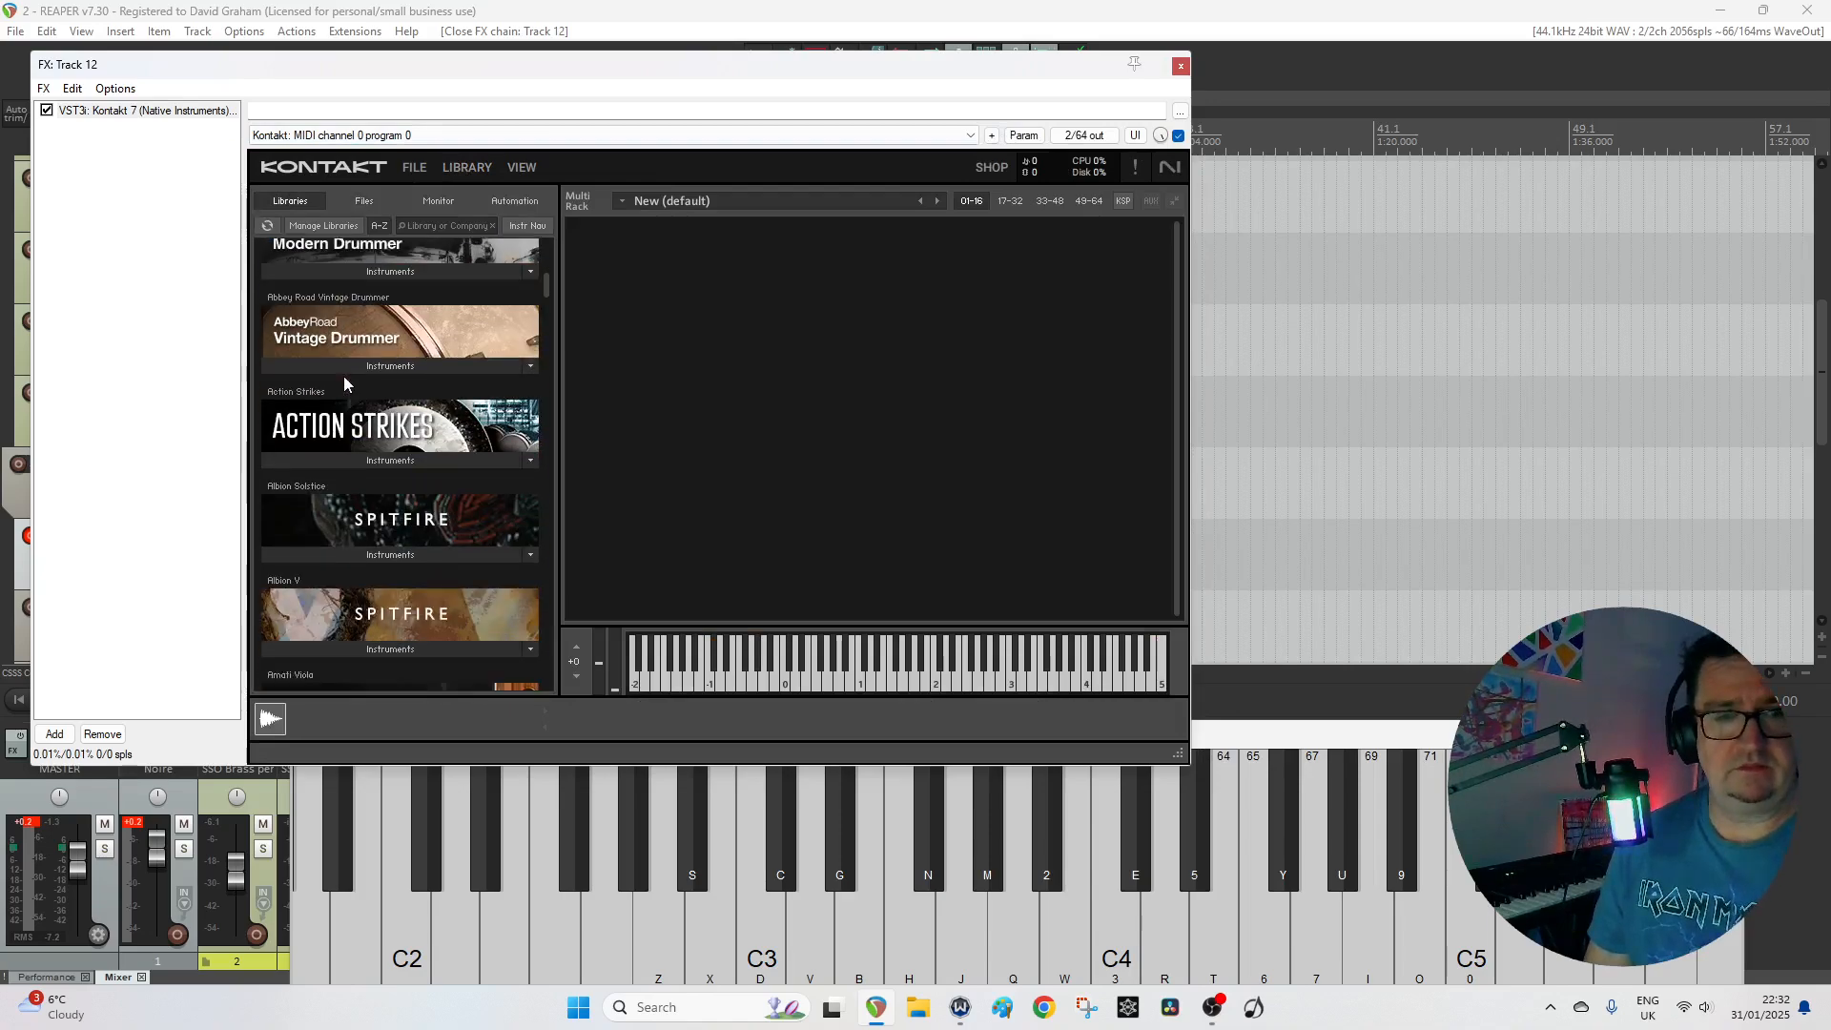
{"action": "left_click", "coordinate": [432, 505]}
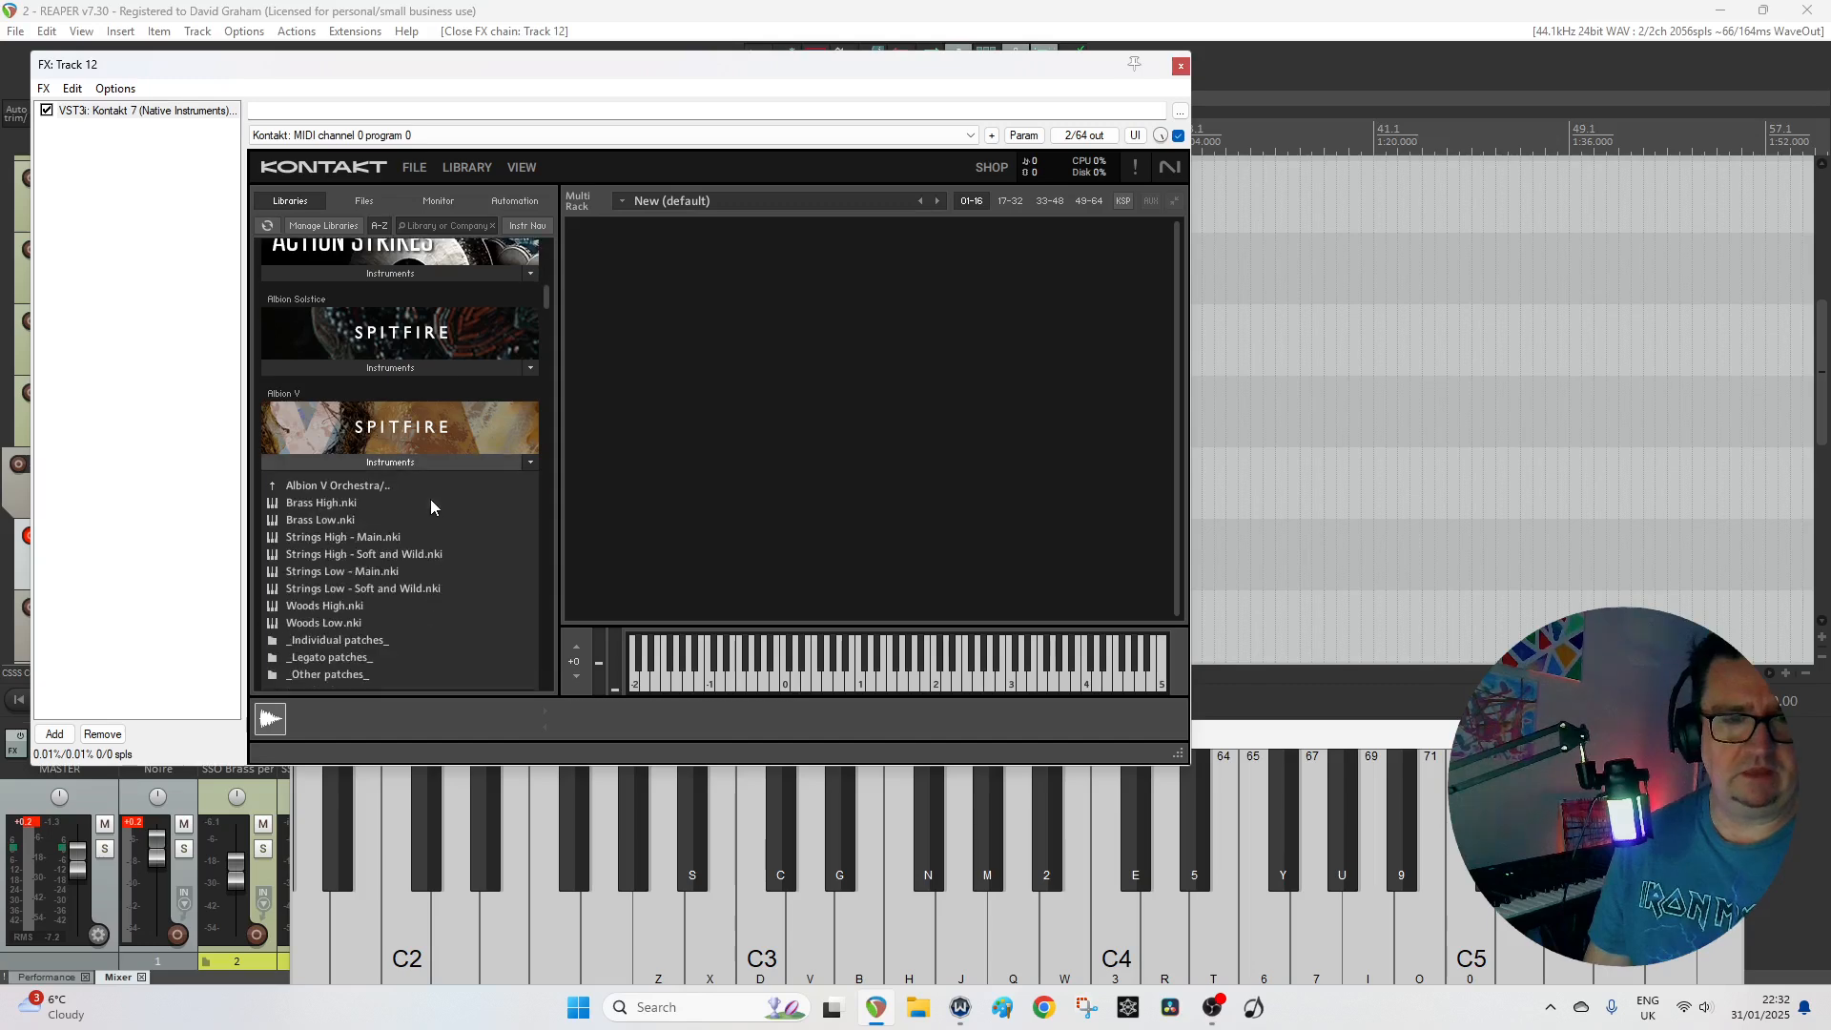
{"action": "scroll", "coordinate": [462, 535], "scroll_direction": "down", "scroll_amount": 1}
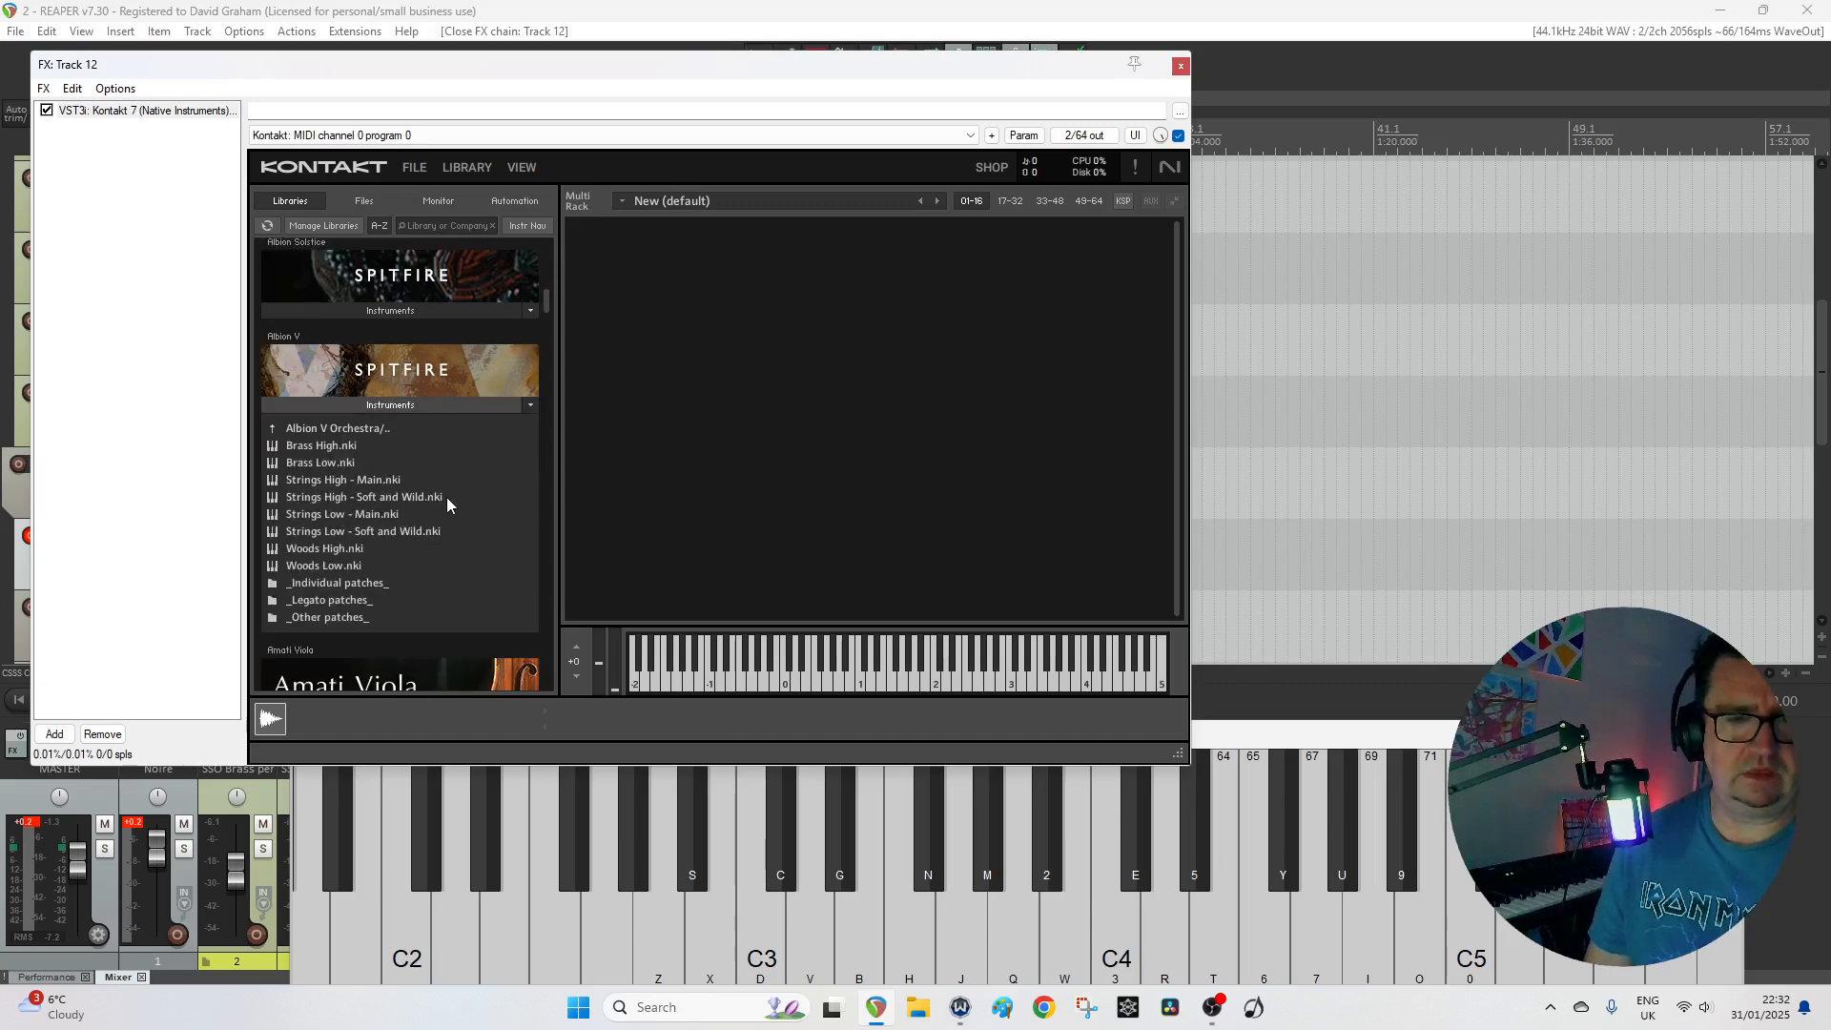
{"action": "left_click", "coordinate": [334, 530]}
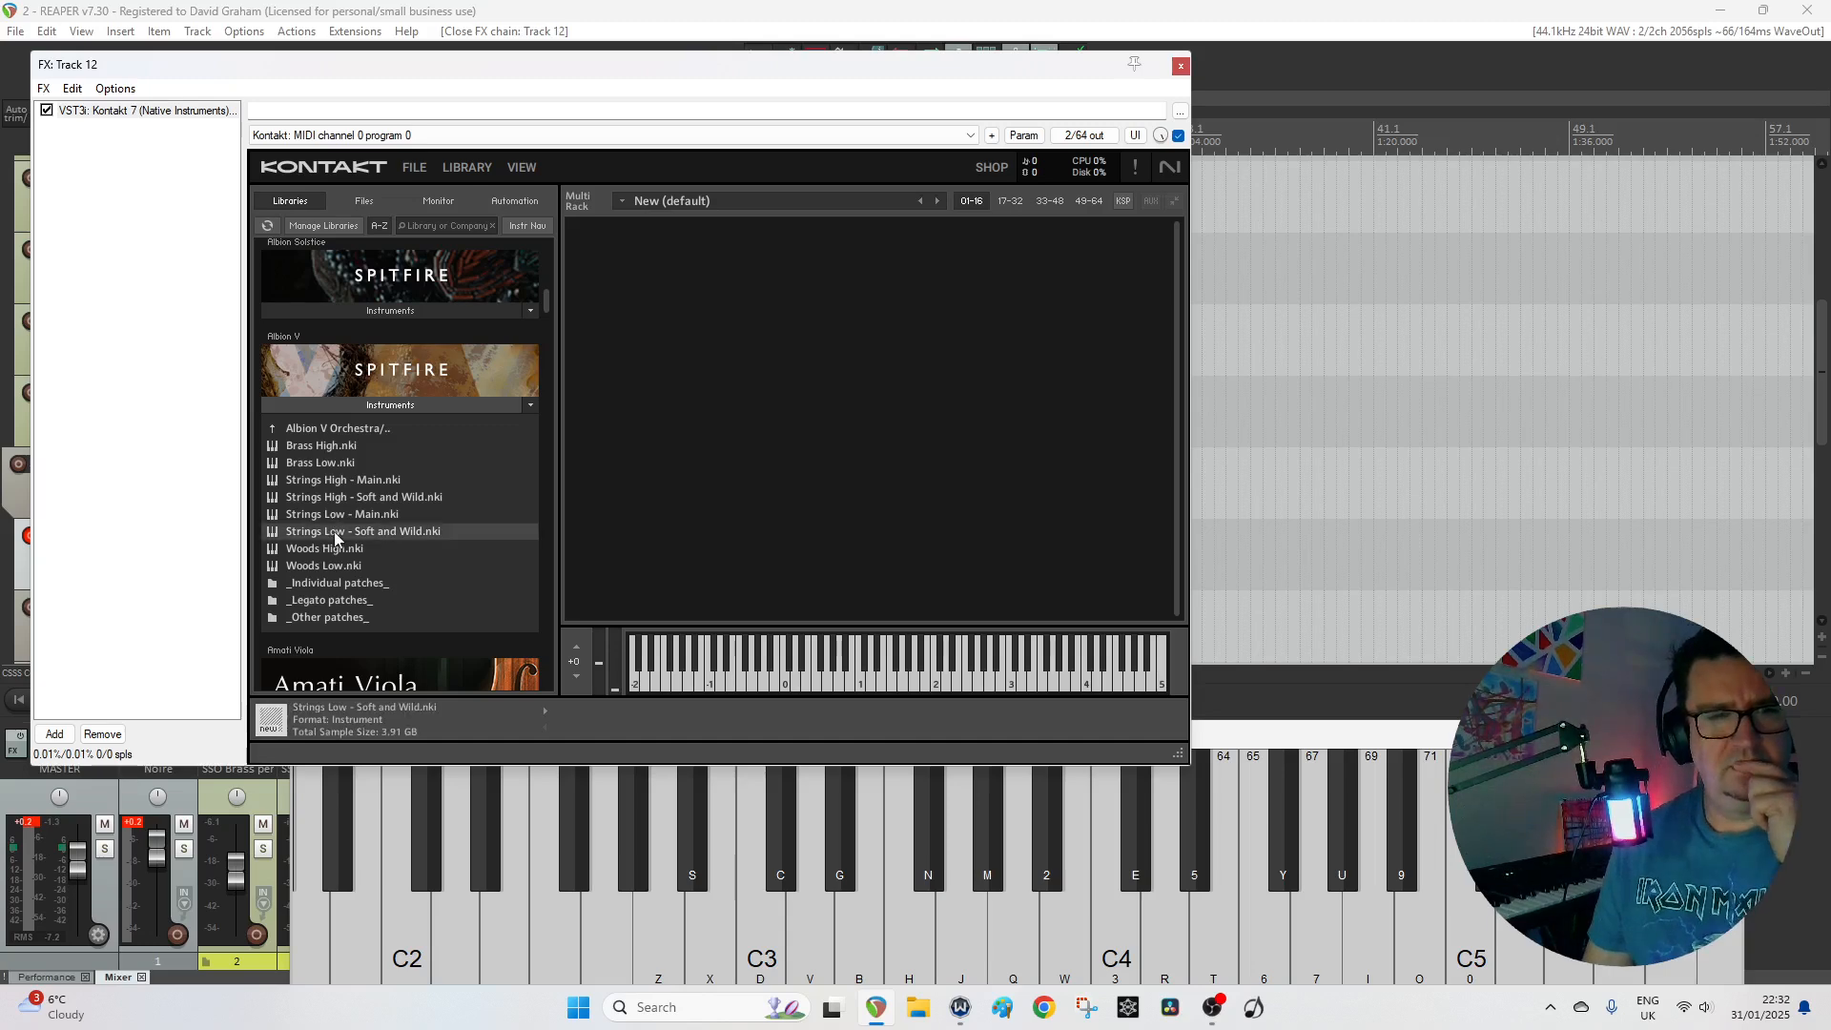
{"action": "double_click", "coordinate": [336, 530]}
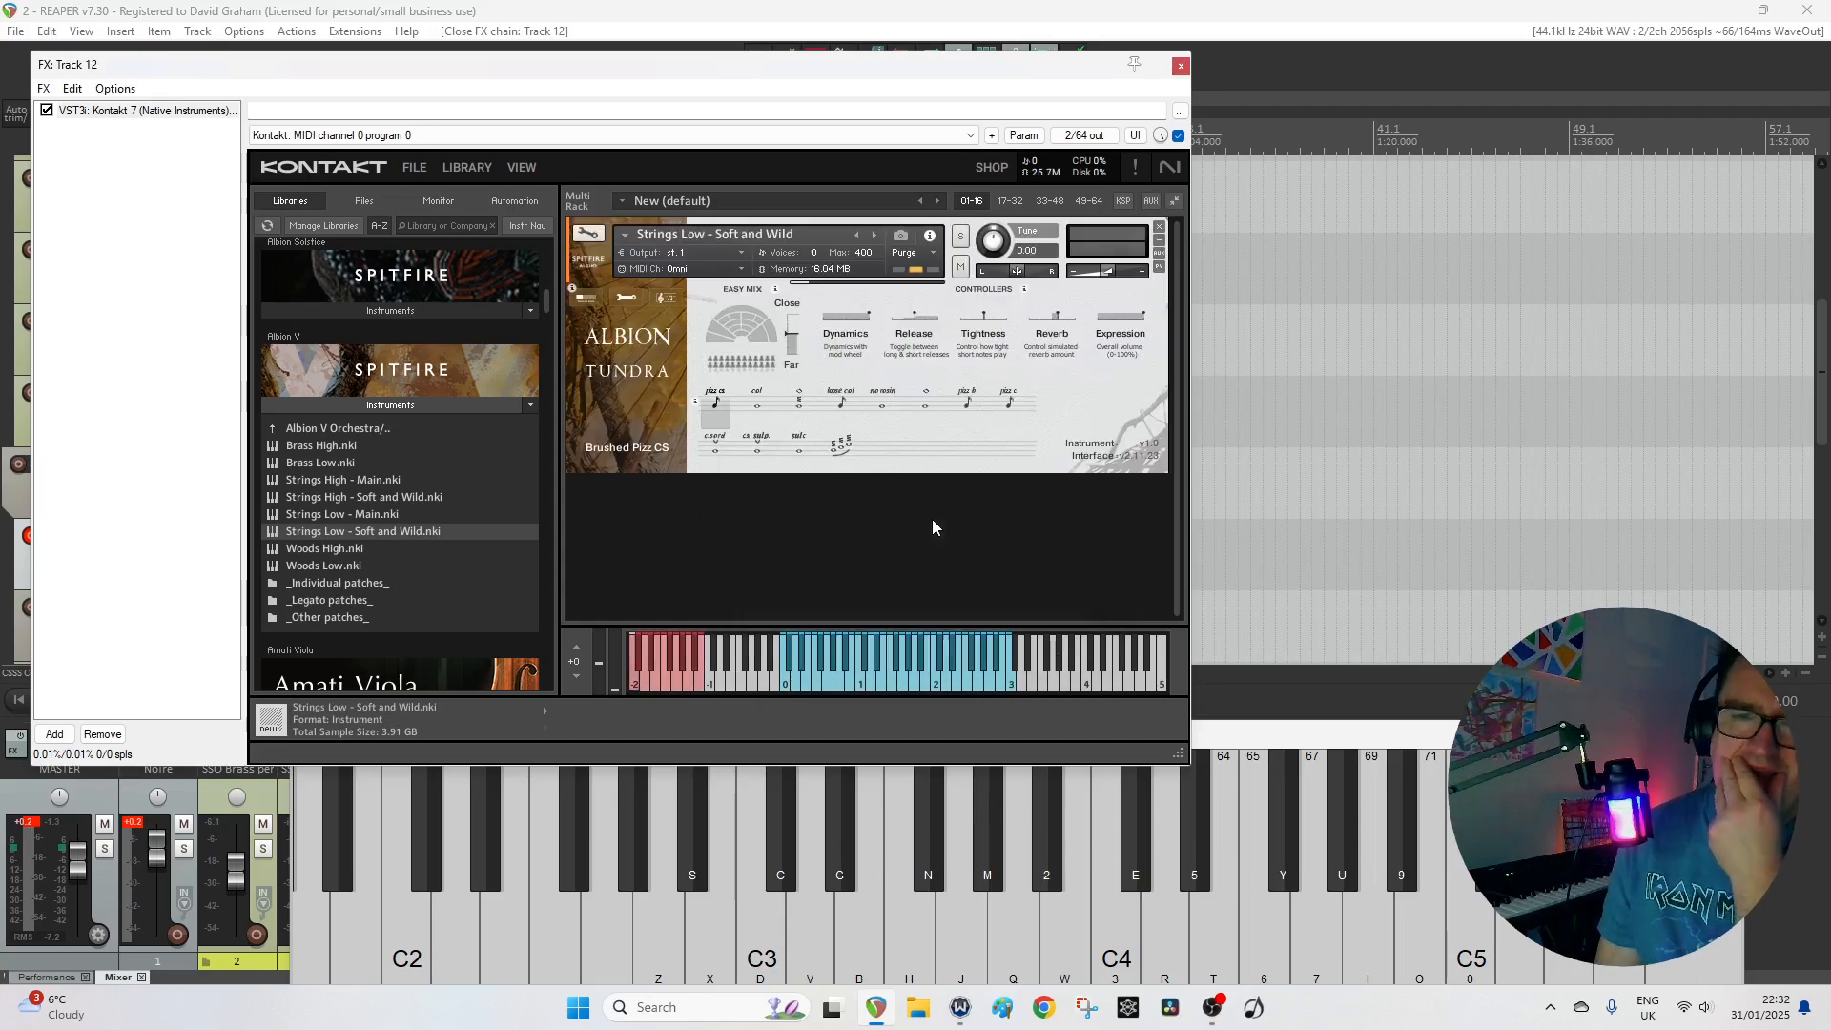
Audition the Other Harmonics, No Rosin Long and Travelling Trems articulations, leave No Rosin Long selected and close the effects window.
{"action": "left_click", "coordinate": [925, 405]}
{"action": "left_click", "coordinate": [1045, 682]}
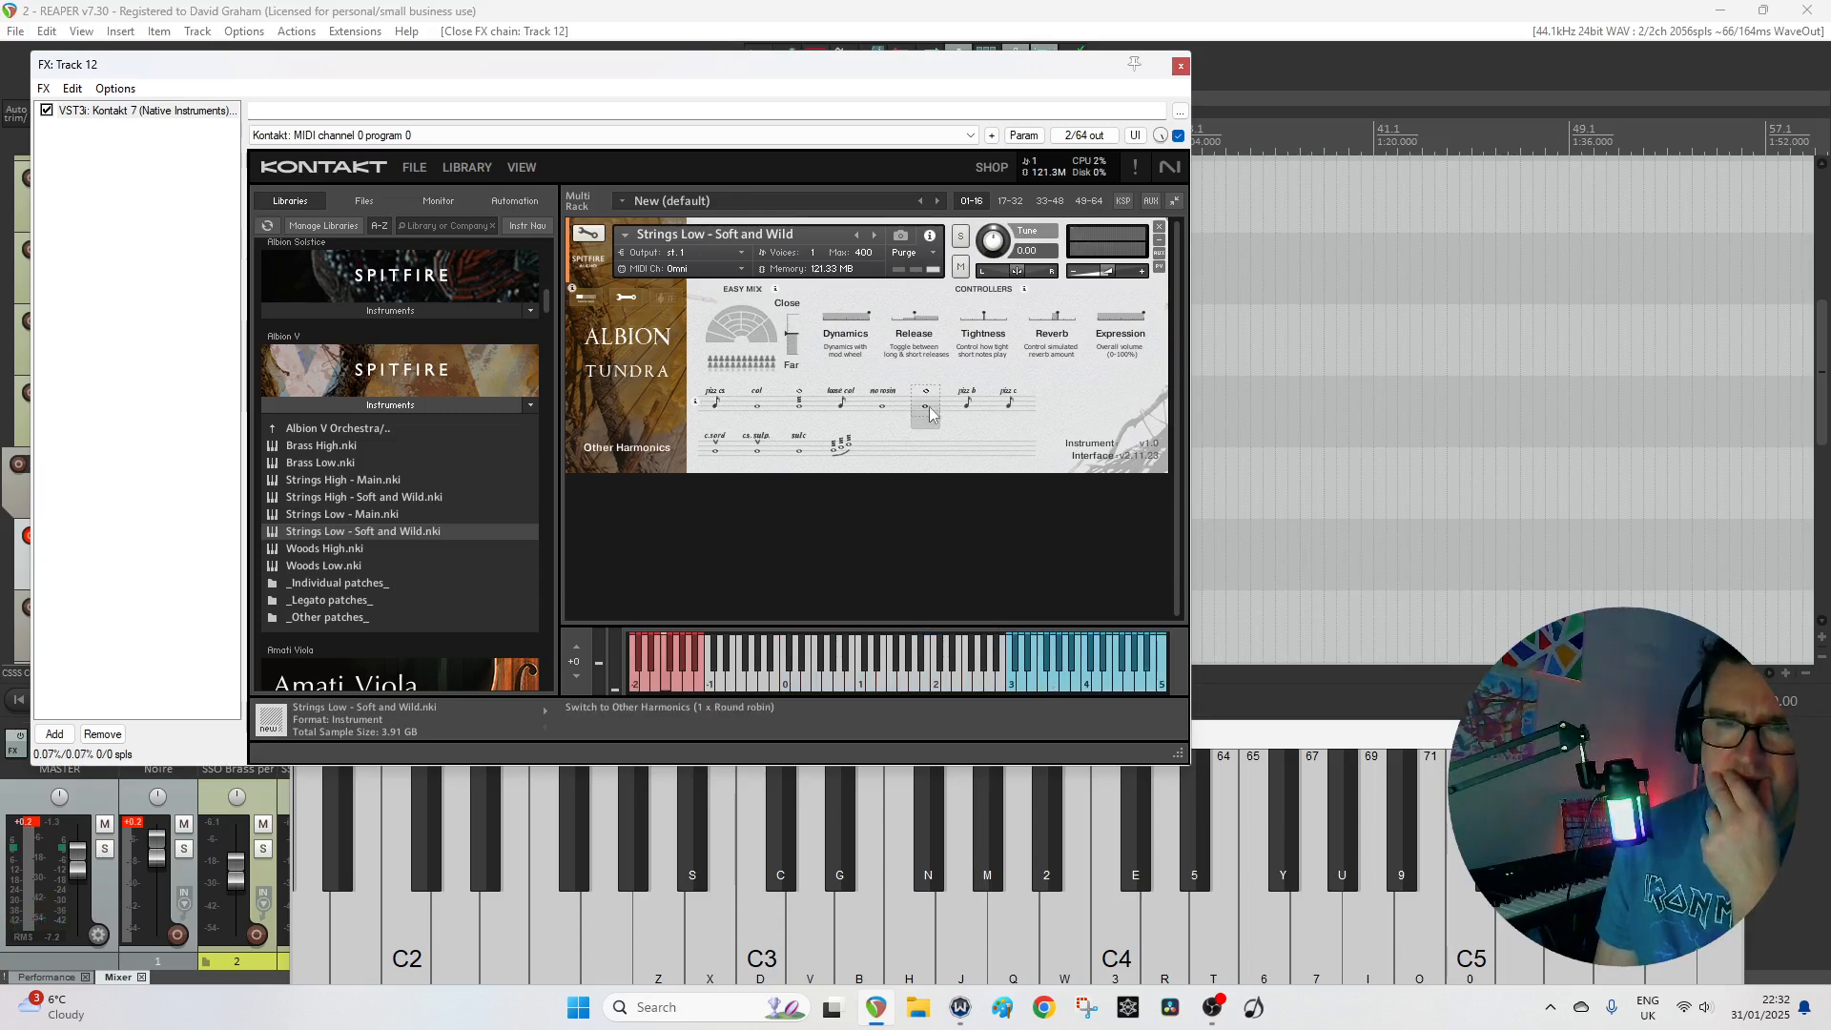
{"action": "left_click", "coordinate": [882, 401]}
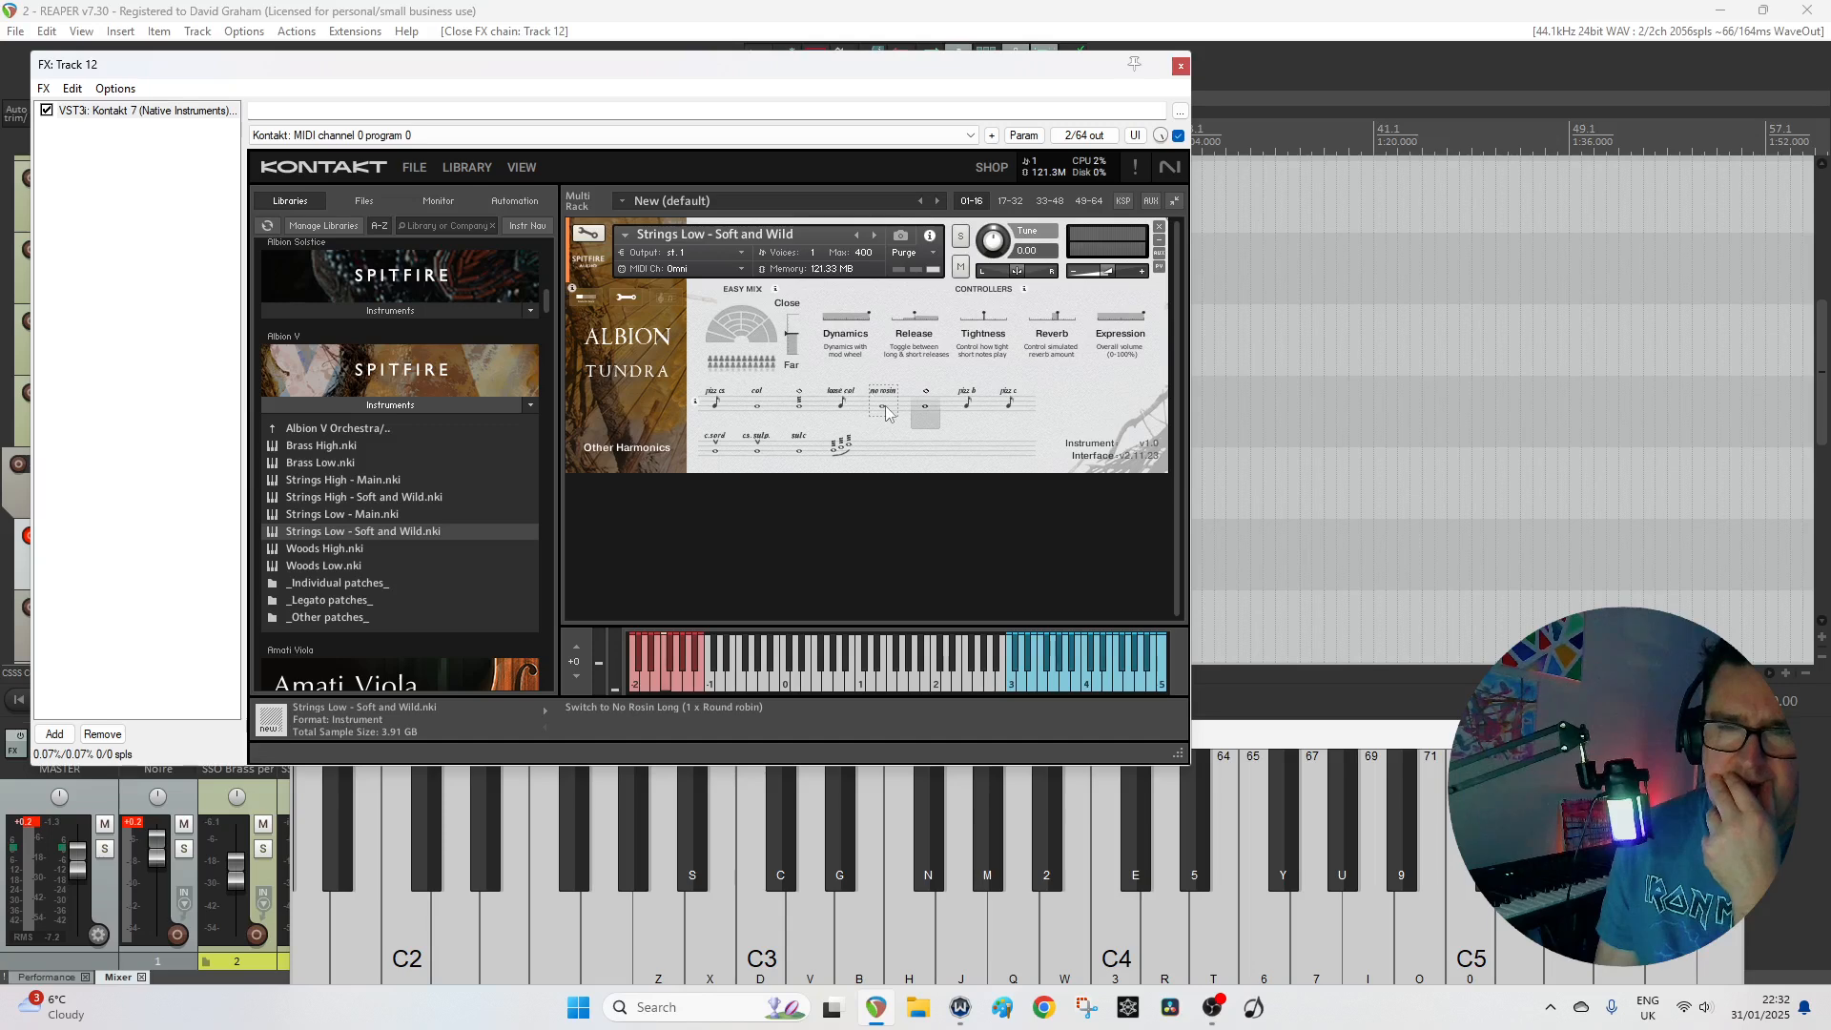
{"action": "left_click", "coordinate": [959, 689]}
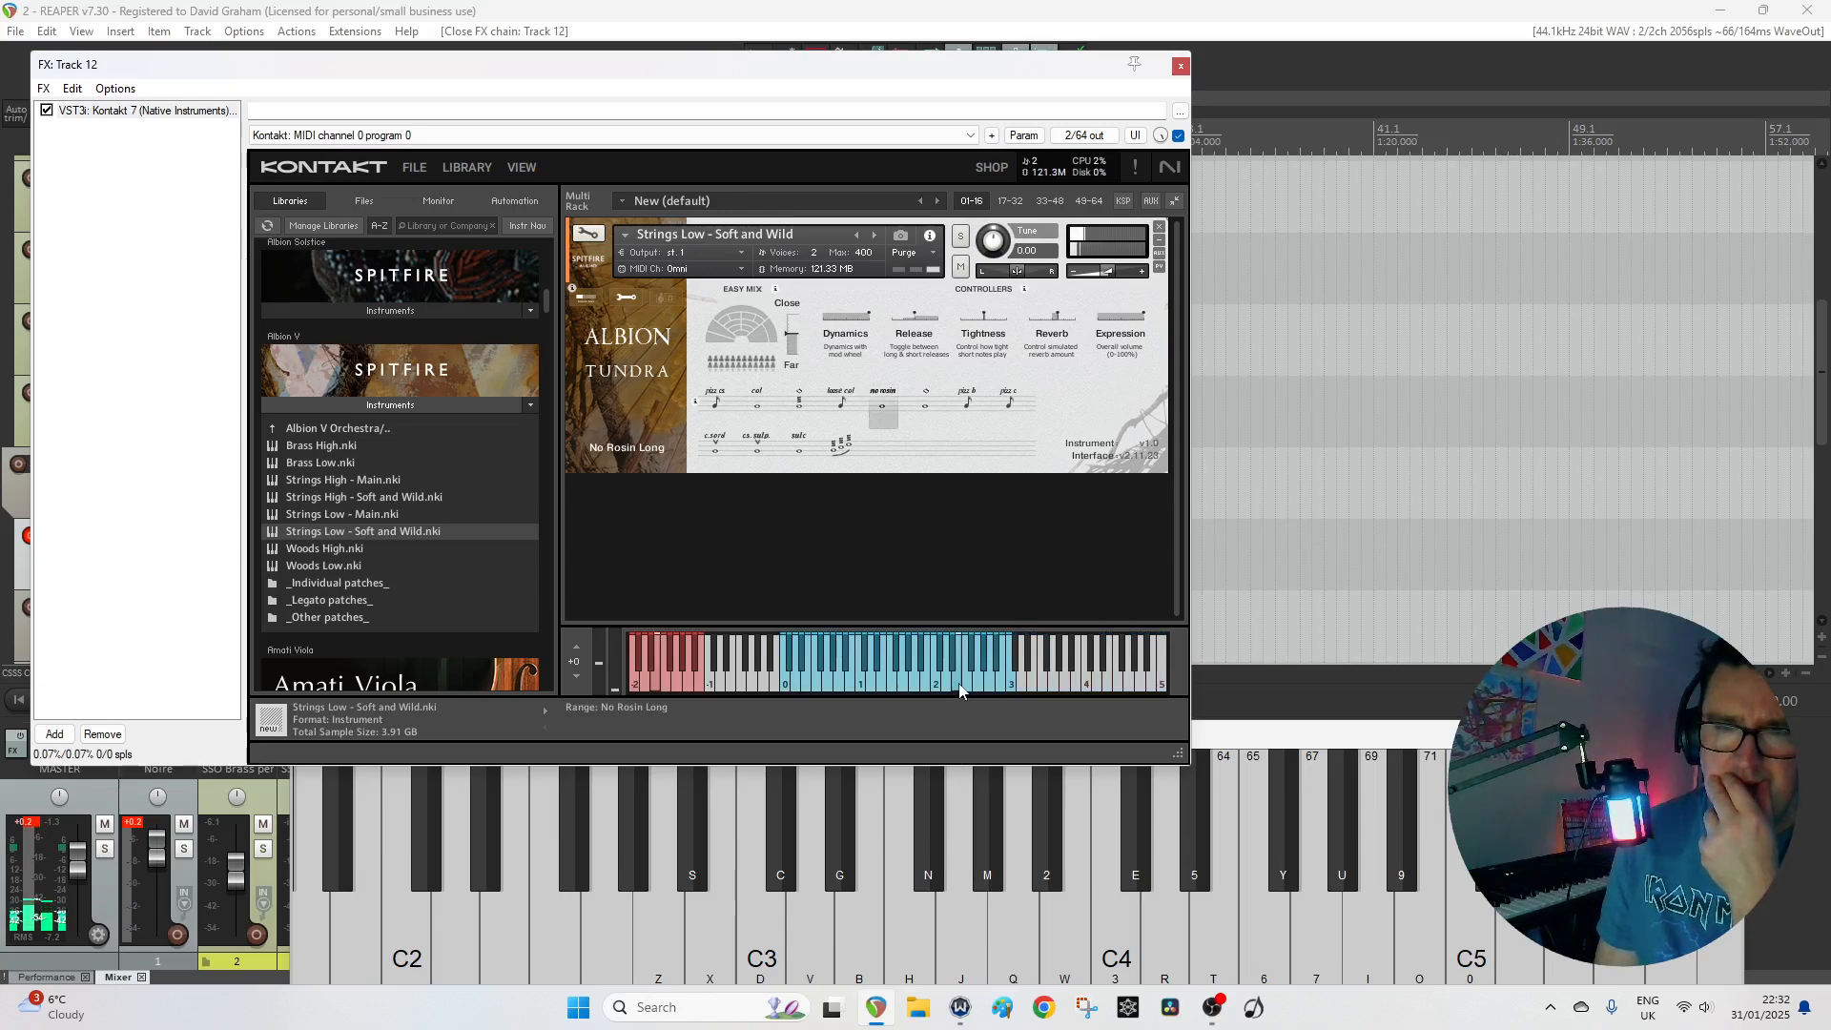
{"action": "left_click", "coordinate": [839, 447]}
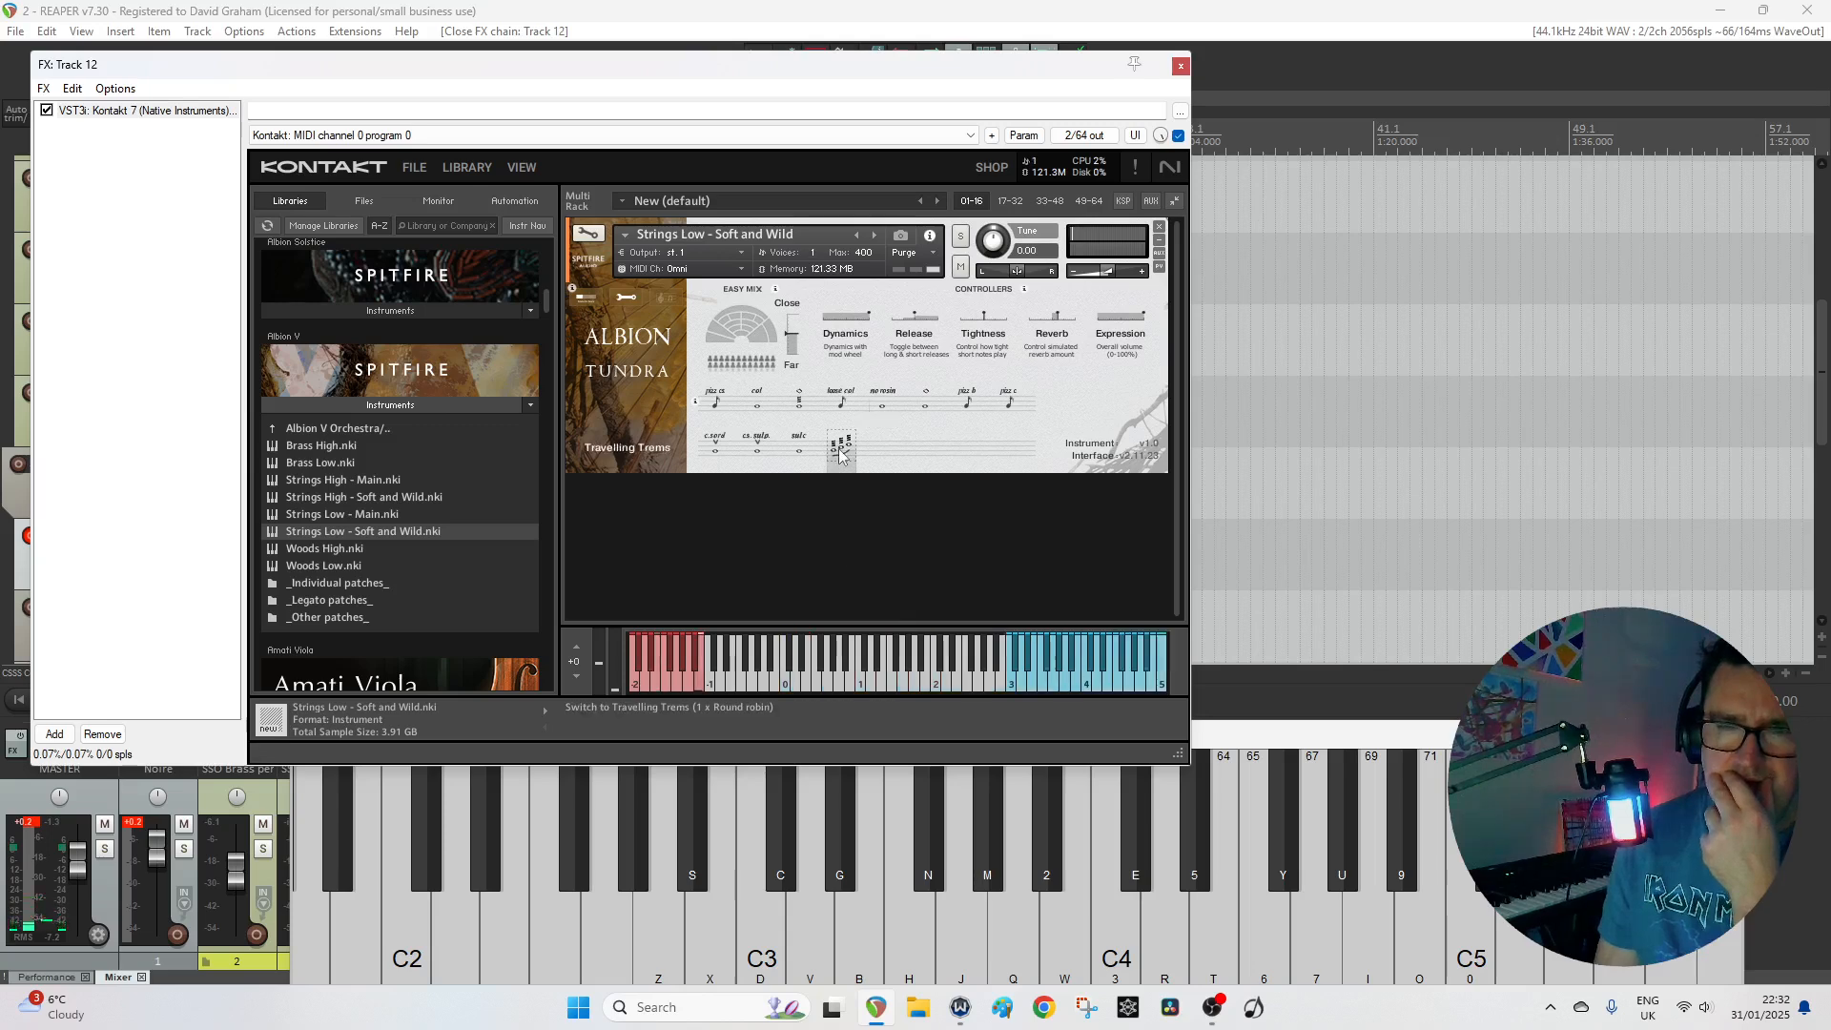
{"action": "left_click", "coordinate": [1058, 687]}
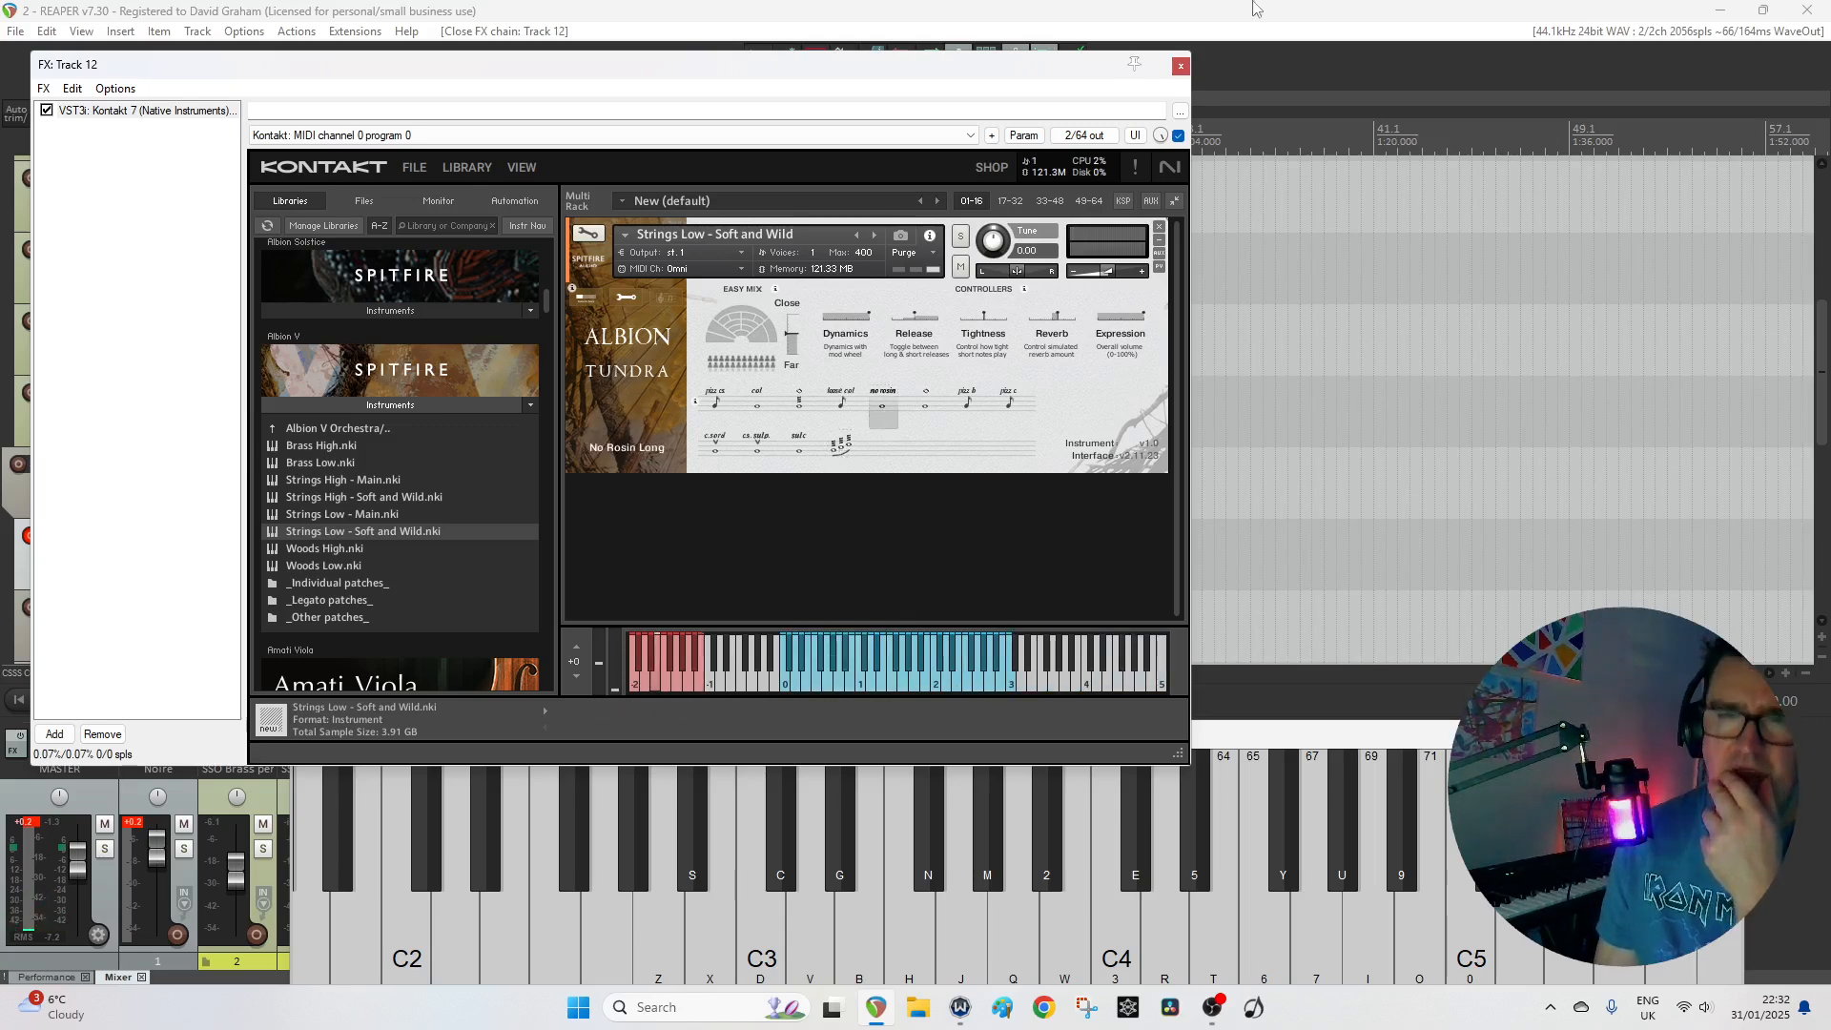
{"action": "left_click", "coordinate": [1180, 66]}
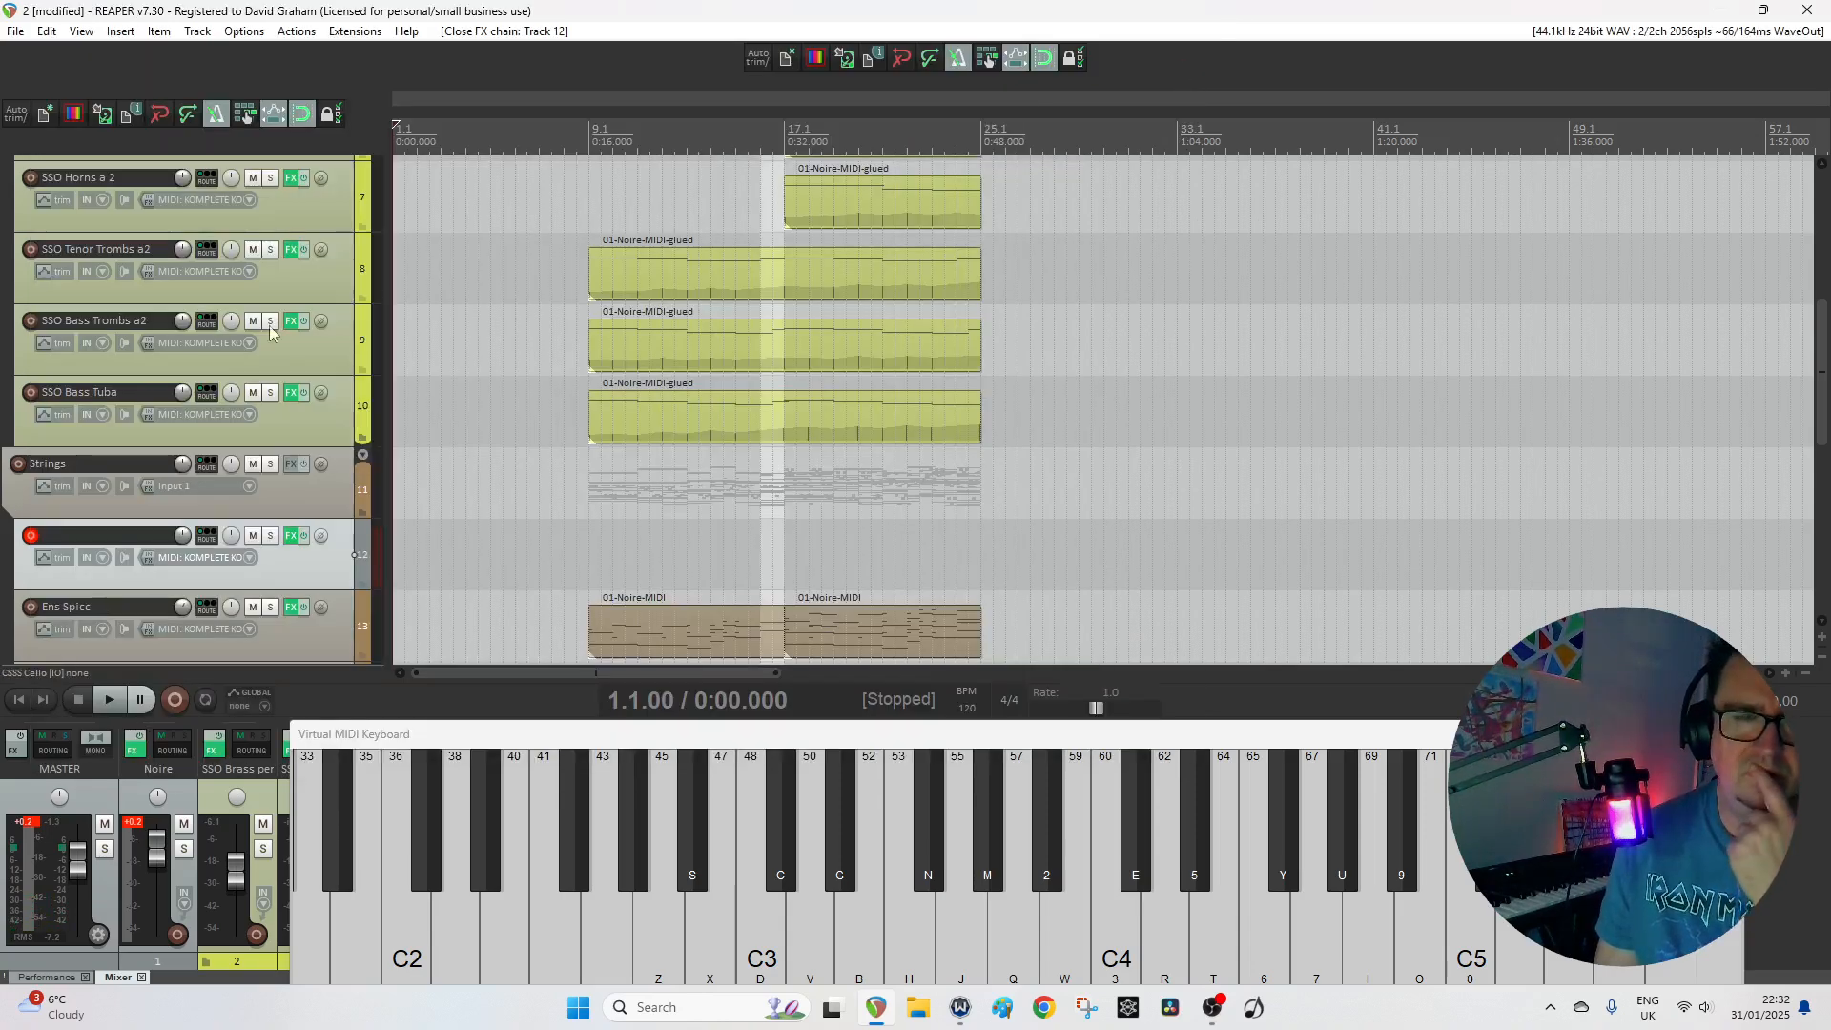
Name the new track No Rosin.
{"action": "double_click", "coordinate": [83, 534]}
{"action": "type", "text": "No Rosin"}
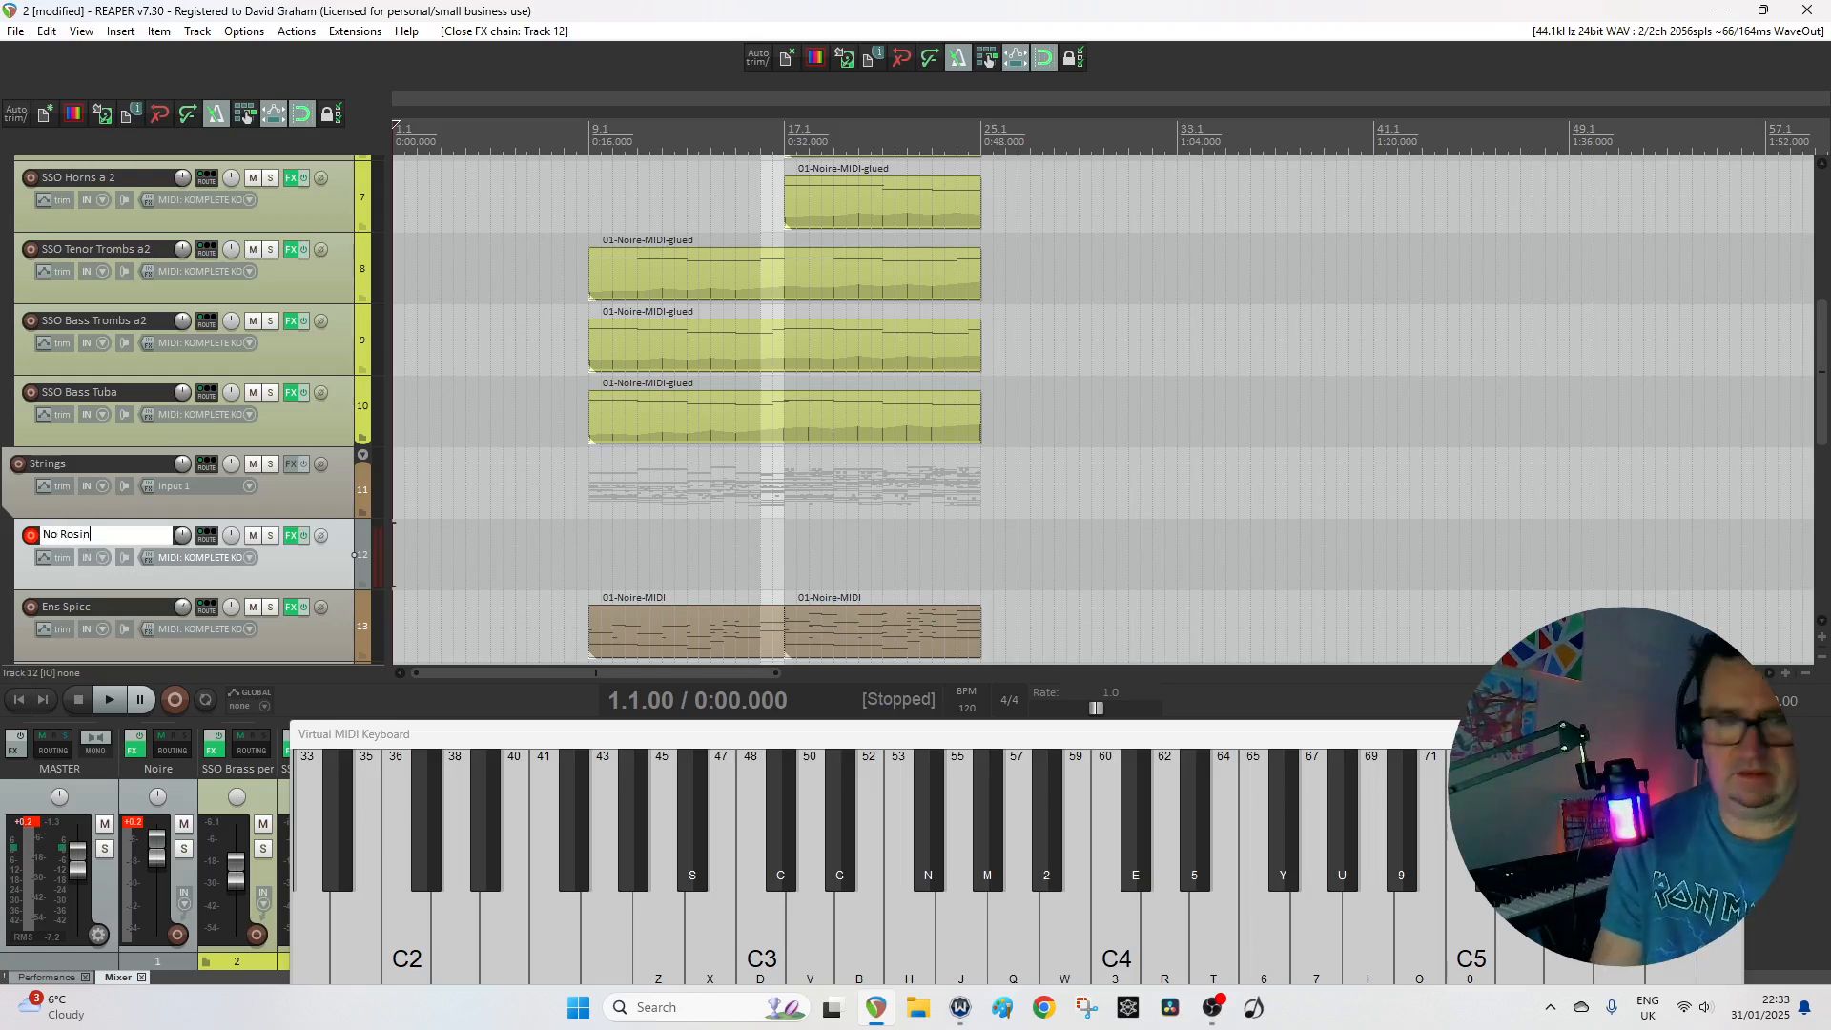
{"action": "key", "text": "Return"}
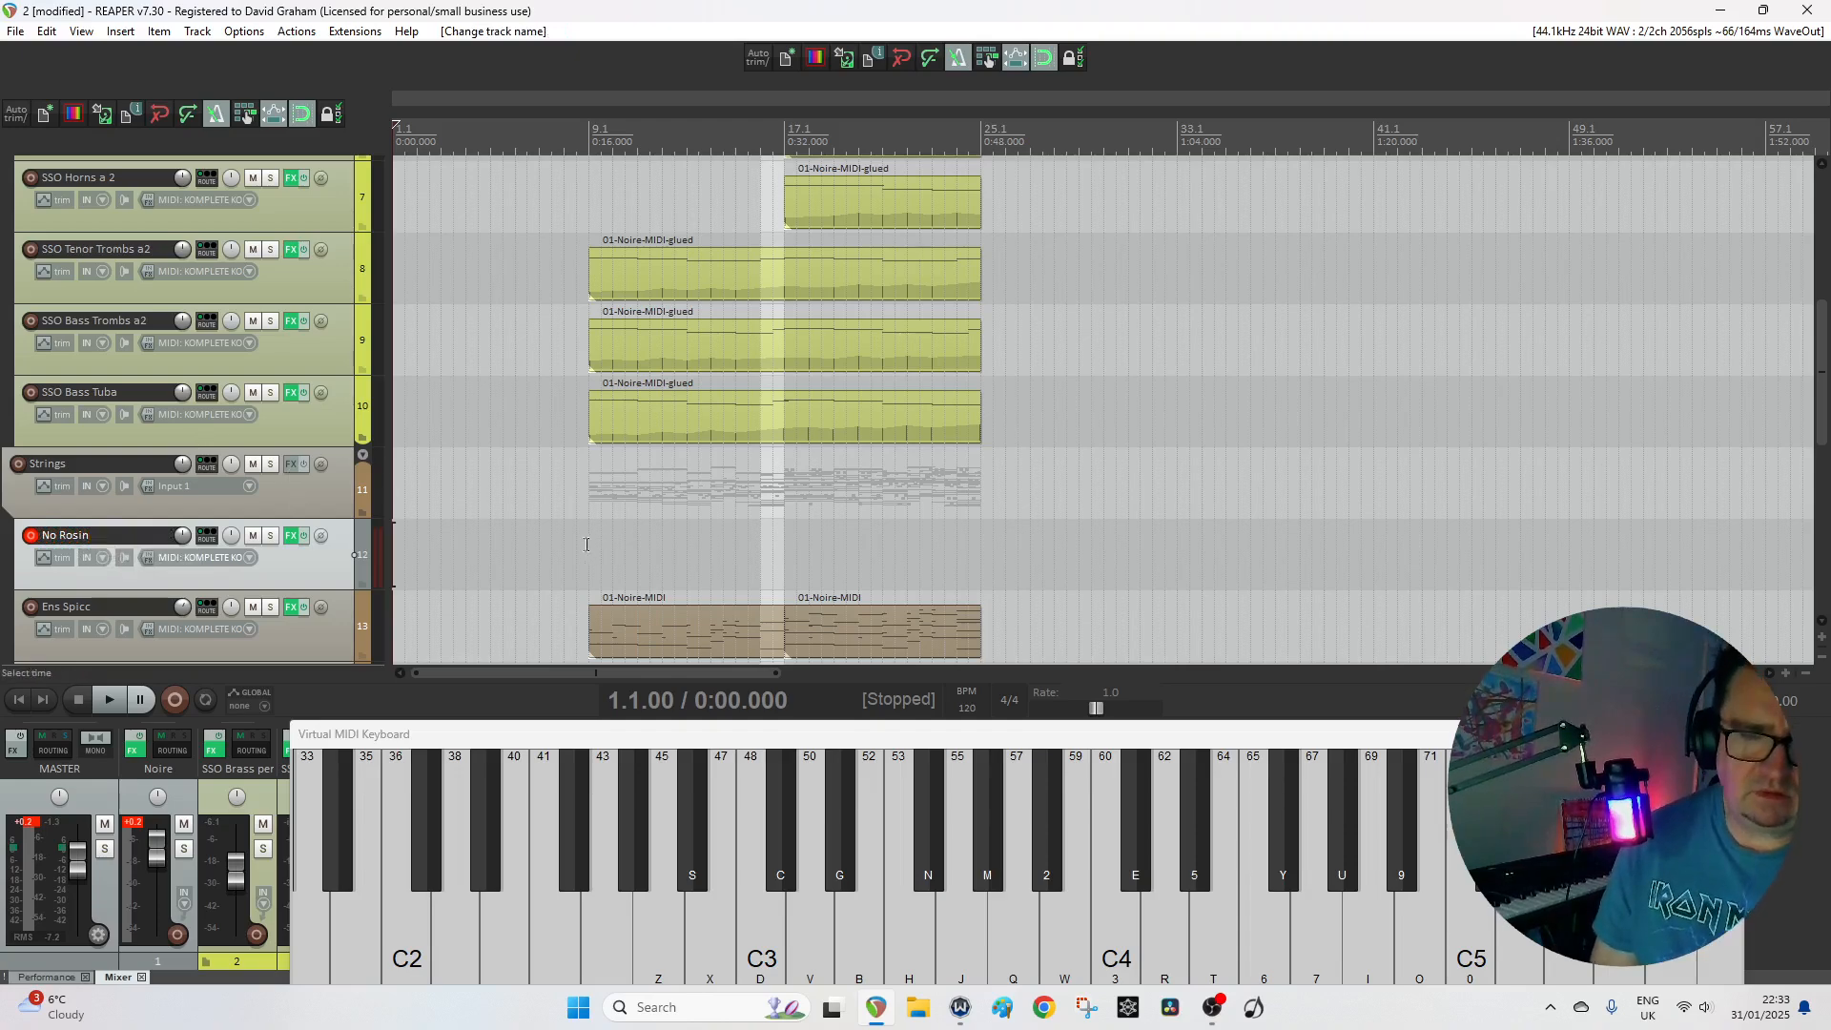
Insert a new MIDI item from bar 1 to bar 9 on the No Rosin track and open it for editing.
{"action": "left_click_drag", "start_coordinate": [586, 545], "coordinate": [398, 548]}
{"action": "left_click", "coordinate": [120, 32]}
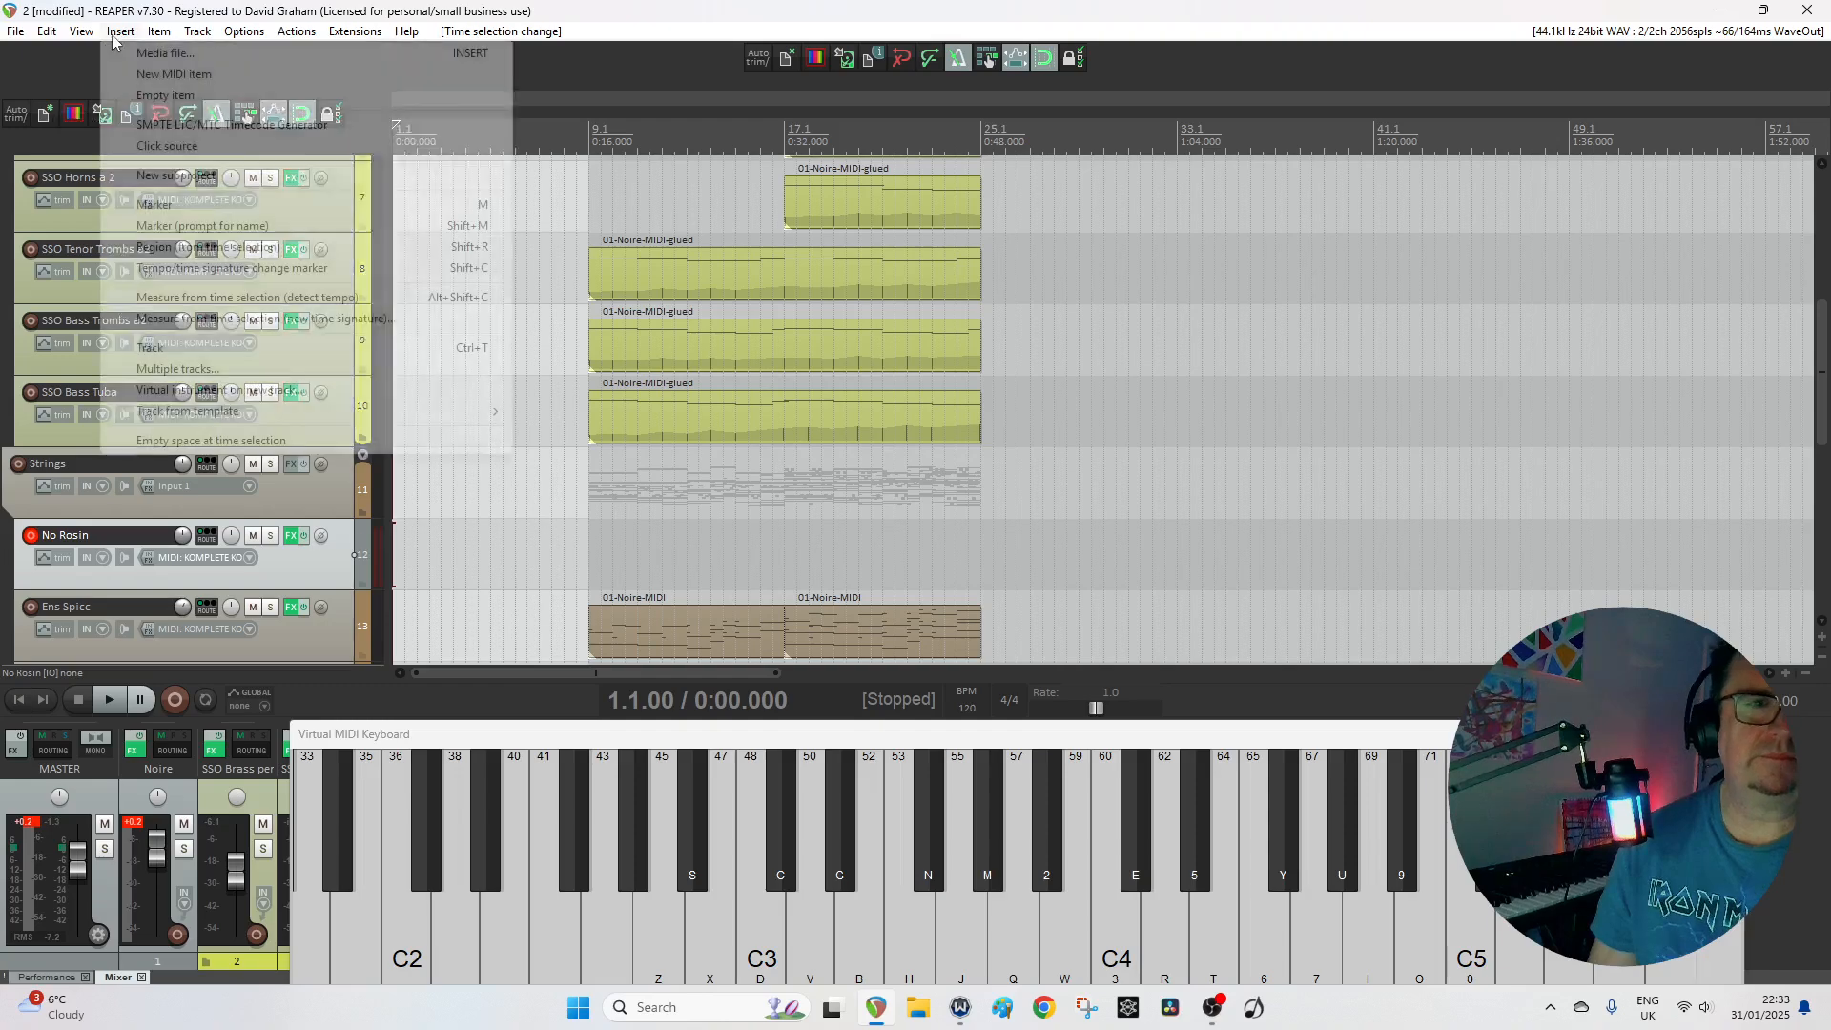
{"action": "left_click", "coordinate": [167, 75]}
{"action": "double_click", "coordinate": [454, 564]}
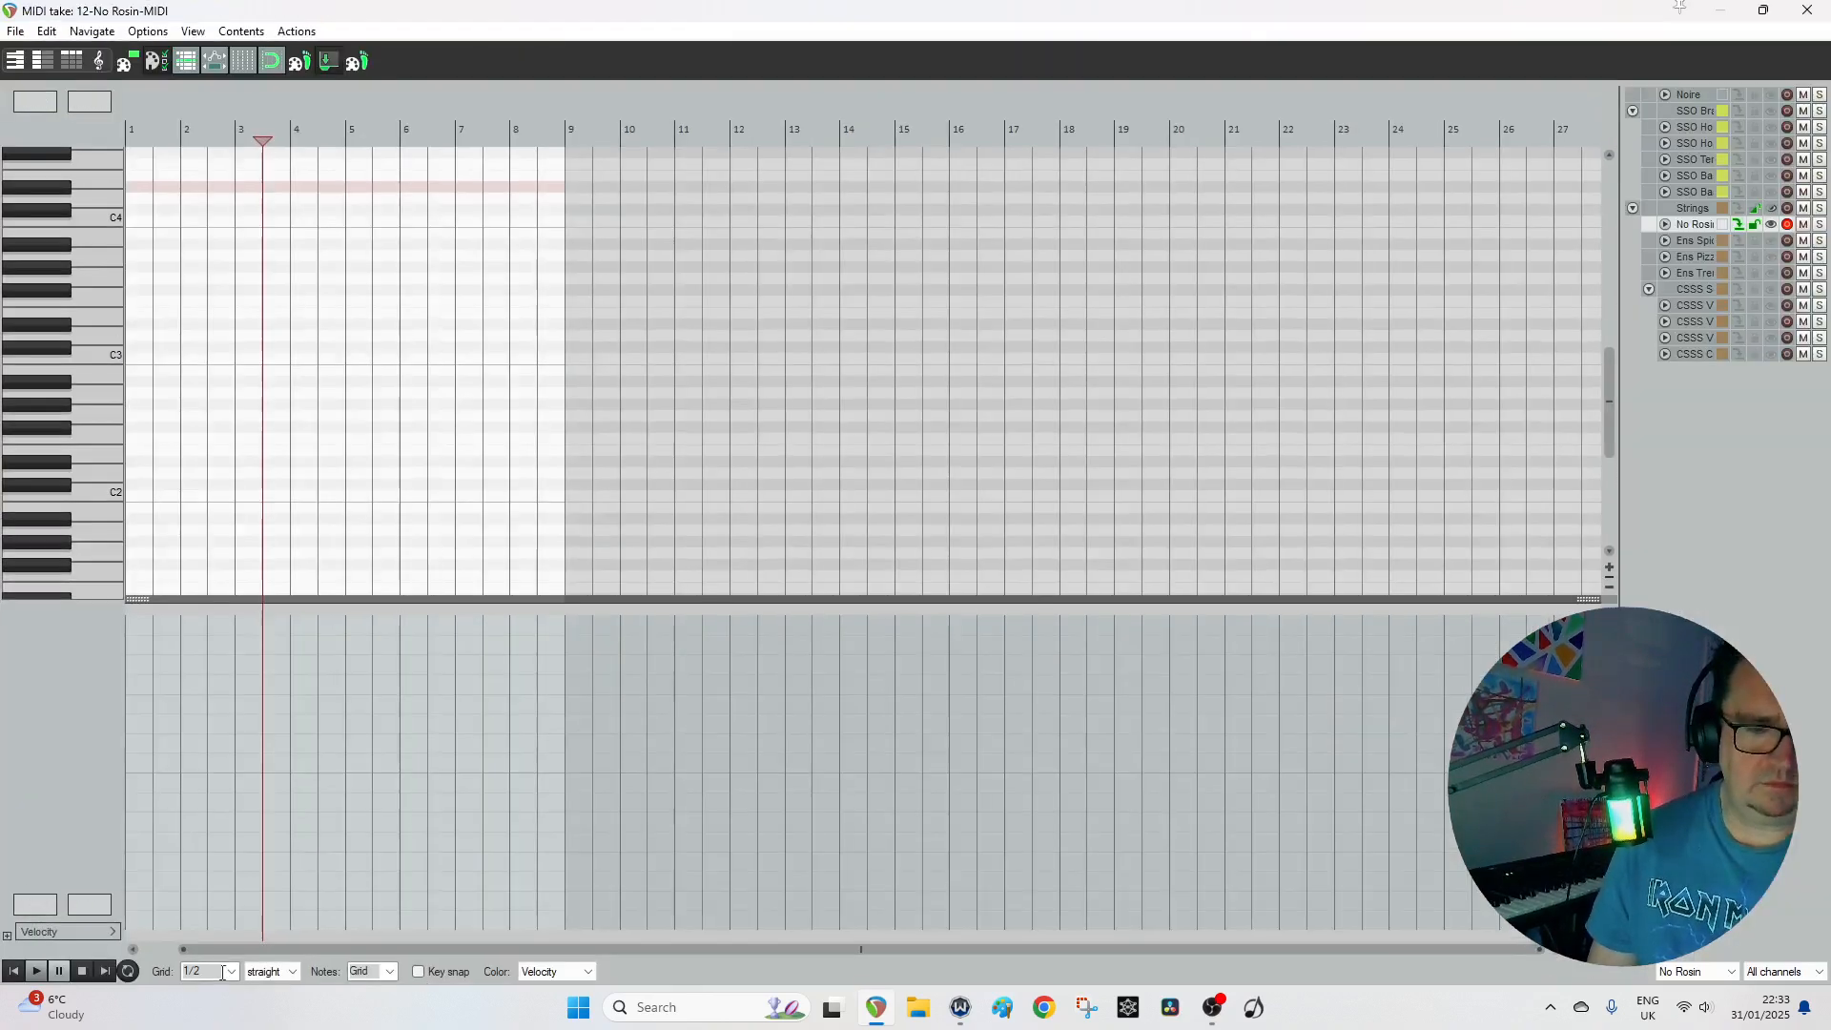
Set the MIDI grid to 2 and enter four two-bar, three-note chords from the start of the item.
{"action": "left_click", "coordinate": [232, 972]}
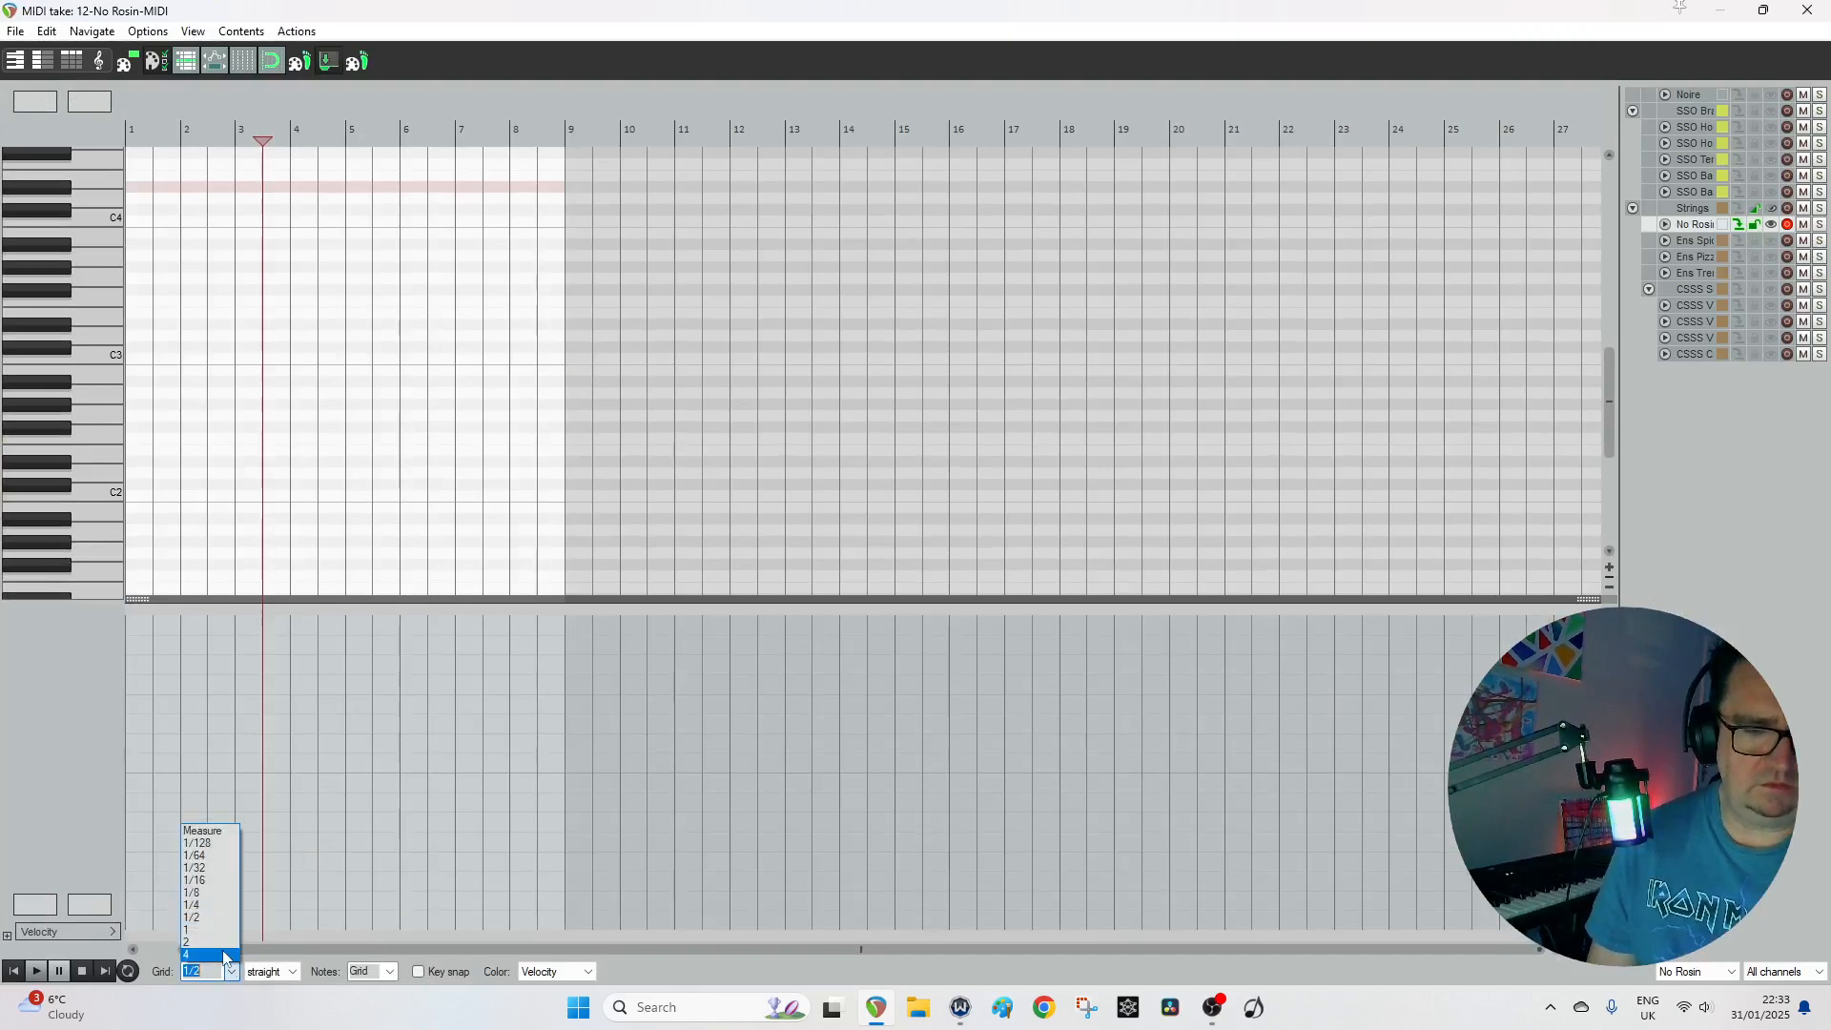
{"action": "left_click", "coordinate": [215, 942]}
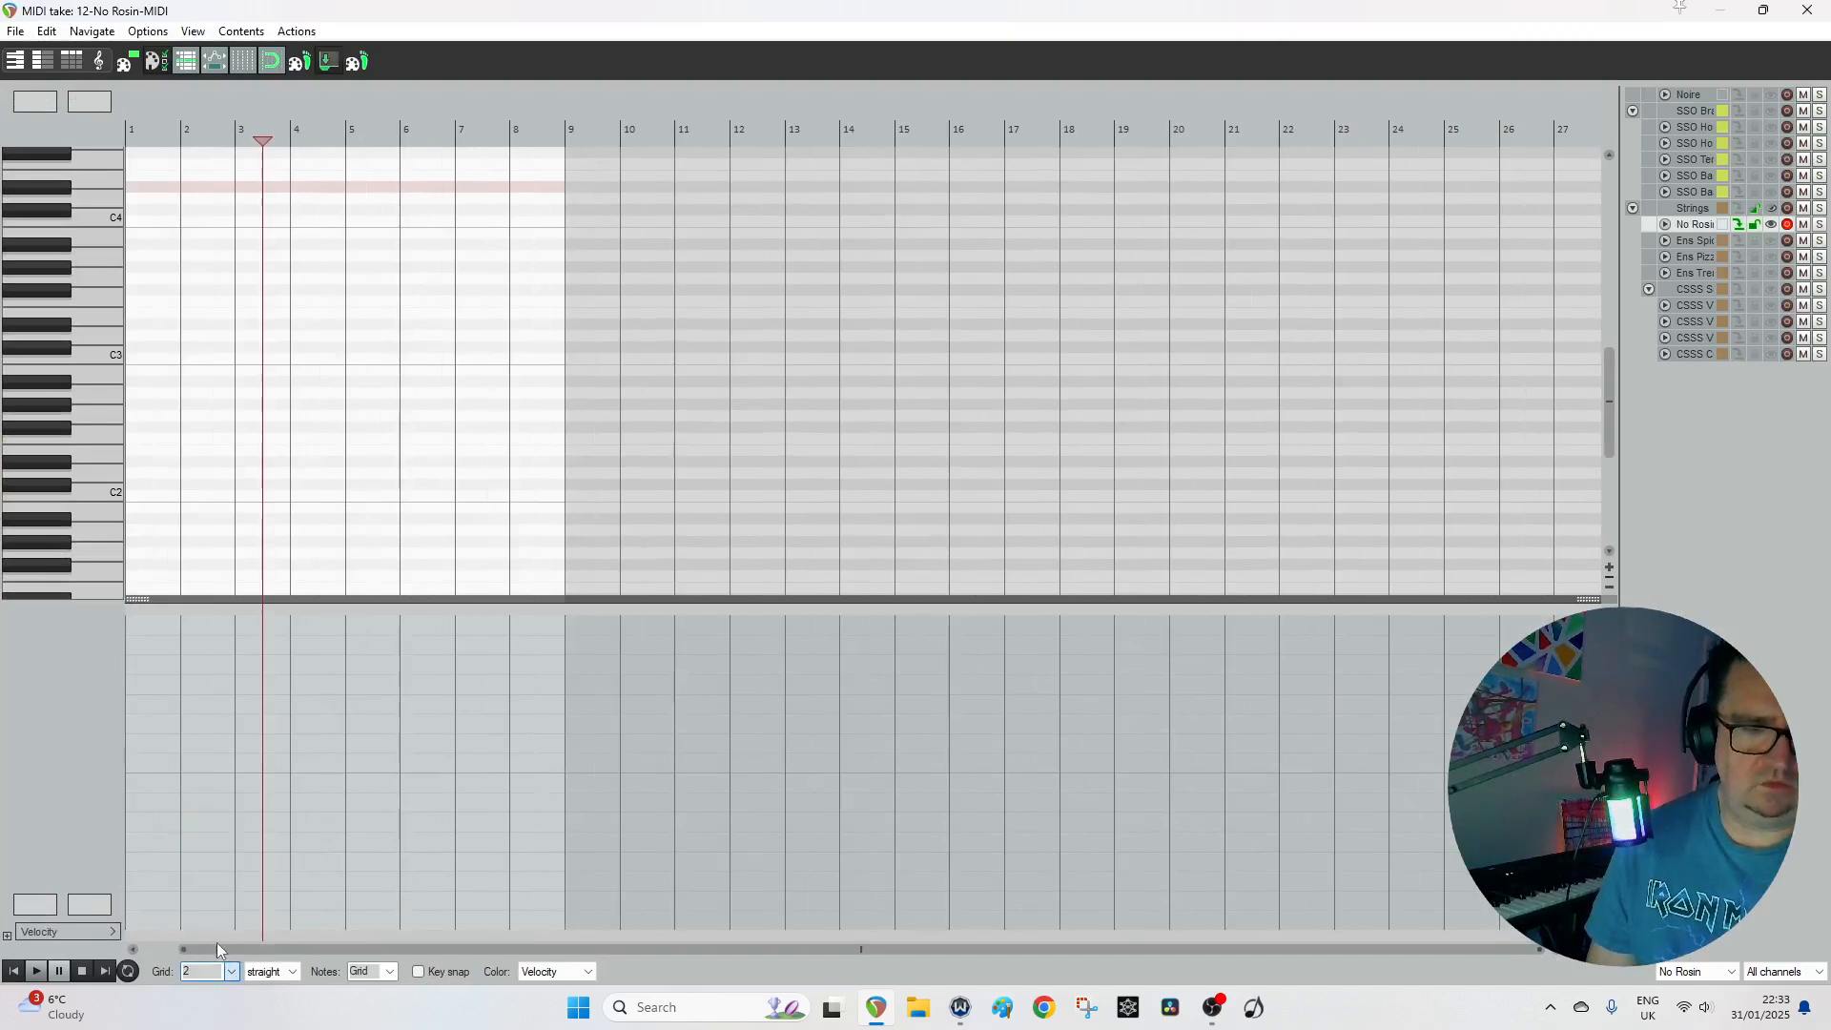
{"action": "left_click", "coordinate": [9, 969]}
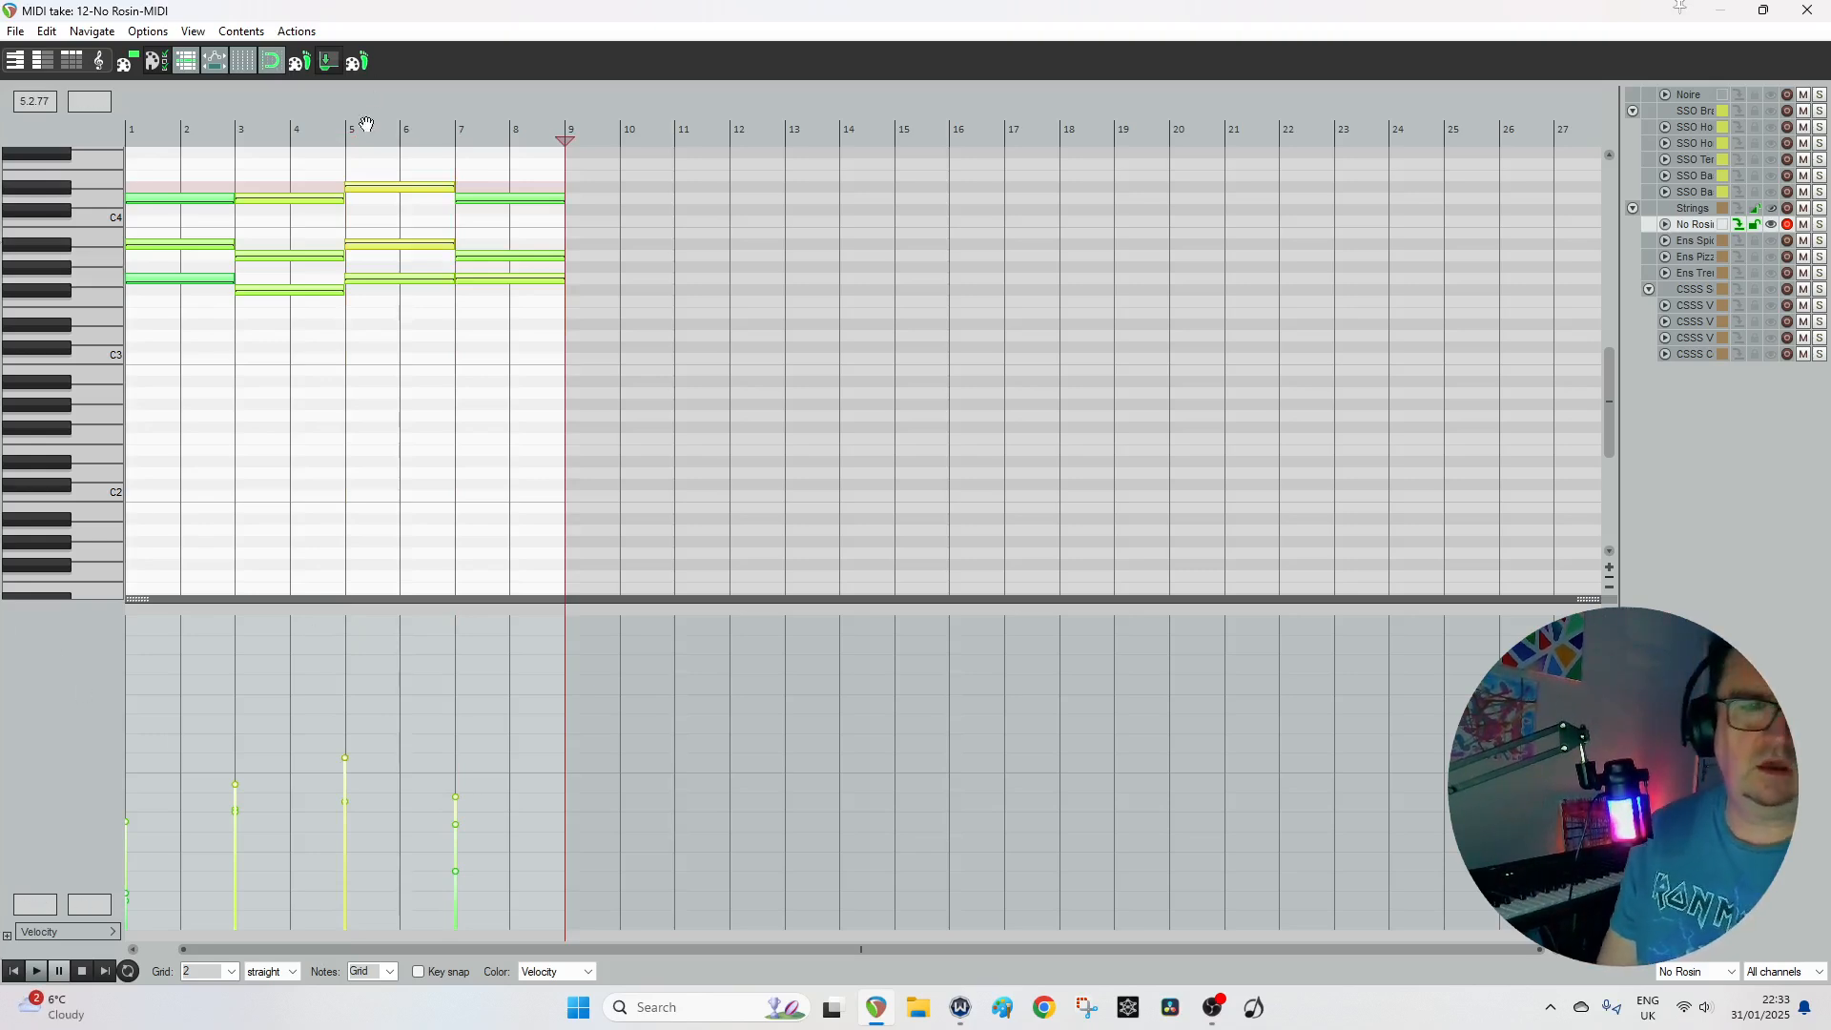
Join the repeated D4 over bars 1 to 4 and the repeated G3 over bars 5 to 8 into sustained notes.
{"action": "double_click", "coordinate": [294, 201]}
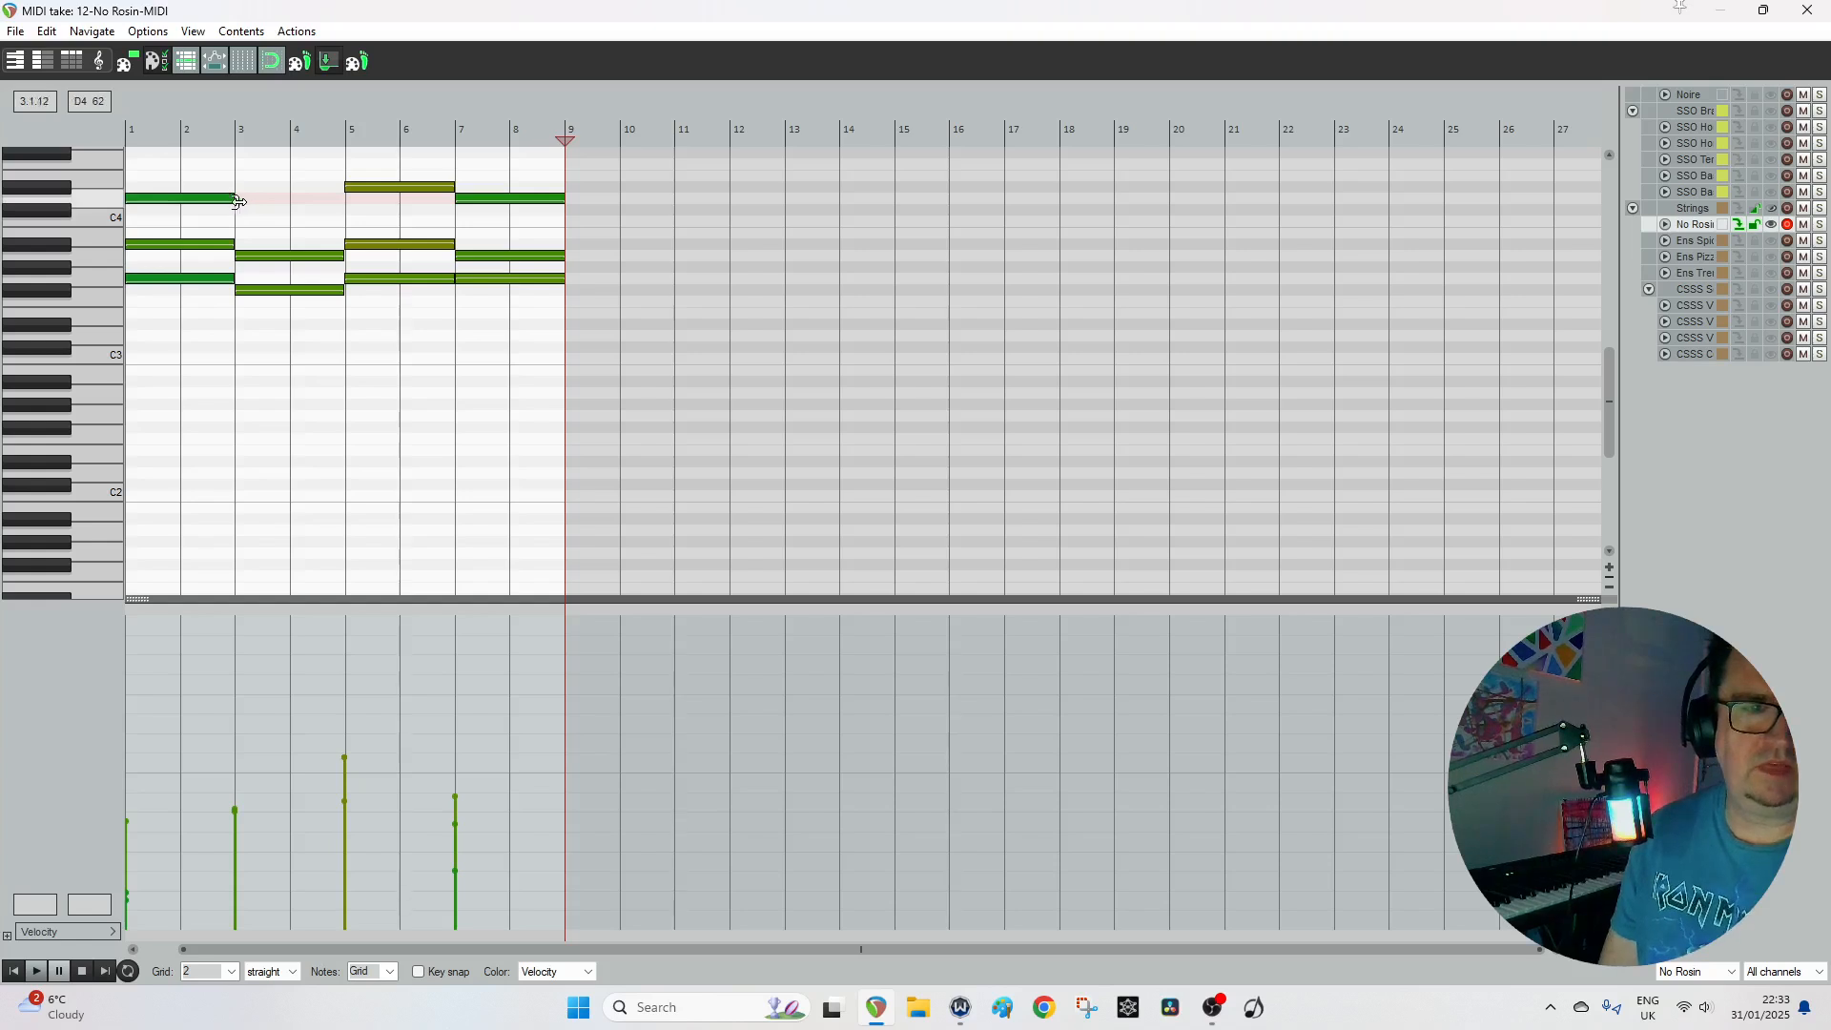
{"action": "left_click_drag", "start_coordinate": [236, 200], "coordinate": [343, 197]}
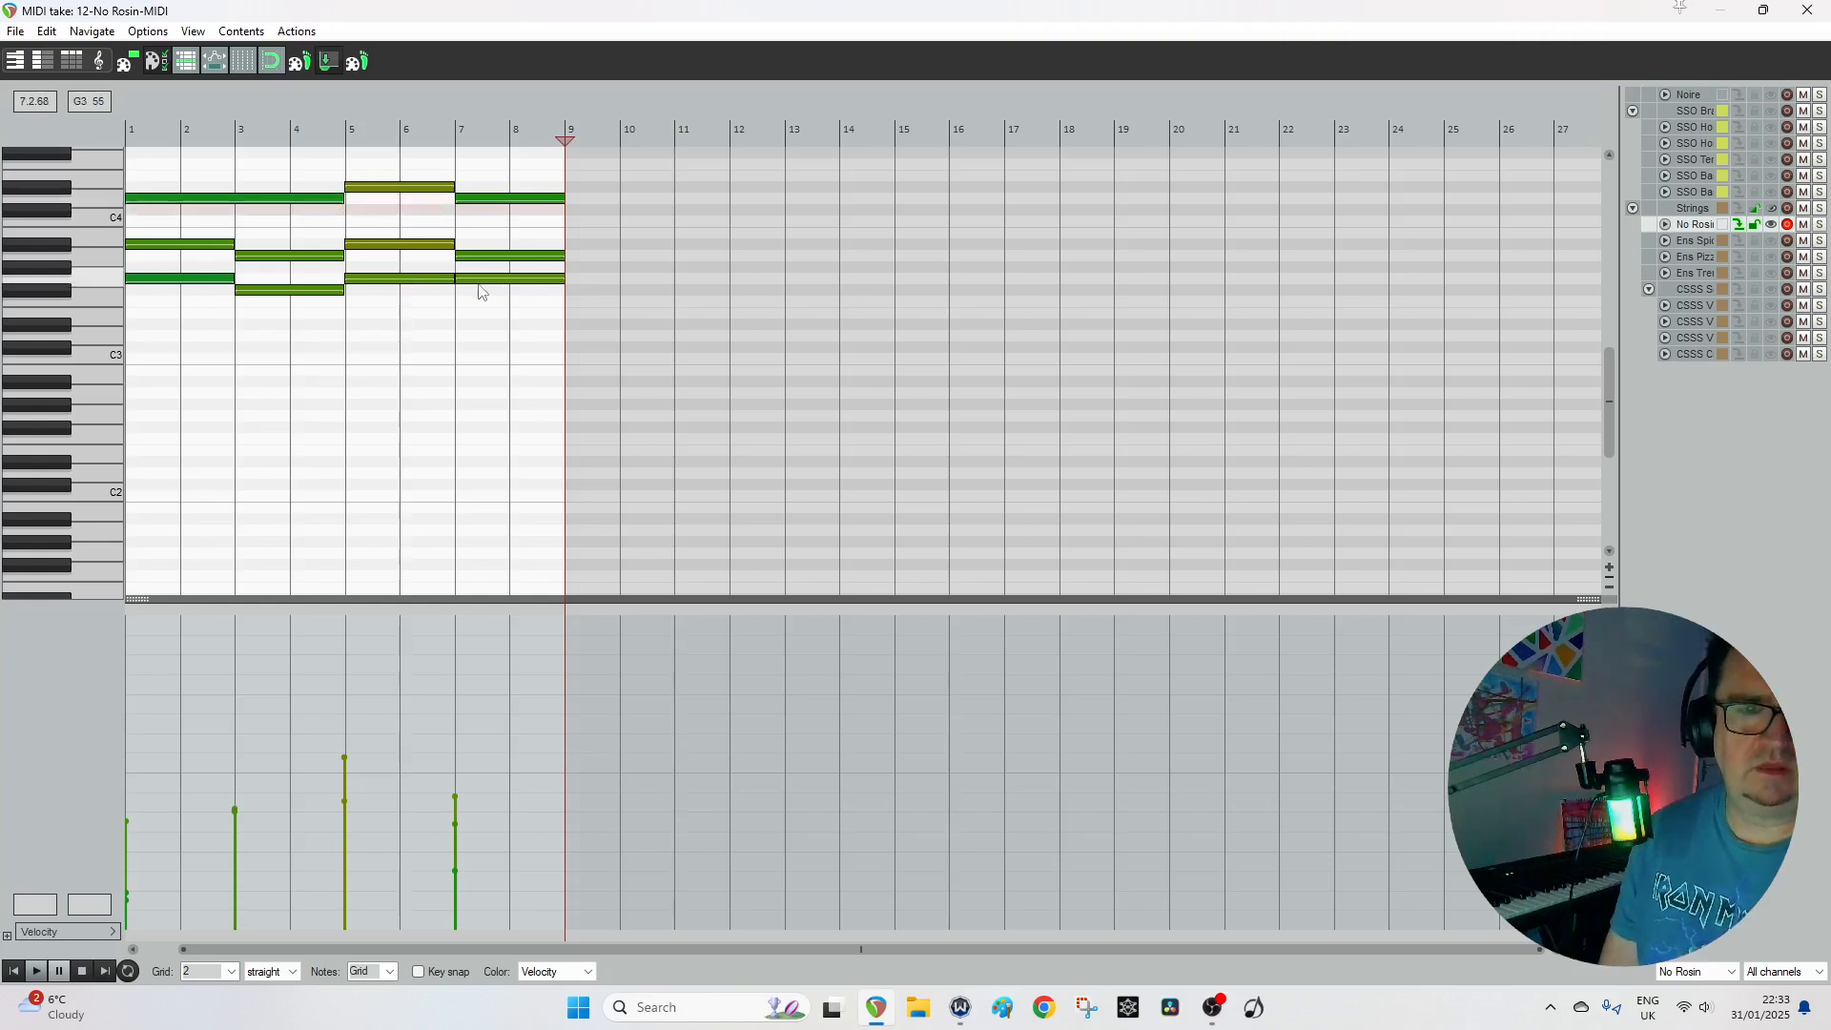
{"action": "double_click", "coordinate": [482, 279]}
{"action": "left_click_drag", "start_coordinate": [445, 282], "coordinate": [562, 281]}
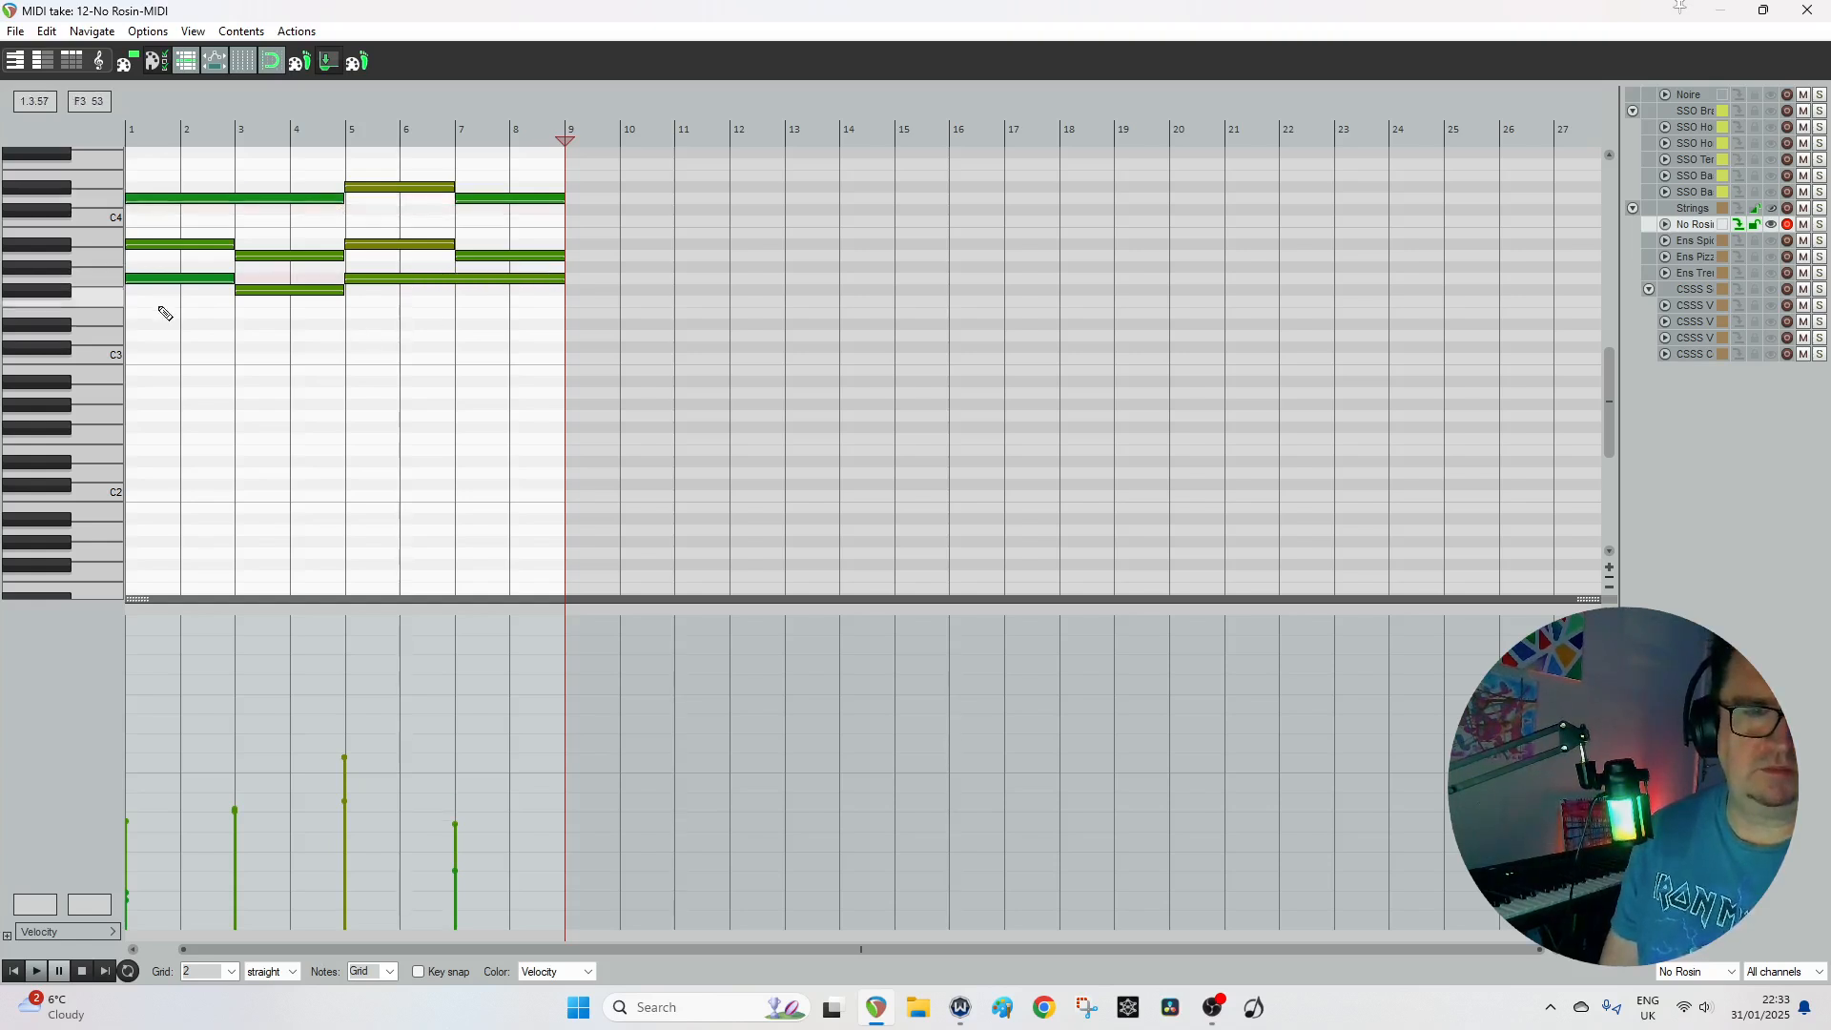
Play the No Rosin chords from the project start and close the MIDI editor.
{"action": "left_click", "coordinate": [13, 971]}
{"action": "key", "text": "space"}
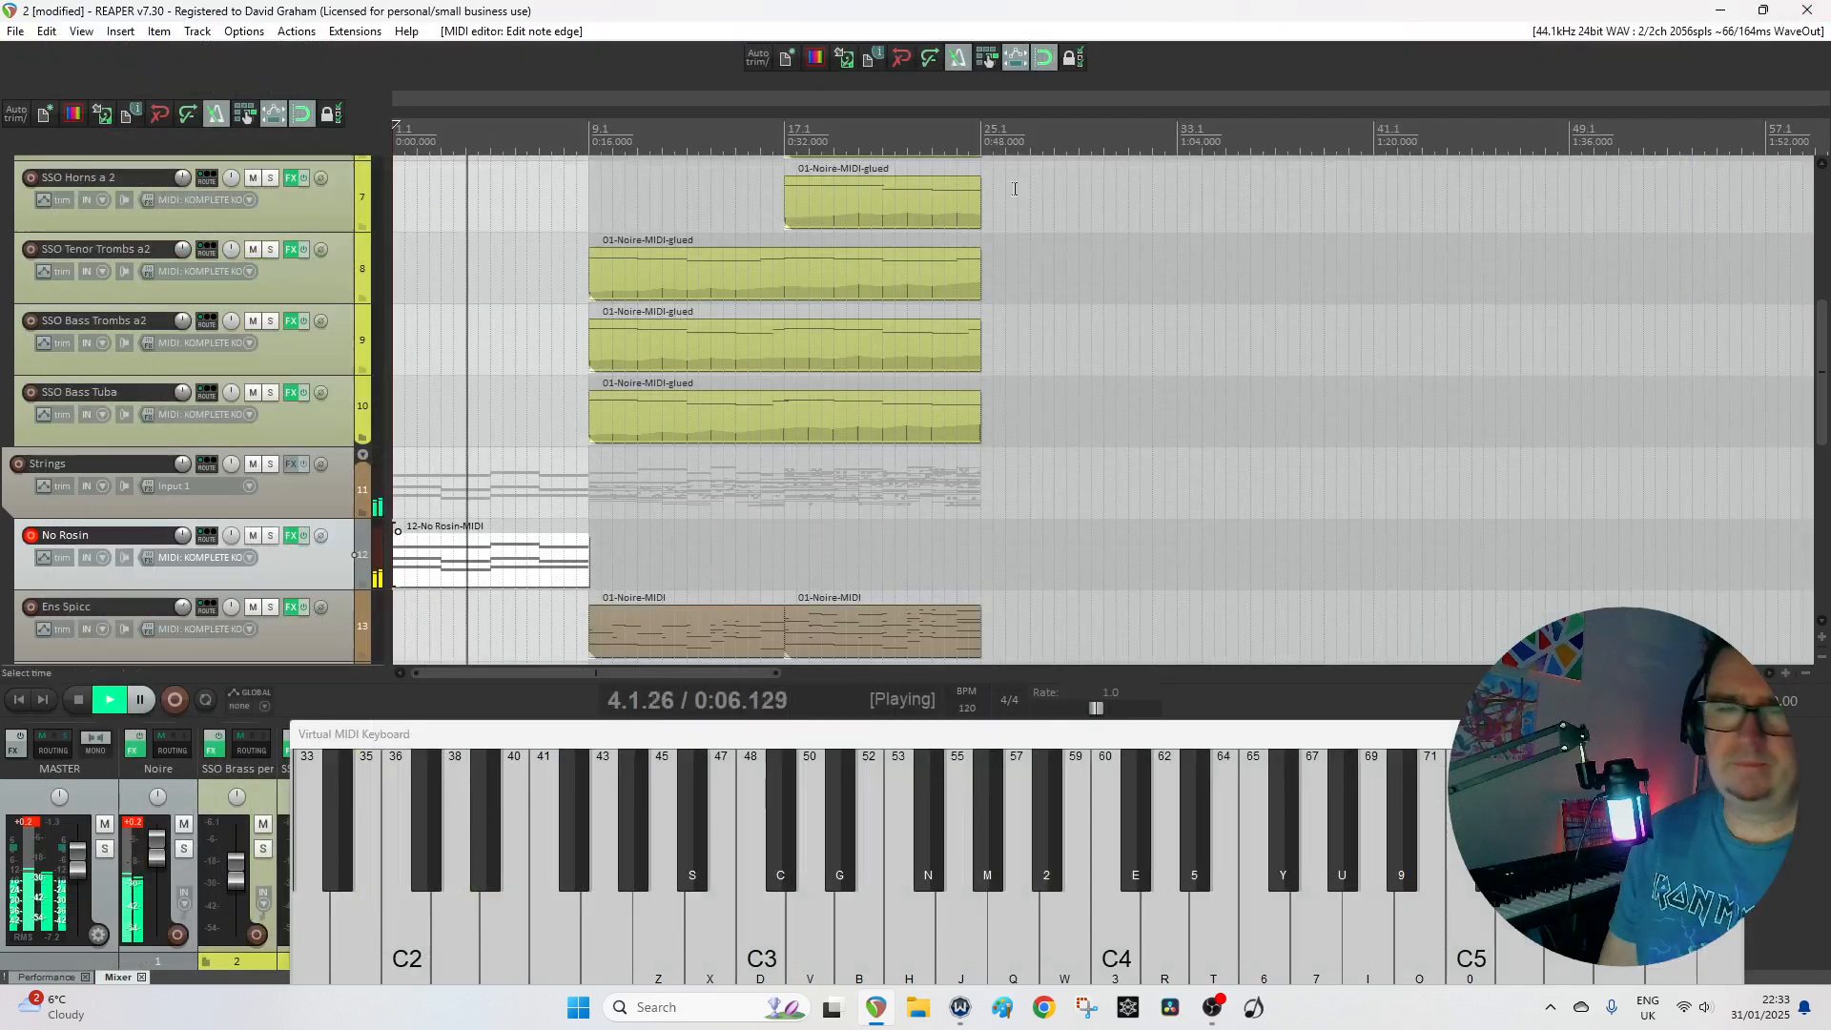
{"action": "left_click", "coordinate": [1807, 10]}
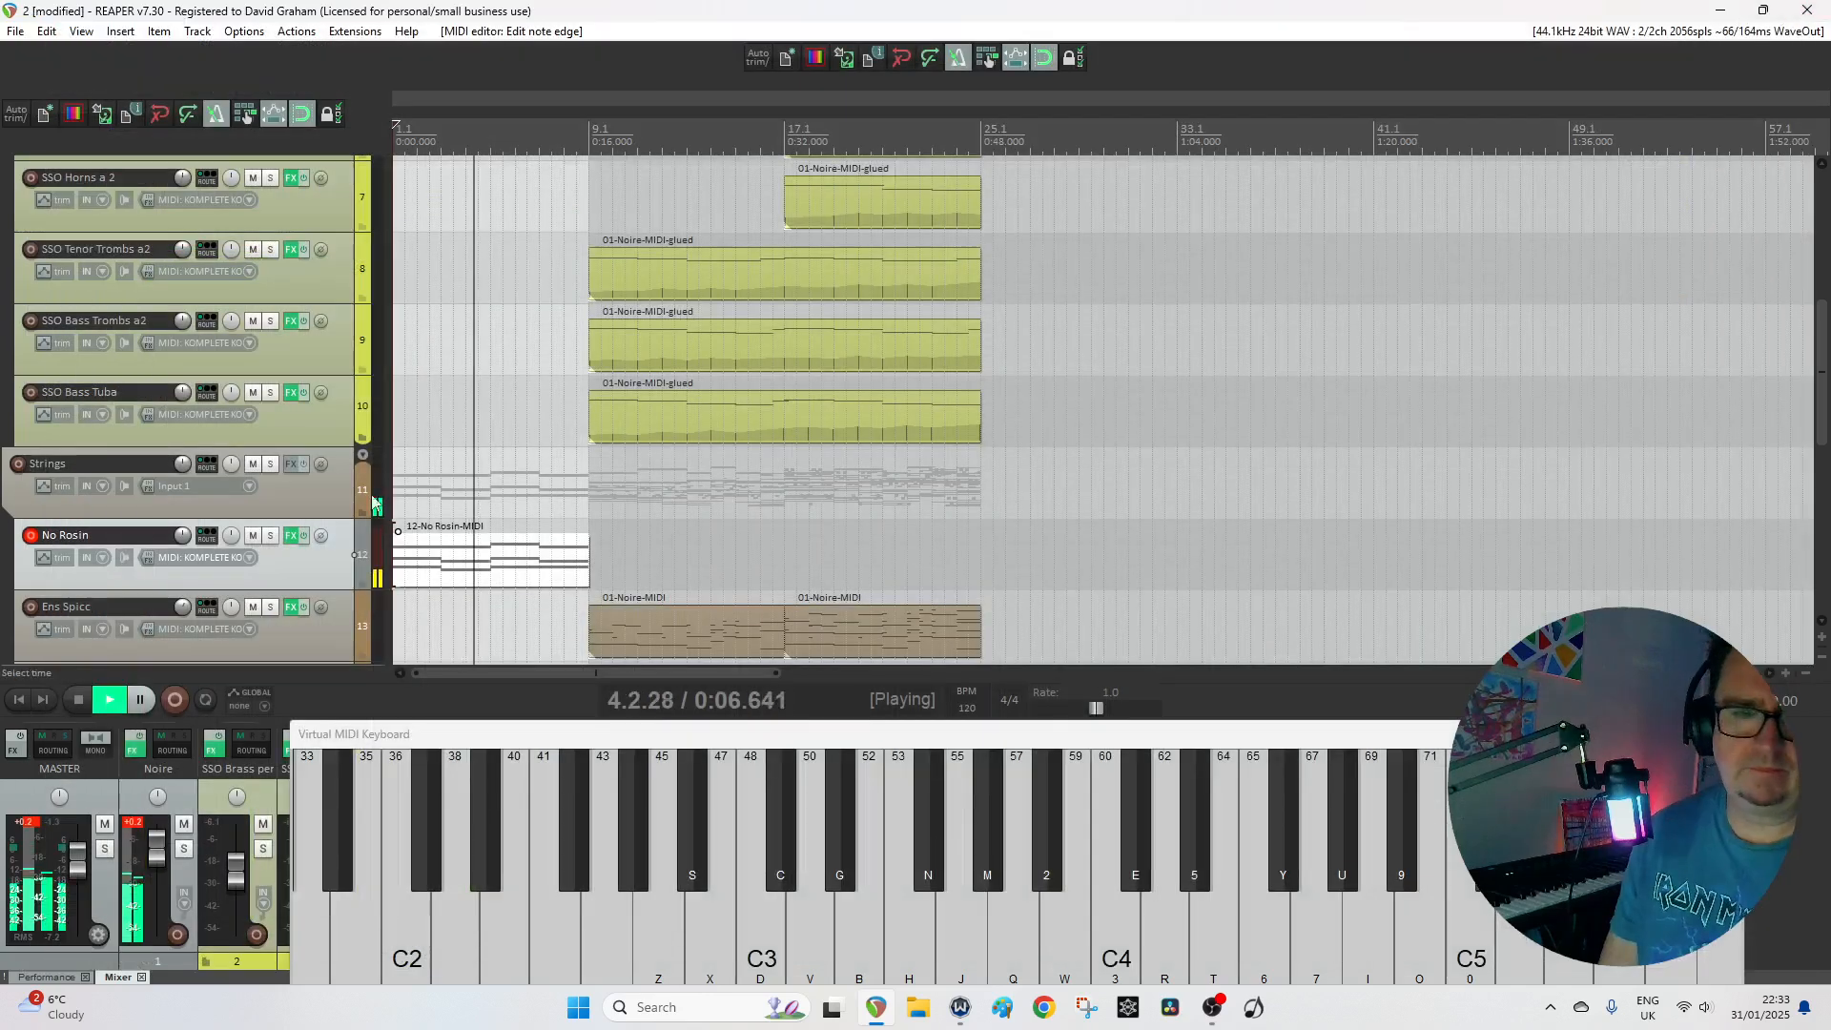
Raise the Reverb control of the No Rosin Kontakt patch, add Rev INTENSITY (Arturia) to the track and close the effect windows.
{"action": "left_click", "coordinate": [291, 535]}
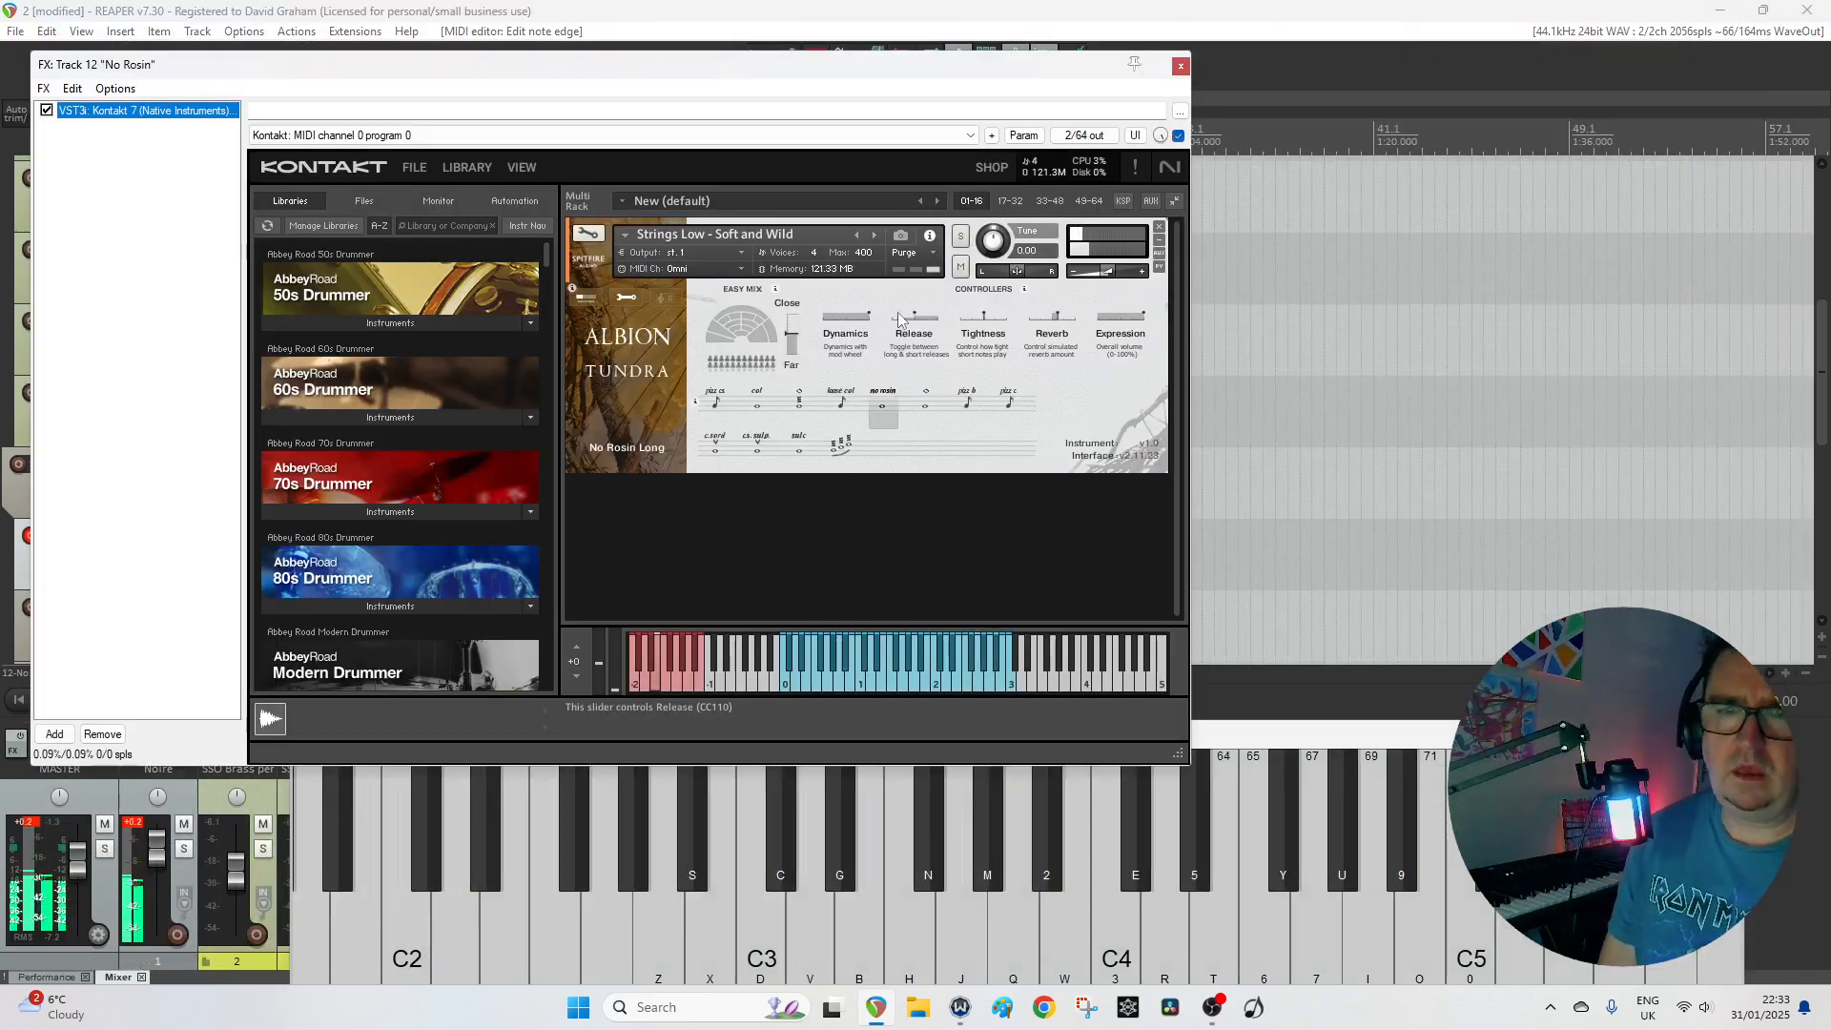
{"action": "left_click_drag", "start_coordinate": [916, 319], "coordinate": [944, 318]}
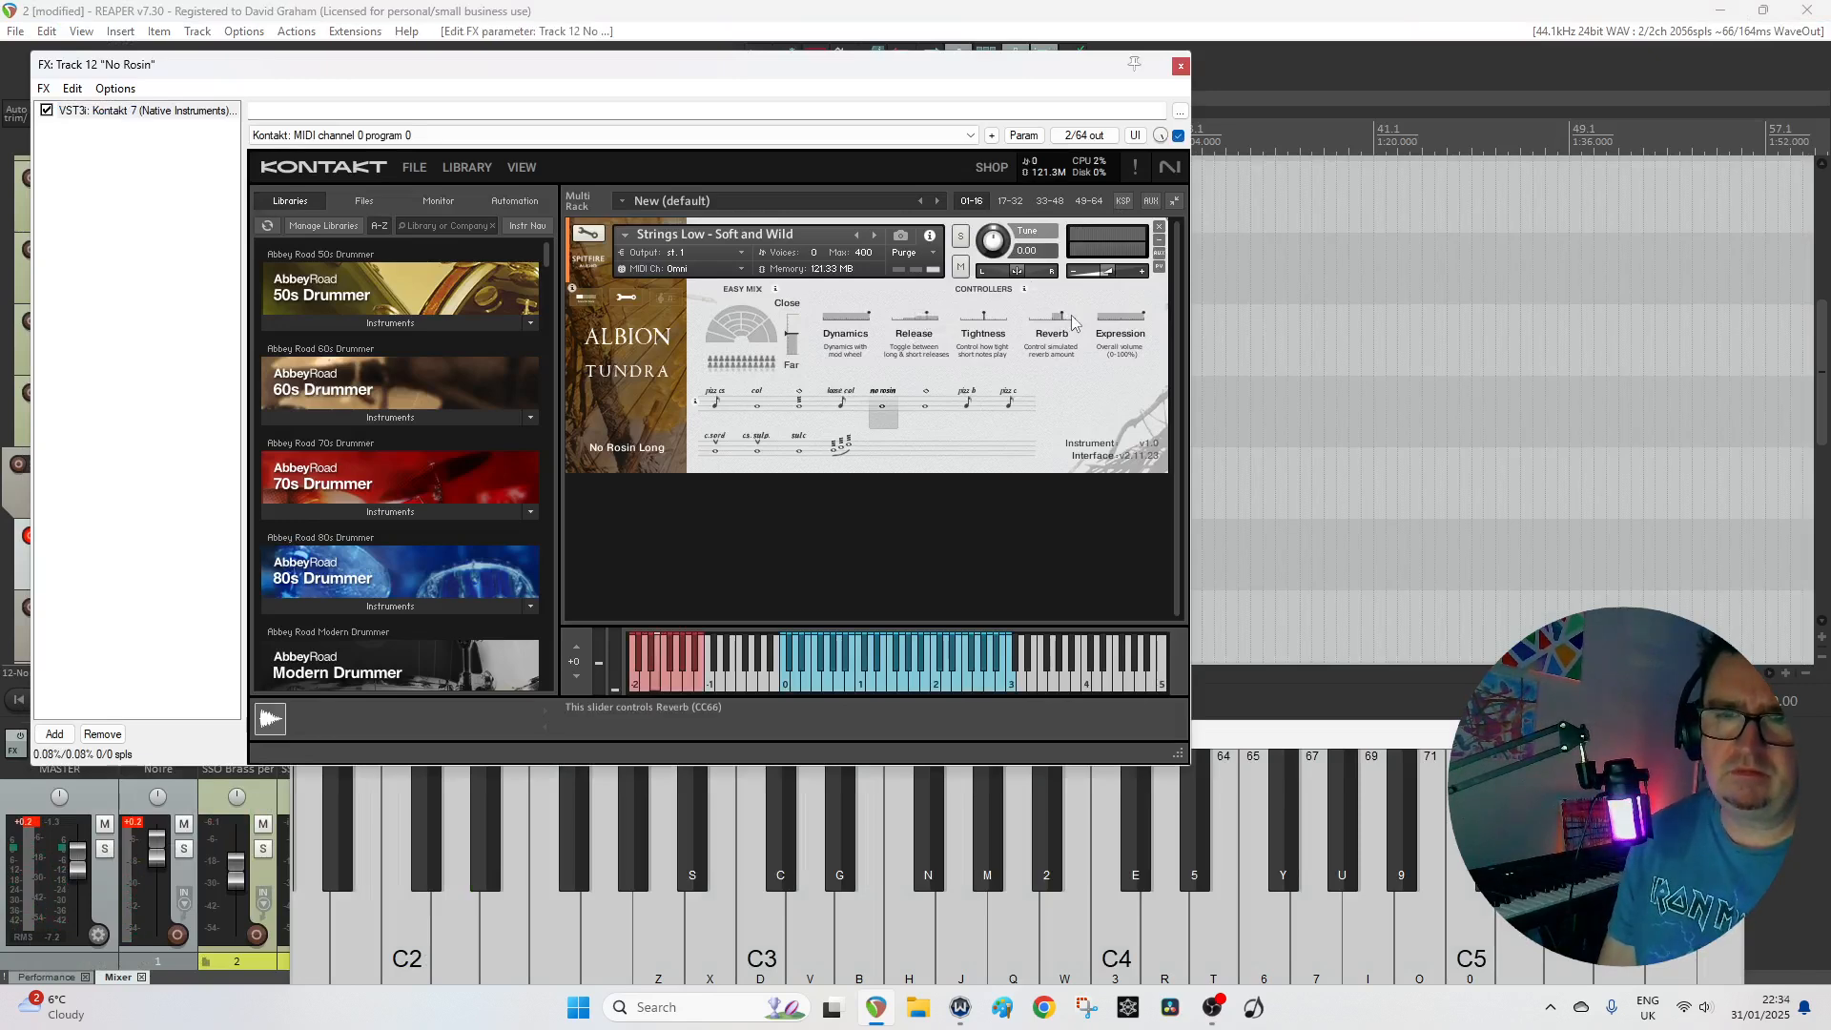
{"action": "left_click", "coordinate": [54, 735]}
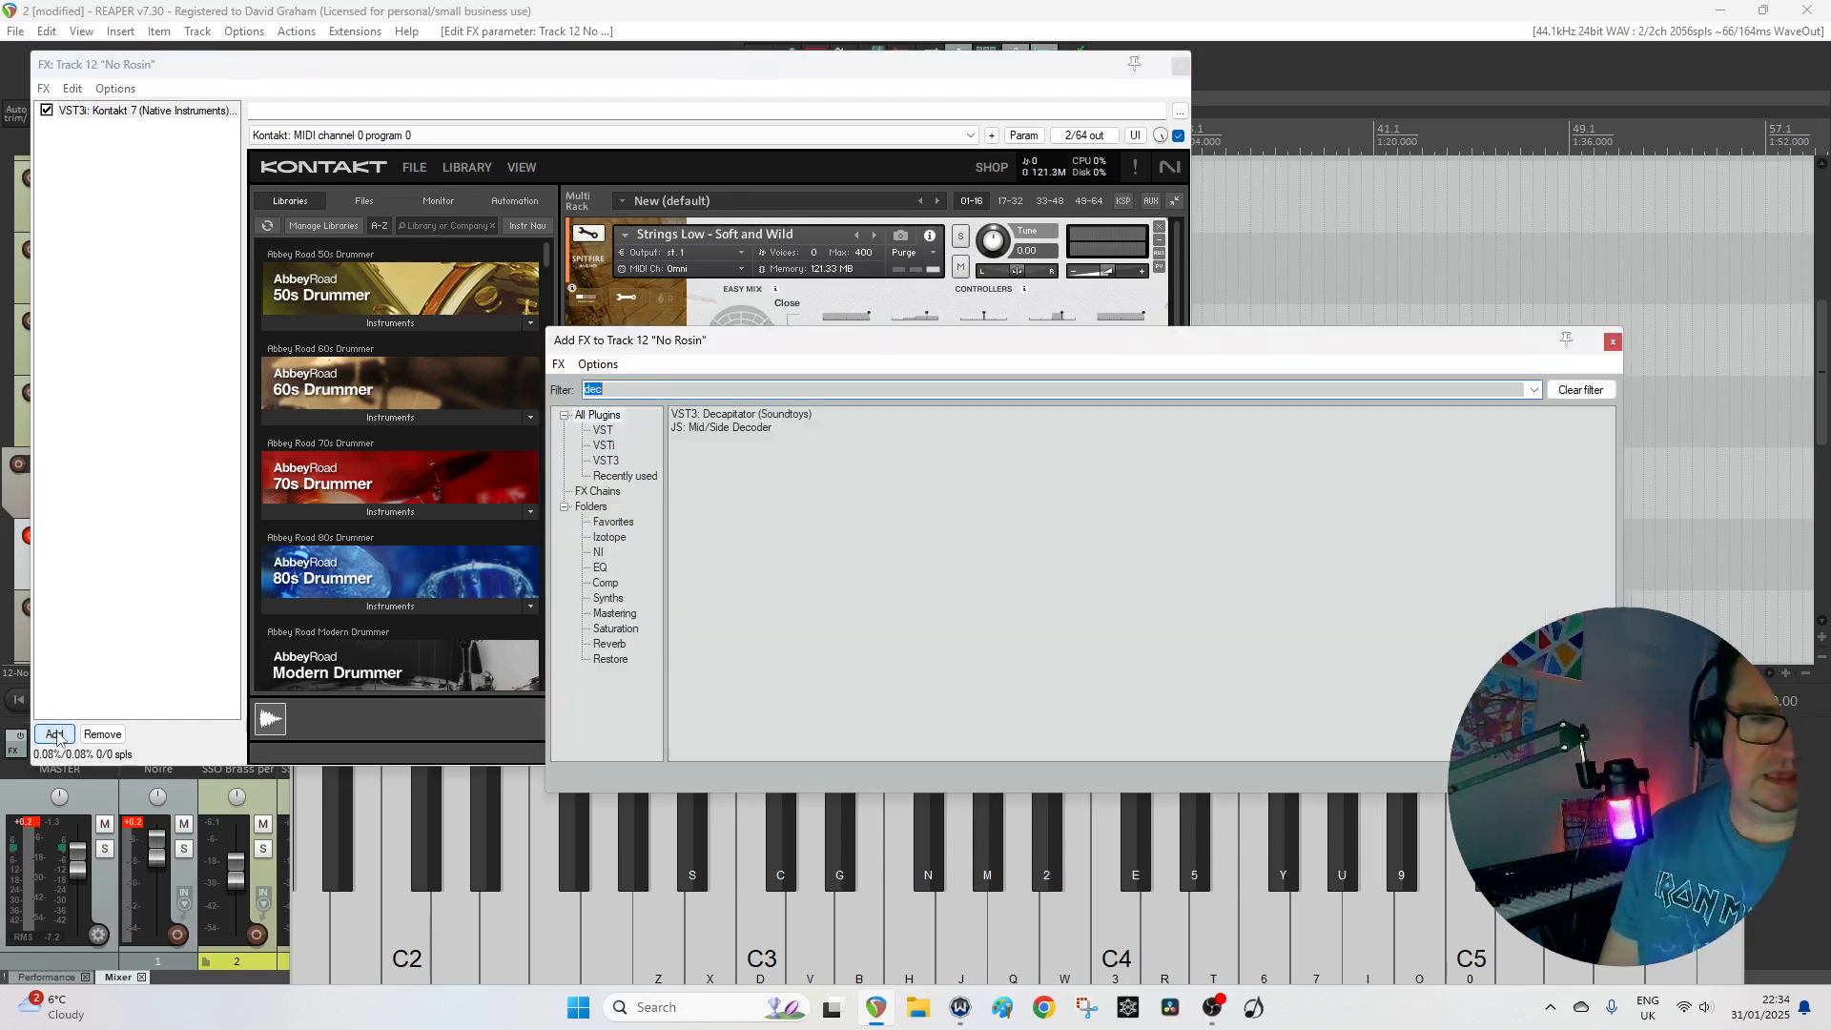
{"action": "type", "text": "int"}
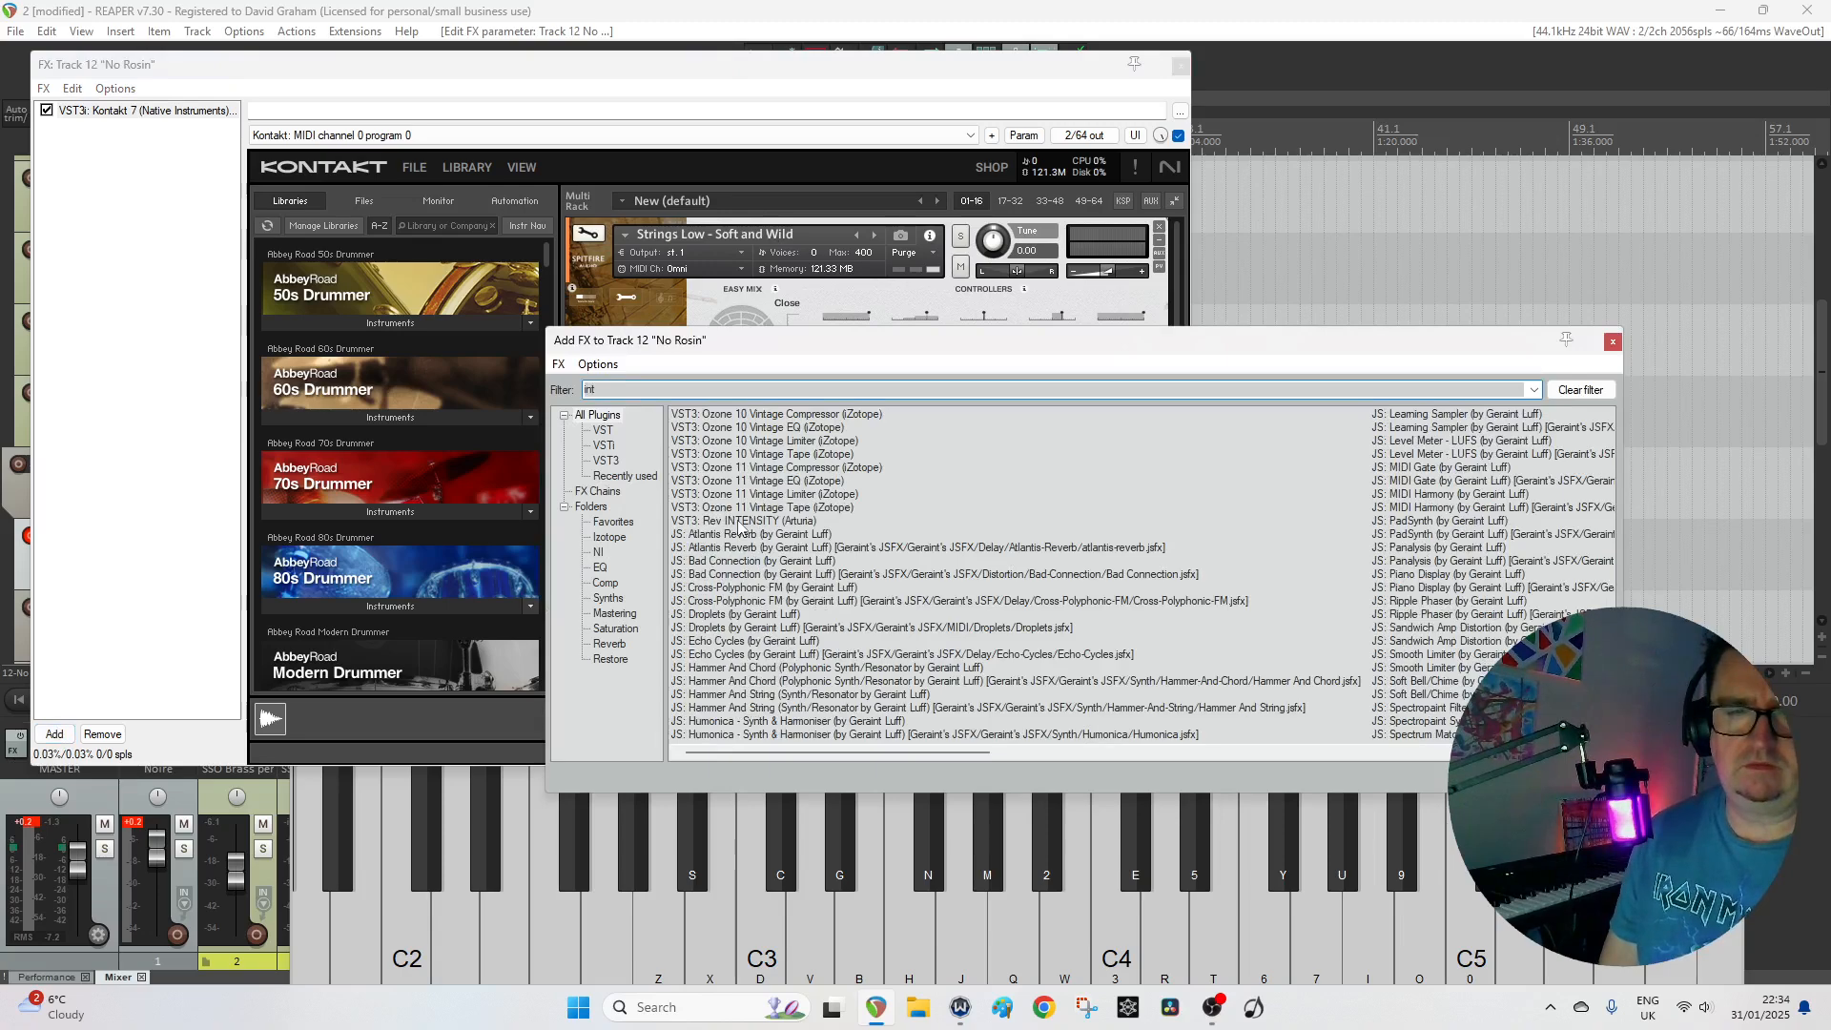
{"action": "left_click", "coordinate": [740, 521]}
{"action": "double_click", "coordinate": [740, 522]}
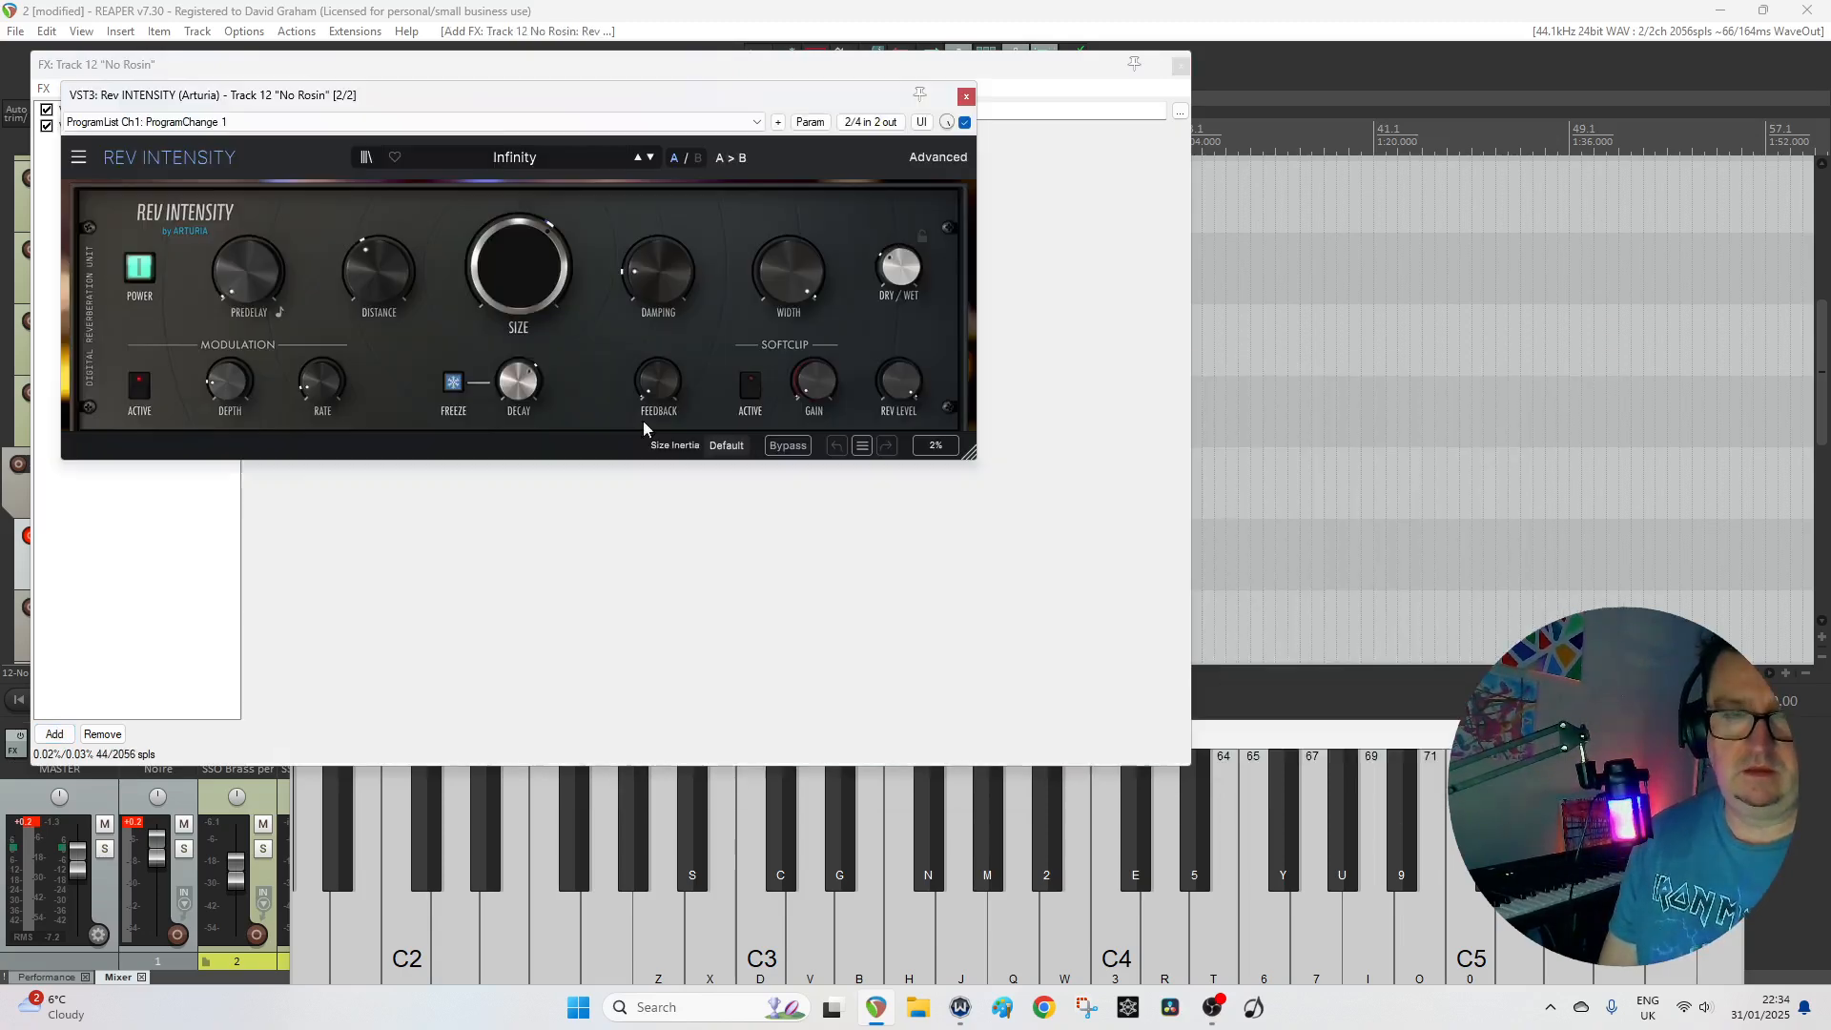
{"action": "left_click", "coordinate": [965, 97]}
{"action": "left_click", "coordinate": [1150, 64]}
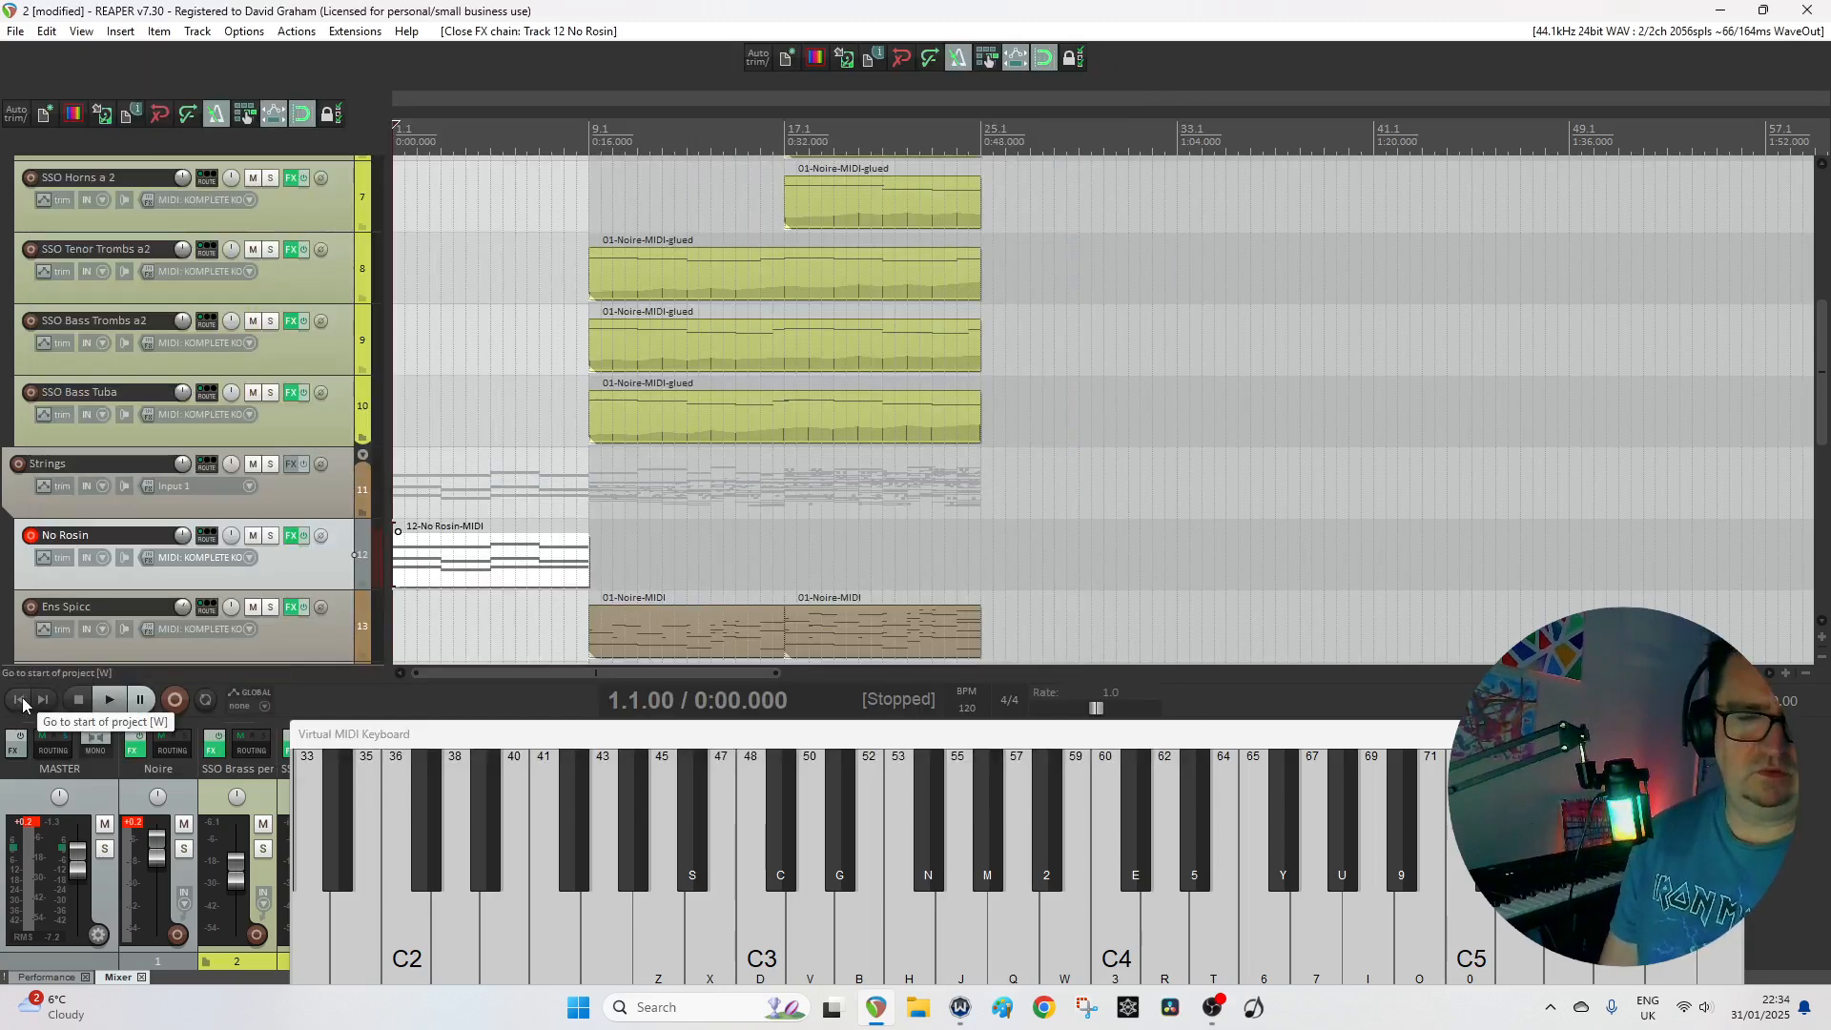
Duplicate the sustained D4 over bars 1 to 4 of the No Rosin item up to D5 and play it from the start.
{"action": "double_click", "coordinate": [512, 569]}
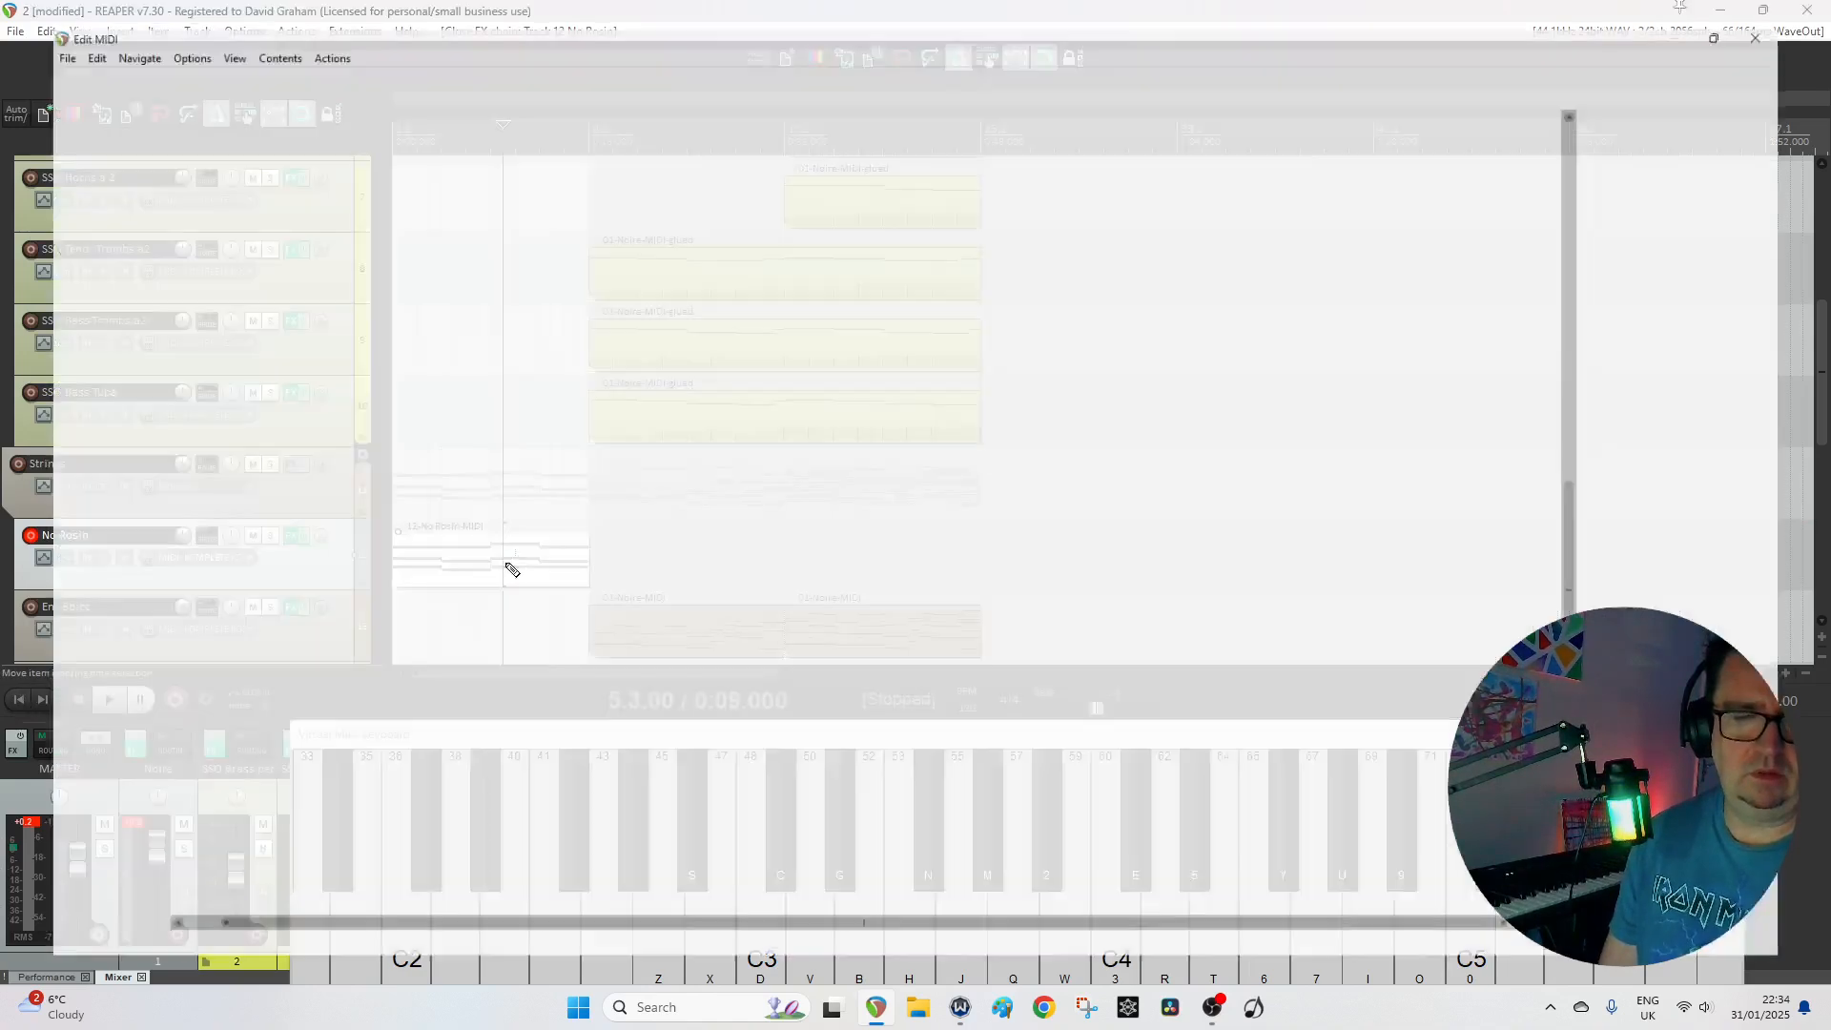
{"action": "scroll", "coordinate": [50, 336], "scroll_direction": "up", "scroll_amount": 3}
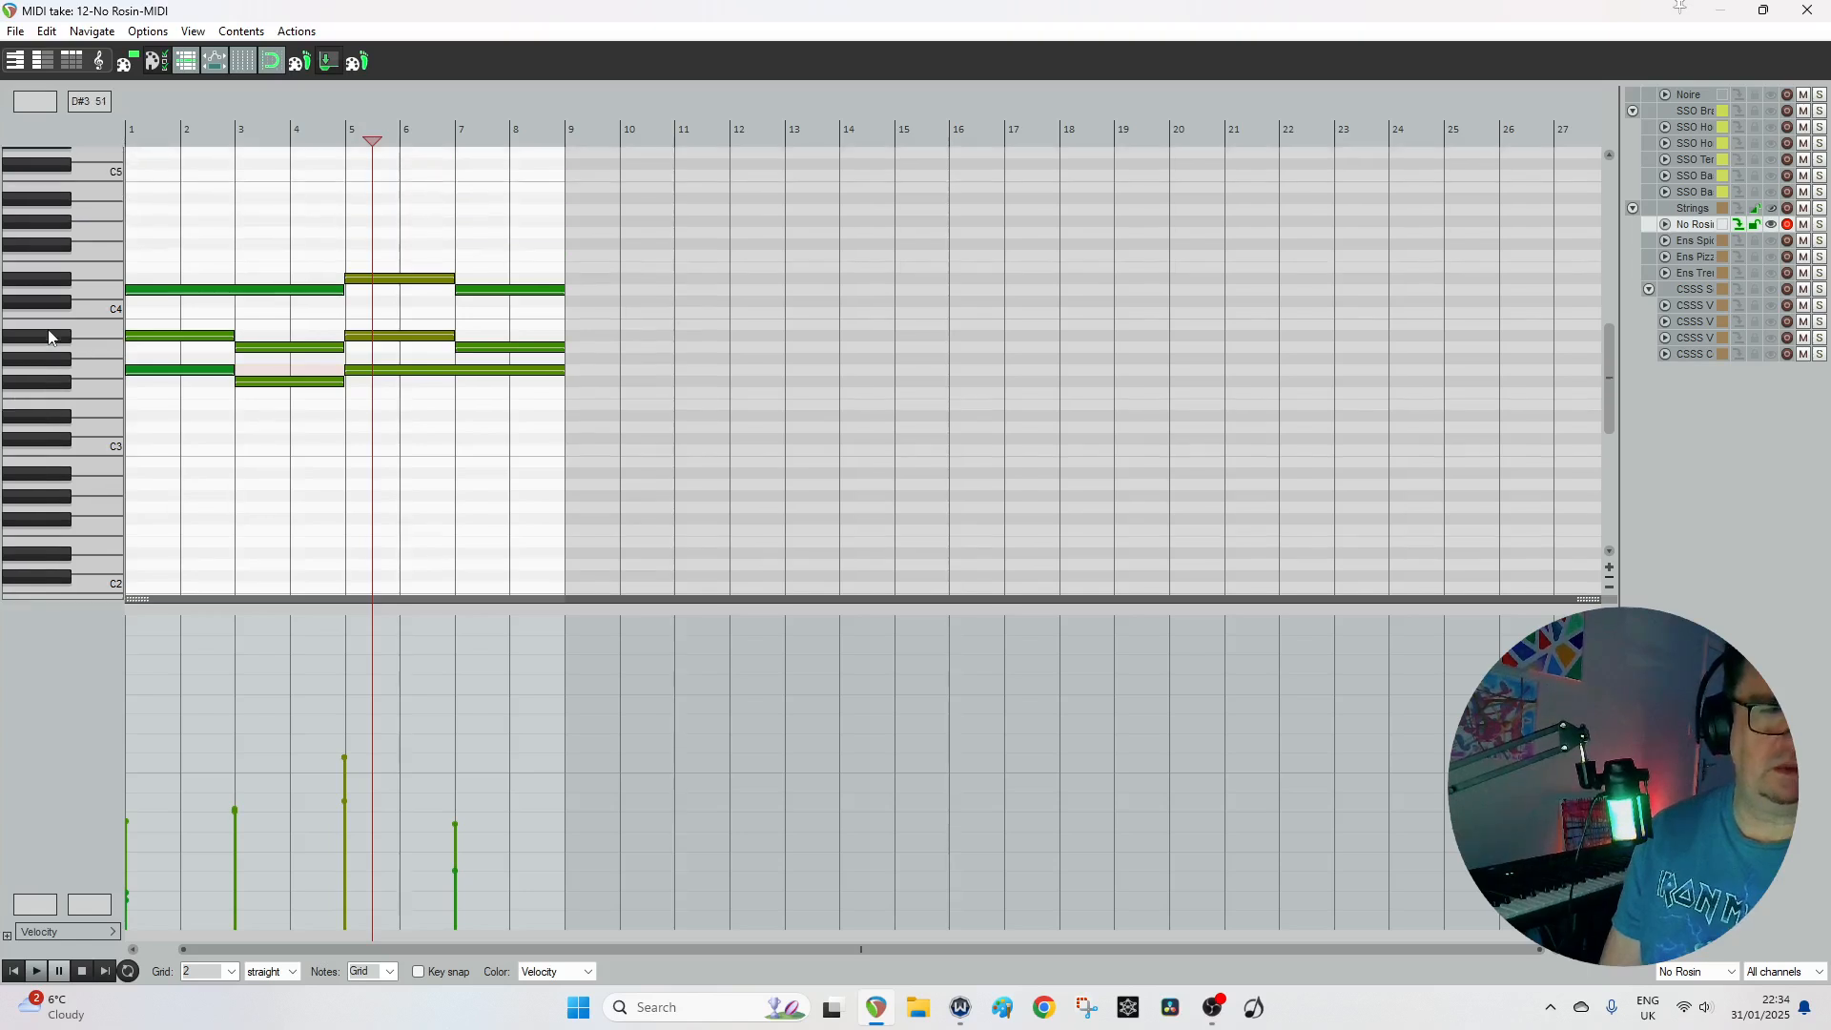
{"action": "scroll", "coordinate": [50, 335], "scroll_direction": "up", "scroll_amount": 2}
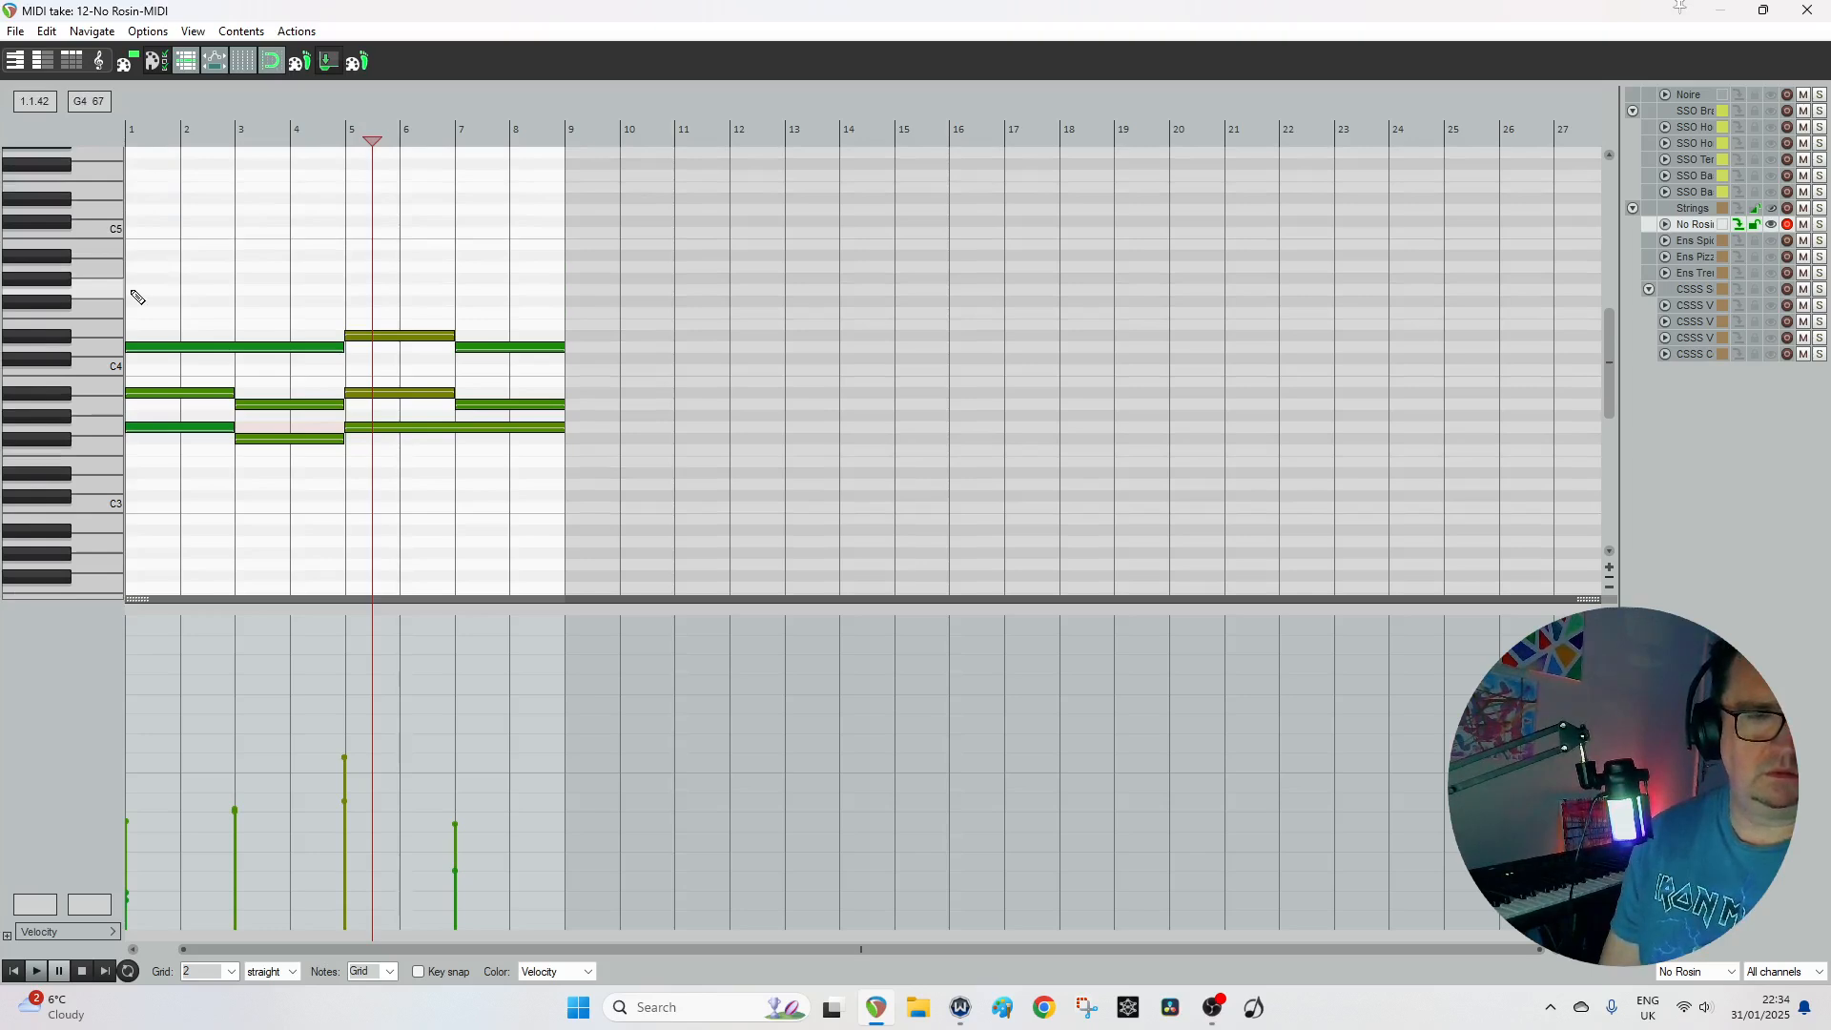
{"action": "left_click", "coordinate": [218, 349]}
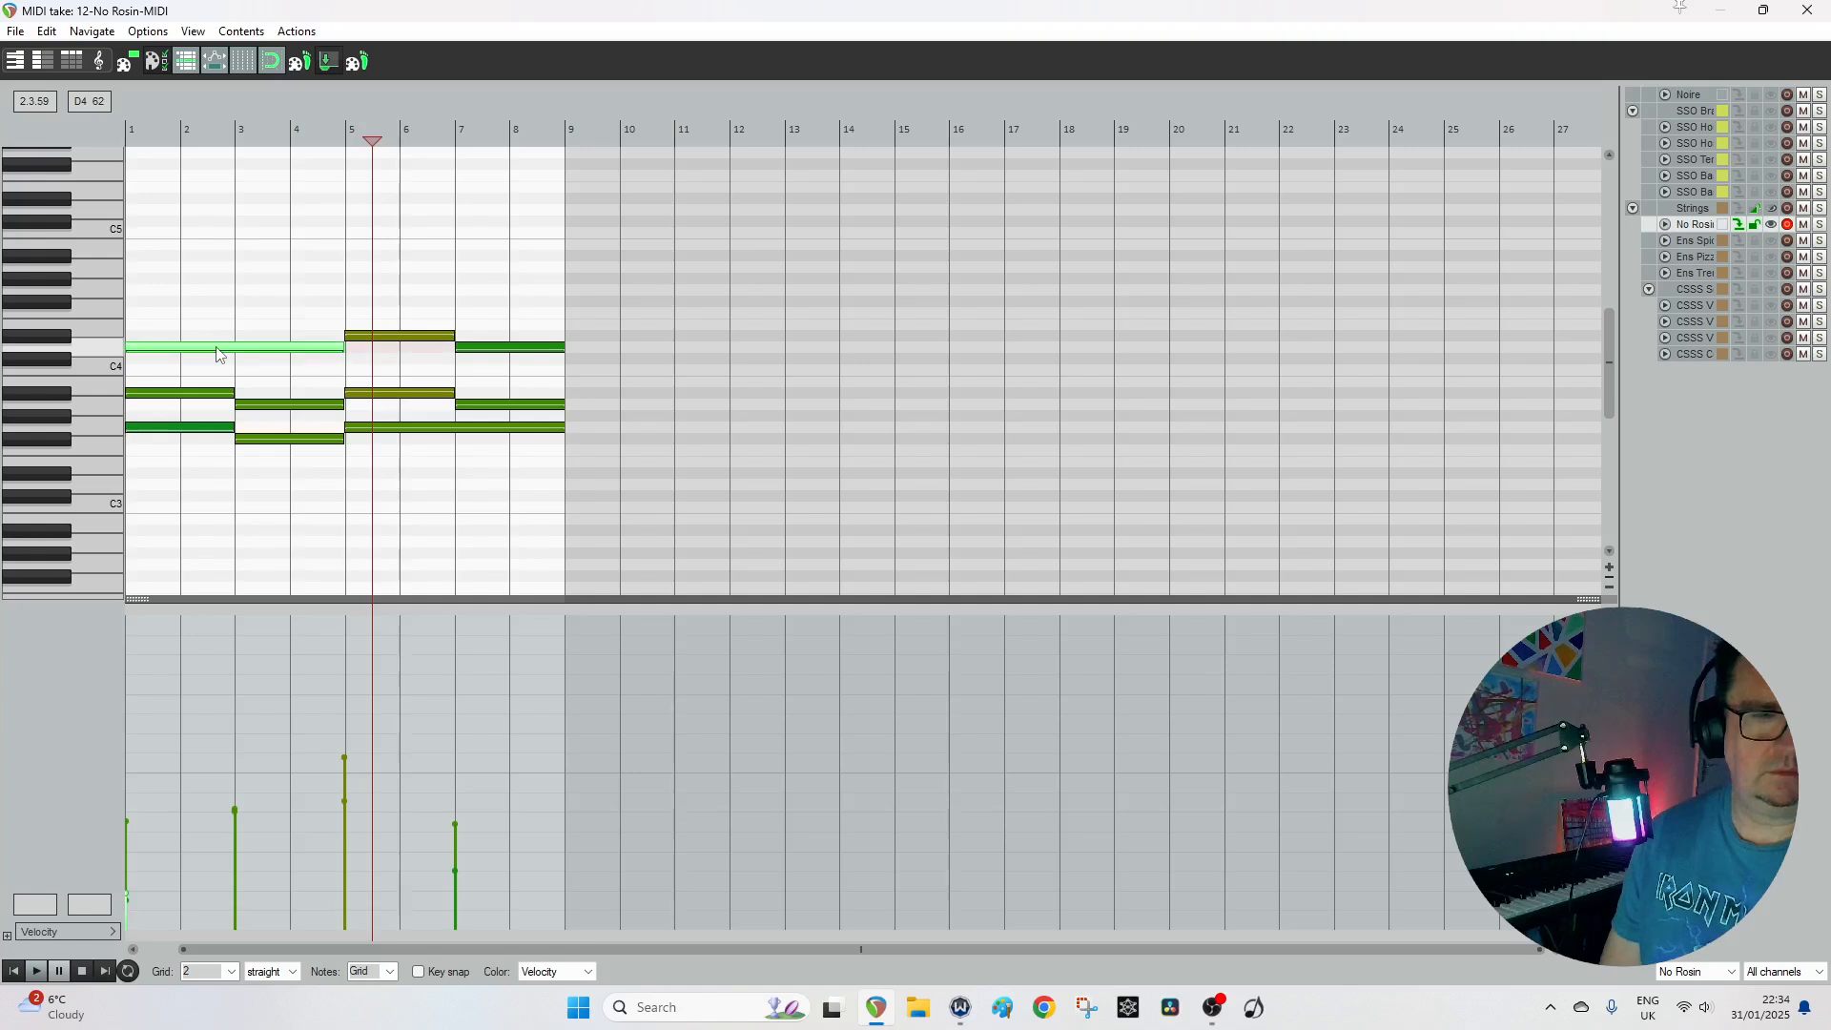
{"action": "left_click_drag", "start_coordinate": [217, 357], "coordinate": [190, 227]}
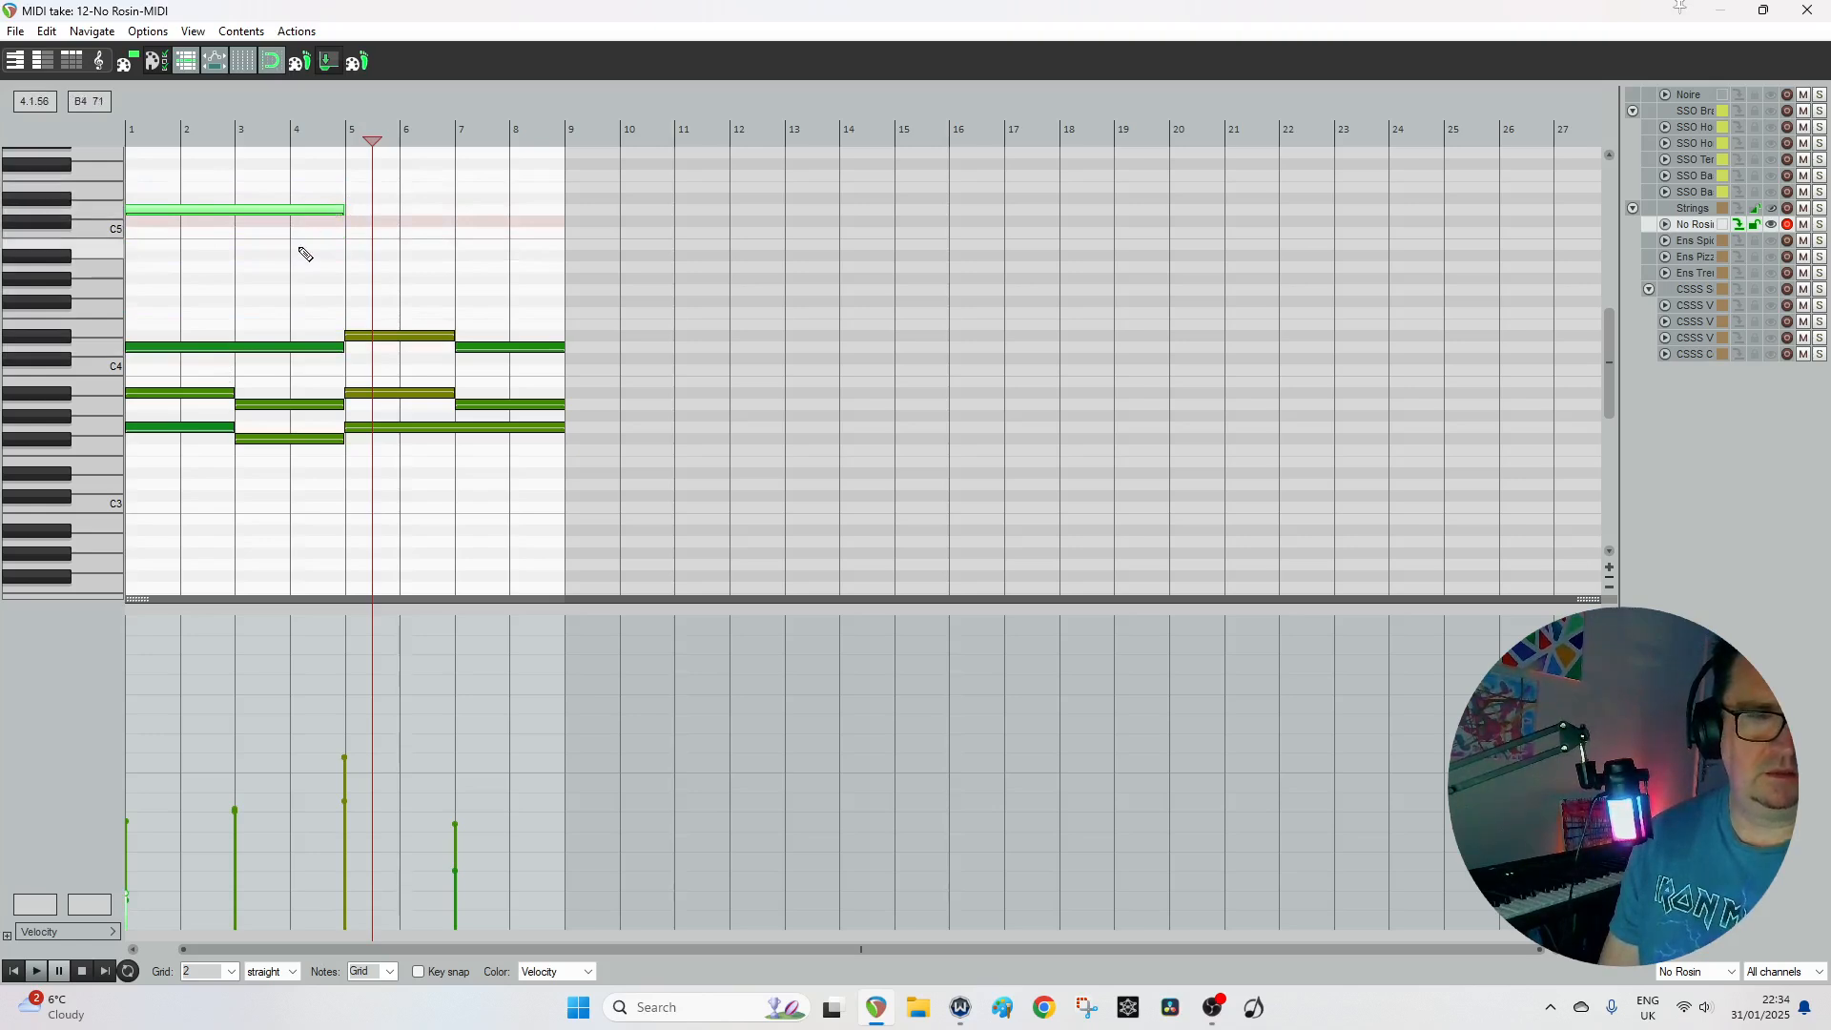
{"action": "left_click", "coordinate": [12, 973]}
{"action": "key", "text": "space"}
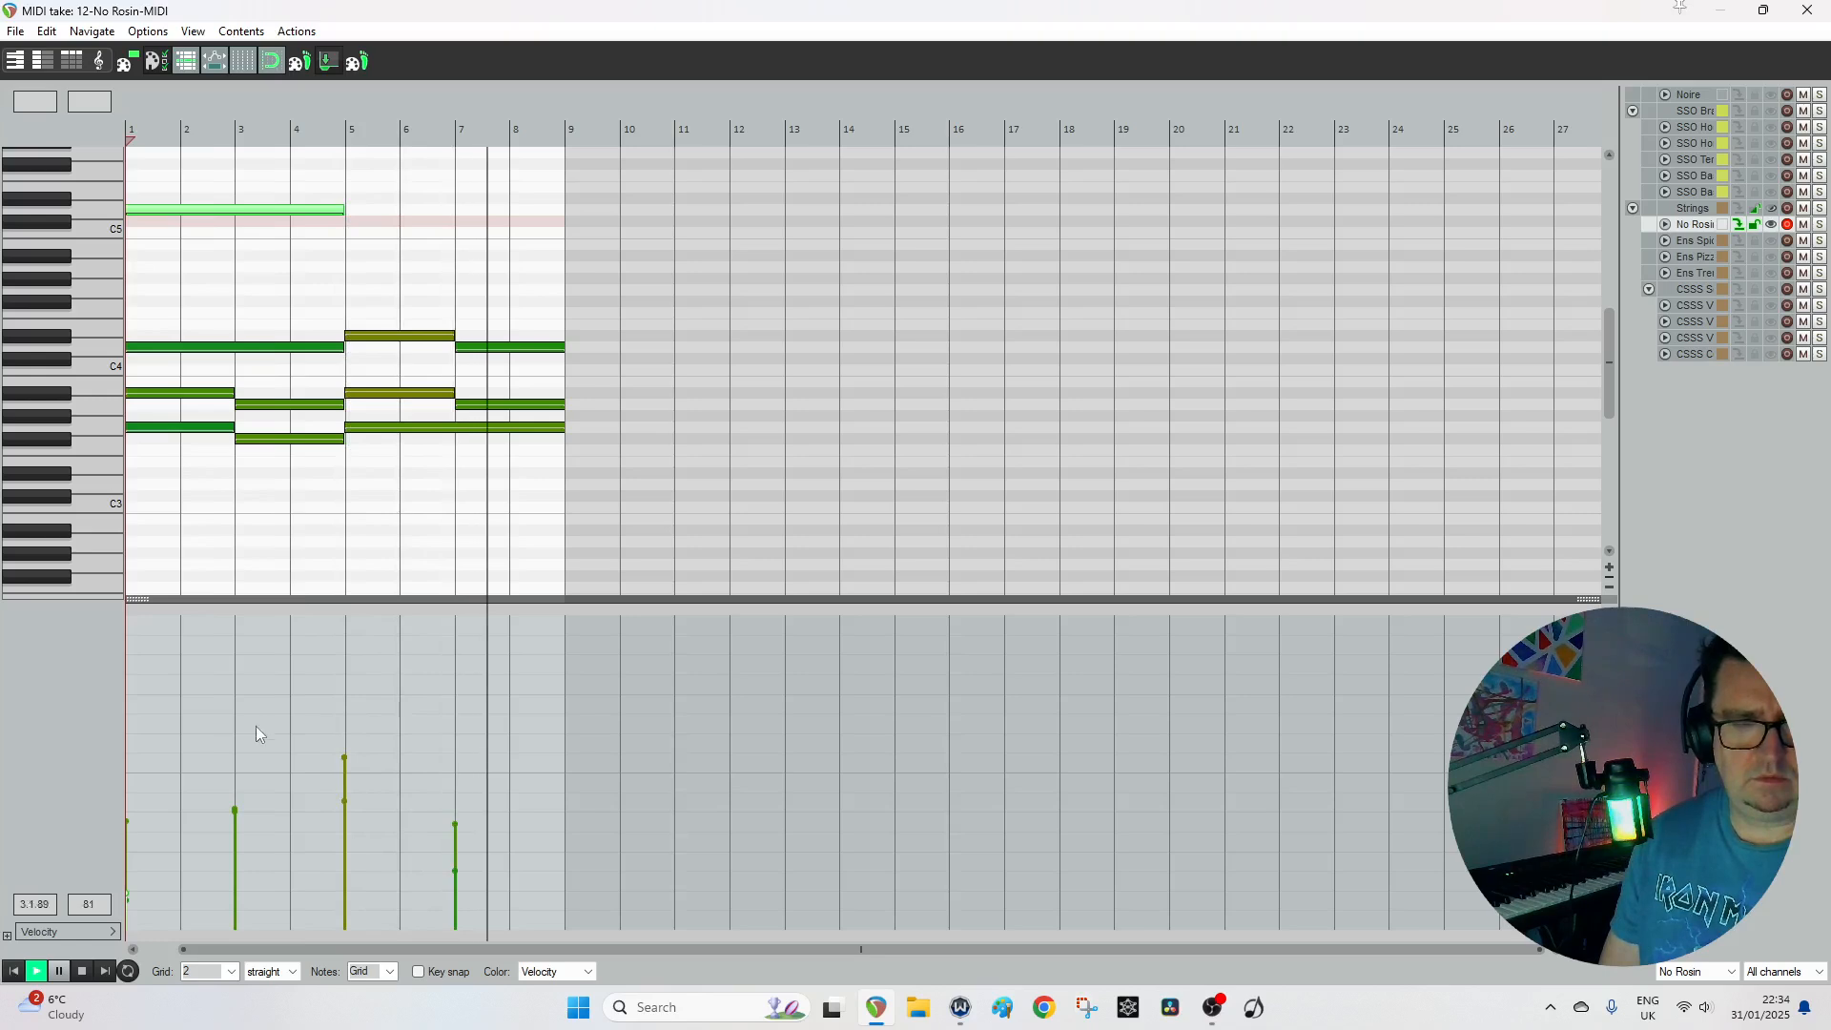
{"action": "key", "text": "space"}
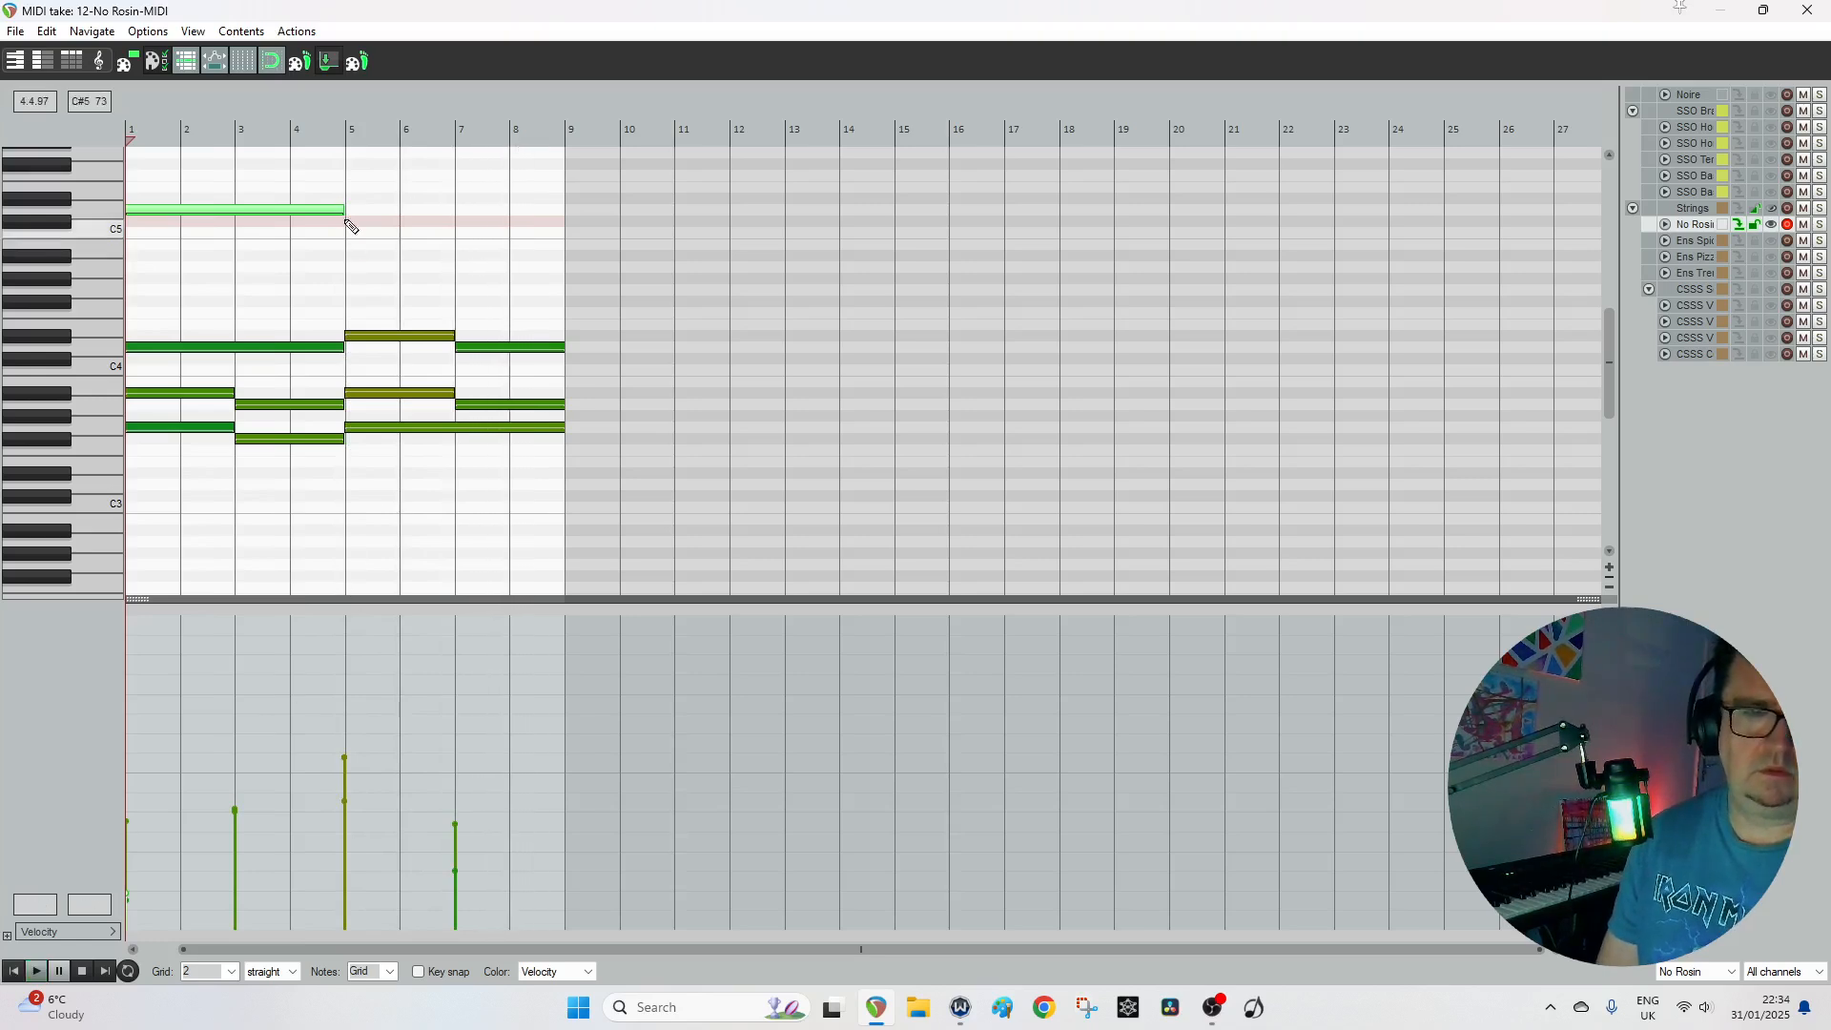
Continue the upper line with A#4 over bars 5 and 6 and A4 over bars 7 and 8, and close the MIDI editor.
{"action": "left_click", "coordinate": [359, 256]}
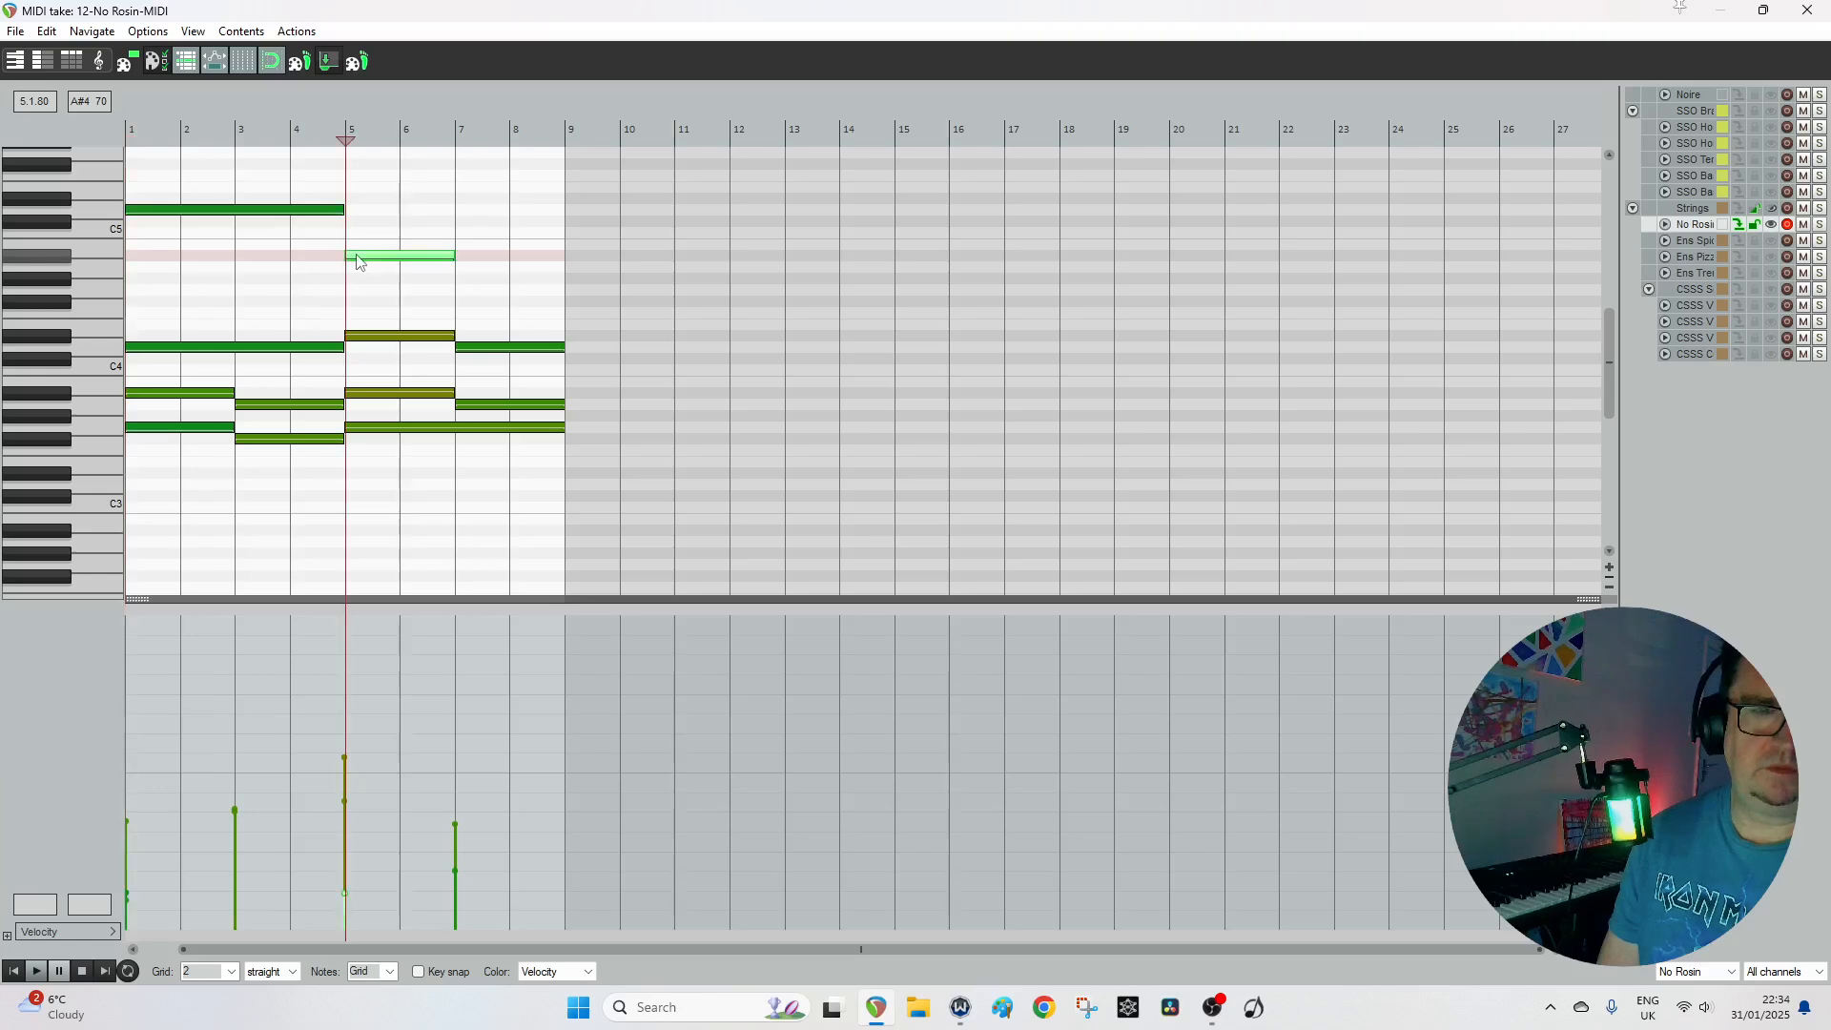
{"action": "left_click", "coordinate": [477, 267]}
{"action": "left_click", "coordinate": [1810, 9]}
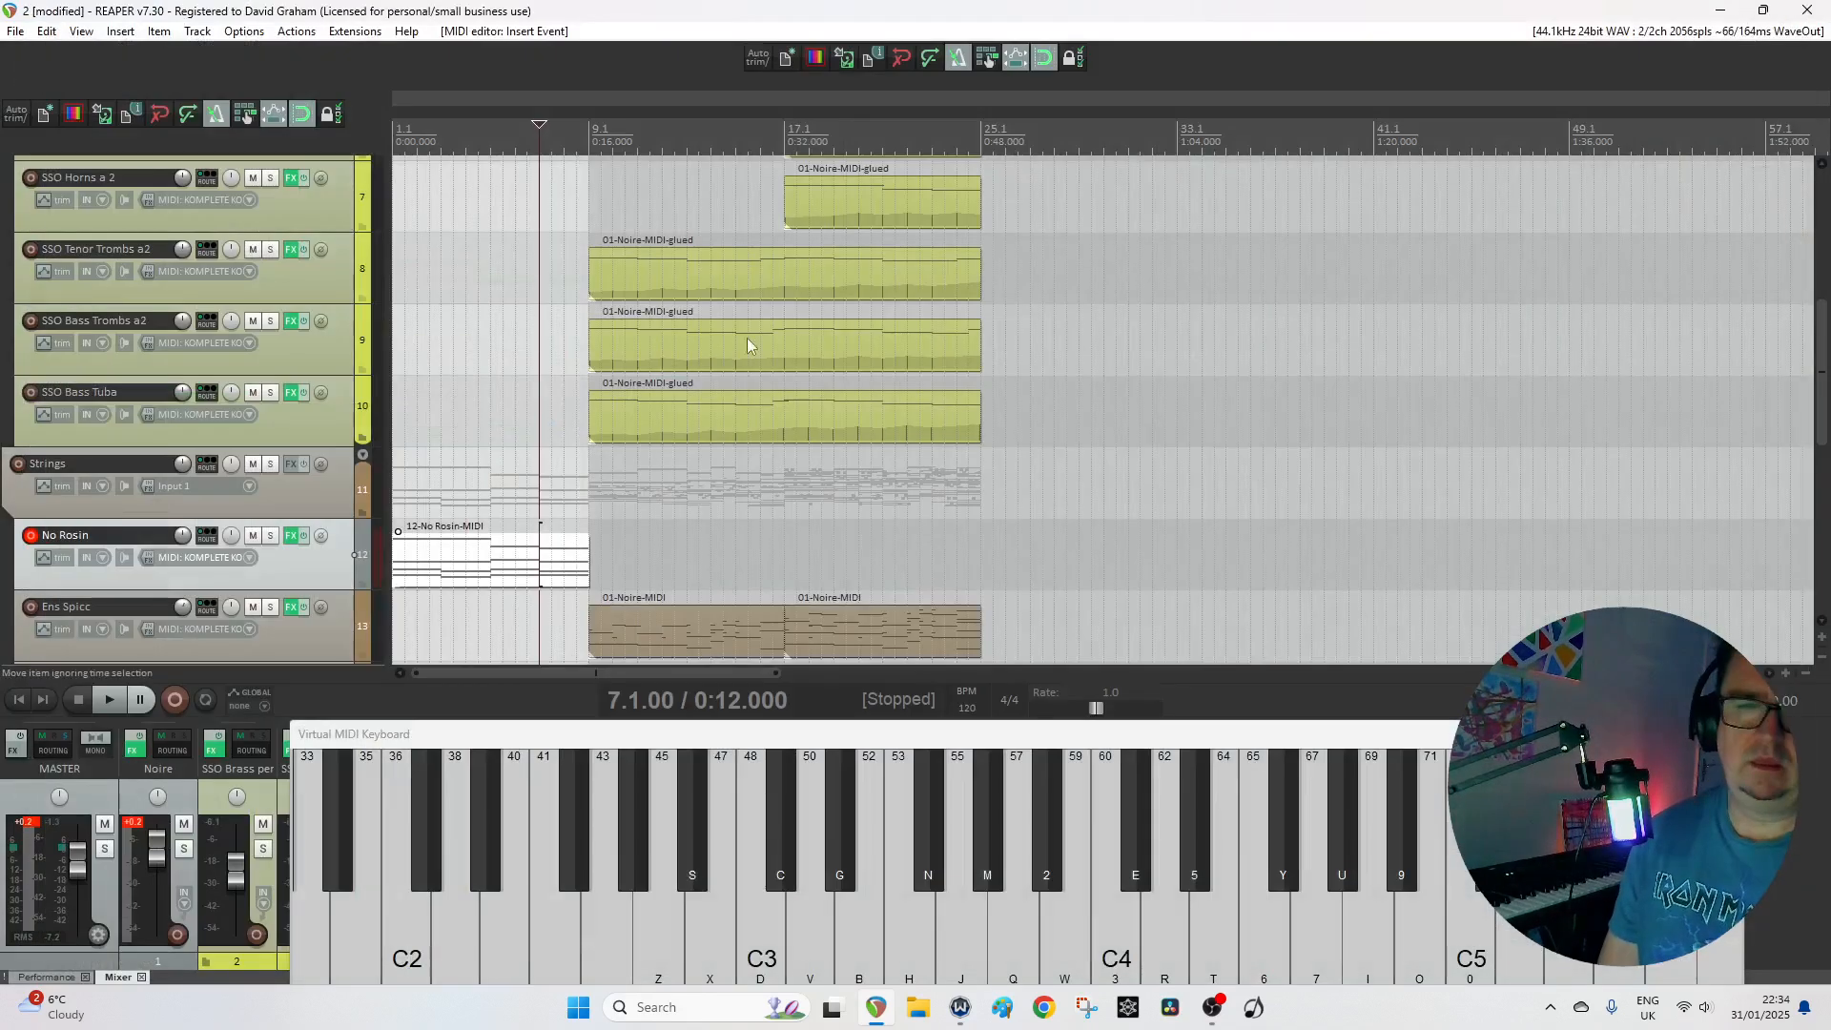
Copy the No Rosin item to bars 9 and 17 and raise the note velocities in the bar 17 copy.
{"action": "left_click", "coordinate": [491, 563]}
{"action": "left_click_drag", "start_coordinate": [462, 563], "coordinate": [827, 556]}
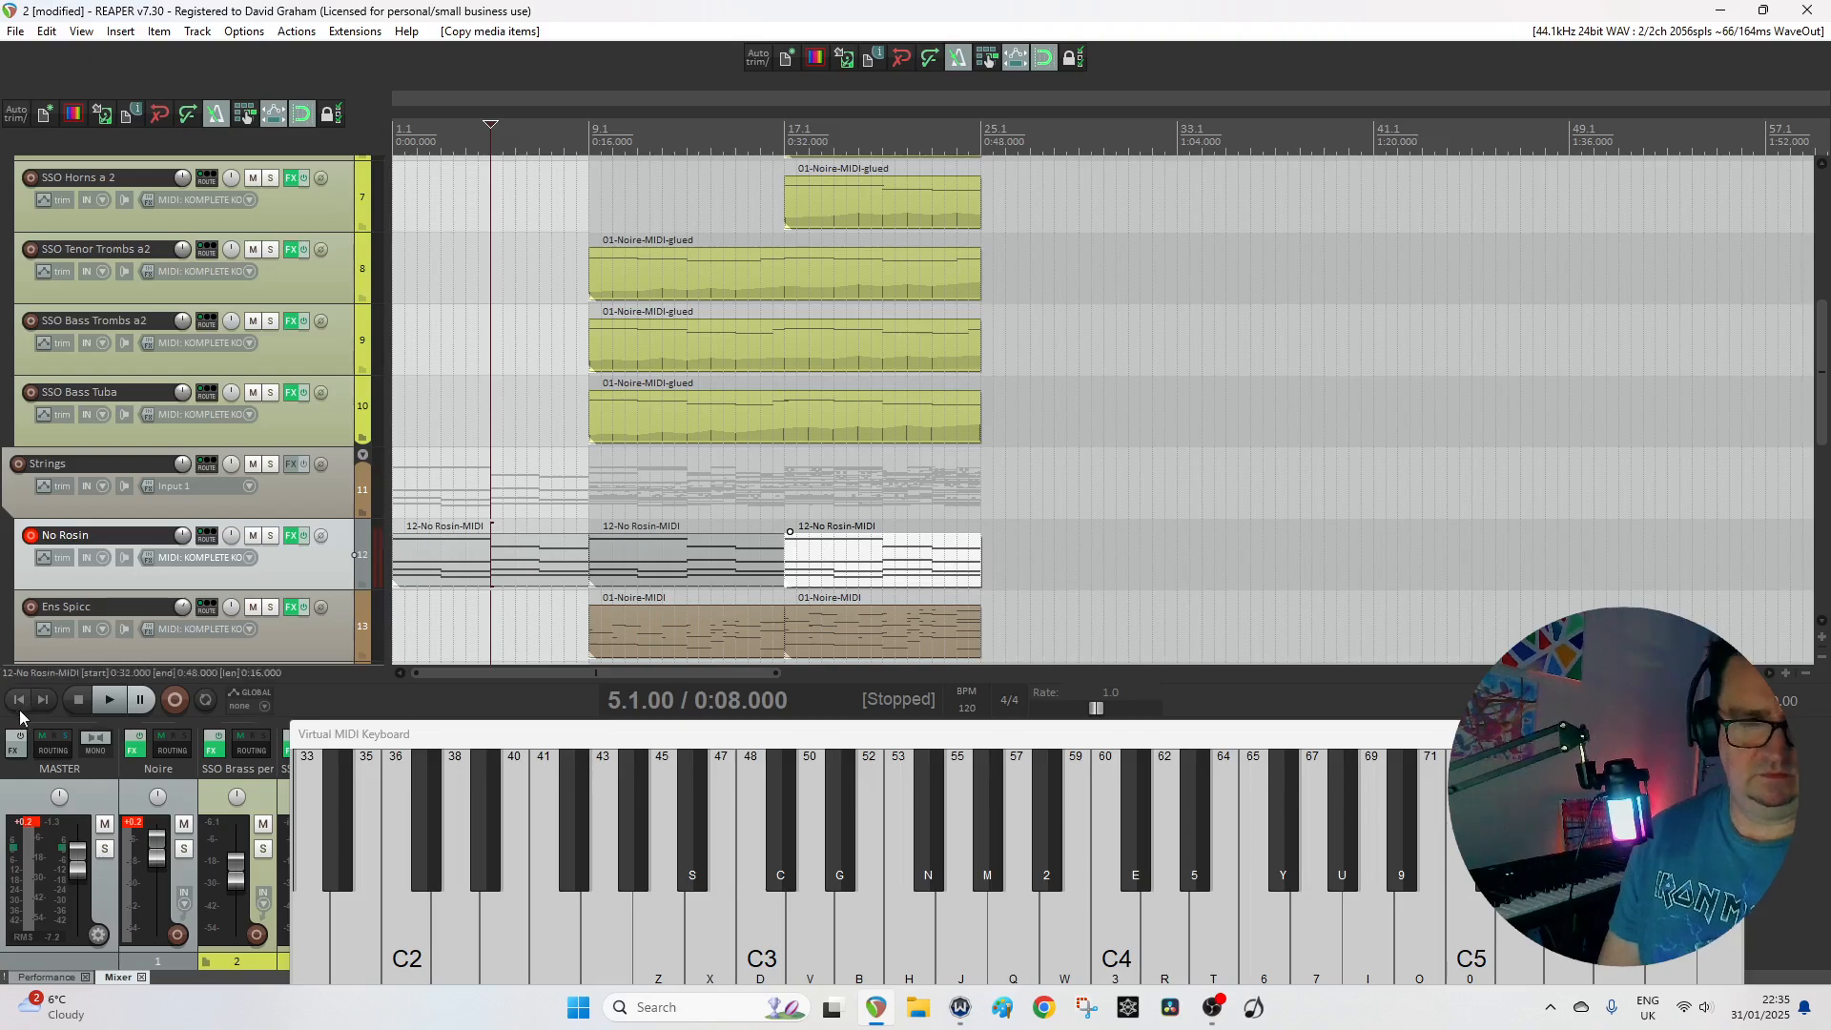
{"action": "double_click", "coordinate": [874, 558]}
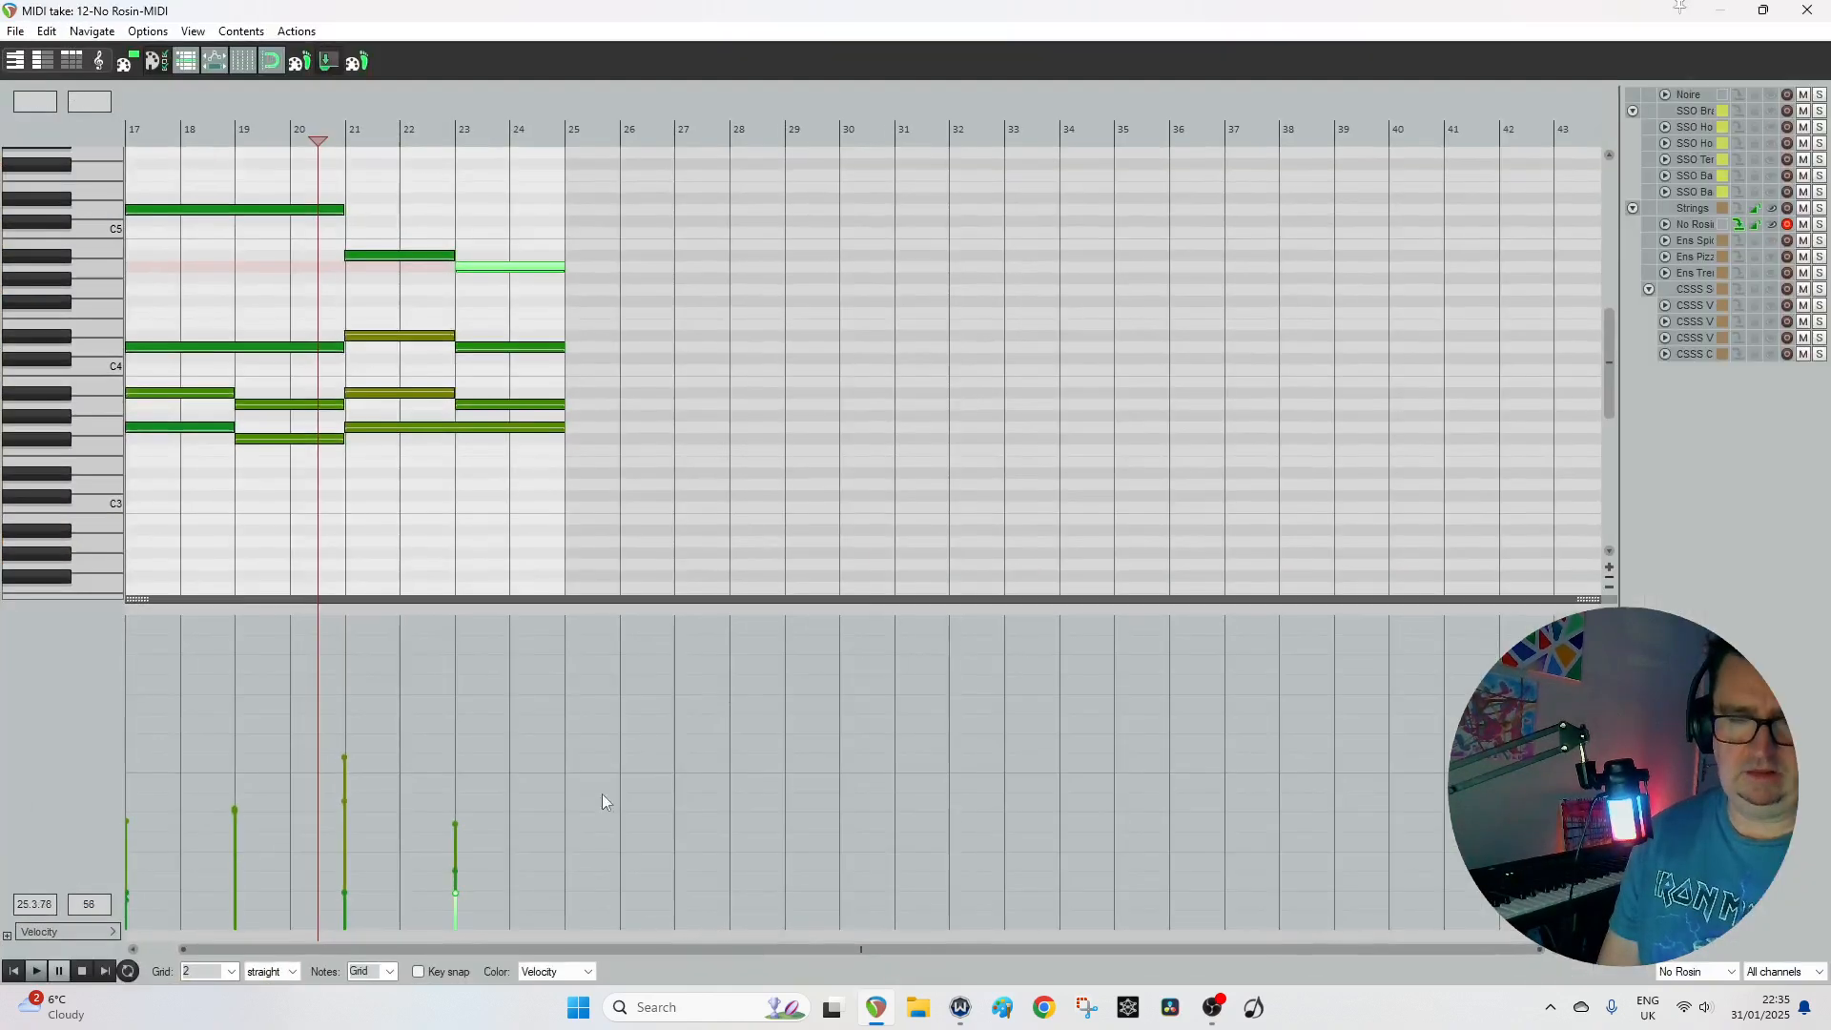
{"action": "key", "text": "ctrl+a"}
{"action": "left_click_drag", "start_coordinate": [526, 742], "coordinate": [124, 770]}
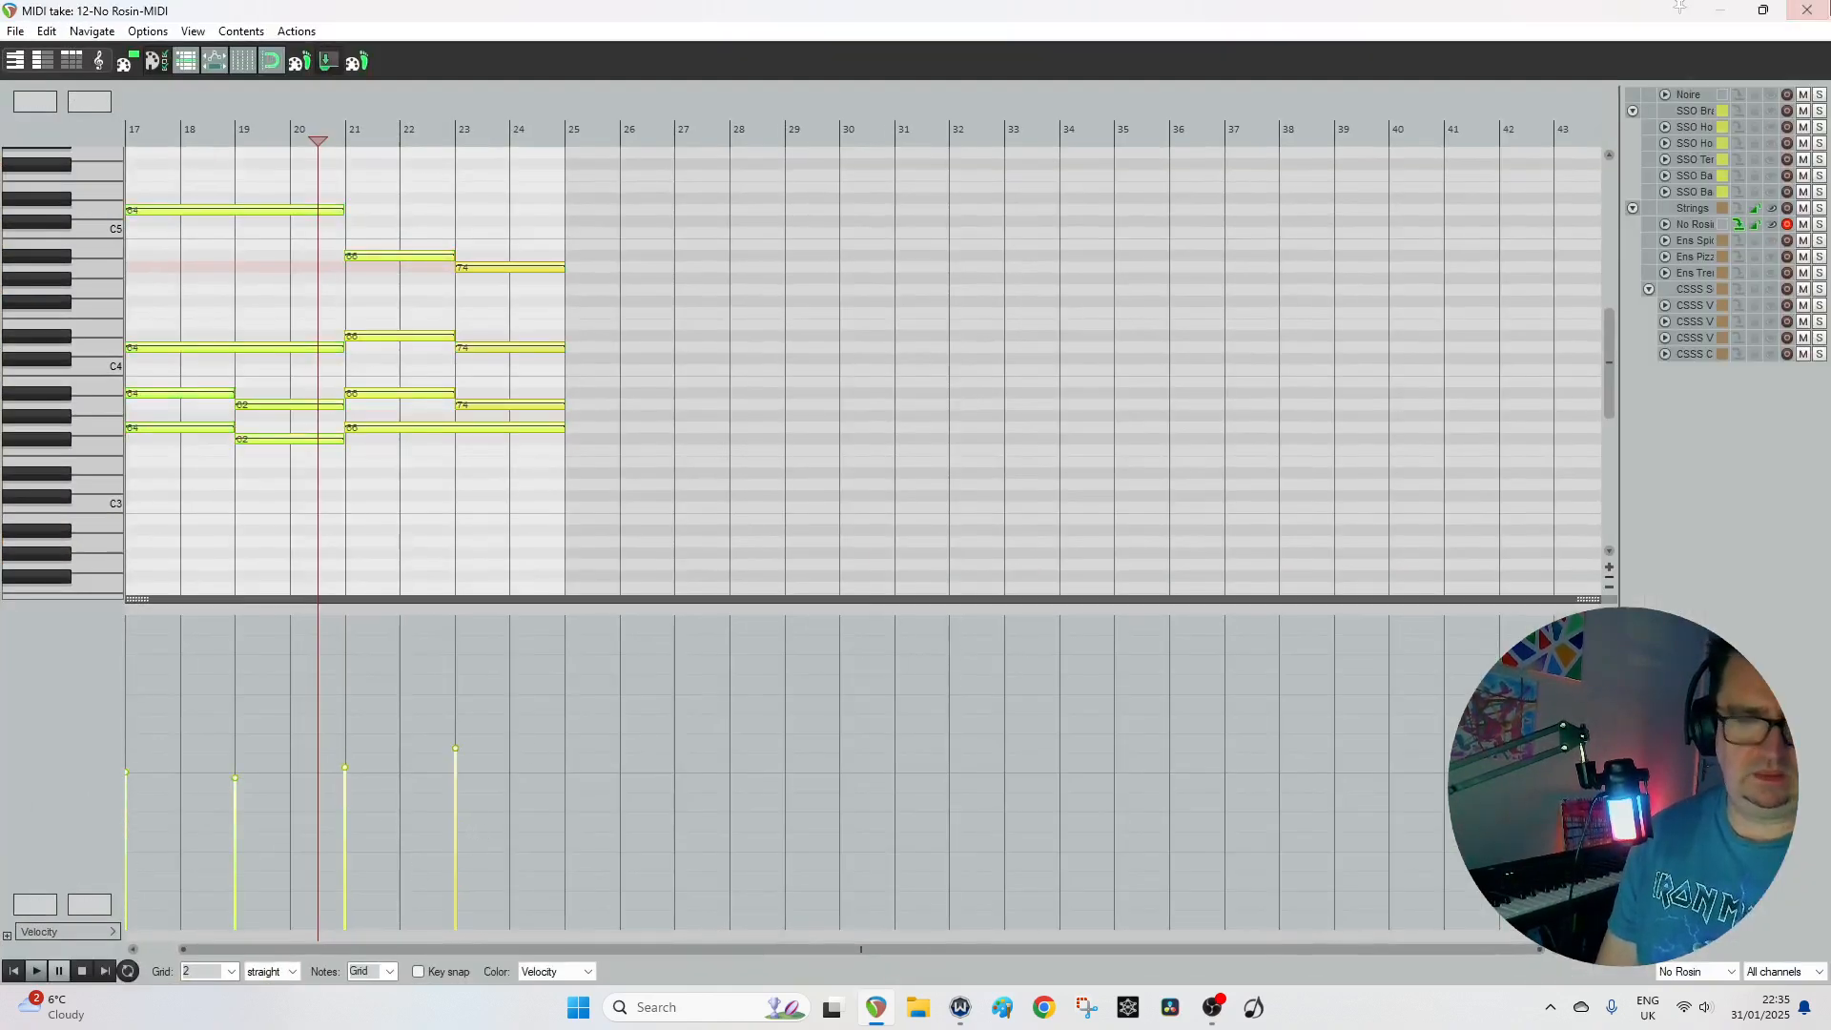
{"action": "left_click", "coordinate": [1805, 12]}
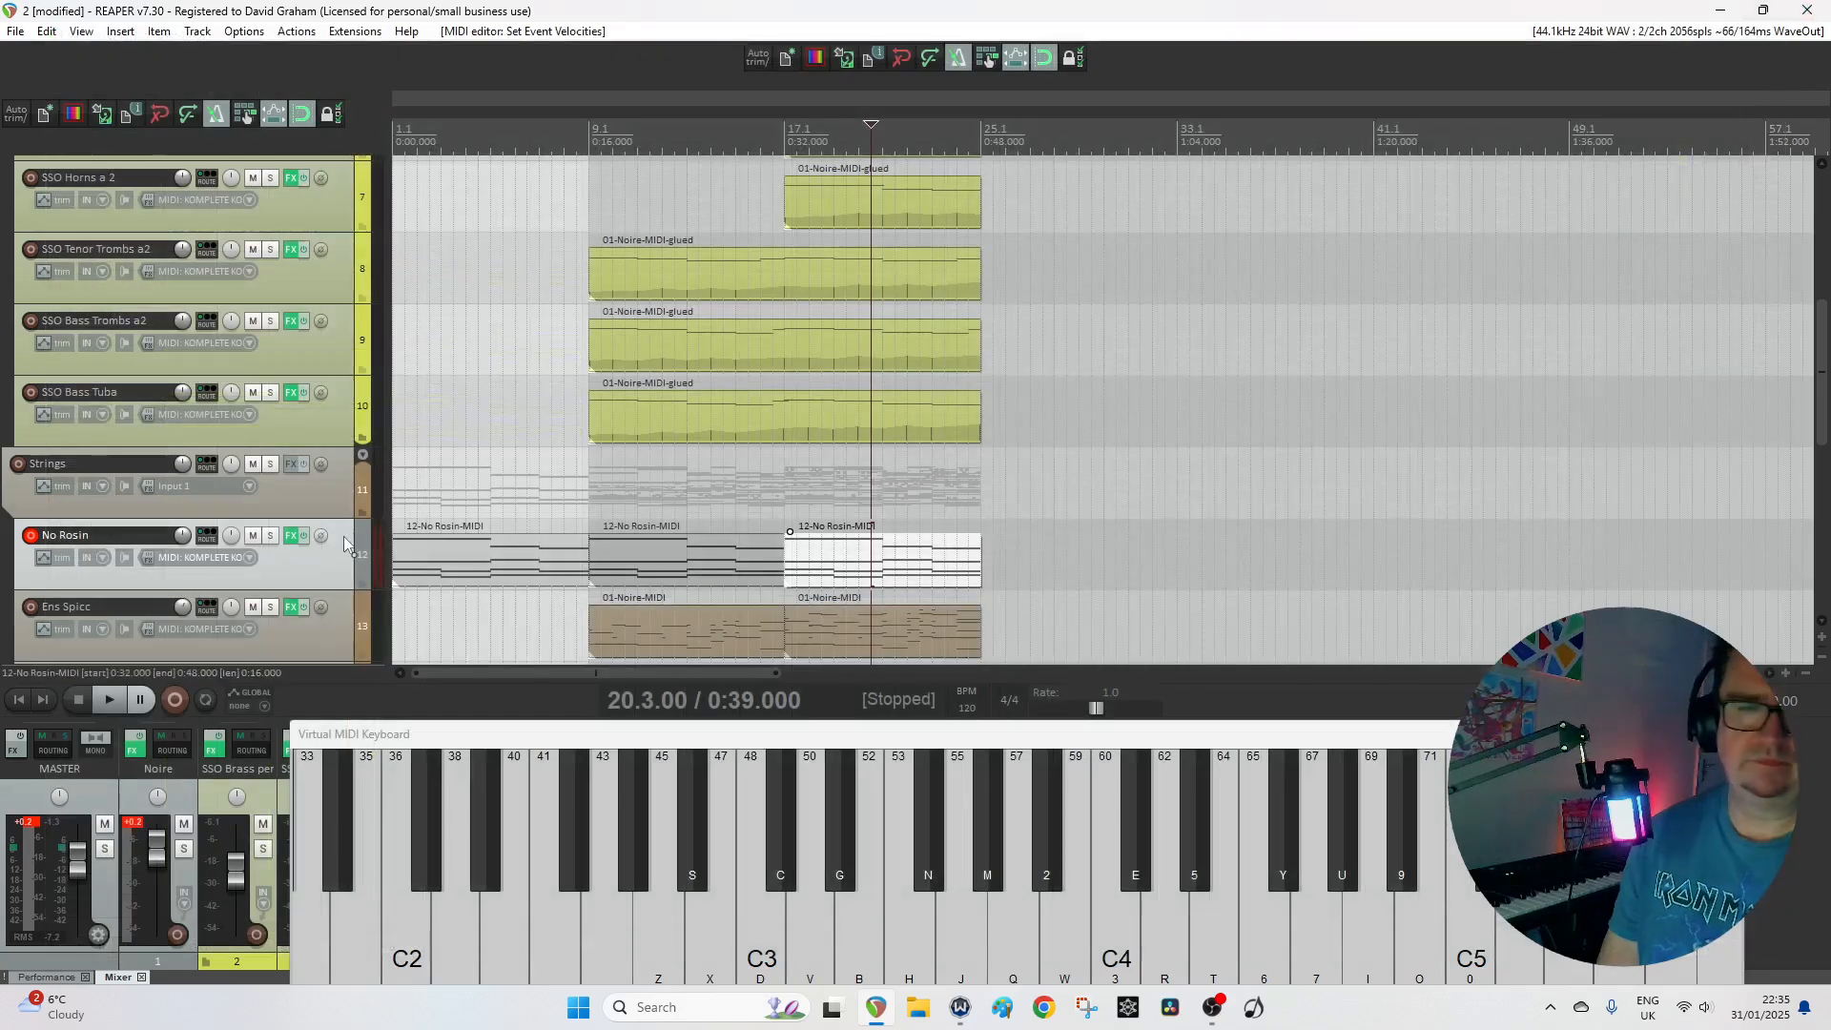
Play the arrangement from the project start into the section after bar 9.
{"action": "left_click", "coordinate": [21, 700]}
{"action": "key", "text": "space"}
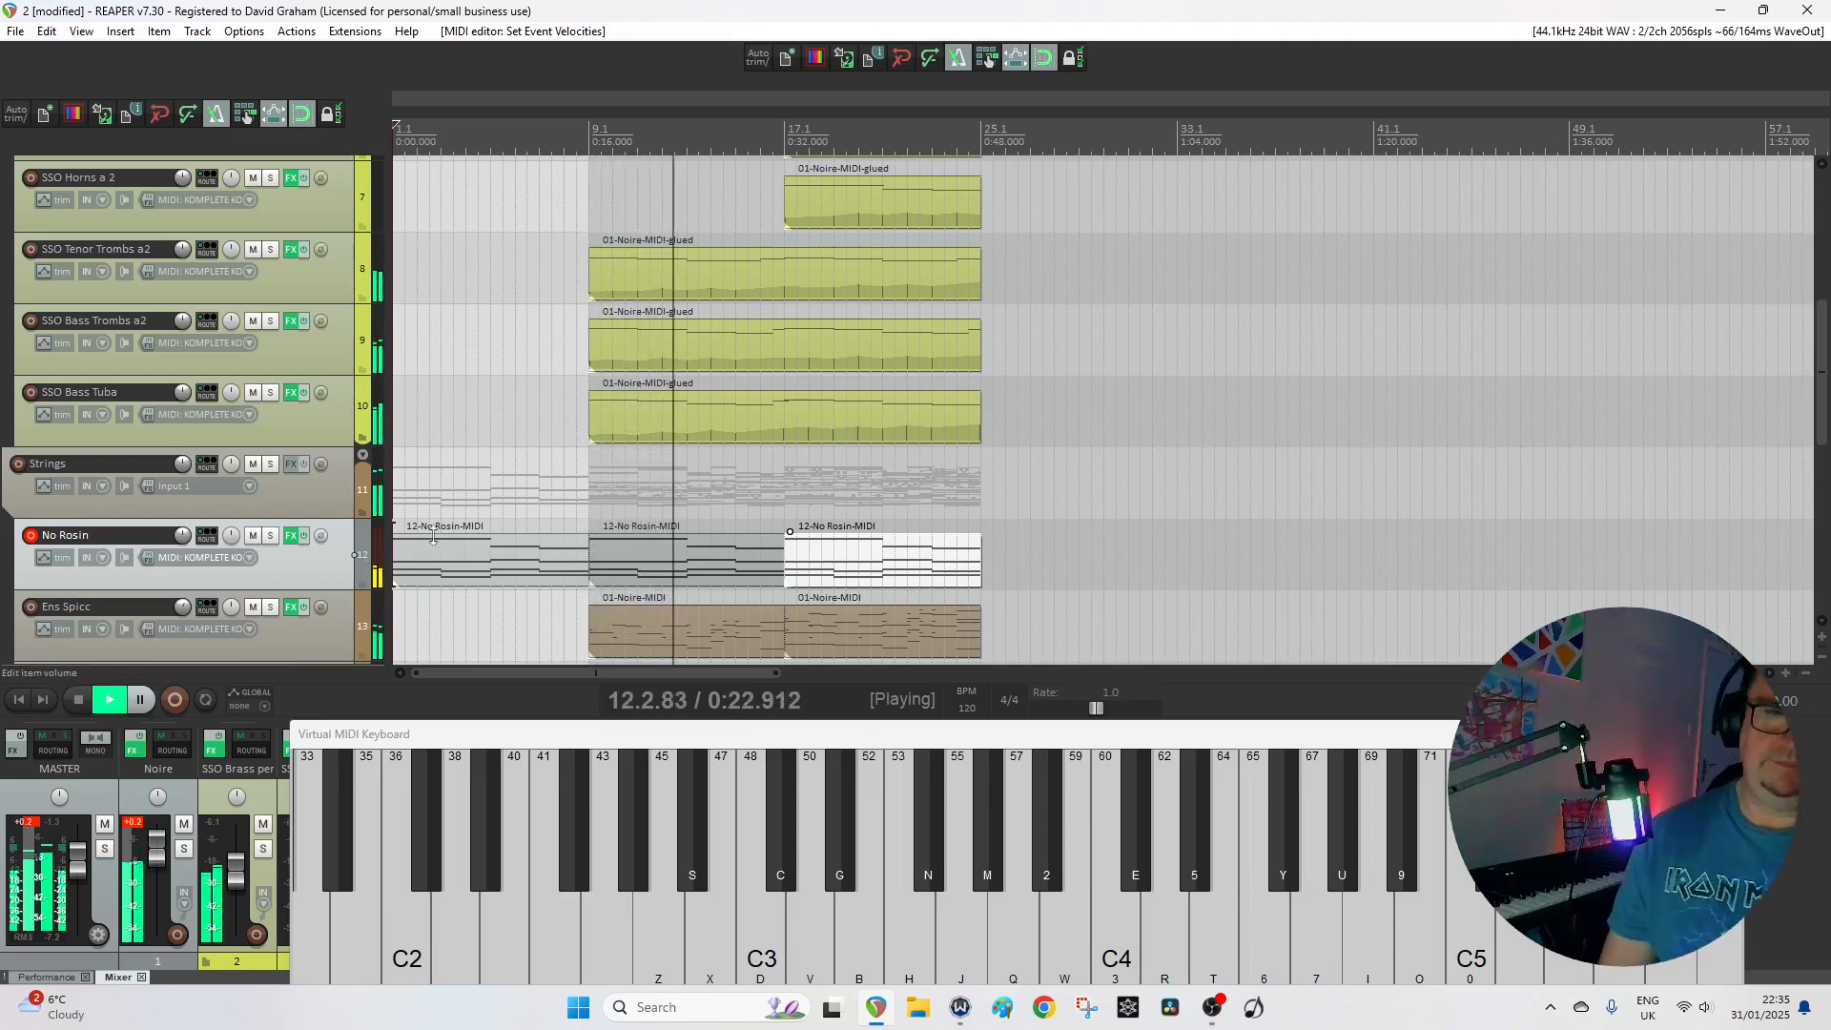
{"action": "key", "text": "space"}
In the first No Rosin item, set the grid to 1/4, end the G3 at bar 7 and add F#3 over bars 7 and 8.
{"action": "double_click", "coordinate": [497, 554]}
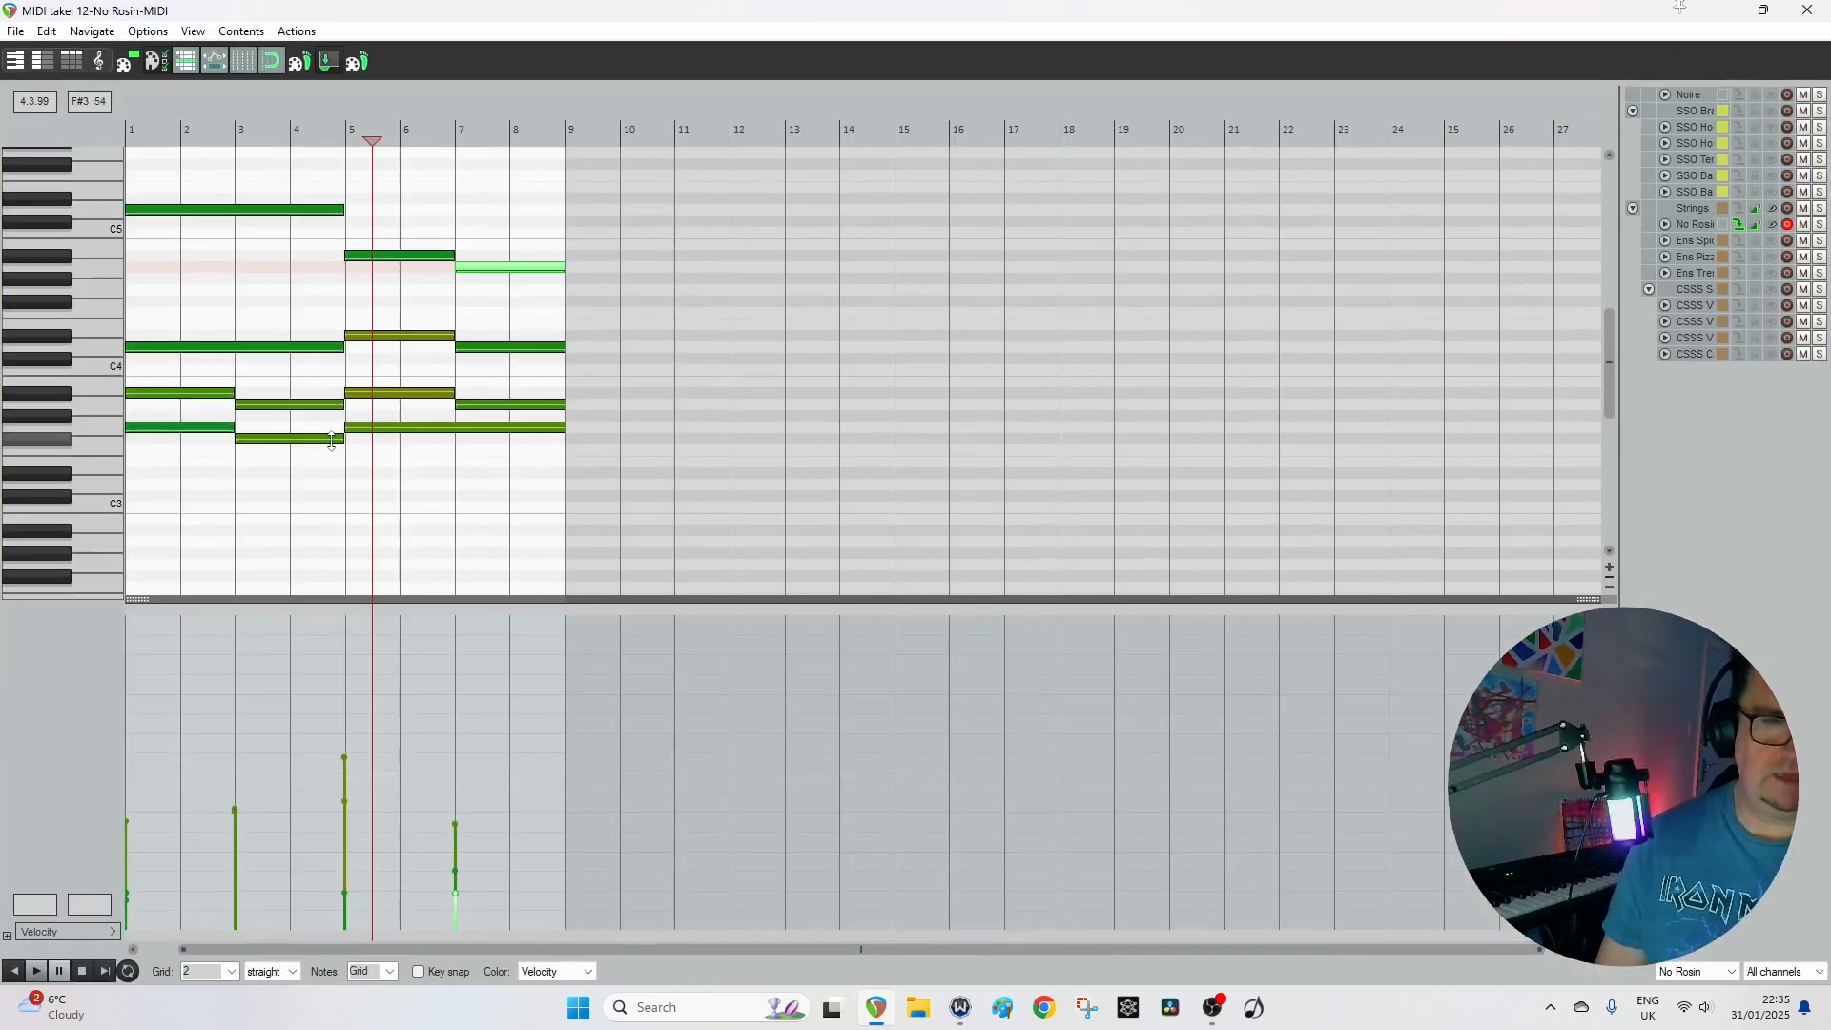
{"action": "left_click", "coordinate": [333, 440]}
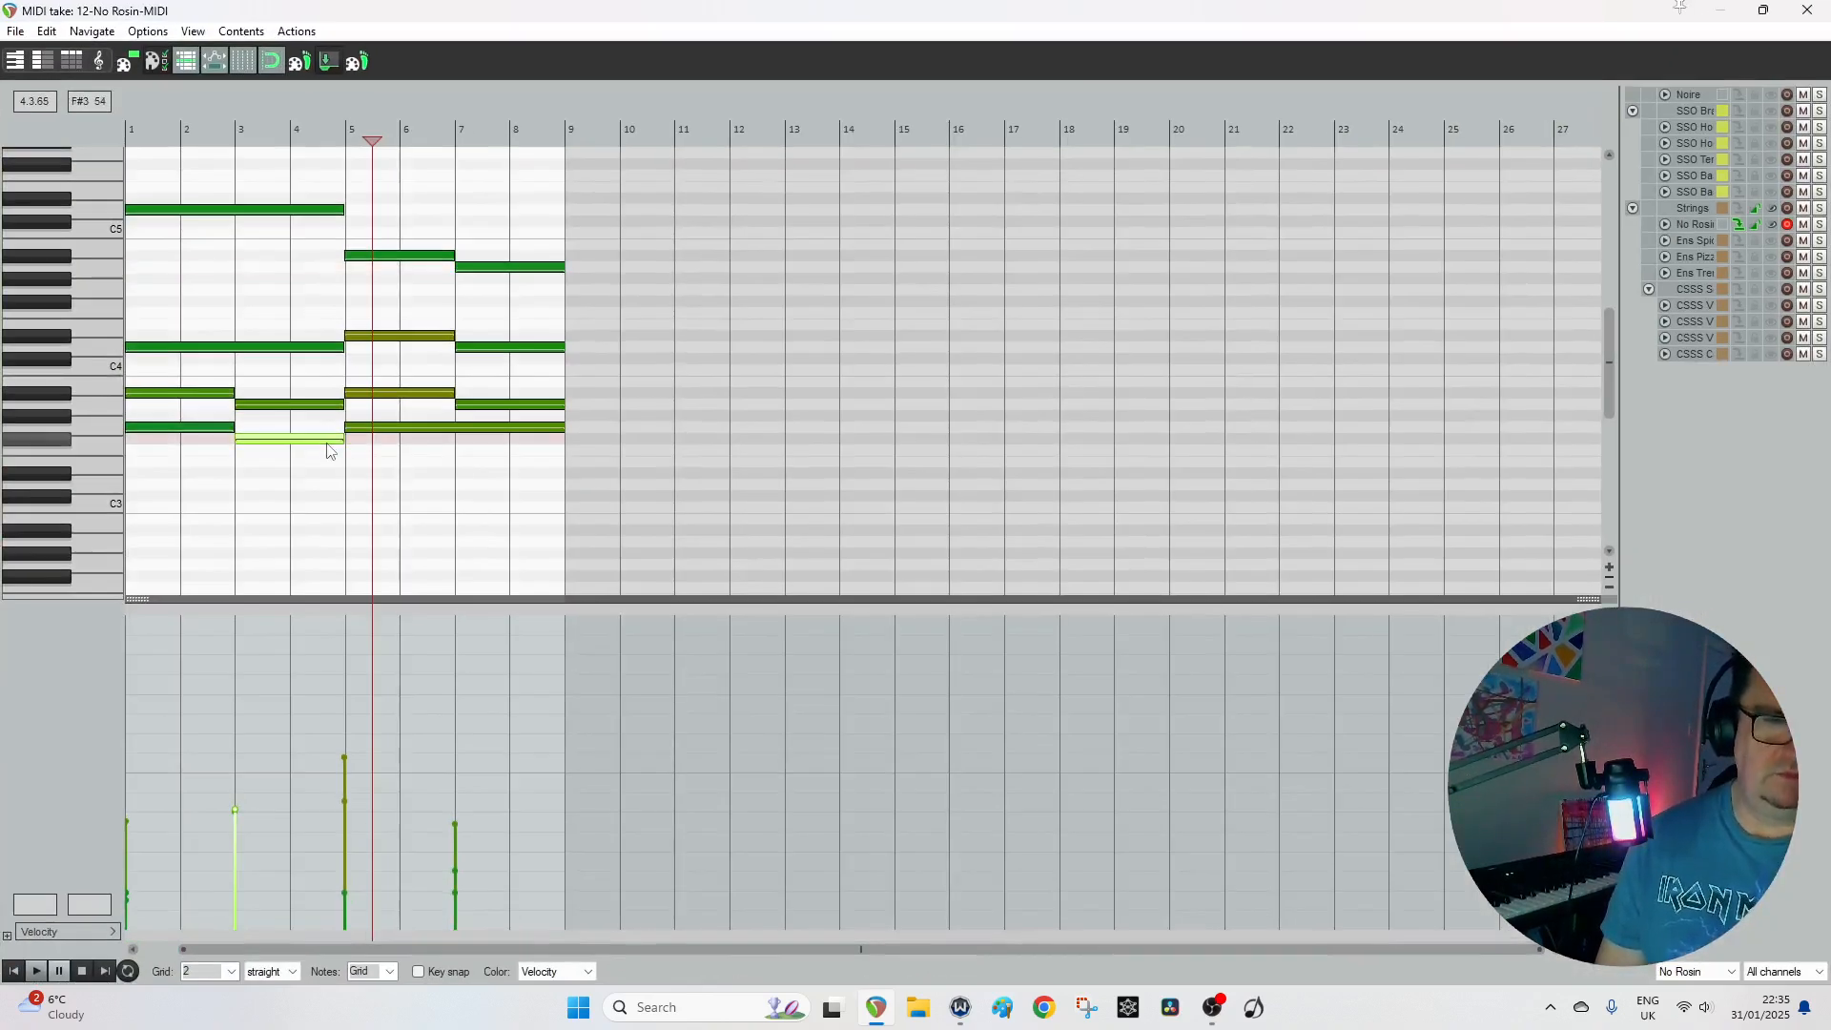
{"action": "left_click", "coordinate": [225, 972]}
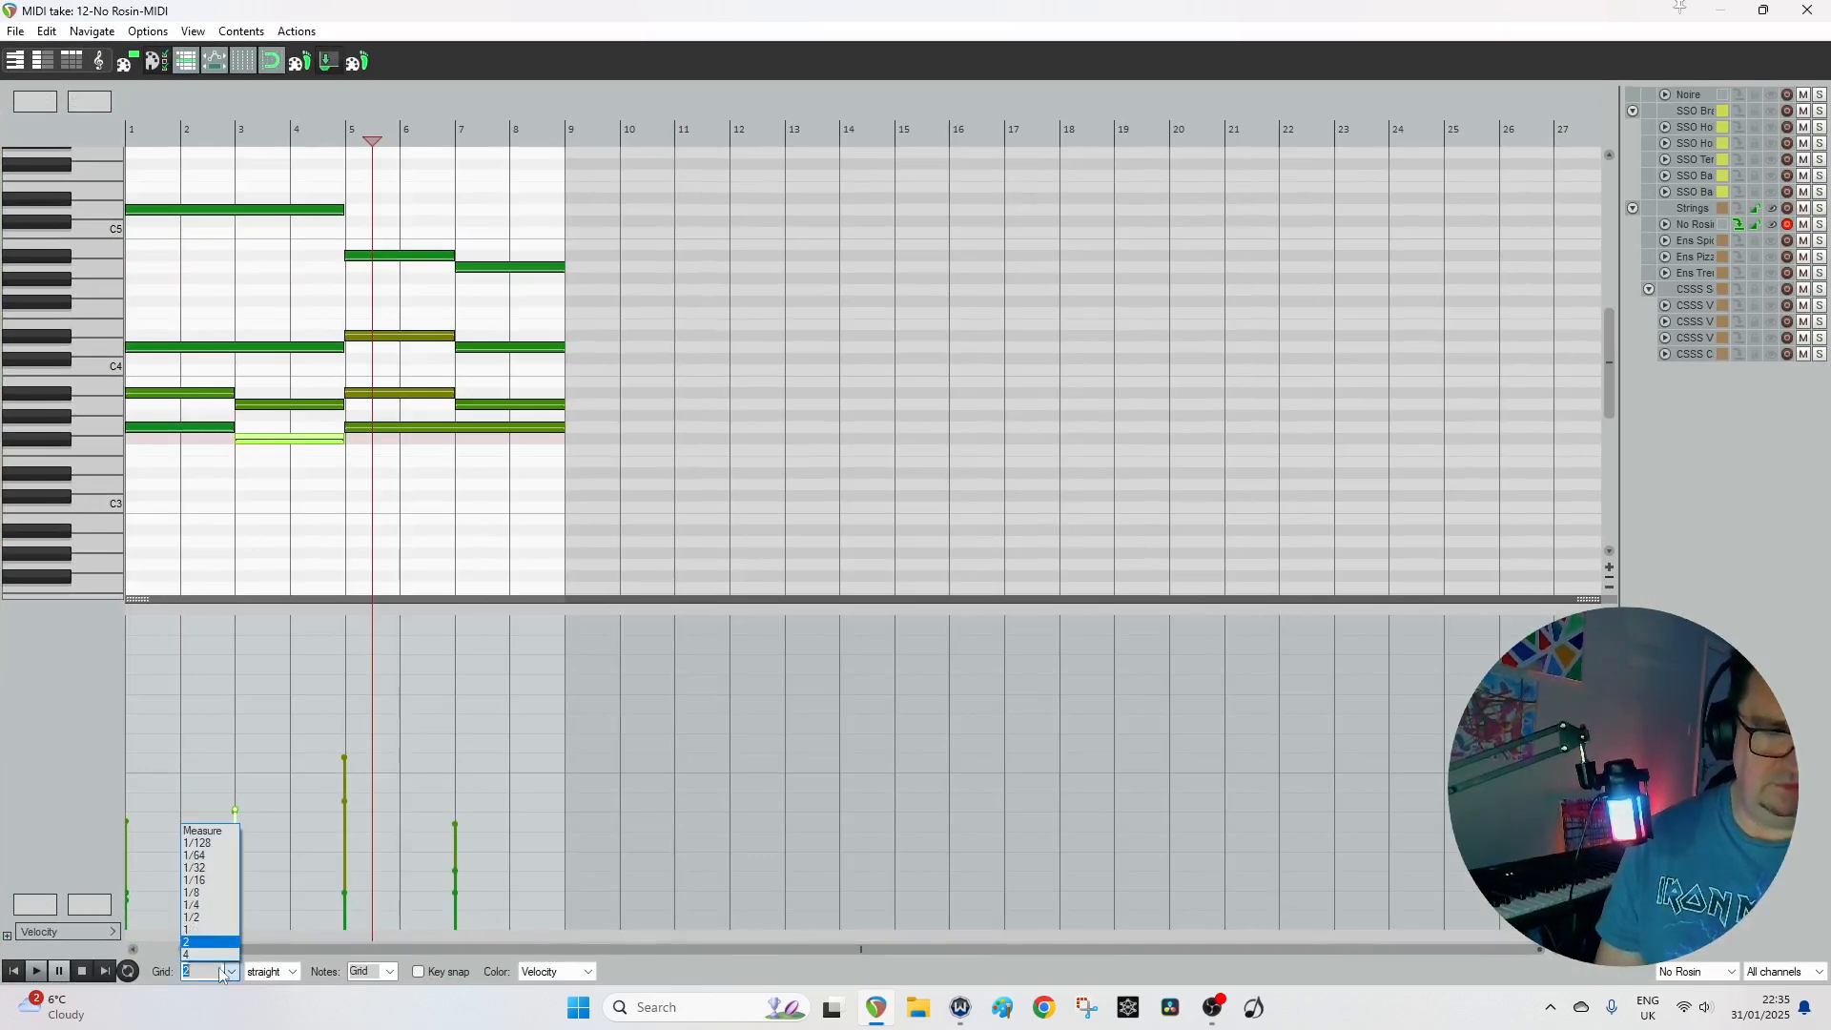
{"action": "left_click", "coordinate": [197, 906]}
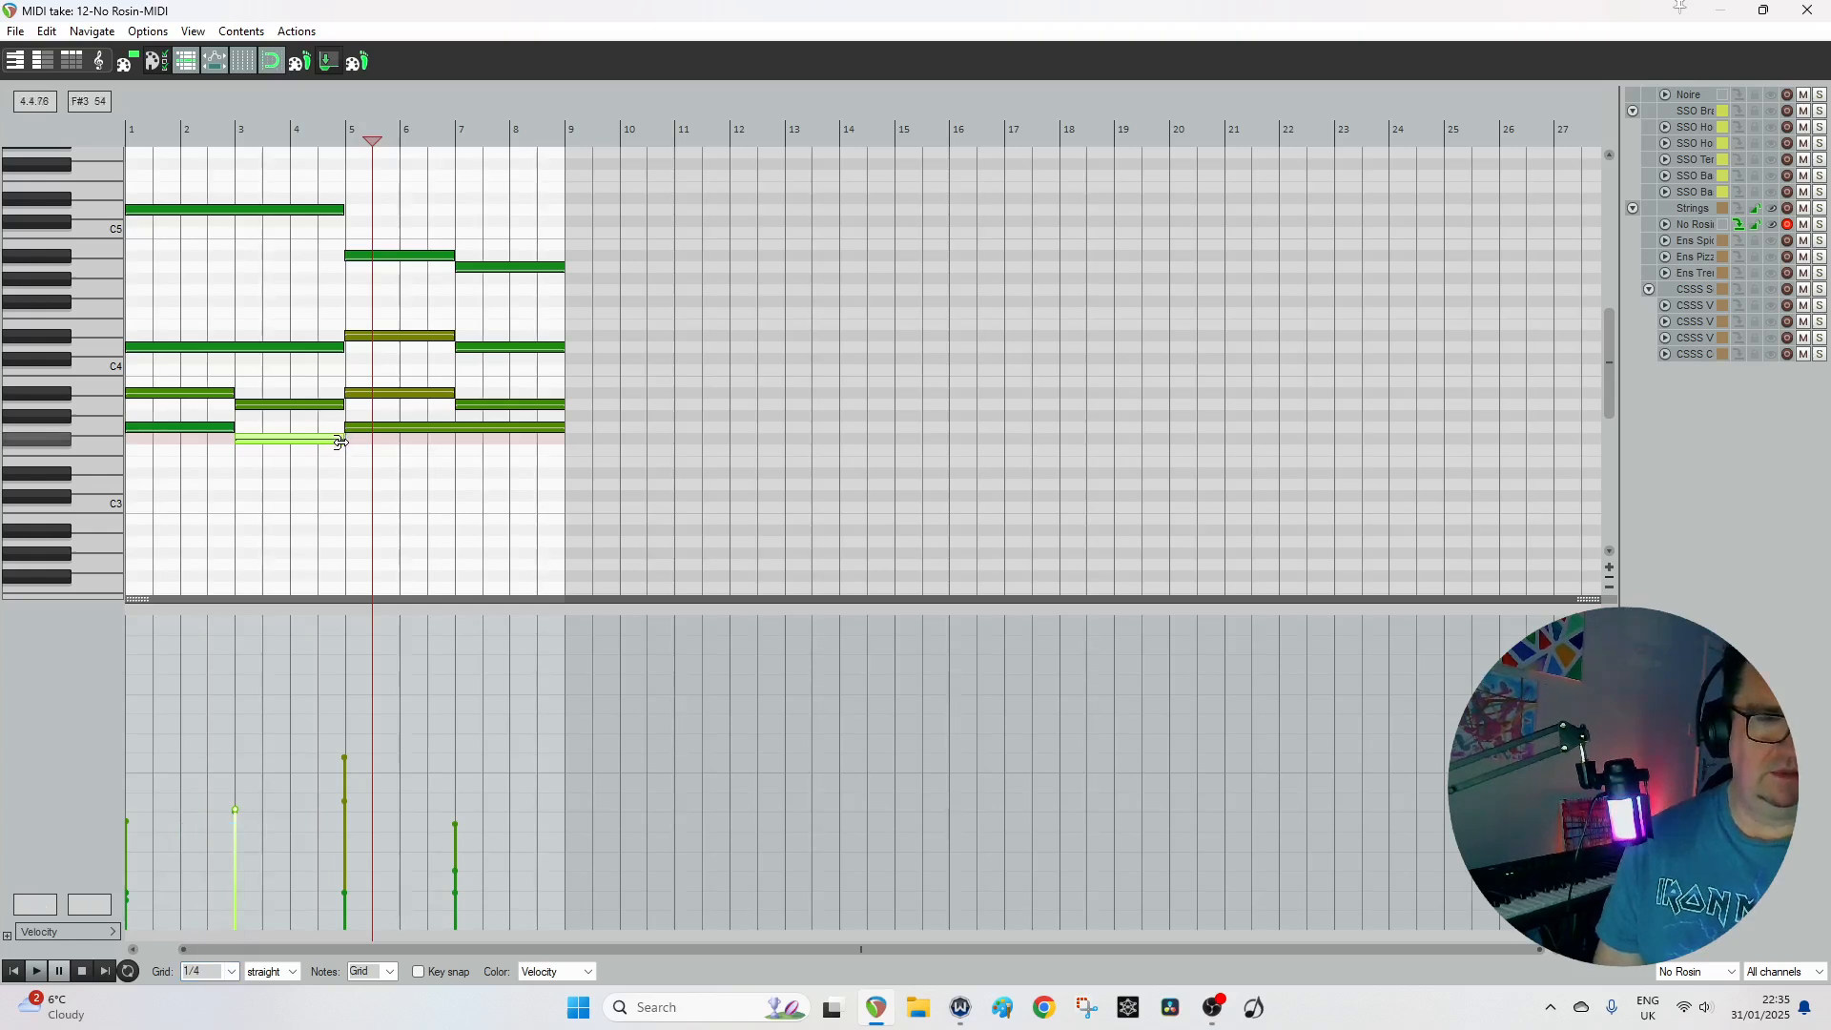
{"action": "left_click", "coordinate": [301, 461]}
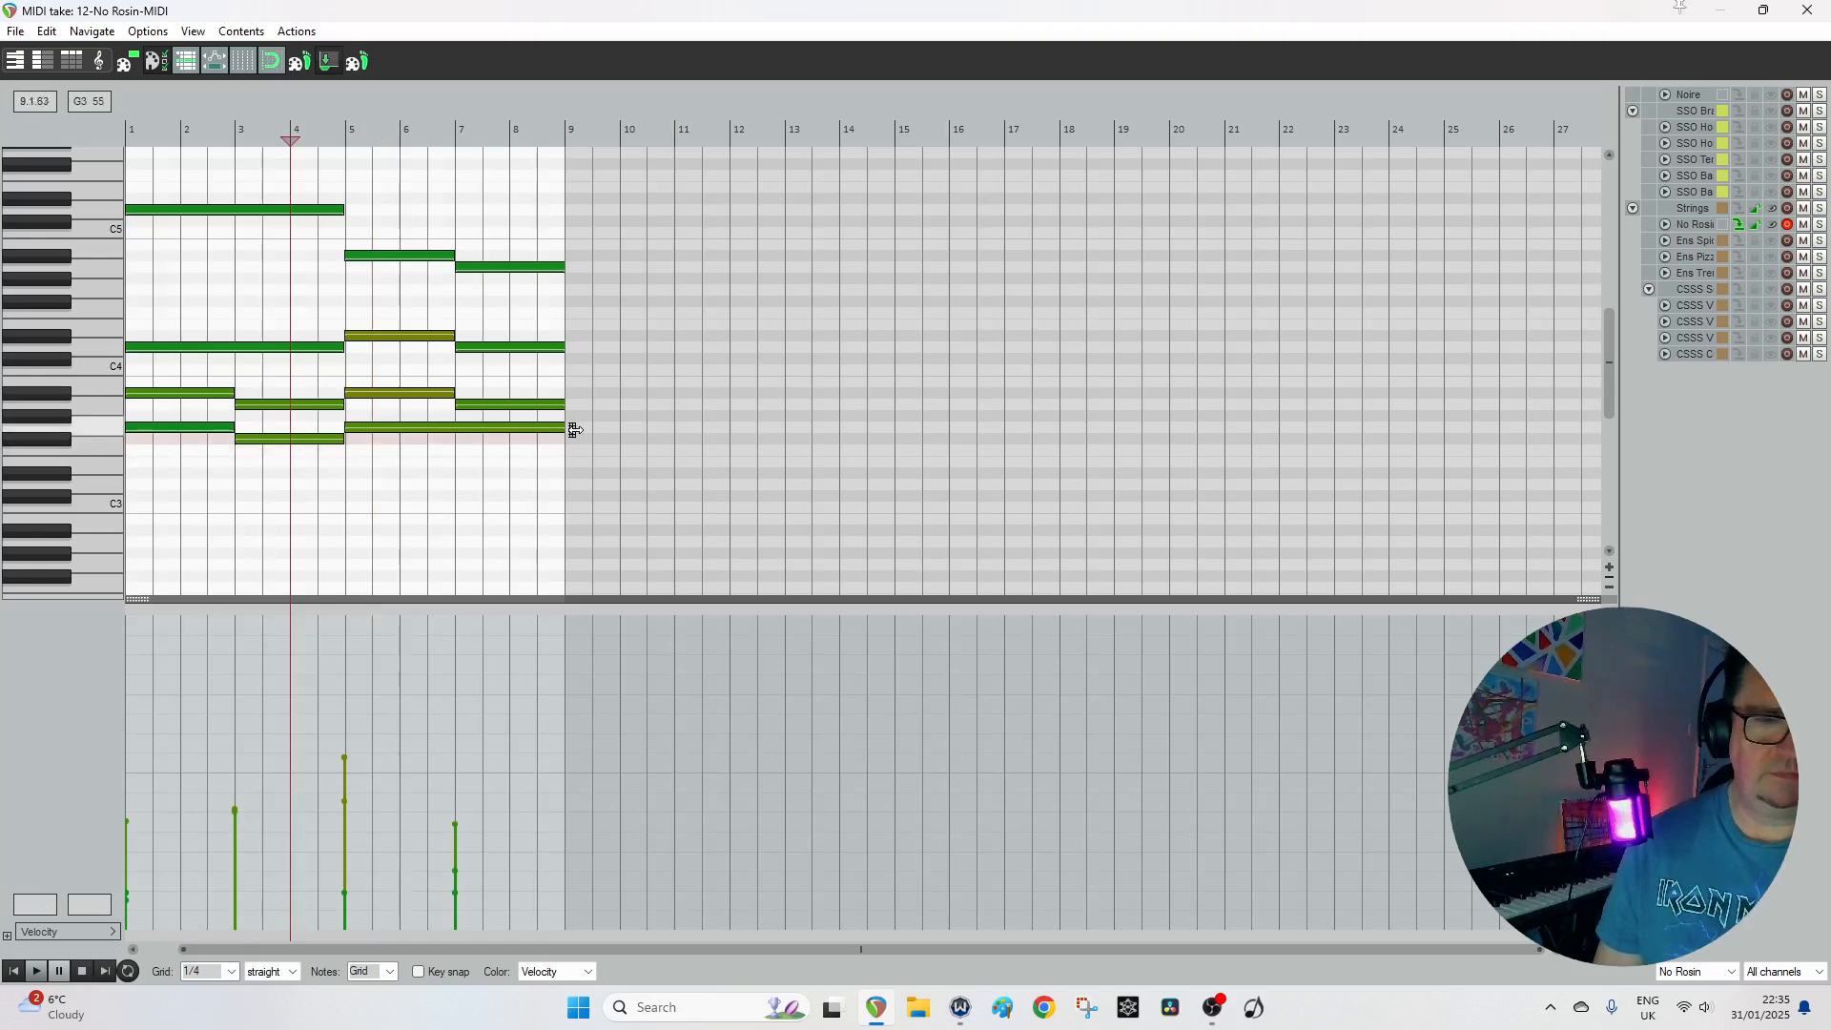
{"action": "left_click_drag", "start_coordinate": [554, 428], "coordinate": [336, 439]}
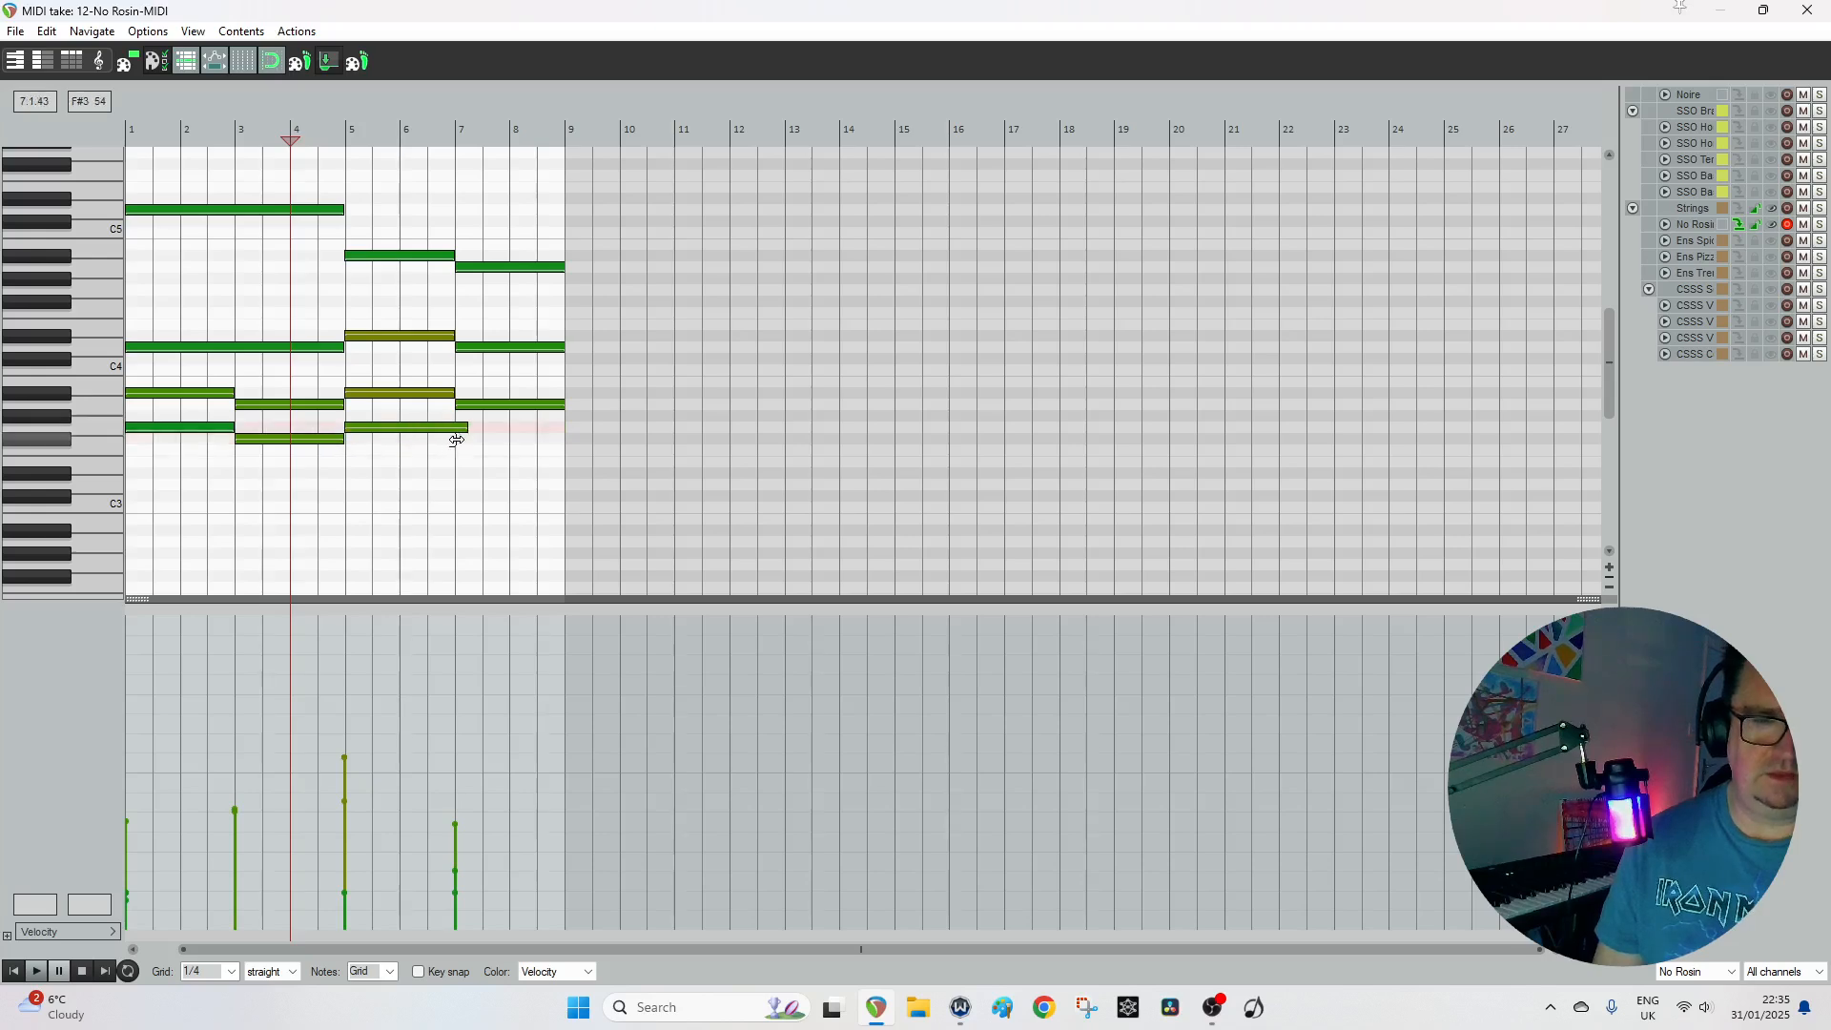
{"action": "left_click_drag", "start_coordinate": [456, 439], "coordinate": [546, 439]}
{"action": "left_click", "coordinate": [465, 441]}
{"action": "left_click", "coordinate": [1823, 10]}
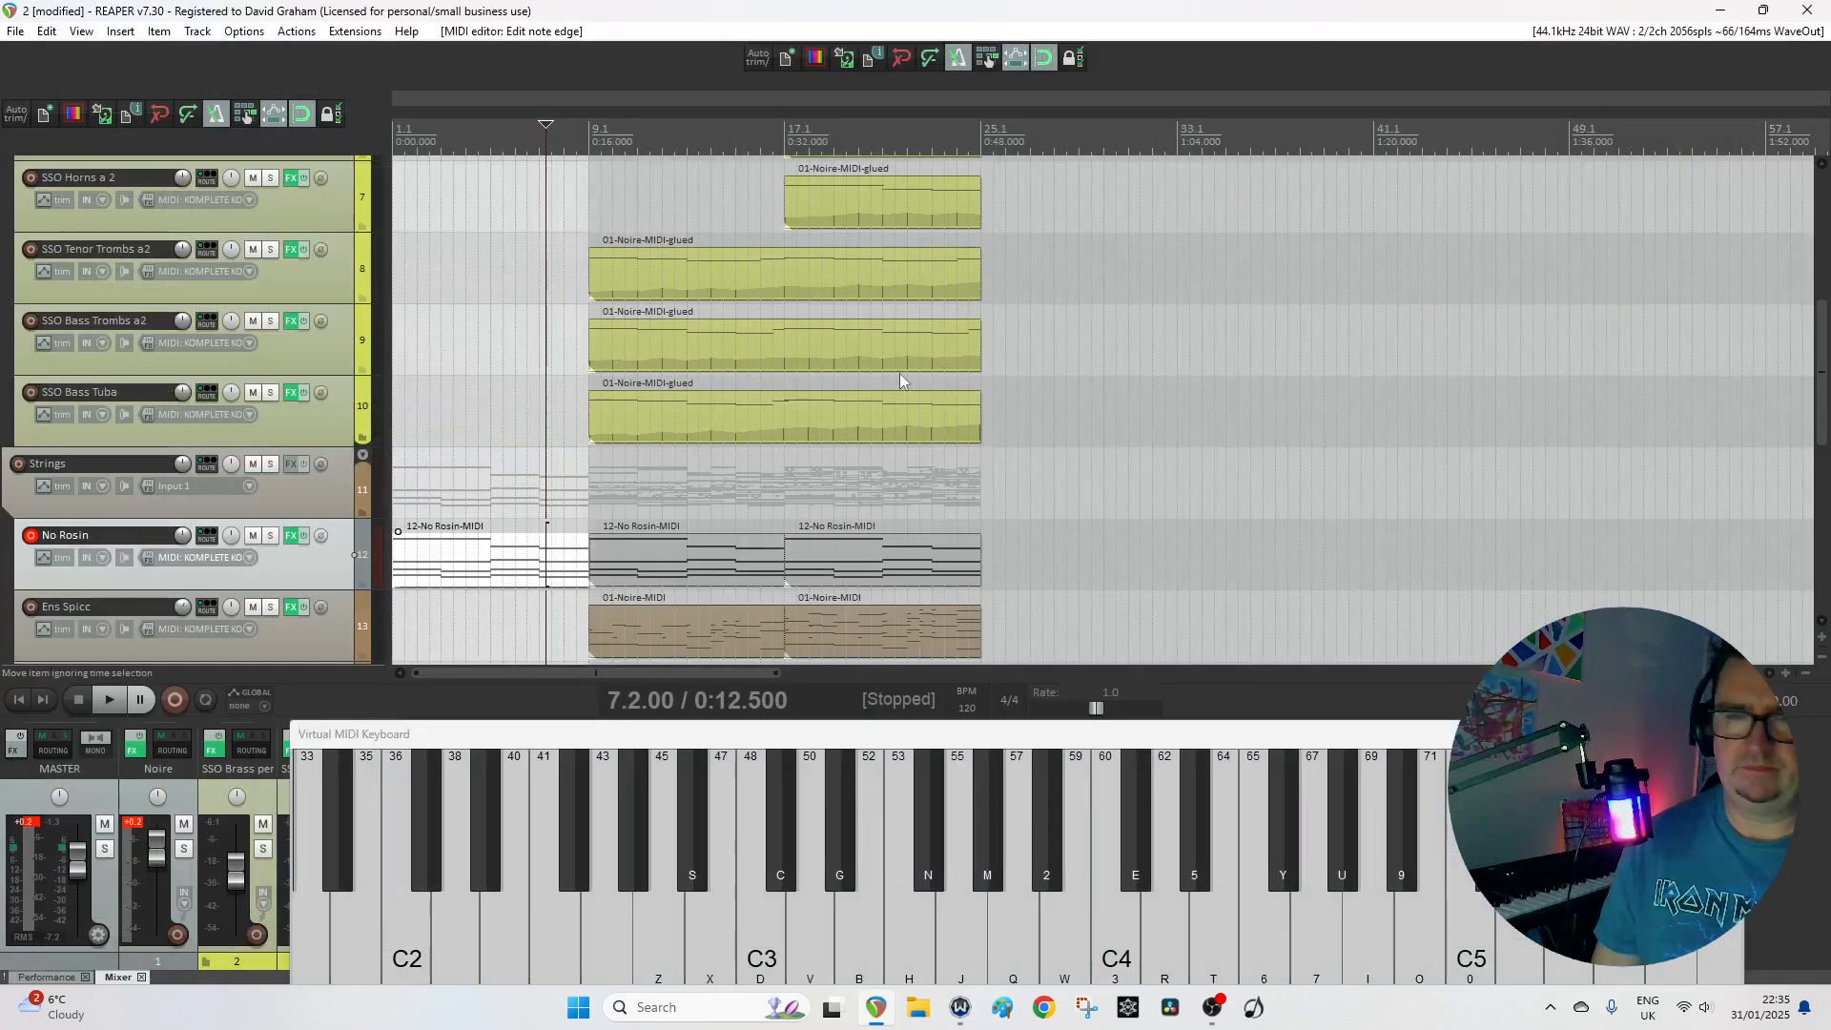
Delete the No Rosin copies at bars 9 and 17 and copy the edited intro item to bar 9.
{"action": "left_click", "coordinate": [724, 572]}
{"action": "key", "text": "Delete"}
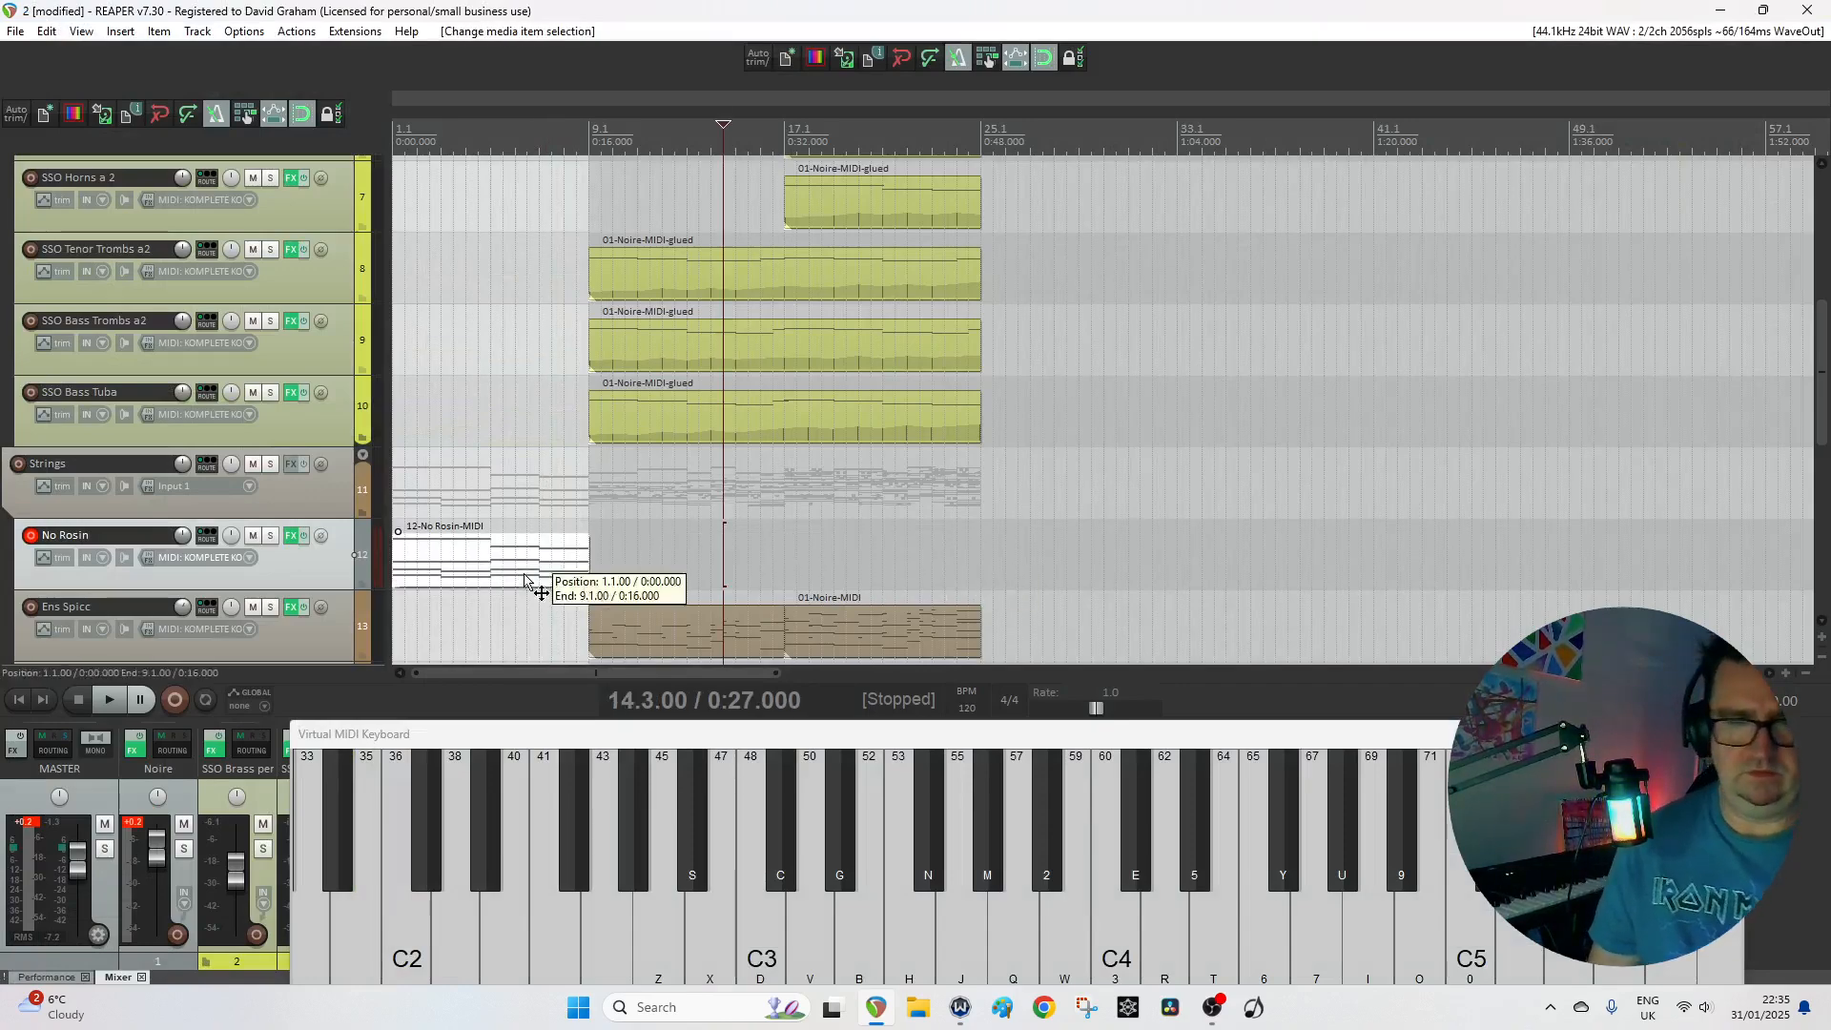
{"action": "left_click_drag", "start_coordinate": [527, 578], "coordinate": [692, 574]}
Level all note velocities in the bar 9 No Rosin item at about 66 and close the MIDI editor.
{"action": "double_click", "coordinate": [691, 572]}
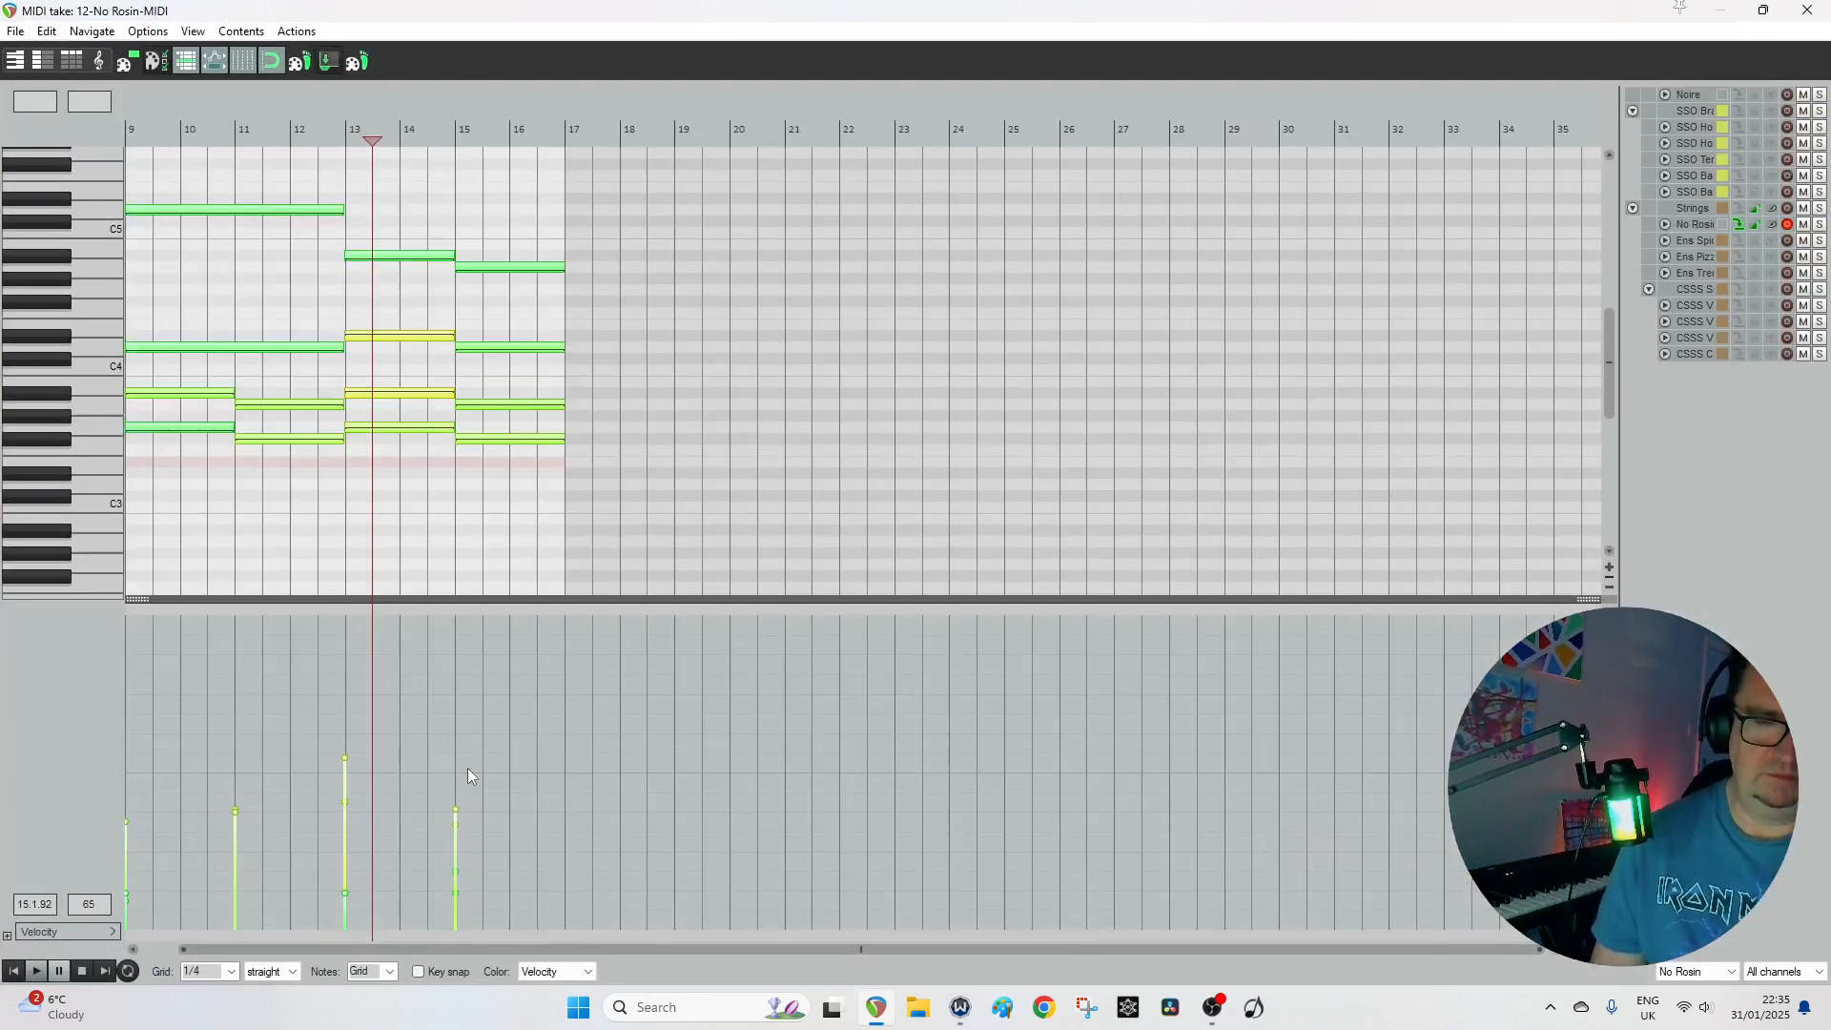
{"action": "left_click_drag", "start_coordinate": [468, 775], "coordinate": [159, 784]}
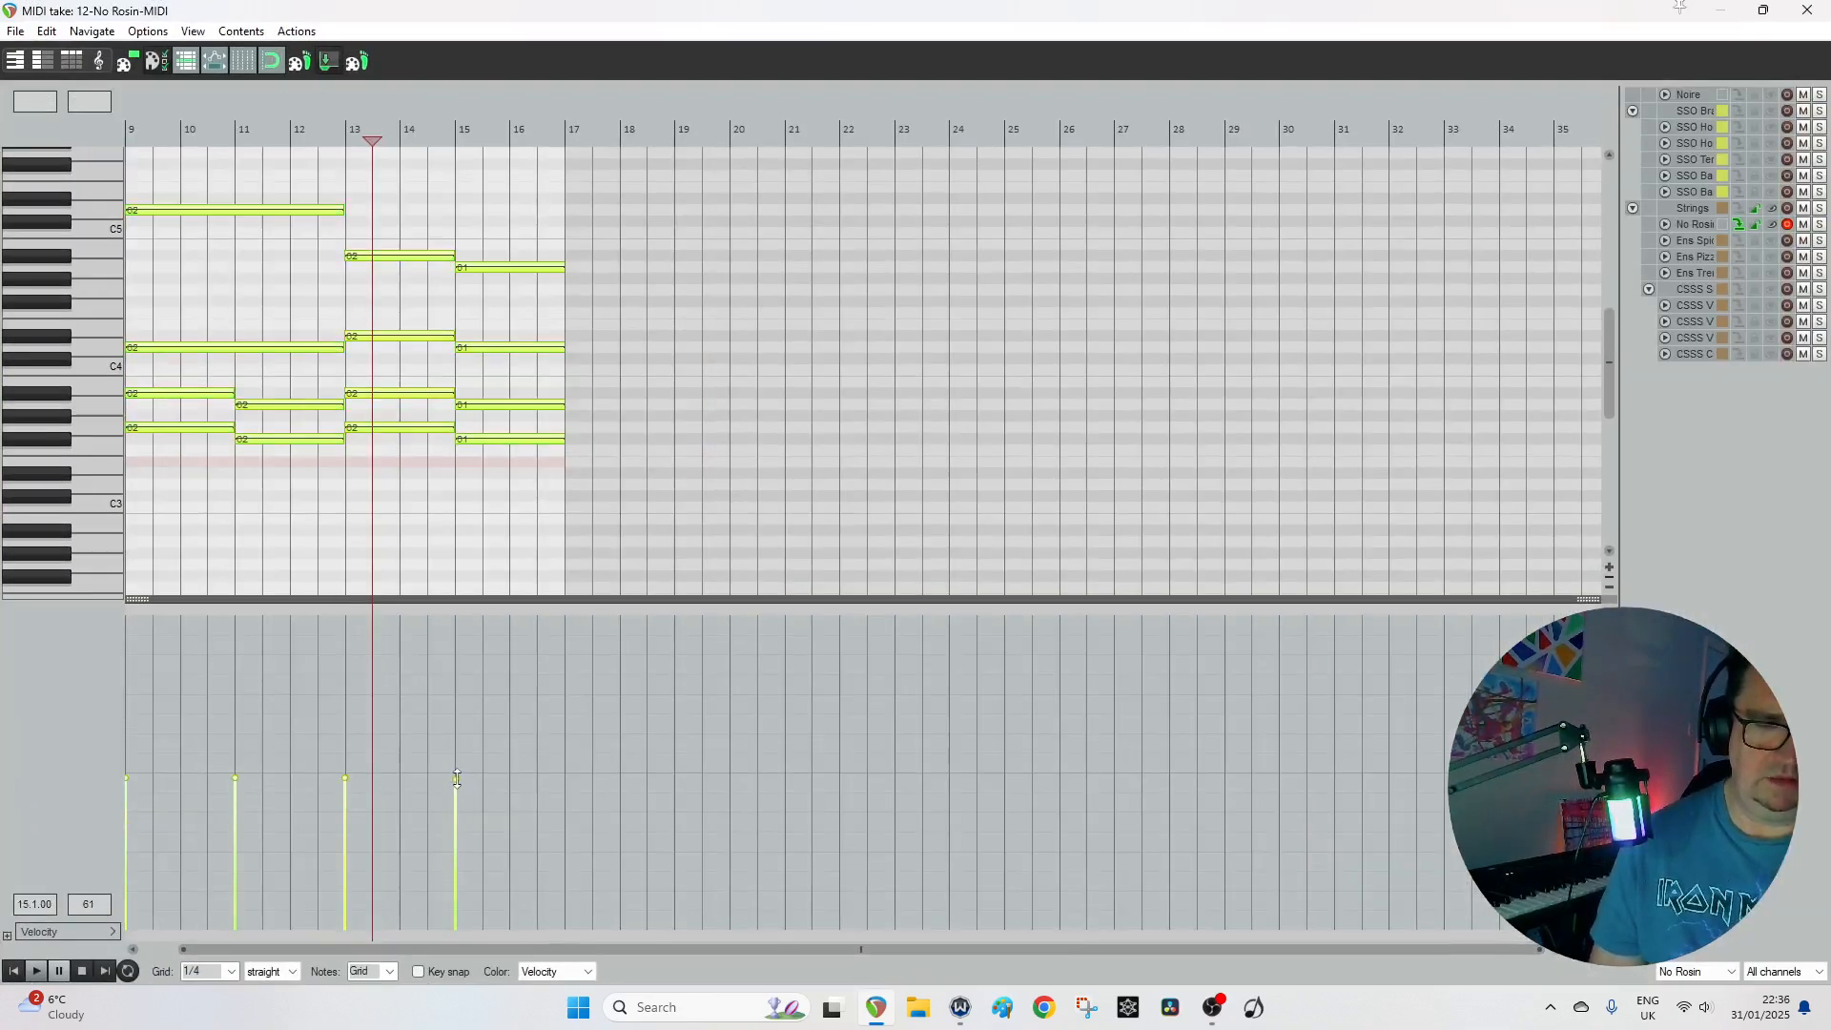
{"action": "left_click_drag", "start_coordinate": [457, 778], "coordinate": [456, 766]}
{"action": "left_click", "coordinate": [1820, 11]}
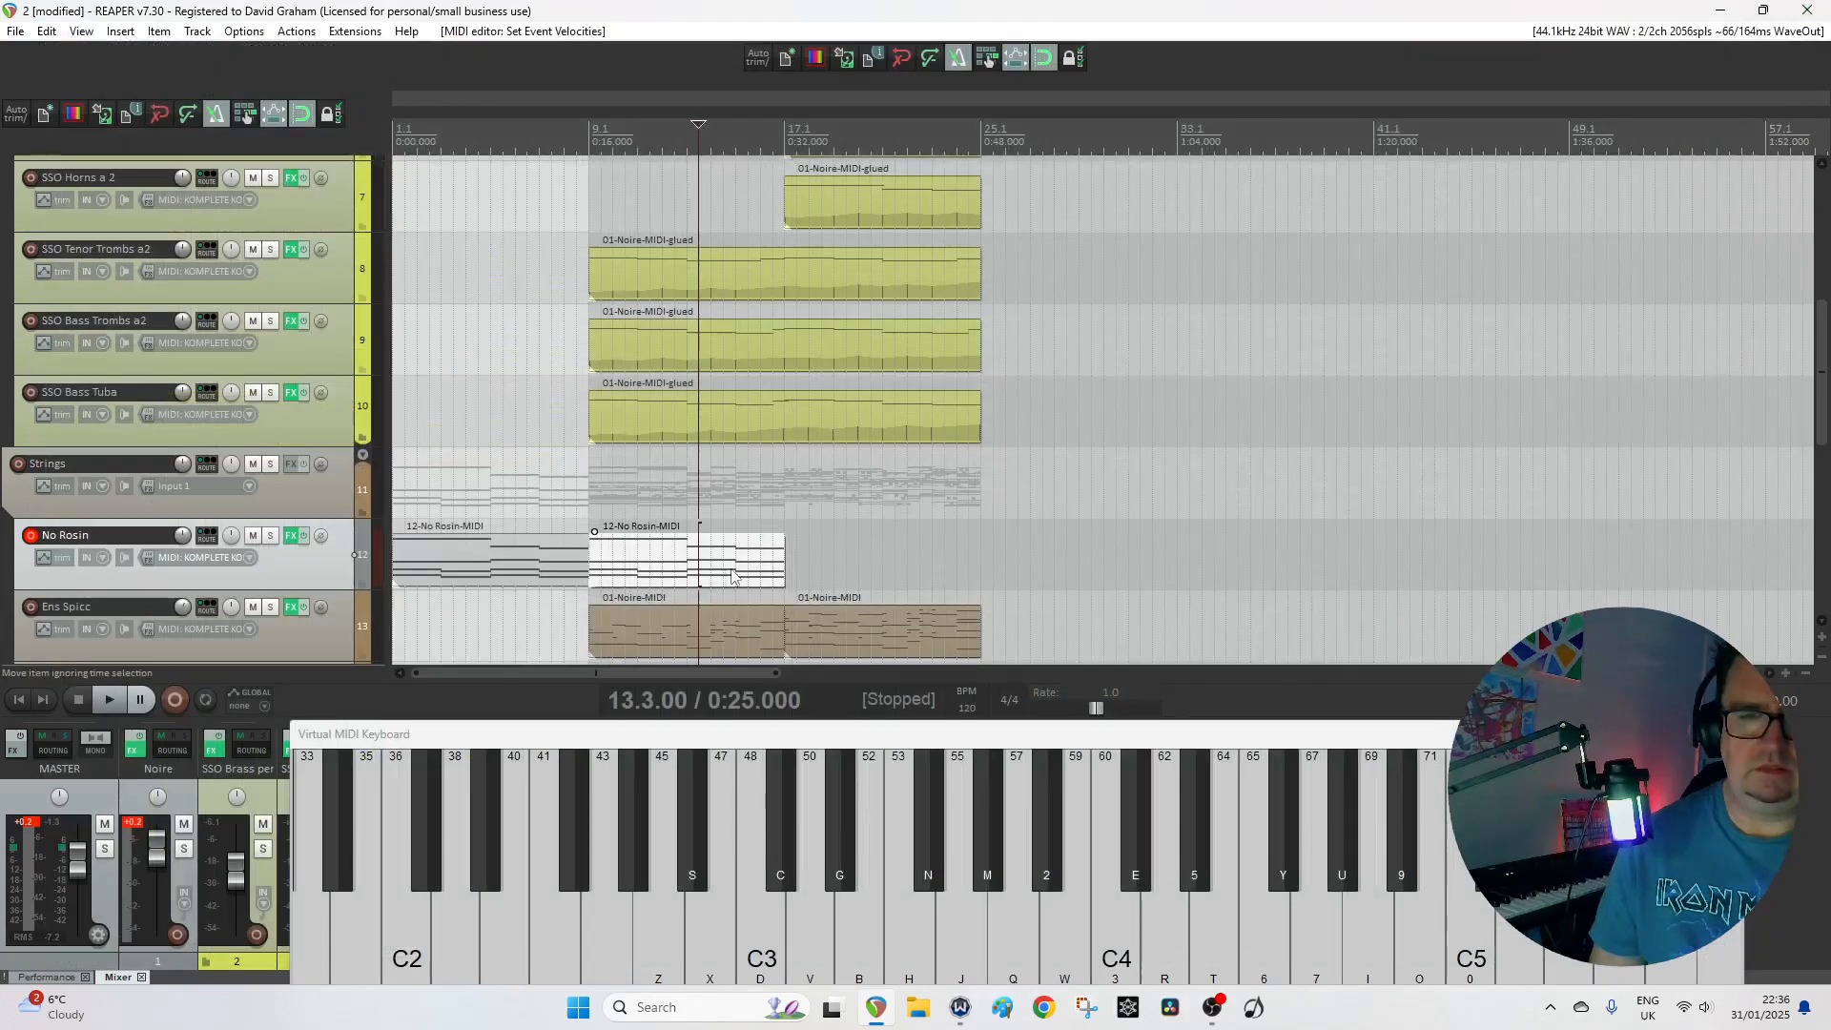
Copy the bar 9 No Rosin item to bar 17 and set its velocities to 74 for four bars, then 88 and 95.
{"action": "left_click_drag", "start_coordinate": [733, 575], "coordinate": [882, 567]}
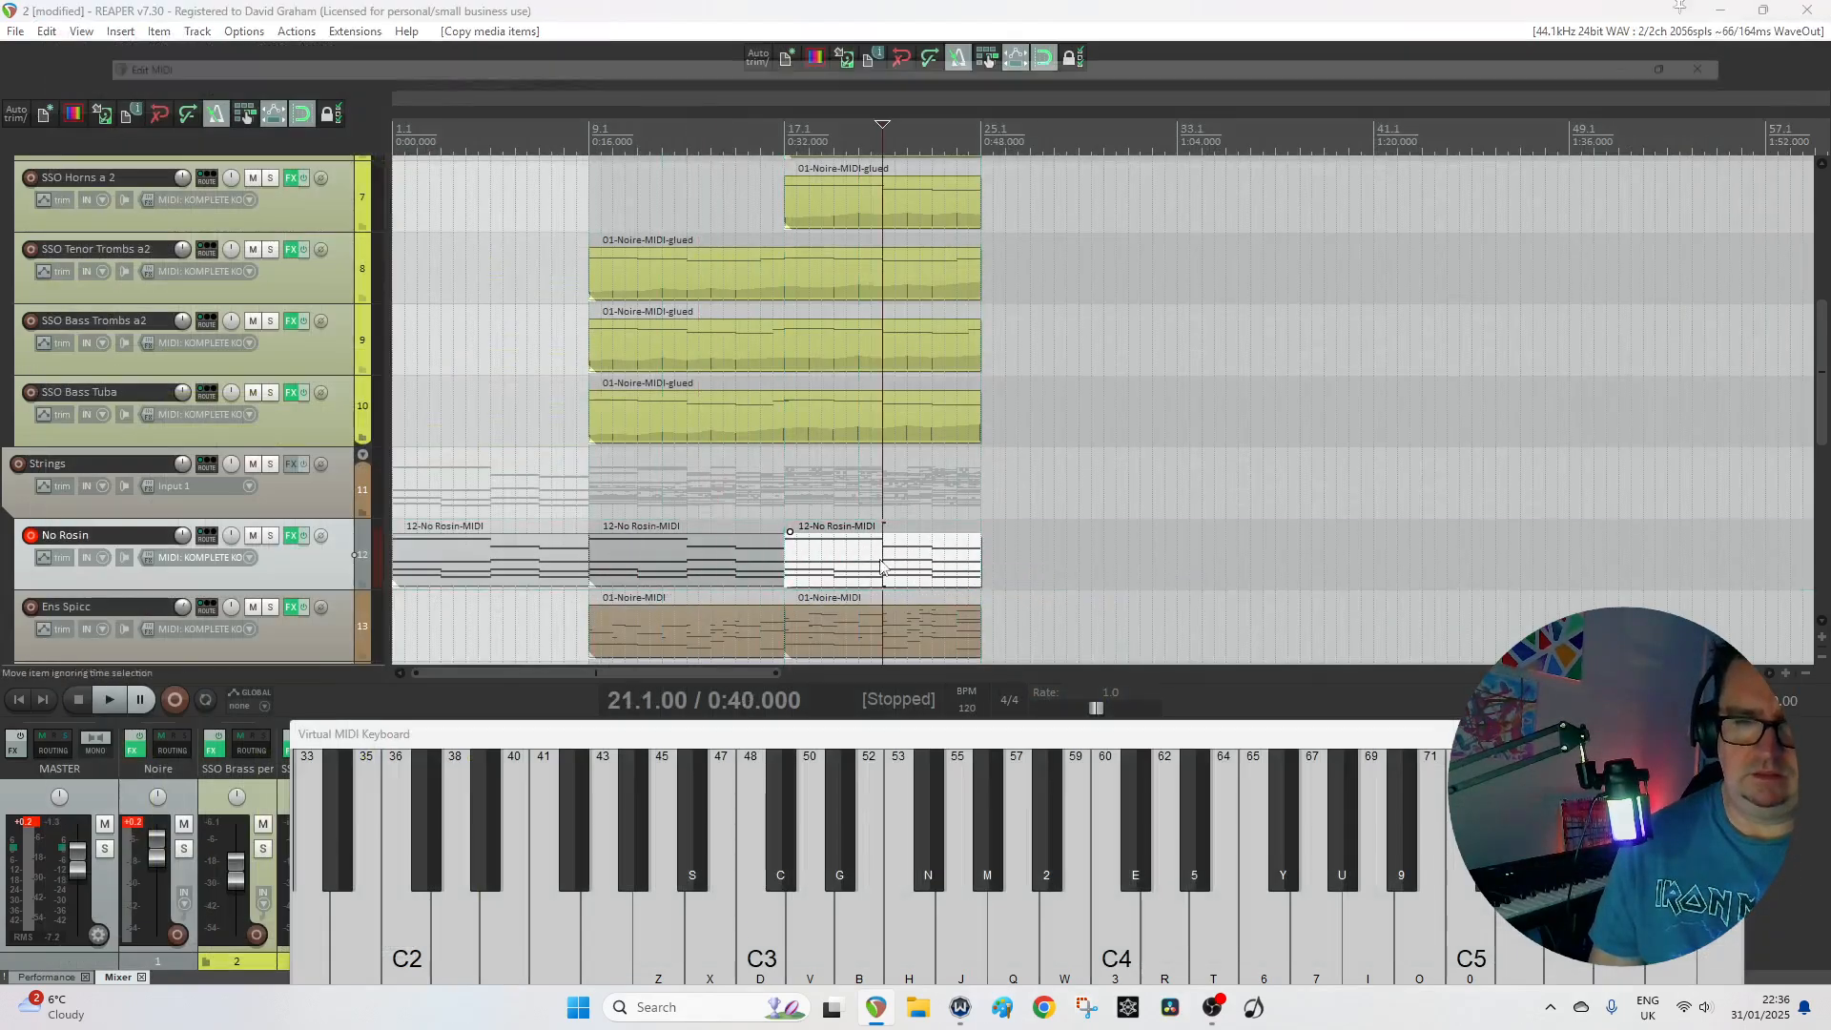
{"action": "double_click", "coordinate": [882, 567]}
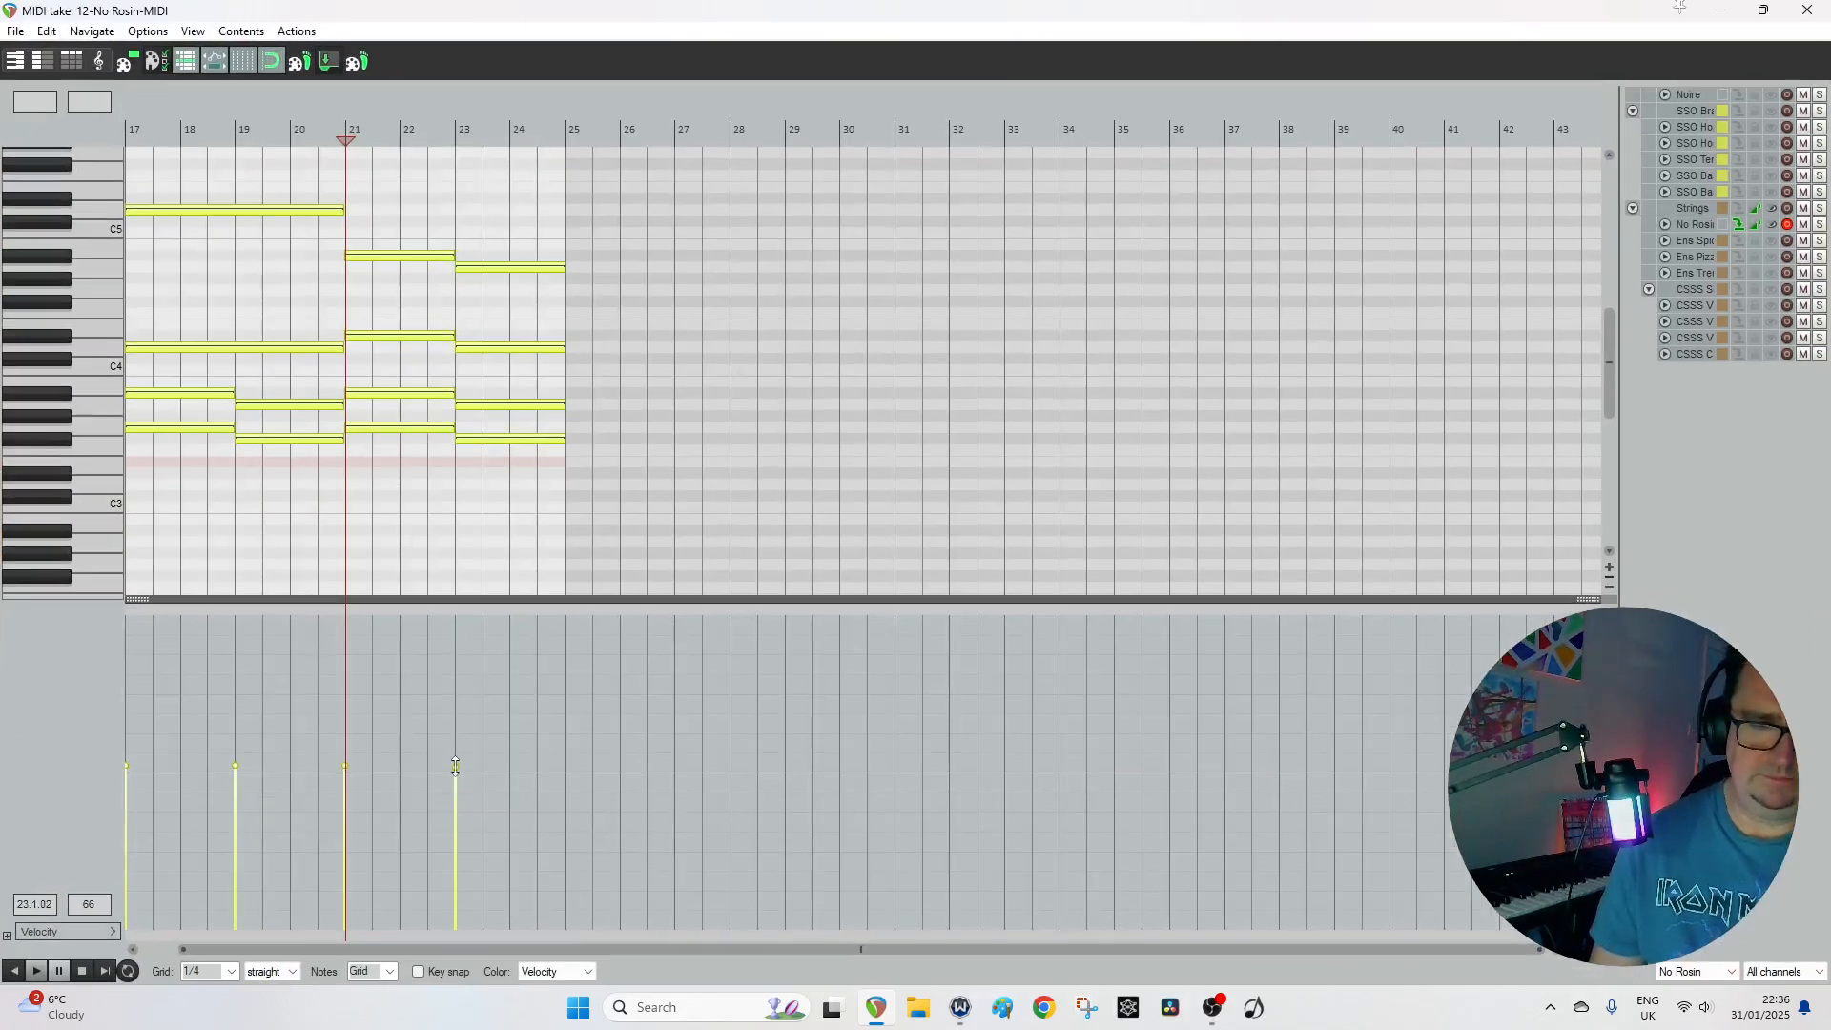
{"action": "mouse_move", "coordinate": [456, 768]}
{"action": "left_mouse_down"}
{"action": "mouse_move", "coordinate": [456, 745]}
{"action": "mouse_move", "coordinate": [313, 707]}
{"action": "mouse_move", "coordinate": [237, 752]}
{"action": "left_mouse_up"}
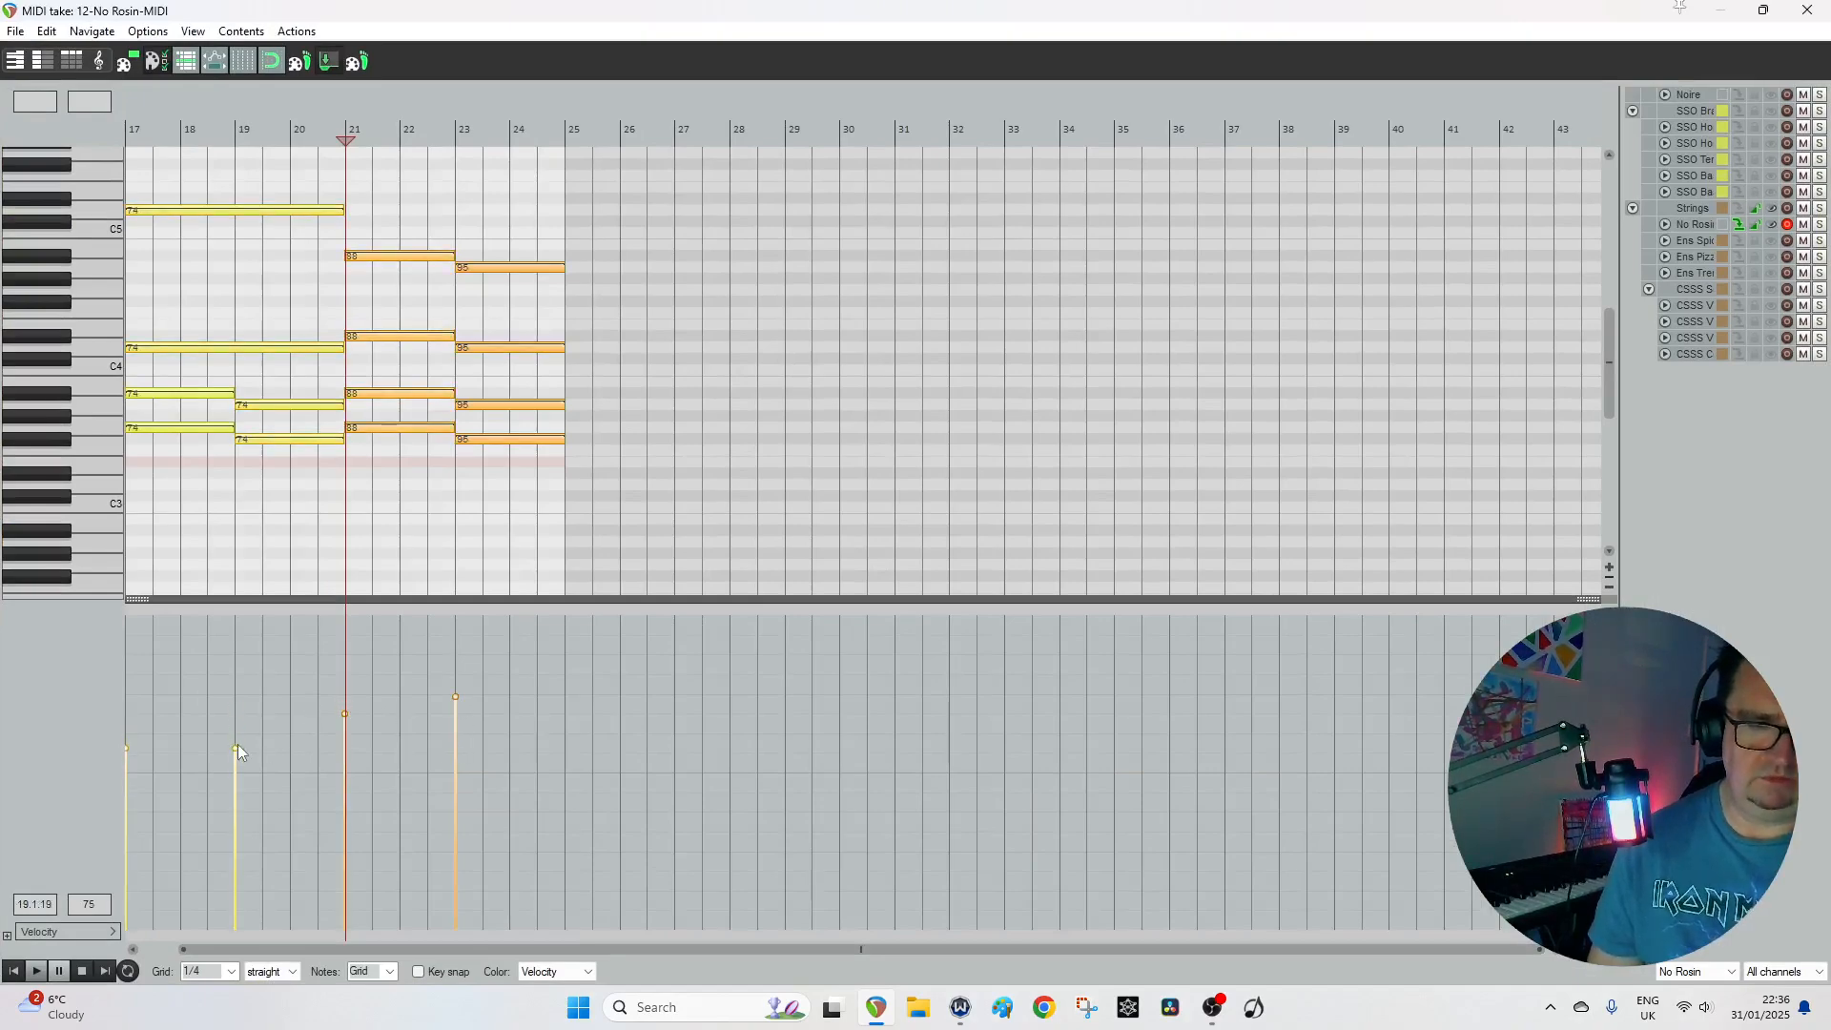
{"action": "left_click", "coordinate": [1803, 9]}
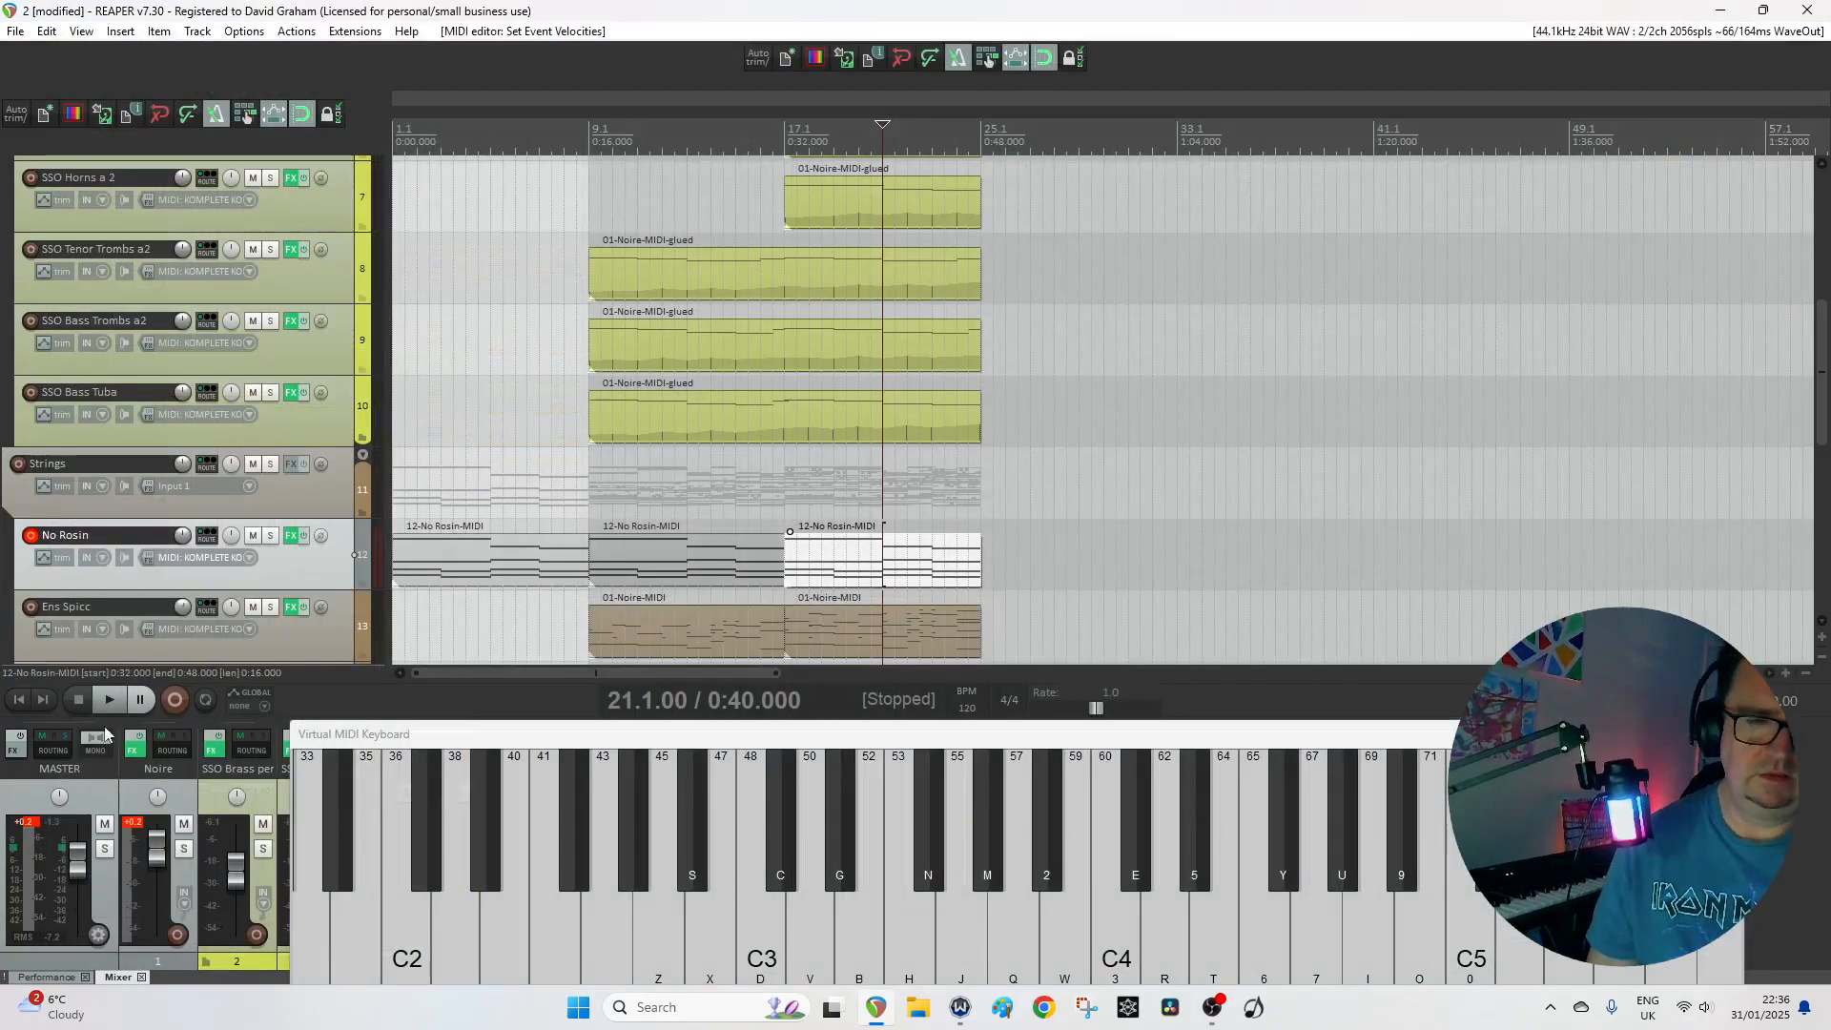
Play the revised No Rosin intro from the project start.
{"action": "left_click", "coordinate": [16, 701]}
{"action": "key", "text": "space"}
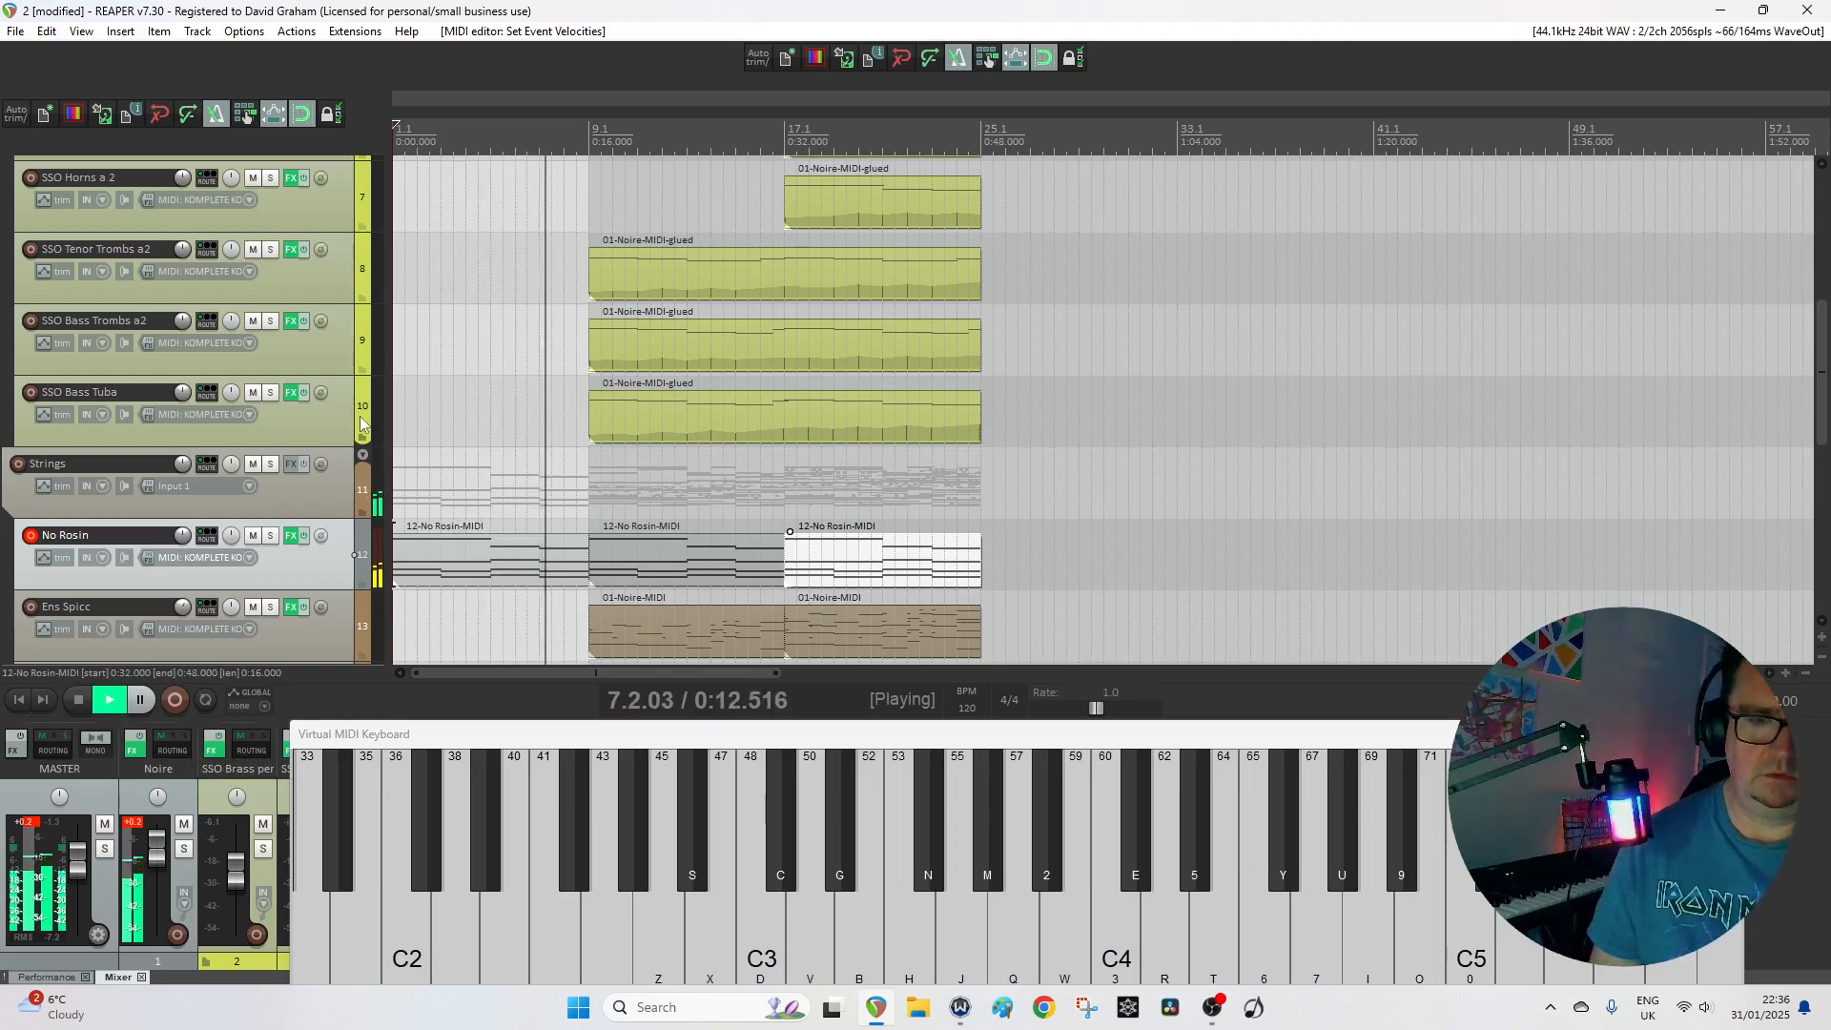
{"action": "key", "text": "space"}
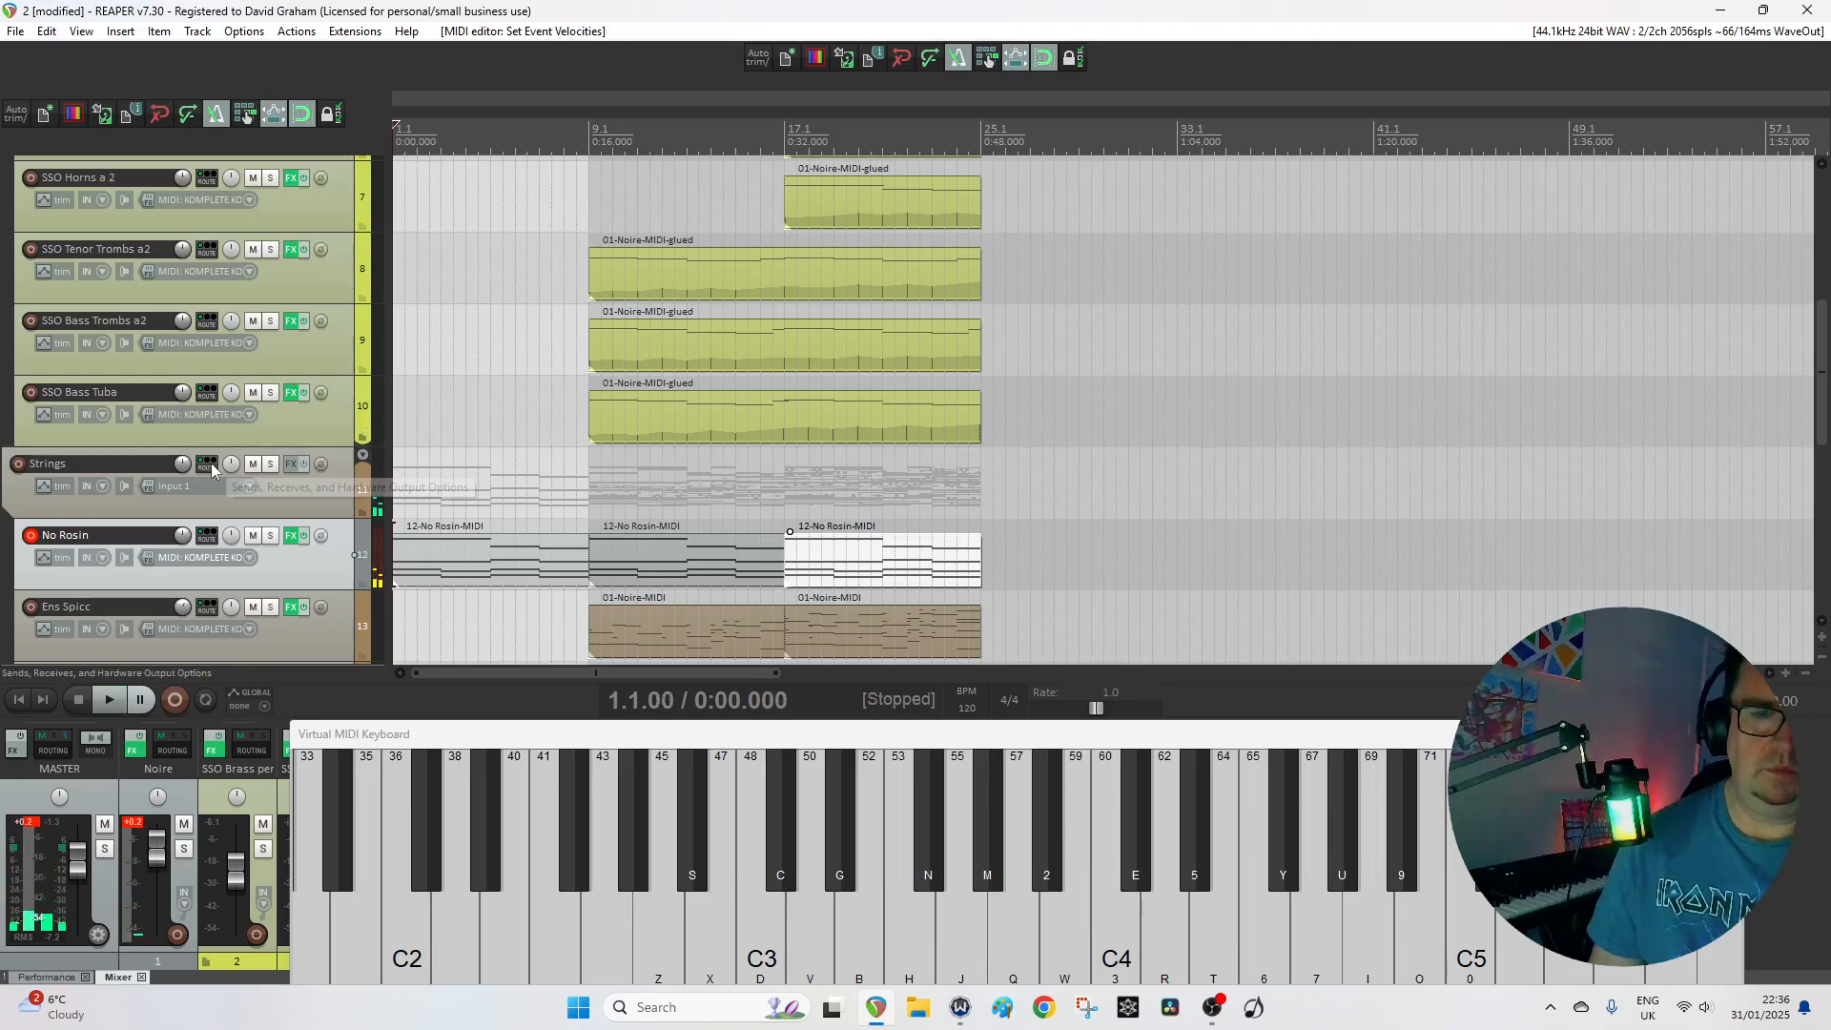
Copy the one-bar Ens Trem item from bar 16 to bar 8 on the same track.
{"action": "scroll", "coordinate": [213, 448], "scroll_direction": "down", "scroll_amount": 3}
{"action": "scroll", "coordinate": [213, 469], "scroll_direction": "down", "scroll_amount": 2}
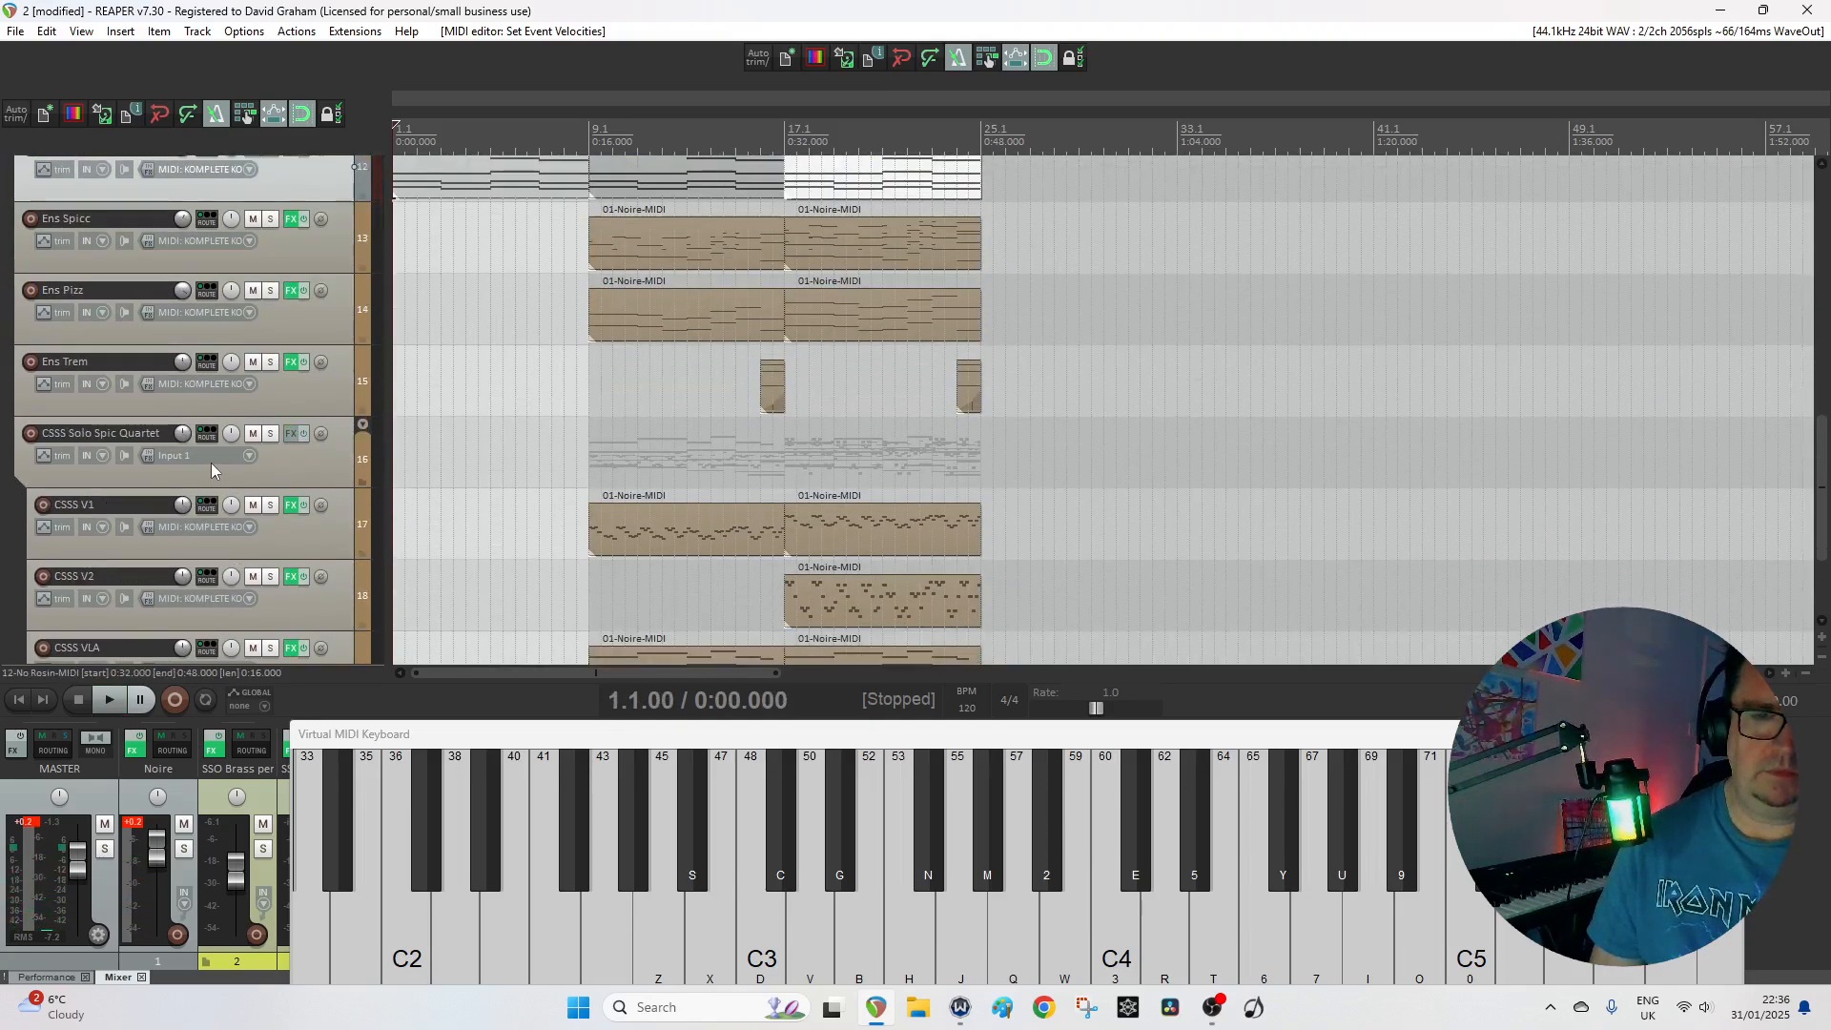
{"action": "left_click", "coordinate": [780, 373]}
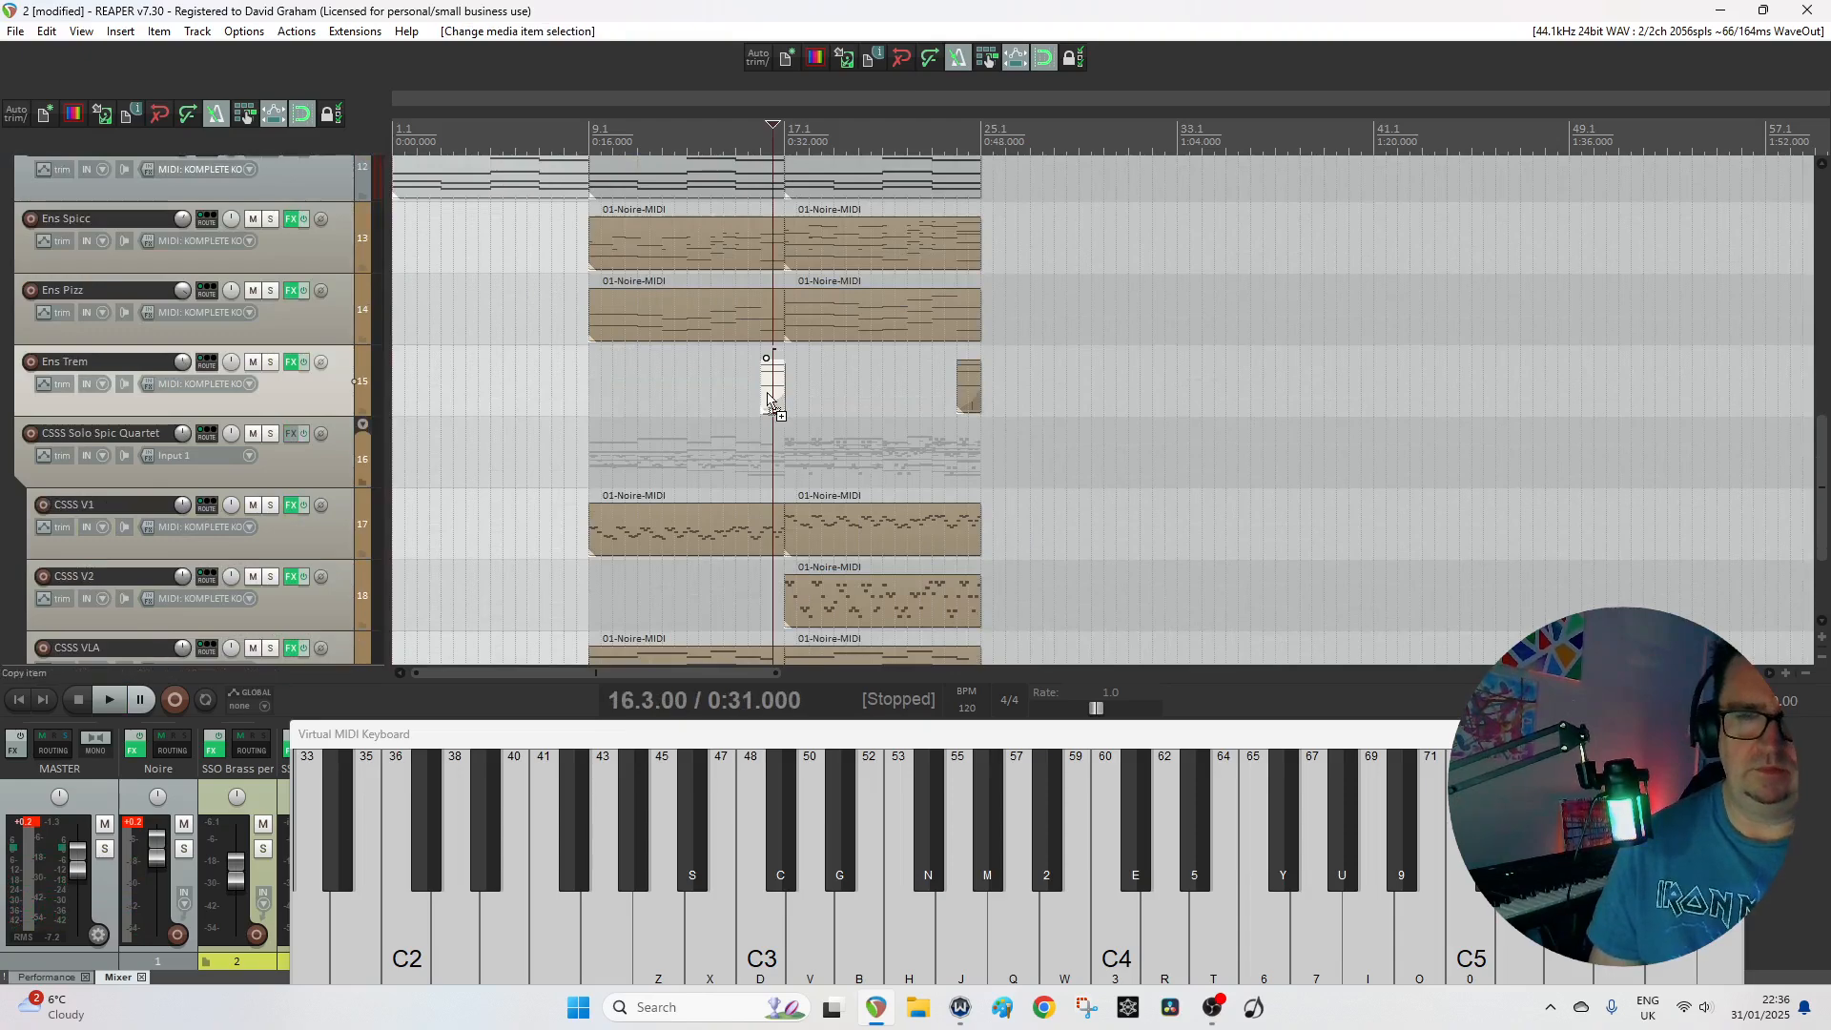
{"action": "left_click_drag", "start_coordinate": [767, 399], "coordinate": [576, 393]}
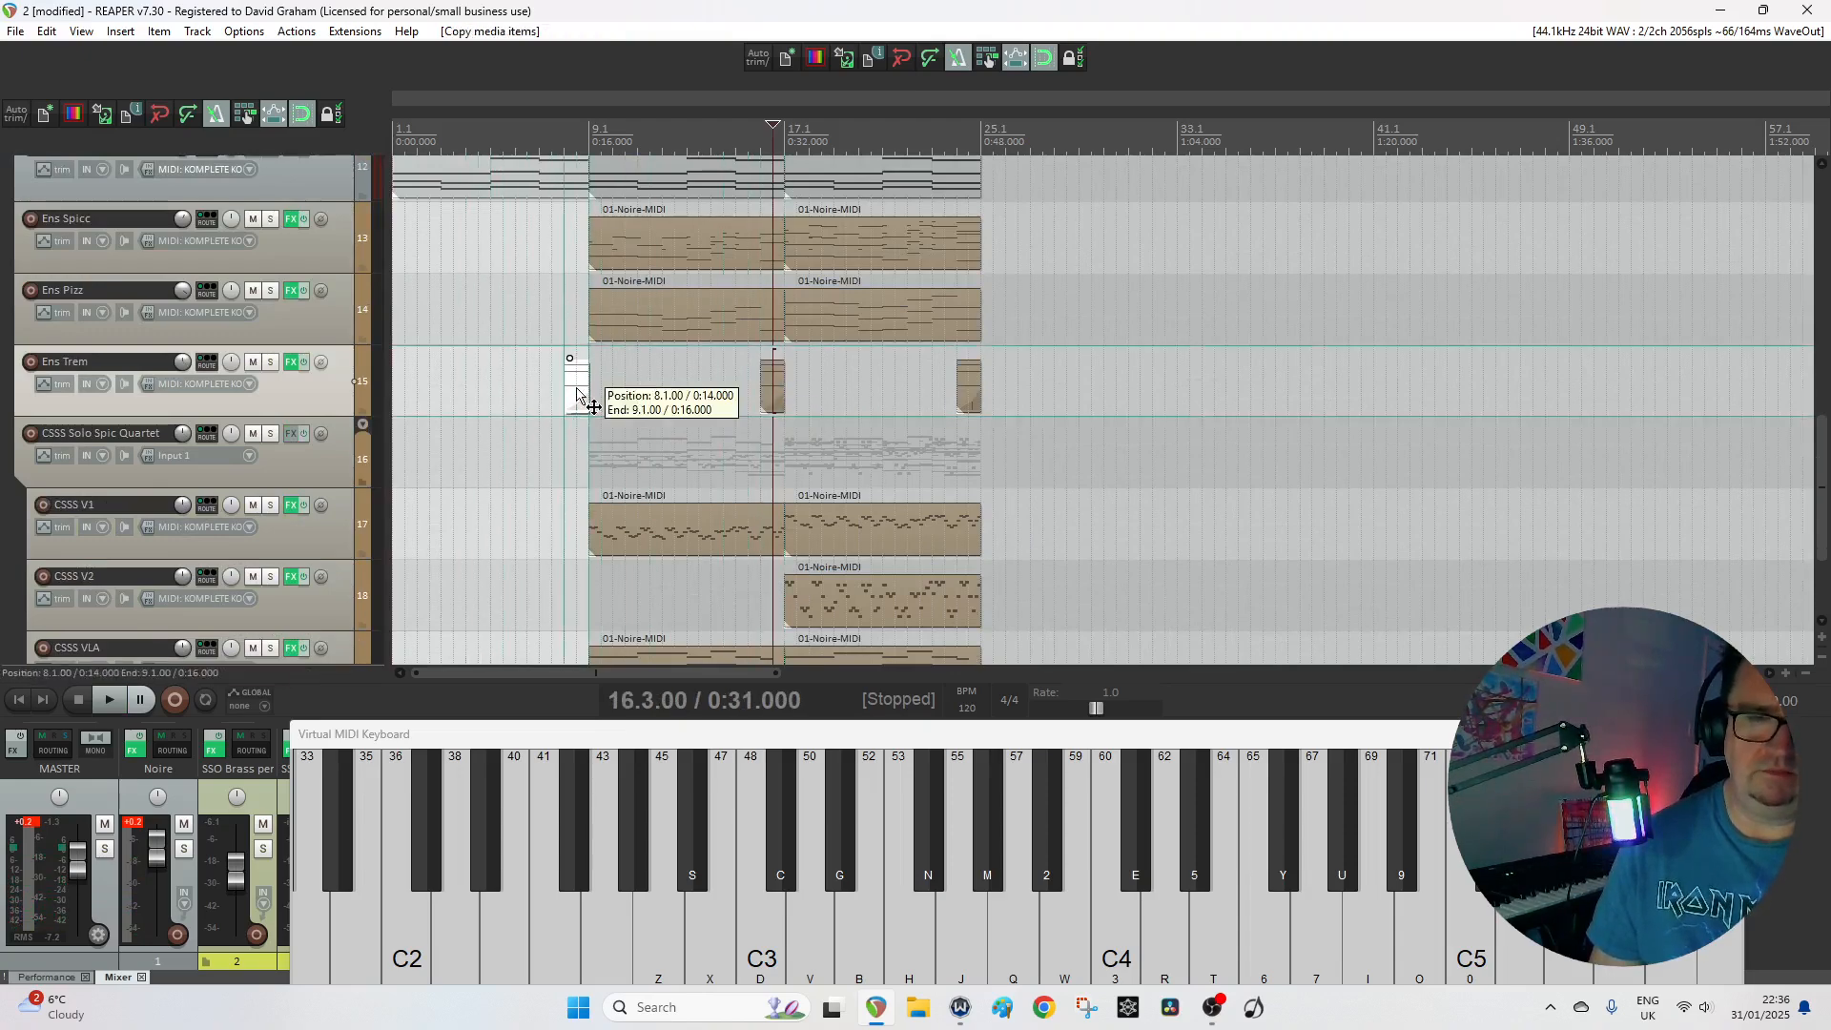
Soften the mod wheel swell in the bar 8 Ens Trem item, lowering its midpoint and its end to about 74, and close the MIDI editor.
{"action": "double_click", "coordinate": [576, 393]}
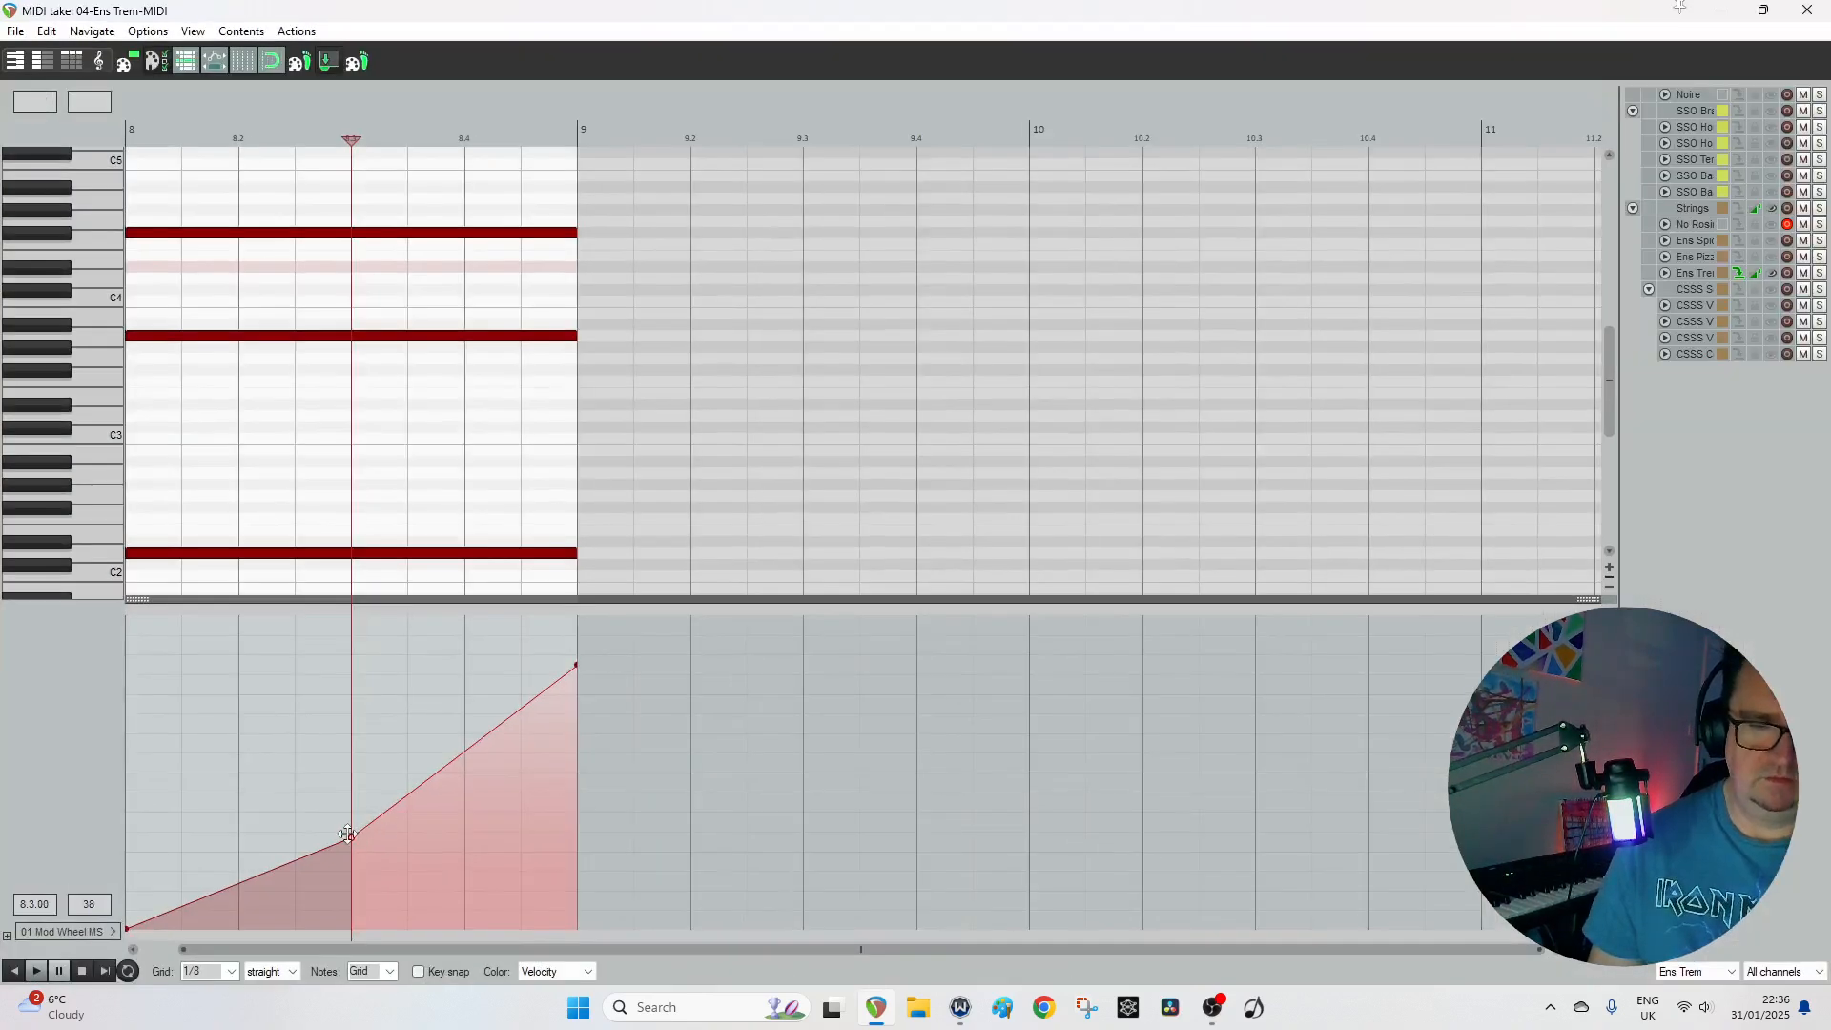
{"action": "left_click_drag", "start_coordinate": [348, 834], "coordinate": [354, 849]}
{"action": "left_click", "coordinate": [422, 420]}
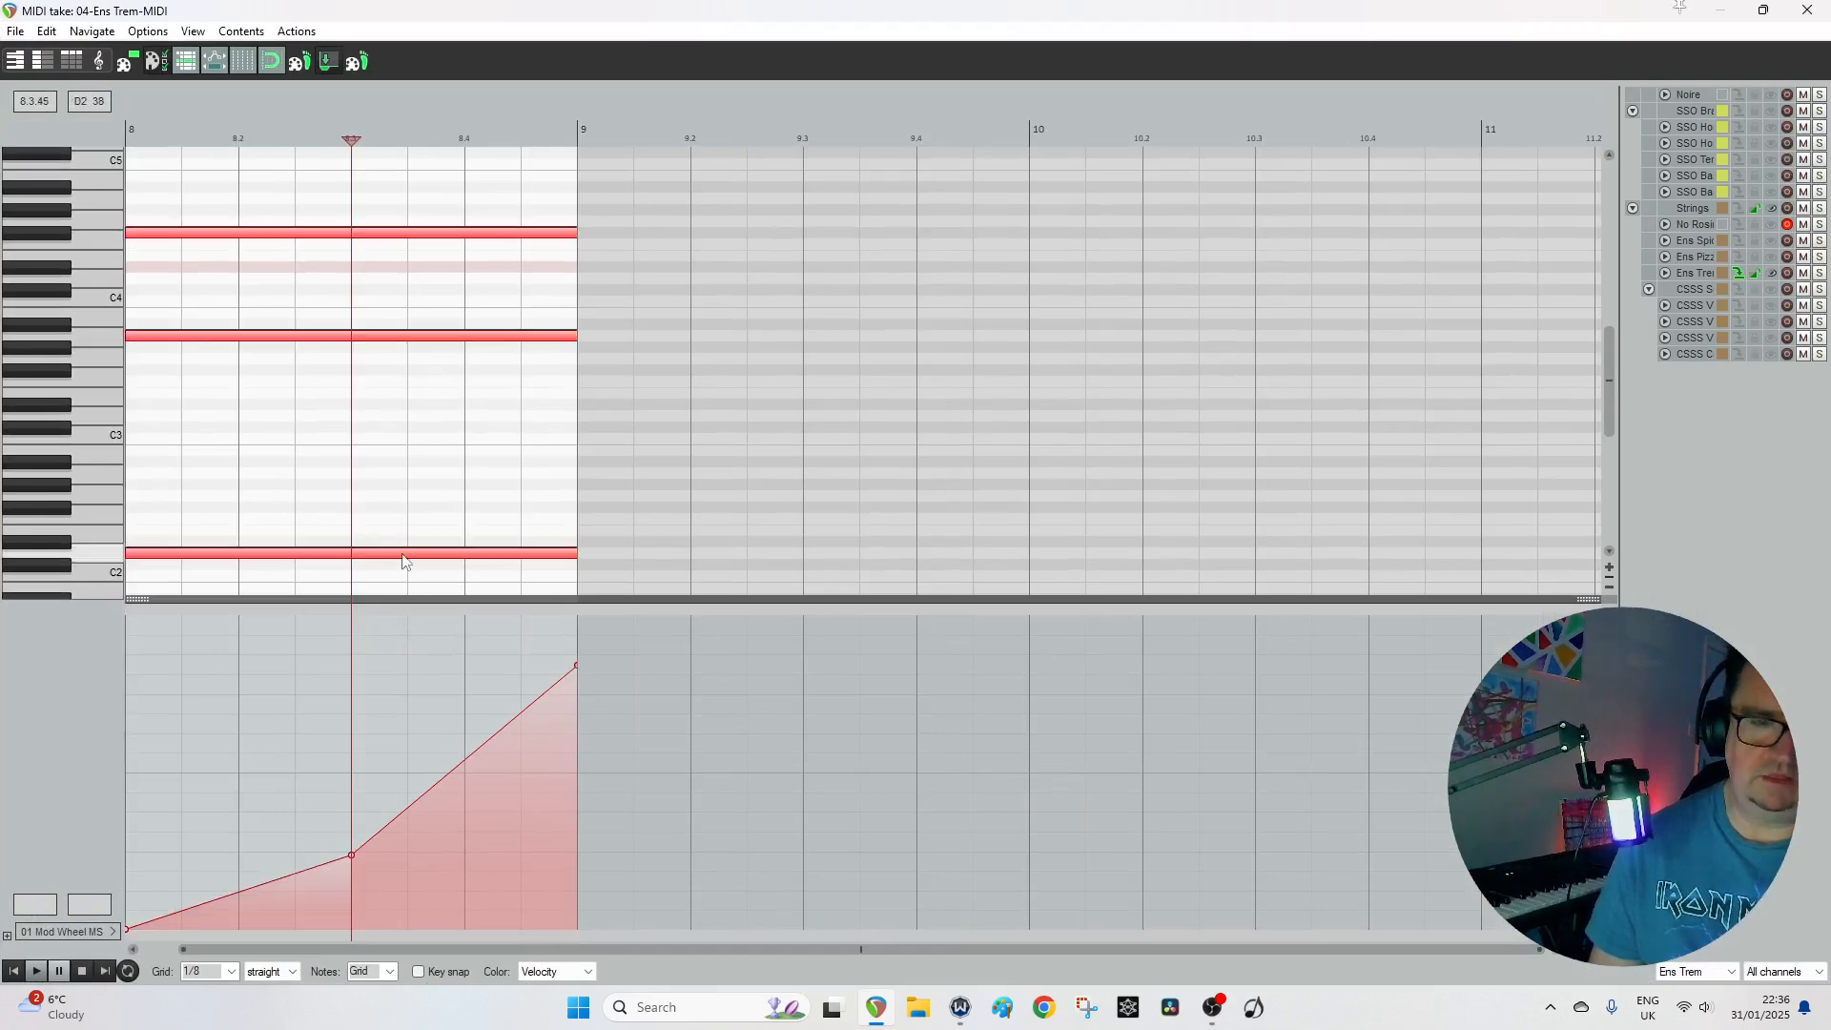
{"action": "key", "text": "ctrl+a"}
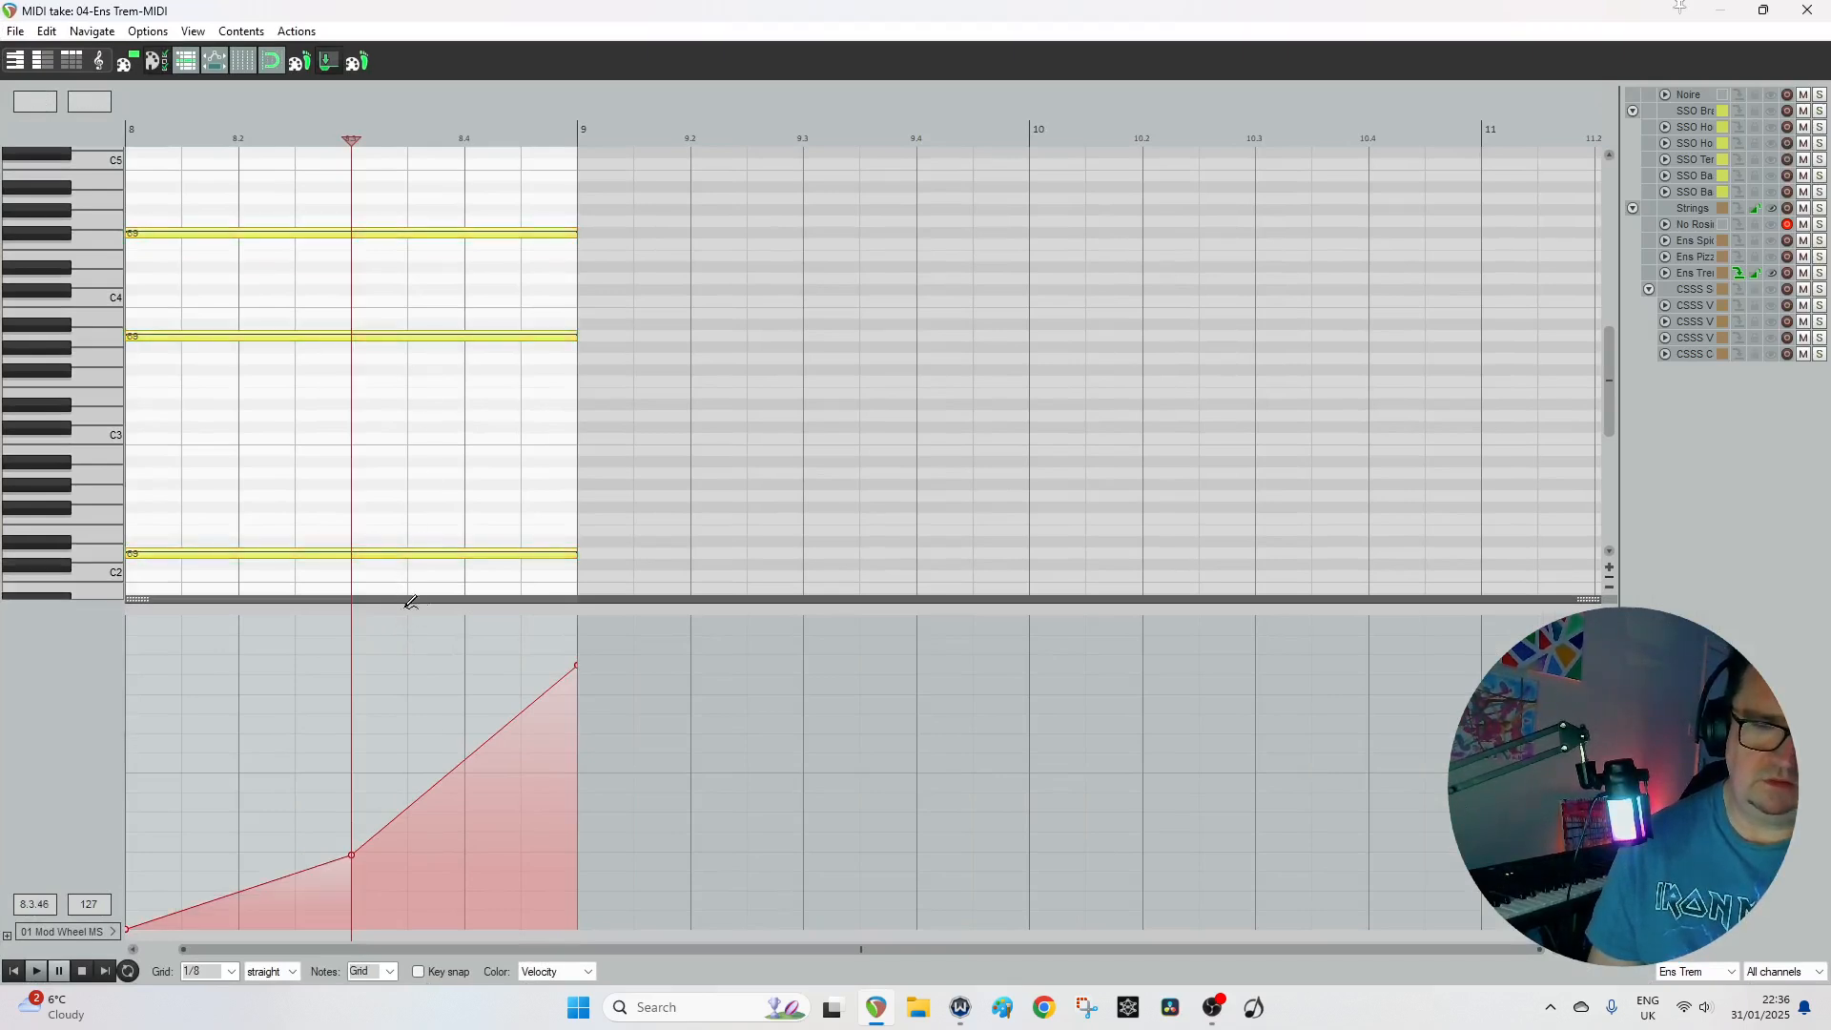
{"action": "left_click_drag", "start_coordinate": [350, 856], "coordinate": [339, 875]}
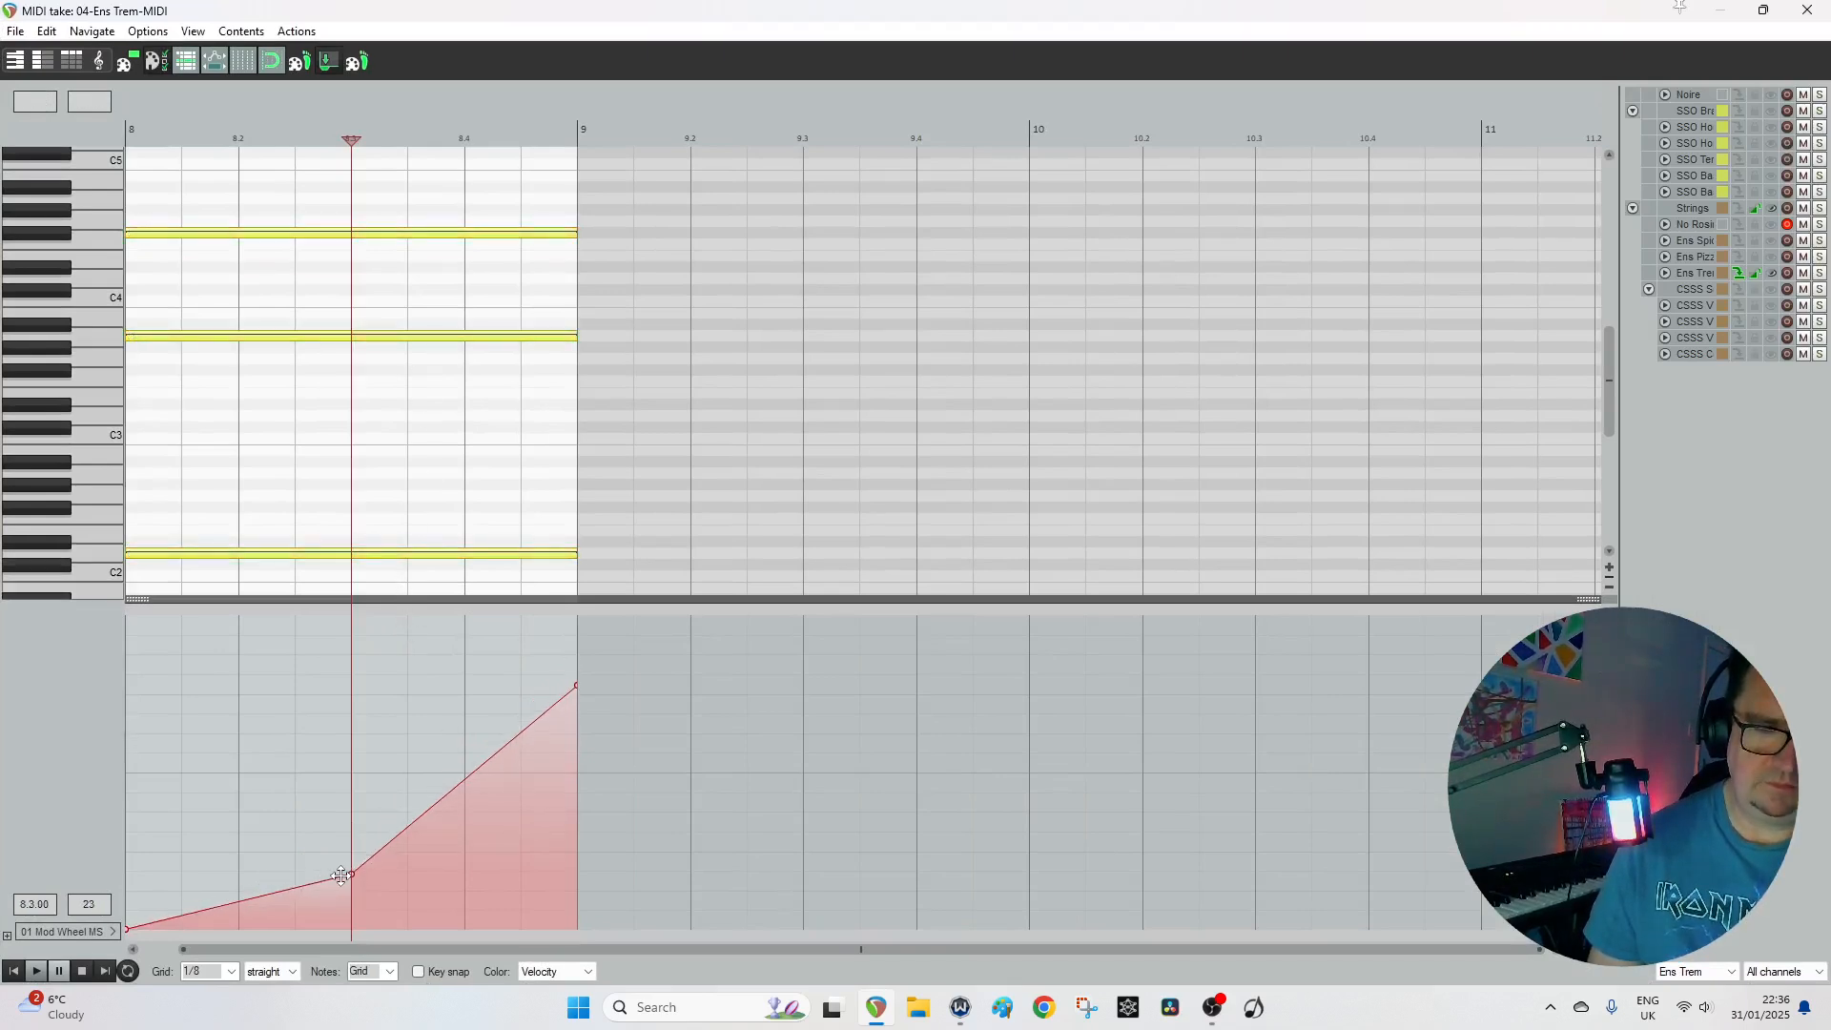
{"action": "left_click_drag", "start_coordinate": [576, 687], "coordinate": [580, 750]}
{"action": "left_click", "coordinate": [463, 707]}
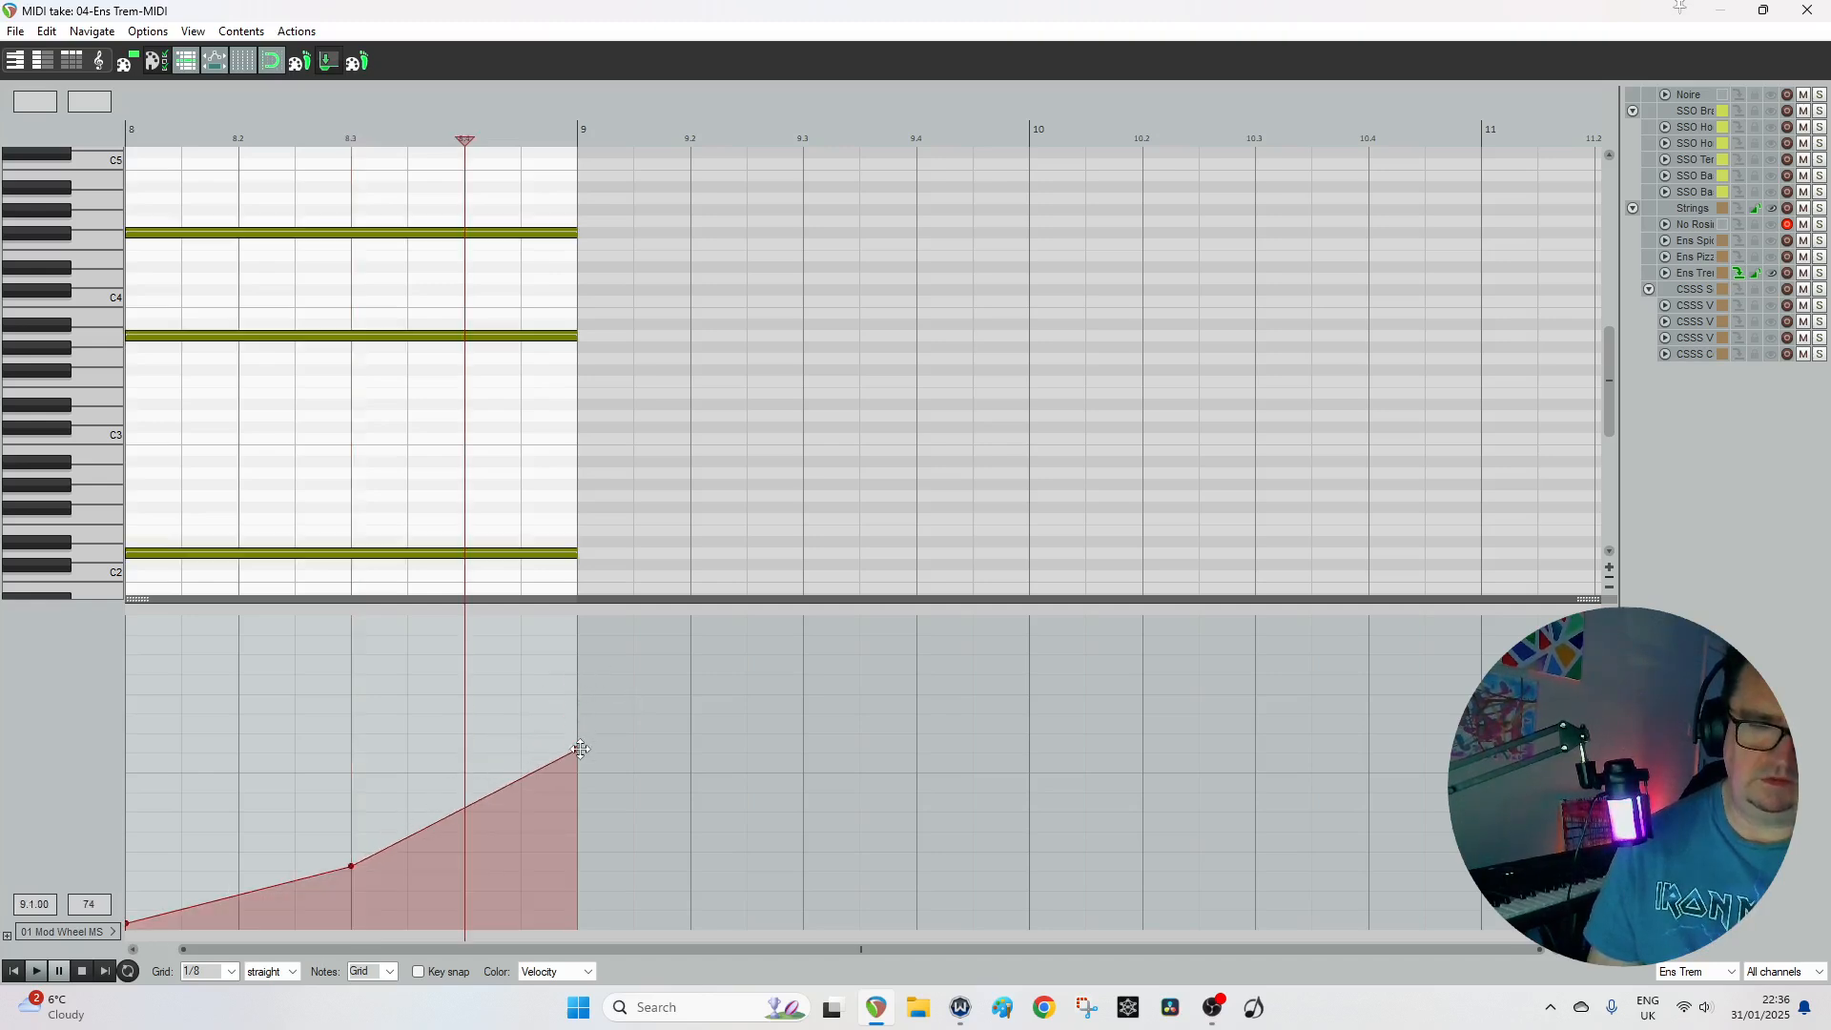
{"action": "left_click", "coordinate": [1807, 12]}
Play the softened tremolo swell from bar 7.
{"action": "left_click", "coordinate": [539, 132]}
{"action": "key", "text": "space"}
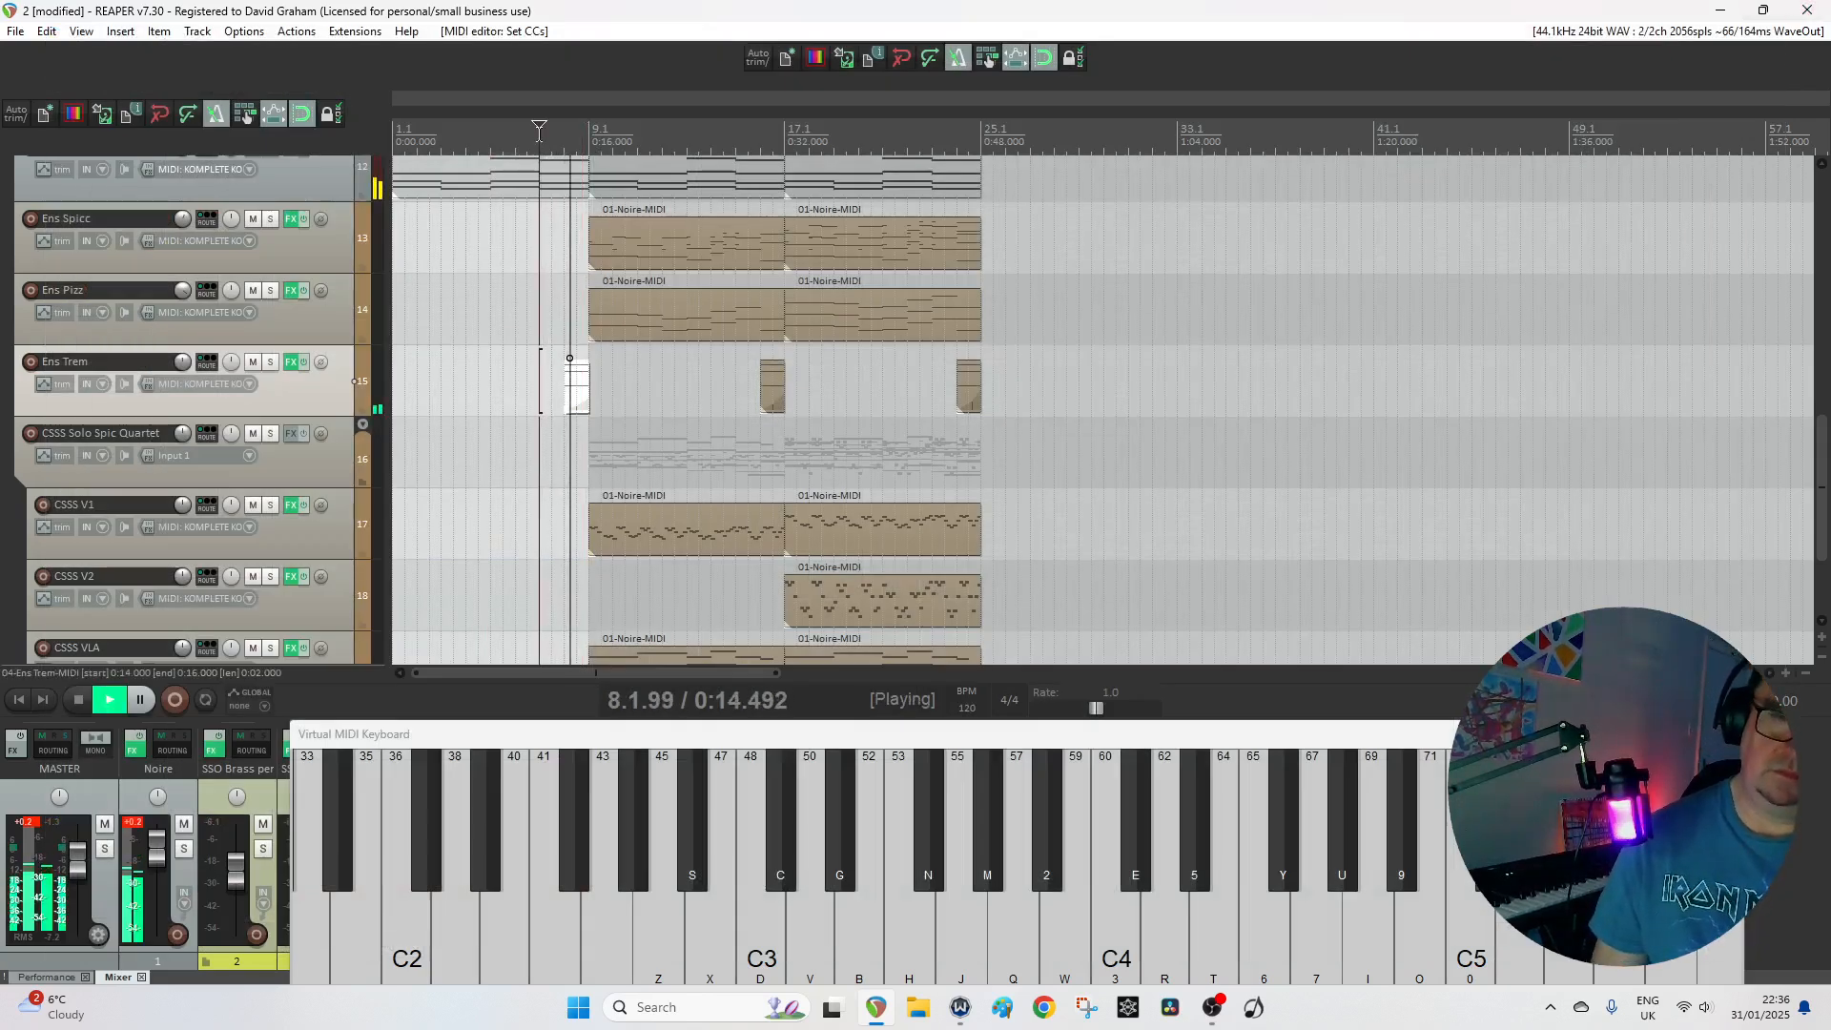
{"action": "key", "text": "space"}
Start the bar 8 mod wheel swell half a beat in, move its middle point to 8.3.50 at about 18, and lower its end.
{"action": "double_click", "coordinate": [584, 389]}
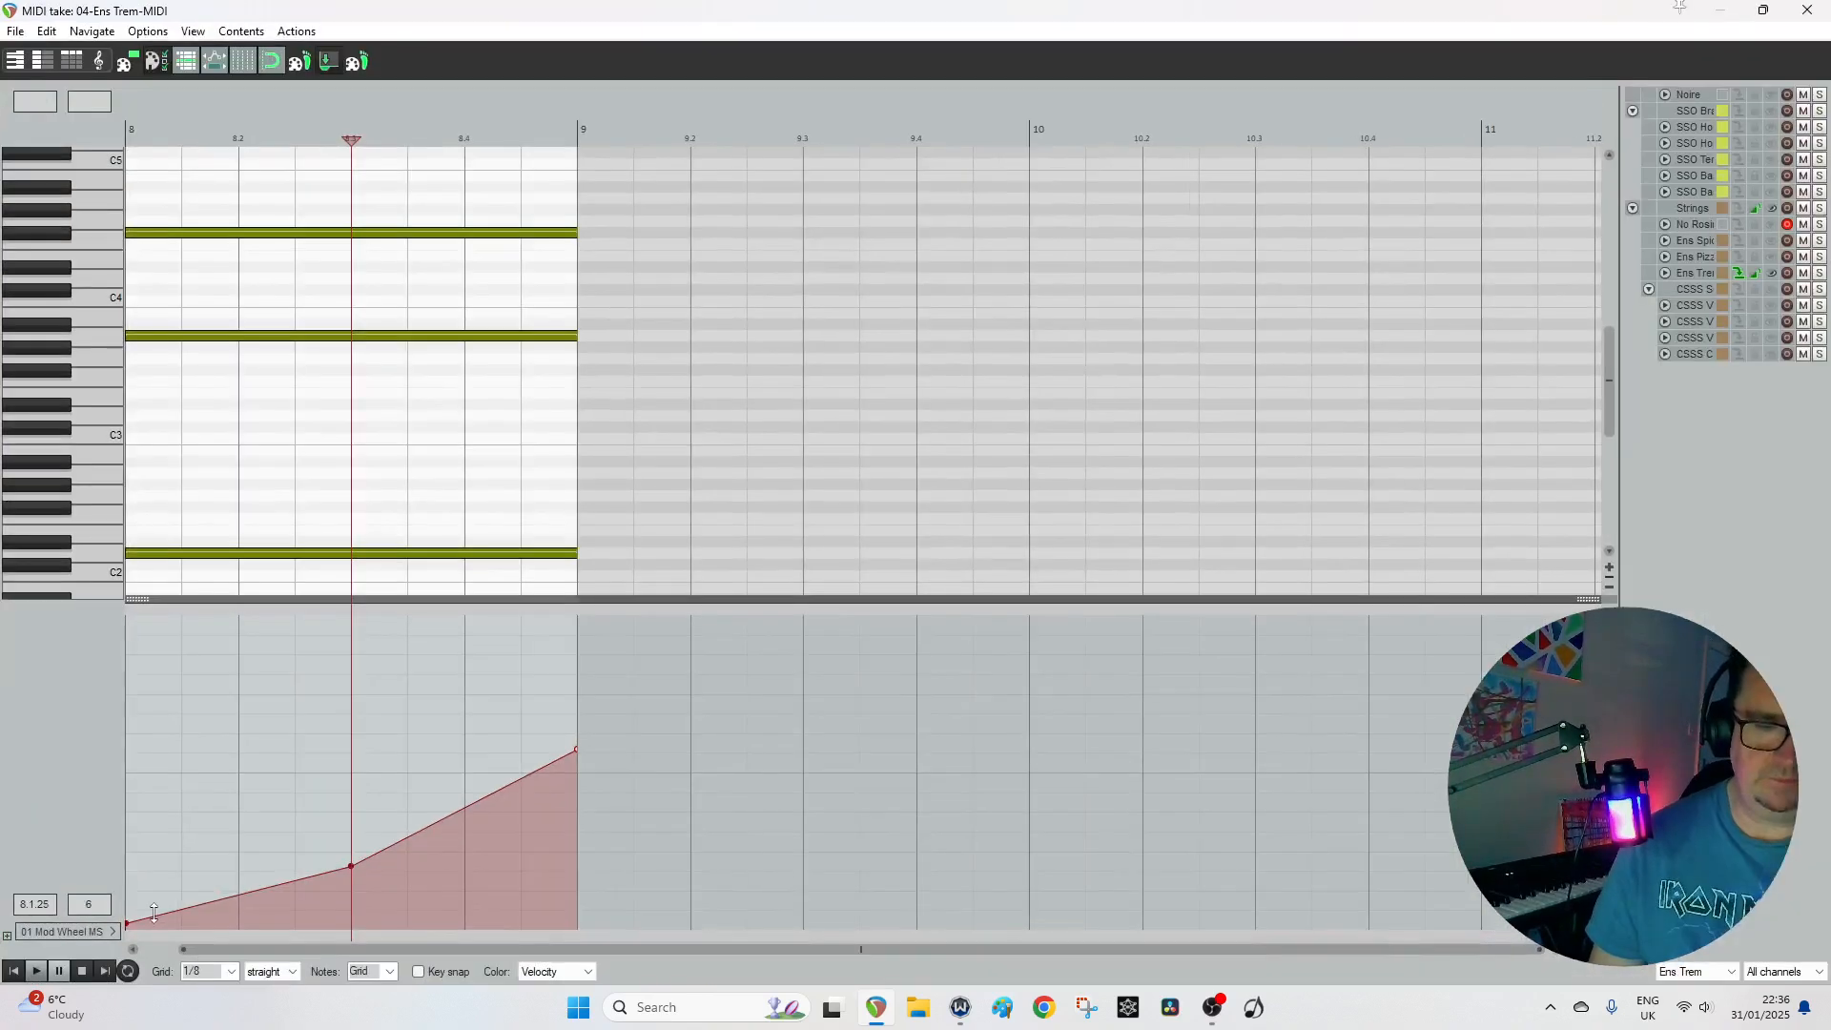
{"action": "left_click_drag", "start_coordinate": [126, 924], "coordinate": [127, 921]}
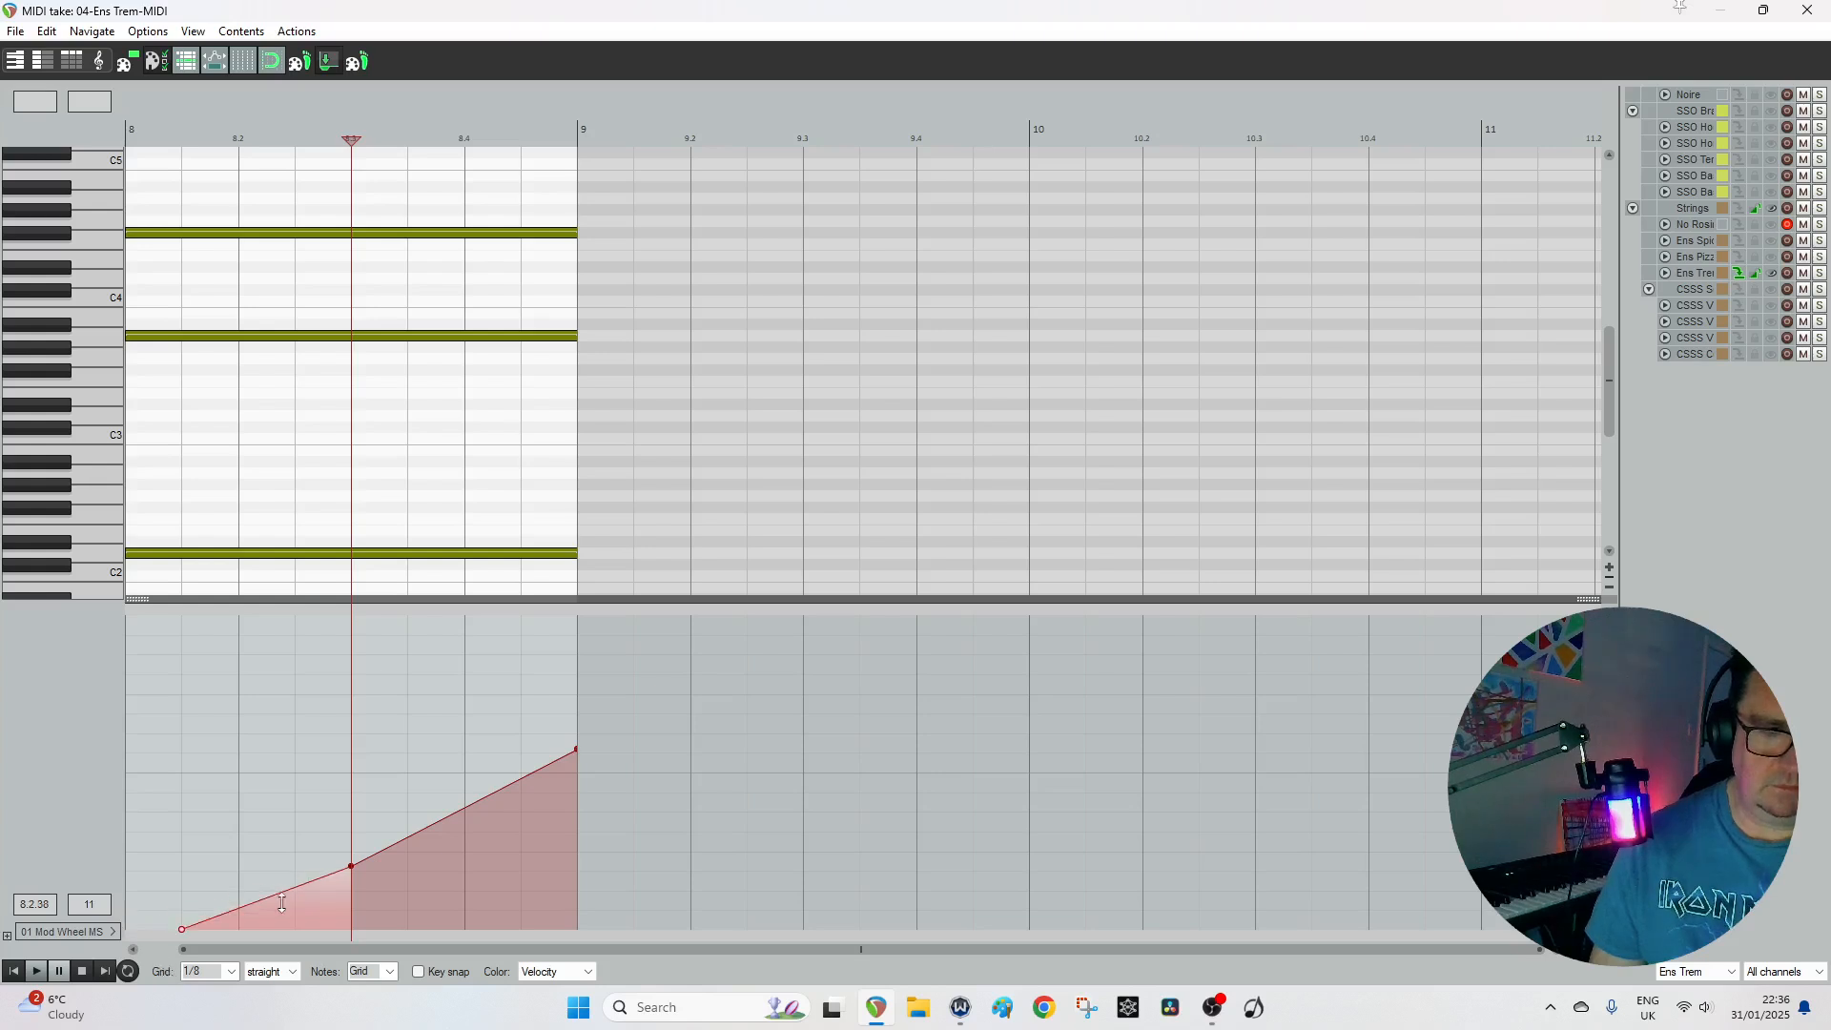
{"action": "left_click_drag", "start_coordinate": [351, 874], "coordinate": [397, 879]}
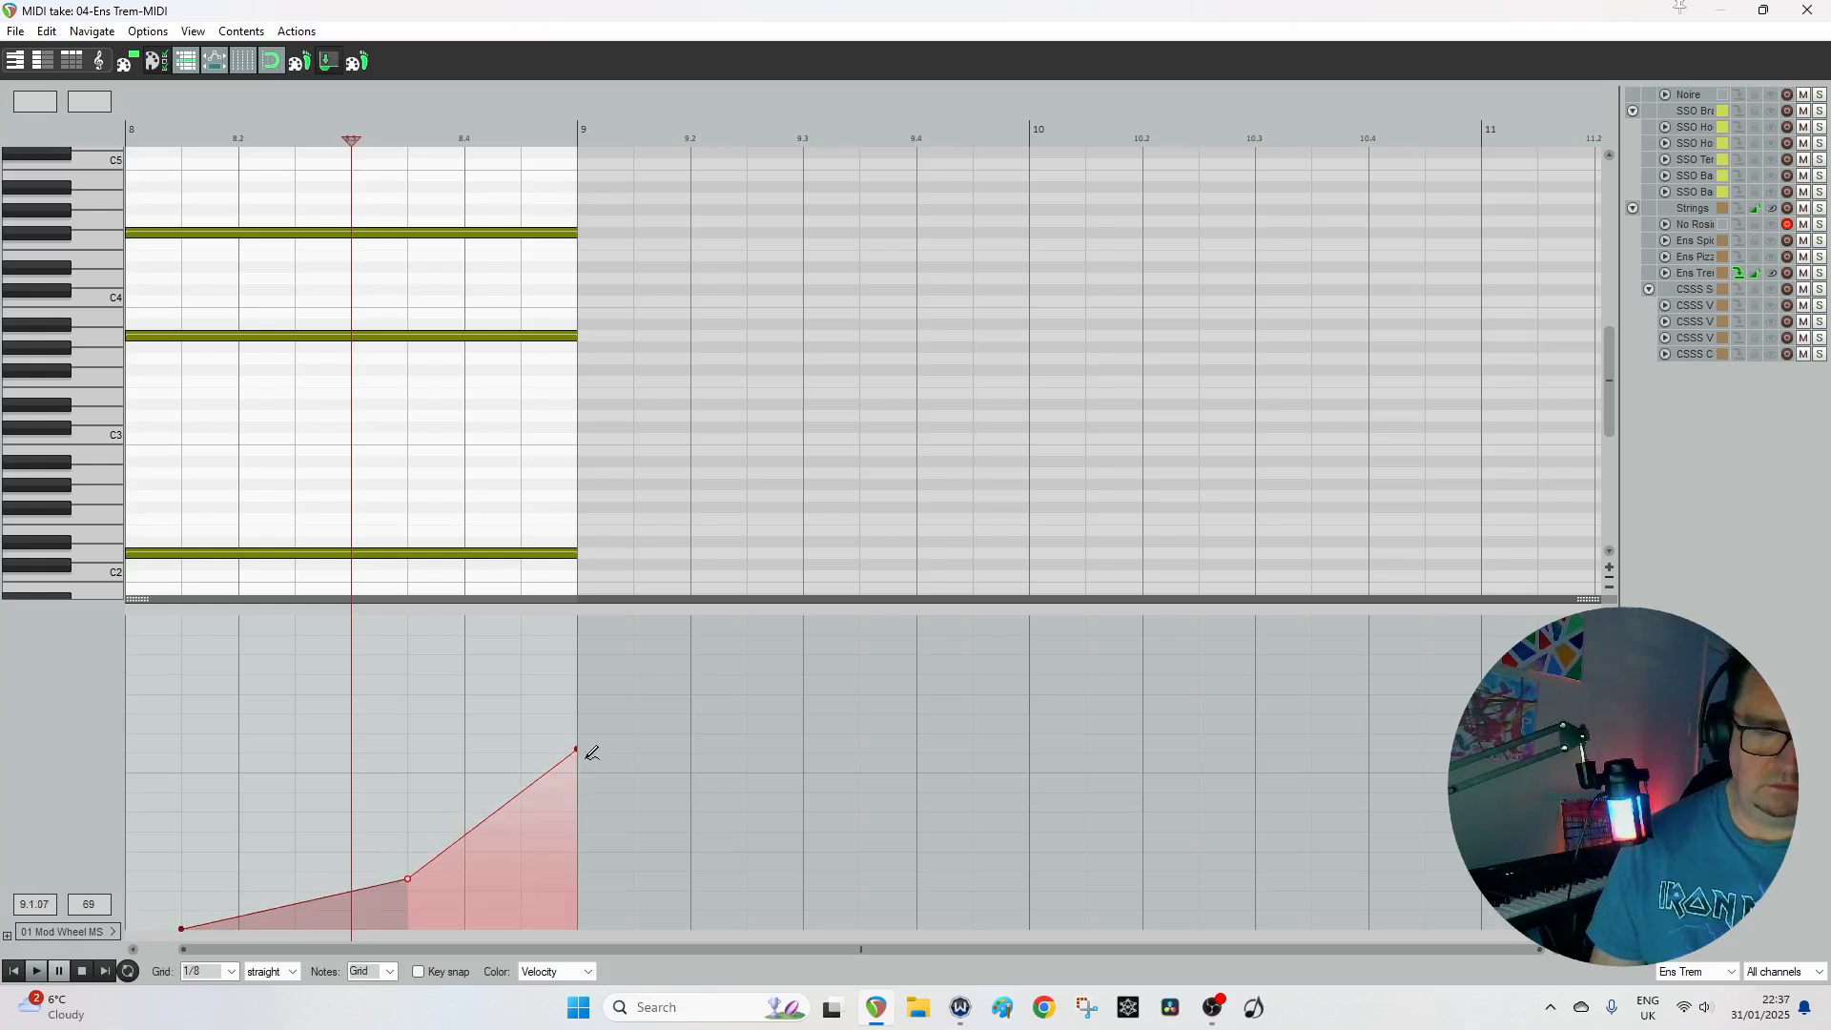
{"action": "left_click_drag", "start_coordinate": [576, 748], "coordinate": [585, 777]}
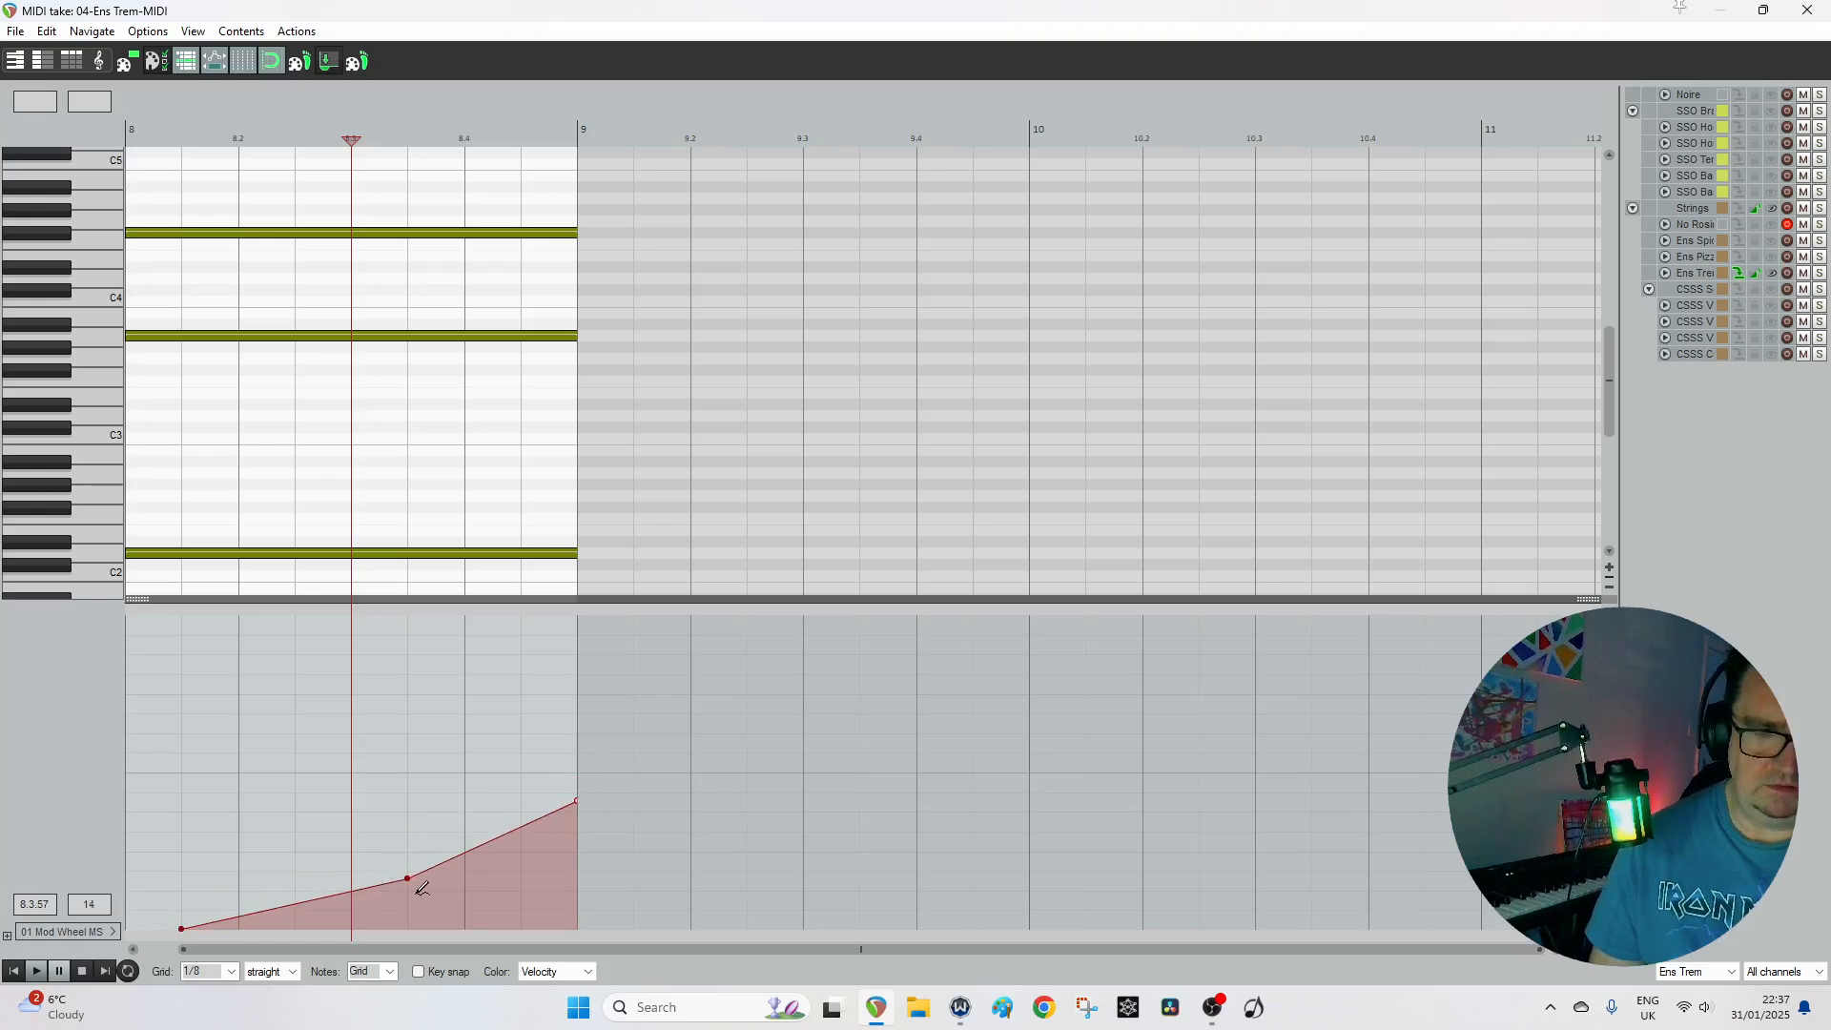
{"action": "left_click_drag", "start_coordinate": [405, 881], "coordinate": [420, 888]}
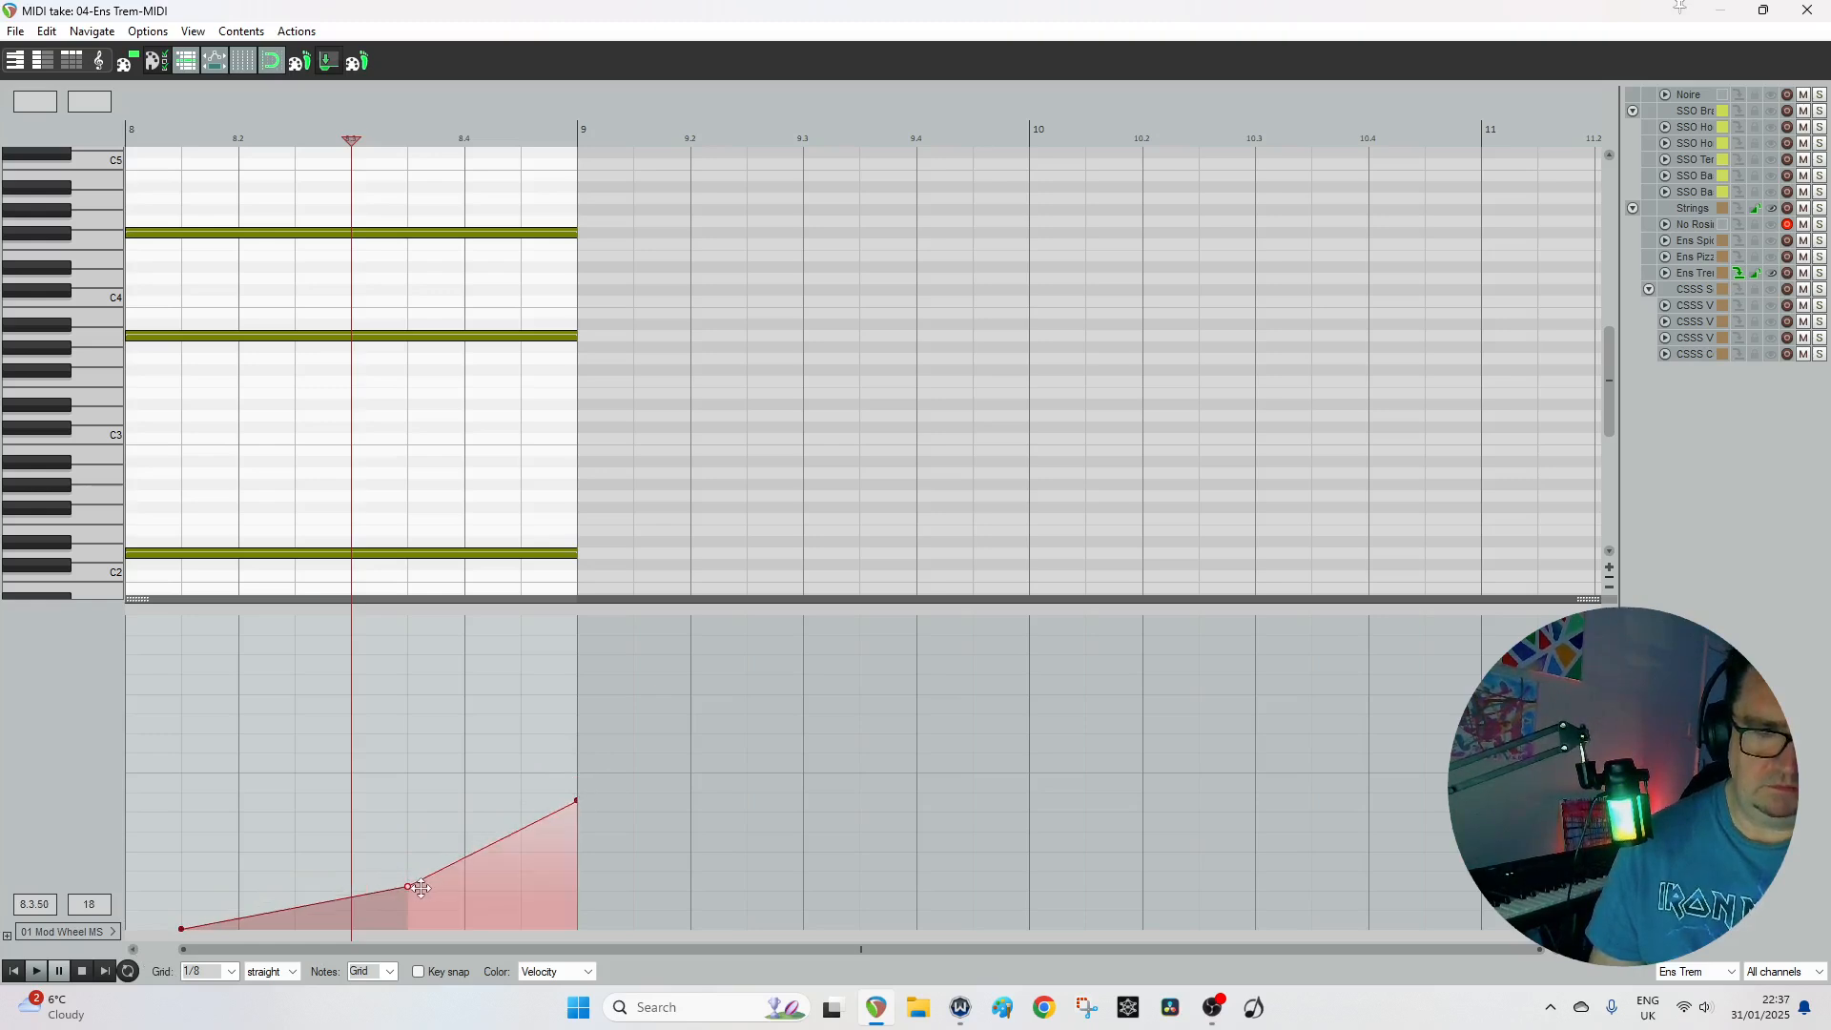
{"action": "left_click", "coordinate": [1824, 7]}
Play the arrangement from bar 6 into the bar 9 entry and save the project.
{"action": "key", "text": "space"}
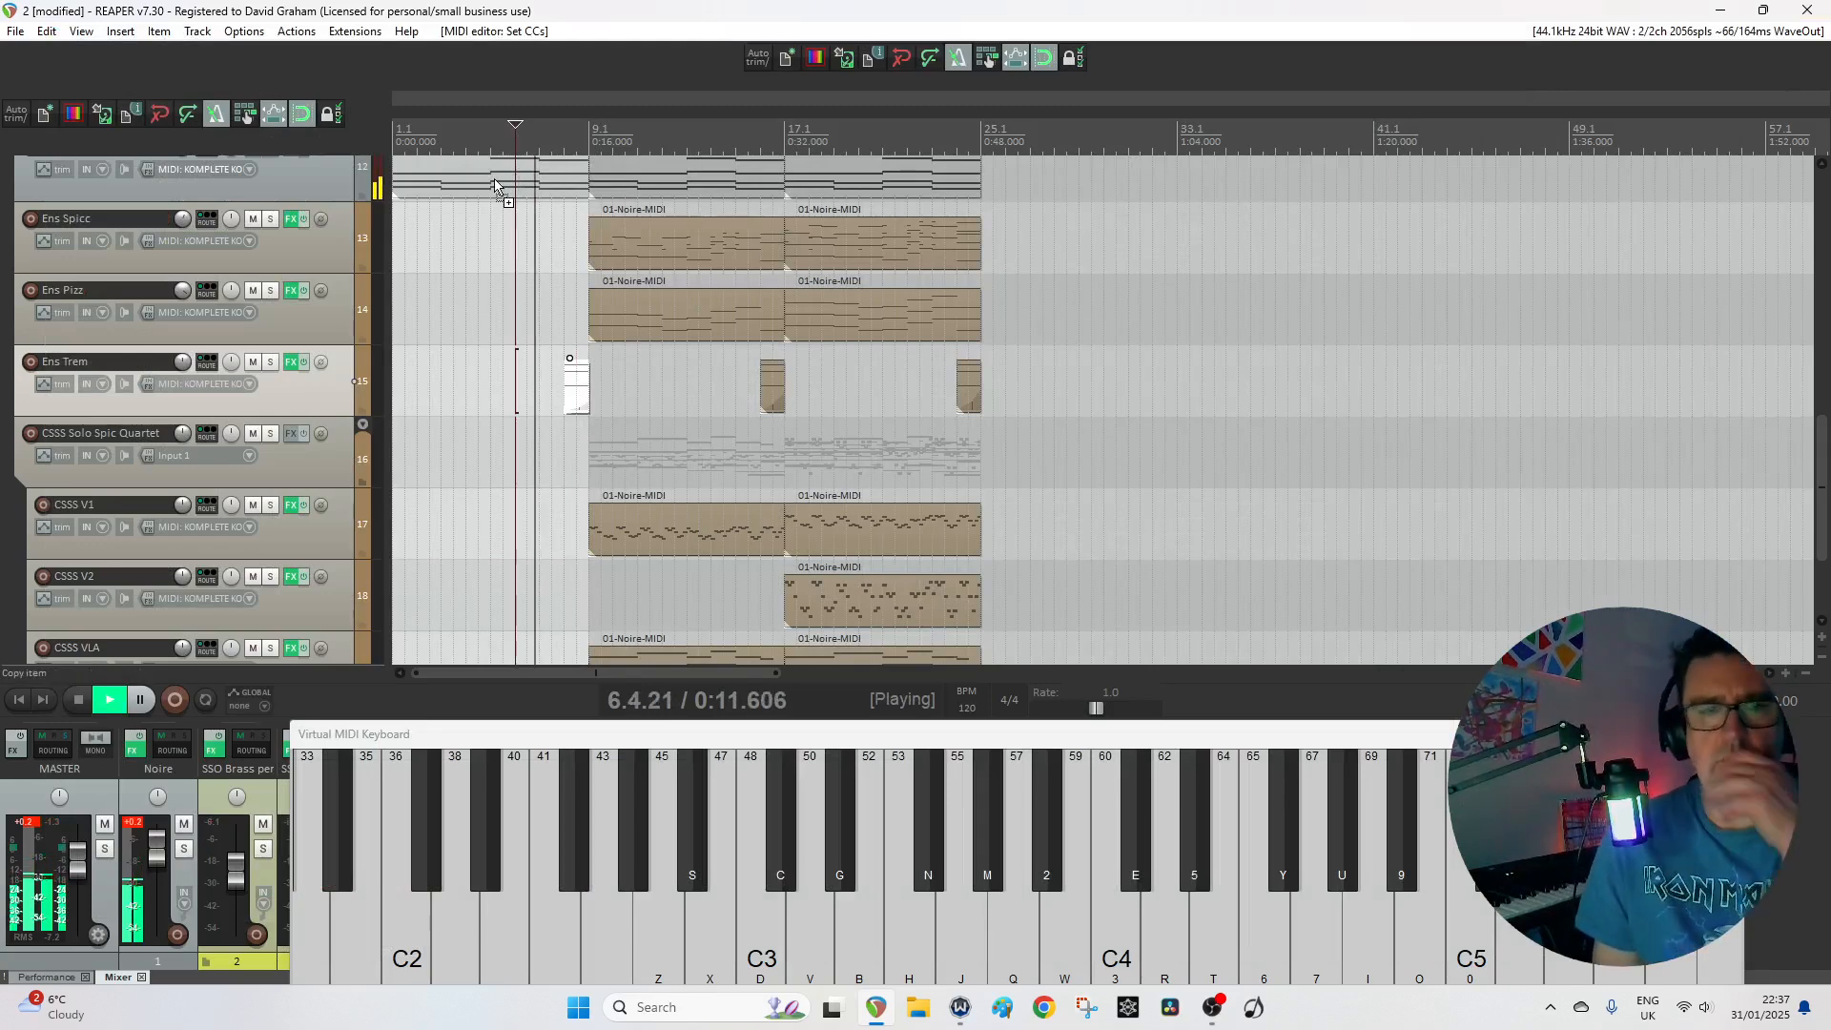
{"action": "key", "text": "ctrl+s"}
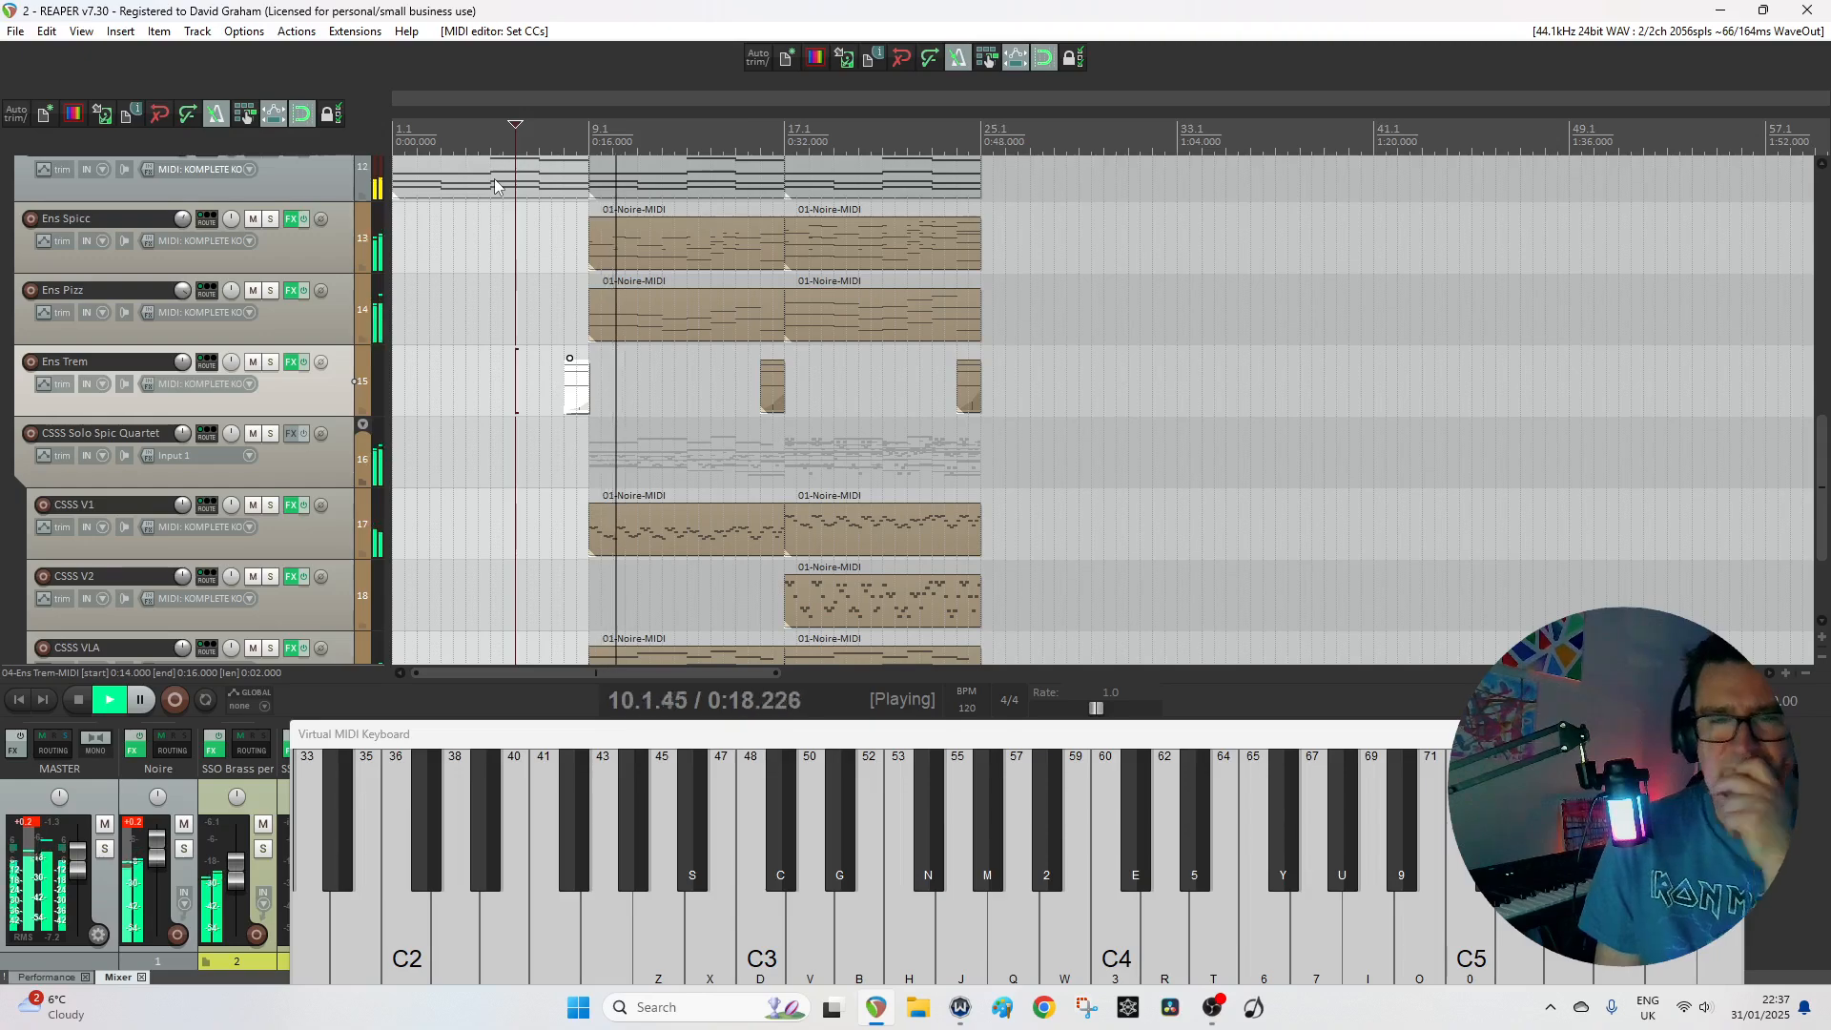
{"action": "key", "text": "space"}
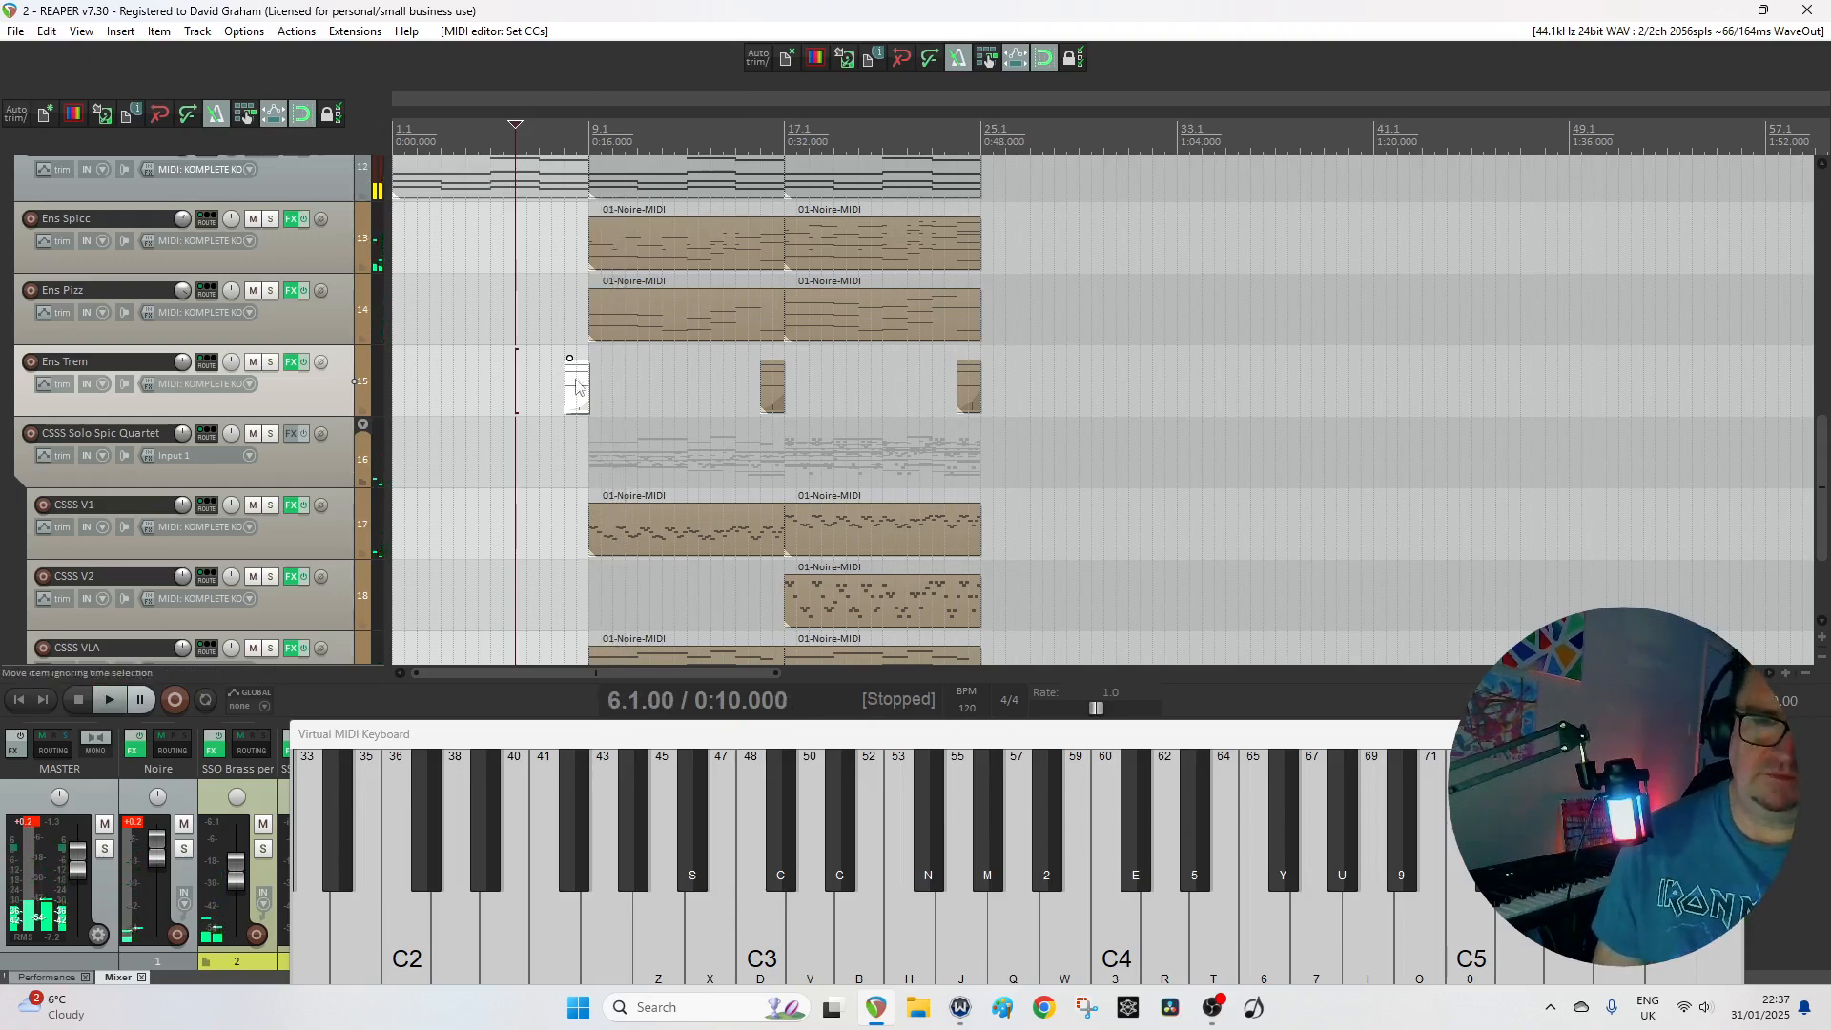
Shift the bar 8 Ens Trem swell's start to beat 2 and its middle point to beat 4, and raise its end slightly.
{"action": "left_click", "coordinate": [586, 385]}
{"action": "double_click", "coordinate": [580, 391]}
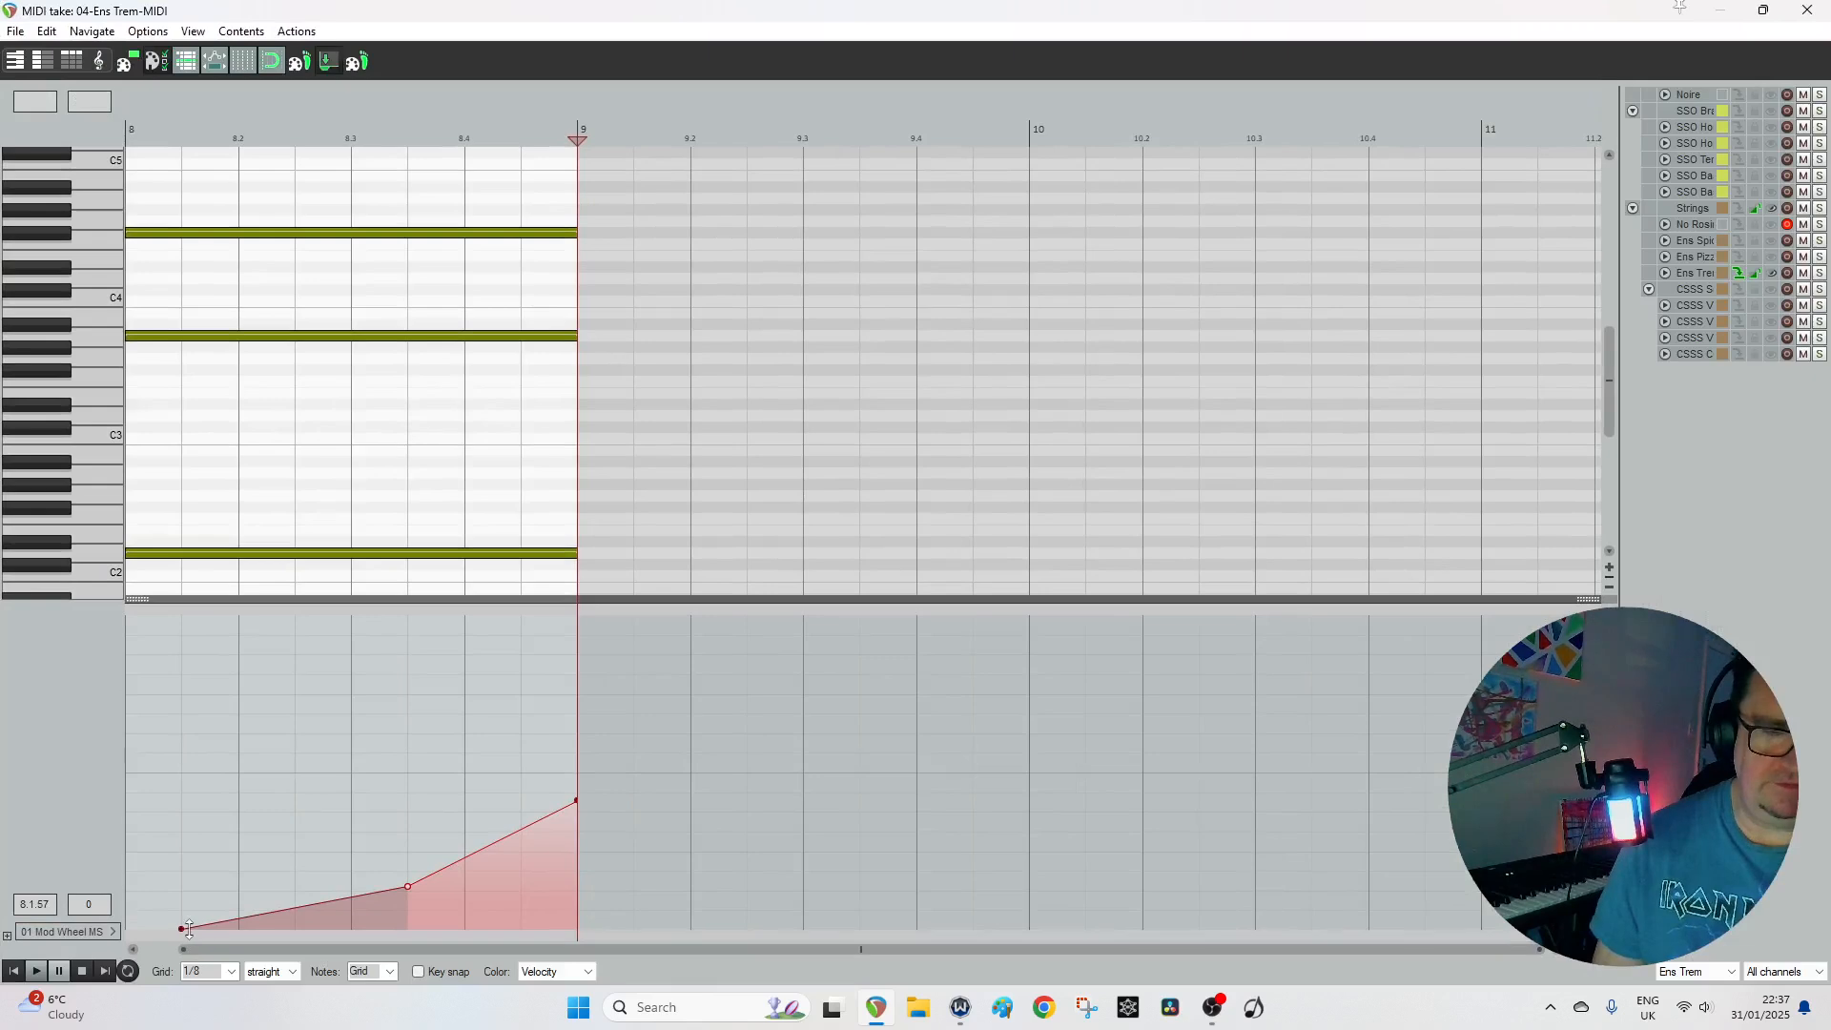
{"action": "left_click_drag", "start_coordinate": [182, 928], "coordinate": [222, 943]}
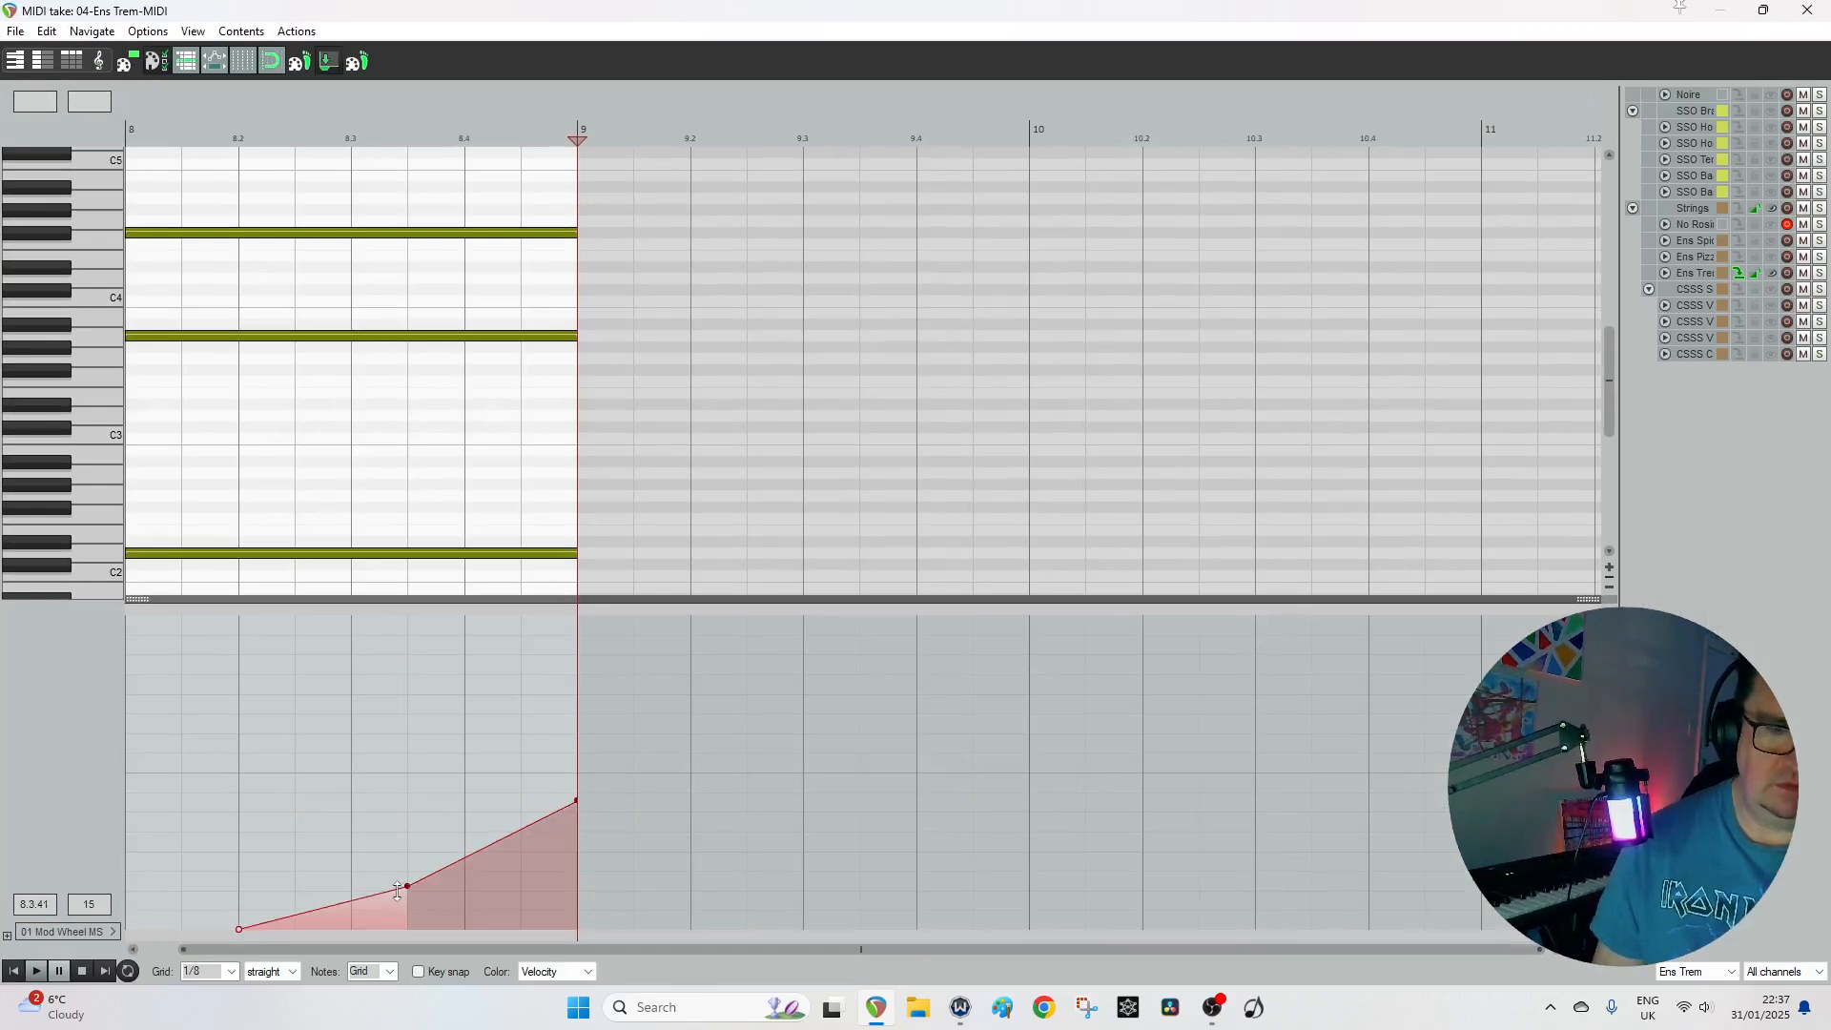
{"action": "left_click_drag", "start_coordinate": [407, 886], "coordinate": [446, 867]}
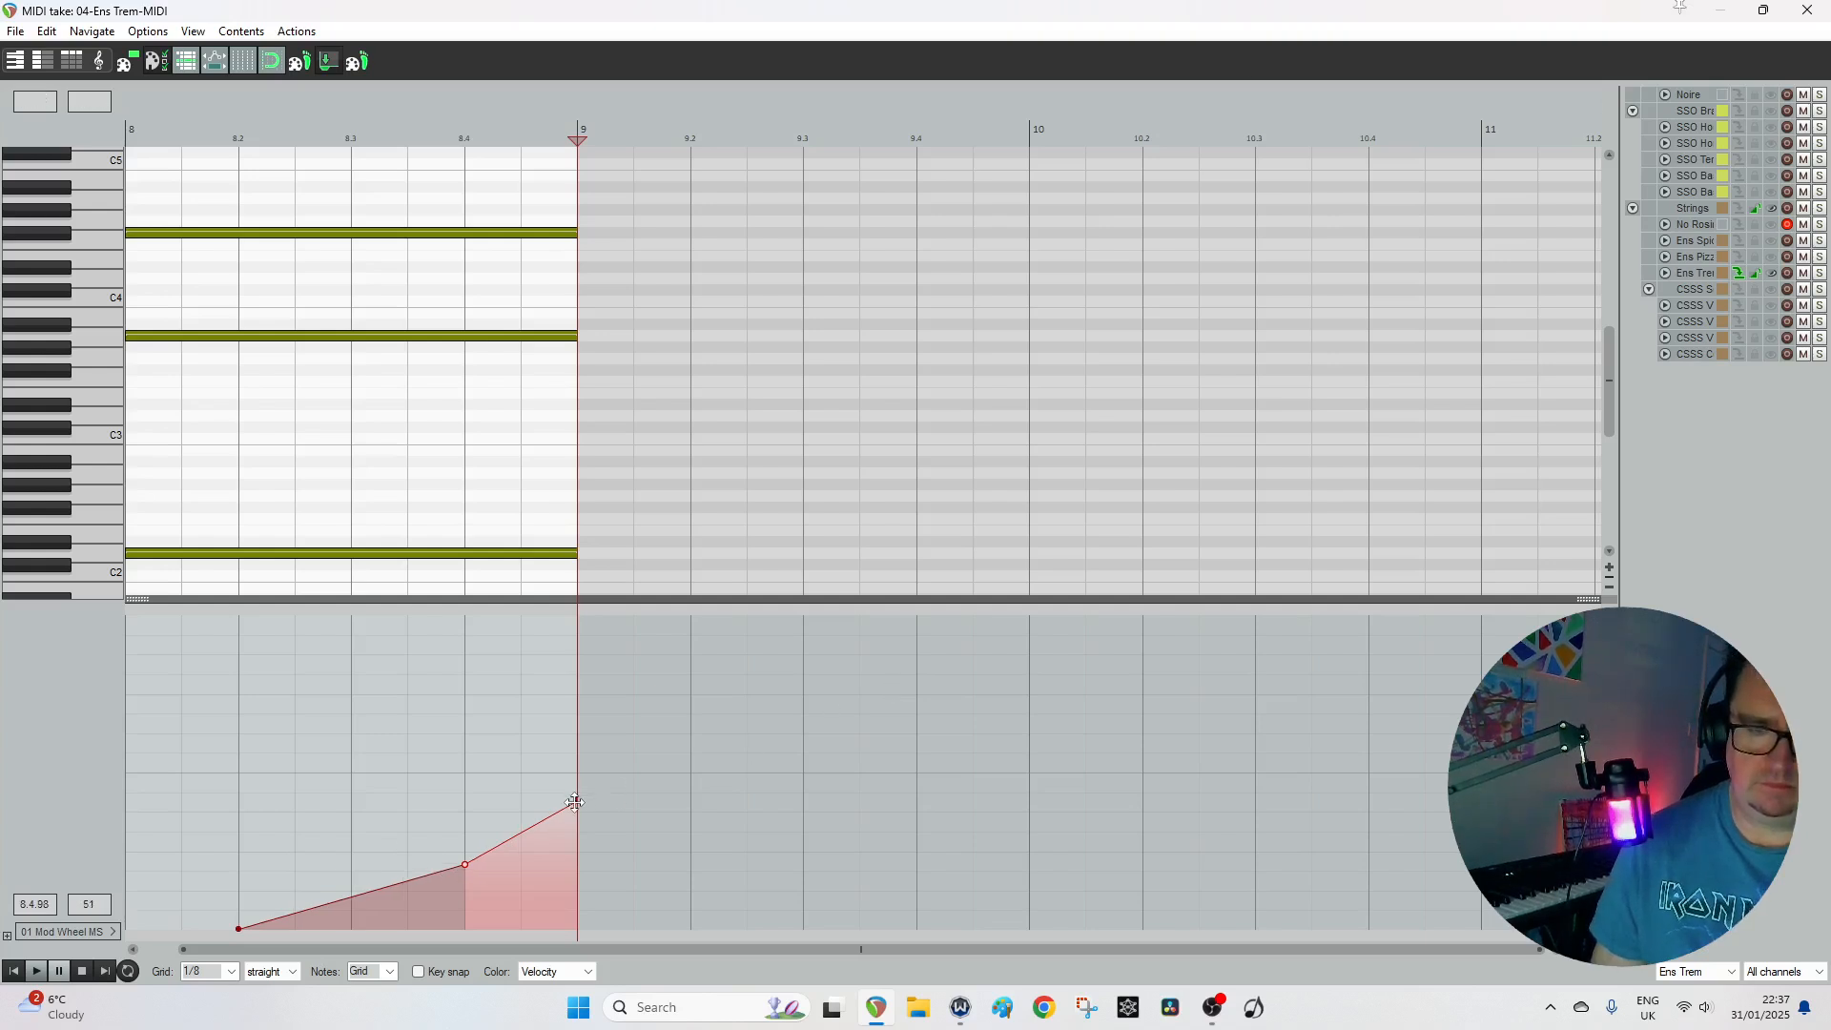
{"action": "left_click_drag", "start_coordinate": [575, 803], "coordinate": [578, 793]}
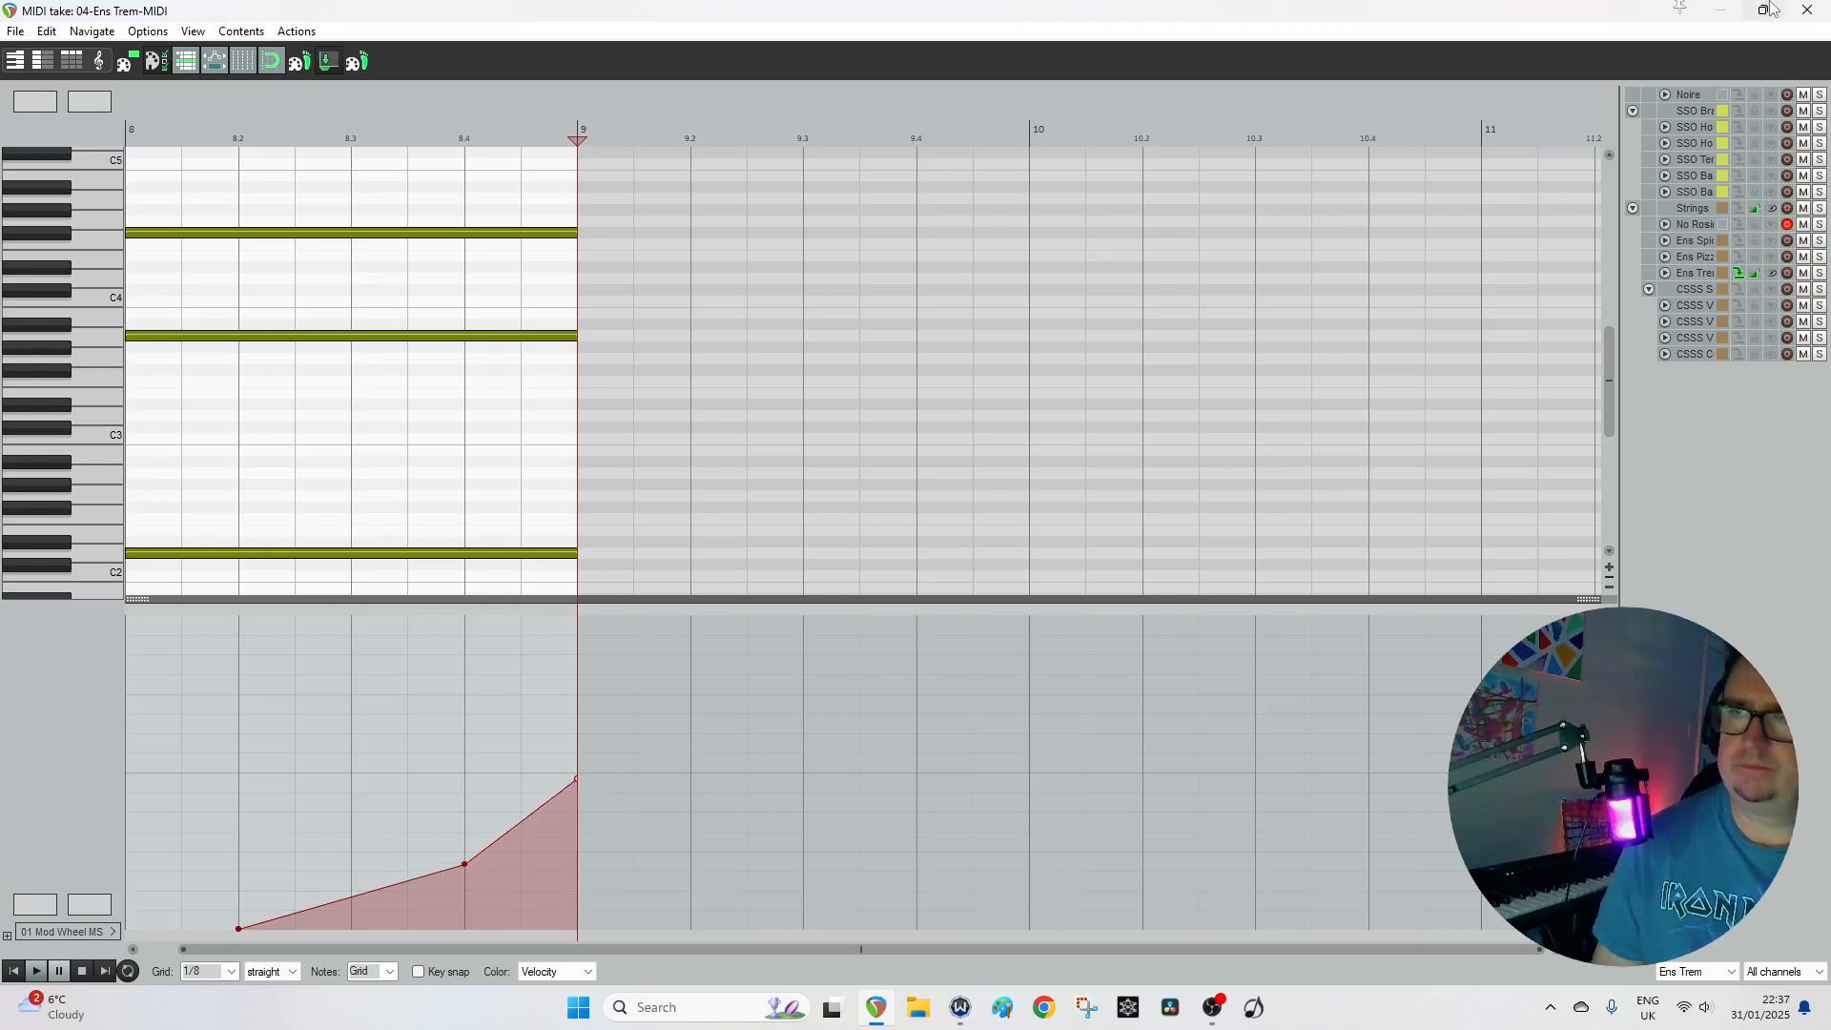
{"action": "left_click", "coordinate": [1807, 9]}
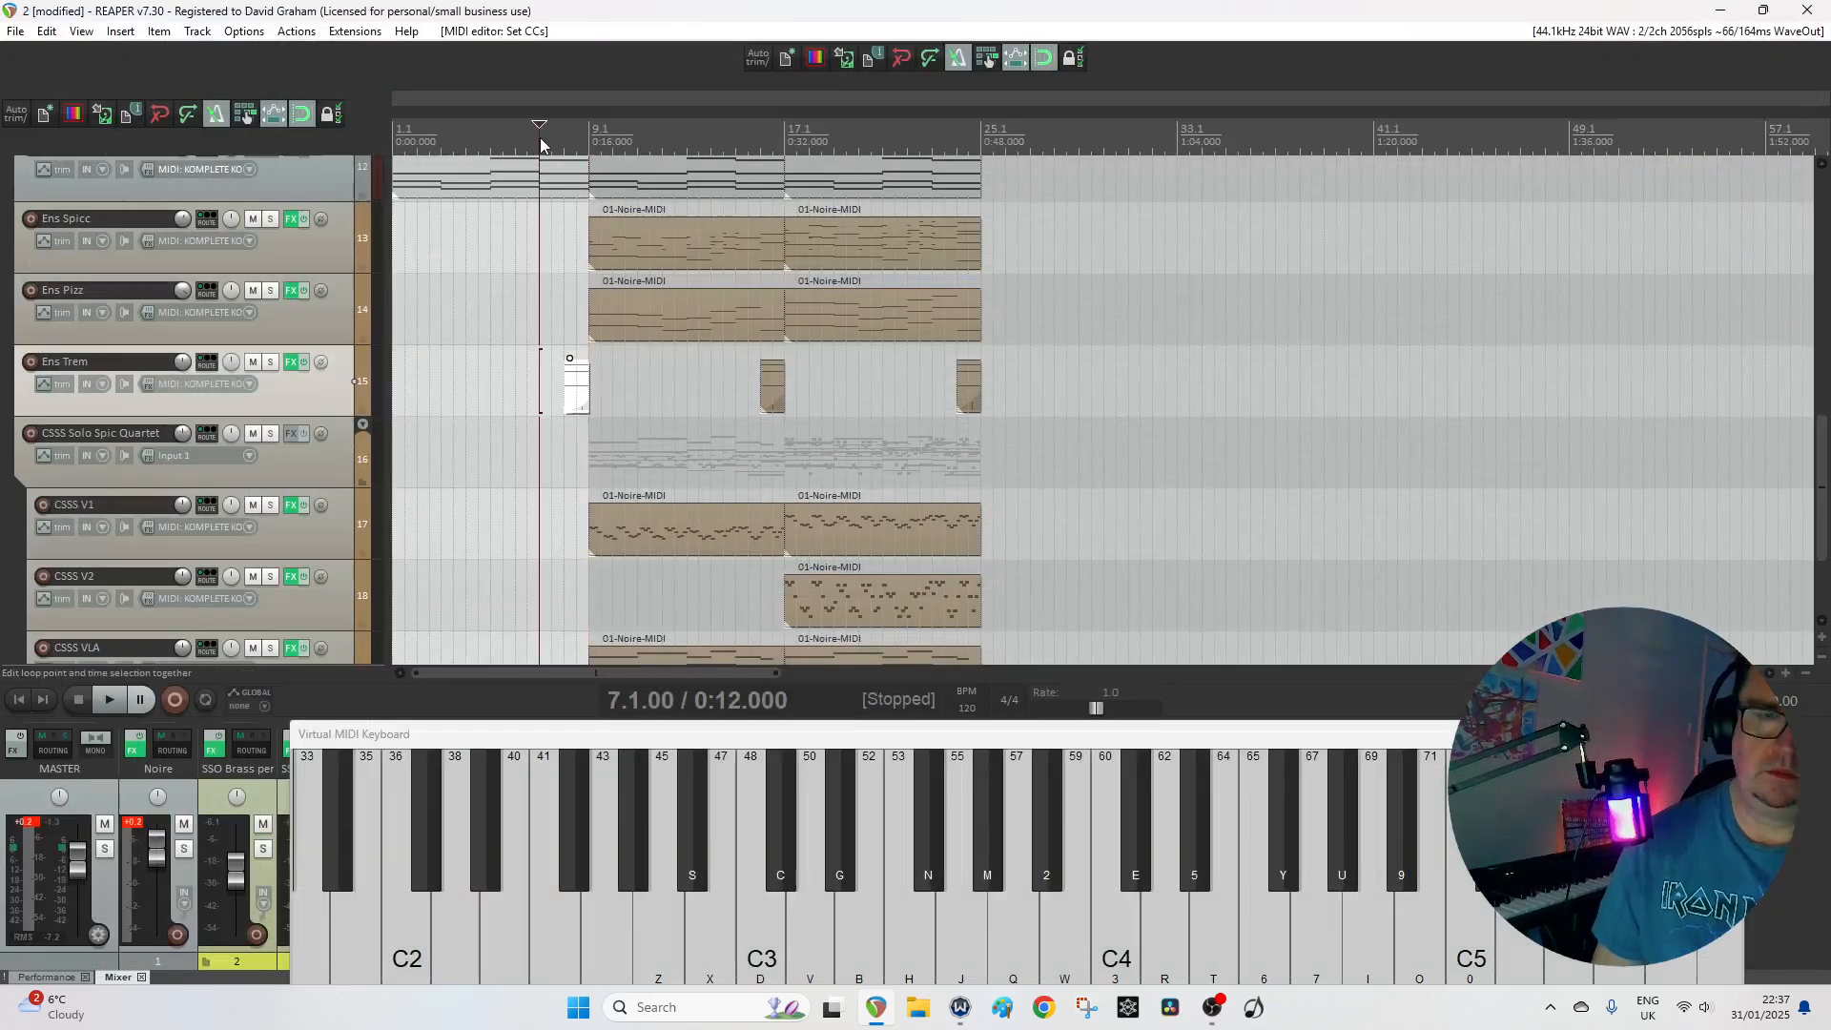
Play the arrangement from bar 7 to its end at bar 25 and save the project.
{"action": "key", "text": "alt+space"}
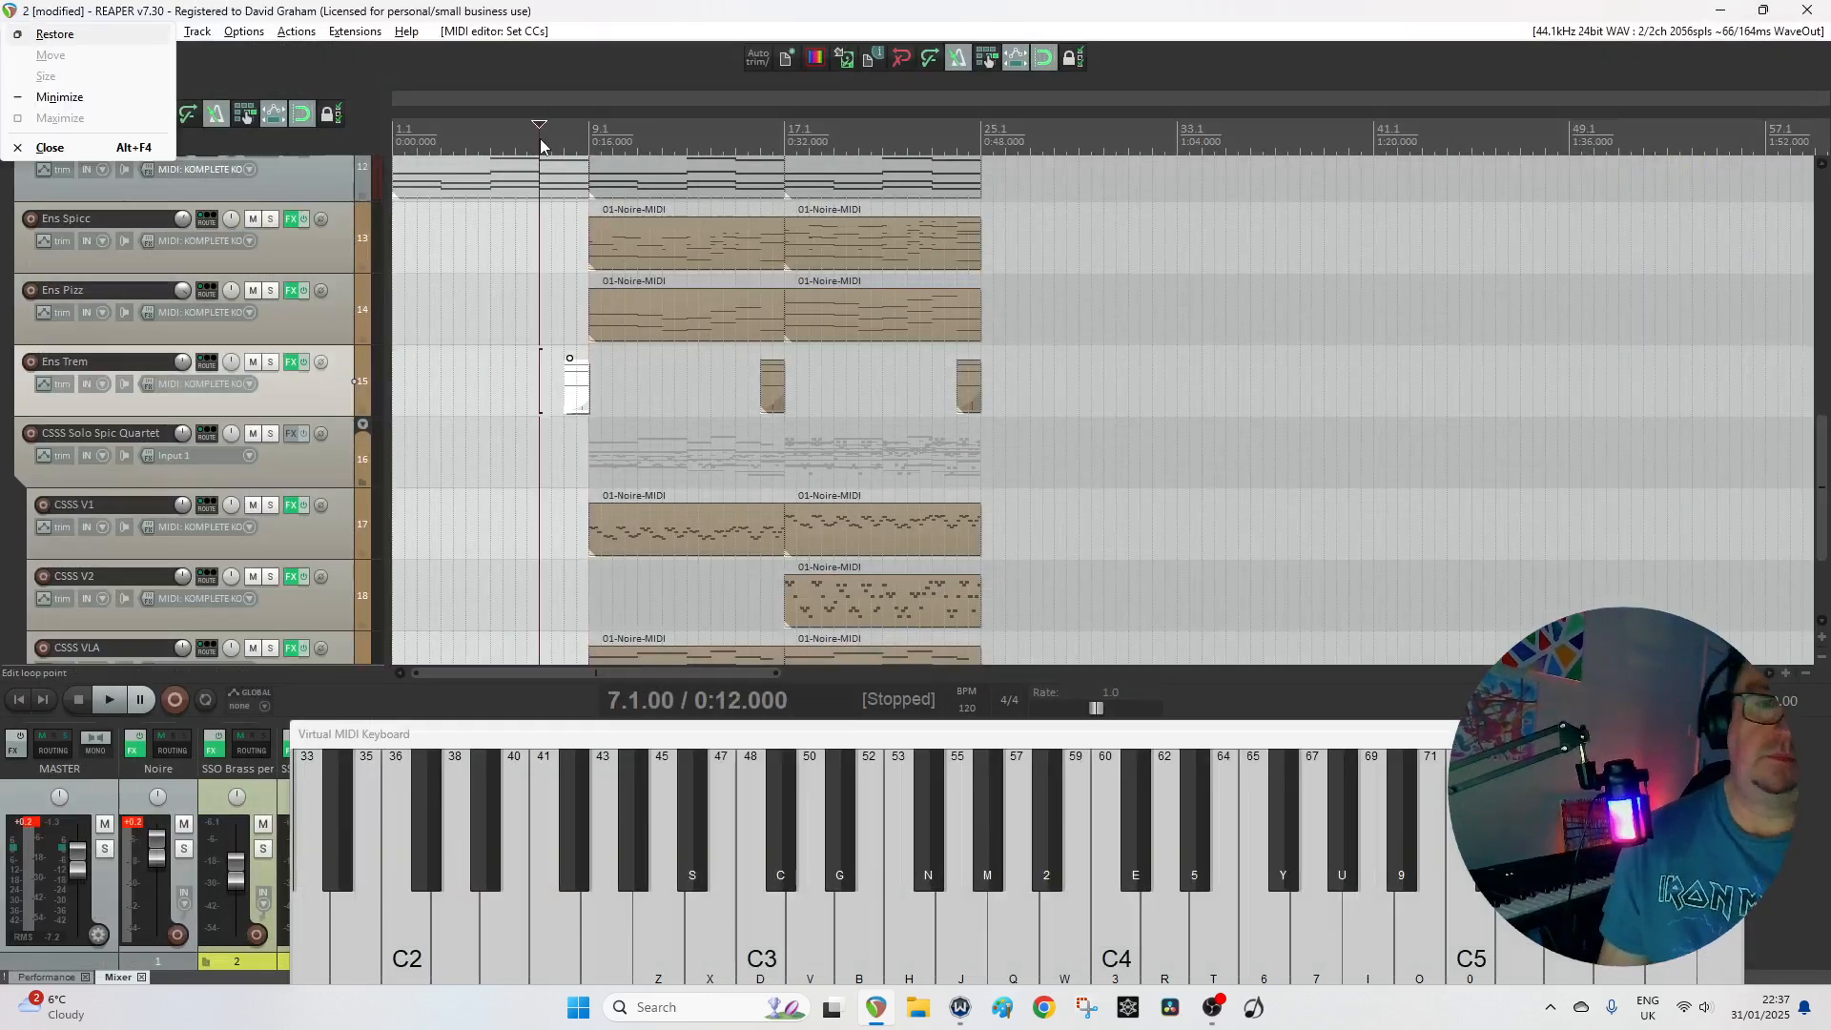
{"action": "key", "text": "Escape"}
{"action": "key", "text": "space"}
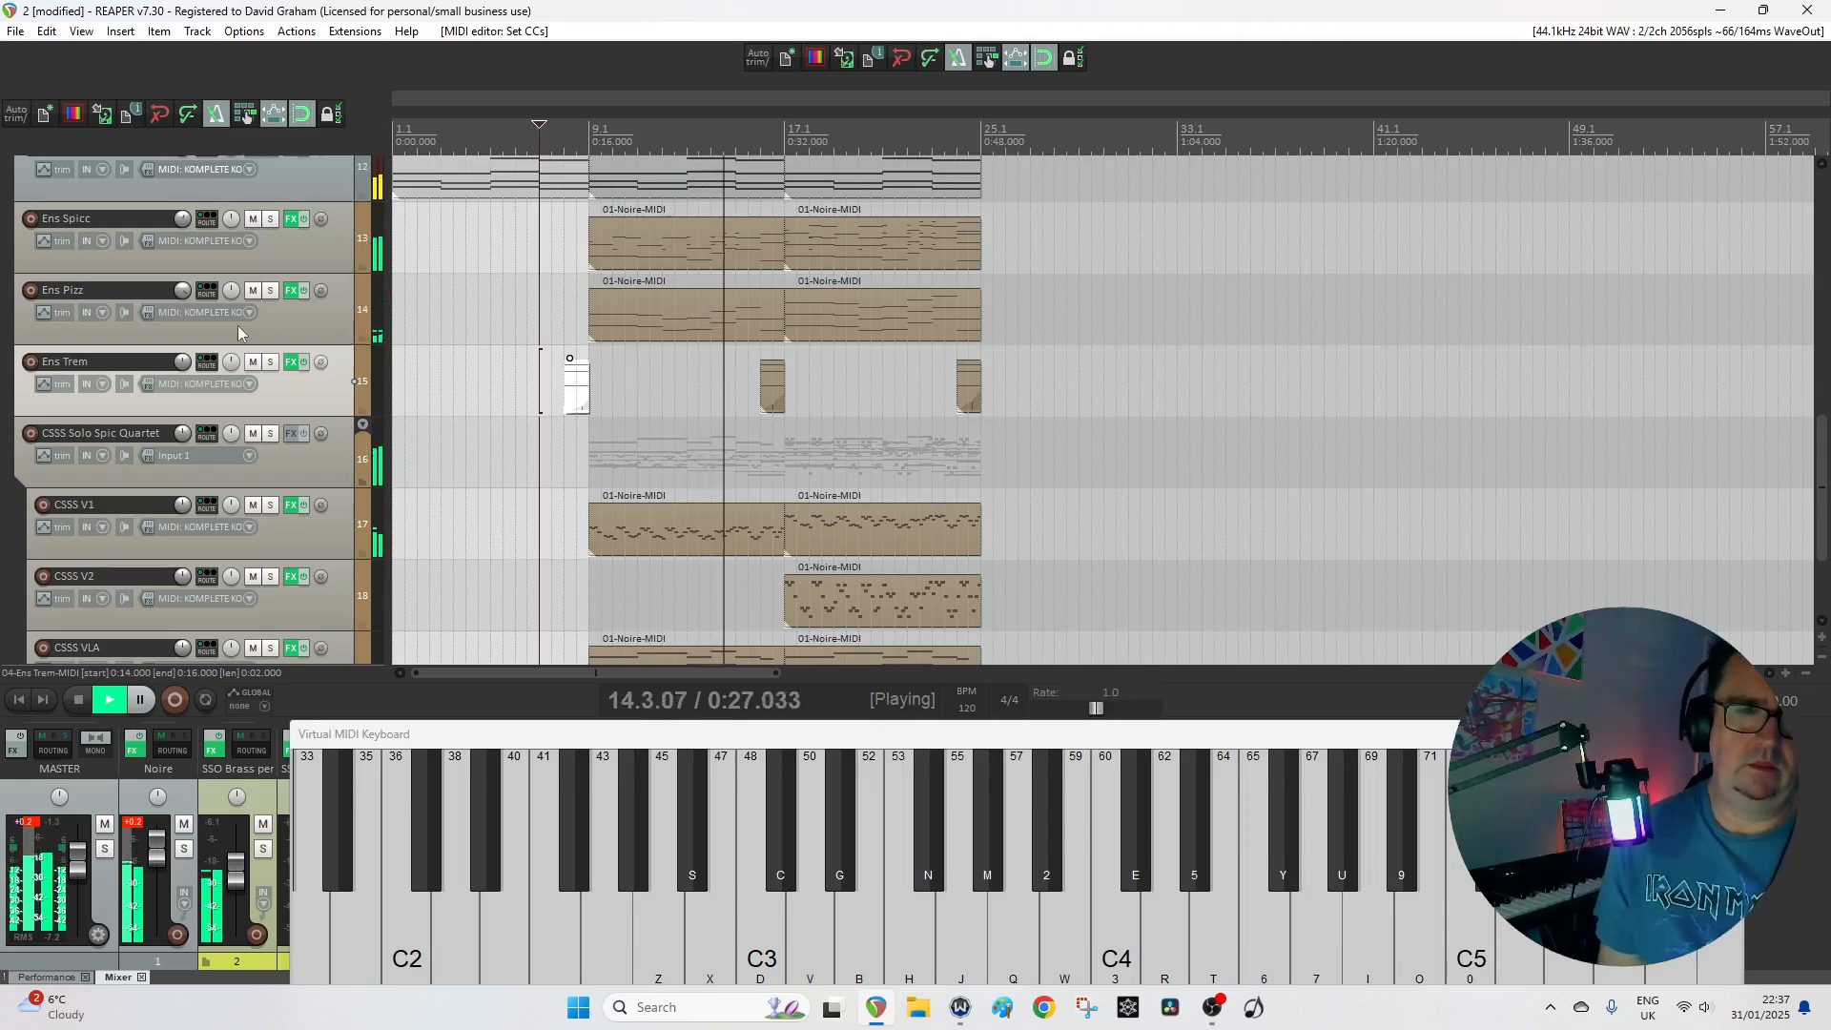
{"action": "scroll", "coordinate": [272, 297], "scroll_direction": "up", "scroll_amount": 6}
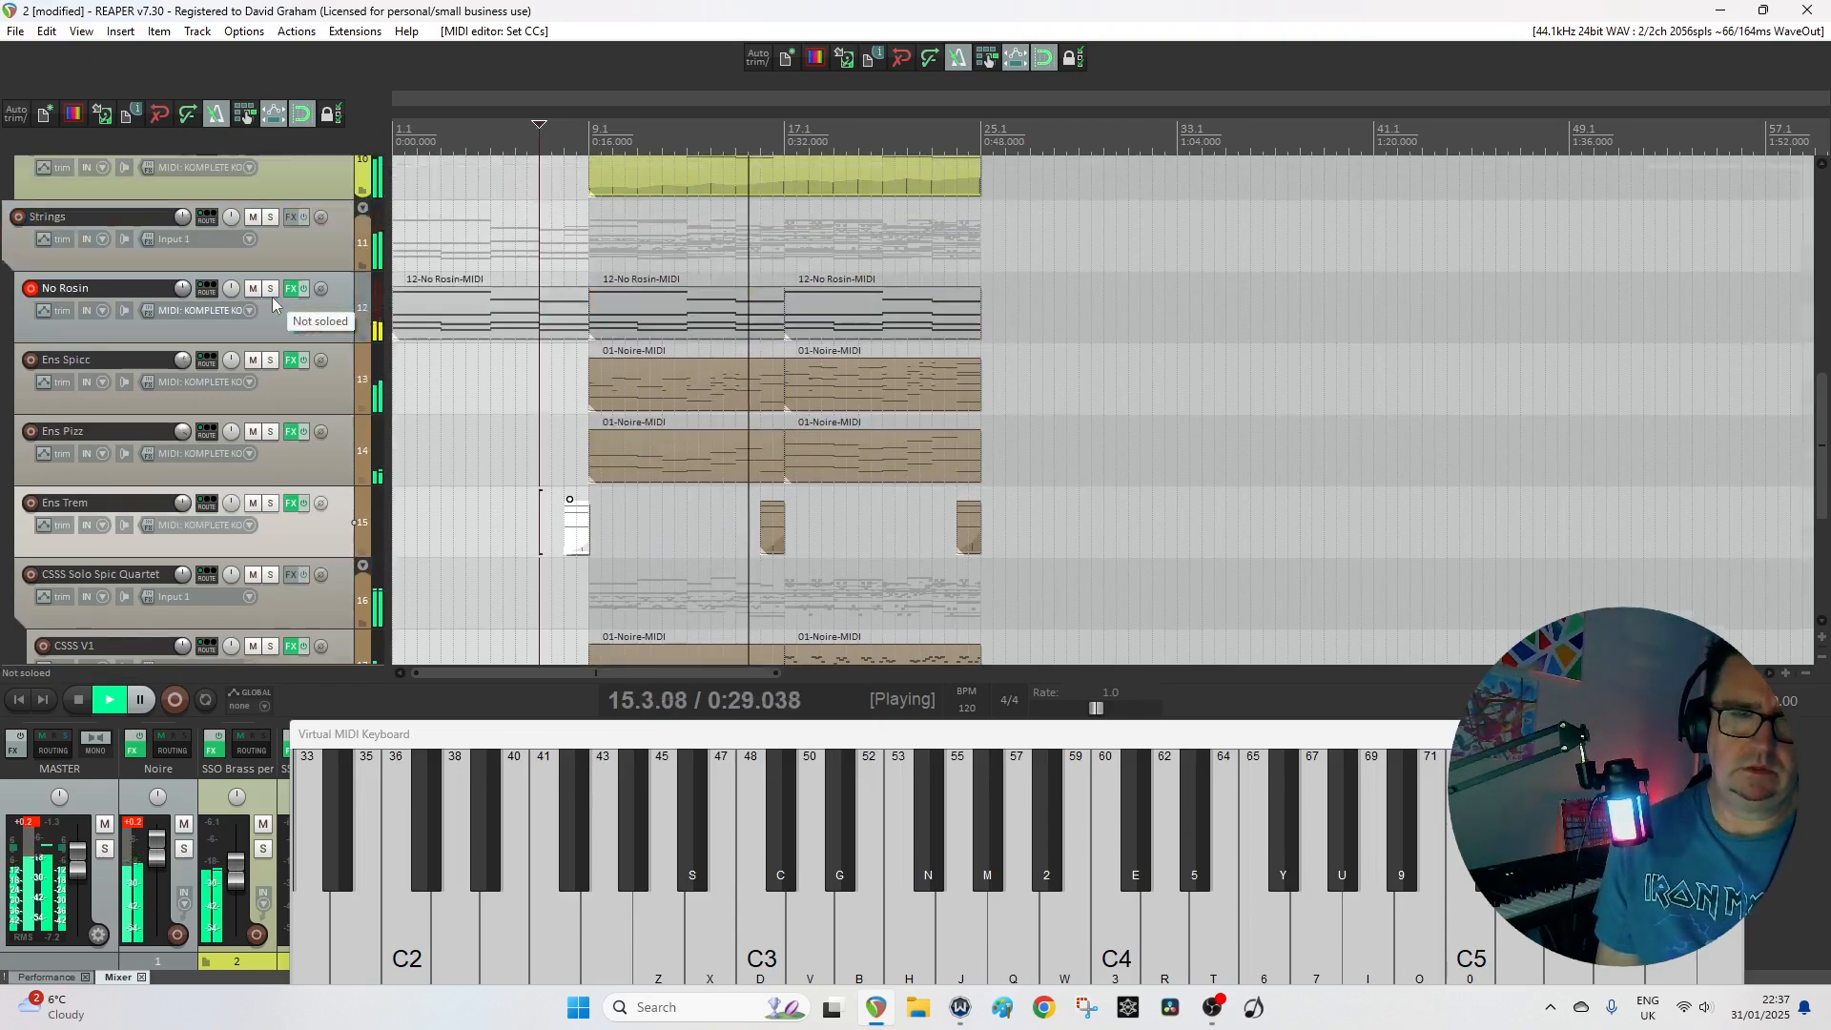
{"action": "scroll", "coordinate": [272, 299], "scroll_direction": "up", "scroll_amount": 1}
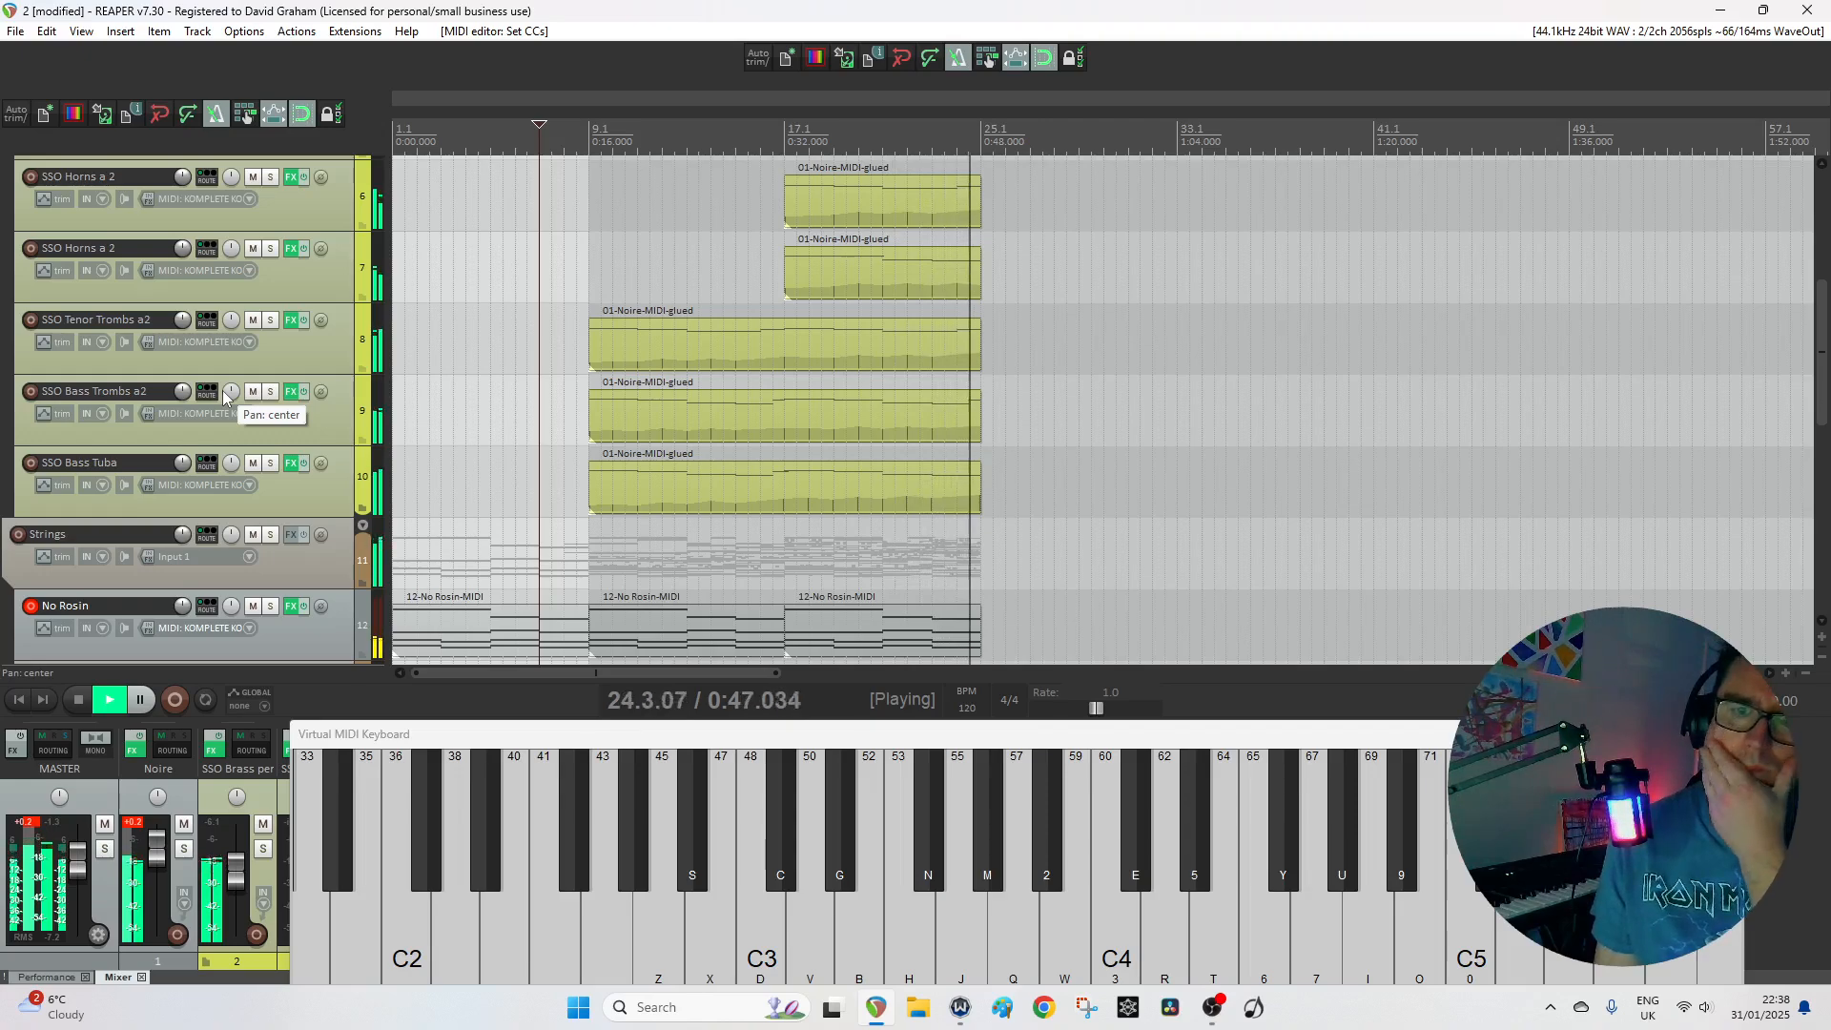
{"action": "key", "text": "space"}
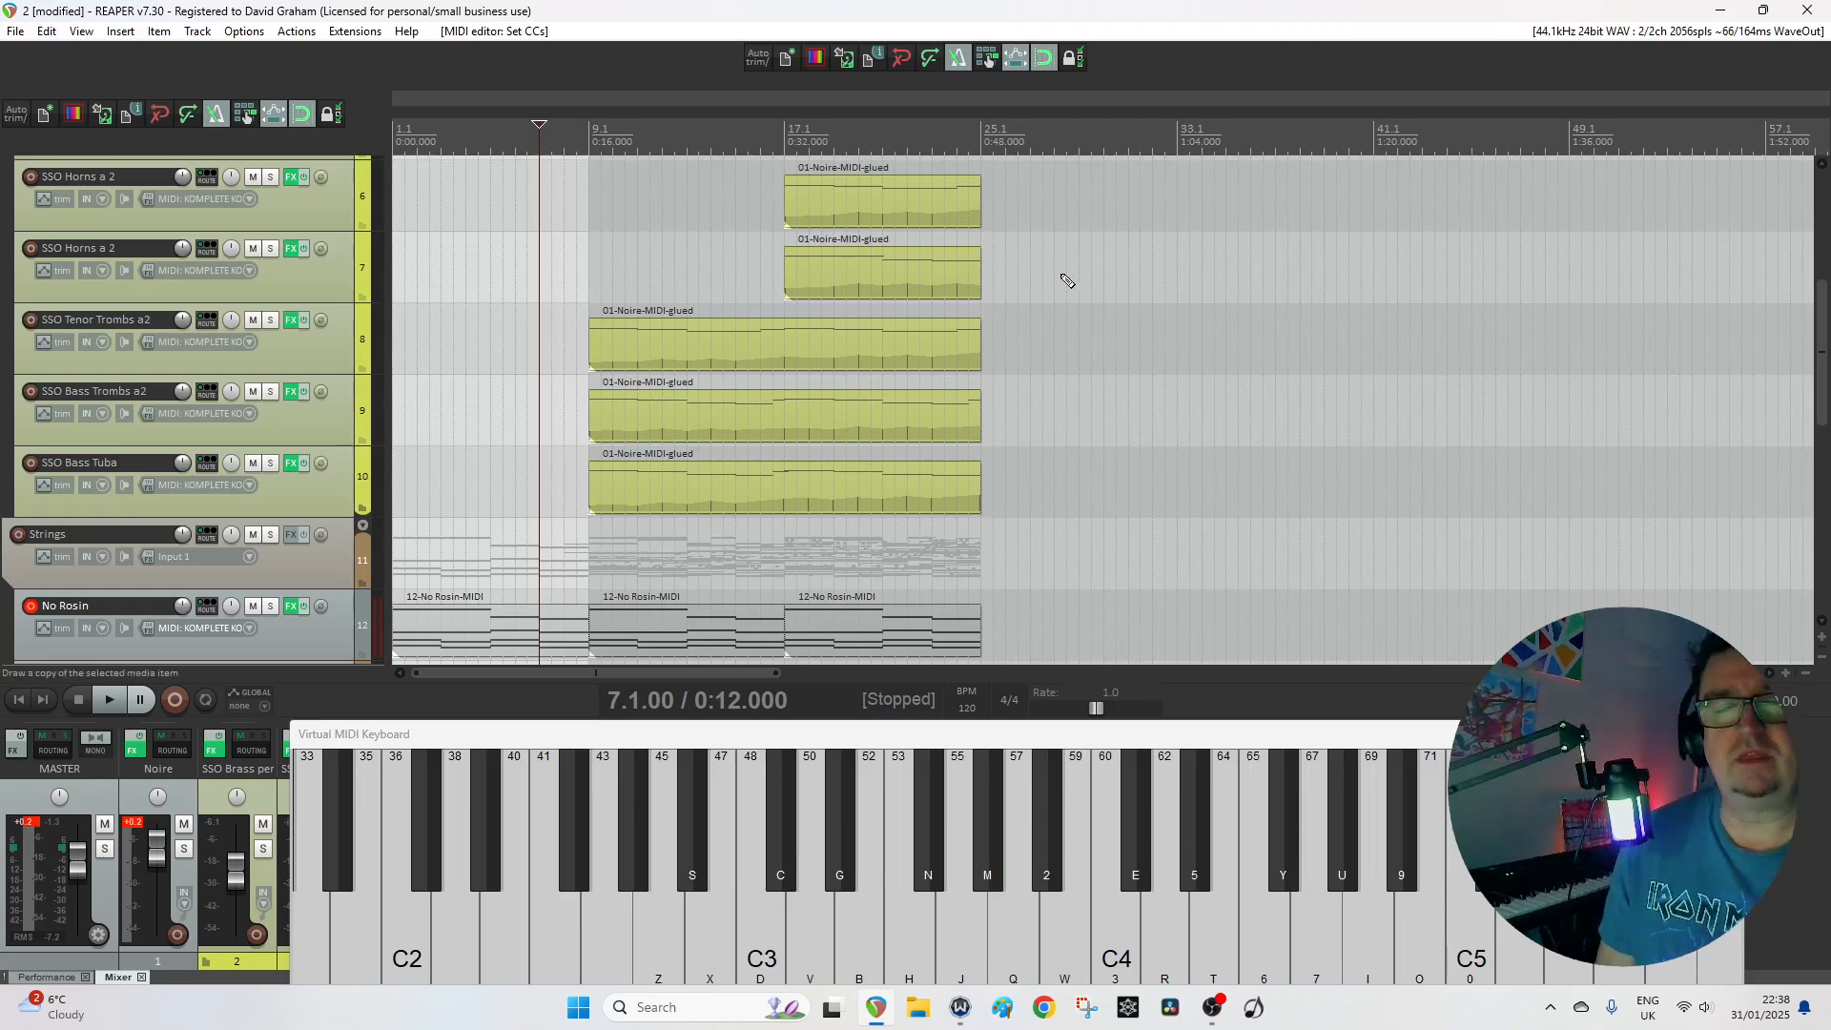
{"action": "key", "text": "ctrl+s"}
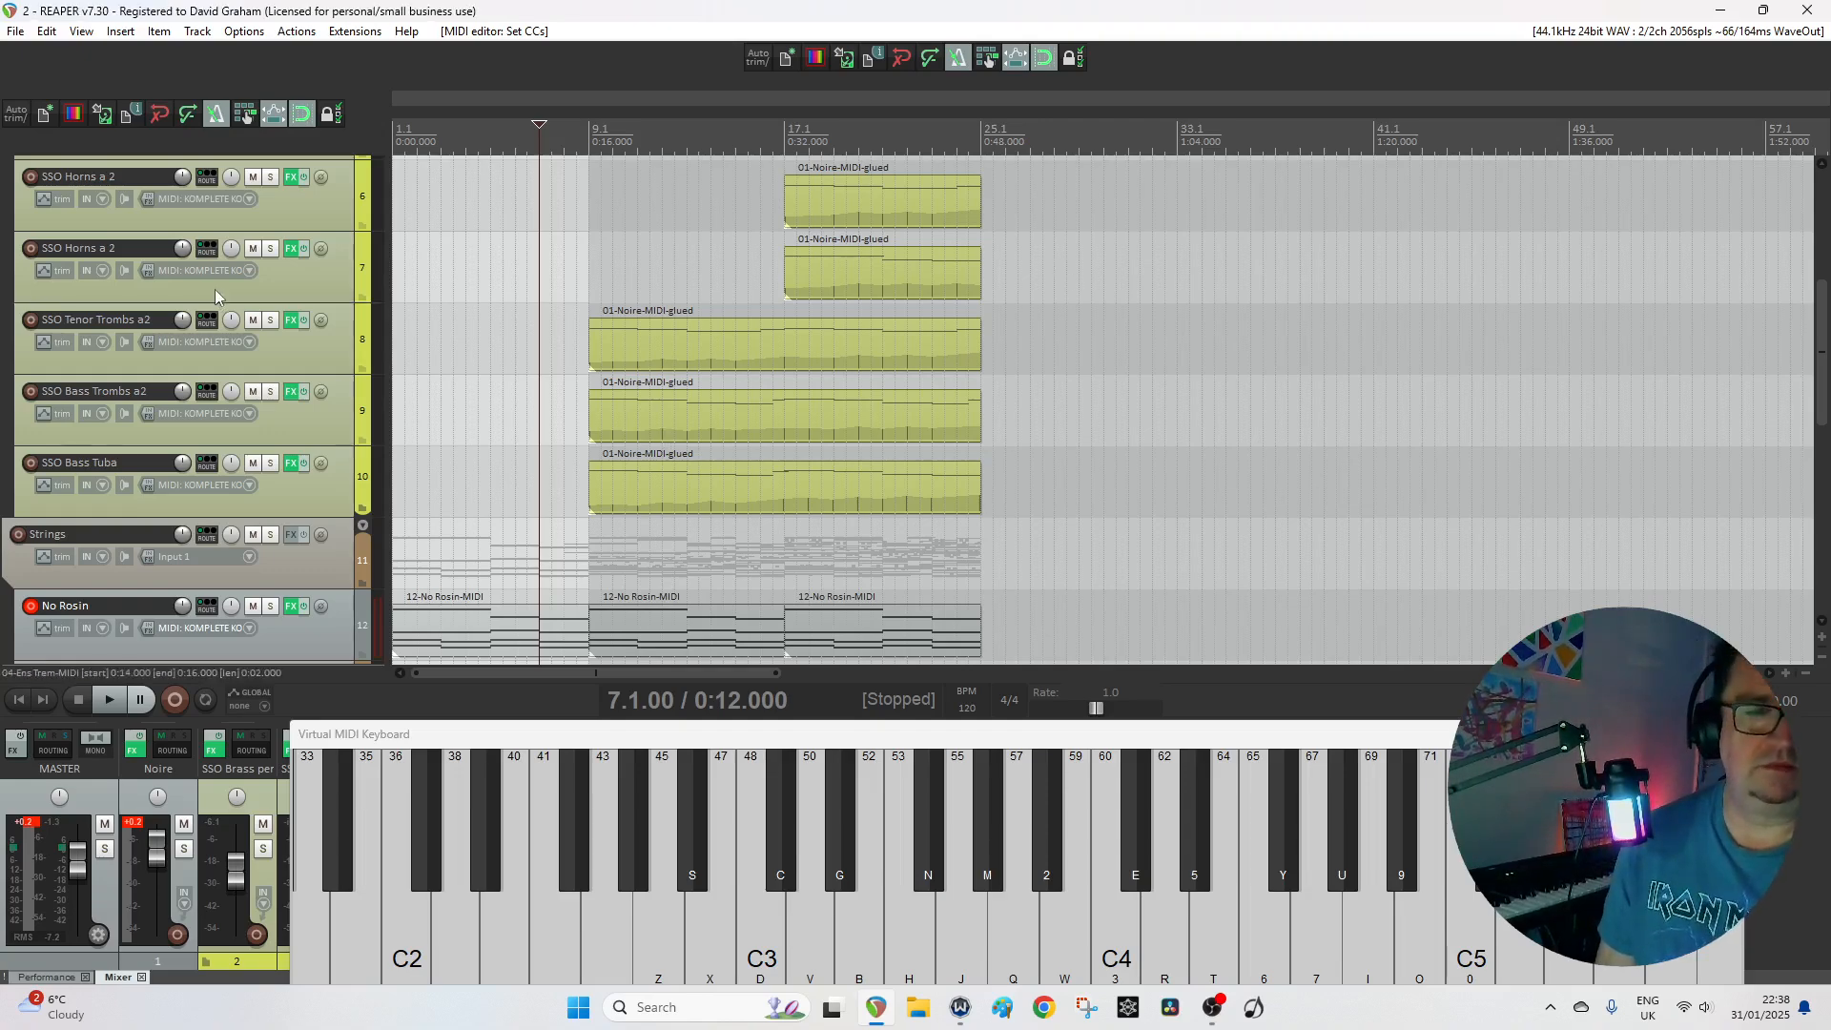
{"action": "scroll", "coordinate": [214, 289], "scroll_direction": "up", "scroll_amount": 5}
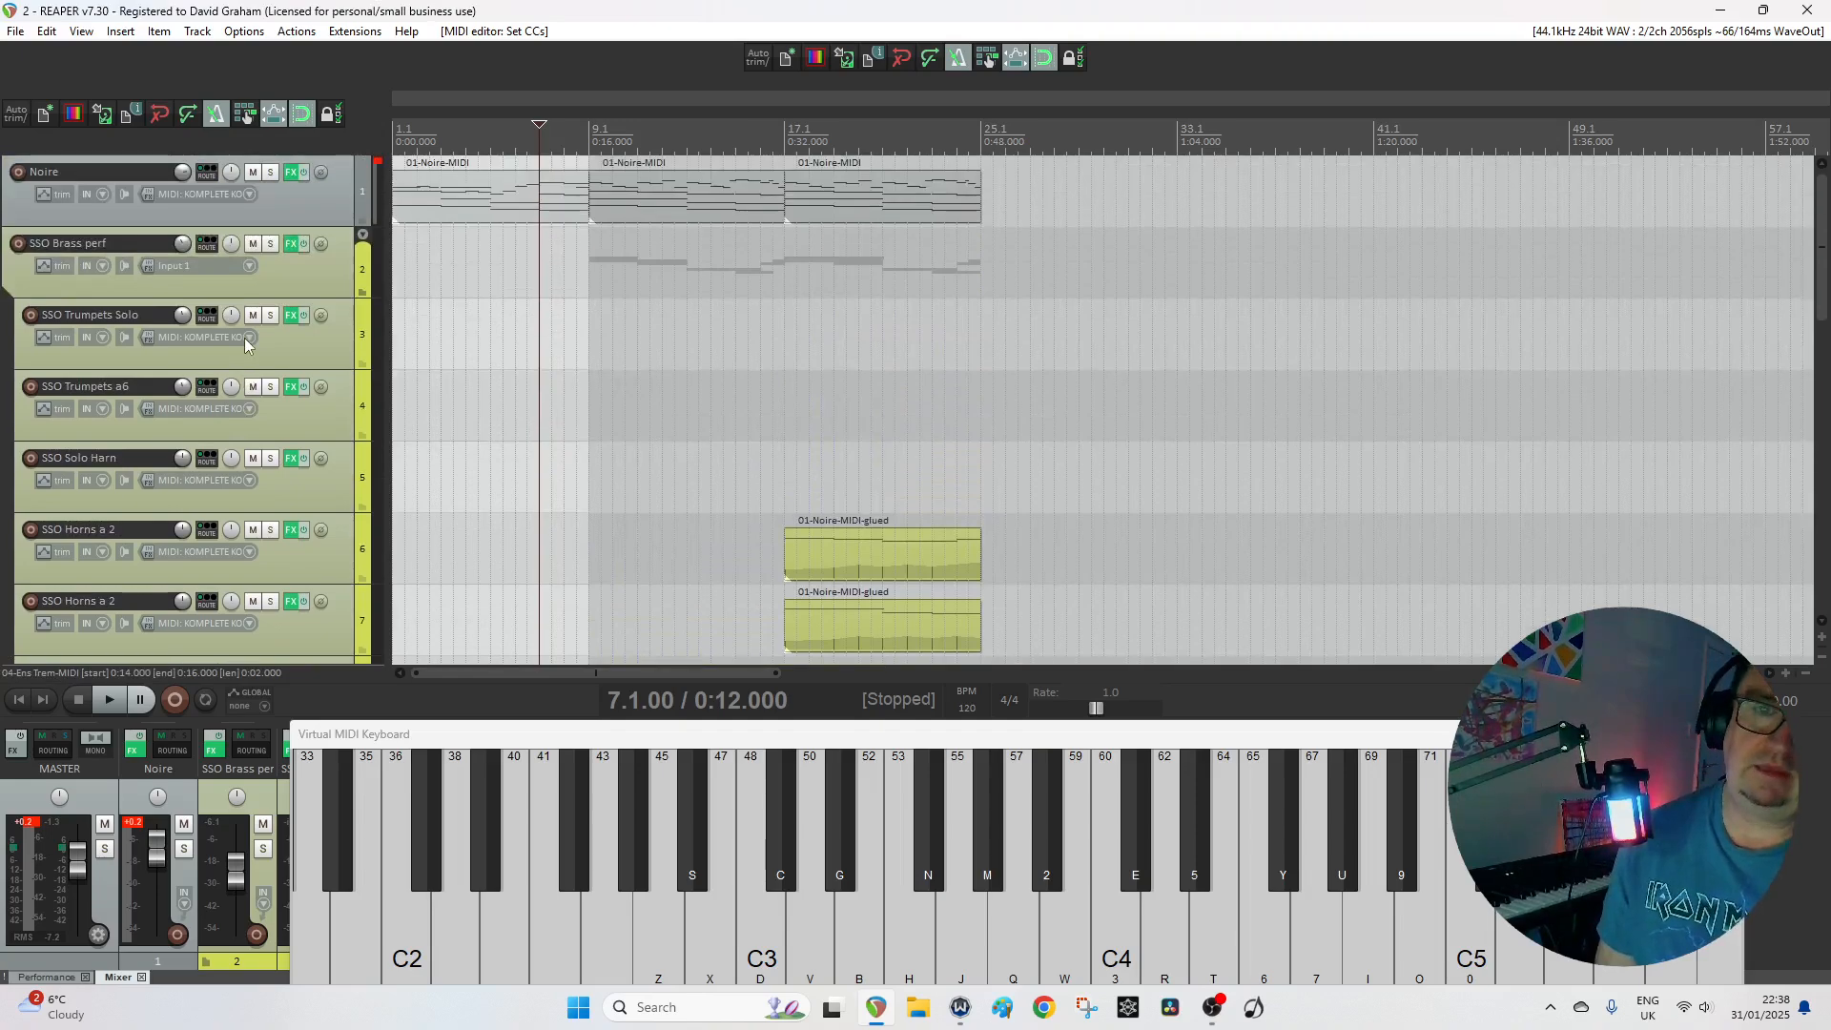